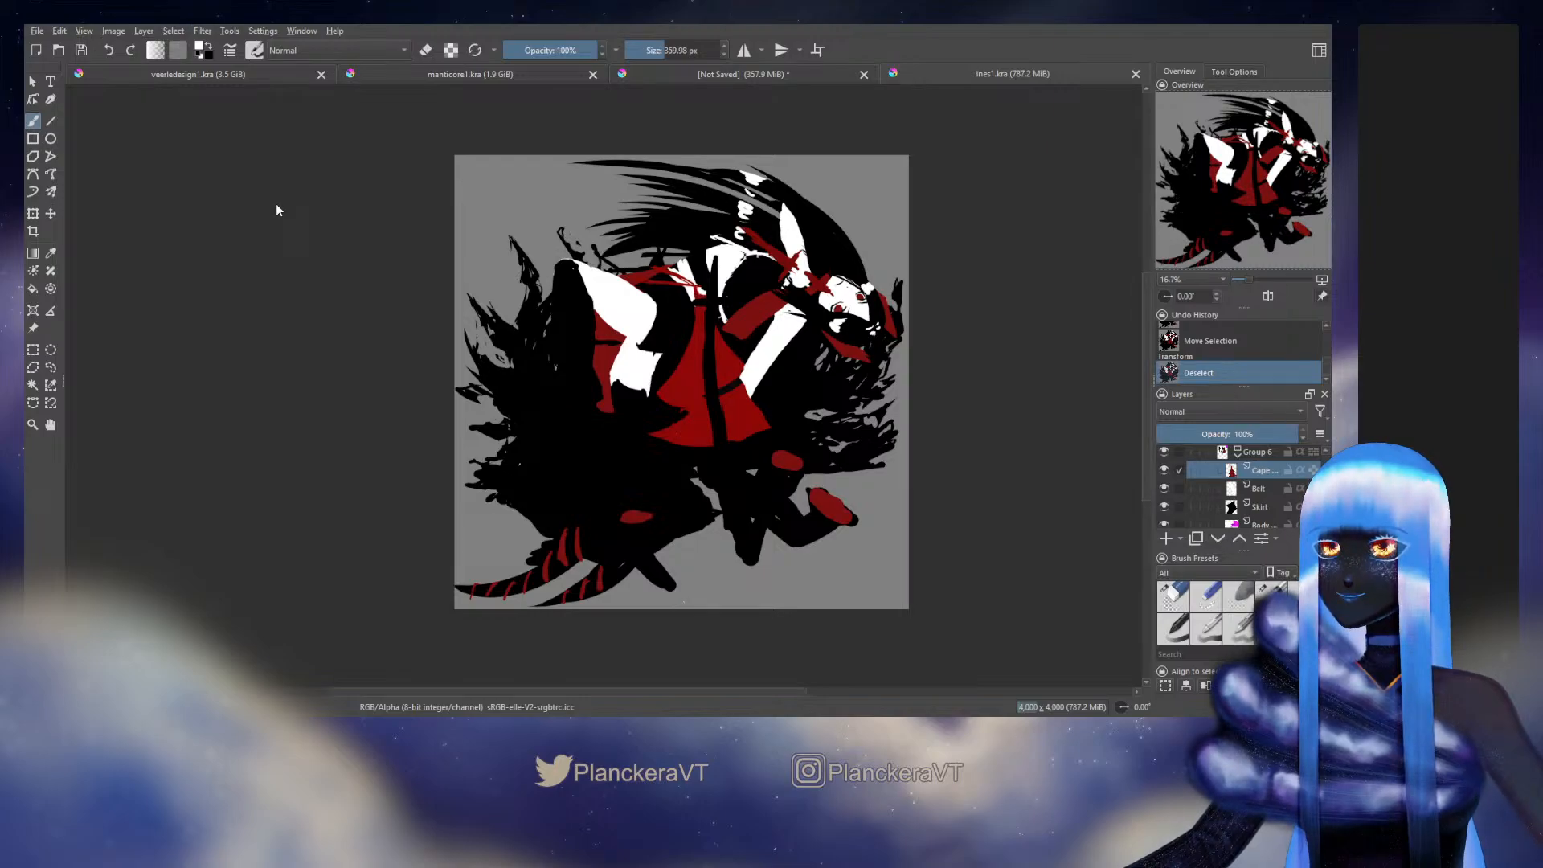
Step: Reapply the HSV/HSL Adjustment filter to the selected cape layer and sample the cape's dark red as the brush colour
key("ctrl+f")
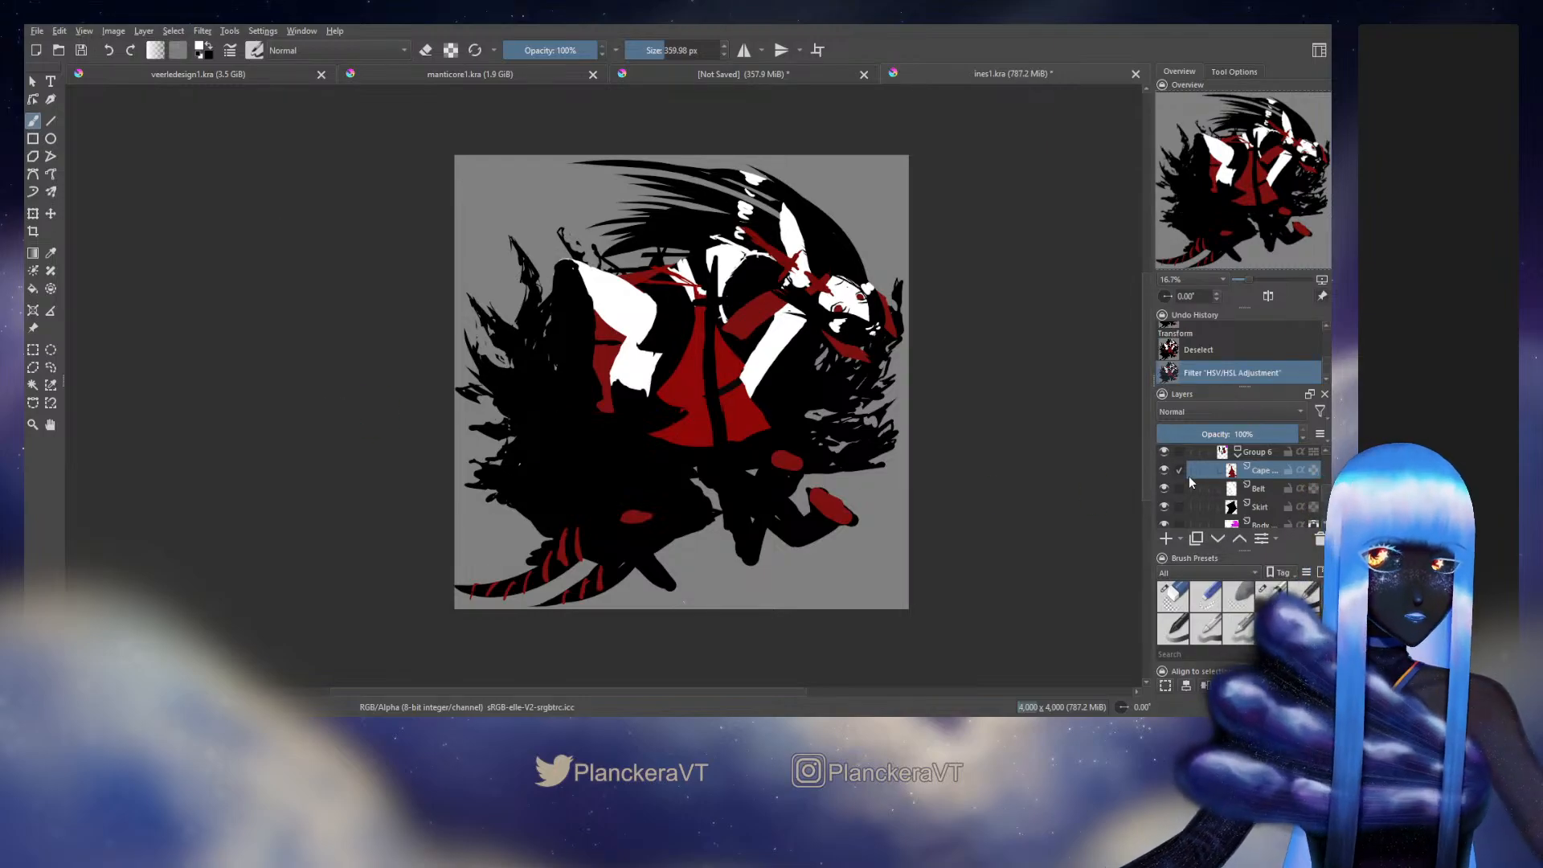
left_click(751, 412, "ctrl")
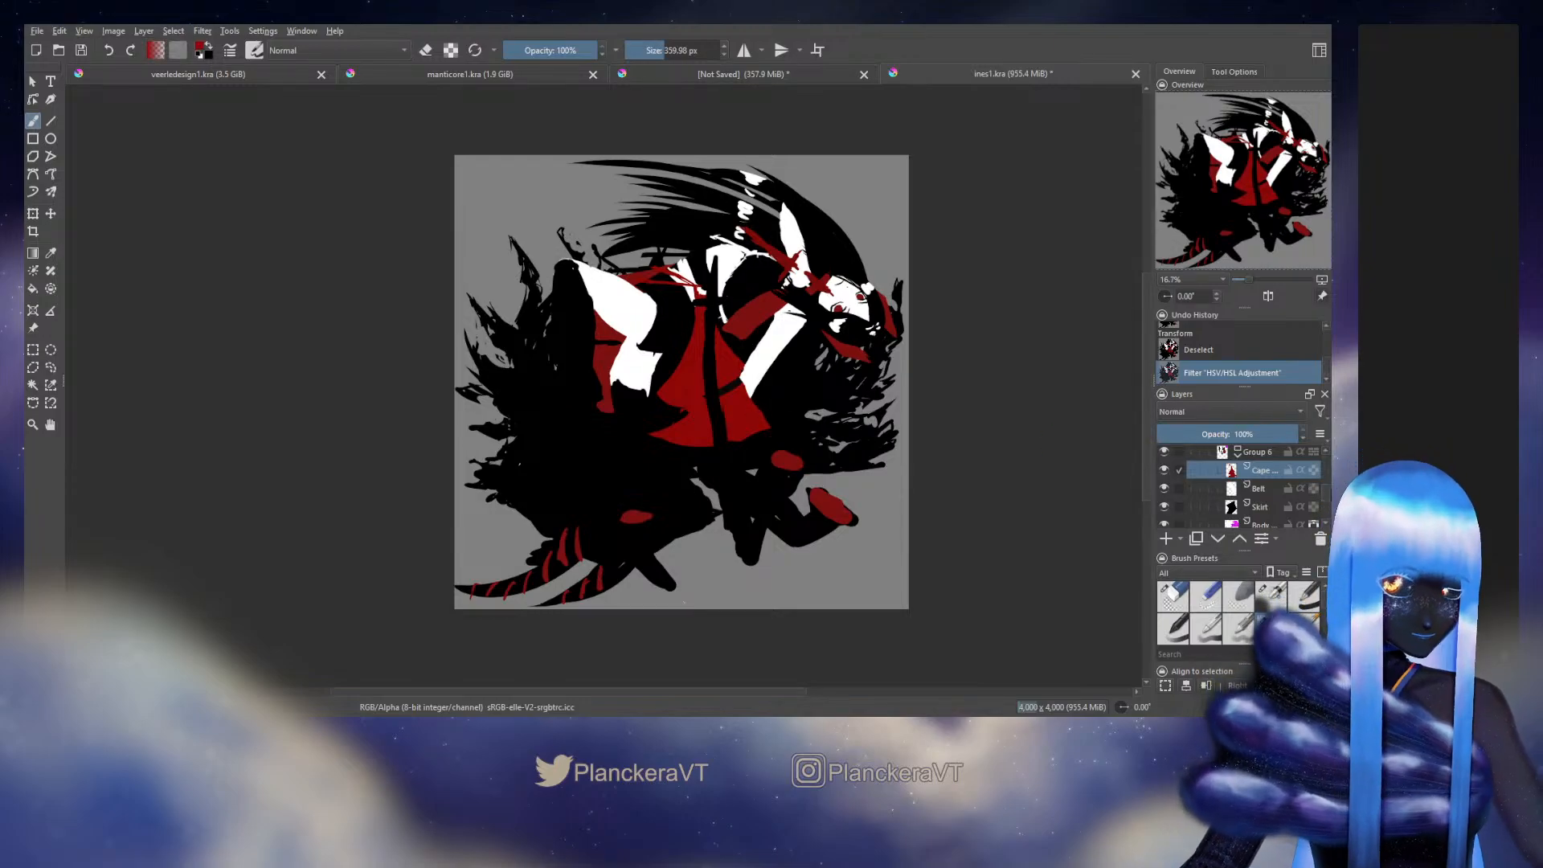
Step: Lock the alpha of the coat colour layer and paint over its red areas with the sampled dark red using a larger brush
scroll(1286, 482, "up", 2)
left_click(1260, 486)
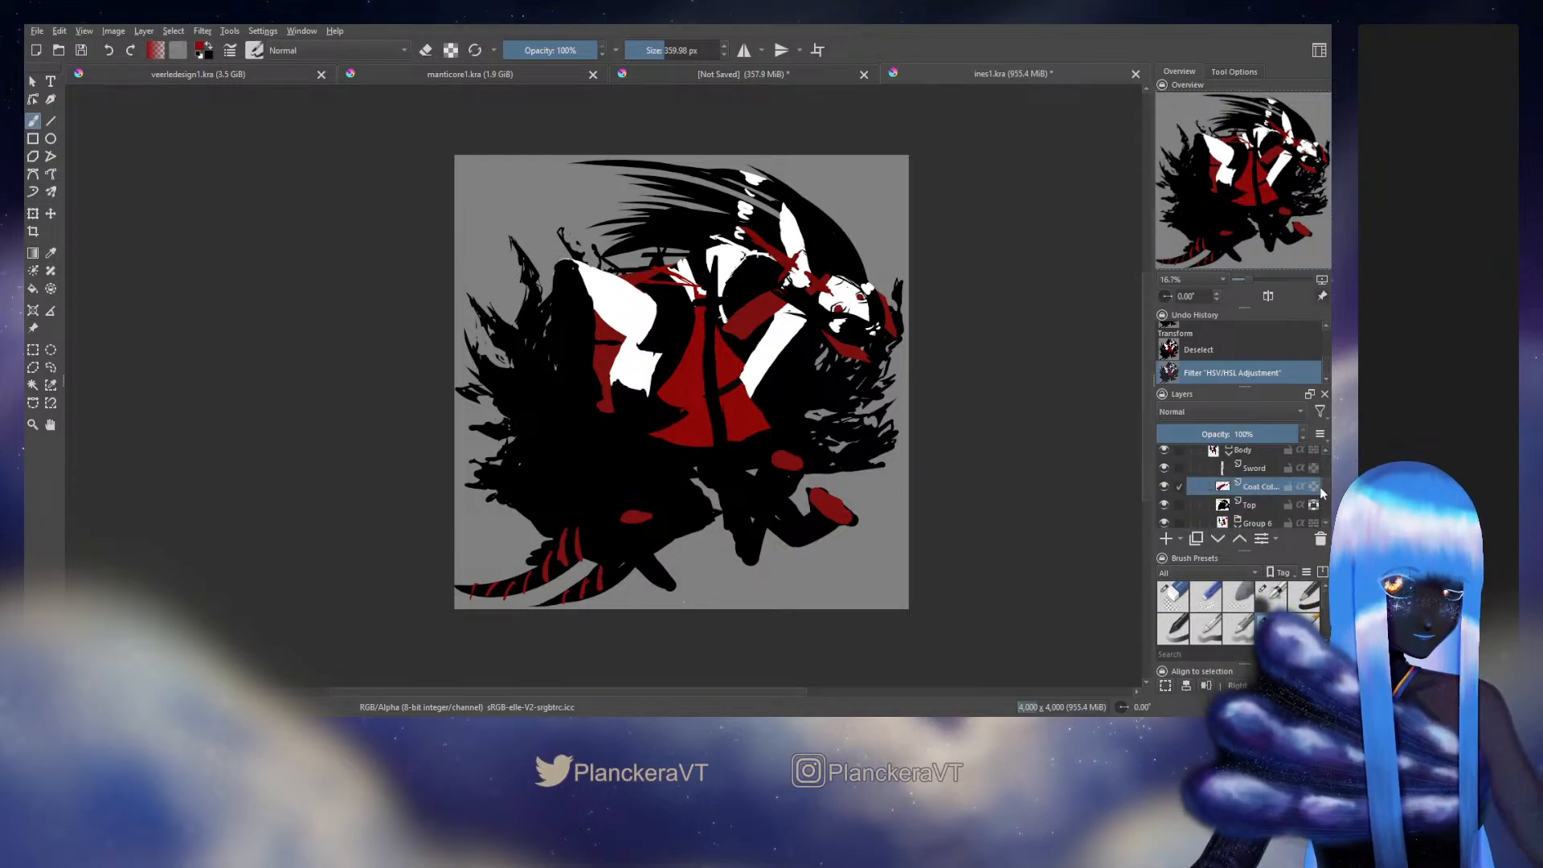
left_click_drag(777, 280, 828, 279)
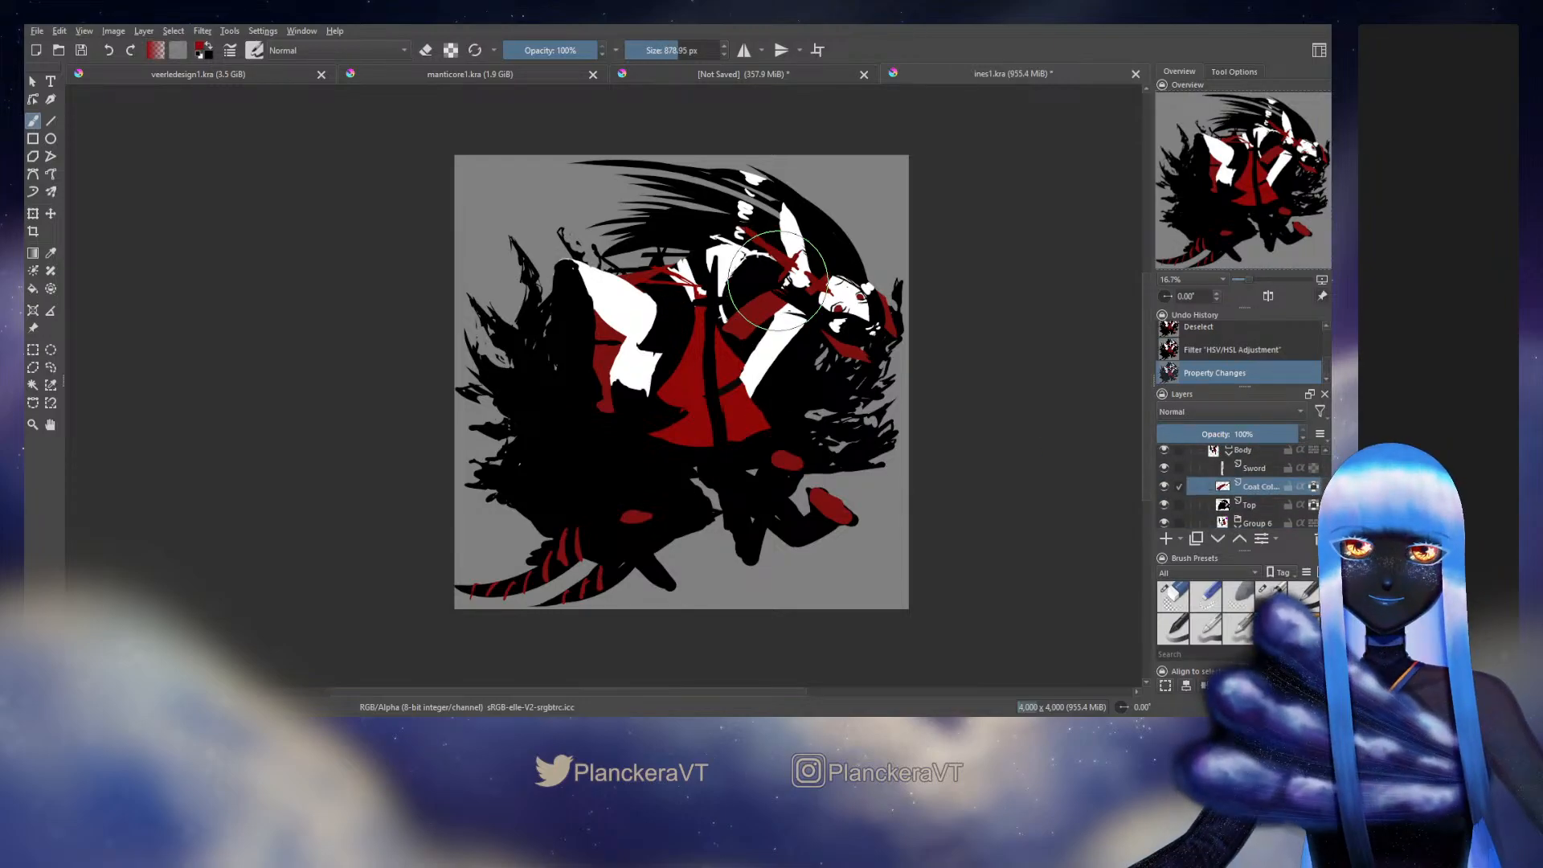
left_click(777, 280)
Step: Lock the alpha of the Eyes layer and repaint the irises dark red, keeping the layer opacity at 100%
scroll(1326, 479, "up", 2)
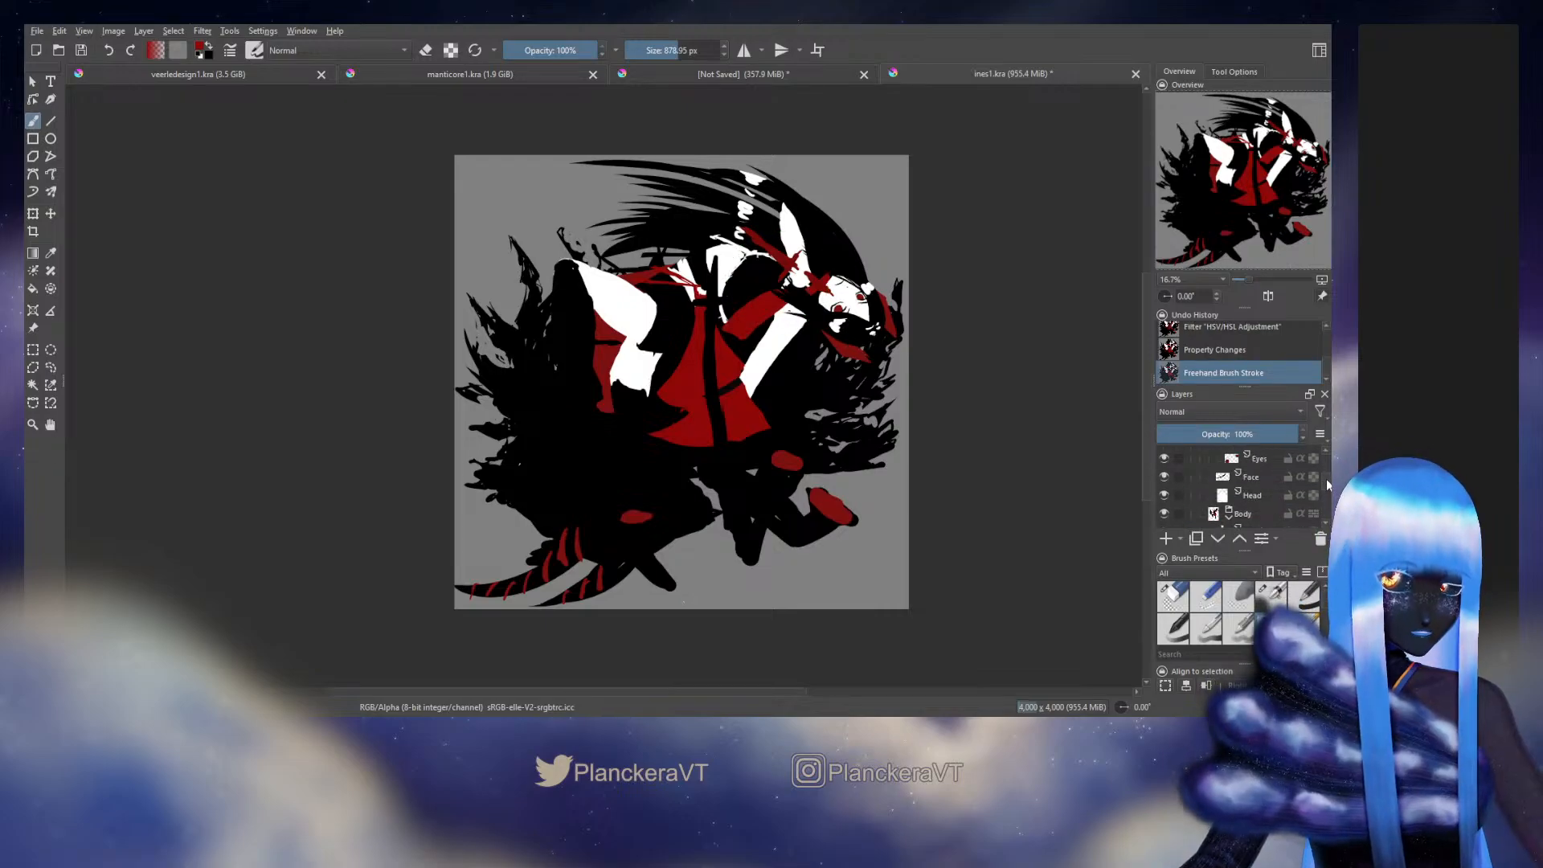
left_click(1267, 468)
left_click(1303, 430)
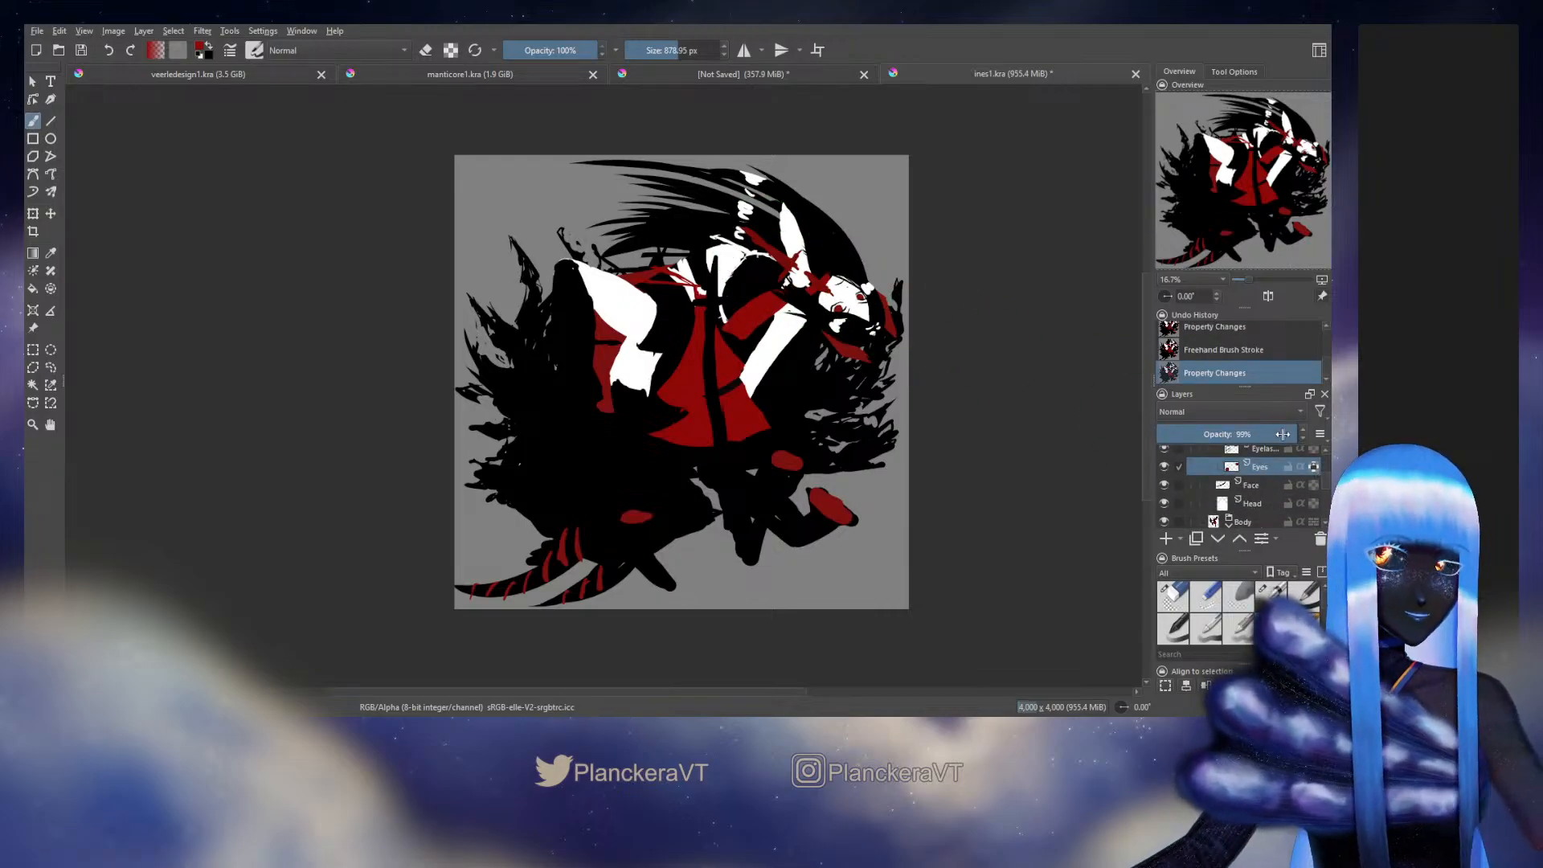
left_click(825, 305)
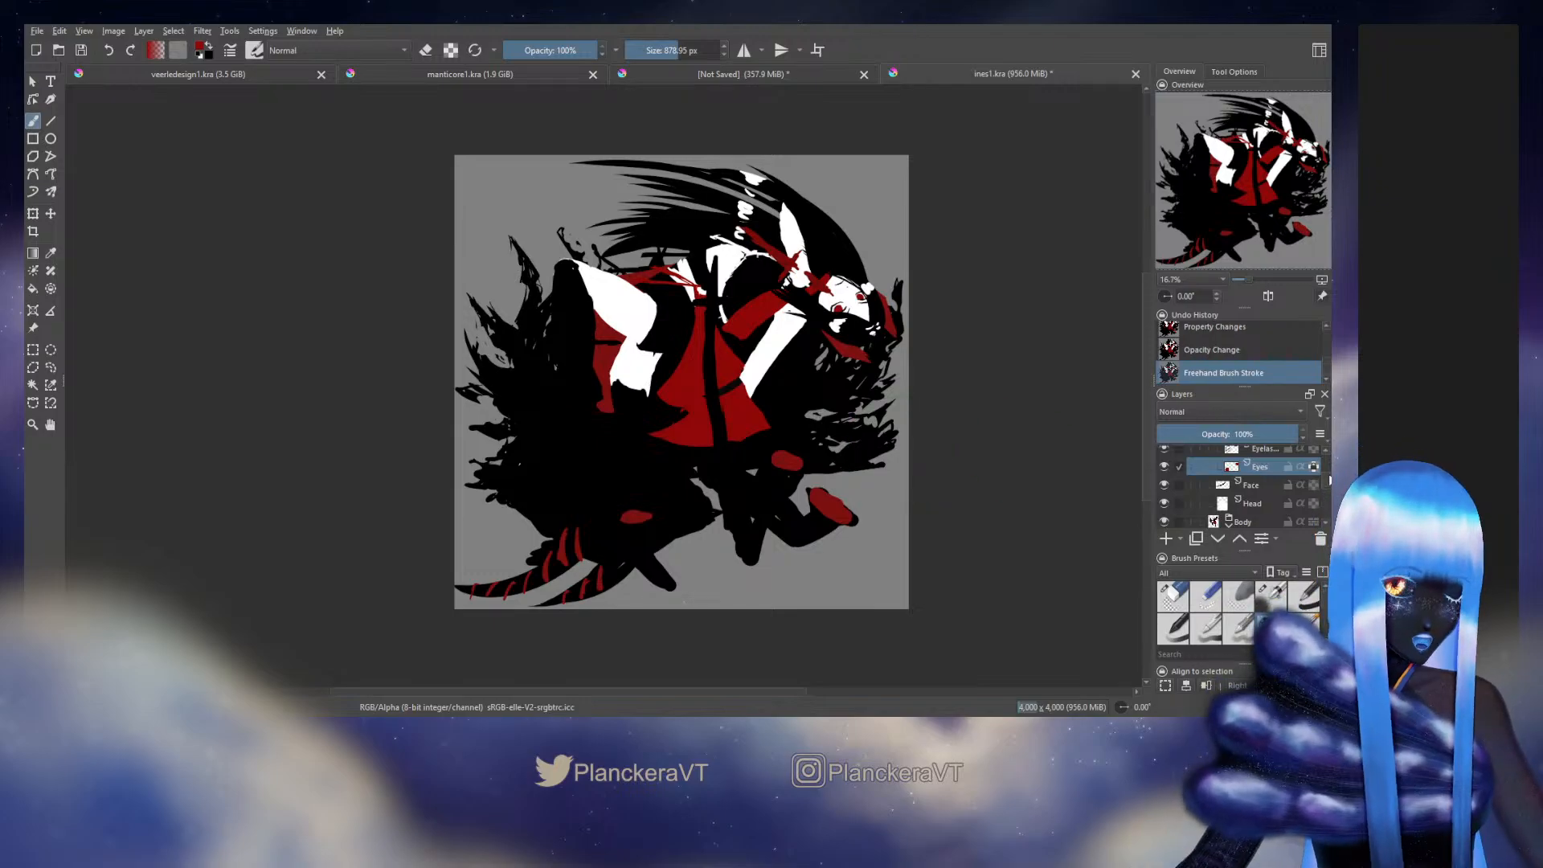
Step: Lock the alpha of the Horns and Weapon layers and repaint their red parts in the same dark red
scroll(1245, 482, "up", 2)
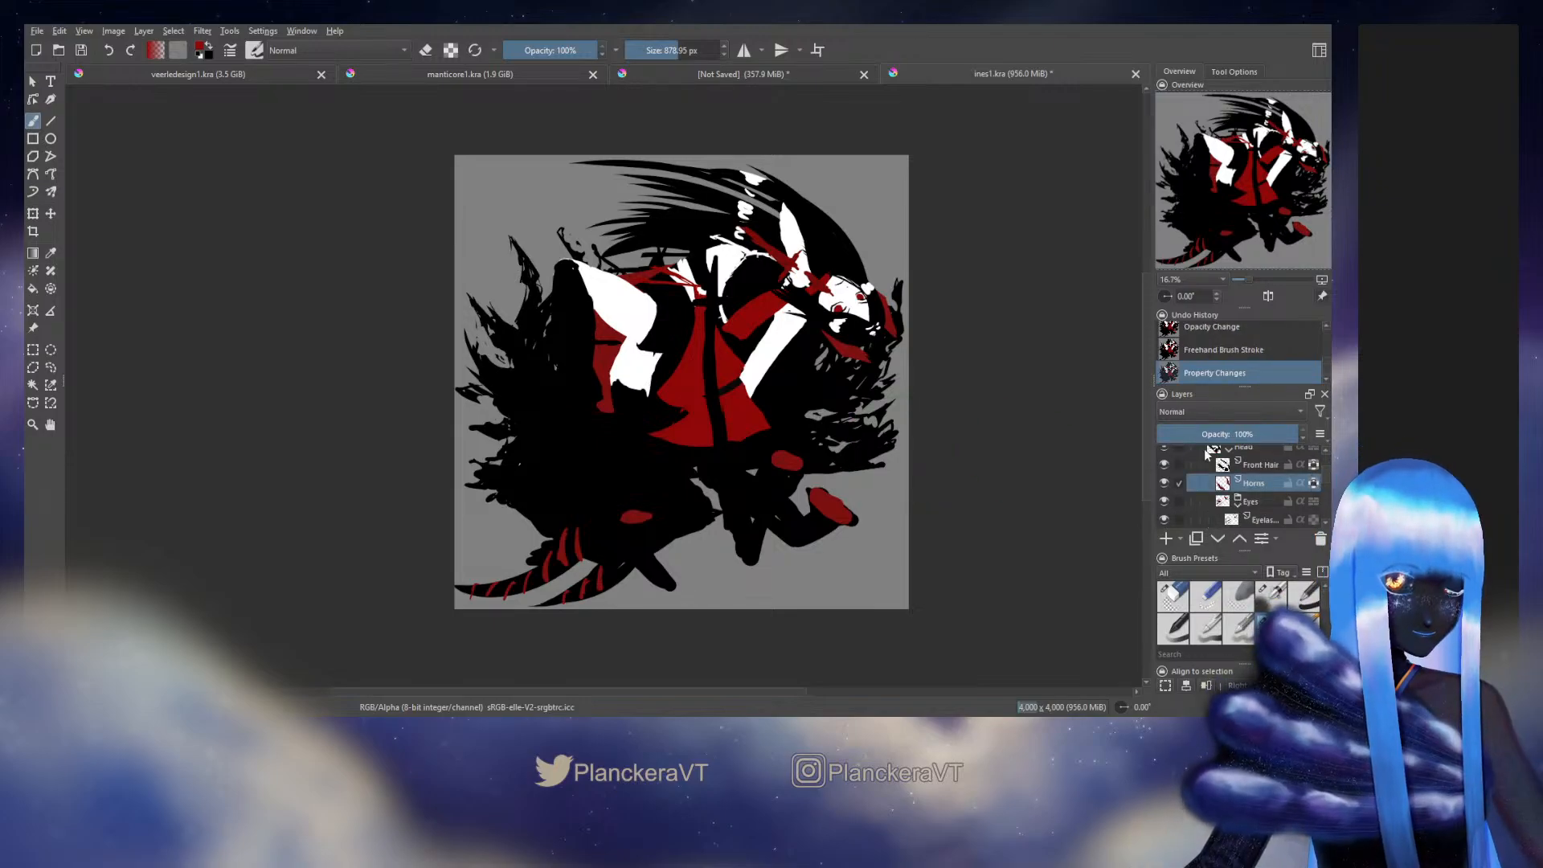
left_click(1253, 482)
left_click(924, 298)
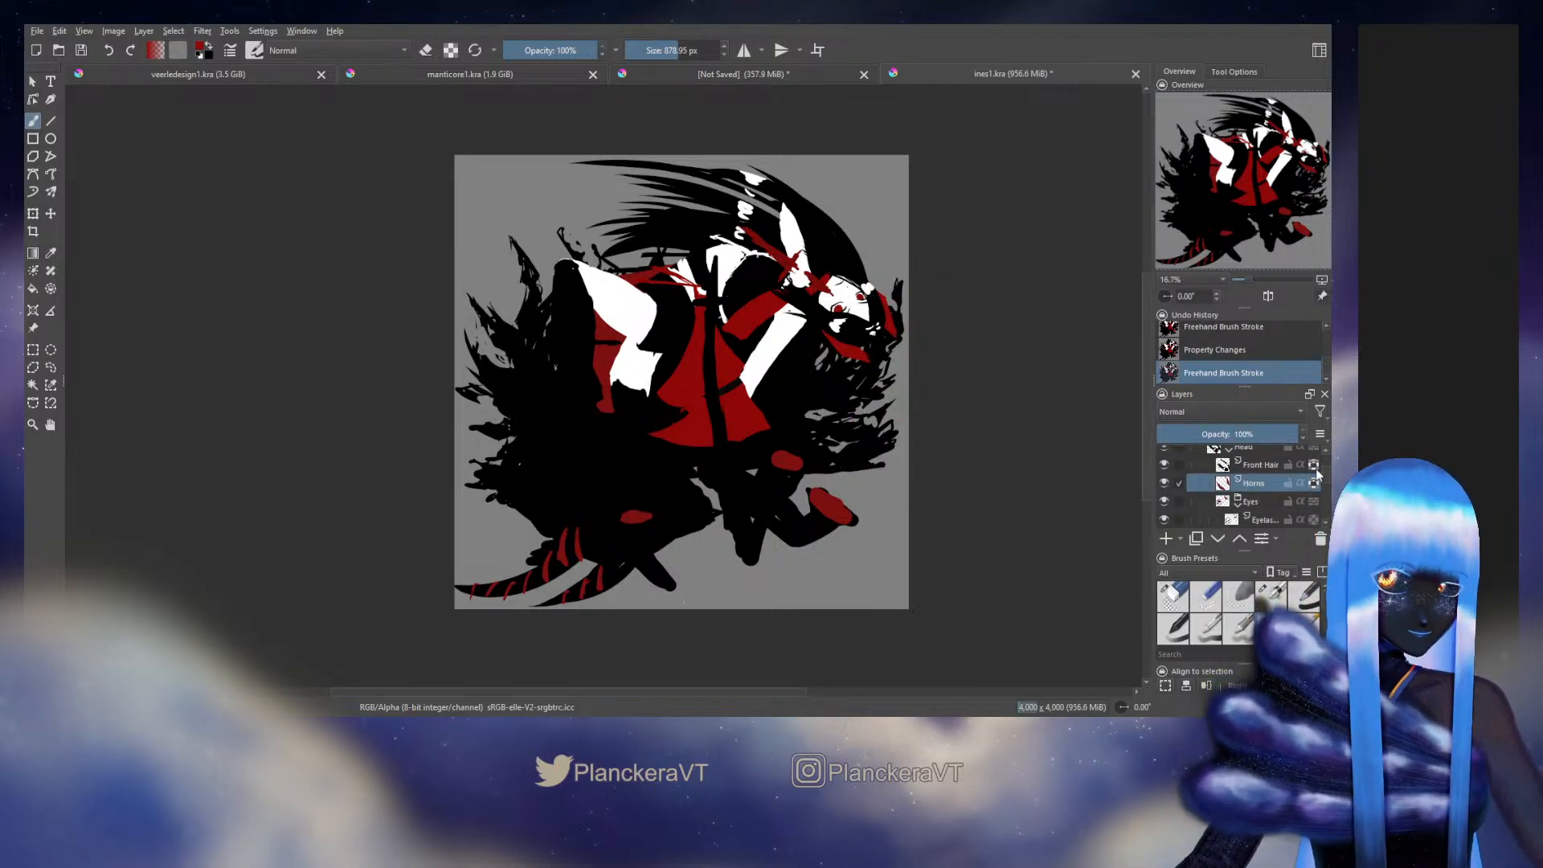
scroll(1322, 472, "up", 2)
scroll(1328, 473, "up", 1)
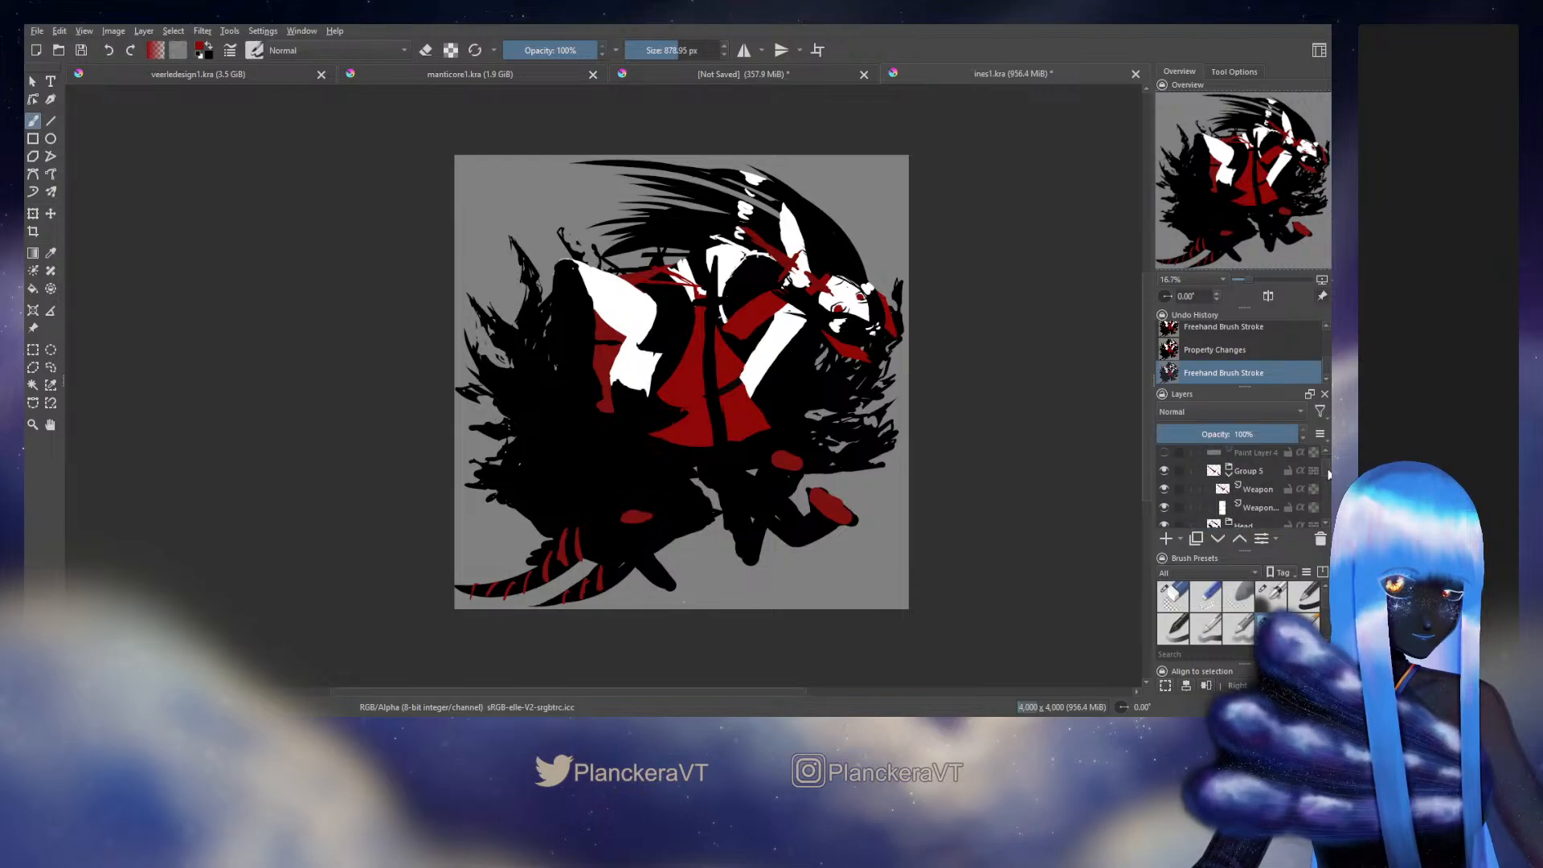
left_click(1258, 489)
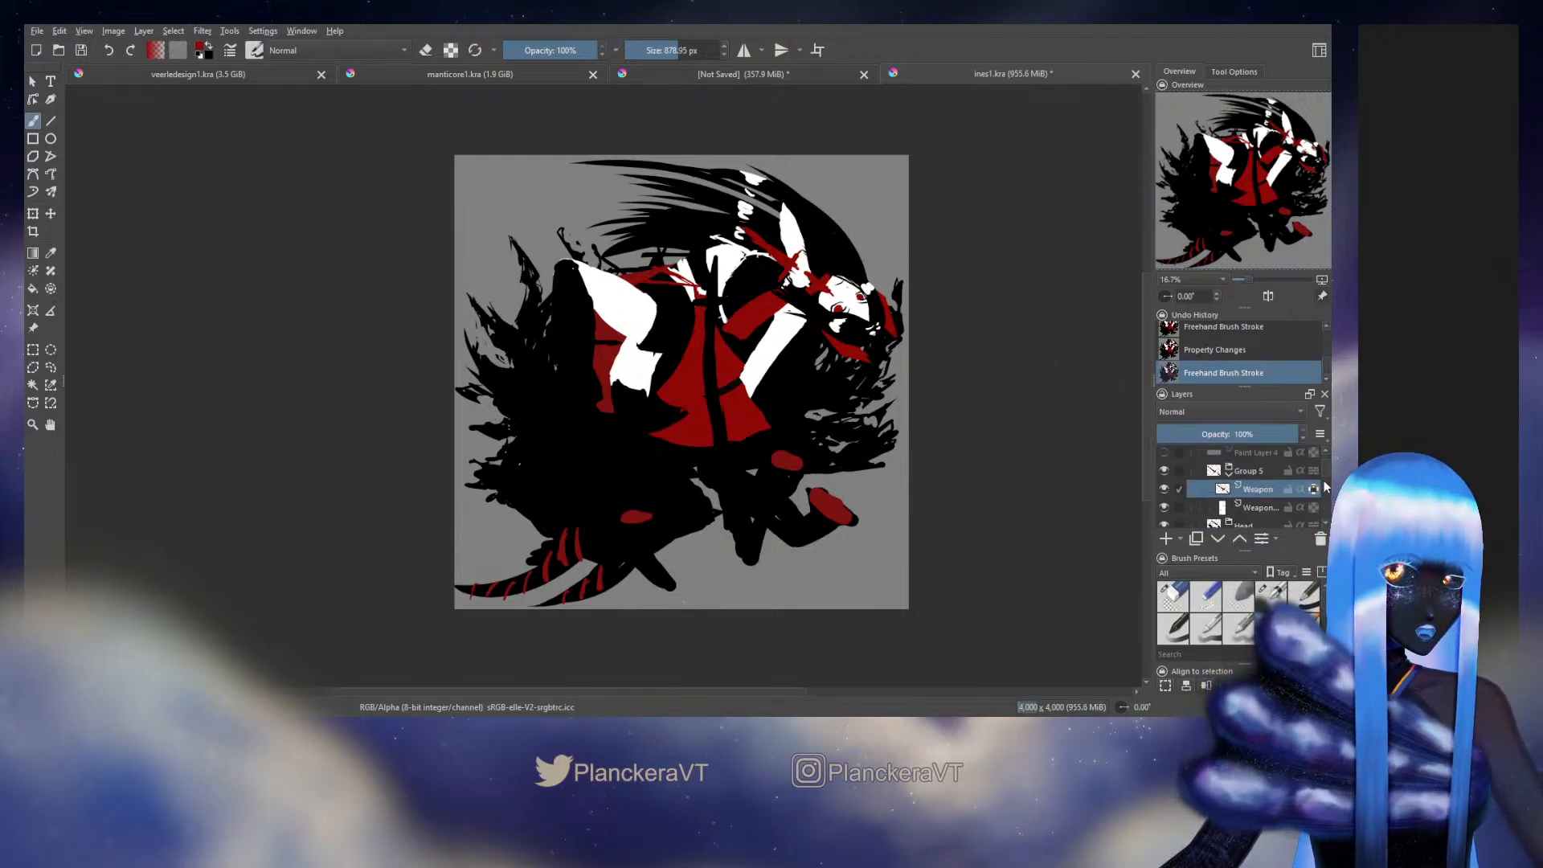
Step: Lock the alpha of the cape layer directly above Hair and repaint its red area dark red with a larger brush
scroll(1323, 473, "up", 1)
scroll(1323, 466, "down", 4)
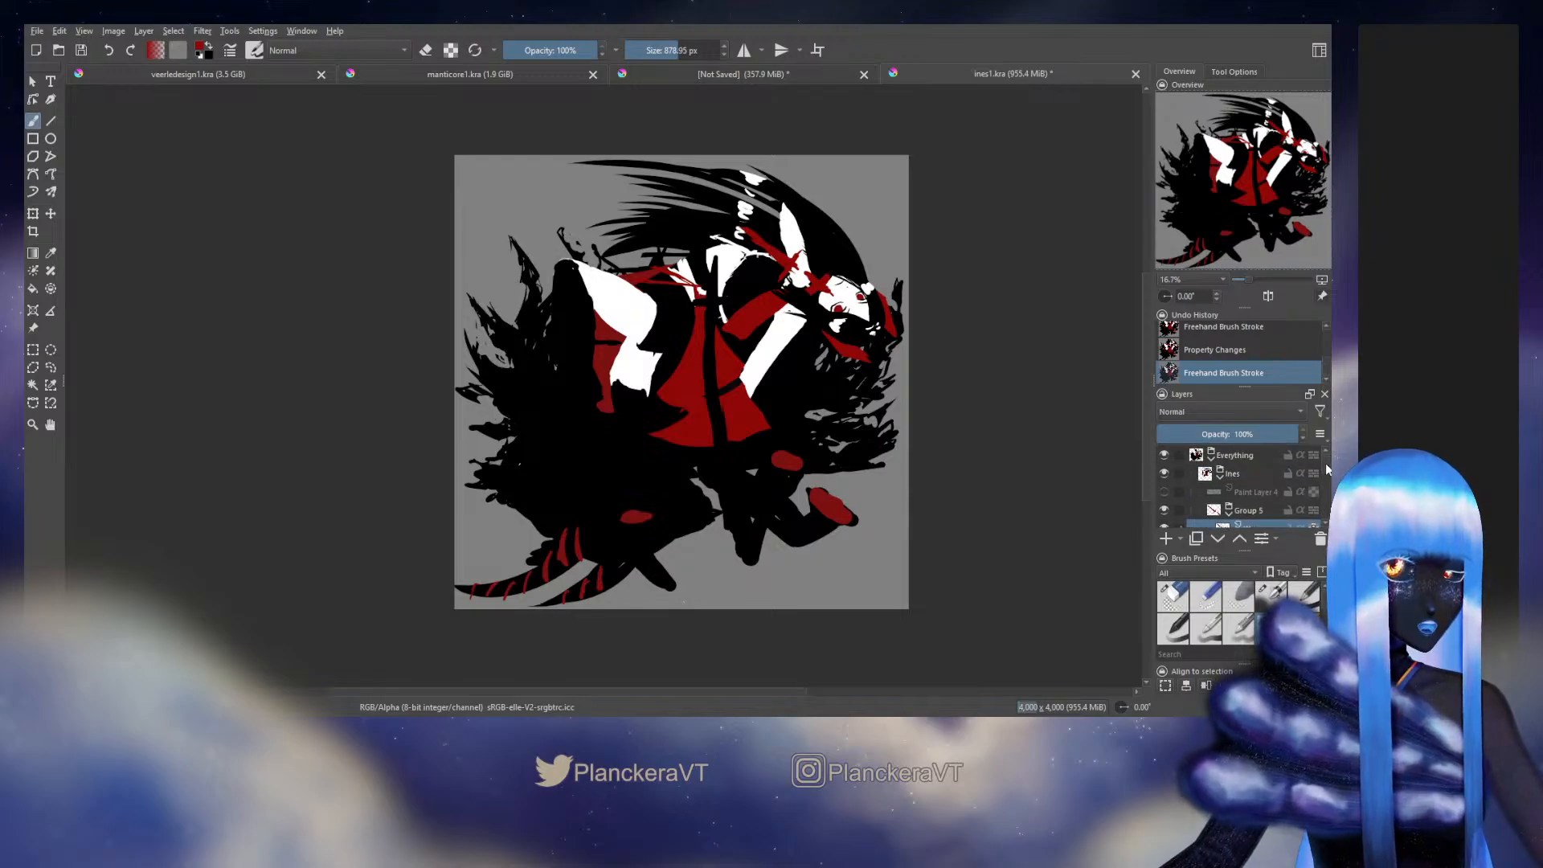
scroll(1328, 486, "down", 2)
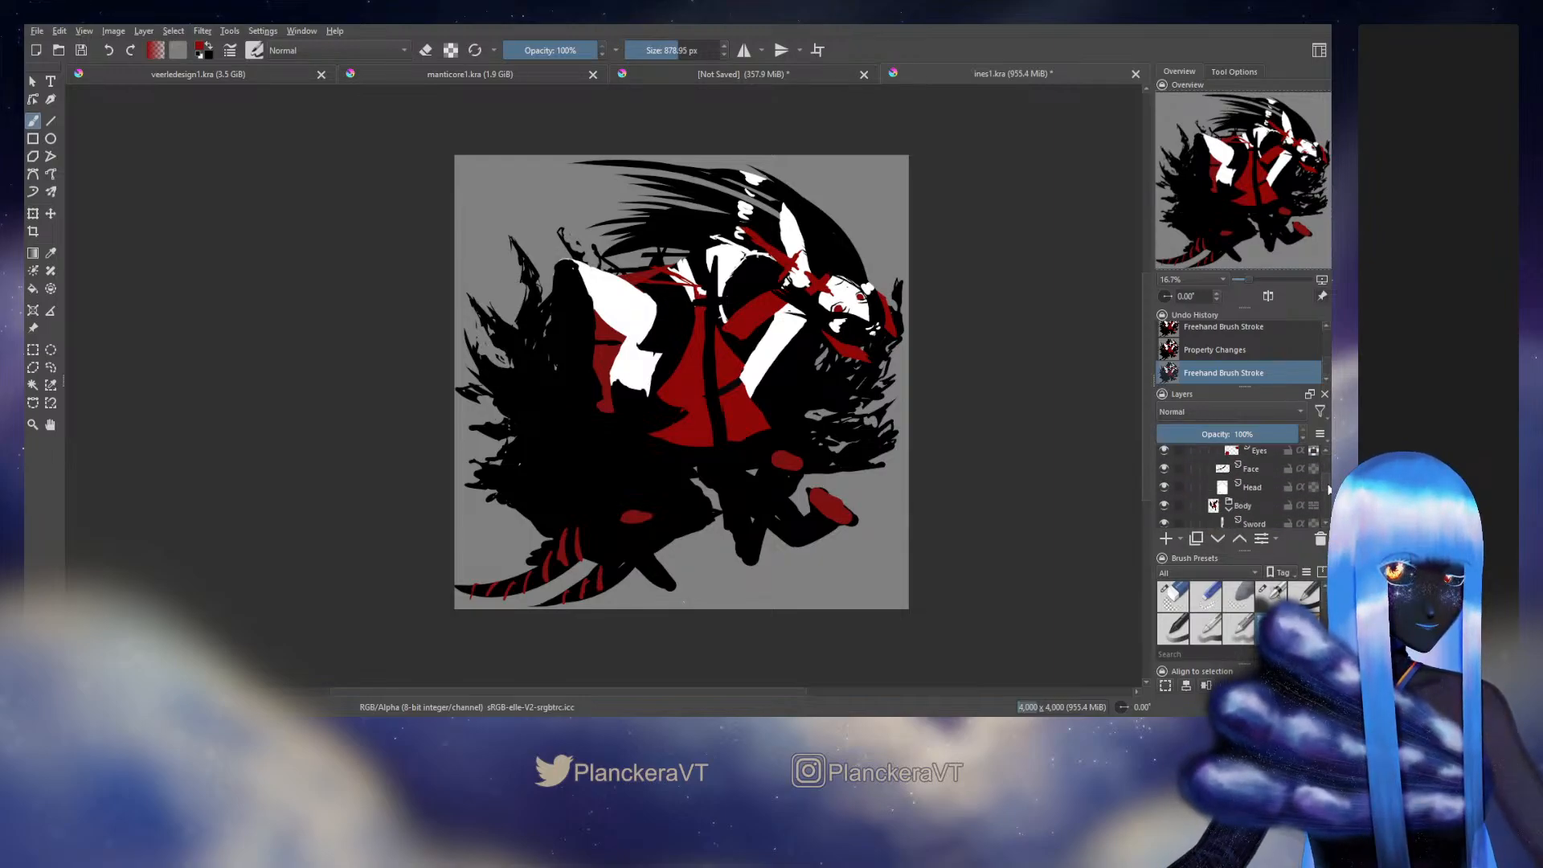
scroll(1329, 489, "down", 5)
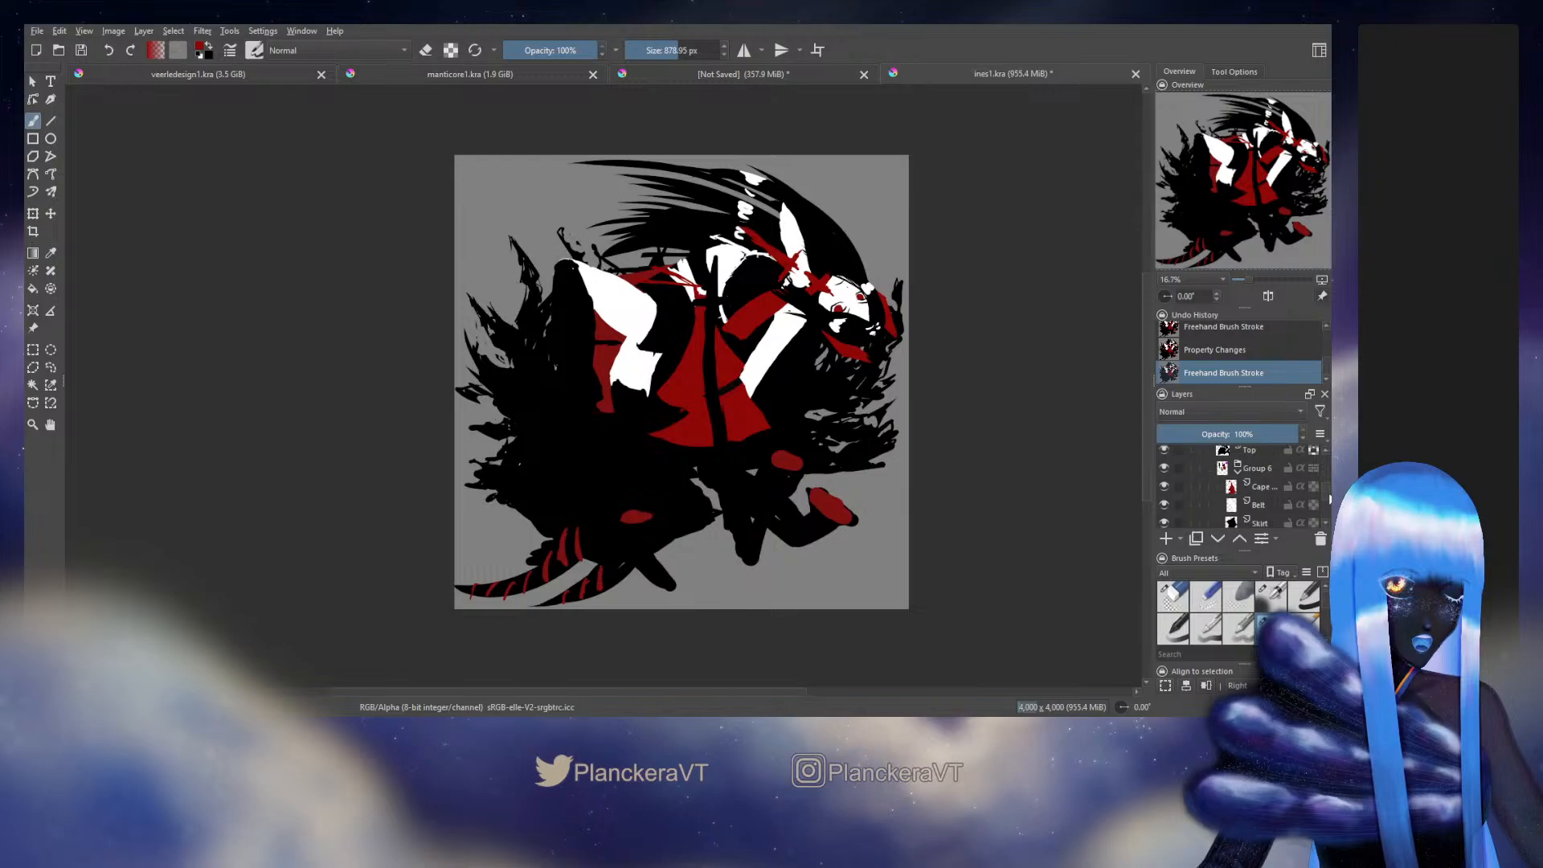
scroll(1329, 504, "down", 2)
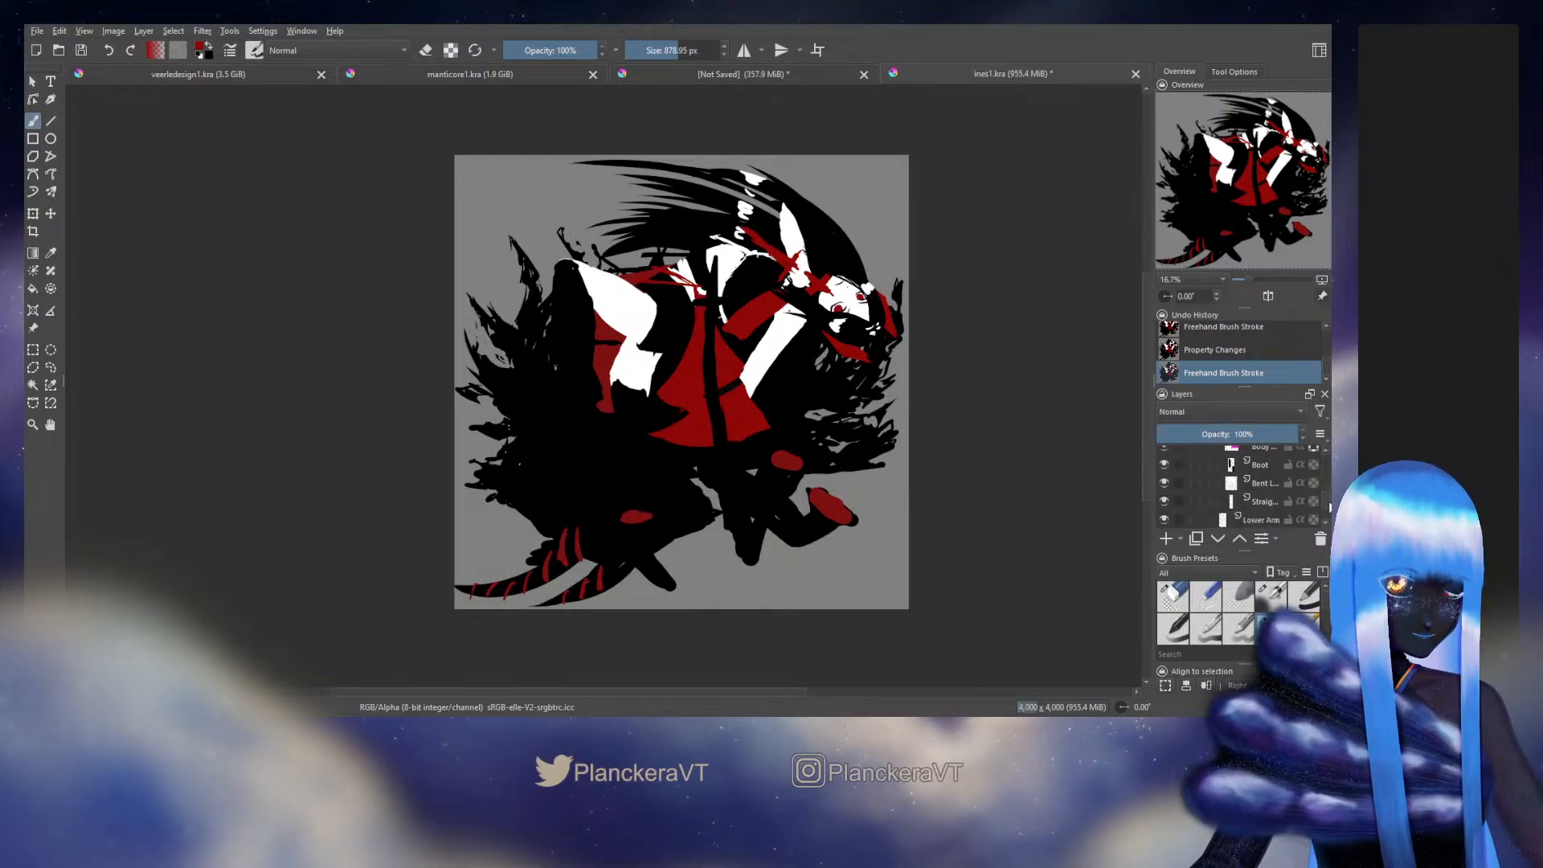
scroll(1323, 499, "down", 4)
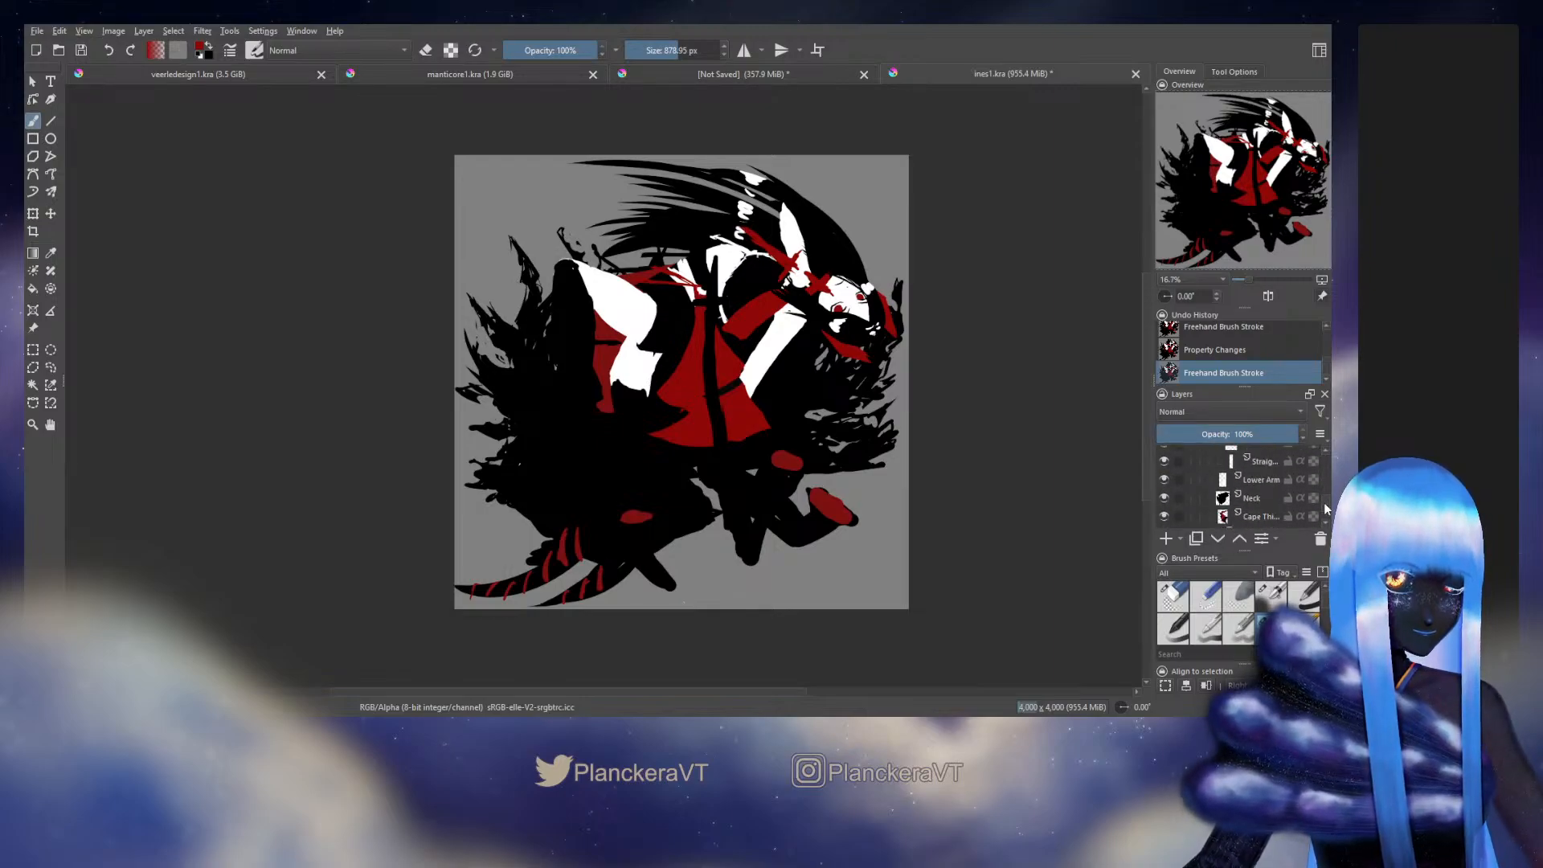
scroll(1325, 511, "down", 1)
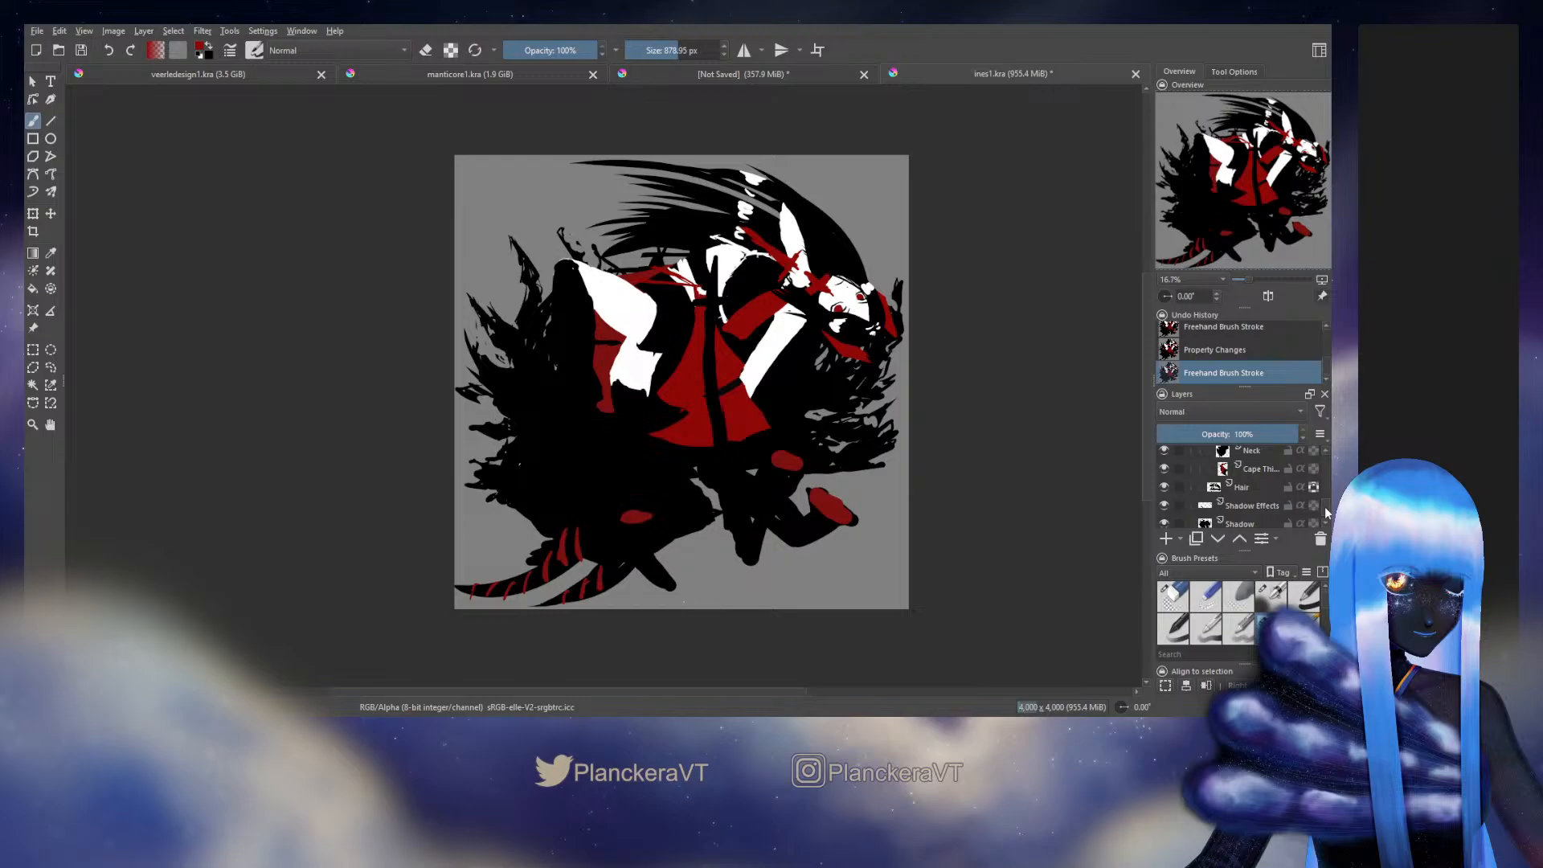
scroll(1327, 513, "down", 1)
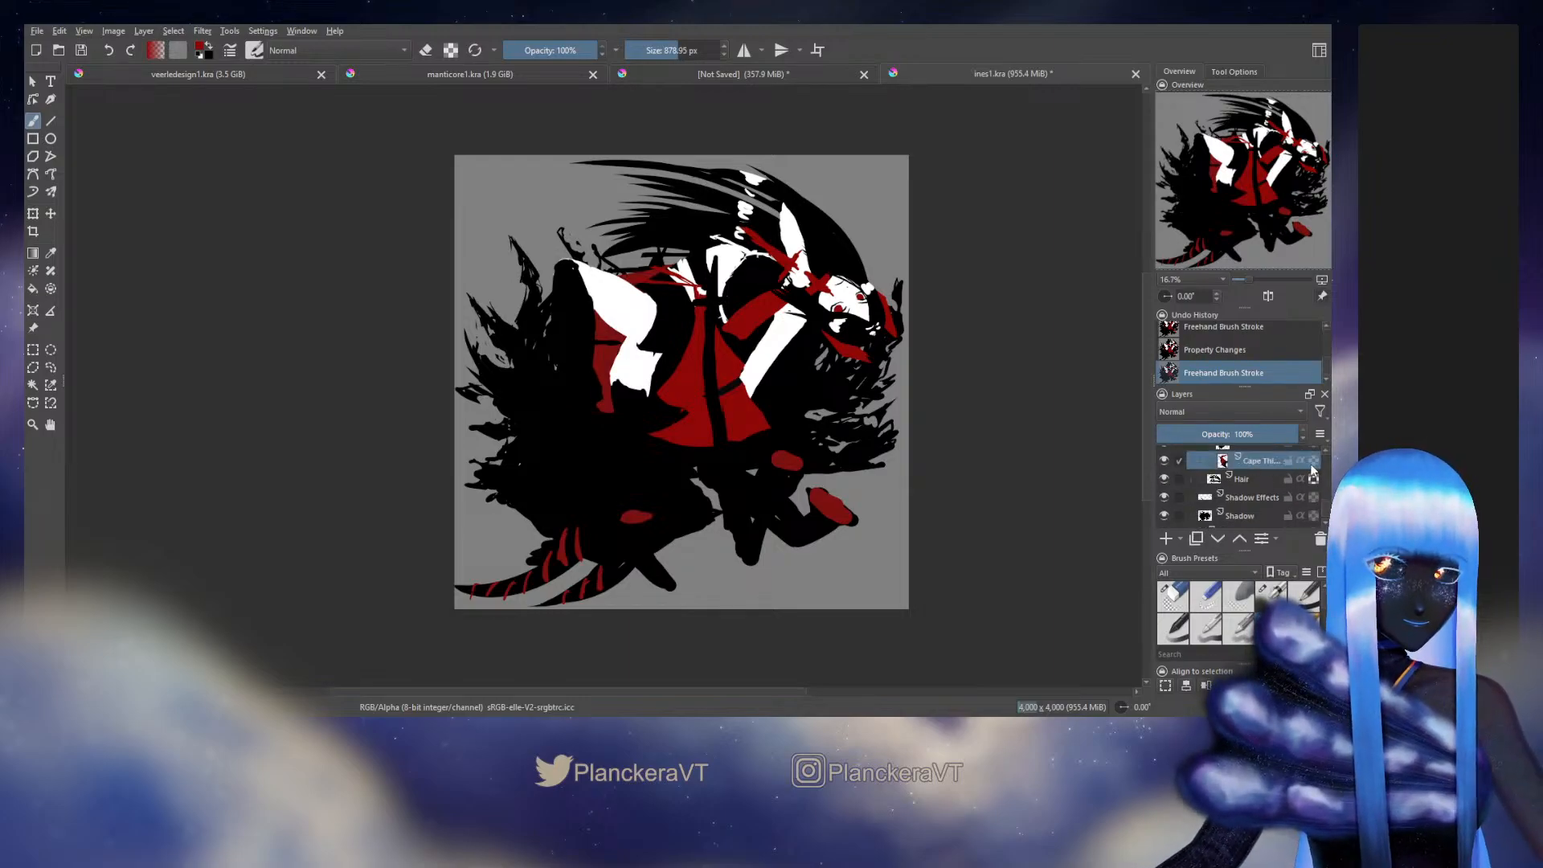
left_click(1194, 462)
key("bracketright")
key("bracketright")
key("bracketright")
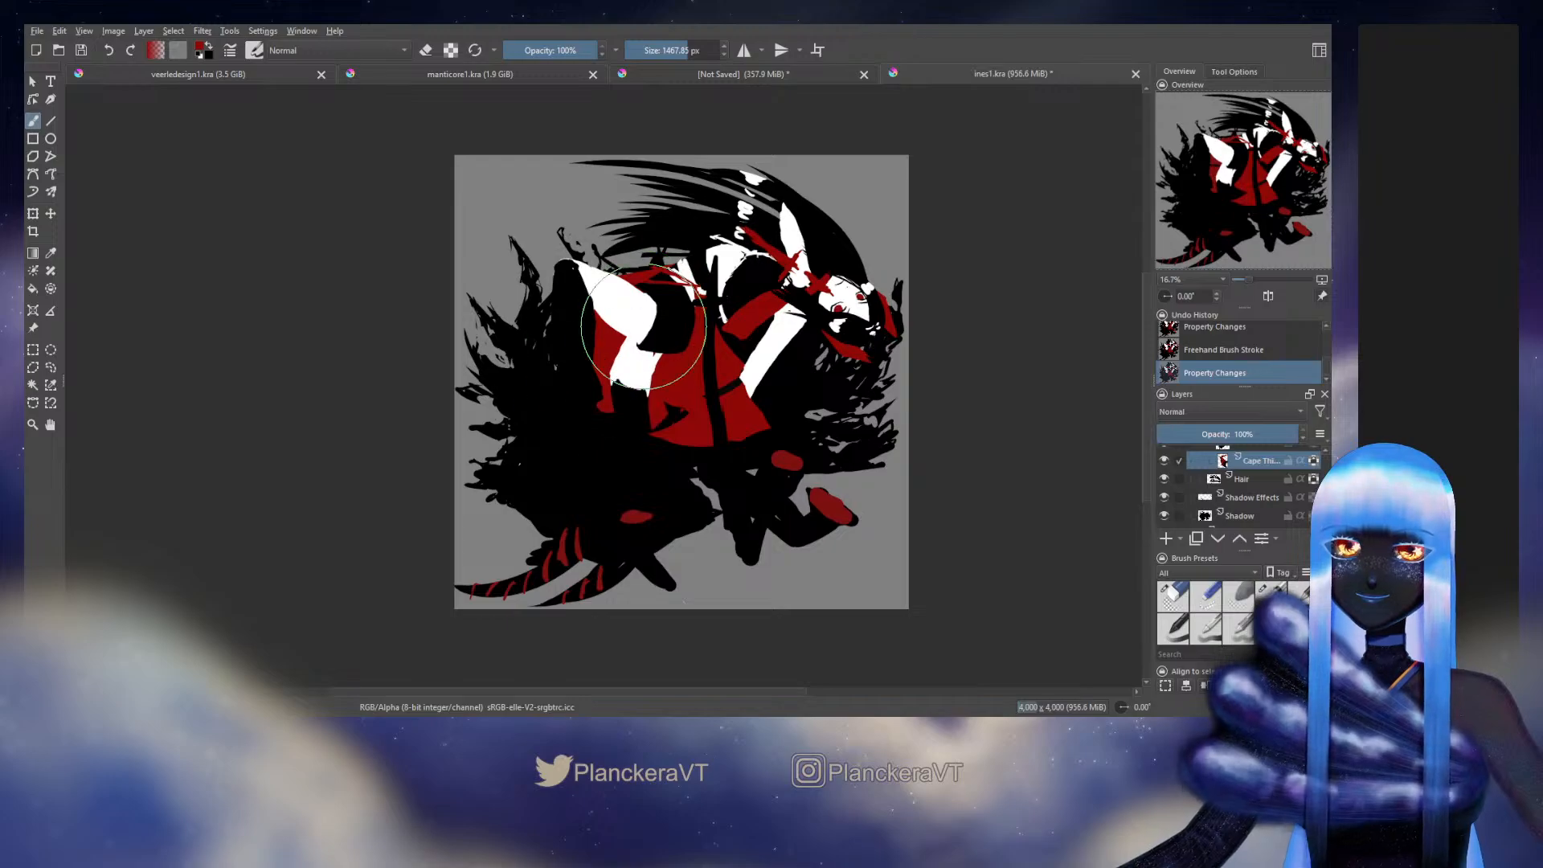
mouse_move(675, 303)
left_mouse_down()
mouse_move(563, 348)
mouse_move(669, 423)
mouse_move(679, 406)
left_mouse_up()
key("bracketleft")
key("bracketleft")
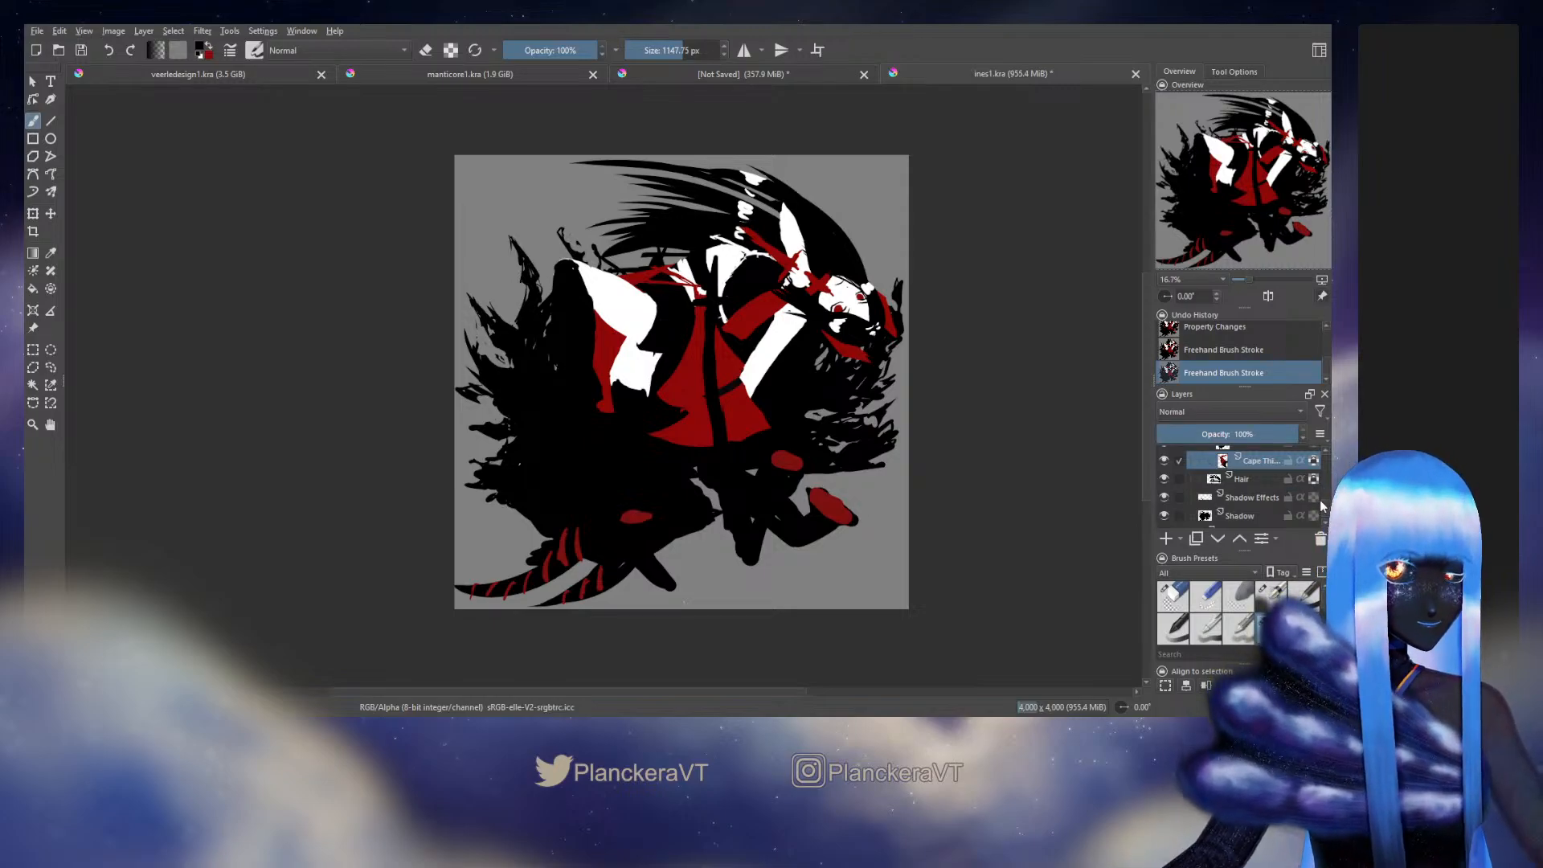
Step: Lock the alpha of the Shadow Effects layer and repaint the shadow creature's red details dark red
scroll(1326, 515, "down", 1)
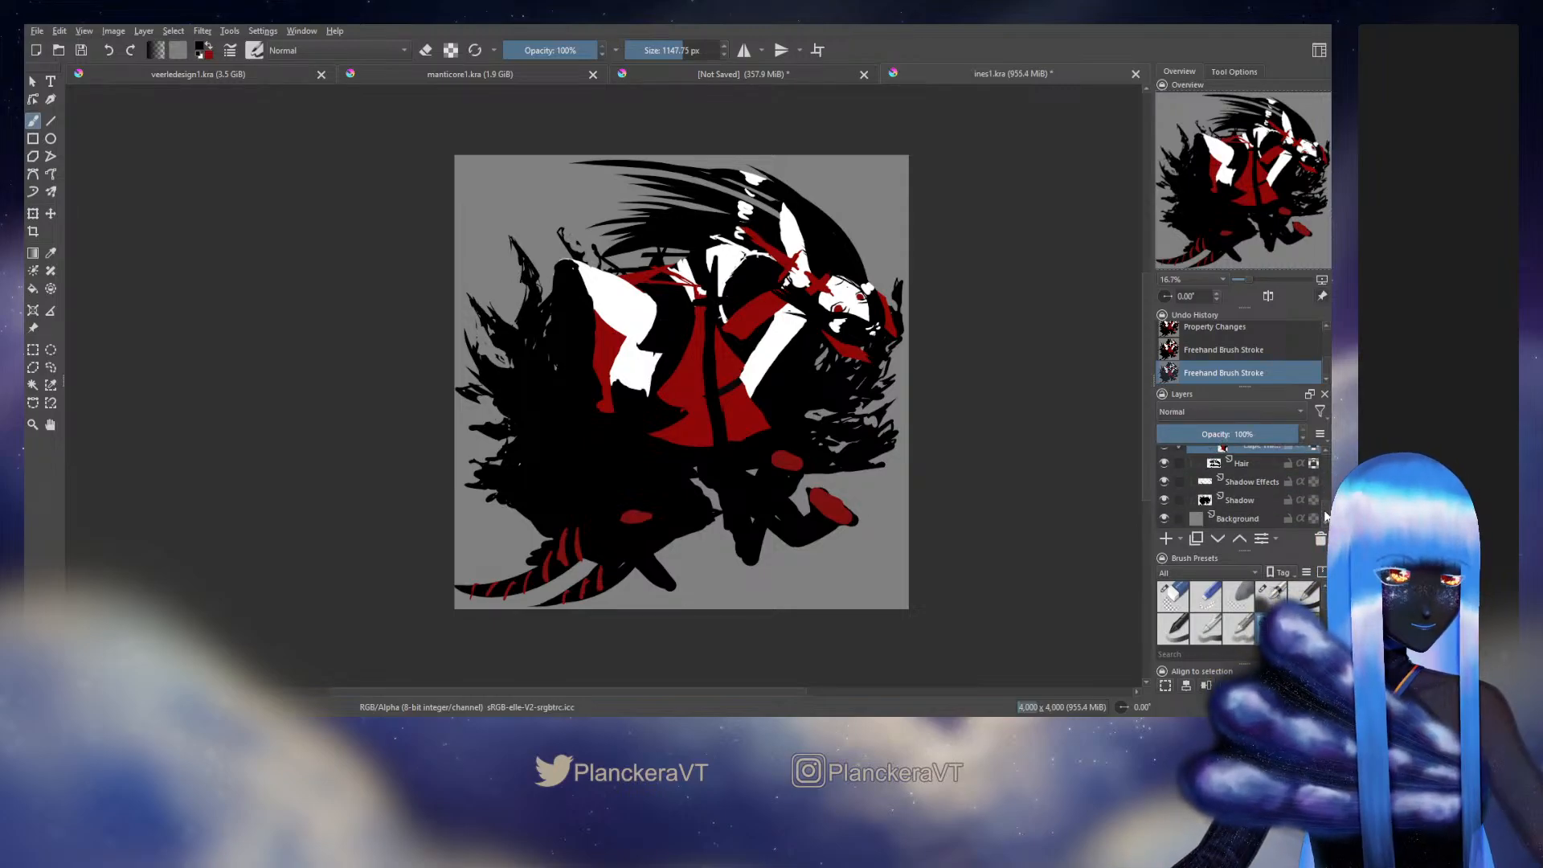
left_click(1252, 482)
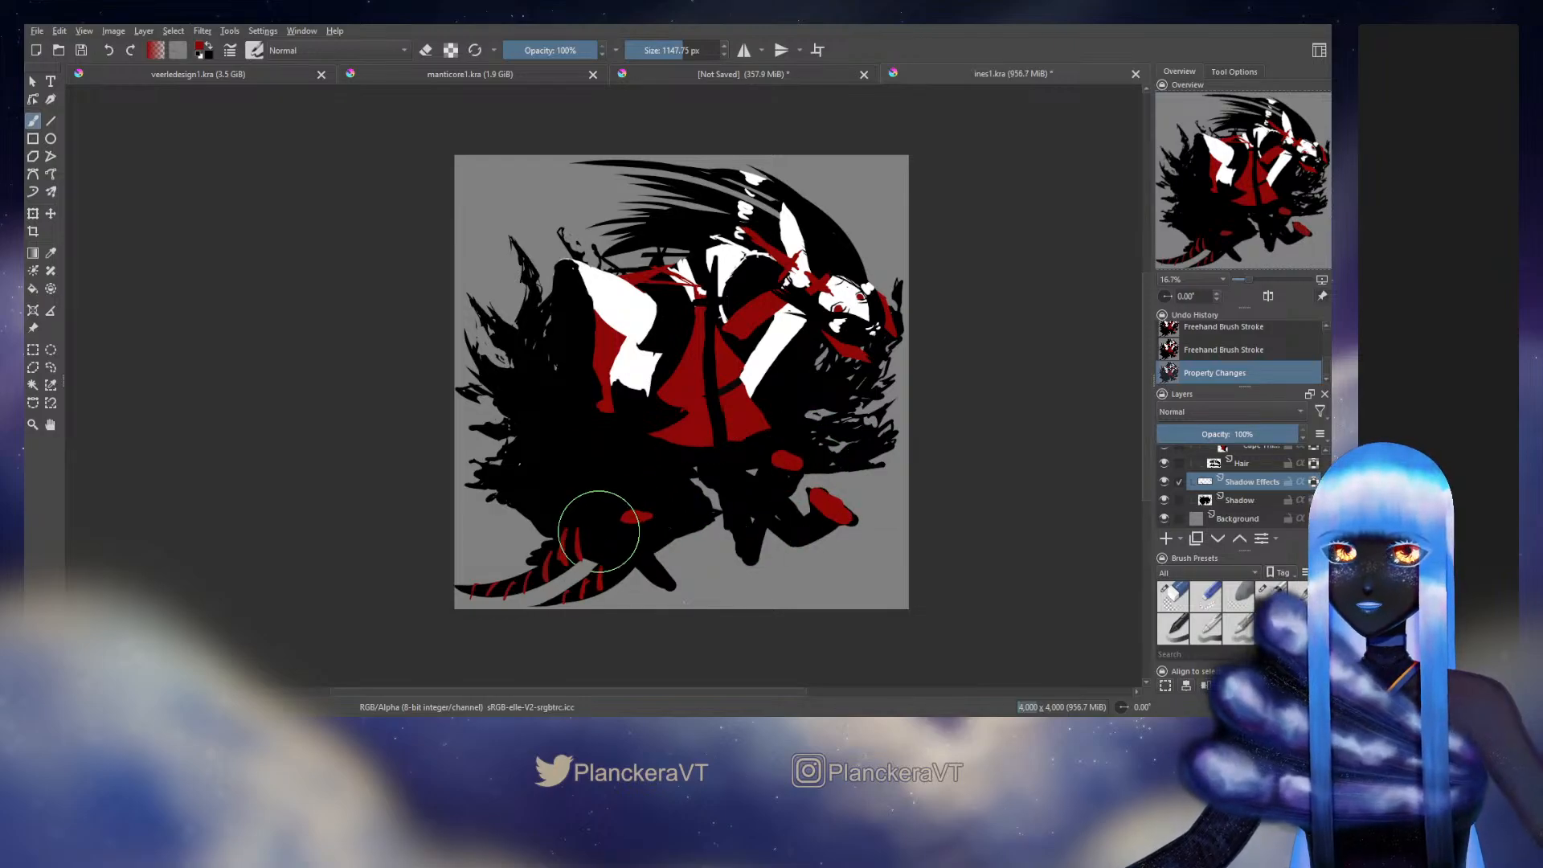
left_click(584, 563)
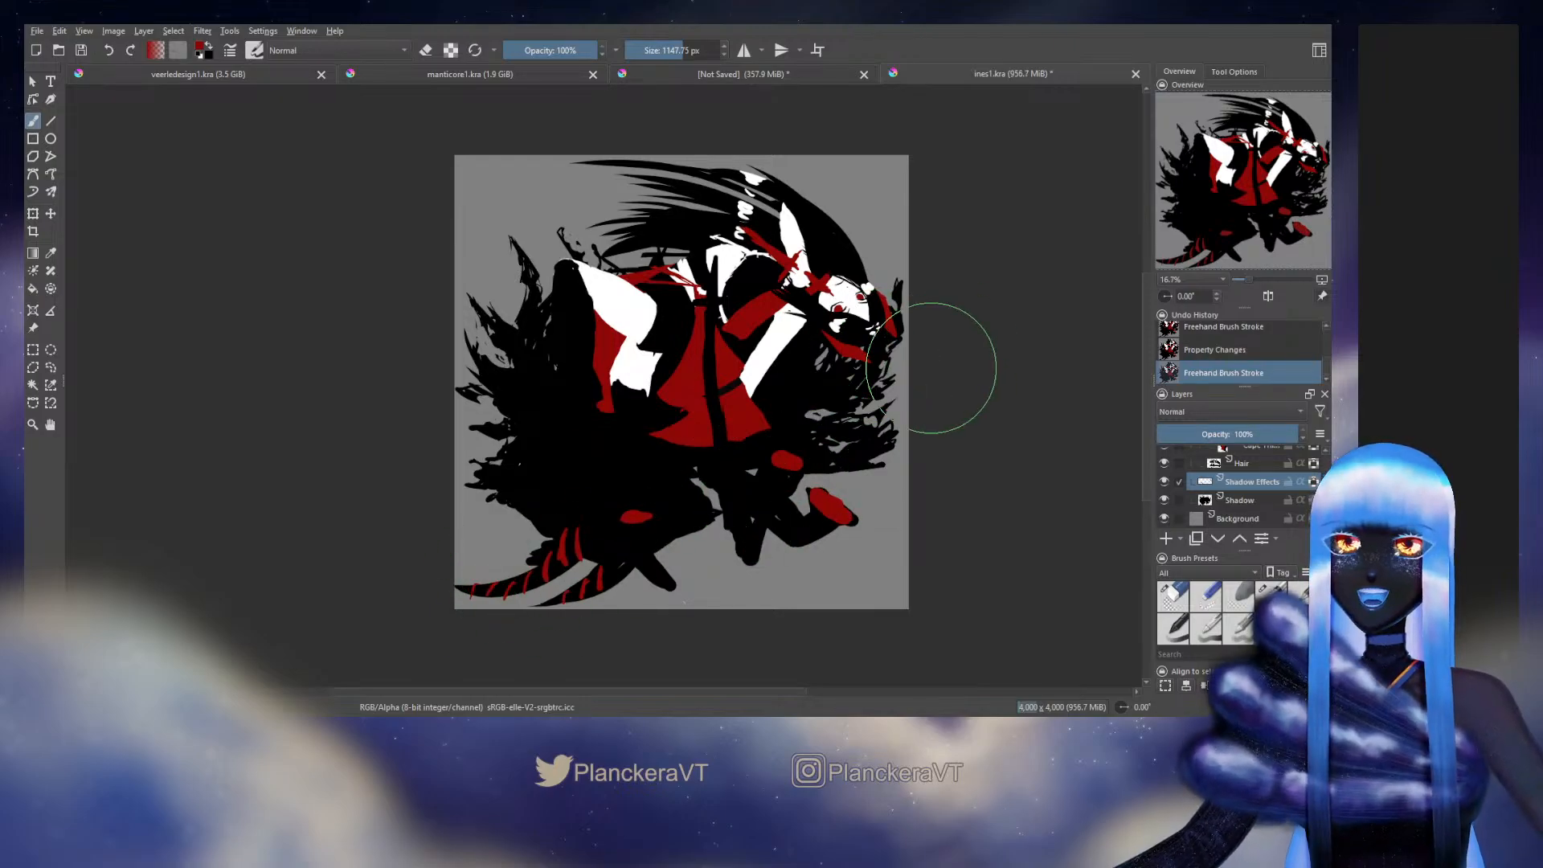
Step: Examine the recoloured artwork as a whole, close up around the face, and in mirrored view
left_click_drag(918, 328, 920, 387)
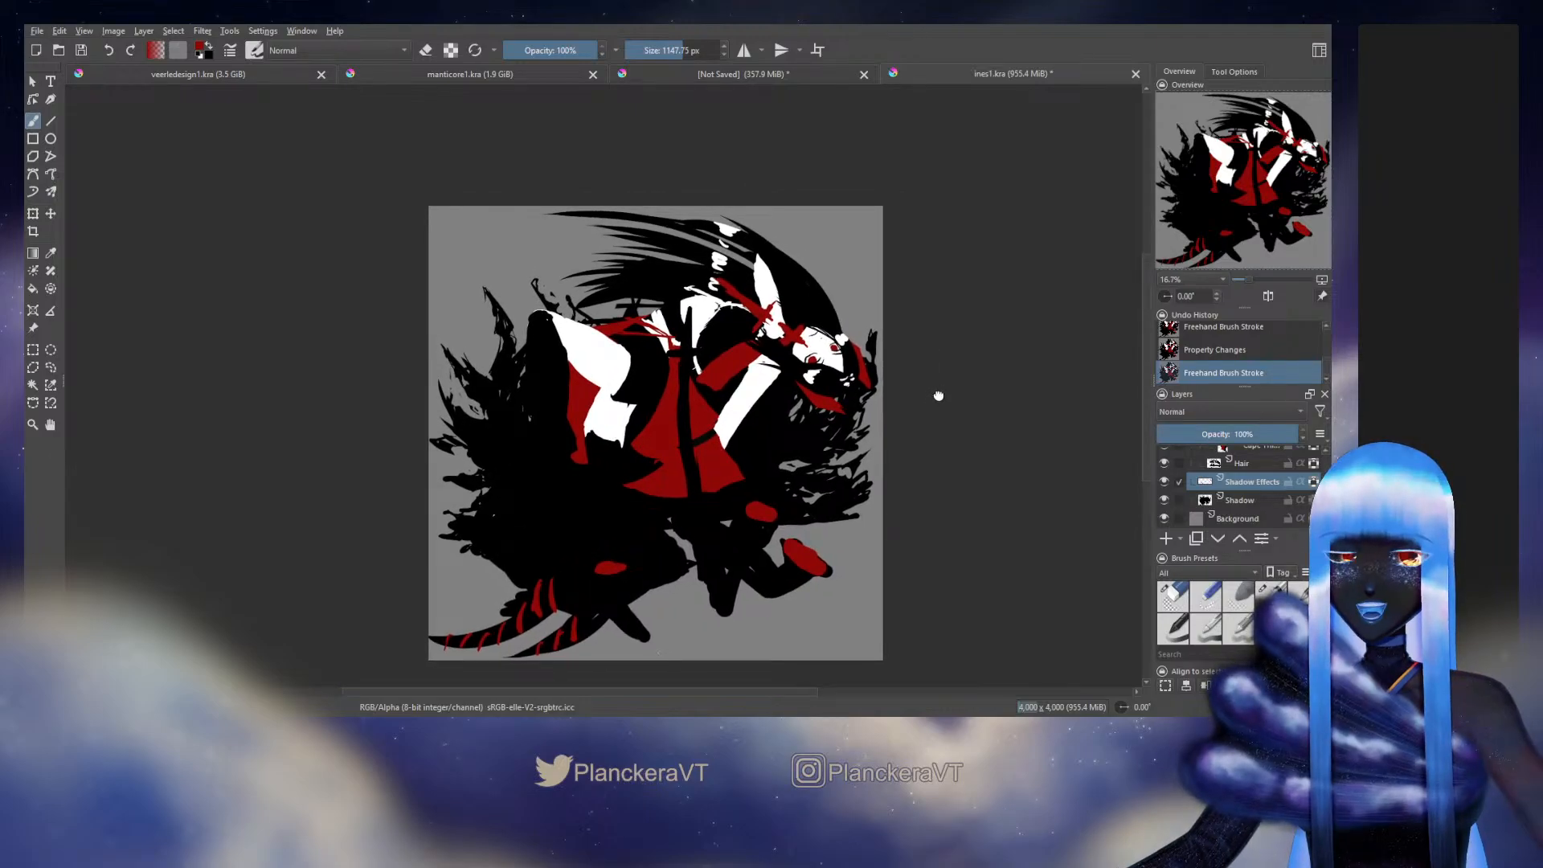
left_click_drag(938, 395, 936, 378)
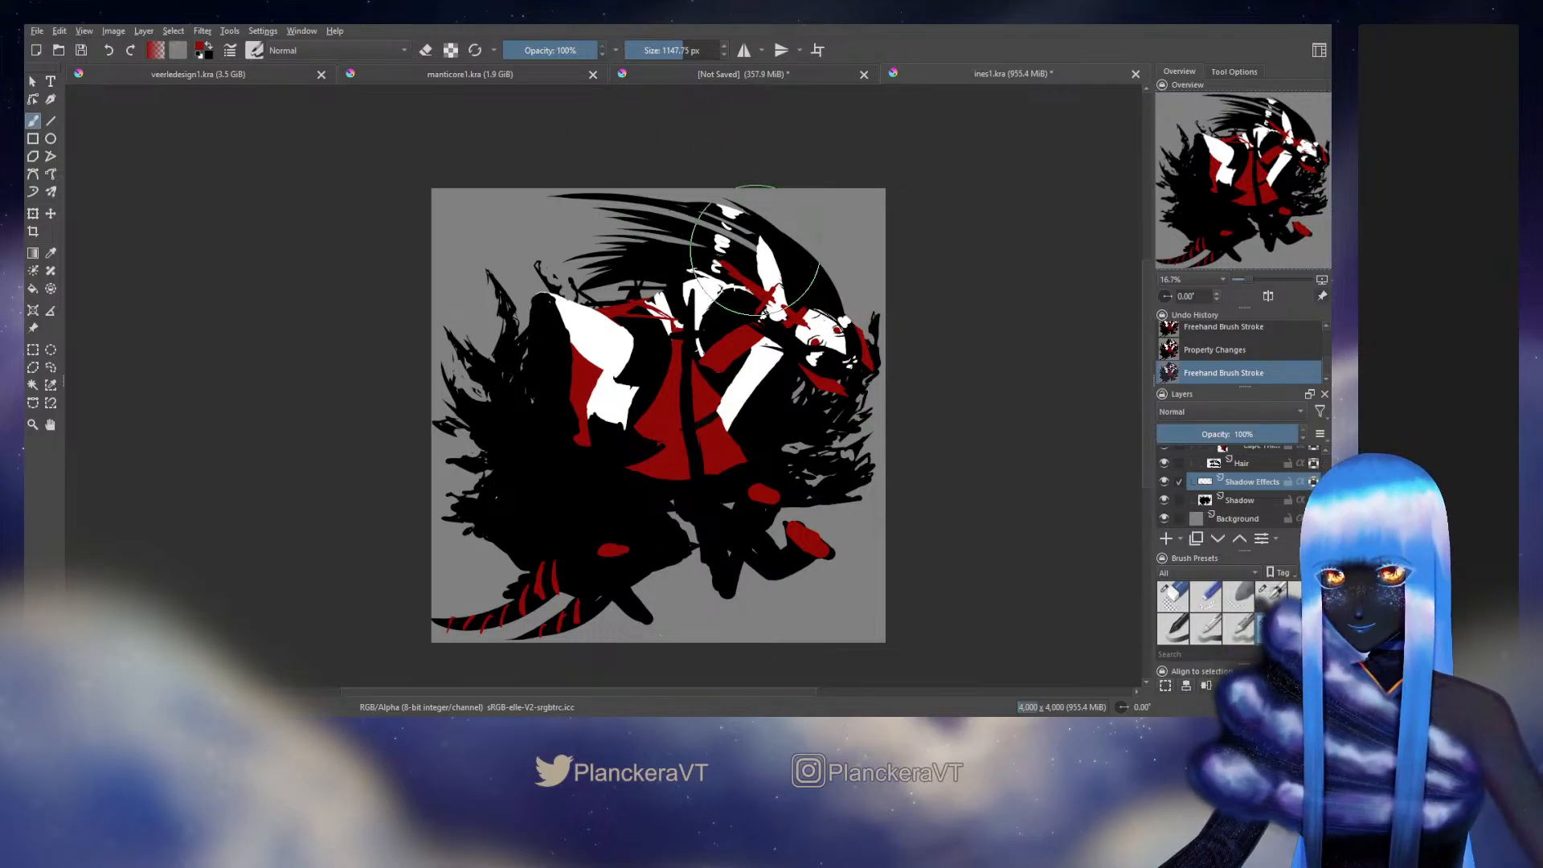
scroll(900, 433, "up", 3)
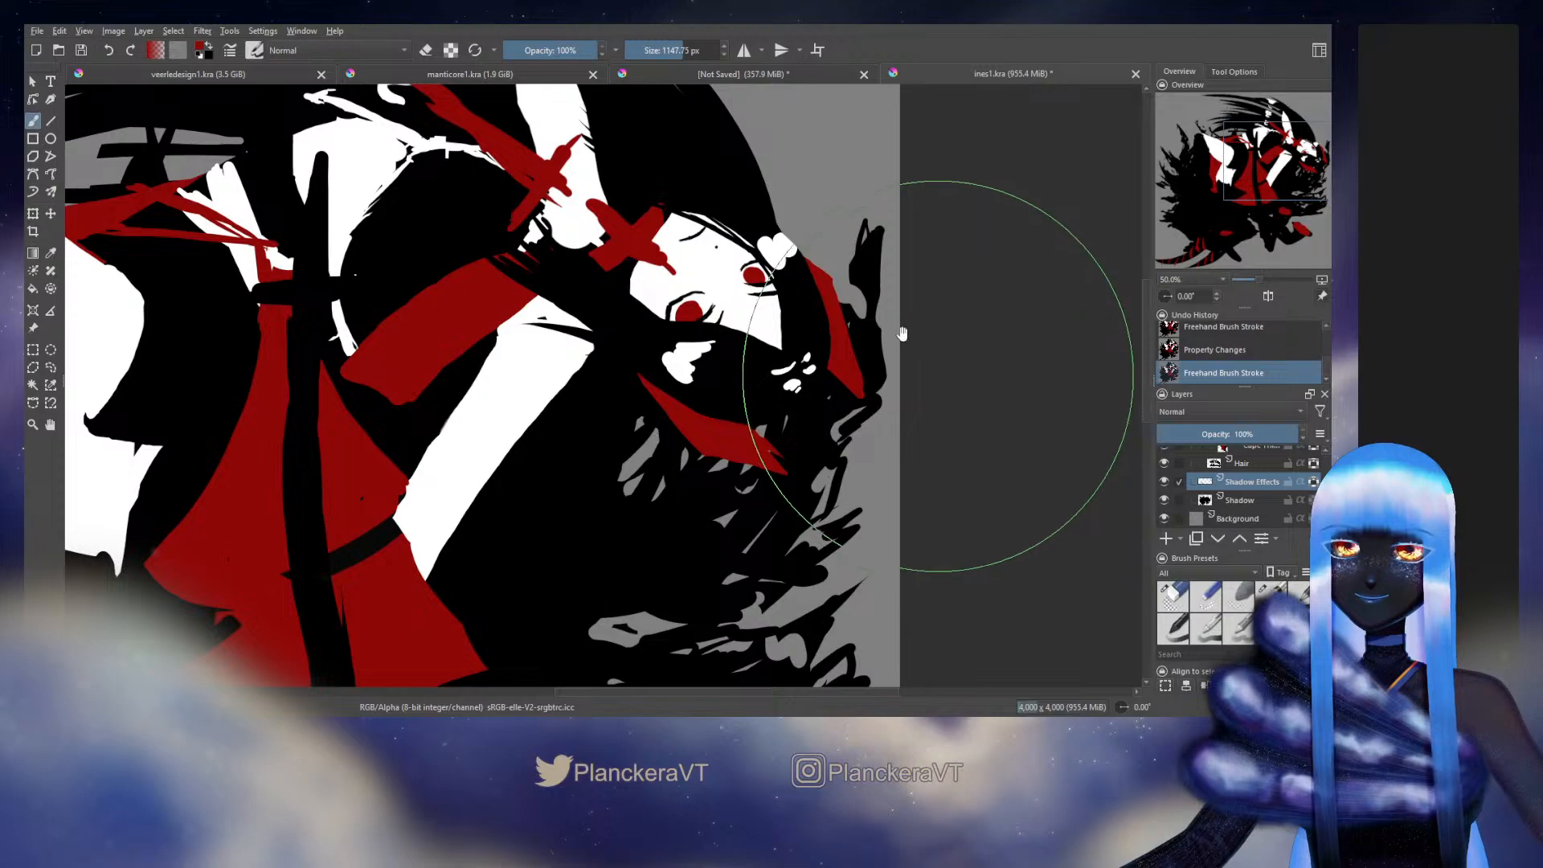
left_click_drag(900, 346, 956, 466)
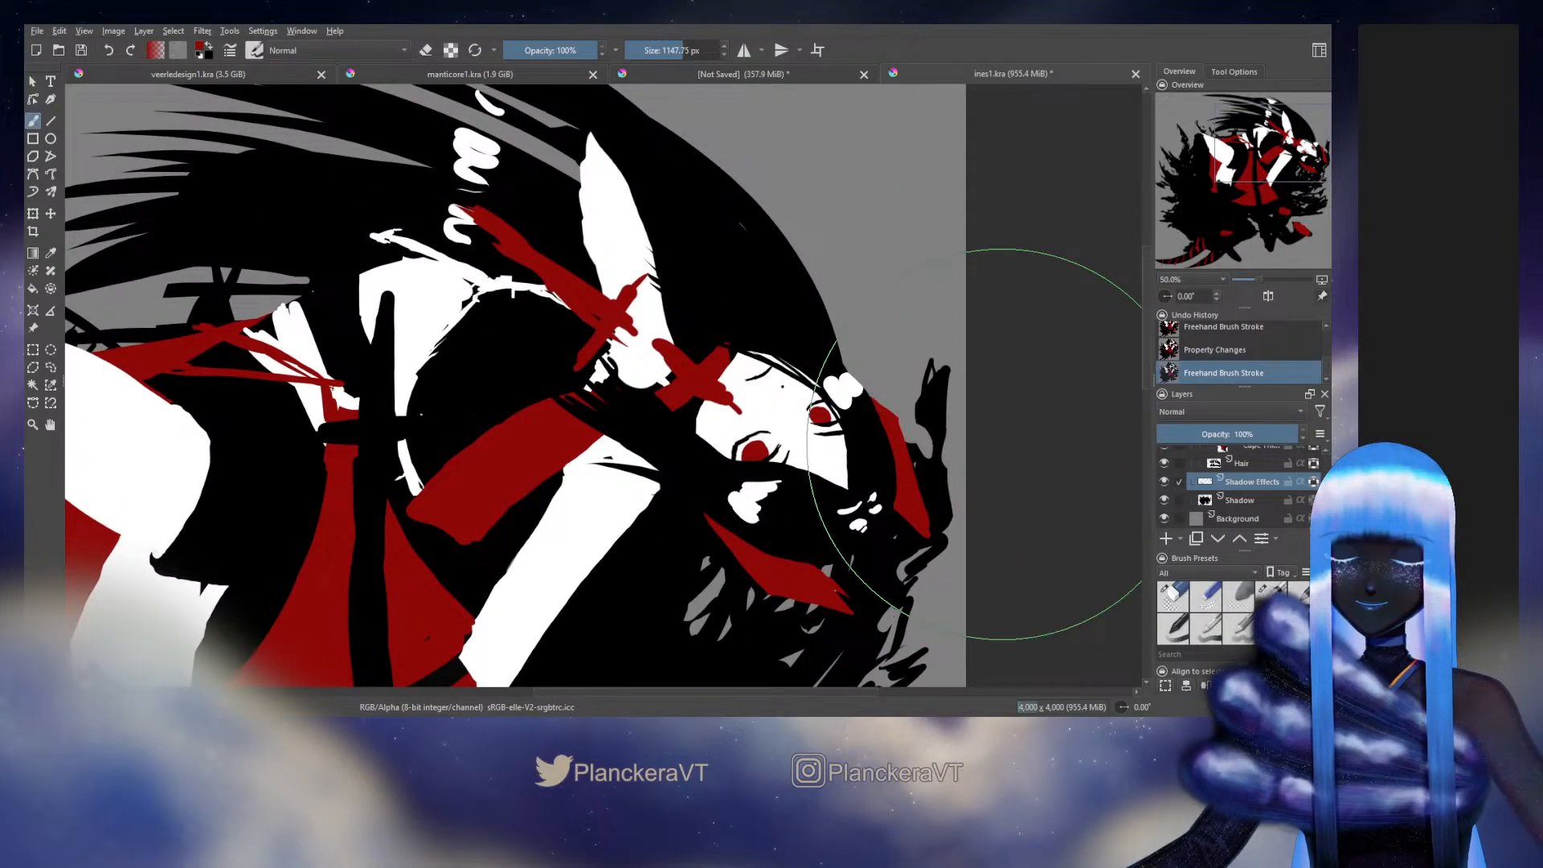
scroll(1214, 503, "up", 10)
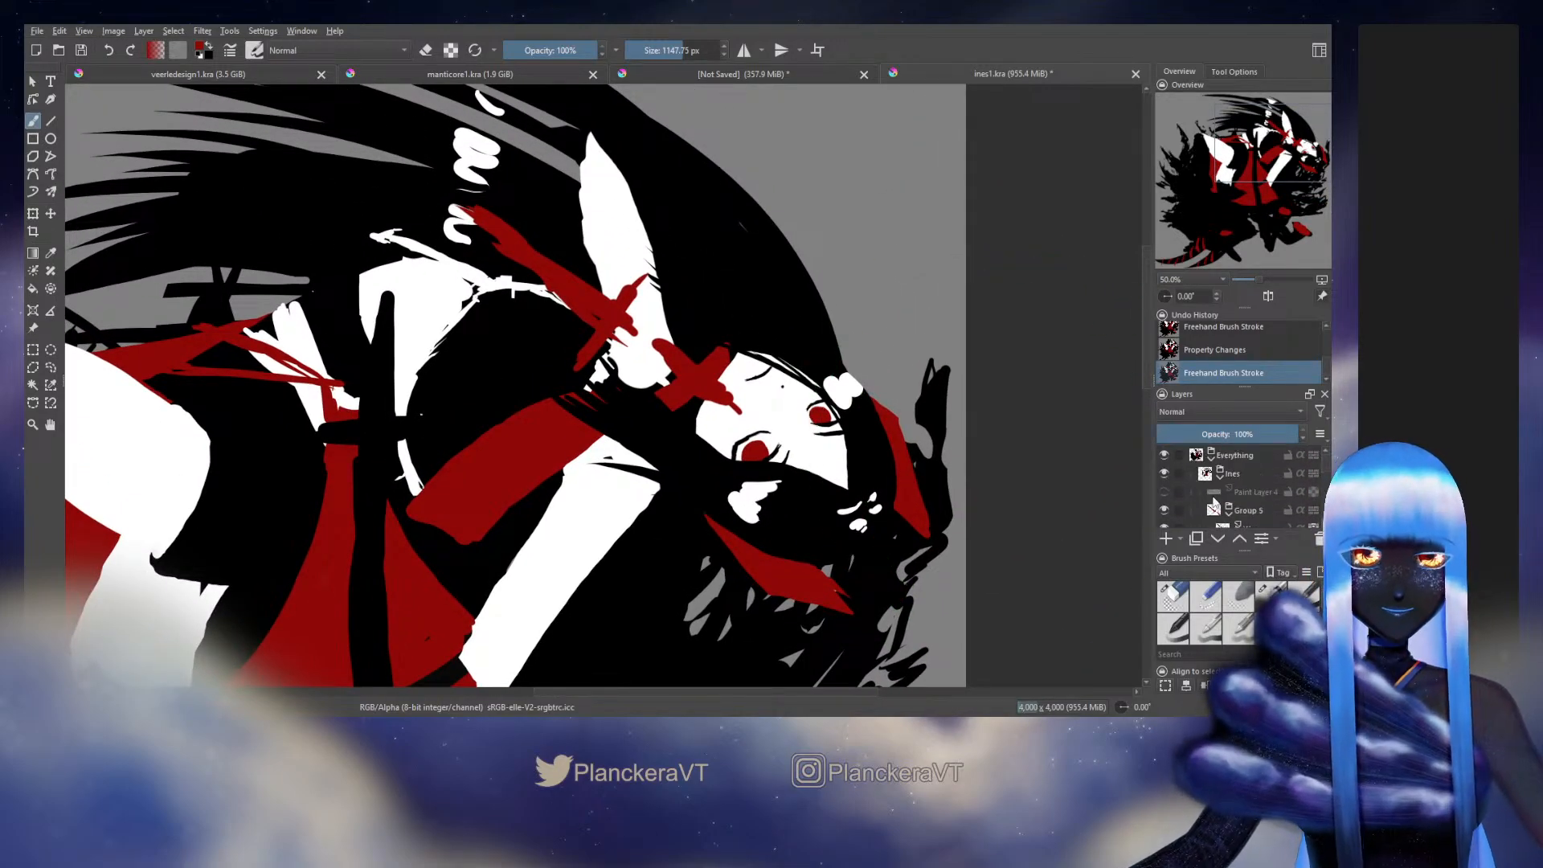
scroll(1039, 448, "down", 4)
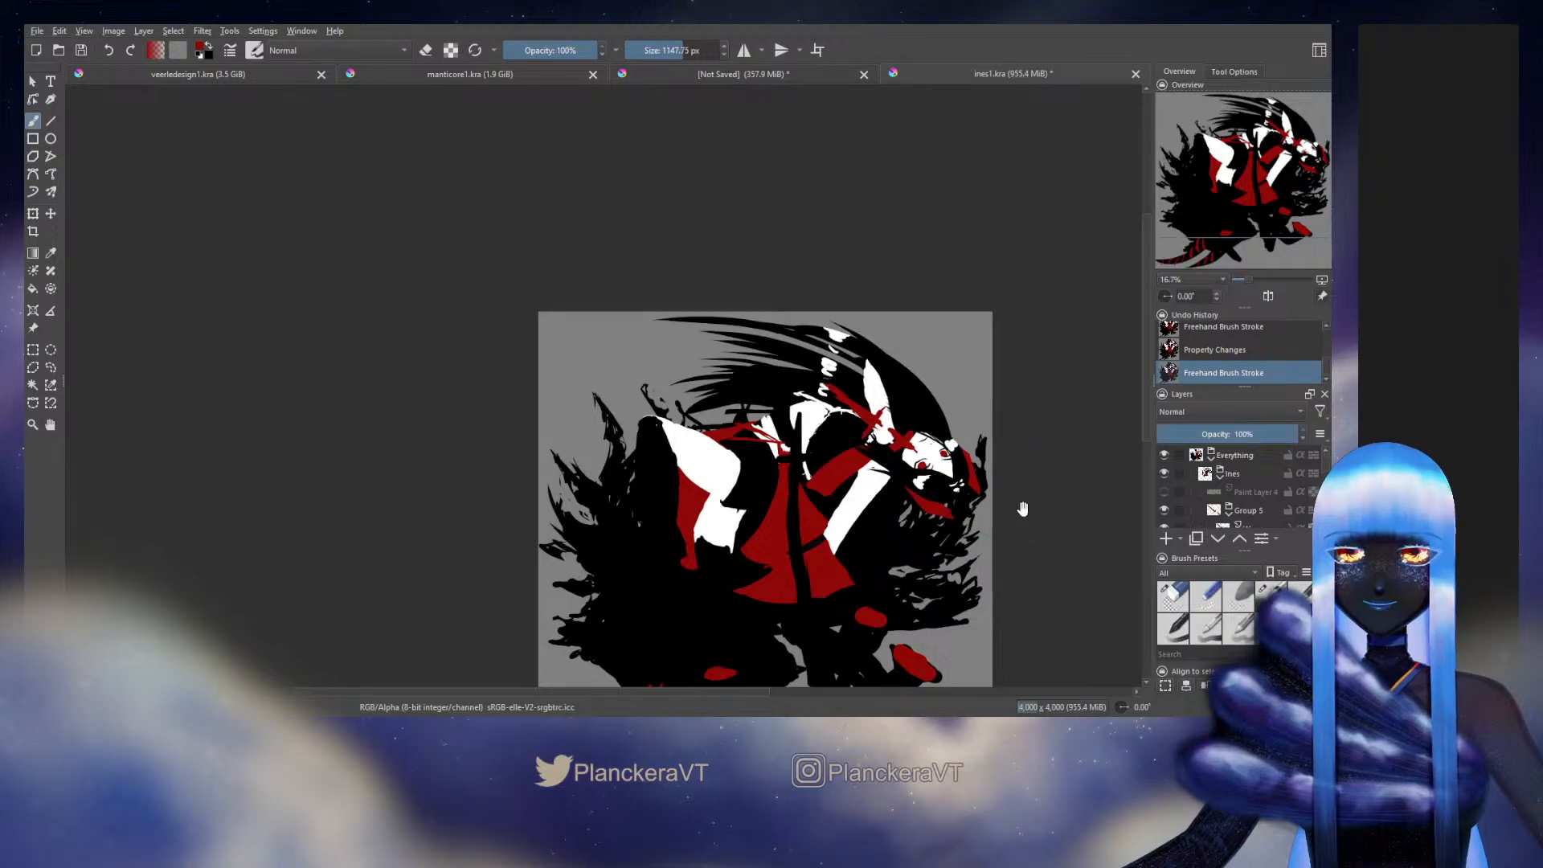
left_click_drag(993, 338, 979, 331)
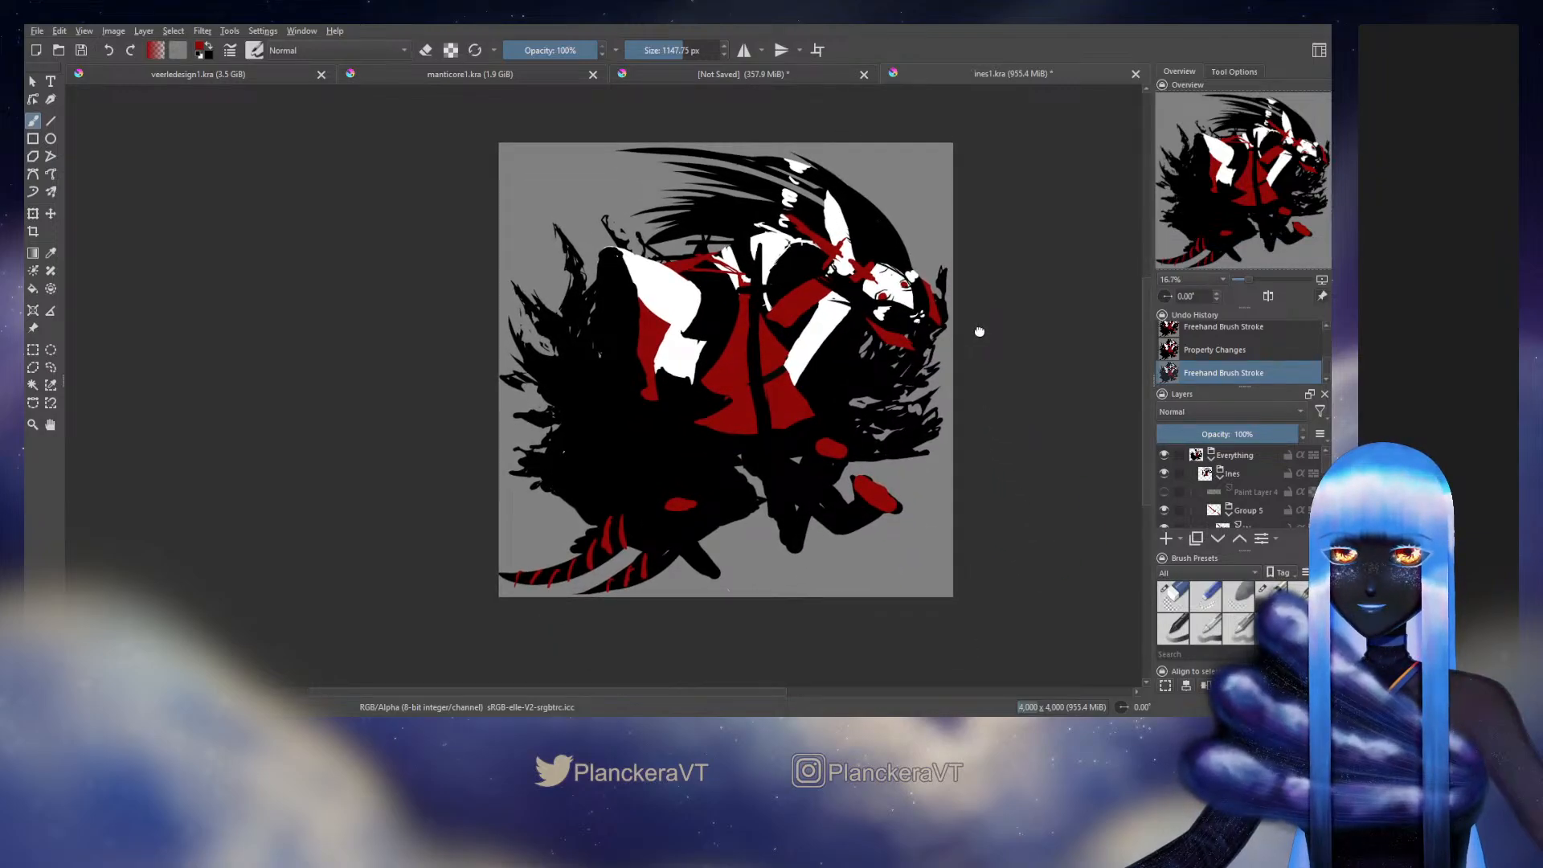
left_click(1268, 297)
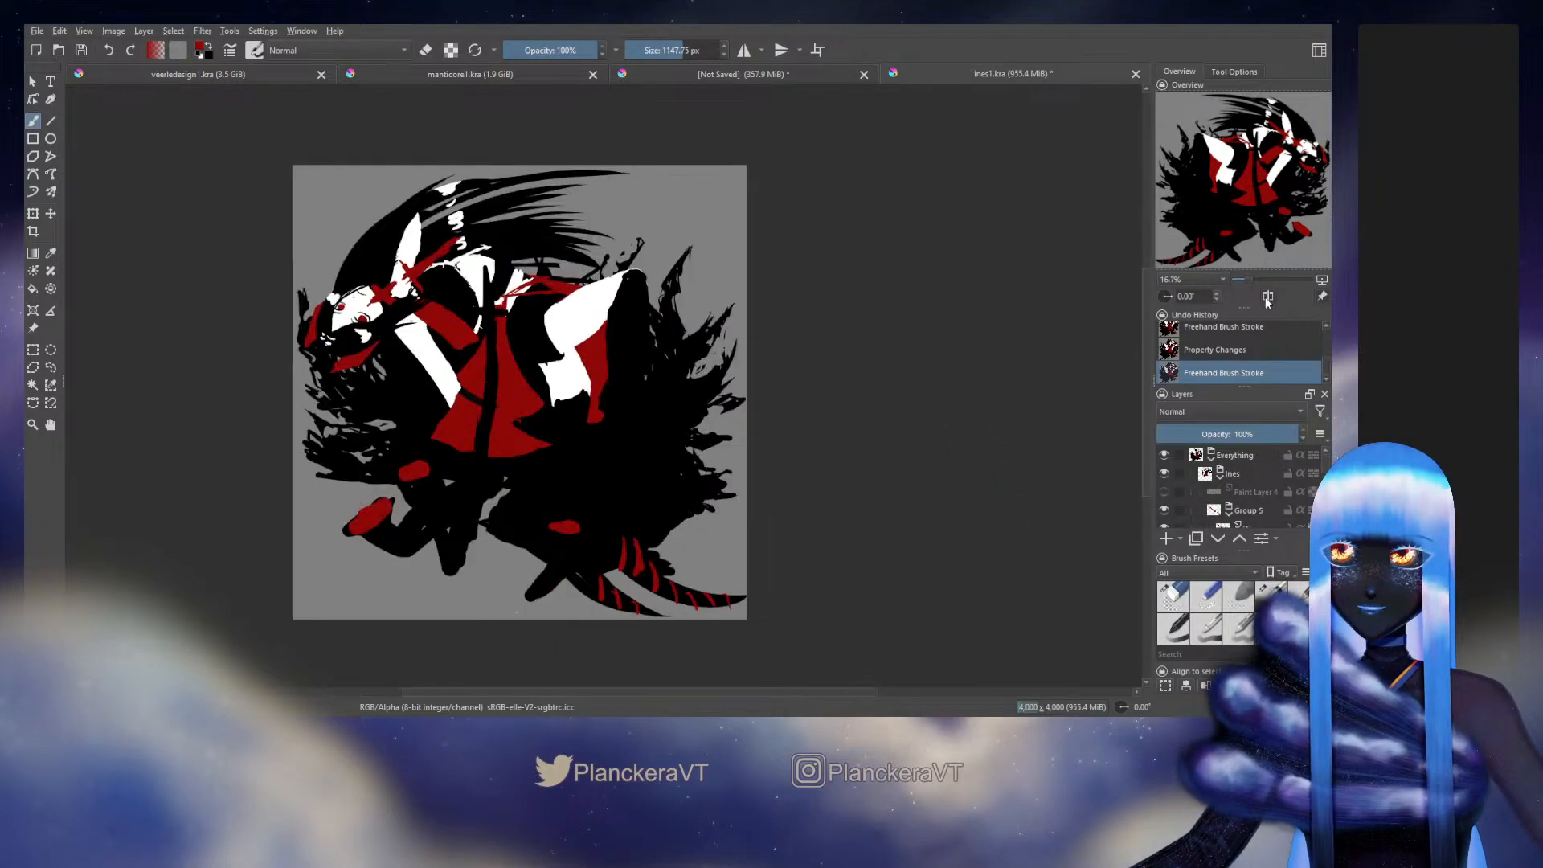
mouse_move(829, 370)
left_mouse_down()
mouse_move(975, 372)
mouse_move(1011, 387)
left_mouse_up()
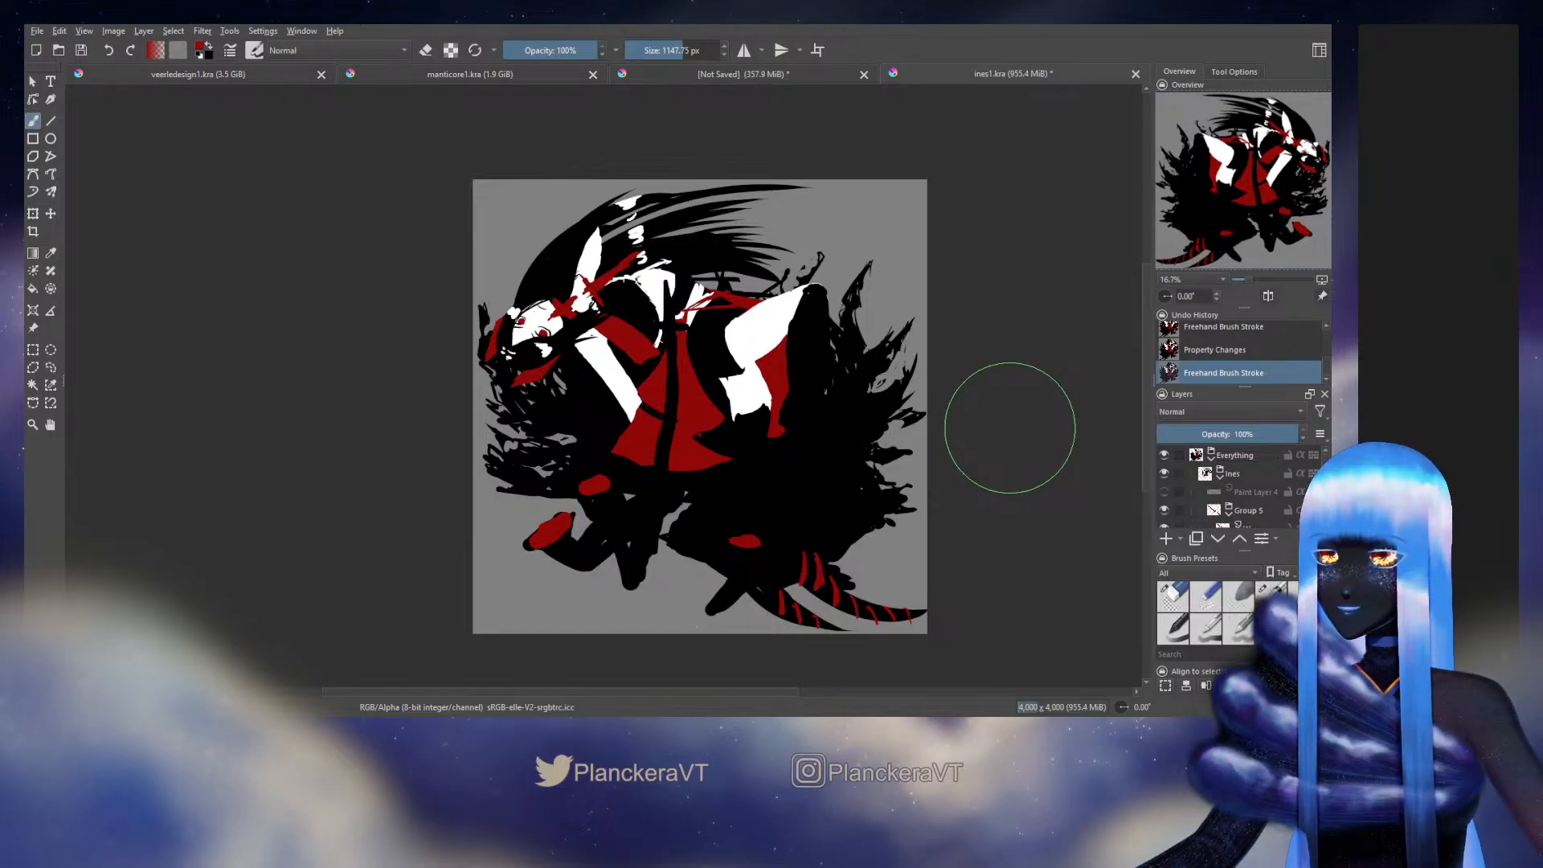
key("m")
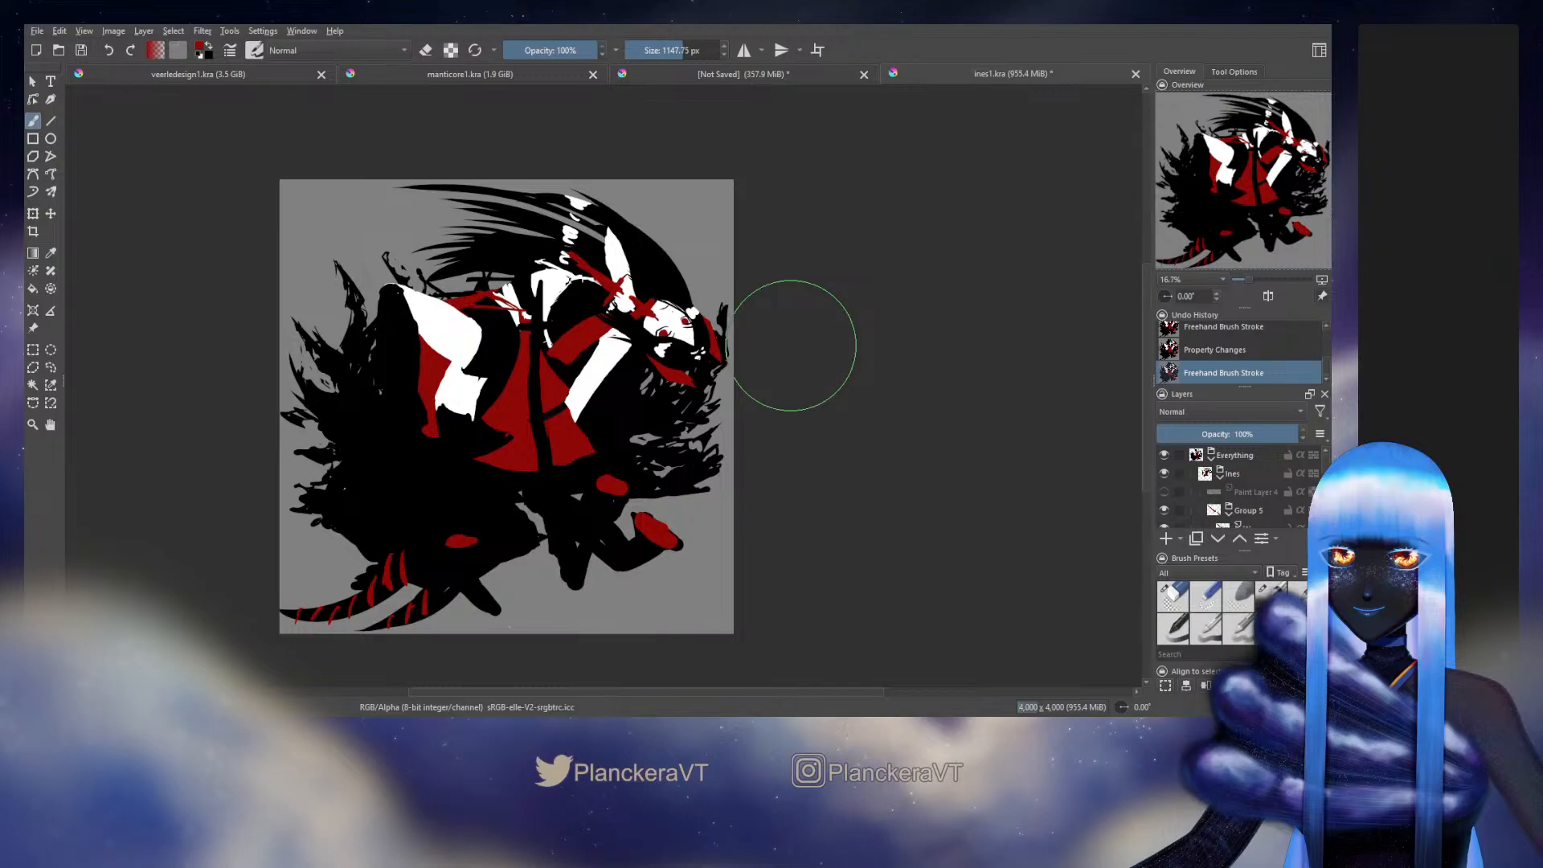
Step: Rename Group 5 as Weapon and hide the group
scroll(649, 283, "up", 3)
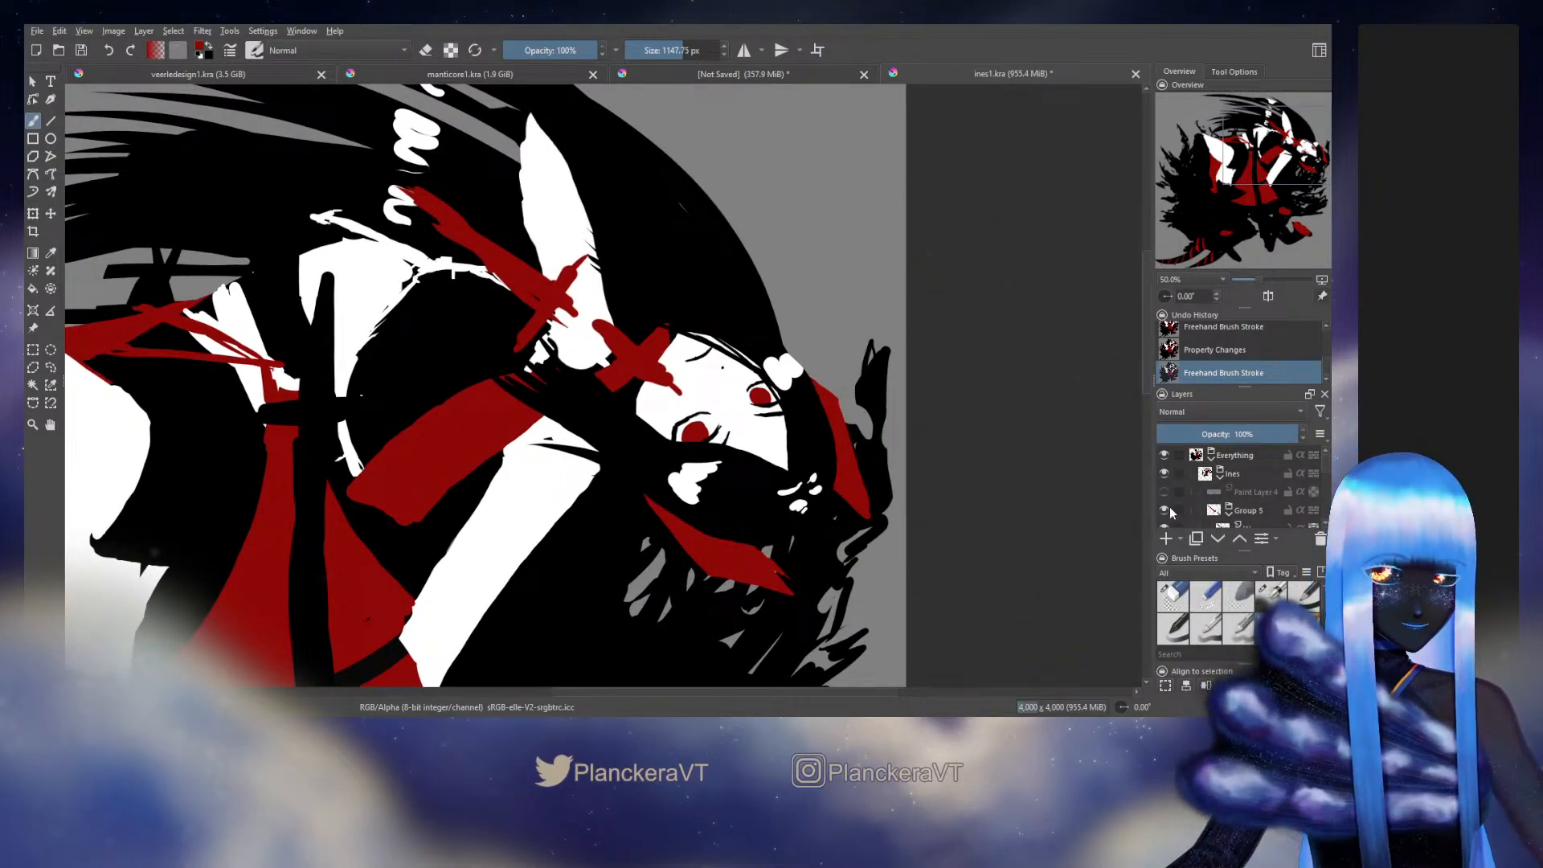
double_click(1245, 510)
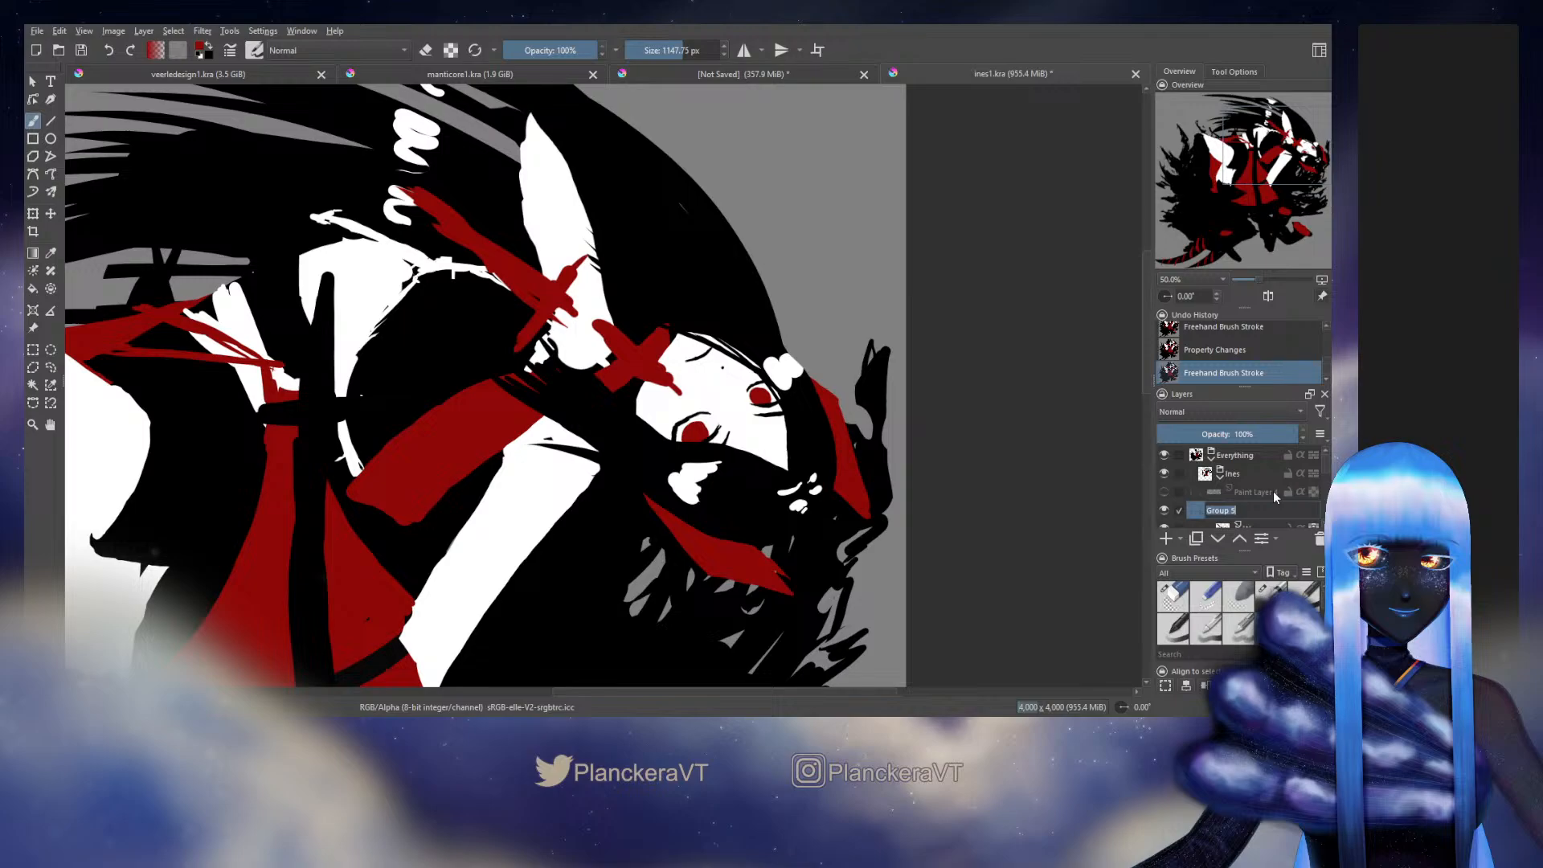
type("Weapon")
key("Return")
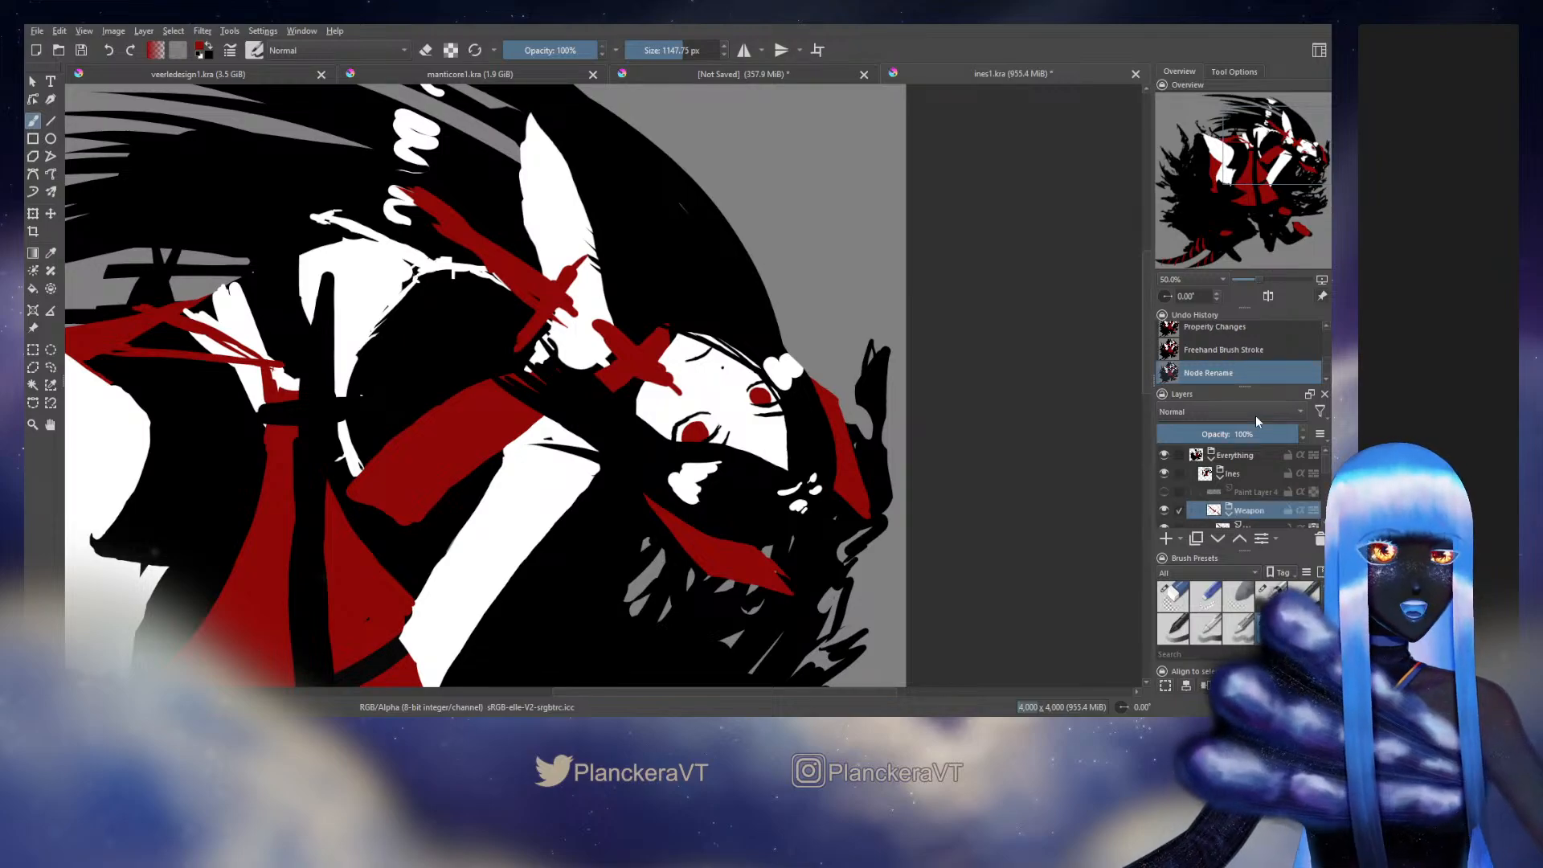
scroll(937, 447, "down", 3)
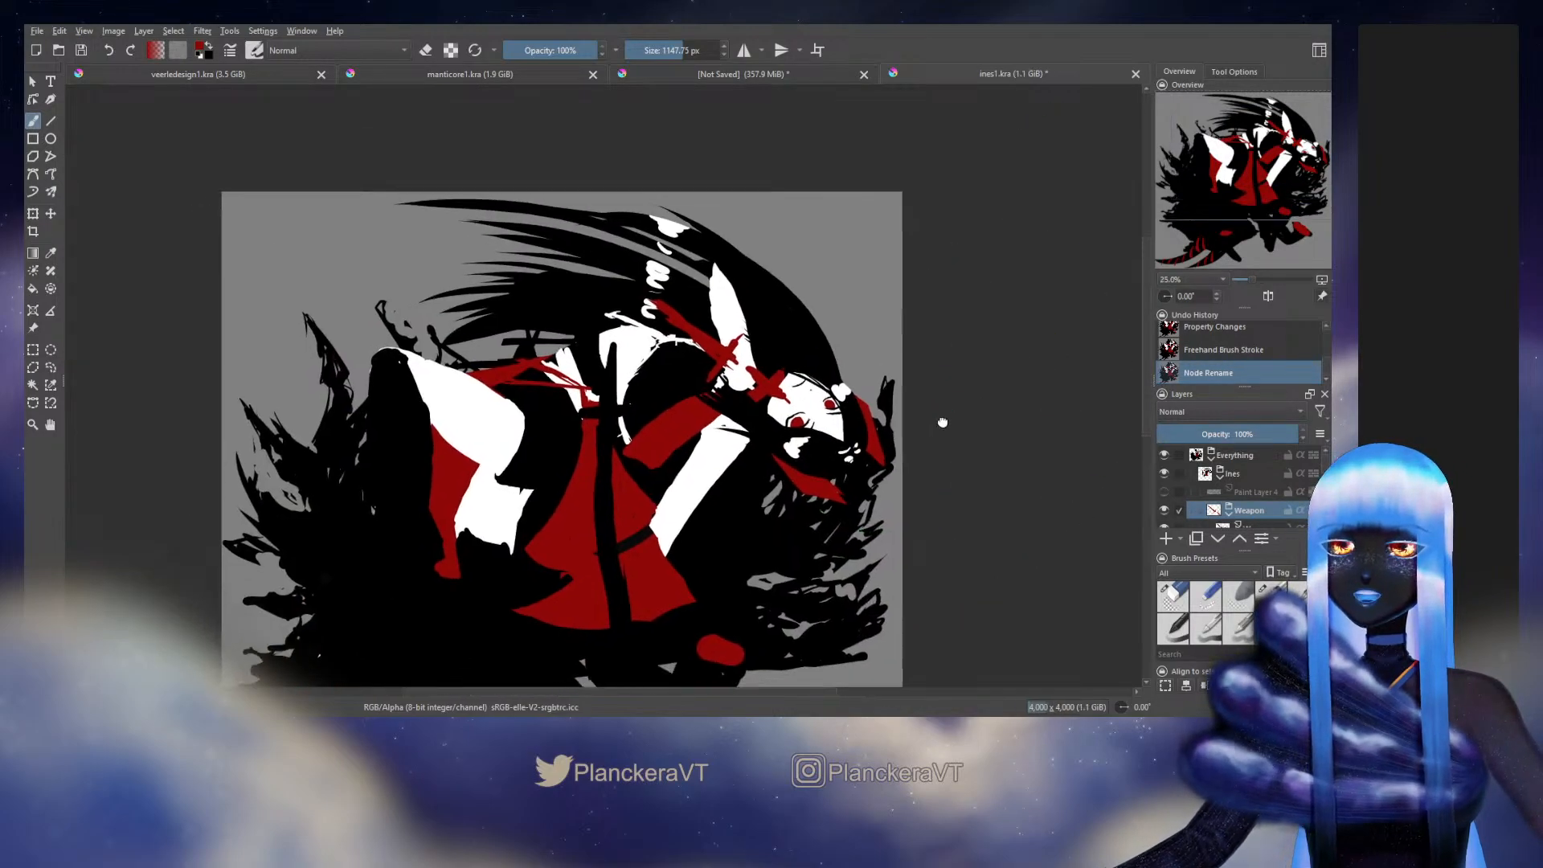
left_click(1164, 509)
scroll(964, 413, "up", 1)
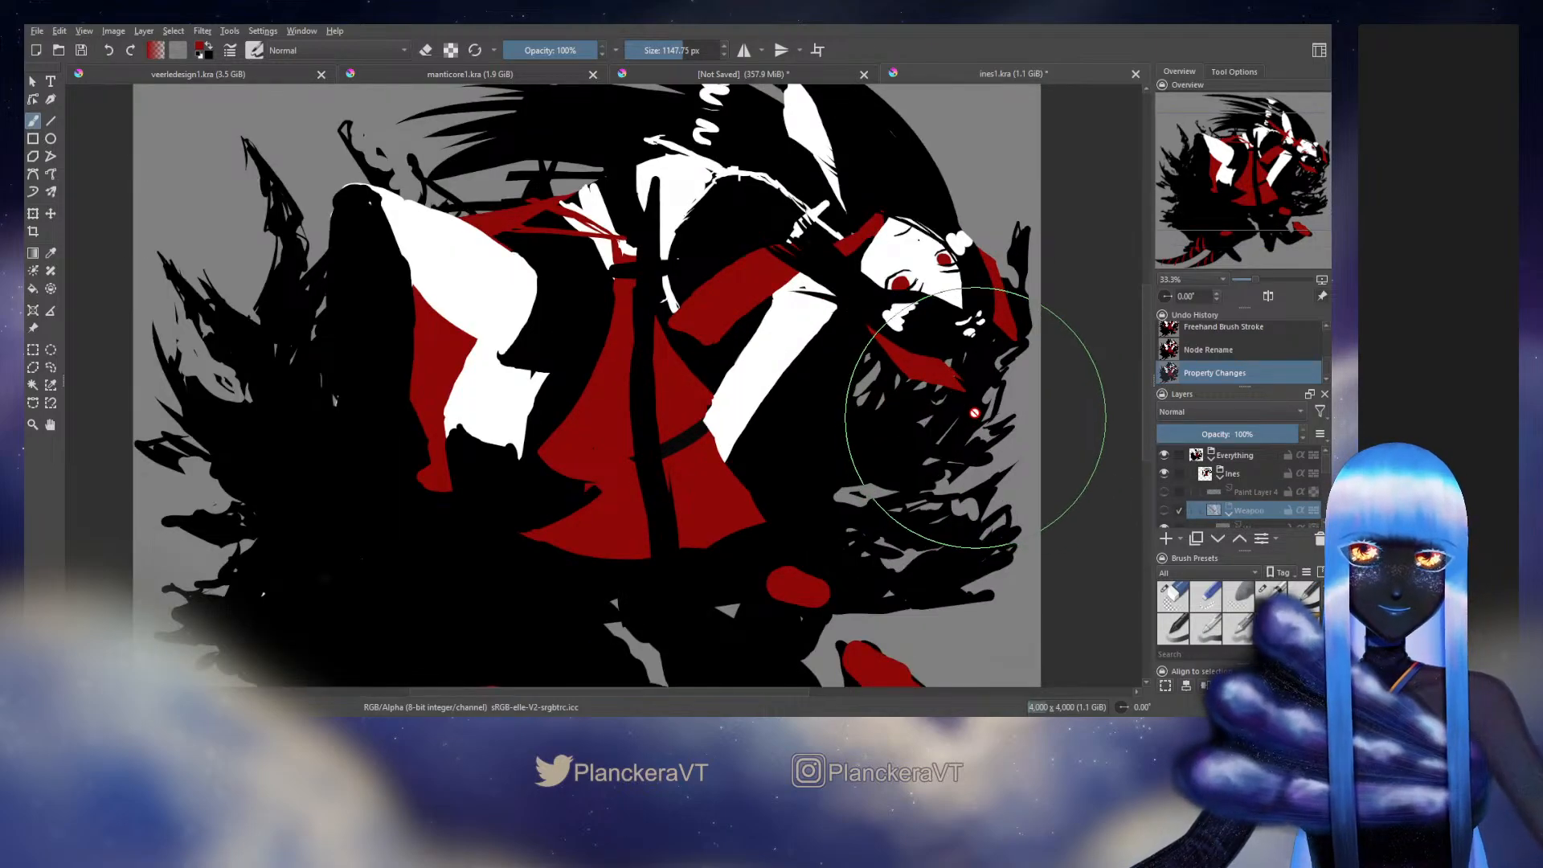
Step: Try the Front Hair layer at 49% opacity and undo the change
scroll(964, 417, "up", 1)
scroll(1262, 499, "down", 3)
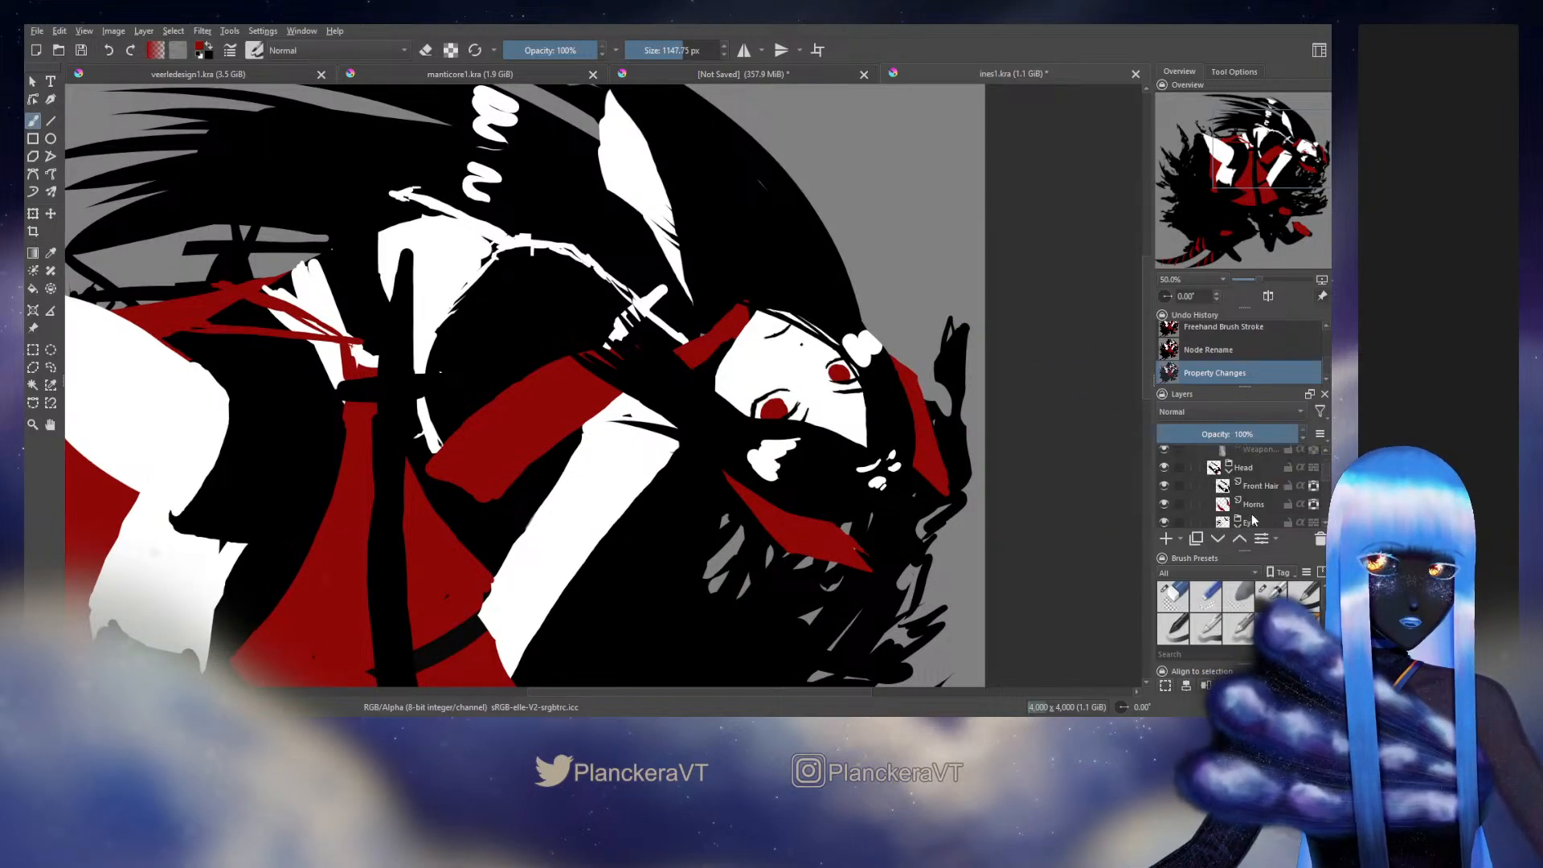
left_click(1258, 485)
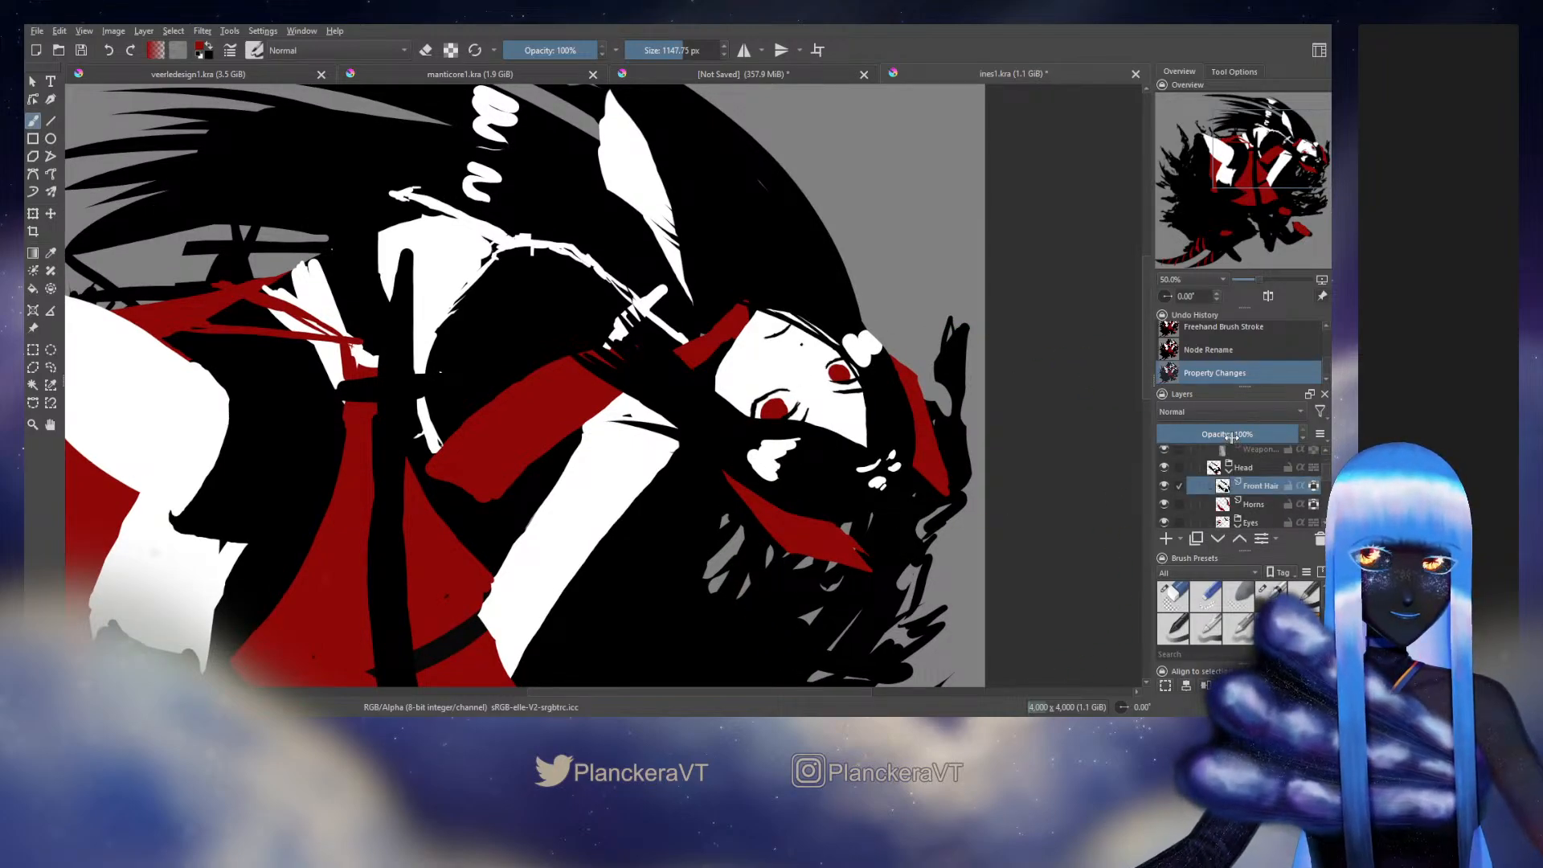
left_click_drag(1232, 434, 1223, 435)
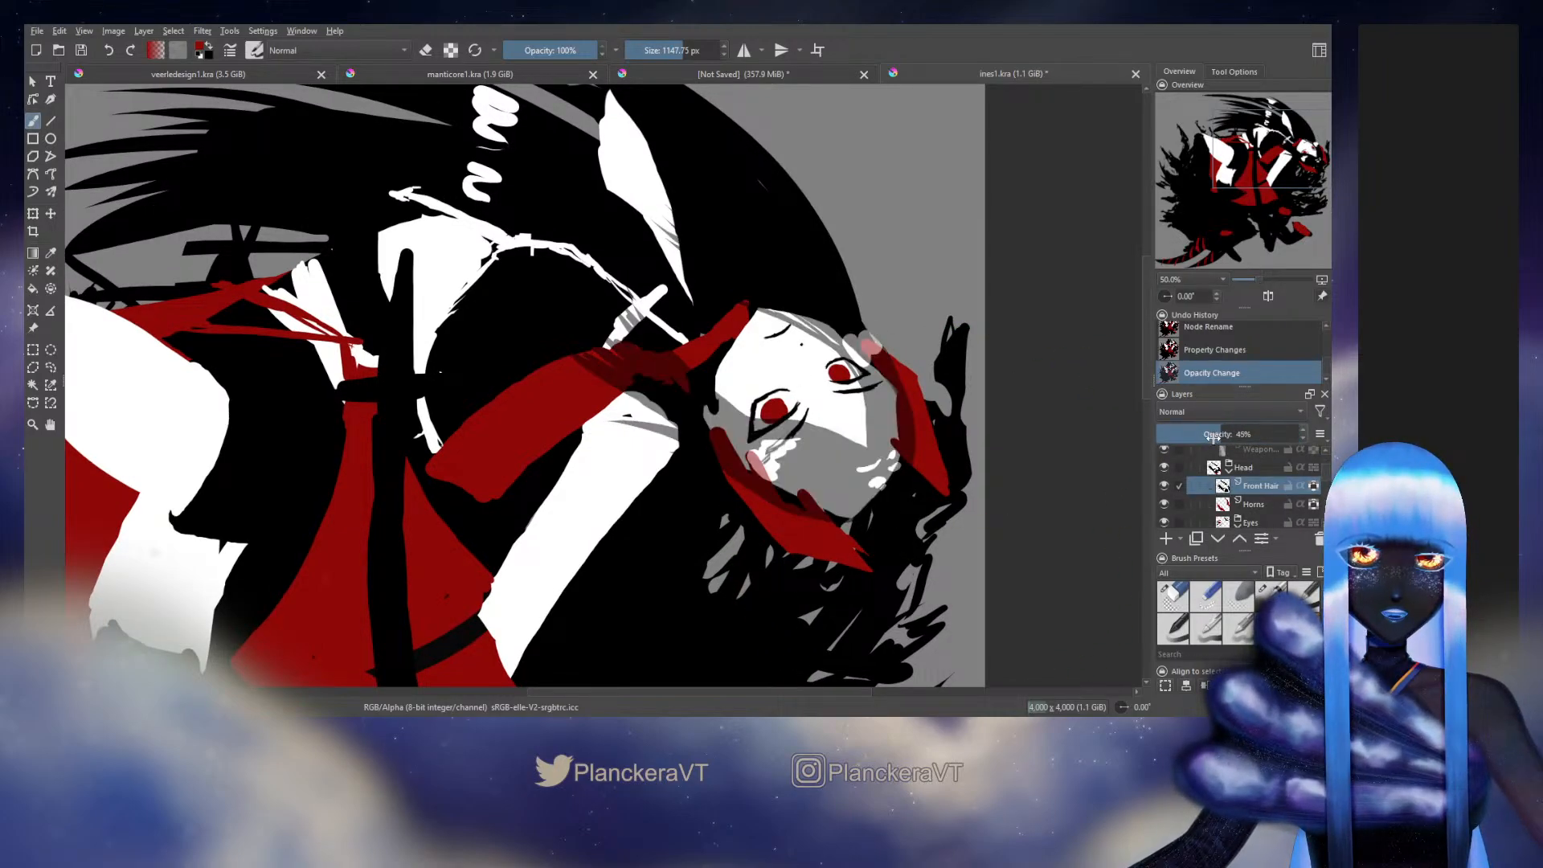
key("ctrl+z")
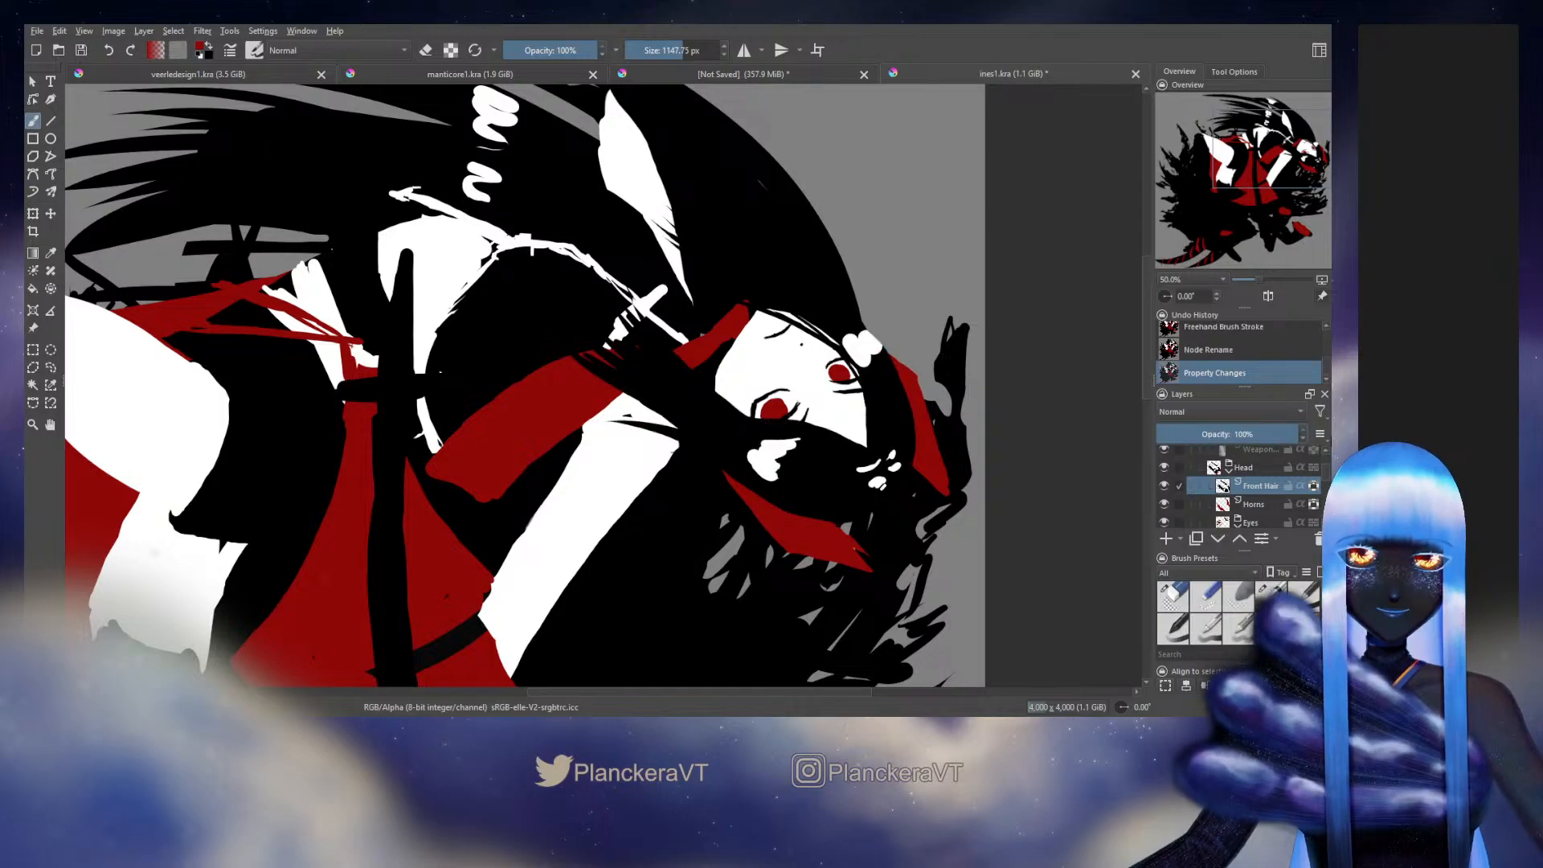
Step: Trim the Front Hair layer beside the white patch at the forehead with the eraser, and unlock the layer's alpha
key("e")
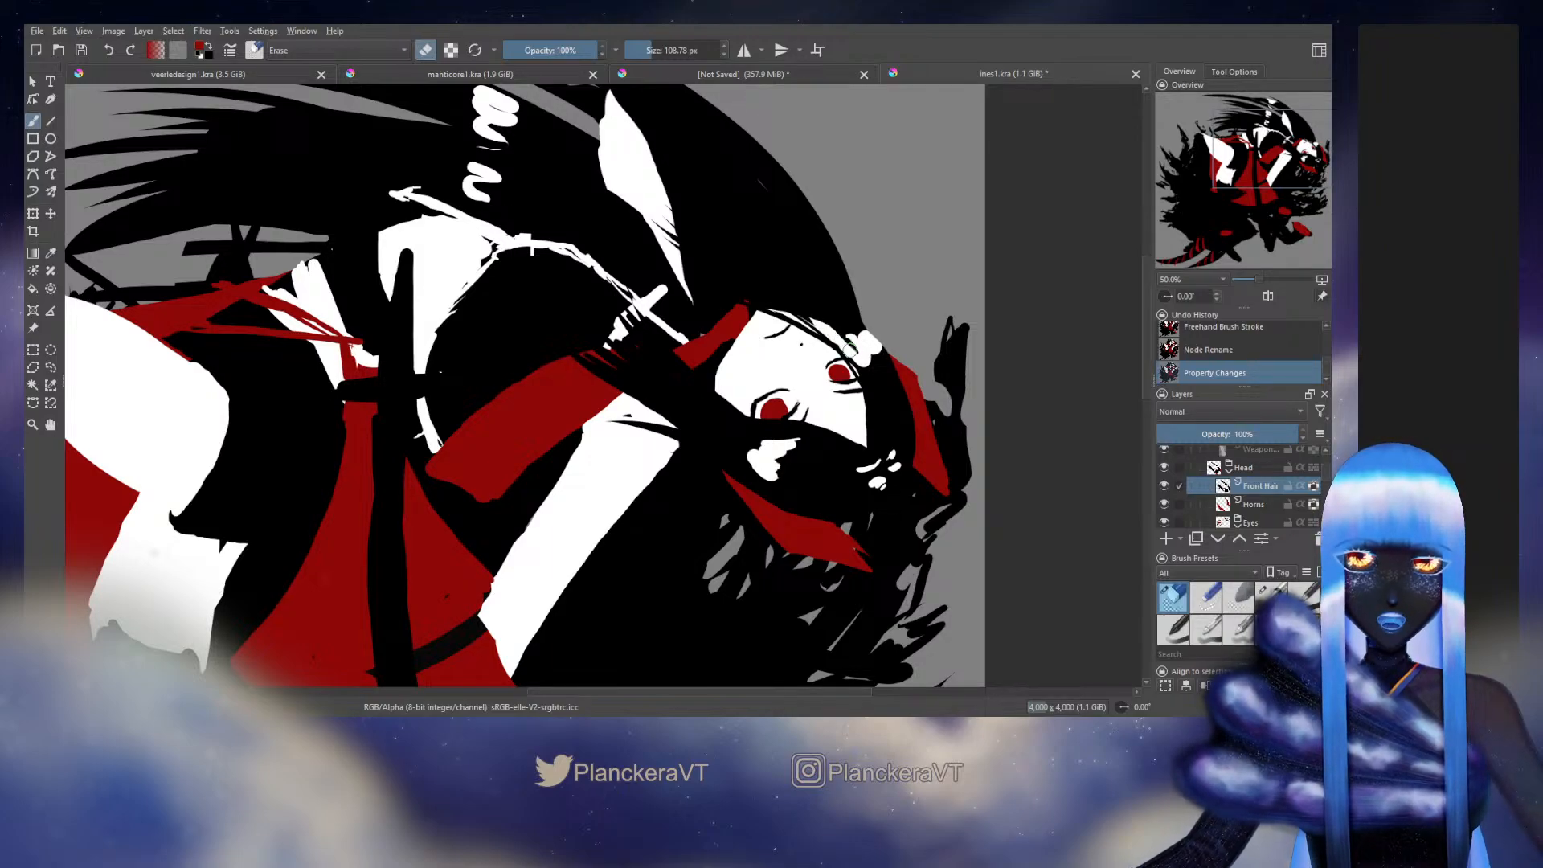
left_click_drag(828, 329, 778, 286)
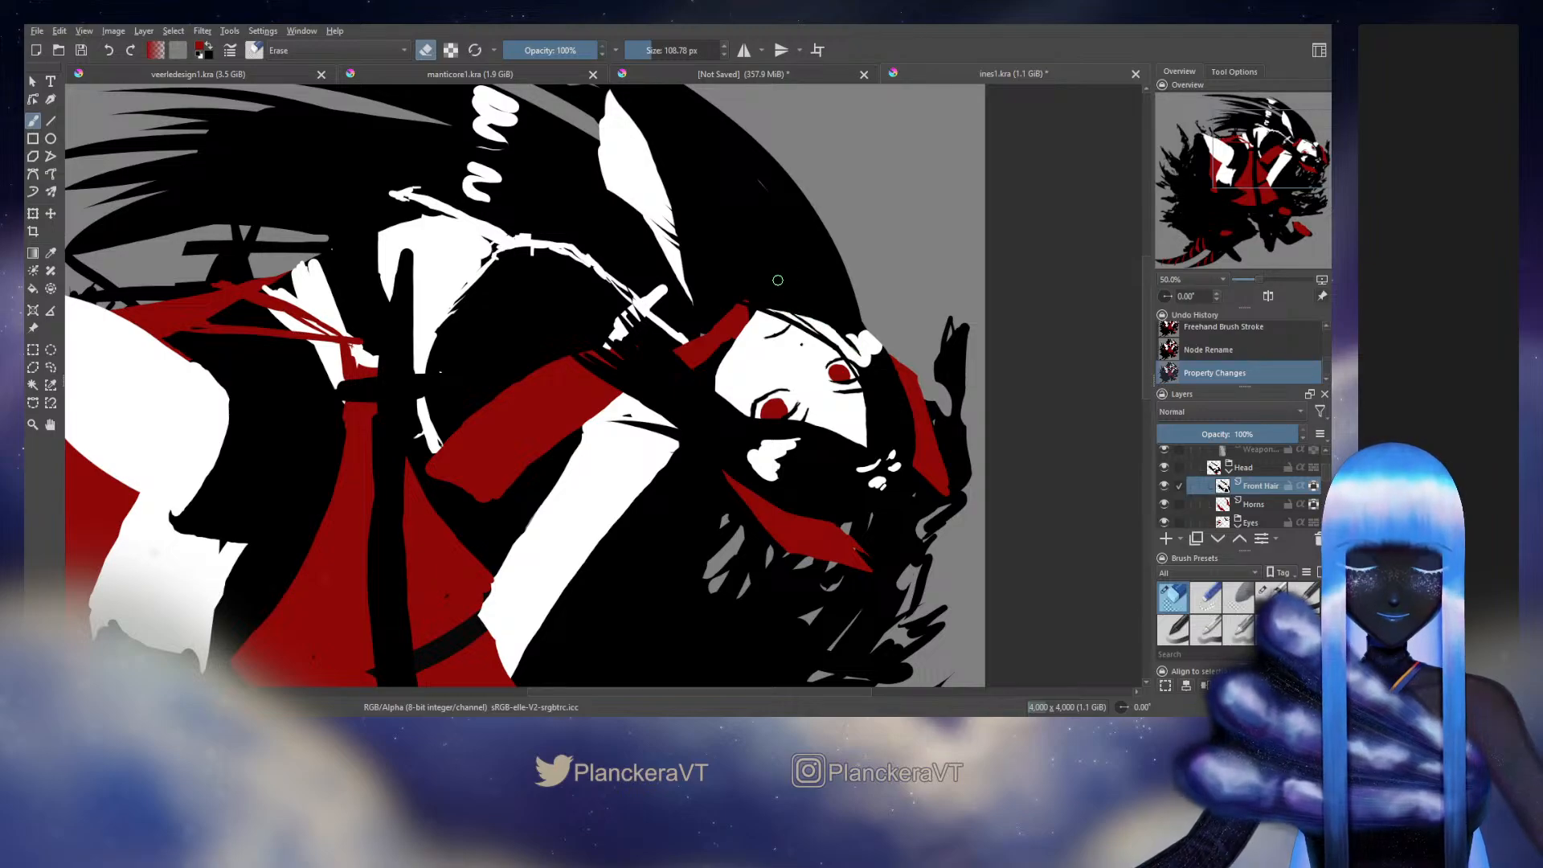
key("e")
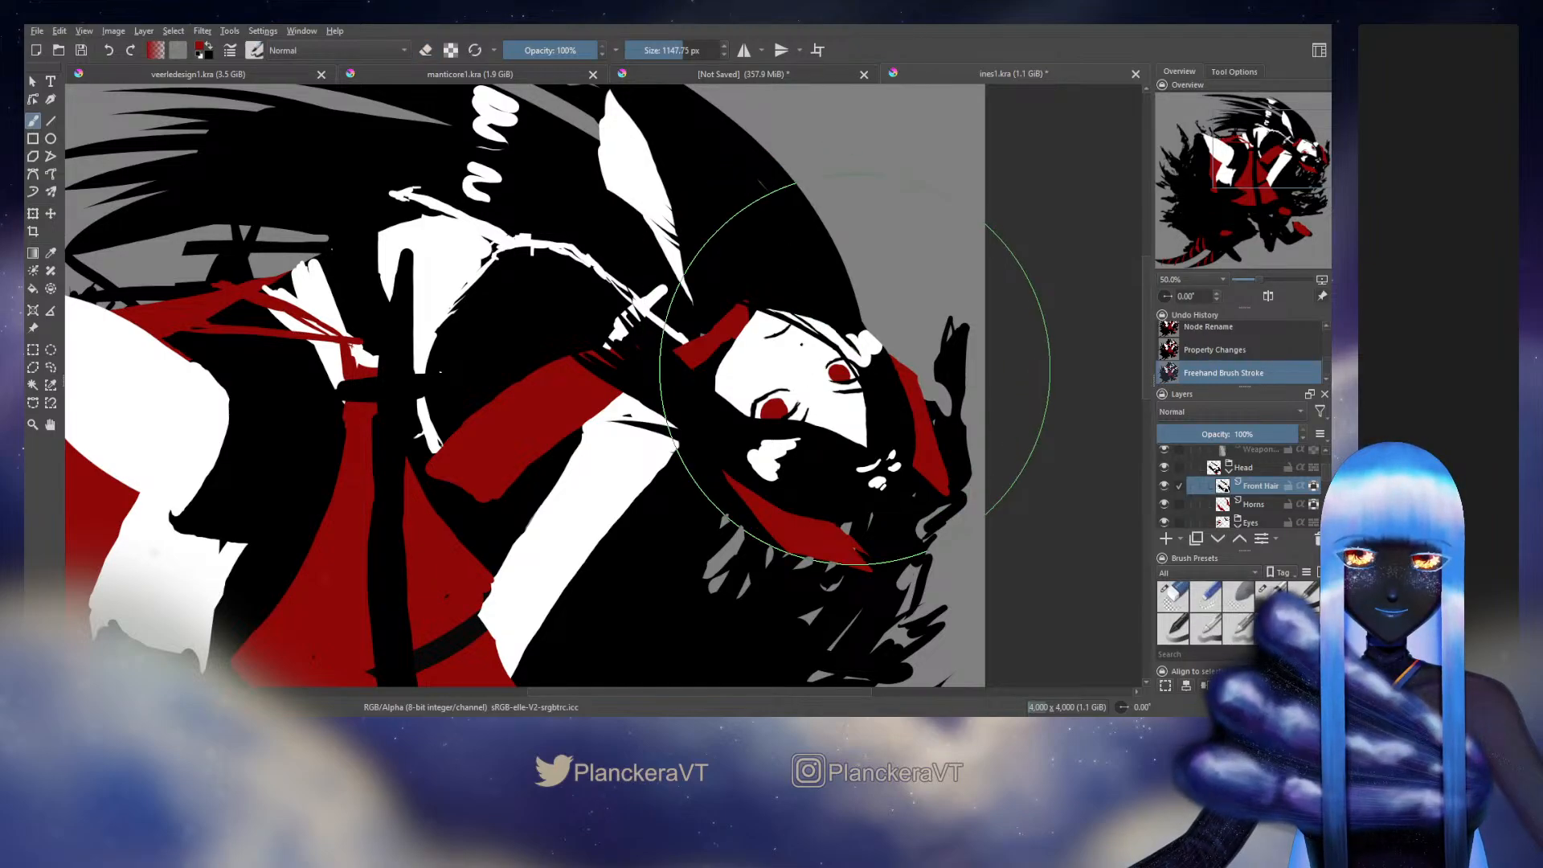
key("e")
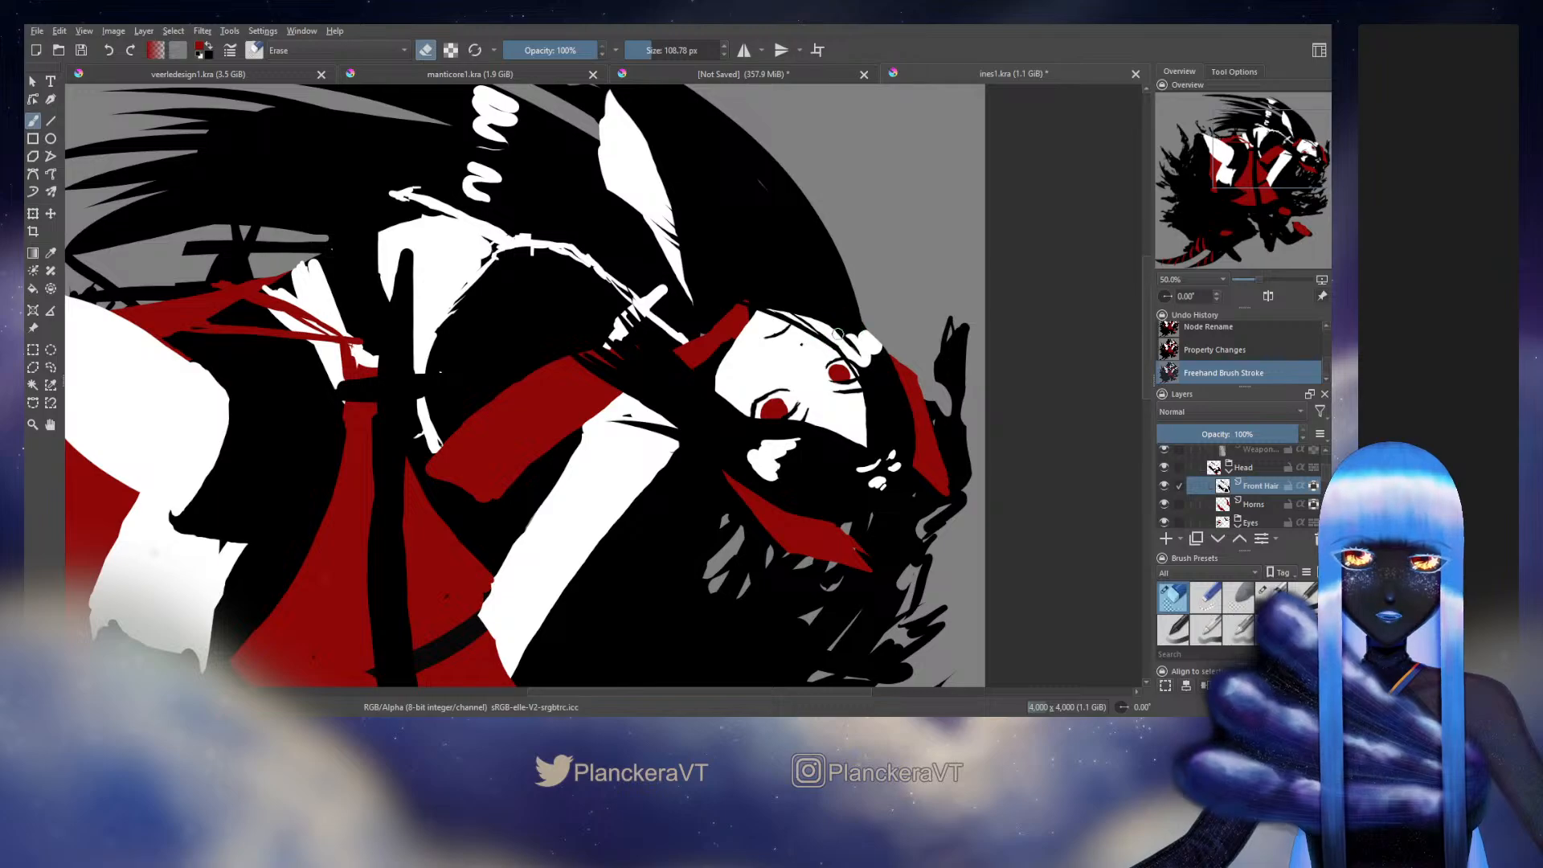
mouse_move(872, 358)
left_mouse_down()
mouse_move(892, 389)
mouse_move(882, 376)
left_mouse_up()
key("e")
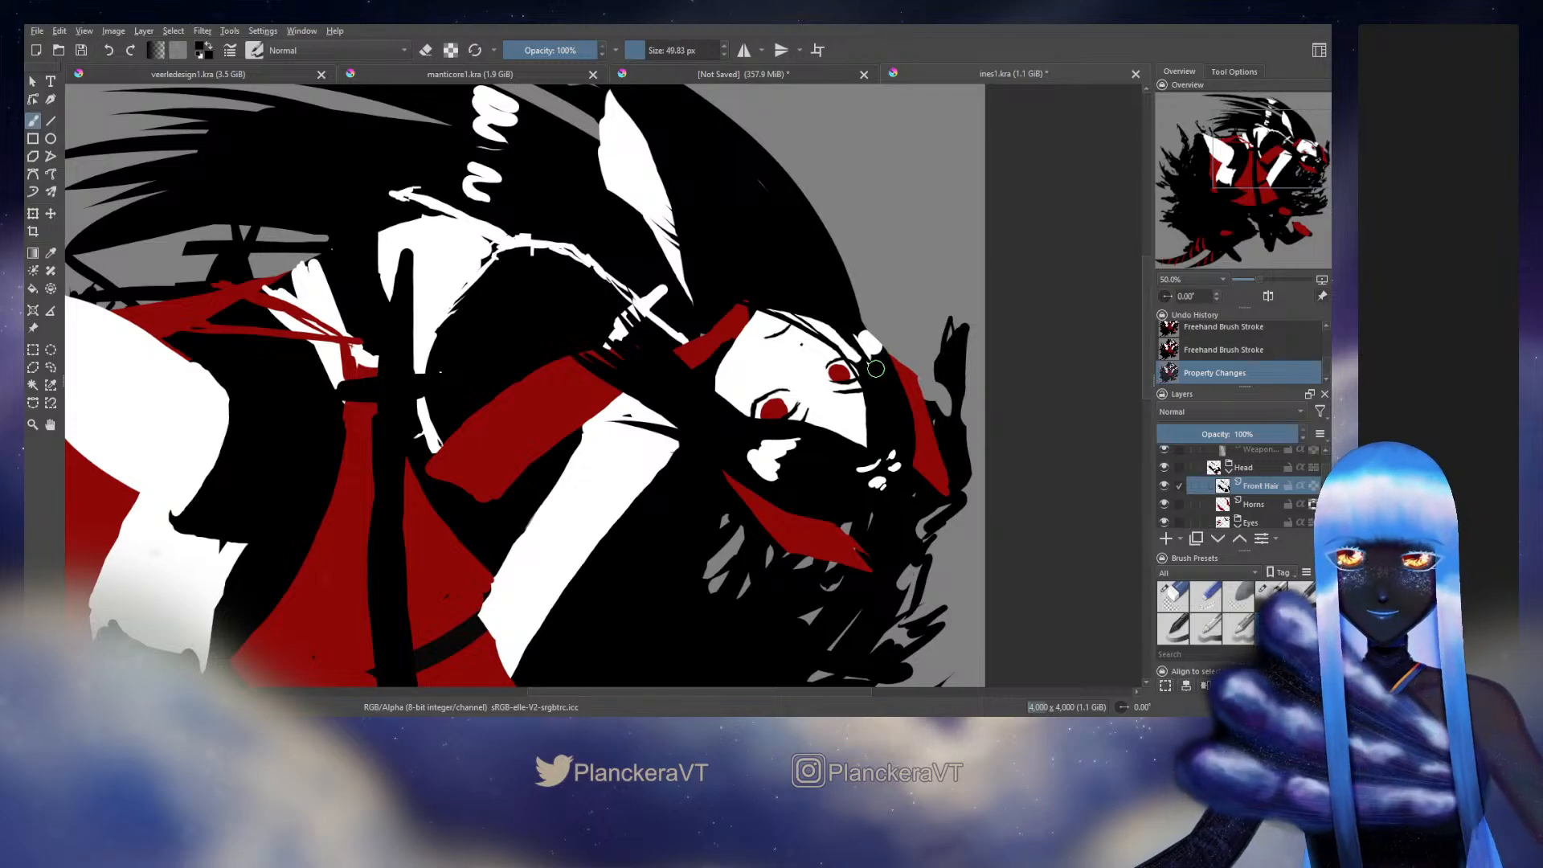
Step: Refine the Front Hair strands around the outer eye with short black strokes from a 50 px brush and eraser corrections
left_click_drag(848, 342, 844, 323)
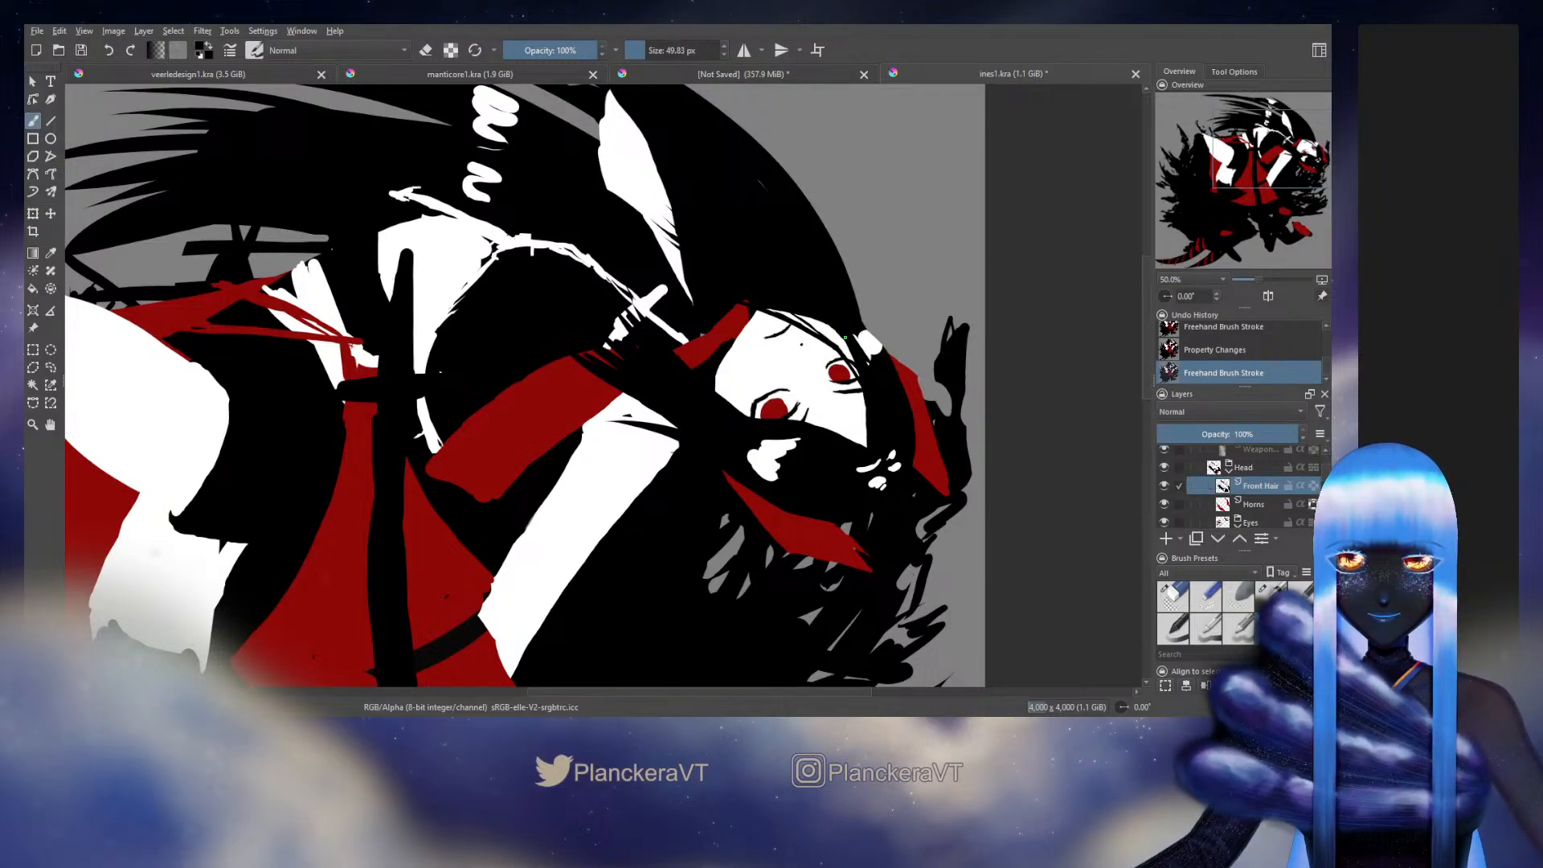
left_click_drag(845, 337, 852, 348)
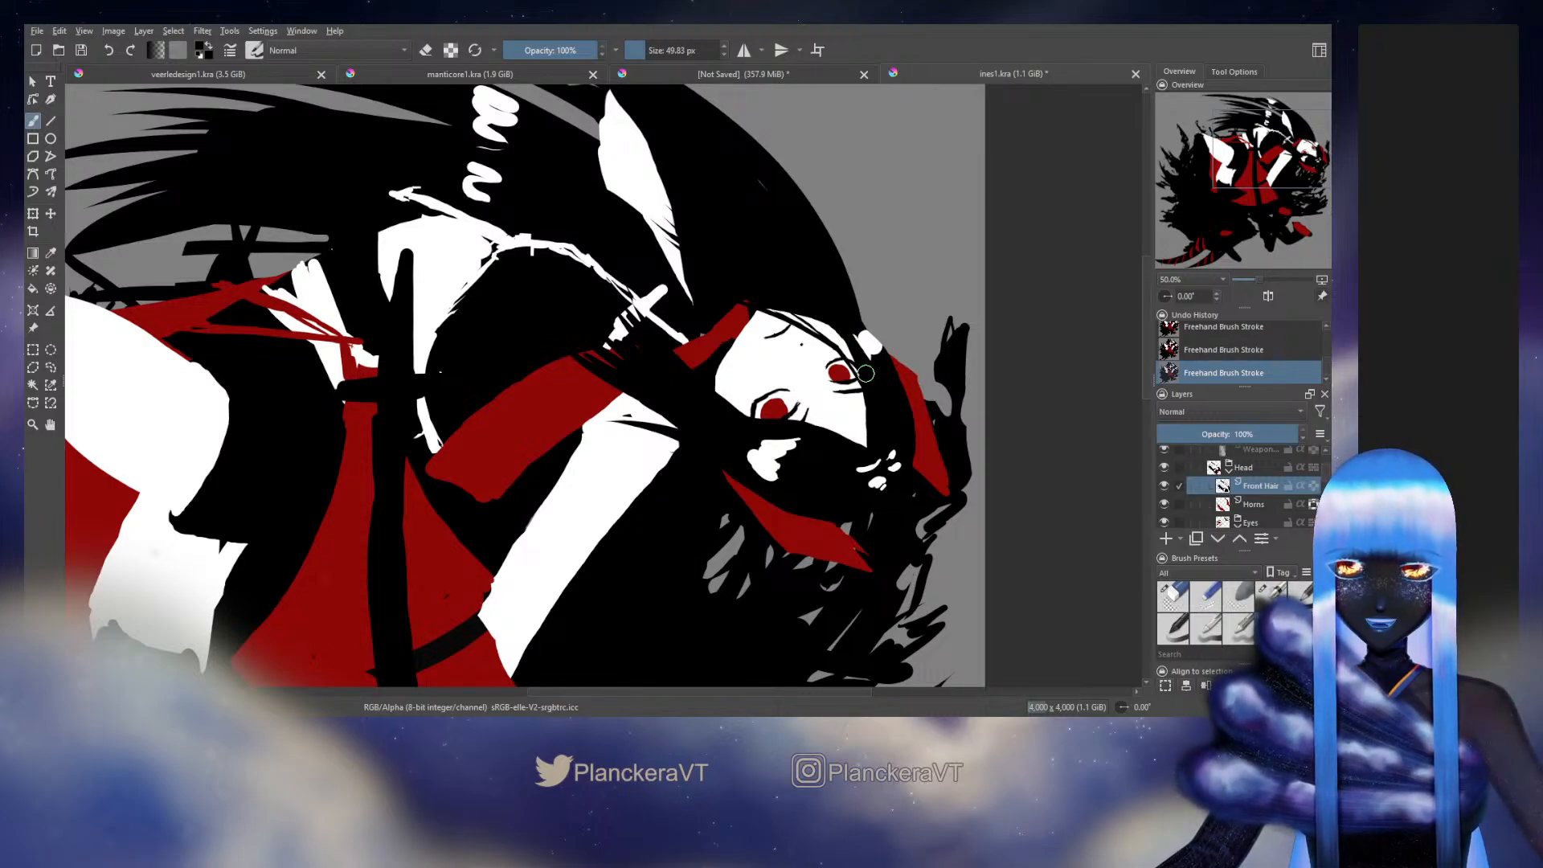
key("e")
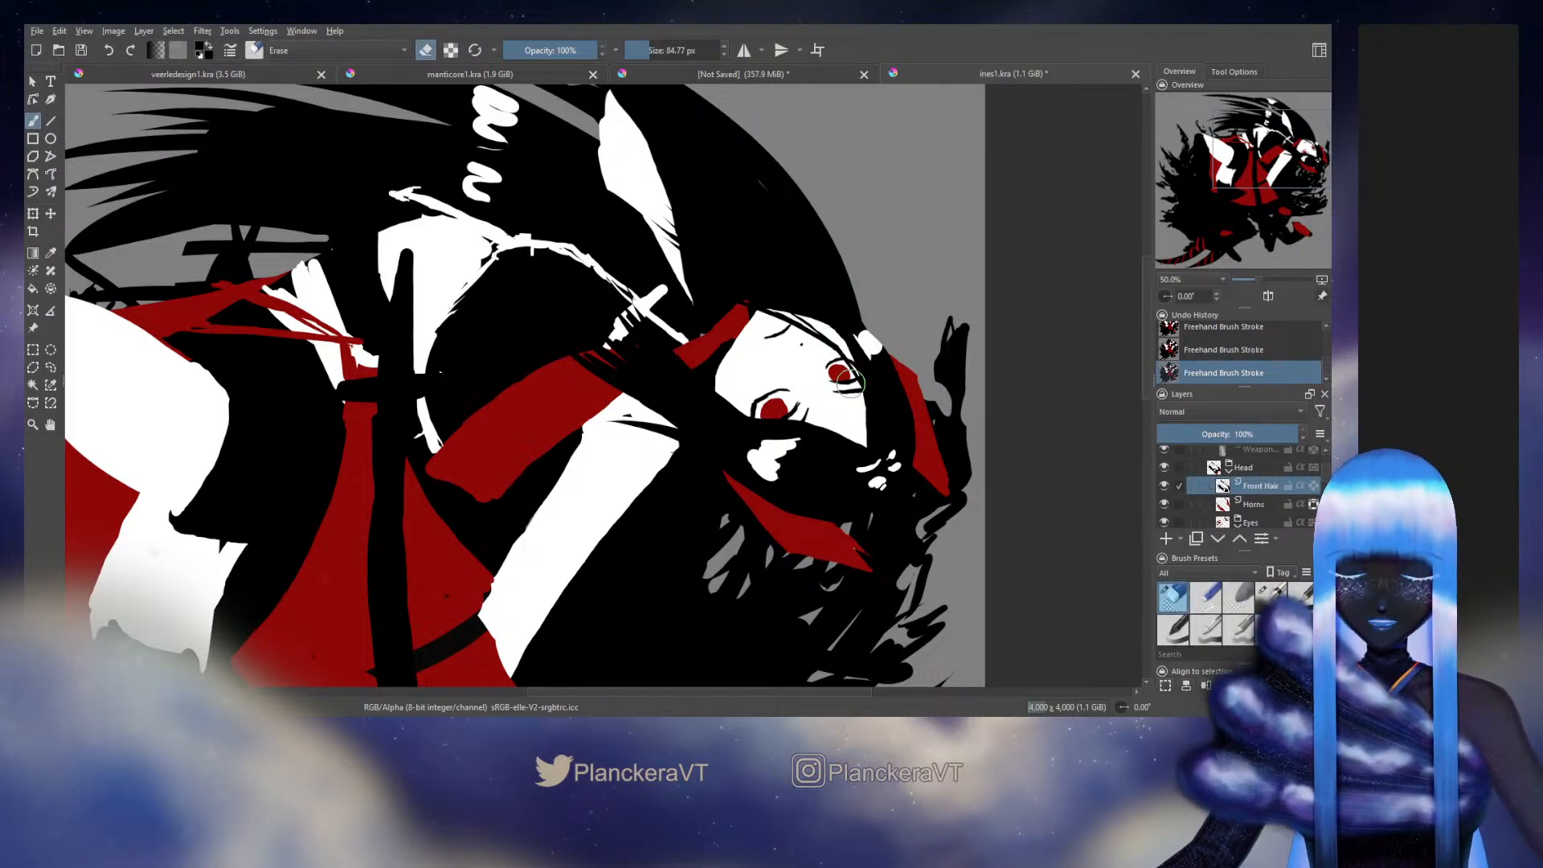
key("e")
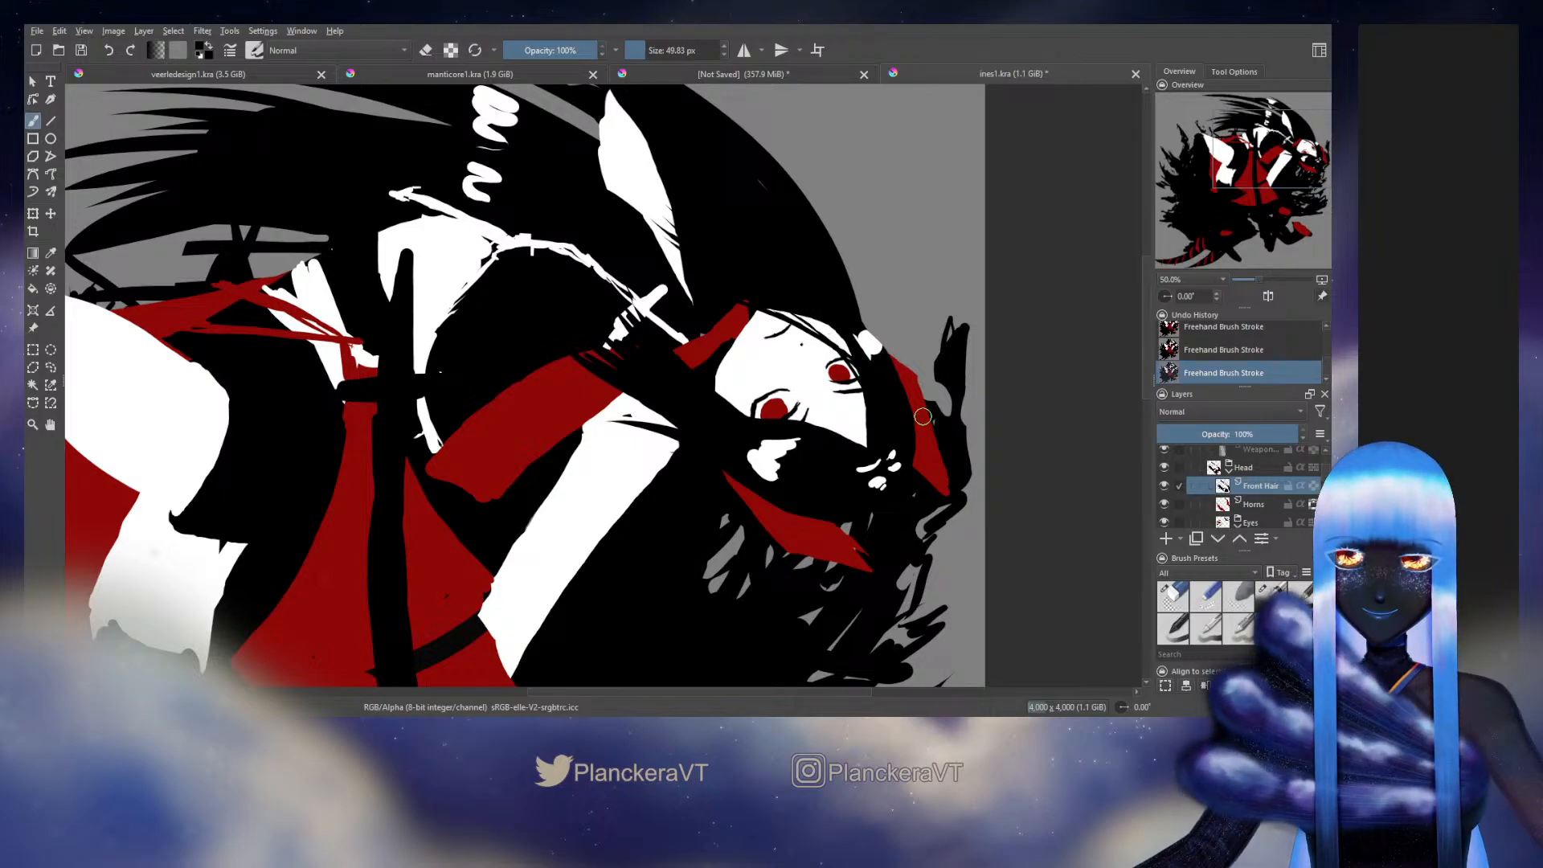
key("e")
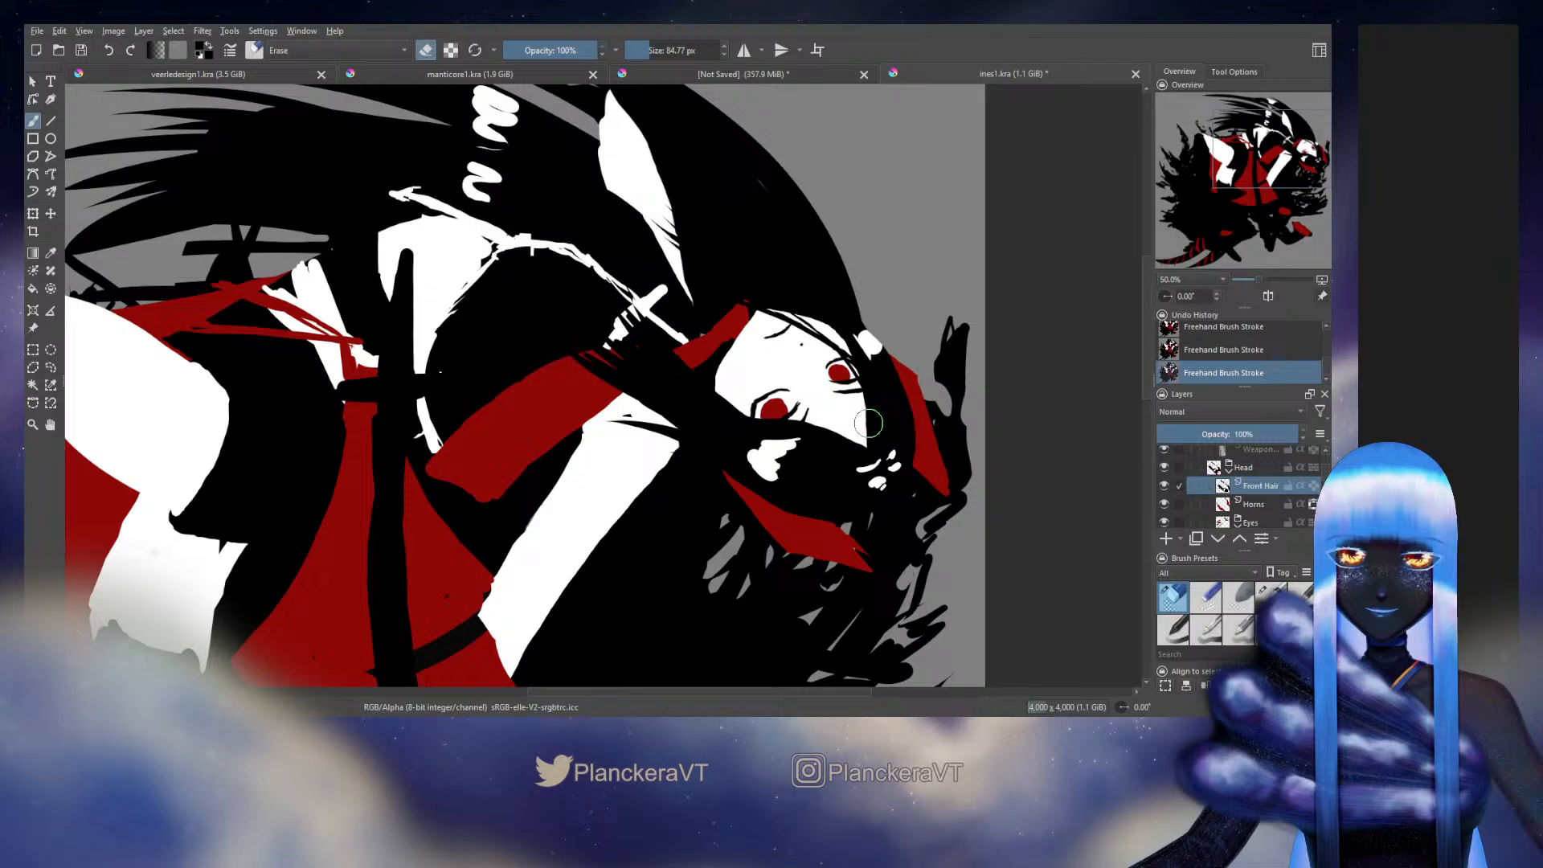
key("e")
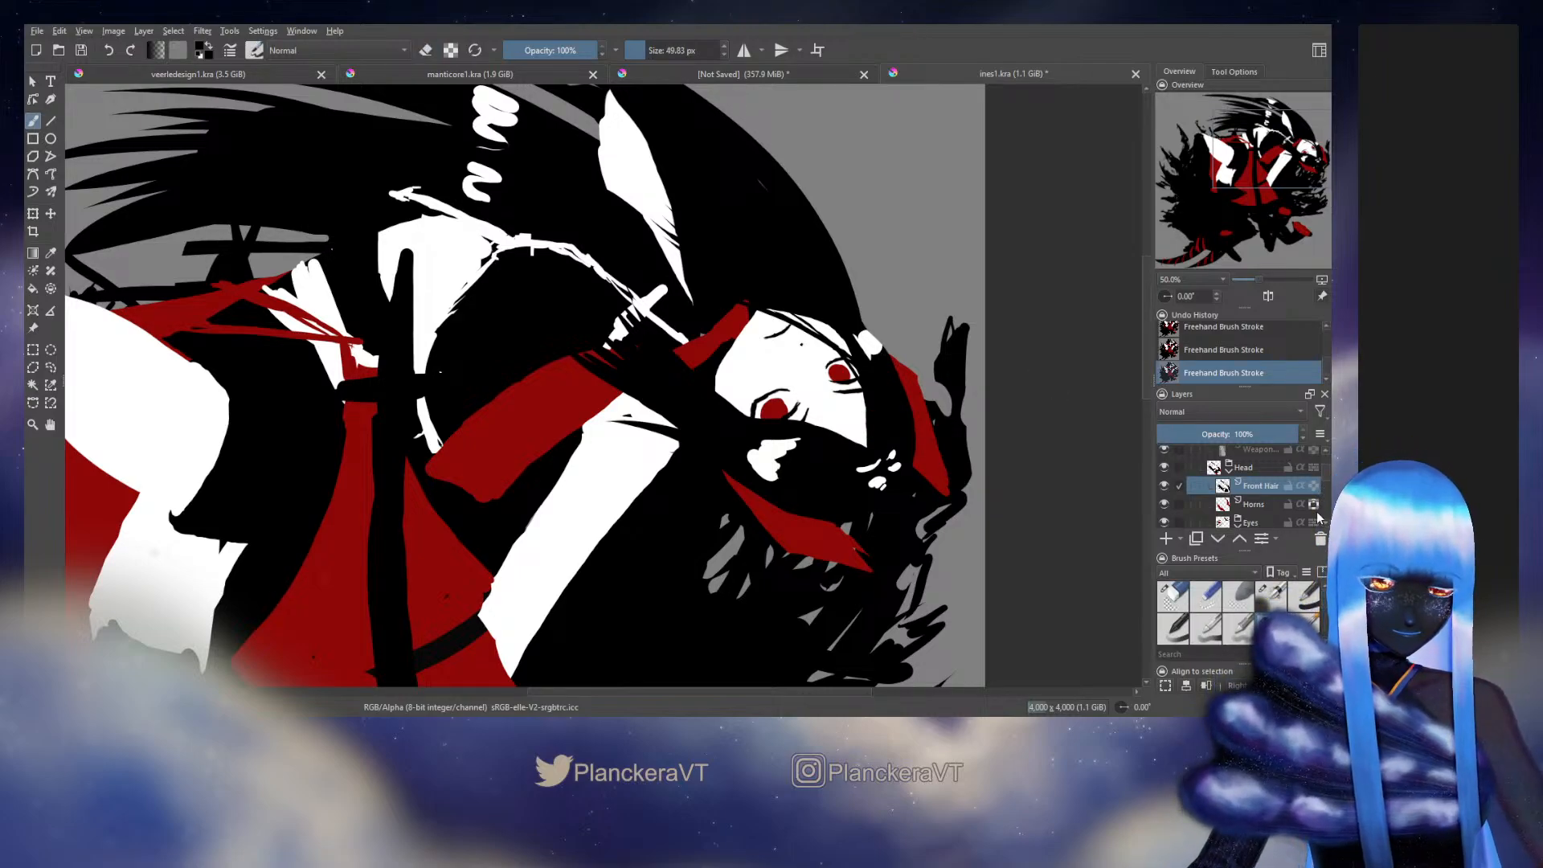
key("e")
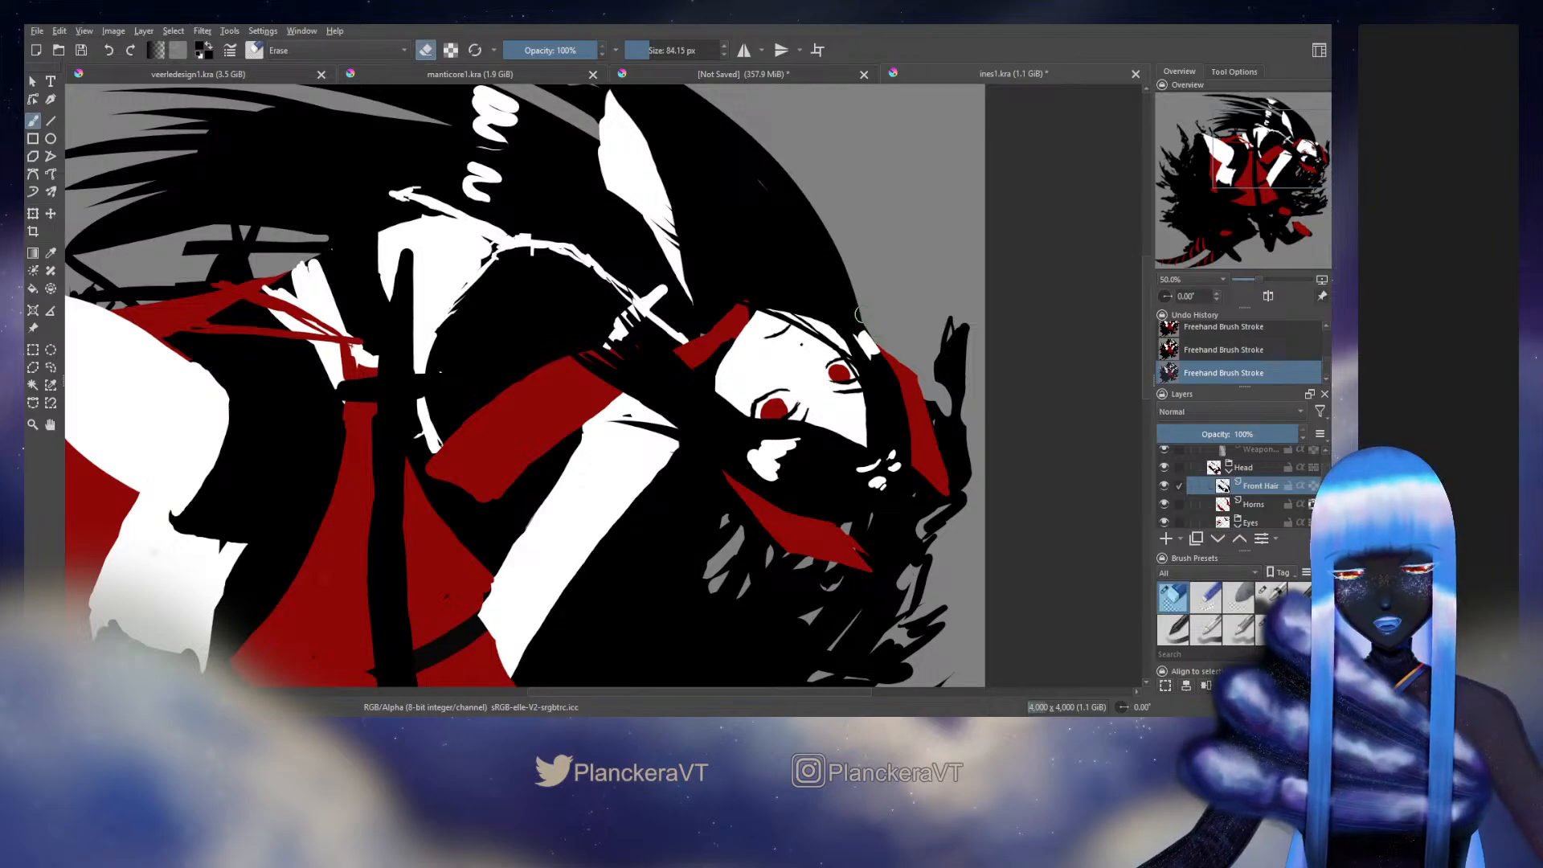
Step: Group the Shadow Effects and Shadow layers and name the group Shadow
scroll(1324, 514, "down", 5)
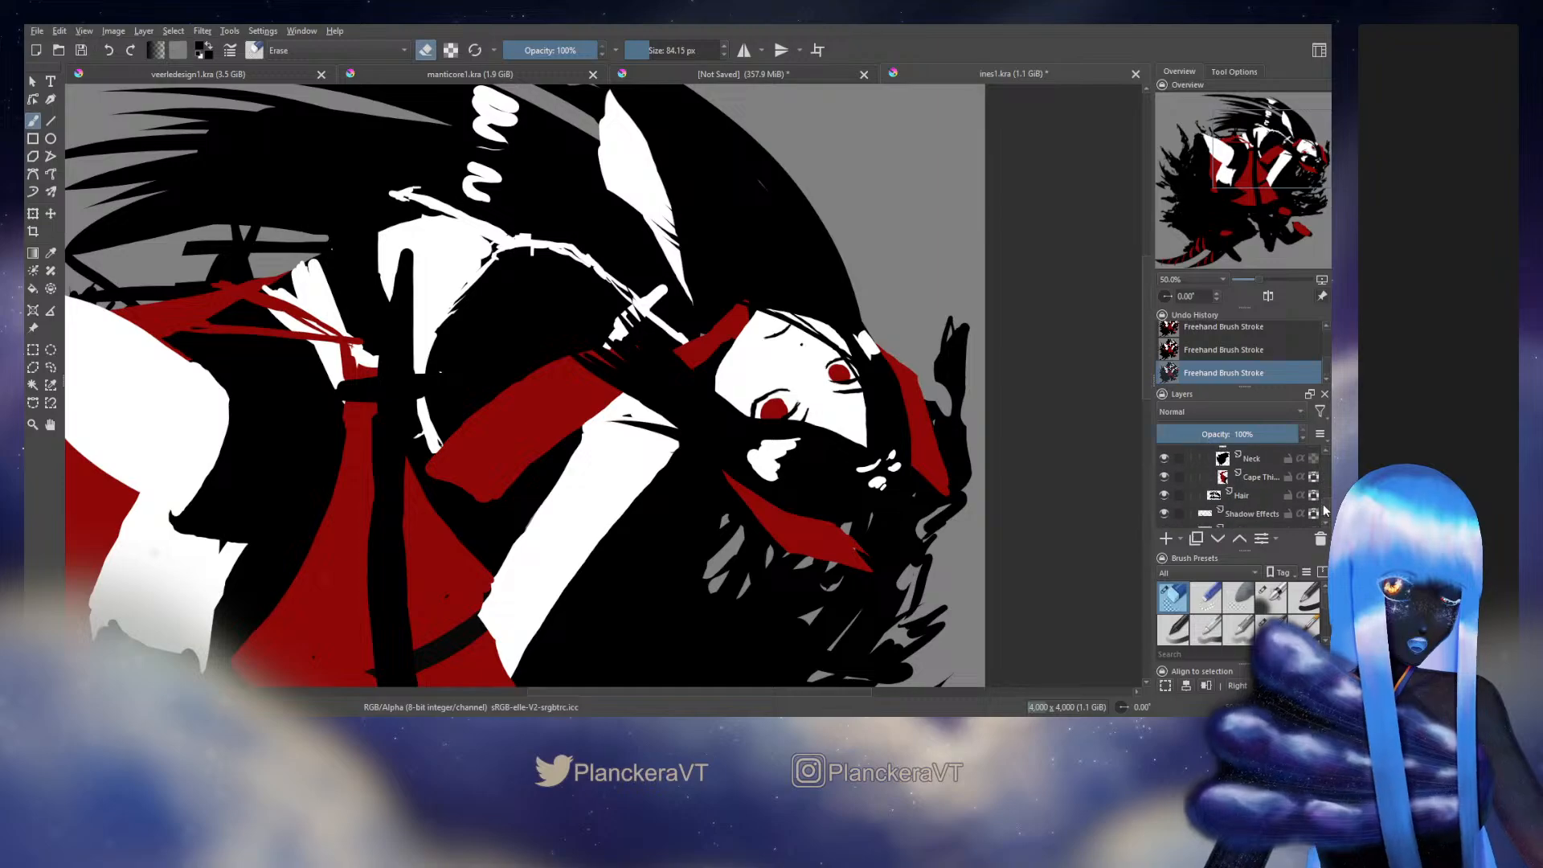
left_click(1250, 481)
left_click(1242, 500, "shift")
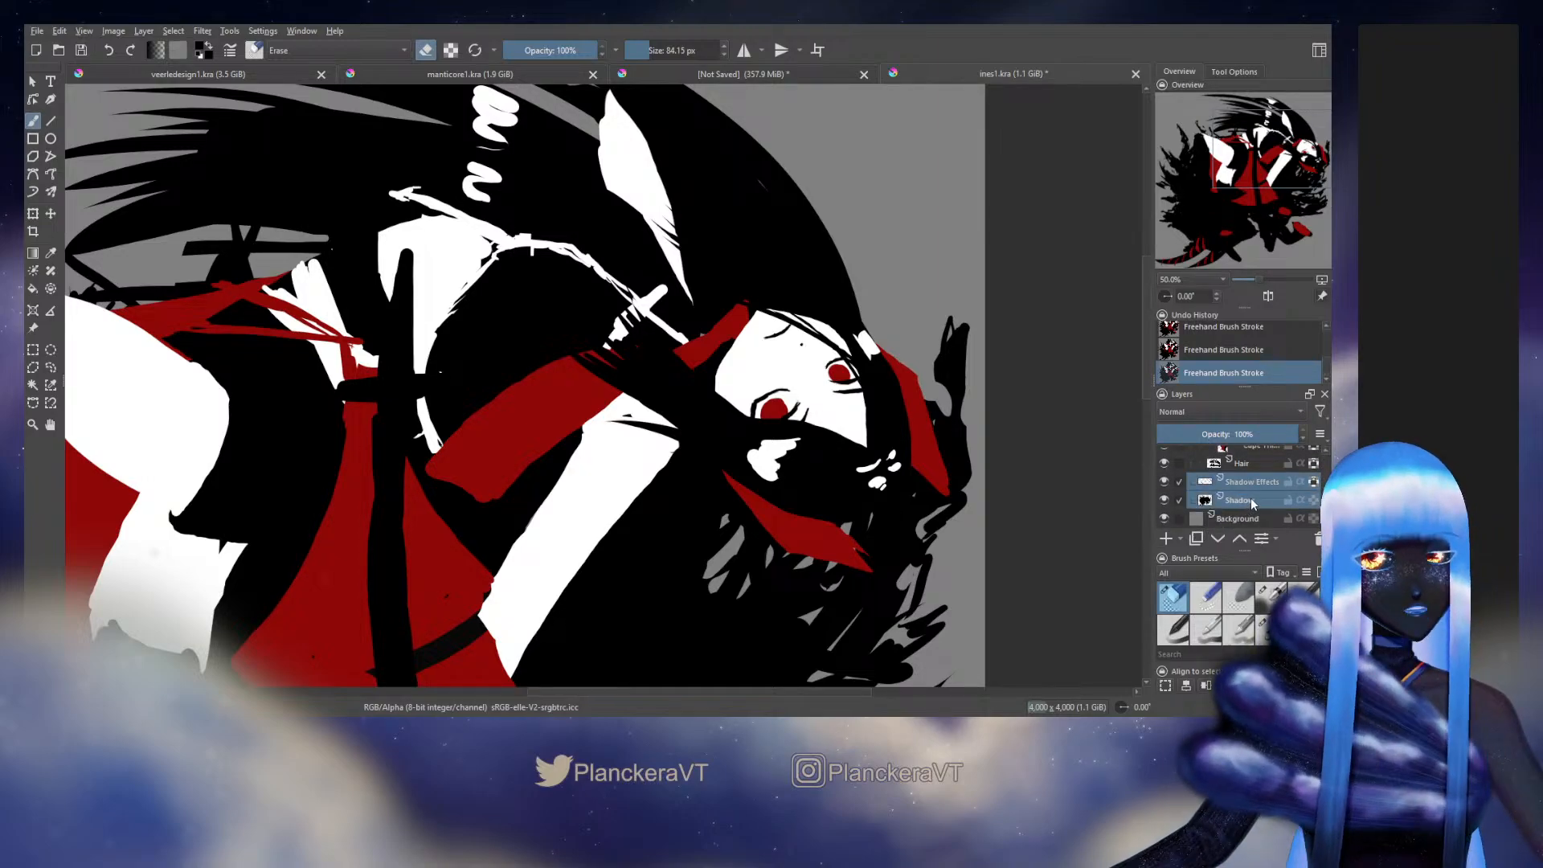
key("ctrl+g")
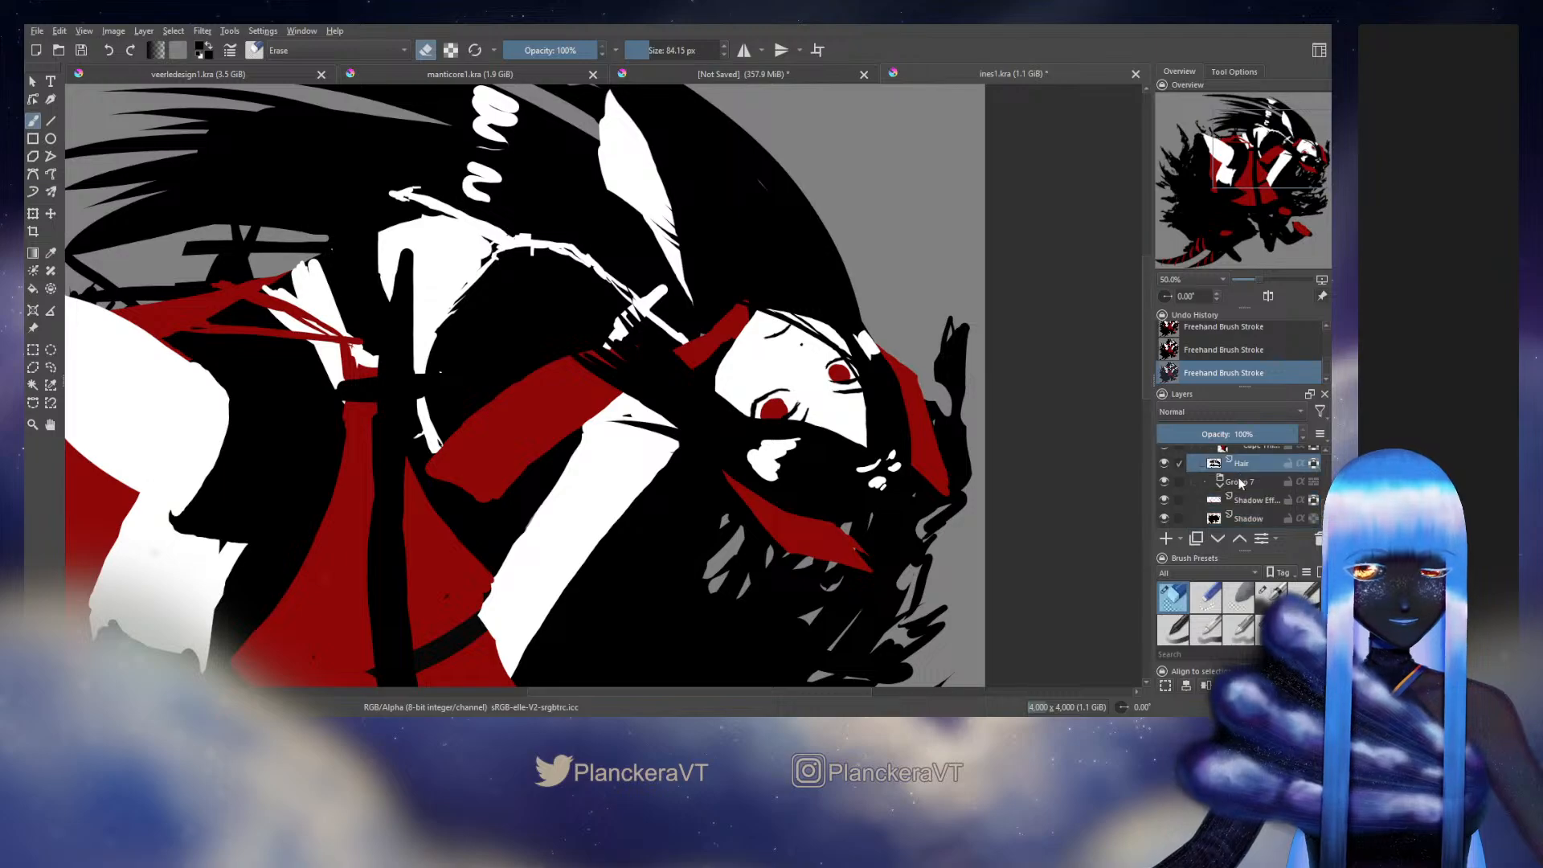
double_click(1240, 482)
type("Shad")
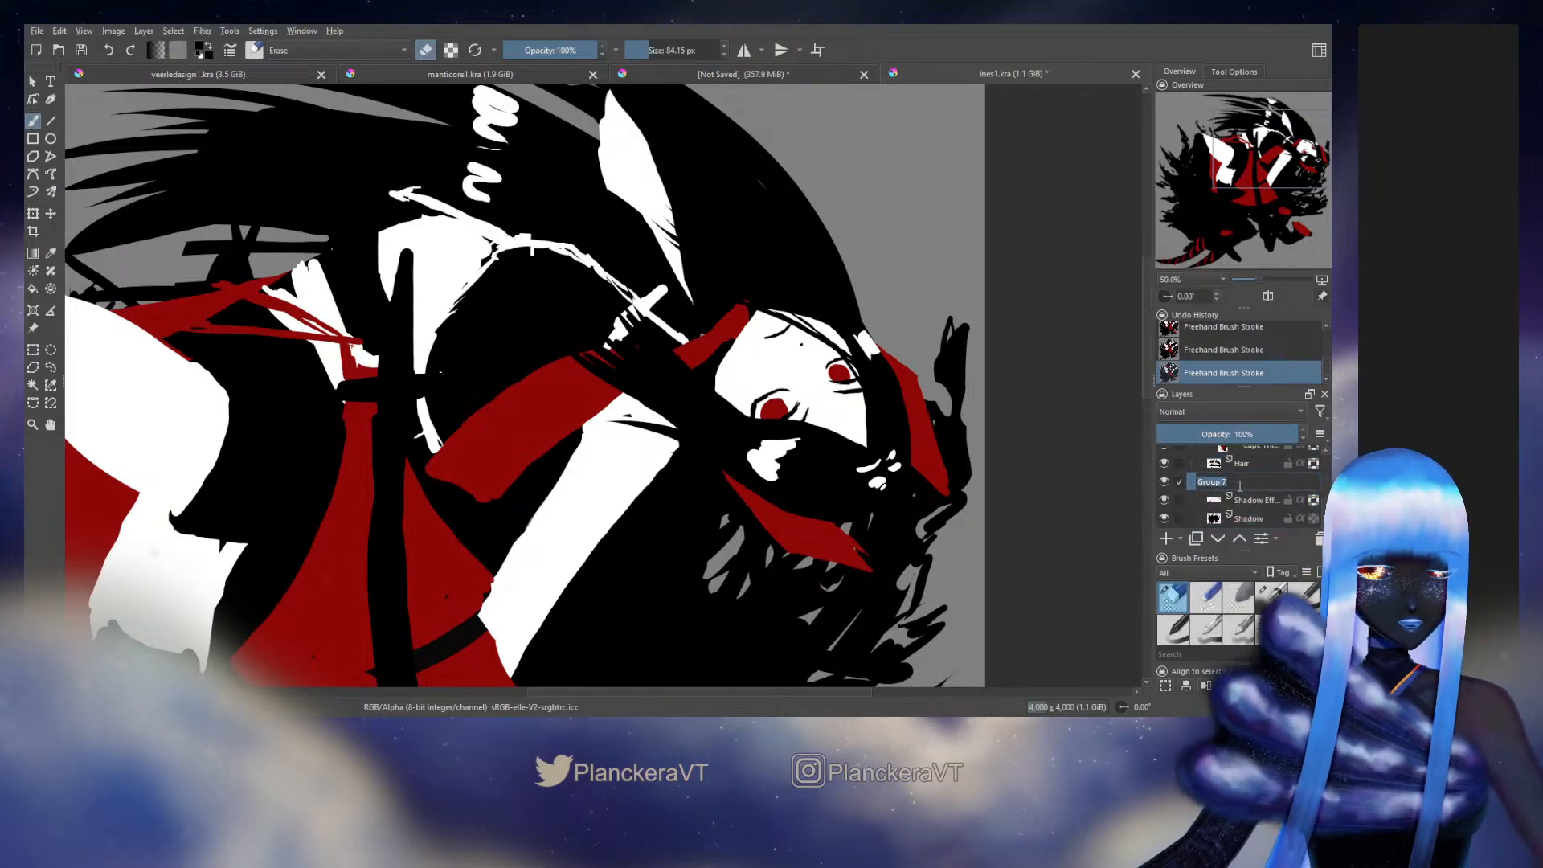
type("ow")
key("Return")
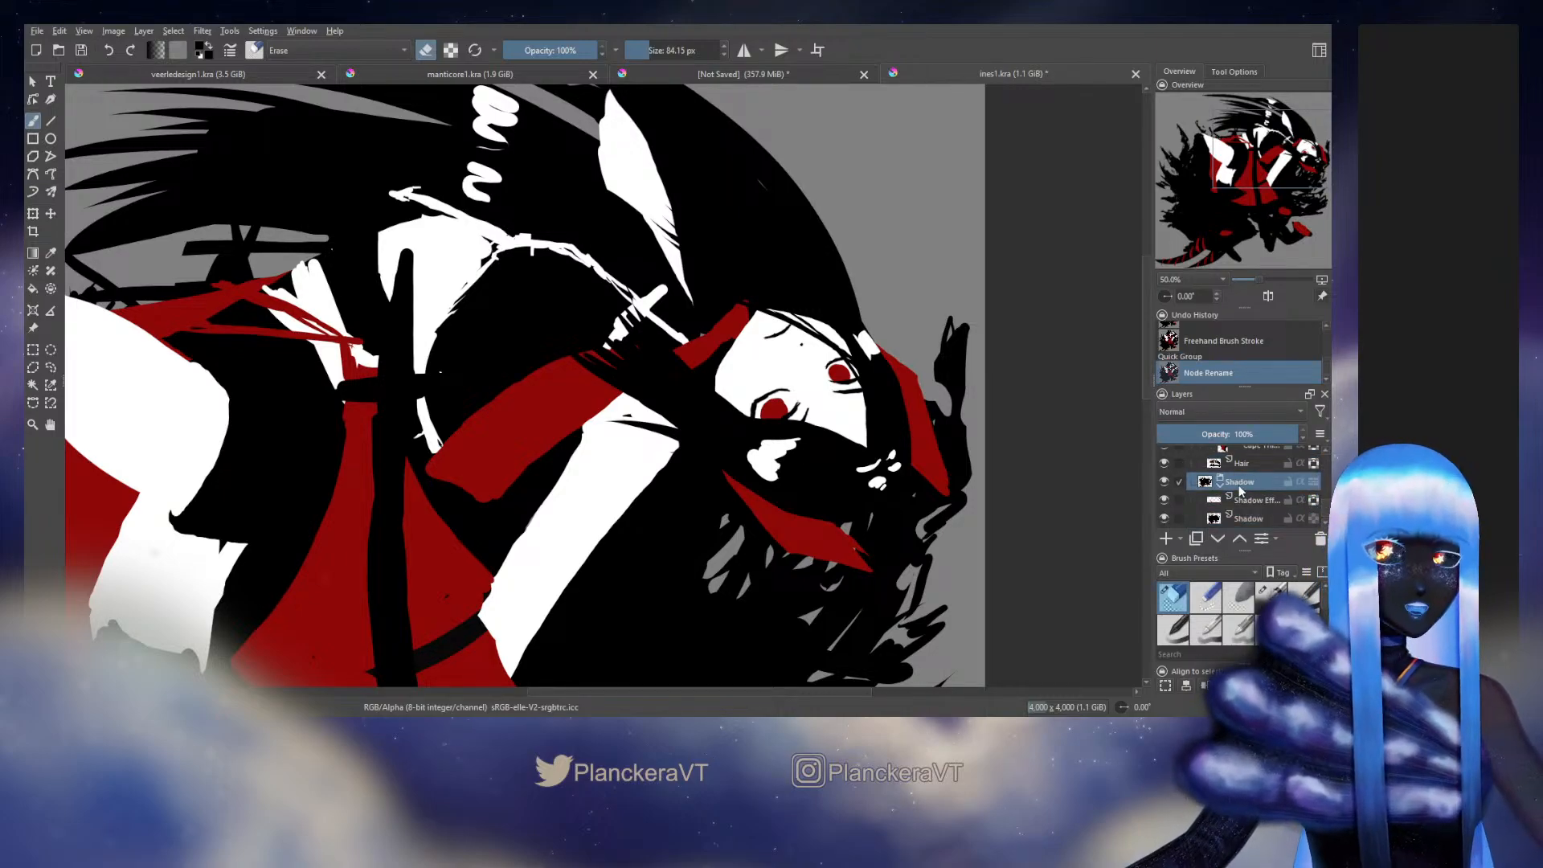
Step: Hide the Shadow group and clean up the Front Hair layer's edges around the head with a 54 px eraser
left_click(1163, 481)
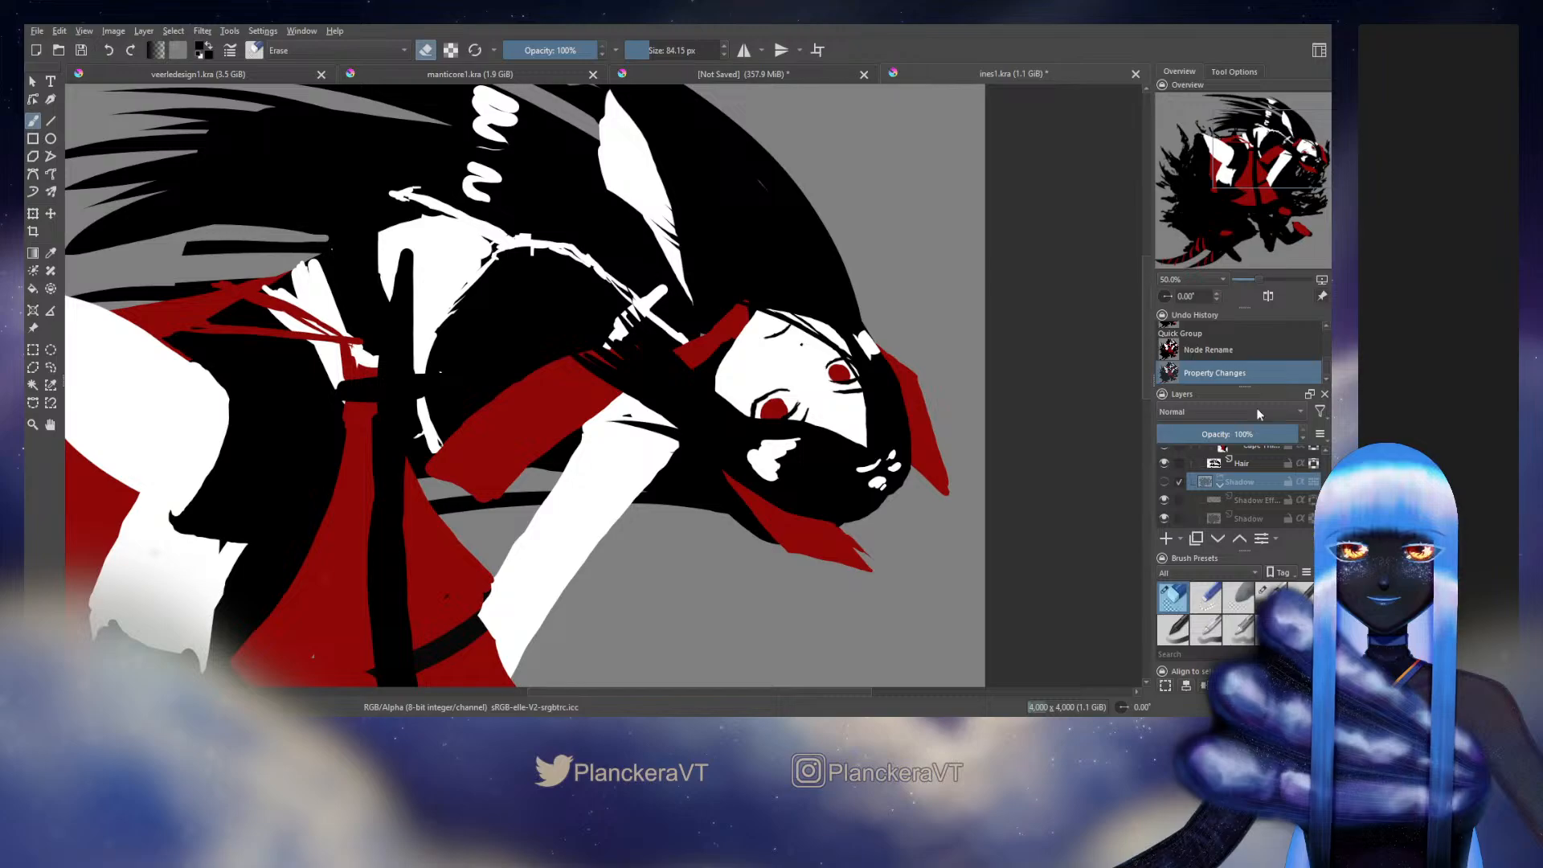
scroll(1271, 484, "up", 3)
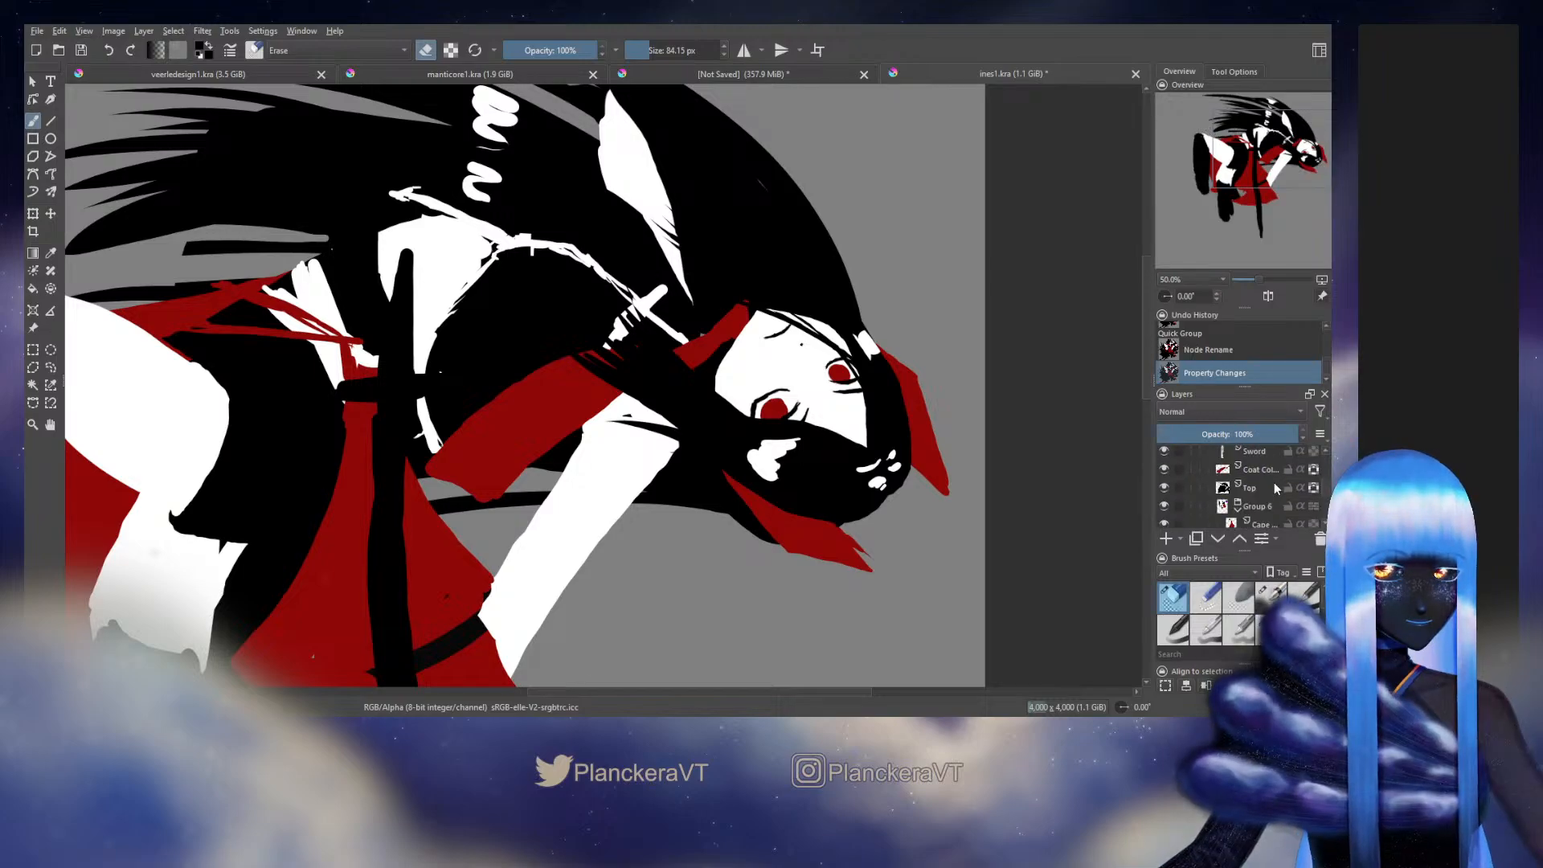
scroll(1274, 483, "up", 3)
left_click(1266, 498)
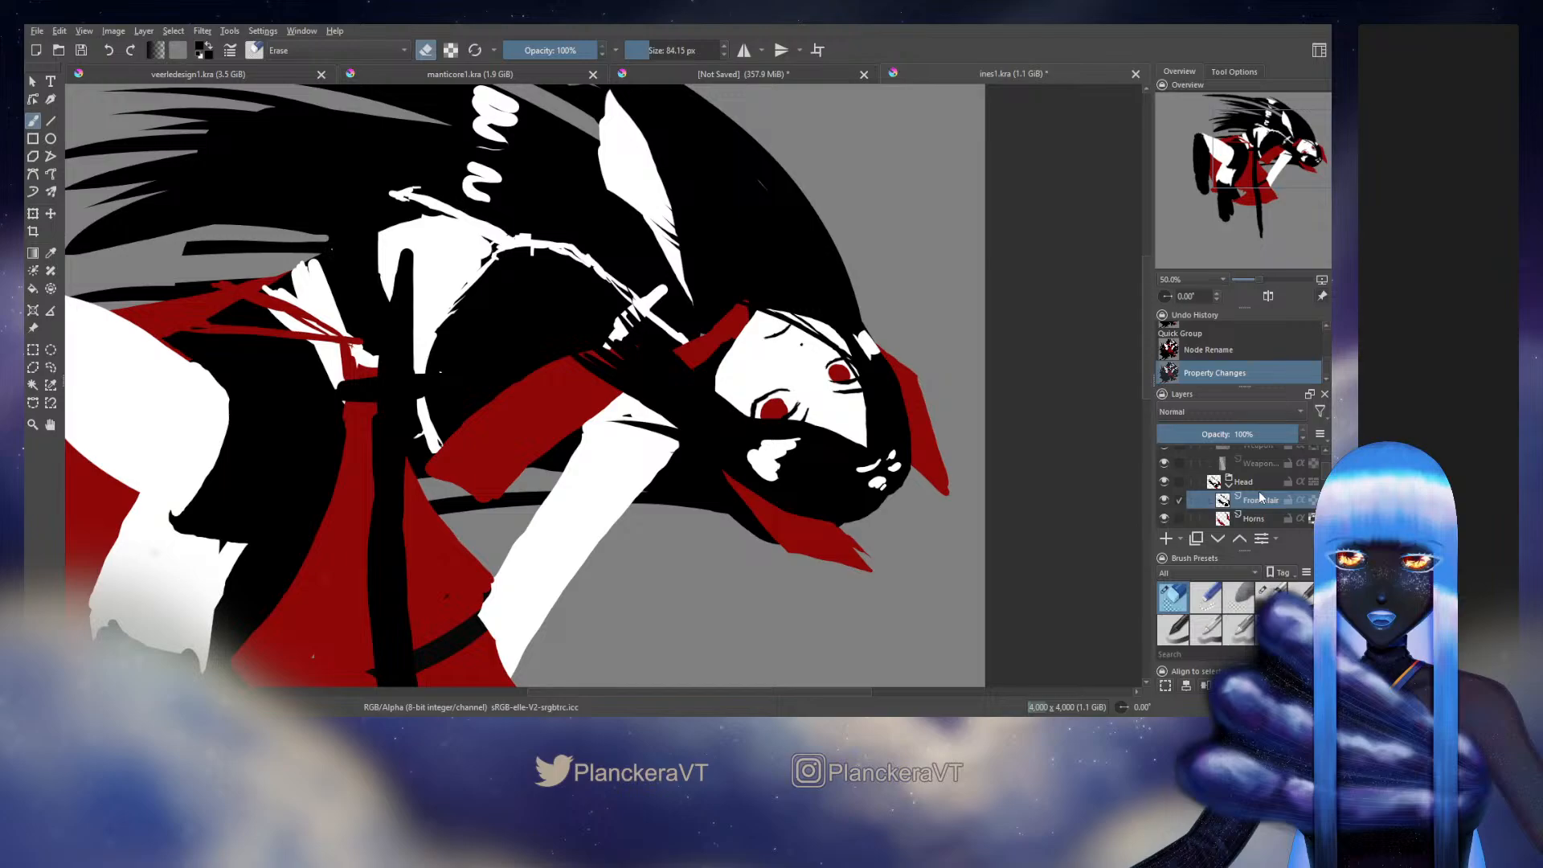
key("bracketleft")
key("bracketleft")
key("bracketleft")
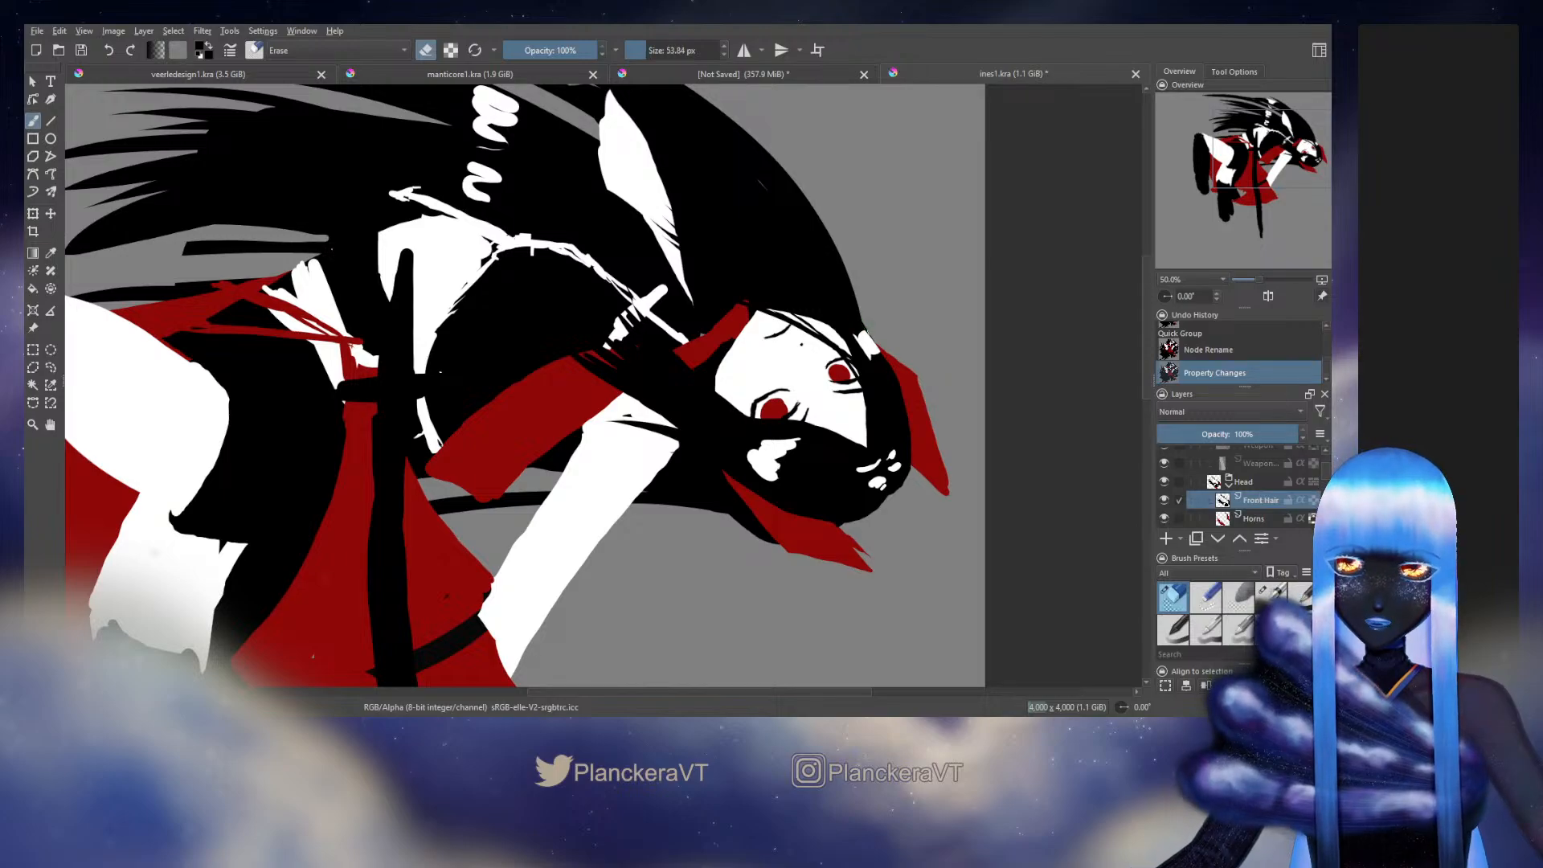
left_click_drag(862, 325, 892, 366)
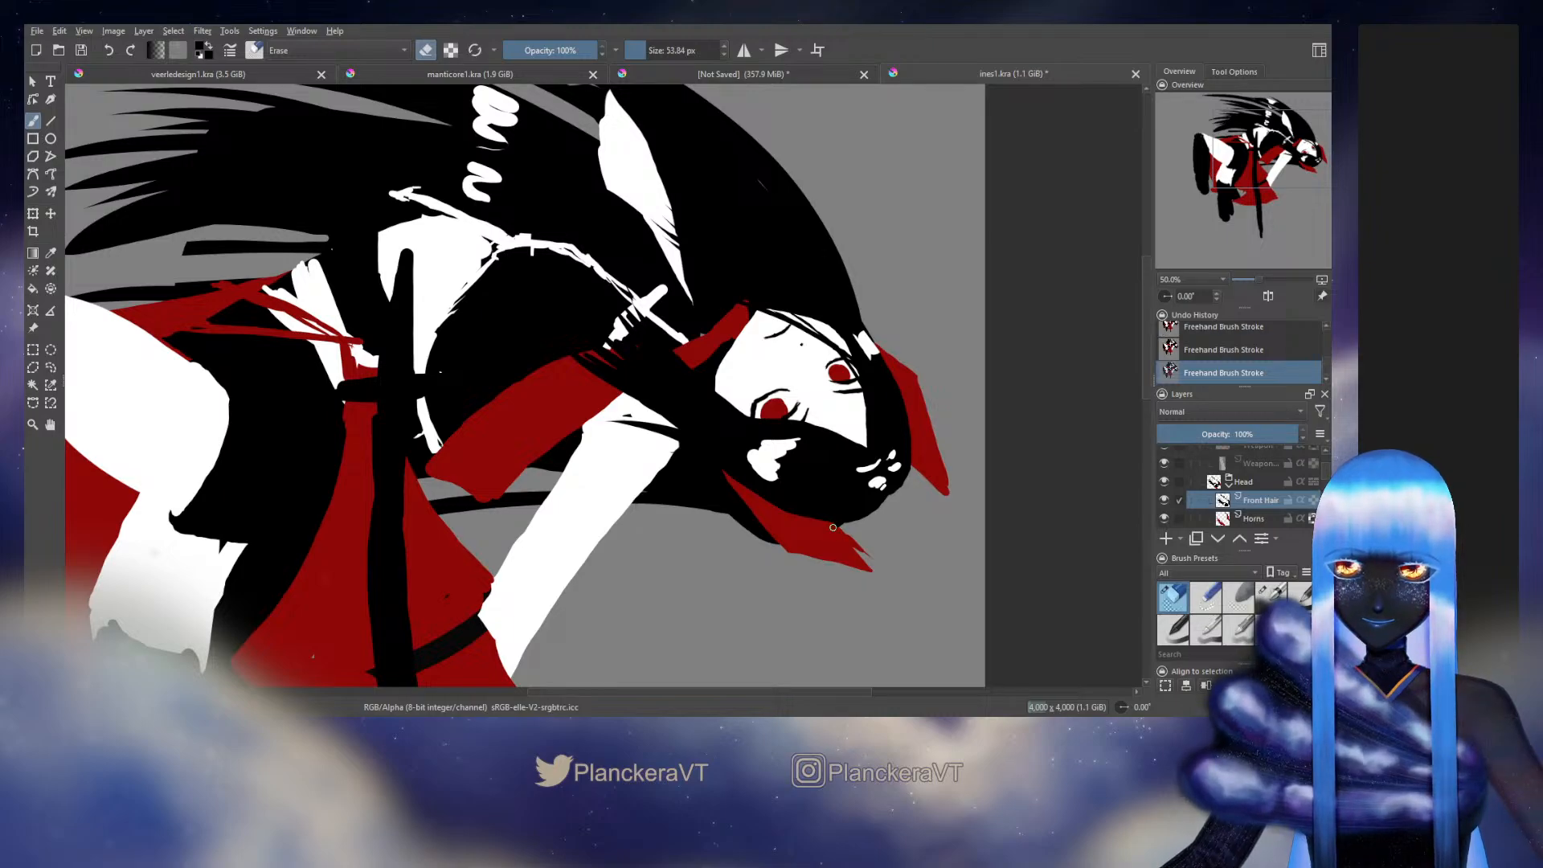
left_click_drag(765, 509, 722, 479)
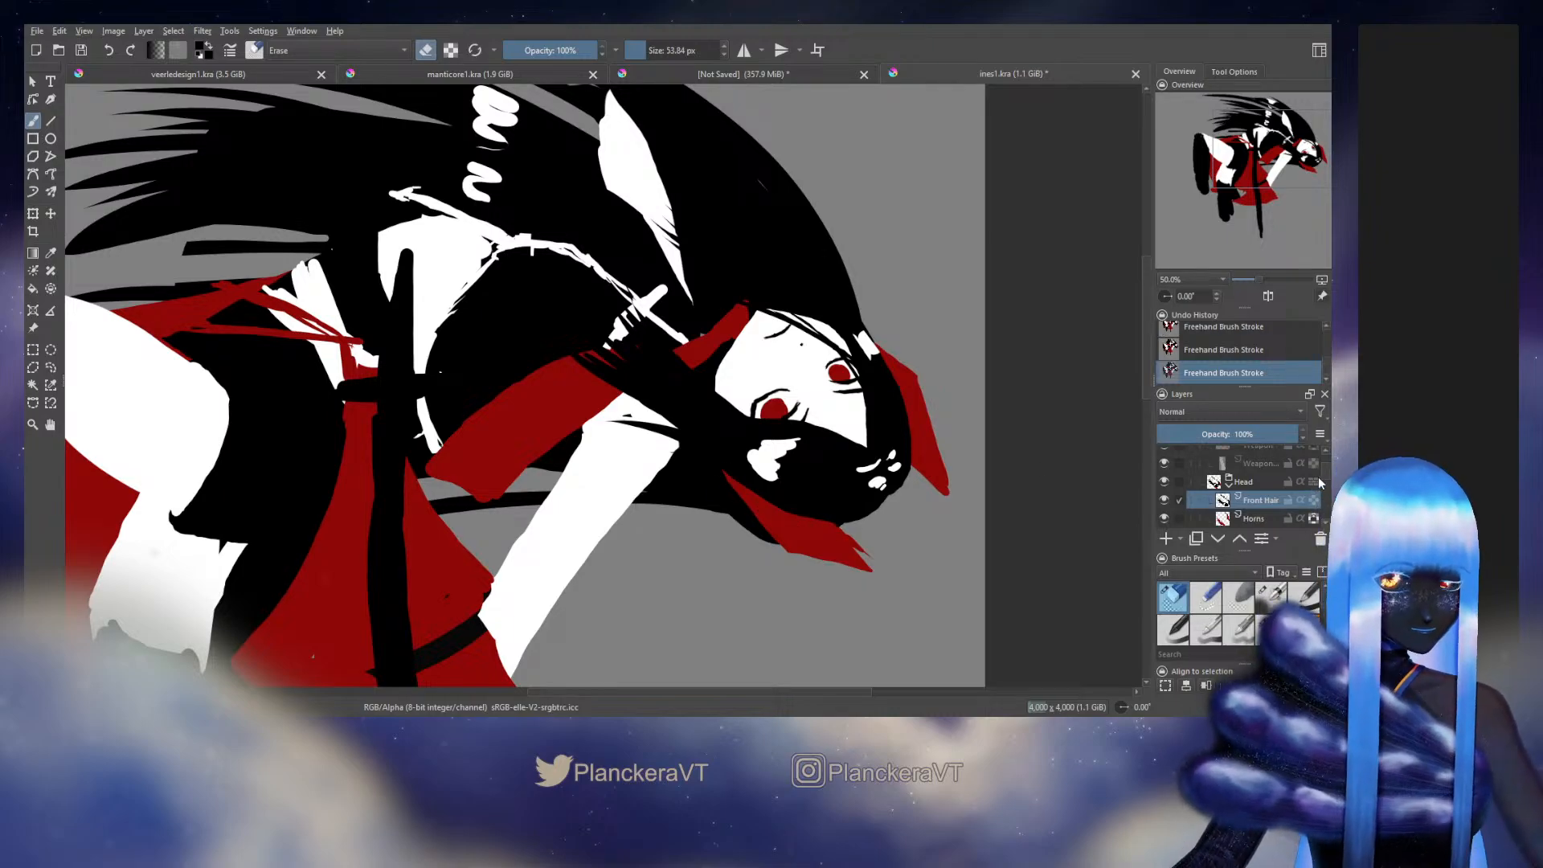
Step: Erase along the outer contour of the Hair layer, from the back of the head to the forehead, with a 135 px eraser
scroll(1324, 510, "down", 3)
scroll(1324, 510, "up", 1)
left_click(1253, 511)
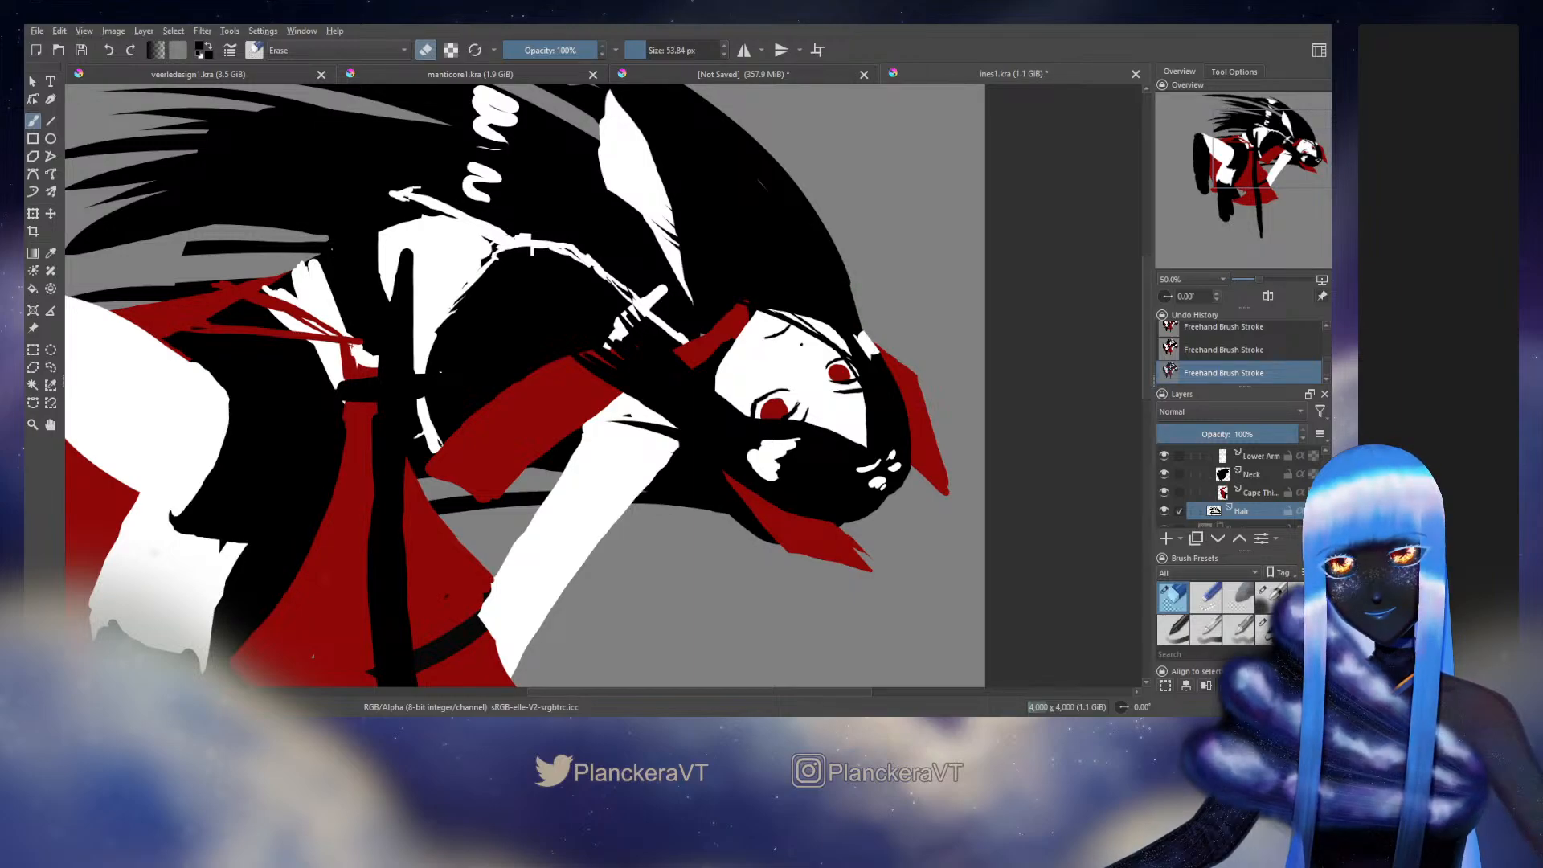
left_click_drag(857, 125, 839, 251)
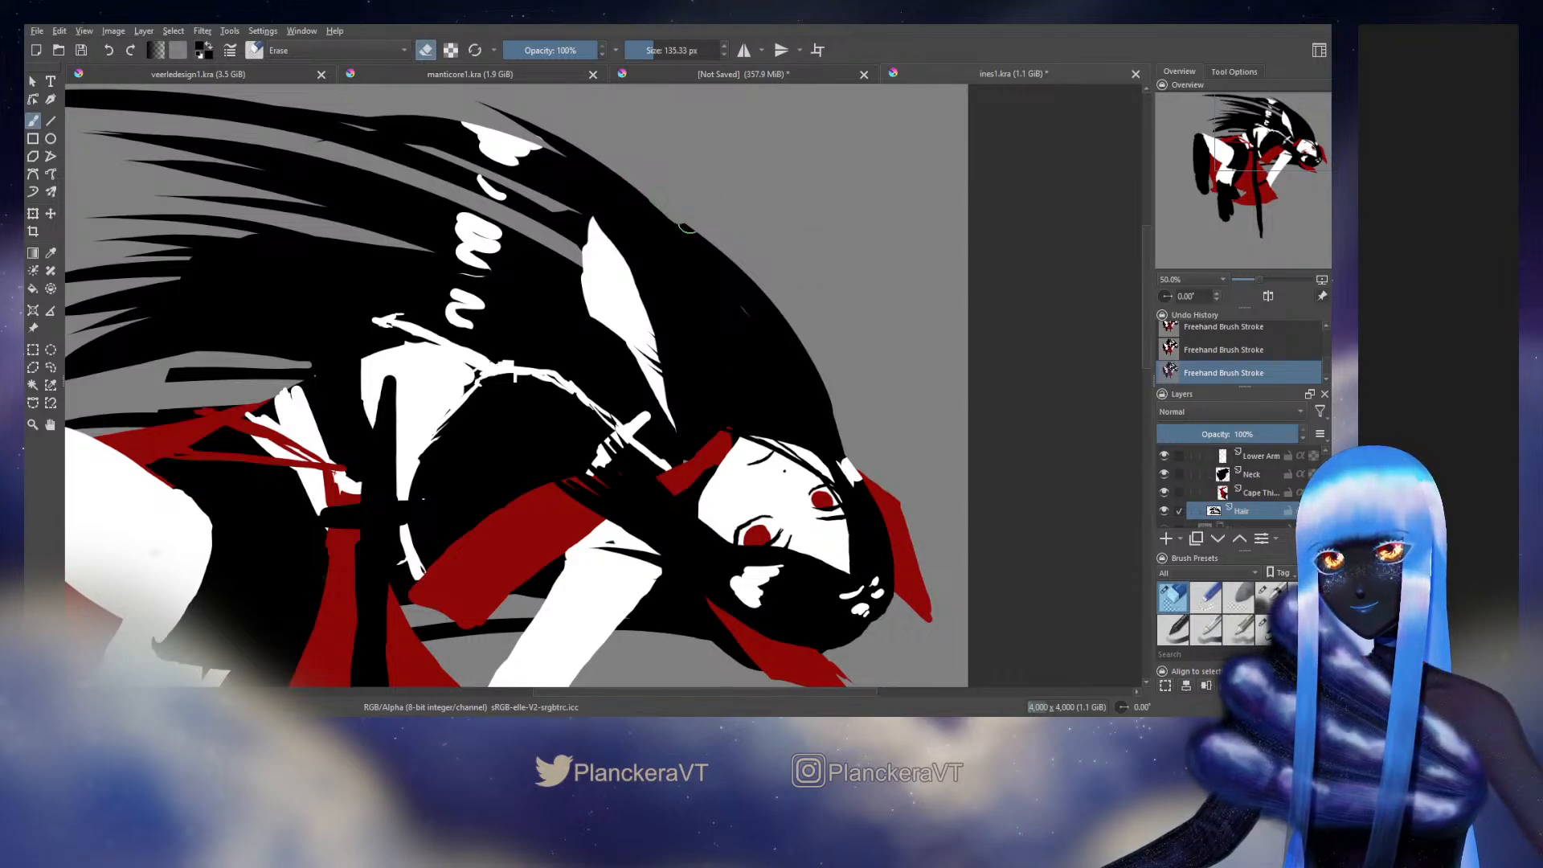
mouse_move(687, 228)
left_mouse_down()
mouse_move(758, 288)
mouse_move(836, 434)
left_mouse_up()
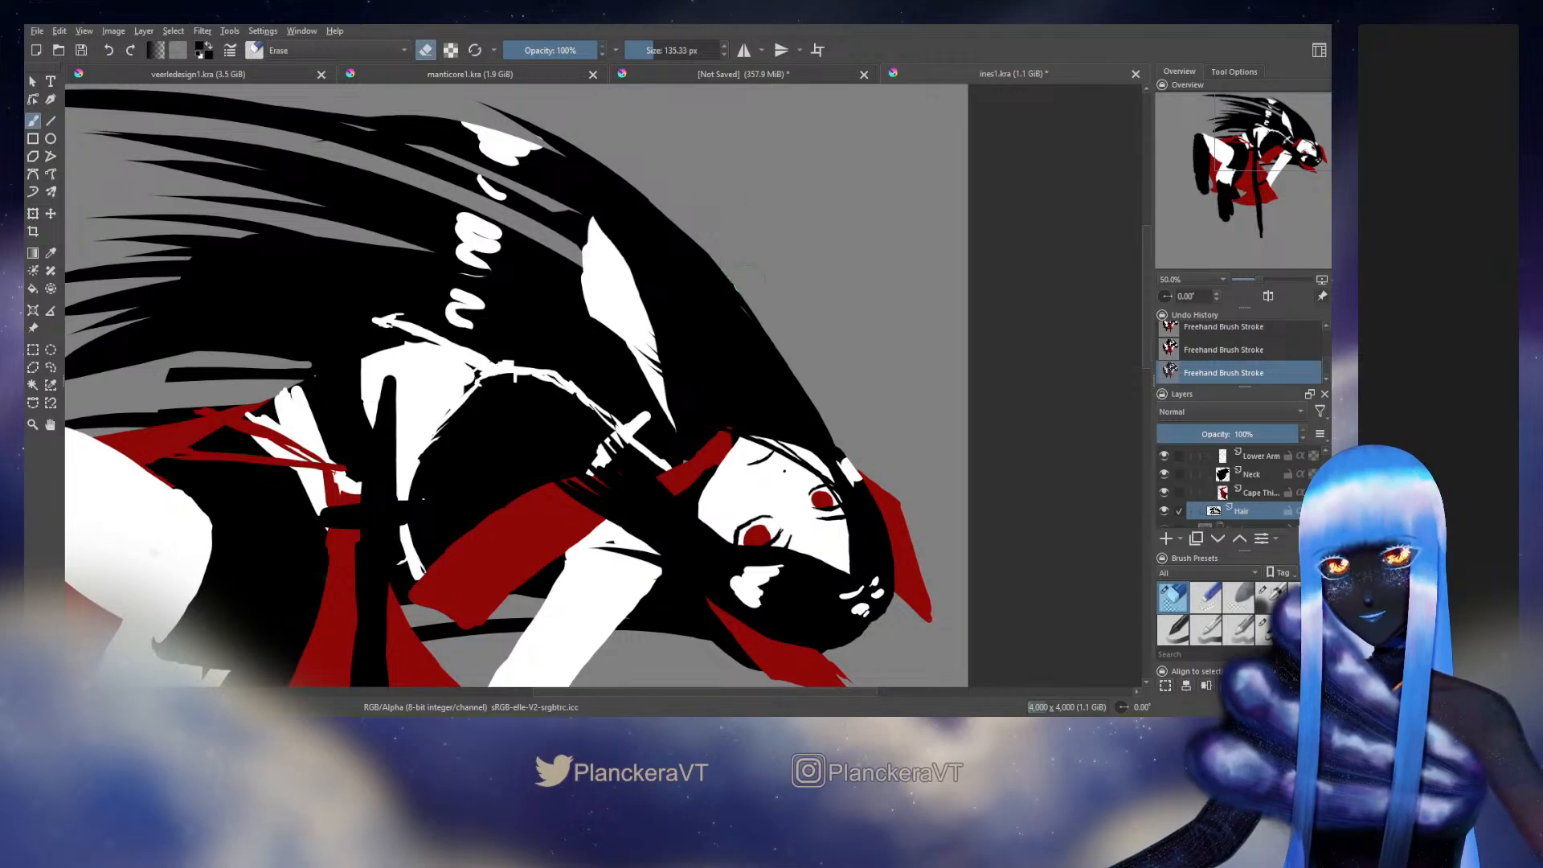
Step: Trim the Hair layer's outer contour above the forehead with the 135 px eraser and hide the layer
left_click_drag(788, 368, 820, 414)
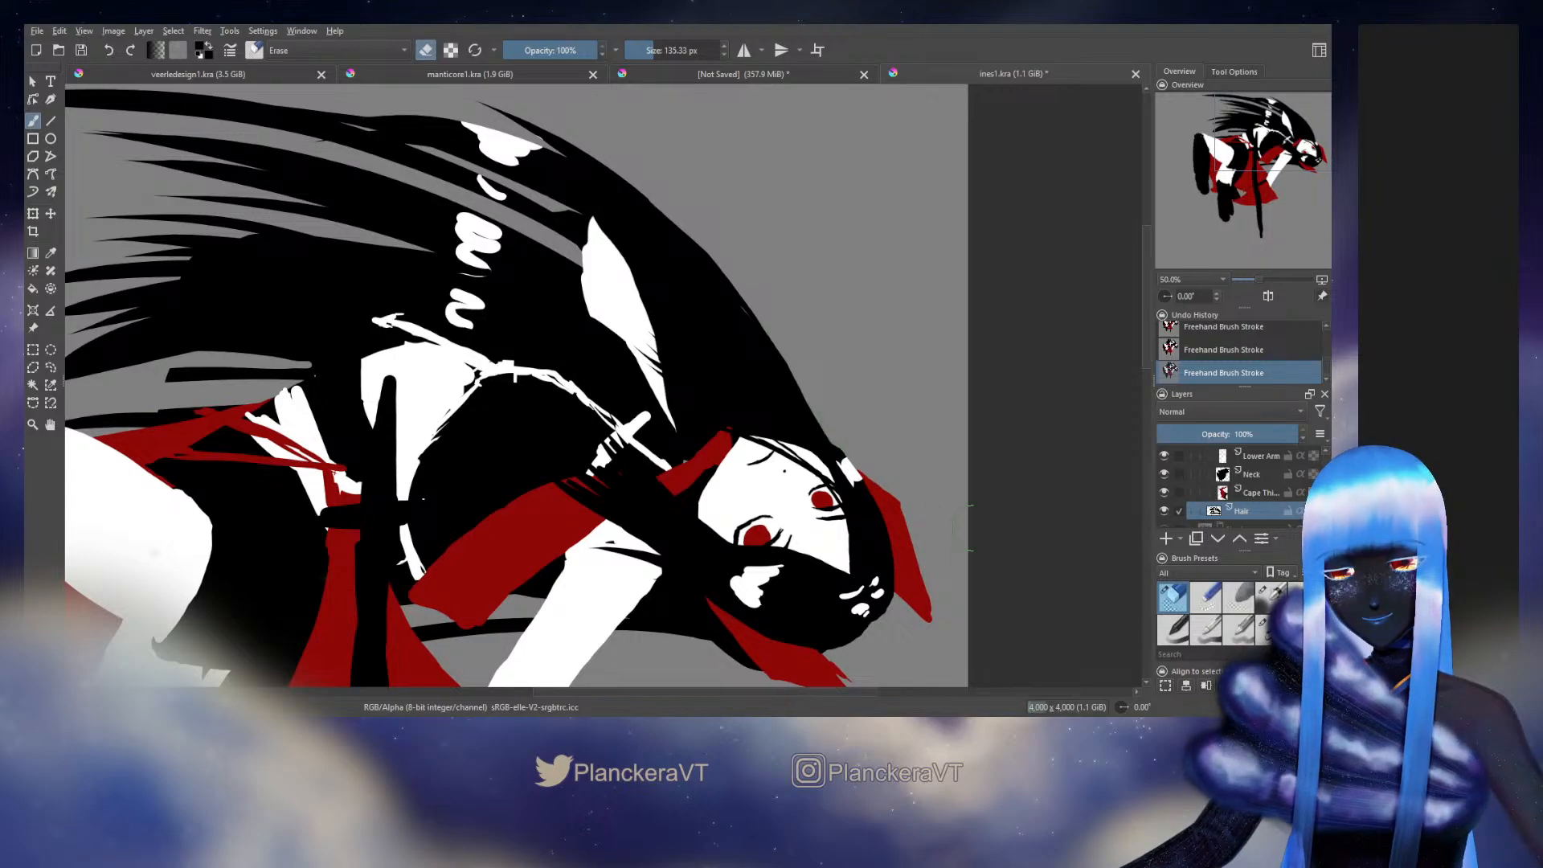
left_click(1163, 510)
Step: Fill the gap in the Front Hair layer above the outer eye with a 51 px black brush and trim its forehead edge with the eraser
scroll(1229, 486, "down", 3)
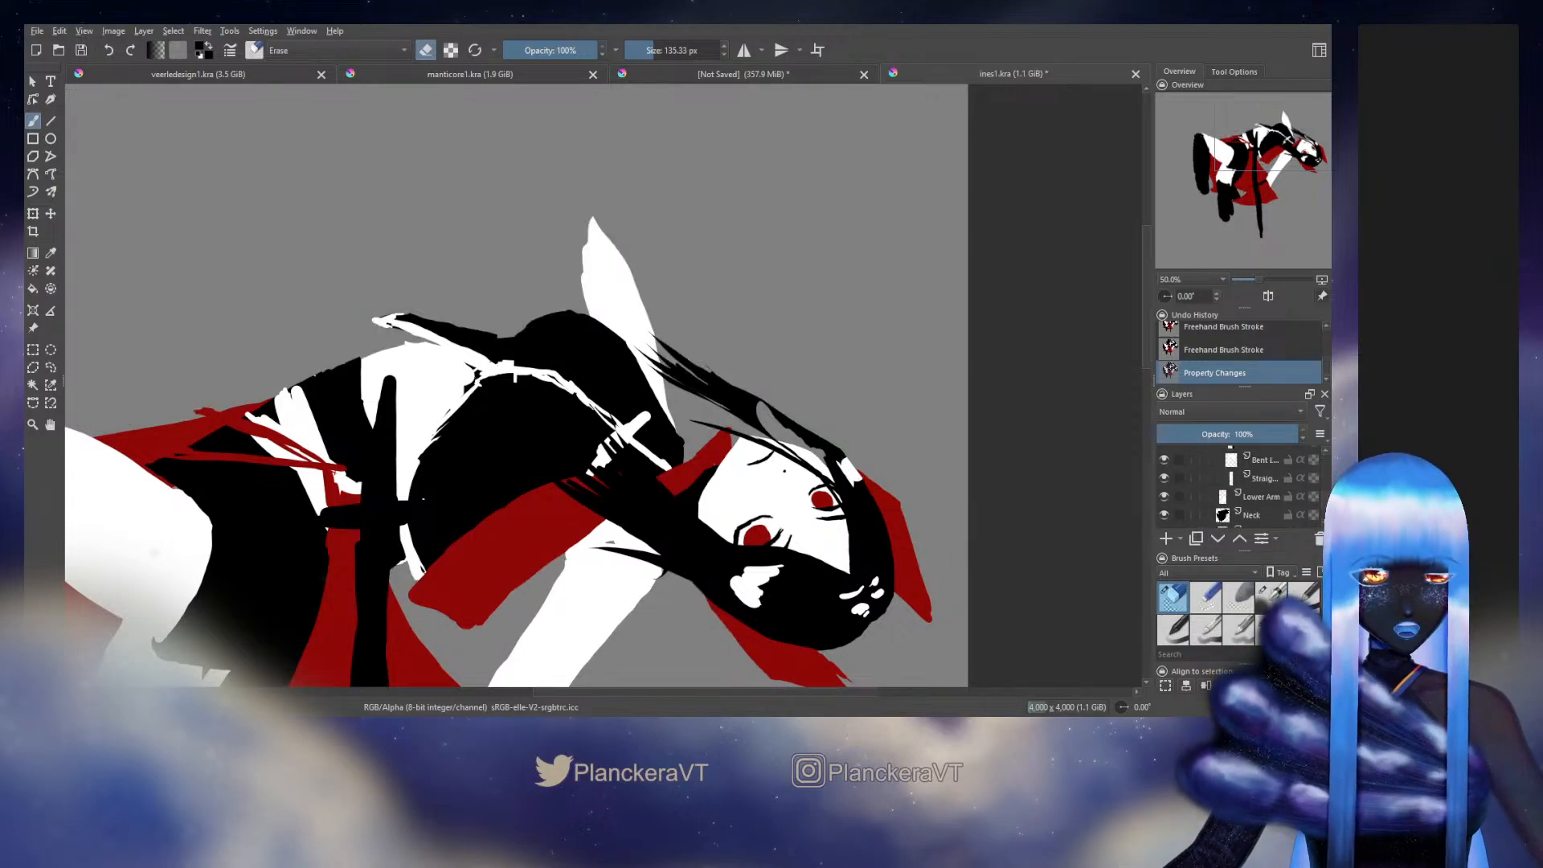
scroll(1237, 486, "up", 3)
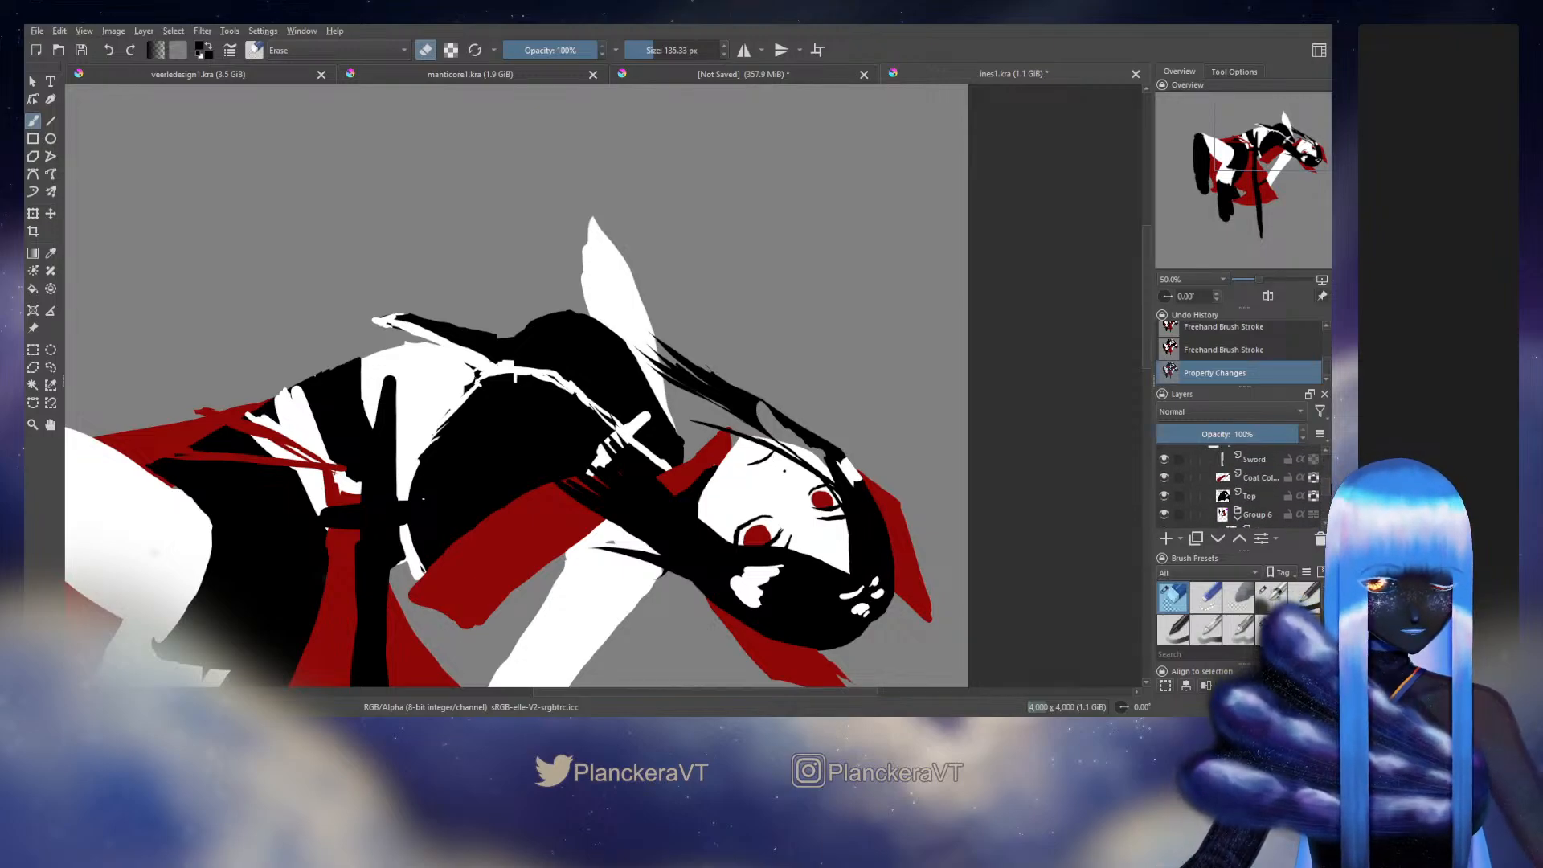
scroll(1238, 486, "up", 2)
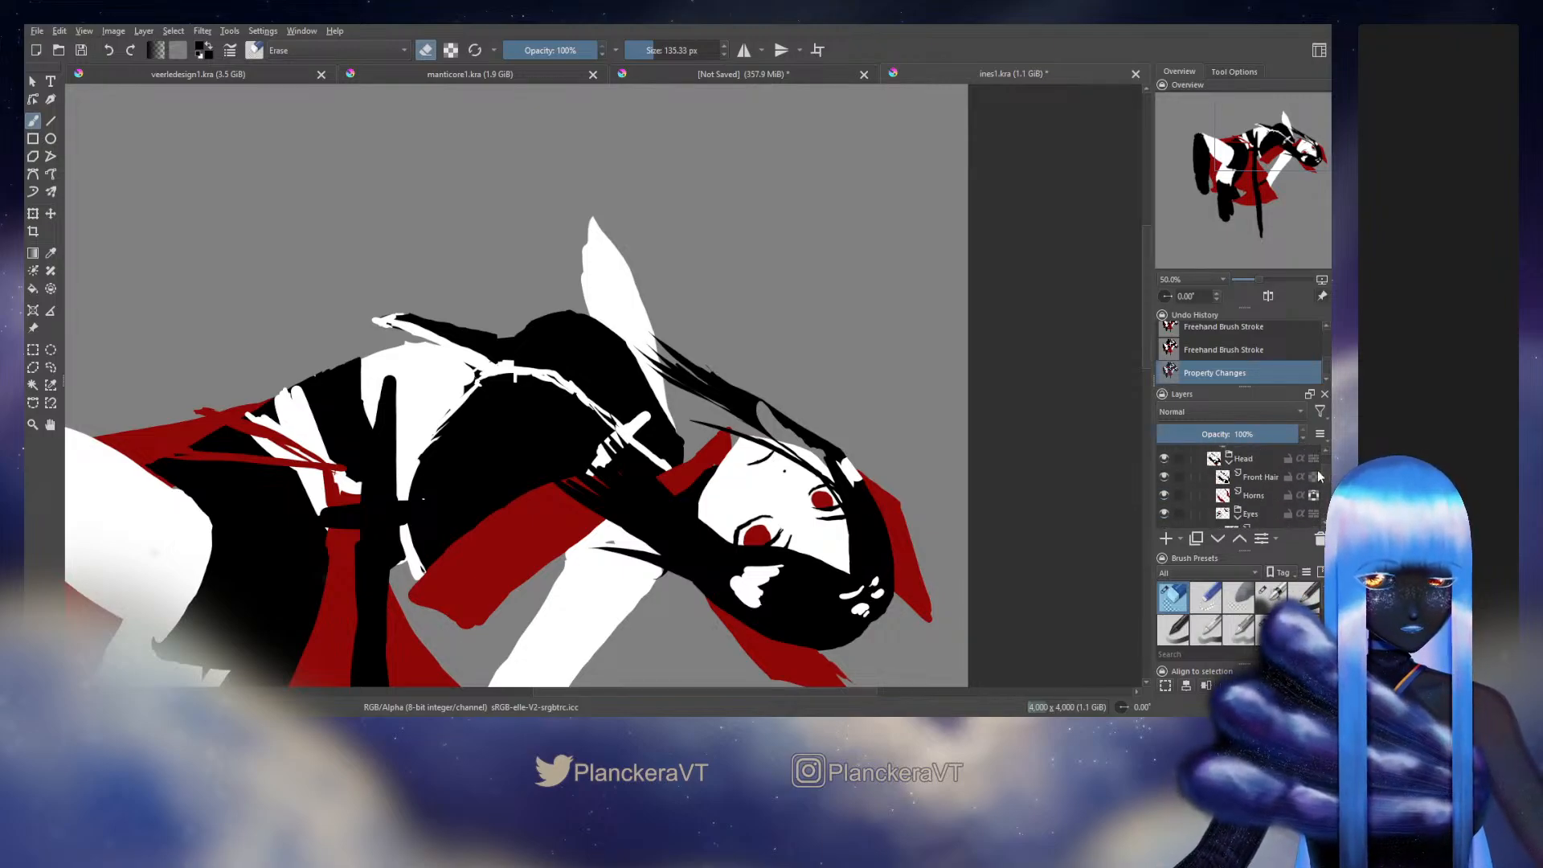
left_click(1254, 476)
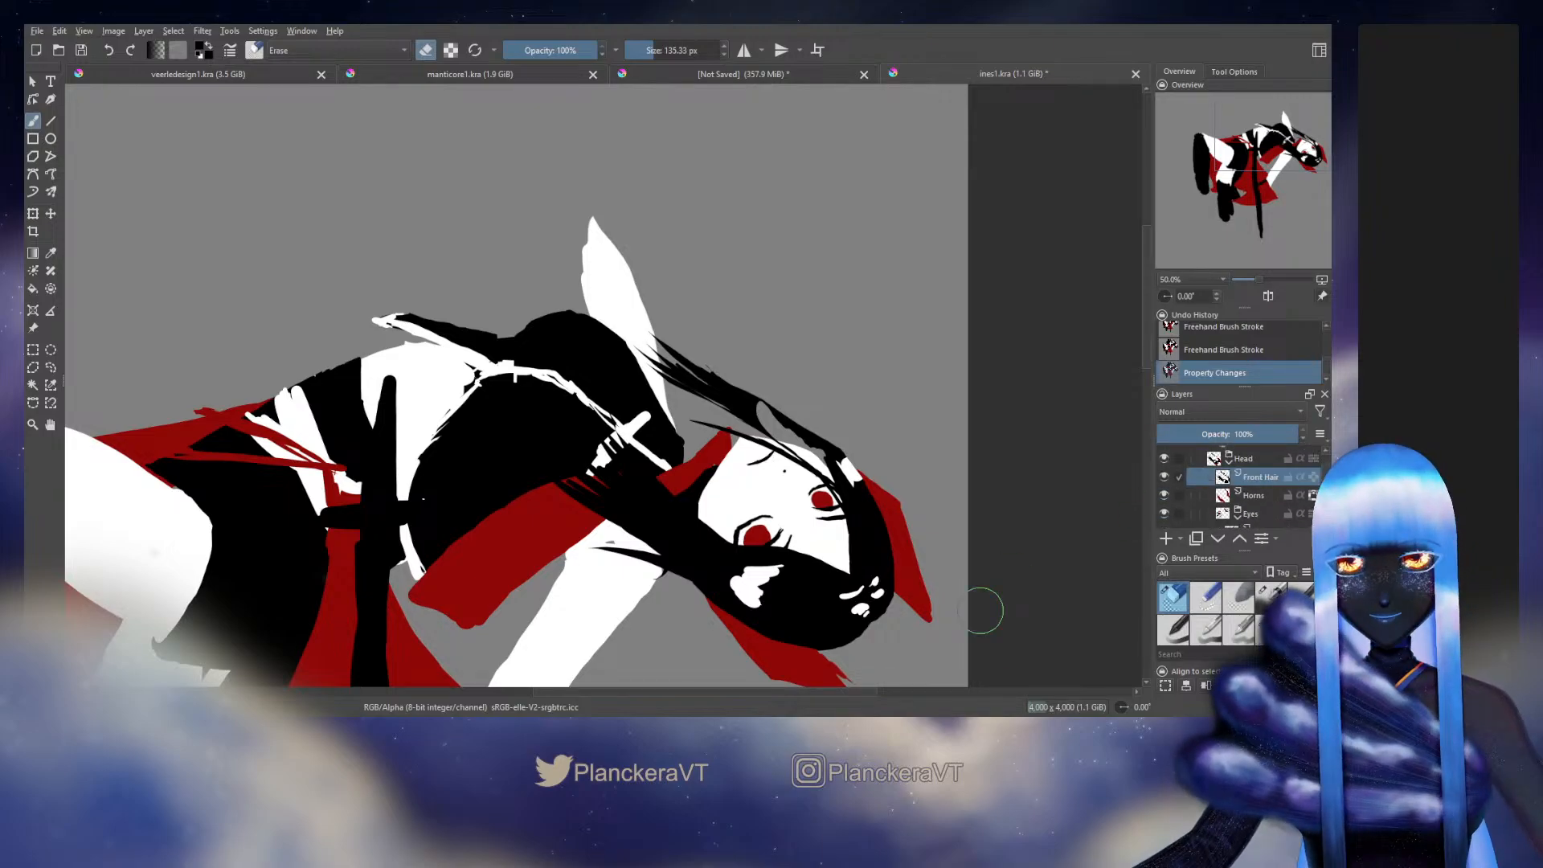
key("e")
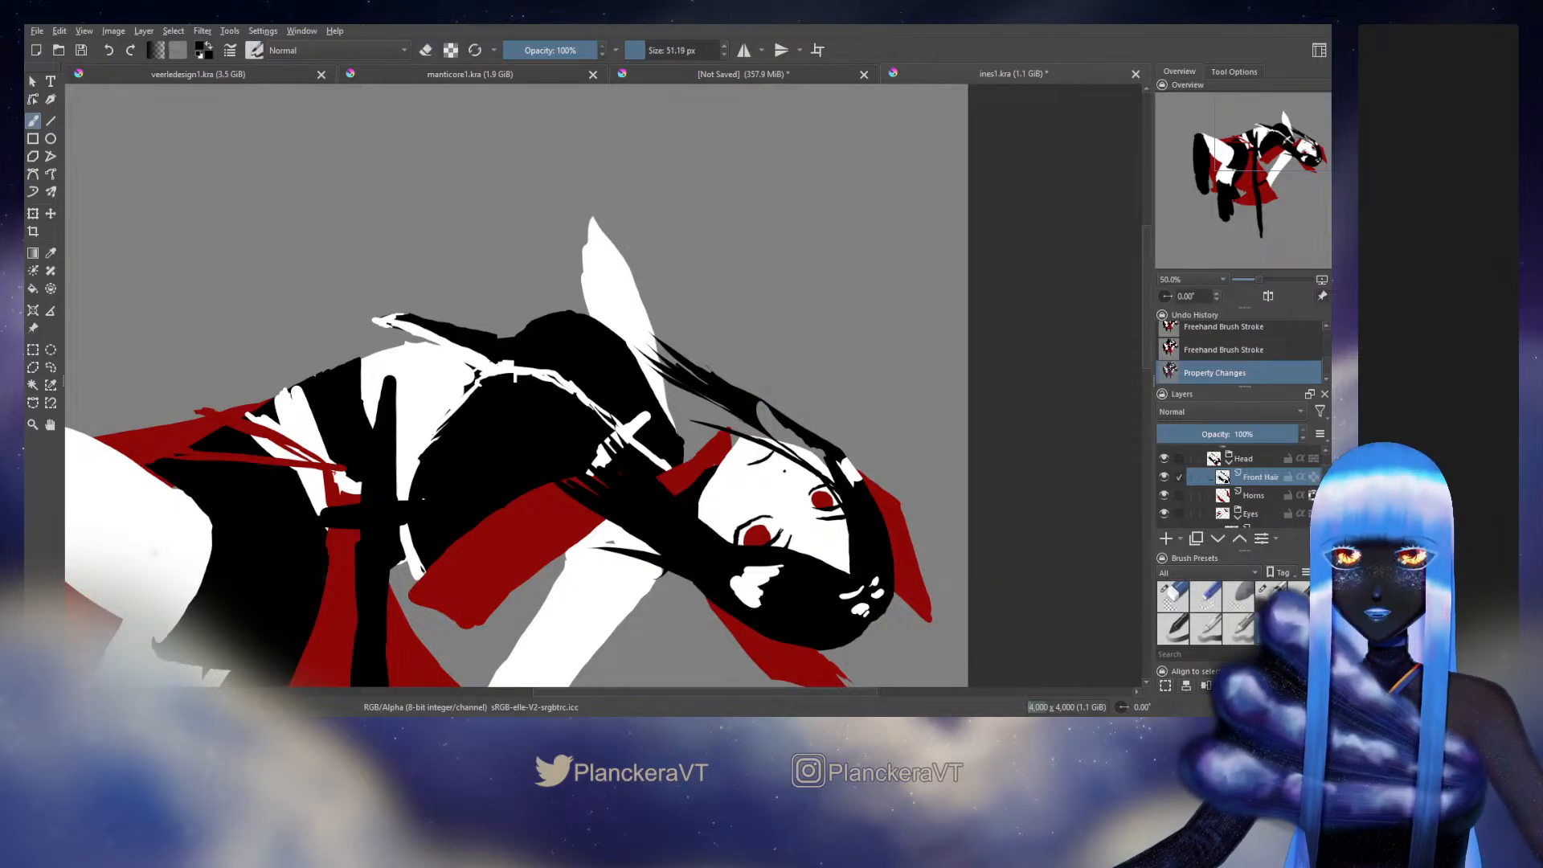
left_click_drag(810, 460, 828, 491)
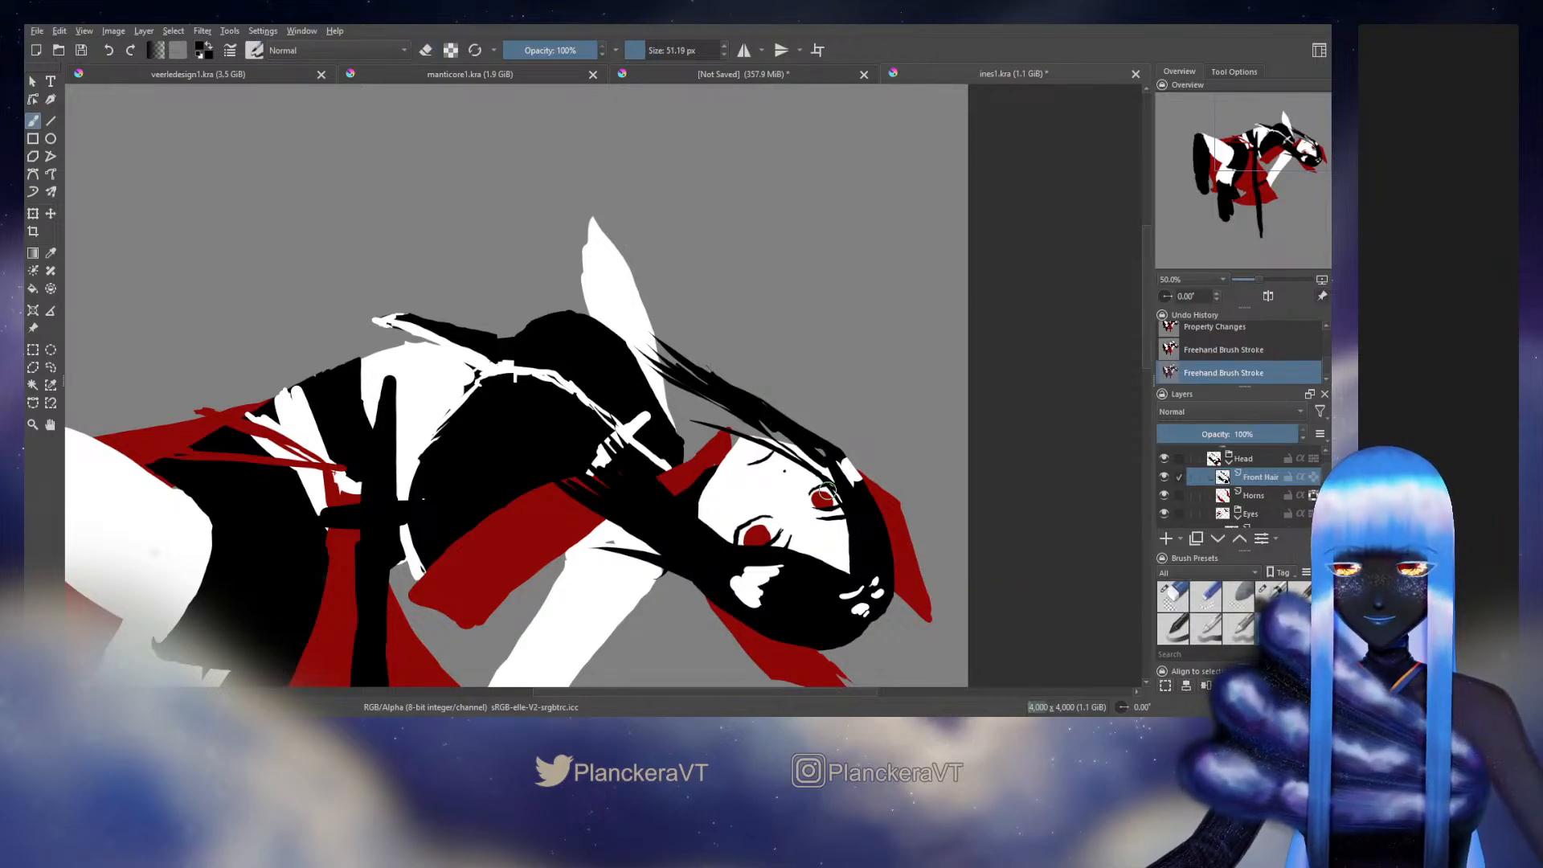
key("e")
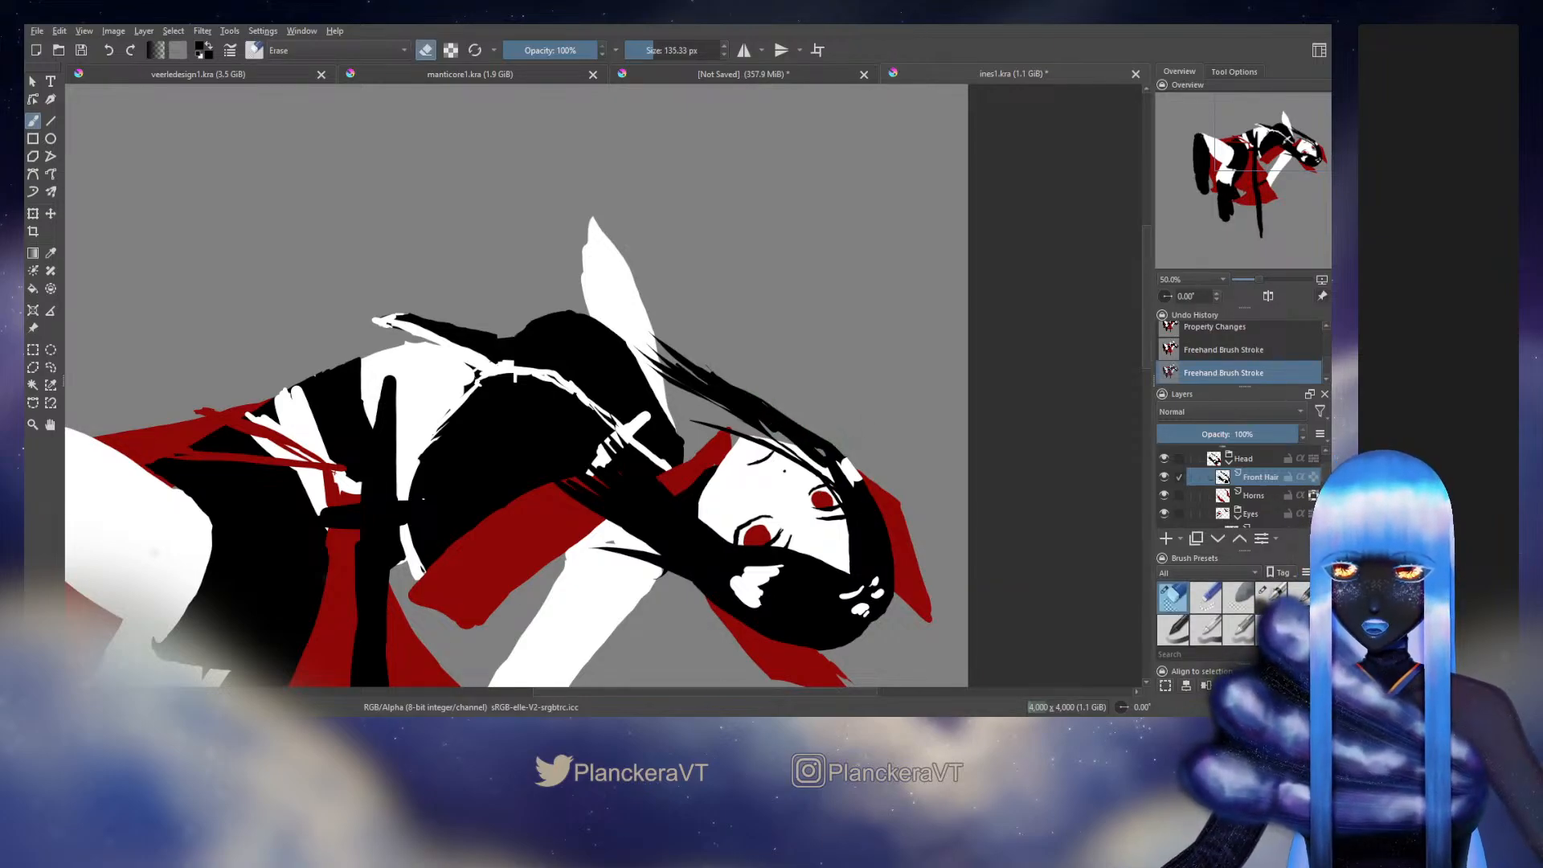
left_click_drag(852, 466, 869, 480)
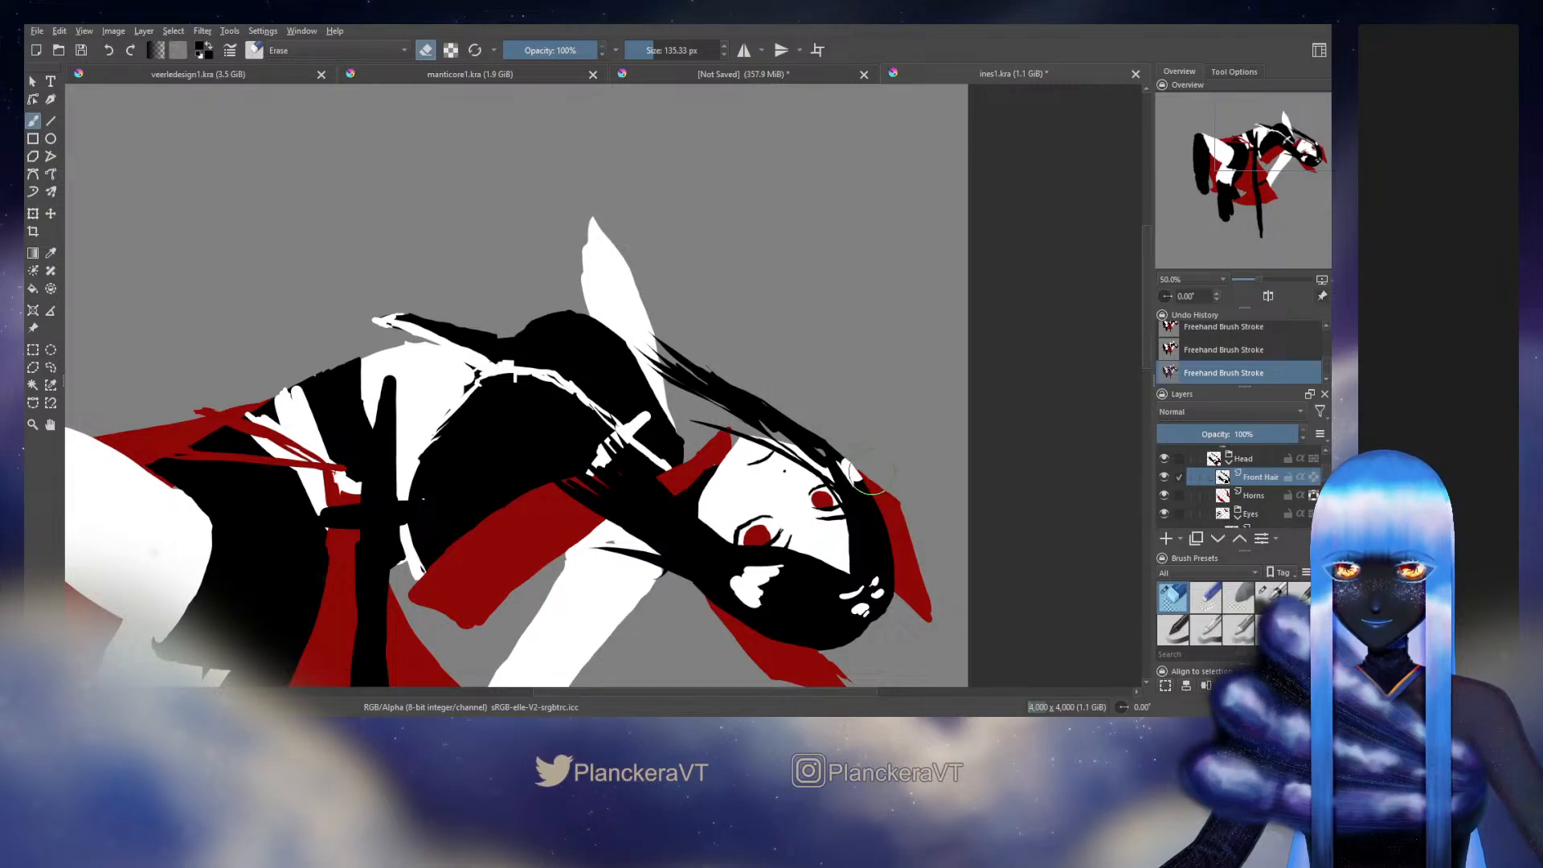
Step: Erase the Front Hair's outer strand tips beside the white ear shape and redraw the strands in black with the 51 px brush
key("e")
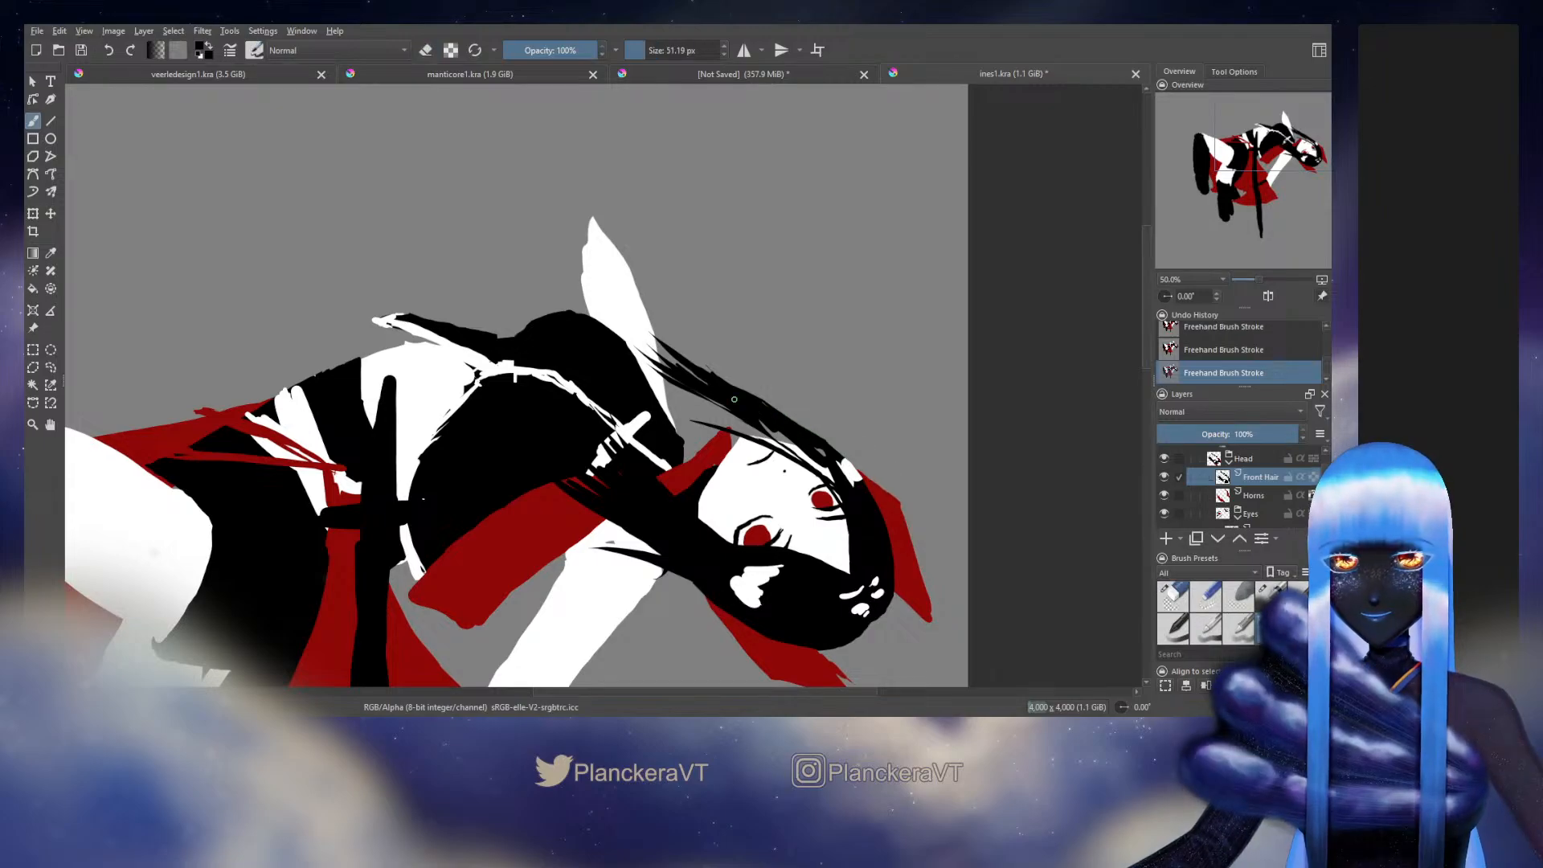
key("e")
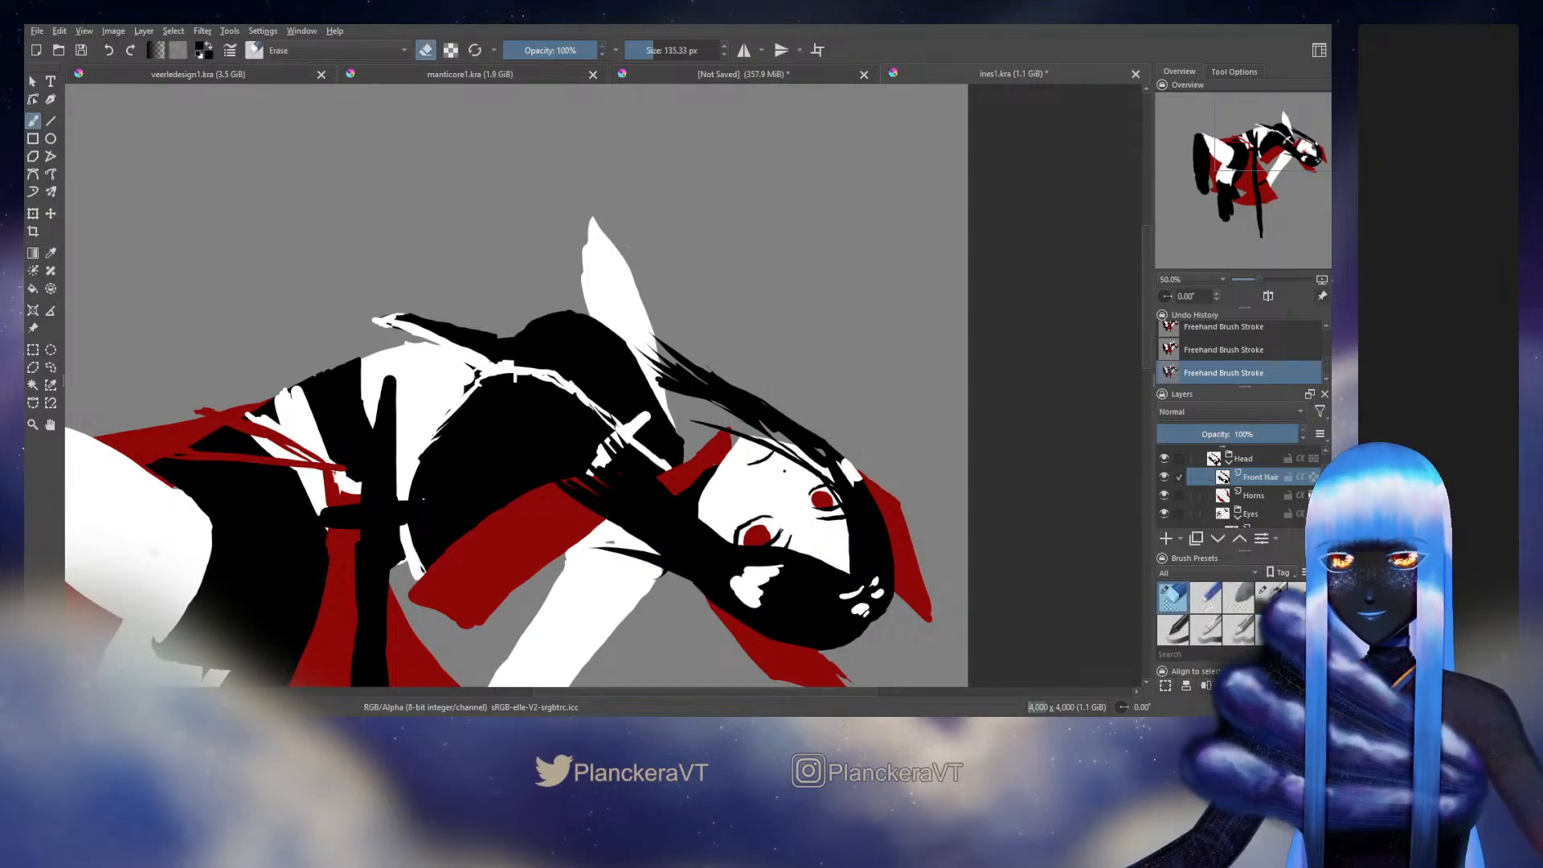
left_click_drag(654, 339, 723, 386)
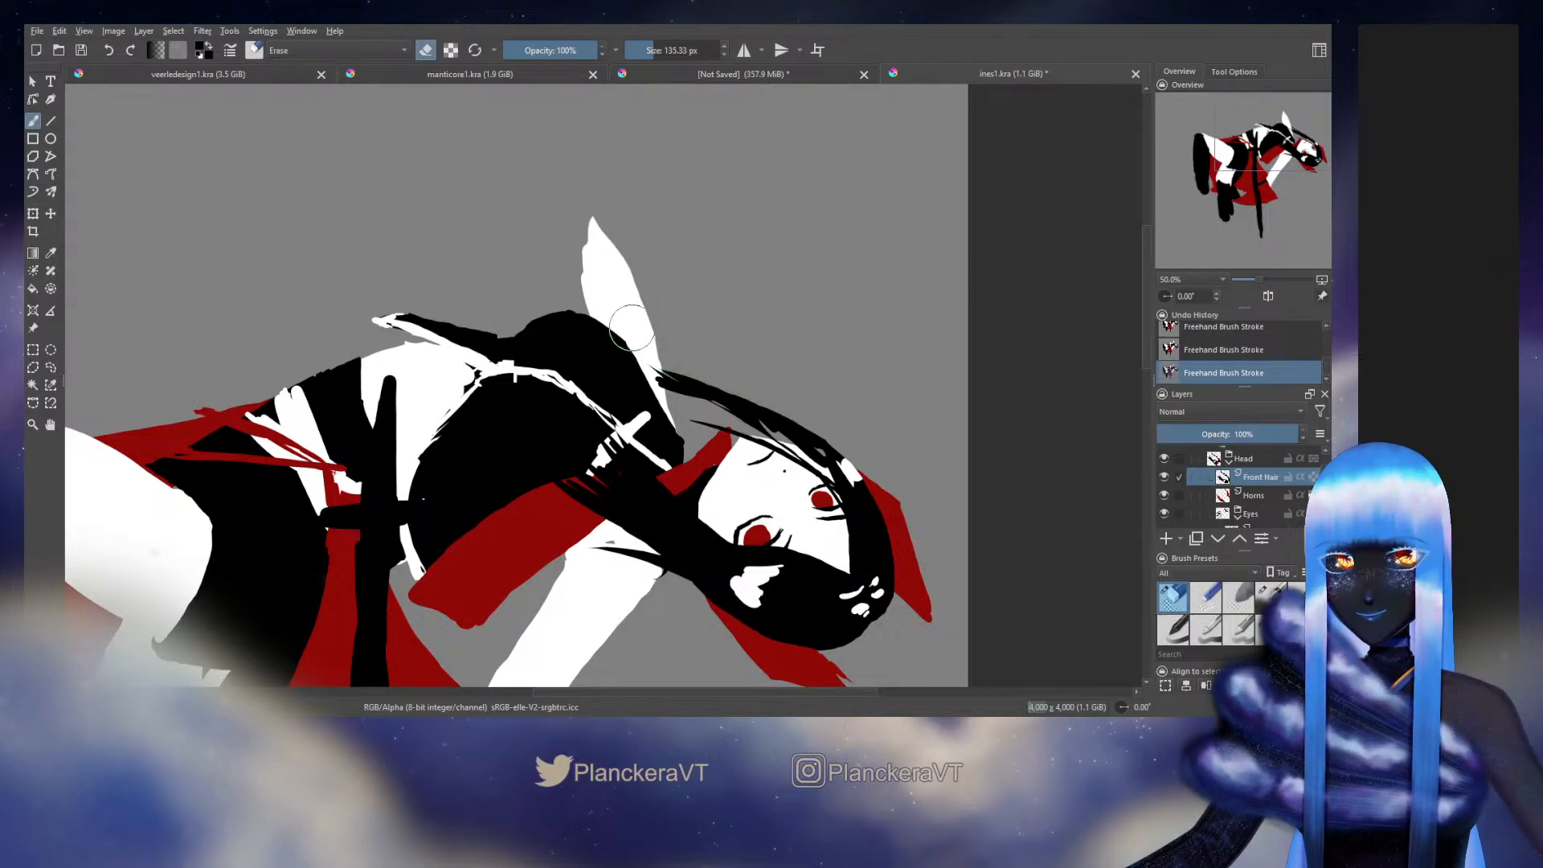
key("e")
mouse_move(651, 376)
left_mouse_down()
mouse_move(788, 431)
mouse_move(673, 400)
left_mouse_up()
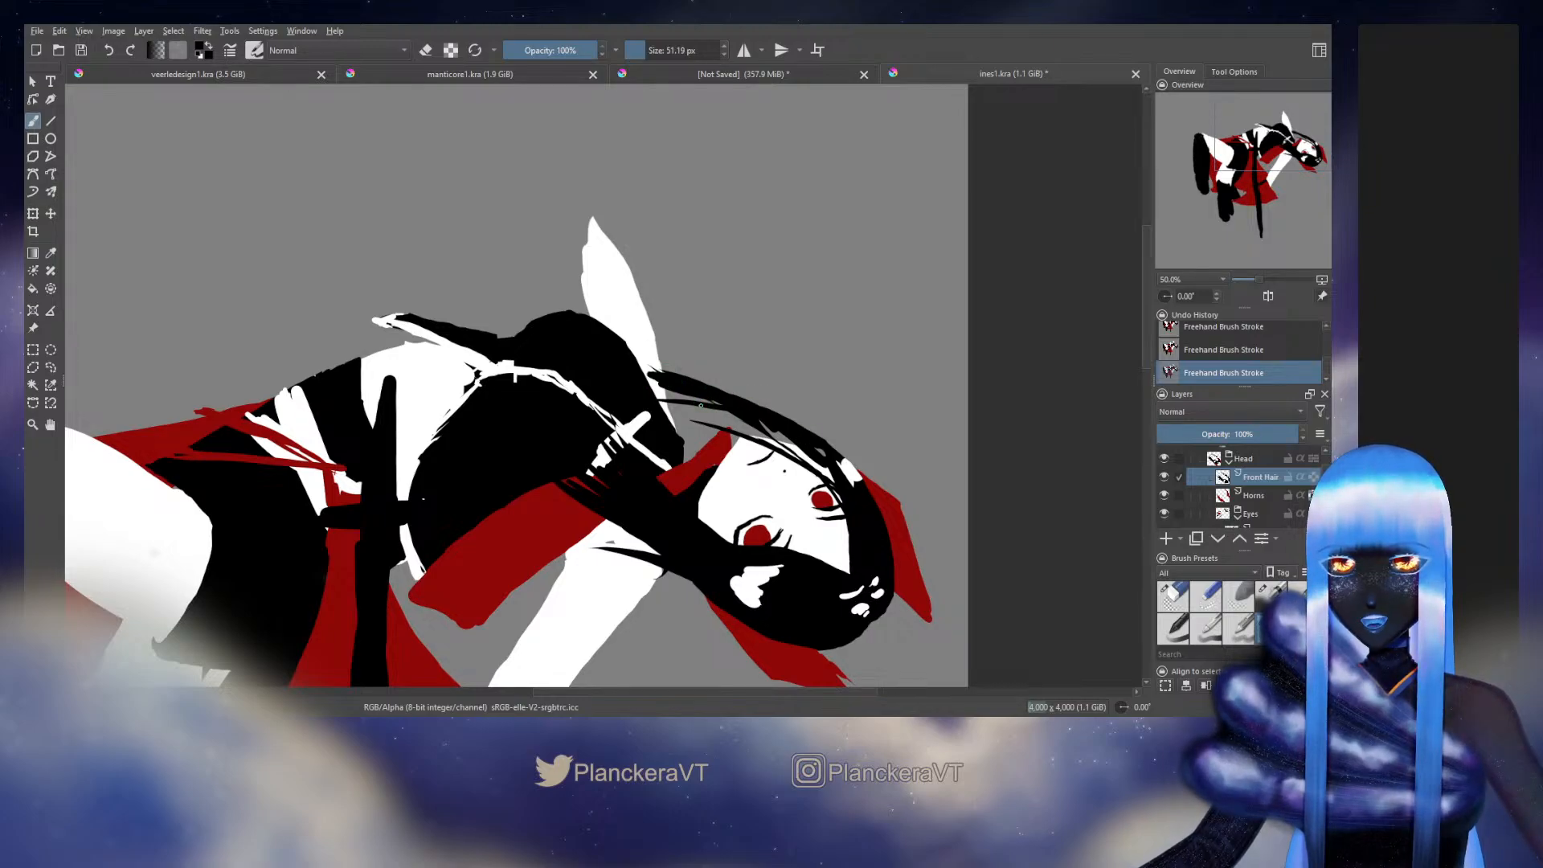
left_click_drag(701, 406, 828, 462)
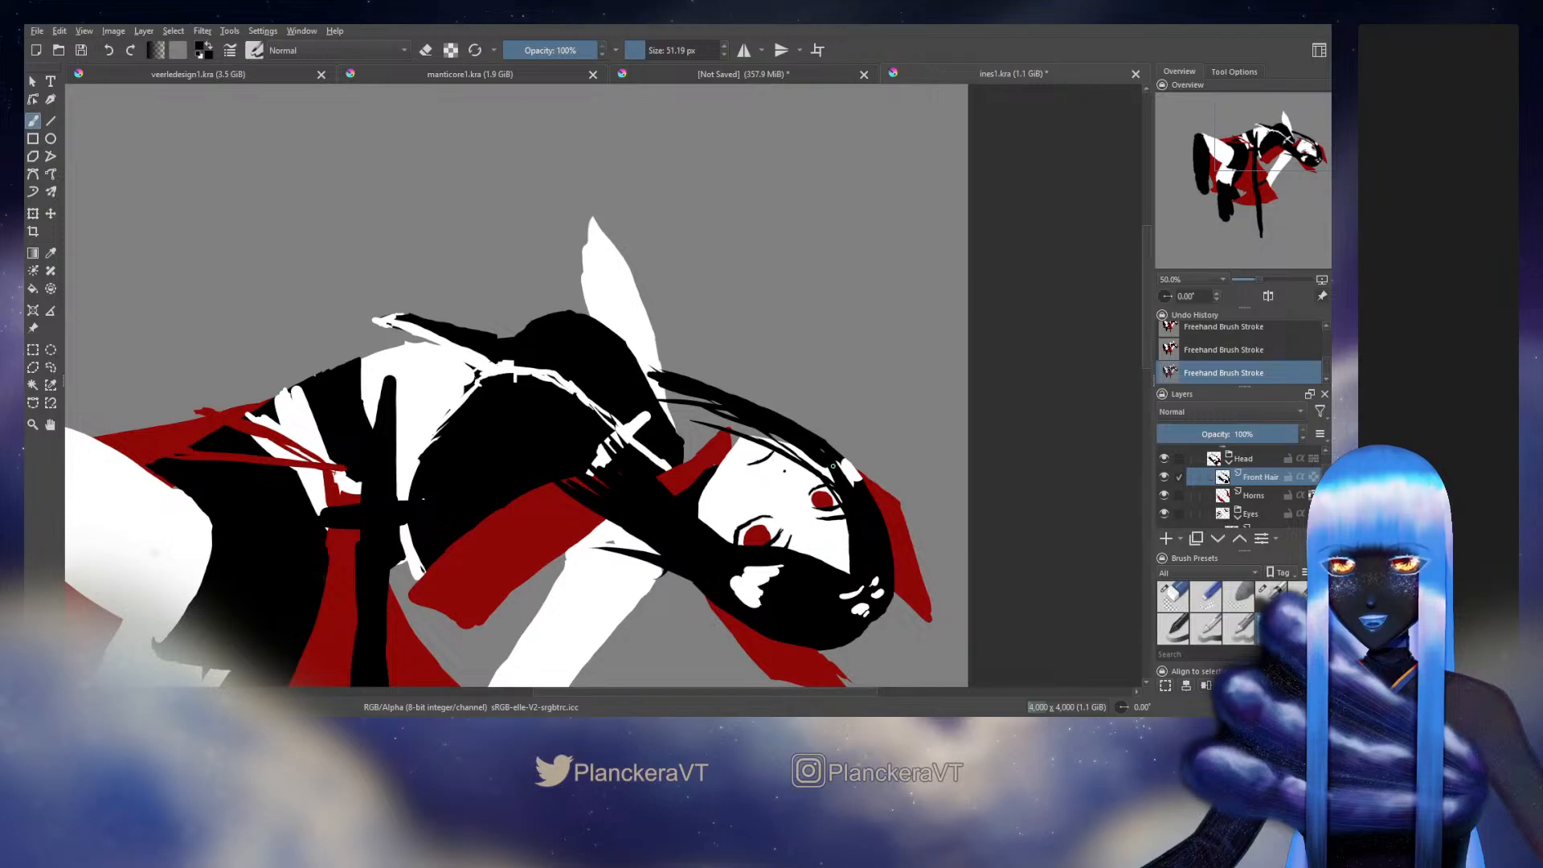
Step: Add thin black strands to the Front Hair, trailing from above the face back toward the shoulder
key("e")
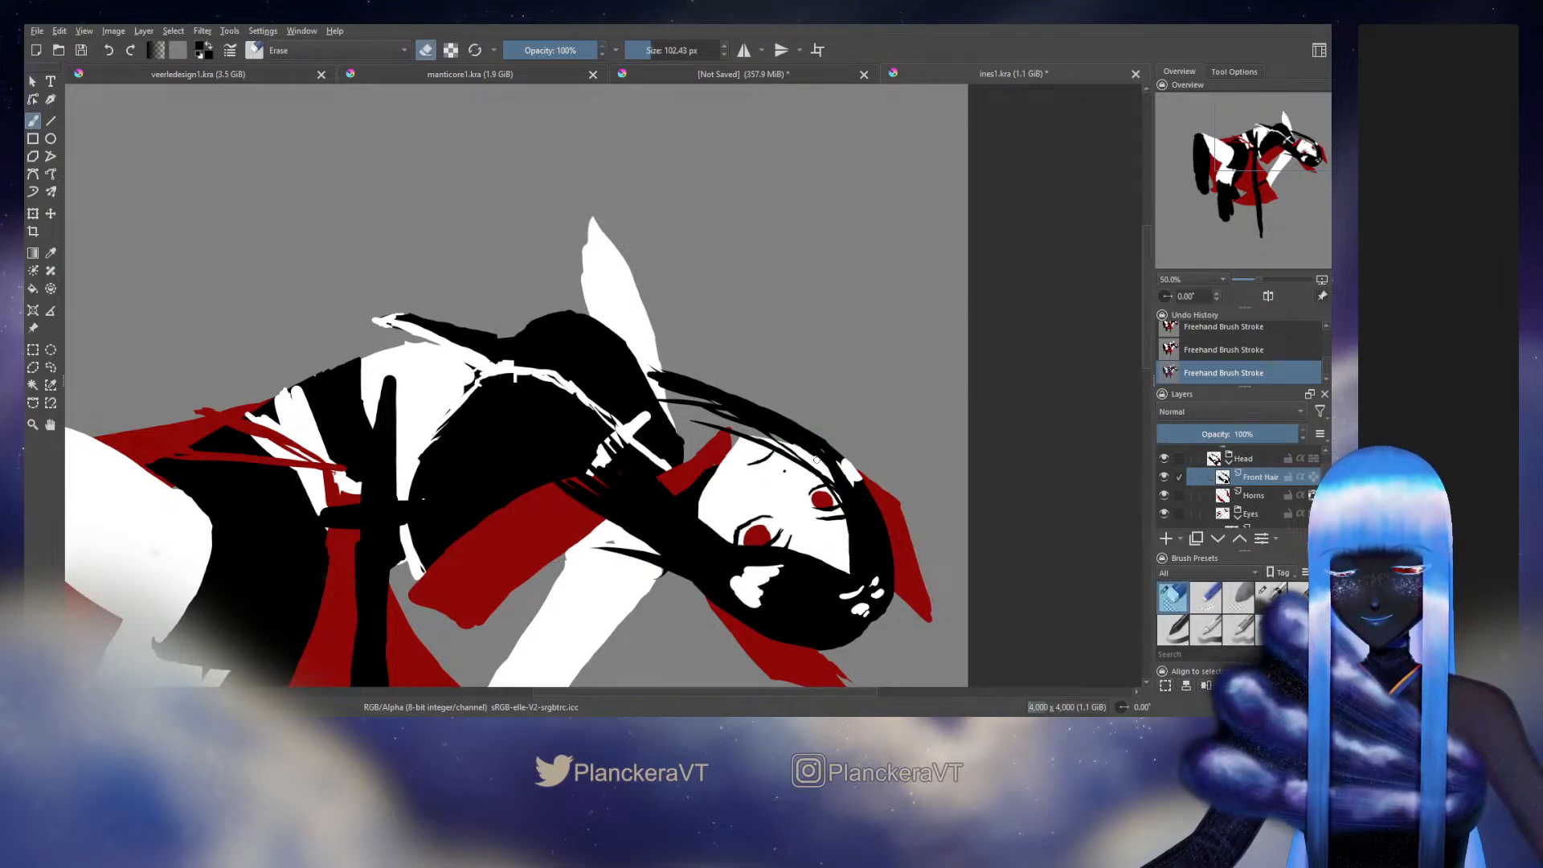
key("e")
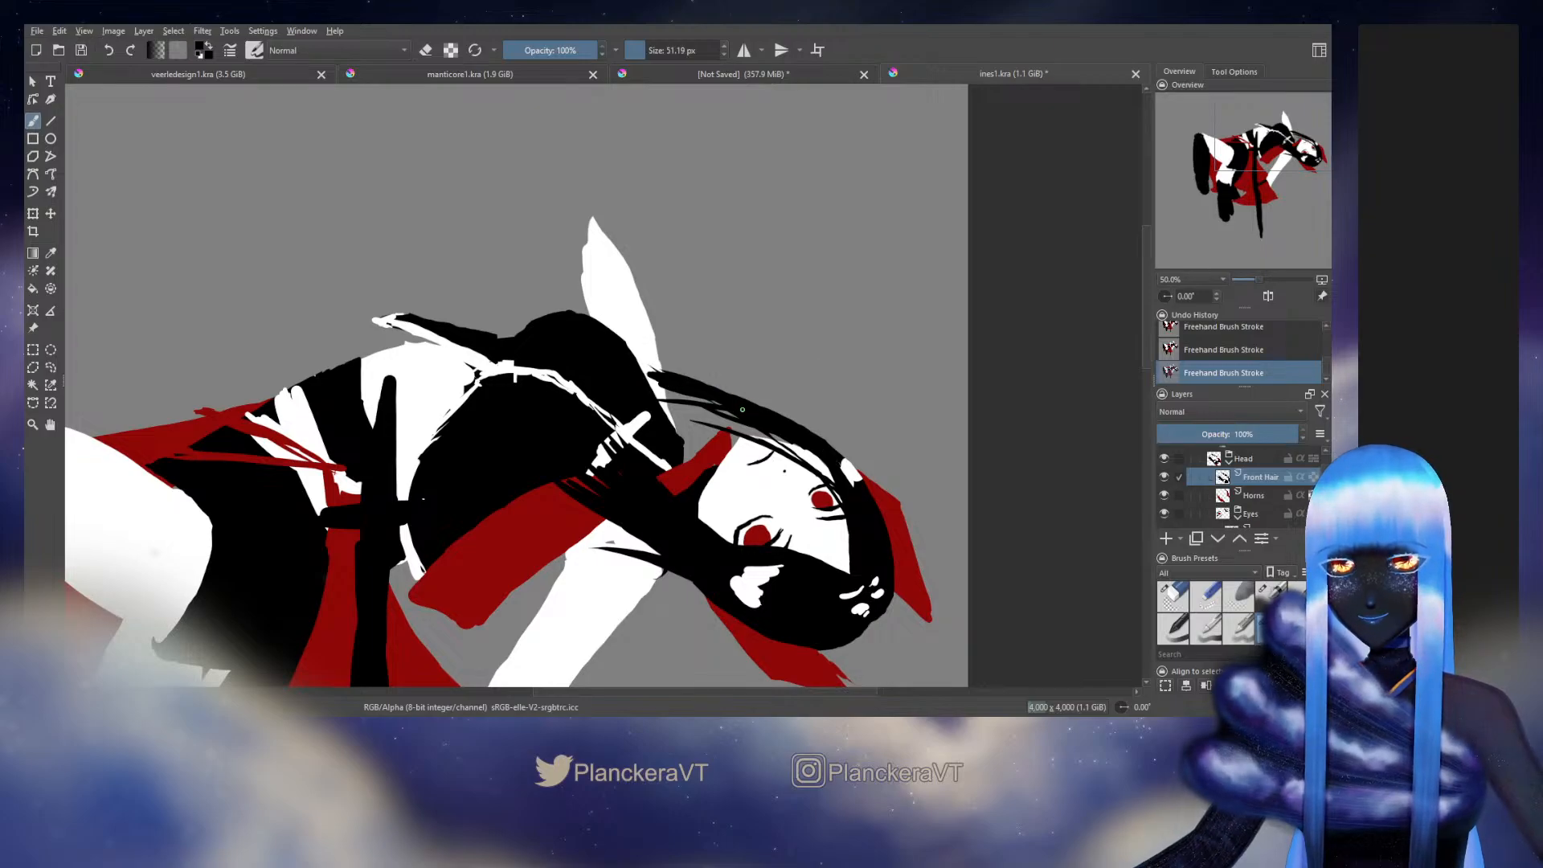
left_click_drag(727, 401, 643, 394)
left_click_drag(738, 415, 641, 409)
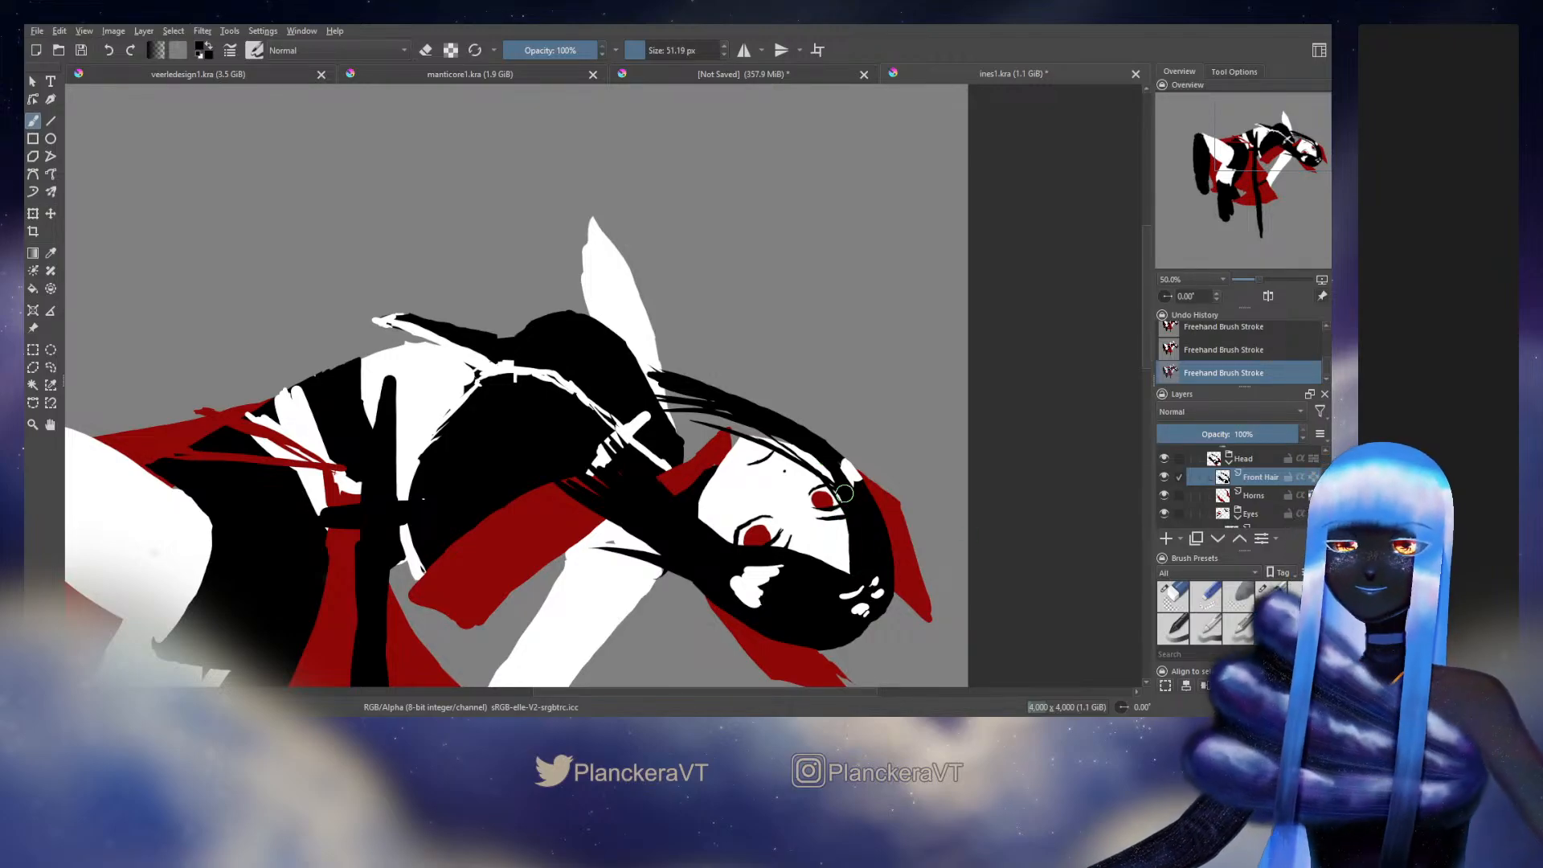
Step: Select the Head layer and mirror the canvas view, centring it on the head and upper body
scroll(1319, 480, "down", 2)
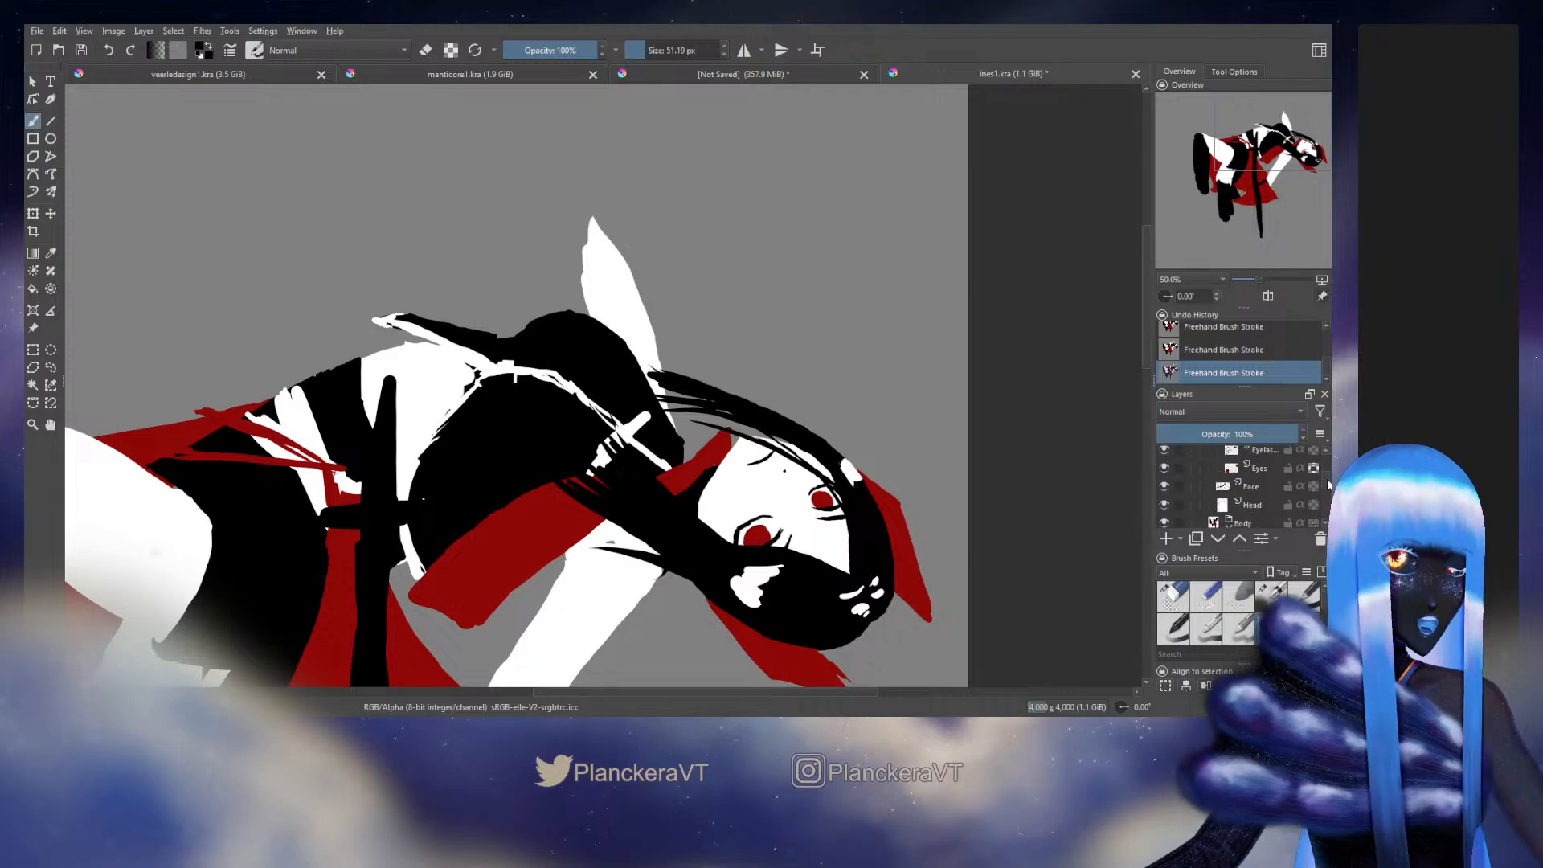
left_click(1262, 480)
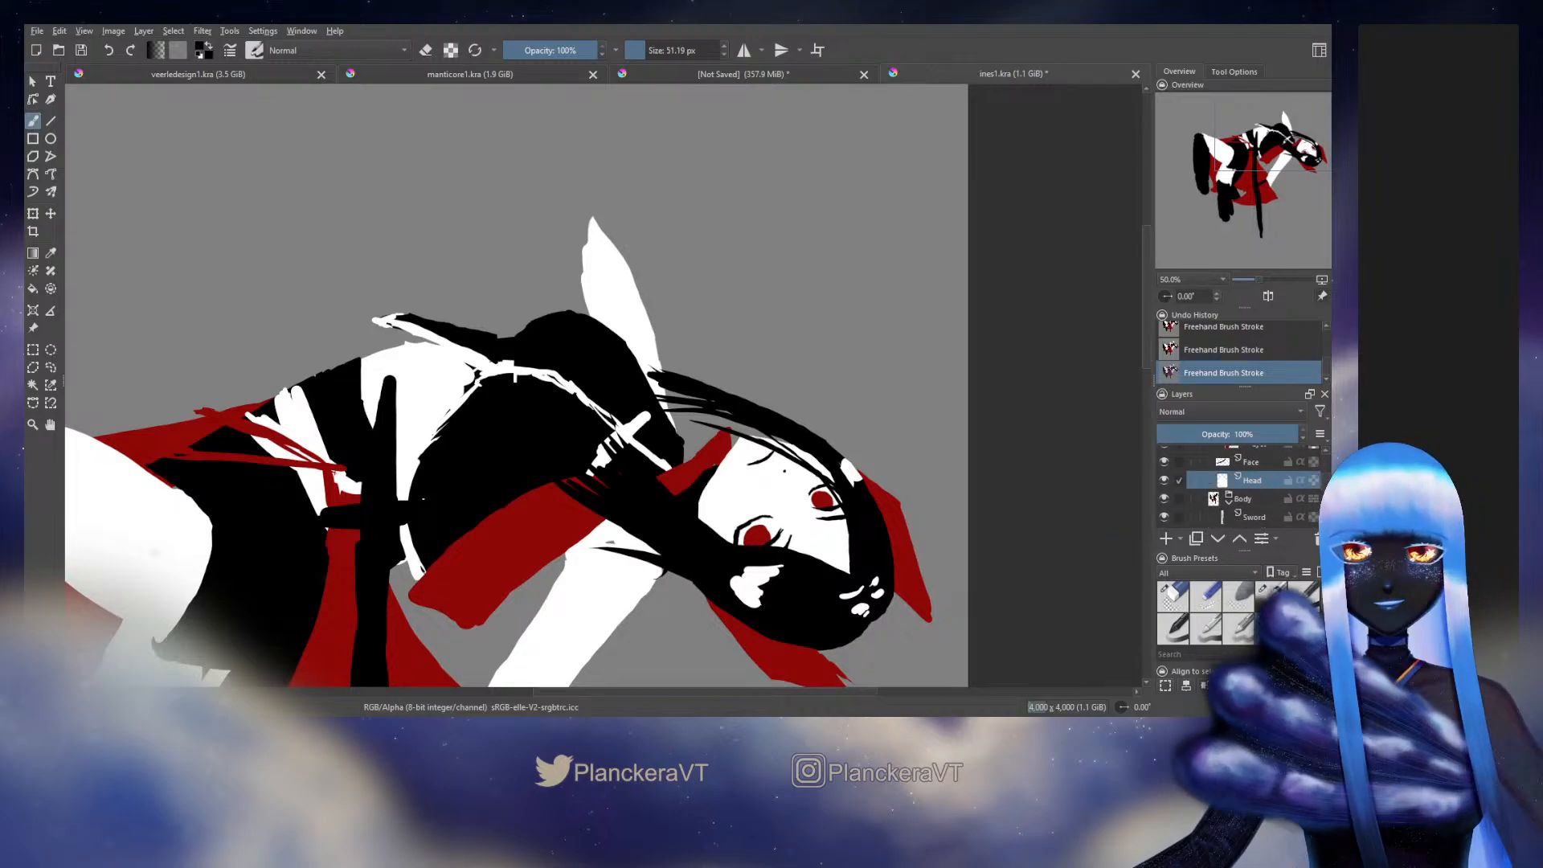
key("m")
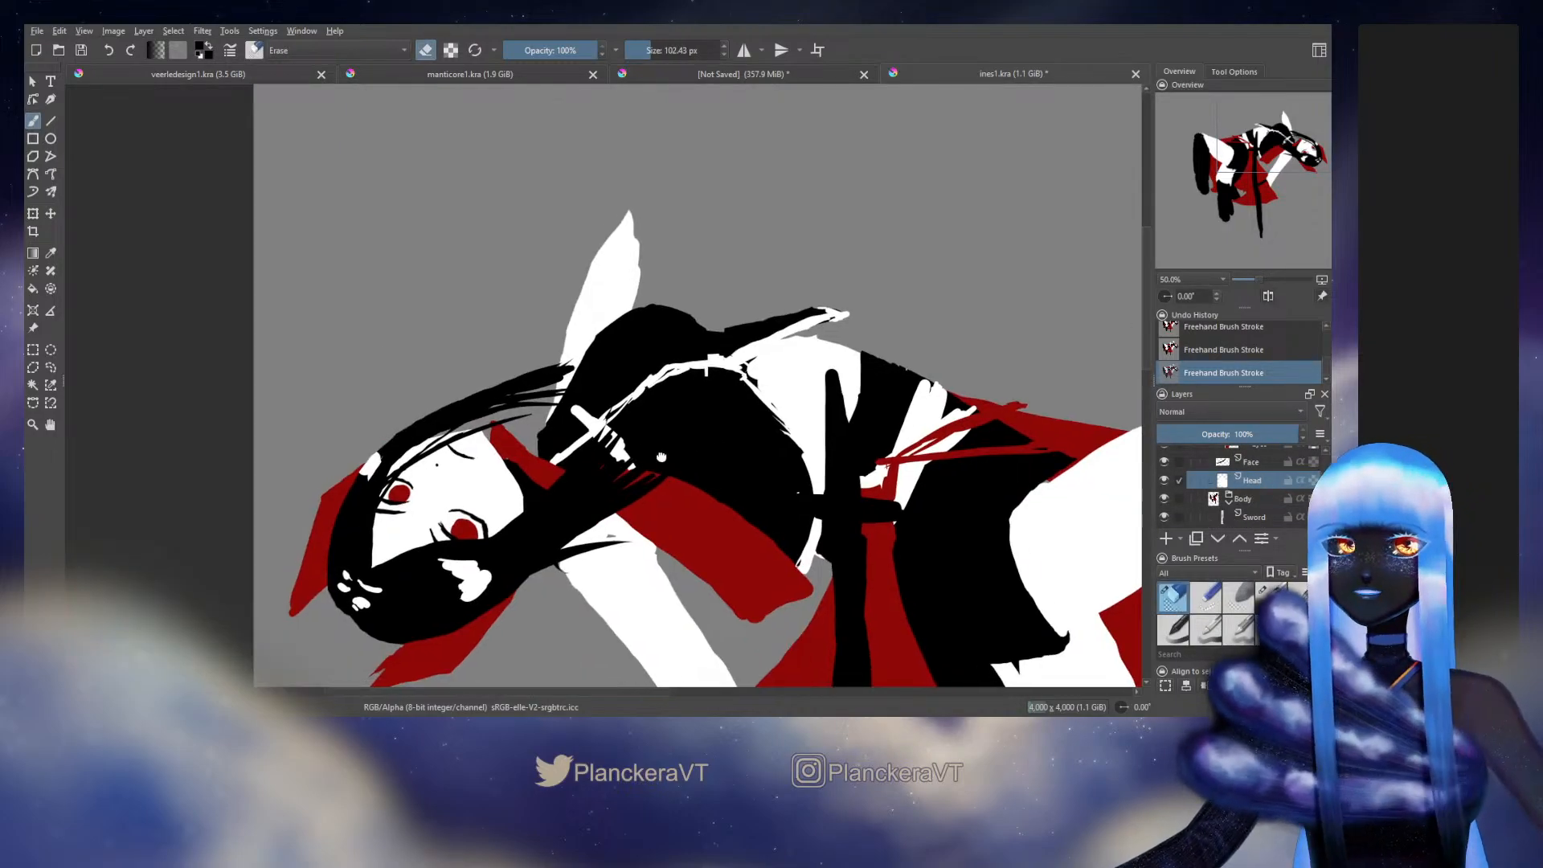
left_click_drag(515, 458, 695, 362)
key("e")
key("e")
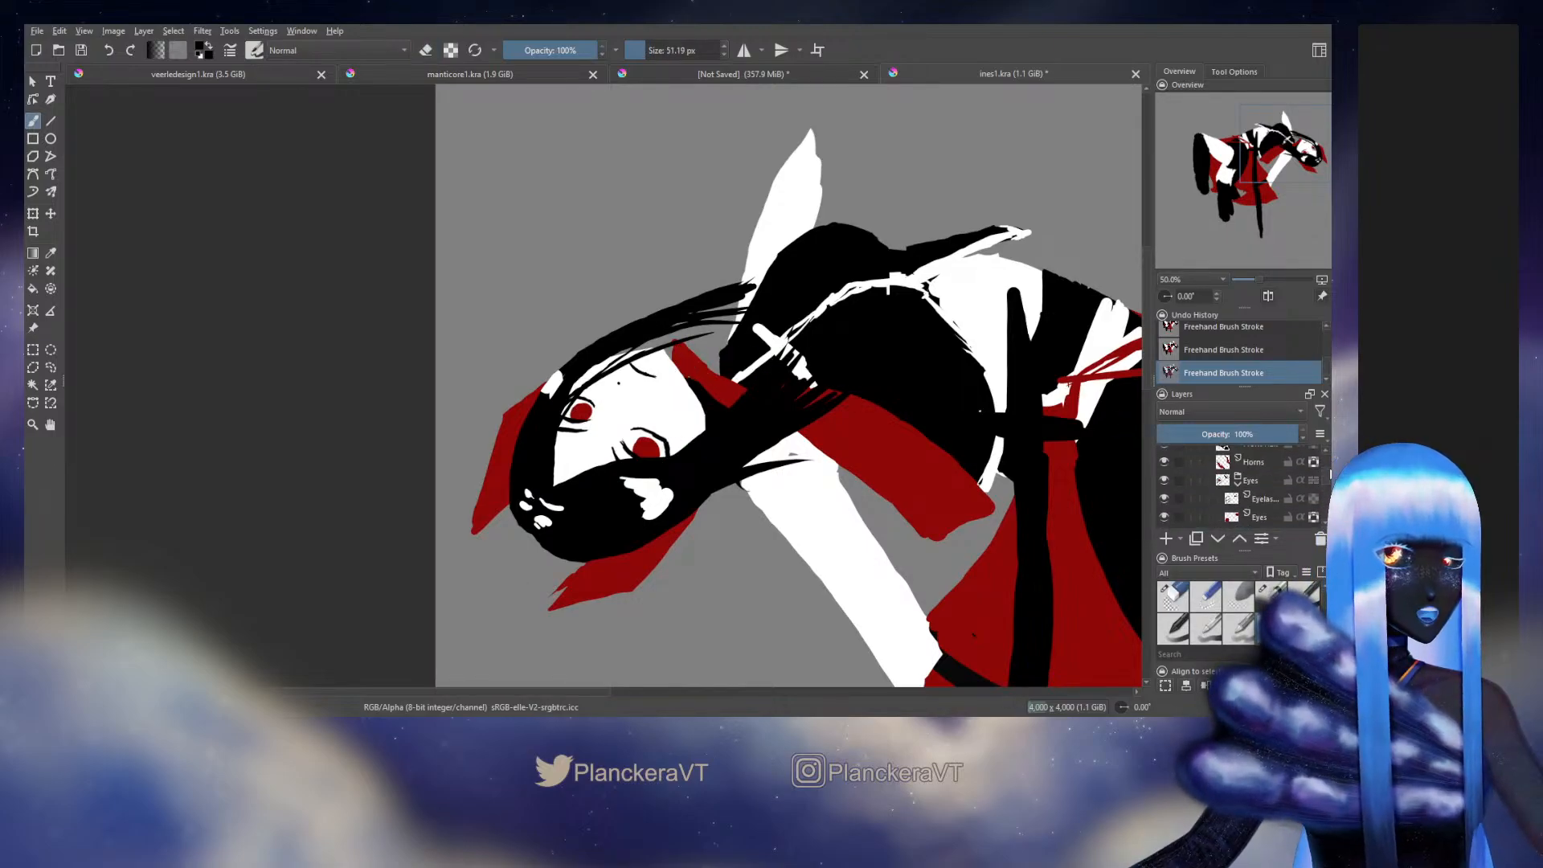
Step: Show Paint Layer 4 with the teal guide lines and raise its opacity to 100%
scroll(1294, 491, "up", 3)
scroll(1238, 486, "up", 1)
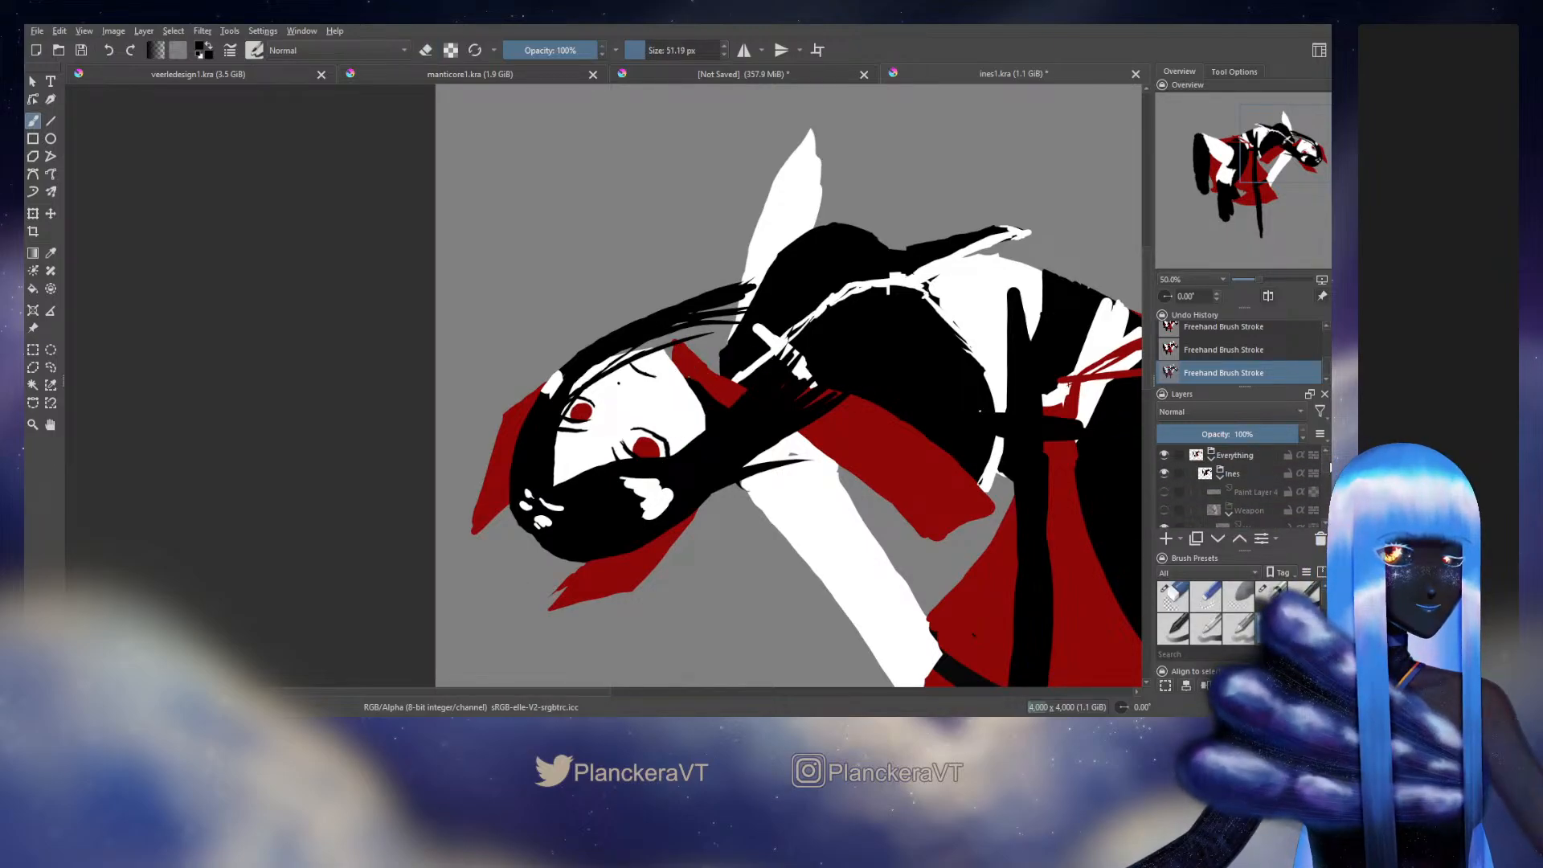
left_click(1163, 492)
left_click(1253, 492)
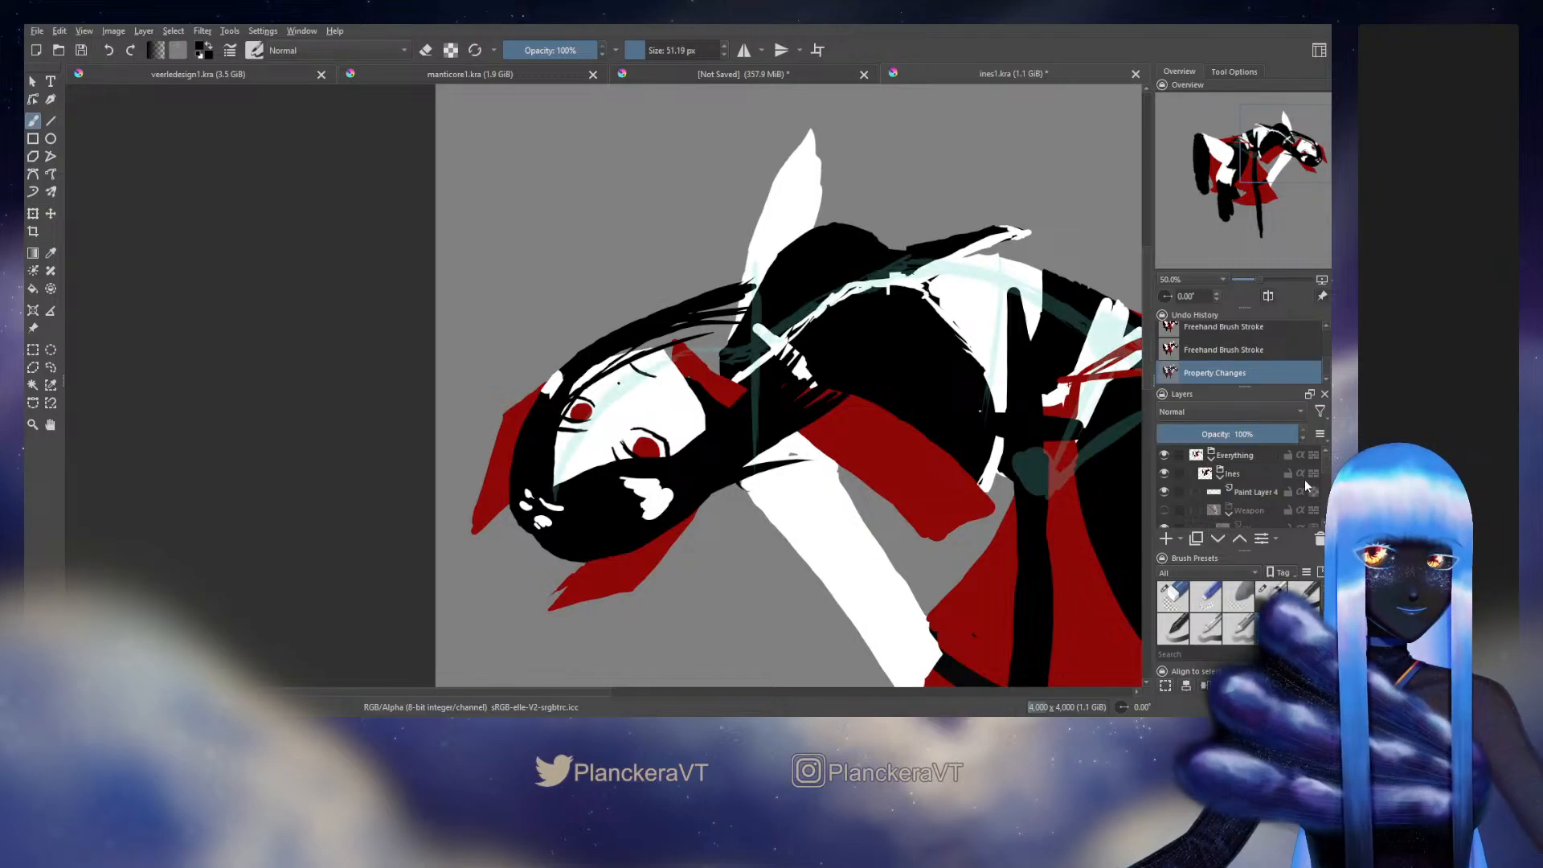
mouse_move(1286, 433)
left_mouse_down()
mouse_move(1218, 434)
mouse_move(1237, 433)
left_mouse_up()
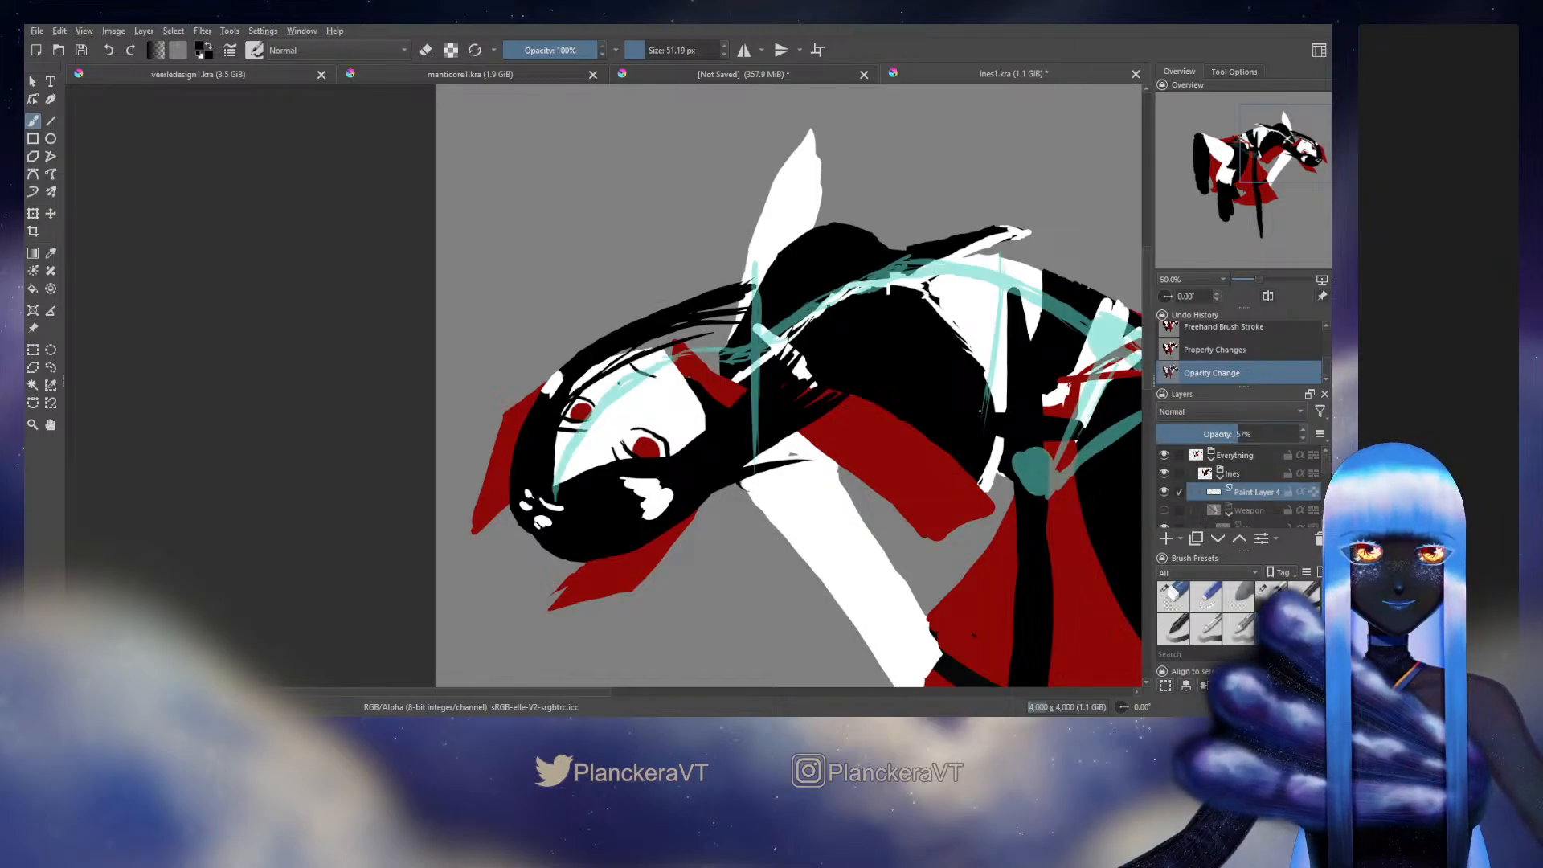
left_click_drag(1237, 434, 1297, 434)
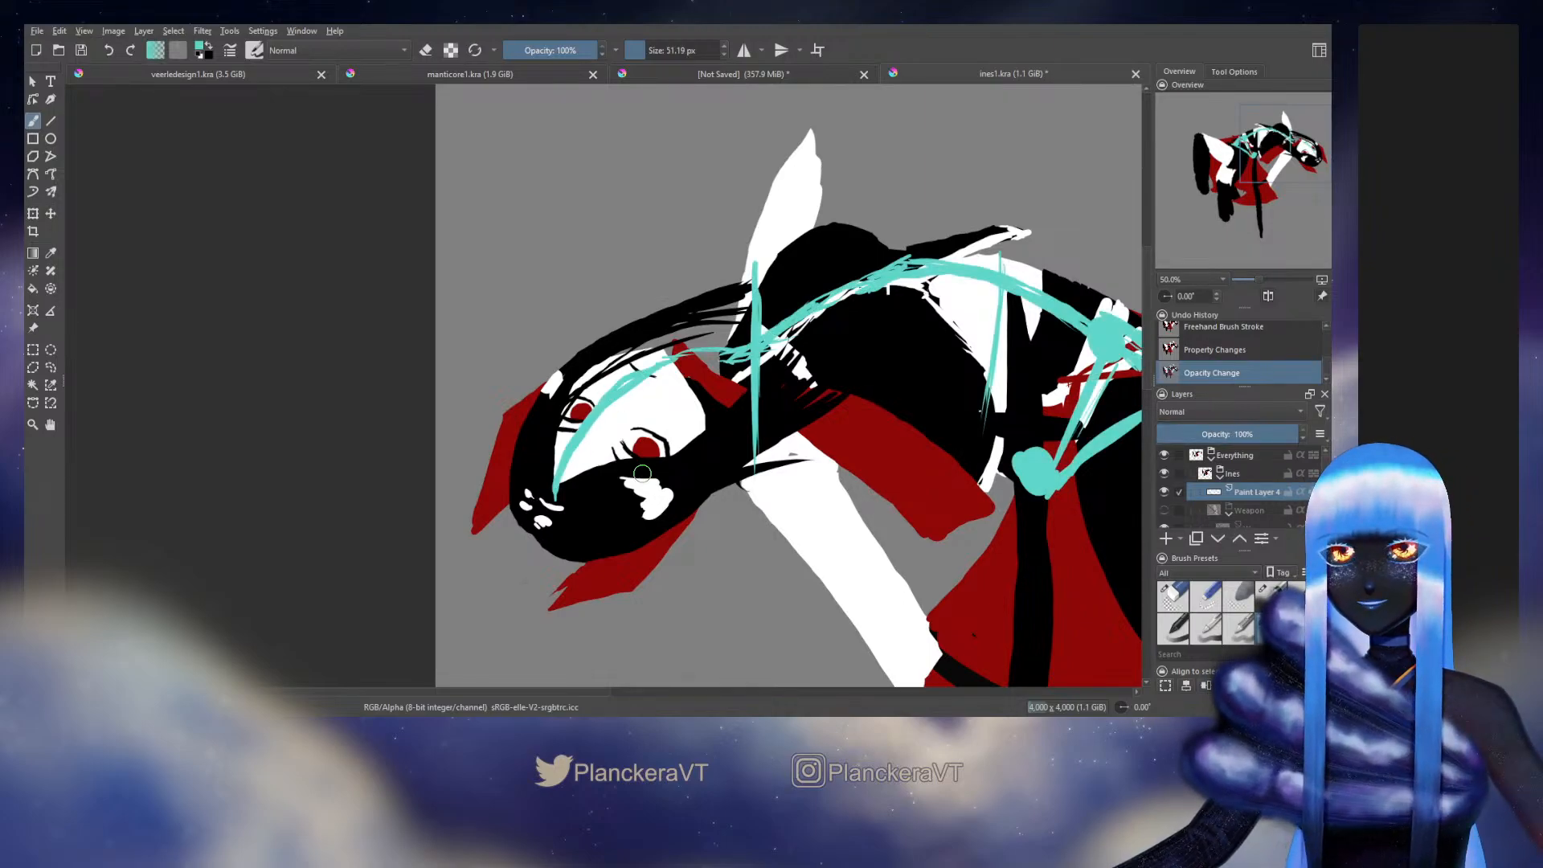
Step: Redraw the teal centre line on the face, add guide lines across the eyes and brow, and set Paint Layer 4's opacity to 57%
key("e")
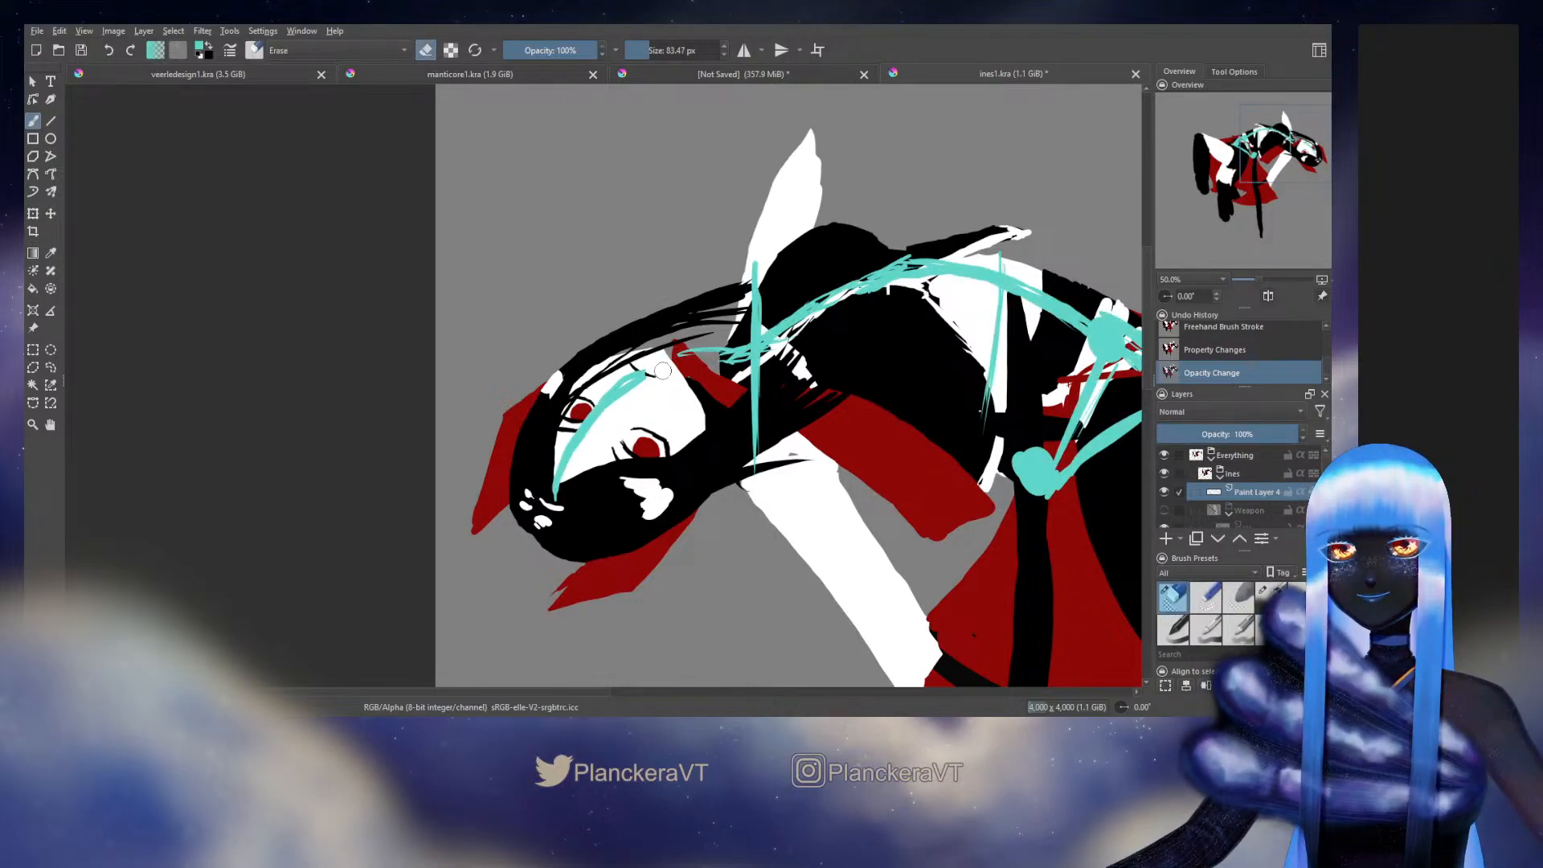
mouse_move(663, 371)
left_mouse_down()
mouse_move(635, 400)
mouse_move(624, 388)
mouse_move(656, 355)
mouse_move(602, 405)
left_mouse_up()
key("e")
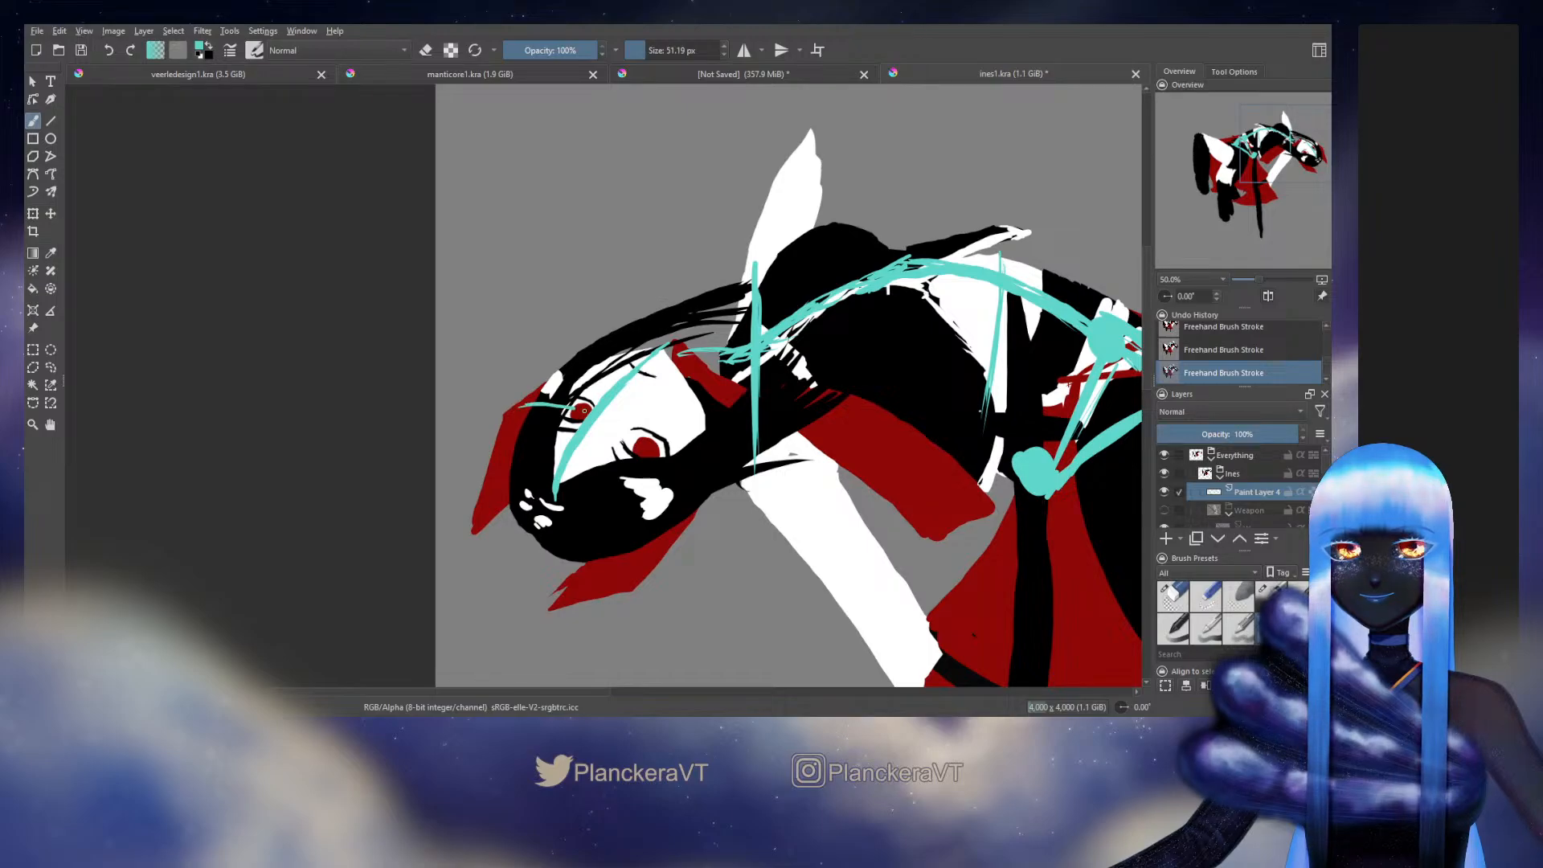
left_click_drag(585, 410, 682, 479)
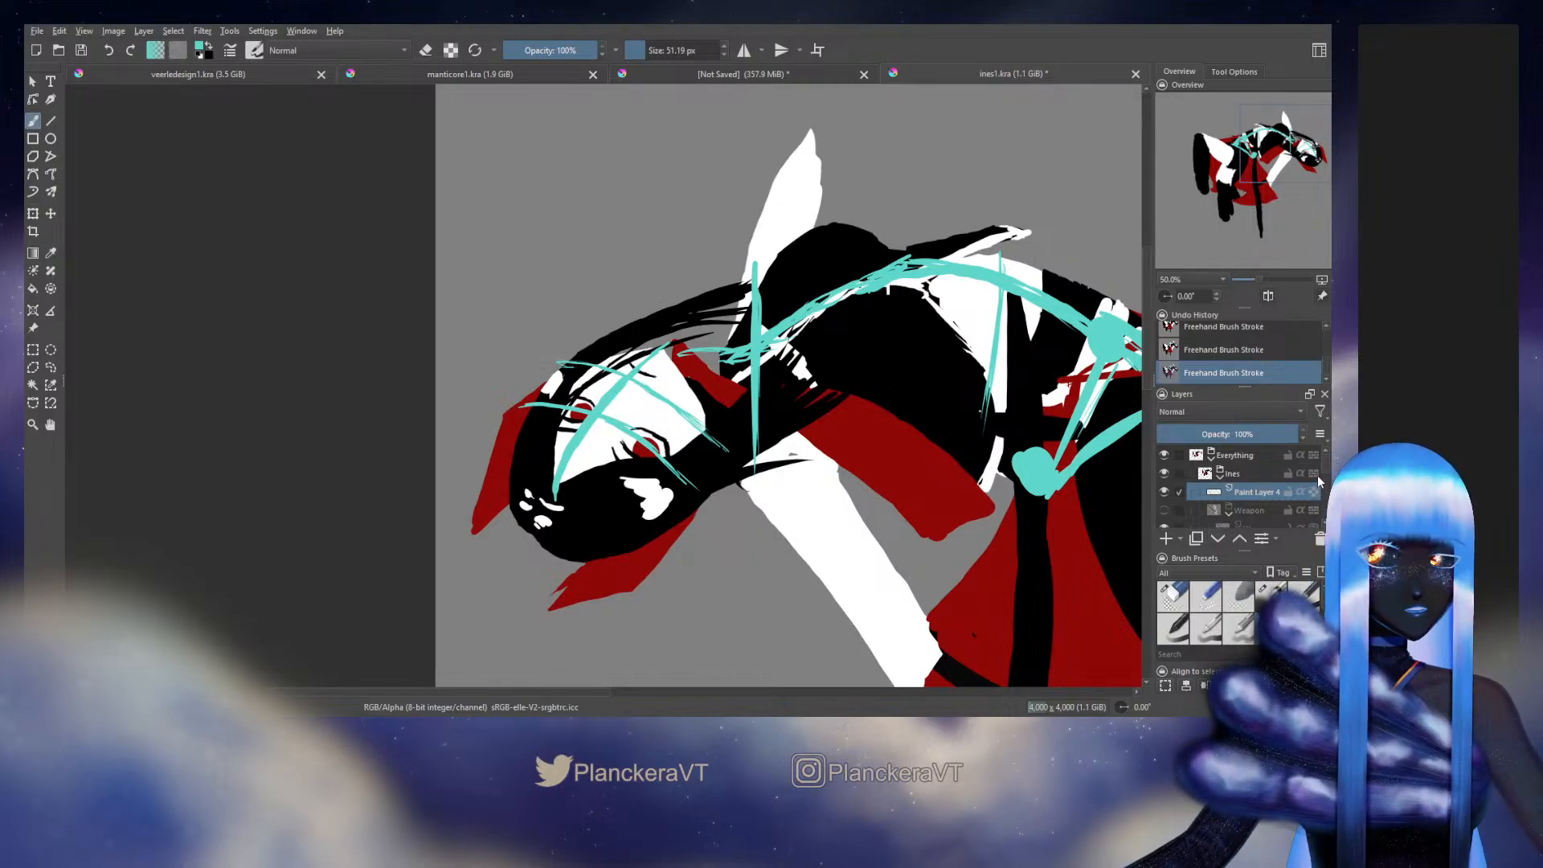
scroll(1318, 475, "down", 3)
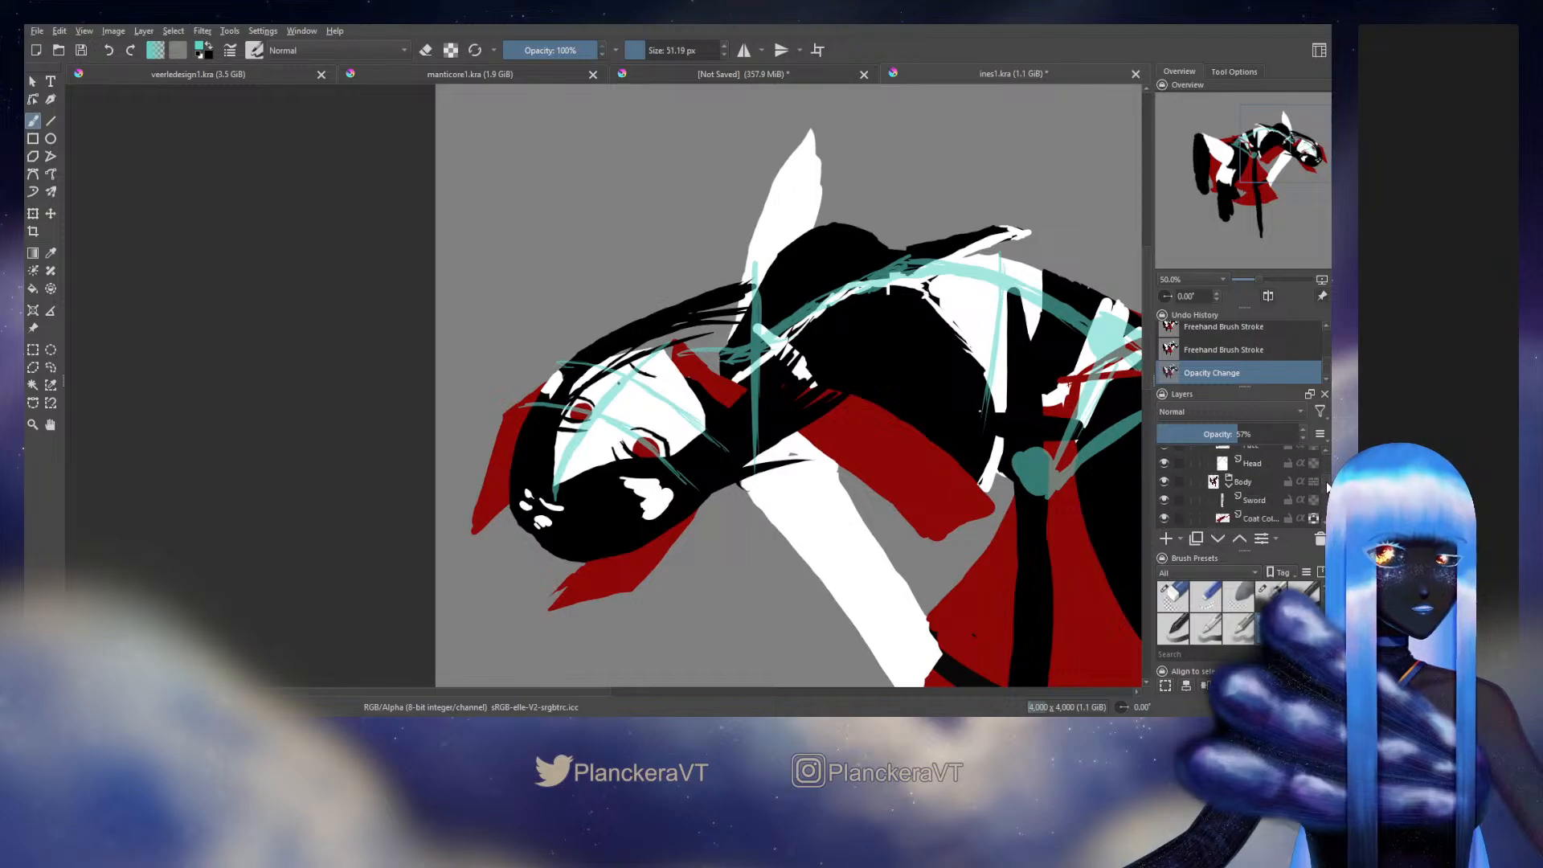
Step: Erase the Head layer's white edge along the side of the face and the spots under the front hair with a 71.5 px eraser
scroll(1321, 486, "down", 5)
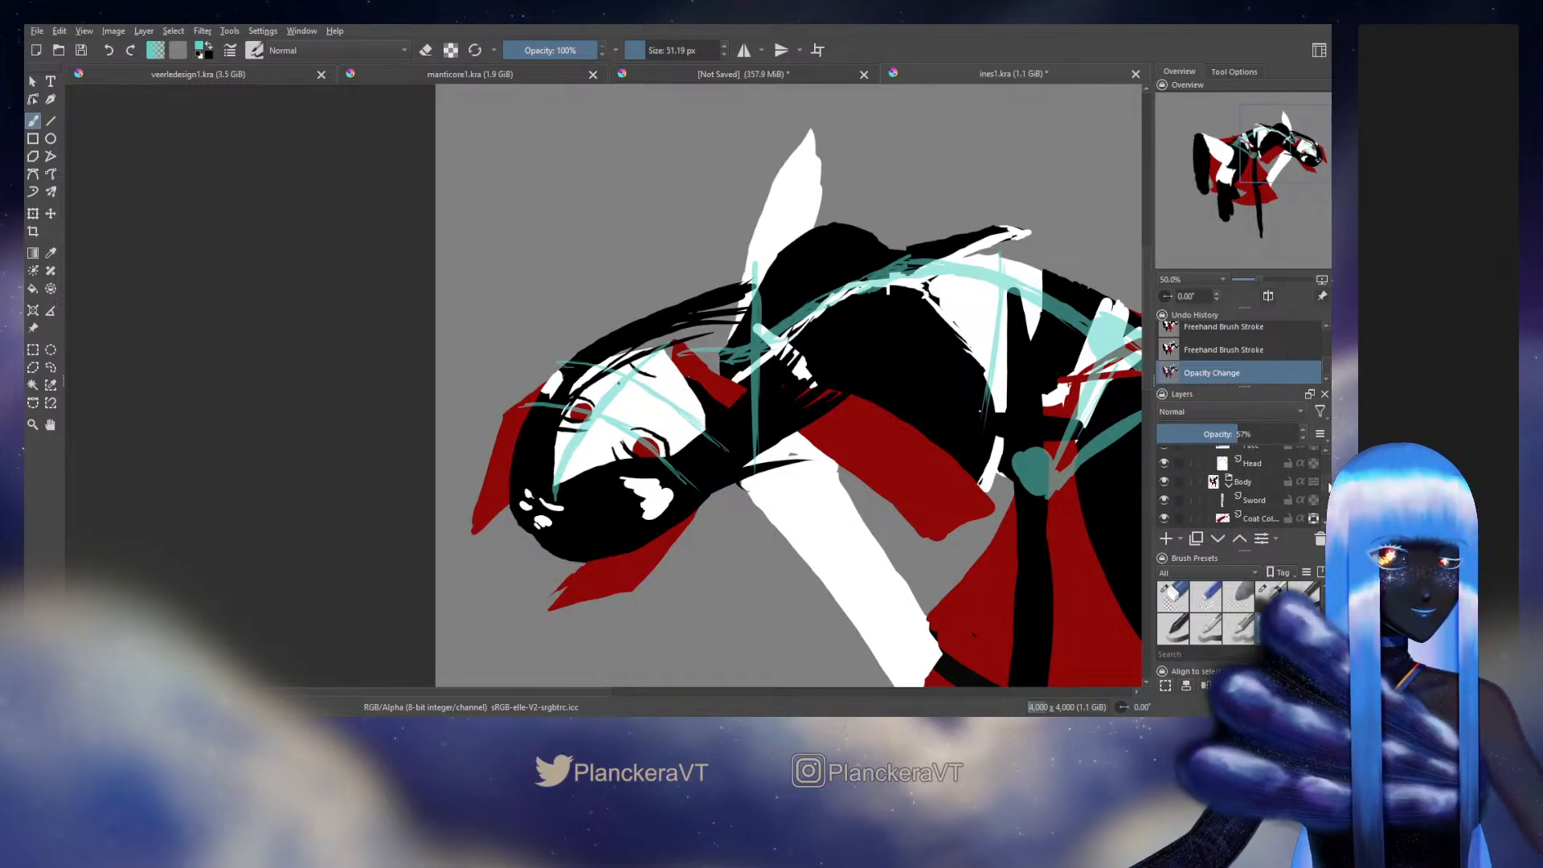
left_click(1315, 480)
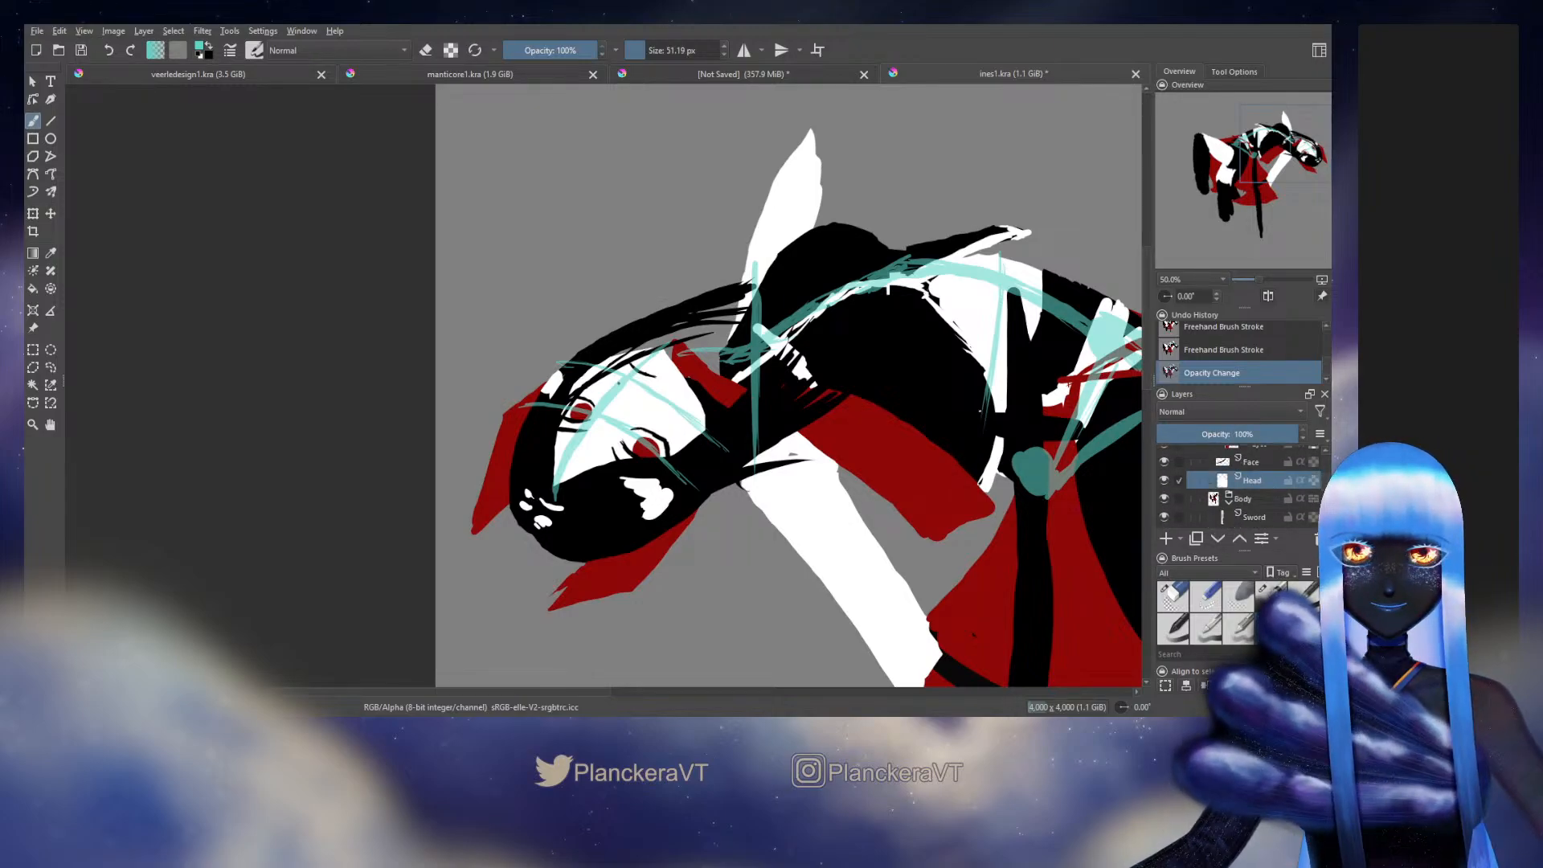
key("e")
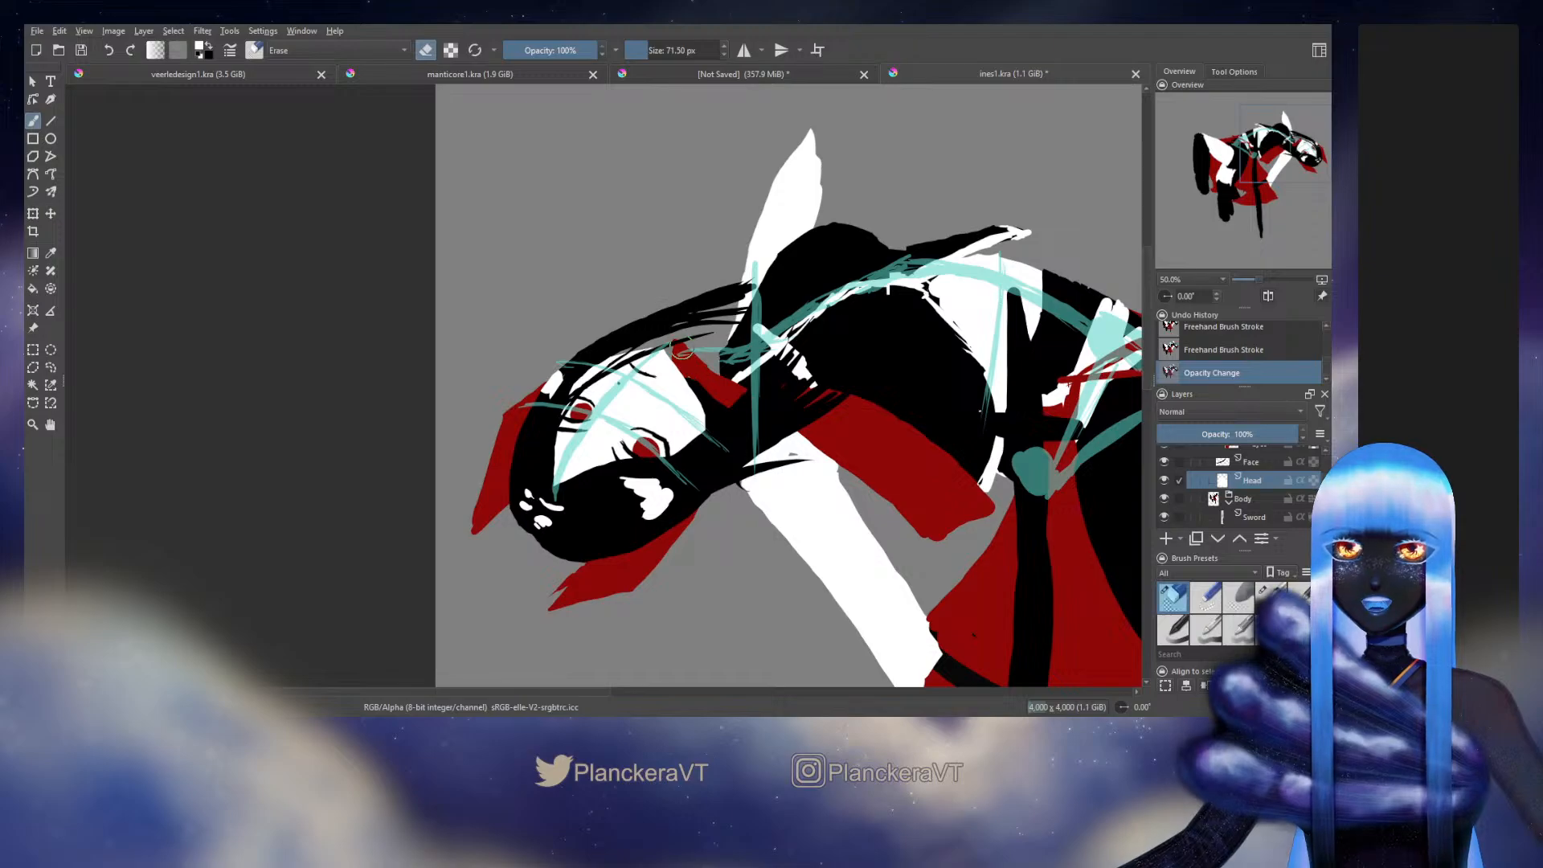
left_click_drag(687, 371, 711, 427)
left_click_drag(685, 371, 705, 426)
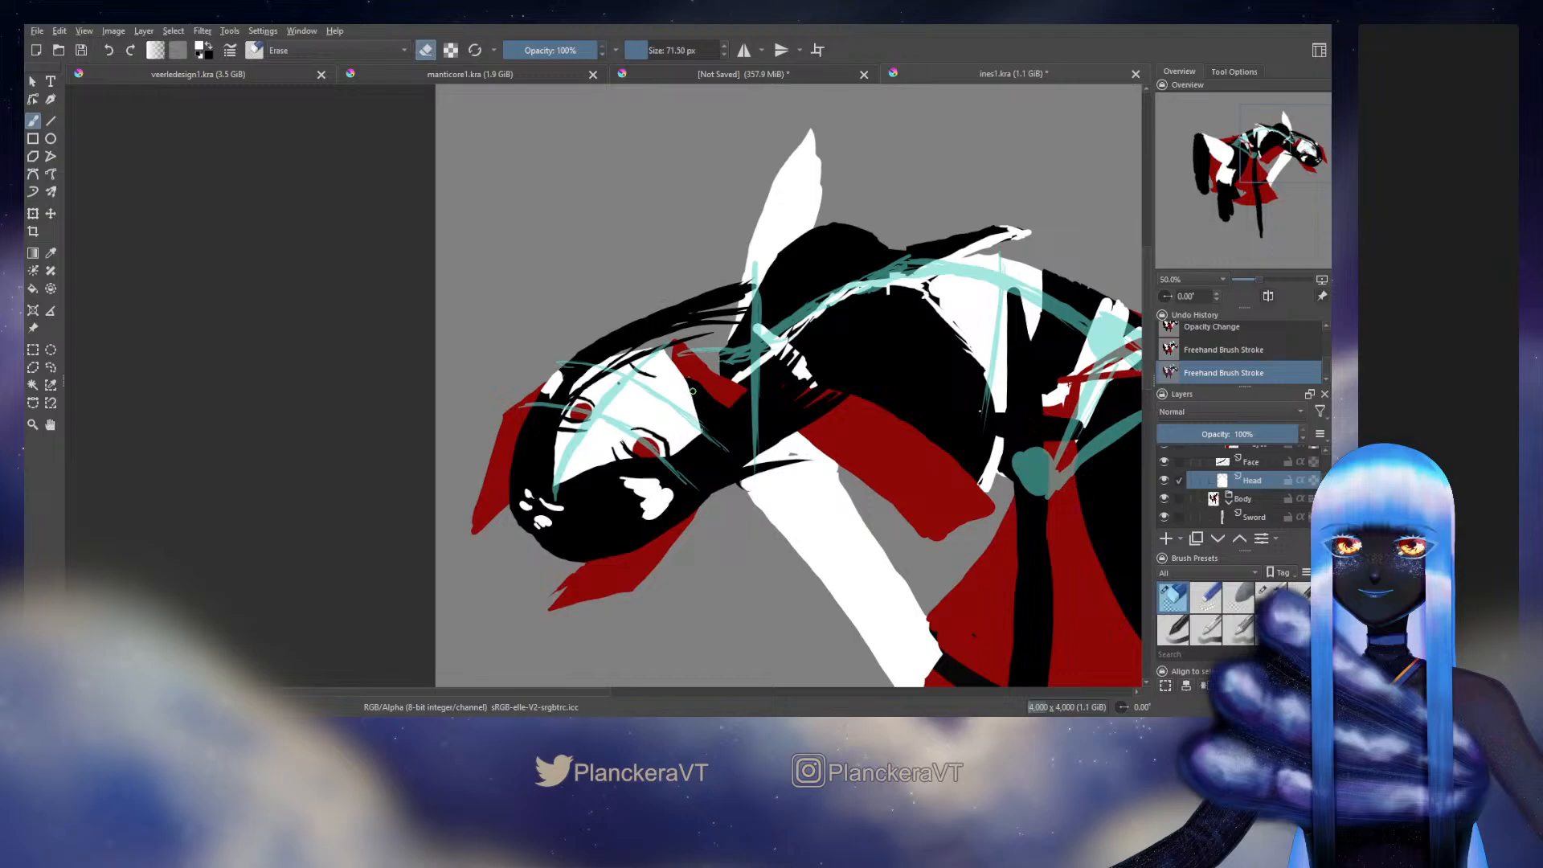
left_click_drag(693, 392, 707, 435)
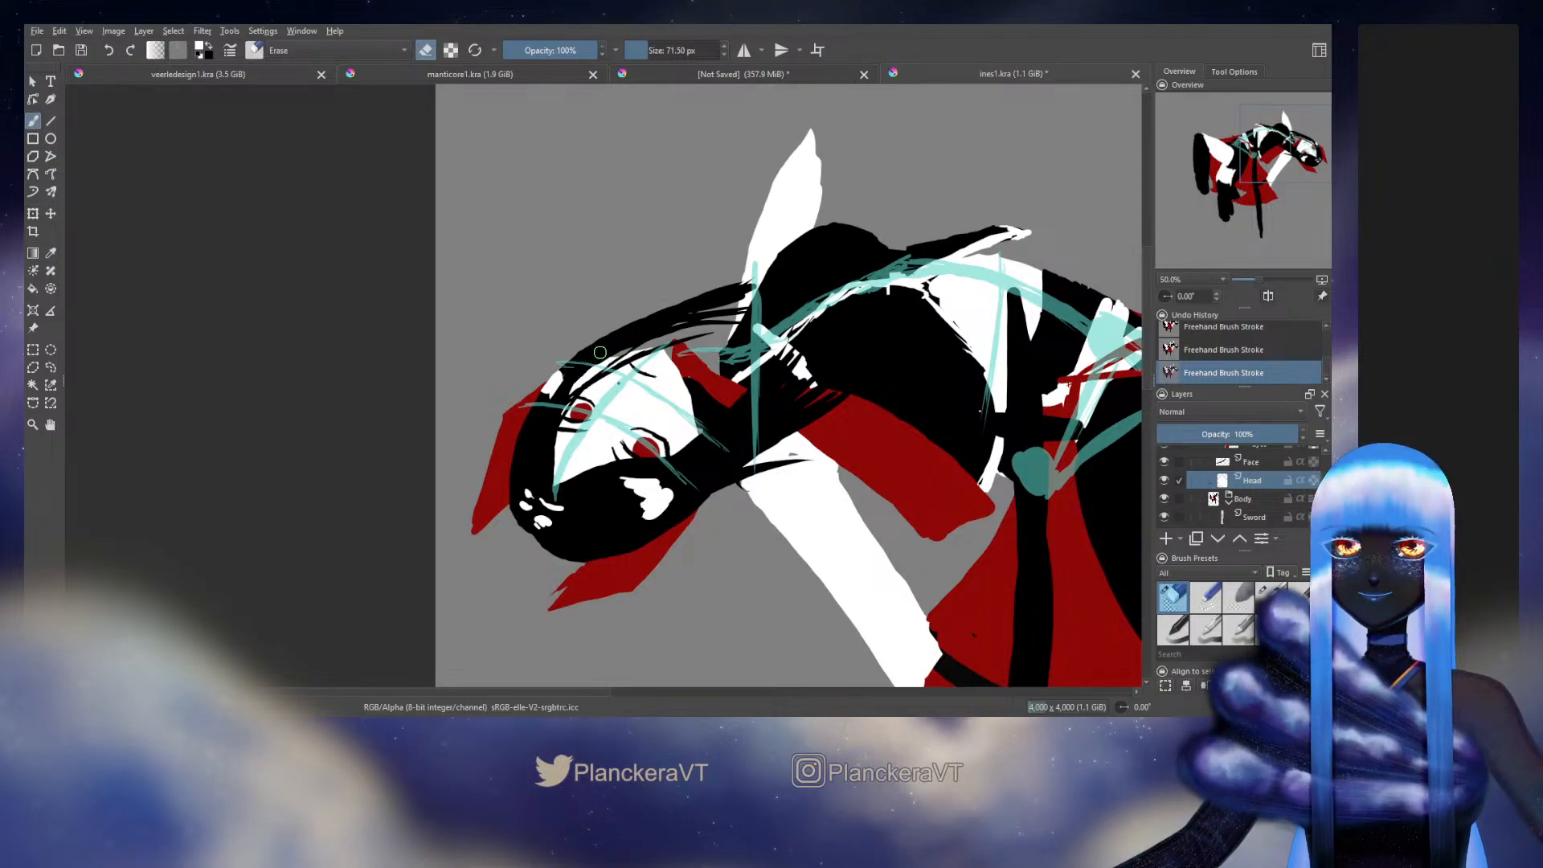
left_click(623, 345)
left_click(620, 348)
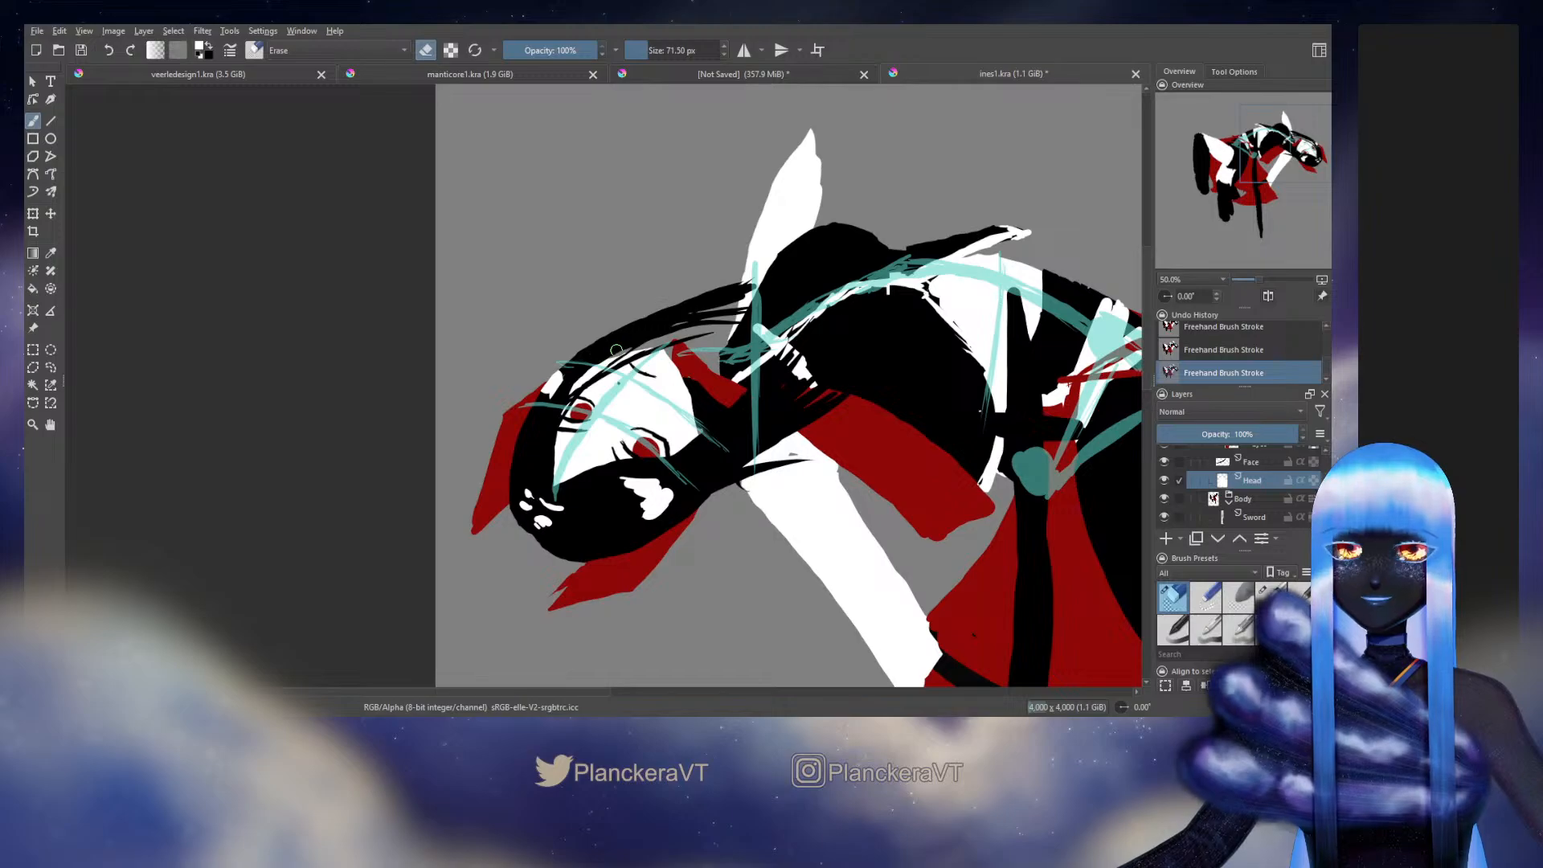
Step: Hide the Front Hair layer, erase the Head layer's excess white edges with a 71.5 px eraser, and show Front Hair again
left_click(606, 354)
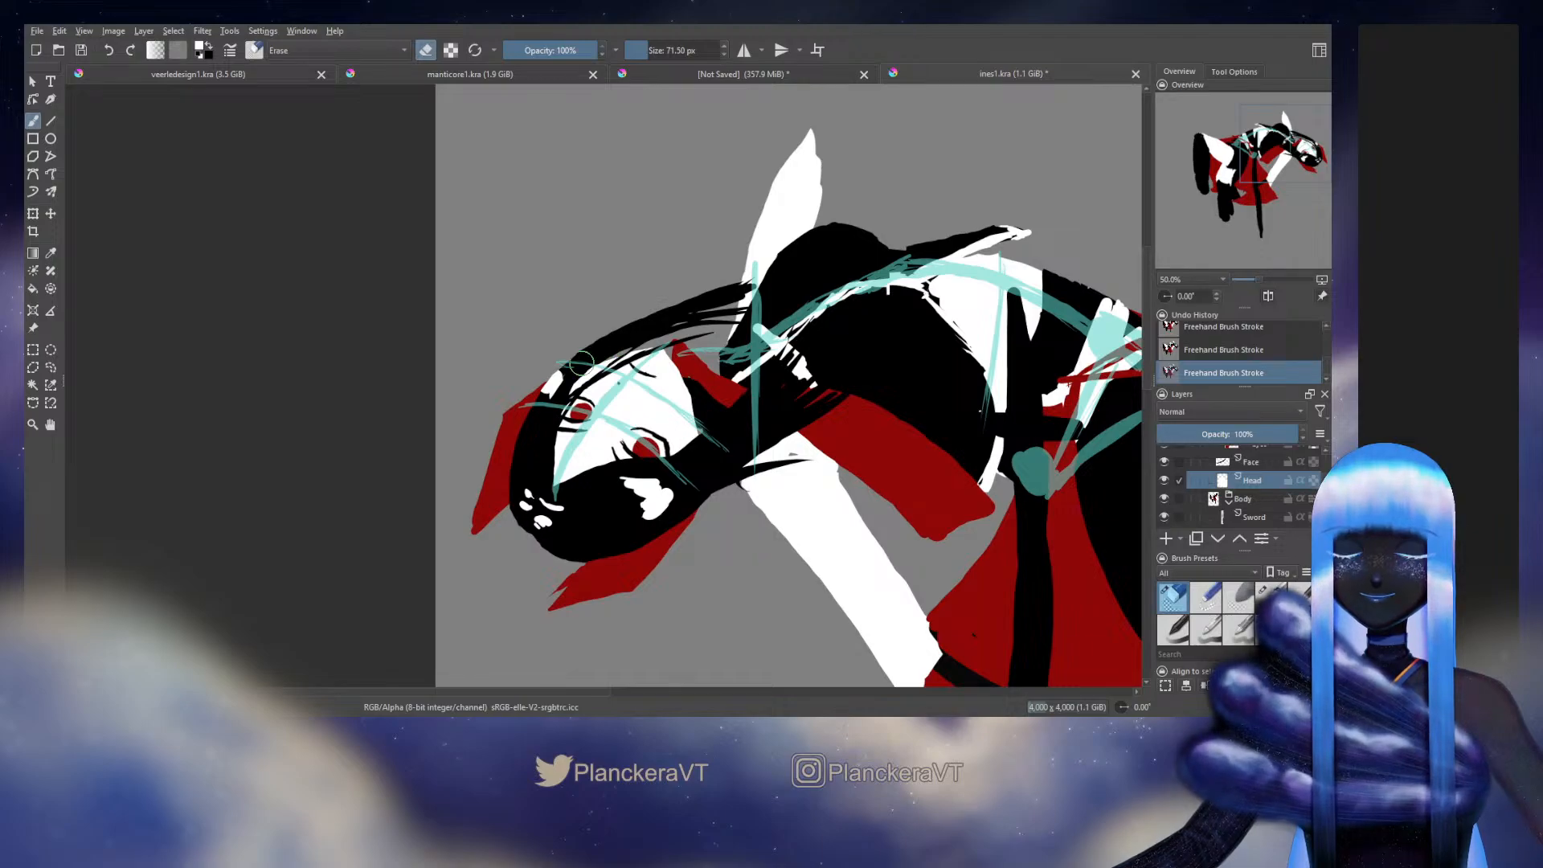
key("e")
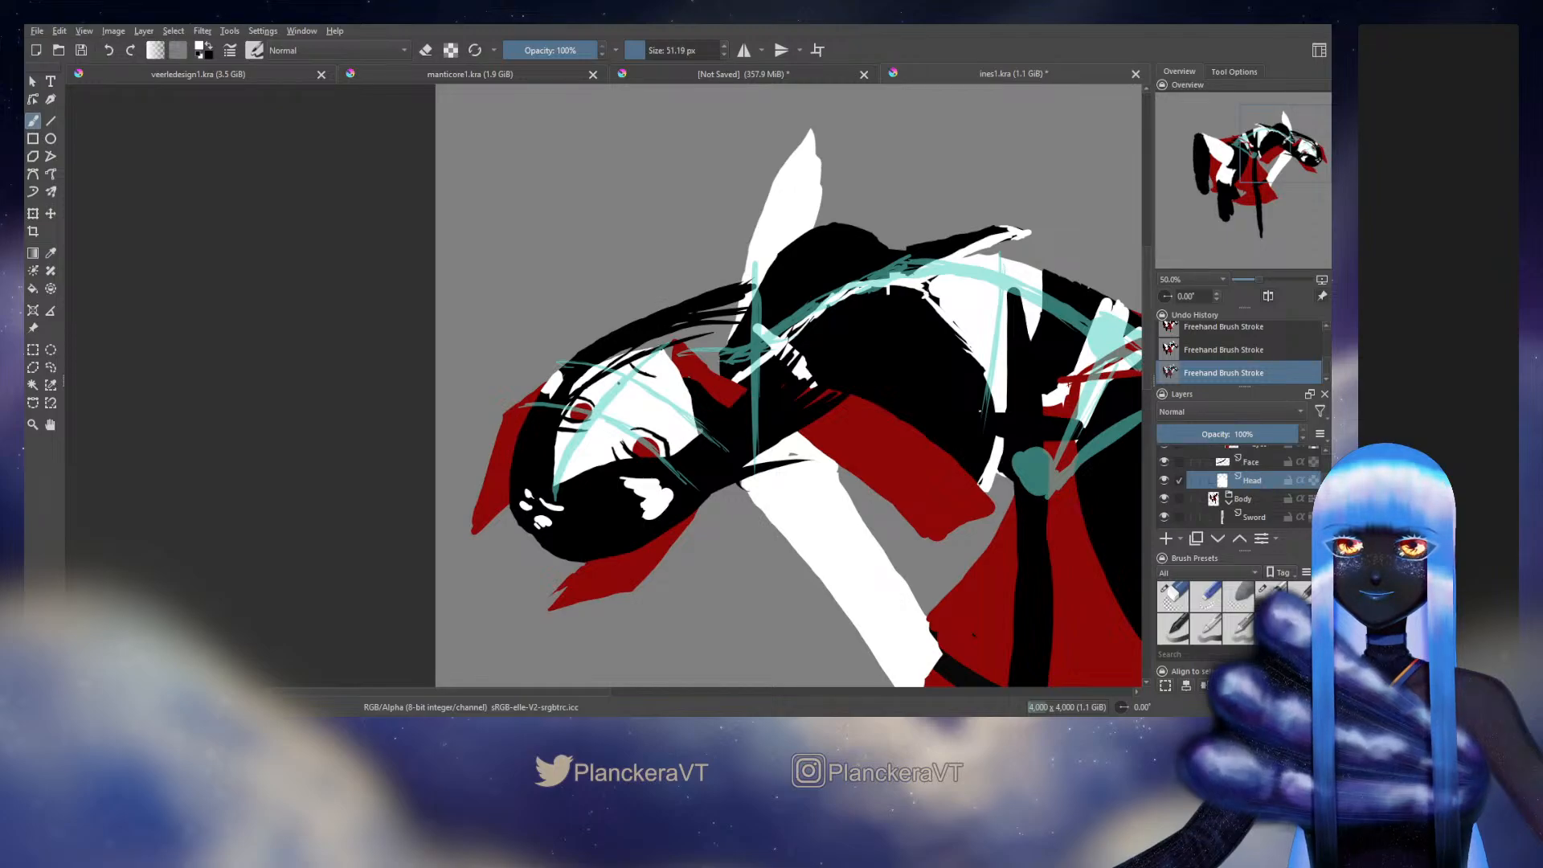
key("e")
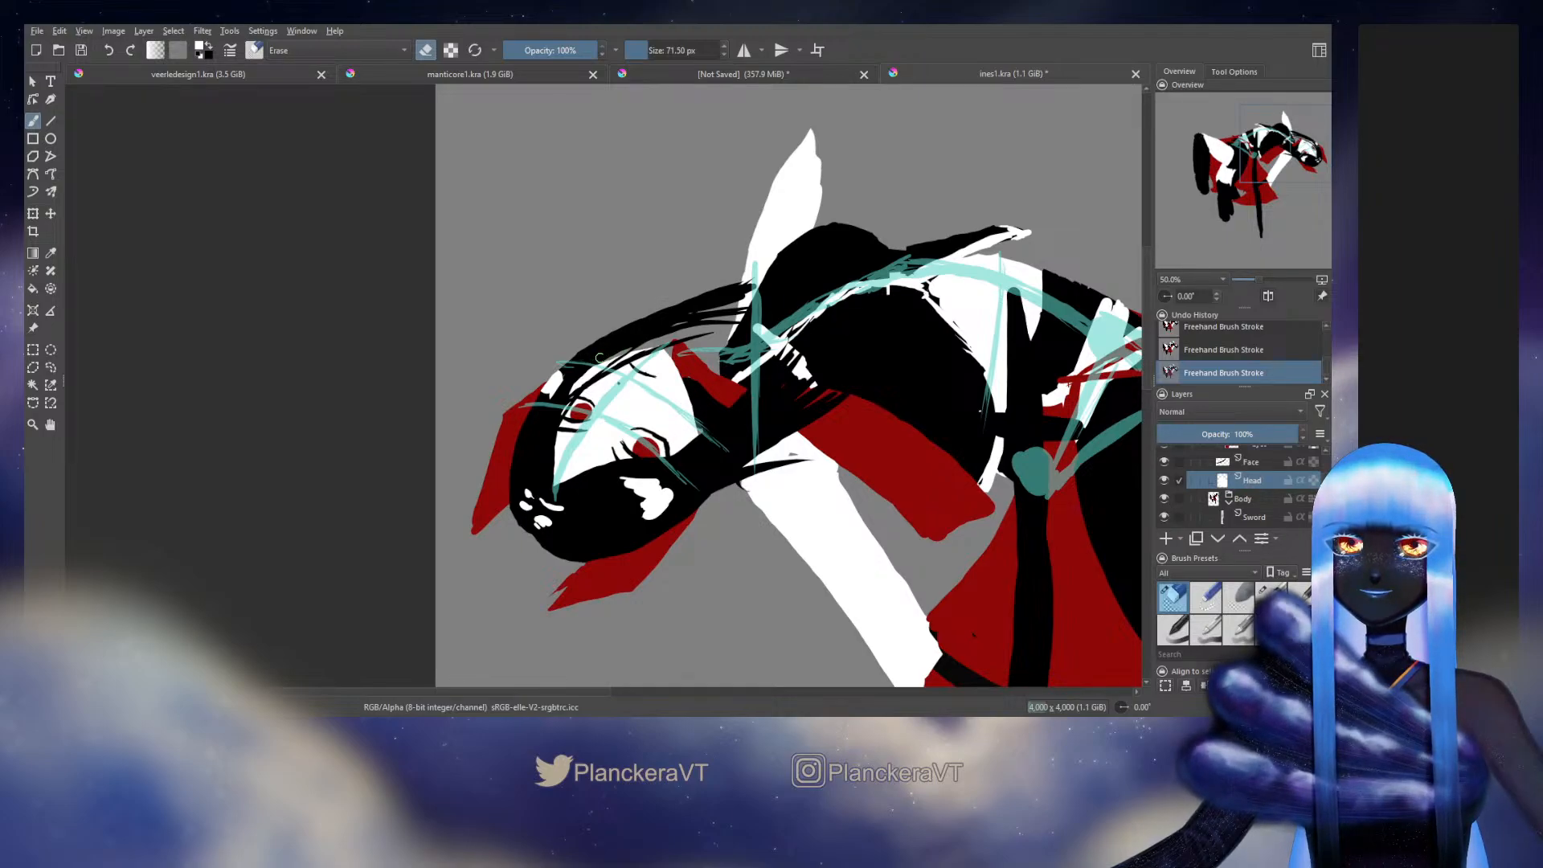
scroll(1324, 474, "up", 5)
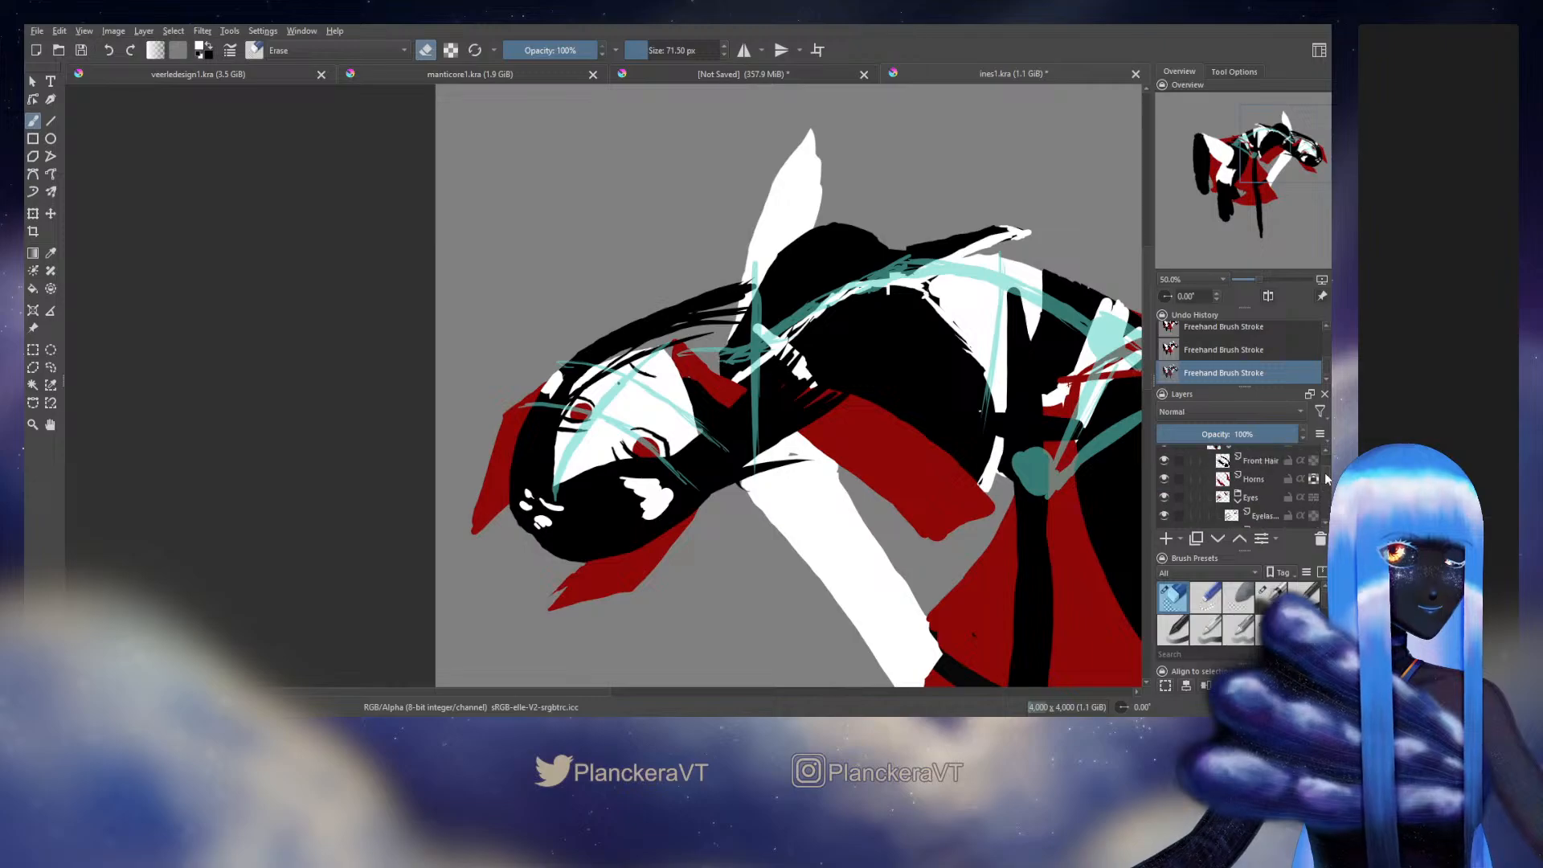
left_click(1164, 477)
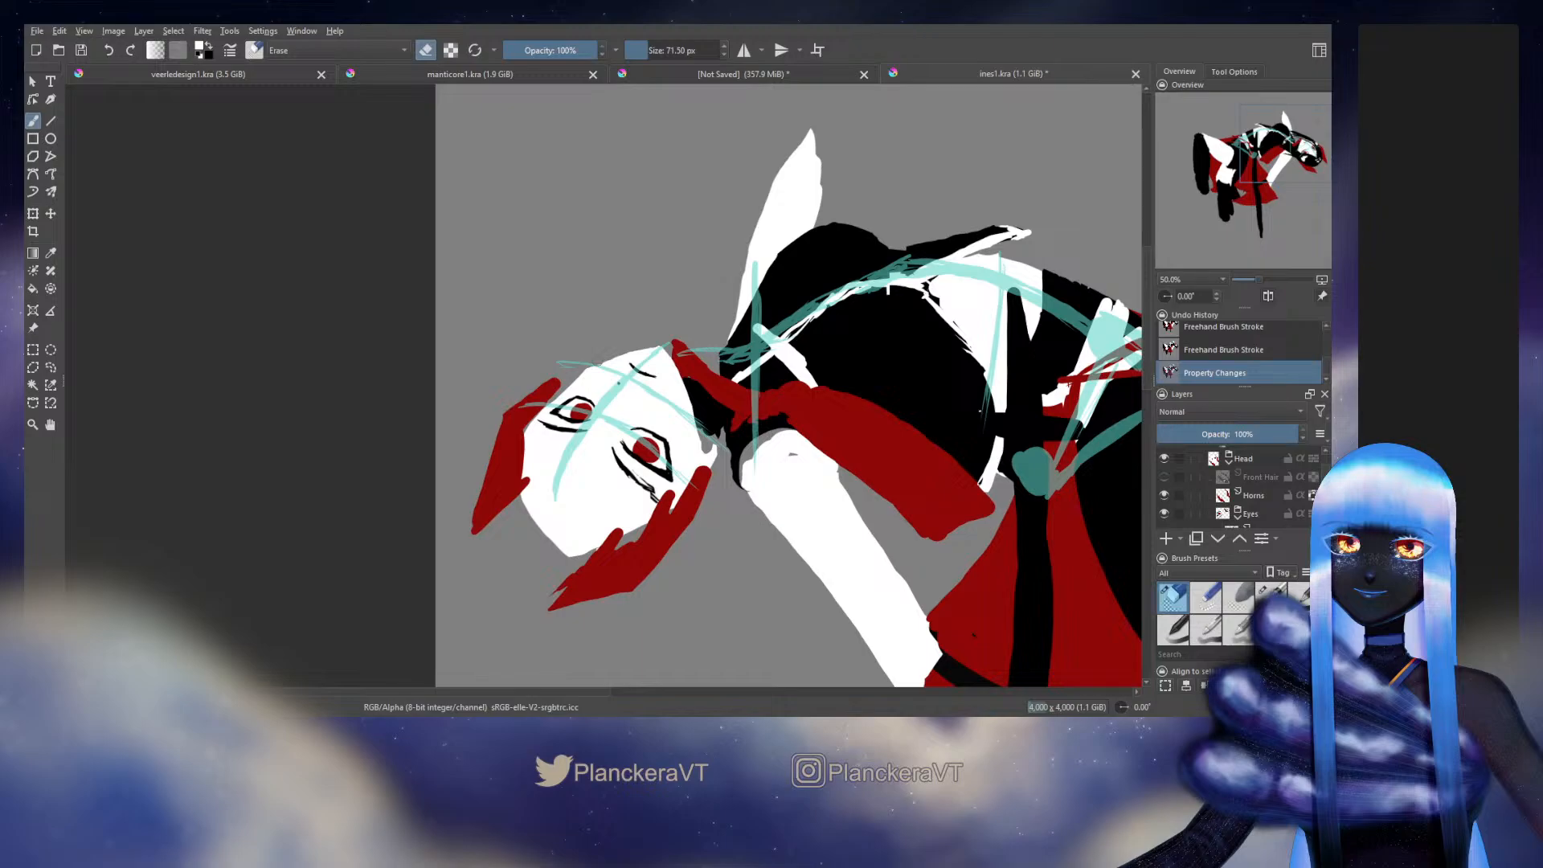
left_click_drag(683, 559, 691, 563)
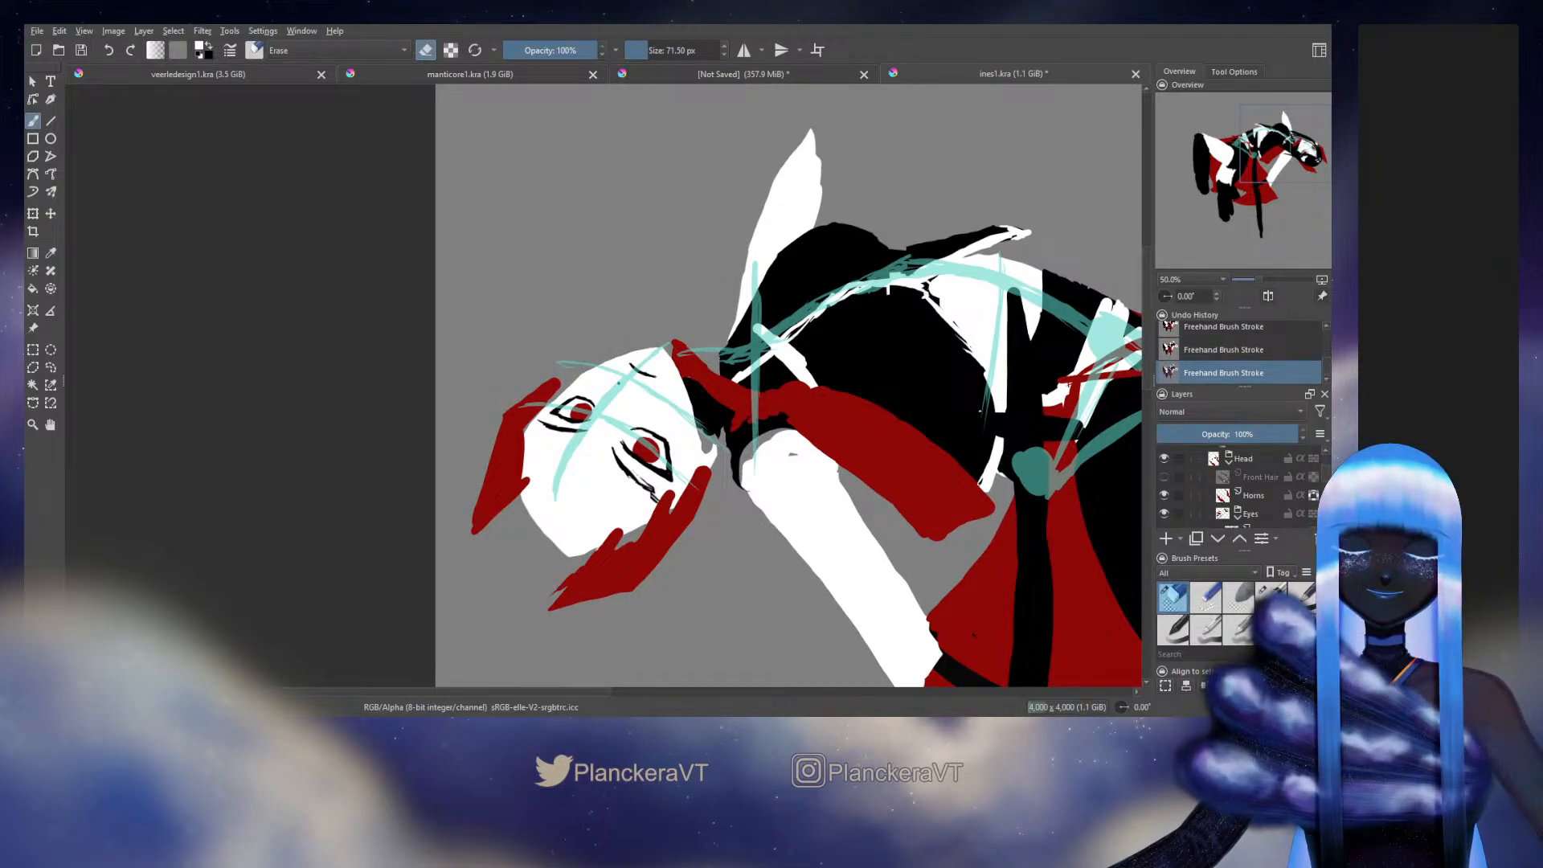
left_click(1164, 476)
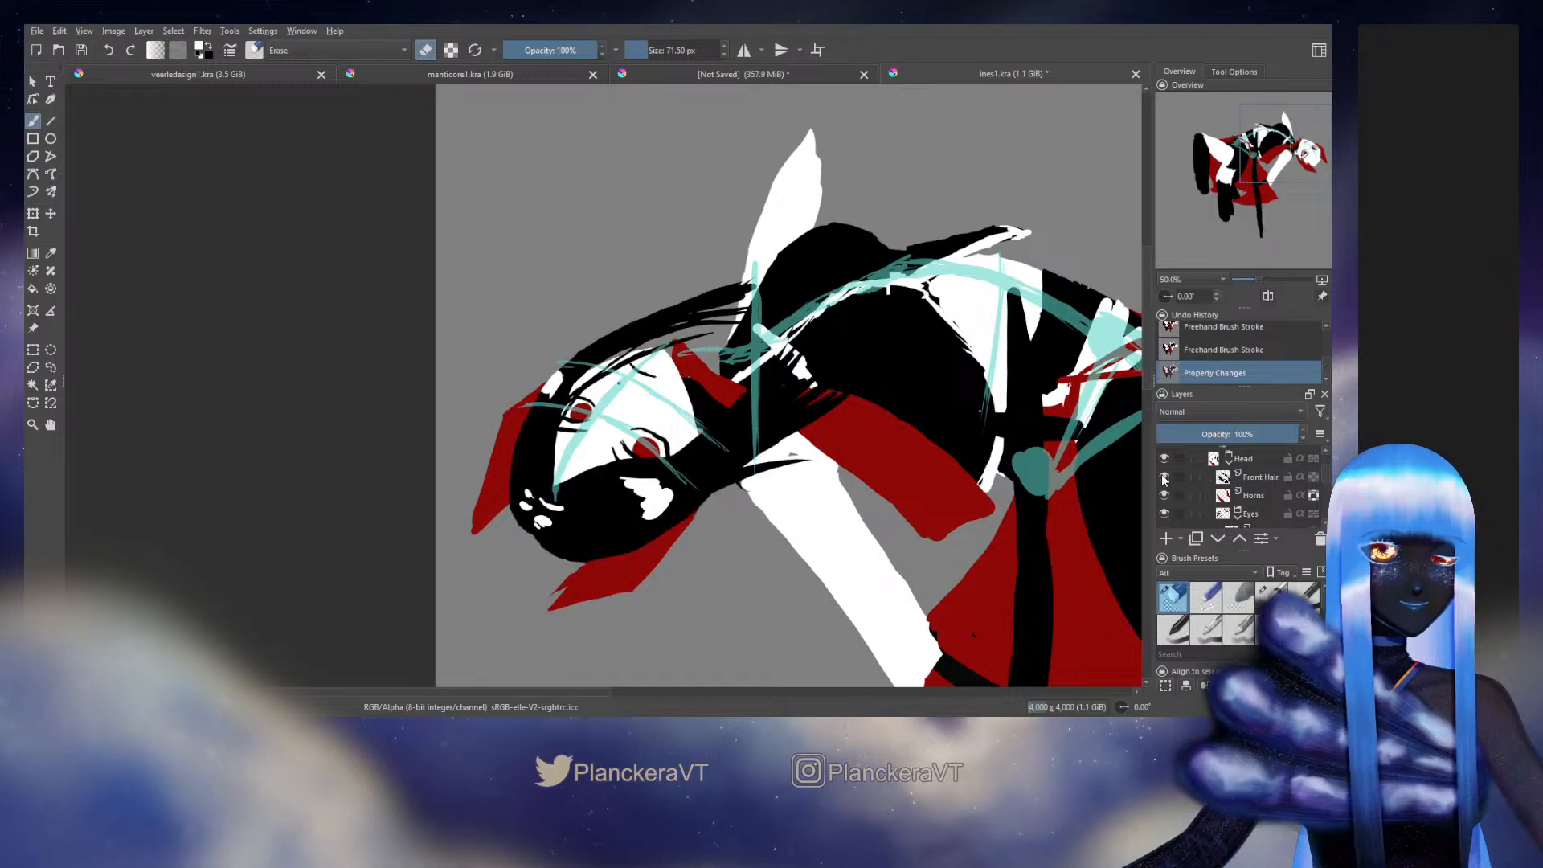
left_click_drag(593, 356, 583, 361)
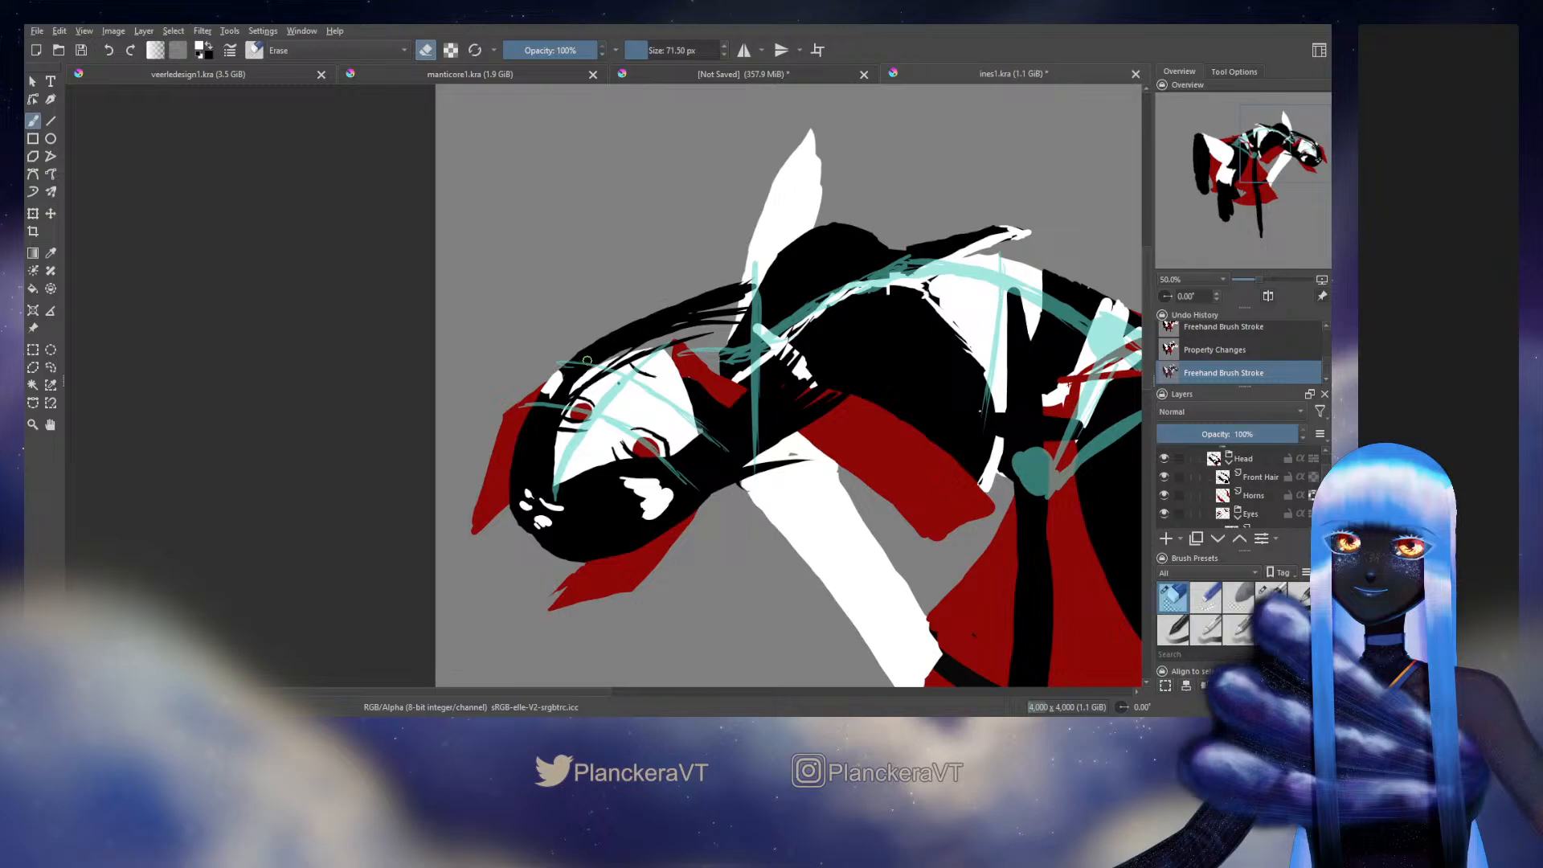
Step: Select the Front Hair layer and trim the black hair's outer edge beside the horns and around the crown with a 71.5 px eraser
left_click(556, 410)
left_click_drag(556, 410, 581, 371)
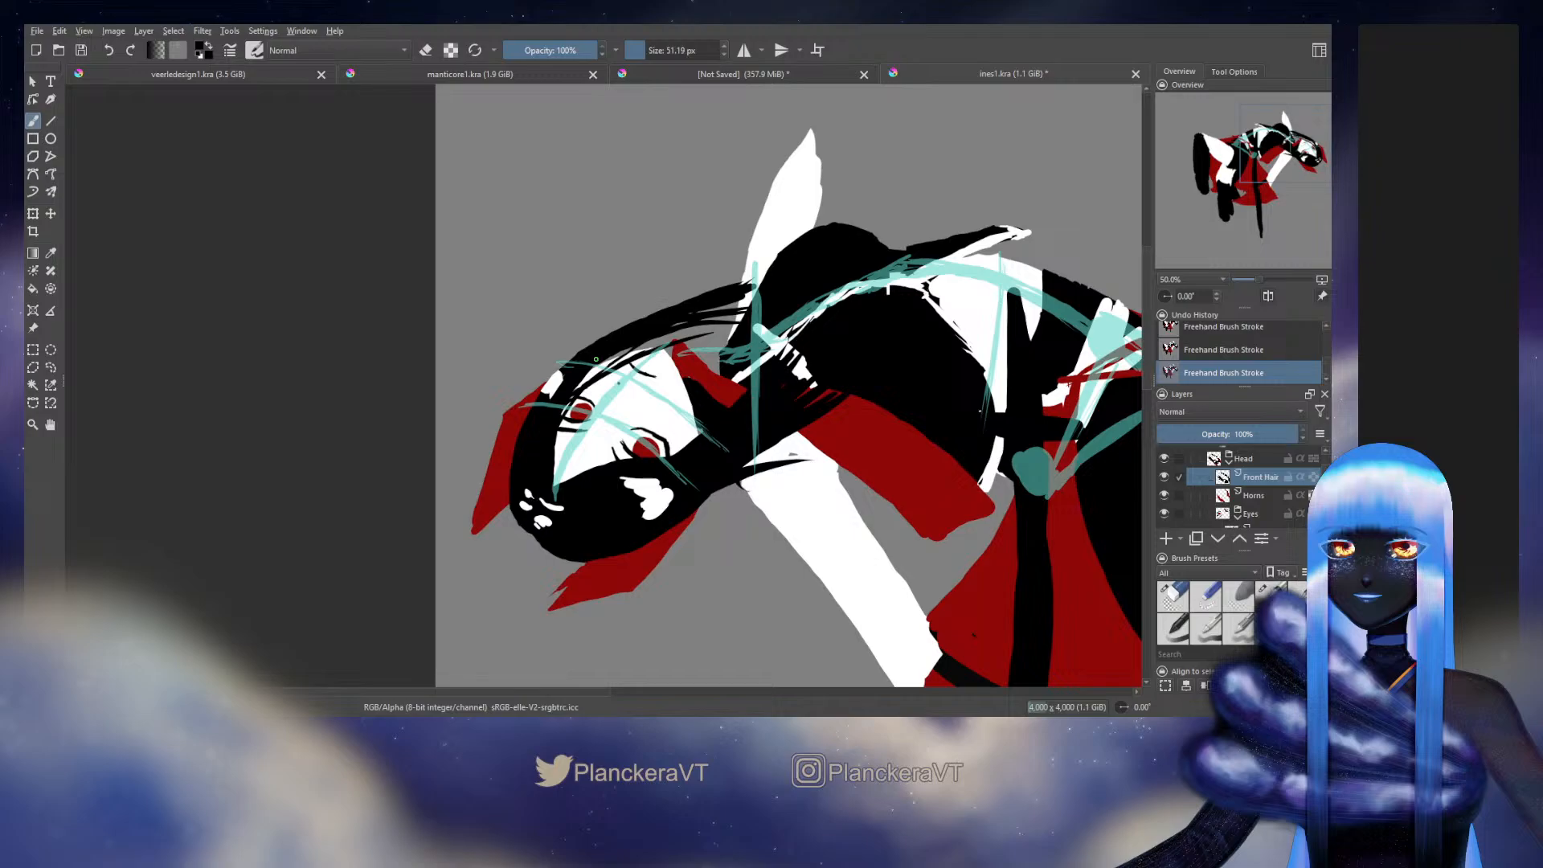
key("e")
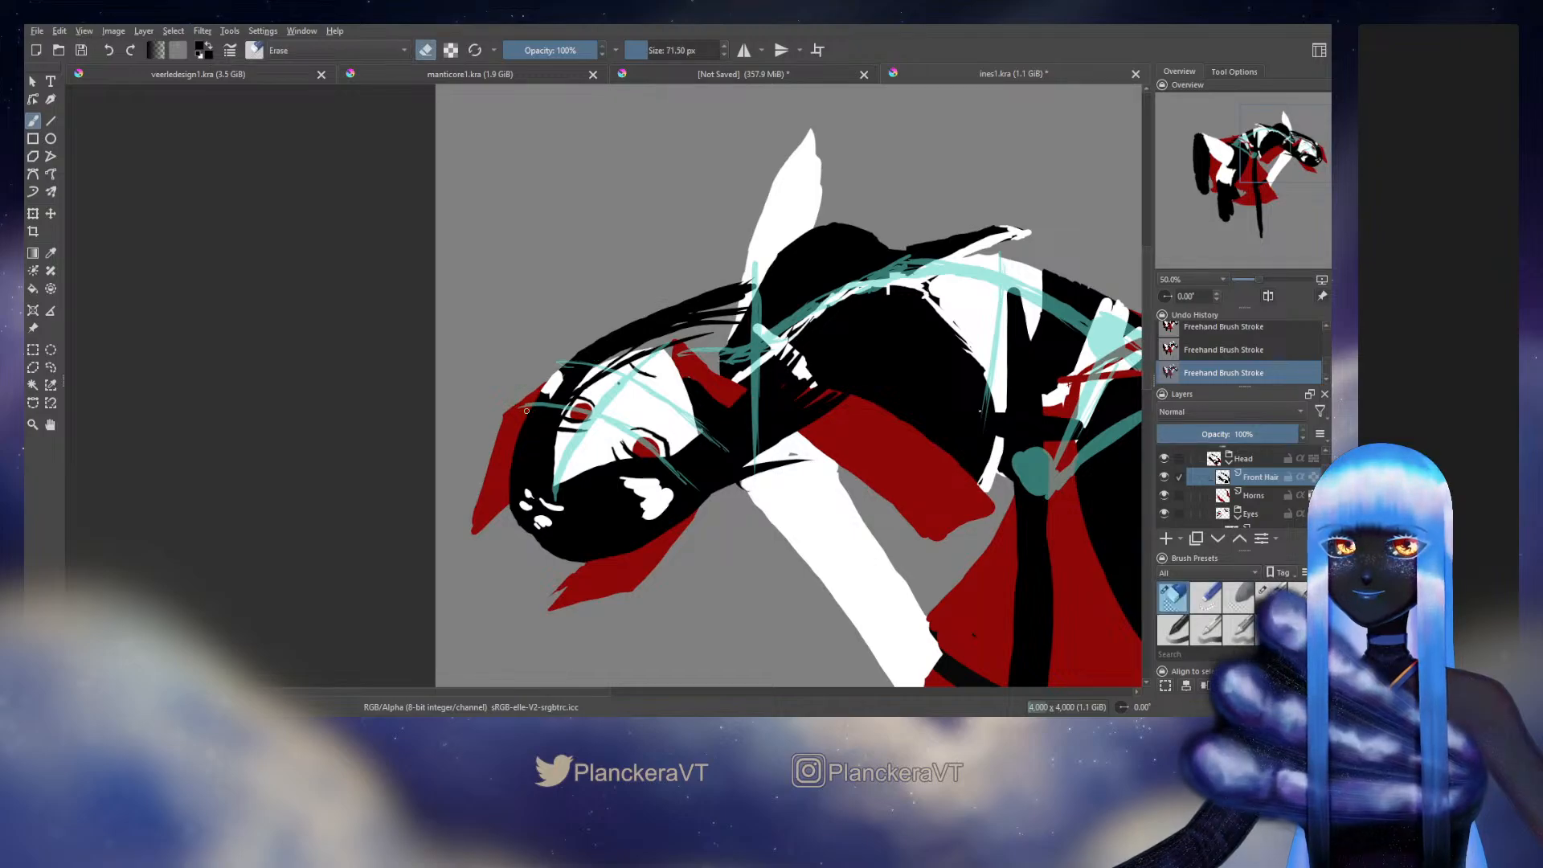
left_click_drag(526, 410, 572, 359)
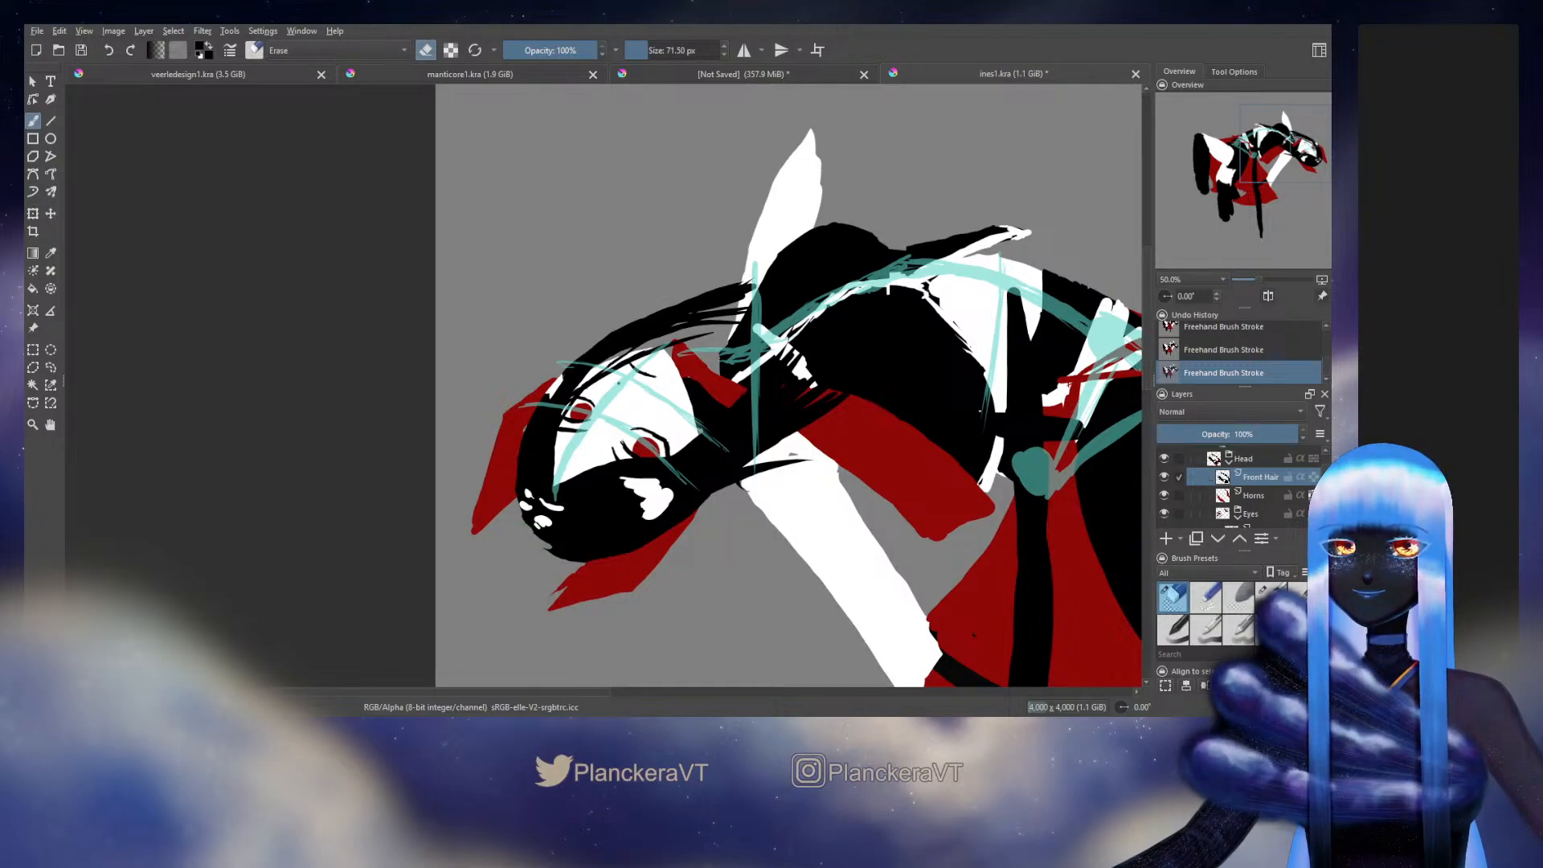
mouse_move(563, 553)
left_mouse_down()
mouse_move(614, 548)
mouse_move(589, 562)
left_mouse_up()
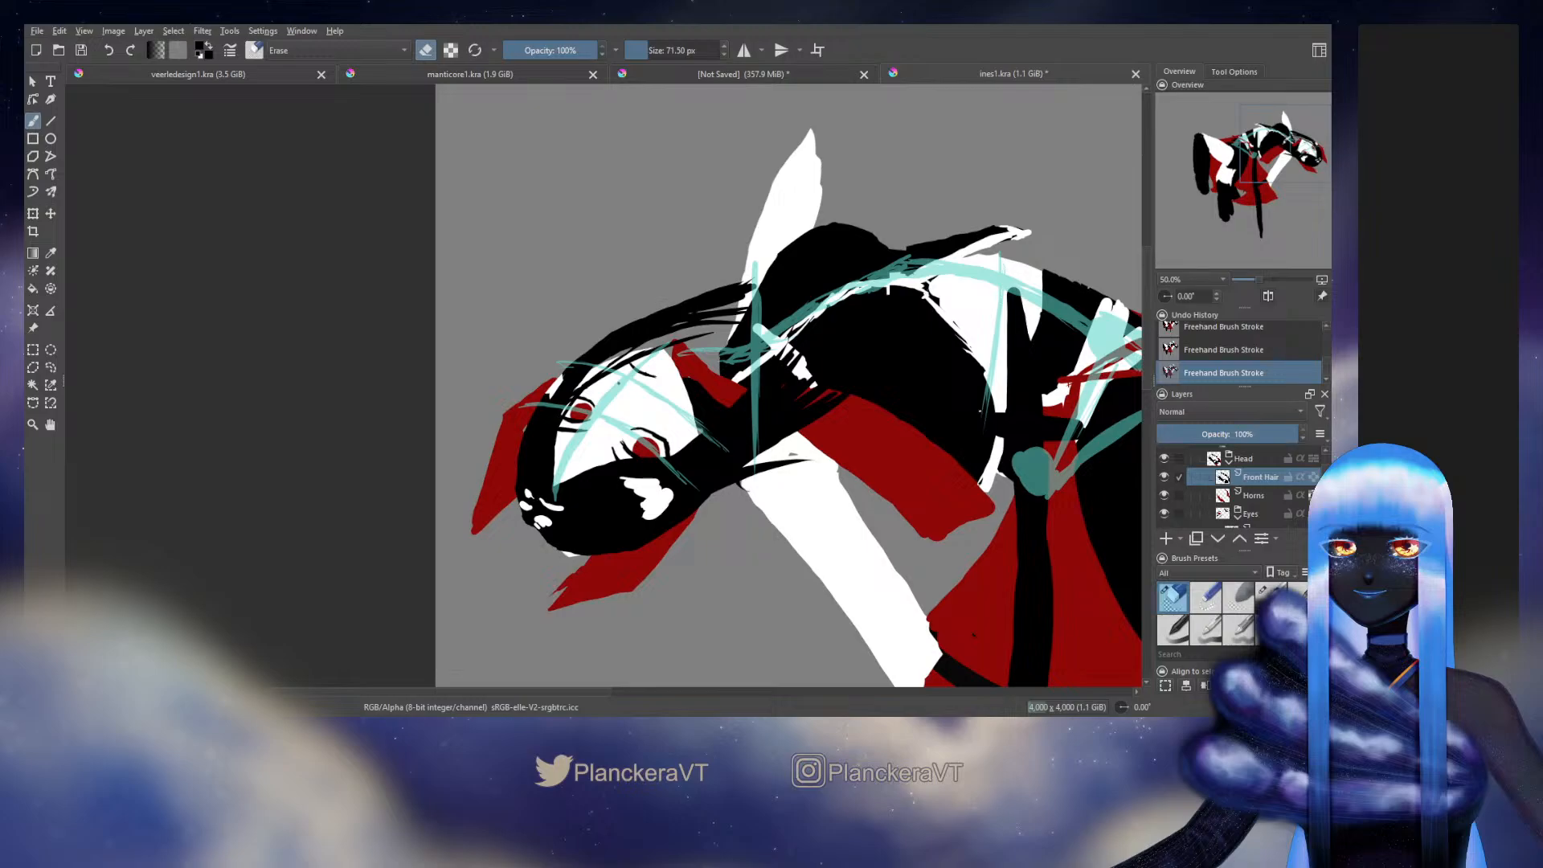
Step: Touch up the front hair around the white highlights on the crown, alternating between the 51.19 px brush and the 71.5 px eraser
key("e")
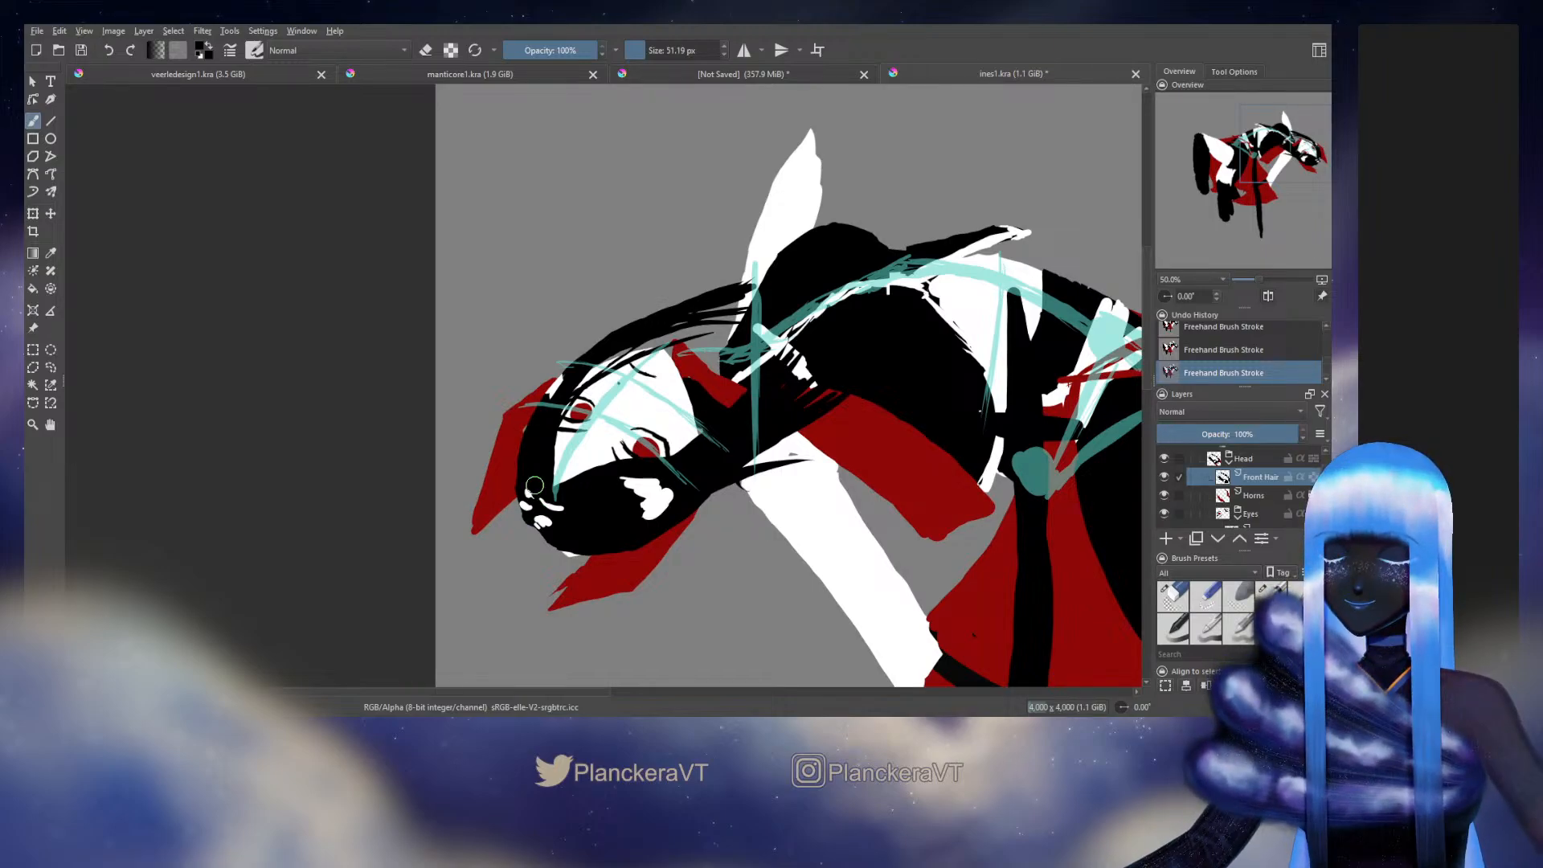
key("e")
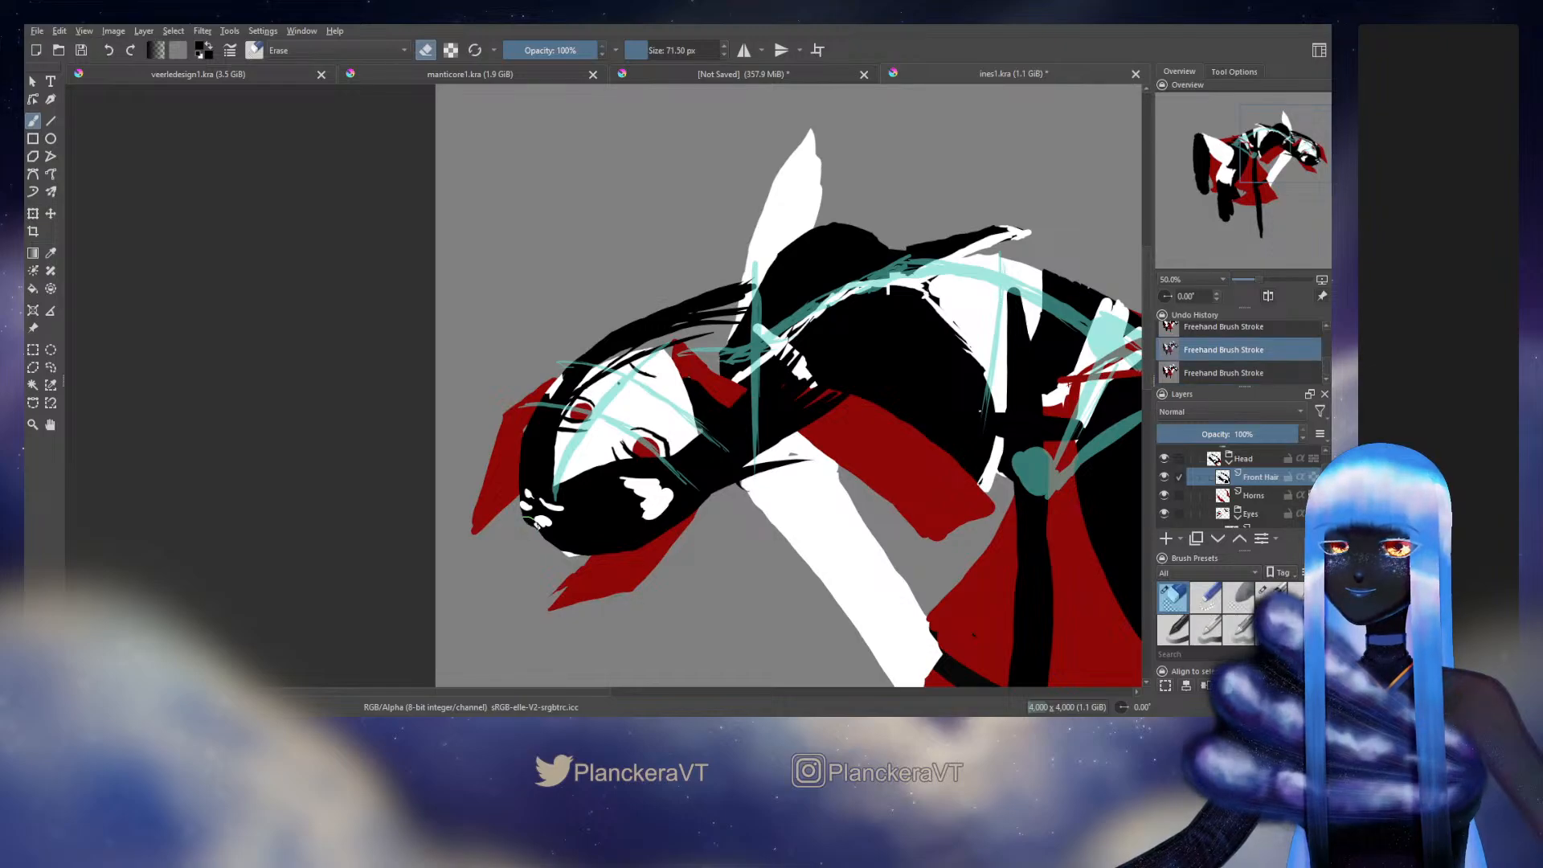
left_click(533, 527)
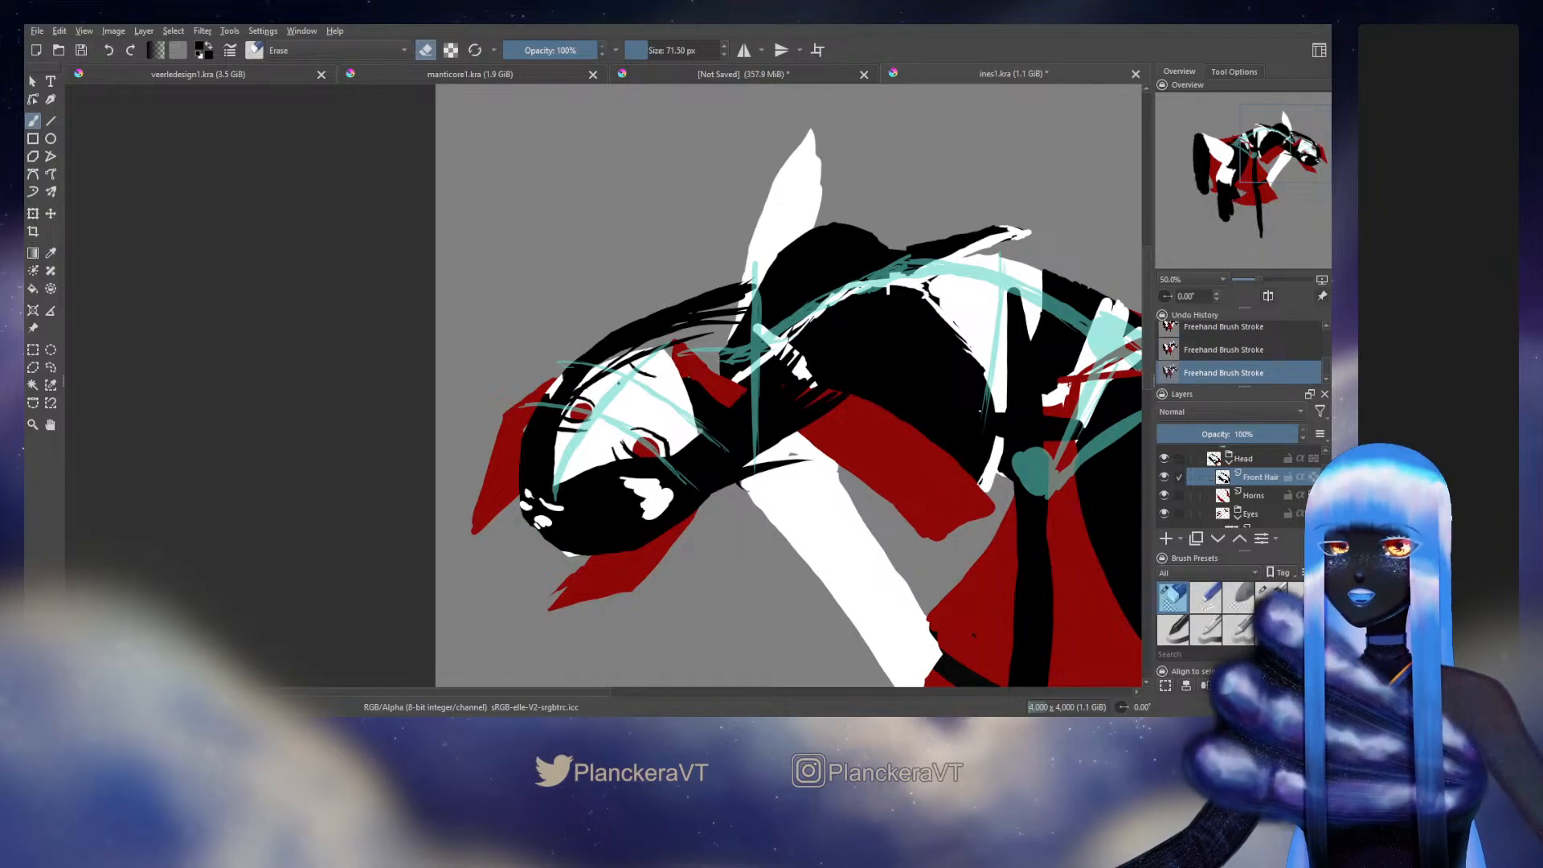
key("e")
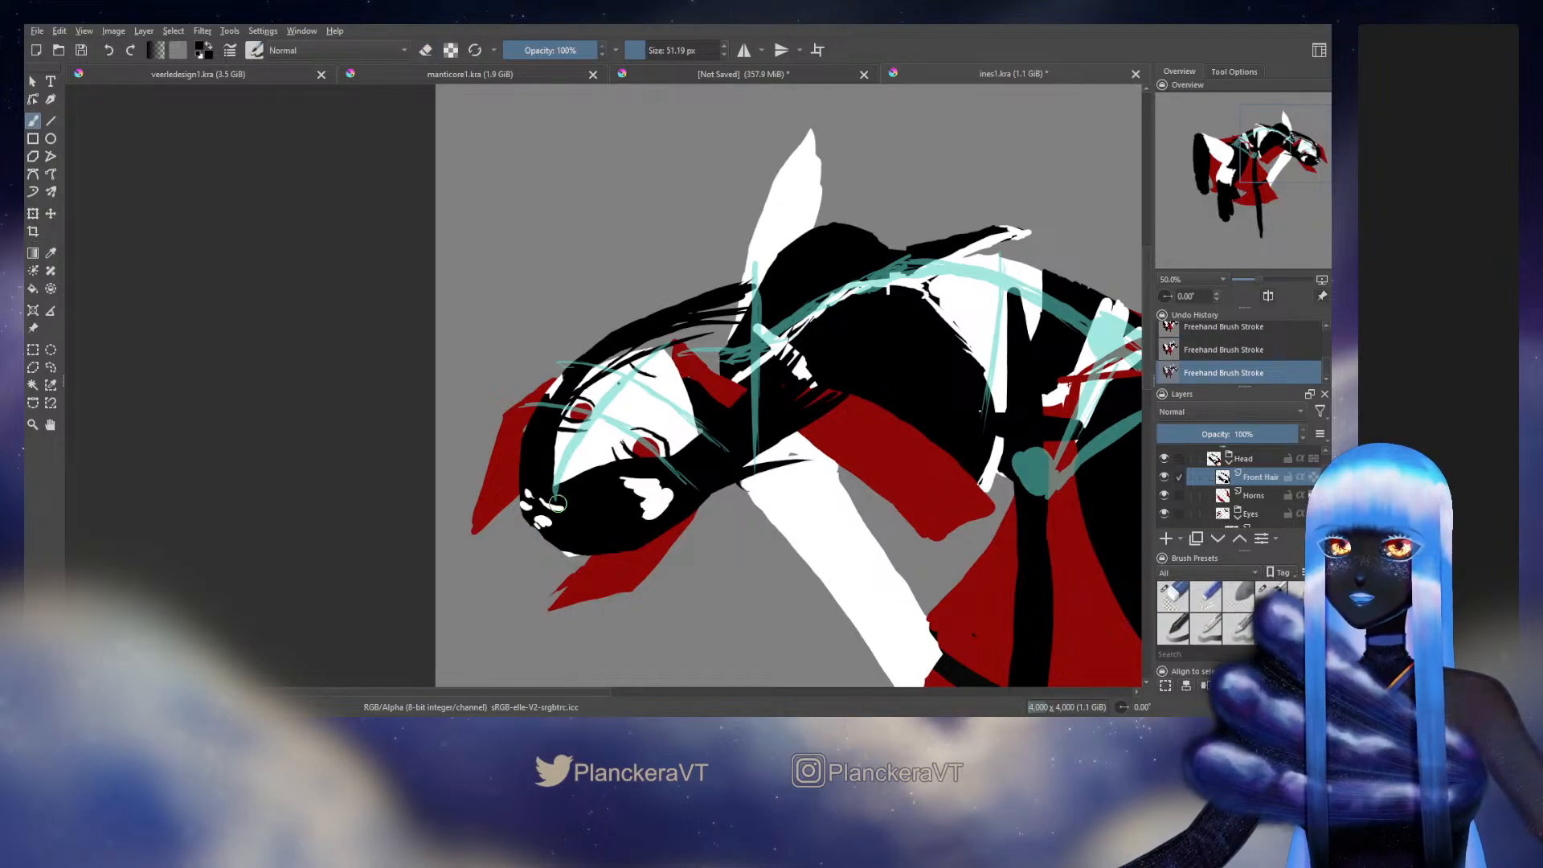
key("e")
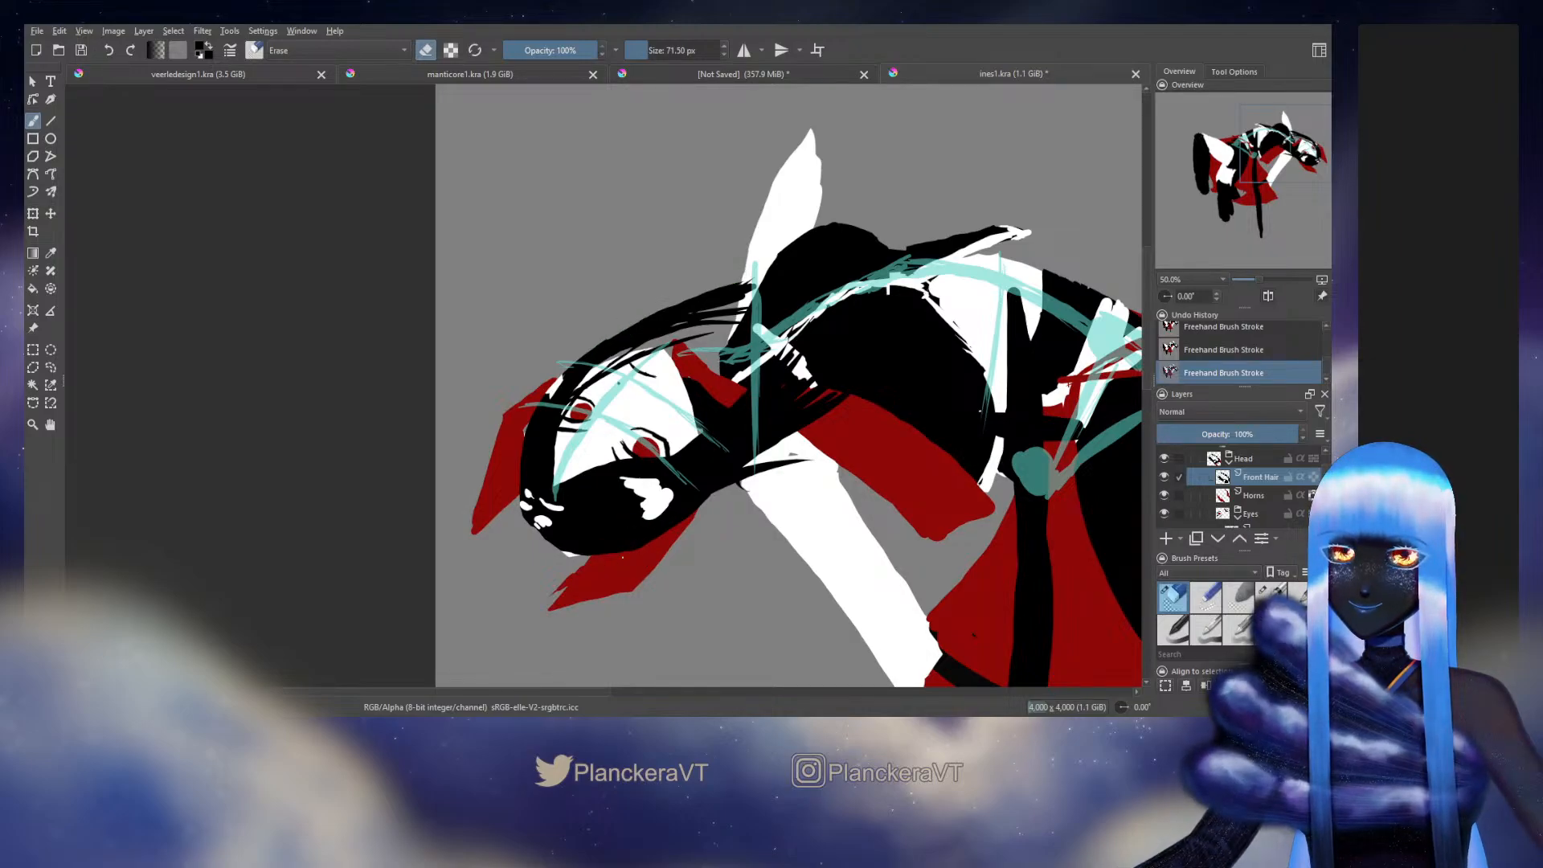
Step: Mirror the canvas view back and refine the front hair's edge at the crown with a 71.38 px brush
key("m")
left_click_drag(593, 382, 762, 326)
key("e")
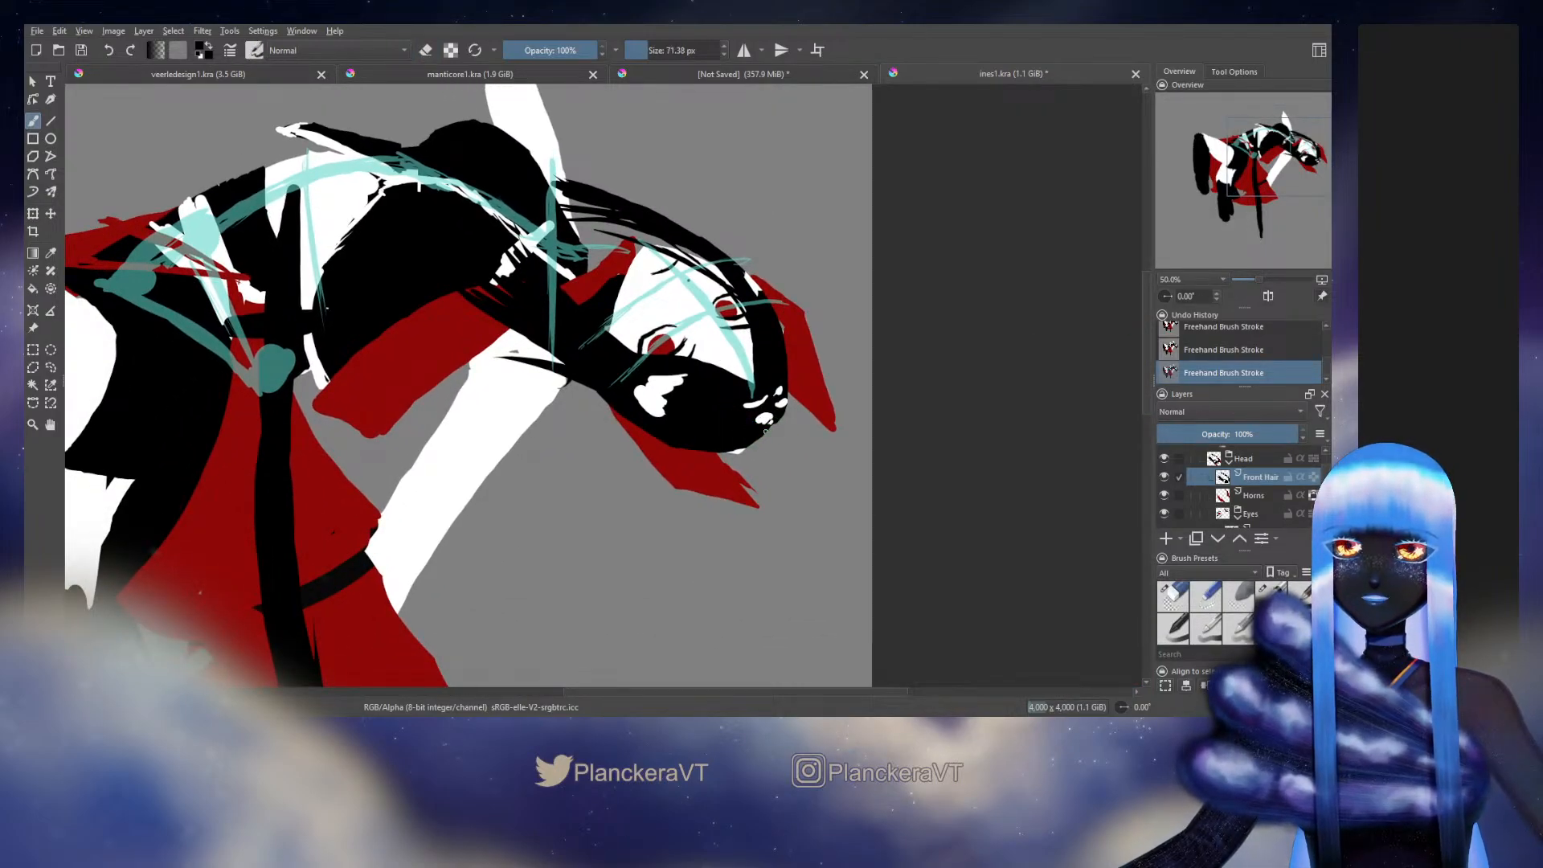
key("ctrl+z")
key("ctrl+shift+z")
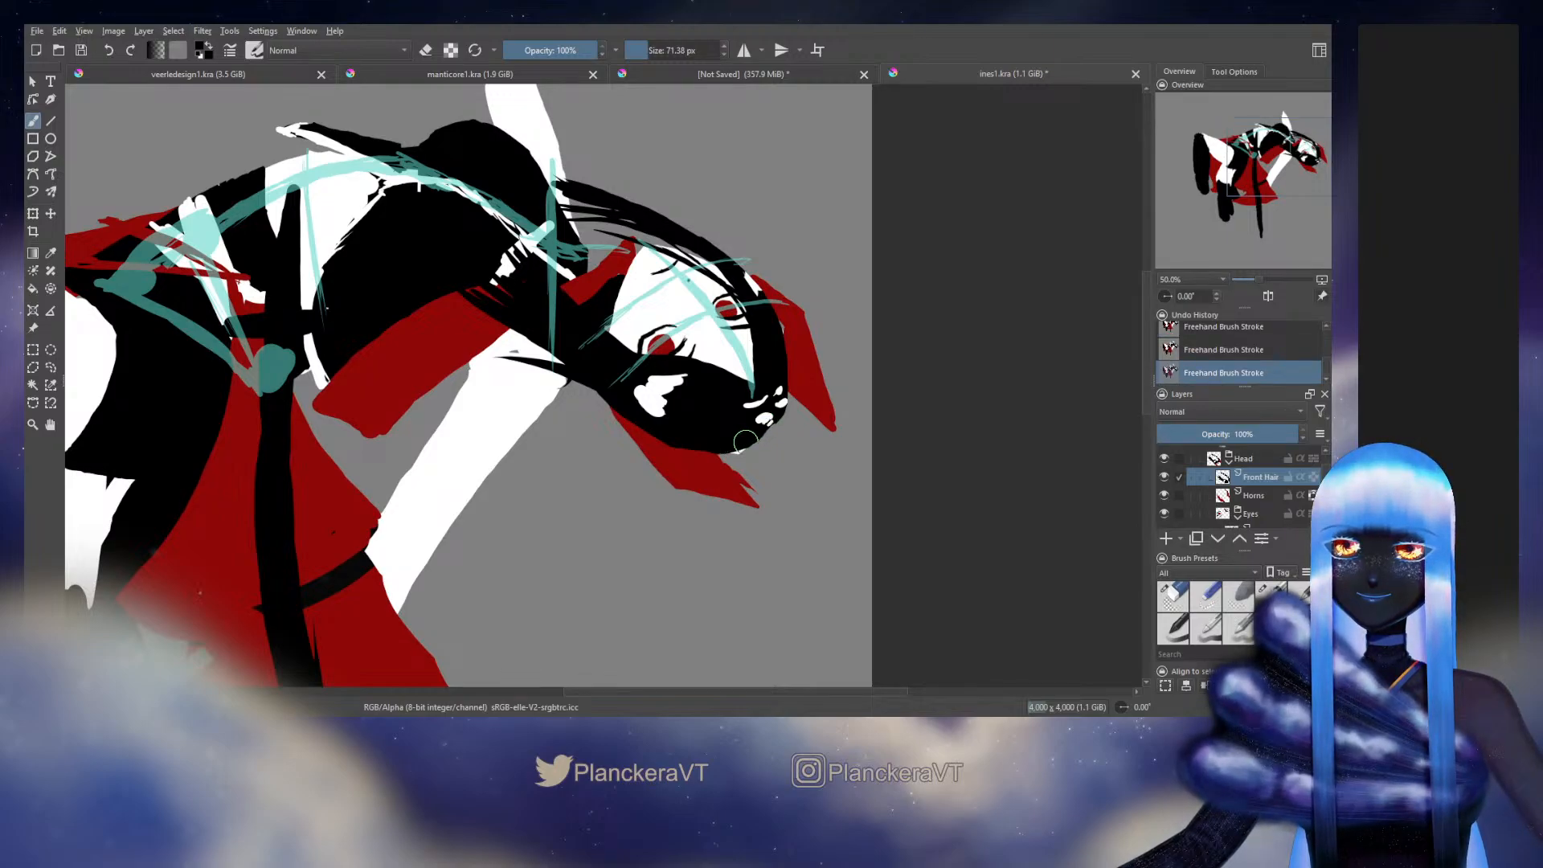
key("e")
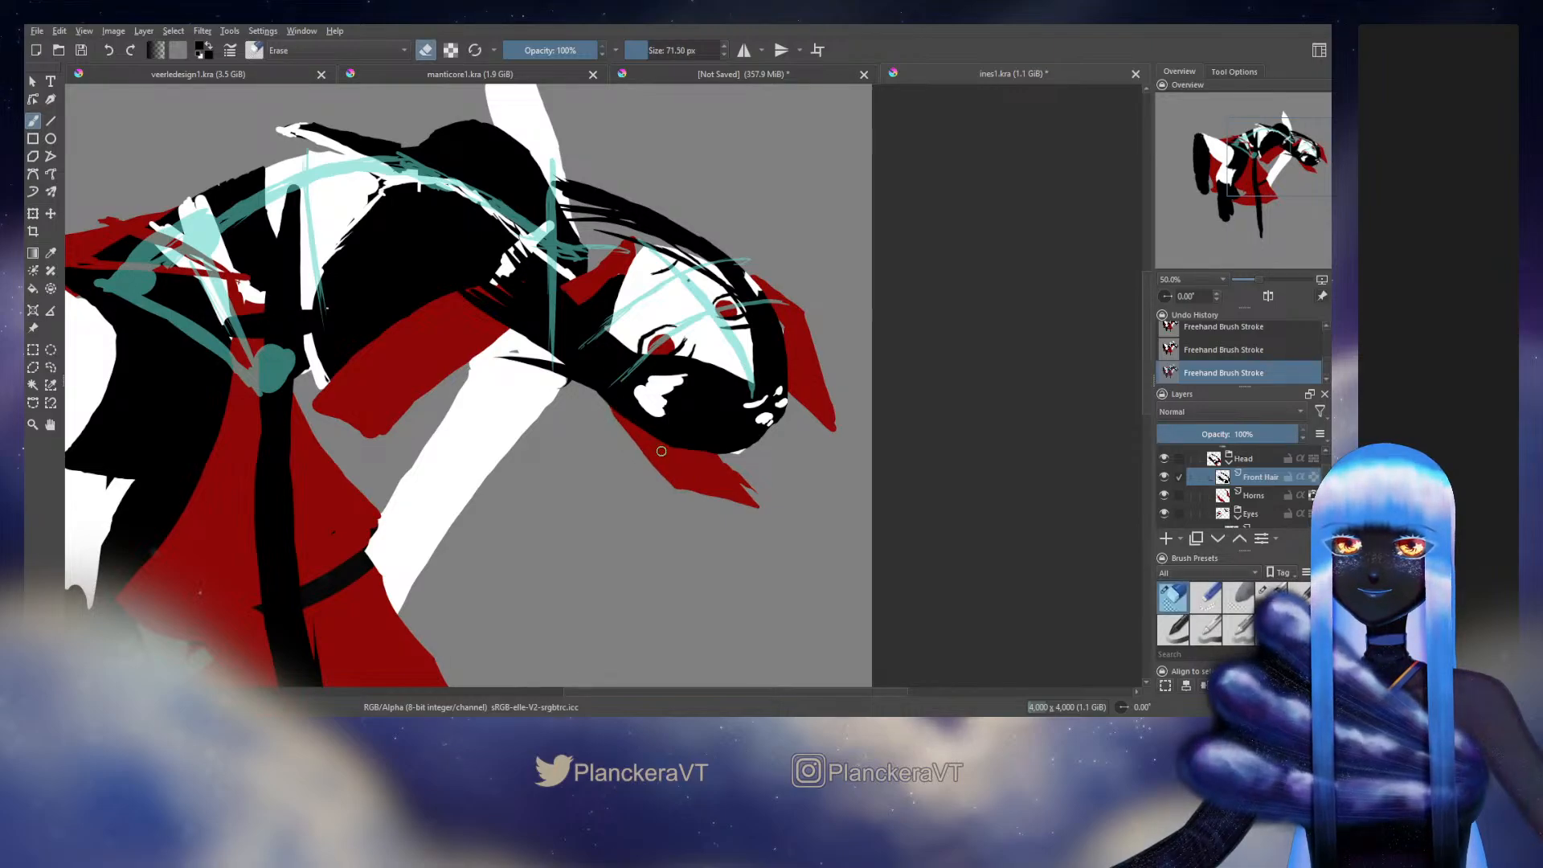
Step: Select the Head layer and hide Paint Layer 4 with the teal guide lines
scroll(1297, 475, "down", 8)
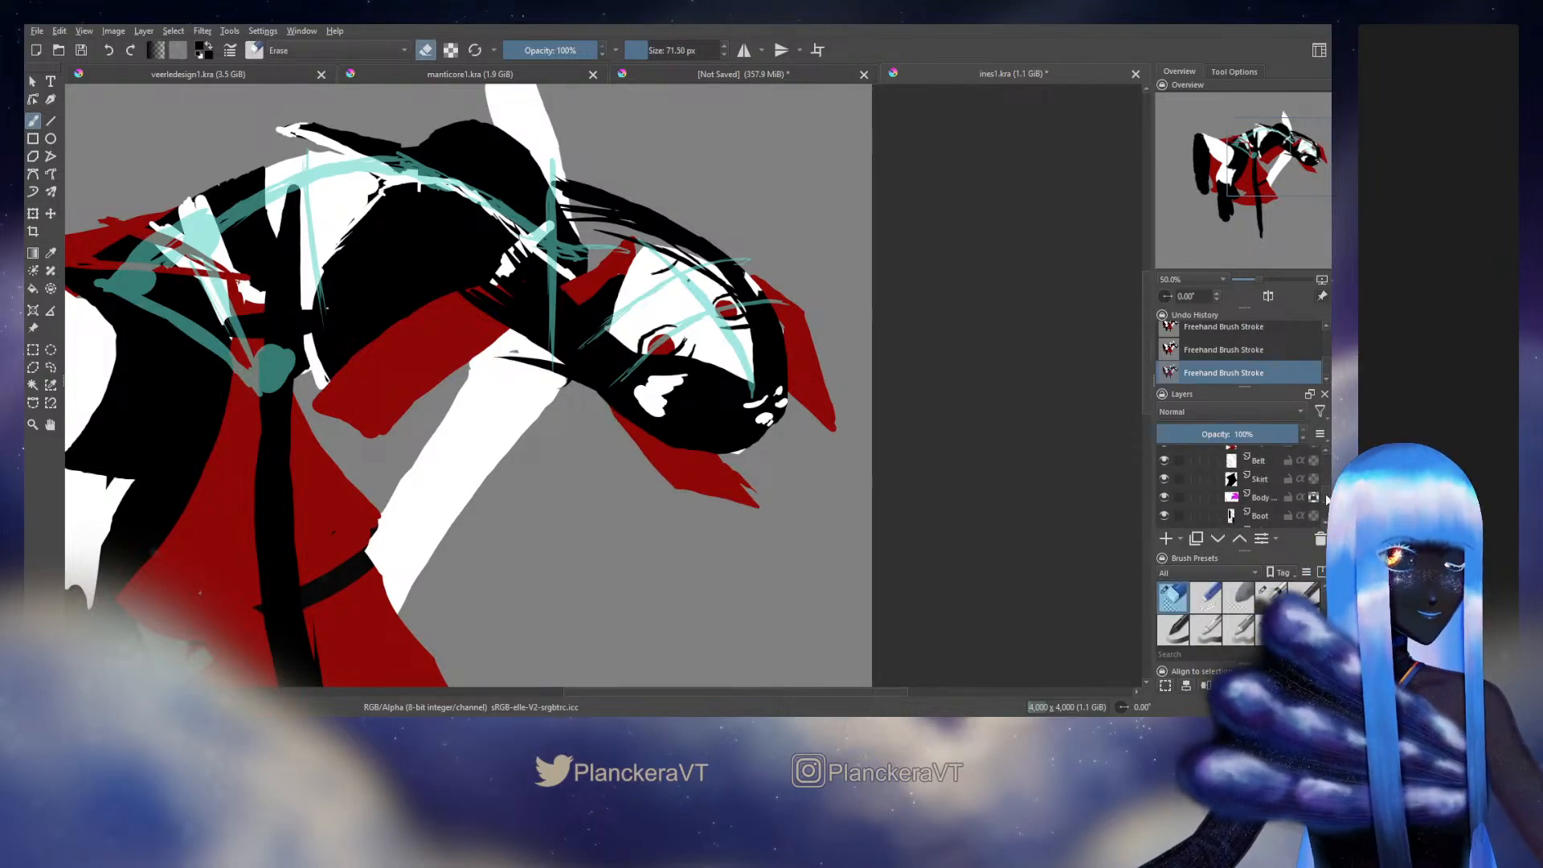
scroll(1325, 503, "down", 1)
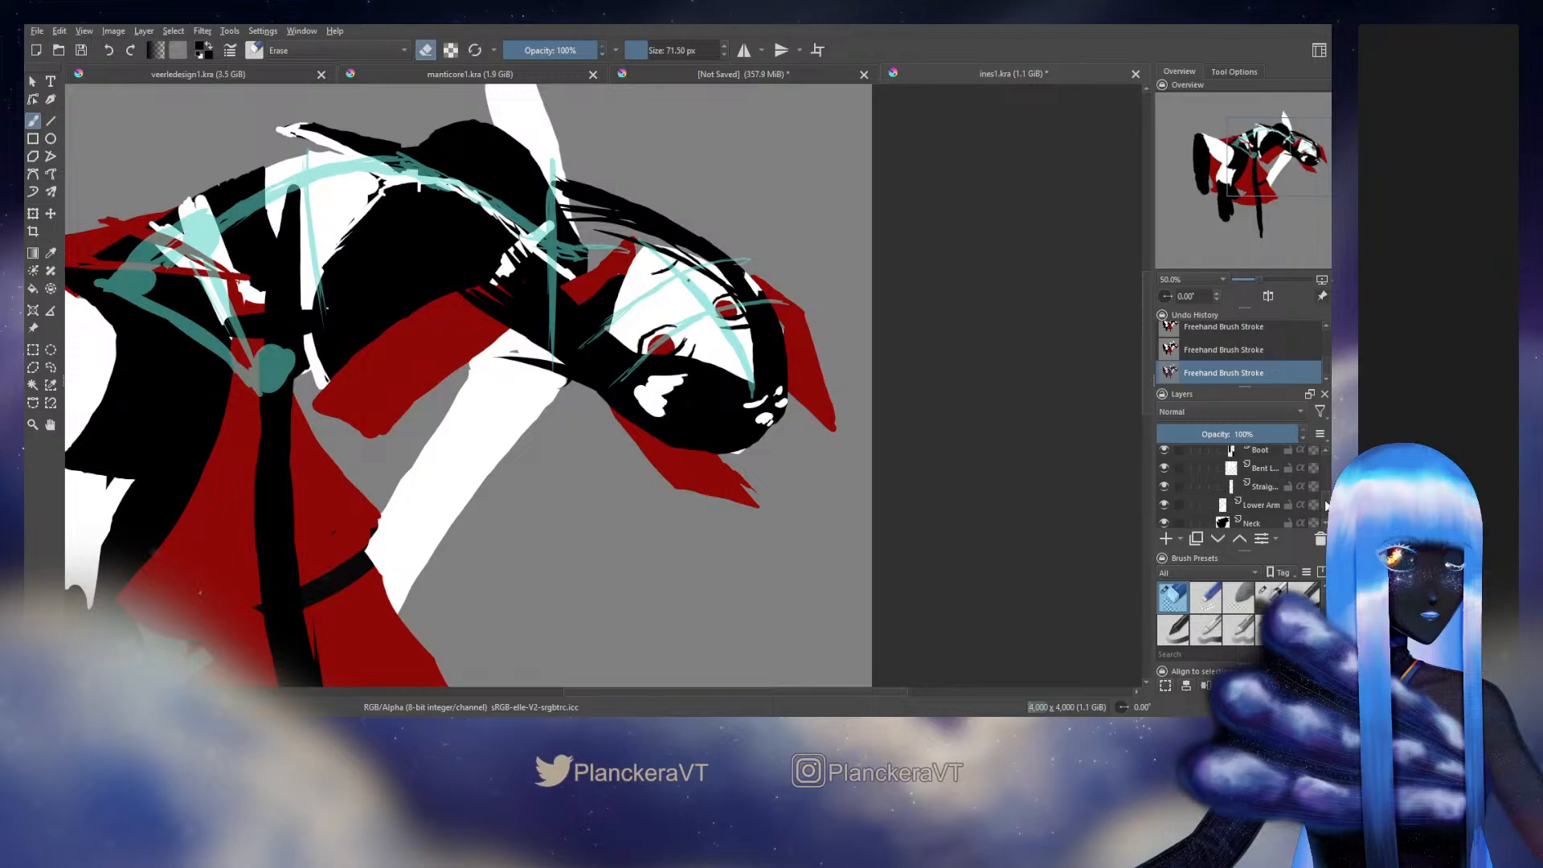
key("Page_Up")
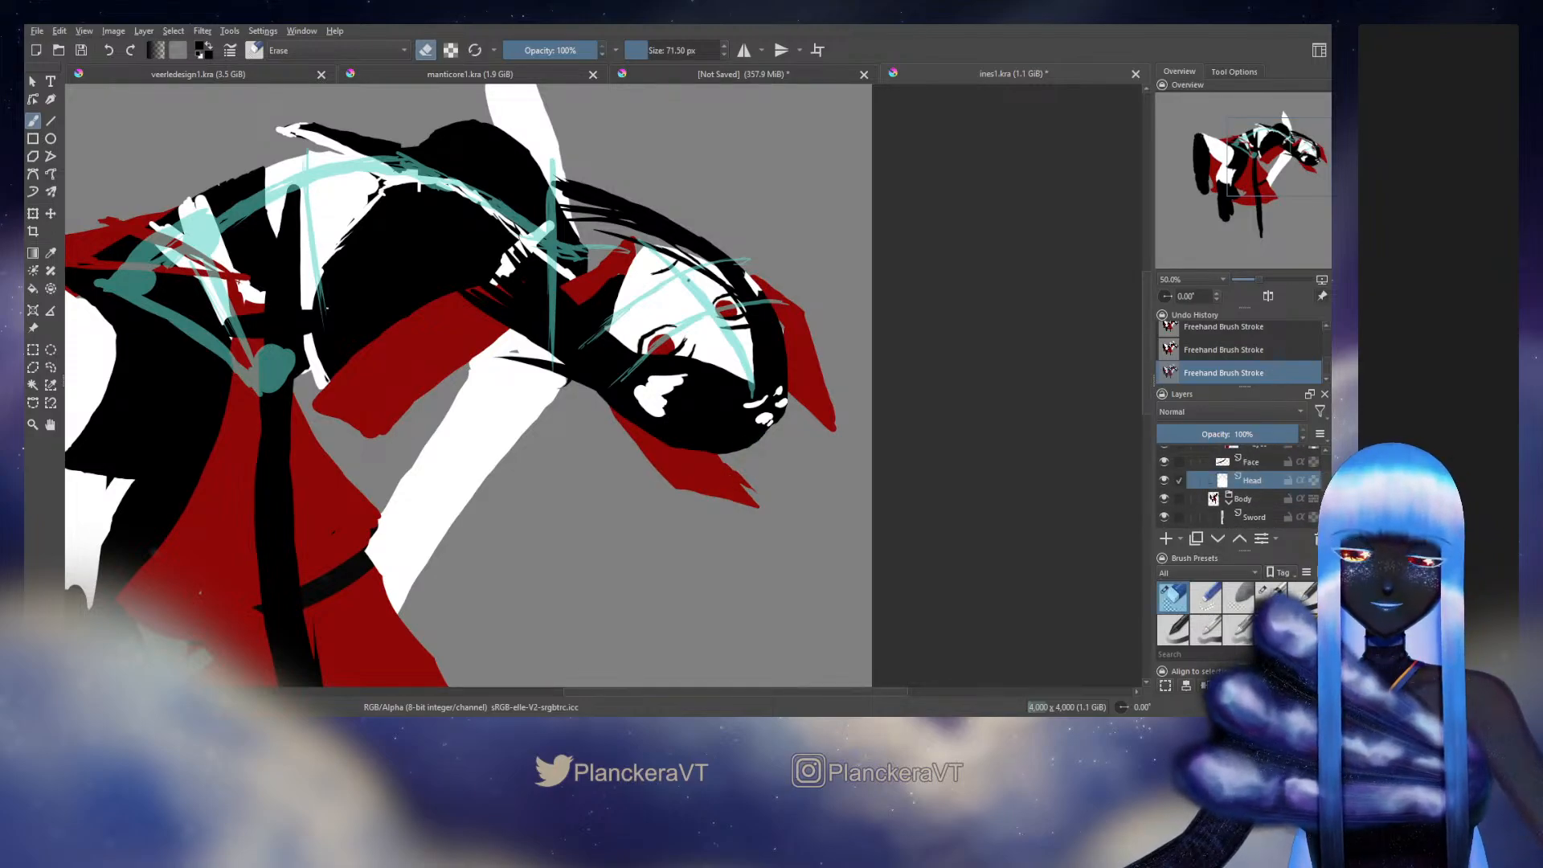
left_click_drag(886, 479, 962, 587)
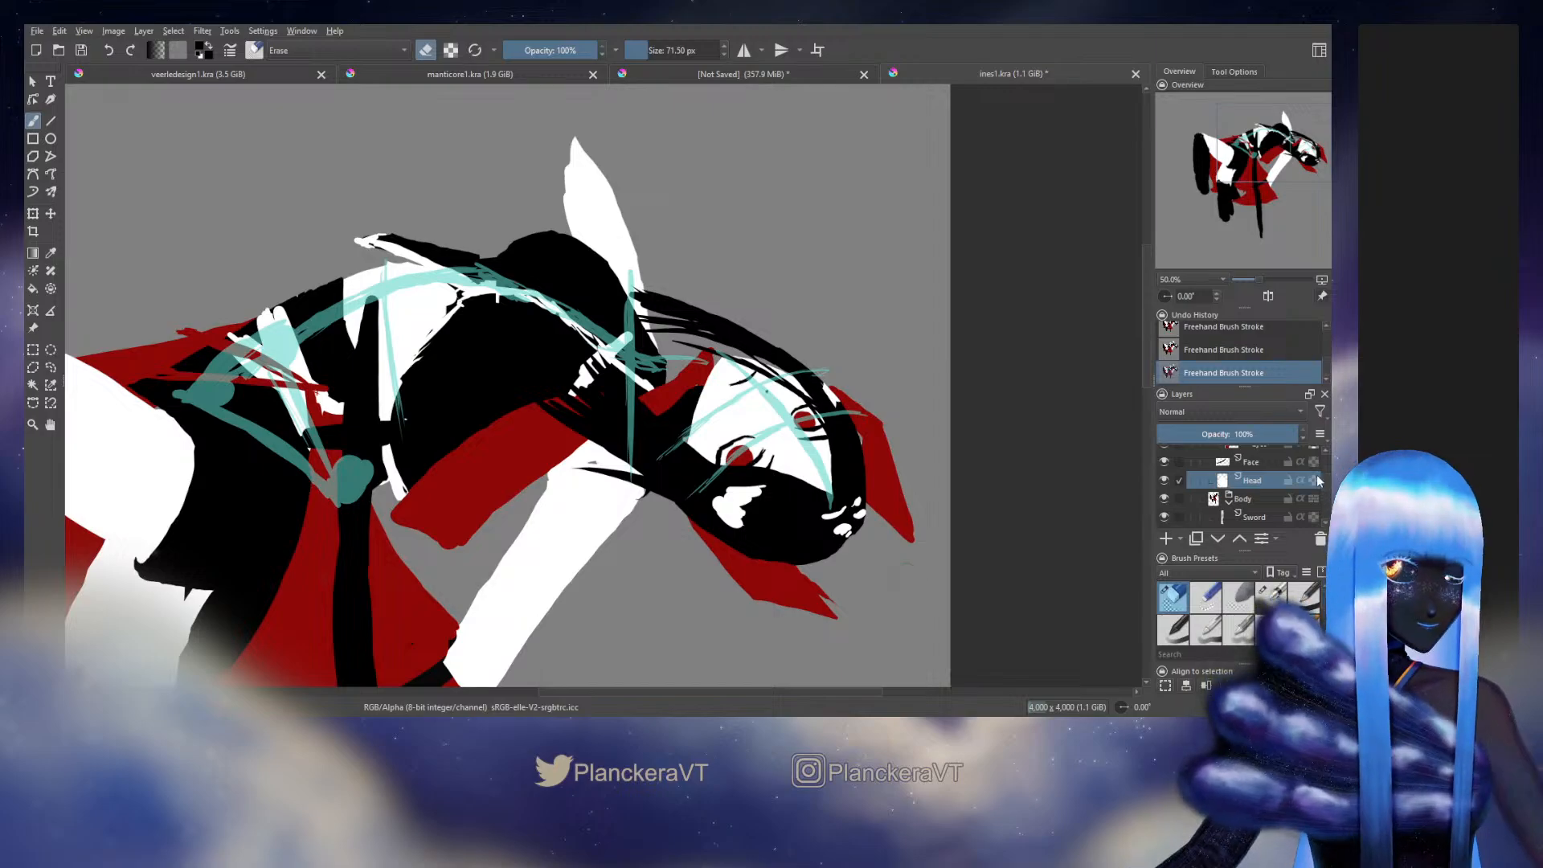
scroll(1238, 486, "up", 3)
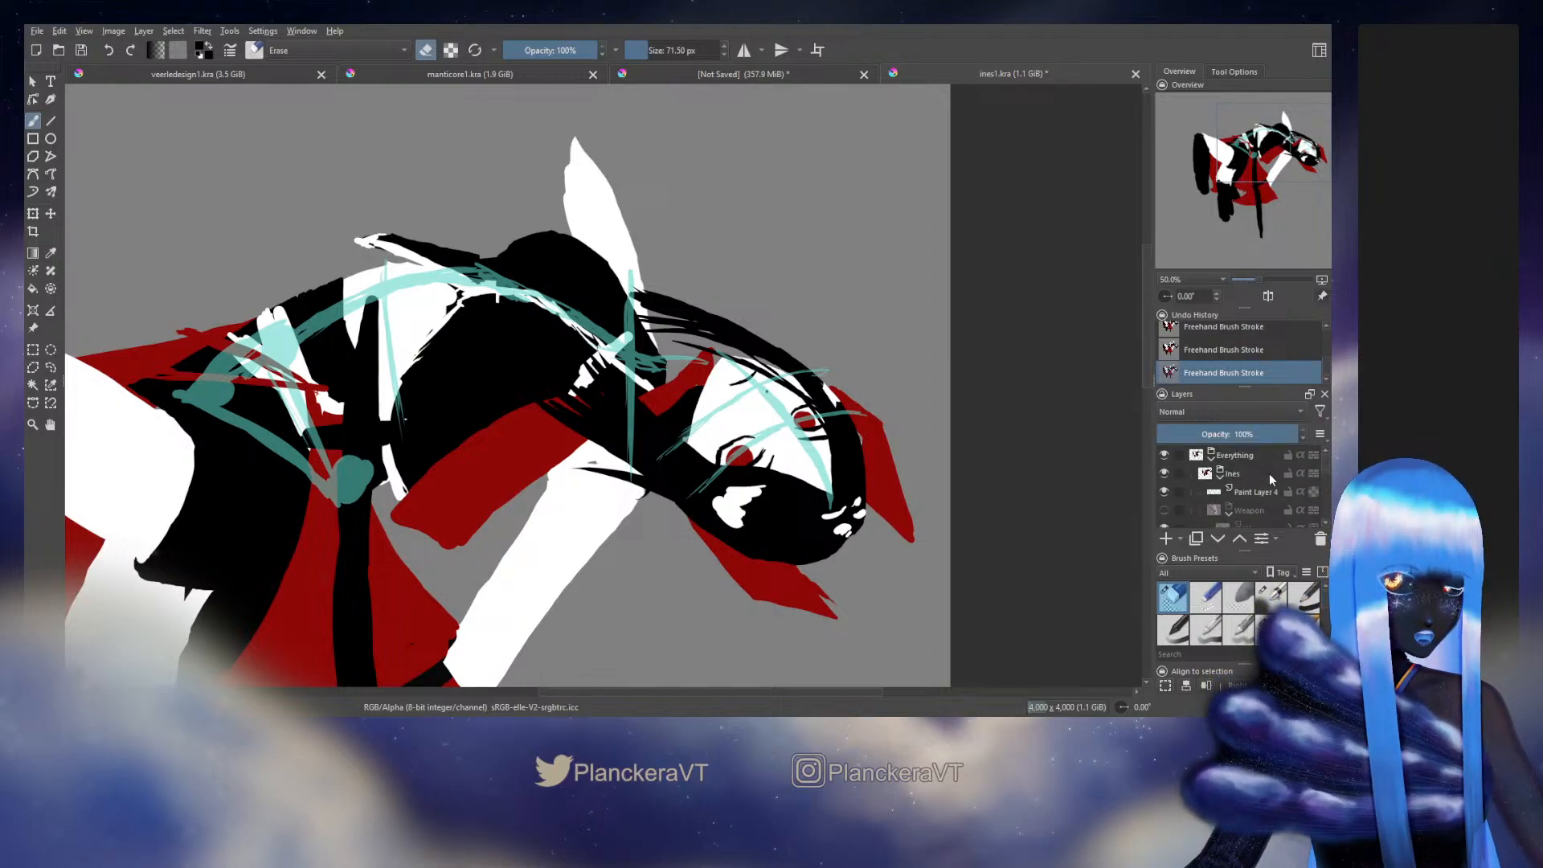
left_click(1164, 491)
key("e")
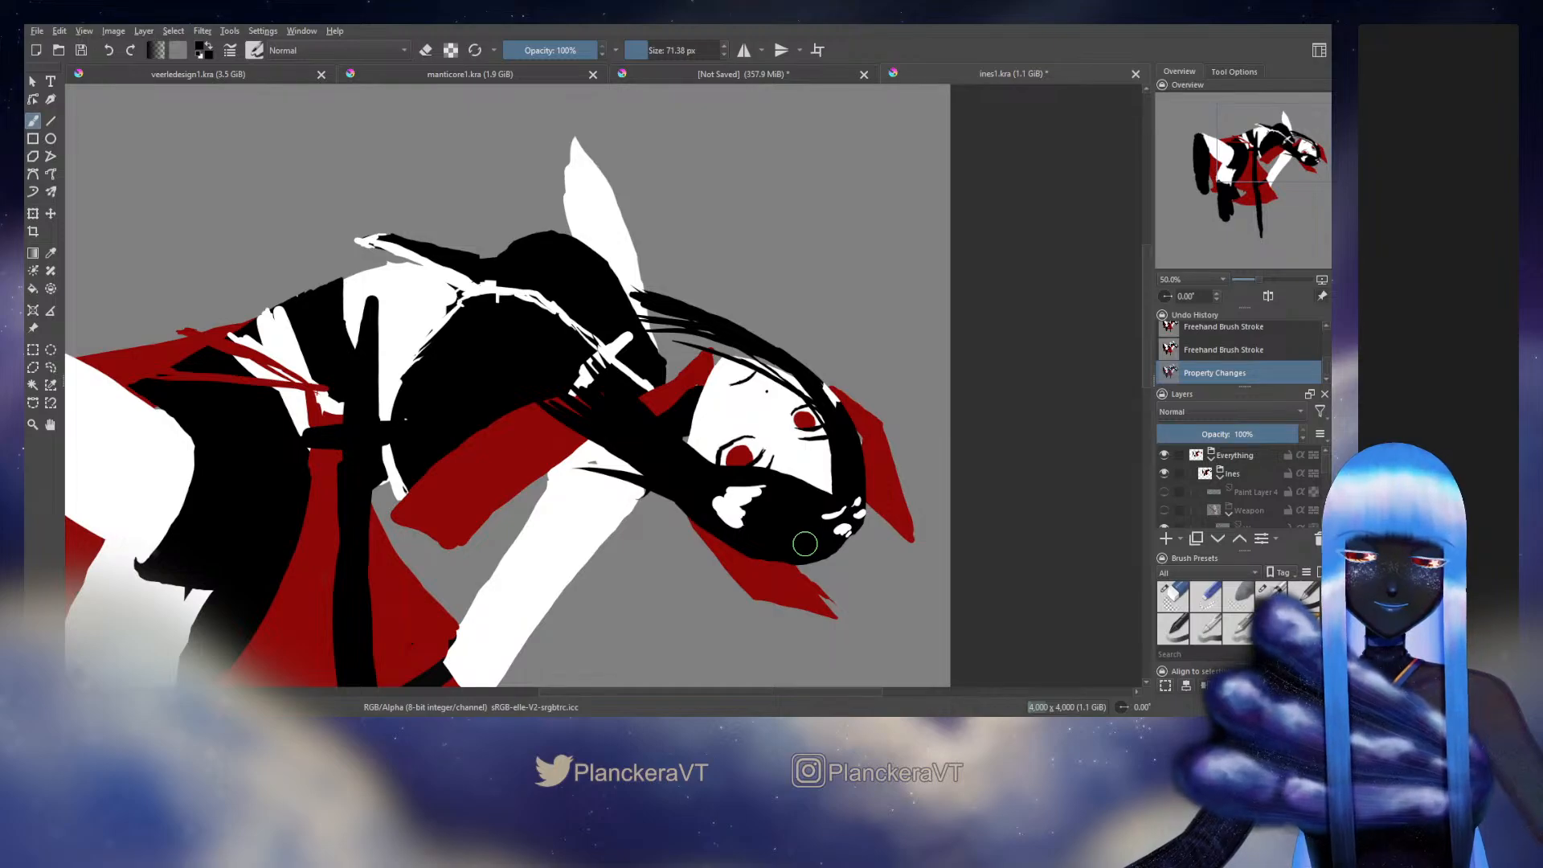
Step: Check the head and face shapes with the canvas view mirrored and unmirrored
left_click(1267, 296)
left_click(1268, 296)
left_click_drag(791, 459, 759, 470)
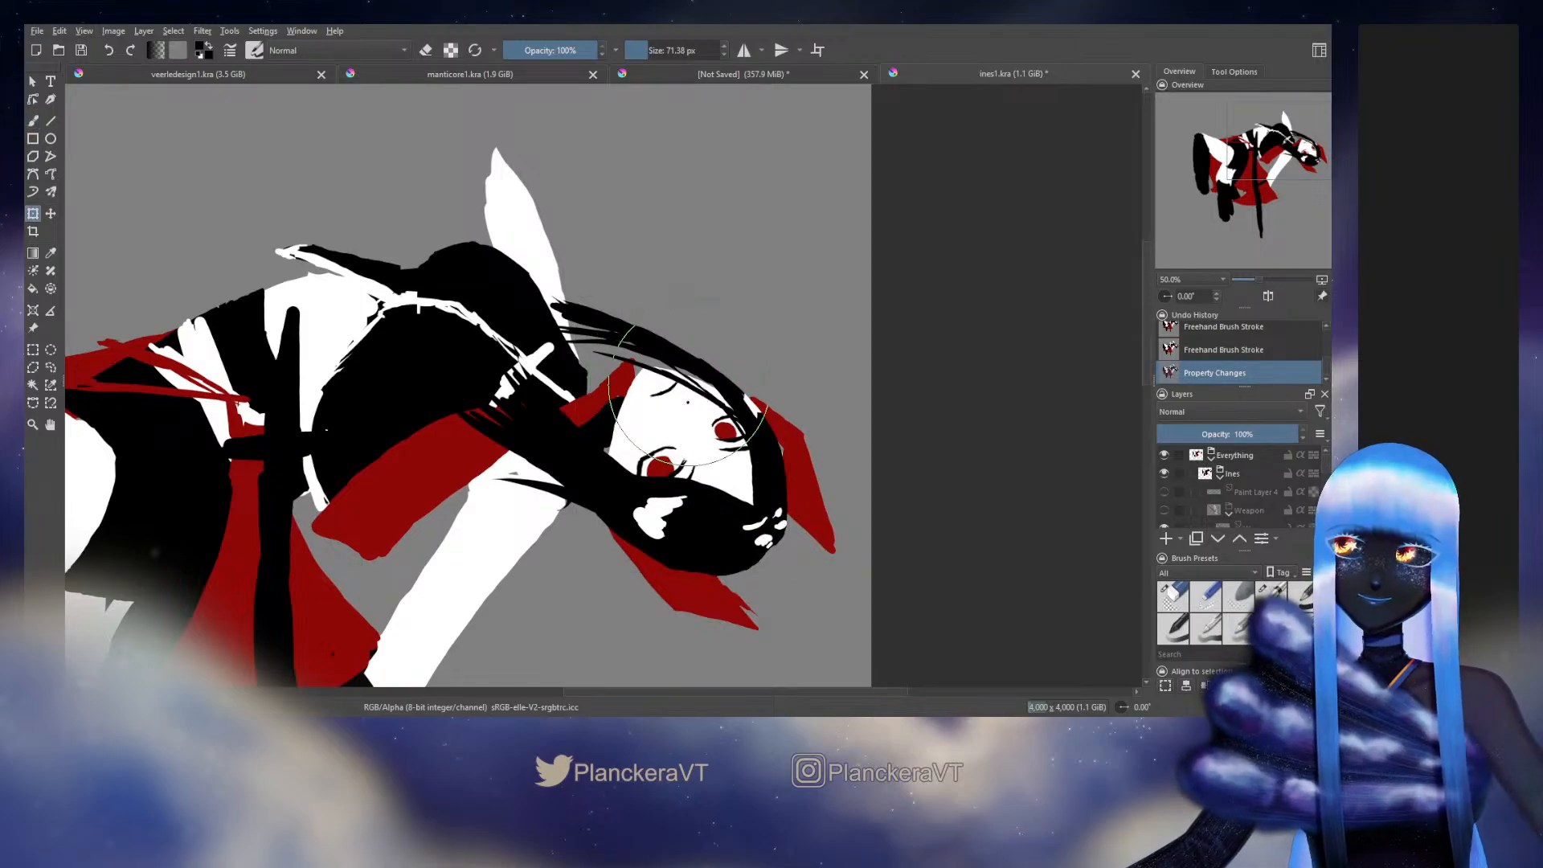
key("ctrl+t")
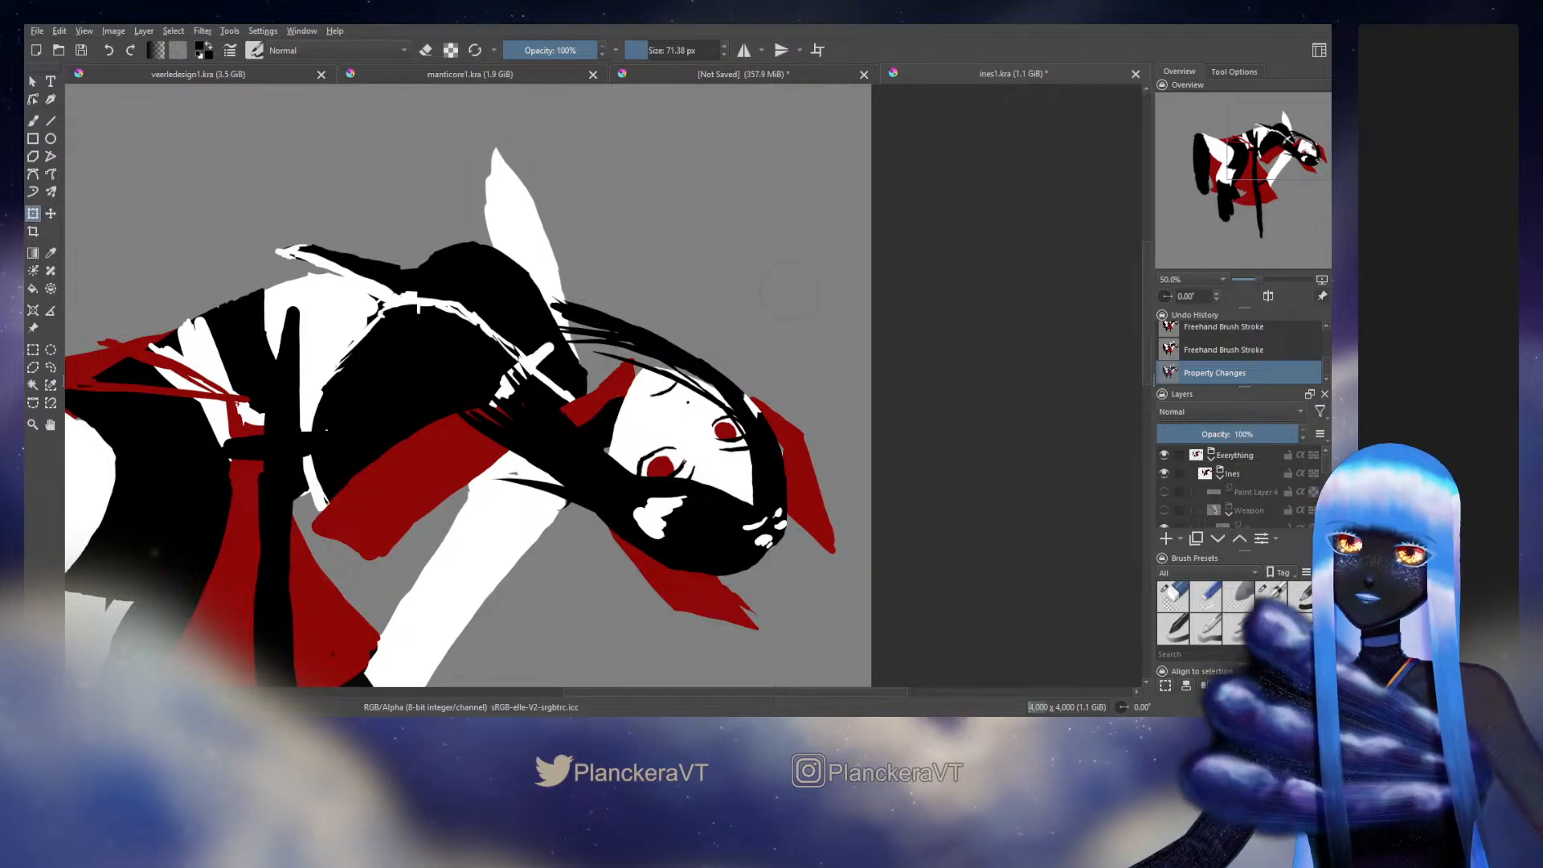
key("b")
left_click_drag(732, 430, 740, 394)
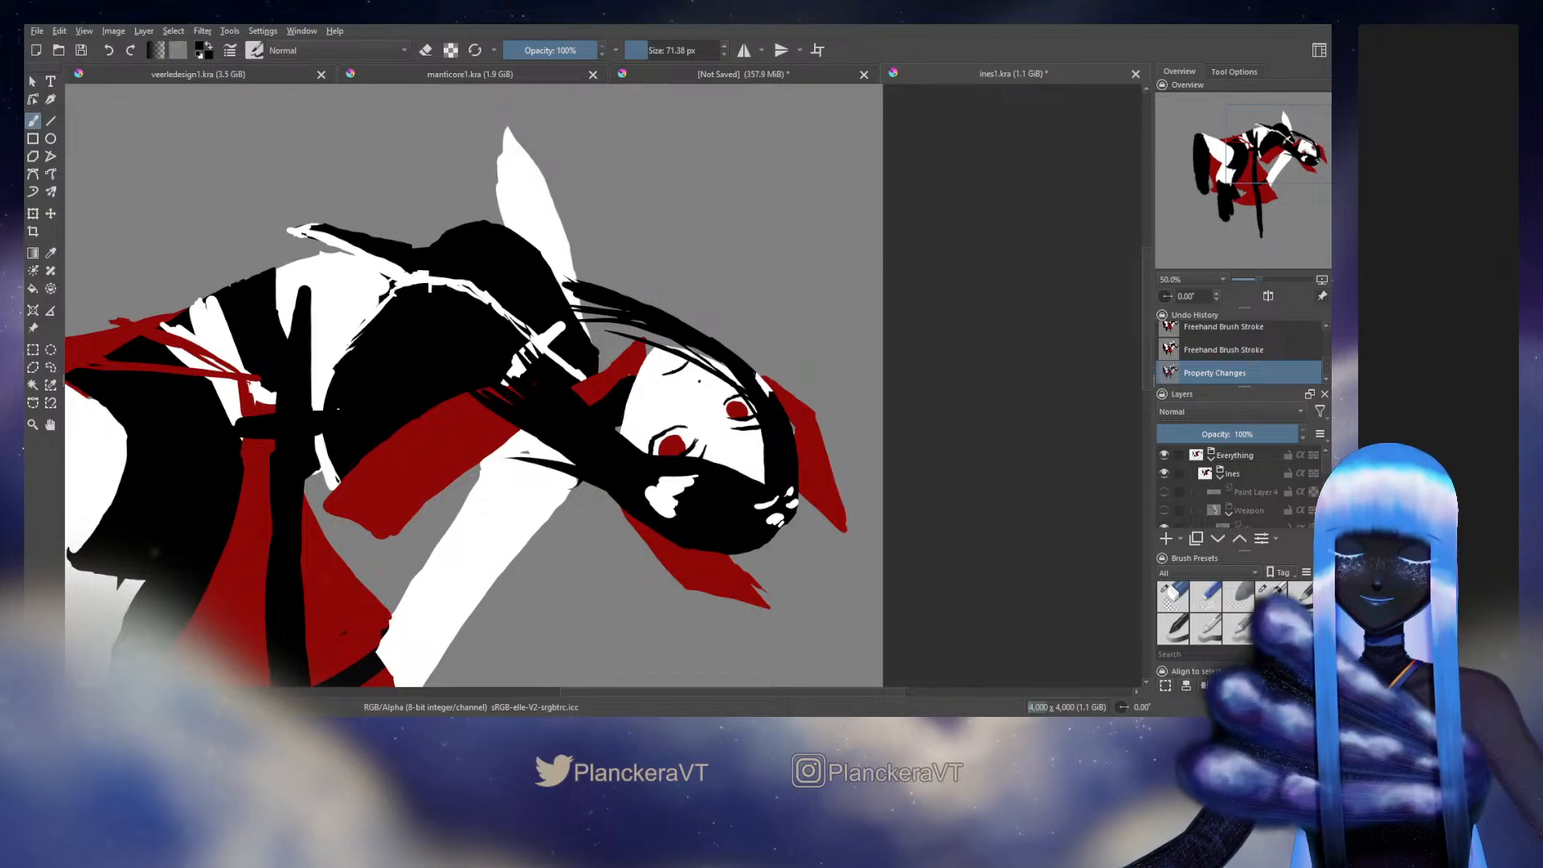
Step: Select the whole Head group and move it slightly left and down, closer to the torso
scroll(1326, 474, "down", 5)
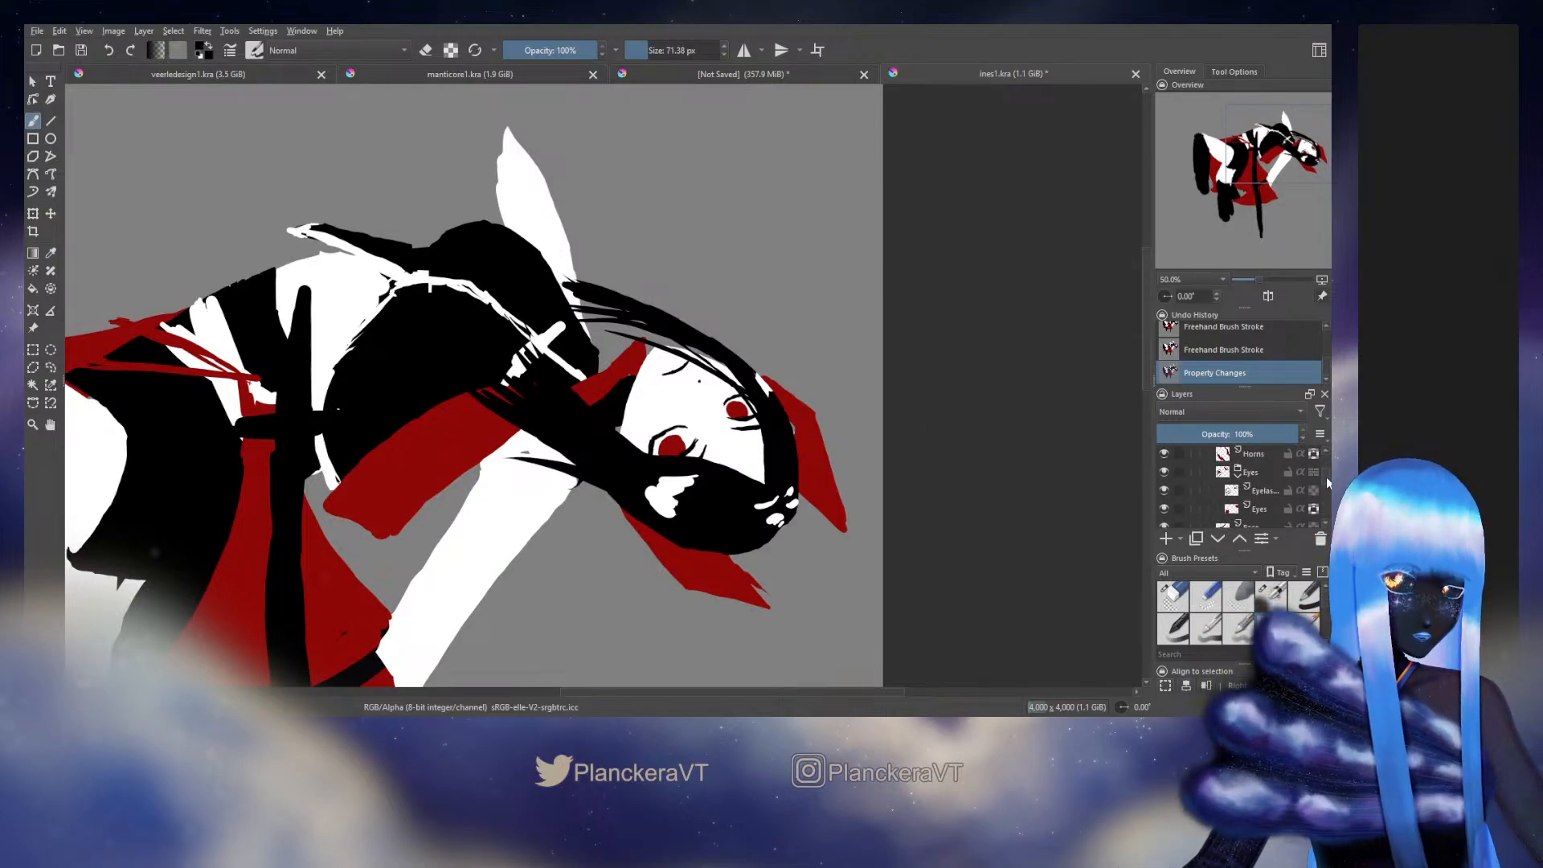
key("t")
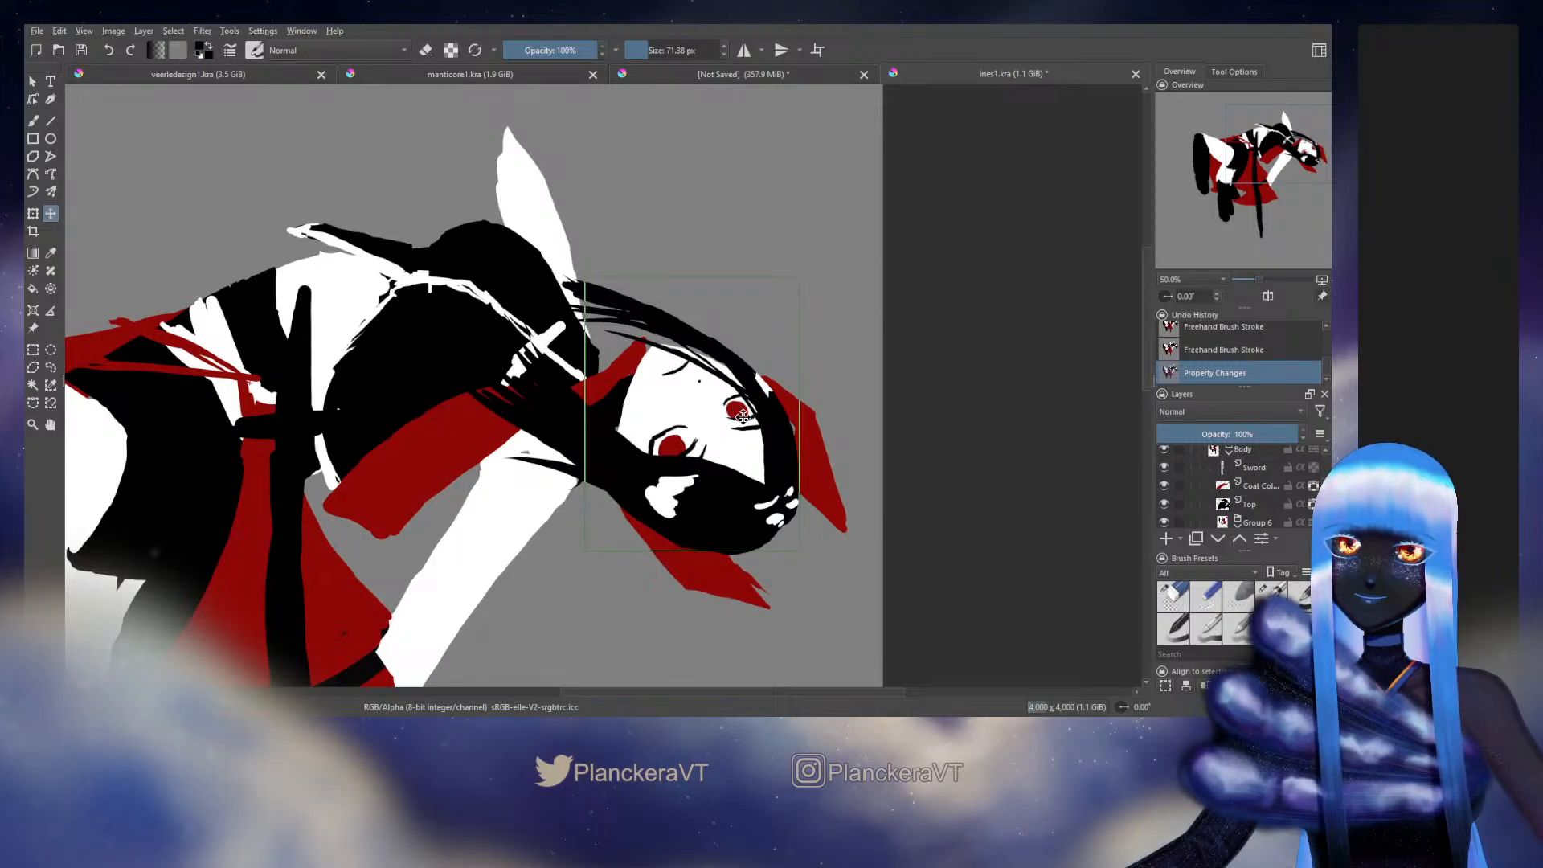
key("b")
mouse_move(741, 415)
left_mouse_down()
mouse_move(858, 441)
mouse_move(866, 457)
left_mouse_up()
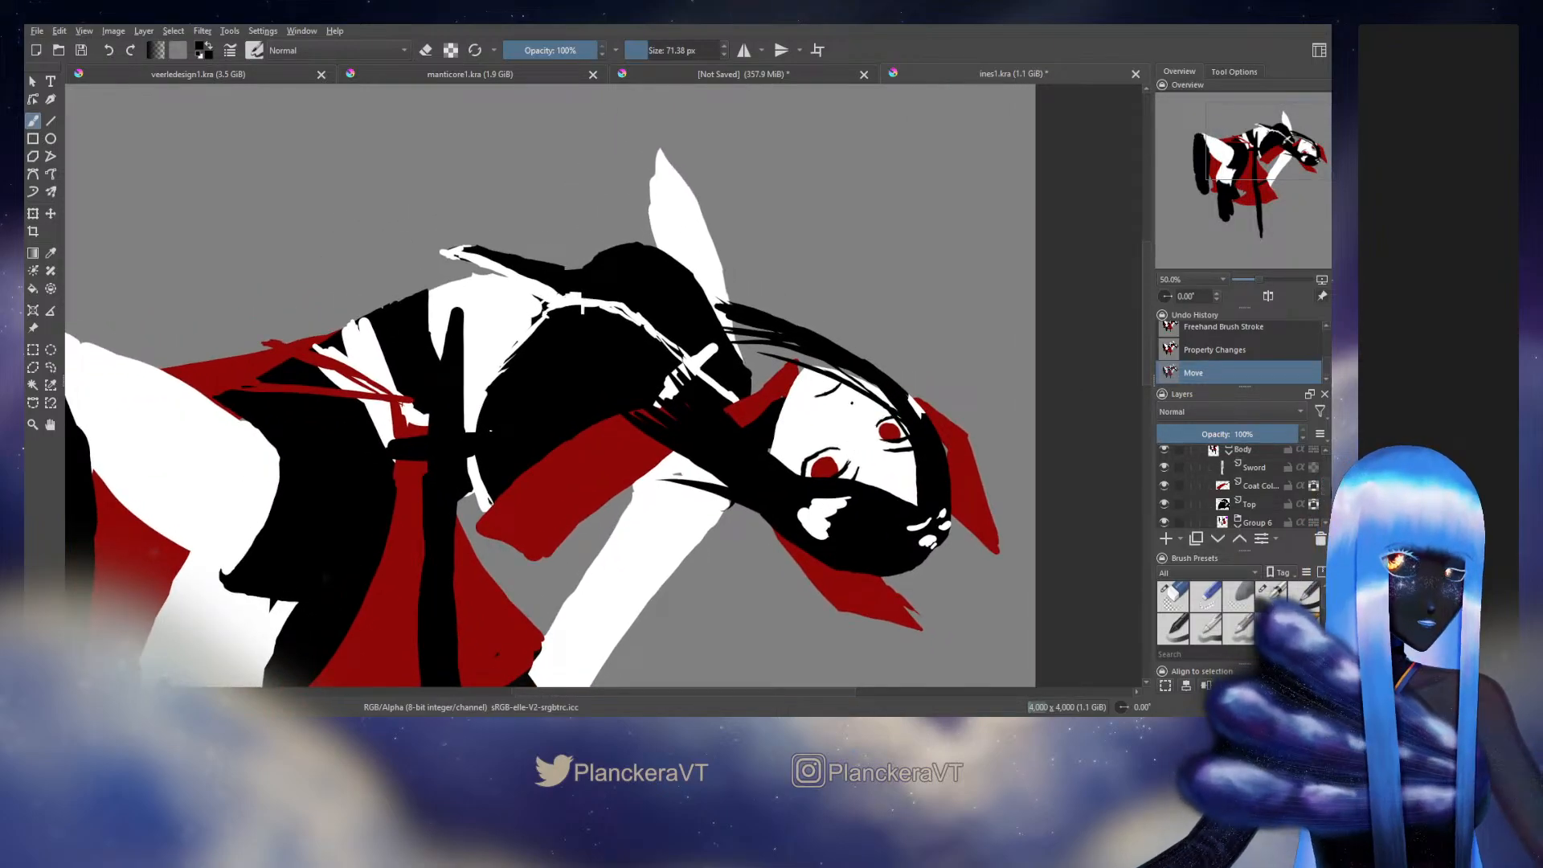
key("t")
left_click(895, 440)
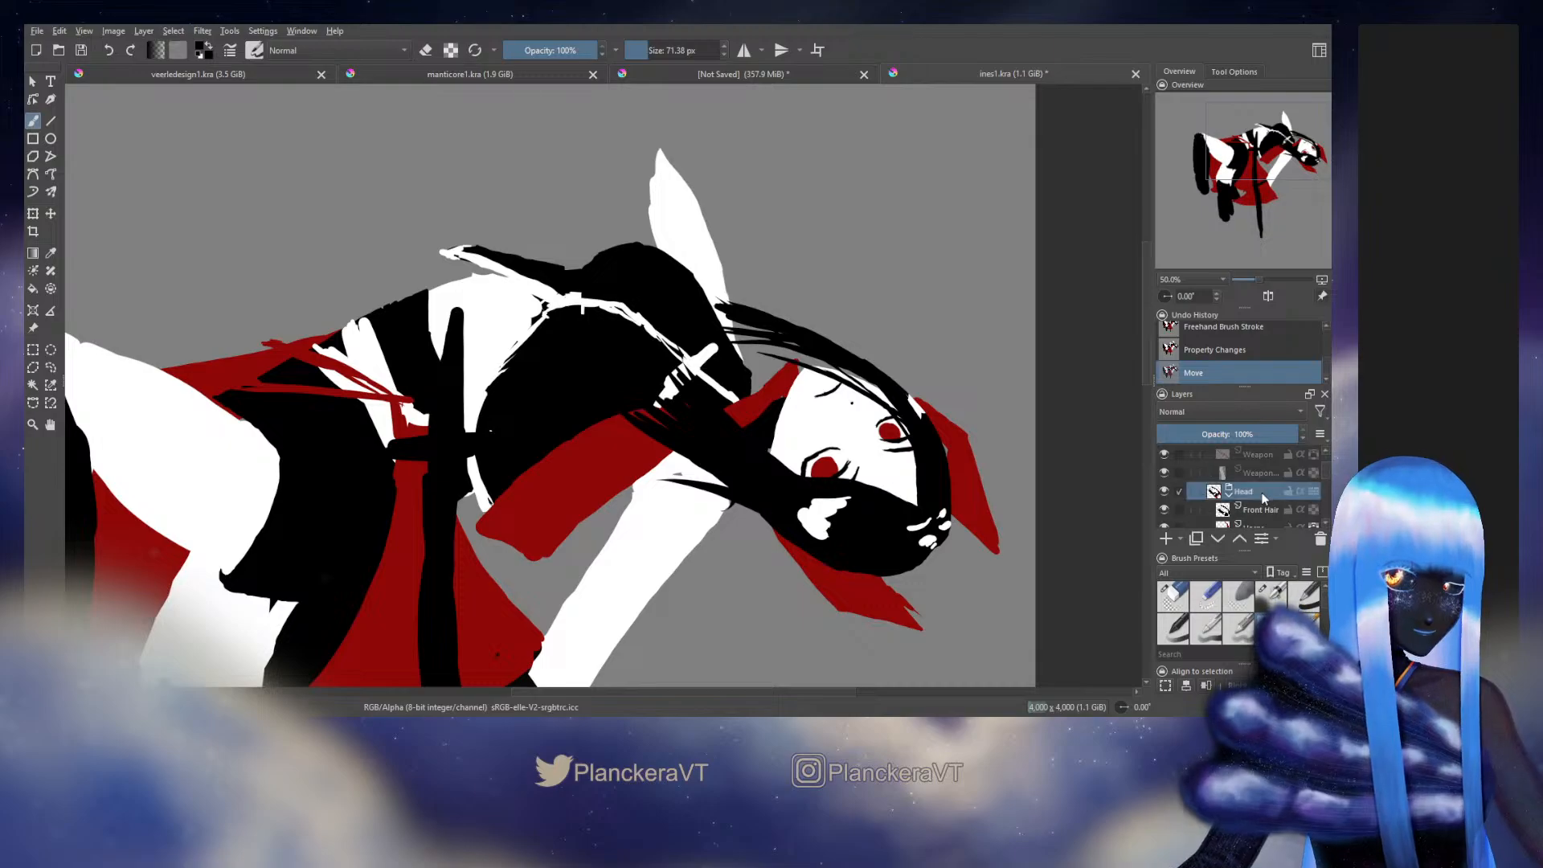
left_click_drag(896, 441, 891, 441)
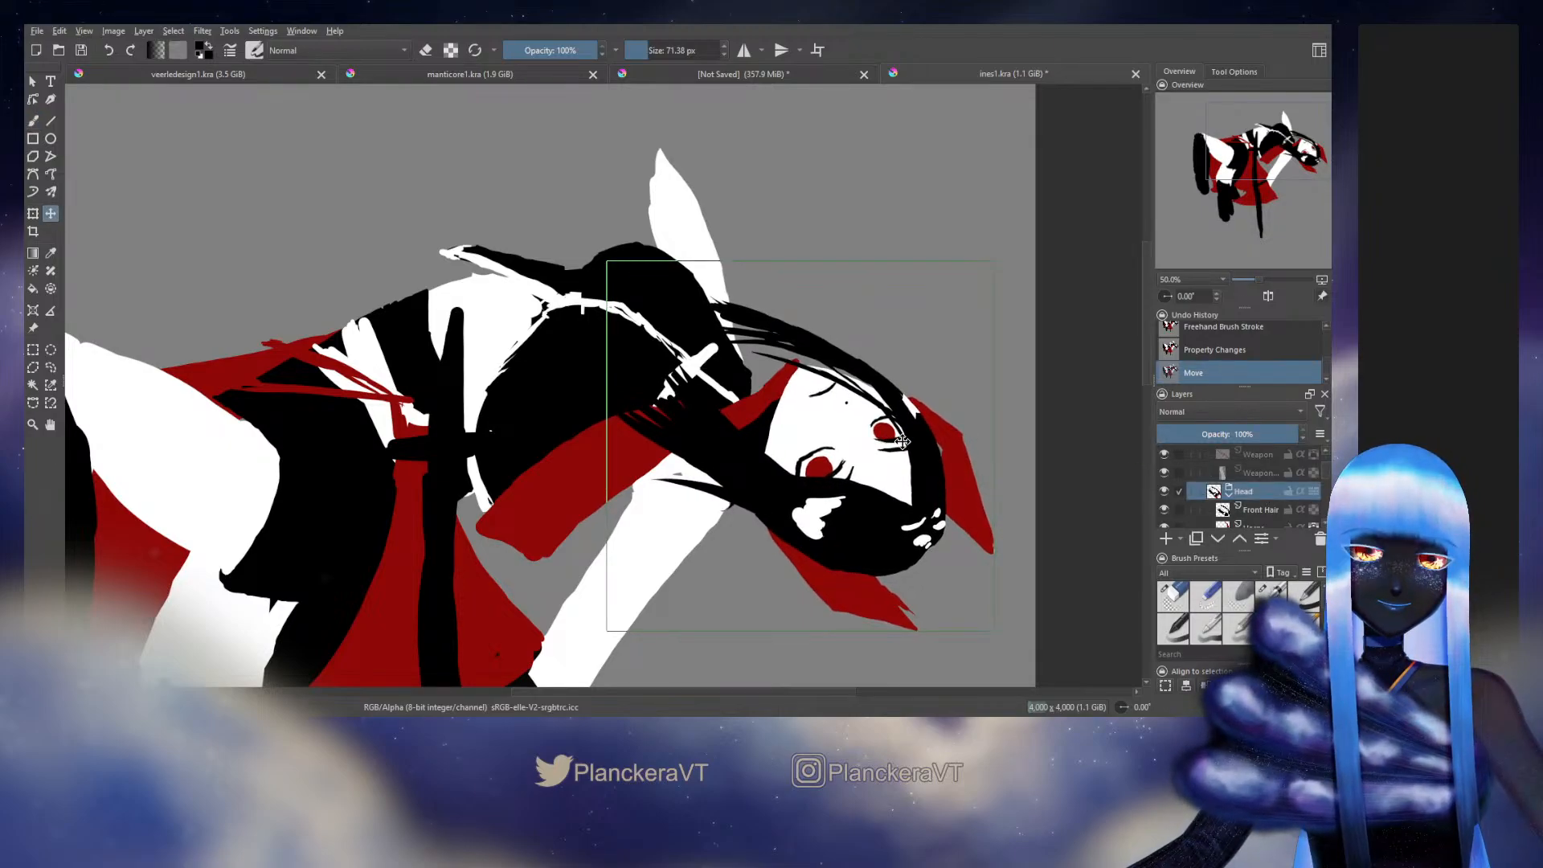
left_click_drag(902, 441, 893, 463)
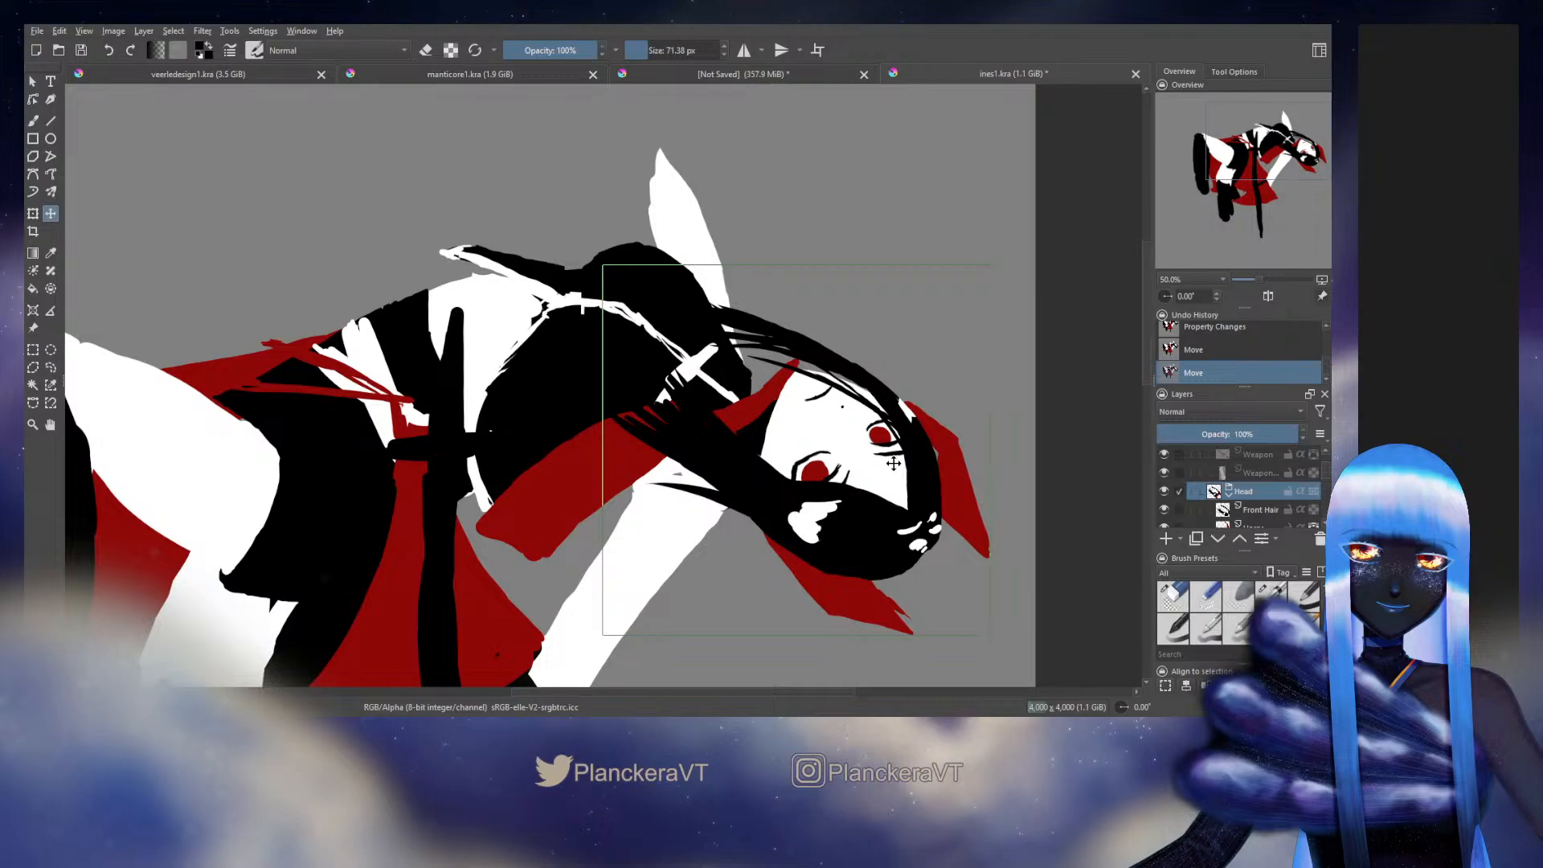
Step: Select the near eye in the Eyes group with a freehand selection, rotate it slightly clockwise, apply the transform and deselect
key("b")
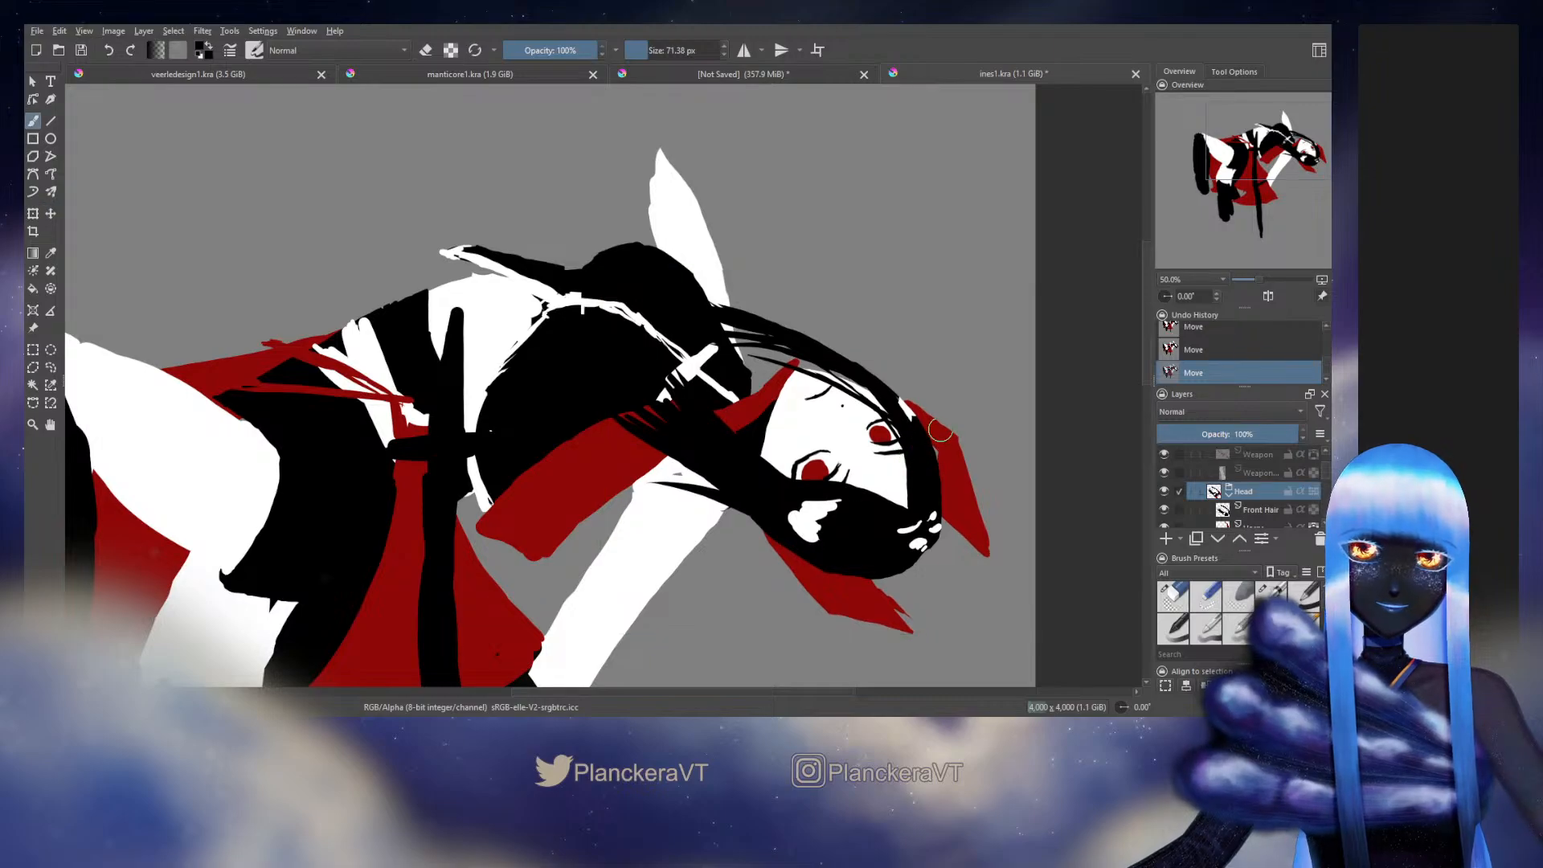
left_click_drag(940, 432, 795, 432)
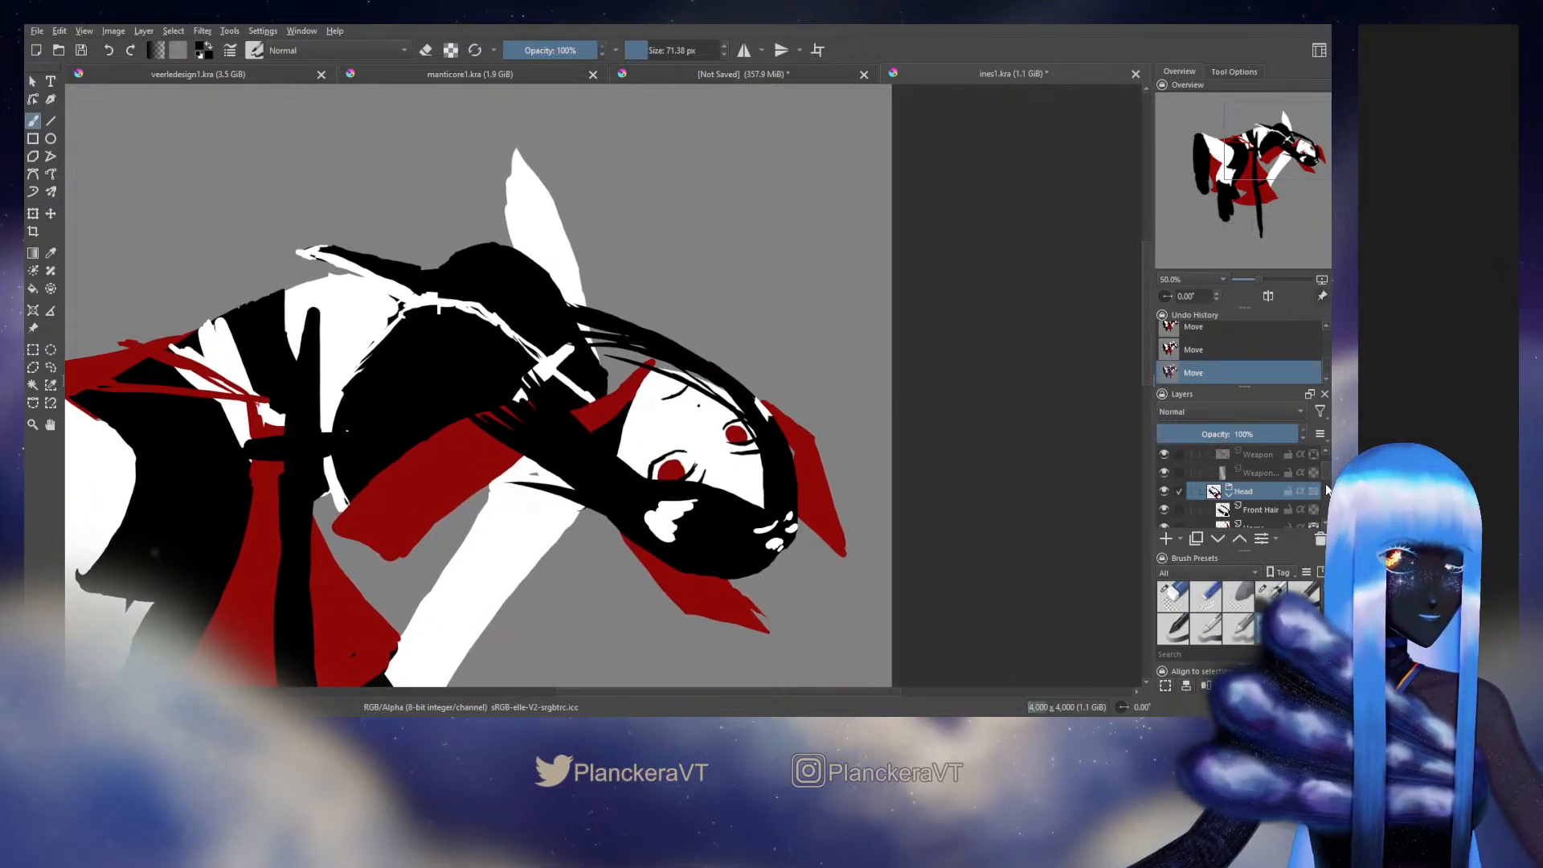
scroll(1328, 487, "down", 2)
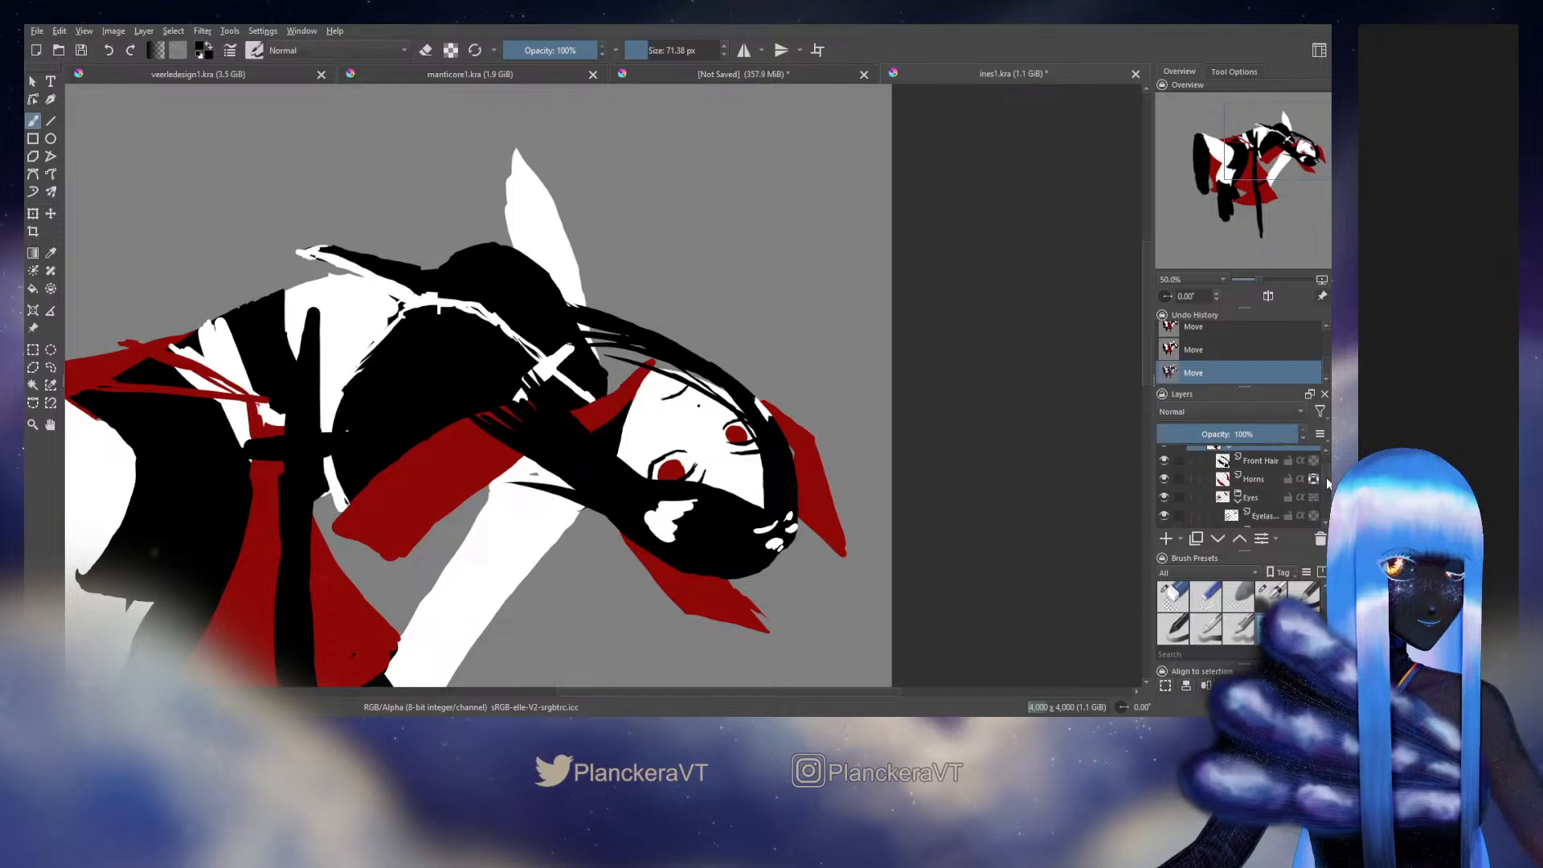
scroll(1327, 482, "down", 1)
left_click(1250, 480)
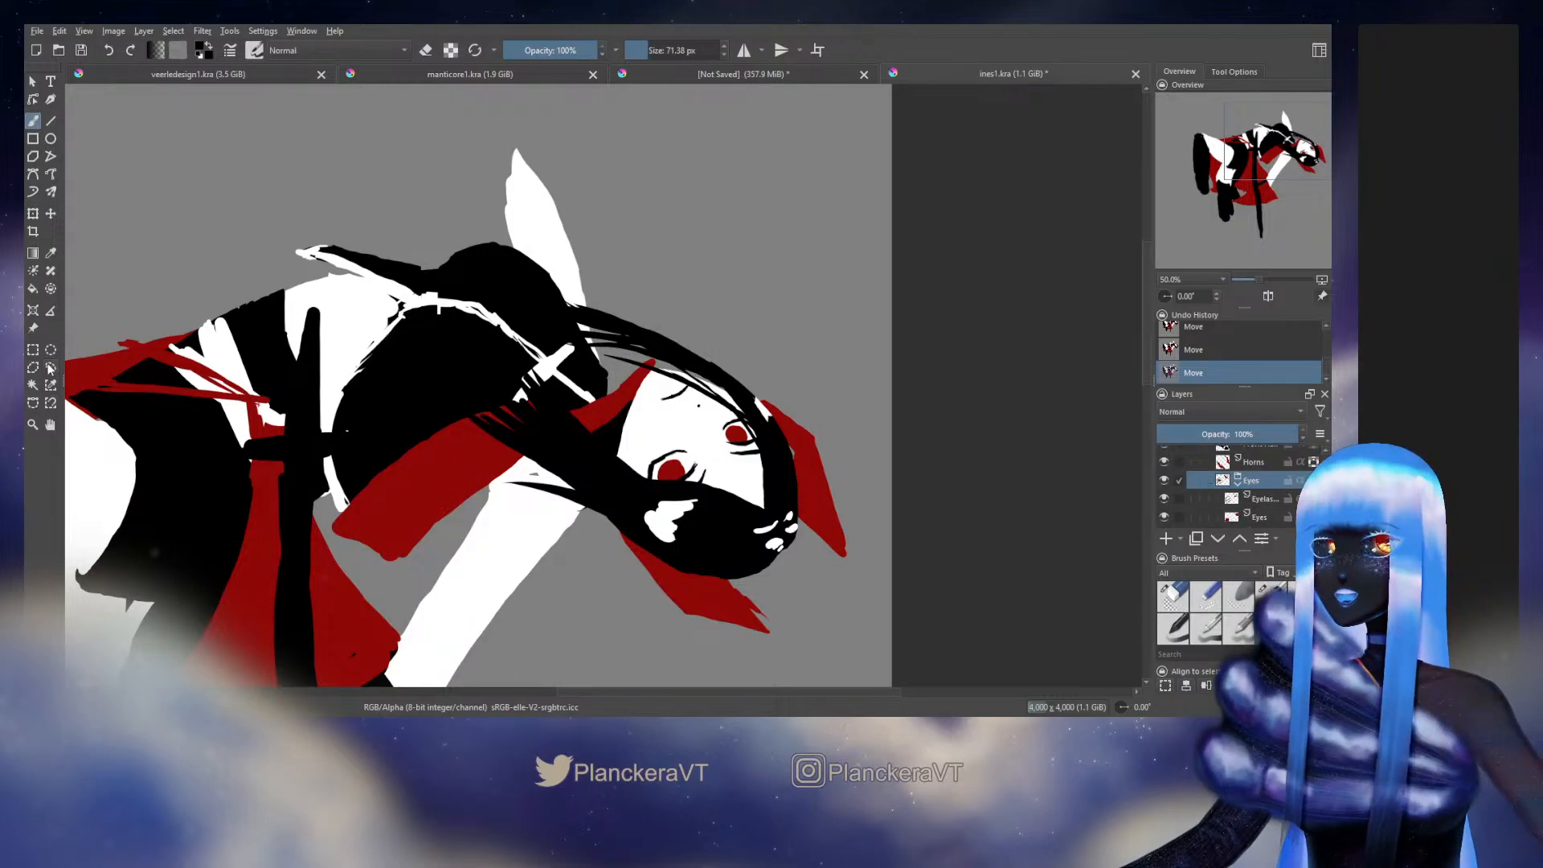
key("ctrl+r")
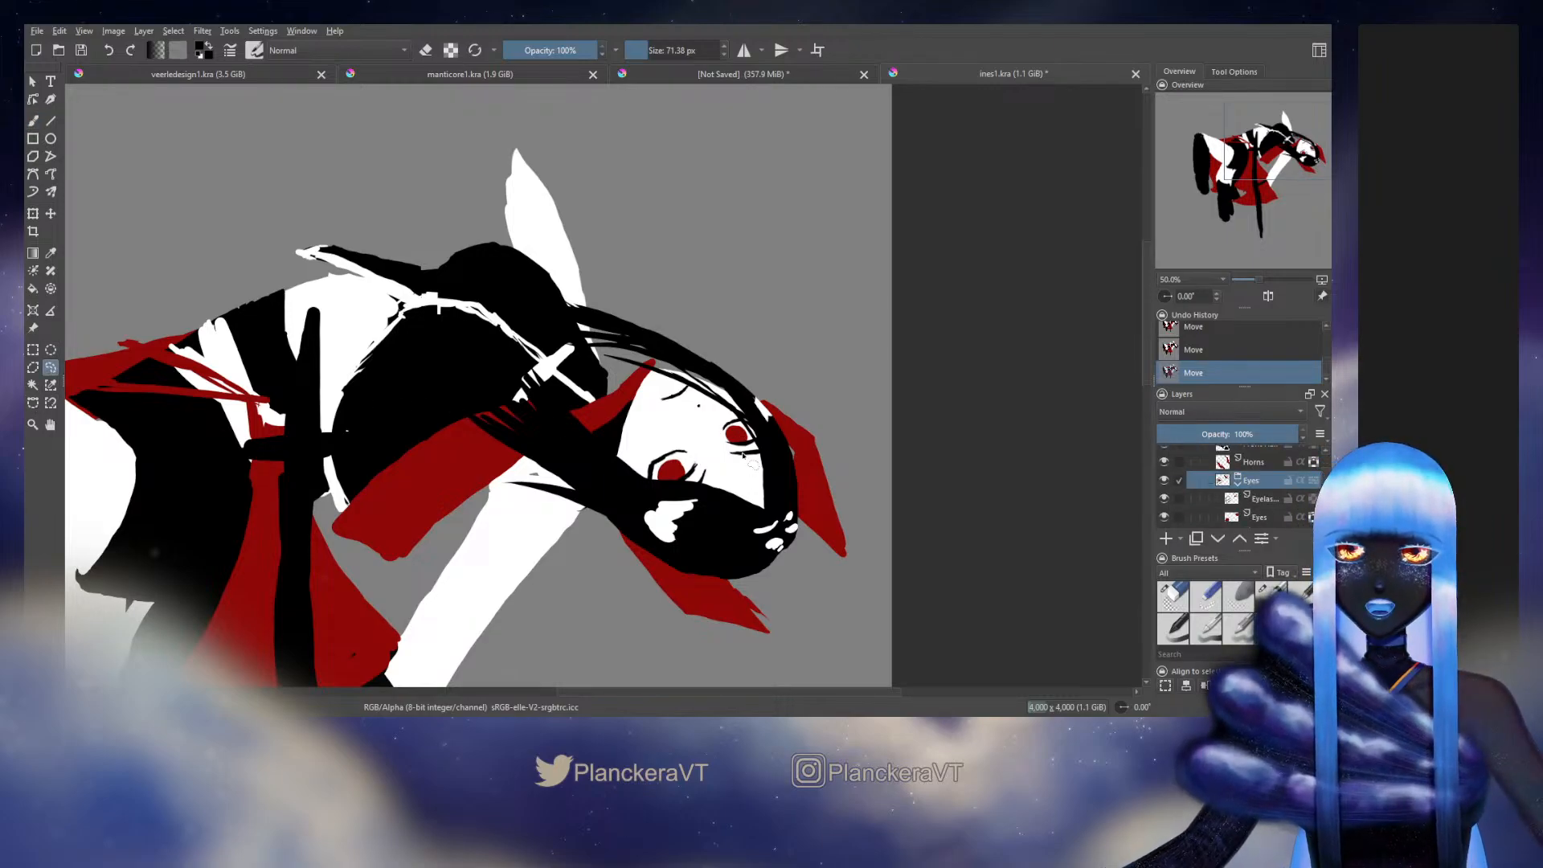
mouse_move(675, 438)
left_mouse_down()
mouse_move(633, 478)
mouse_move(639, 521)
left_mouse_up()
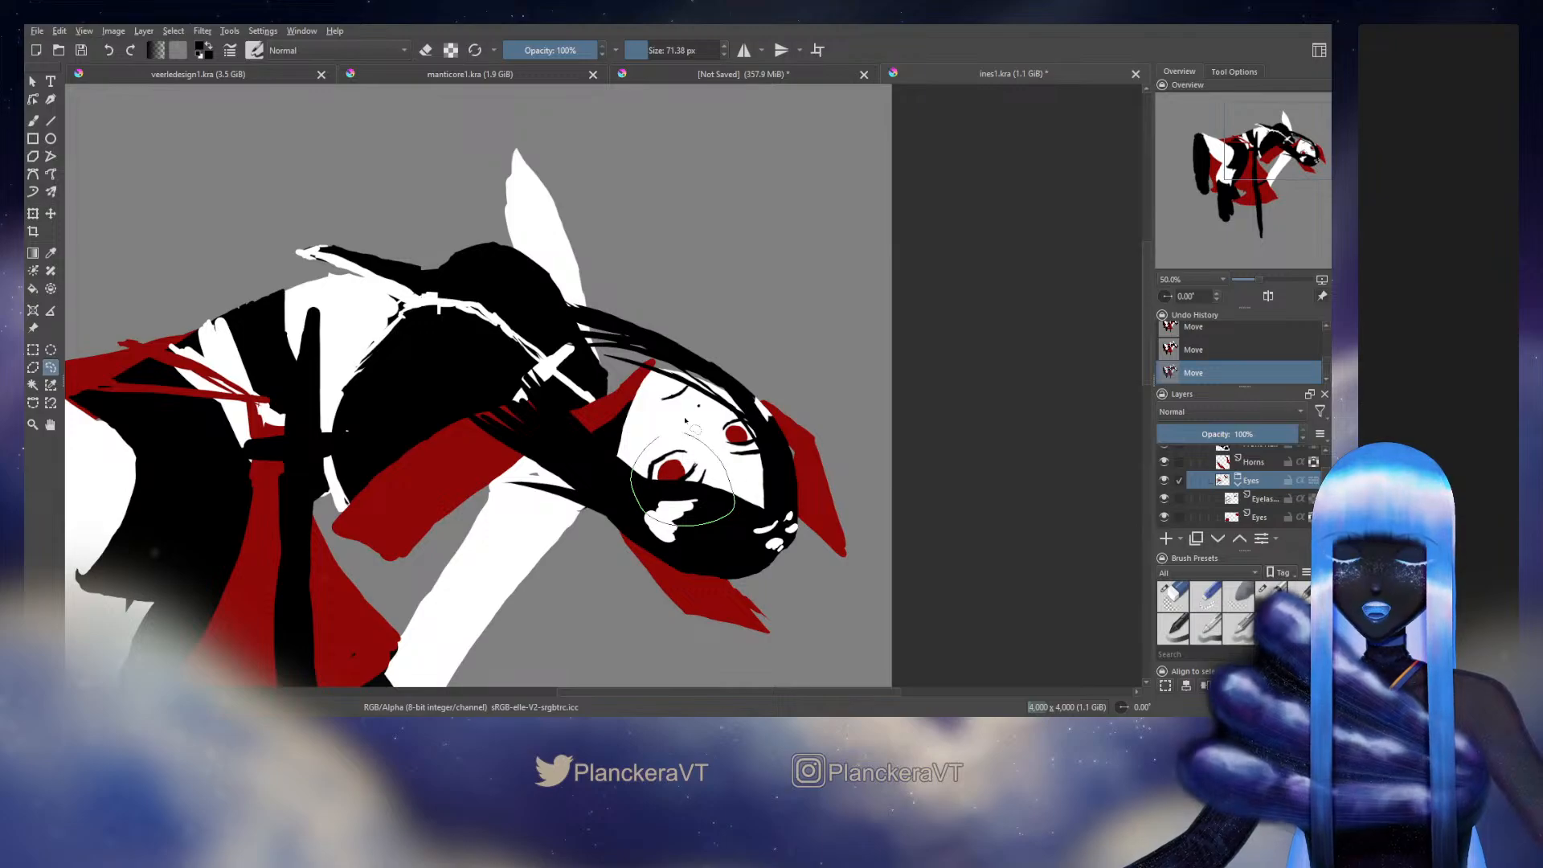
key("ctrl+t")
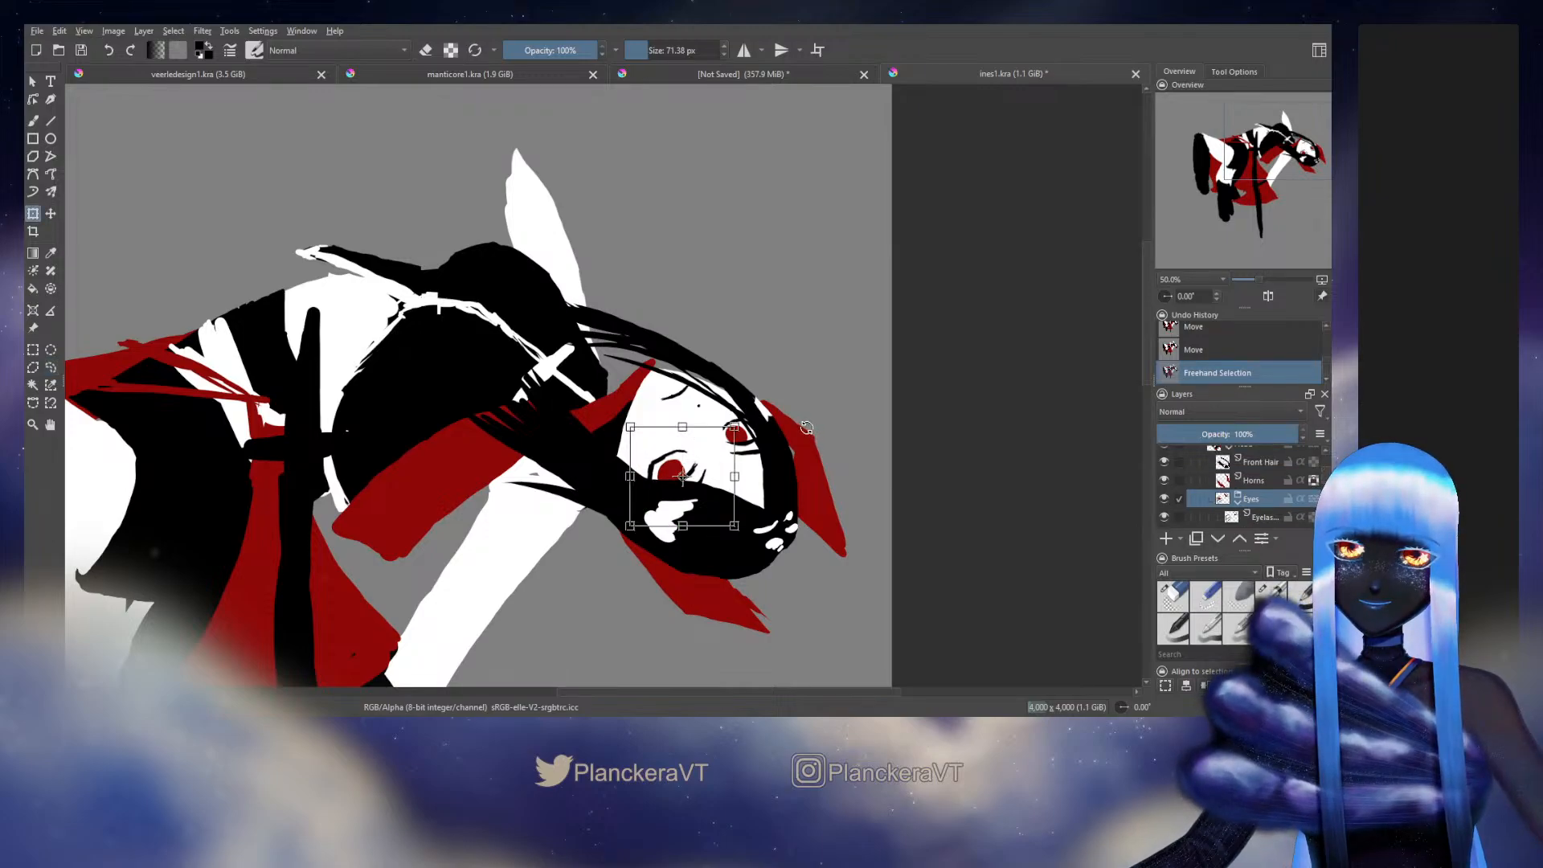
left_click_drag(807, 427, 811, 446)
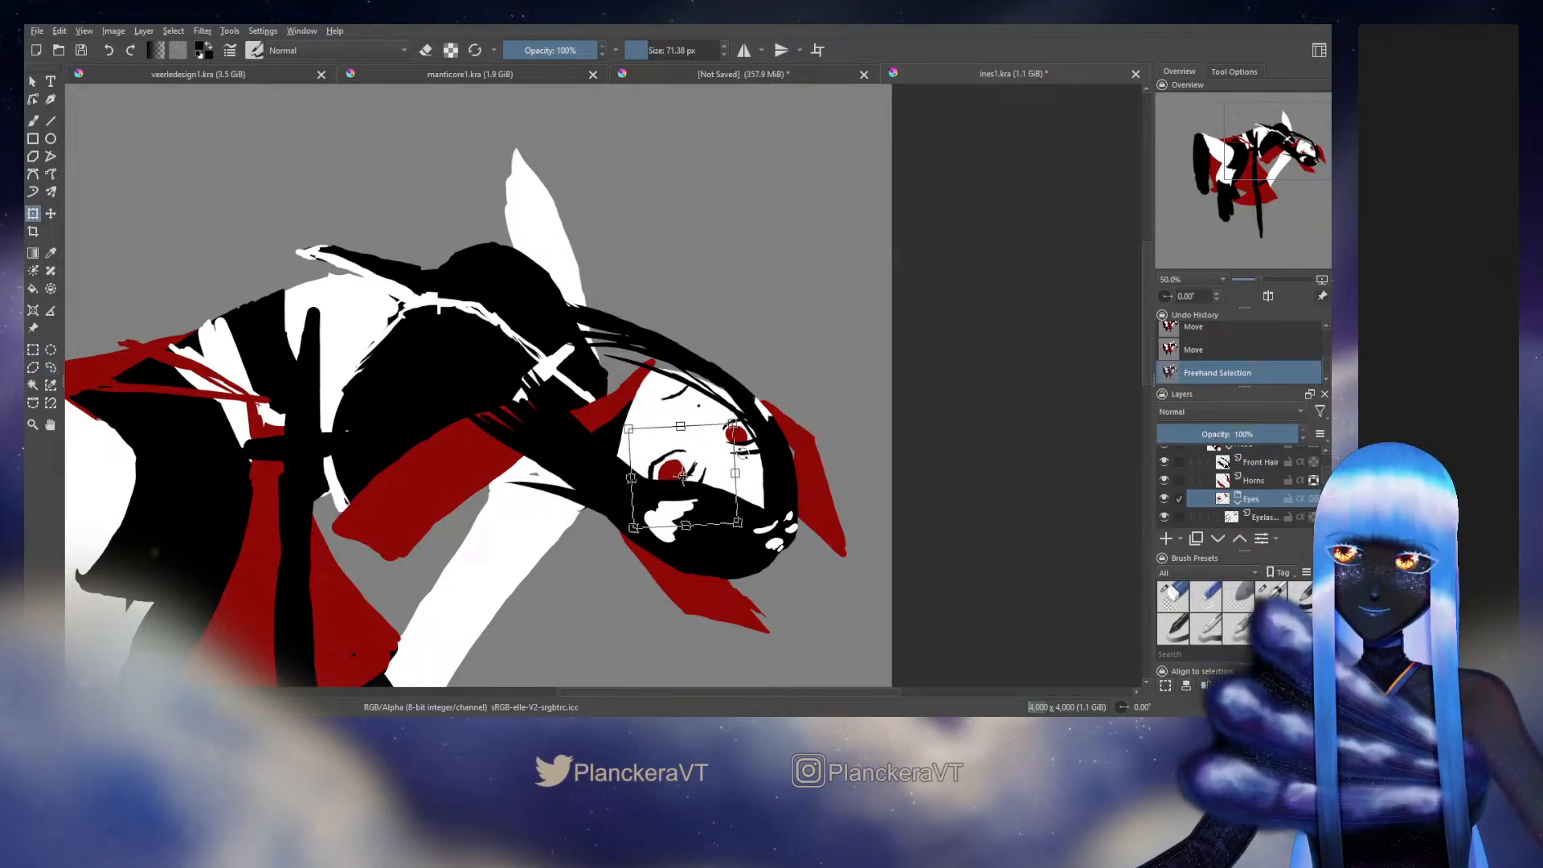
key("Return")
key("b")
key("ctrl+shift+a")
Step: Show Paint Layer 4 with the teal guide lines over the figure
scroll(1285, 483, "up", 3)
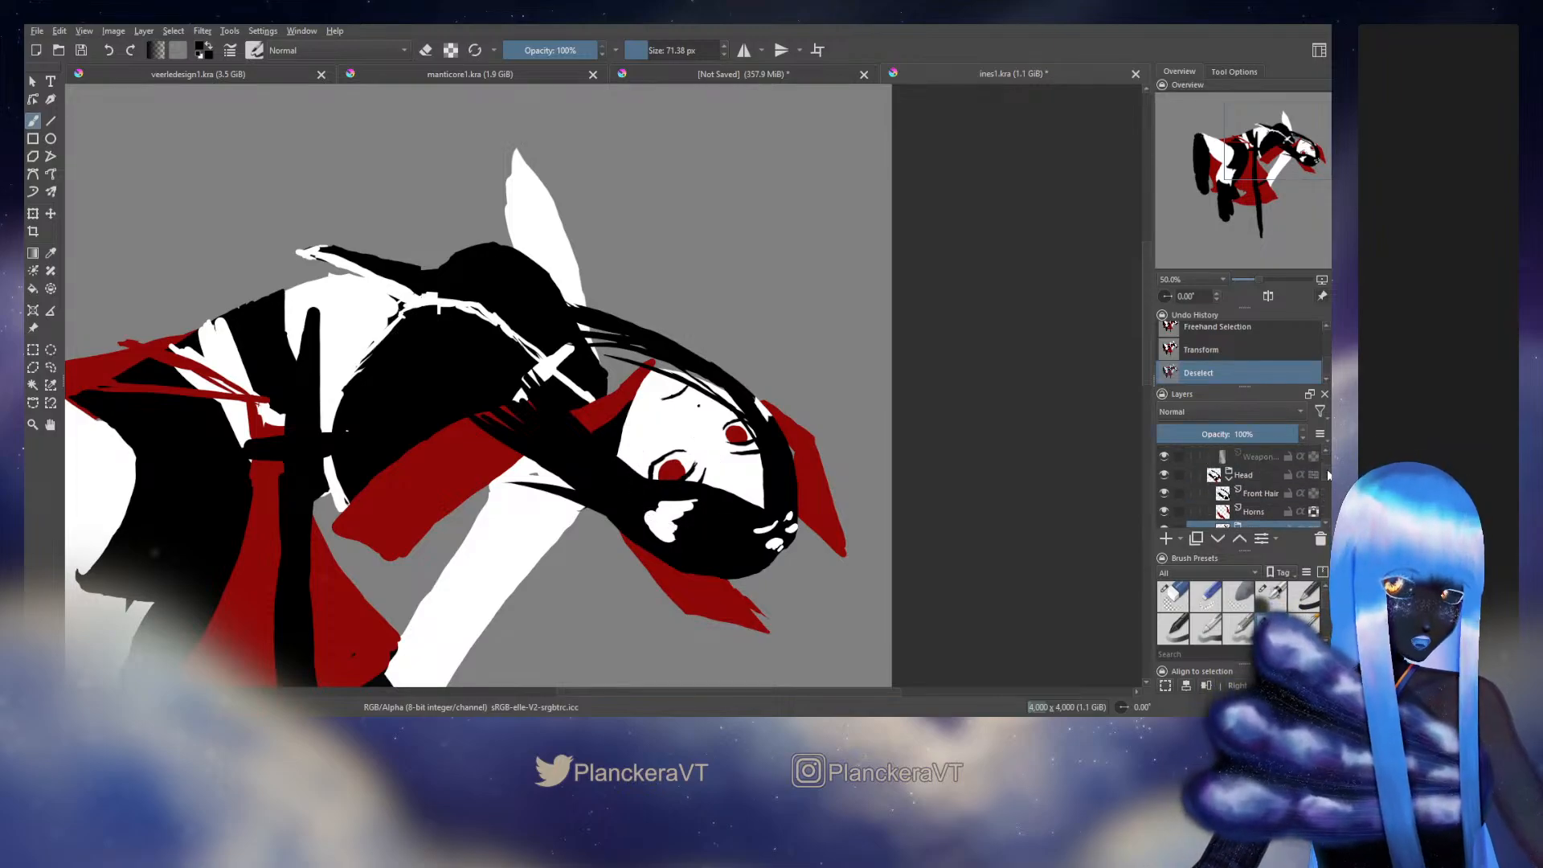
scroll(1270, 474, "up", 2)
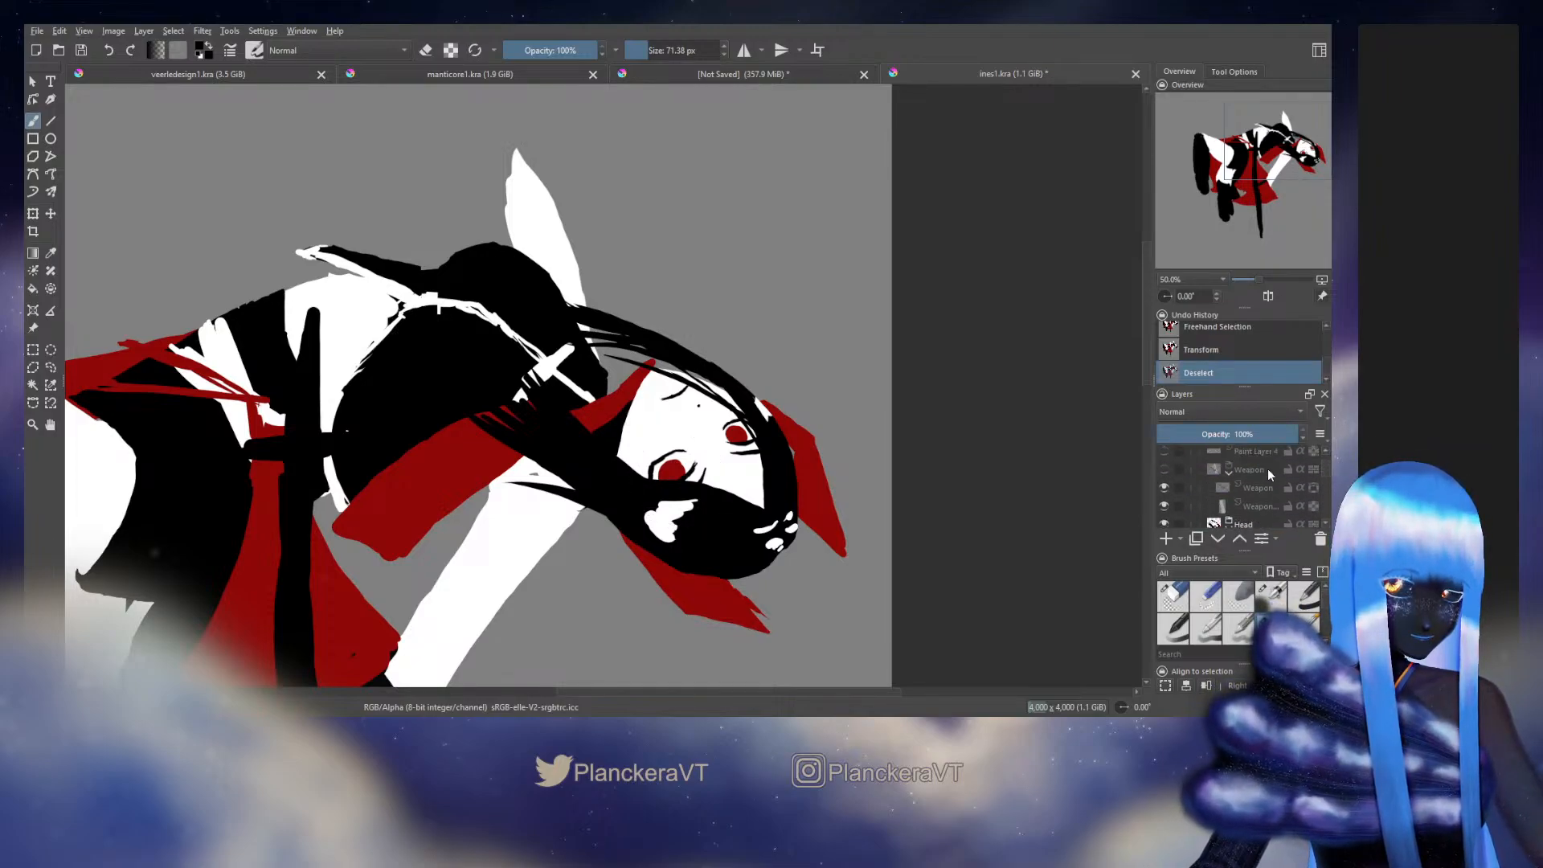
scroll(1328, 469, "up", 2)
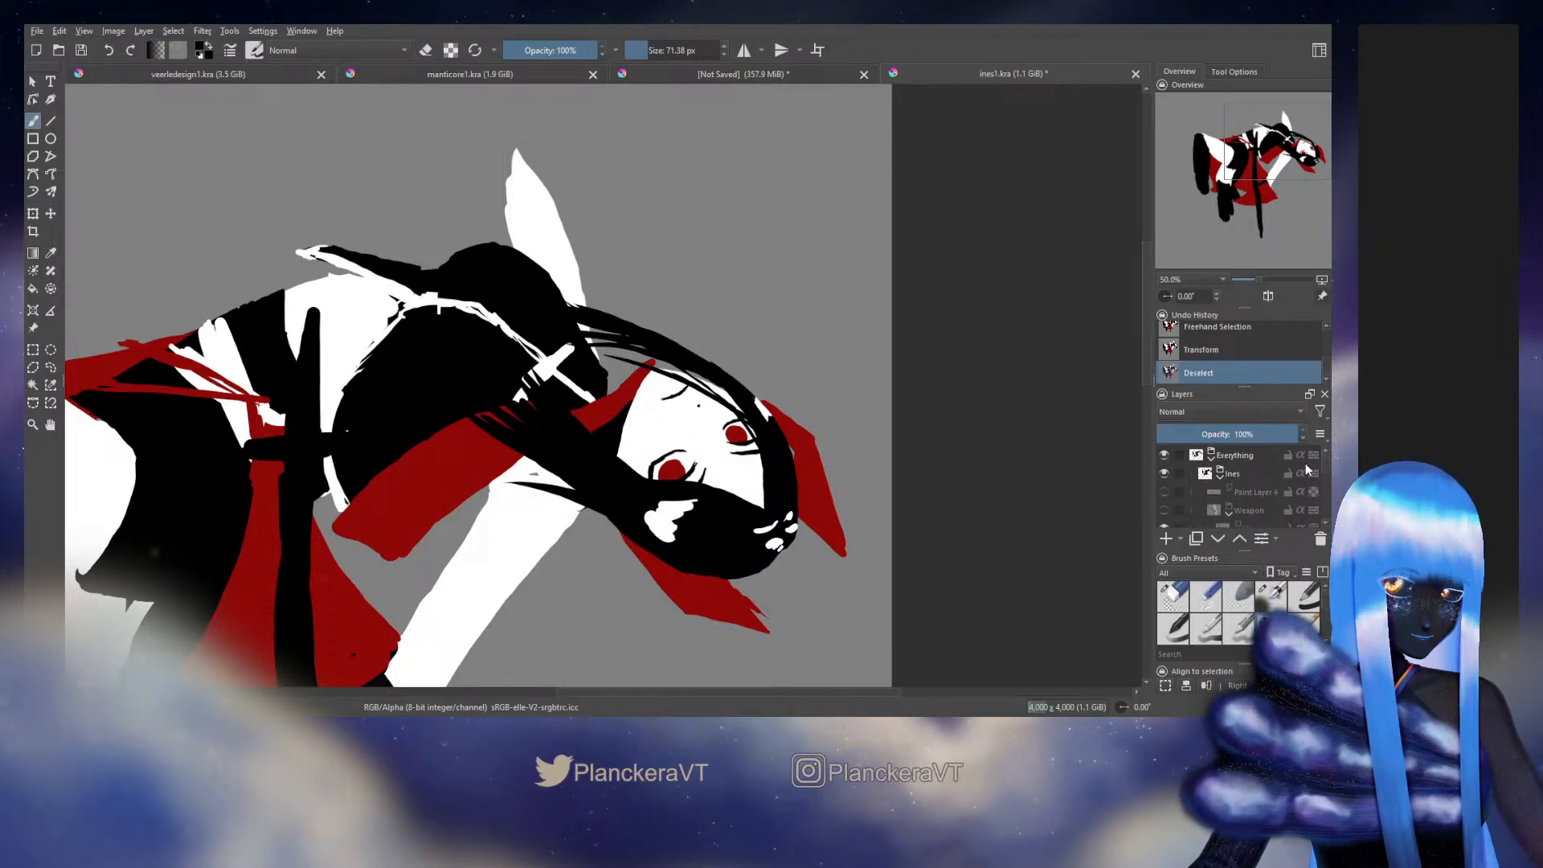
left_click(1163, 492)
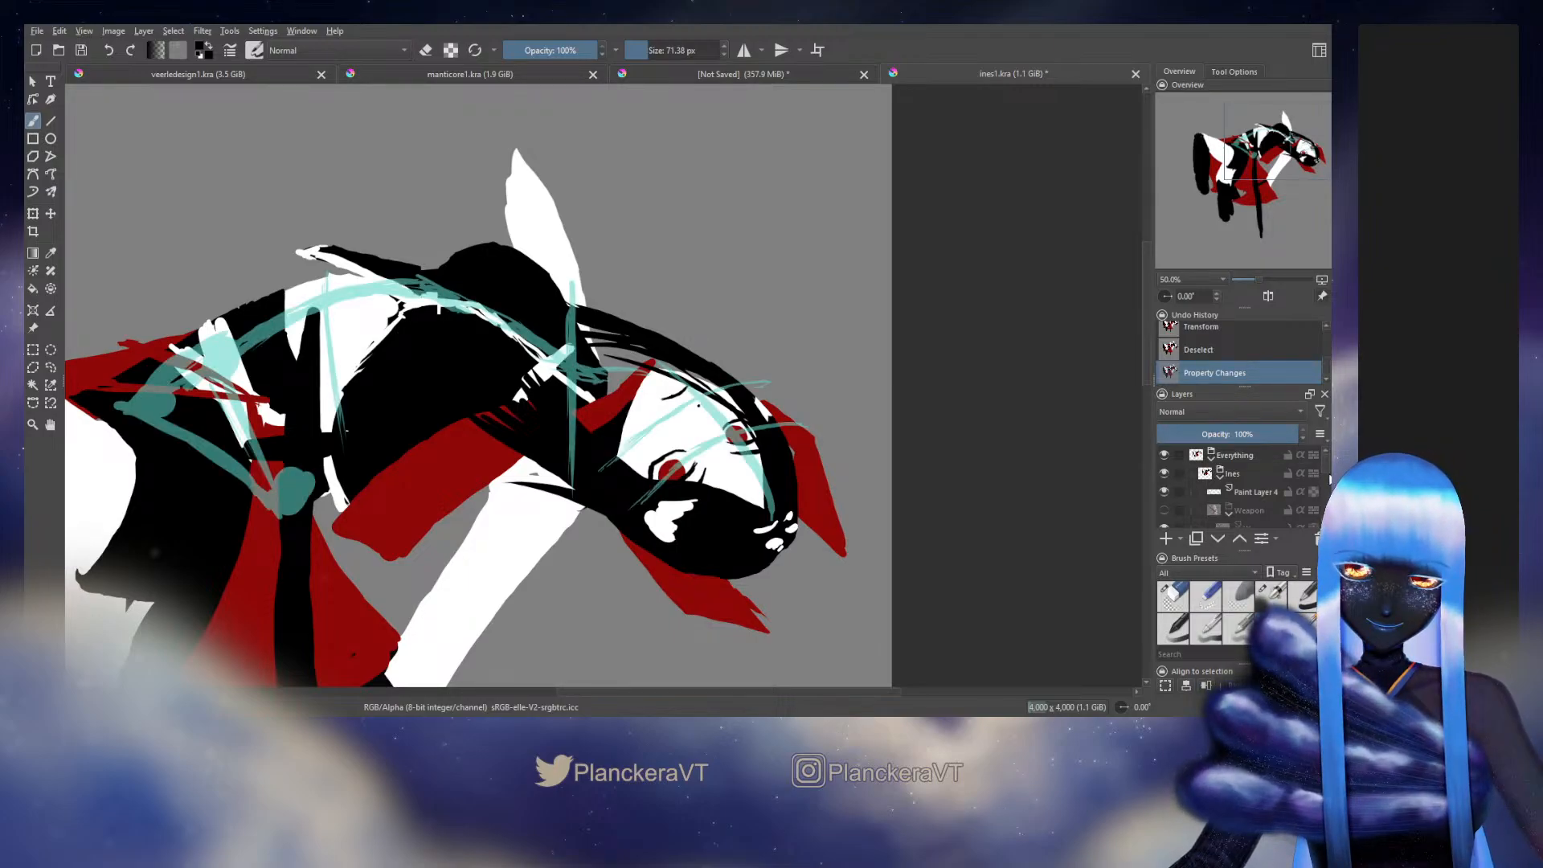
Step: Lasso the near eye in the Eyes group again and transform it slightly to fit the teal guide lines
scroll(1237, 482, "down", 5)
left_click(1250, 480)
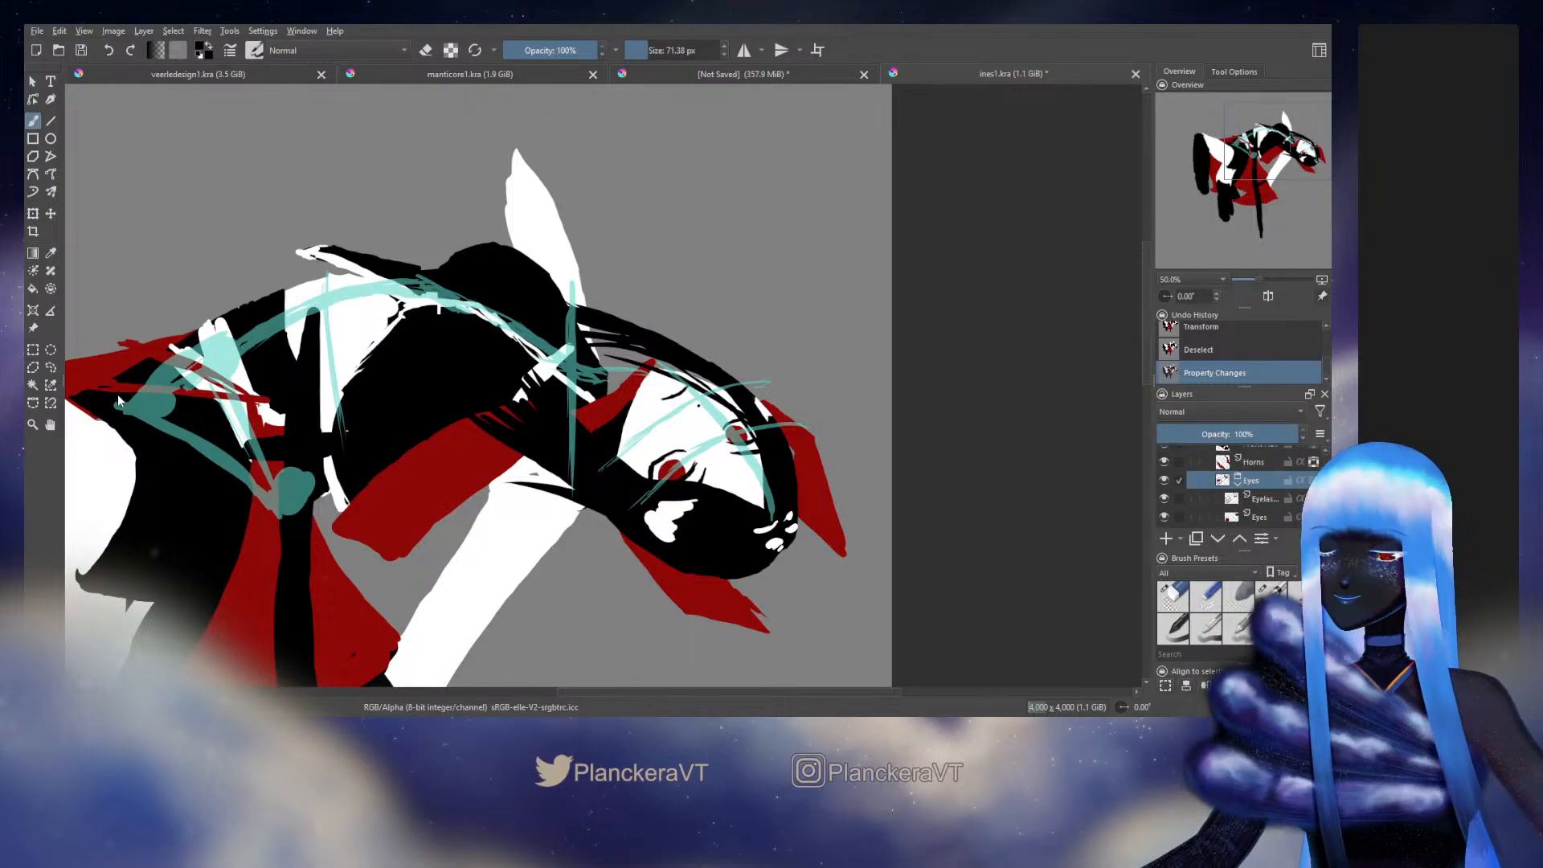
left_click(51, 367)
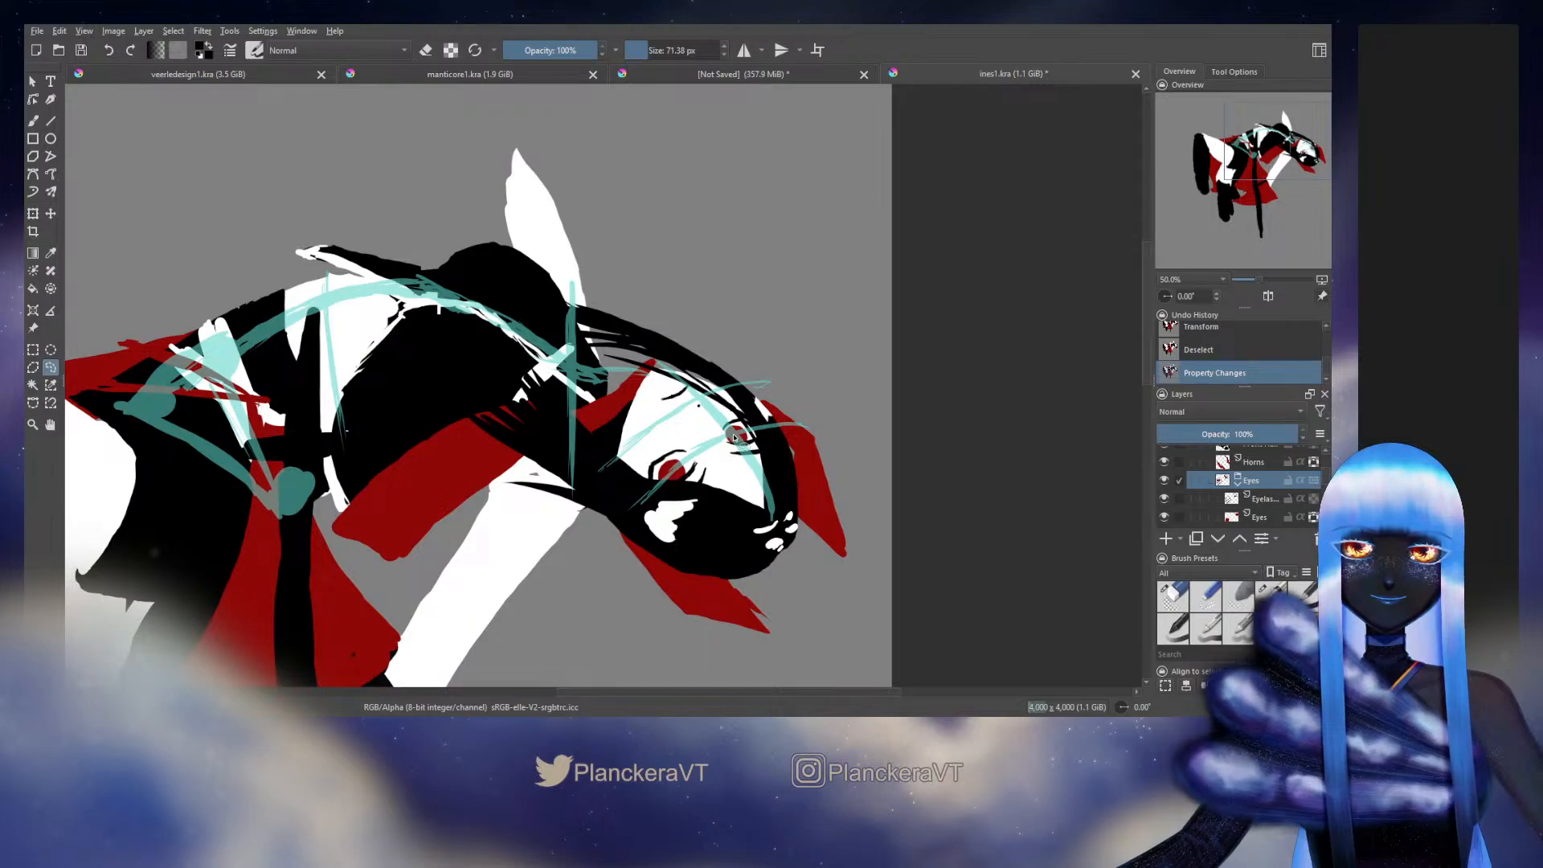
mouse_move(734, 436)
left_mouse_down()
mouse_move(667, 462)
mouse_move(643, 510)
mouse_move(743, 470)
mouse_move(765, 434)
mouse_move(810, 419)
left_mouse_up()
key("ctrl+t")
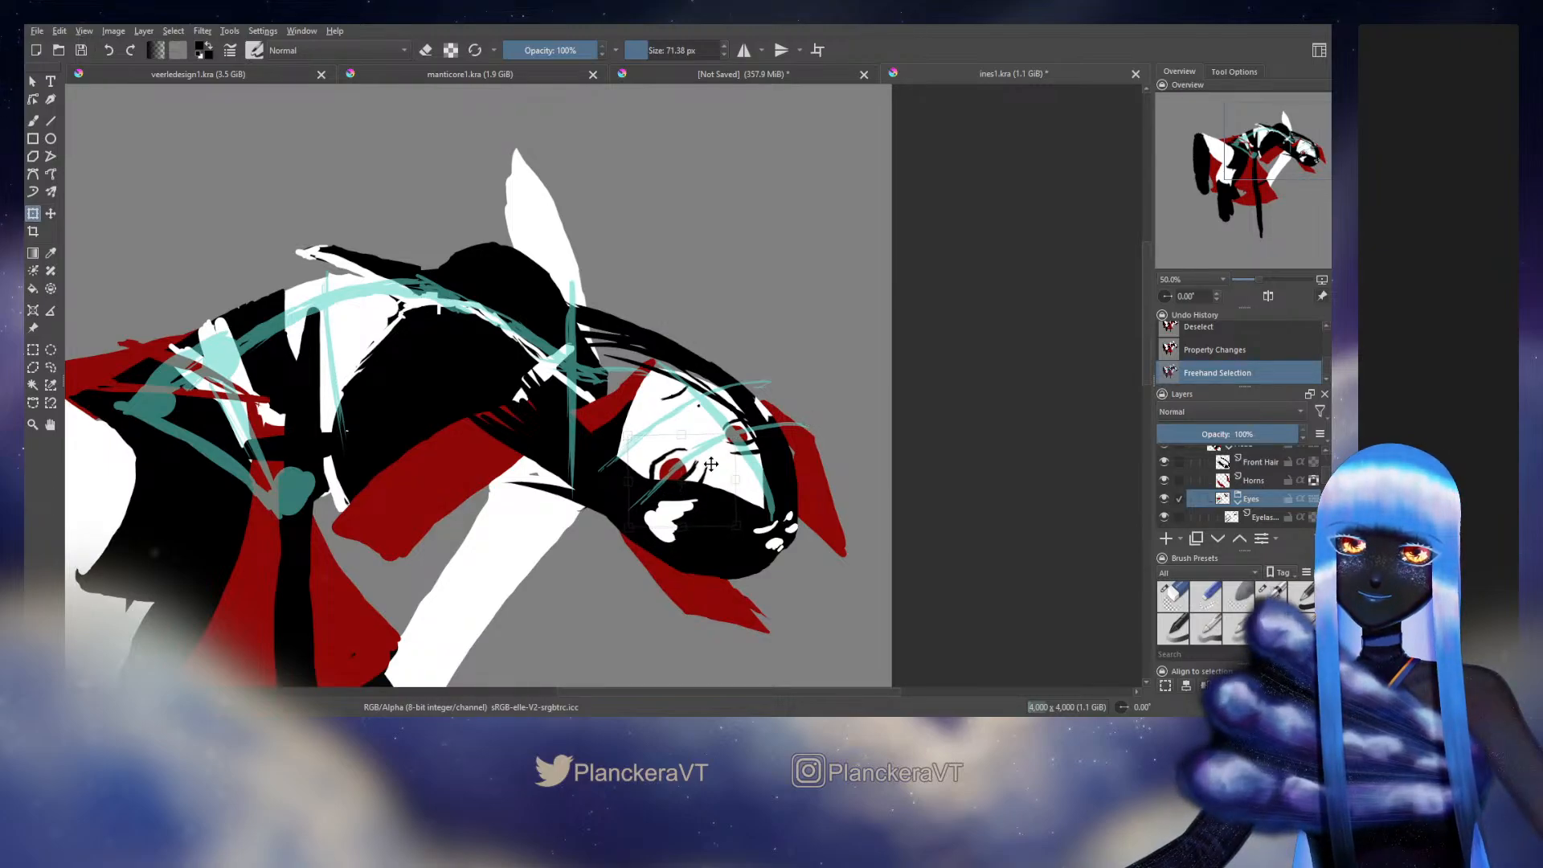
key("b")
key("ctrl+shift+a")
Step: Hide Paint Layer 4 and mirror the canvas view to check the face
scroll(1286, 482, "up", 2)
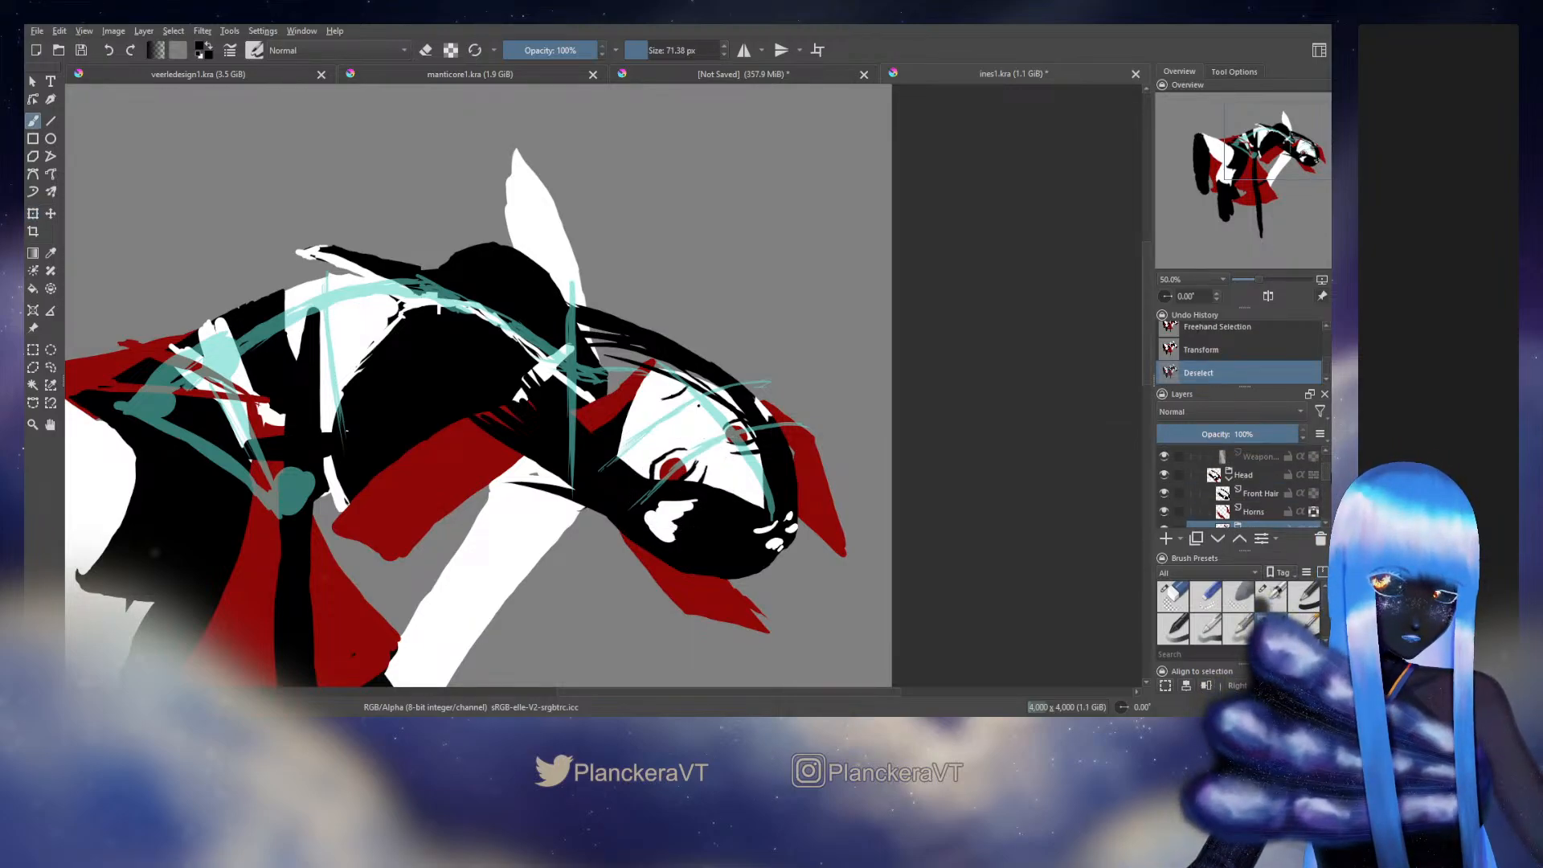
scroll(1237, 482, "up", 2)
left_click(1163, 467)
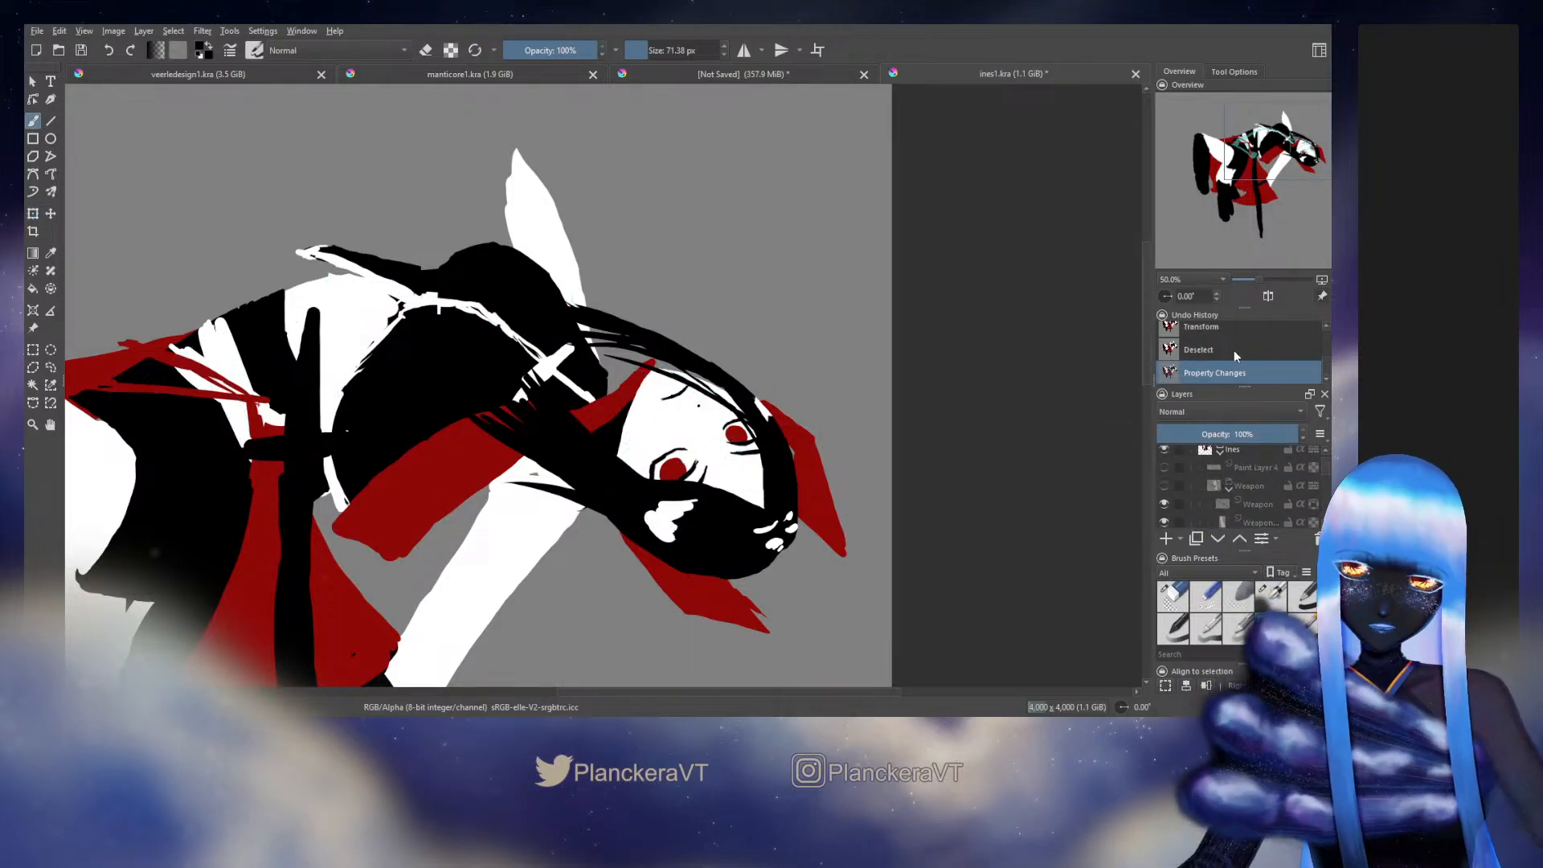
left_click(1267, 297)
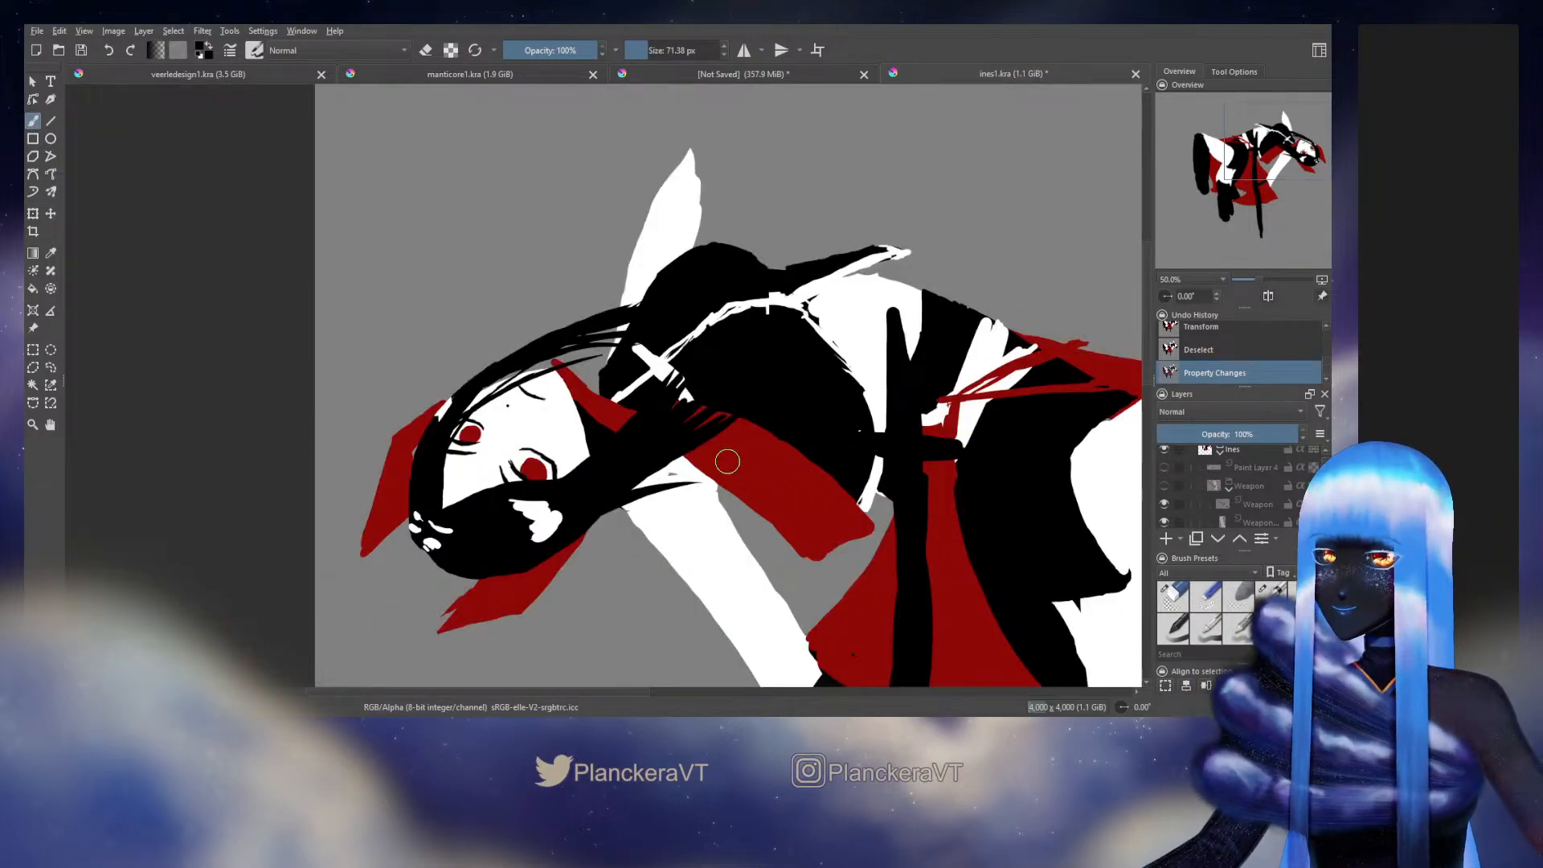
mouse_move(728, 461)
left_mouse_down()
mouse_move(771, 419)
mouse_move(777, 435)
left_mouse_up()
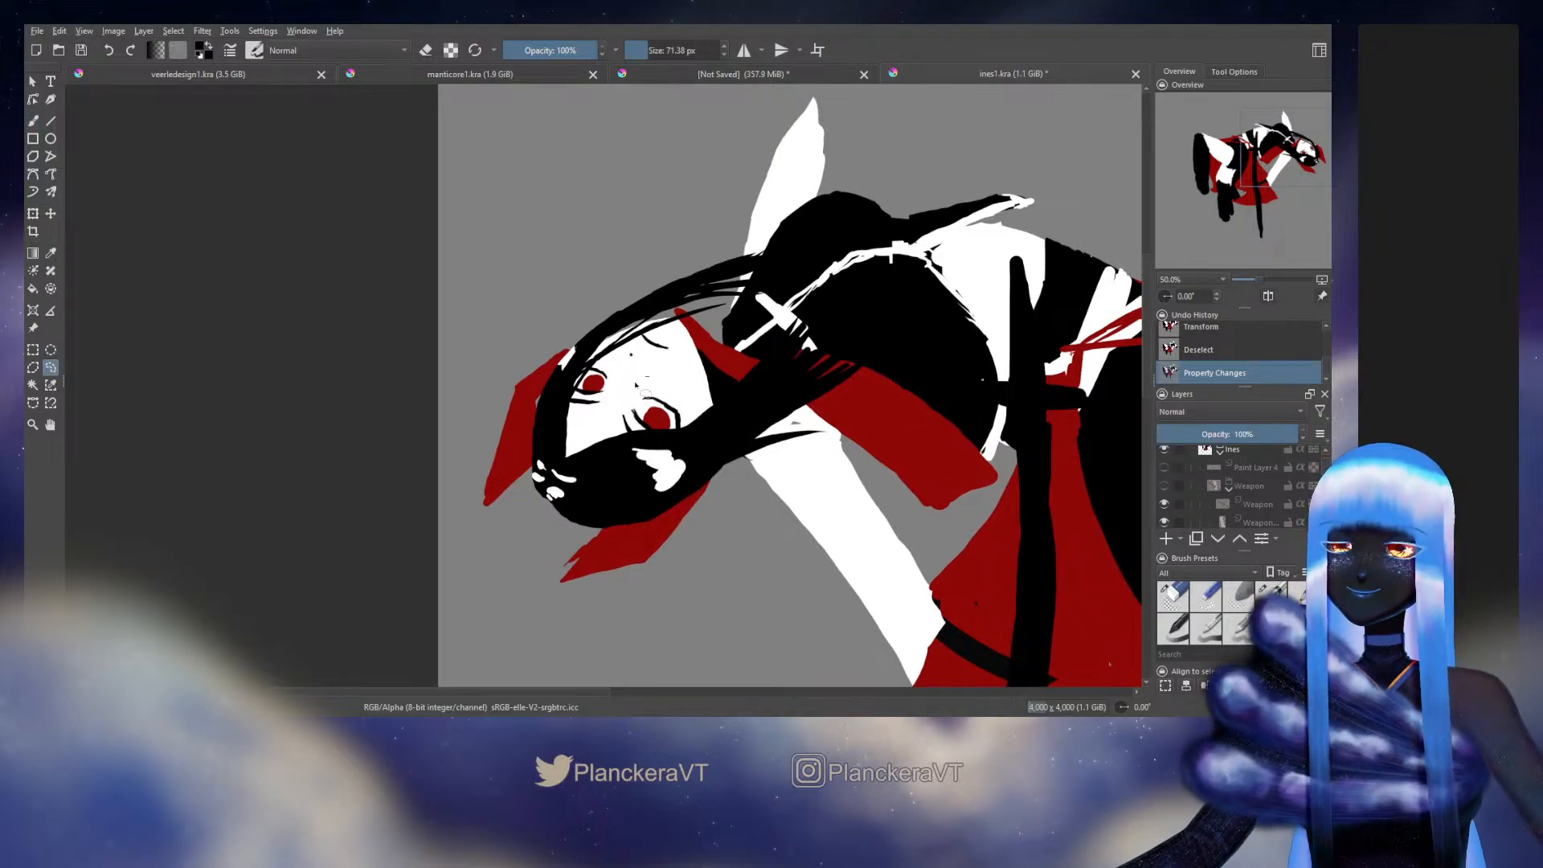
Step: Lasso the near eye in the mirrored view, nudge it slightly with the Transform tool and deselect
left_click_drag(647, 477, 650, 371)
key("ctrl+t")
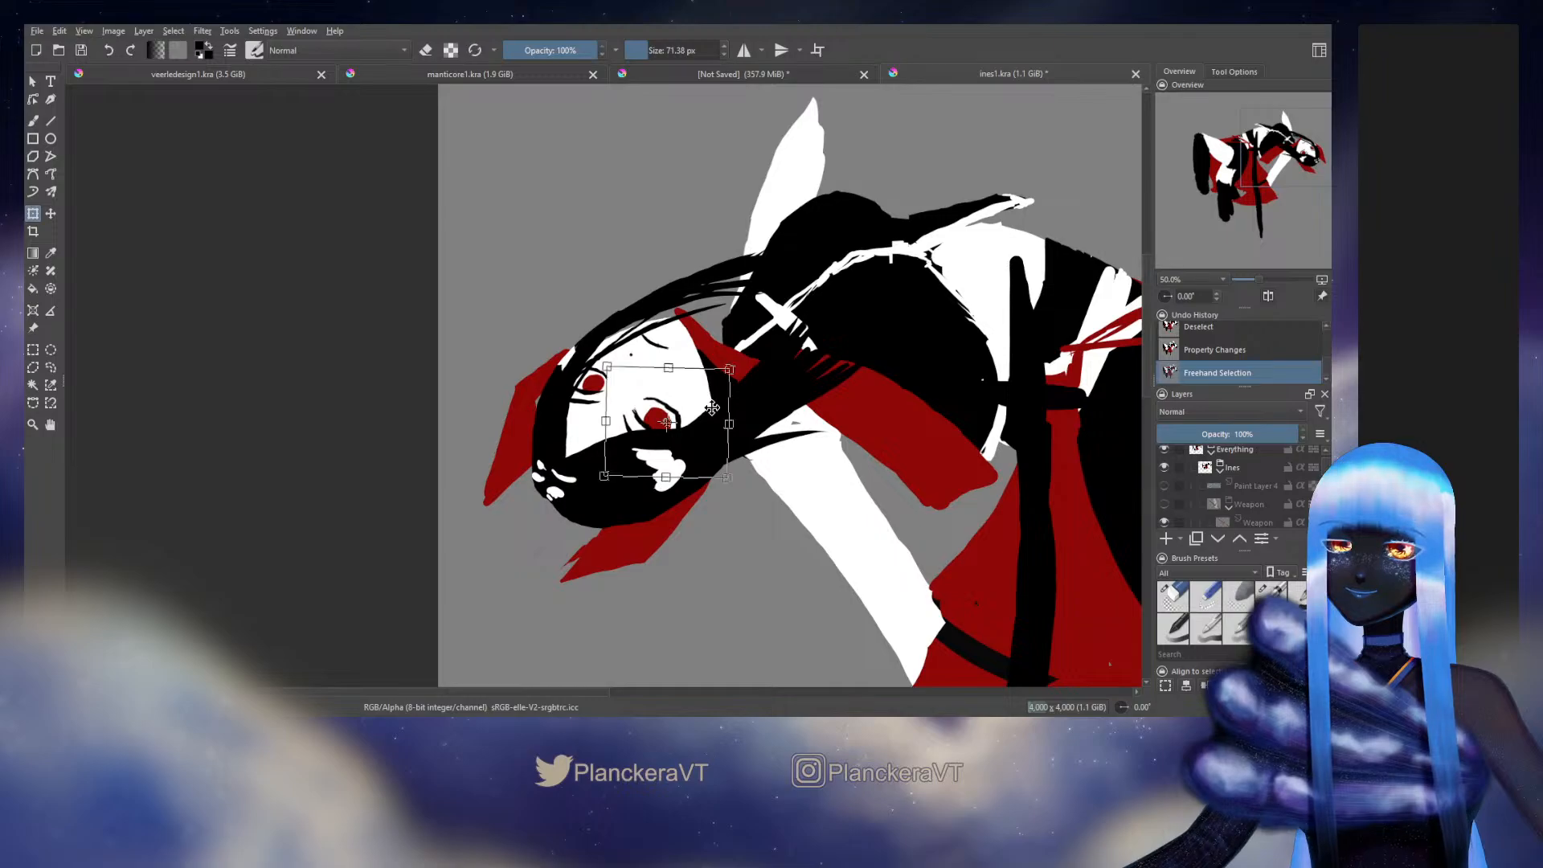
key("Return")
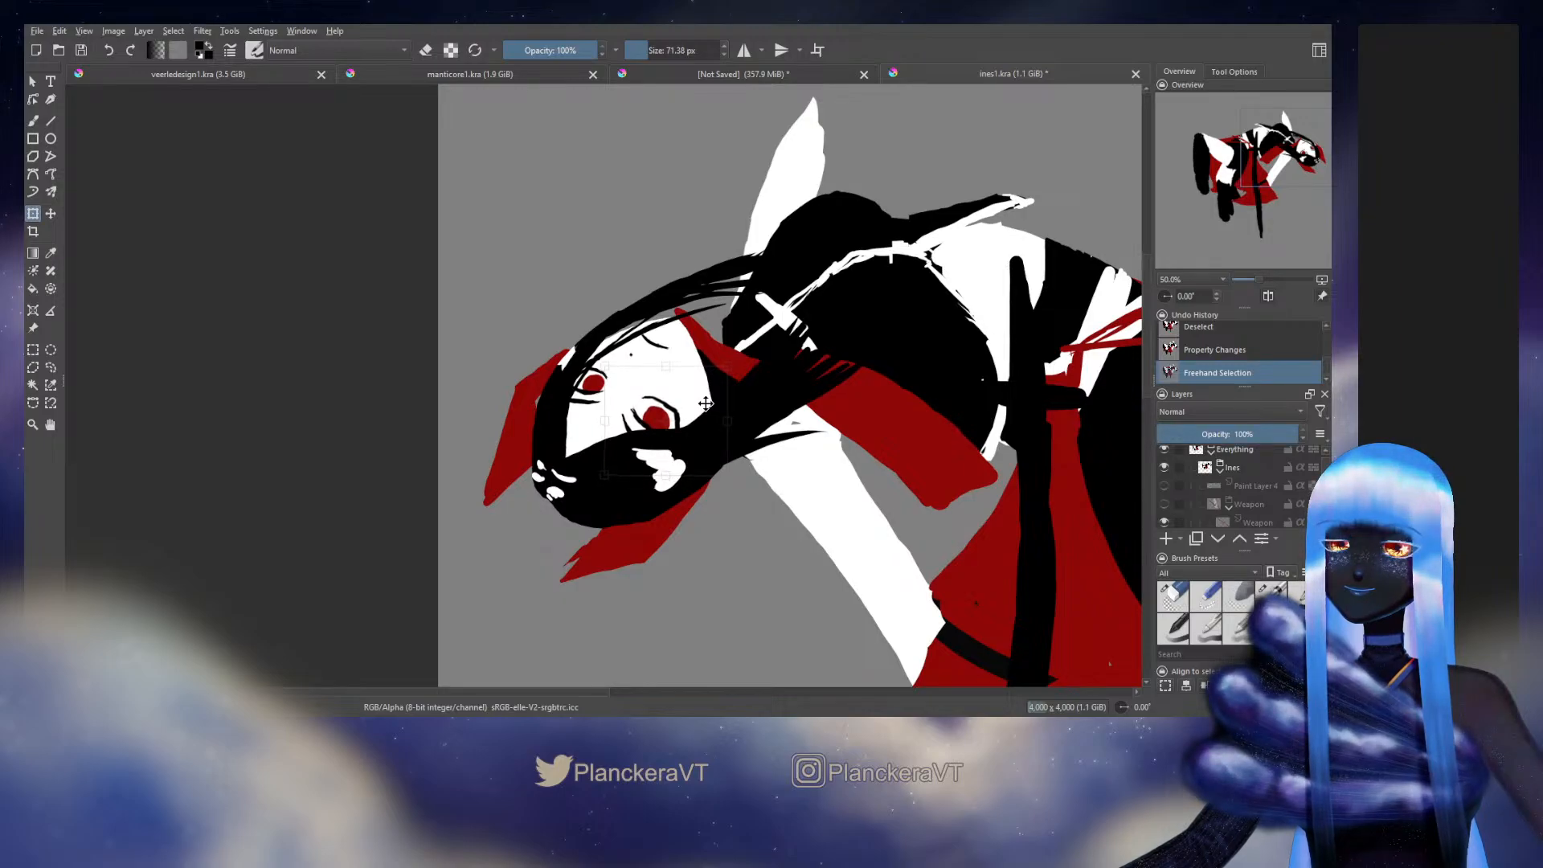
key("b")
key("ctrl+shift+a")
Step: Select the Face layer and move the nose and mouth marks slightly
scroll(1308, 486, "down", 5)
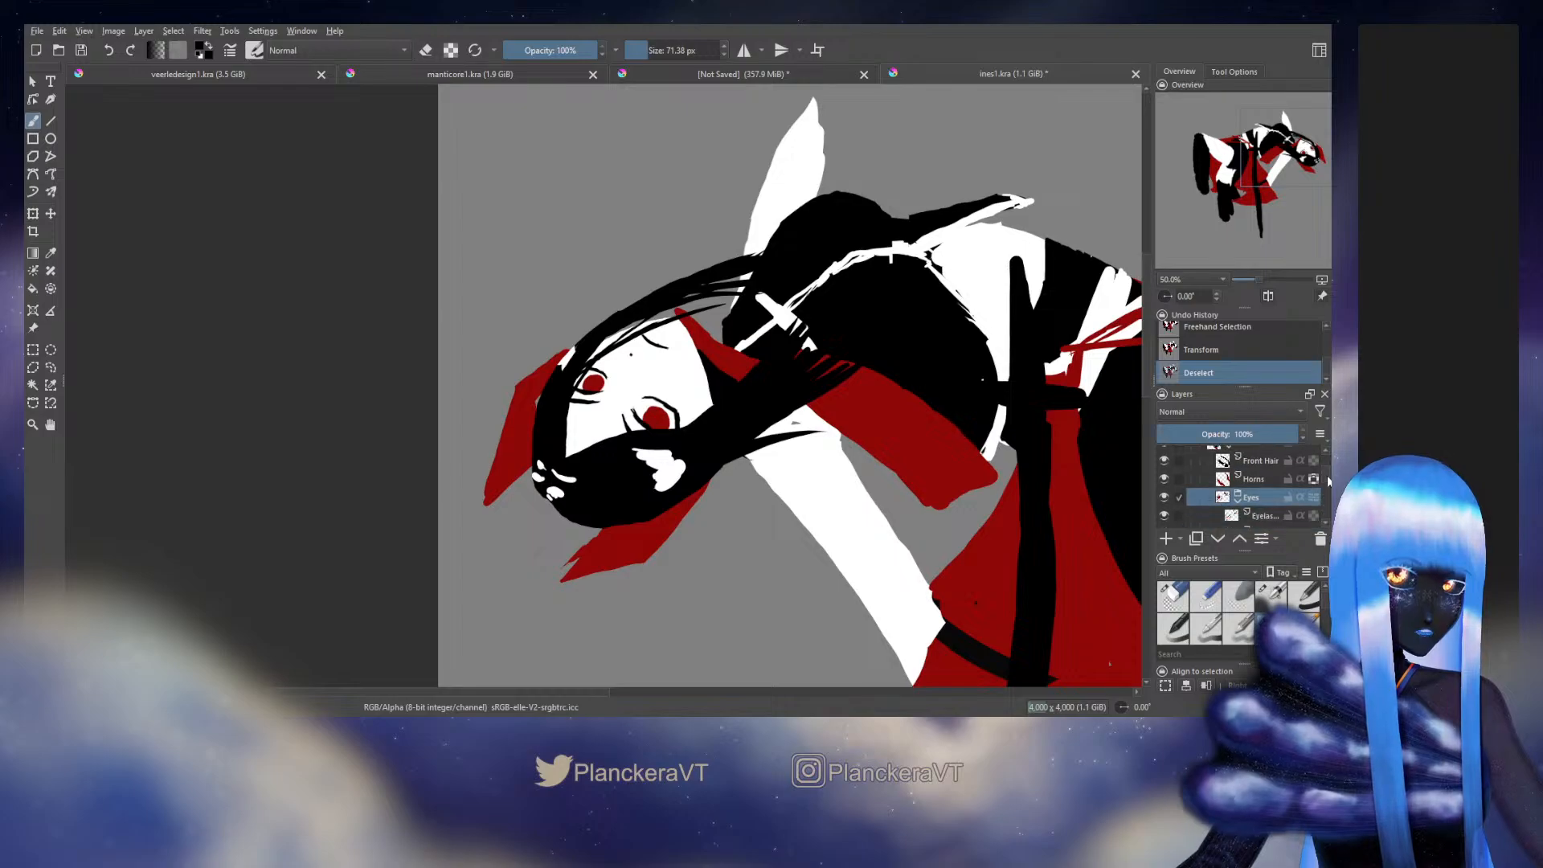
left_click(1250, 478)
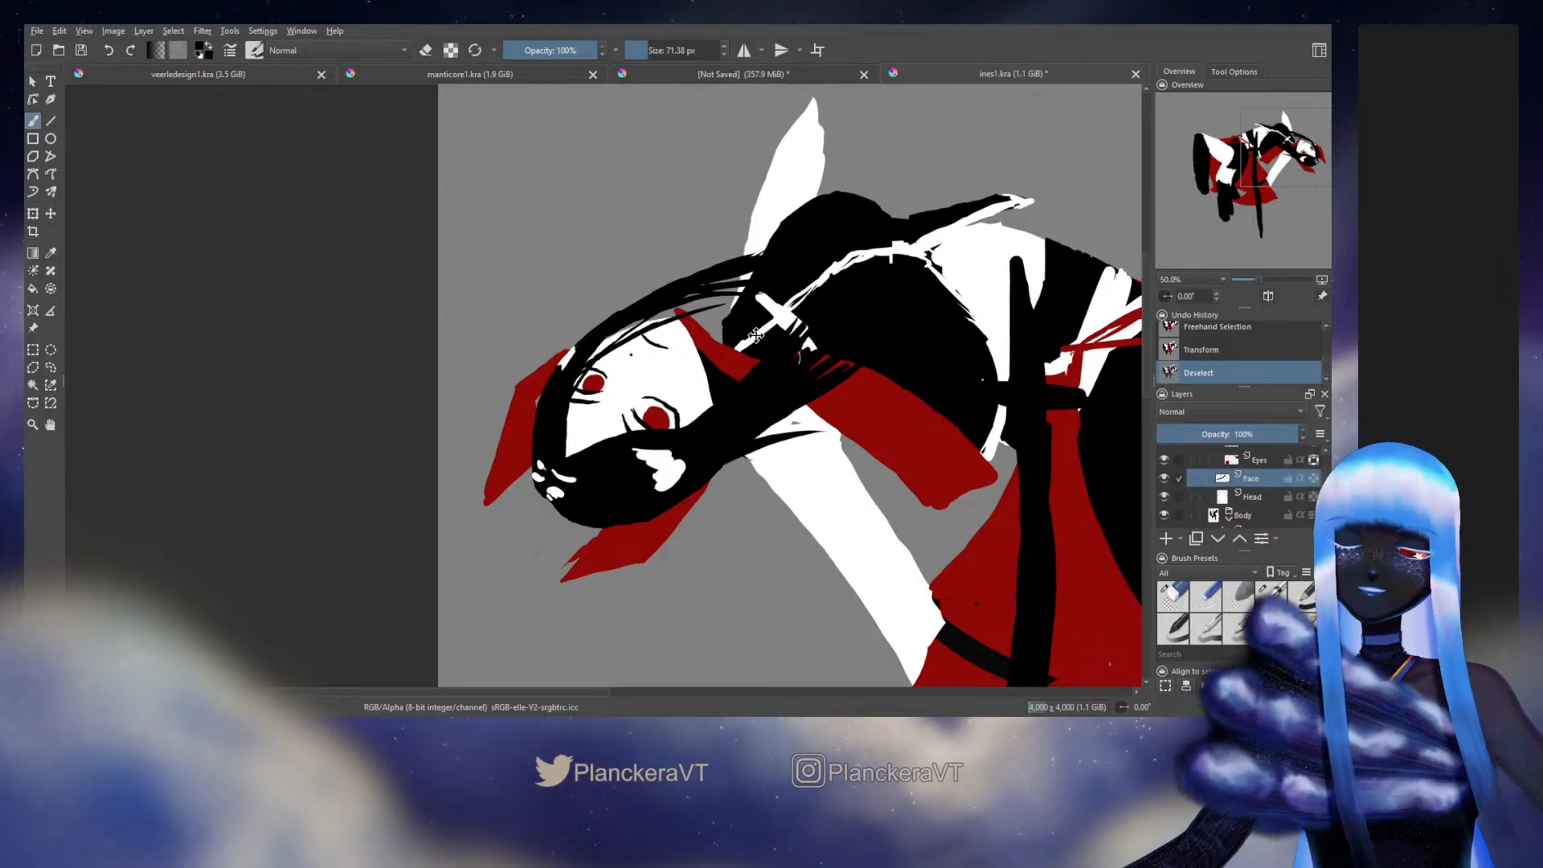
key("t")
left_click_drag(761, 341, 763, 343)
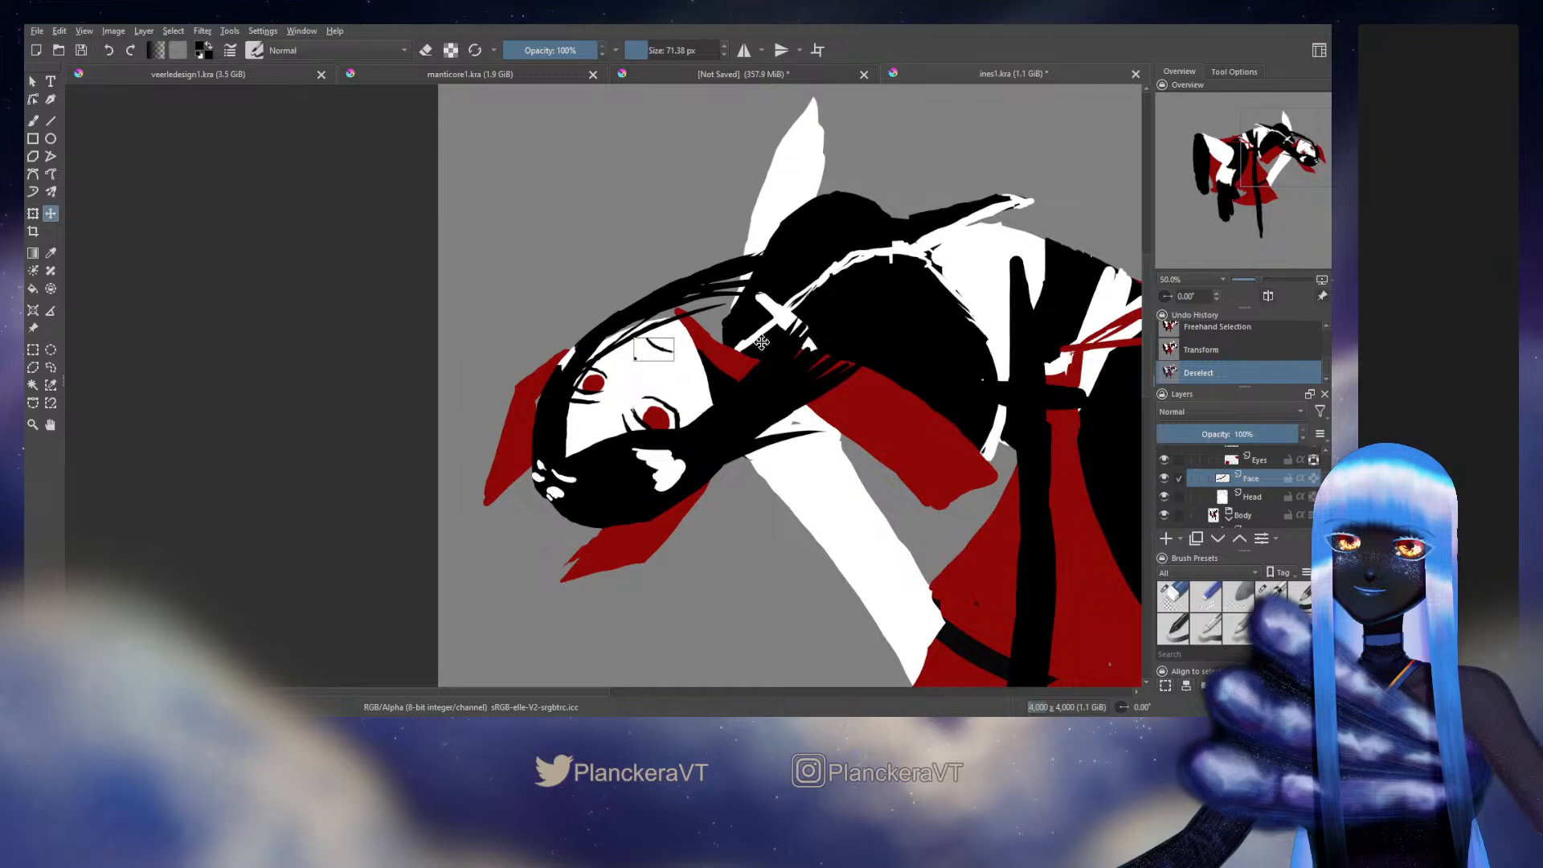
key("b")
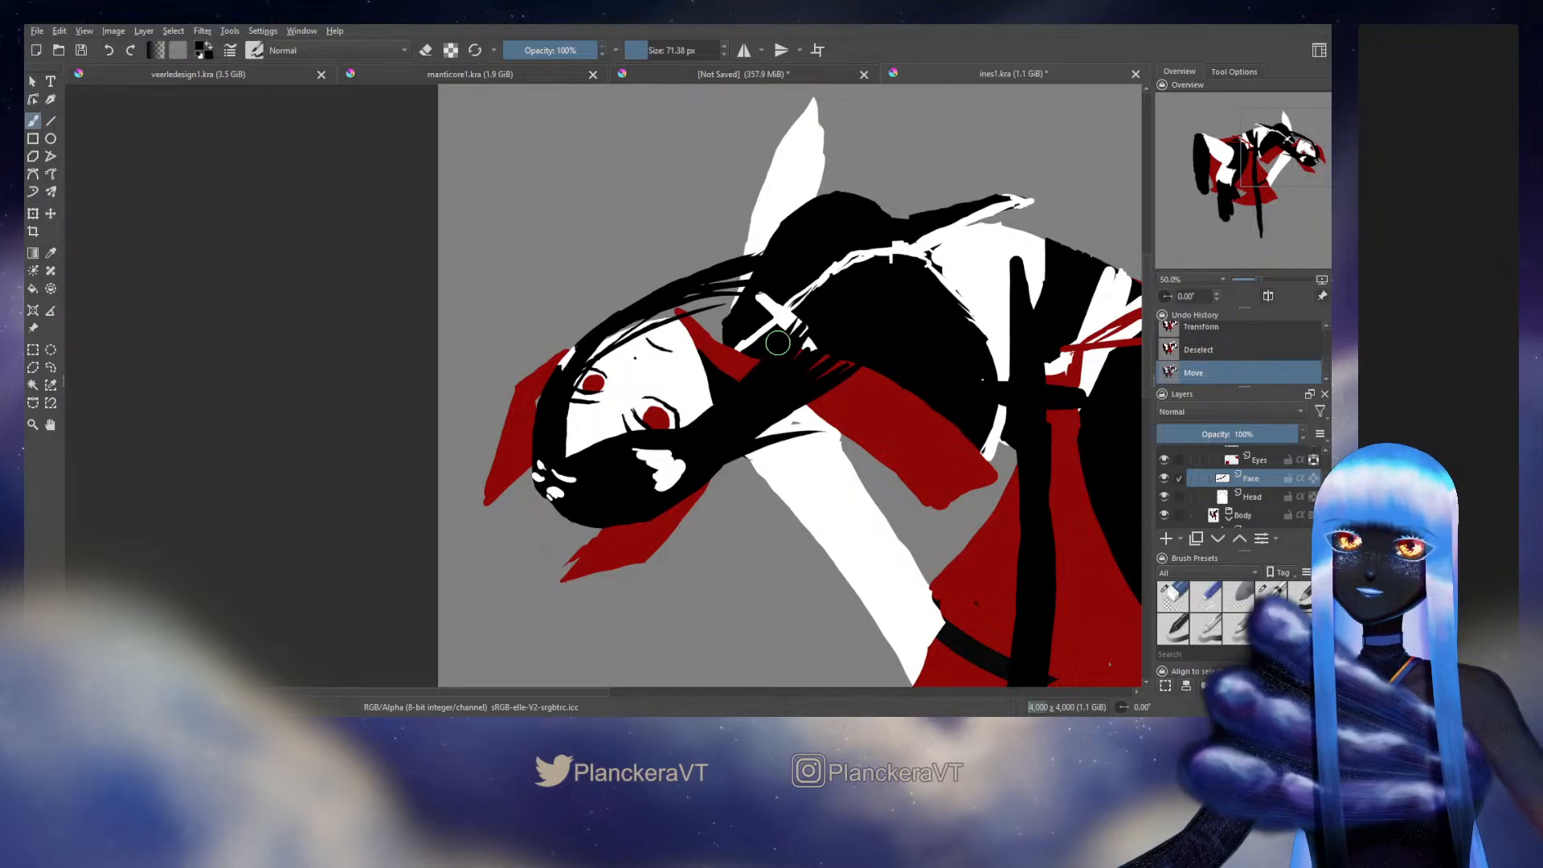
Step: Try to move the mouth on the Face layer with a freehand selection, and undo the move
left_click(50, 367)
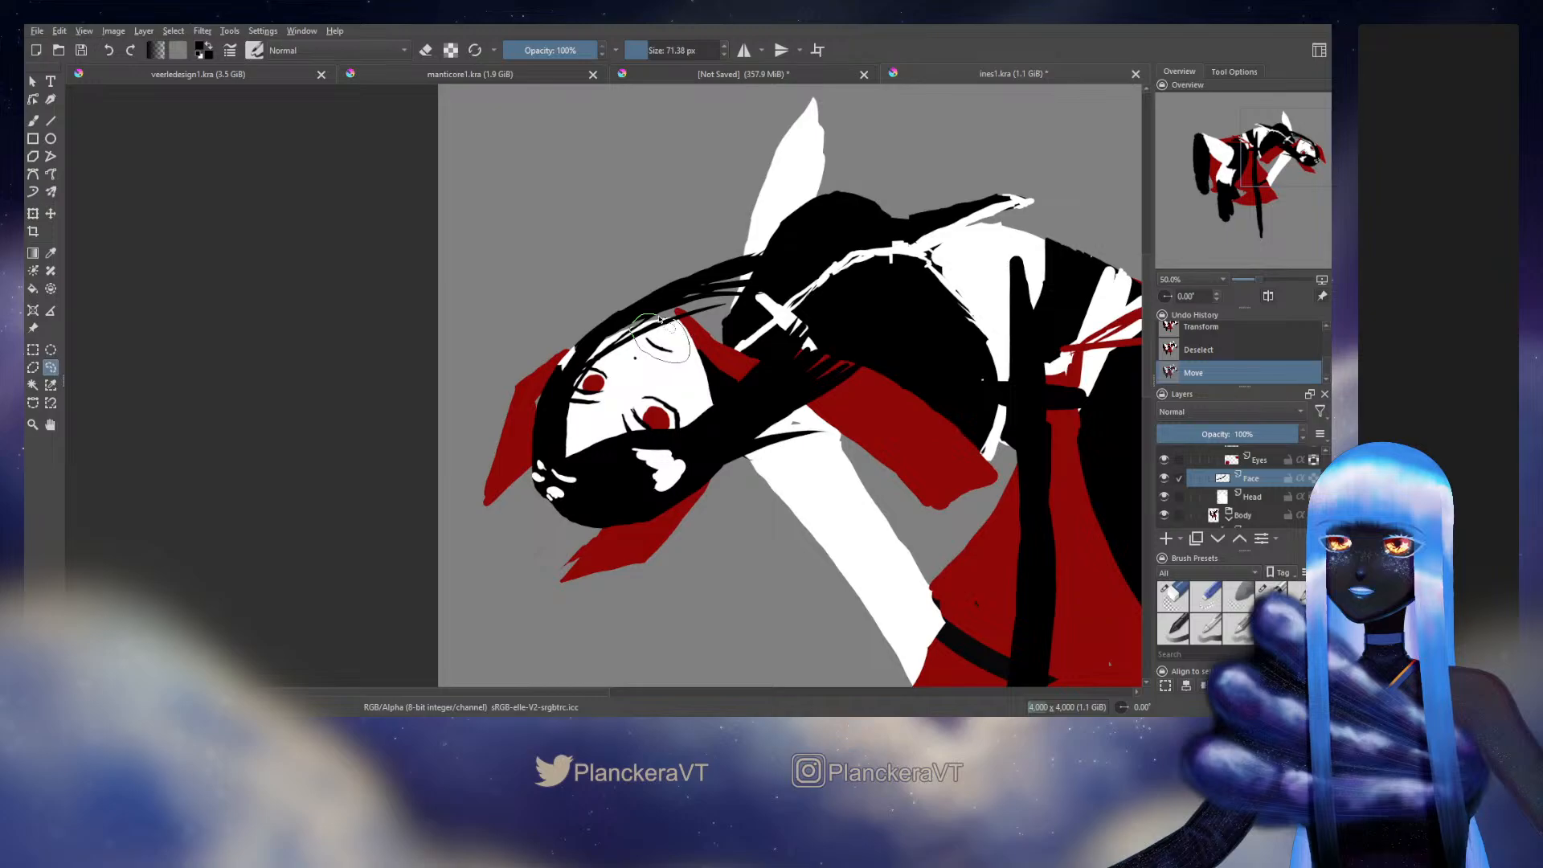
left_click_drag(658, 319, 658, 318)
key("t")
key("ctrl+shift+a")
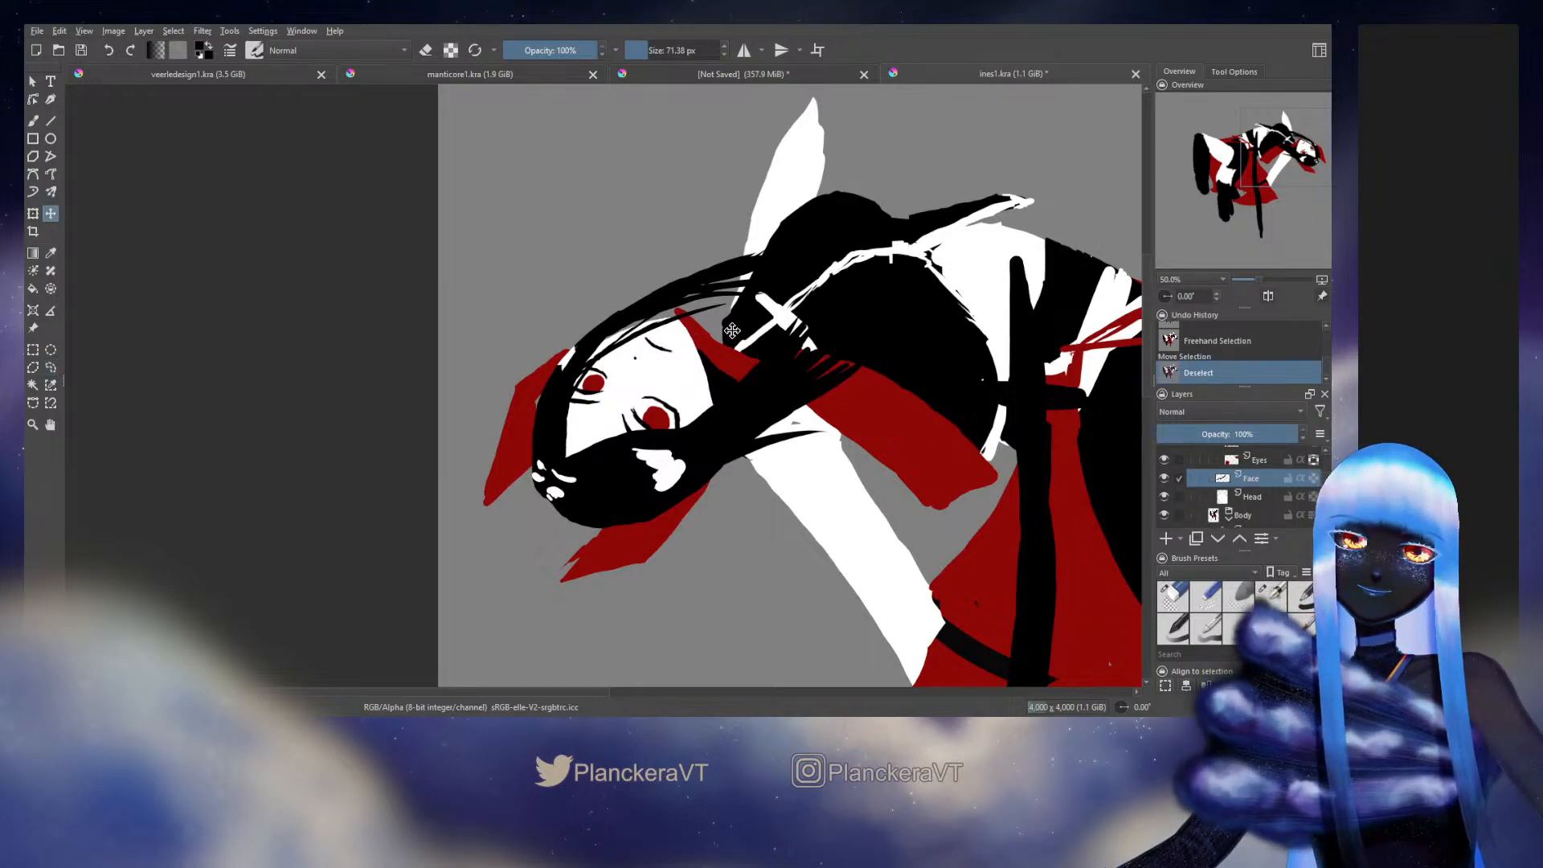
key("ctrl+z")
key("ctrl+z")
Step: Clear the selection and adjust the nose and mouth on the whole Face layer with a small transform
key("ctrl+shift+a")
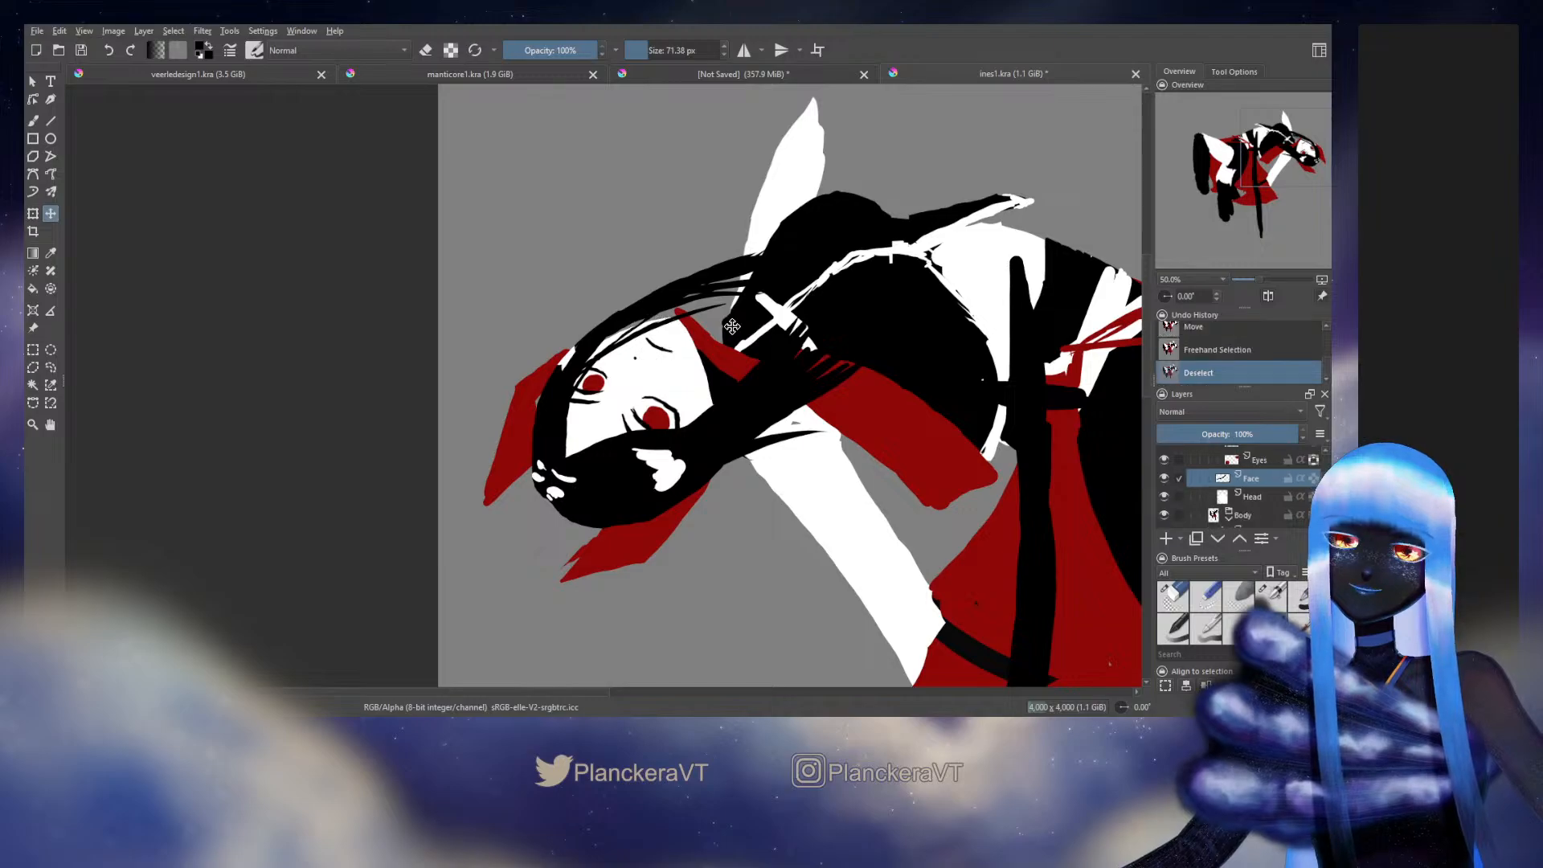
key("ctrl+t")
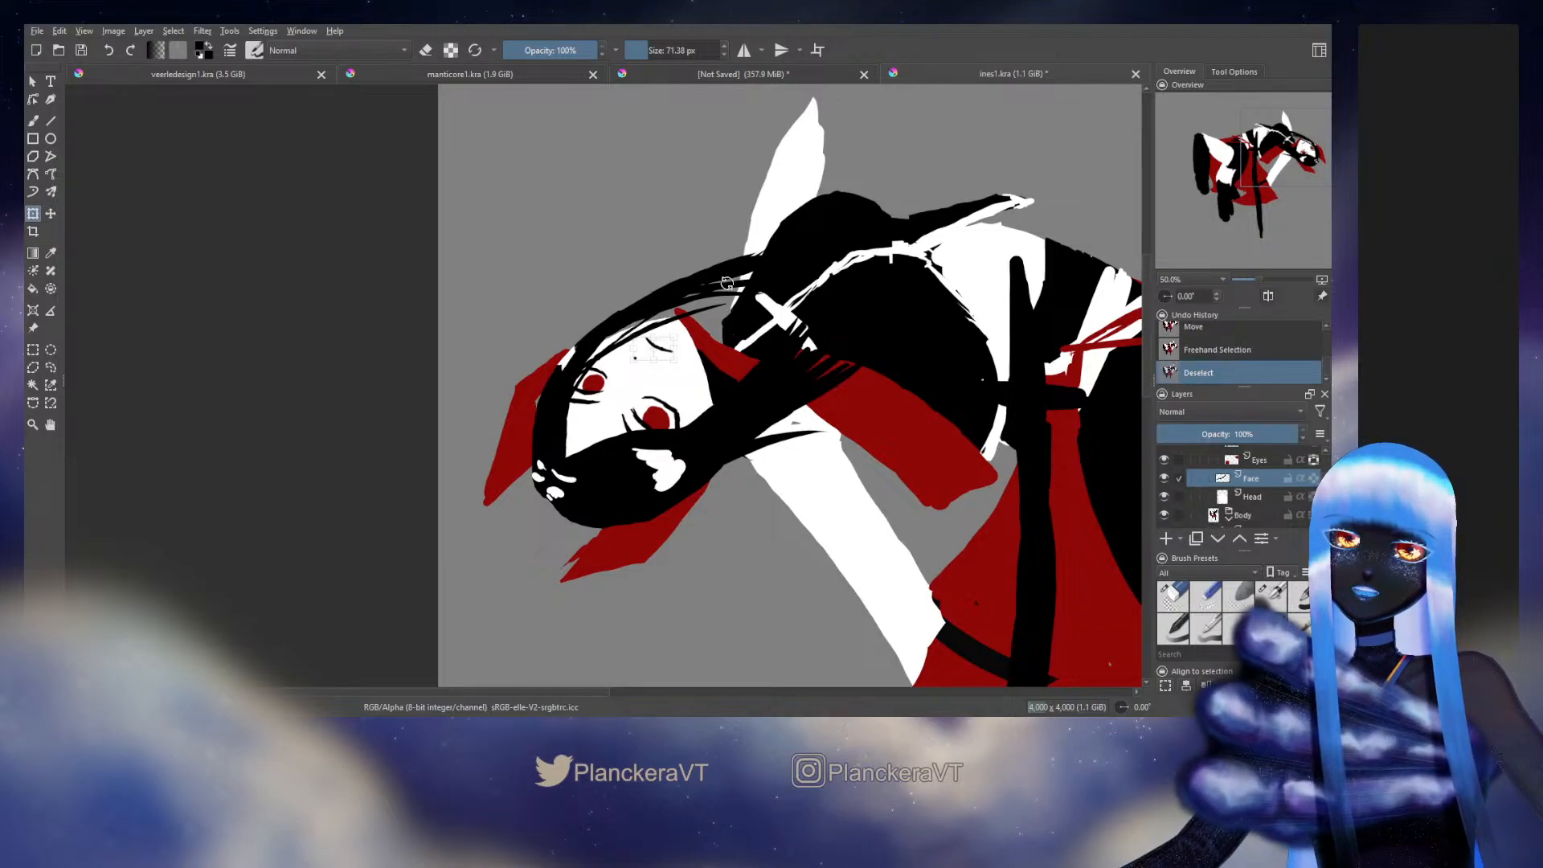
key("b")
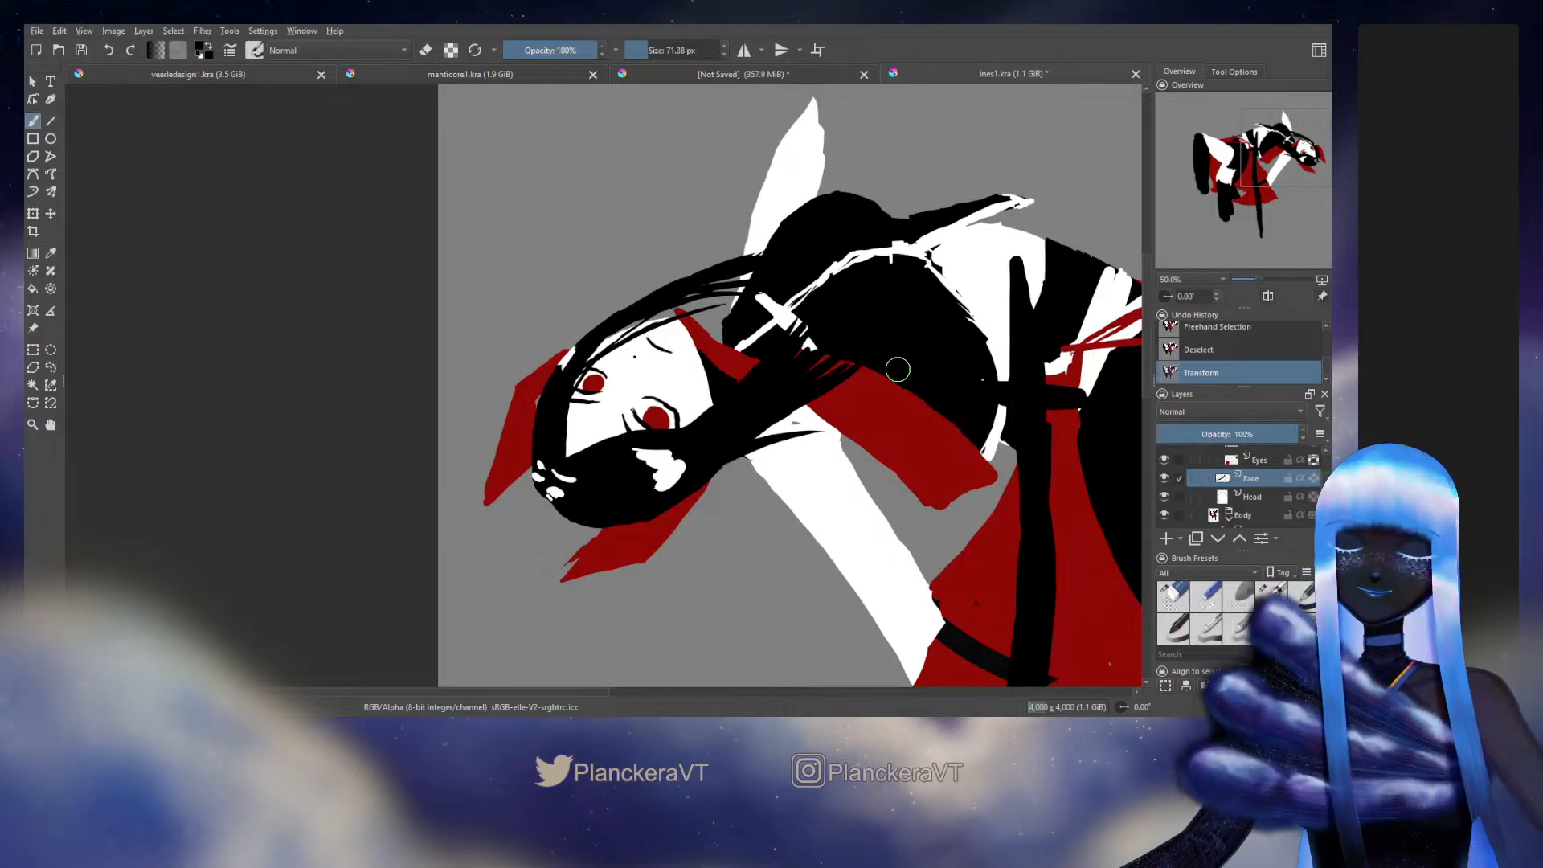
Step: Unmirror the canvas view and mirror the whole image vertically so the face is upright
left_click(1268, 295)
left_click_drag(792, 424, 932, 463)
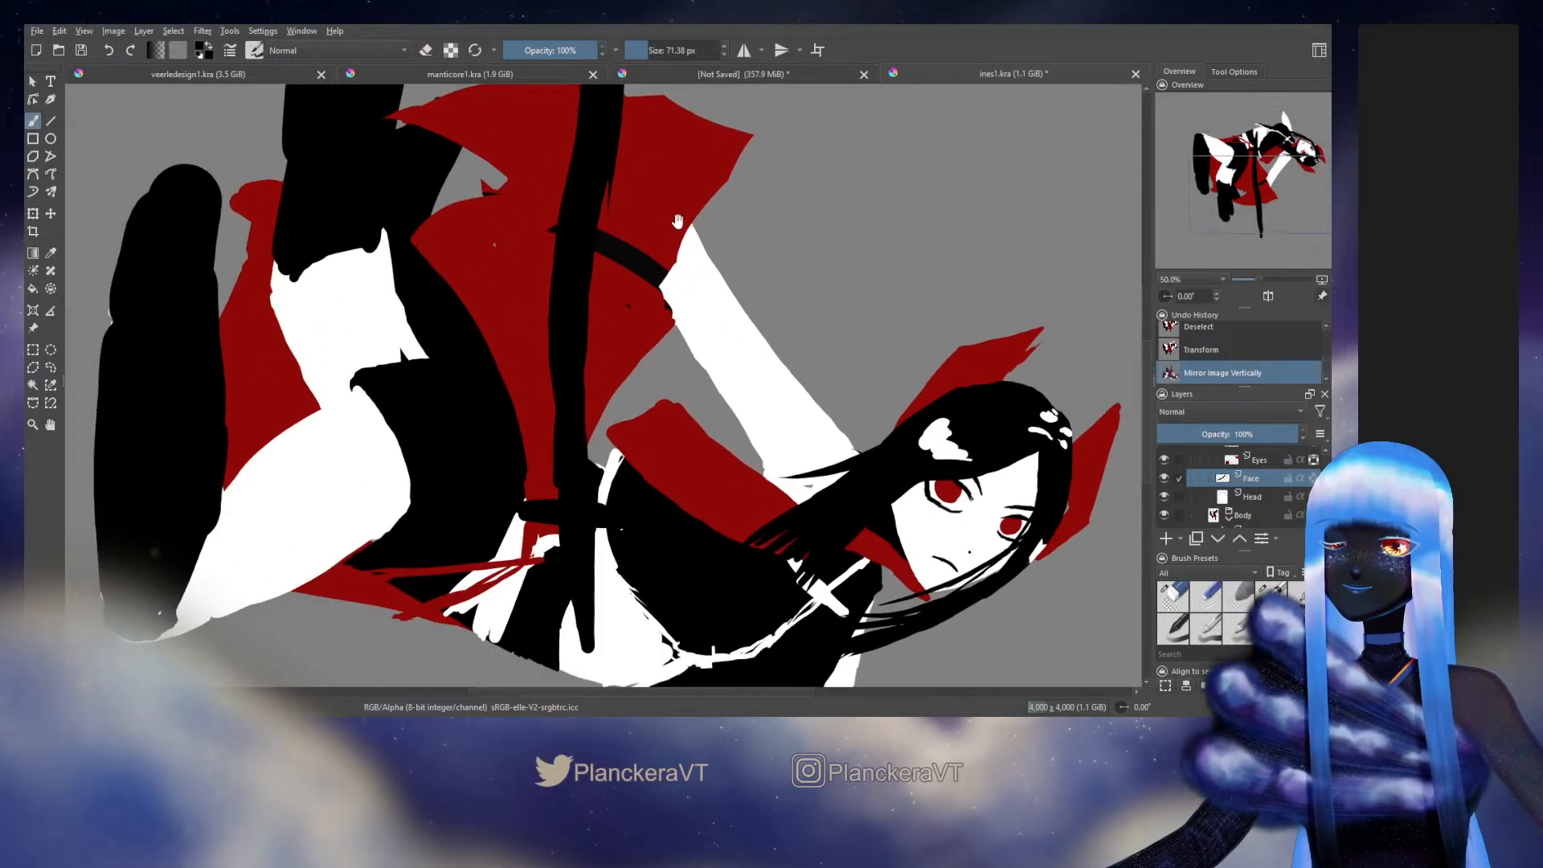
left_click_drag(774, 320, 909, 348)
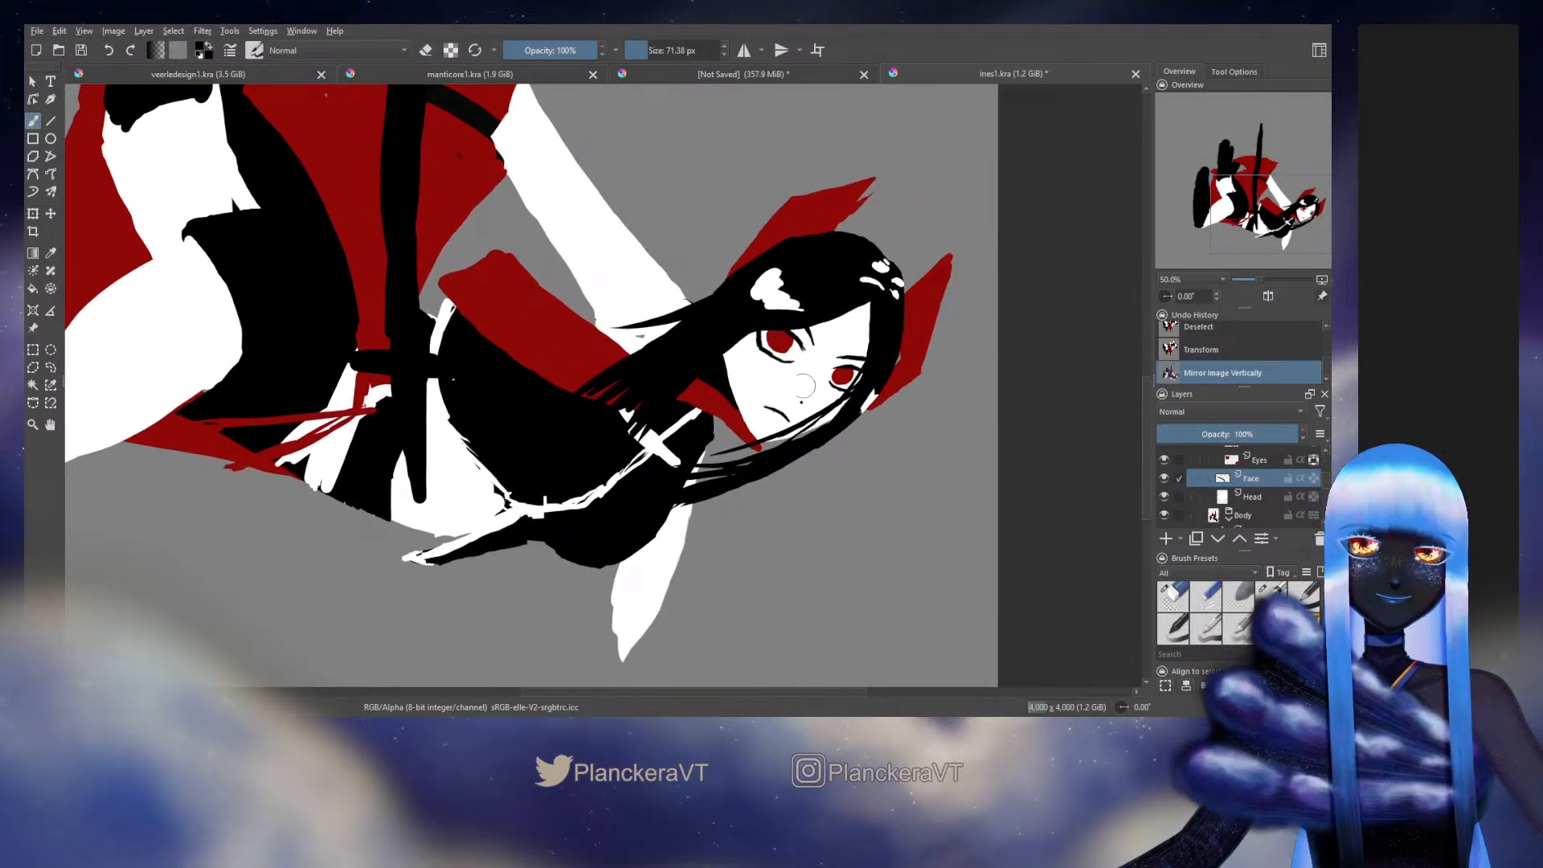
Step: Erase the edge of the face beside the hair on the Head layer with the roughly 70 px eraser
left_click(1252, 497)
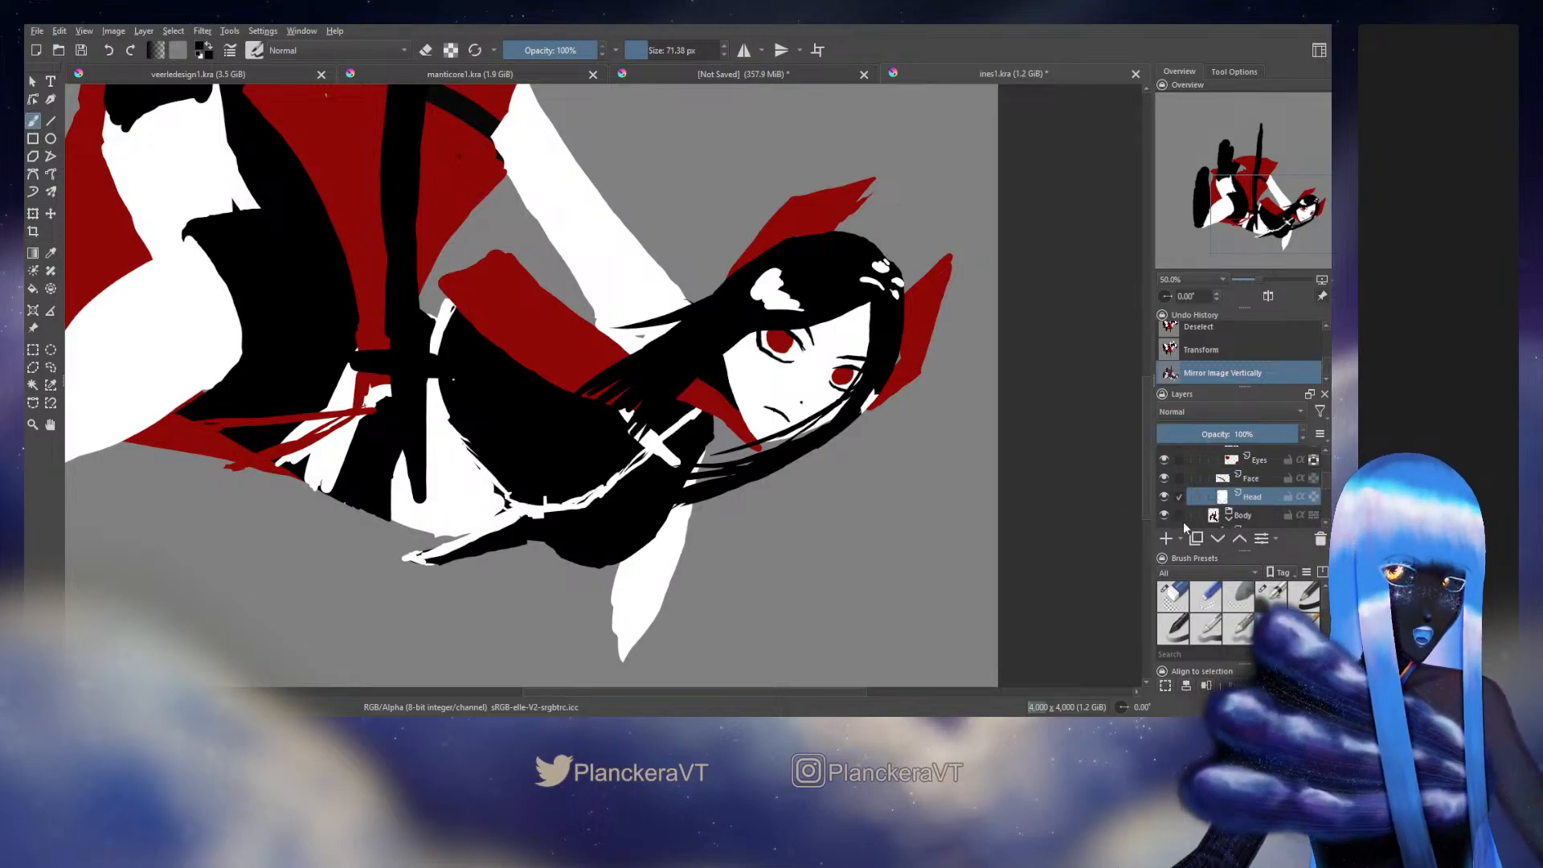
key("e")
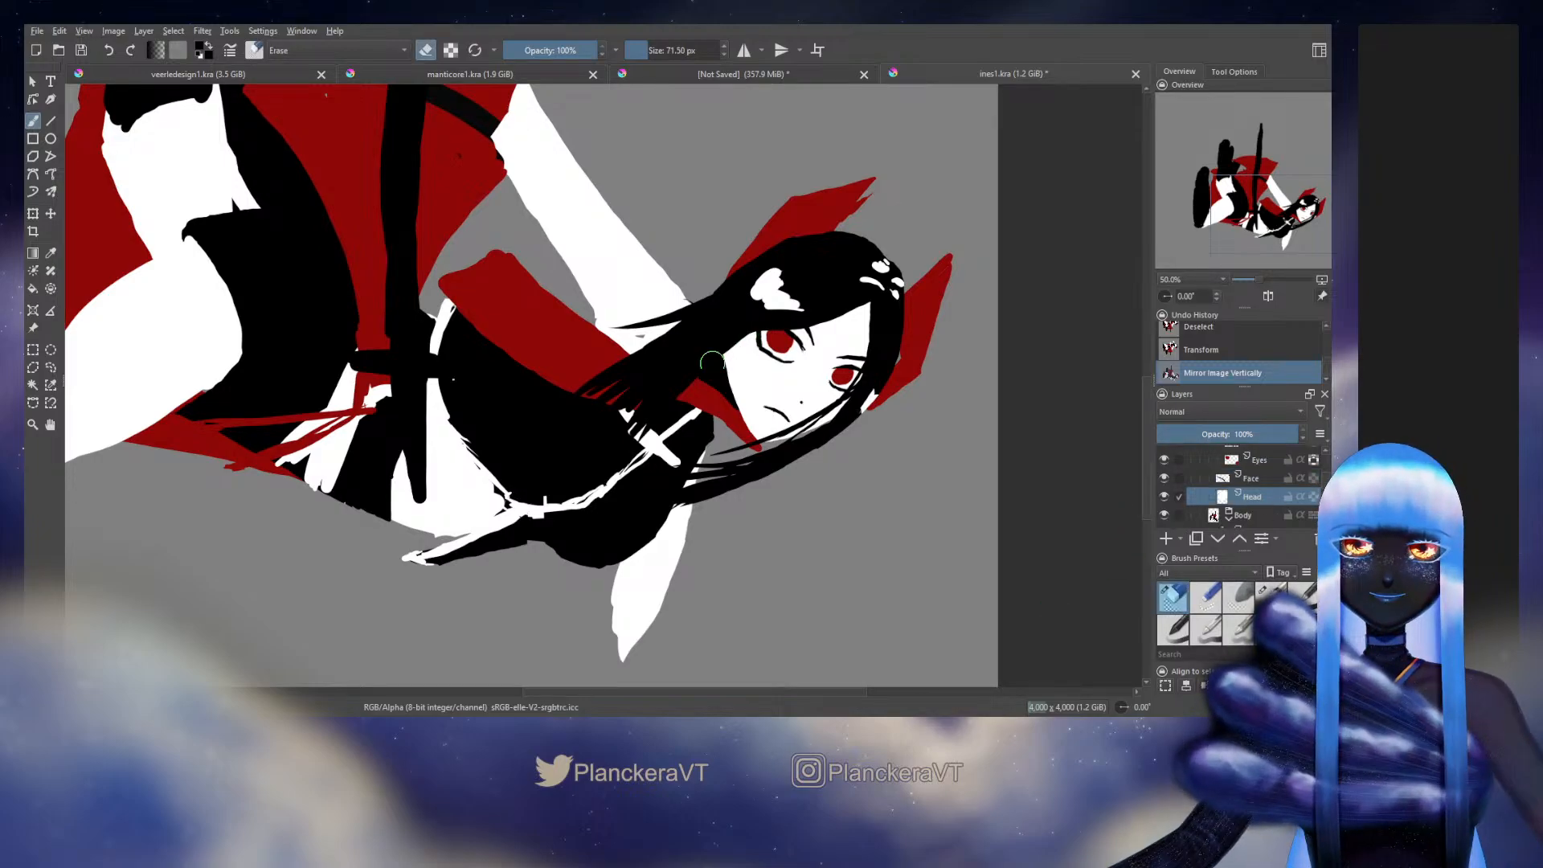
key("bracketleft")
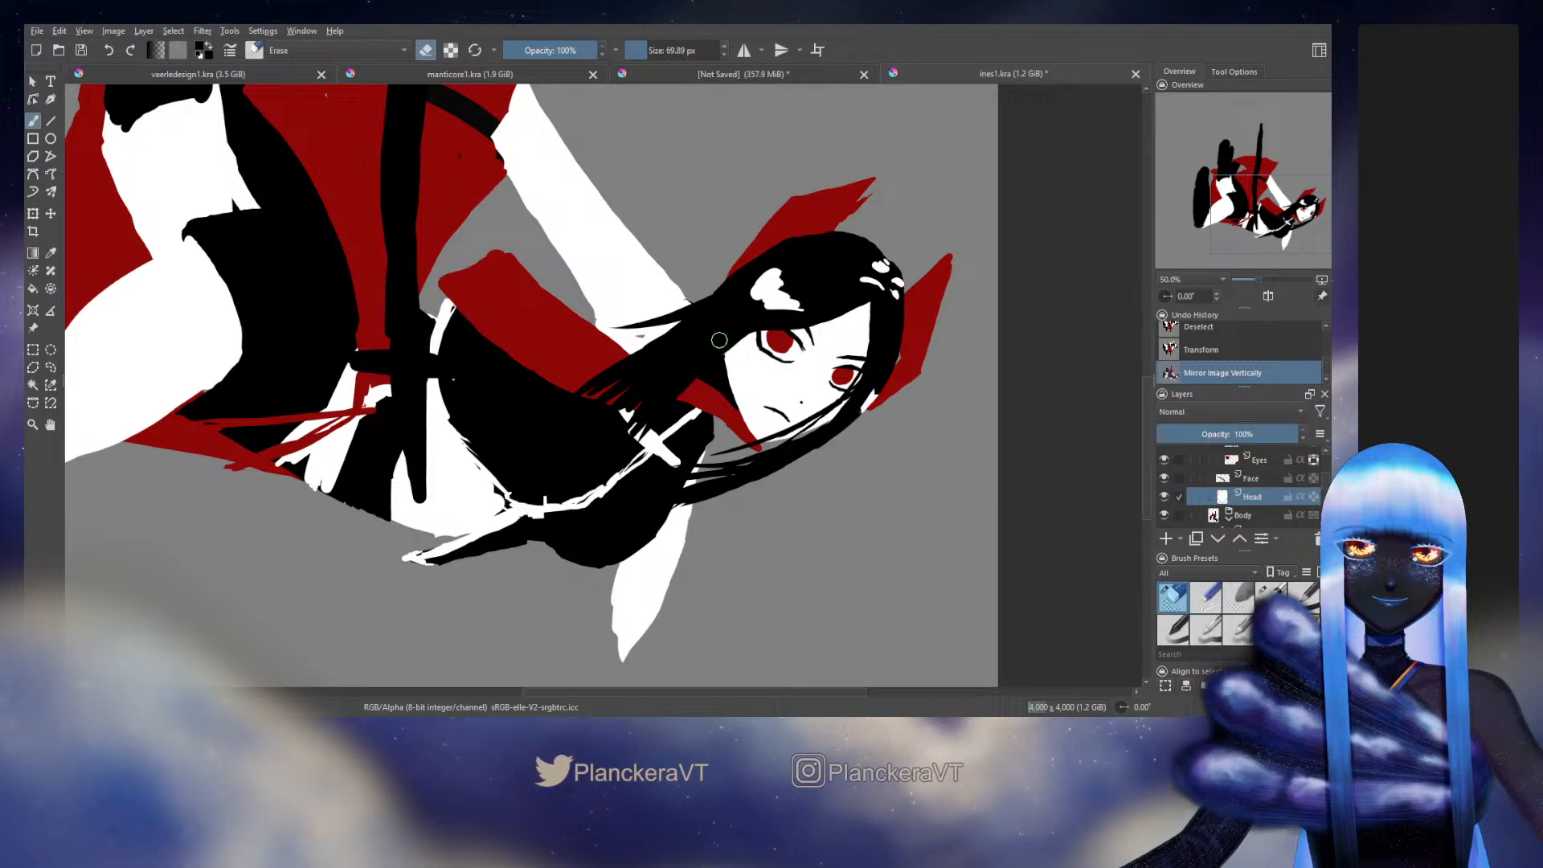
mouse_move(719, 372)
left_mouse_down()
mouse_move(722, 354)
mouse_move(725, 395)
left_mouse_up()
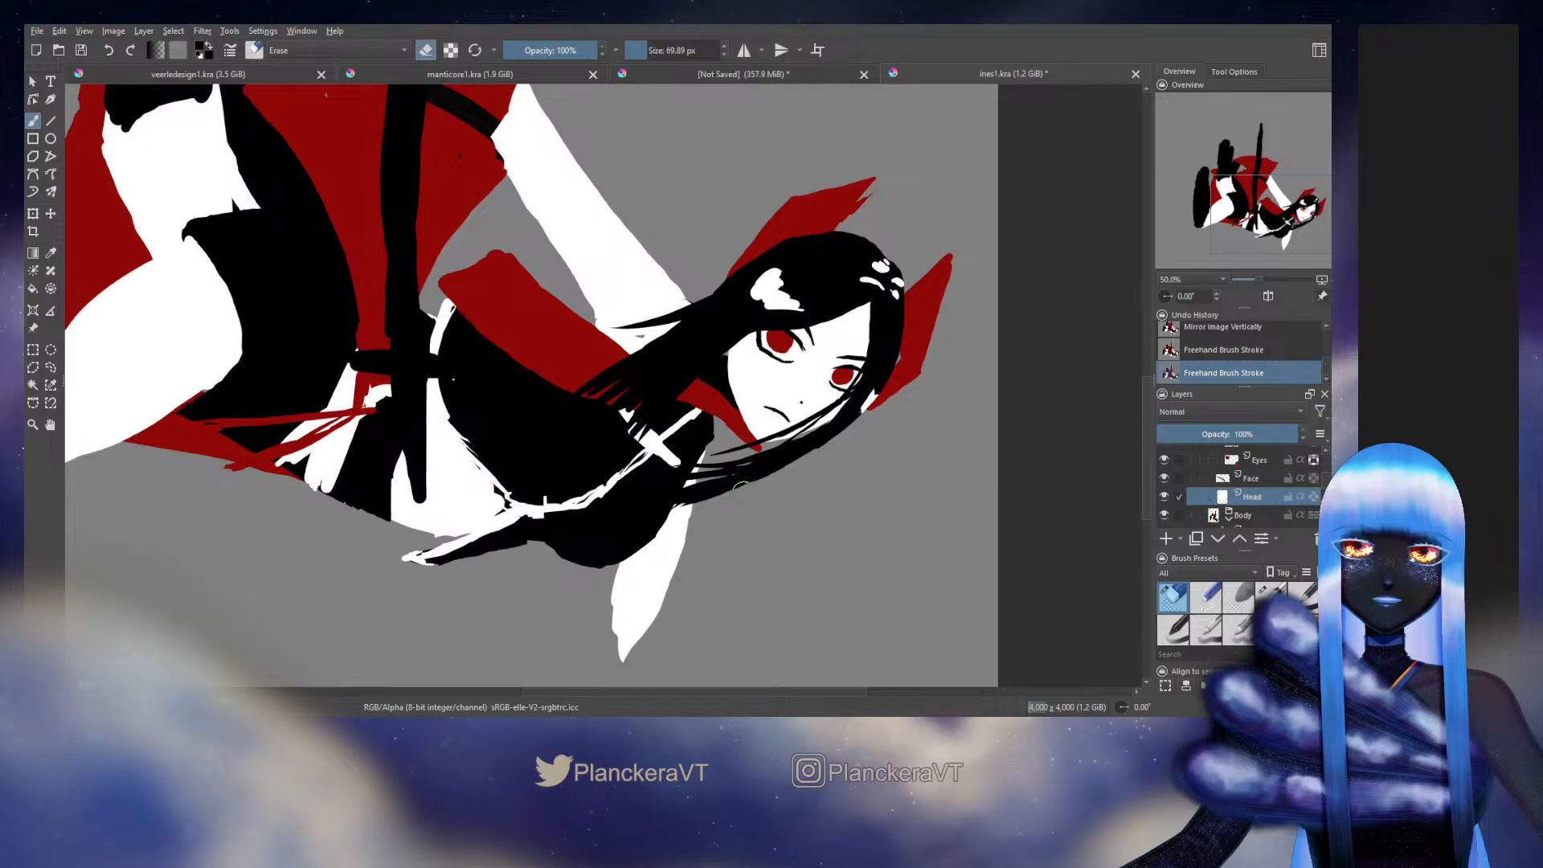
key("e")
Step: Paint thin black strands across the forehead and eye on the Front Hair layer with a 118.79 px brush
scroll(1299, 491, "up", 3)
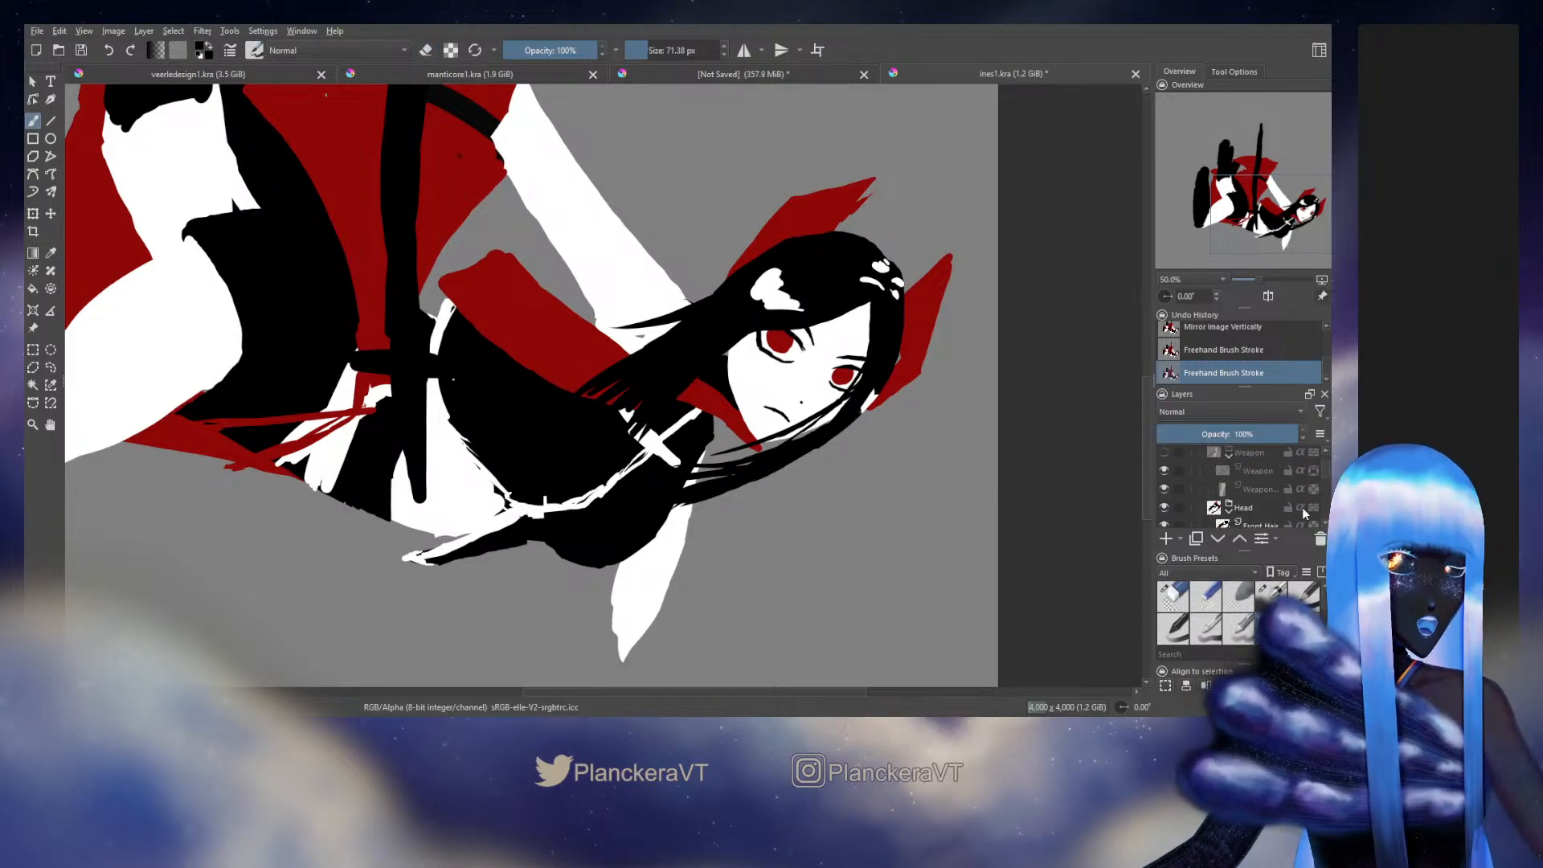
scroll(1324, 472, "down", 2)
left_click(1274, 484)
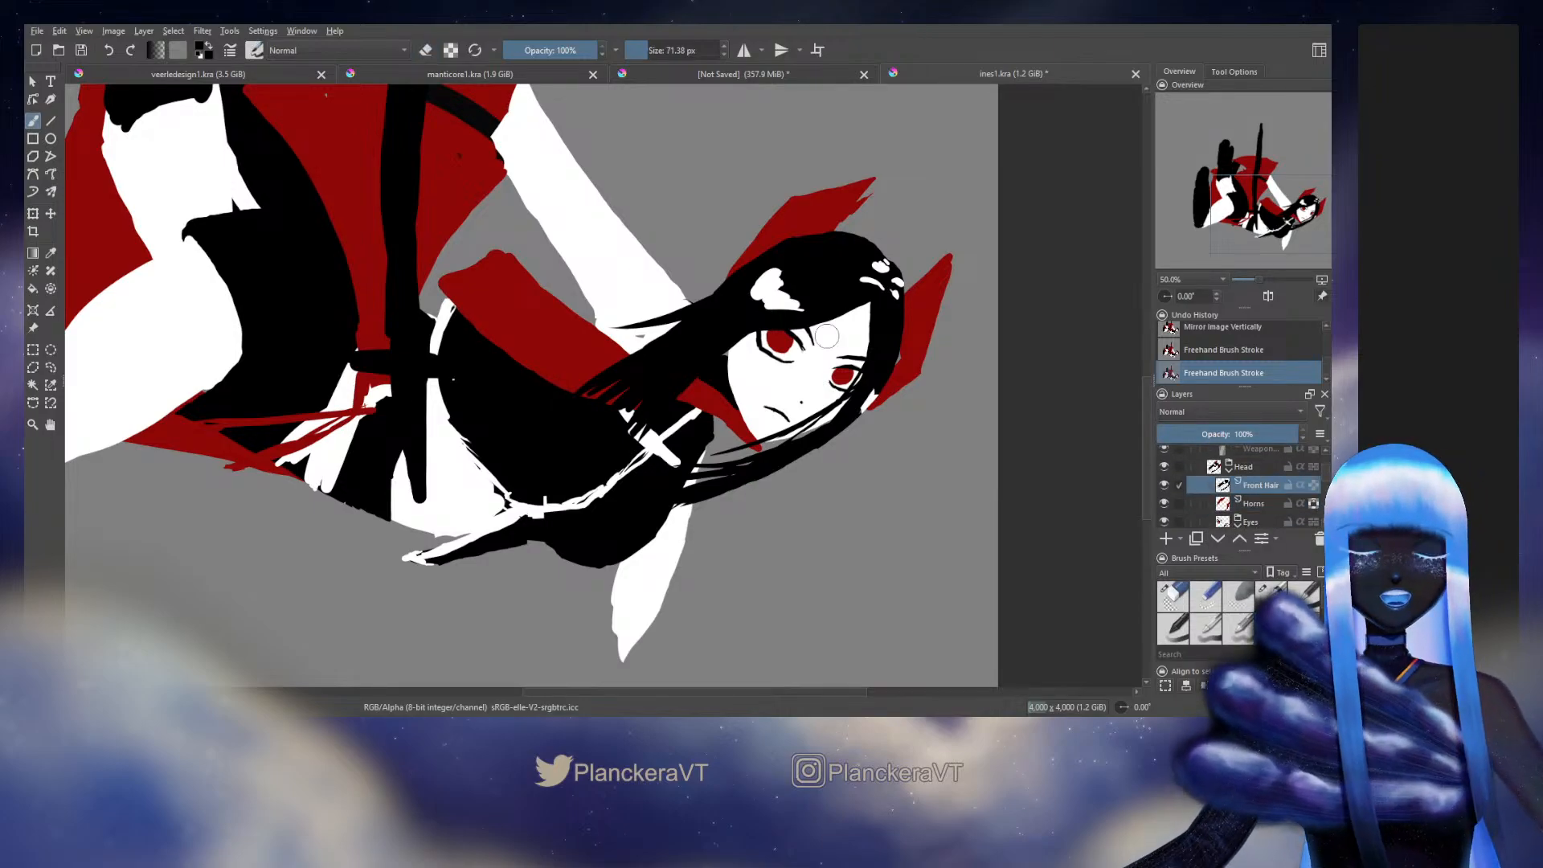
key("bracketright")
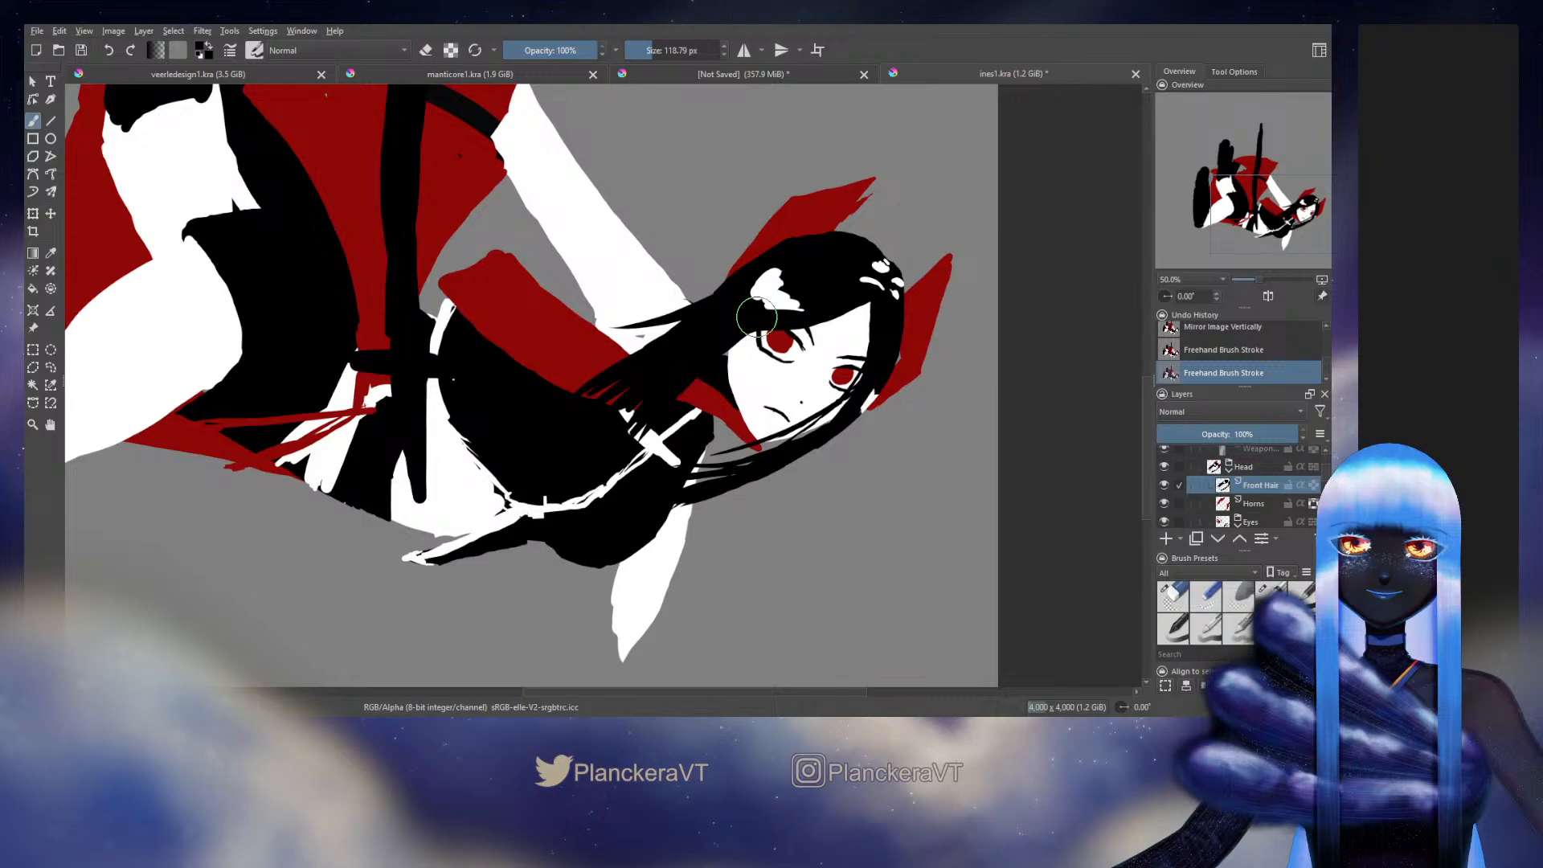
left_click_drag(756, 317, 748, 323)
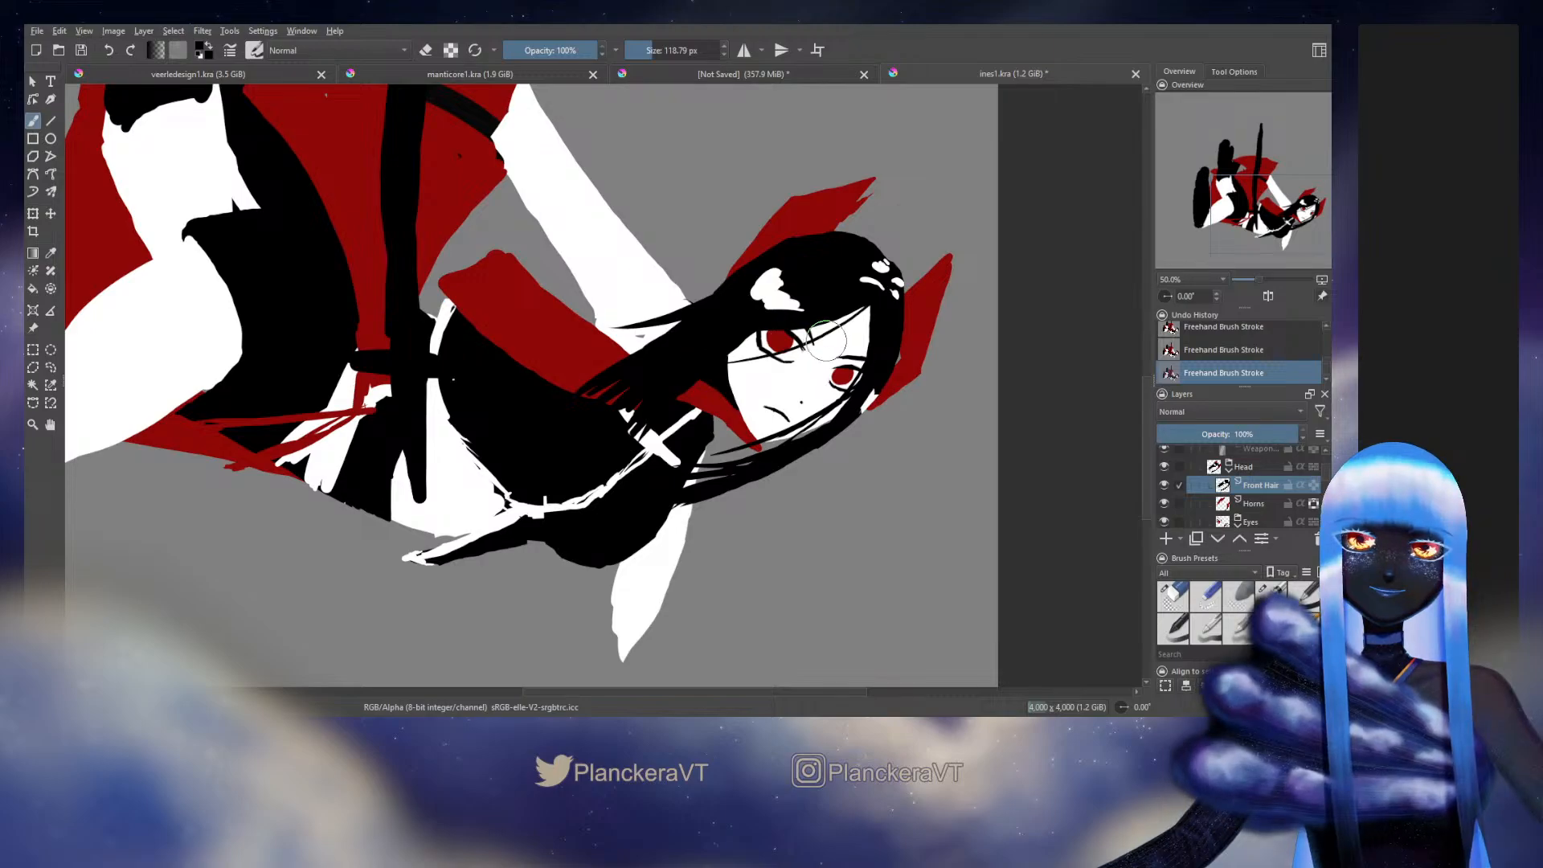
key("ctrl+z")
key("ctrl+shift+z")
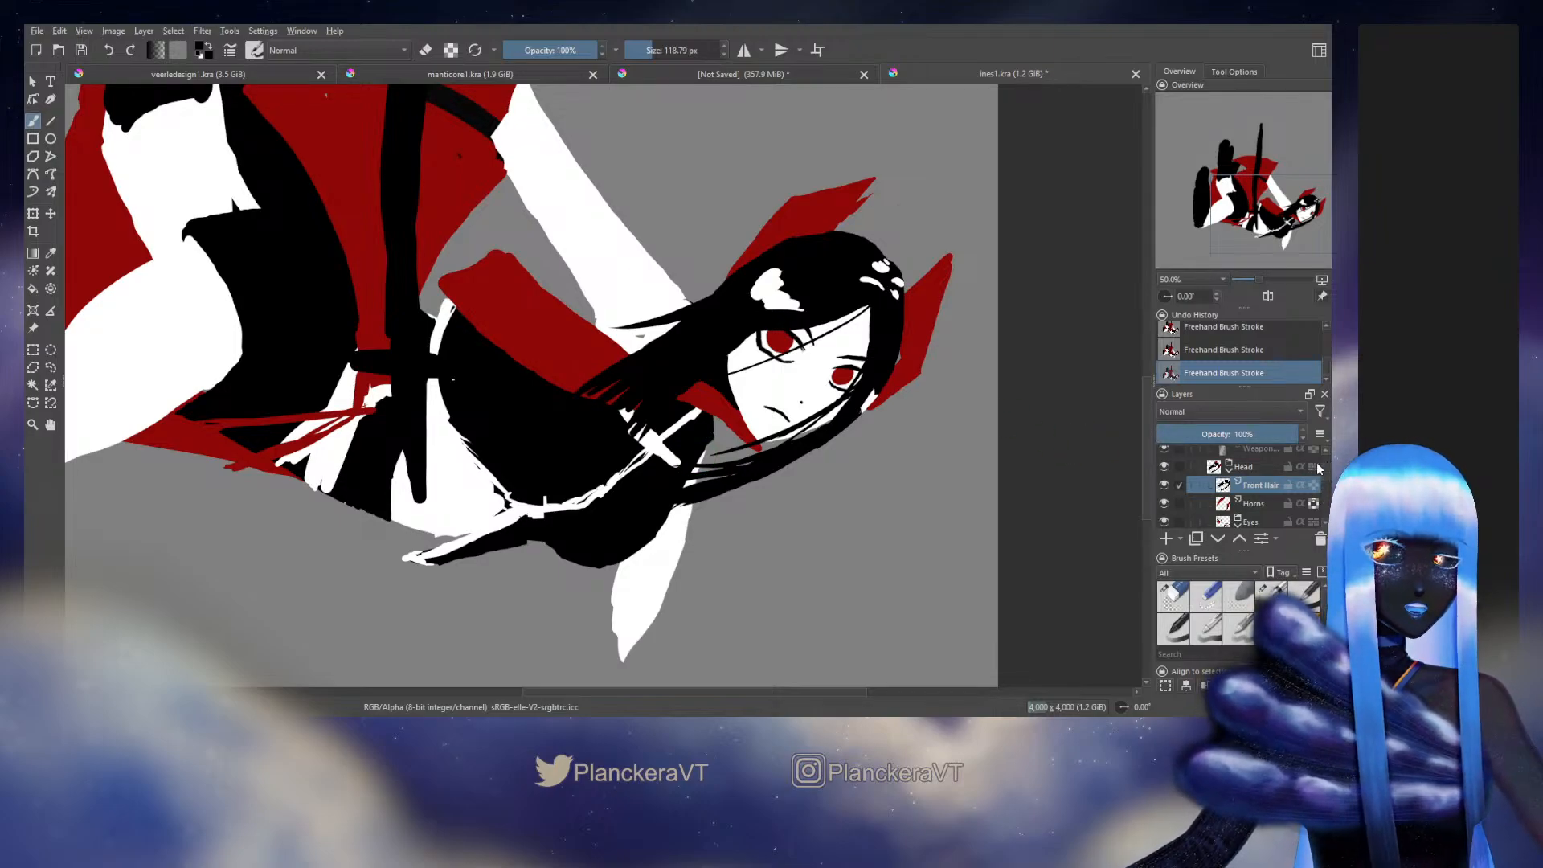
Step: Select the larger eye in the Eyes group with a freehand selection, adjust it with a small transform, and clear the selection
scroll(1325, 479, "down", 1)
scroll(1325, 480, "down", 2)
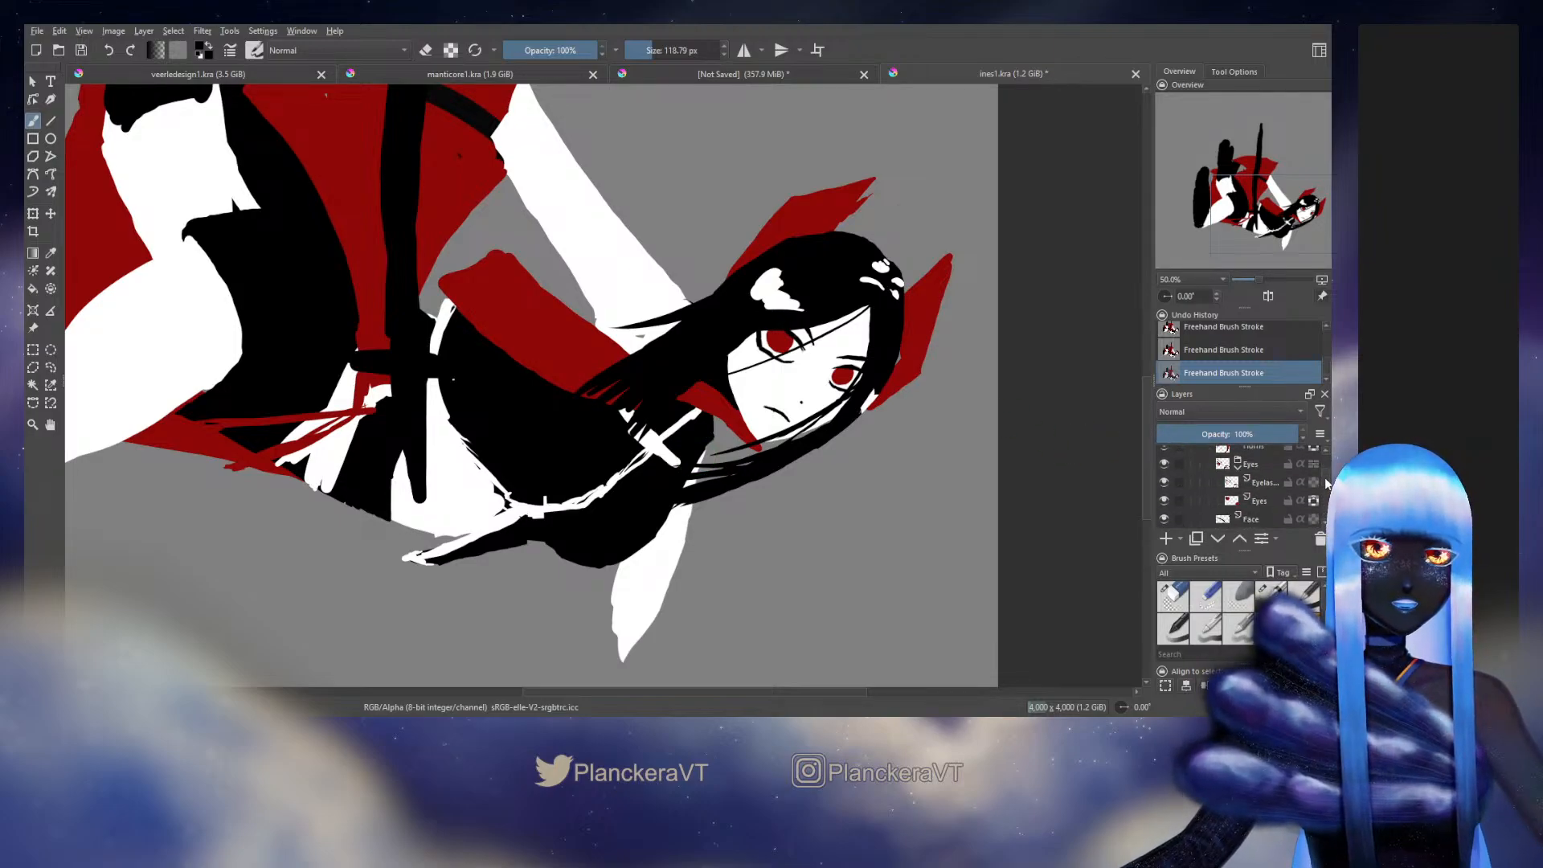
scroll(1325, 482, "down", 1)
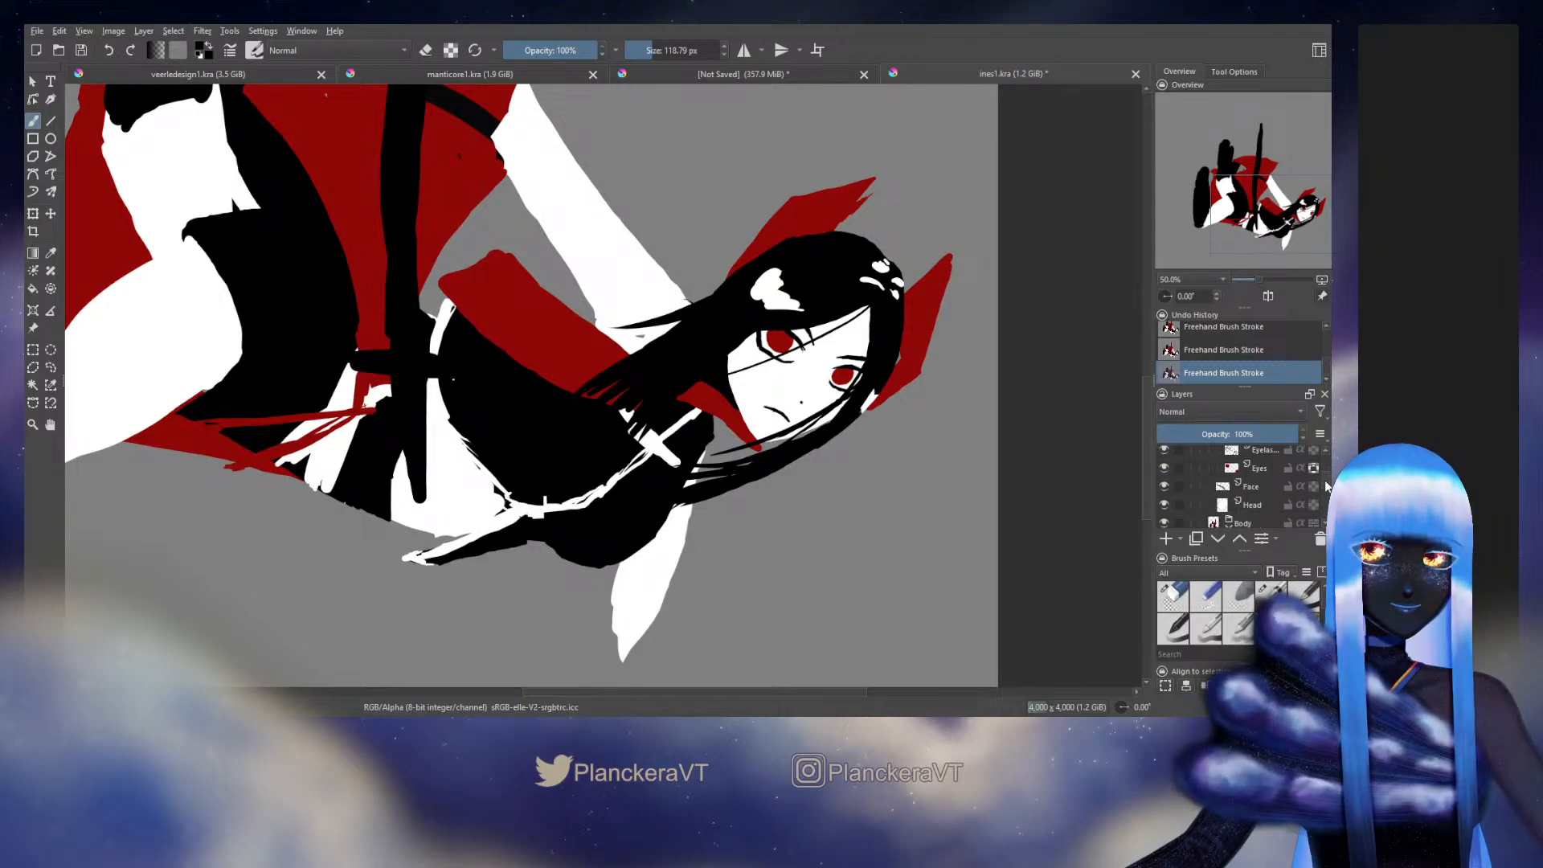
scroll(1325, 482, "down", 3)
scroll(1324, 486, "up", 4)
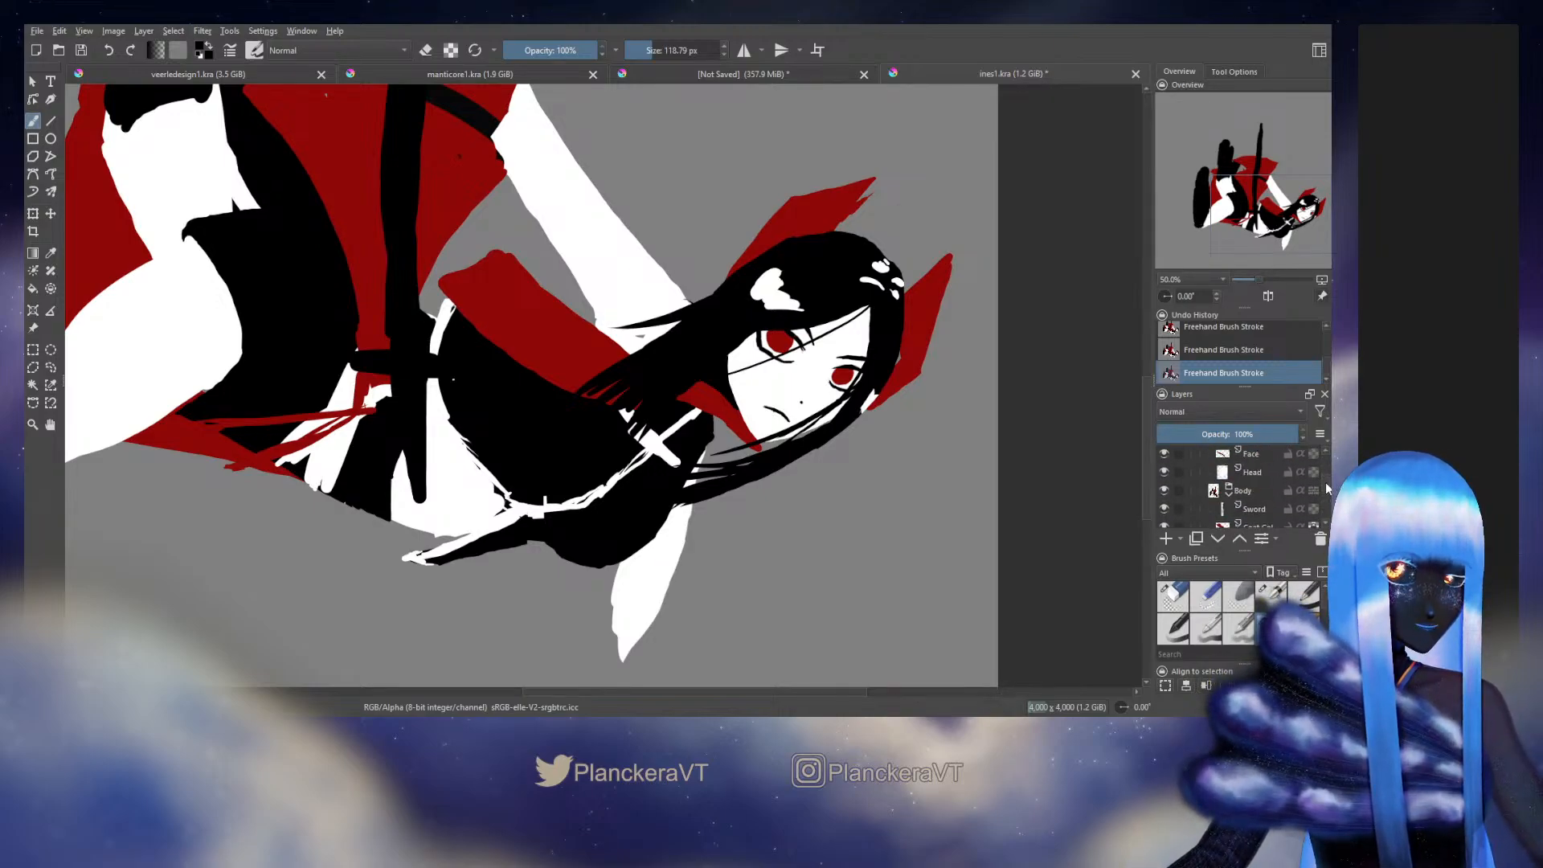
left_click(1262, 466)
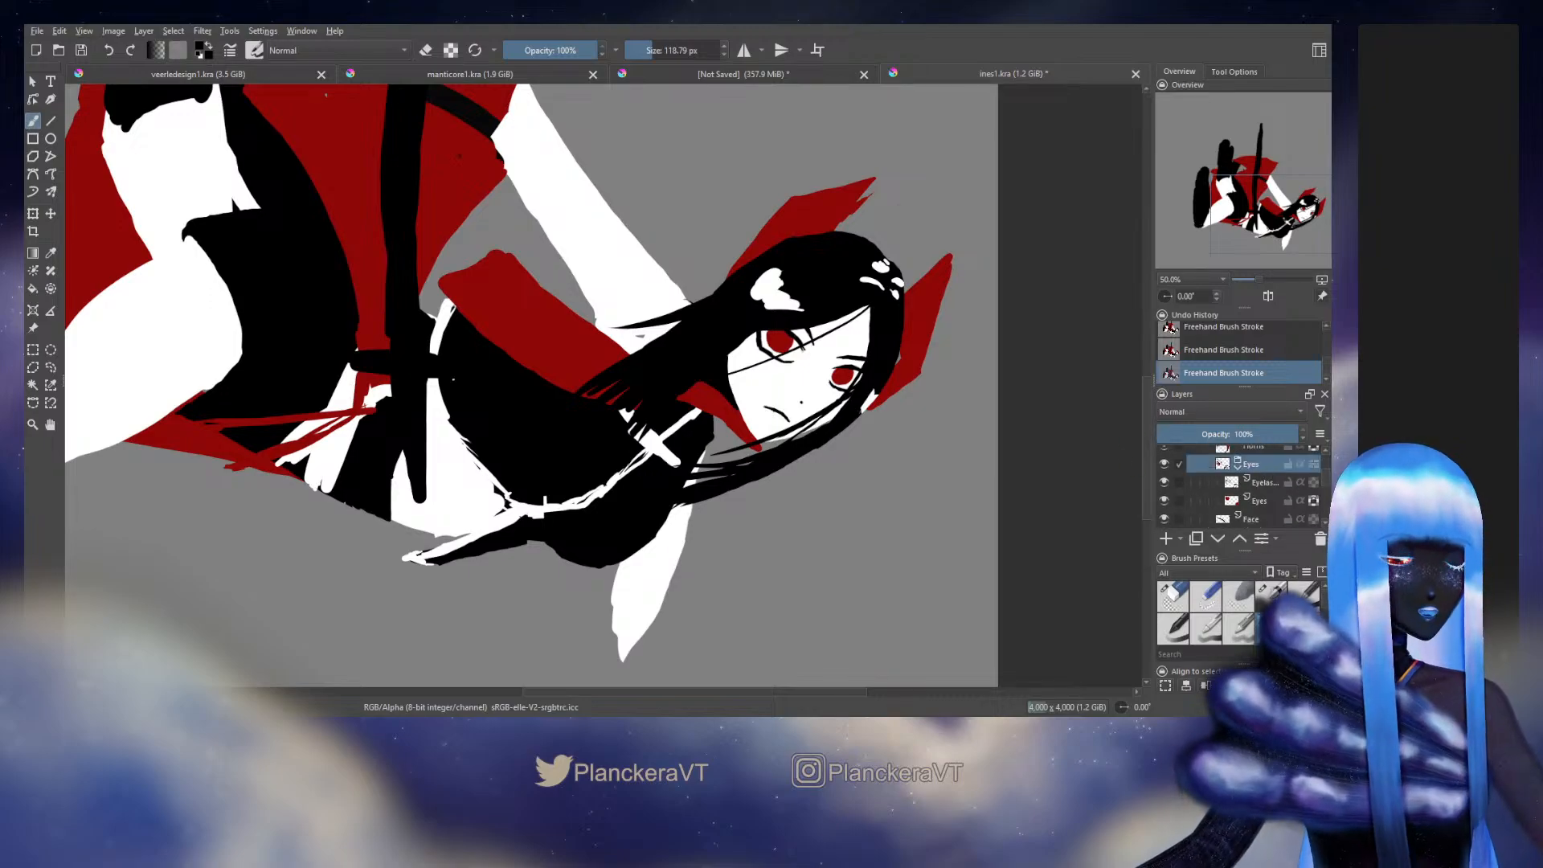
left_click(50, 368)
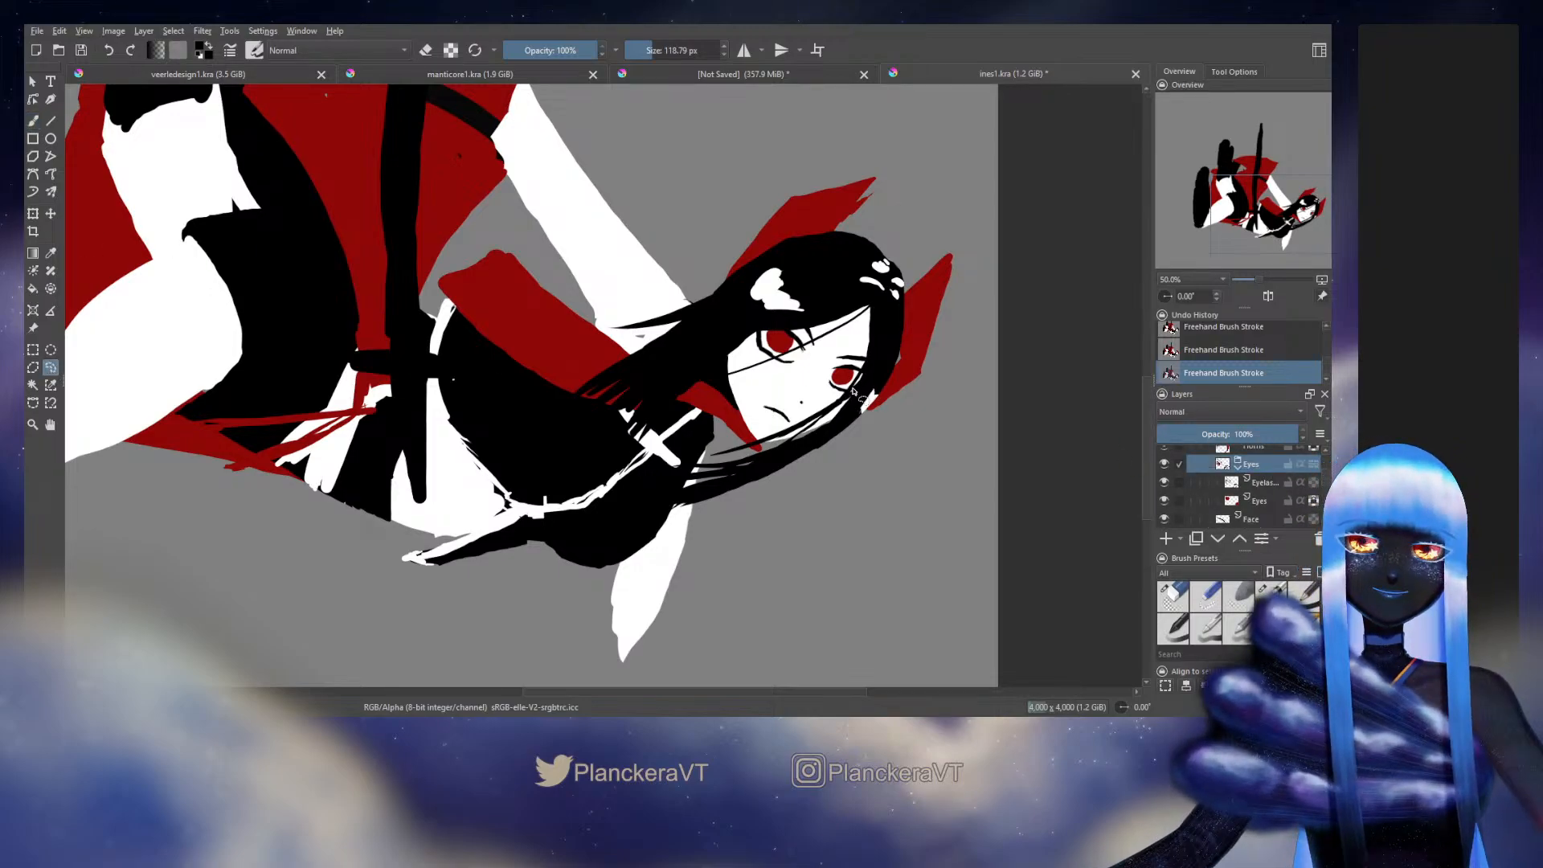
left_click_drag(854, 391, 852, 394)
key("ctrl+t")
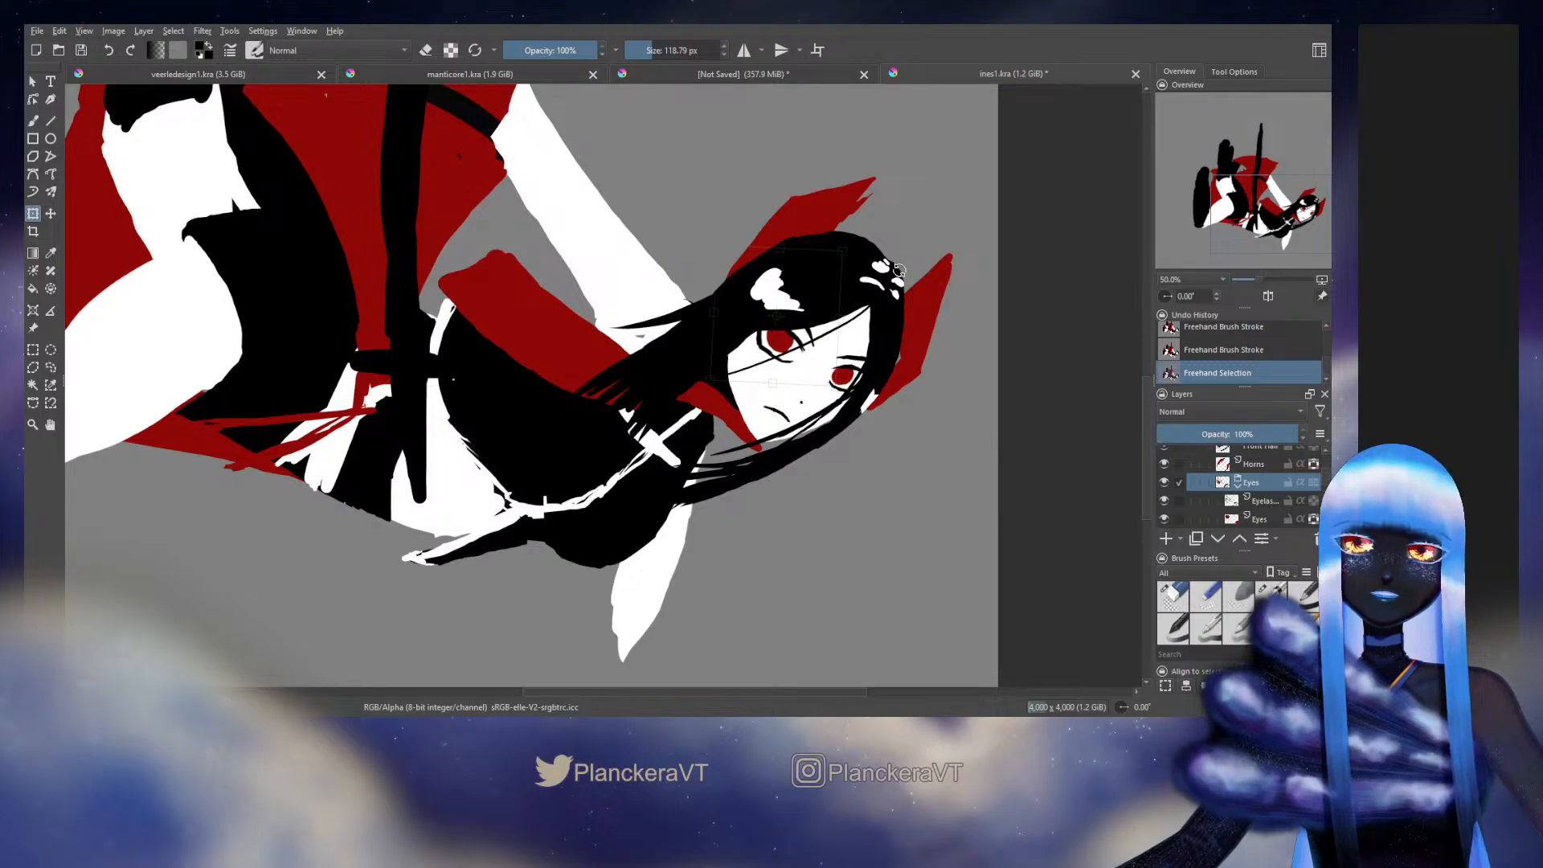
key("Return")
key("b")
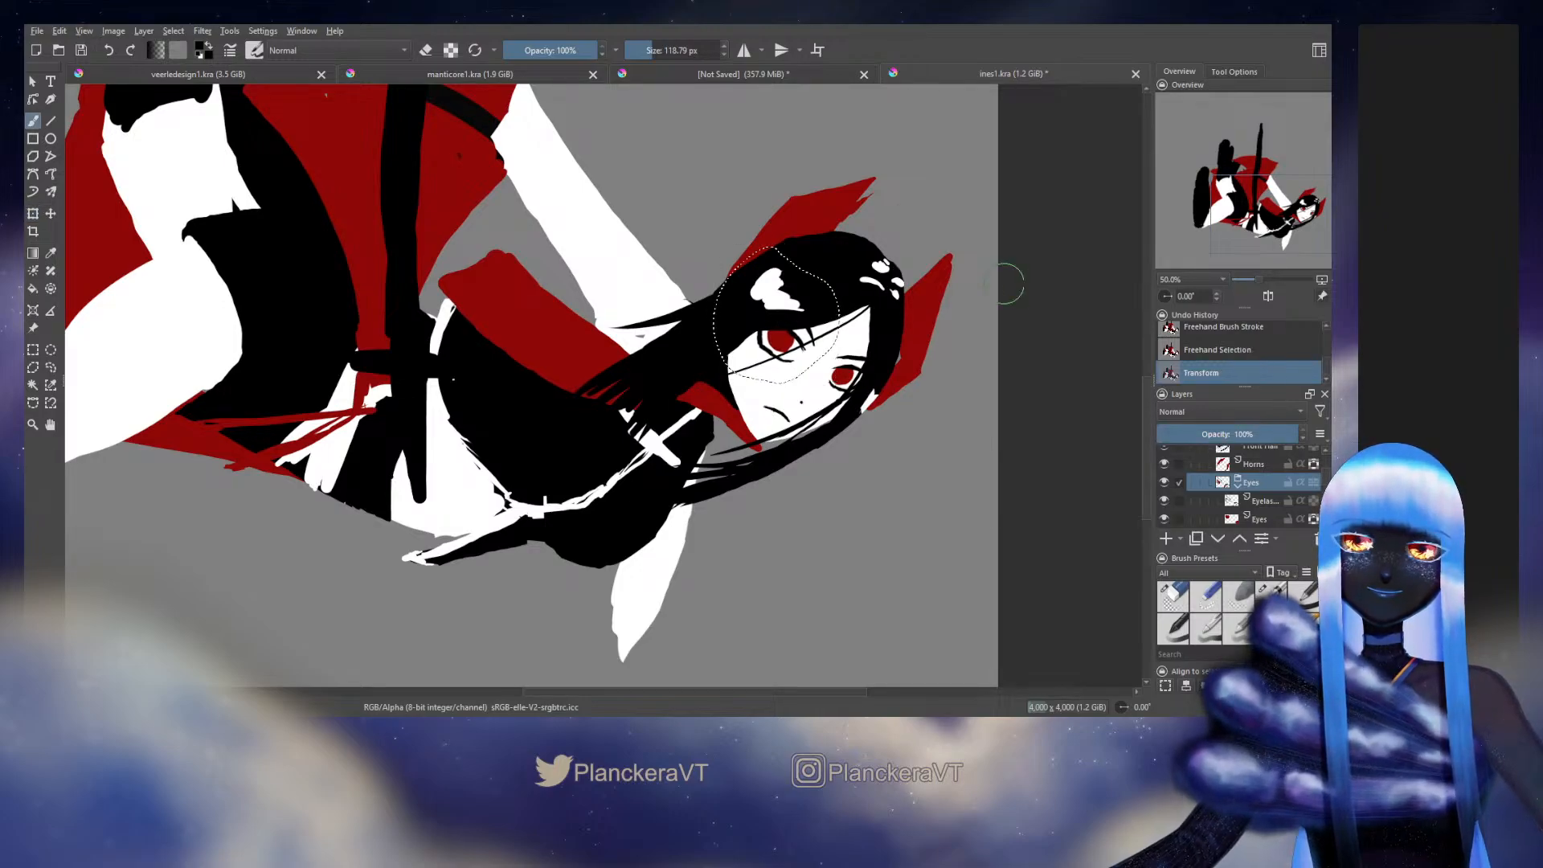
key("ctrl+shift+a")
Step: Mirror the canvas view and trim the jawline near the chin on the Head layer with the eraser
left_click(1268, 295)
left_click_drag(602, 363, 866, 386)
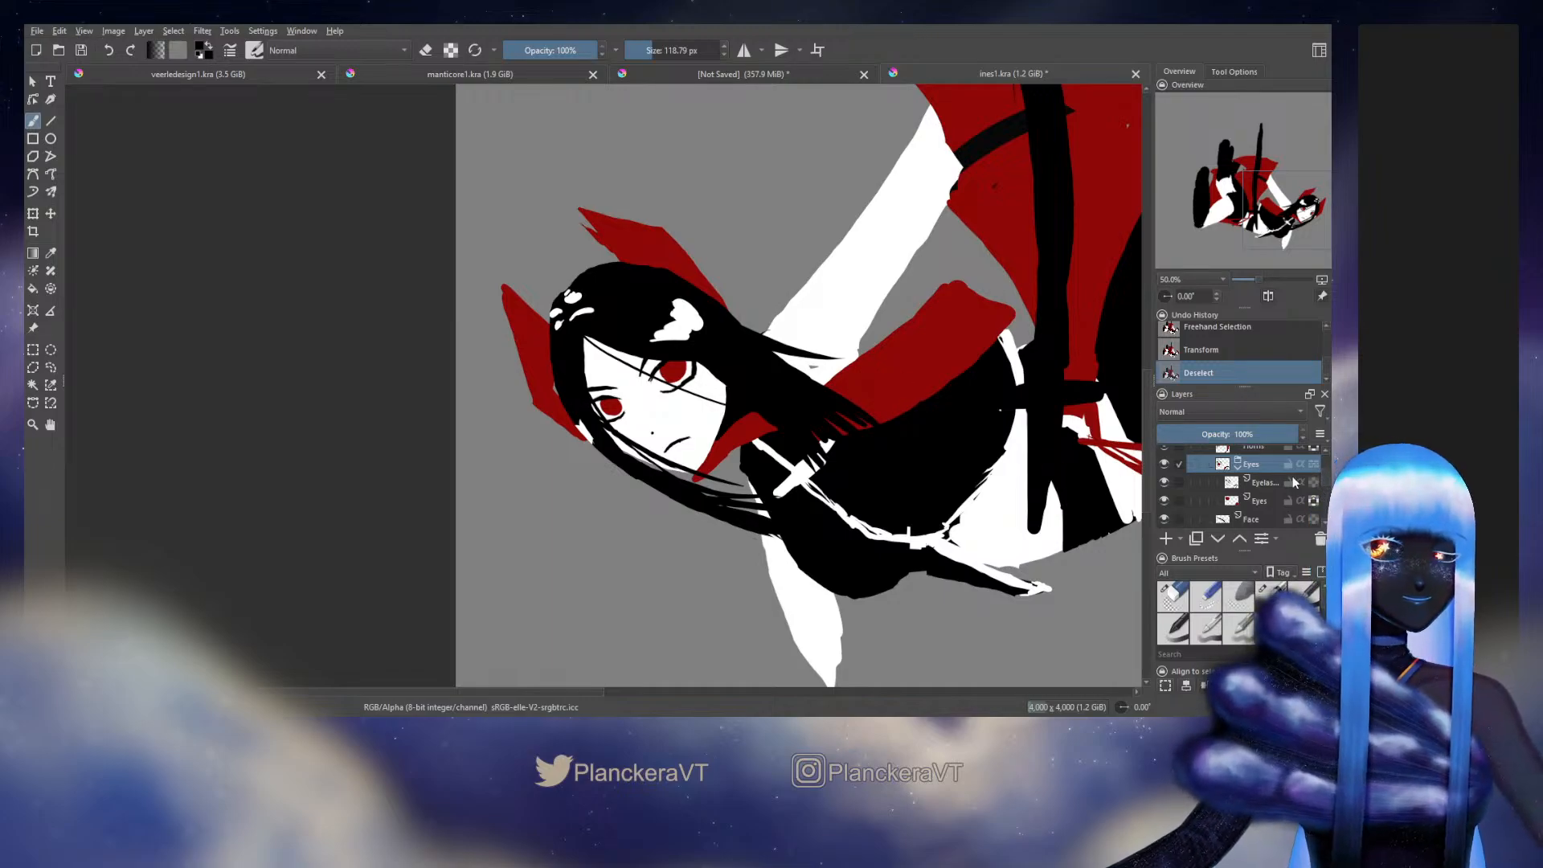
scroll(1326, 479, "up", 5)
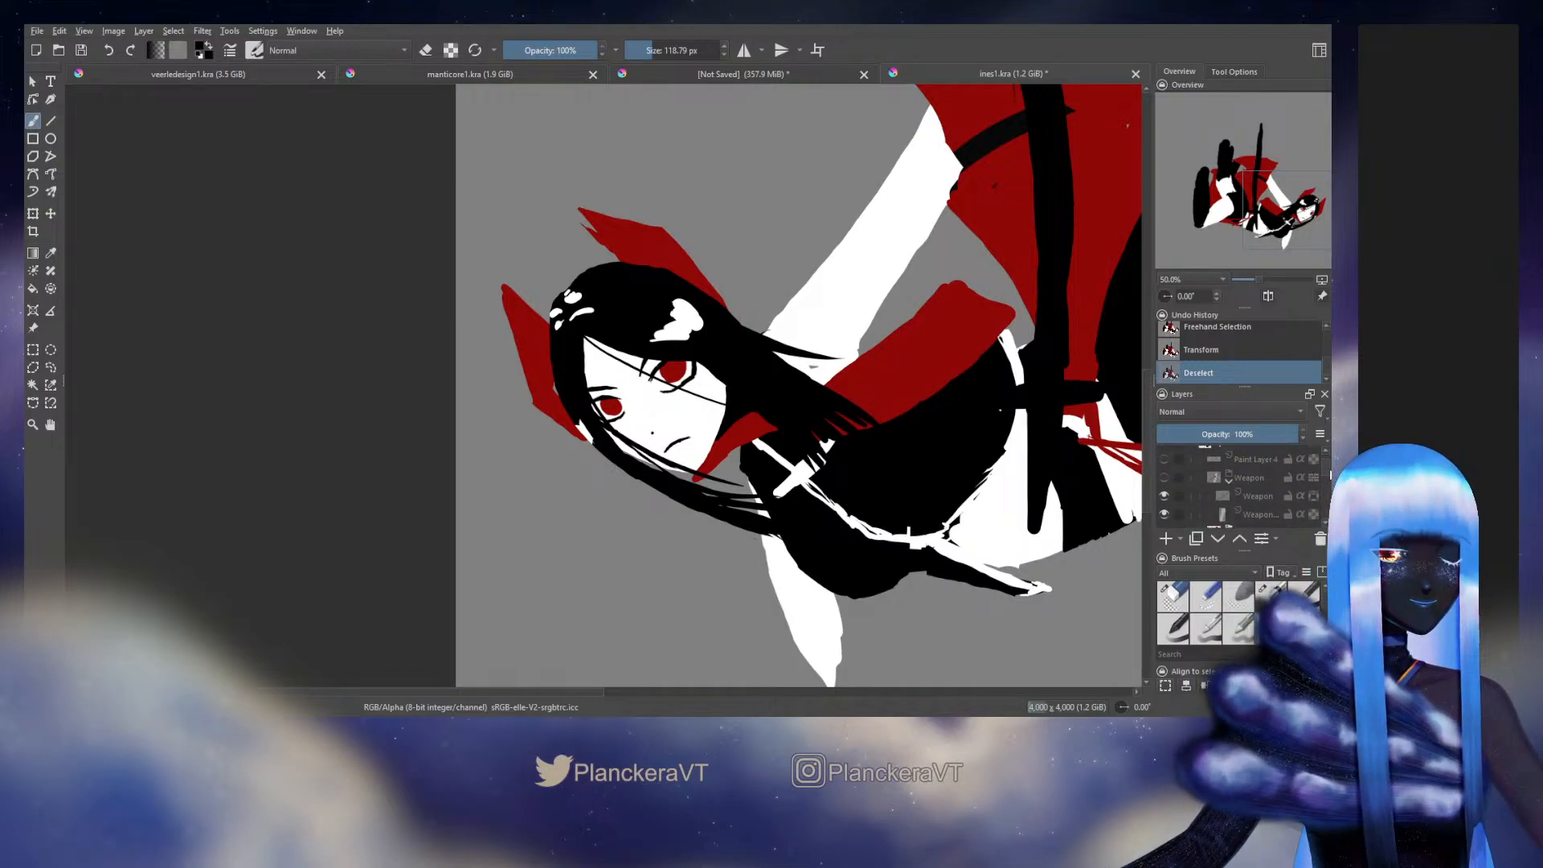
scroll(1326, 477, "down", 5)
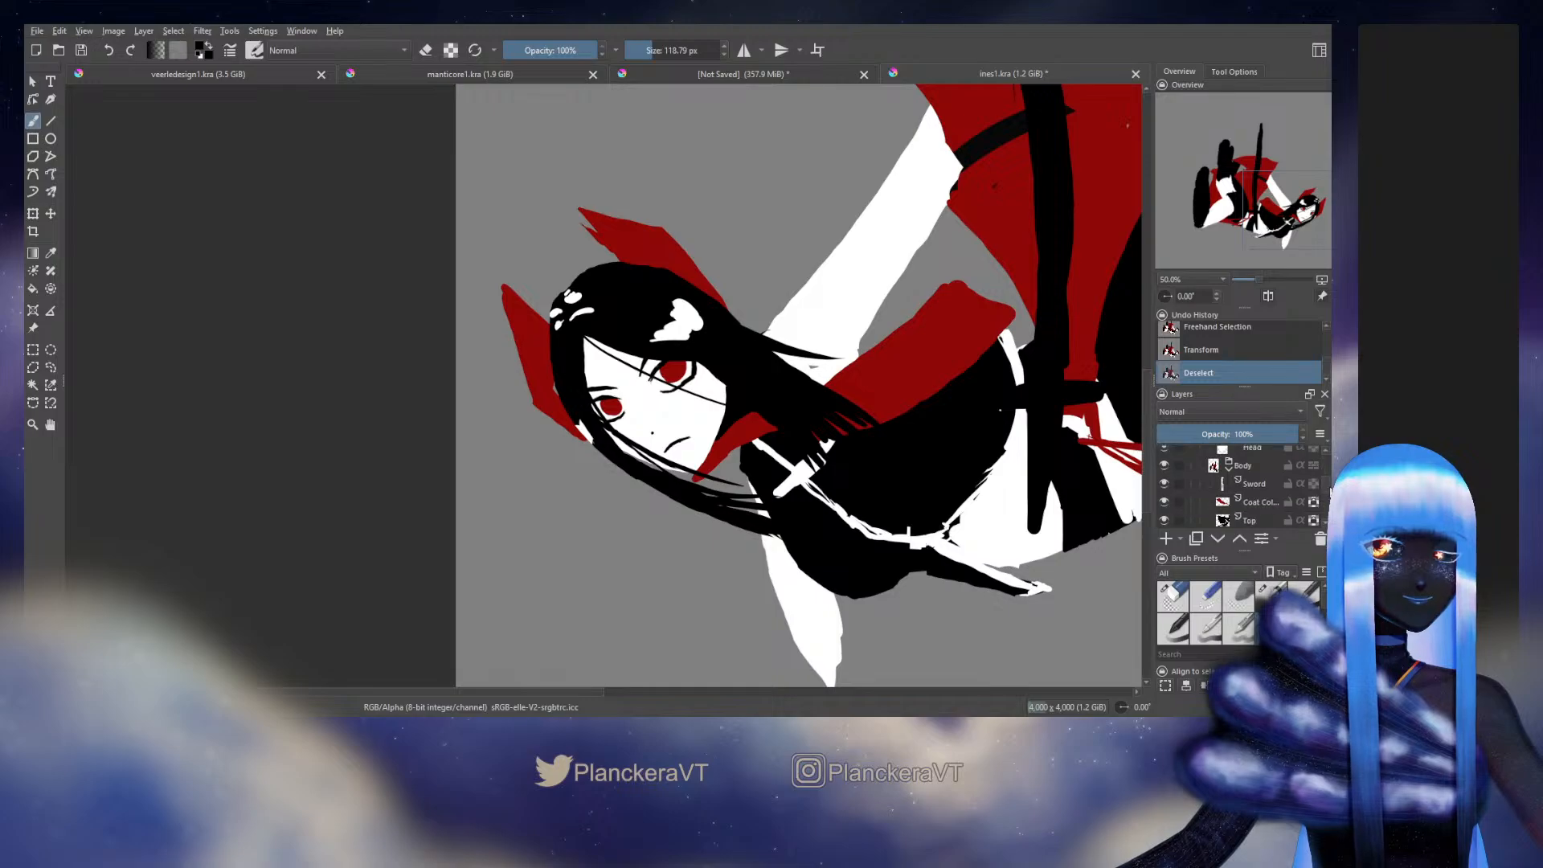
scroll(1324, 479, "down", 1)
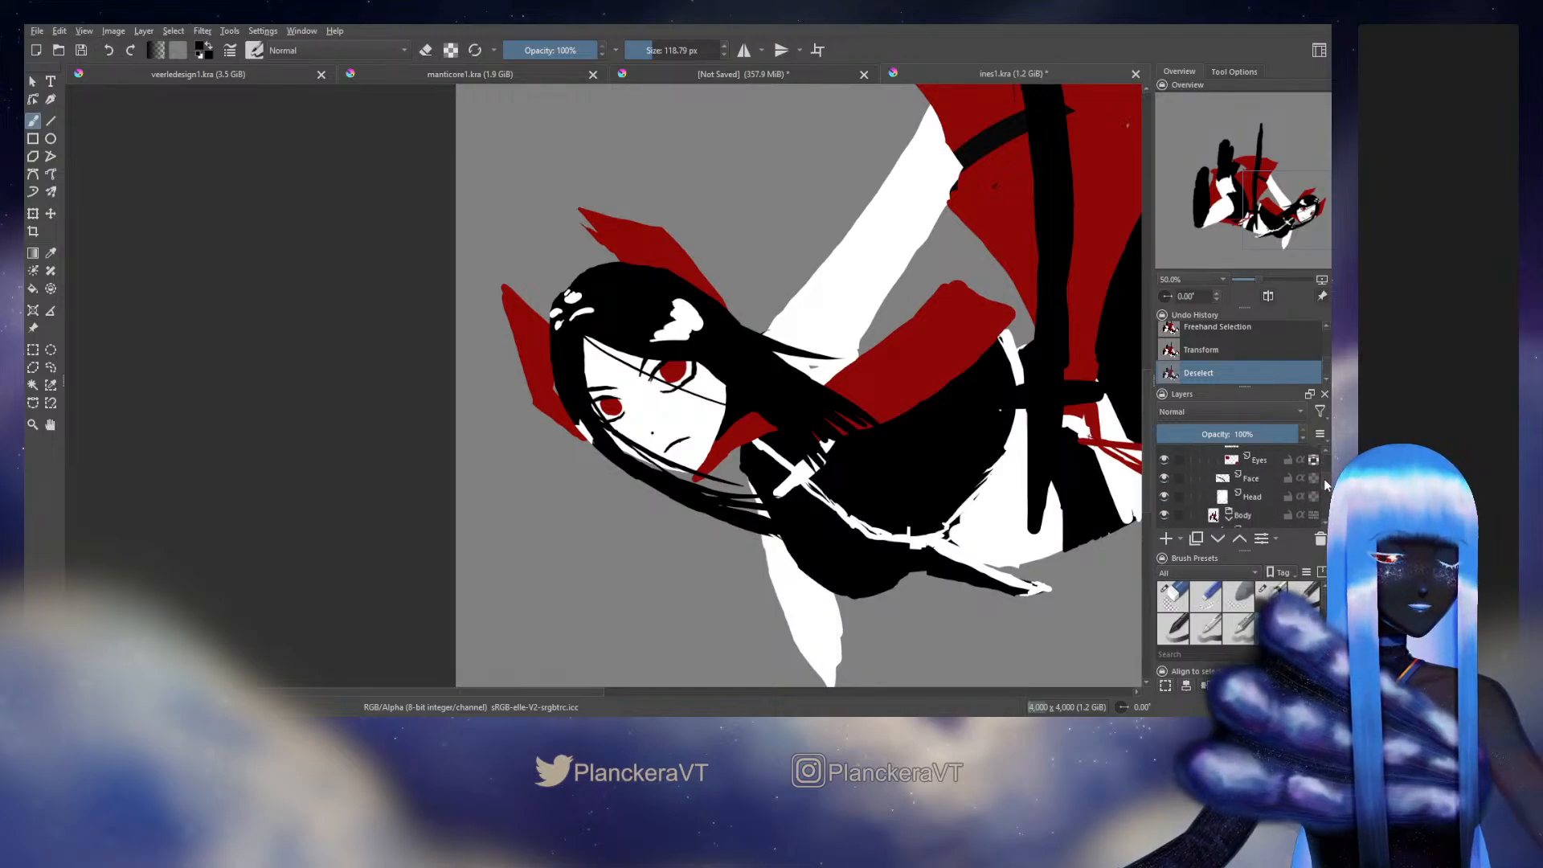
left_click(1252, 496)
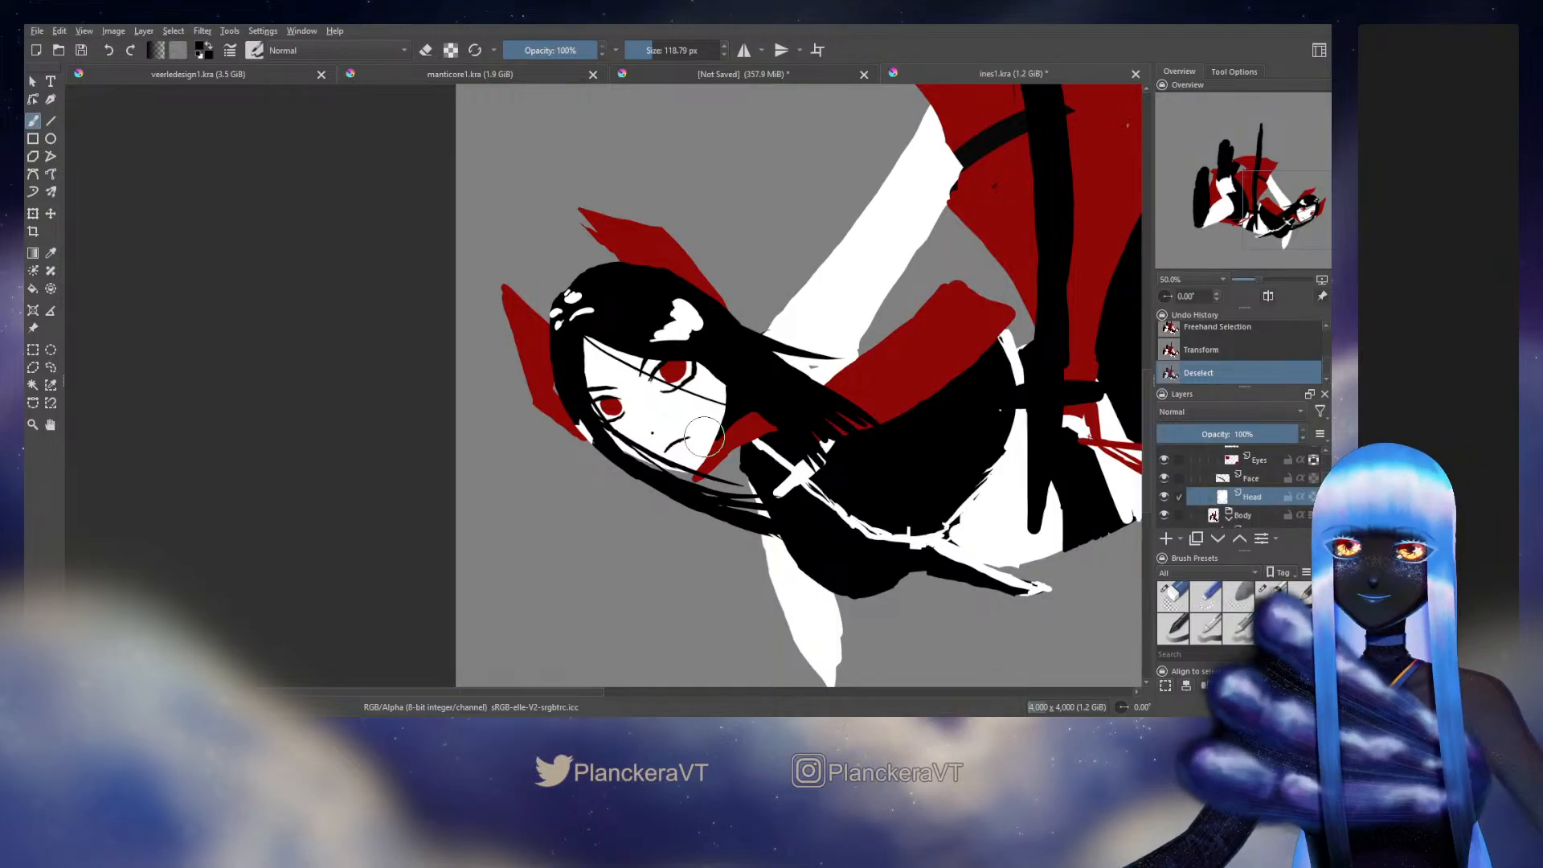
key("e")
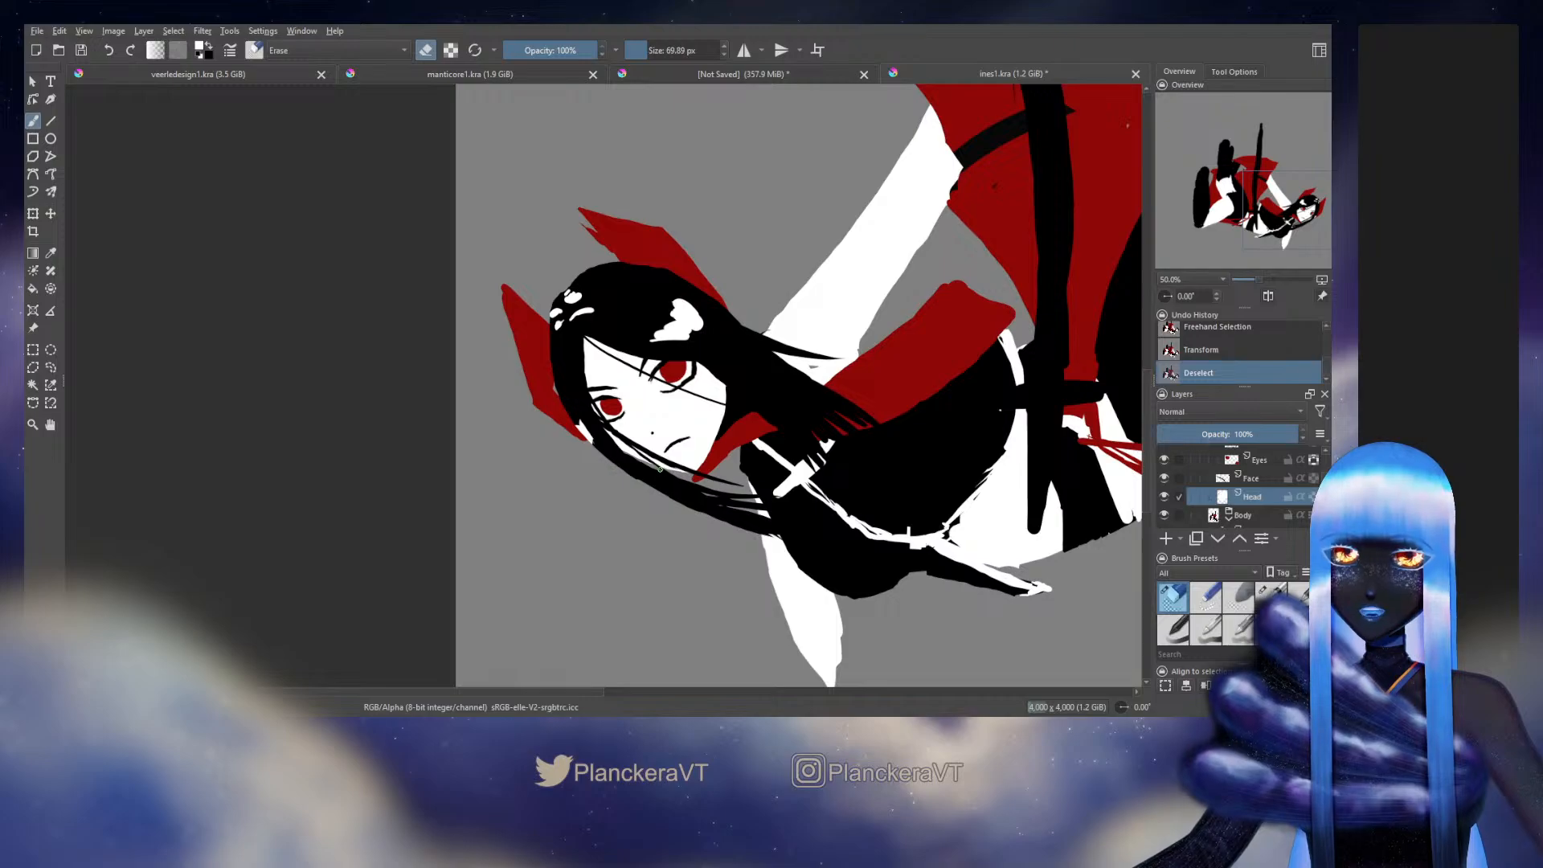
left_click_drag(669, 472, 684, 462)
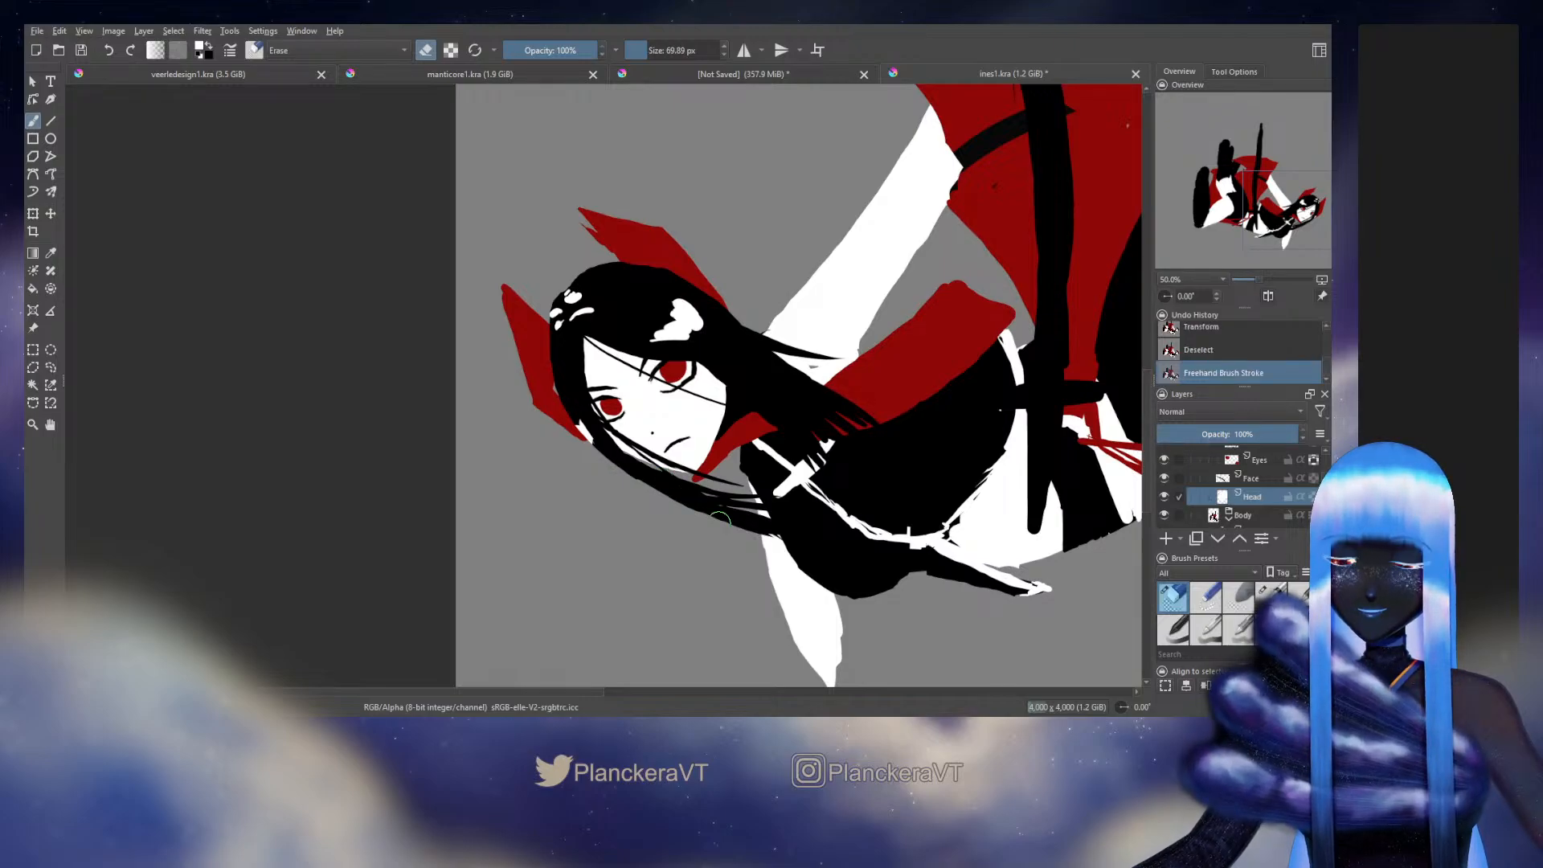
Step: Reshape the chin on the Head layer, filling it with an 85.52 px white brush and trimming its edge with the eraser
key("e")
key("bracketleft")
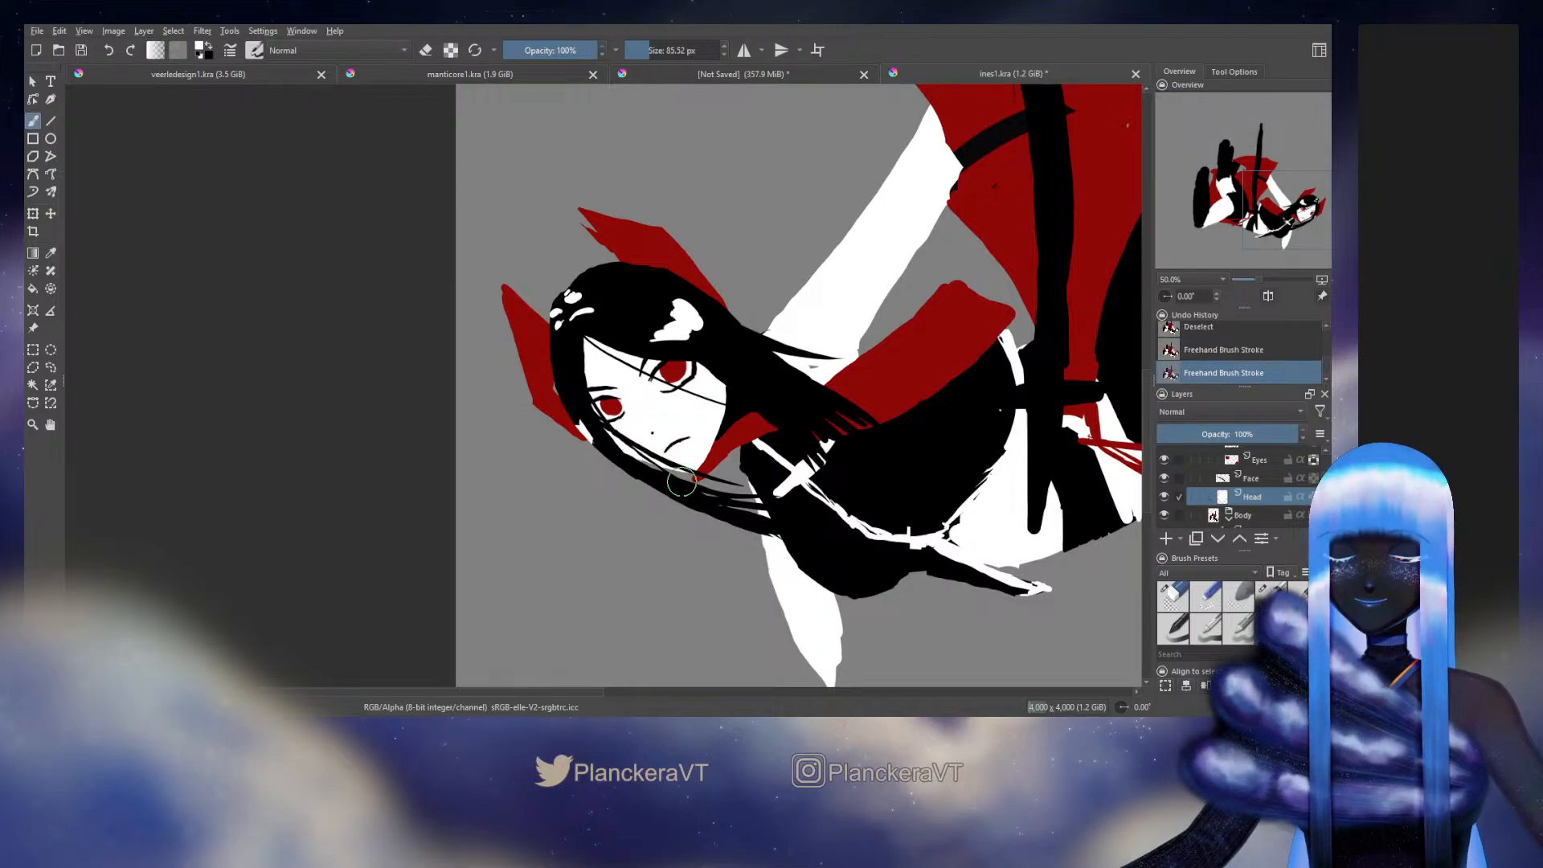
left_click_drag(671, 470, 691, 490)
key("e")
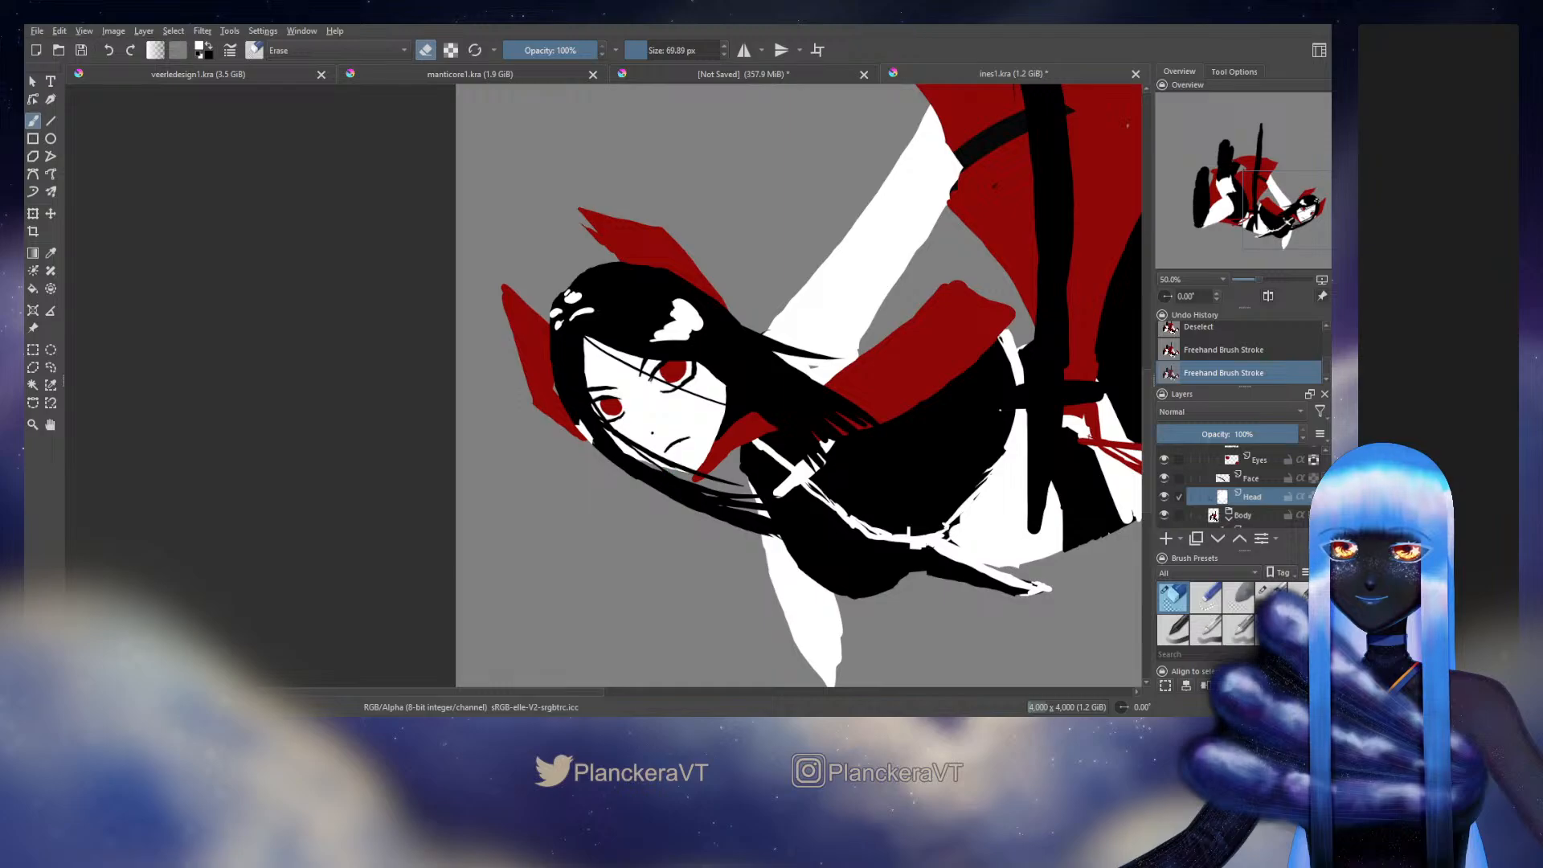
left_click_drag(678, 476, 653, 490)
key("e")
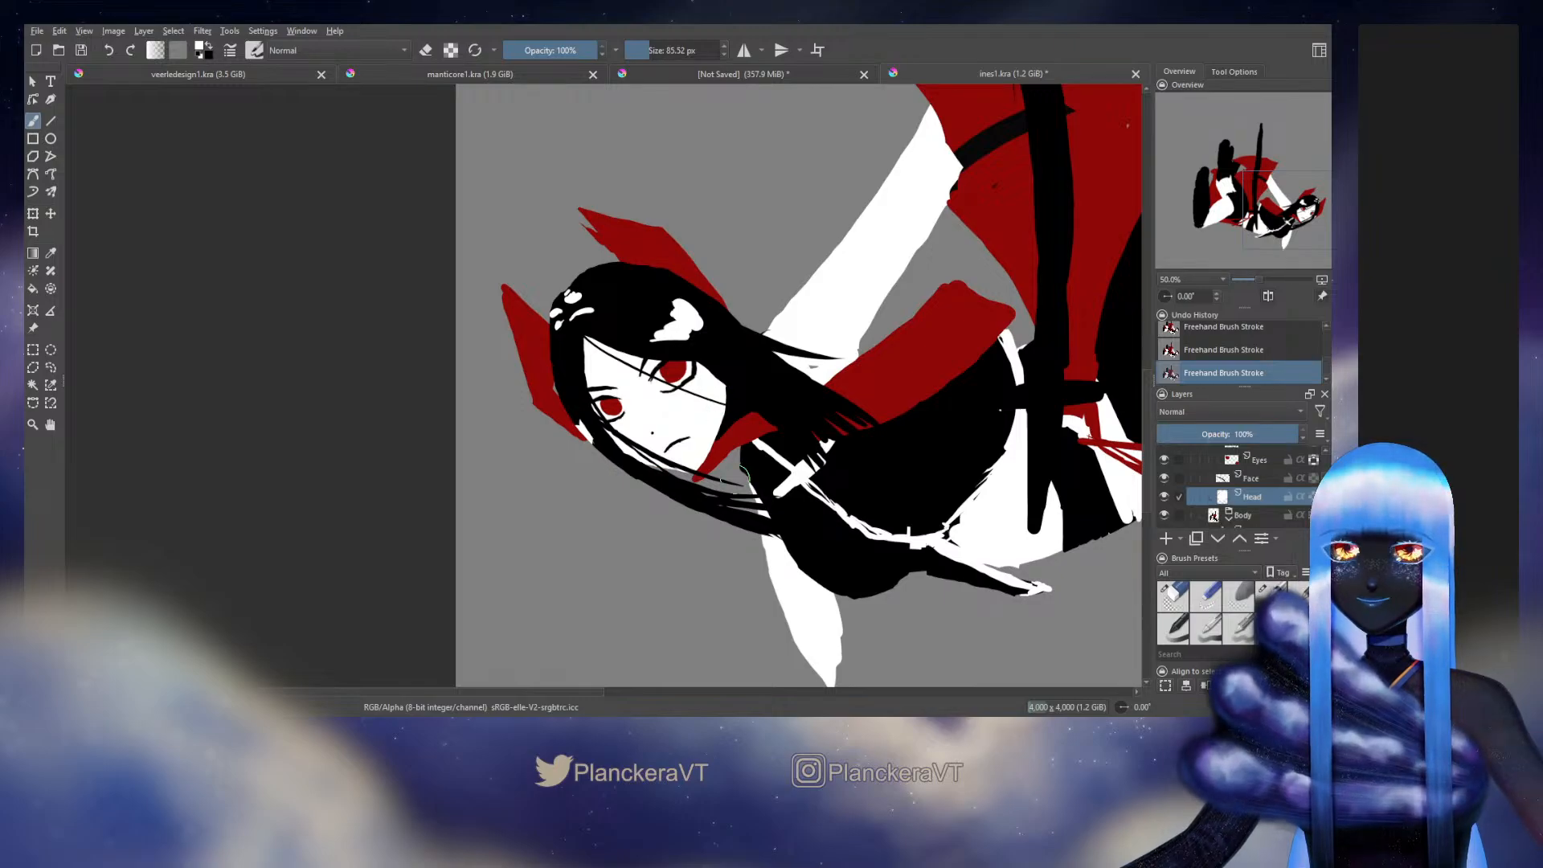
key("e")
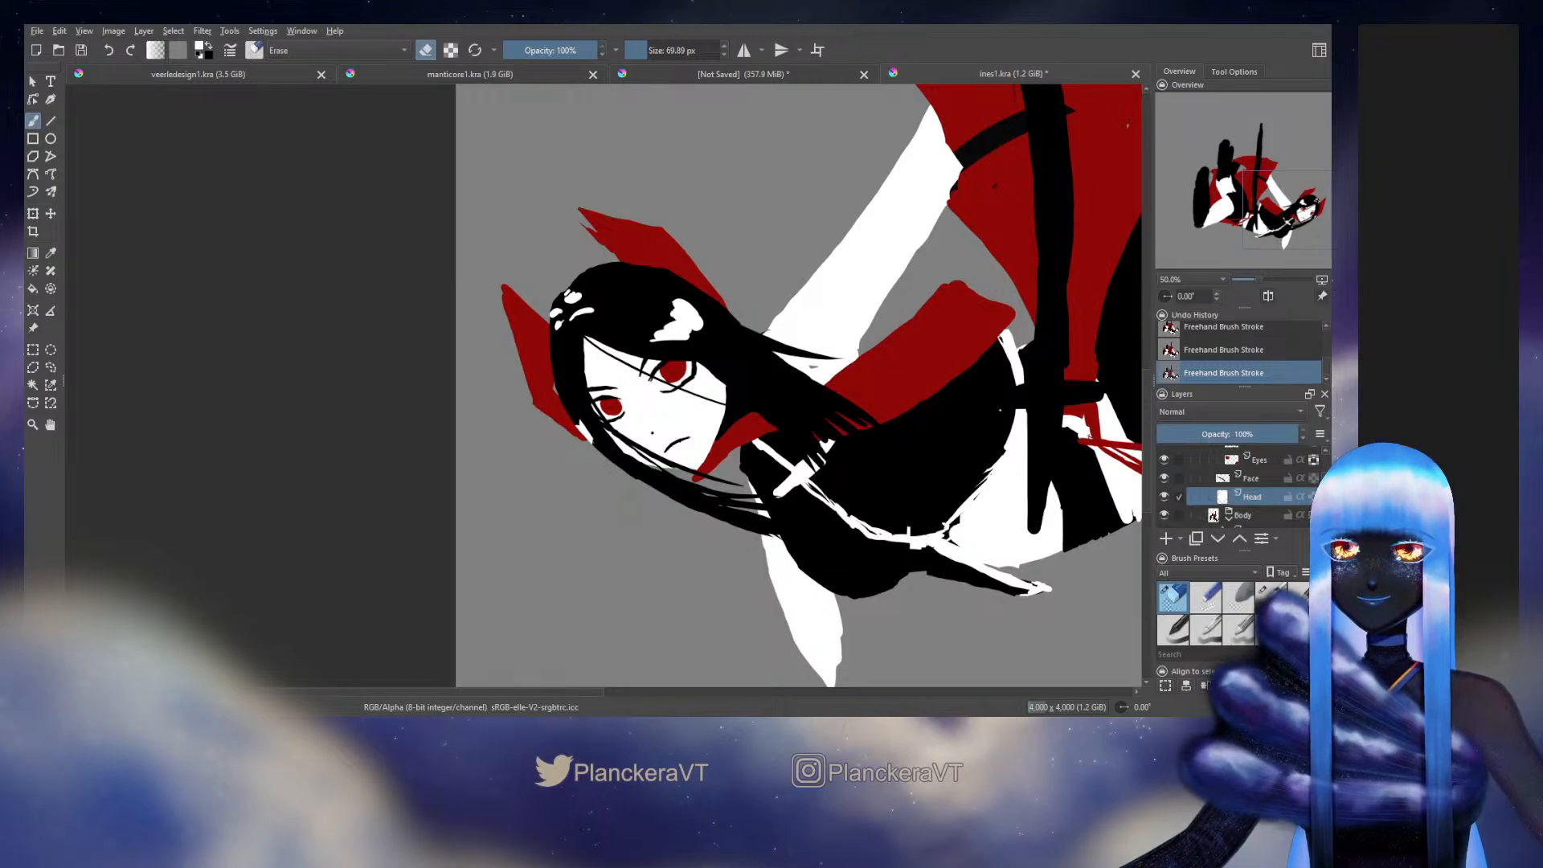
key("e")
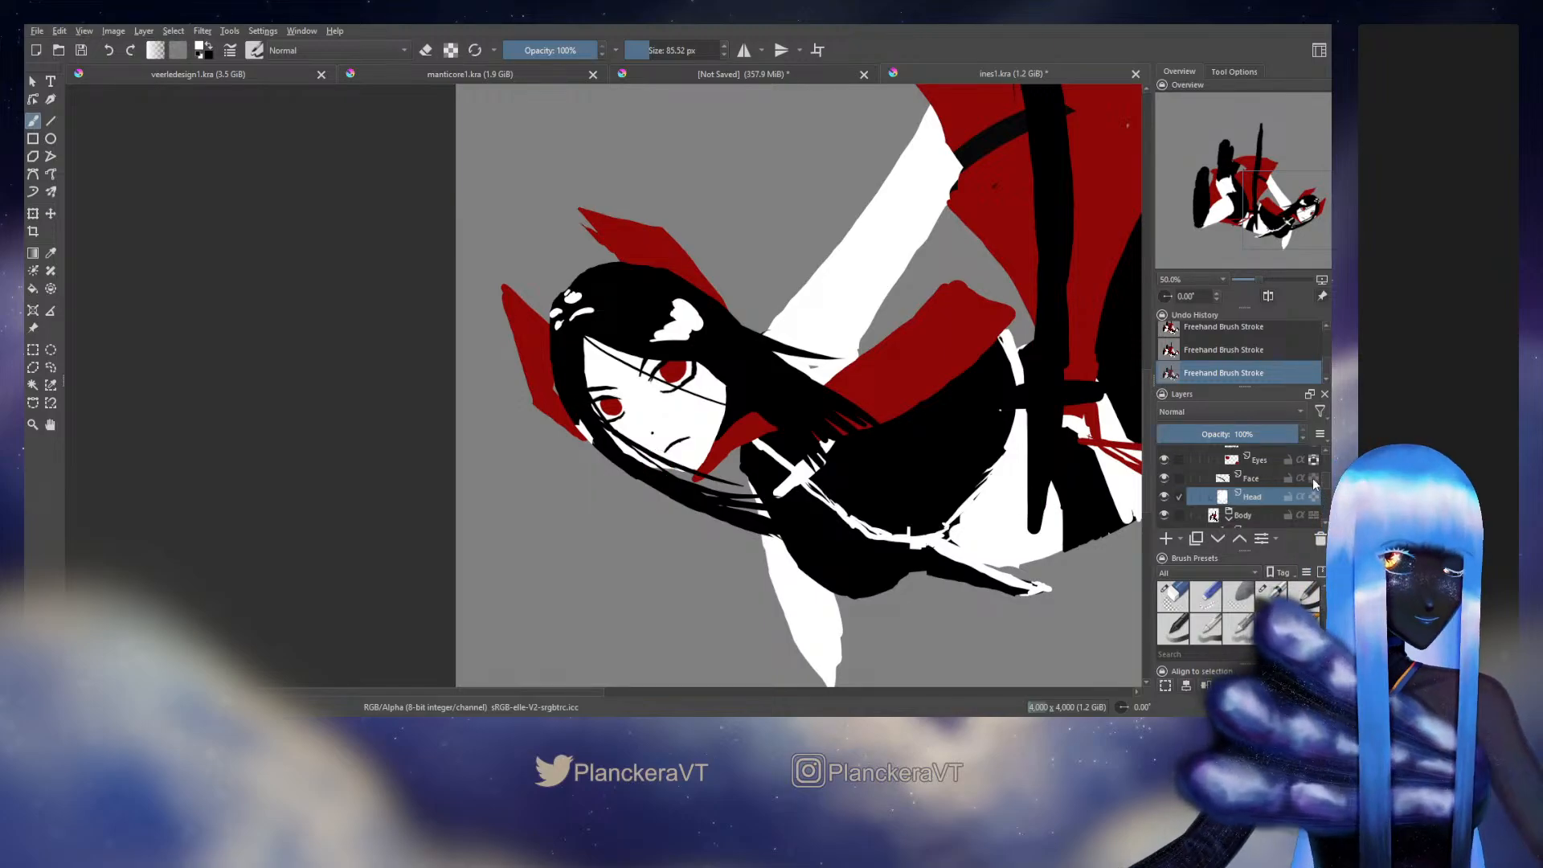
Step: Select the smaller eye in the Eyes group with a freehand selection, move it slightly down, transform it, and clear the selection
scroll(1237, 487, "up", 3)
left_click(1250, 496)
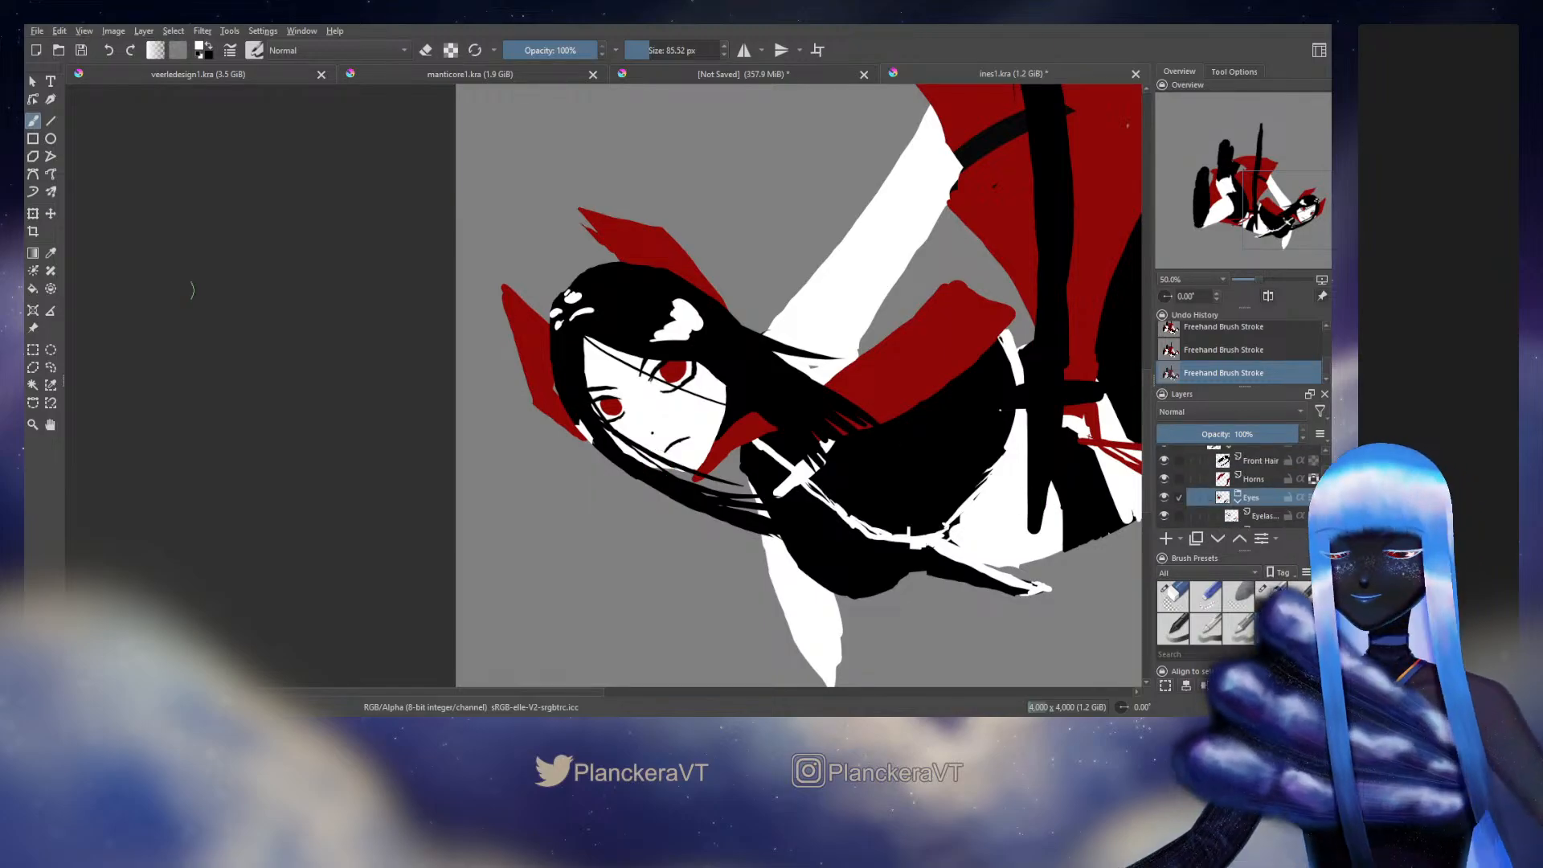
left_click(50, 367)
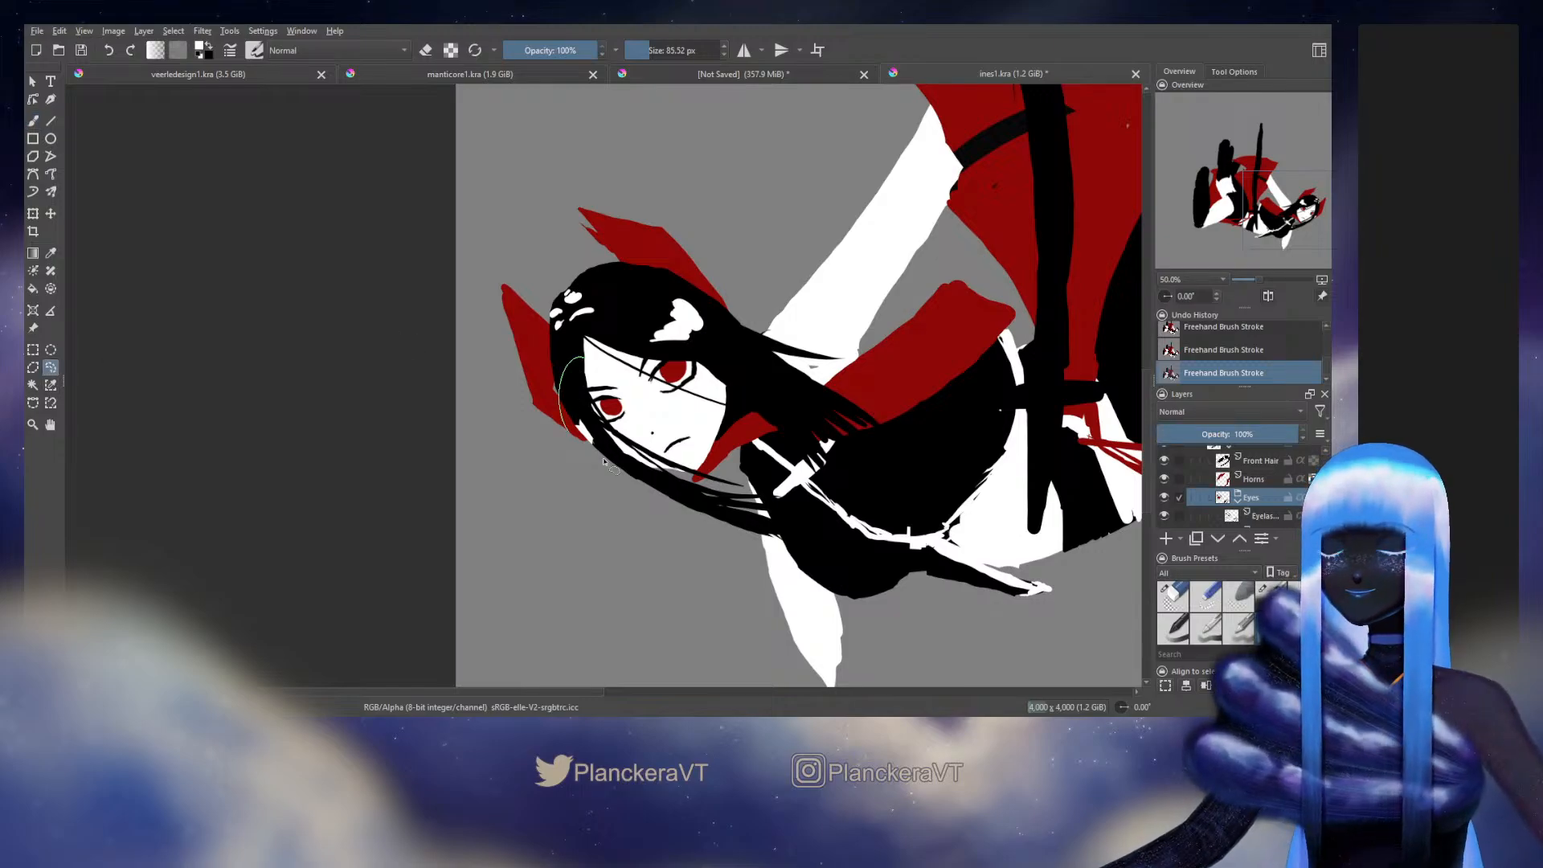
mouse_move(586, 359)
left_mouse_down()
mouse_move(631, 378)
mouse_move(617, 400)
left_mouse_up()
key("t")
key("ctrl+t")
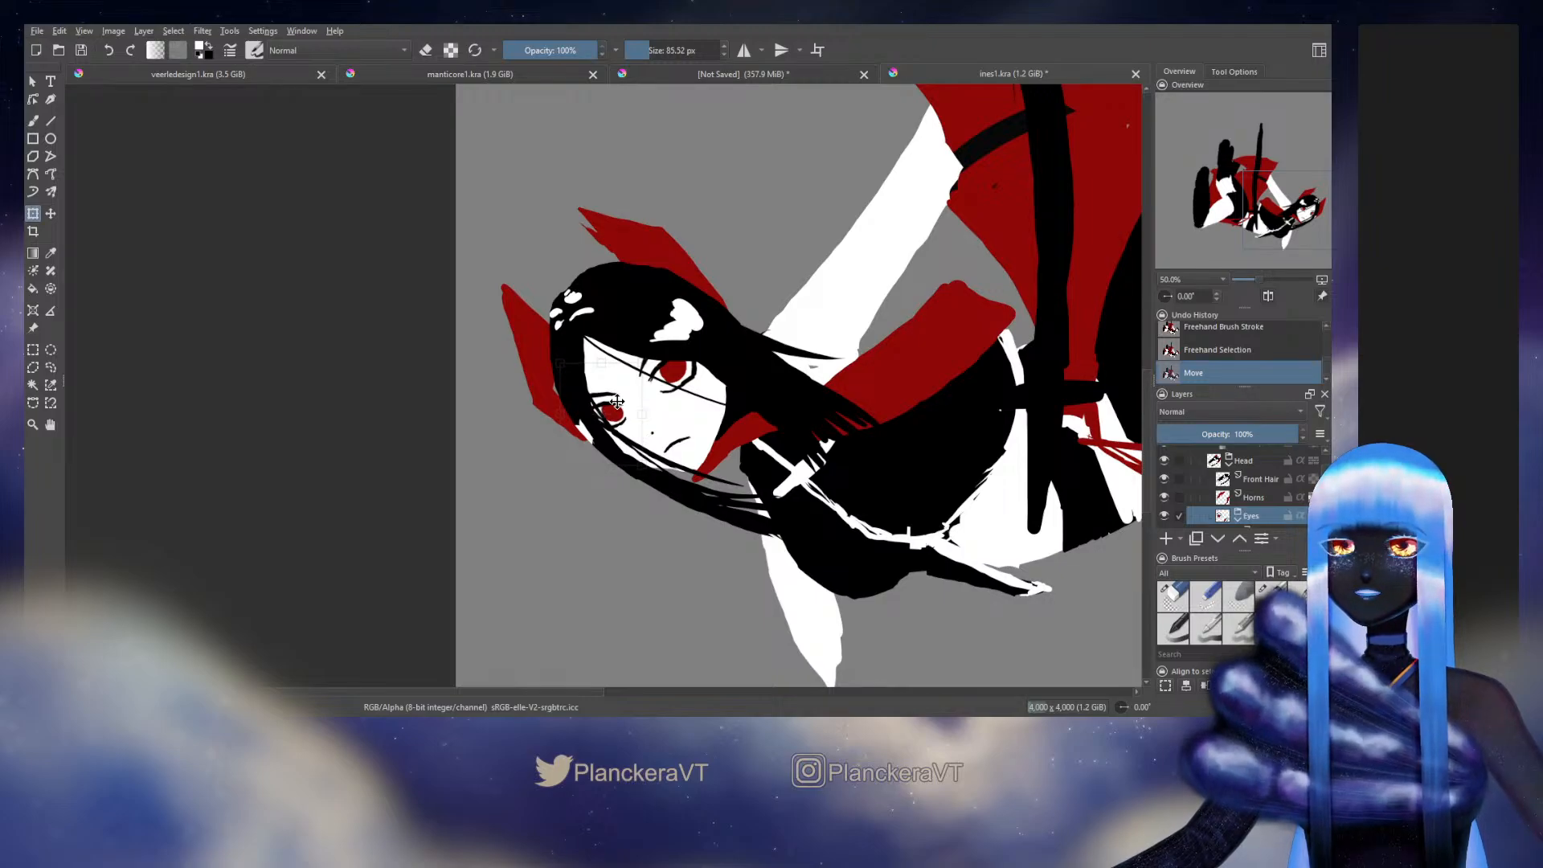
key("Return")
key("ctrl+shift+a")
key("b")
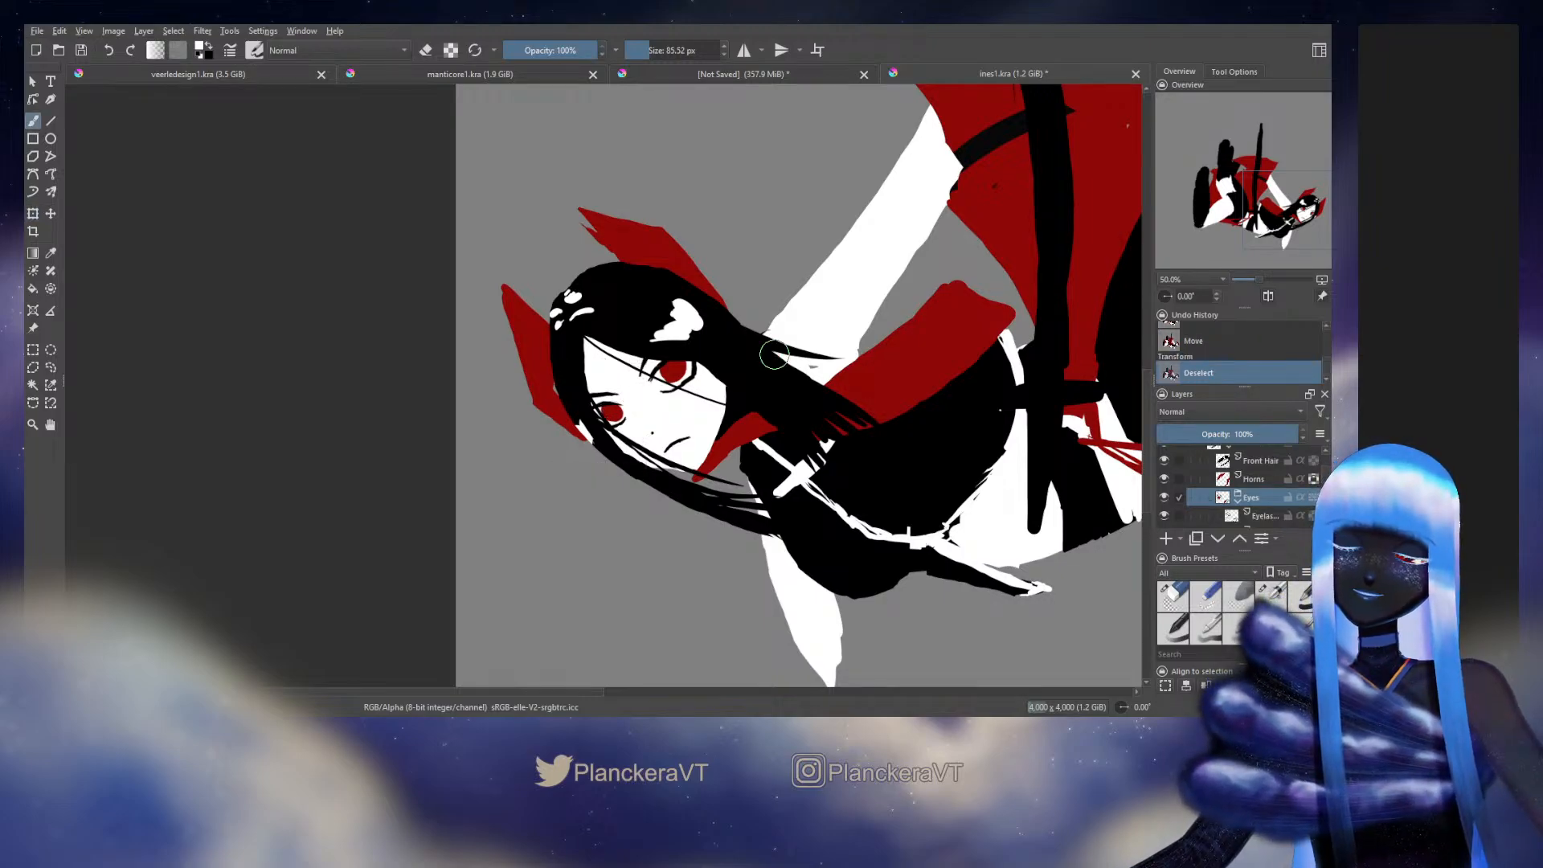
Step: Draw a freehand selection around the larger eye in the Eyes group and apply a small transform to it
scroll(760, 341, "down", 1)
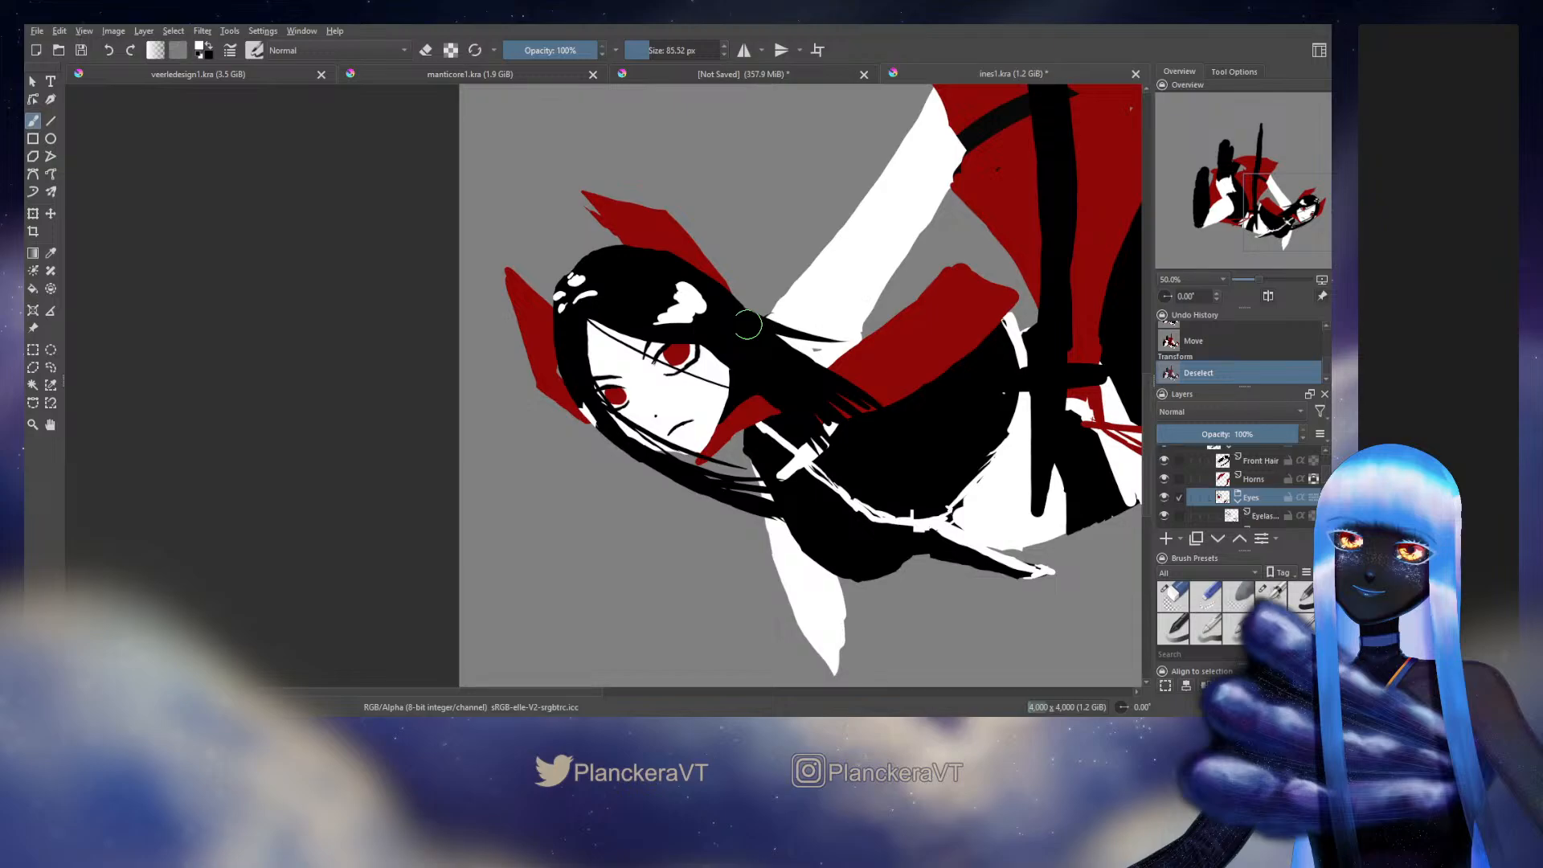
key("ctrl+shift+f")
mouse_move(635, 317)
left_mouse_down()
mouse_move(652, 389)
mouse_move(719, 338)
mouse_move(639, 281)
left_mouse_up()
key("ctrl+t")
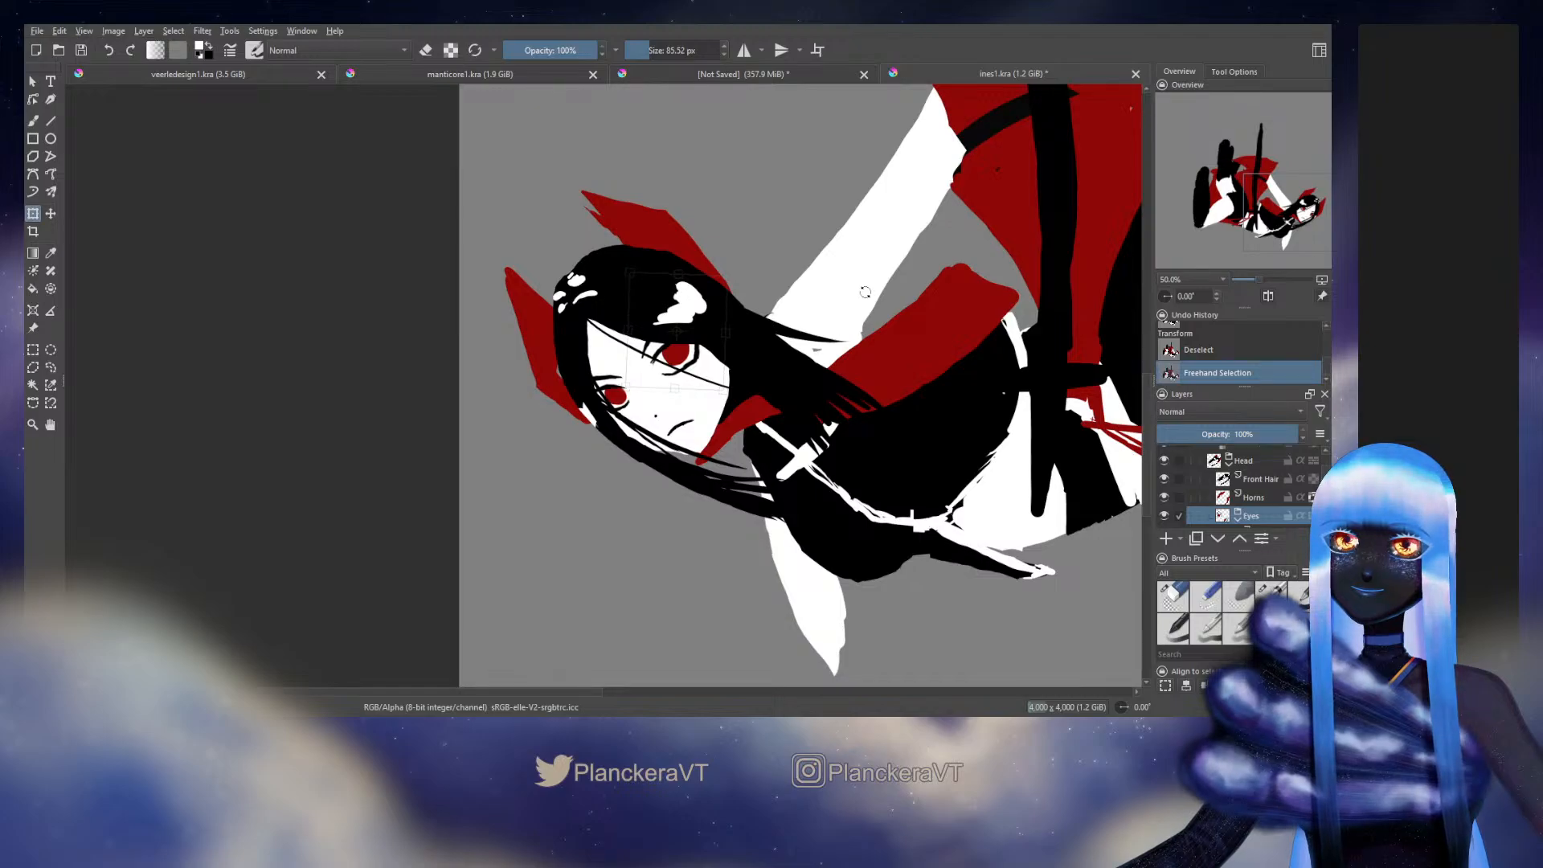
key("Return")
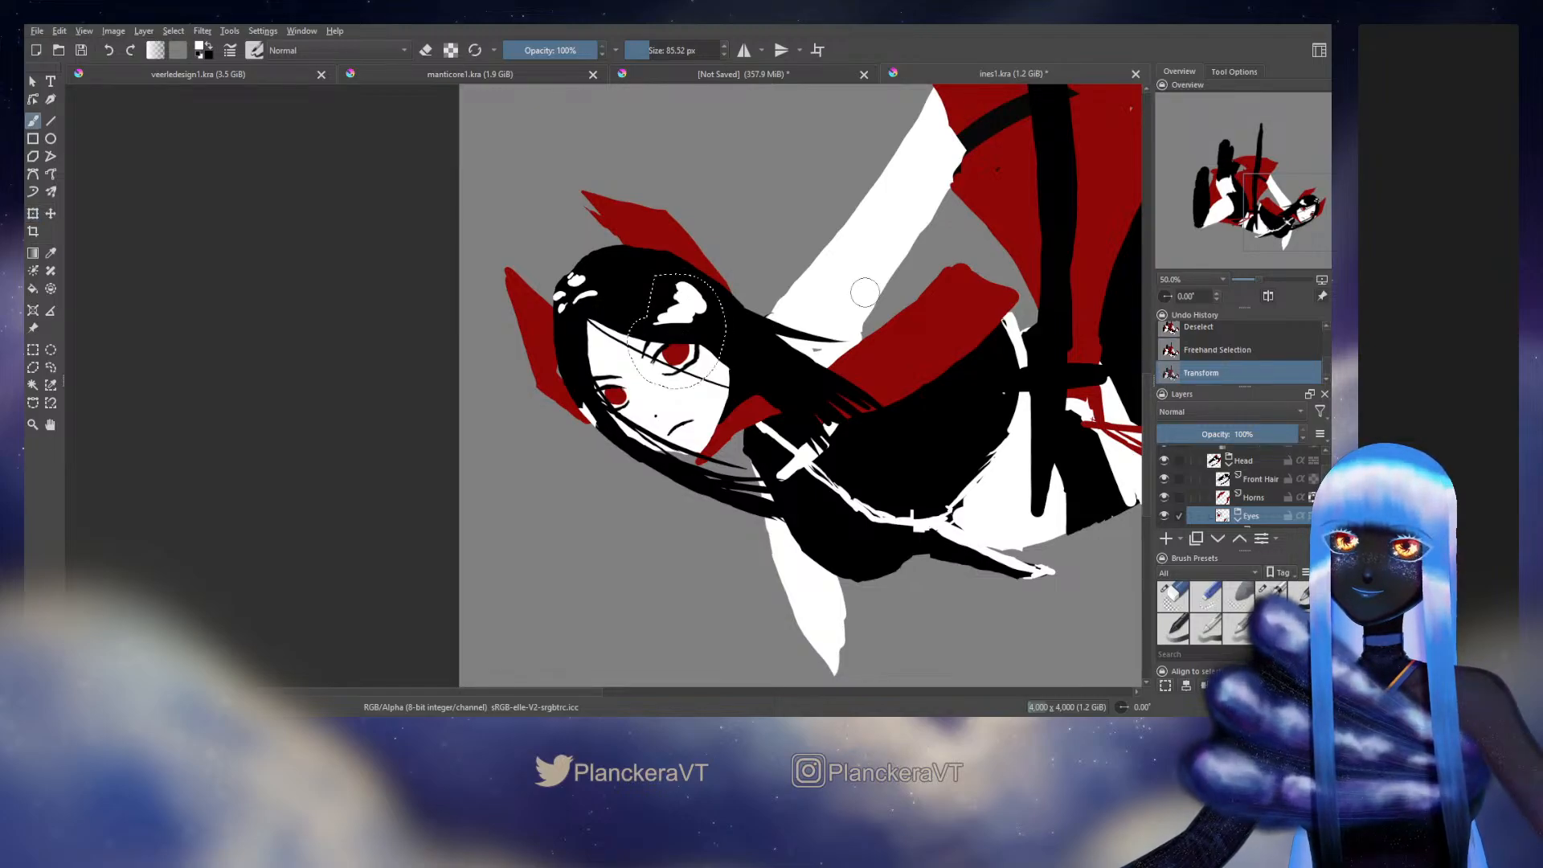
Step: Clear the selection around the larger eye and mirror the canvas view to check the face
key("b")
key("ctrl+shift+a")
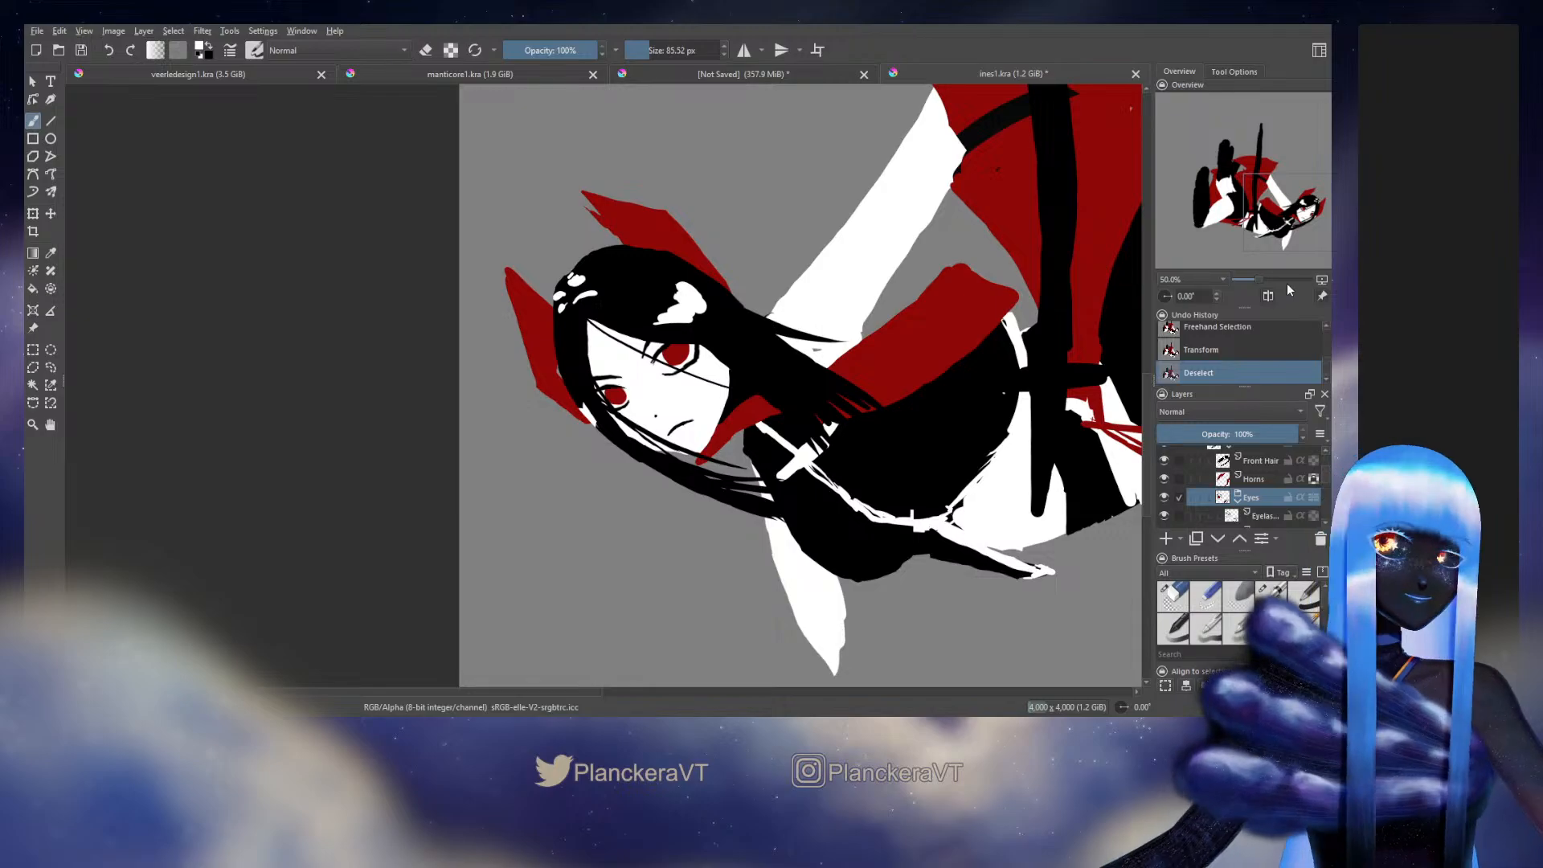
key("m")
left_click_drag(724, 426, 899, 389)
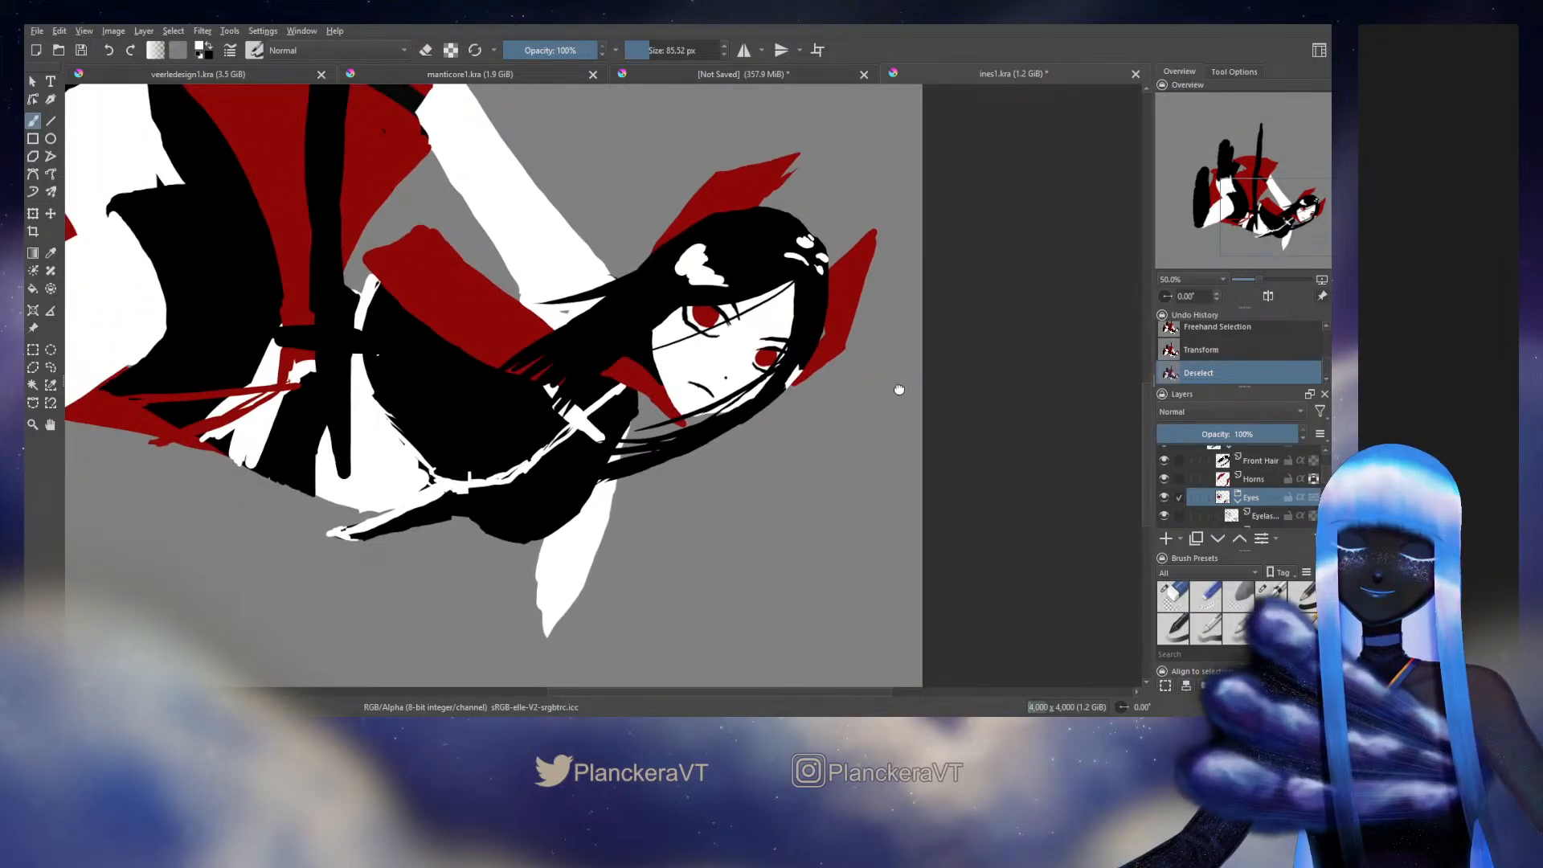
left_click_drag(899, 389, 938, 420)
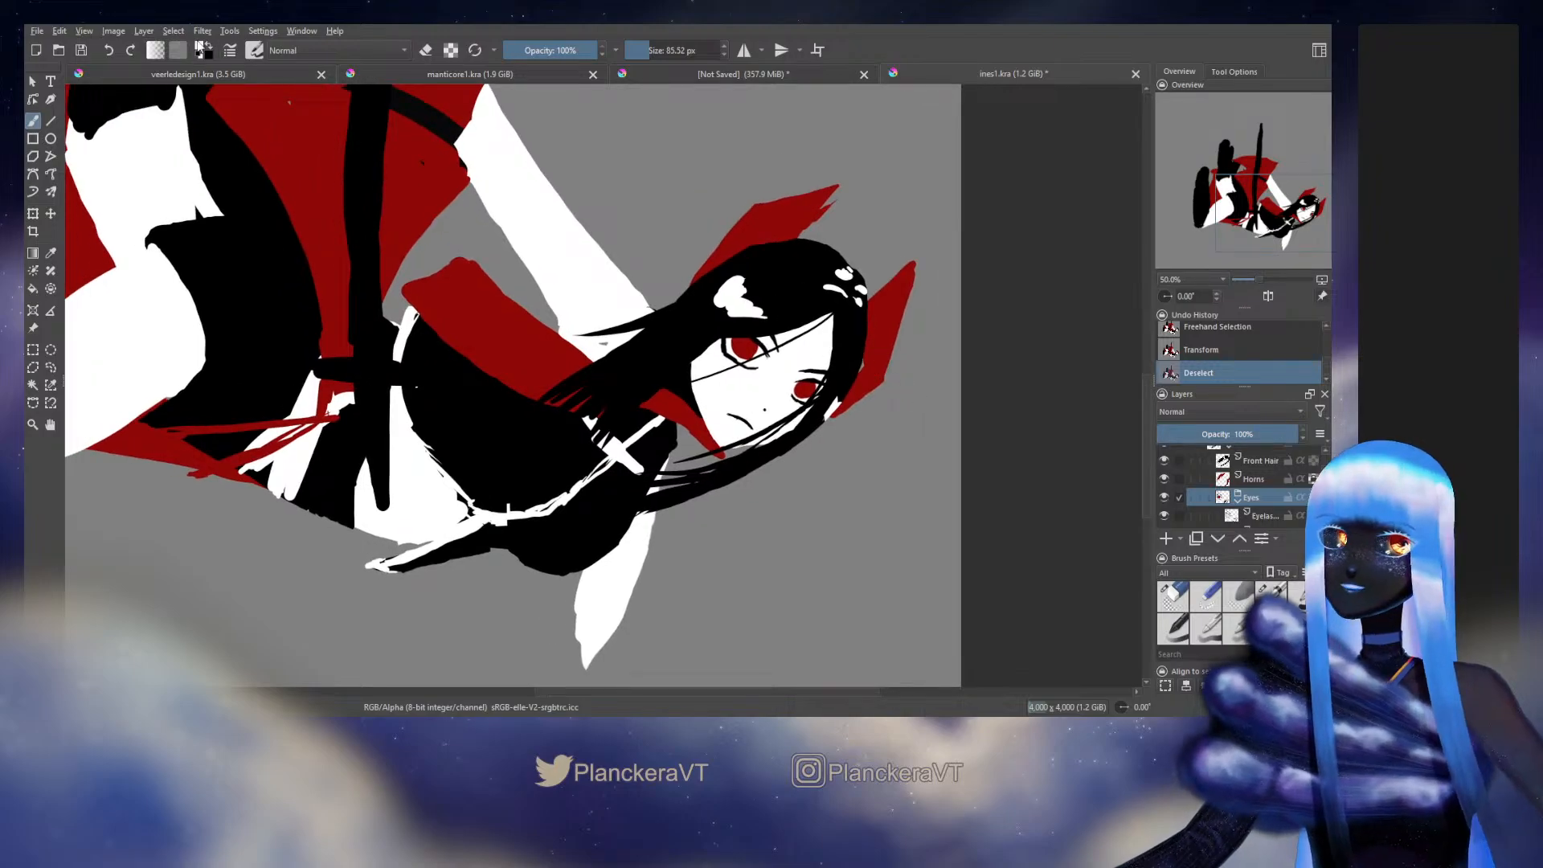
Step: Mirror the whole image vertically and bring the character's head back into view
left_click(113, 30)
left_click(160, 197)
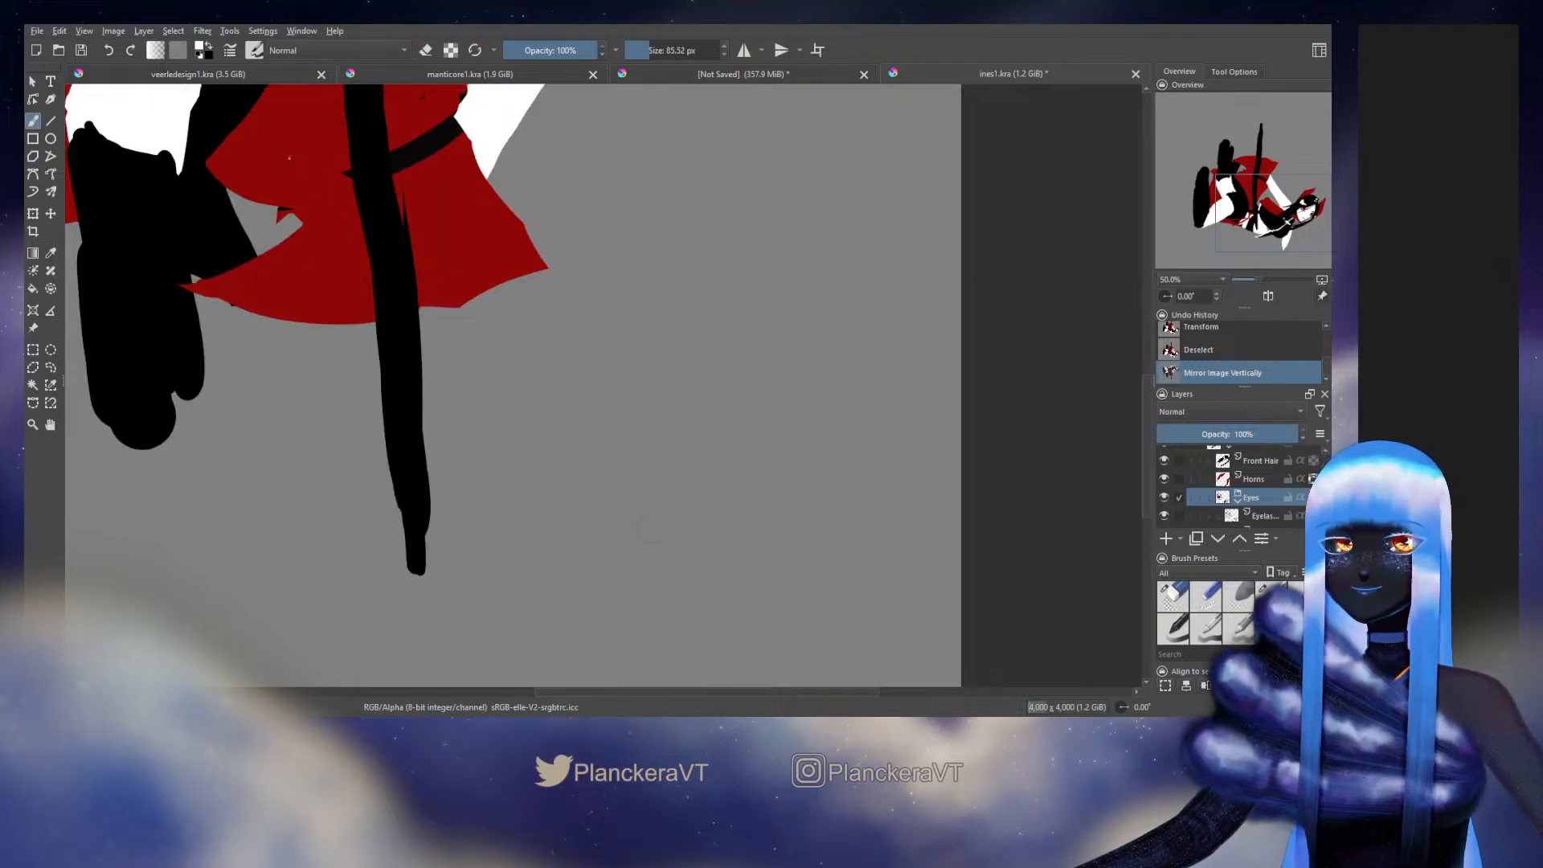
mouse_move(691, 89)
left_mouse_down()
mouse_move(720, 424)
mouse_move(679, 530)
left_mouse_up()
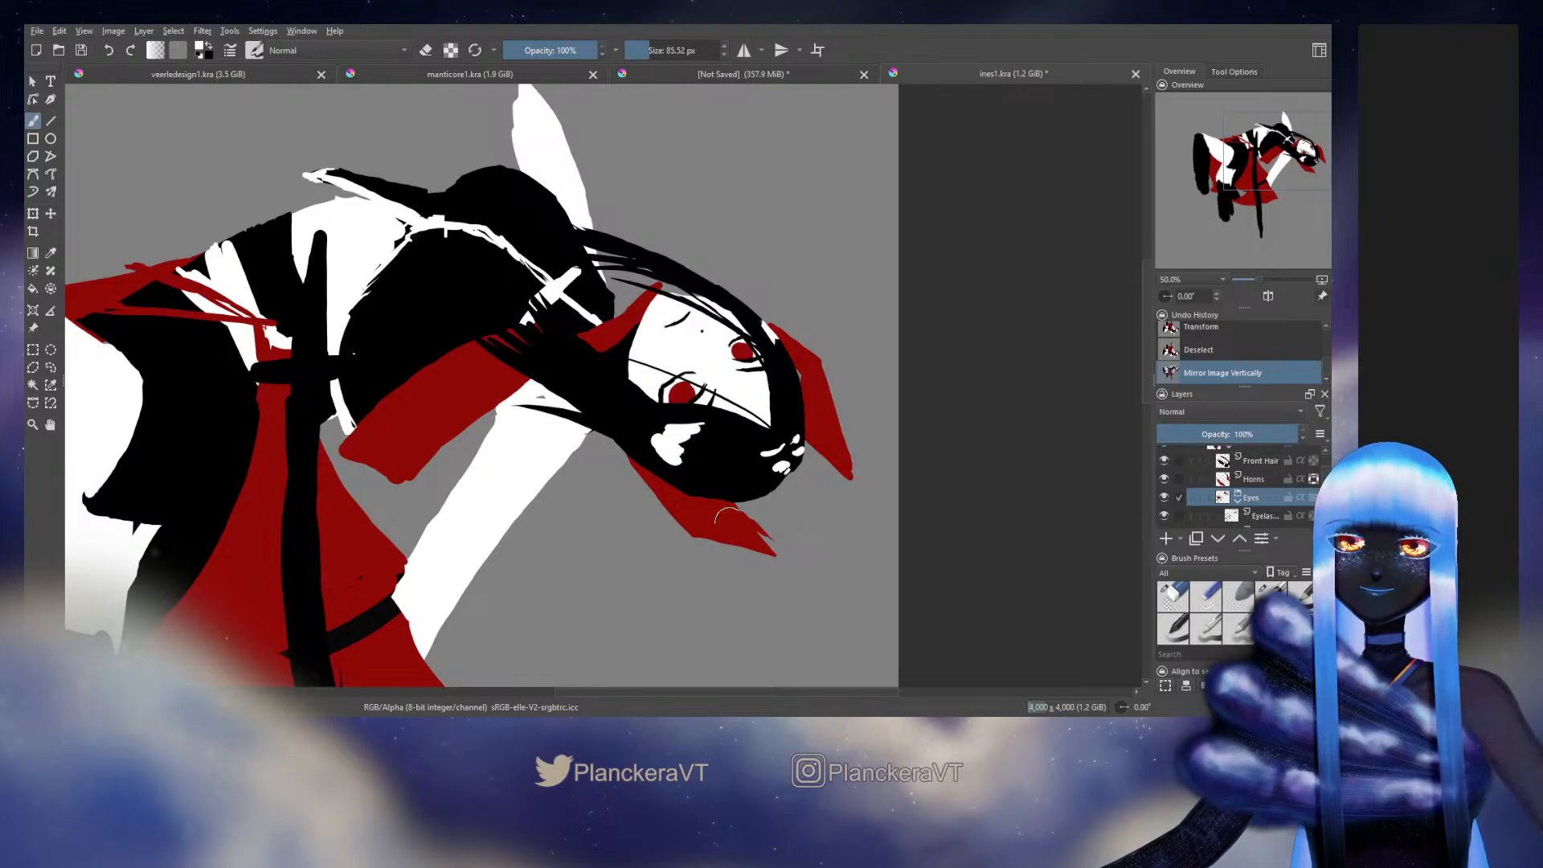
Step: Place the Horns layer above Front Hair, then shift the horn beside the larger eye slightly using a freehand selection, and deselect
left_click(1263, 481)
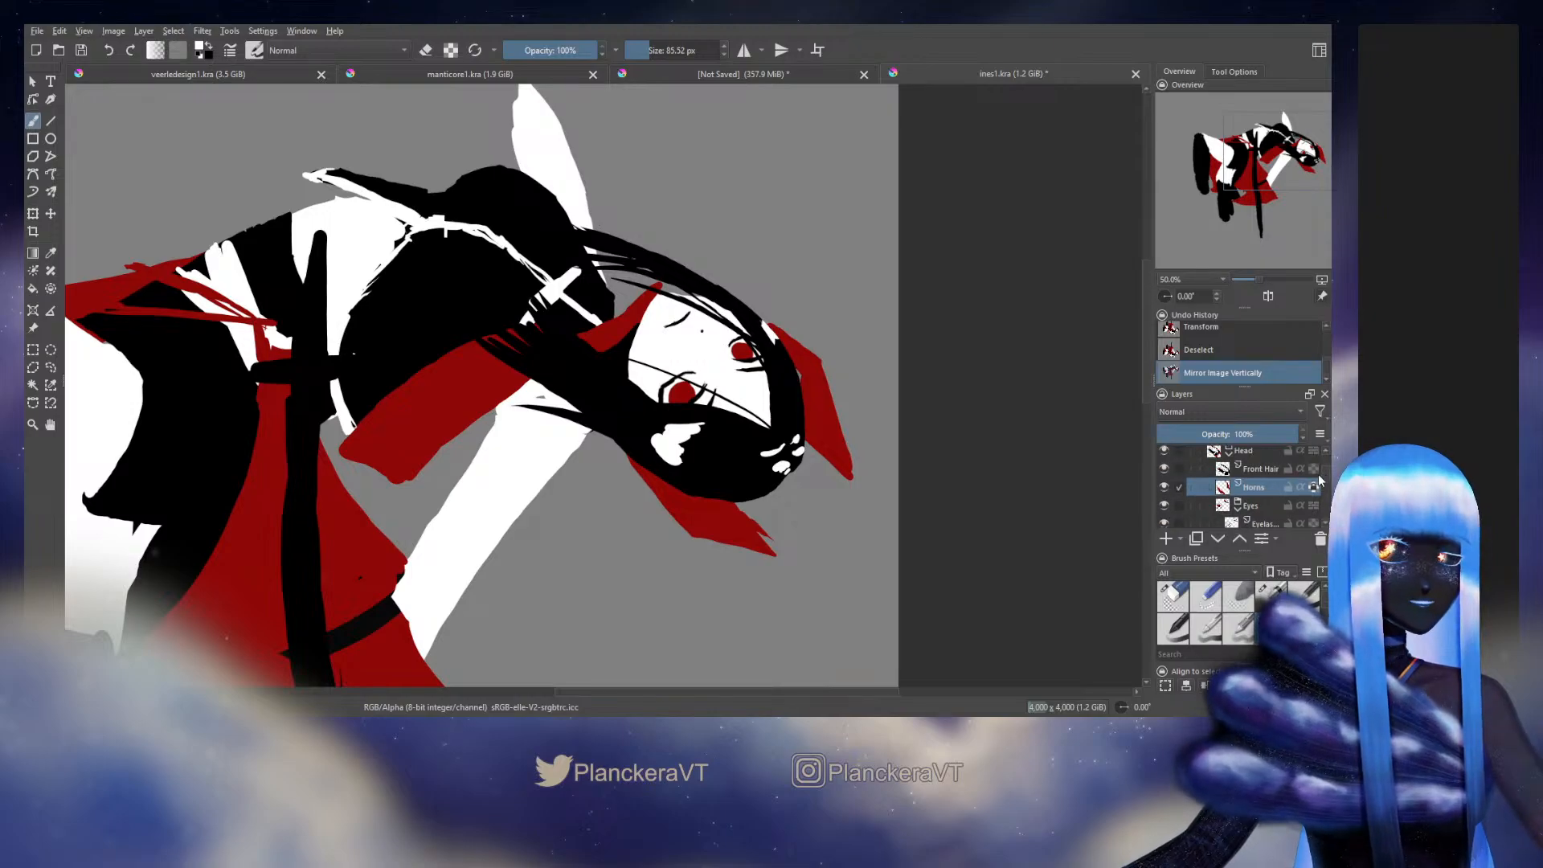
left_click_drag(1325, 480, 1257, 472)
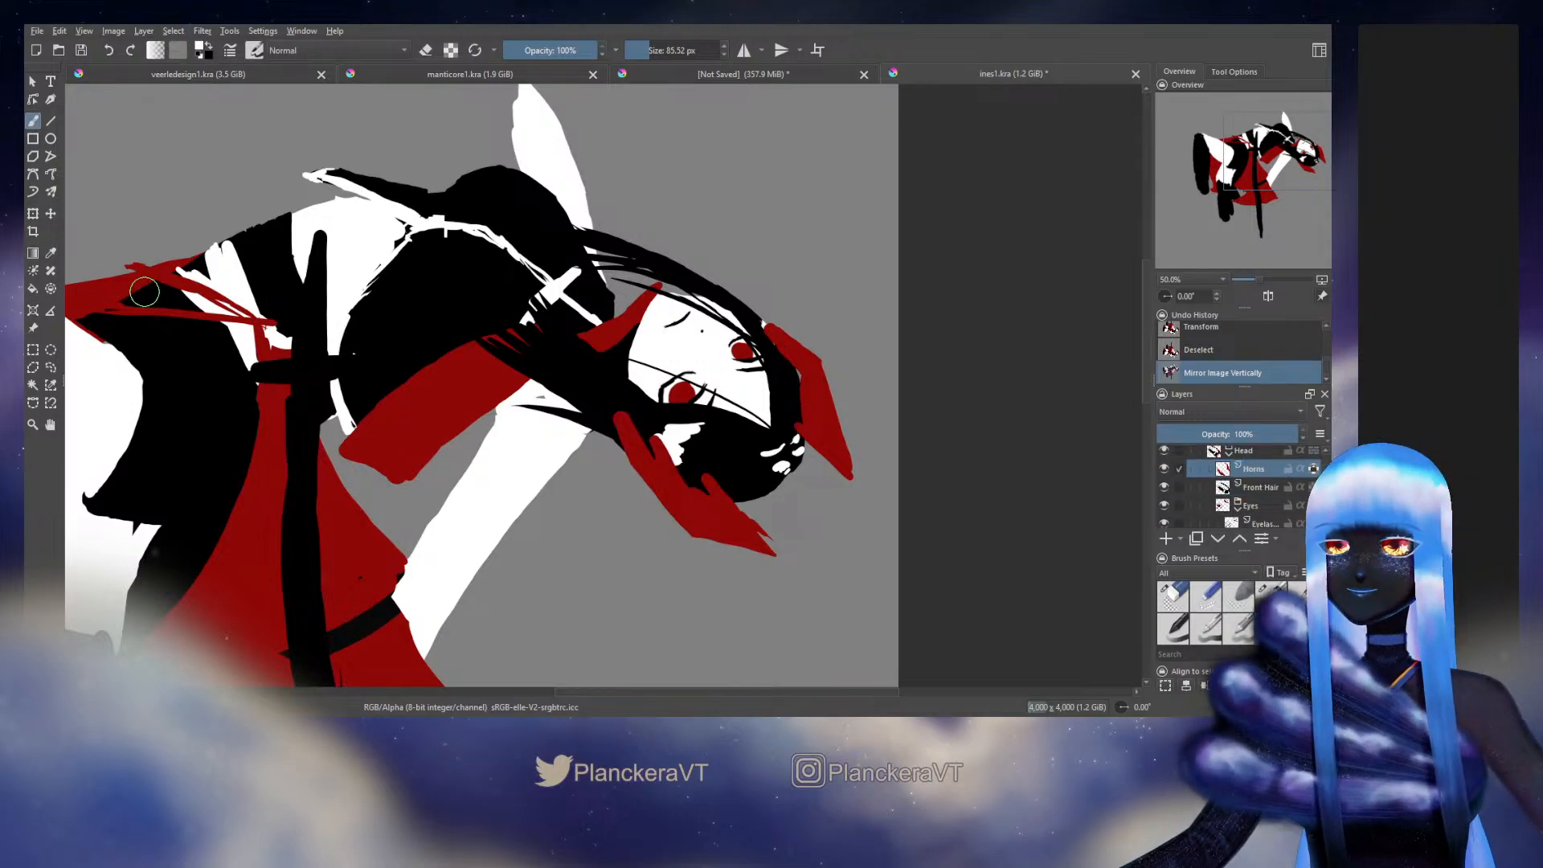
key("l")
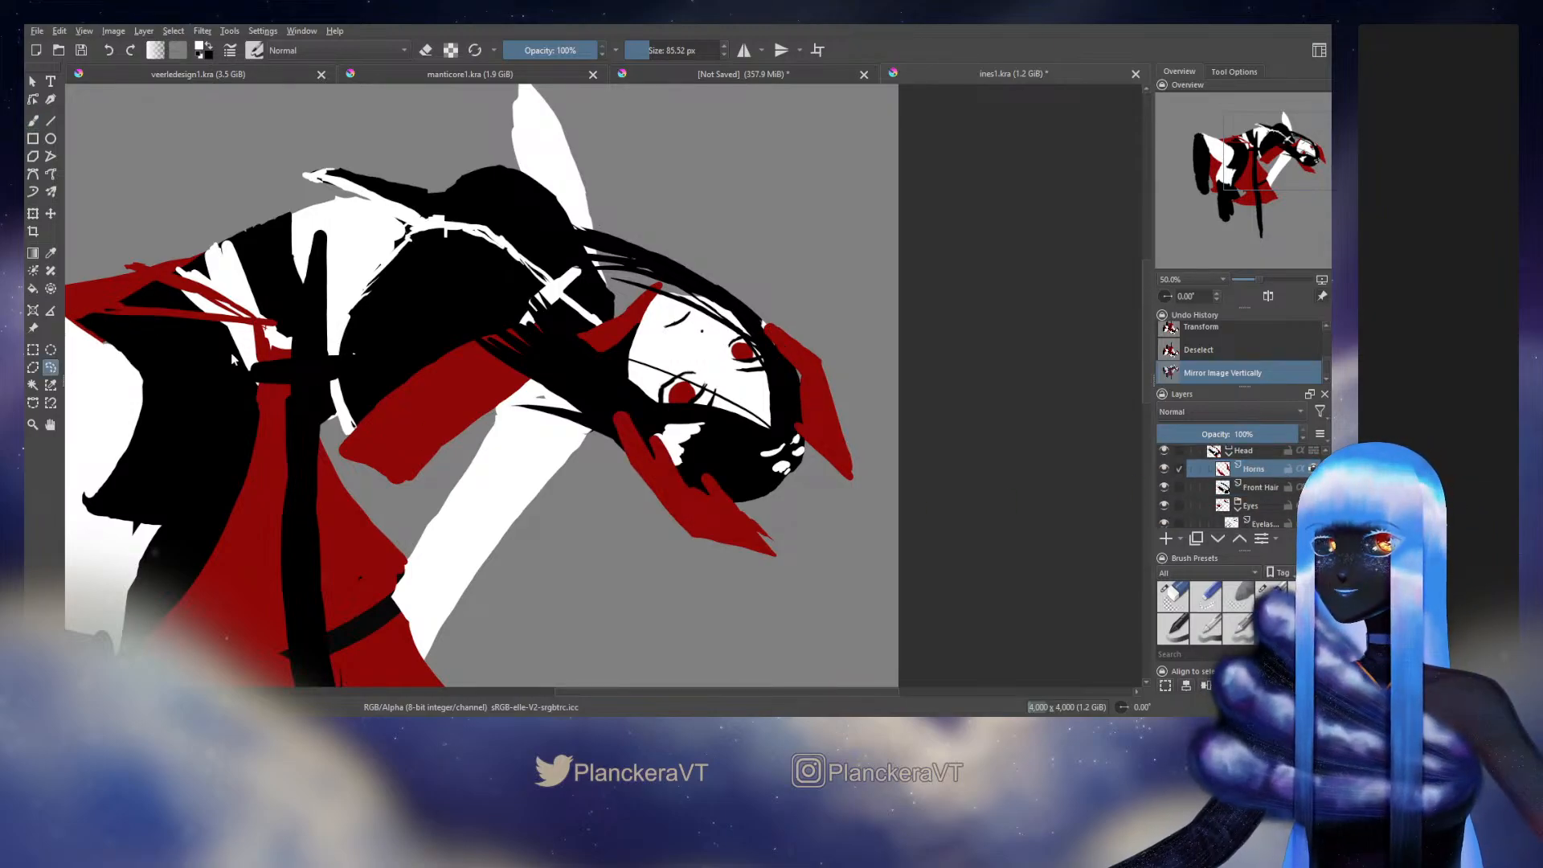
left_click_drag(635, 386, 772, 479)
key("t")
key("ctrl+t")
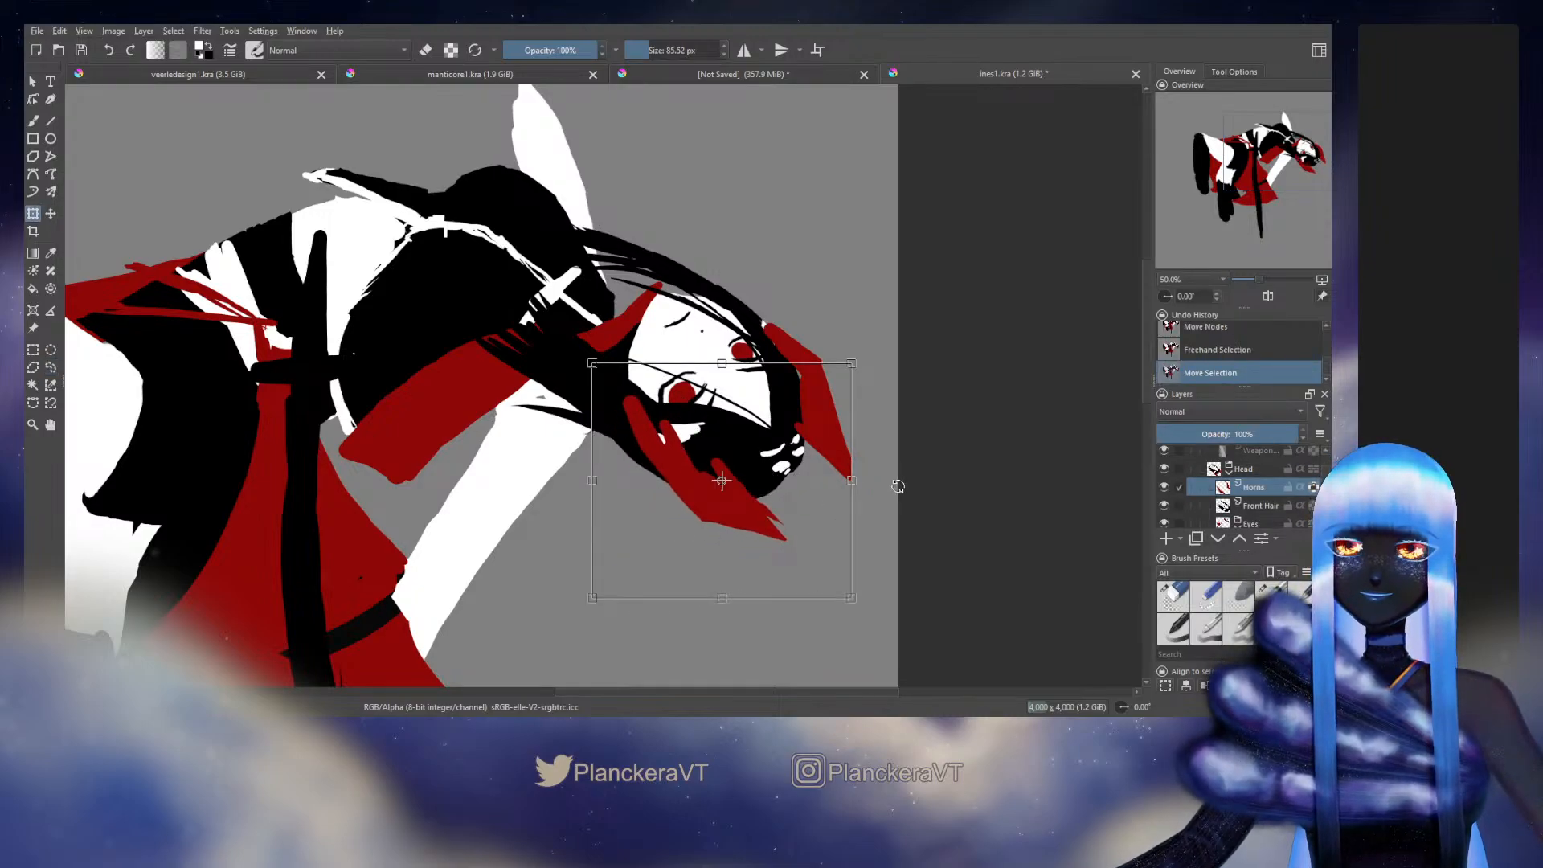
key("Return")
key("ctrl+shift+a")
key("b")
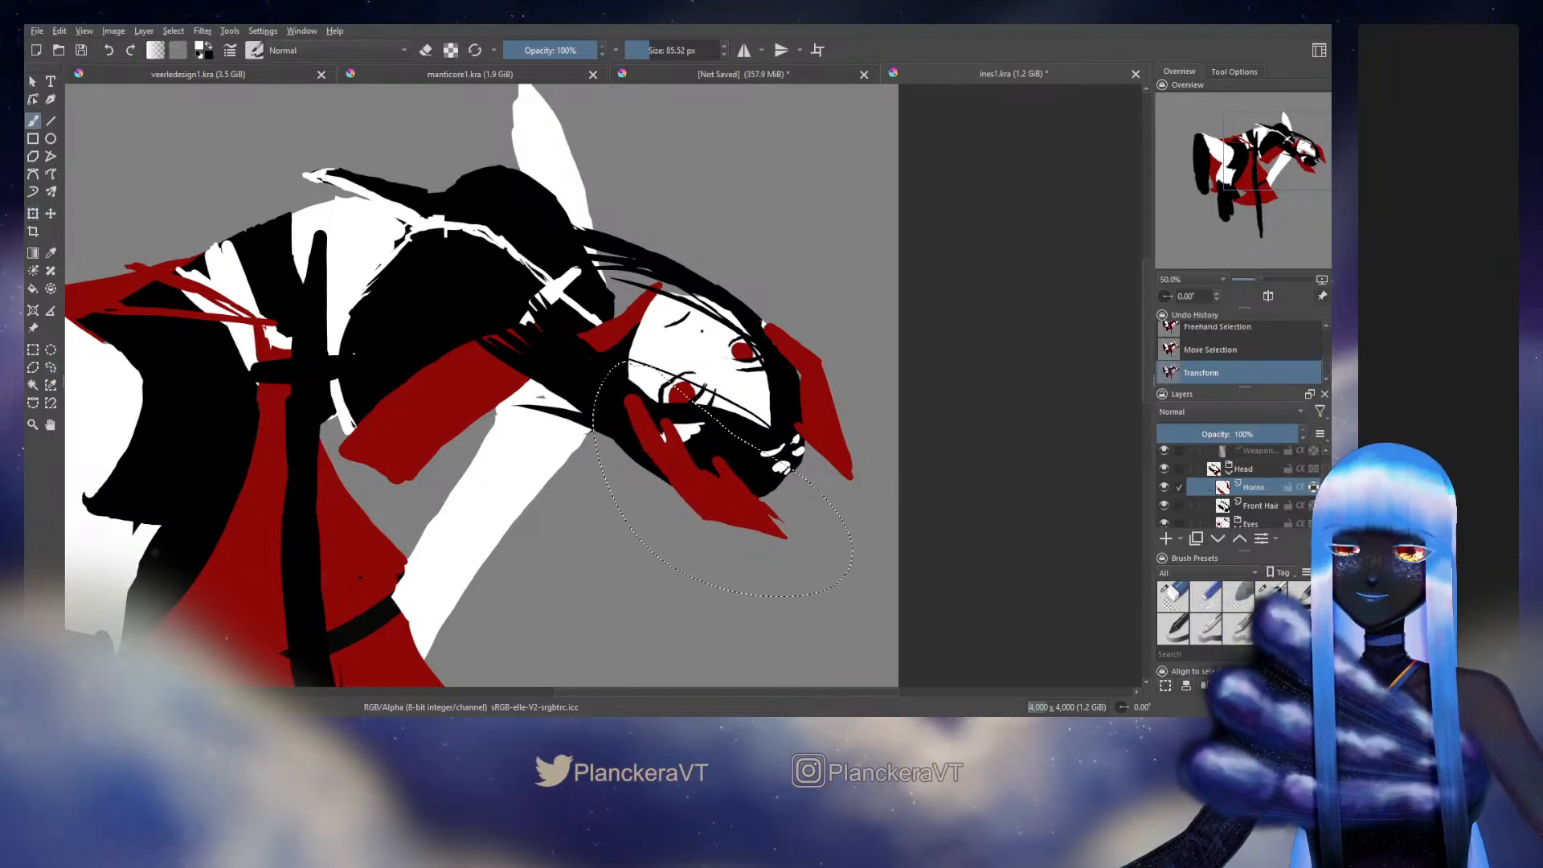
Step: Trim the base of the horn beside the larger eye with the eraser and touch it up with the 85.52 px dark red brush
key("e")
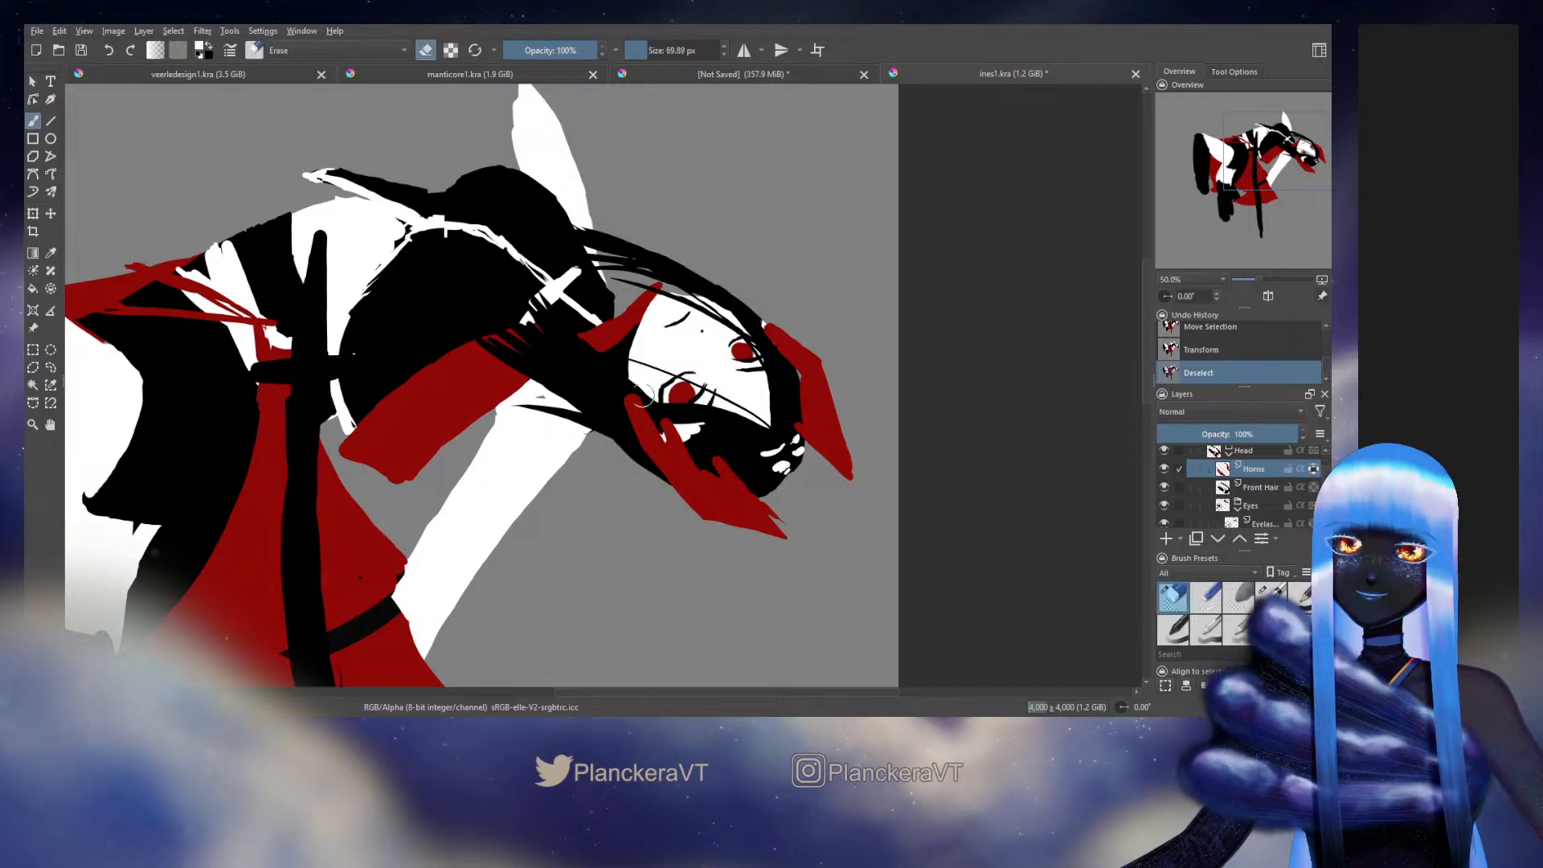
left_click_drag(642, 394, 671, 402)
key("e")
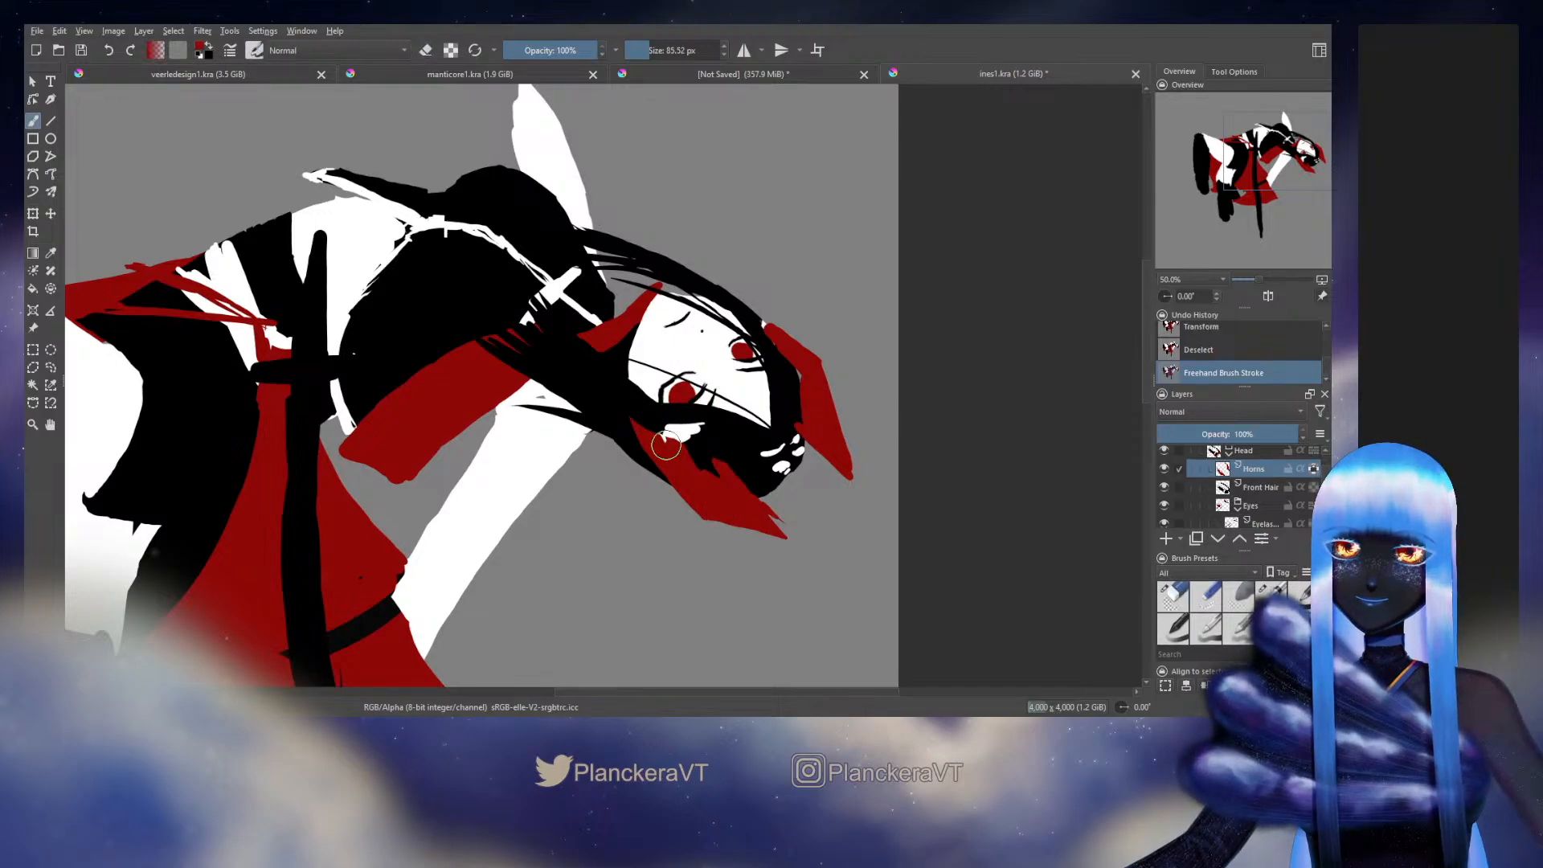
left_click(711, 464)
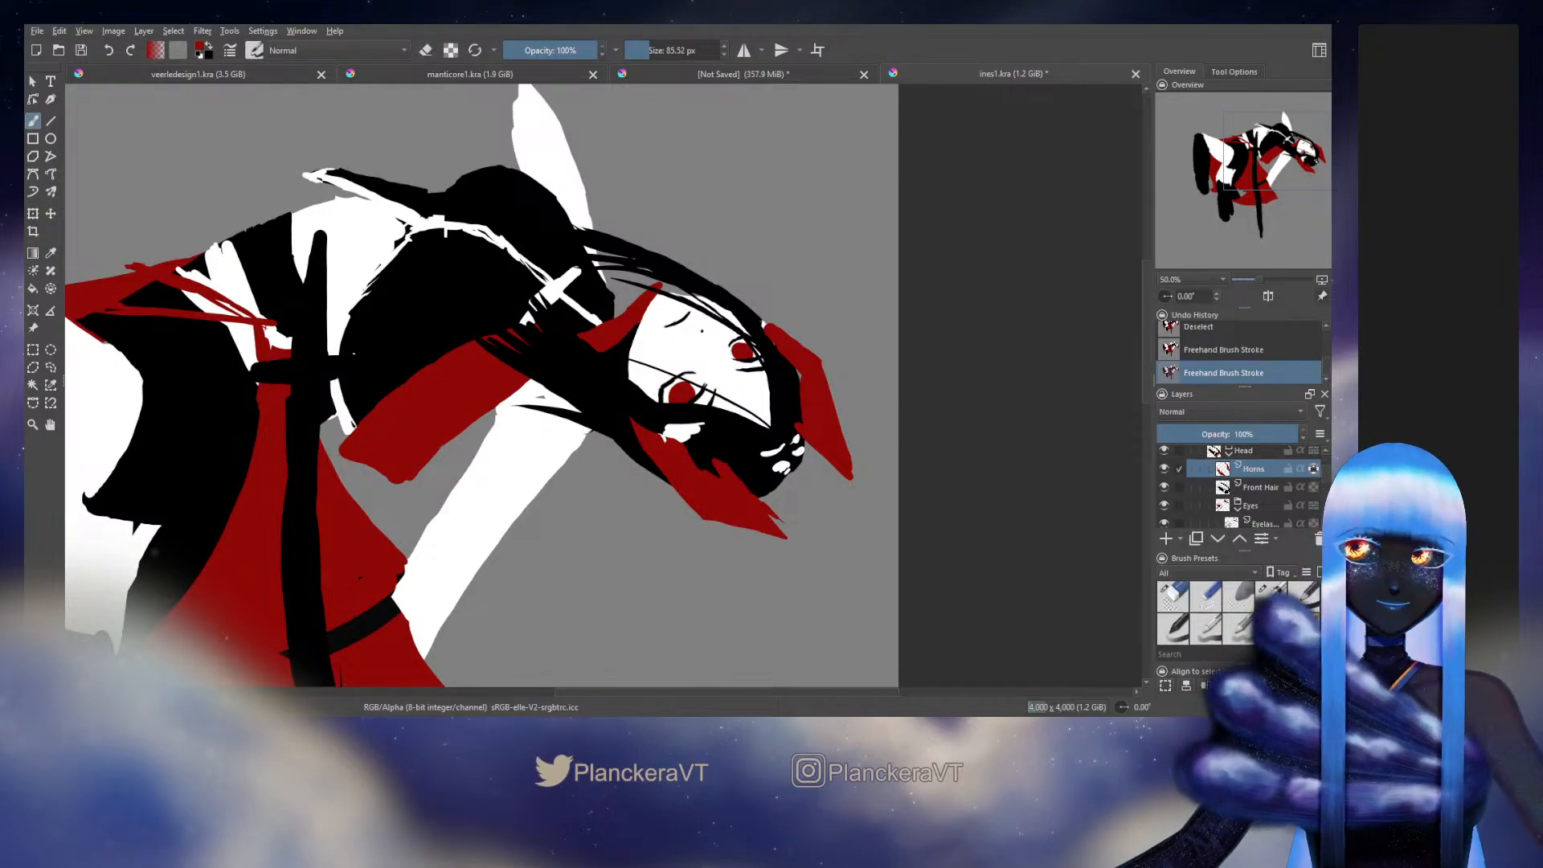
Step: Turn off alpha lock on the Horns layer, fill out the horn in dark red, and return the layer below Front Hair
left_click(1310, 470)
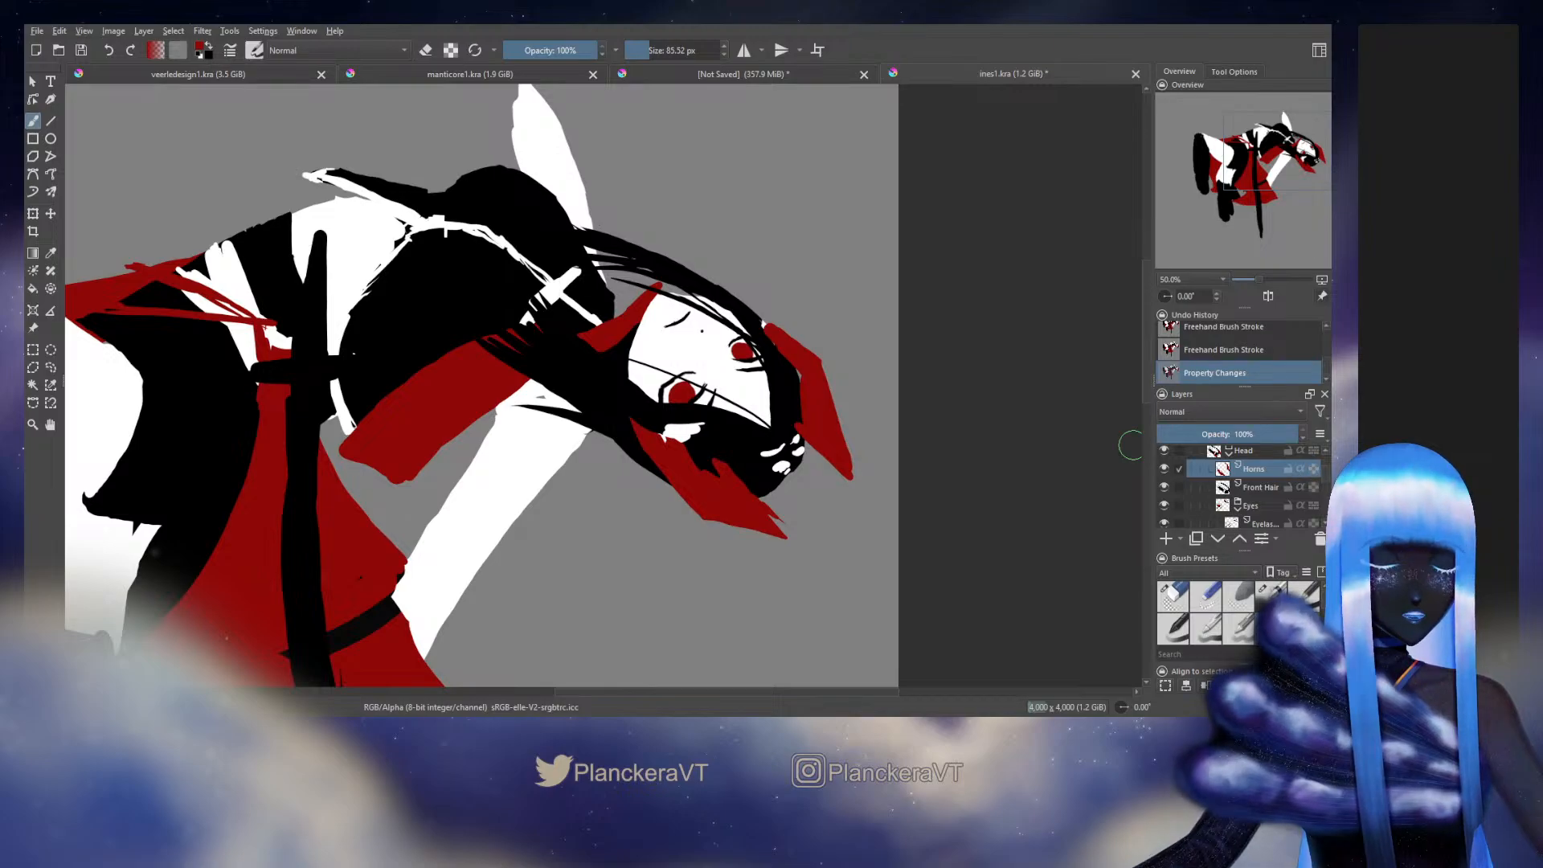
left_click_drag(690, 451, 731, 492)
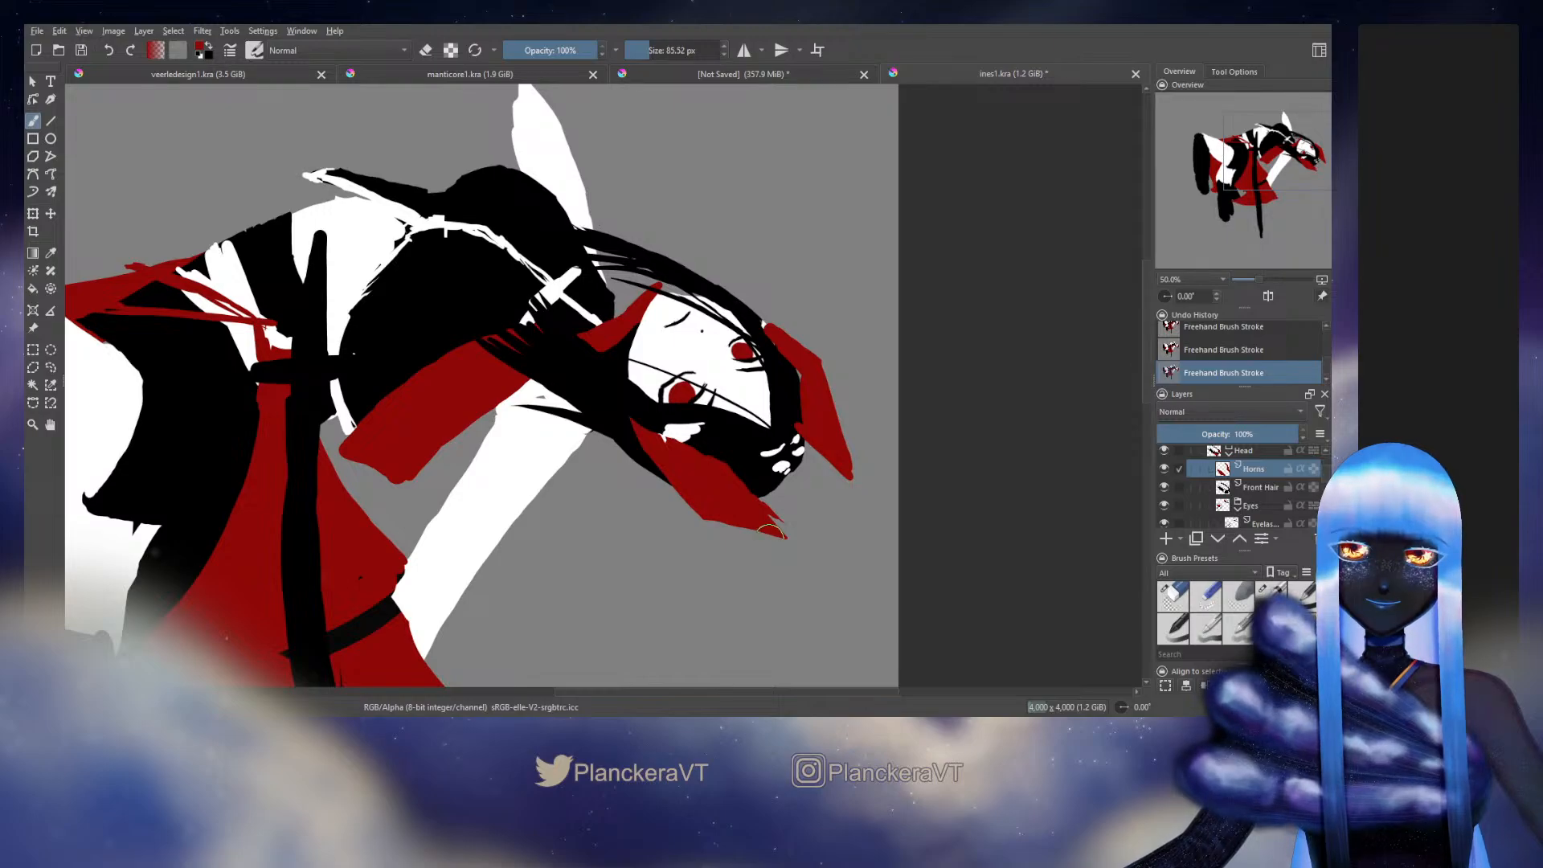
key("ctrl+Page_Down")
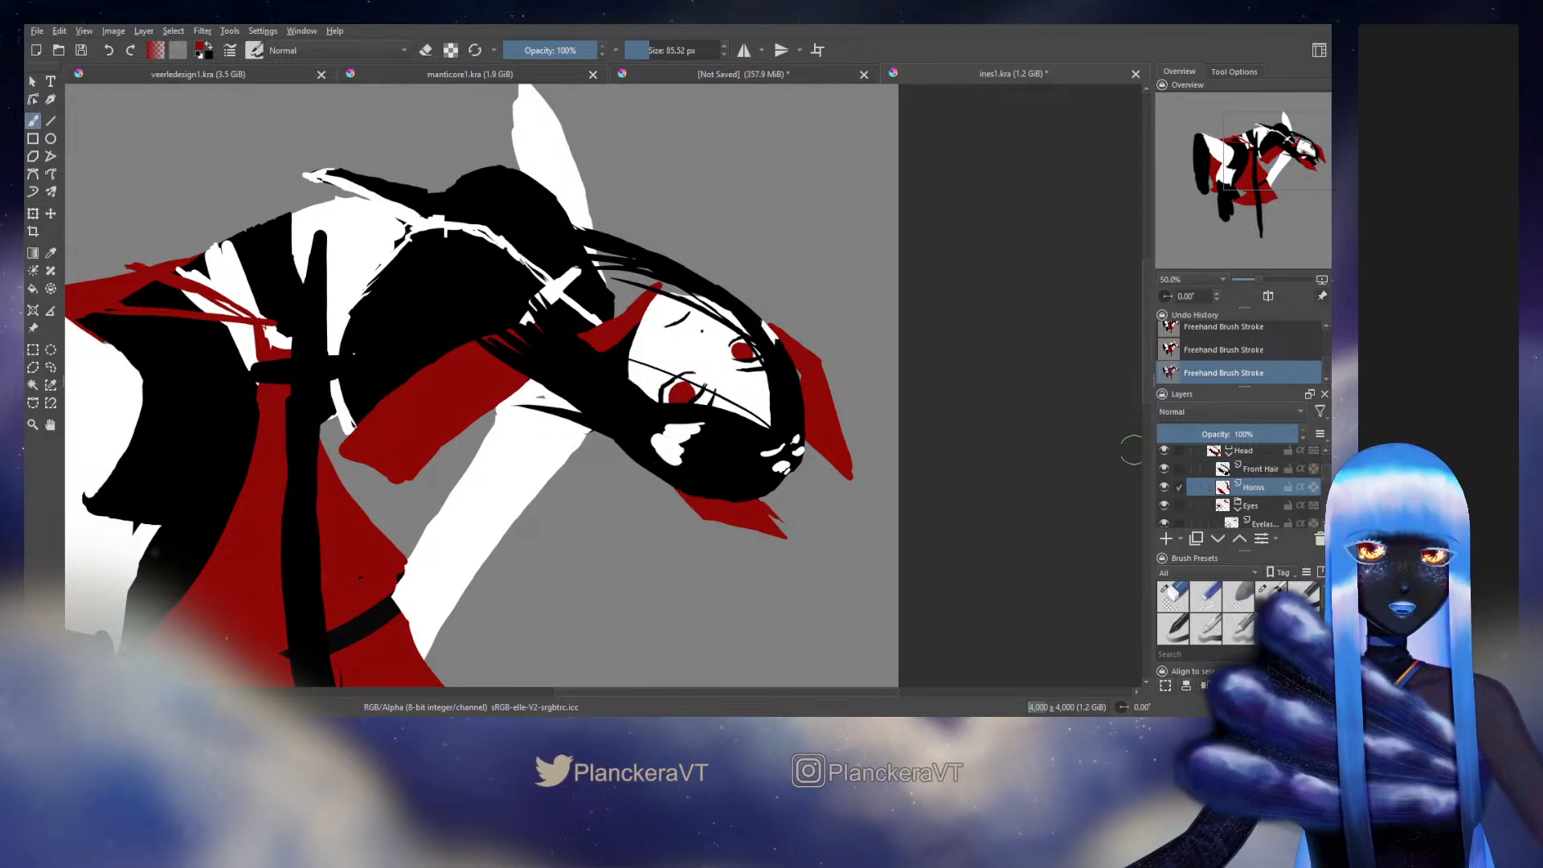
left_click_drag(752, 503, 731, 502)
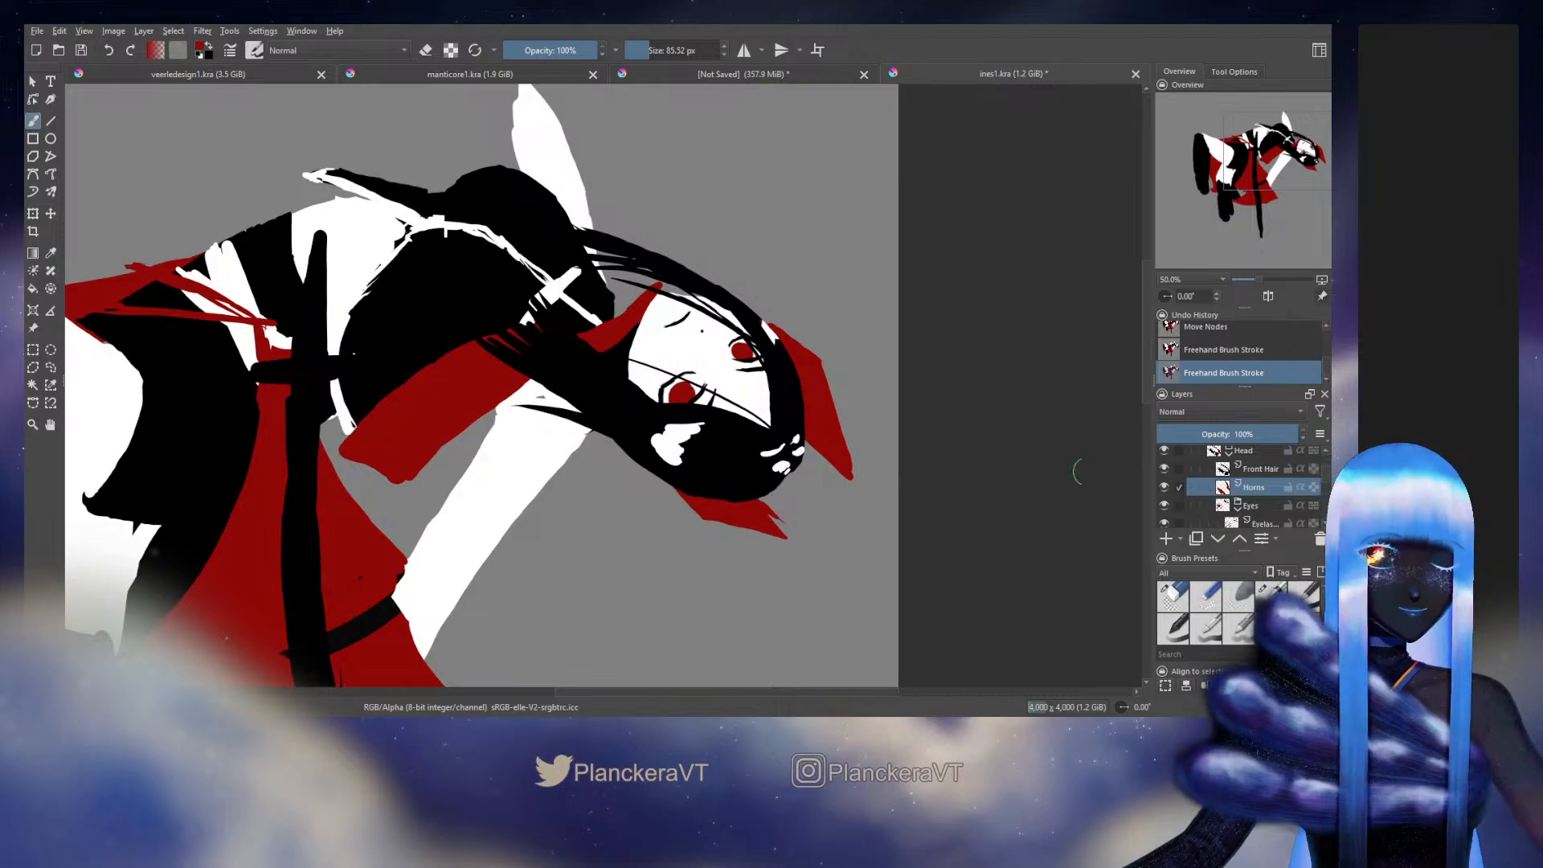
Step: Add a transparency mask to Front Hair and paint black on it to reveal the base of the horn beside the larger eye
left_click(1243, 467)
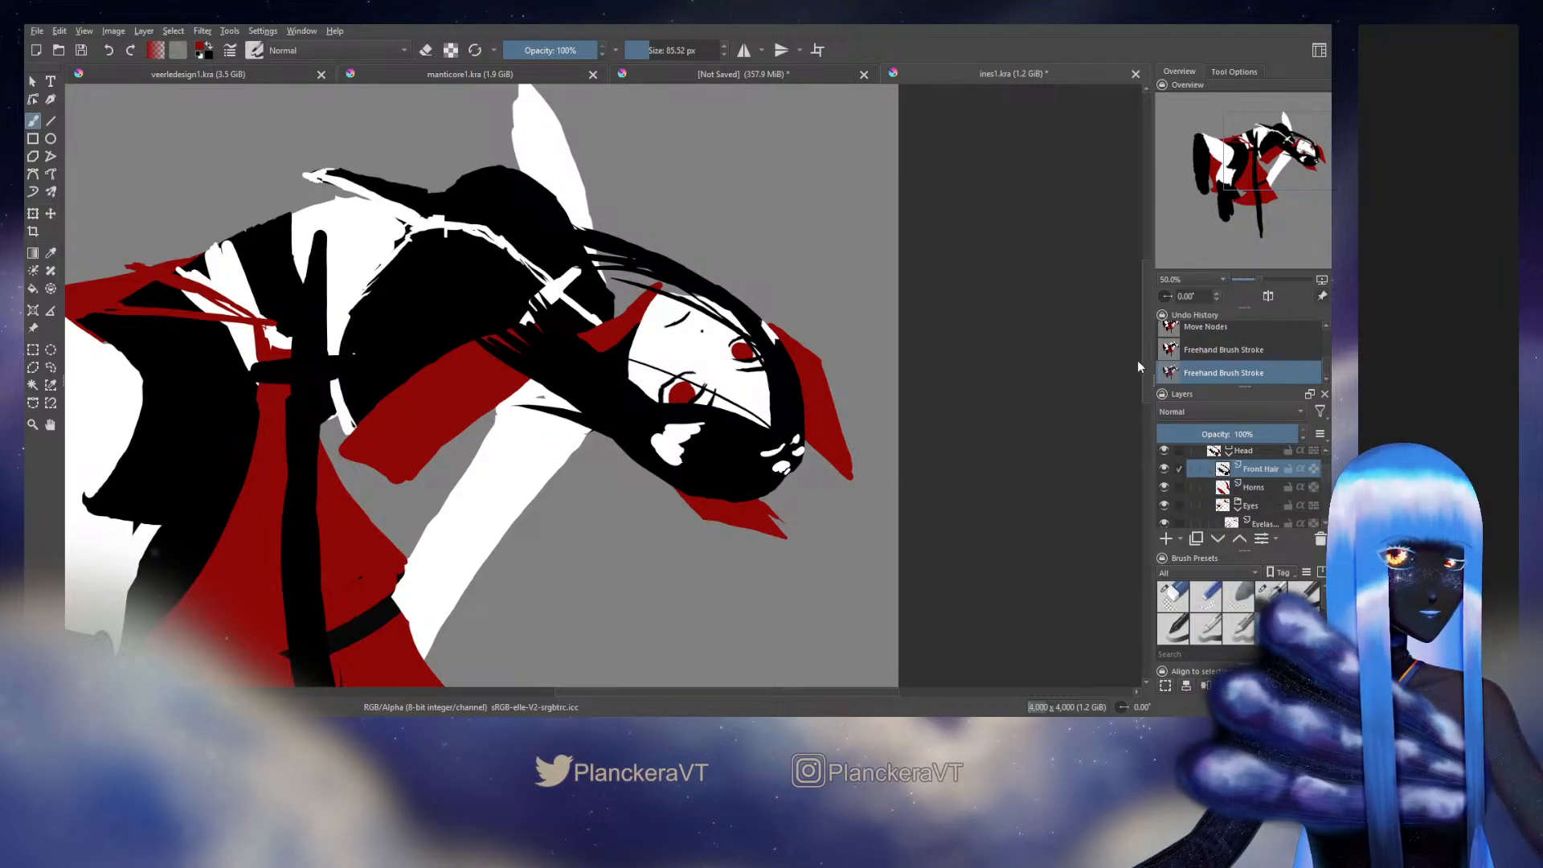
key("ctrl+shift+m")
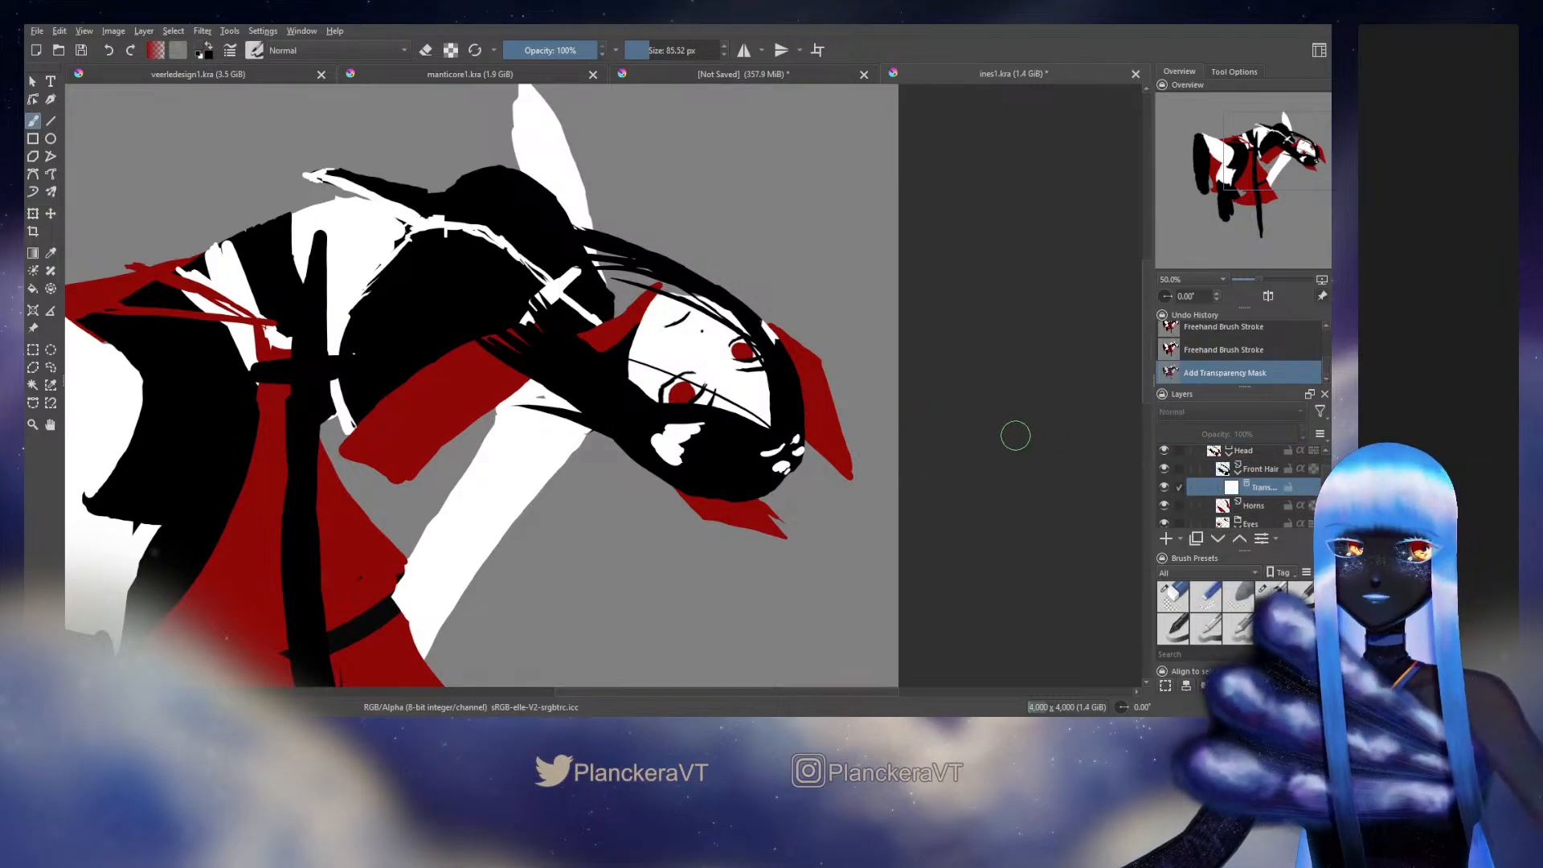
left_click_drag(696, 448, 733, 500)
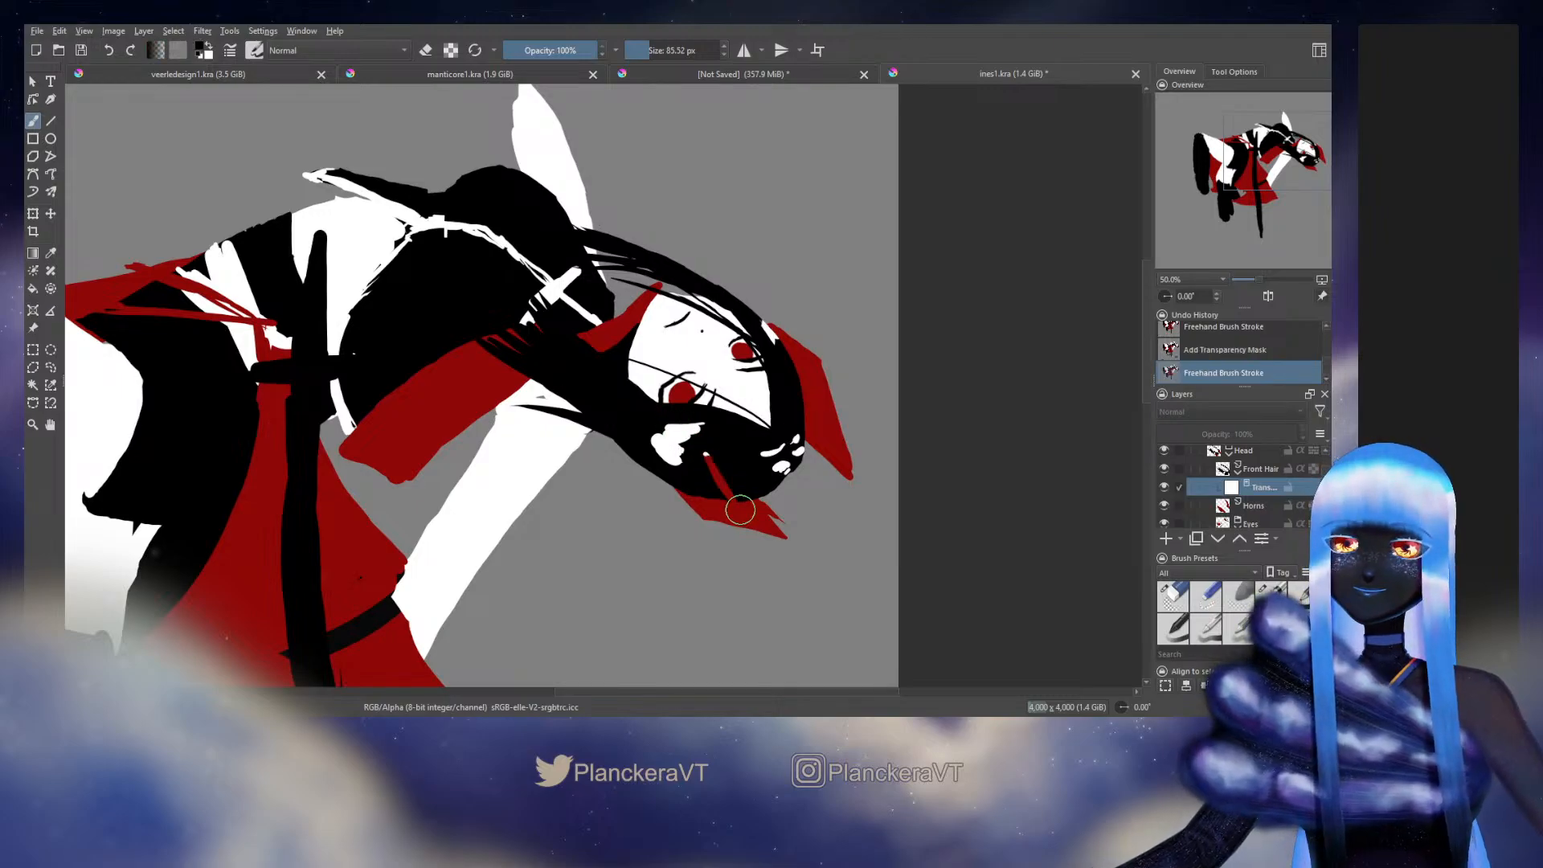
key("ctrl+z")
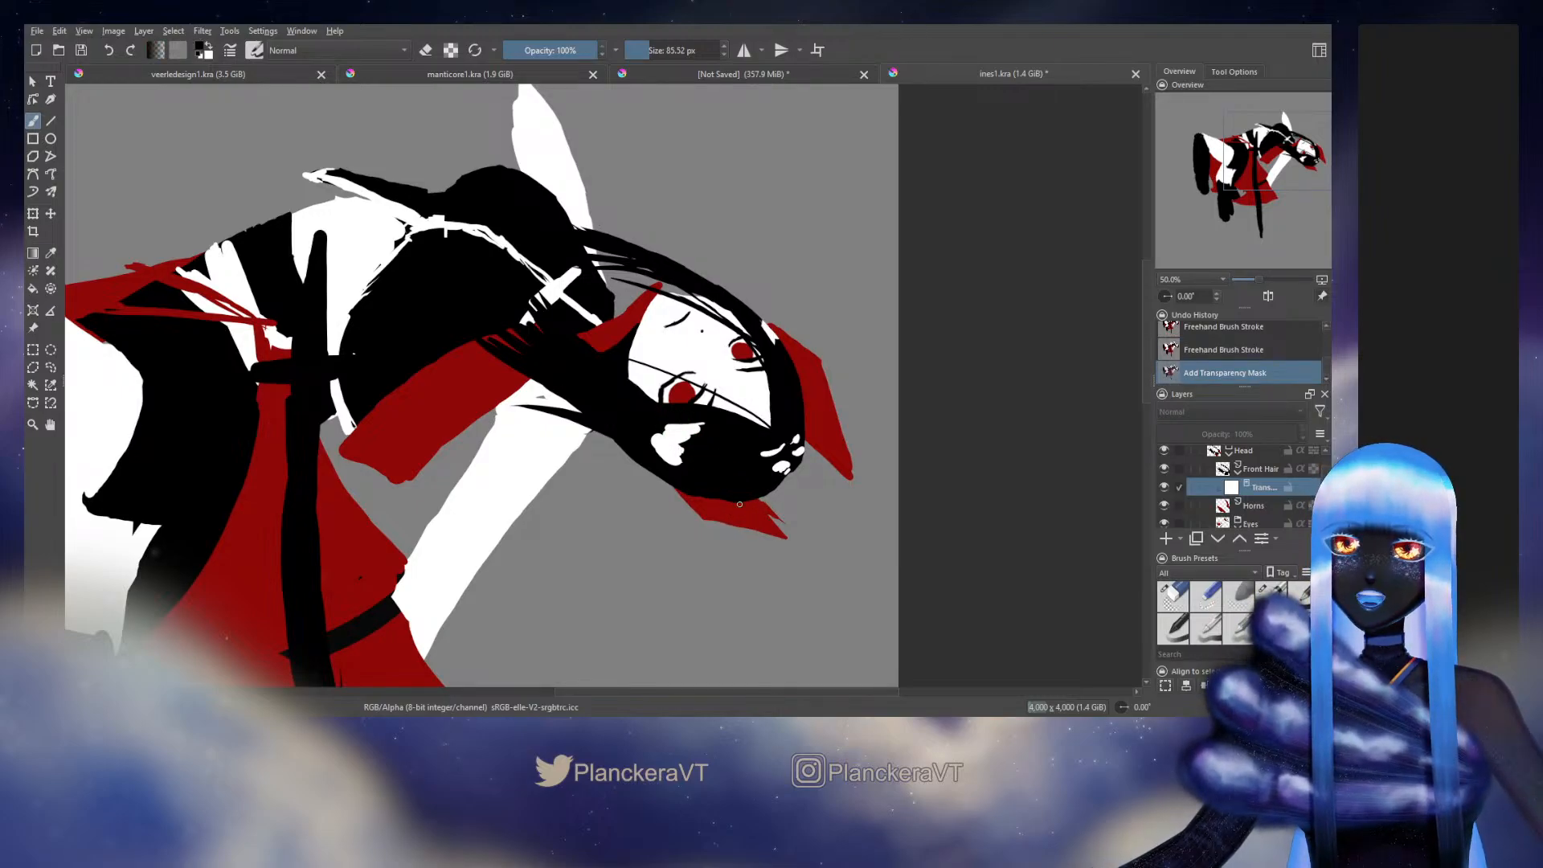
left_click_drag(739, 503, 723, 487)
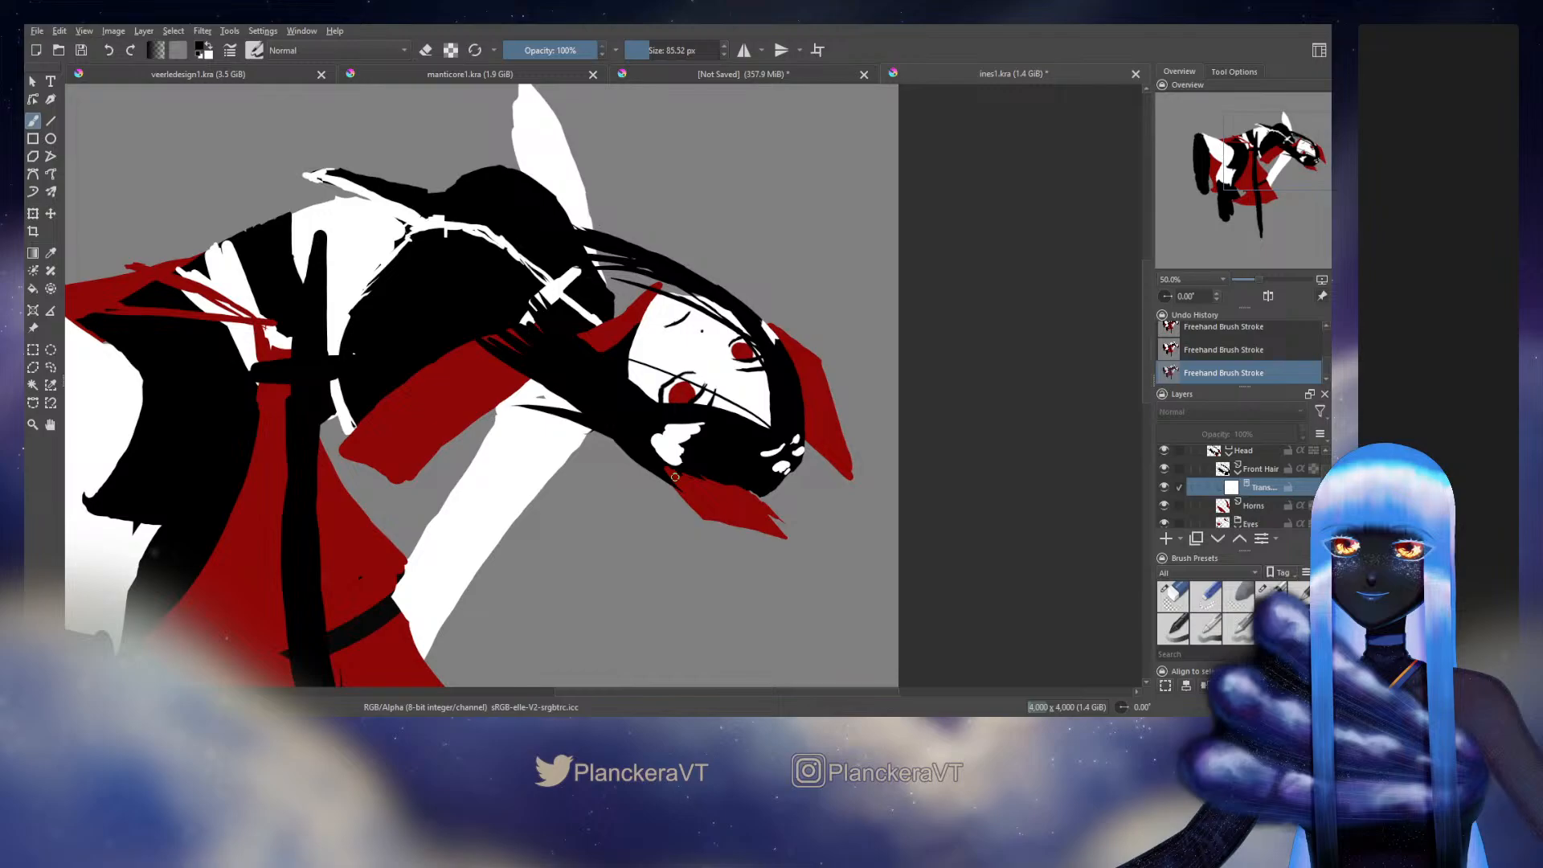
left_click_drag(675, 476, 679, 464)
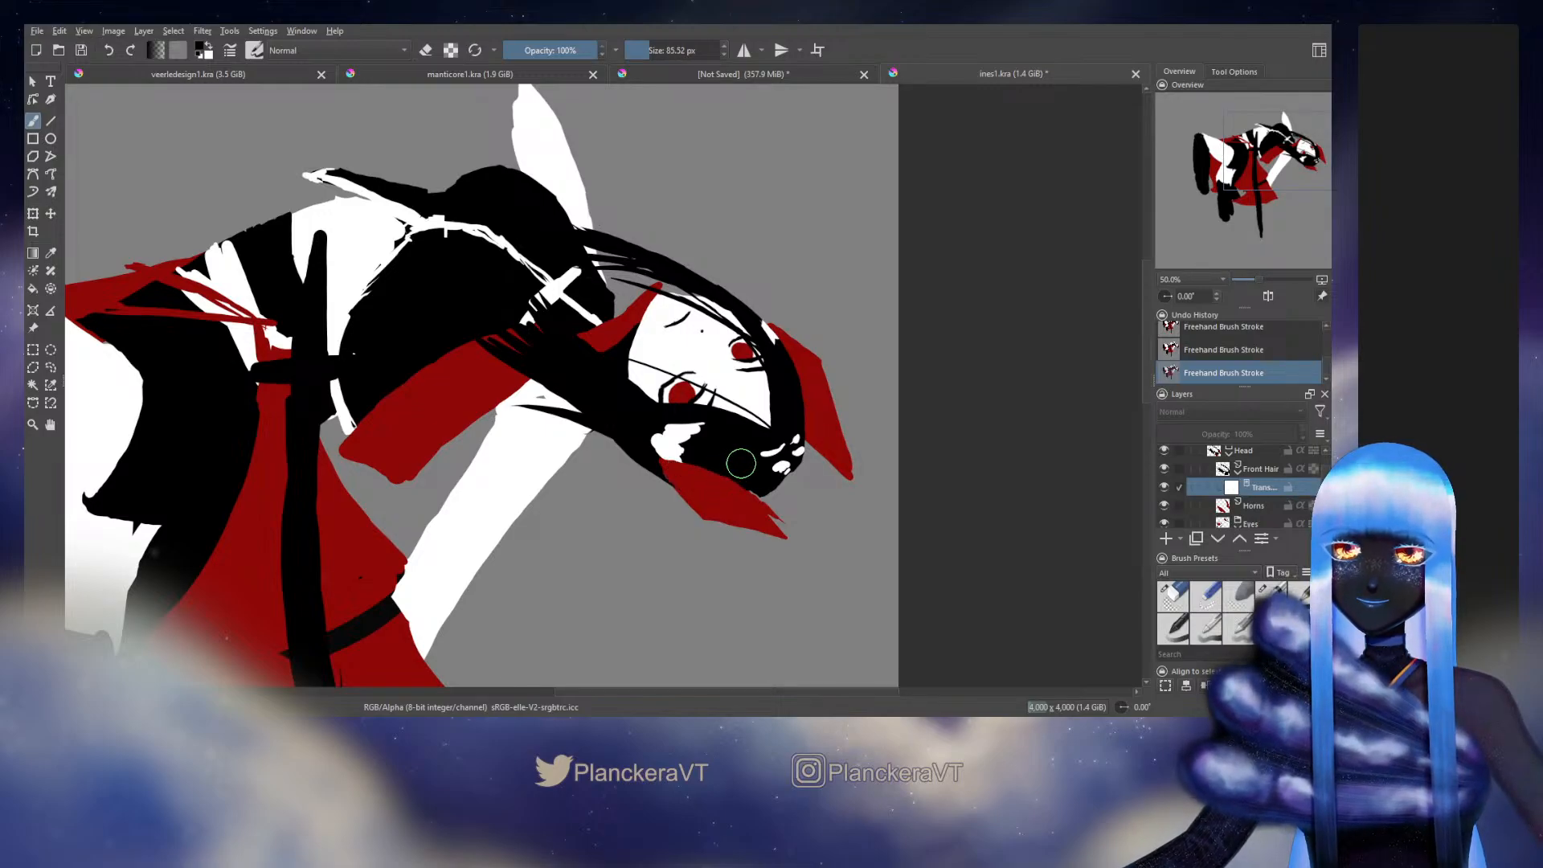
Step: Rework the Front Hair transparency mask, undoing unwanted strokes and painting hair strands back over the horn's base
key("ctrl+z")
key("ctrl+shift+z")
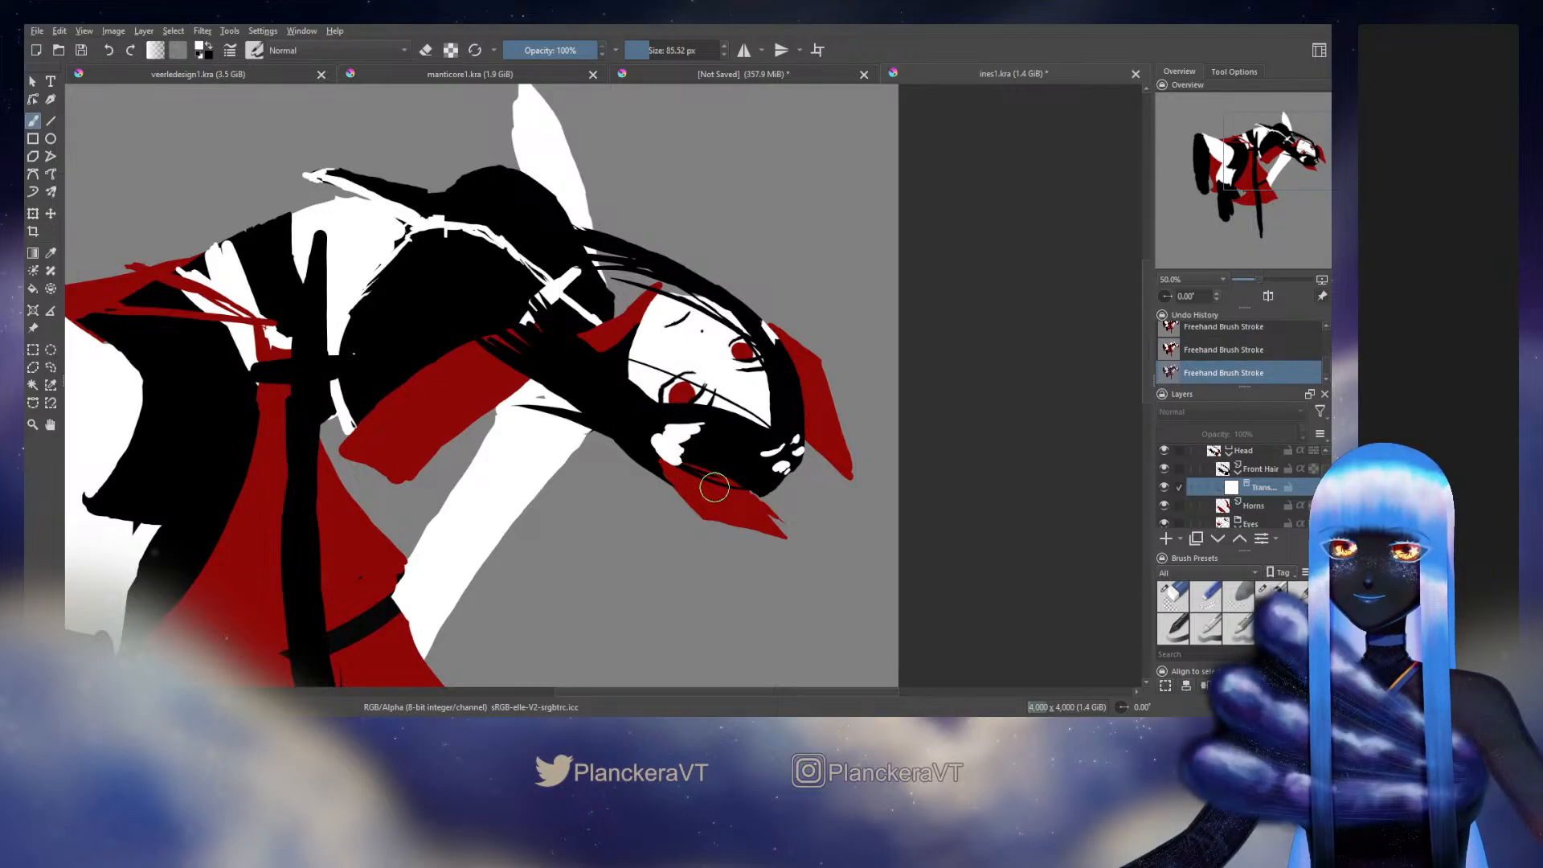
key("ctrl+z")
key("ctrl+z")
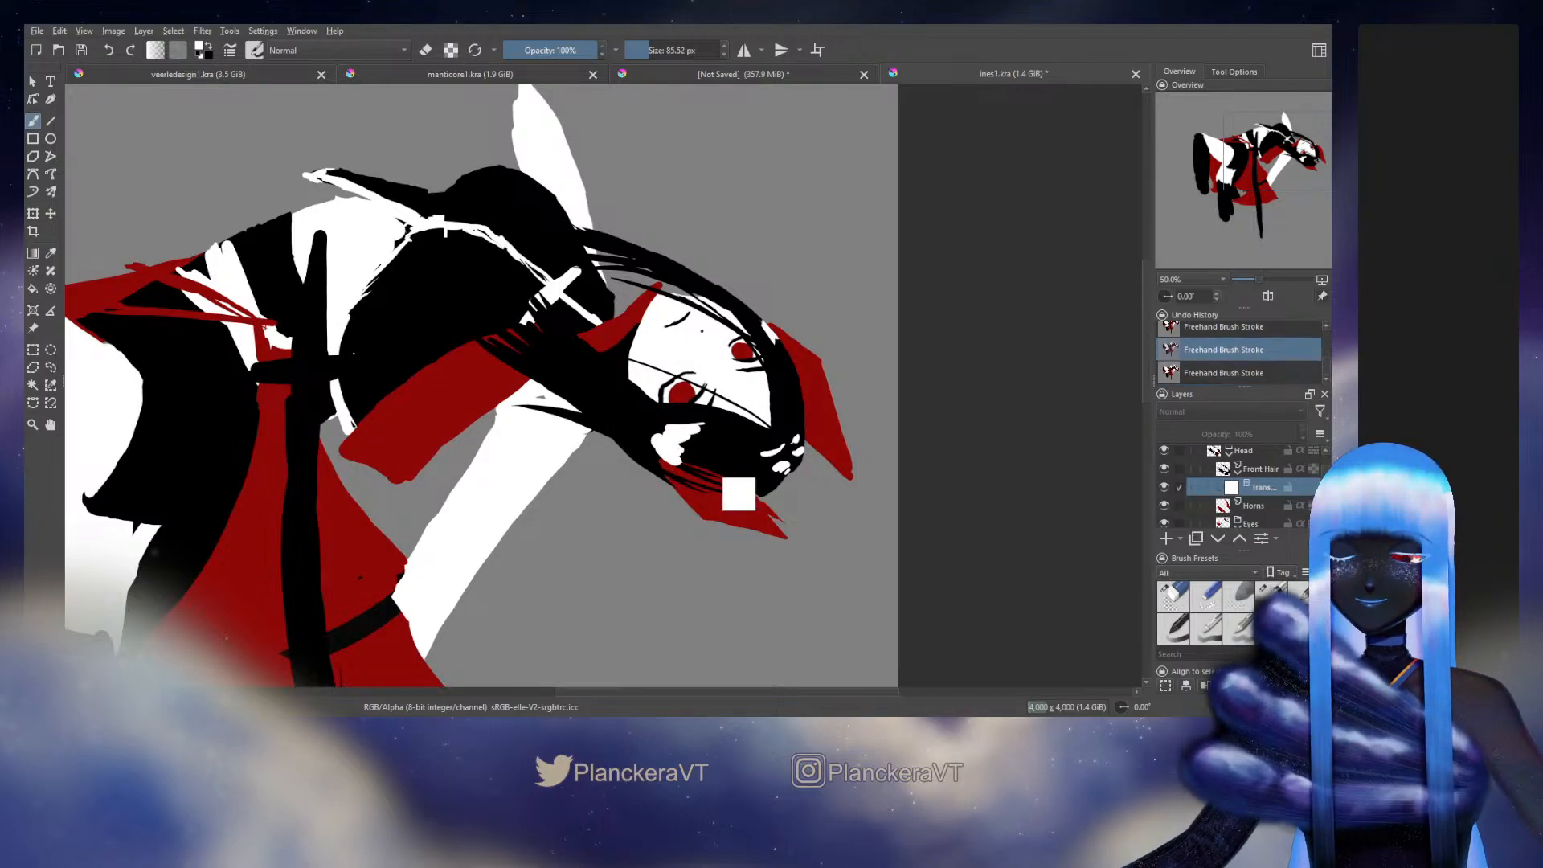
left_click_drag(666, 462, 638, 456)
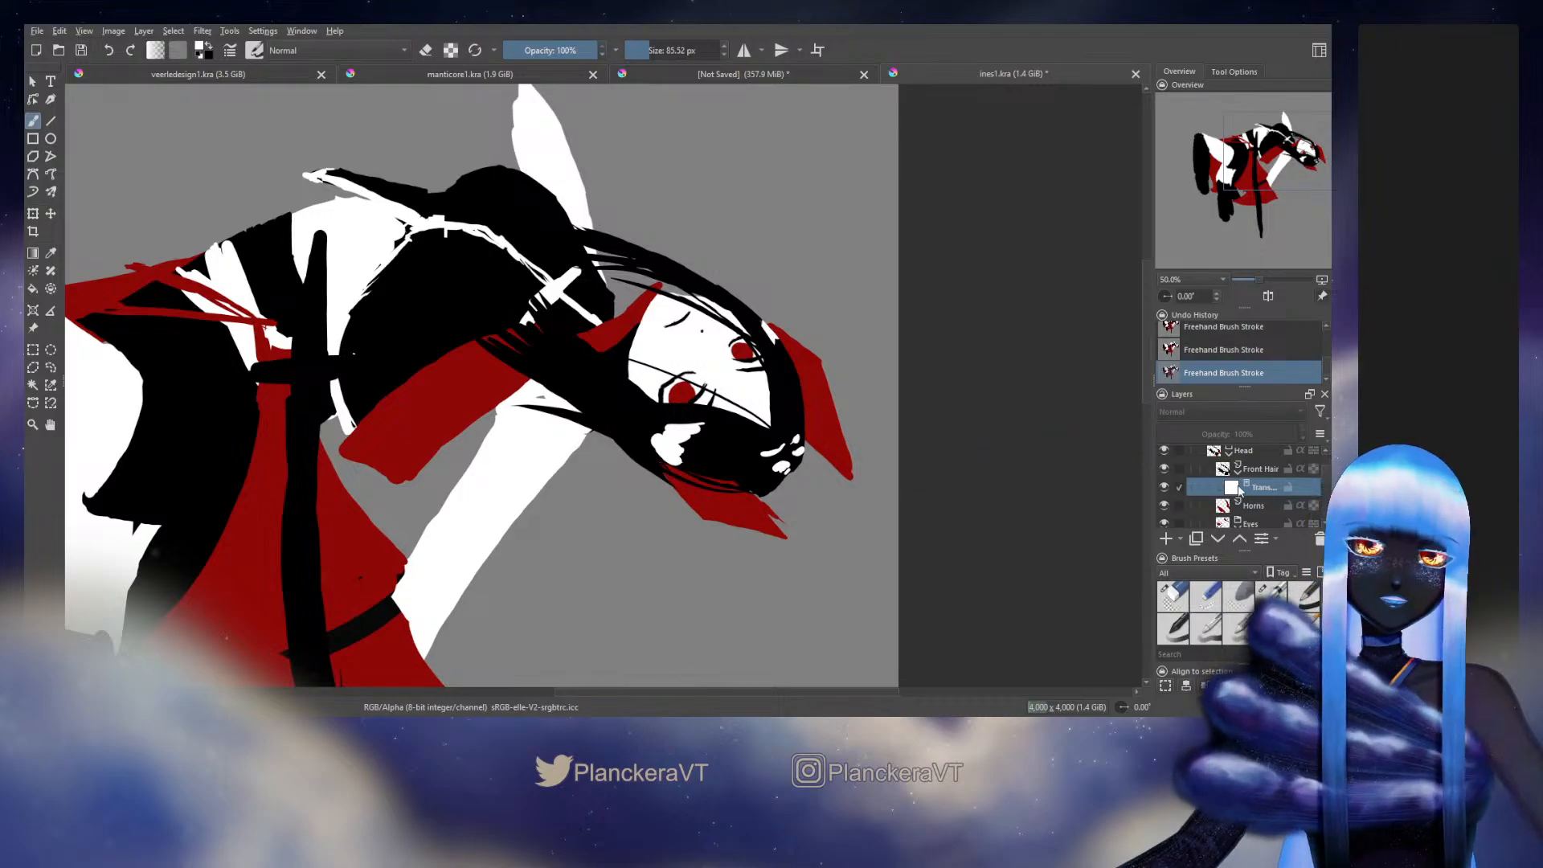
Step: Sample the horn's dark red on the Horns layer and trim the base of the horn beside the smaller eye with the eraser
left_click(1266, 506)
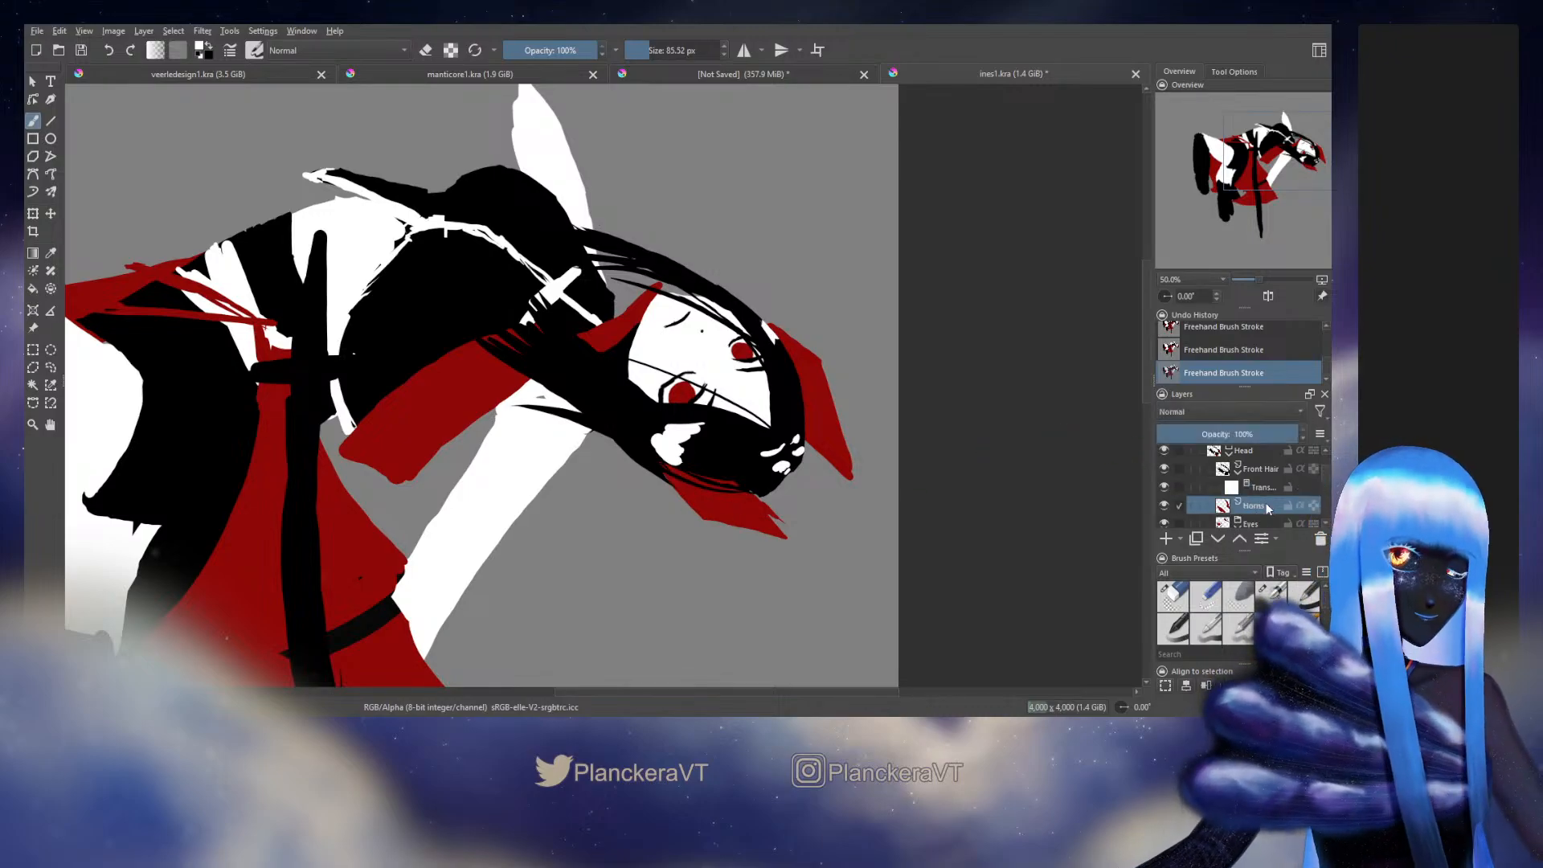
left_click(822, 379, "ctrl")
key("bracketleft")
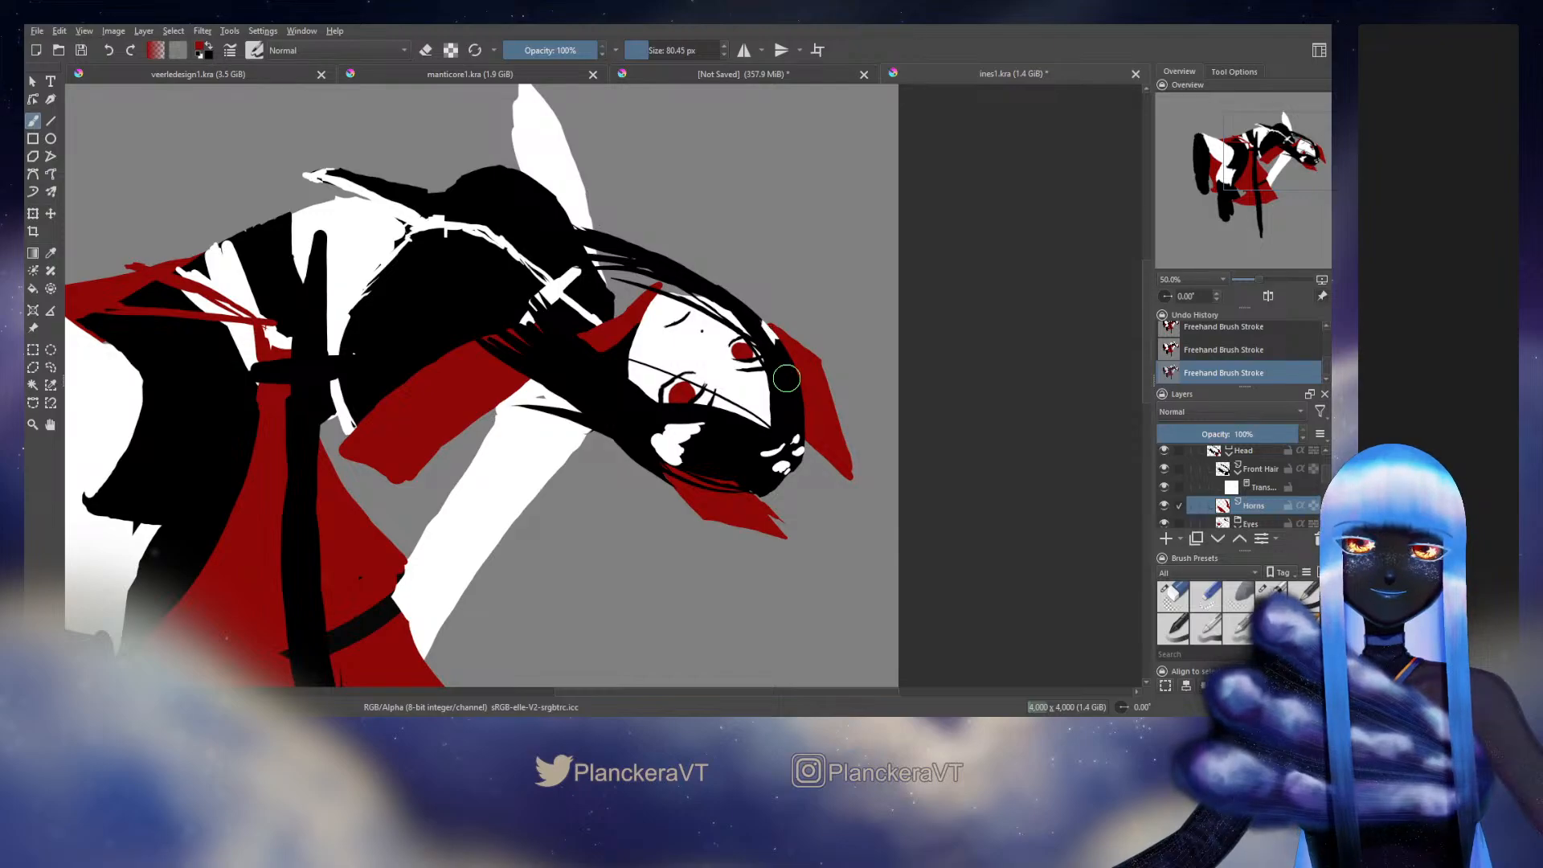
left_click(1173, 597)
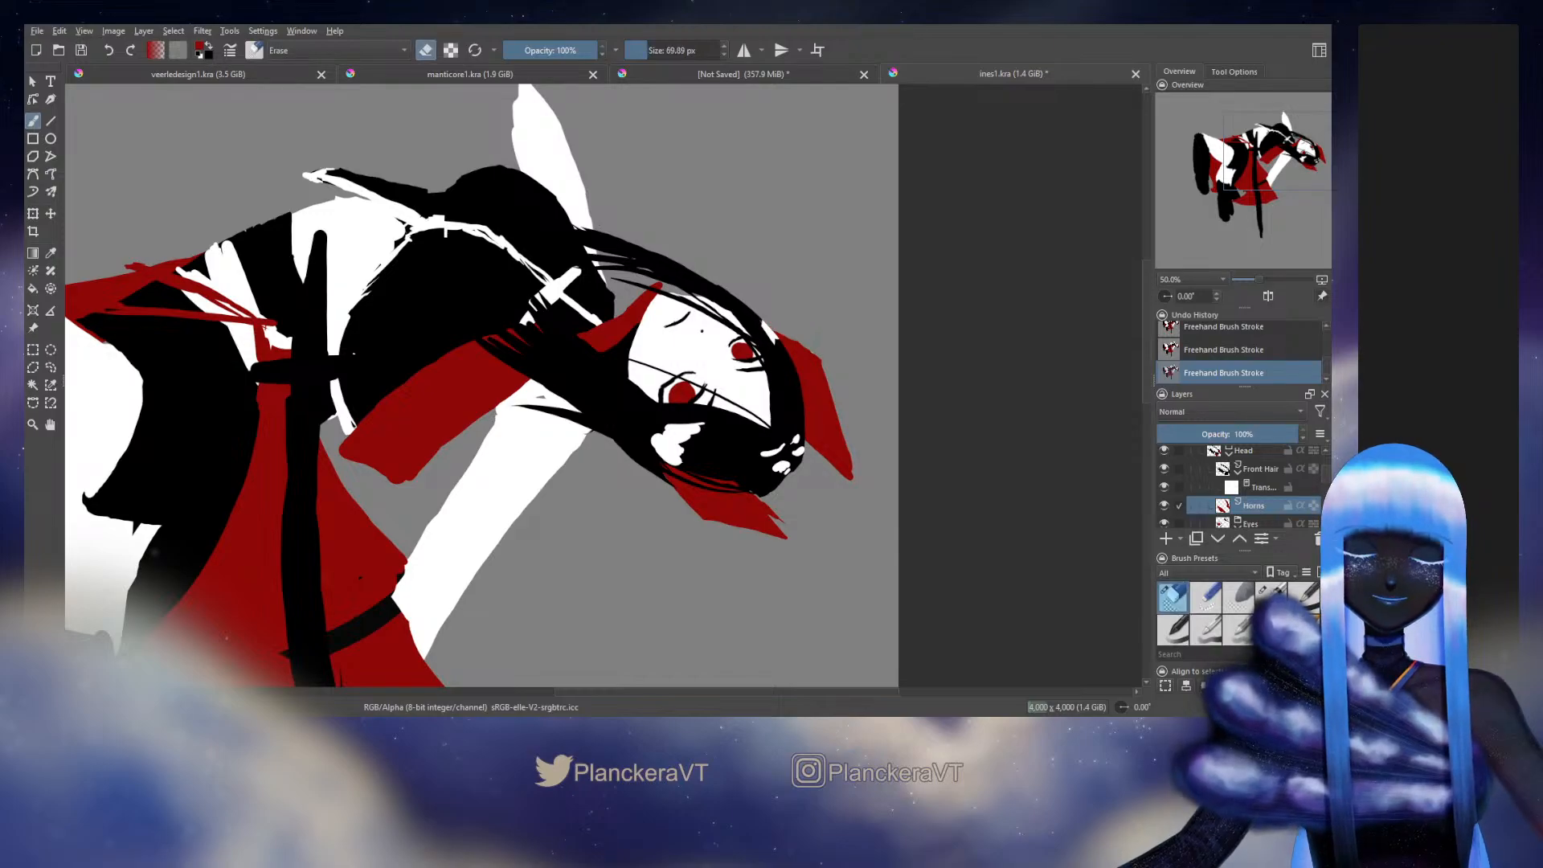
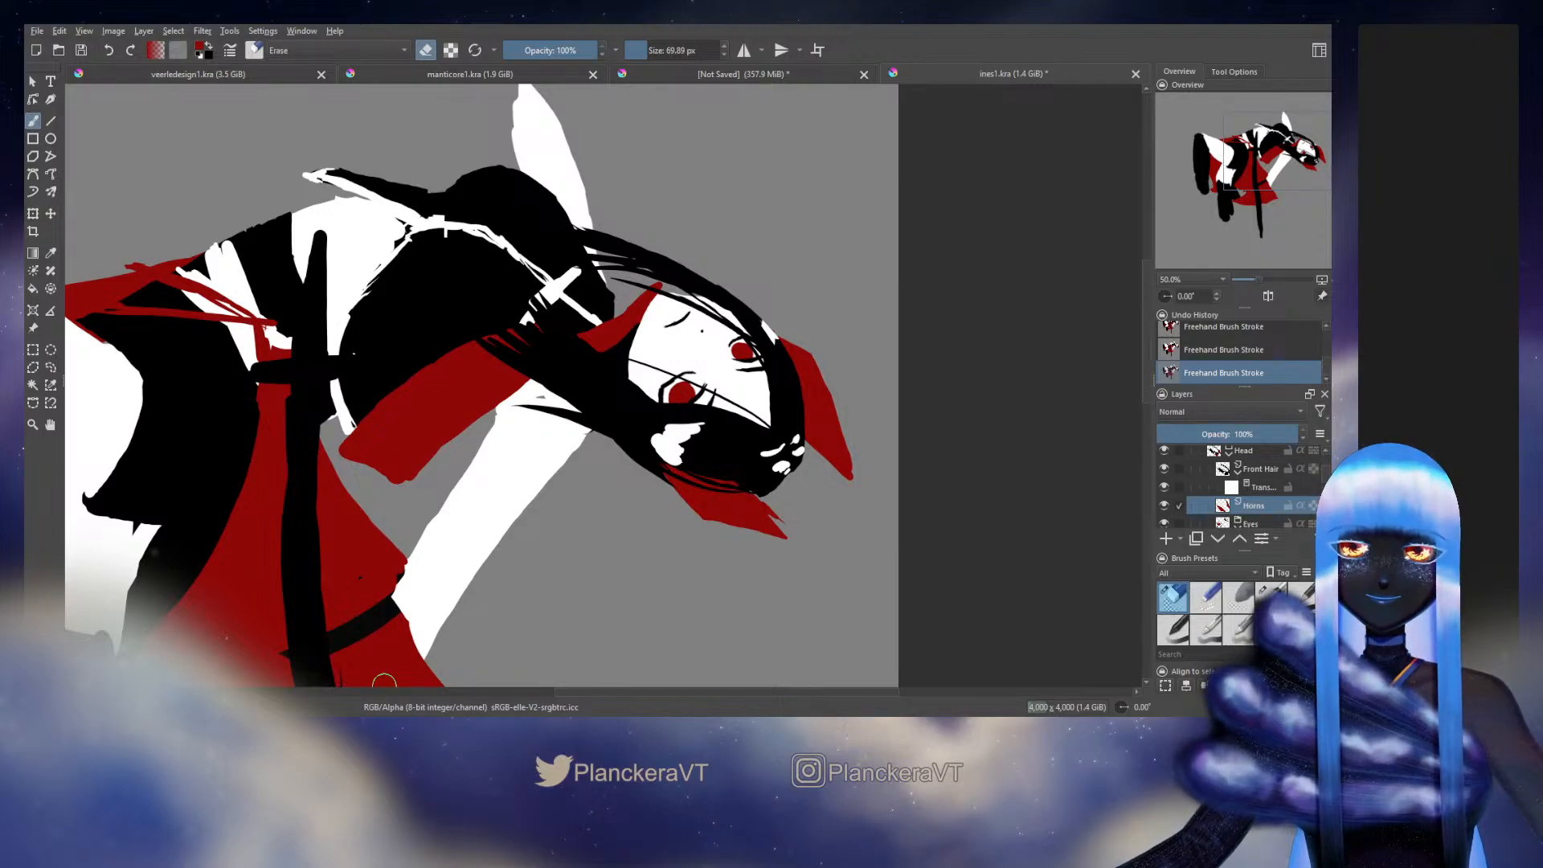
key("e")
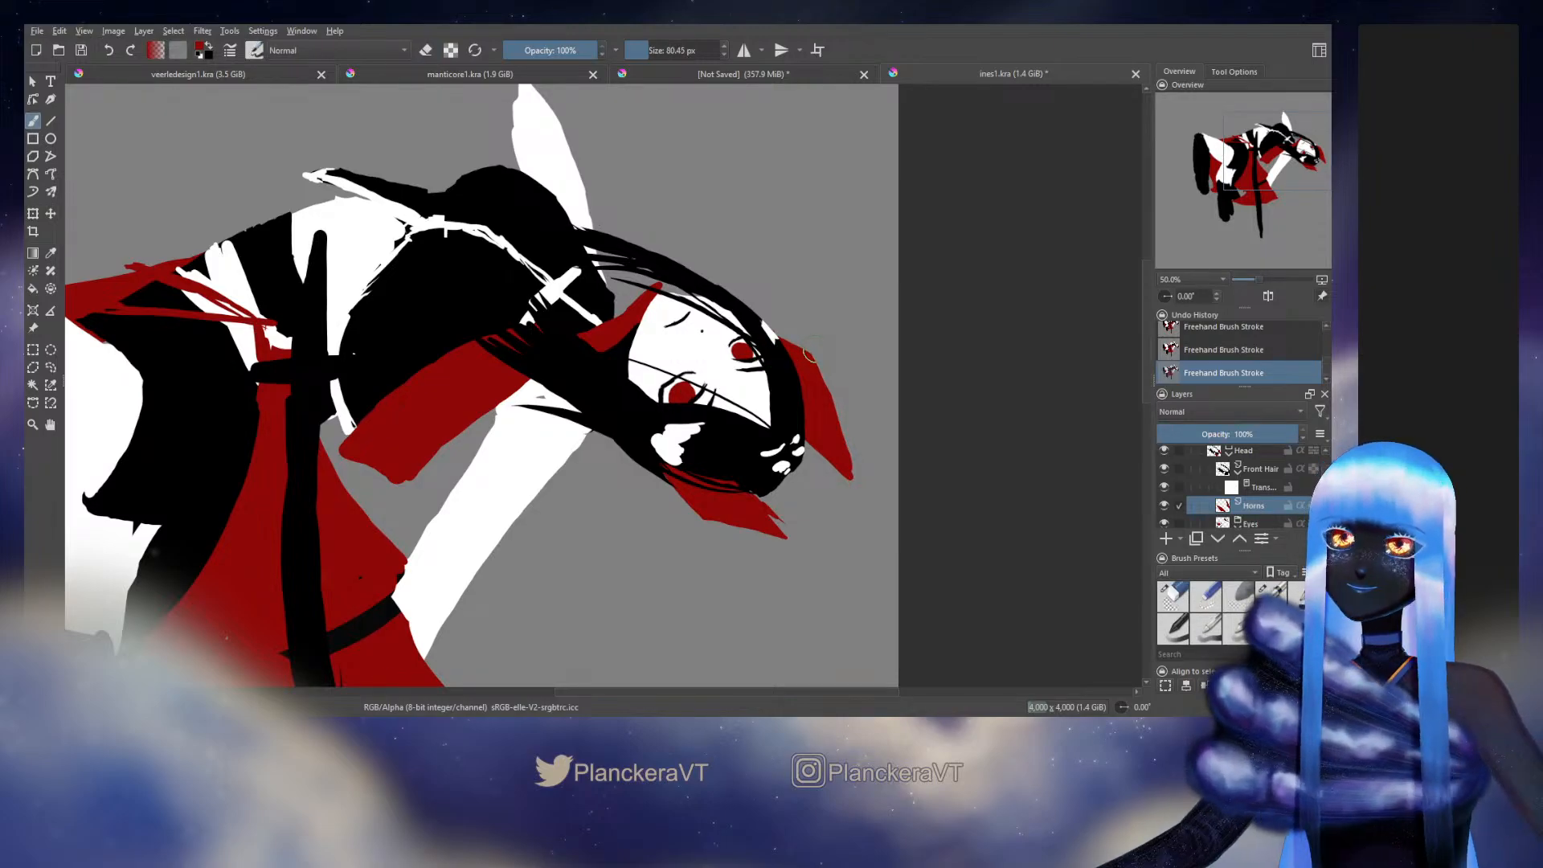
Step: Paint black strands and shading over both horns on the Horns layer with the 80.45 px brush
key("x")
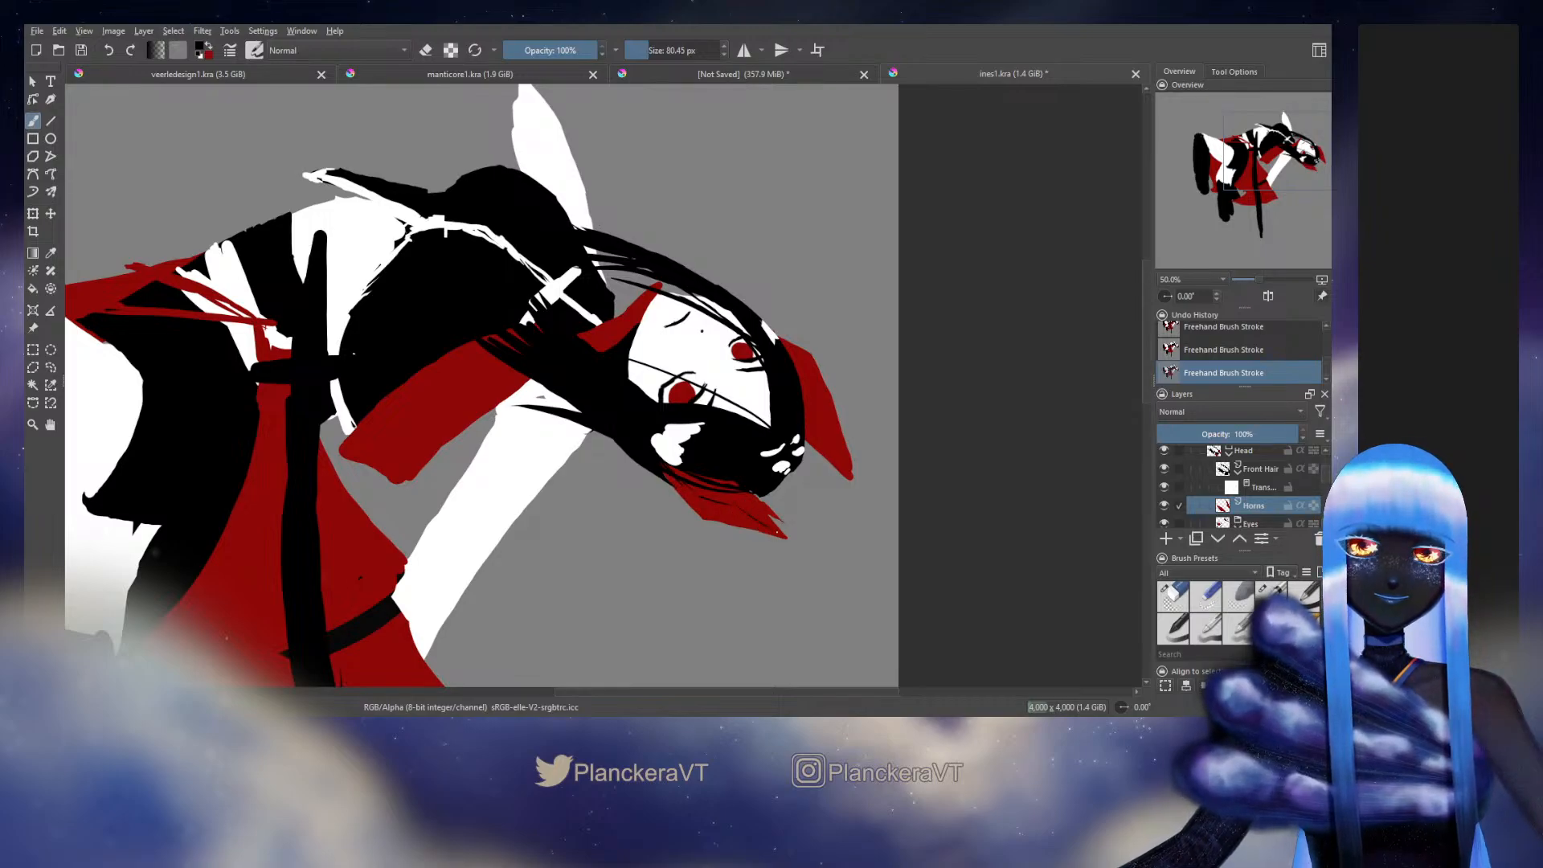
key("ctrl+z")
key("ctrl+z")
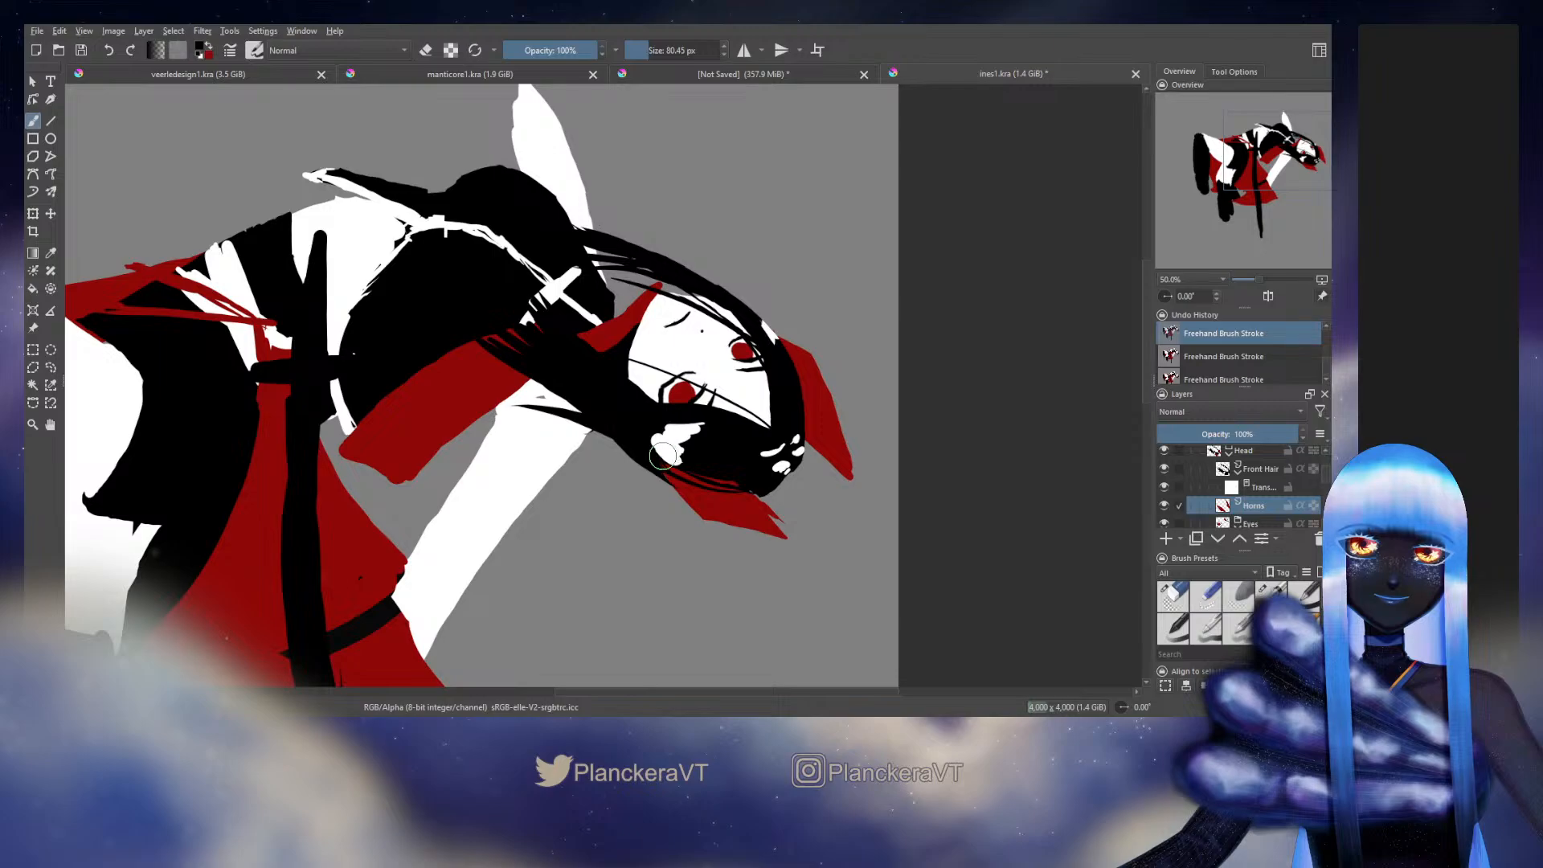
key("ctrl+shift+z")
key("ctrl+shift+z")
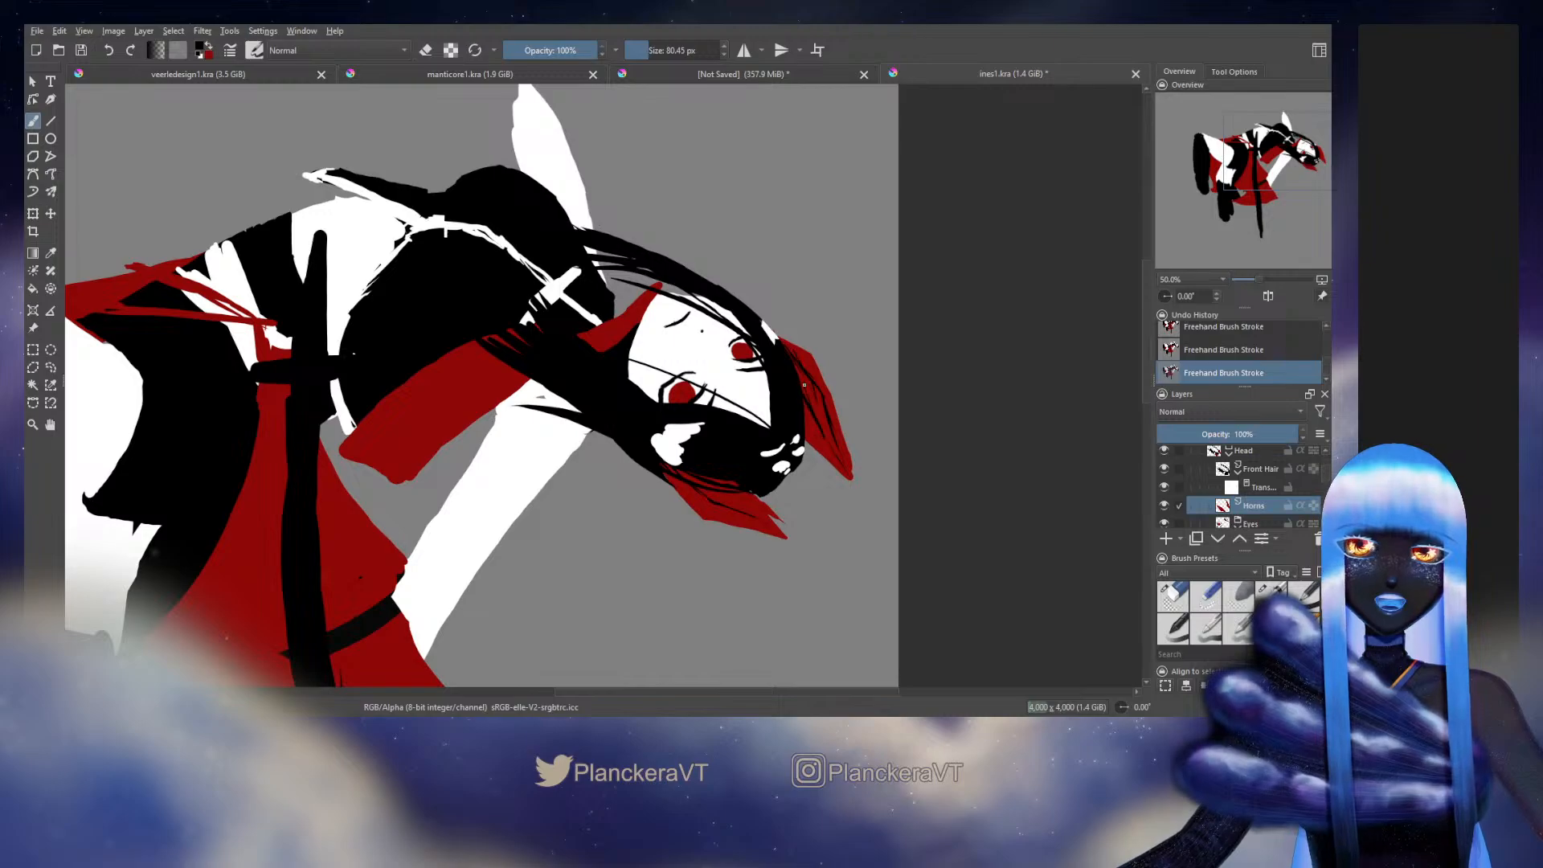
mouse_move(805, 386)
left_mouse_down()
mouse_move(828, 434)
mouse_move(809, 411)
left_mouse_up()
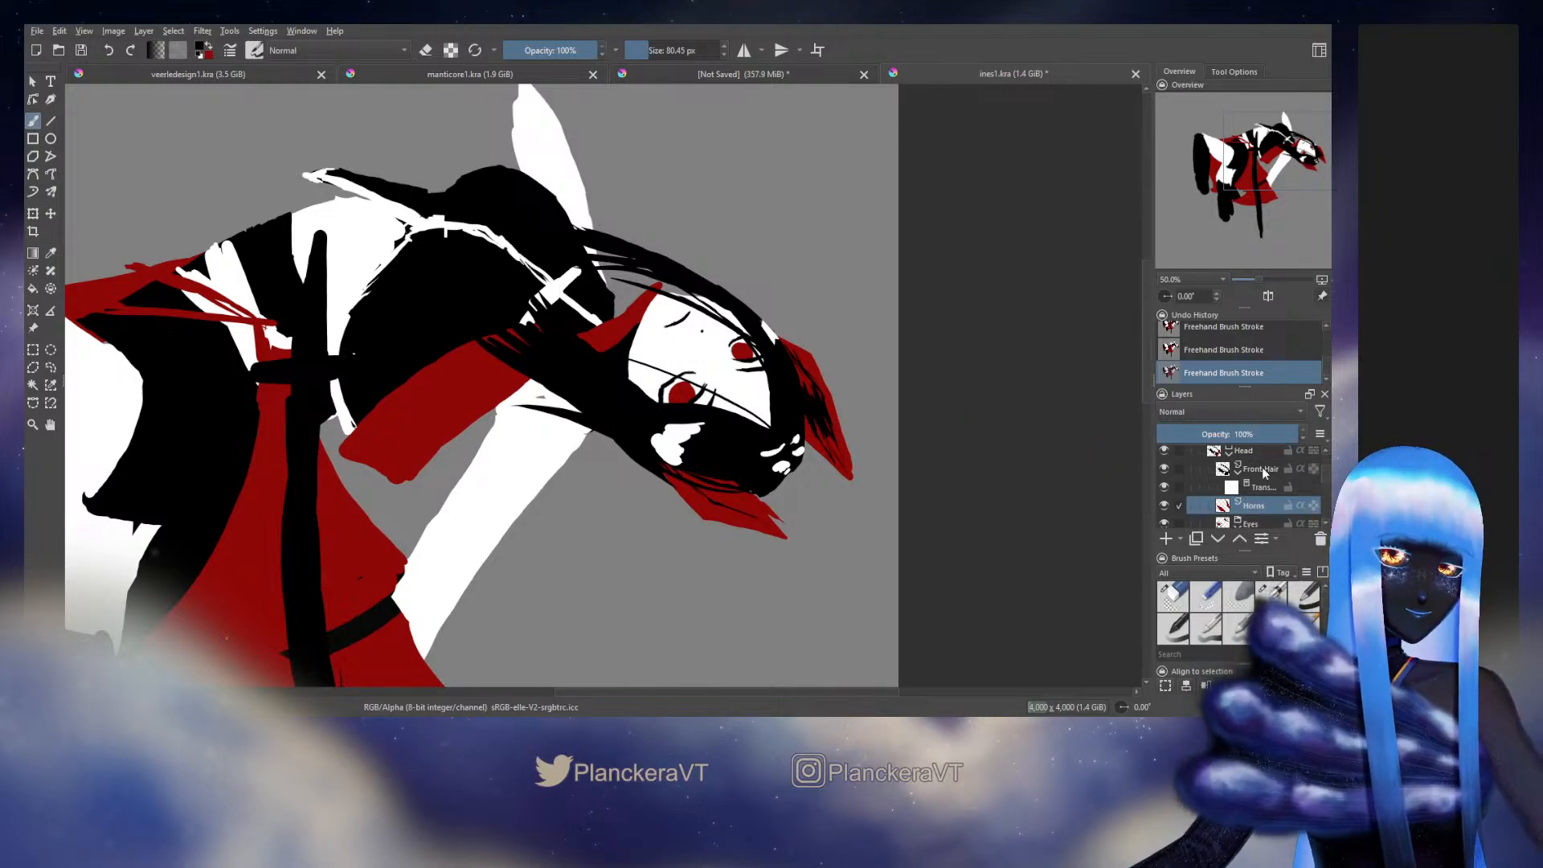
Step: Lasso the horn beside the smaller eye on the Horns layer, move it slightly closer to the head, and deselect
left_click(51, 367)
mouse_move(777, 292)
left_mouse_down()
mouse_move(757, 322)
mouse_move(762, 386)
mouse_move(835, 376)
mouse_move(828, 361)
left_mouse_up()
key("t")
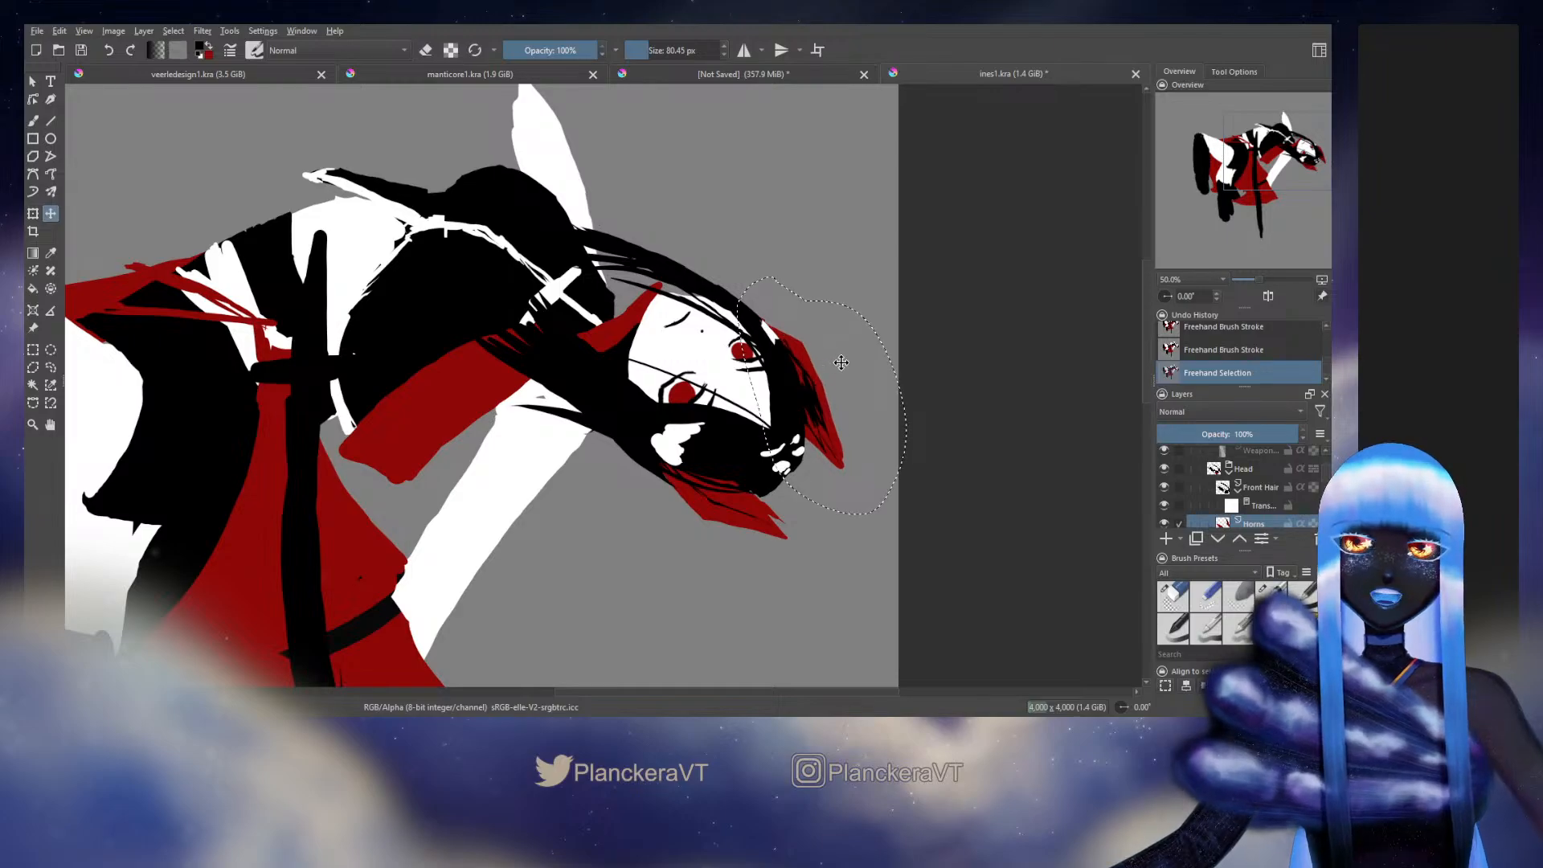
key("ctrl+shift+a")
Step: Reshape the silhouette of the horn beside the smaller eye with the eraser and the 80.45 px dark red brush
key("b")
key("e")
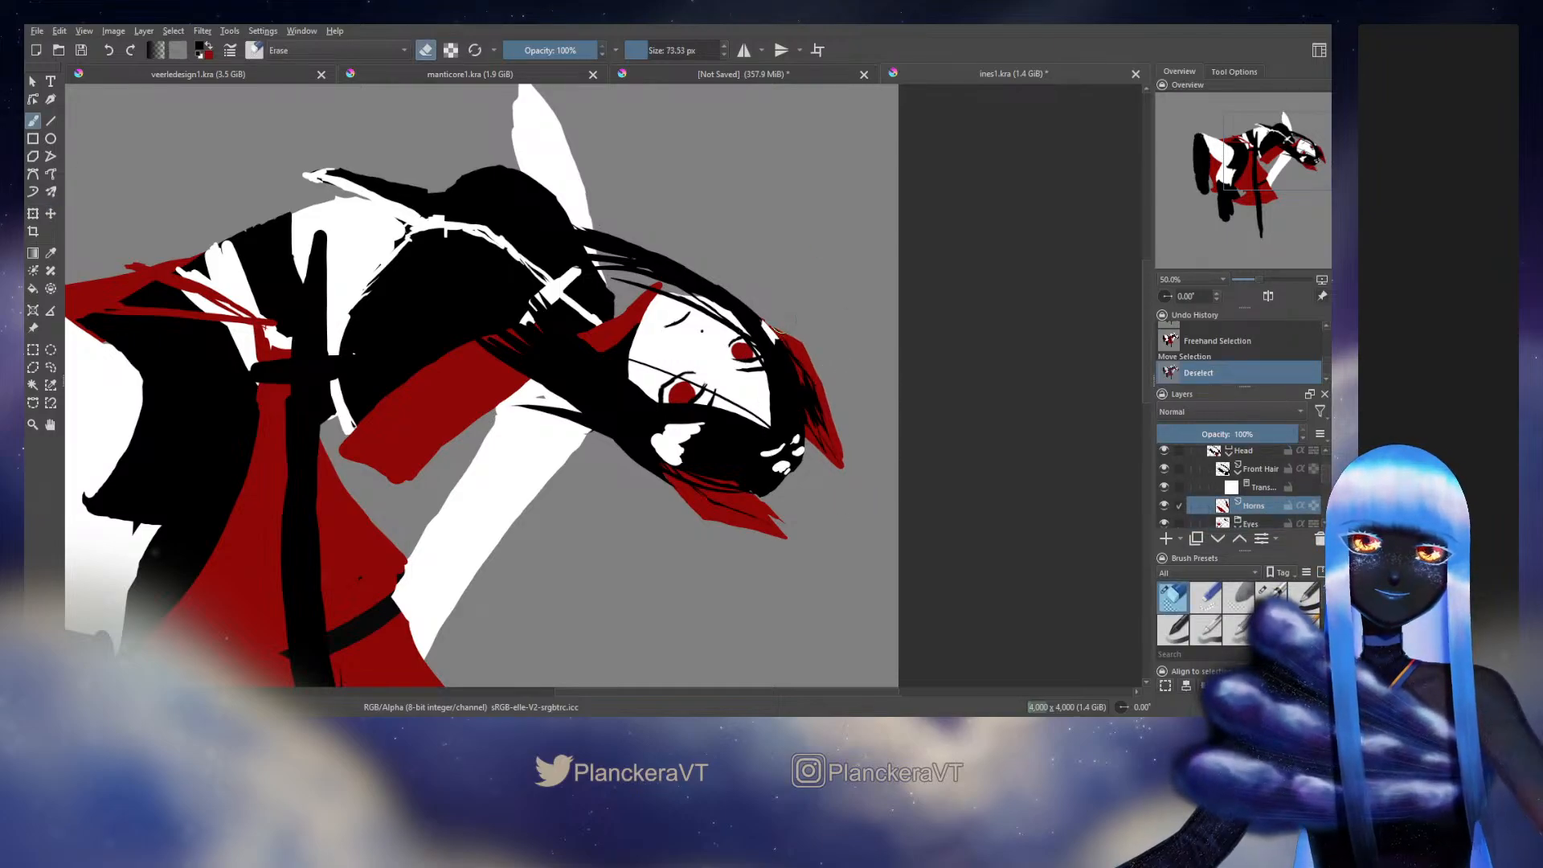
left_click(444, 229)
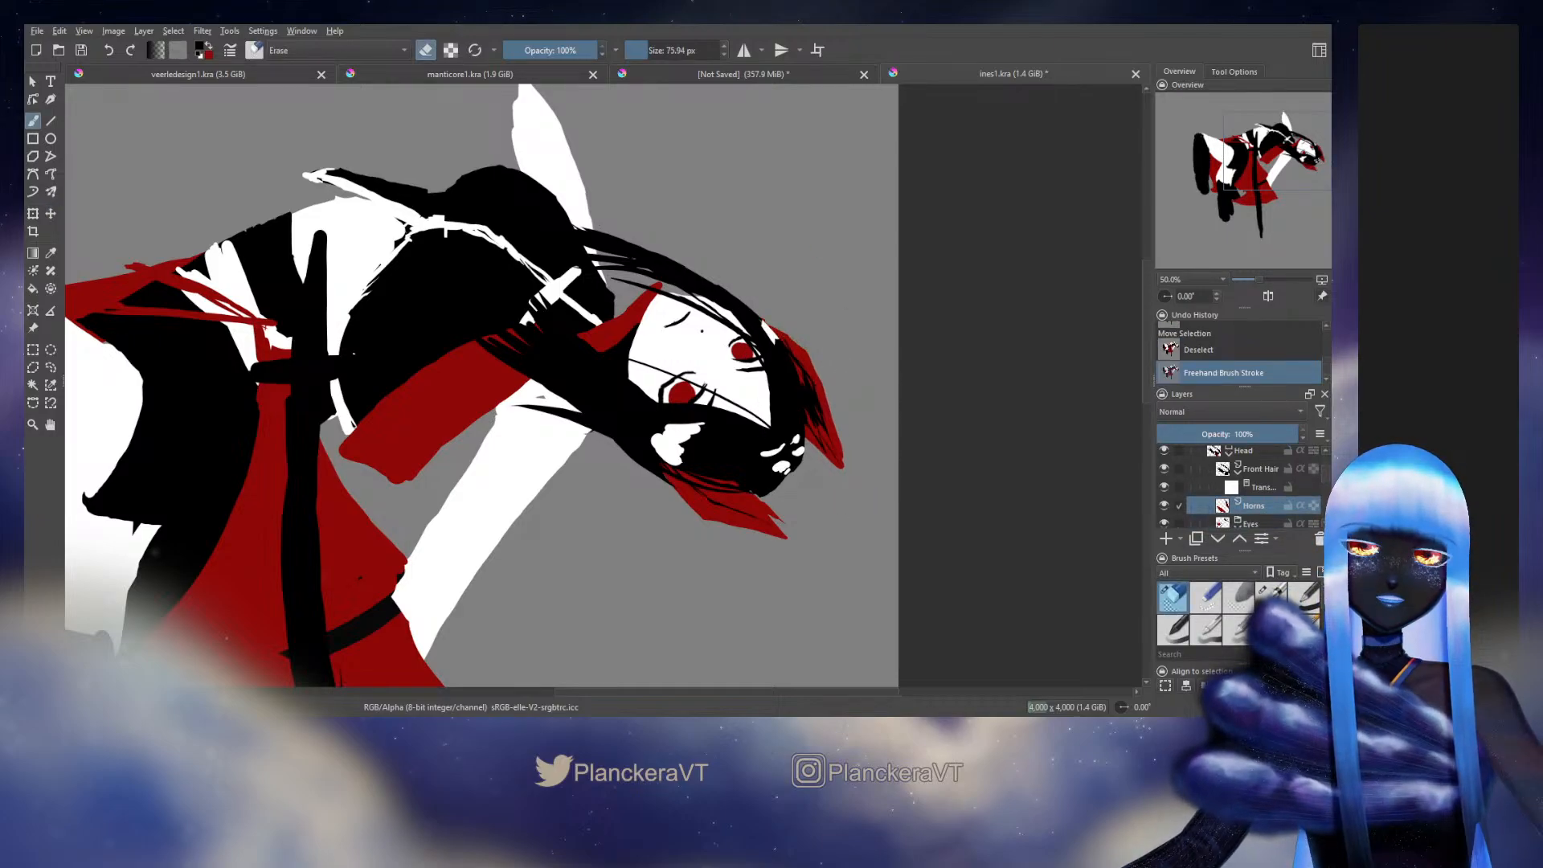
key("e")
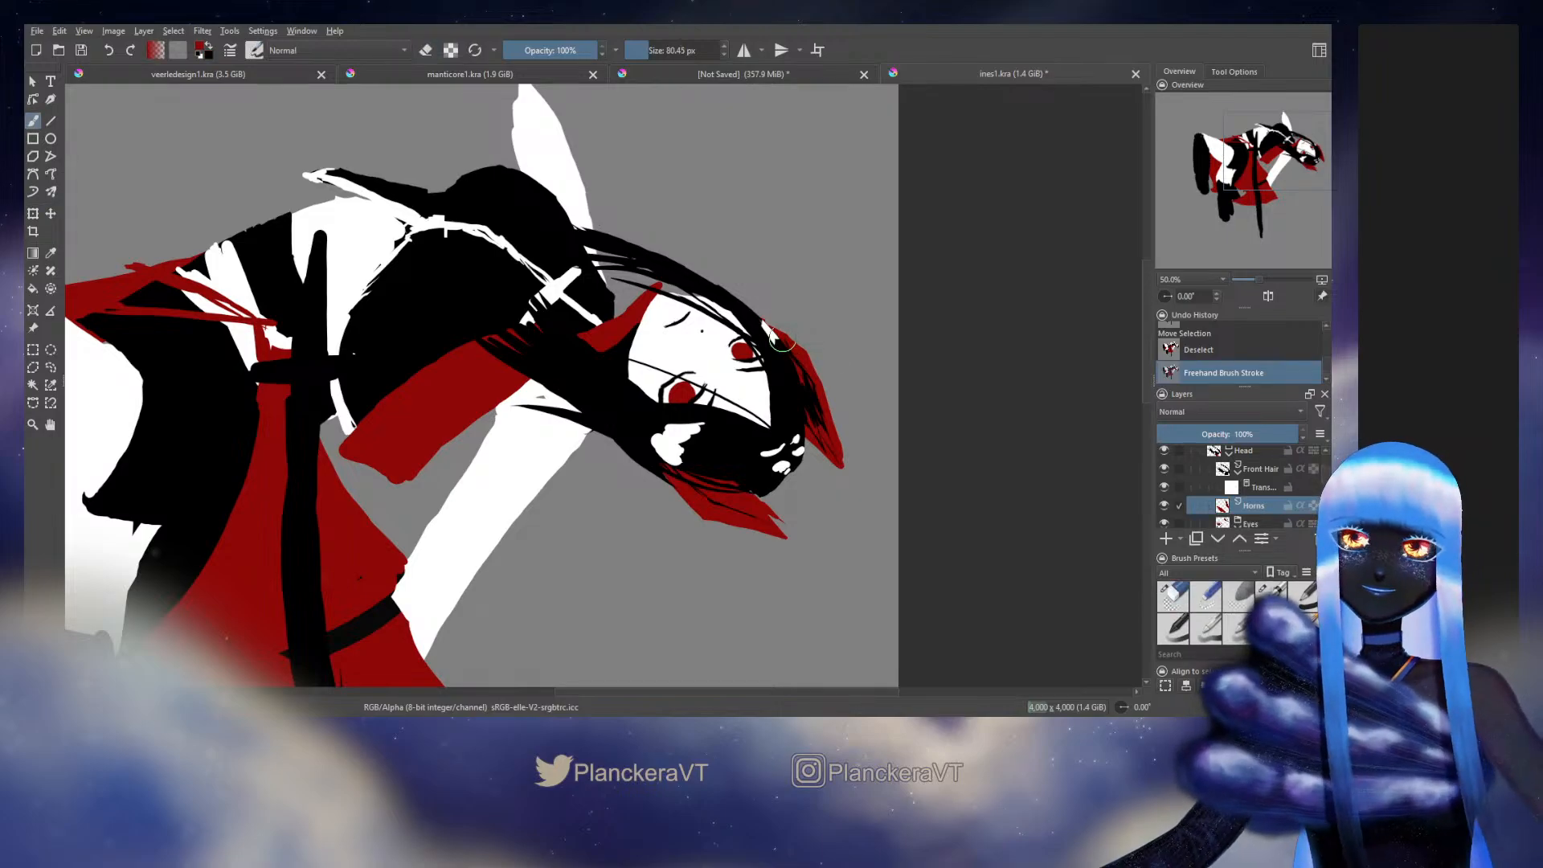
key("ctrl+z")
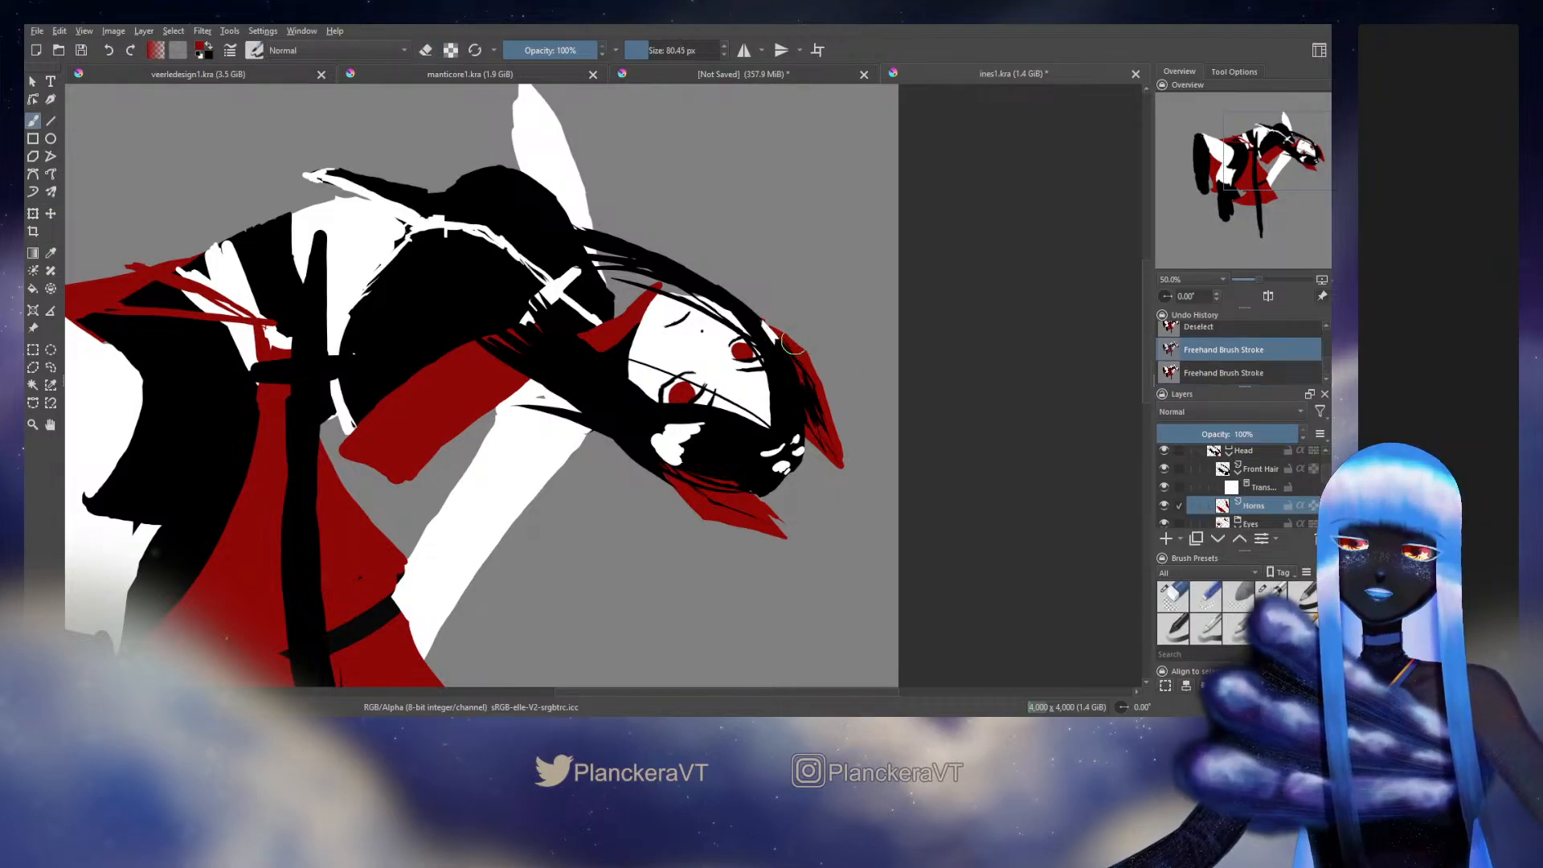
key("ctrl+shift+z")
left_click_drag(811, 356, 834, 428)
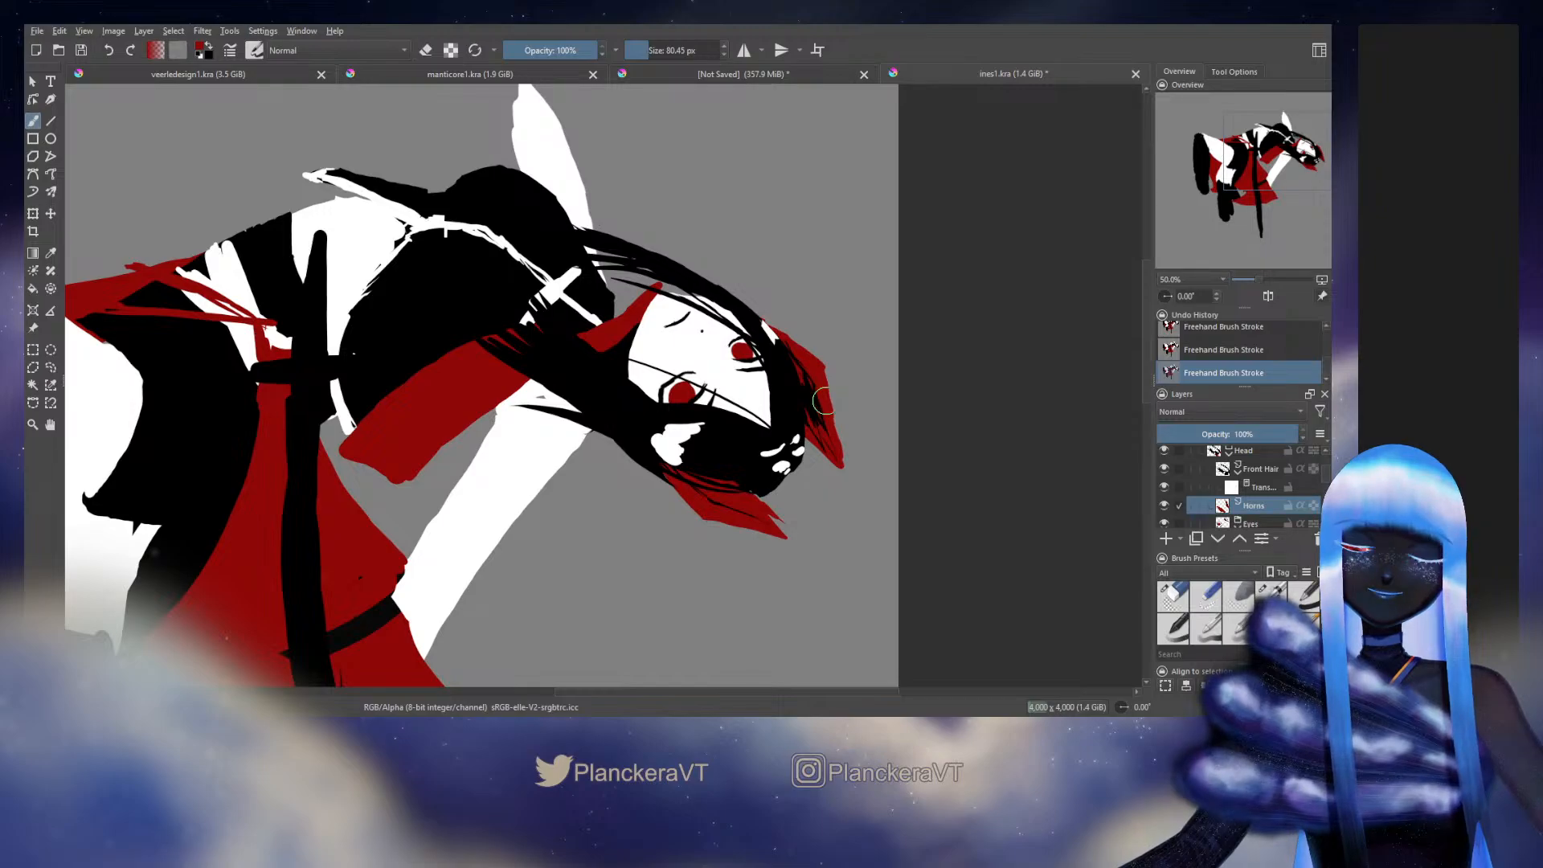
key("e")
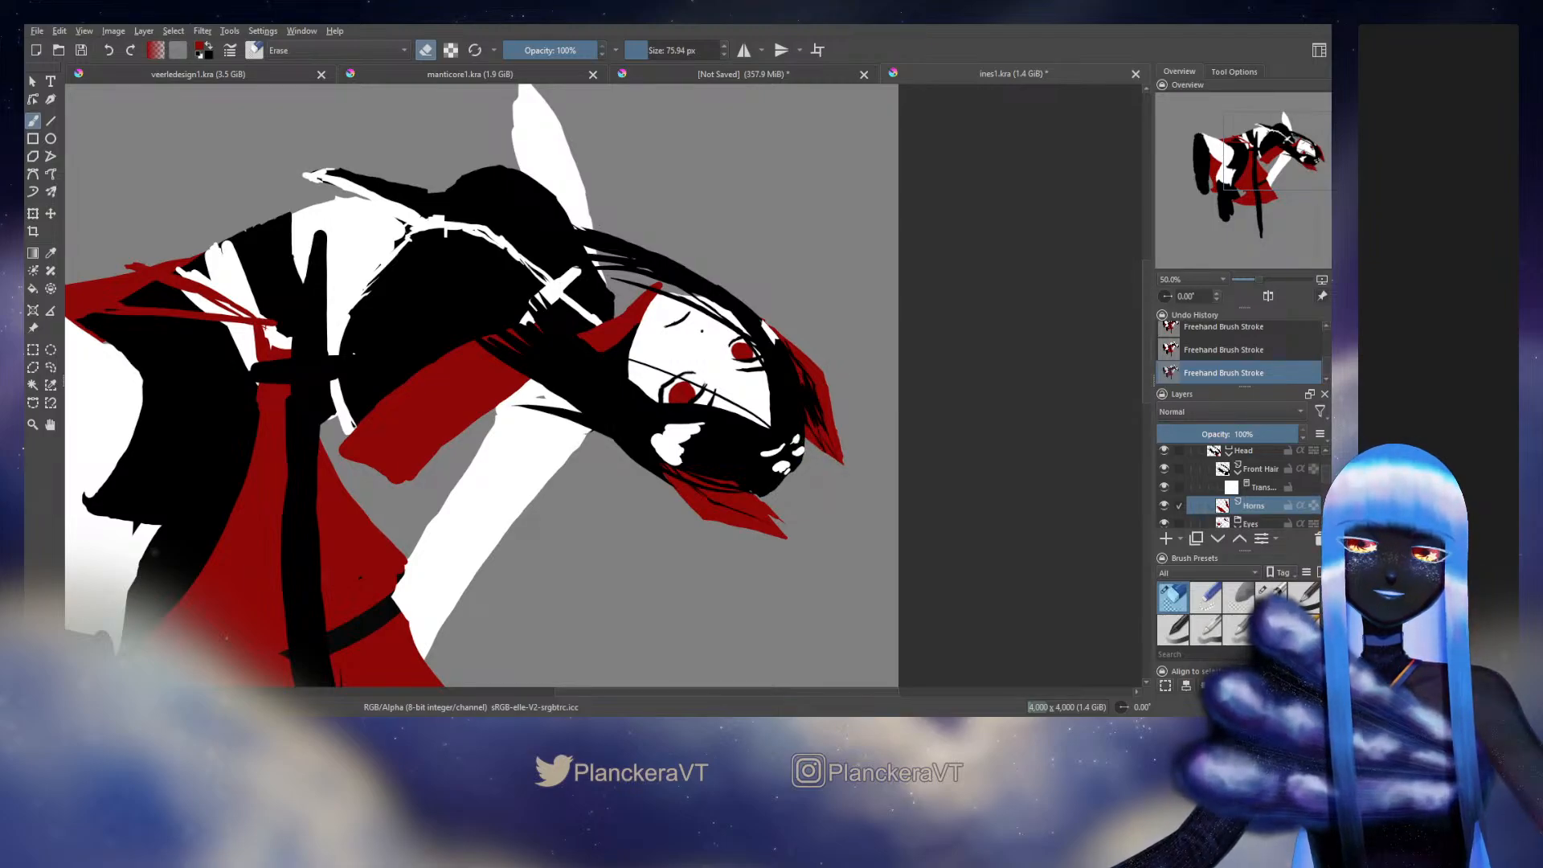
Step: Clean up the tip of the horn beside the larger eye with brush and eraser, and touch up its base on the Front Hair mask
key("e")
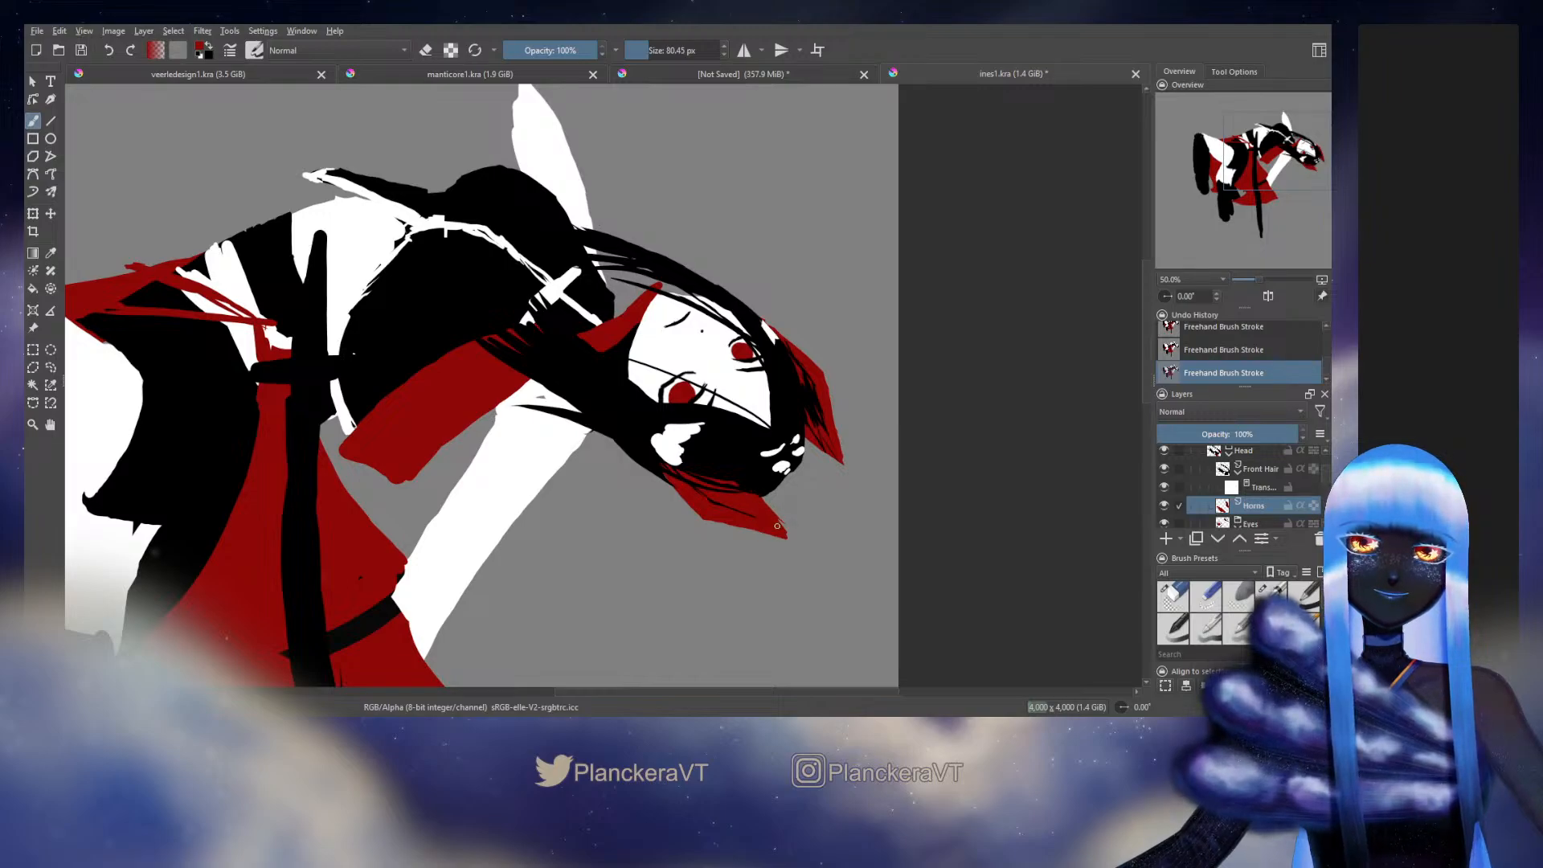
key("e")
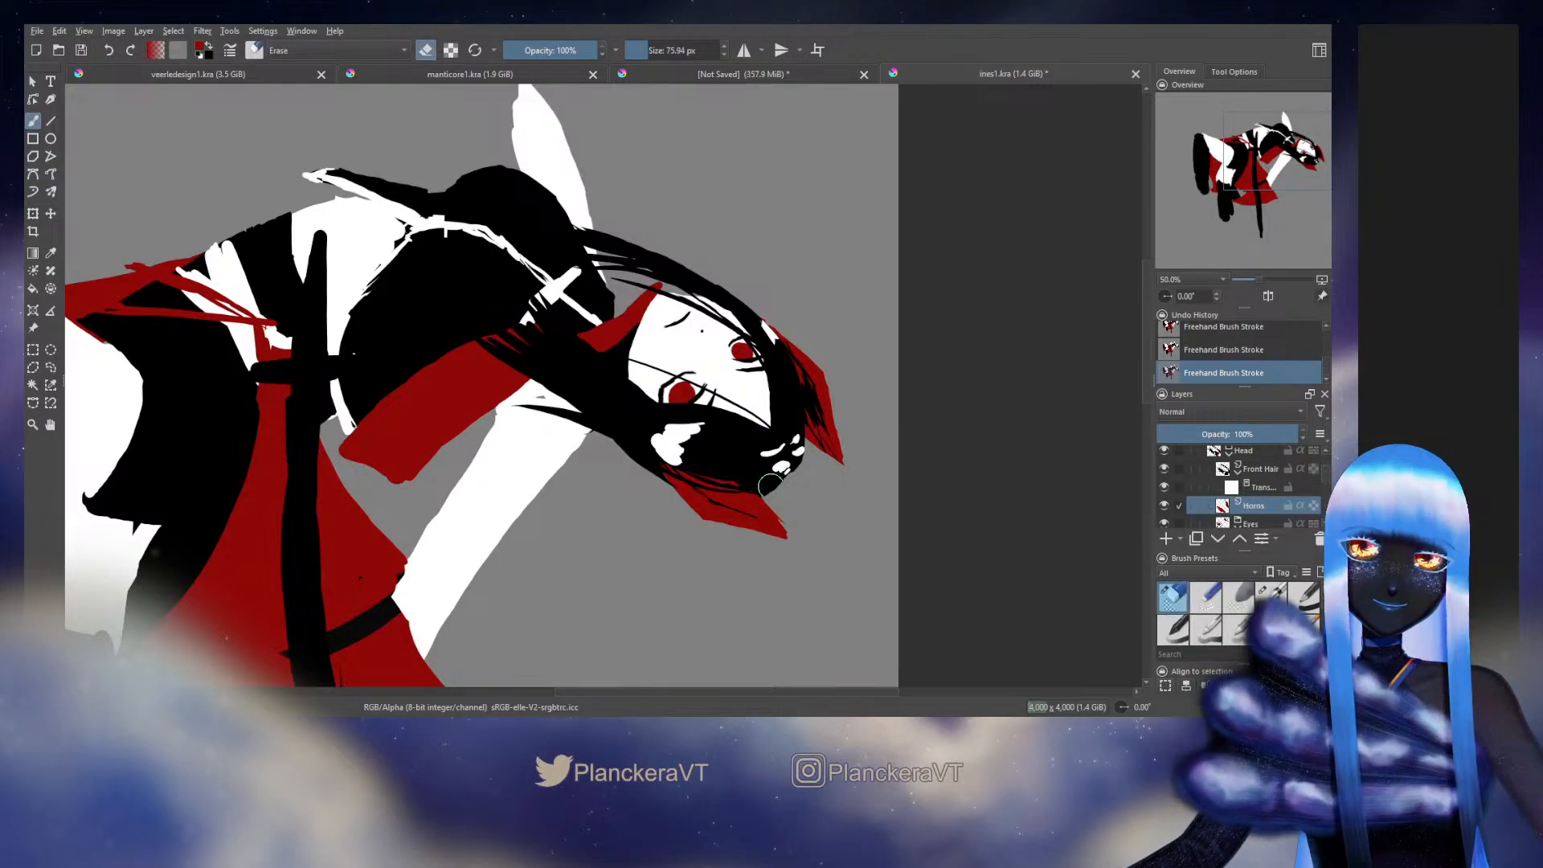
key("e")
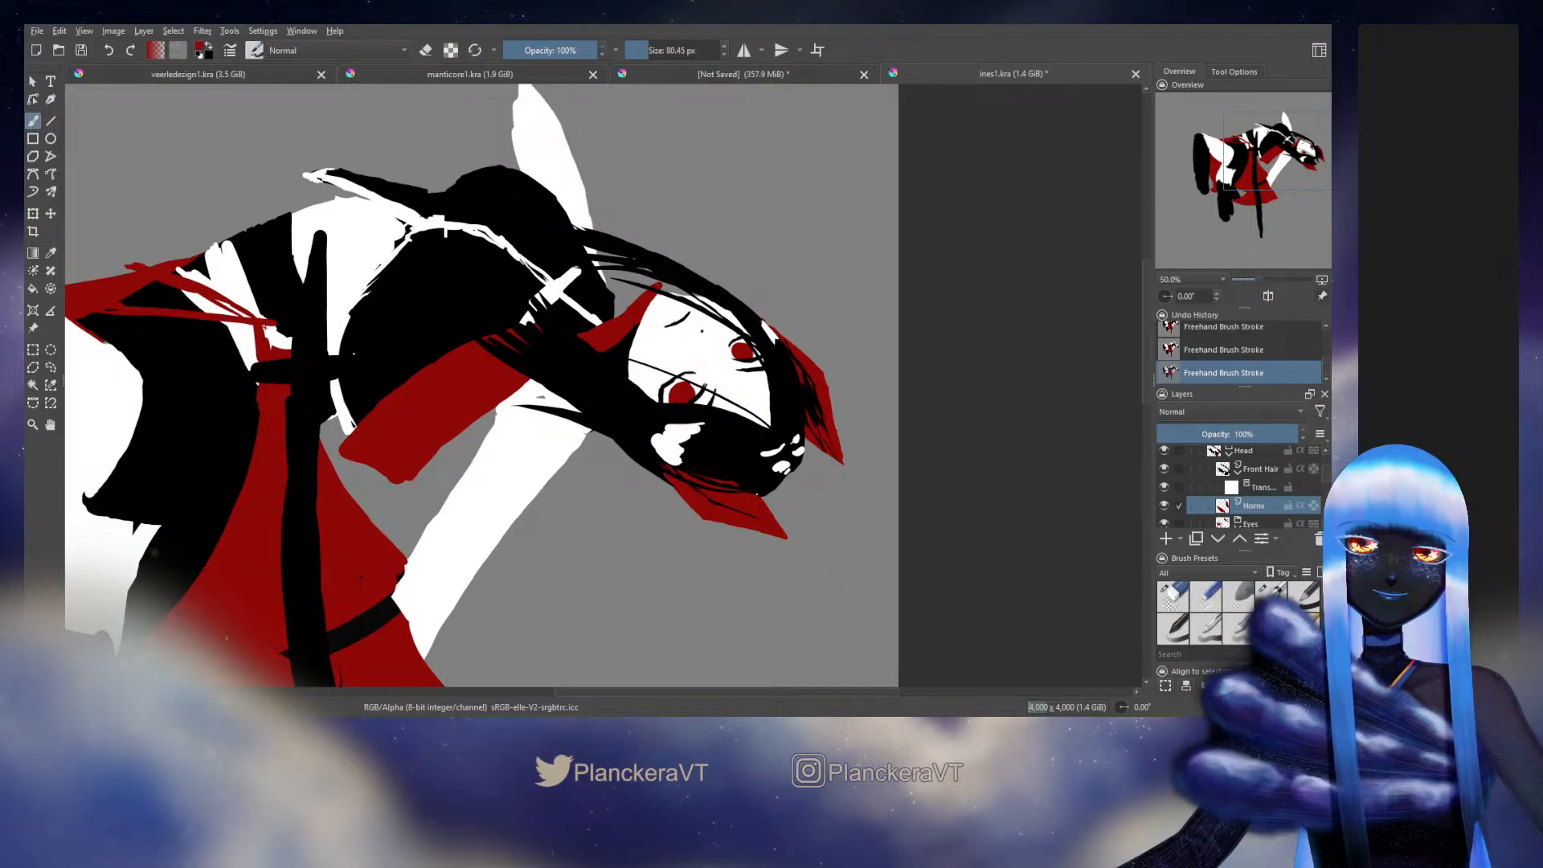
left_click(1250, 486)
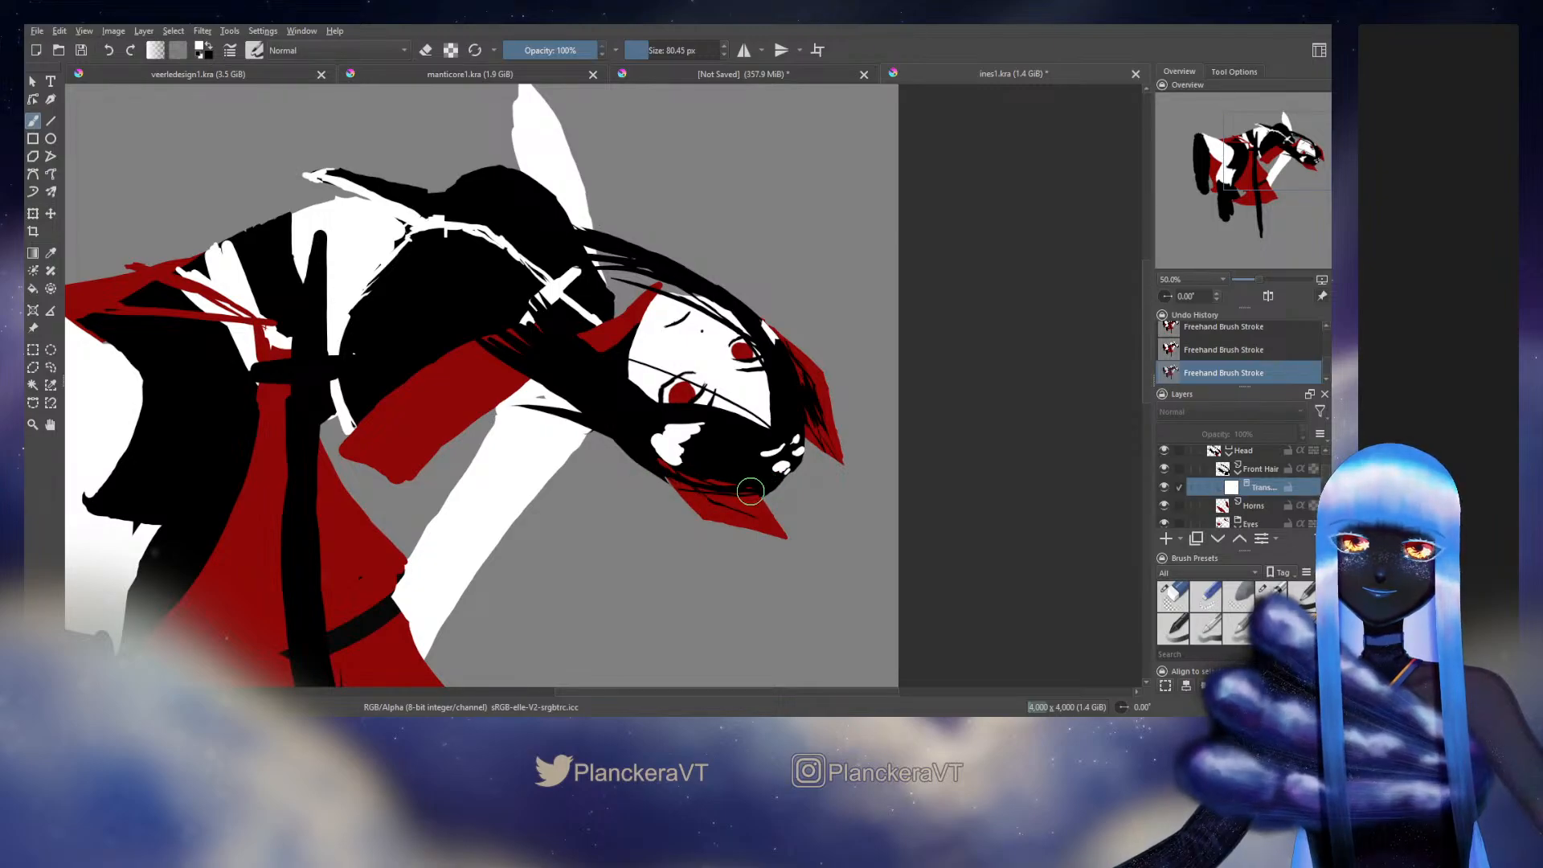
Step: Check the whole illustration's composition and silhouette in mirrored and normal view
left_click_drag(911, 431, 892, 386)
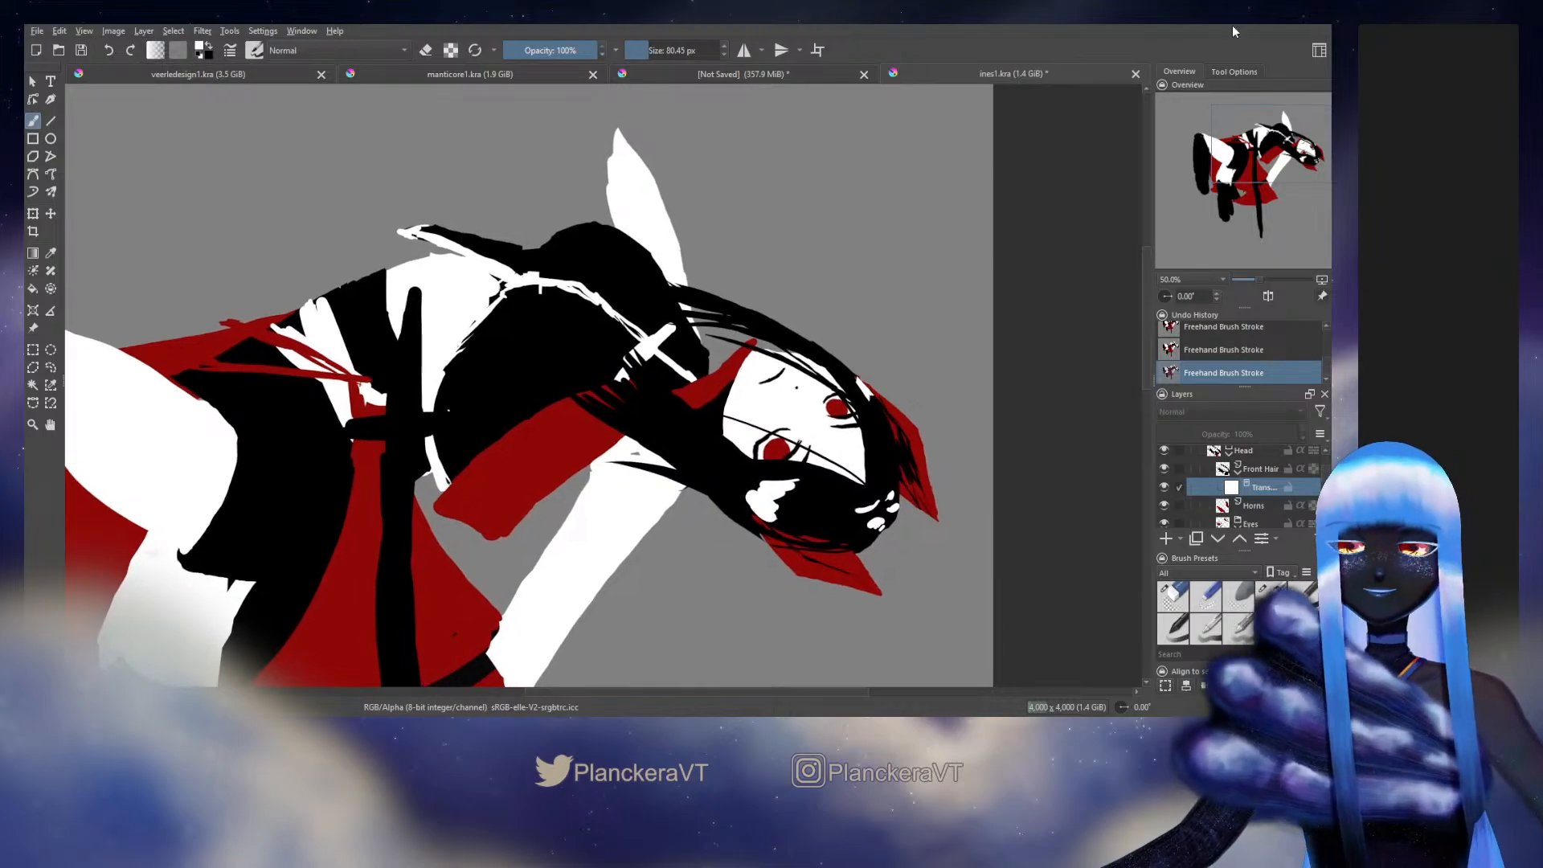
key("minus")
key("minus")
key("minus")
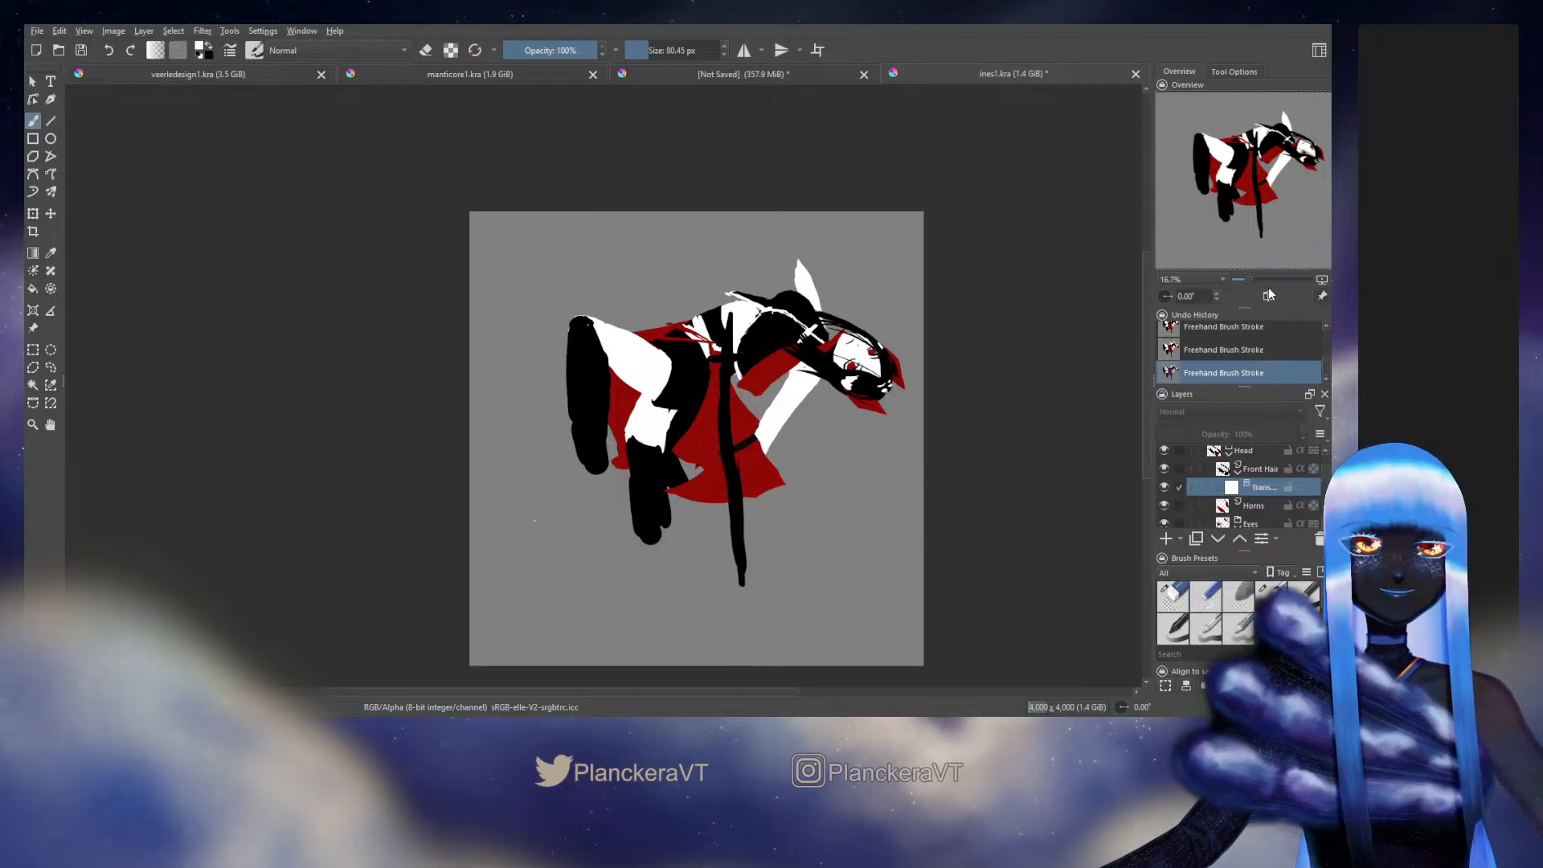
key("m")
left_click_drag(619, 493, 777, 498)
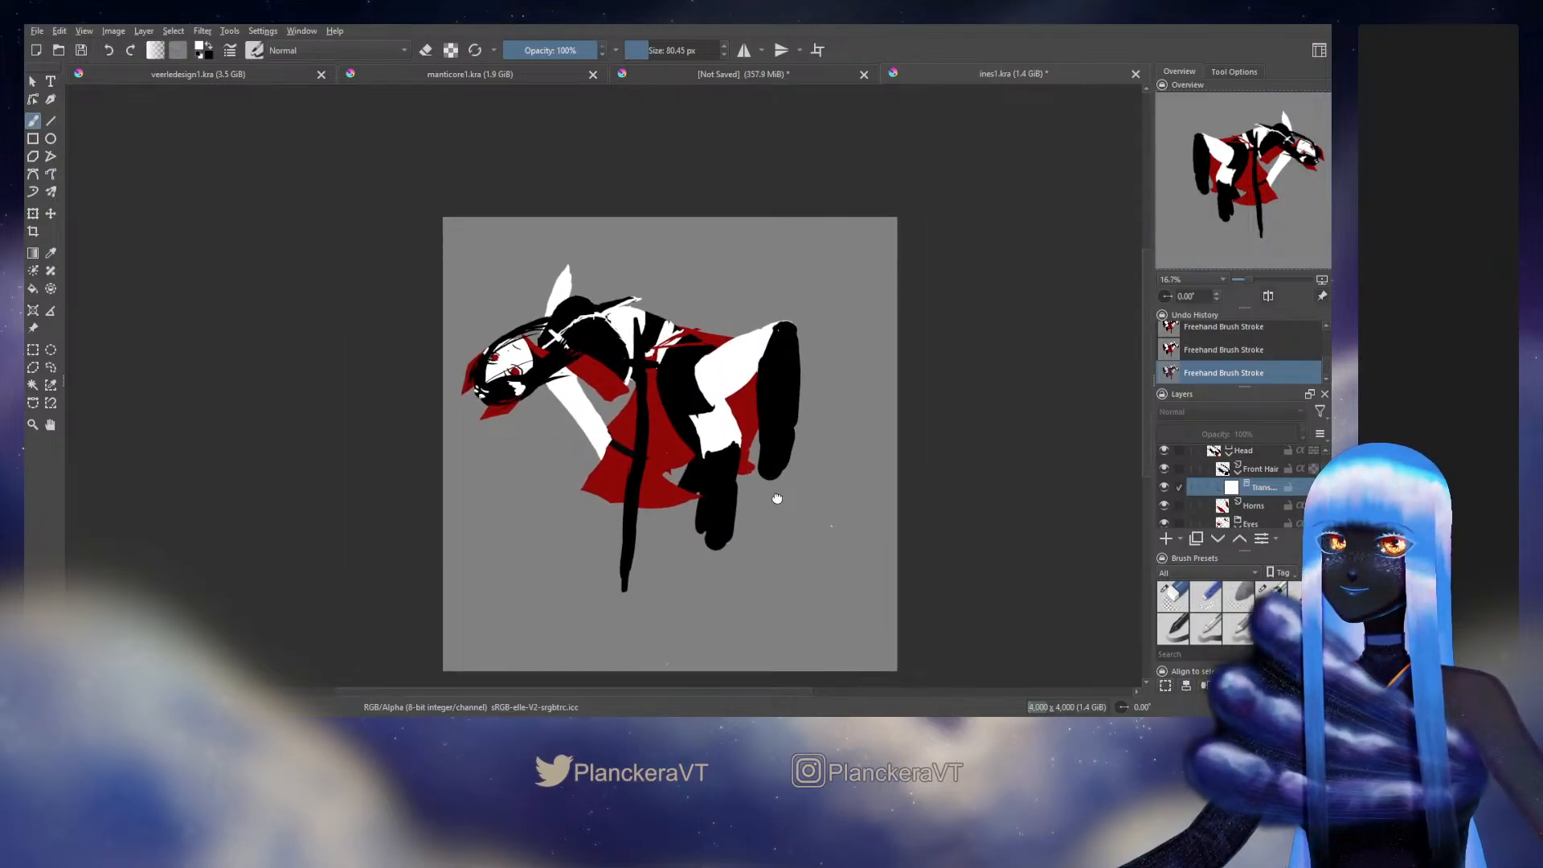
left_click(1268, 296)
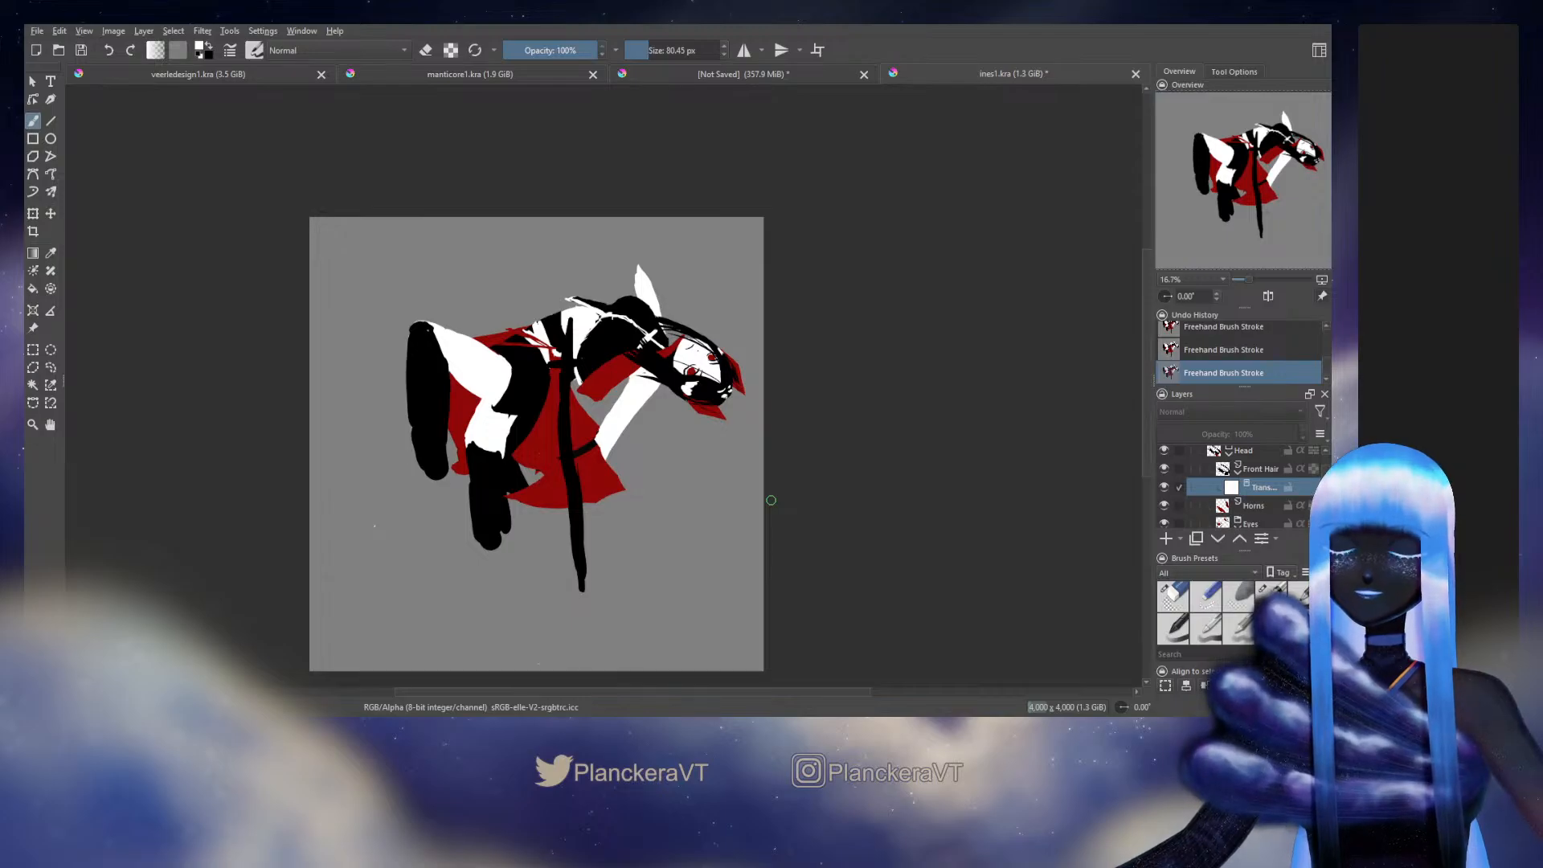
Step: Refine the smaller eye's upper outline on the eyelashes layer with a 17.94 px black brush and the eraser
scroll(676, 372, "up", 5)
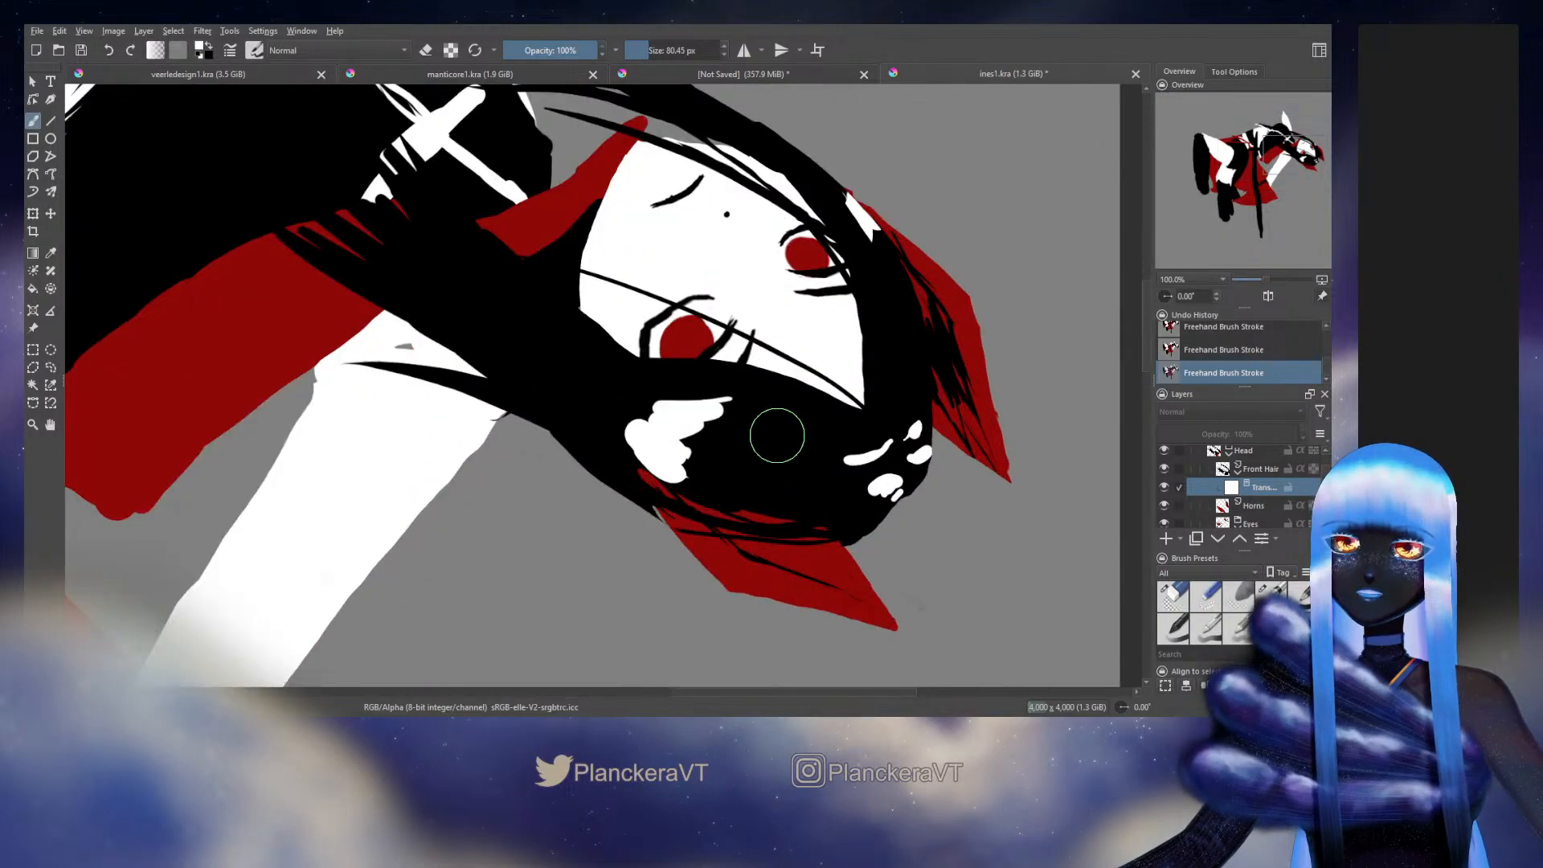
left_click_drag(862, 370, 785, 527)
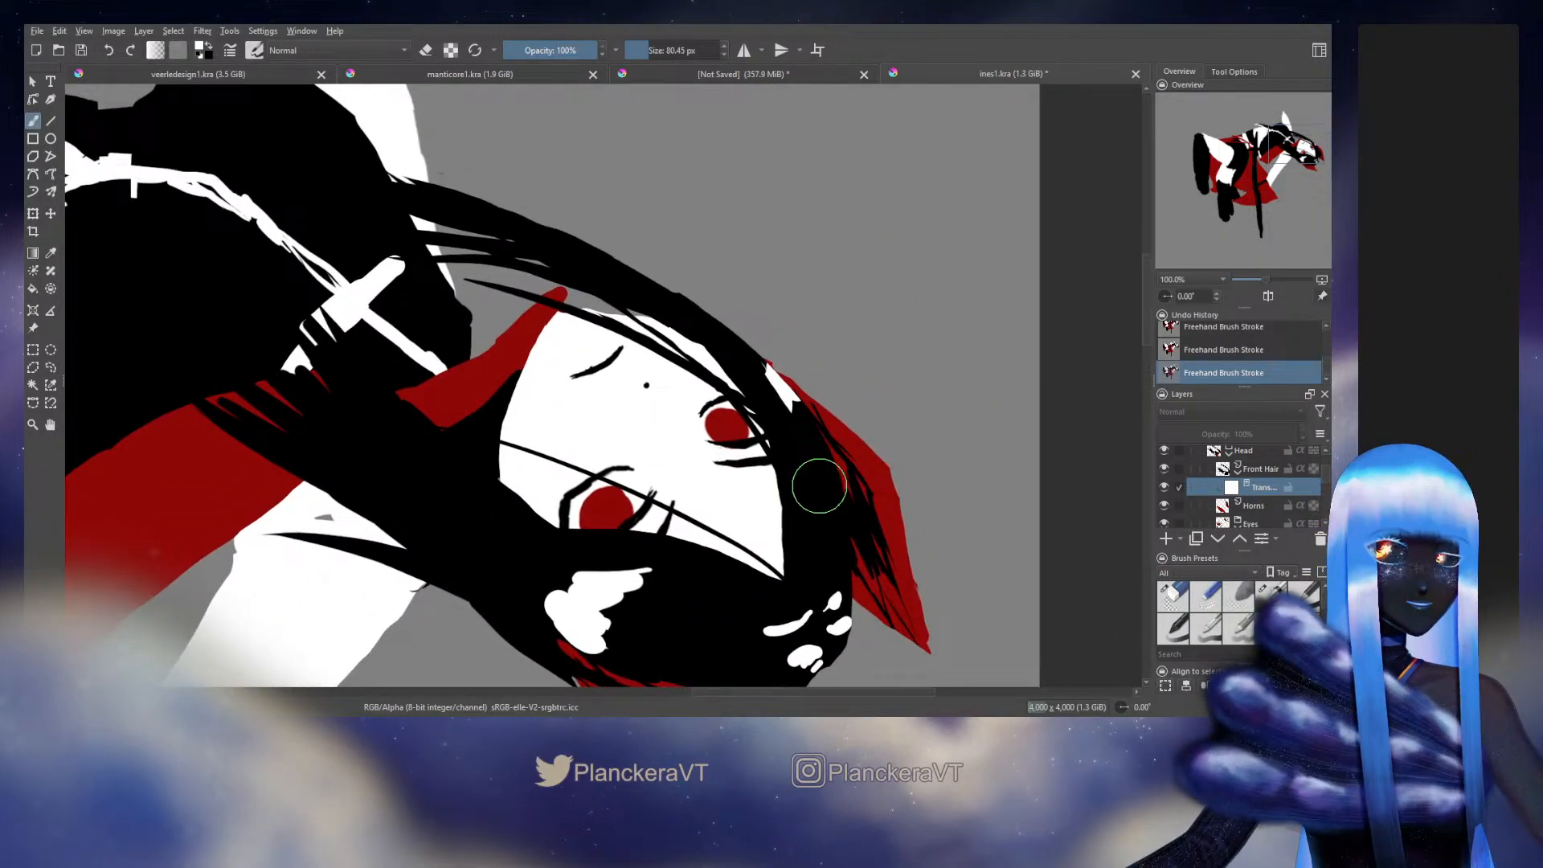
scroll(1273, 498, "down", 3)
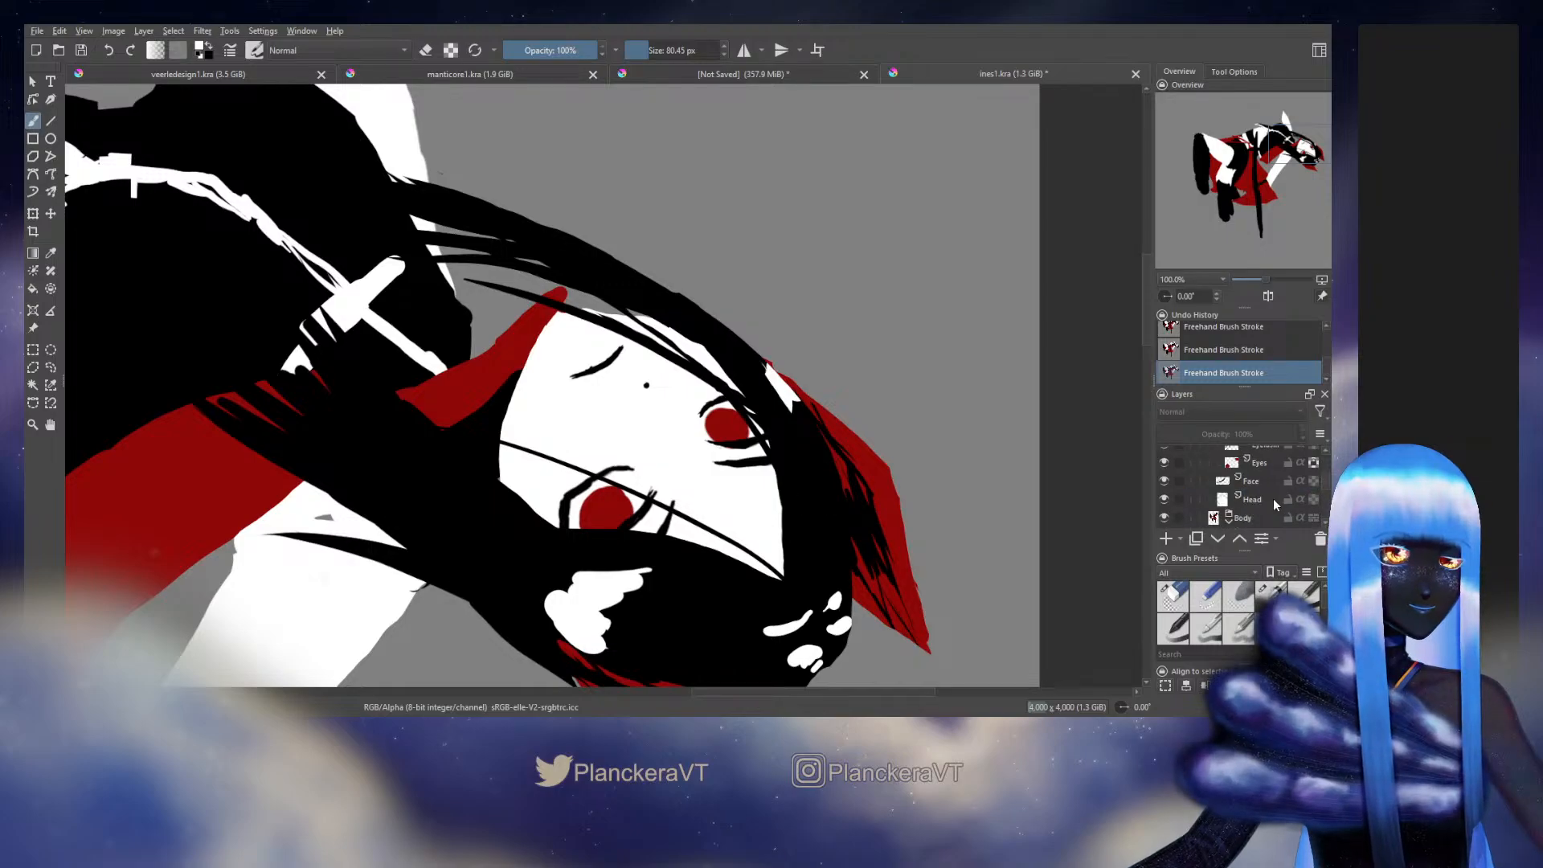
scroll(1275, 486, "up", 2)
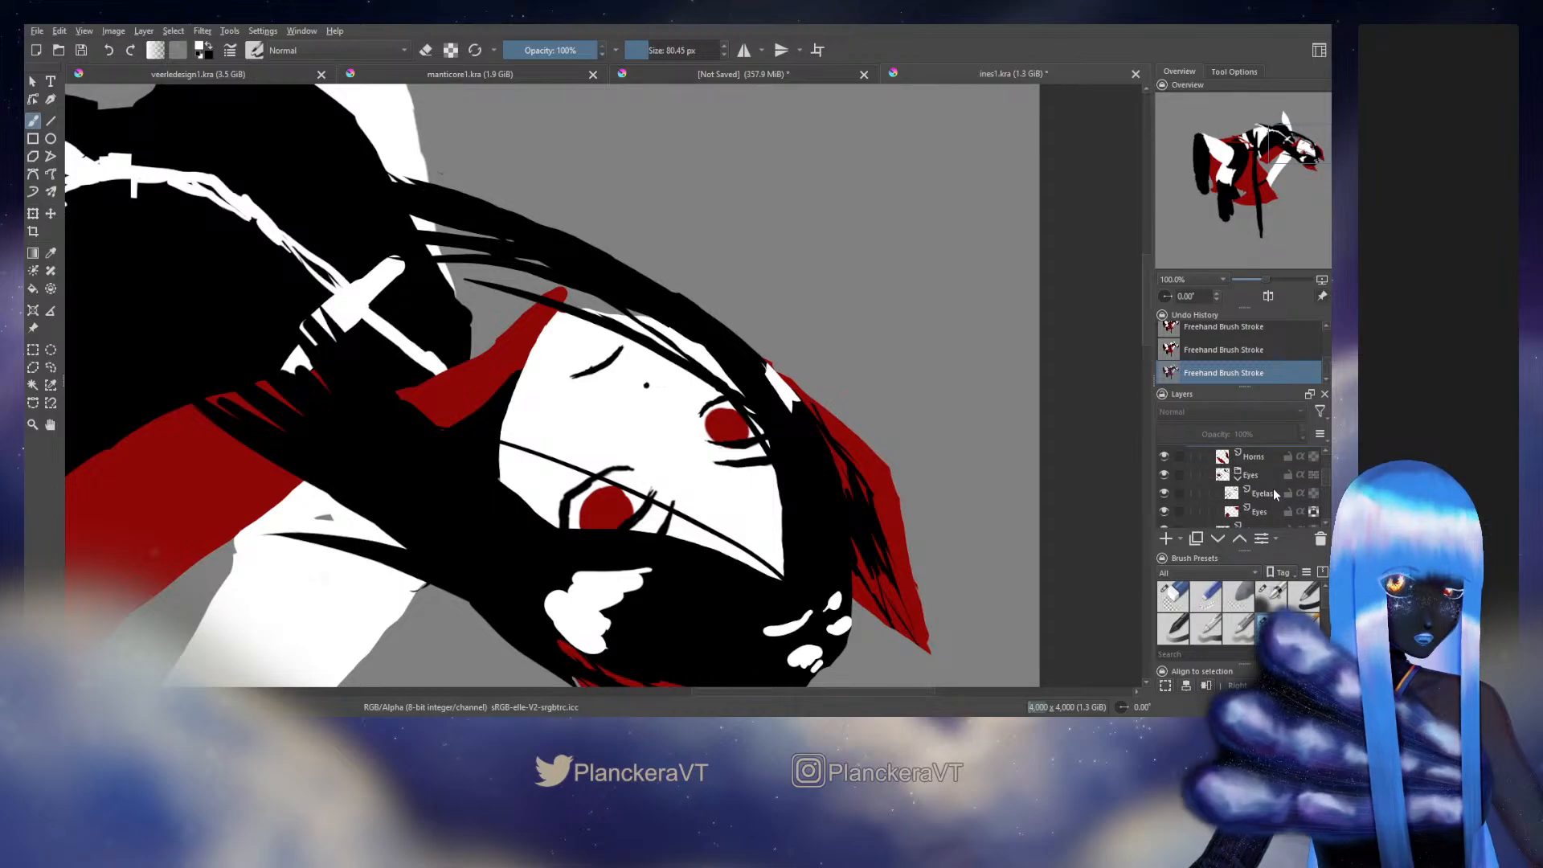
left_click(1273, 488)
key("bracketleft")
key("bracketleft")
key("bracketleft")
key("bracketleft")
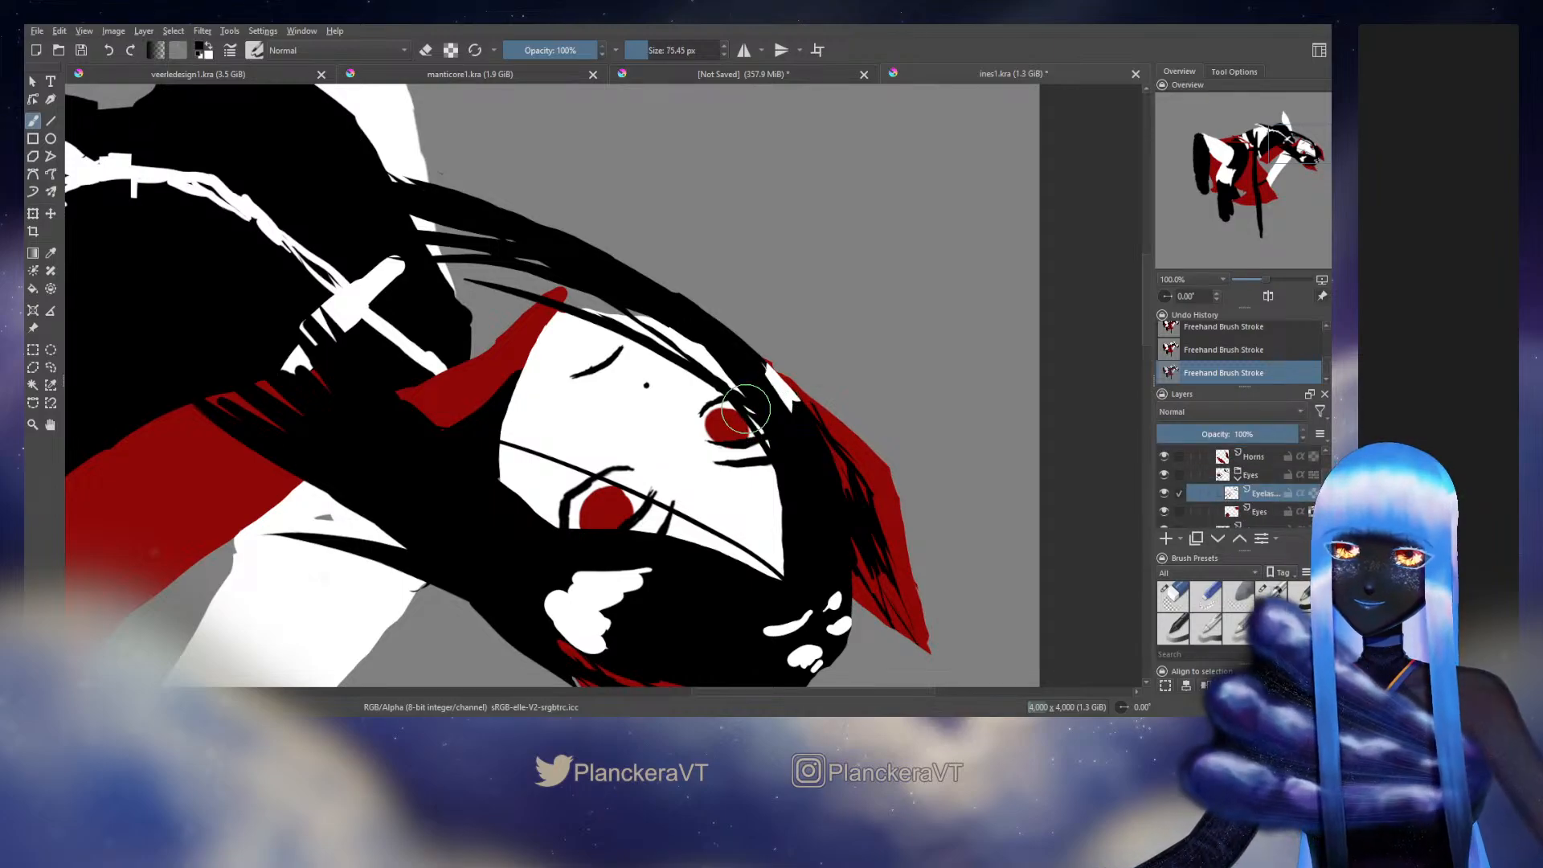
key("bracketleft")
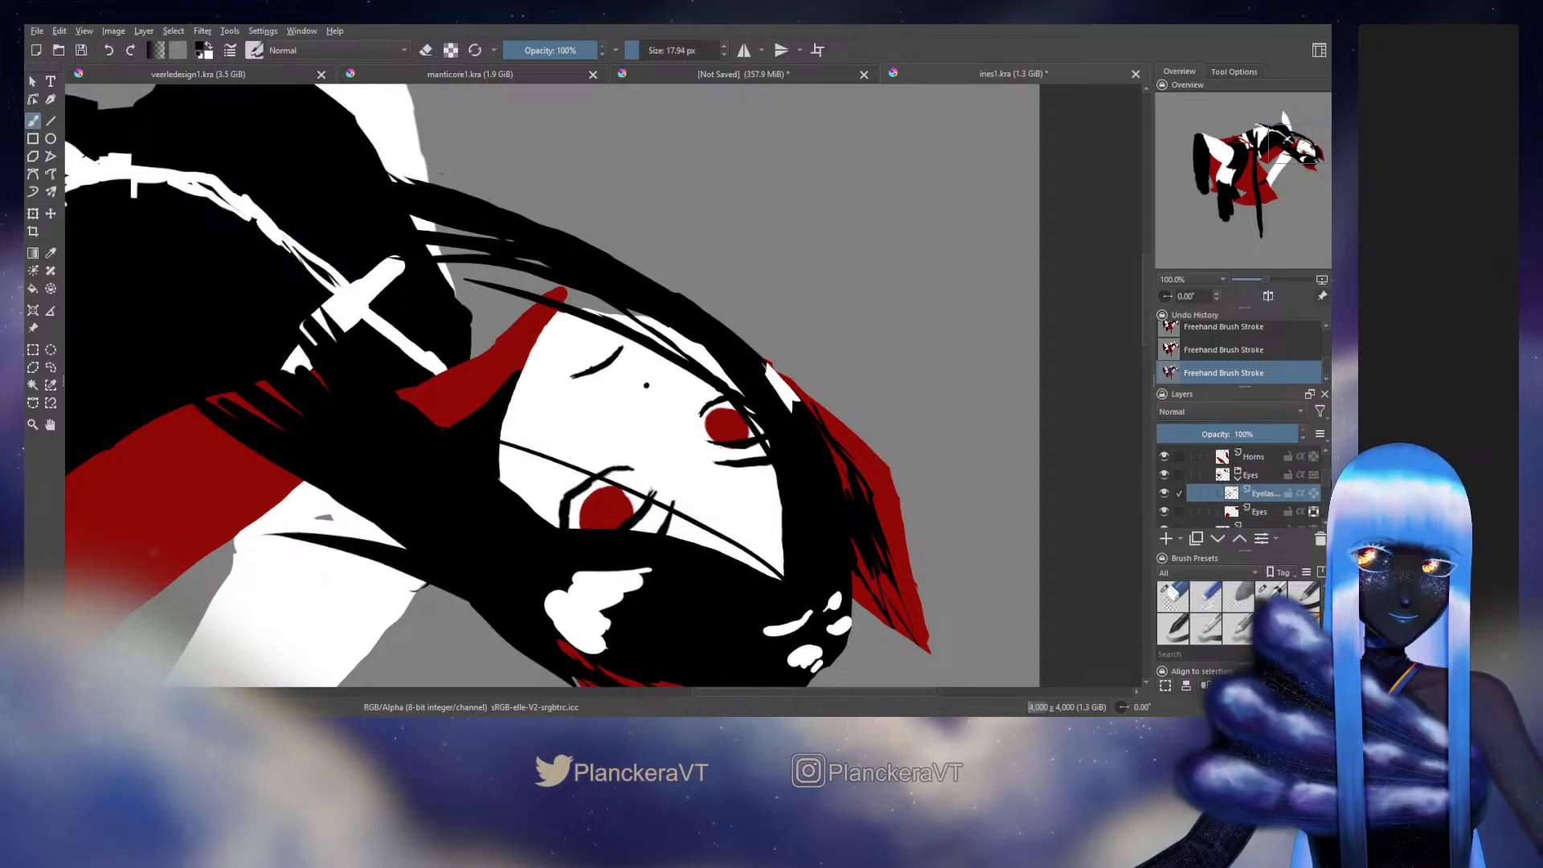
key("e")
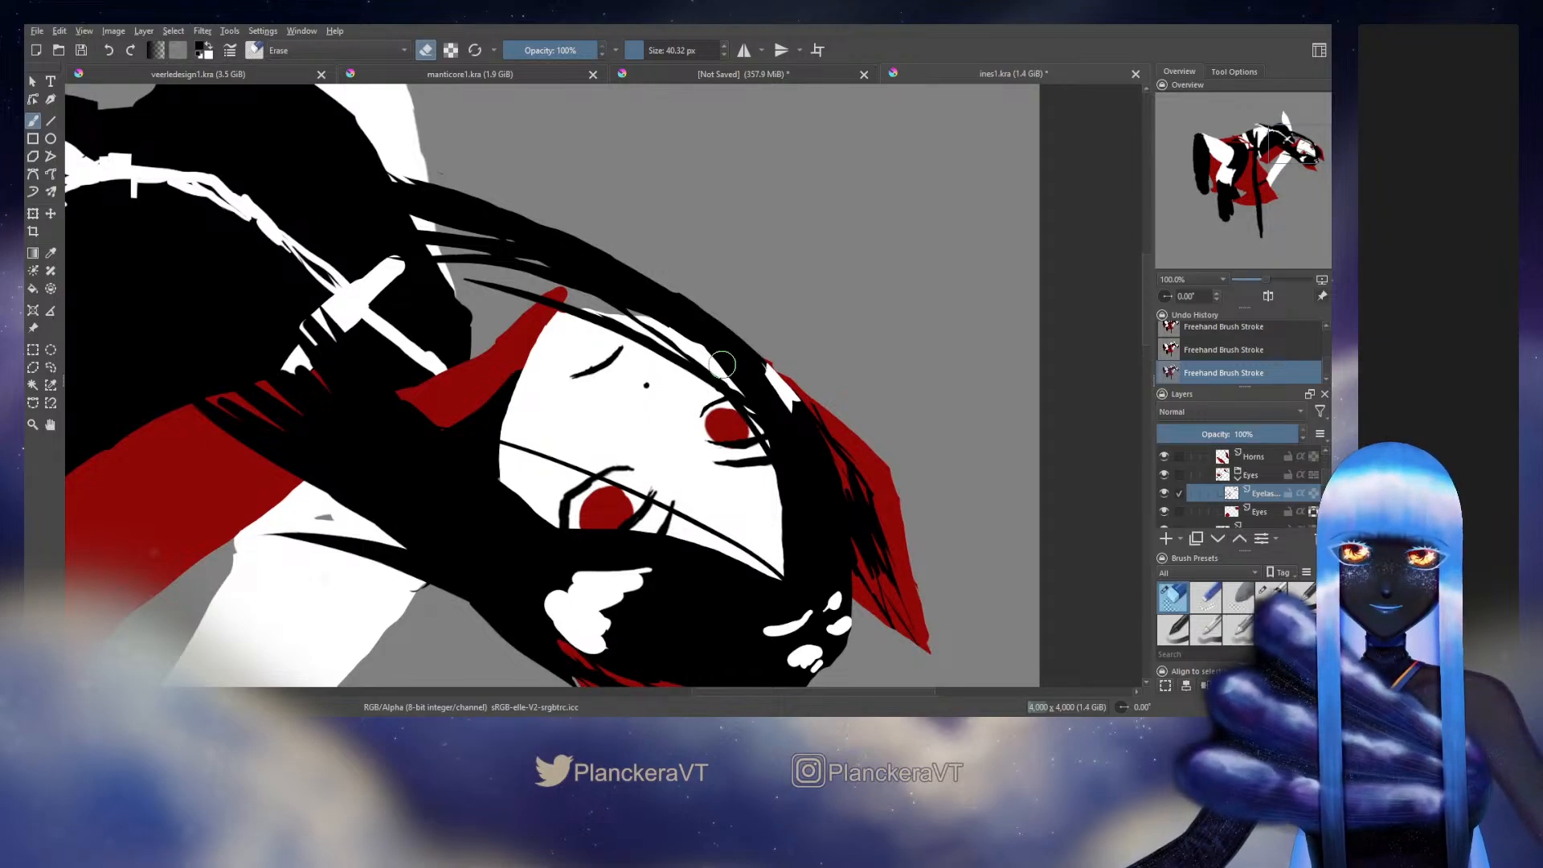
key("e")
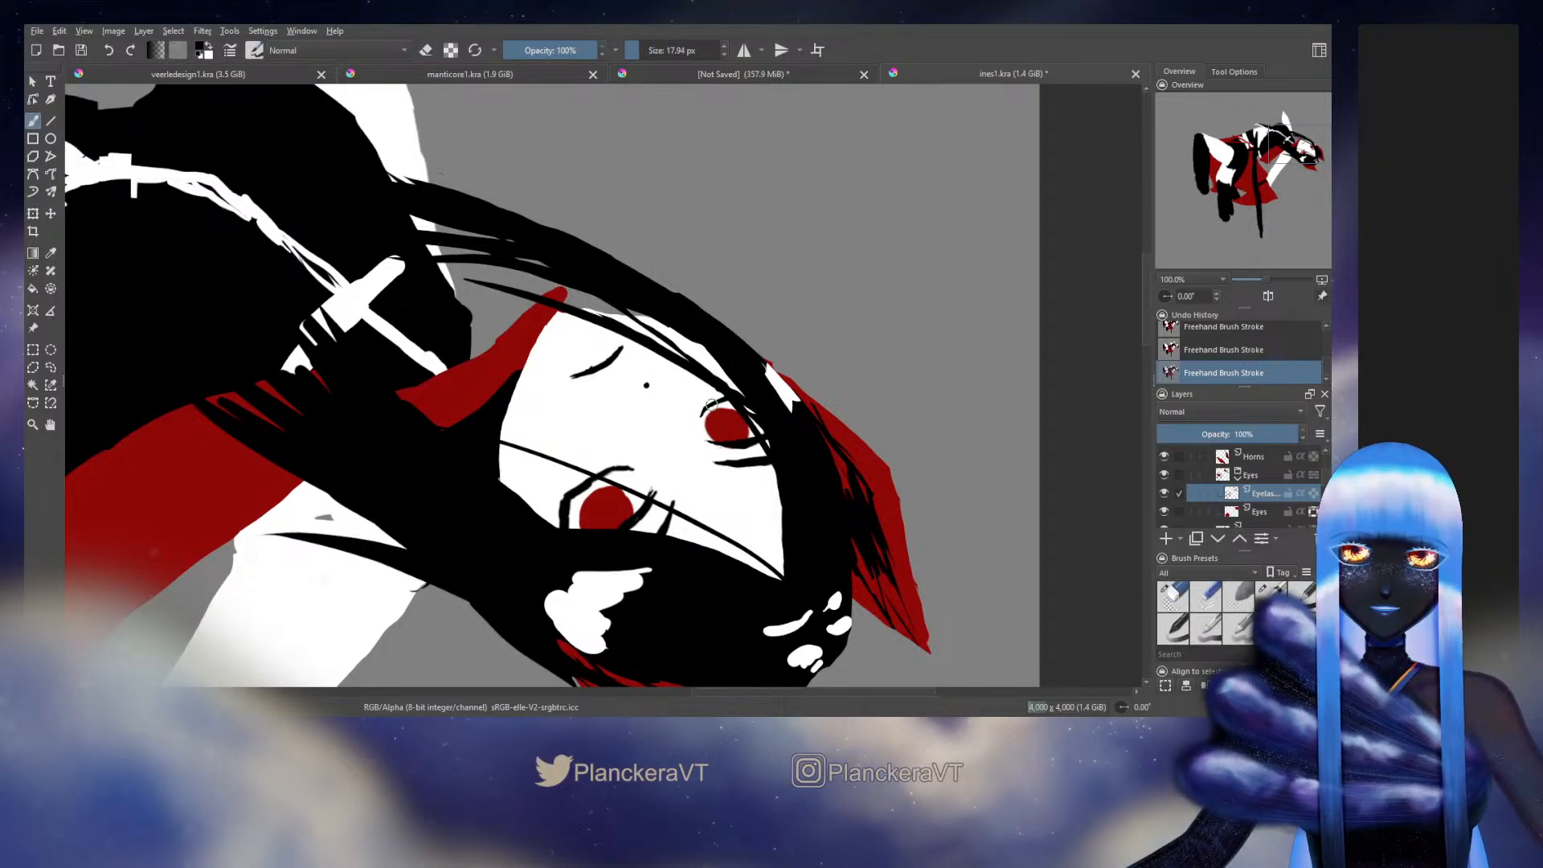
left_click_drag(711, 406, 722, 396)
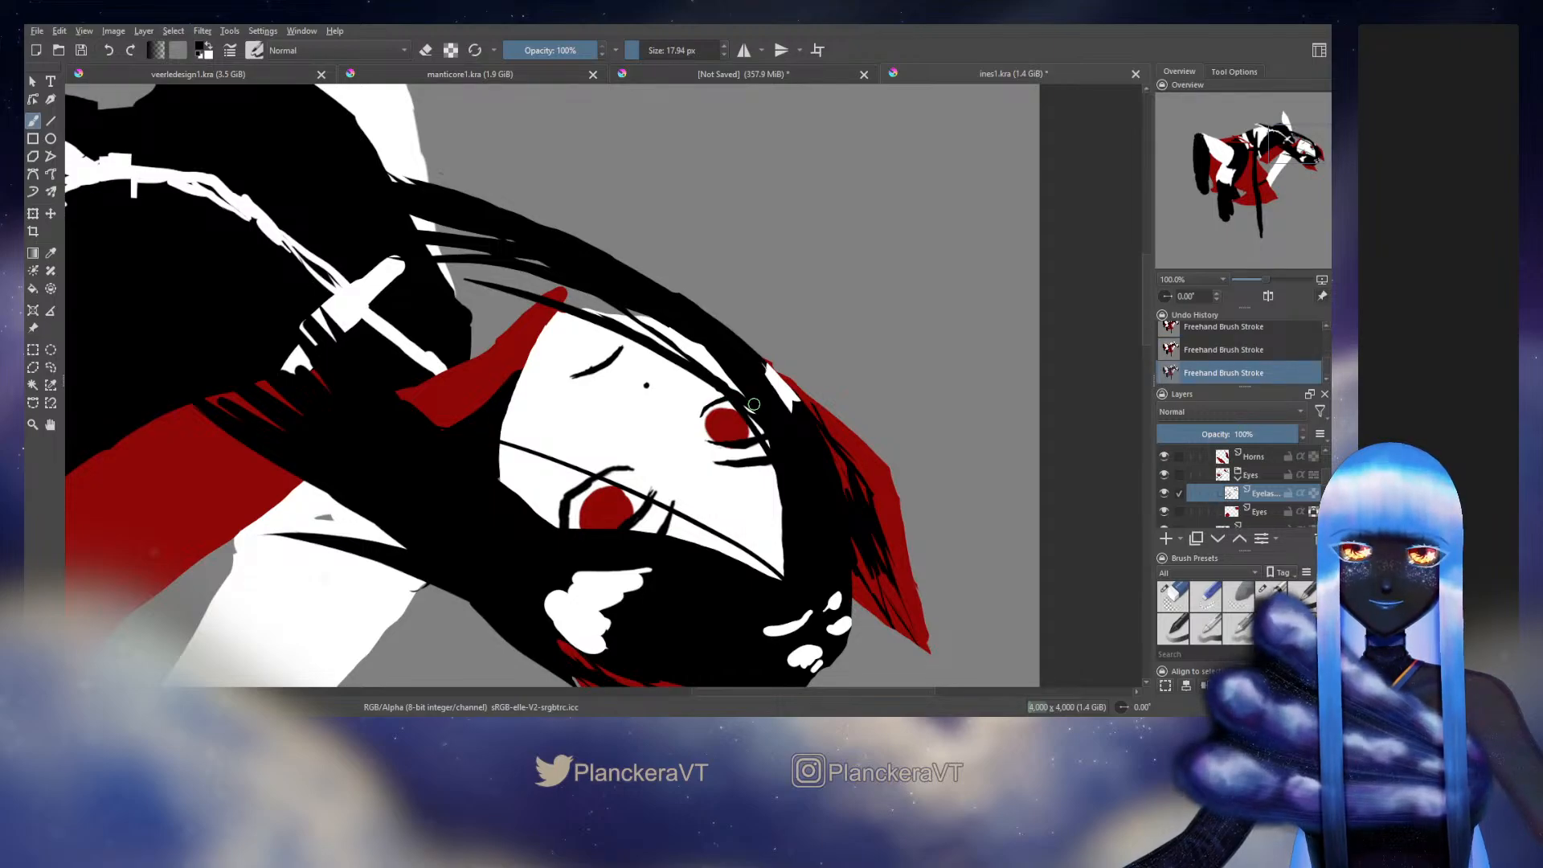
key("e")
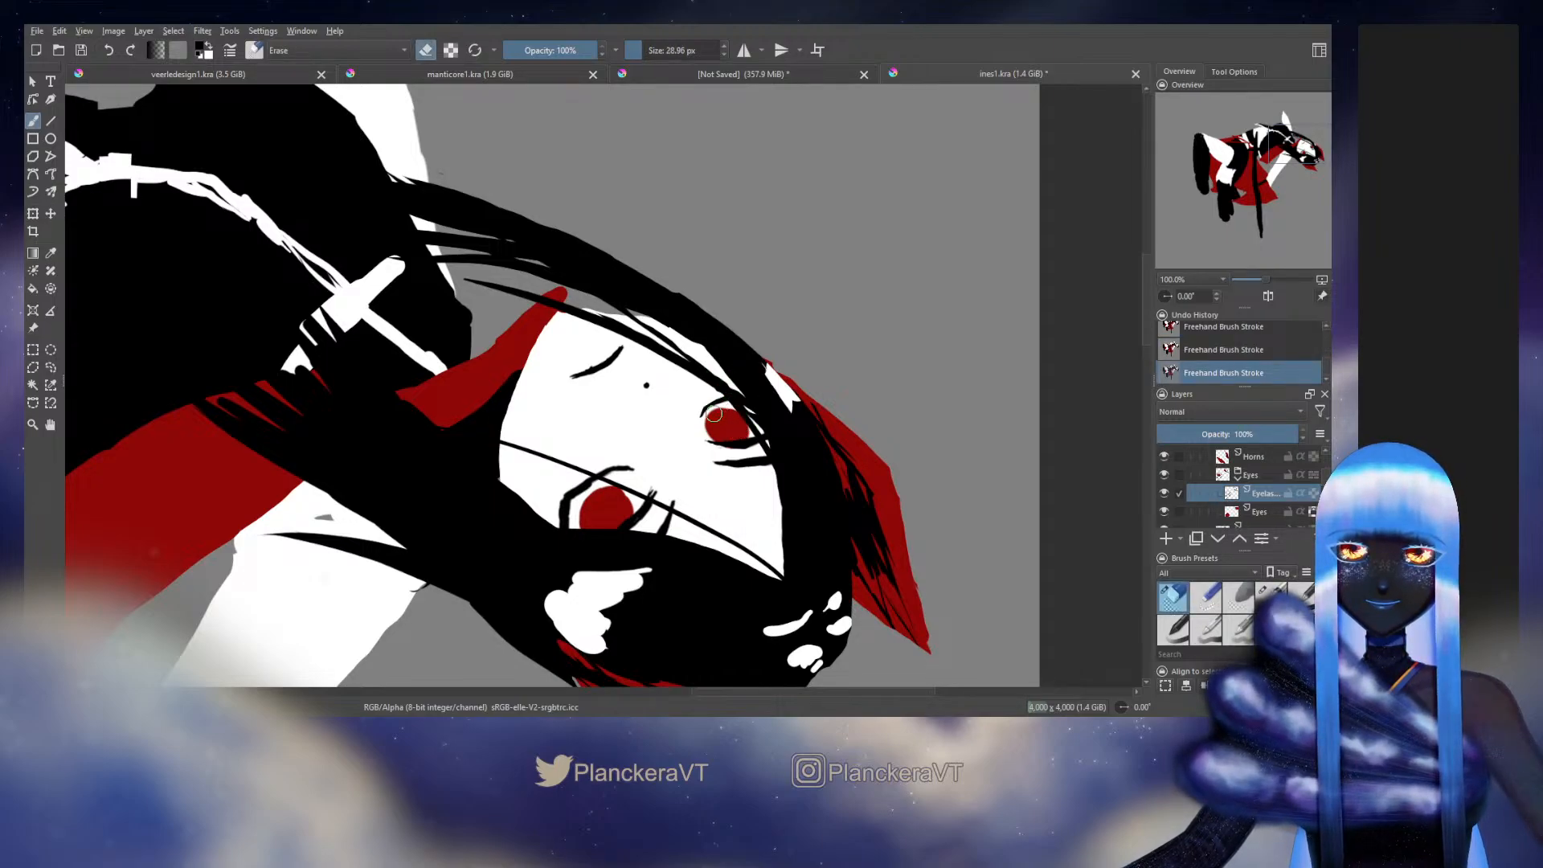
left_click_drag(714, 414, 714, 410)
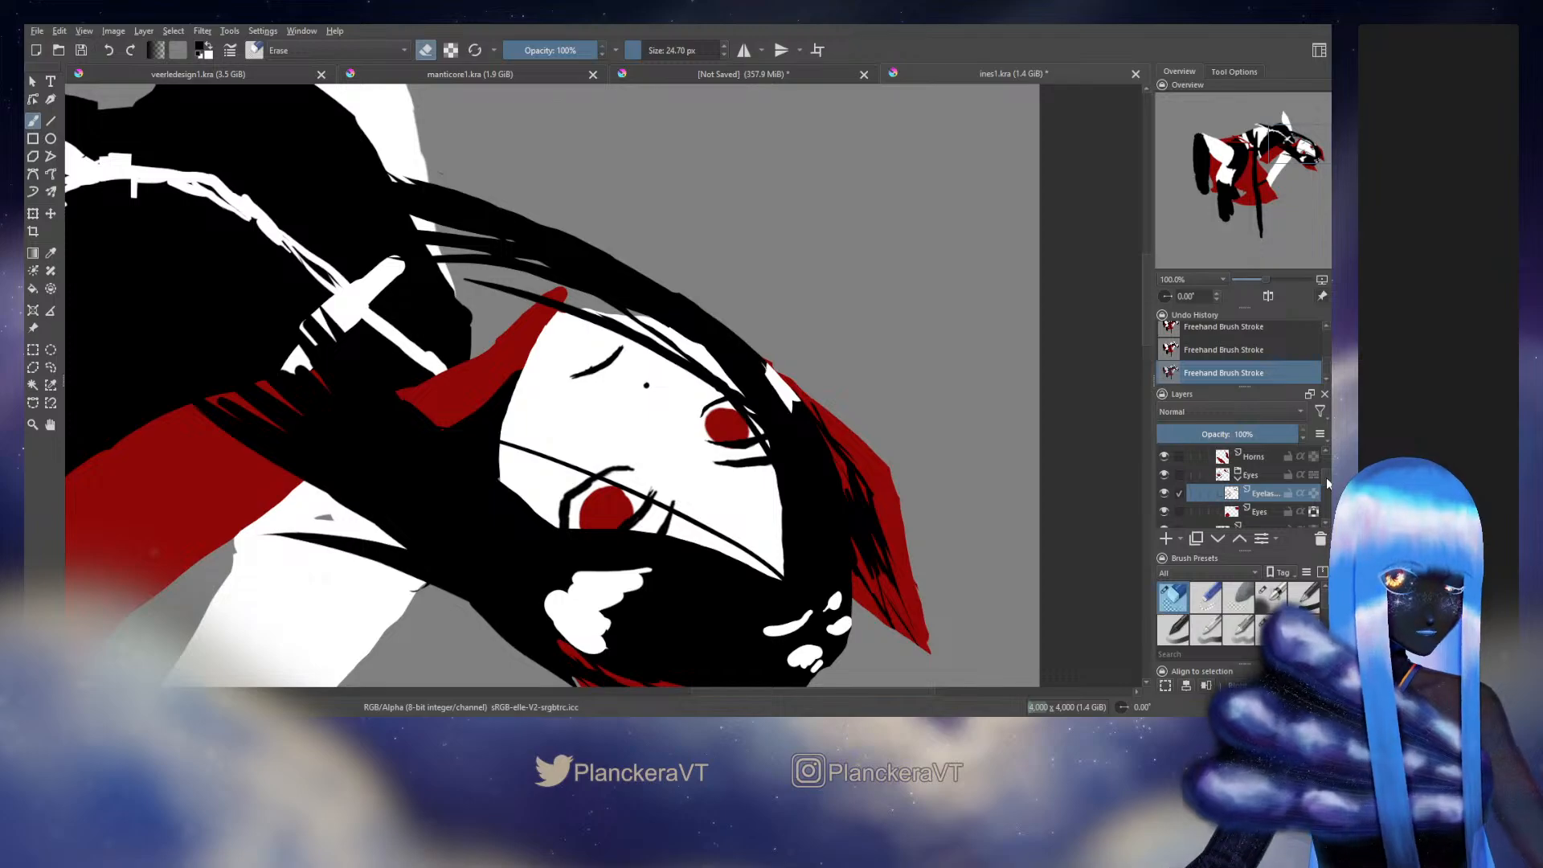
Step: Hide the Front Hair layer and thin the smaller eye's lash lines around the iris with the 24.70 px eraser
scroll(1328, 480, "up", 1)
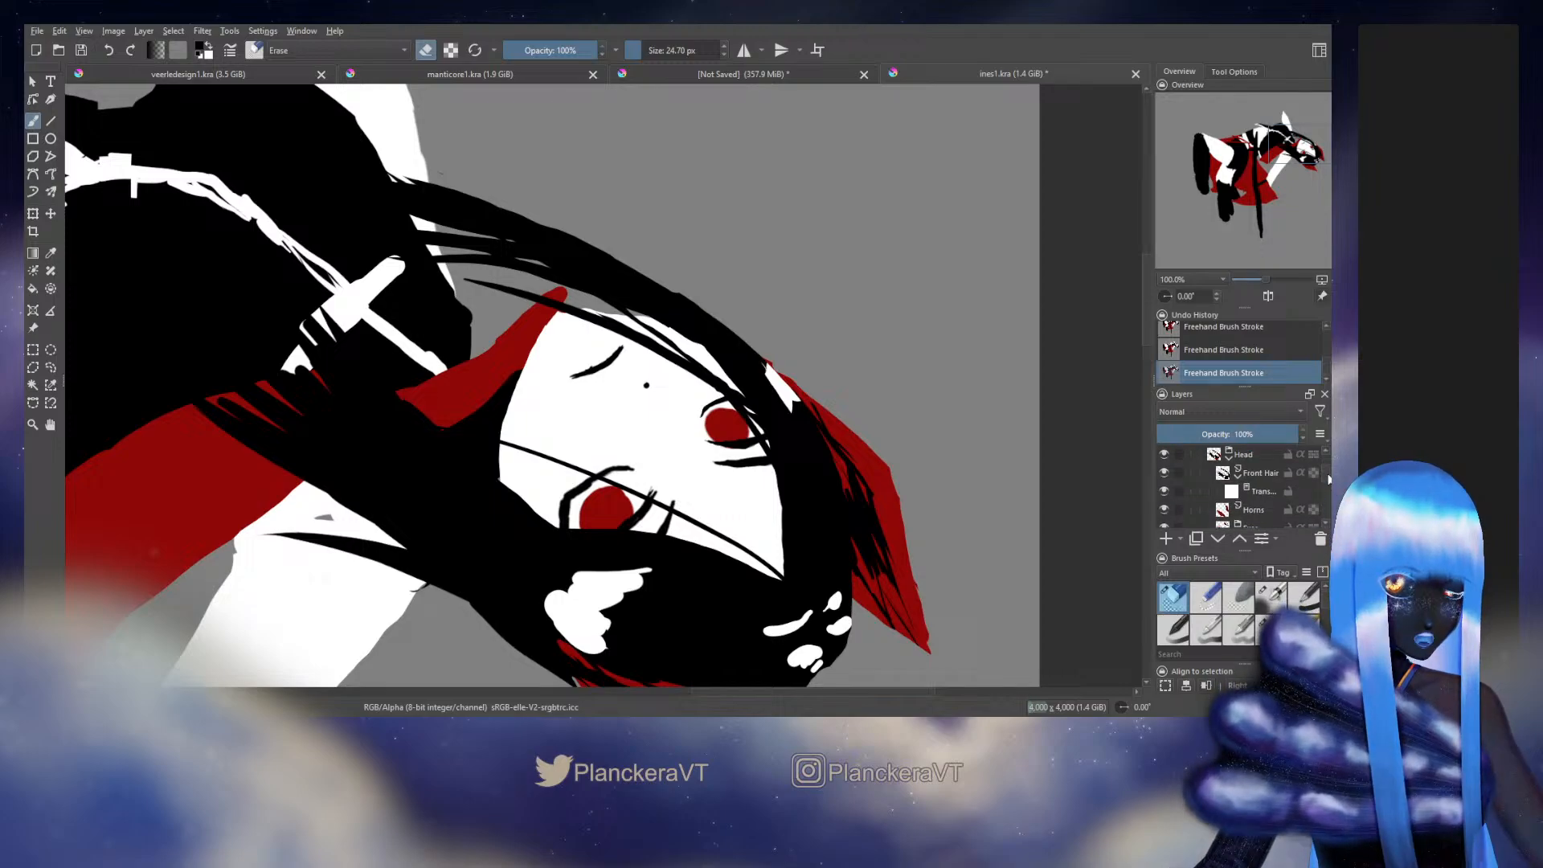
left_click(1163, 473)
left_click_drag(788, 434, 776, 432)
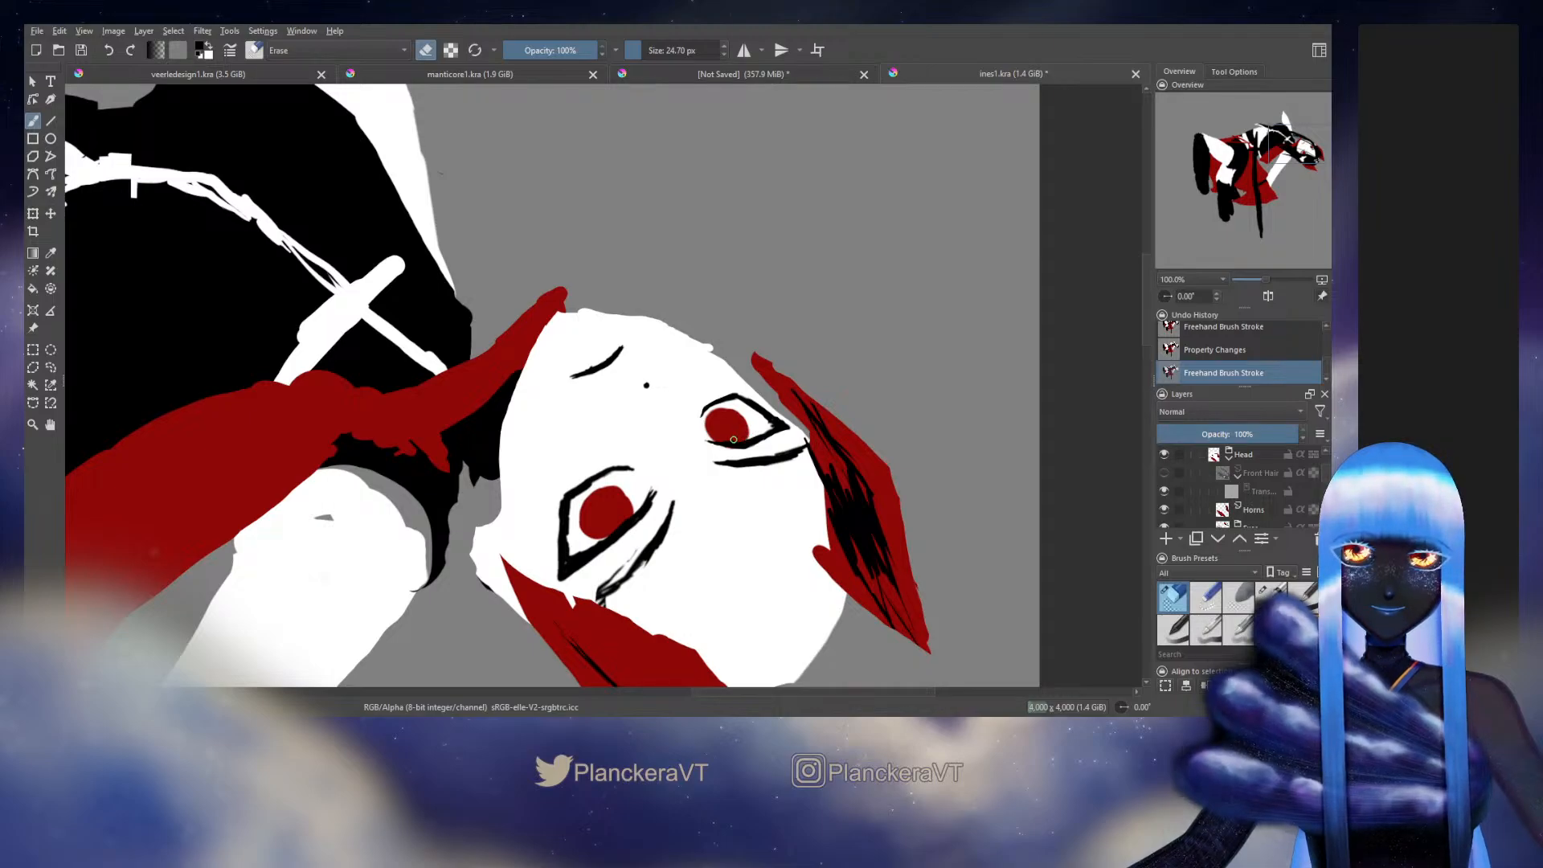
left_click_drag(727, 439, 711, 434)
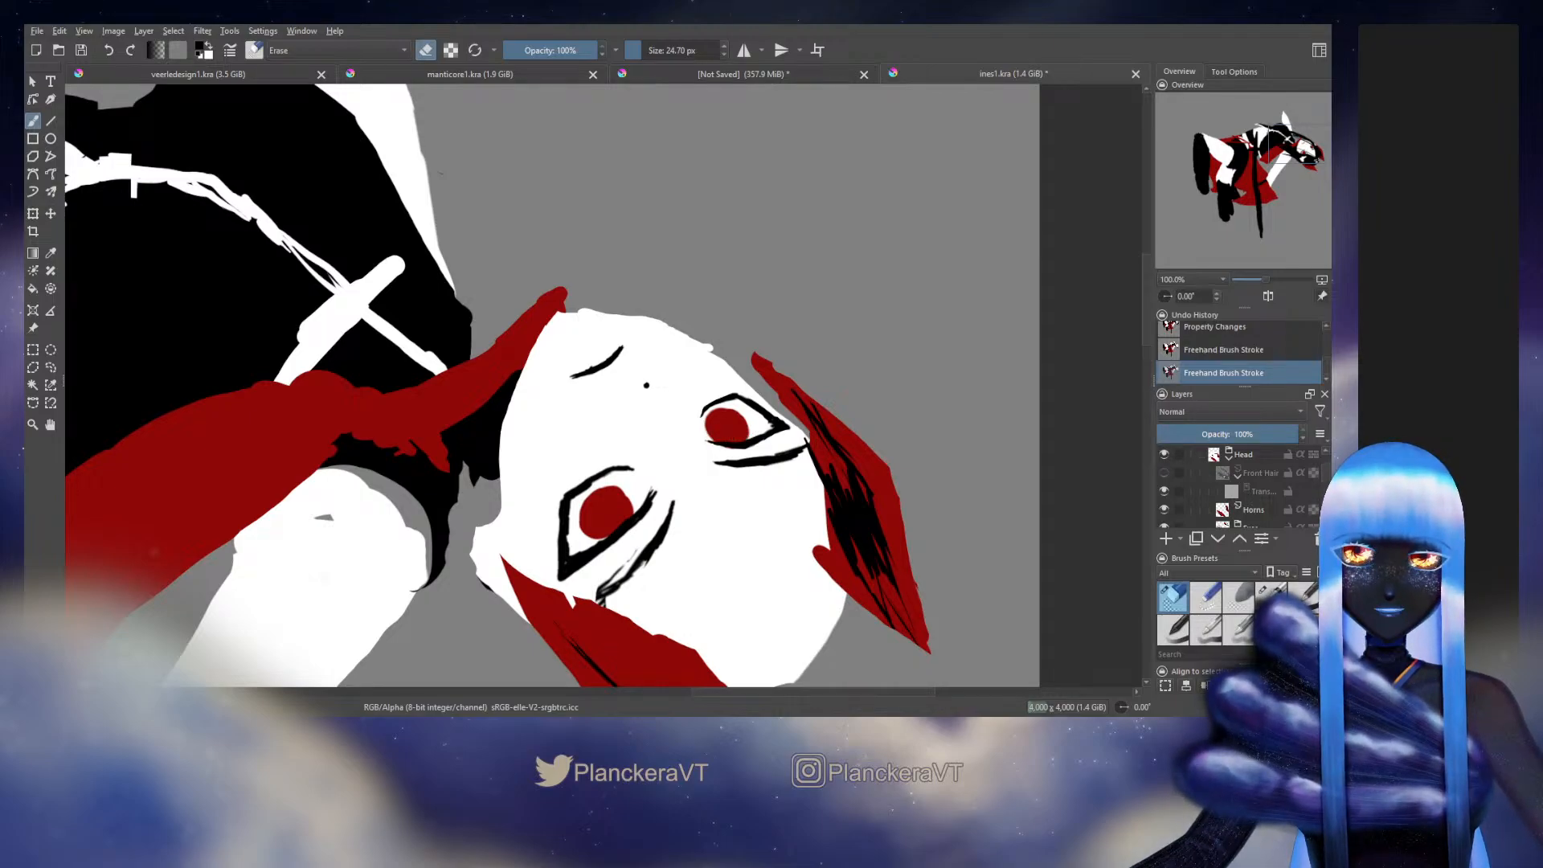
left_click_drag(731, 438, 762, 428)
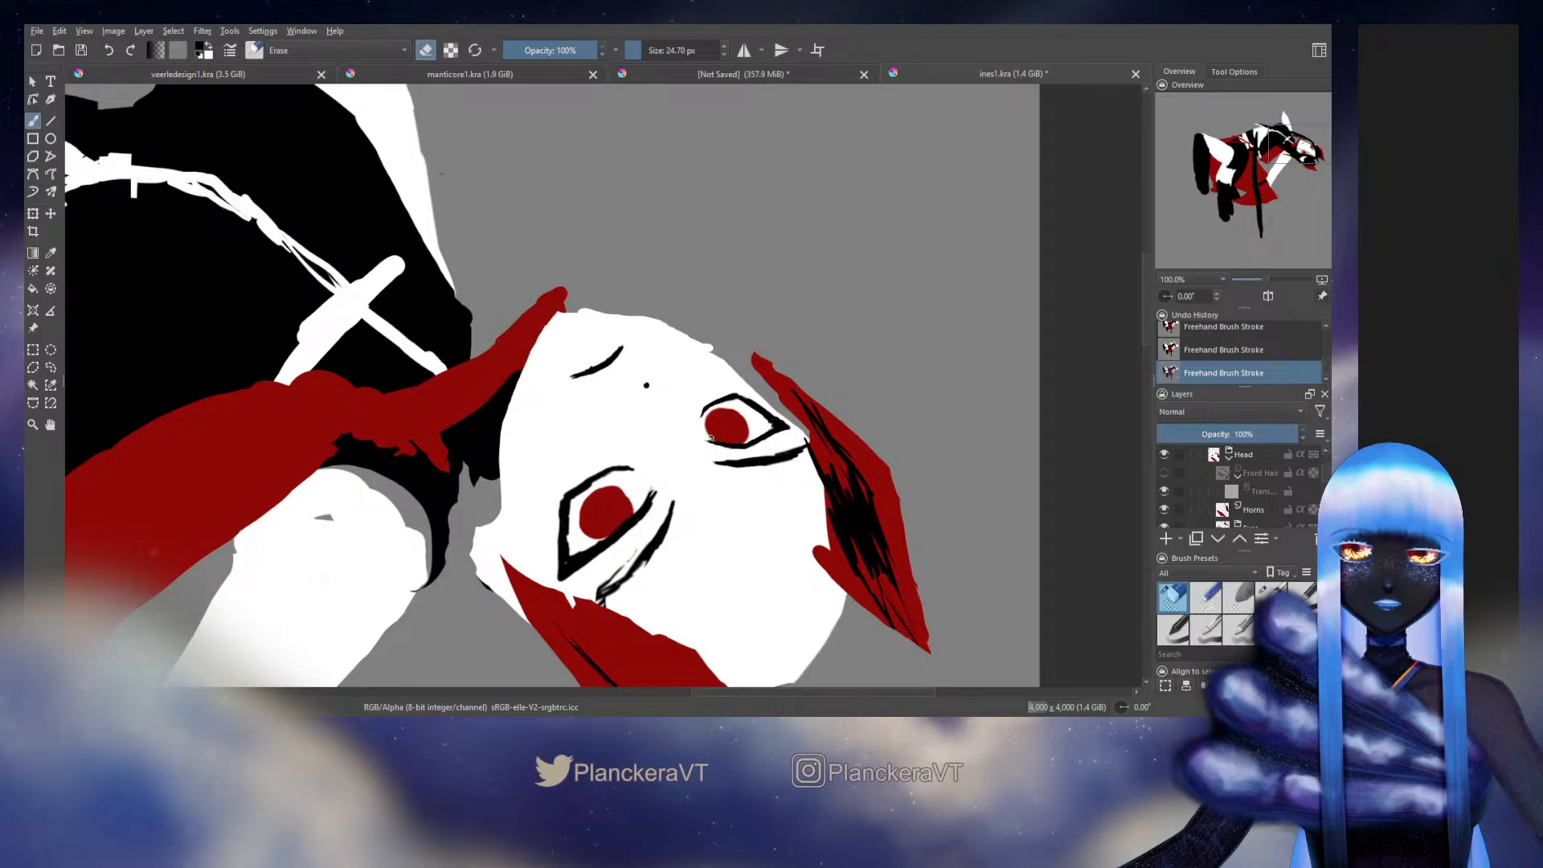
Step: Redraw the smaller eye's black outline, alternating the 17.94 px brush with the 24.70 px eraser
key("/")
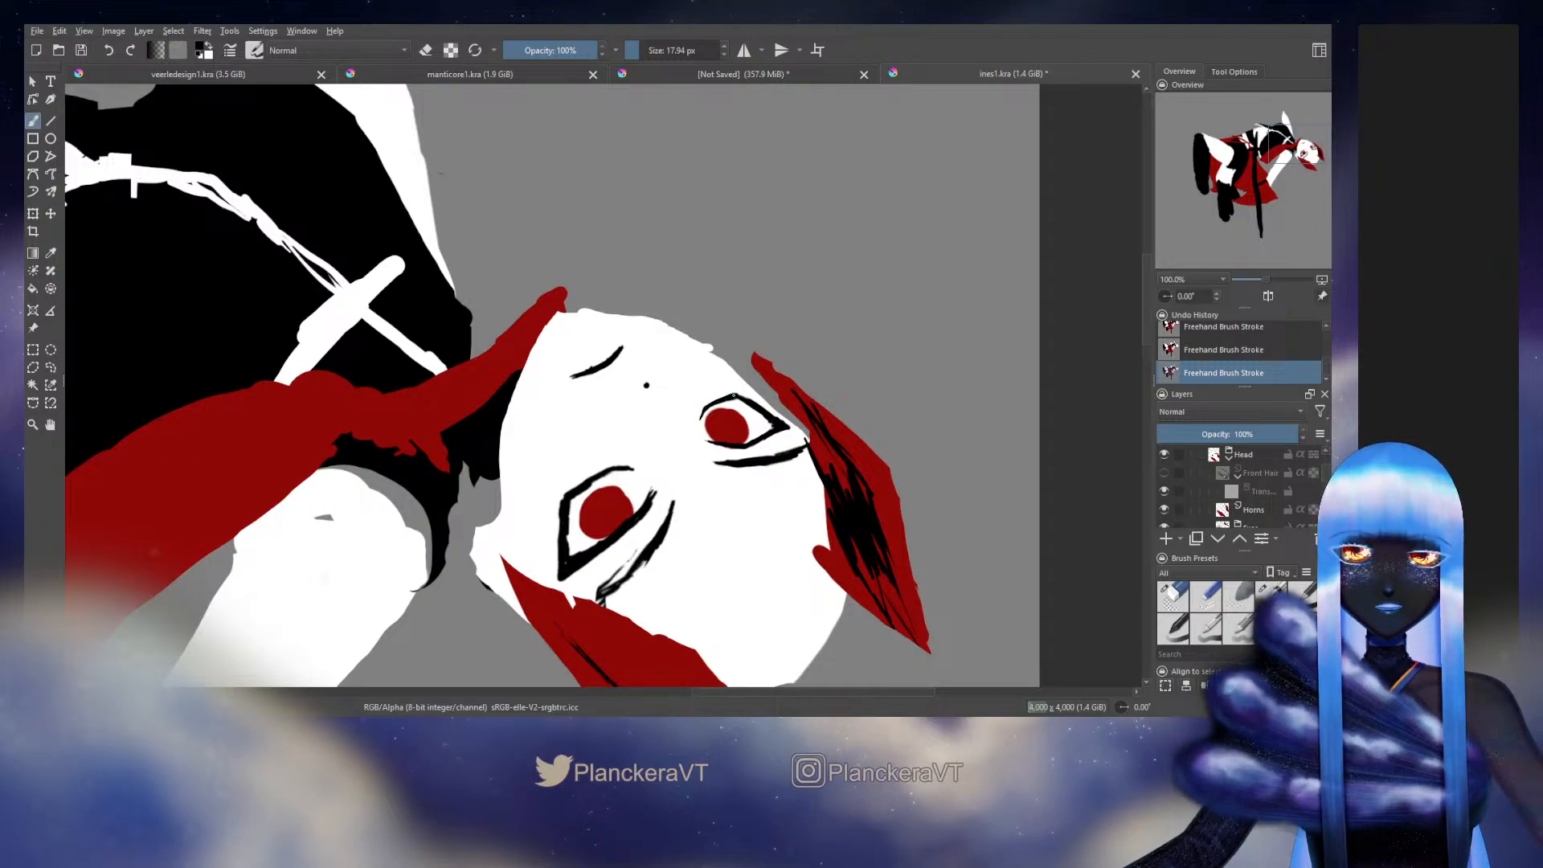
key("/")
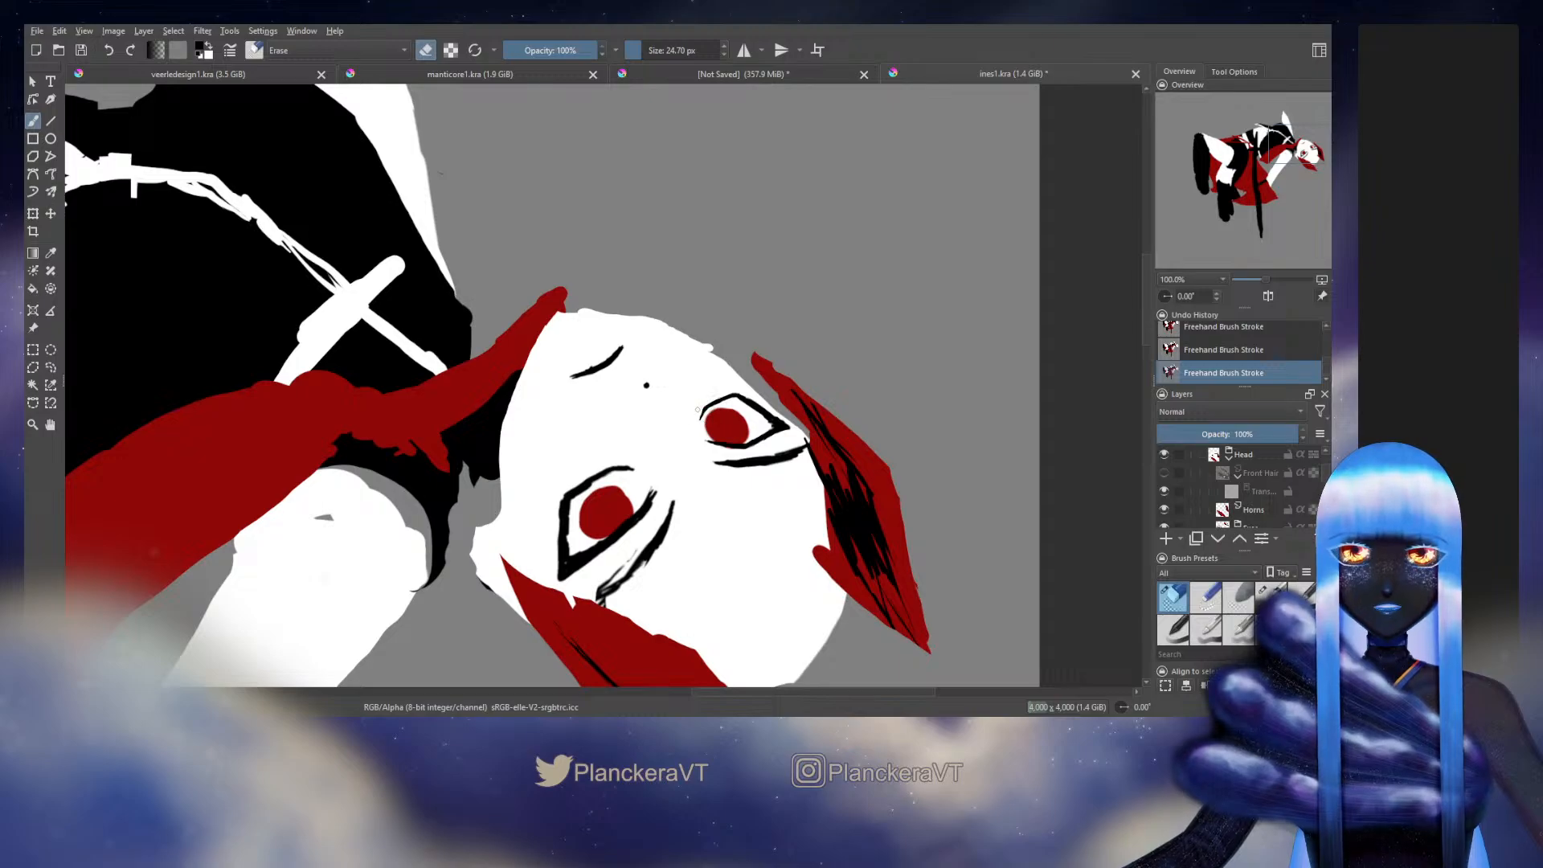
key("/")
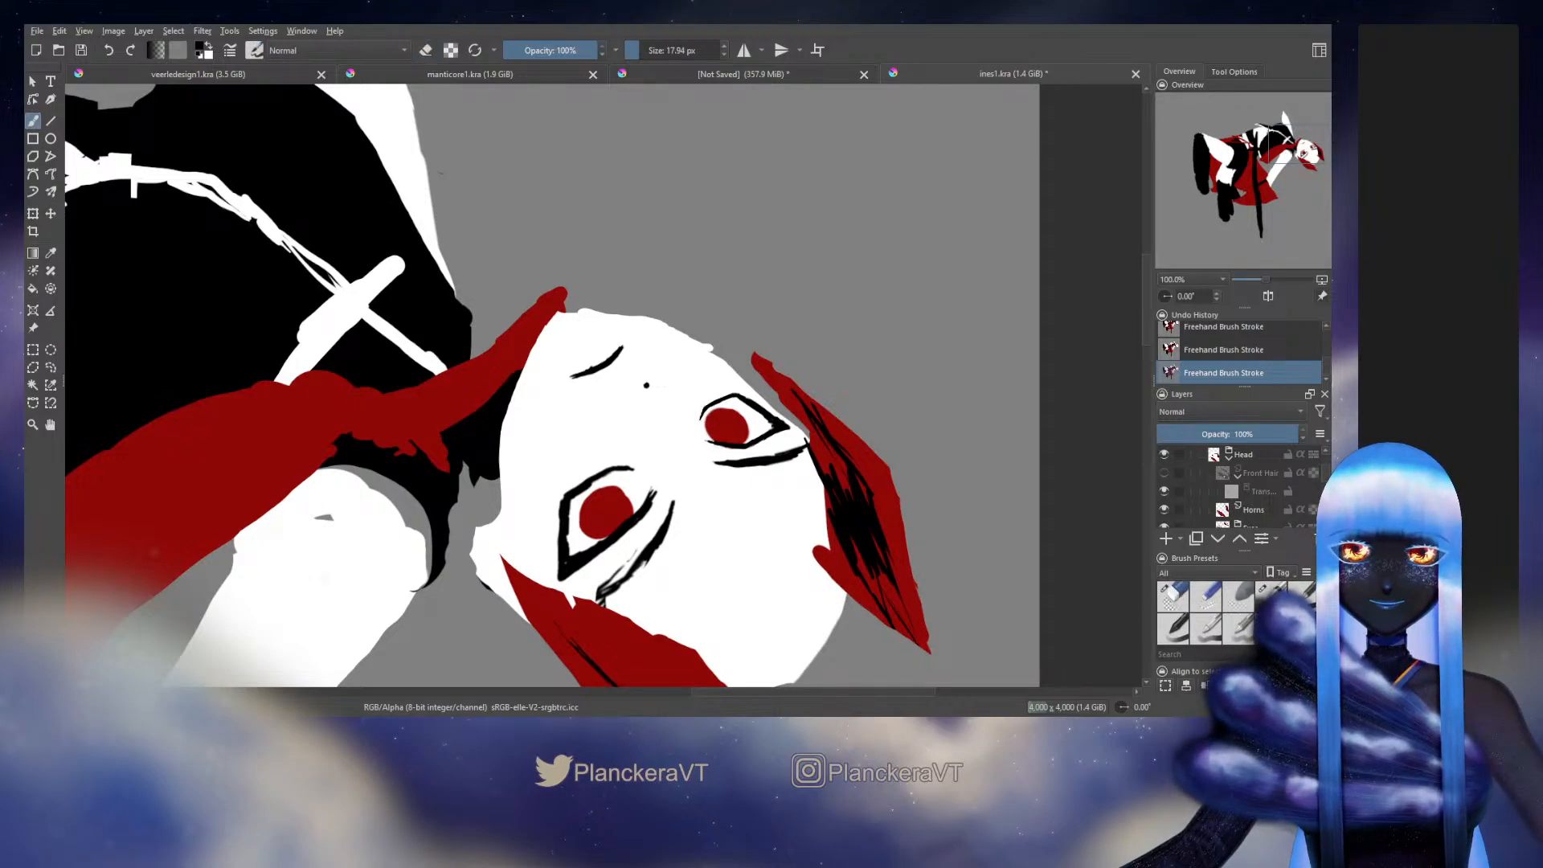
key("/")
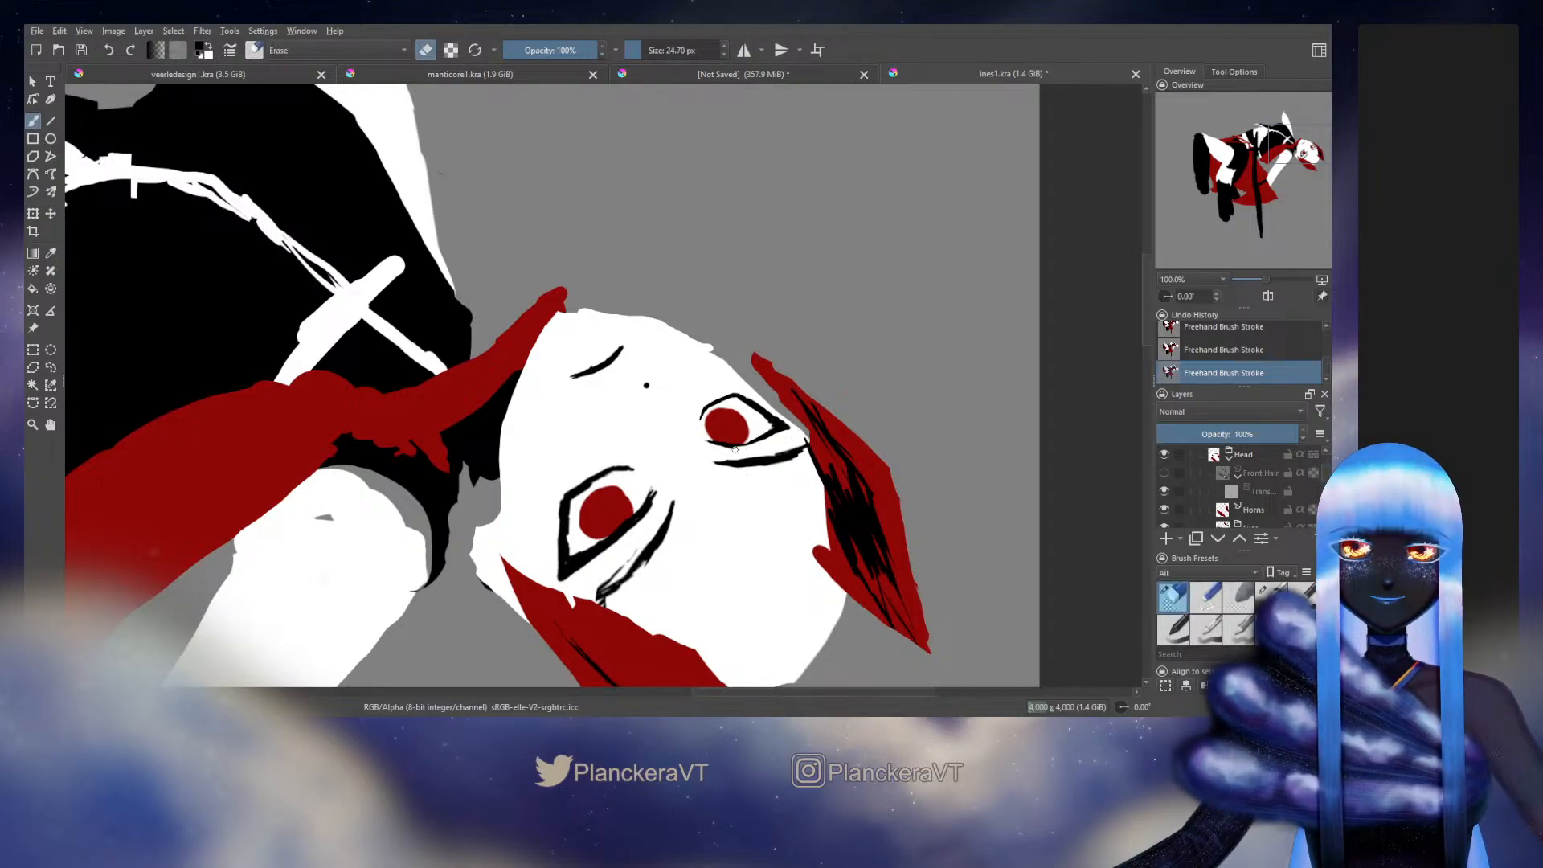
key("/")
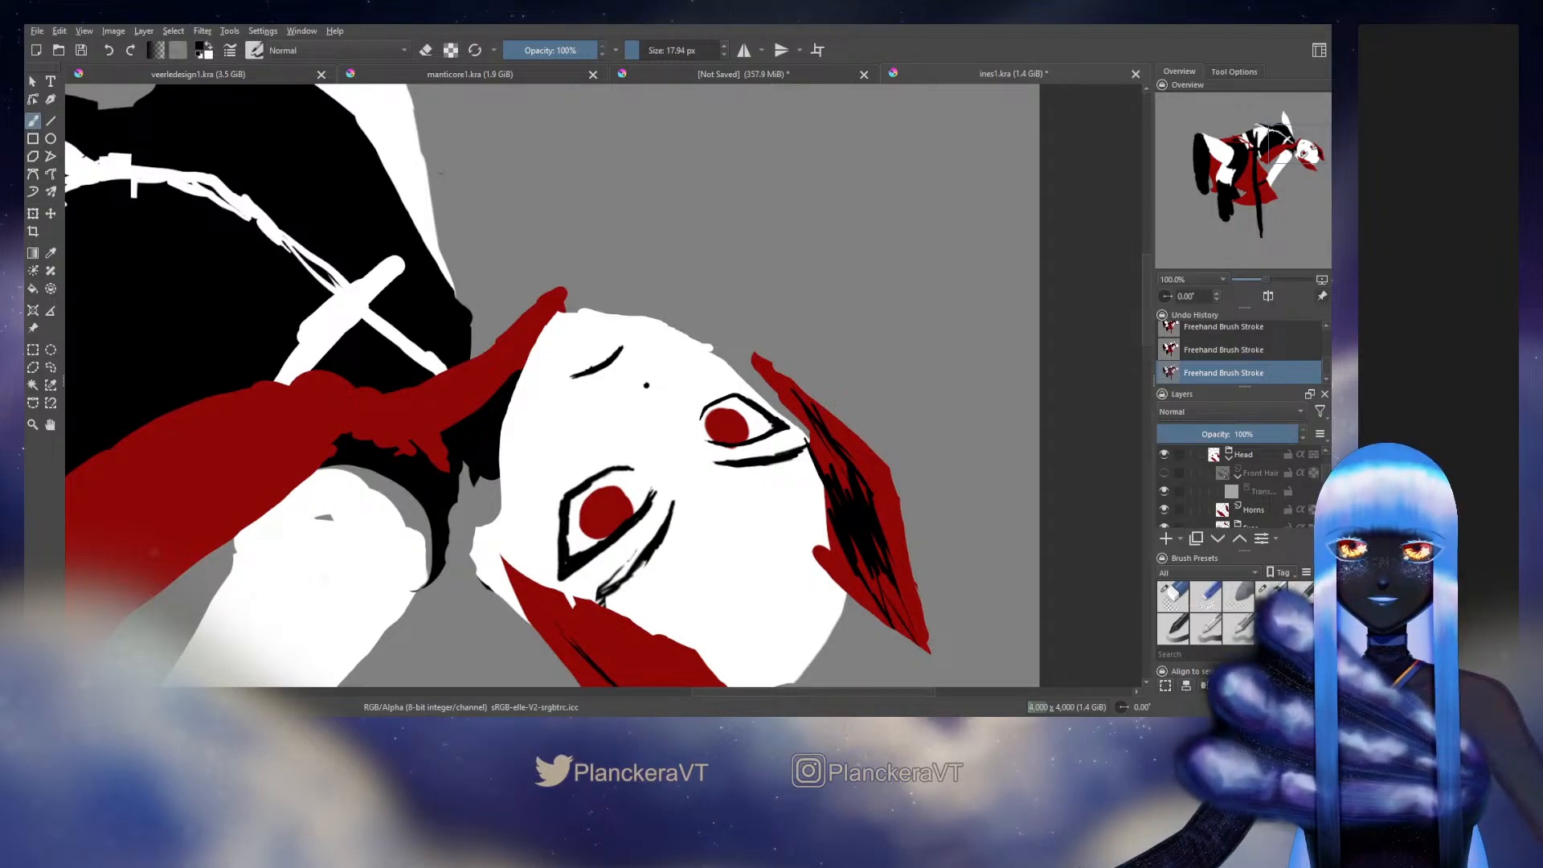
Step: Touch up the smaller eye's corner outline with the 17.94 px brush and 24.70 px eraser, comparing the last stroke undone and redone
key("e")
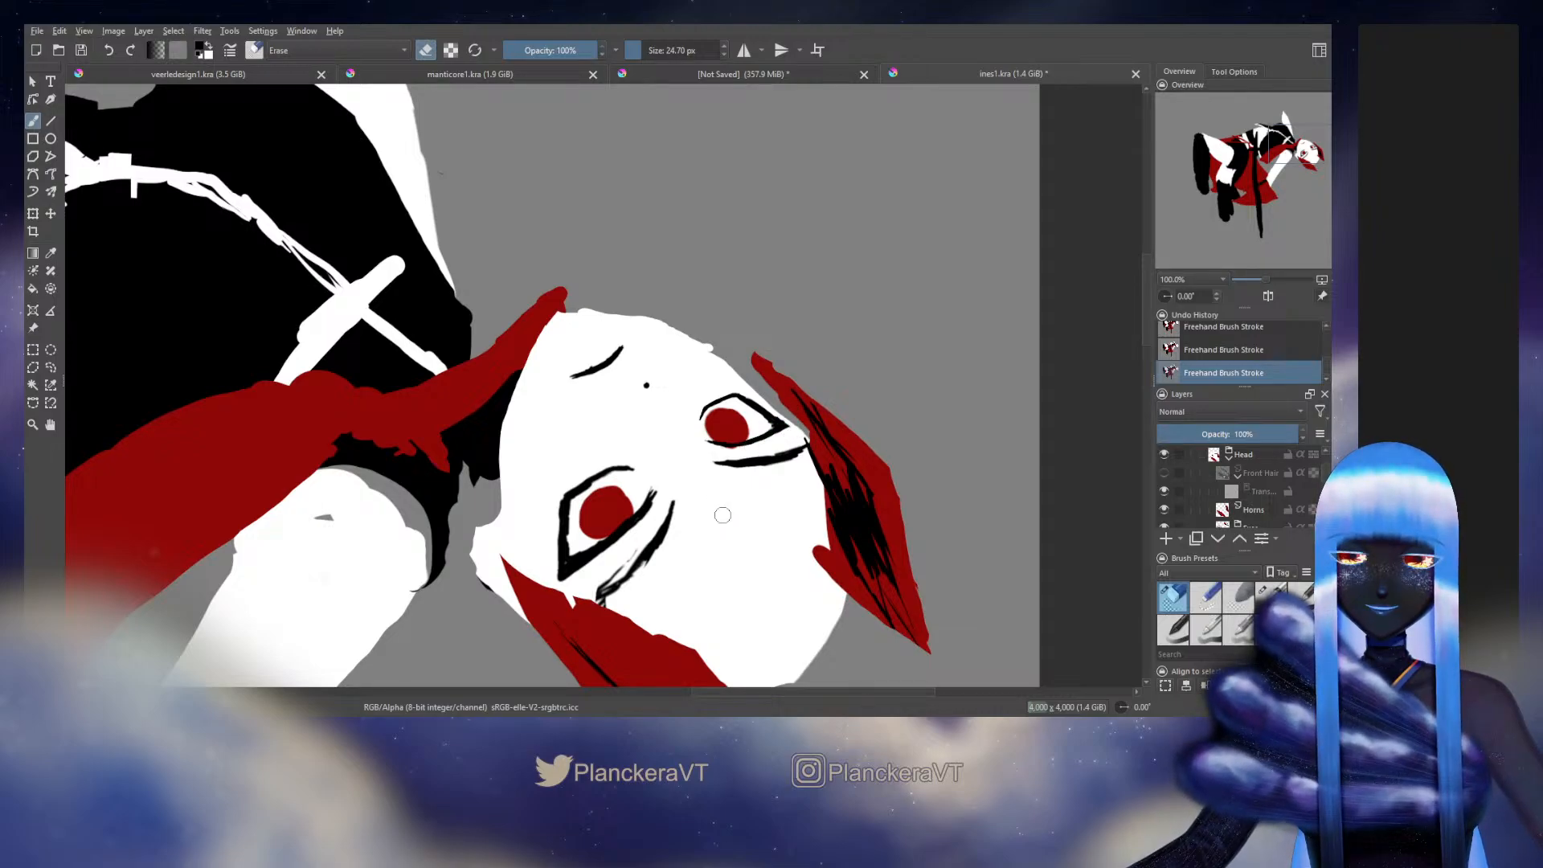
key("e")
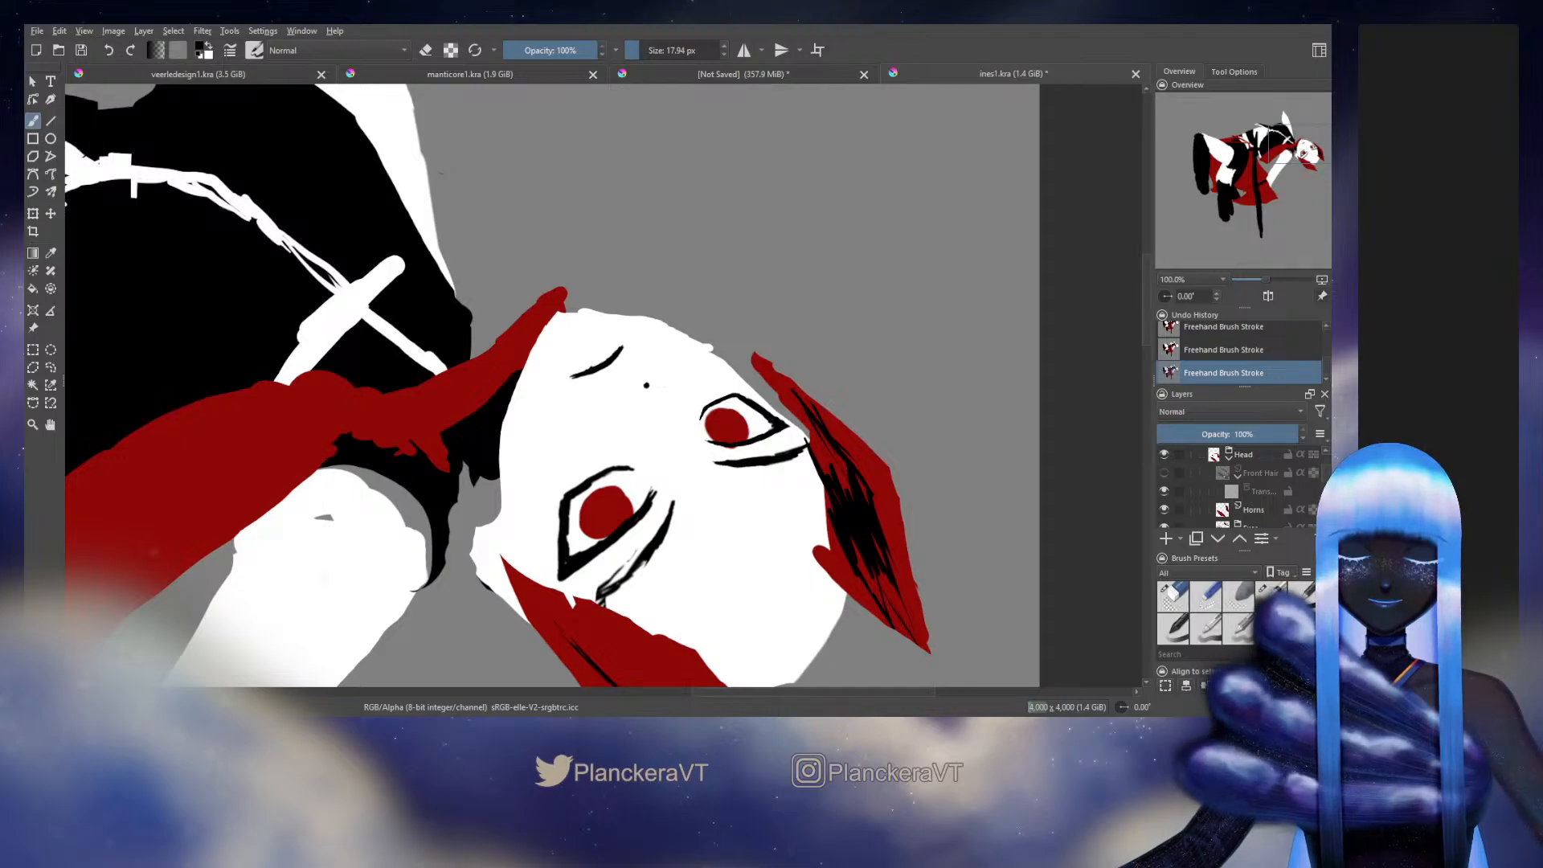
key("e")
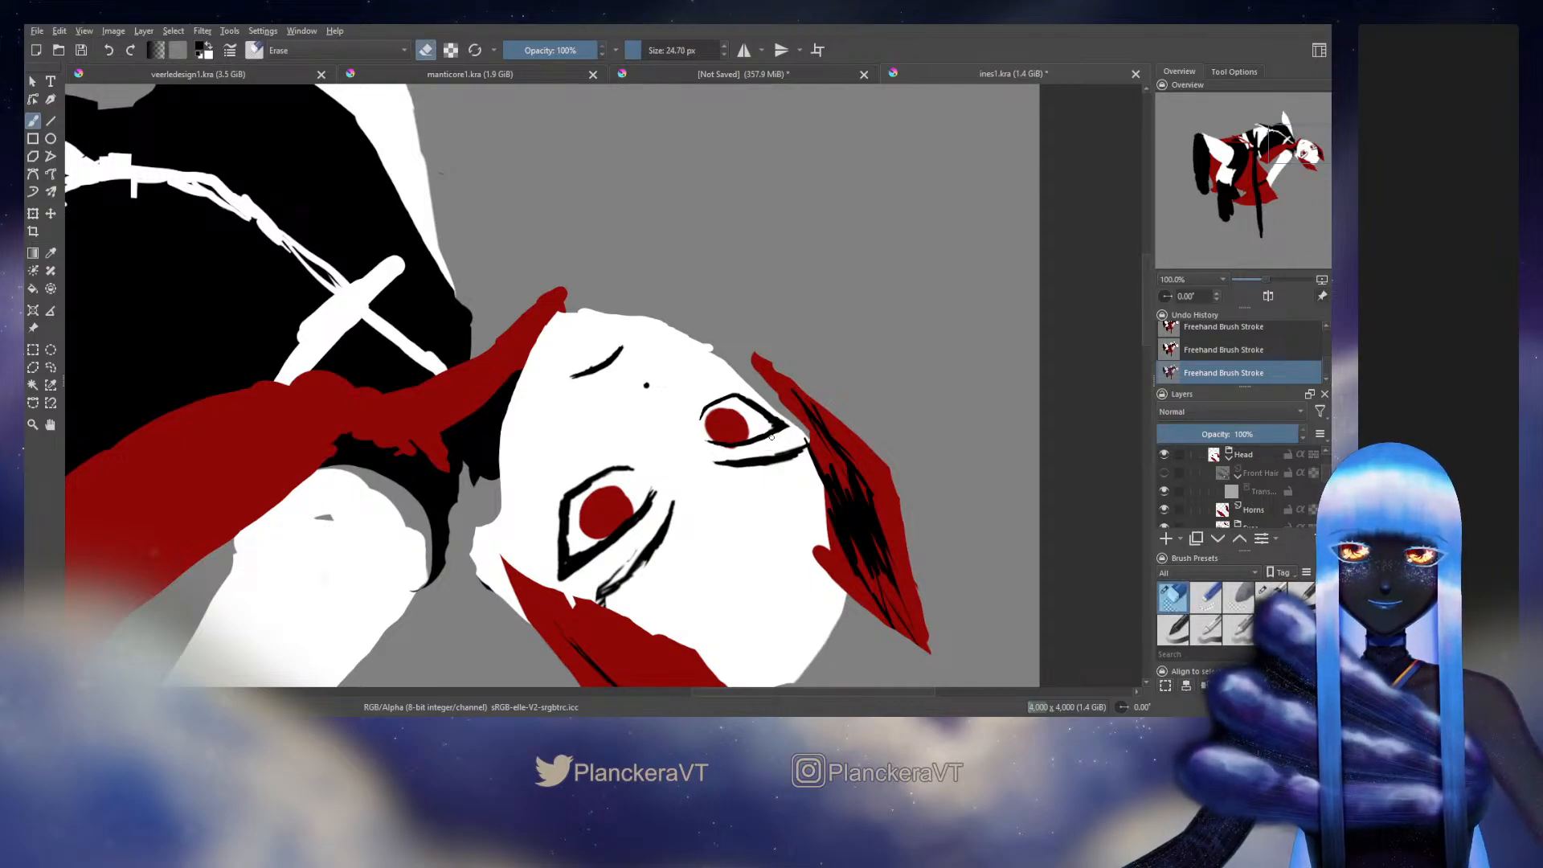
key("ctrl+z")
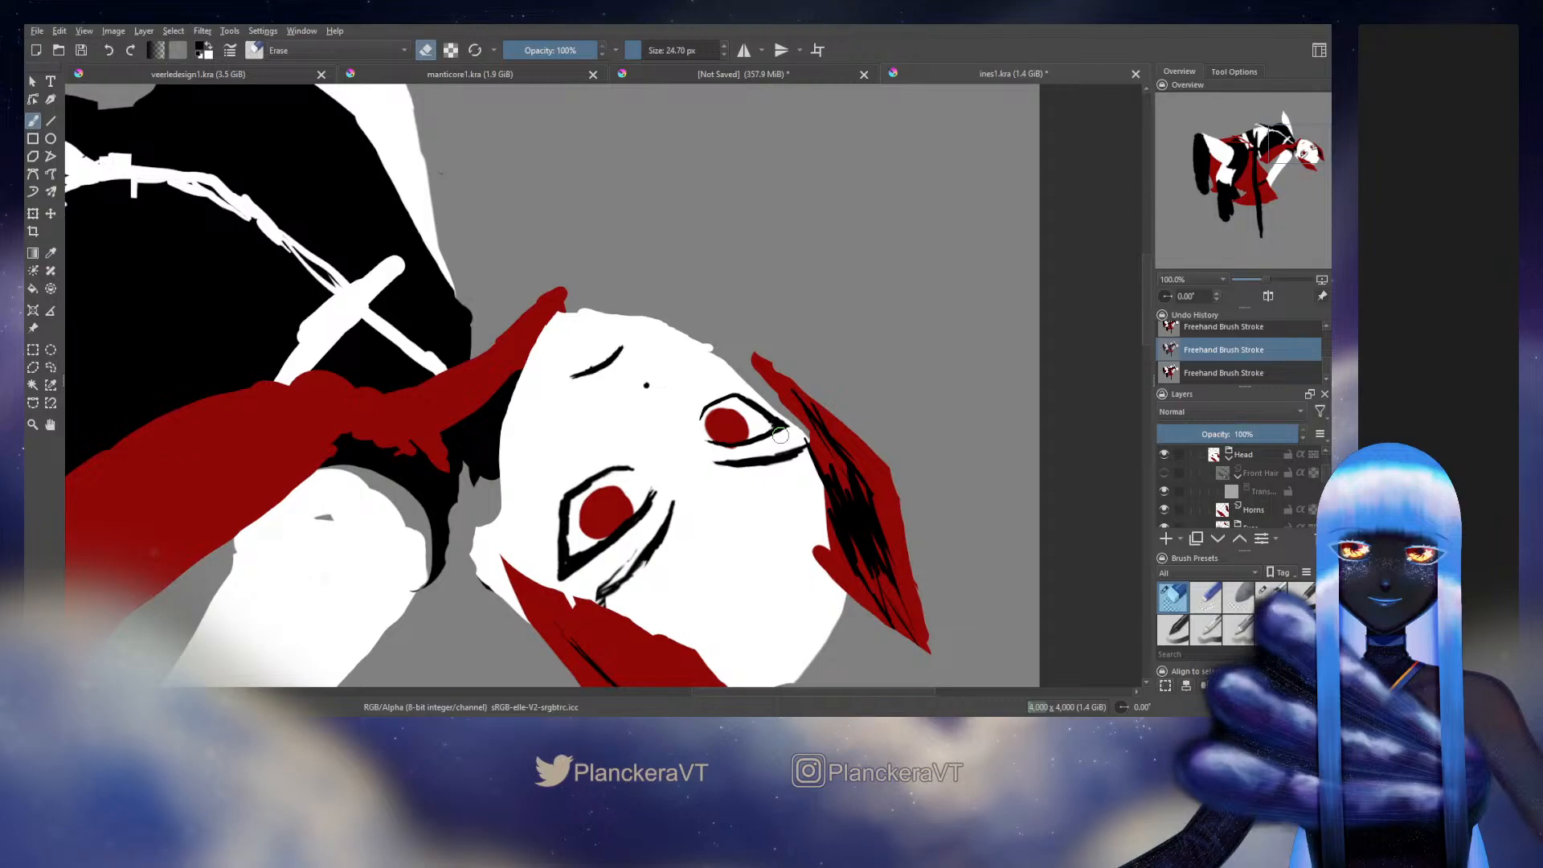
key("ctrl+shift+z")
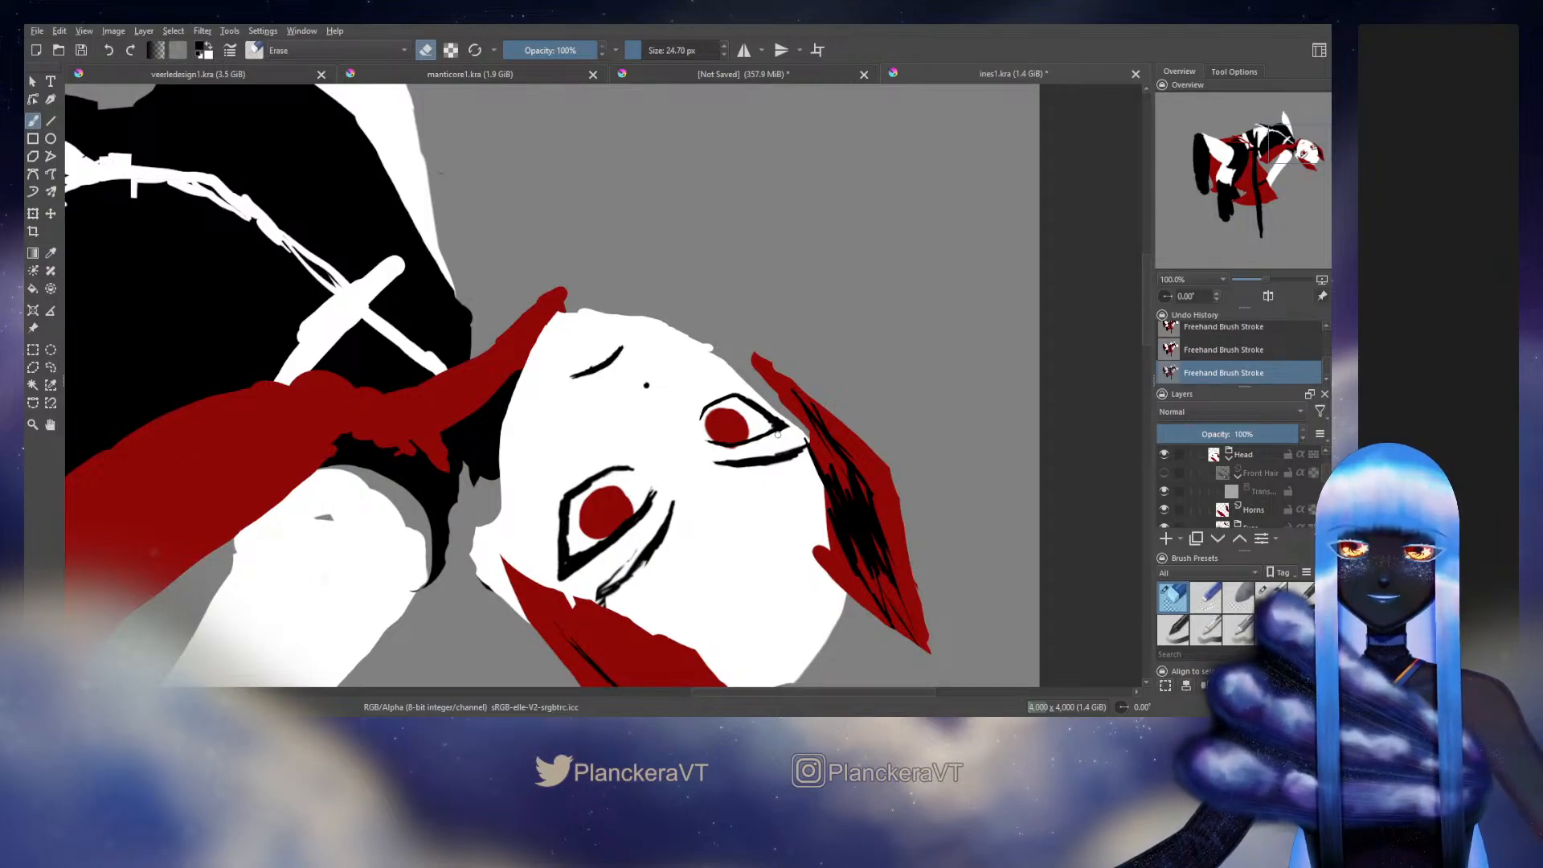
key("e")
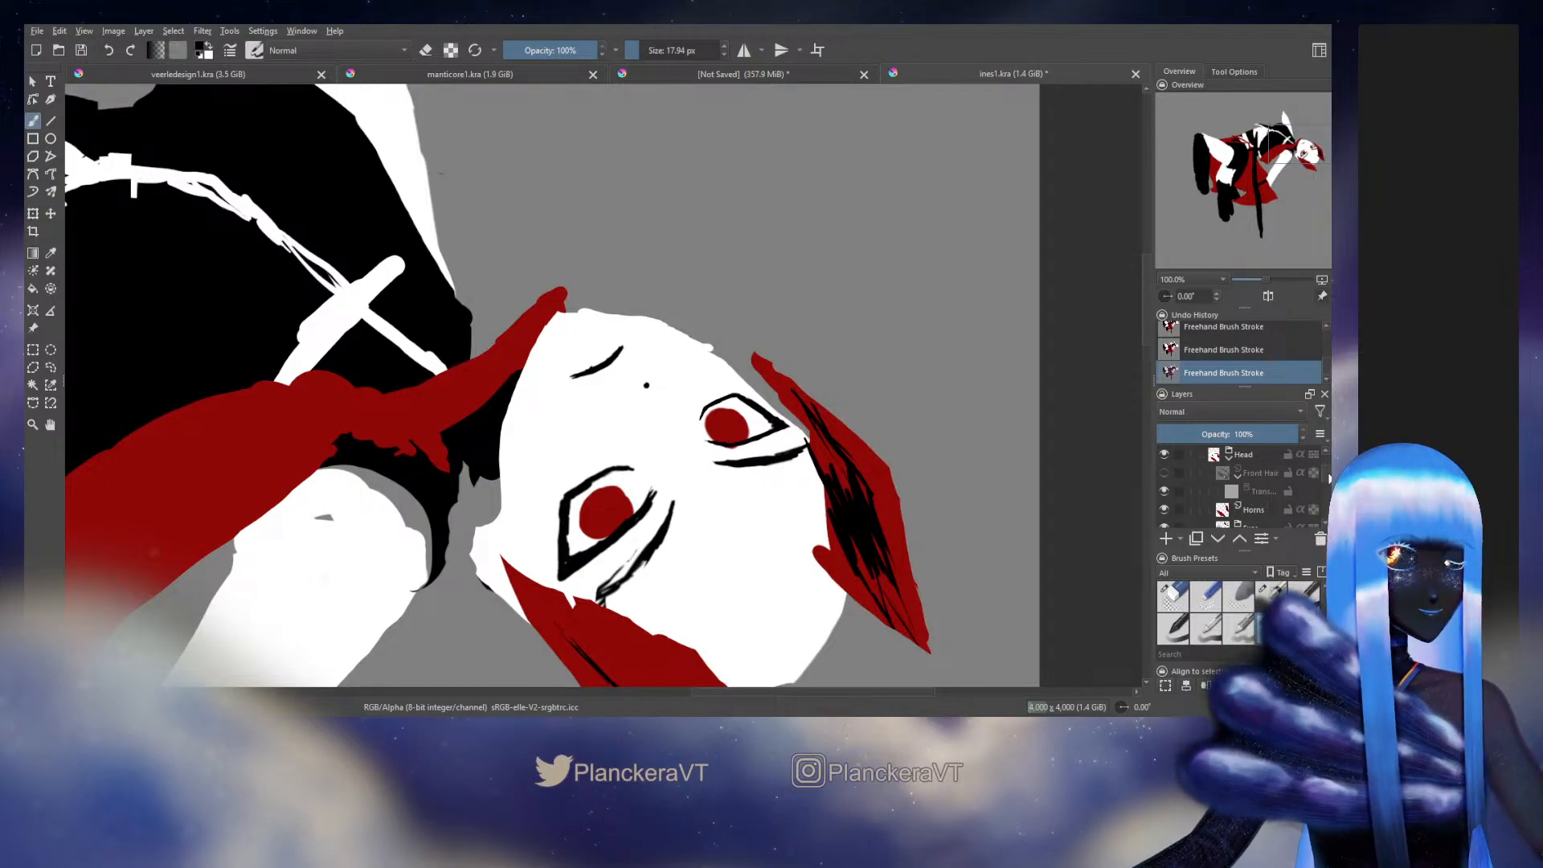
Step: Select the Eyes layer inside the Eyes group and make the Front Hair layer visible again
scroll(1262, 490, "down", 3)
left_click(1254, 498)
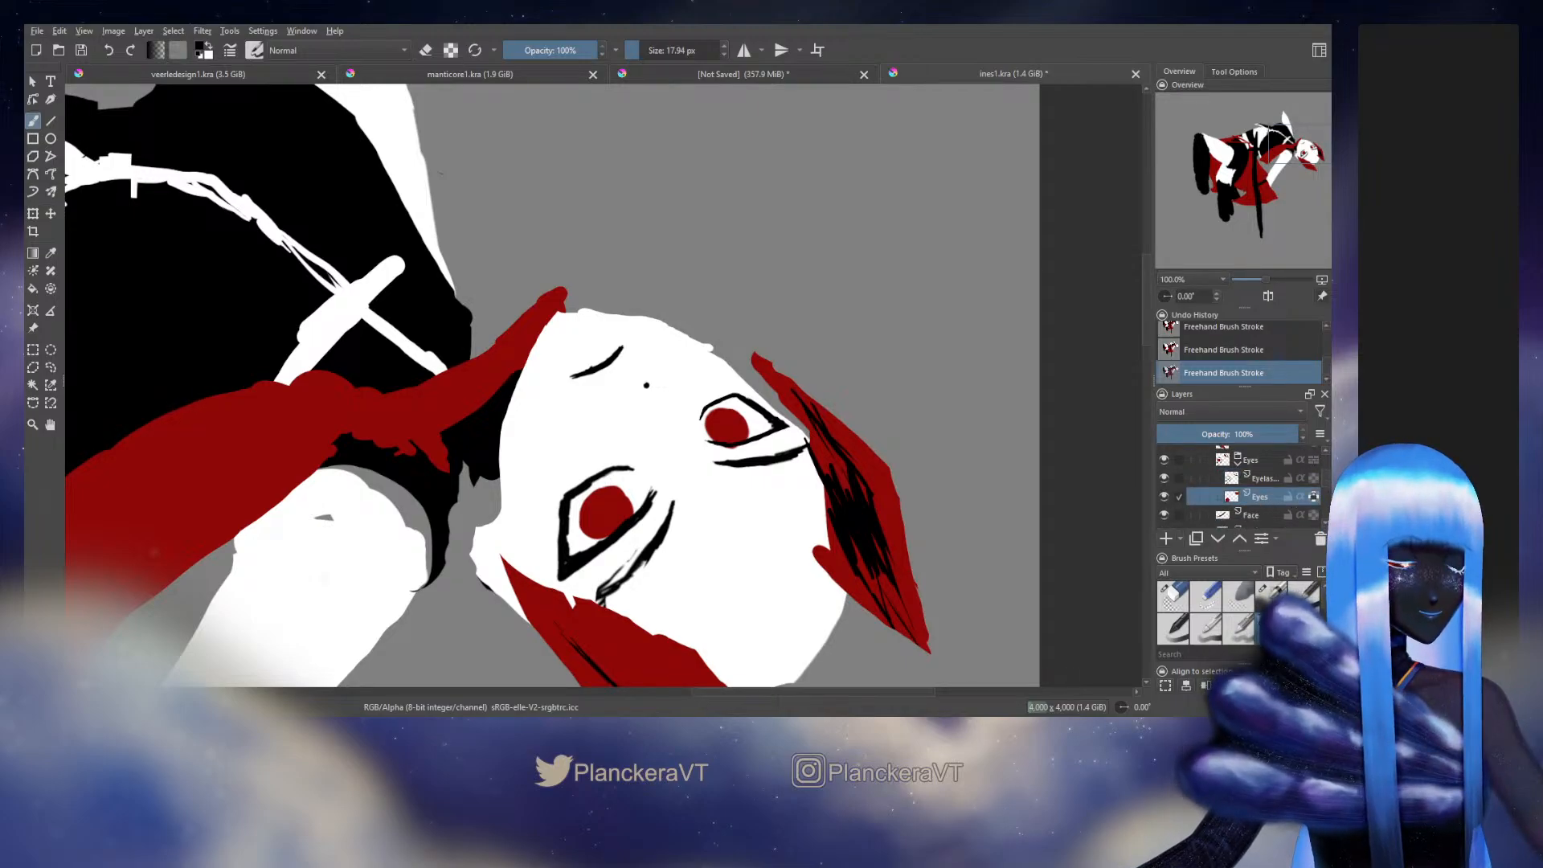
key("e")
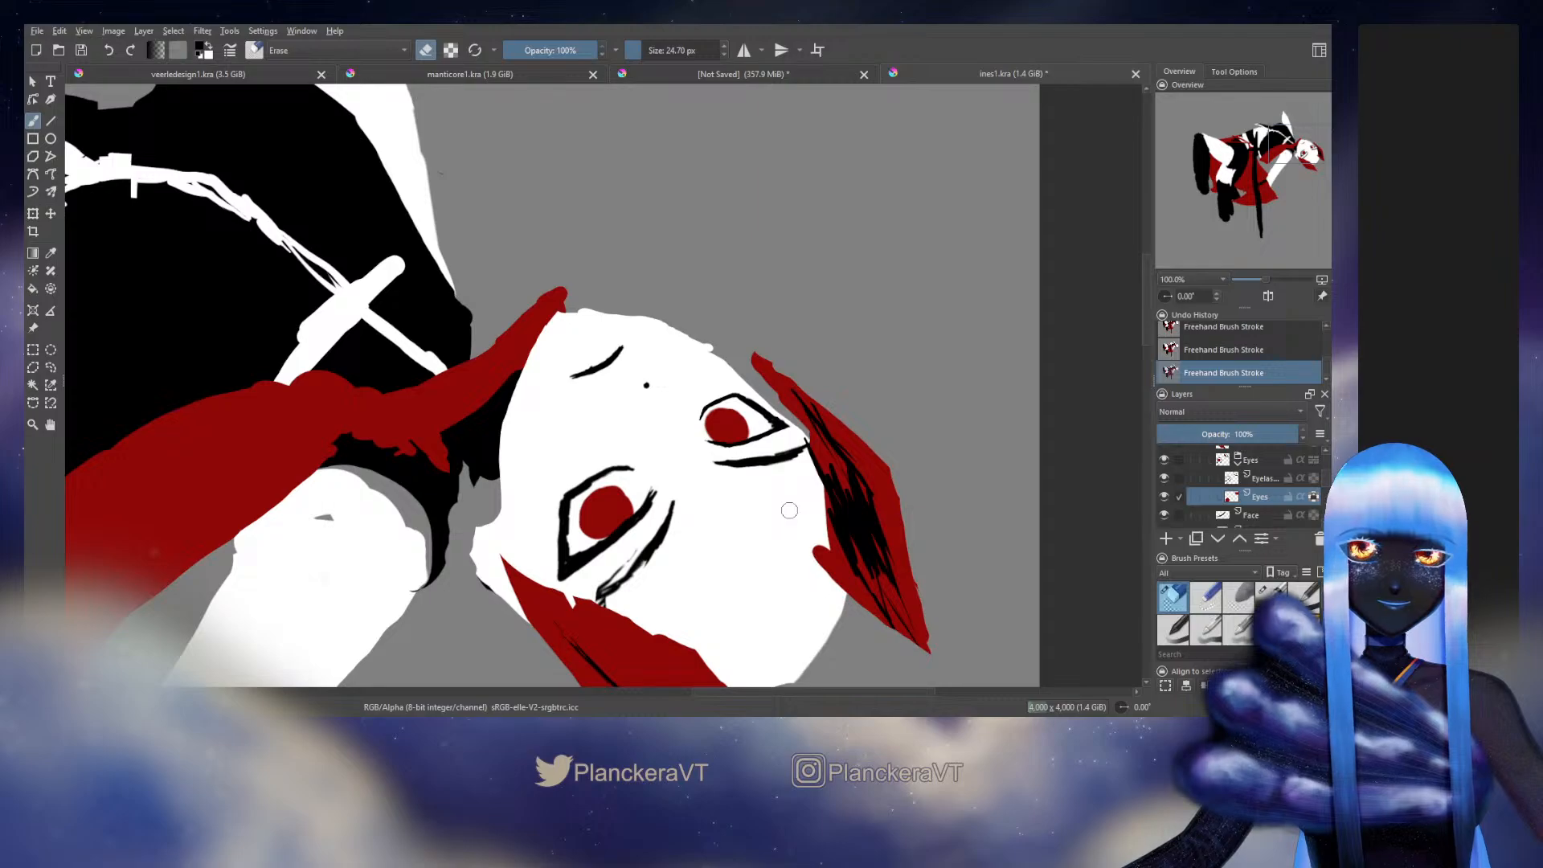
scroll(1238, 490, "up", 3)
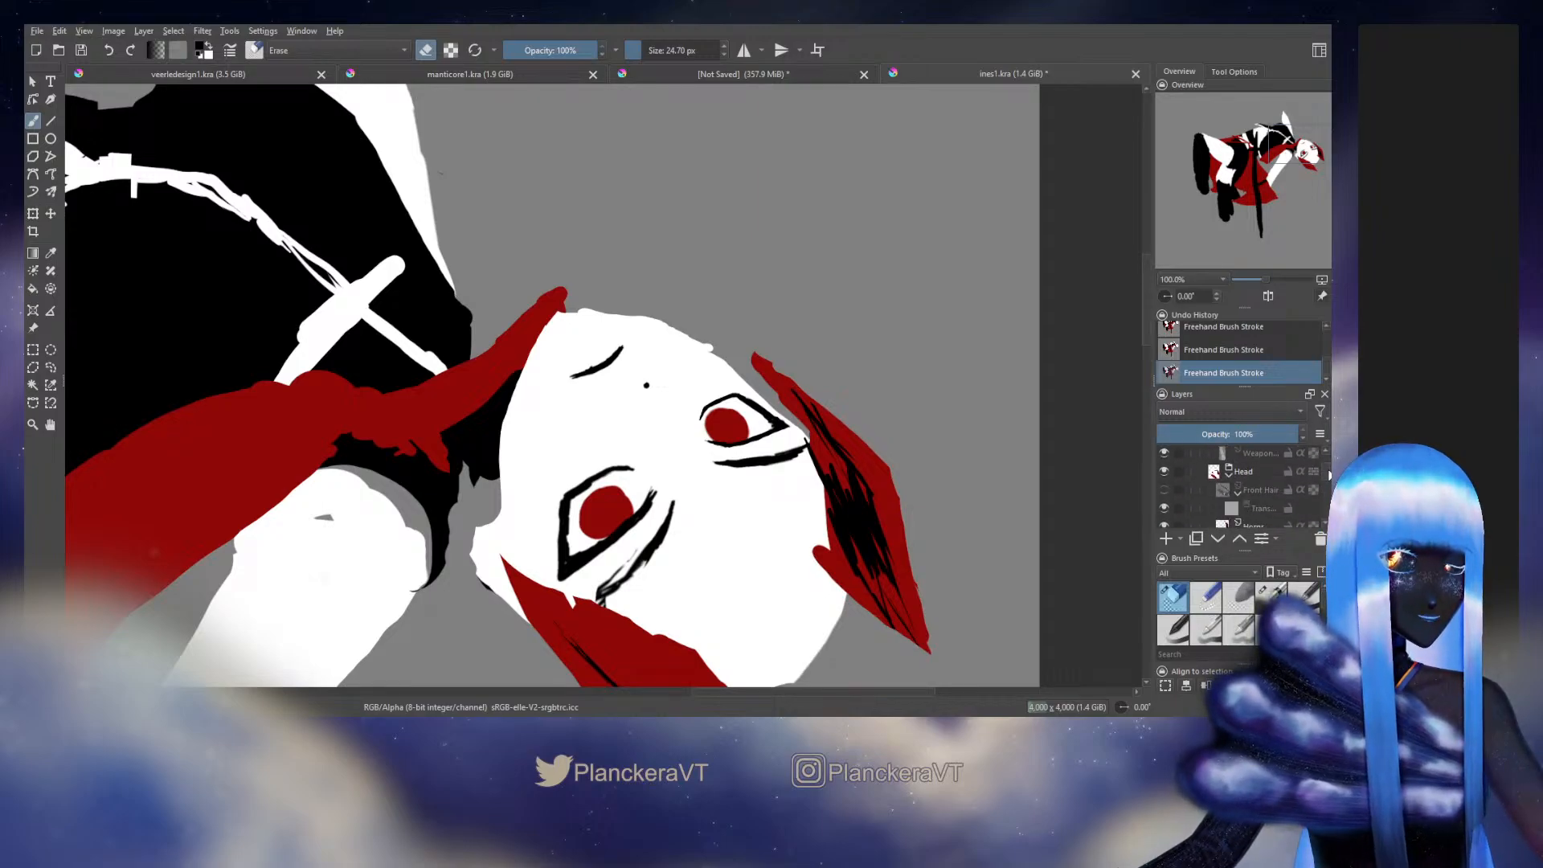
left_click(1165, 481)
key("e")
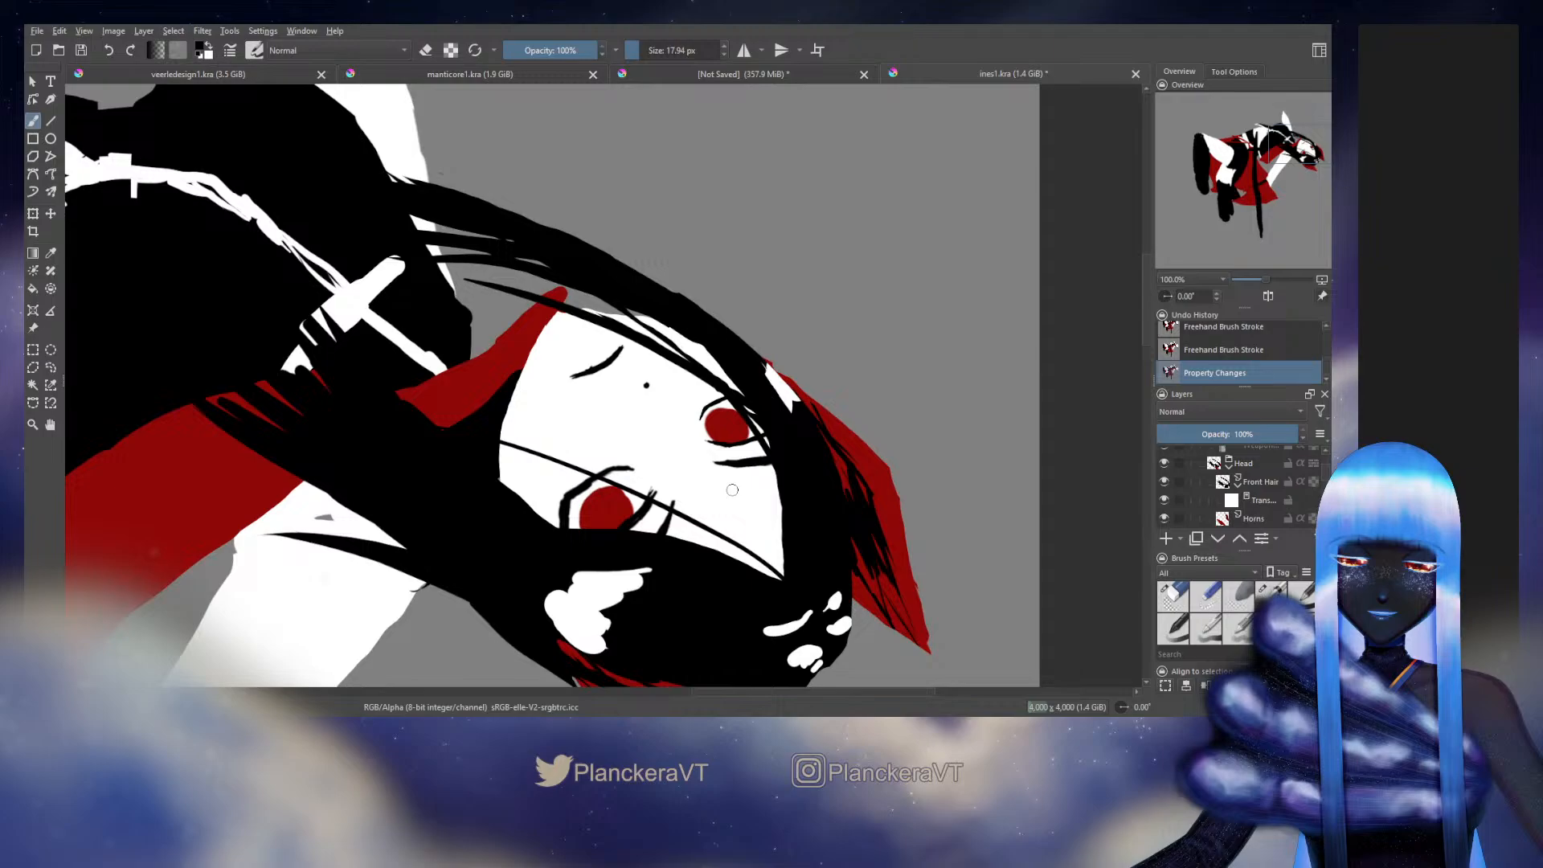
key("e")
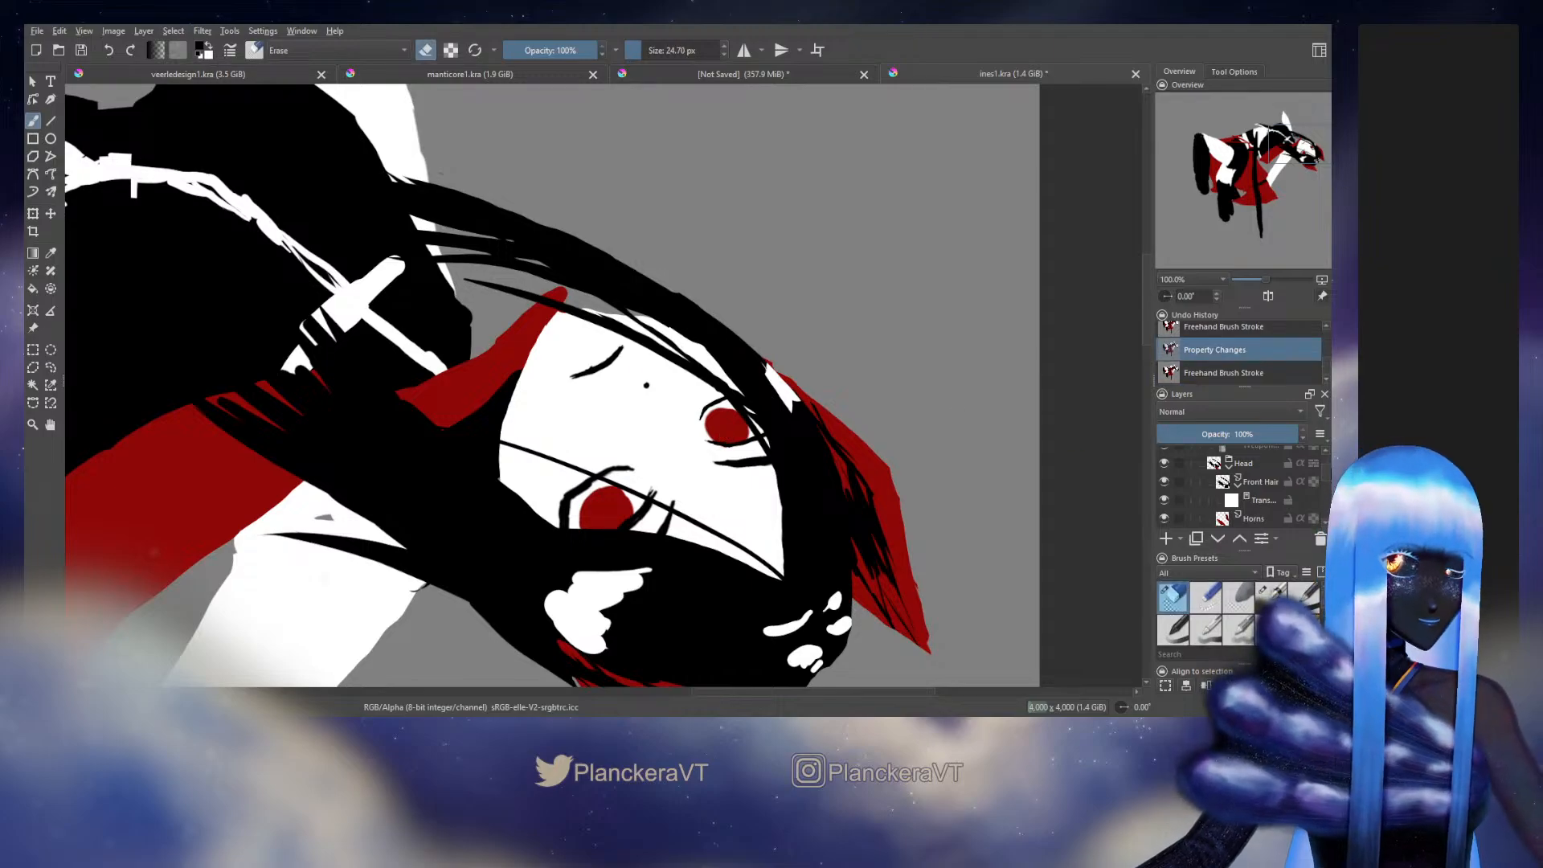
Step: Select the eyelashes layer and trim the smaller eye's outline beside the iris with the 24.70 px eraser
scroll(1327, 480, "down", 1)
scroll(1328, 480, "down", 1)
left_click(1262, 470)
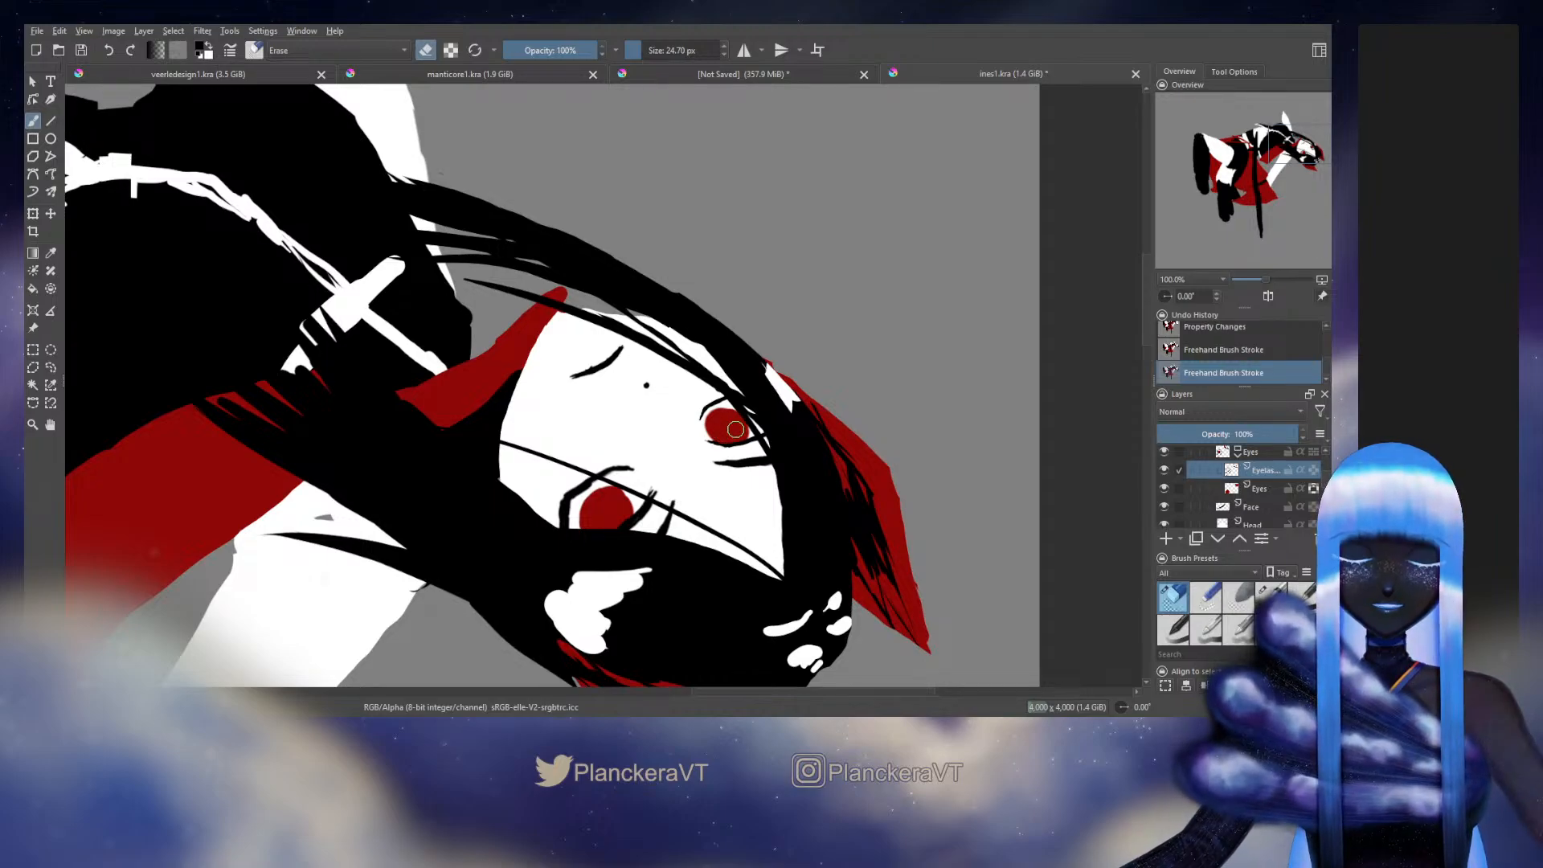
left_click_drag(745, 427, 763, 439)
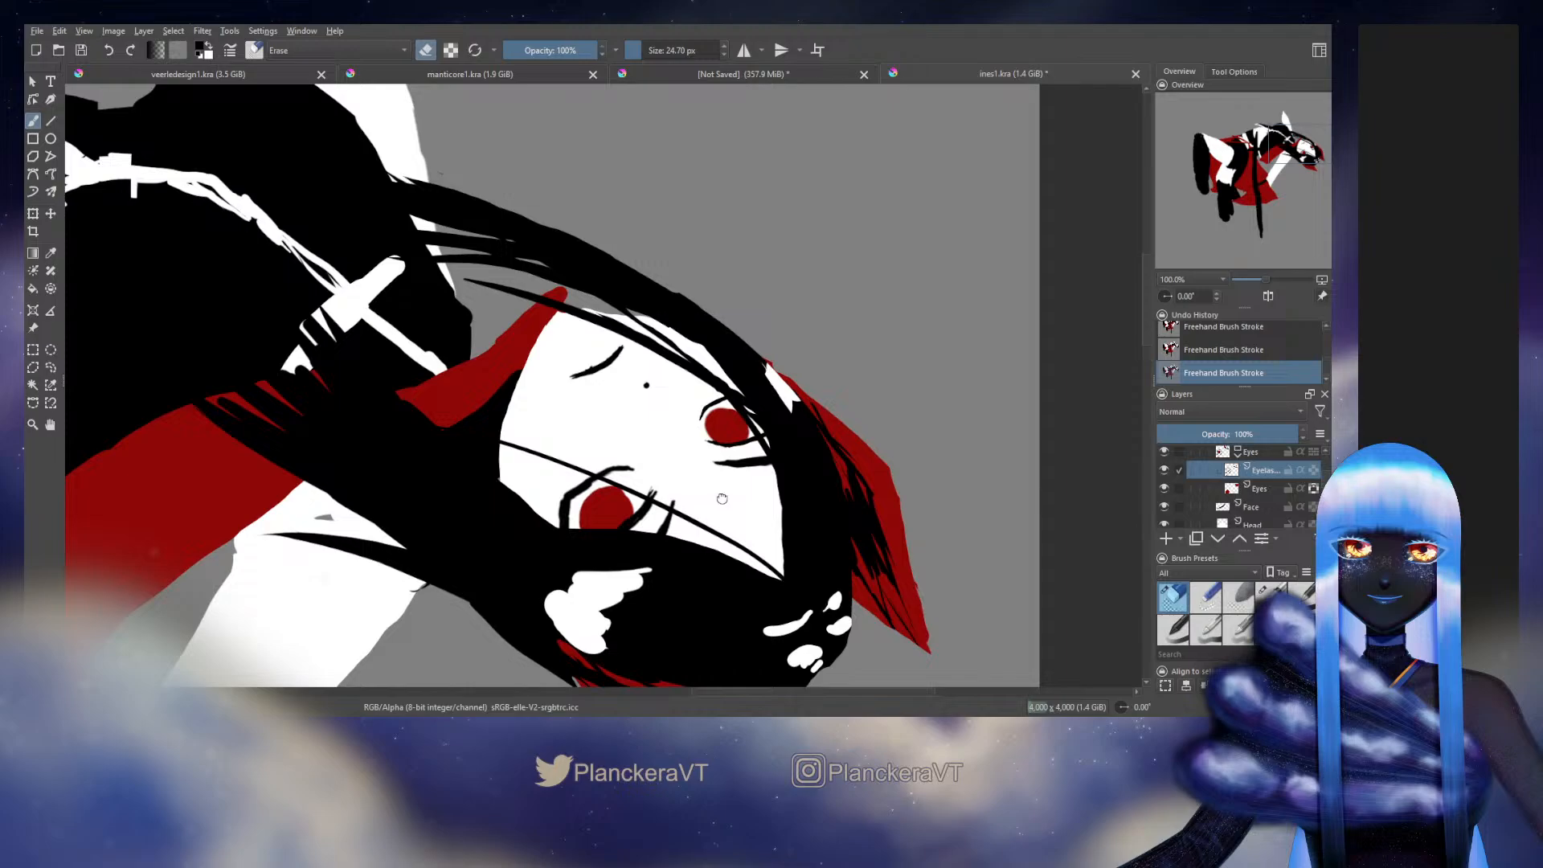
Step: Hide the Front Hair layer and thin the larger eye's outline around the iris with the 24.70 px eraser
left_click_drag(721, 499, 812, 406)
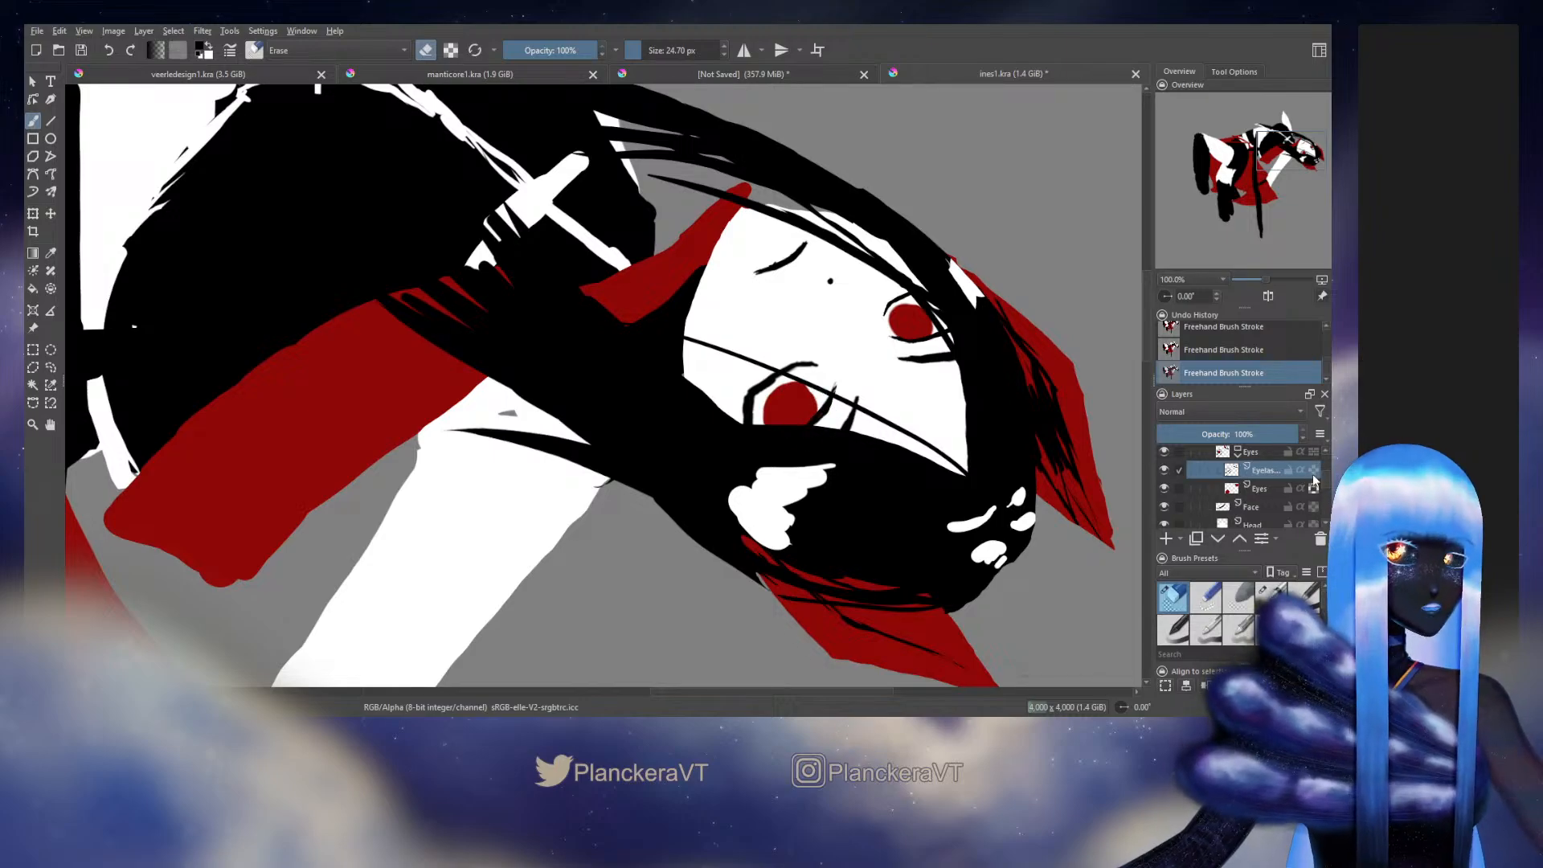
scroll(1238, 486, "up", 2)
scroll(1237, 487, "up", 2)
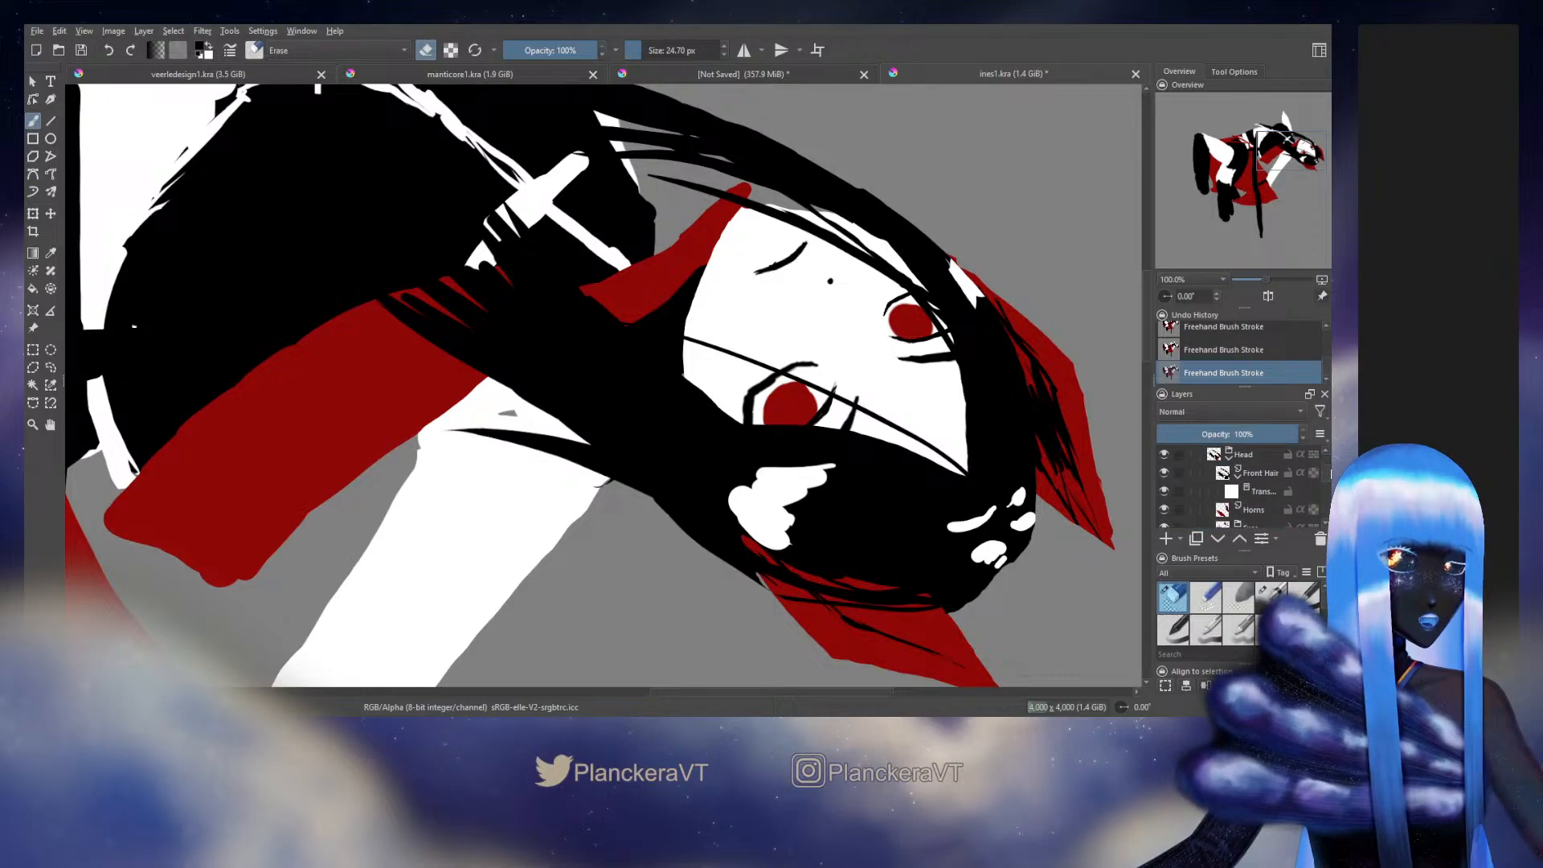
left_click(1164, 473)
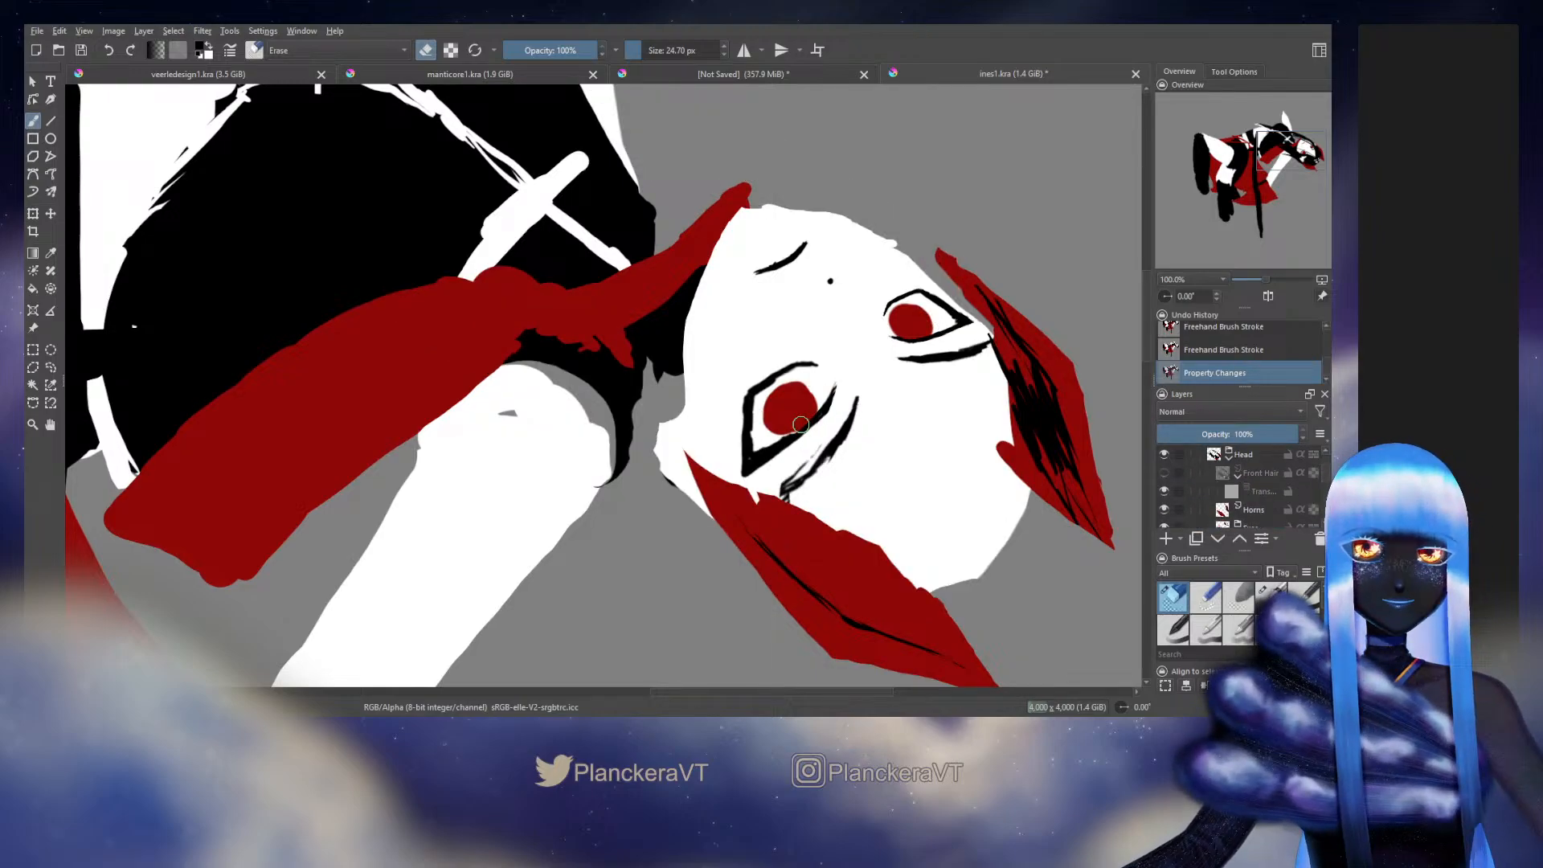
left_click_drag(800, 424, 771, 446)
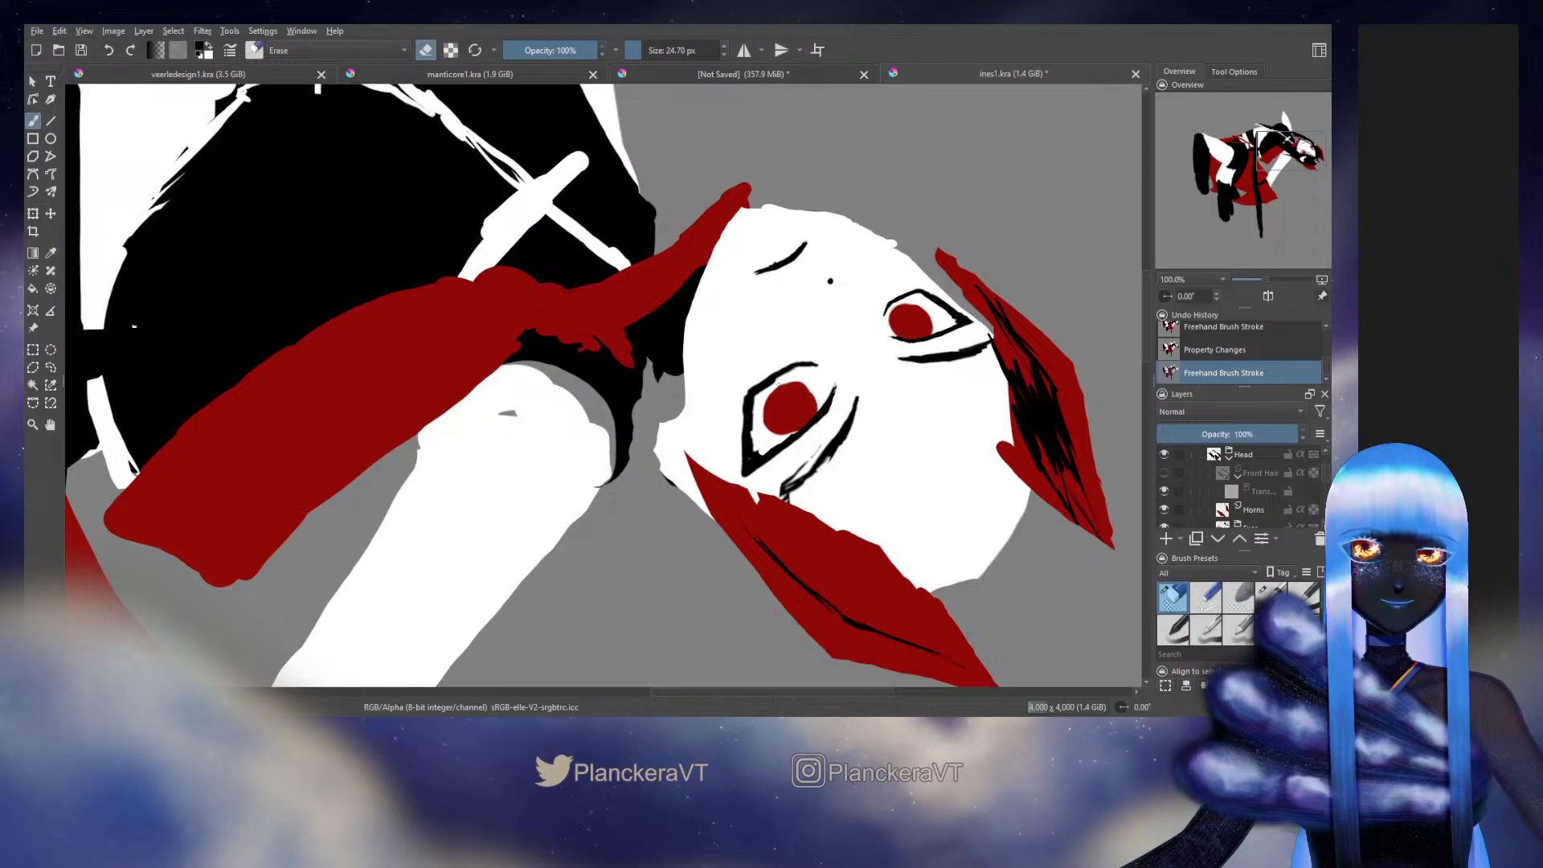
left_click_drag(794, 371, 810, 375)
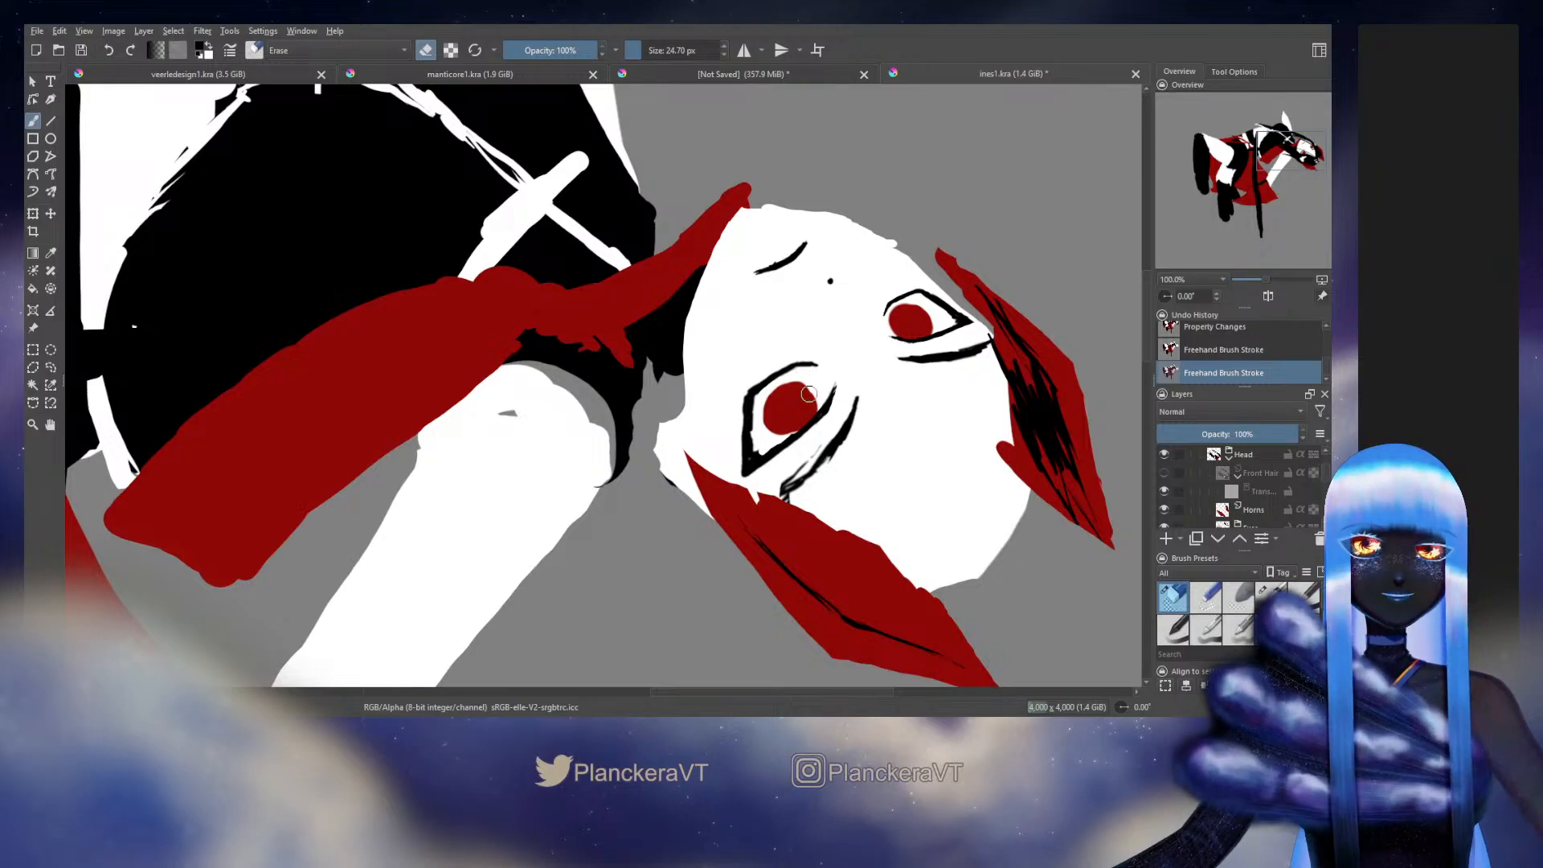
Step: Redraw and clean the larger eye's black outline, alternating the 17.94 px brush with the 24.70 px eraser
key("e")
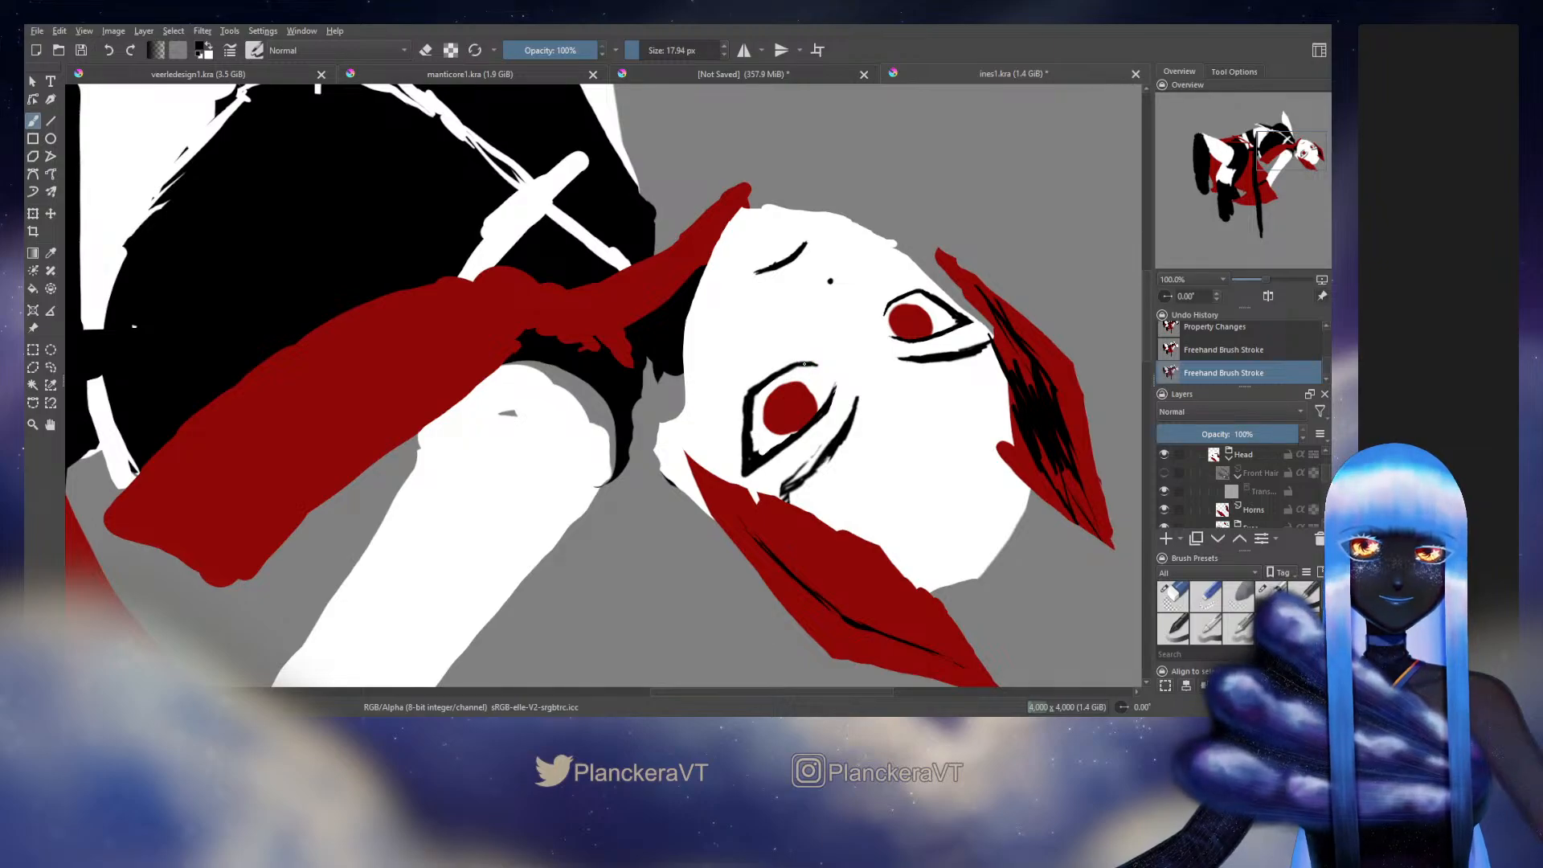
left_click_drag(804, 364, 813, 362)
key("e")
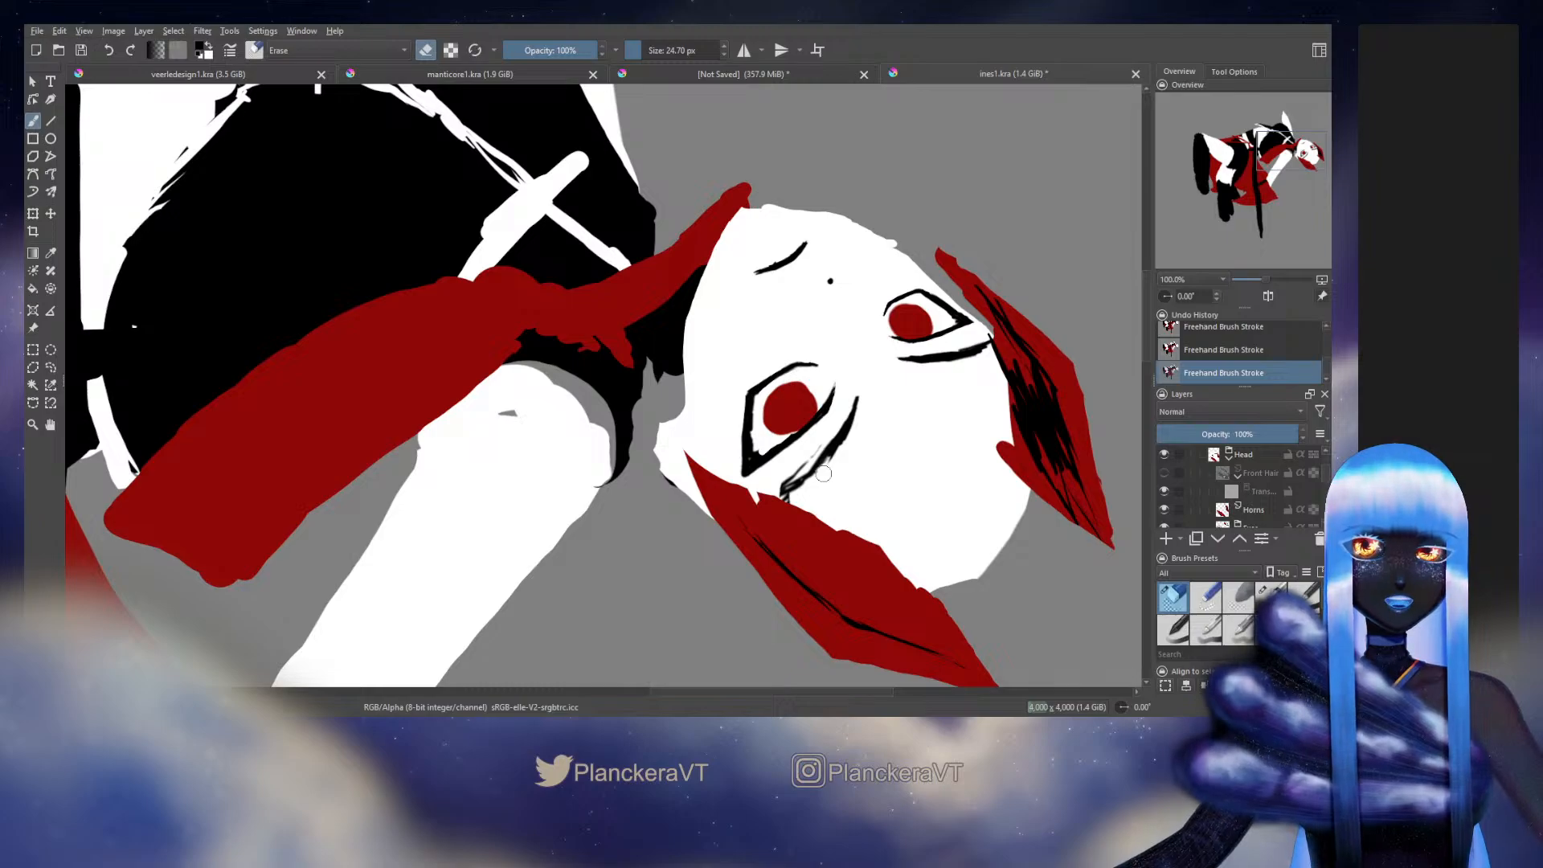
key("e")
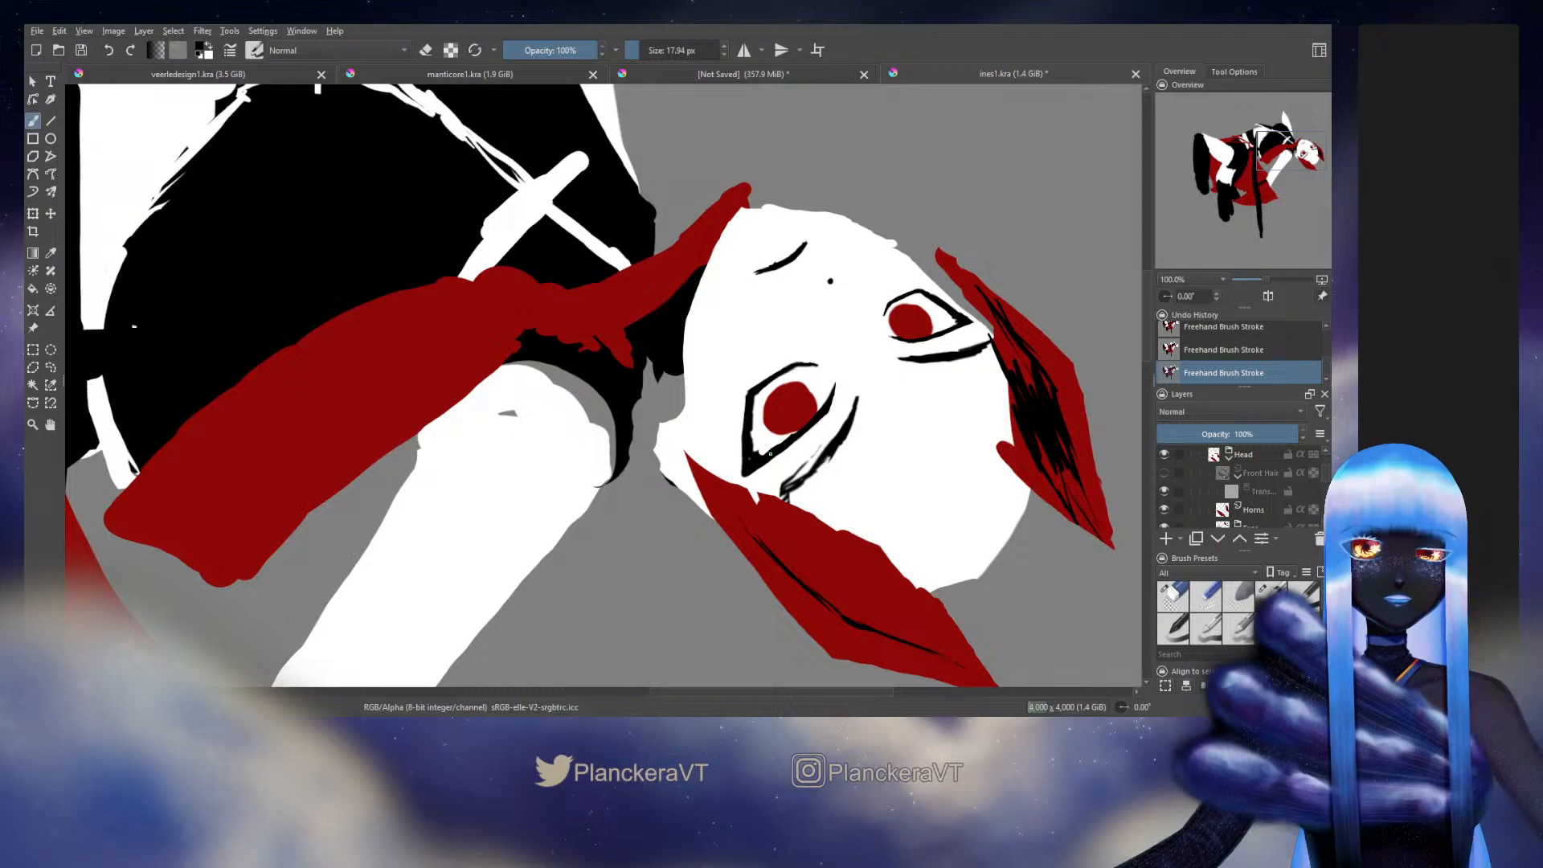
key("e")
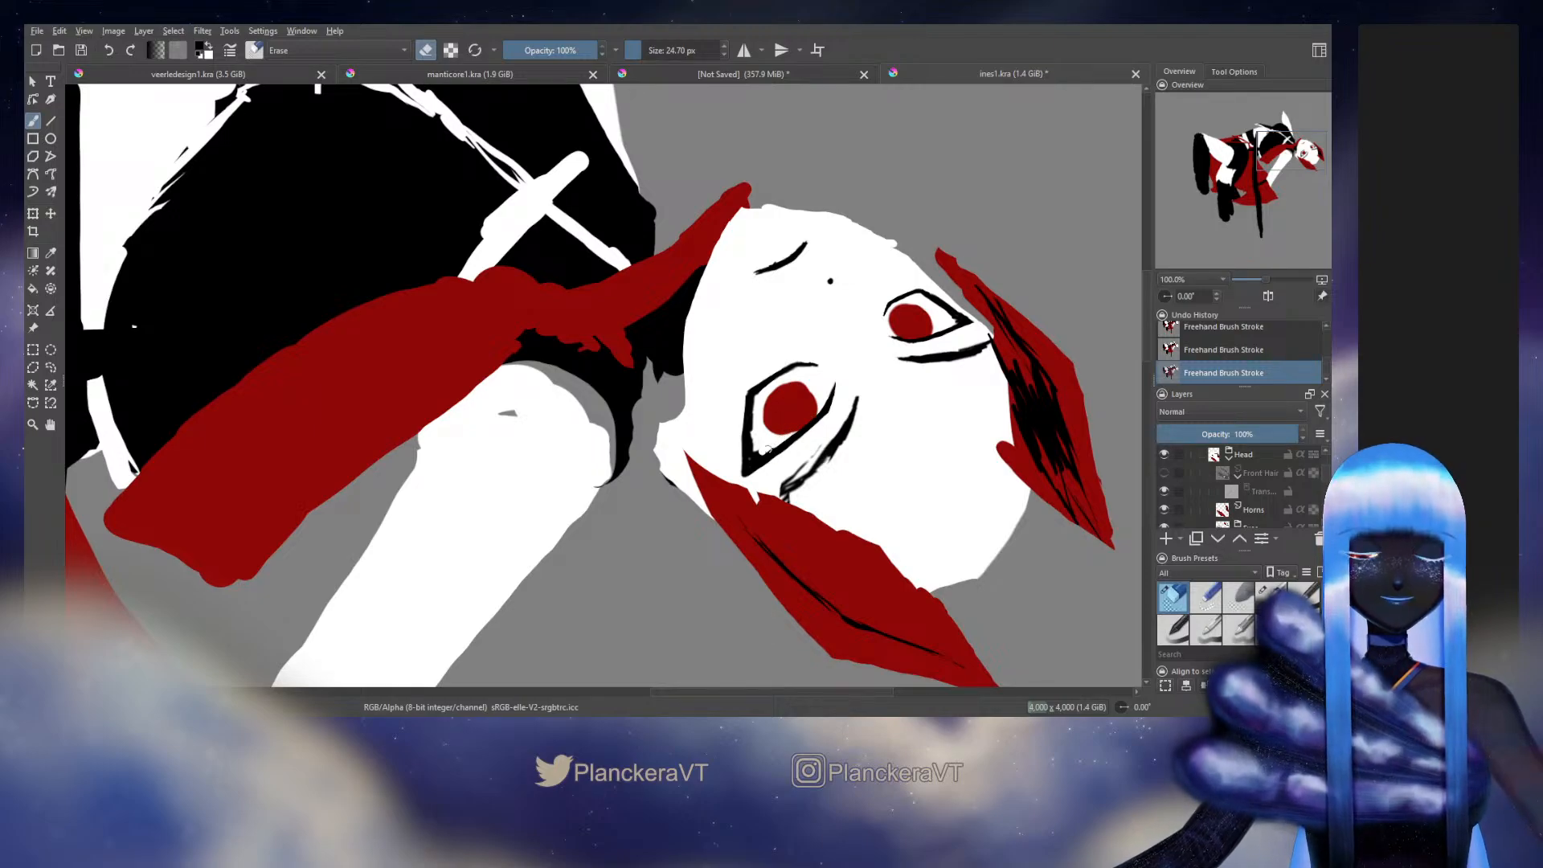
key("e")
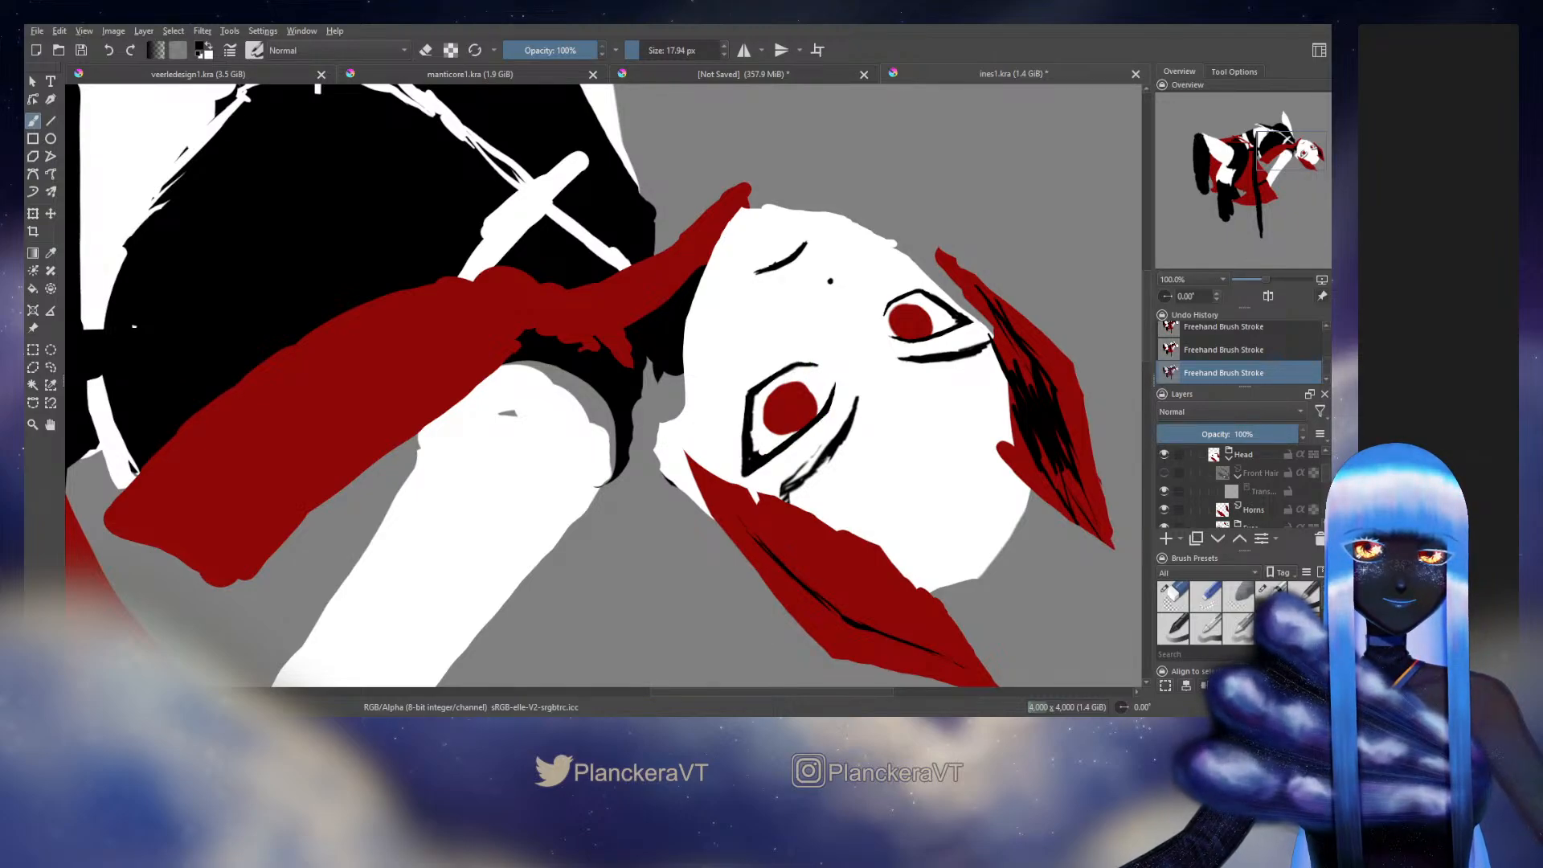
key("e")
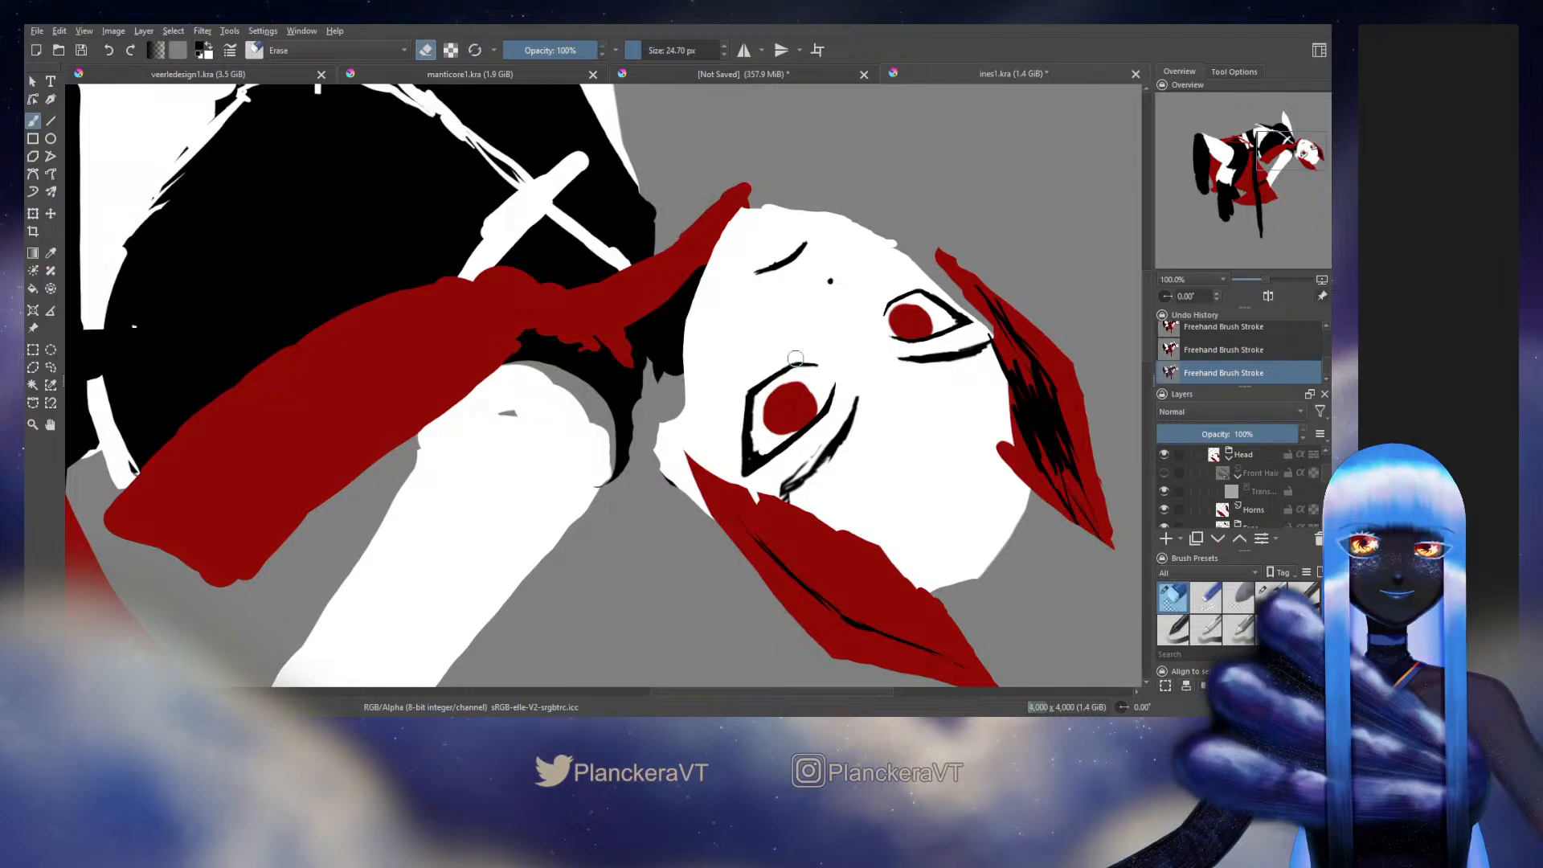
left_click_drag(796, 359, 785, 362)
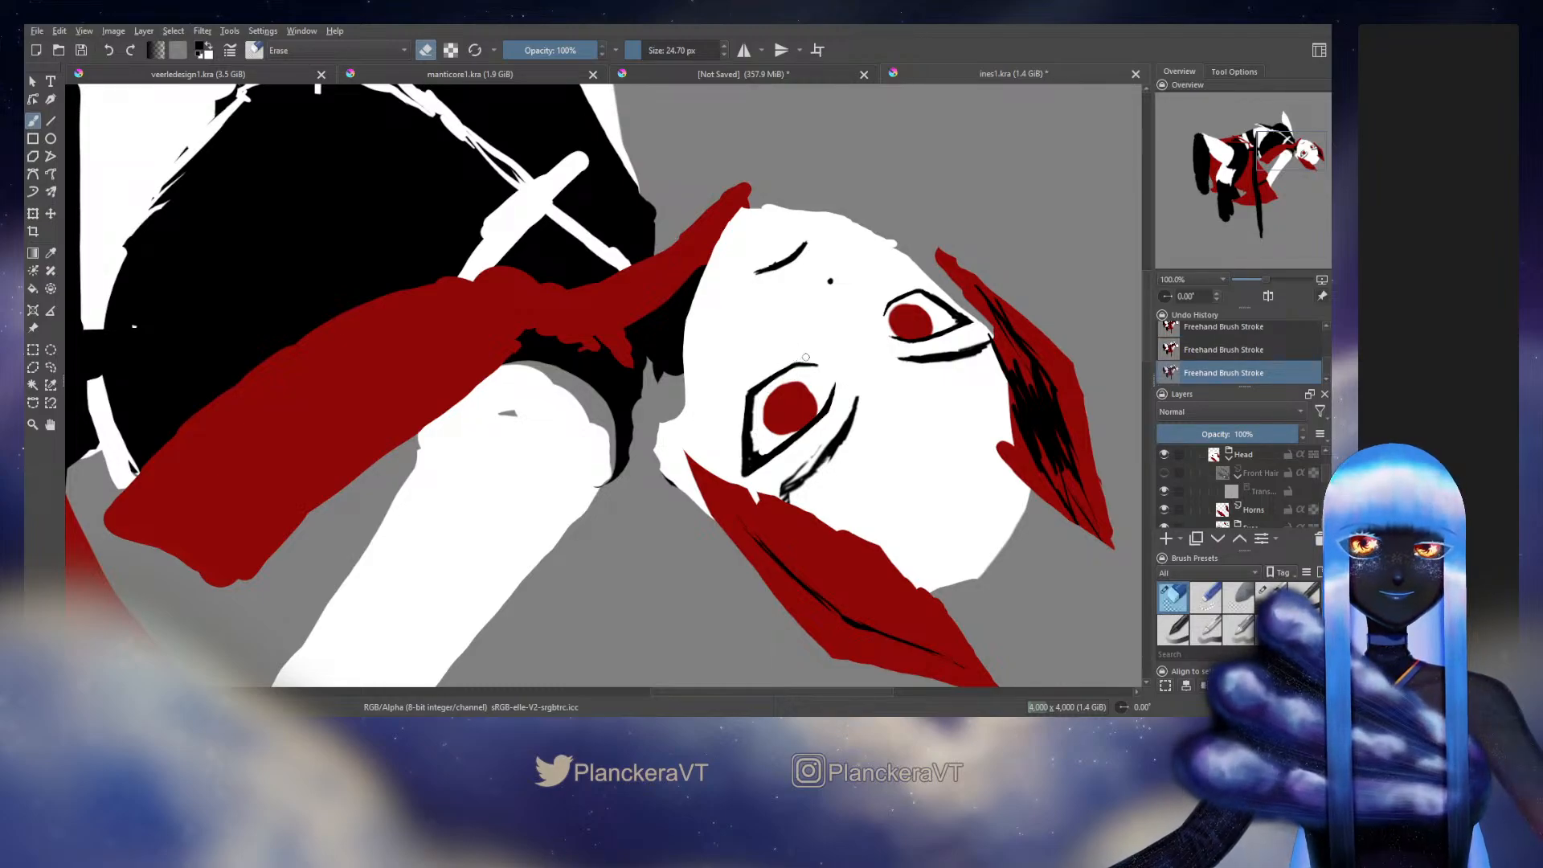
key("slash")
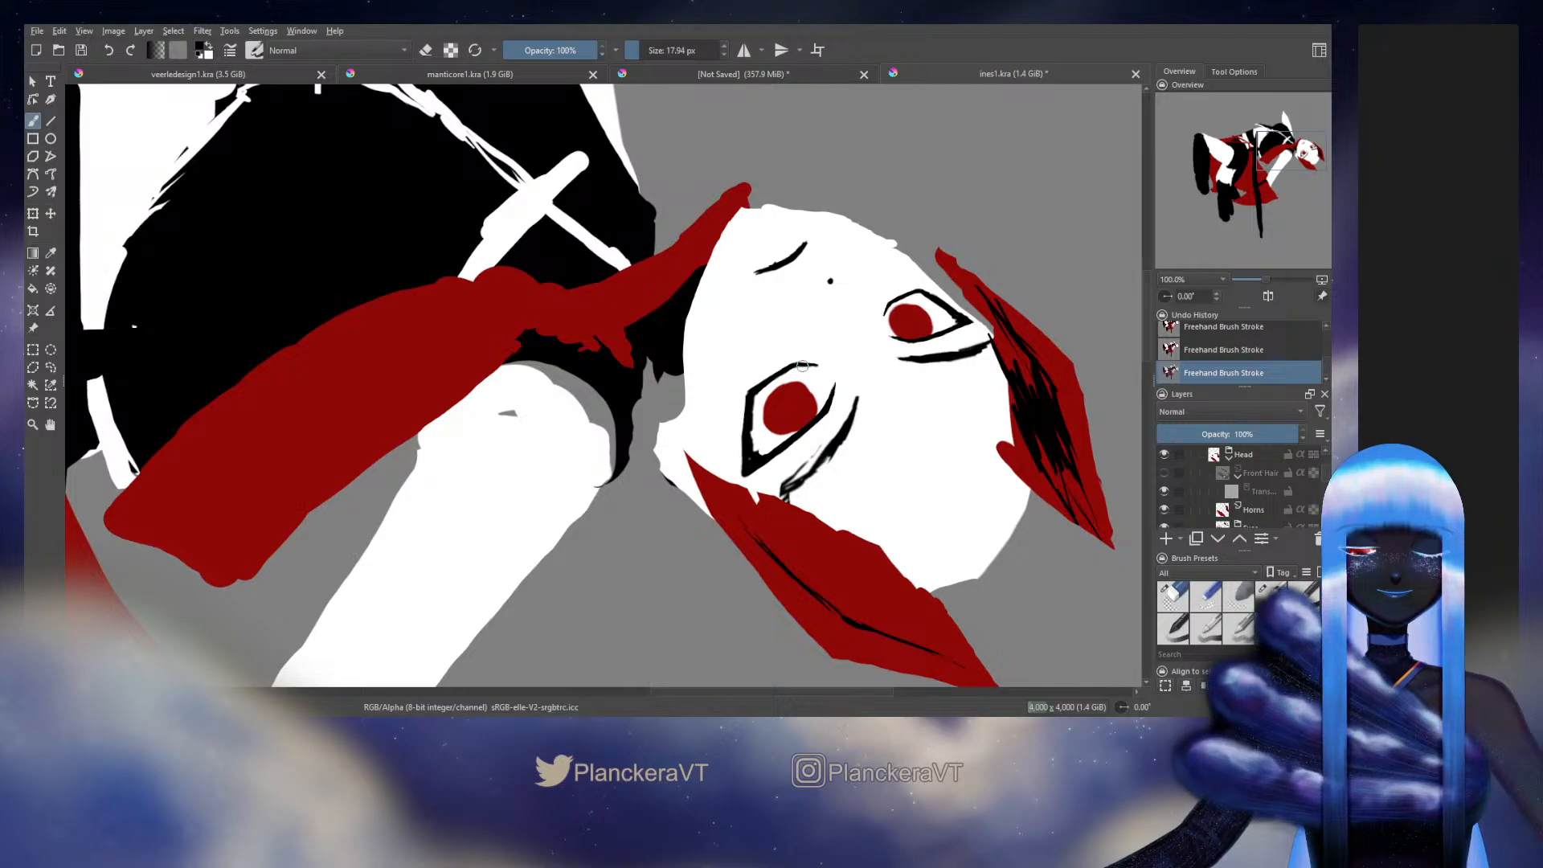
key("e")
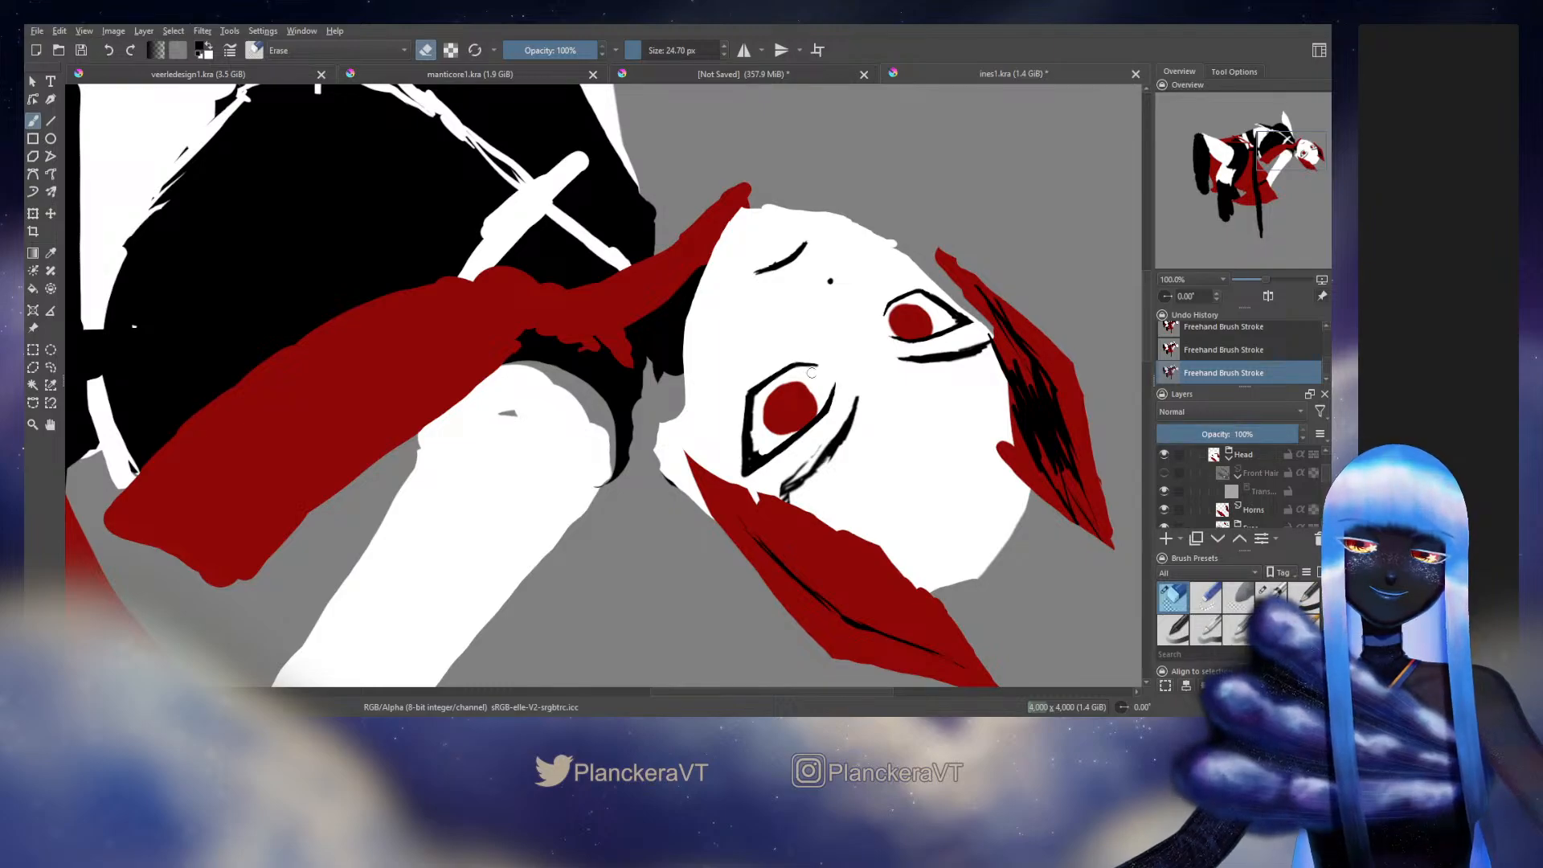
Step: Show the Front Hair layer and thin the larger eye's side outline next to the hair with the 24.70 px eraser
left_click(1164, 473)
left_click_drag(974, 489, 862, 499)
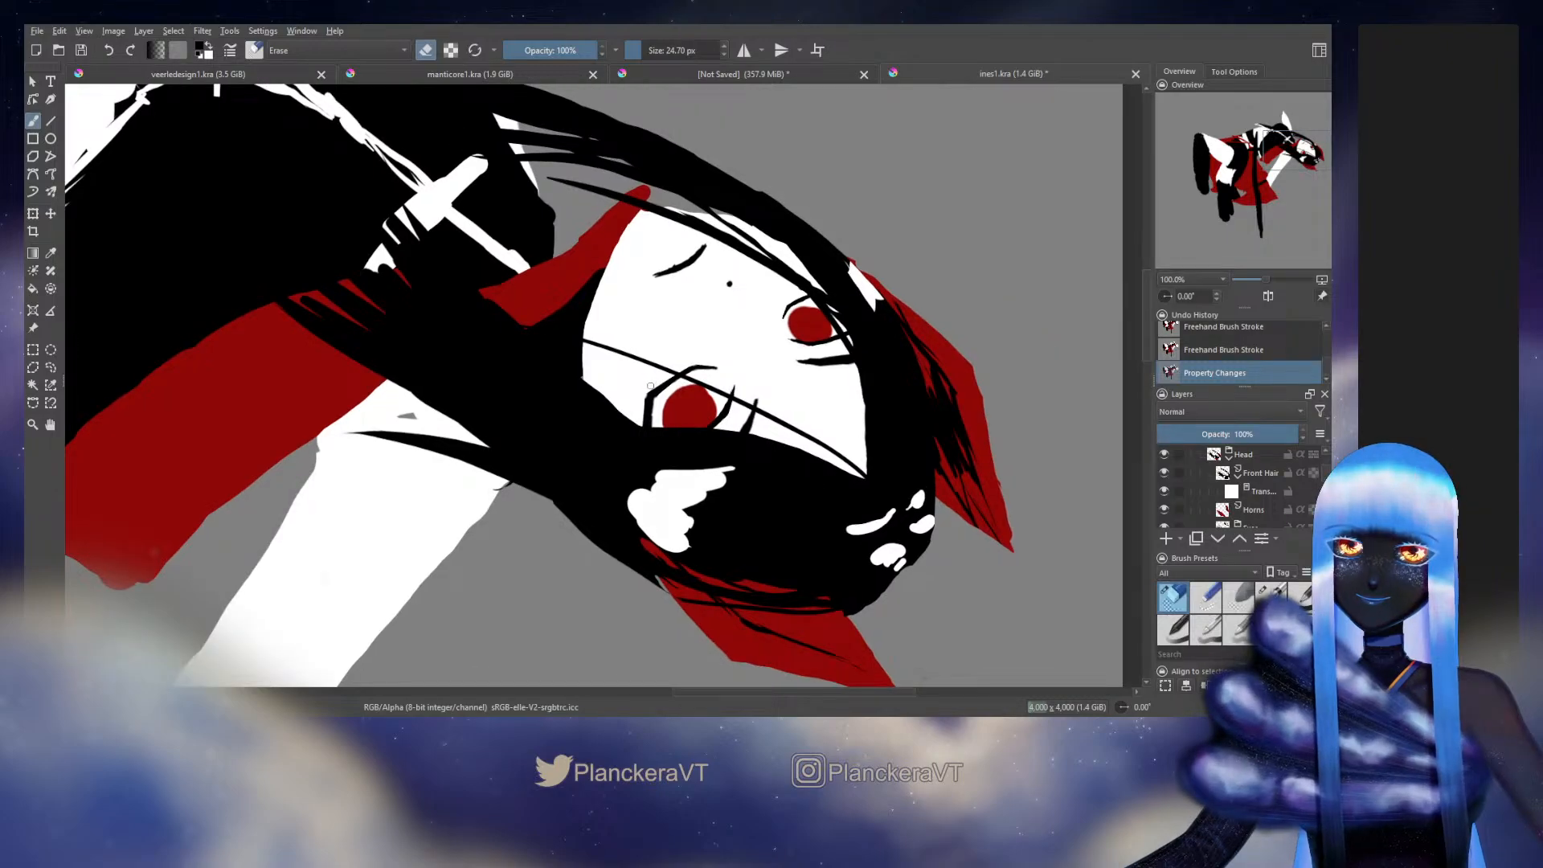
left_click(652, 385)
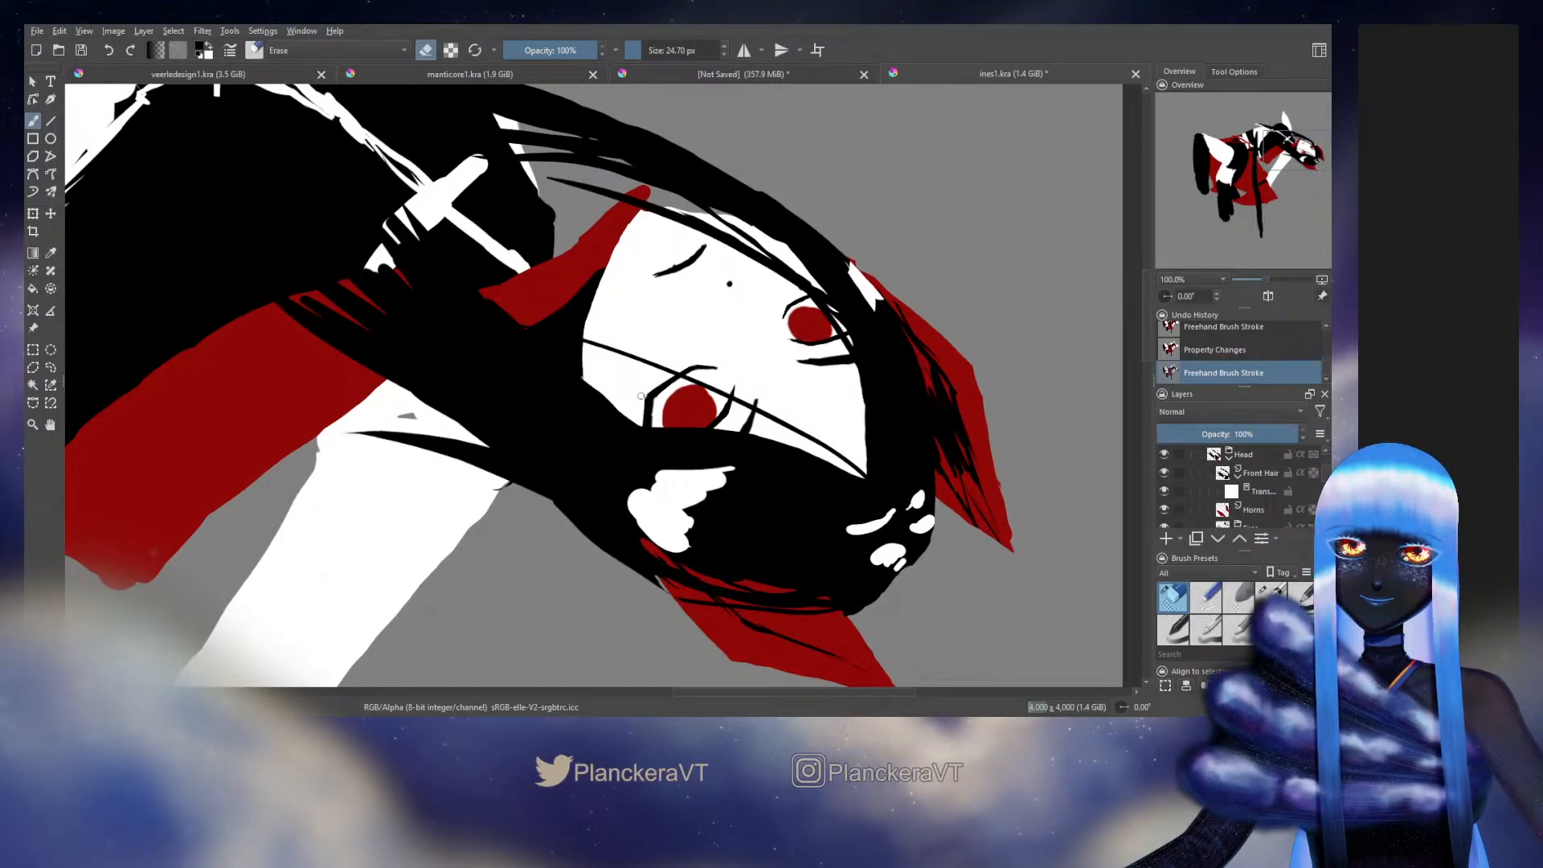
left_click(648, 388)
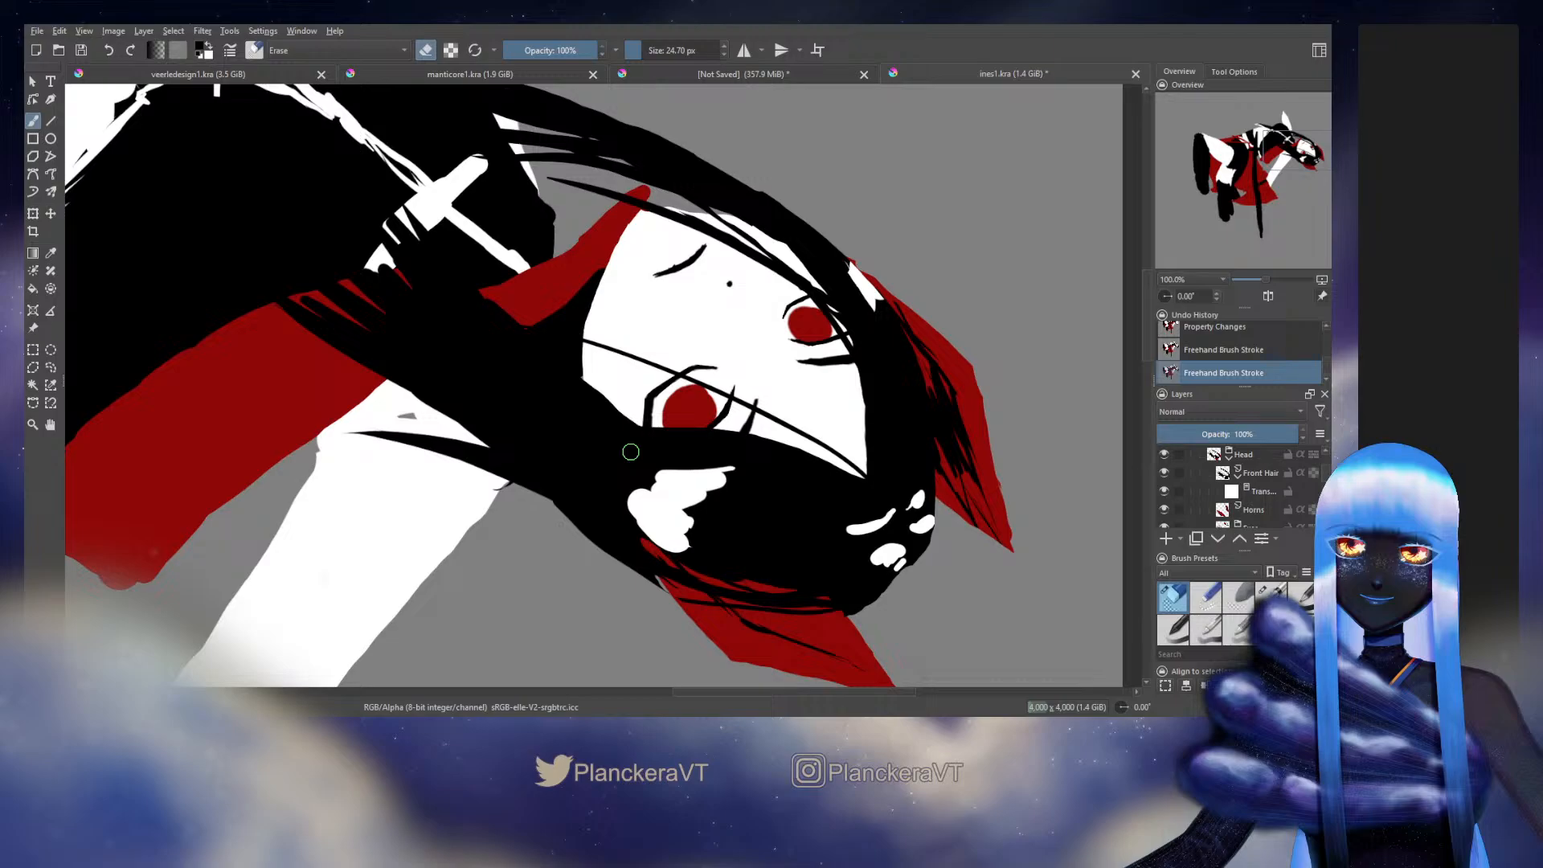
left_click(661, 402)
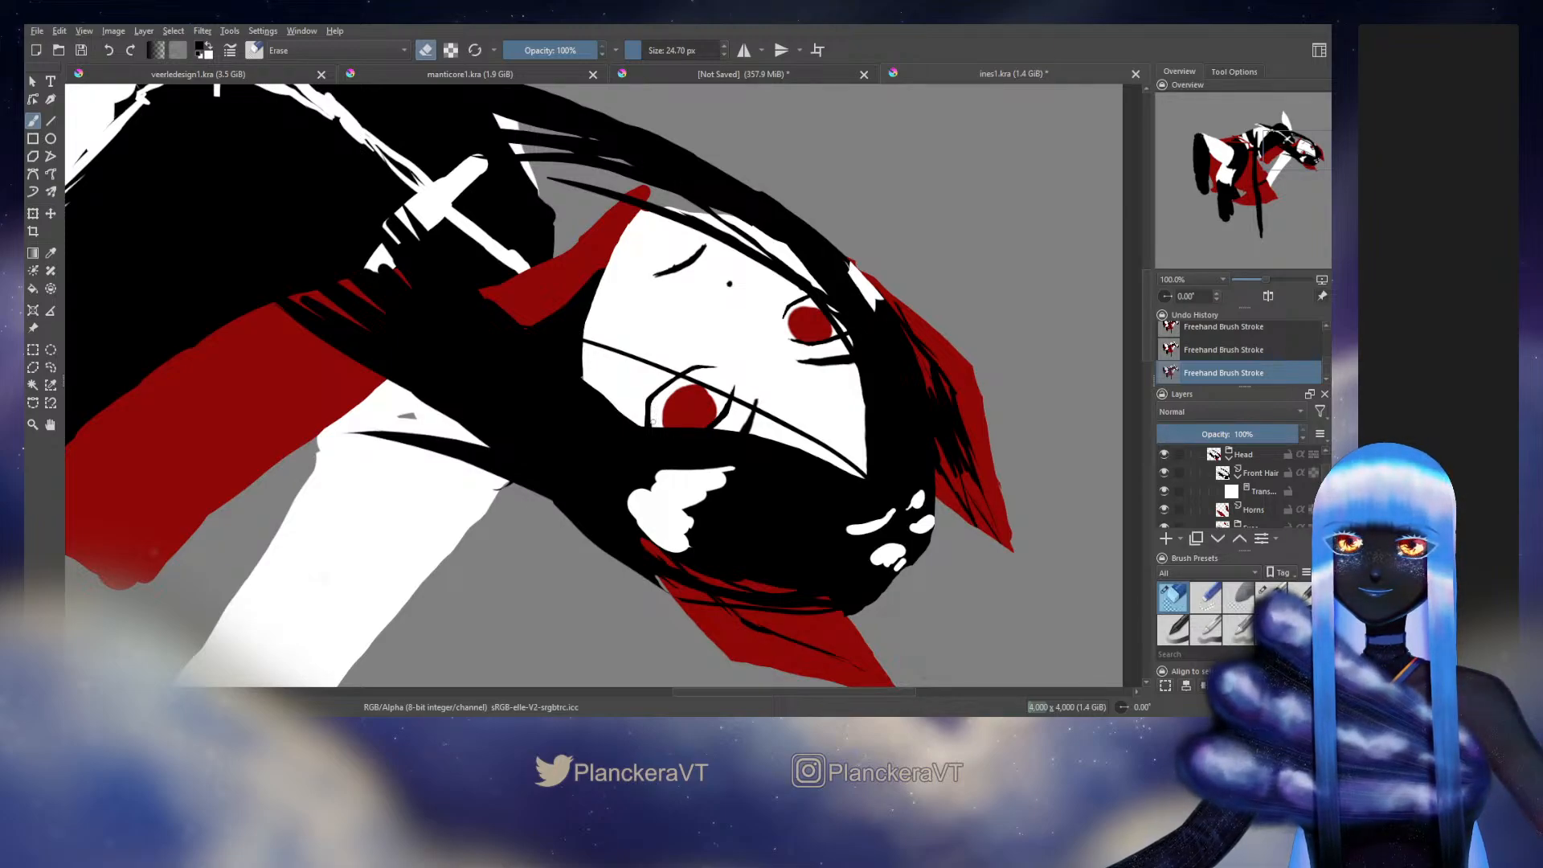
Step: Refine the lashes around the larger eye using both the brush and the eraser, checking the face in the mirrored view
left_click_drag(679, 499, 662, 527)
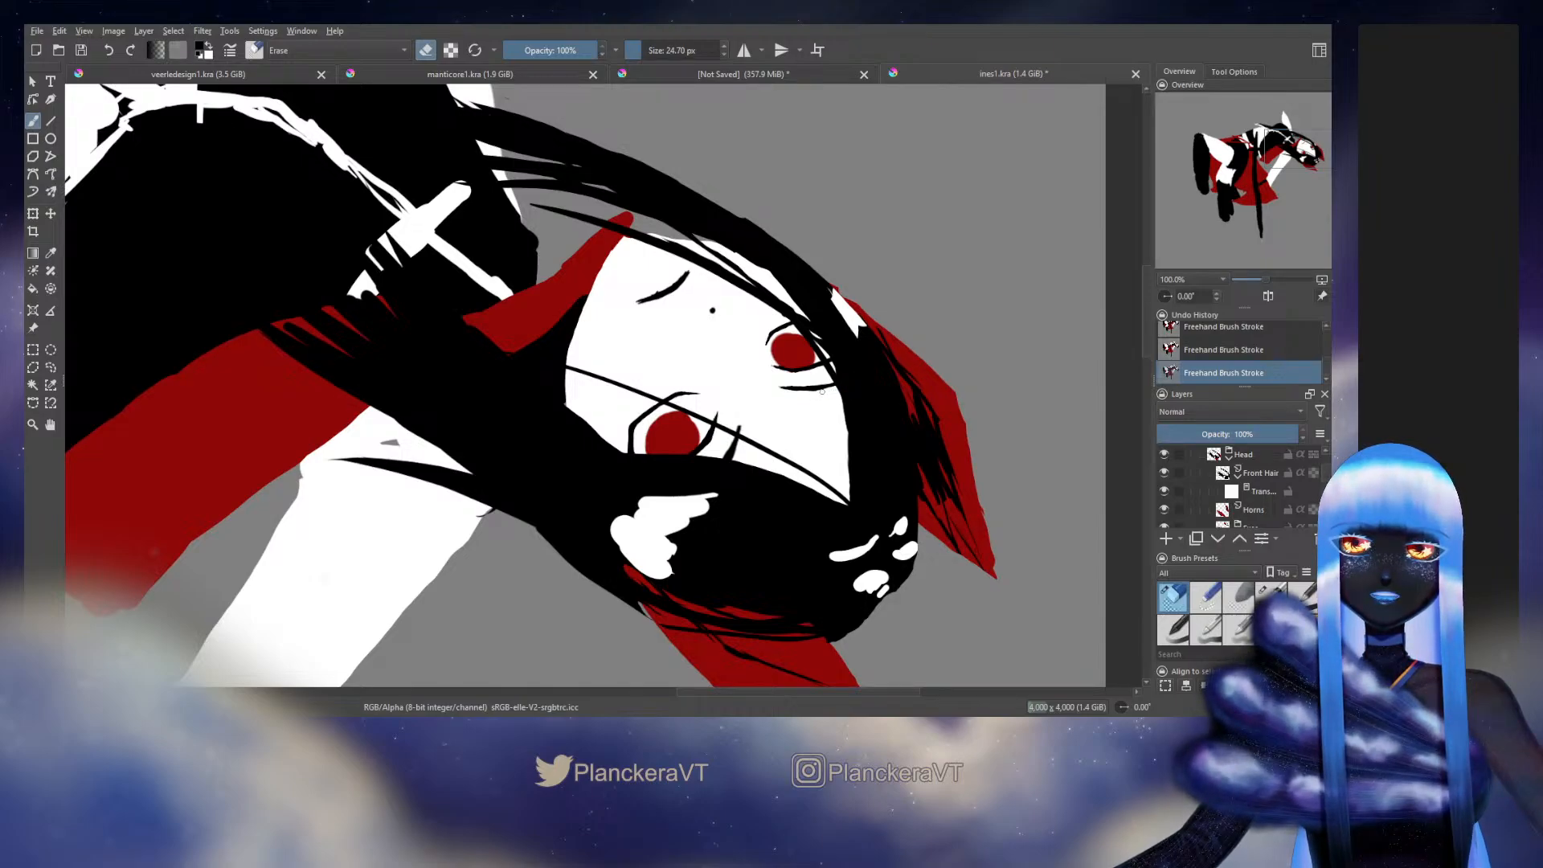
key("e")
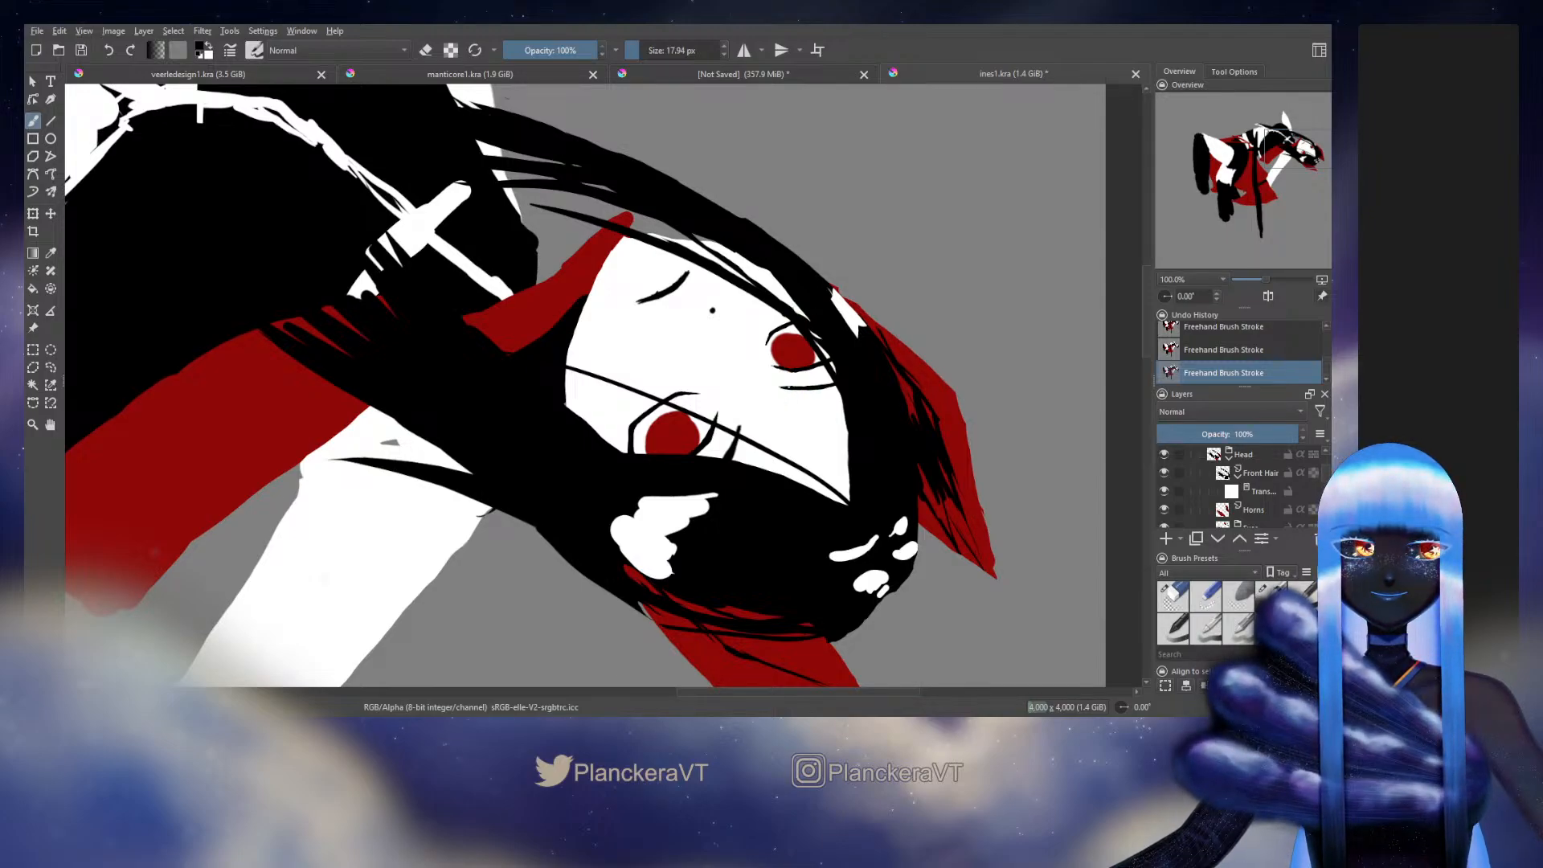
key("e")
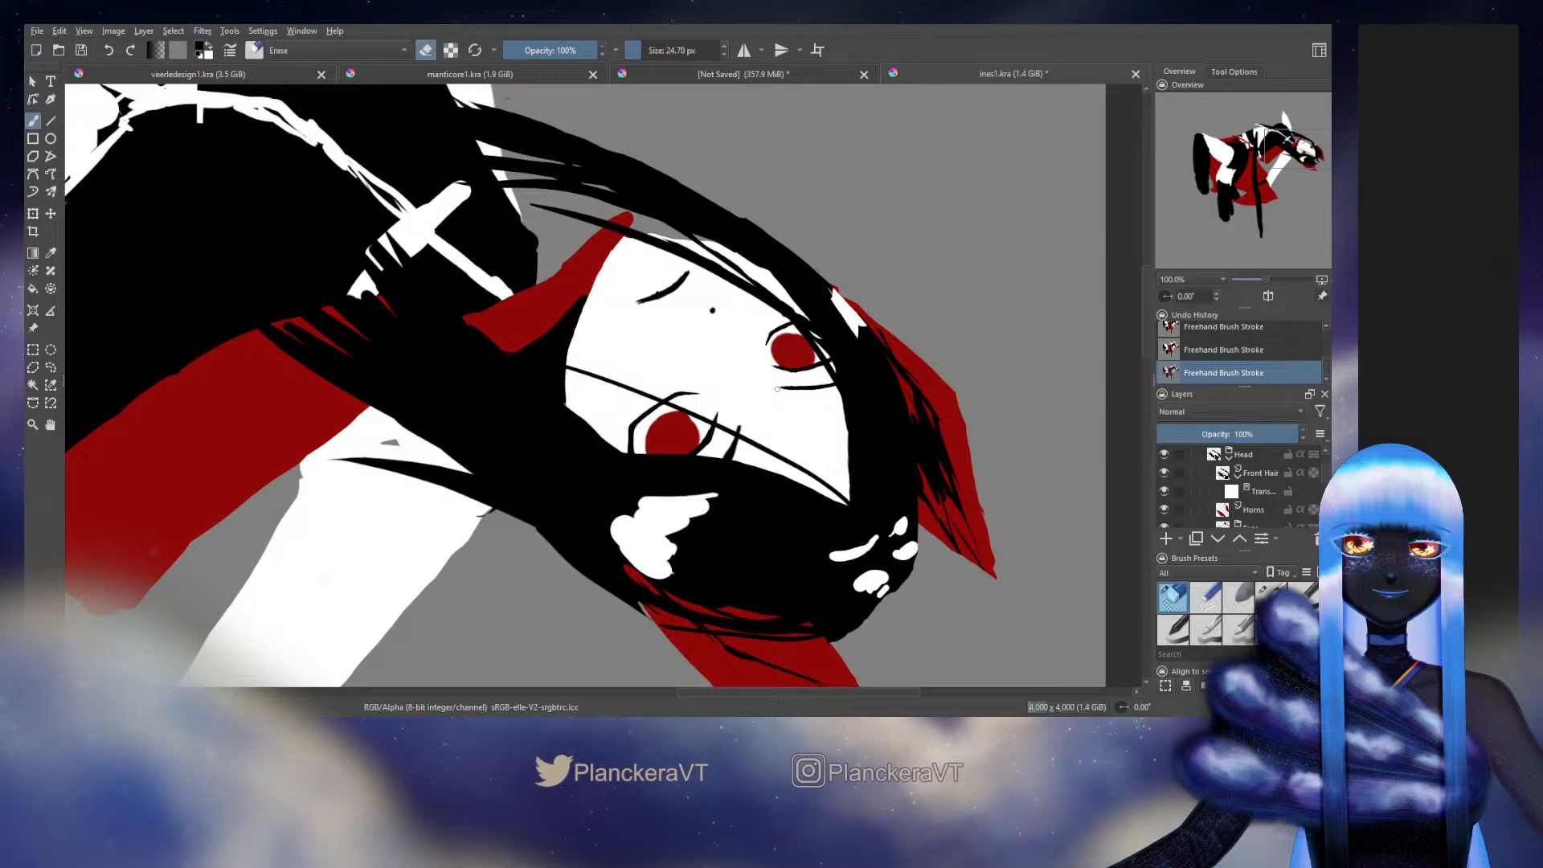
key("e")
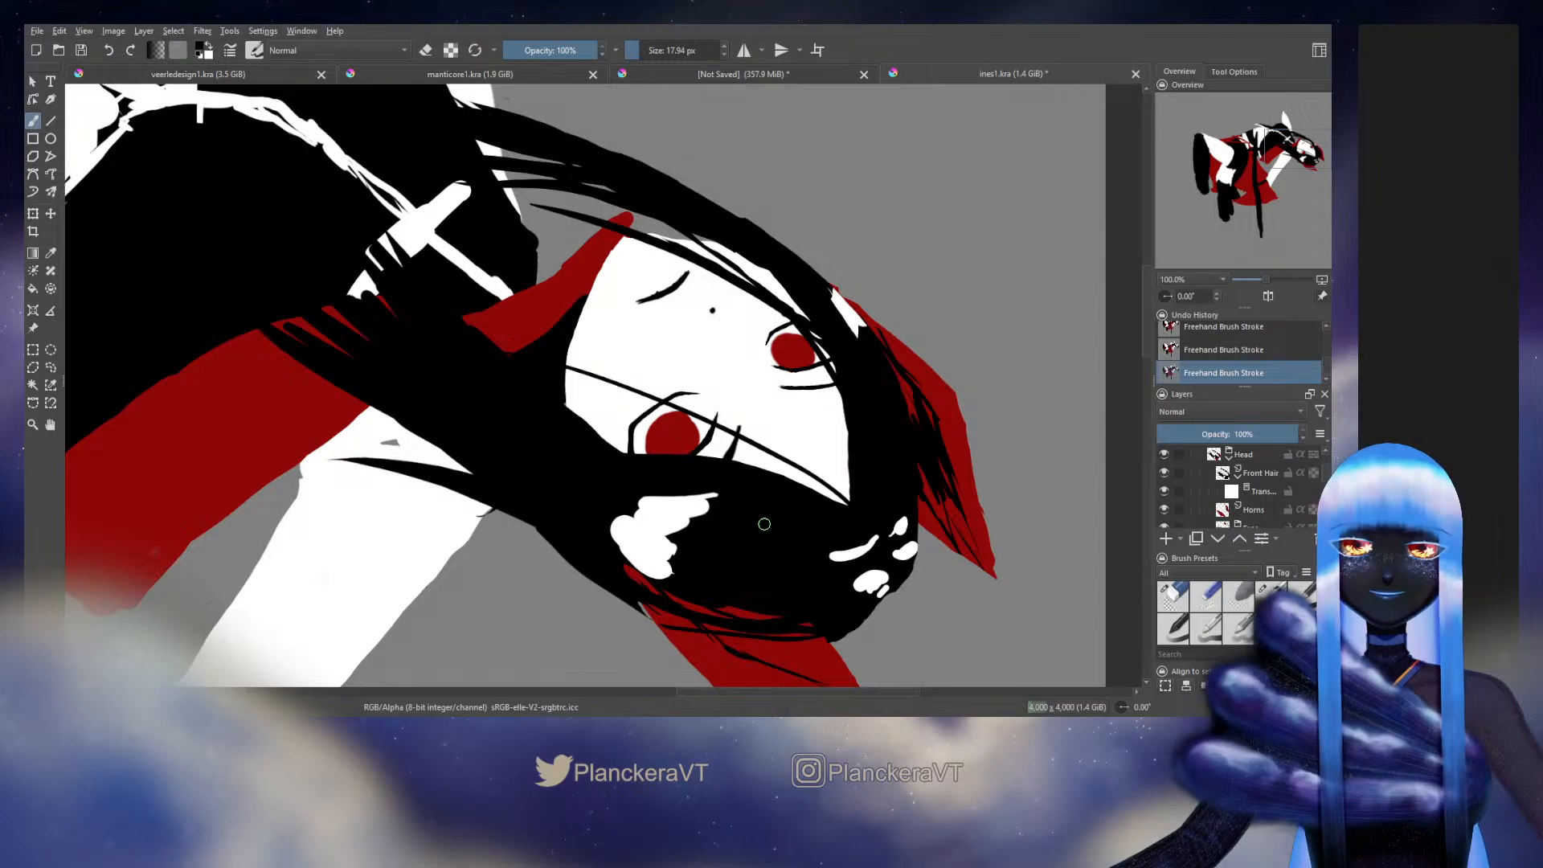
key("e")
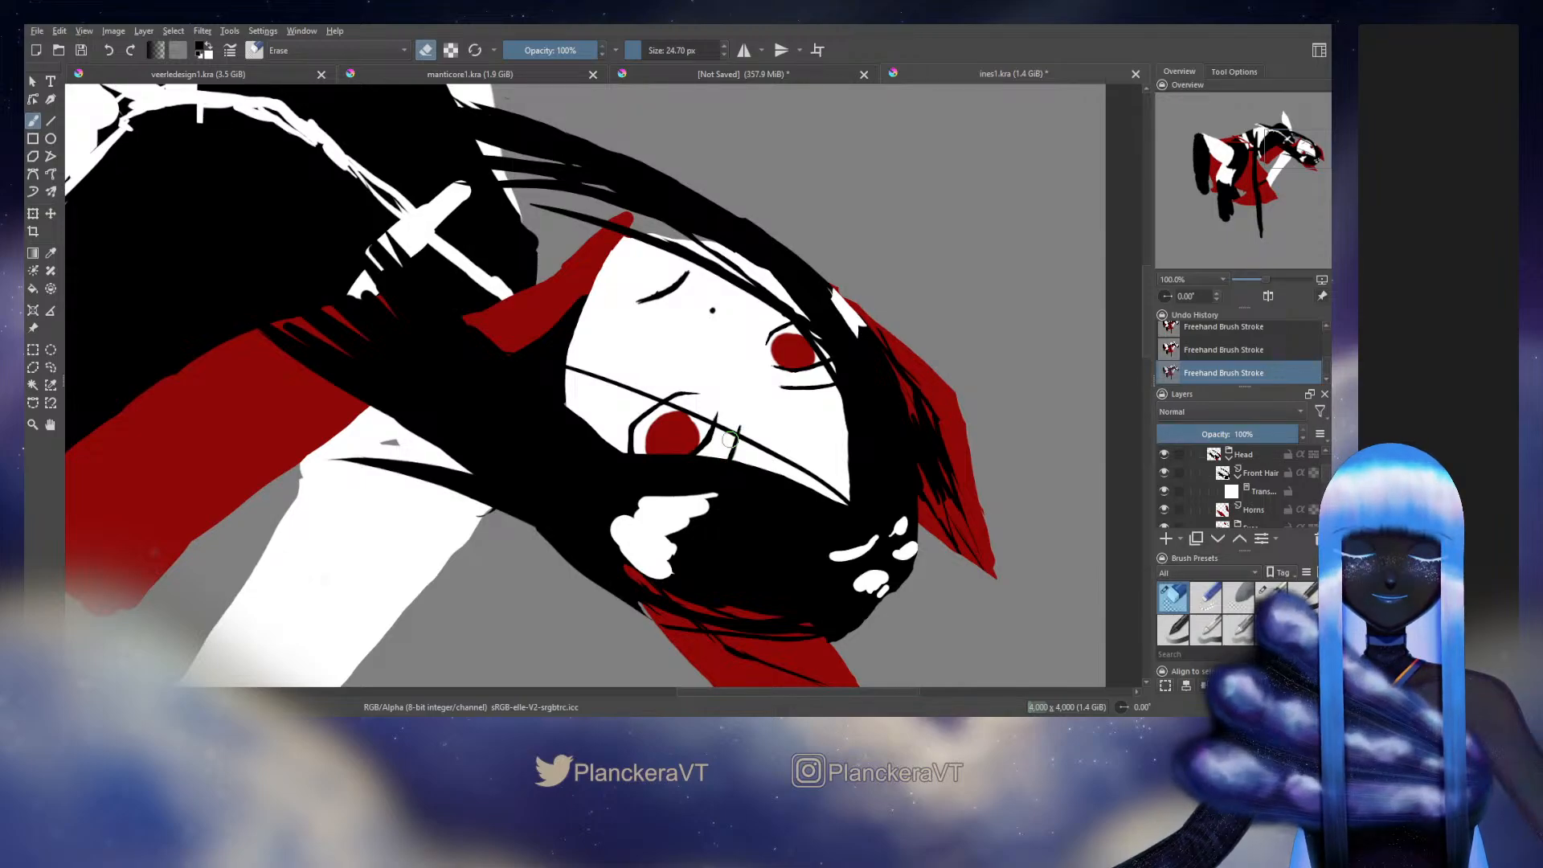
key("e")
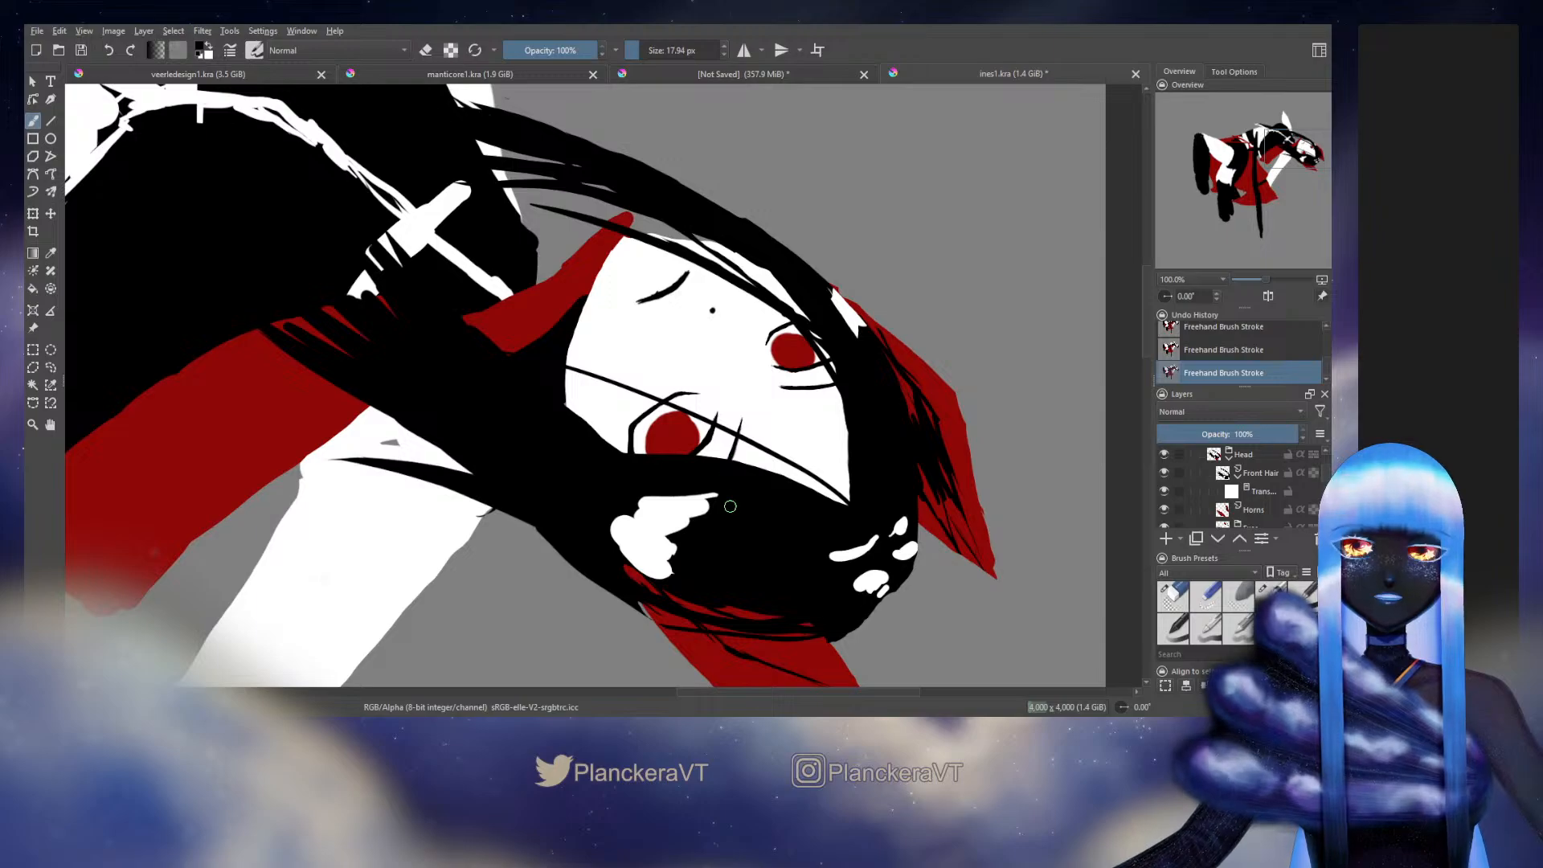
key("e")
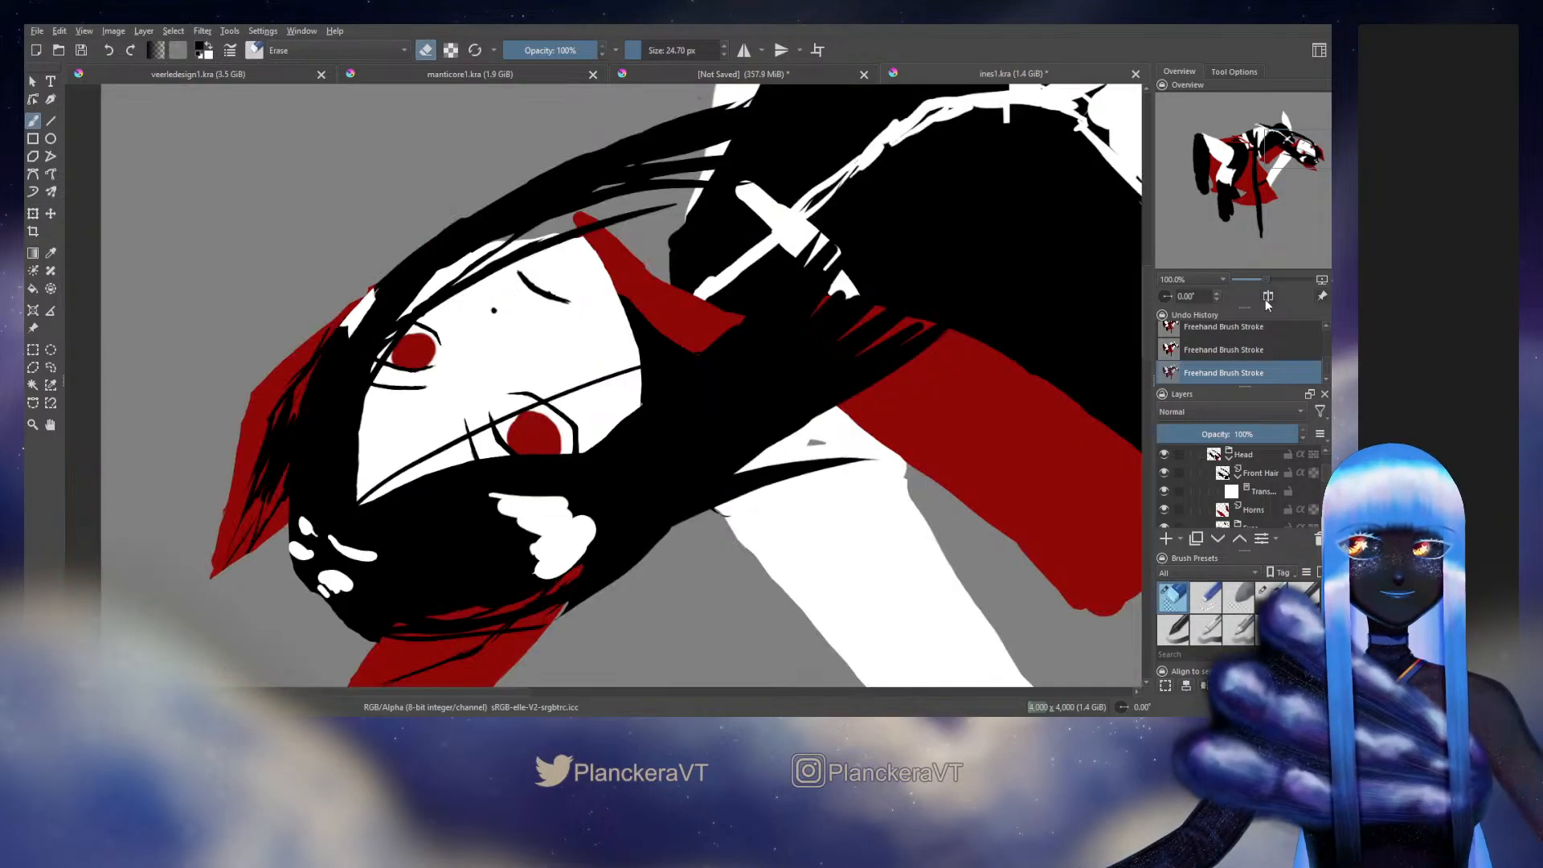
key("m")
mouse_move(571, 487)
left_mouse_down()
mouse_move(715, 440)
mouse_move(717, 469)
left_mouse_up()
left_click_drag(719, 467, 754, 510)
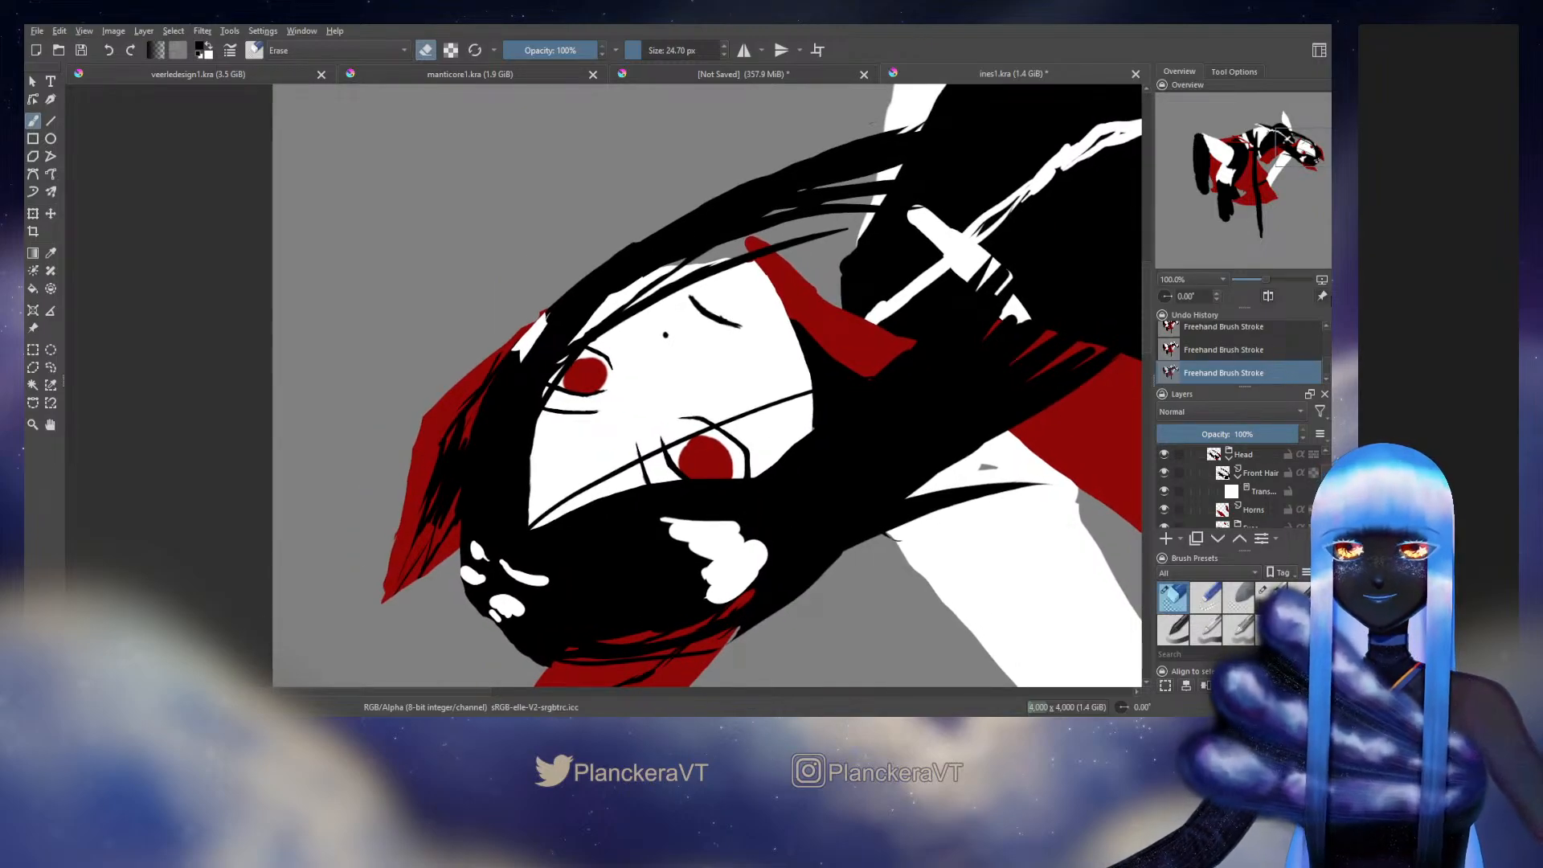
key("m")
left_click_drag(763, 414, 871, 408)
Step: Clear the red irises from the Eyes layer and sample the horn's dark red as the brush colour
key("e")
scroll(1254, 482, "down", 3)
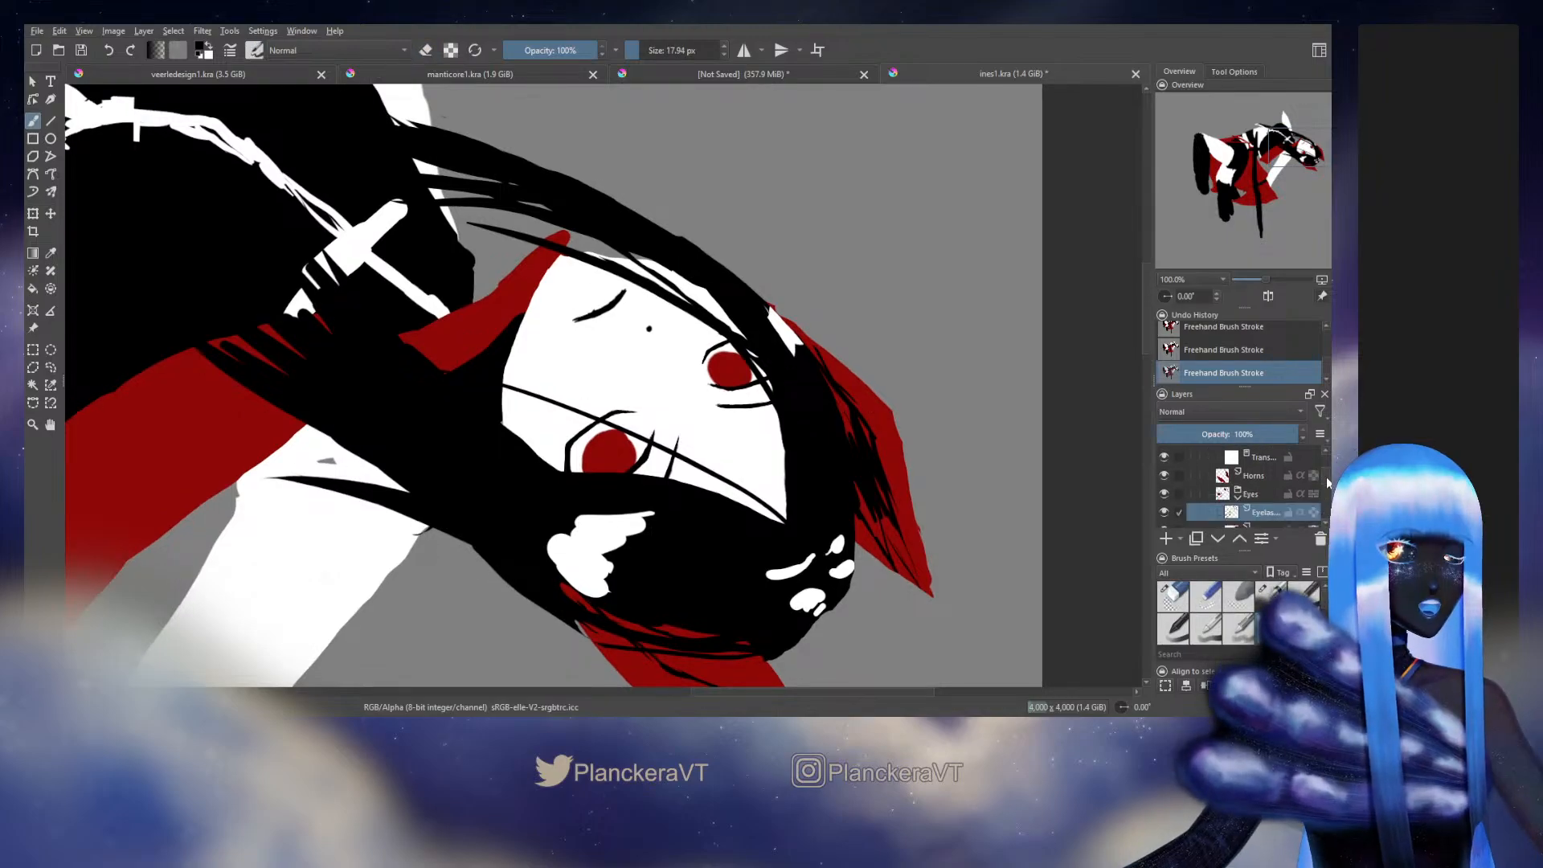
left_click(1268, 480)
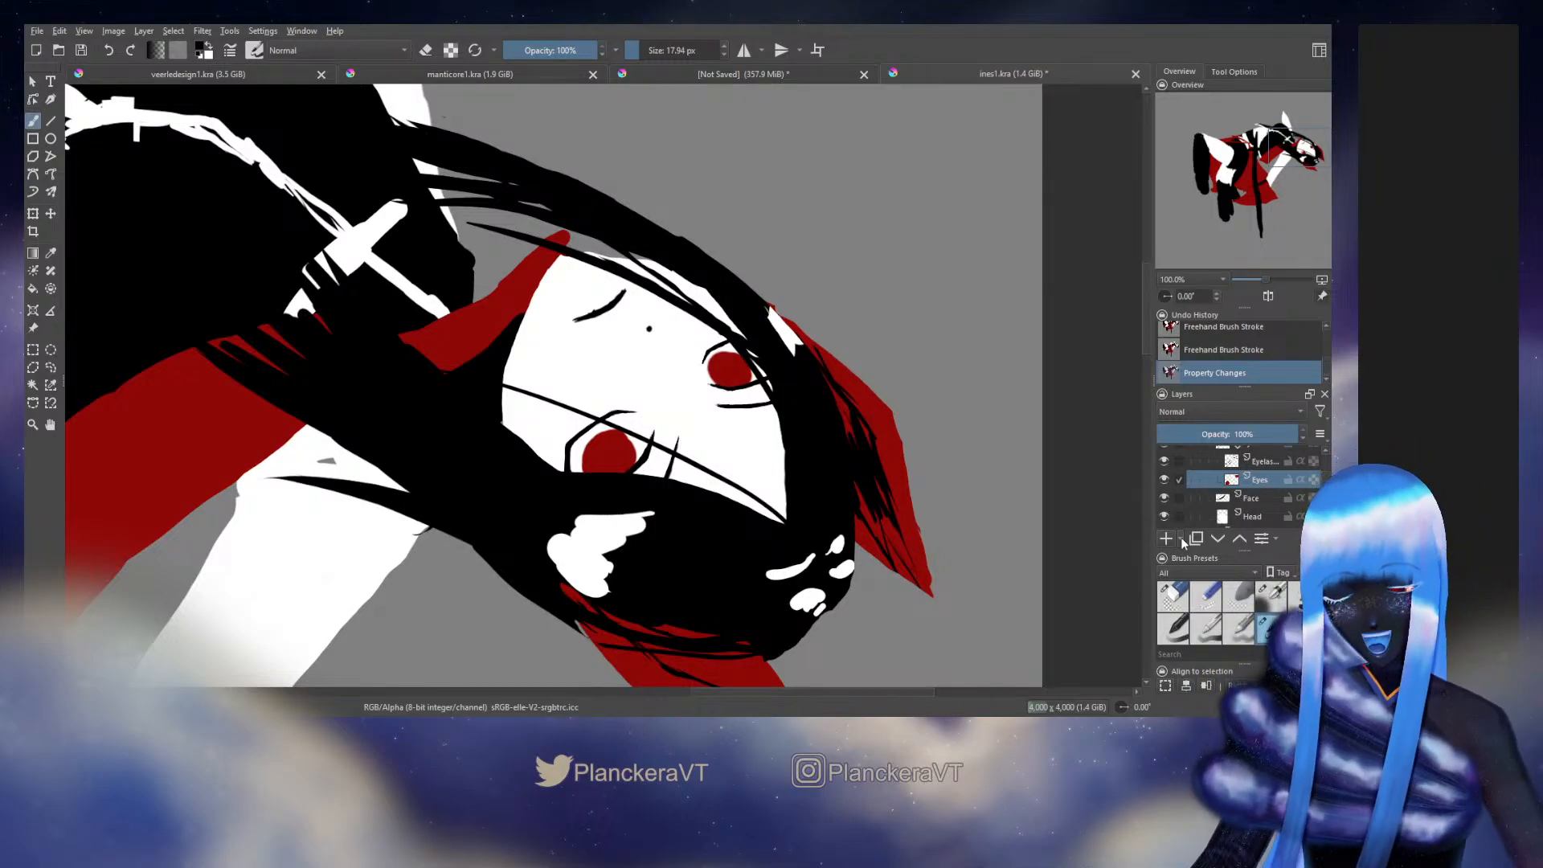
key("Delete")
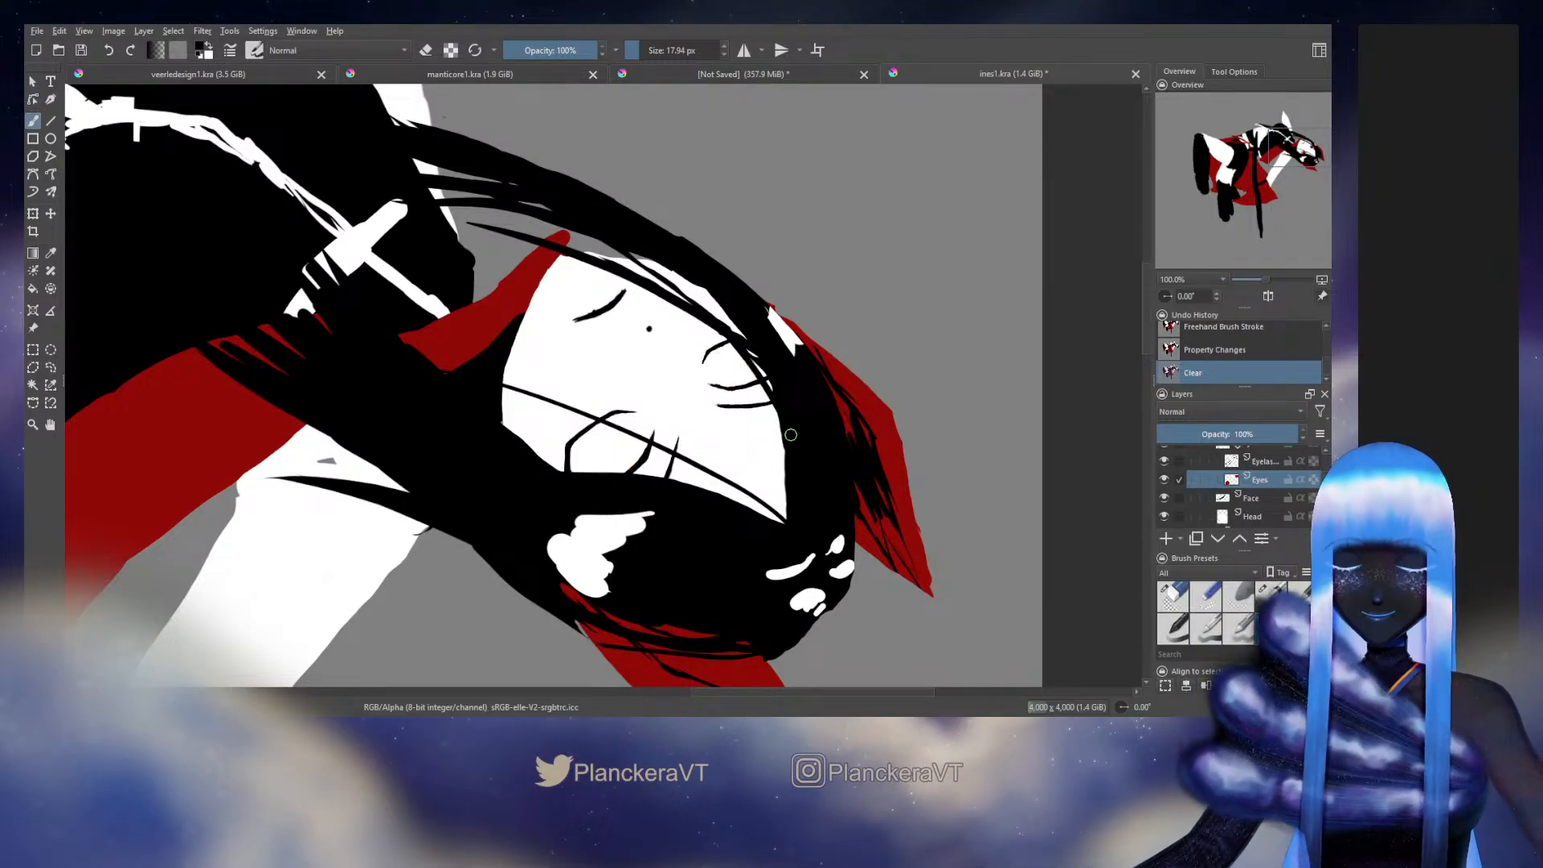
left_click(897, 447, "ctrl")
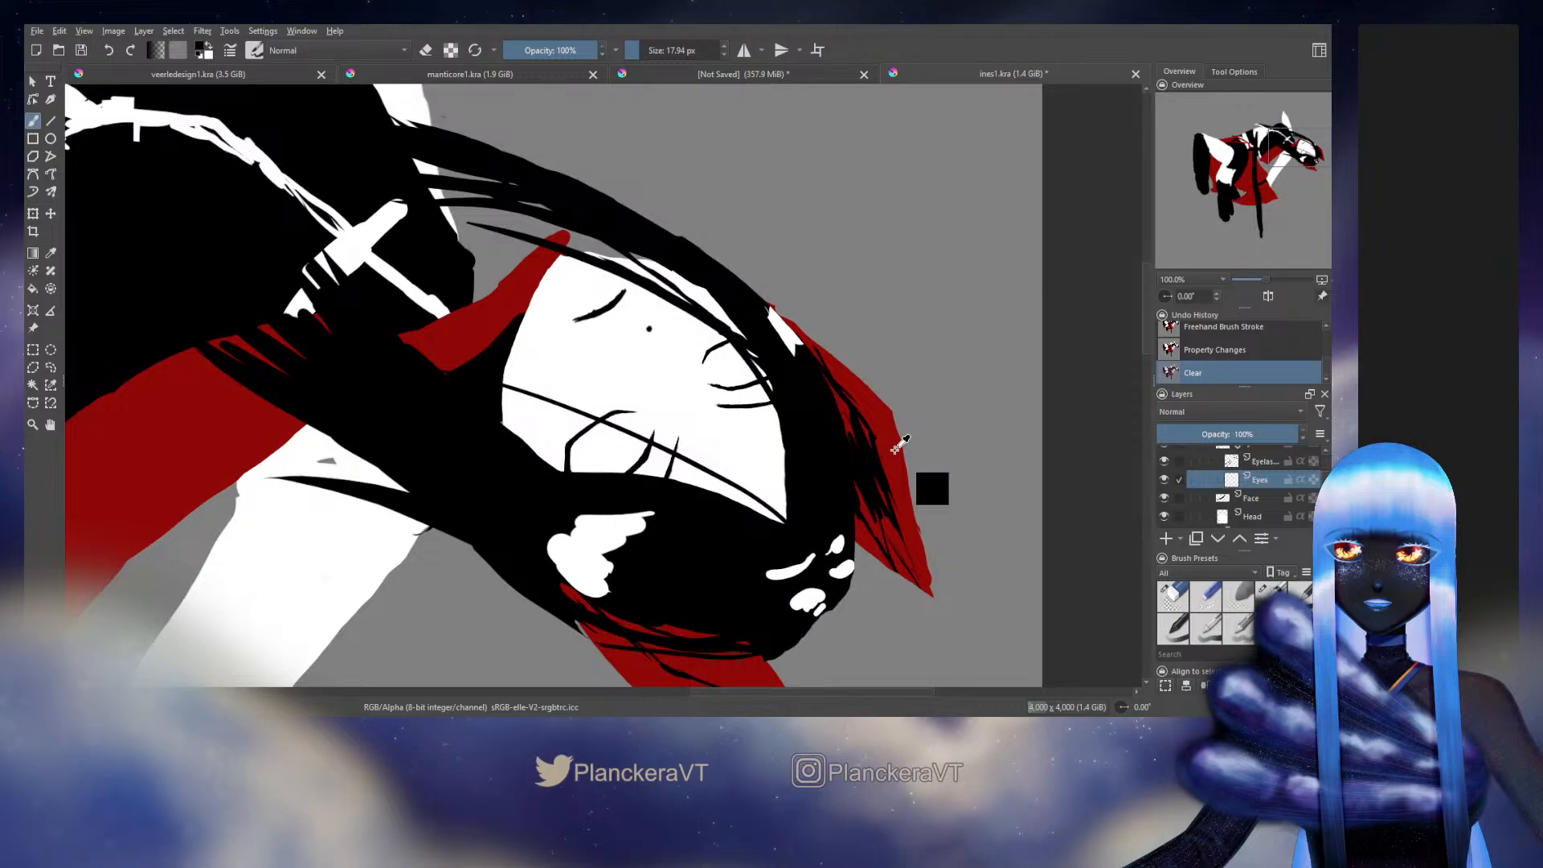
Step: Try painting round dark red irises in both eyes with brush sizes of 69.06 px and 90.06 px
key("bracketright")
key("bracketright")
key("bracketright")
key("bracketright")
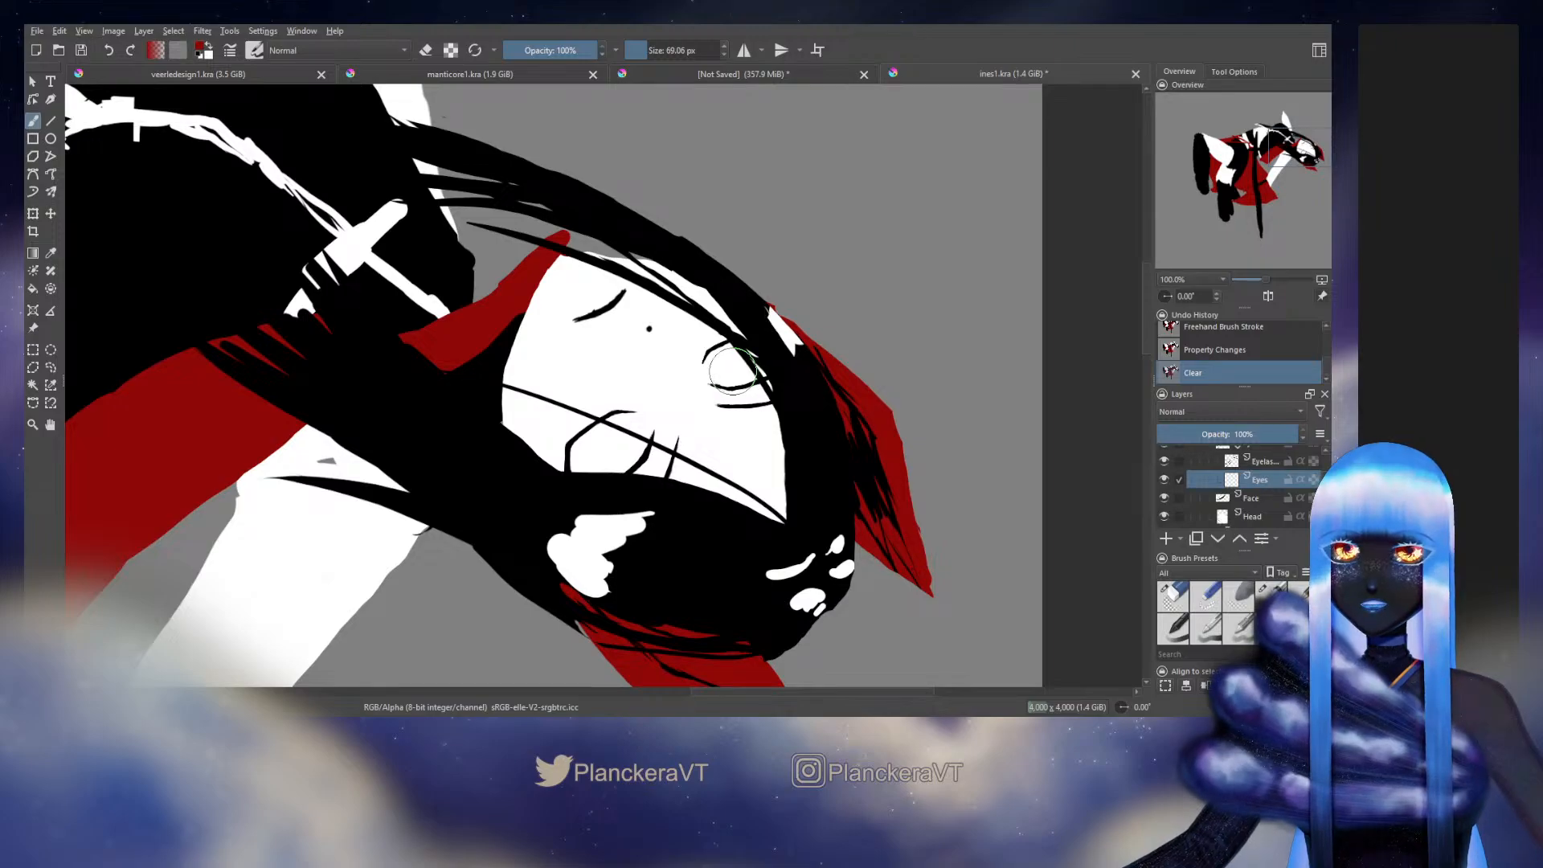
left_click(731, 369)
key("bracketright")
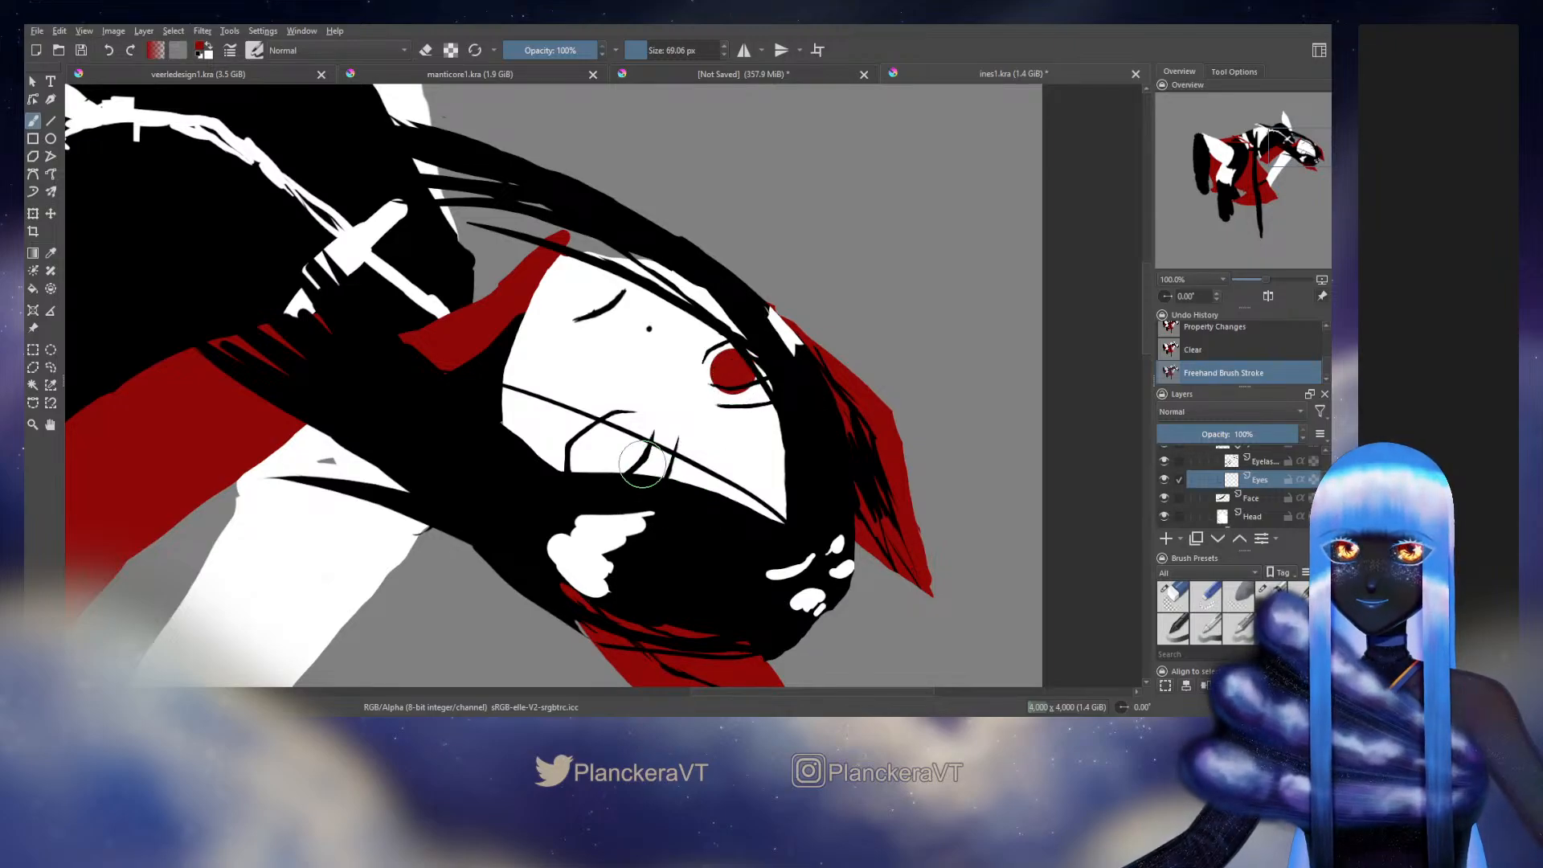
key("bracketright")
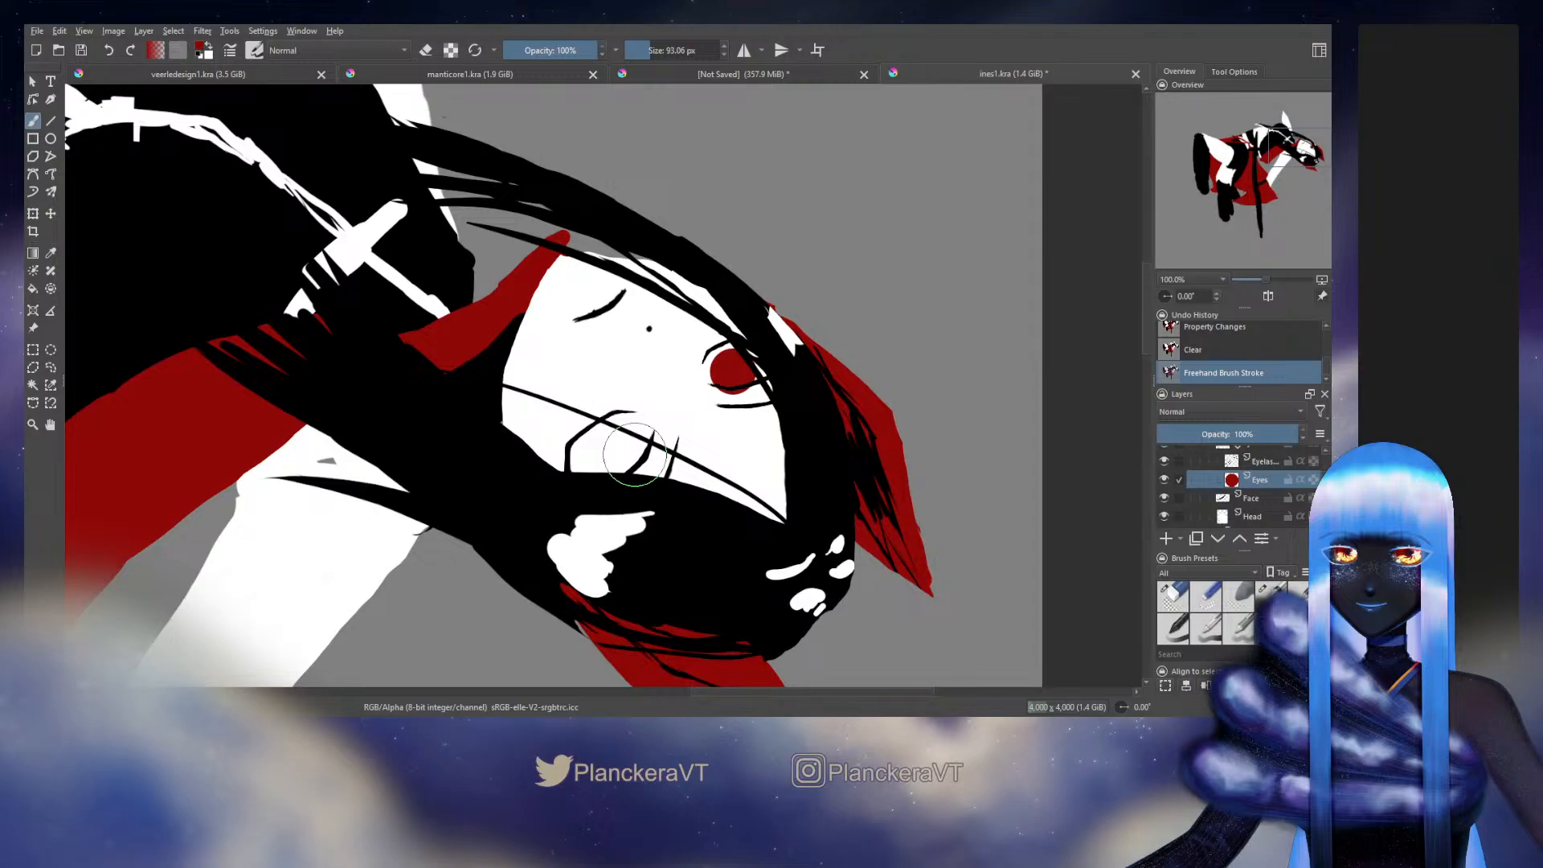
key("bracketleft")
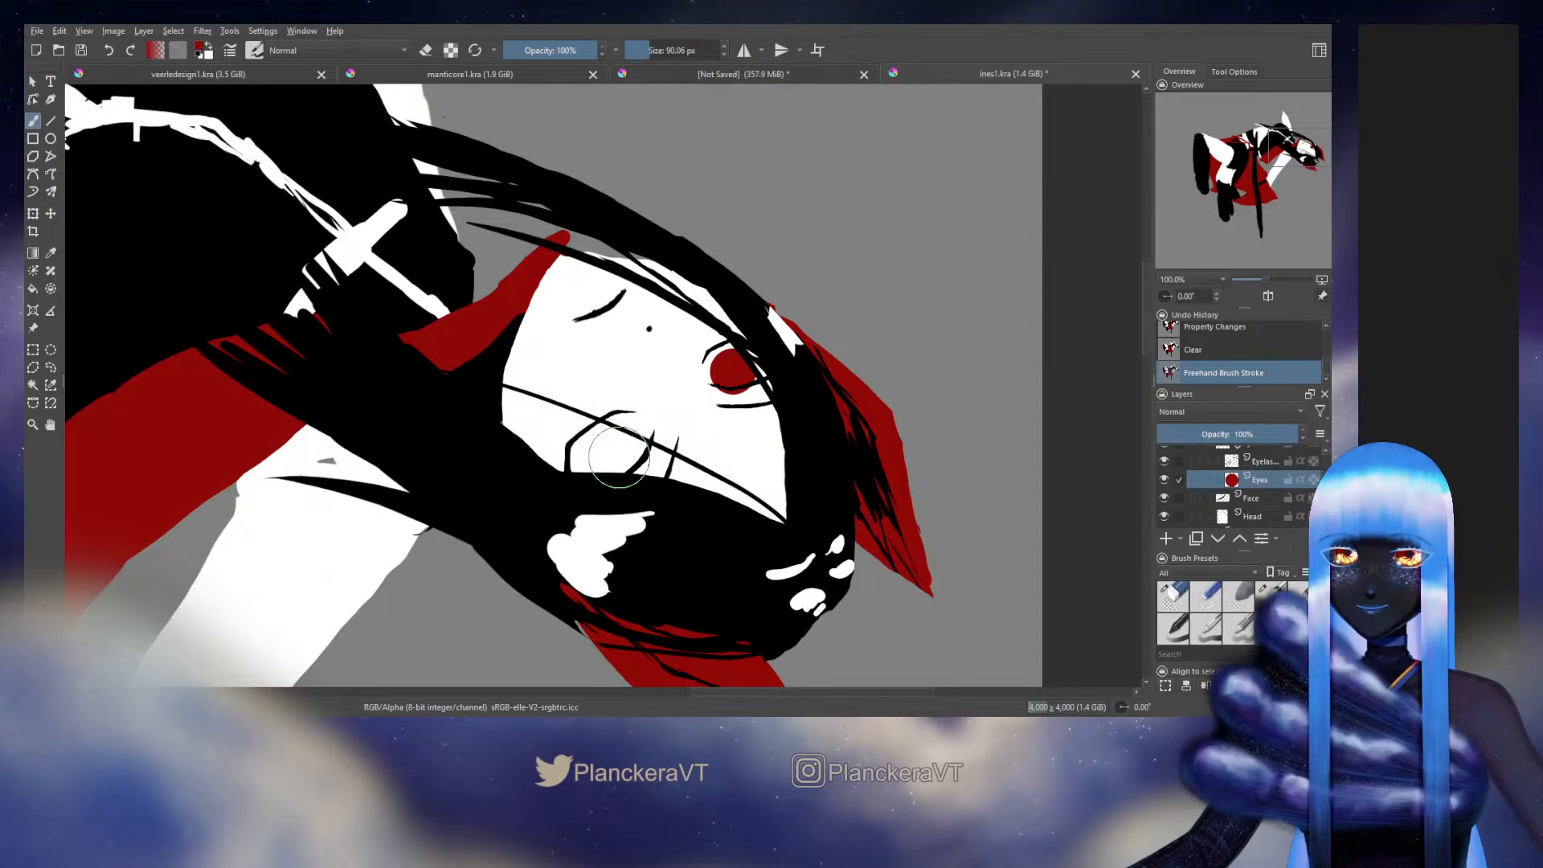
left_click(618, 455)
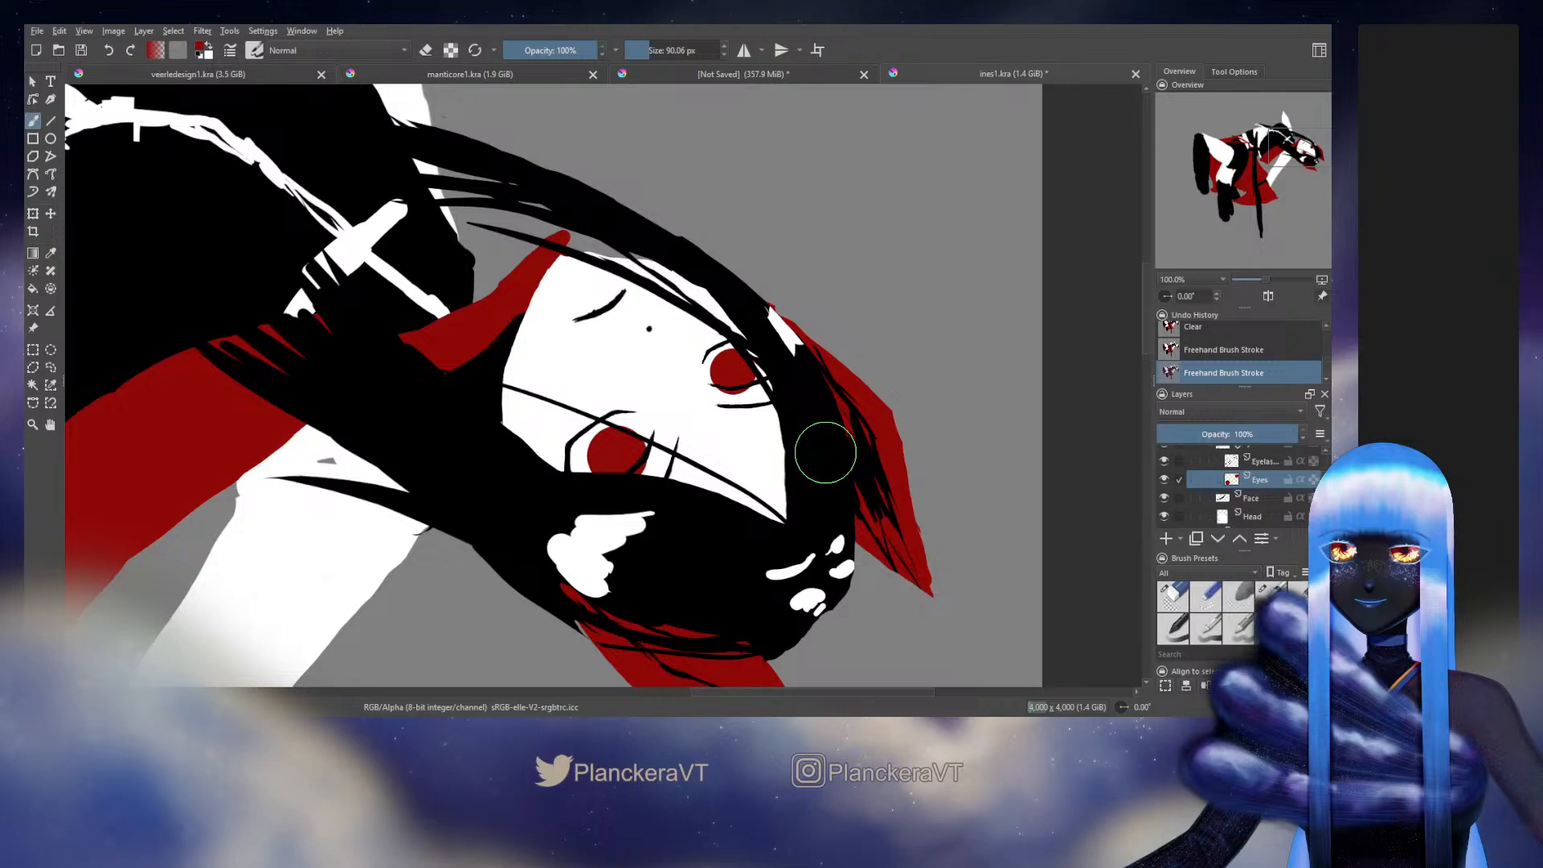
key("ctrl+z")
key("ctrl+z")
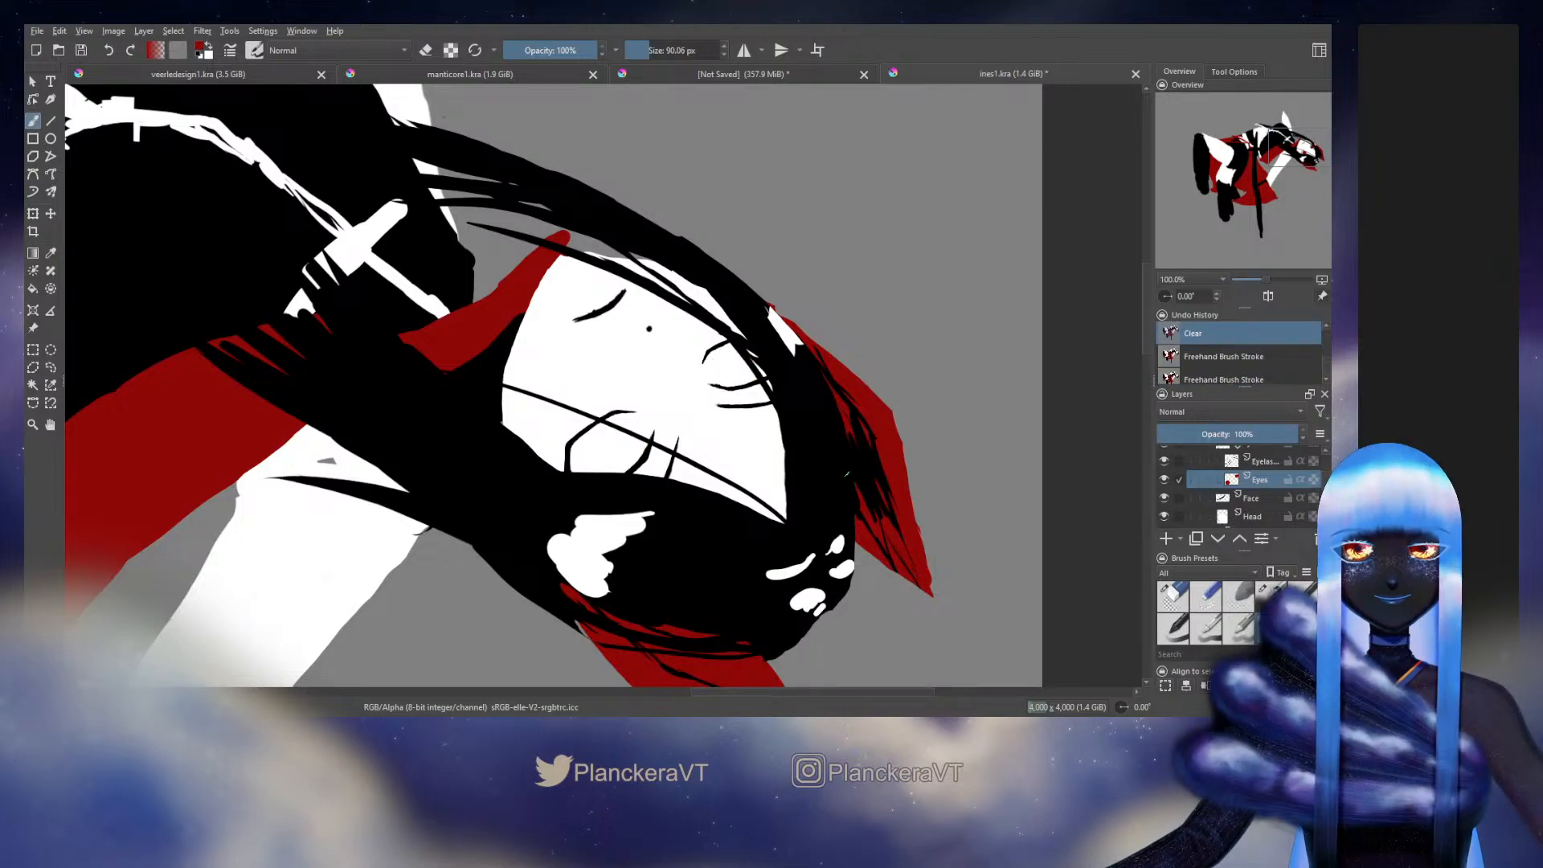
Step: Add a paint layer named Eyewhite directly below the Eyes layer
left_click(1165, 539)
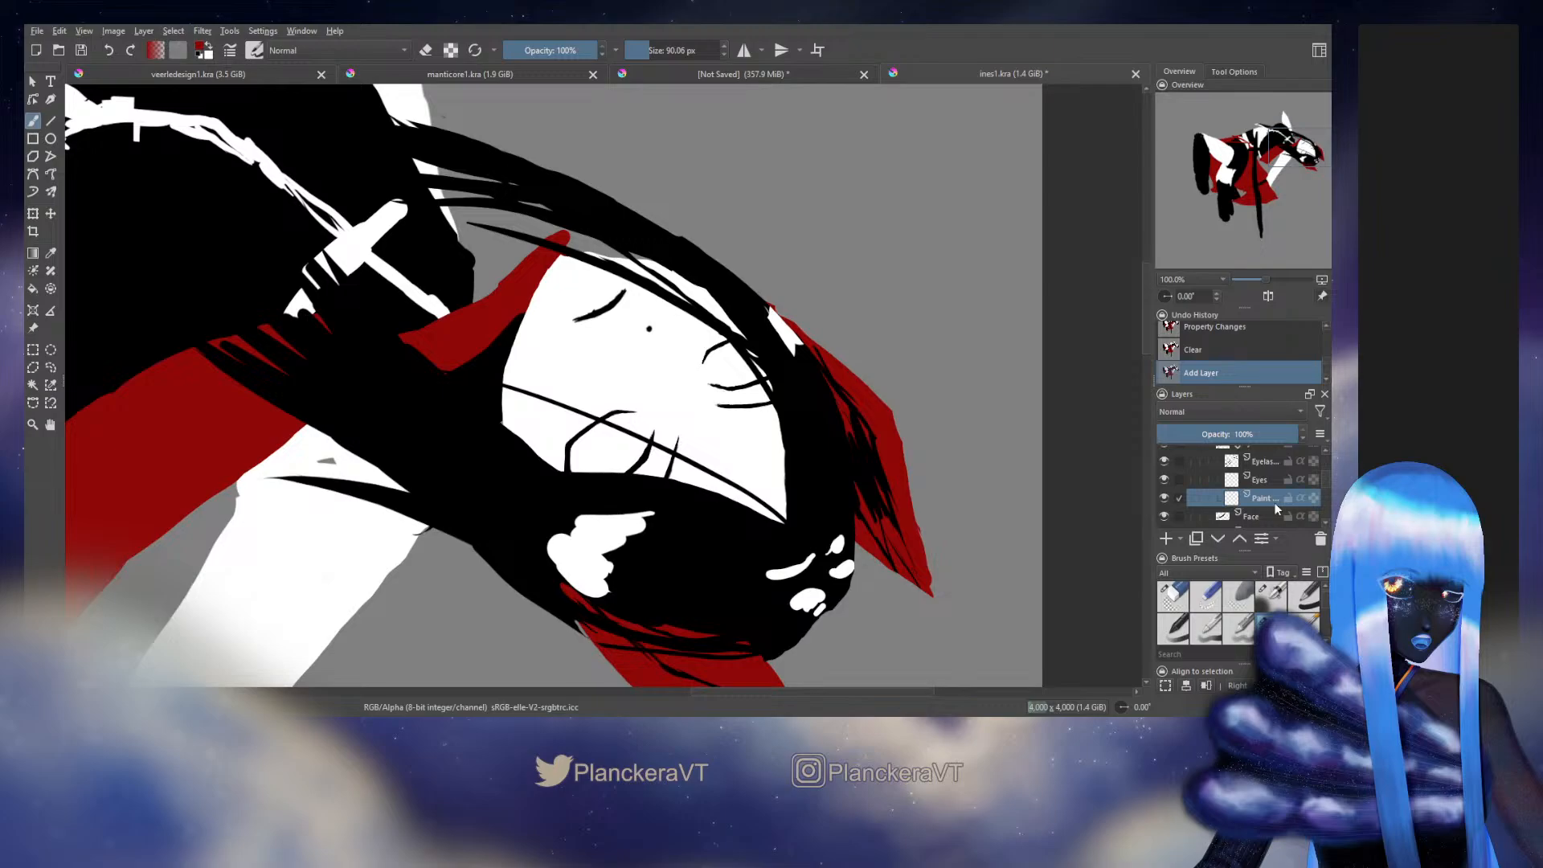
double_click(1269, 500)
type("Eyewhite")
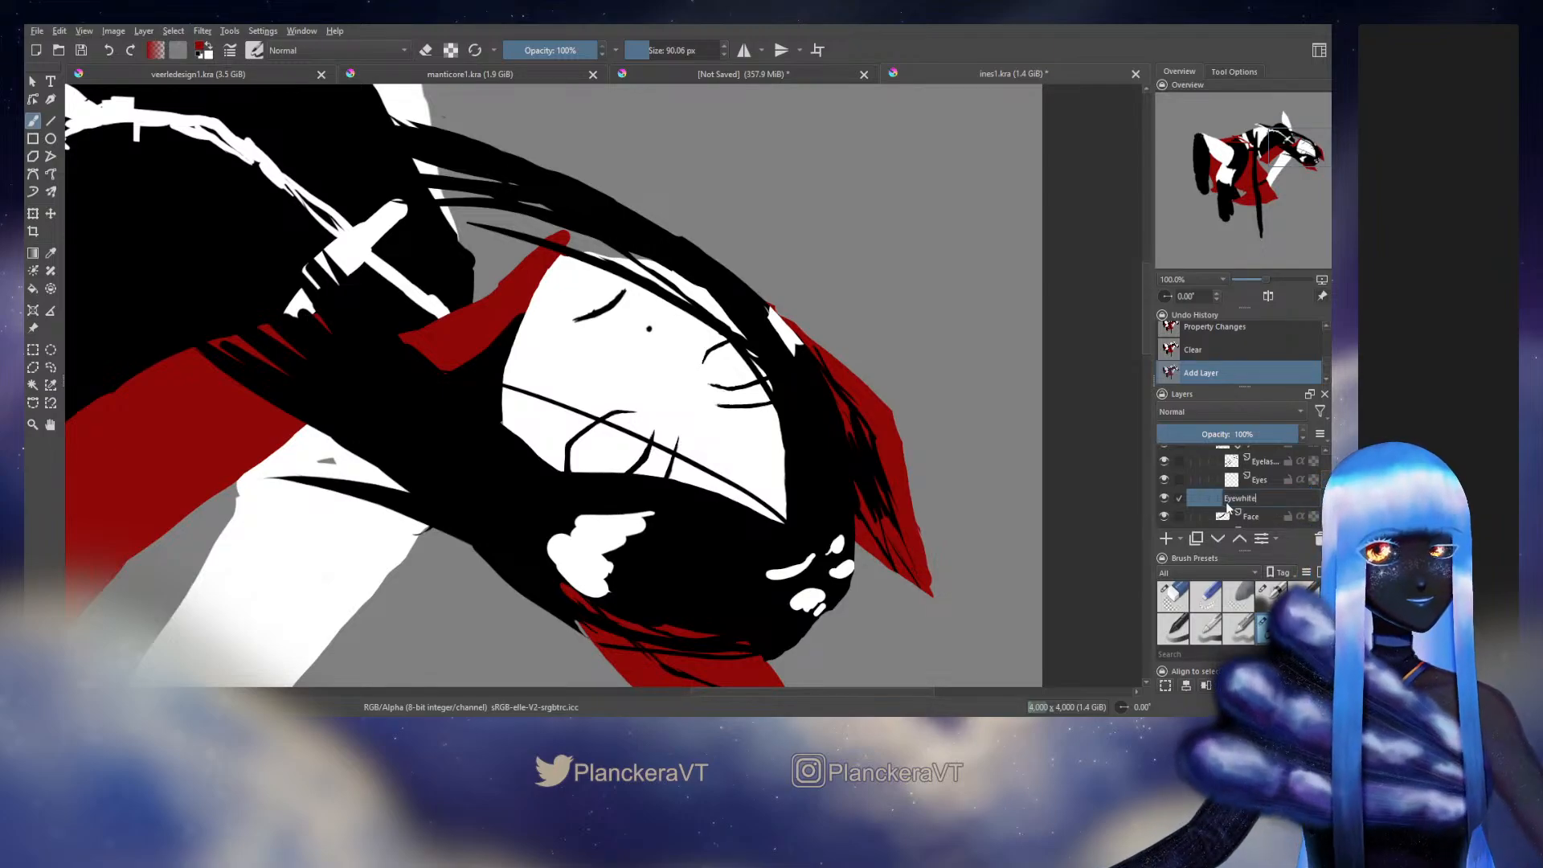
key("Return")
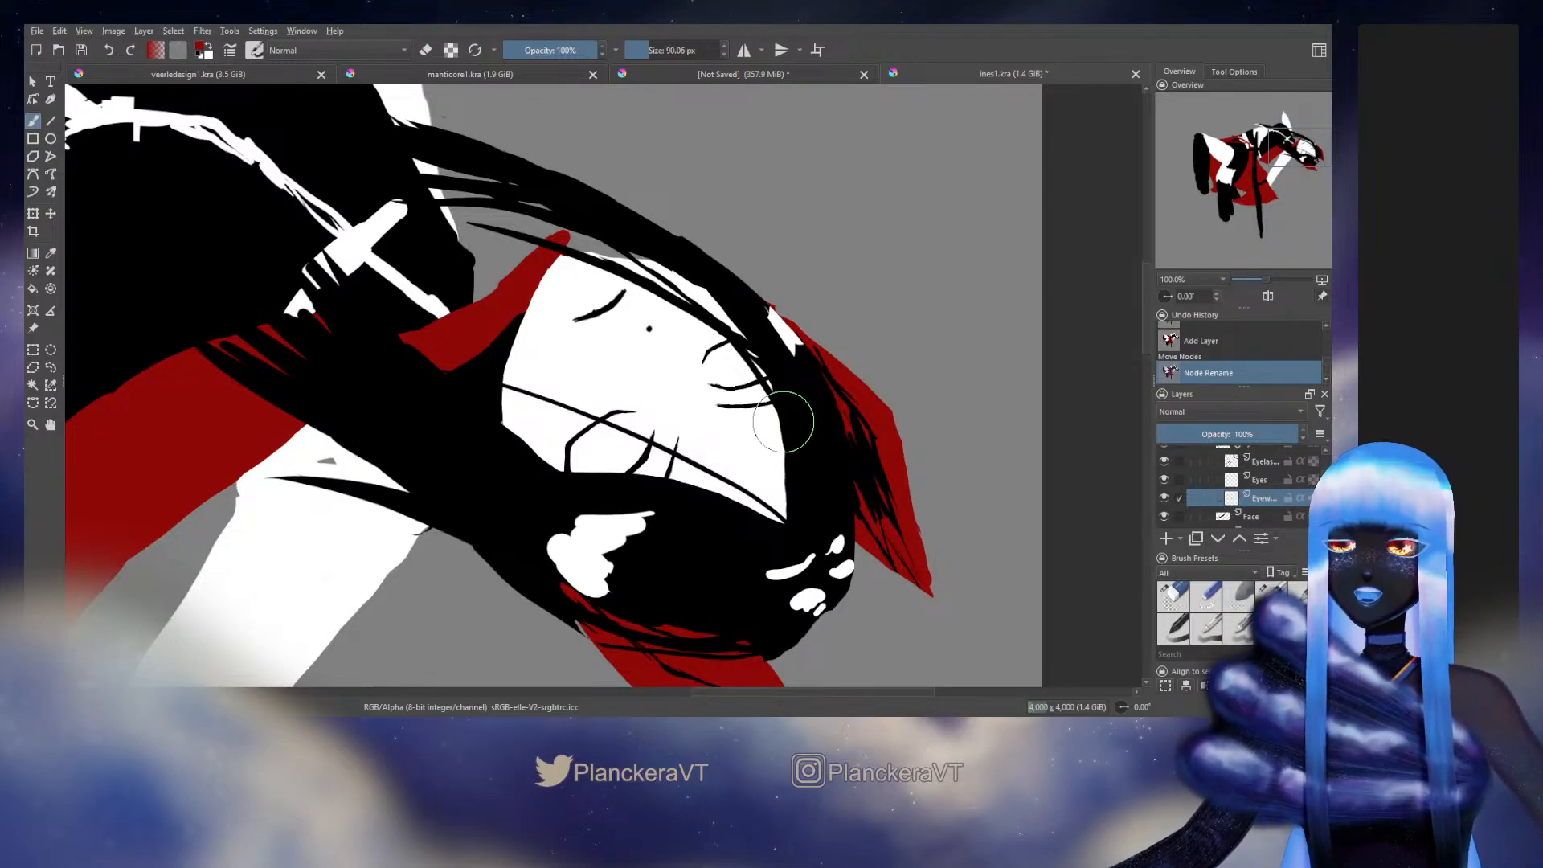
Step: Hide the Front Hair layer and fill the inside of both eye outlines with dark red on the Eyewhite layer
key("bracketleft")
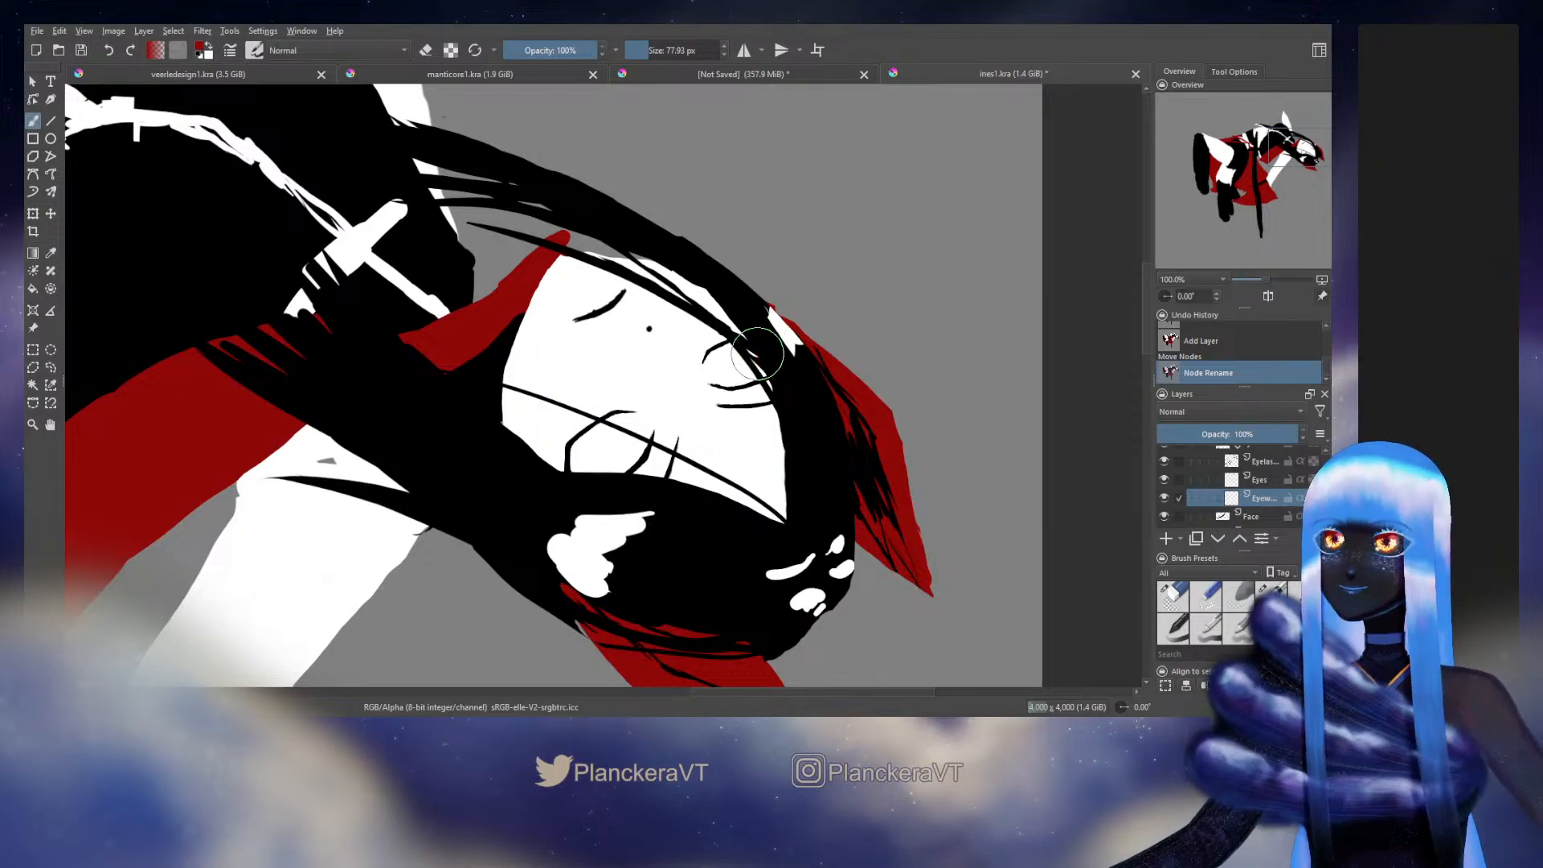
left_click_drag(739, 353, 730, 355)
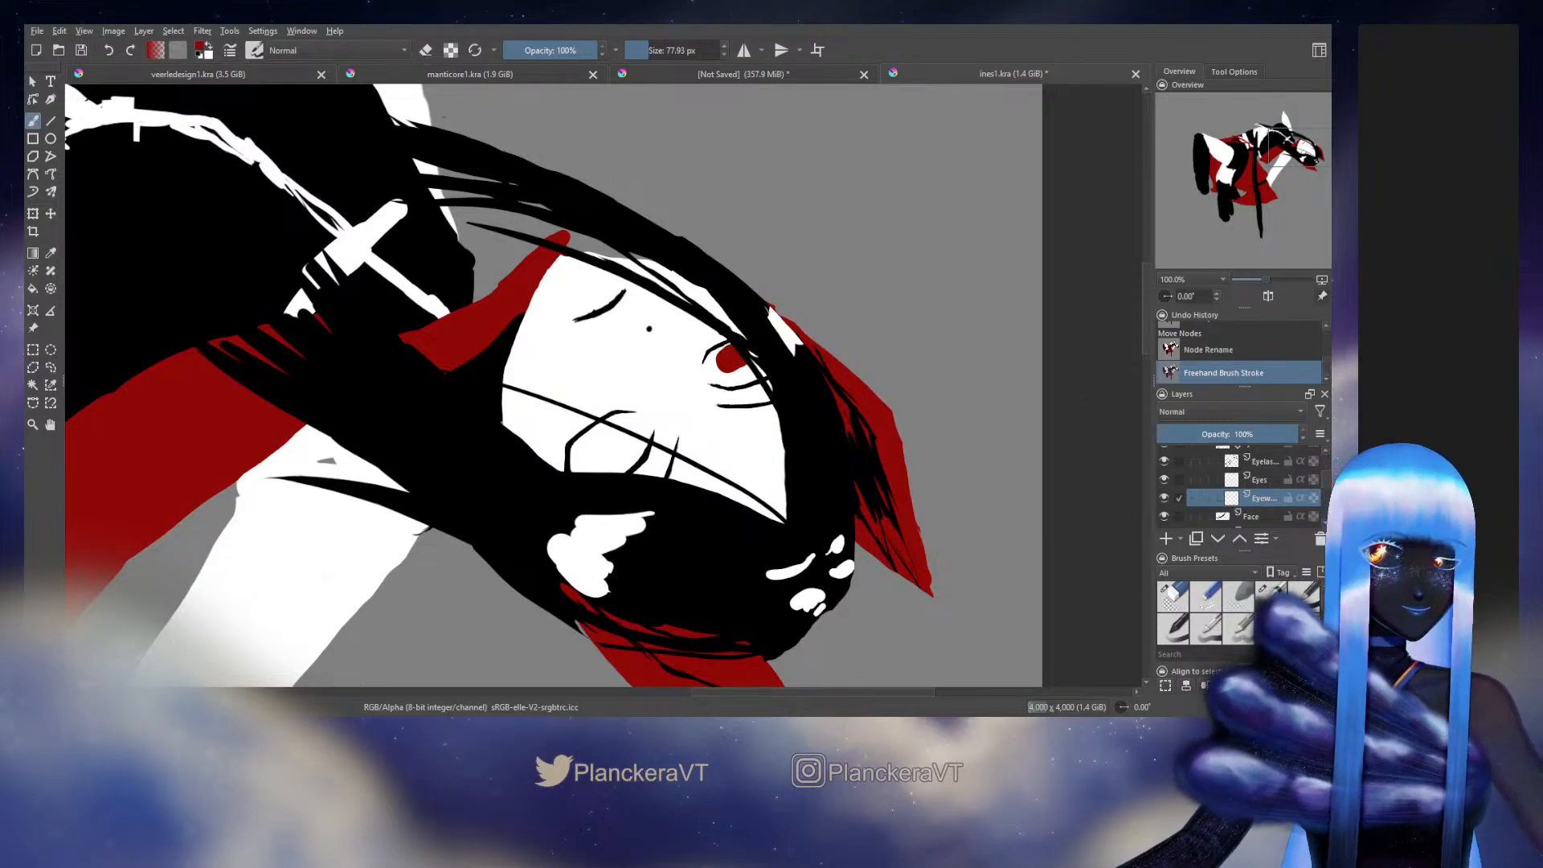
scroll(1229, 489, "up", 2)
scroll(1237, 486, "down", 1)
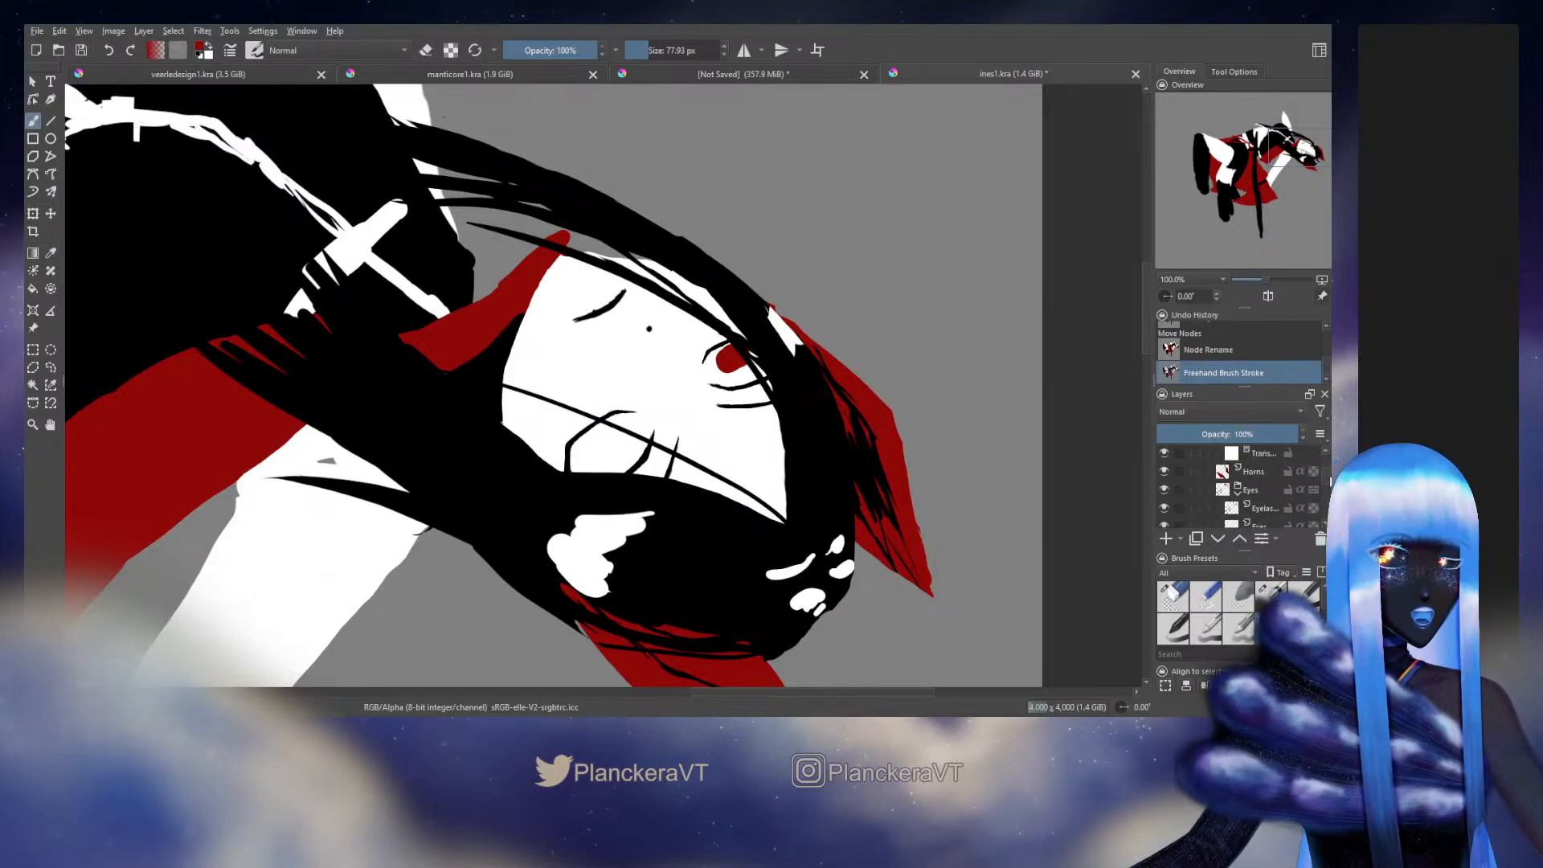
scroll(1230, 486, "up", 2)
left_click(1163, 478)
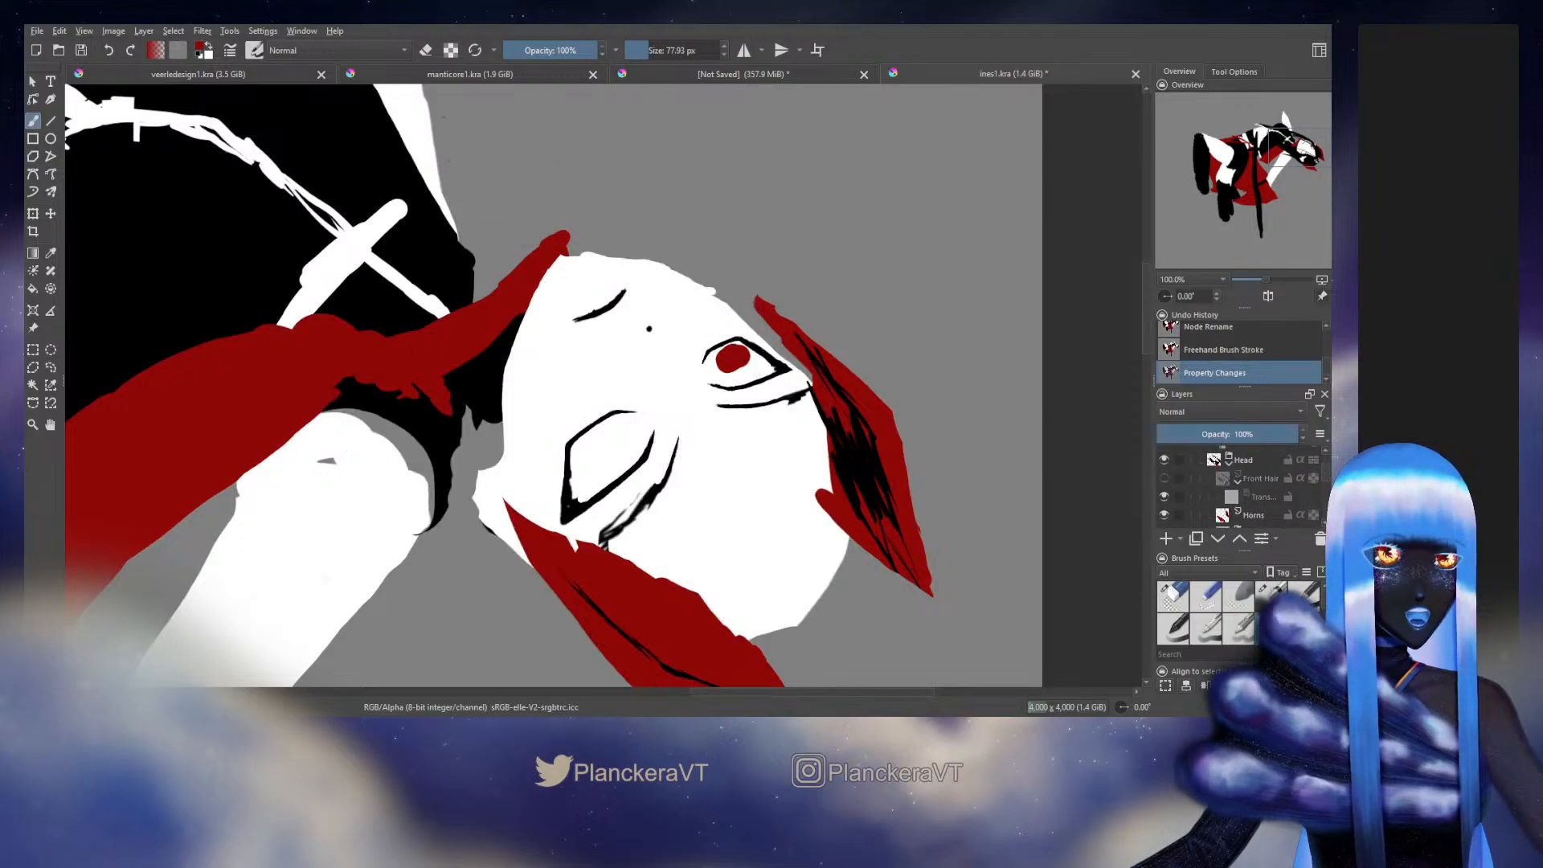
left_click_drag(757, 364, 760, 369)
key("bracketleft")
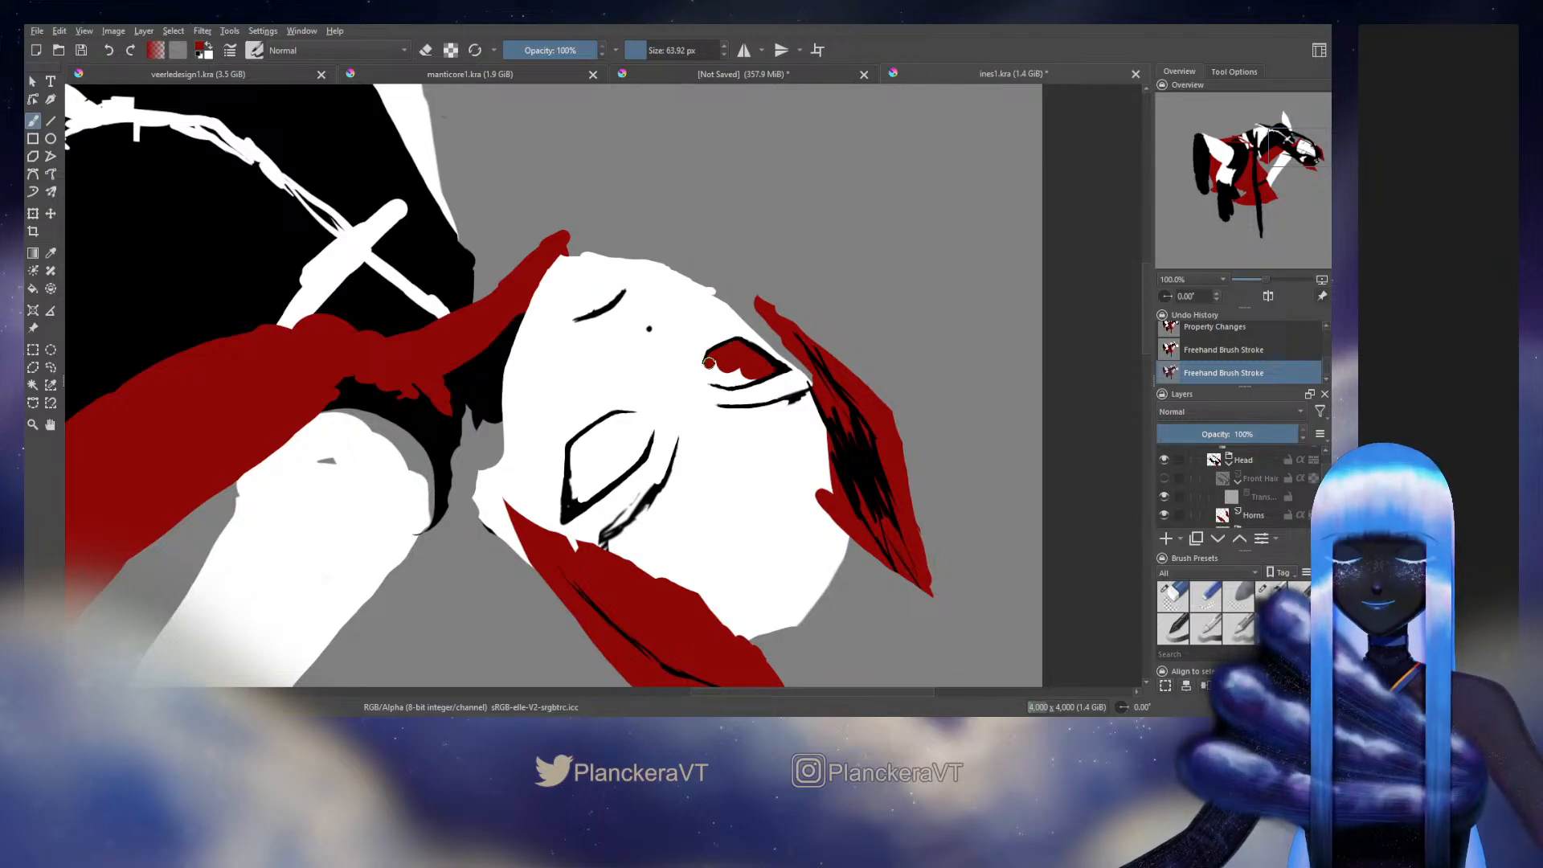
left_click_drag(708, 363, 744, 373)
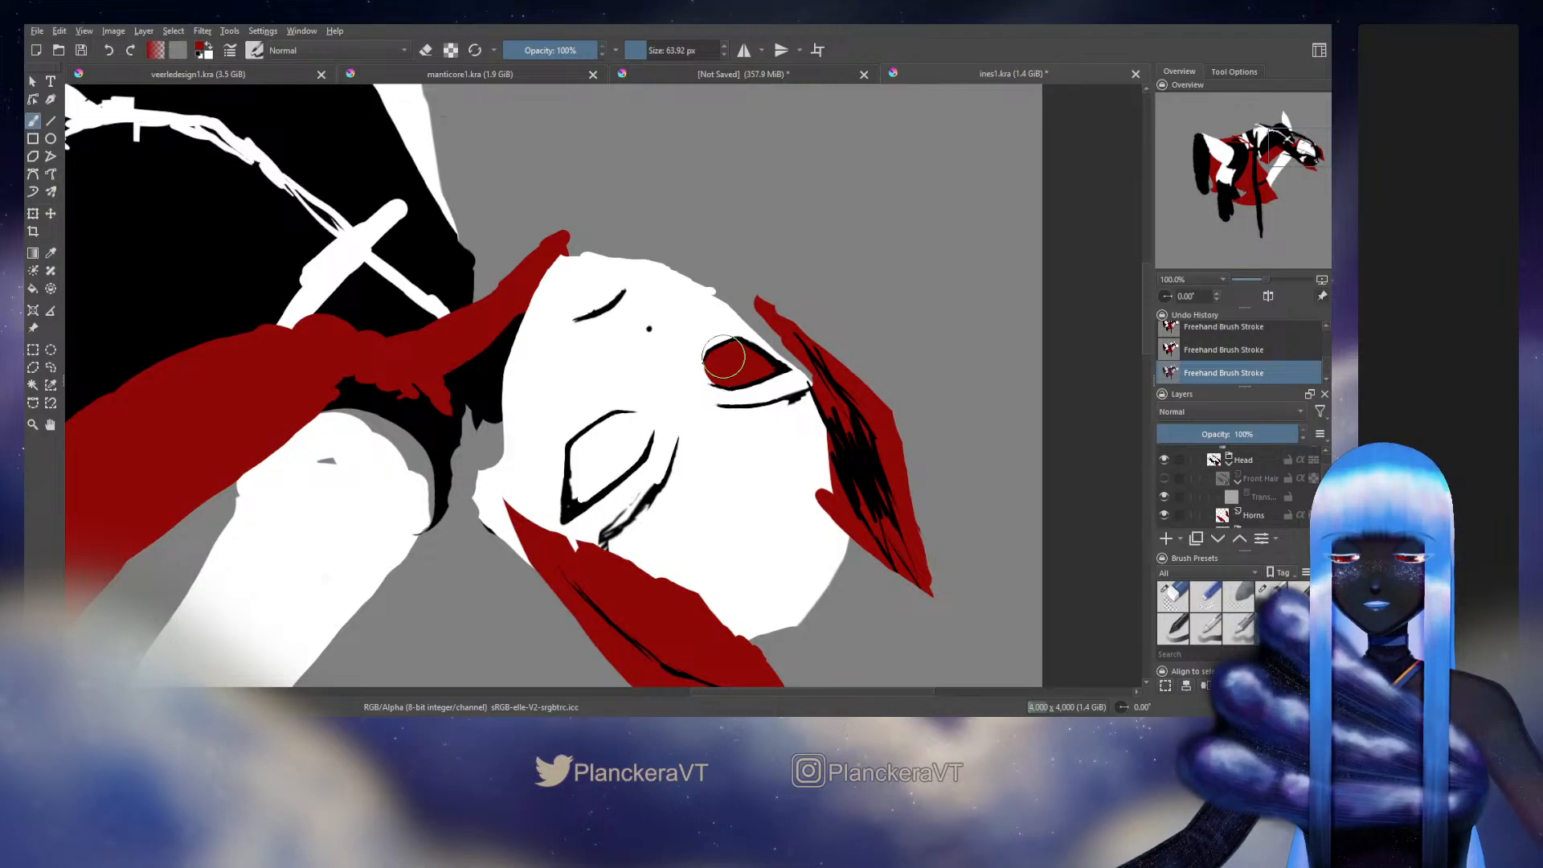
mouse_move(585, 447)
left_mouse_down()
mouse_move(577, 491)
mouse_move(635, 438)
mouse_move(579, 444)
mouse_move(628, 417)
mouse_move(626, 457)
mouse_move(609, 453)
mouse_move(630, 417)
left_mouse_up()
key("[")
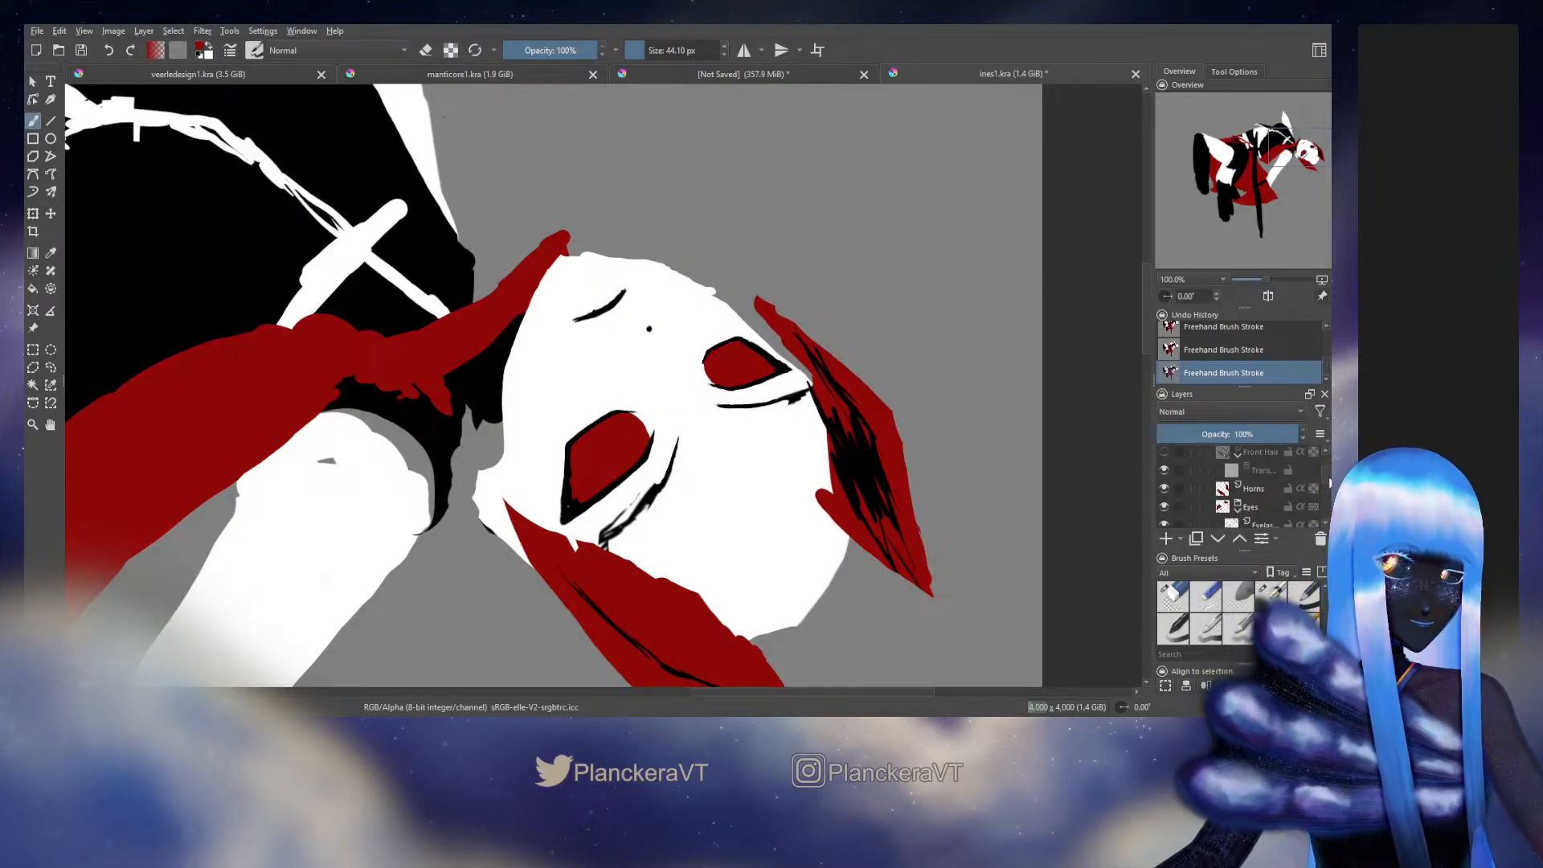
Step: Turn on inherit alpha for the Eyes layer and alpha lock for the Eyewhite layer
scroll(1286, 490, "up", 3)
left_click(1313, 473)
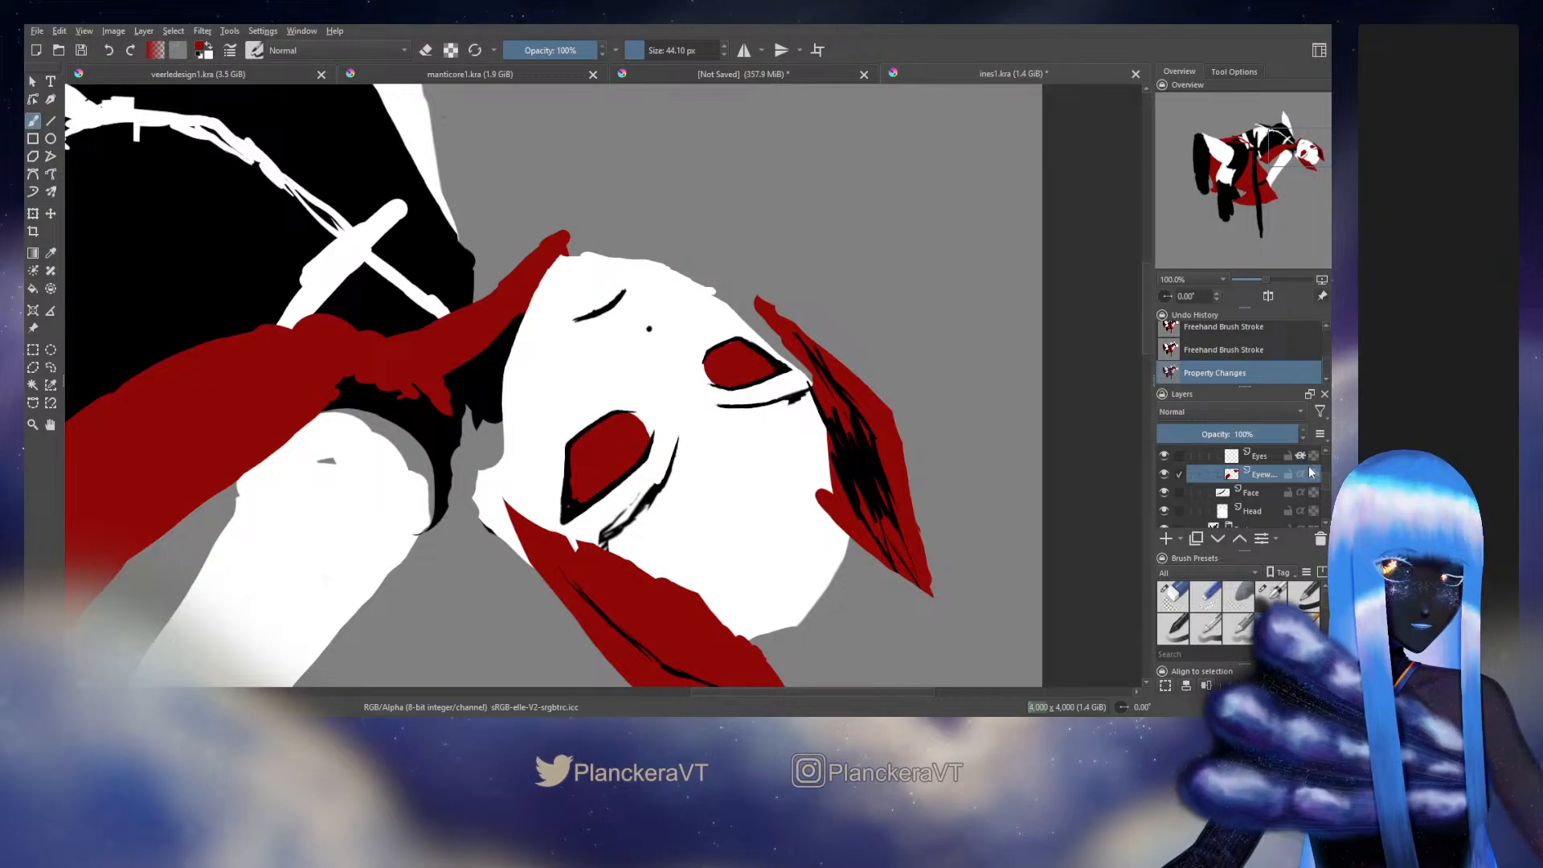
left_click(1300, 455)
Step: Repaint the red eye fills white on the Eyewhite layer and show the Front Hair layer again
key("d")
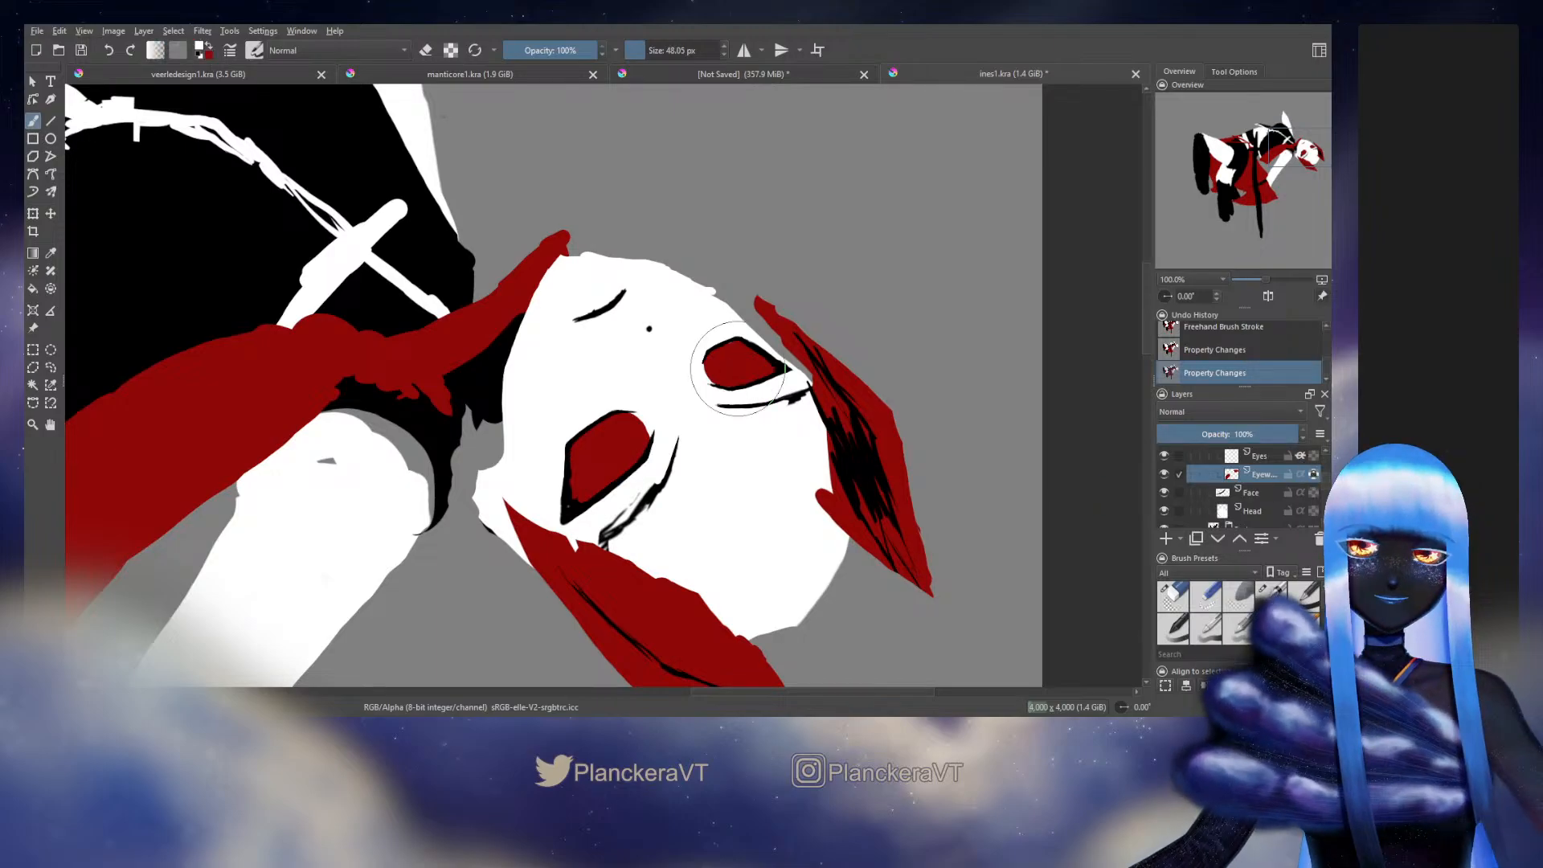
left_click(738, 368)
scroll(1326, 478, "down", 3)
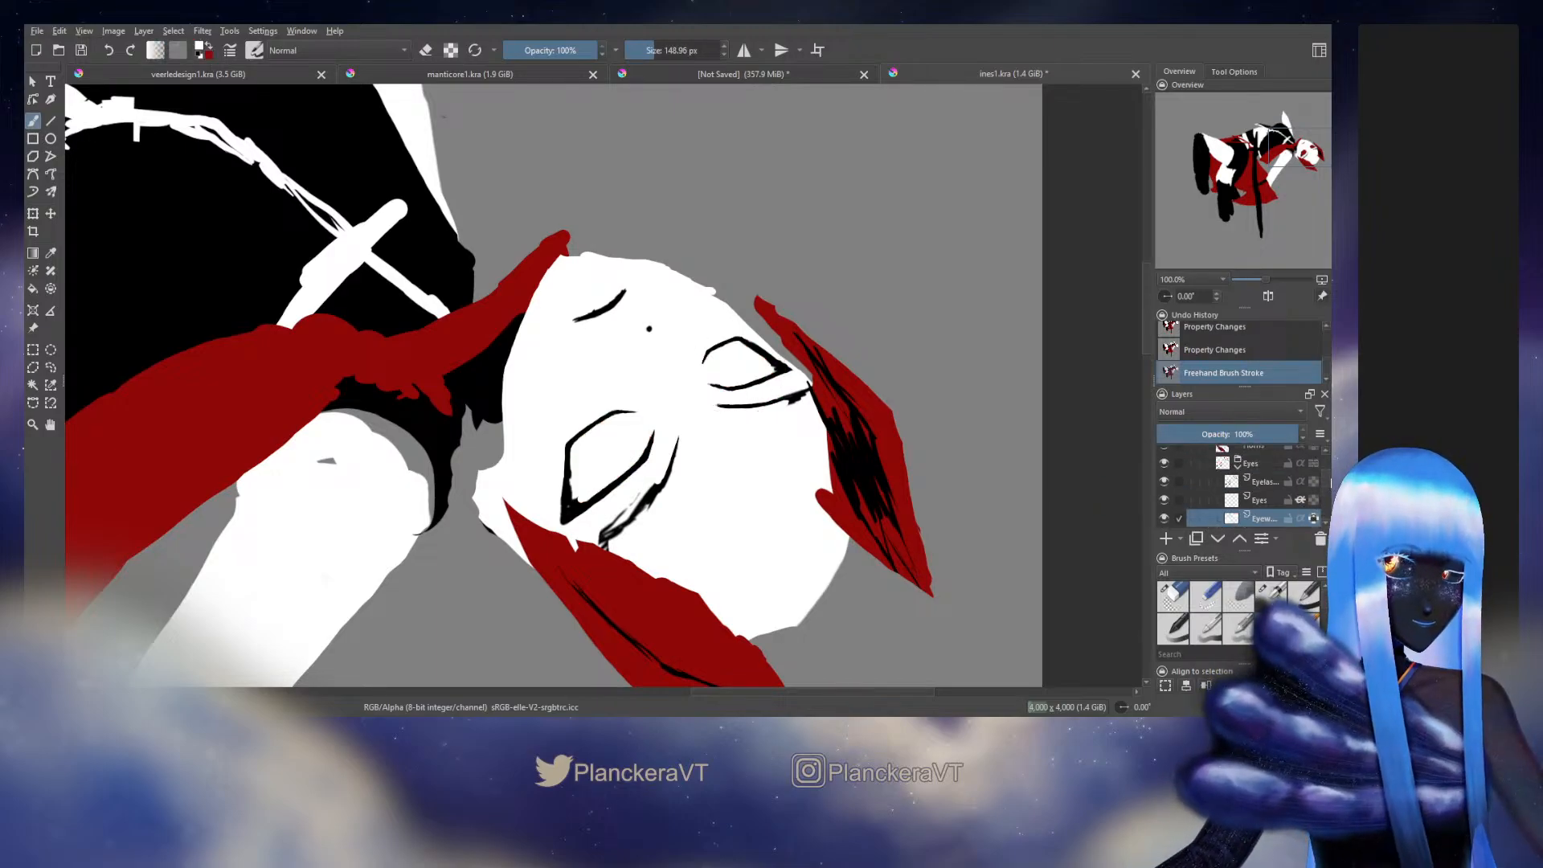
left_click(1164, 461)
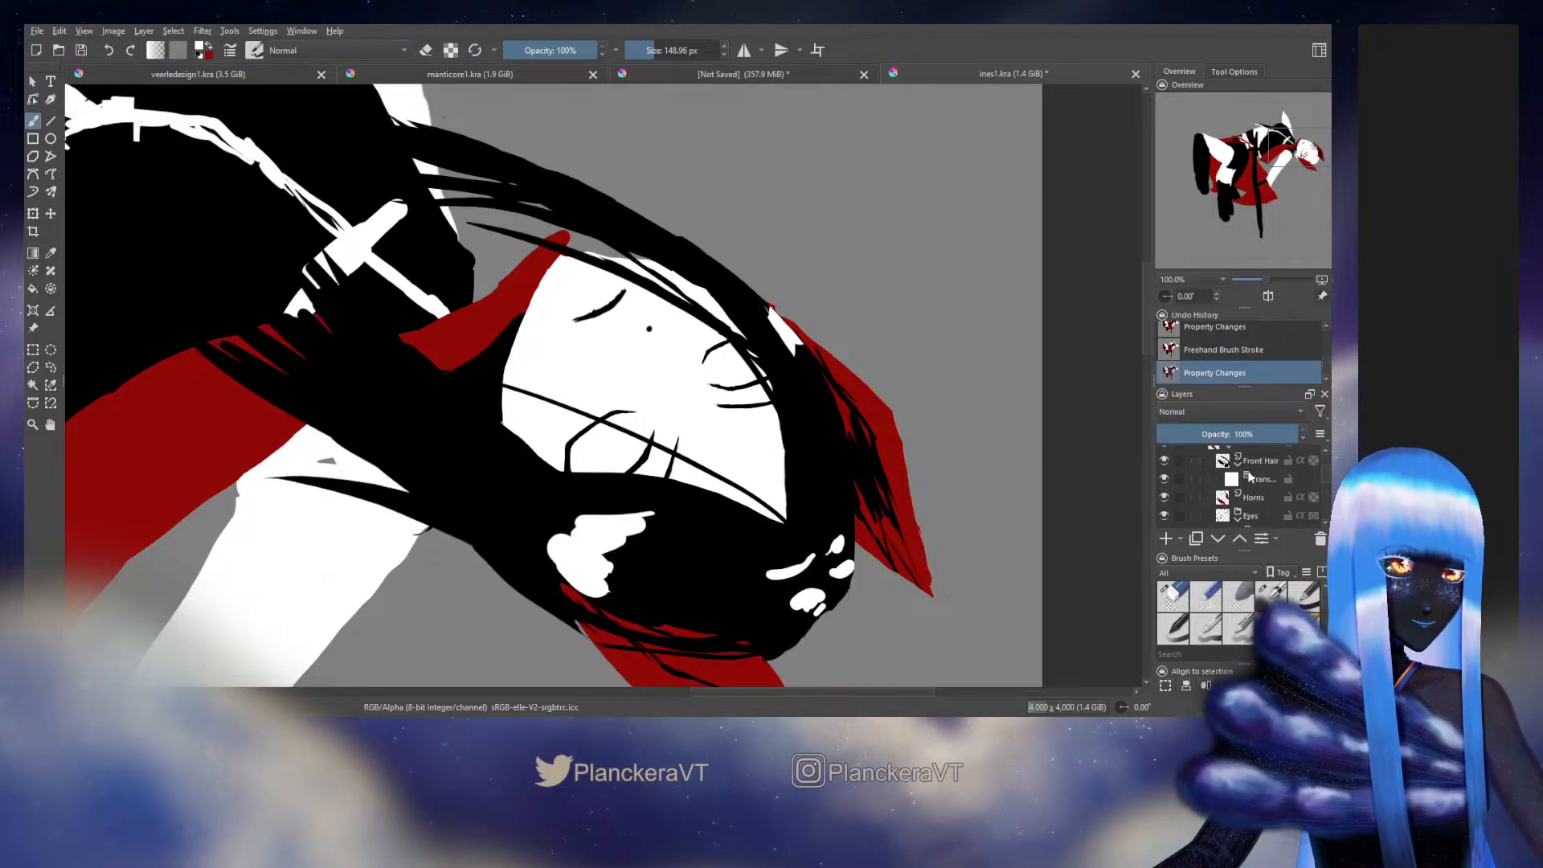
Step: Paint a dark red iris inside each eye on the Eyes layer, using a smaller brush for the smaller eye
scroll(1327, 480, "down", 2)
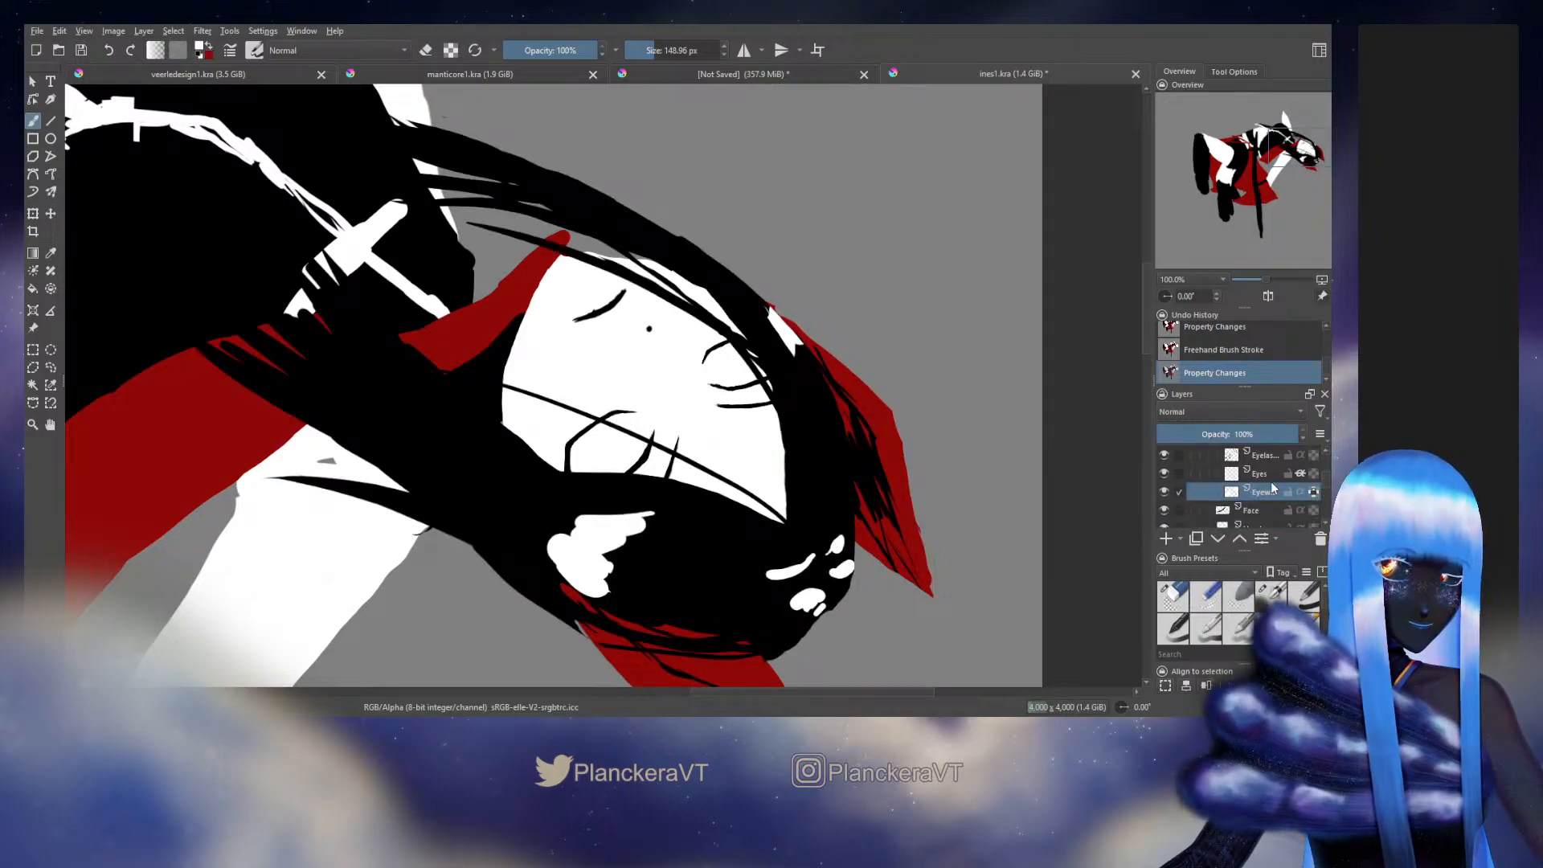
left_click(1262, 473)
key("x")
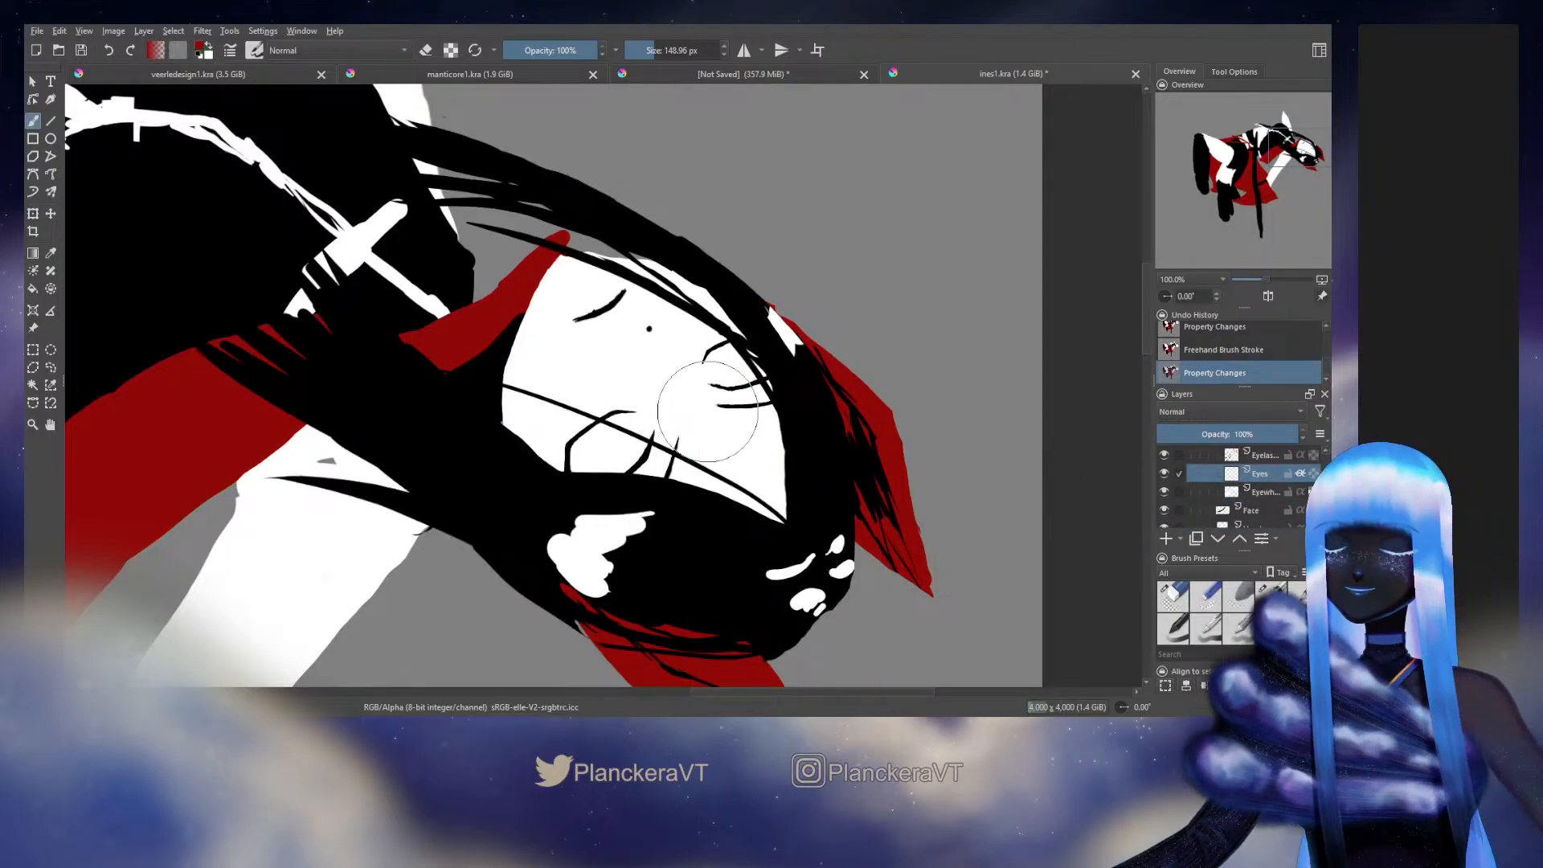
key("bracketleft")
key("bracketleft")
key("bracketleft")
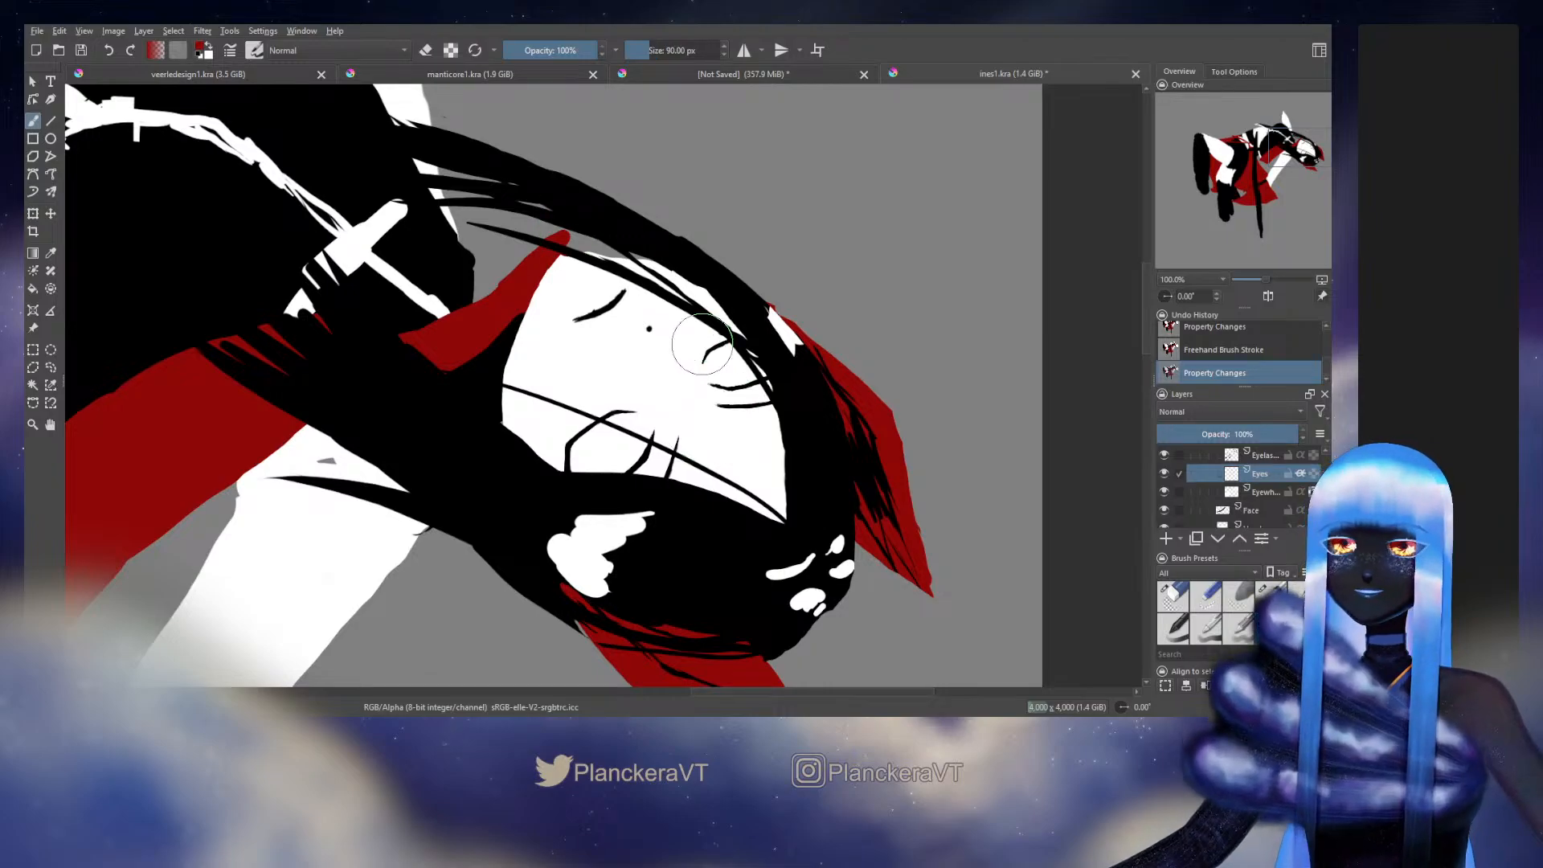
key("bracketleft")
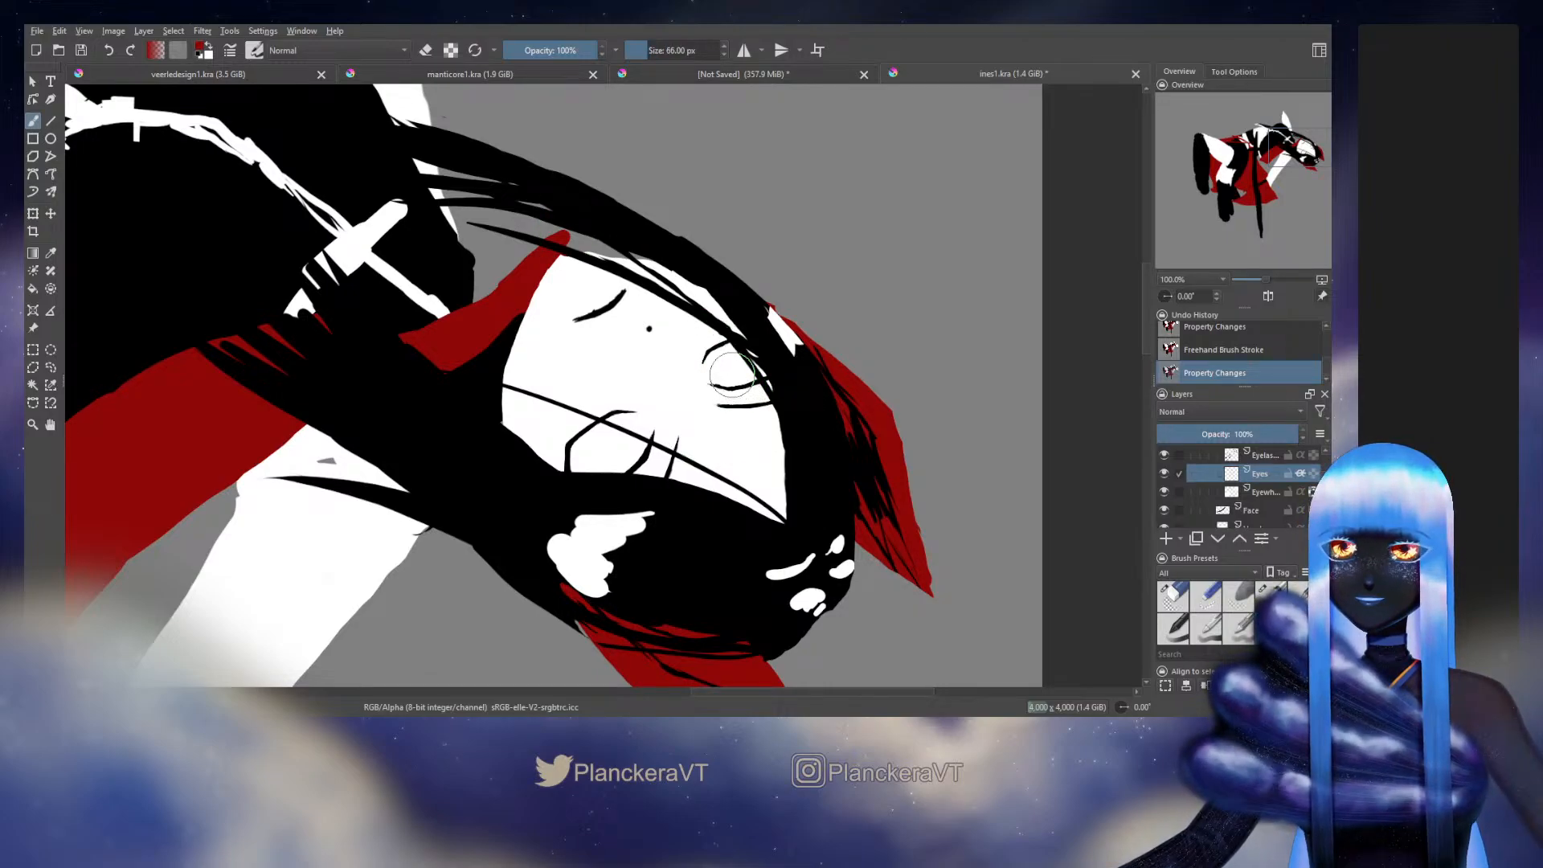
left_click_drag(723, 368, 743, 376)
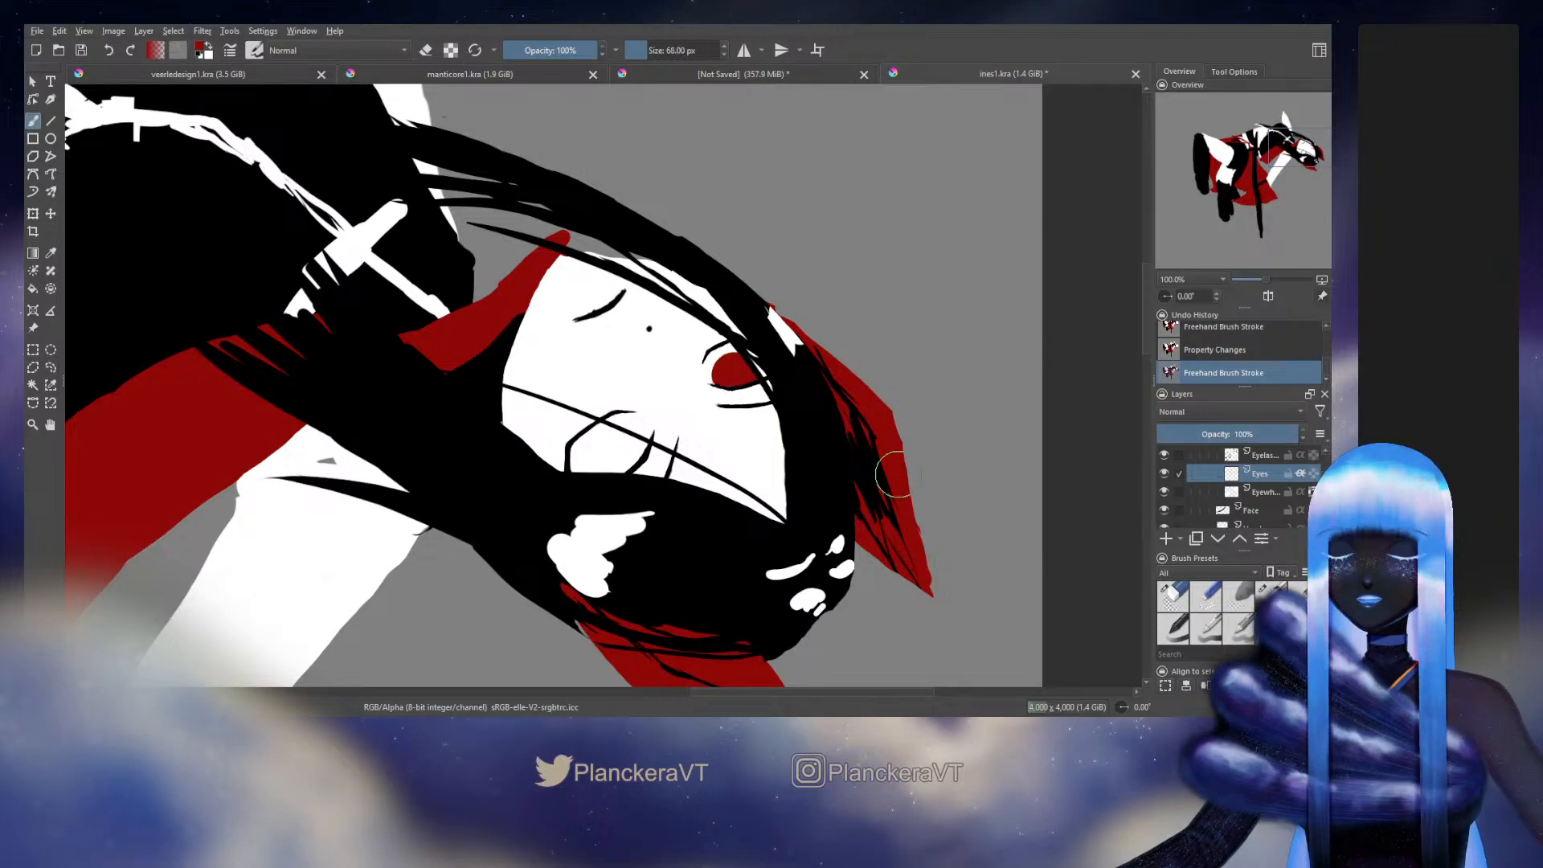
key("bracketright")
key("bracketright")
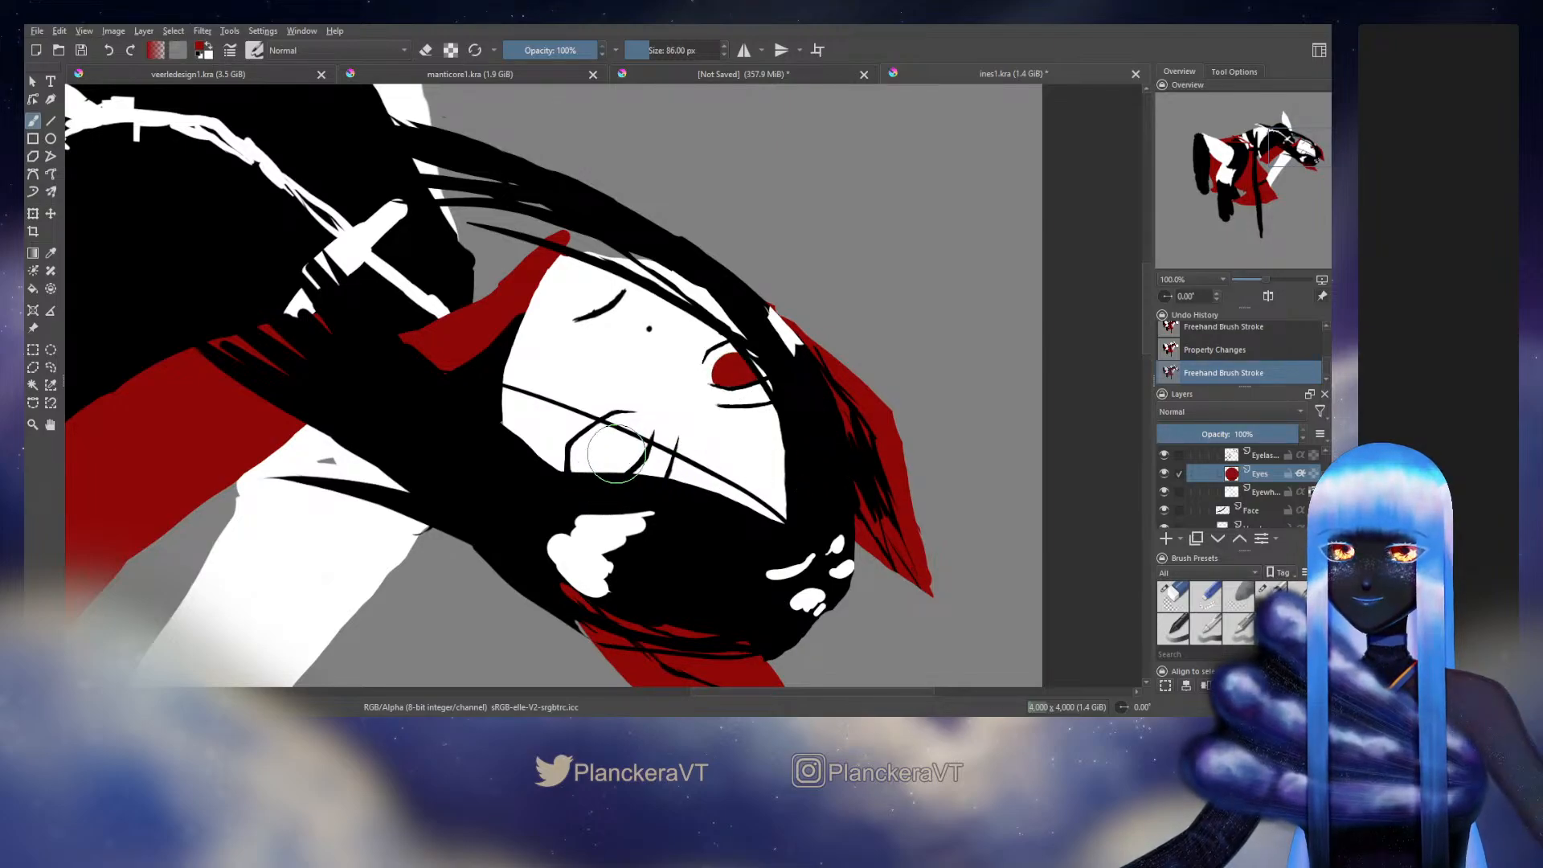
left_click(617, 452)
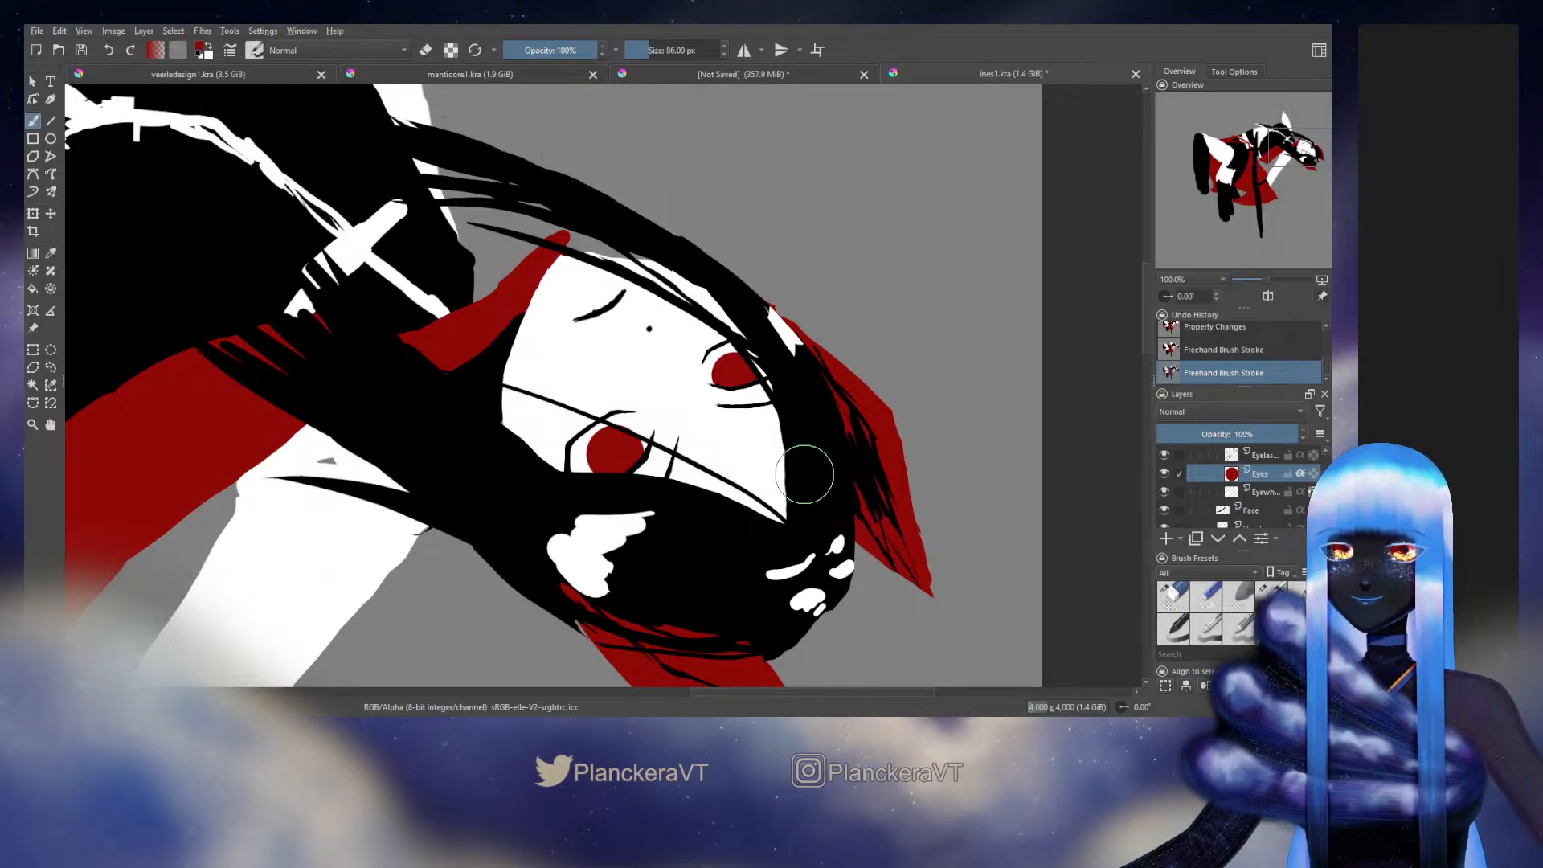
Step: Select the larger eye's iris with a freehand outline and move it slightly within the eye
scroll(804, 474, "down", 2)
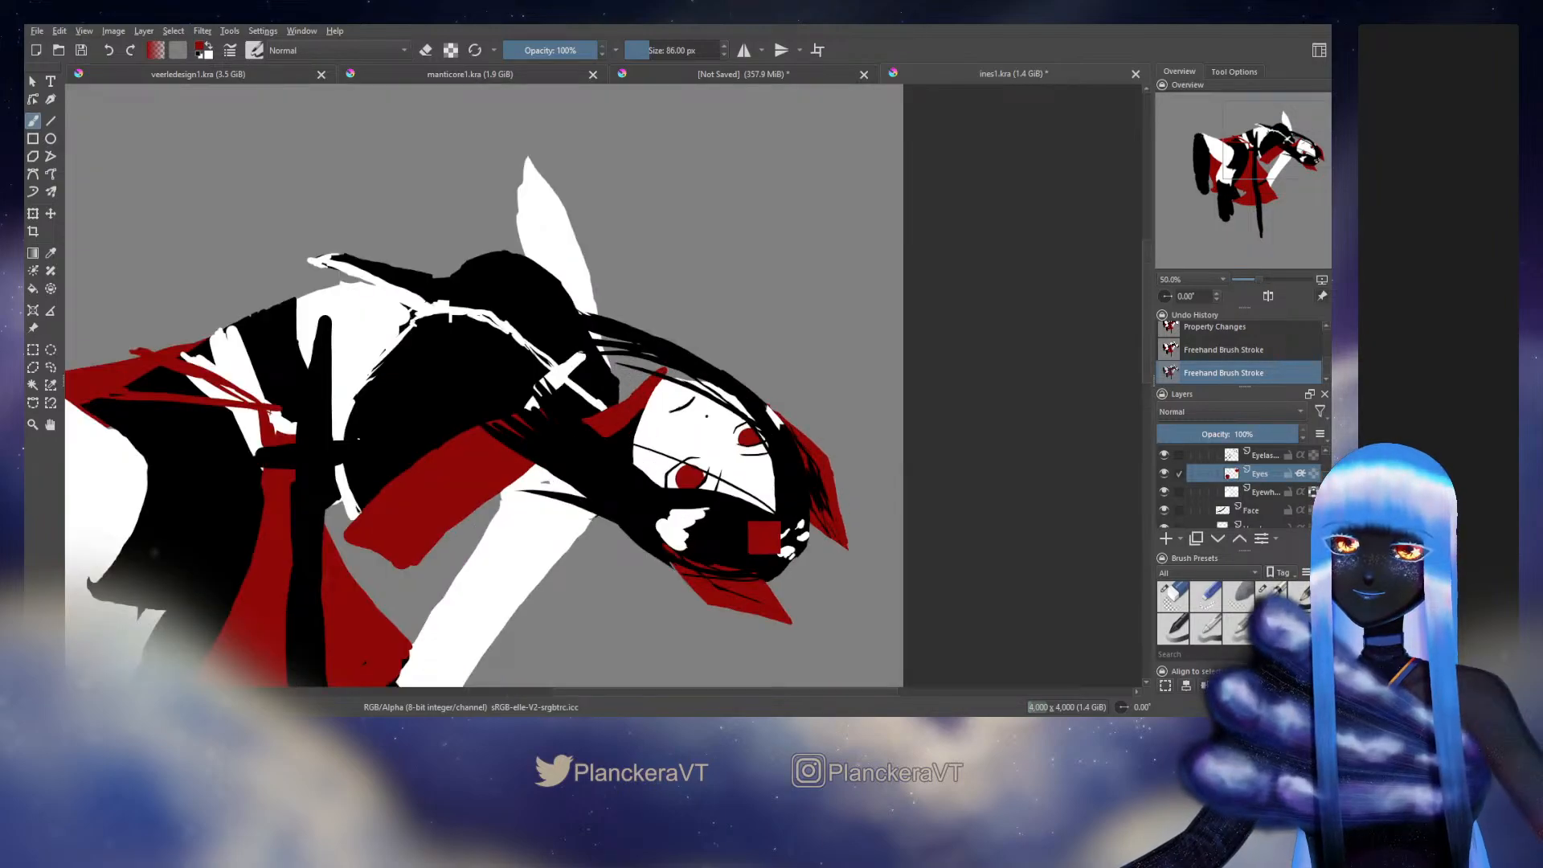
left_click(50, 368)
mouse_move(714, 433)
left_mouse_down()
mouse_move(647, 481)
mouse_move(723, 510)
mouse_move(714, 436)
left_mouse_up()
key("t")
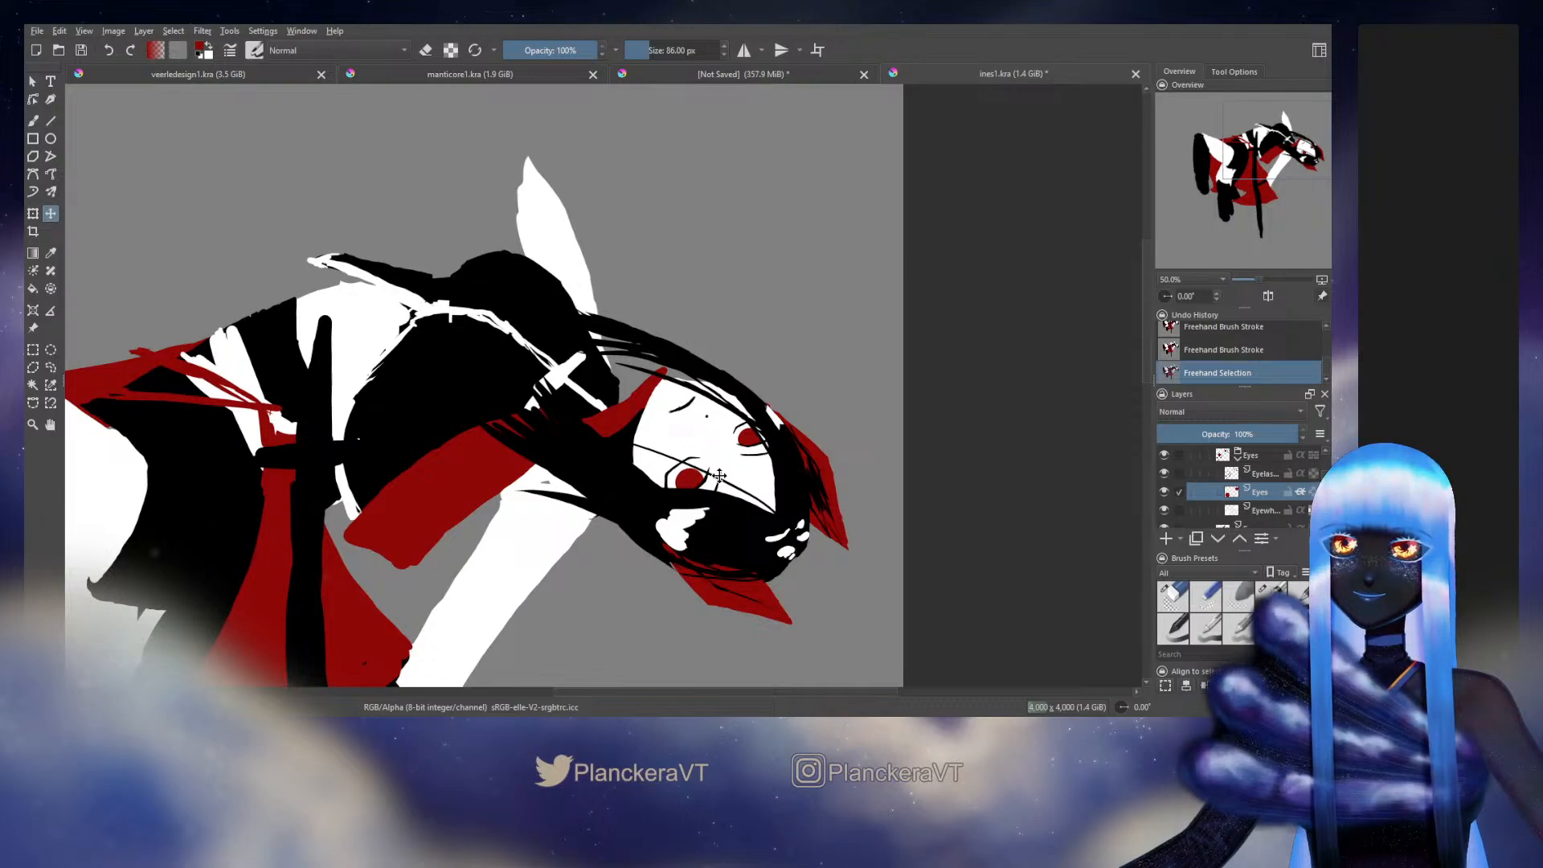
left_click(719, 475)
Step: Select the smaller eye's iris with a freehand outline, nudge it within the eye, and clear the selection
left_click(50, 367)
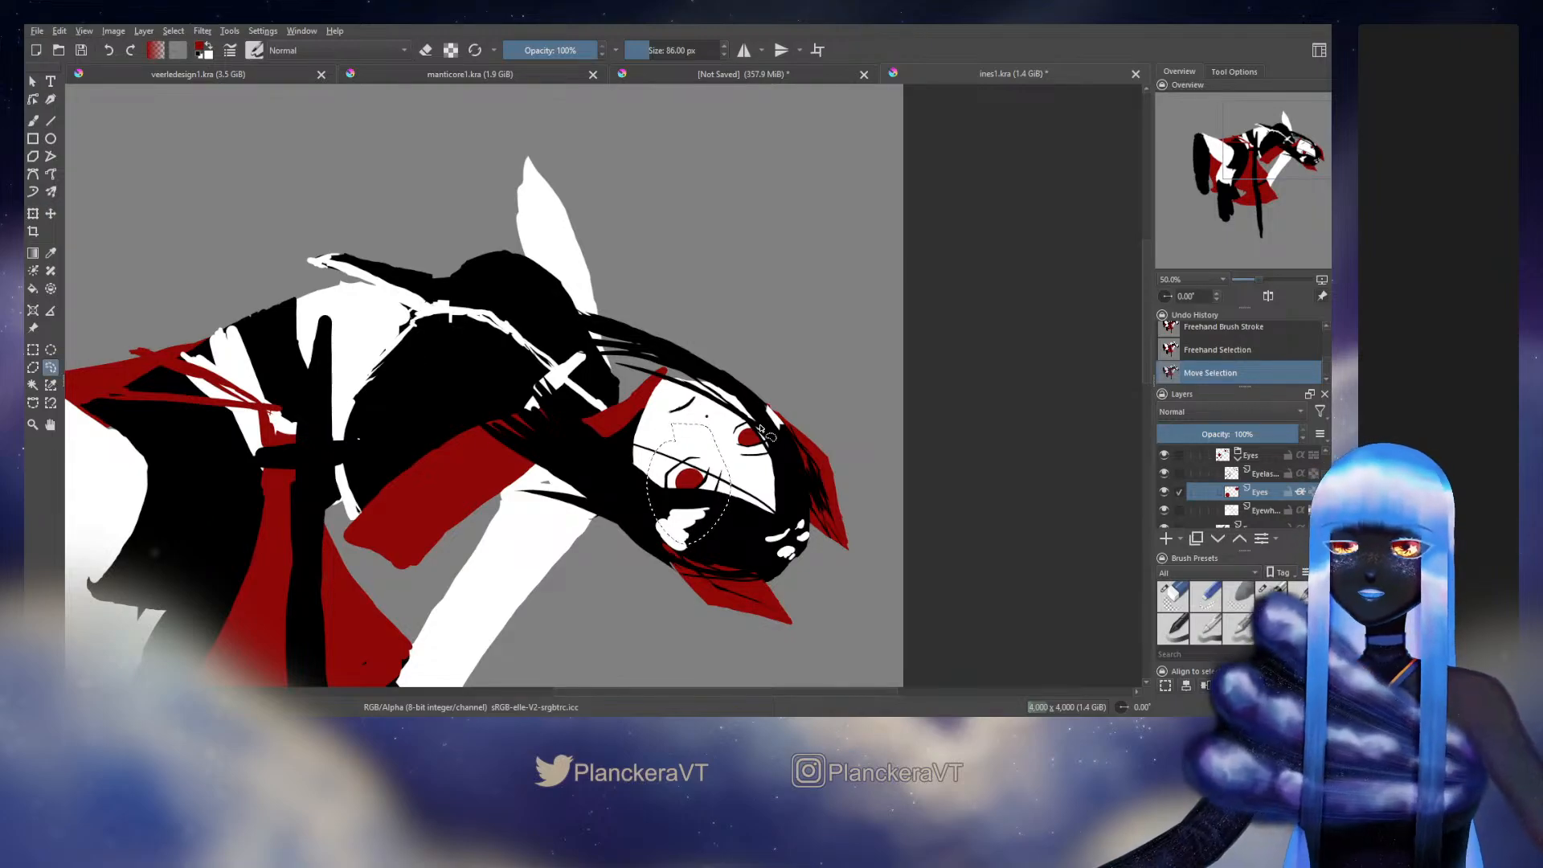
mouse_move(762, 430)
left_mouse_down()
mouse_move(738, 406)
mouse_move(803, 454)
mouse_move(781, 426)
left_mouse_up()
key("t")
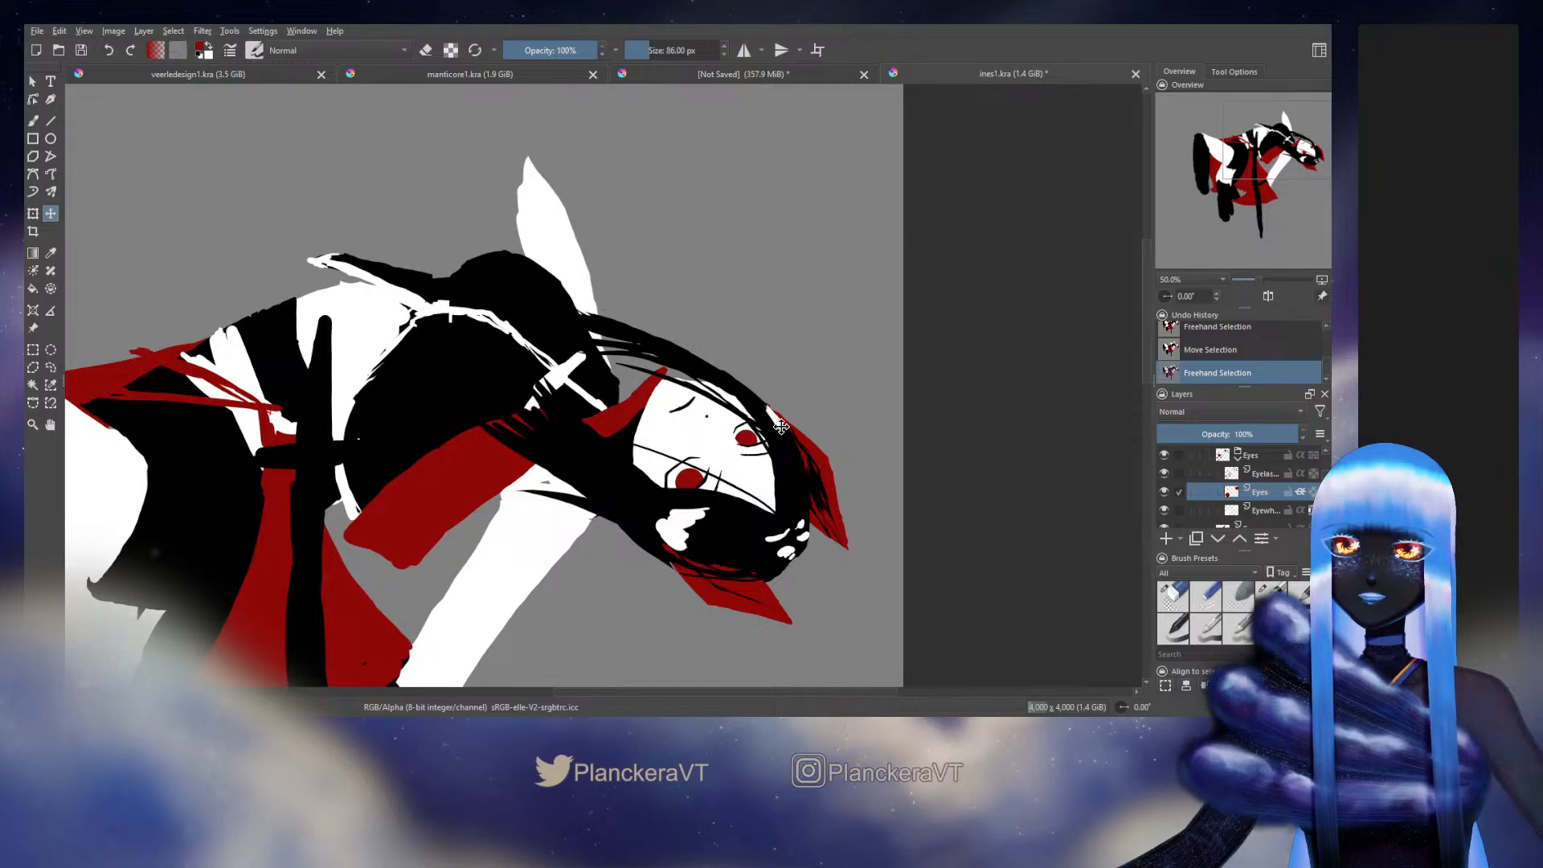
key("ctrl+shift+a")
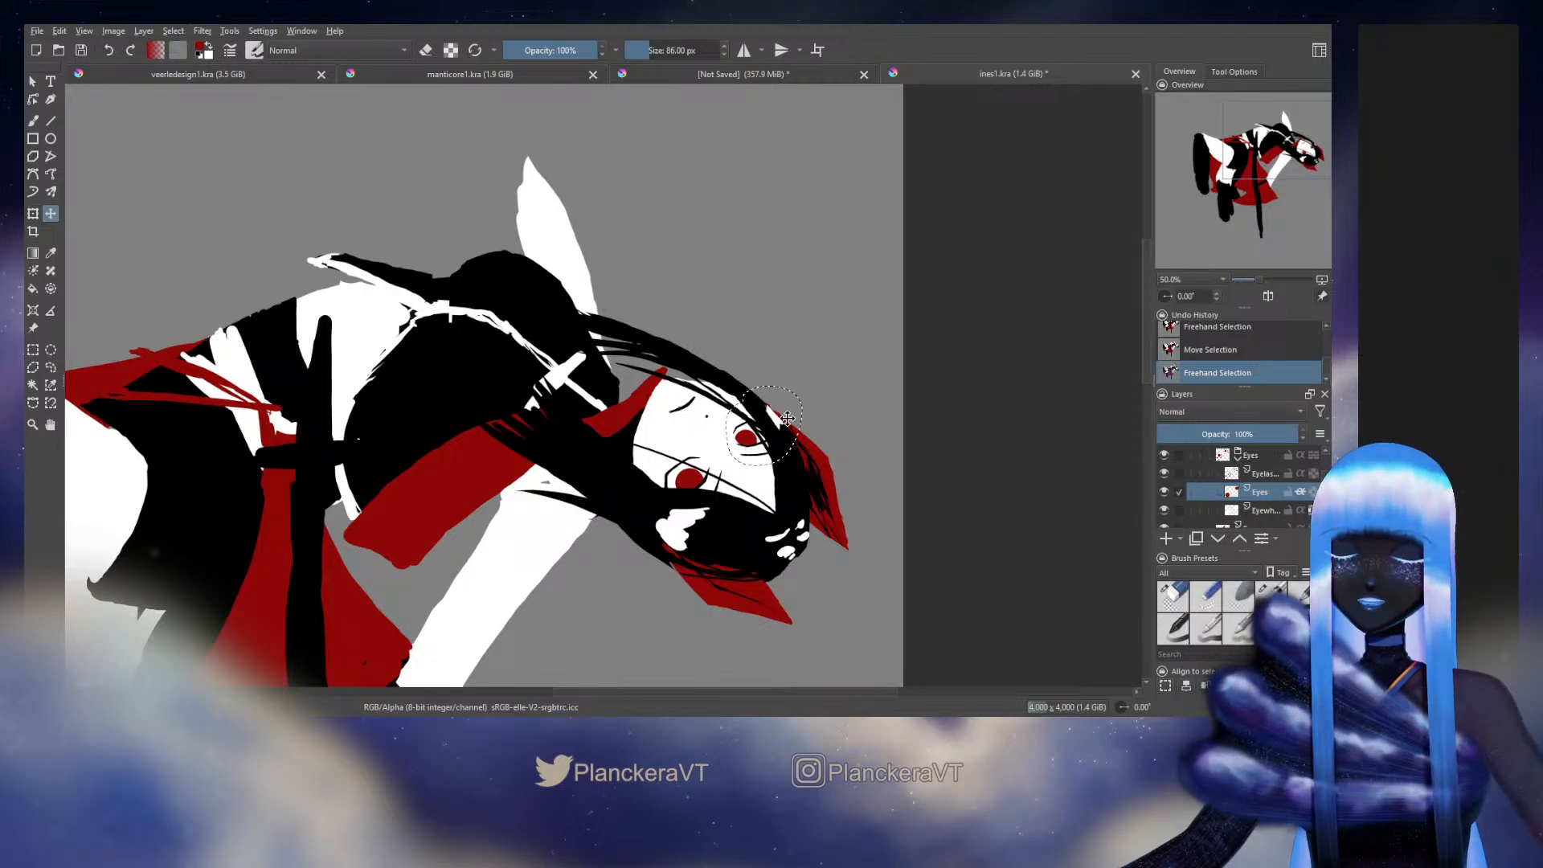
key("b")
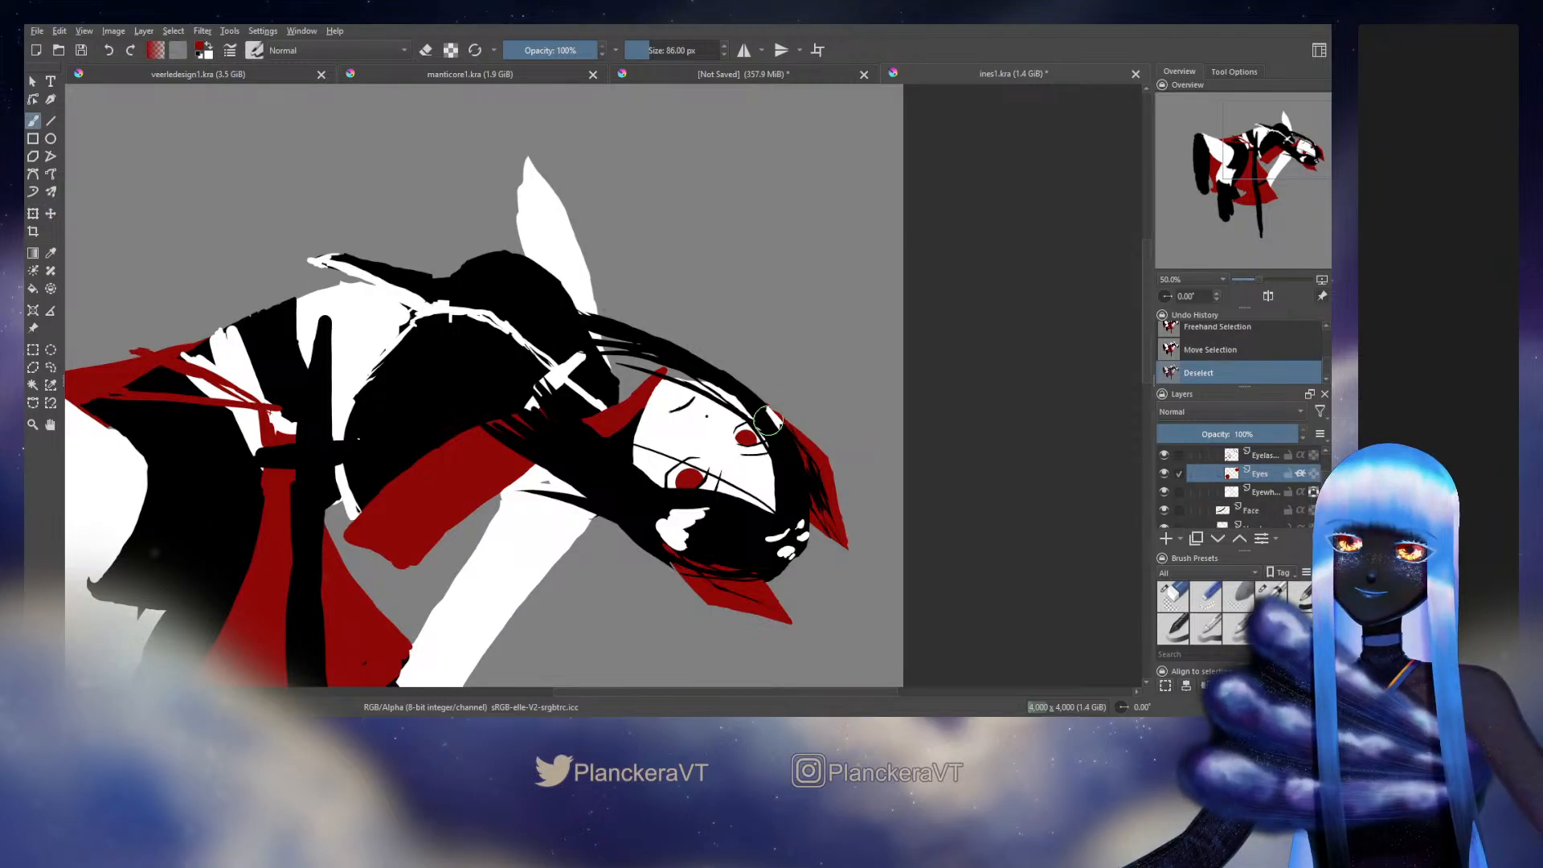
Step: Reselect the two irises one after the other, refine their positions within the eyes, and clear the selection
left_click(50, 367)
mouse_move(683, 458)
left_mouse_down()
mouse_move(735, 515)
mouse_move(691, 434)
mouse_move(728, 477)
left_mouse_up()
key("t")
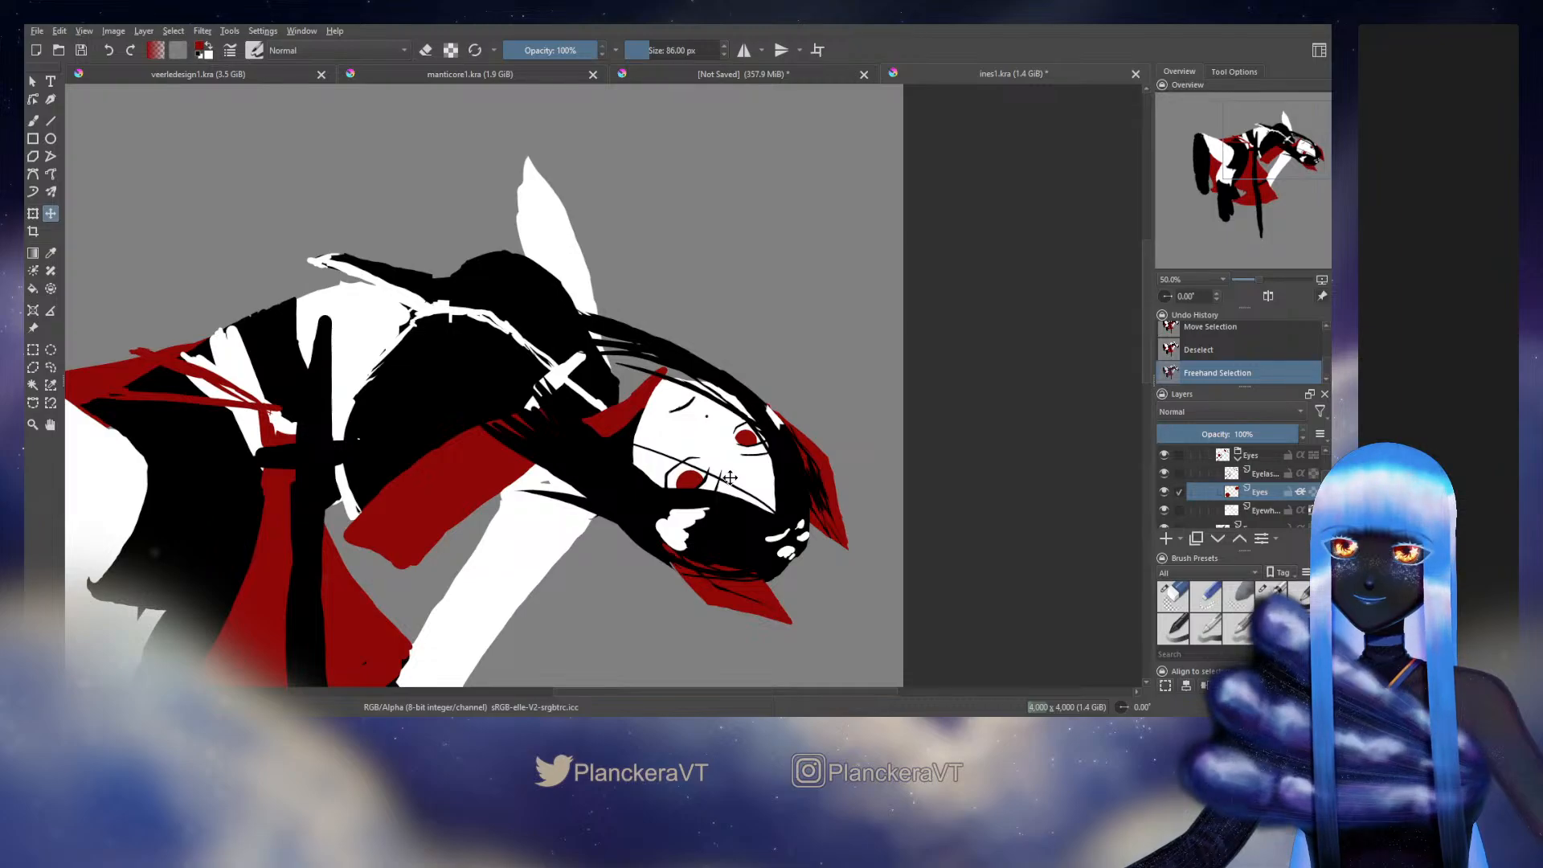
left_click(51, 367)
mouse_move(755, 438)
left_mouse_down()
mouse_move(735, 450)
mouse_move(763, 402)
mouse_move(783, 430)
left_mouse_up()
key("t")
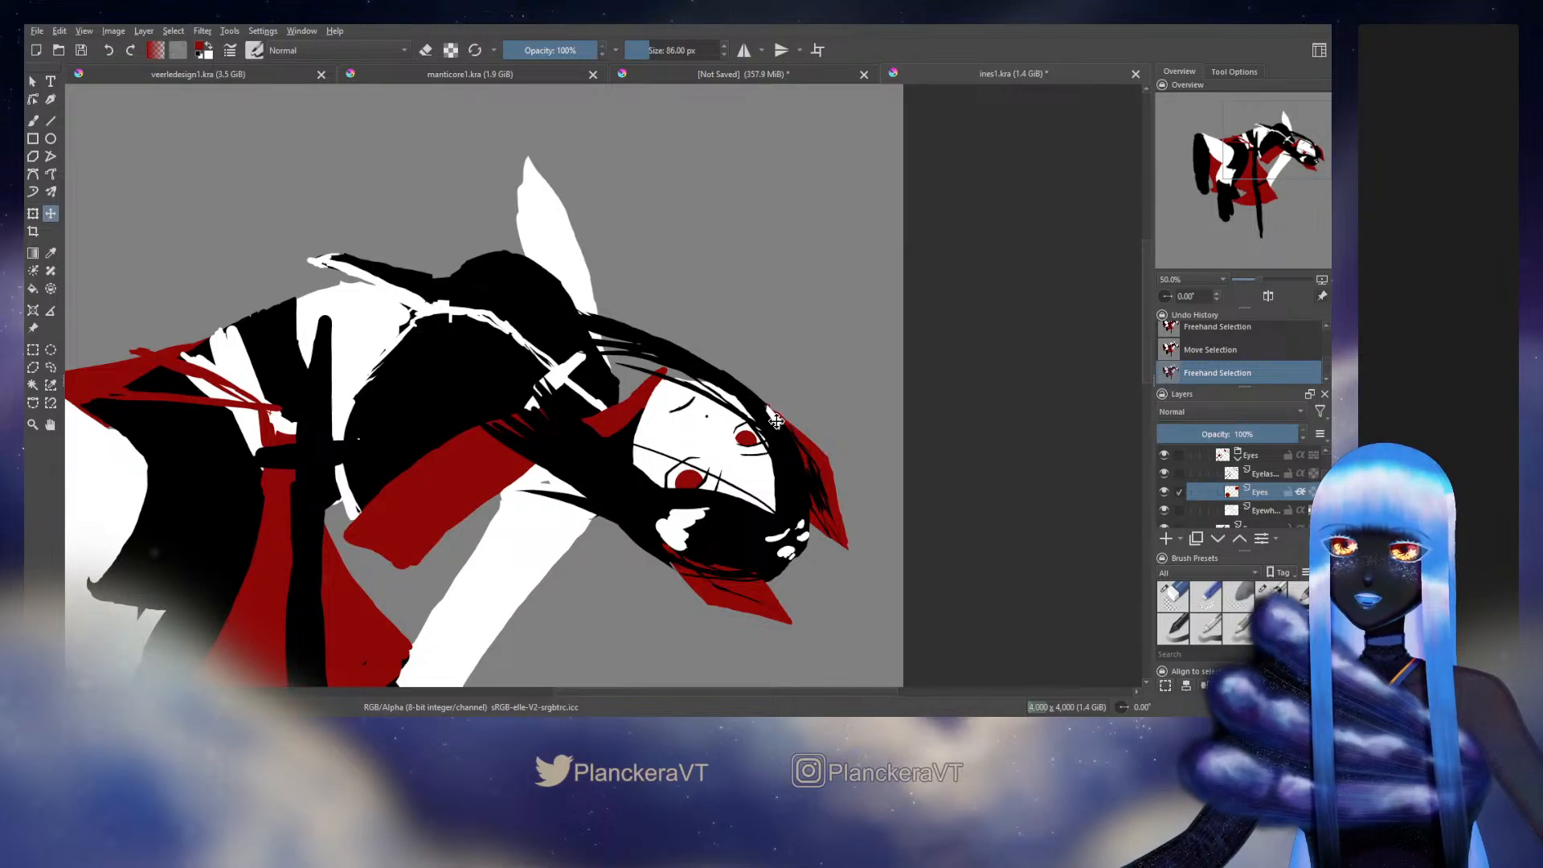
key("ctrl+z")
key("b")
key("ctrl+shift+a")
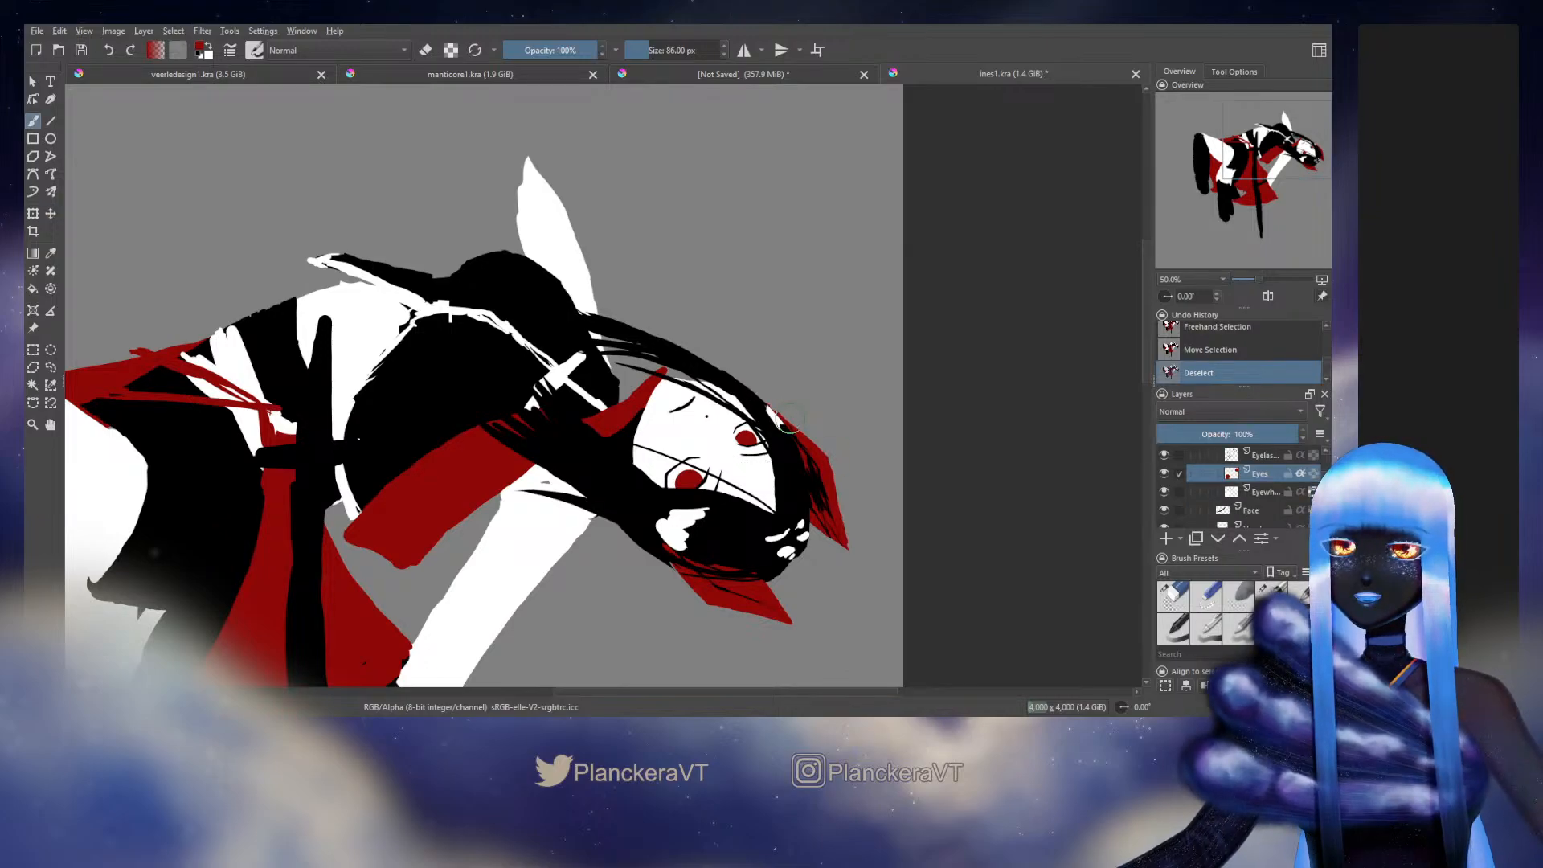
Step: Mirror the canvas view, adjust the larger eye's iris with a freehand selection and Transform, and clear the selection
scroll(787, 419, "down", 2)
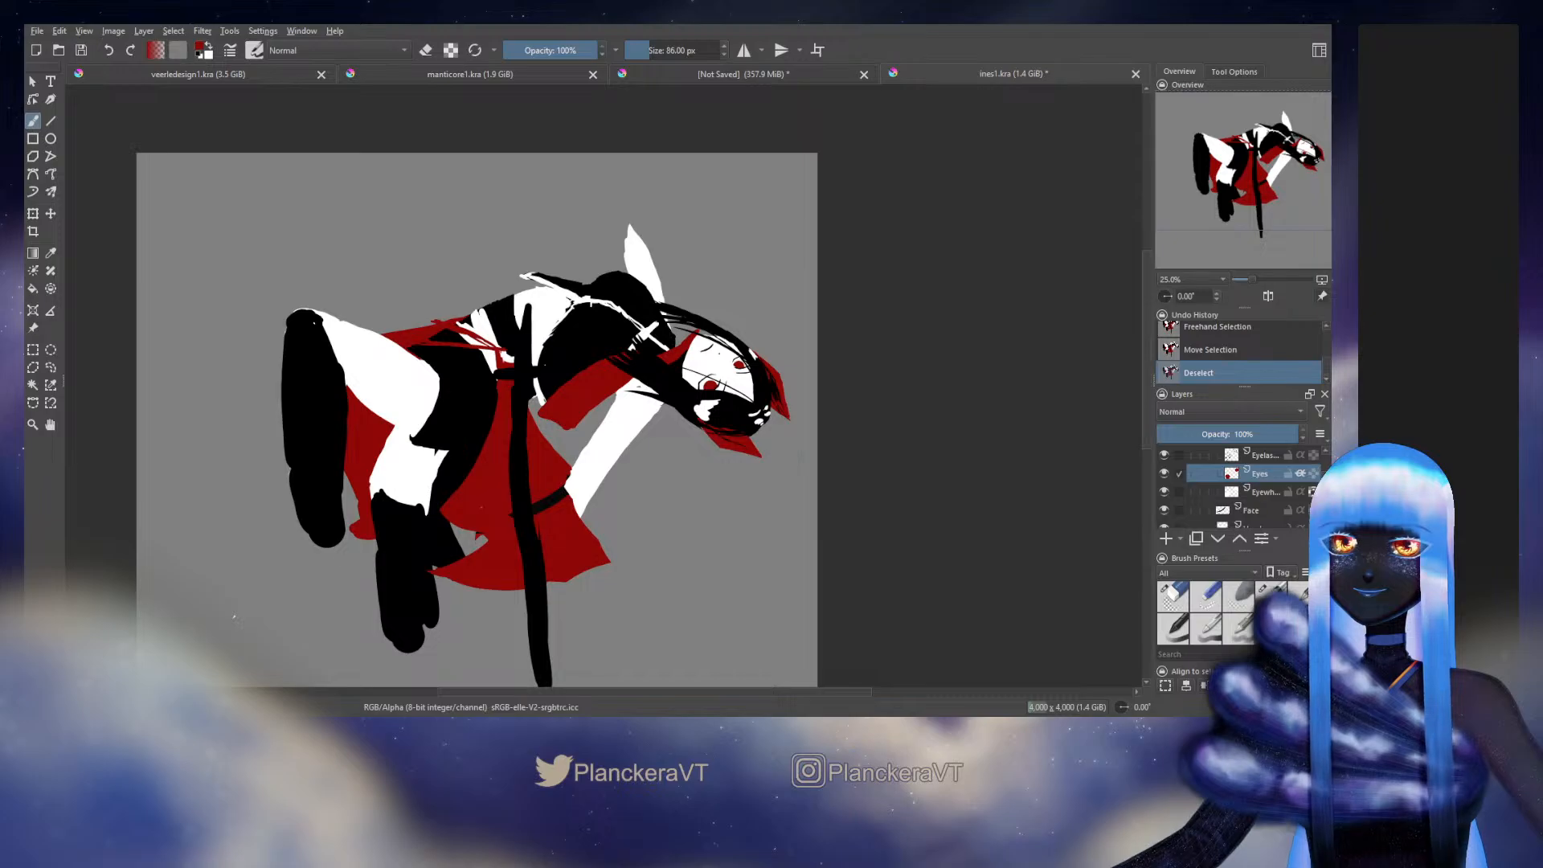
left_click(1268, 297)
left_click_drag(691, 420, 779, 442)
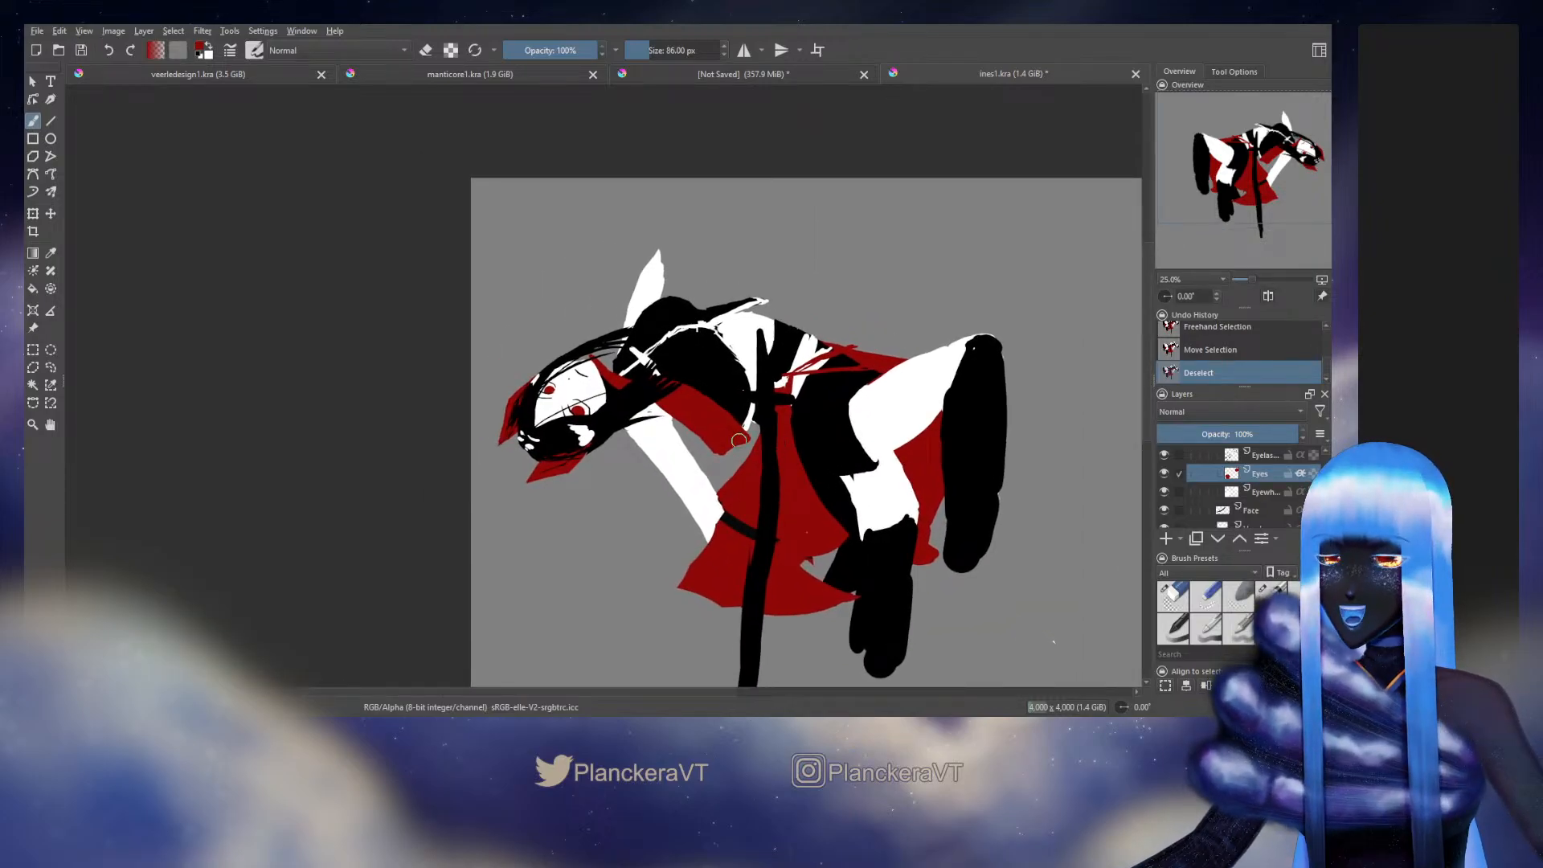
left_click(51, 367)
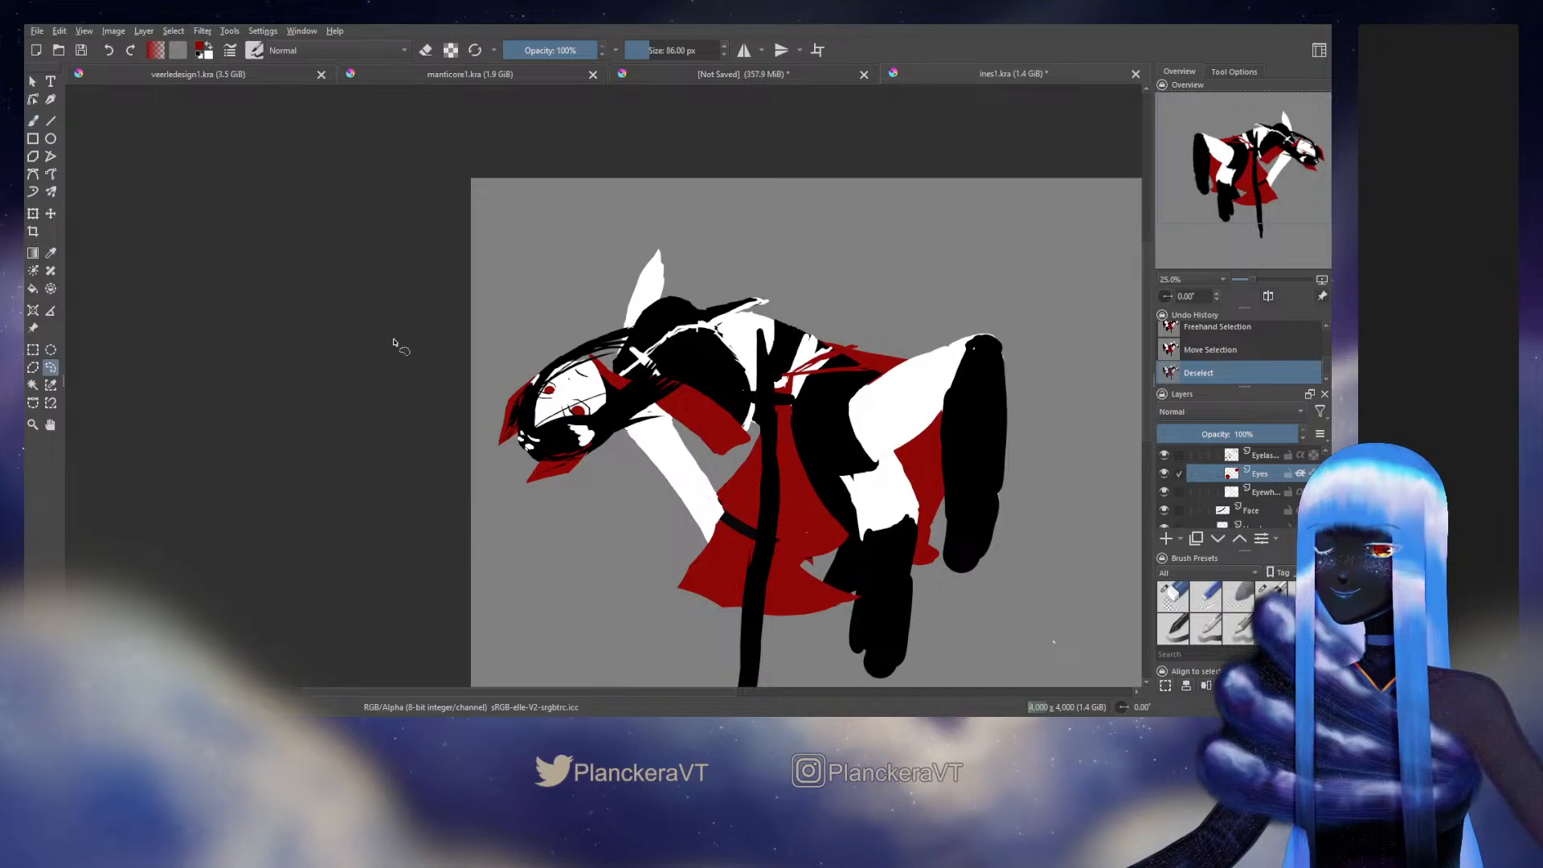
mouse_move(558, 377)
left_mouse_down()
mouse_move(599, 408)
mouse_move(572, 434)
mouse_move(623, 393)
mouse_move(625, 418)
left_mouse_up()
key("ctrl+t")
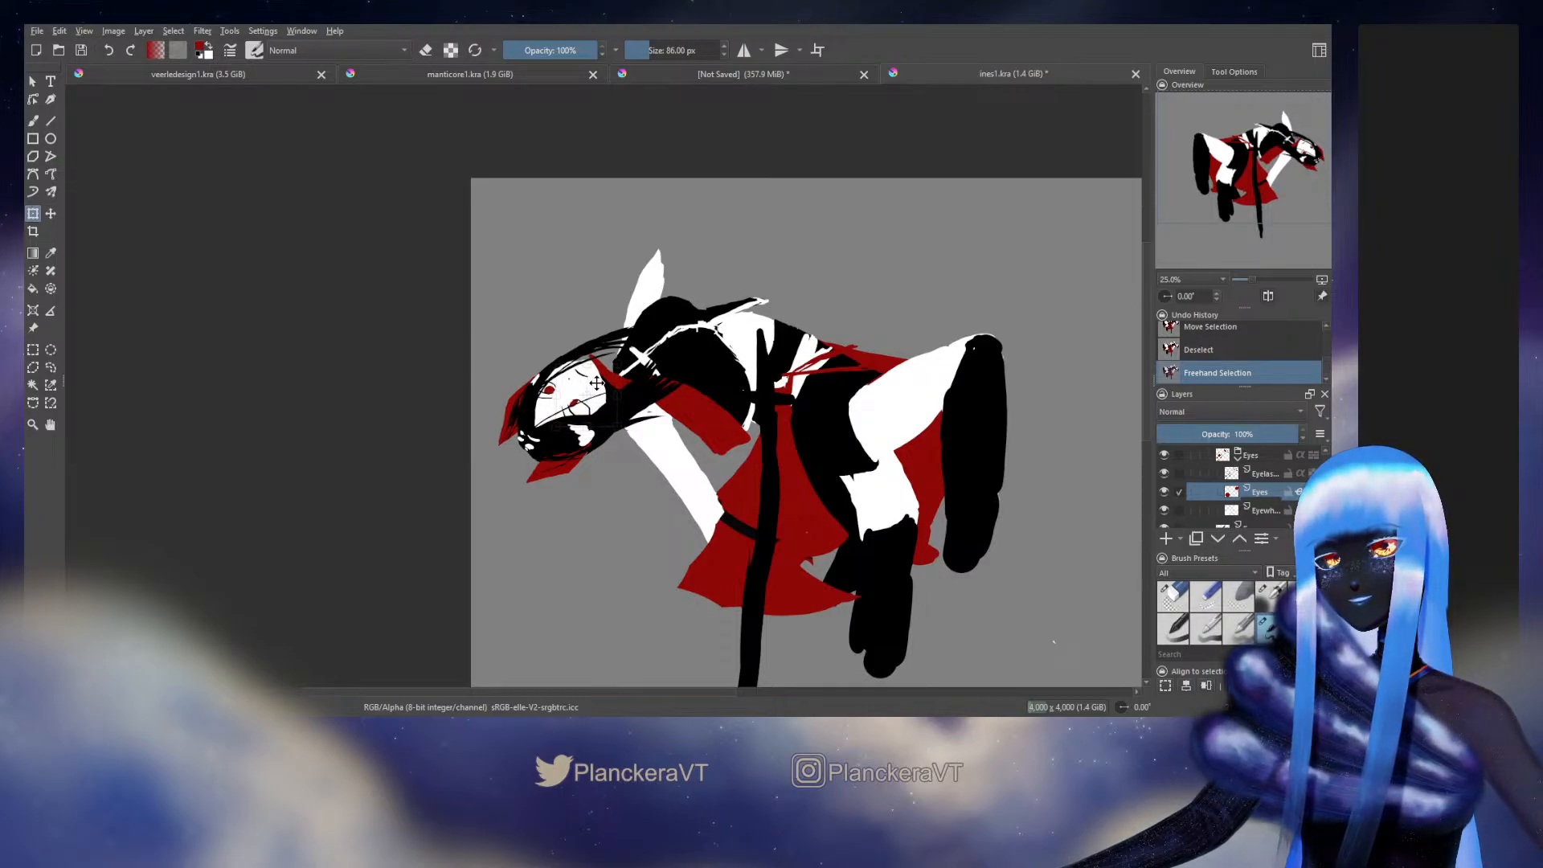
left_click_drag(597, 383, 600, 392)
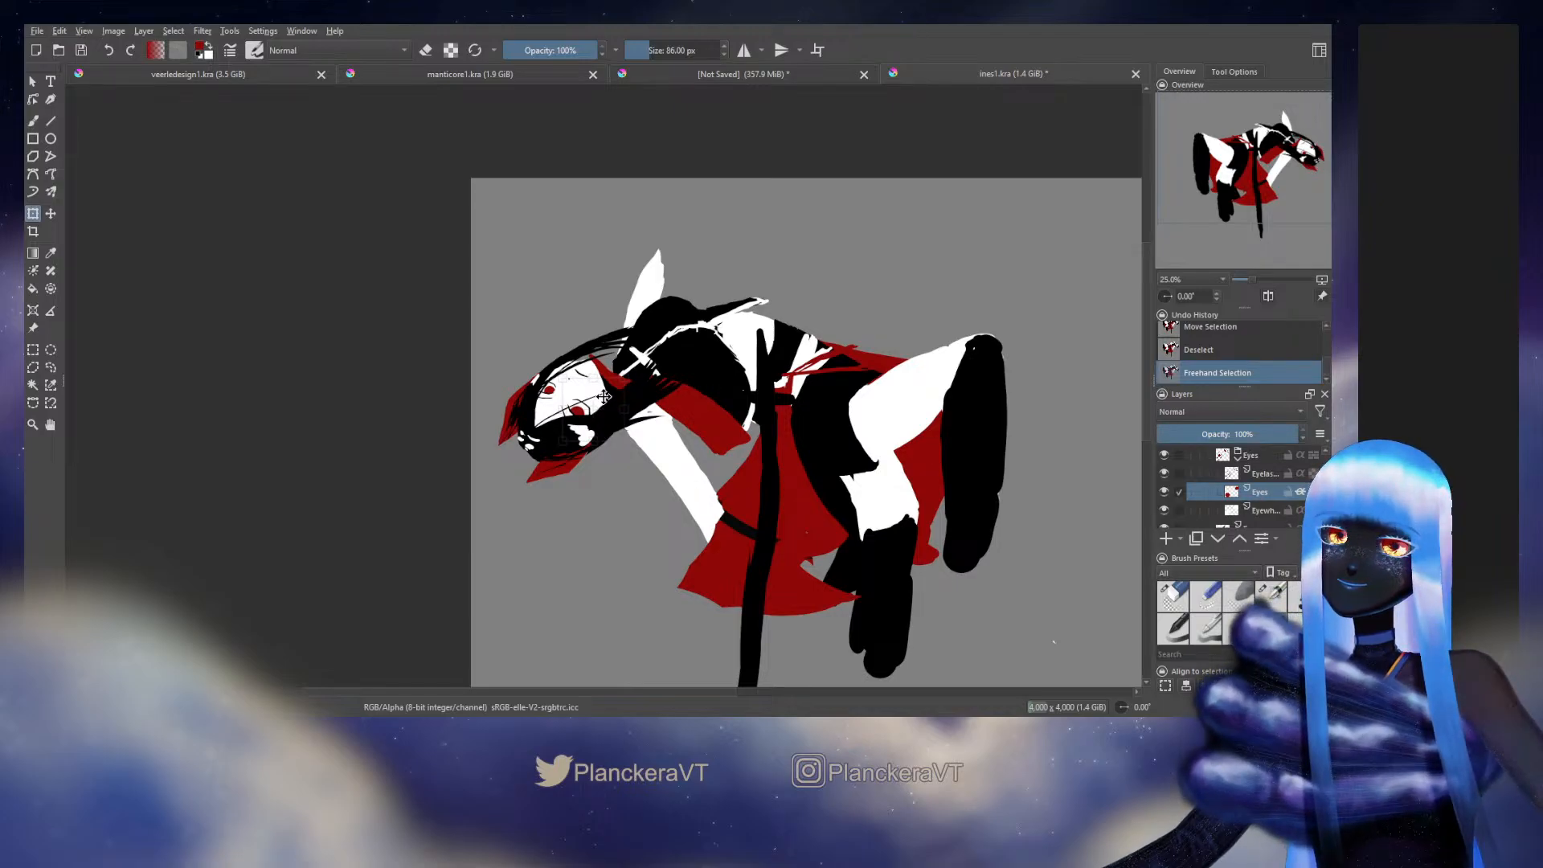
key("Return")
key("ctrl+shift+a")
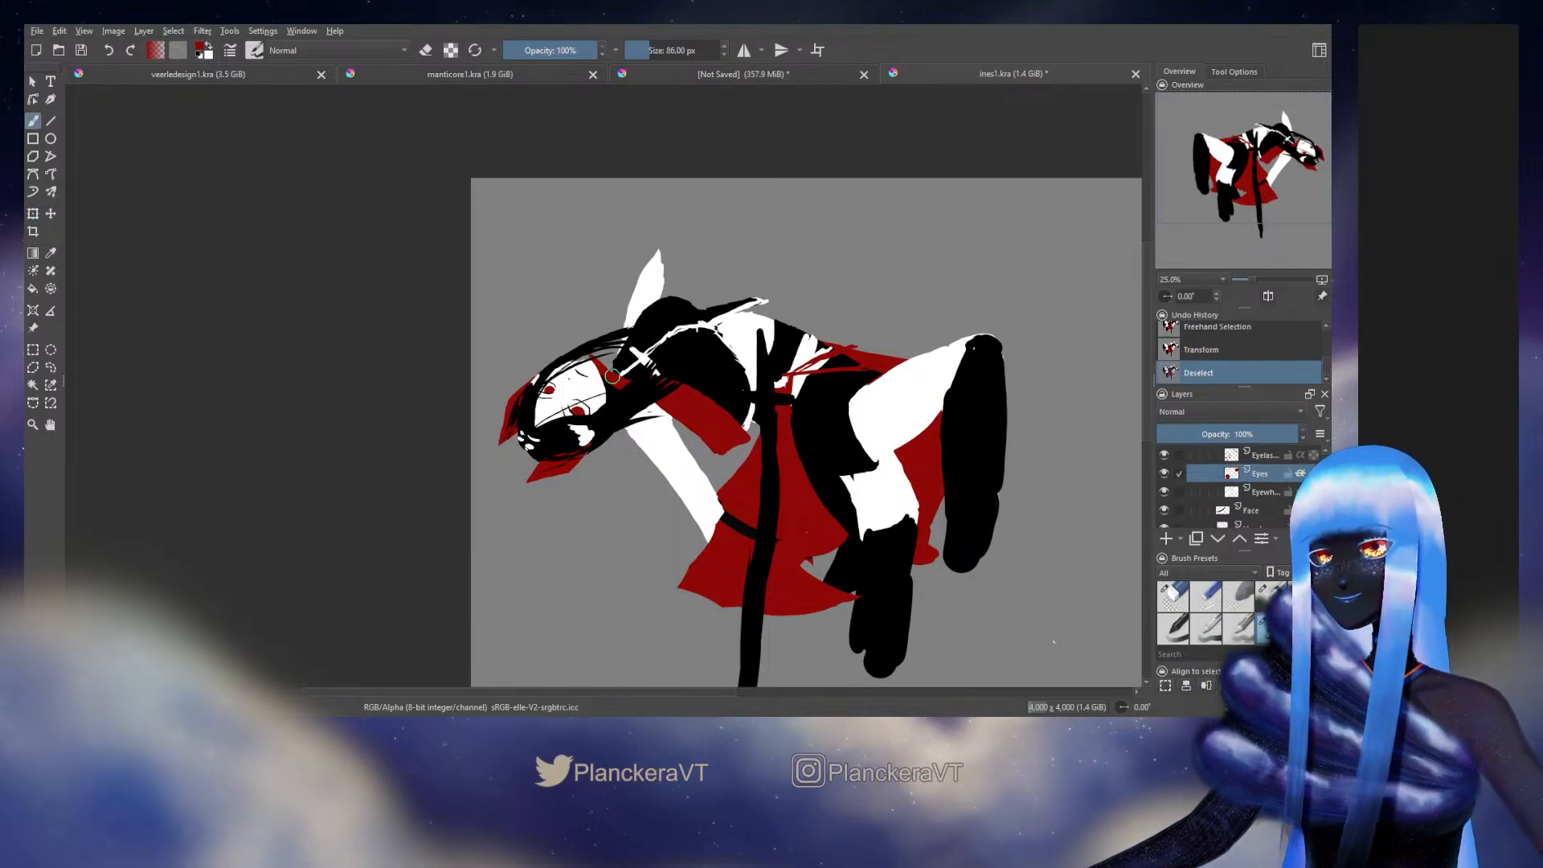
key("b")
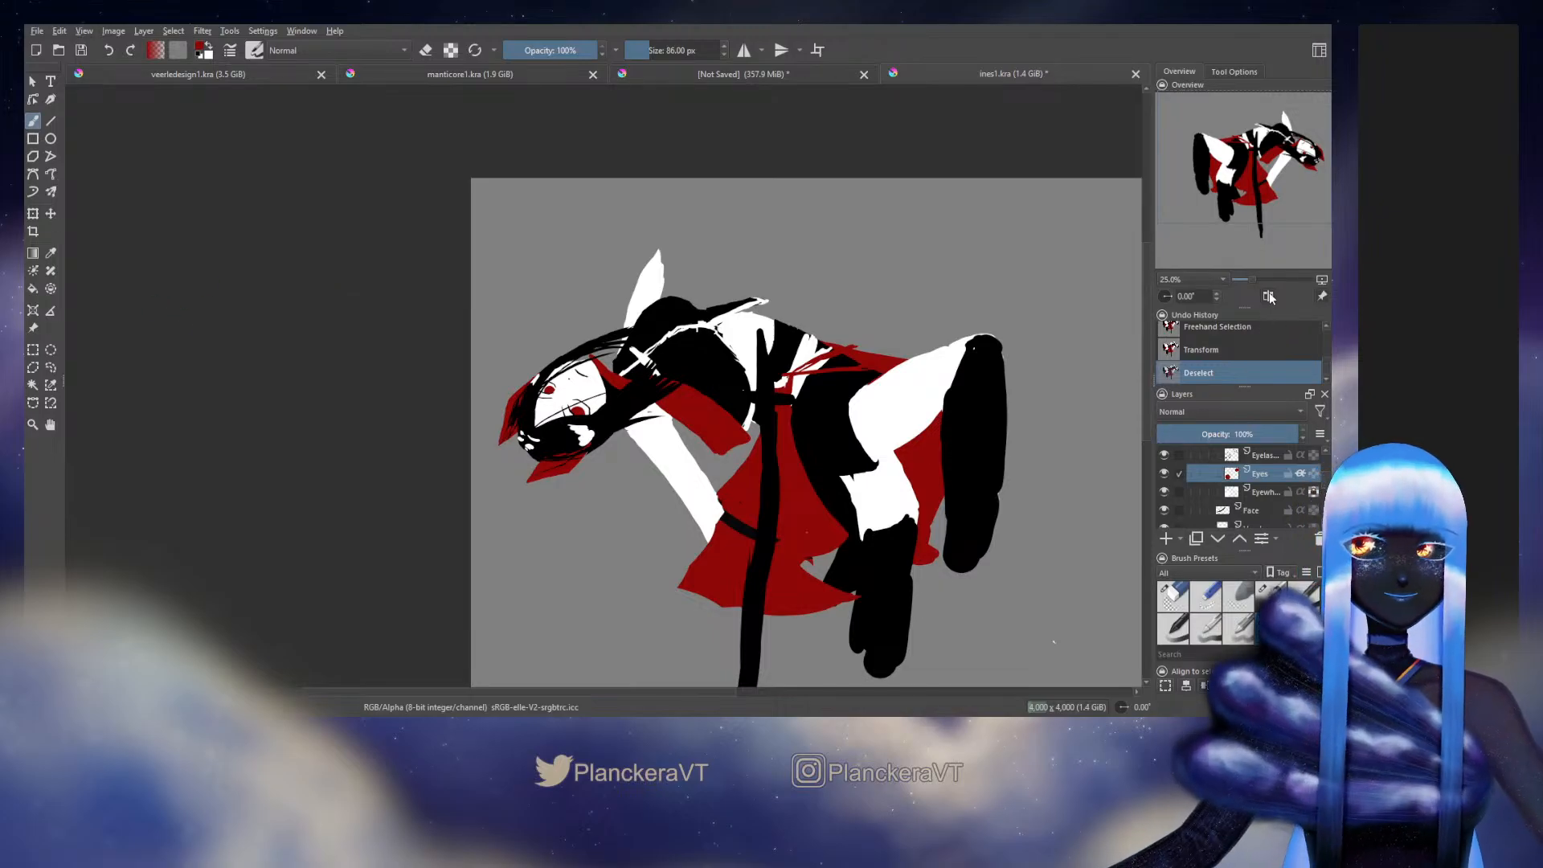
Step: Turn off the mirrored view, select the smaller eye's iris, move it slightly, and clear the selection
key("m")
left_click_drag(751, 403, 815, 450)
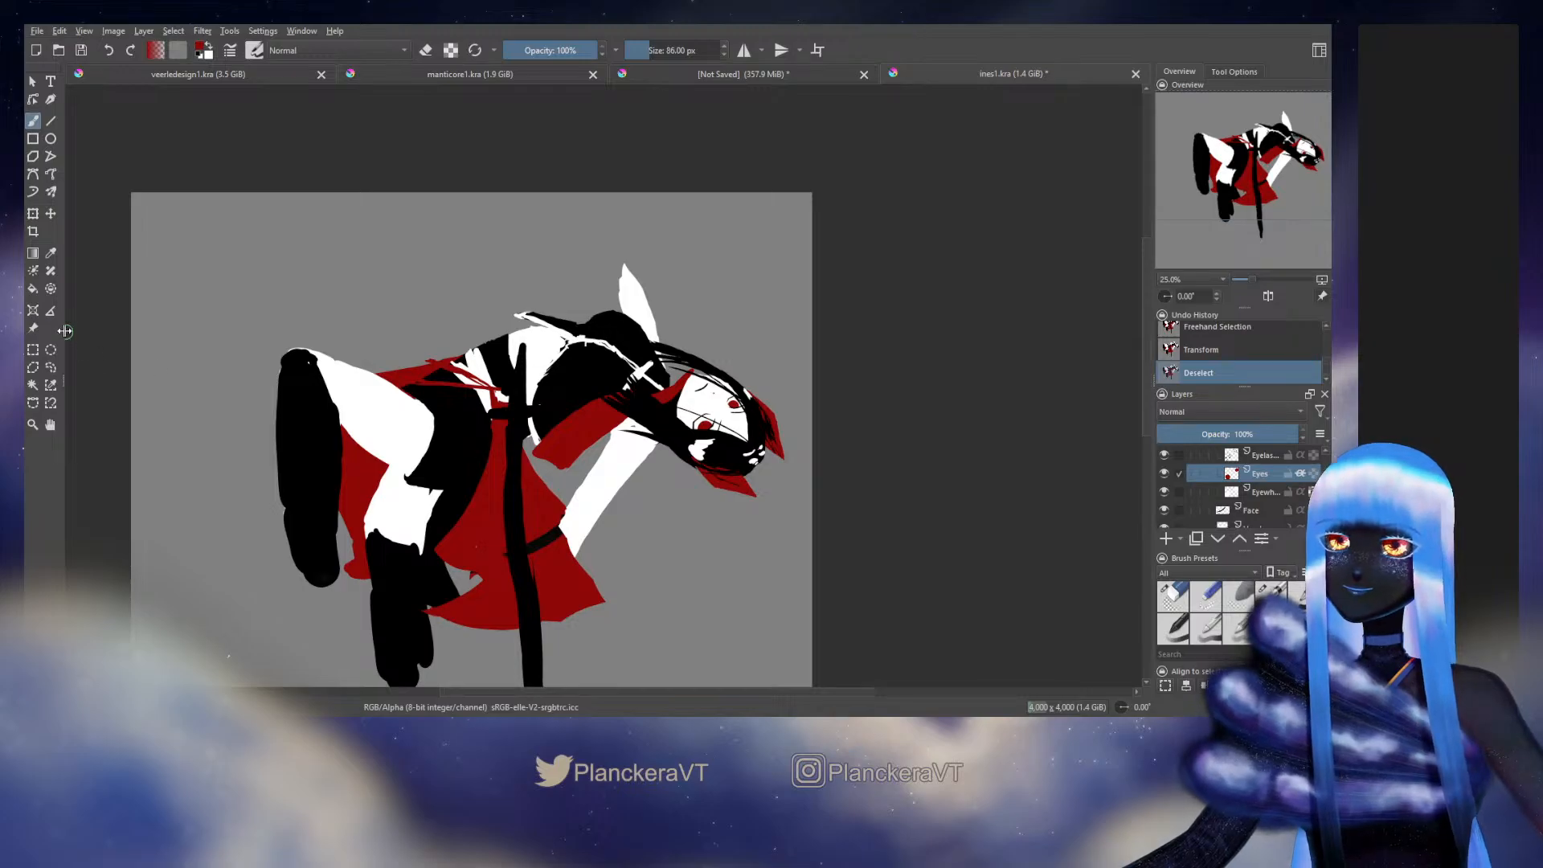
left_click(51, 367)
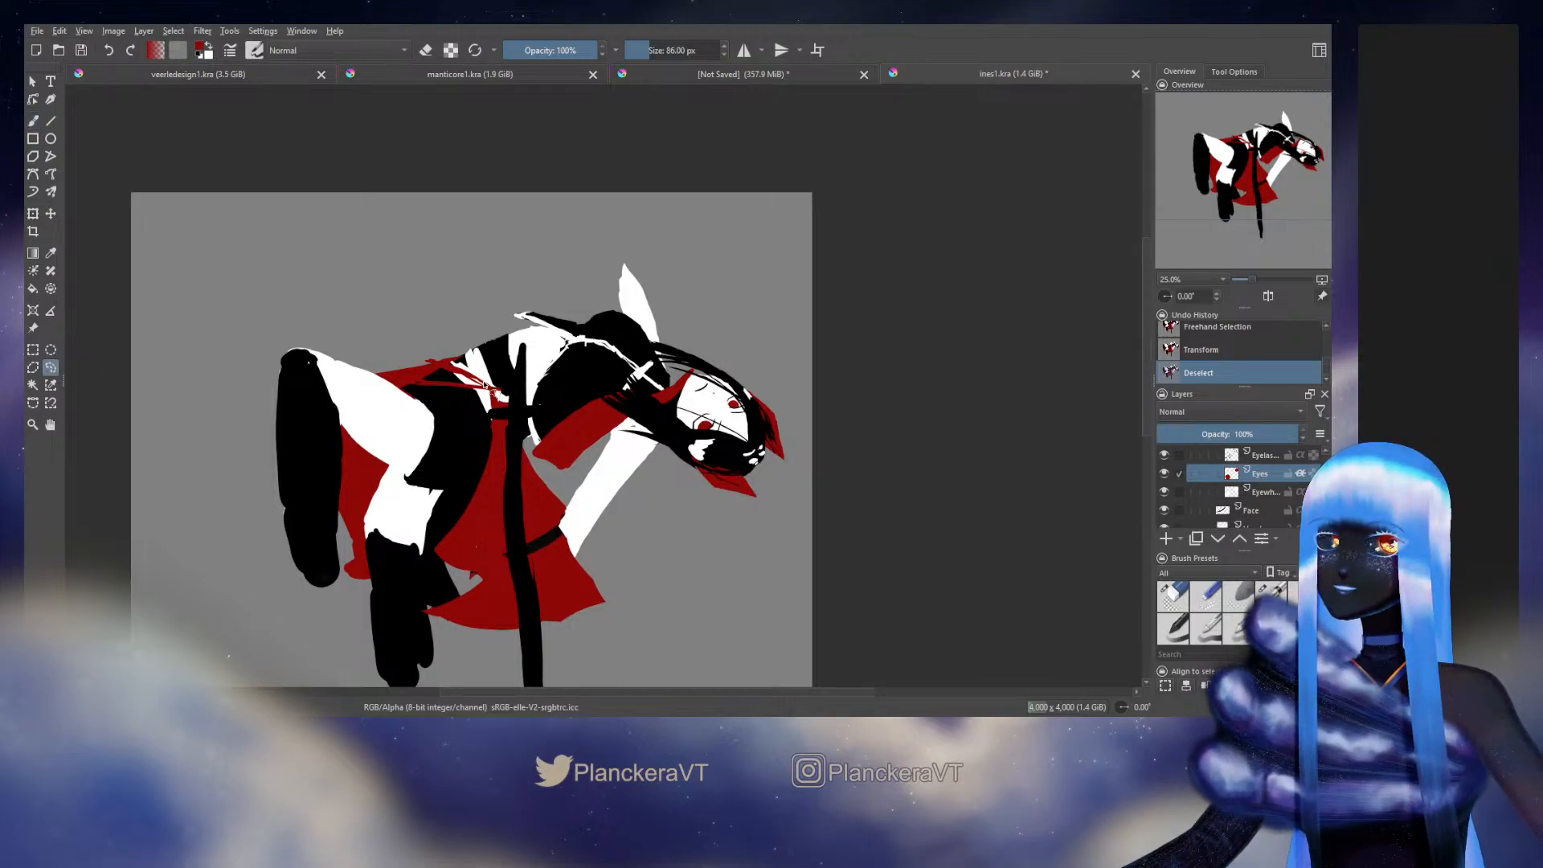
left_click_drag(488, 391, 492, 394)
key("t")
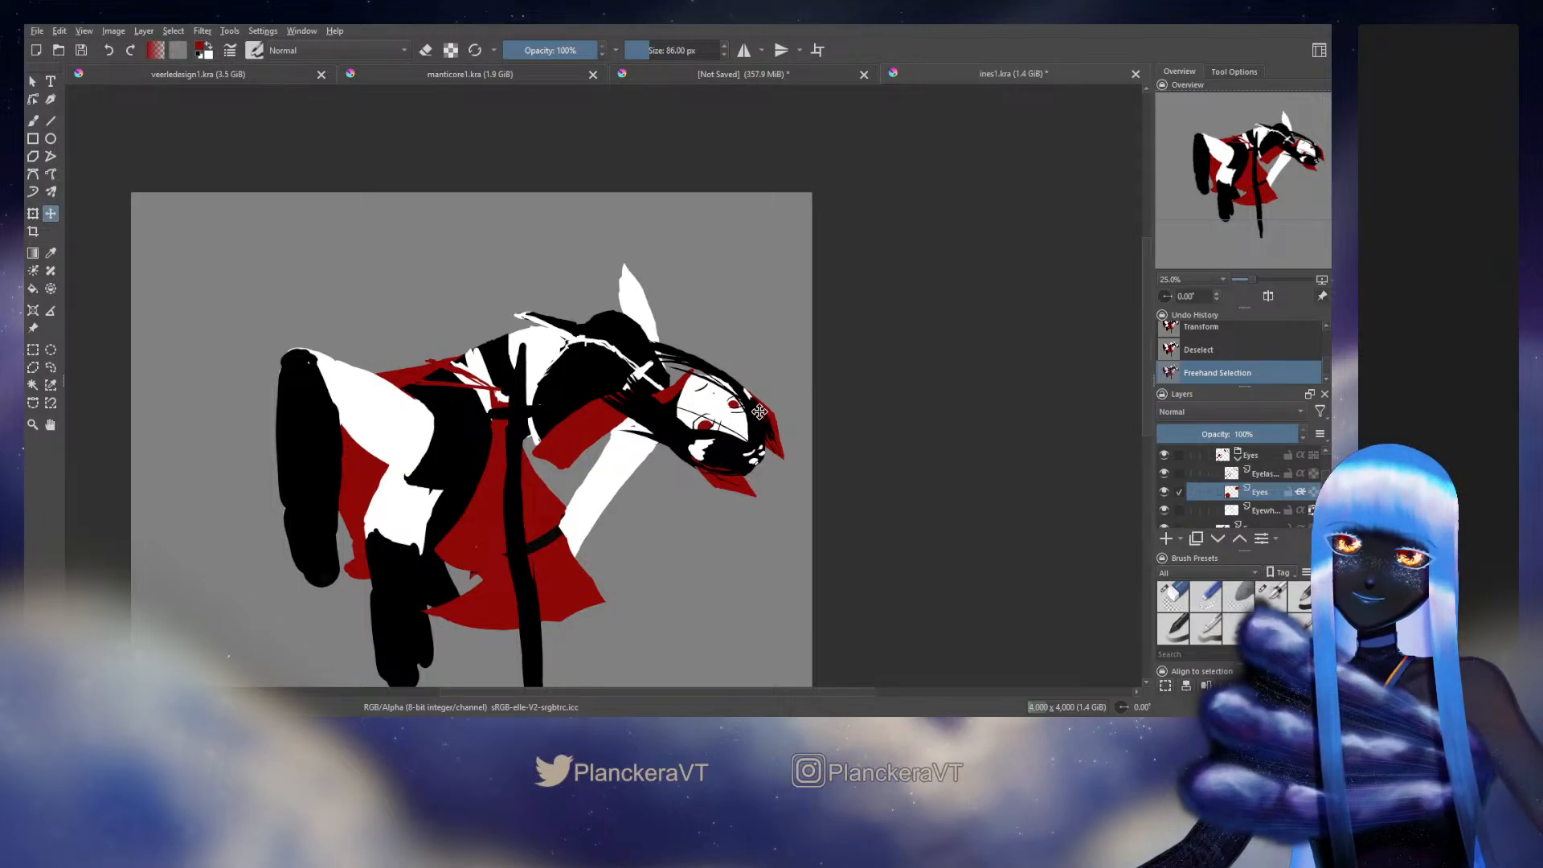
left_click(759, 412)
left_click_drag(759, 411, 871, 278)
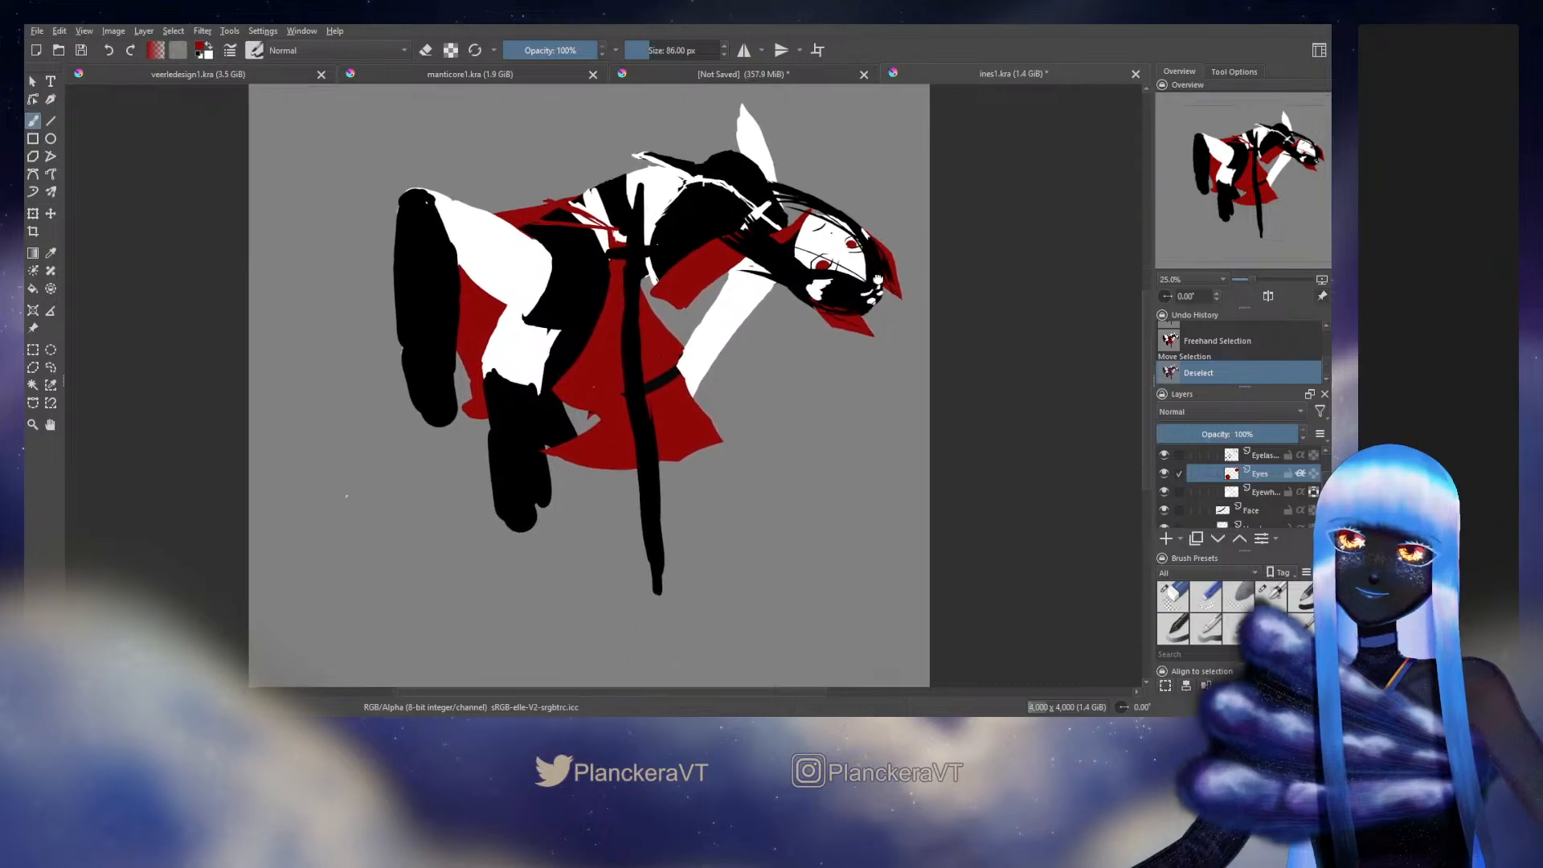
key("ctrl+shift+a")
key("b")
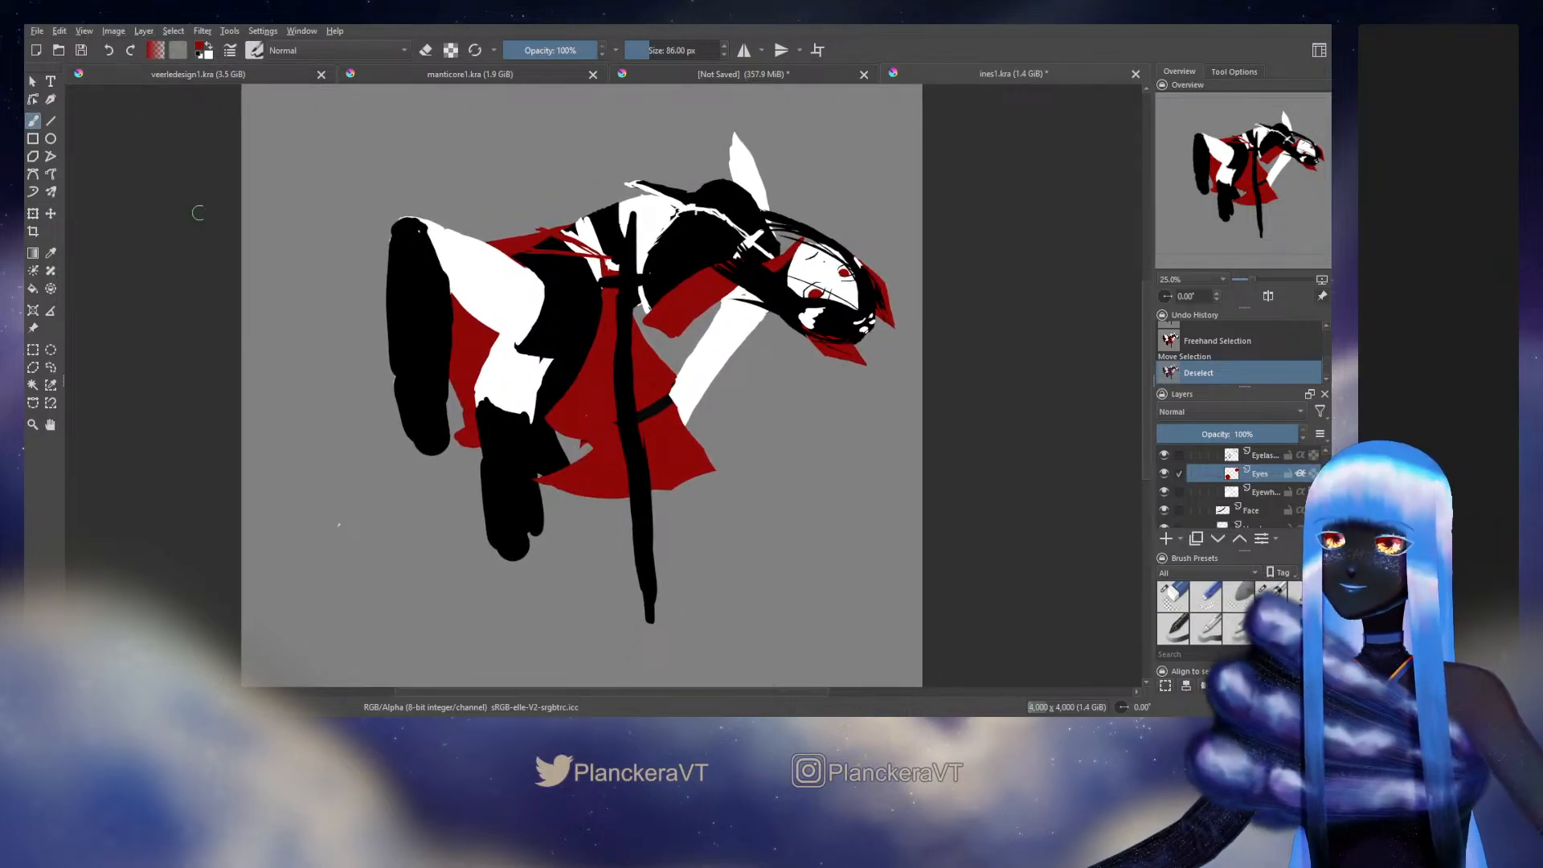
Step: Mirror the image vertically to check the face, undo the flip, and review the drawing in a mirrored view
key("ctrl+shift+m")
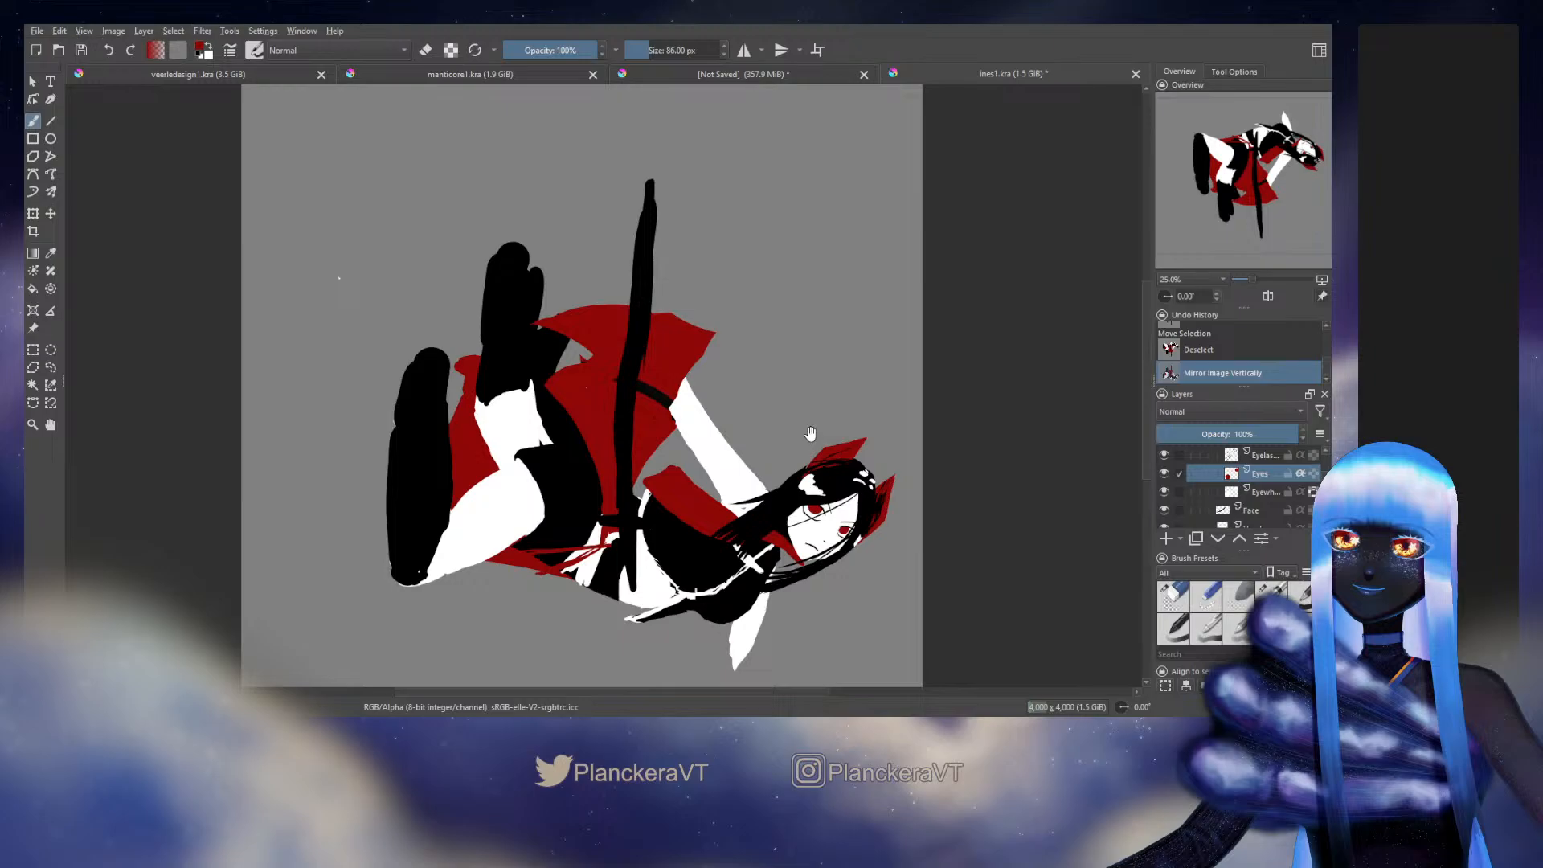
left_click_drag(810, 434, 783, 285)
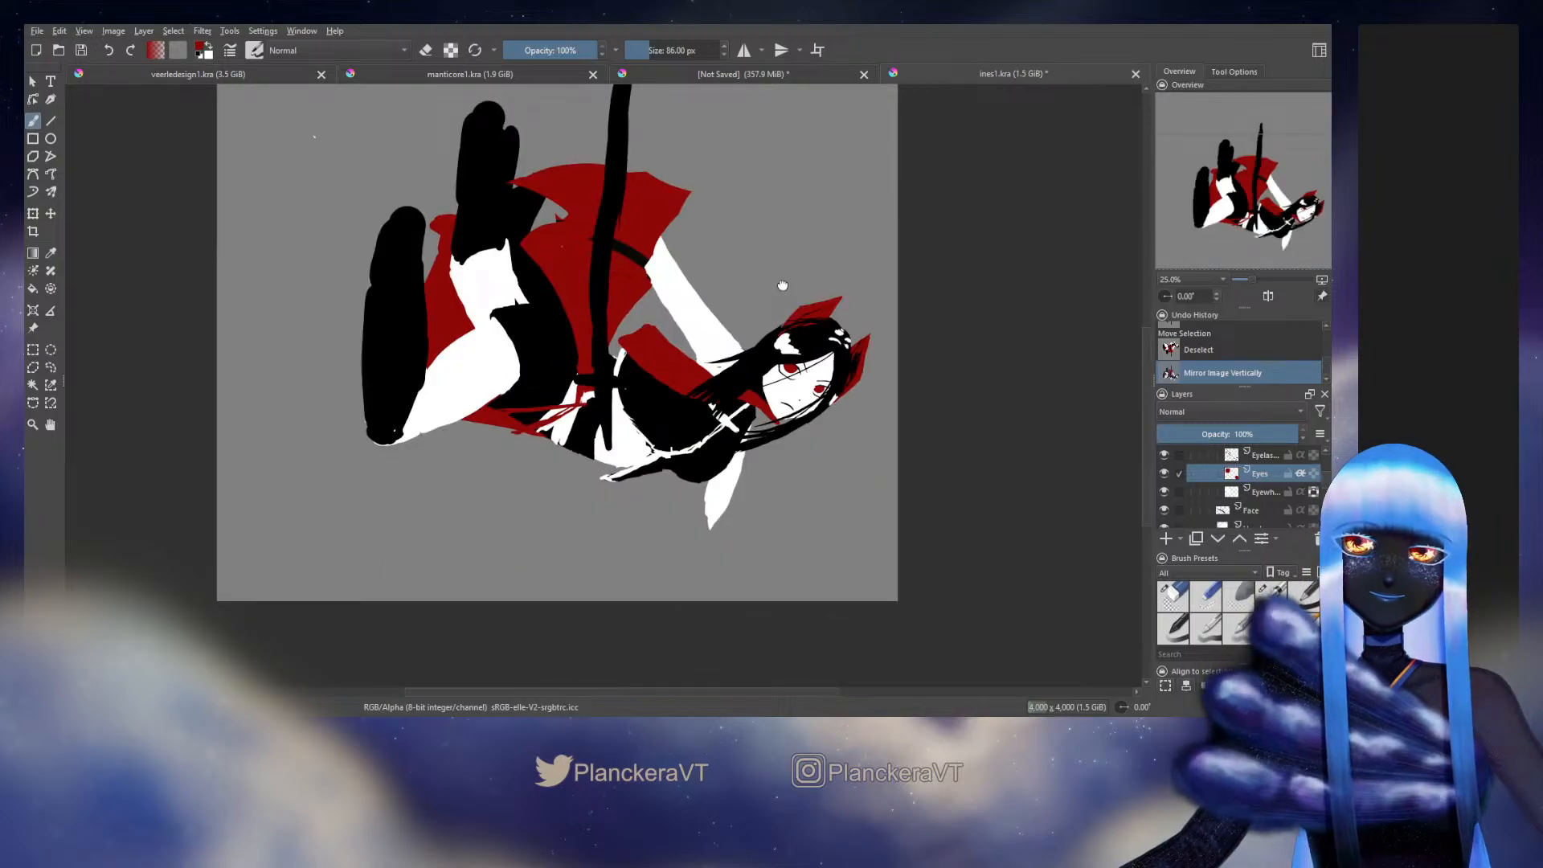
key("ctrl+z")
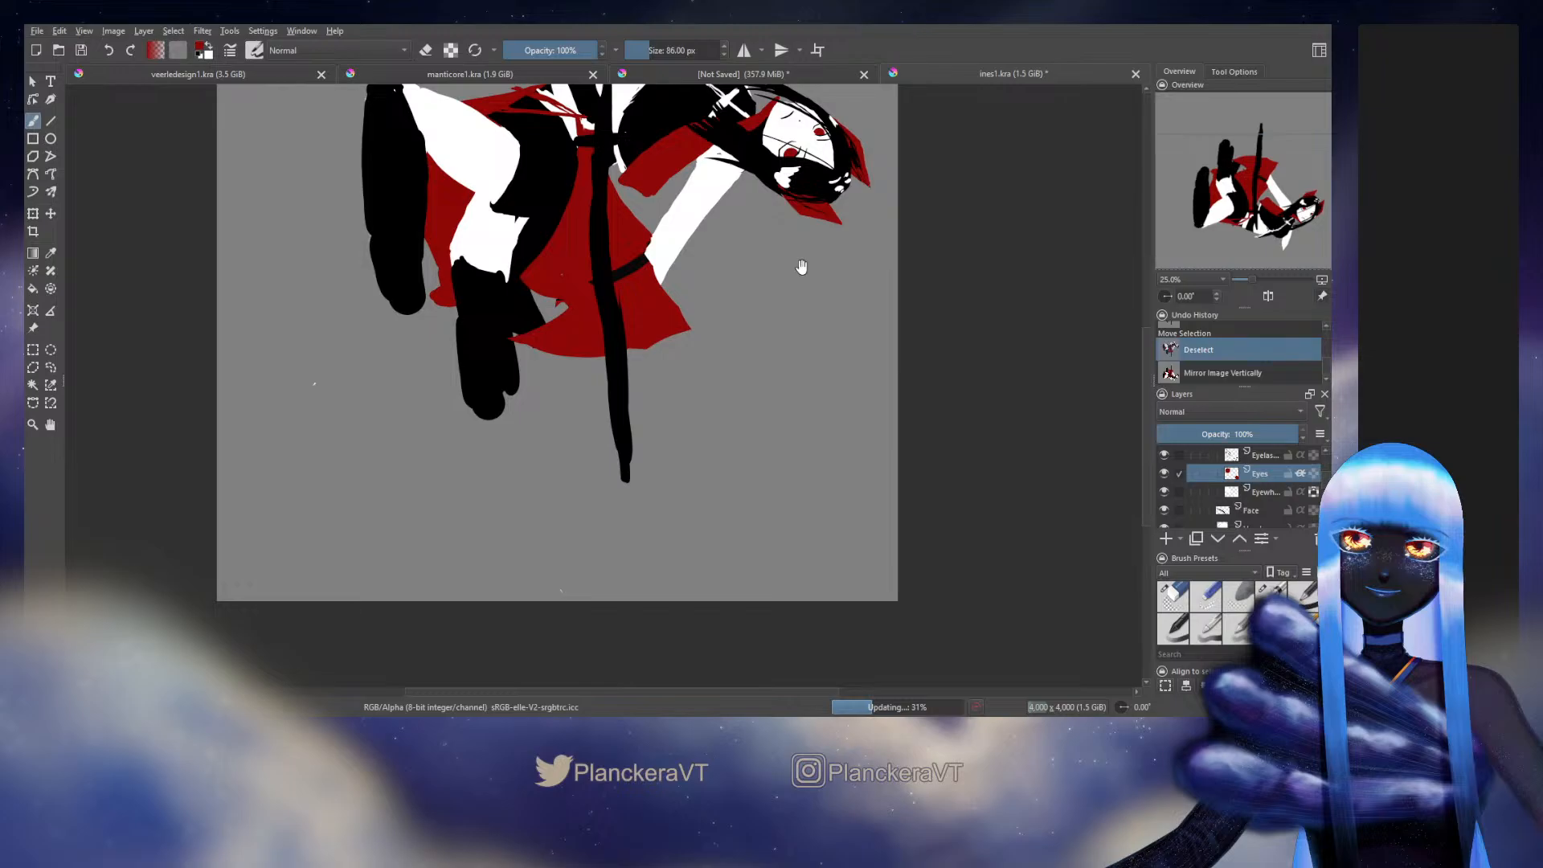
key("m")
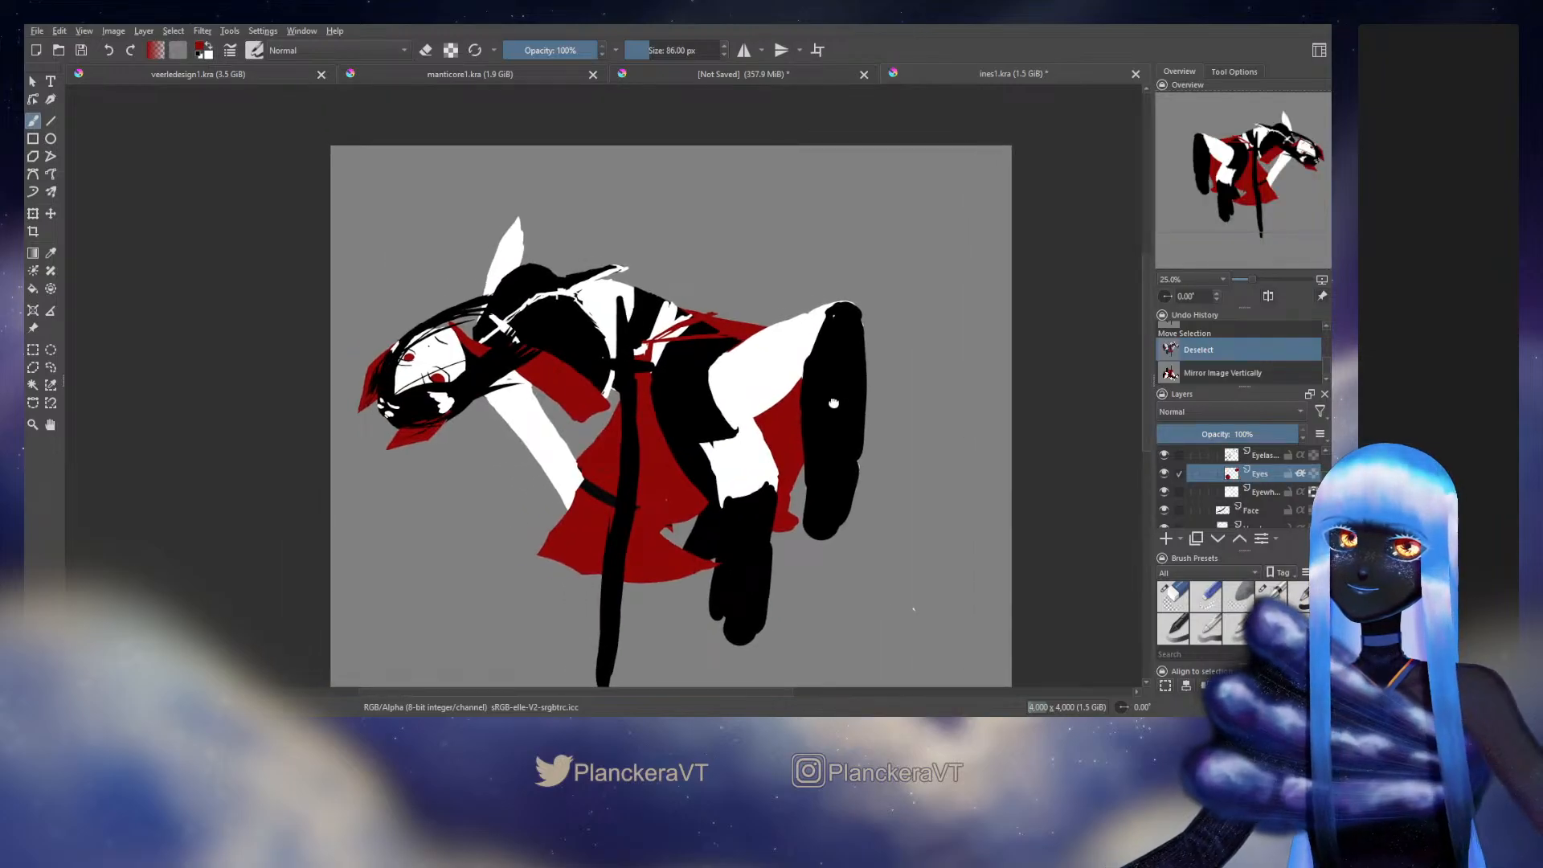
key("m")
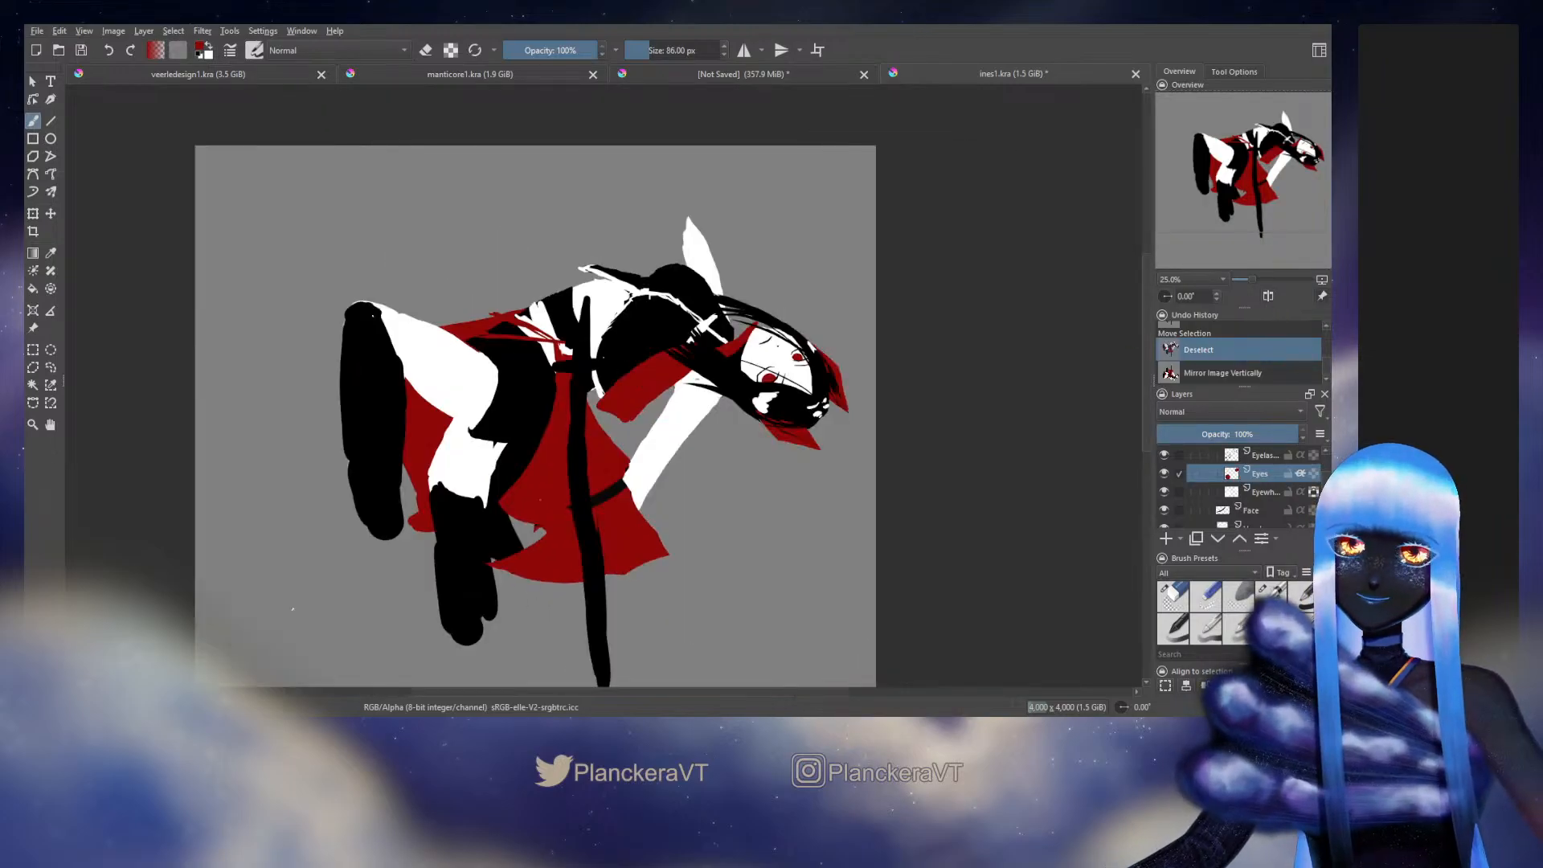
left_click_drag(822, 452, 844, 421)
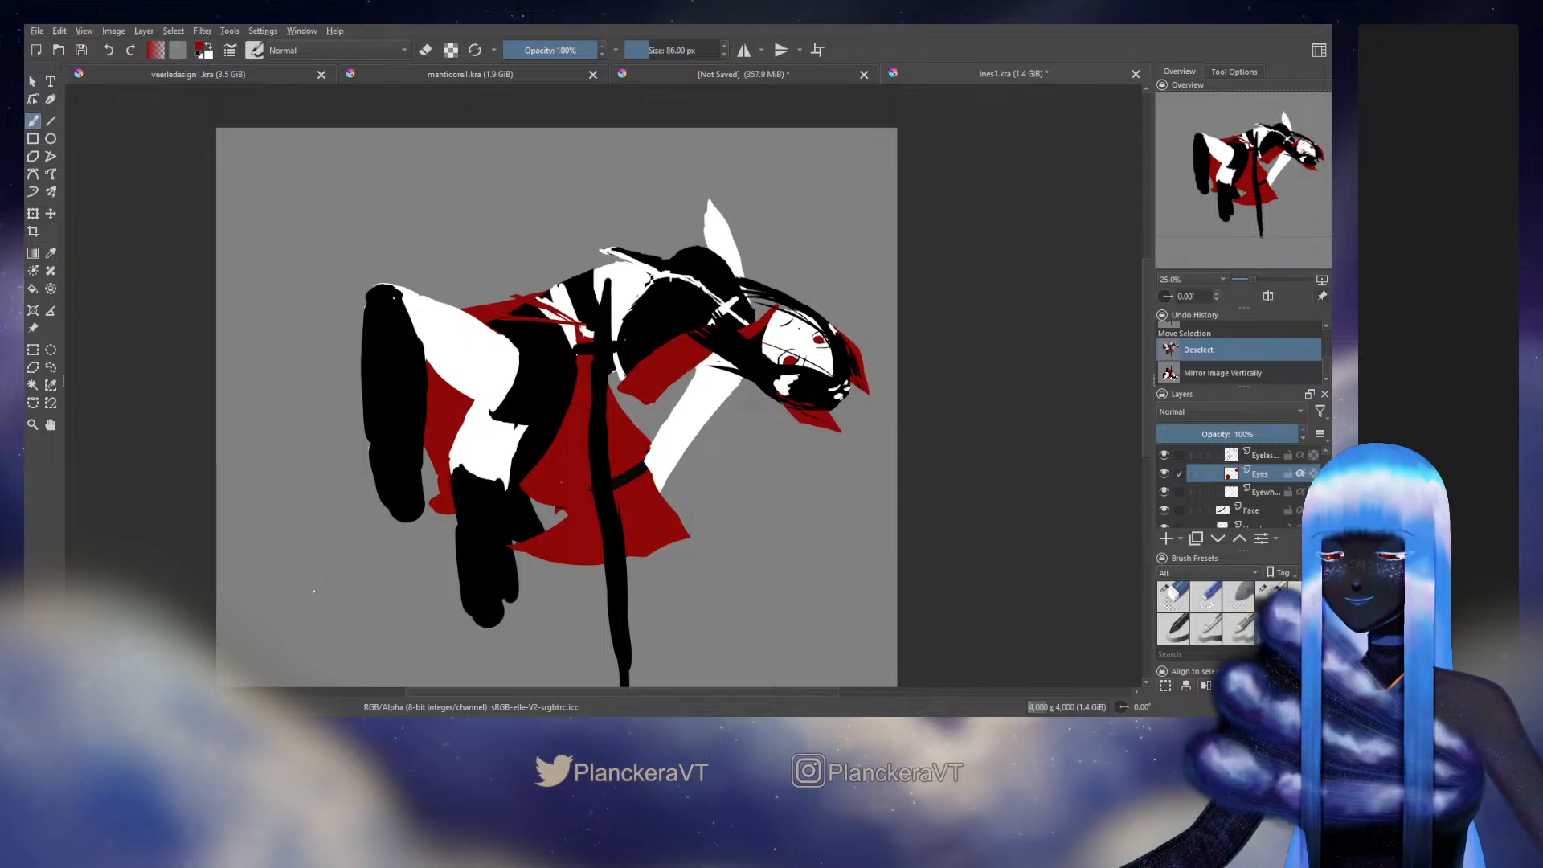
scroll(871, 502, "up", 4)
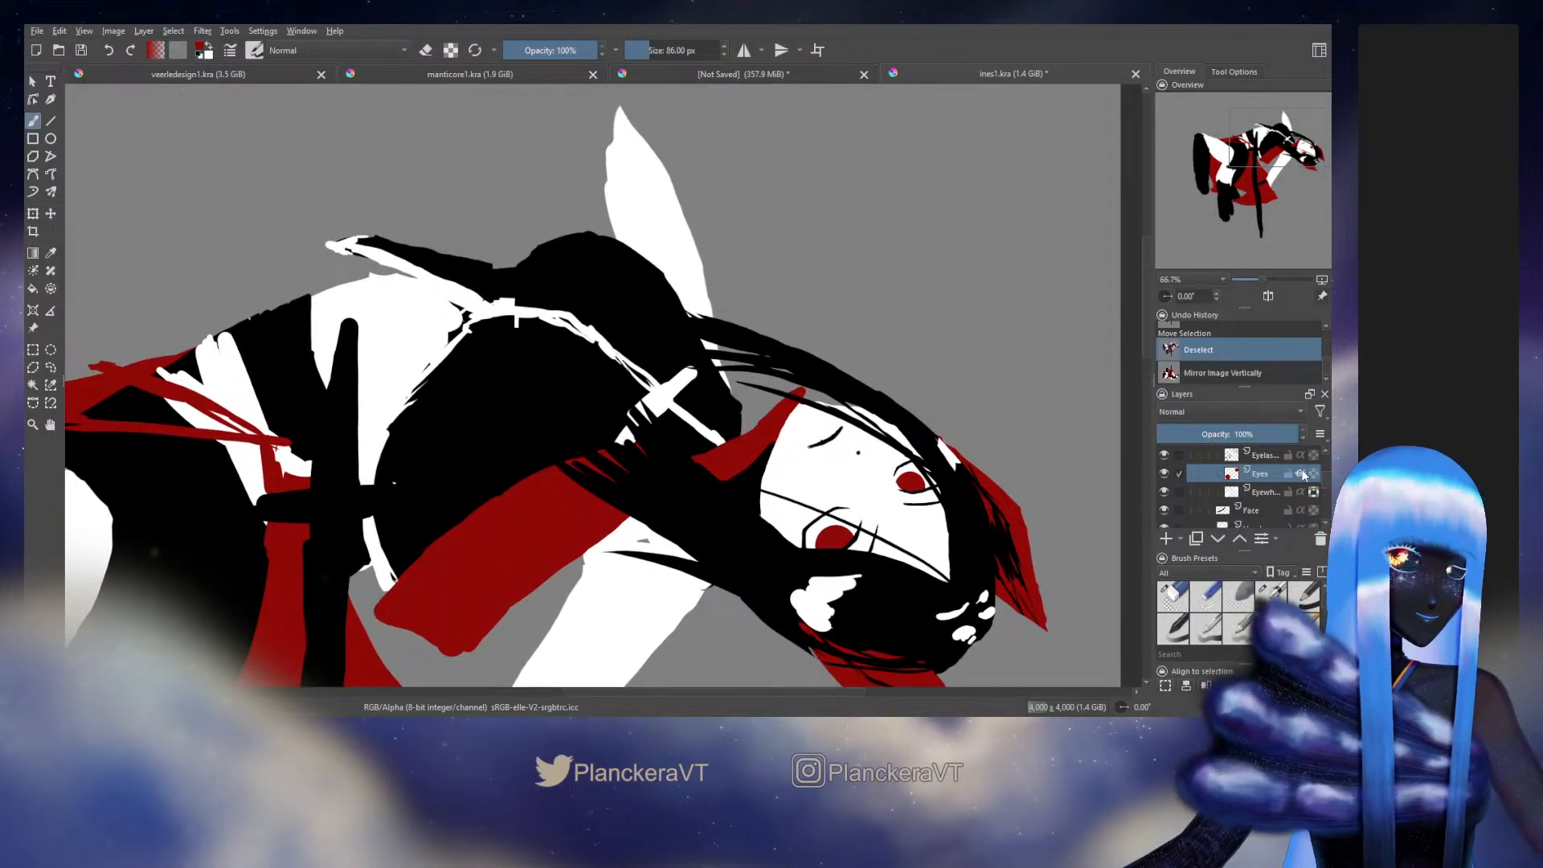
Step: Try extending the white along the jawline on the Neck layer with a 127 px brush, and undo the stroke
scroll(1329, 490, "down", 5)
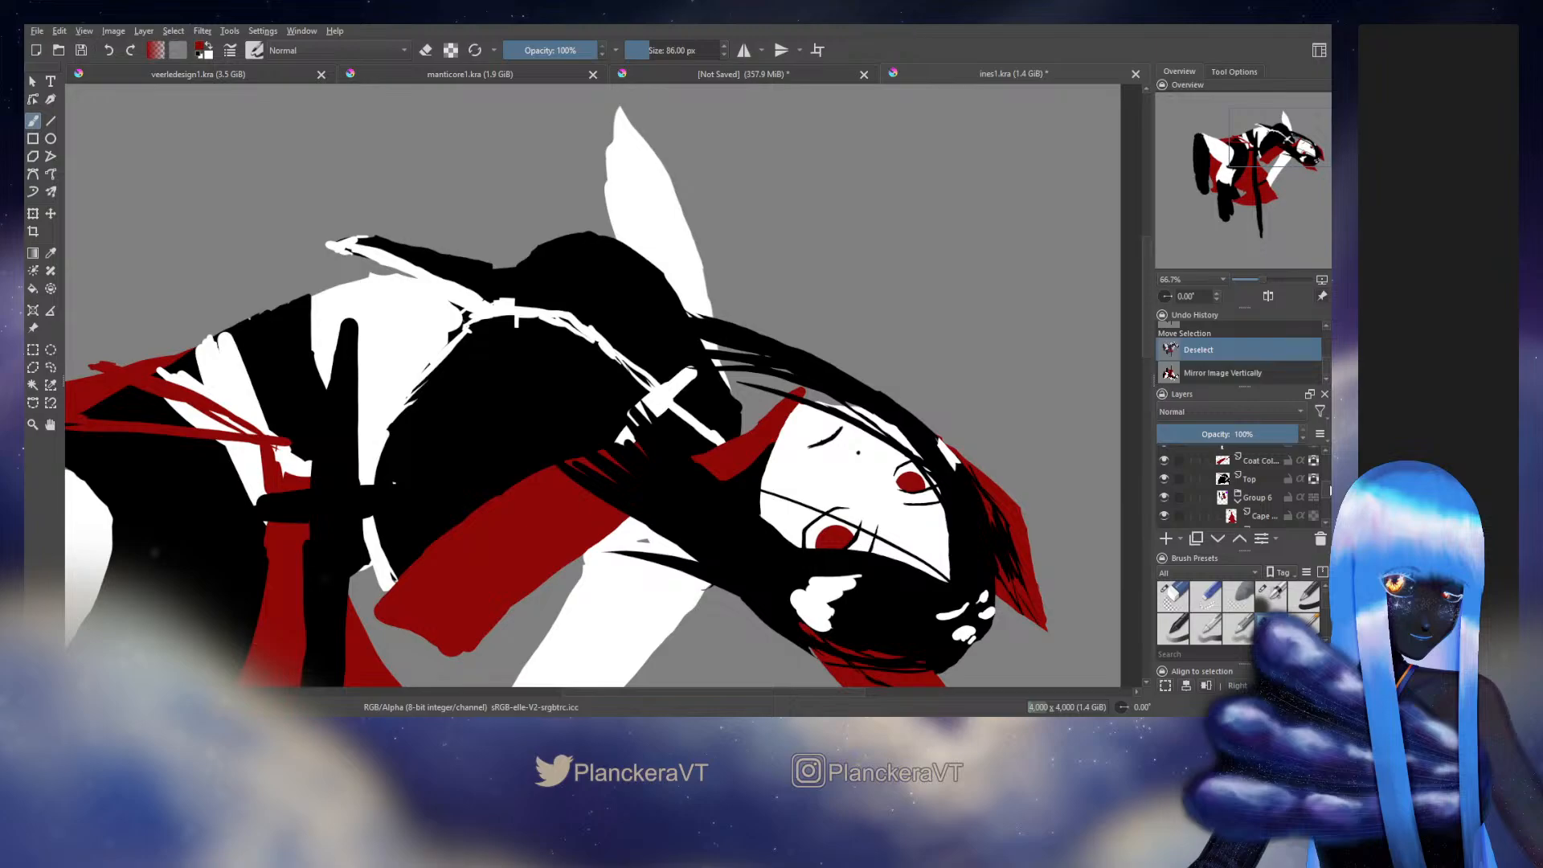
scroll(1330, 490, "down", 3)
left_click(1289, 497)
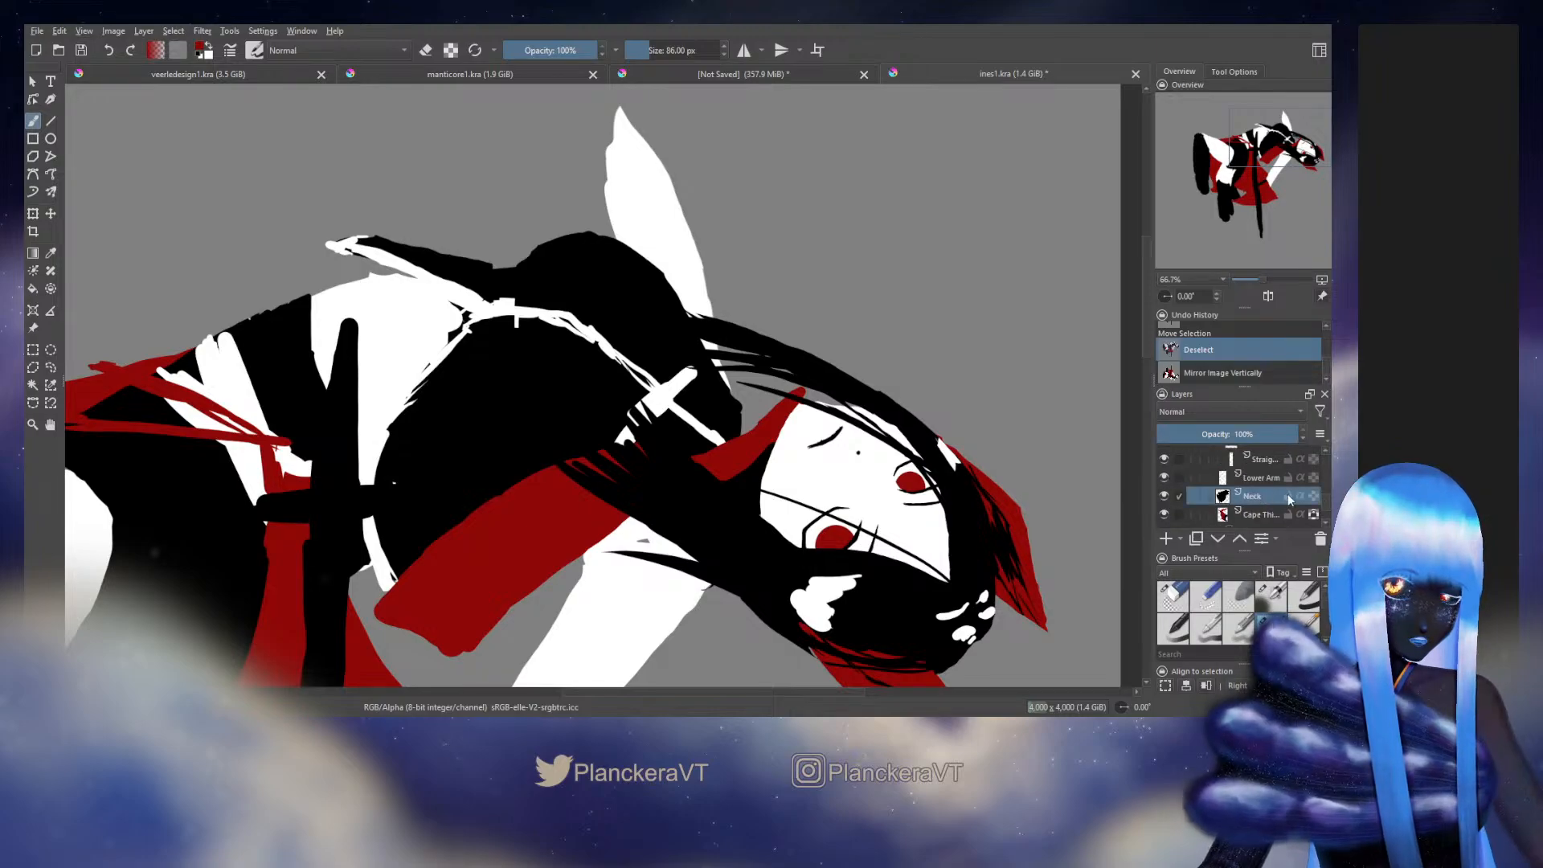
left_click(1315, 497)
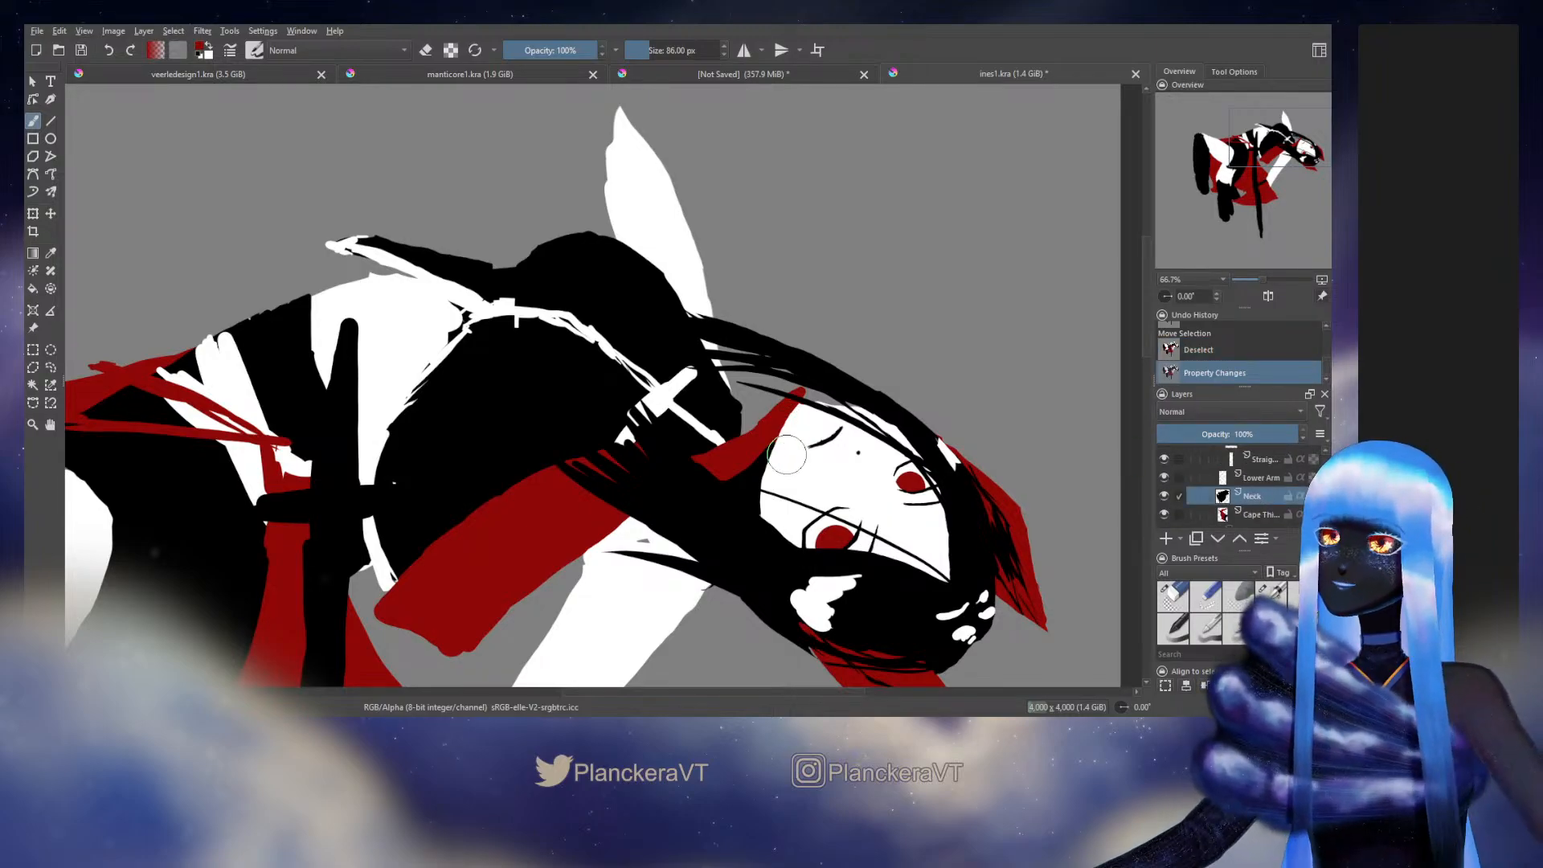
left_click_drag(774, 432, 790, 432)
left_click(775, 482, "ctrl")
left_click_drag(767, 498, 780, 482)
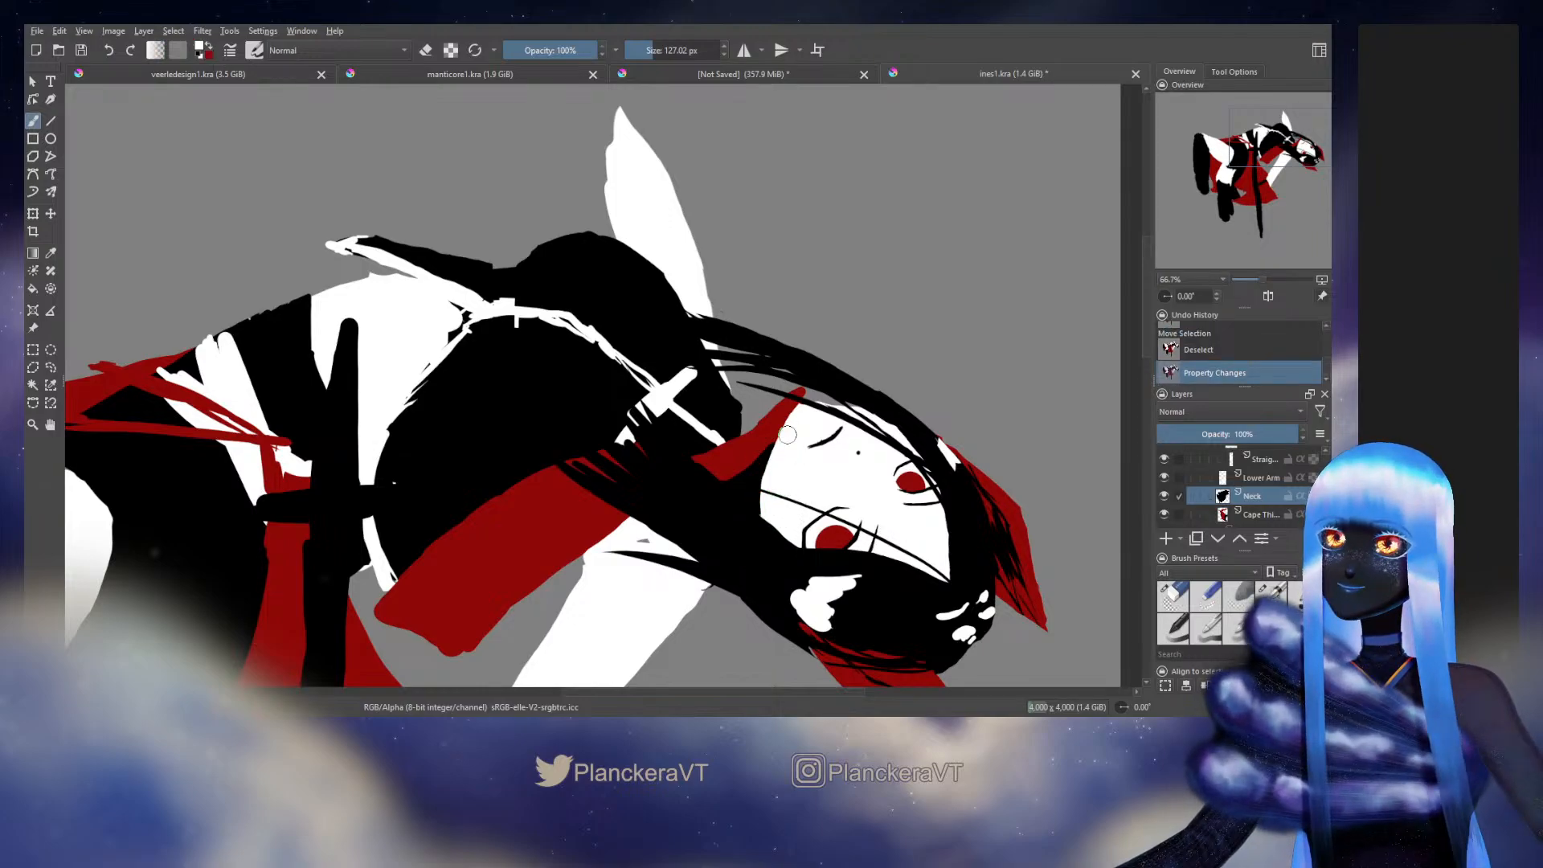
left_click_drag(786, 434, 763, 482)
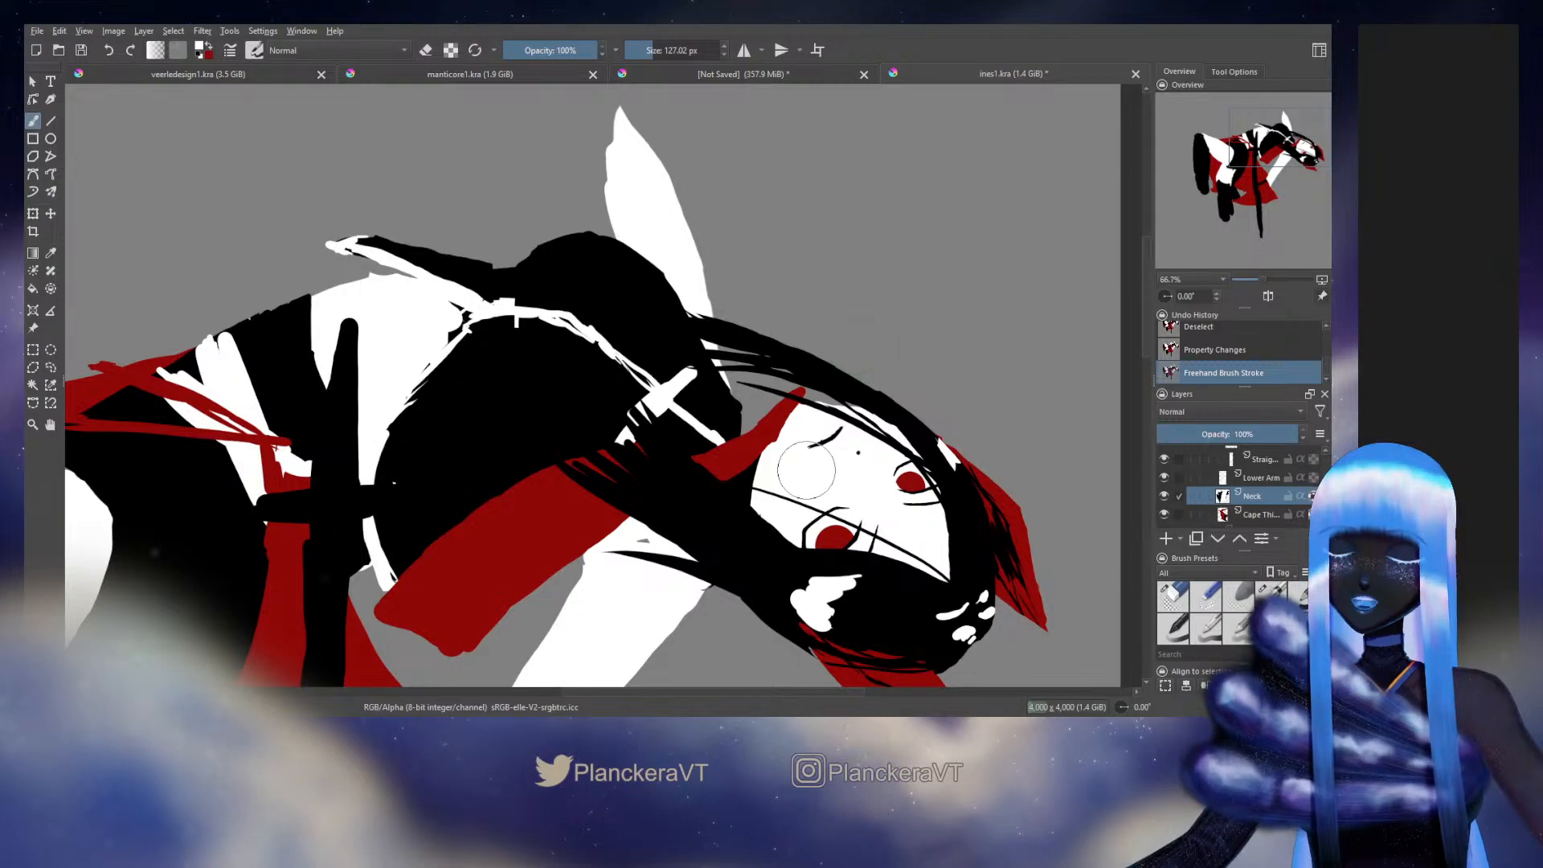
key("ctrl+z")
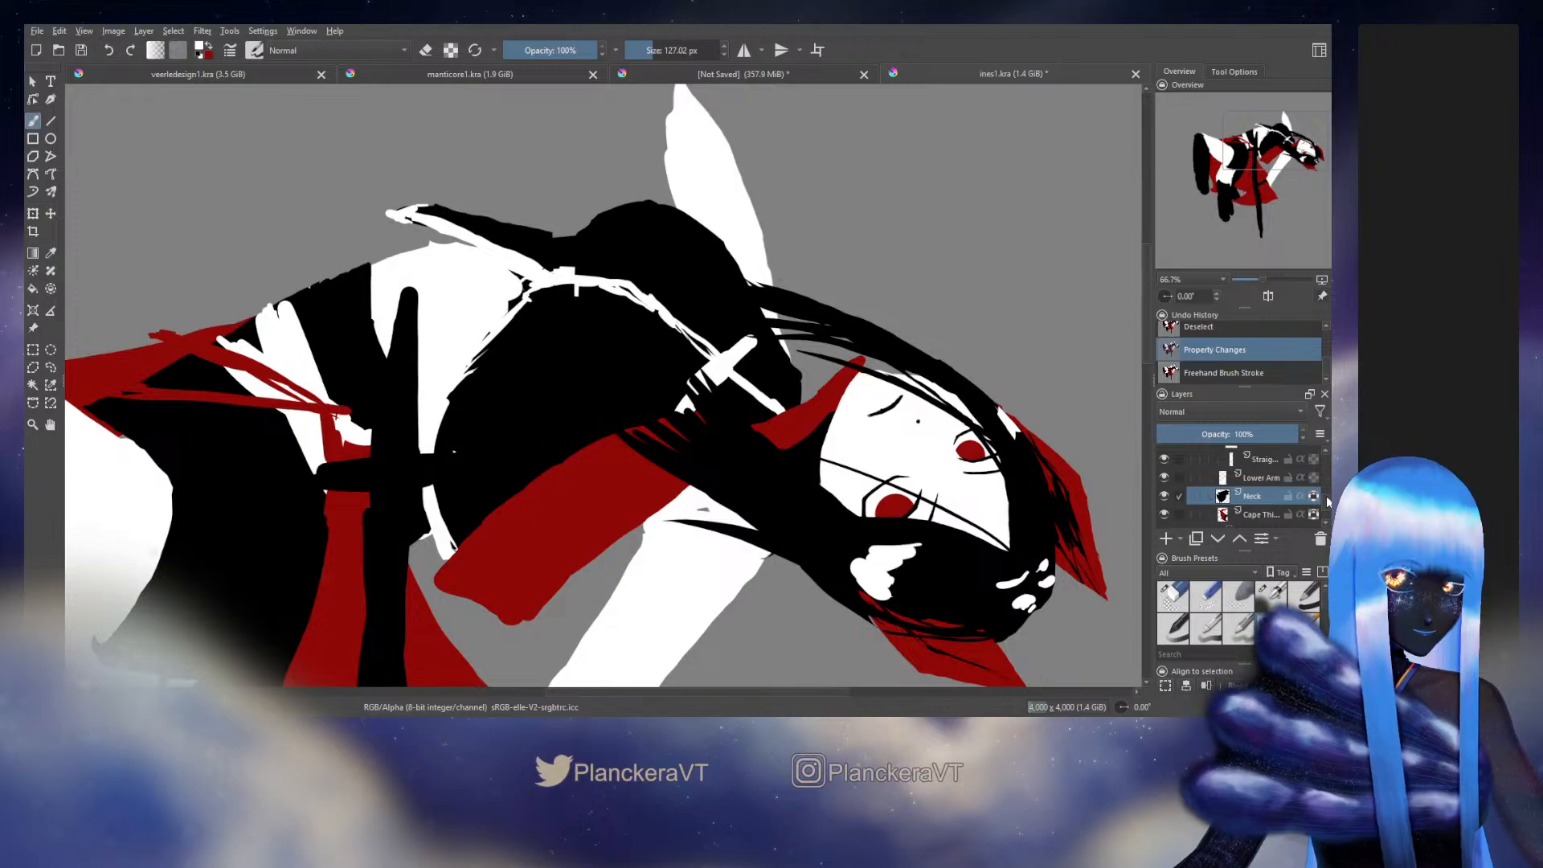
Step: Make the coat collar layer active and set up the eraser brush at about 66 px
scroll(1327, 493, "up", 5)
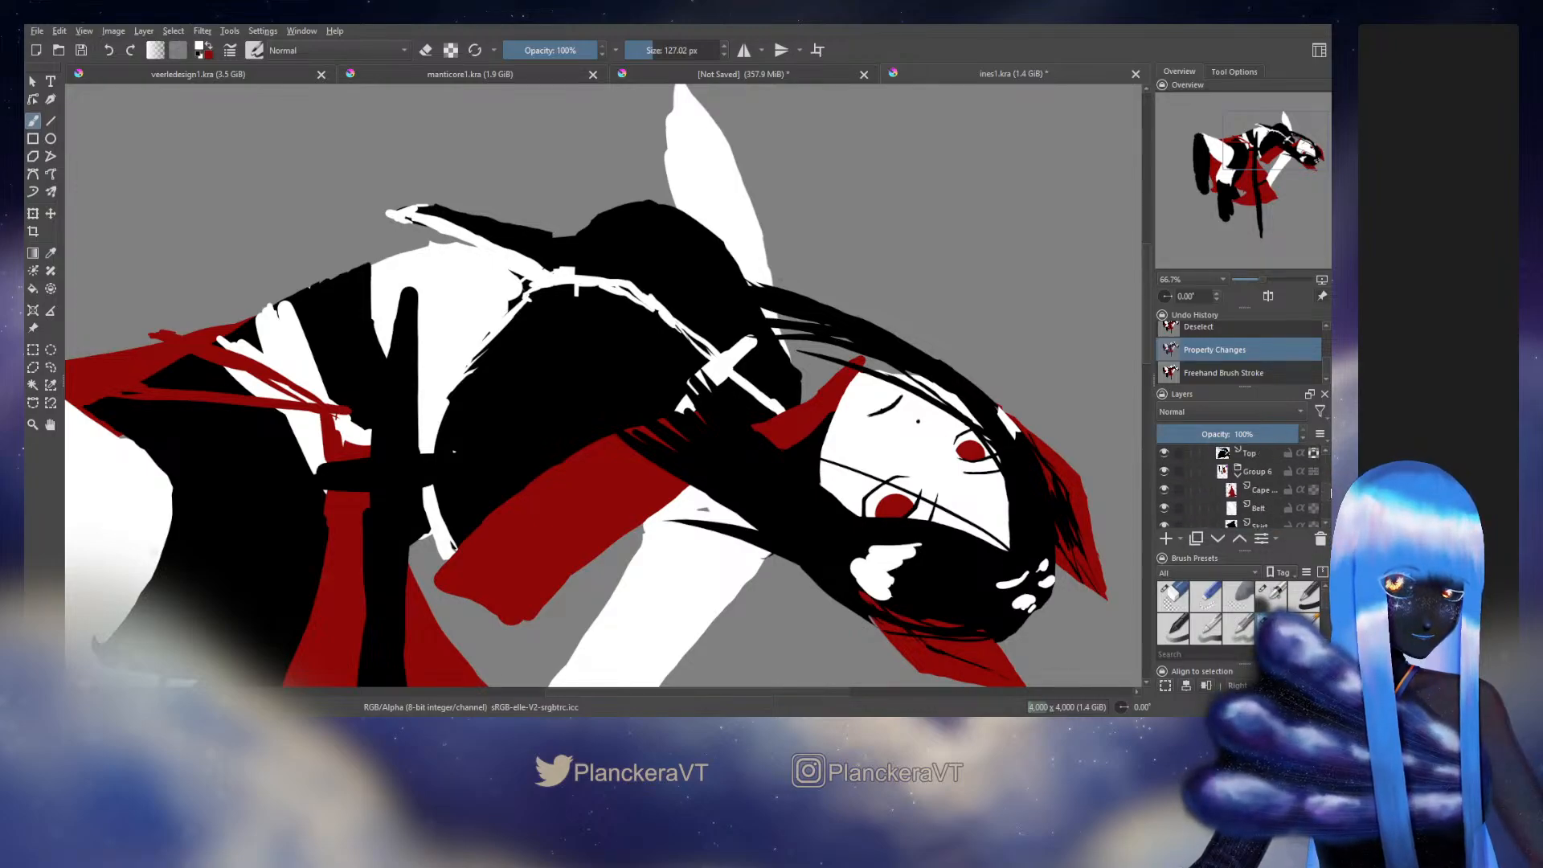
scroll(1328, 487, "up", 1)
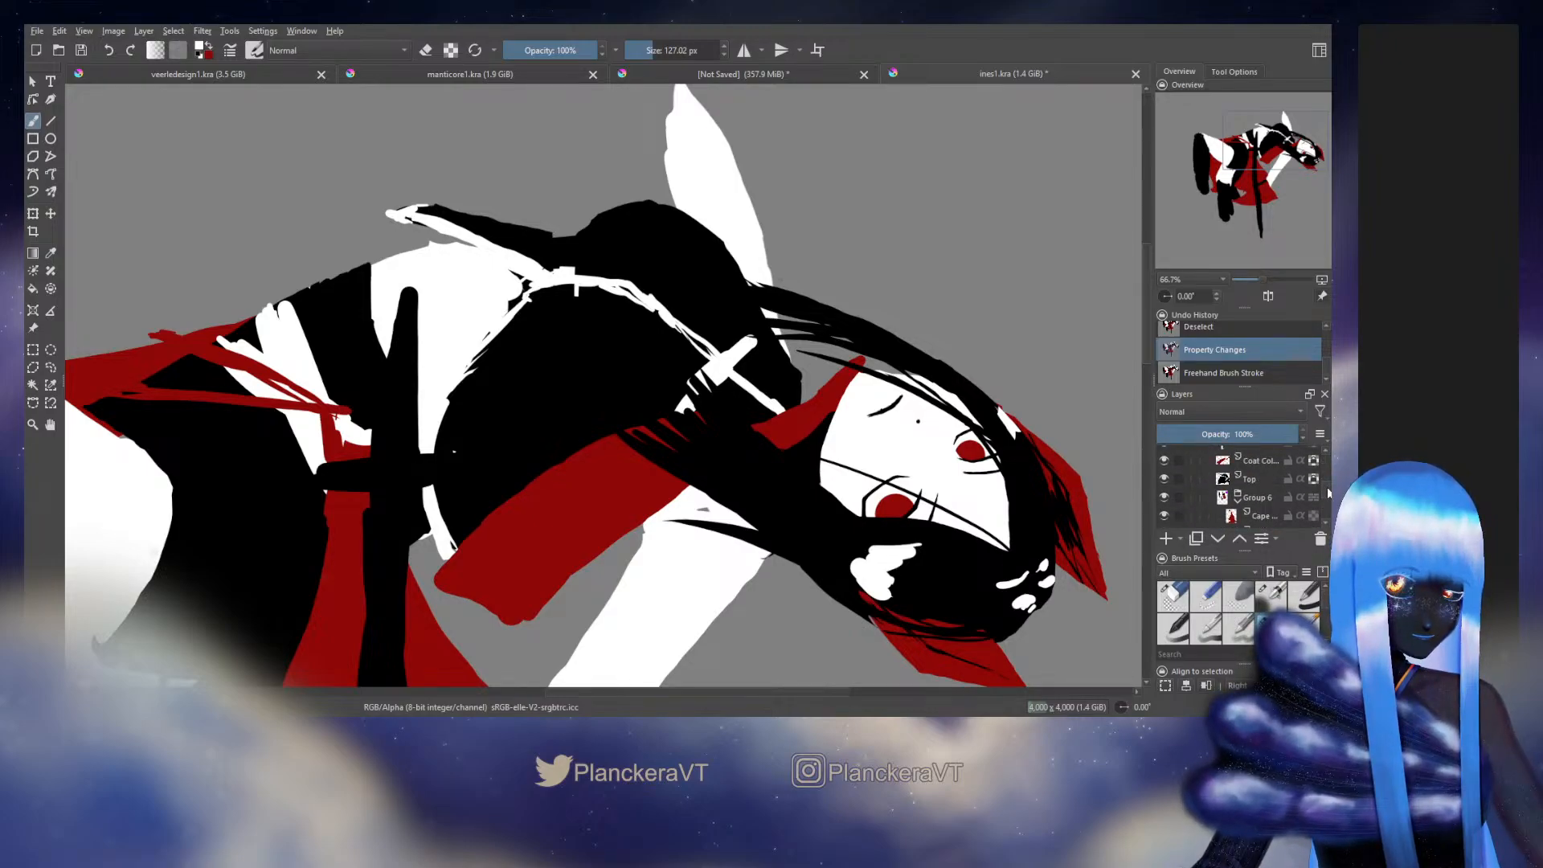
scroll(1328, 487, "up", 3)
left_click(1258, 487)
left_click(1173, 595)
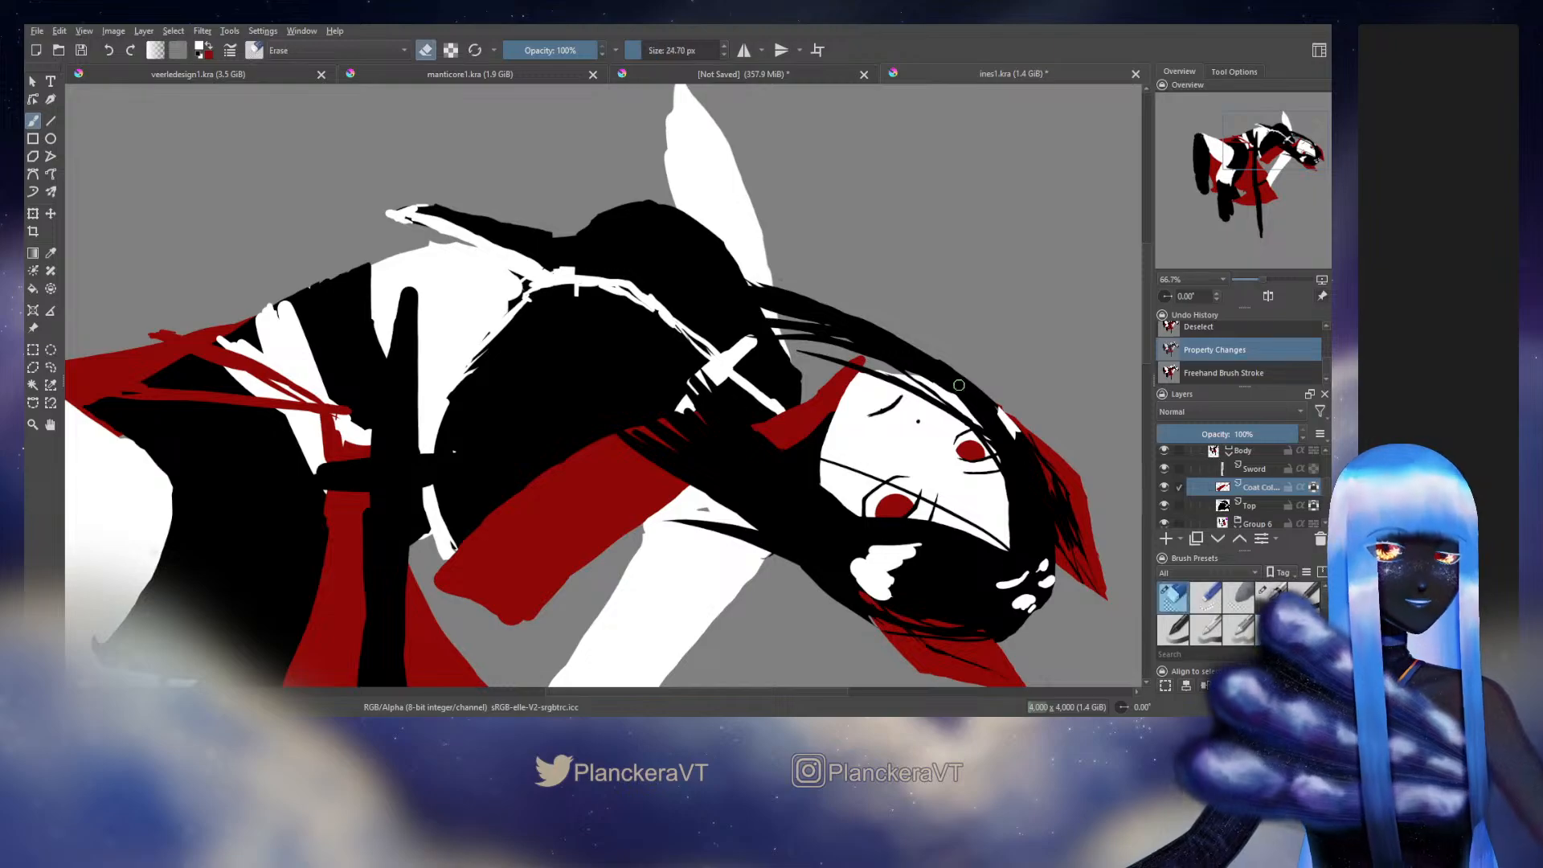
left_click_drag(880, 374, 887, 375)
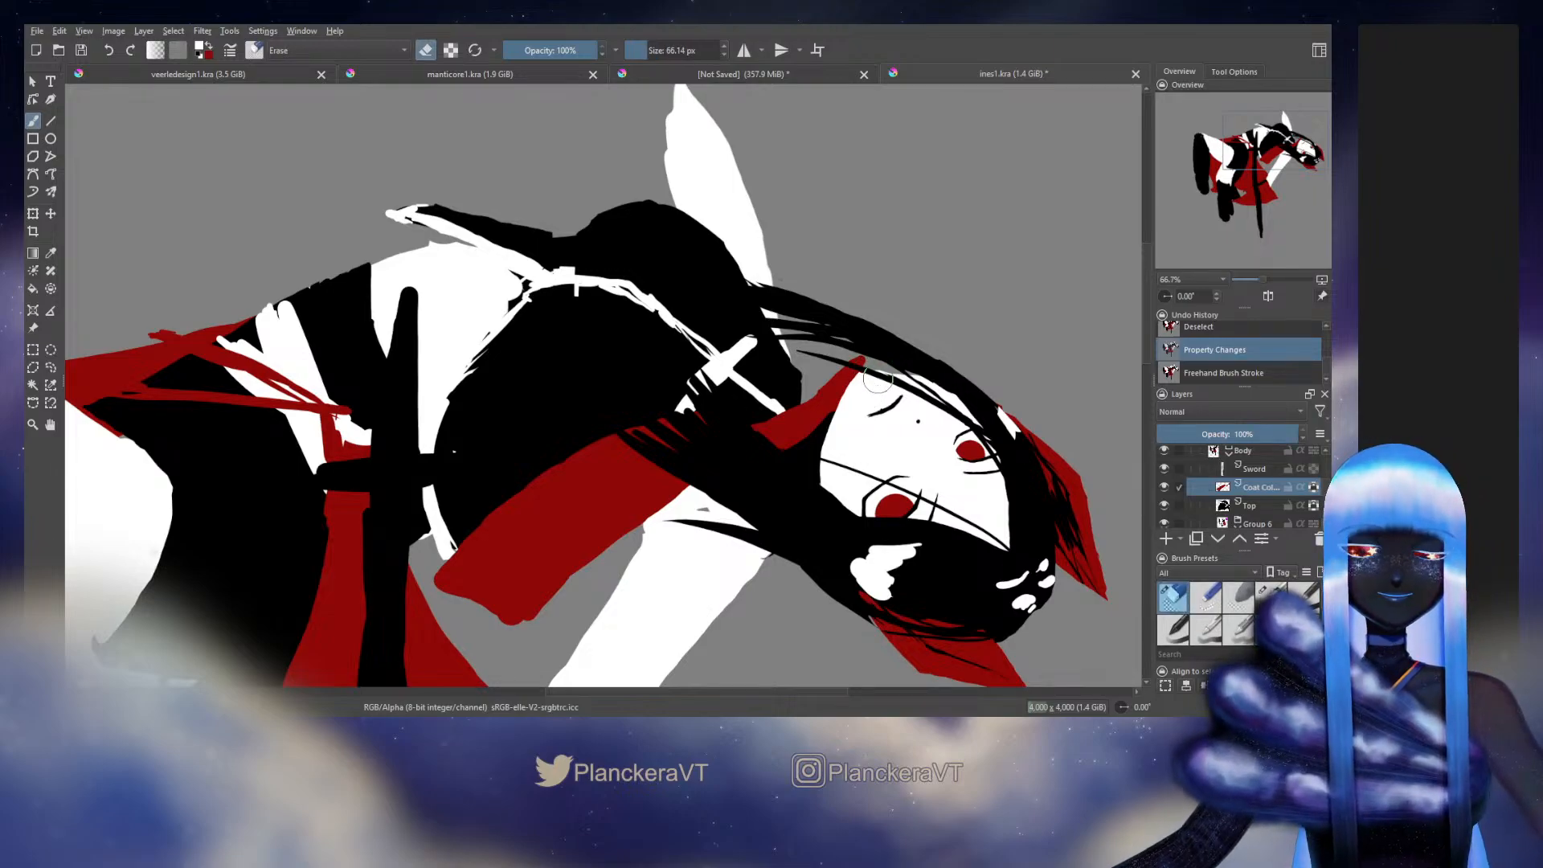
Step: Select the collar's pointed tip with a freehand selection, shift it slightly away from the face, and clear the selection
key("/")
key("l")
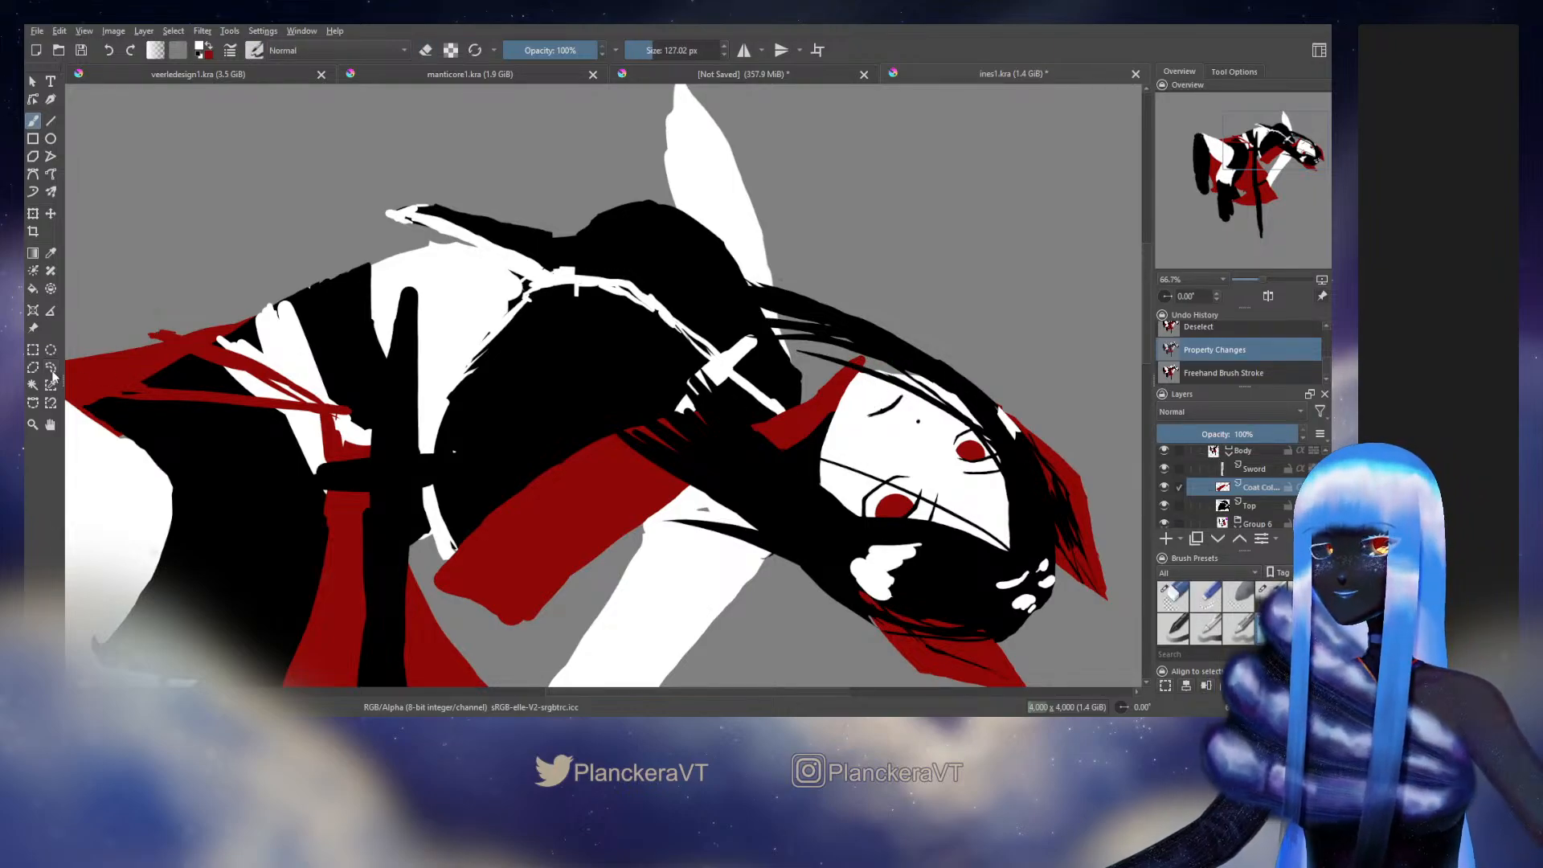
mouse_move(748, 386)
left_mouse_down()
mouse_move(736, 429)
mouse_move(751, 390)
left_mouse_up()
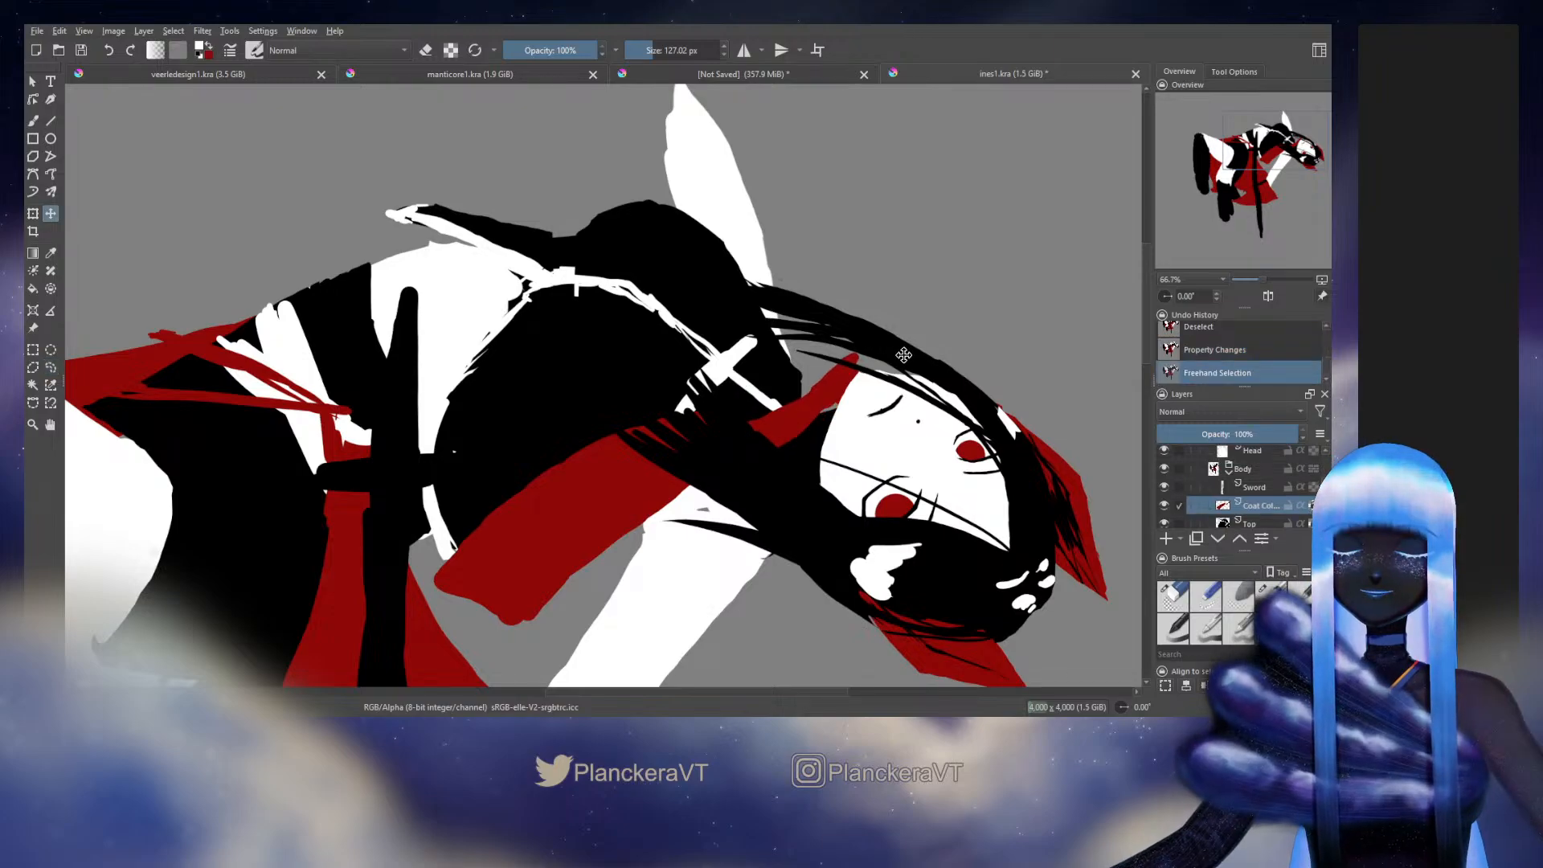
key("t")
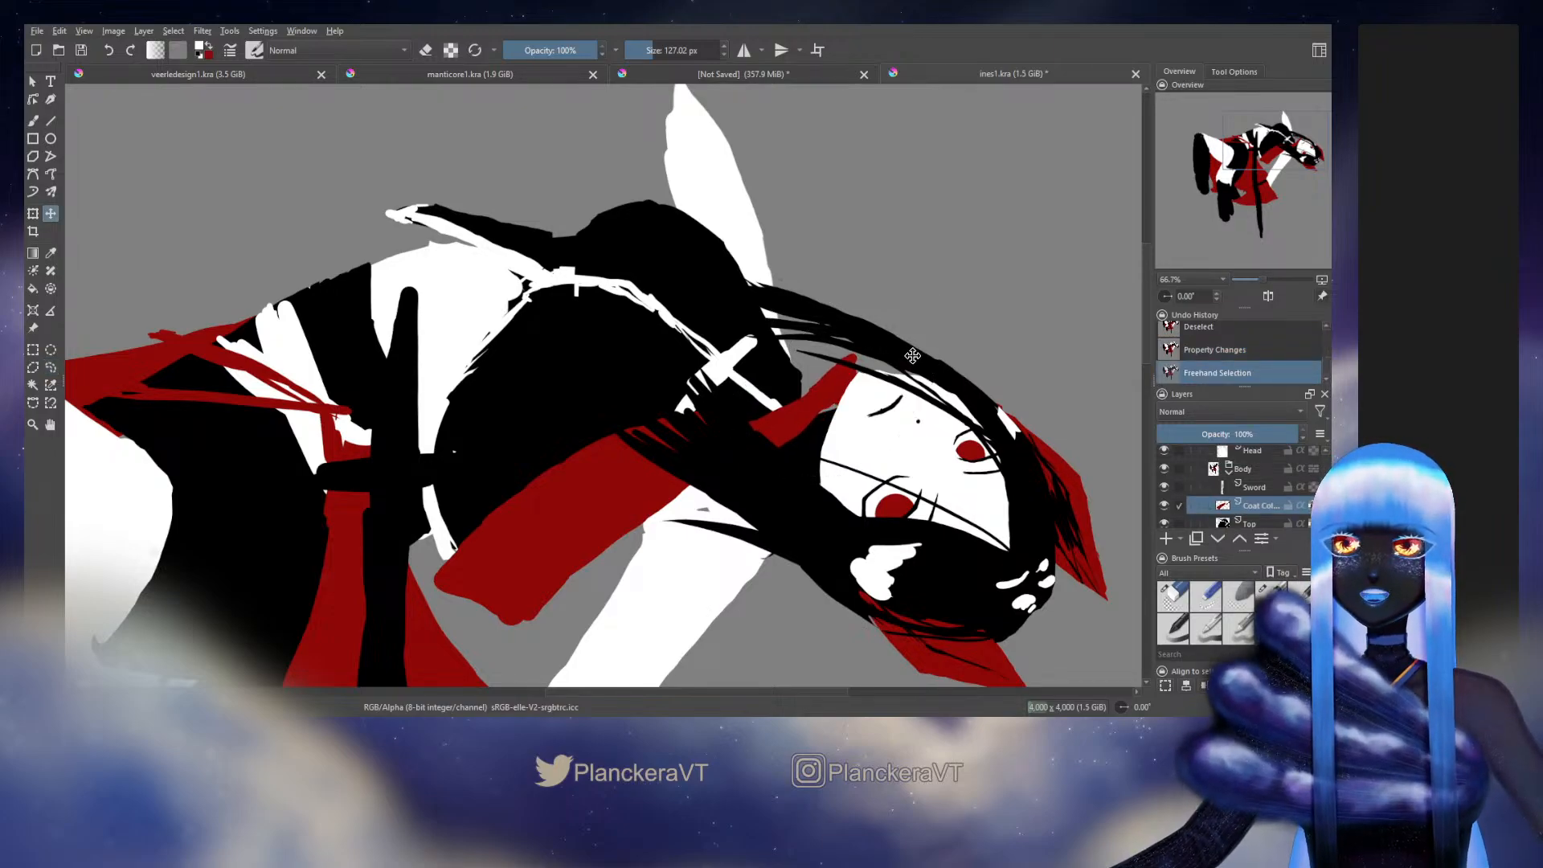
left_click(919, 368)
key("ctrl+shift+a")
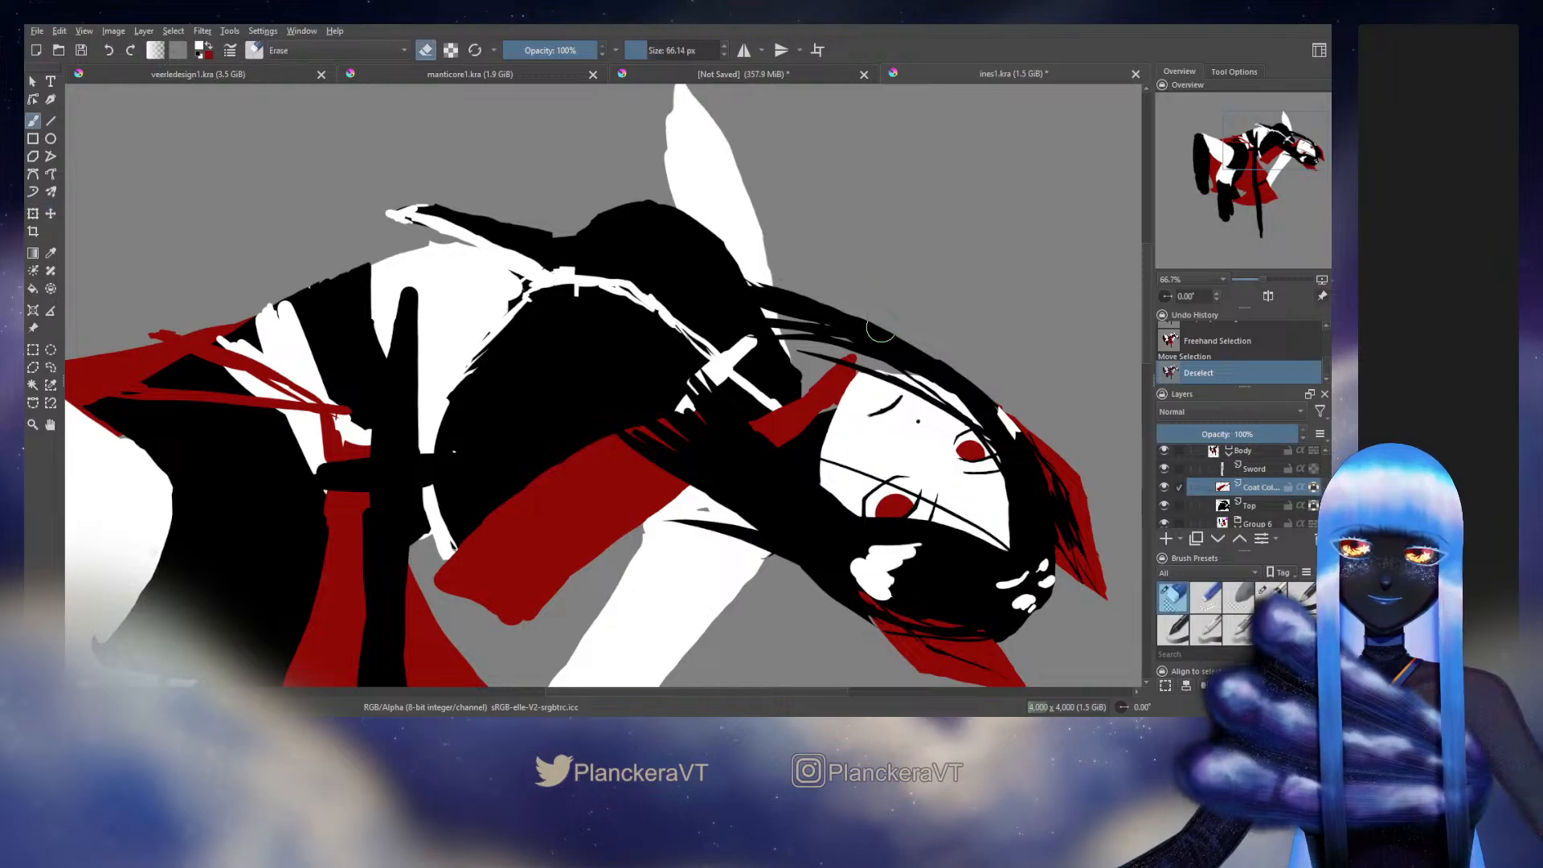
Step: Erase along the edges of the collar's pointed tip beside the face to sharpen its shape
key("b")
key("e")
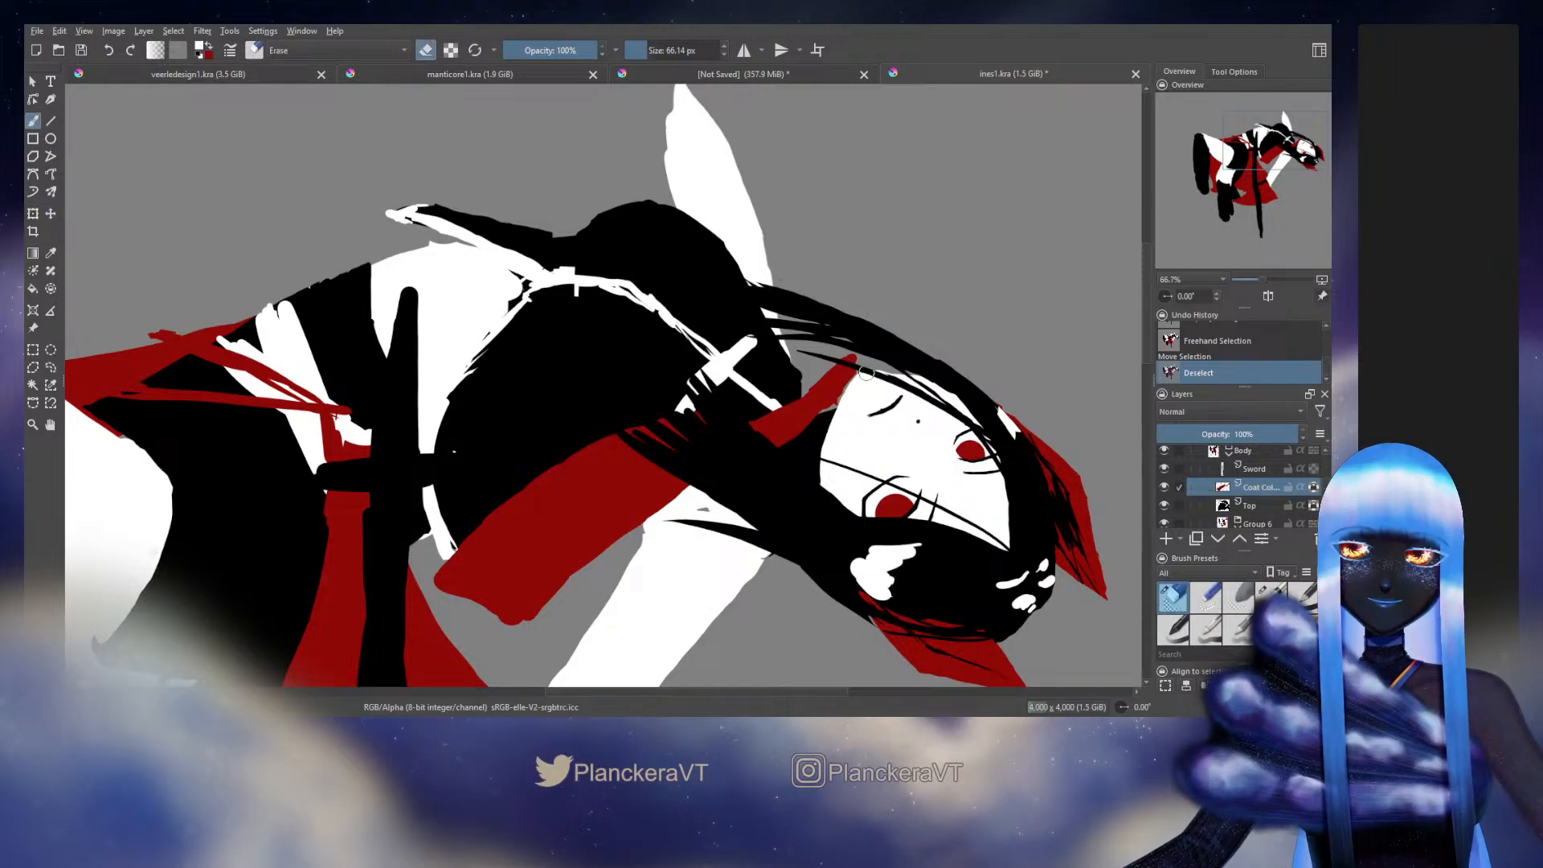
left_click_drag(865, 373, 857, 371)
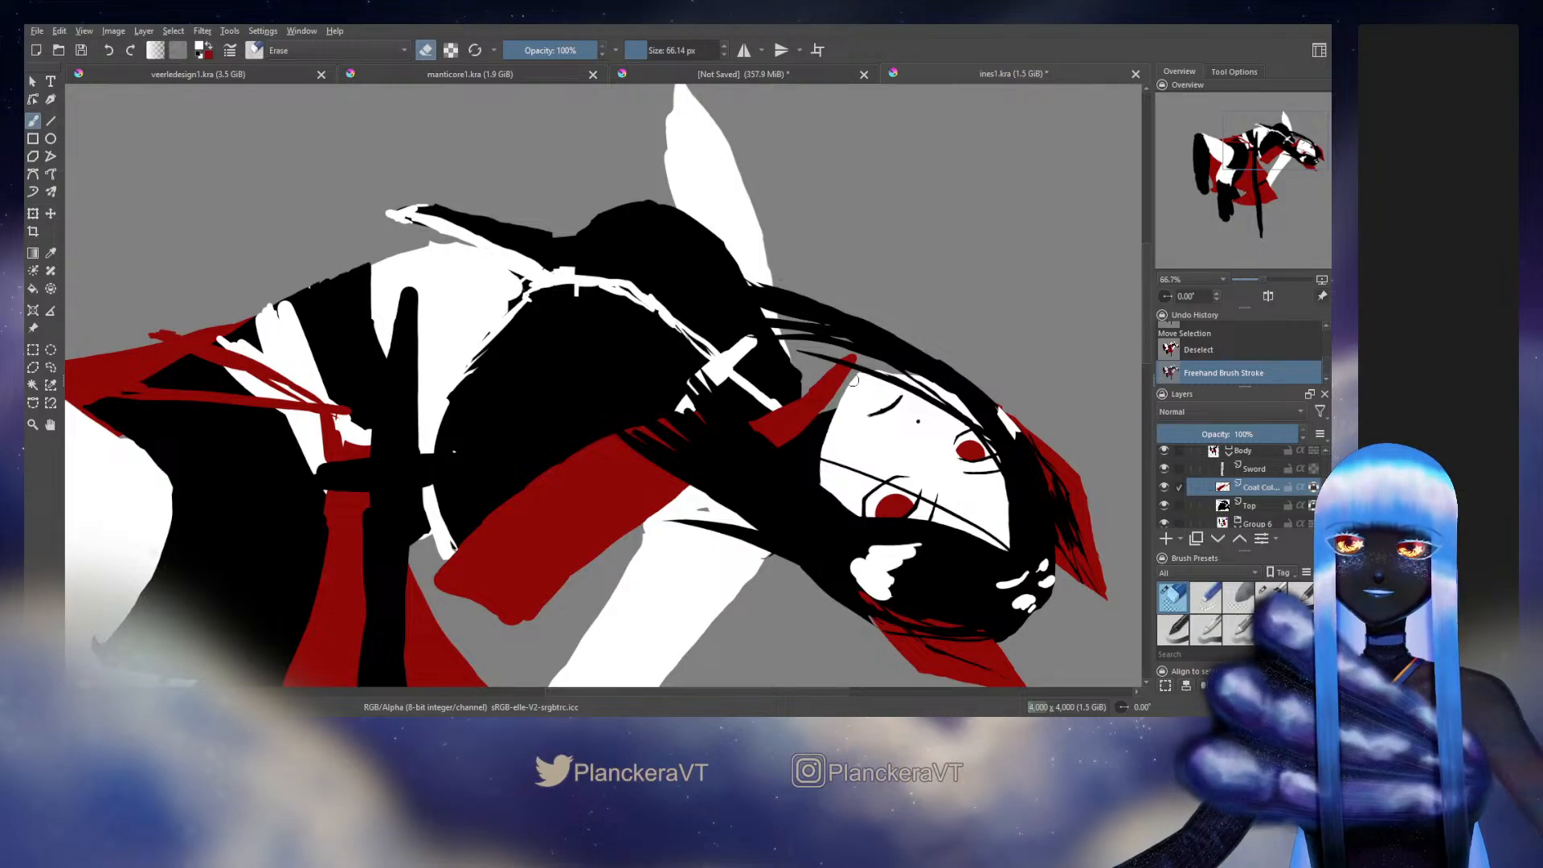
left_click_drag(864, 370, 832, 365)
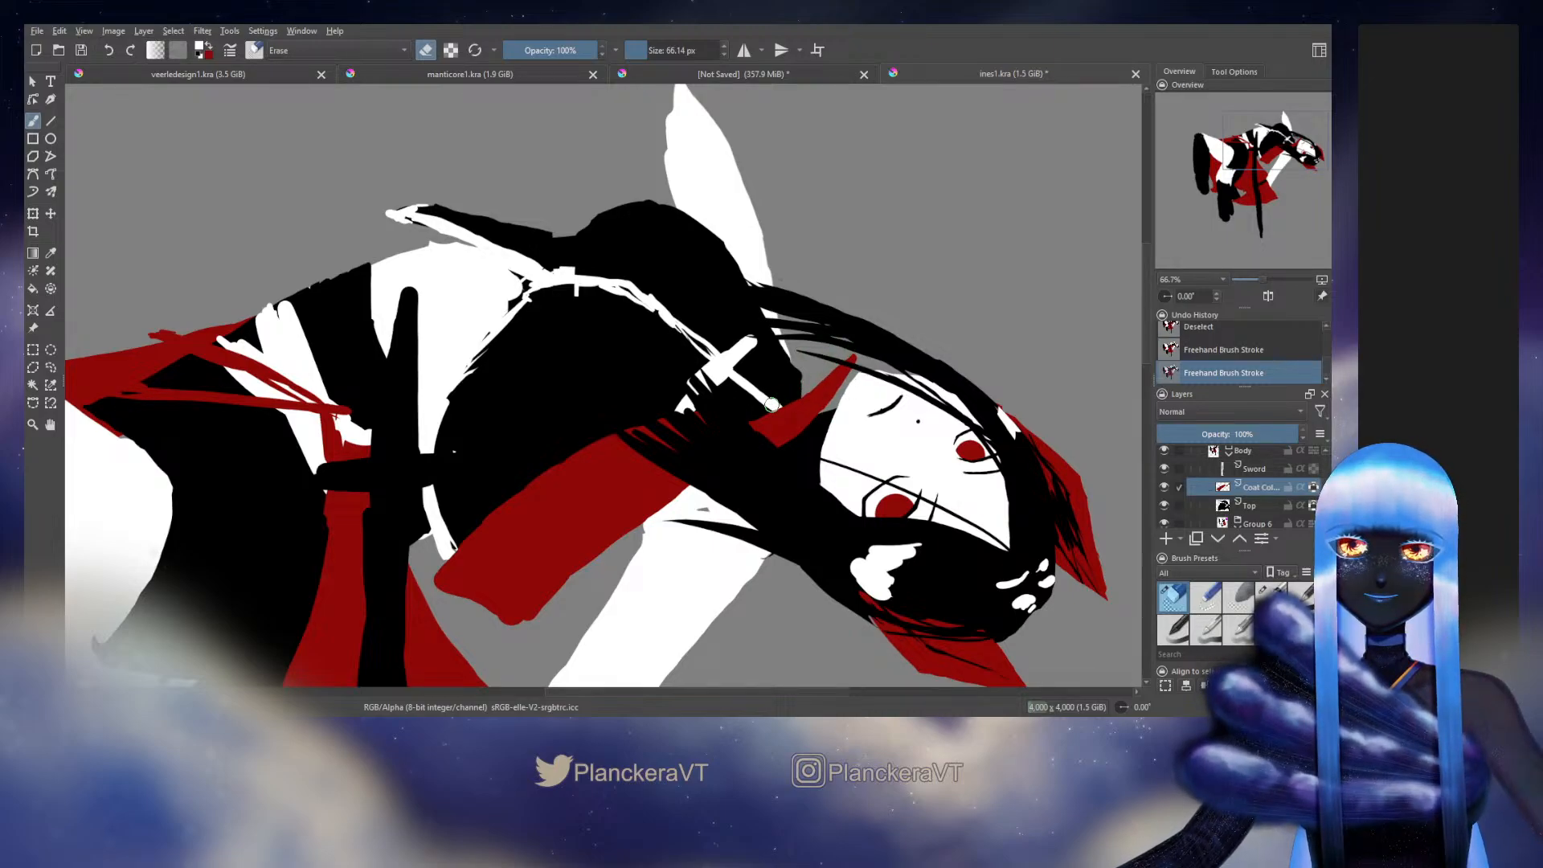
Step: Sample the collar's red and repaint its edge next to the jaw with a brush of about 94 px
key("slash")
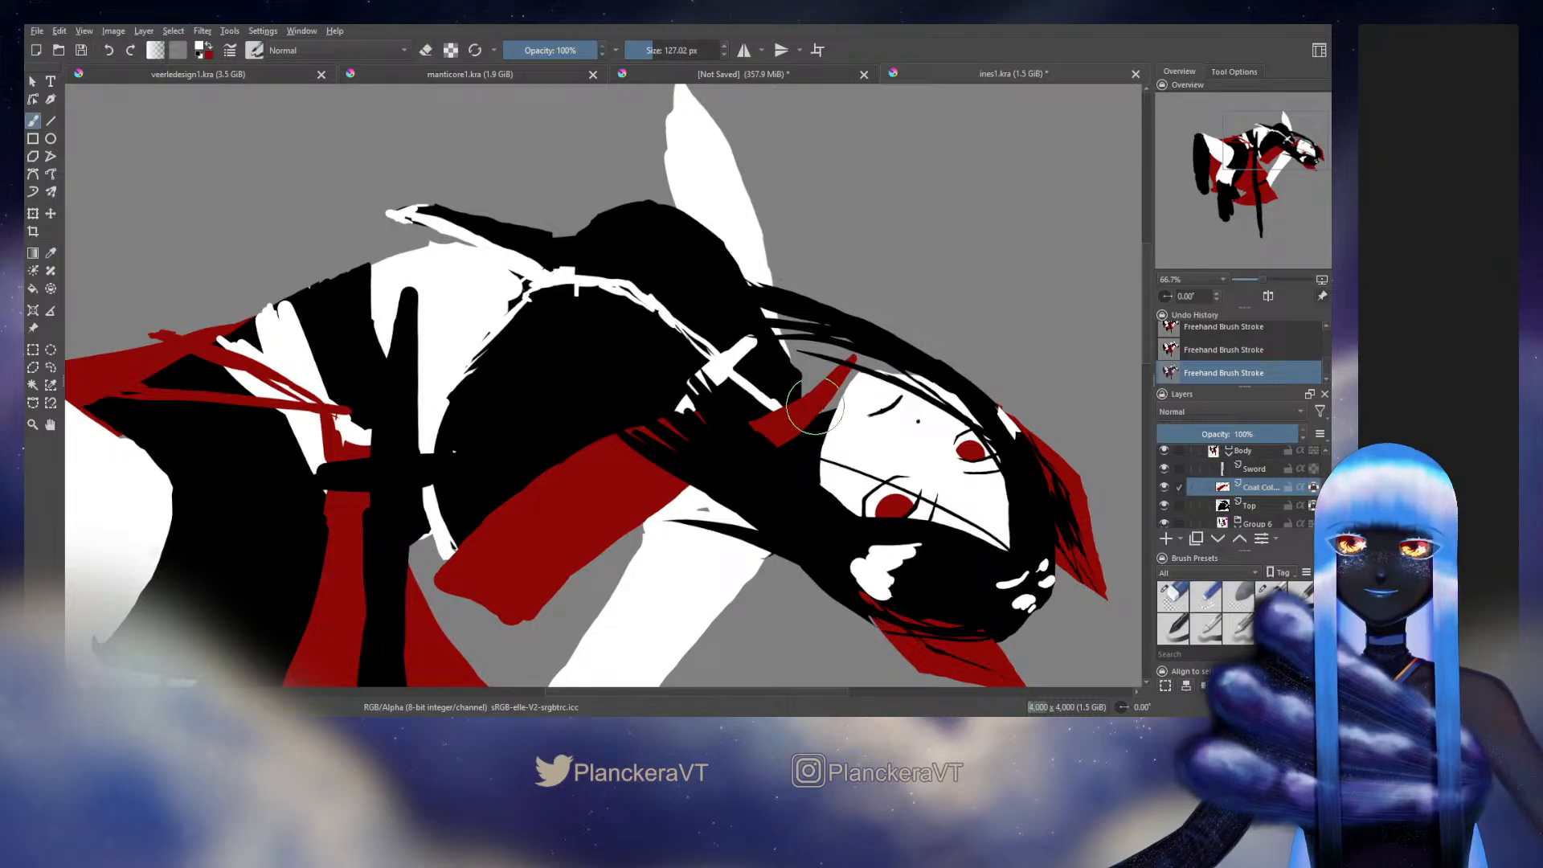
left_click(811, 418, "ctrl")
left_click_drag(804, 401, 836, 386)
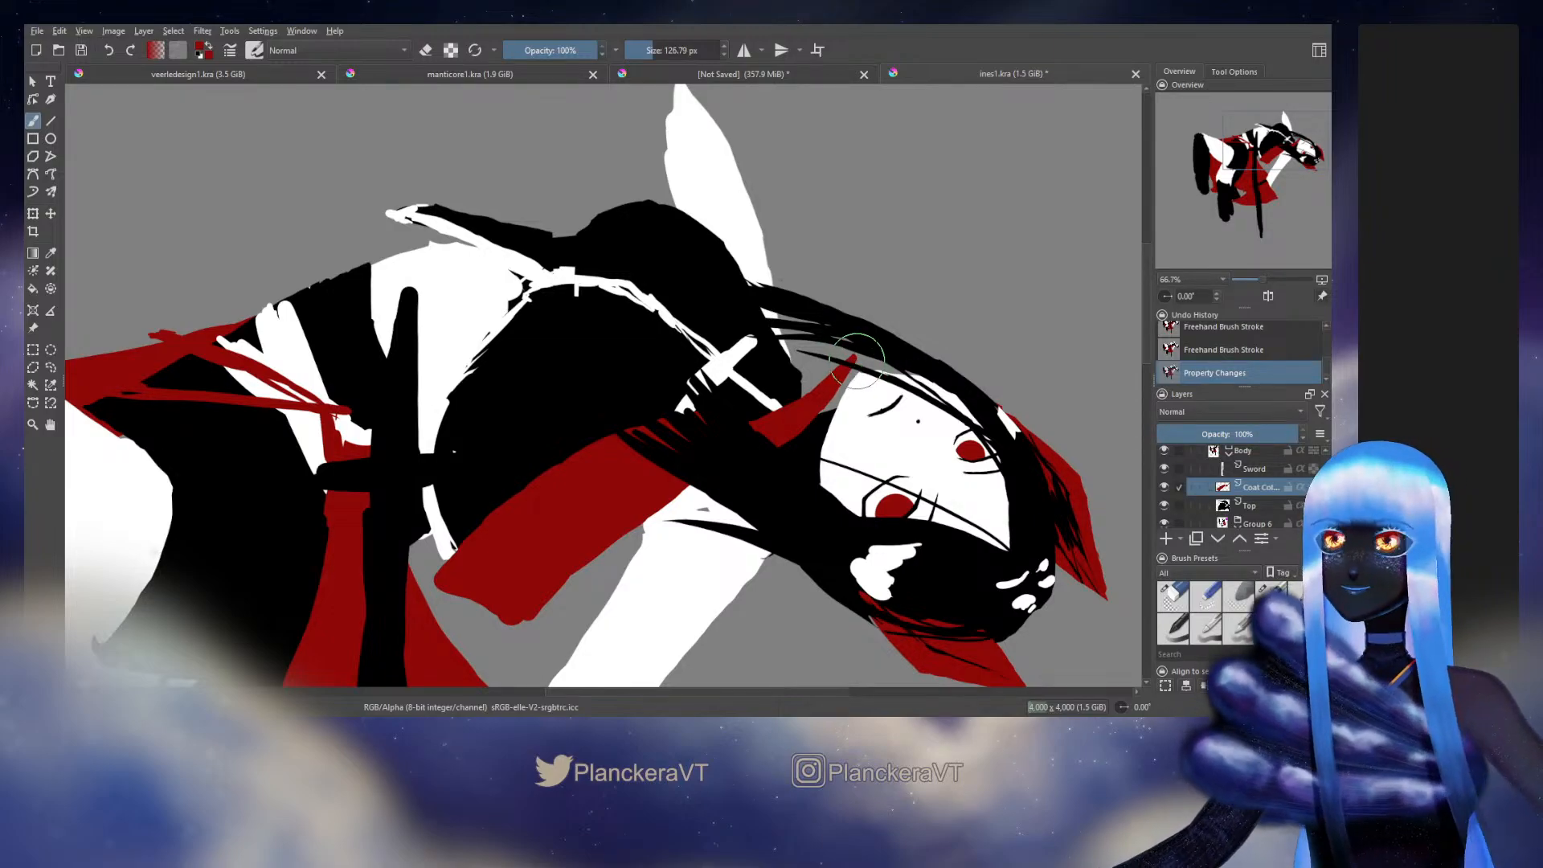
key("bracketleft")
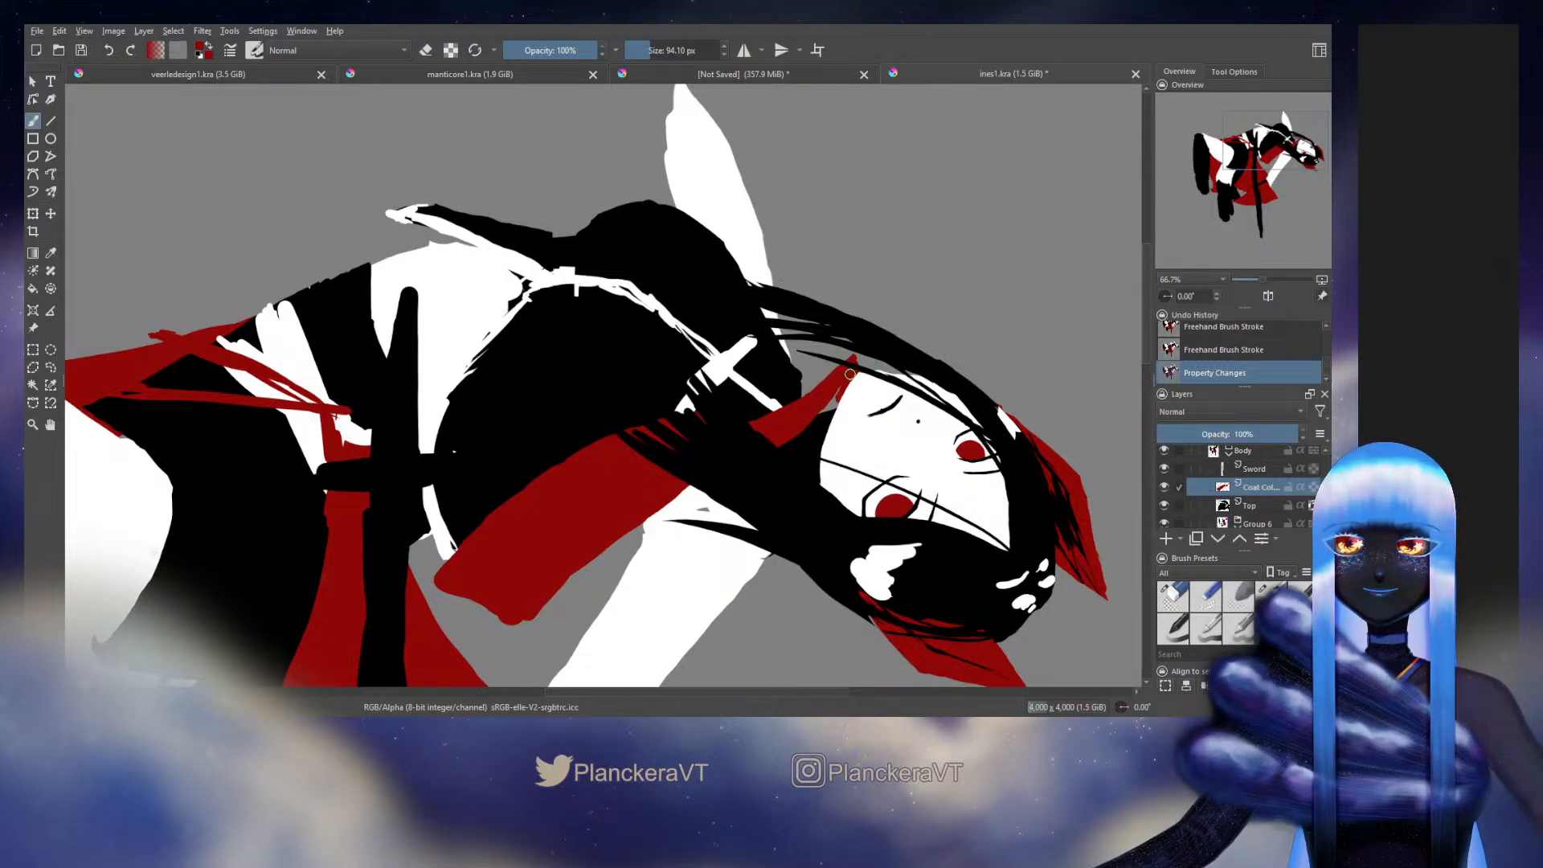
left_click_drag(850, 374, 836, 402)
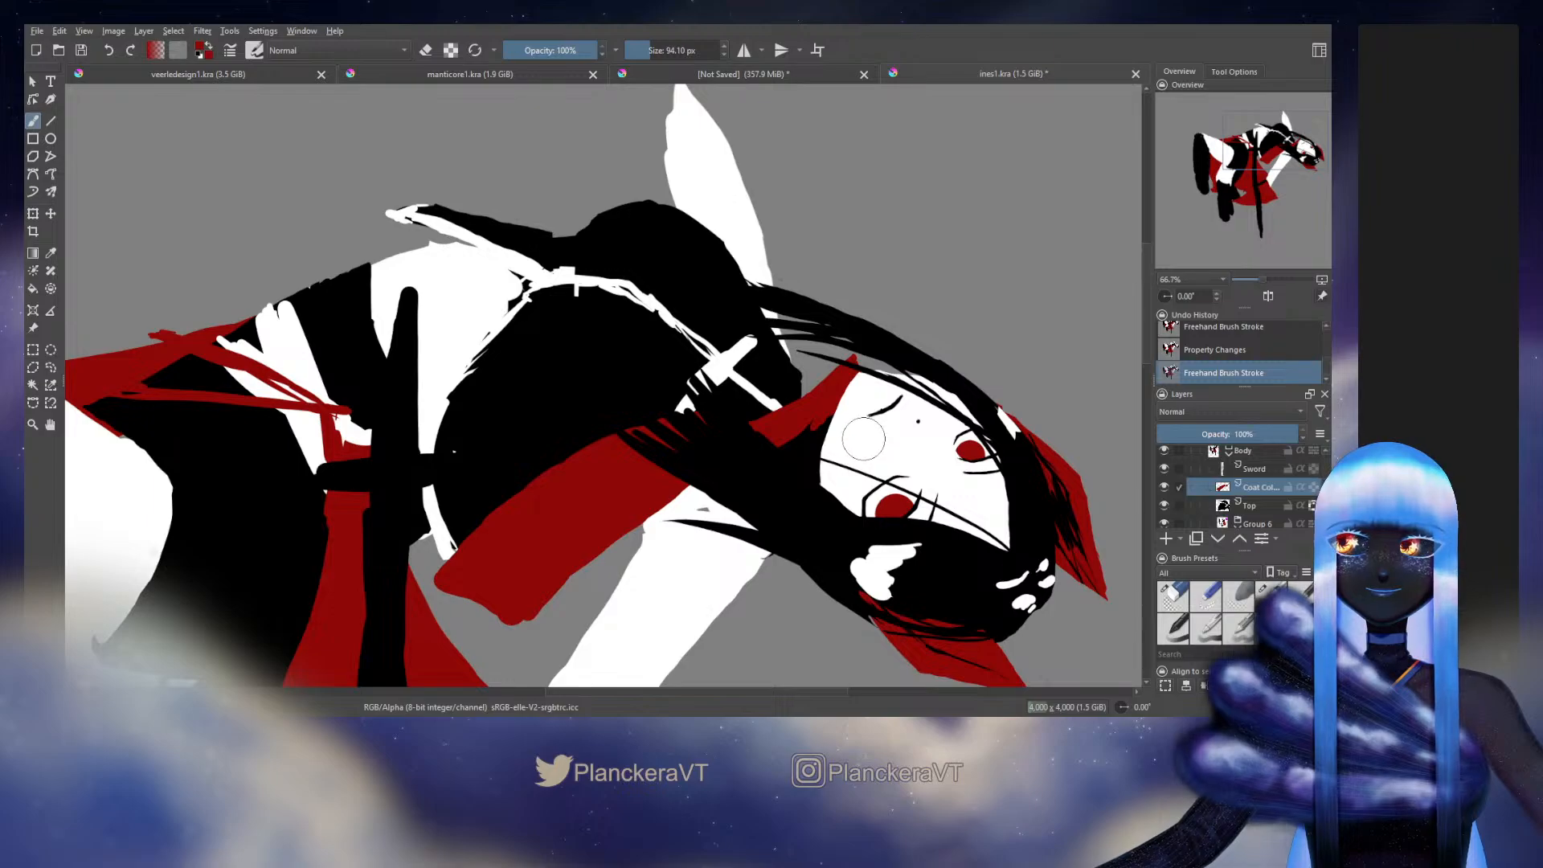
Step: Touch up the collar's edge with the eraser and paint a black border along its side facing the jaw
key("e")
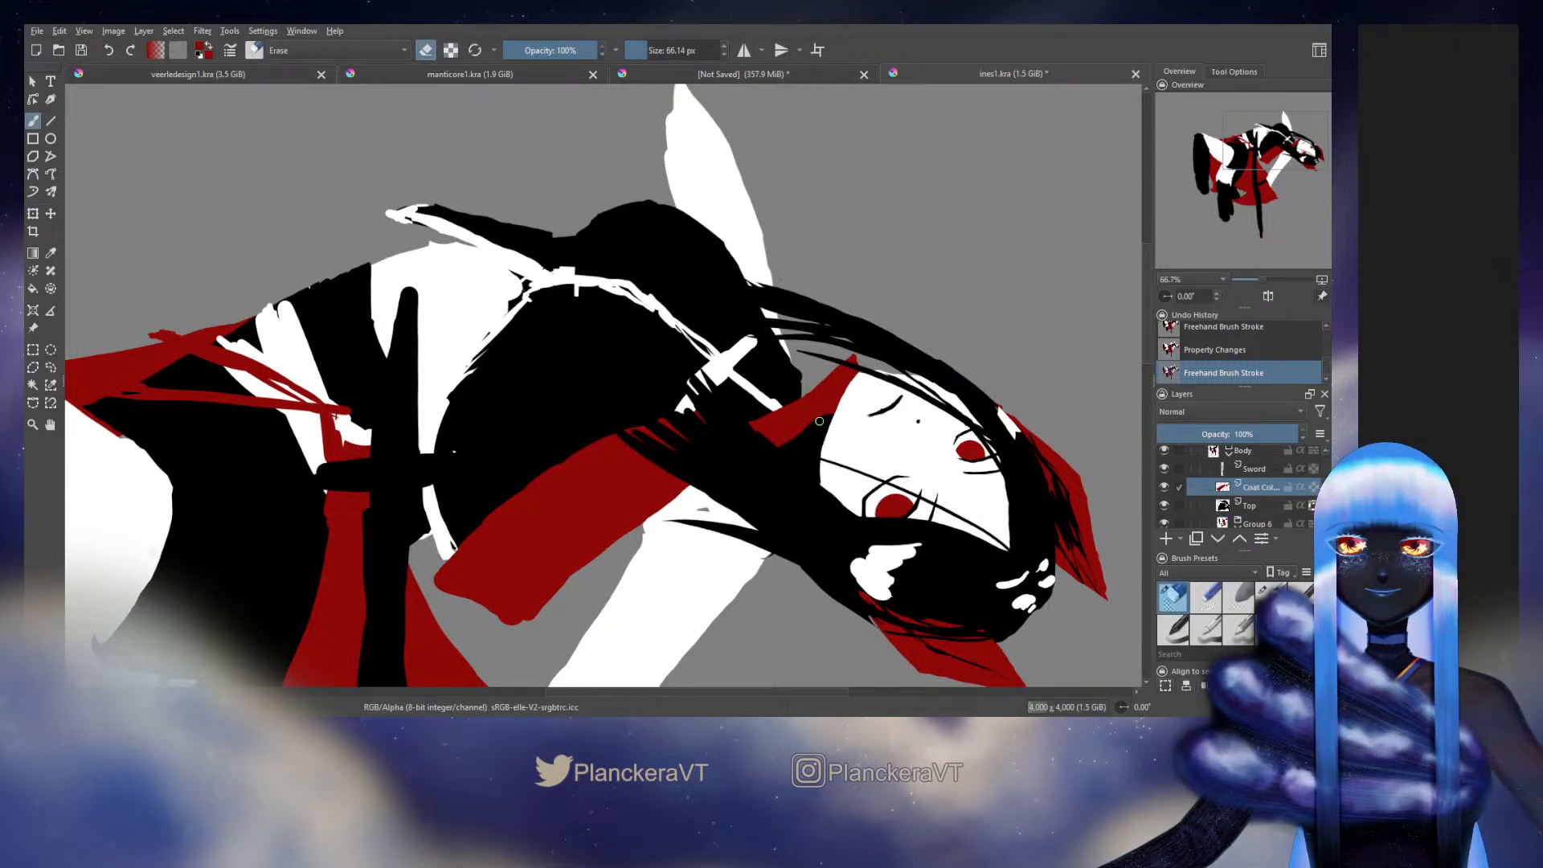
key("e")
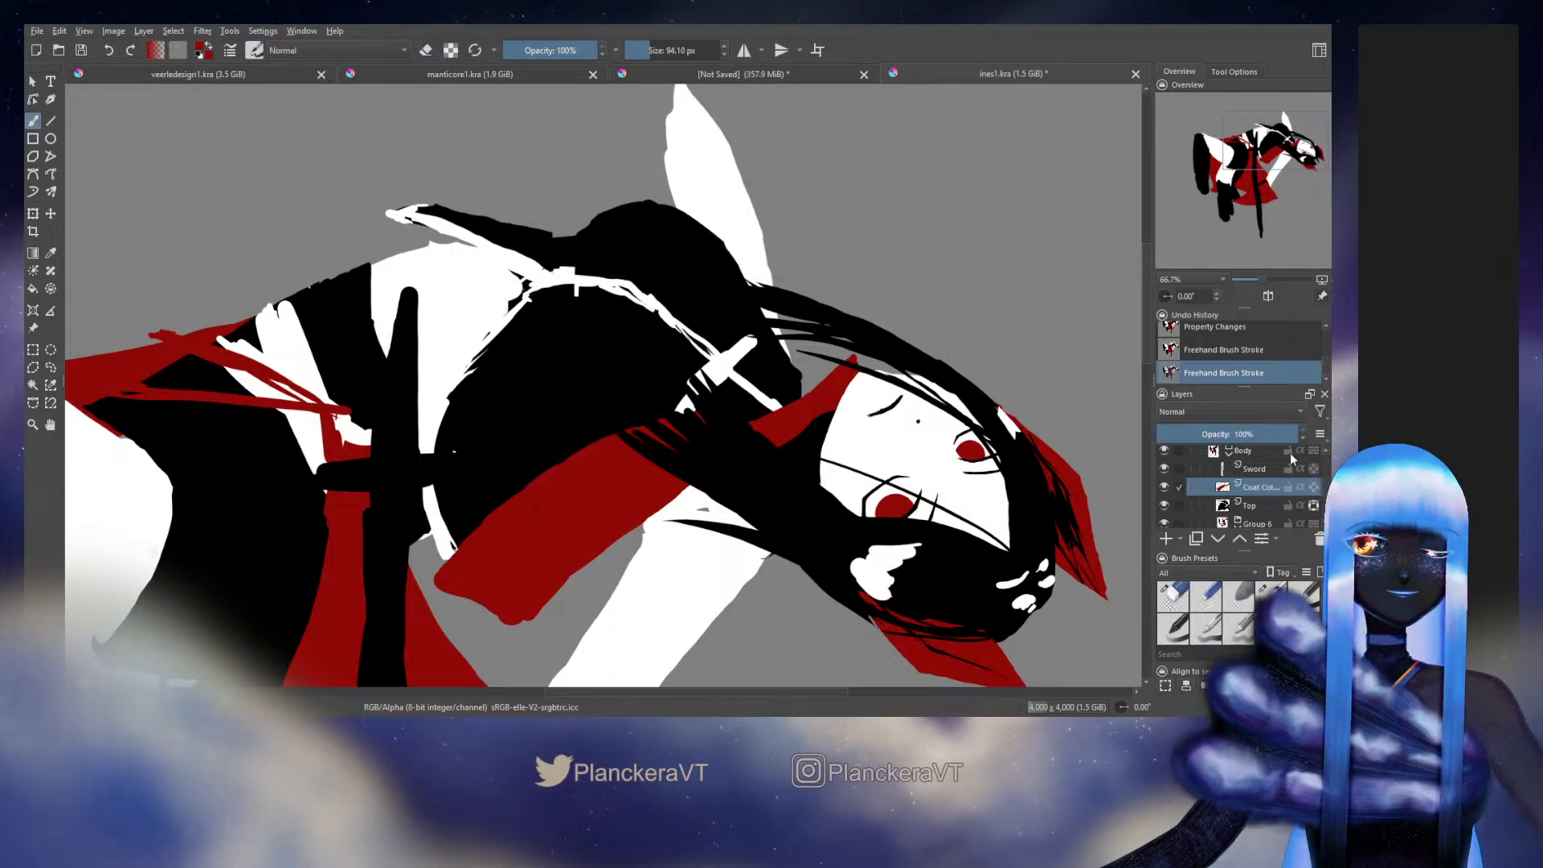
mouse_move(883, 336)
left_mouse_down()
mouse_move(844, 374)
mouse_move(856, 395)
mouse_move(820, 408)
left_mouse_up()
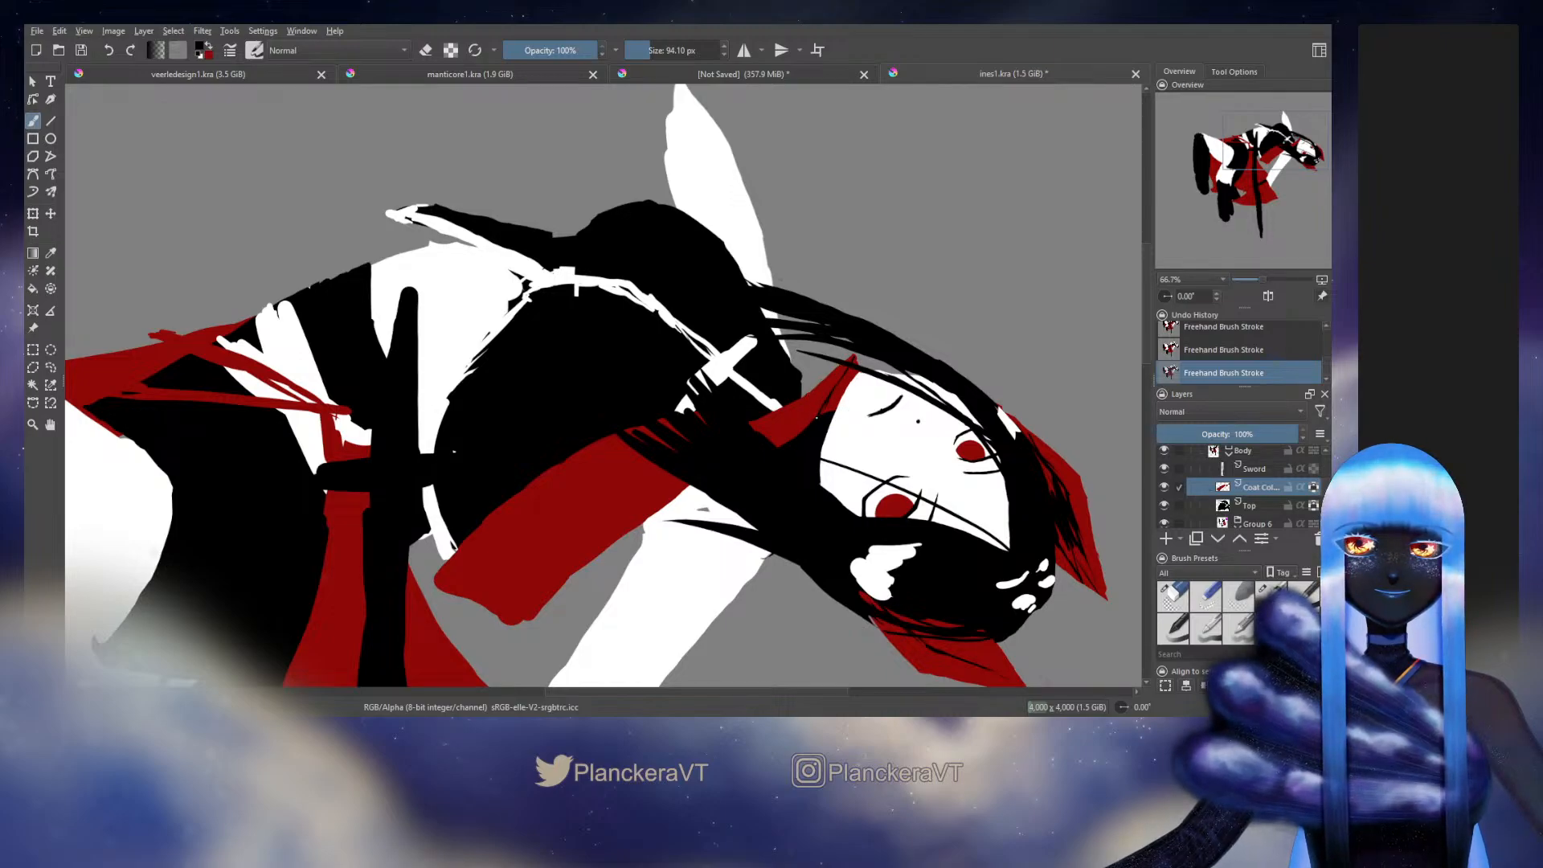
Step: Reduce the brush to about 67 px and trim the collar's black border with red strokes
key("bracketleft")
key("bracketleft")
key("bracketleft")
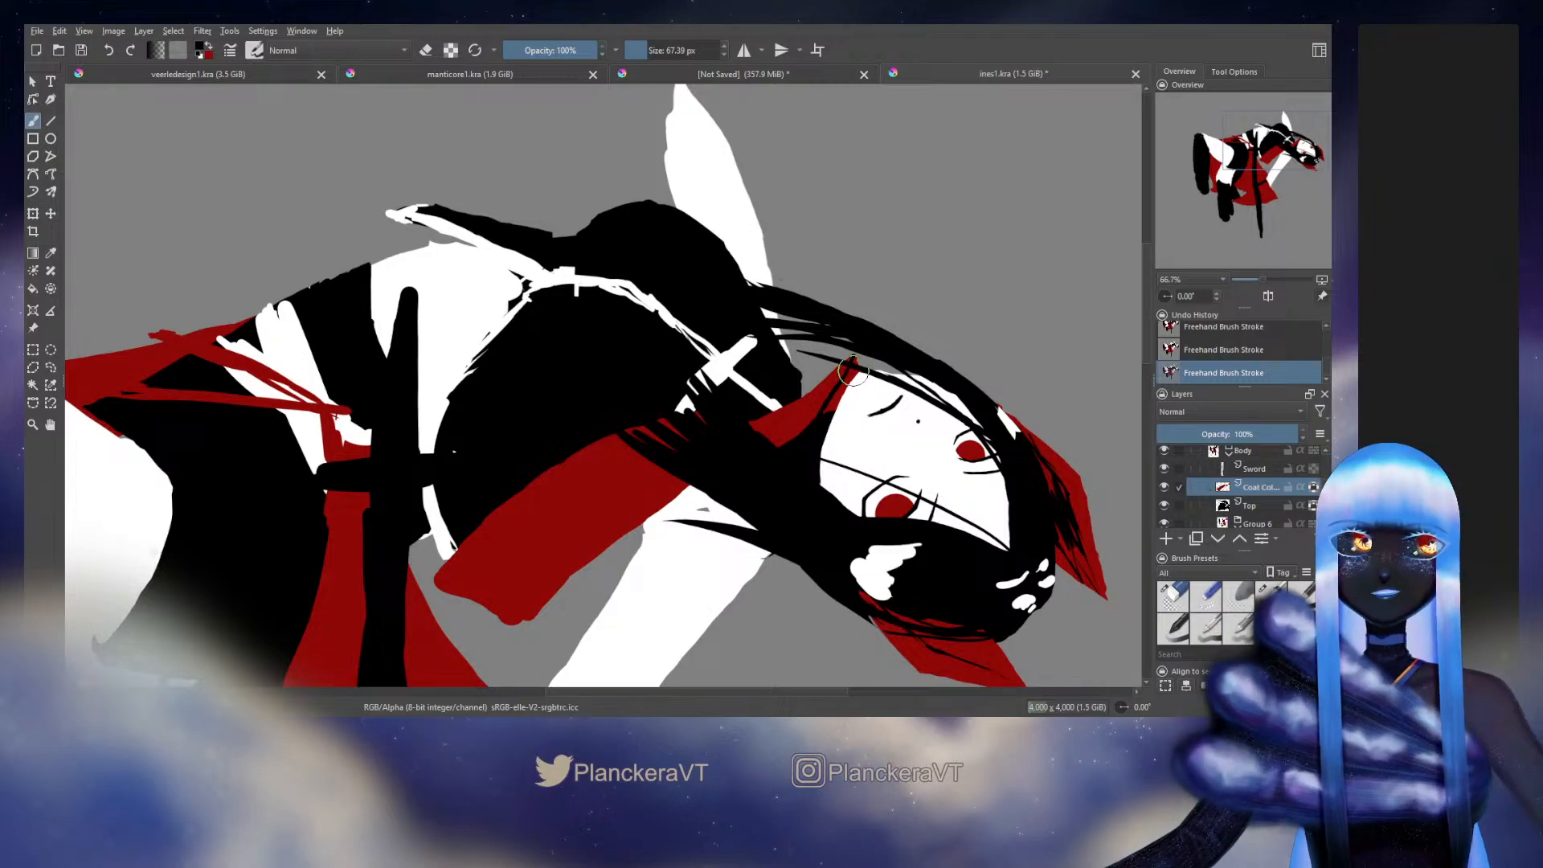
key("x")
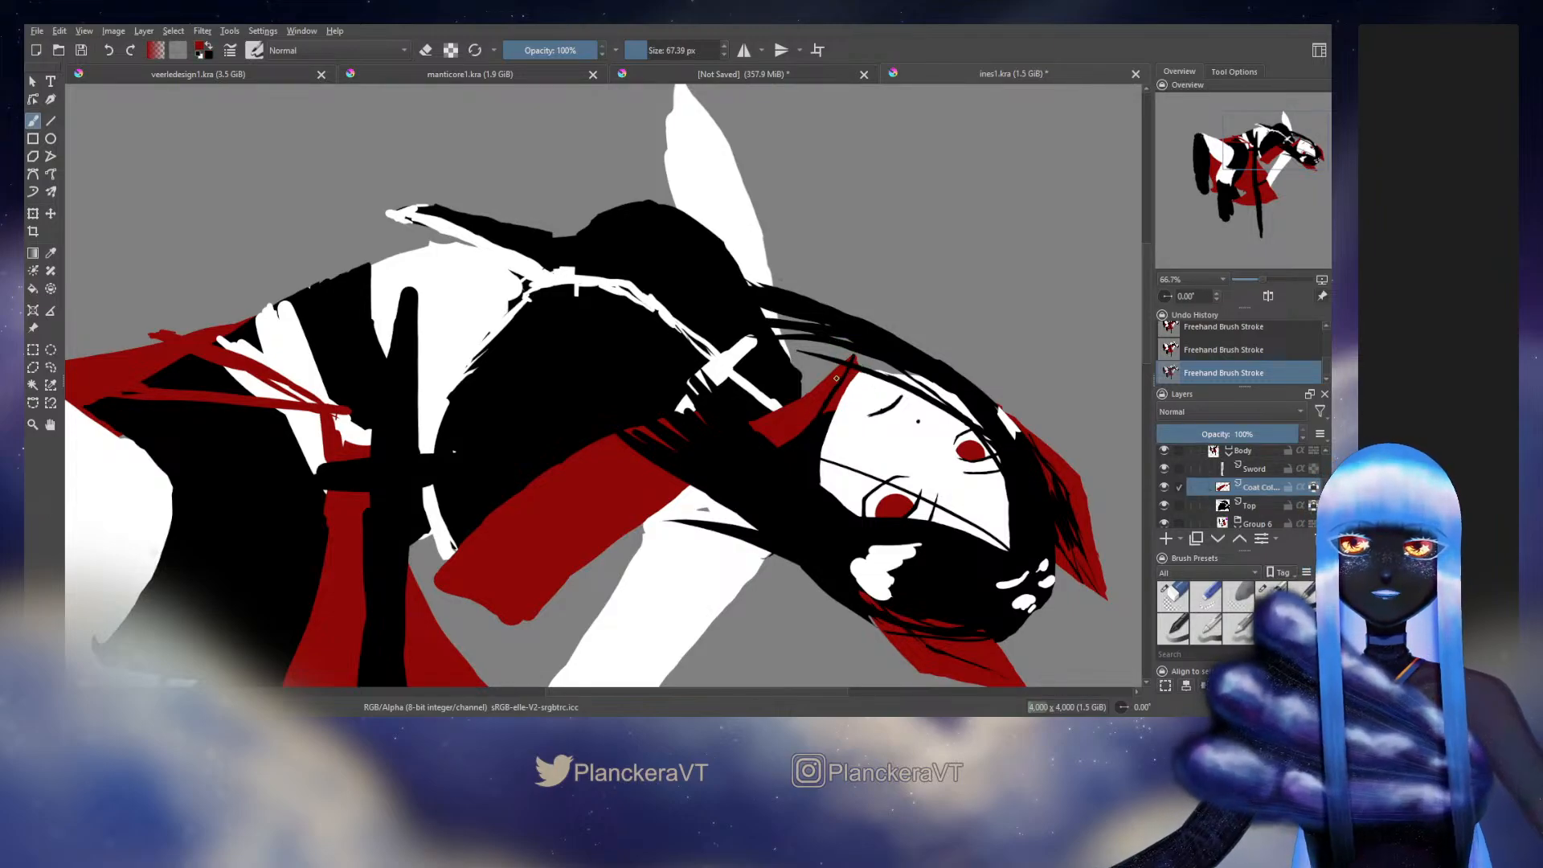
left_click_drag(843, 371, 818, 410)
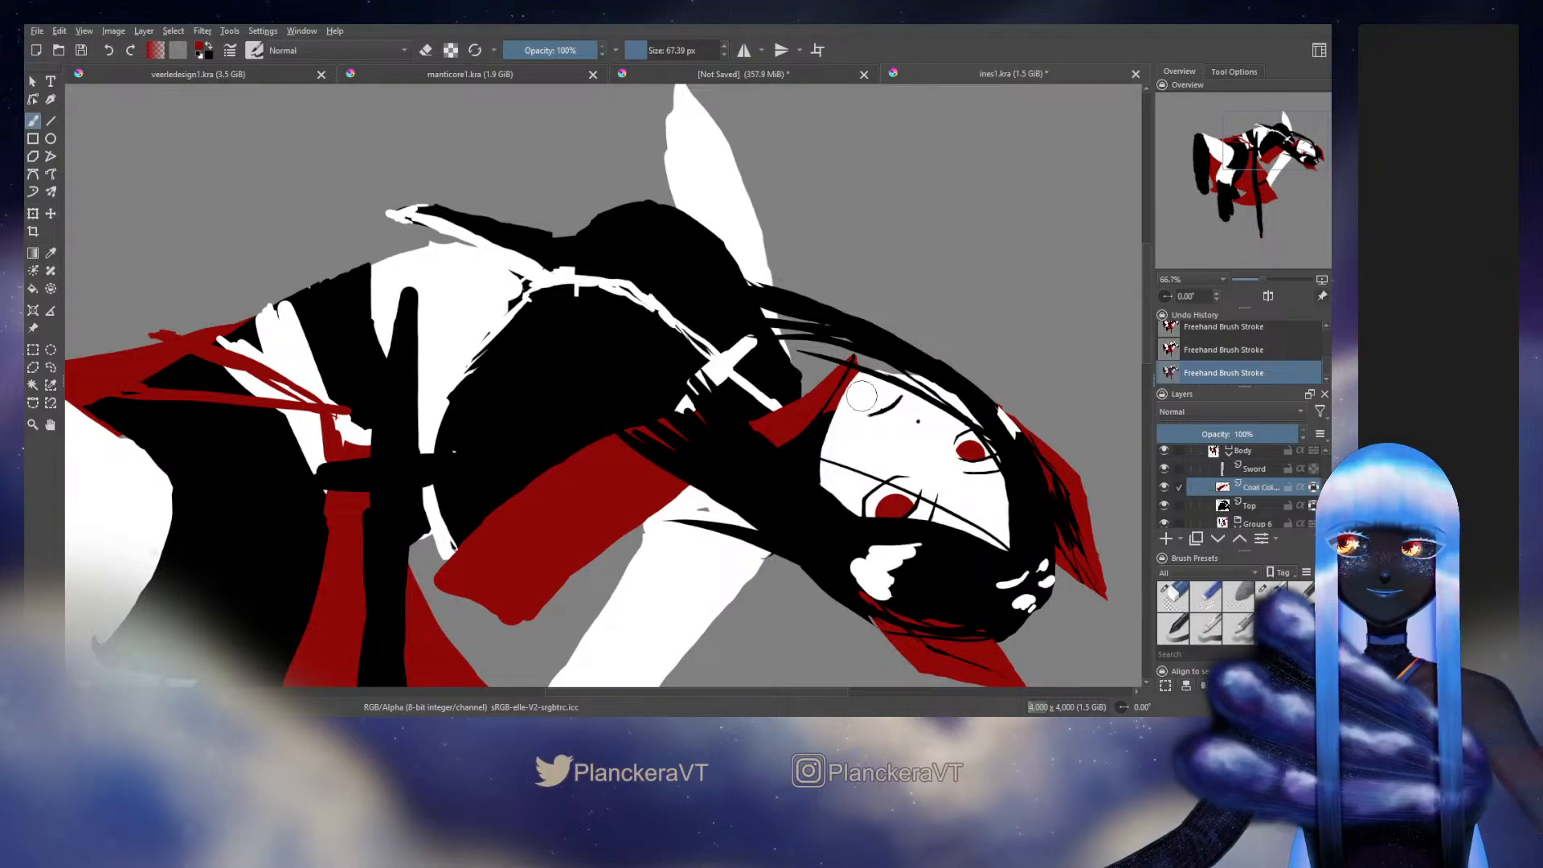
Step: Toggle the collar layer's alpha lock and refine the collar's outline around the tip and neck, alternating brush and eraser
left_click(1315, 486)
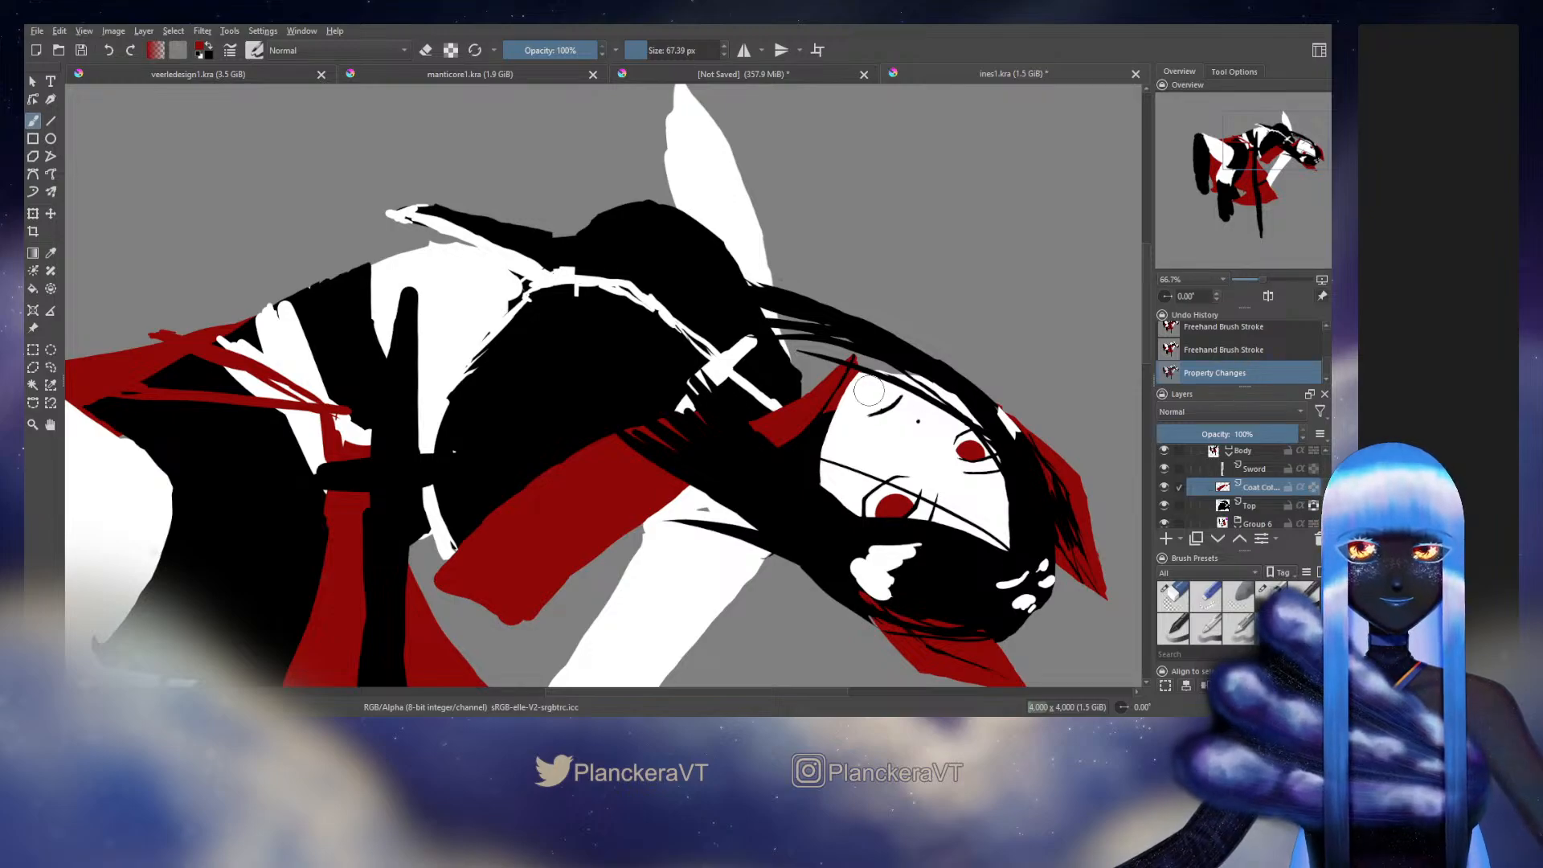
mouse_move(857, 394)
left_mouse_down()
mouse_move(795, 398)
mouse_move(836, 351)
mouse_move(808, 367)
left_mouse_up()
key("e")
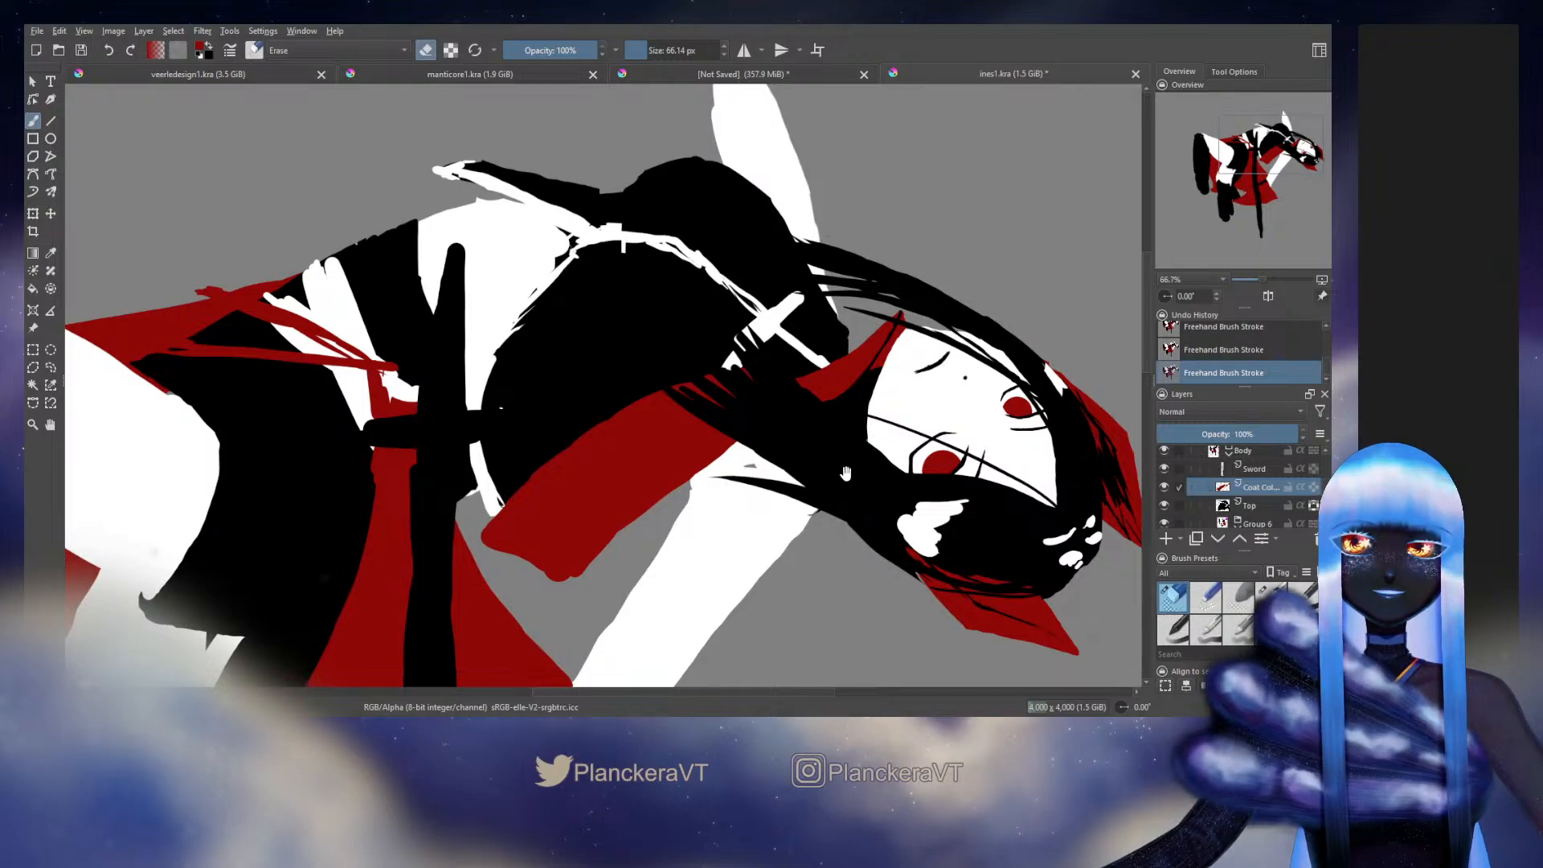
left_click_drag(886, 463, 789, 490)
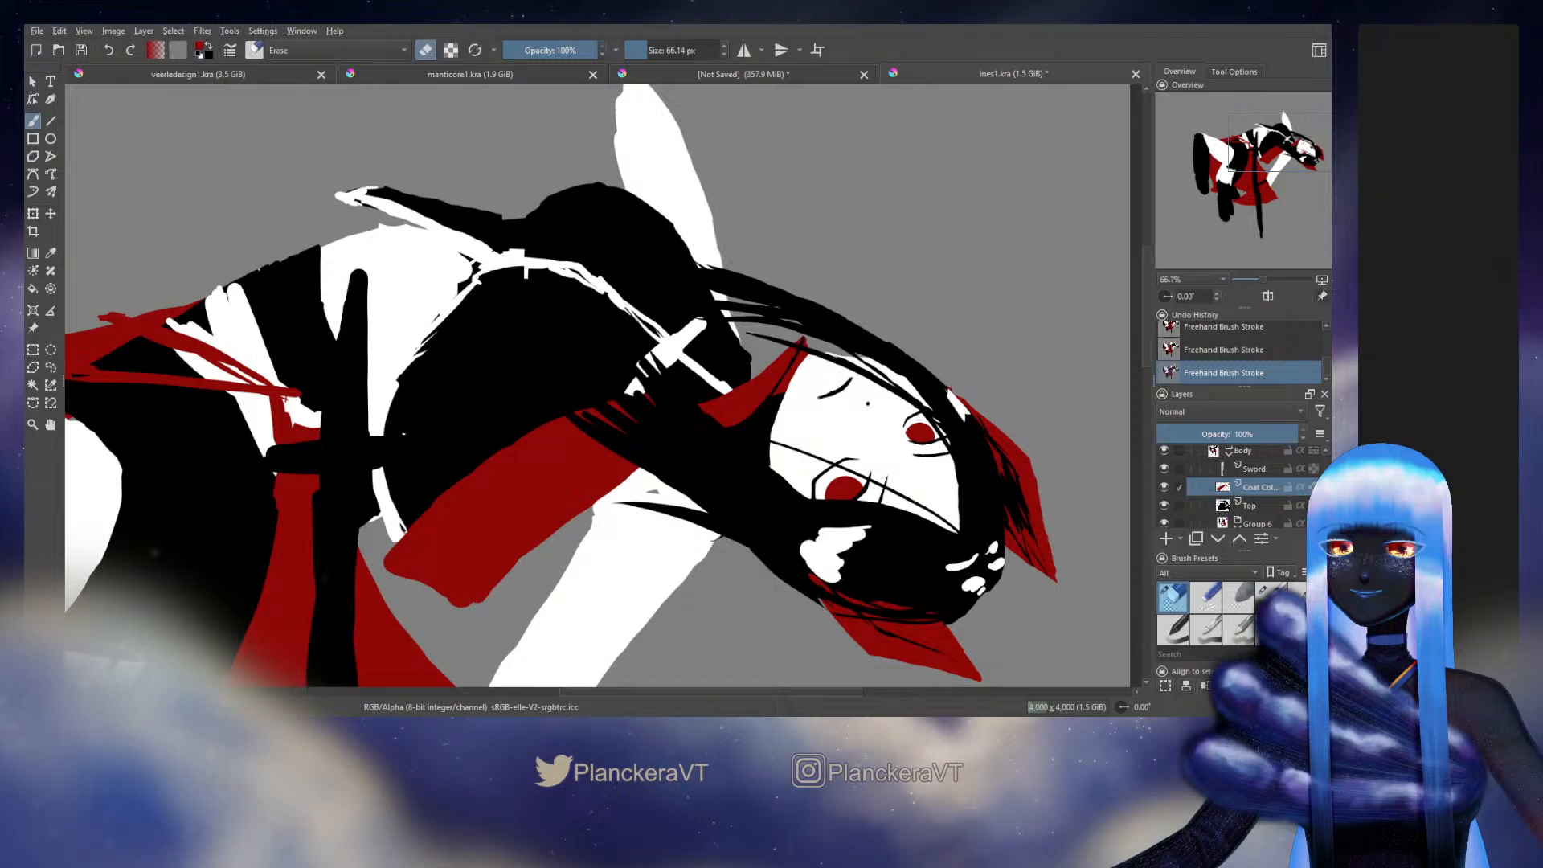
key("e")
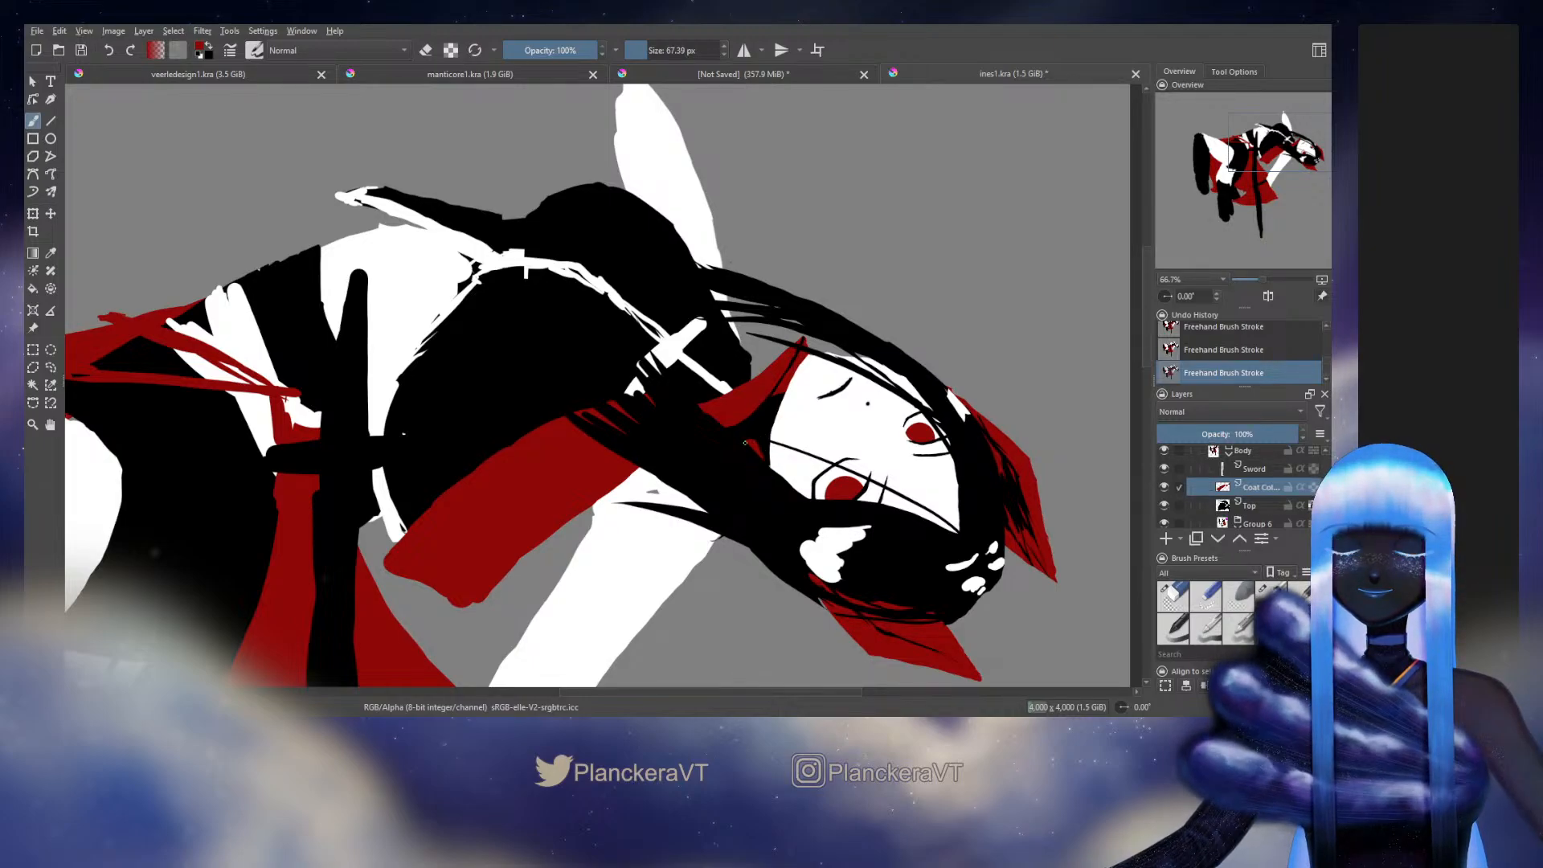
key("e")
left_click_drag(746, 442, 868, 419)
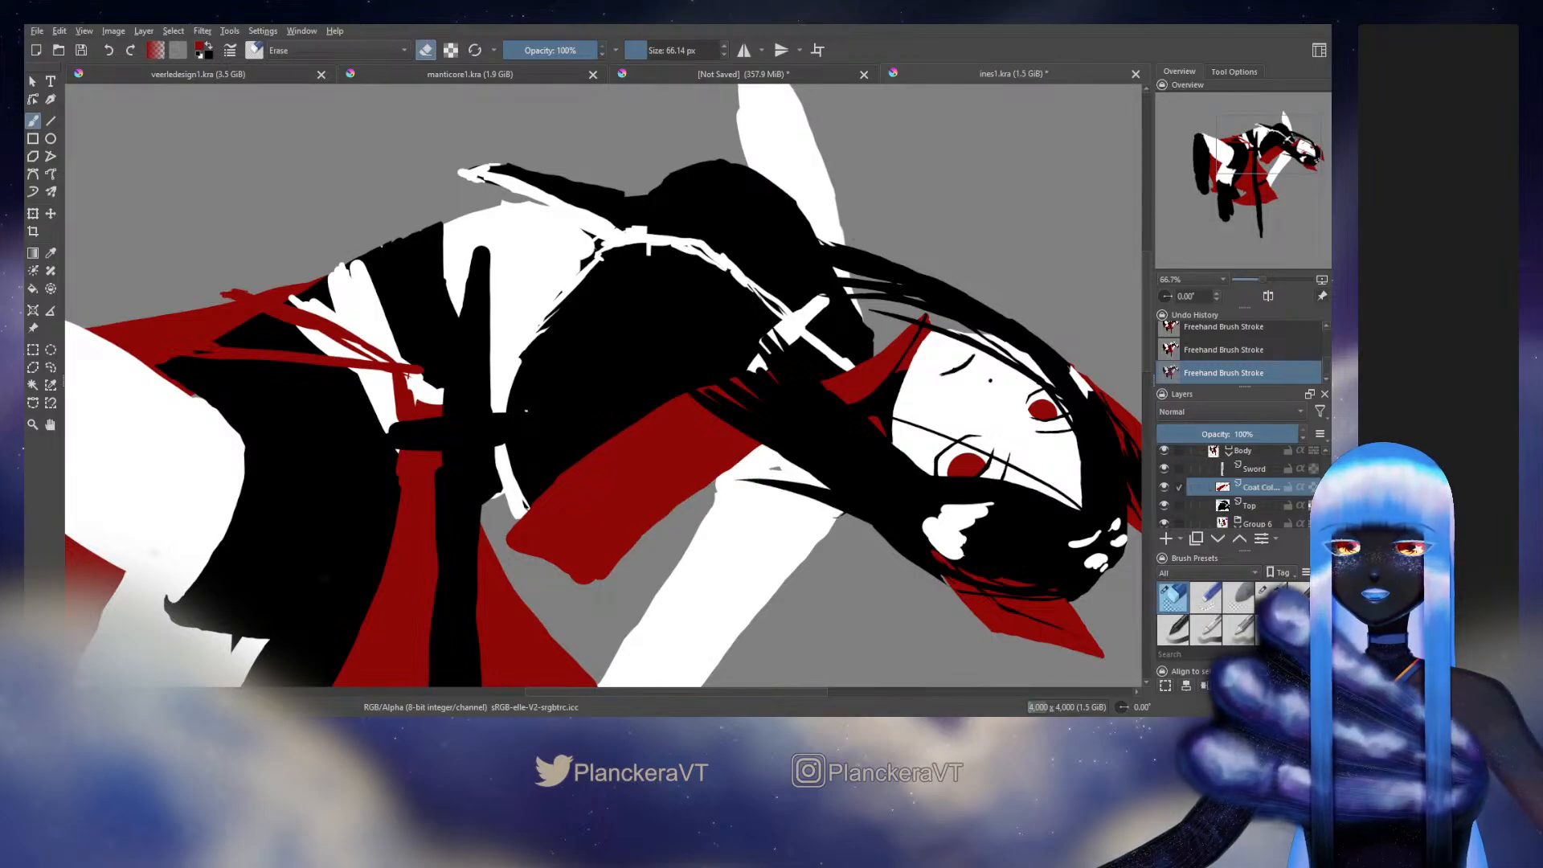
Step: Reshape the lower end of the red collar flap with the brush and erase its outer corner to narrow it
key("e")
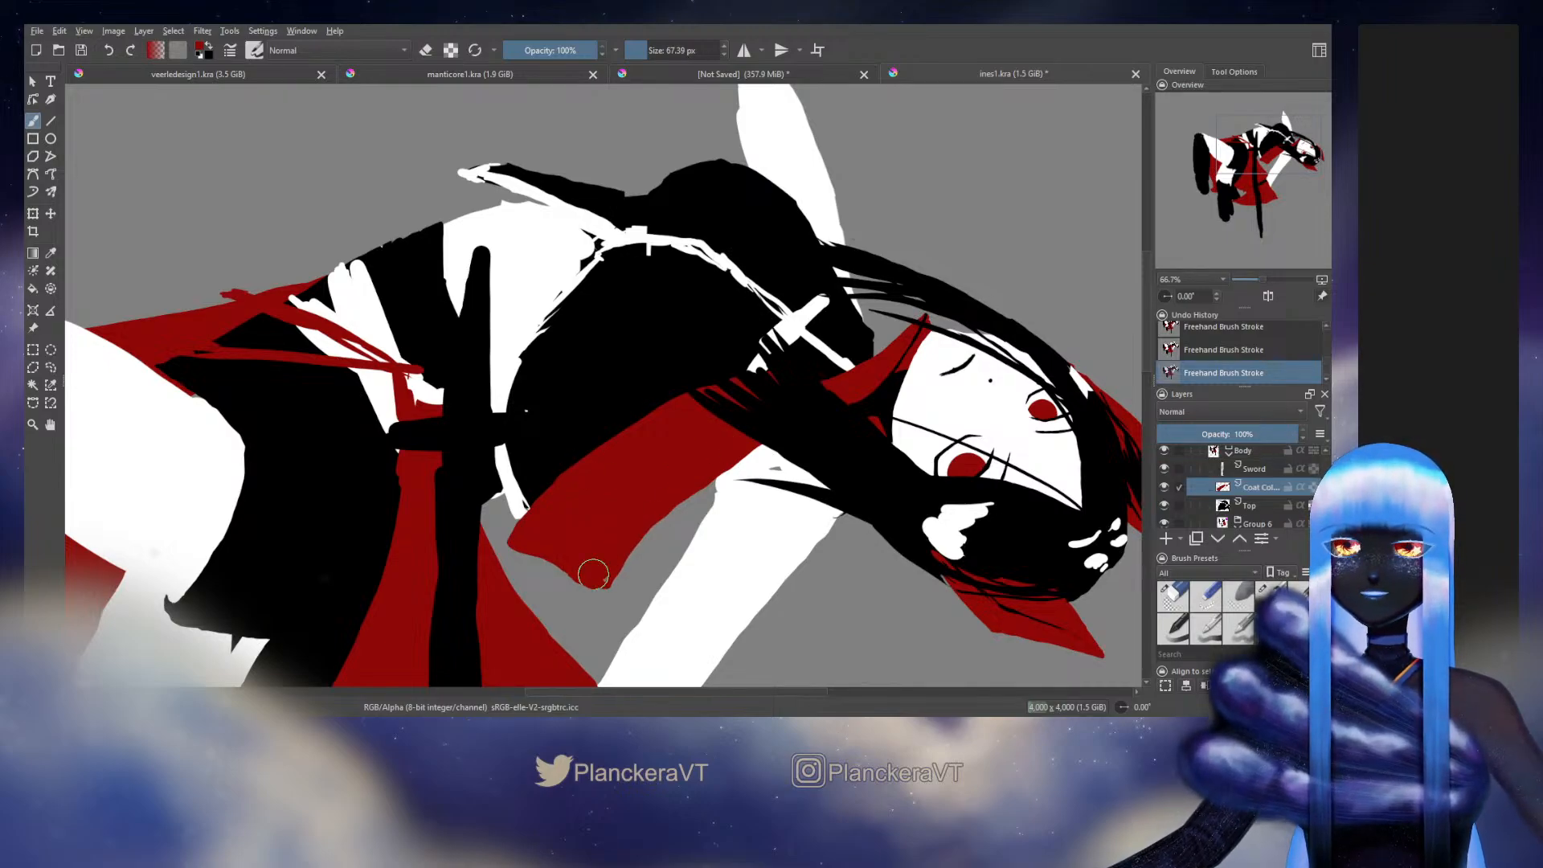
key("e")
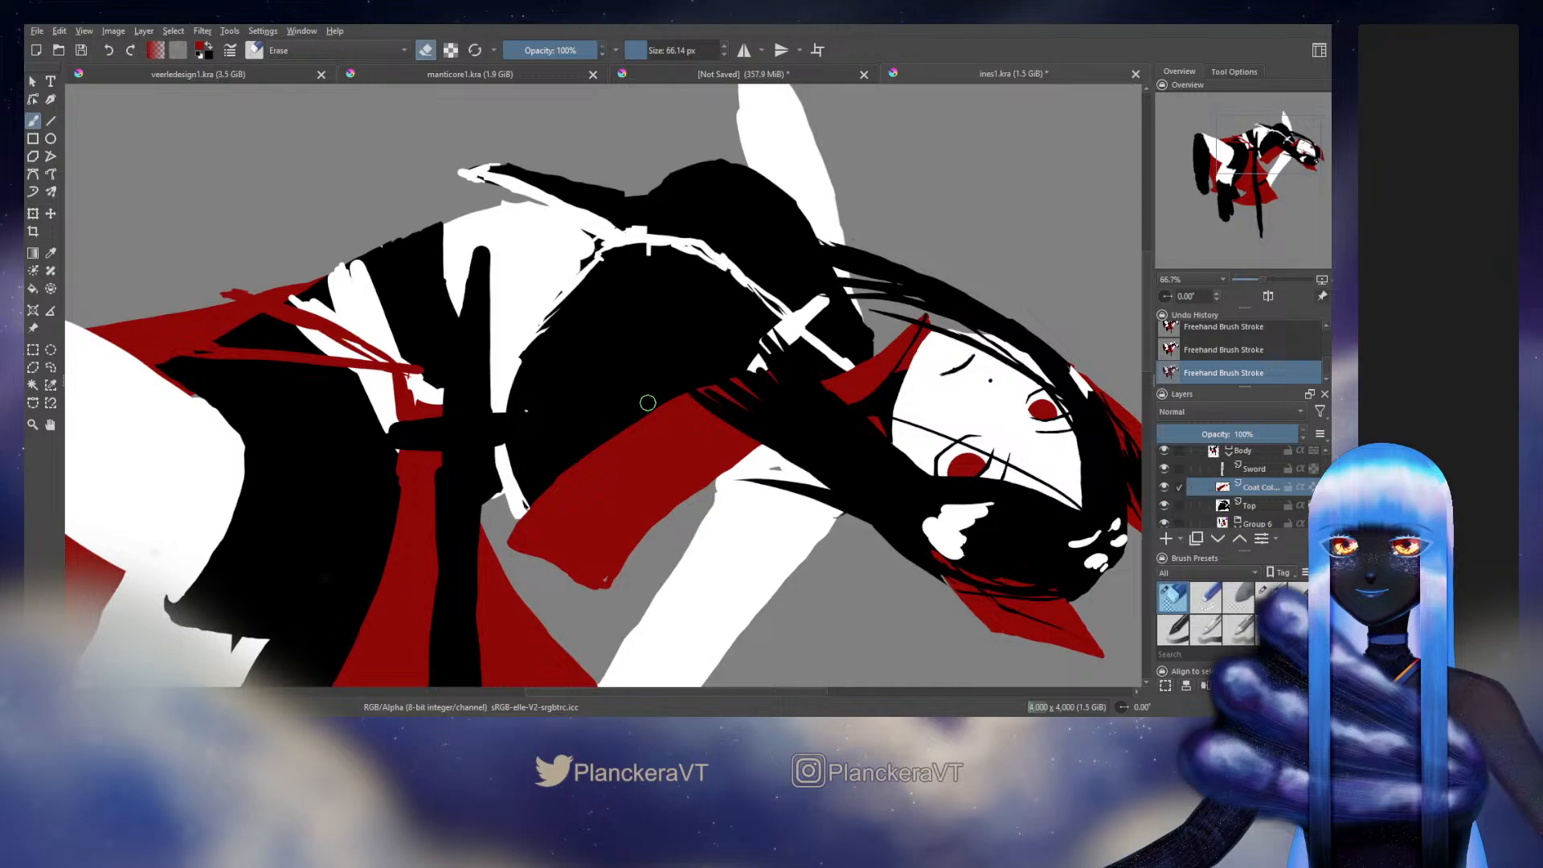
left_click_drag(647, 402, 511, 545)
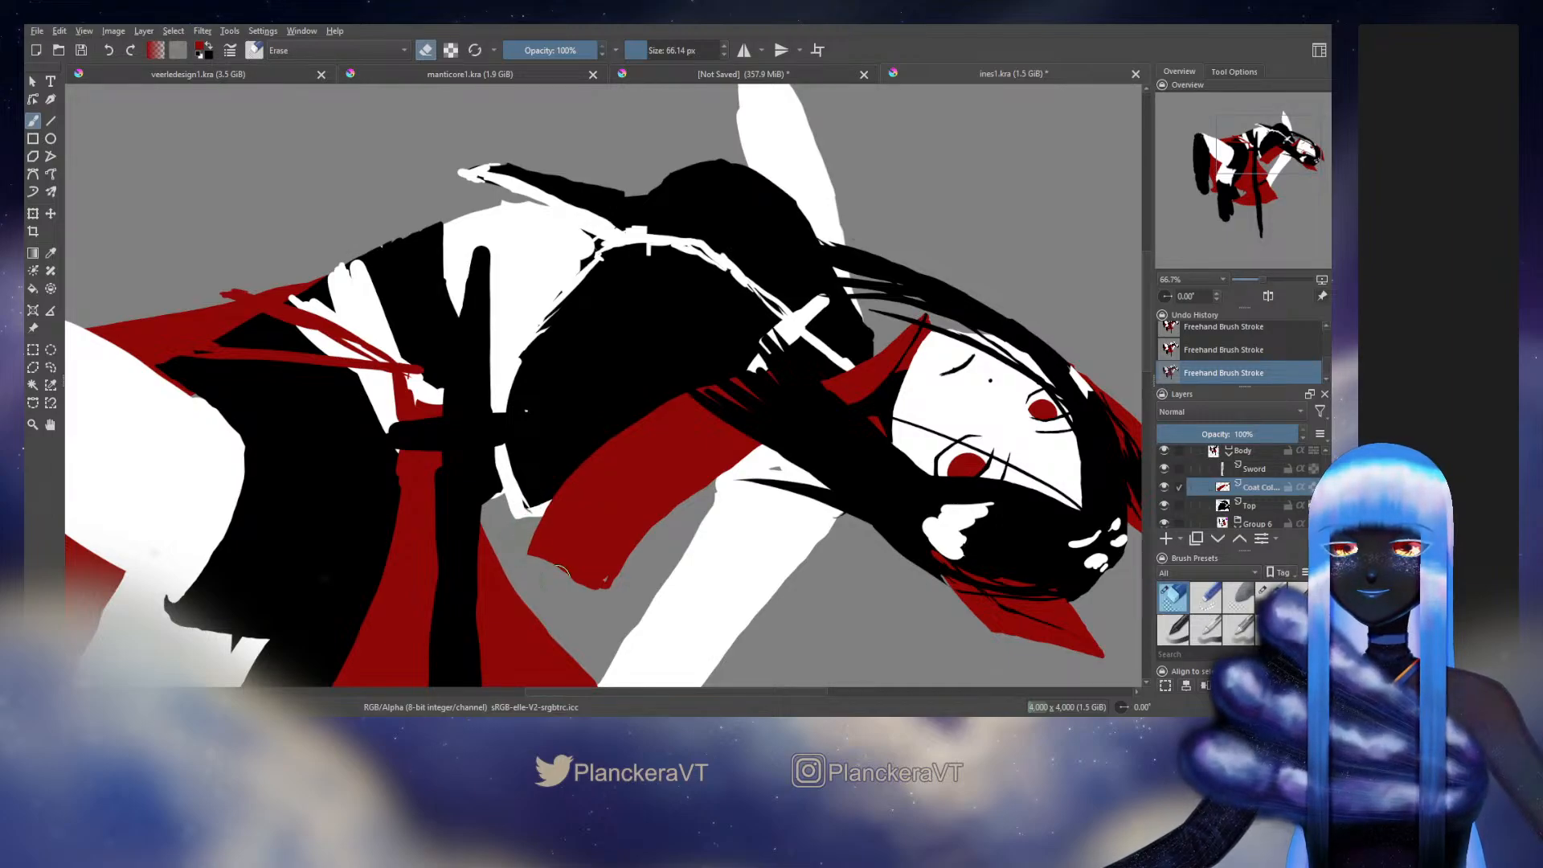
Step: Smooth the lower edge and end of the red collar flap, alternating brush and eraser strokes
key("e")
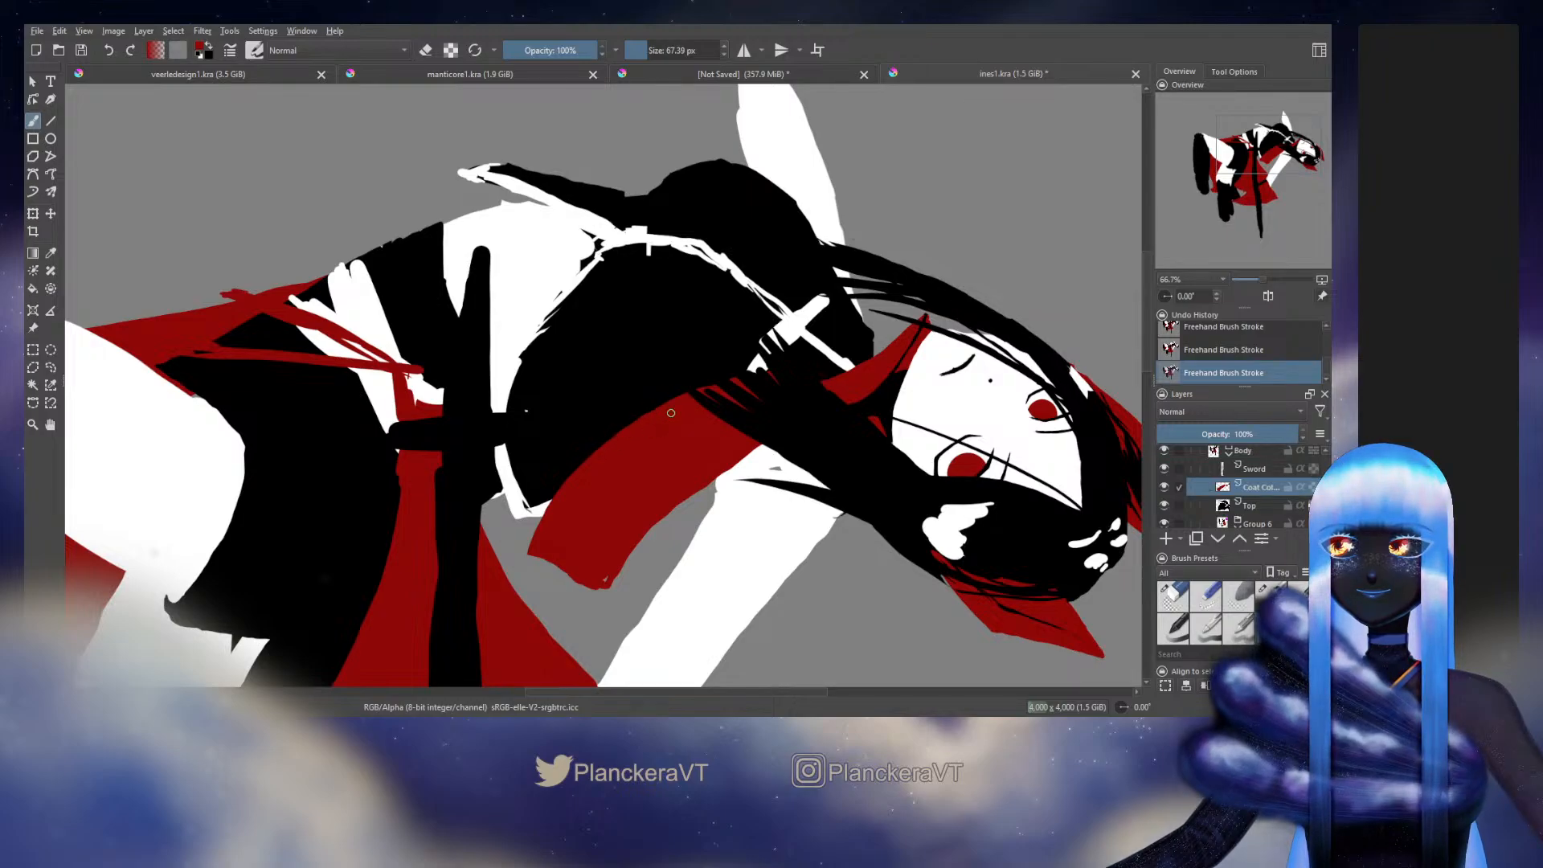
left_click_drag(723, 385, 745, 345)
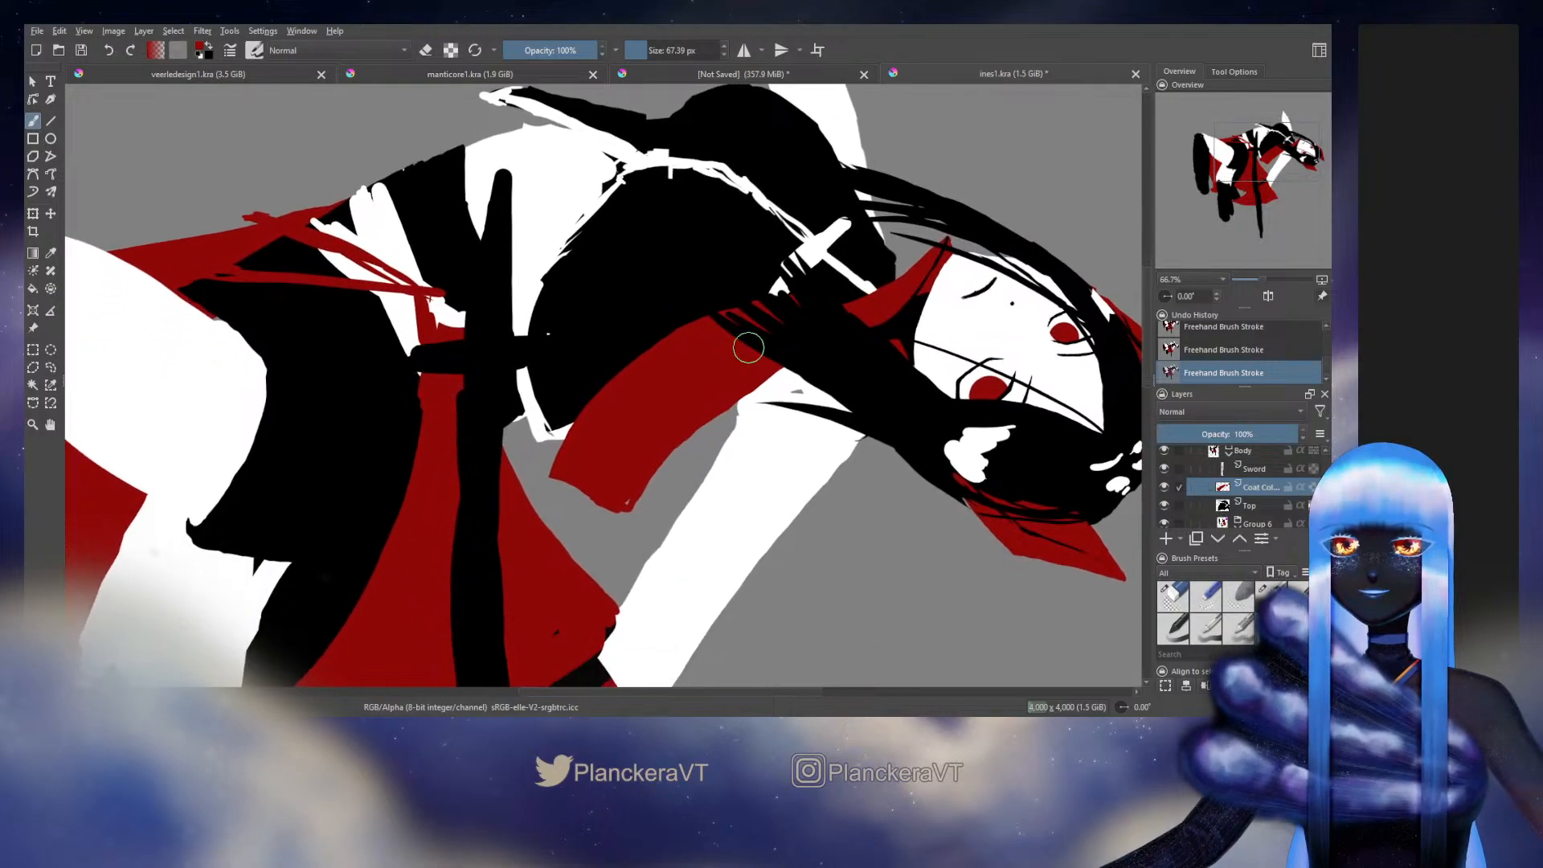
key("e")
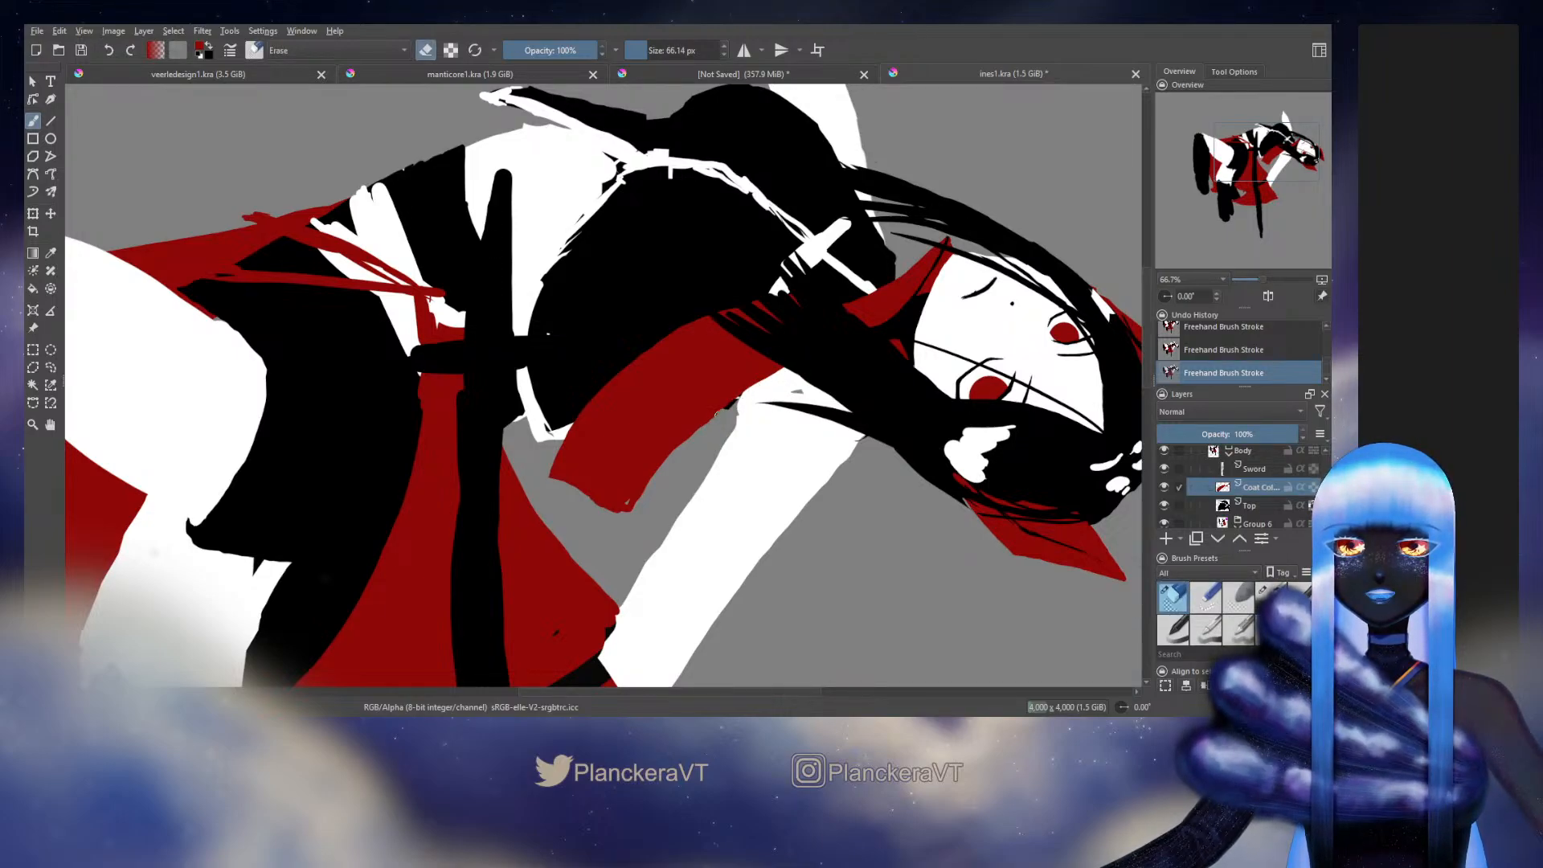
key("e")
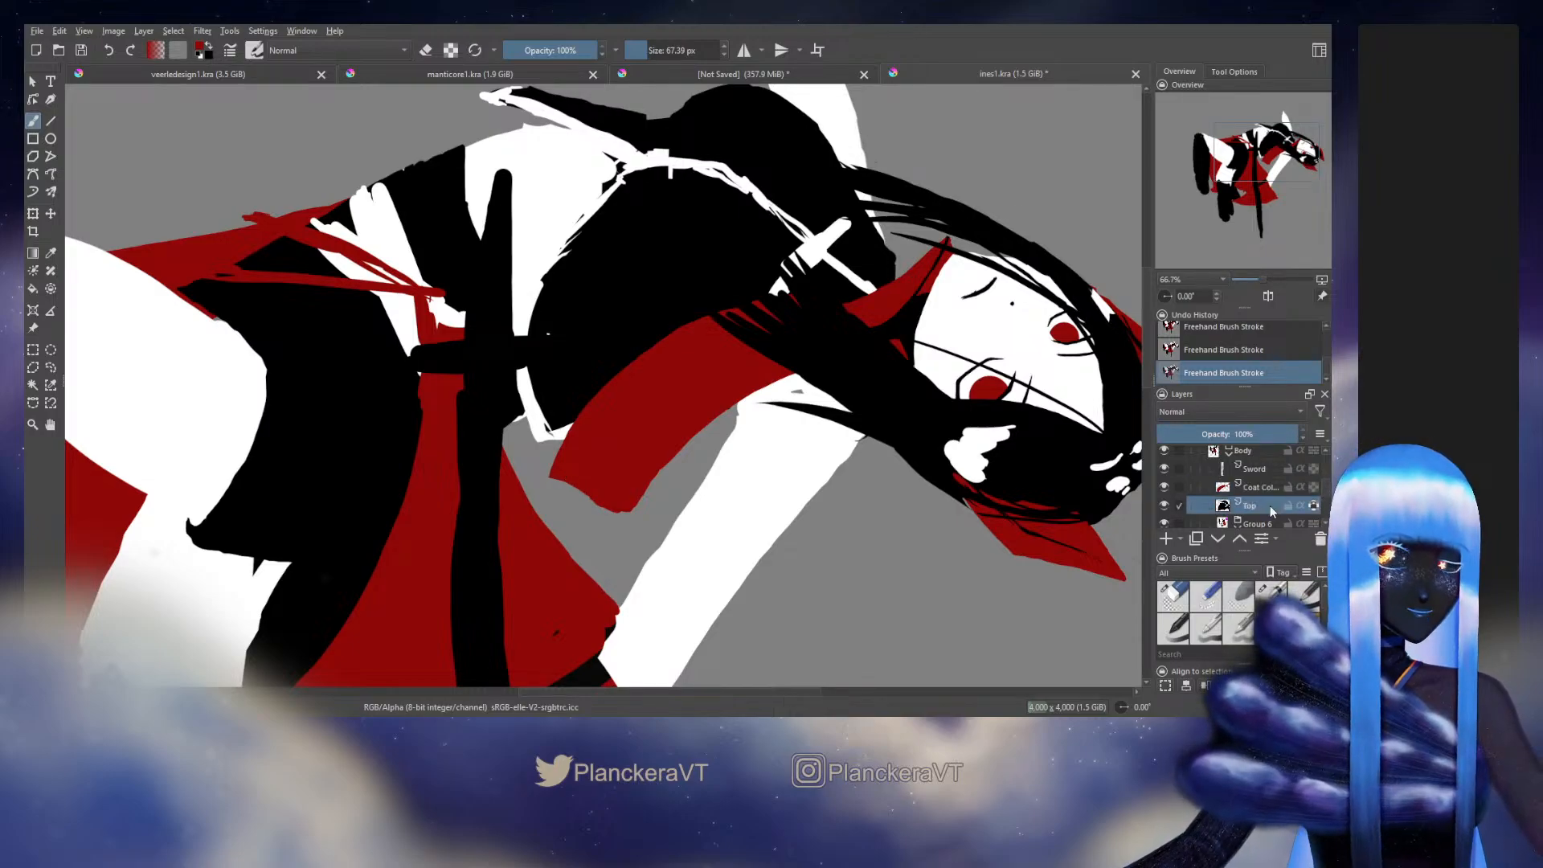
Step: Turn off alpha lock on the Top layer and refine the black top's outline around the upper chest and beside the collar
key("Page_Down")
key("e")
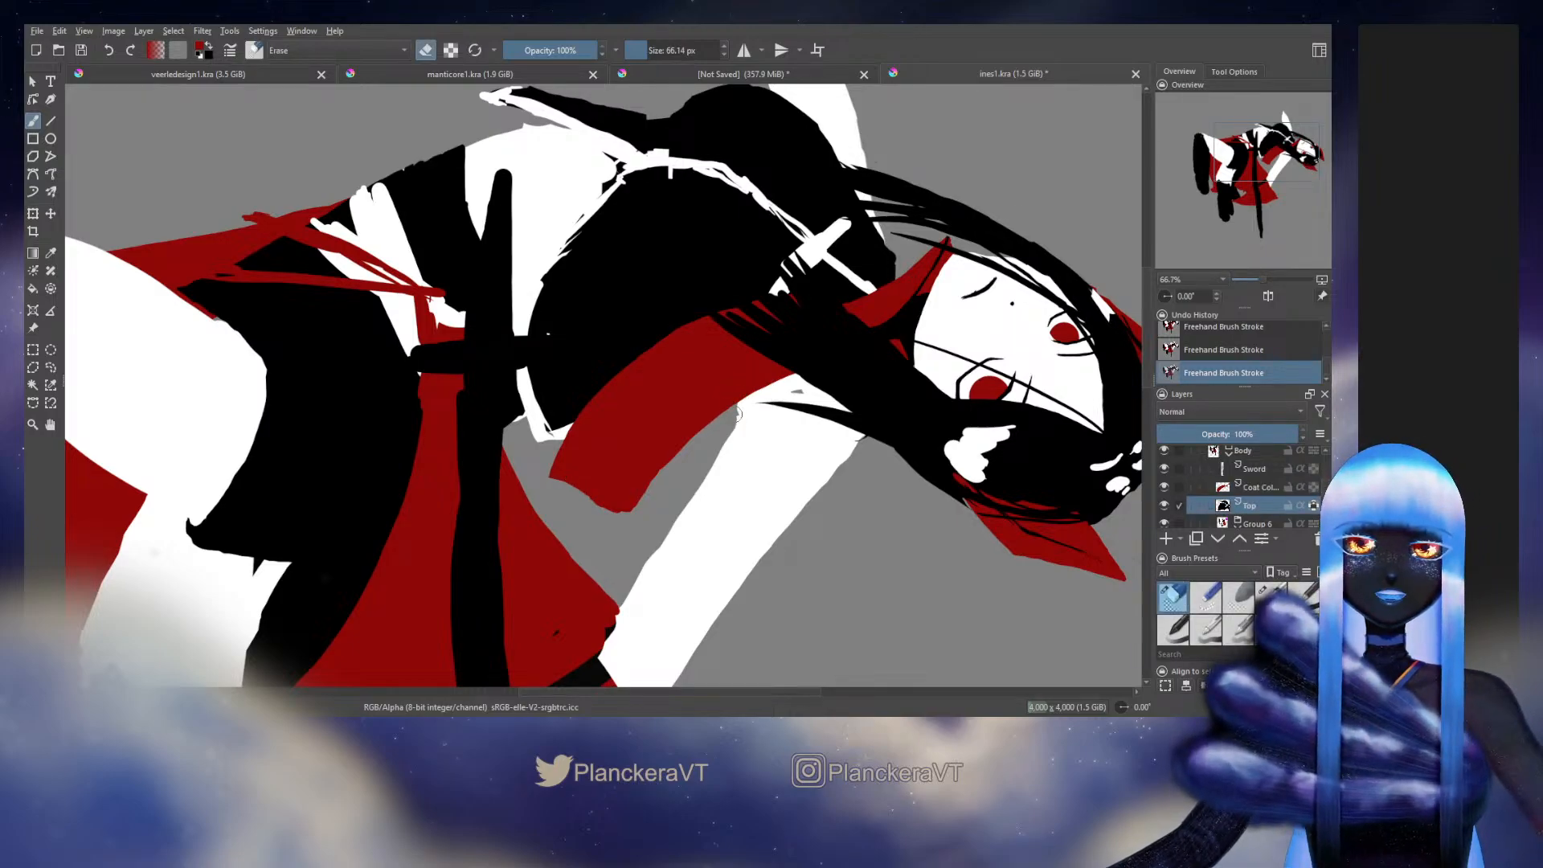
key("e")
left_click_drag(837, 457, 788, 516)
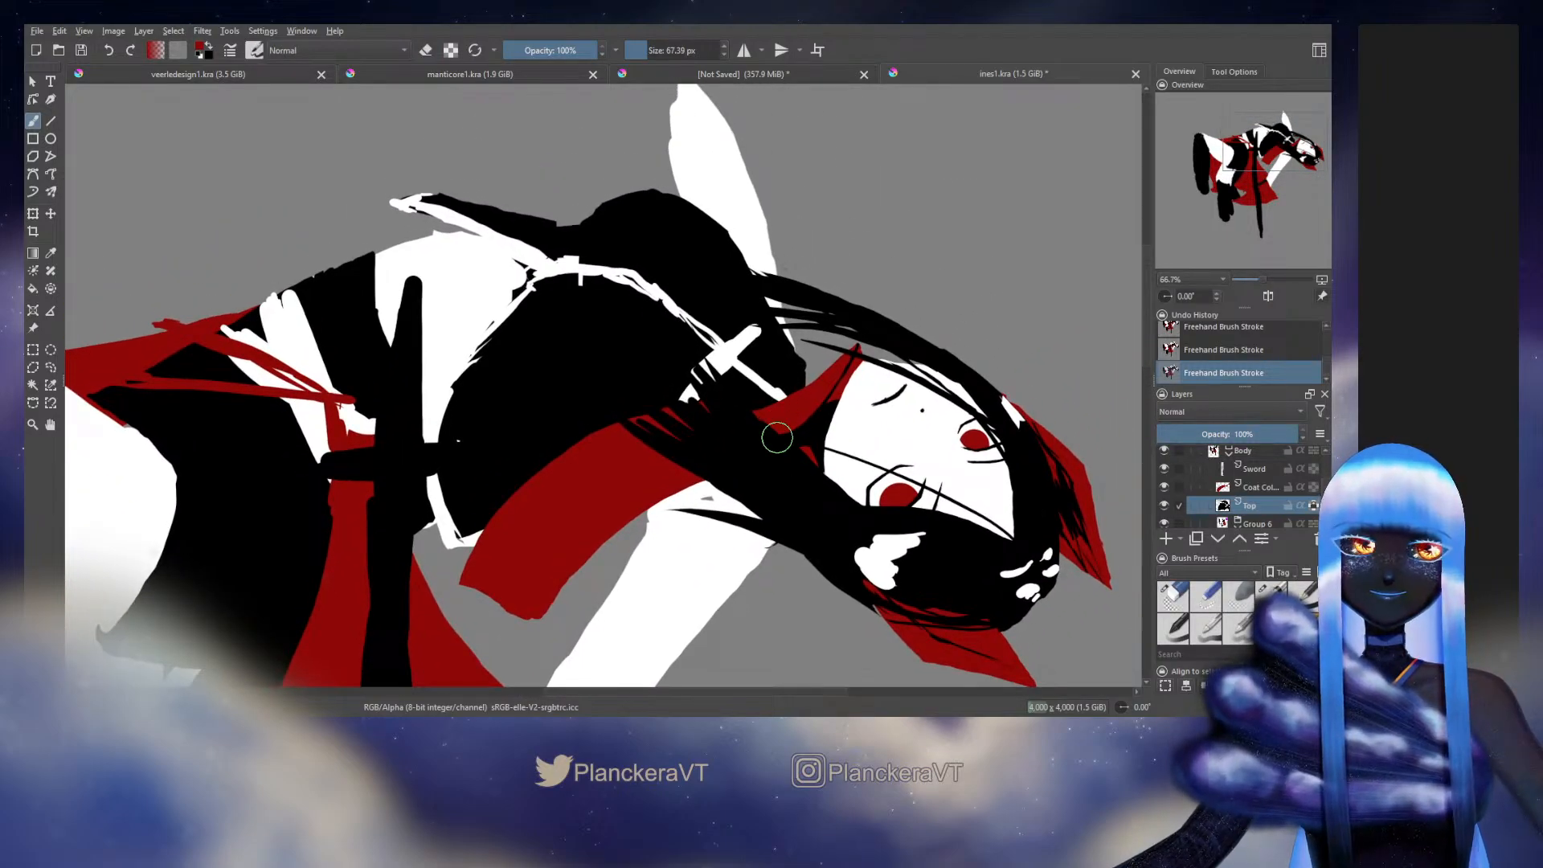
left_click_drag(693, 430, 731, 473)
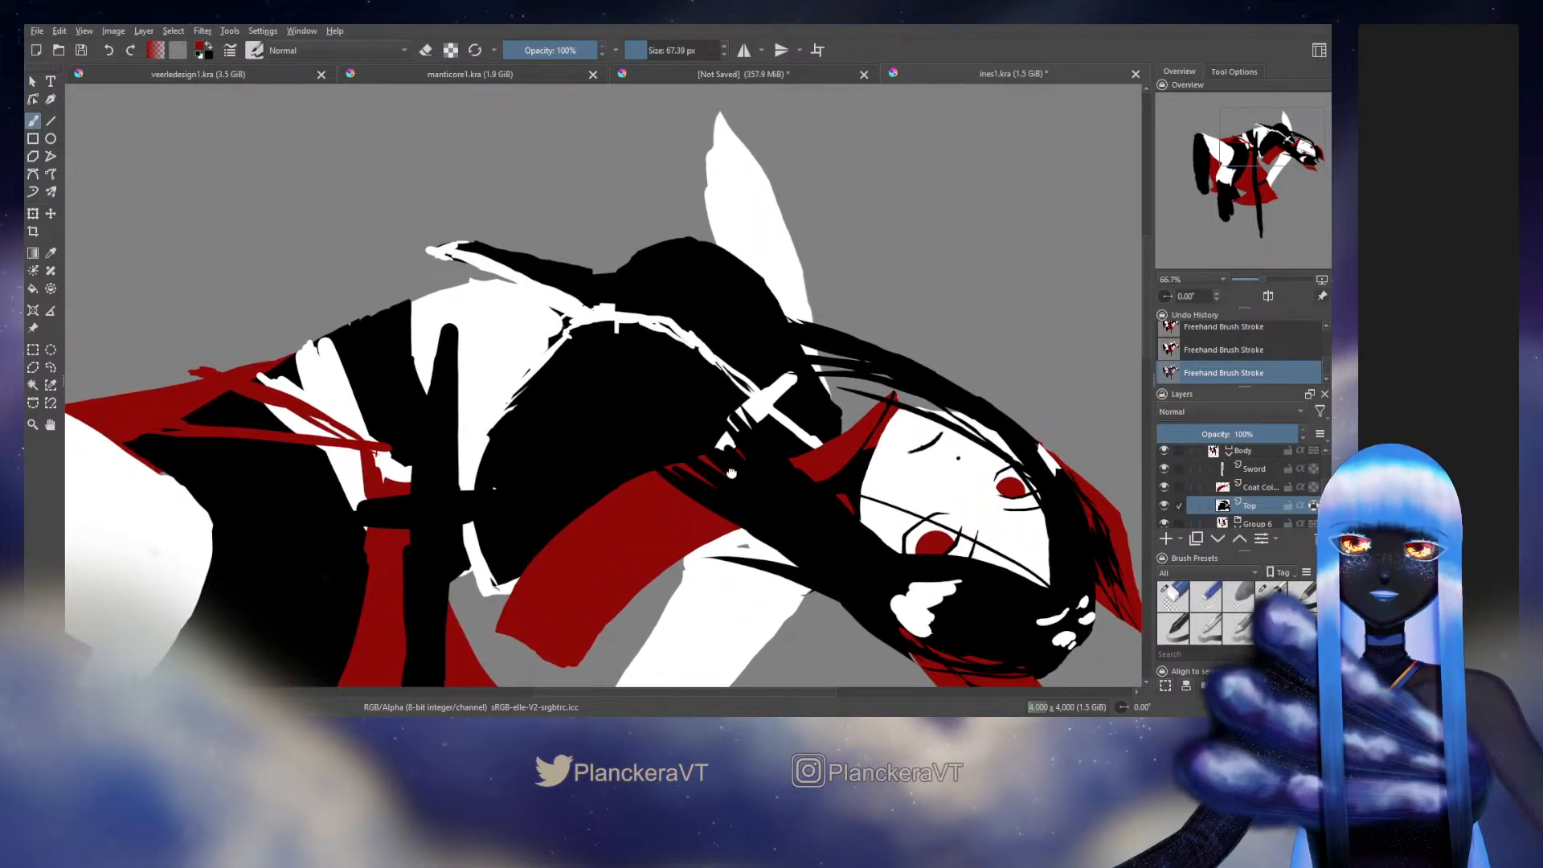
scroll(731, 473, "down", 5)
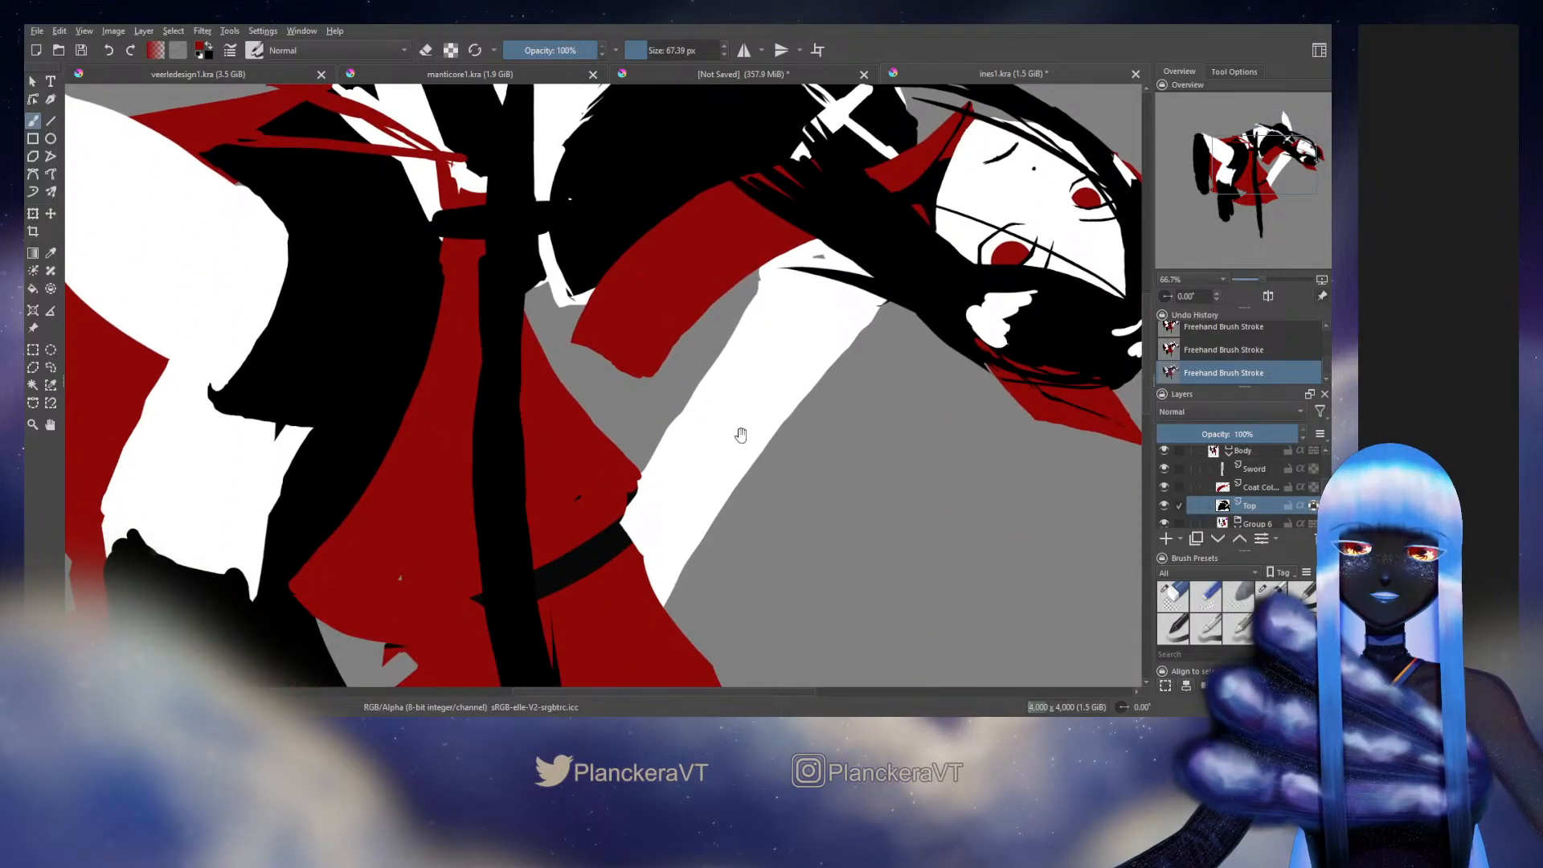
scroll(753, 479, "up", 8)
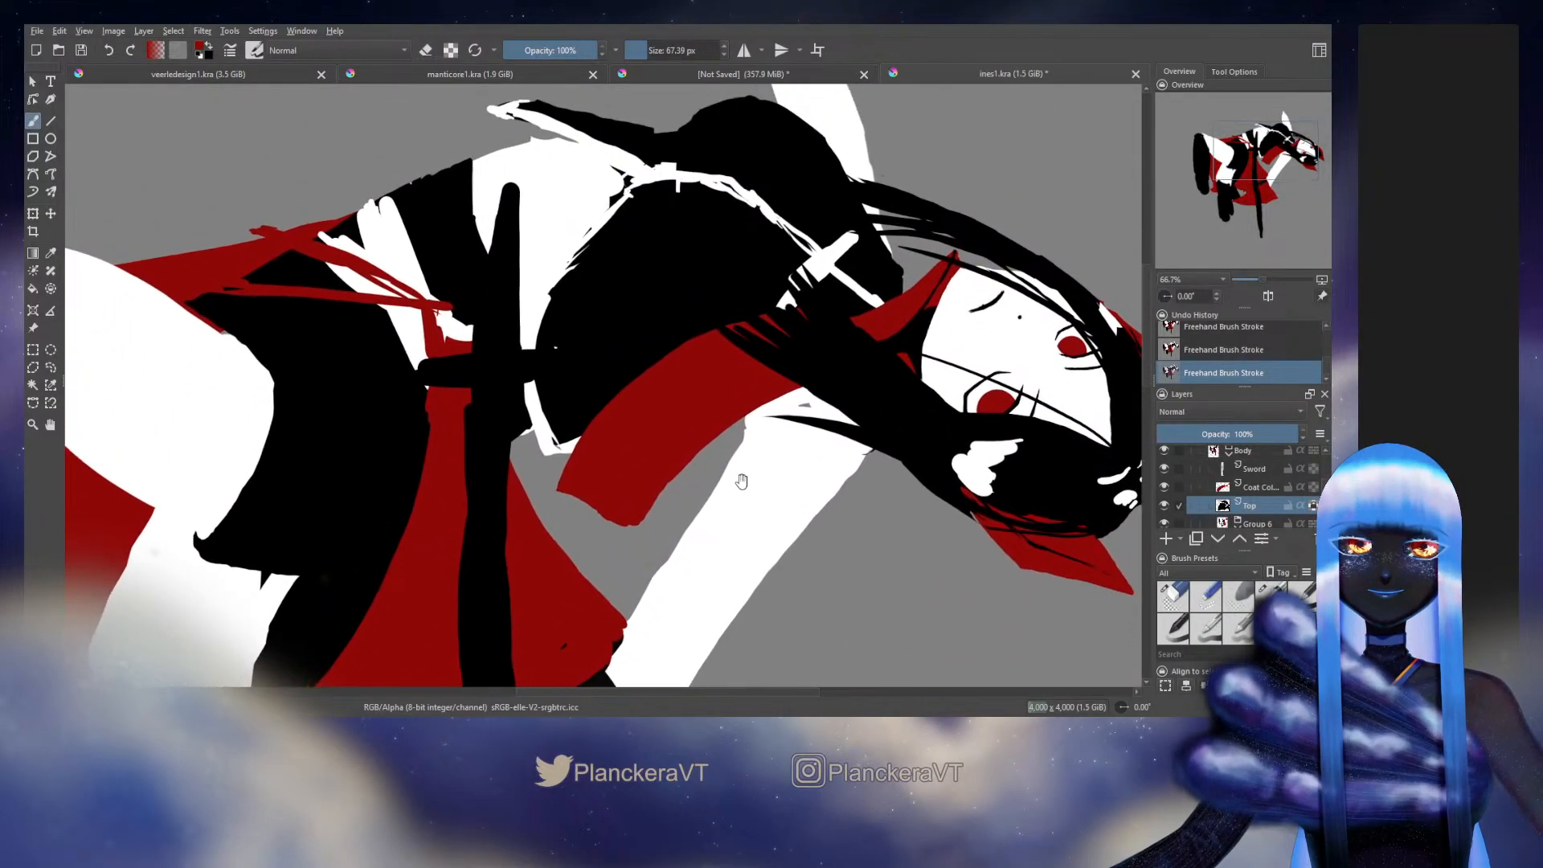
left_click_drag(750, 499, 656, 578)
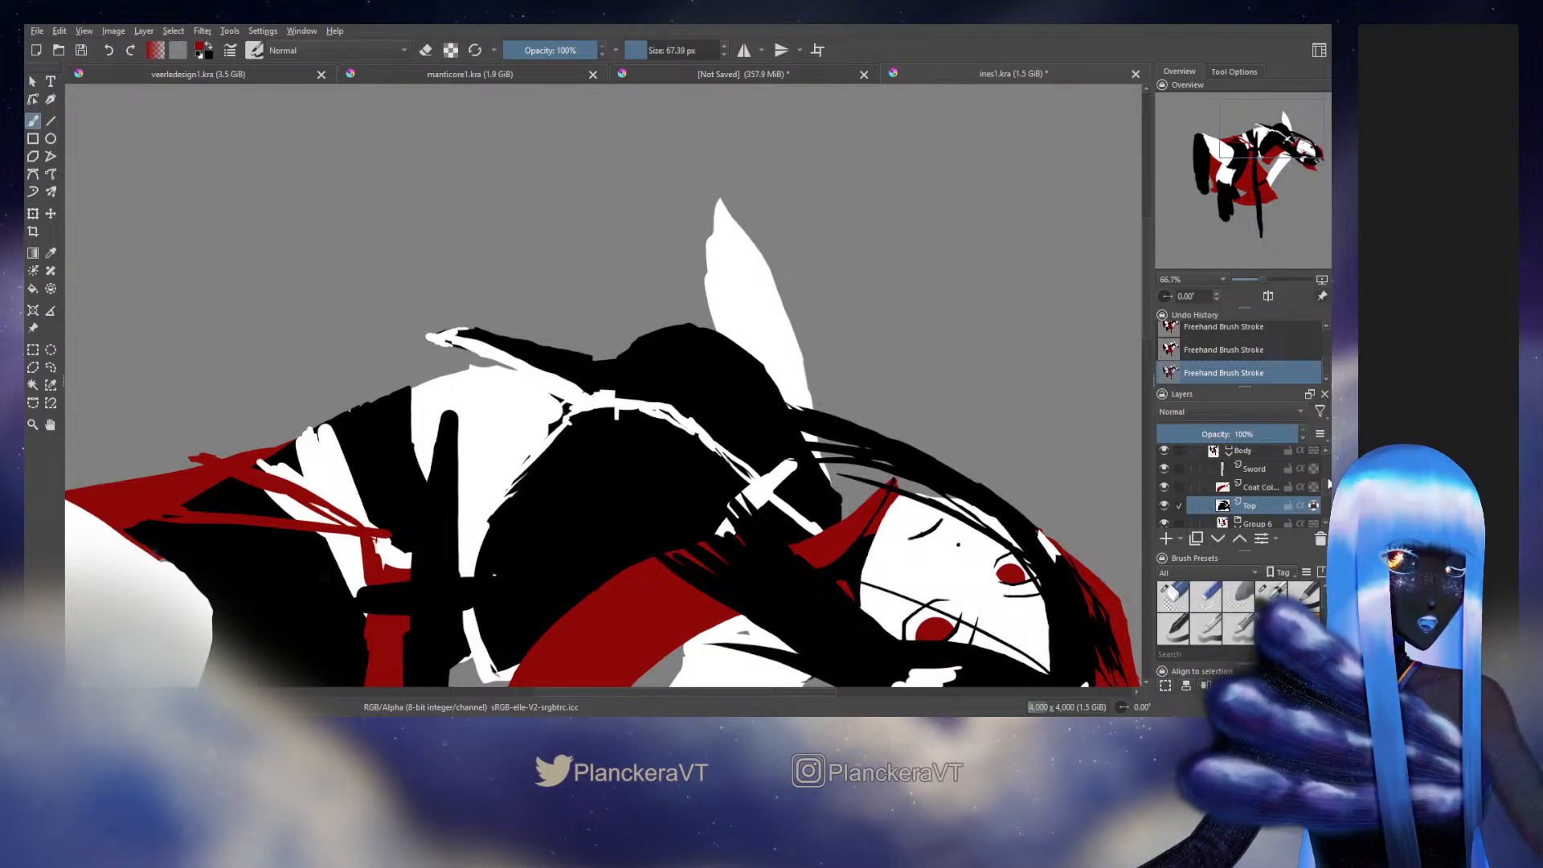
left_click(1173, 594)
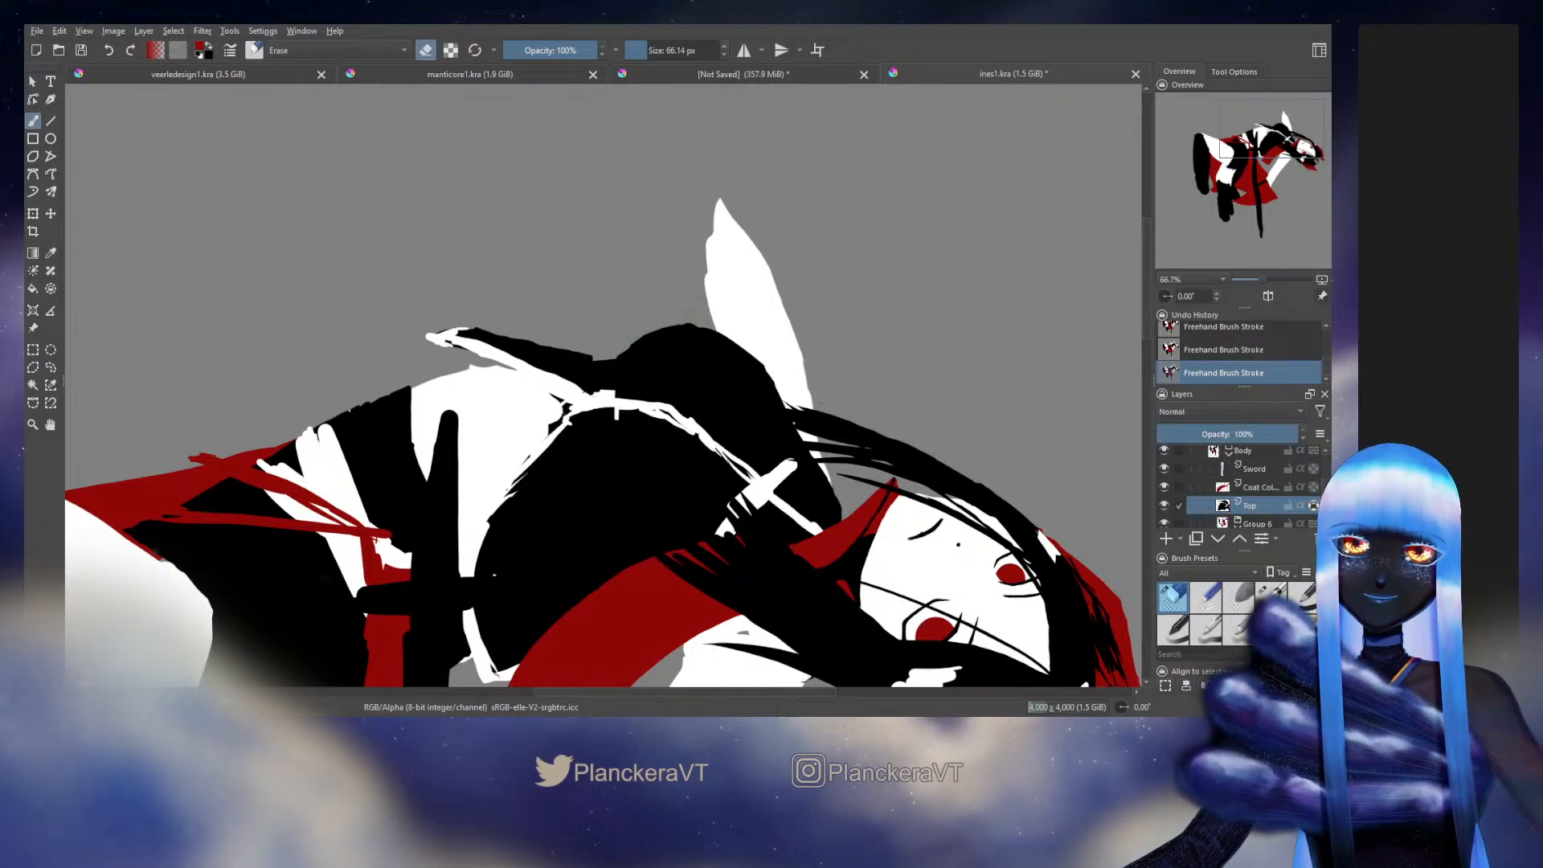
key("e")
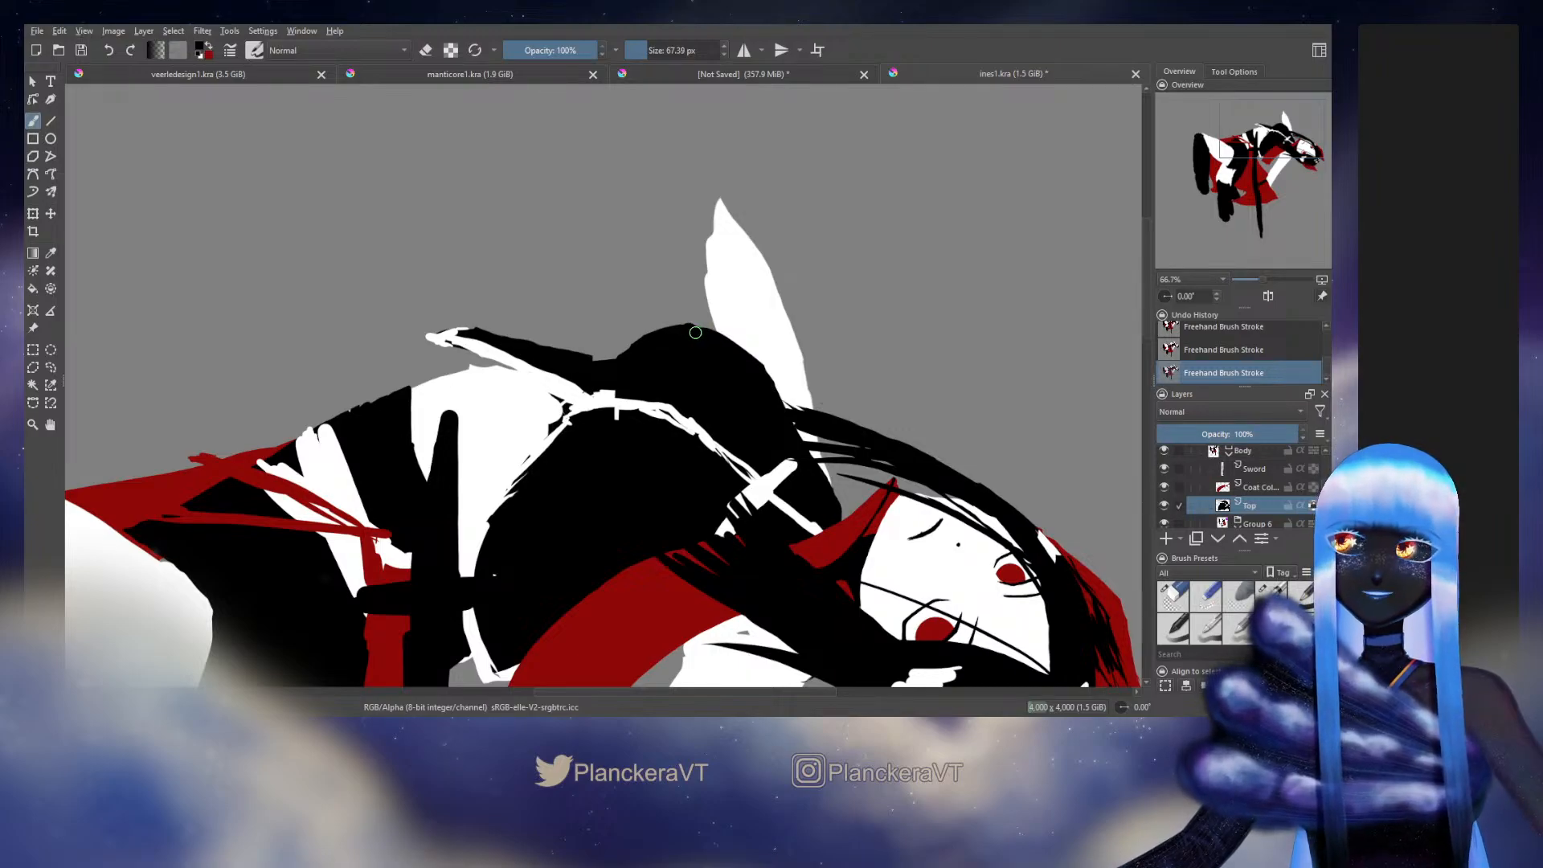
left_click(1313, 506)
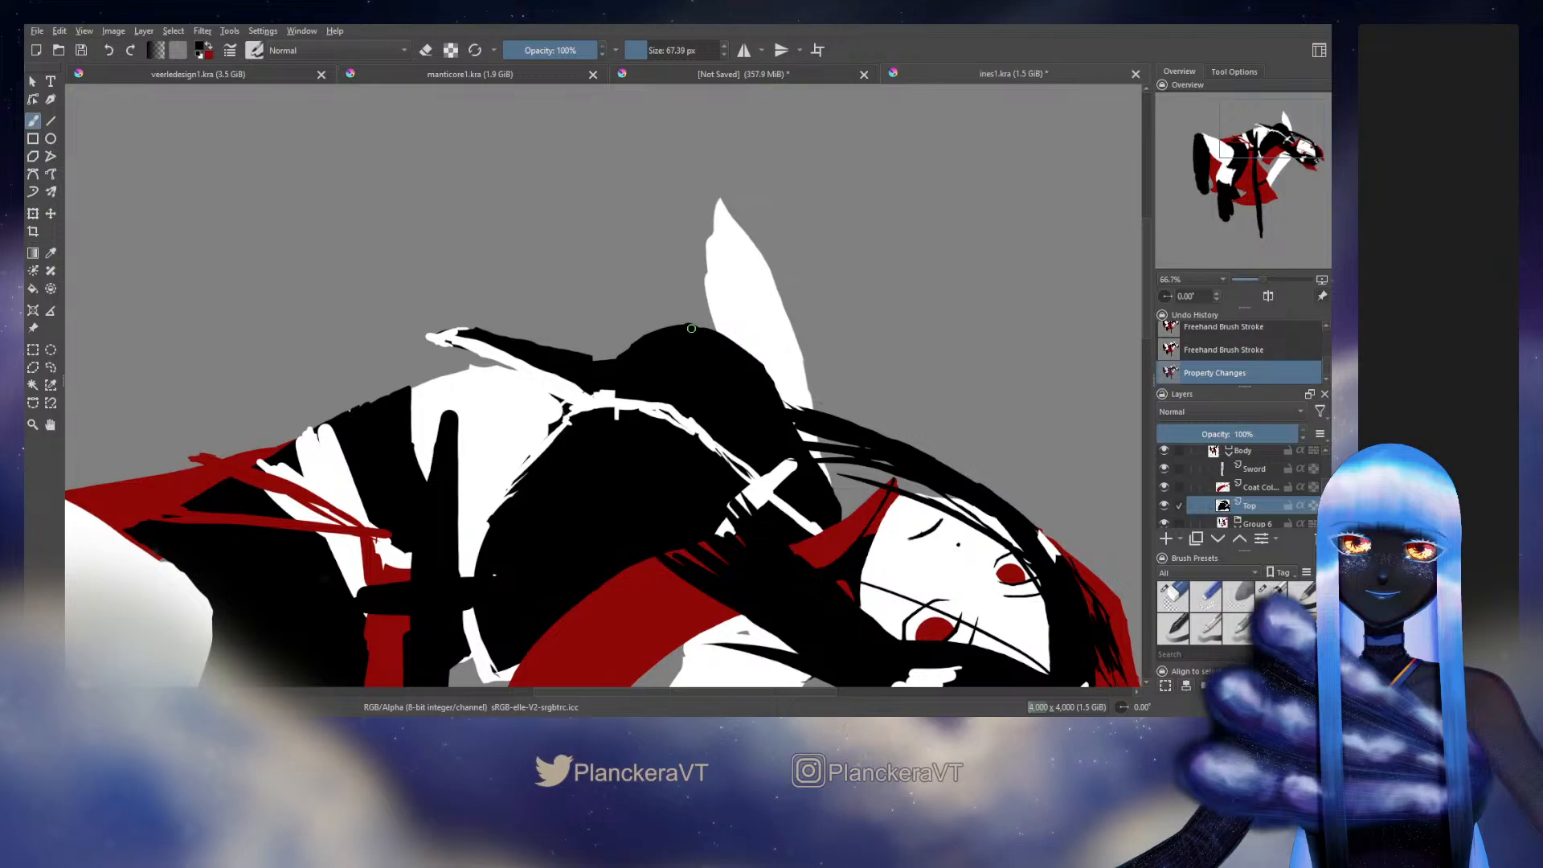
left_click_drag(691, 327, 760, 369)
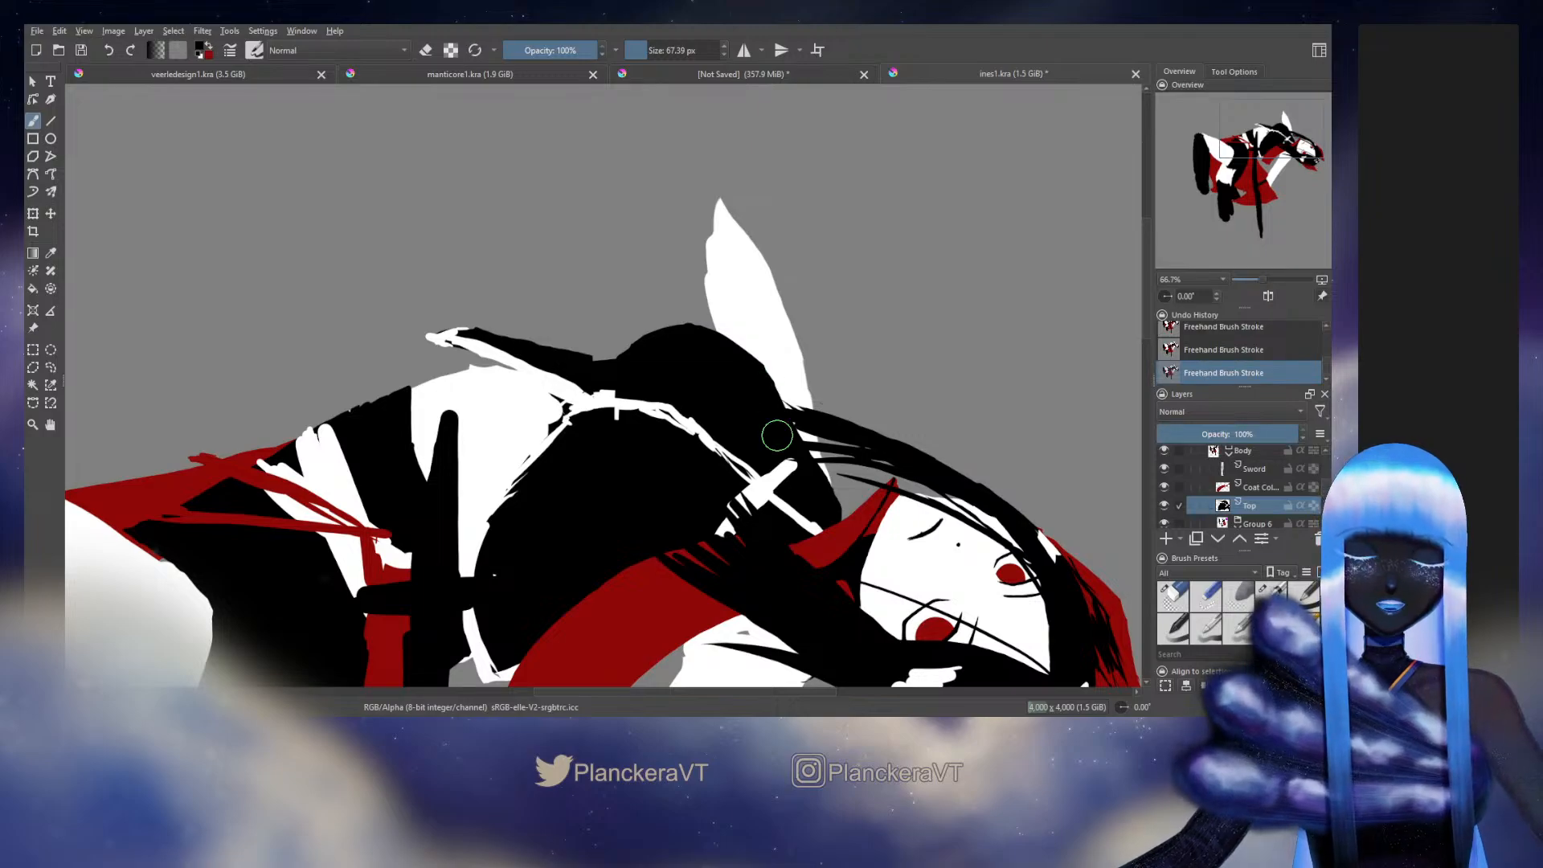
key("e")
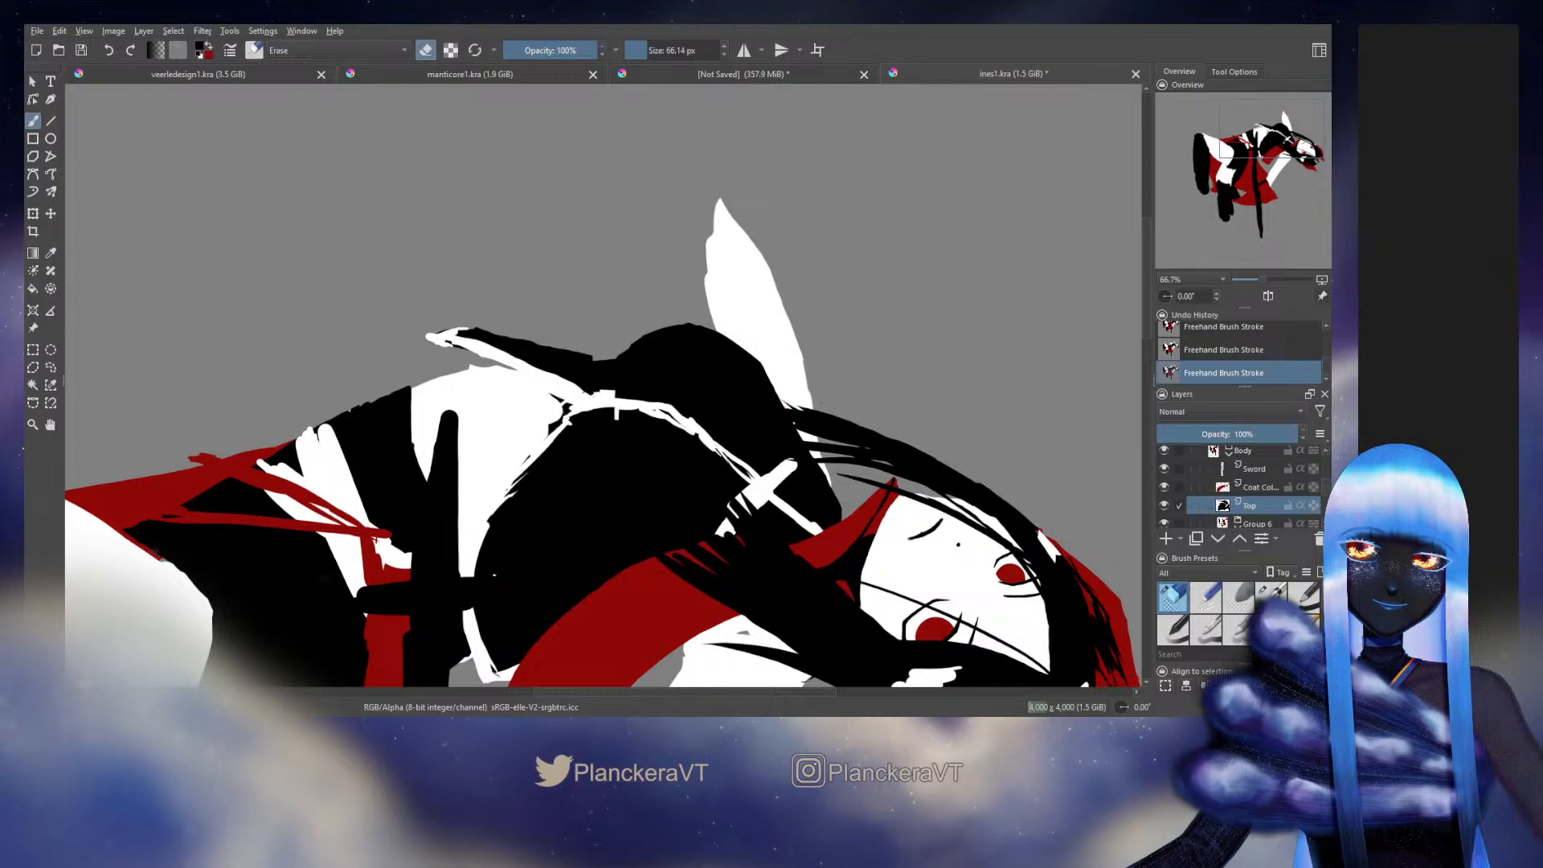
key("e")
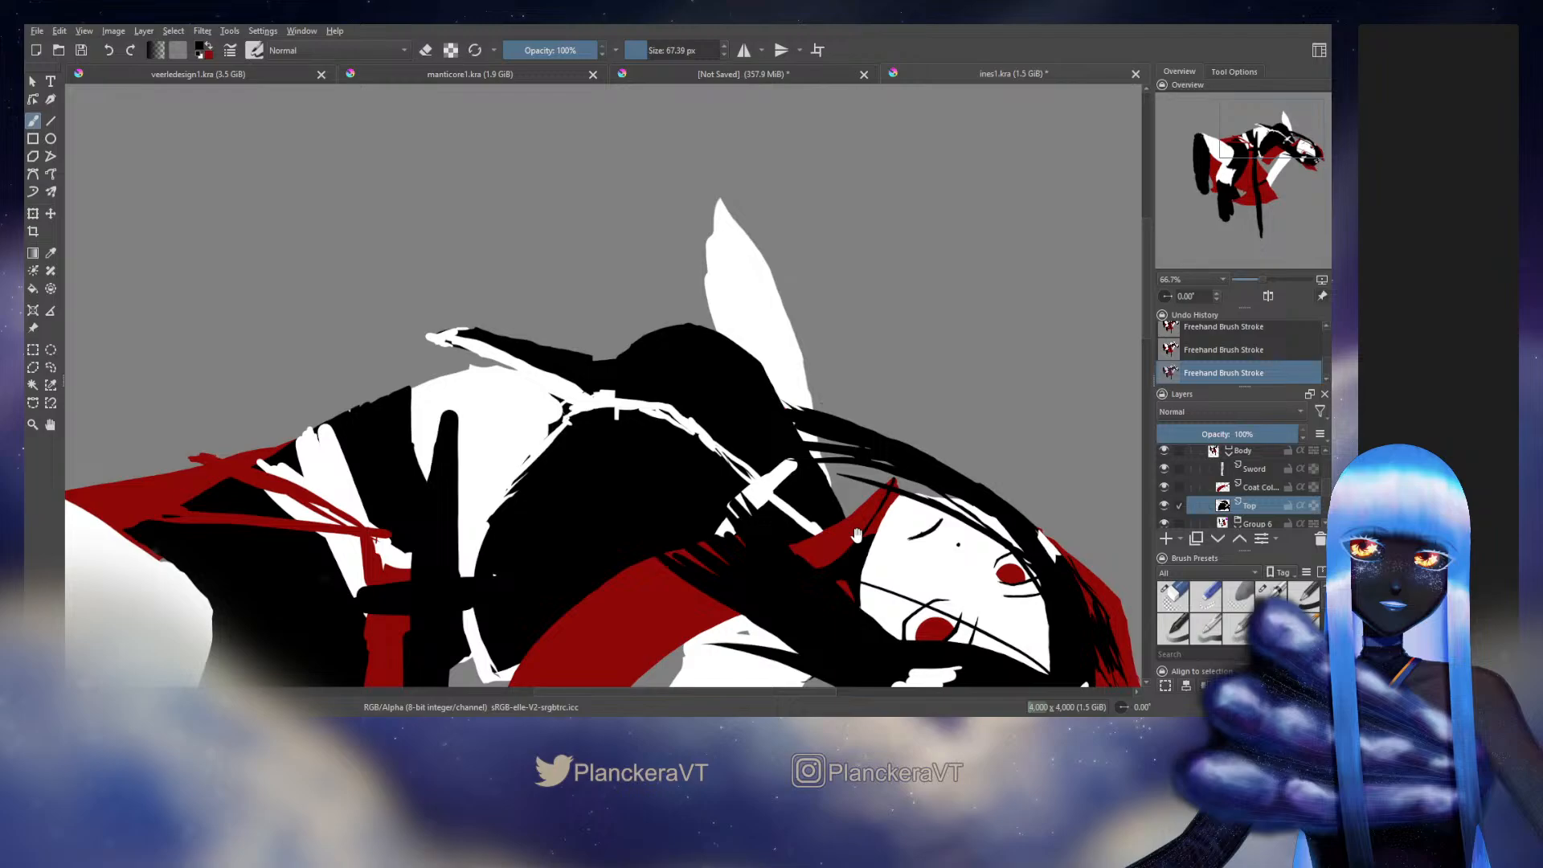
Step: Smooth the dip in the top's upper edge with black, extend its thin end to a point and erase the stray tip beneath
left_click_drag(856, 534, 1002, 534)
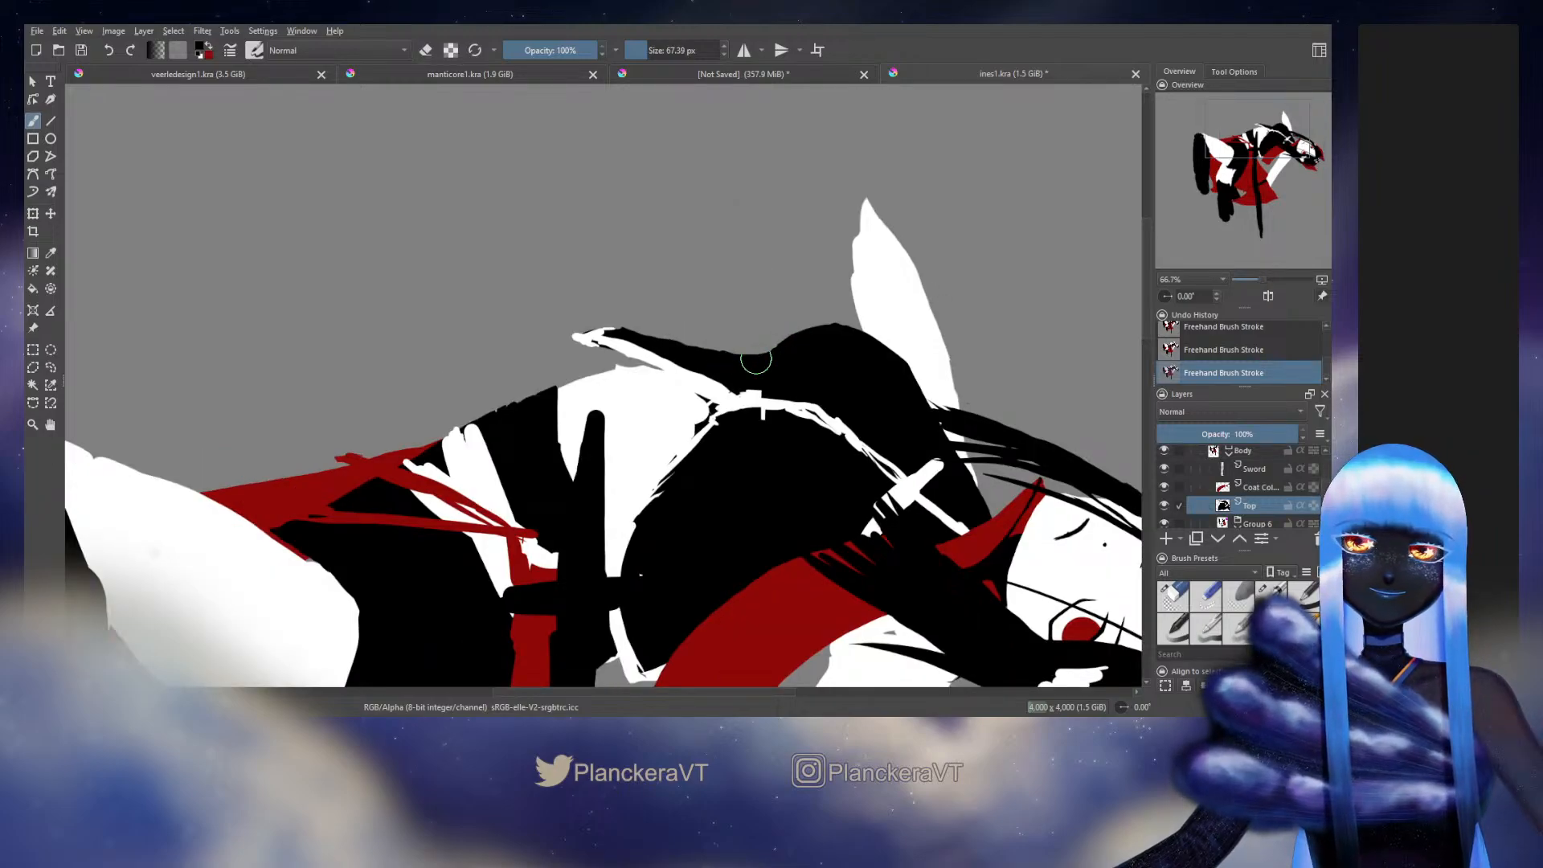
key("e")
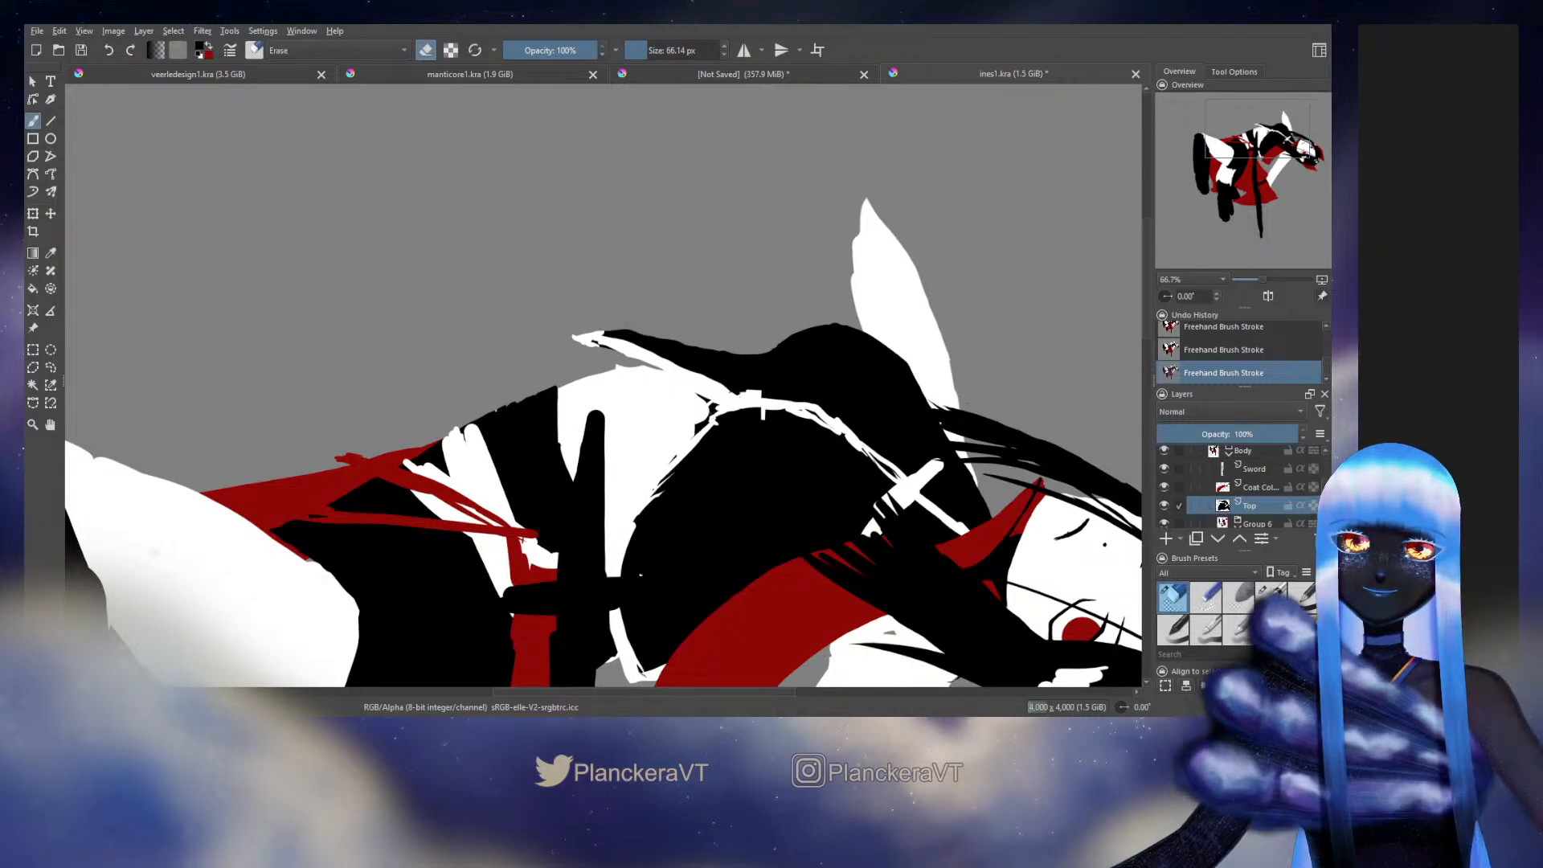
key("e")
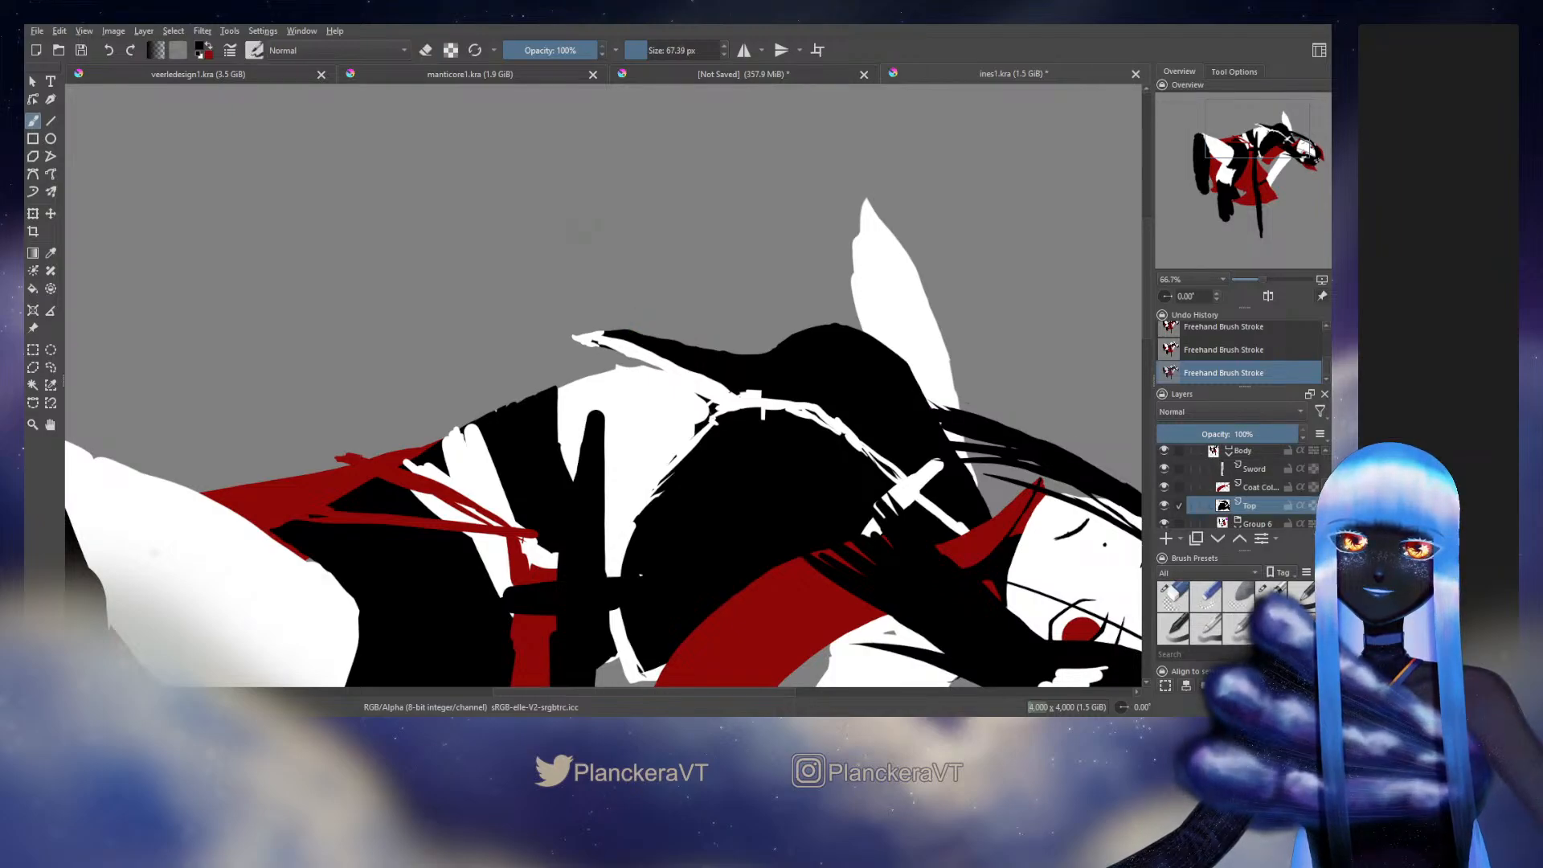
mouse_move(580, 326)
left_mouse_down()
mouse_move(634, 332)
mouse_move(612, 344)
left_mouse_up()
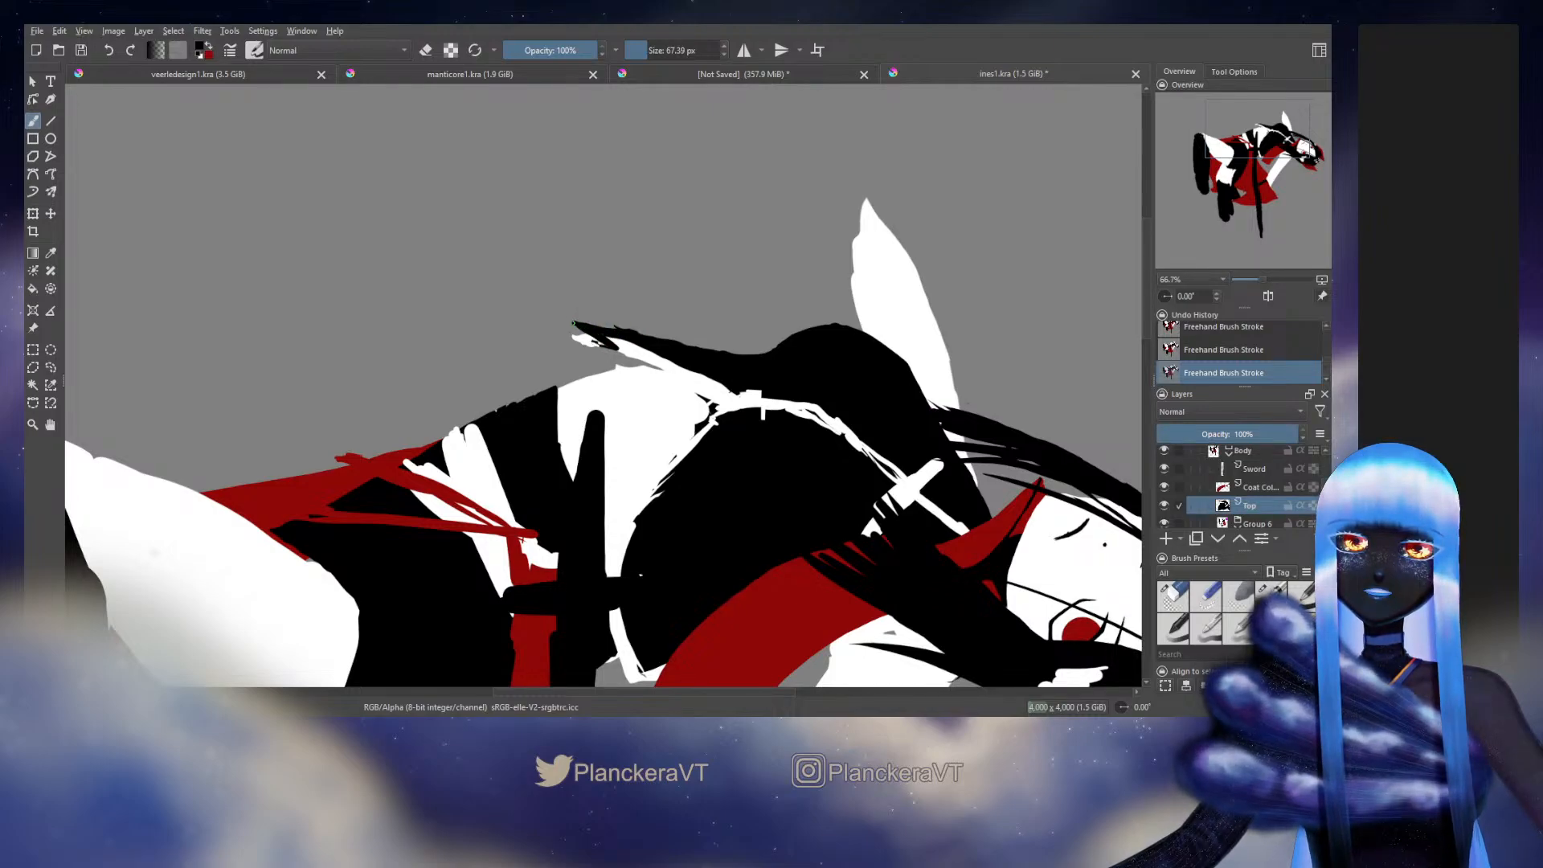
key("e")
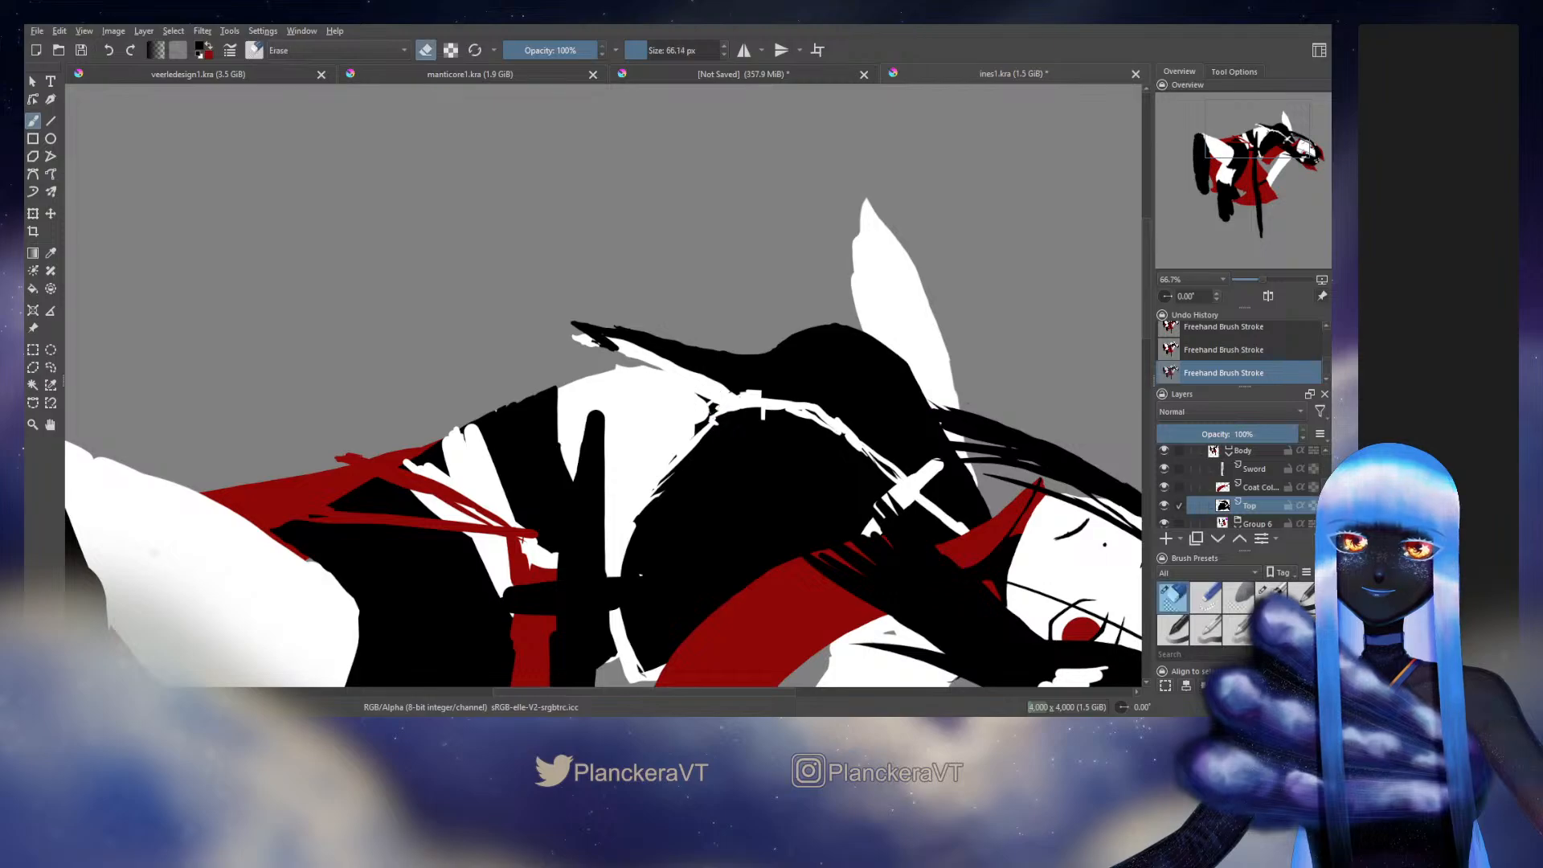
left_click_drag(580, 341, 586, 341)
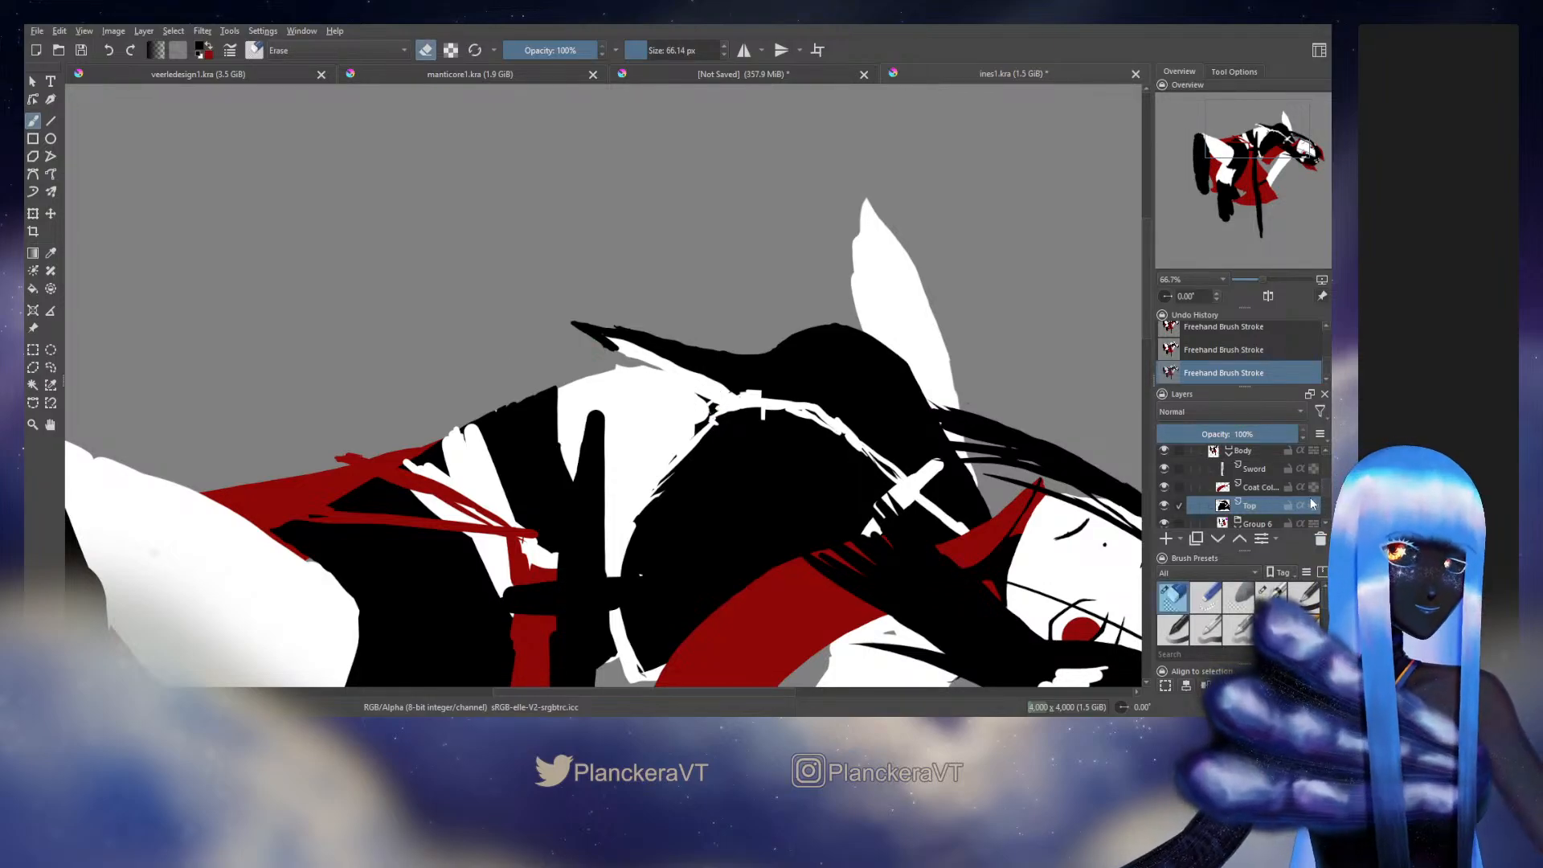
Step: Lock the Top layer's alpha, paint the pointed end's underside white and clean up the white band with a 56 px eraser
key("e")
left_click(643, 345, "ctrl")
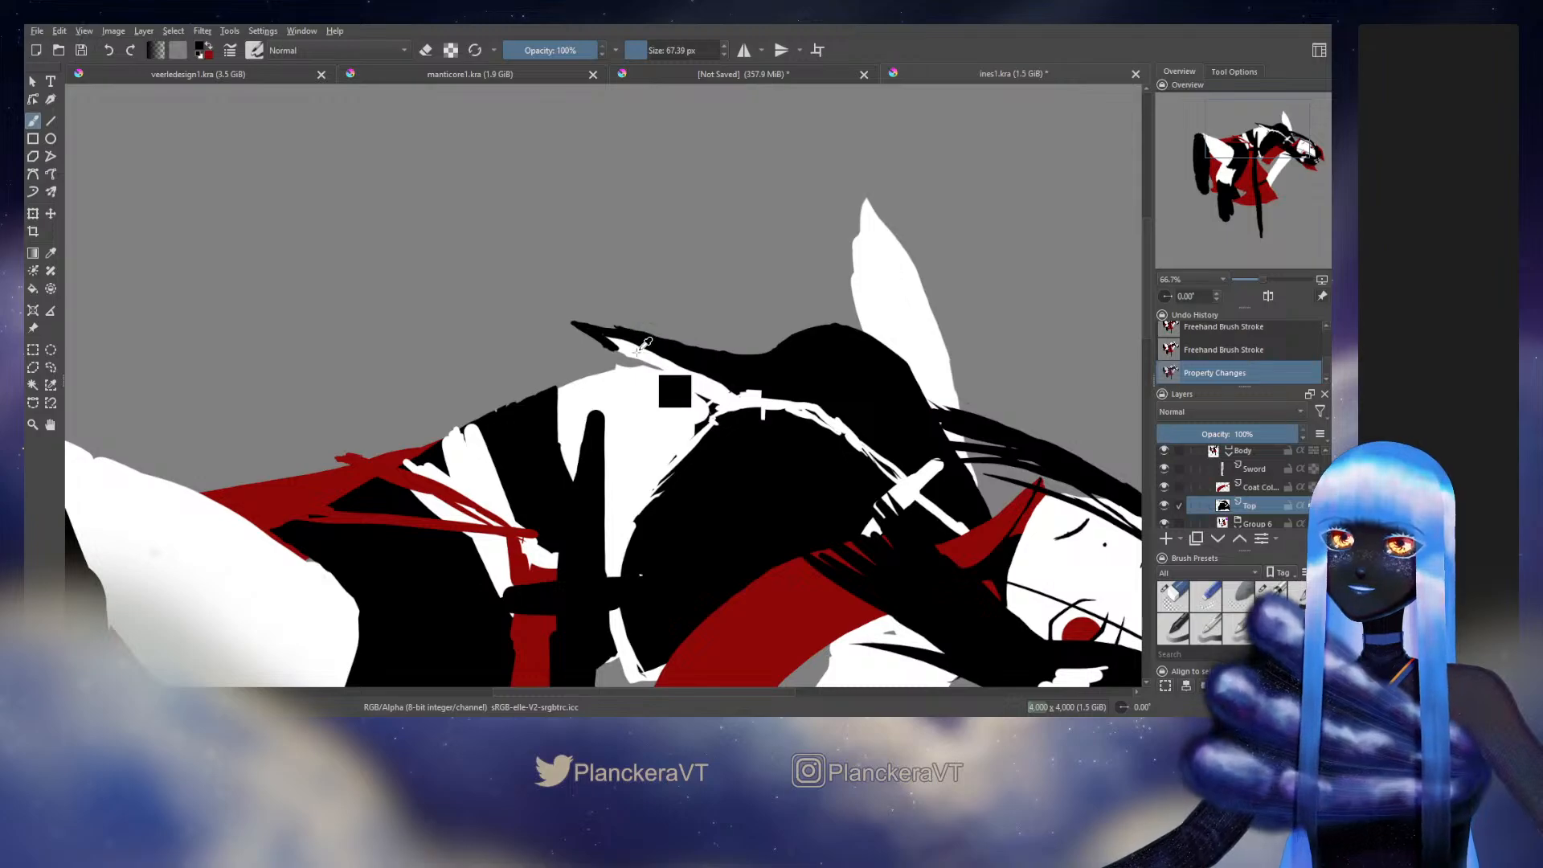
left_click_drag(602, 336, 613, 345)
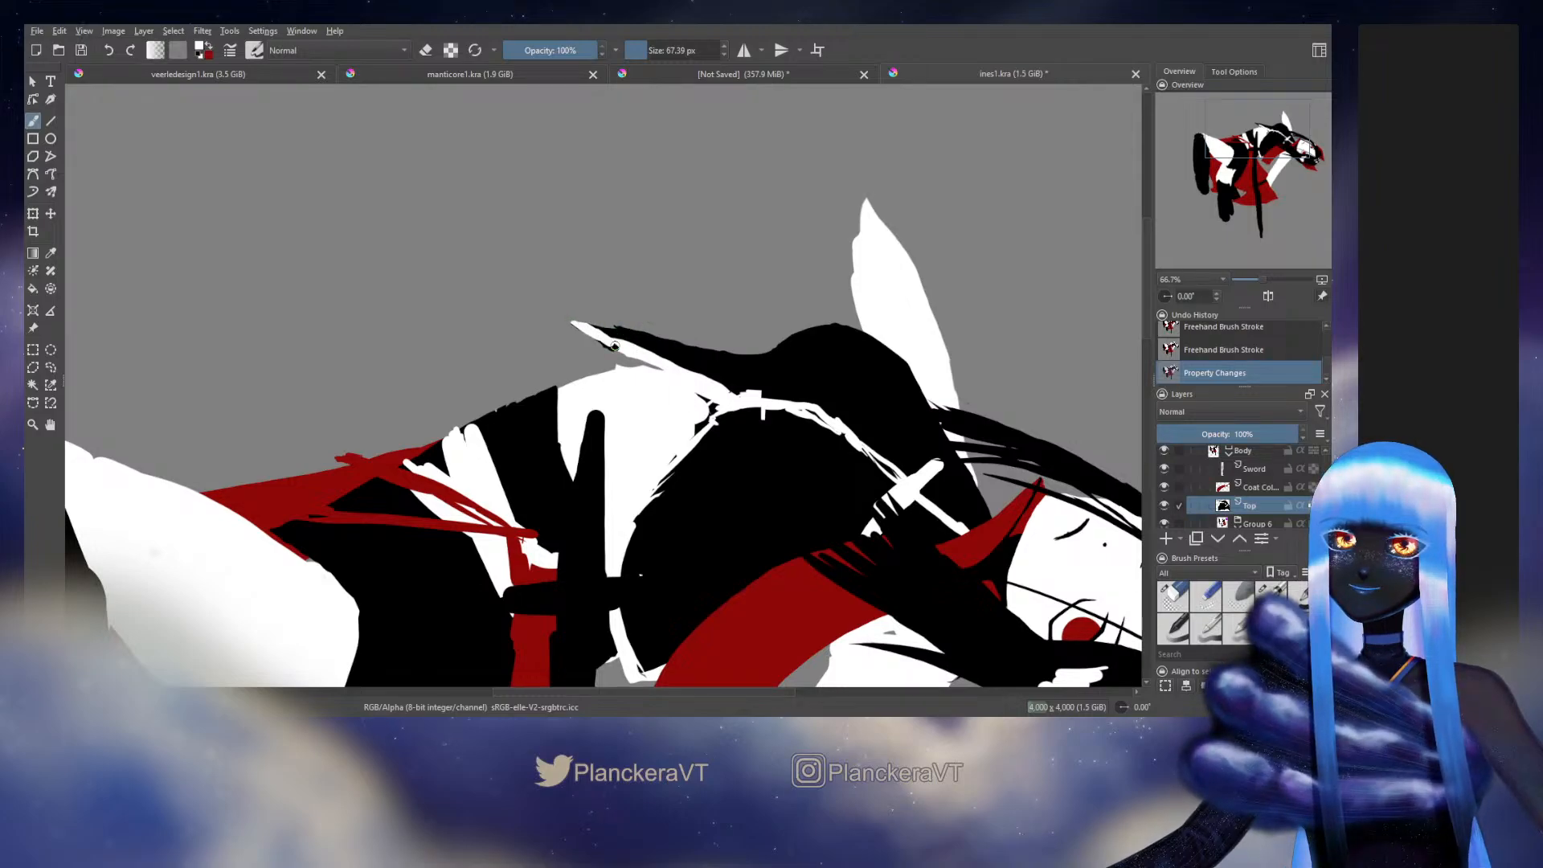
key("e")
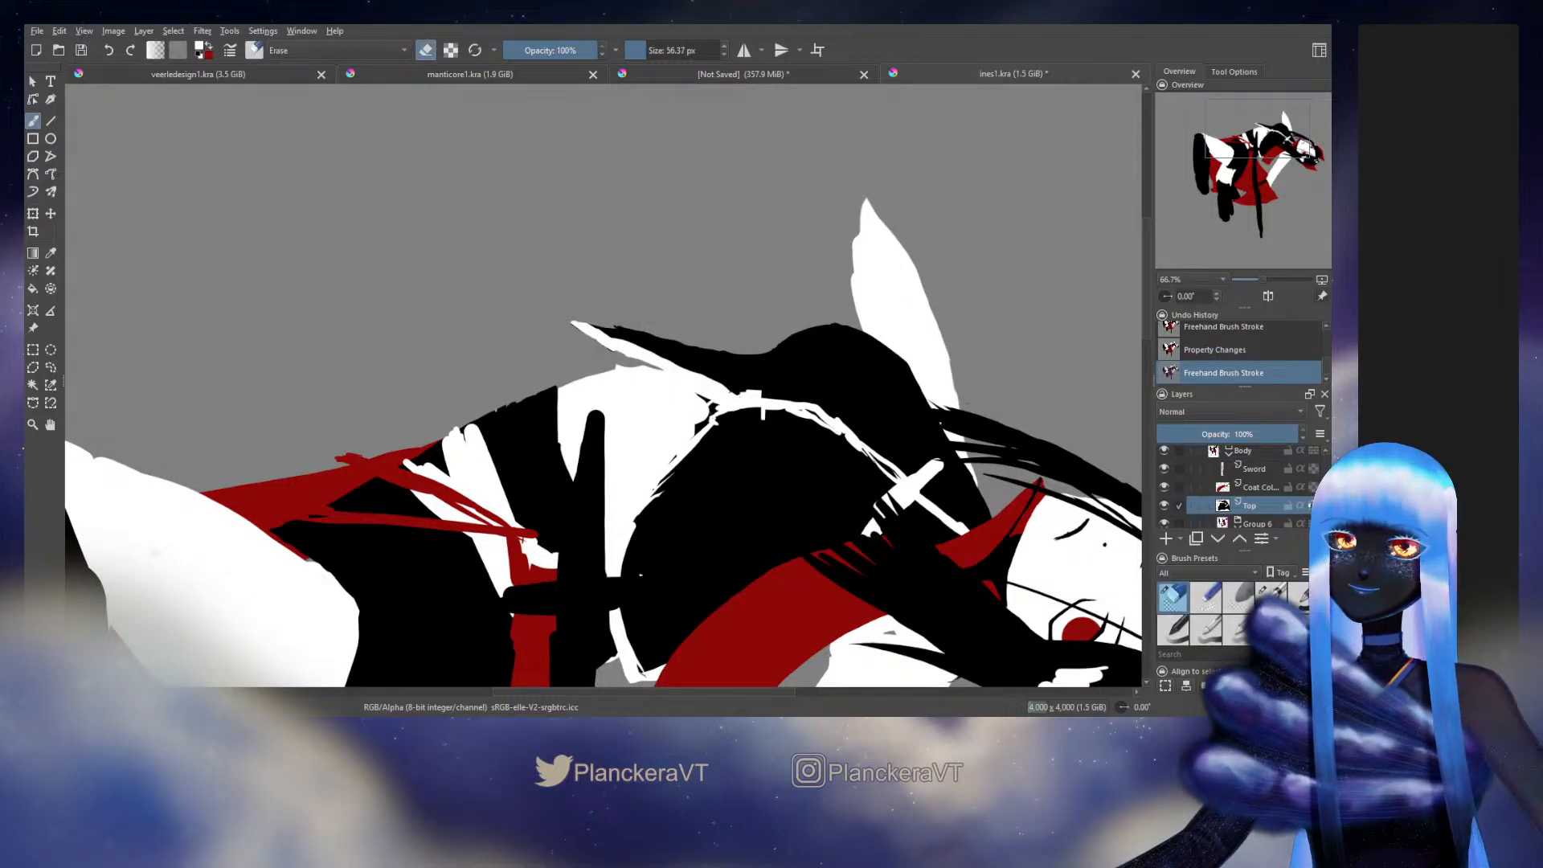
left_click_drag(599, 342, 706, 405)
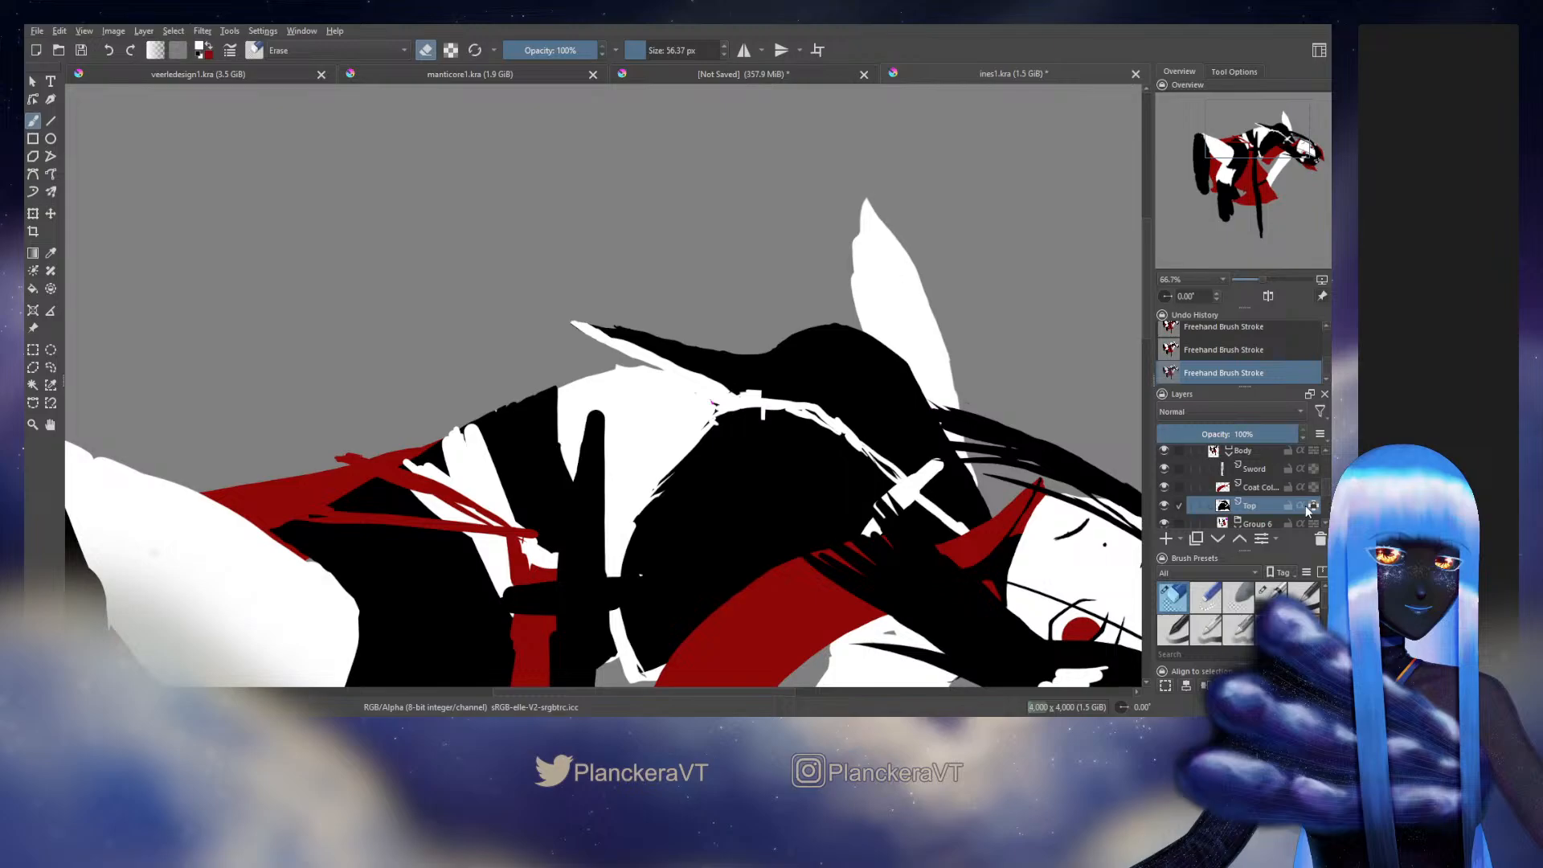
Step: Switch to the Body layer beneath the Skirt layer and enlarge the brush to about 134 px with black as its colour
scroll(1307, 509, "down", 3)
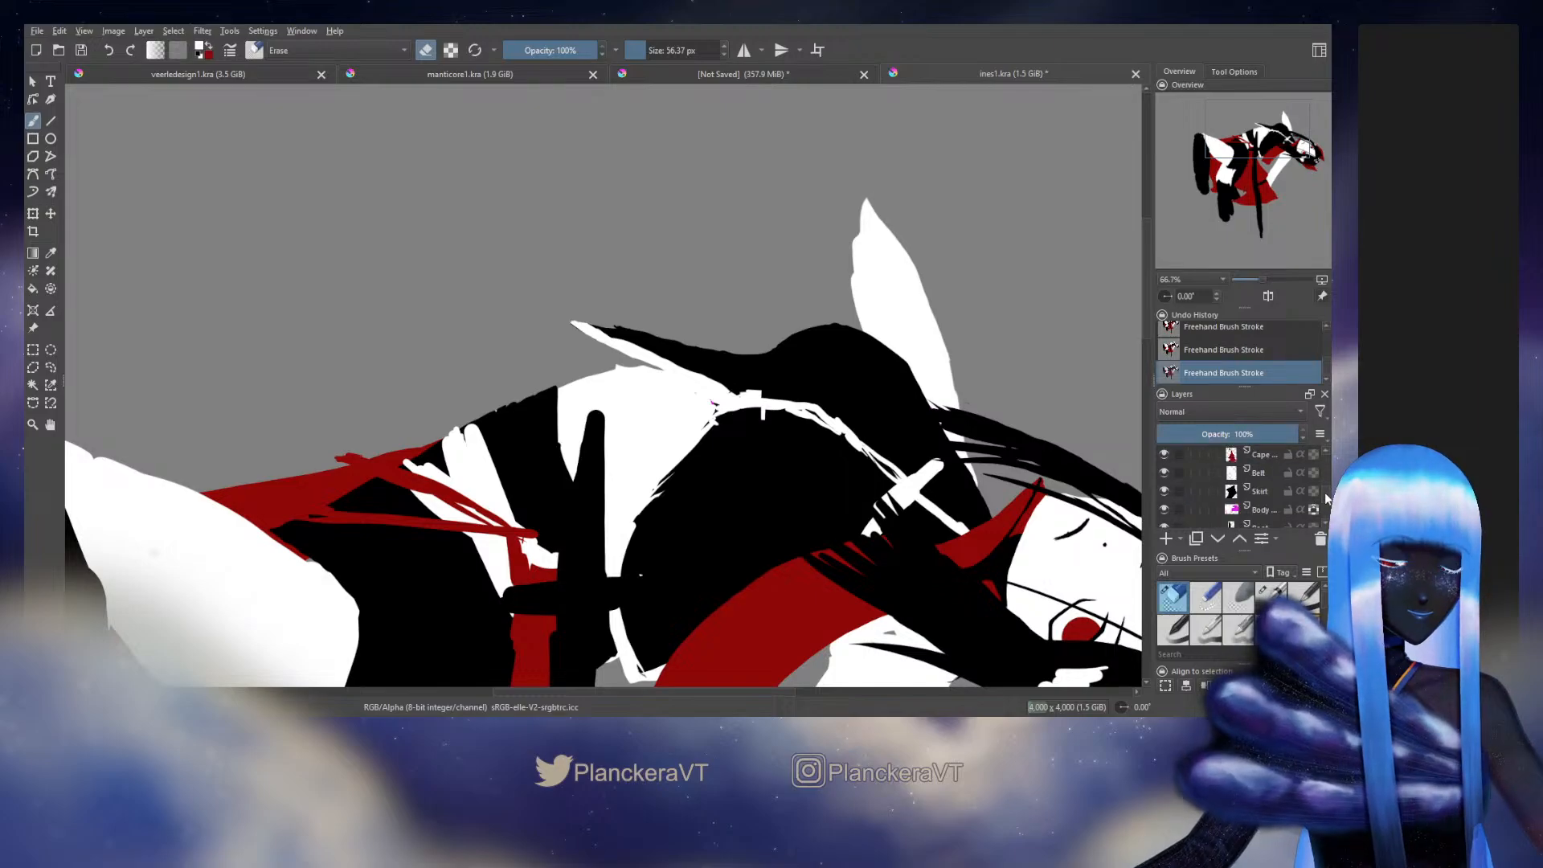
scroll(1326, 498, "up", 1)
key("e")
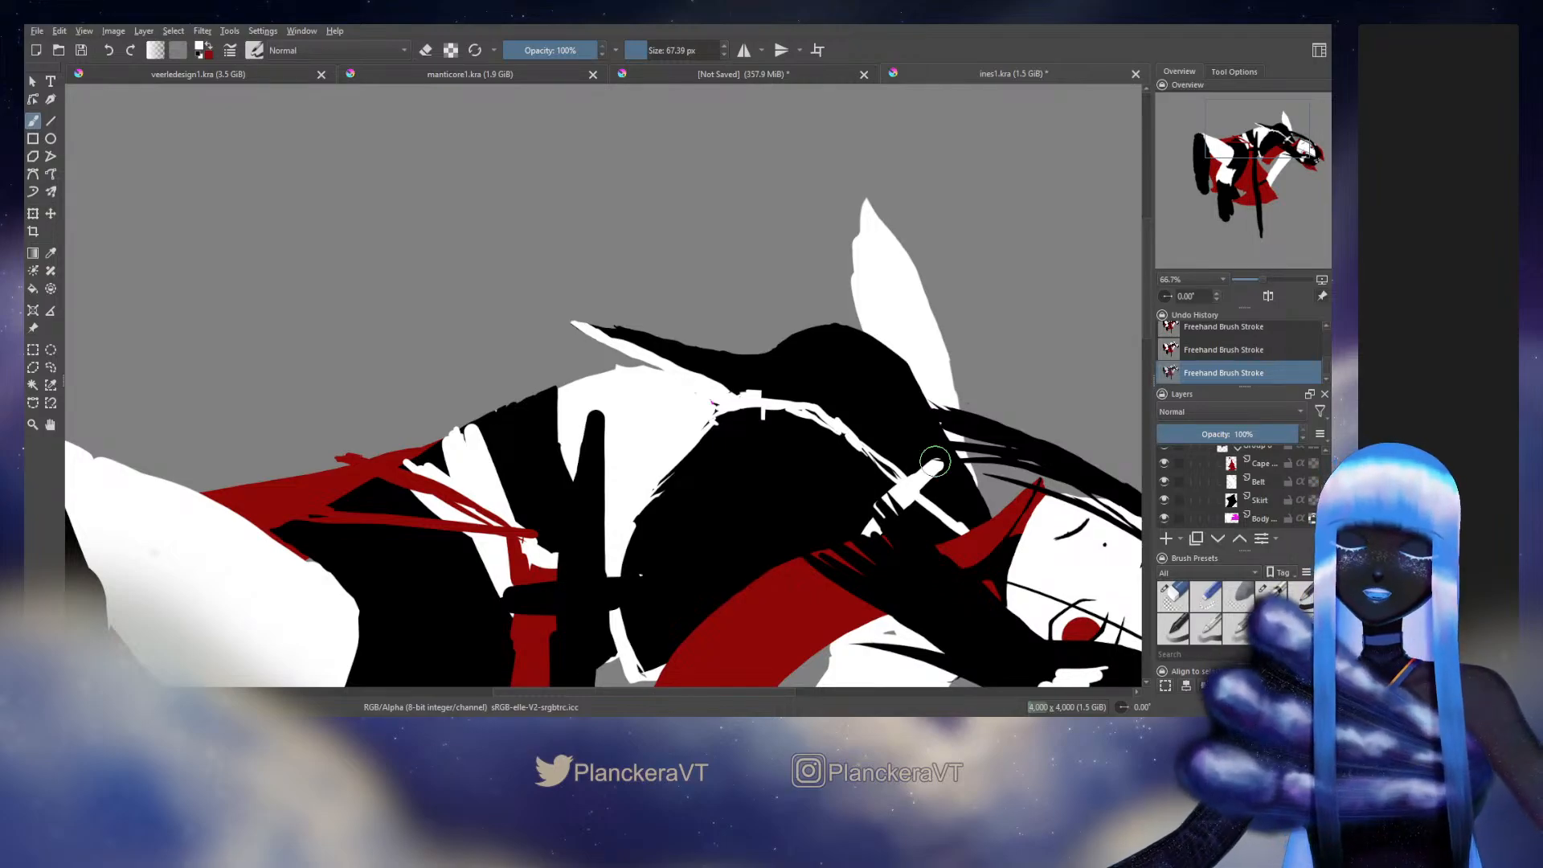
mouse_move(699, 449)
left_mouse_down()
mouse_move(778, 299)
mouse_move(673, 358)
left_mouse_up()
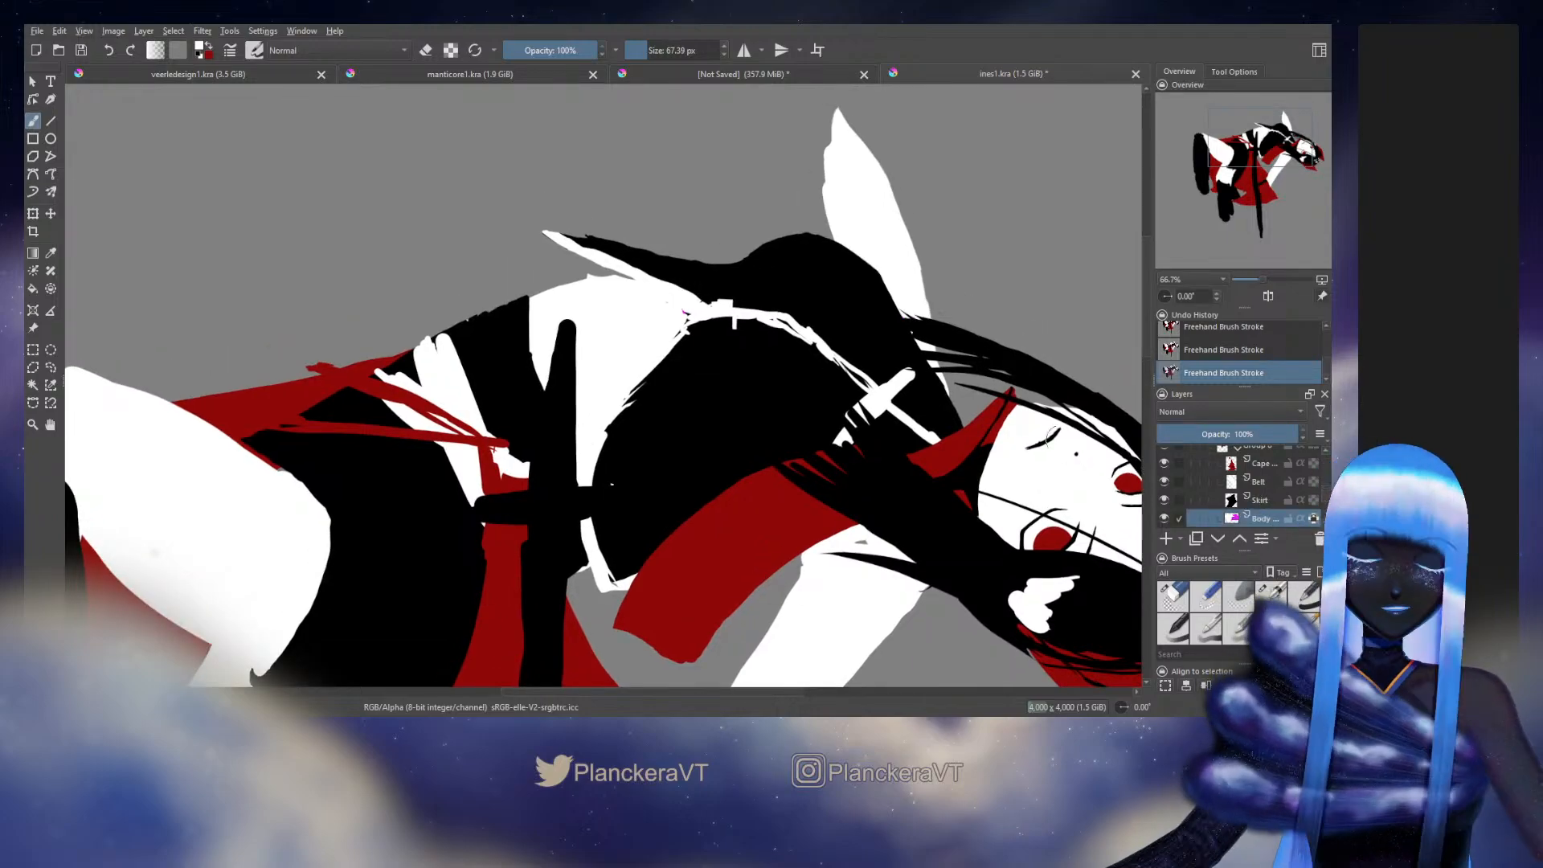
key("bracketright")
key("bracketright")
key("bracketright")
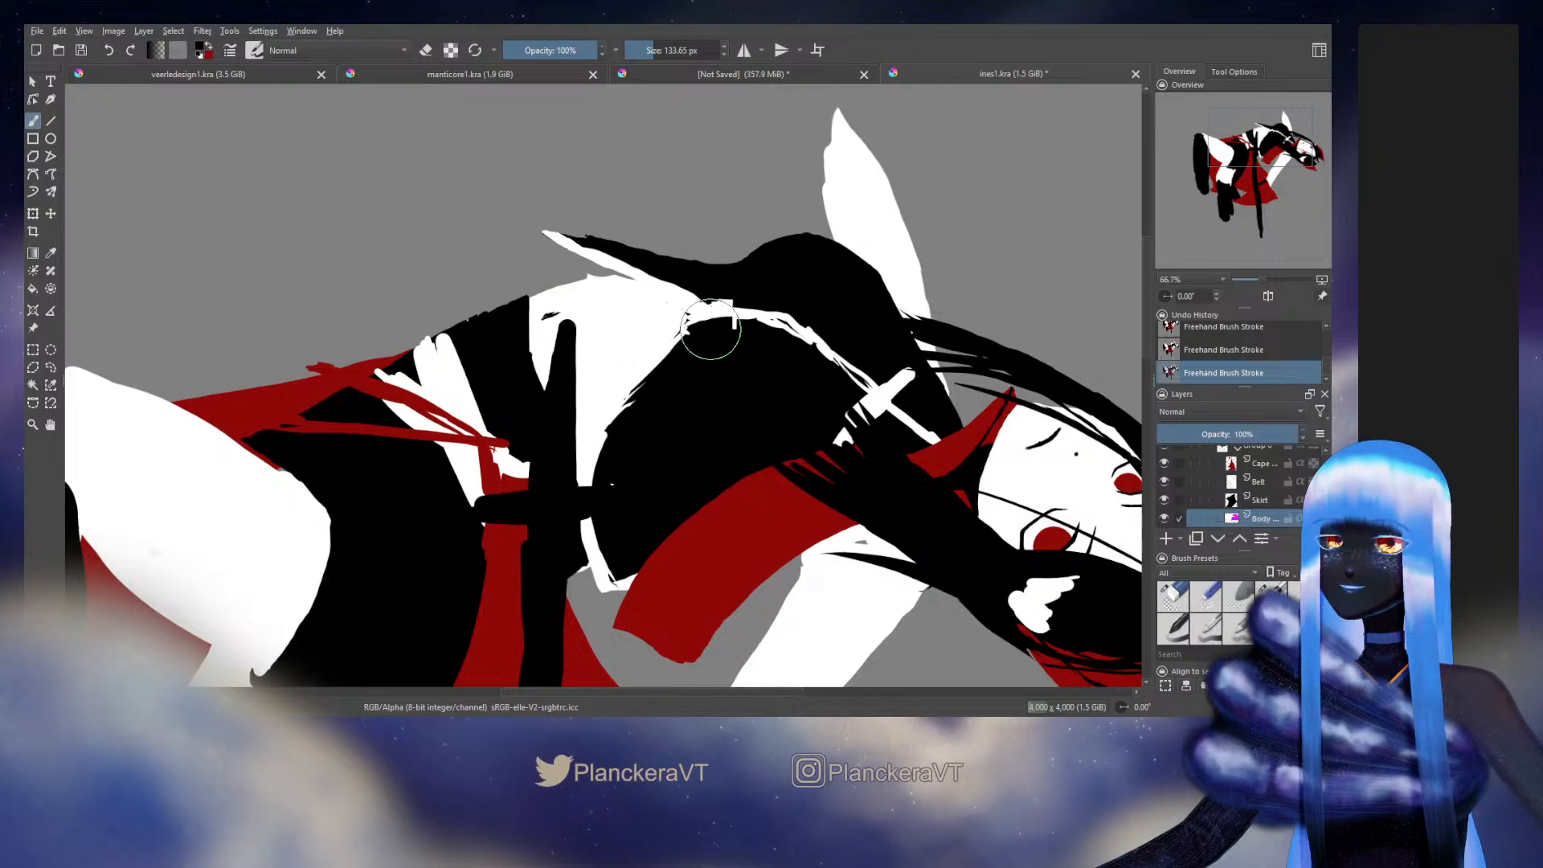
Step: Switch to the Skirt layer and reduce the brush to about 102 px for work around the bent leg
mouse_move(959, 435)
left_mouse_down()
mouse_move(899, 353)
mouse_move(909, 366)
left_mouse_up()
key("Page_Up")
key("bracketleft")
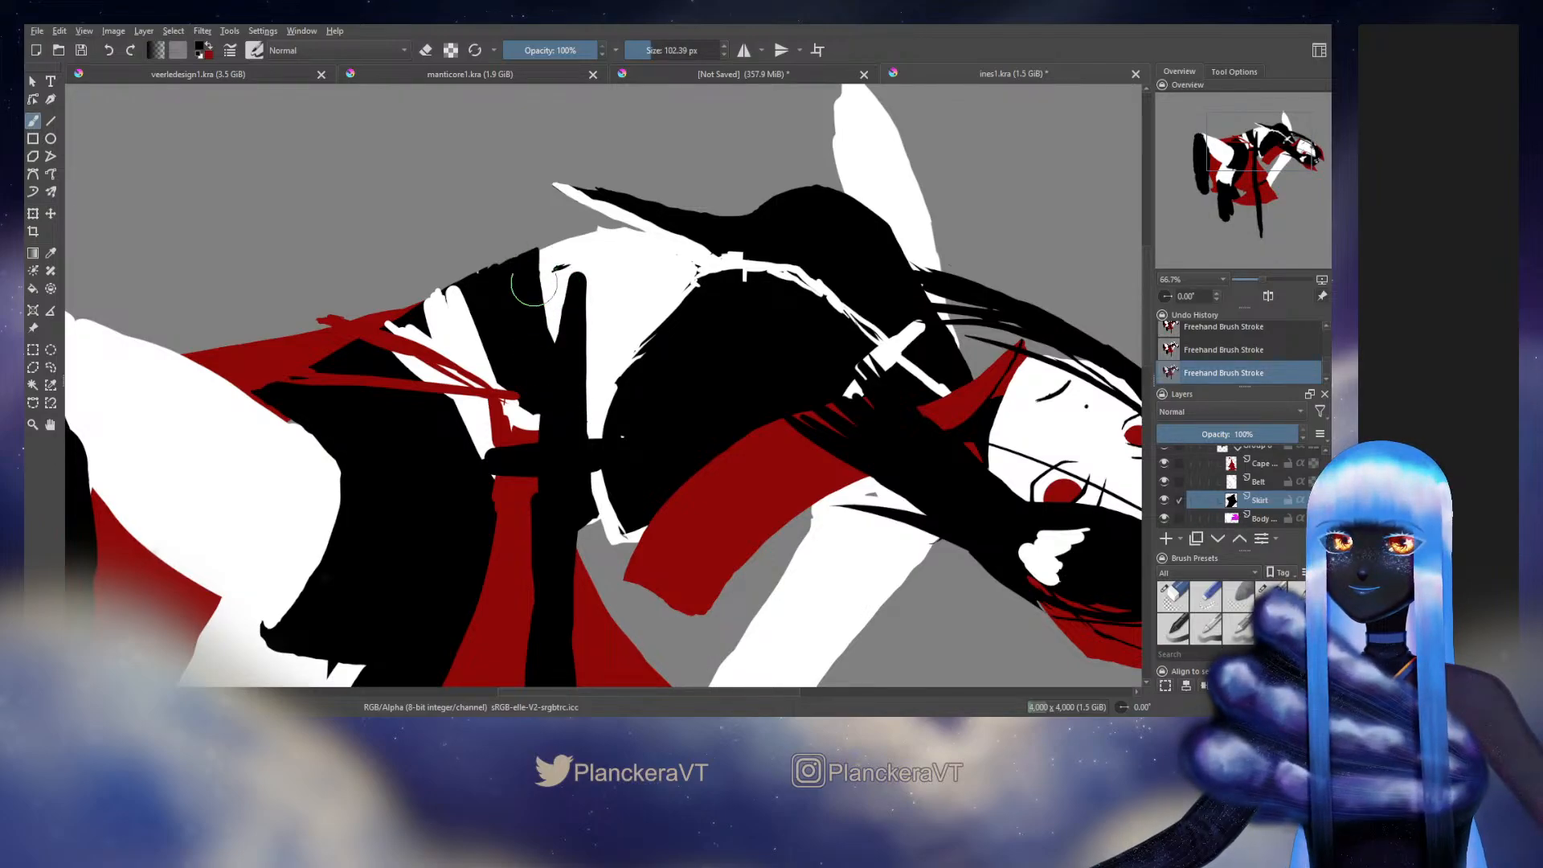
left_click_drag(535, 289, 986, 265)
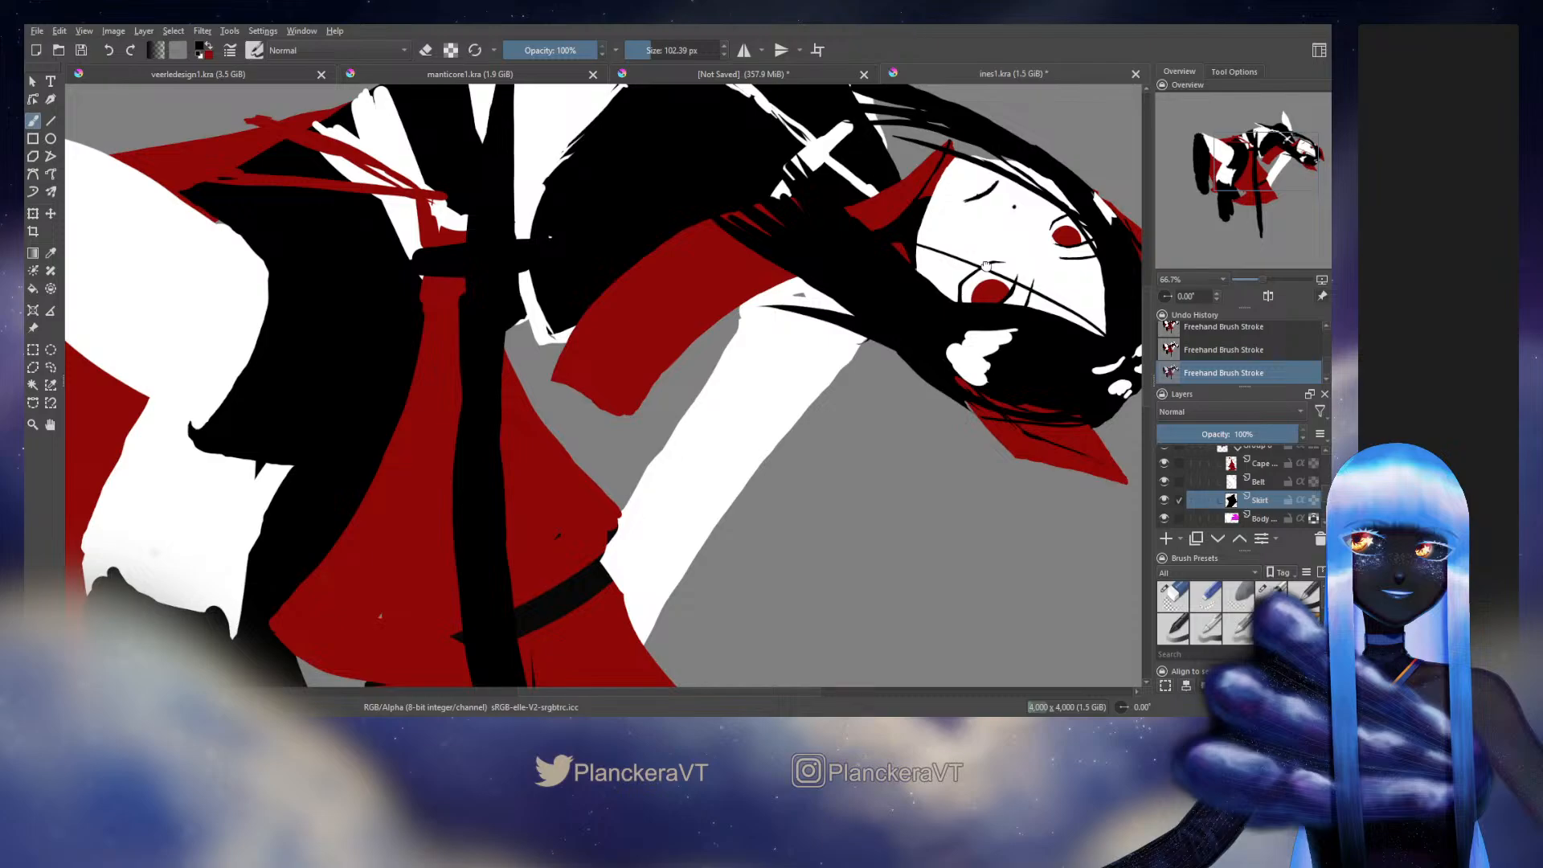
left_click_drag(167, 434, 557, 496)
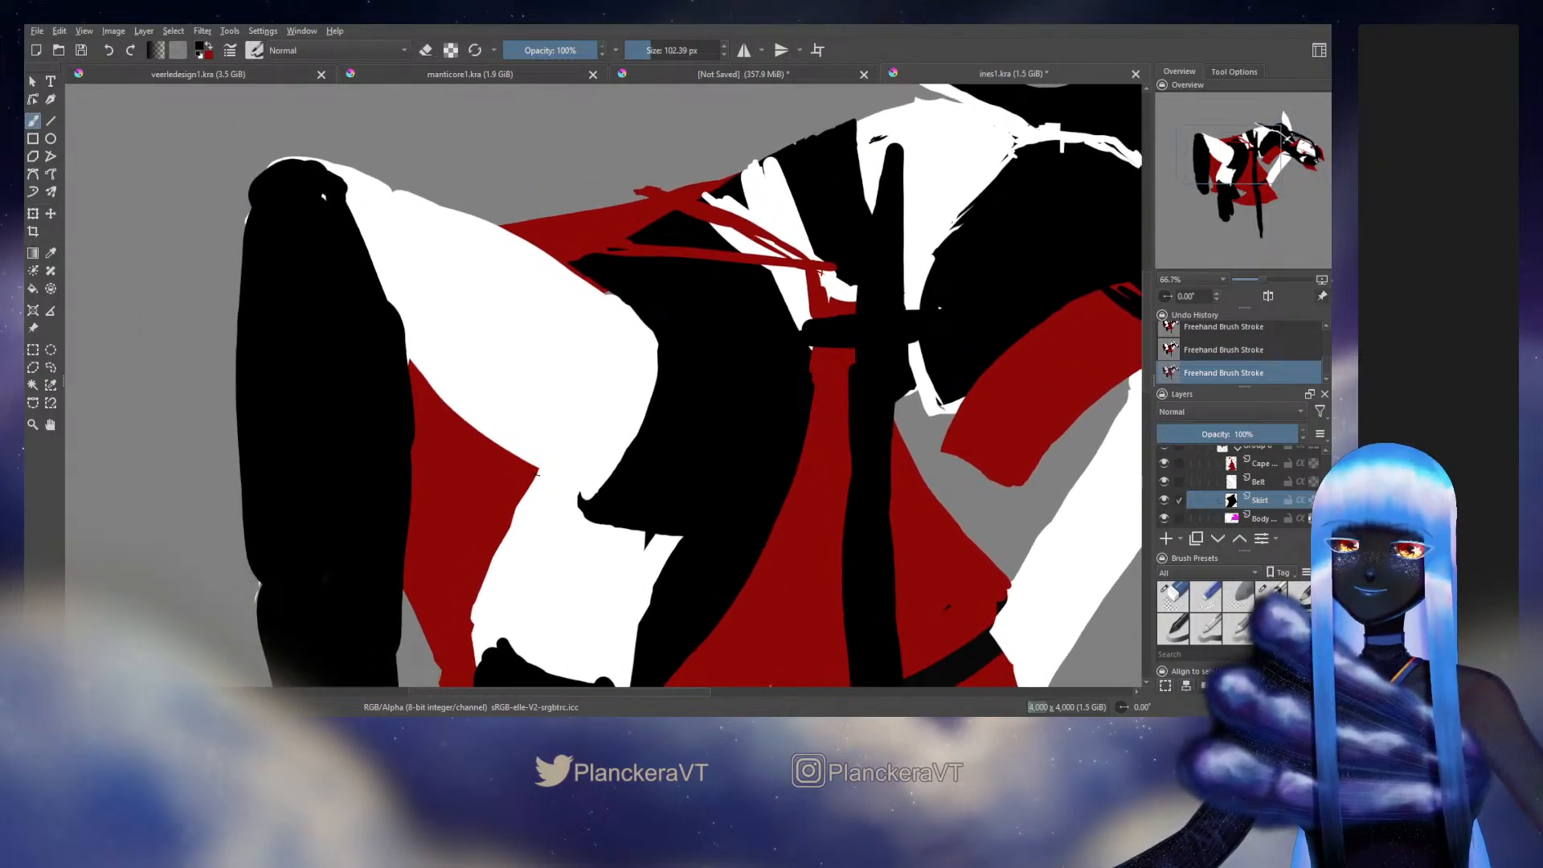
left_click(538, 474)
left_click_drag(537, 473, 535, 472)
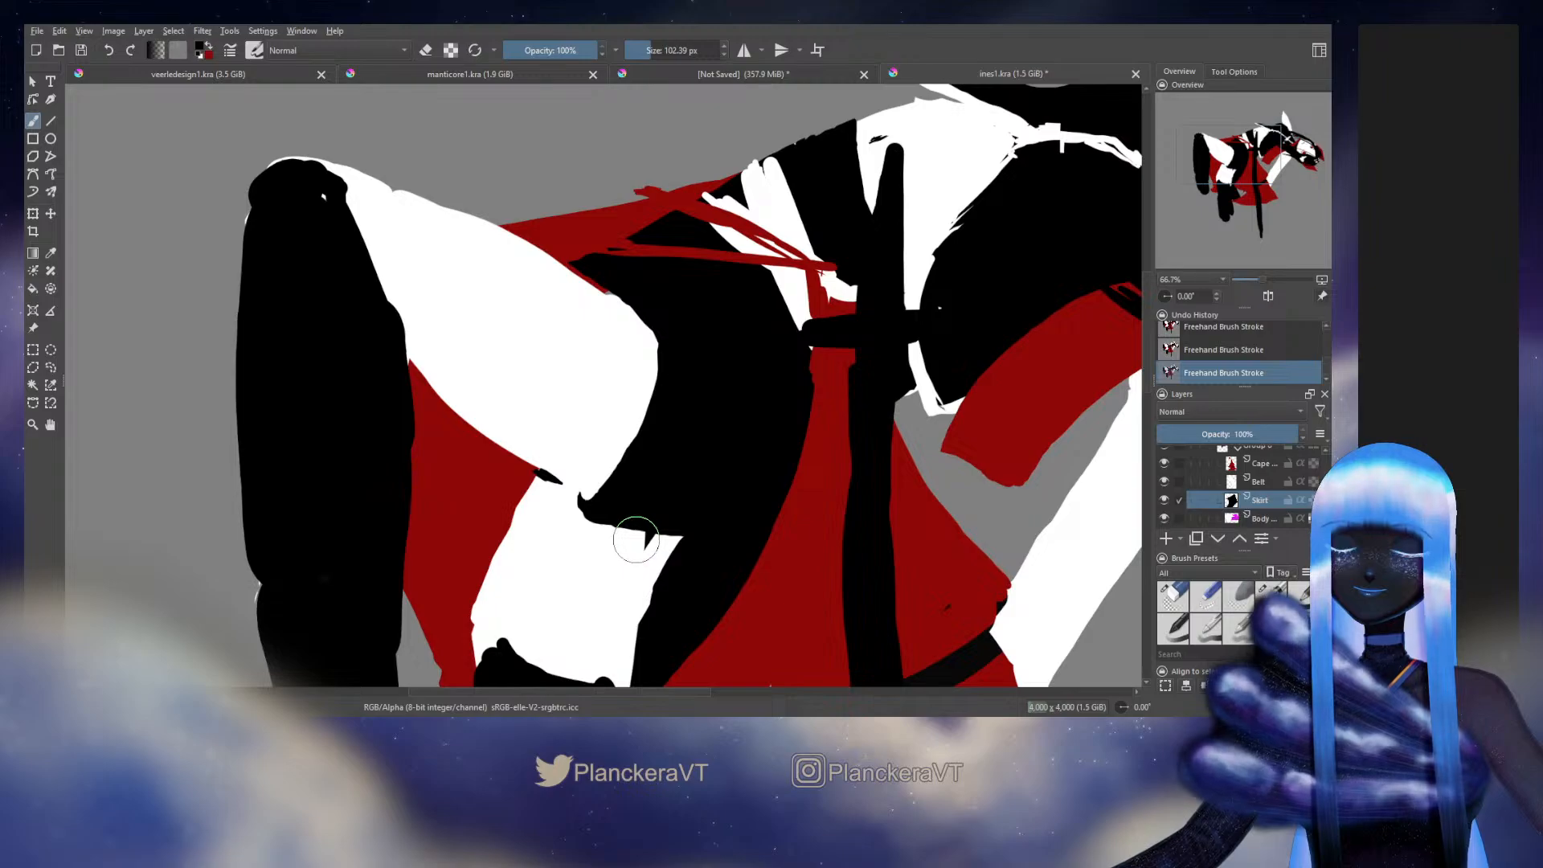
key("e")
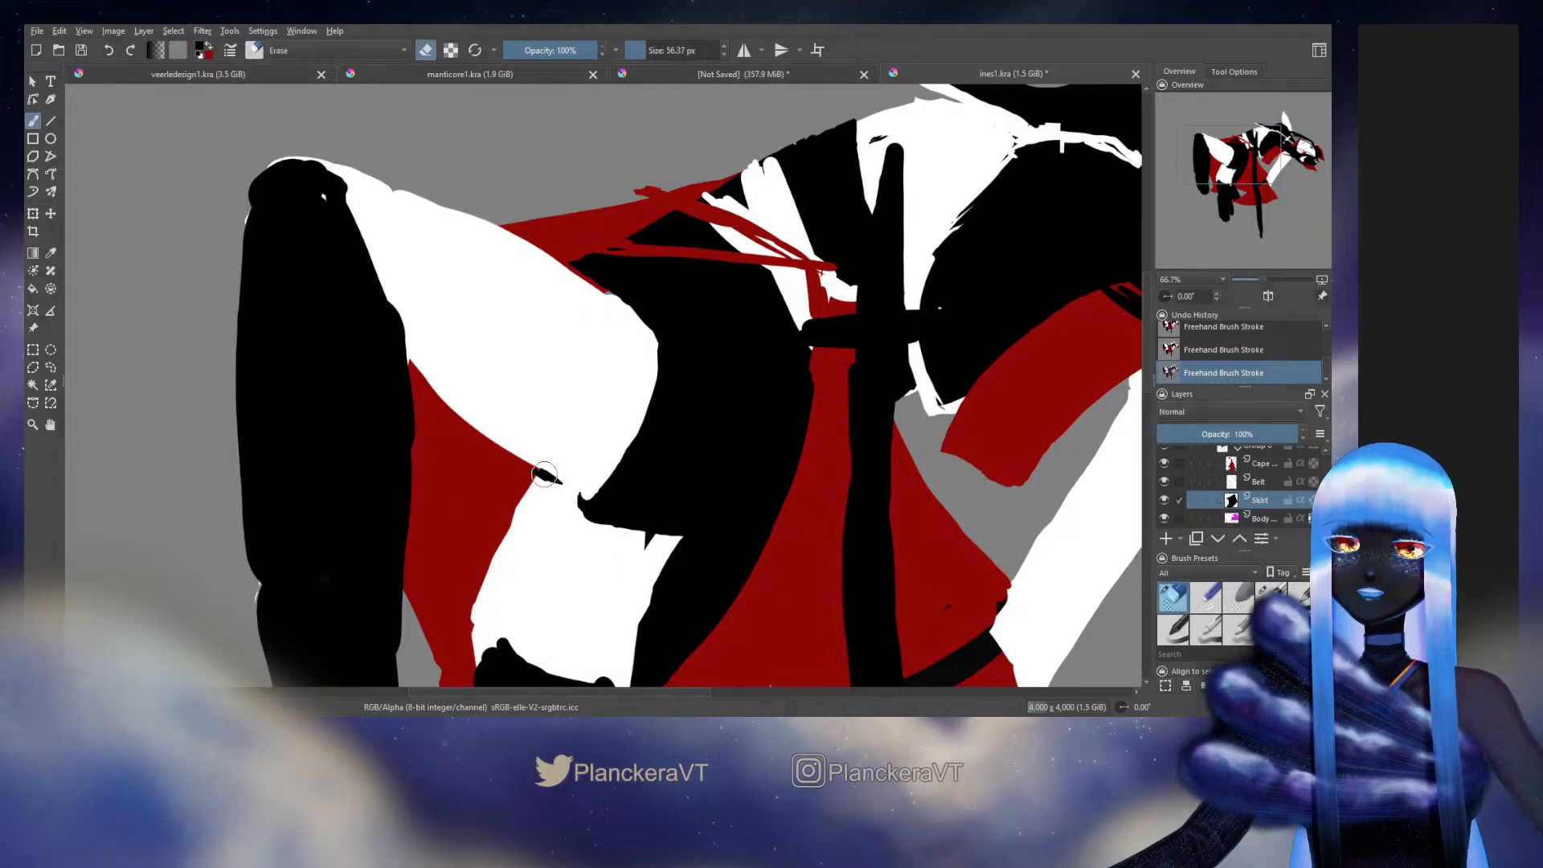
left_click(544, 474)
Step: Turn off alpha lock on the straight-leg layer and trim the white lower leg's outer edge straight down to the boot with a 95 px eraser
key("bracketright")
key("bracketright")
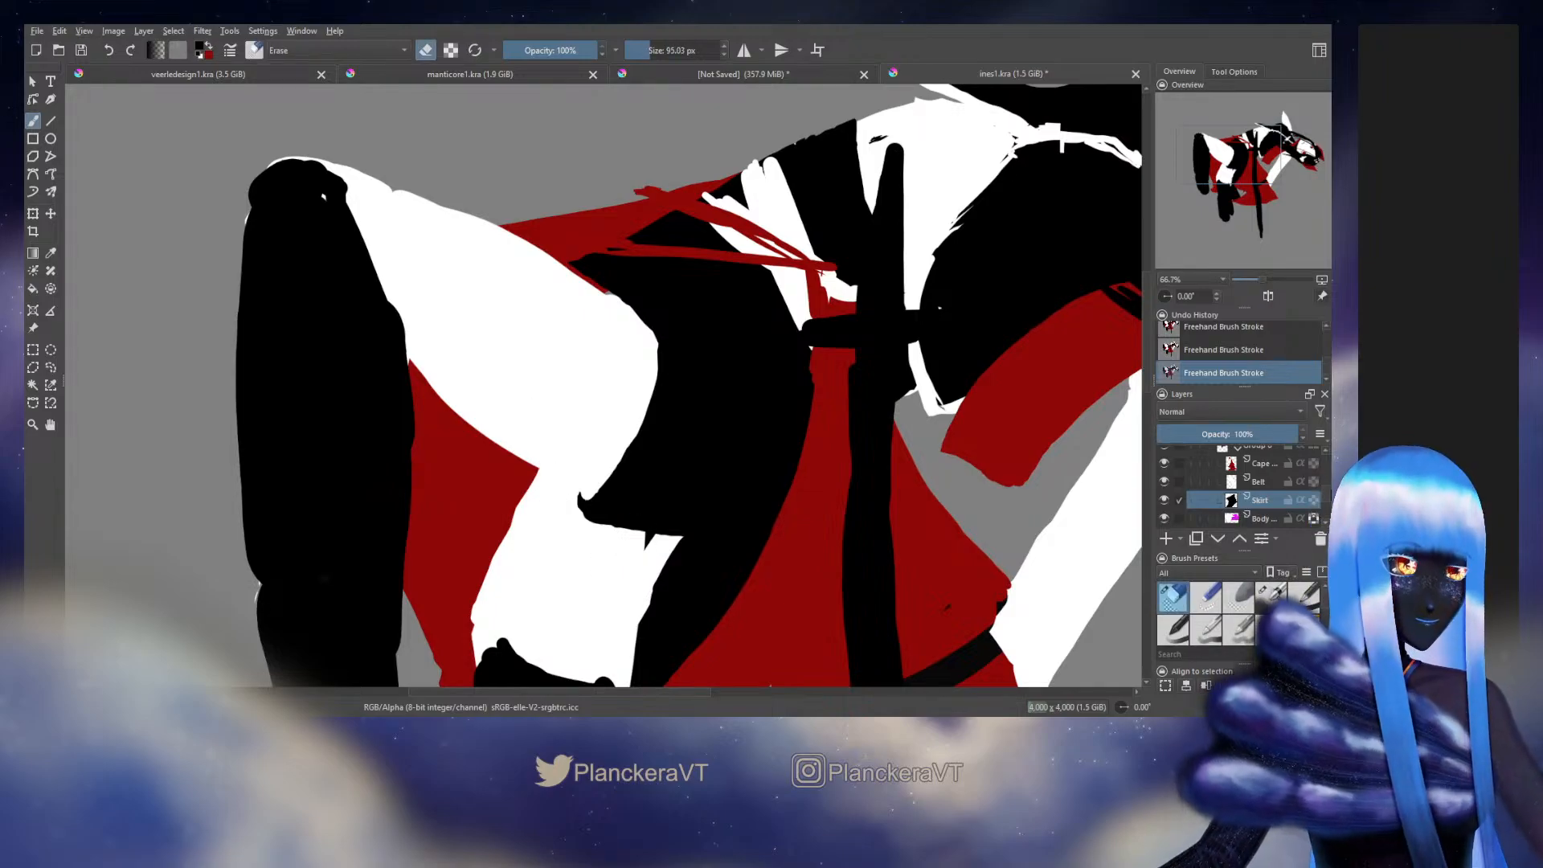
scroll(1327, 502, "down", 2)
scroll(1322, 491, "down", 3)
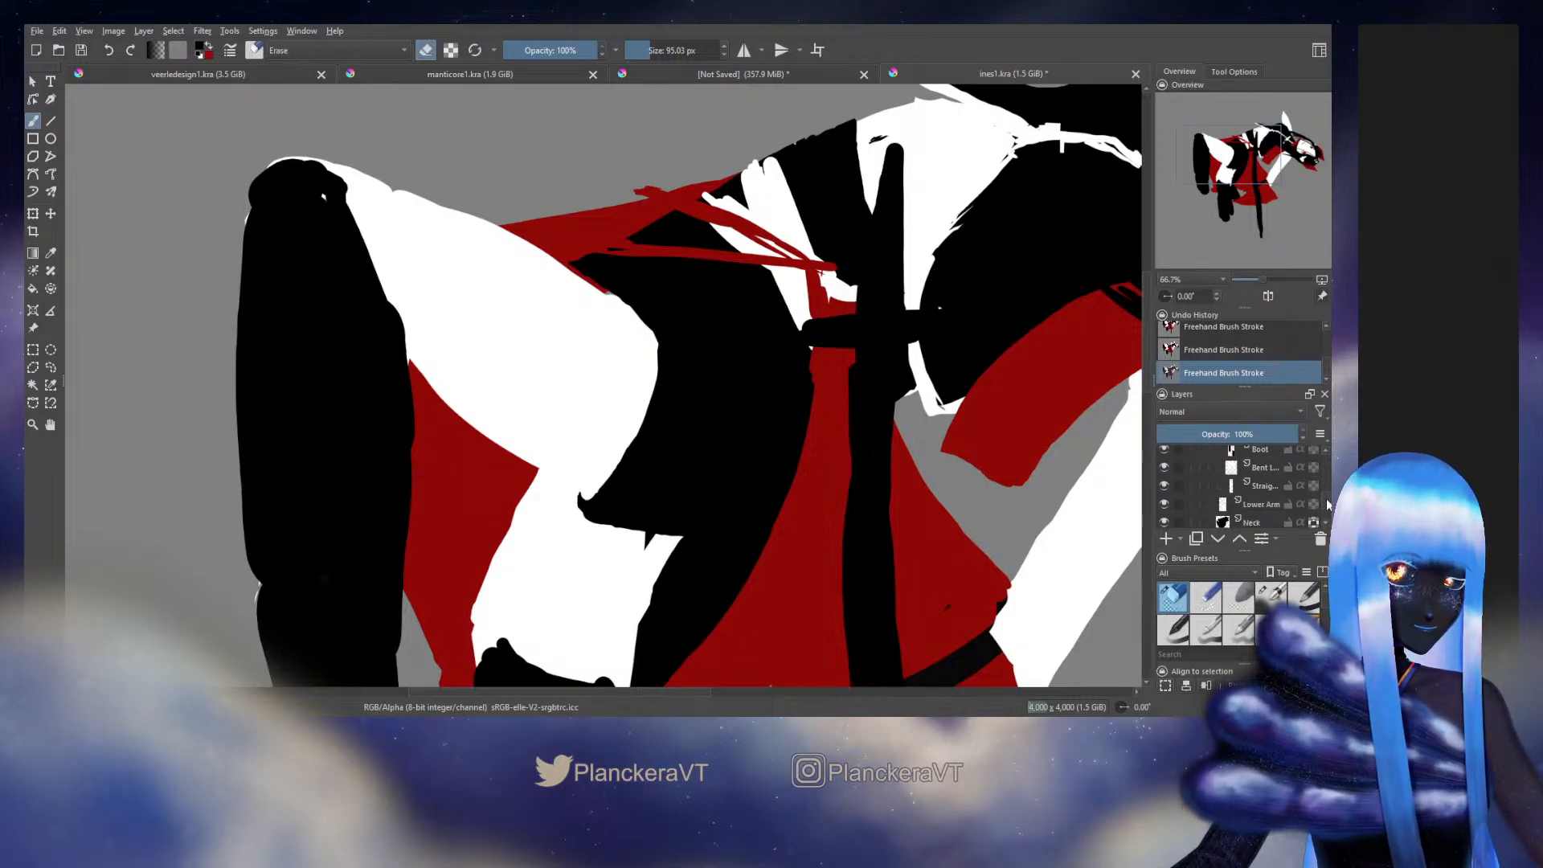
left_click(1314, 478)
left_click_drag(861, 555, 984, 403)
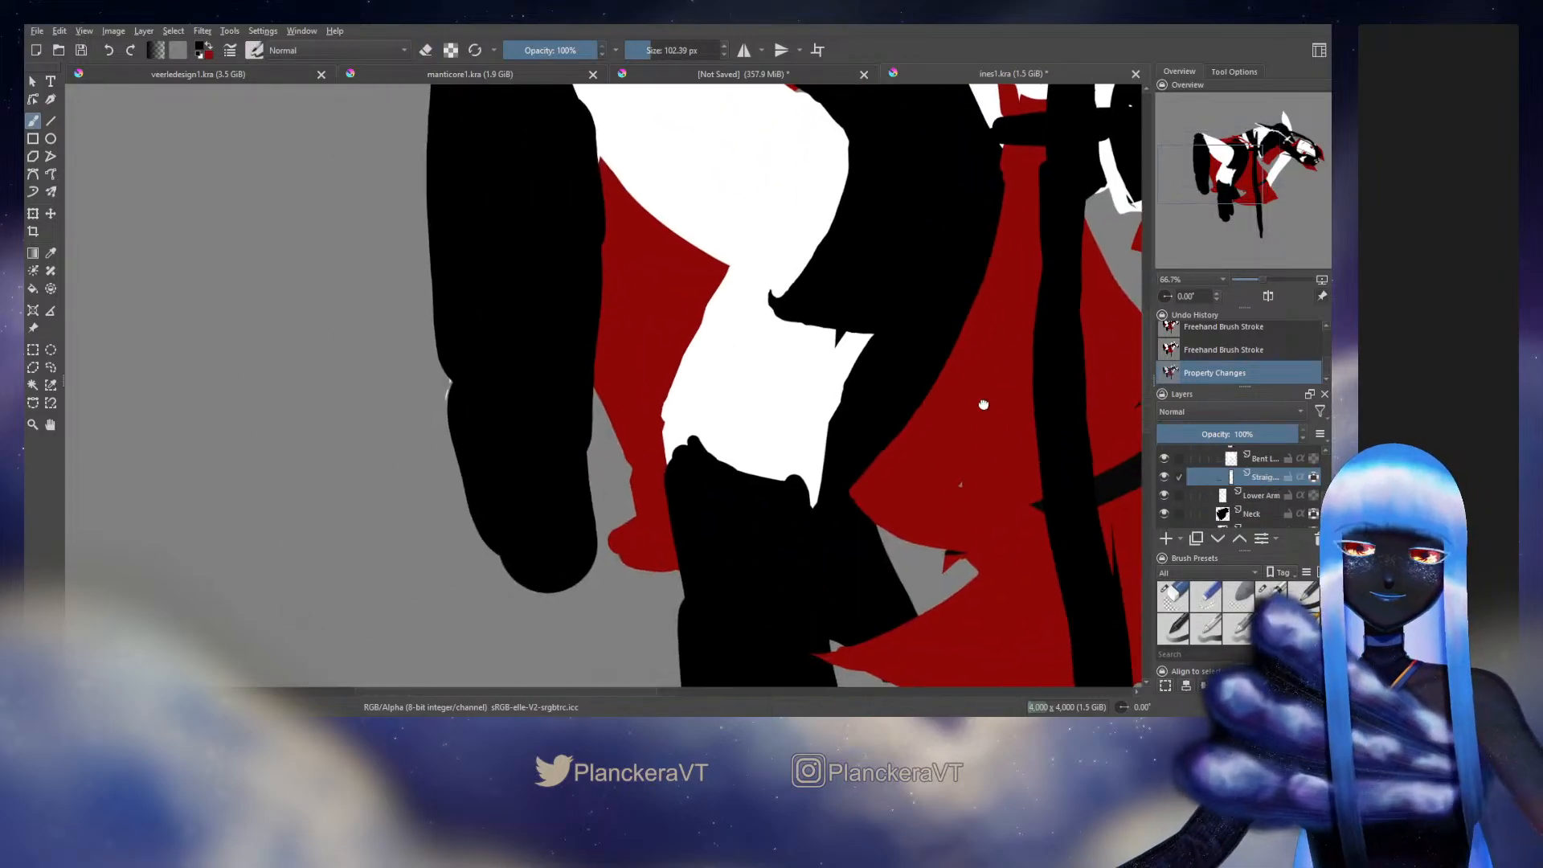
mouse_move(740, 292)
left_mouse_down()
mouse_move(675, 394)
mouse_move(736, 271)
left_mouse_up()
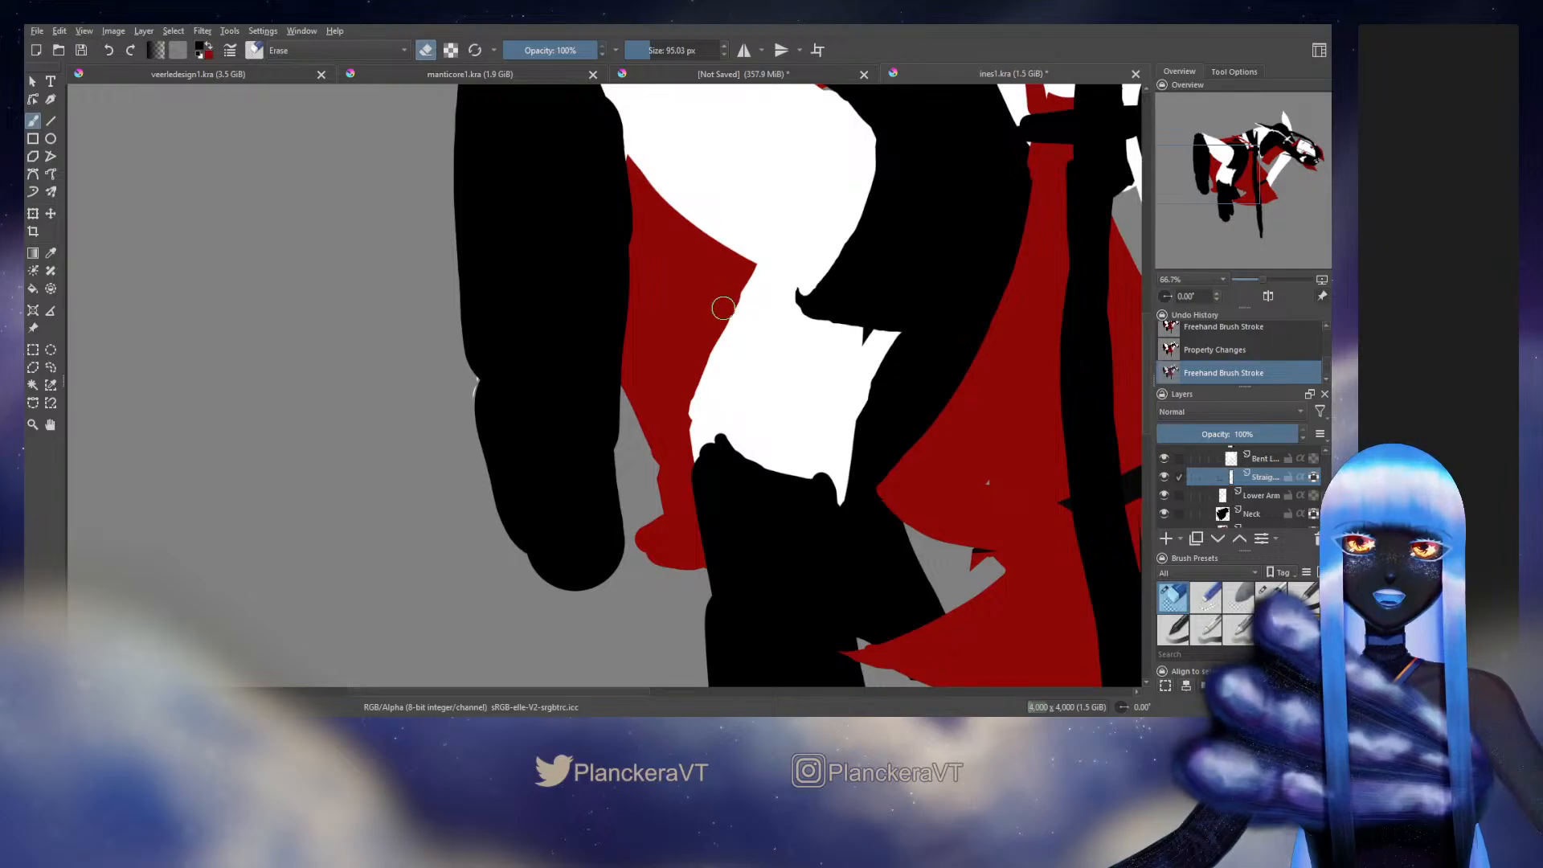
left_click_drag(723, 308, 684, 450)
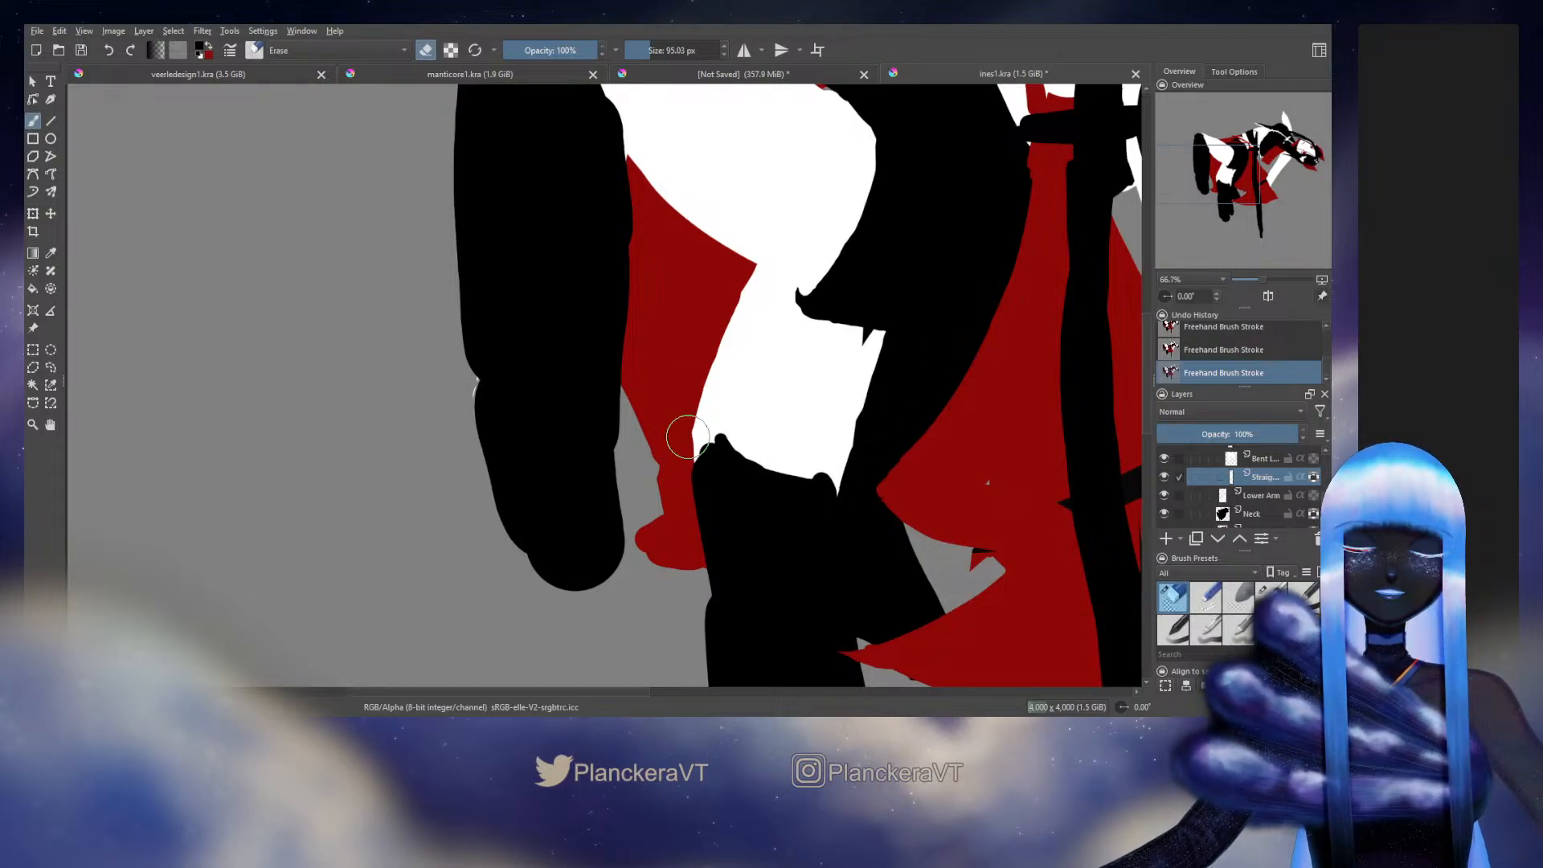
left_click_drag(749, 277, 677, 463)
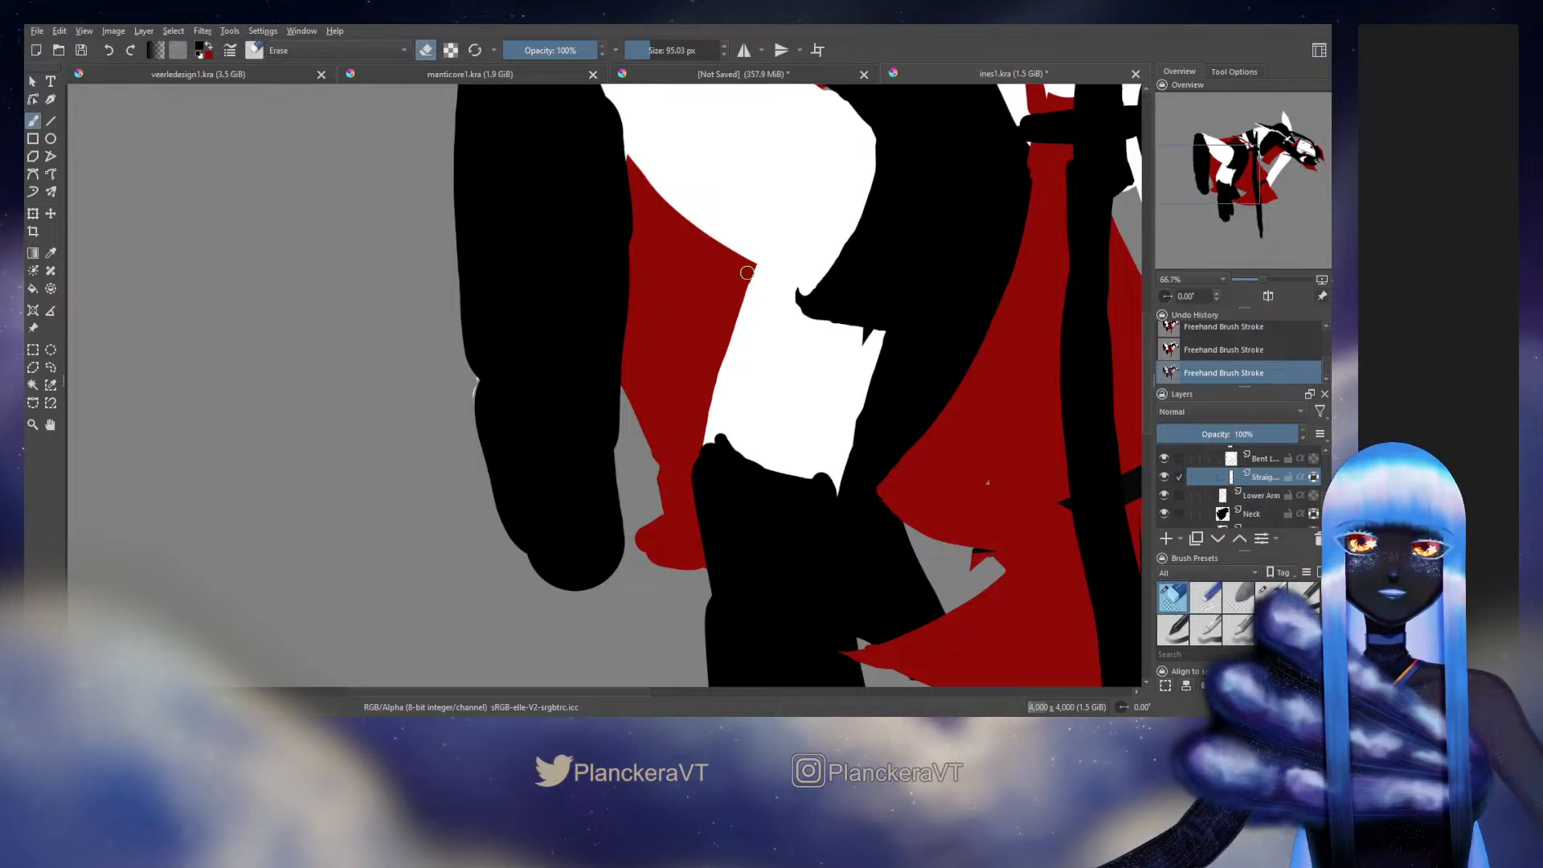
Step: Straighten the lower leg's inner edge with white strokes from the skirt hem down to the boot
key("e")
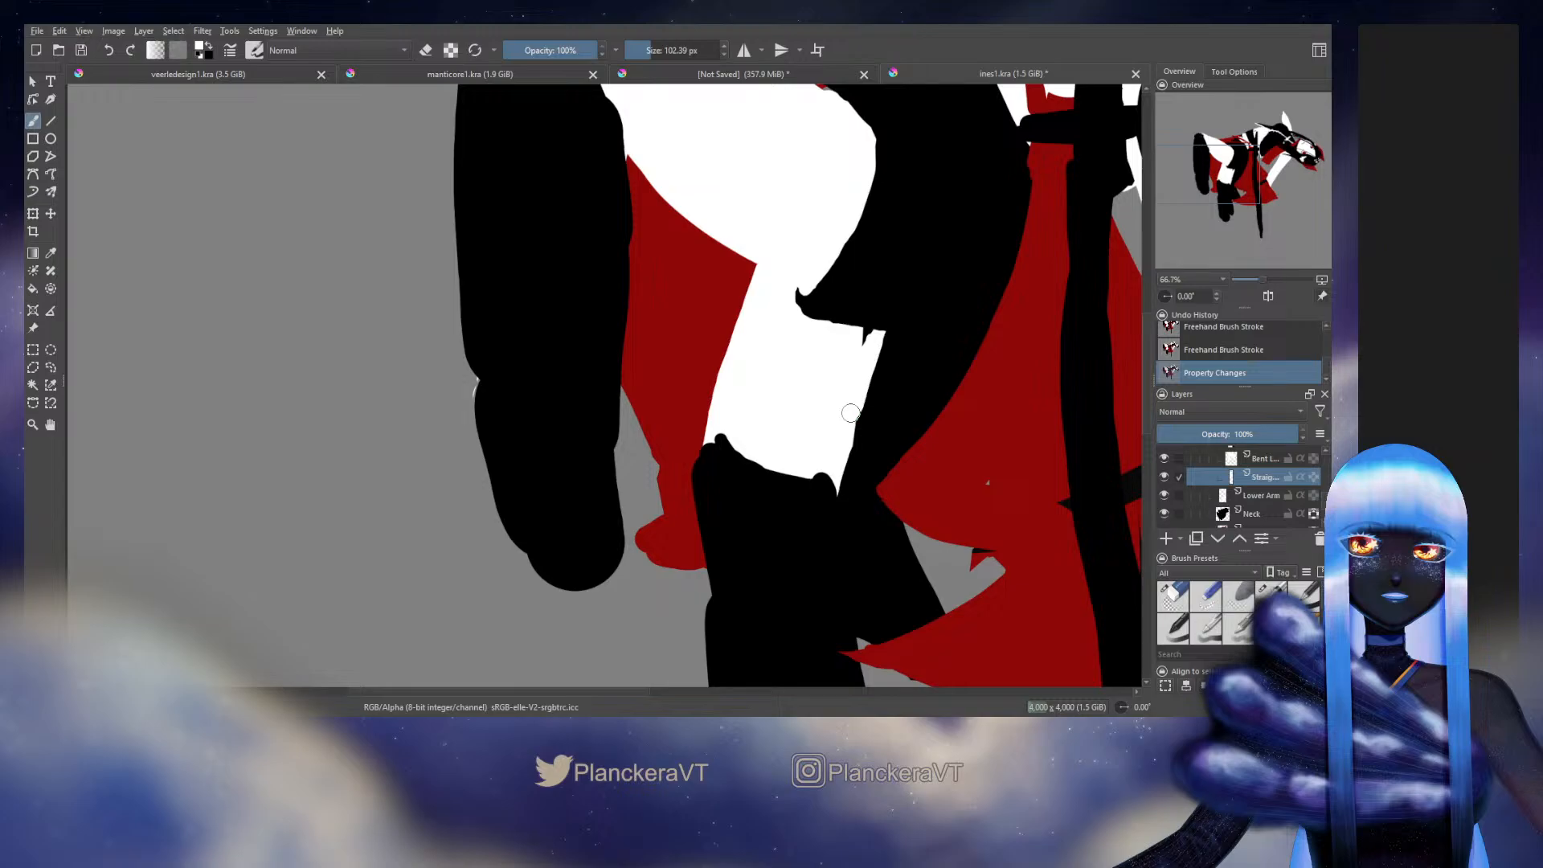
left_click_drag(883, 331, 821, 500)
left_click_drag(848, 438, 820, 492)
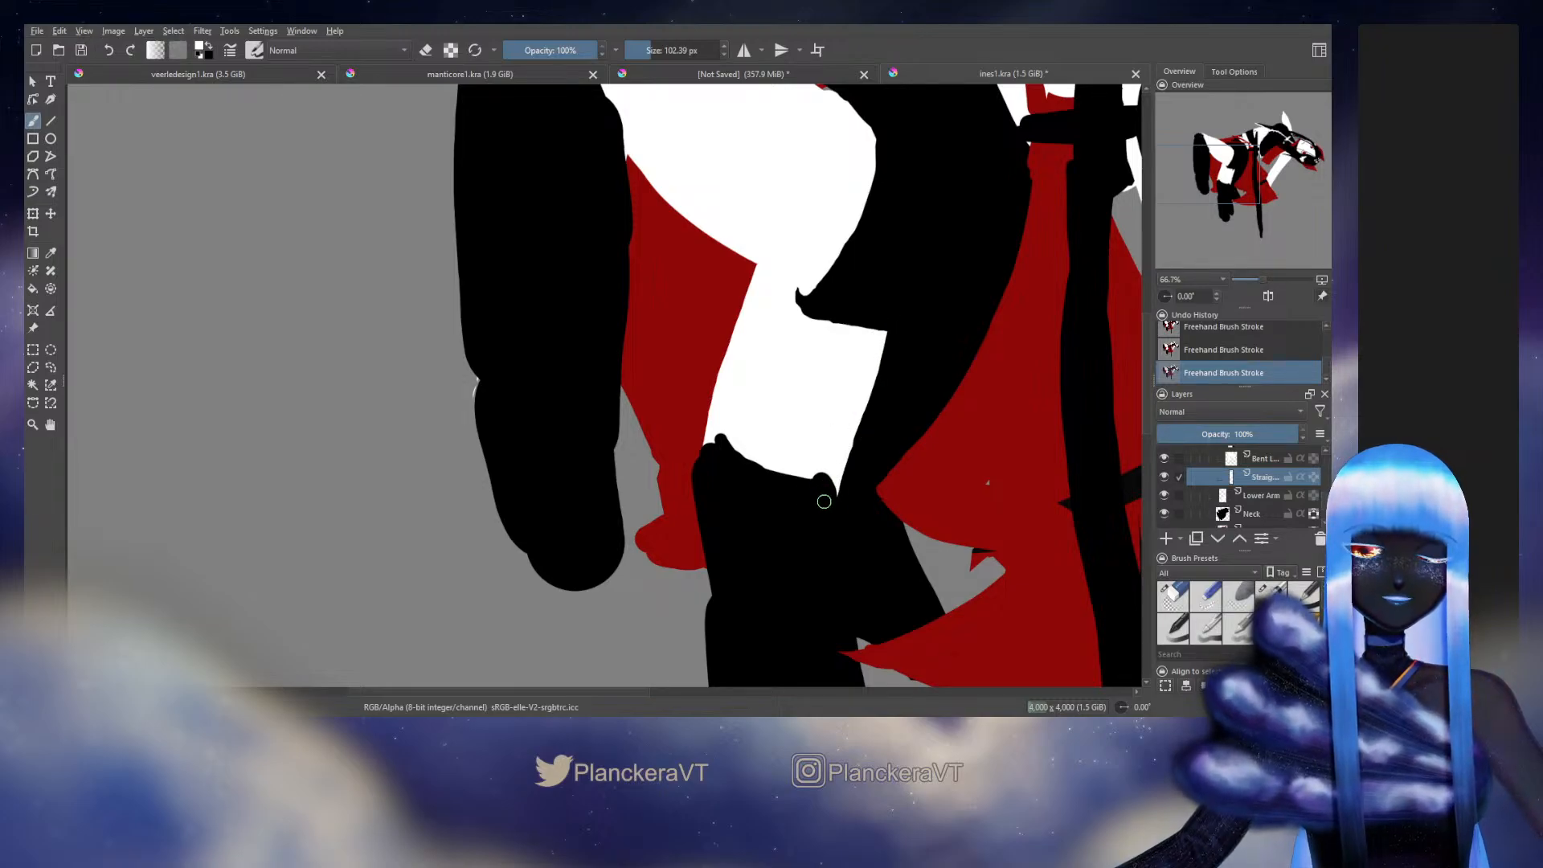
left_click_drag(892, 303, 823, 493)
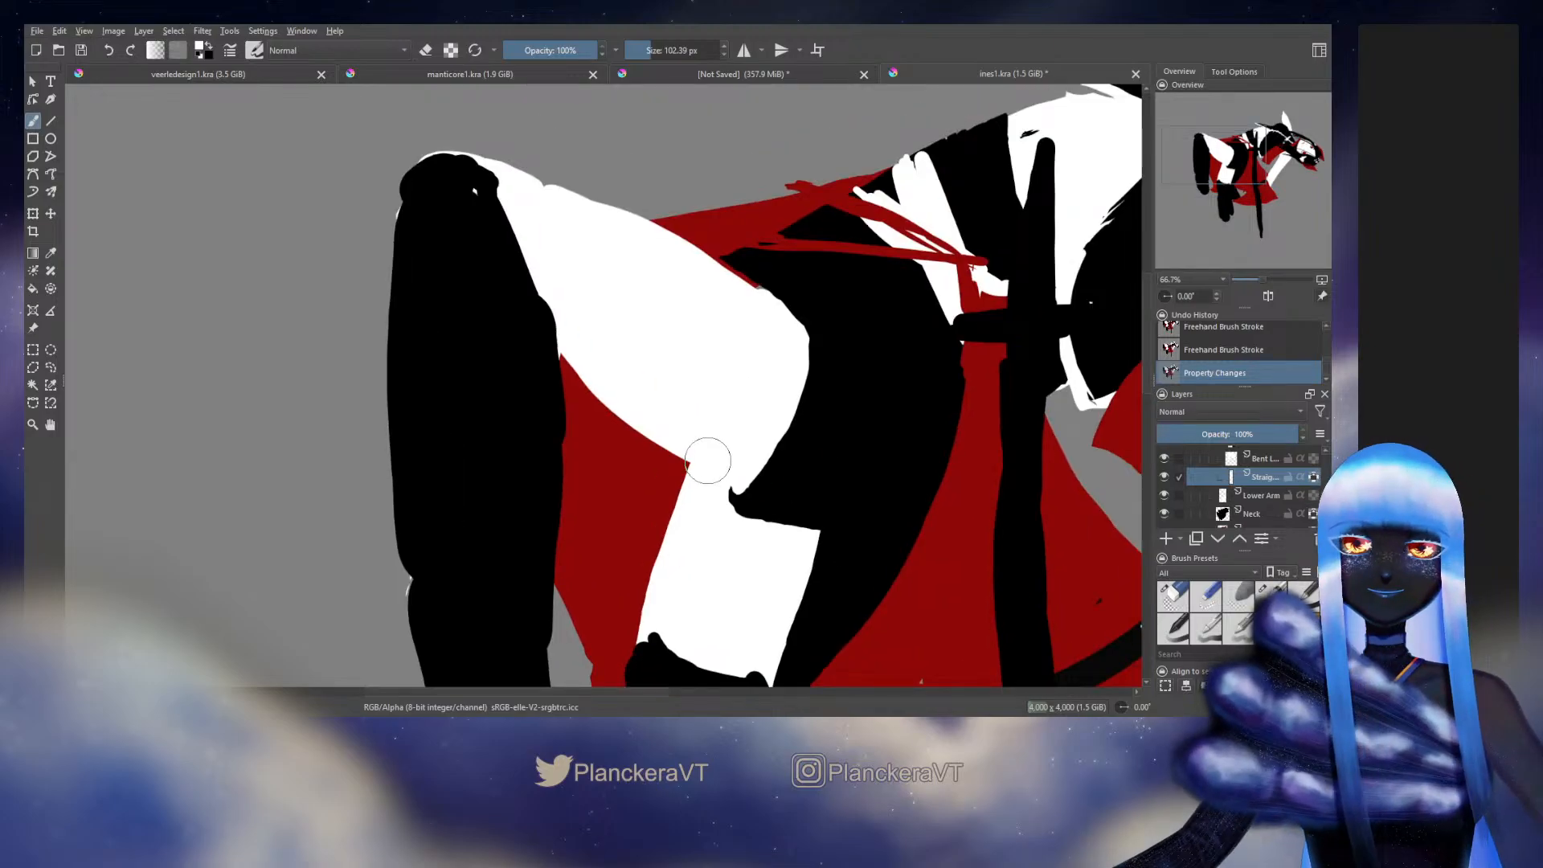
Step: Paint a thin black line on the straight-leg layer beneath the bent thigh and join it to the skirt's corner
left_click_drag(690, 466, 727, 481)
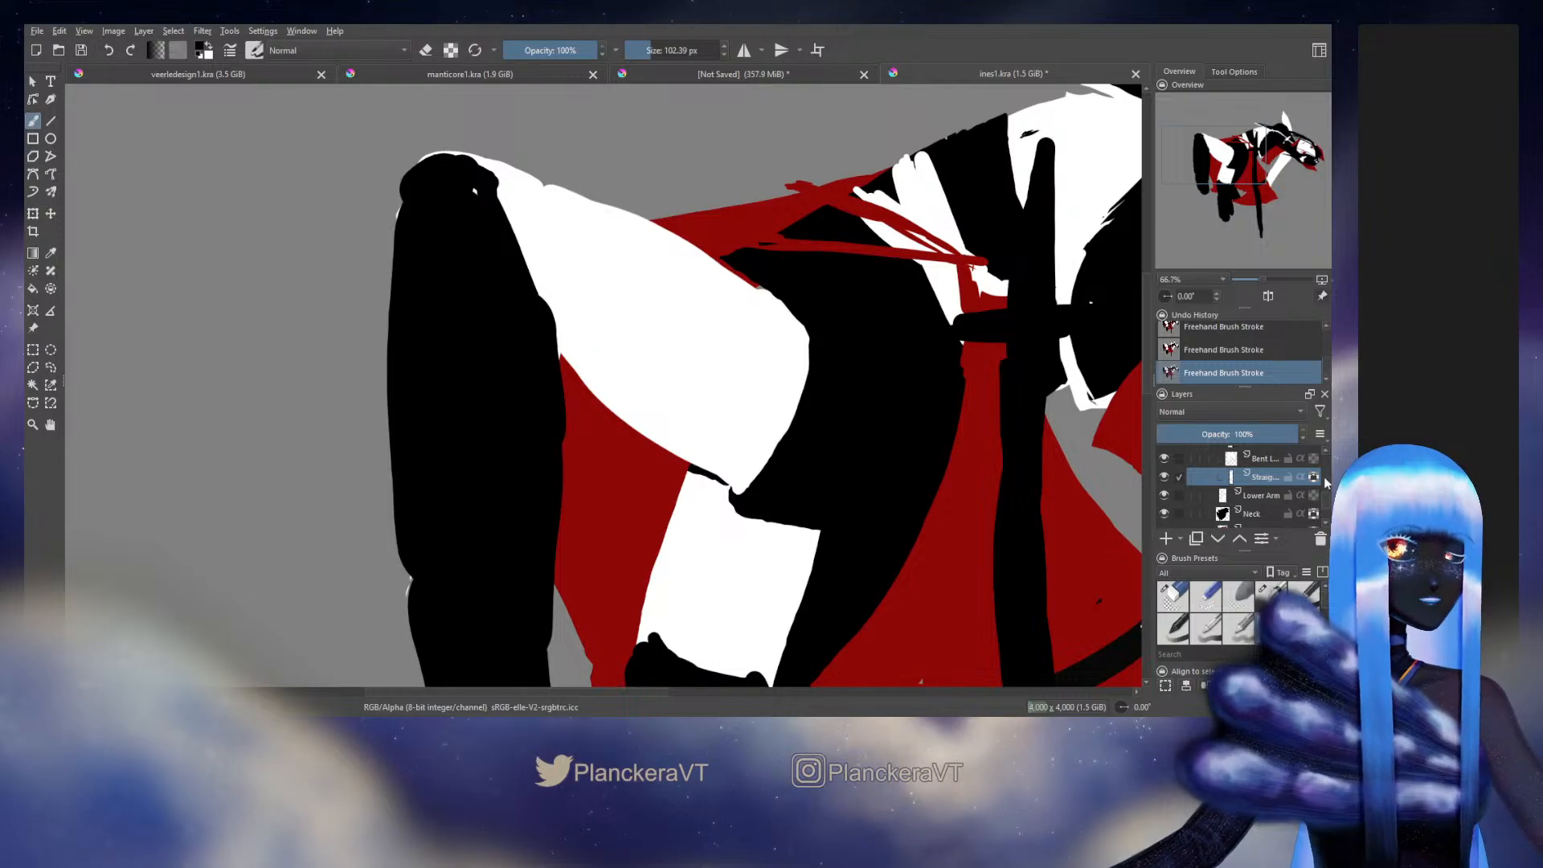
left_click(1206, 458)
left_click(1173, 595)
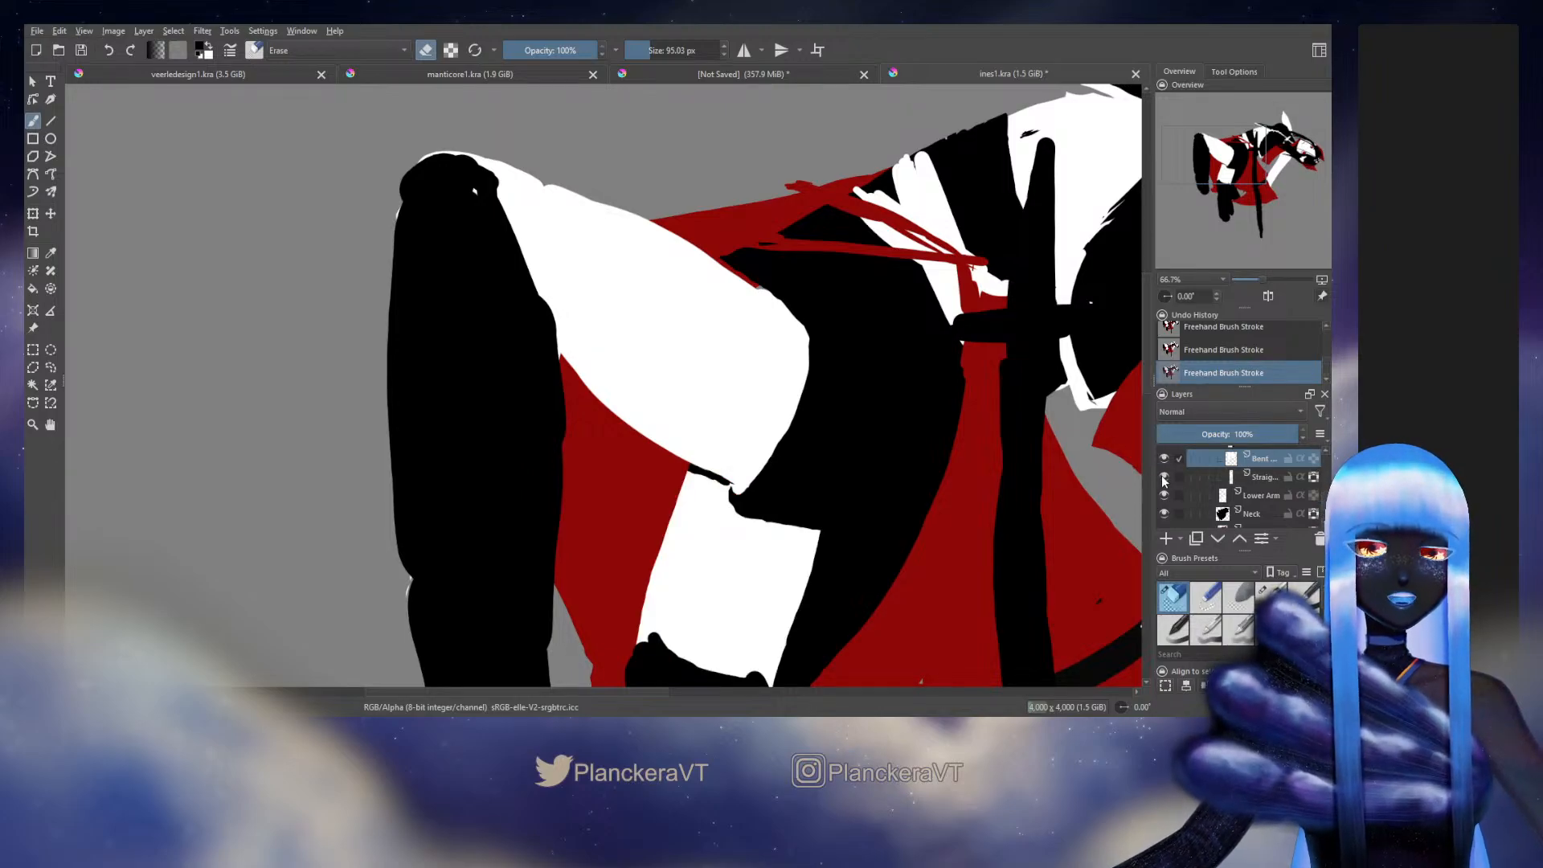
left_click(1197, 476)
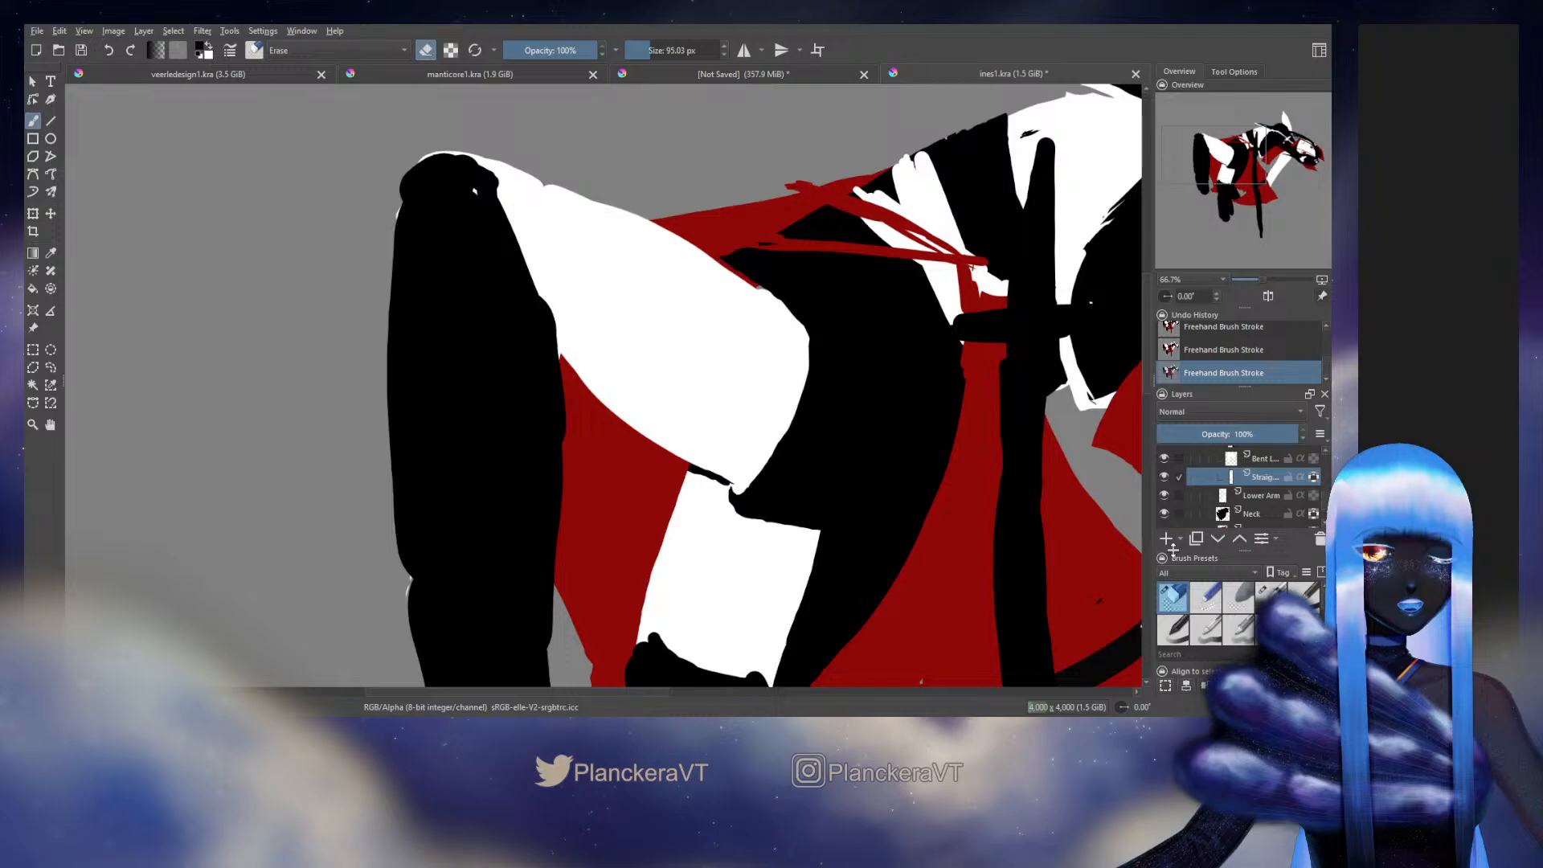
key("e")
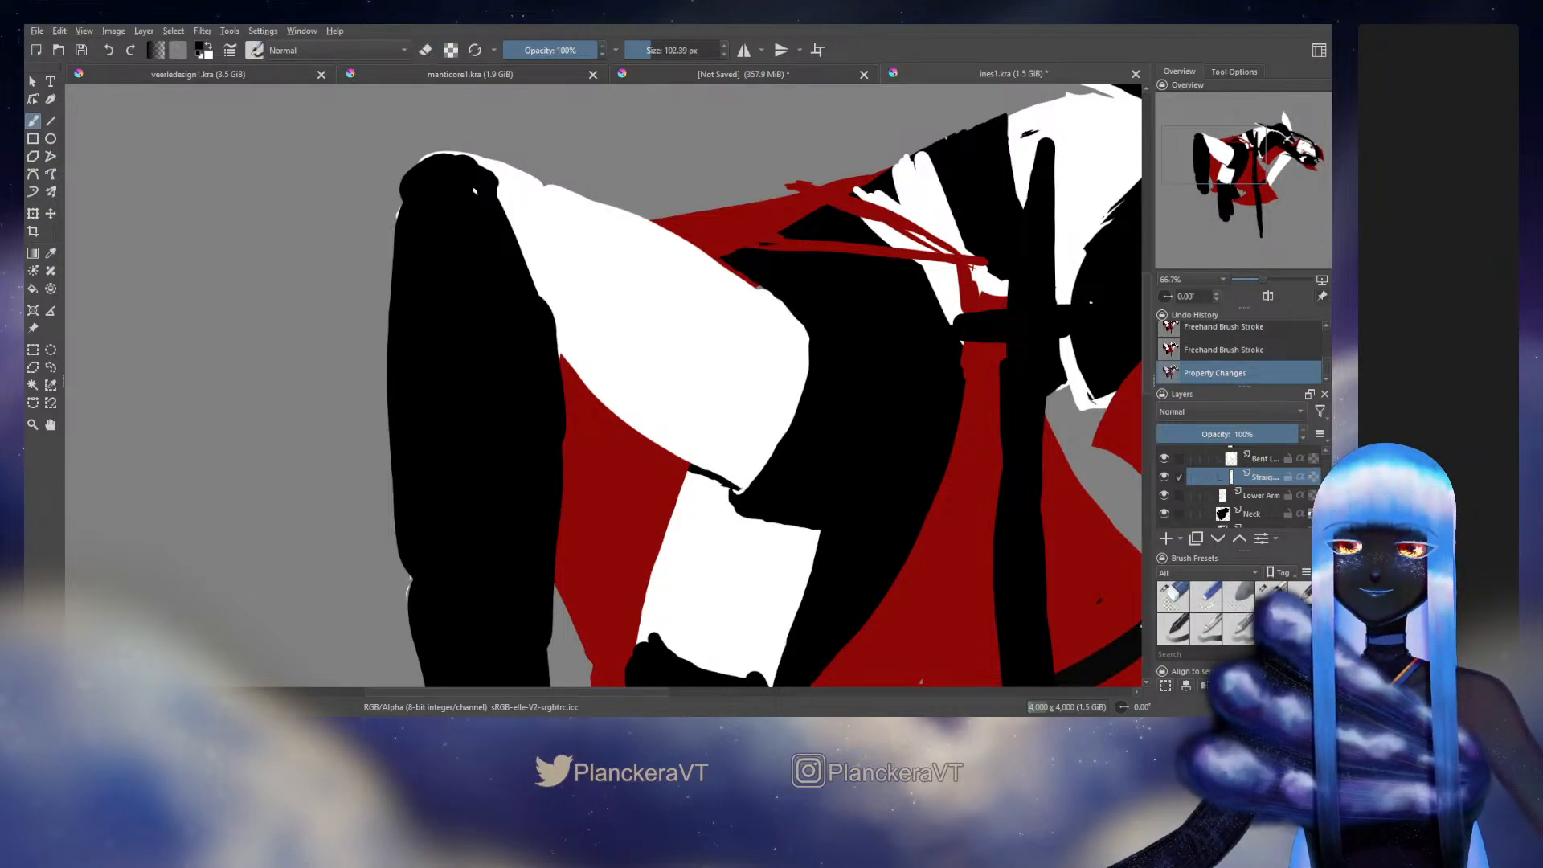
left_click(740, 485)
left_click(737, 486)
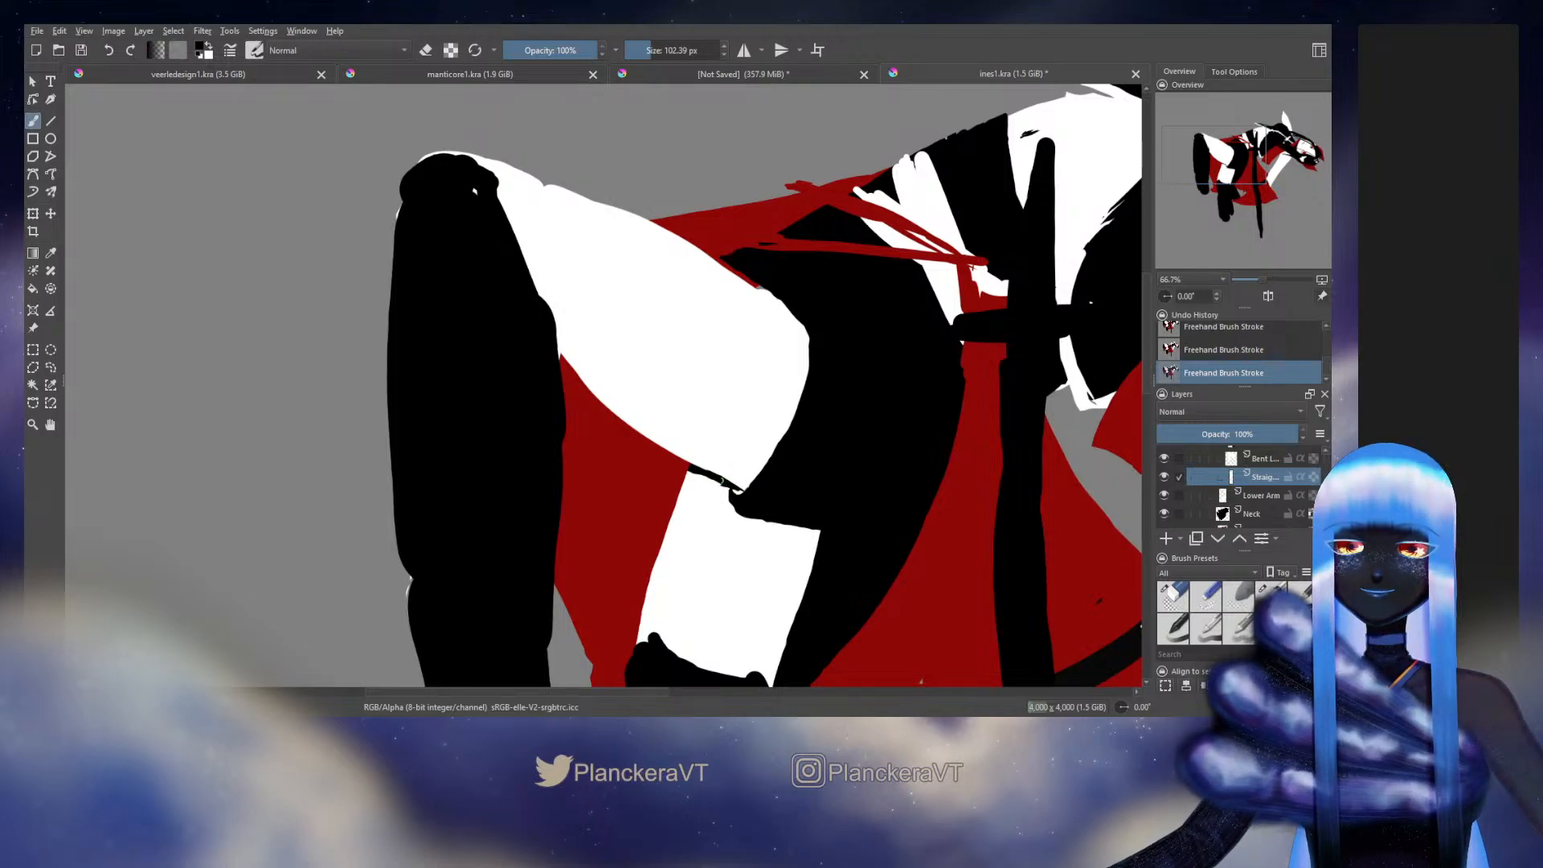
key("x")
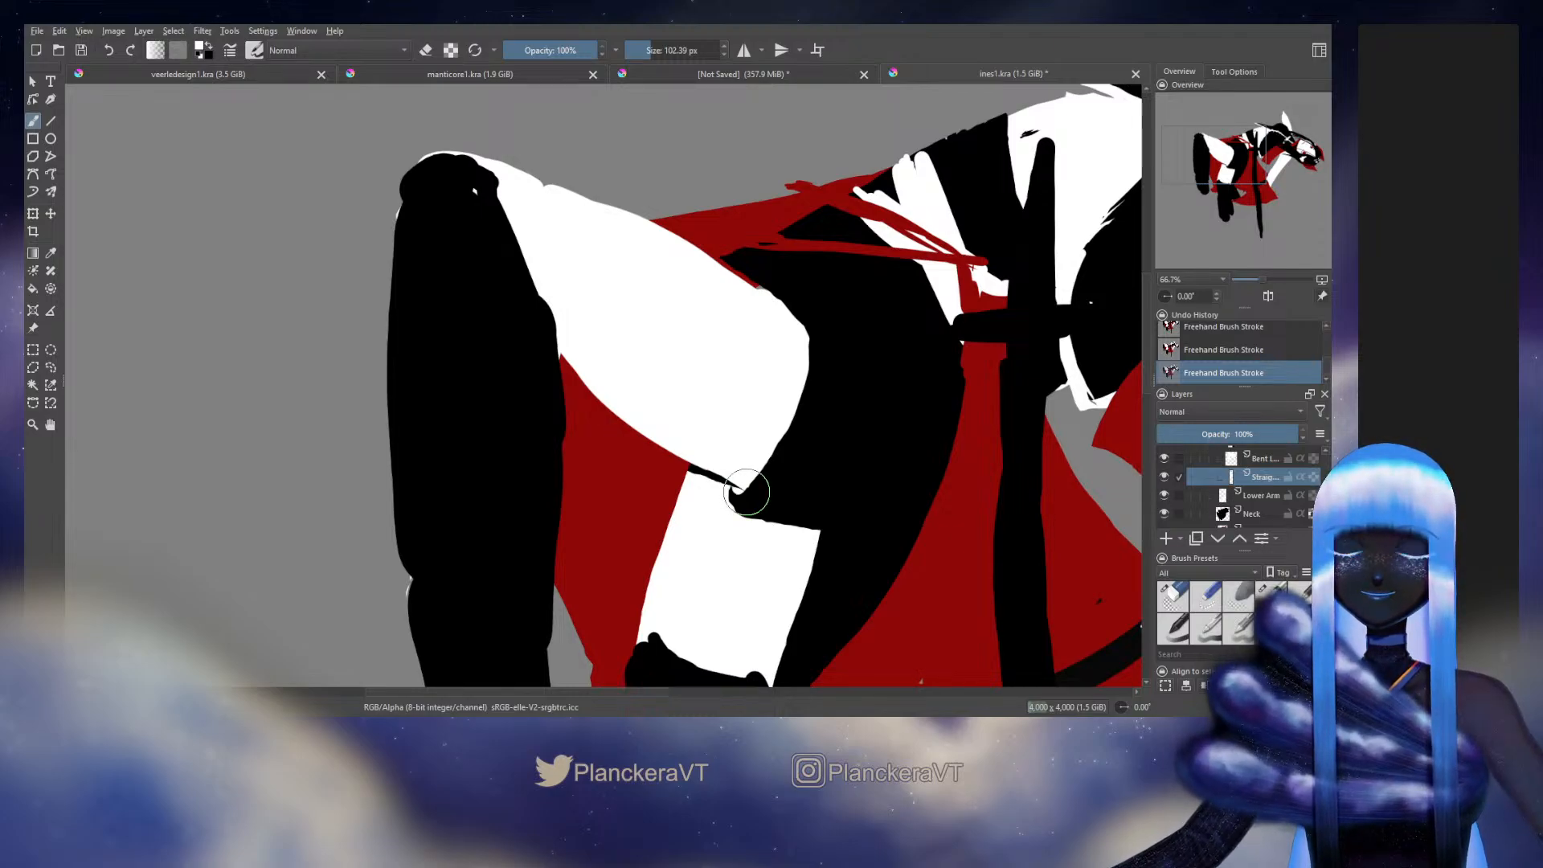
key("x")
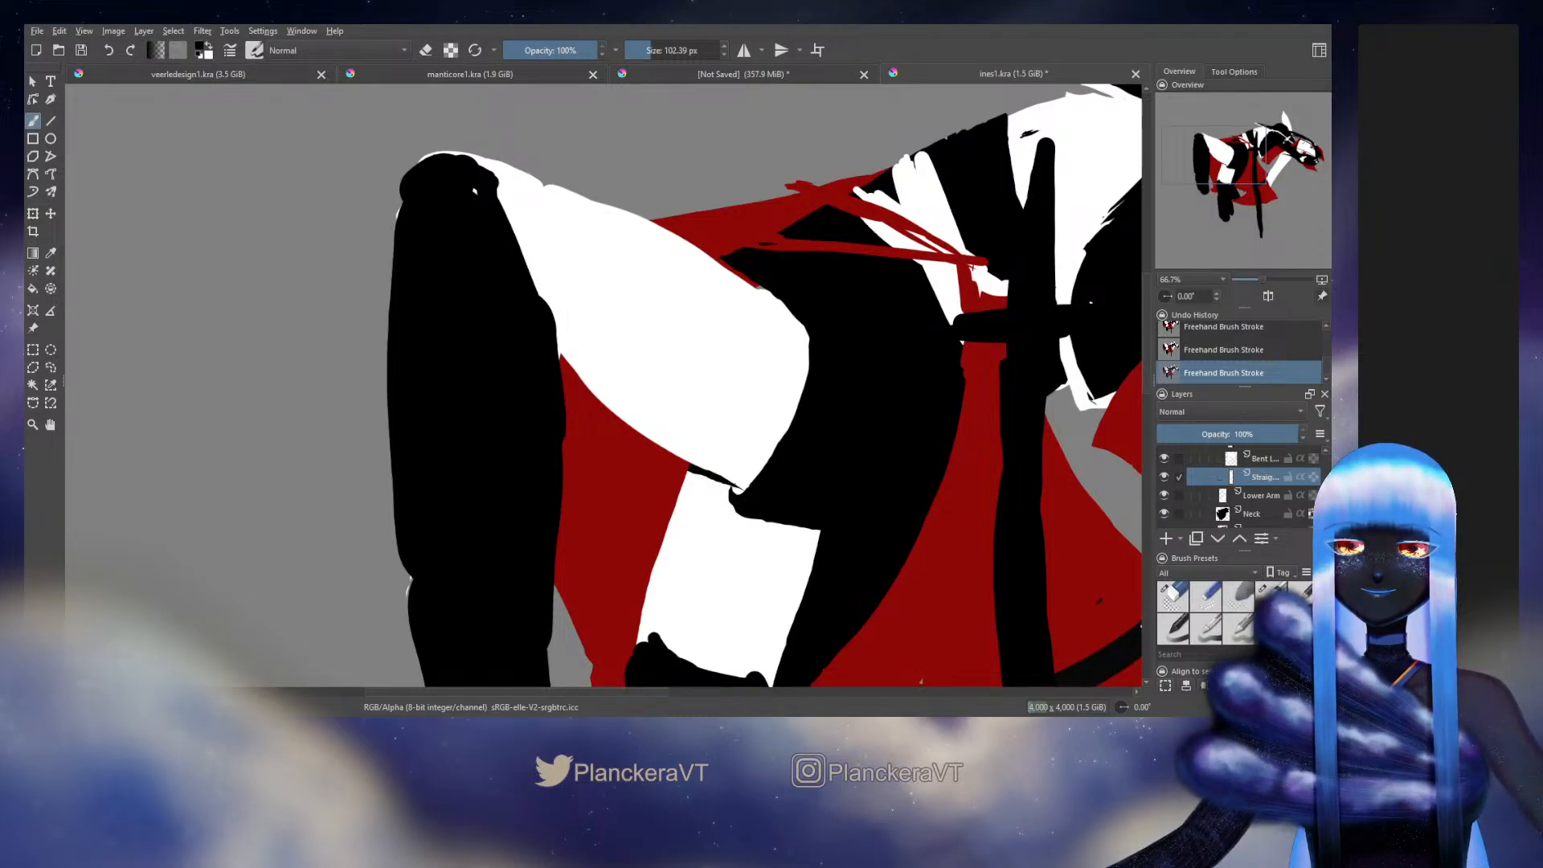
Step: Select the bent-leg layer and smooth the white thigh's upper edge from skirt to knee with a white brush and 95 px eraser
scroll(1327, 500, "up", 2)
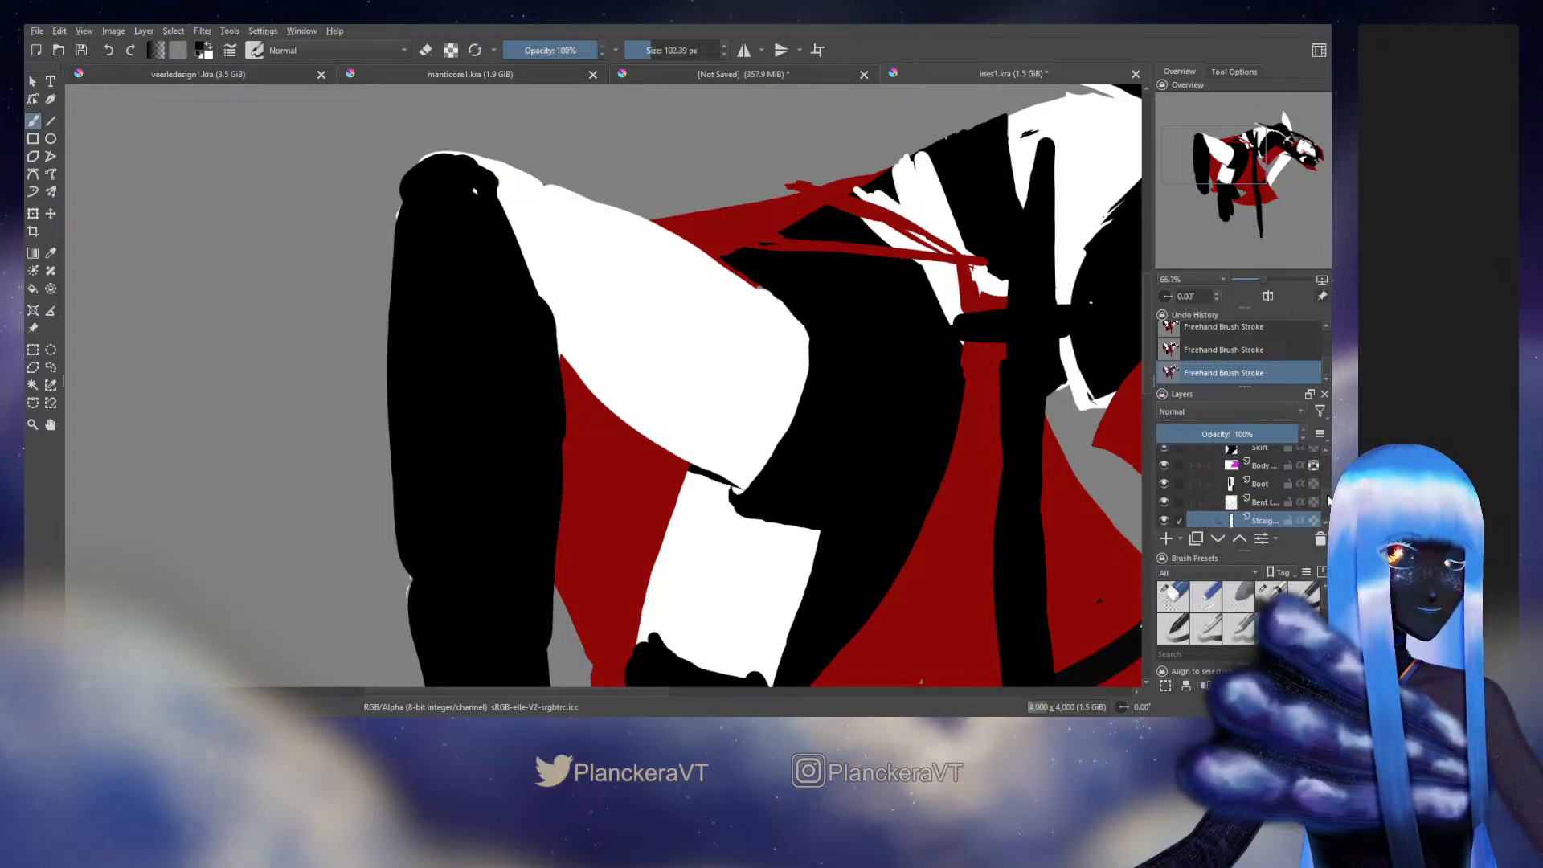
scroll(1325, 503, "down", 2)
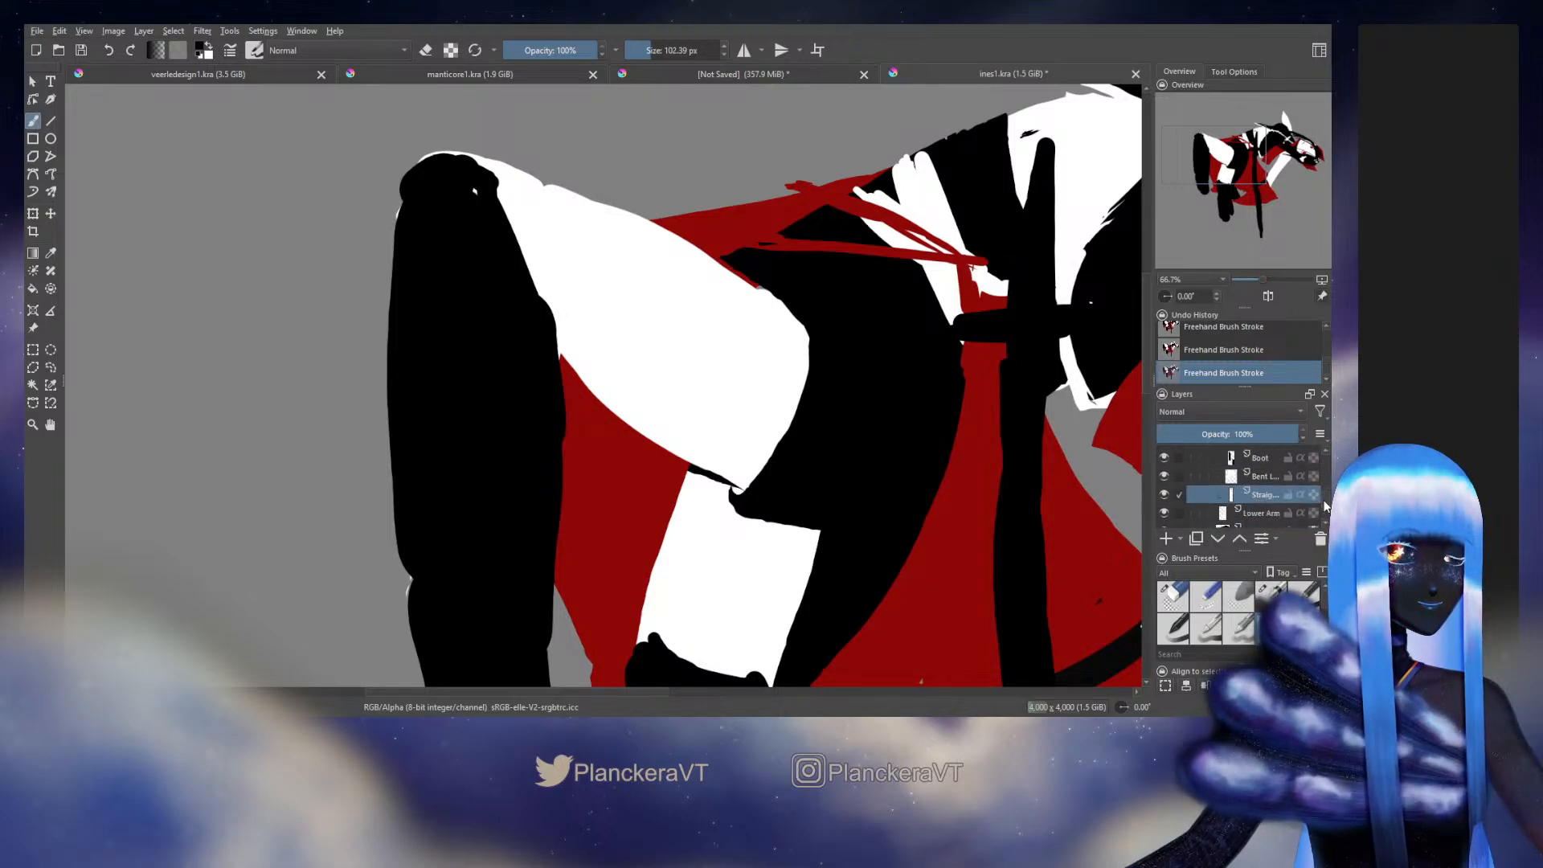
left_click(1258, 466)
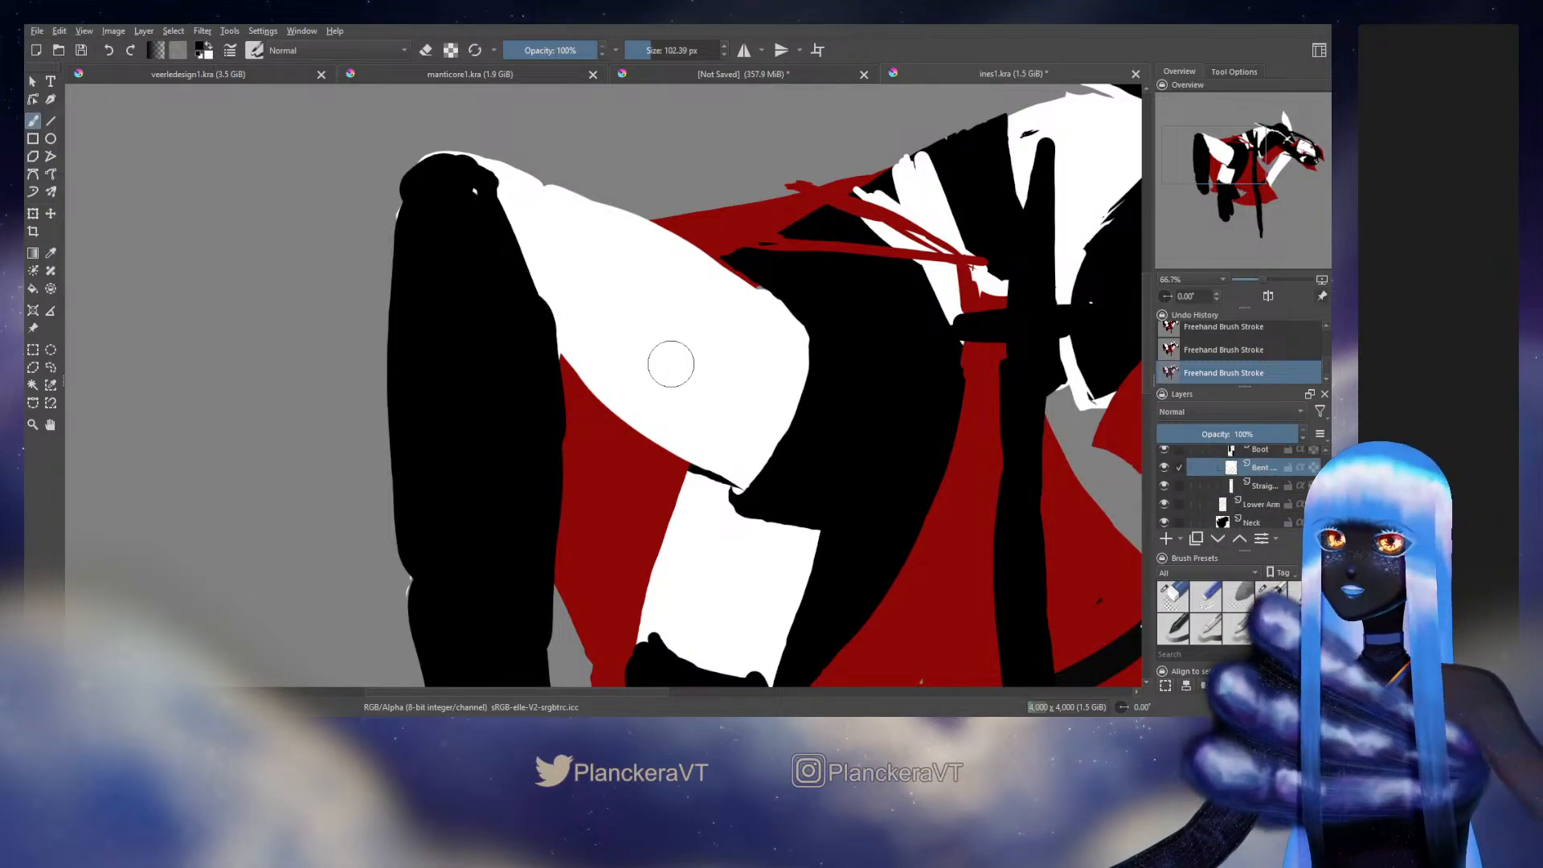
left_click_drag(672, 362, 658, 474)
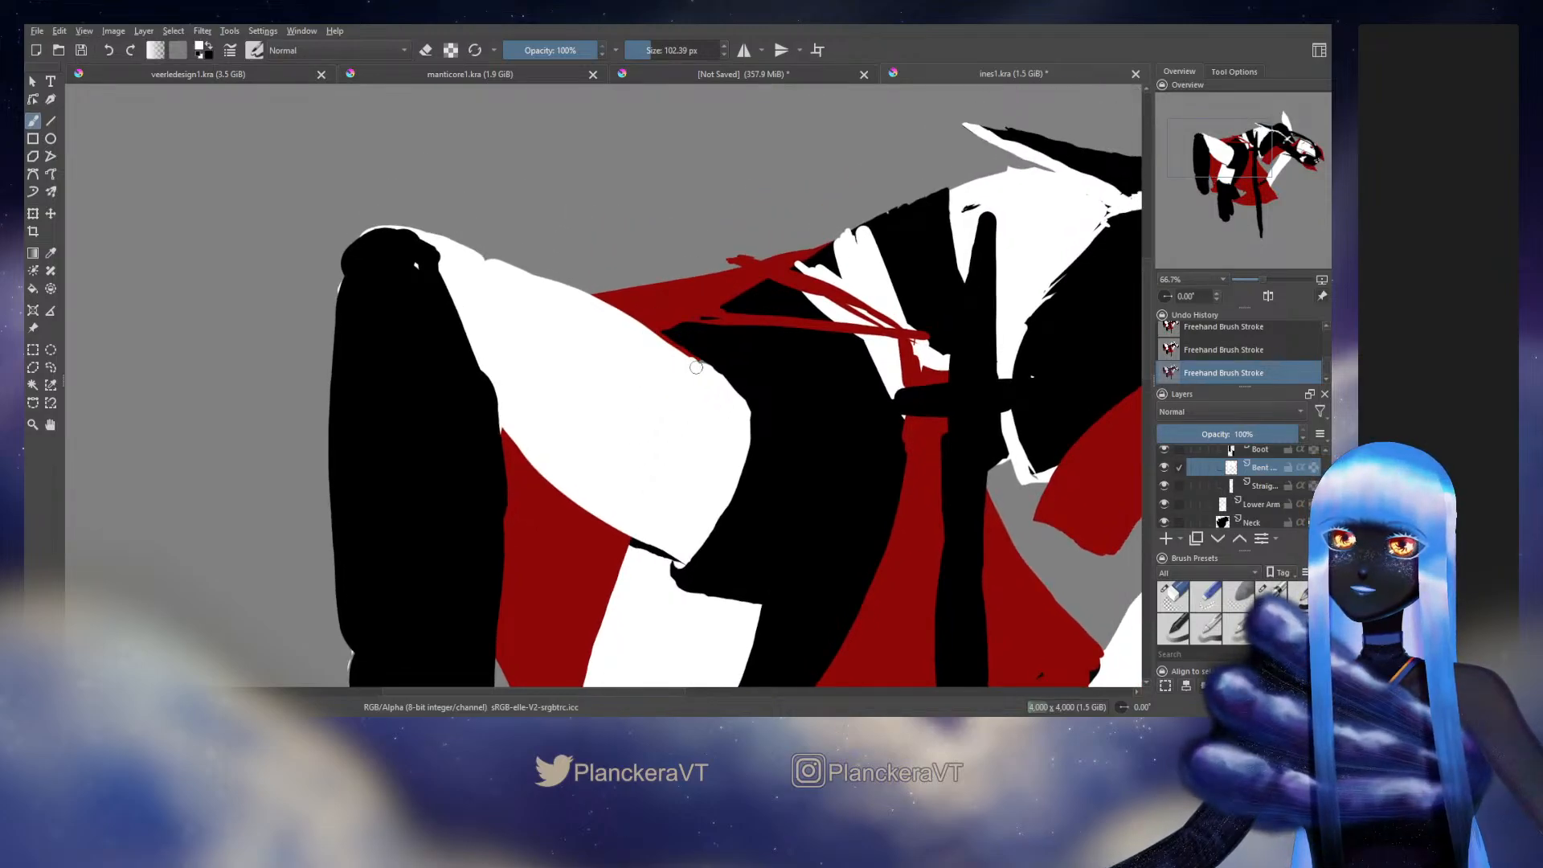
key("e")
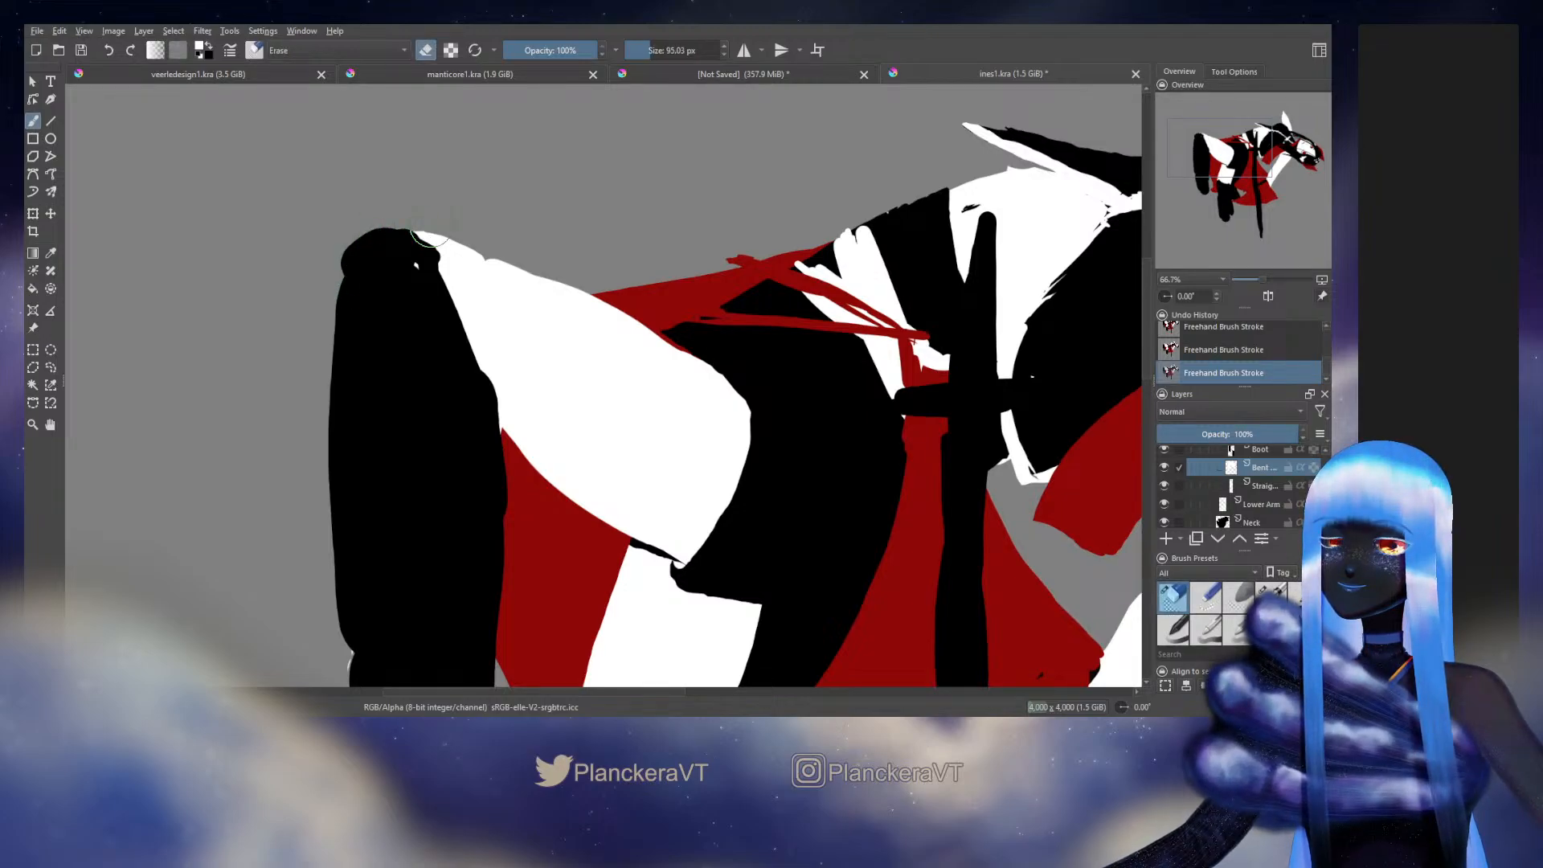
key("e")
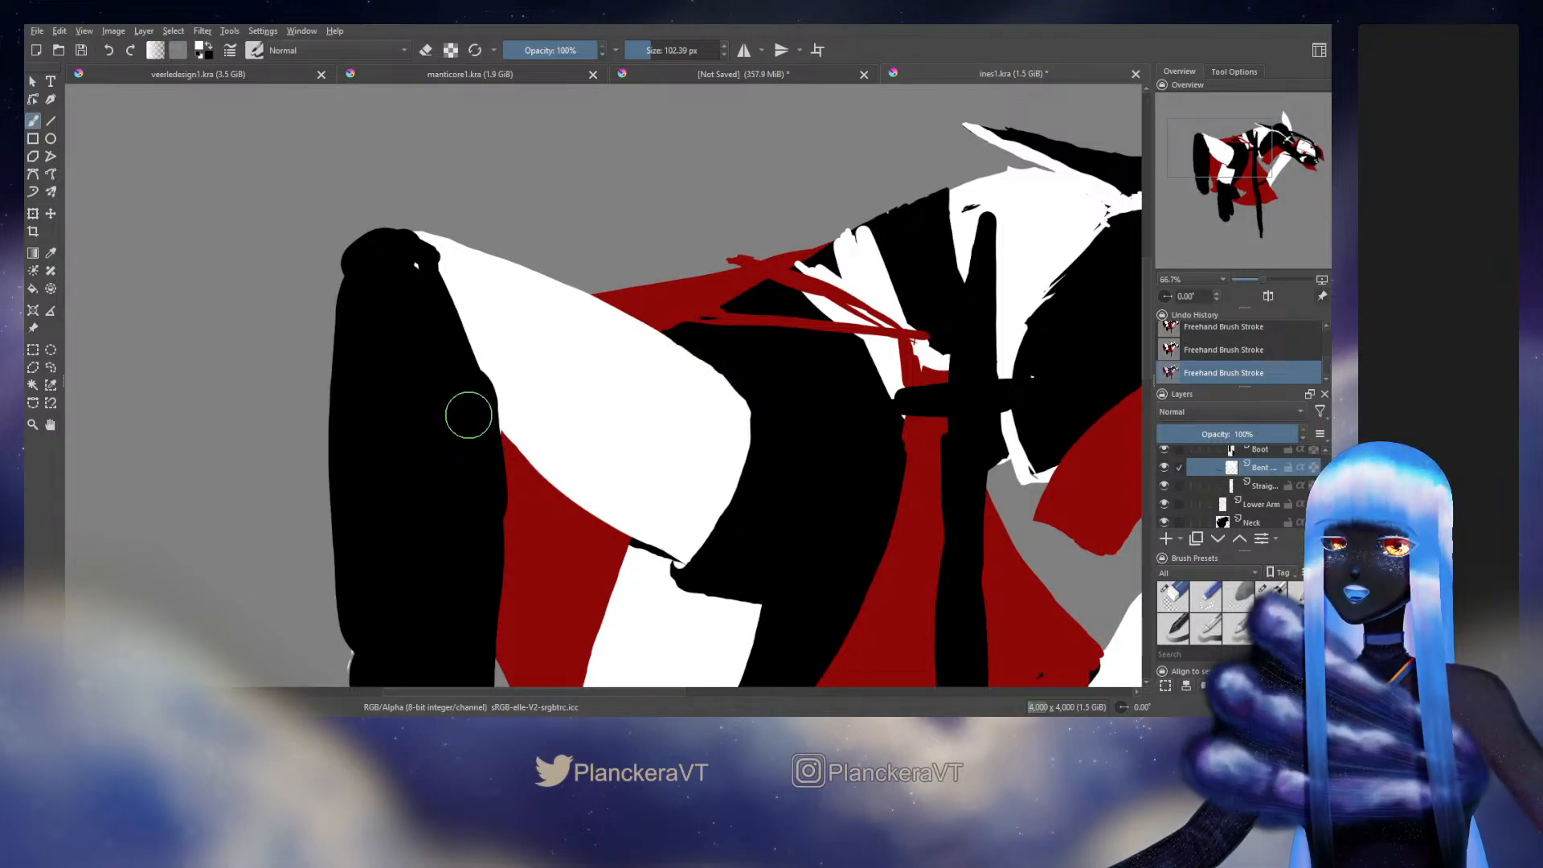
key("e")
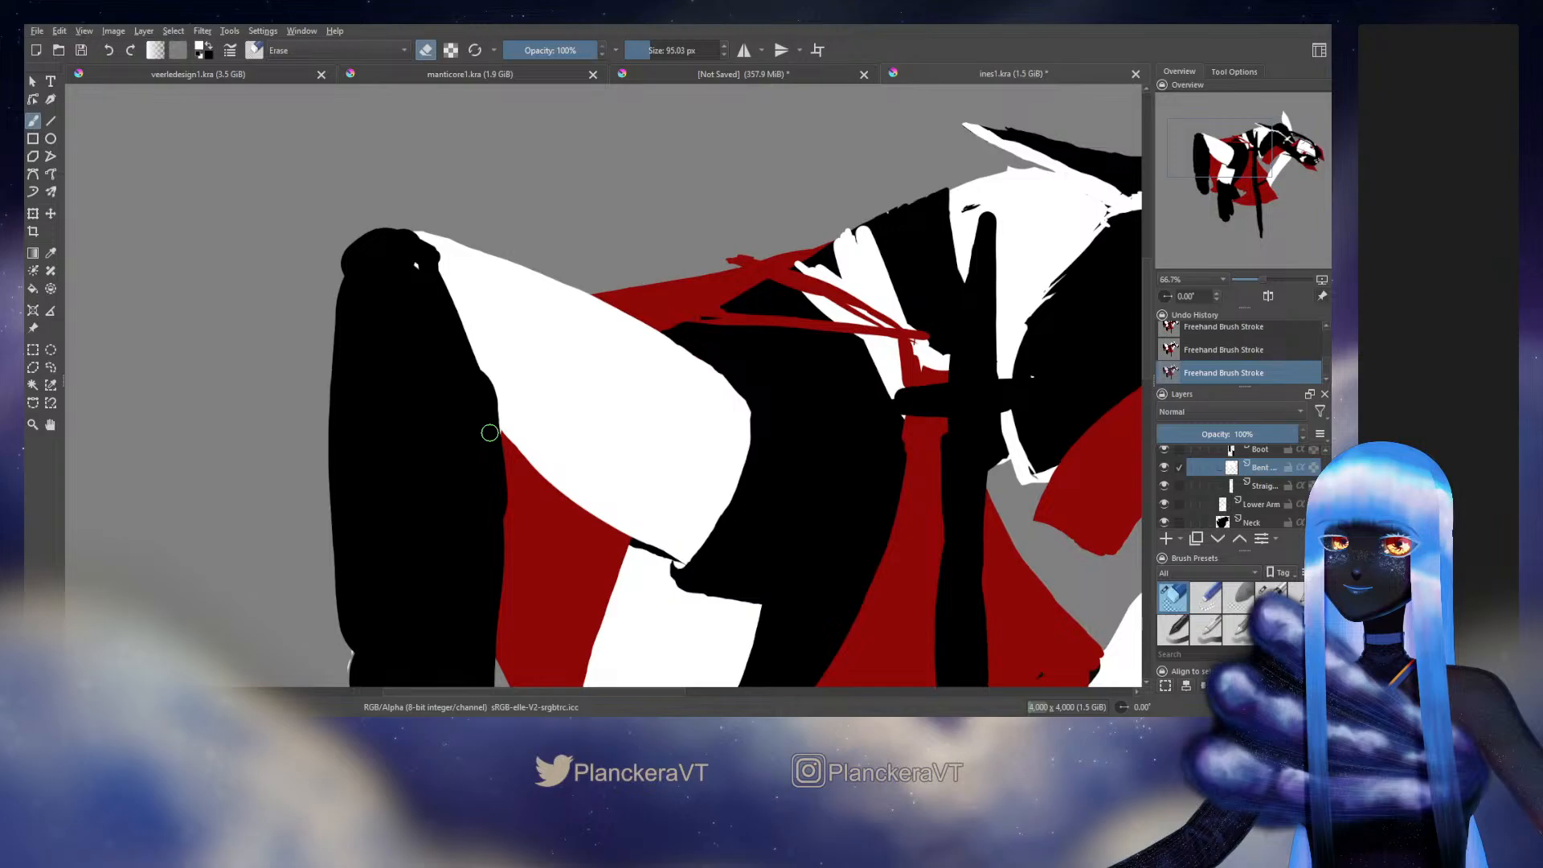
key("e")
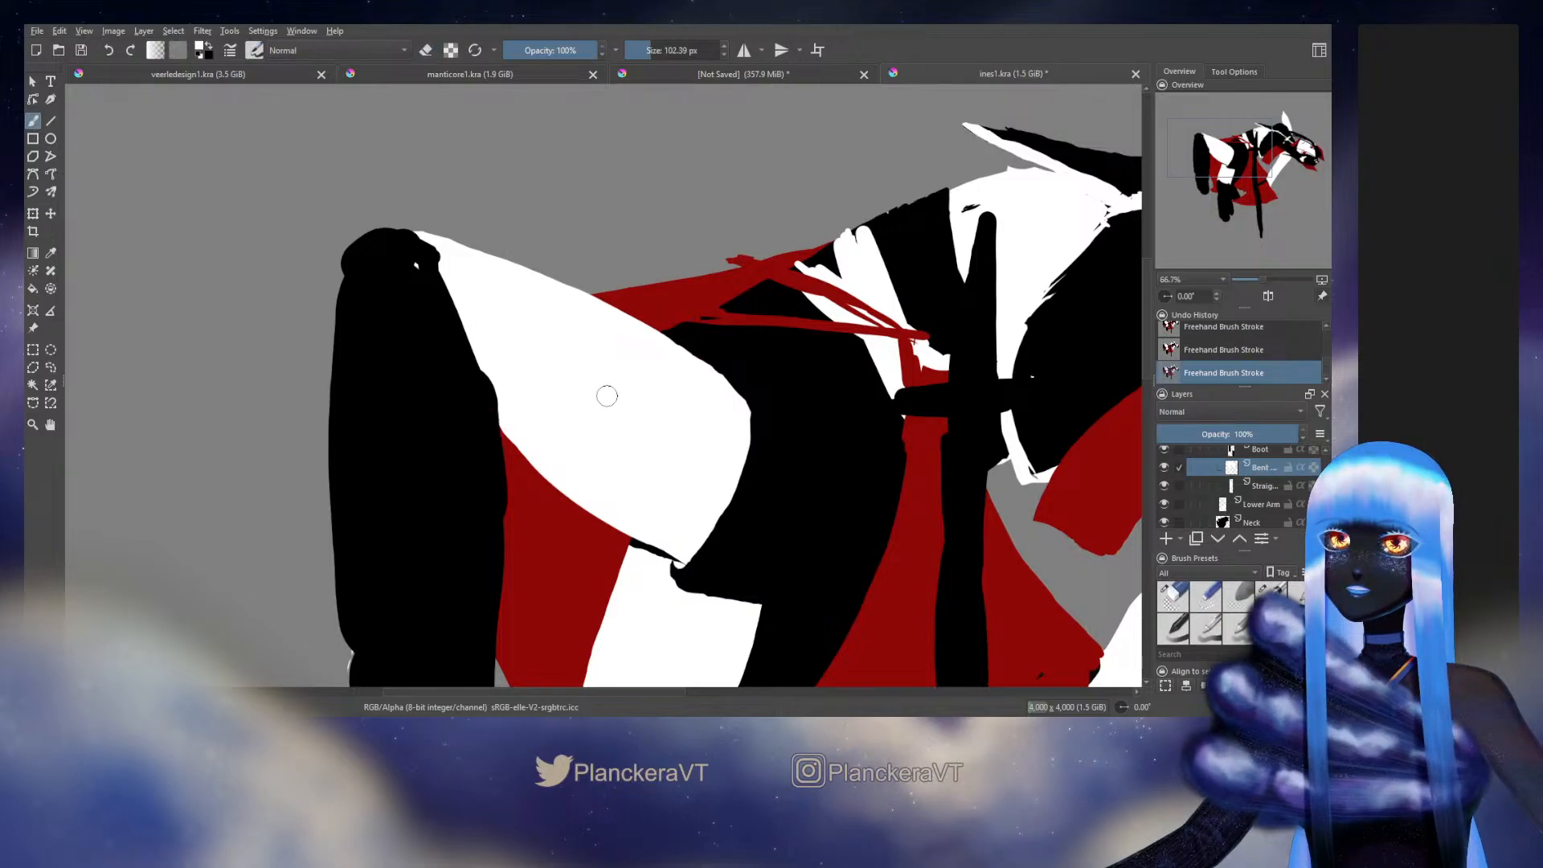
Step: Return to the Skirt layer and erase the bumps along the hem where it crosses the white lower leg
left_click_drag(807, 480, 735, 368)
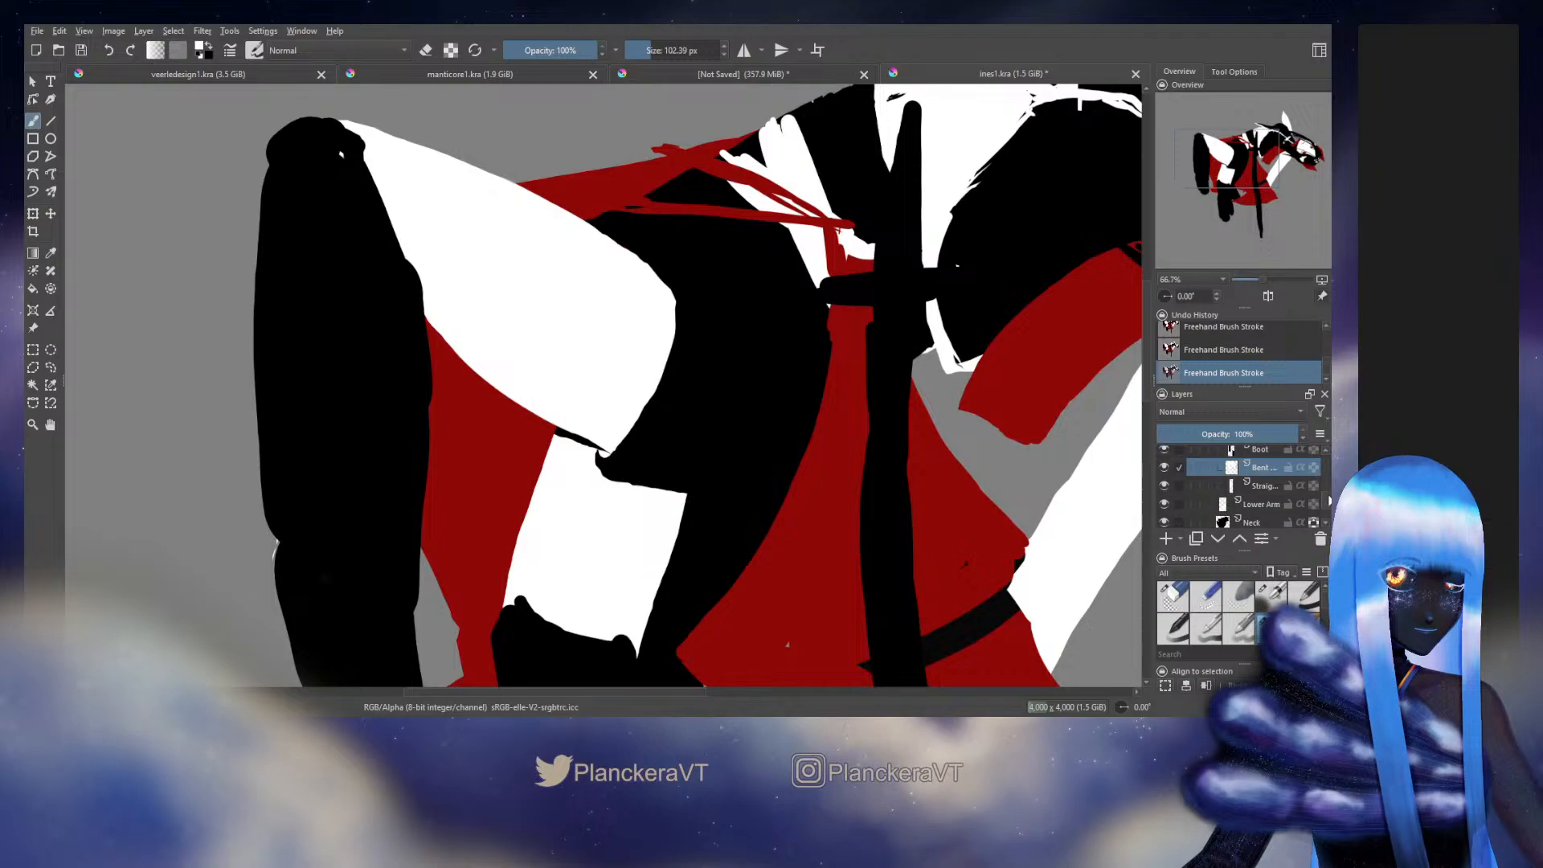
scroll(1329, 500, "up", 2)
left_click(1259, 482)
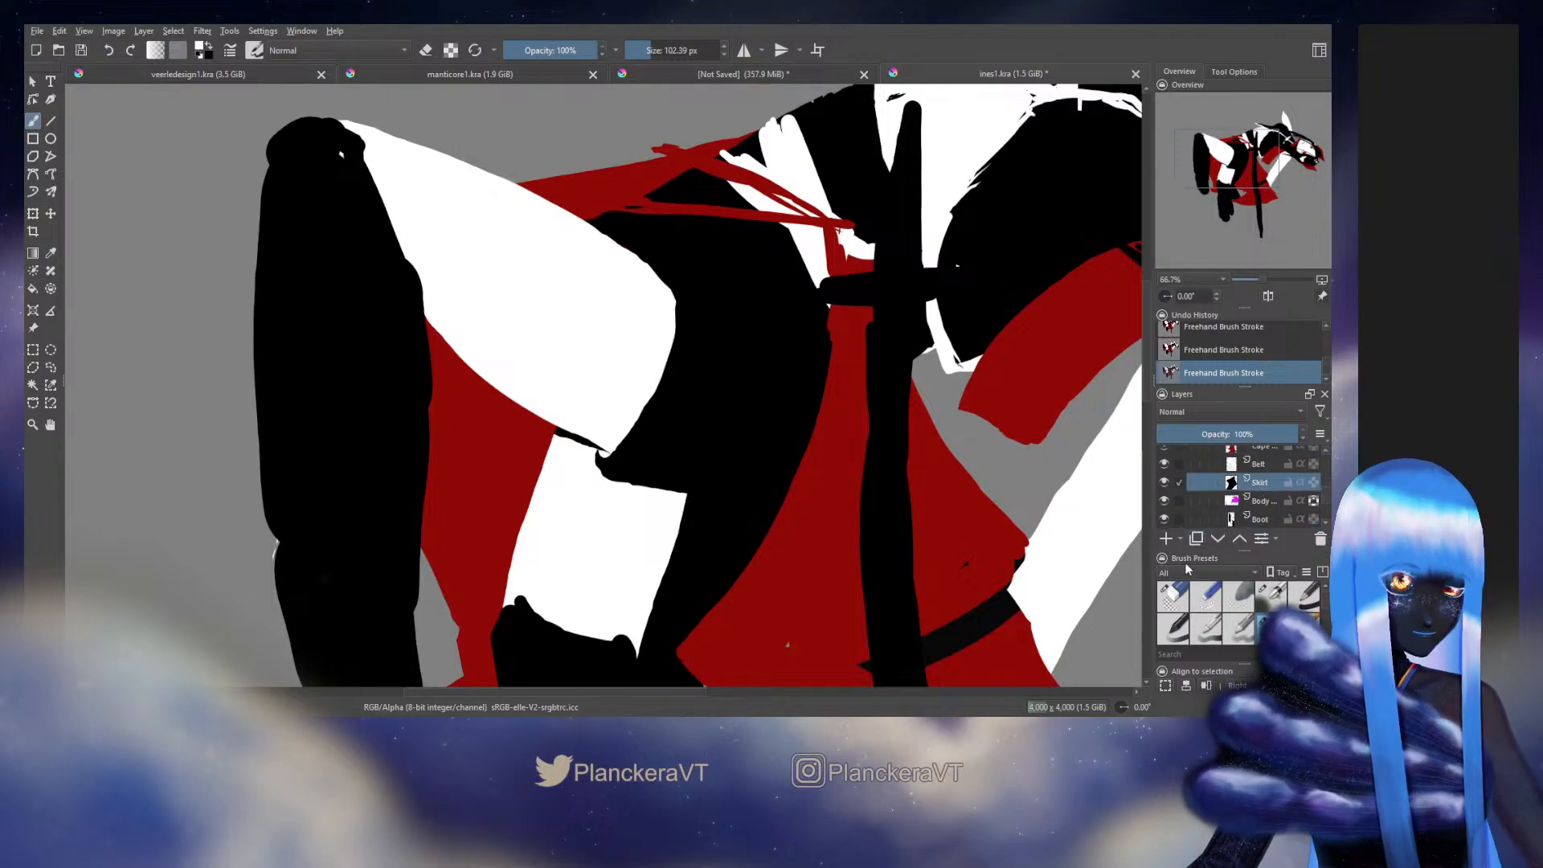
key("e")
mouse_move(651, 475)
left_mouse_down()
mouse_move(600, 473)
mouse_move(675, 501)
left_mouse_up()
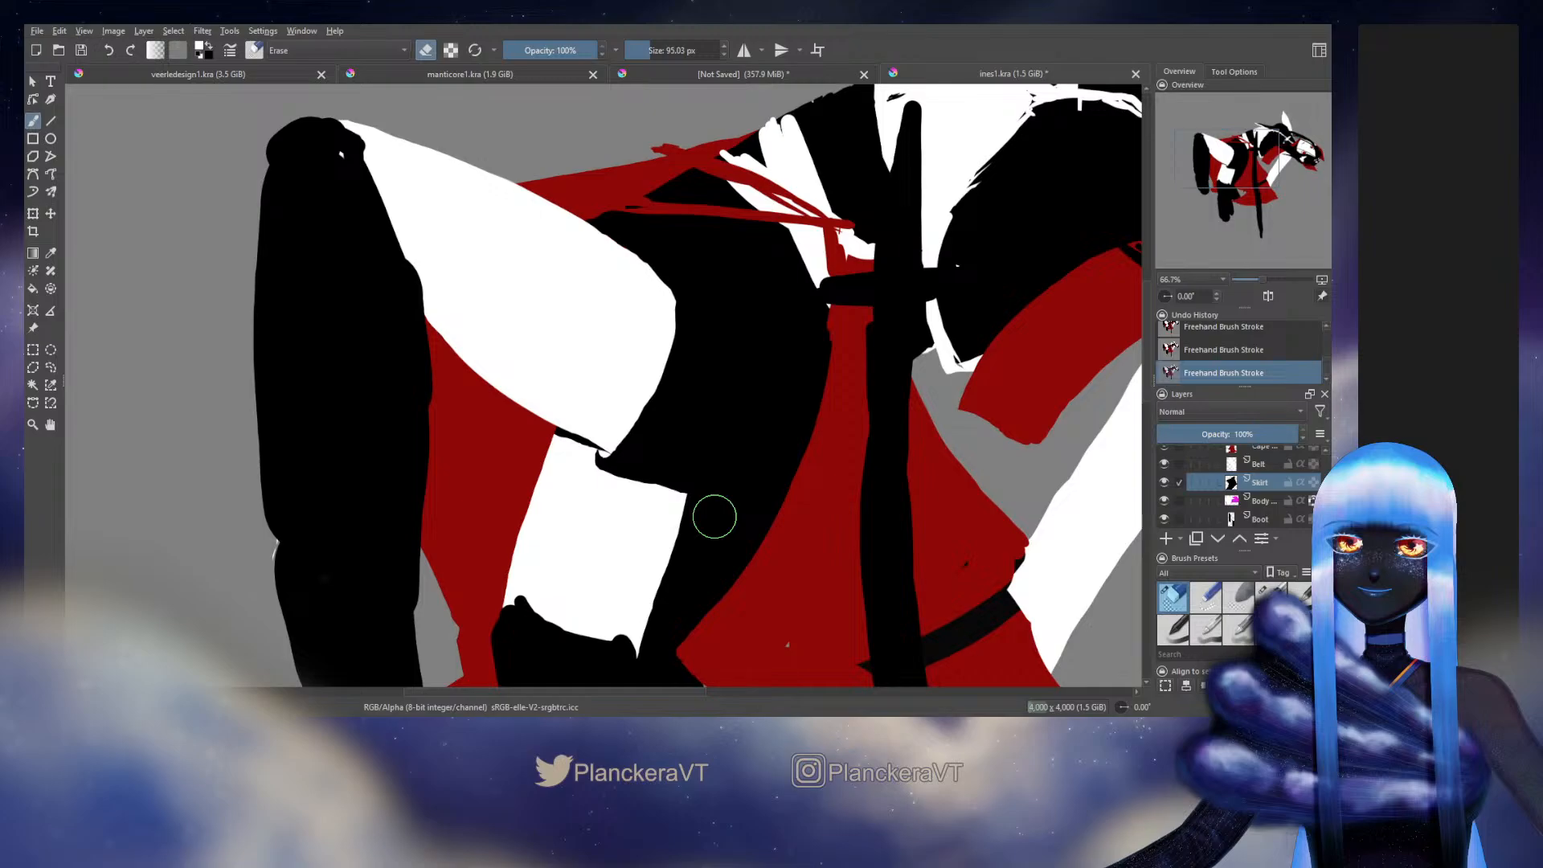
Step: Select the skirt's hem corner beneath the thigh with a freehand selection, shift it slightly and deselect
key("e")
key("ctrl+r")
mouse_move(591, 426)
left_mouse_down()
mouse_move(578, 464)
mouse_move(622, 501)
mouse_move(715, 513)
mouse_move(721, 453)
mouse_move(642, 426)
left_mouse_up()
key("t")
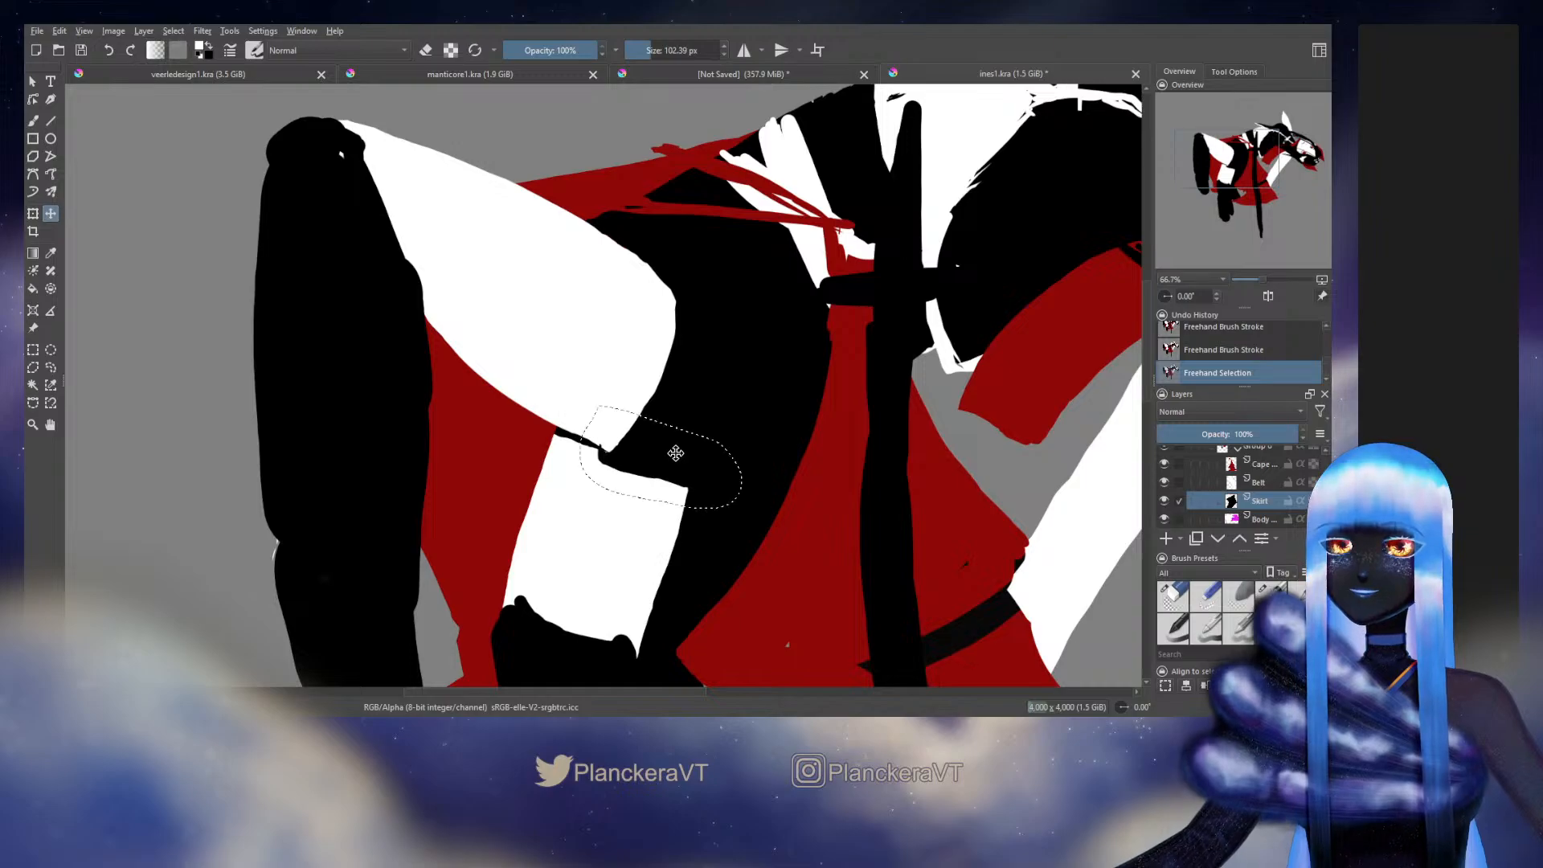
left_click_drag(675, 454, 721, 516)
key("ctrl+shift+a")
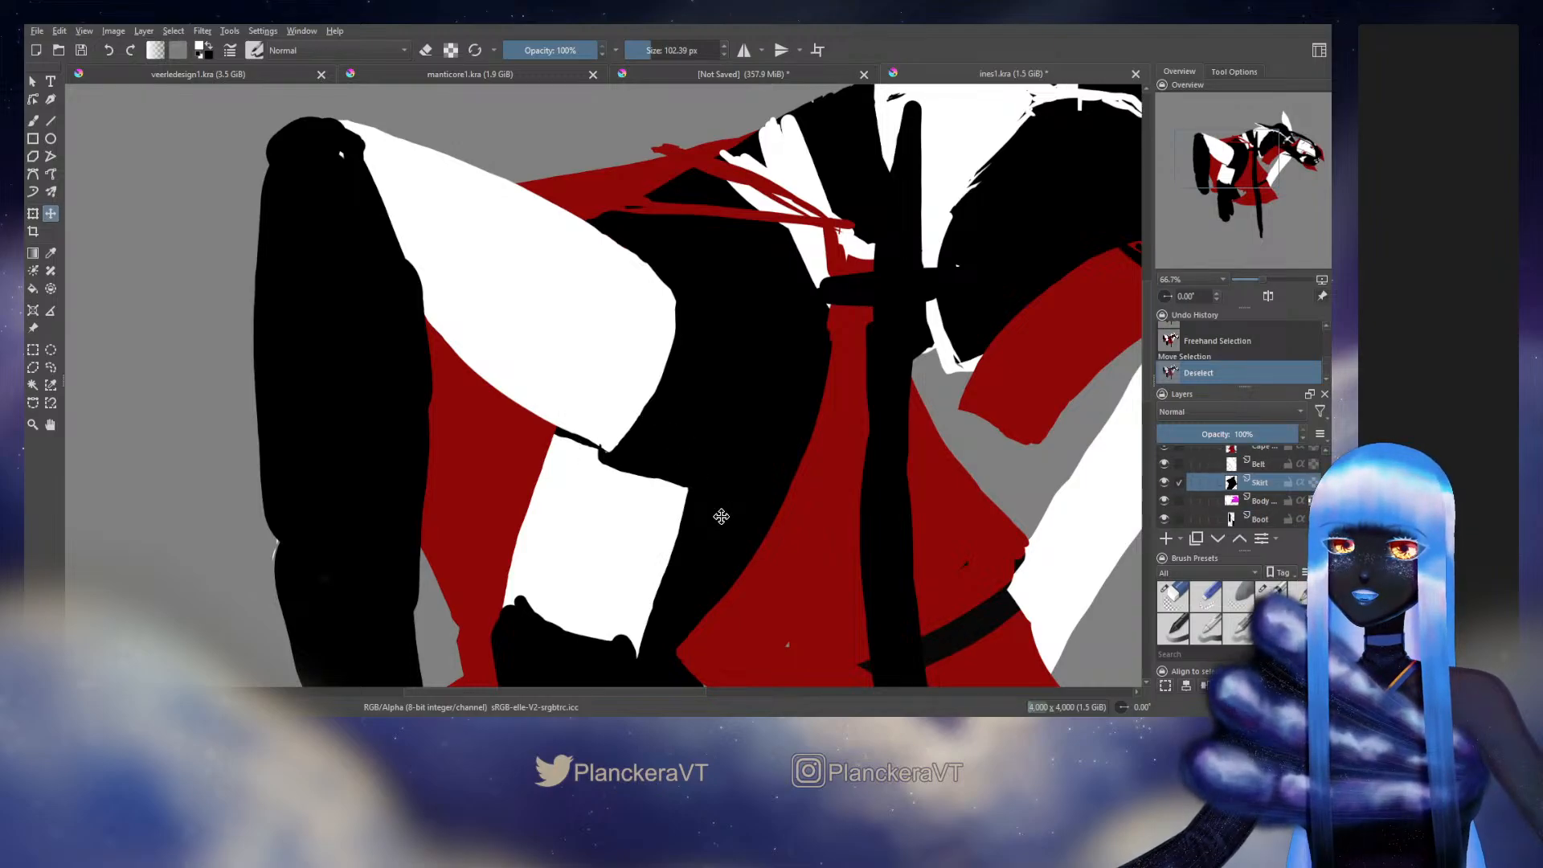
Step: Trim the shifted skirt hem along the top of the white lower leg with a 95 px eraser
key("b")
key("e")
left_click_drag(599, 430, 667, 502)
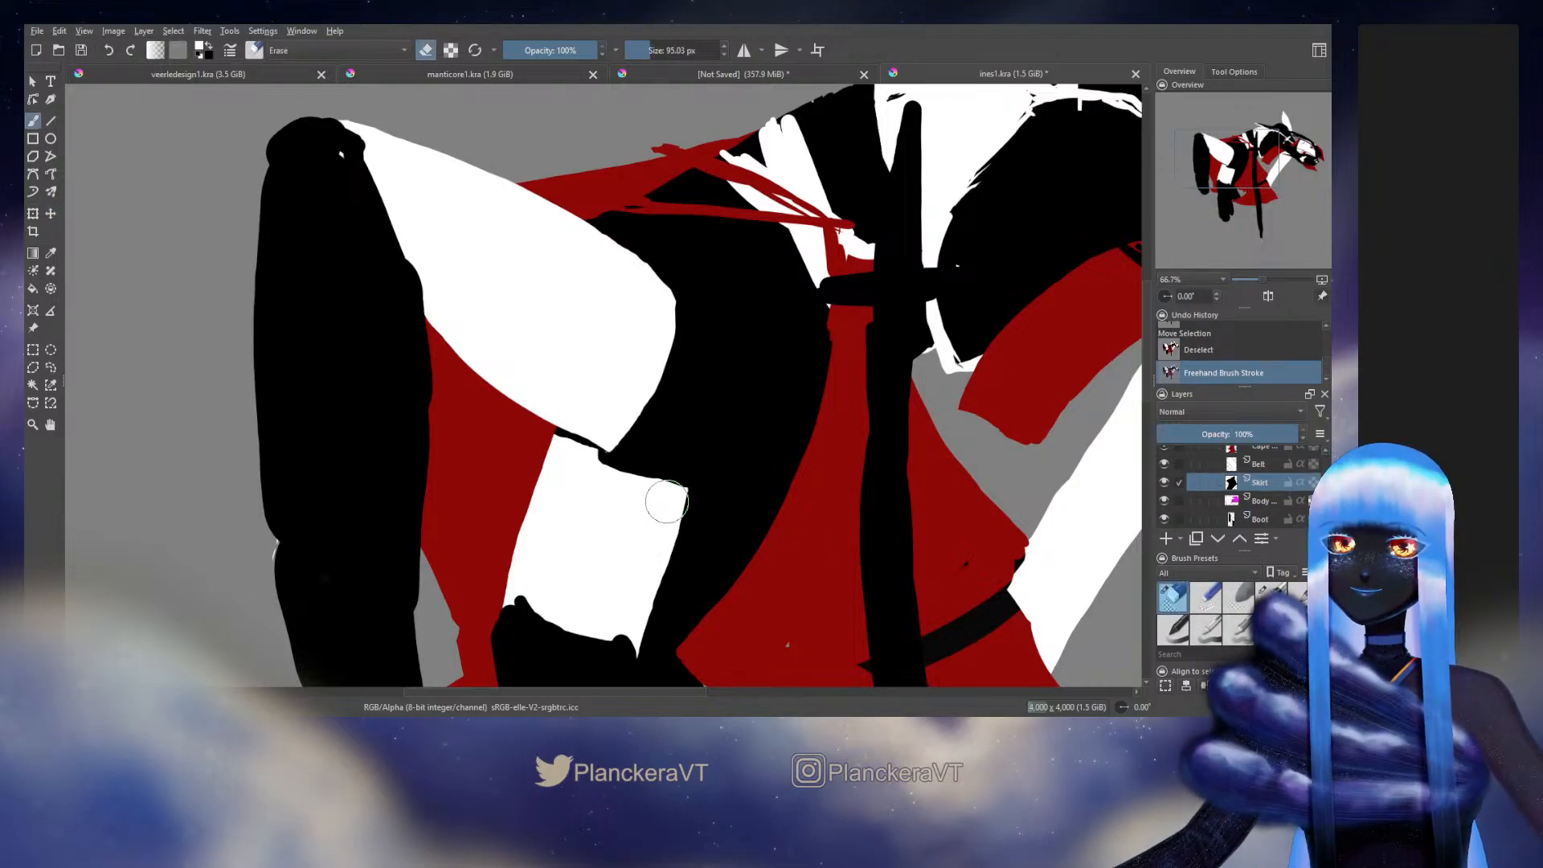
Step: Touch up the black skirt's edge around the white thigh and lower leg with a 65 px brush and 95 px eraser
key("e")
mouse_move(627, 444)
left_mouse_down()
mouse_move(616, 452)
mouse_move(635, 464)
left_mouse_up()
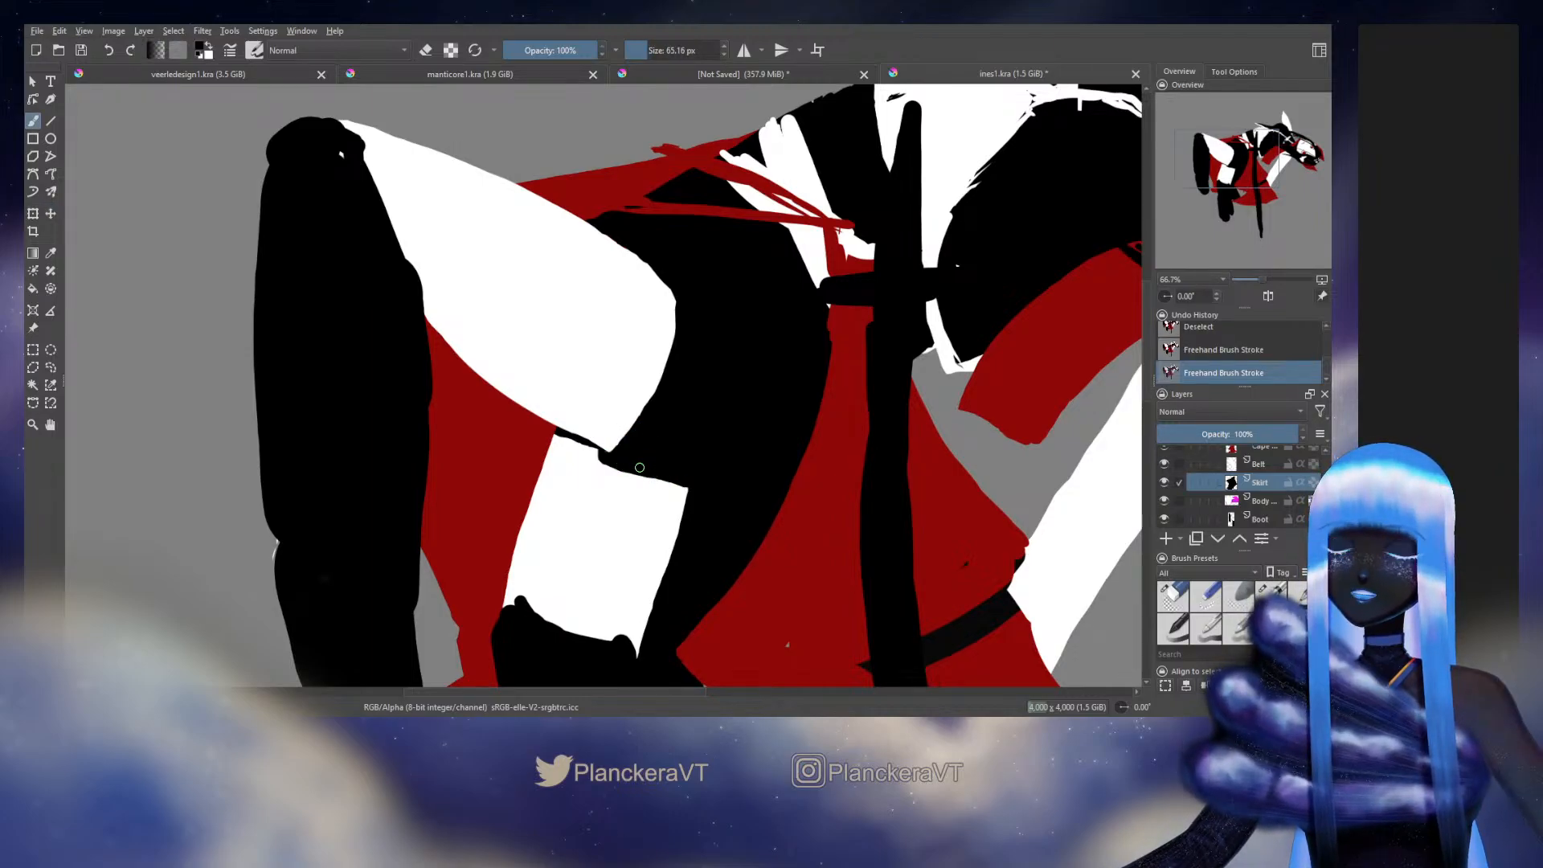
left_click(640, 467)
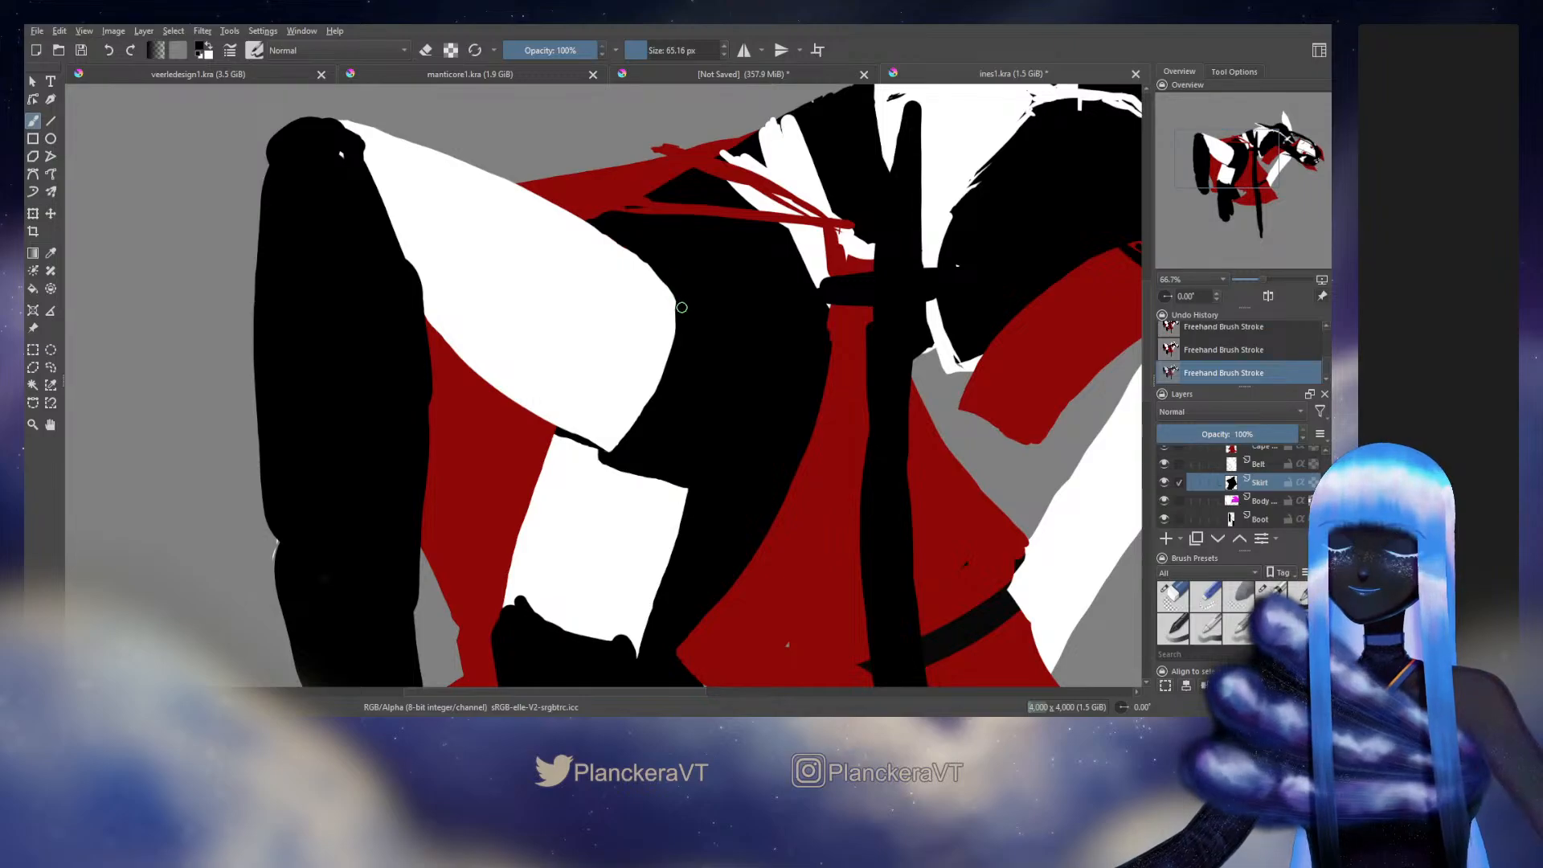
key("e")
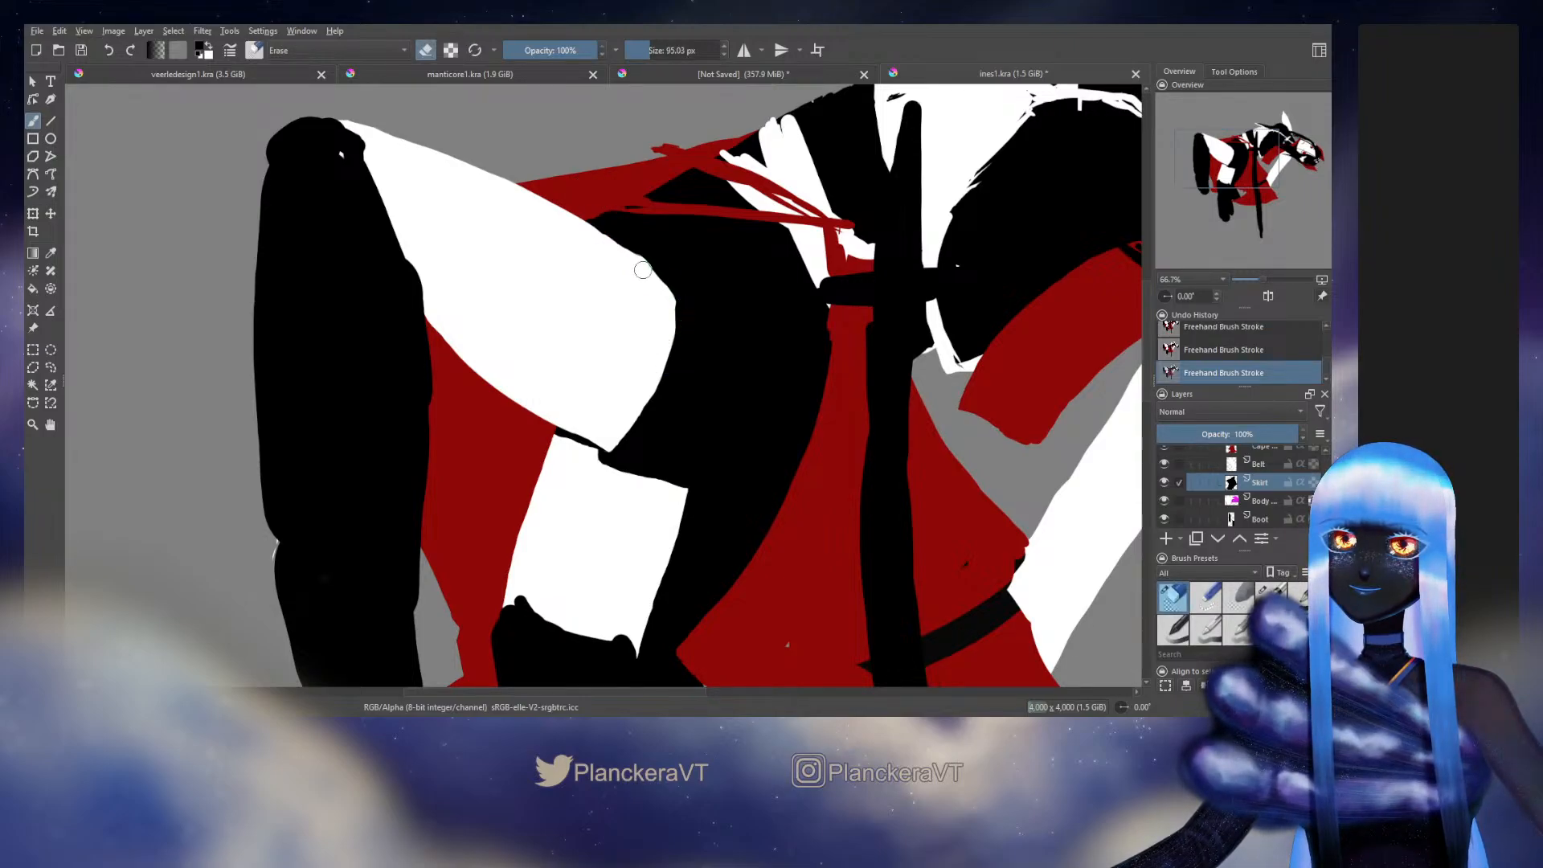
key("e")
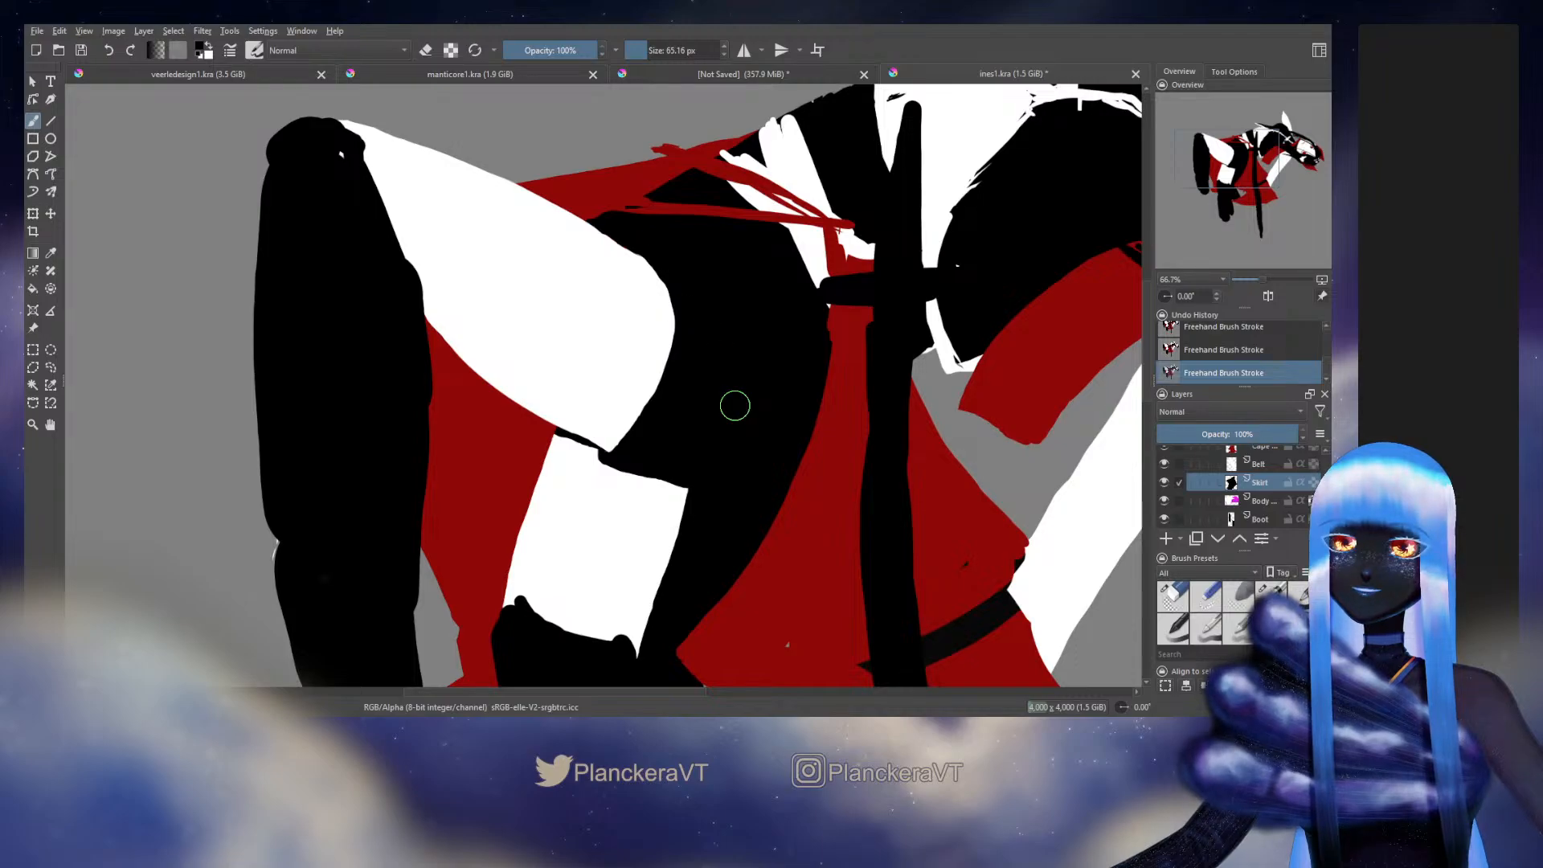
Step: Select the Boot layer and slim both long sides of the raised leg's black boot with a 143 px eraser
left_click_drag(734, 406, 605, 409)
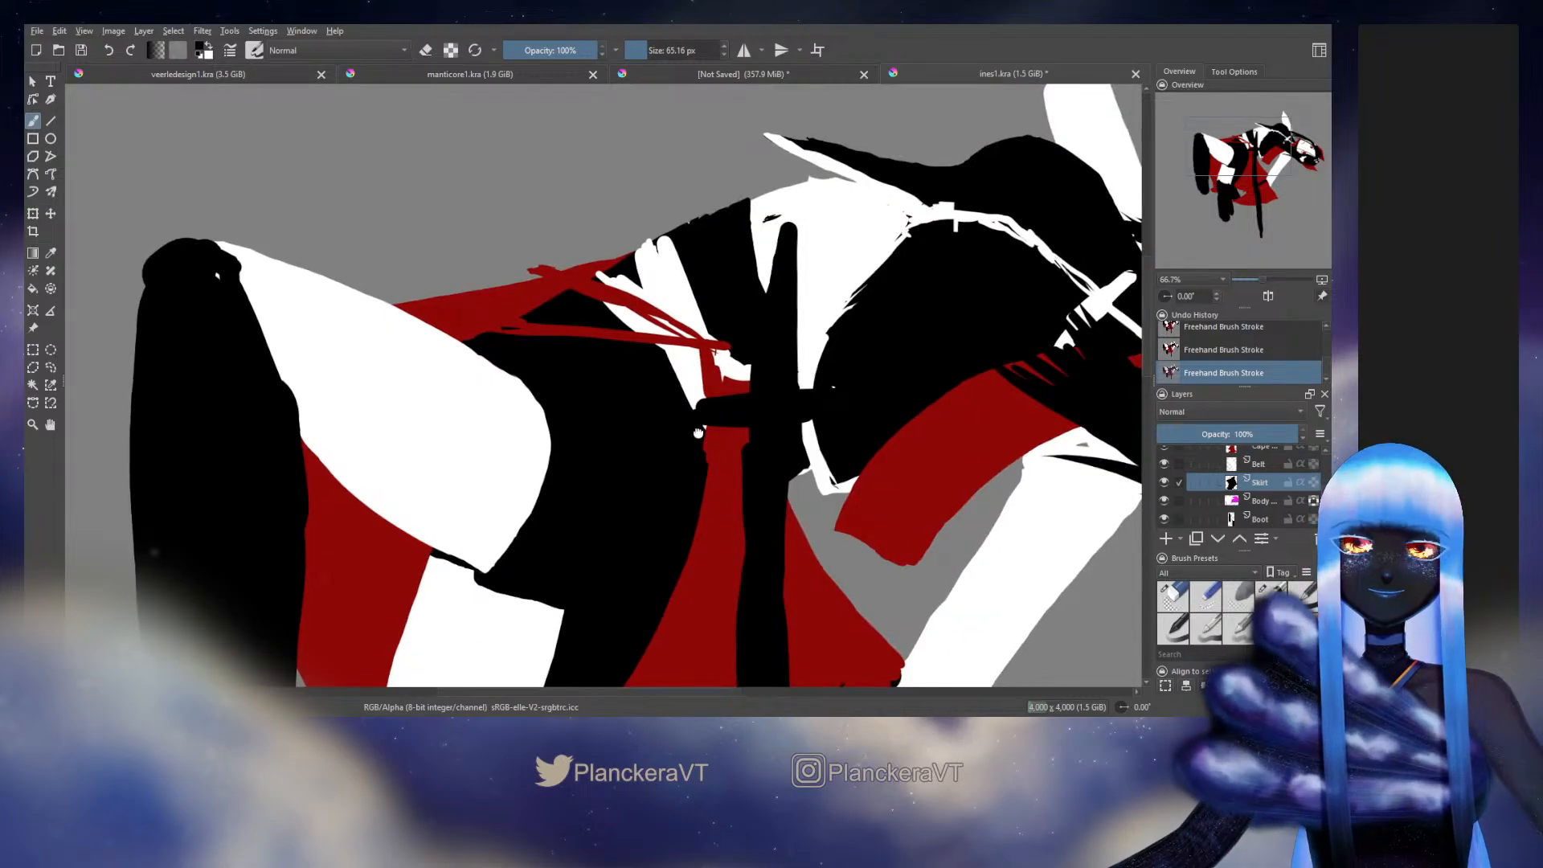
left_click_drag(745, 293, 643, 299)
mouse_move(683, 394)
left_mouse_down()
mouse_move(687, 342)
mouse_move(688, 378)
mouse_move(706, 348)
mouse_move(719, 393)
mouse_move(715, 369)
mouse_move(590, 510)
mouse_move(563, 482)
mouse_move(659, 427)
left_mouse_up()
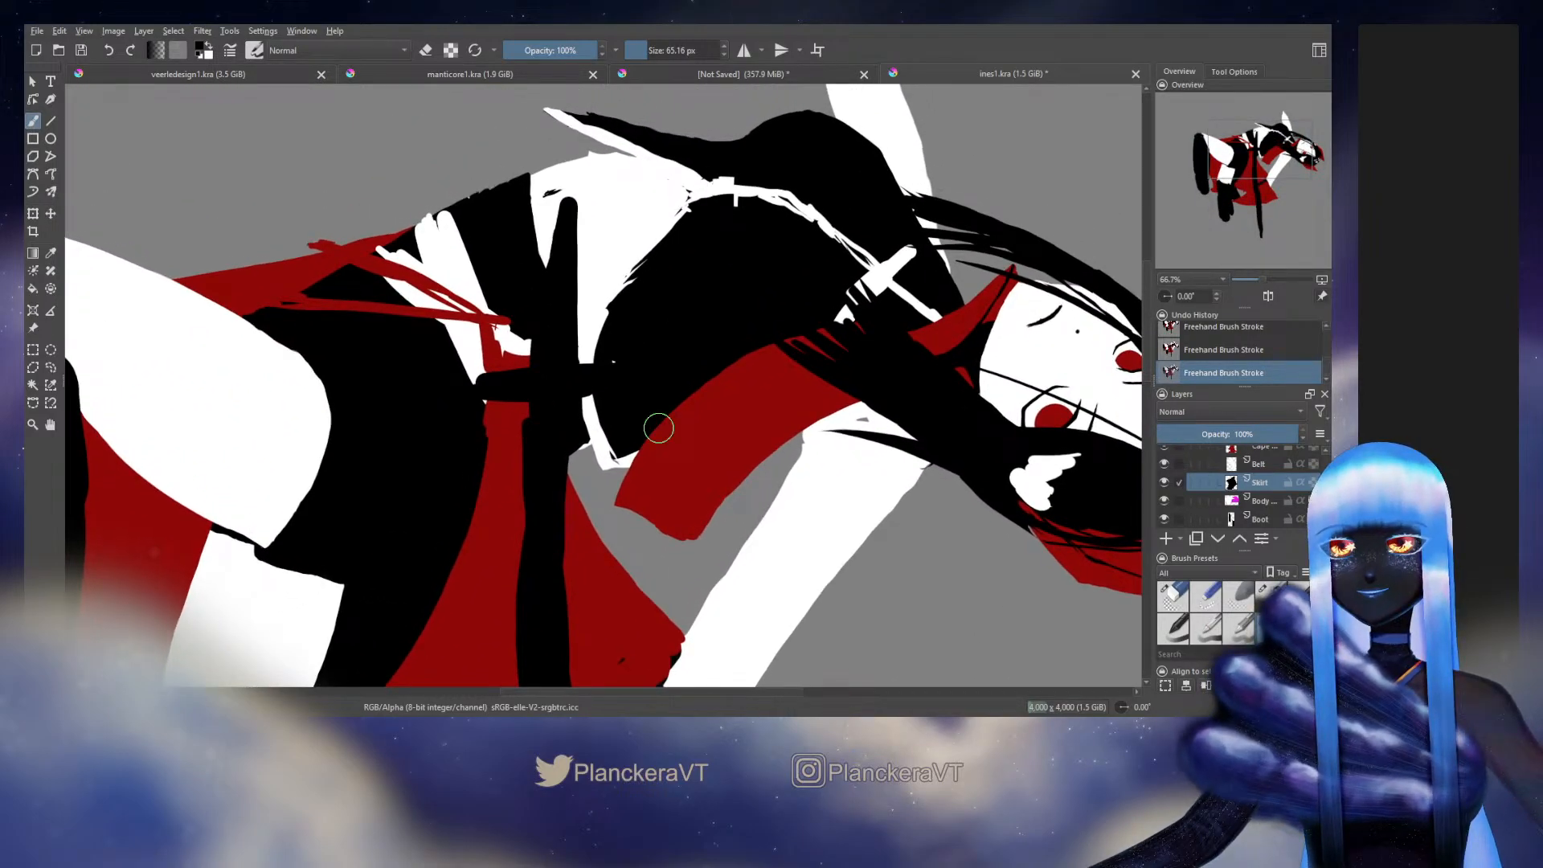
scroll(767, 485, "up", 1)
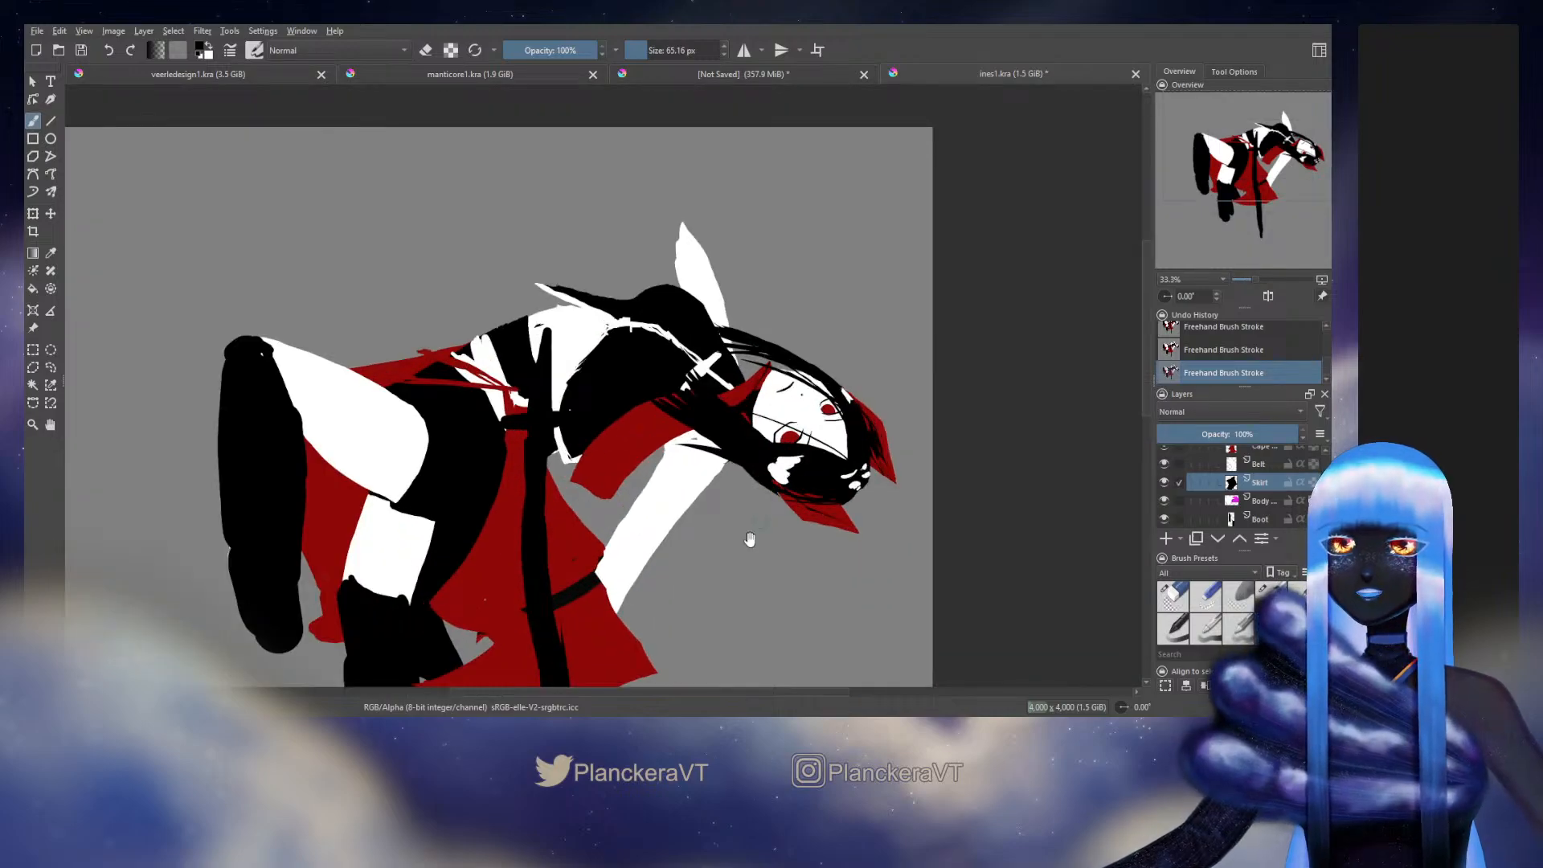
mouse_move(751, 537)
left_mouse_down()
mouse_move(790, 568)
mouse_move(806, 537)
mouse_move(740, 533)
mouse_move(856, 453)
left_mouse_up()
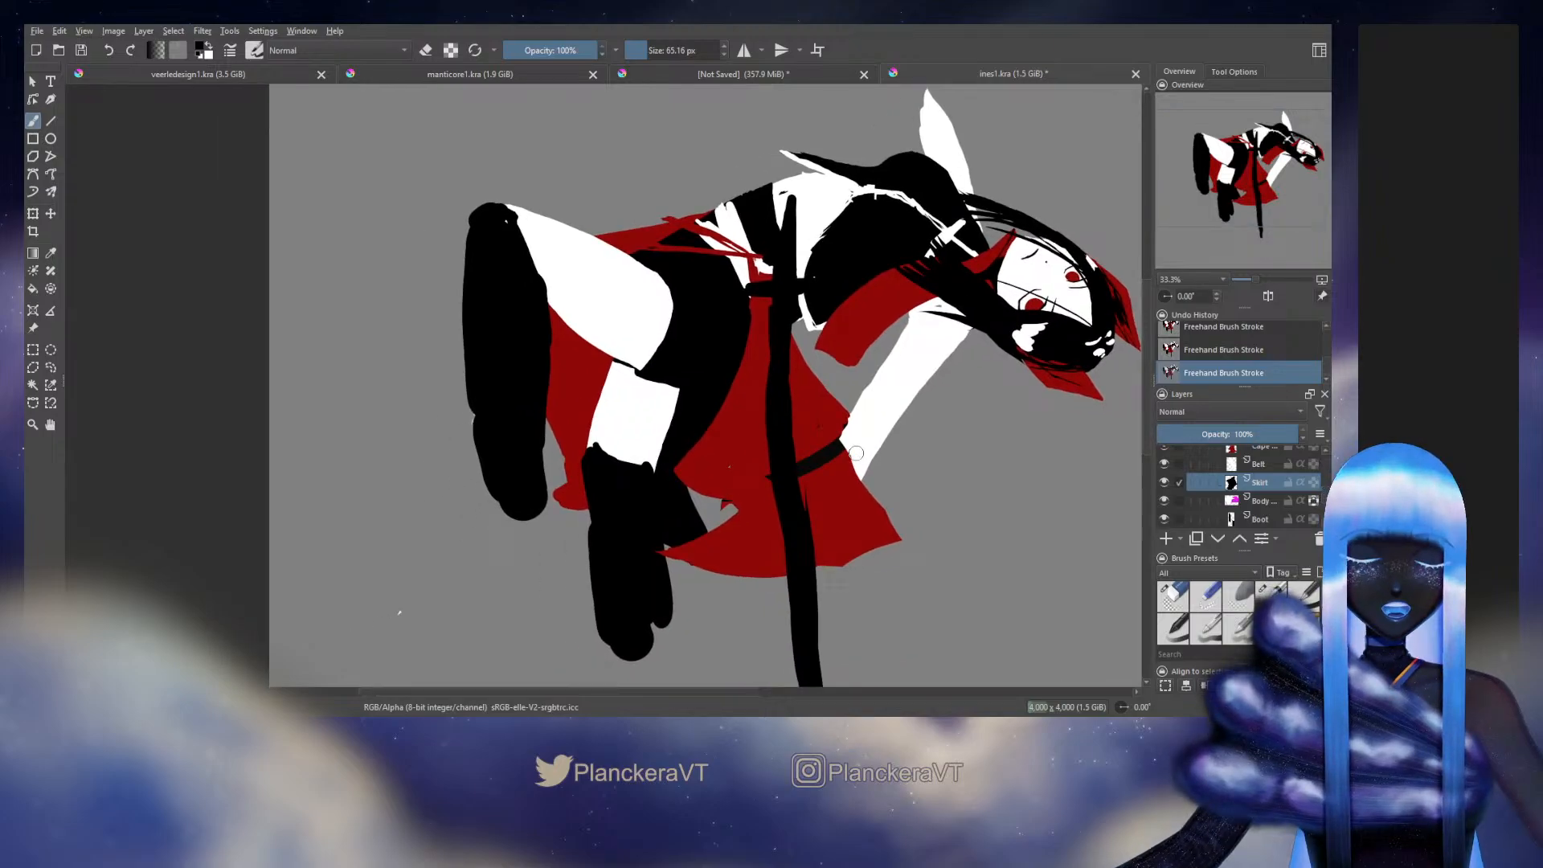
key("Page_Down")
key("Page_Down")
key("e")
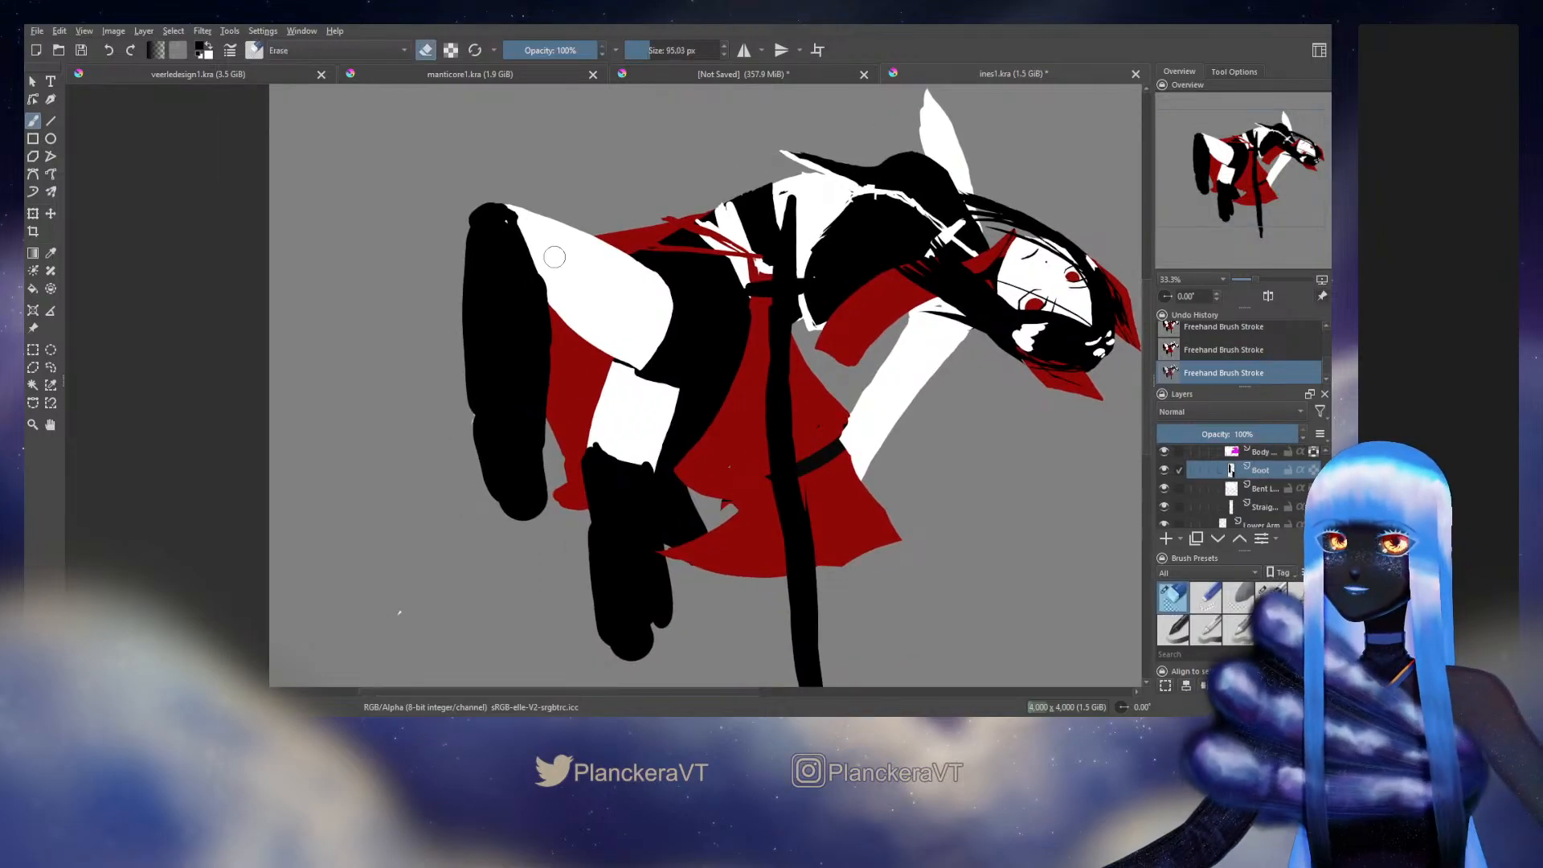
left_click_drag(547, 256, 553, 401)
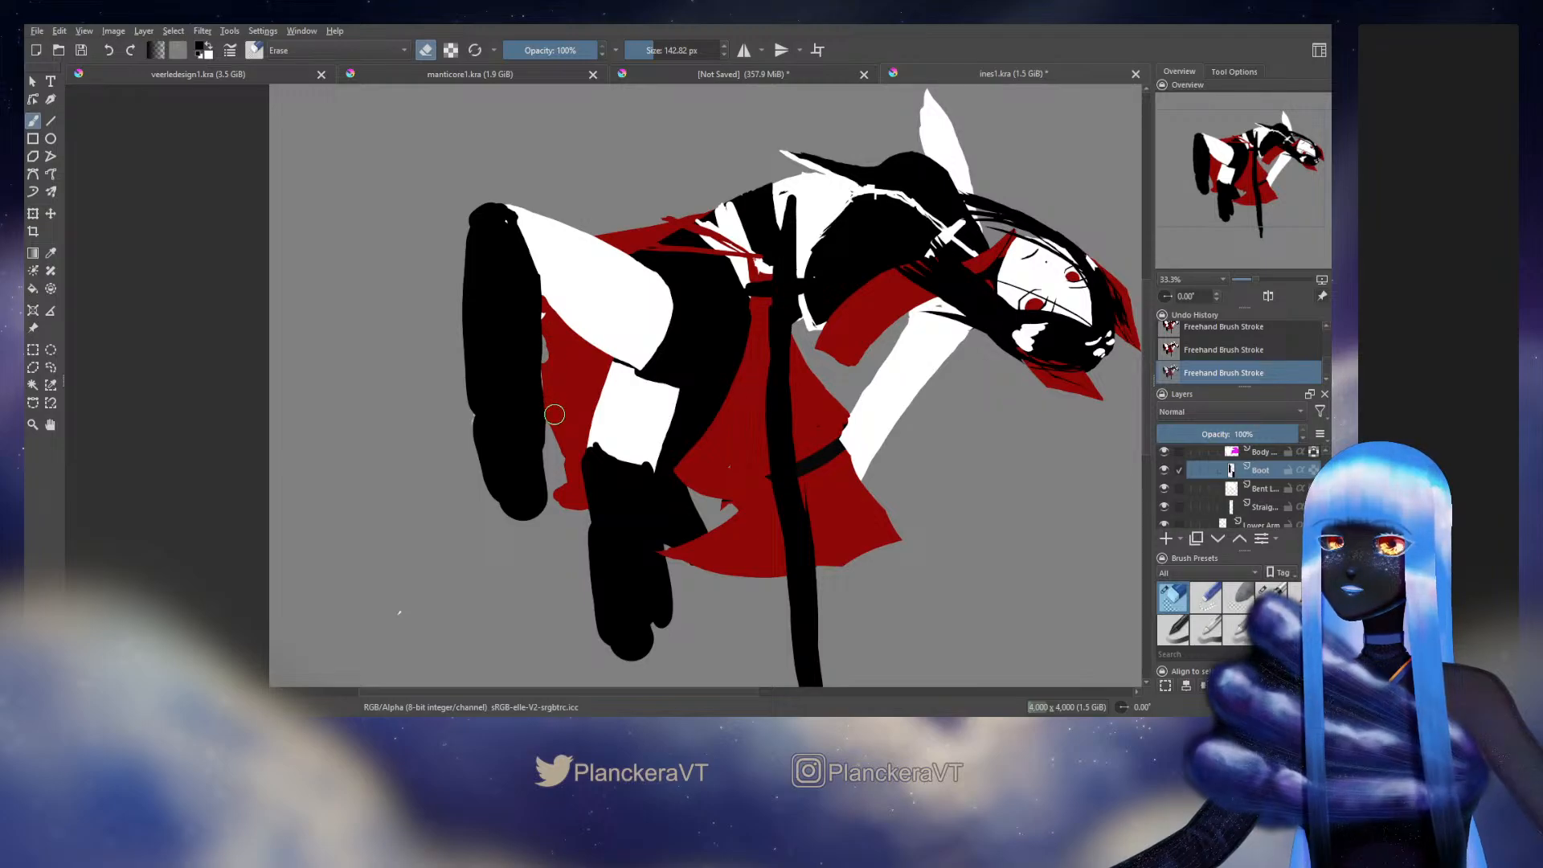
left_click_drag(469, 223, 482, 468)
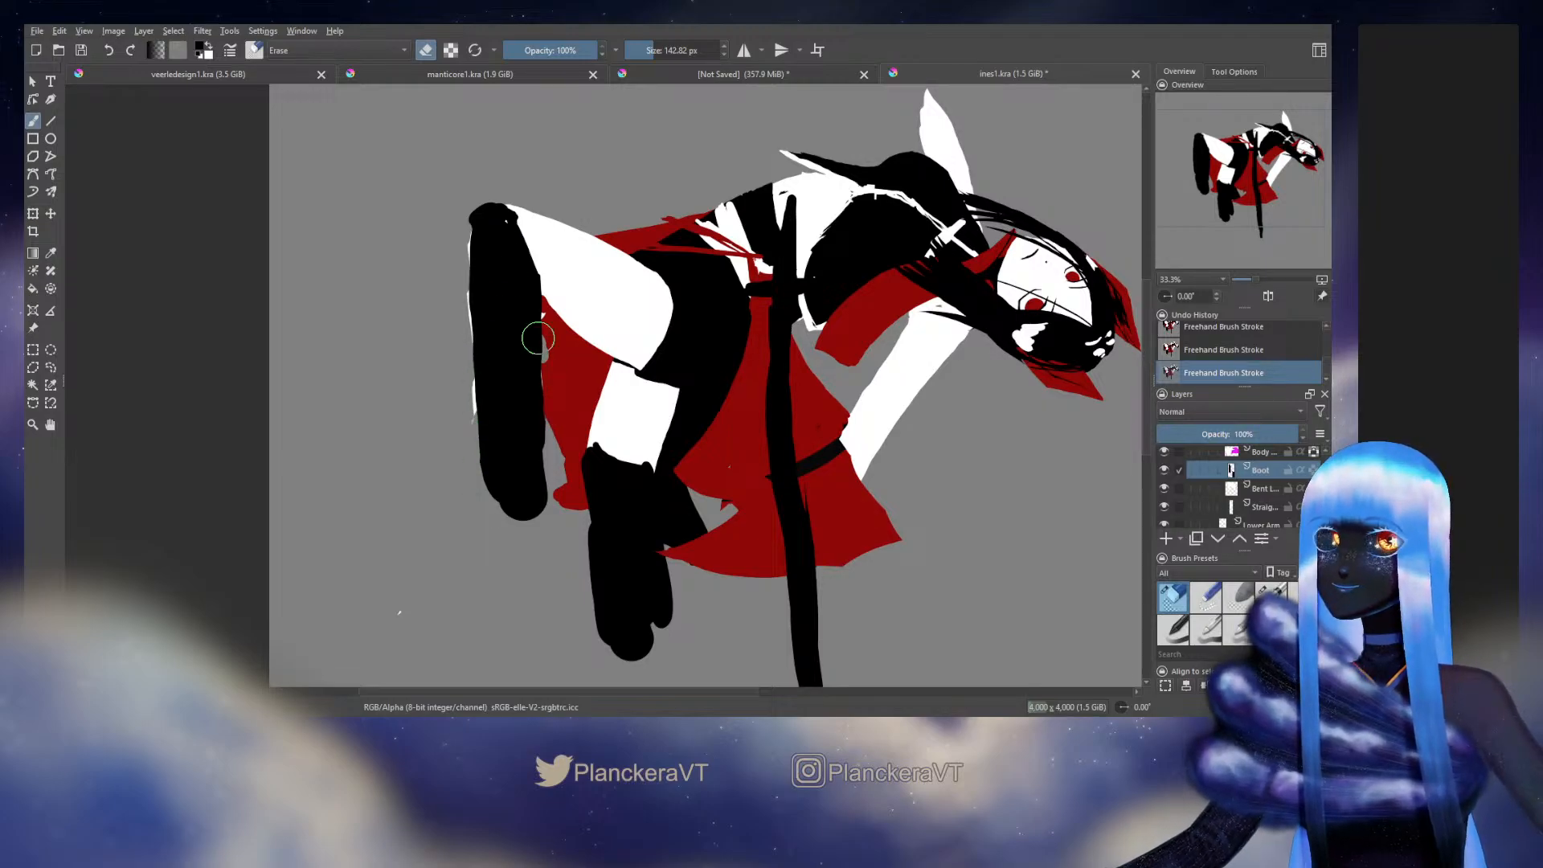
Step: Rebuild the rounded knee end and upper inner edge of the raised leg's boot with a 65 px black brush
key("e")
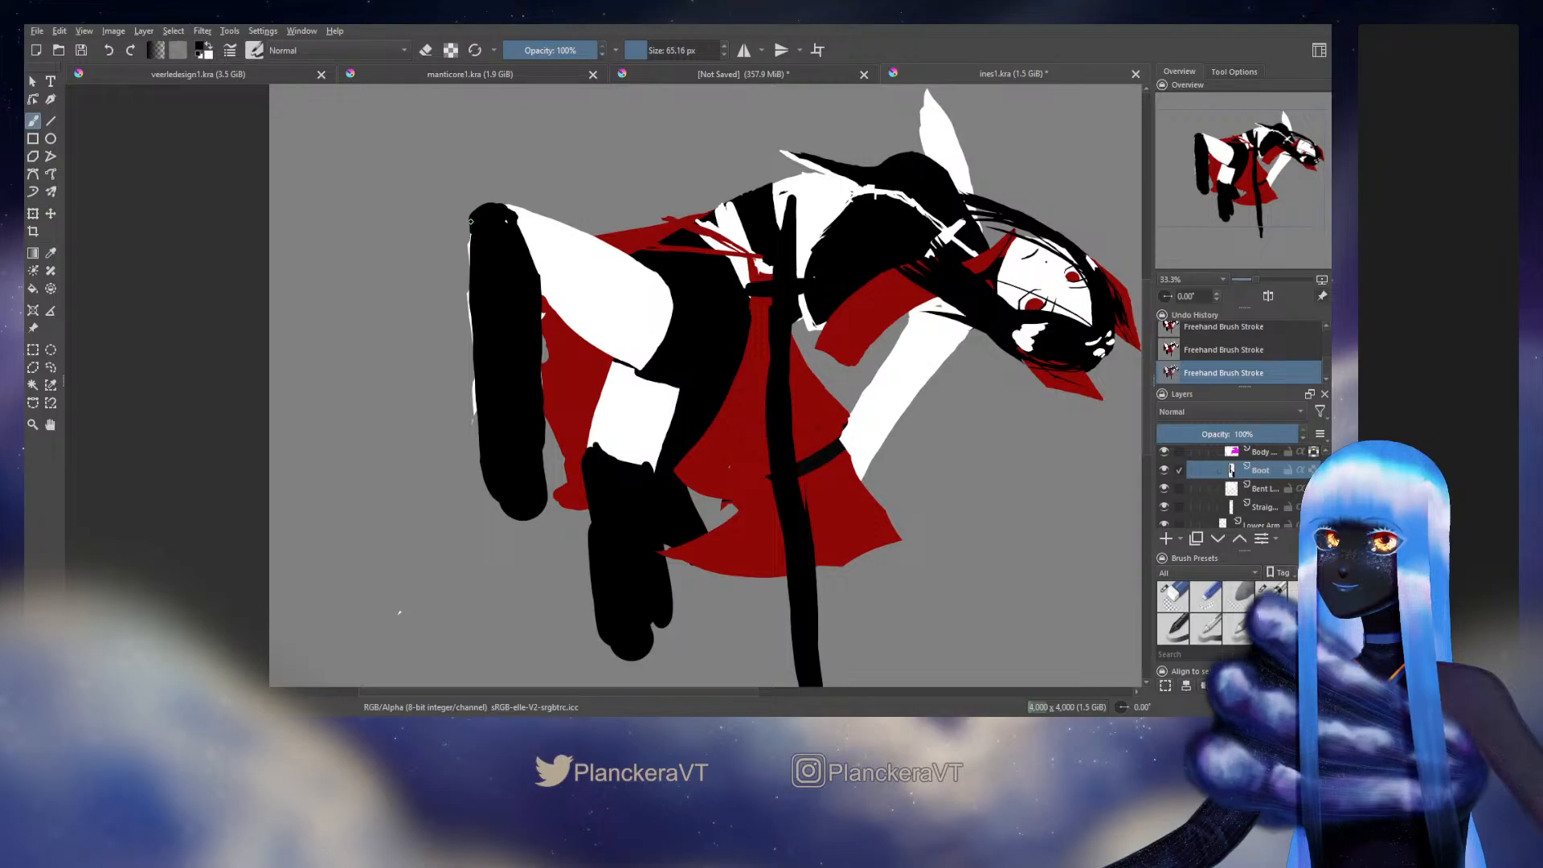
left_click_drag(471, 221, 472, 241)
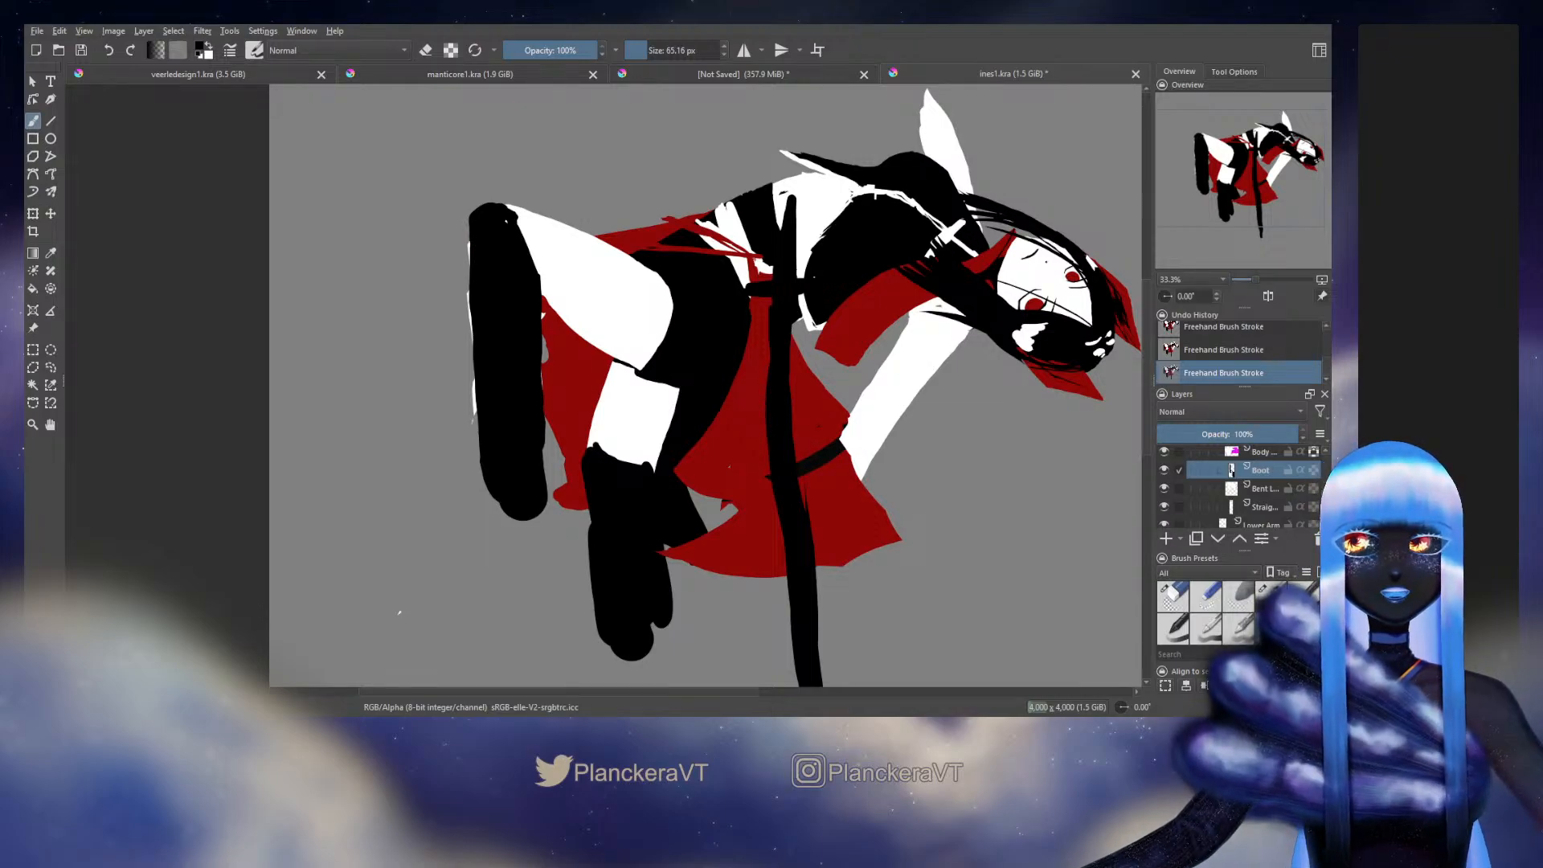
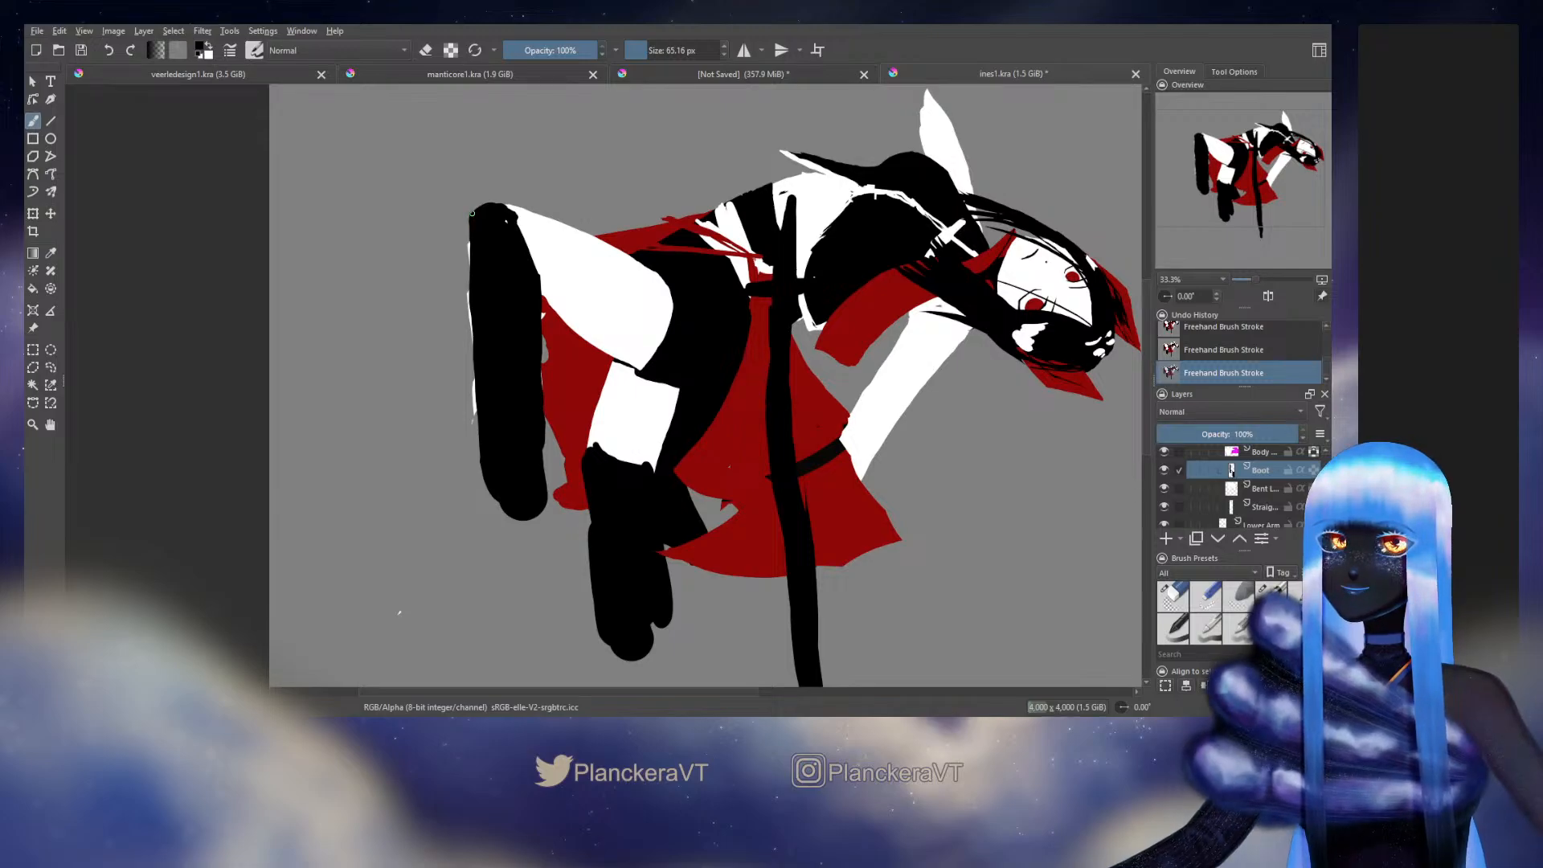
left_click_drag(473, 212, 474, 203)
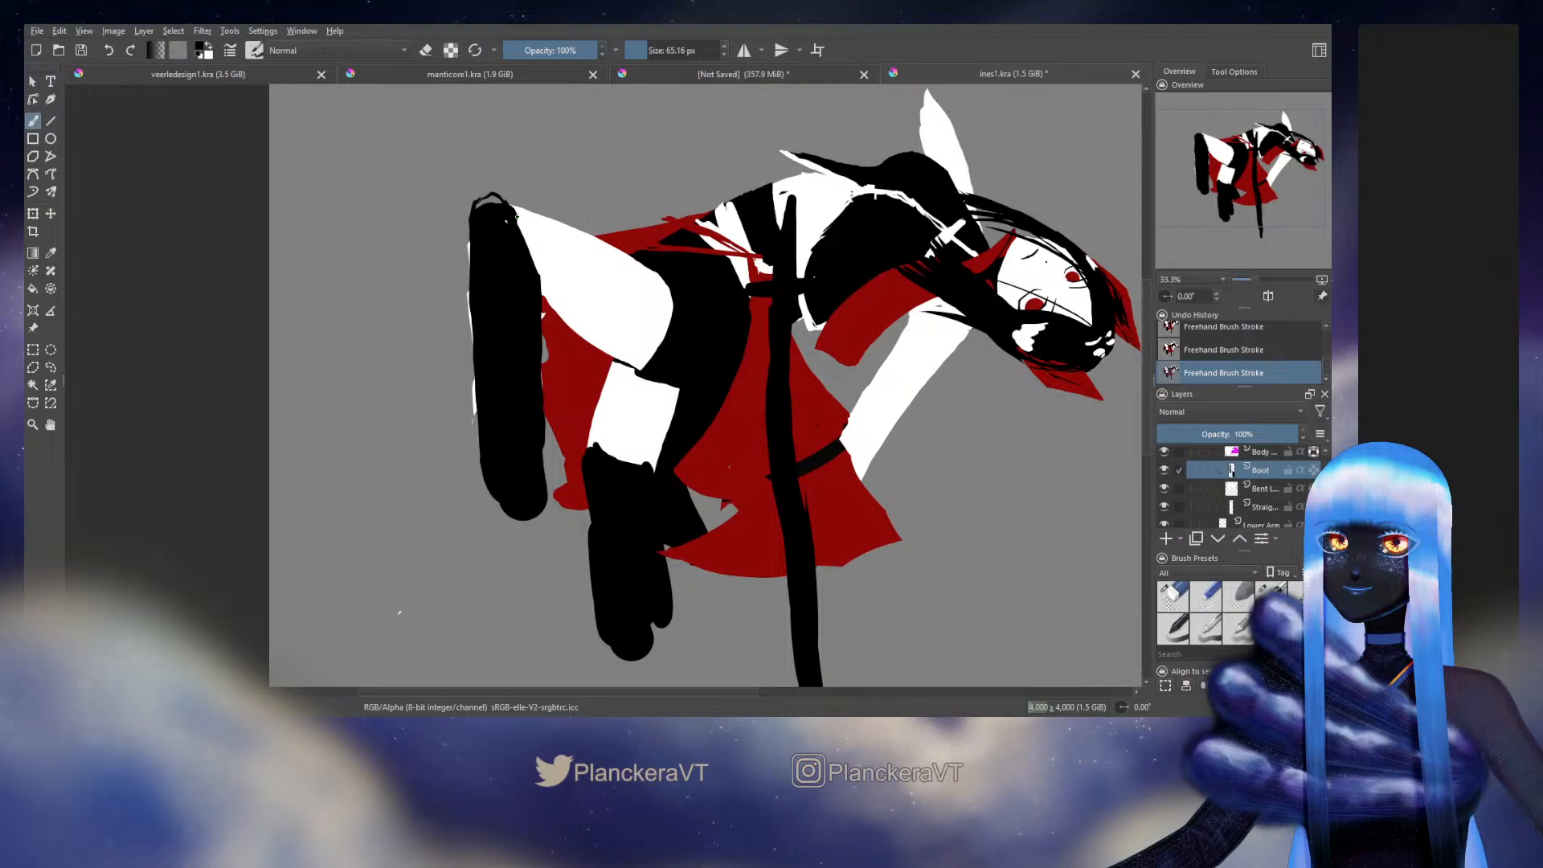
left_click_drag(514, 216, 537, 270)
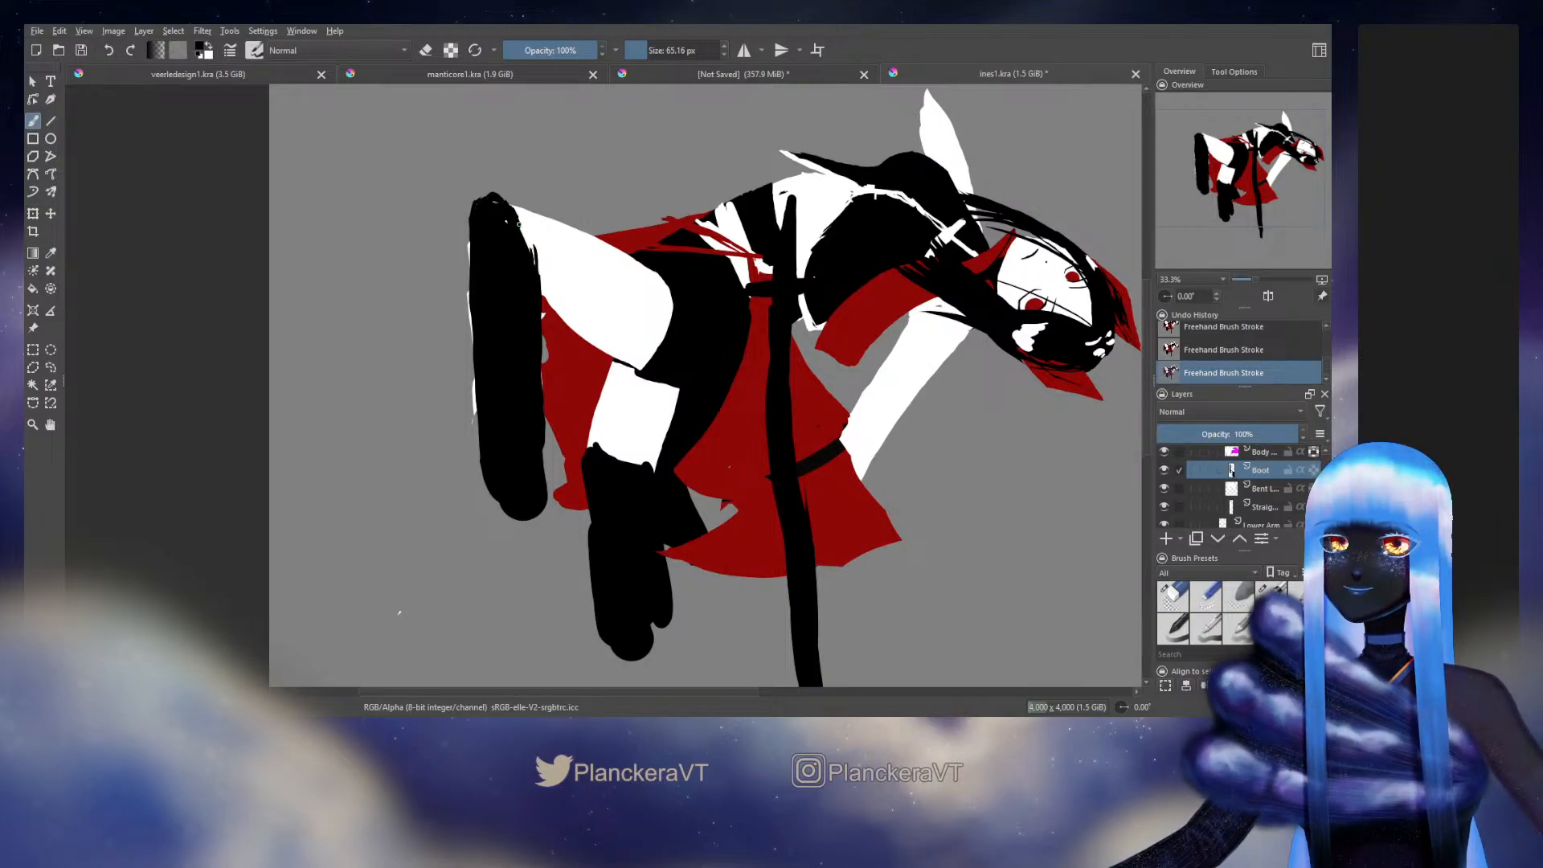
Step: Shave the raised boot's inner edge from knee to lower shaft with a 207 px eraser
key("e")
key("bracketright")
key("bracketright")
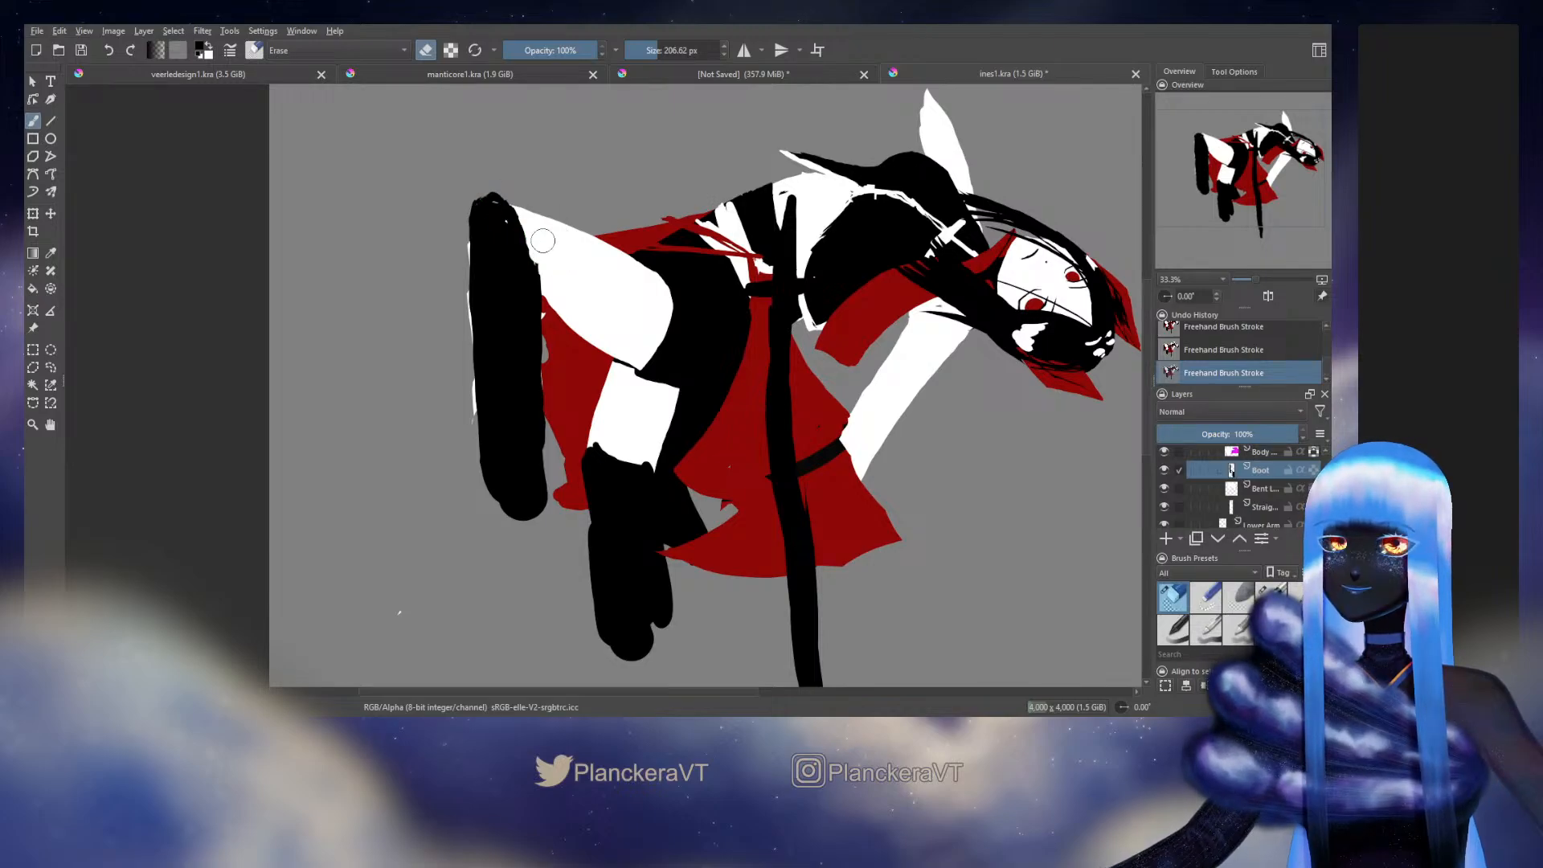
mouse_move(542, 240)
left_mouse_down()
mouse_move(559, 496)
mouse_move(546, 416)
left_mouse_up()
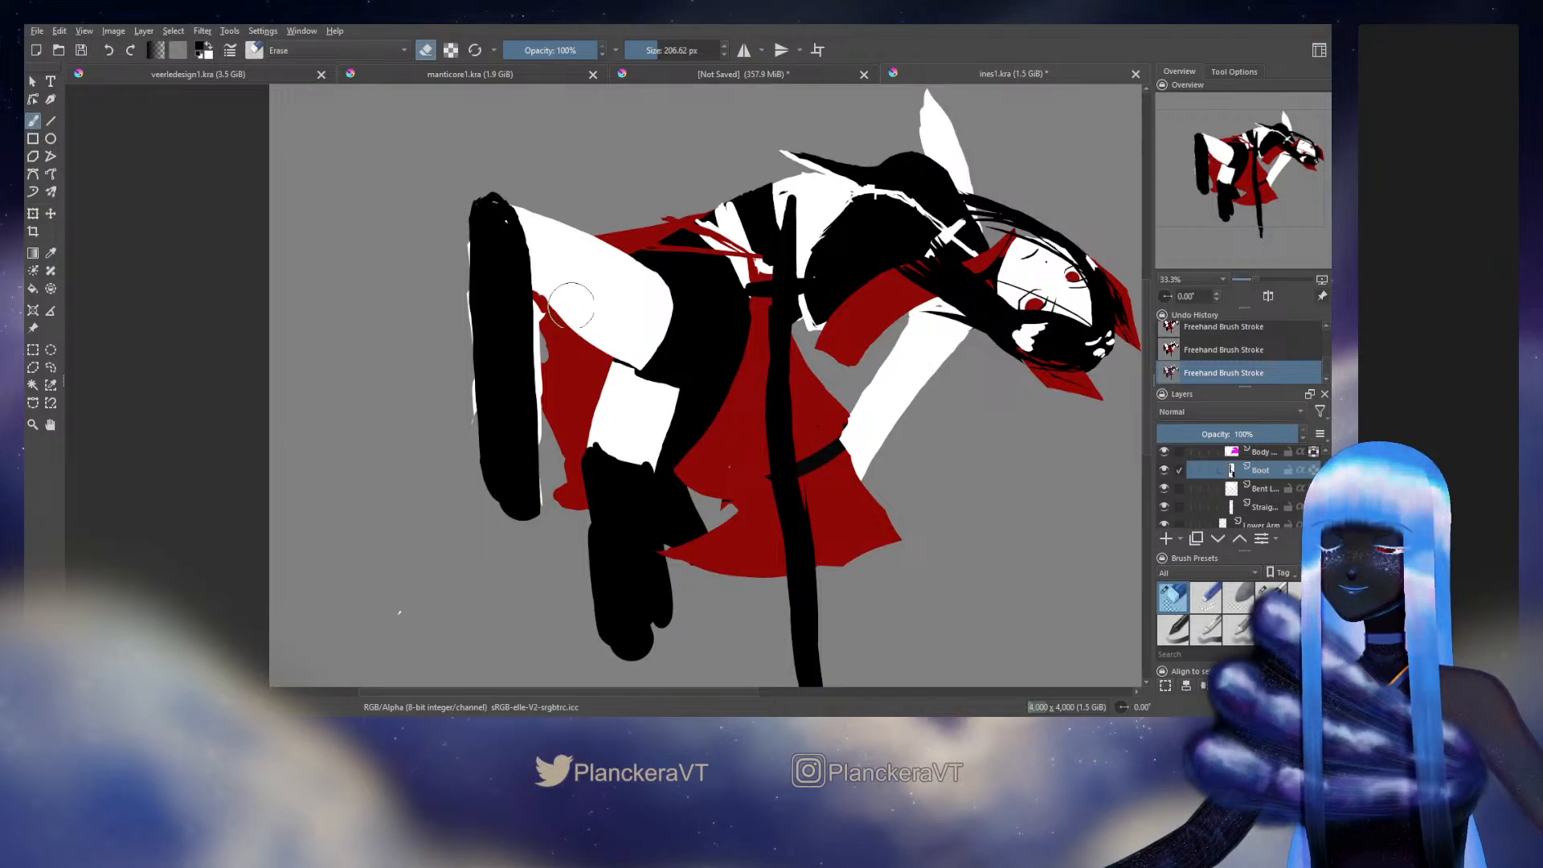
Step: Paint narrow curved black stripes across the white thigh just beside the boot's knee with the 65 px brush
key("e")
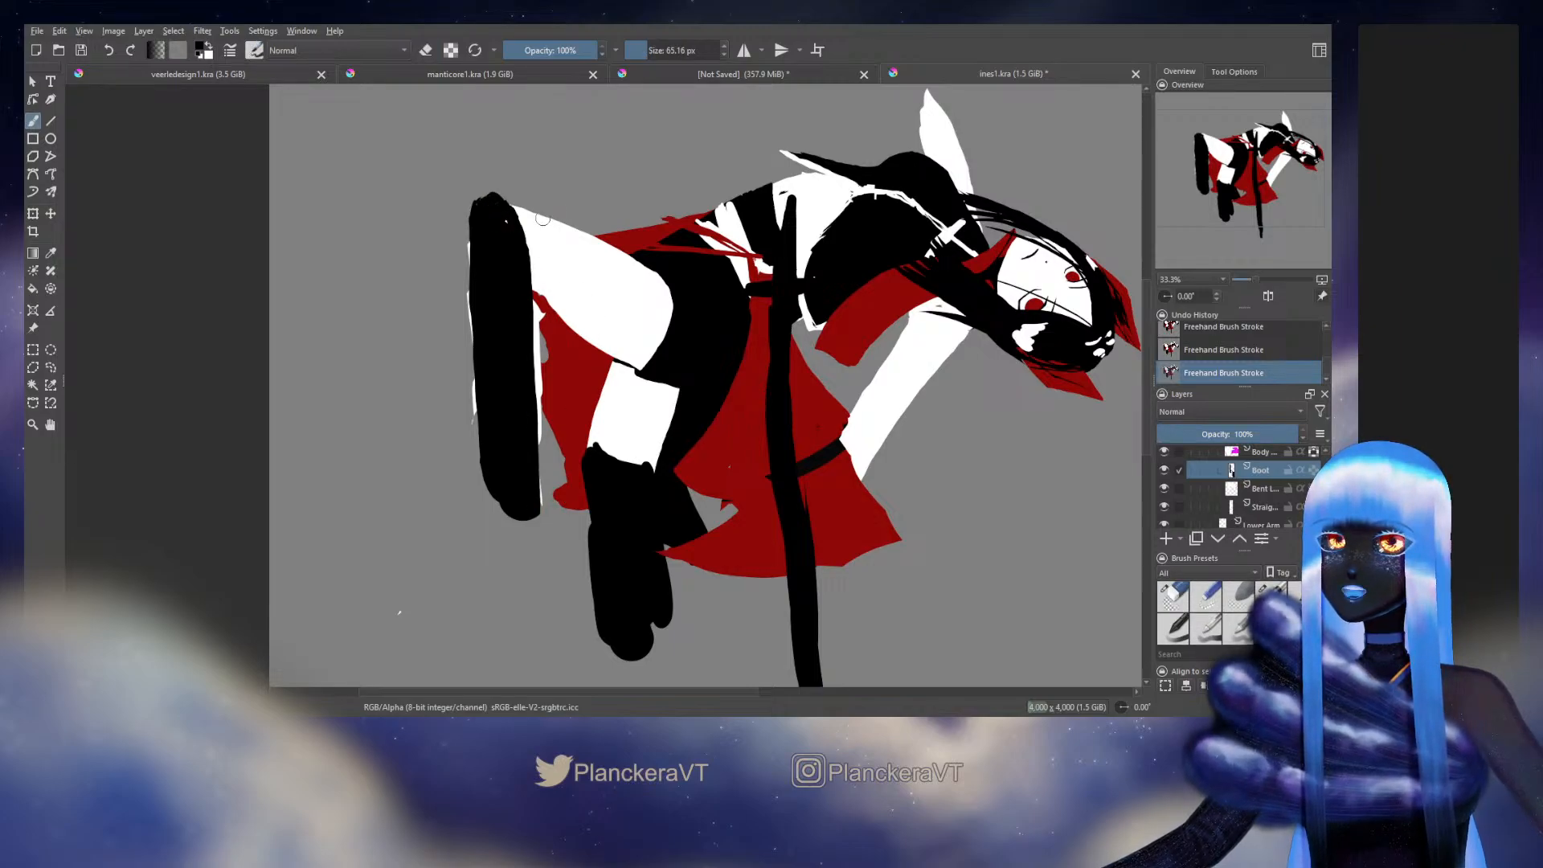
left_click_drag(538, 217, 543, 268)
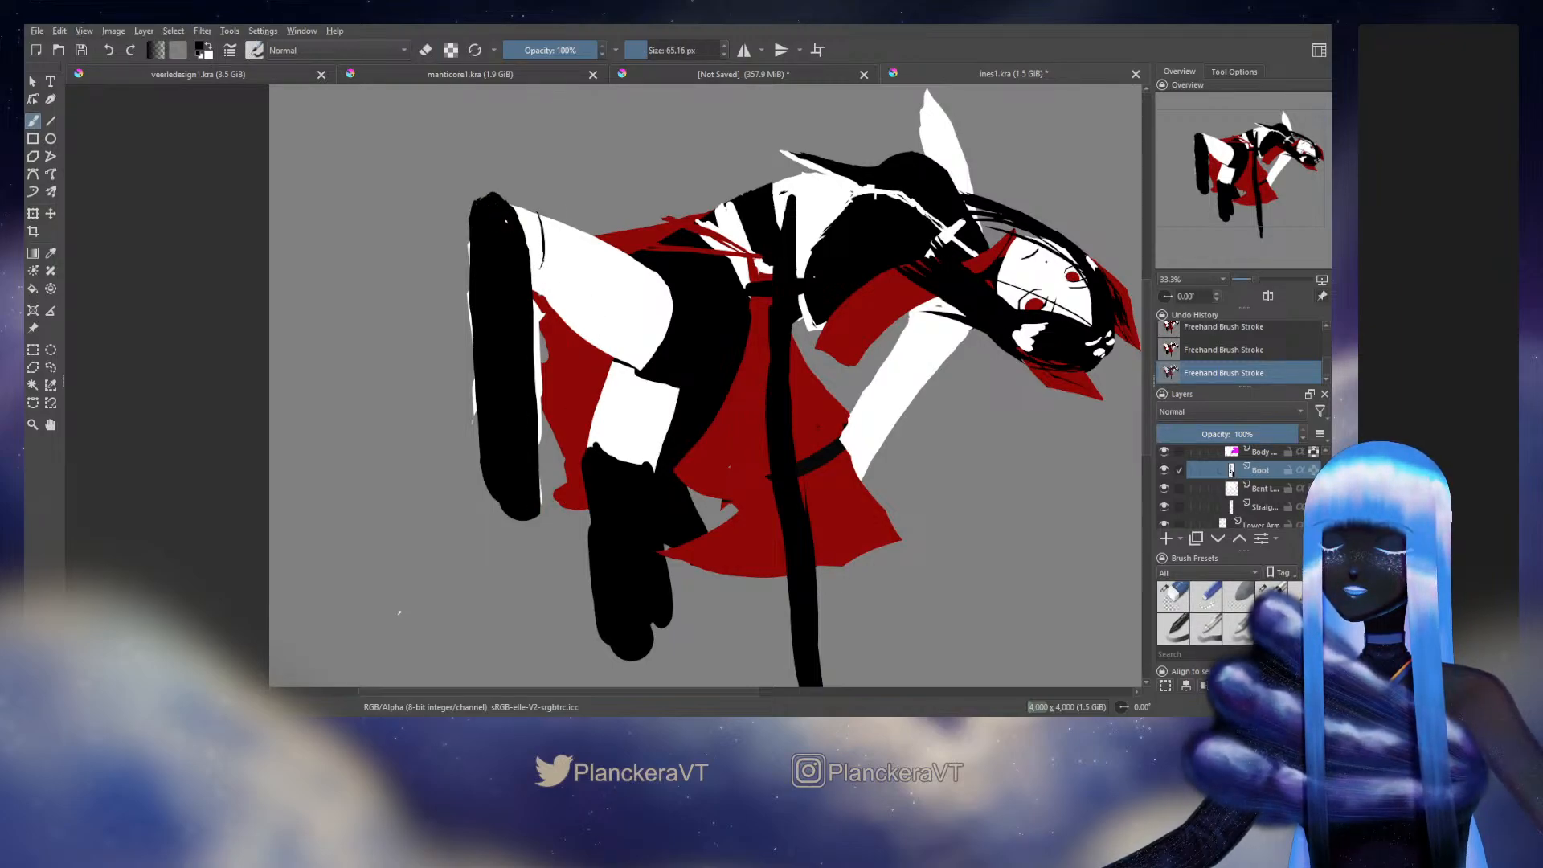
key("ctrl+z")
key("ctrl+z")
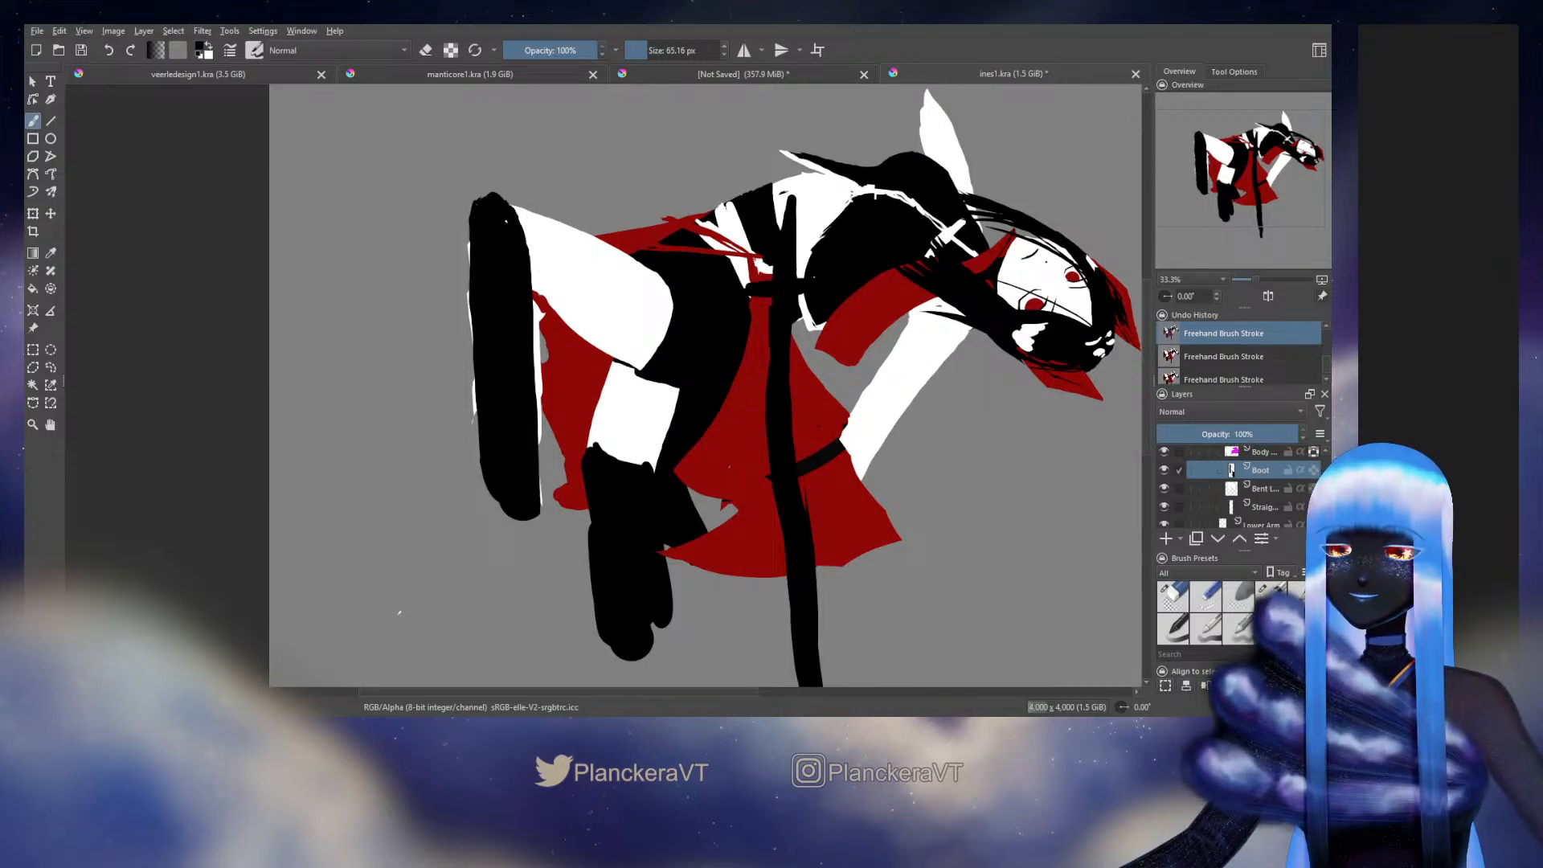
key("ctrl+shift+z")
key("ctrl+shift+z")
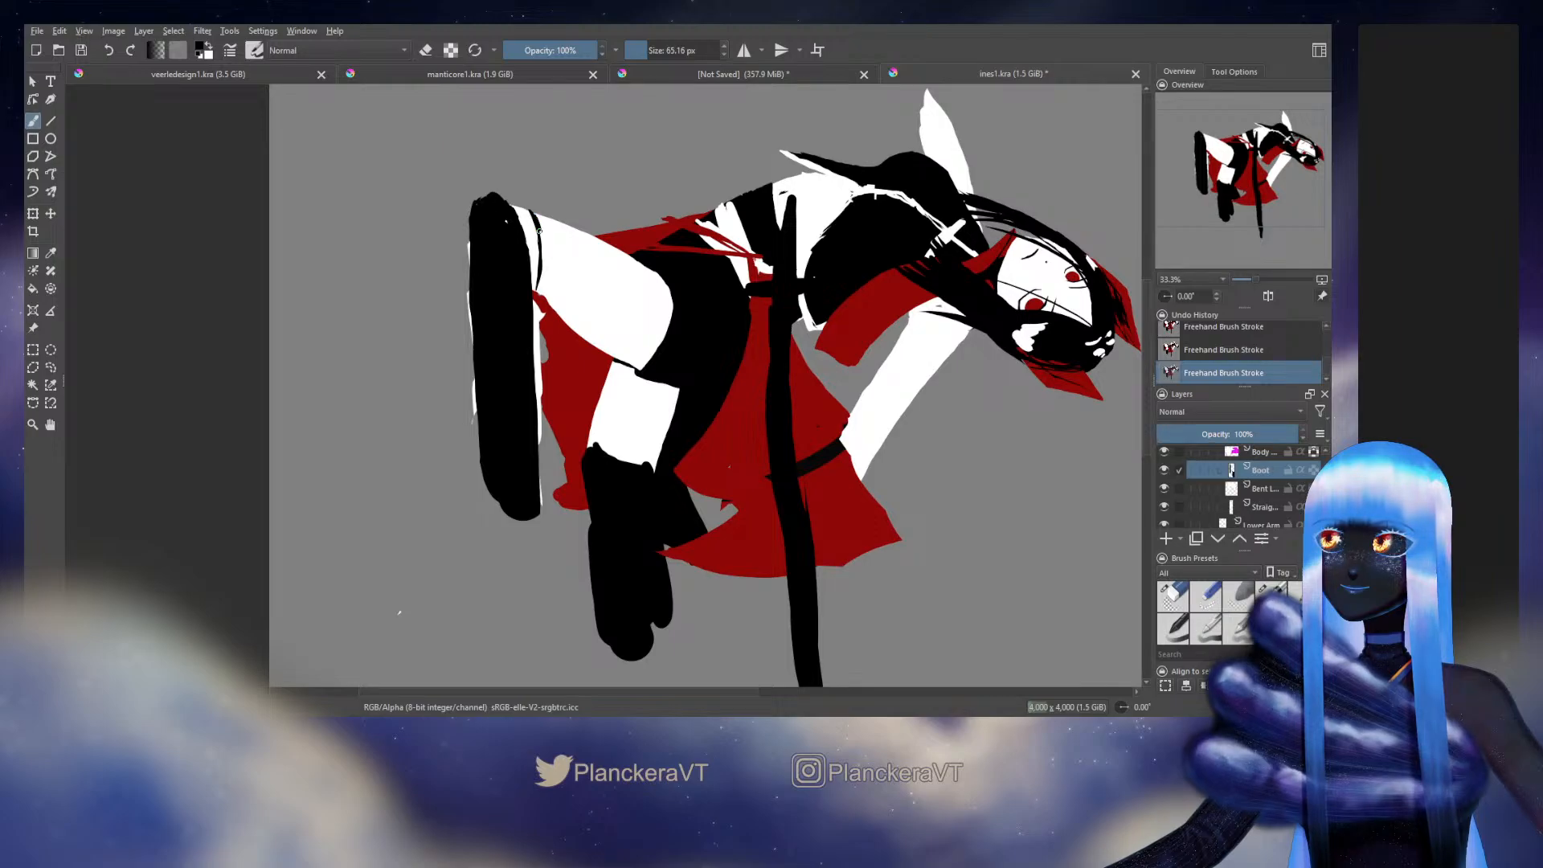
left_click_drag(537, 210, 538, 295)
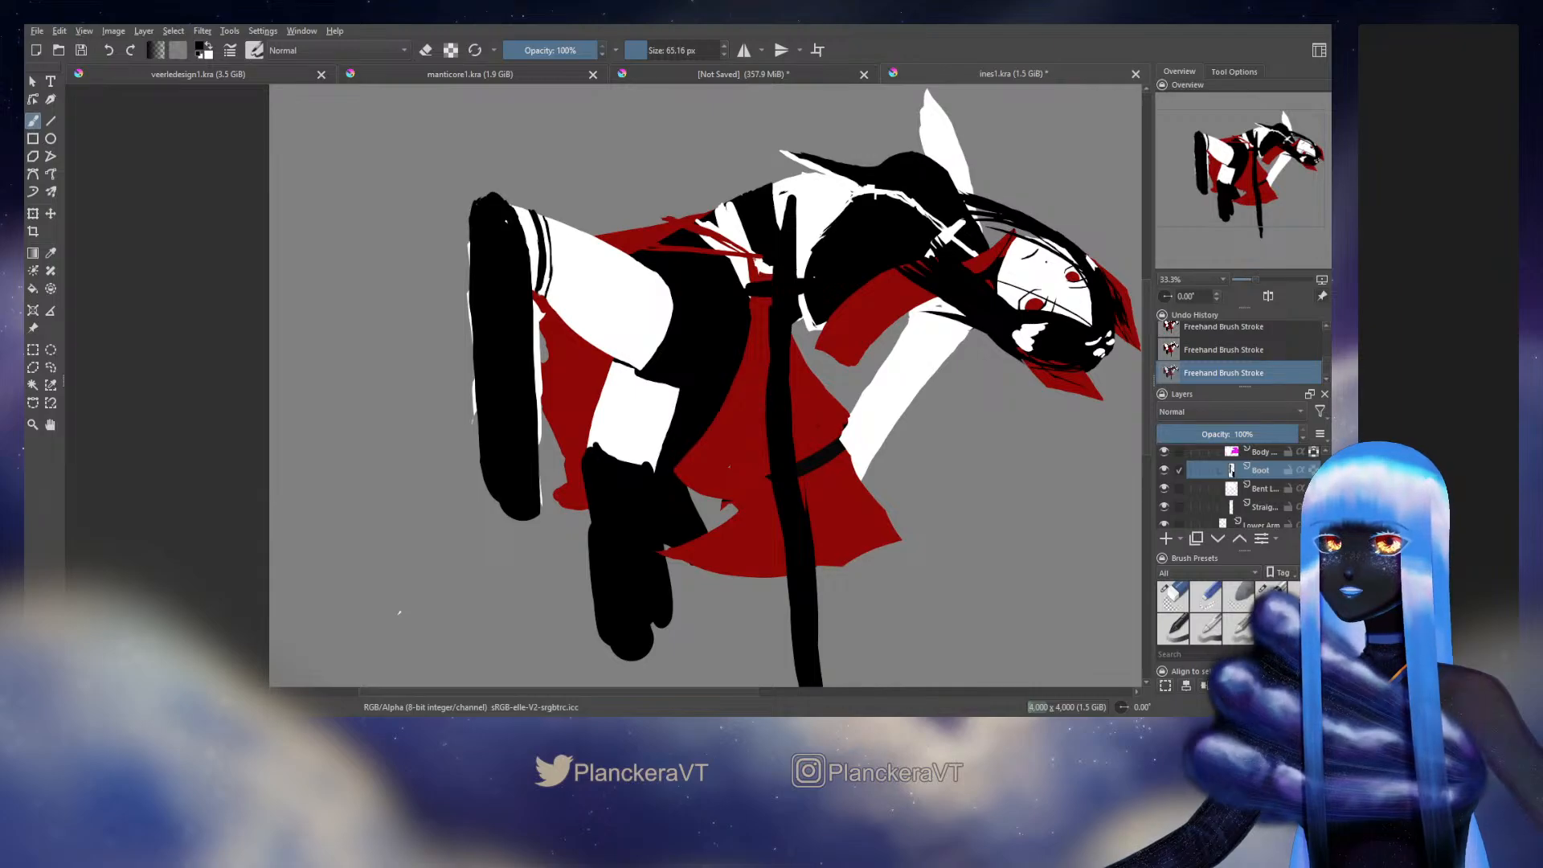
Step: Select the thigh stripes with a freehand selection, transform them slightly and deselect
key("ctrl+r")
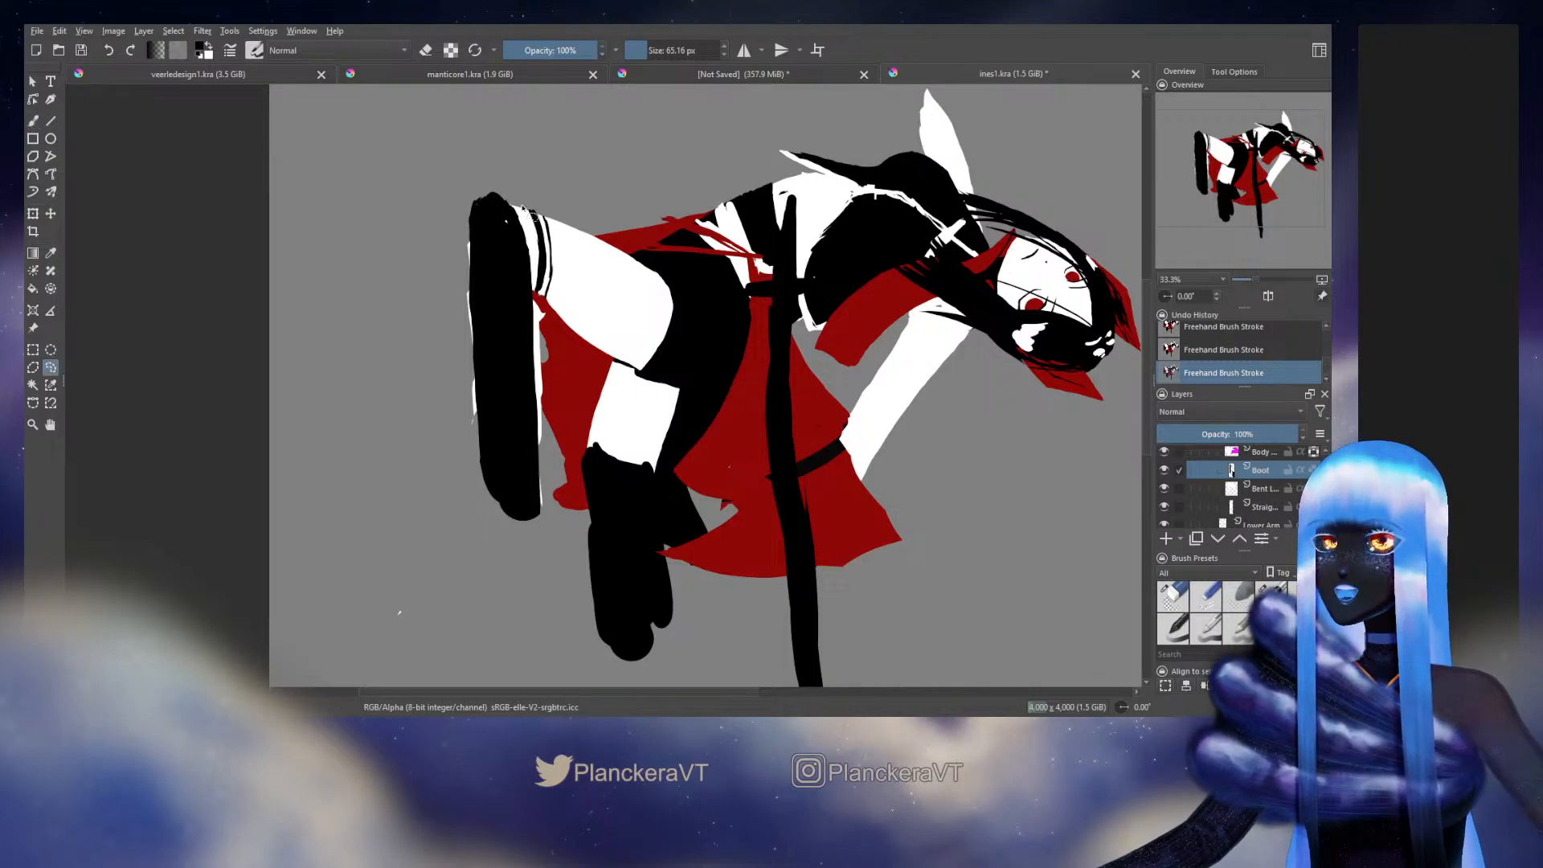
mouse_move(535, 267)
left_mouse_down()
mouse_move(572, 329)
mouse_move(526, 177)
mouse_move(562, 172)
left_mouse_up()
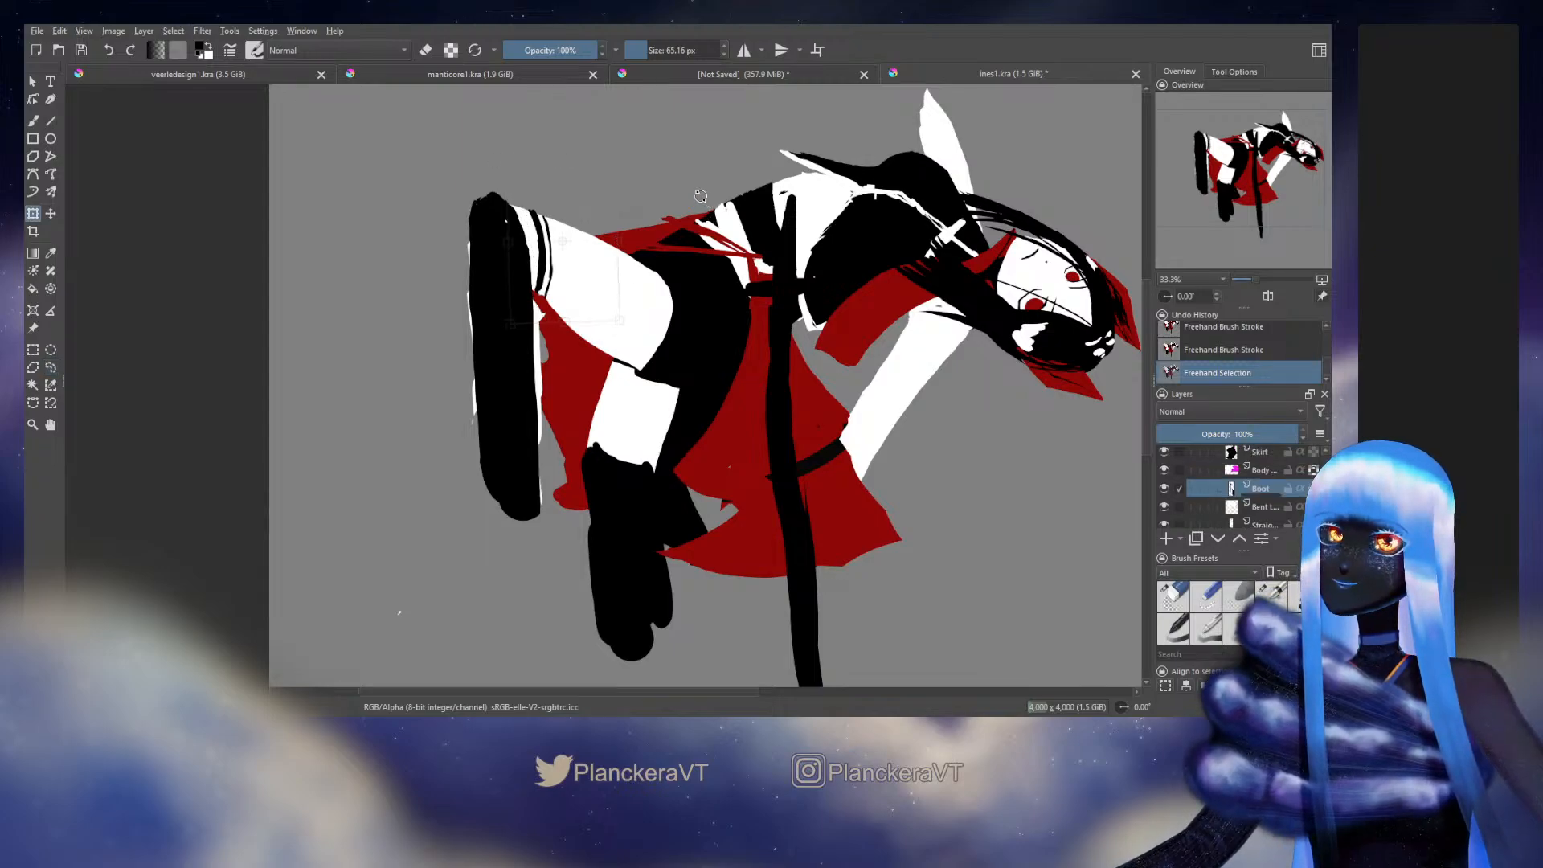
key("ctrl+t")
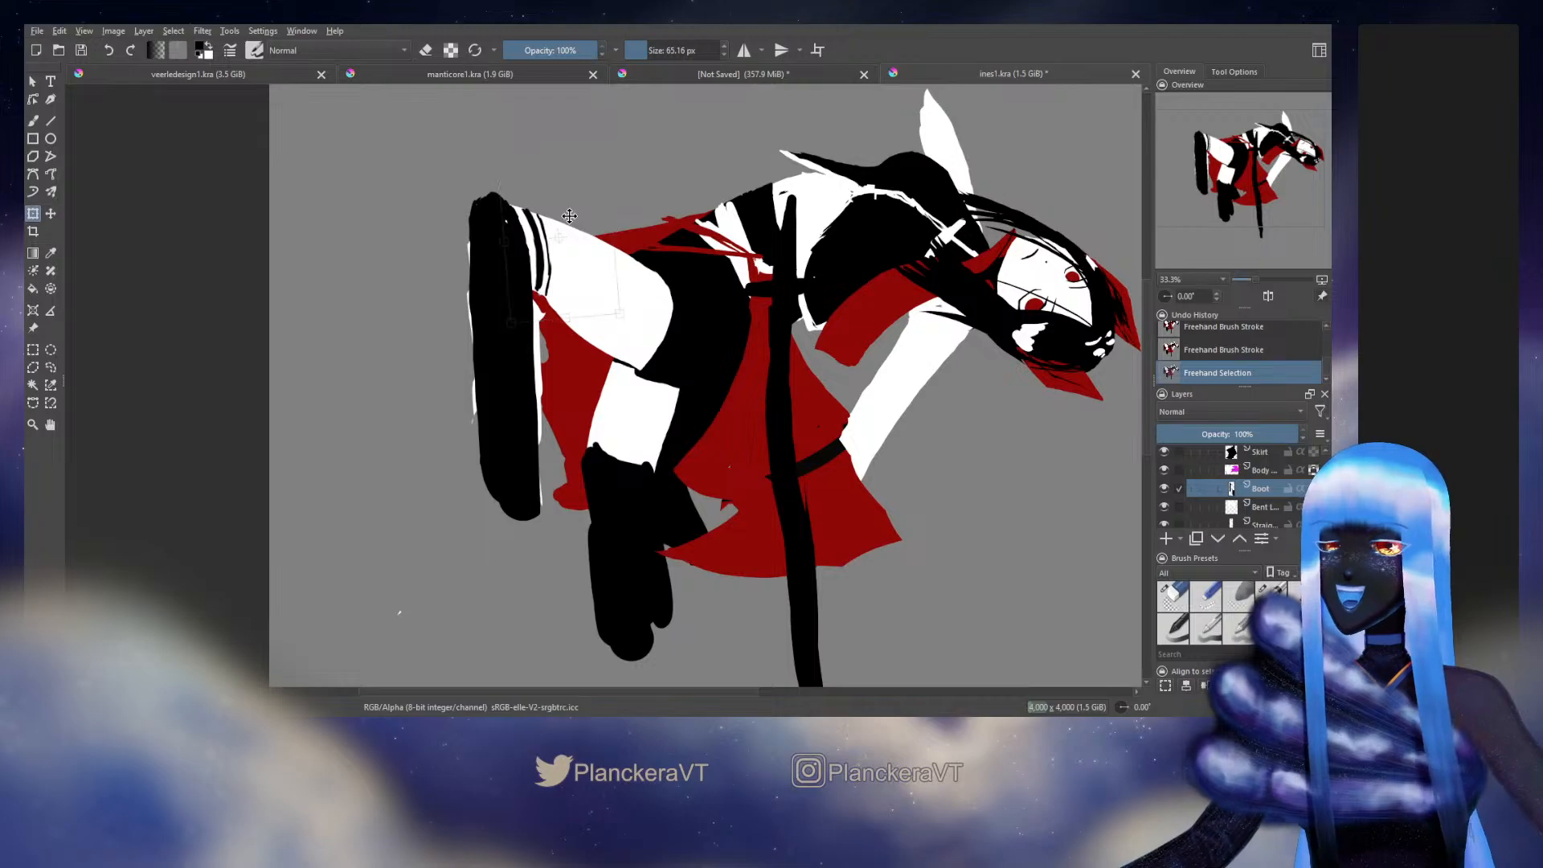
key("Return")
key("ctrl+shift+a")
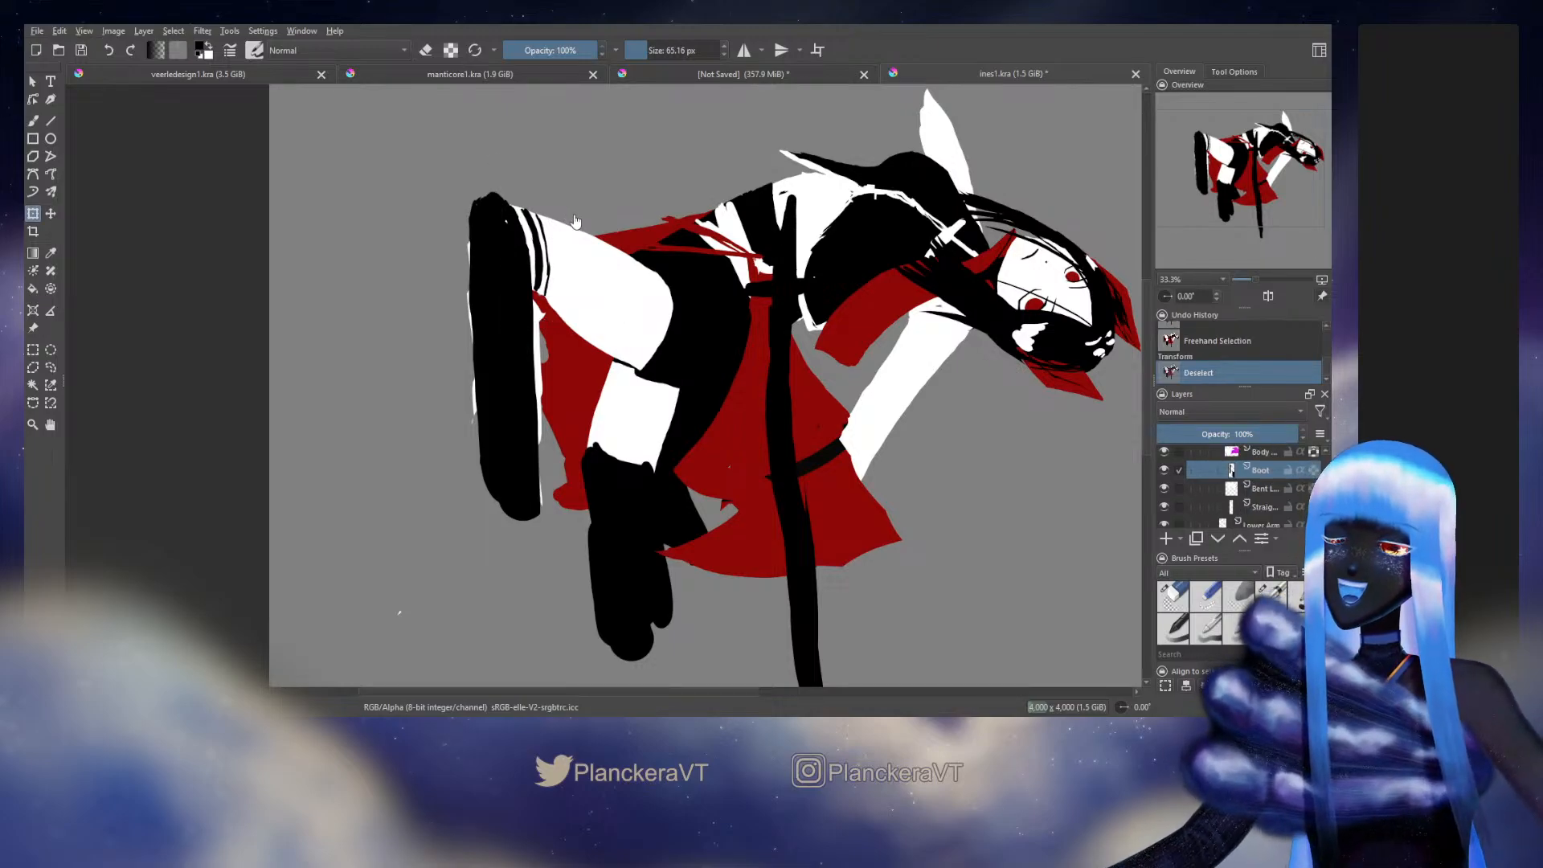
Step: Touch up the black thigh stripes beside the boot with short 65 px brush strokes
key("b")
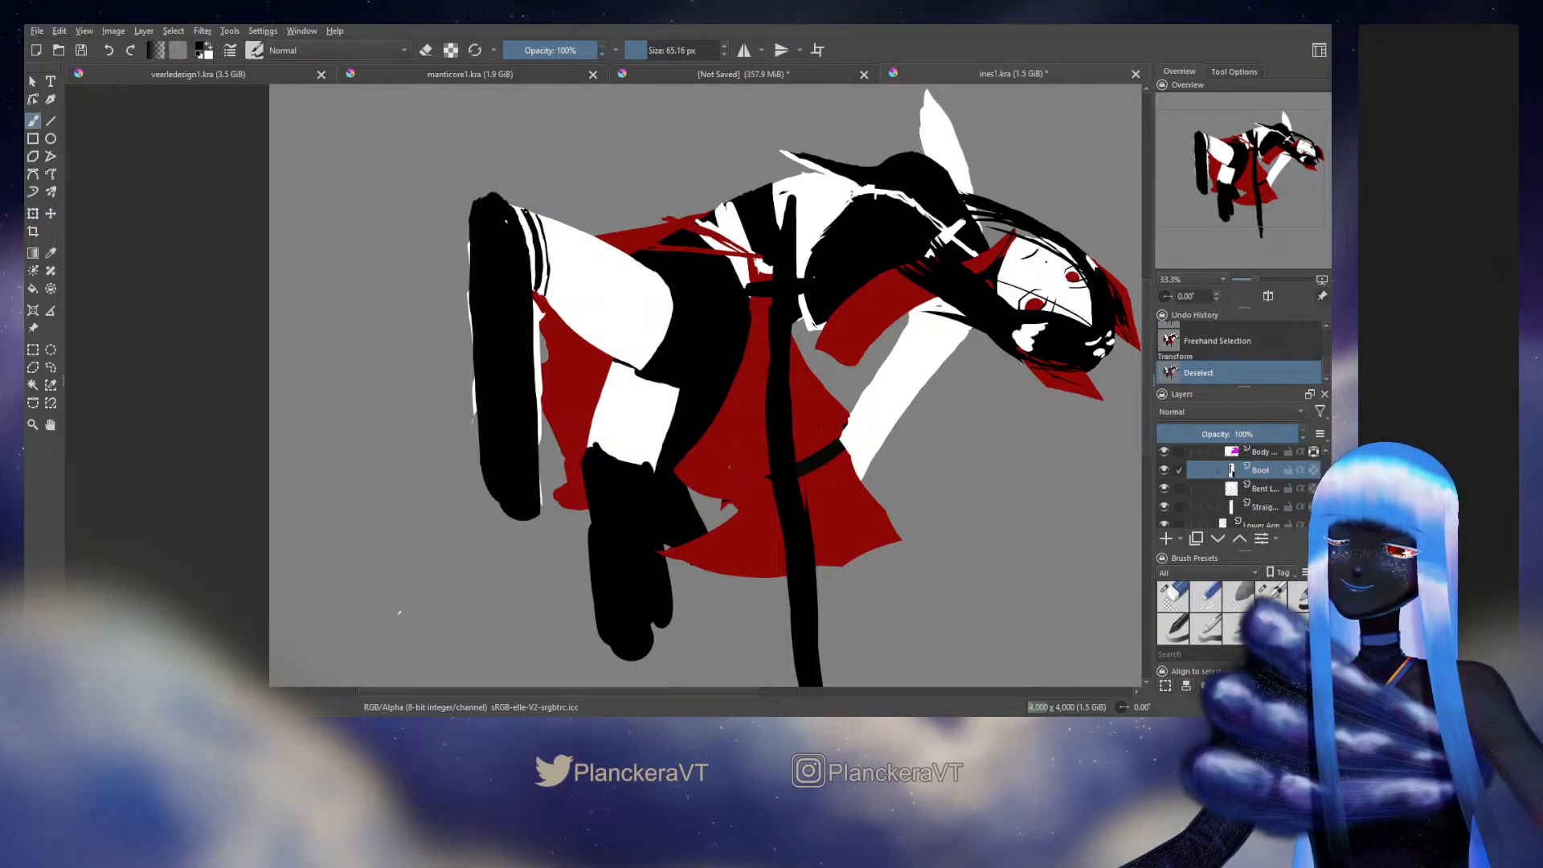
mouse_move(532, 265)
left_mouse_down()
mouse_move(543, 291)
mouse_move(563, 291)
left_mouse_up()
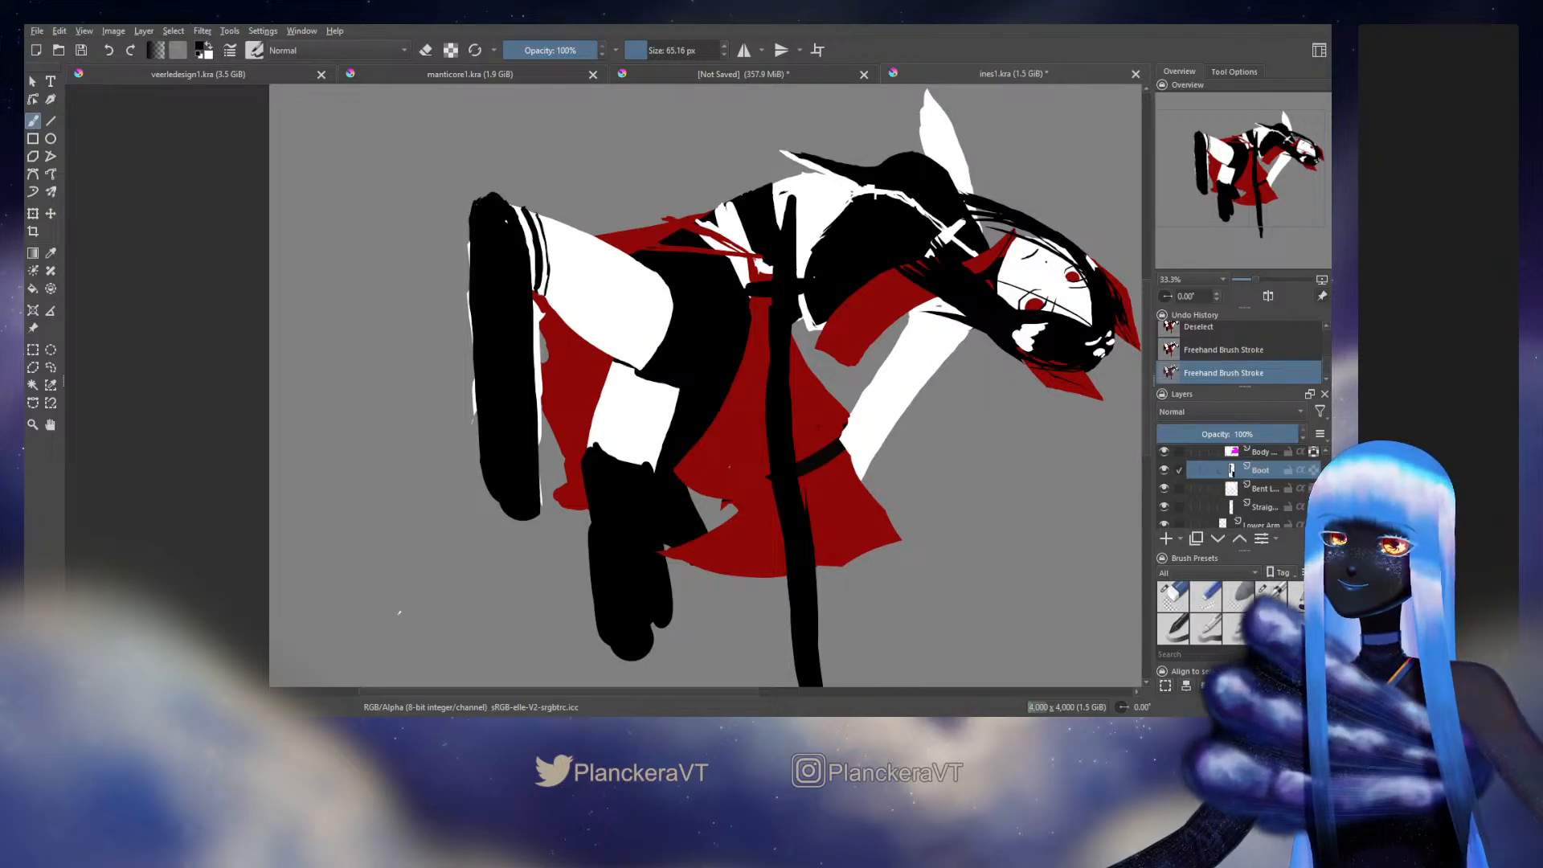
left_click_drag(536, 229, 551, 249)
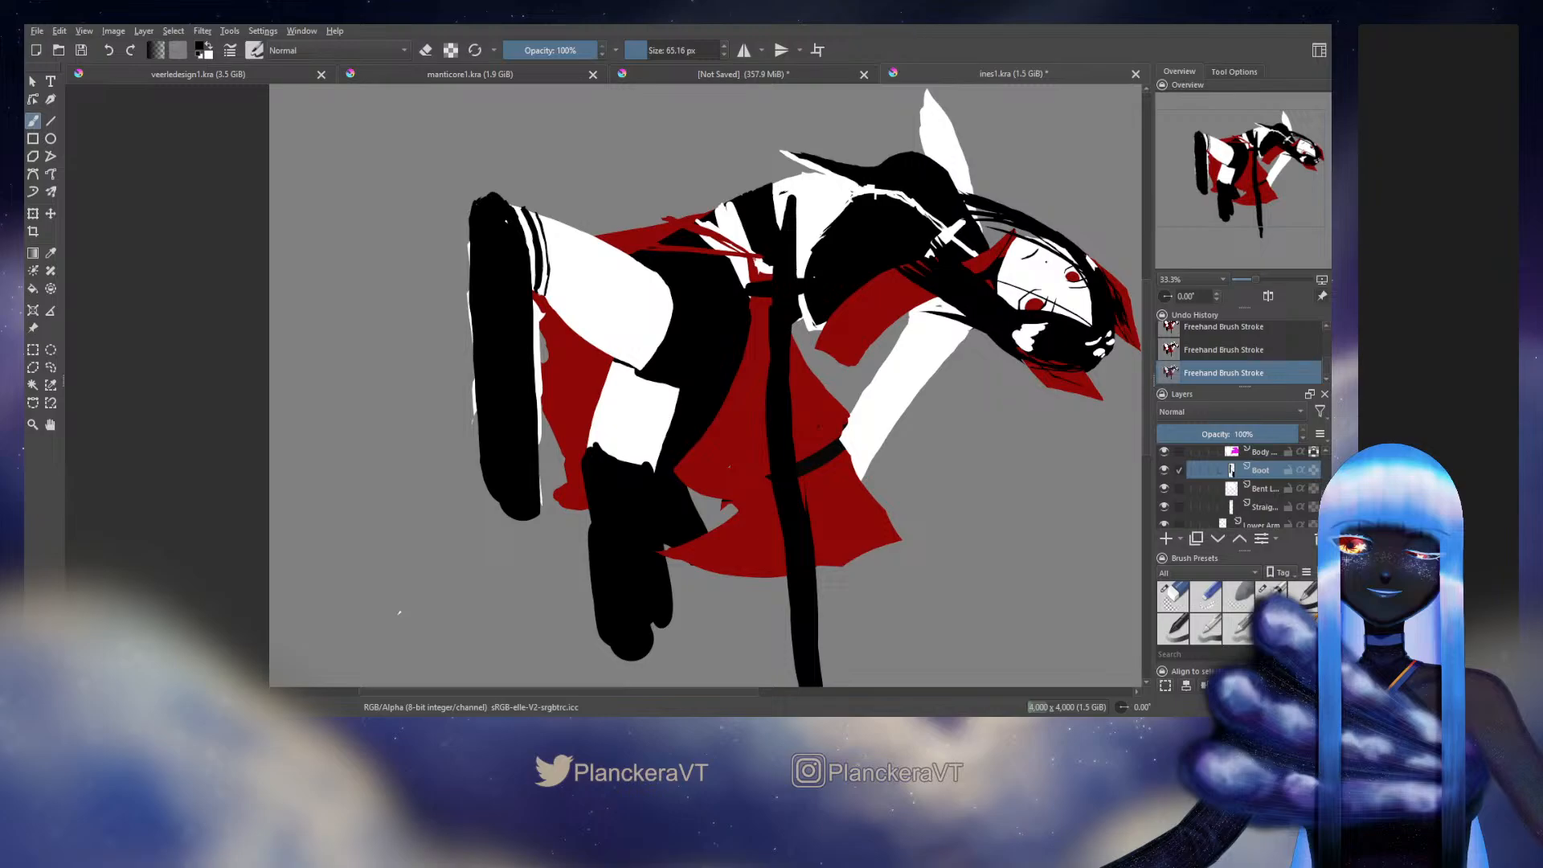
Step: Select the bent-leg layer and erase the white slivers along both sides of the raised boot with a 207 px eraser
left_click(1260, 487)
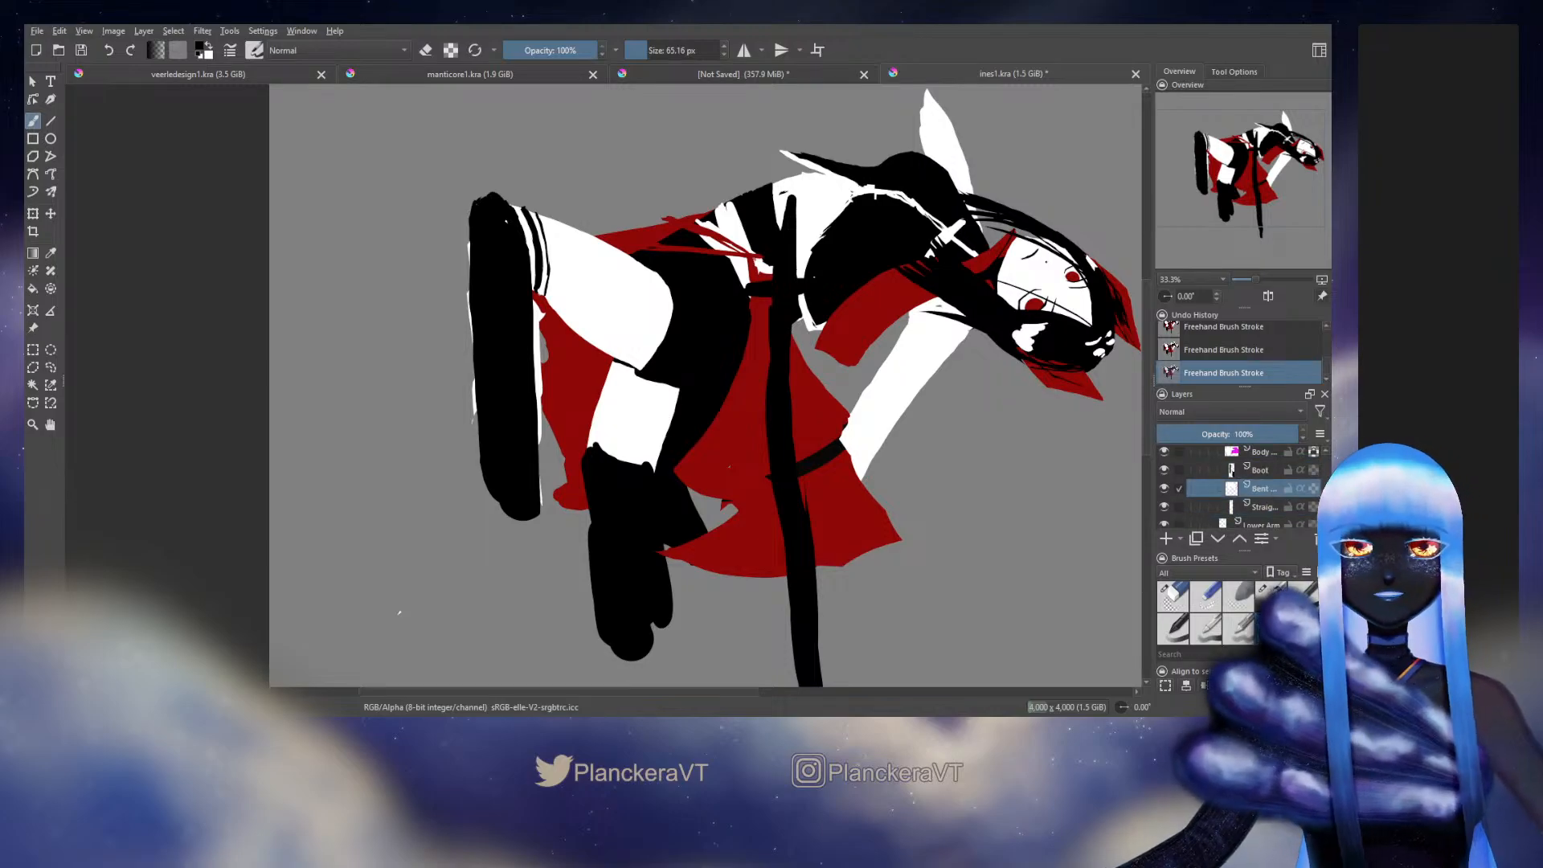
left_click(1172, 596)
left_click_drag(482, 234, 486, 421)
mouse_move(541, 315)
left_mouse_down()
mouse_move(530, 304)
mouse_move(532, 505)
left_mouse_up()
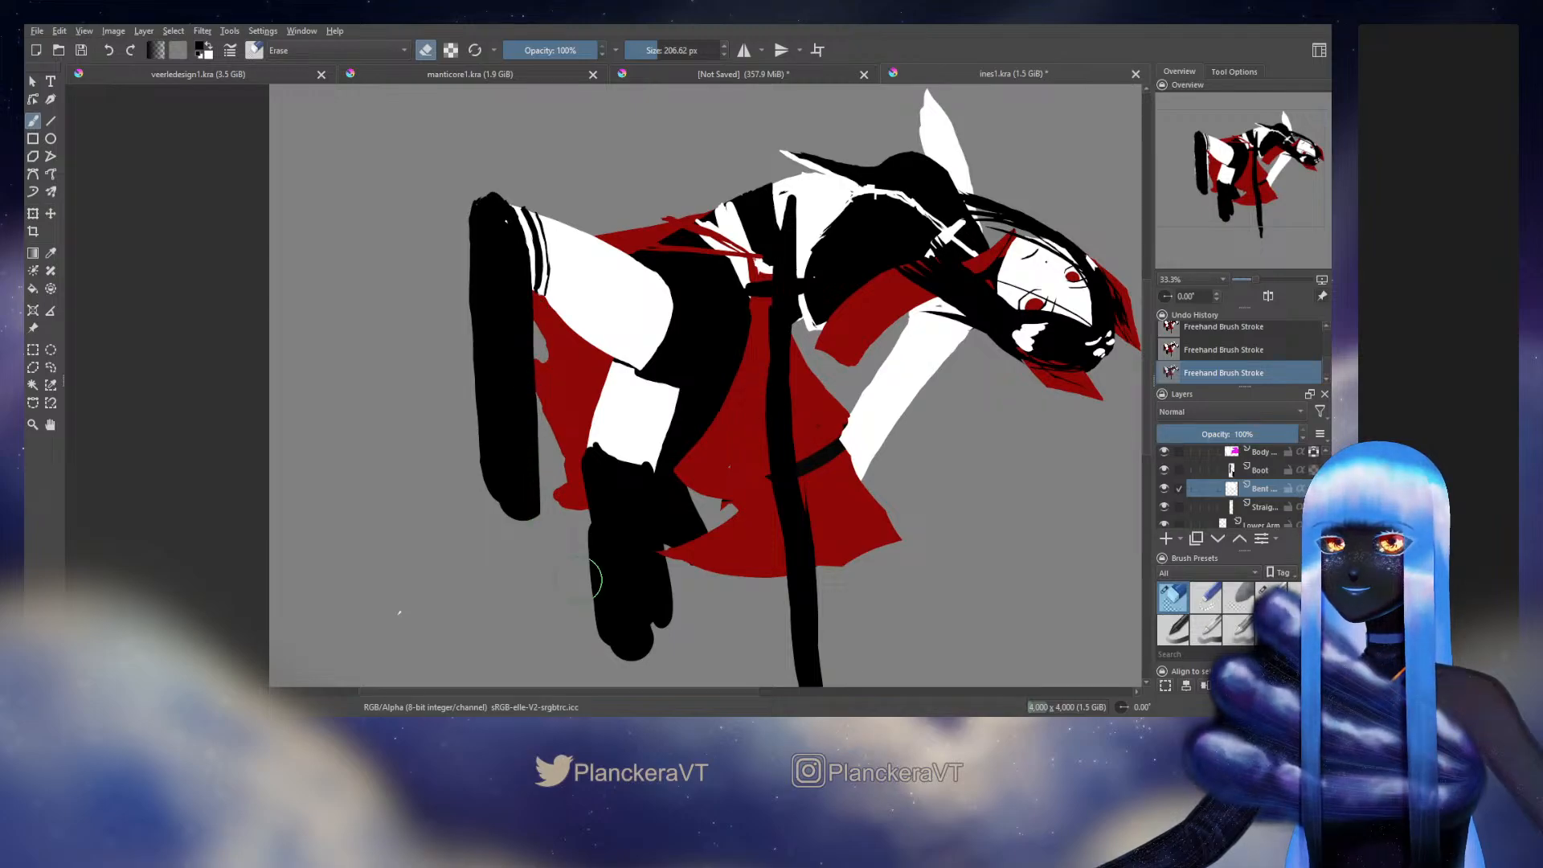
Step: Check the bent-leg layer's opaque outline for stray marks and erase the leftover specks near the raised boot with a 207 px eraser
key("e")
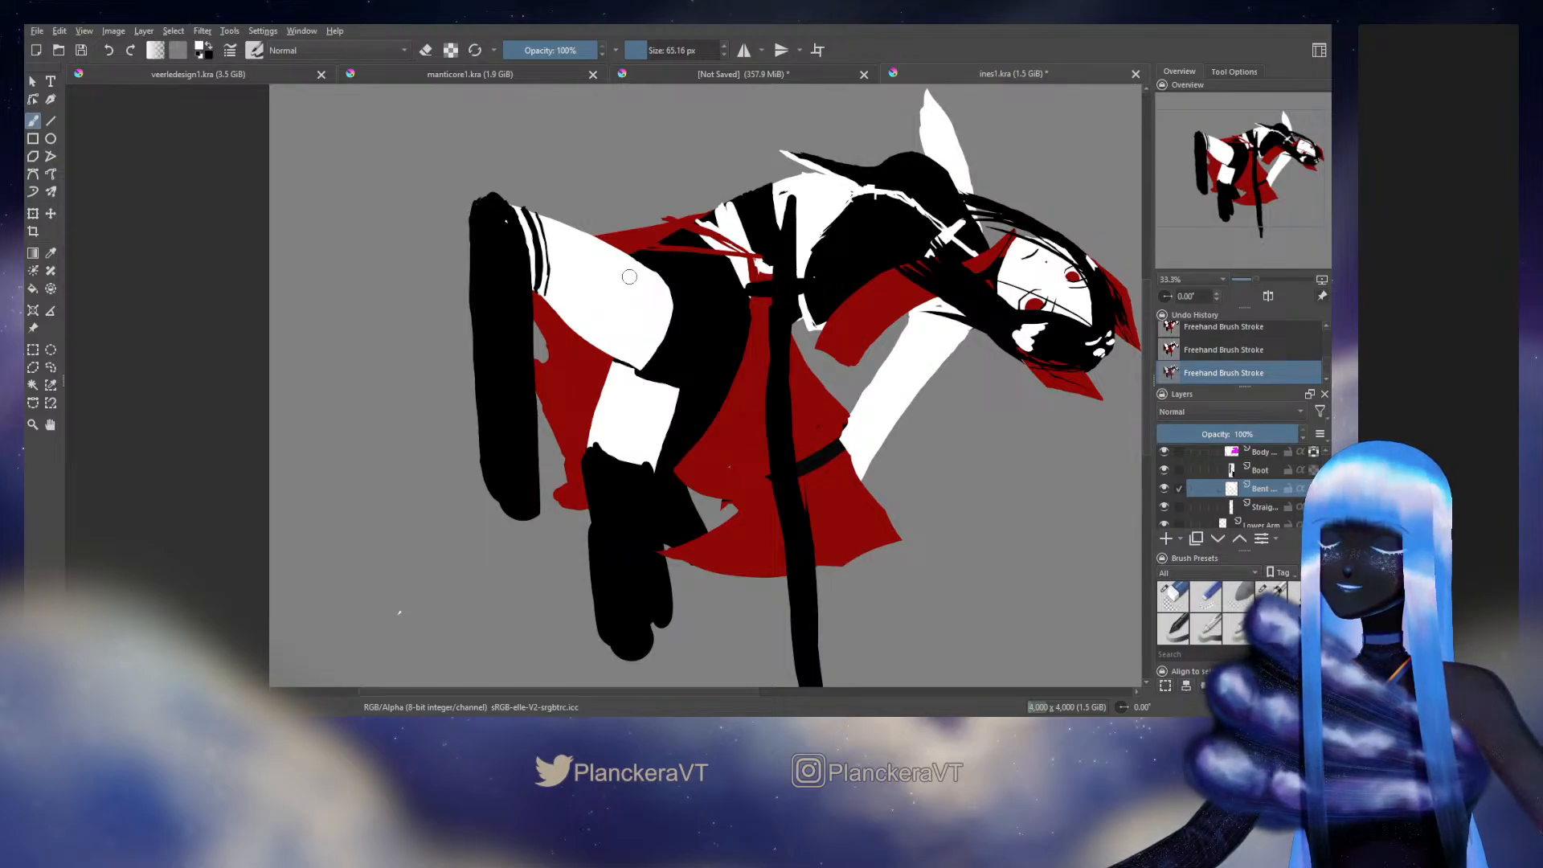
scroll(629, 276, "down", 2)
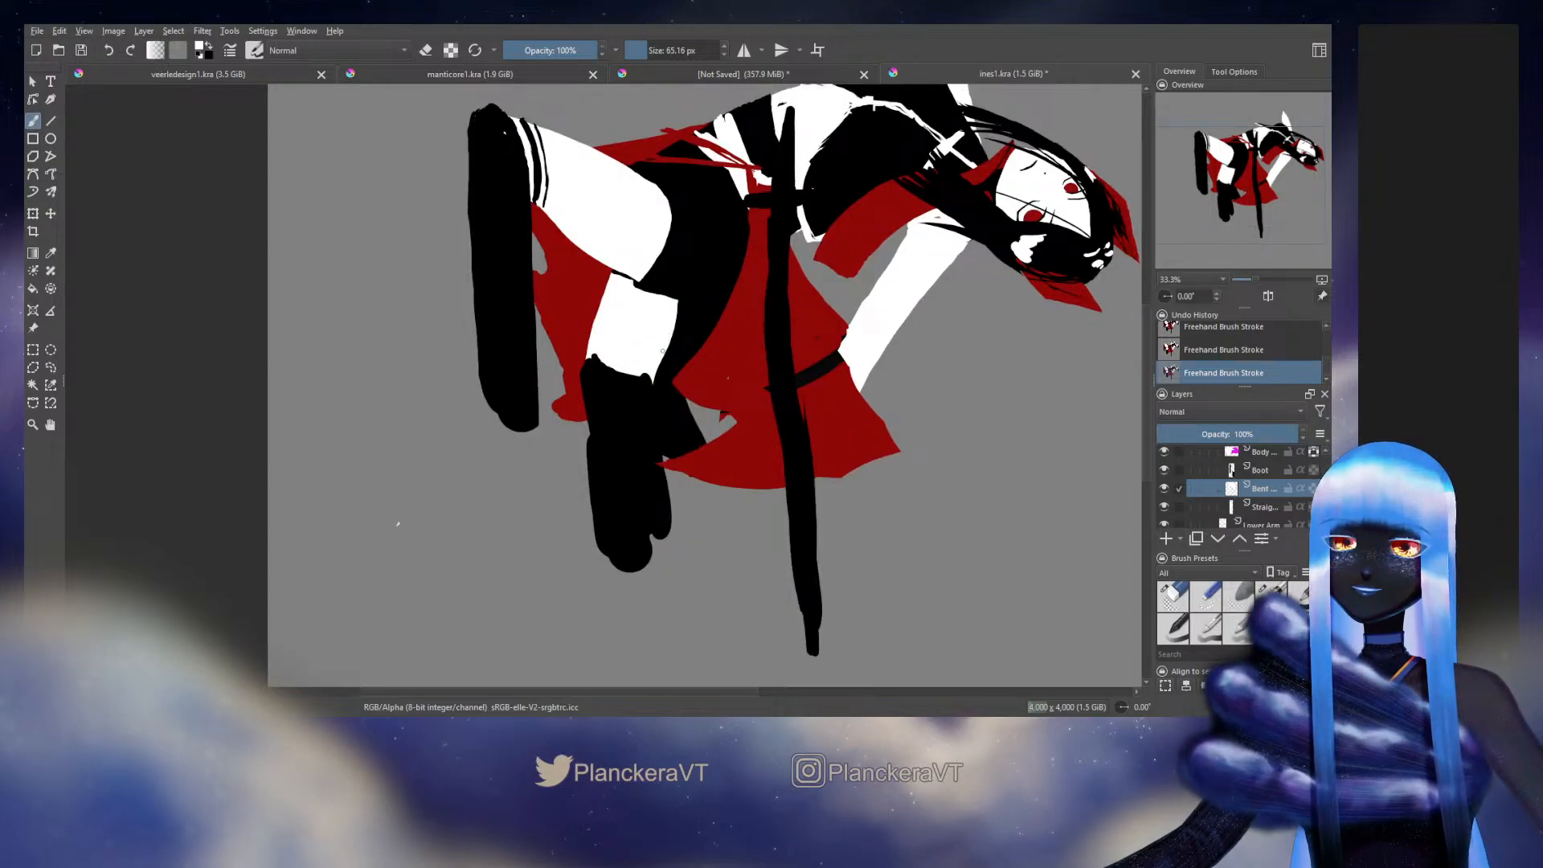
key("e")
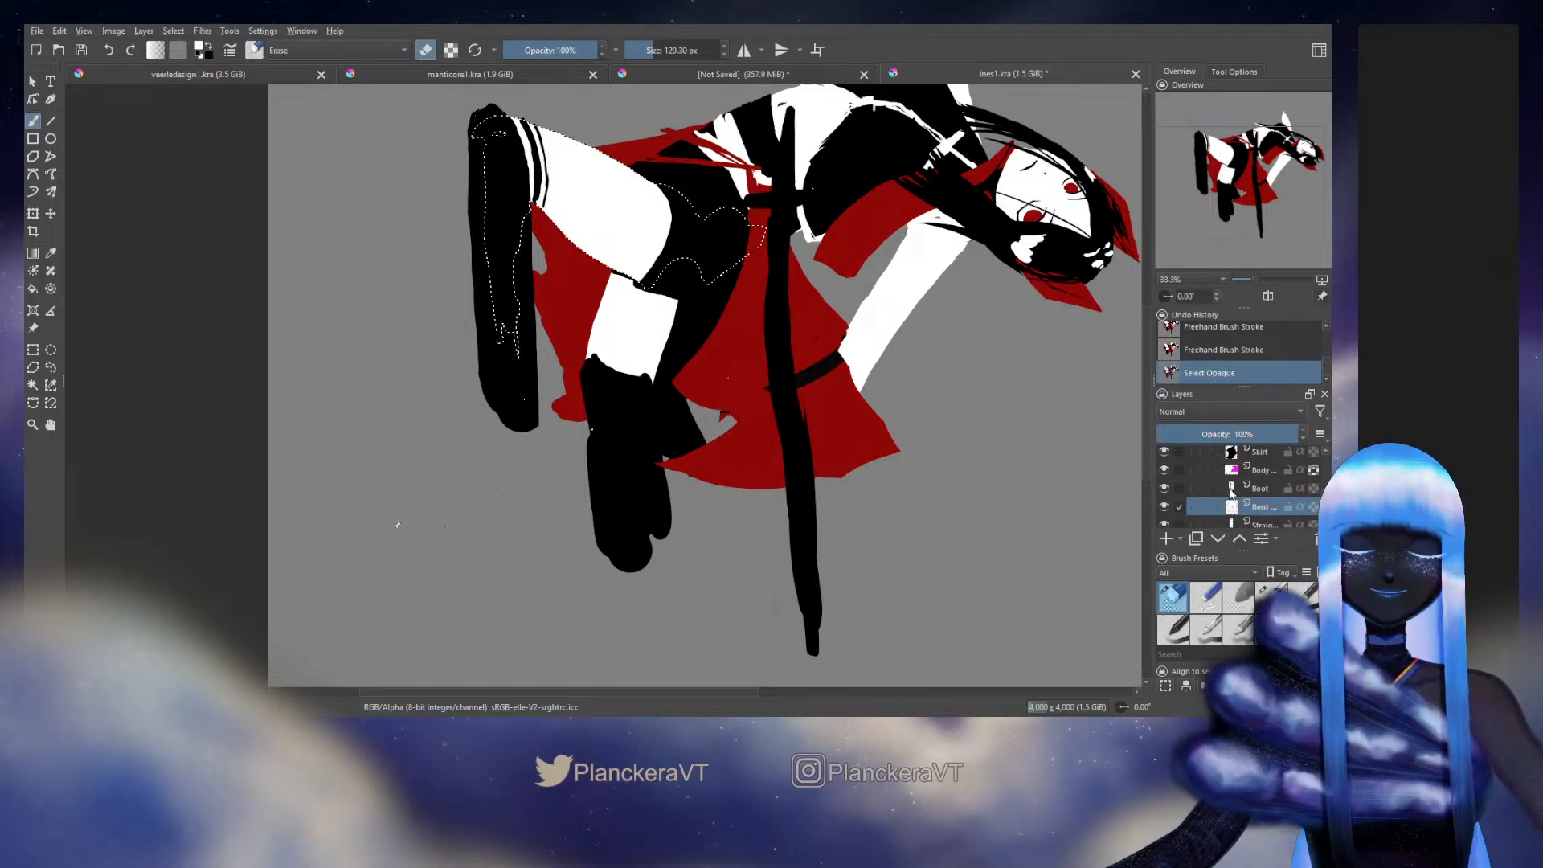
key("ctrl+shift+o")
key("ctrl+z")
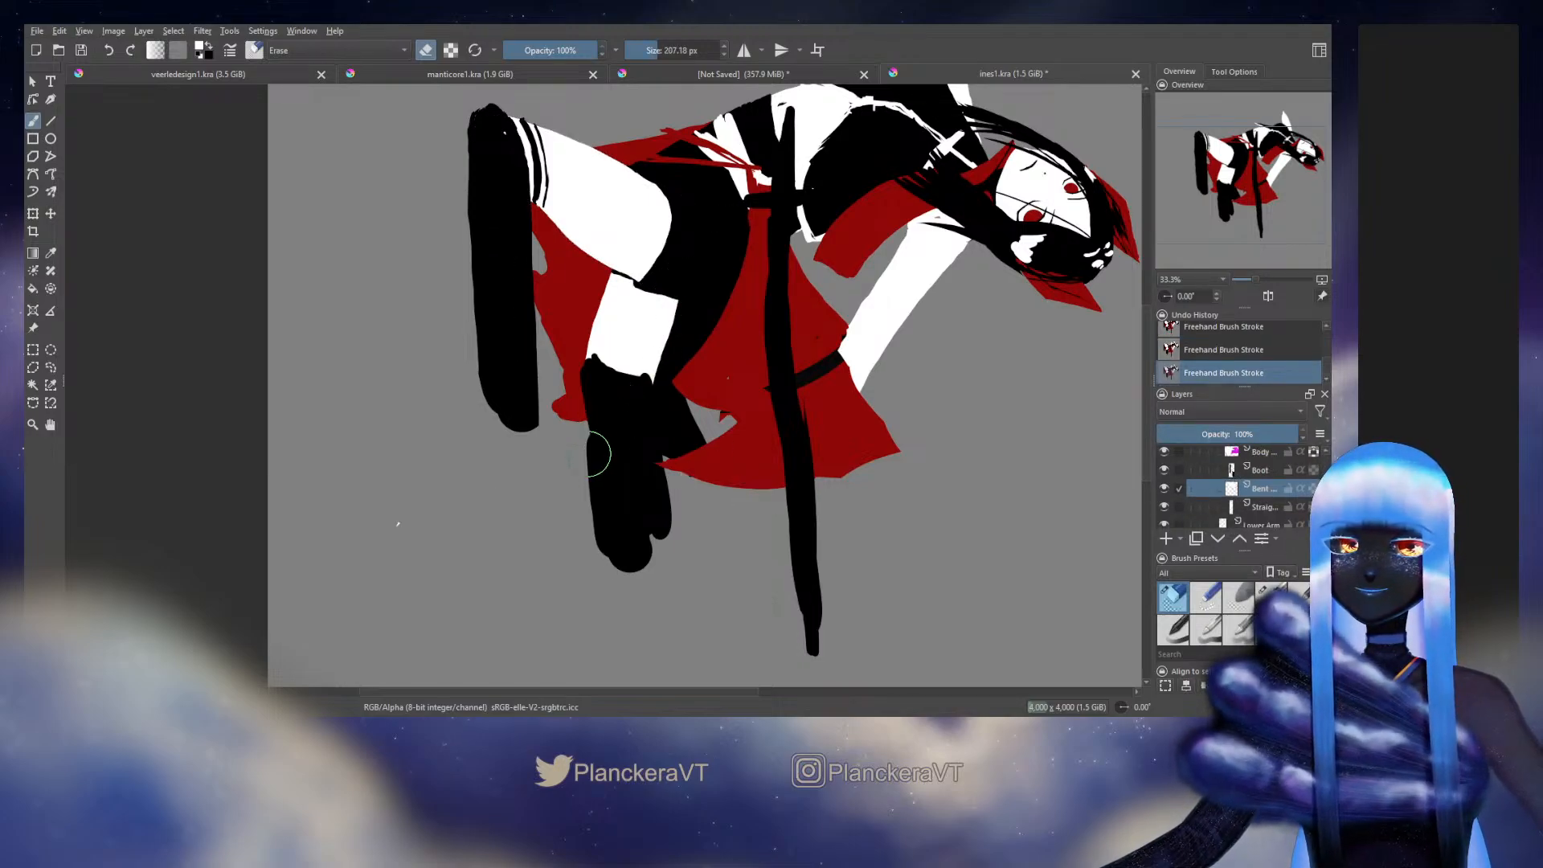
left_click_drag(602, 413, 593, 447)
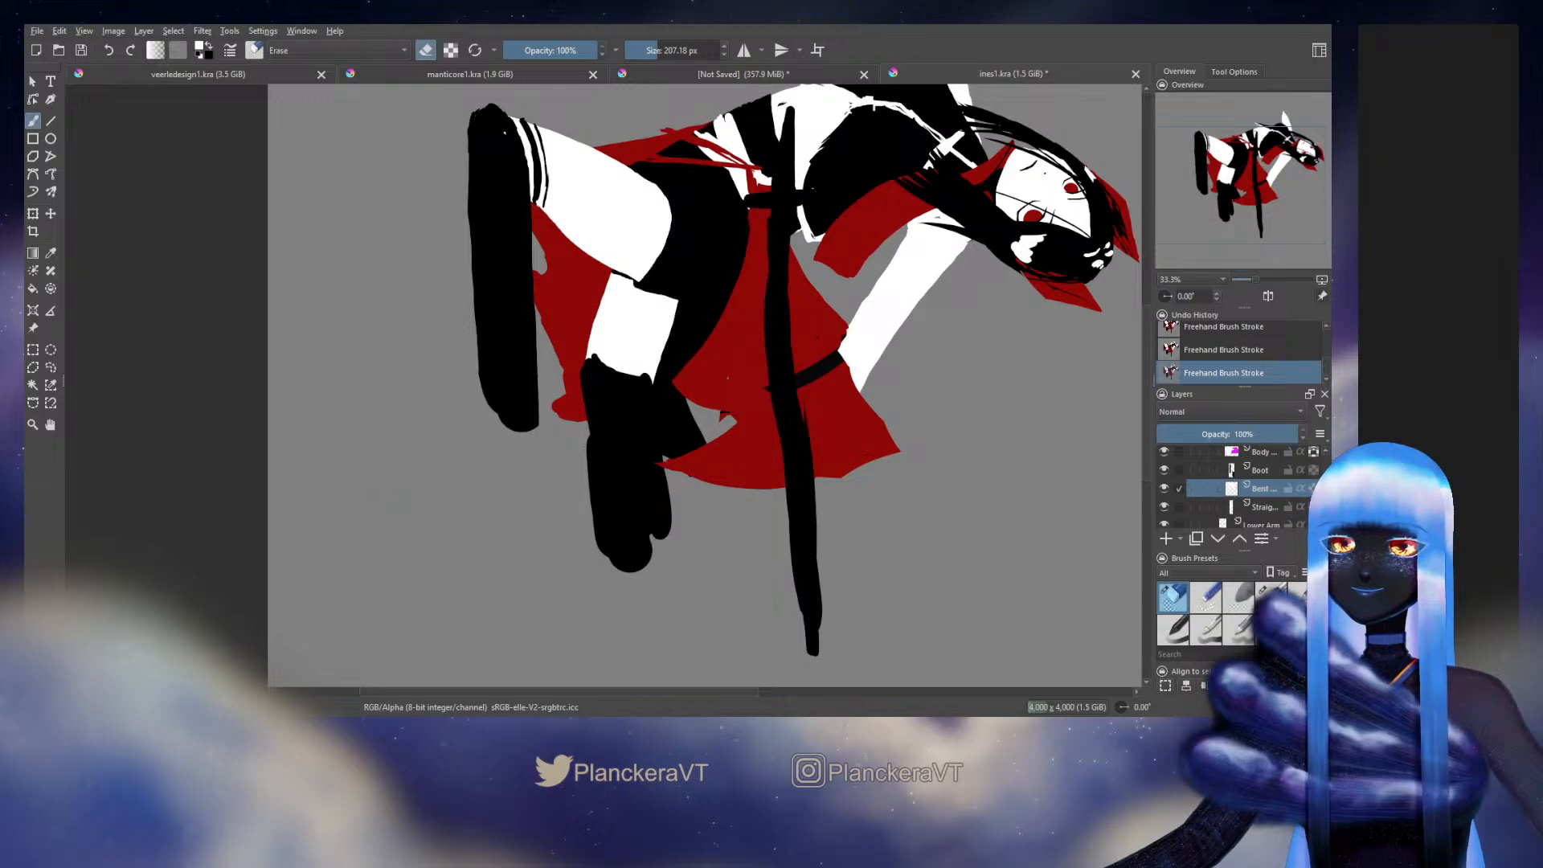
left_click(1233, 490, "ctrl")
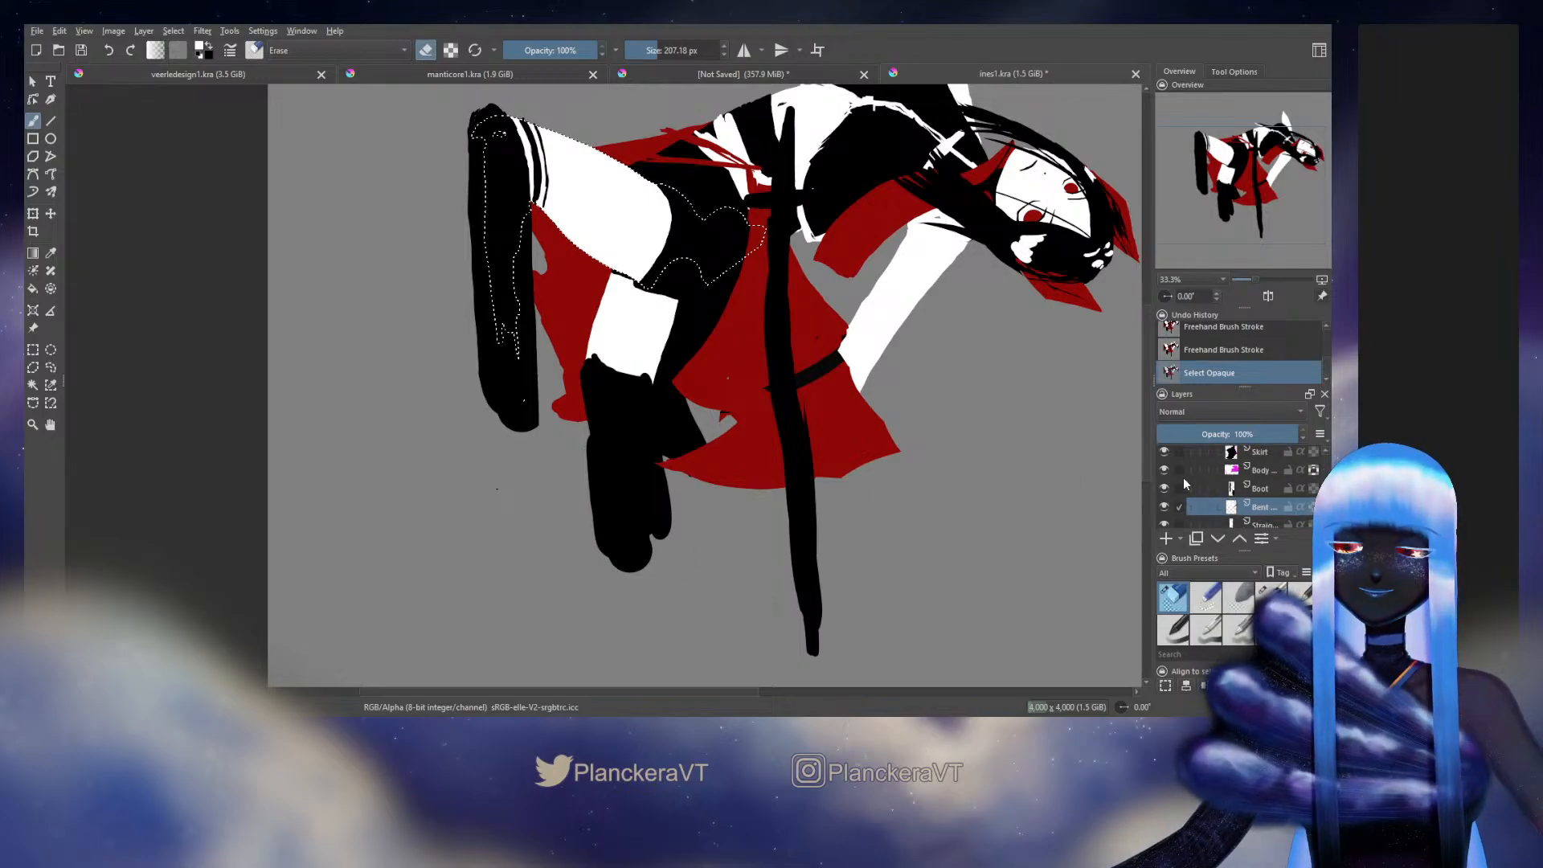
key("ctrl+z")
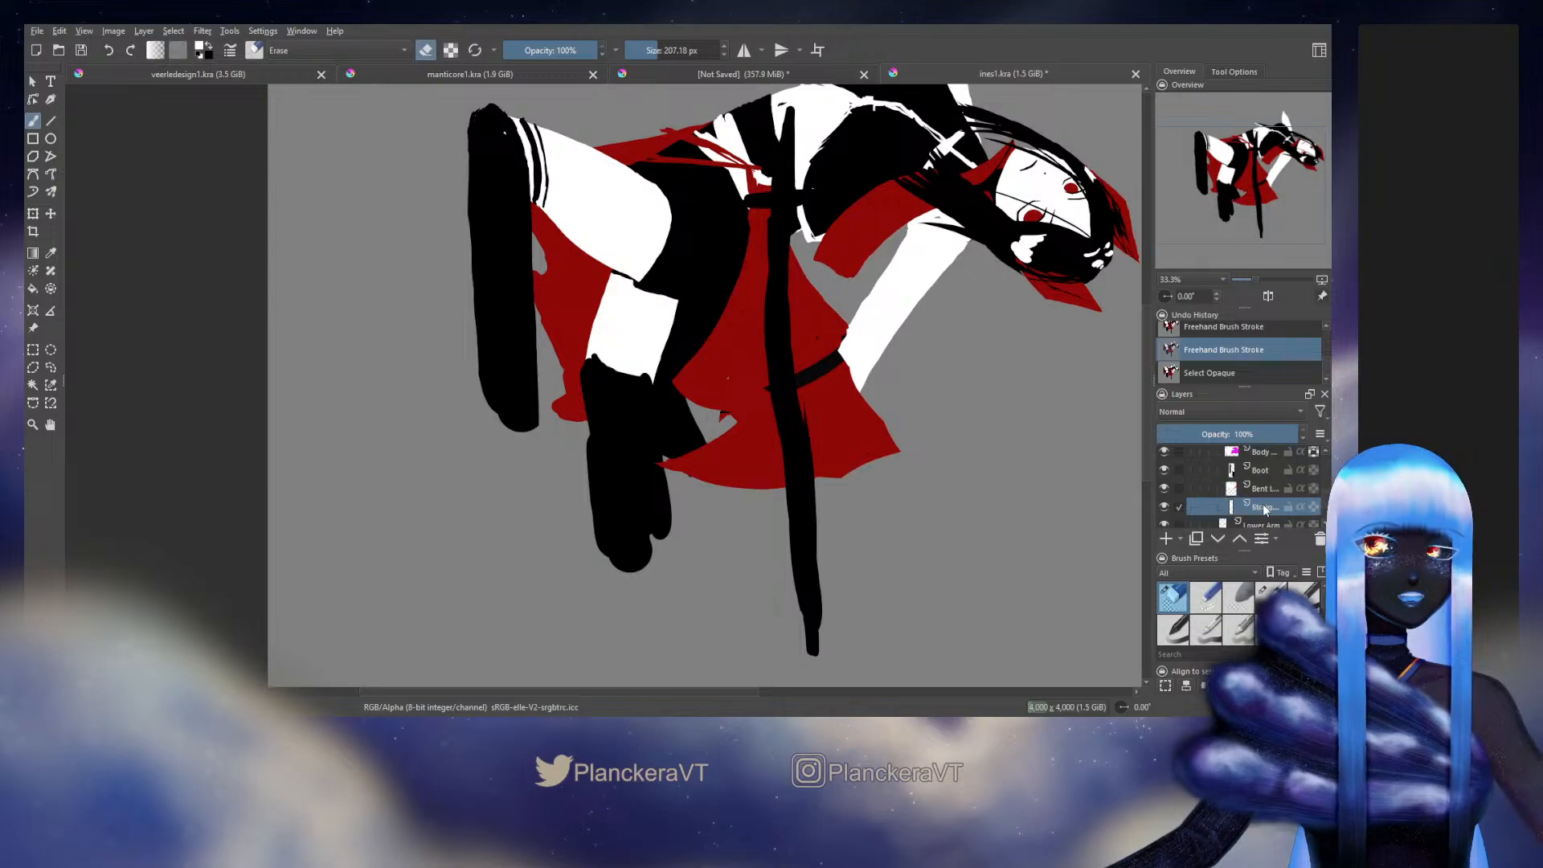
Step: On the straight-leg layer, fill out the white thigh's edge with the 65 px brush and trim its sides with the eraser
key("e")
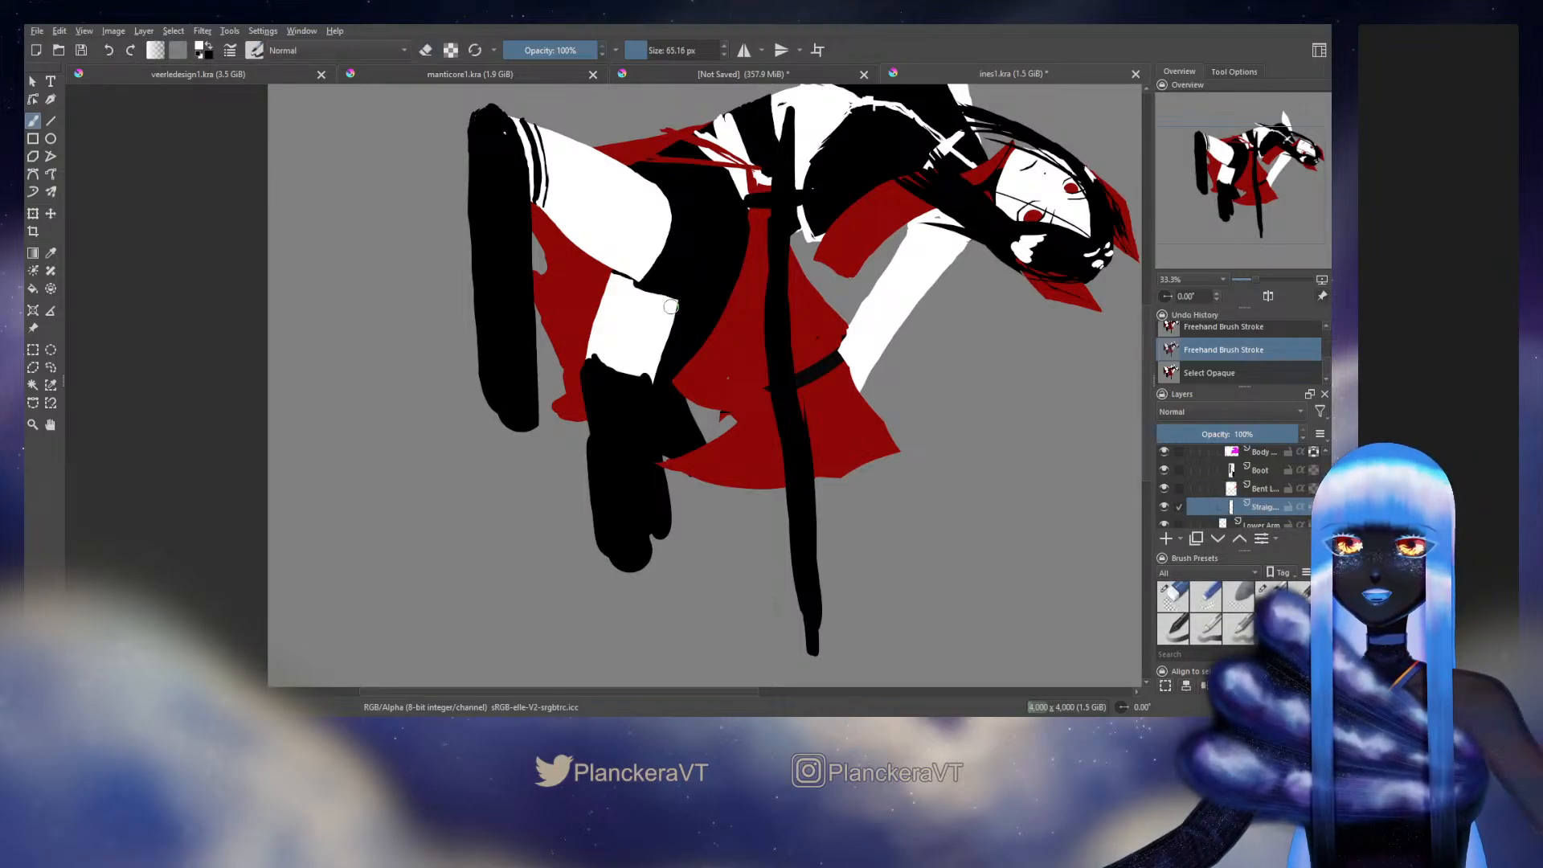
left_click_drag(671, 306, 665, 338)
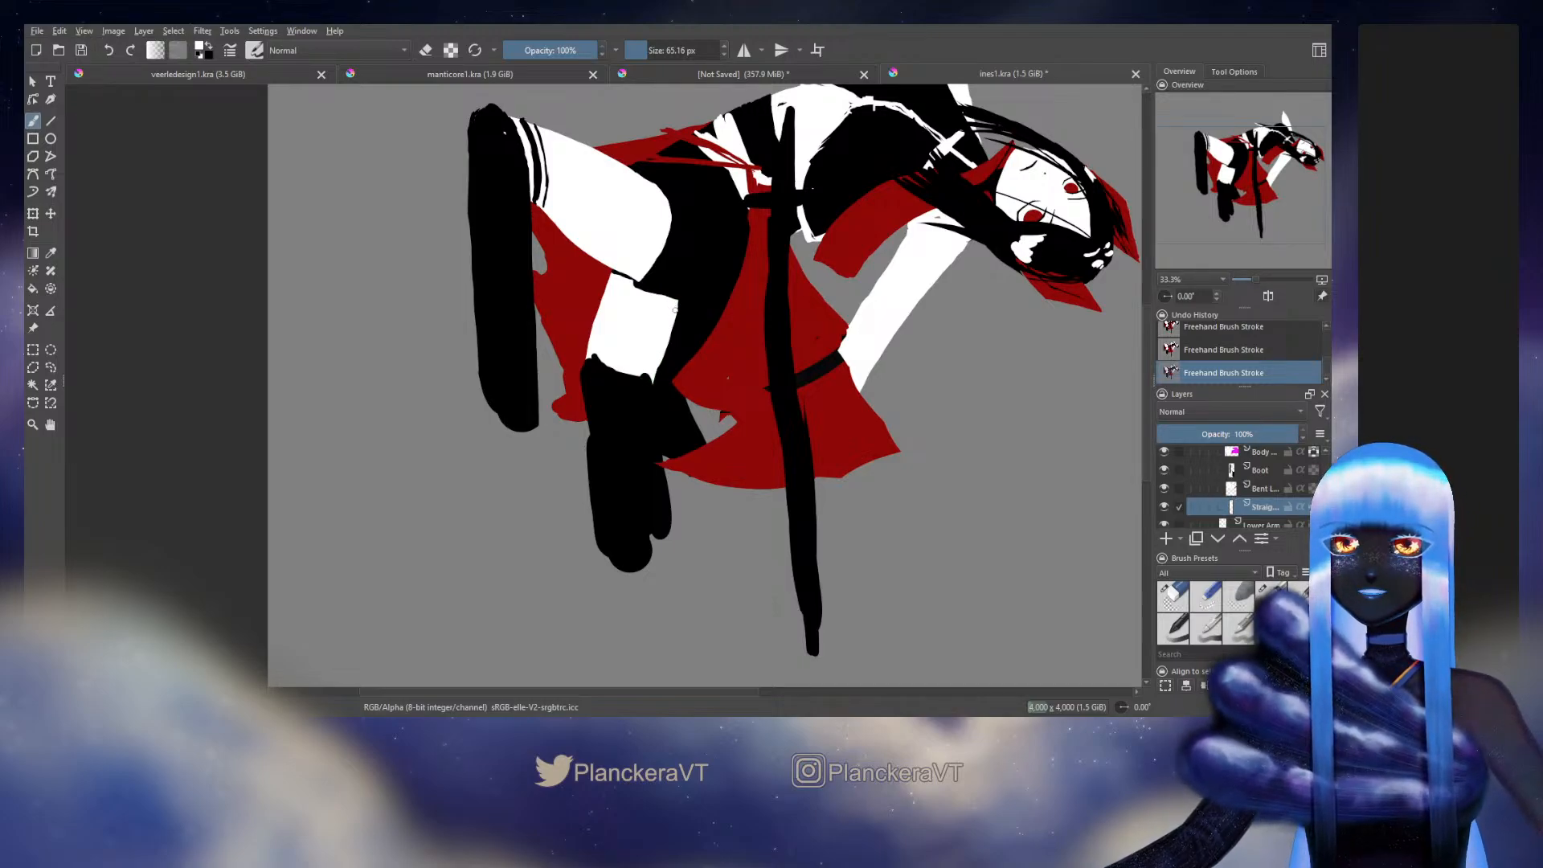
left_click_drag(667, 317, 665, 345)
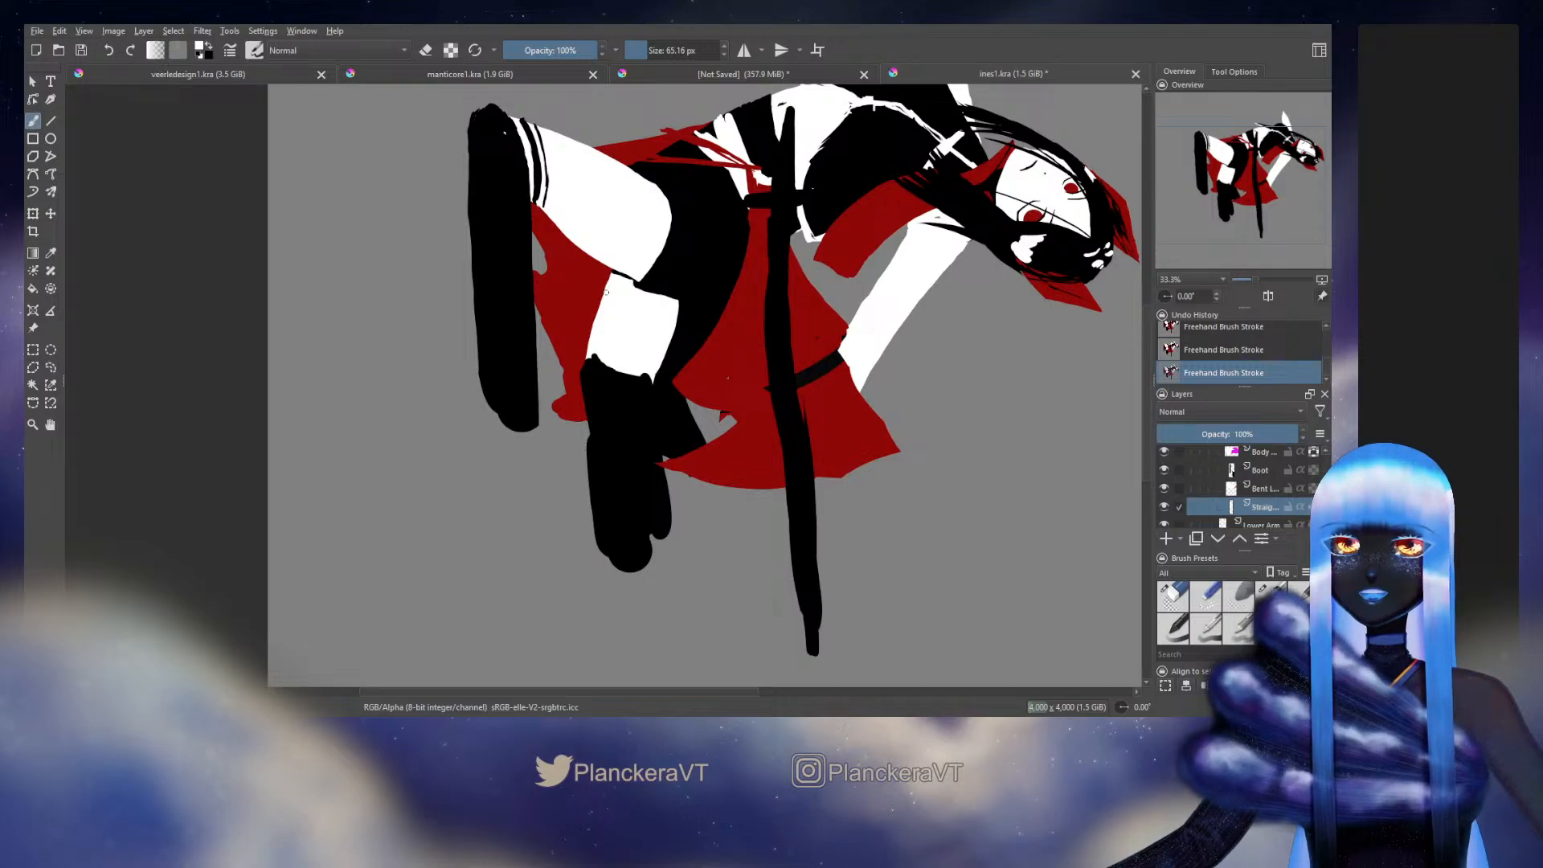
key("e")
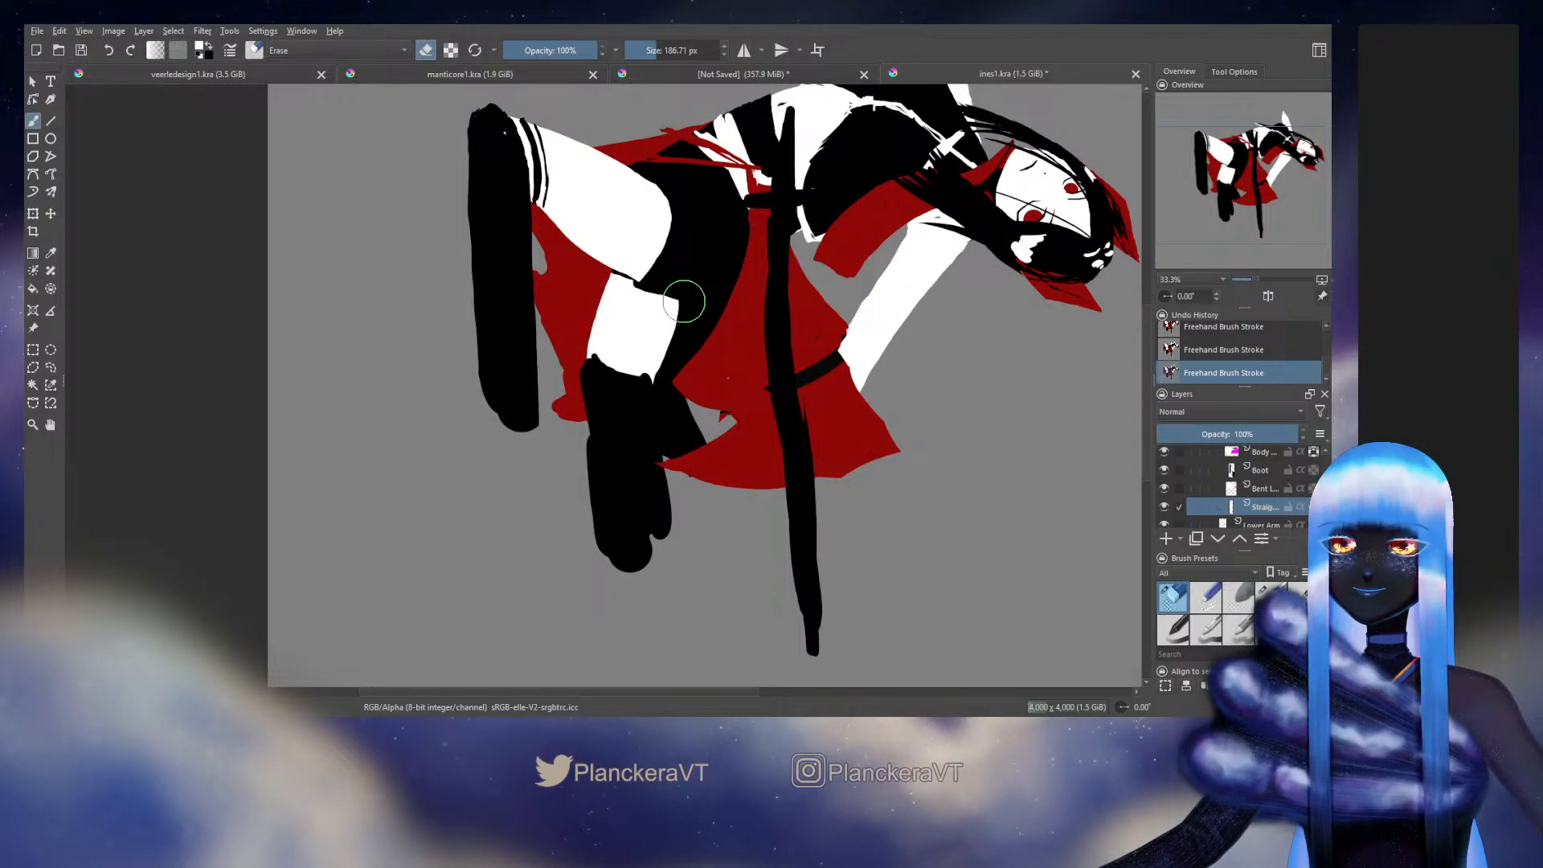
key("e")
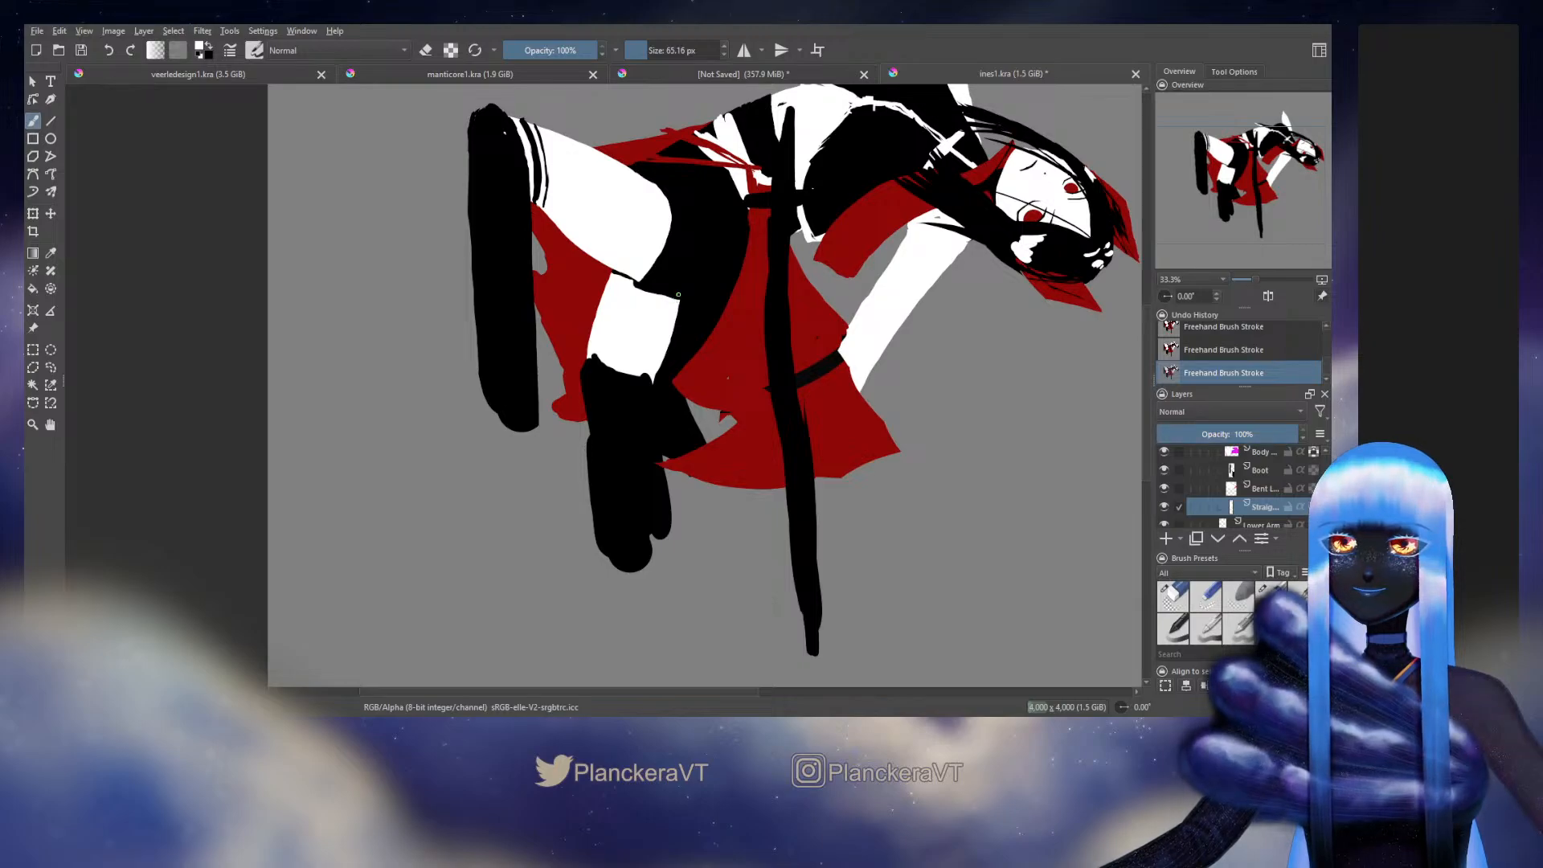
key("ctrl+z")
key("ctrl+shift+z")
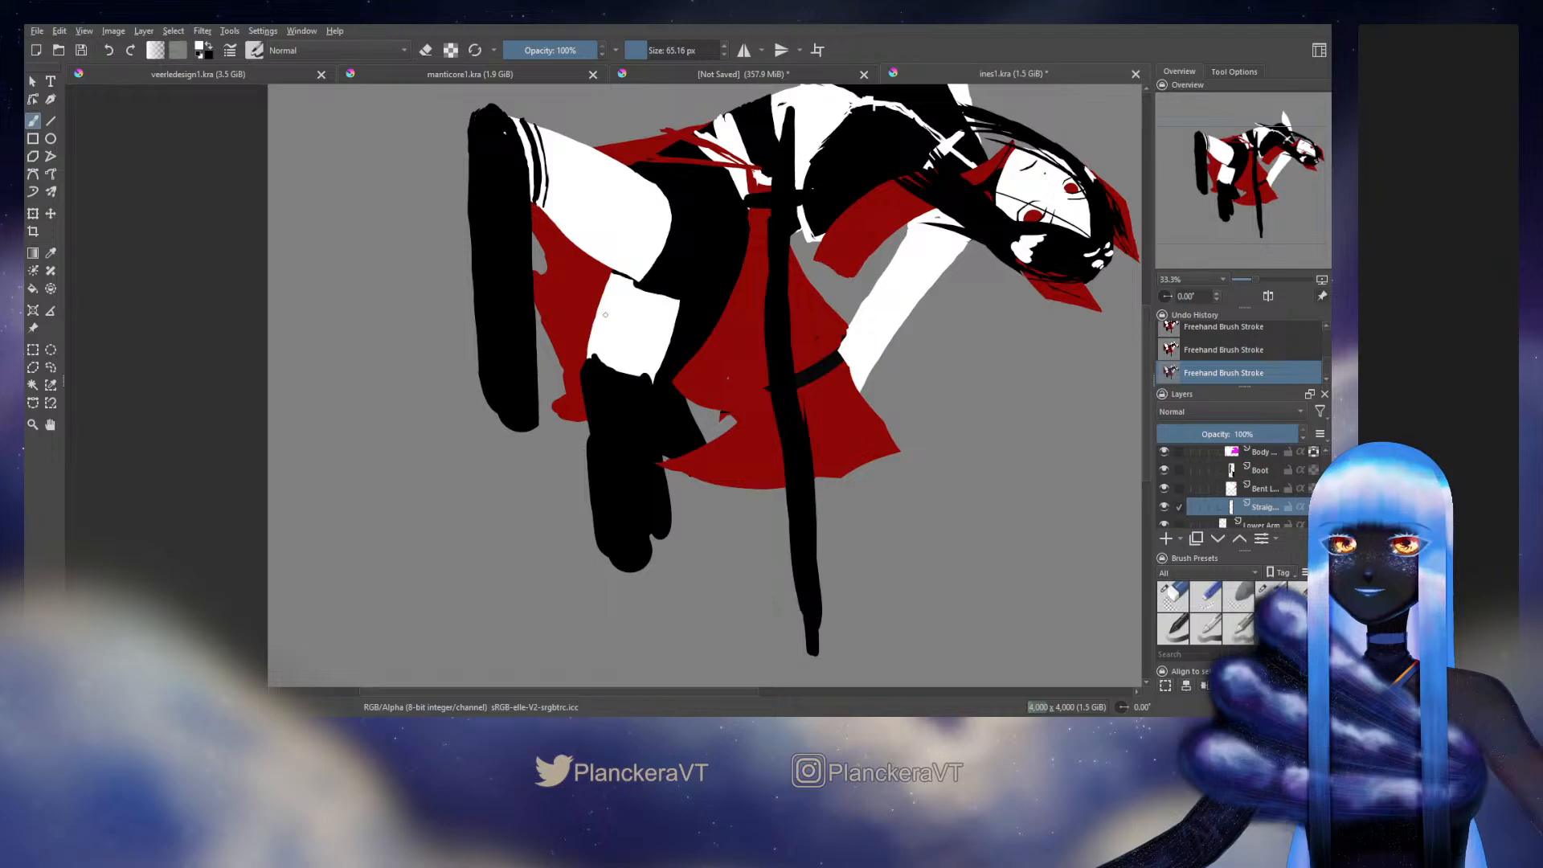
key("e")
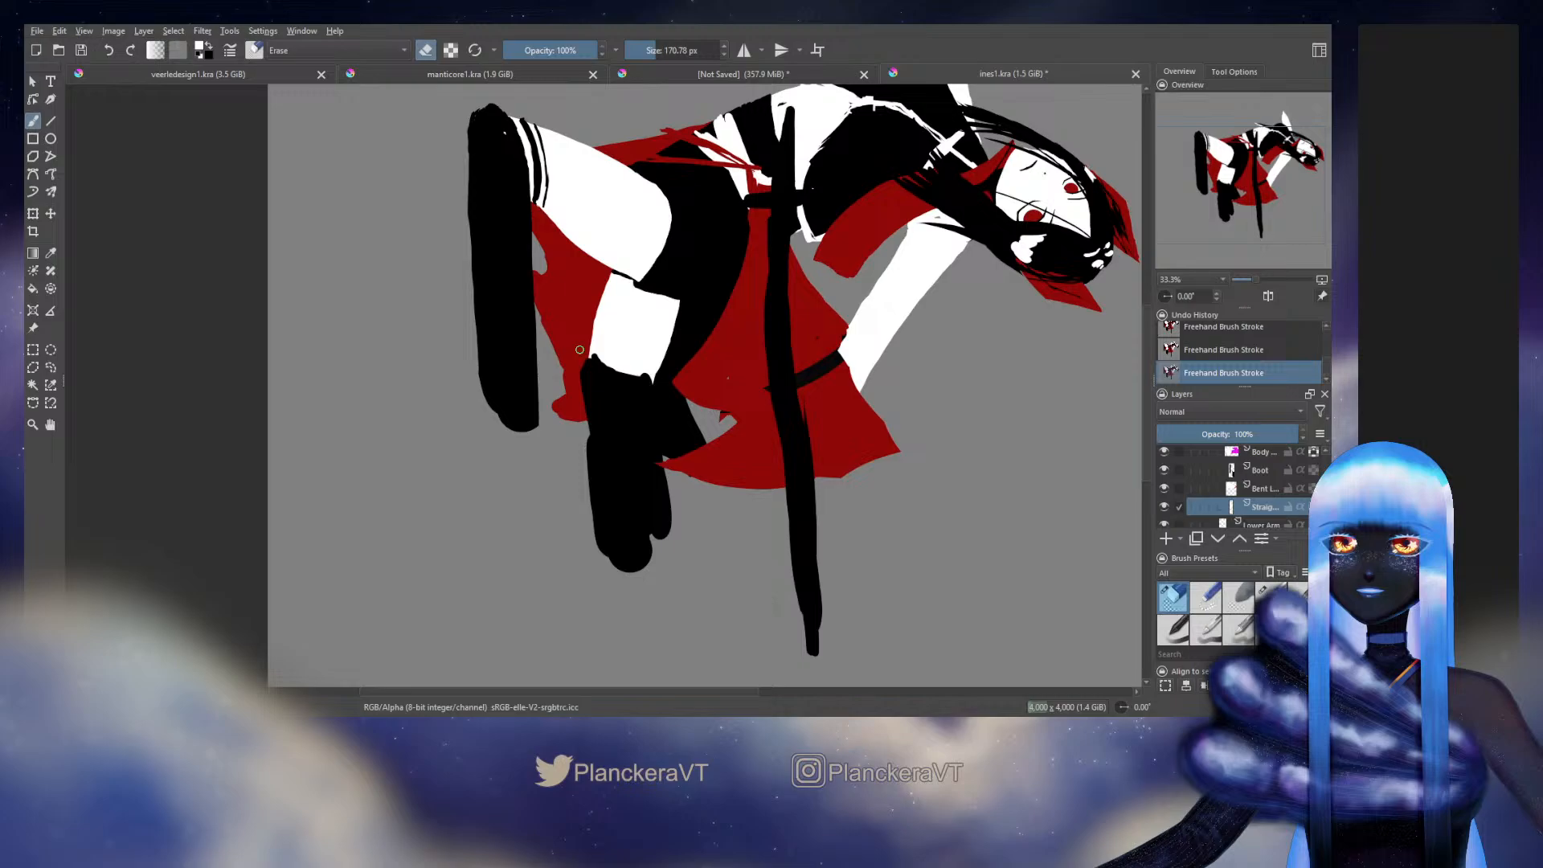
Step: On the Boot layer, trim the top edge and both sides of the lower black boot with a 171 px eraser
key("Page_Up")
key("Page_Up")
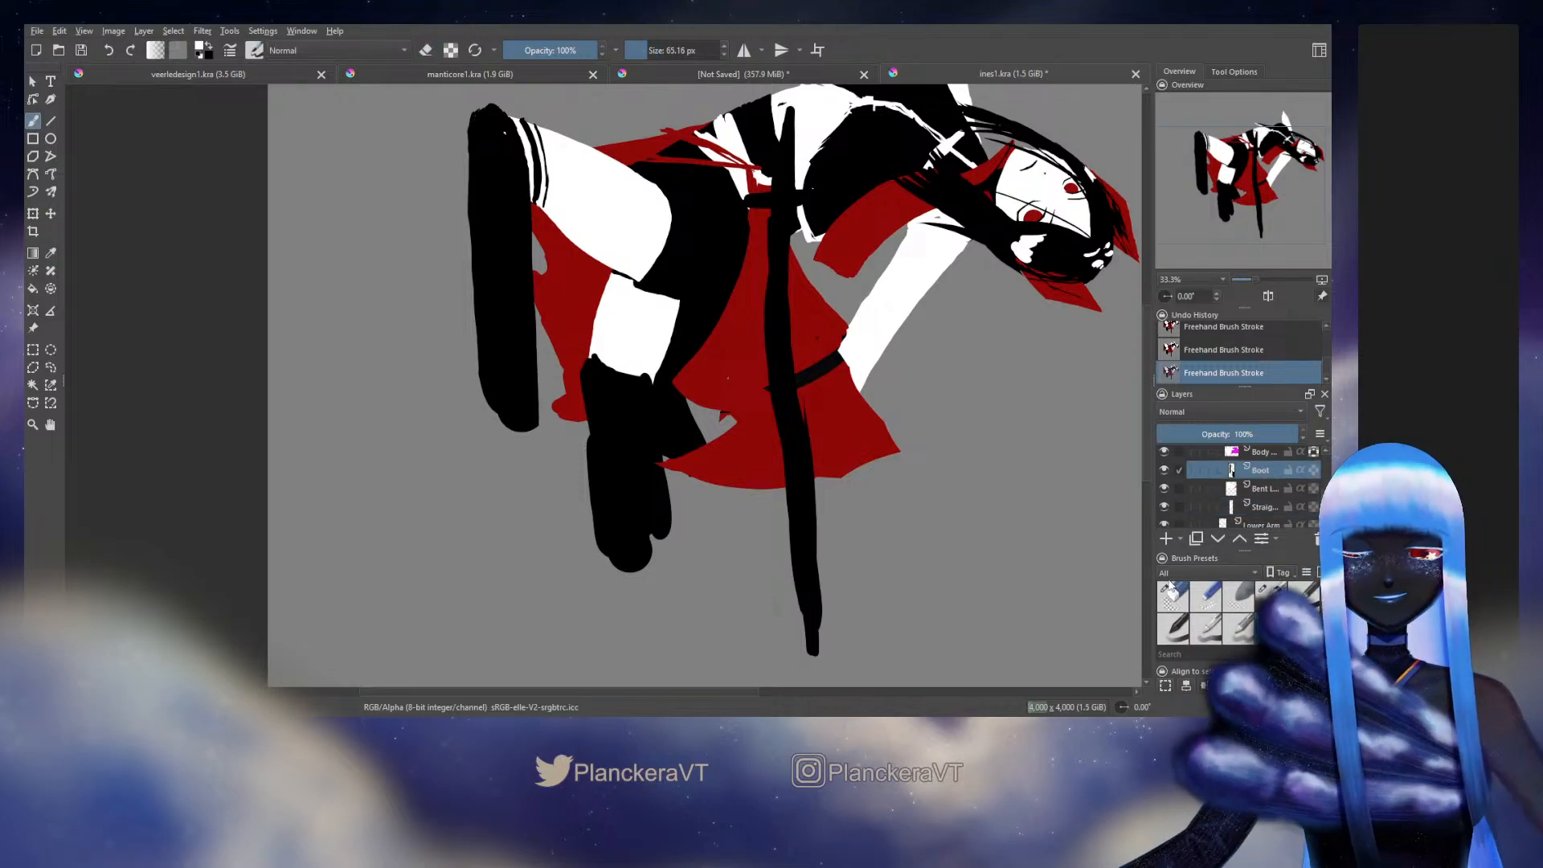
mouse_move(599, 347)
left_mouse_down()
mouse_move(627, 370)
mouse_move(661, 355)
mouse_move(663, 387)
left_mouse_up()
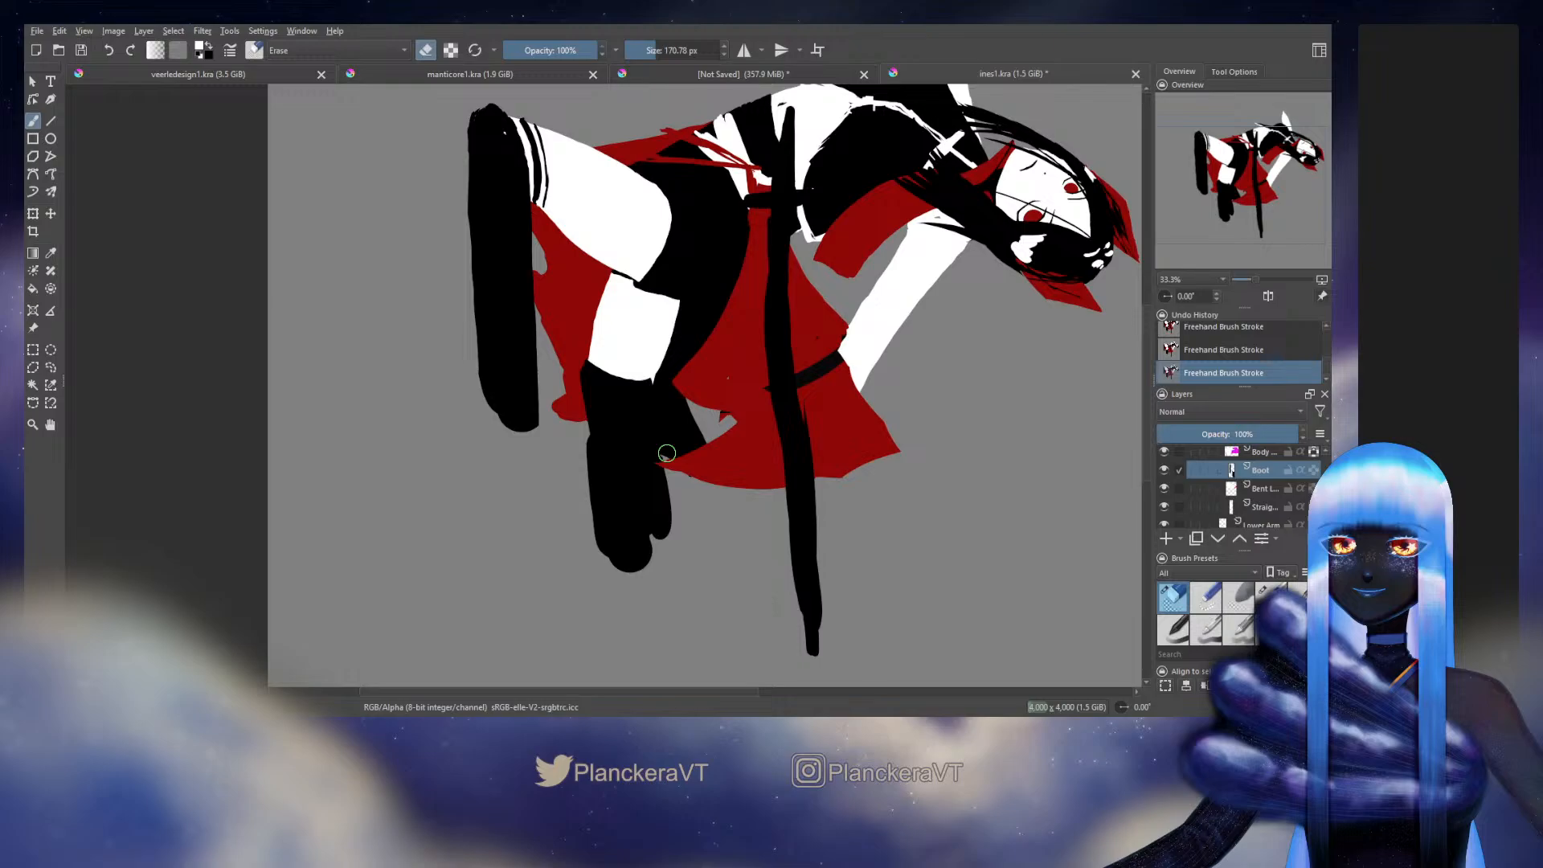
left_click_drag(667, 454, 664, 537)
left_click_drag(589, 434, 603, 555)
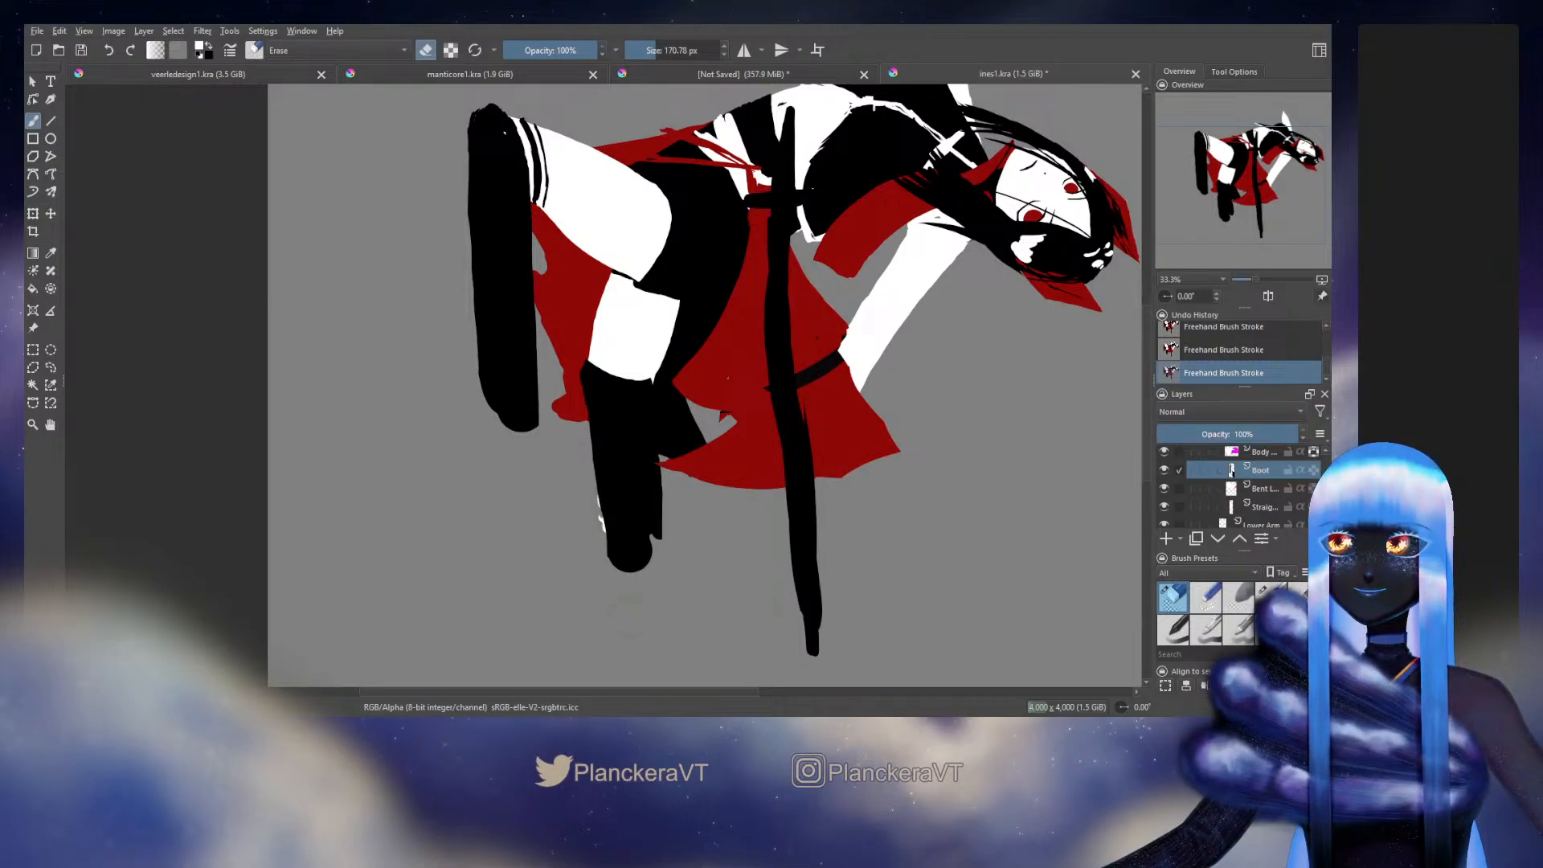
Step: Fill in the notched edge at the foot of the black boot with an 82 px brush
key("e")
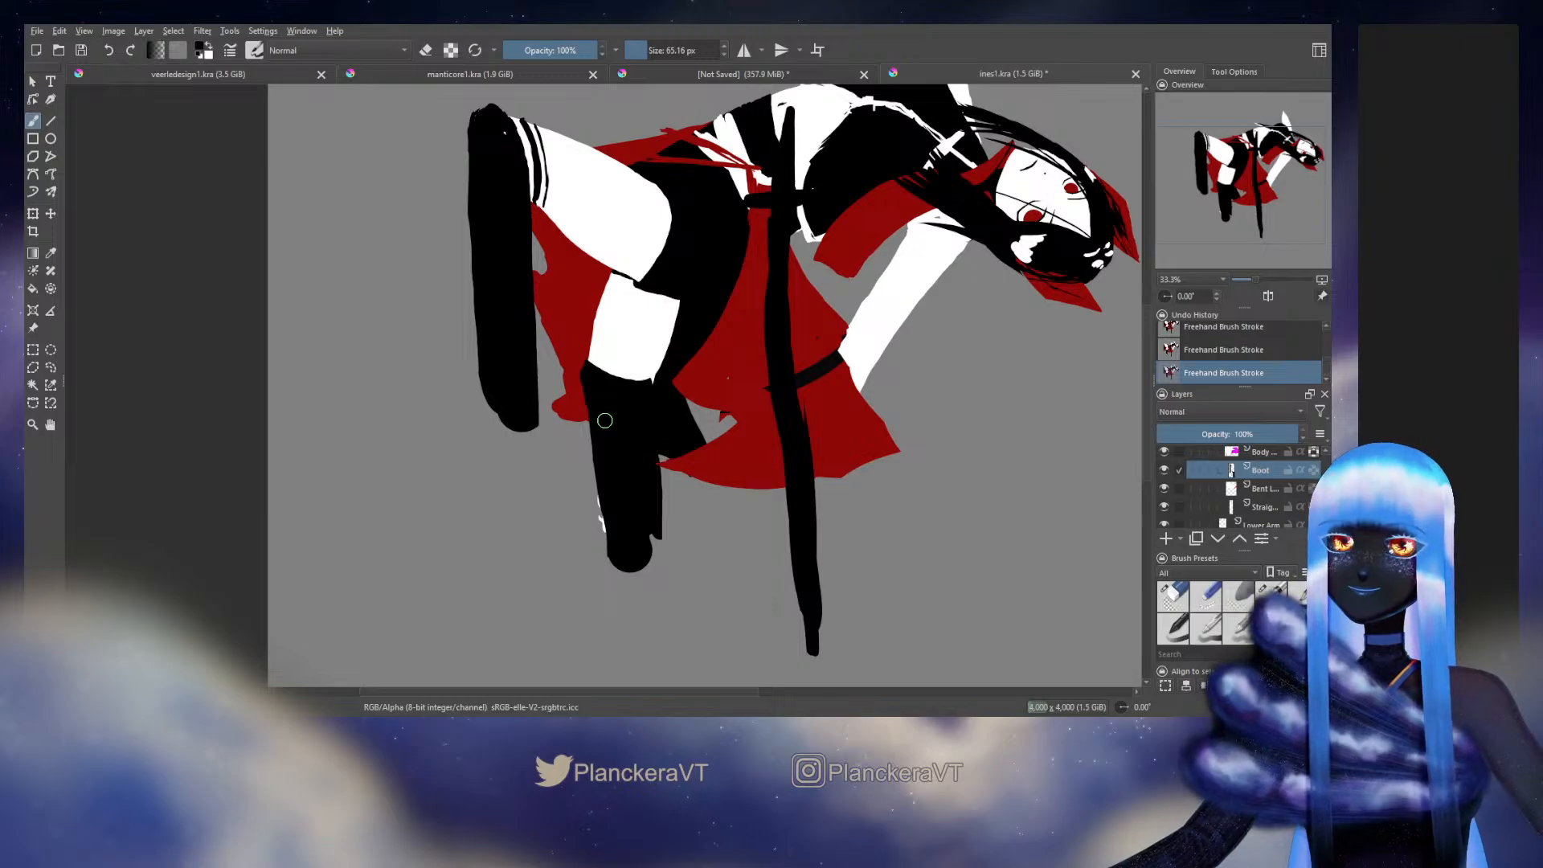
key("bracketright")
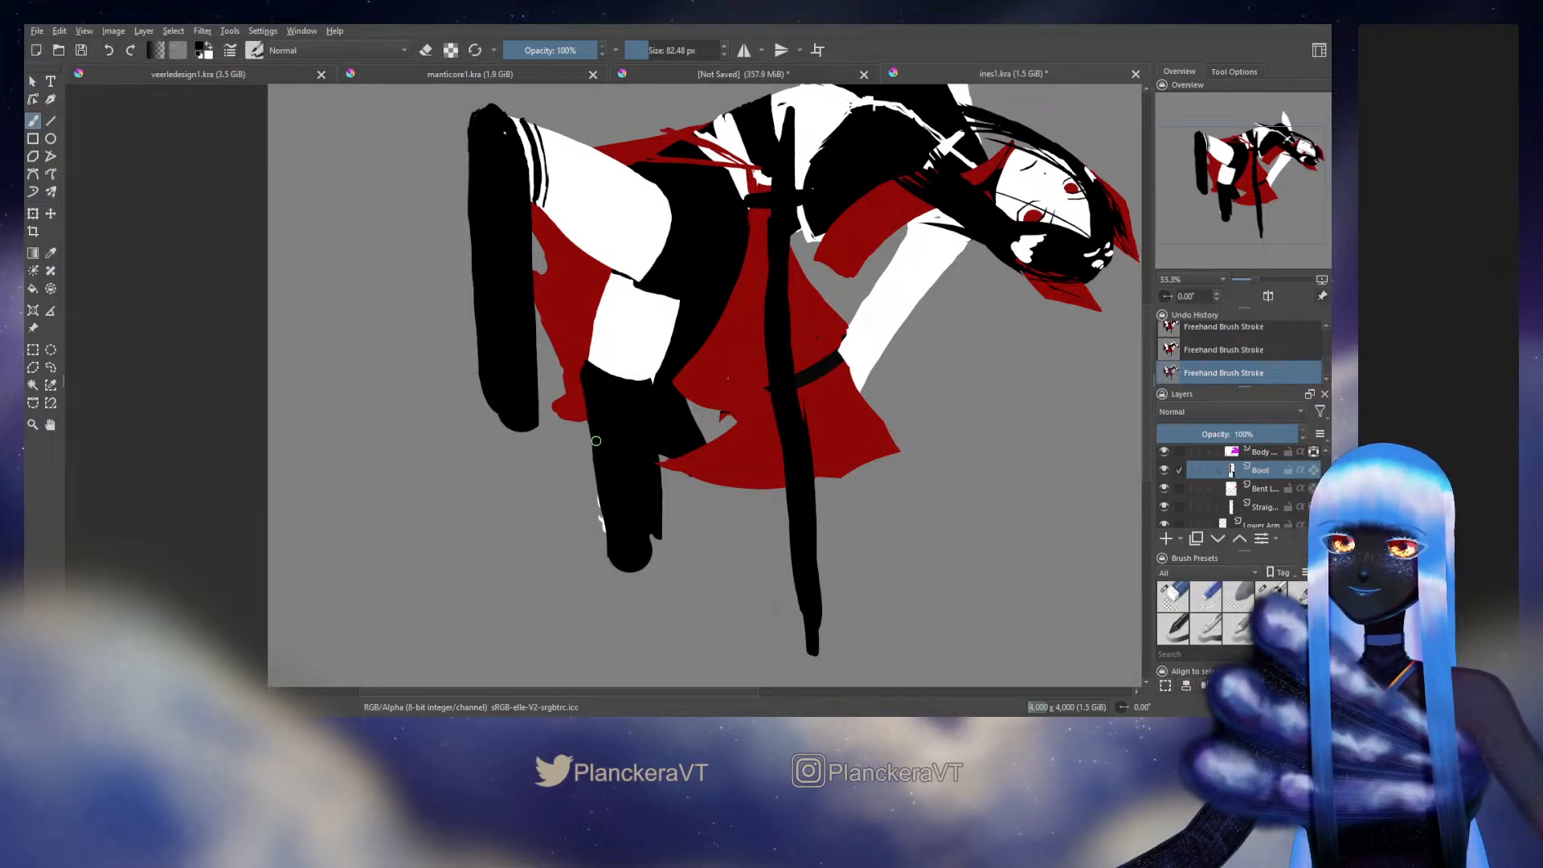
left_click_drag(655, 533, 652, 555)
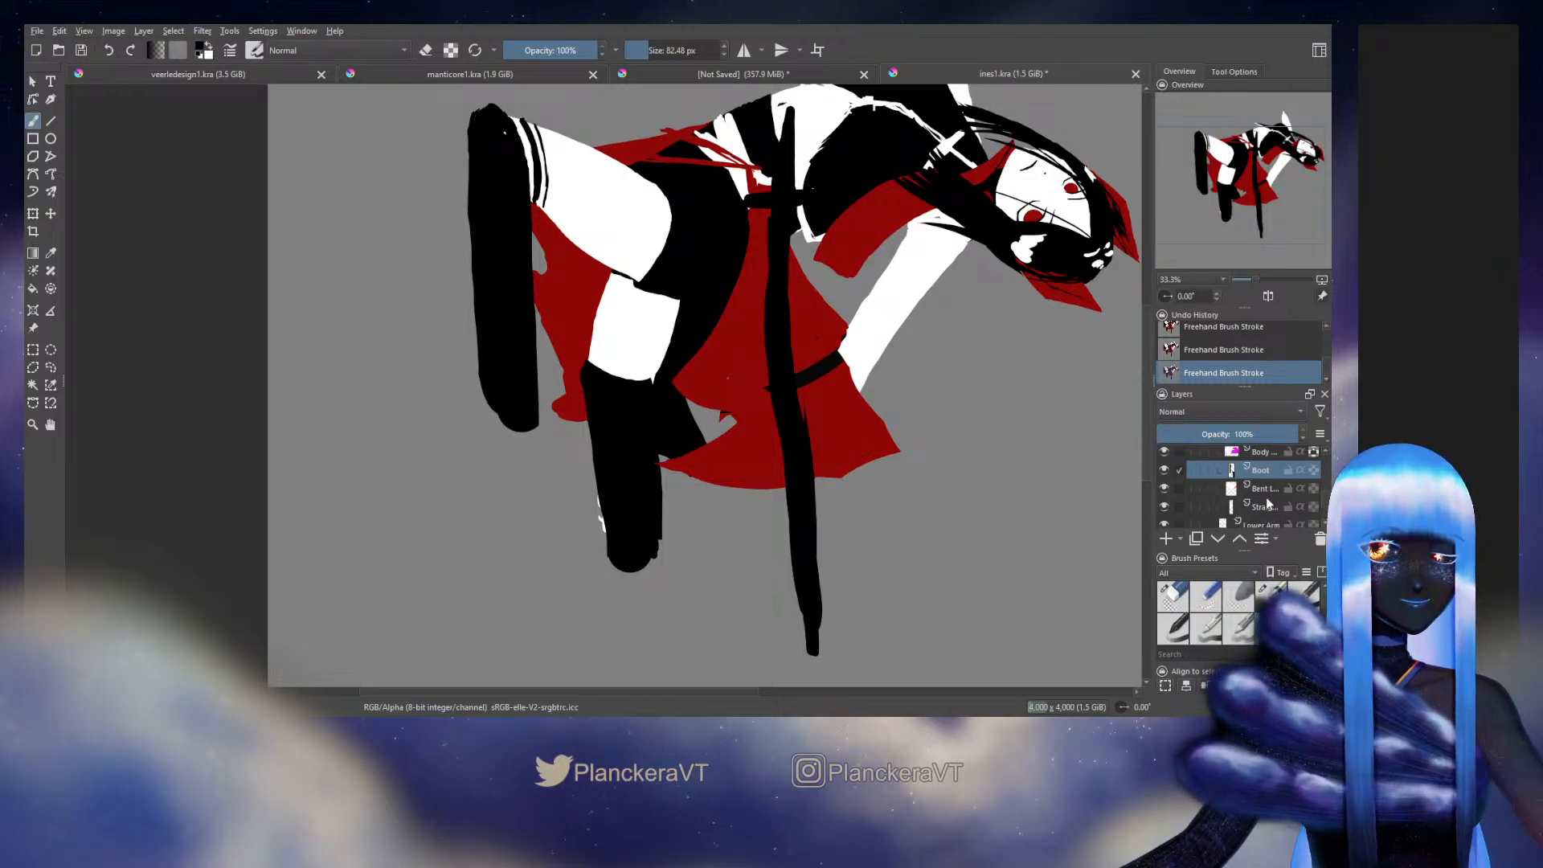
Step: Select the straight-leg layer and erase the white slivers showing beside the lower part of the boot
left_click(1264, 508)
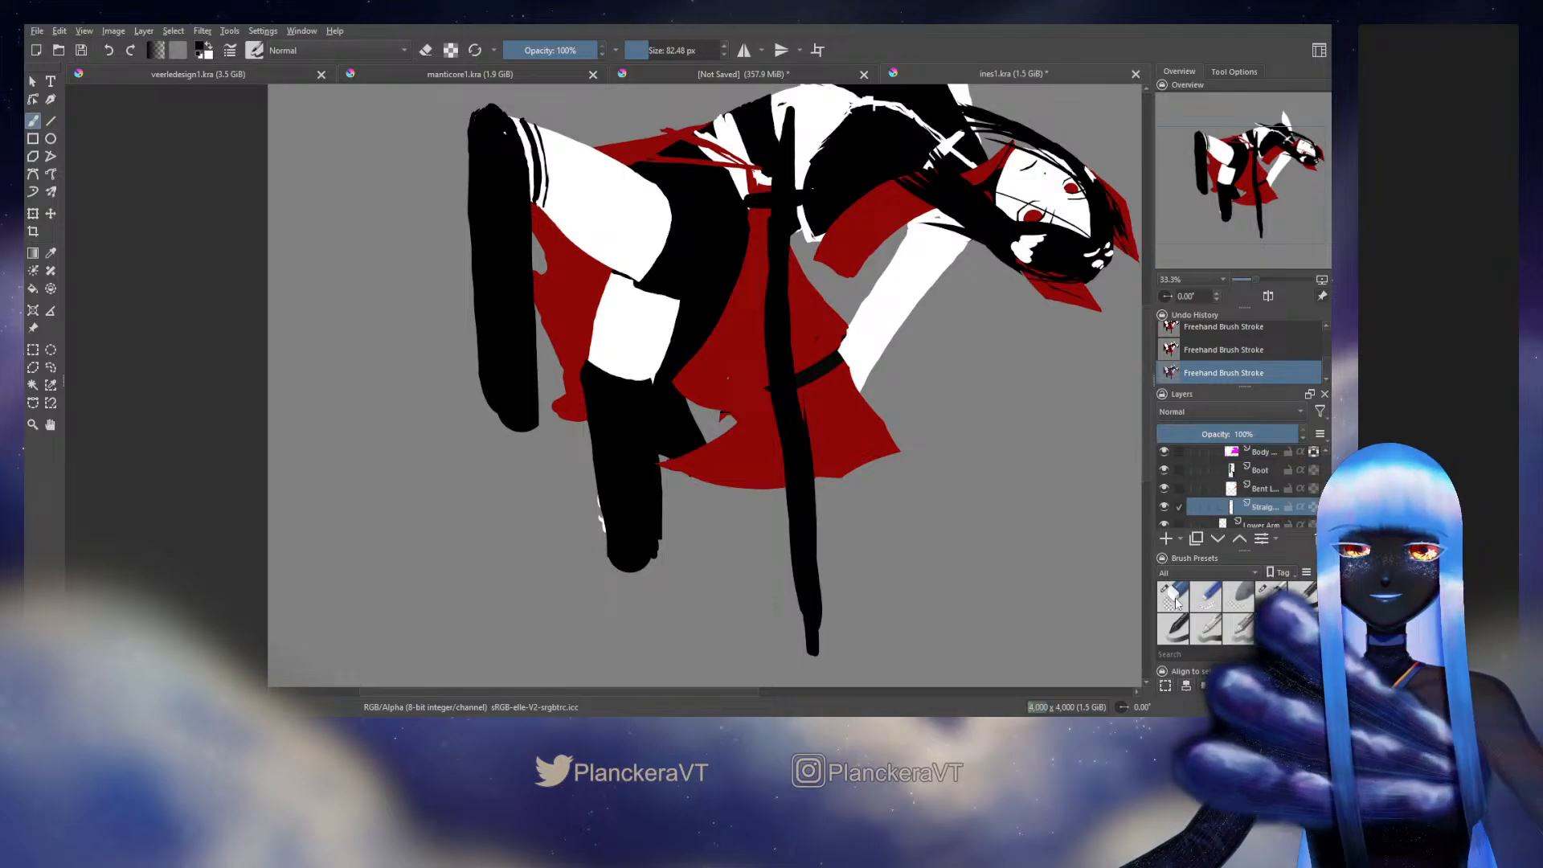
mouse_move(924, 366)
left_mouse_down()
mouse_move(878, 421)
mouse_move(884, 400)
mouse_move(899, 400)
mouse_move(879, 436)
left_mouse_up()
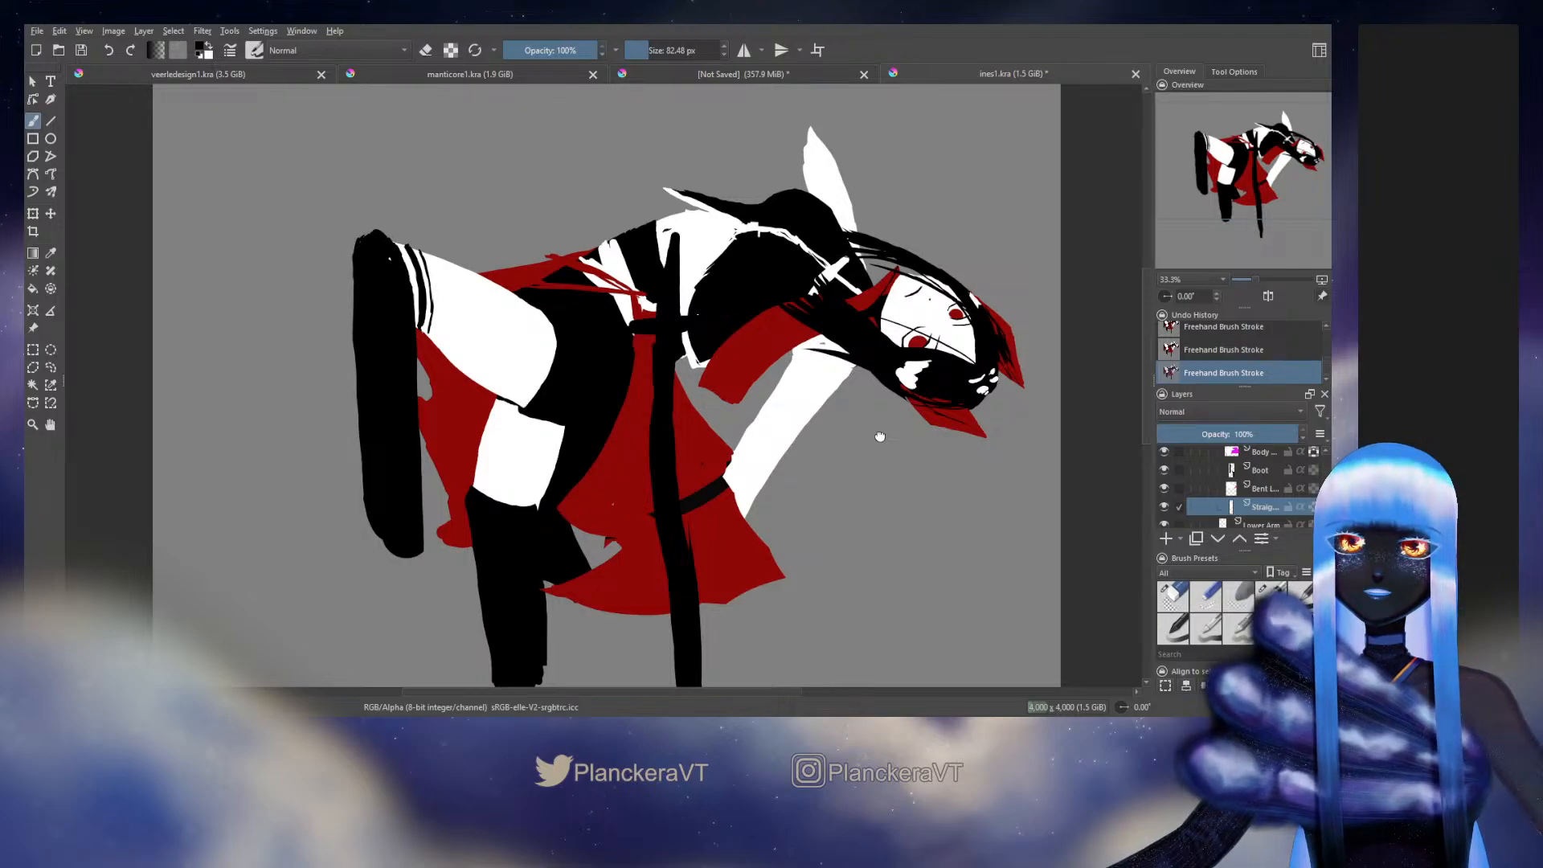
left_click_drag(880, 437, 918, 356)
Step: Select the Sword layer, thicken the black sword with a 133 px brush and smooth its edge with a 125 px eraser
scroll(1327, 492, "up", 5)
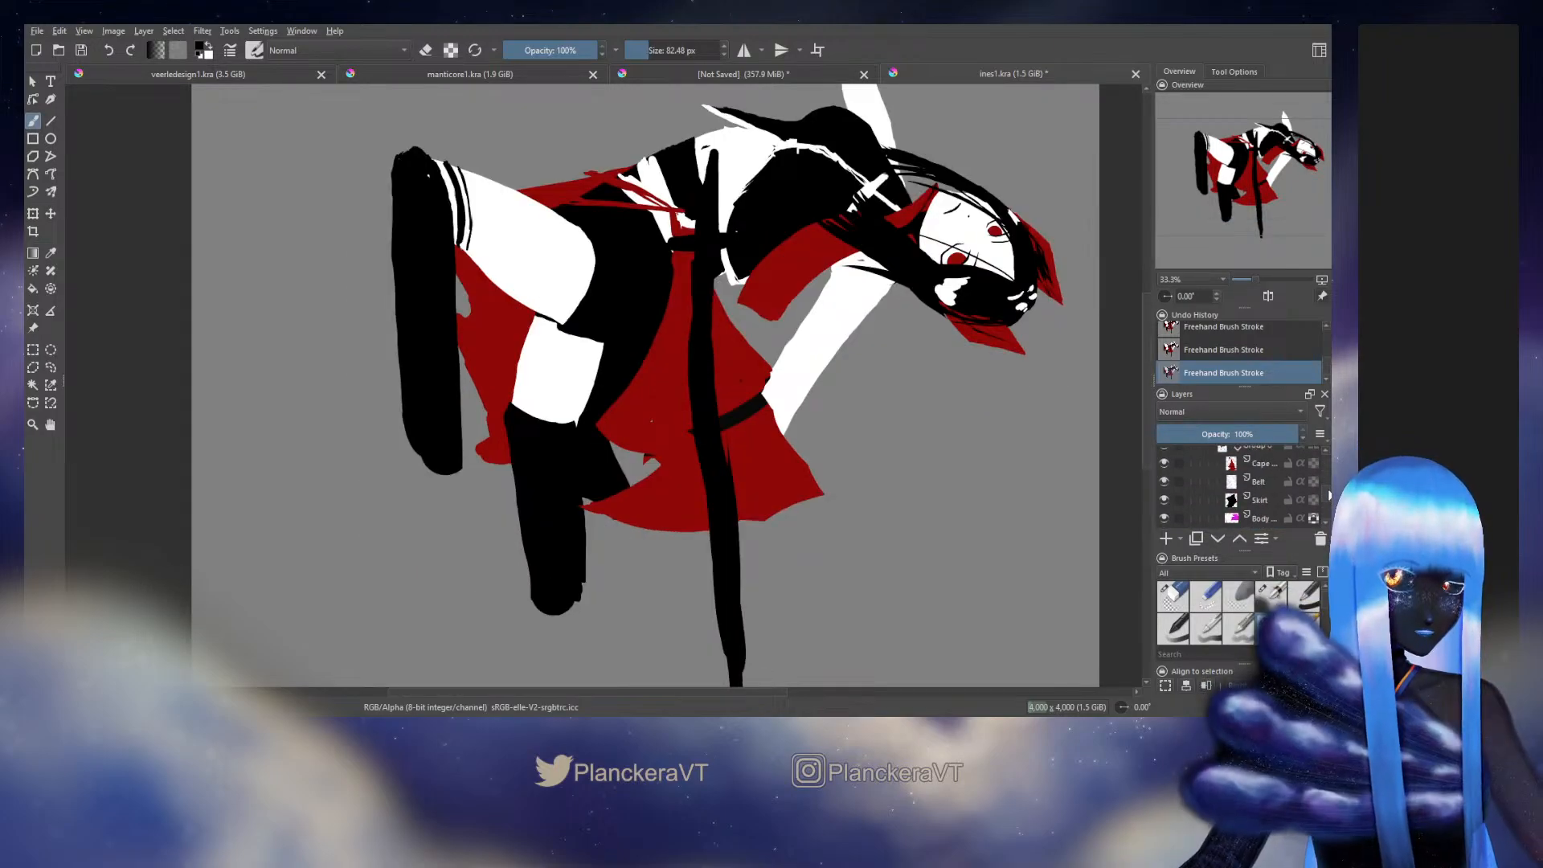
scroll(1268, 474, "up", 2)
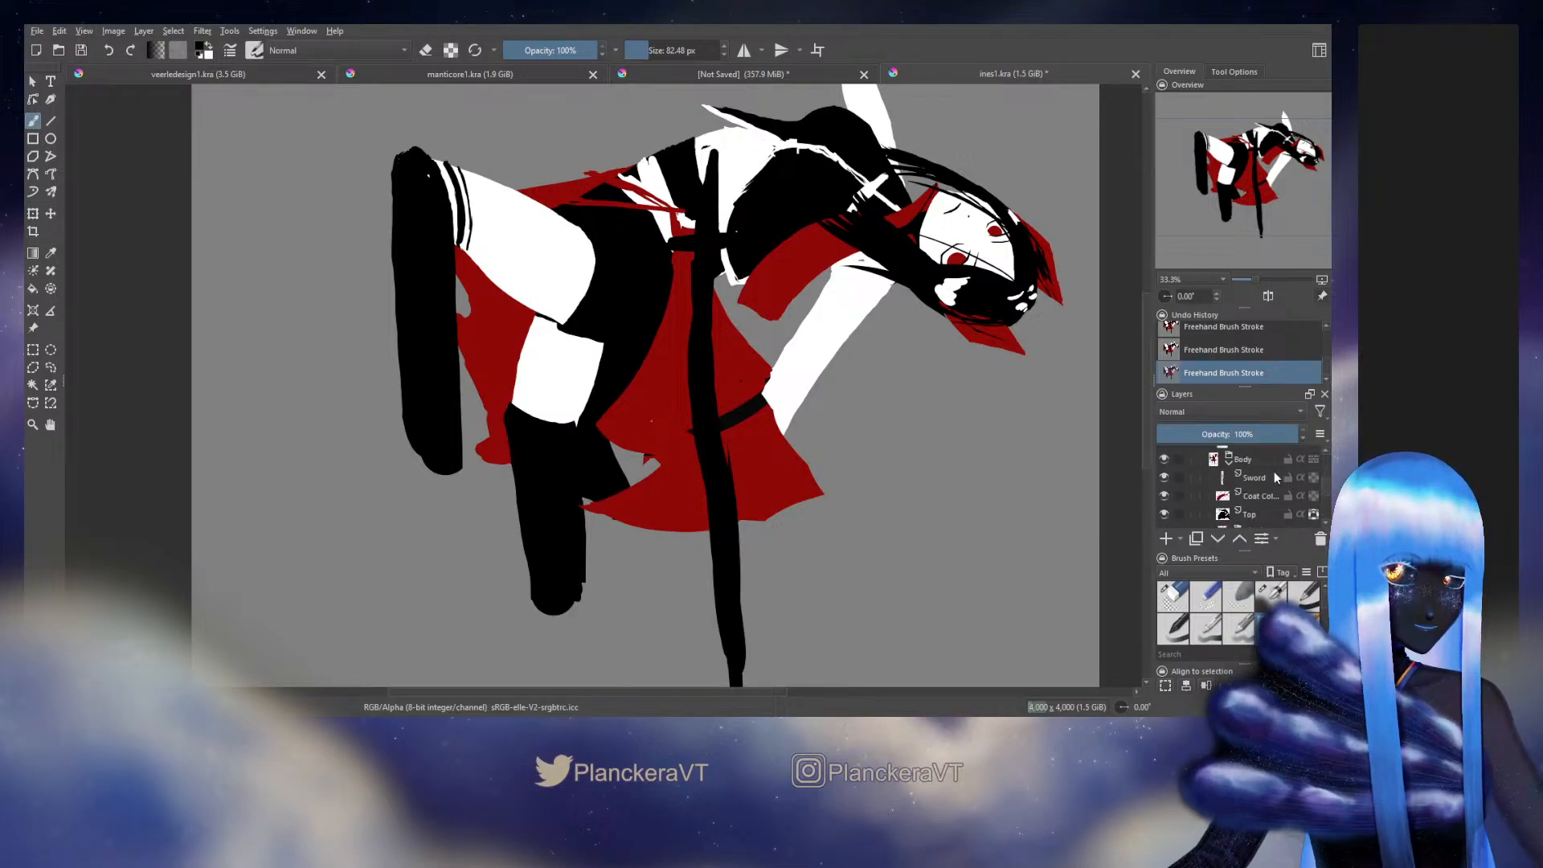
left_click(1267, 476)
left_click_drag(879, 500, 879, 469)
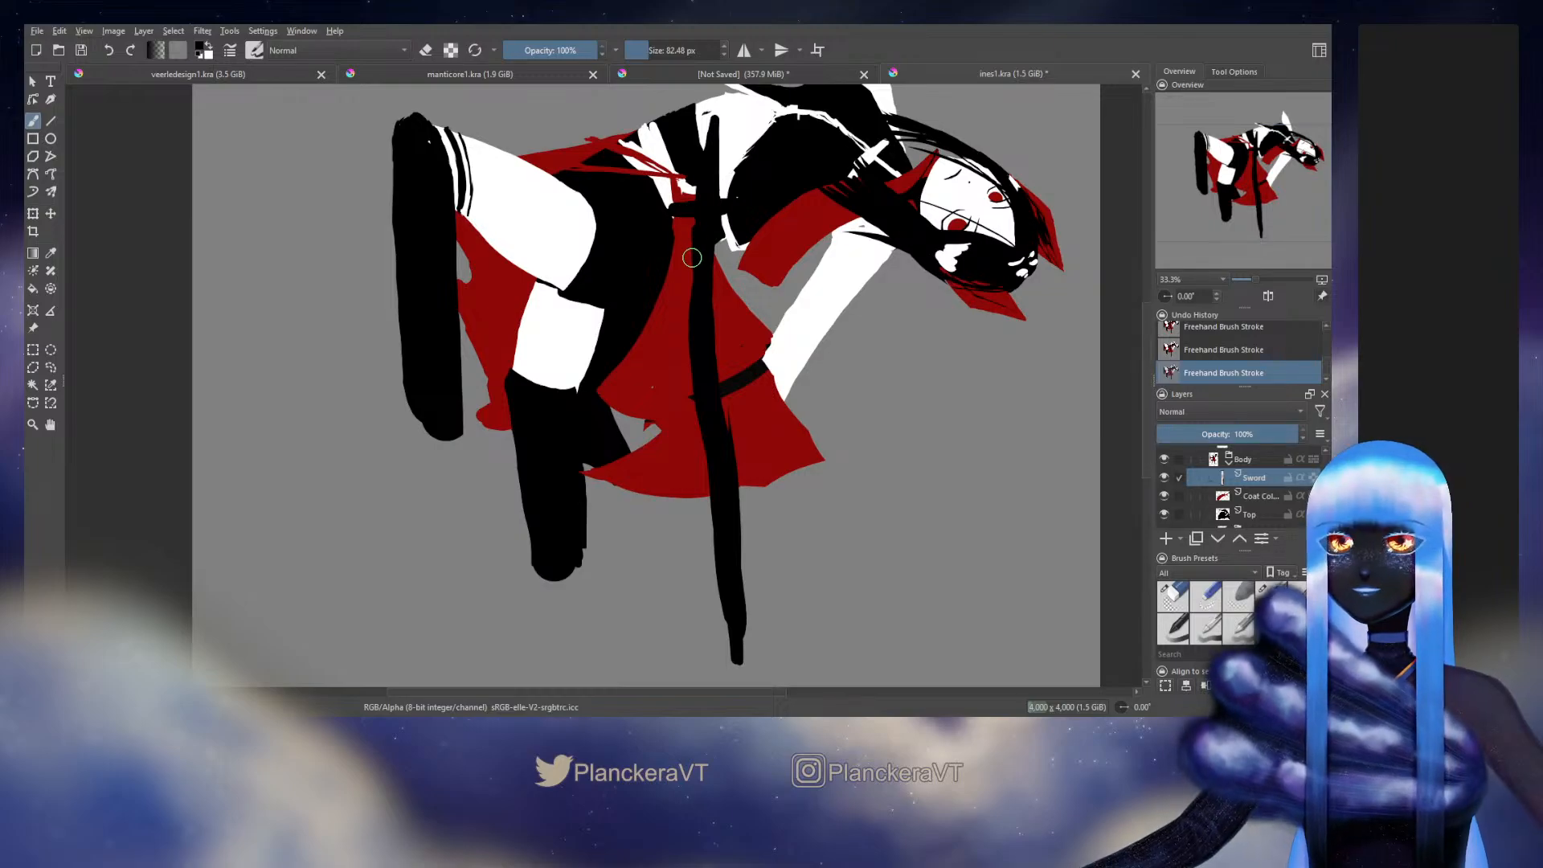
scroll(691, 250, "down", 2)
left_click_drag(692, 251, 676, 318)
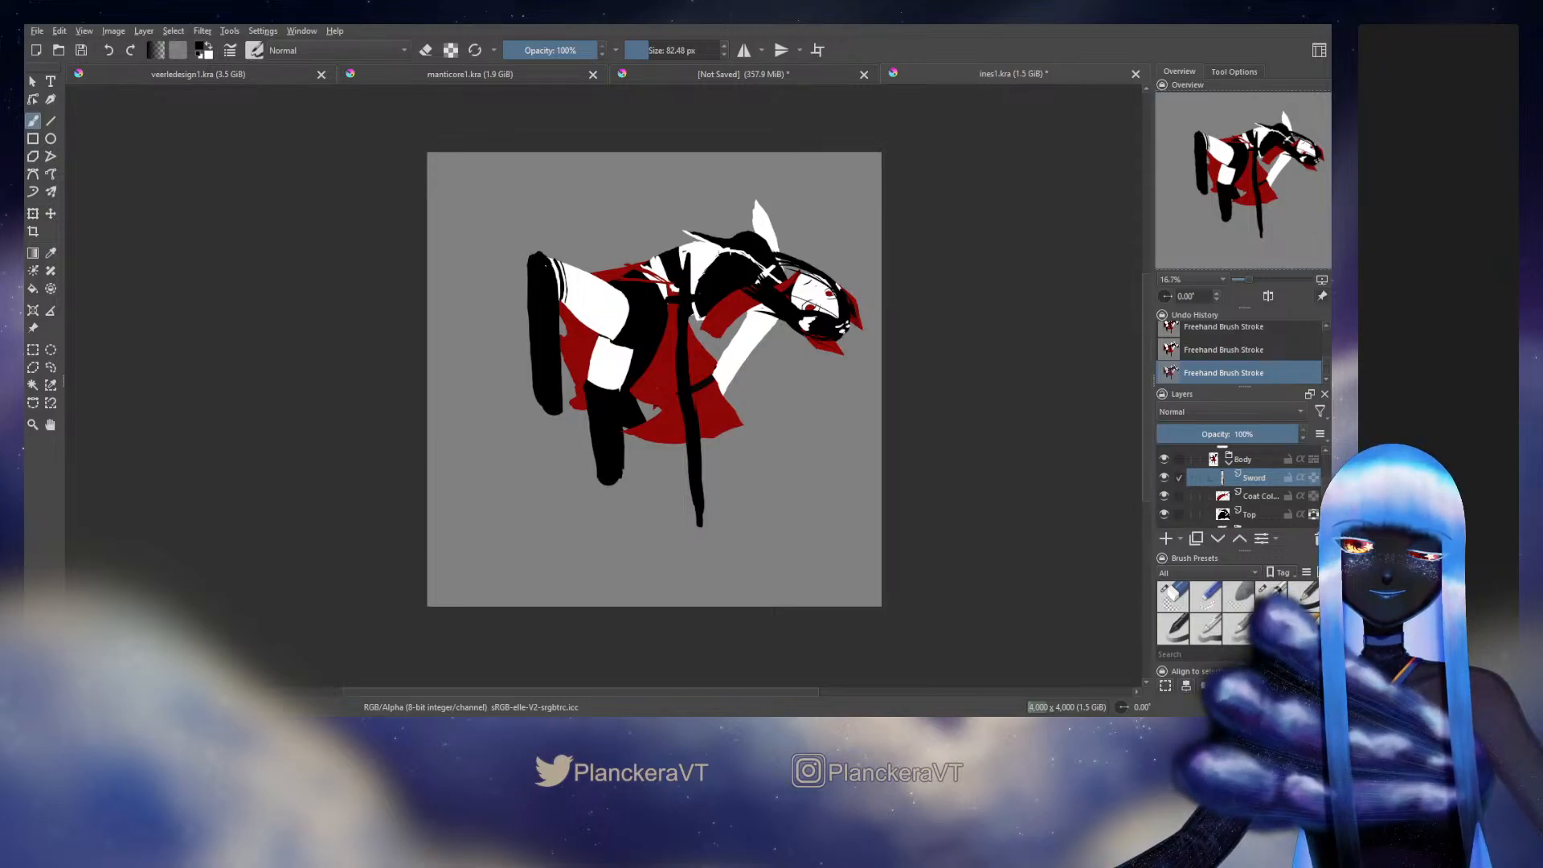
scroll(667, 595, "up", 1)
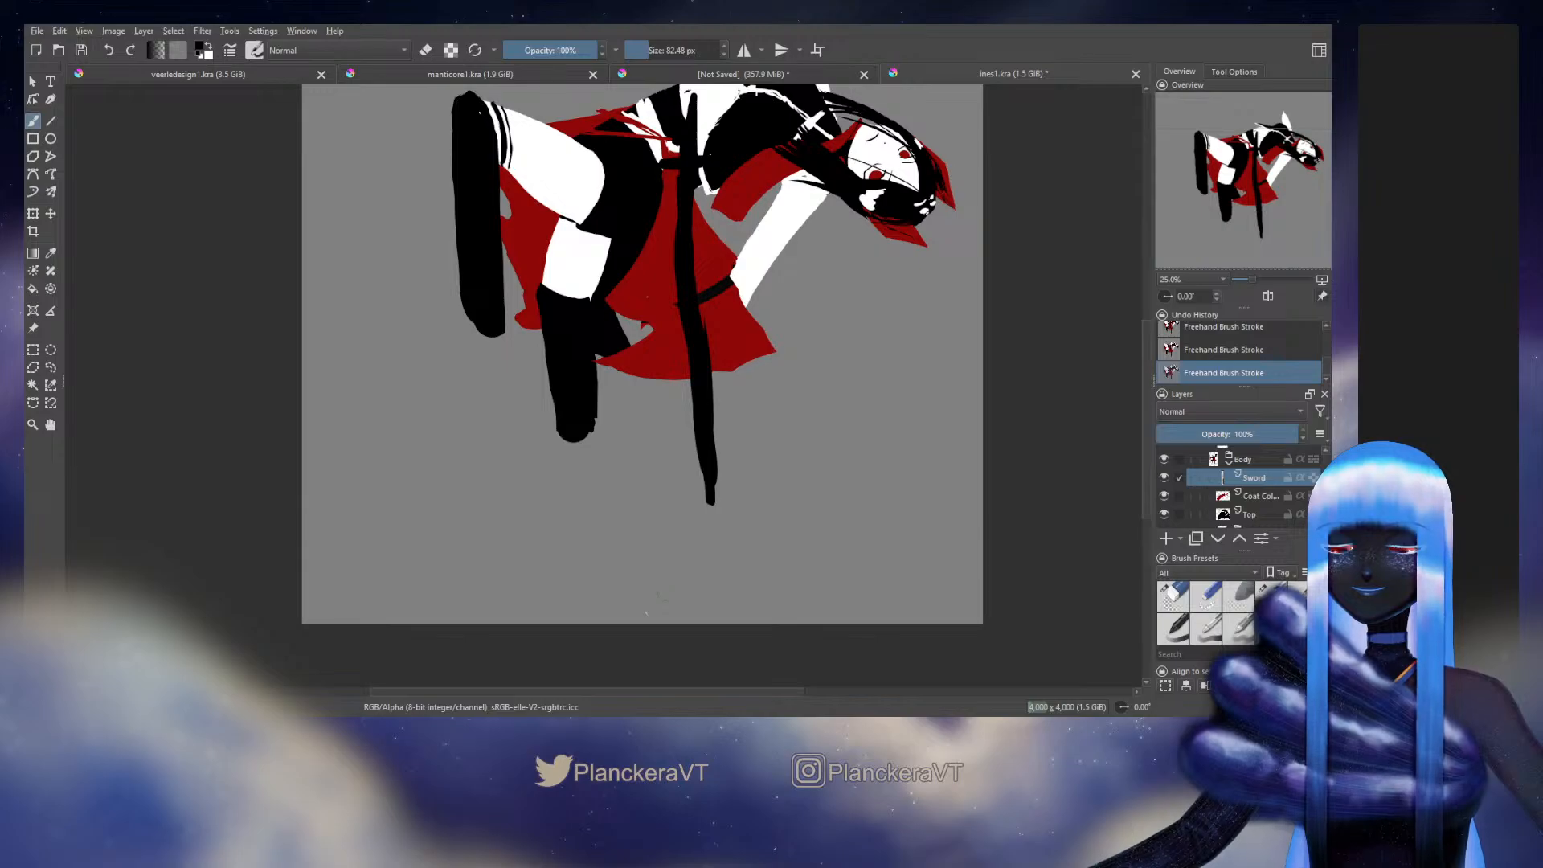
left_click_drag(711, 243, 710, 257)
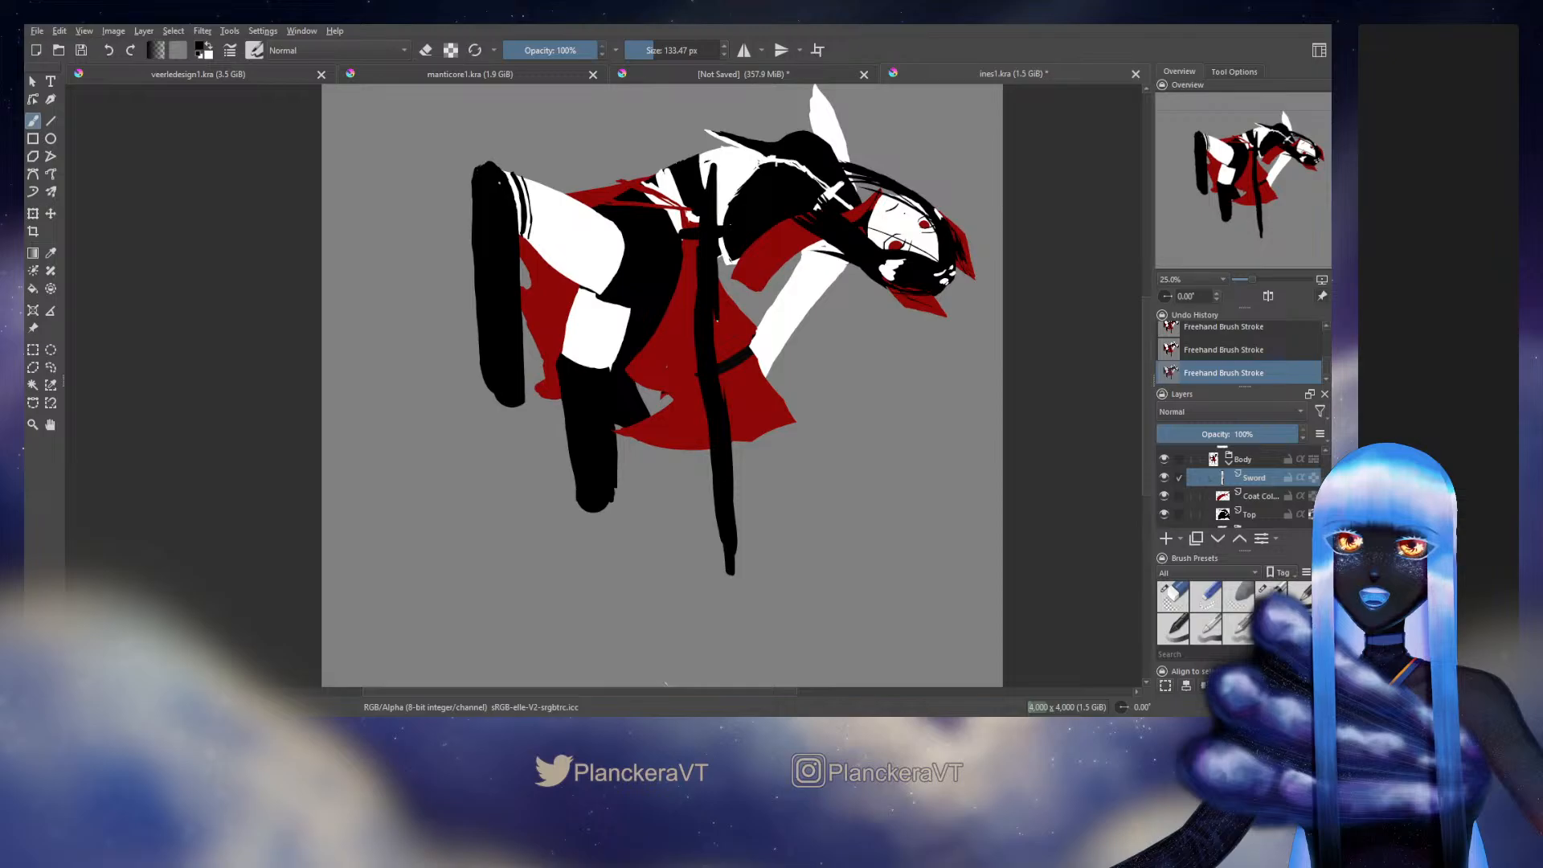
key("e")
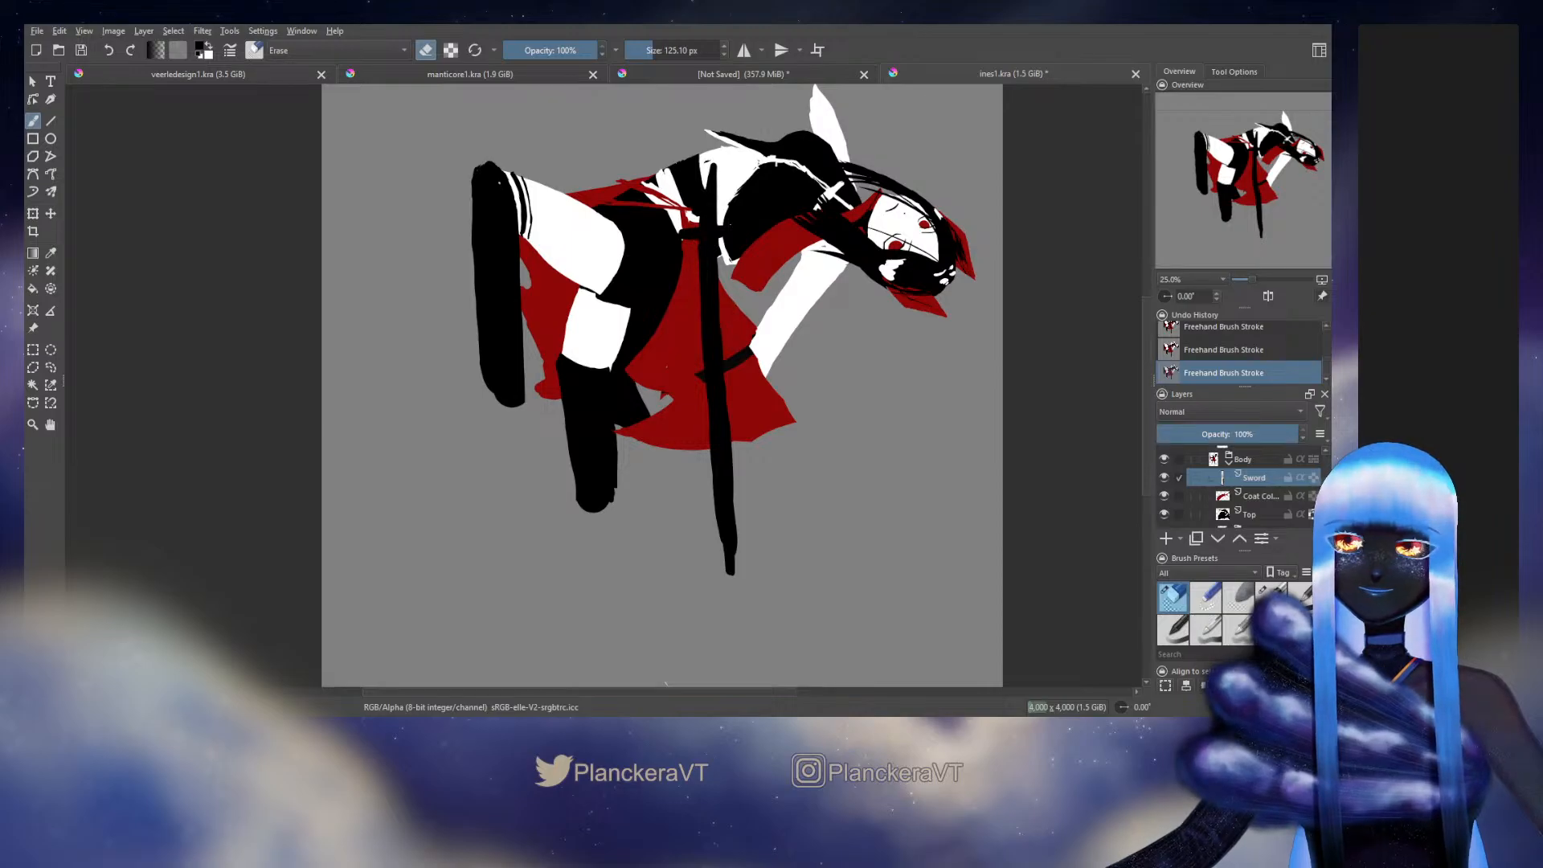
Step: Hide the Top and Skirt layers and erase around the sword's handle and crossguard with the 125 px eraser to slim them
left_click(1164, 514)
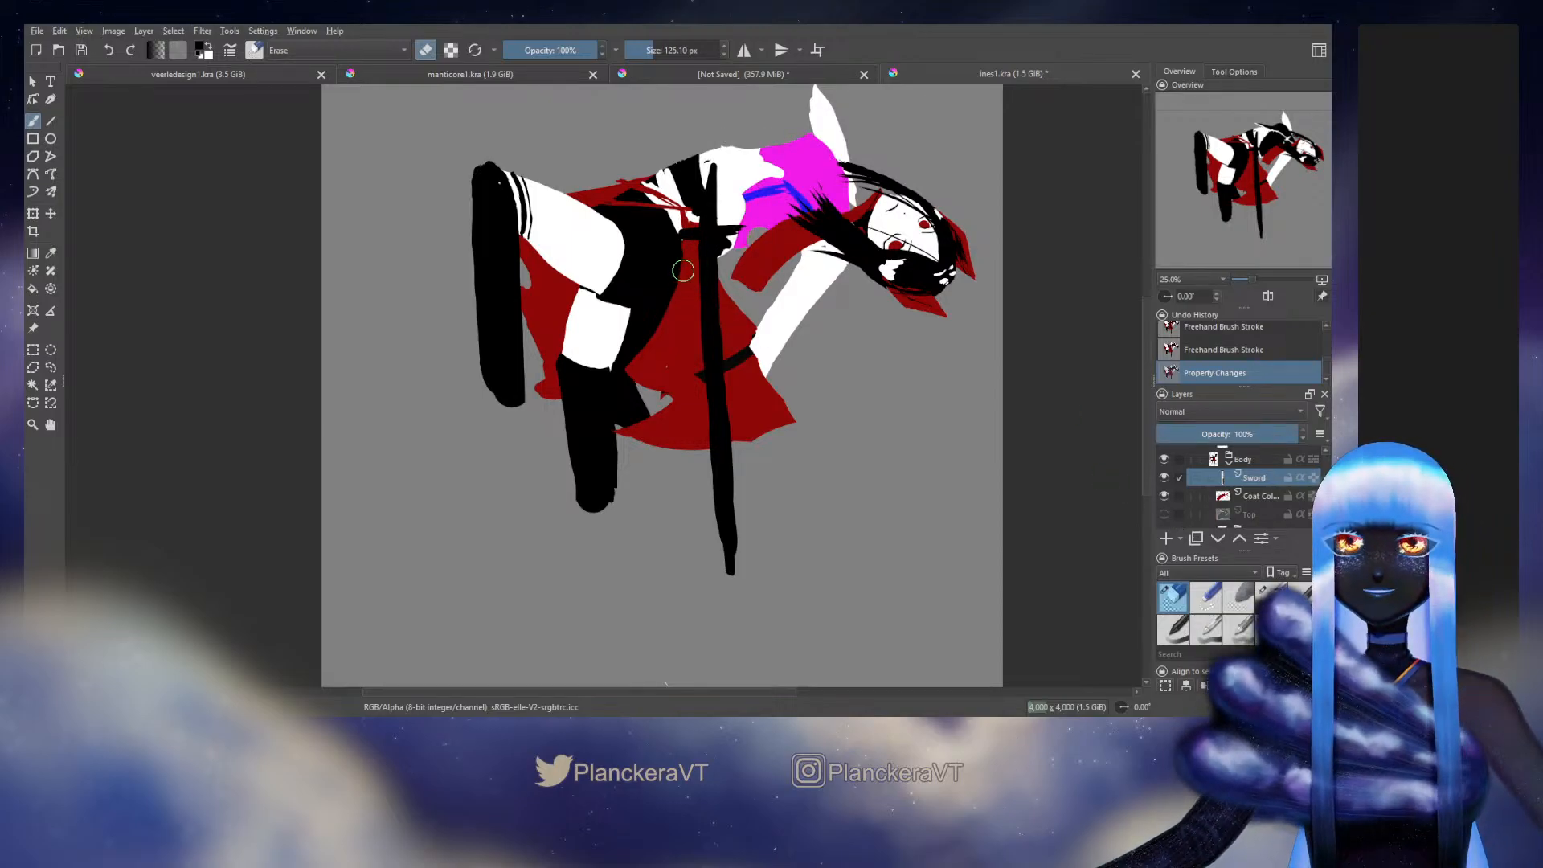
left_click_drag(683, 270, 731, 243)
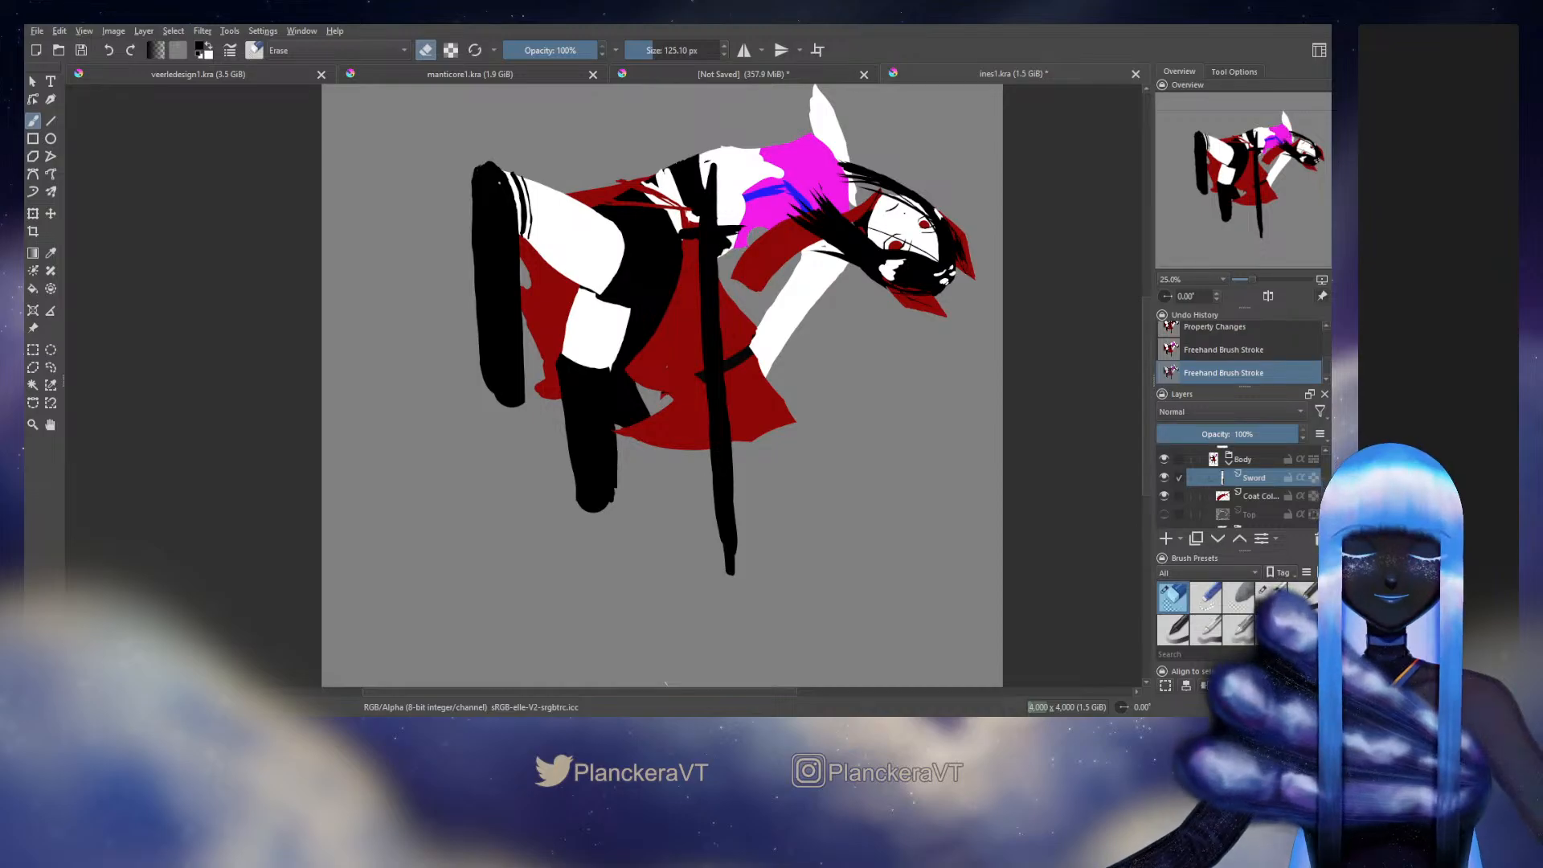
scroll(1326, 487, "down", 1)
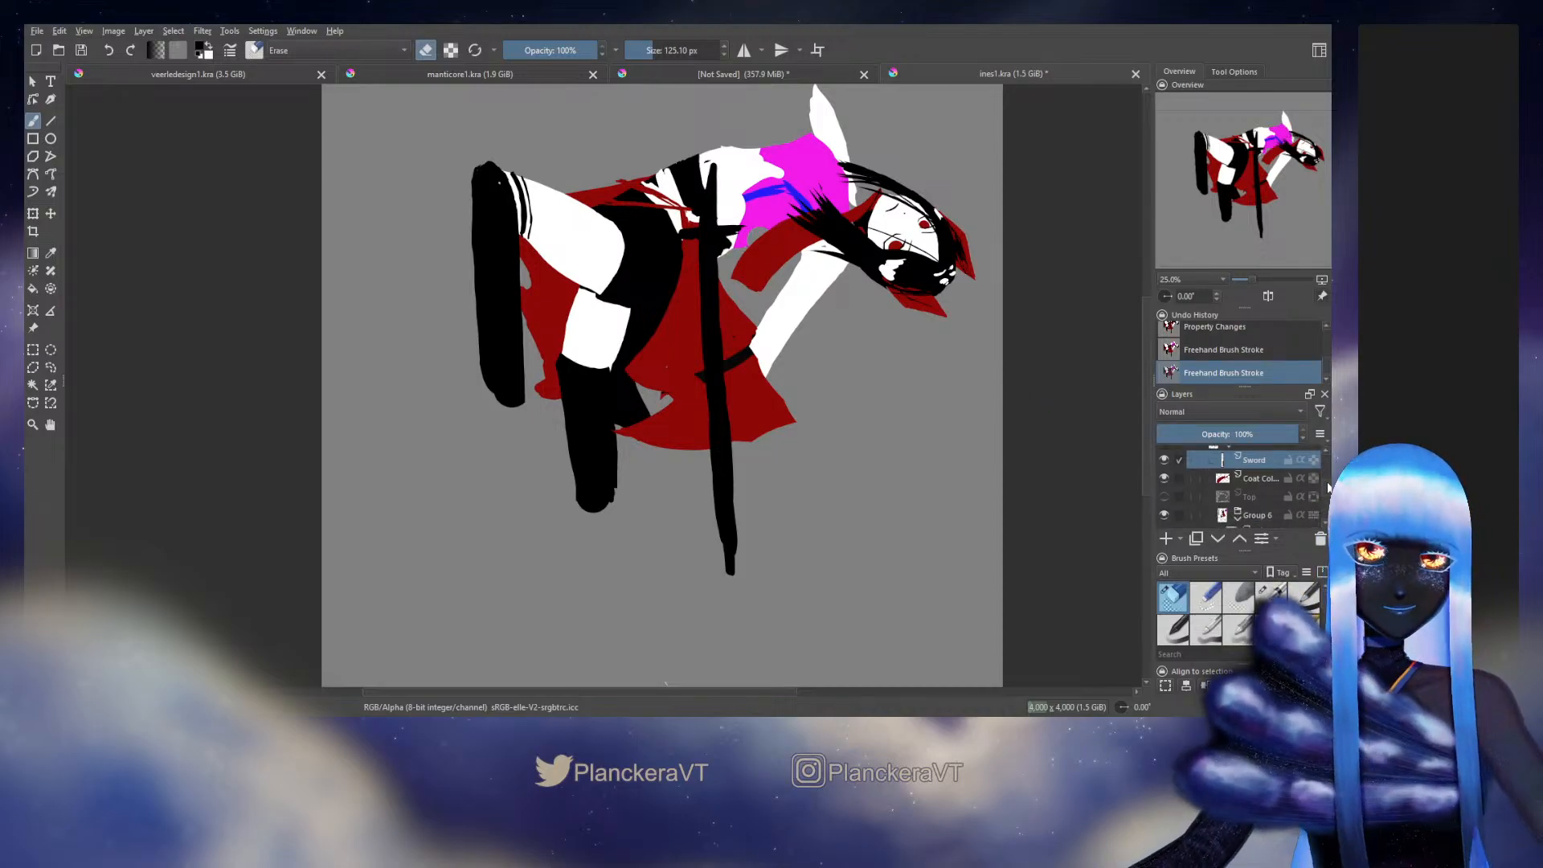
scroll(1328, 488, "down", 4)
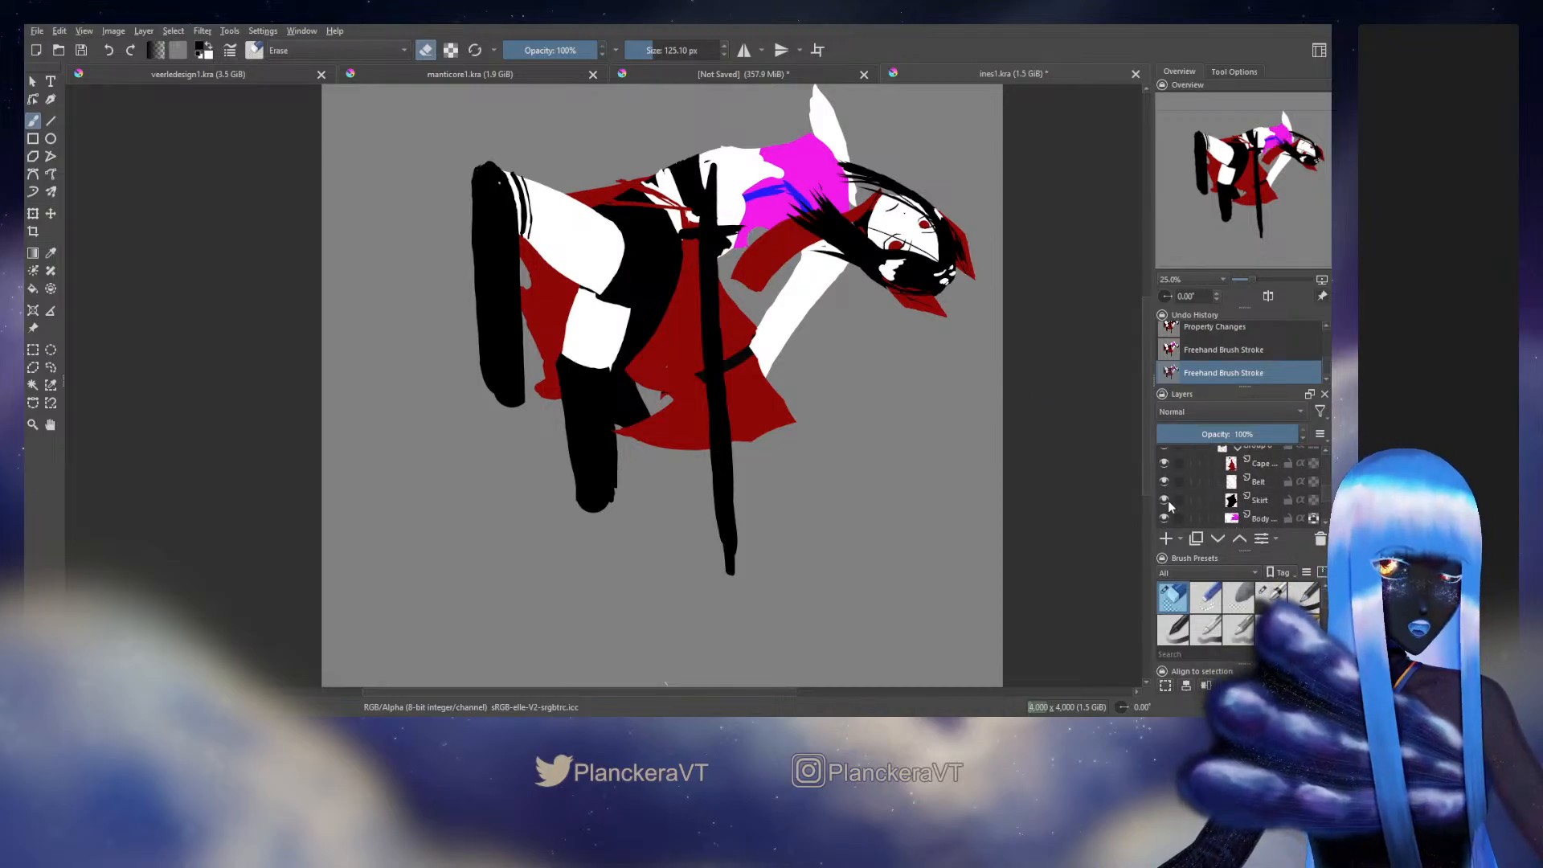
left_click(1163, 499)
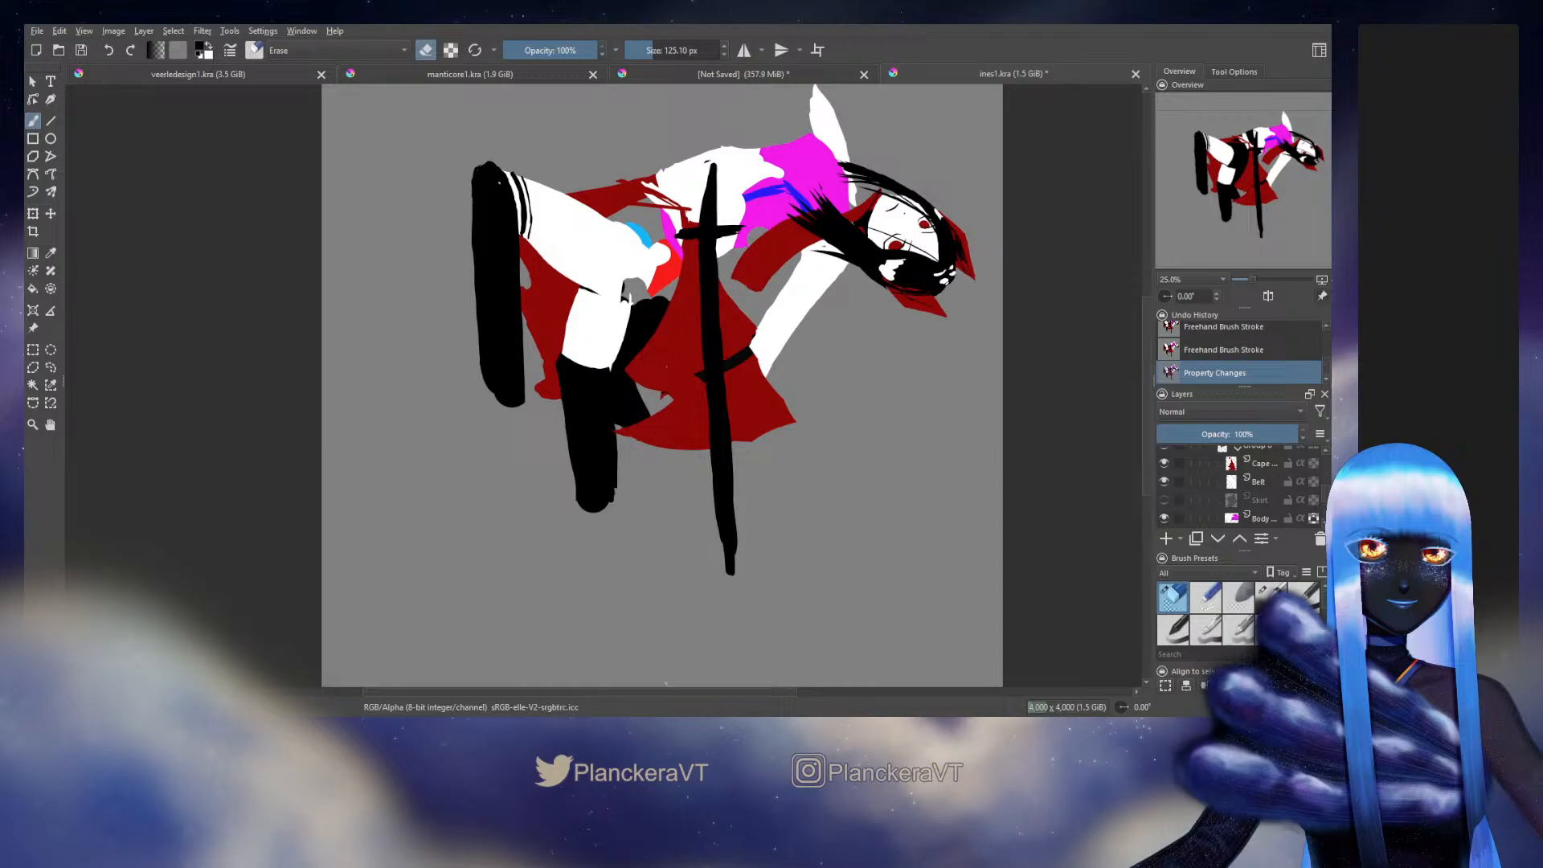
left_click(668, 263)
mouse_move(727, 221)
left_mouse_down()
mouse_move(720, 153)
mouse_move(723, 223)
left_mouse_up()
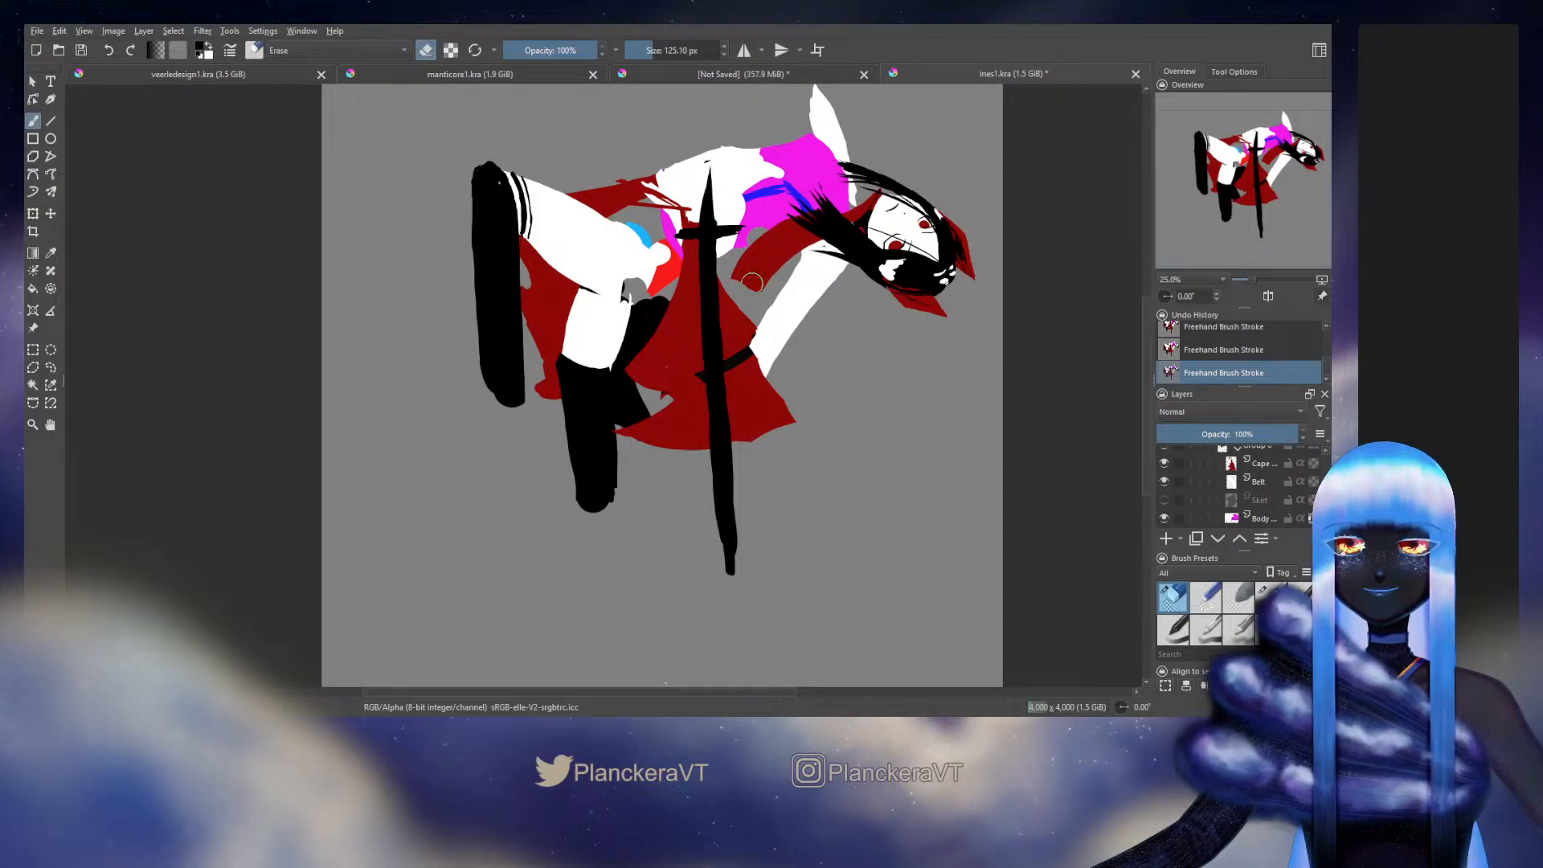
Step: Reshape the sword's handle with the 133 px brush and taper its blade toward the tip with the 125 px and 114 px eraser
key("e")
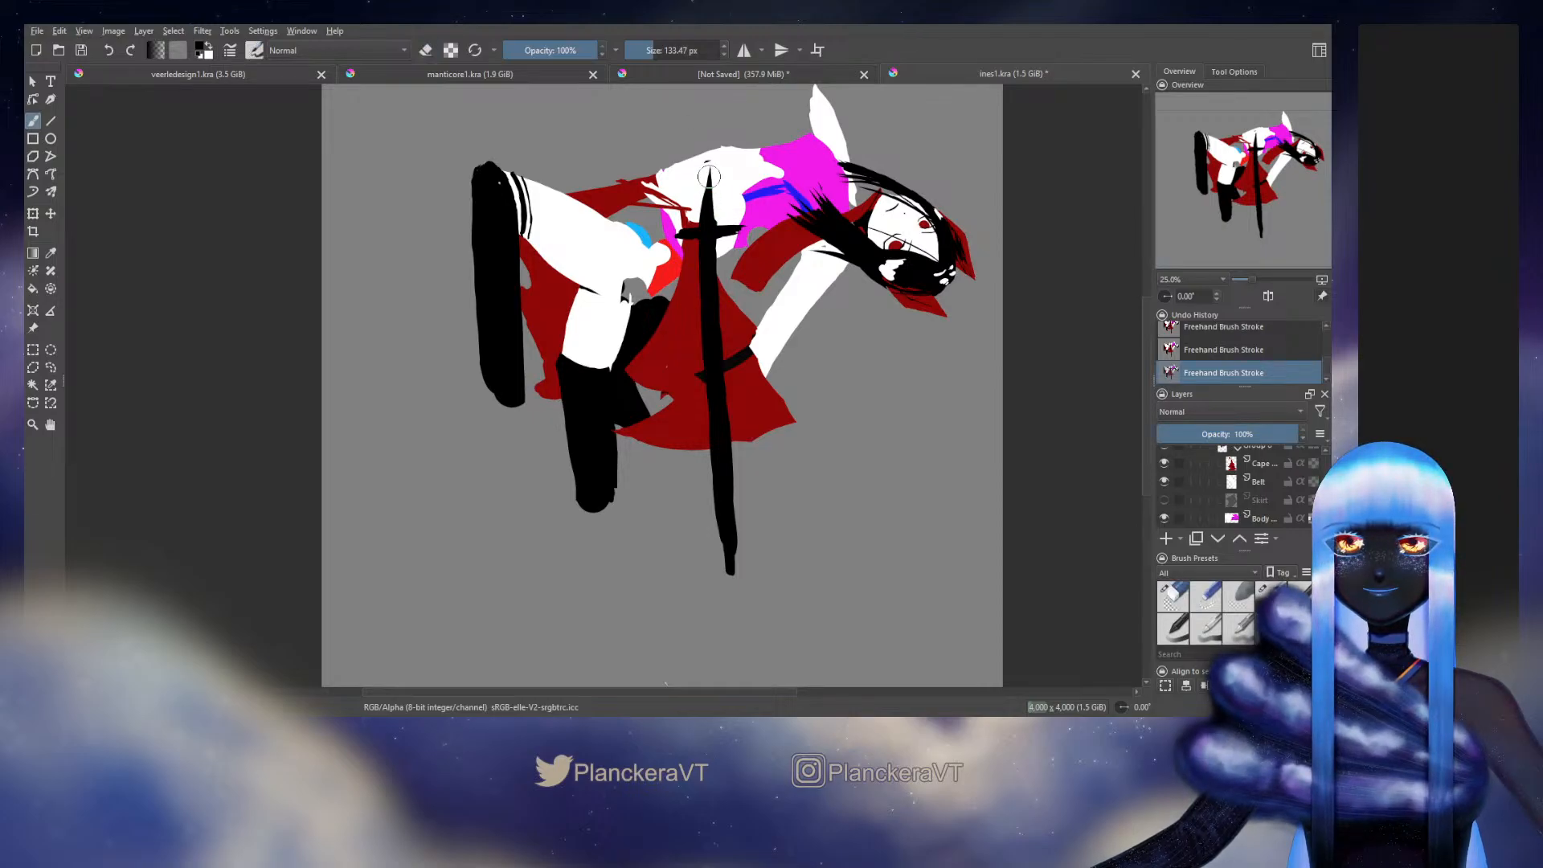
left_click_drag(708, 176, 713, 273)
key("e")
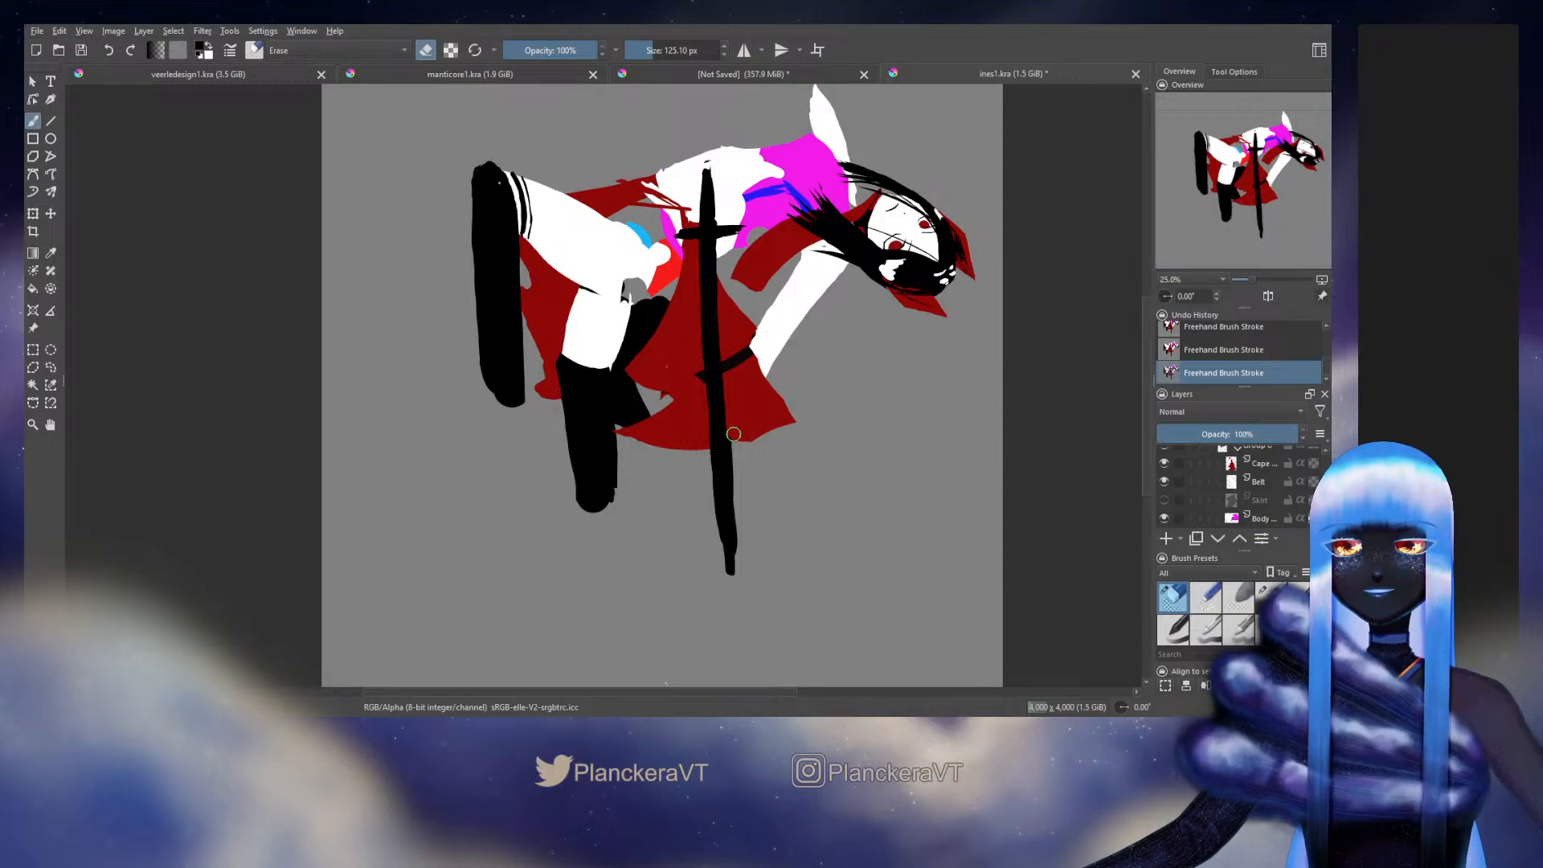
left_click_drag(731, 505, 732, 575)
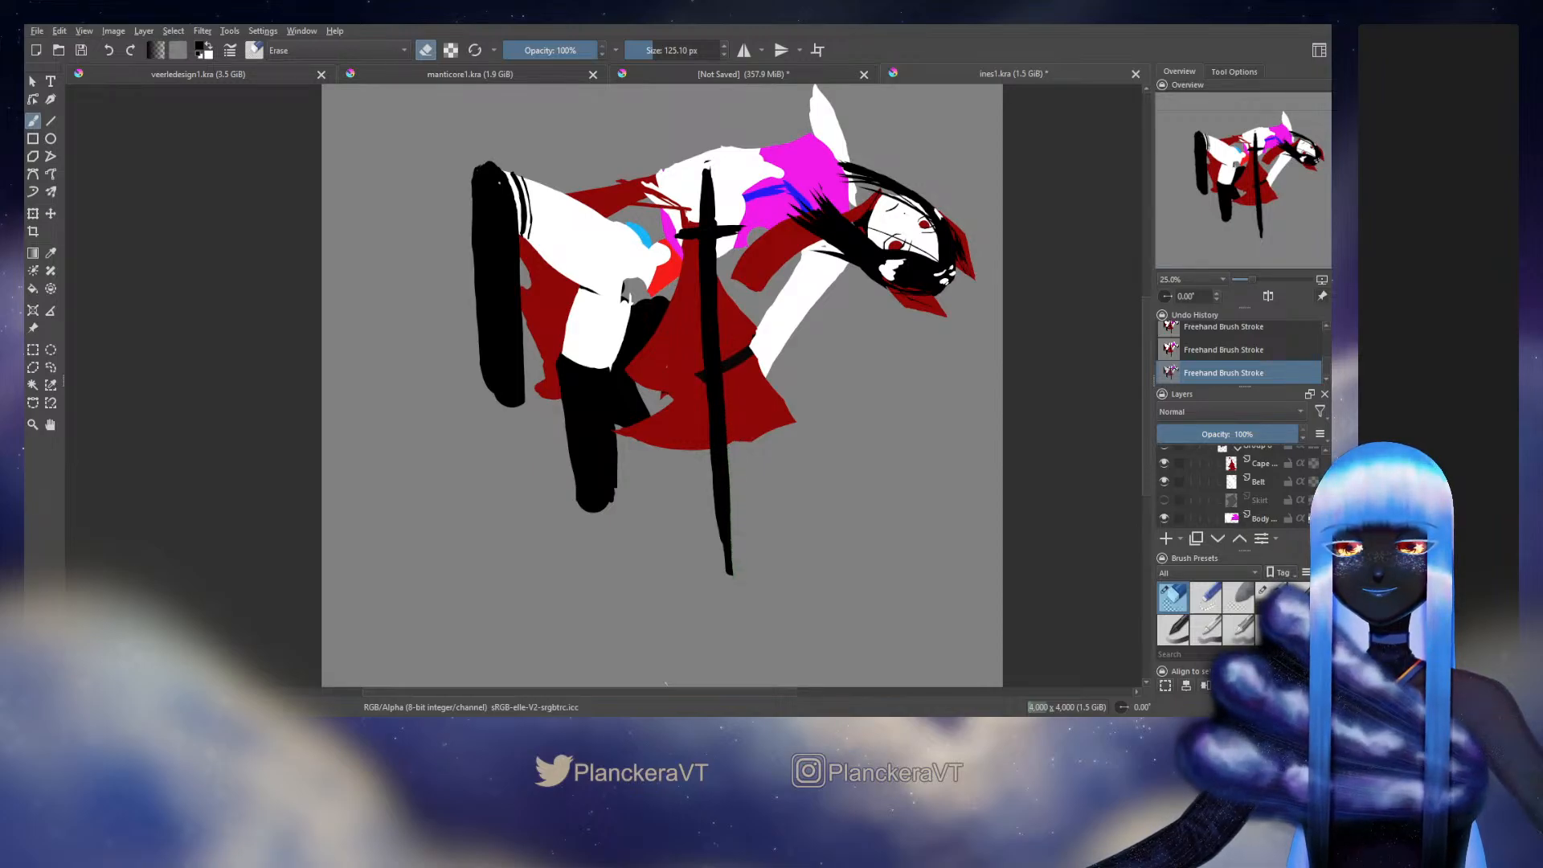
key("bracketleft")
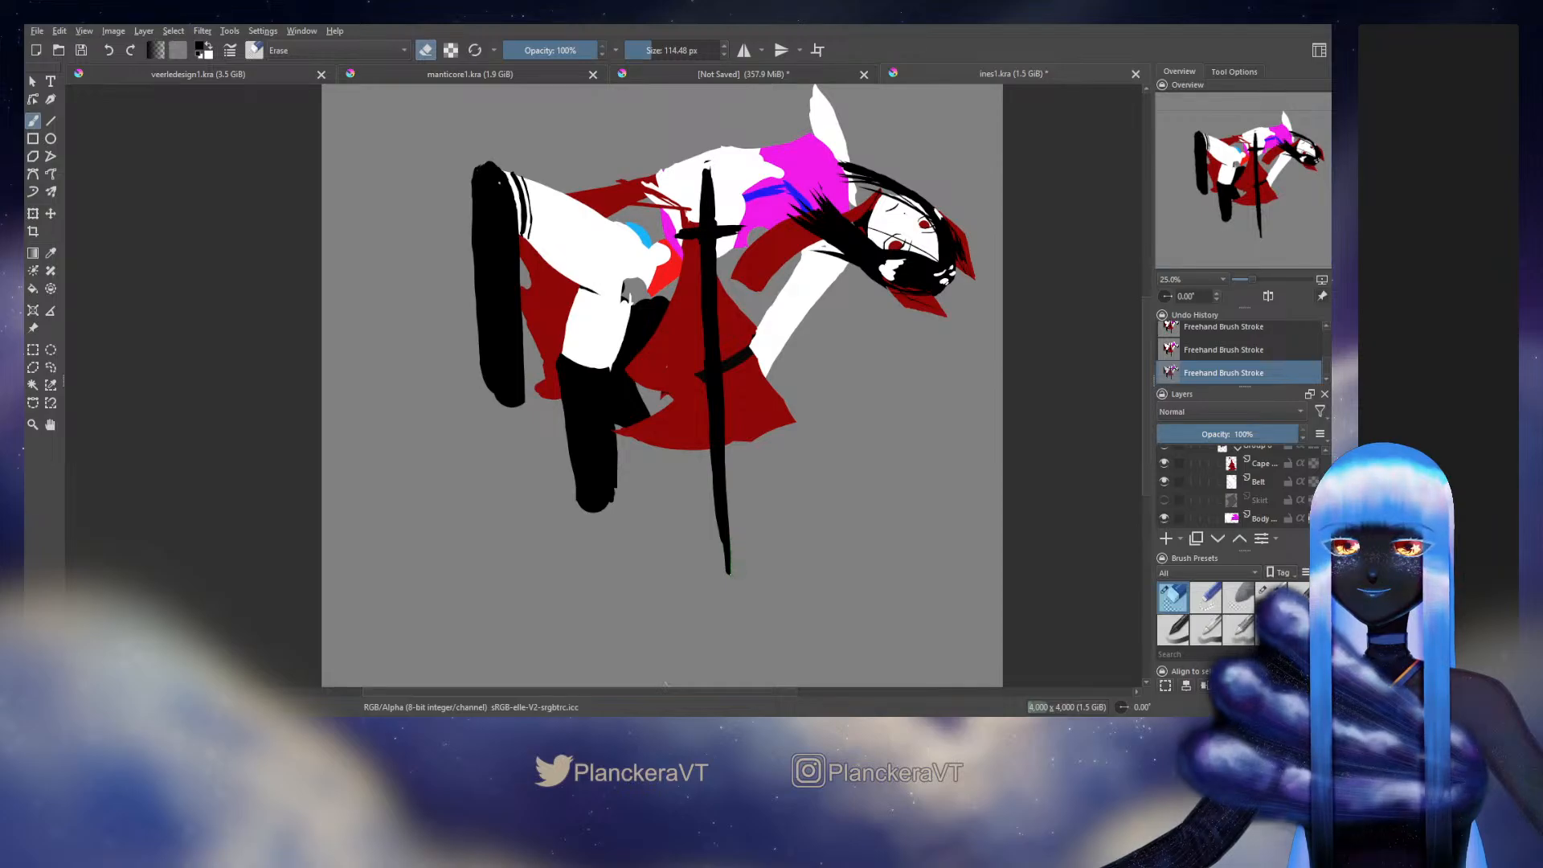
key("ctrl+z")
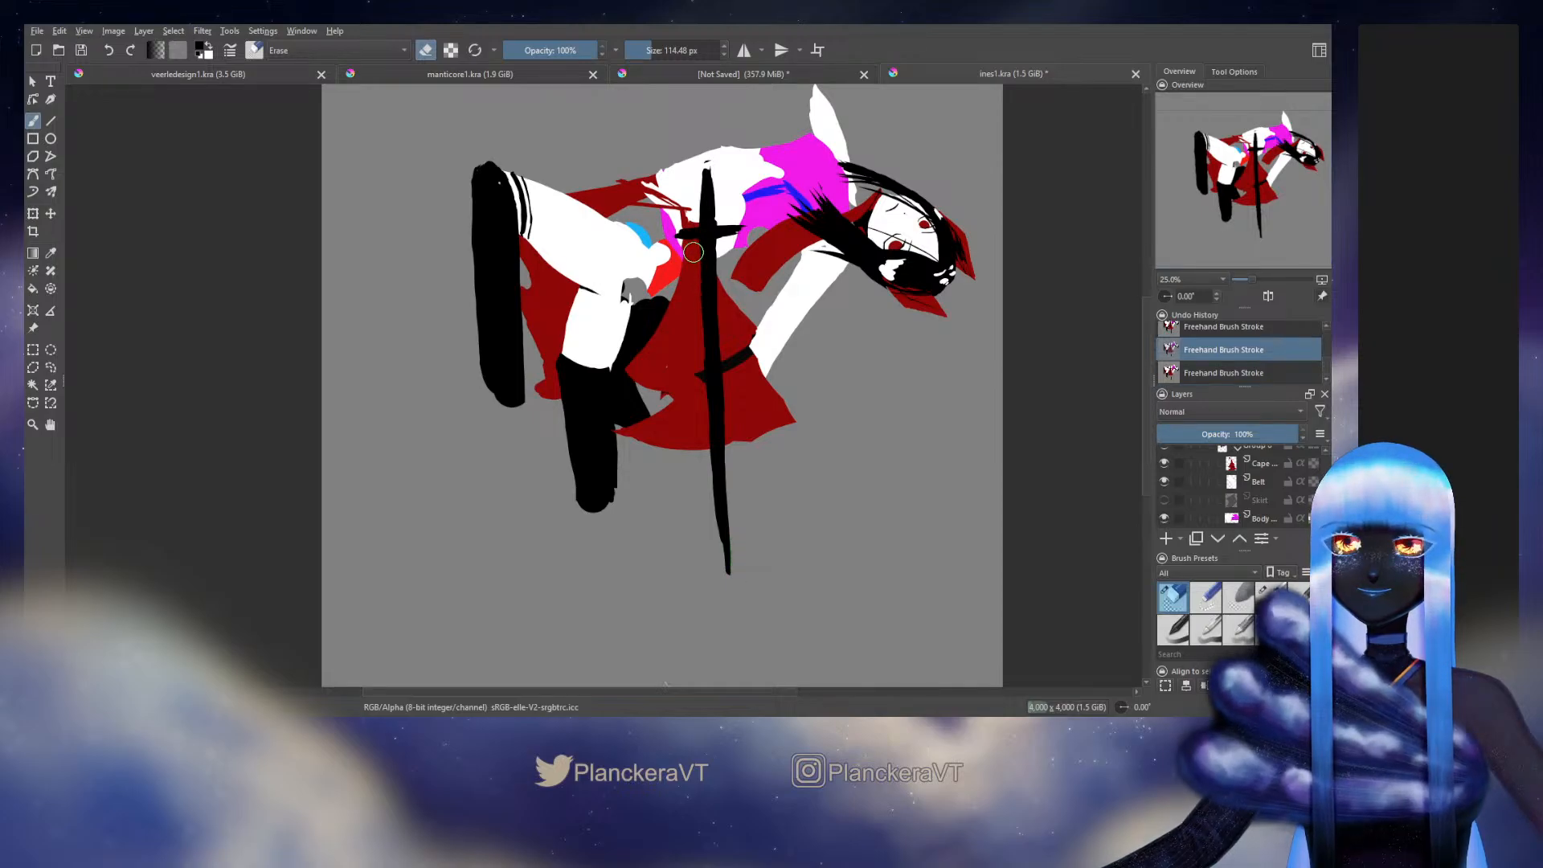
key("ctrl+shift+z")
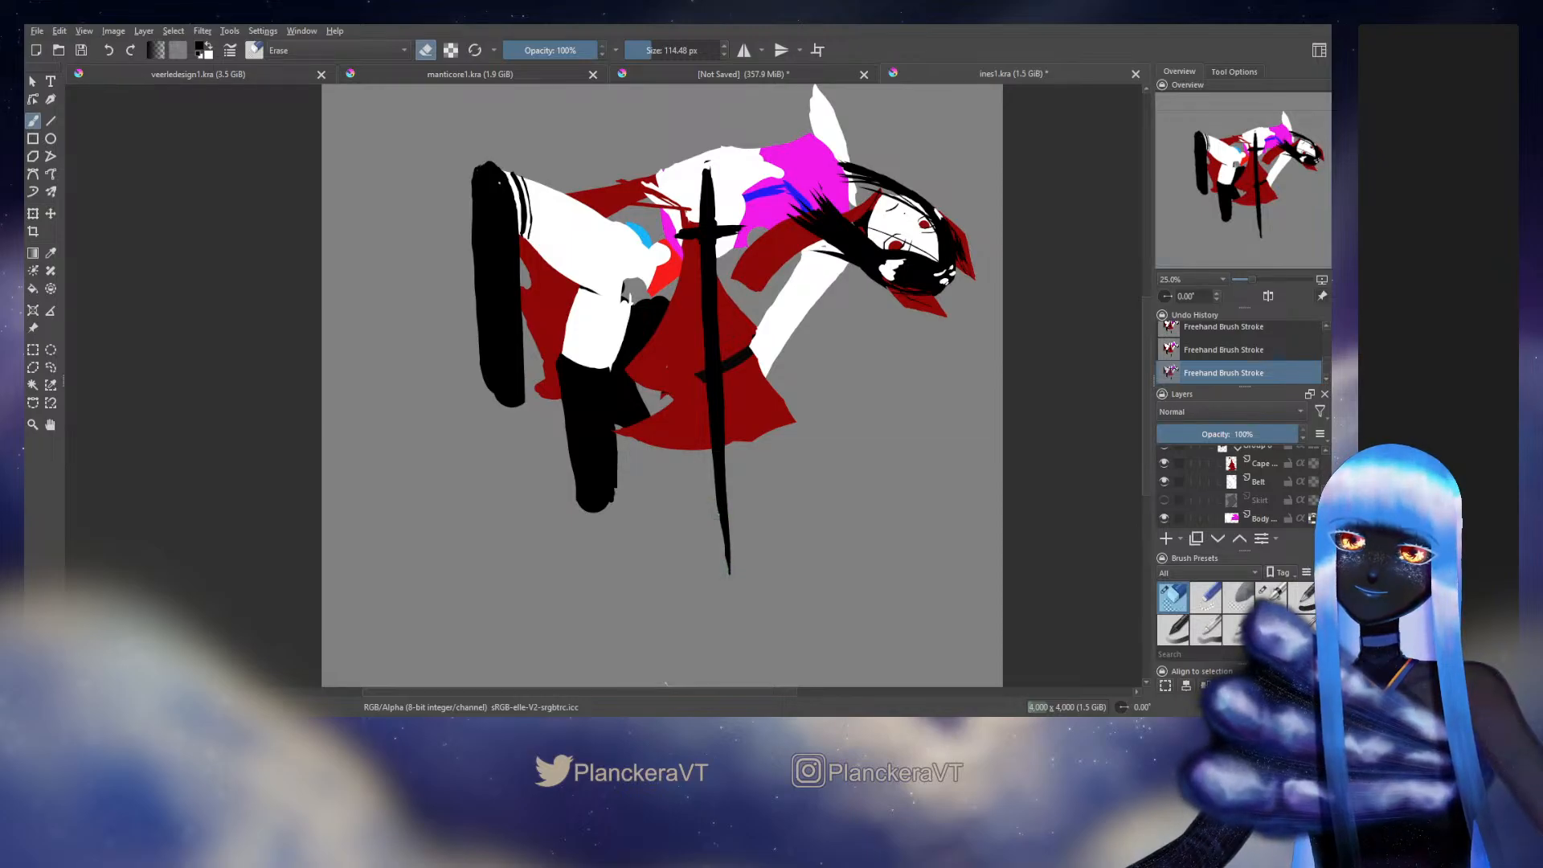
left_click_drag(718, 474, 718, 494)
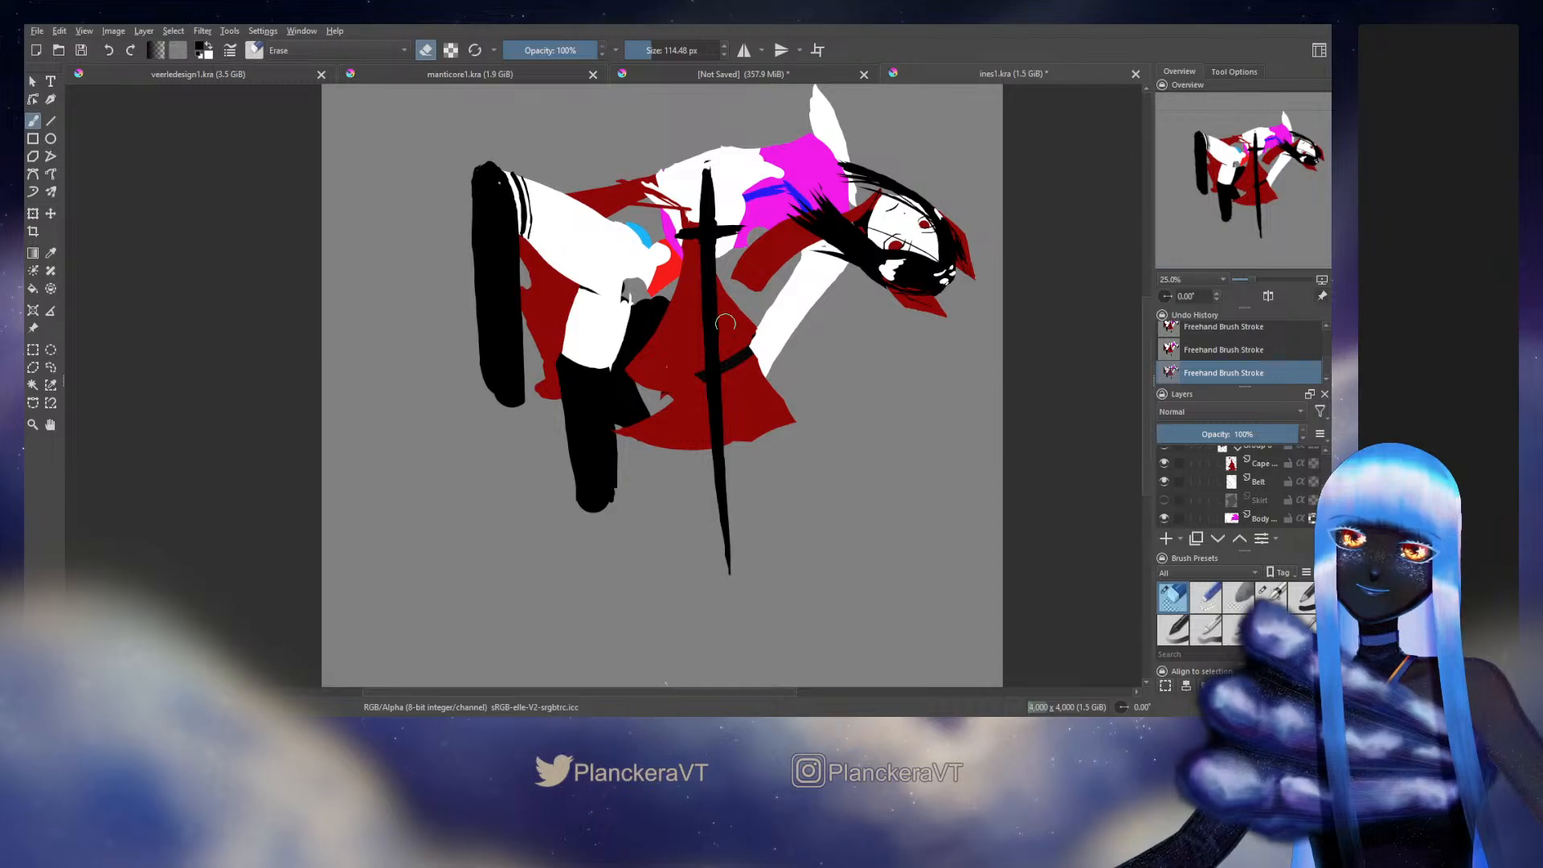
Step: Transform the sword to shift its tip slightly, making the blade hang more vertically
key("e")
key("ctrl+t")
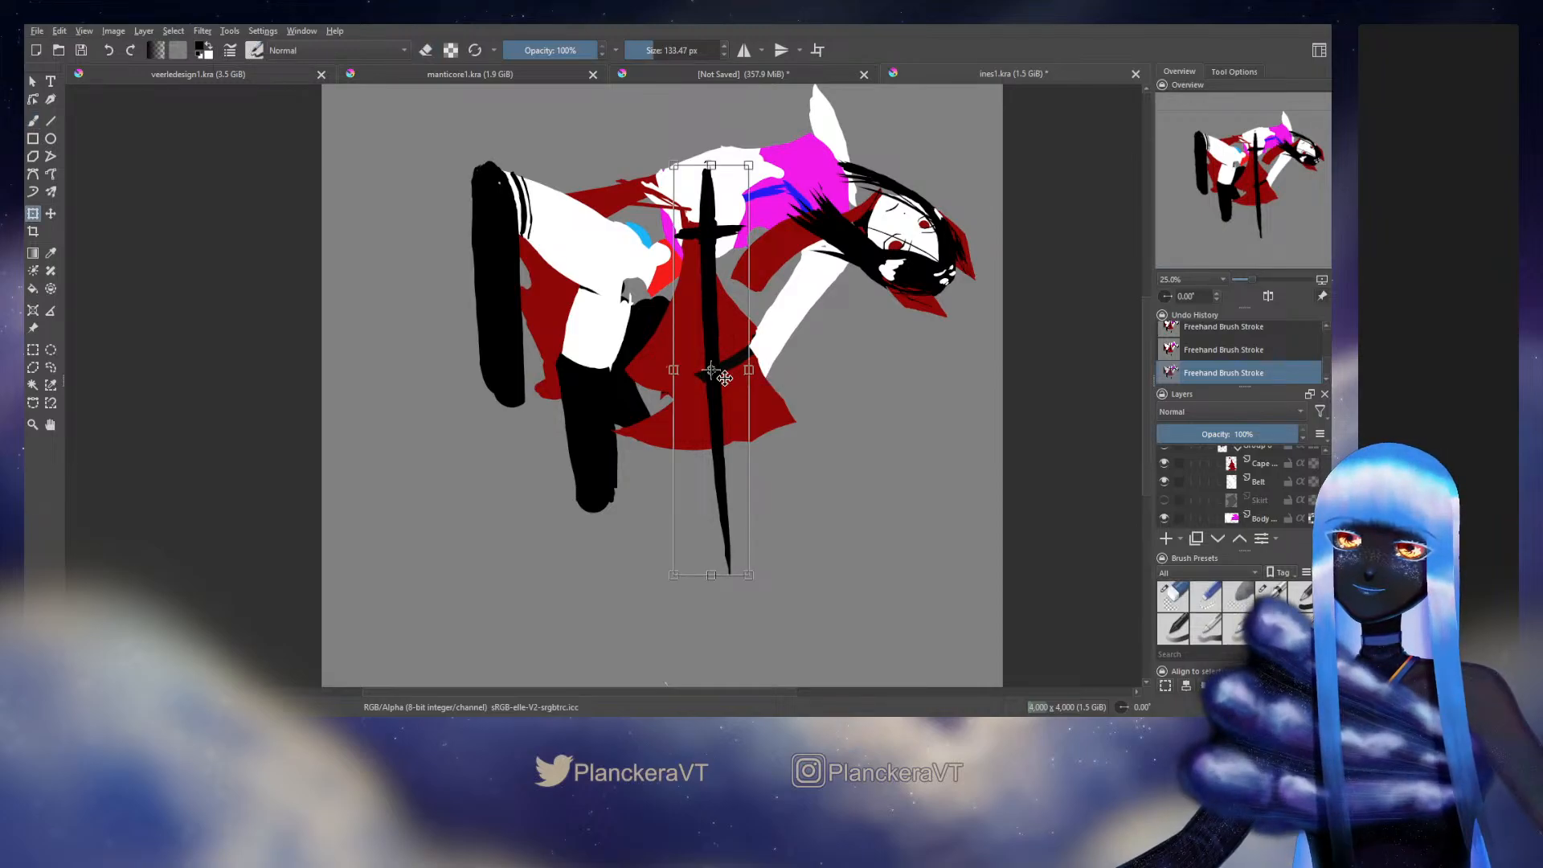
key("Escape")
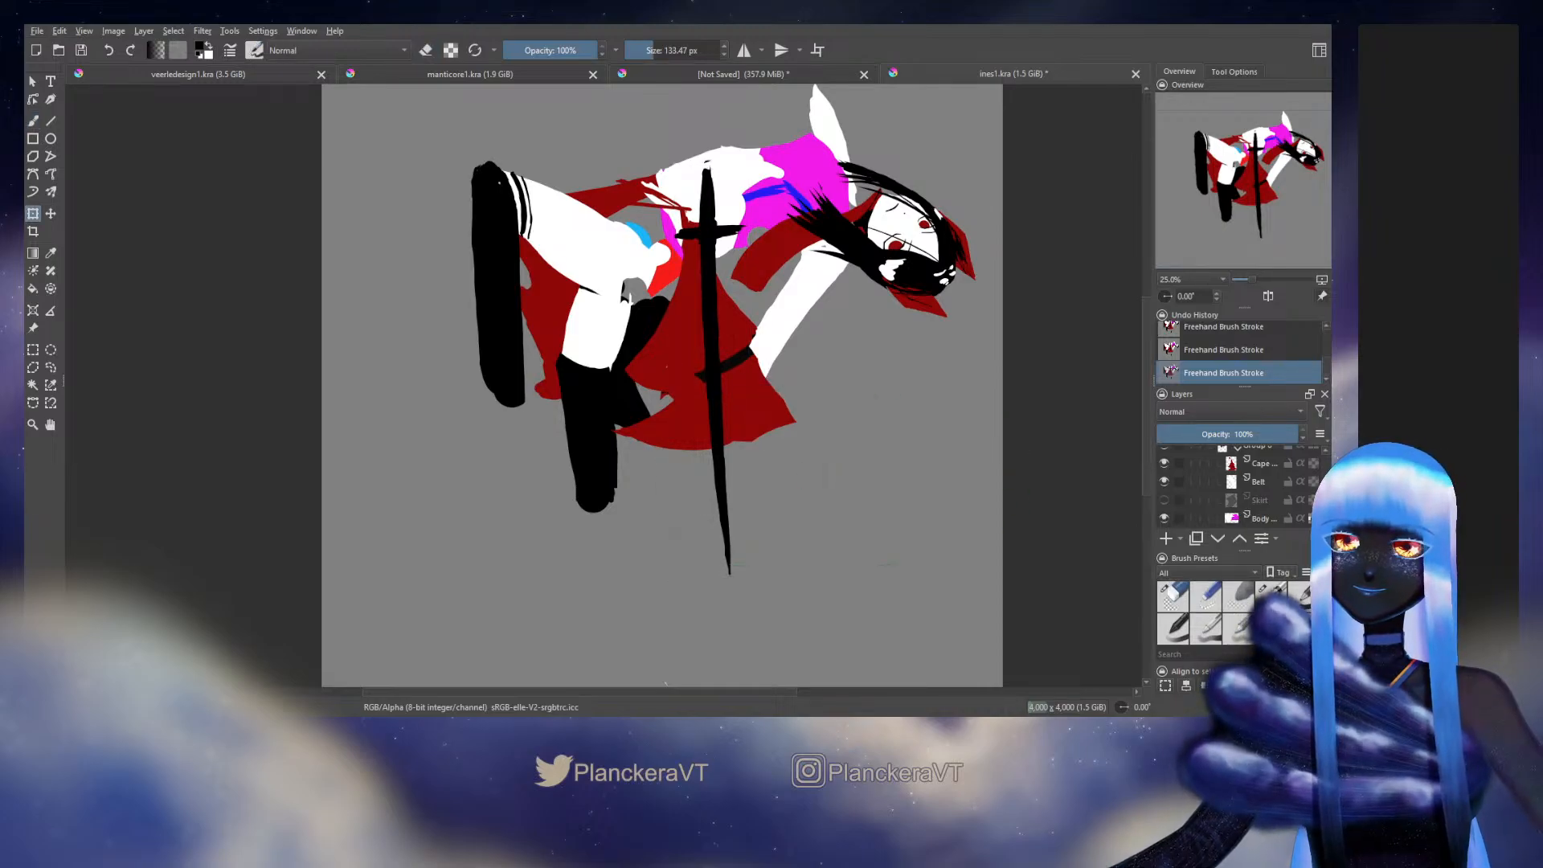
left_click_drag(722, 534, 720, 545)
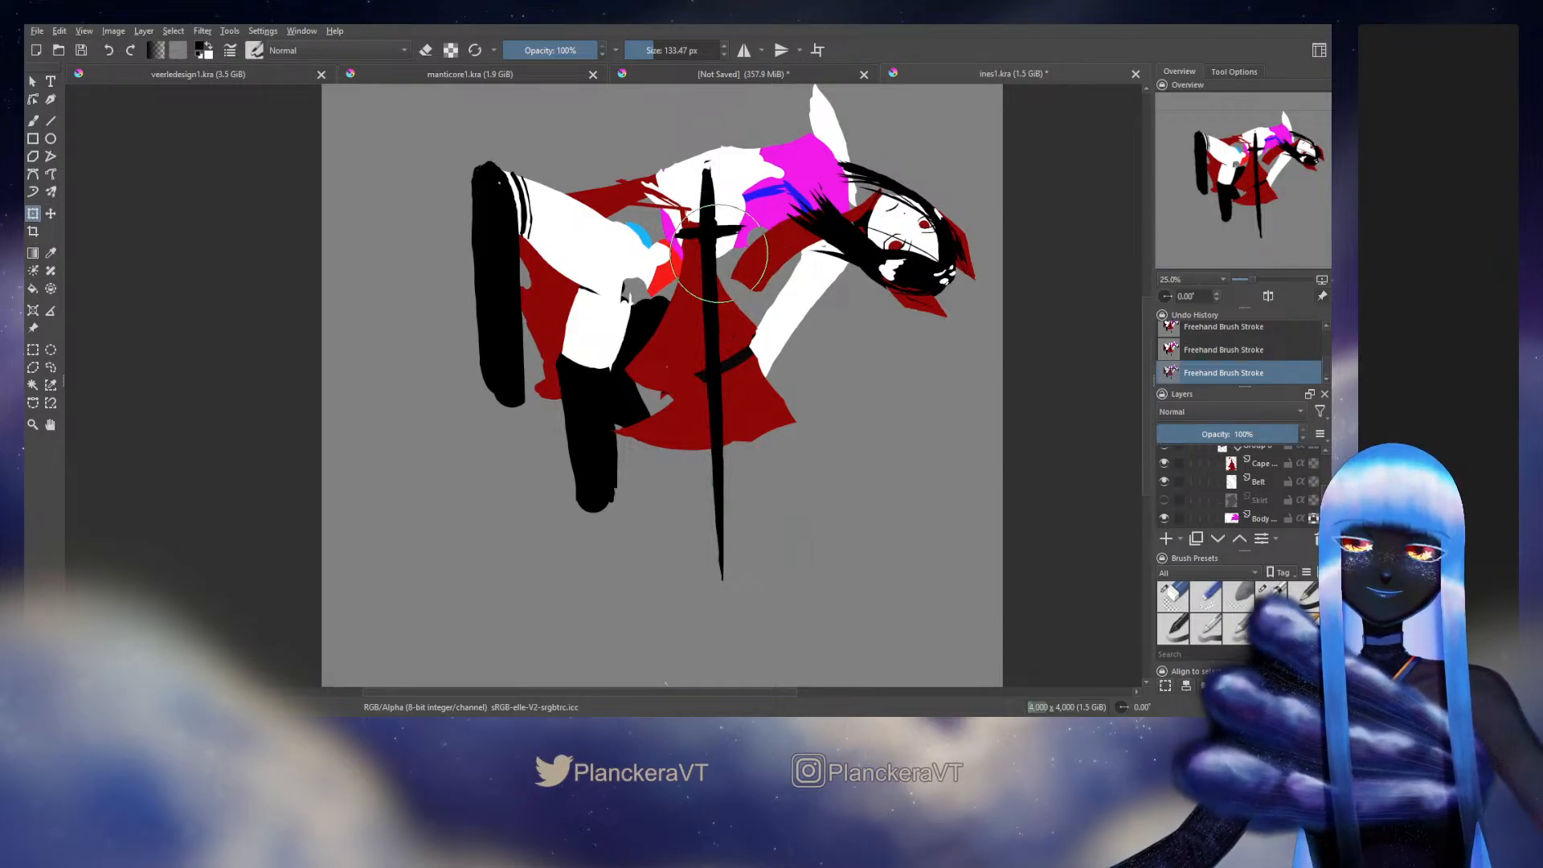
key("b")
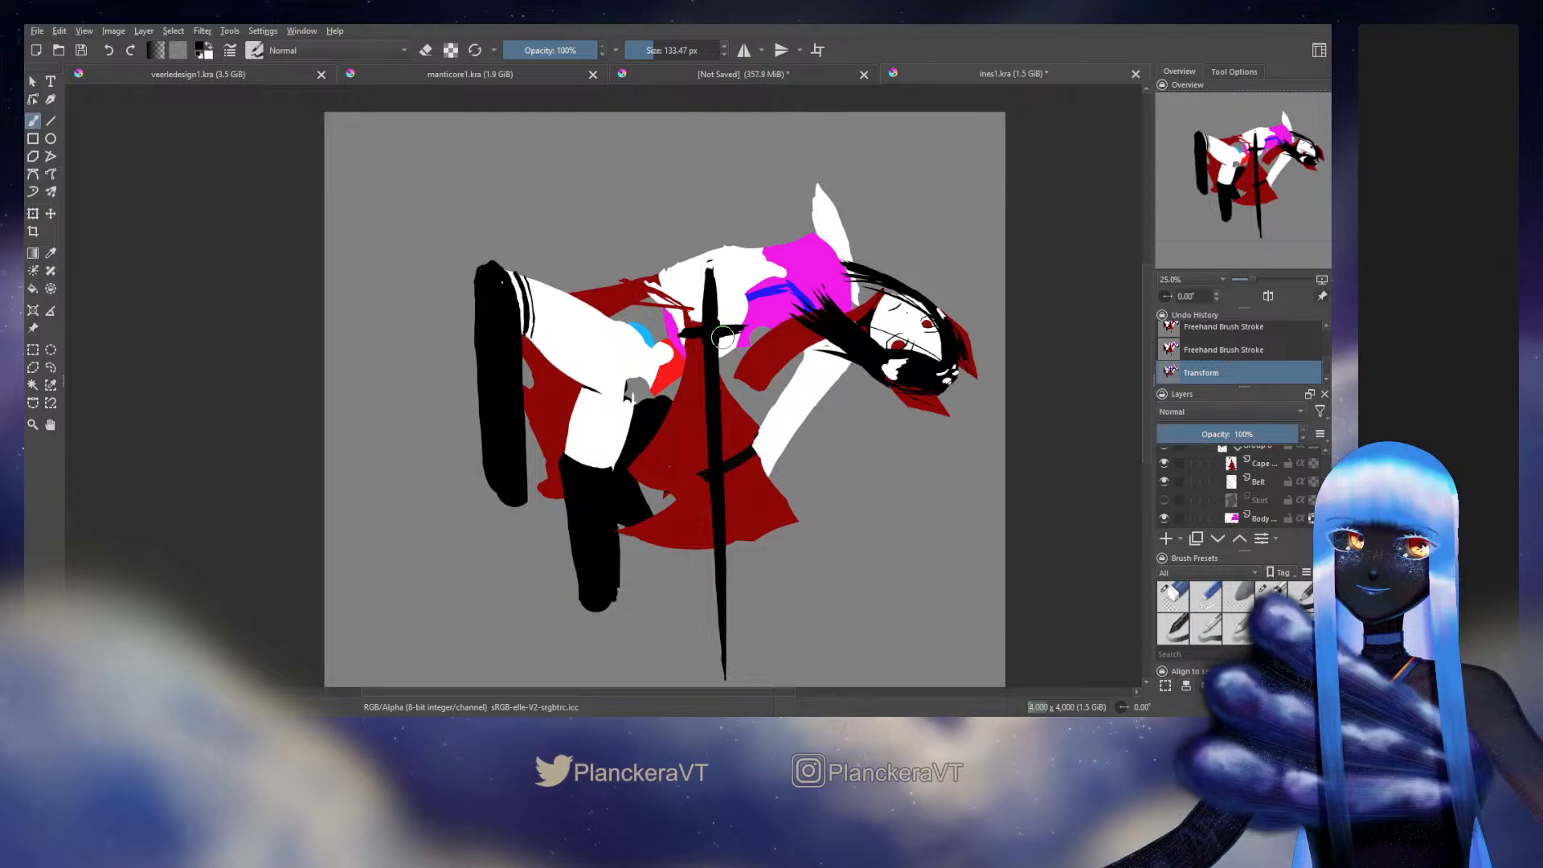
Step: Extend both ends of the sword's crossguard with the 133 px black brush and sharpen them with the 114 px eraser
left_click_drag(723, 335, 739, 329)
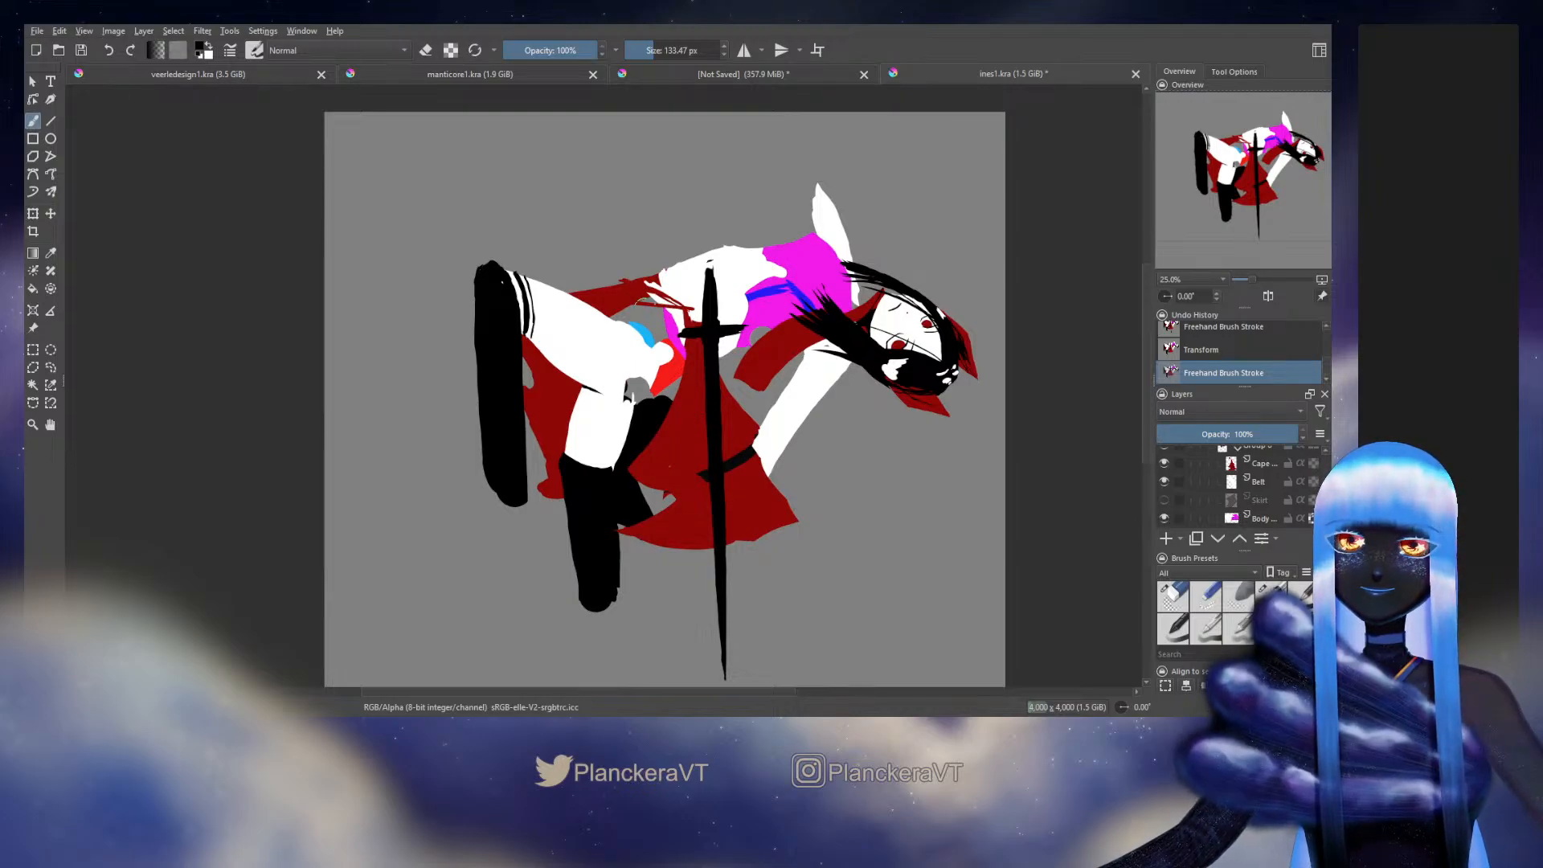
left_click_drag(681, 331, 700, 331)
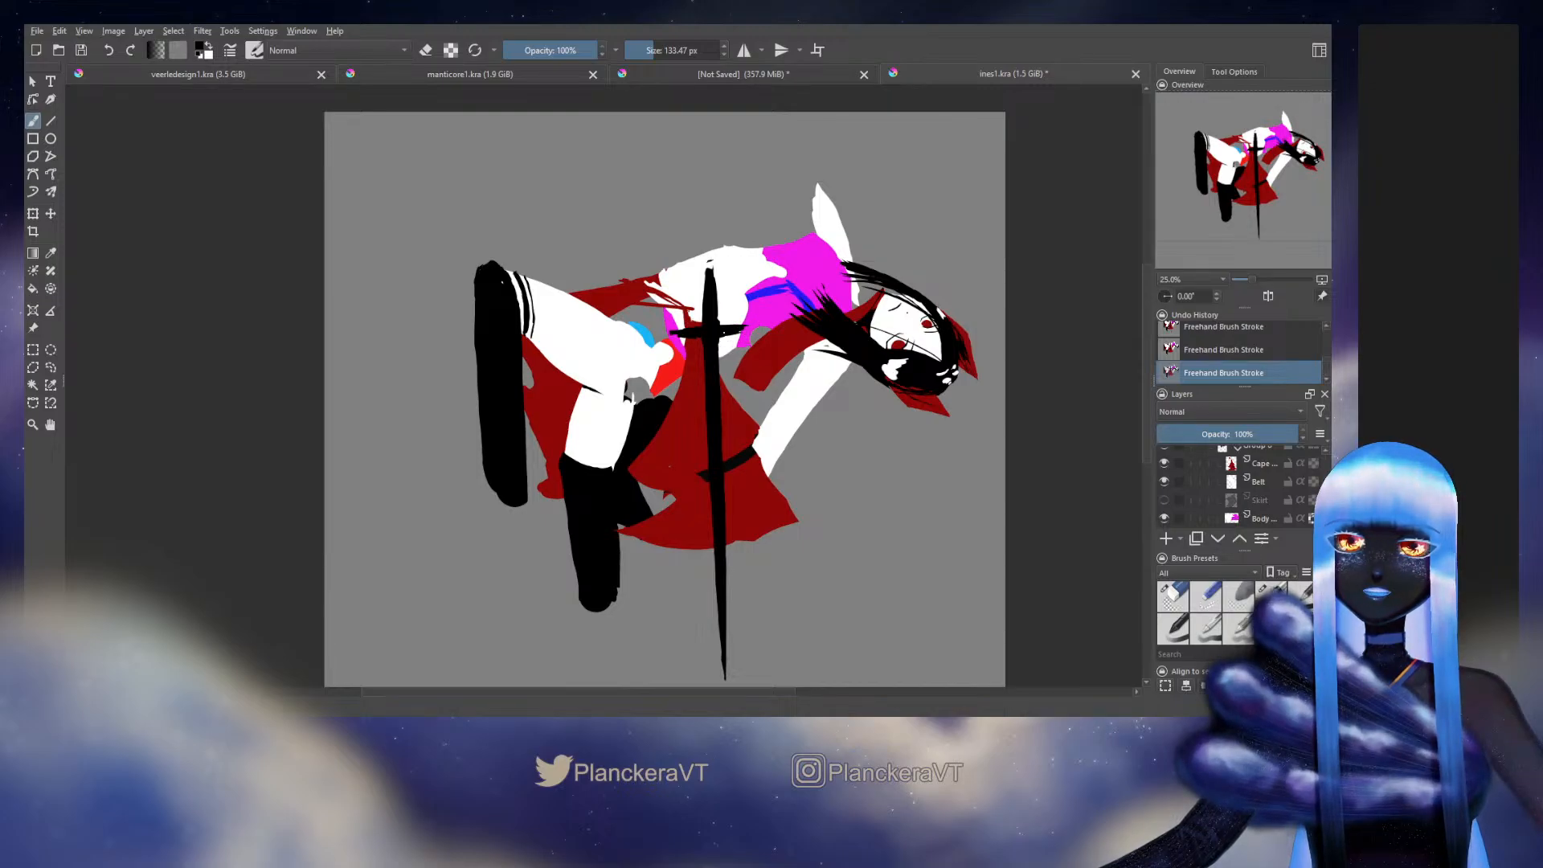
key("e")
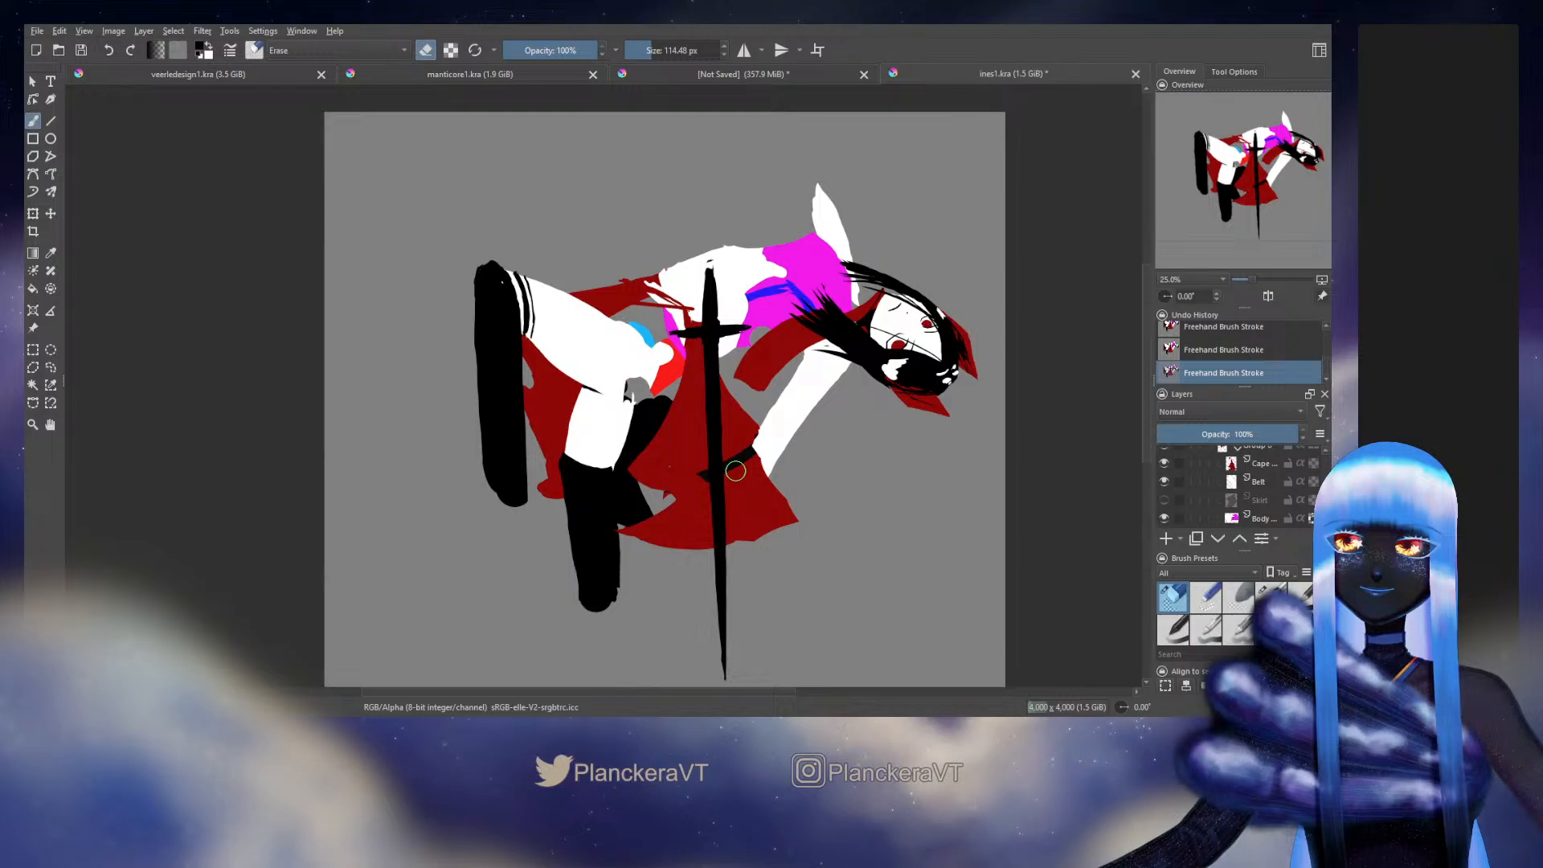
key("e")
key("ctrl+t")
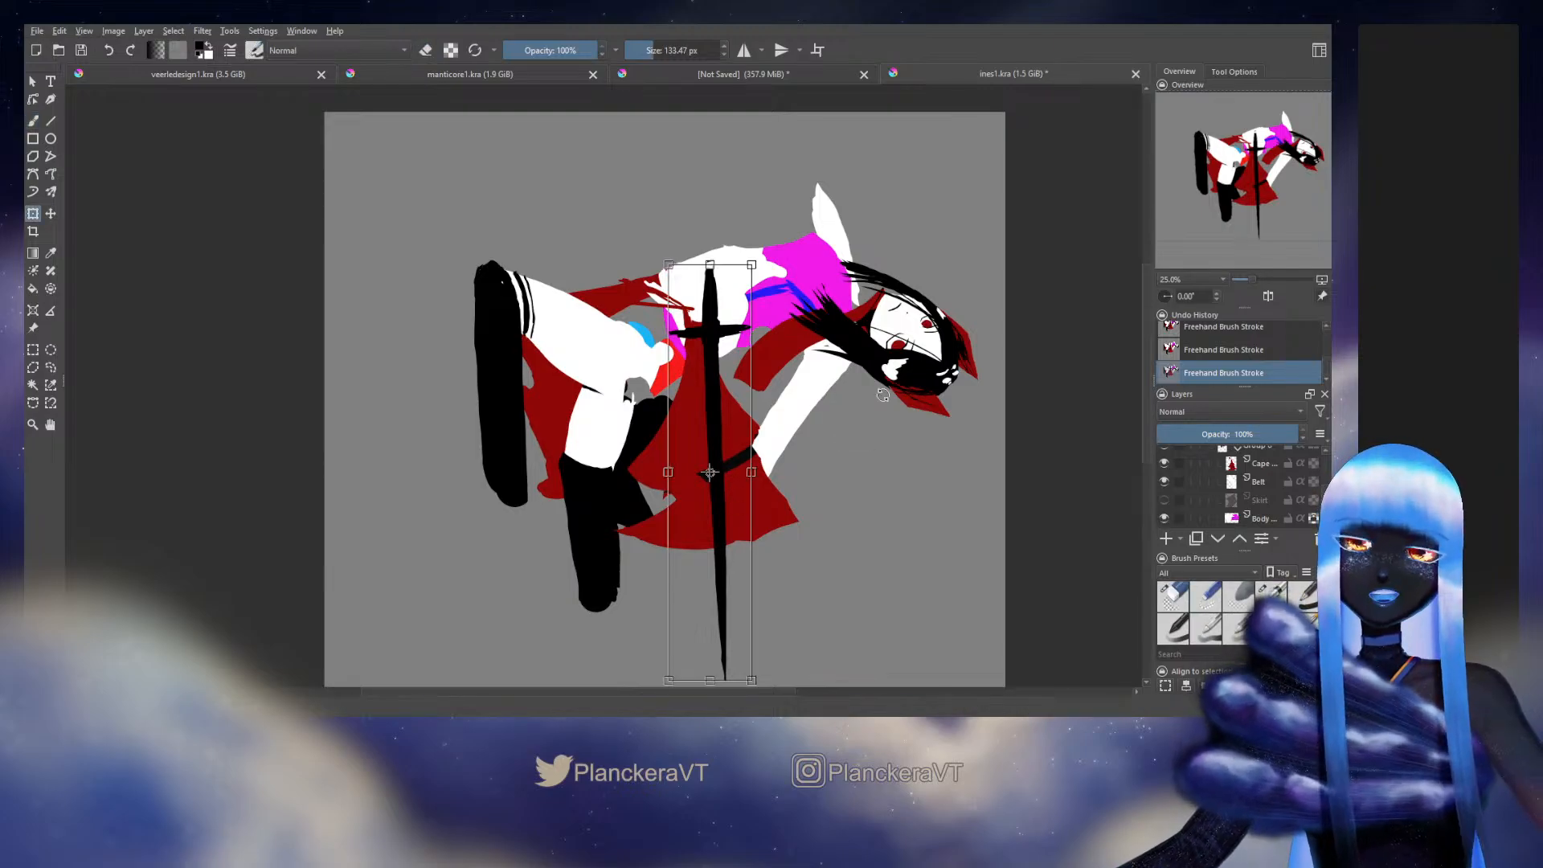
left_click_drag(890, 396, 882, 308)
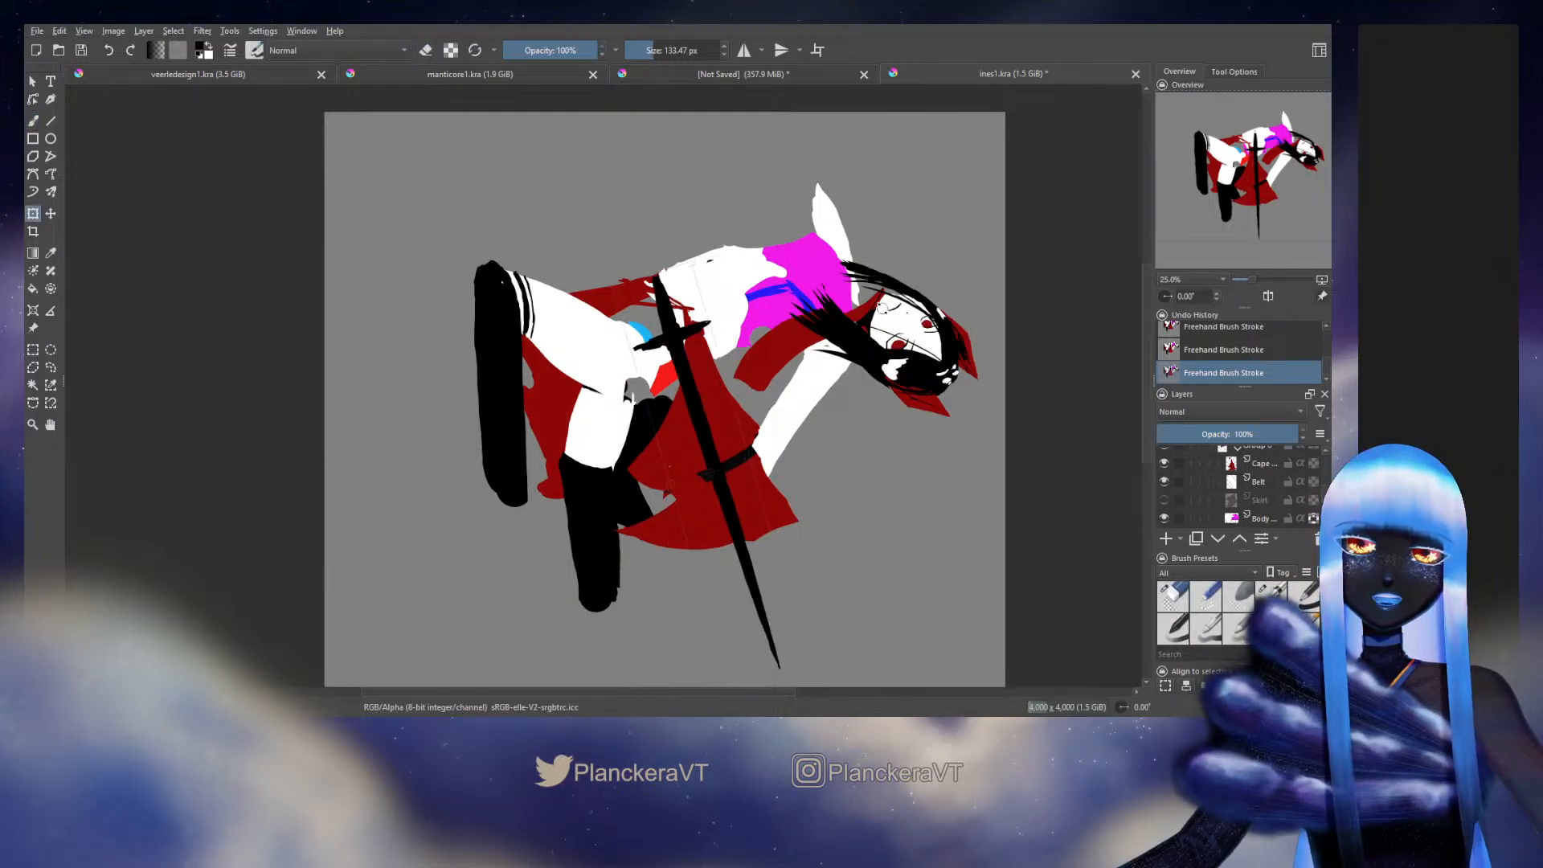
left_click_drag(677, 396, 740, 378)
key("Escape")
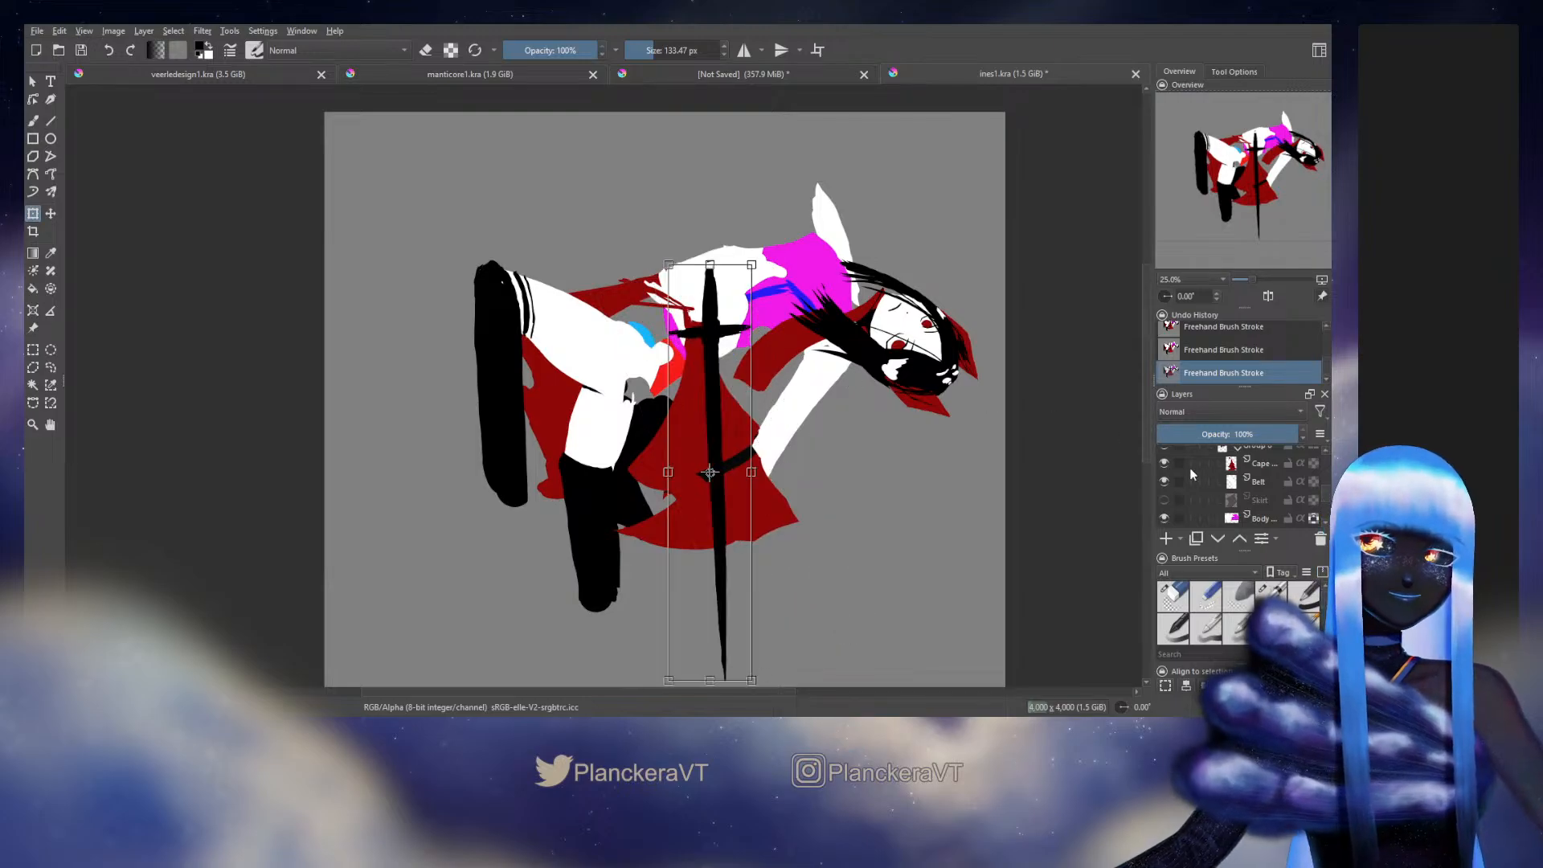
Step: Show the Skirt and Top layers and rotate the sword clockwise so its tip points toward the black boots
left_click(1163, 500)
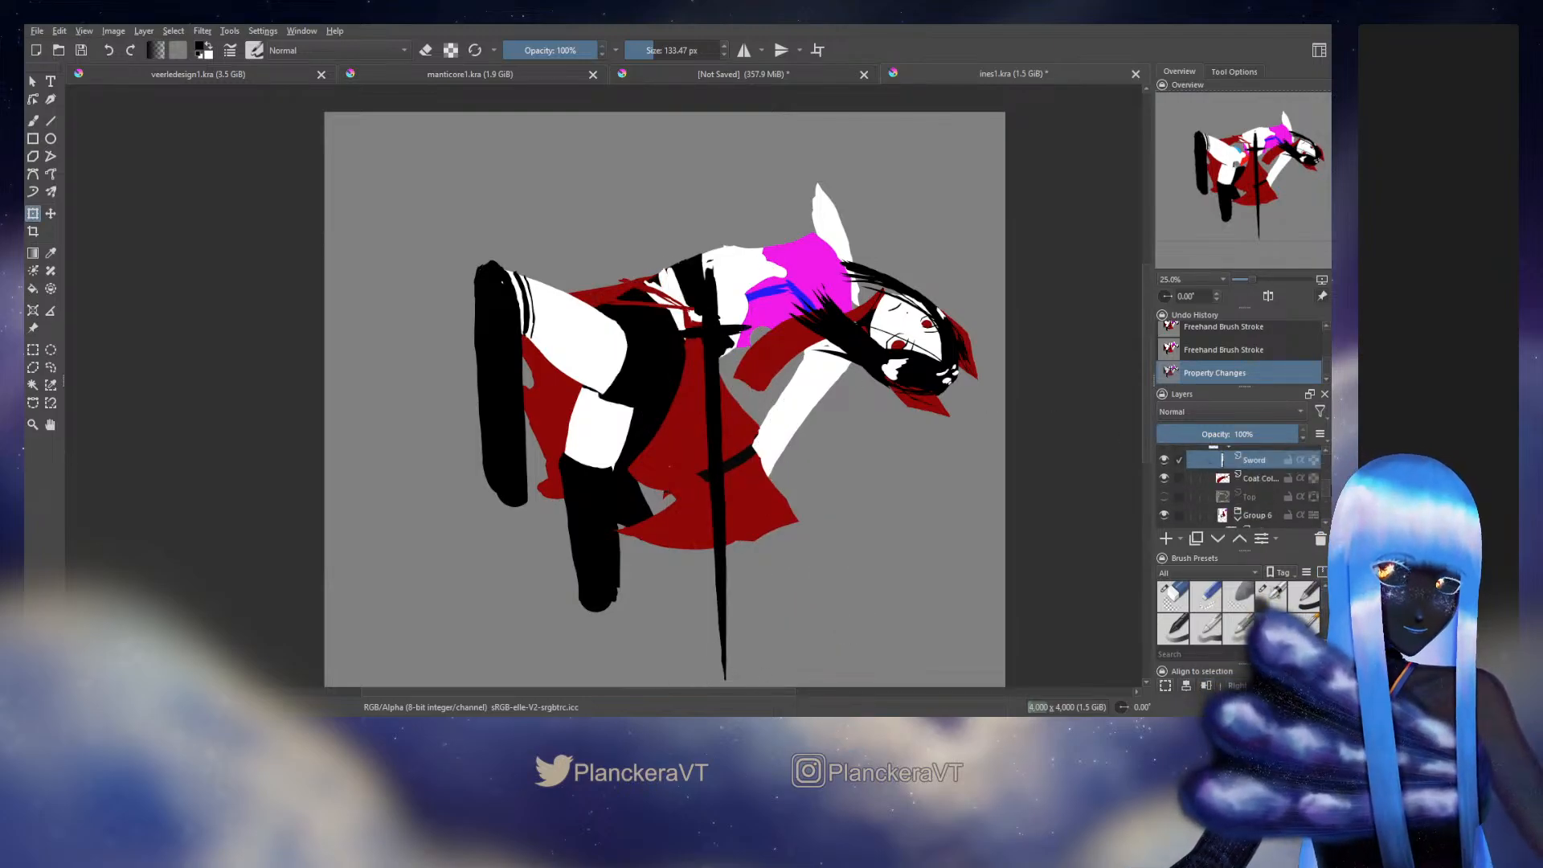
scroll(1201, 494, "up", 3)
left_click(1164, 496)
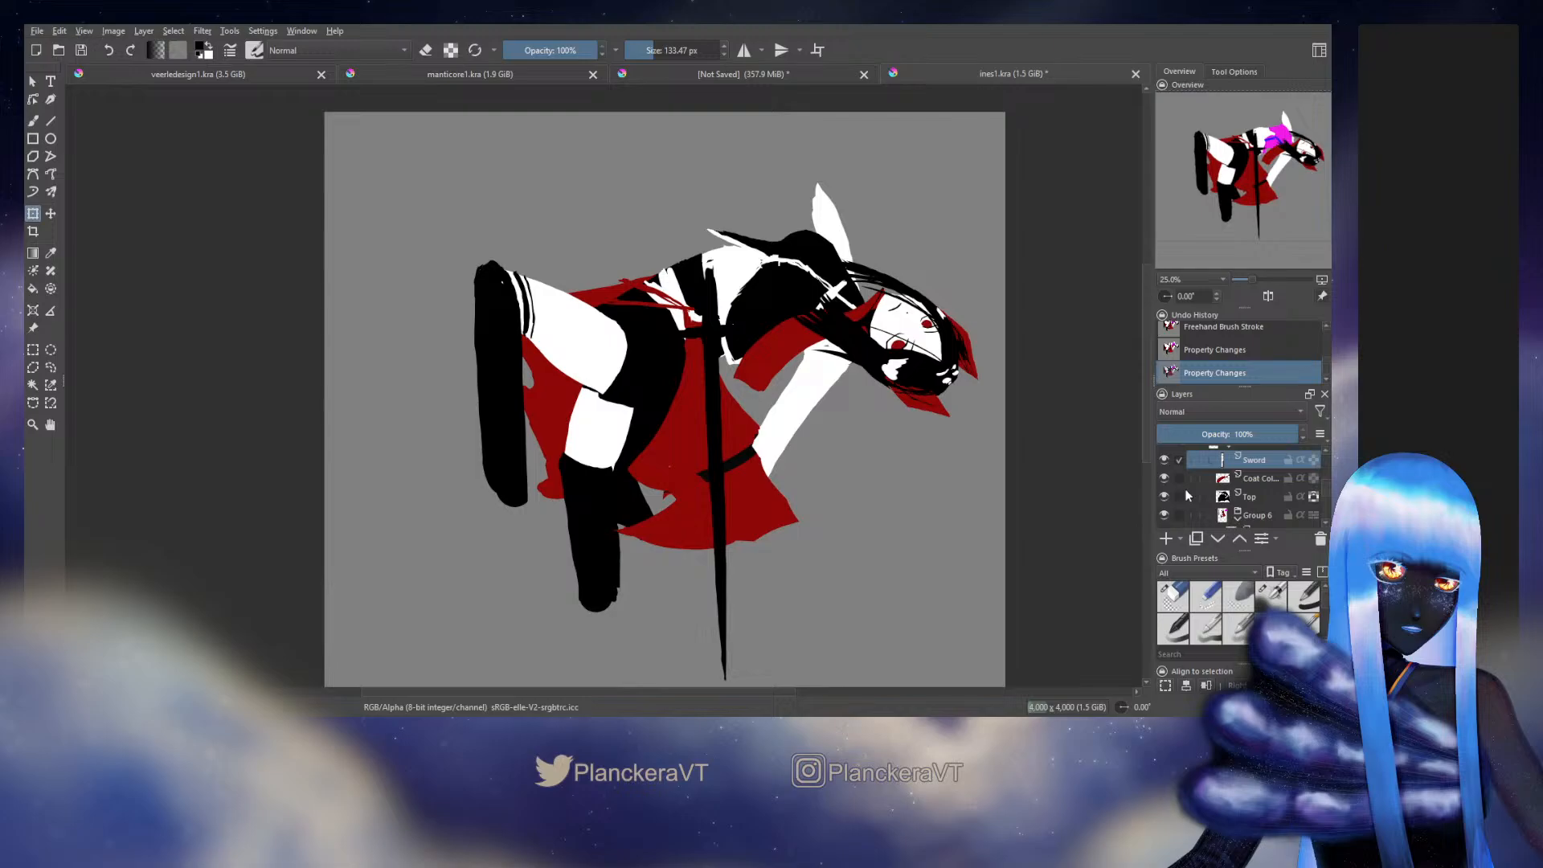
left_click_drag(711, 482, 704, 341)
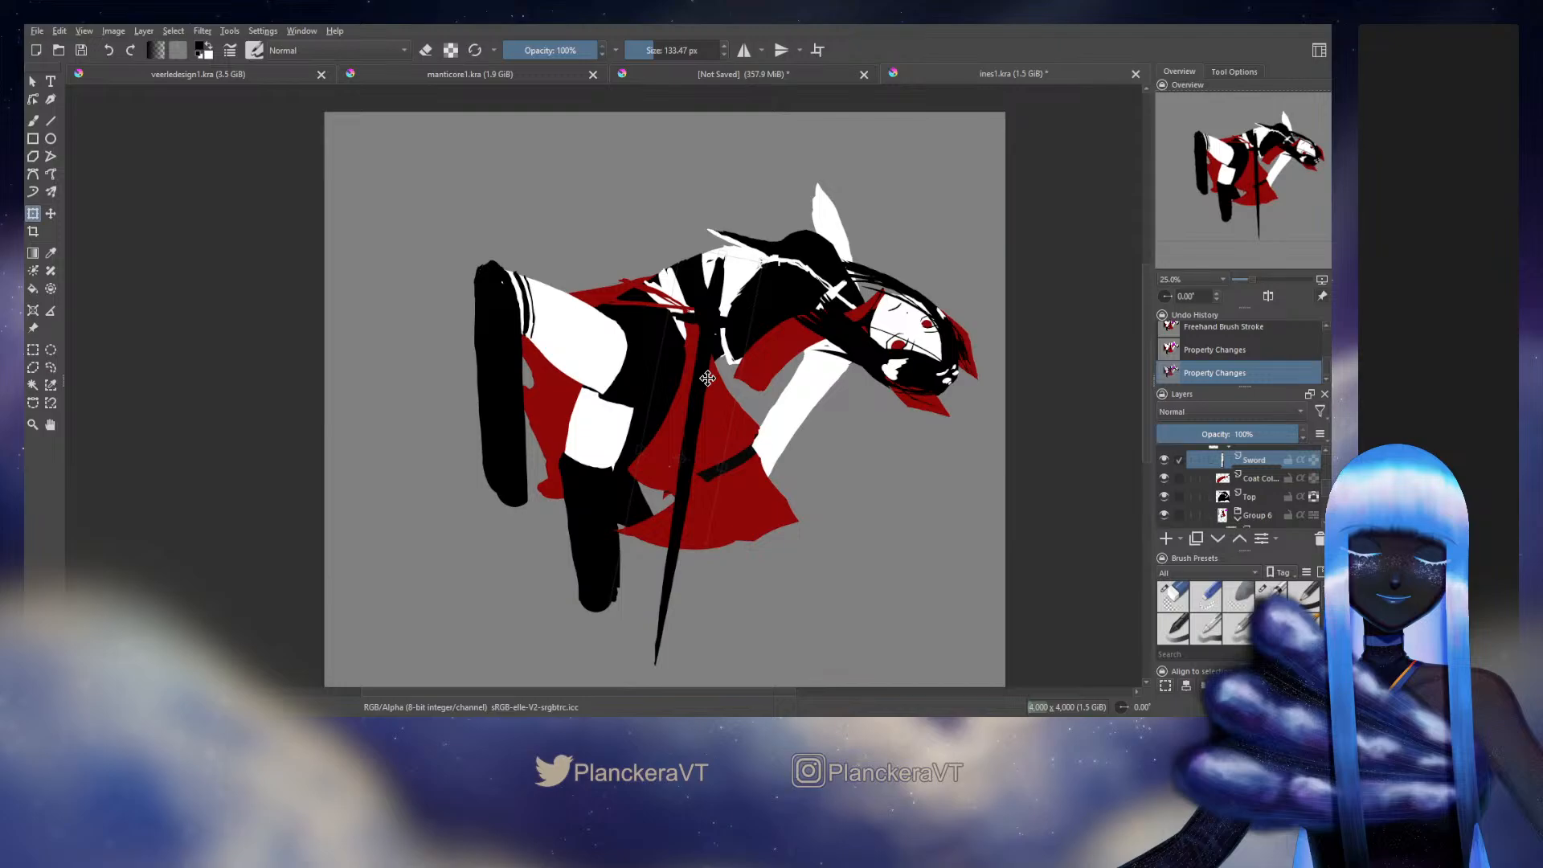
key("b")
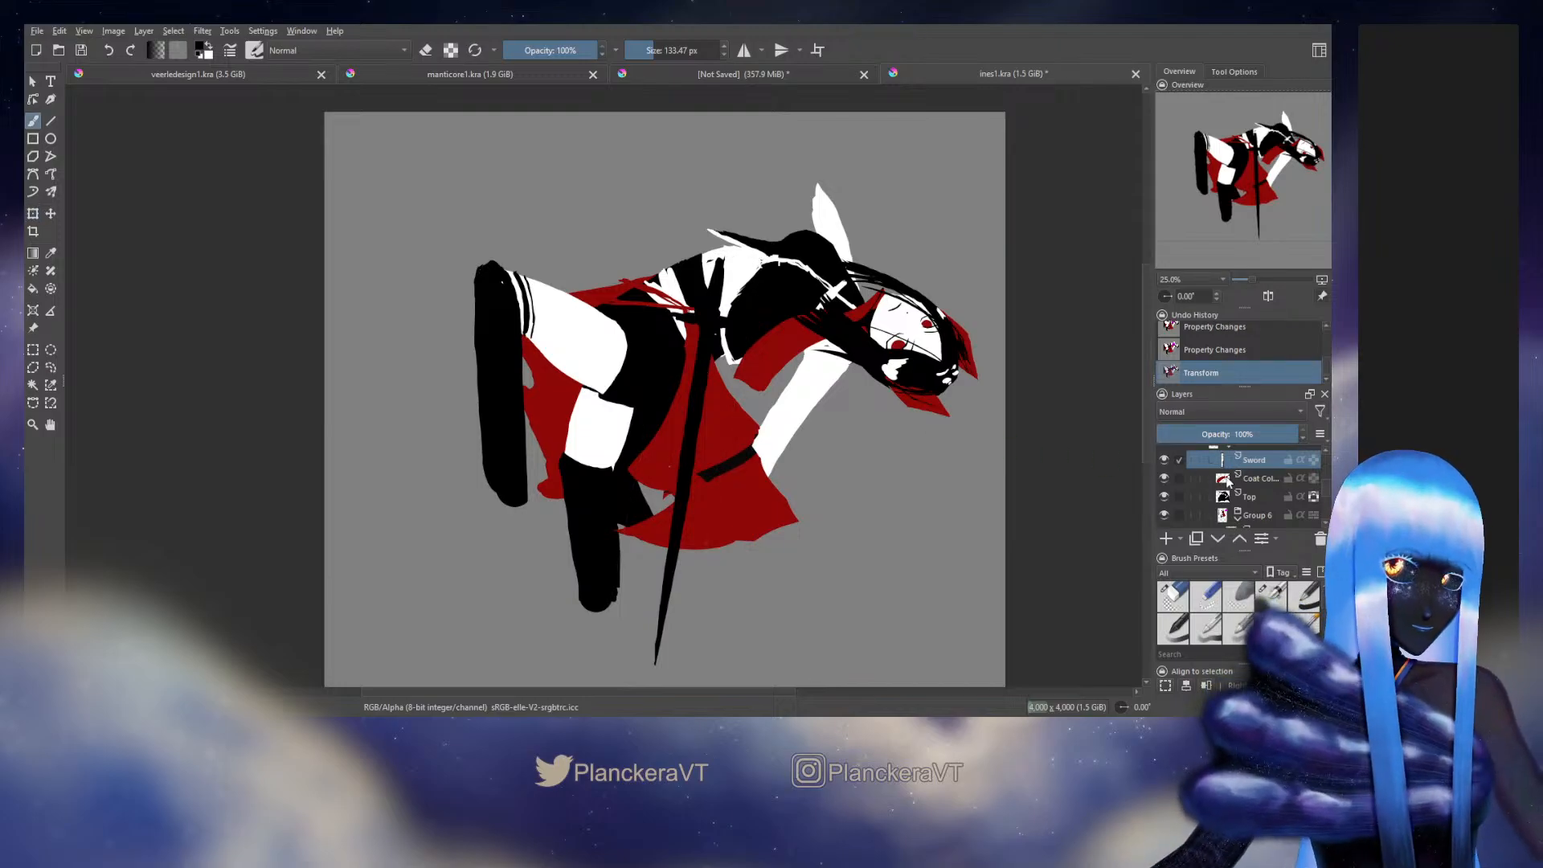
Step: Hide the Top and Skirt layers and trim the sword's crossguard near the hip with the 114 px eraser
left_click(1164, 500)
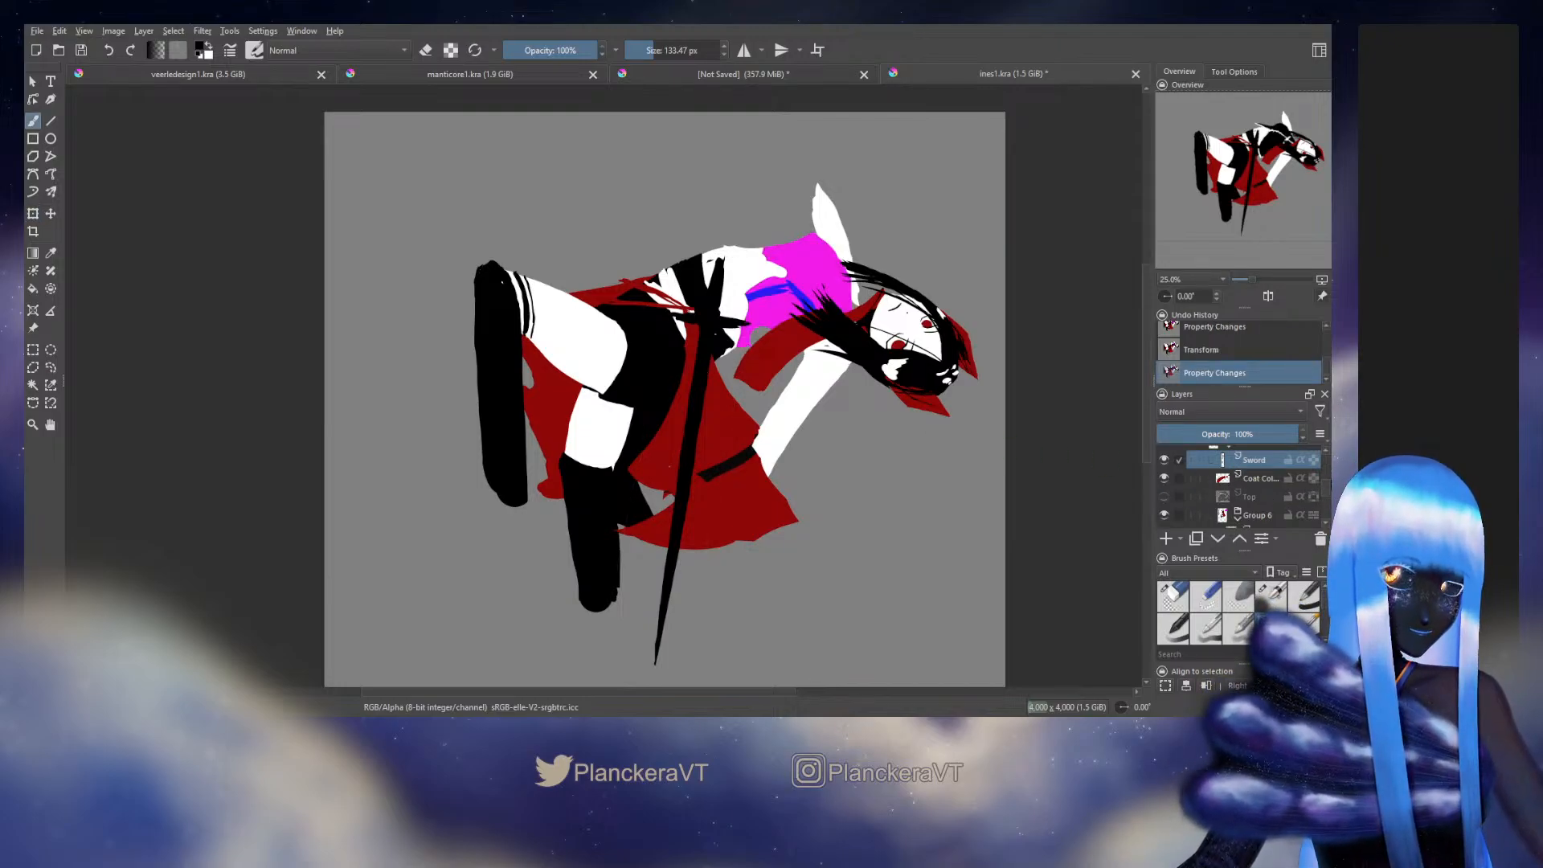
scroll(1324, 486, "down", 1)
scroll(1325, 496, "down", 1)
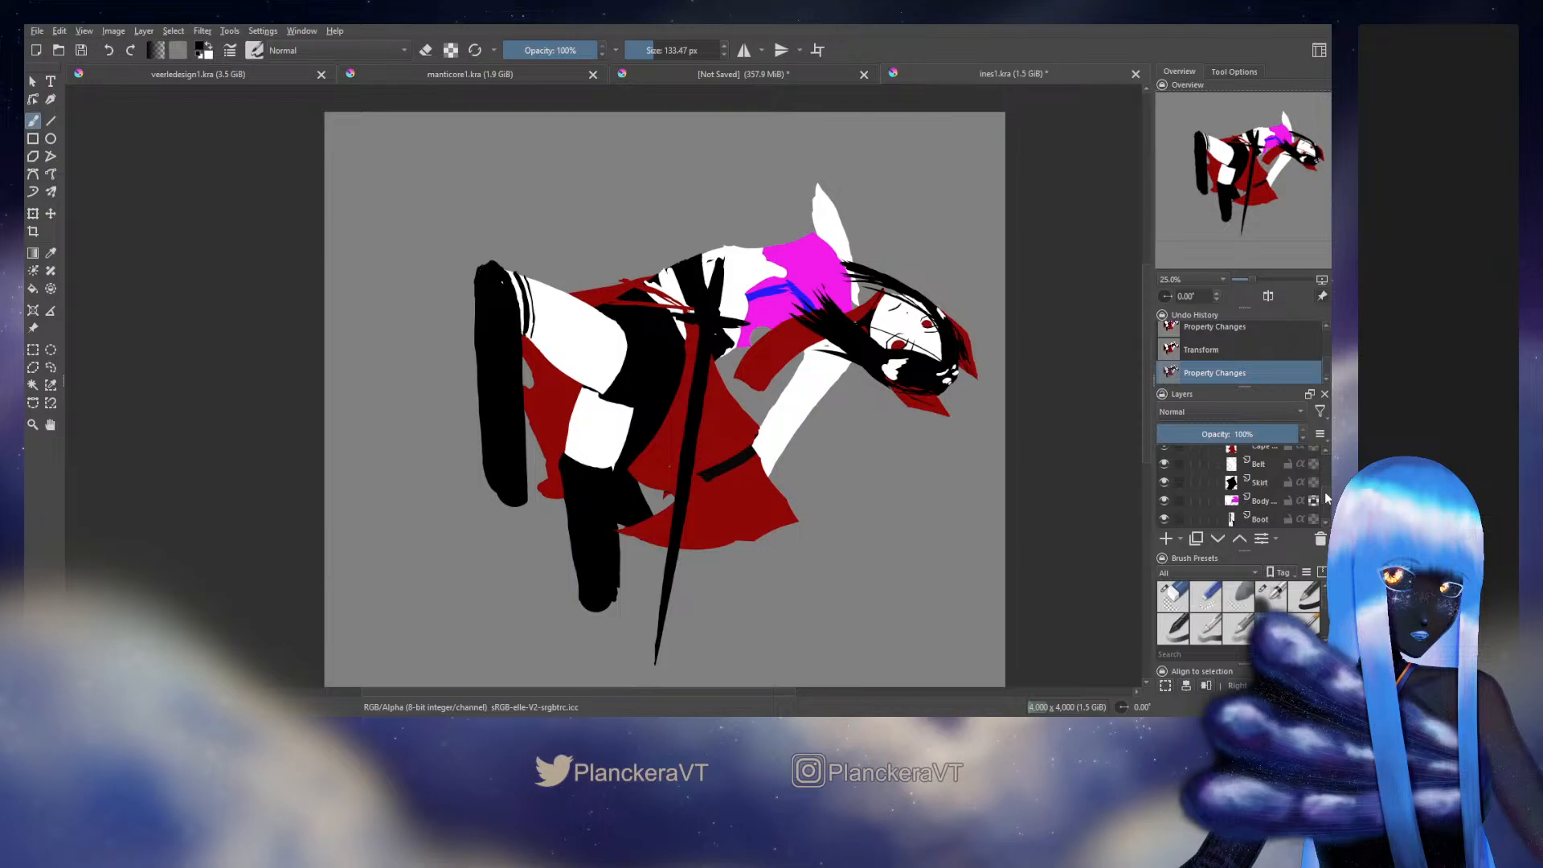
scroll(1326, 498, "down", 1)
left_click(1165, 464)
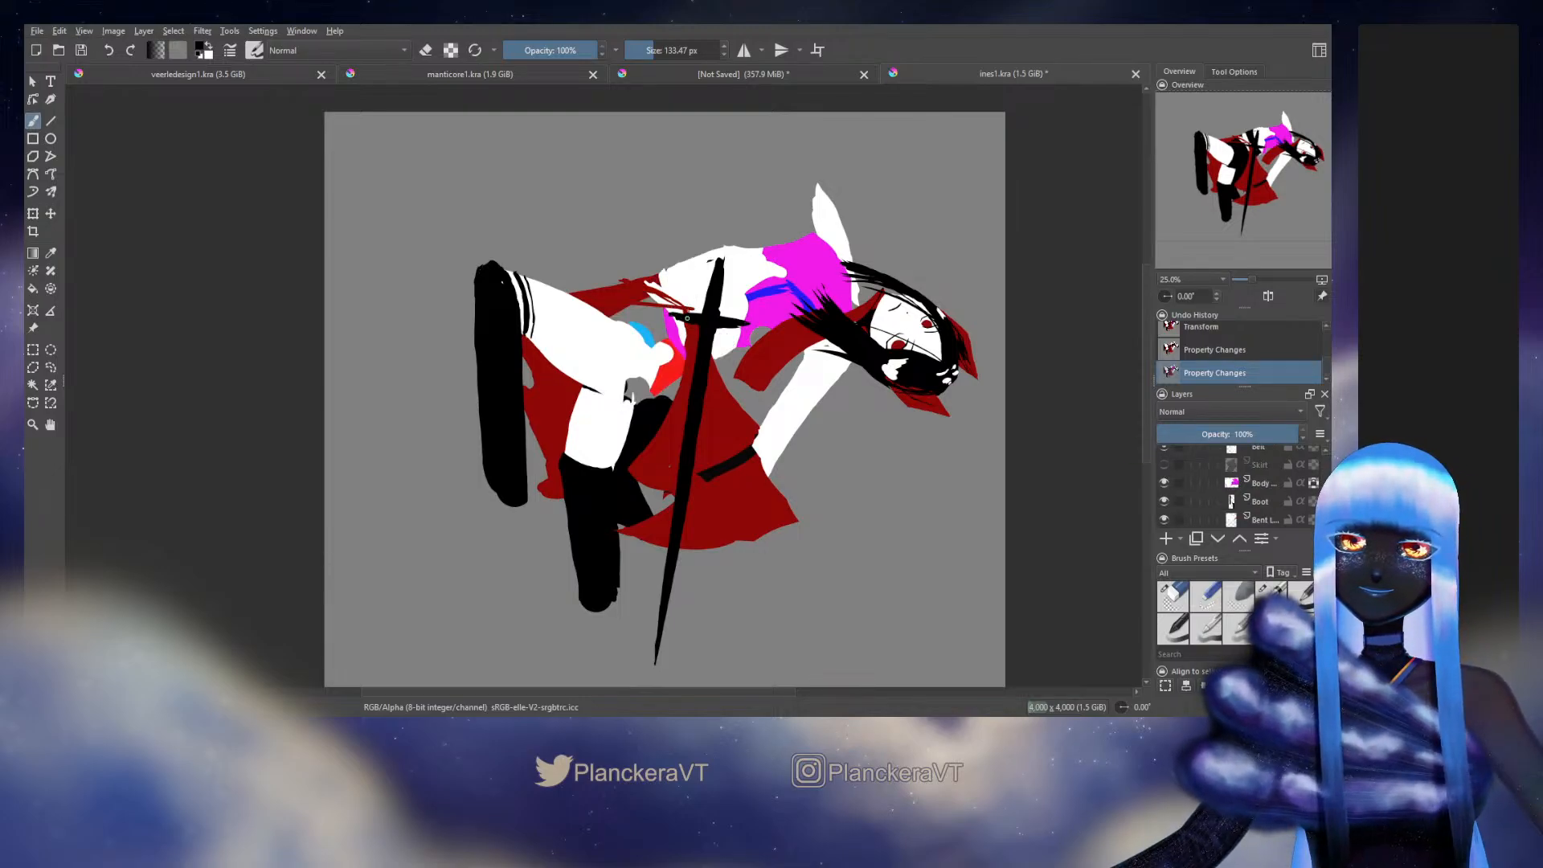
key("e")
mouse_move(692, 319)
left_mouse_down()
mouse_move(685, 281)
mouse_move(666, 298)
left_mouse_up()
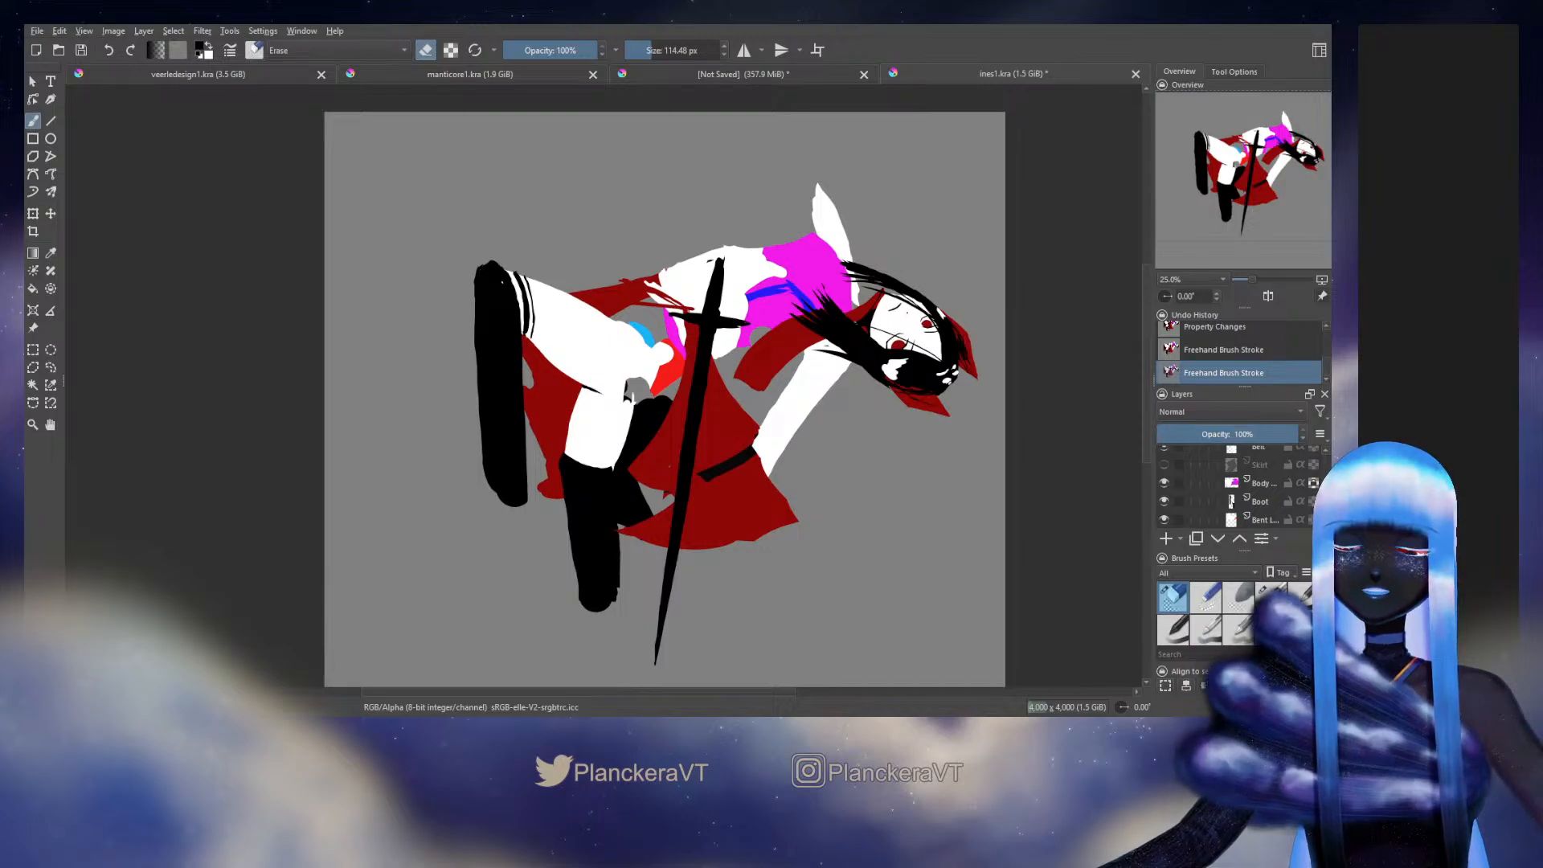
Step: Build up the sword's pommel and handle with the 133 px brush and clean the edges around the crossguard with the 114 px eraser
key("e")
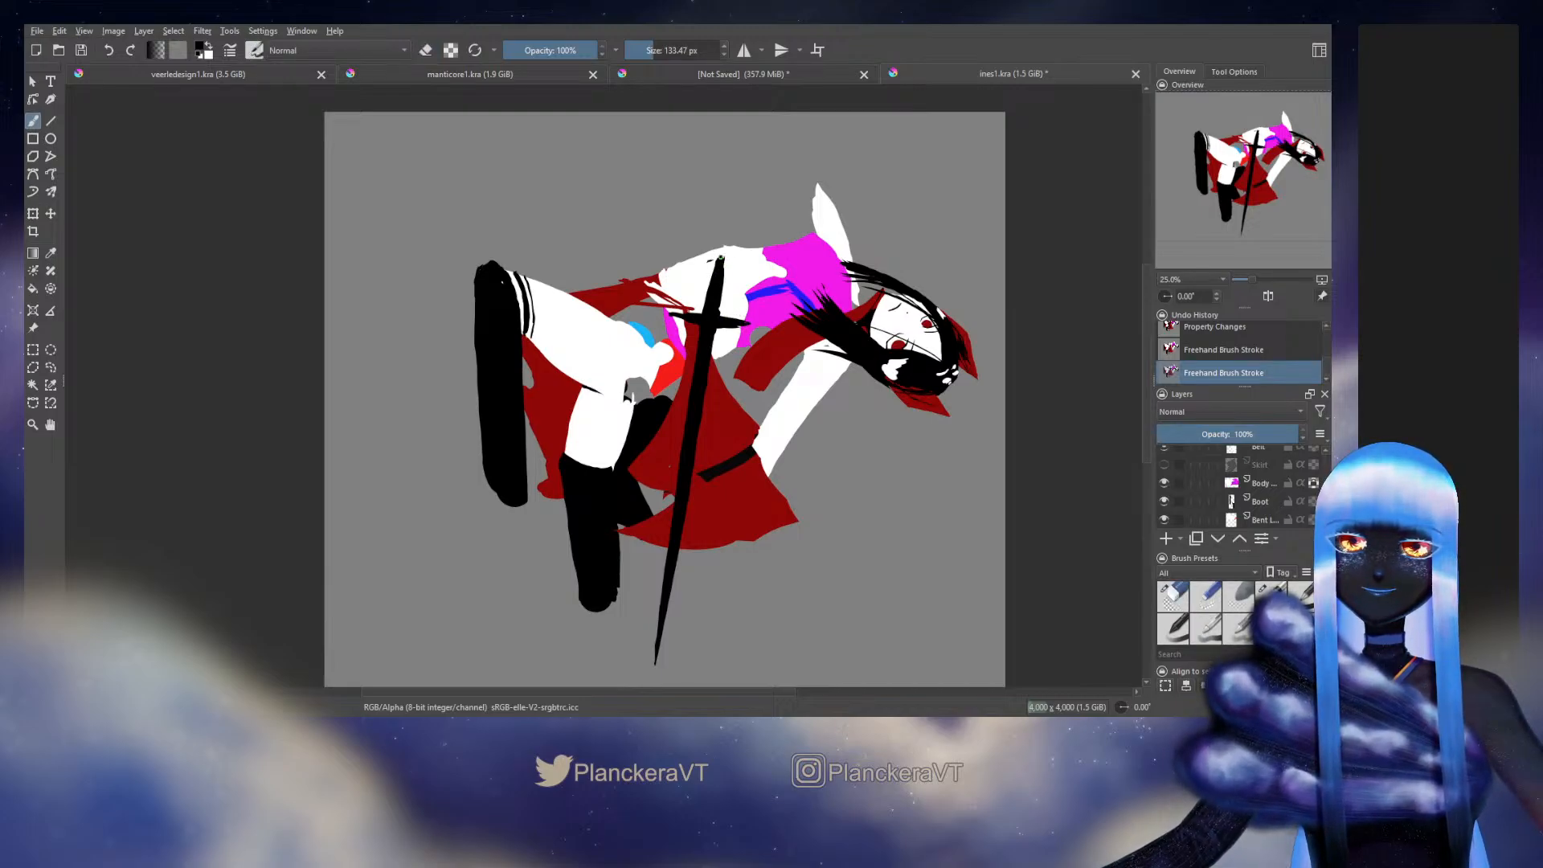
left_click(723, 260)
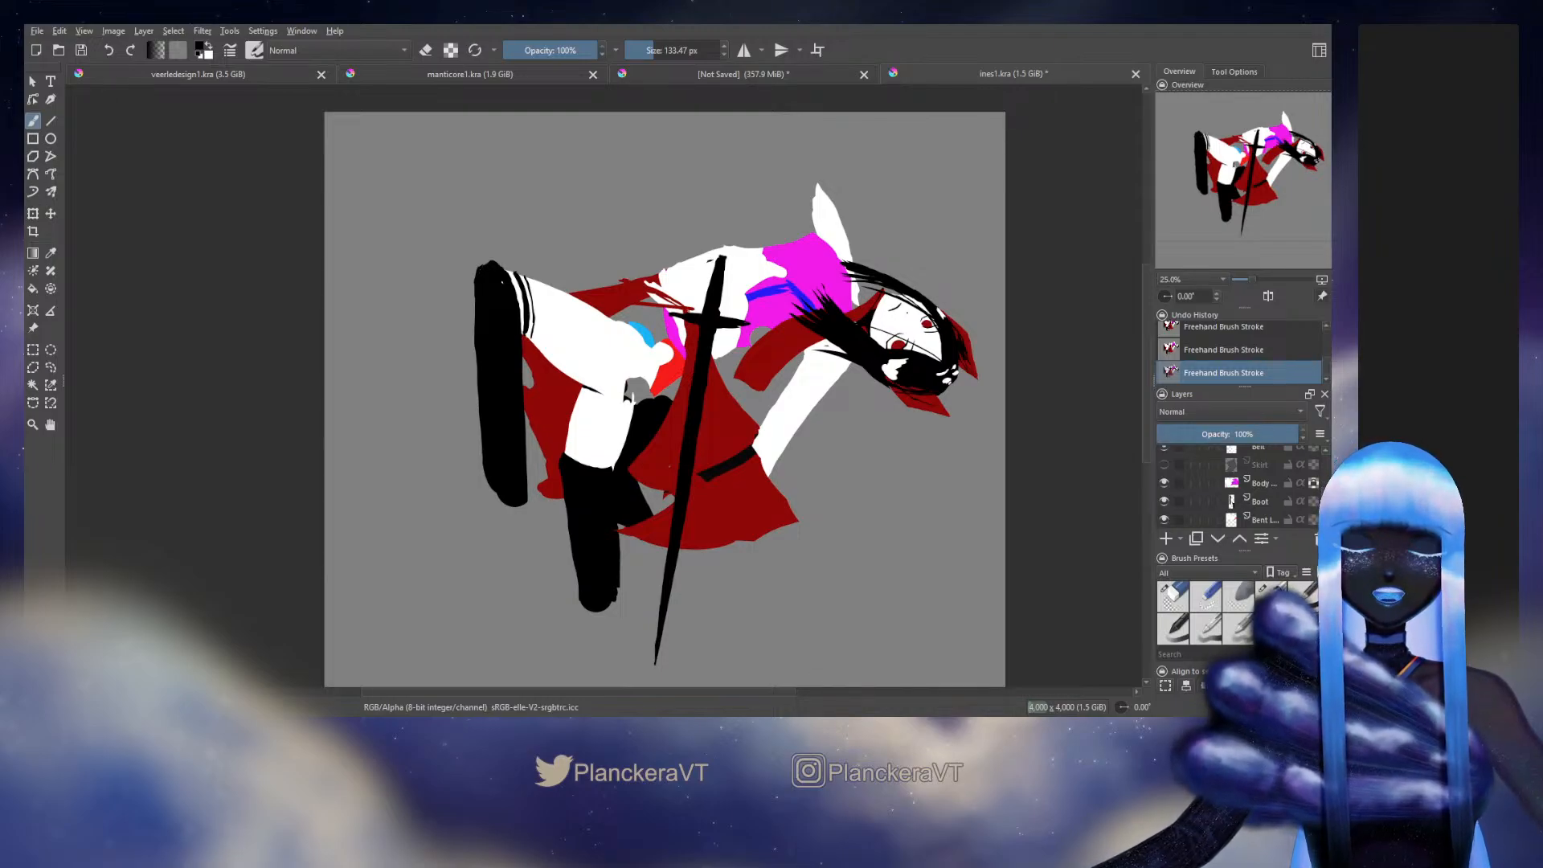
key("e")
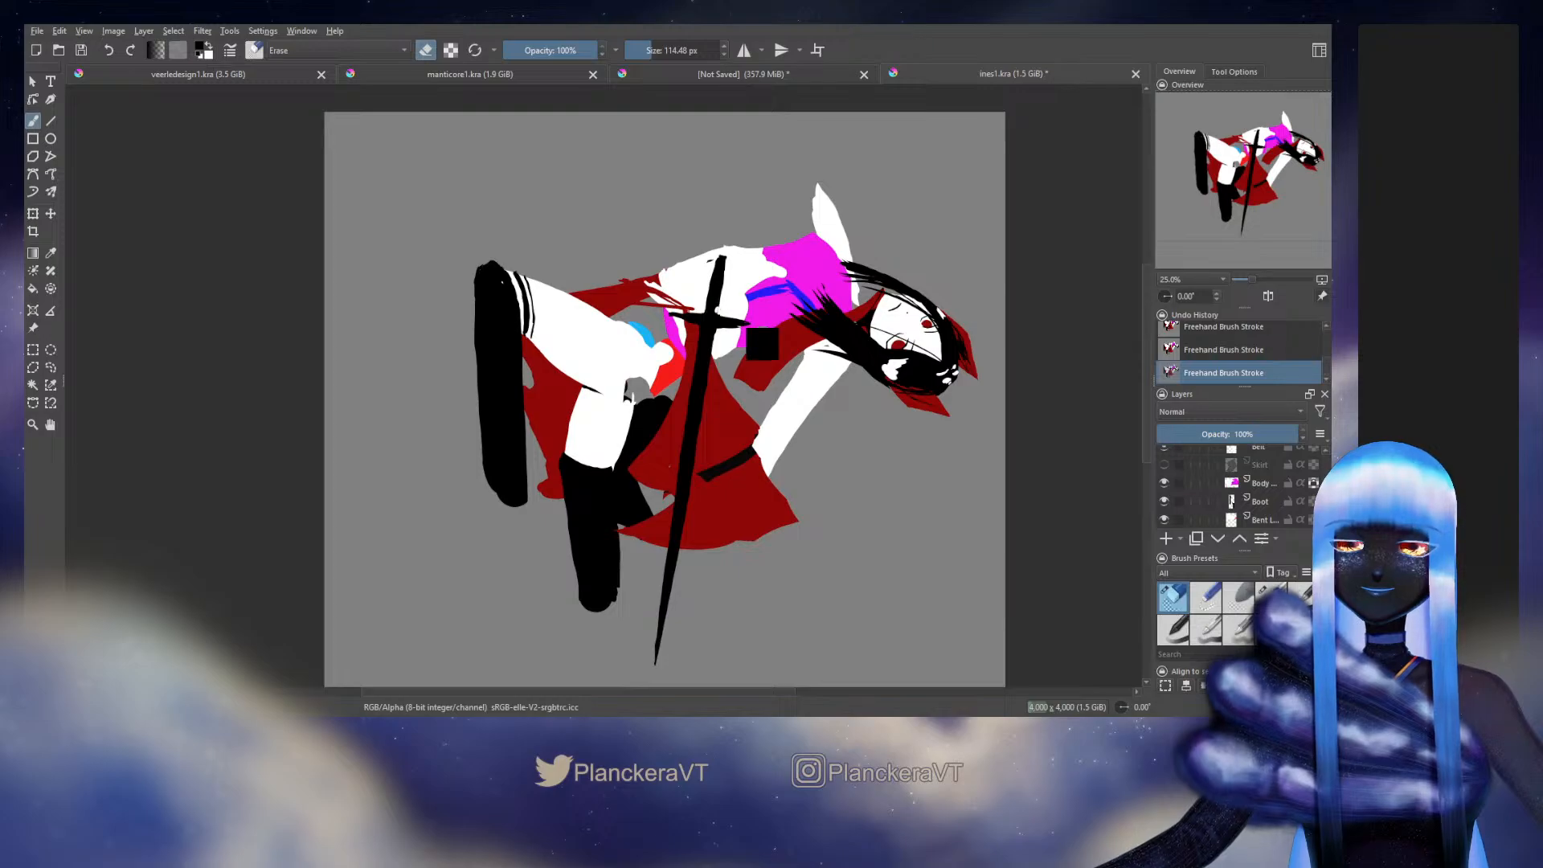
key("ctrl+z")
key("ctrl+shift+z")
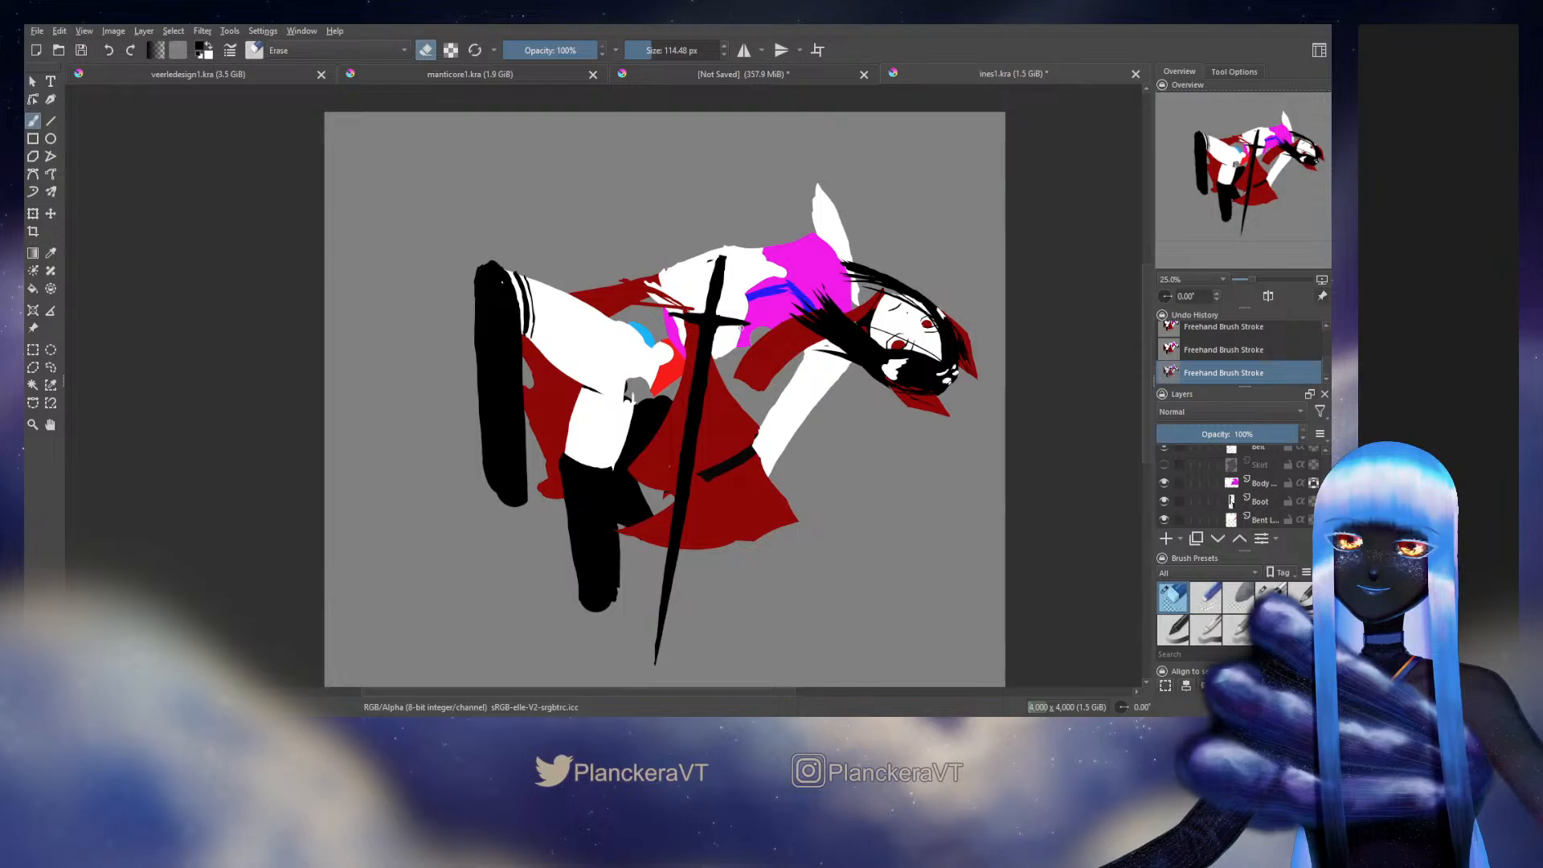
key("e")
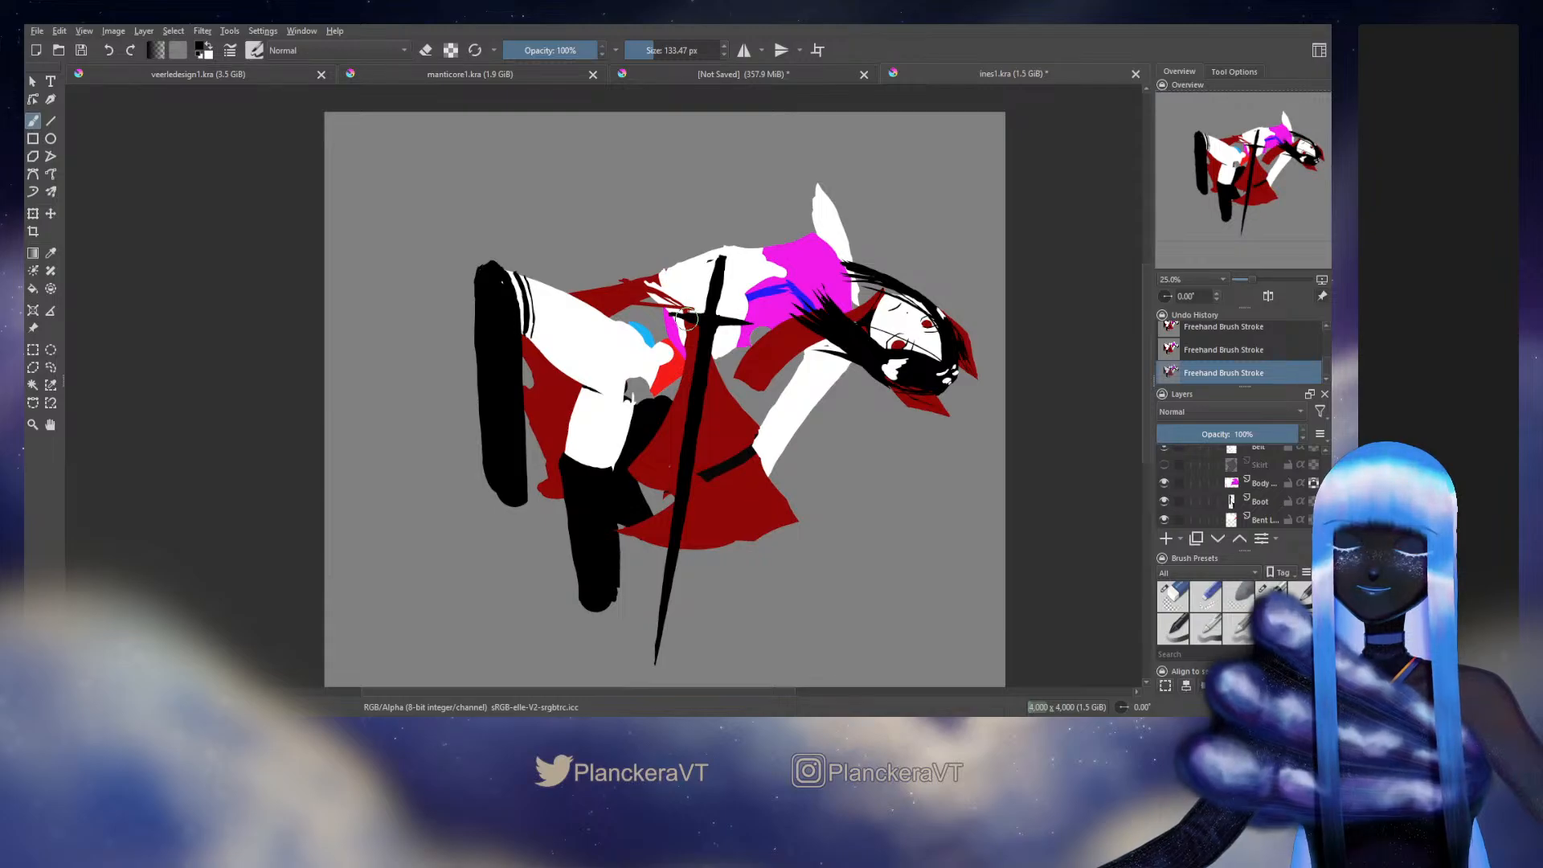
key("e")
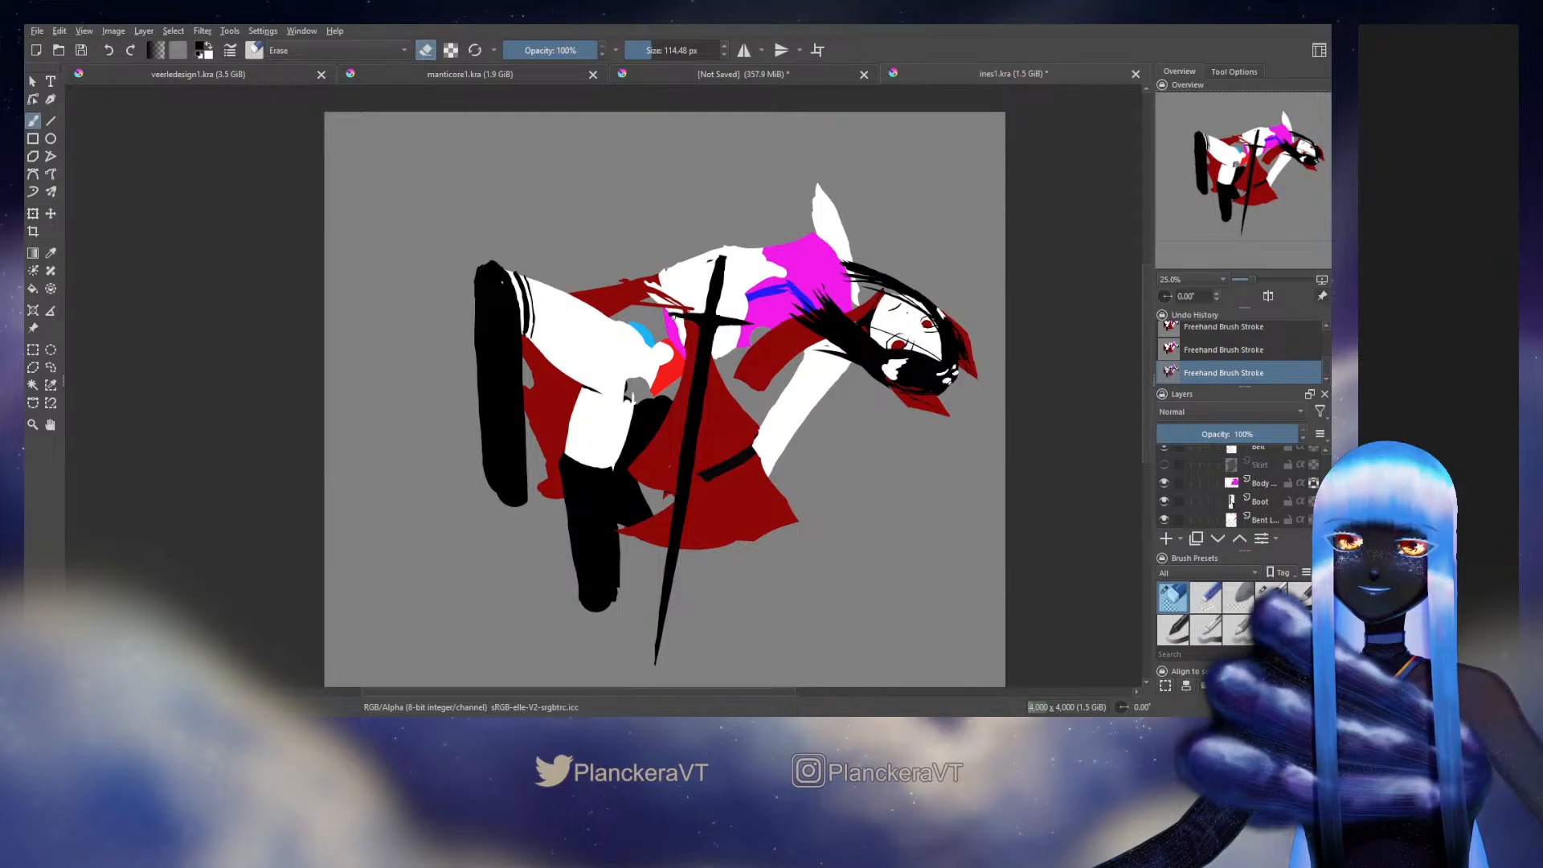
key("e")
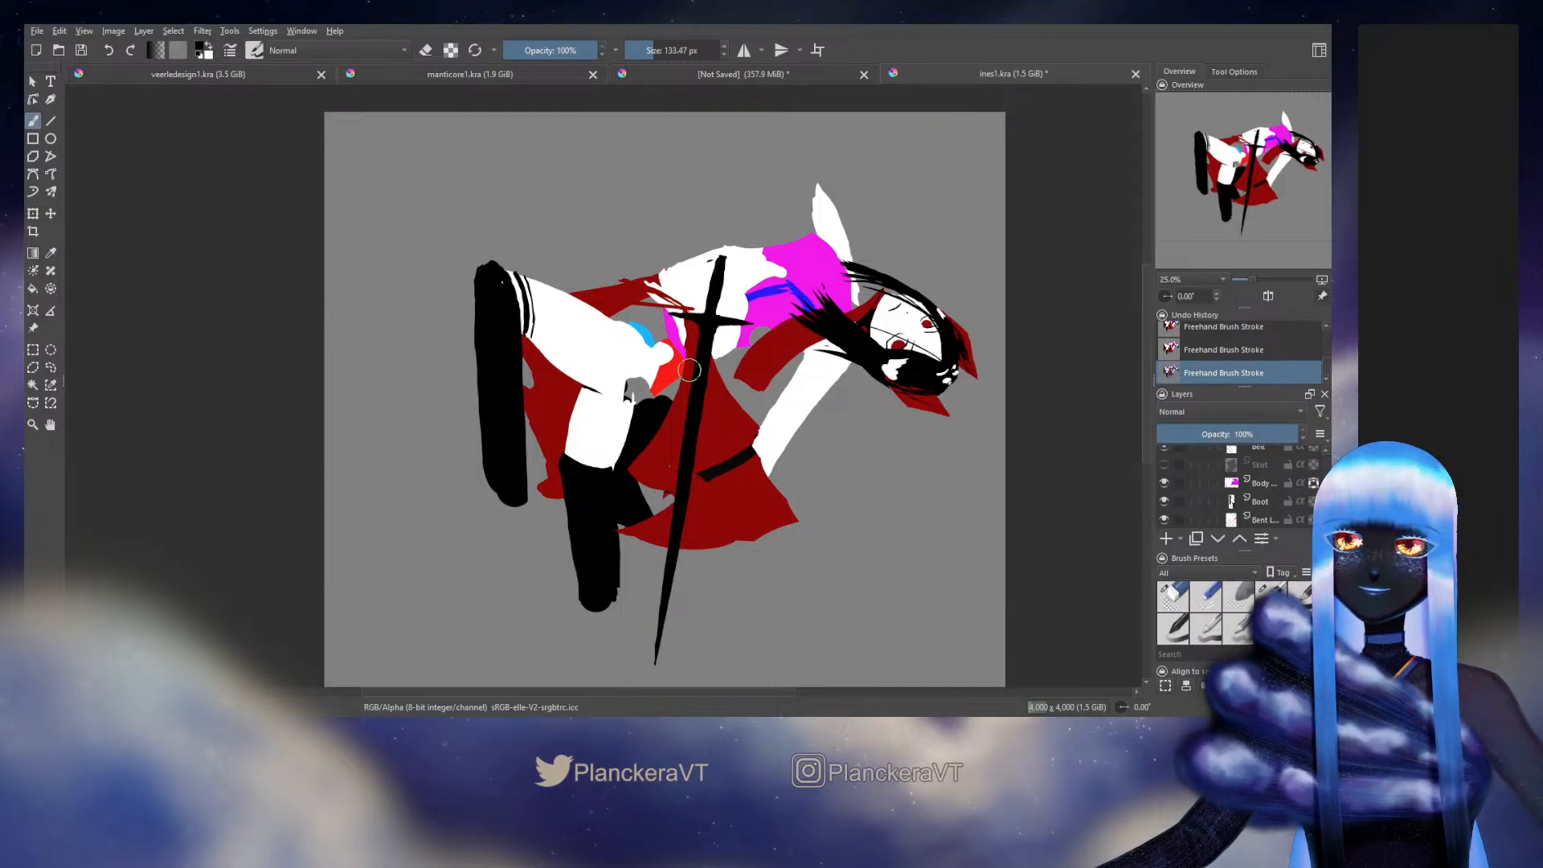
key("e")
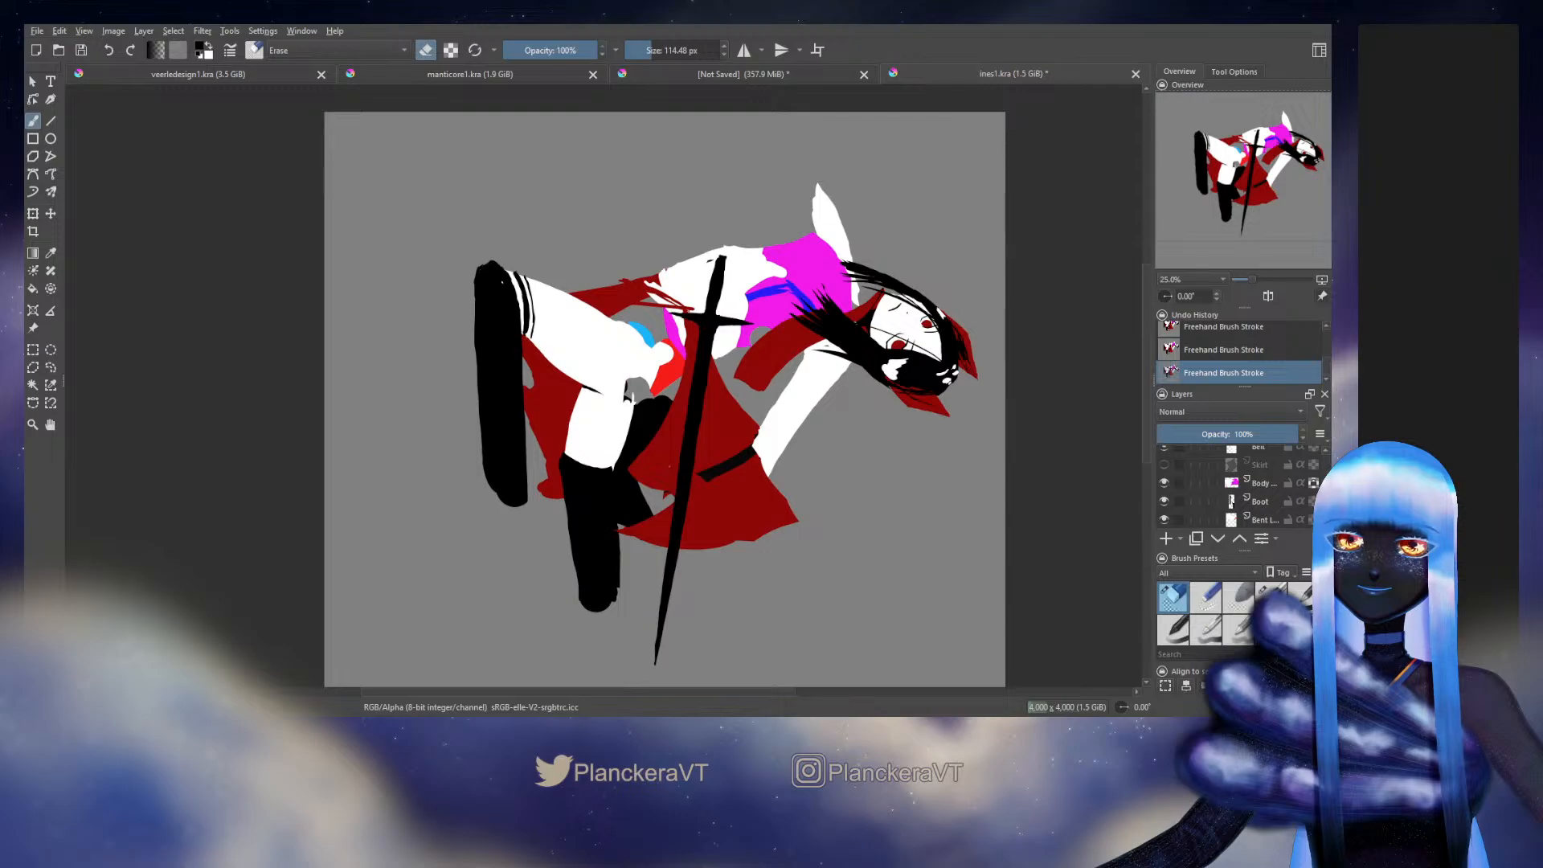
left_click(723, 357)
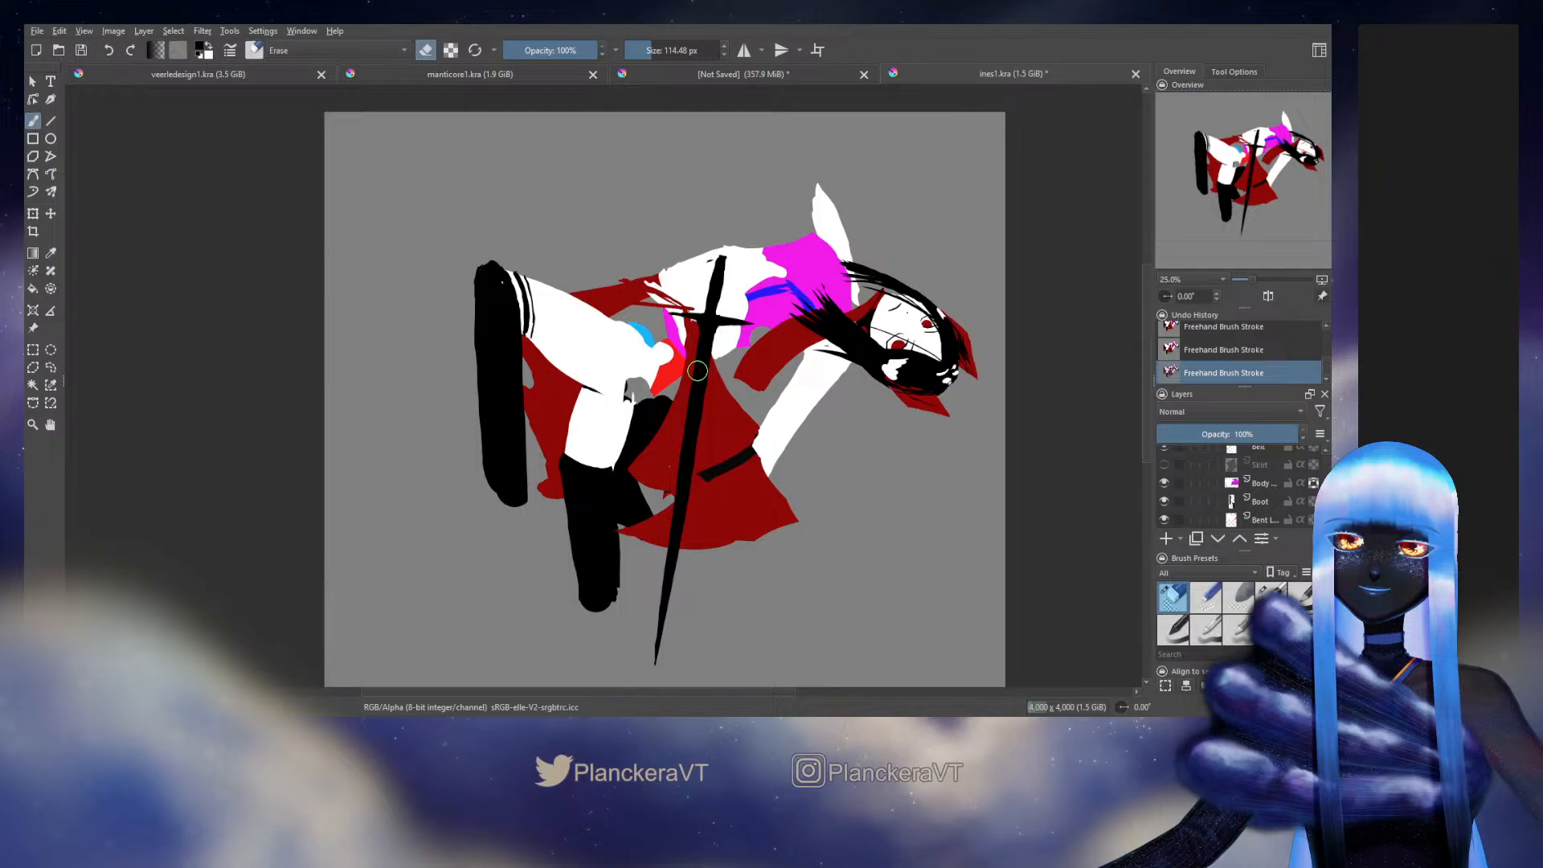
key("e")
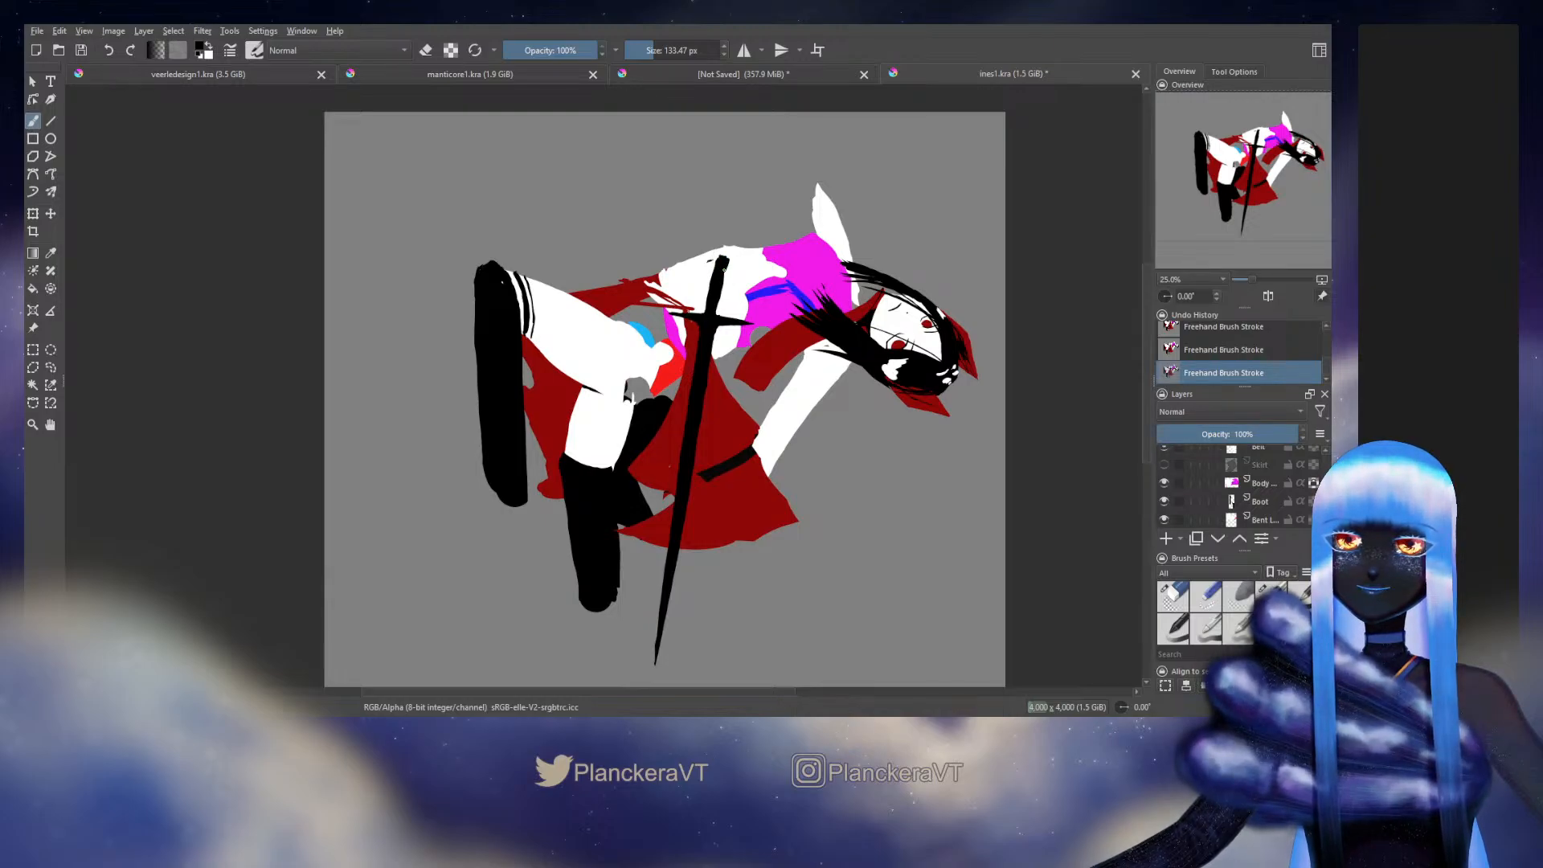
key("ctrl+z")
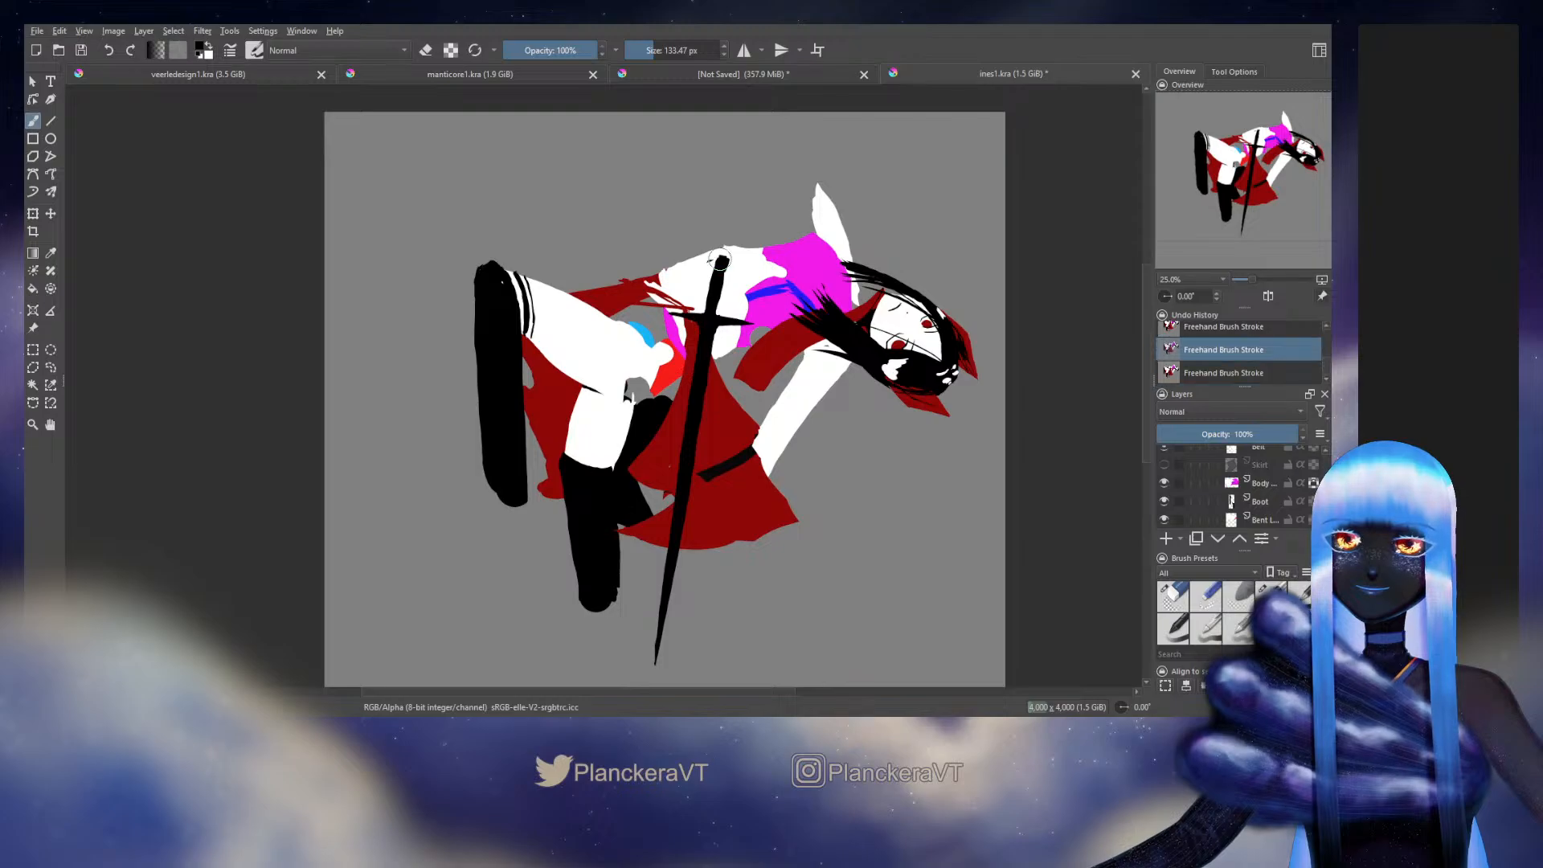
key("ctrl+shift+z")
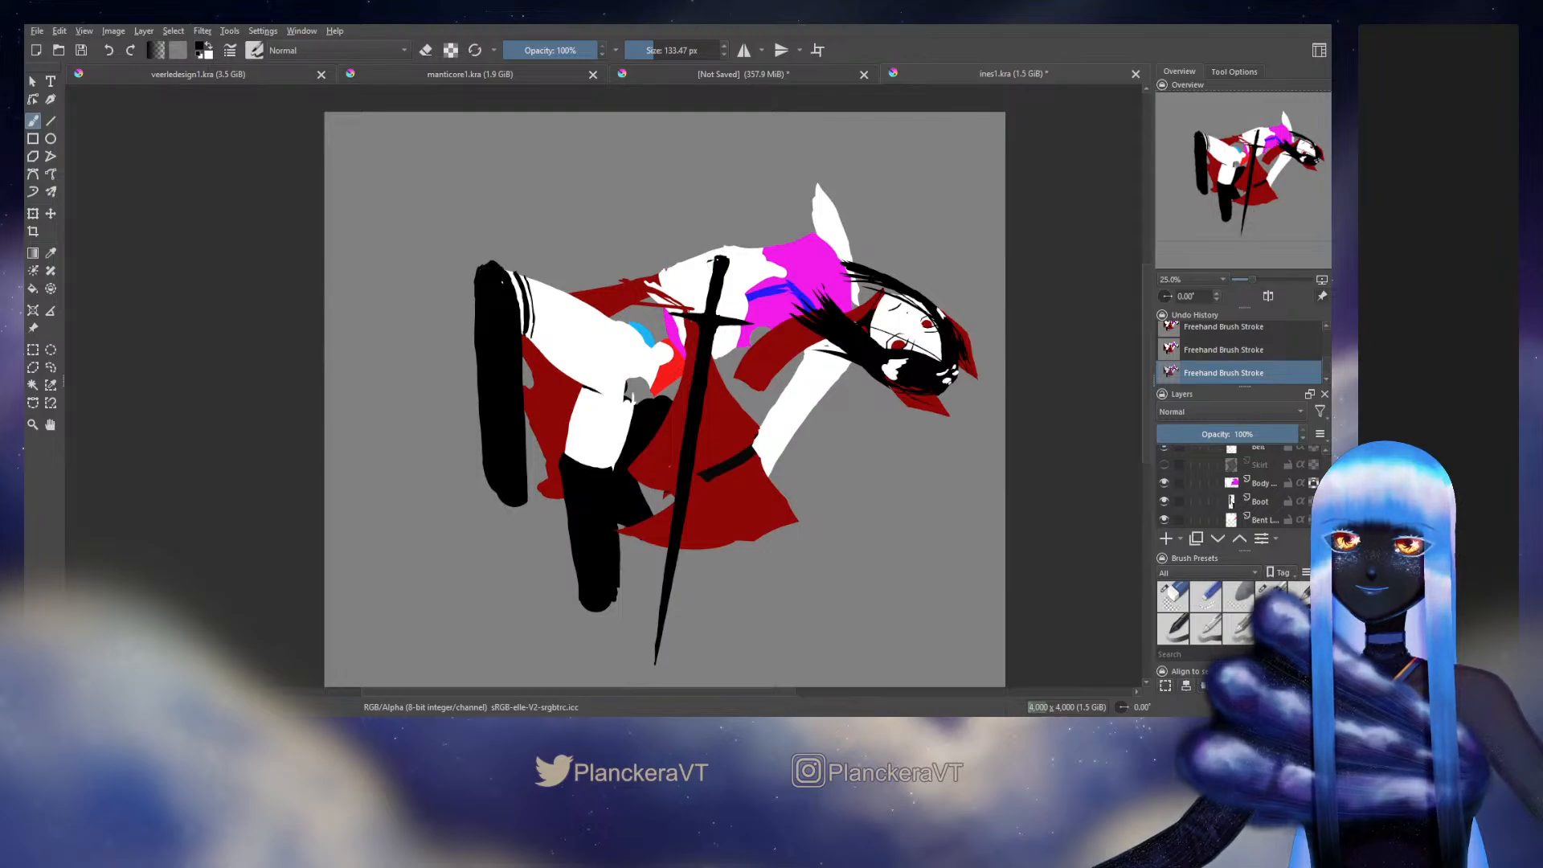
key("e")
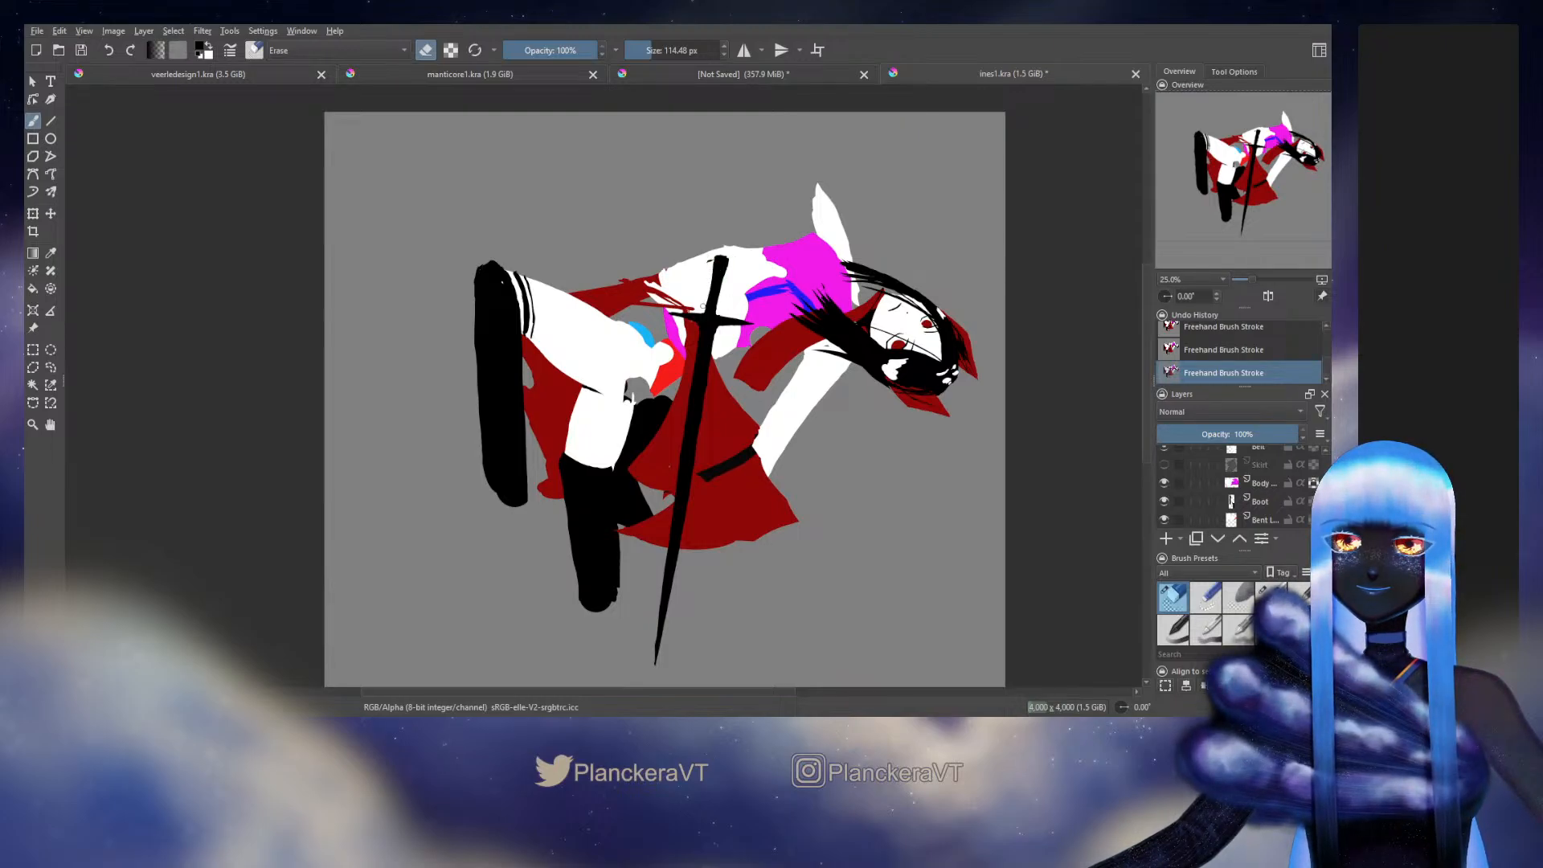
key("e")
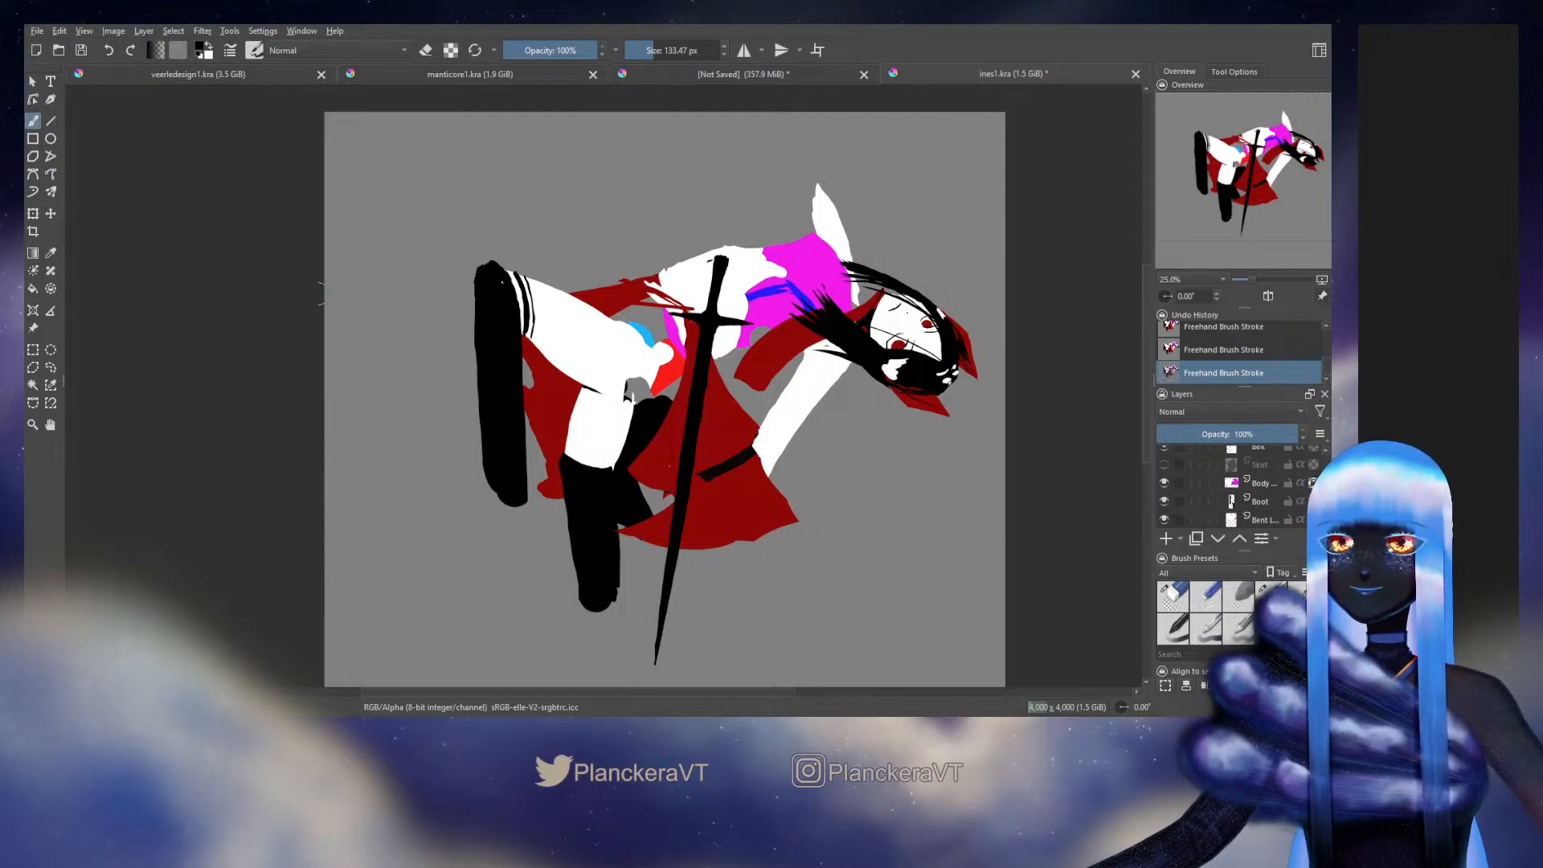
key("ctrl+t")
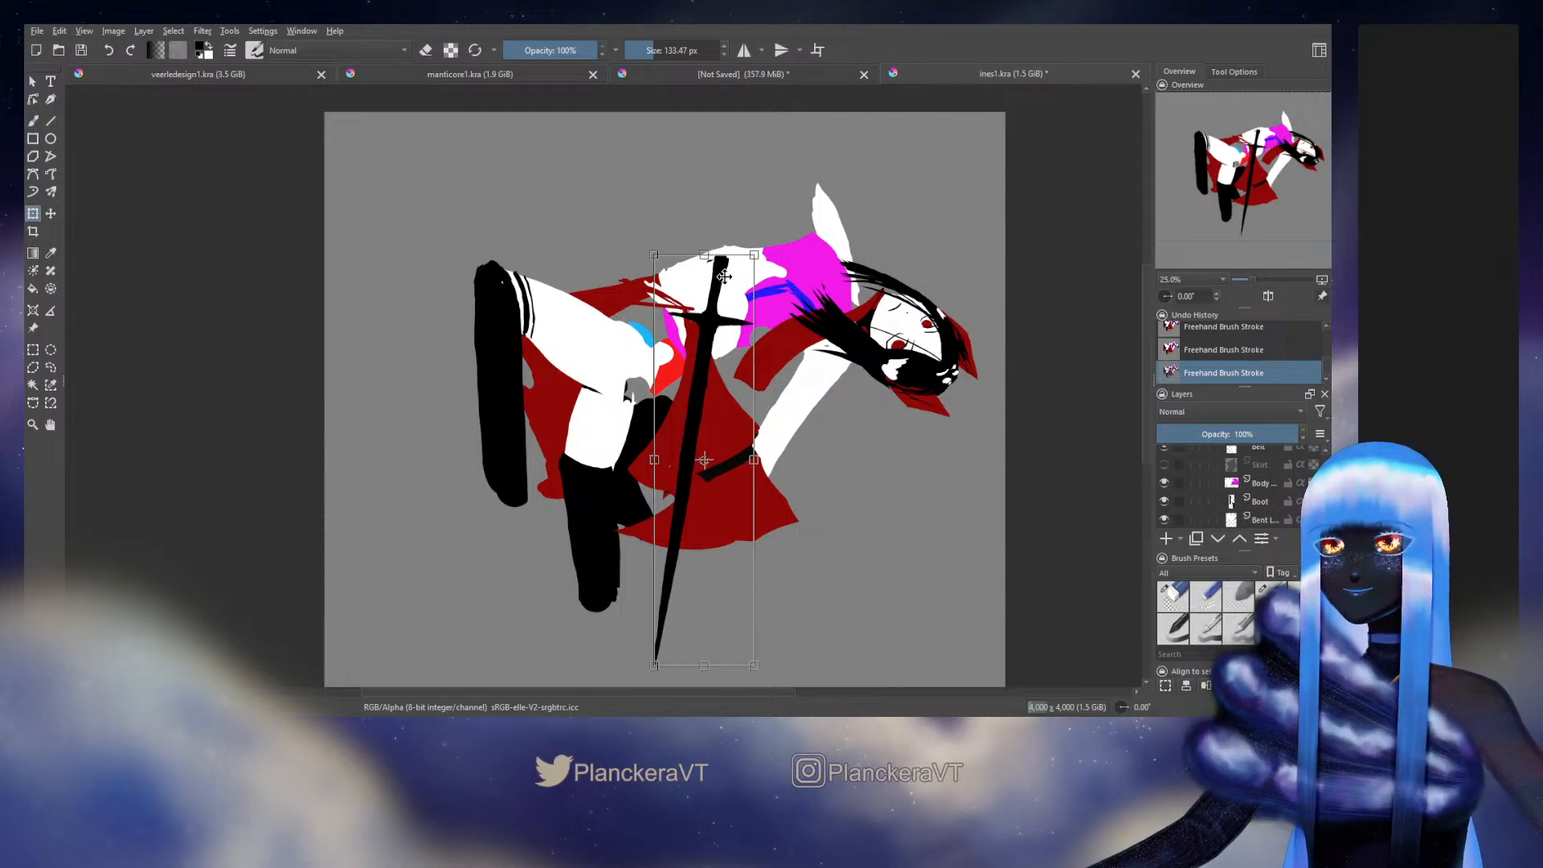
key("Escape")
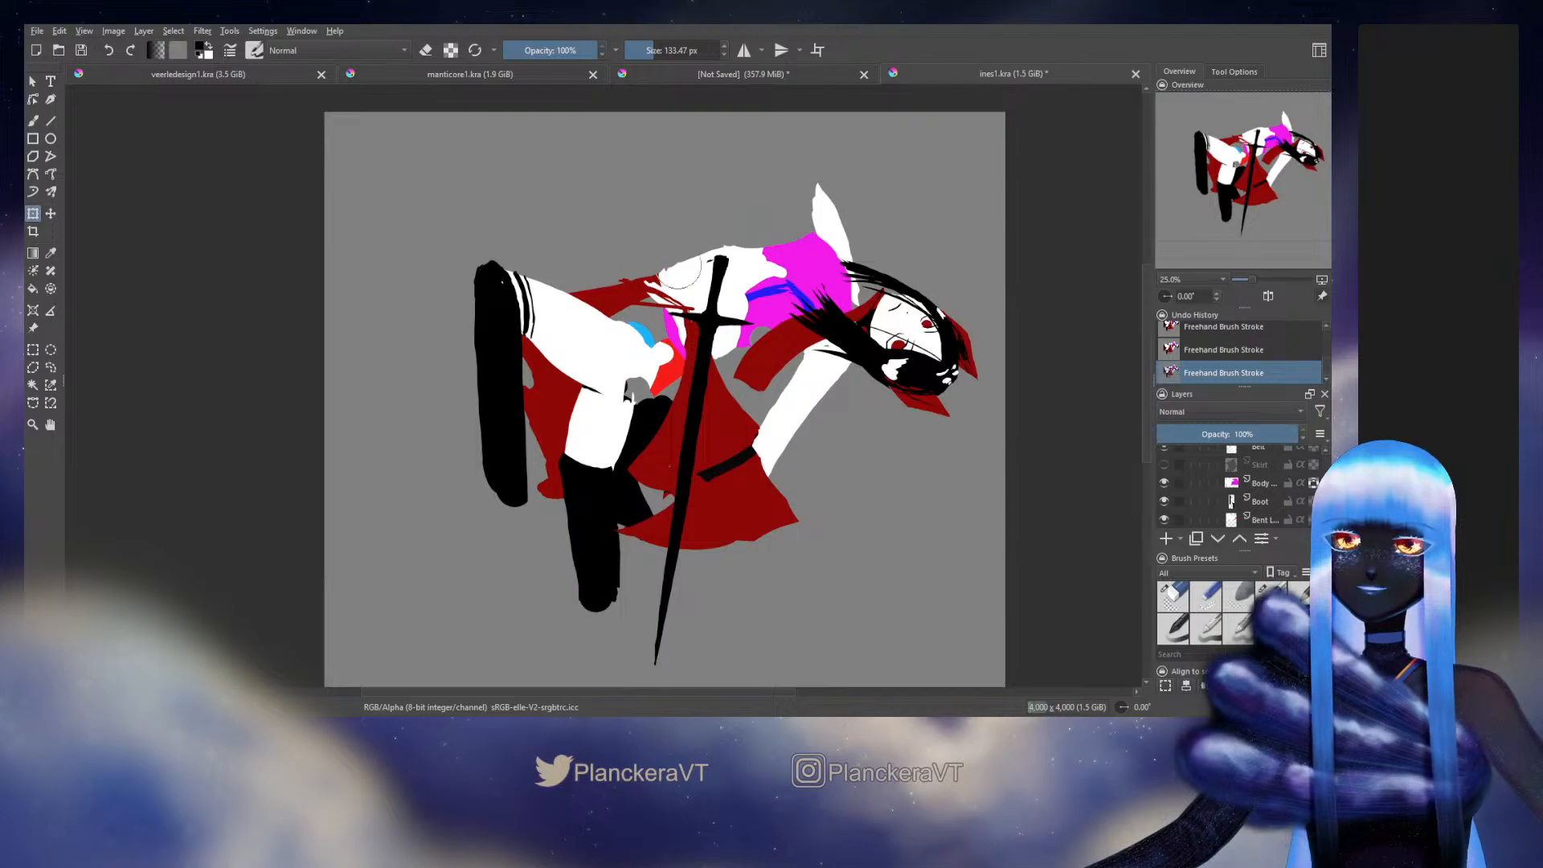
Step: Lasso the sword's upper handle and pommel with a freehand selection, nudge it slightly toward the boots, and deselect
key("b")
left_click(51, 367)
mouse_move(752, 270)
left_mouse_down()
mouse_move(749, 239)
mouse_move(689, 300)
mouse_move(701, 318)
mouse_move(729, 331)
mouse_move(756, 266)
mouse_move(743, 277)
mouse_move(744, 262)
left_mouse_up()
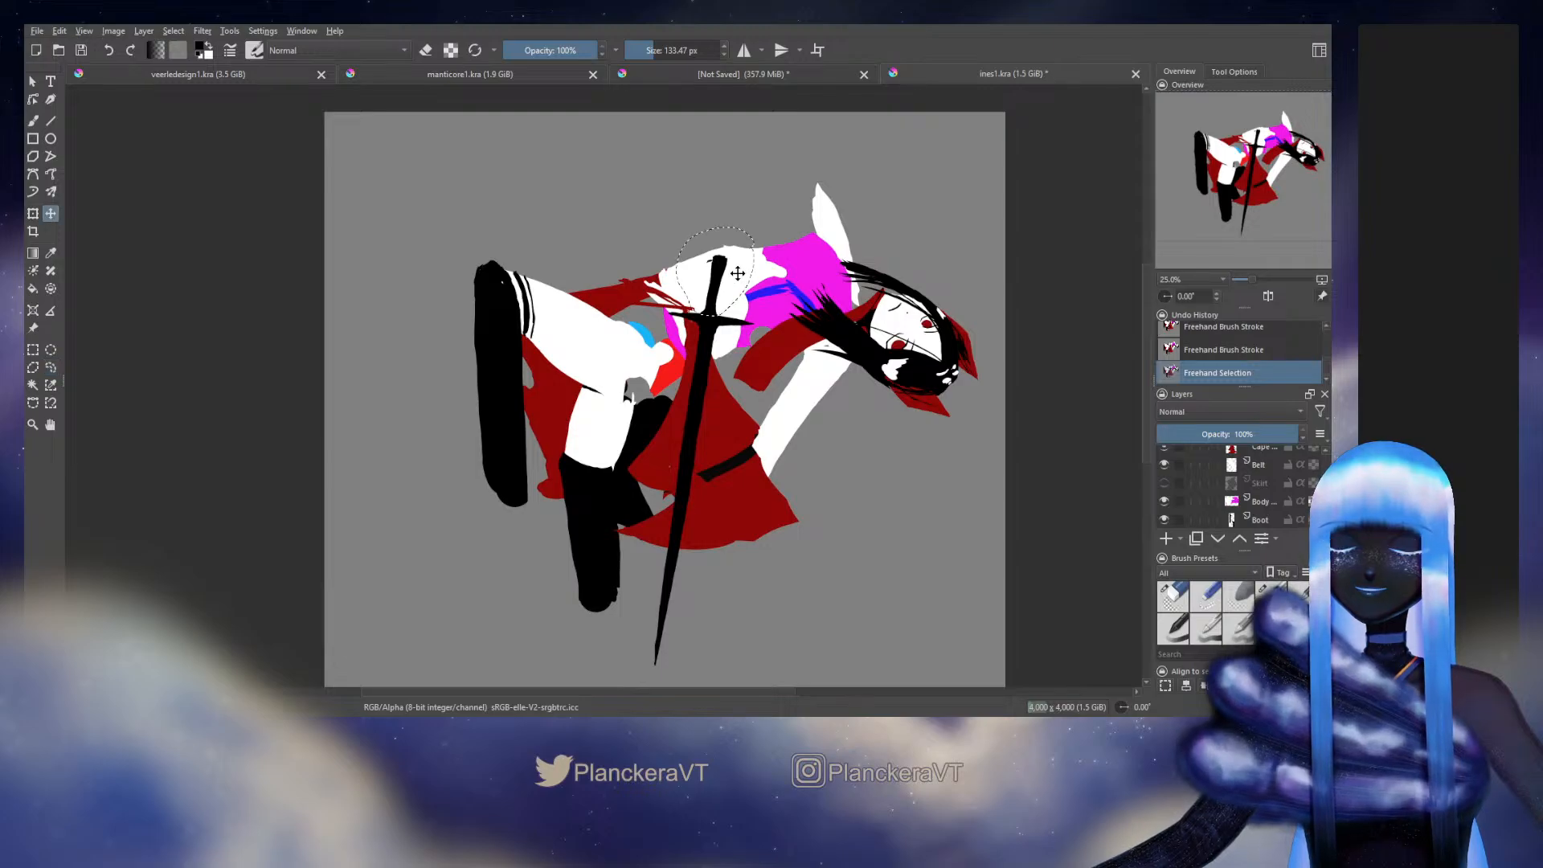
key("b")
key("ctrl+shift+a")
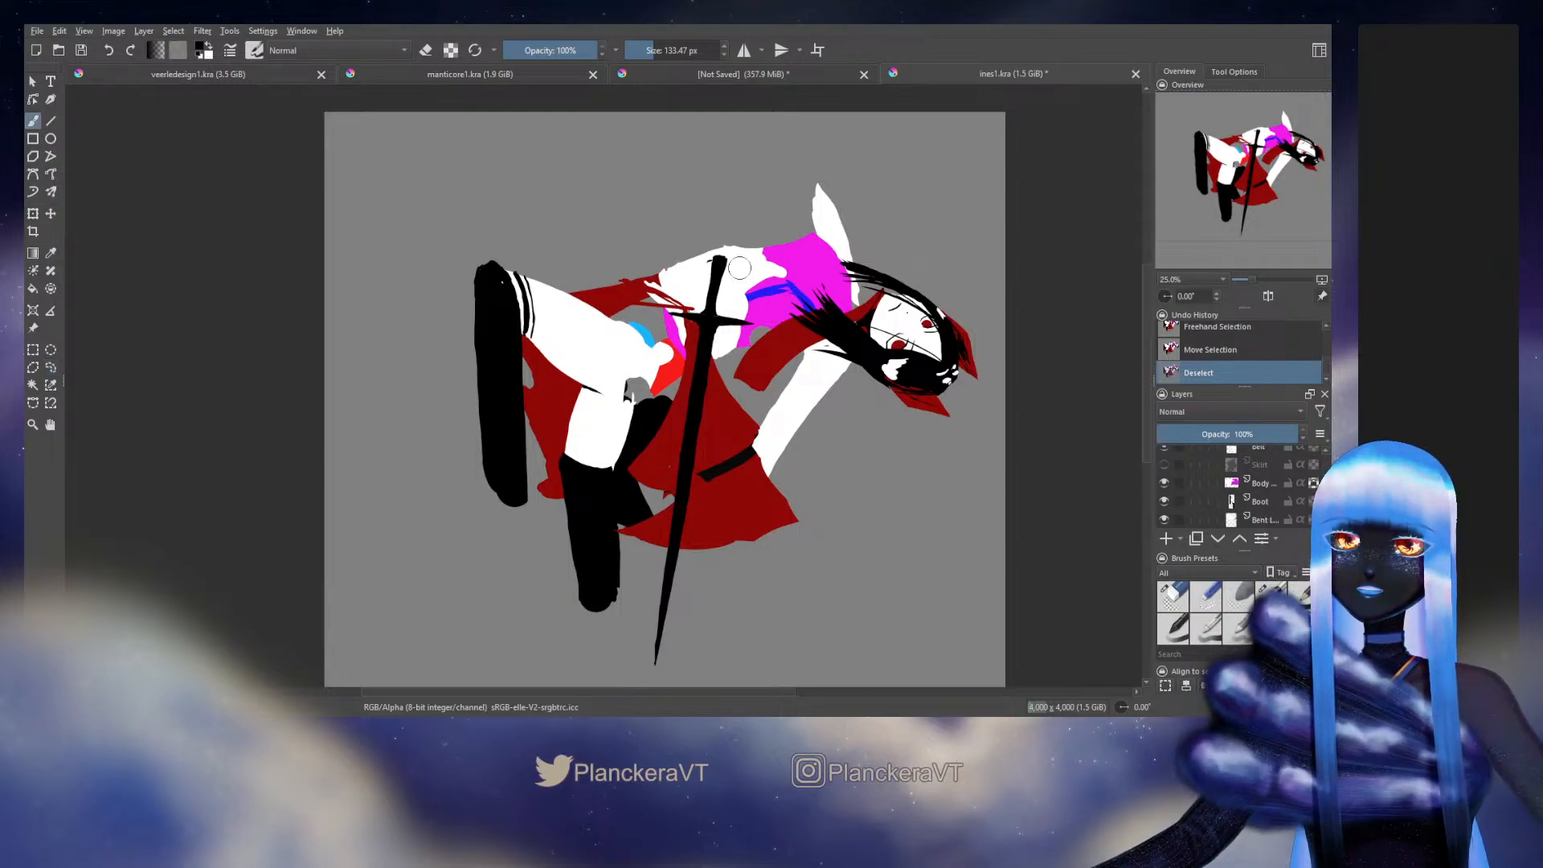
Step: Reduce the brush to about 104 px and fill out the sword's handle and pommel in black
left_click(718, 315)
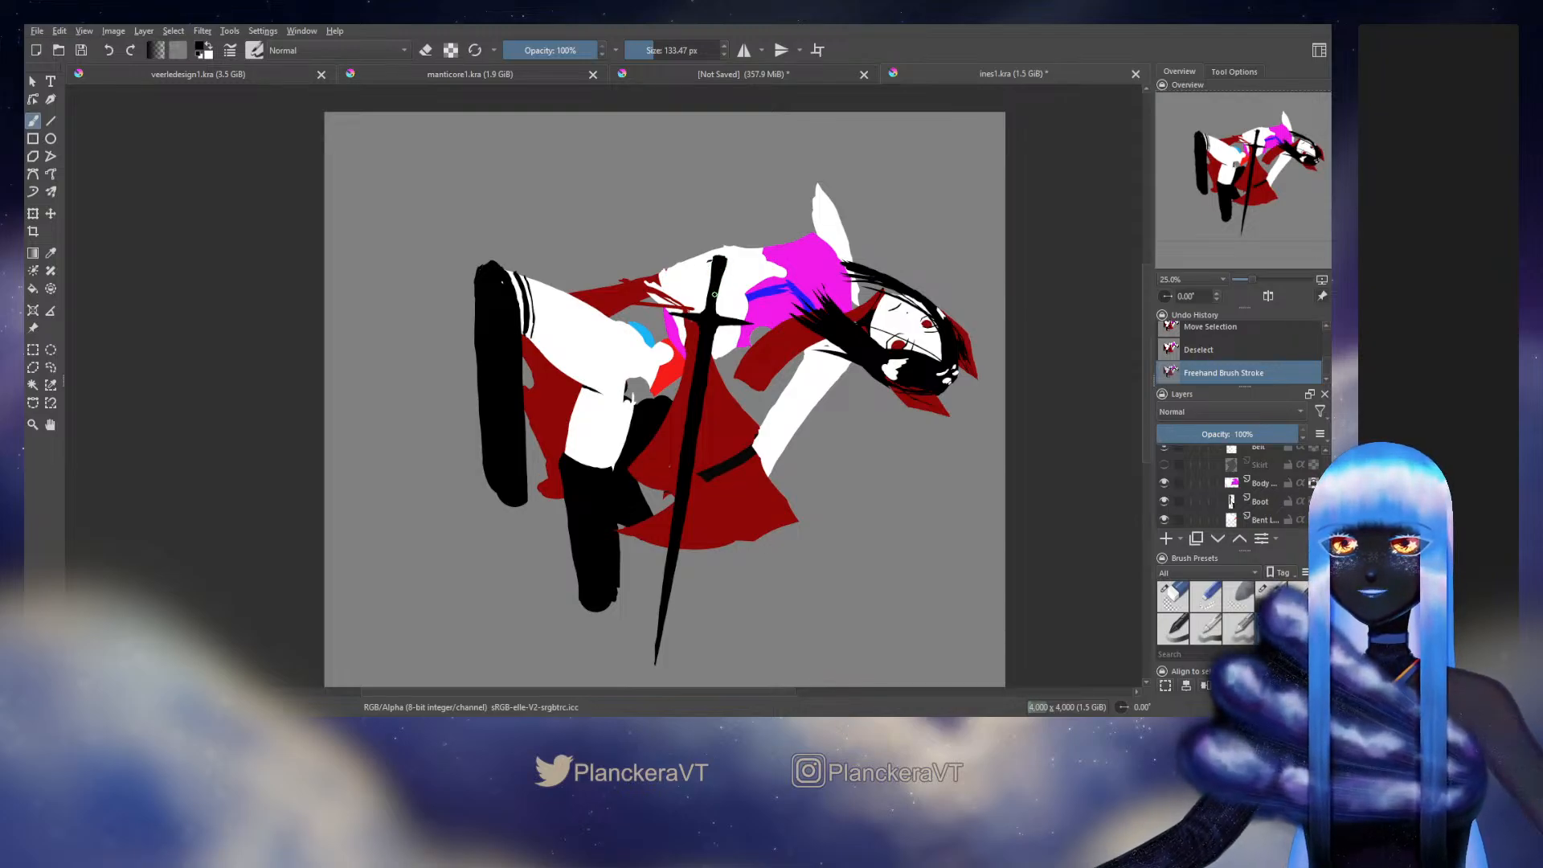
left_click(715, 294)
key("bracketleft")
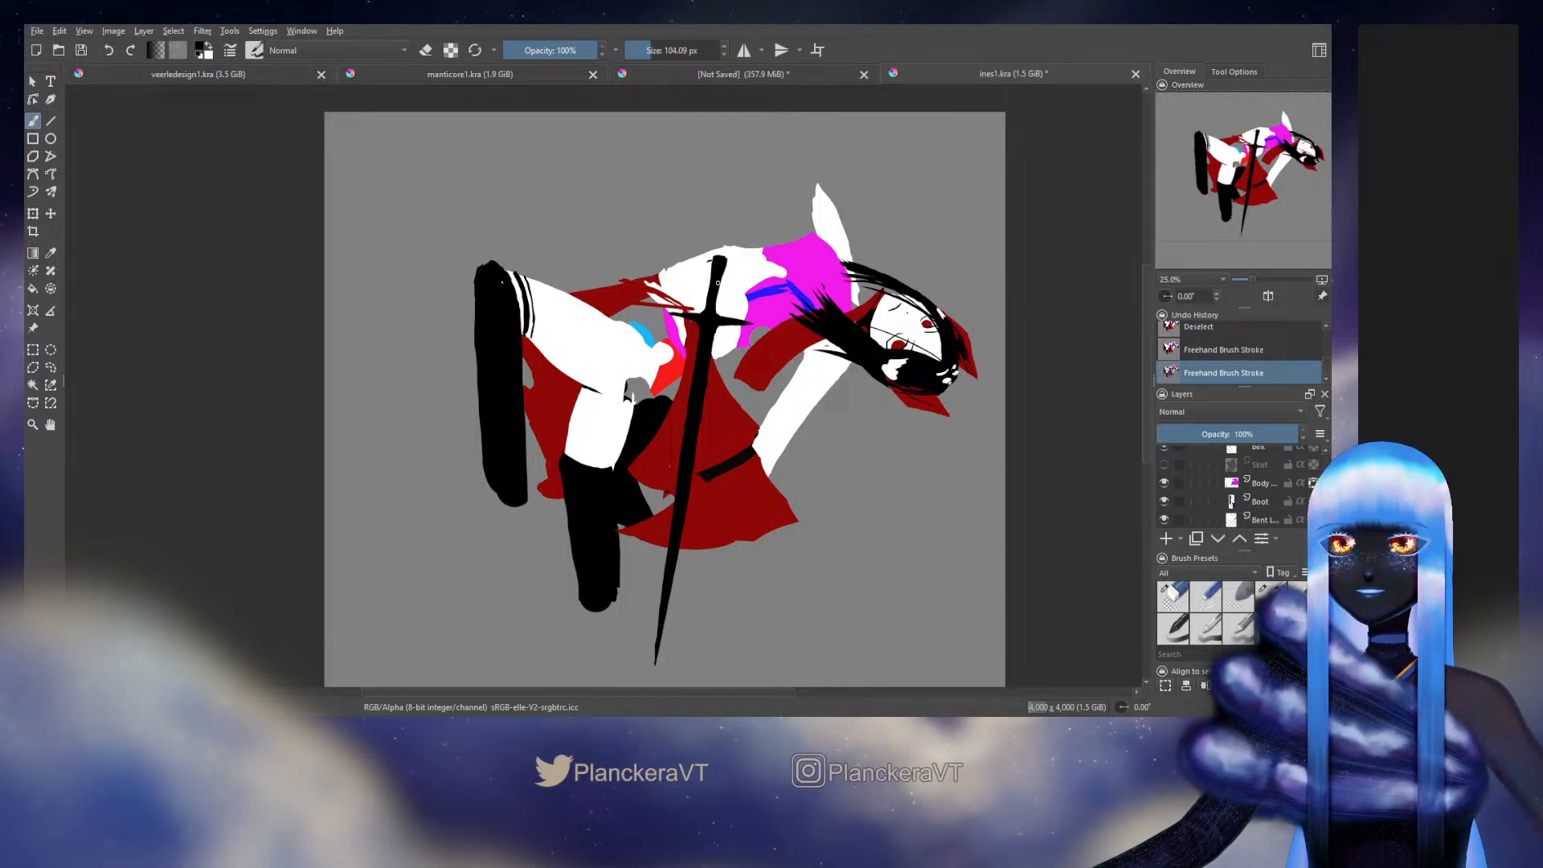
left_click_drag(716, 309, 723, 253)
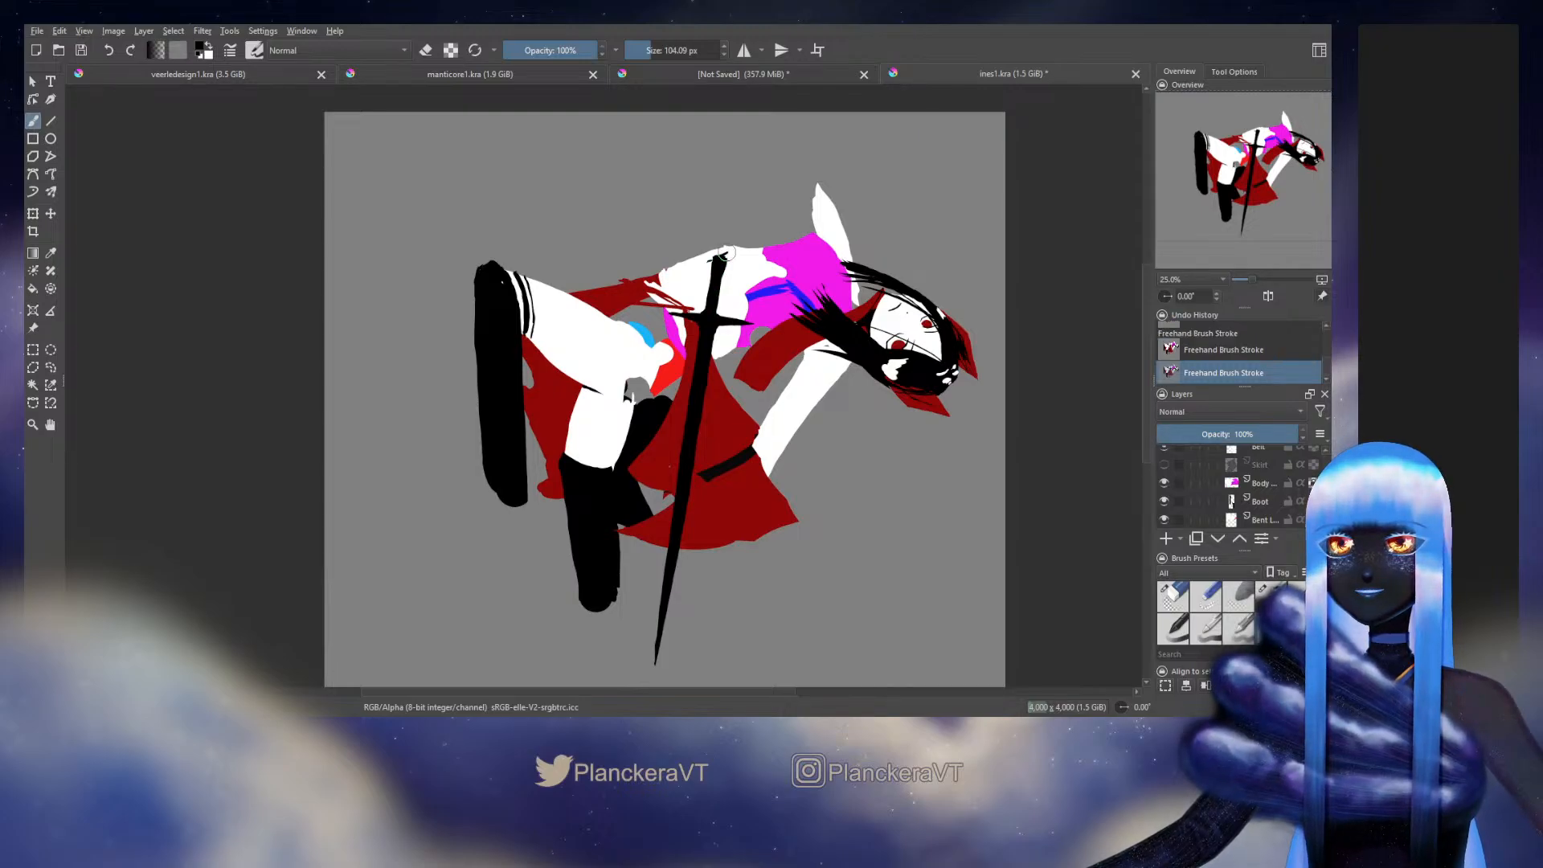
left_click(723, 253)
key("ctrl+z")
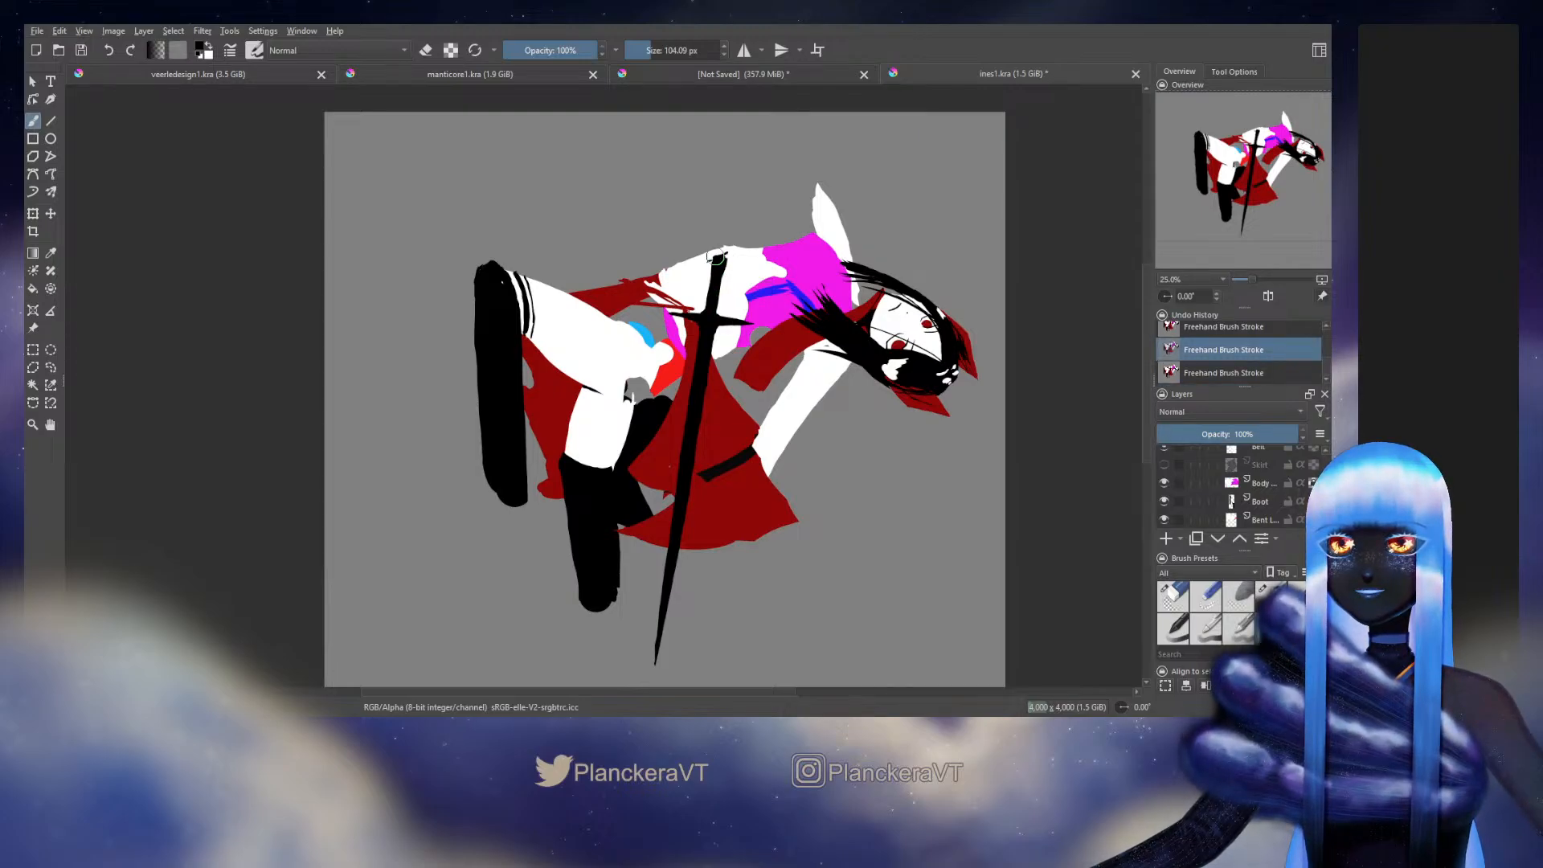
key("ctrl+shift+z")
key("e")
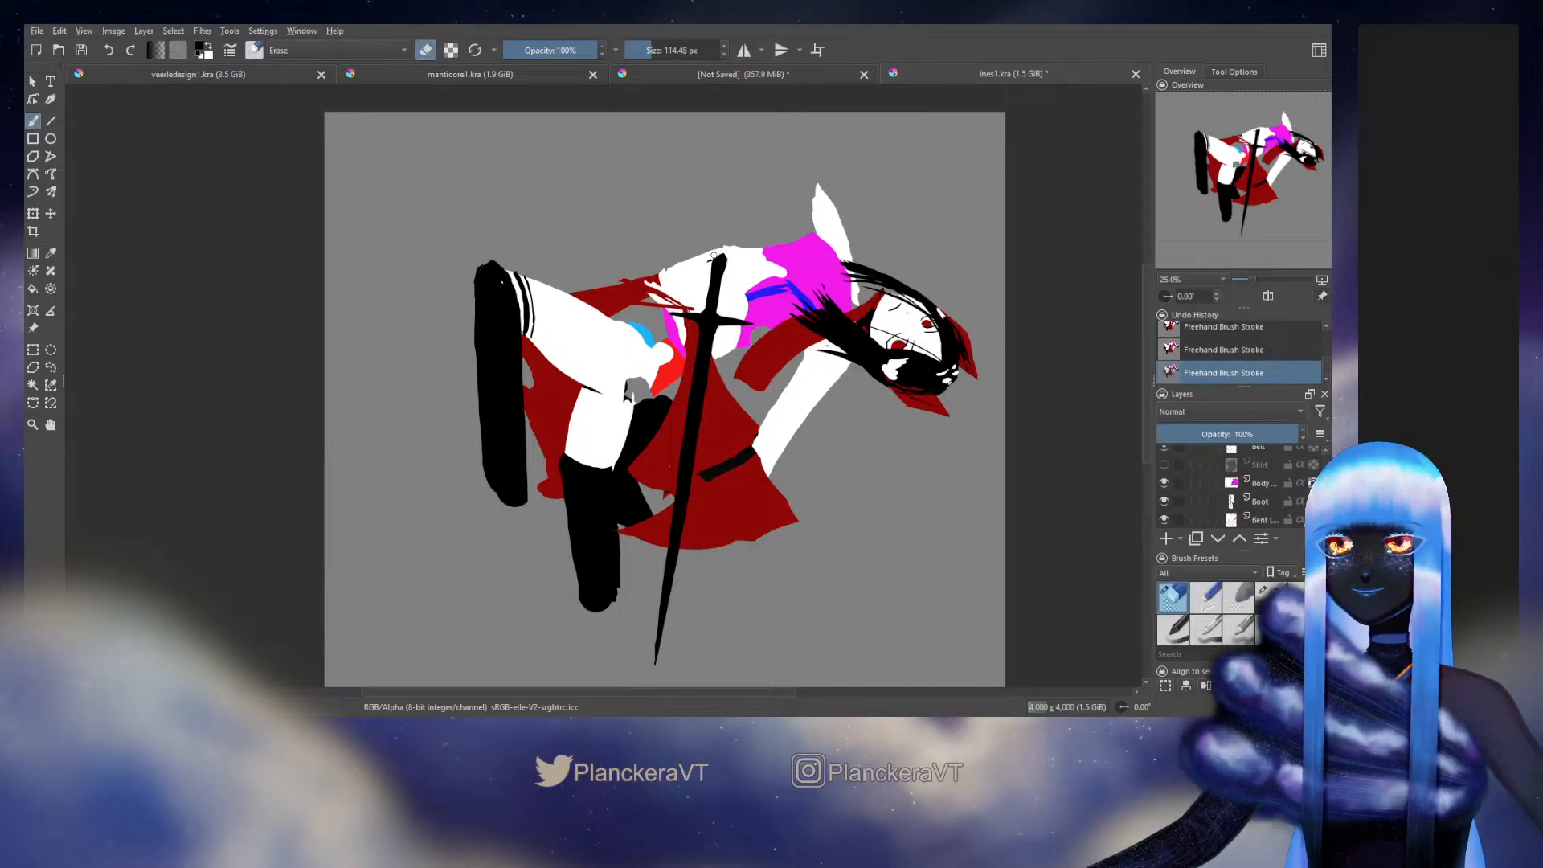
key("ctrl+z")
key("ctrl+shift+z")
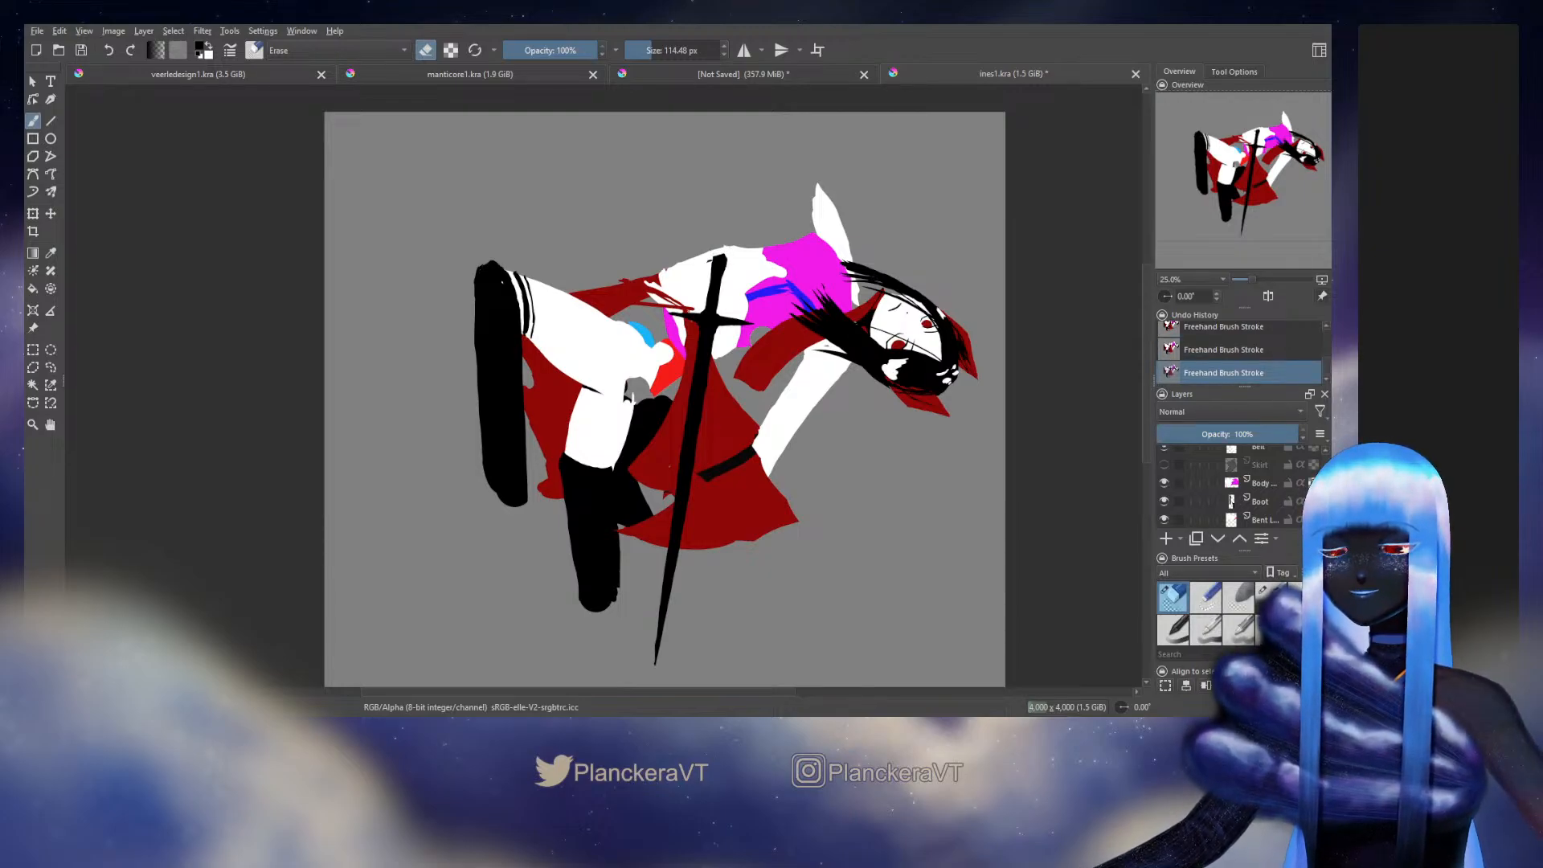
key("e")
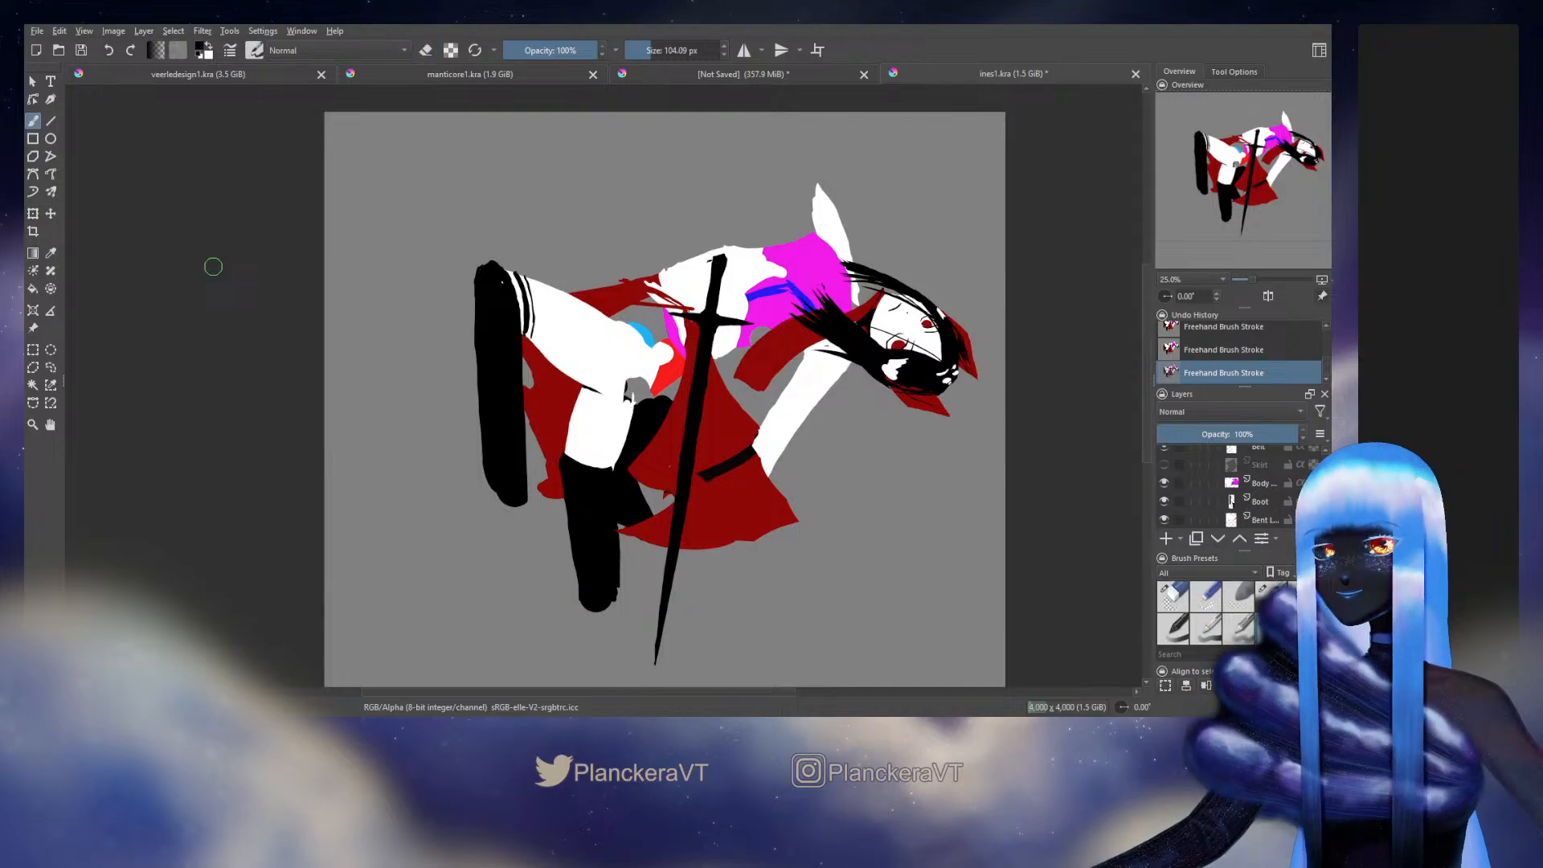
Step: Lasso the sword's pommel with a freehand selection, move it slightly closer to the crossguard, and deselect
left_click(50, 367)
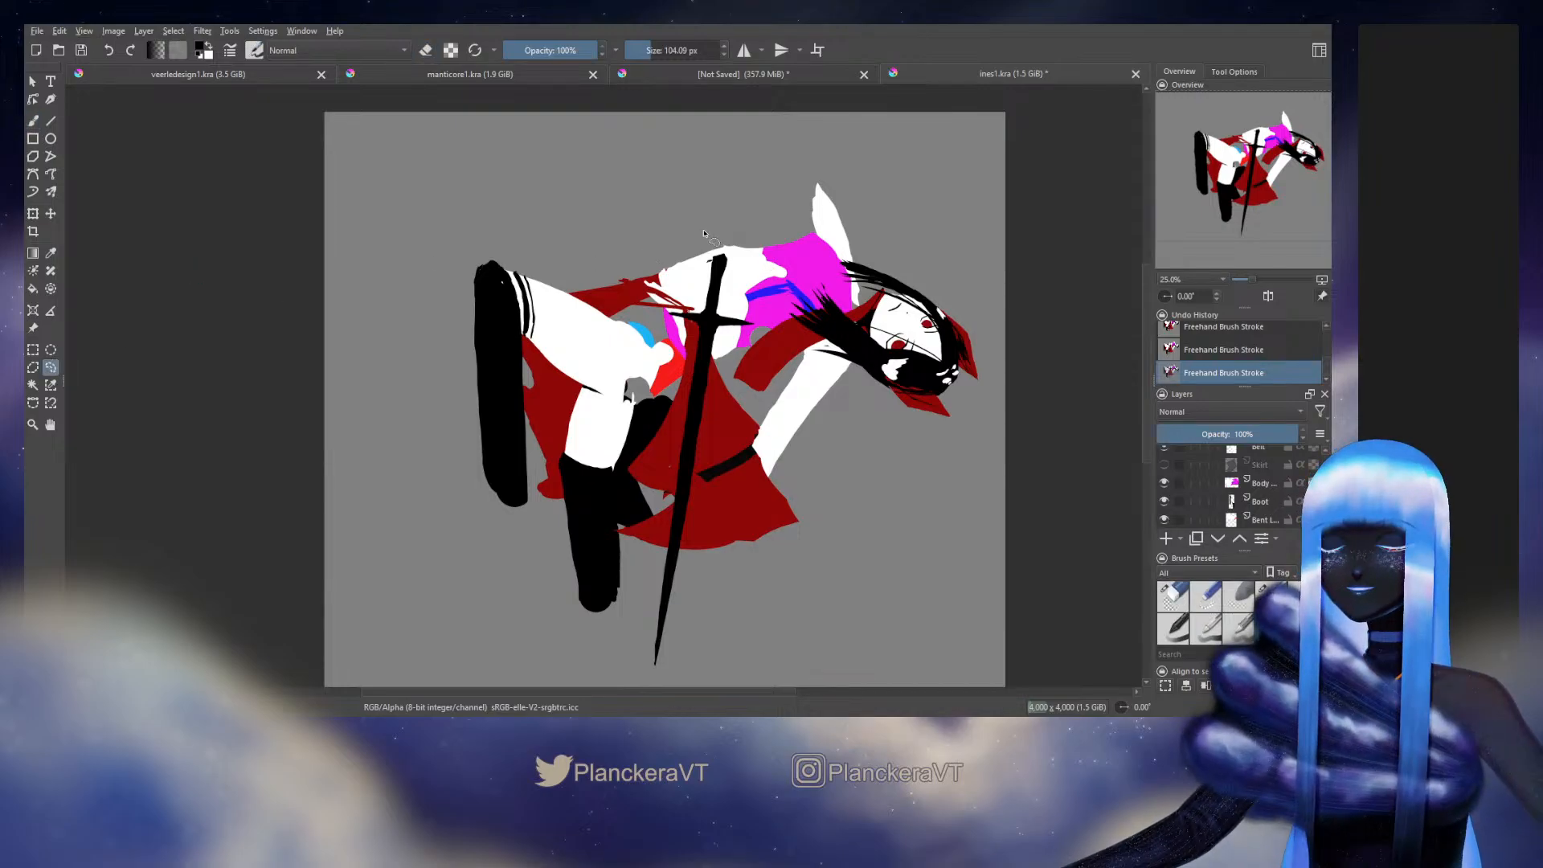
left_click_drag(704, 234, 707, 235)
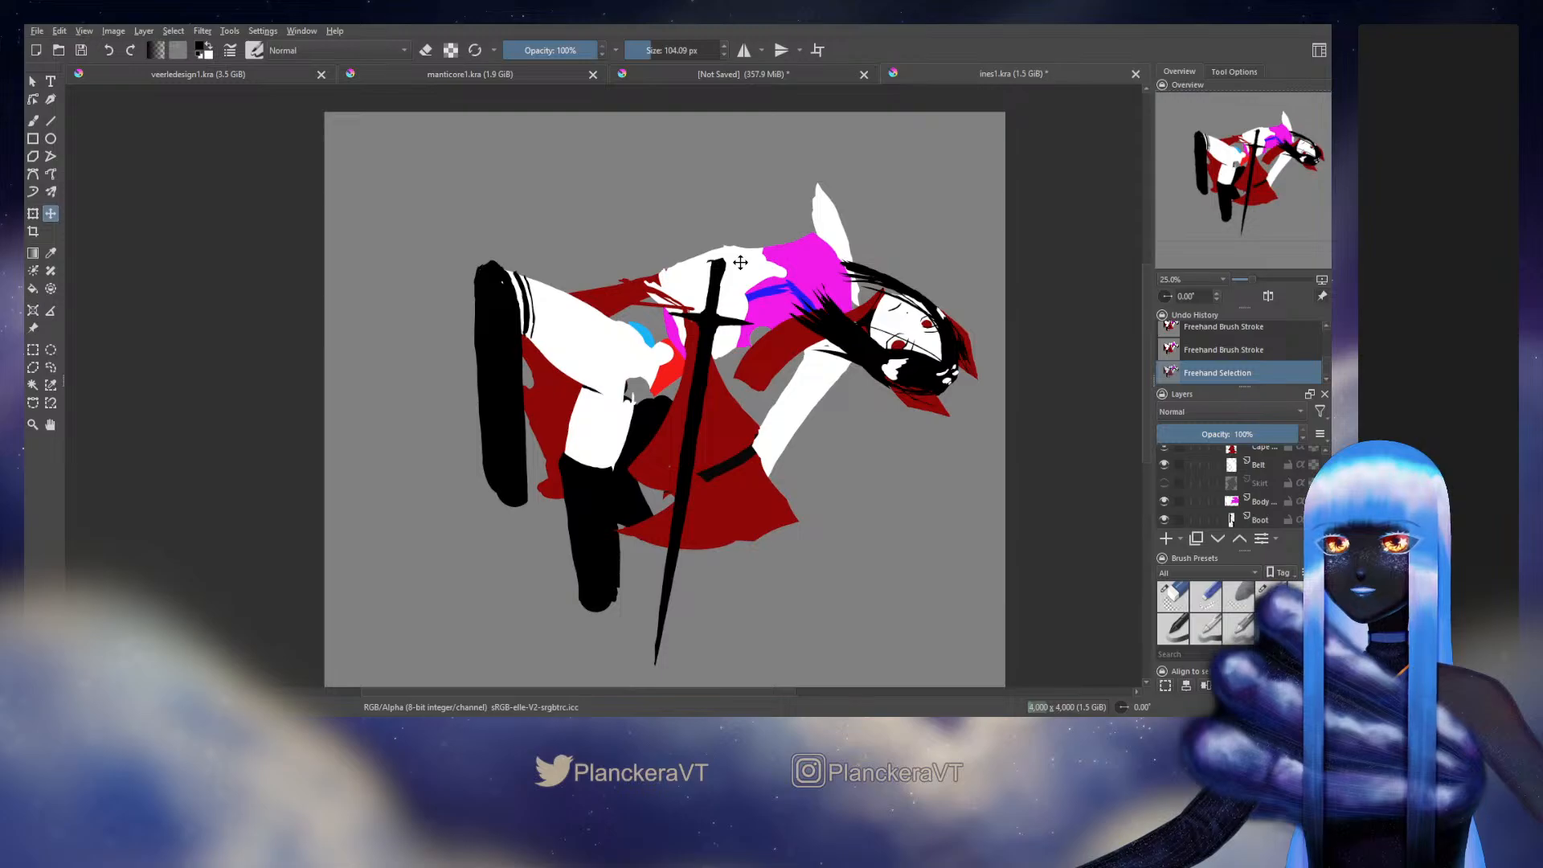
key("t")
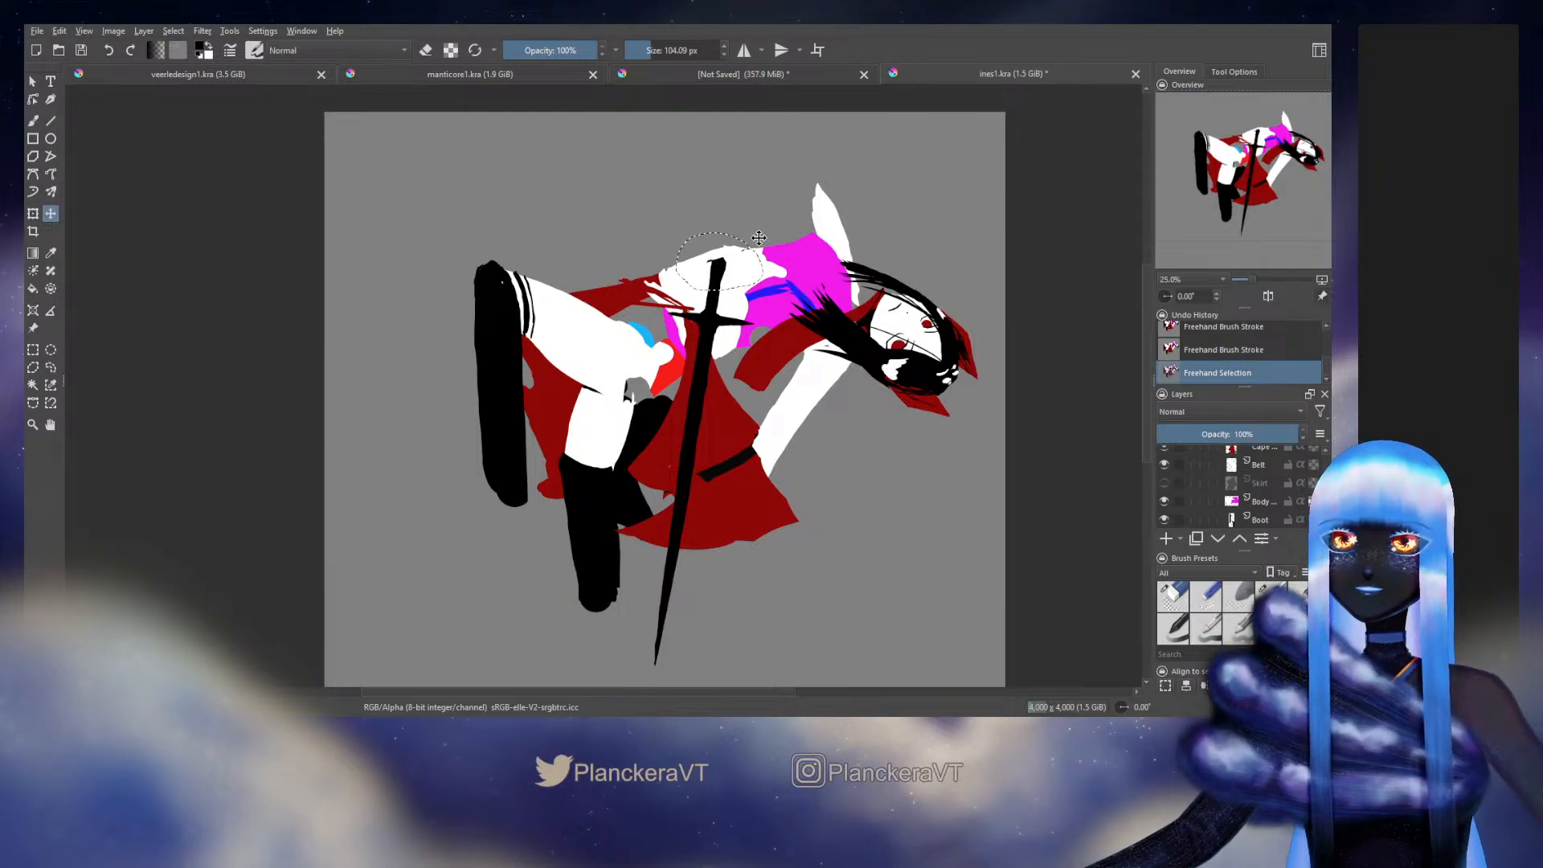
left_click_drag(762, 243, 754, 255)
key("ctrl+shift+a")
Step: Trim the handle's edge with the 114 px eraser and nudge the whole sword slightly toward its tip
key("b")
key("e")
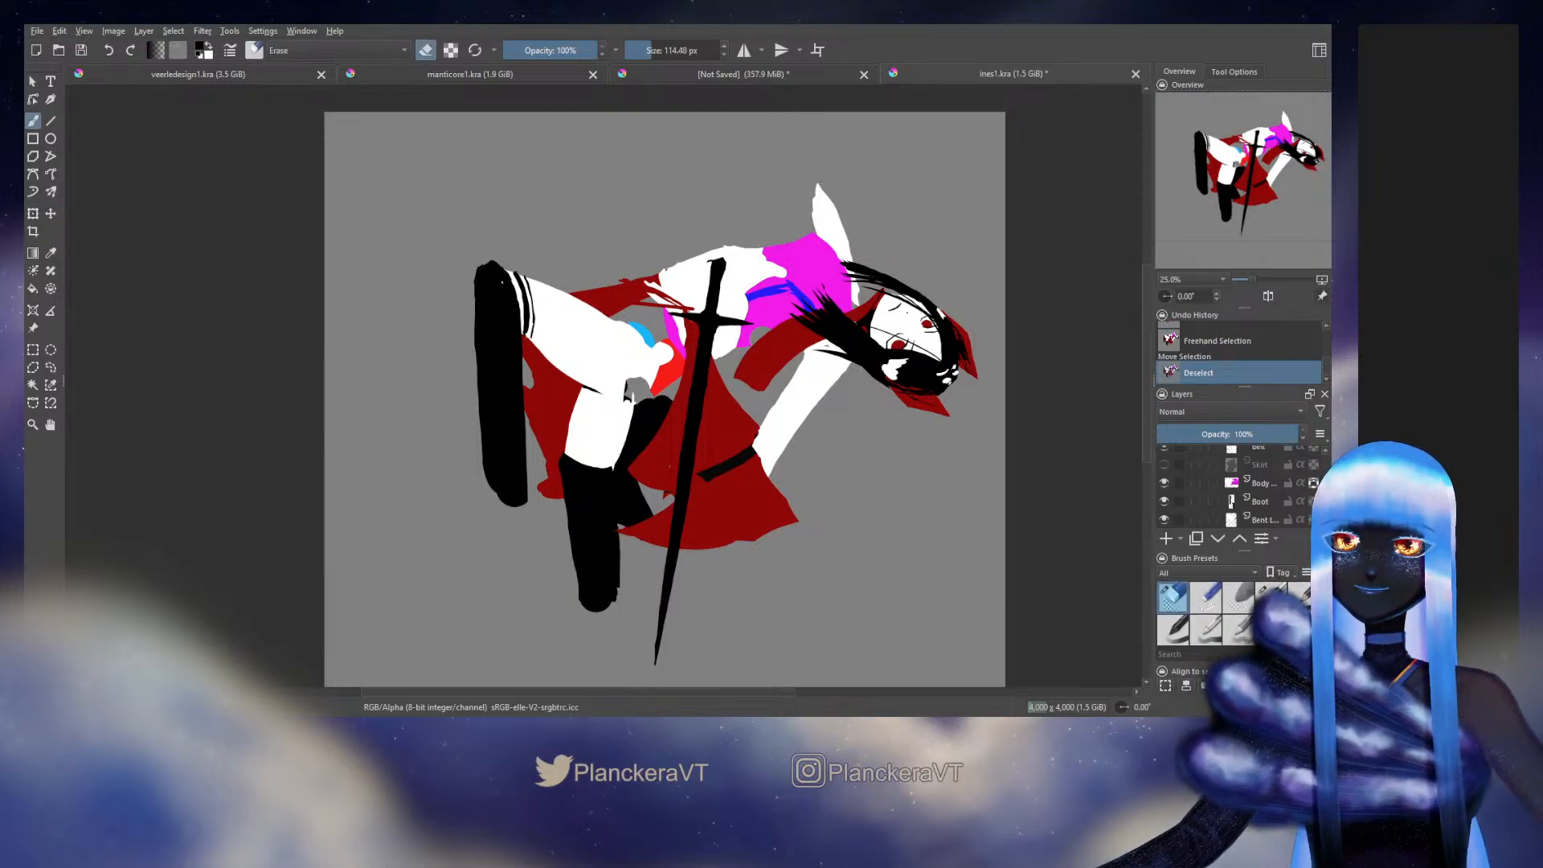
left_click(725, 289)
key("e")
key("t")
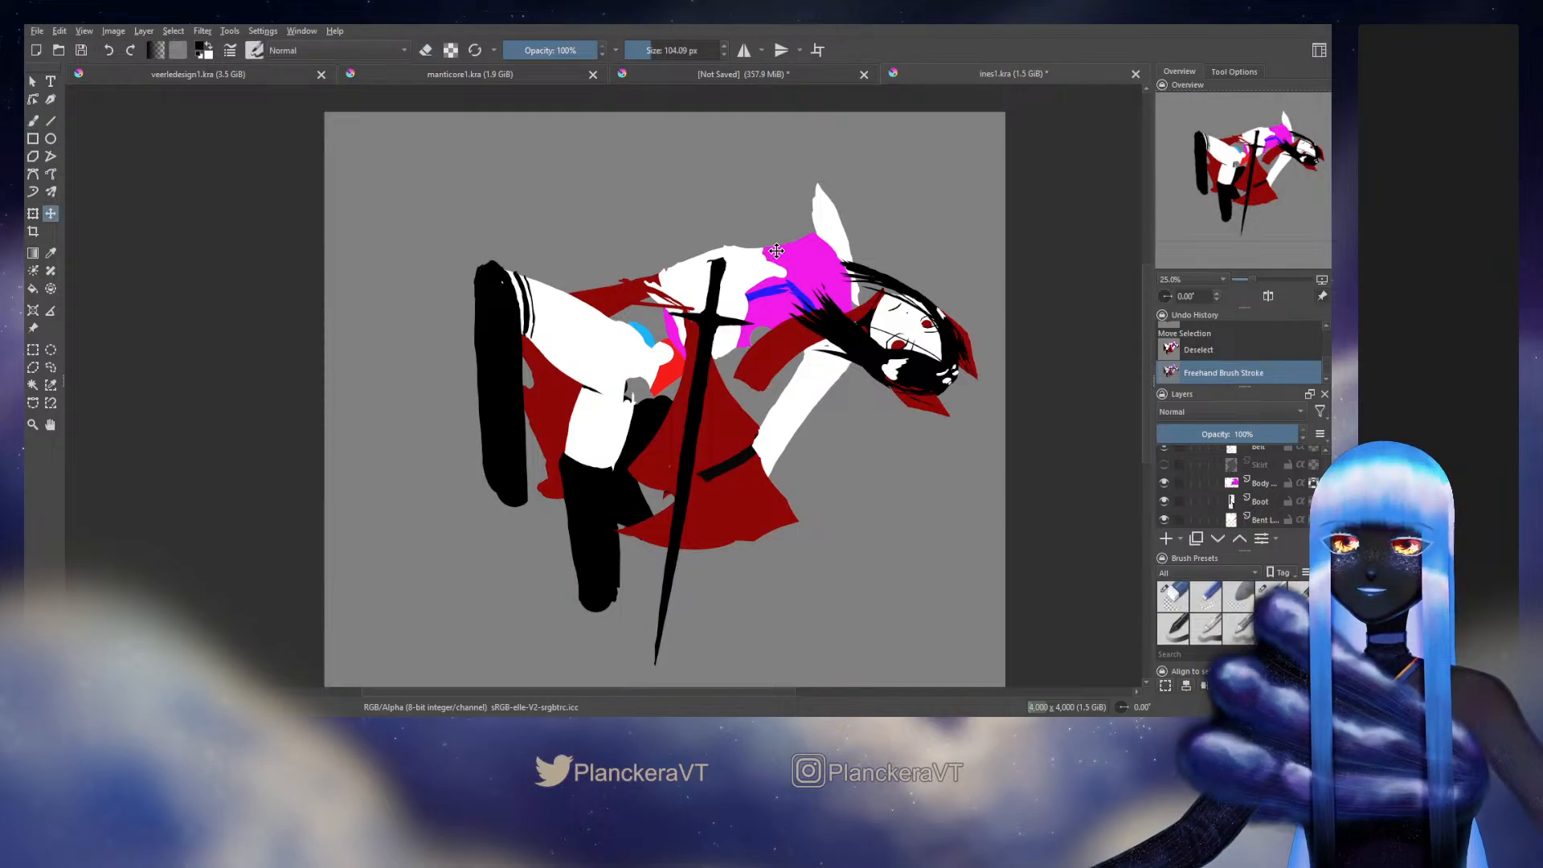
left_click_drag(774, 256, 773, 258)
key("b")
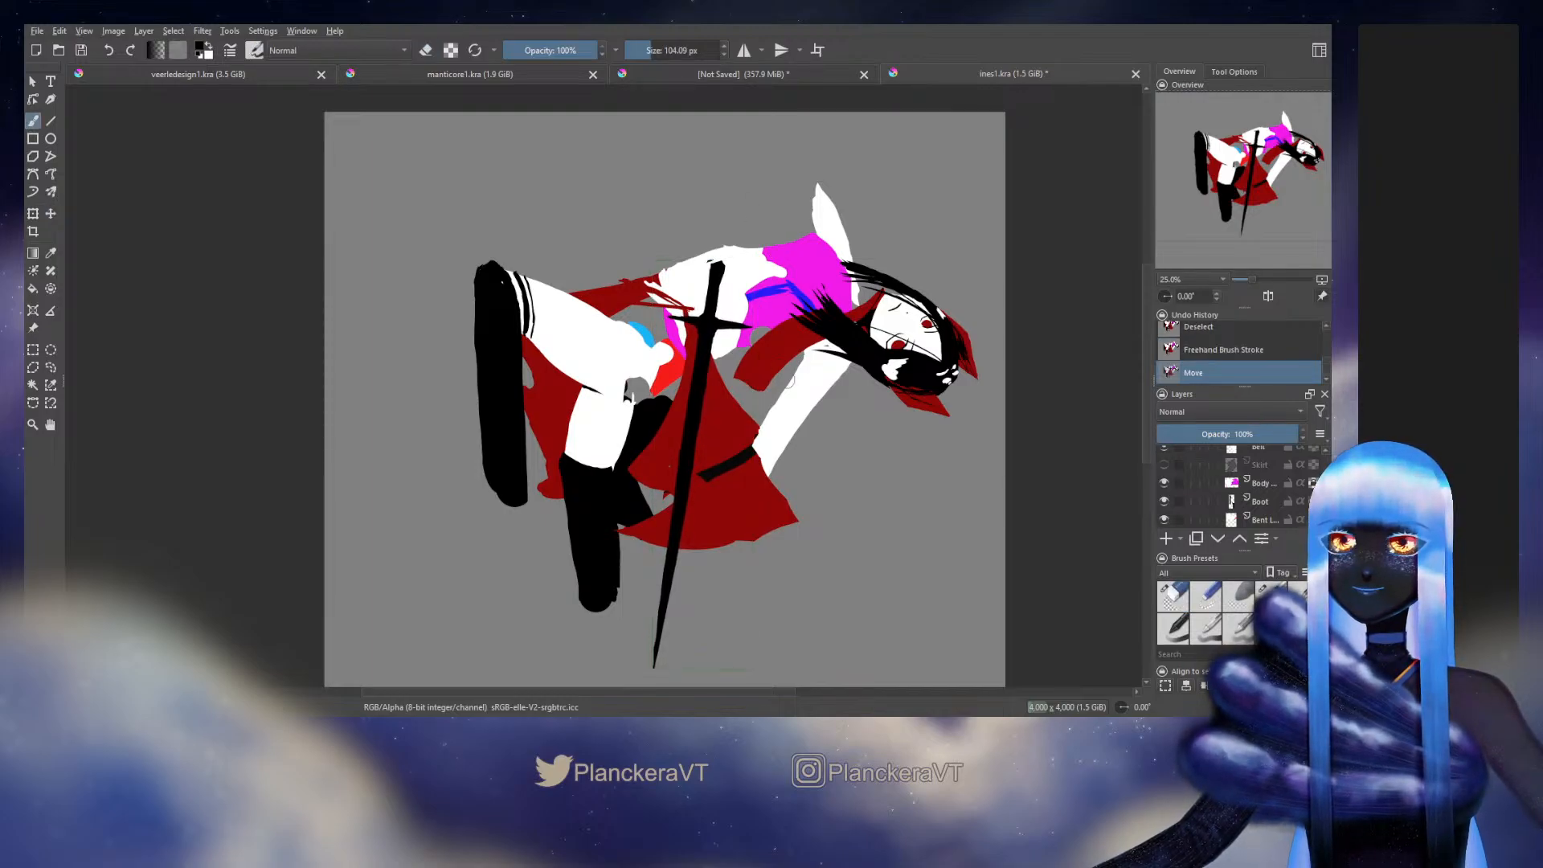
Step: Clean the edge where the handle meets the crossguard with the 114 px eraser and touch up the handle with the 104 px brush
key("e")
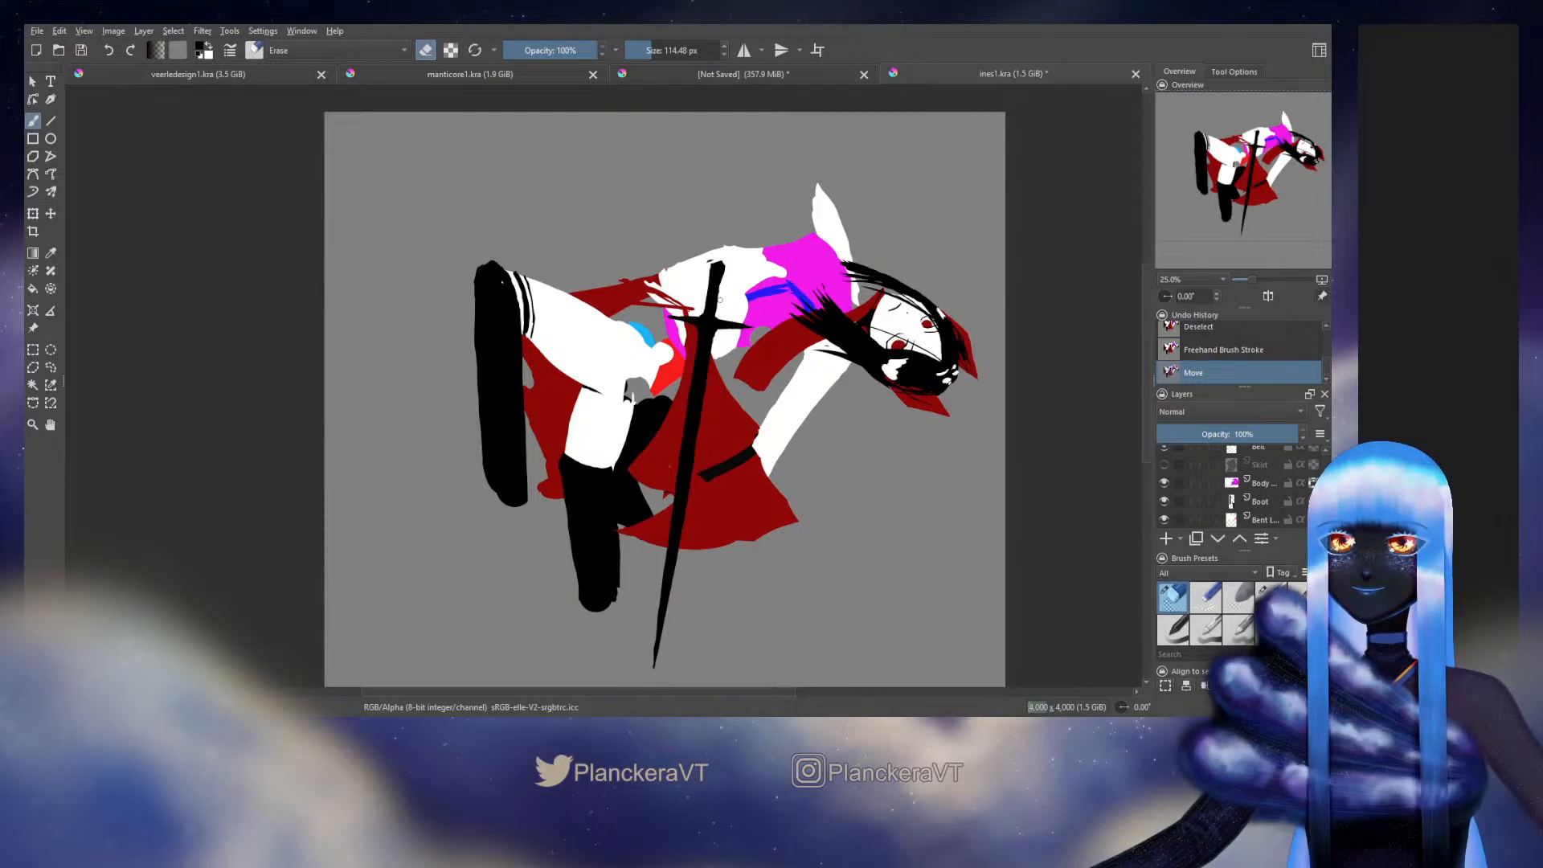
left_click_drag(719, 300, 728, 344)
key("e")
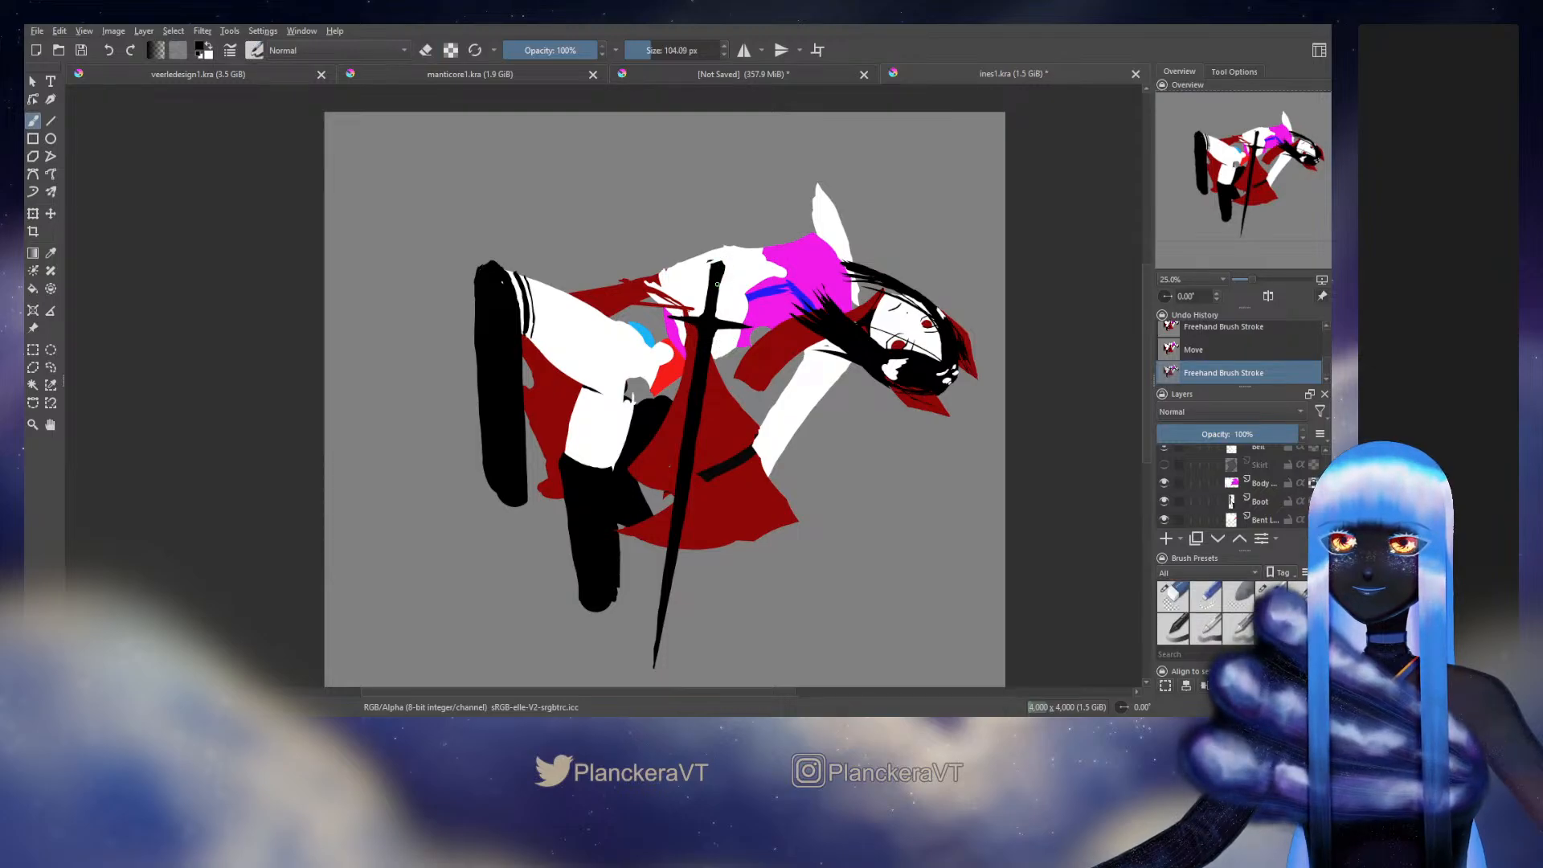
left_click_drag(717, 281, 712, 297)
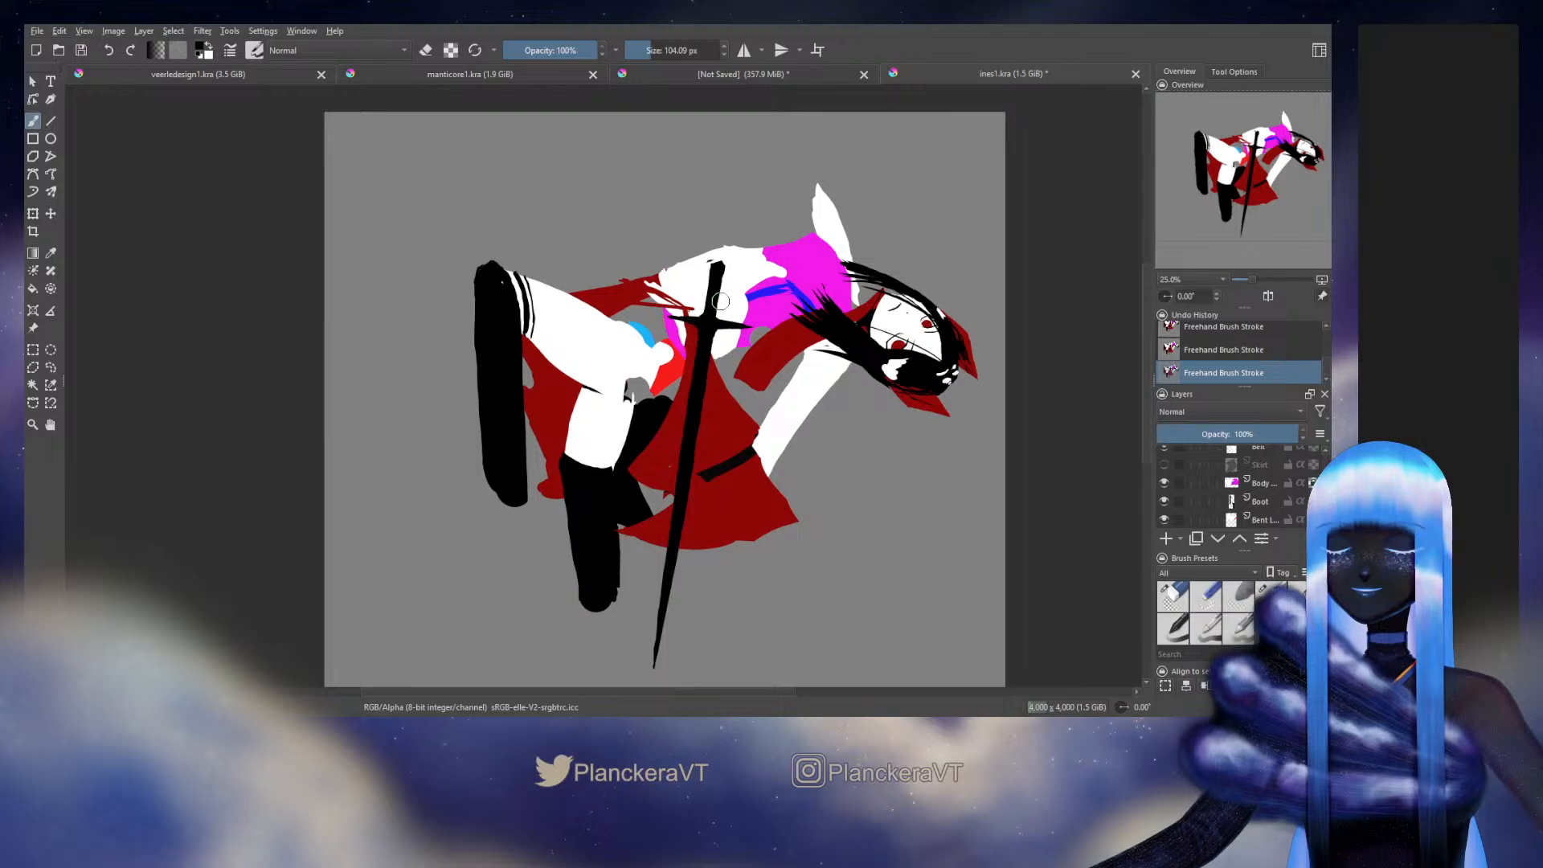
Step: Apply a transform to the sword and fill in the hip-side arm of its crossguard with the 104 px black brush
key("ctrl+t")
key("Return")
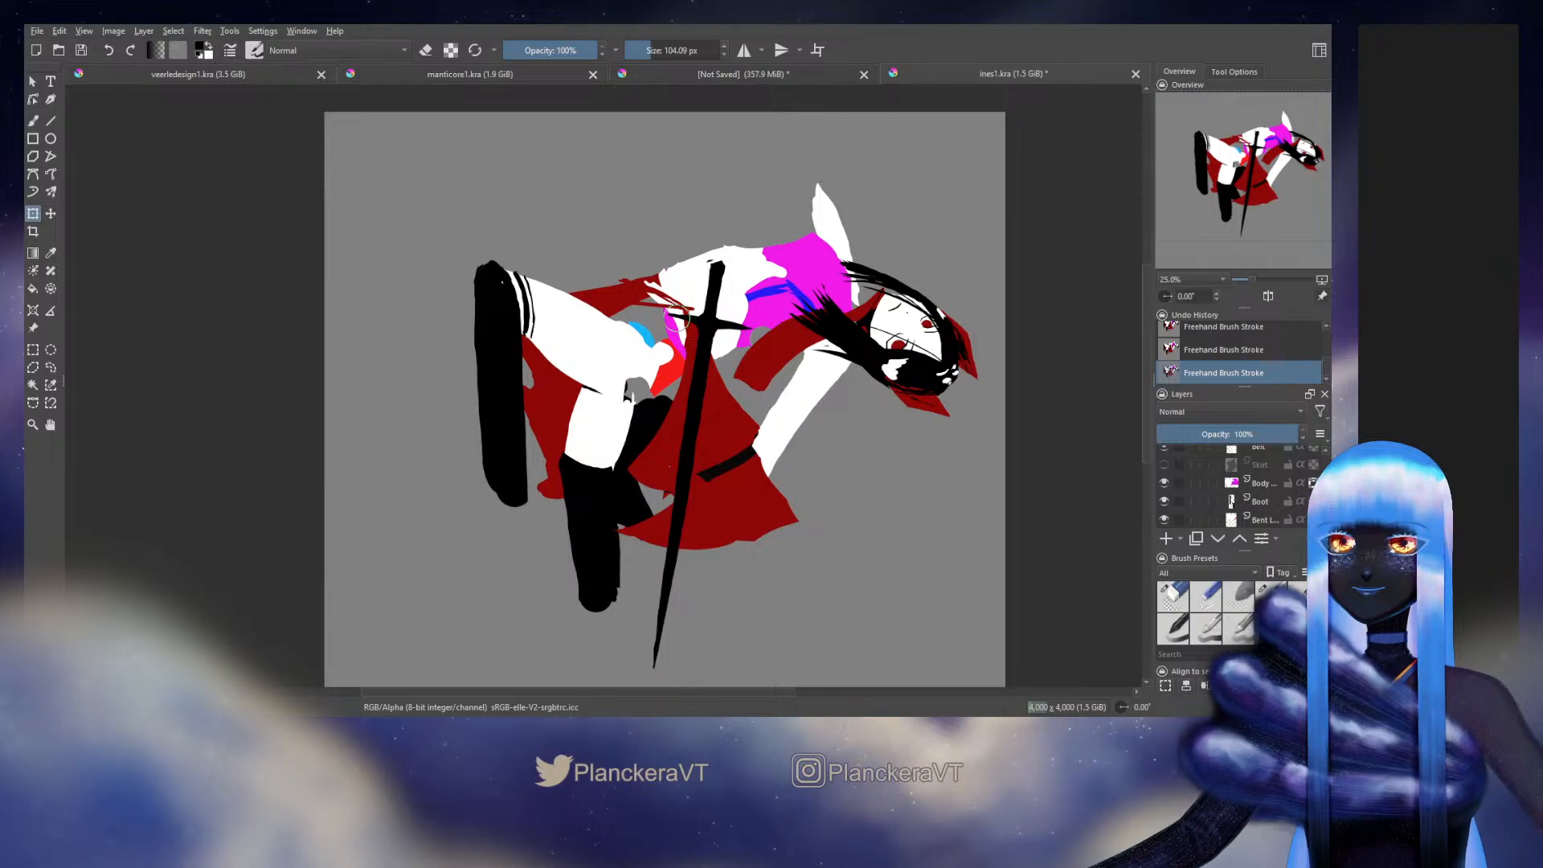
key("b")
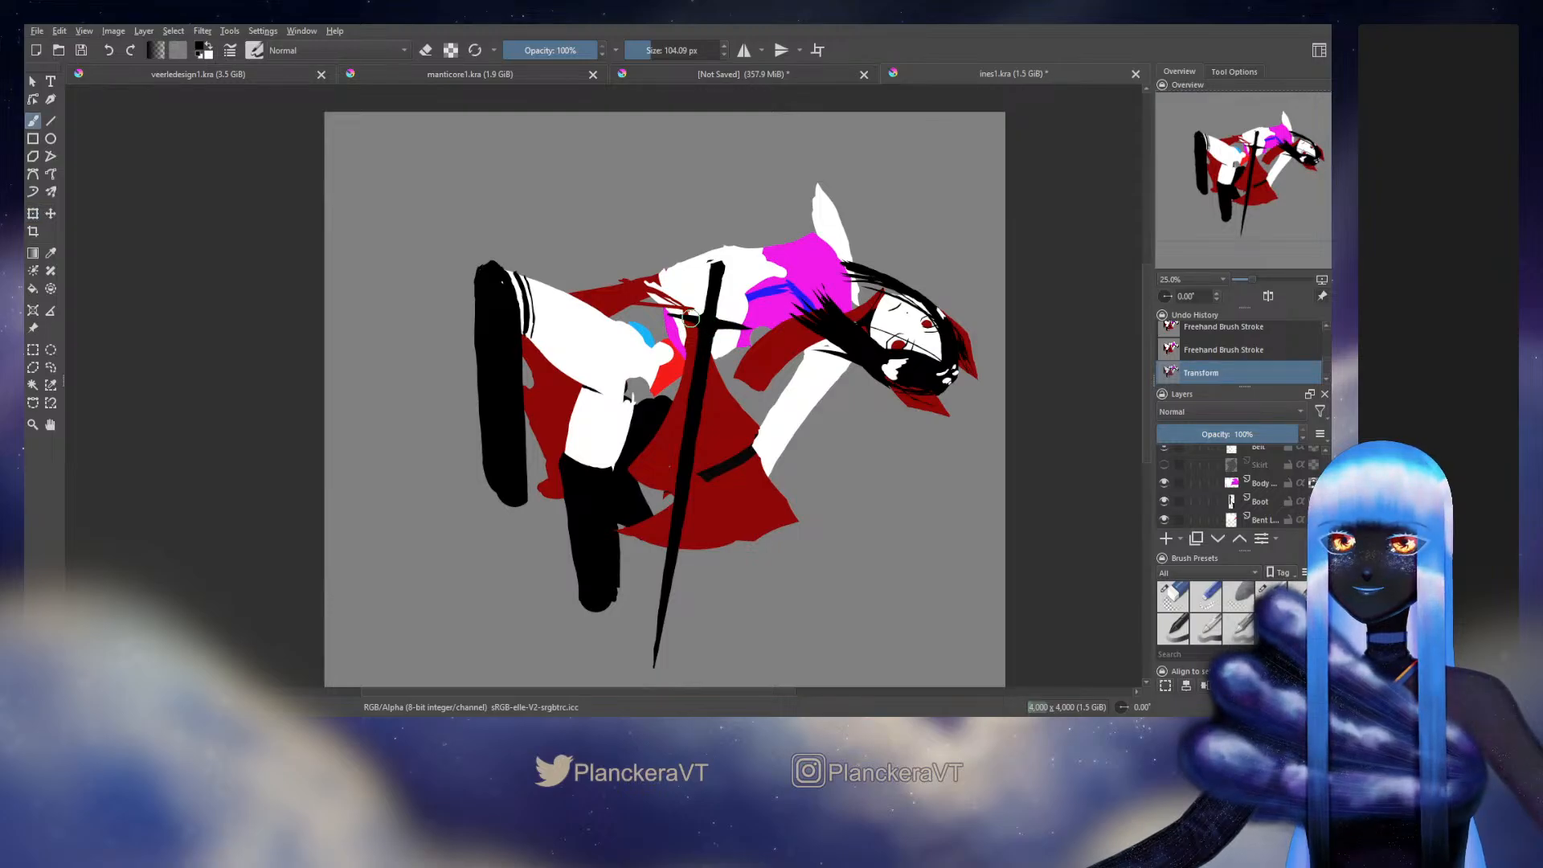
left_click(691, 318)
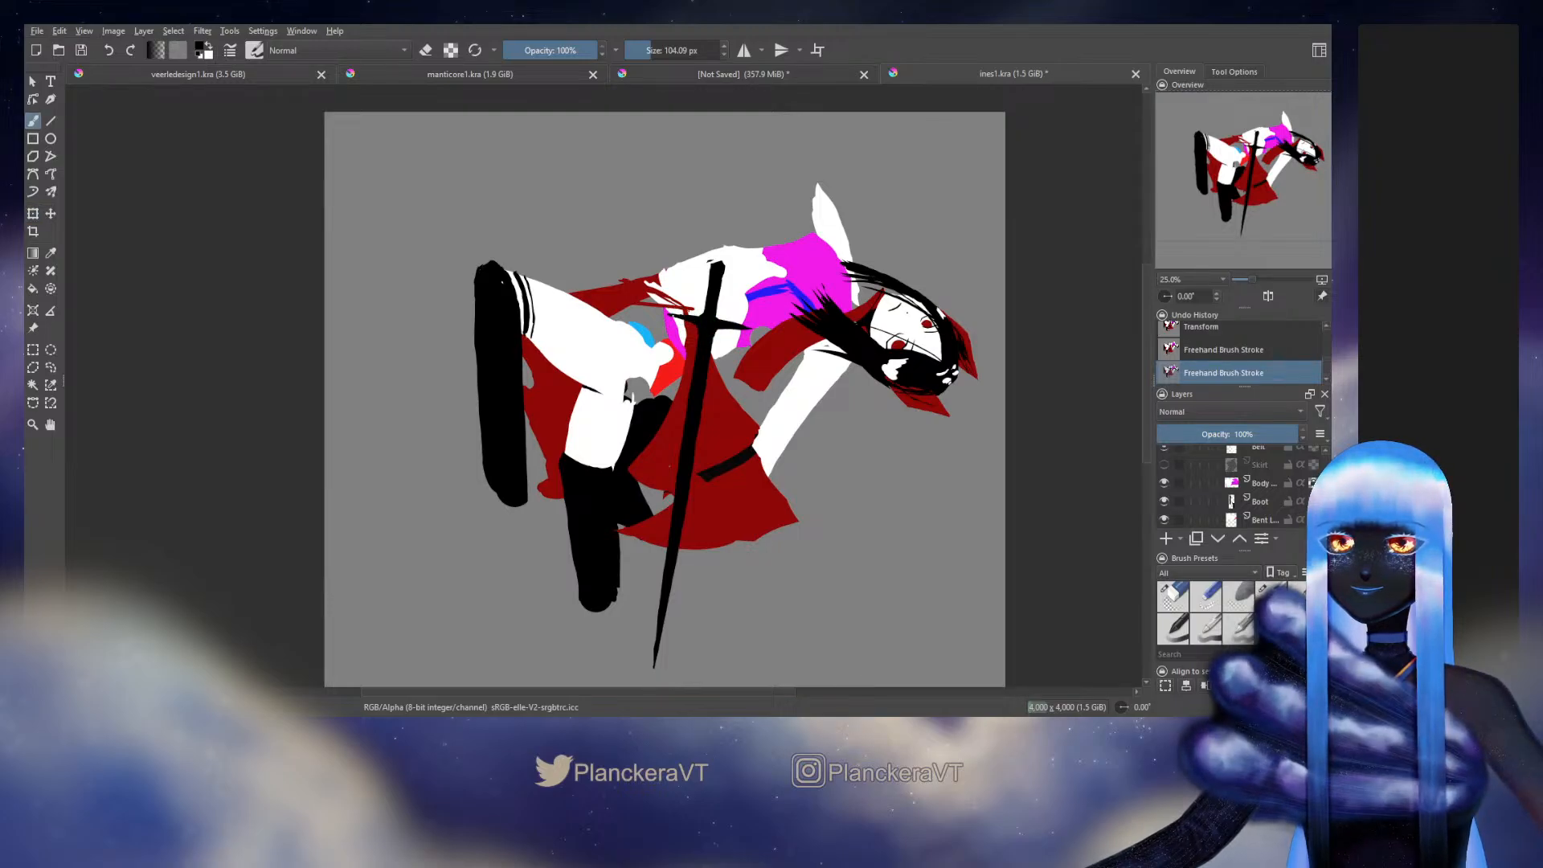
left_click(694, 323)
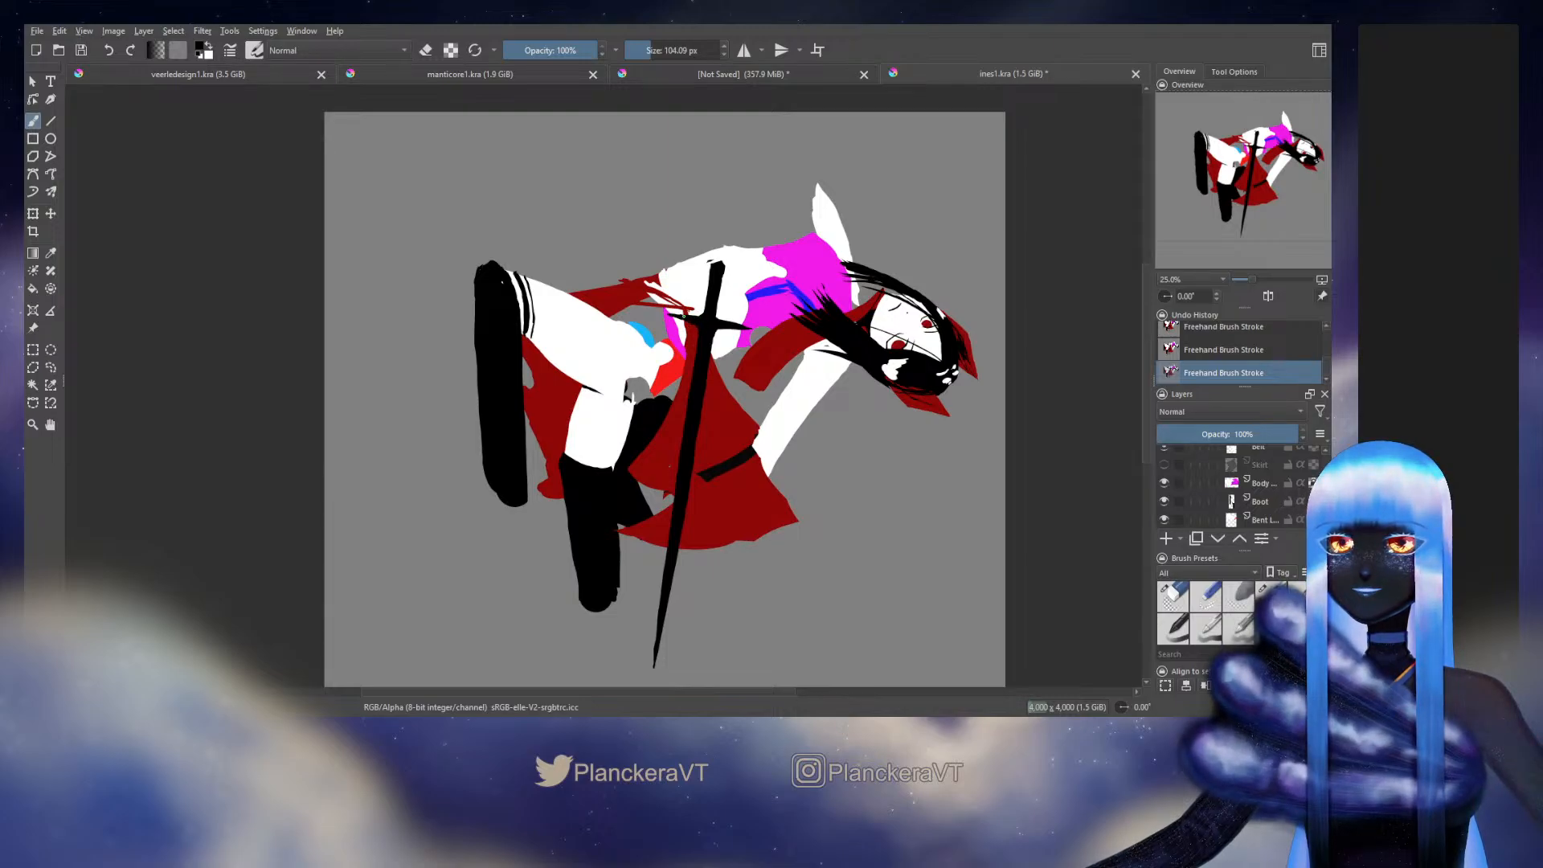
left_click(699, 315)
left_click(694, 318)
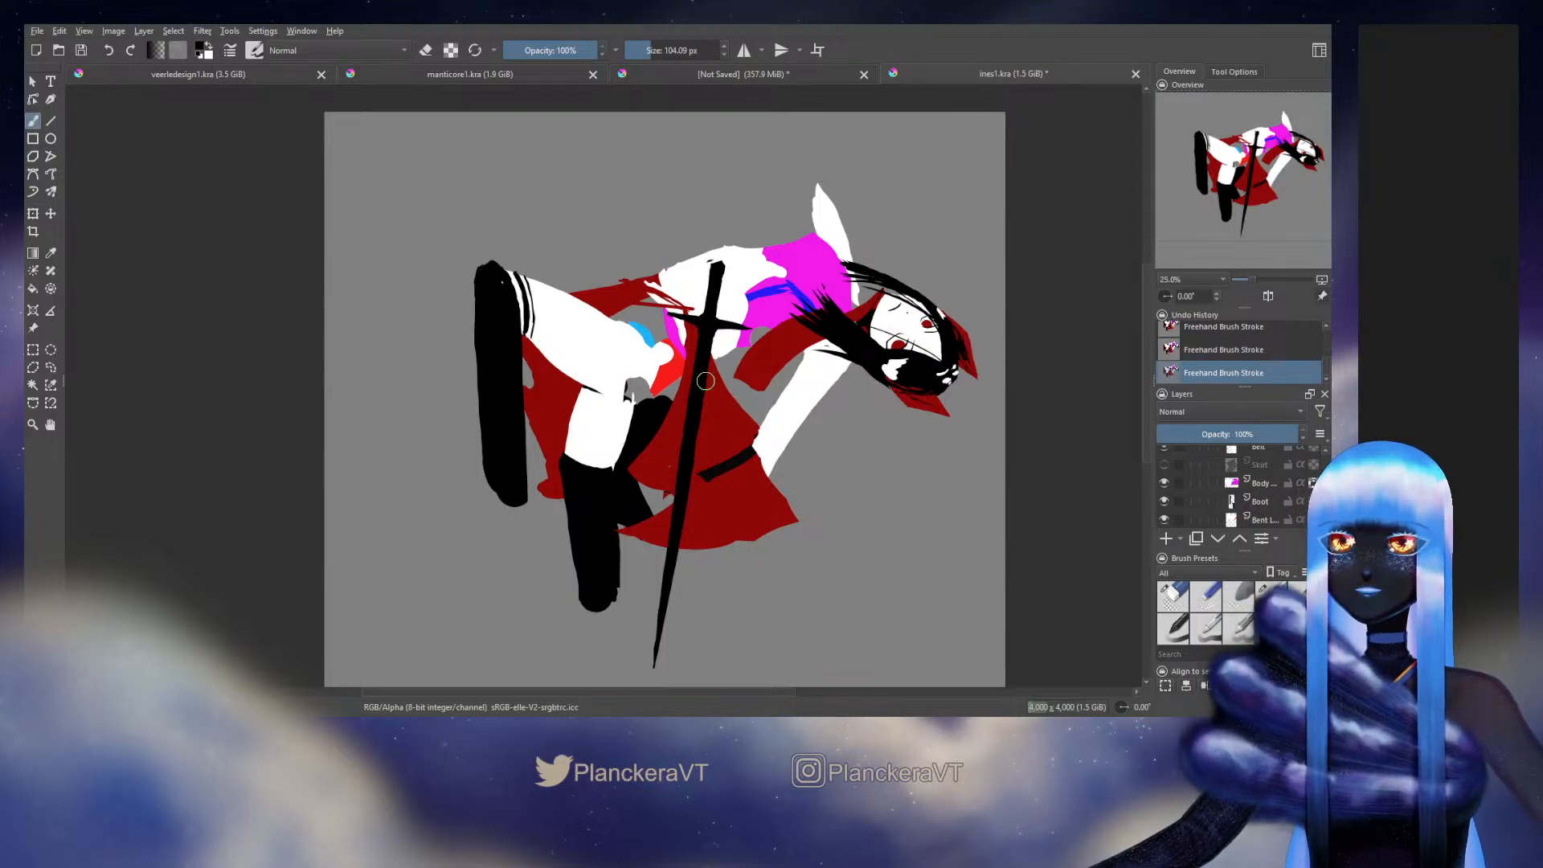
key("e")
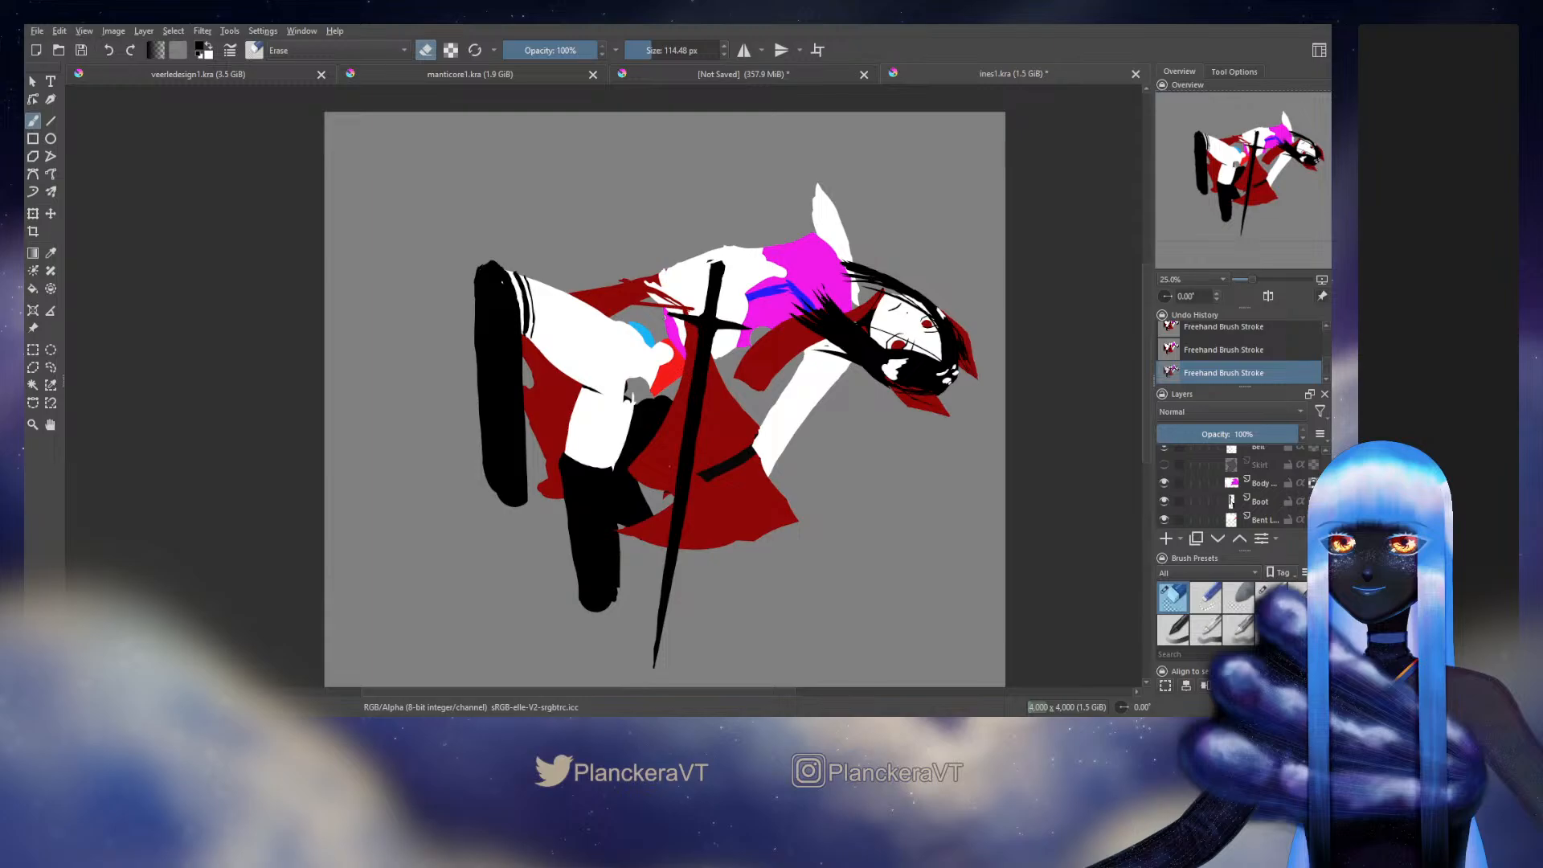
key("e")
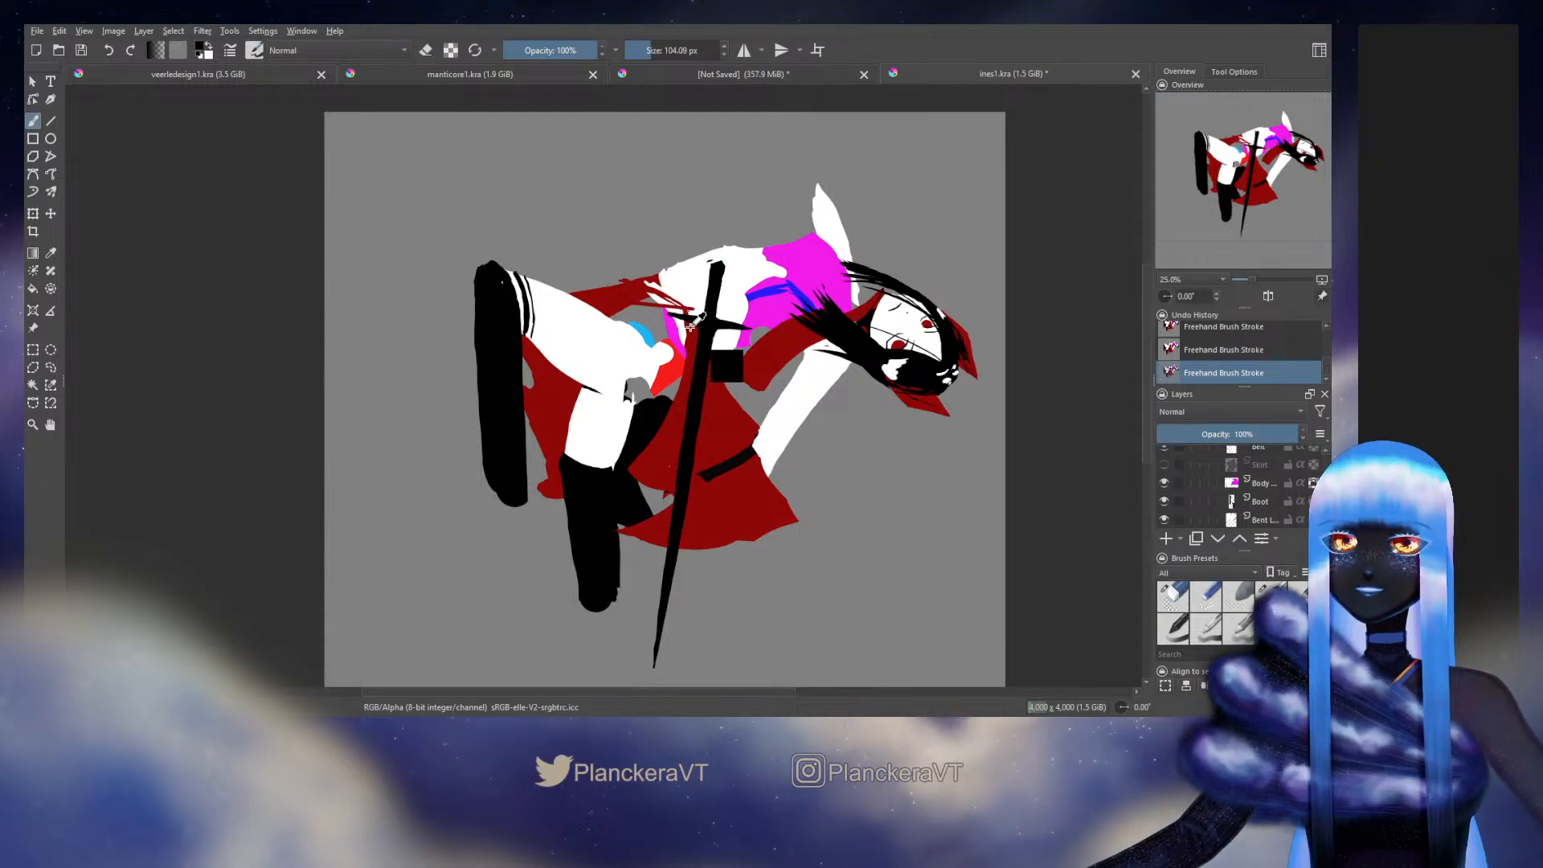
Step: Apply another transform to the sword and refine the crossguard's hip-side end with the 104 px brush and the 114 px eraser
key("ctrl+t")
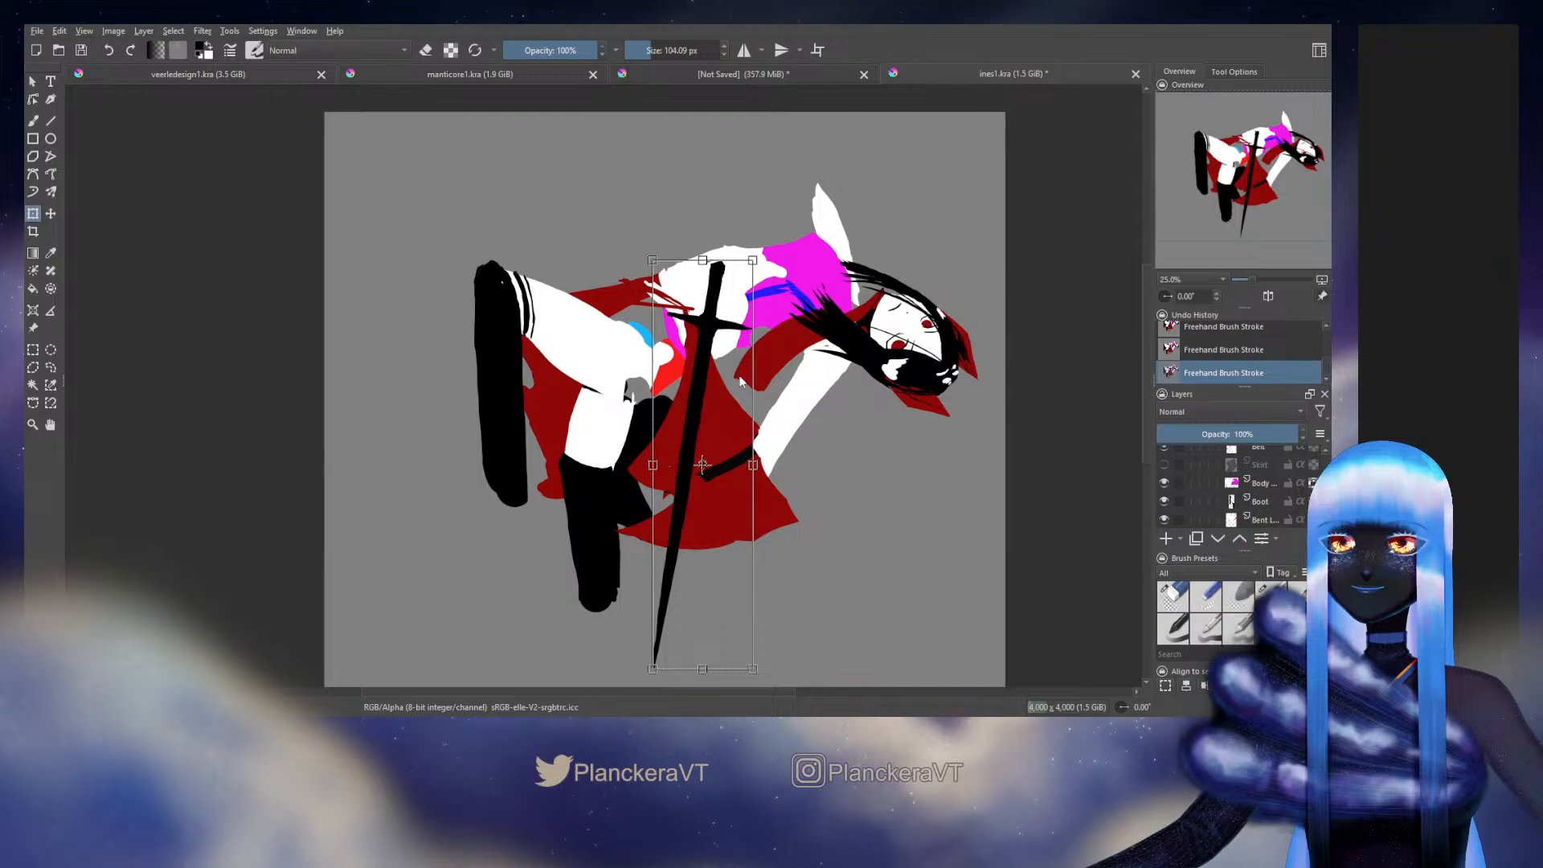
key("Return")
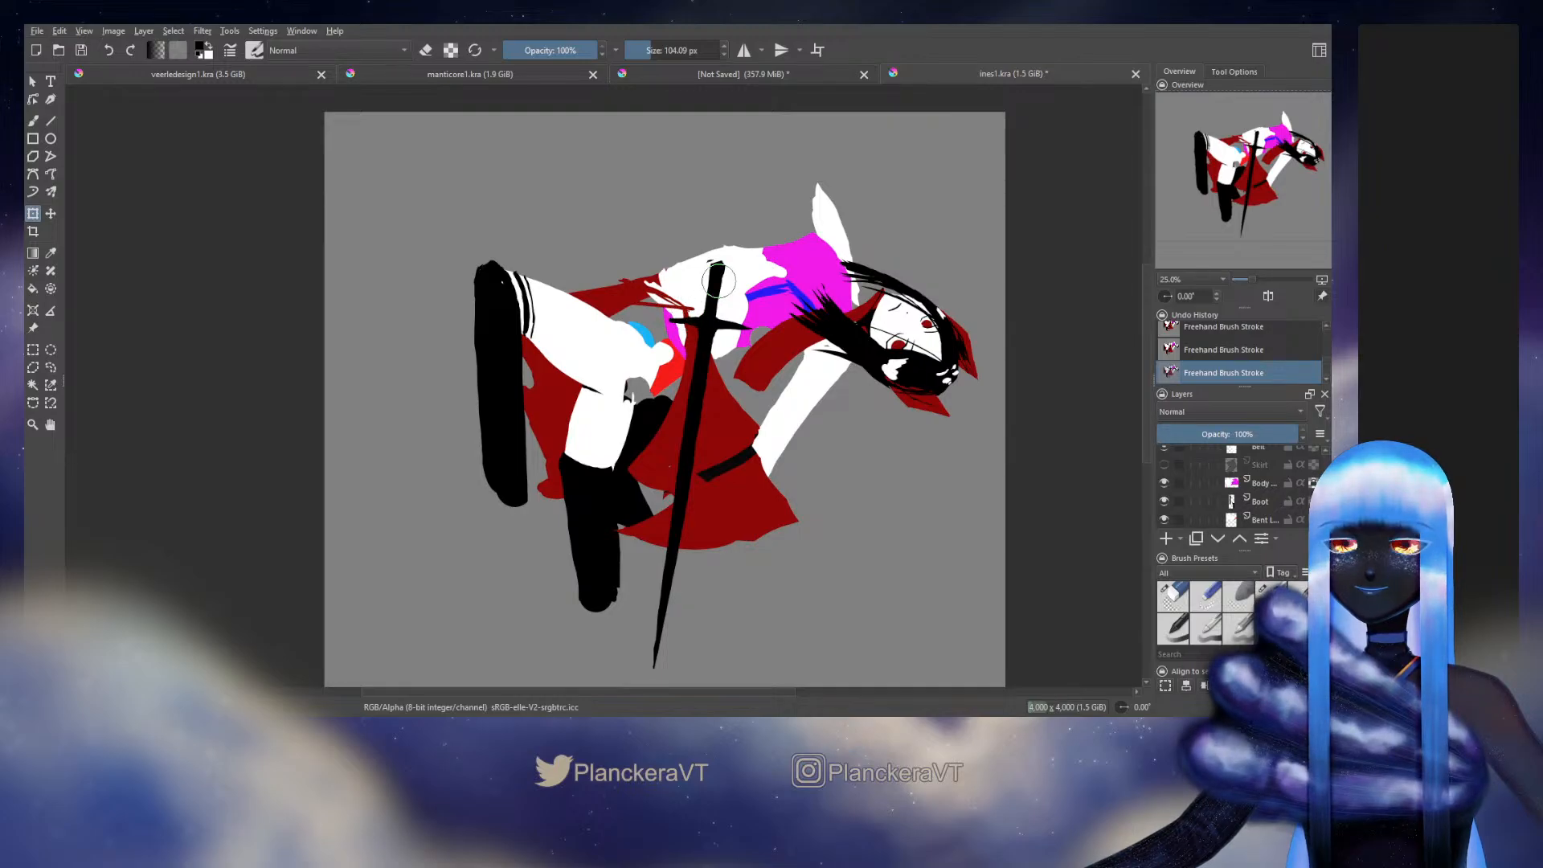
key("b")
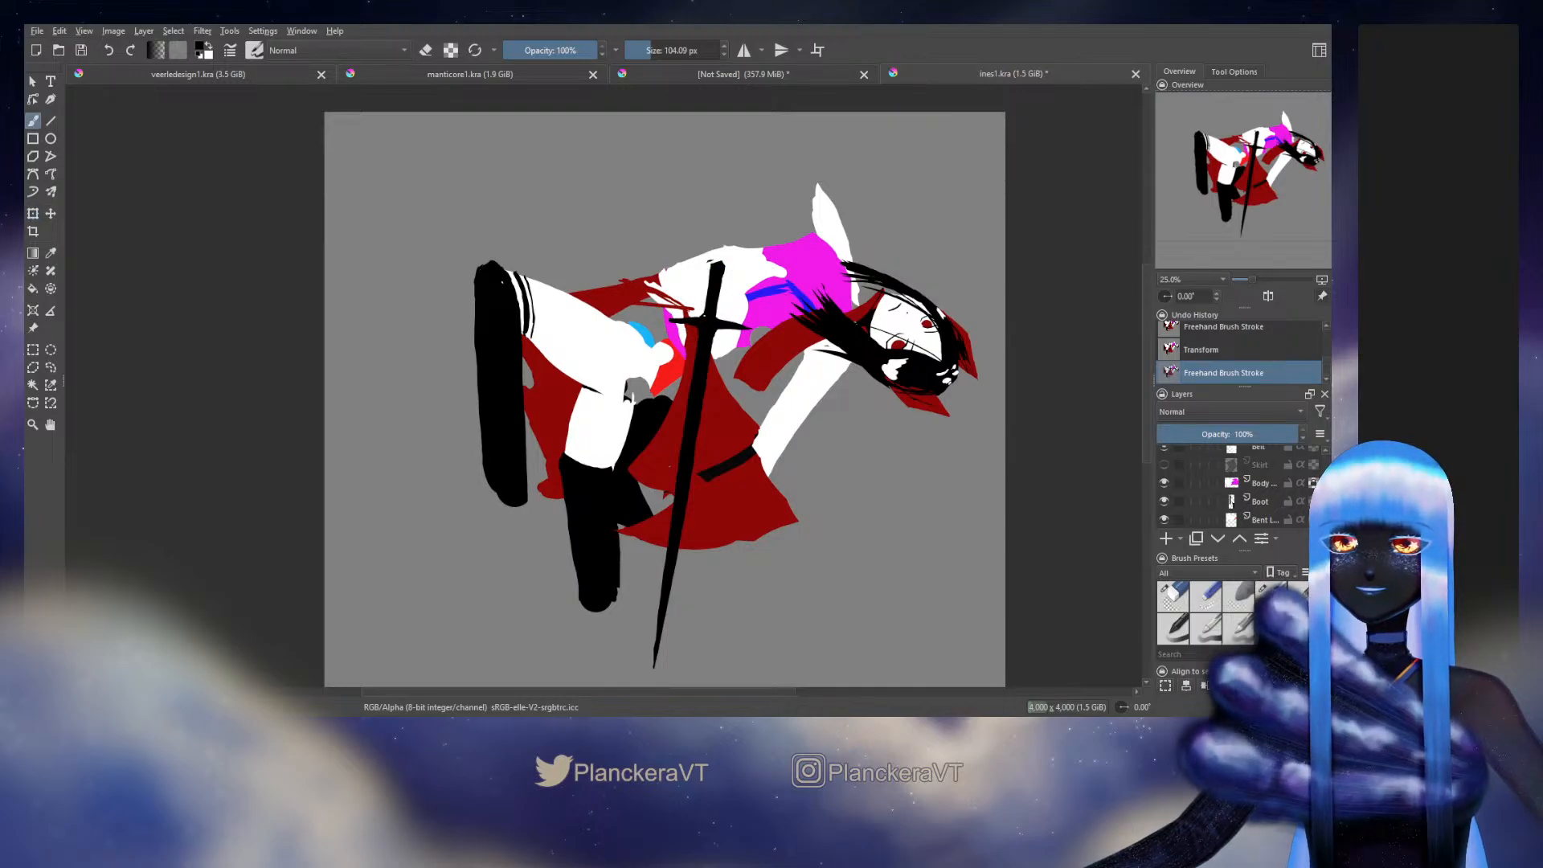
left_click(675, 328)
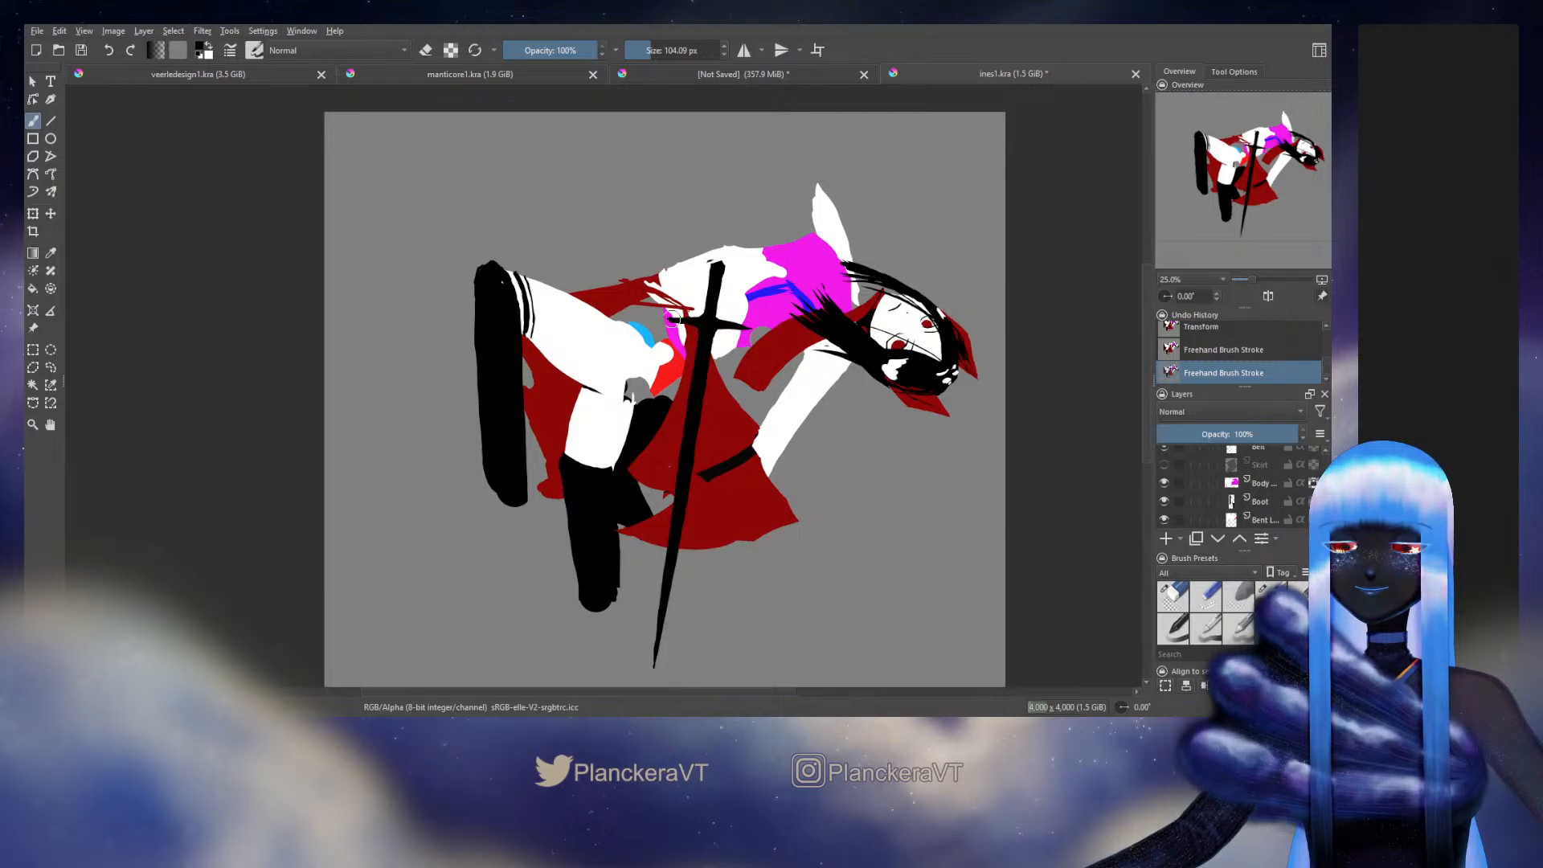
key("e")
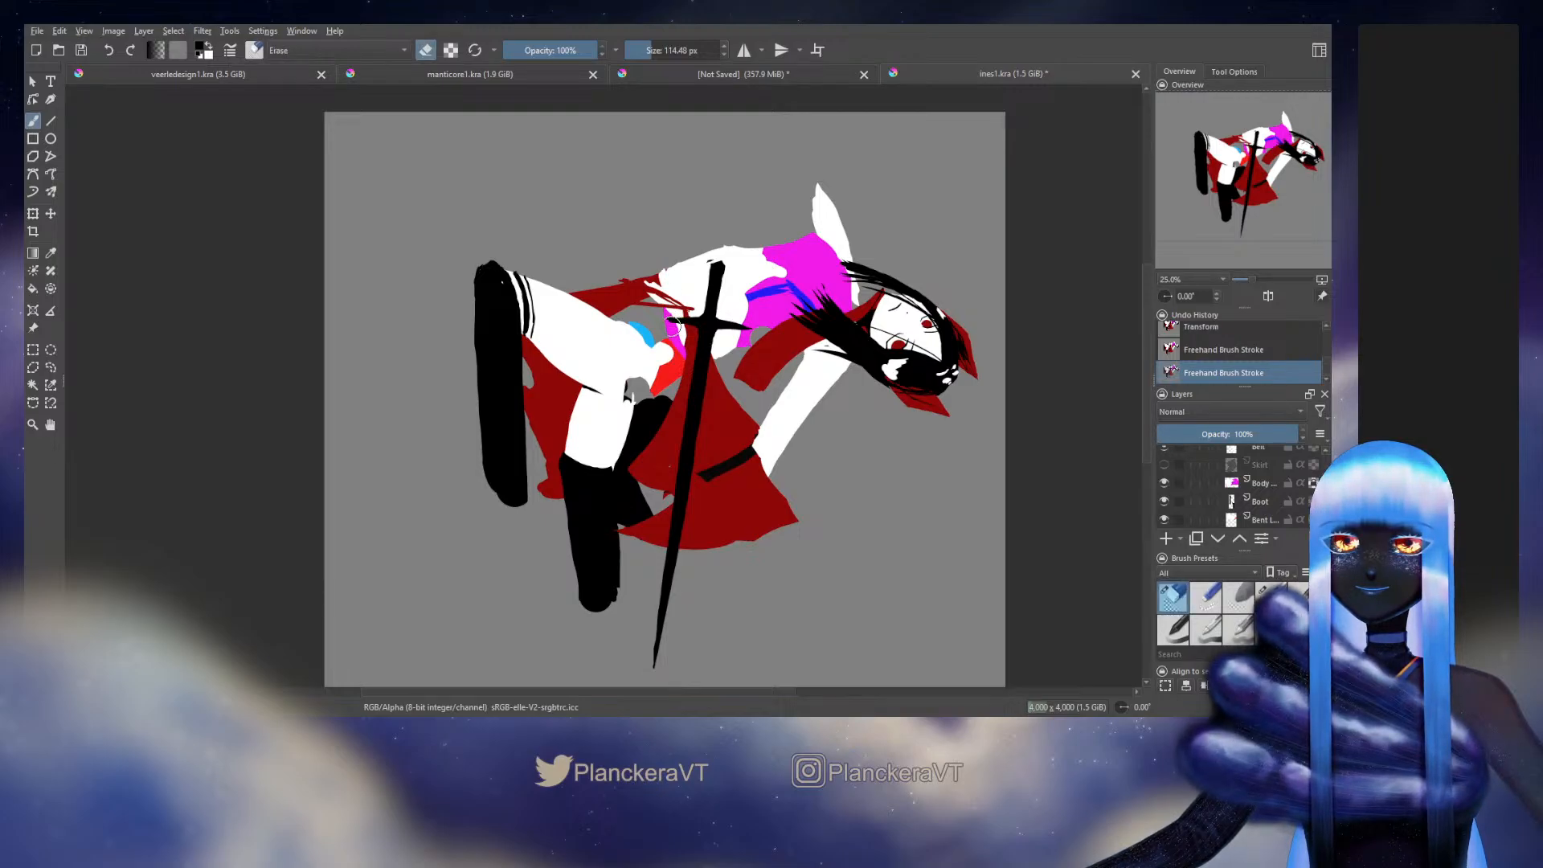
left_click(675, 328)
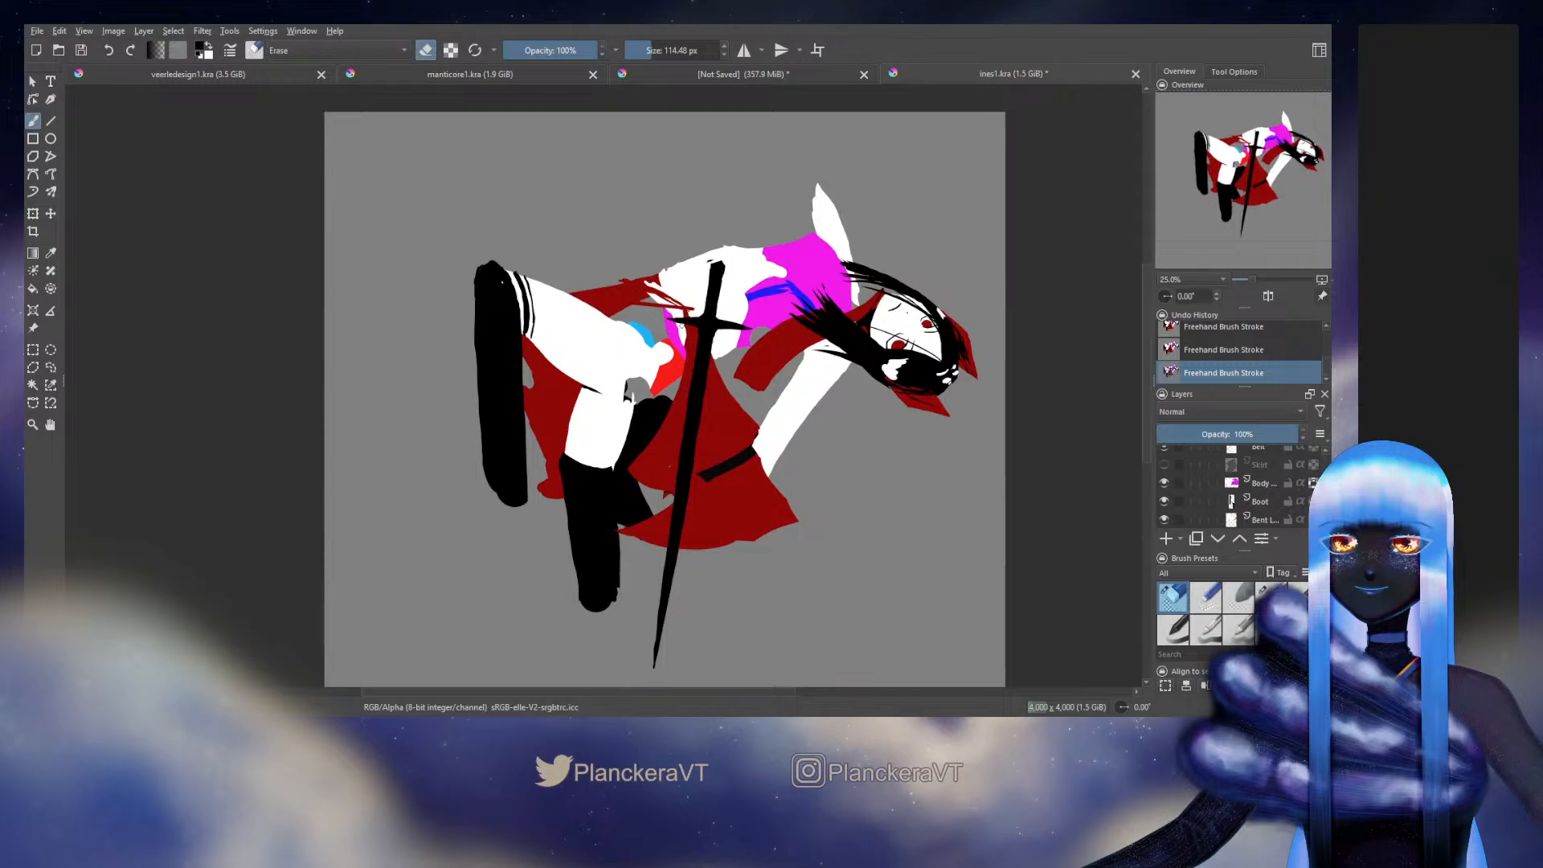
key("e")
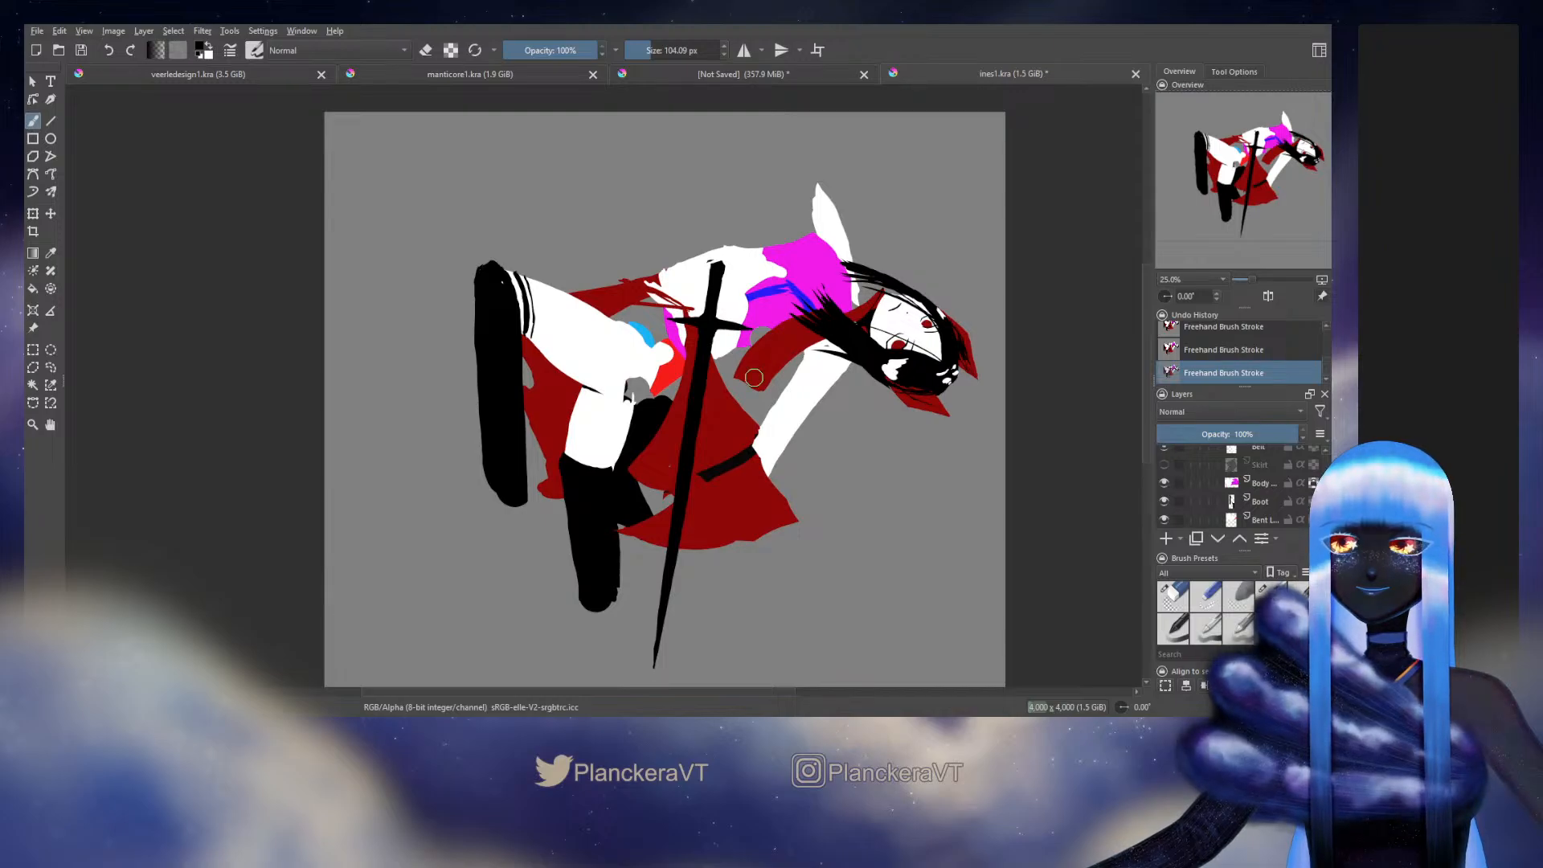
Step: Refine the sword's crossguard by erasing around its arms and touching them up in black
key("e")
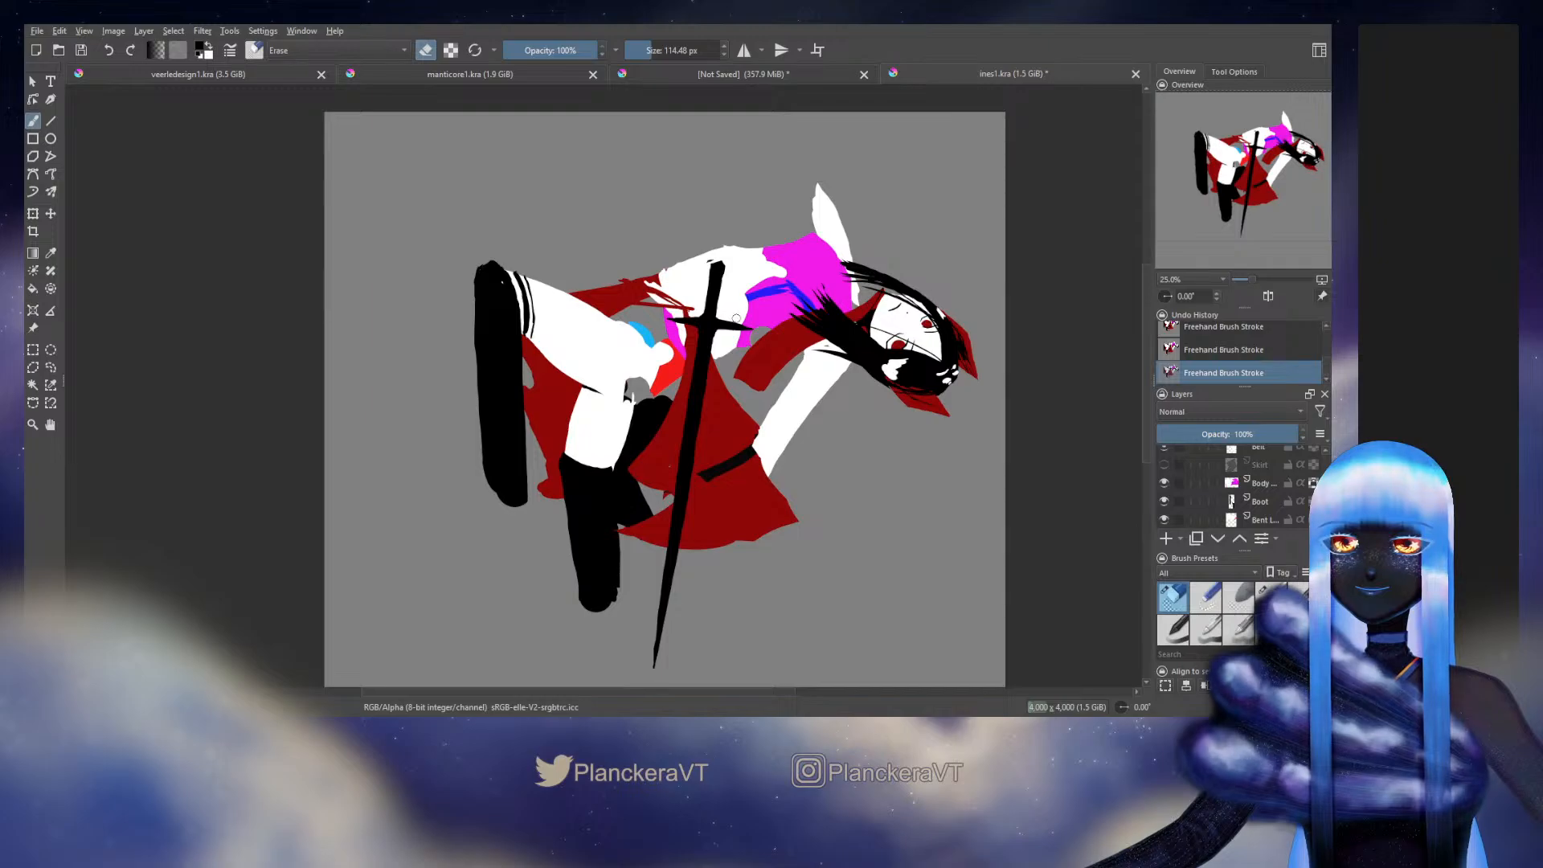
key("e")
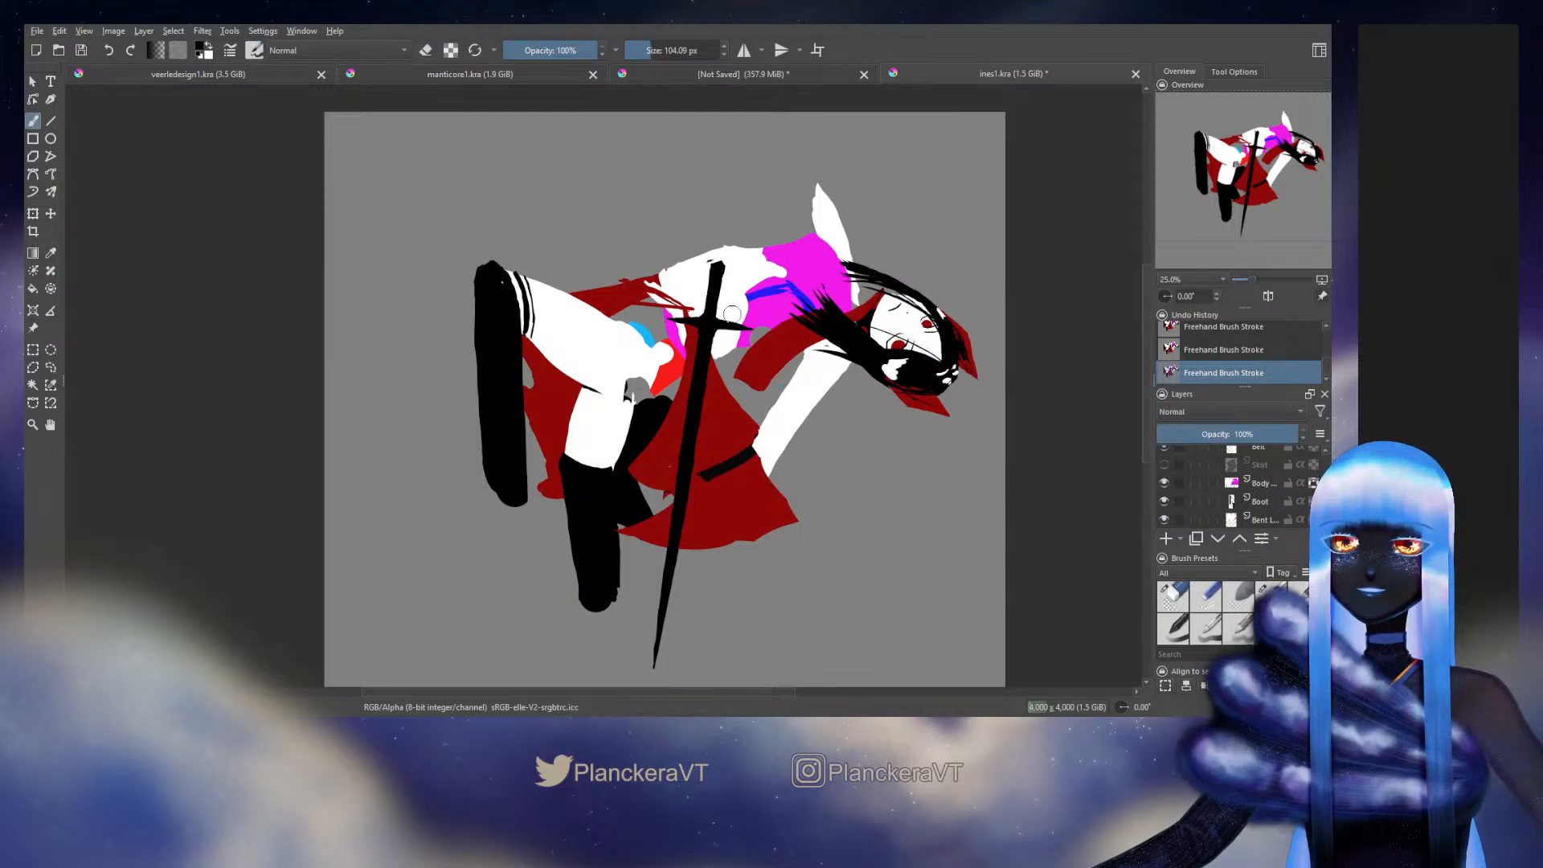
key("ctrl+t")
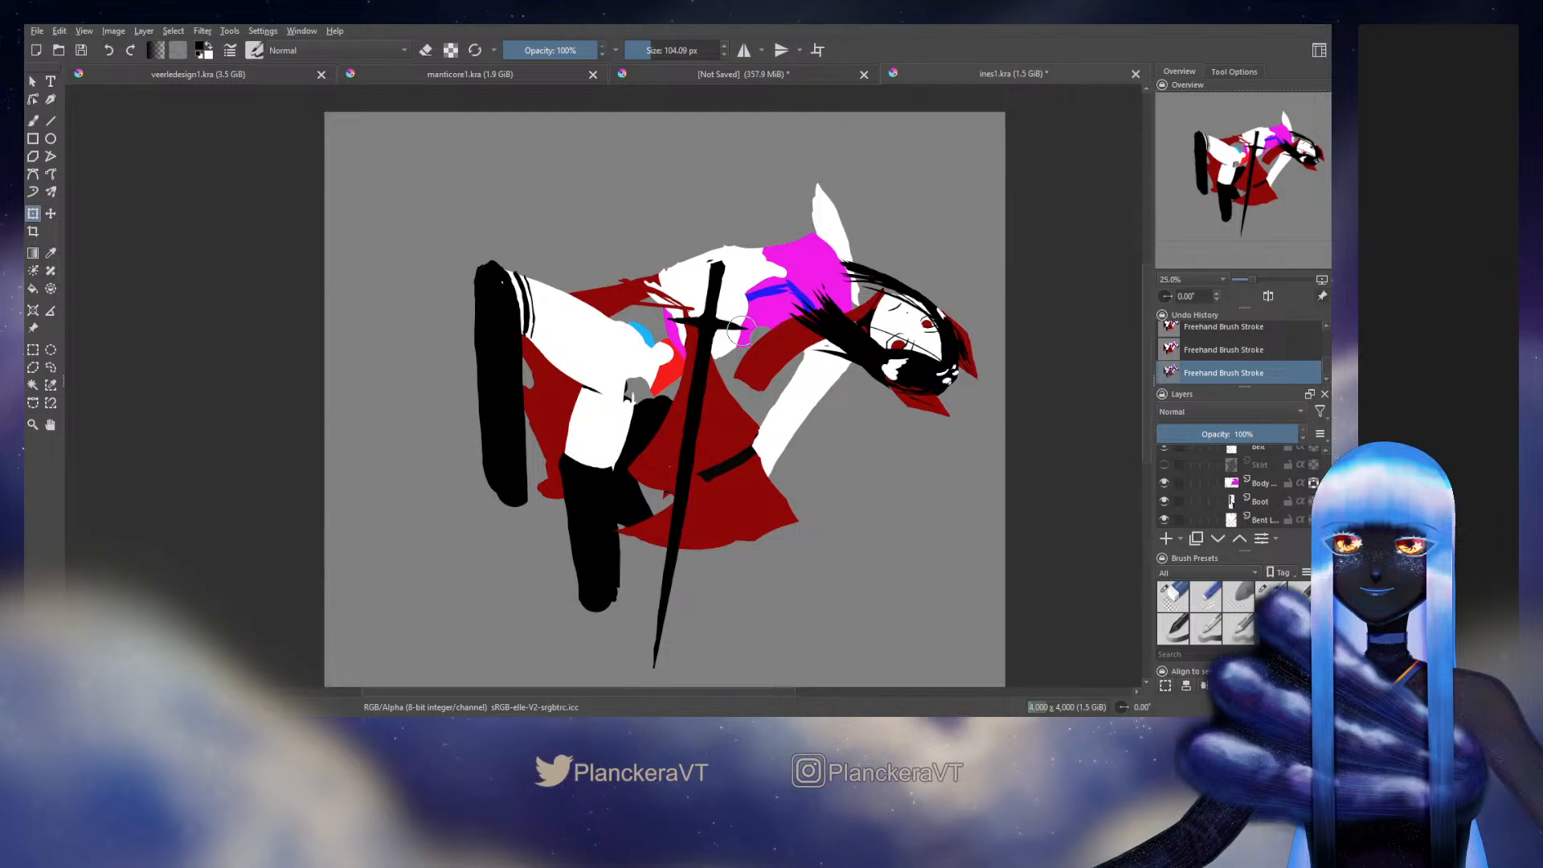
key("ctrl+t")
key("e")
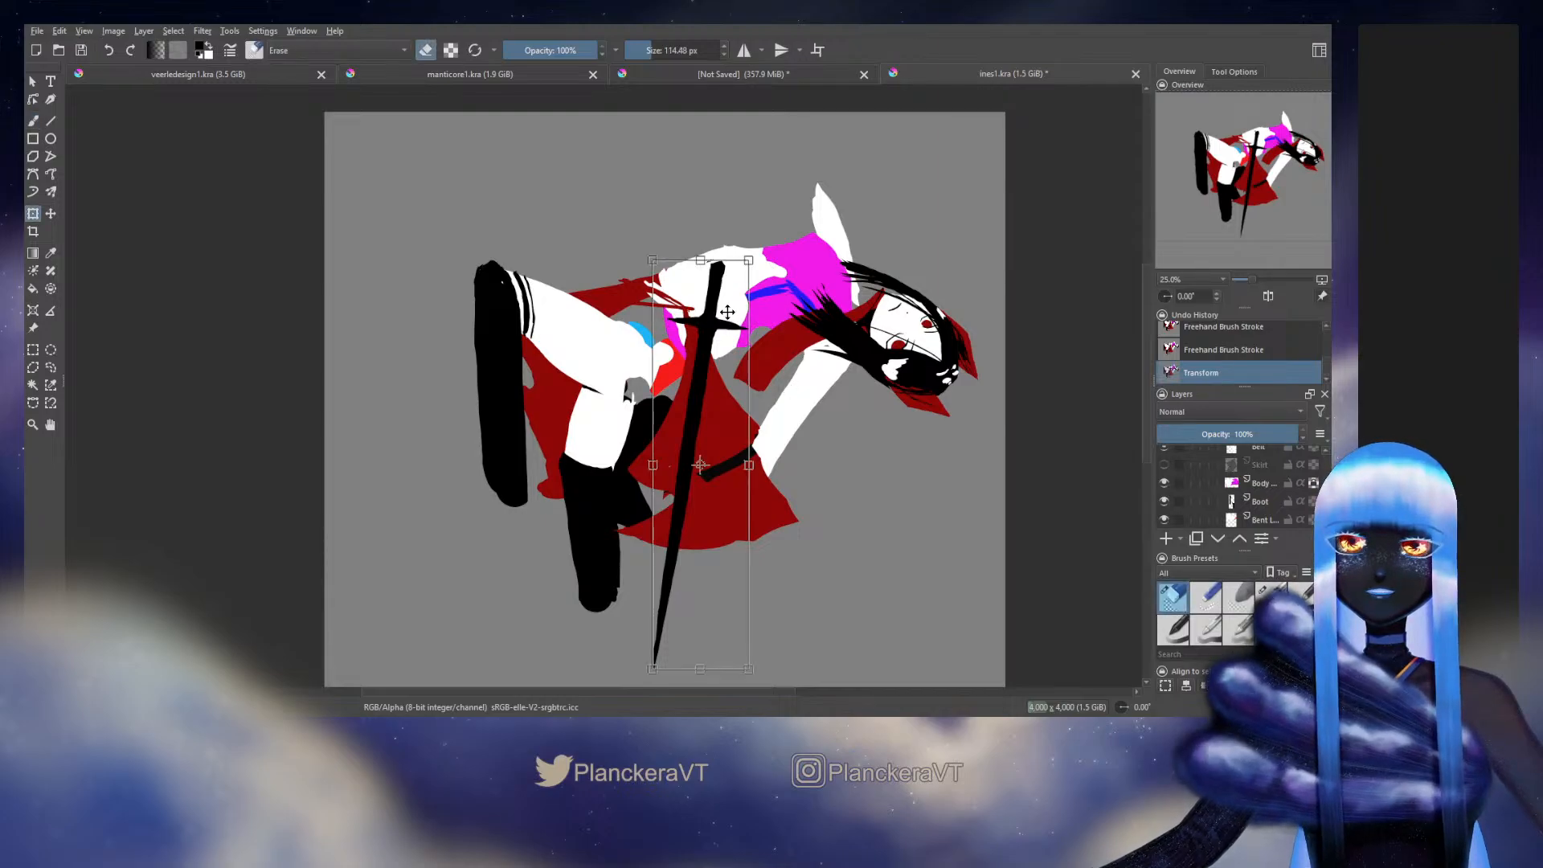
key("b")
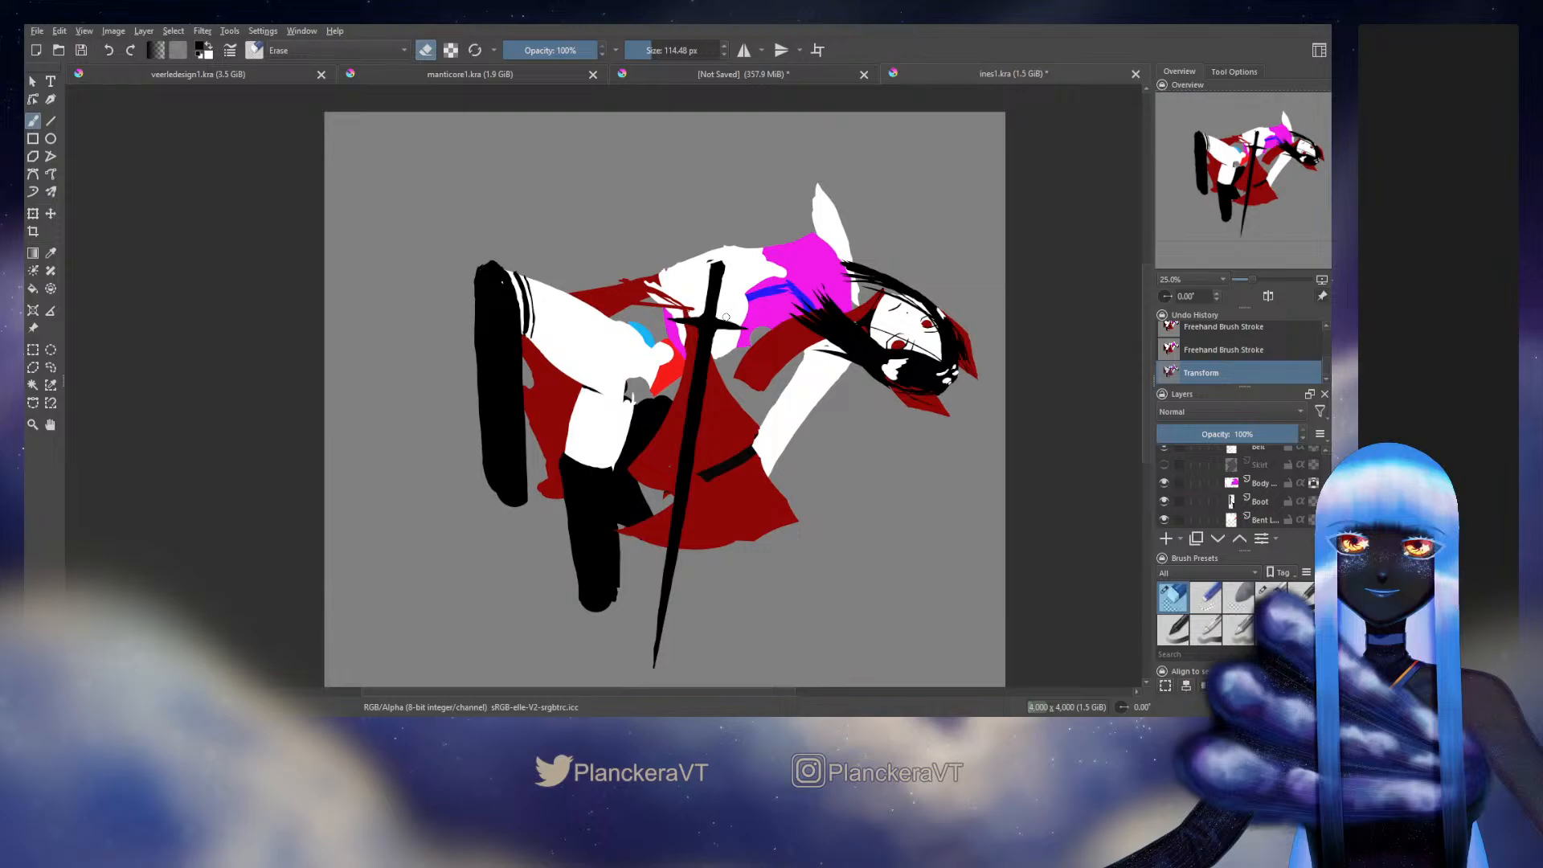
left_click(691, 312)
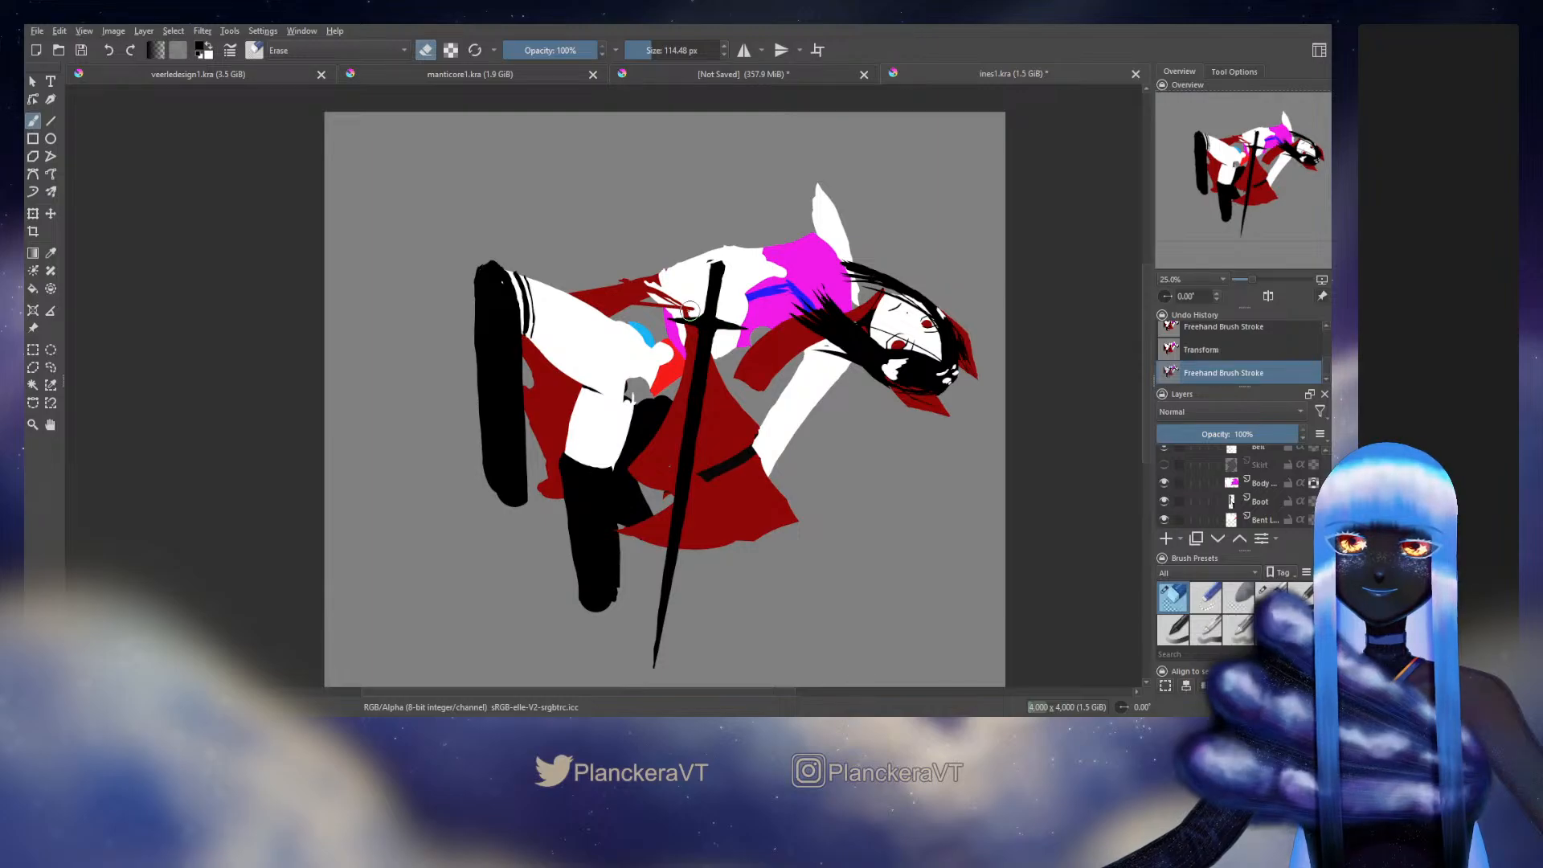
left_click(691, 330)
key("e")
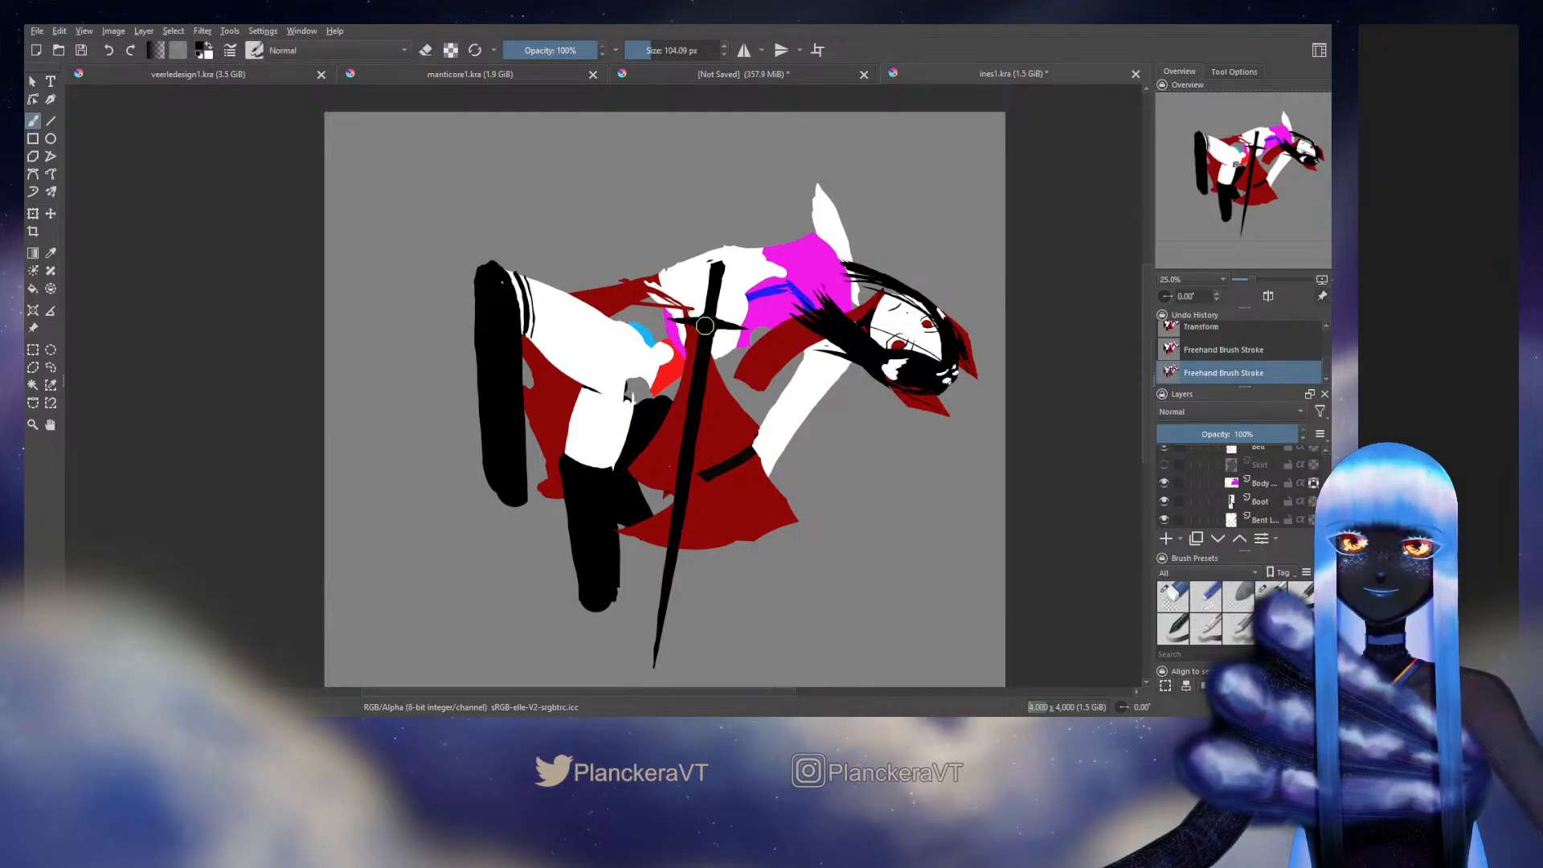
left_click_drag(719, 322, 729, 324)
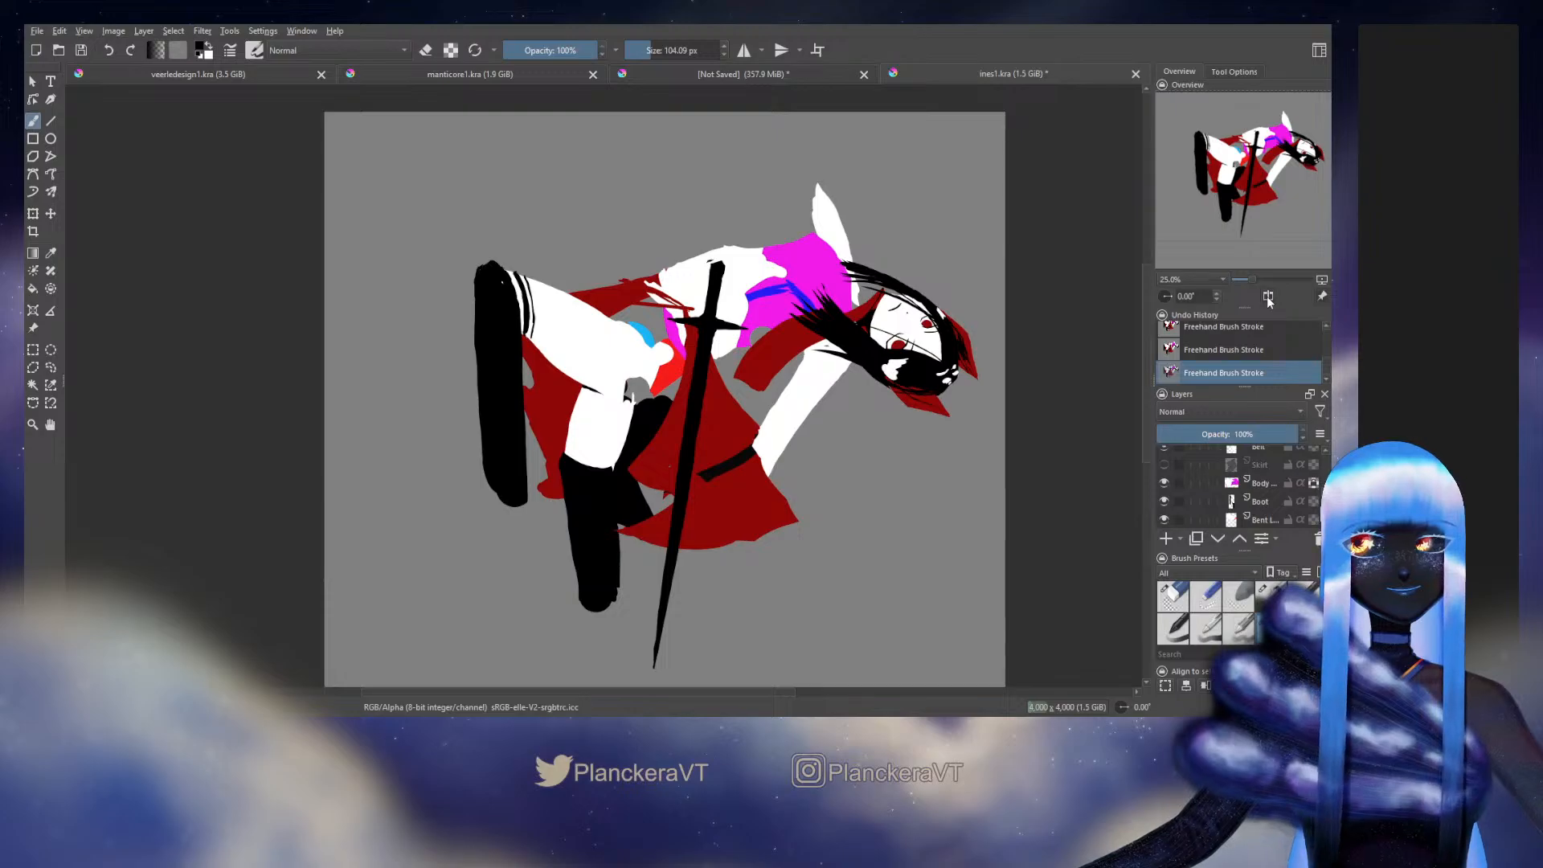
Step: Duplicate the Sword layer and hide the original beneath the copy
key("m")
left_click_drag(676, 386, 868, 358)
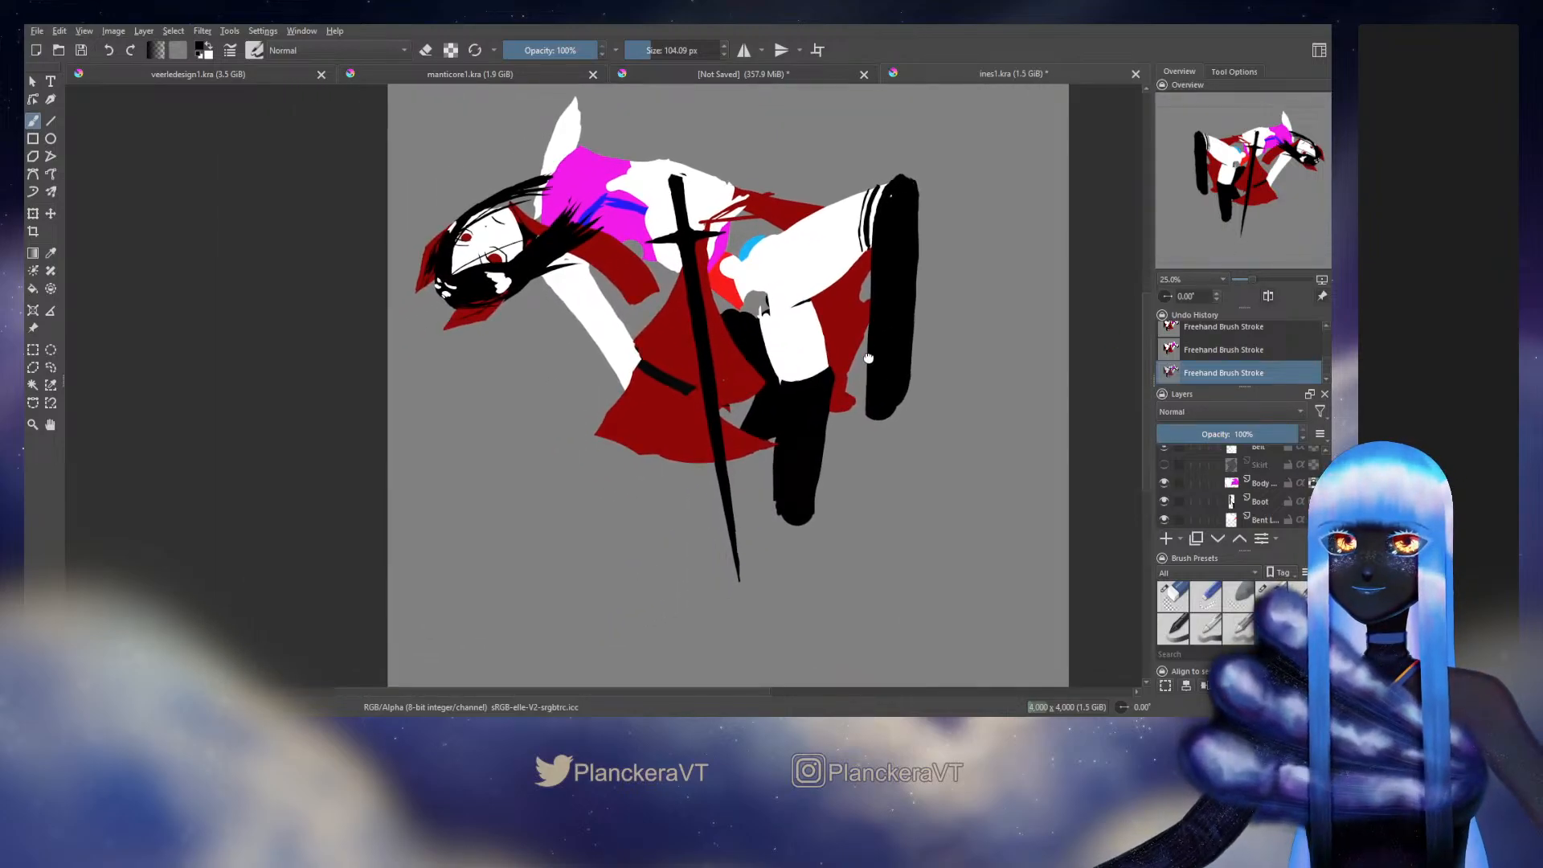
key("m")
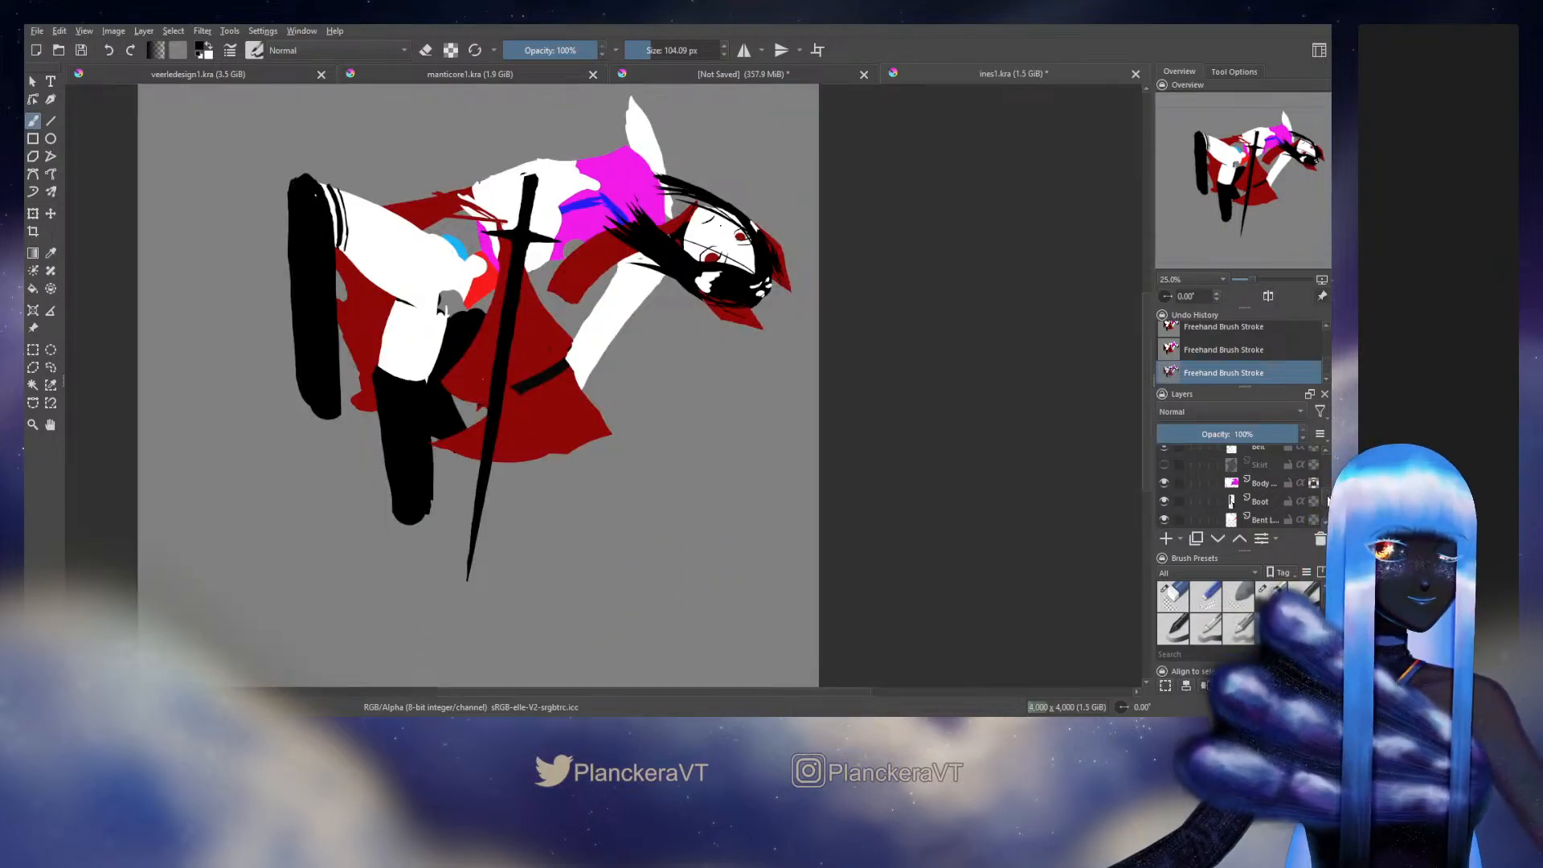
scroll(1261, 490, "up", 5)
left_click(1253, 486)
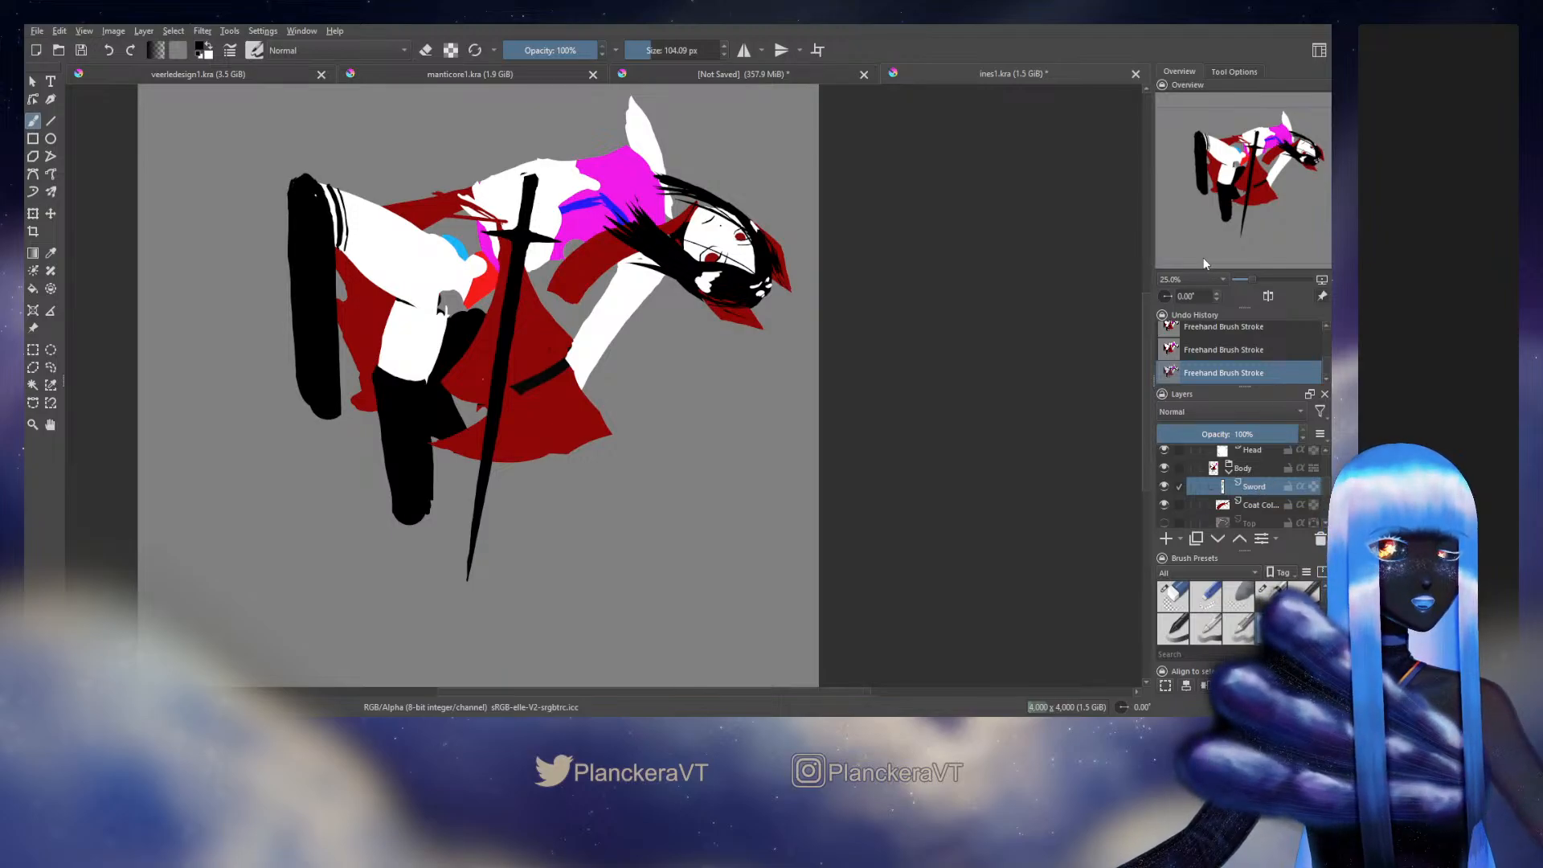
key("ctrl+j")
left_click(1164, 505)
Step: Pick white from the character's thigh as the brush colour
left_click_drag(641, 429, 798, 482)
key("x")
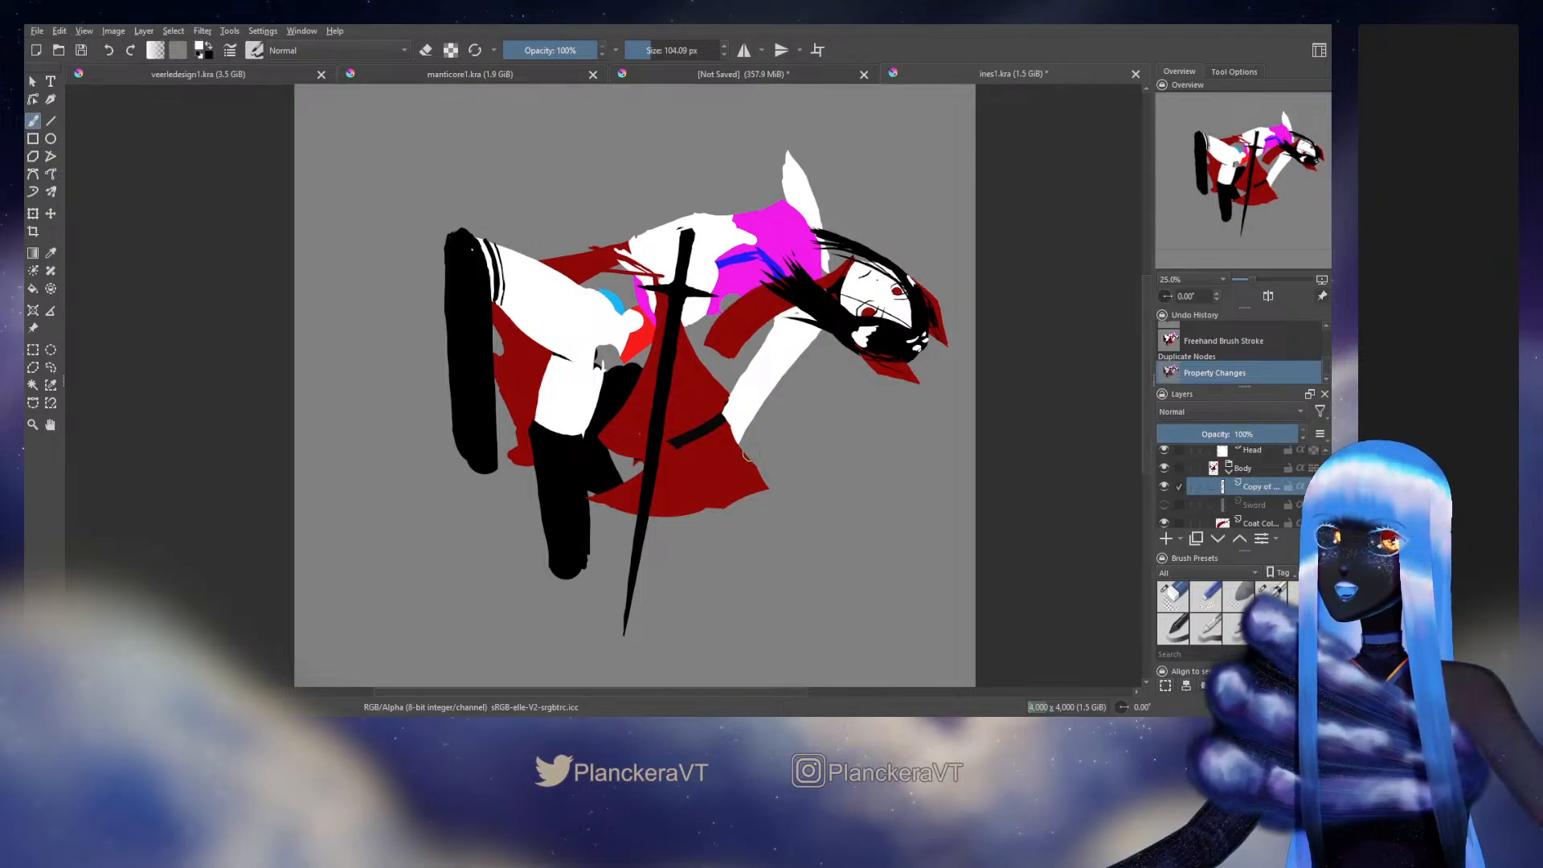
left_click(729, 470, "ctrl")
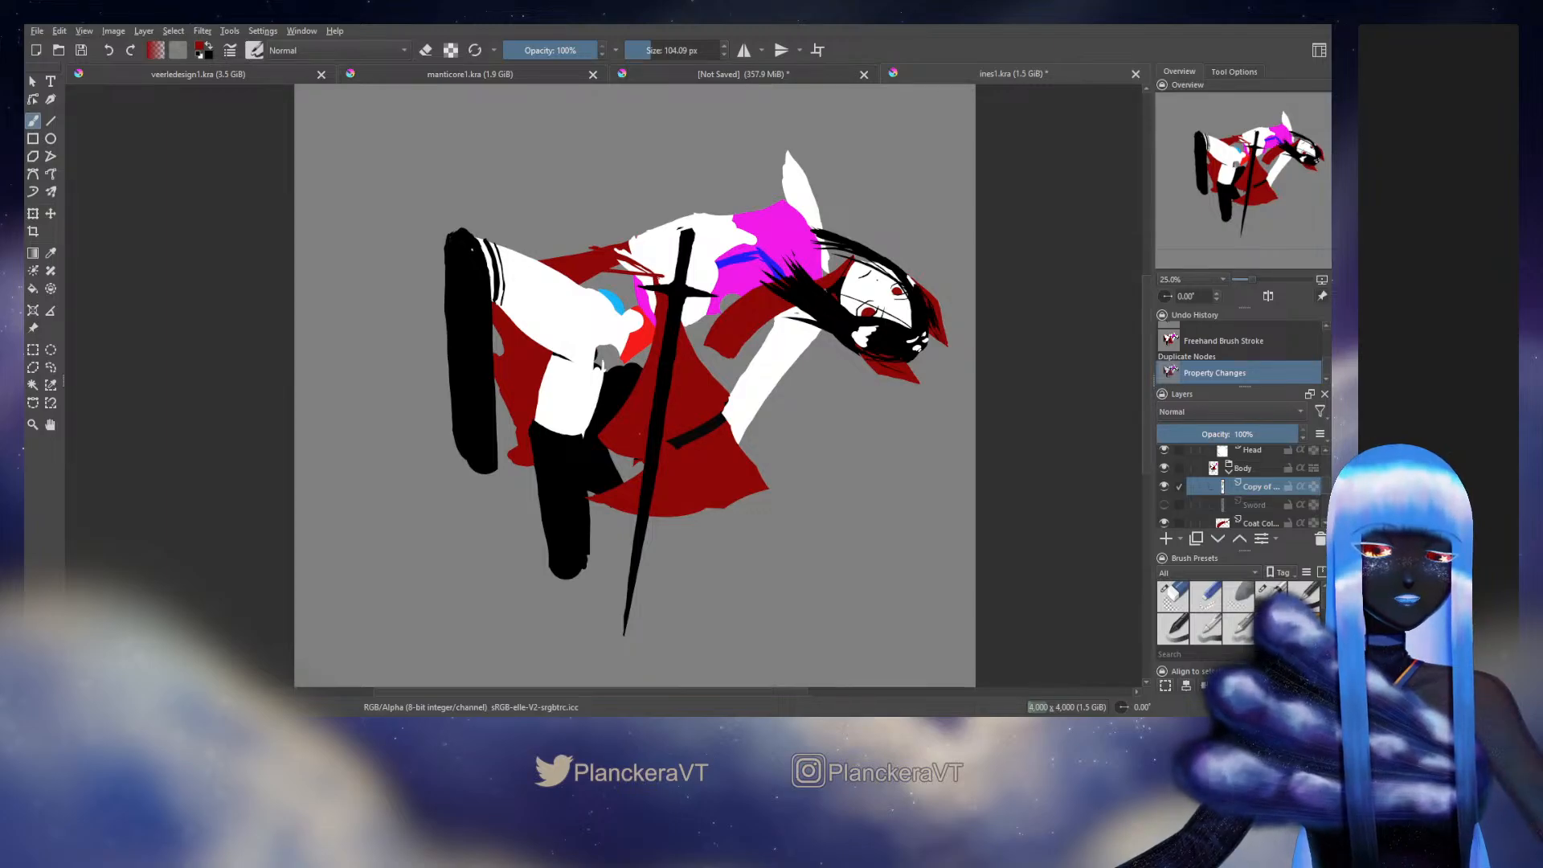
left_click(553, 285, "ctrl")
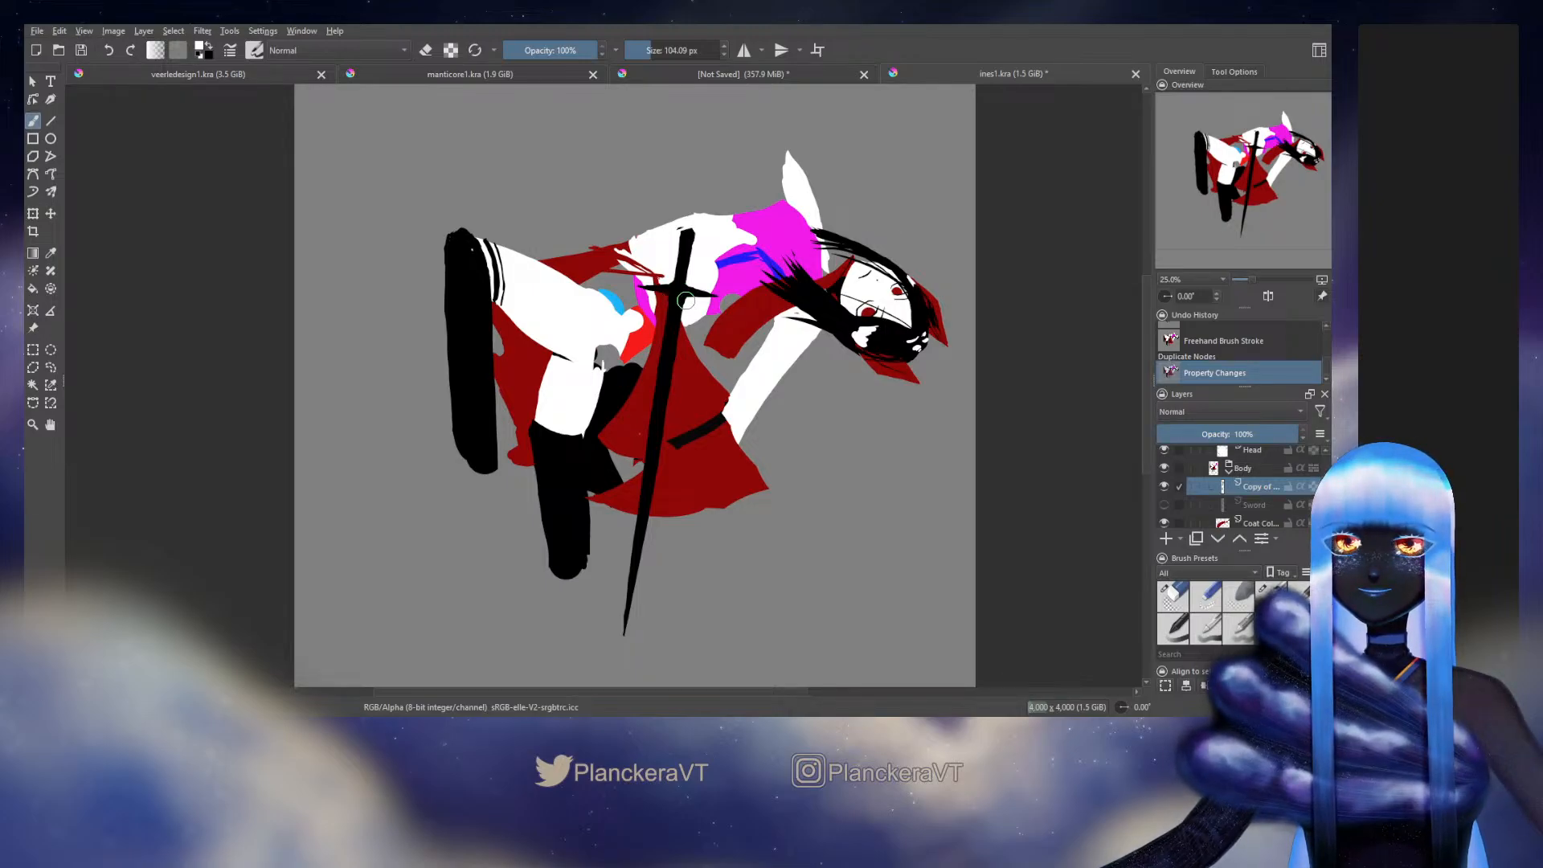
left_click_drag(686, 299, 678, 330)
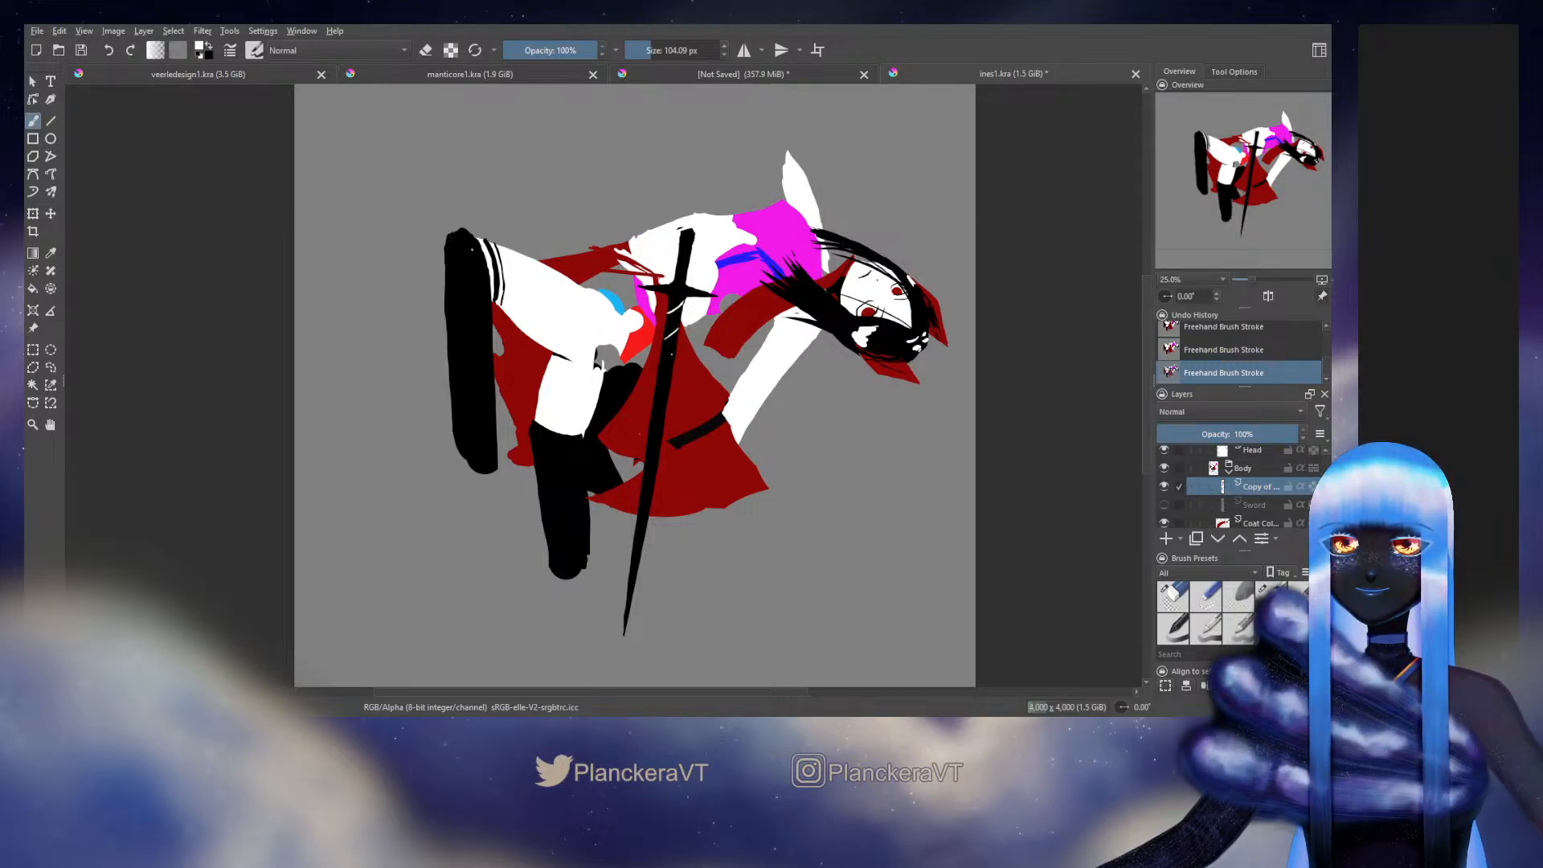
left_click_drag(673, 375, 651, 396)
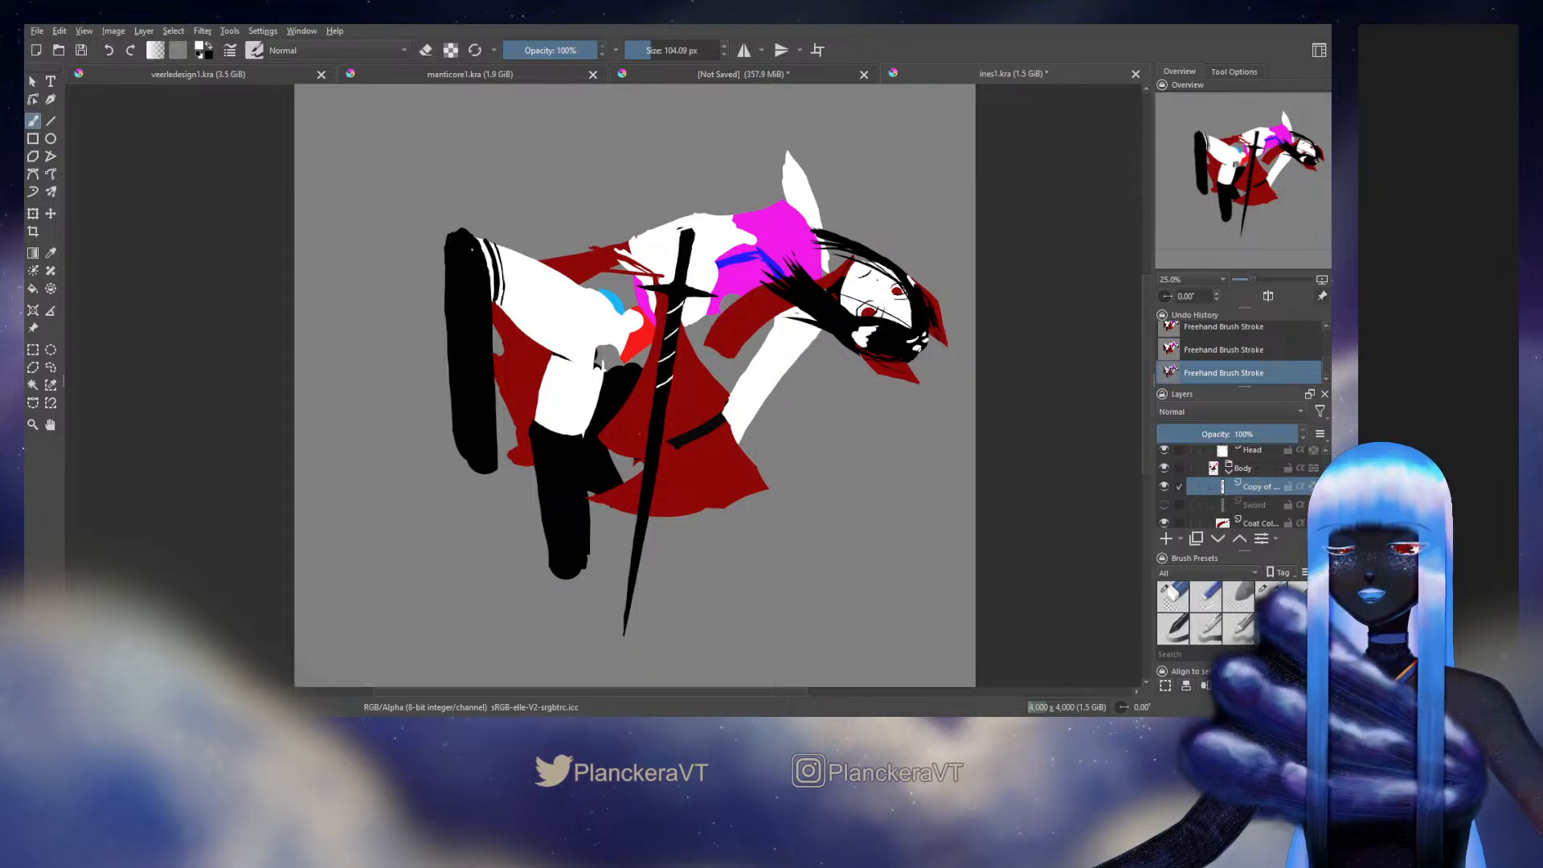
key("ctrl+z")
key("ctrl+z")
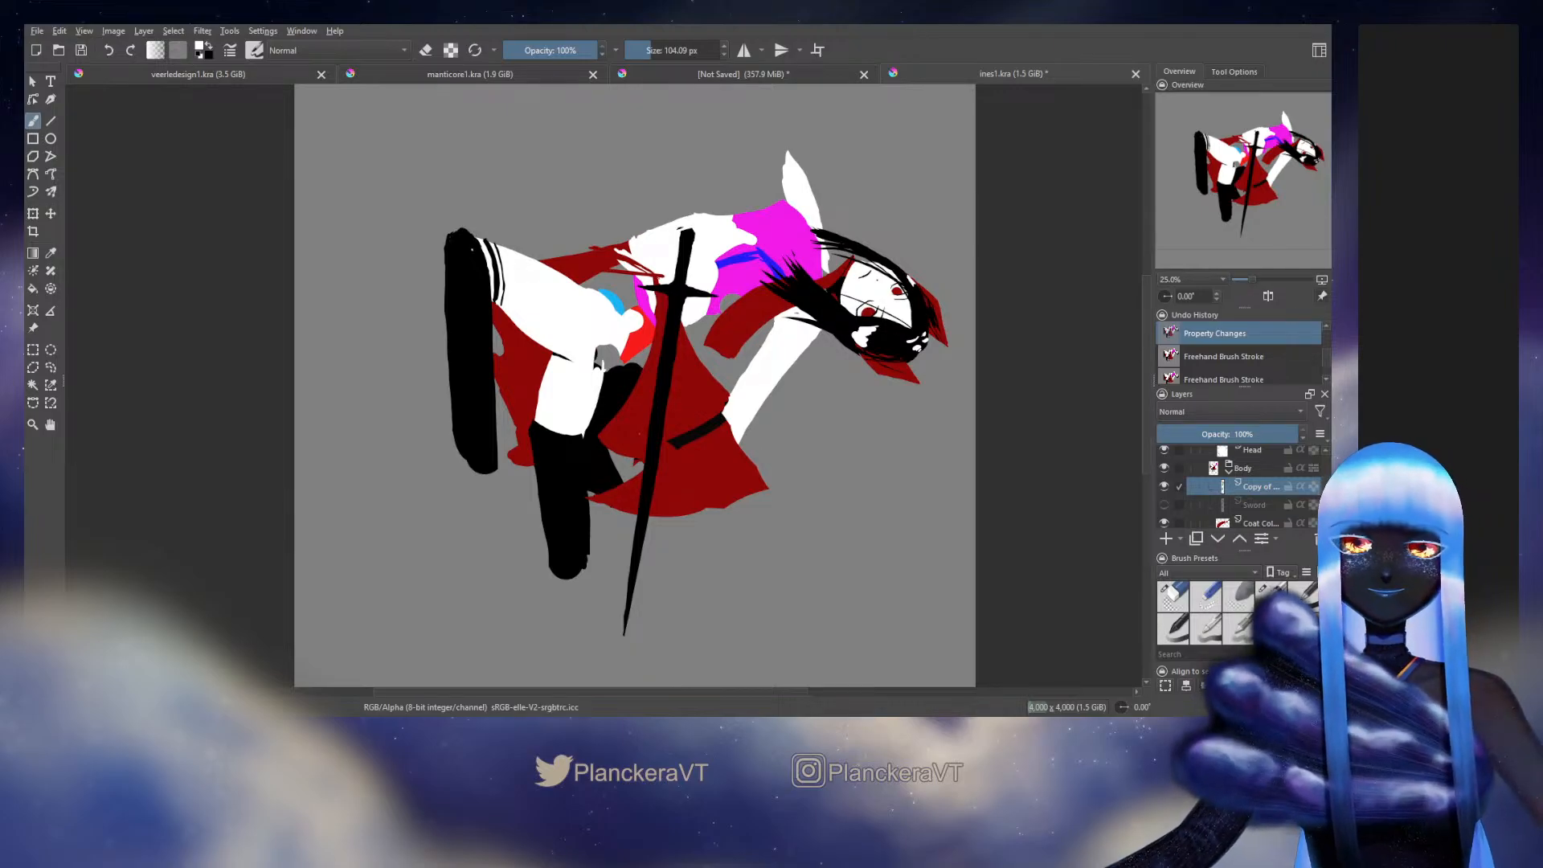
Step: Paint thin diagonal white bands at intervals down the sword blade, from below the crossguard to near the tip
left_click_drag(675, 320, 801, 279)
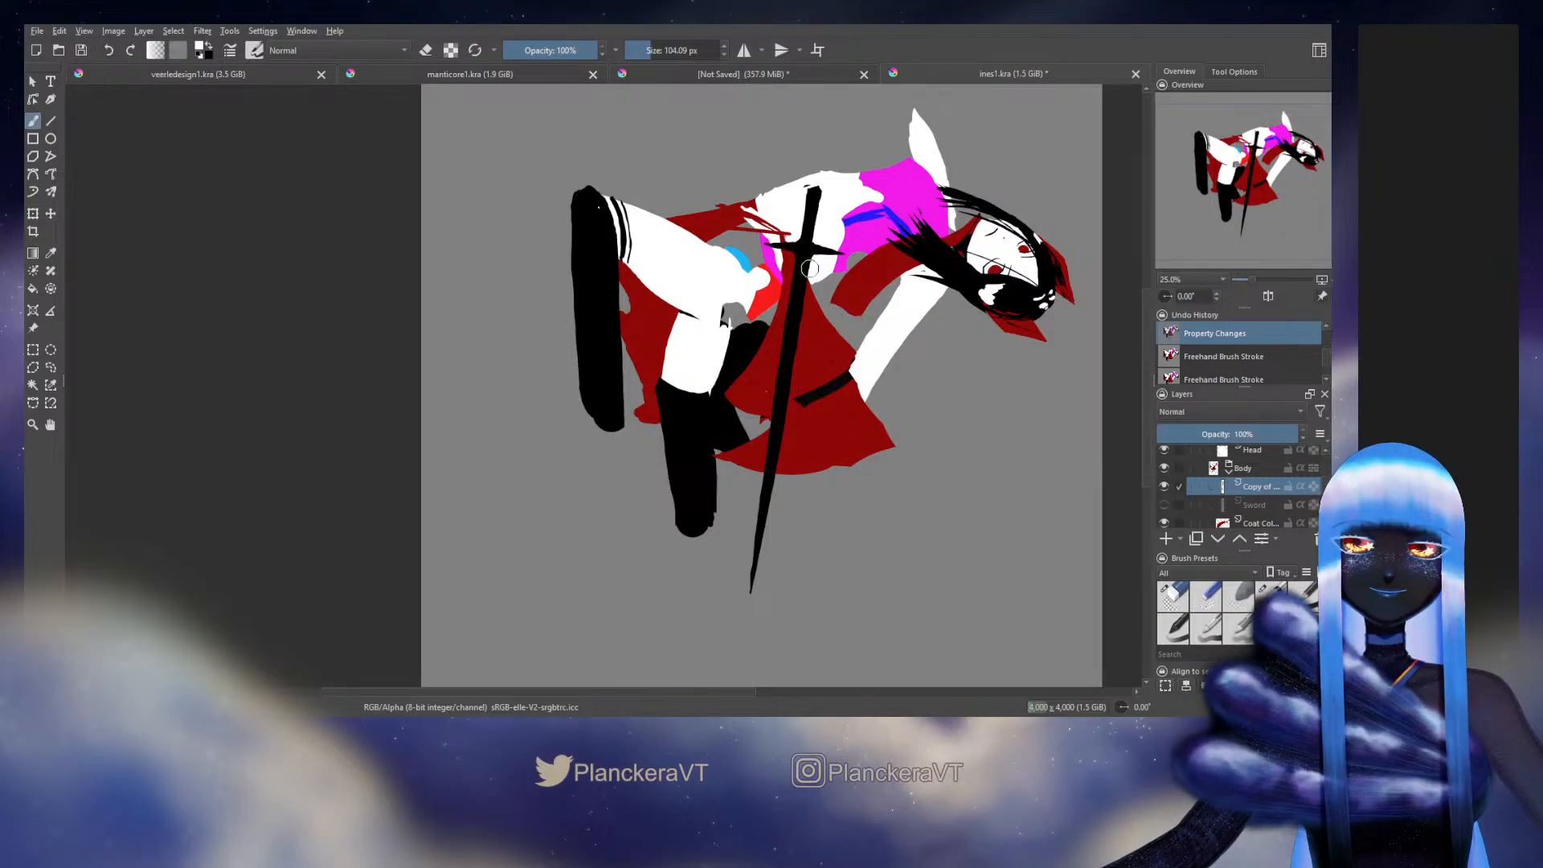
left_click_drag(809, 269, 797, 306)
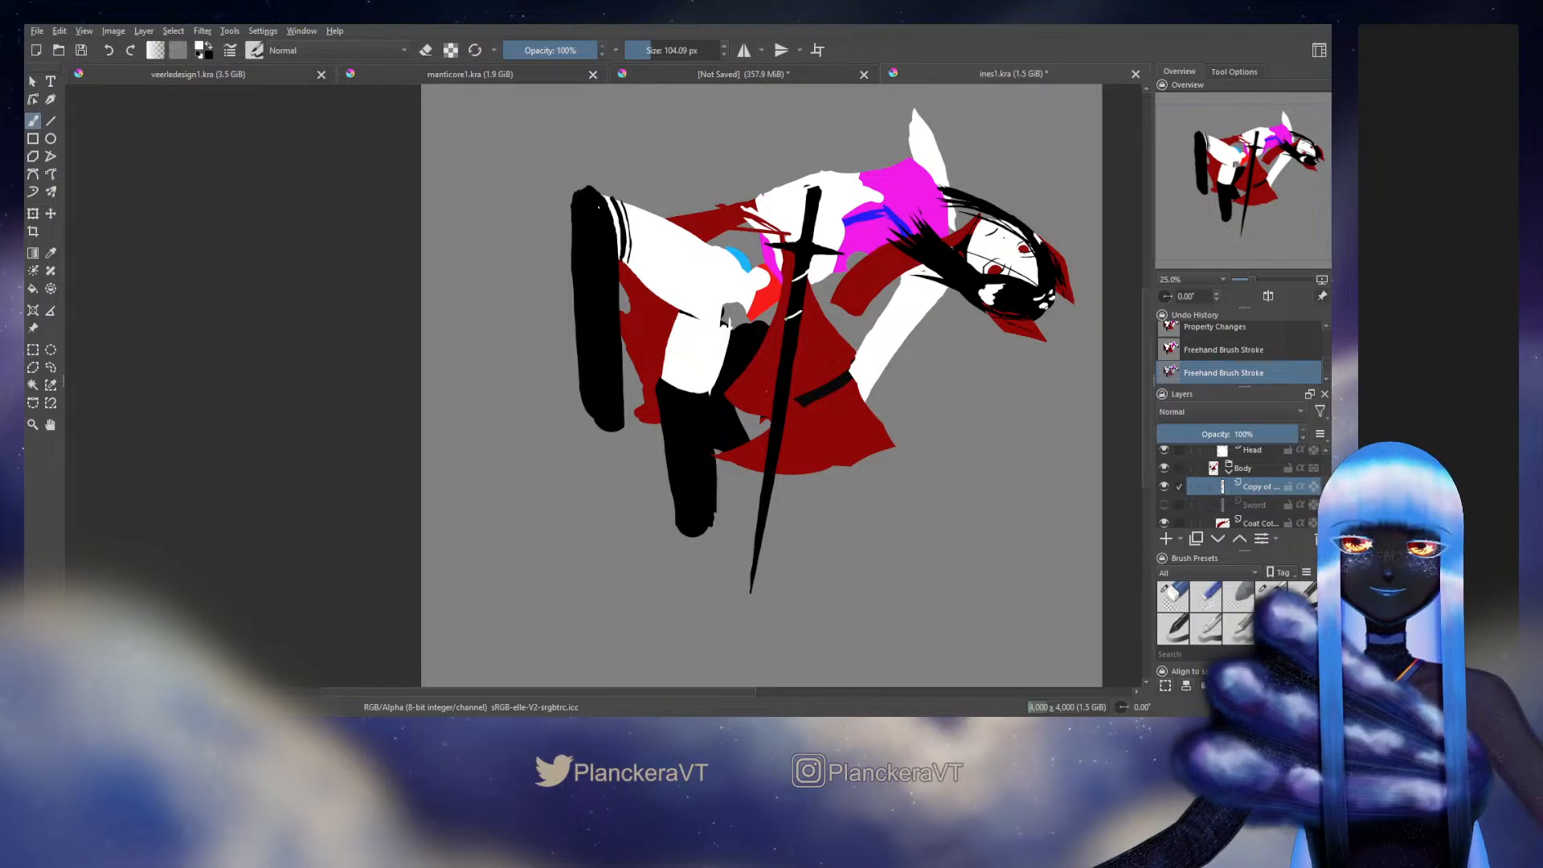
left_click_drag(798, 315, 795, 330)
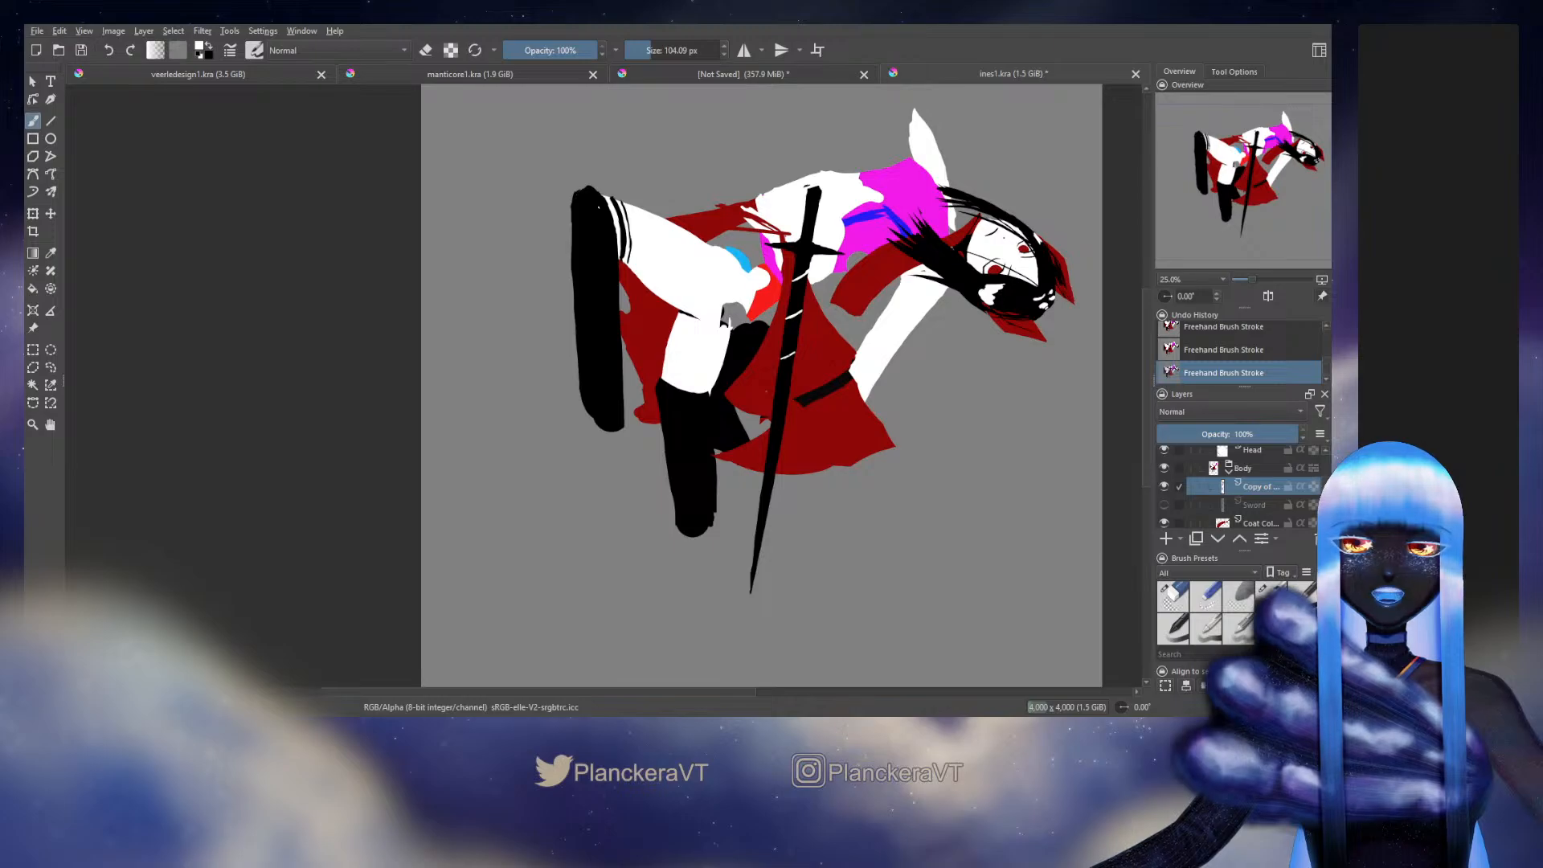
left_click_drag(796, 350, 784, 362)
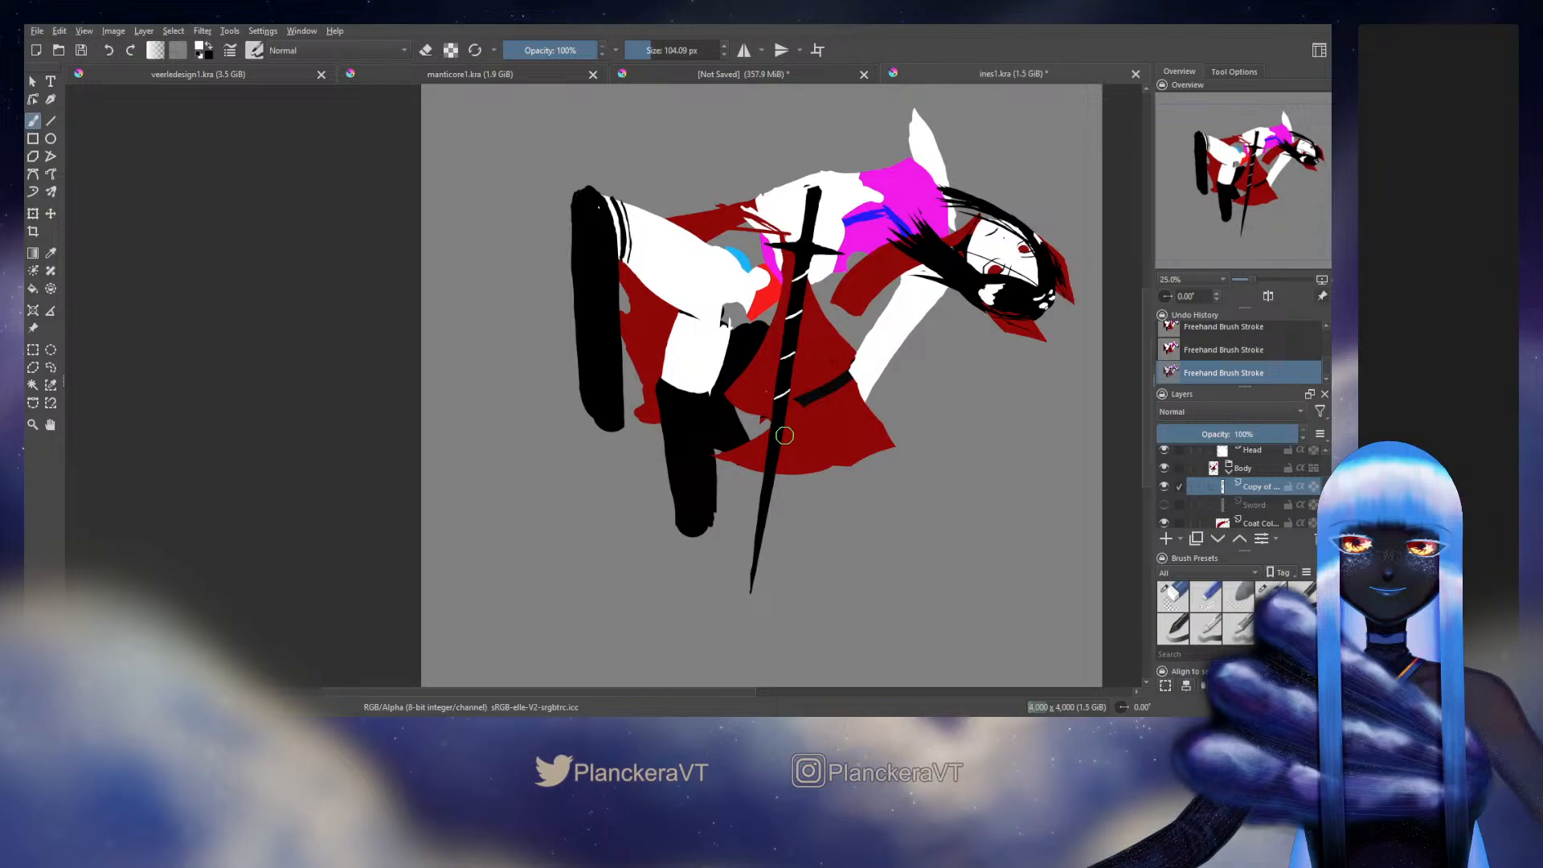
key("ctrl+z")
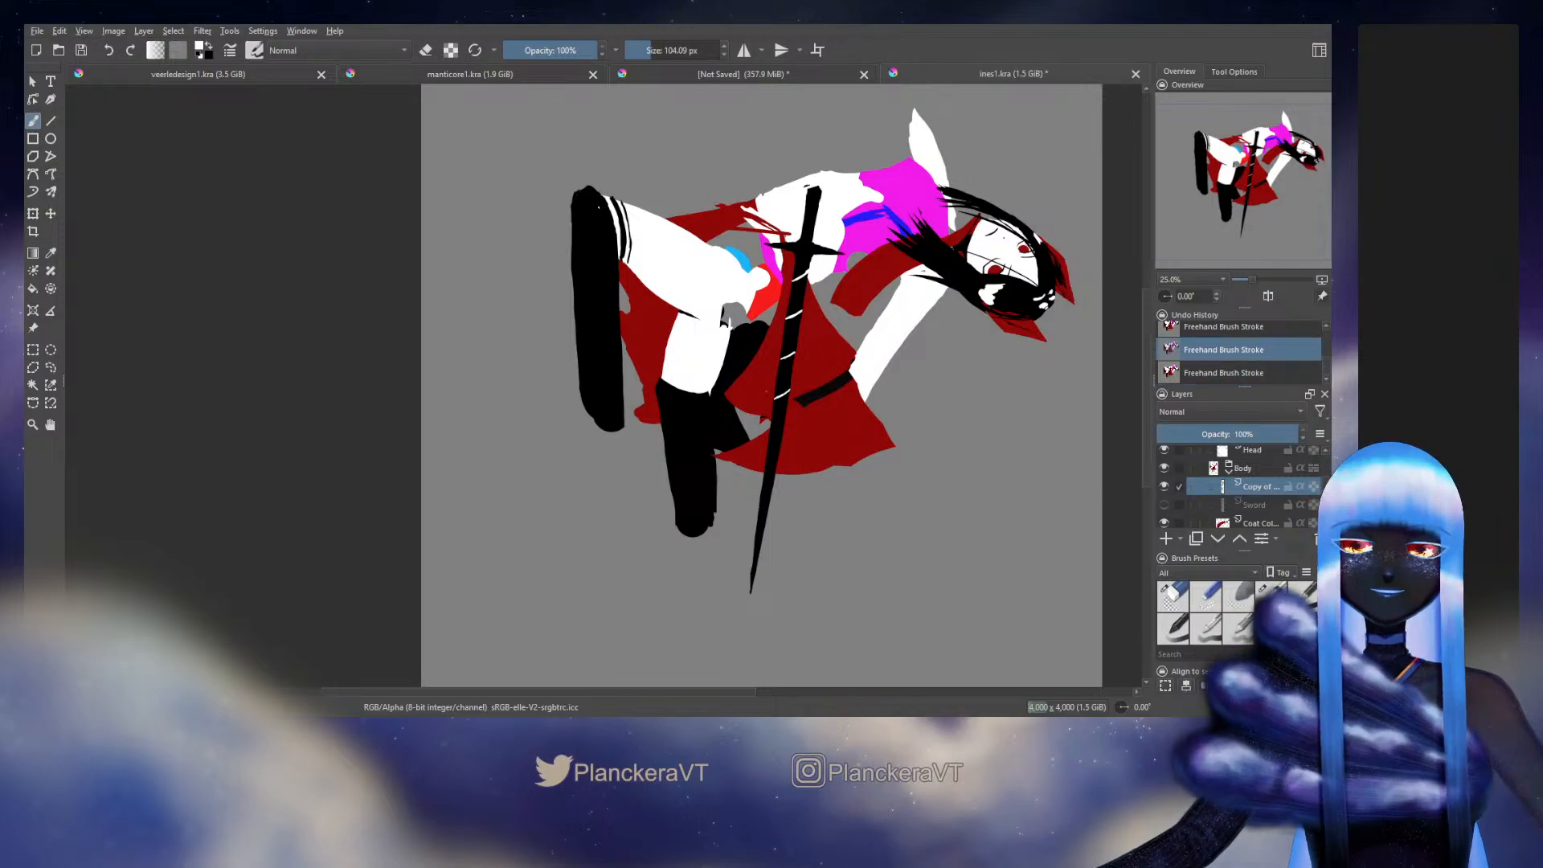
key("ctrl+shift+z")
key("ctrl+z")
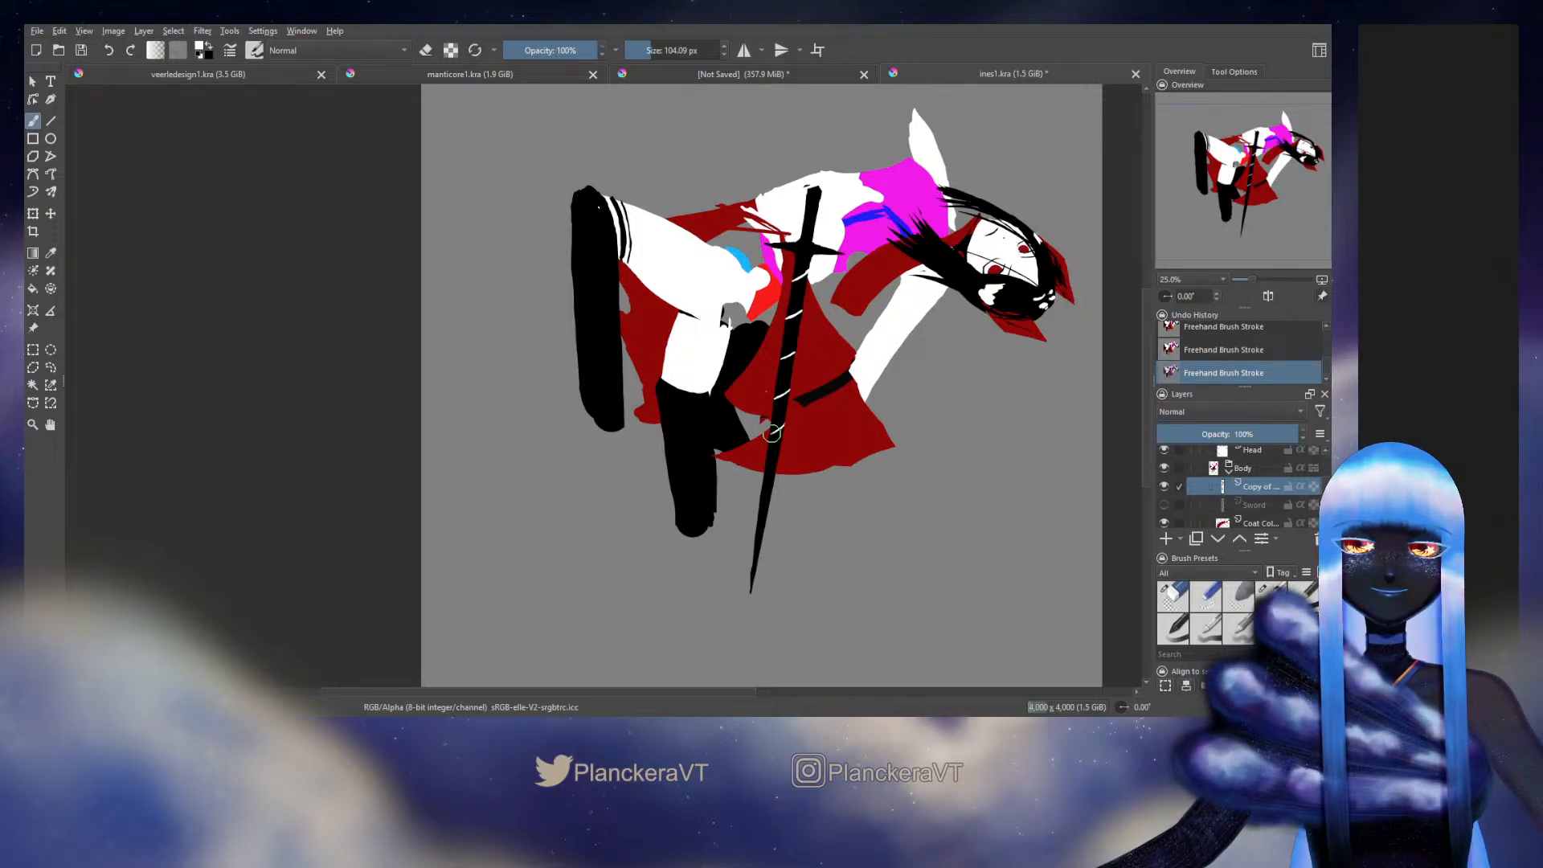
key("ctrl+shift+z")
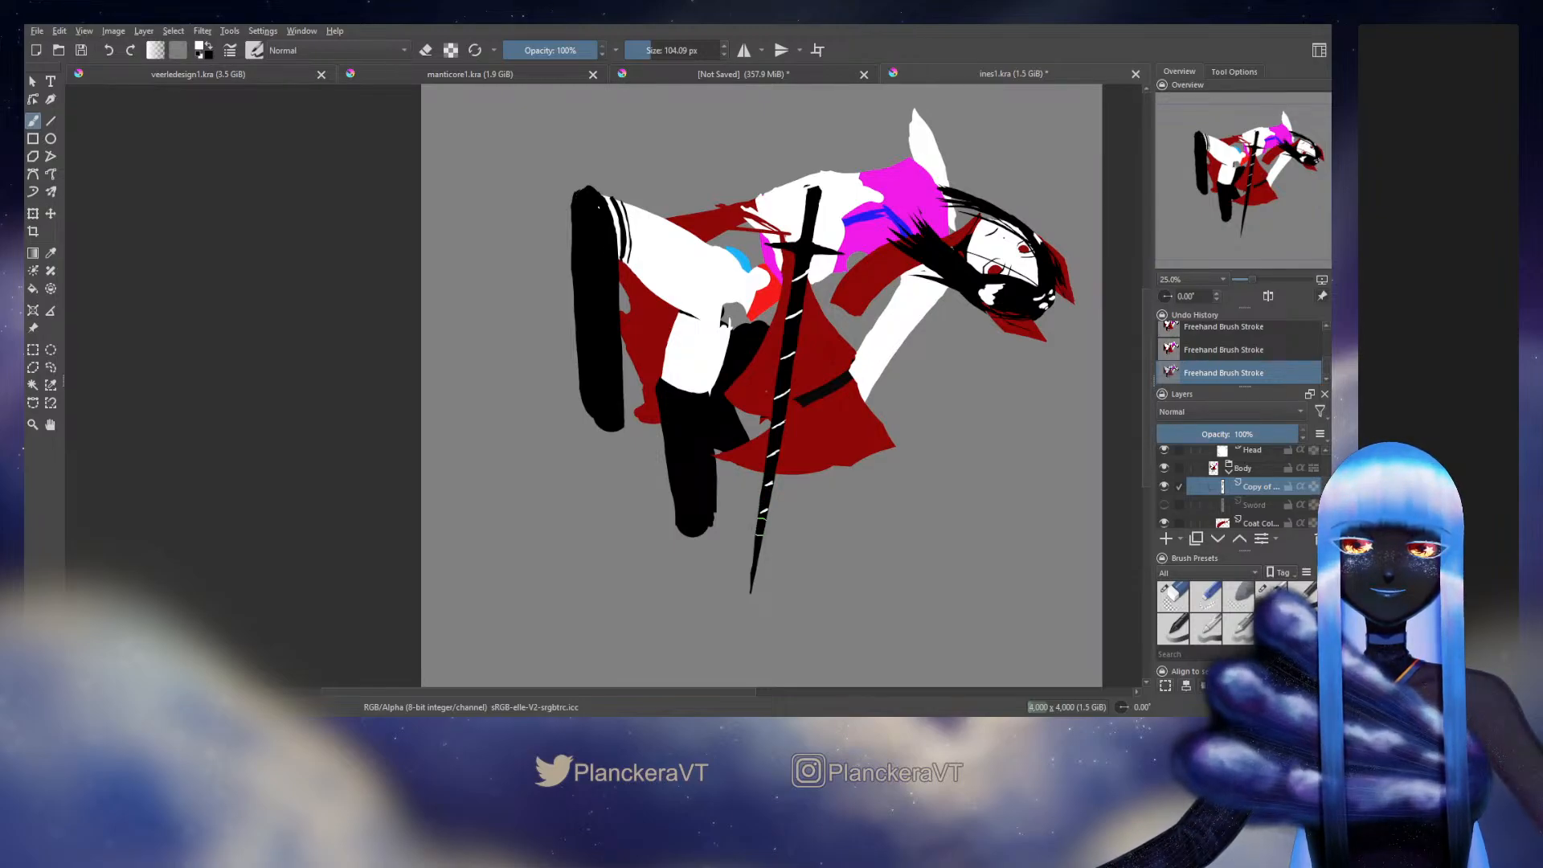
left_click(760, 527)
left_click(760, 527)
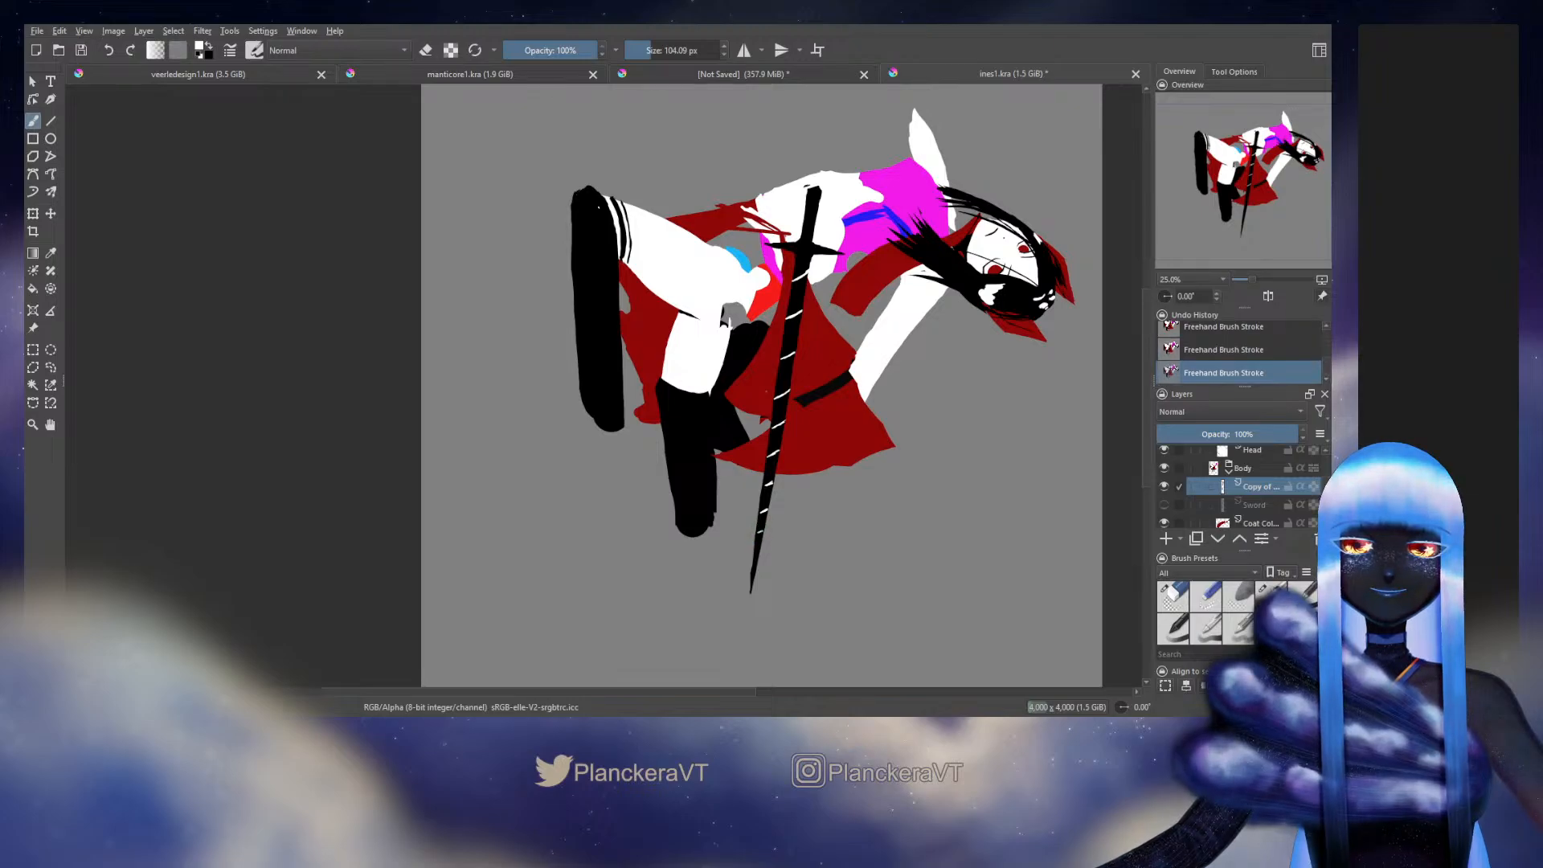
Step: Paint rounded black bulges along the edges of the blade between the white bands to suggest a twist
left_click_drag(857, 489, 812, 531)
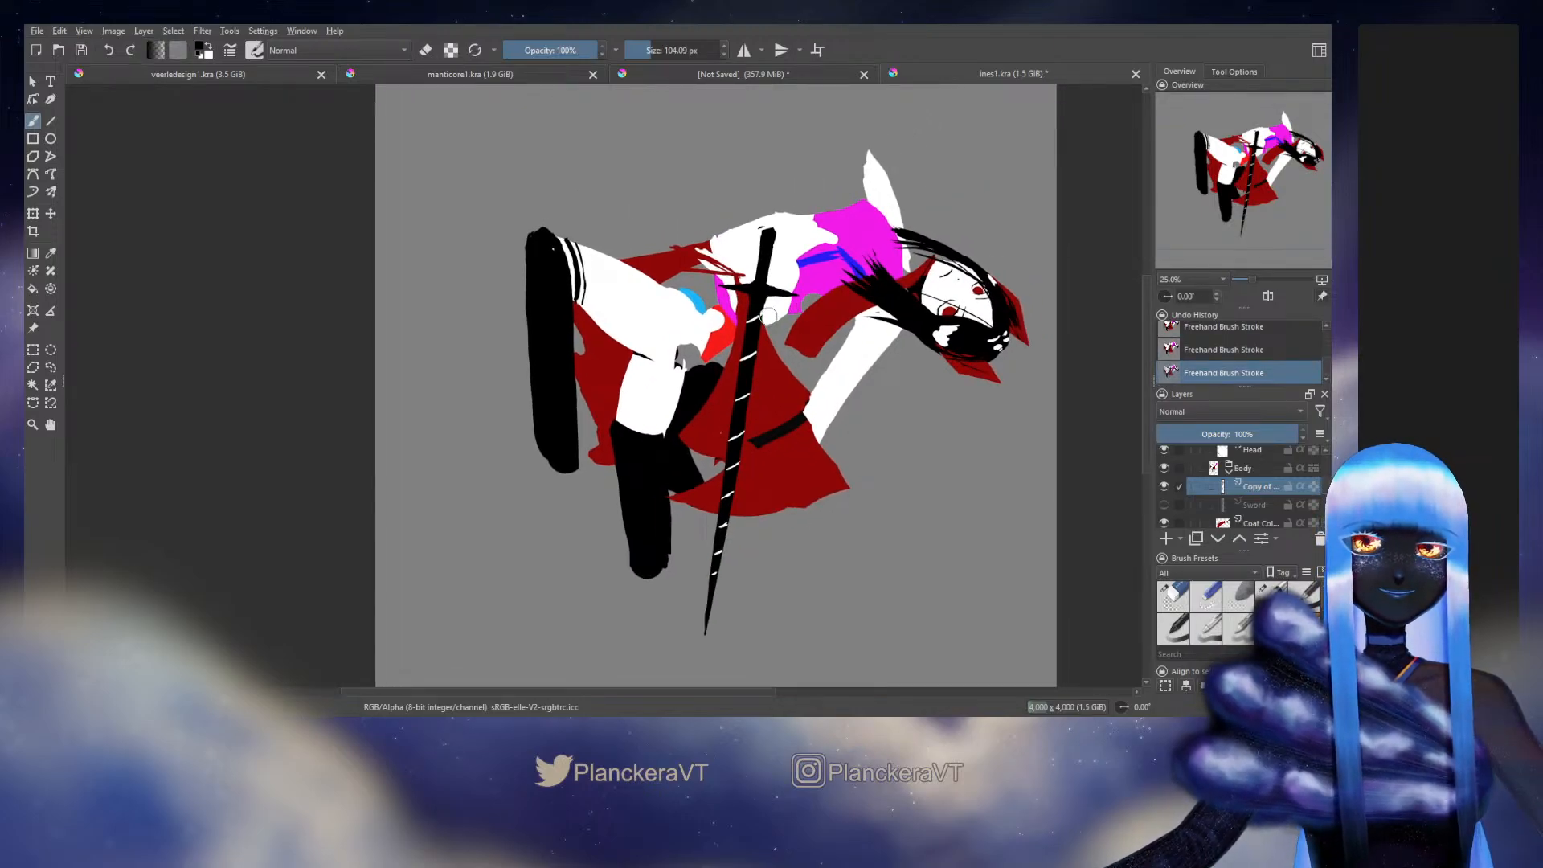
left_click(750, 301)
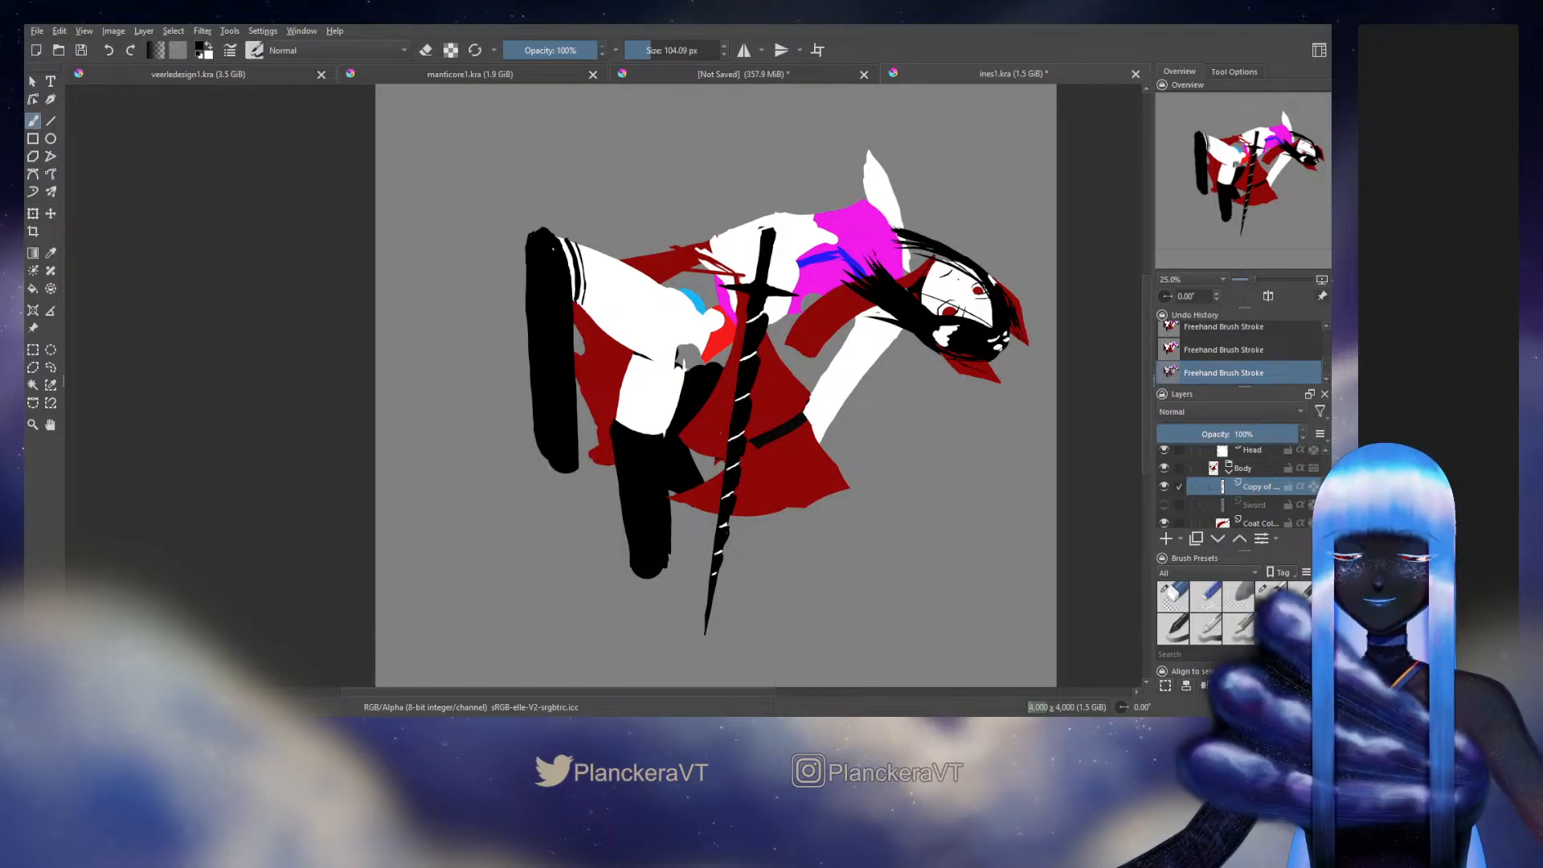
Step: Trim the edges of the topmost blade segment below the crossguard with the eraser, reducing it to 81.79 px
scroll(759, 419, "up", 3)
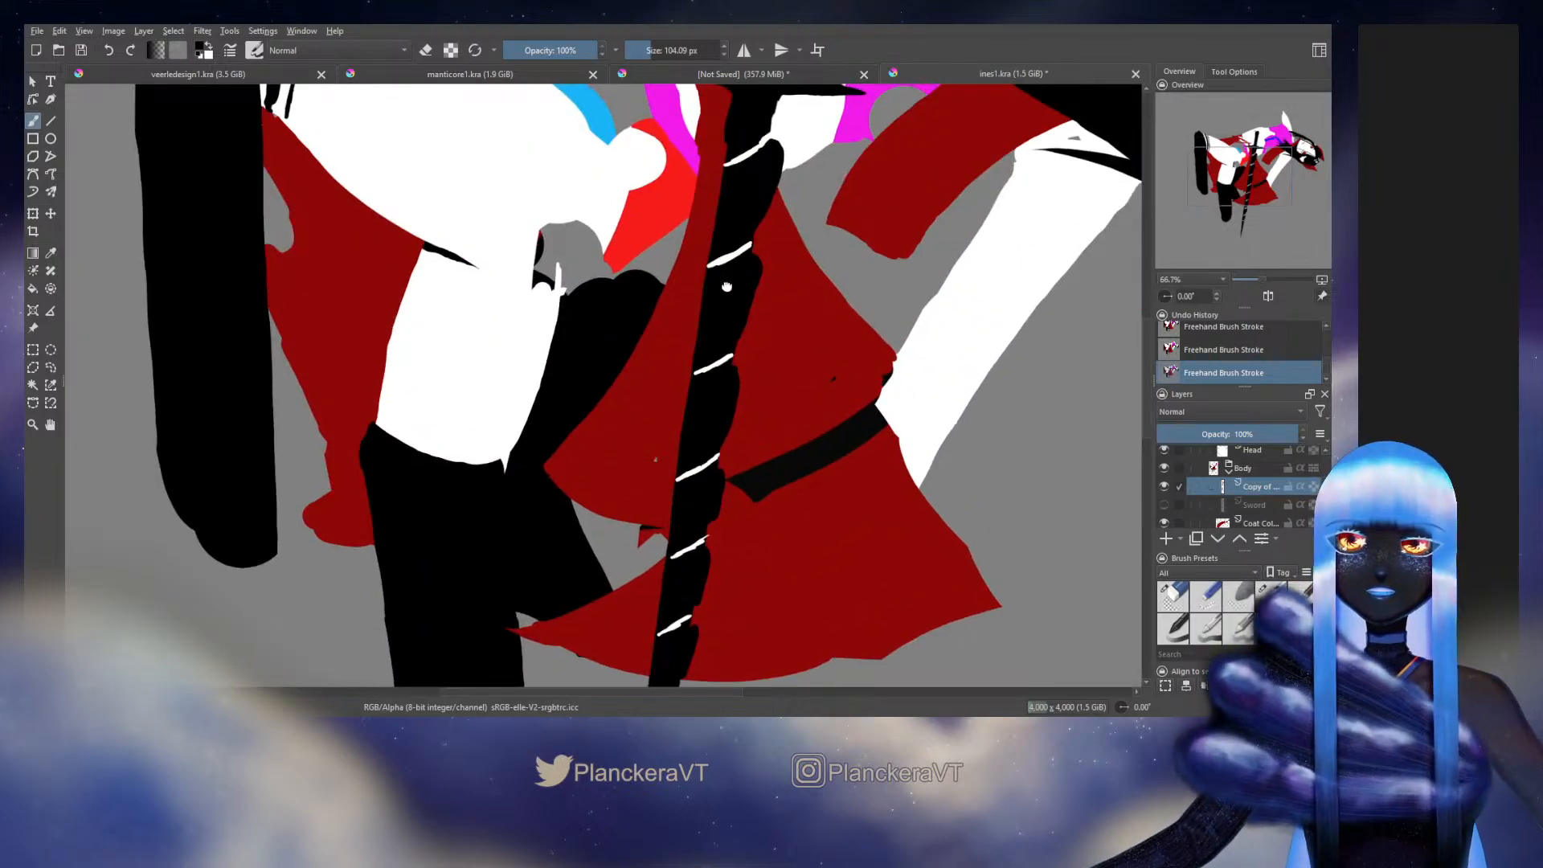
left_click_drag(726, 287, 799, 265)
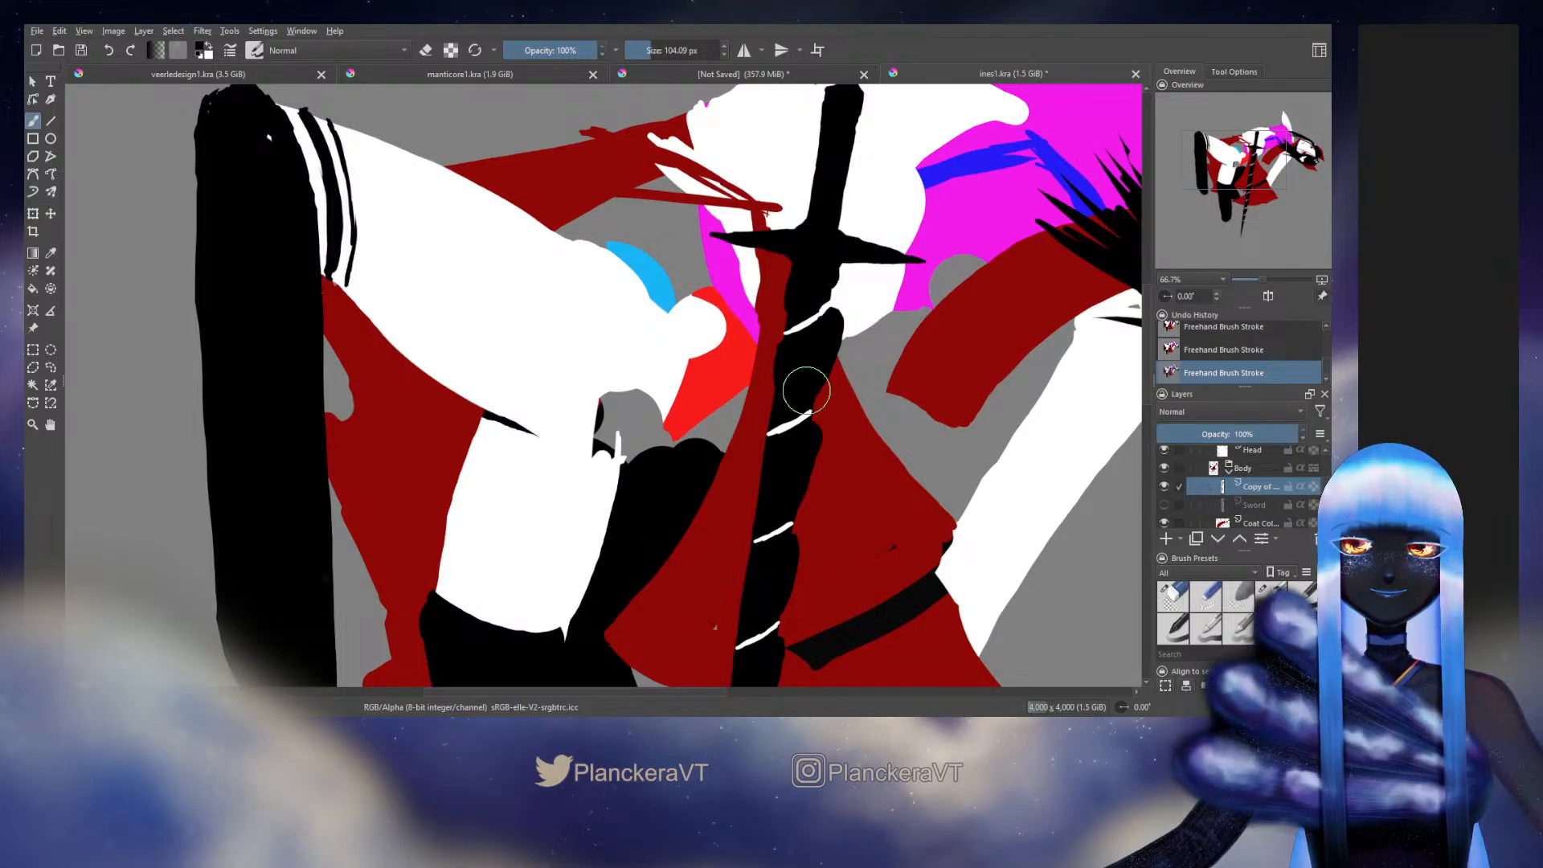
key("e")
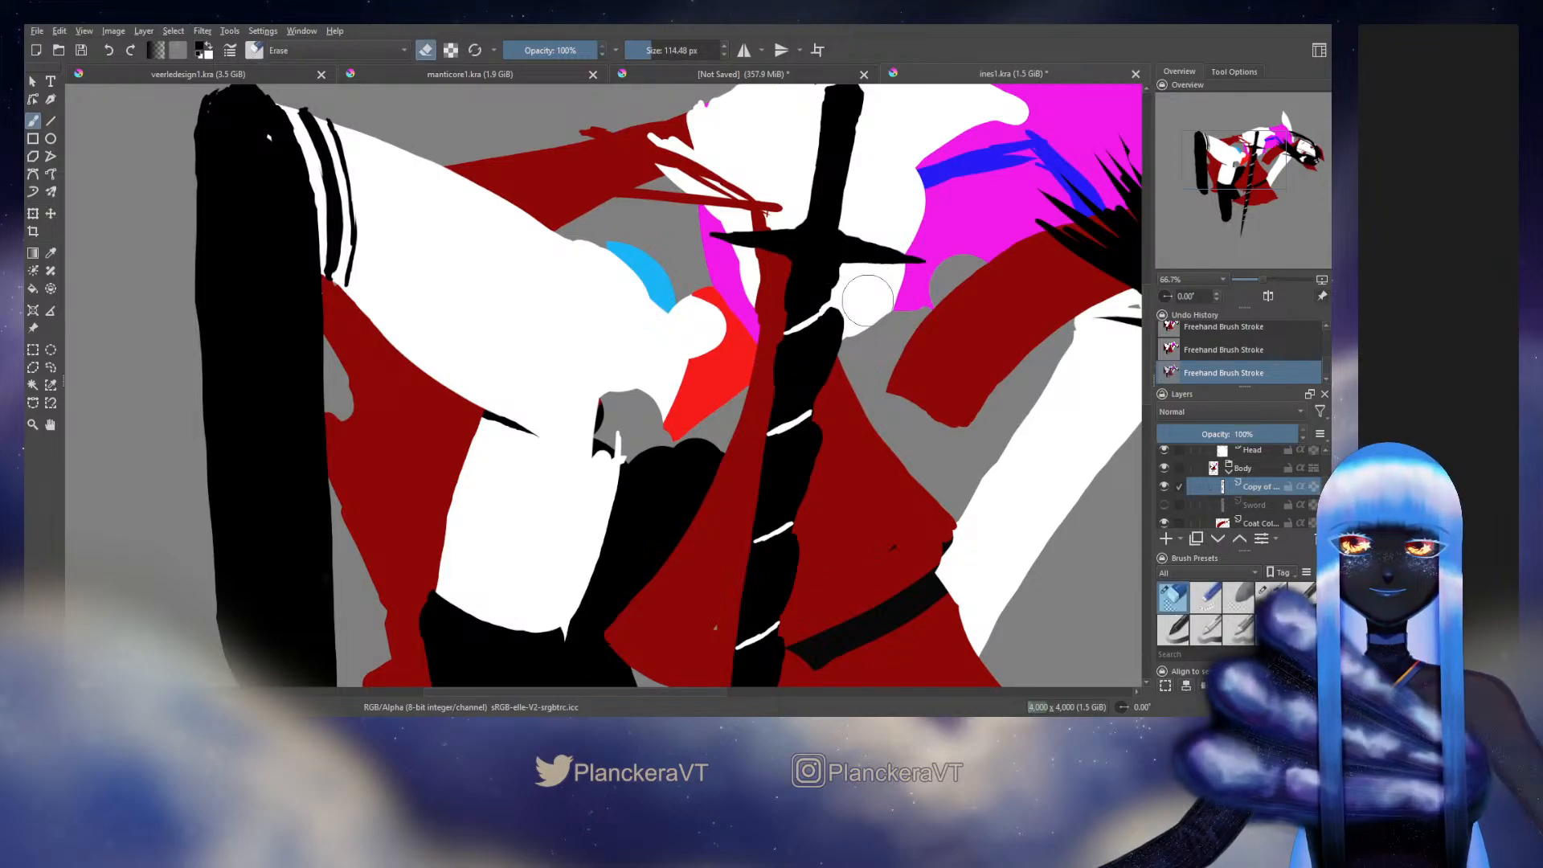
key("bracketleft")
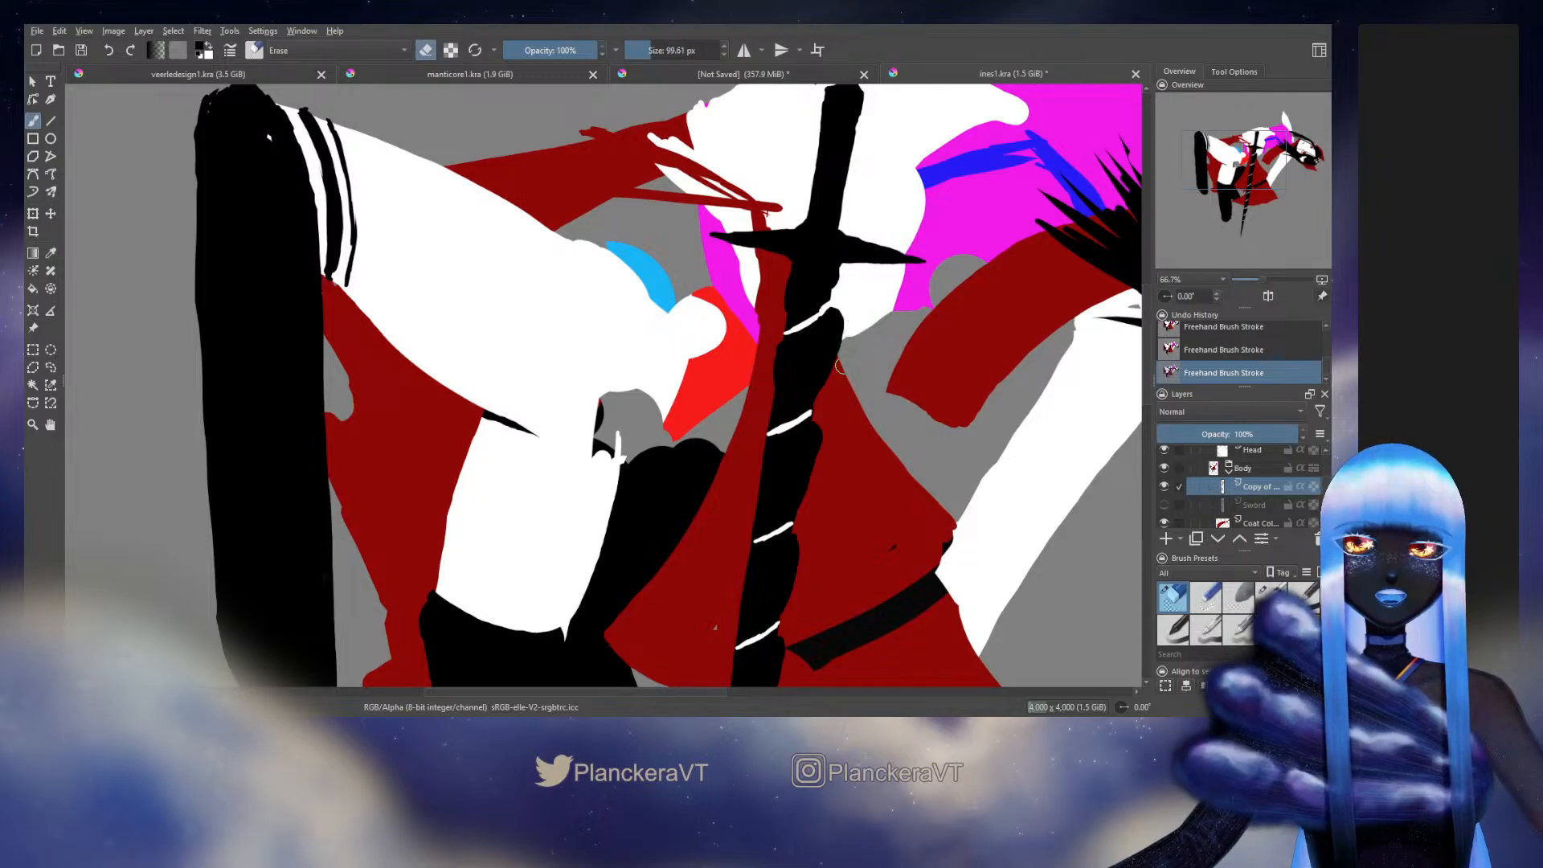
key("e")
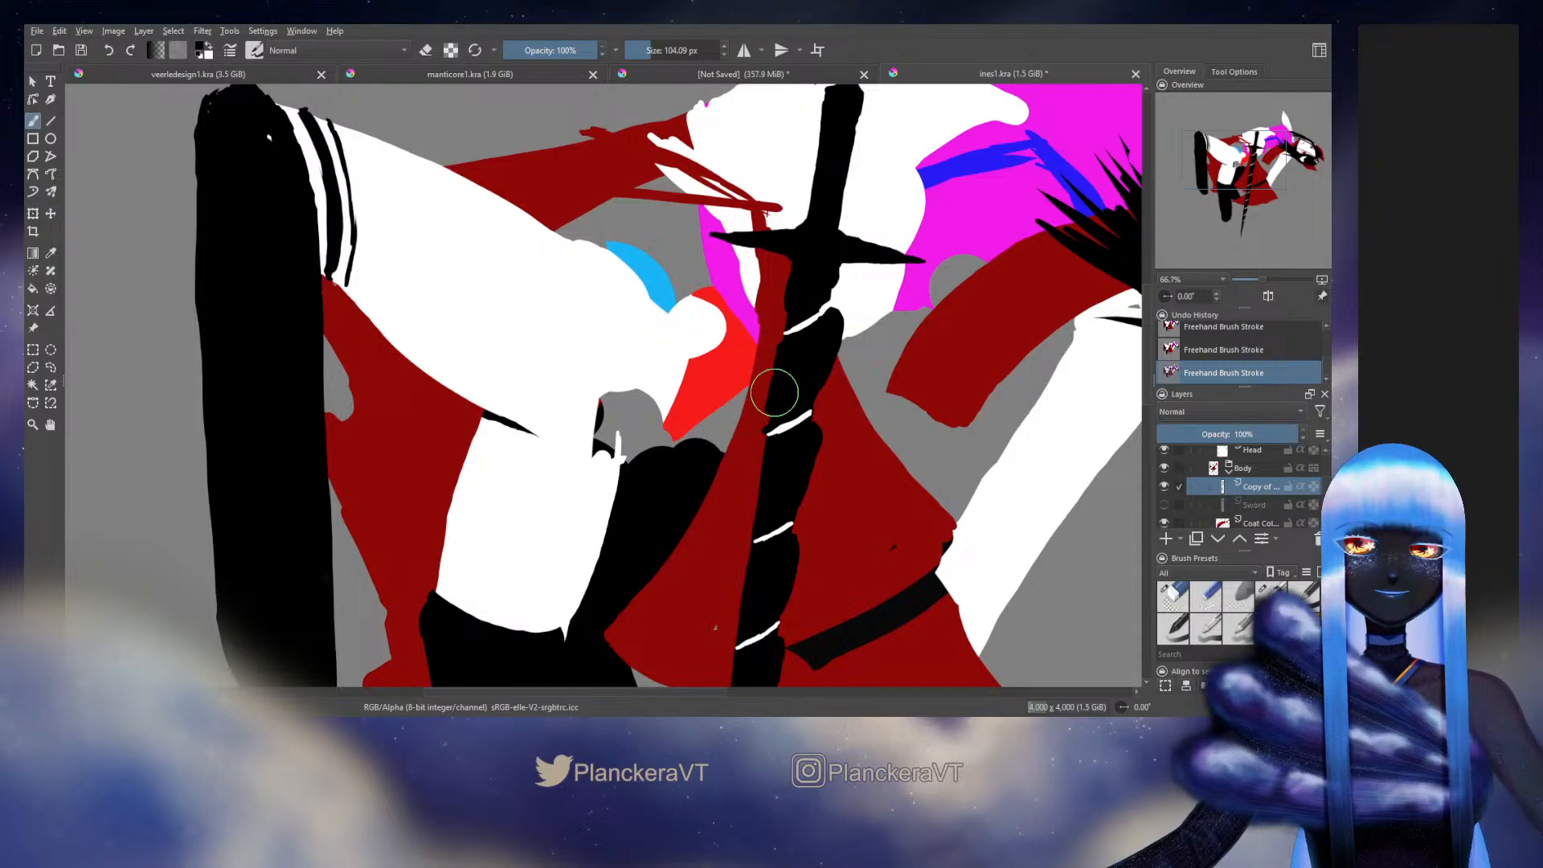
key("e")
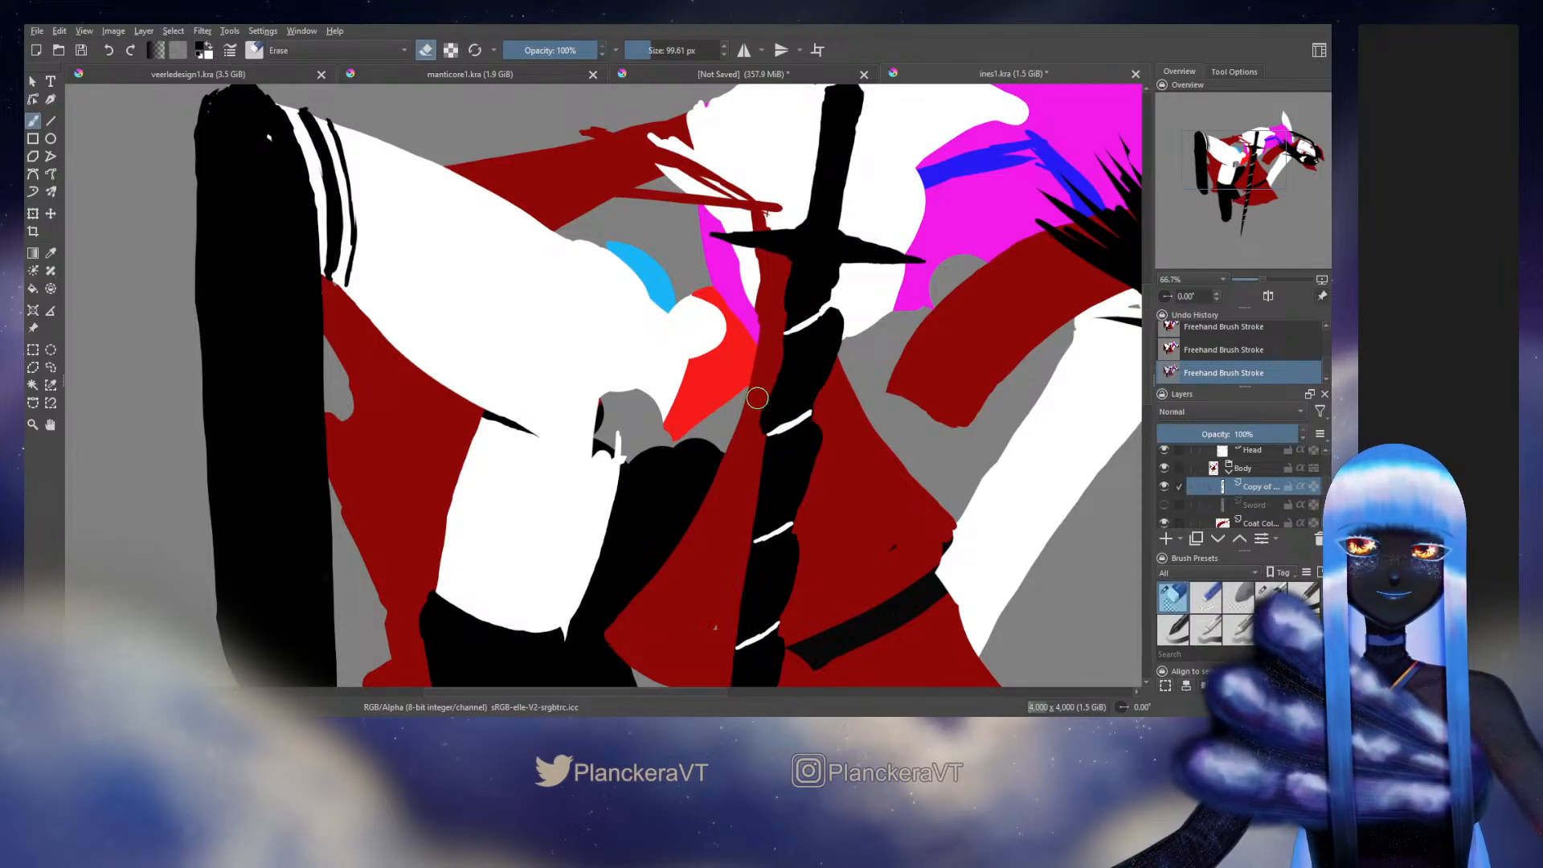
key("bracketleft")
key("ctrl+z")
key("ctrl+shift+z")
key("bracketleft")
key("bracketleft")
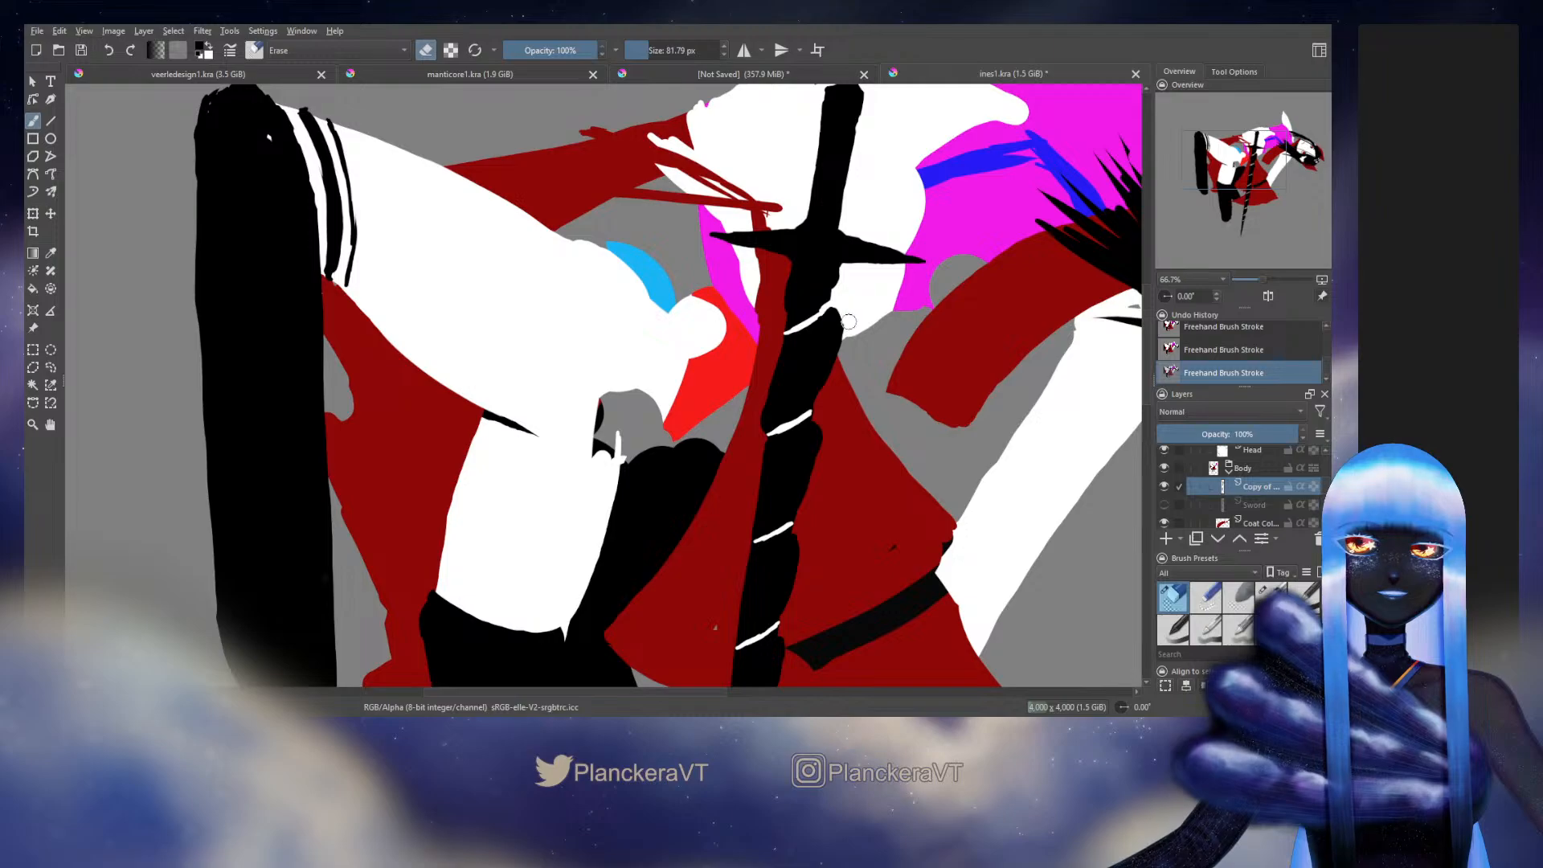
Step: Touch up the topmost blade segment's edge in black, undoing the last two strokes and reducing the brush to 79.13 px
key("e")
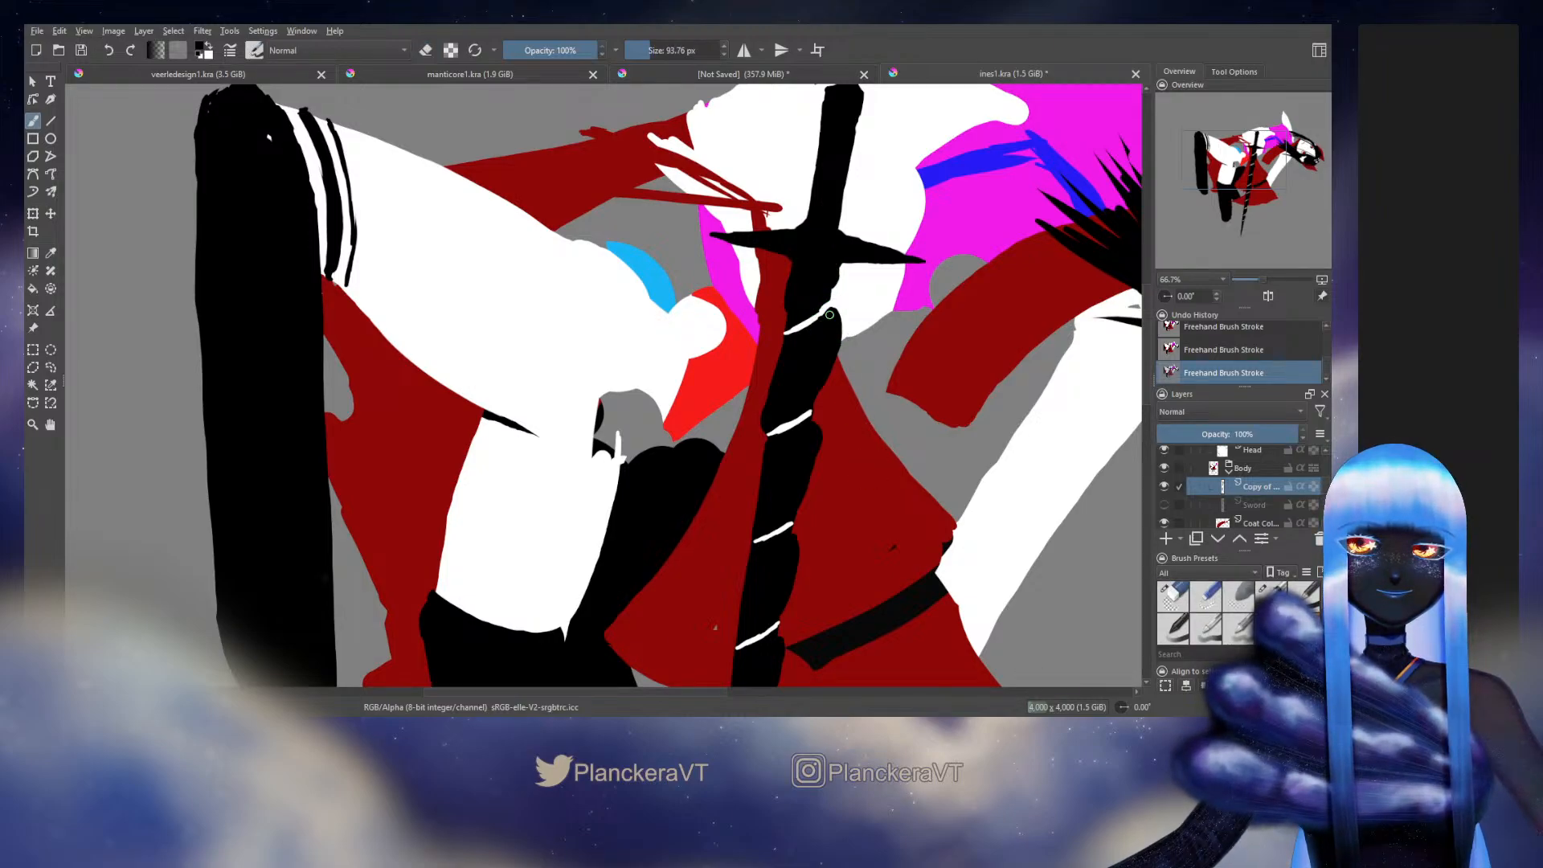
left_click_drag(829, 314, 835, 360)
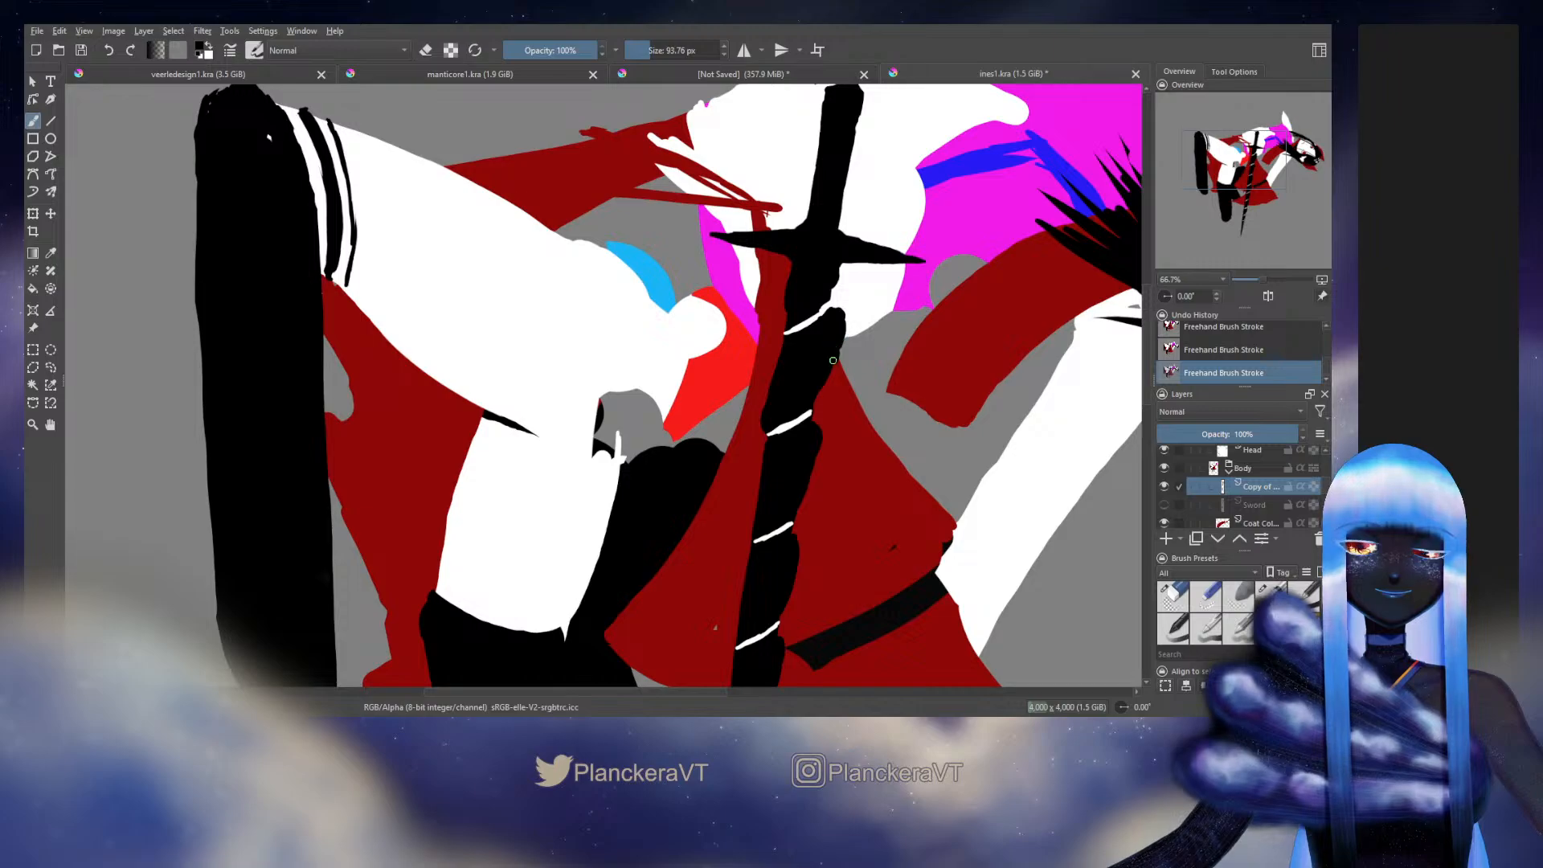
key("e")
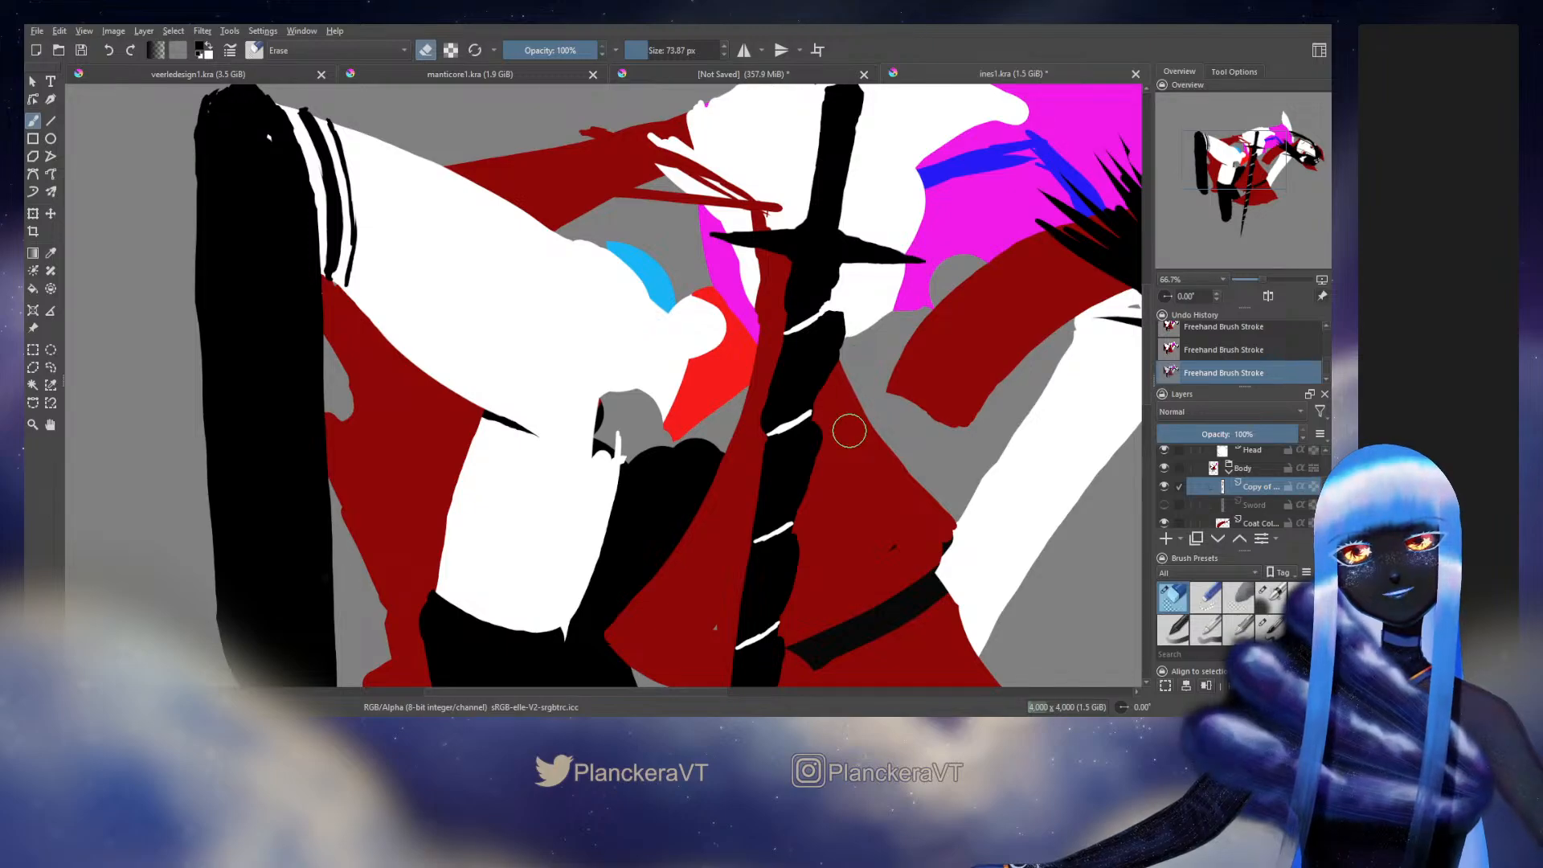
key("e")
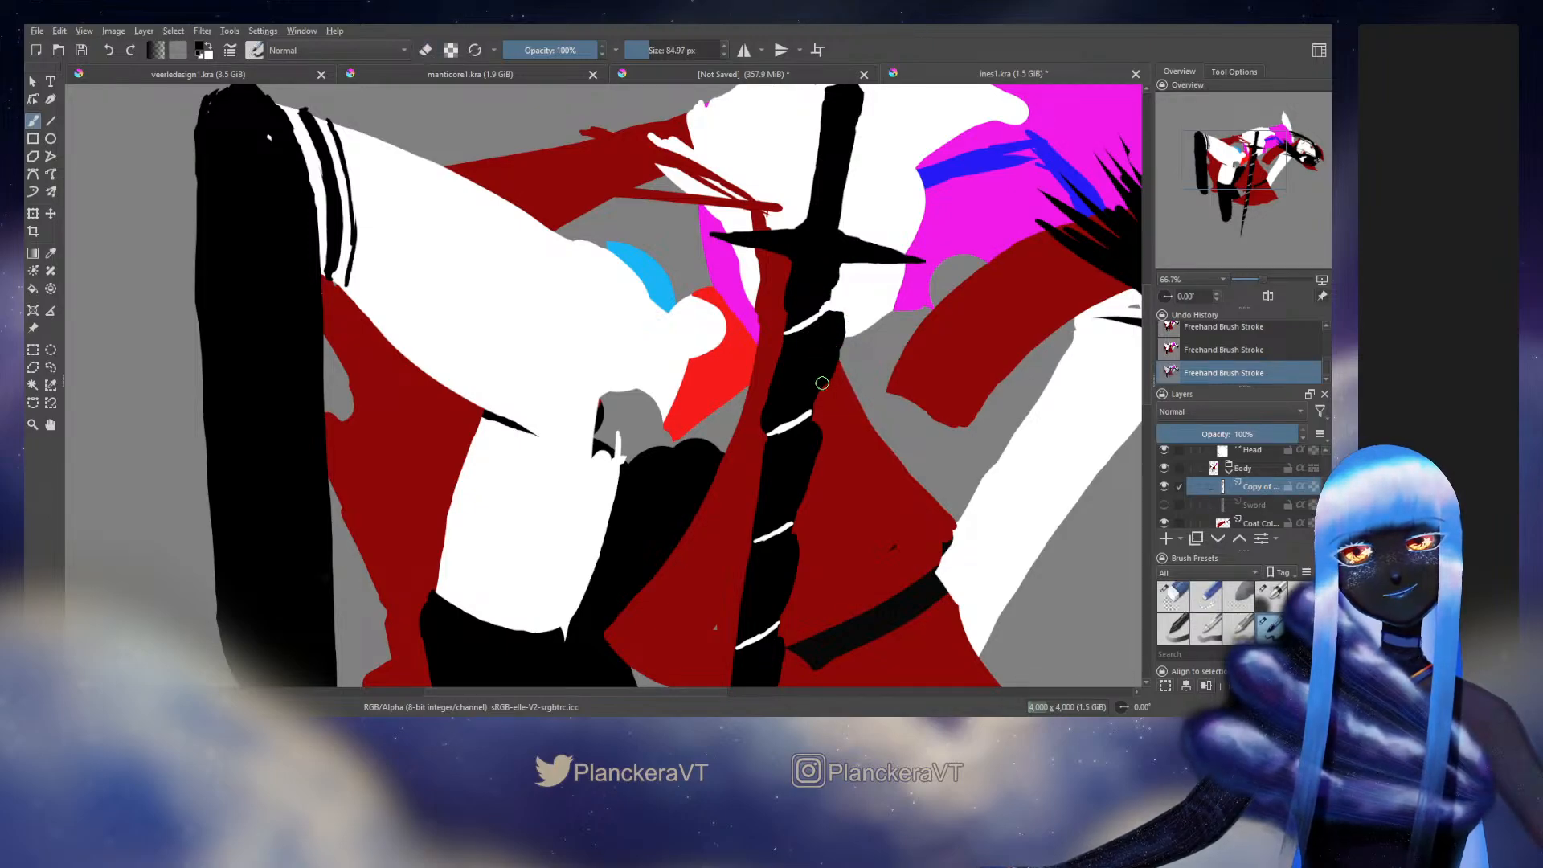
key("ctrl+z")
key("ctrl+z")
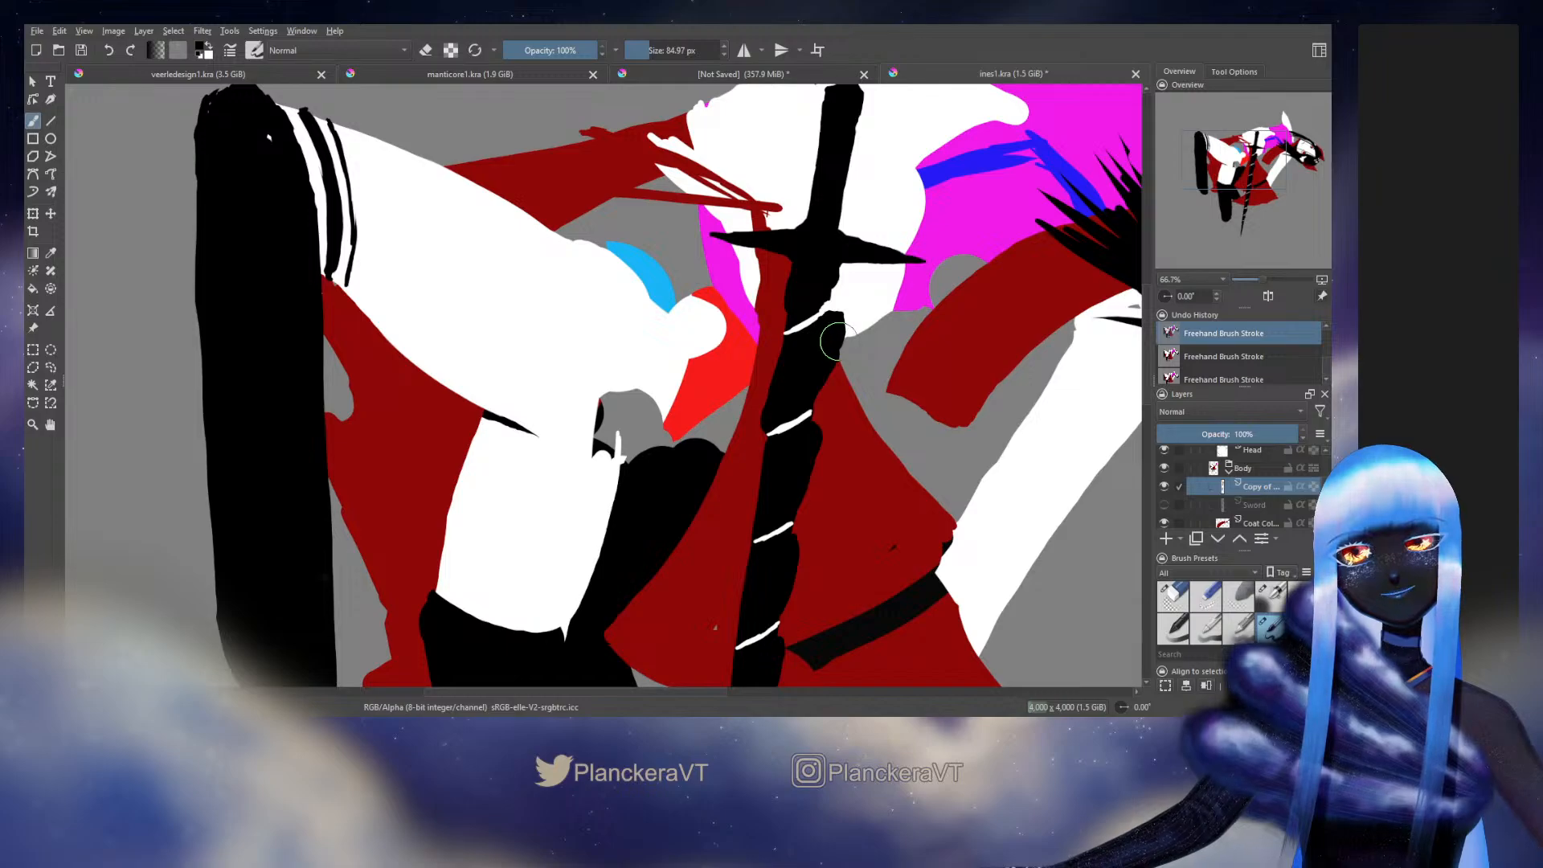
key("bracketleft")
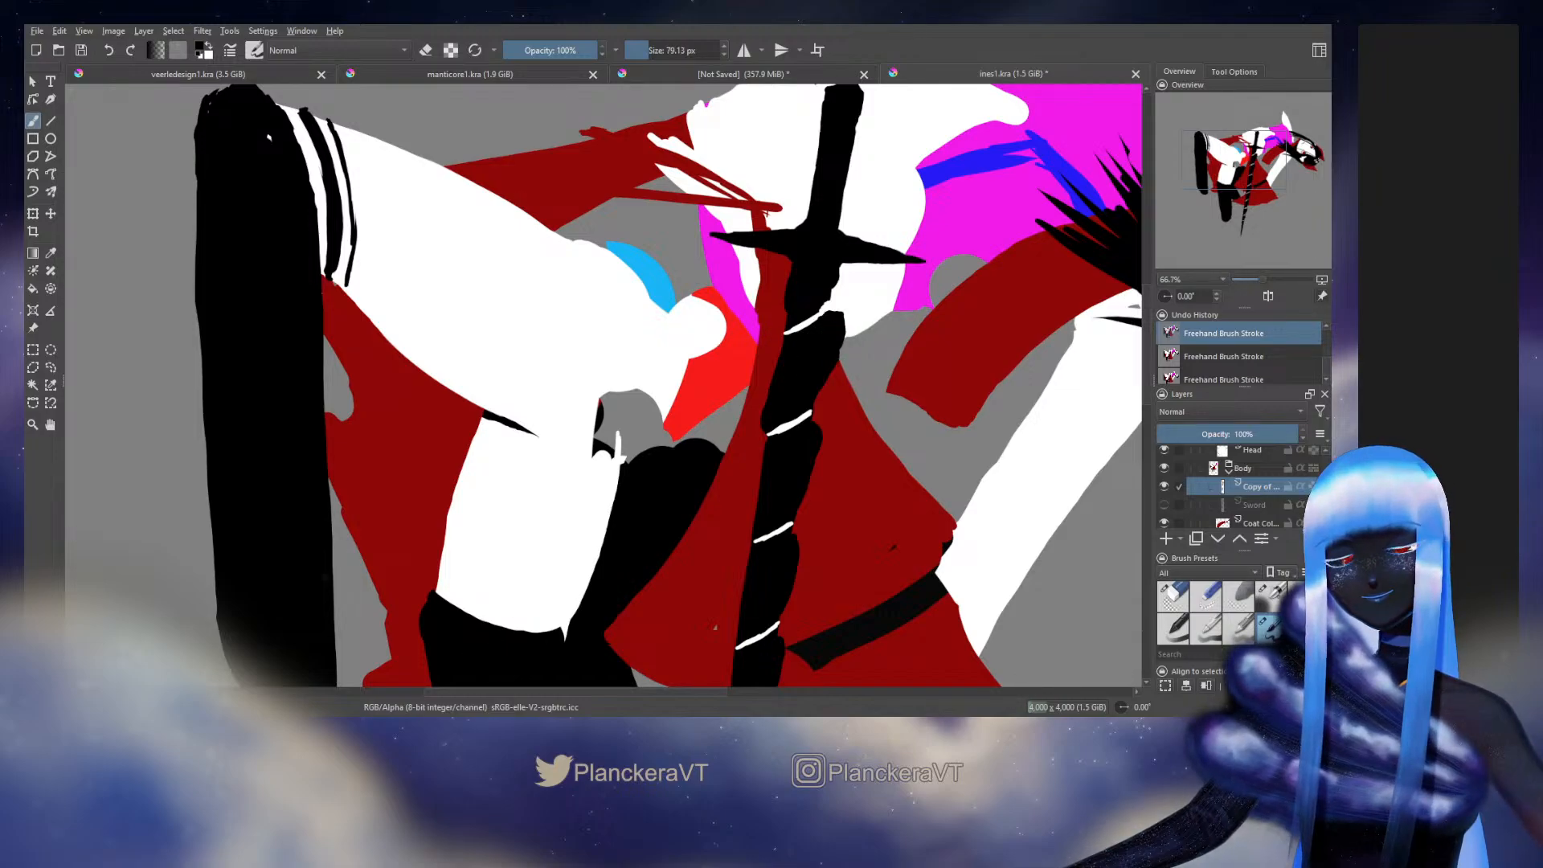
Step: Smooth the edges of the next blade segments below the topmost one by erasing and repainting in black
left_click_drag(817, 434, 838, 380)
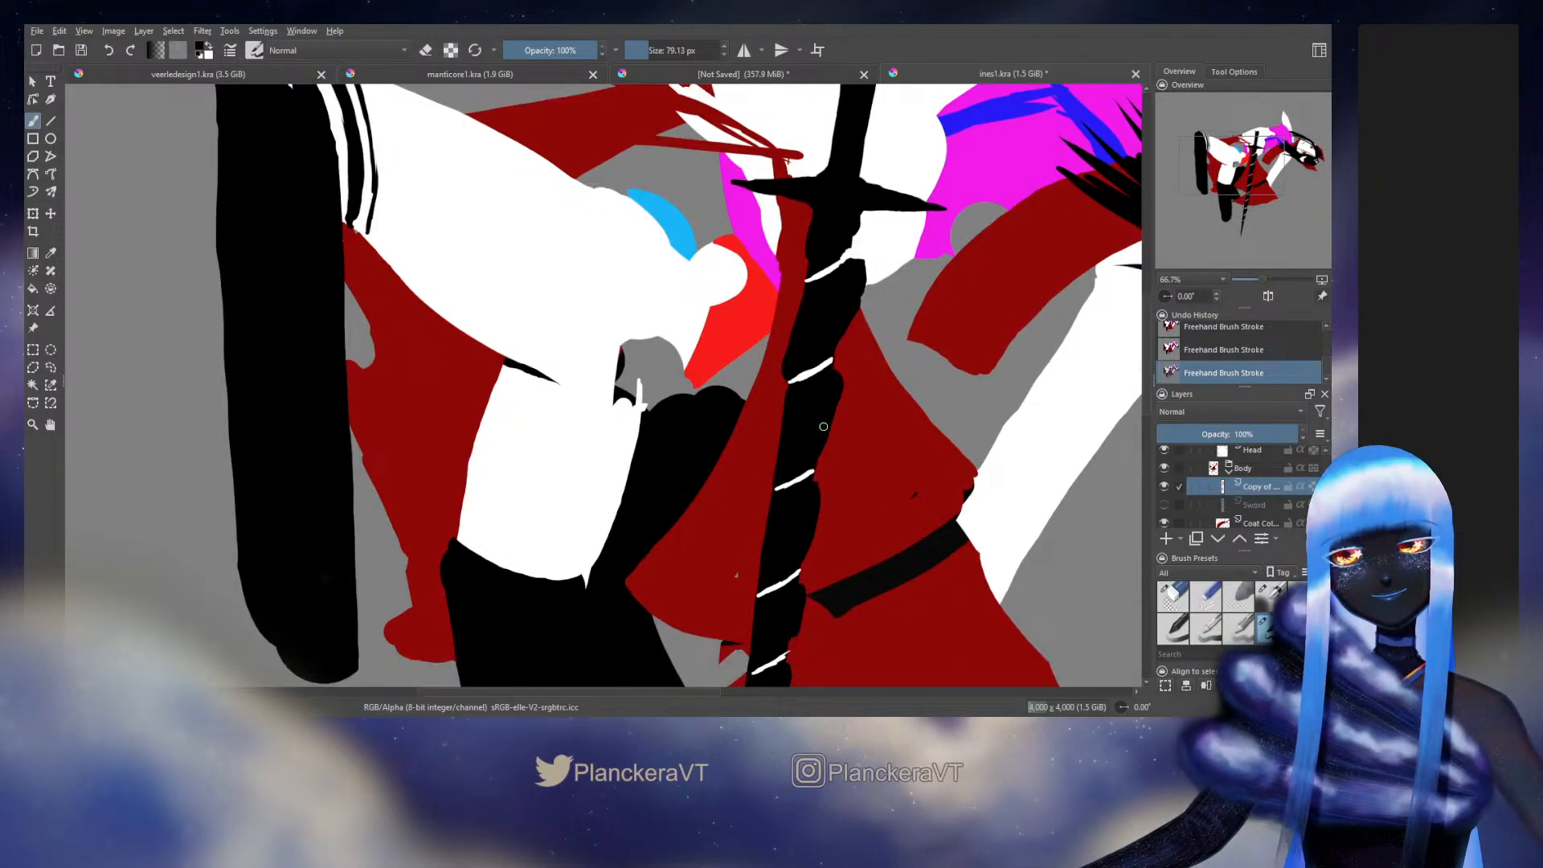
key("e")
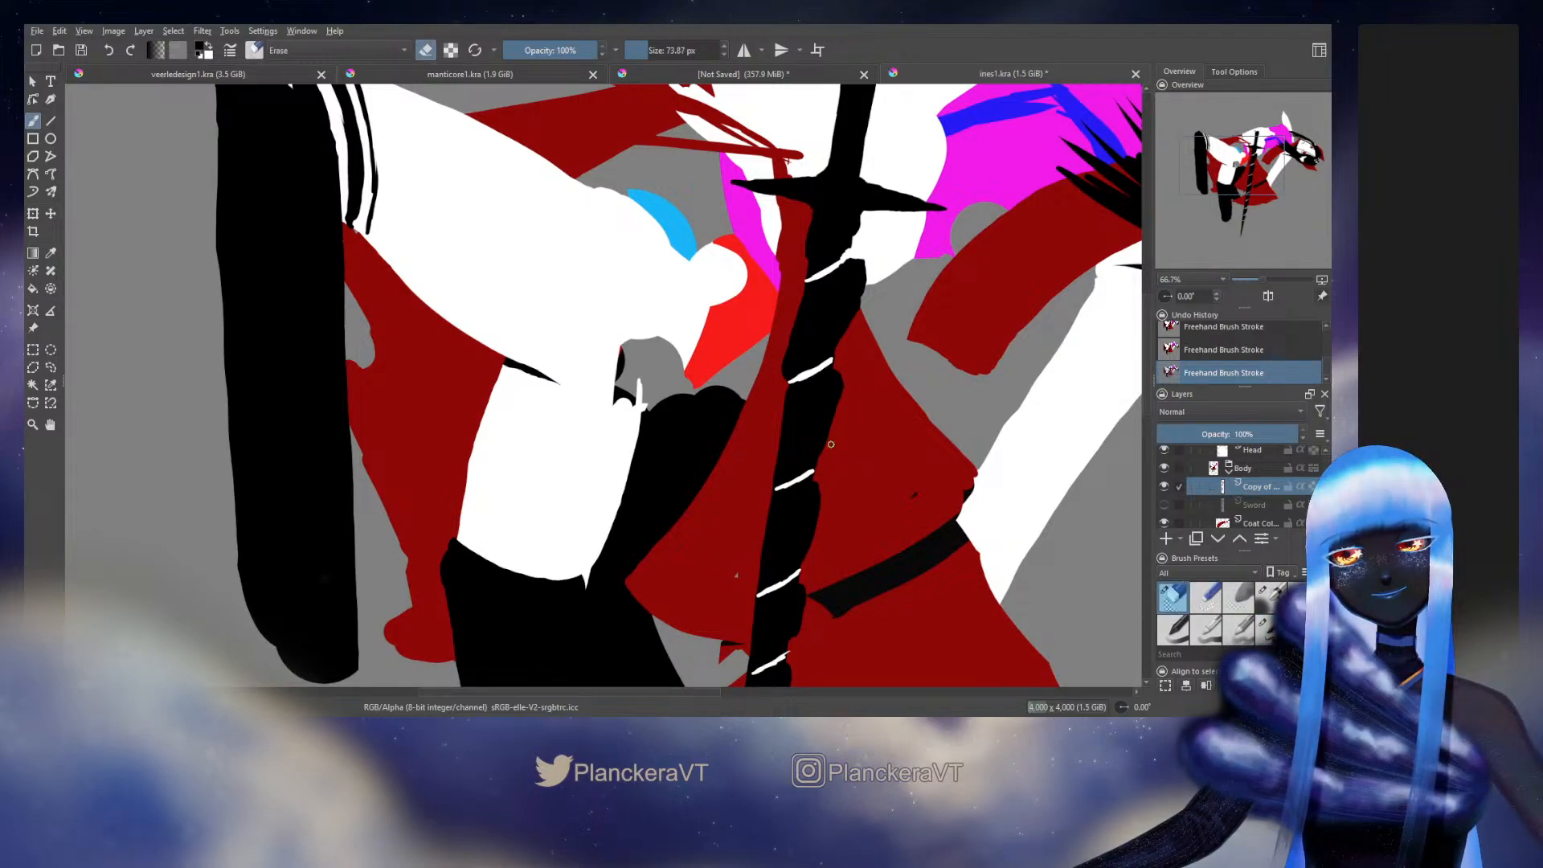
key("e")
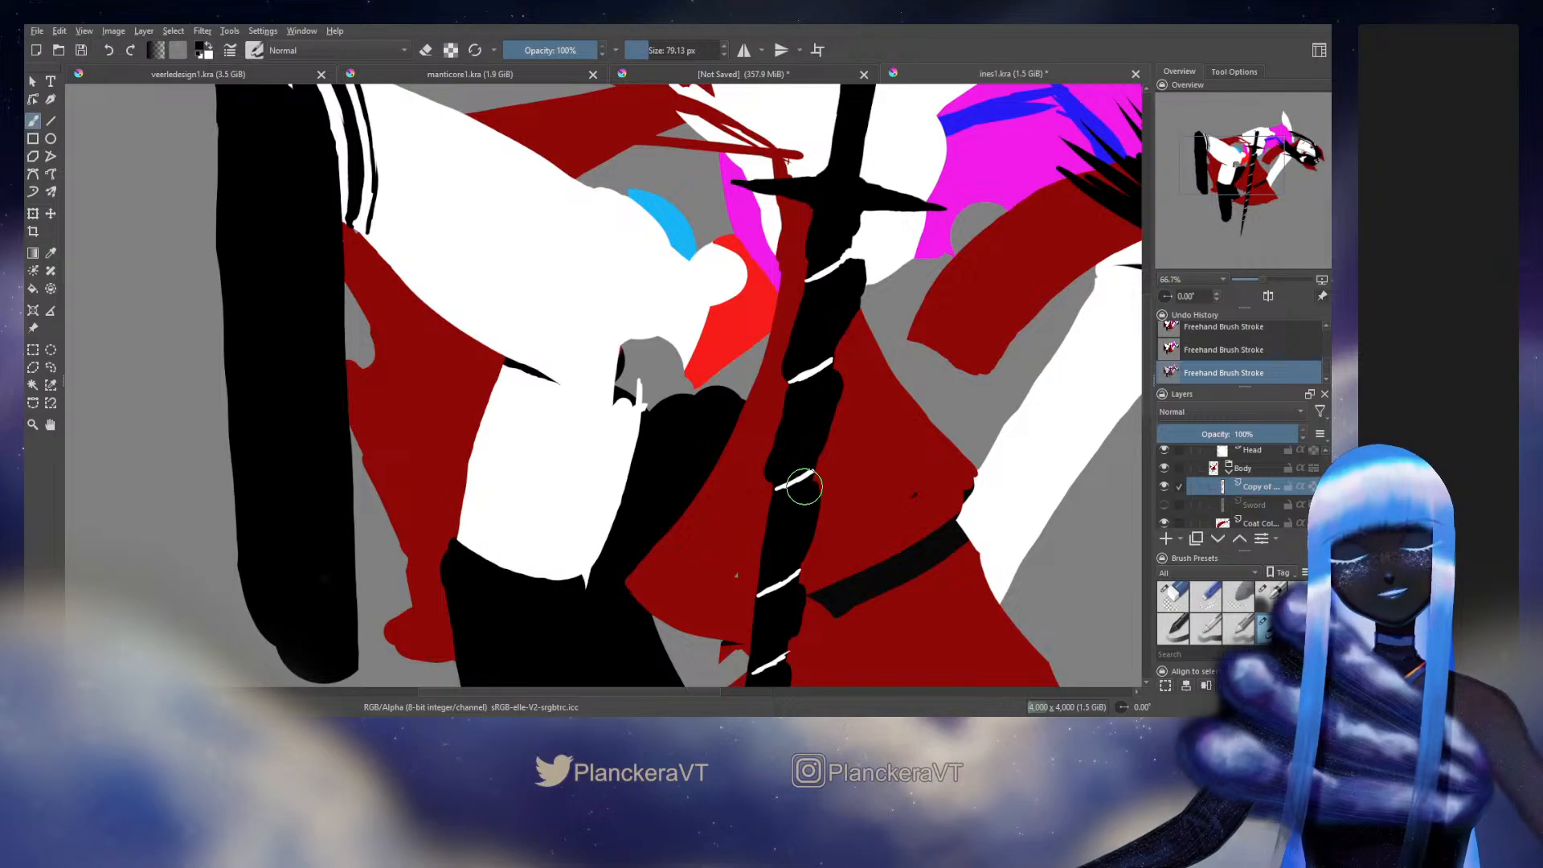
scroll(803, 486, "down", 4)
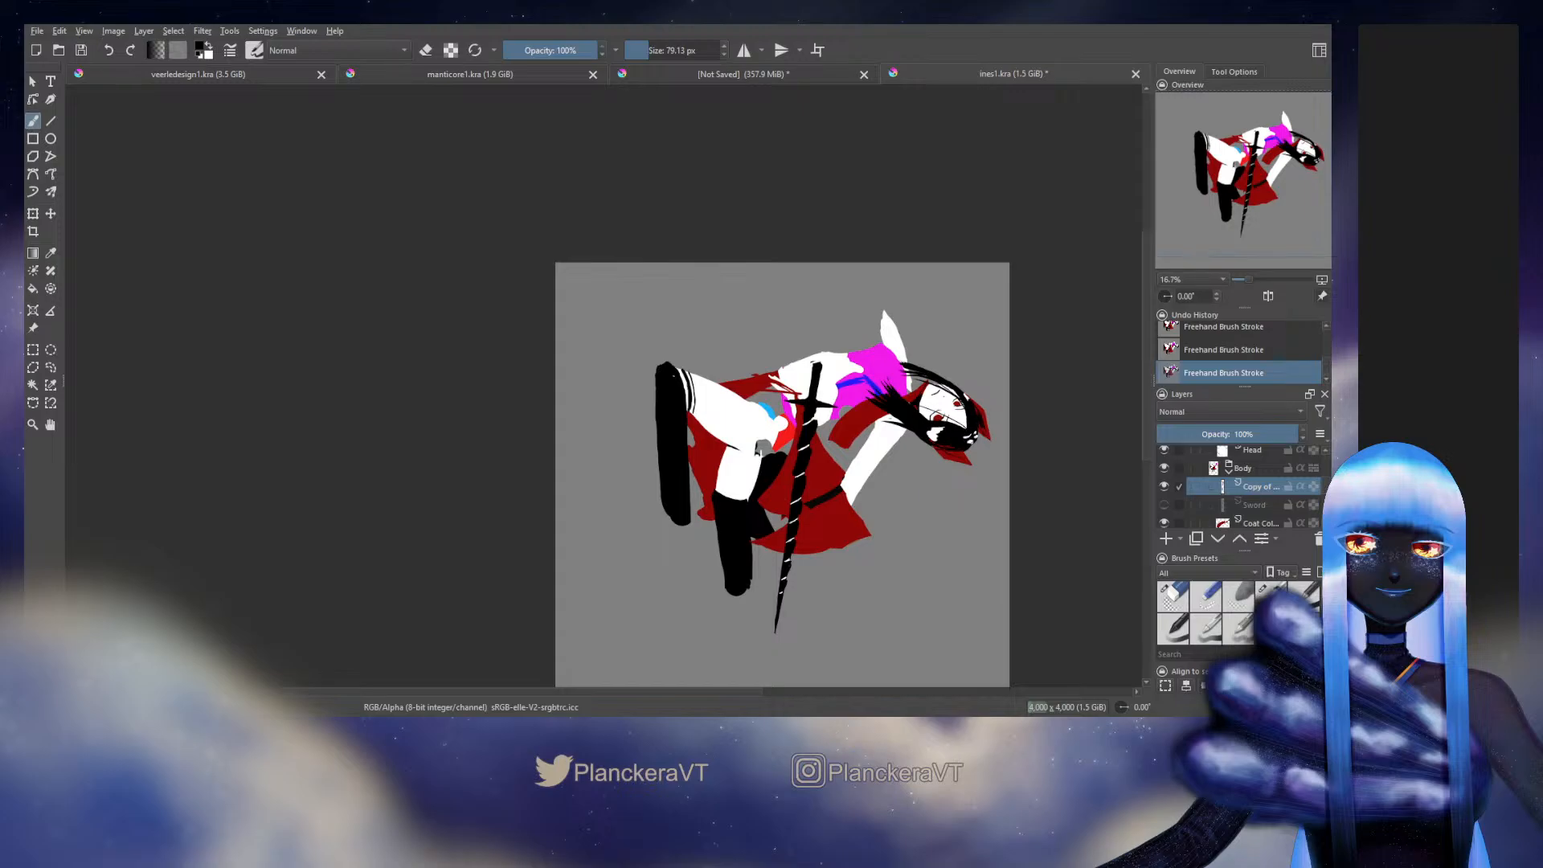
scroll(823, 396, "up", 4)
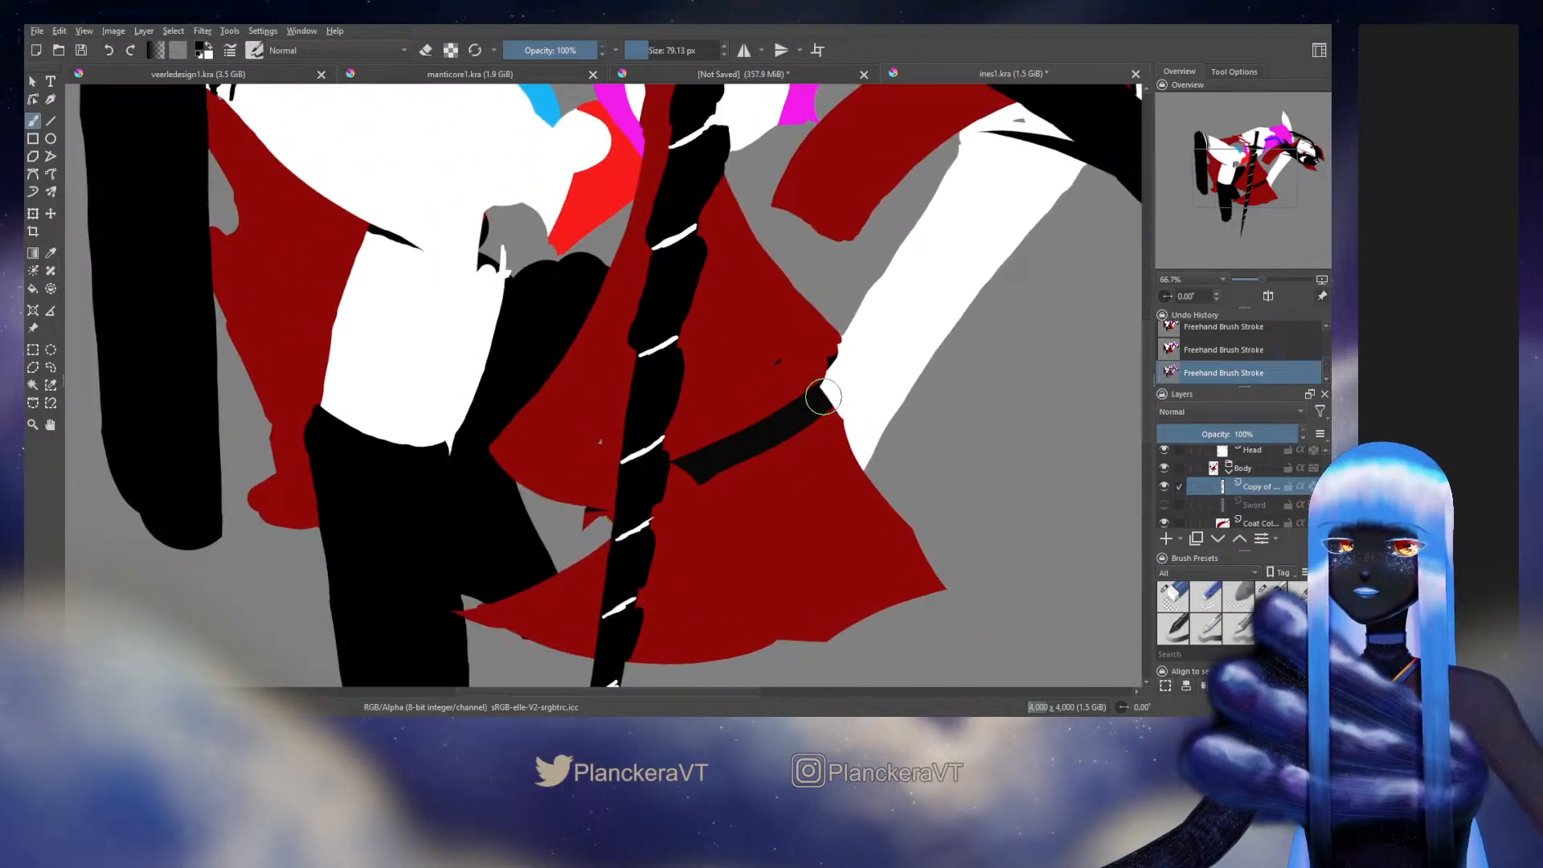
Step: Refine the mid-blade segments beside the coat's black strap, alternating eraser and black brush to round their edges
left_click_drag(751, 426, 876, 378)
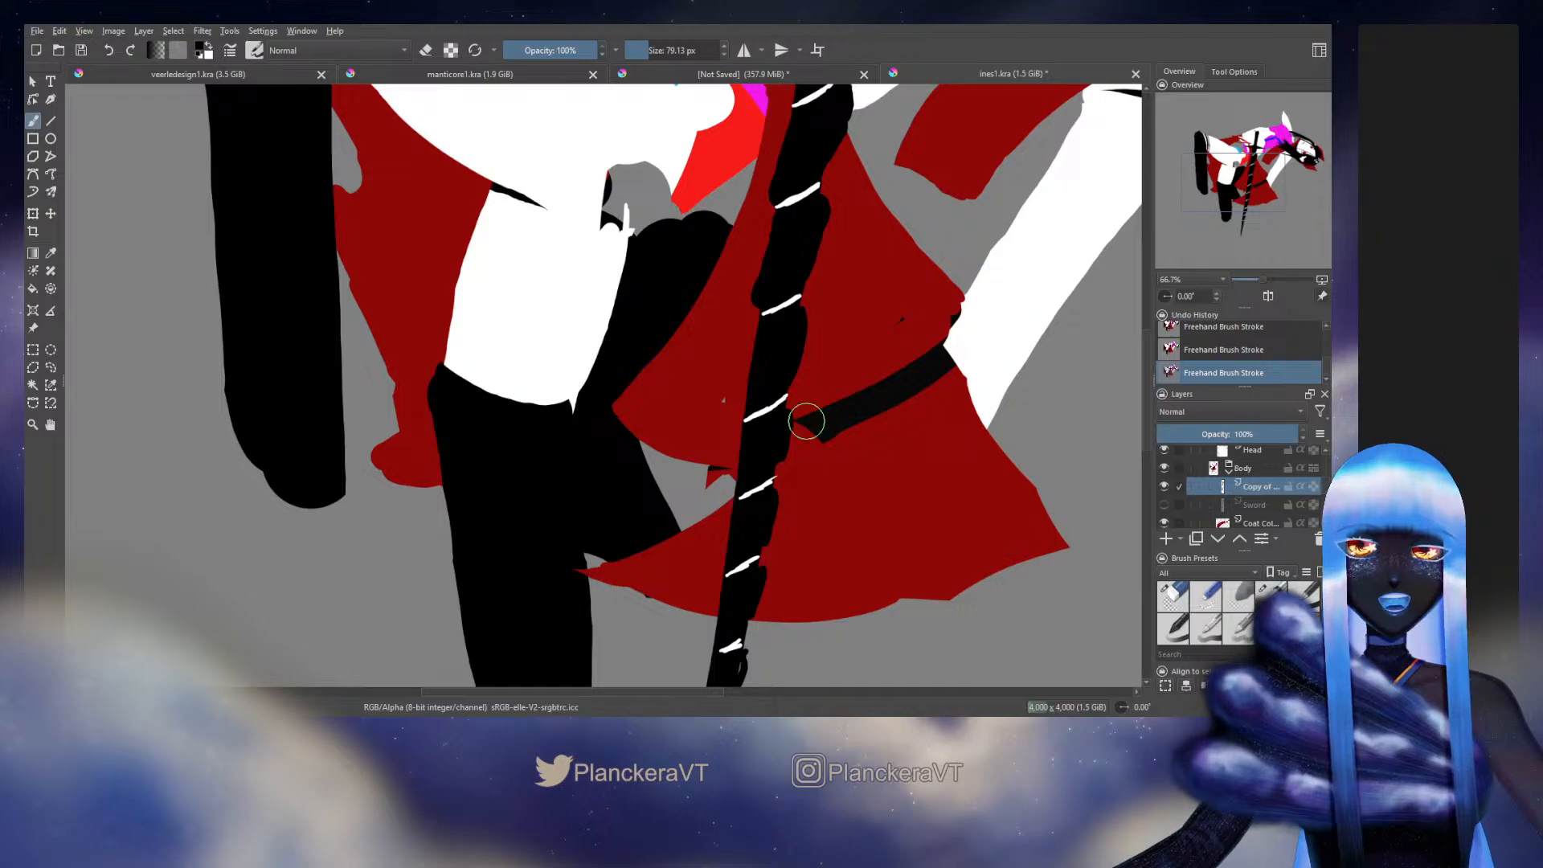
key("e")
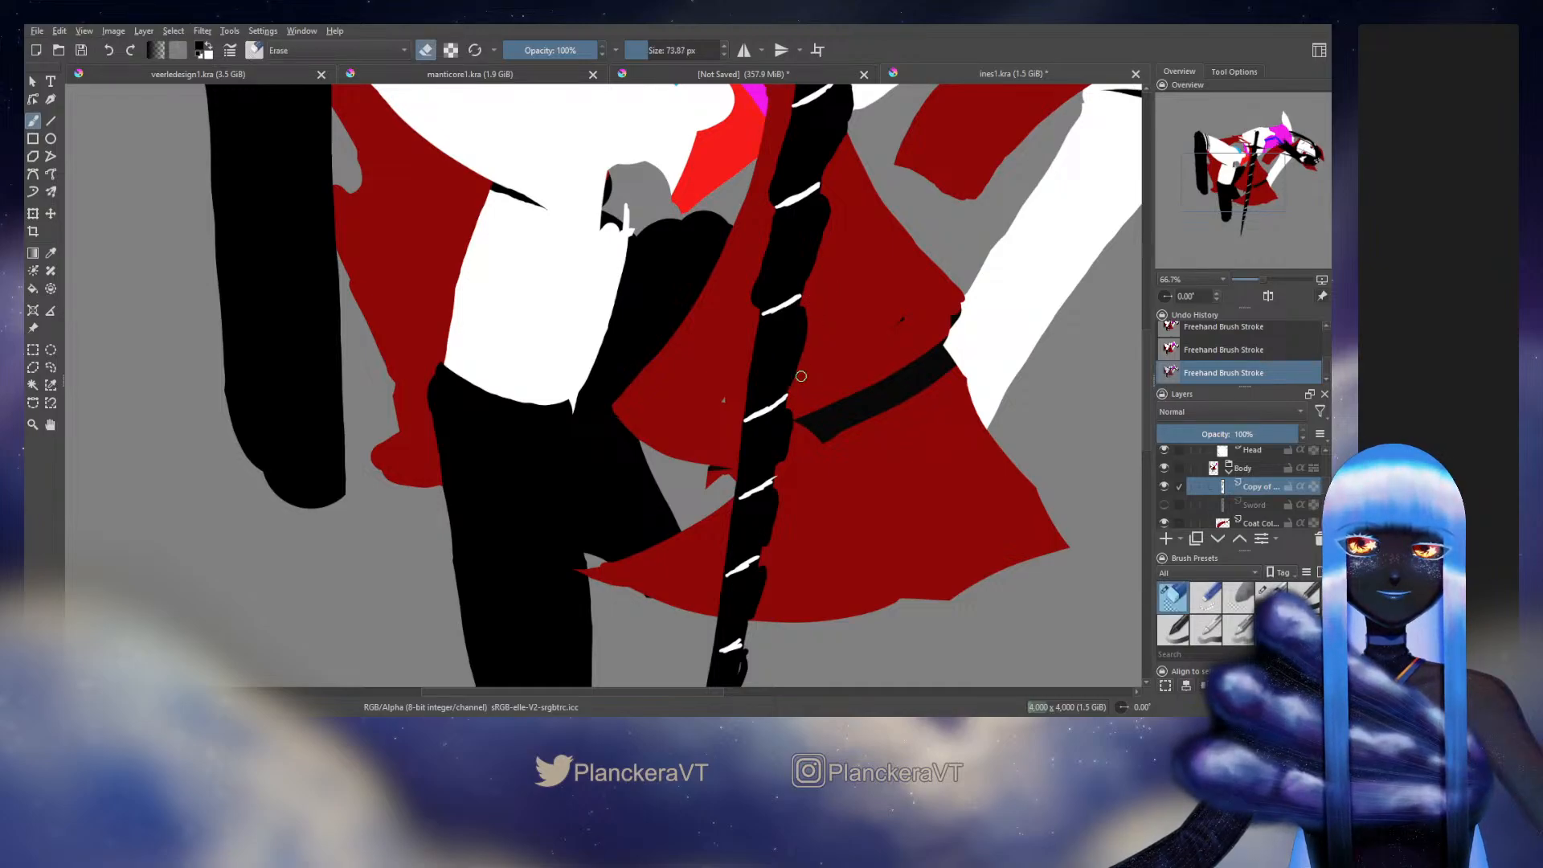
key("e")
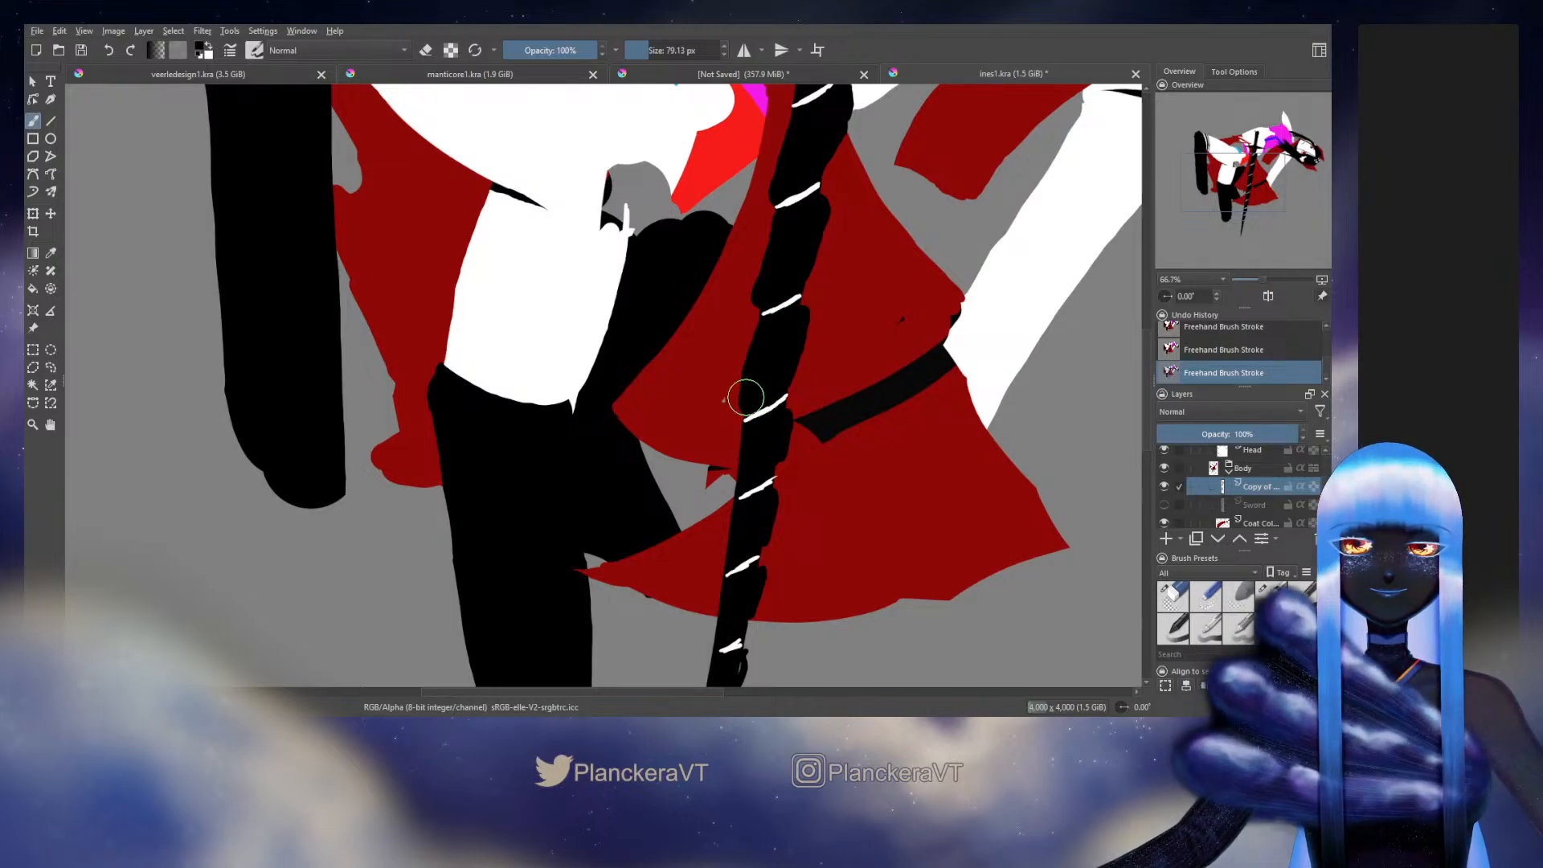
mouse_move(745, 397)
left_mouse_down()
mouse_move(733, 490)
mouse_move(813, 402)
left_mouse_up()
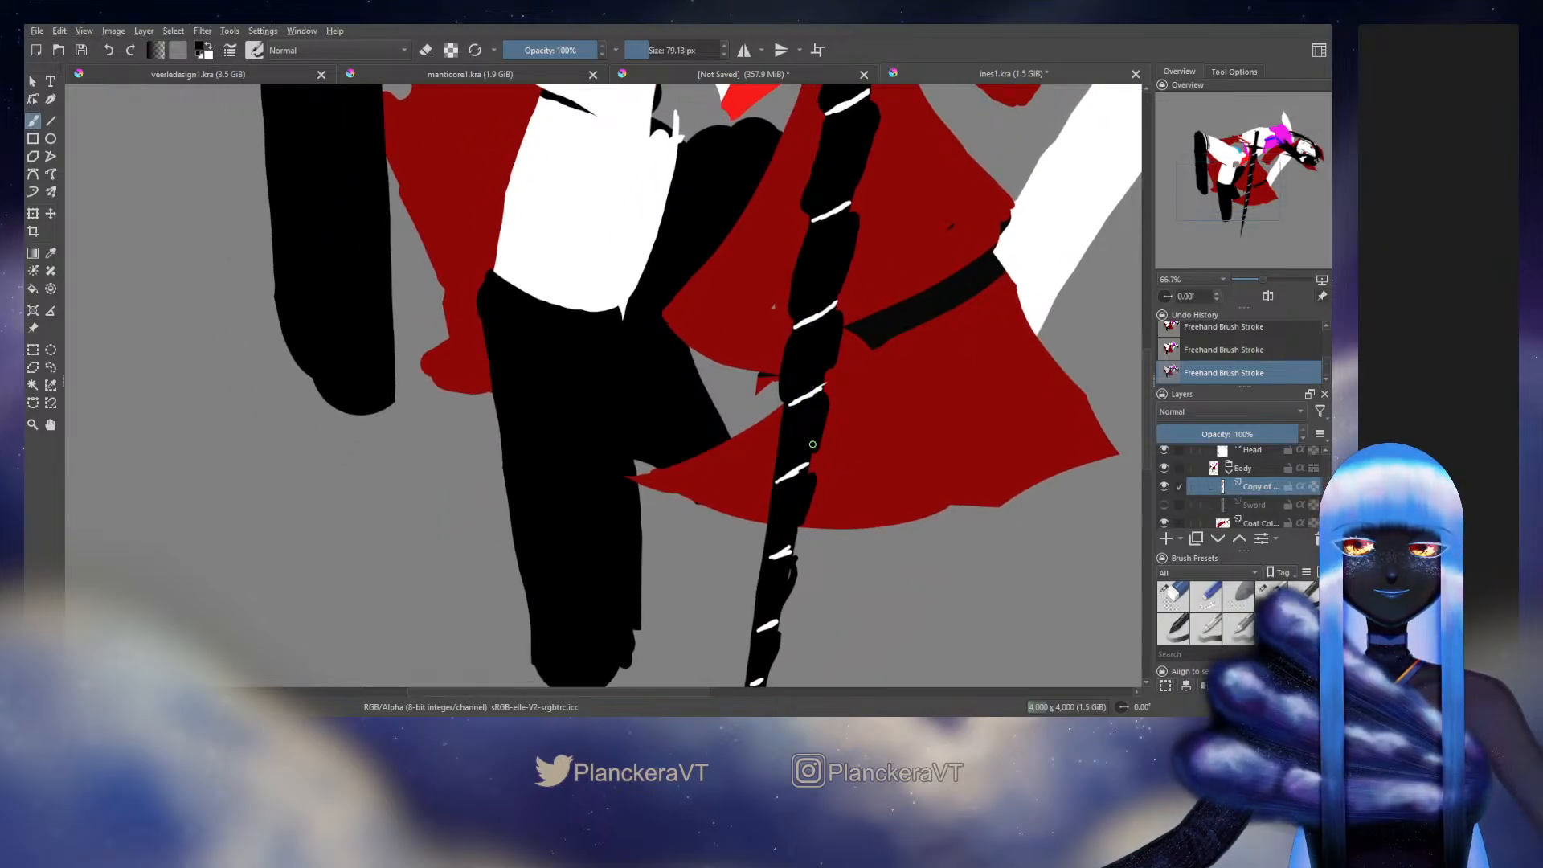
key("e")
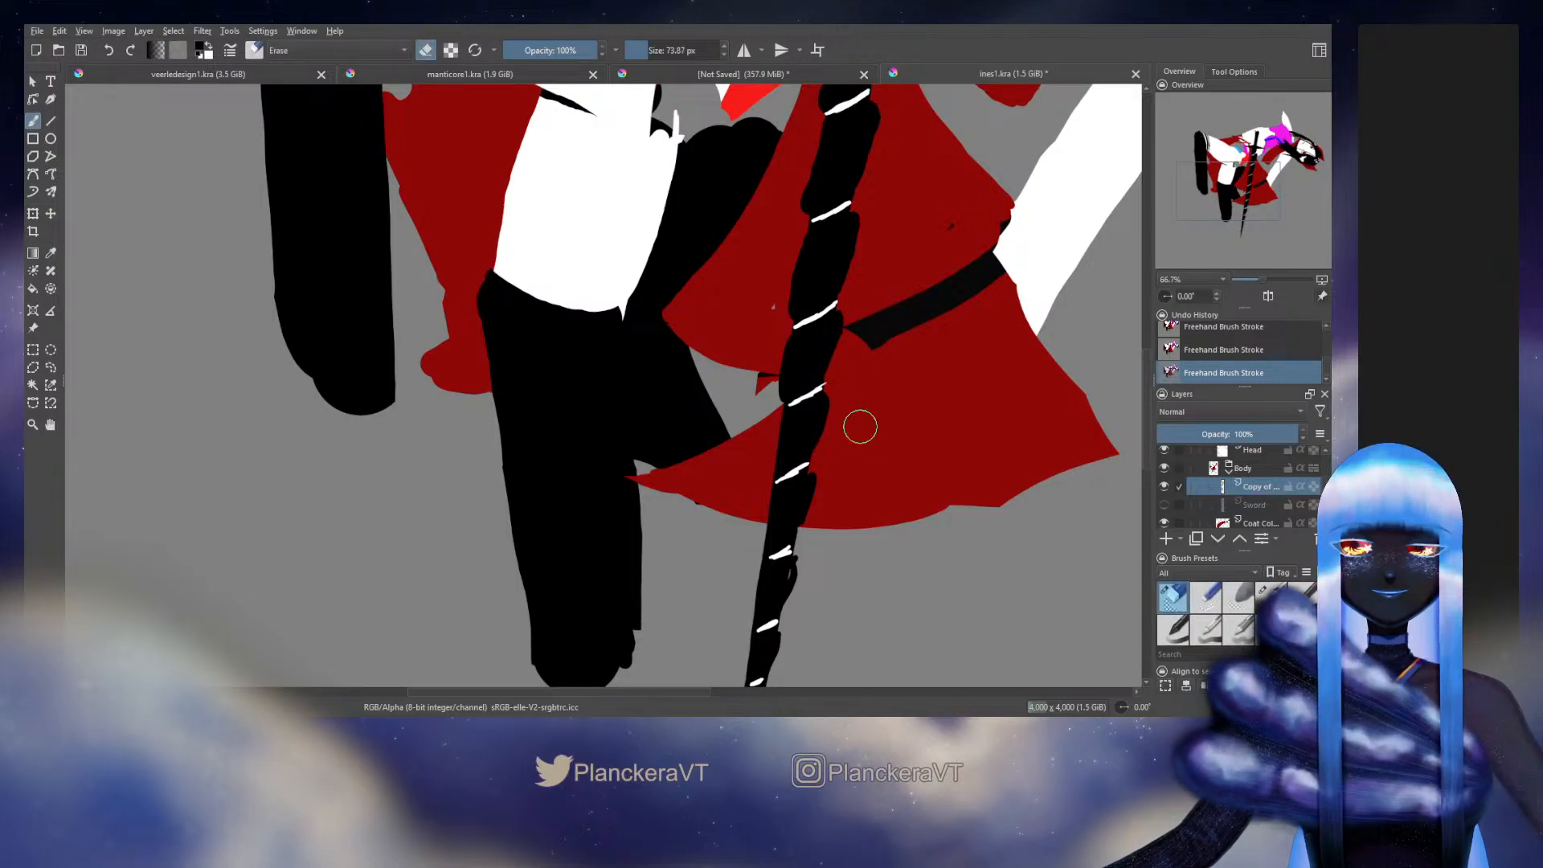
key("e")
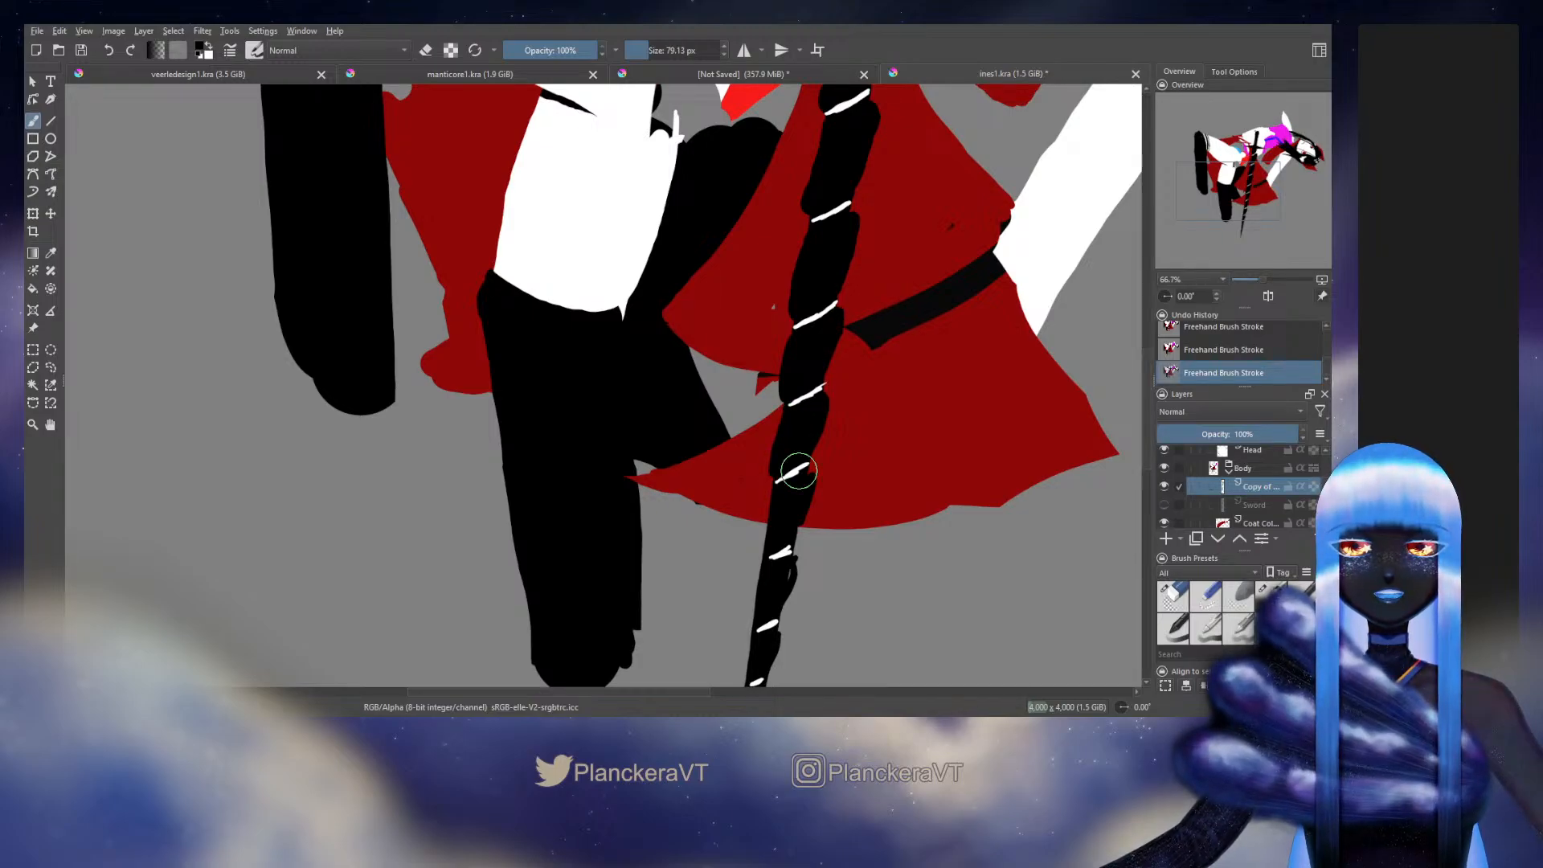
key("e")
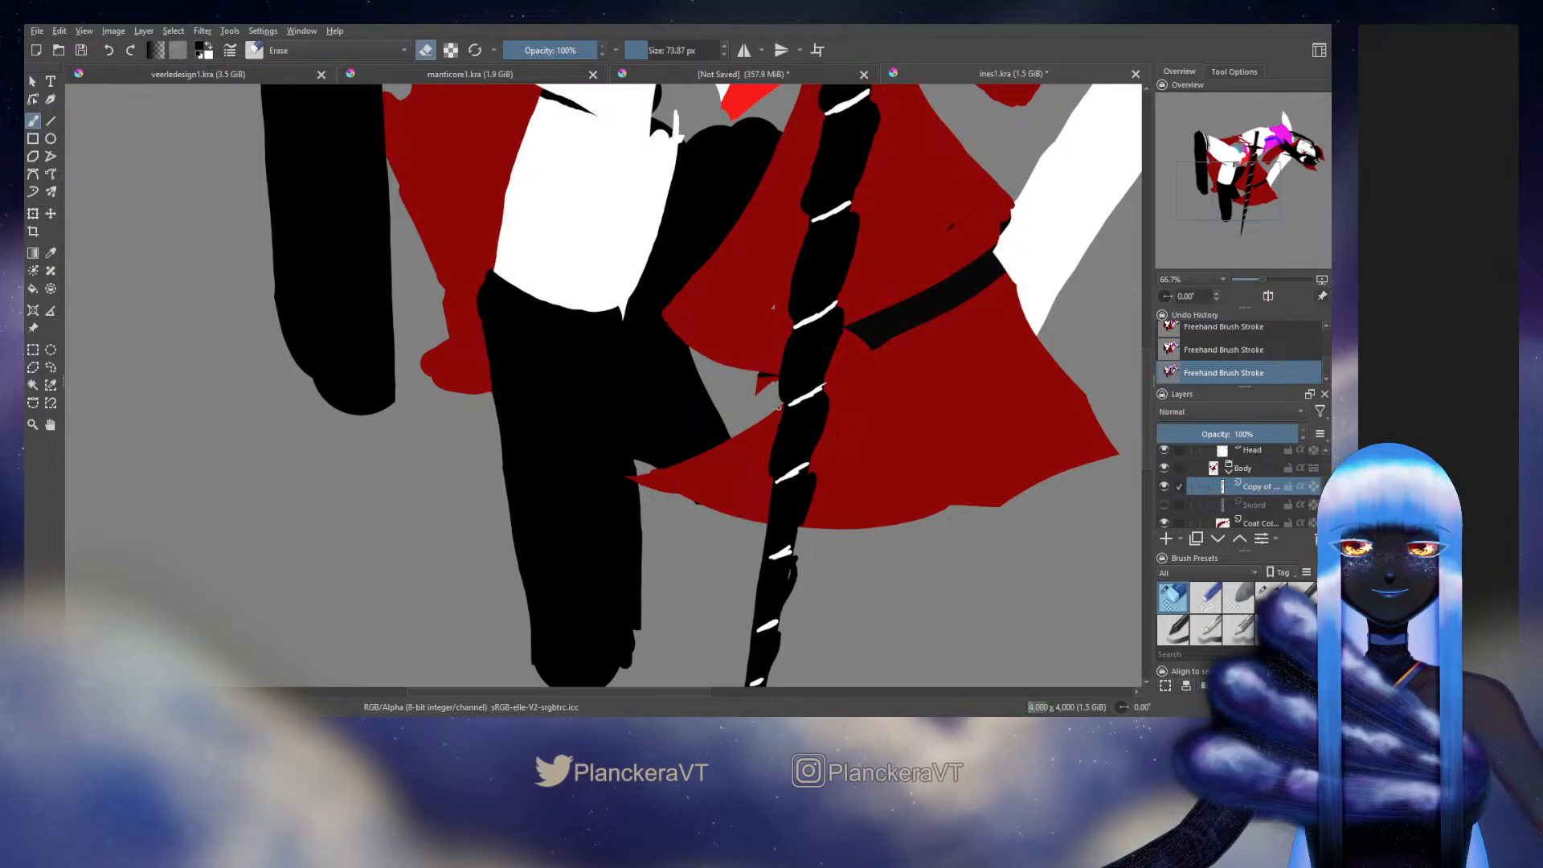
Step: Shape the blade segment crossing the coat's lower hem by trimming its edges and filling them out in black
left_click_drag(777, 407, 842, 291)
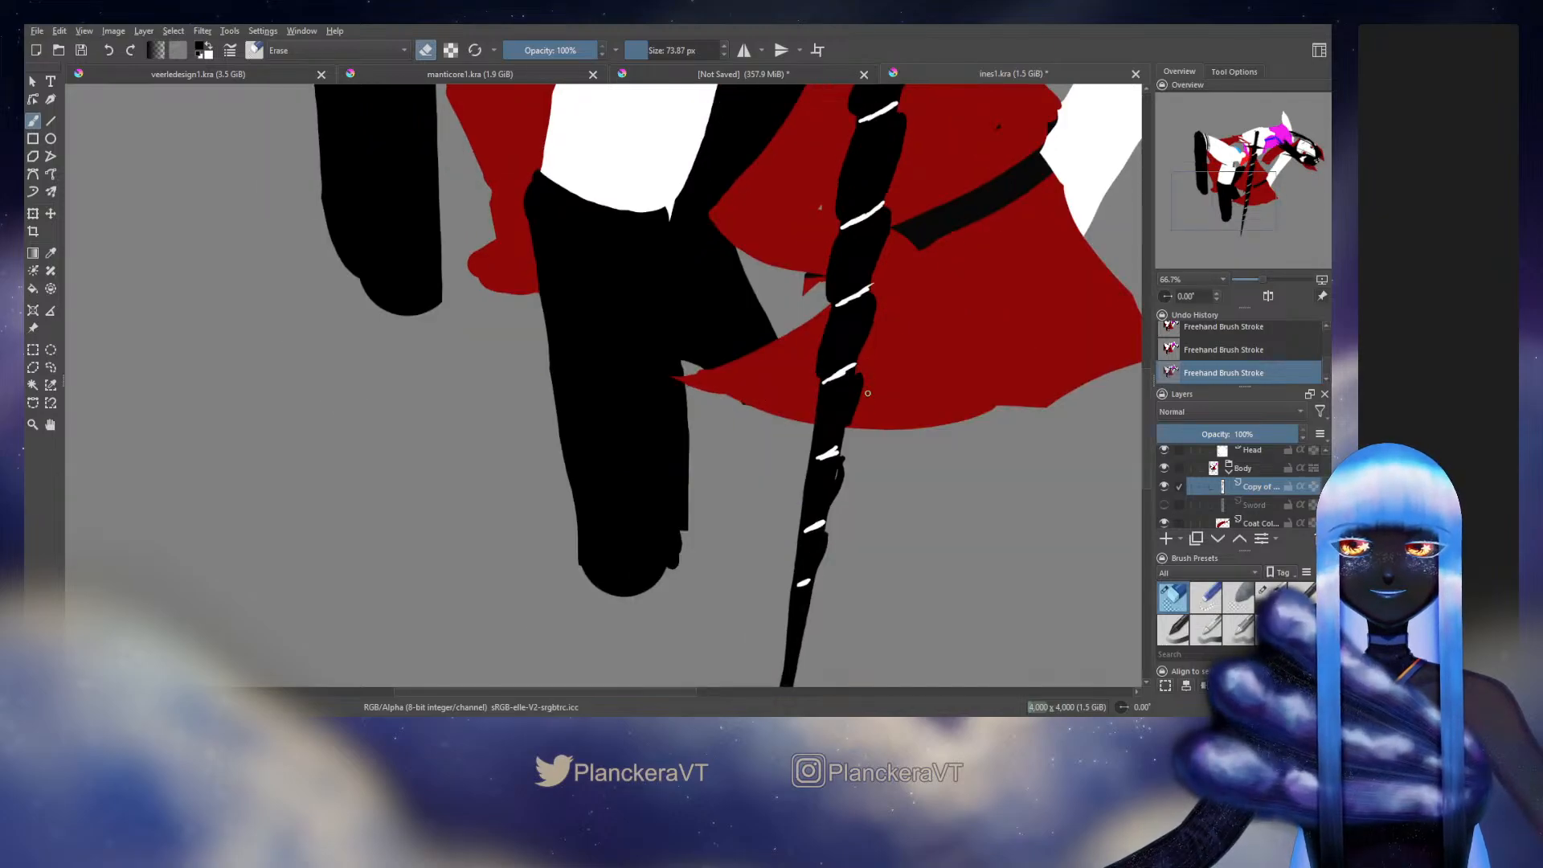
key("e")
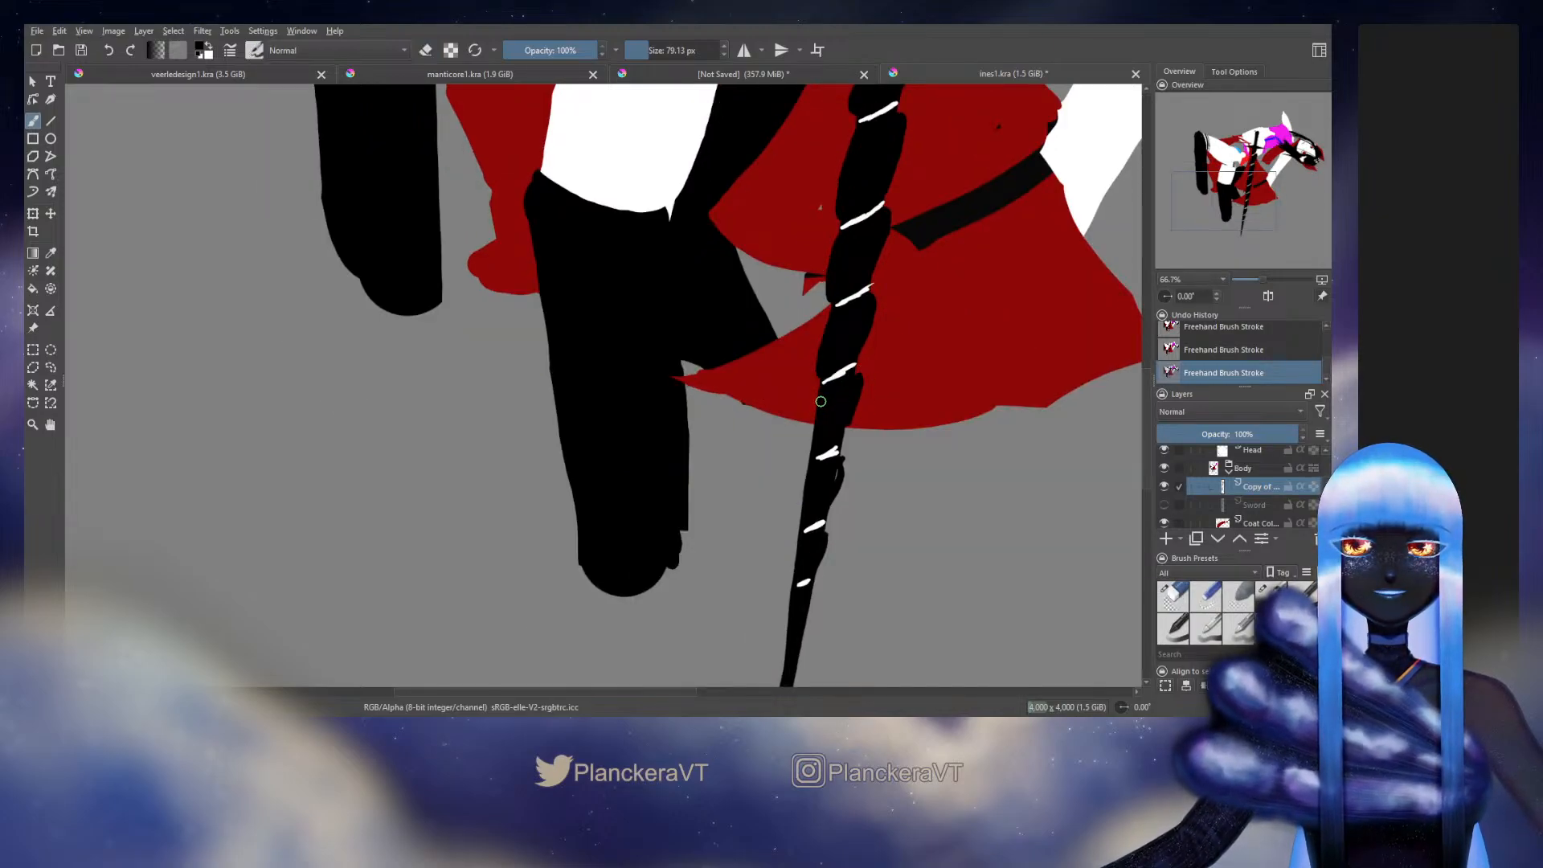
mouse_move(819, 397)
left_mouse_down()
mouse_move(815, 446)
mouse_move(843, 383)
left_mouse_up()
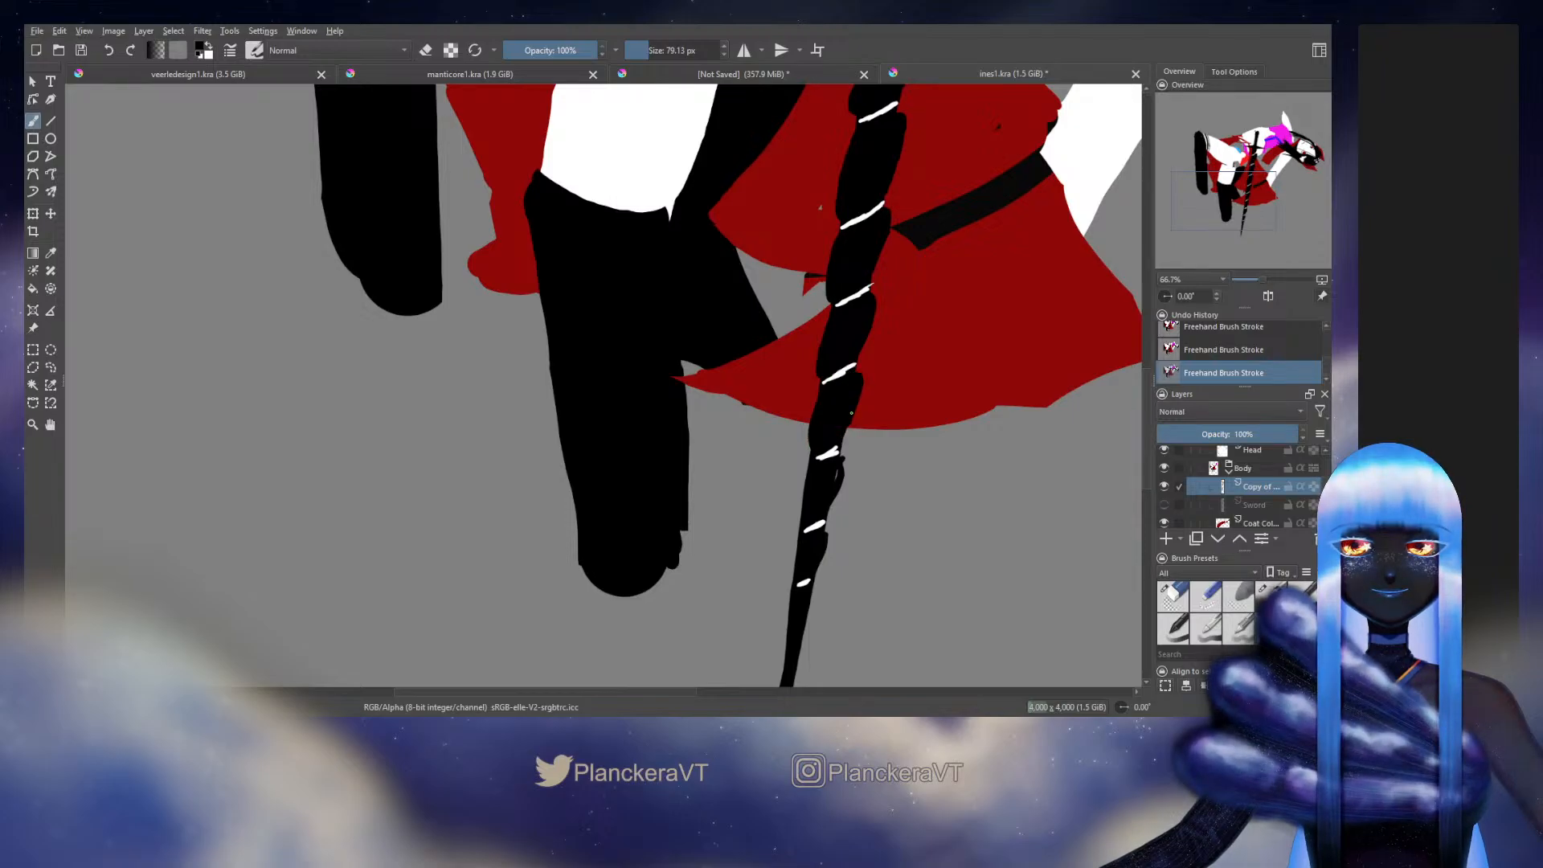
key("e")
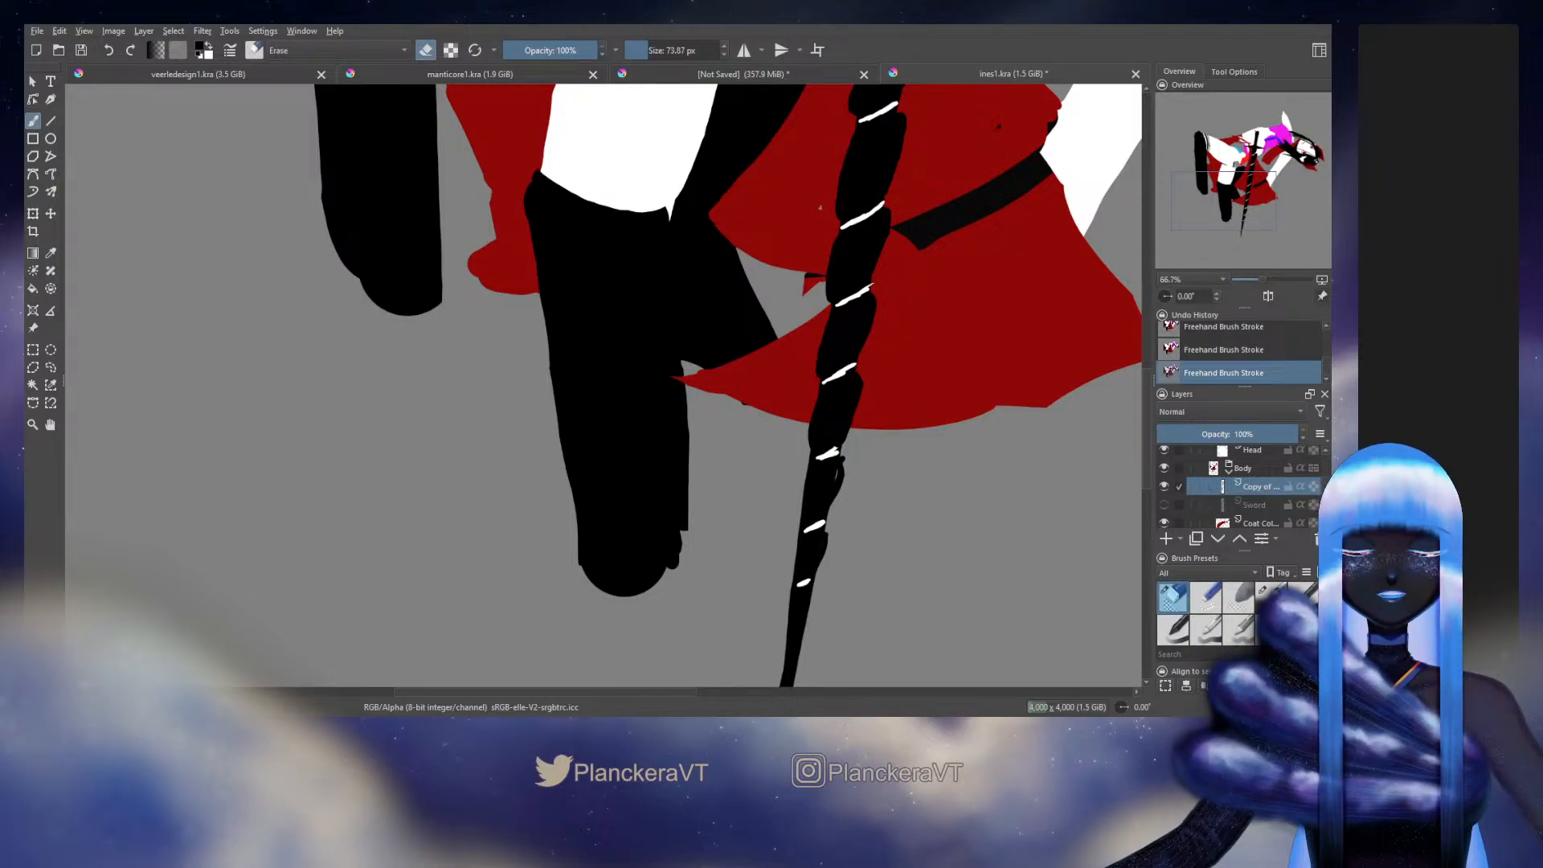
key("e")
Step: Paint rounded black edges on the blade segments below the coat hem, down toward the sword's tip
left_click_drag(850, 366, 876, 294)
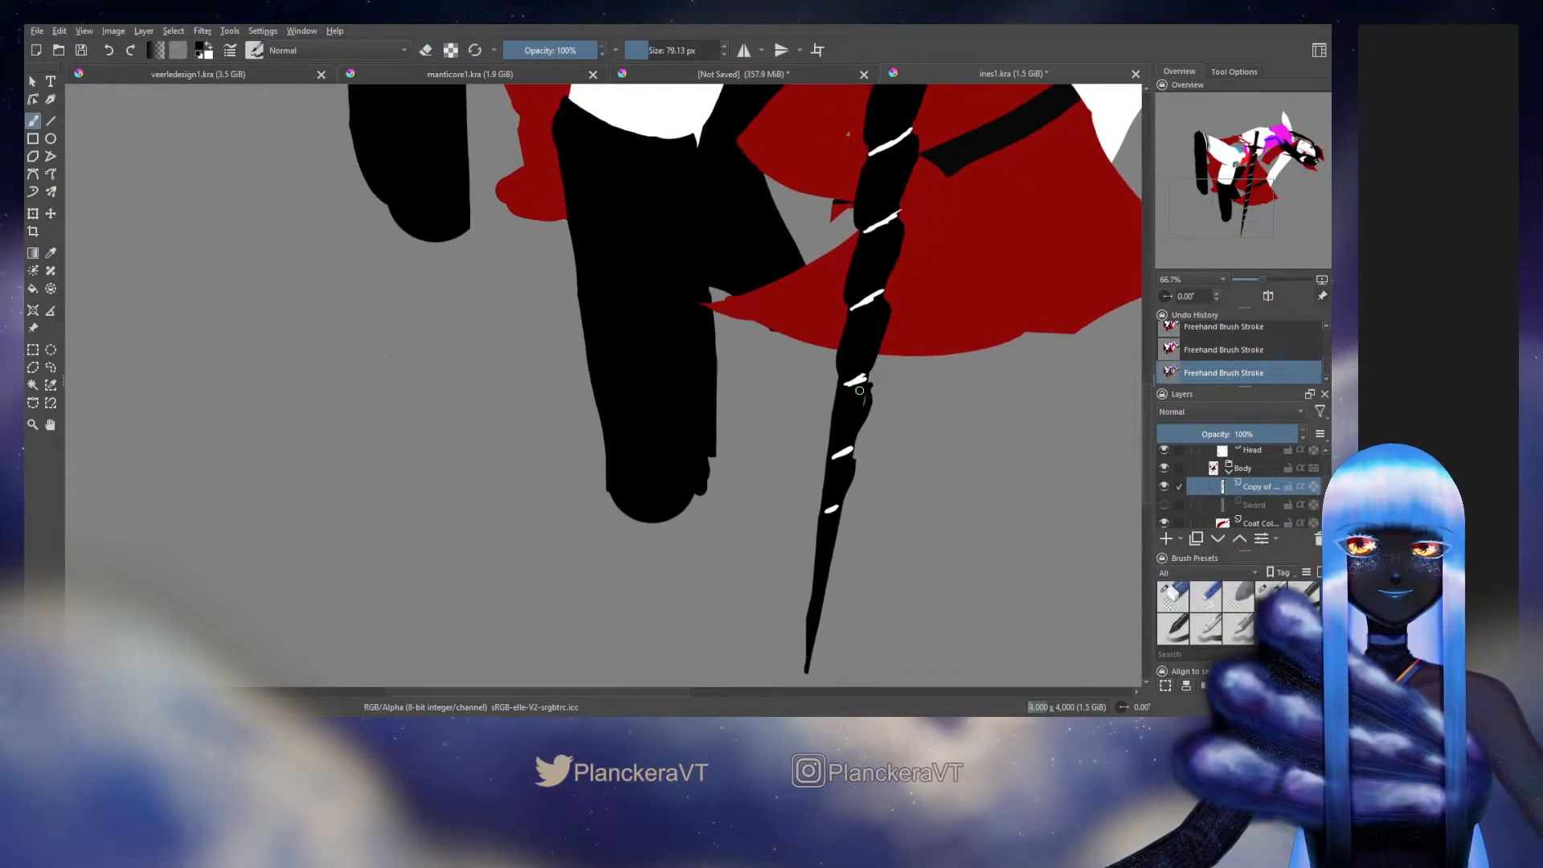
mouse_move(868, 389)
left_mouse_down()
mouse_move(830, 429)
mouse_move(855, 463)
mouse_move(837, 495)
mouse_move(840, 462)
mouse_move(828, 472)
mouse_move(823, 488)
mouse_move(847, 430)
left_mouse_up()
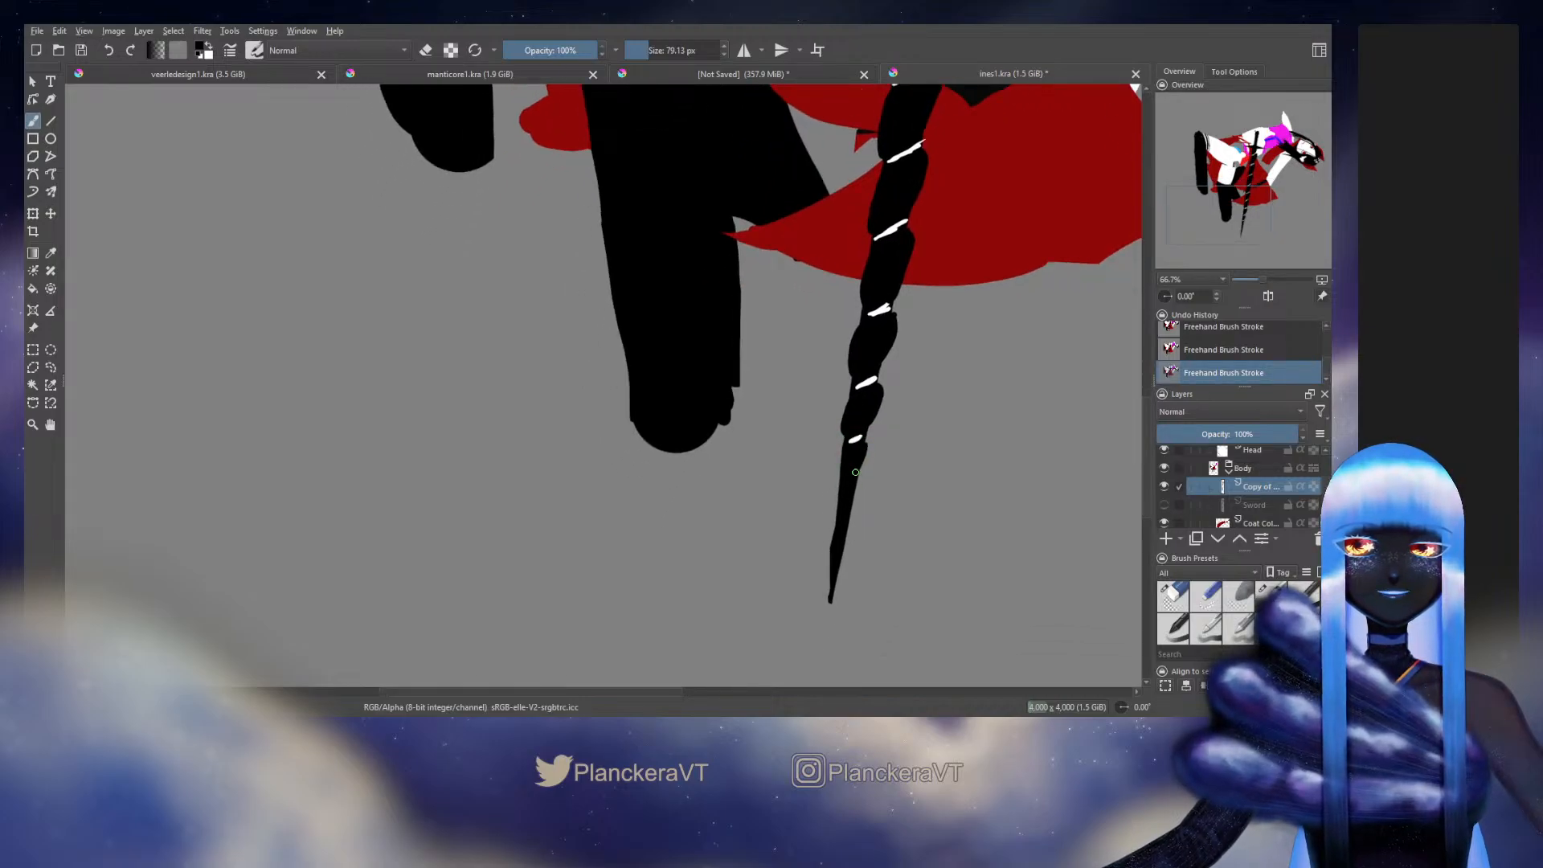
left_click_drag(900, 411, 851, 505)
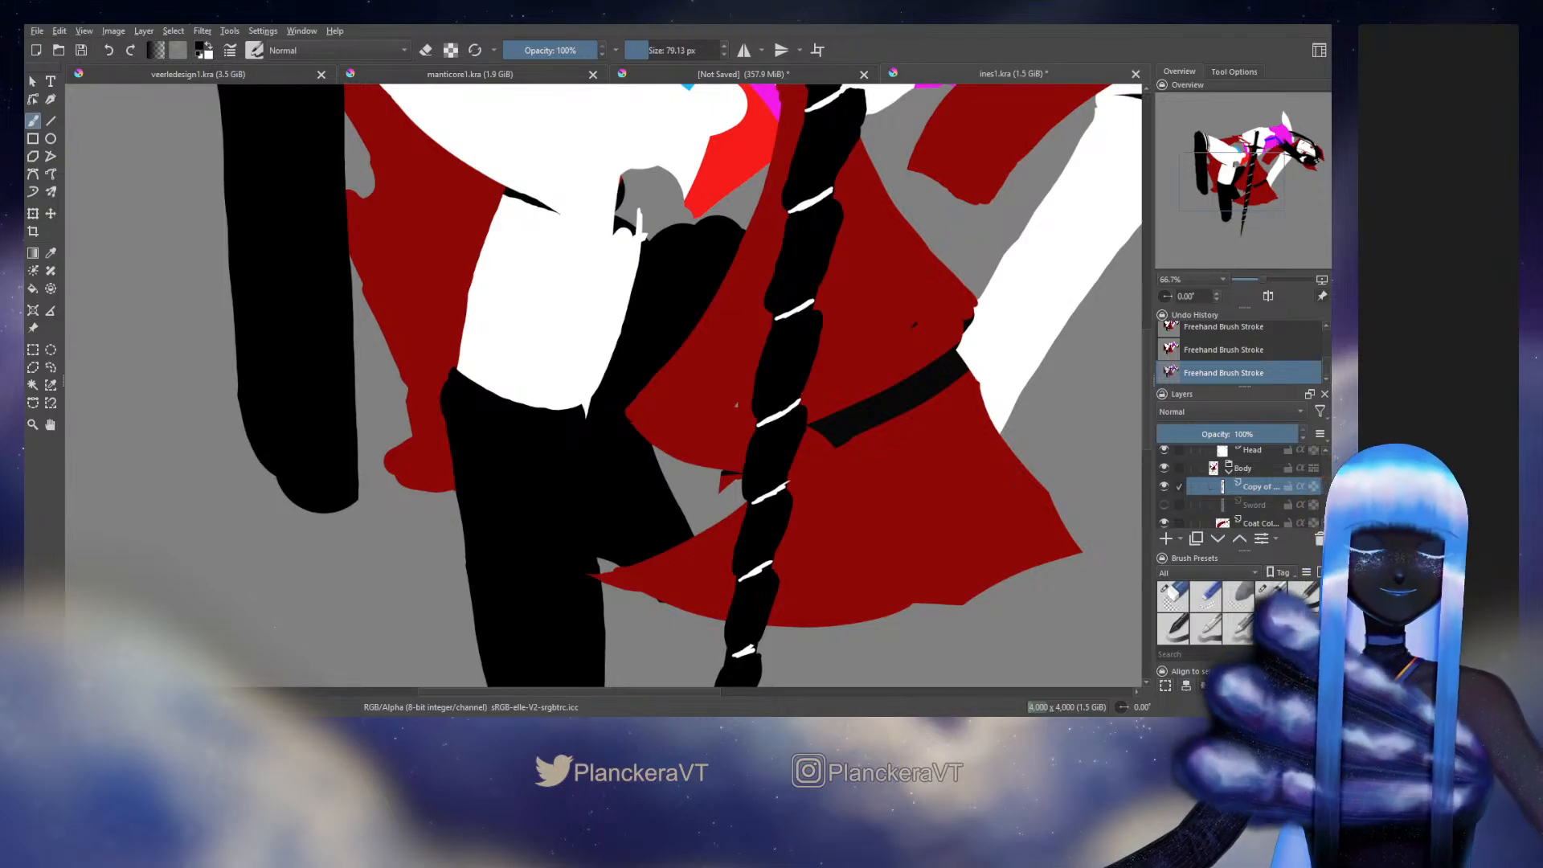
scroll(881, 368, "up", 4)
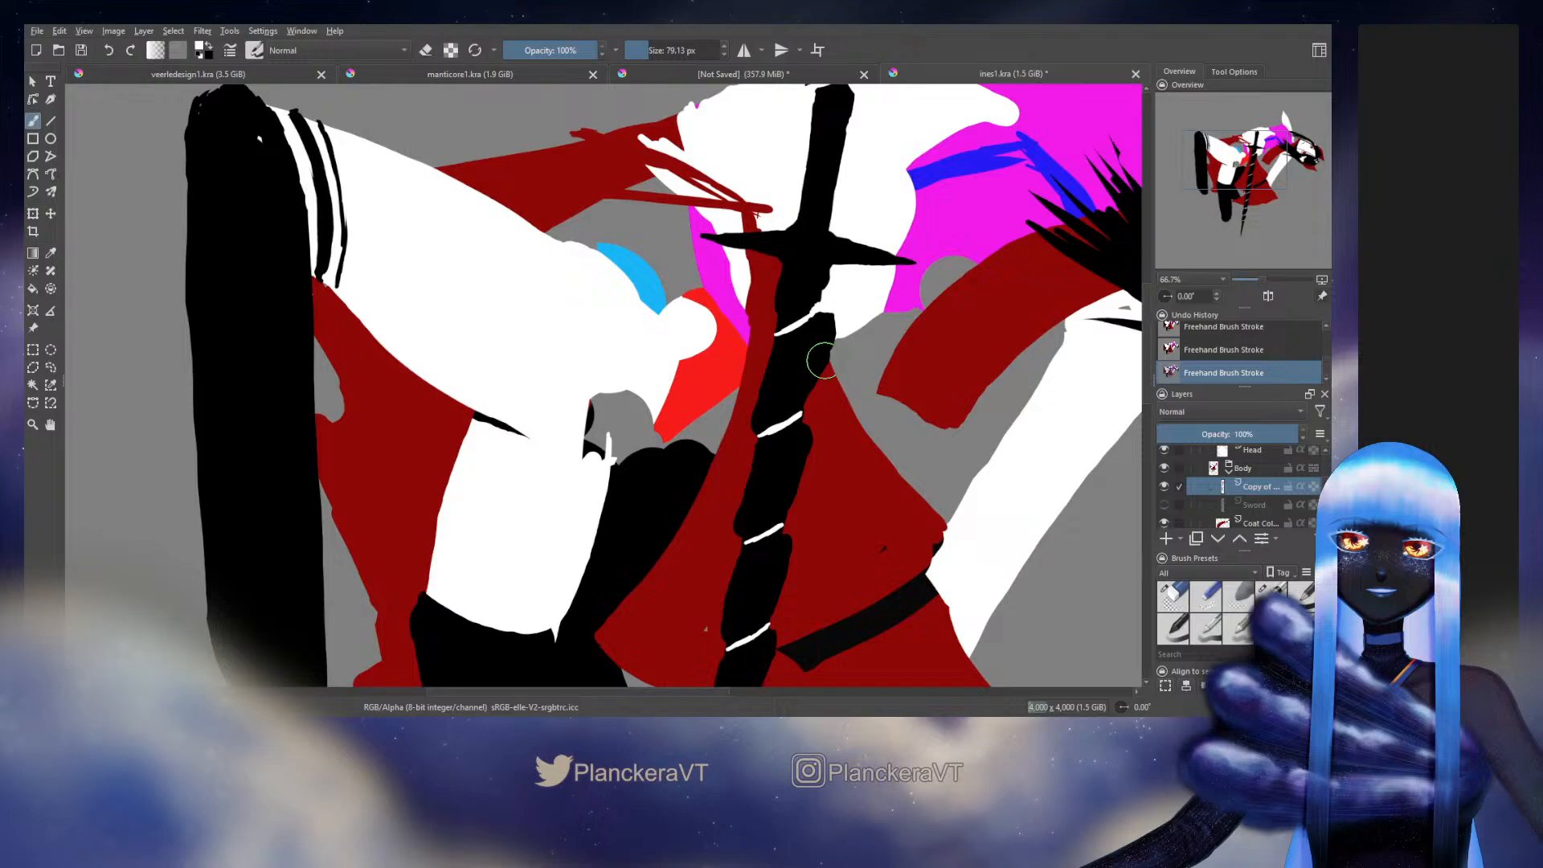
Step: Paint a white edge along the second blade segment below the guard and hide the magenta body layer
left_click_drag(822, 362, 781, 421)
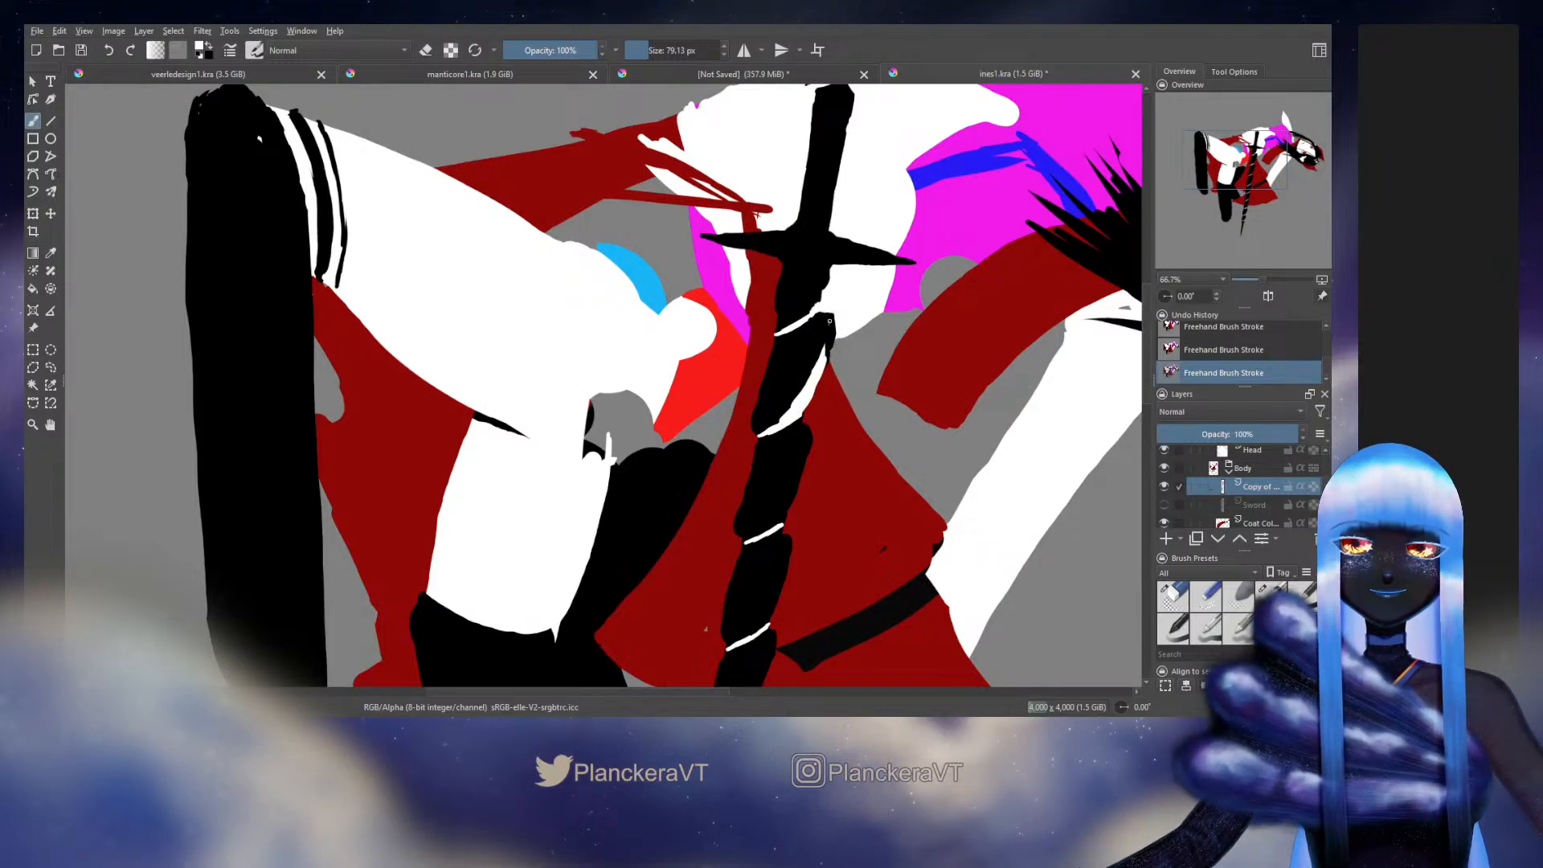
left_click_drag(829, 320, 825, 349)
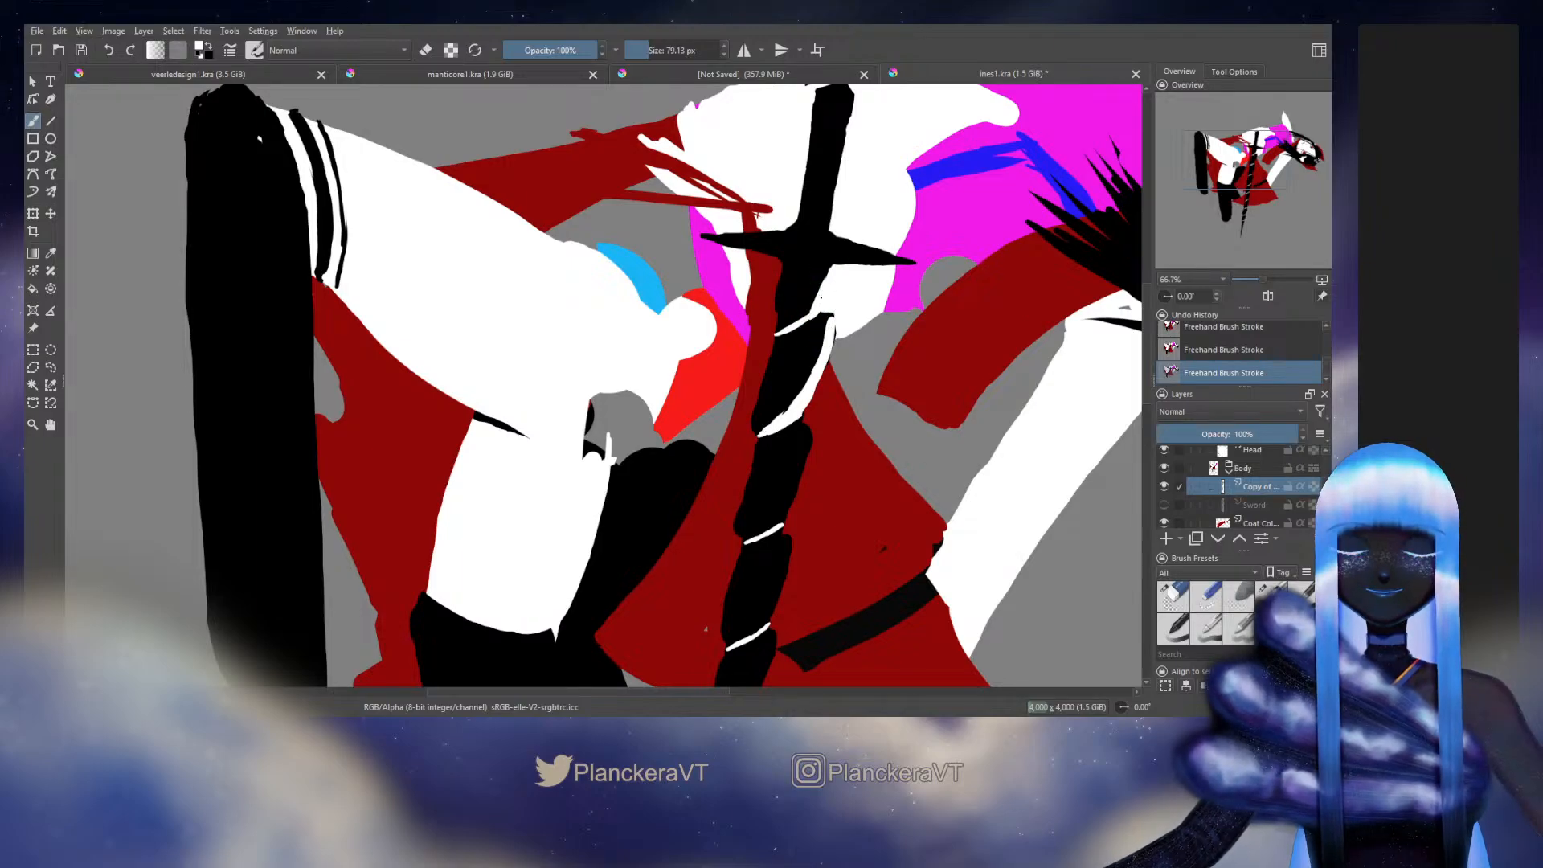
scroll(1324, 490, "down", 5)
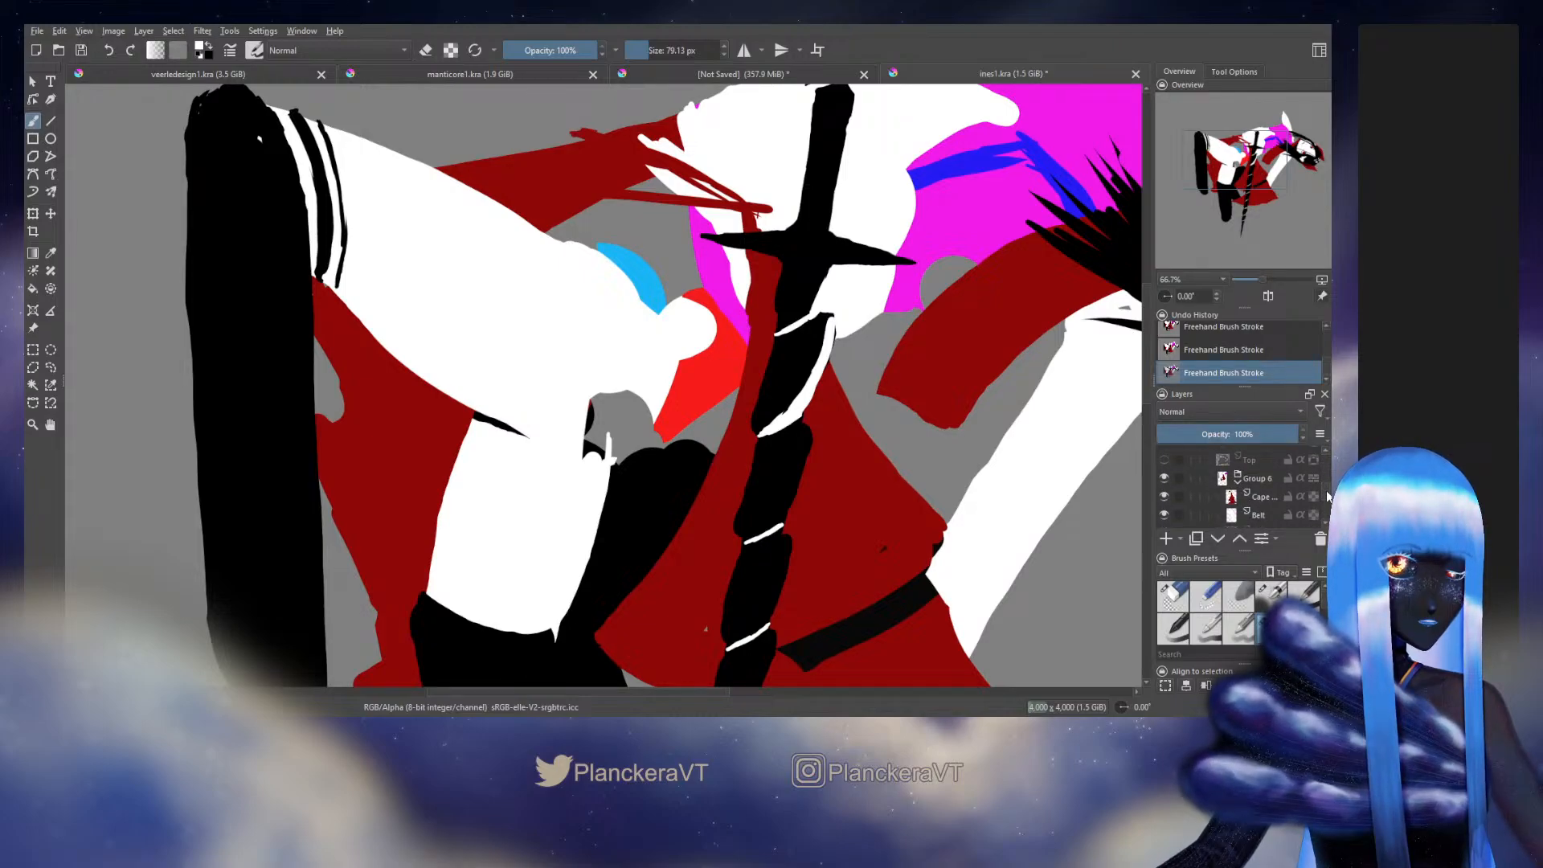
scroll(1327, 495, "down", 2)
left_click(1164, 506)
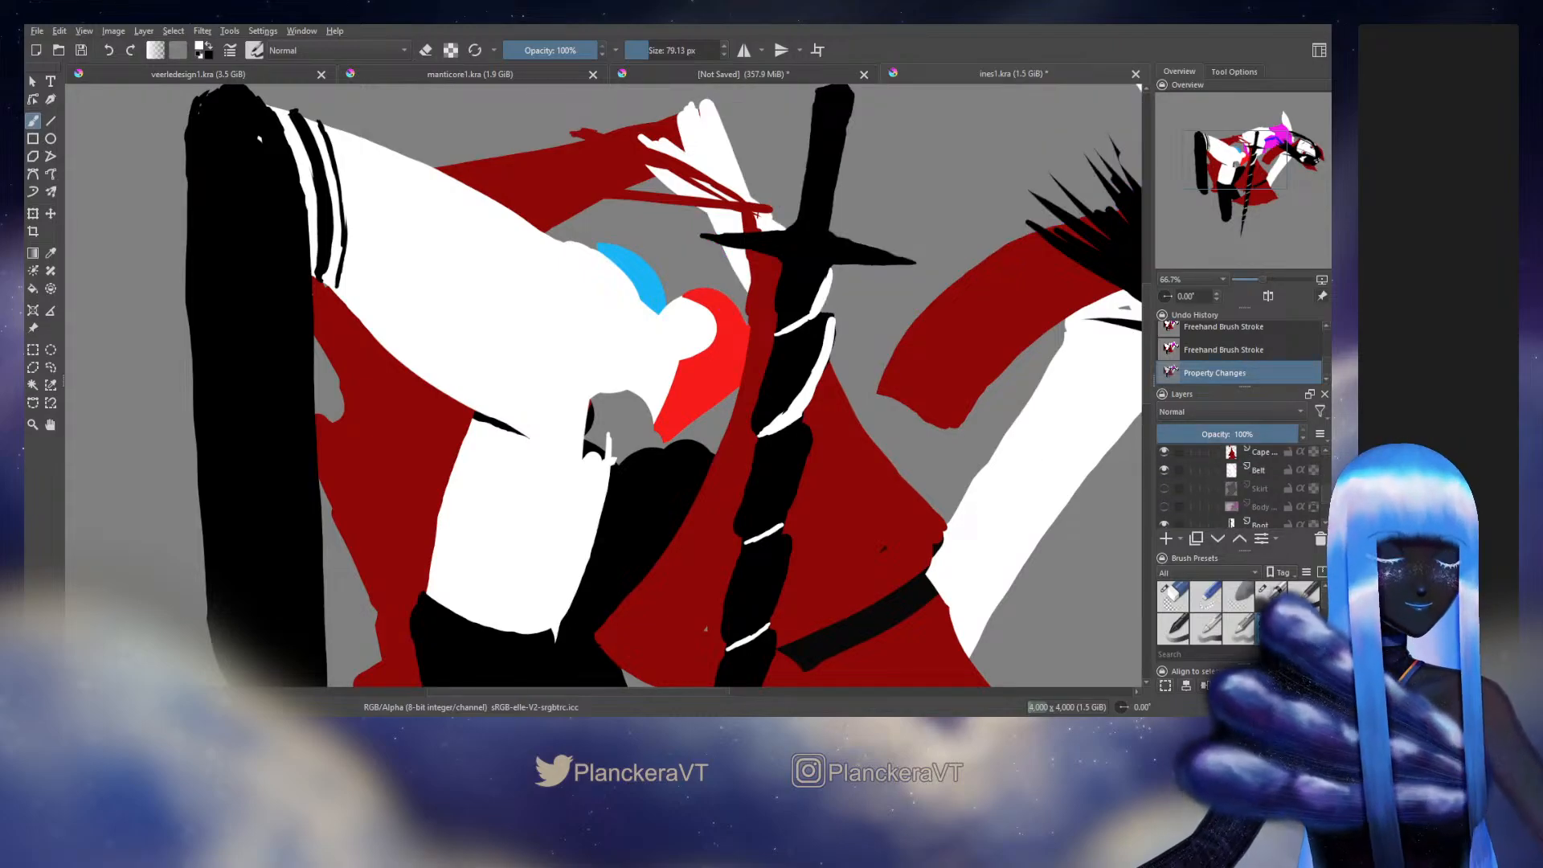
Step: Thicken the white edges on the two blade segments below the guard and trim the second one in black
left_click_drag(826, 289, 791, 321)
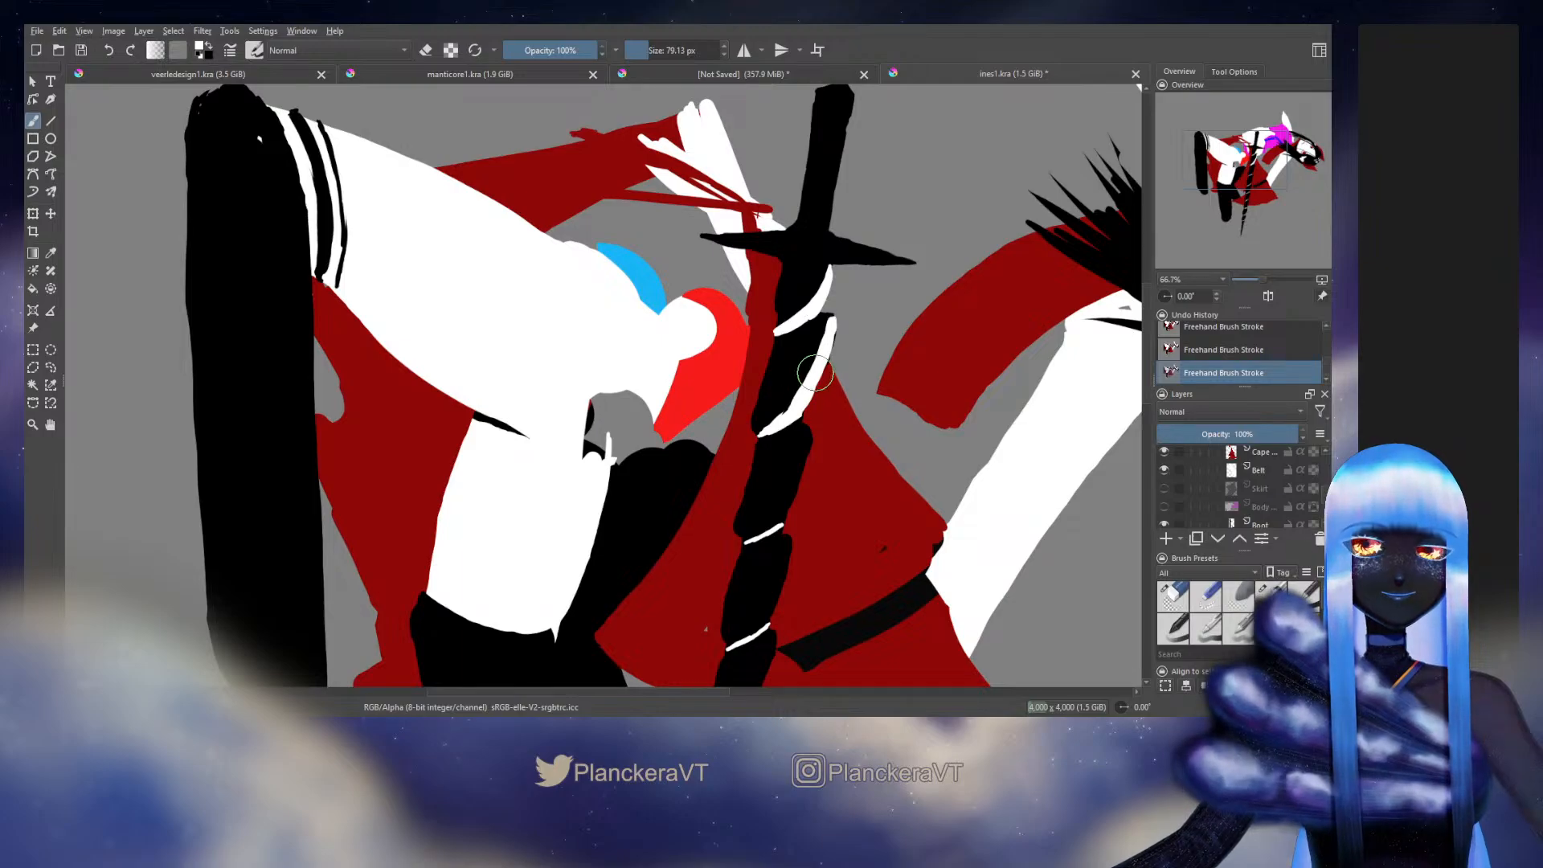
left_click_drag(836, 329, 807, 395)
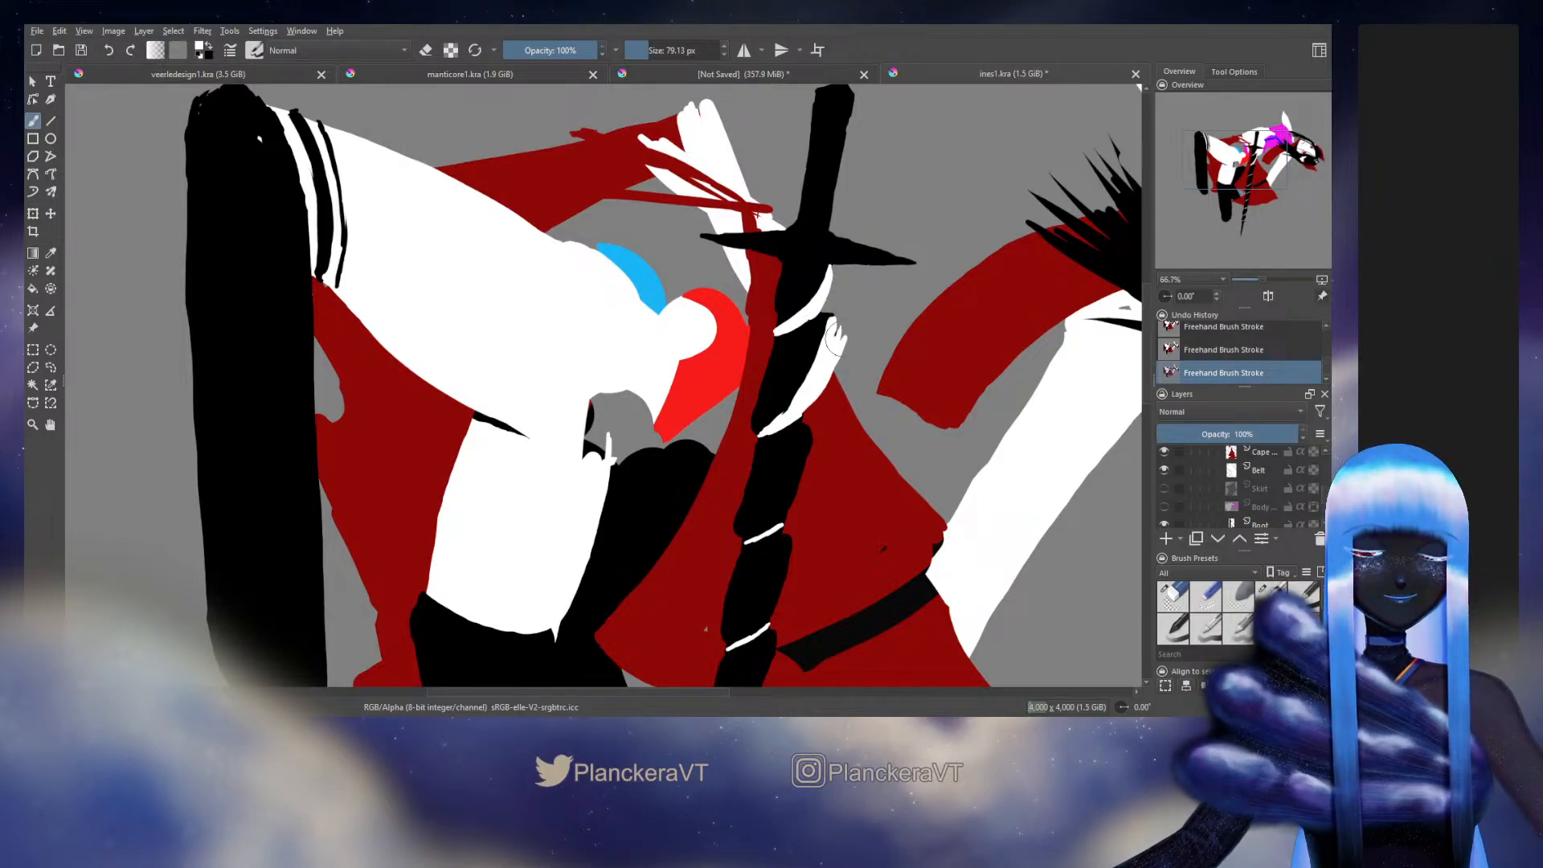
key("x")
left_click_drag(832, 320, 759, 430)
key("x")
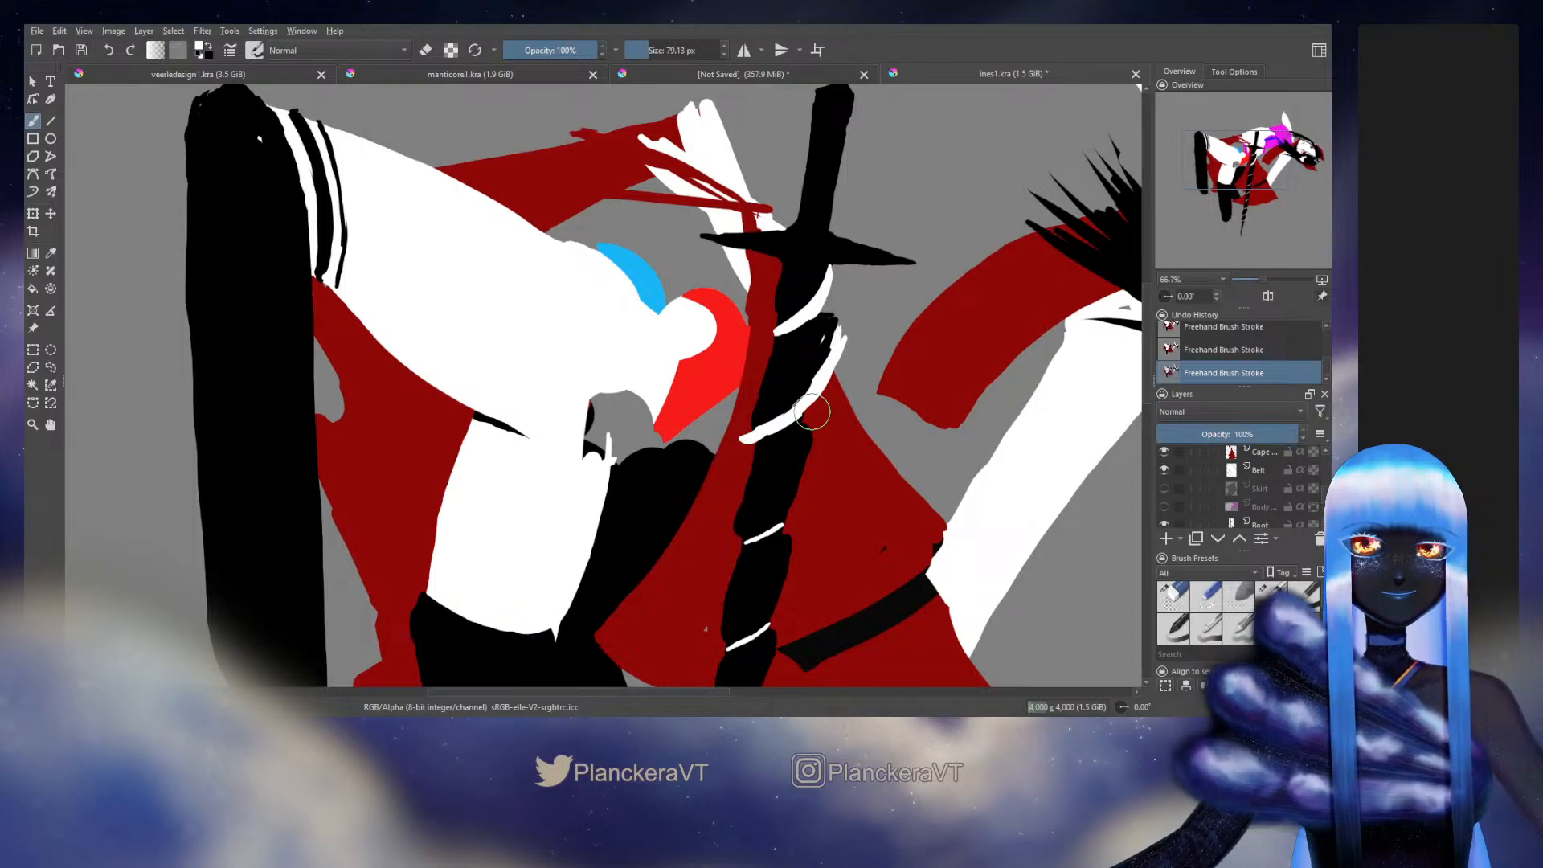
Step: Paint a curved white edge around the third blade segment and clean up its outline with the eraser
scroll(812, 410, "down", 3)
mouse_move(818, 446)
left_mouse_down()
mouse_move(857, 365)
mouse_move(834, 414)
left_mouse_up()
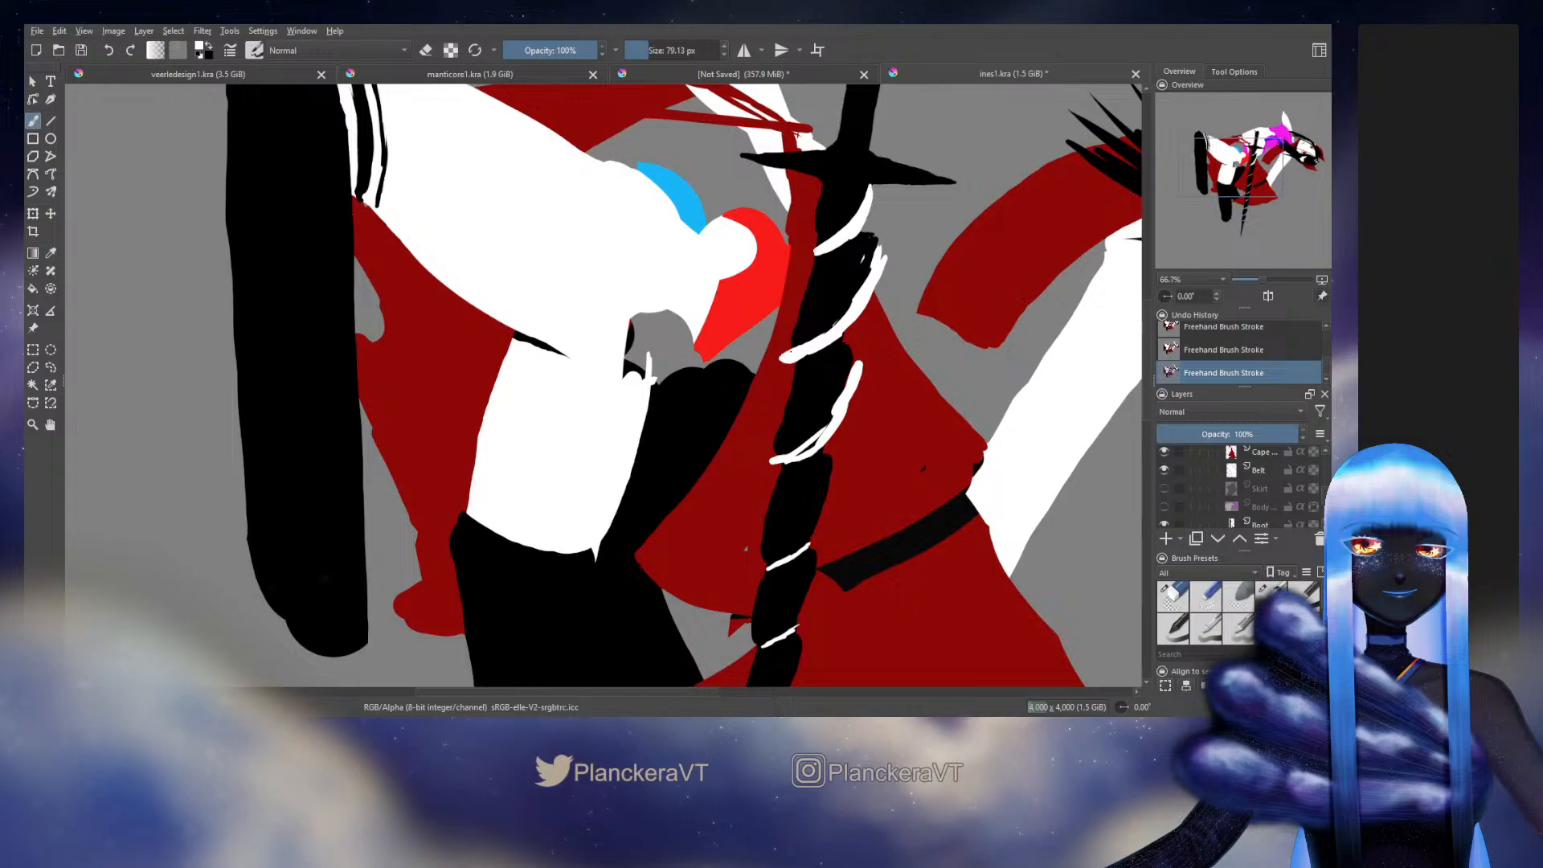
left_click_drag(852, 368, 836, 354)
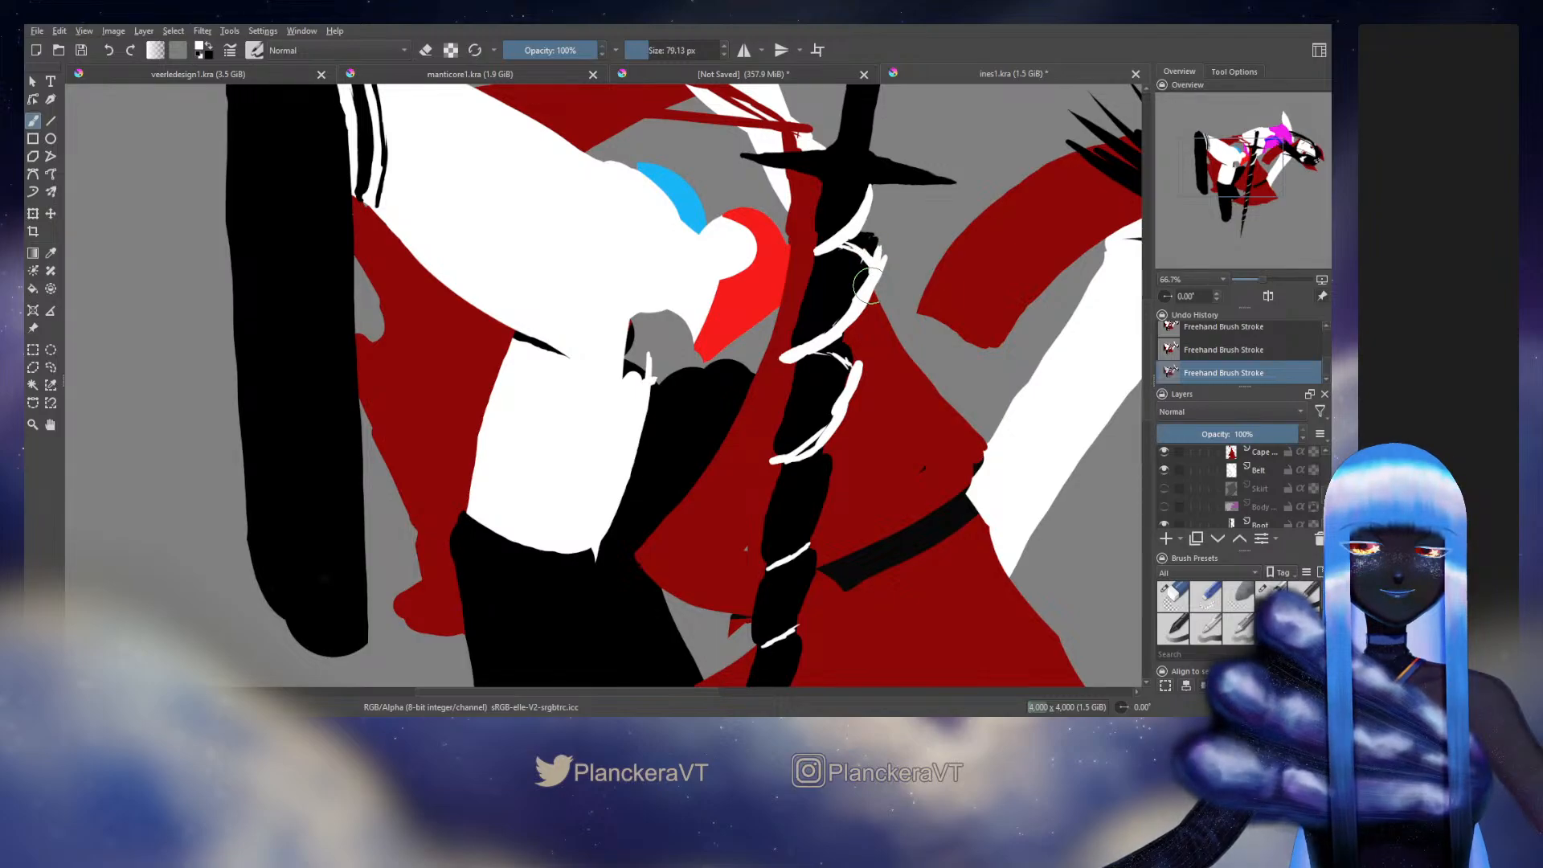
key("e")
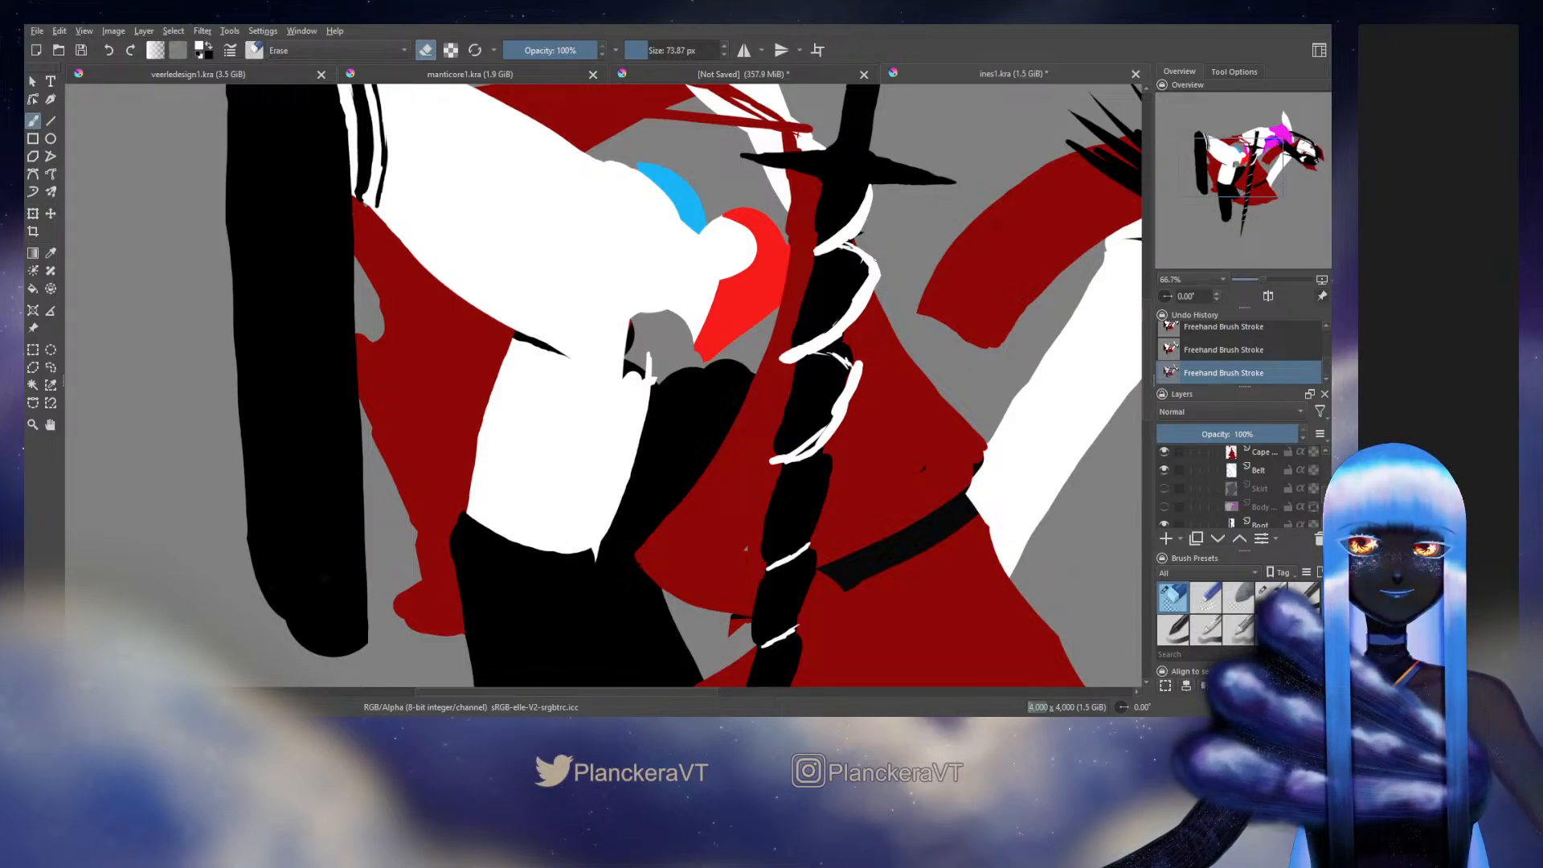
key("e")
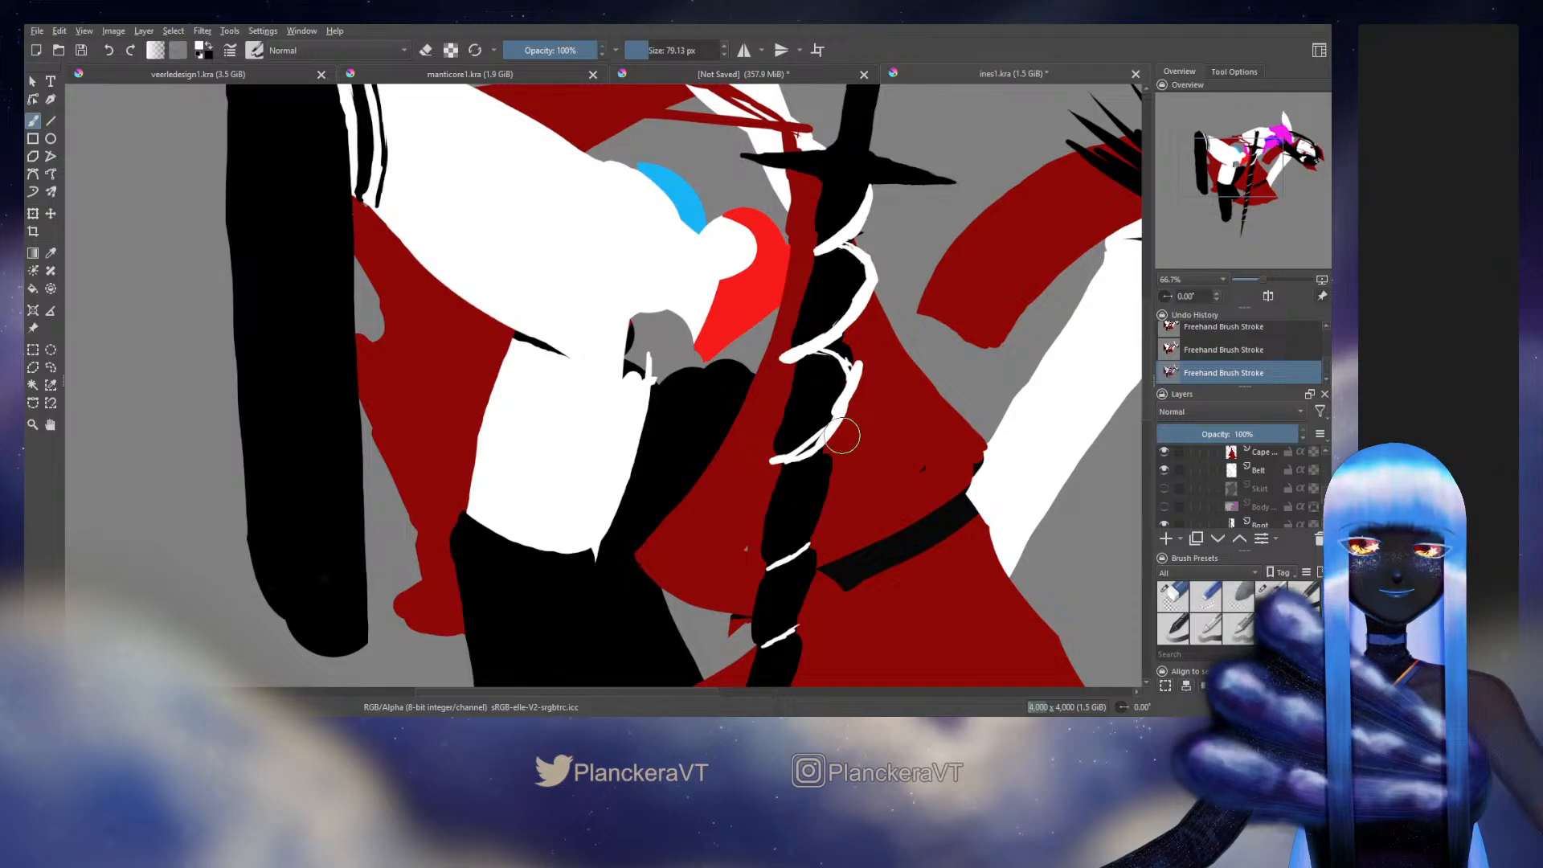
key("e")
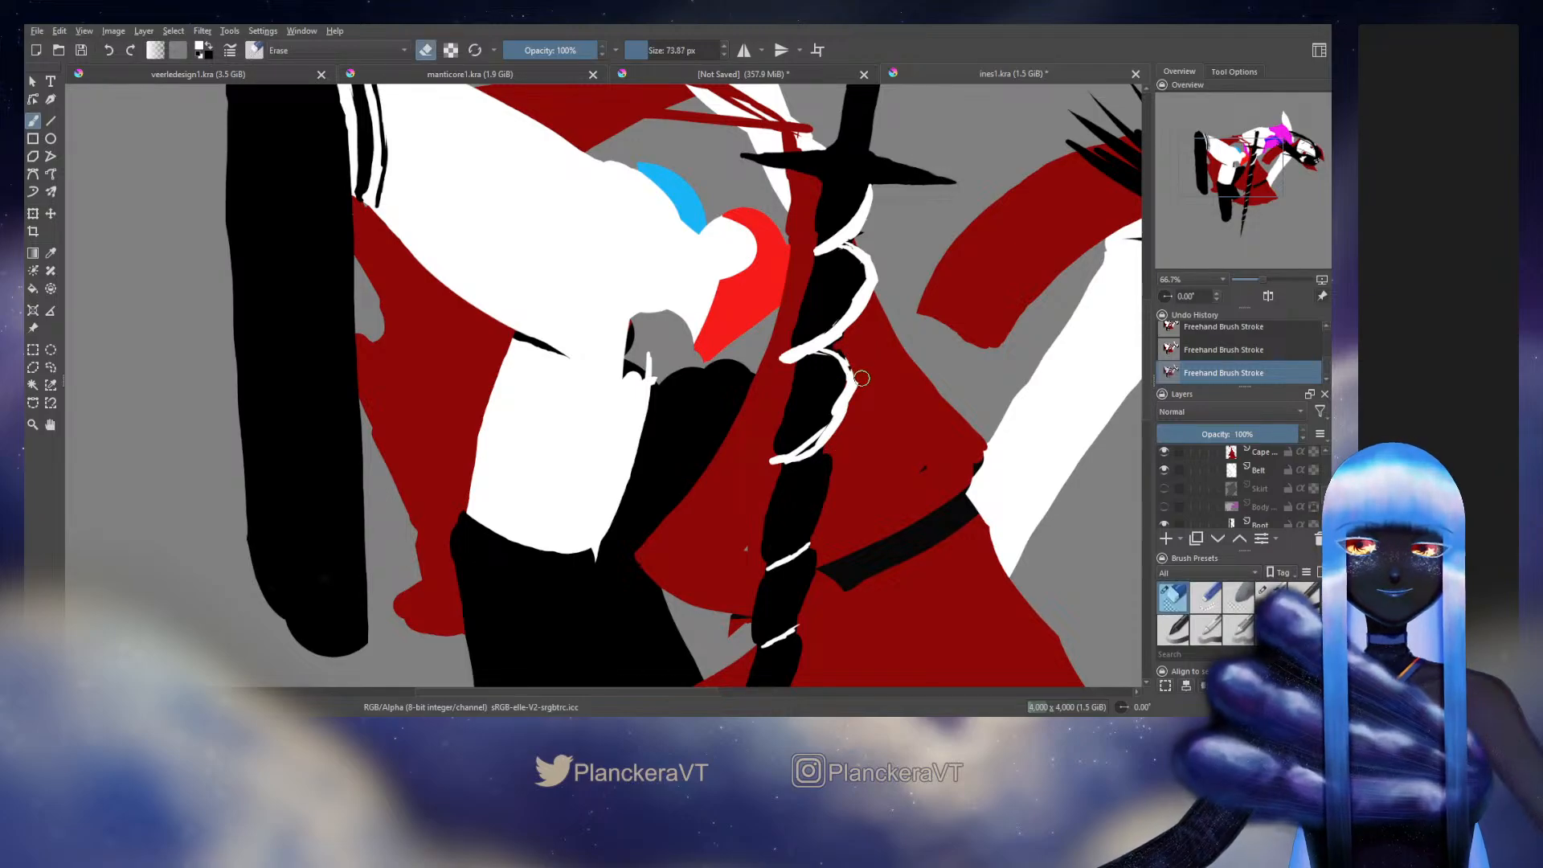
key("e")
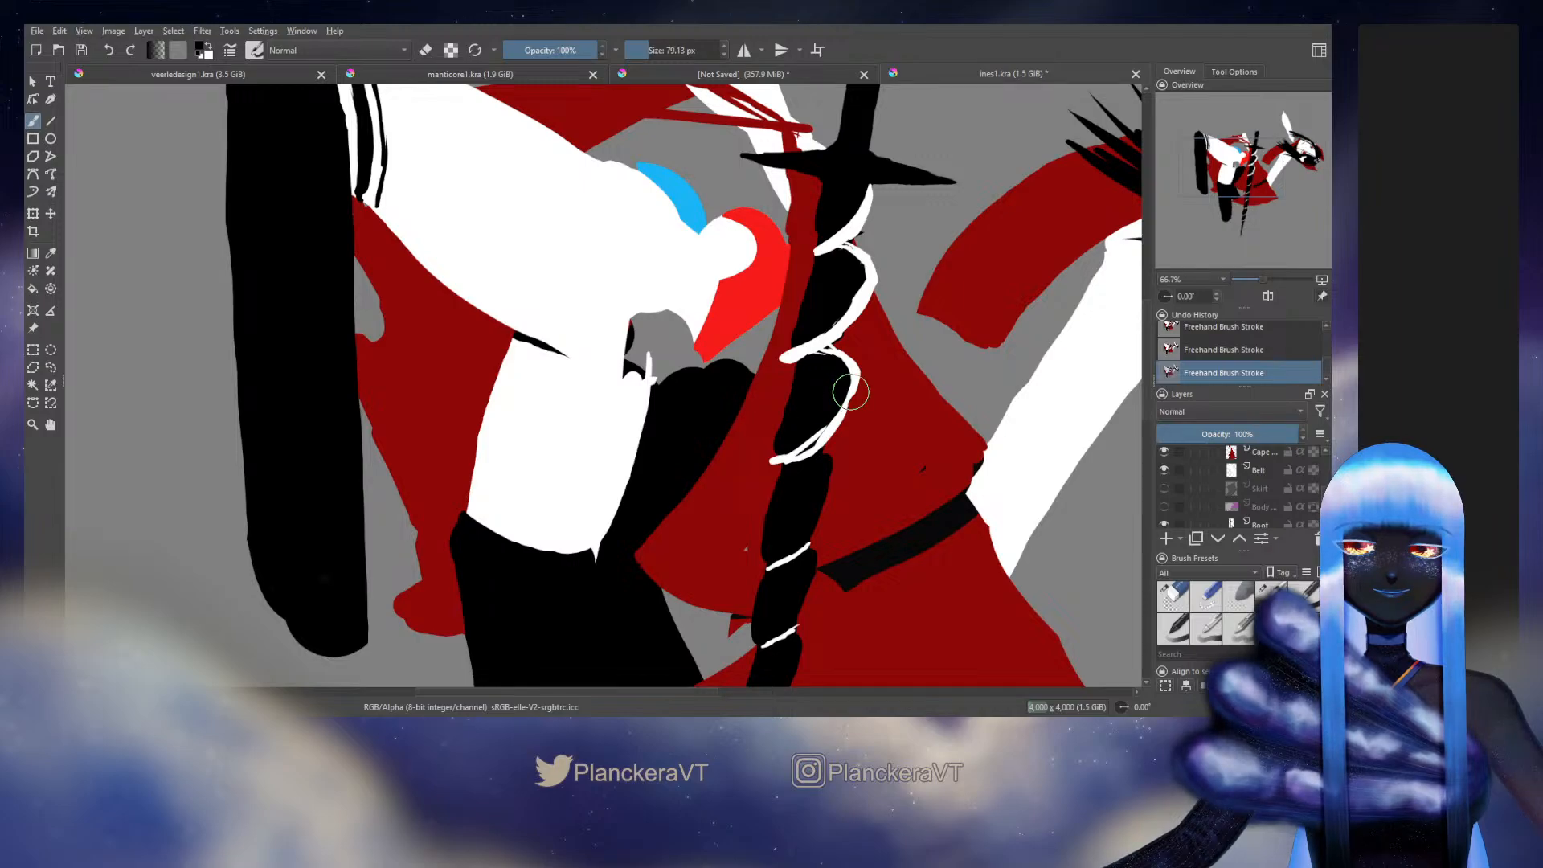
Step: Add a curved white edge to the fourth blade segment, just above the coat's black strap, and tidy it
mouse_move(850, 393)
left_mouse_down()
mouse_move(797, 454)
mouse_move(790, 409)
left_mouse_up()
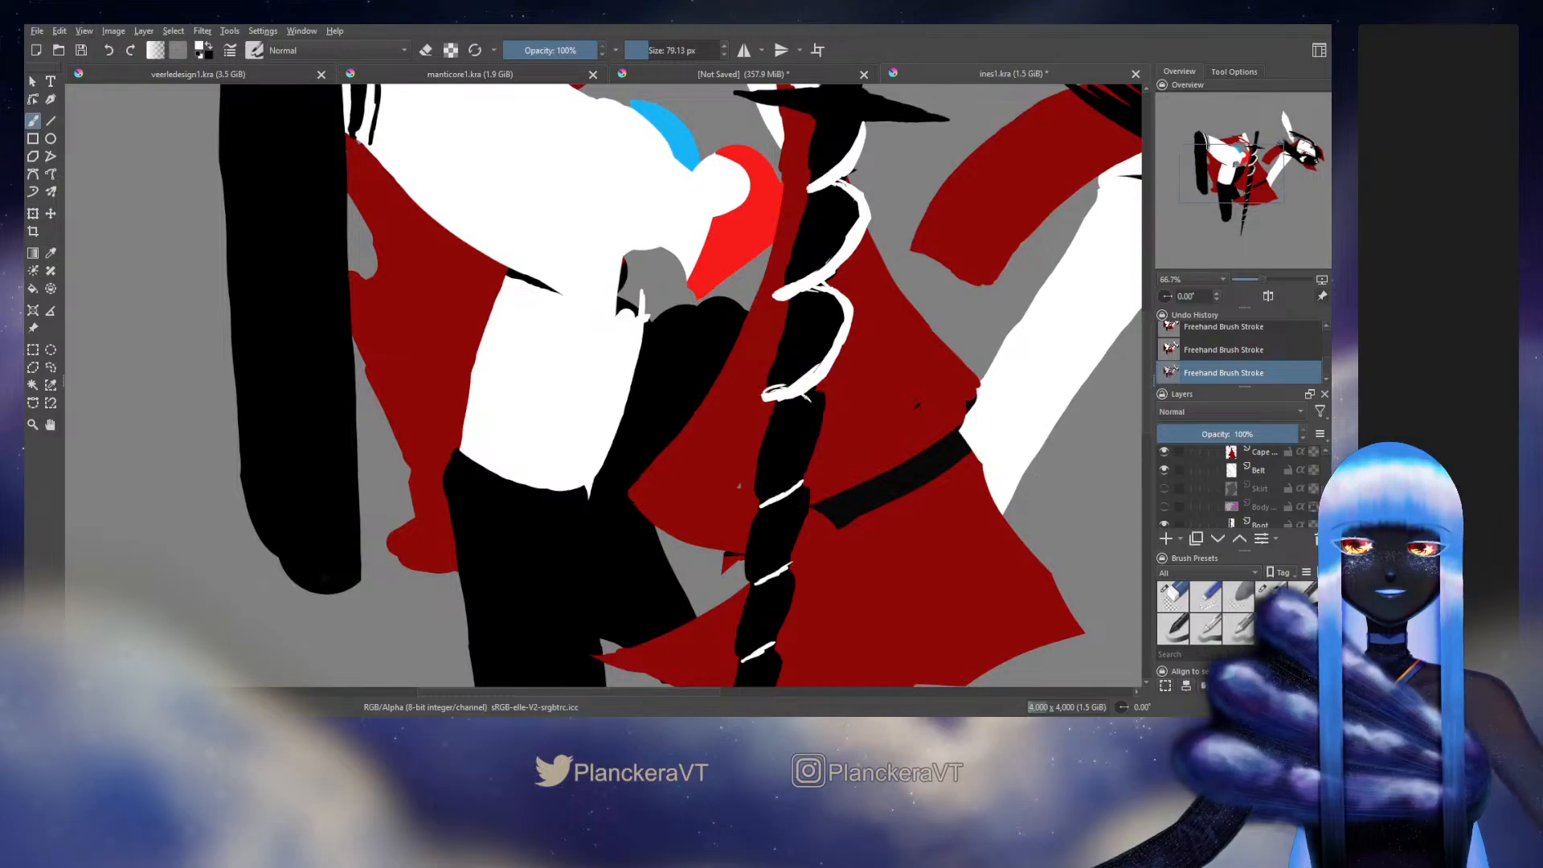
left_click_drag(803, 396, 814, 450)
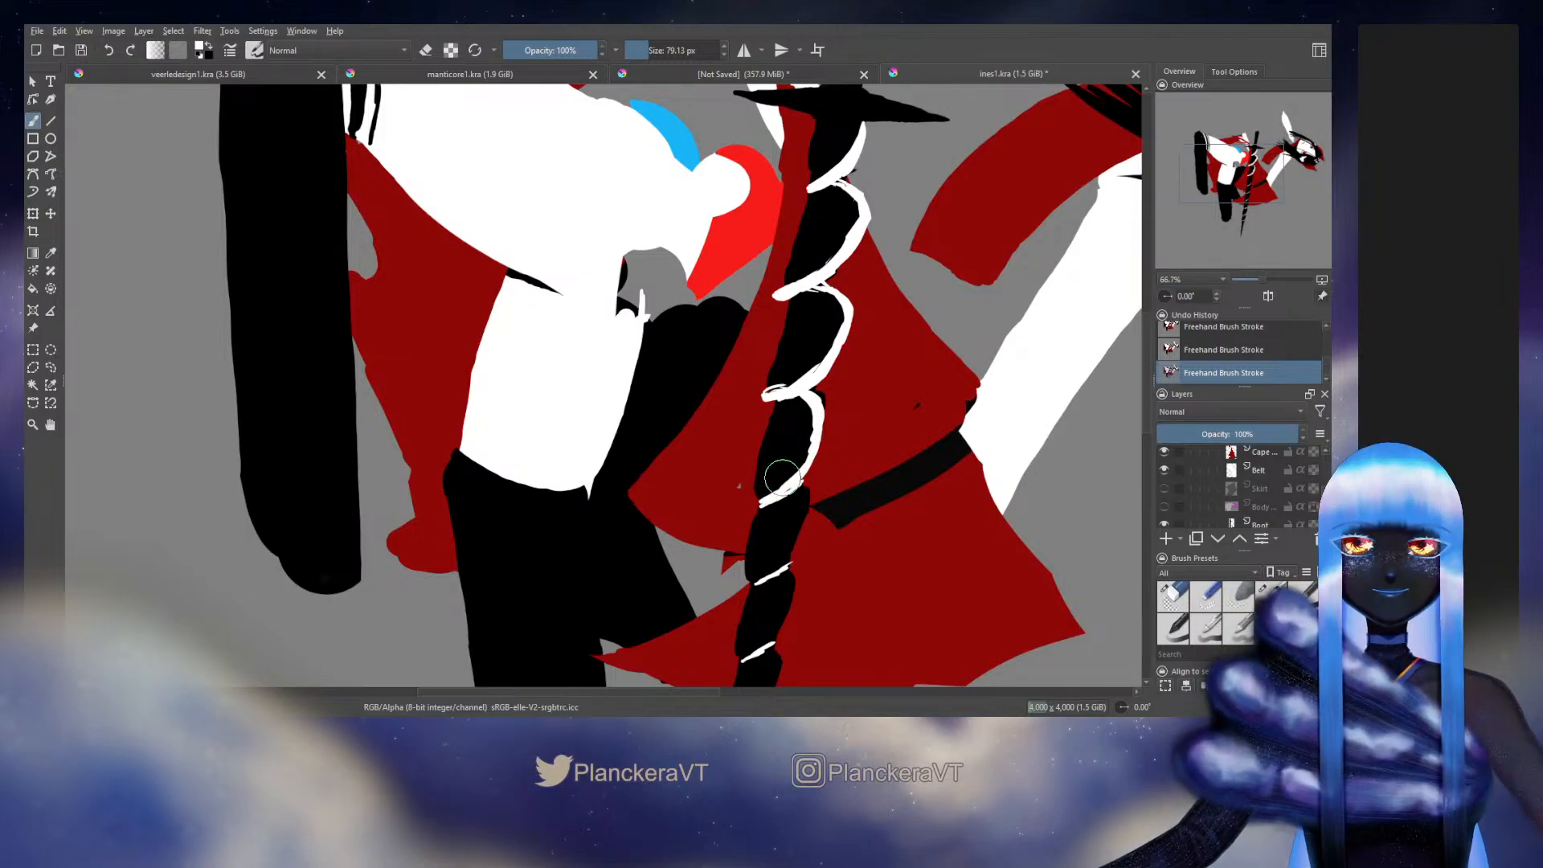
key("e")
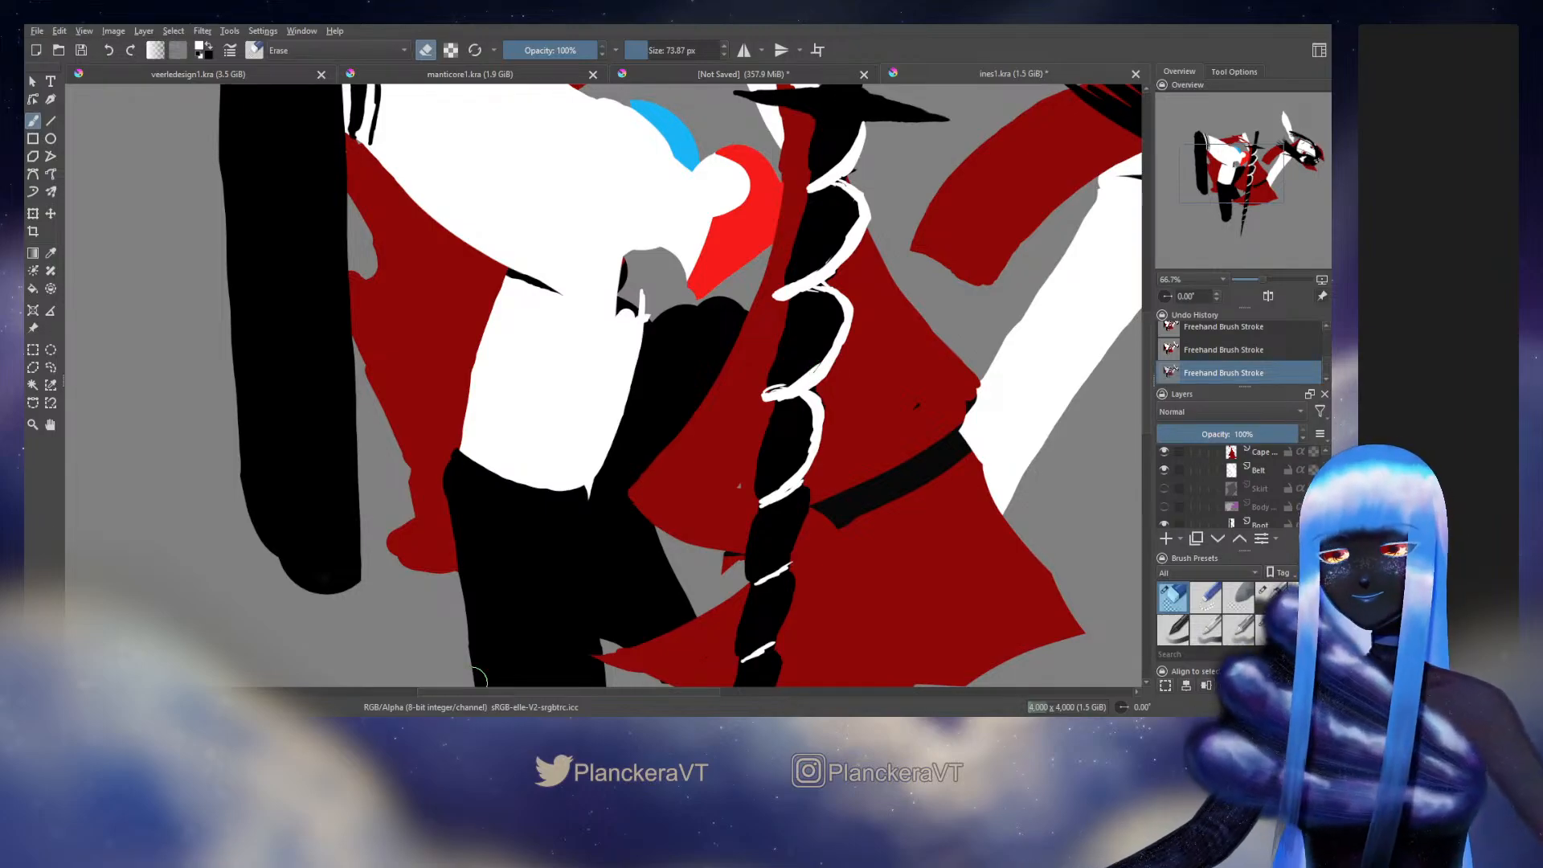
key("e")
scroll(888, 355, "down", 2)
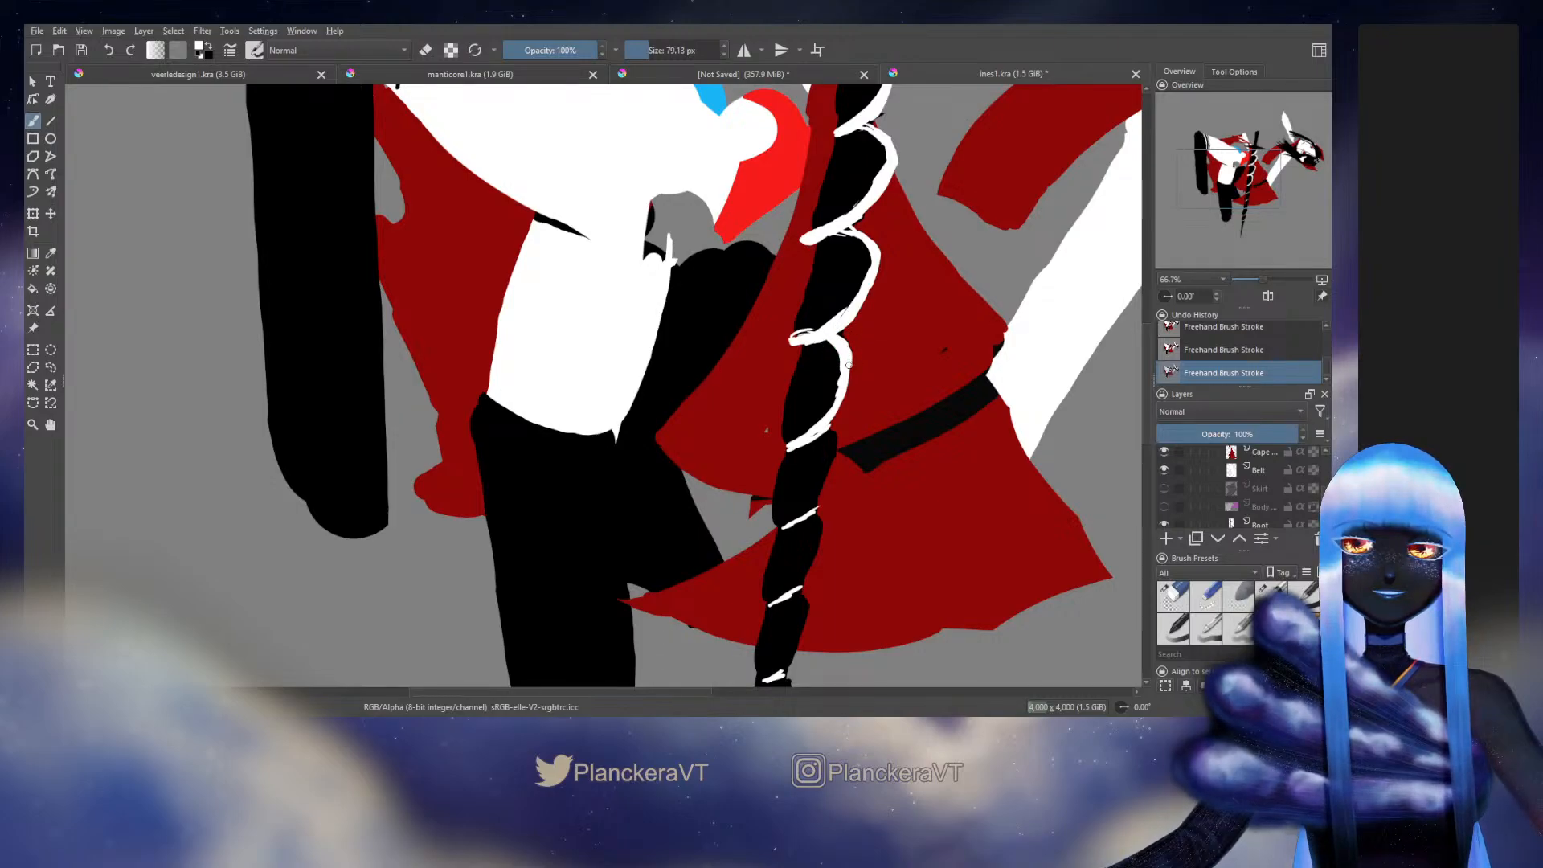
Step: Paint curved white edges on the blade segments from the coat's black strap down to its lower hem
mouse_move(848, 365)
left_mouse_down()
mouse_move(788, 444)
mouse_move(828, 438)
mouse_move(813, 438)
mouse_move(832, 463)
mouse_move(821, 482)
mouse_move(858, 384)
left_mouse_up()
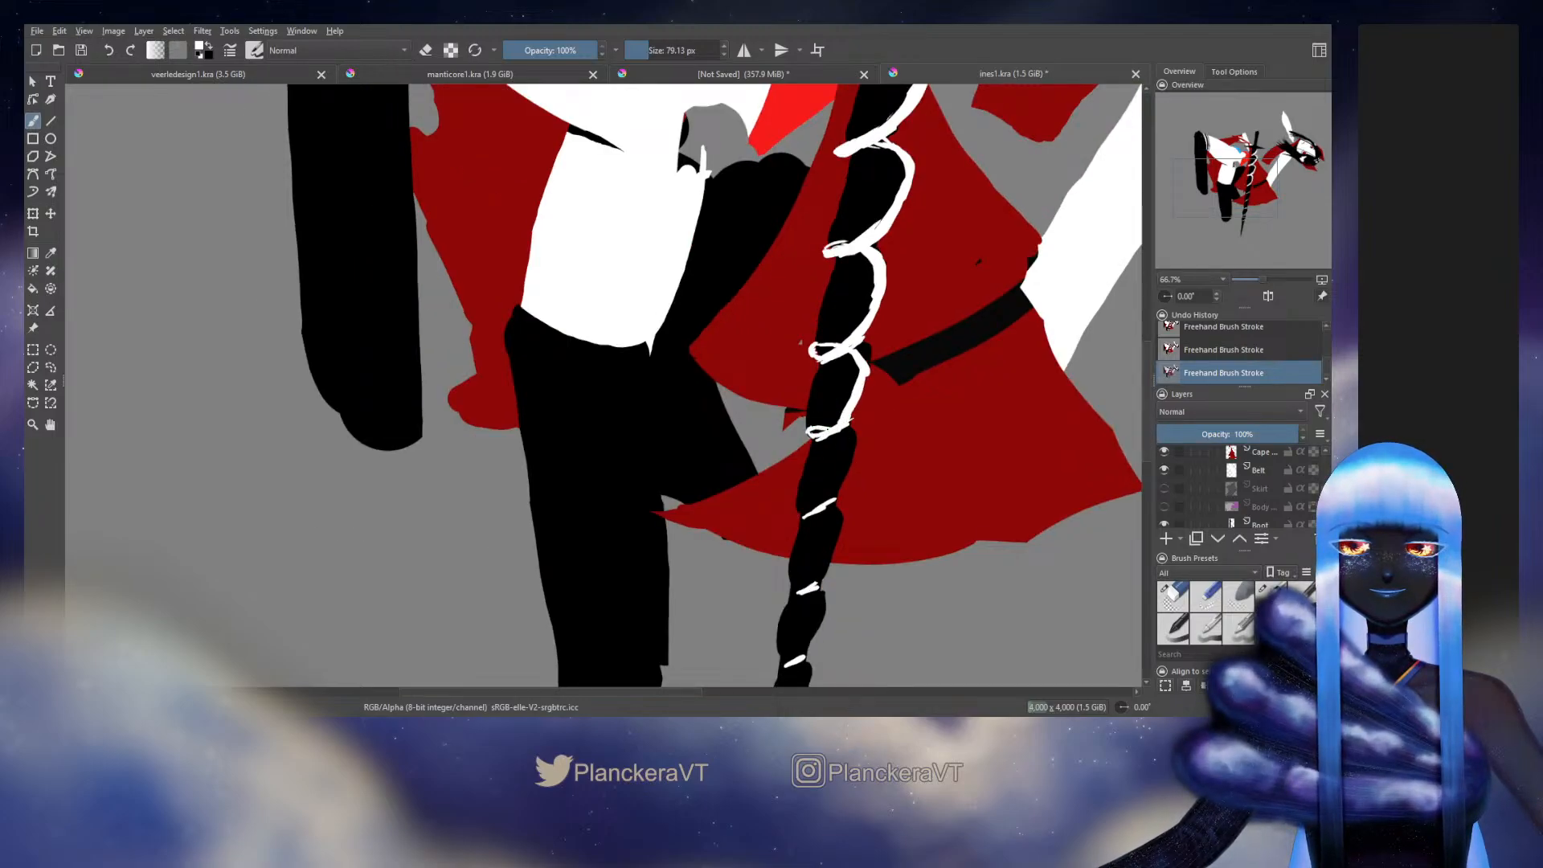
mouse_move(829, 434)
left_mouse_down()
mouse_move(846, 481)
mouse_move(794, 509)
mouse_move(848, 438)
left_mouse_up()
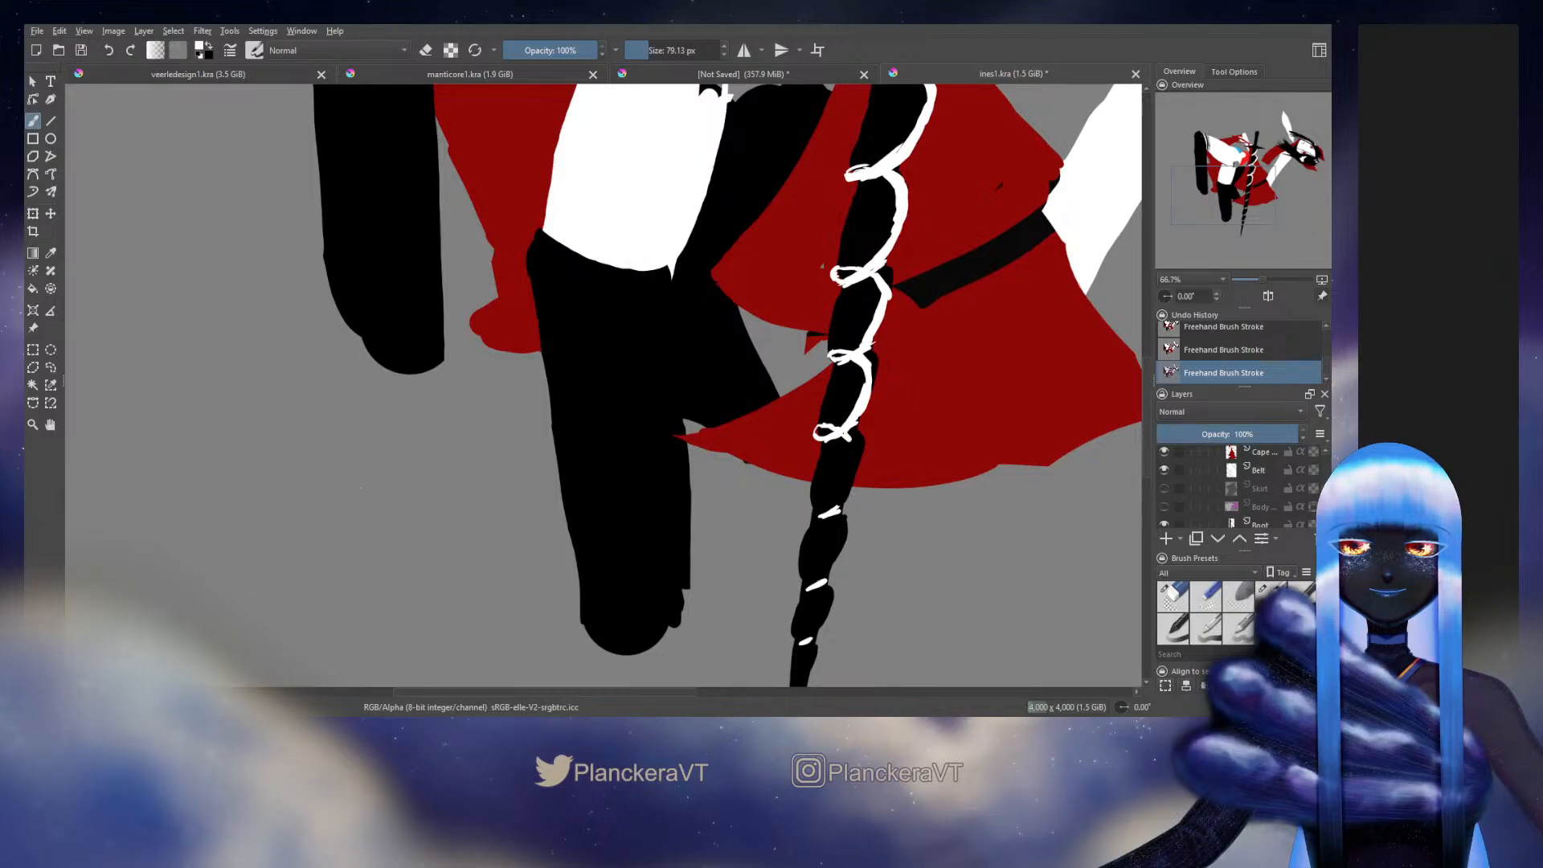
left_click_drag(857, 442, 847, 492)
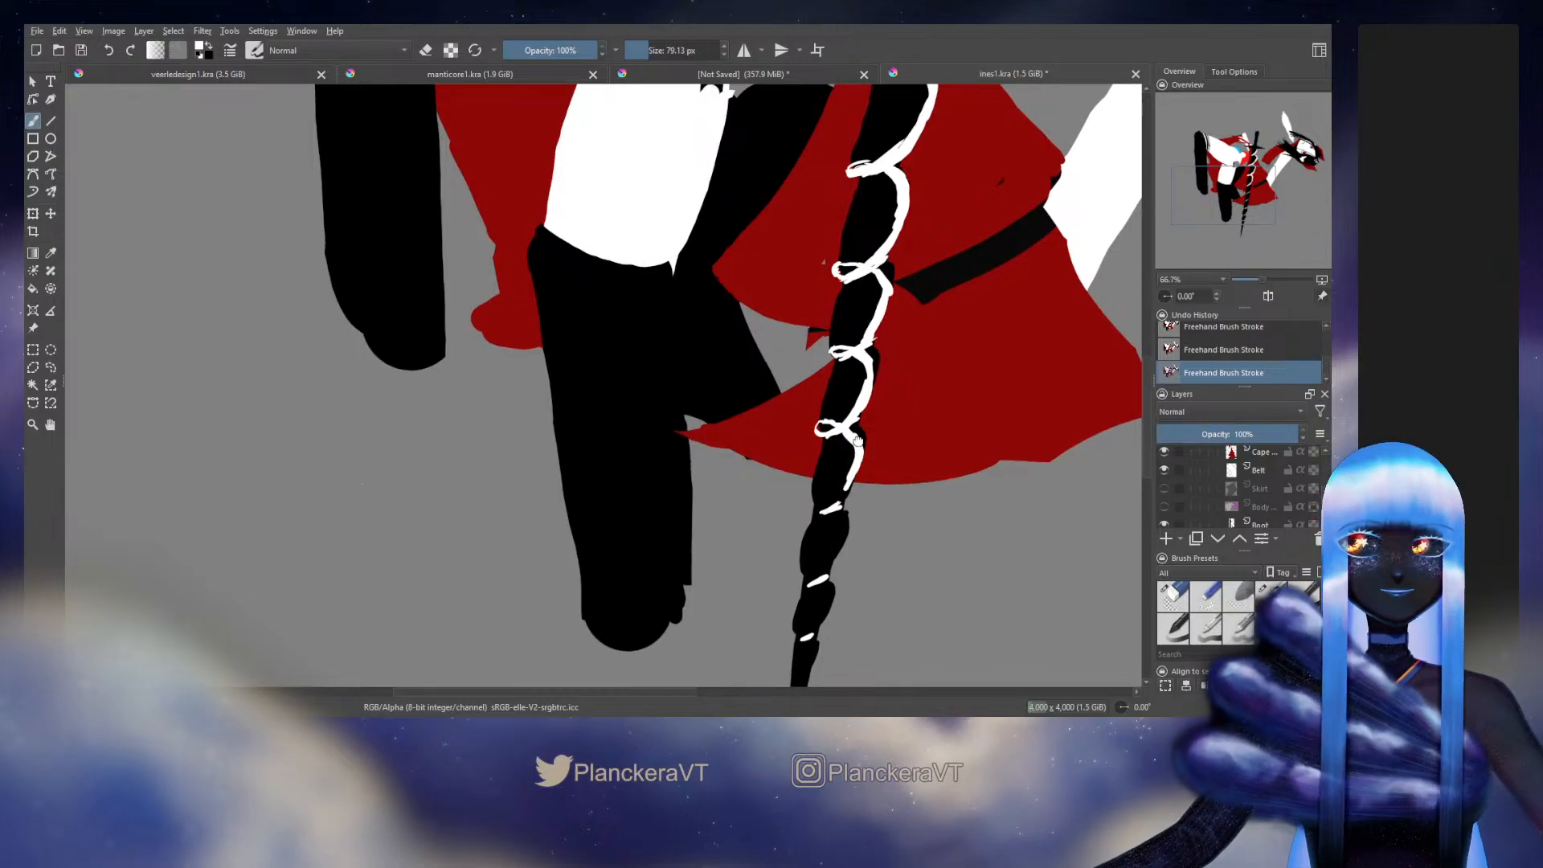
left_click_drag(850, 382, 871, 318)
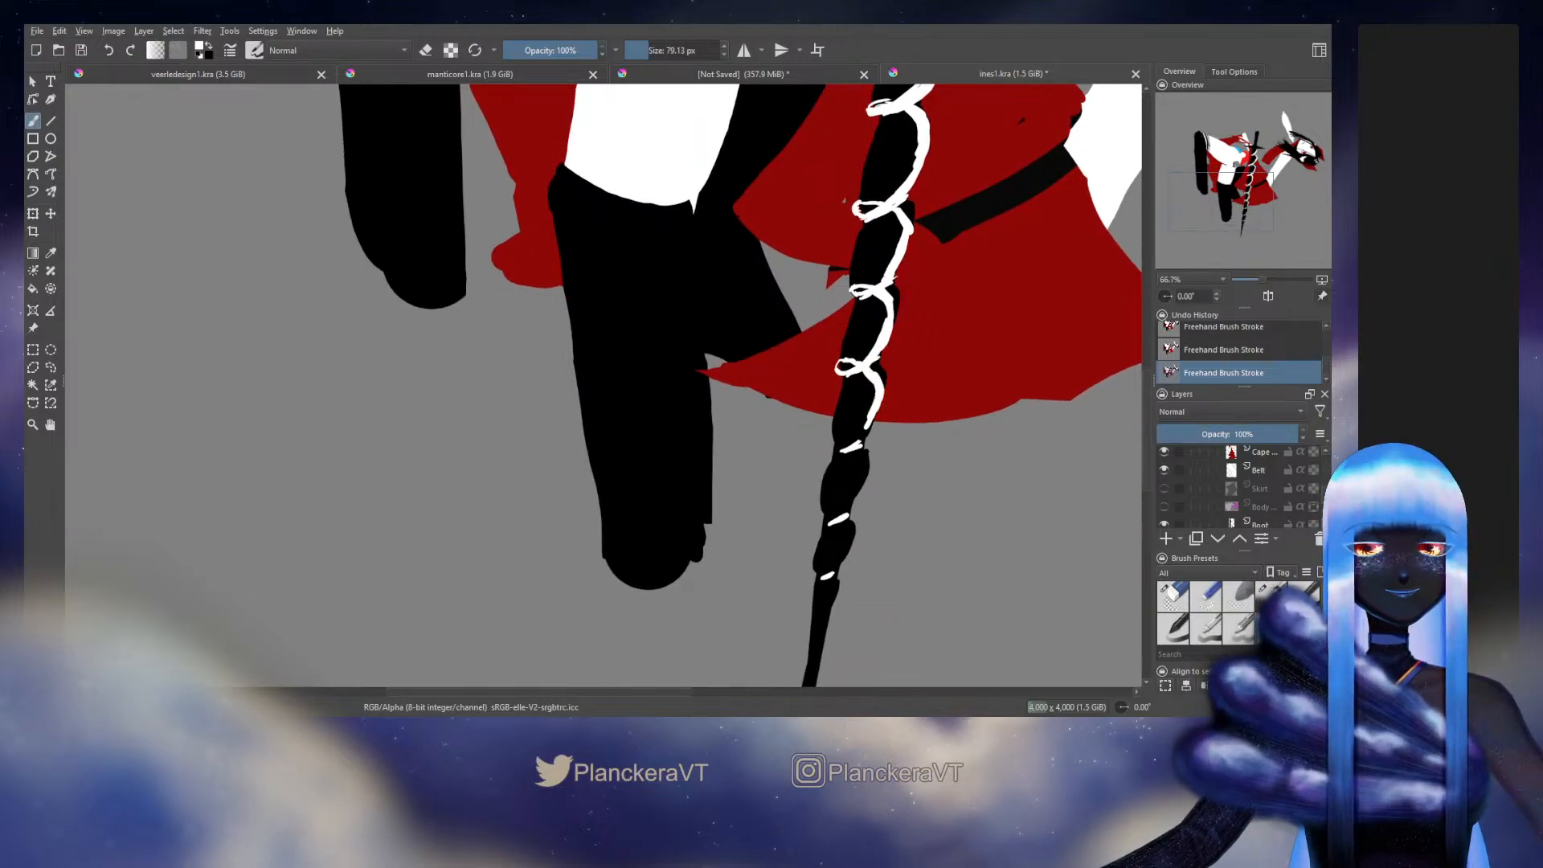
Step: Continue the white edges on the blade segments below the coat hem and along one side of the sword's tip
left_click_drag(867, 425, 835, 452)
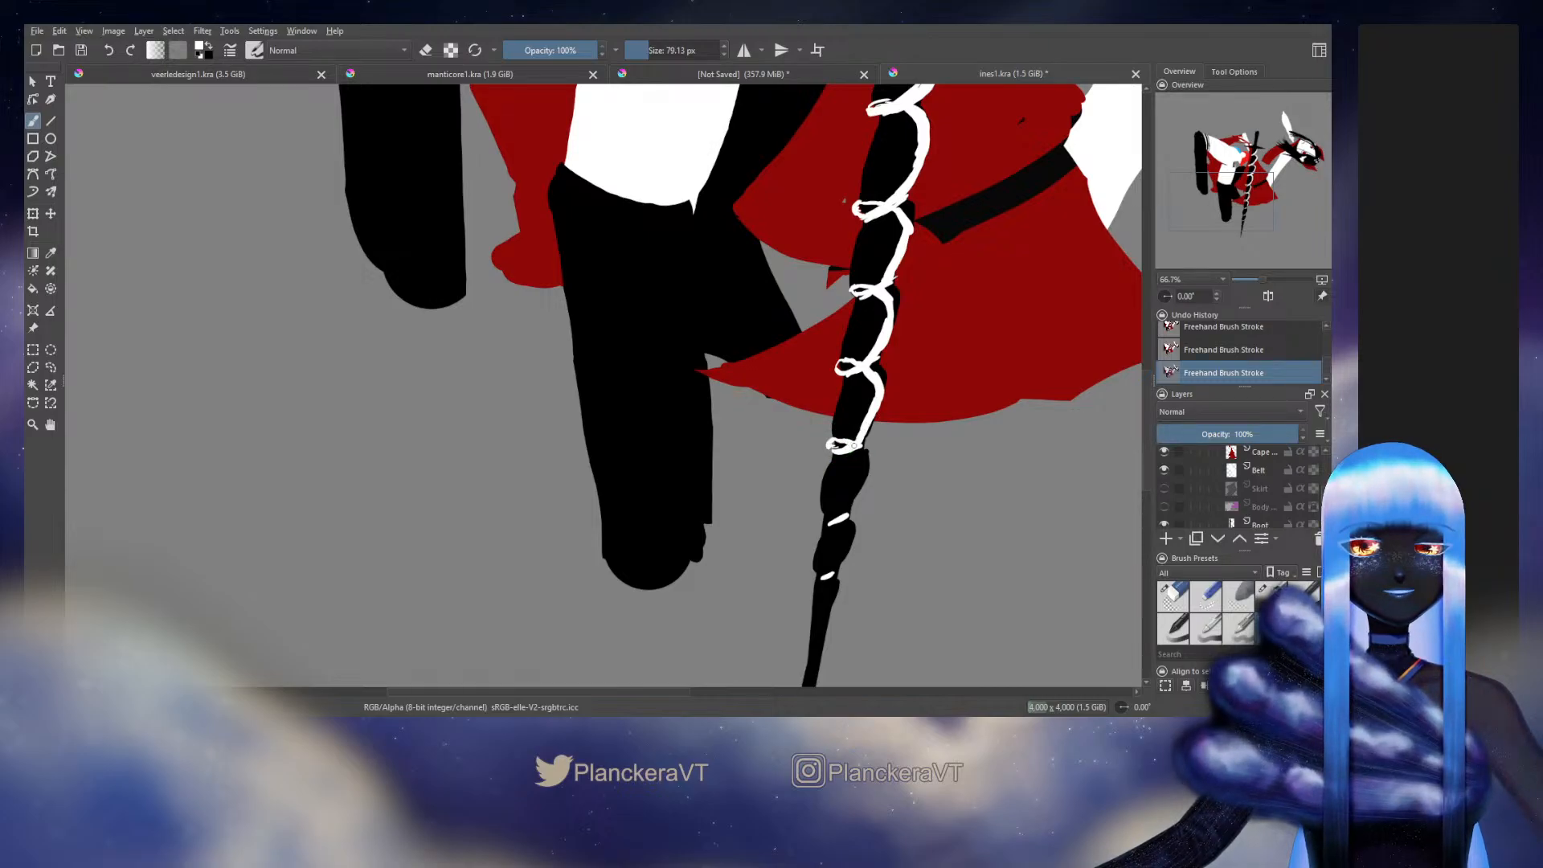
mouse_move(854, 444)
left_mouse_down()
mouse_move(851, 499)
mouse_move(826, 519)
left_mouse_up()
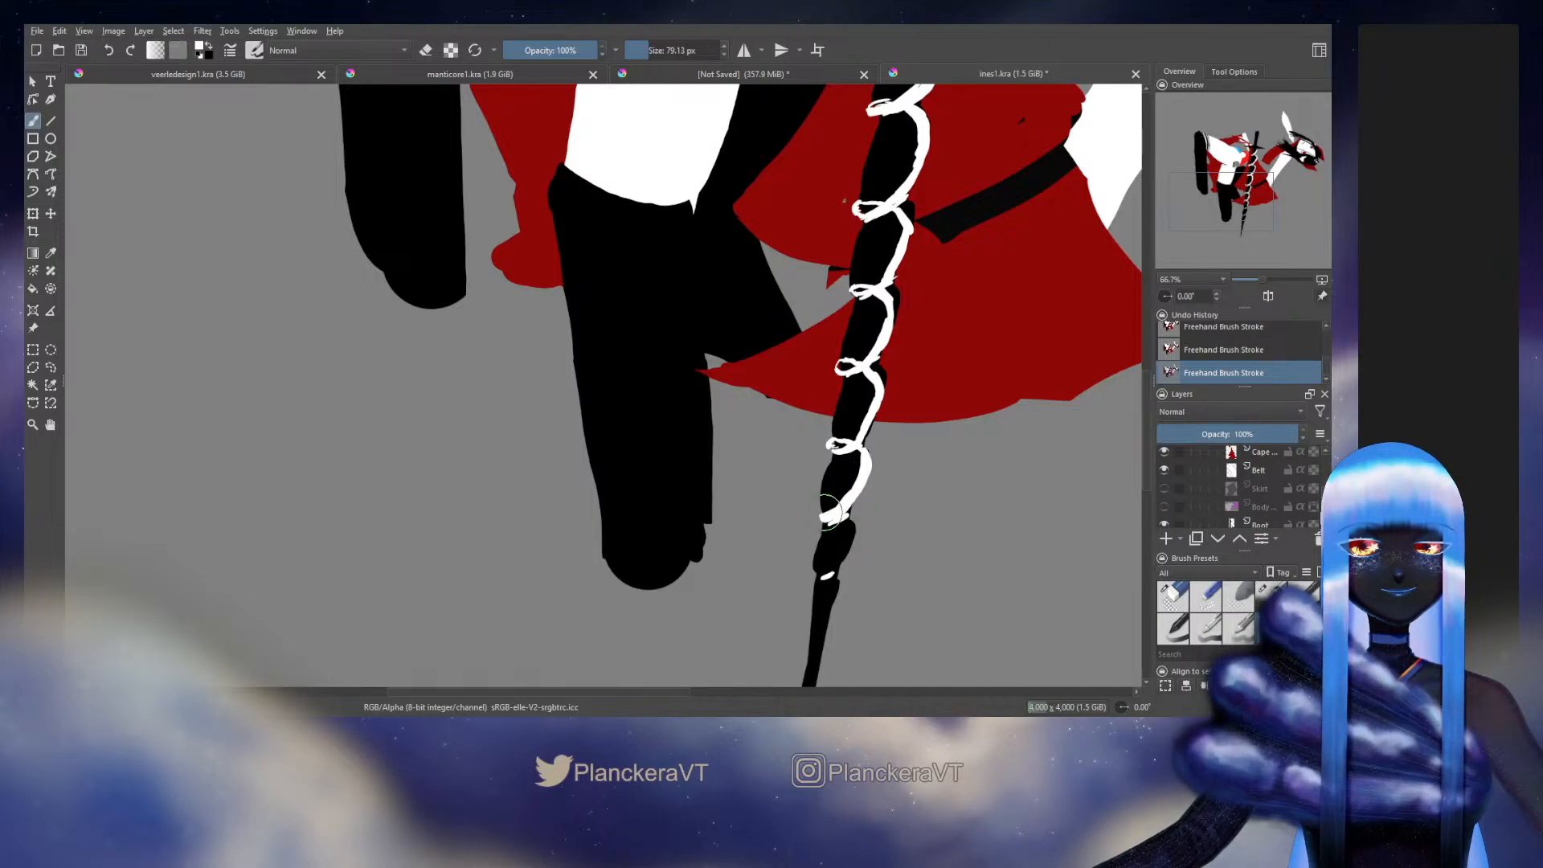
mouse_move(837, 513)
left_mouse_down()
mouse_move(854, 442)
mouse_move(853, 493)
mouse_move(831, 501)
mouse_move(850, 530)
left_mouse_up()
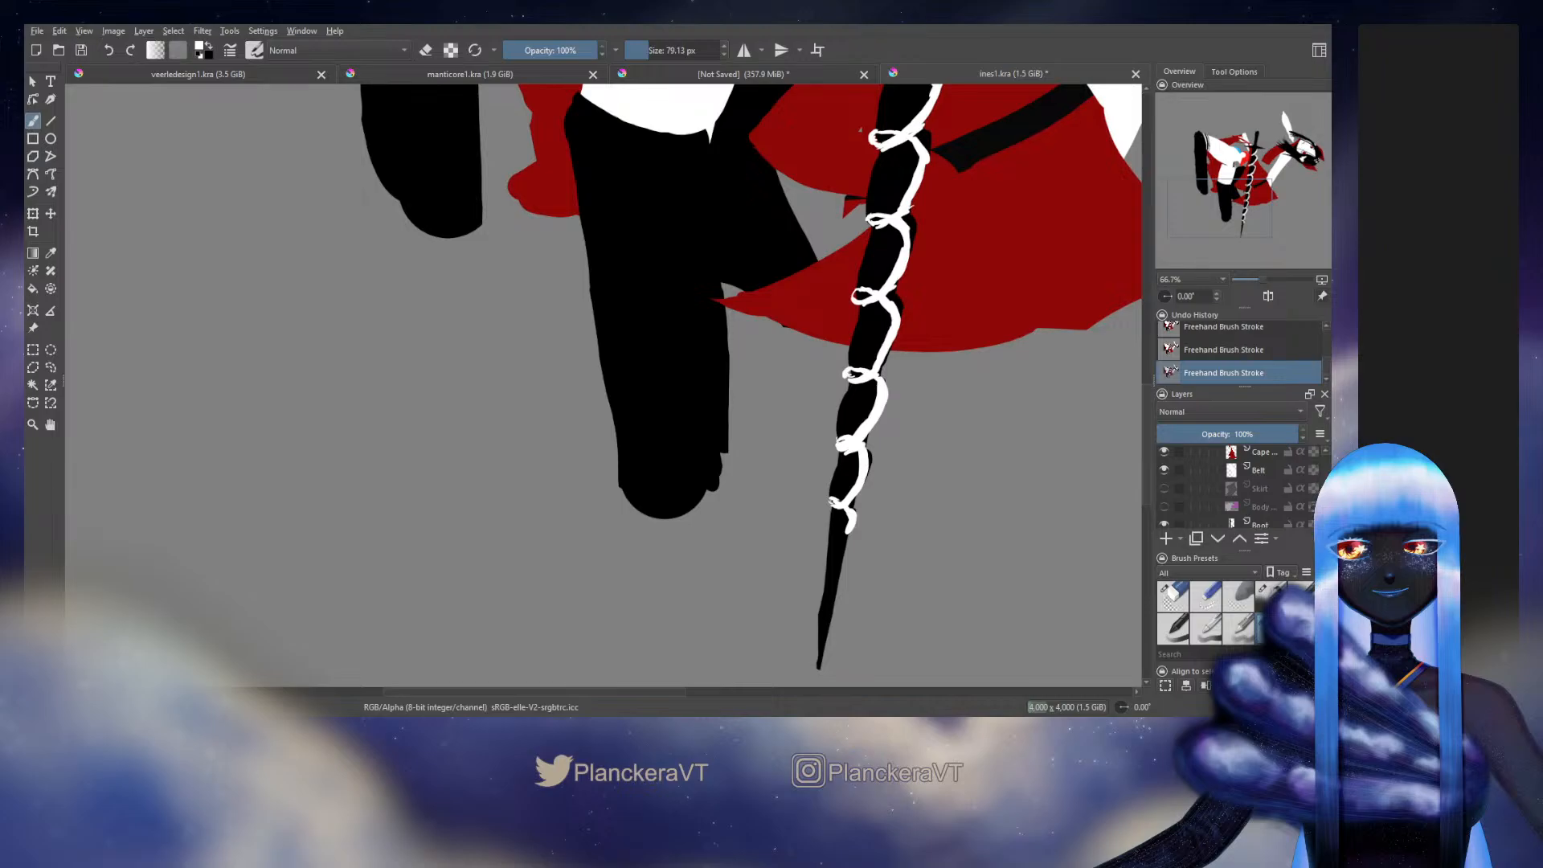
left_click_drag(848, 515, 820, 662)
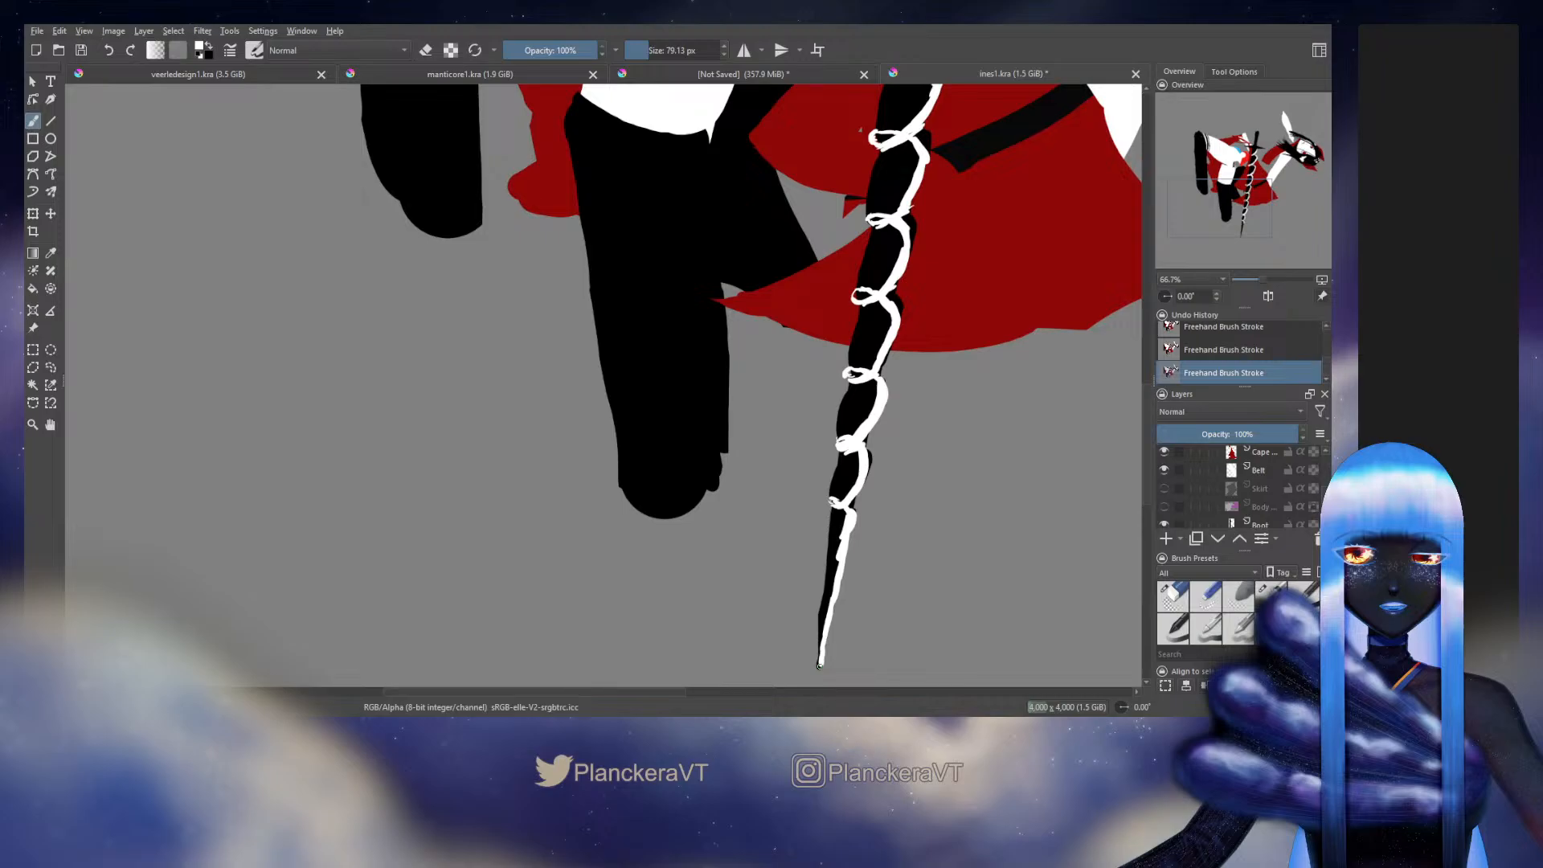
Step: Clean up the white bands on the upper blade segments with the eraser and a brush reduced to 61.95 px
scroll(819, 665, "up", 5)
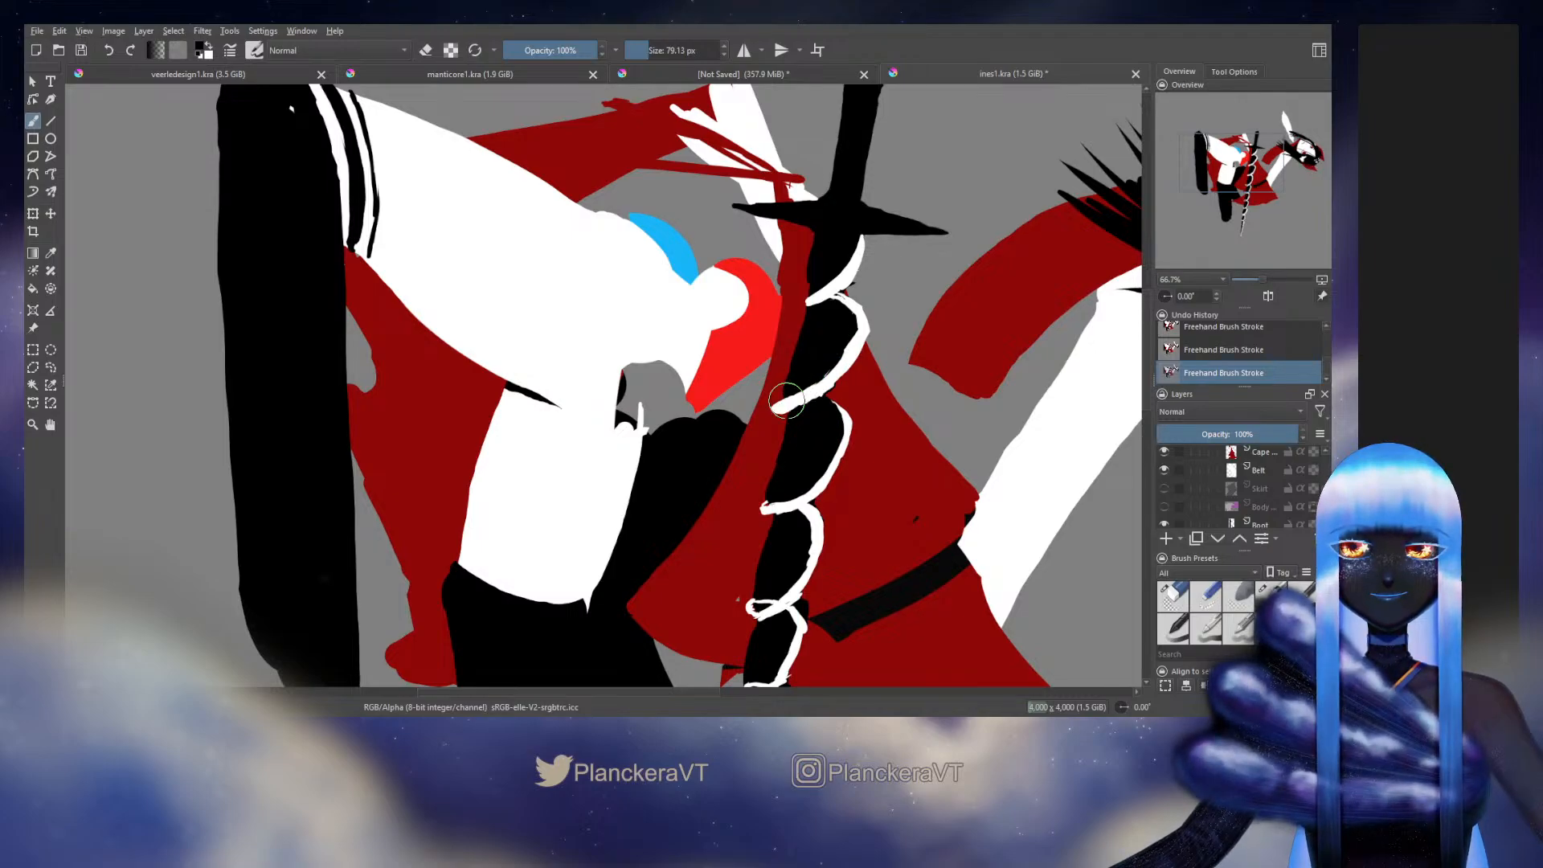
key("e")
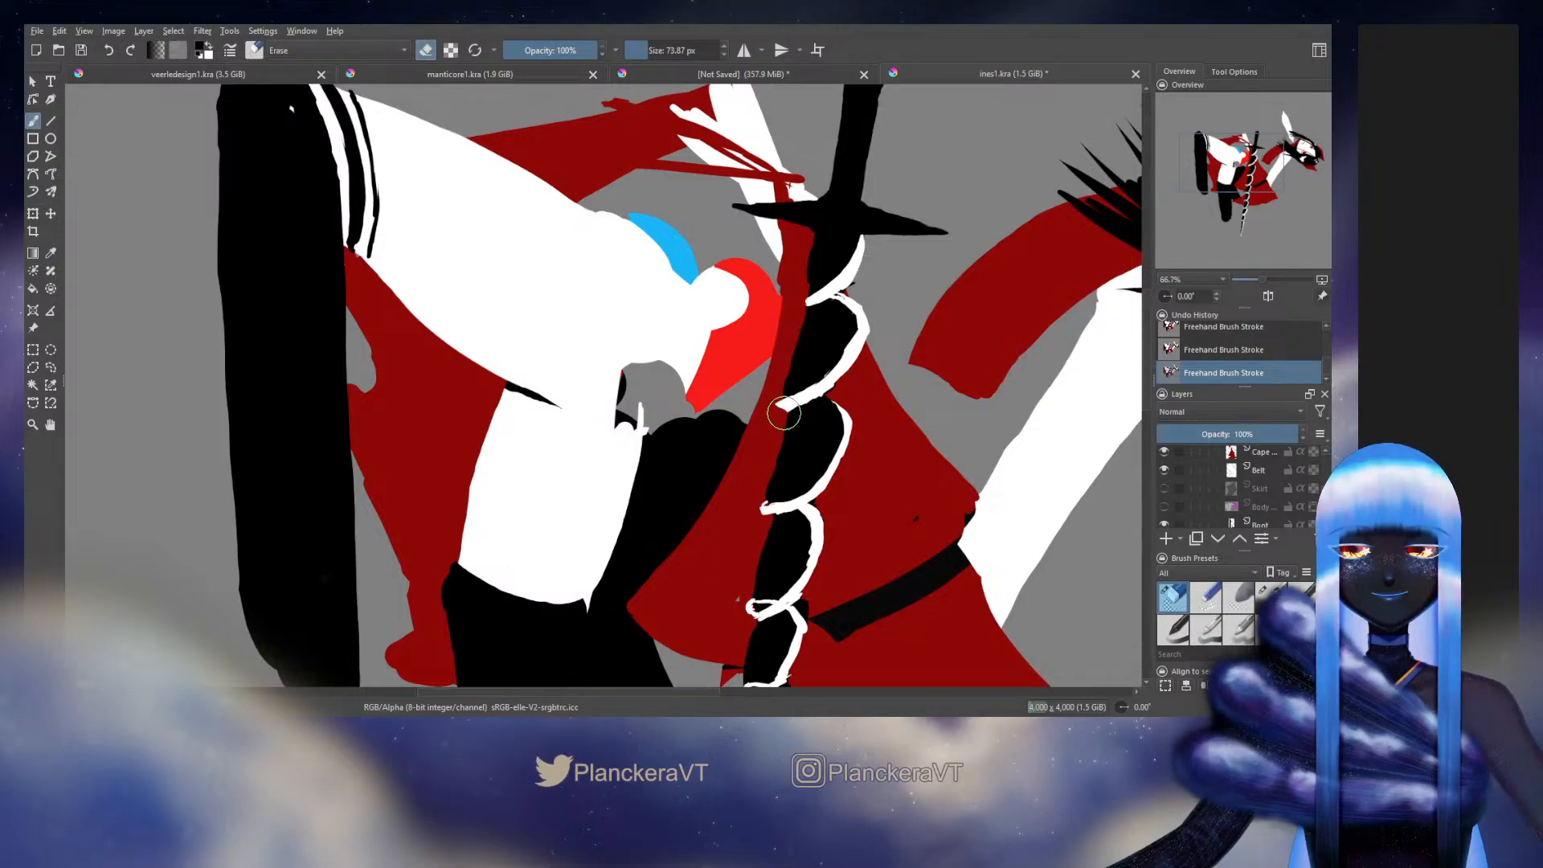
key("e")
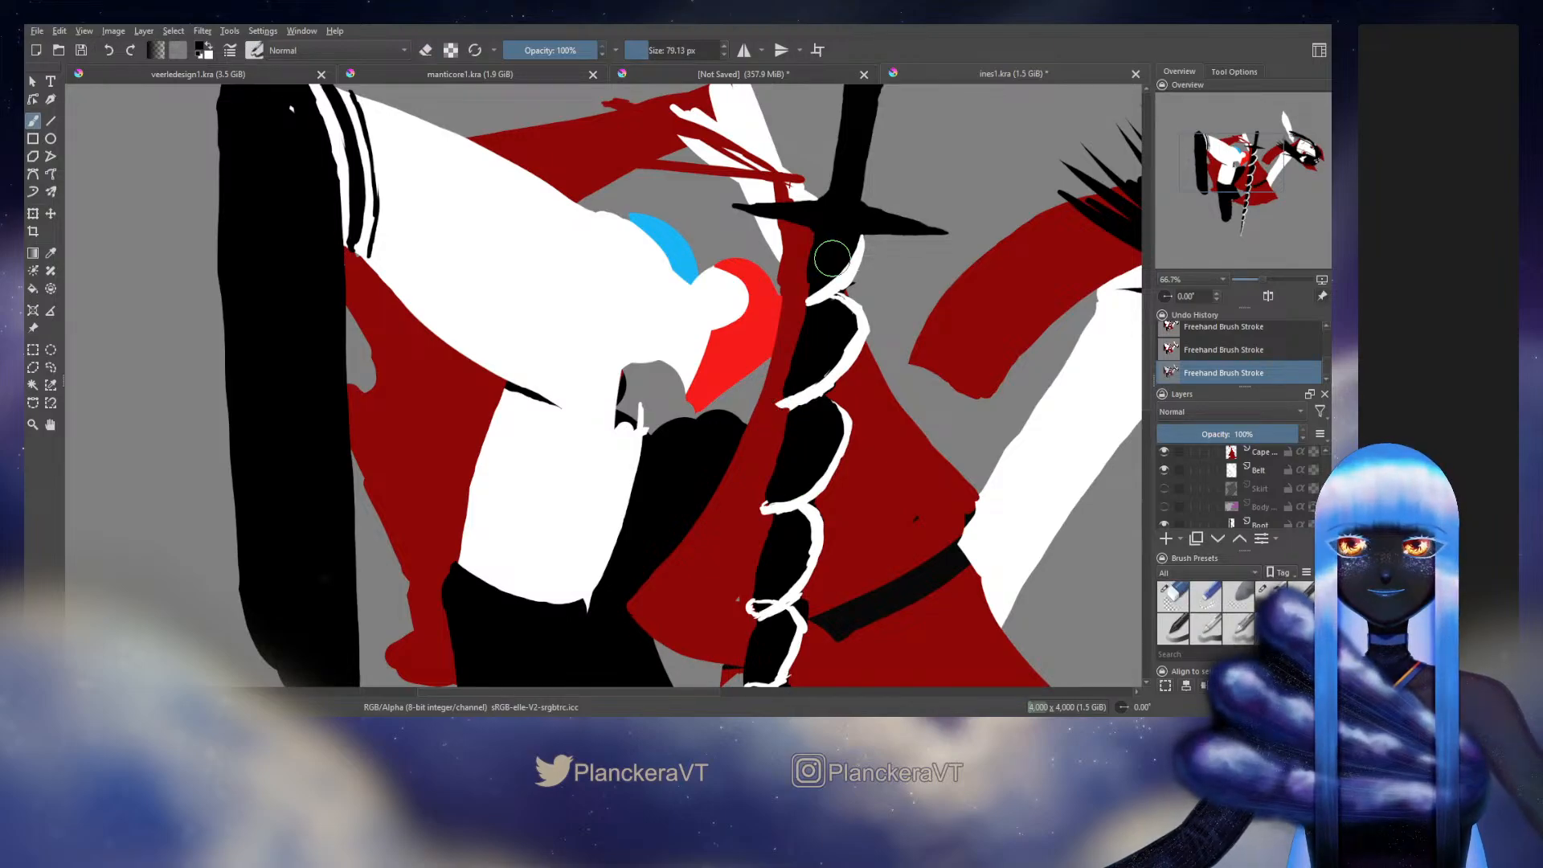
key("bracketleft")
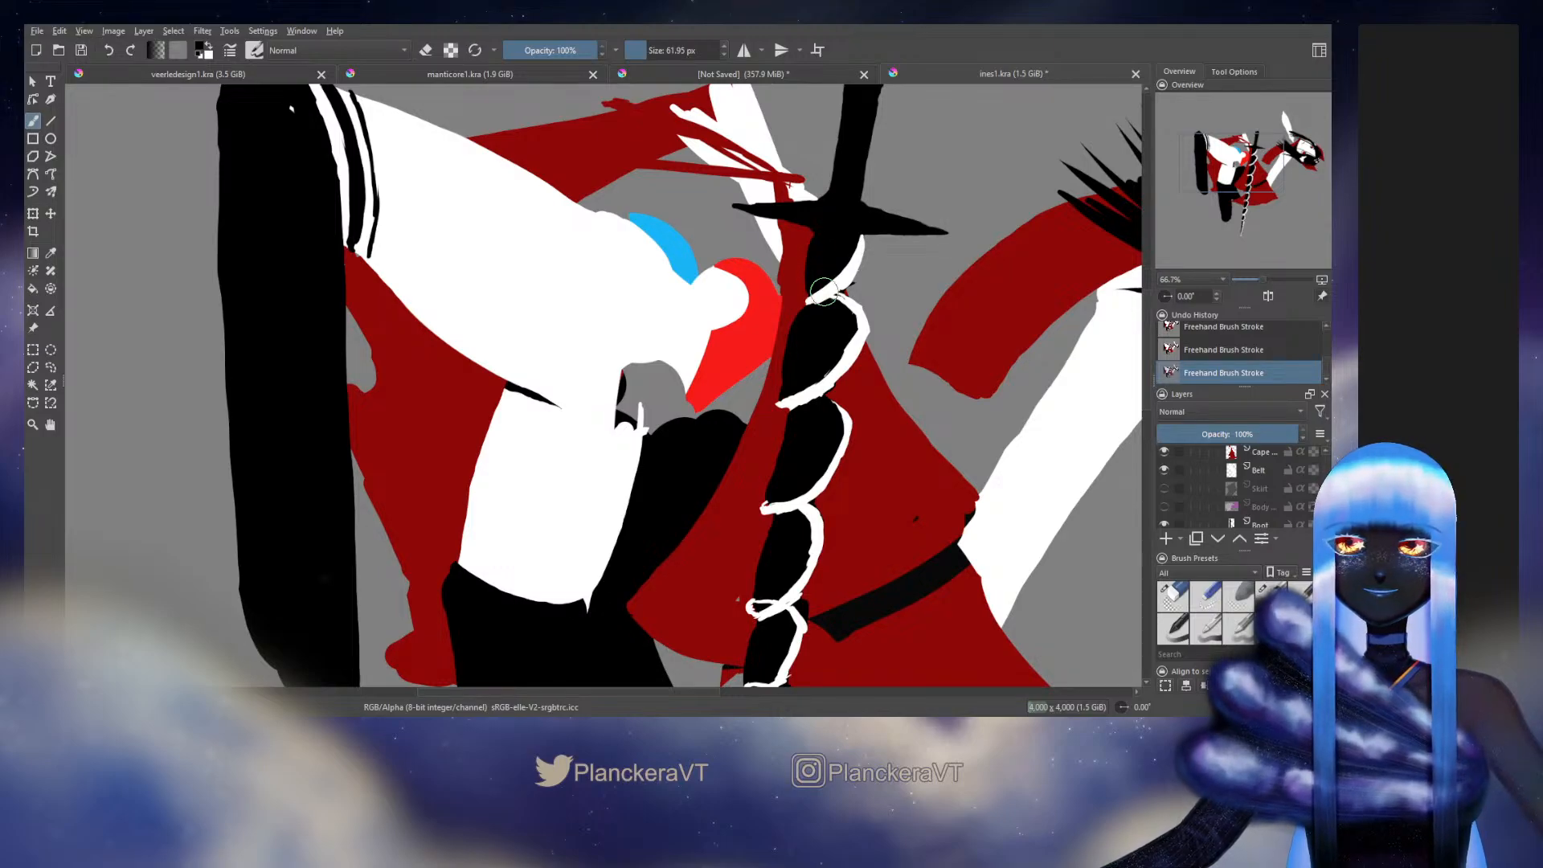
key("e")
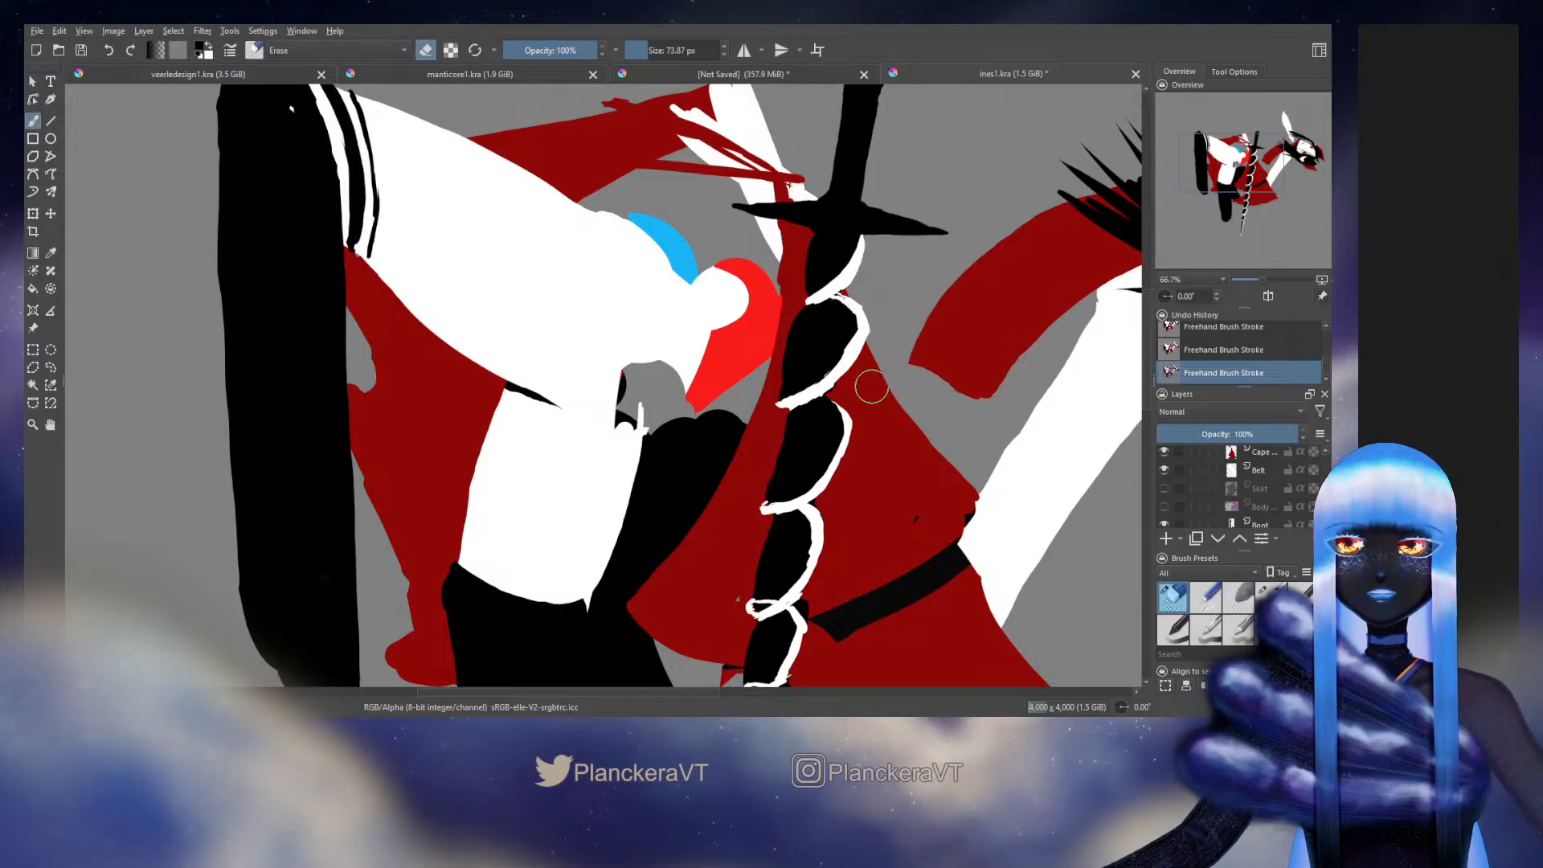
key("e")
Step: Refine the white curved edges on the second and third blade segments and extend the black at the top of the fourth
key("x")
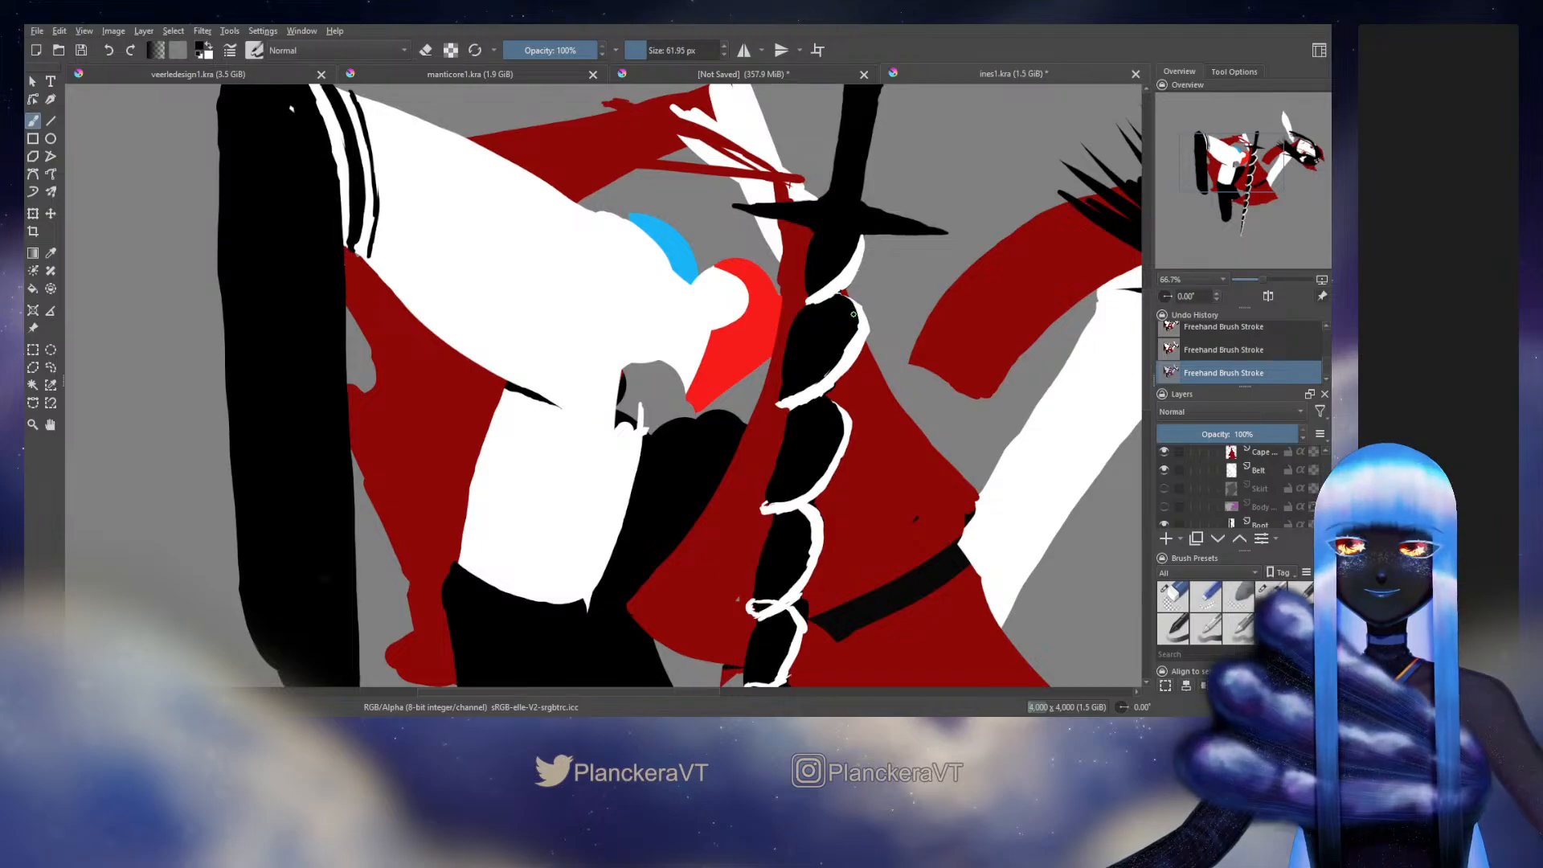
mouse_move(853, 316)
left_mouse_down()
mouse_move(839, 362)
mouse_move(808, 379)
mouse_move(828, 392)
left_mouse_up()
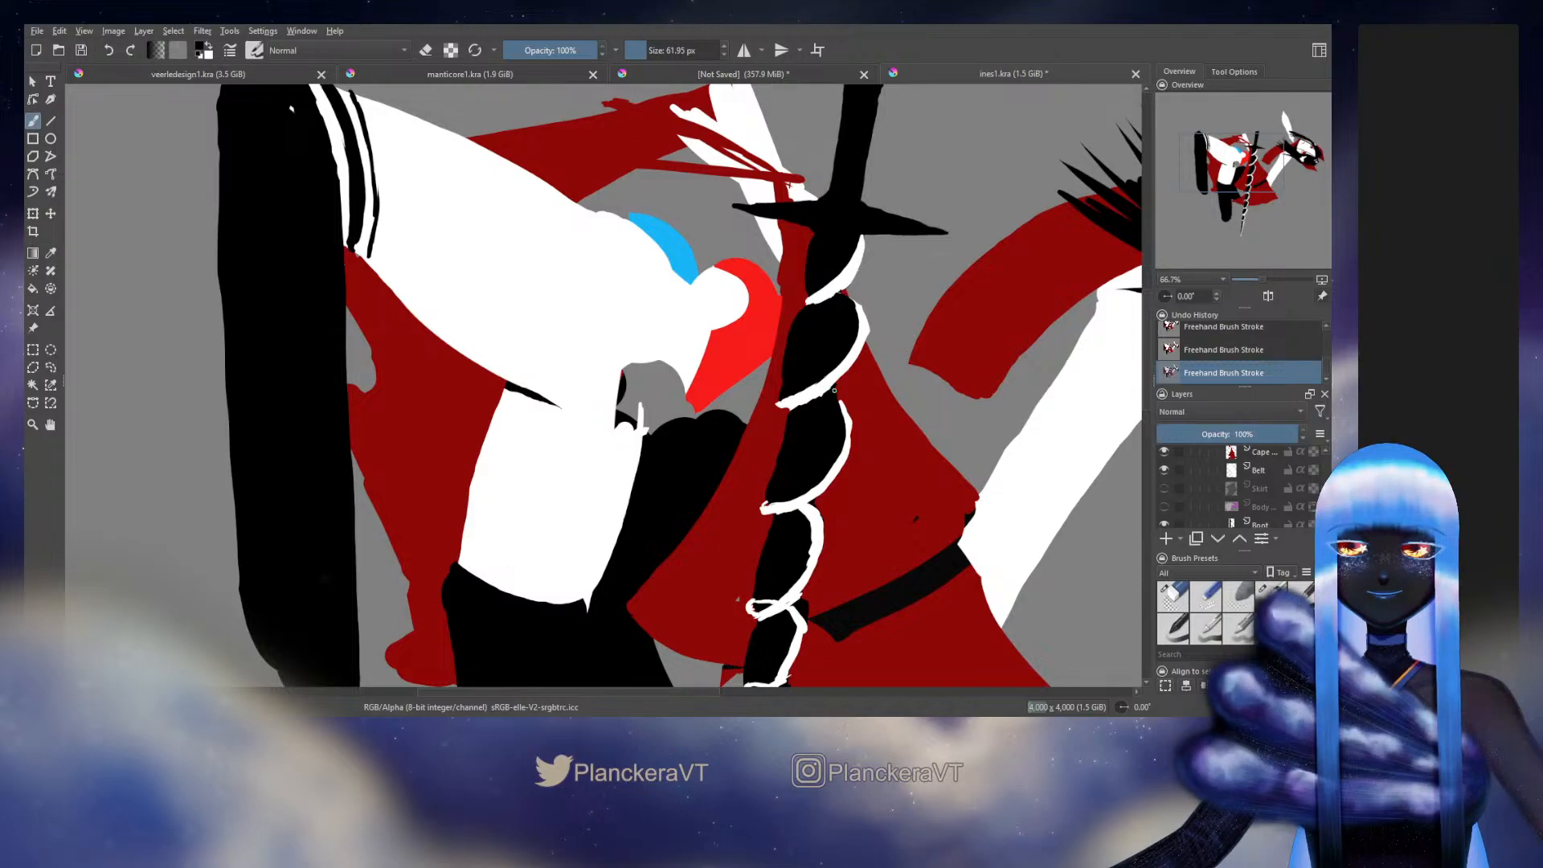
left_click_drag(826, 469, 840, 314)
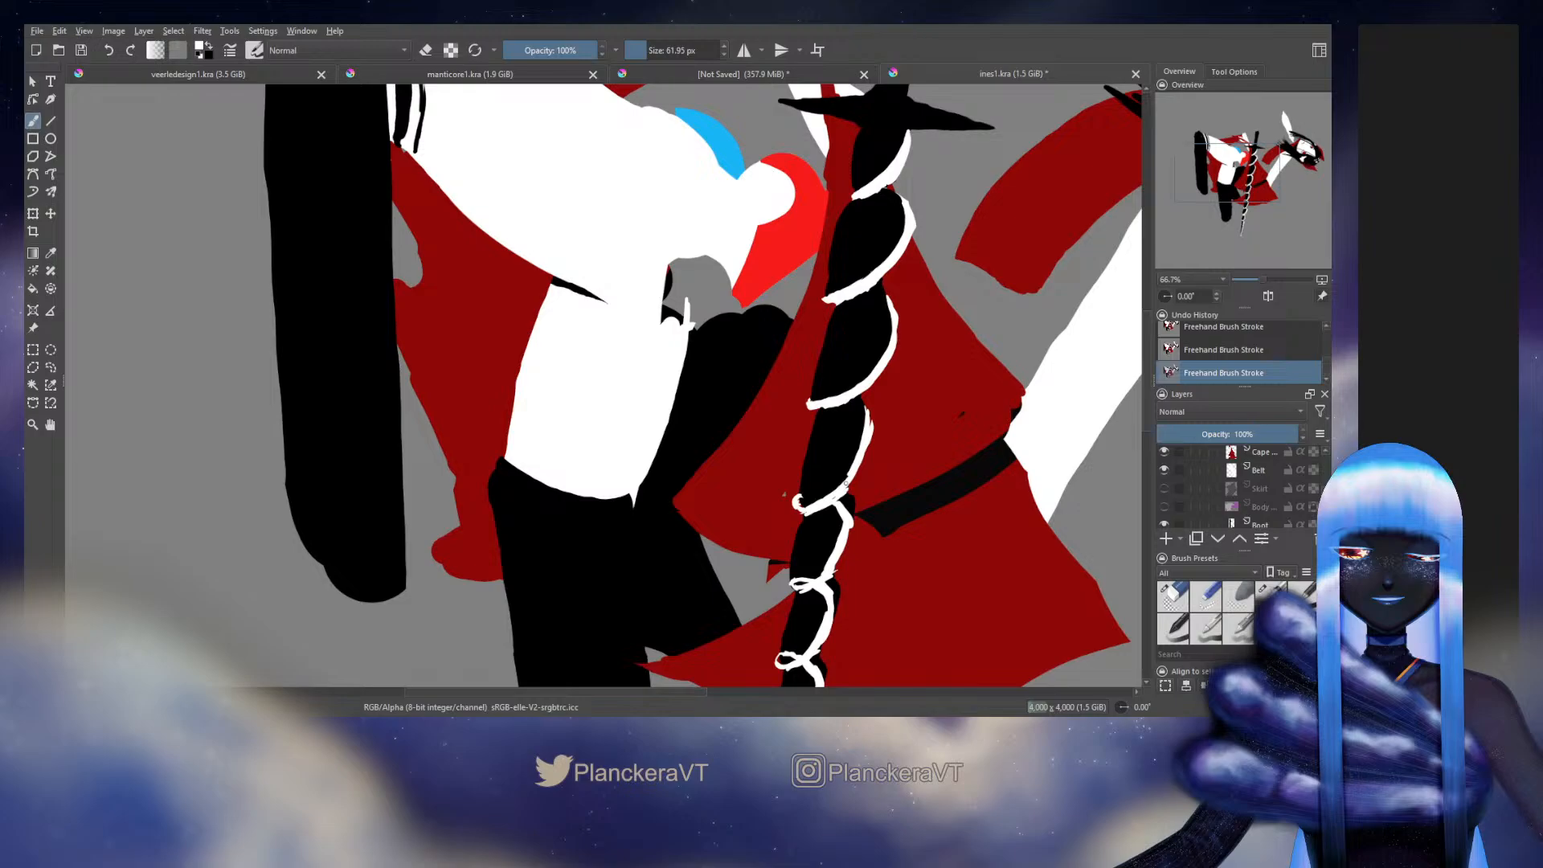
key("x")
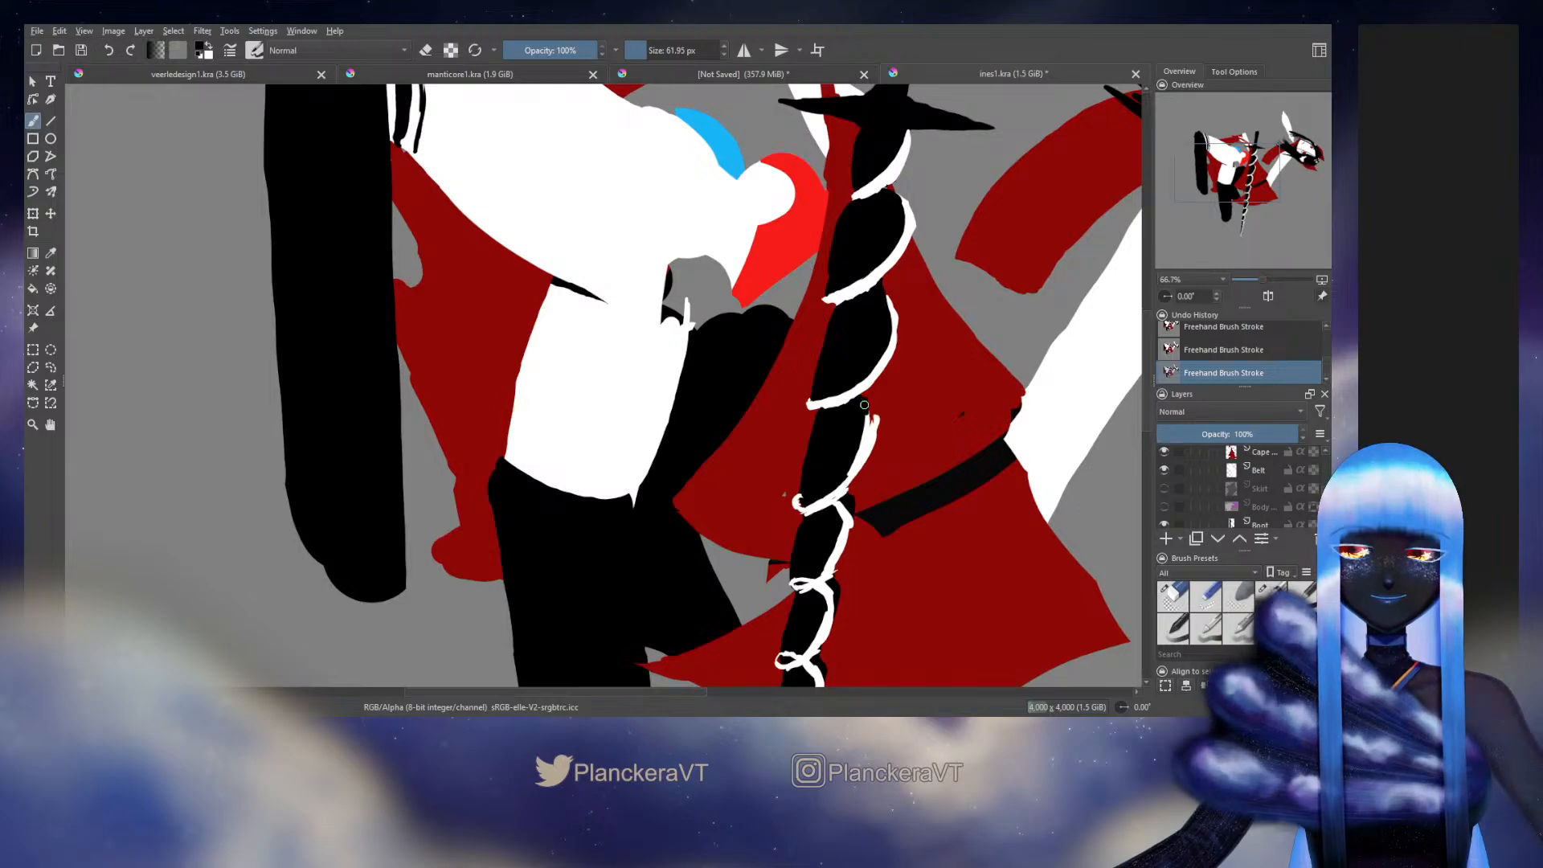
left_click_drag(871, 425, 867, 392)
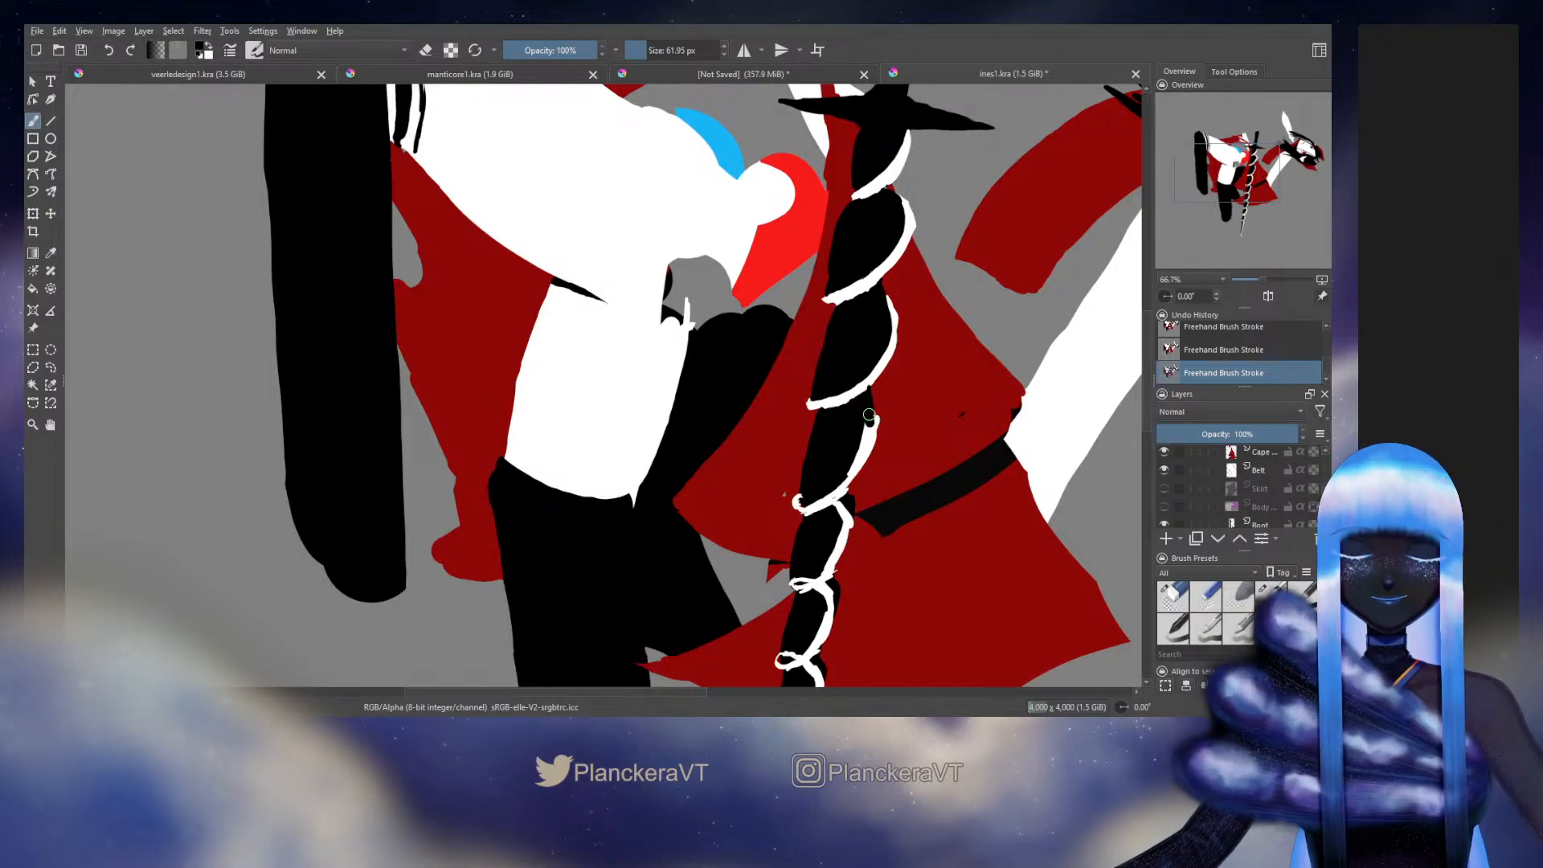
scroll(837, 455, "down", 4)
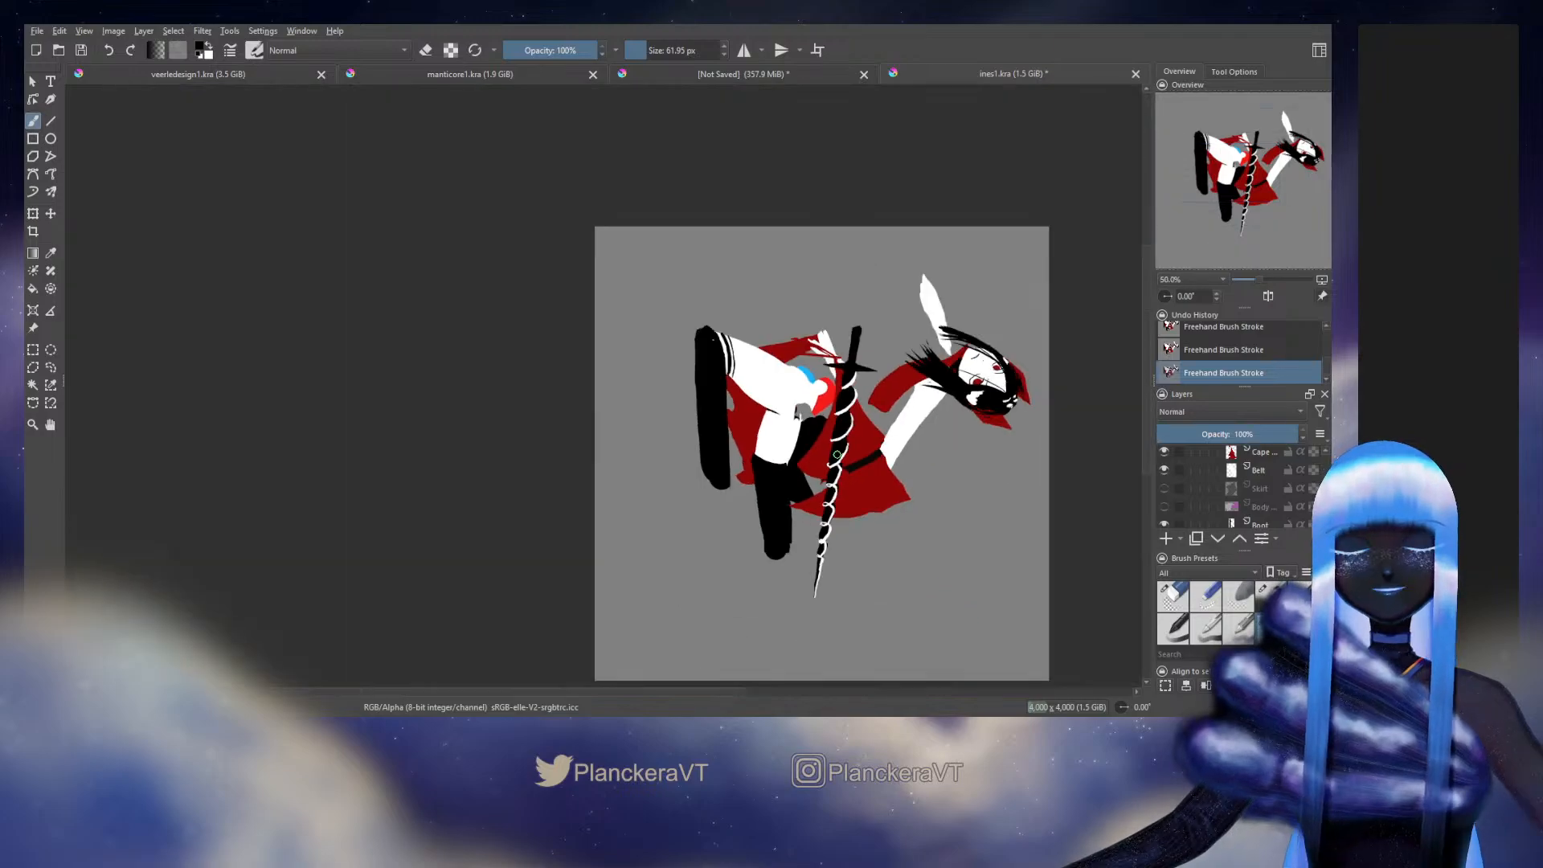
scroll(828, 470, "down", 3)
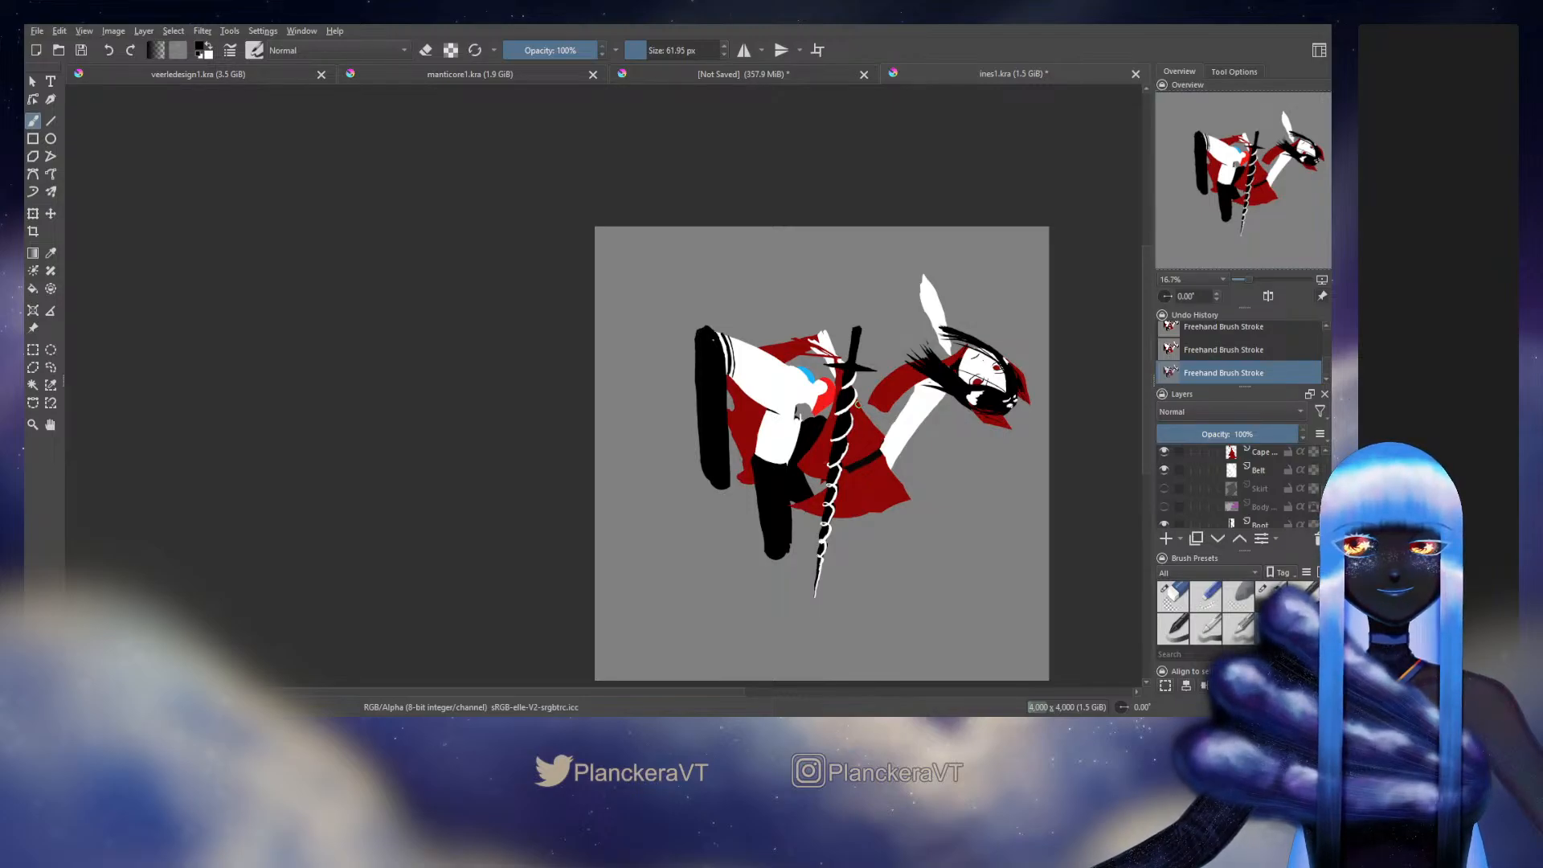
Step: Reduce the brush to 53.40 px and reshape the fourth blade segment's white edge into a smooth curve with a clean end
key("1")
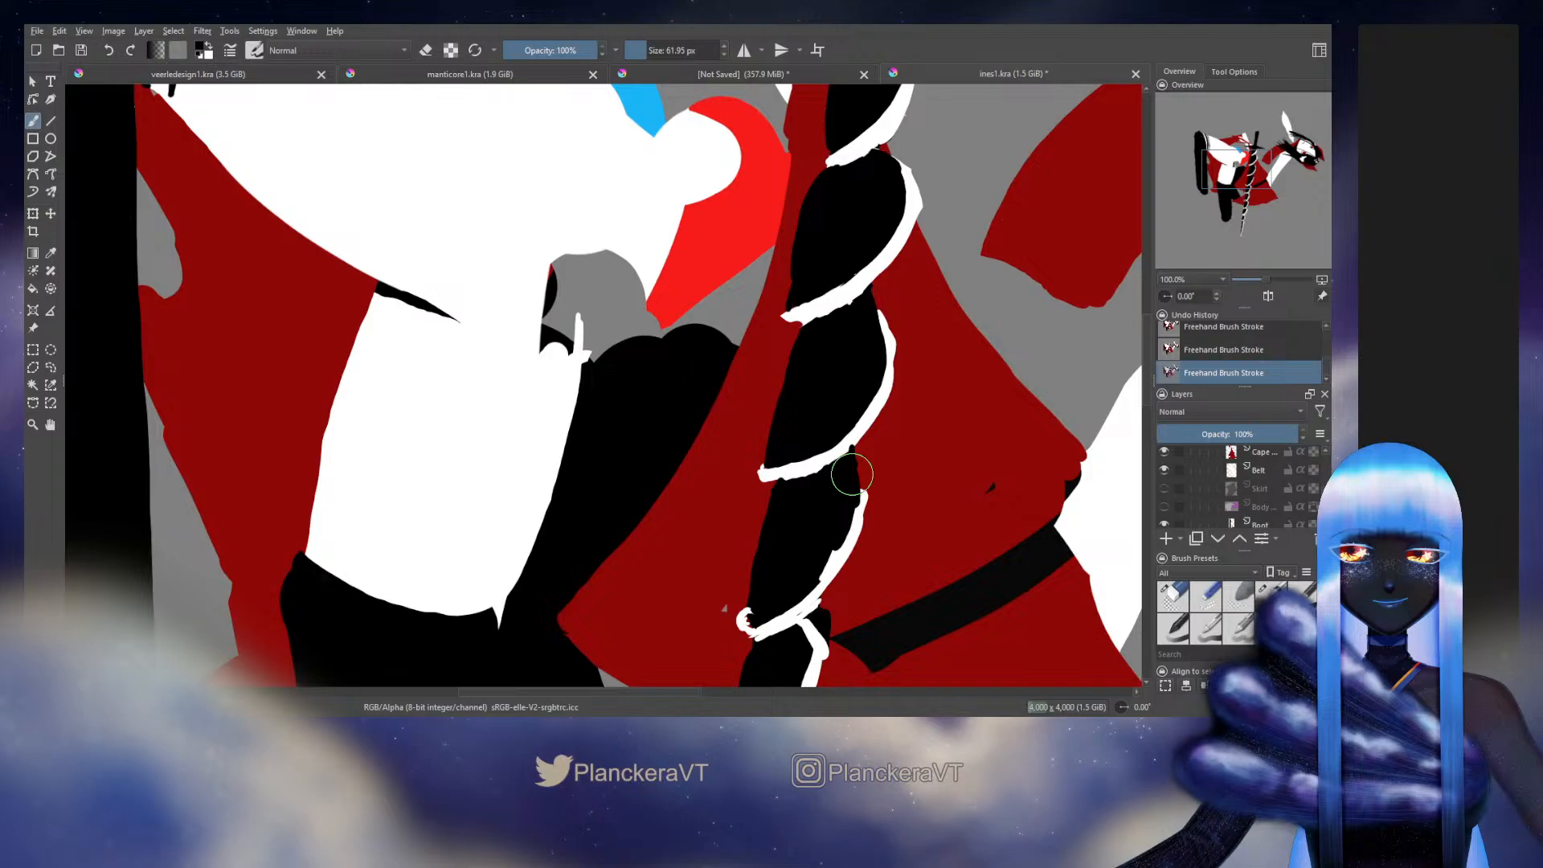
left_click_drag(851, 475, 916, 345)
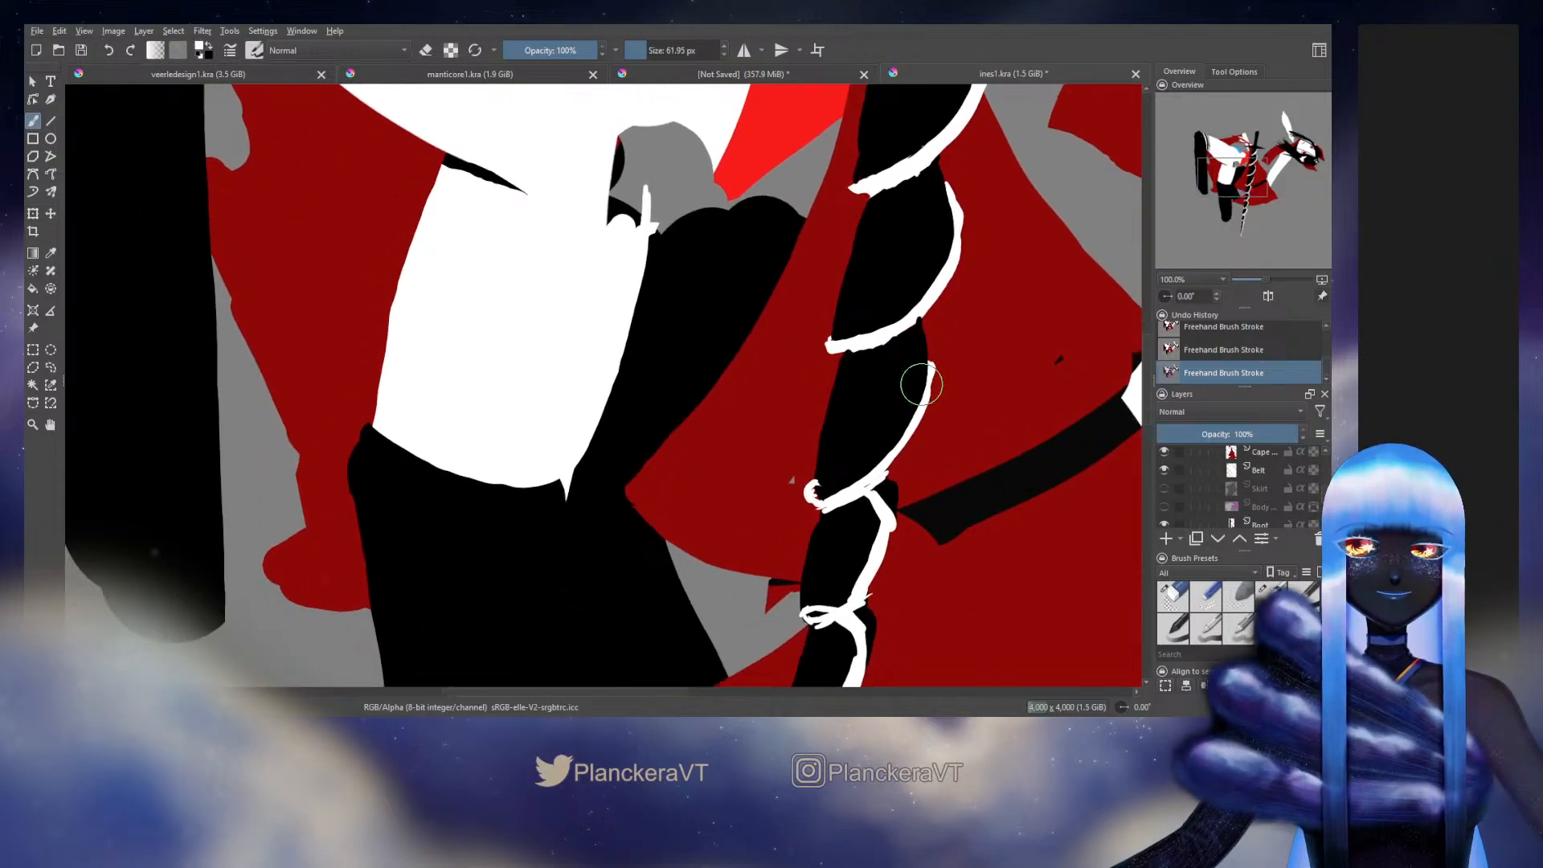
key("bracketleft")
key("e")
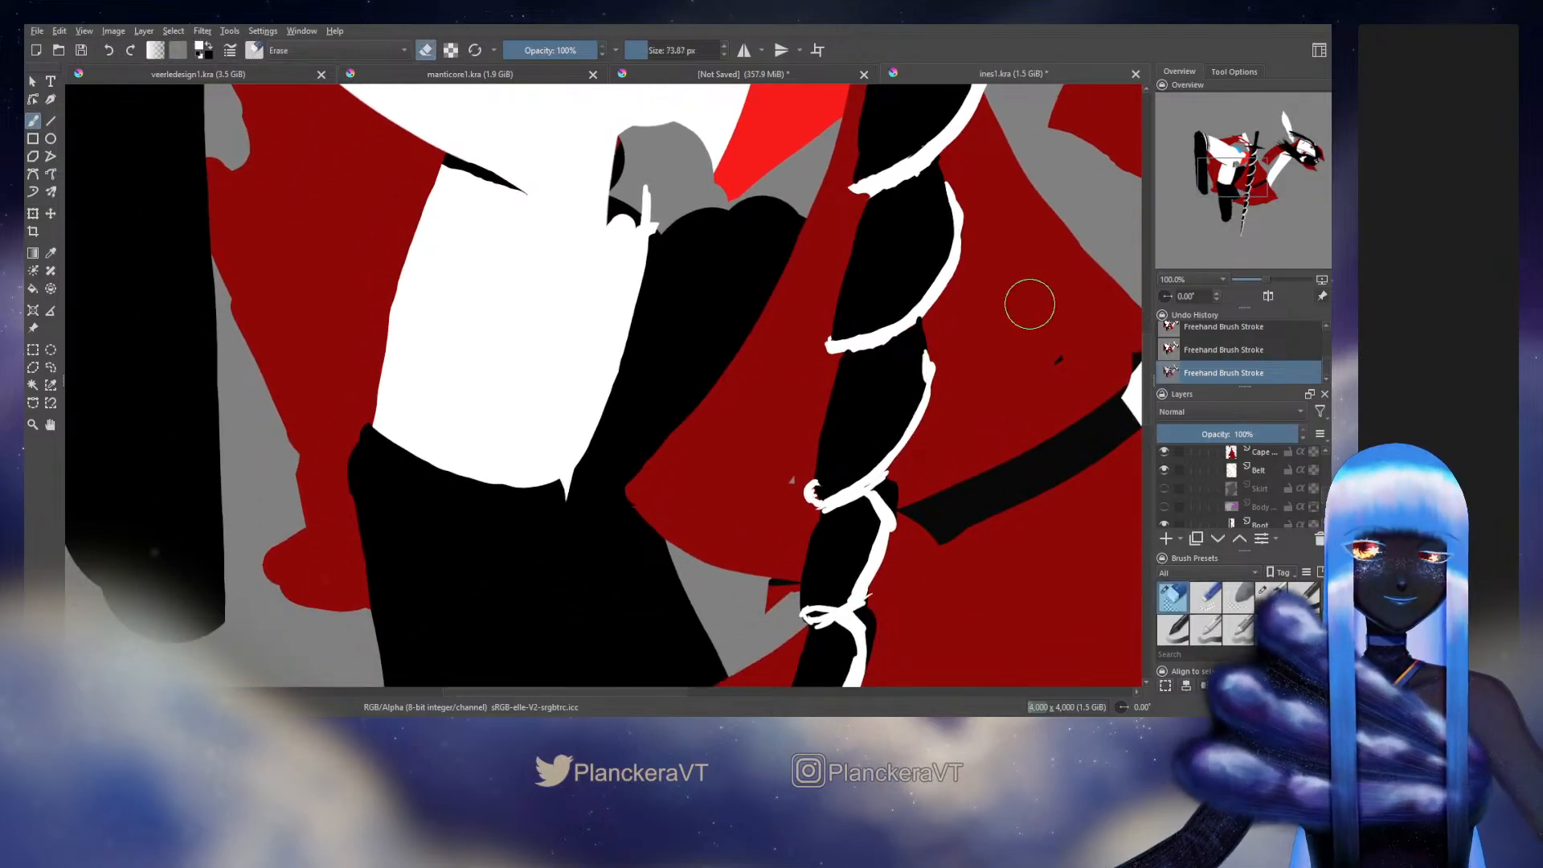
key("e")
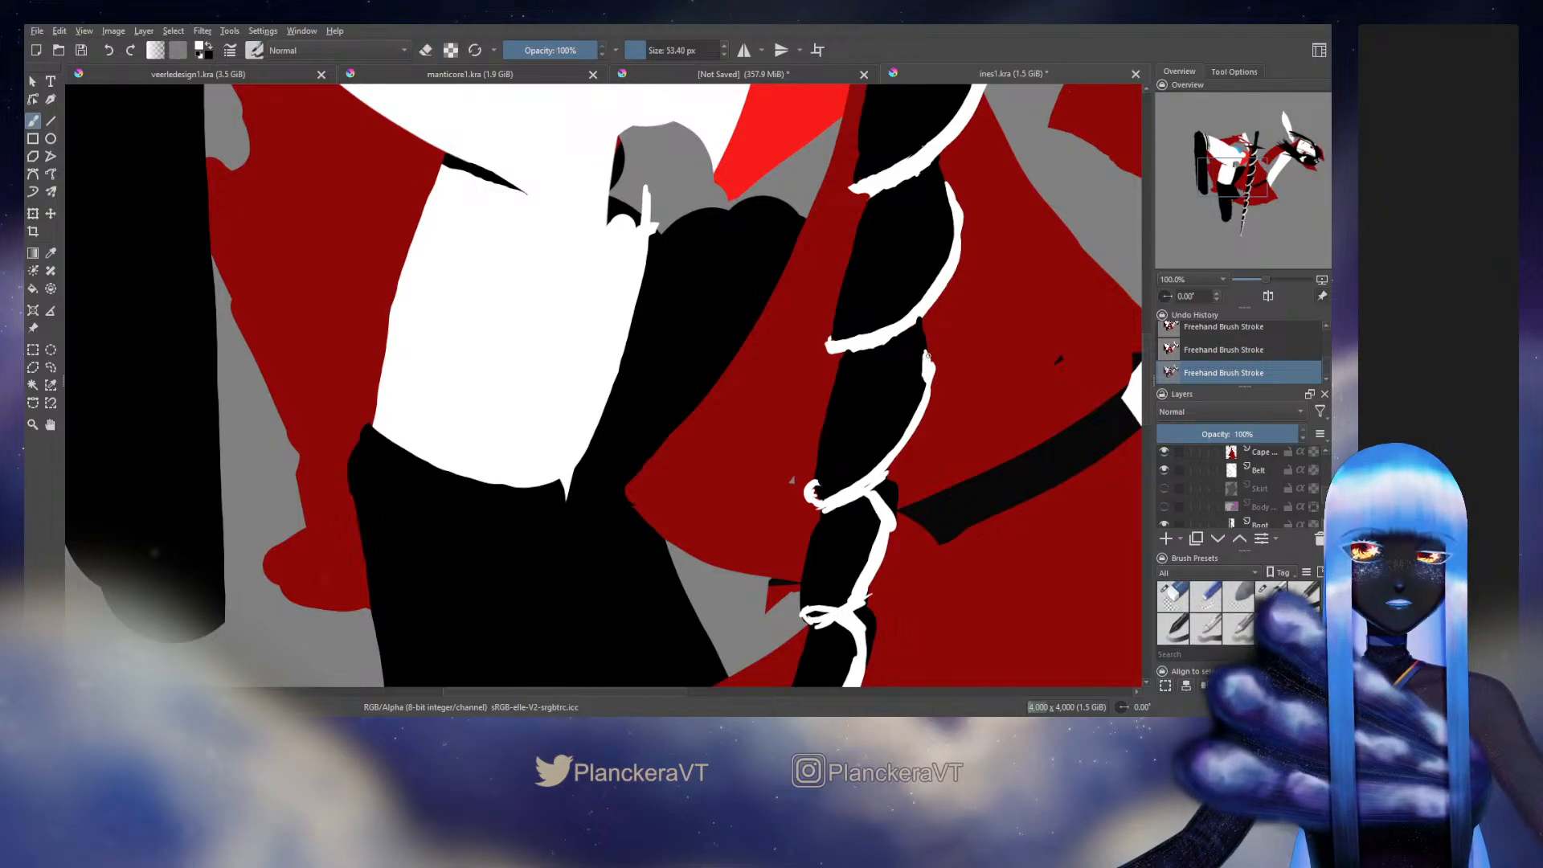
left_click_drag(928, 356, 860, 478)
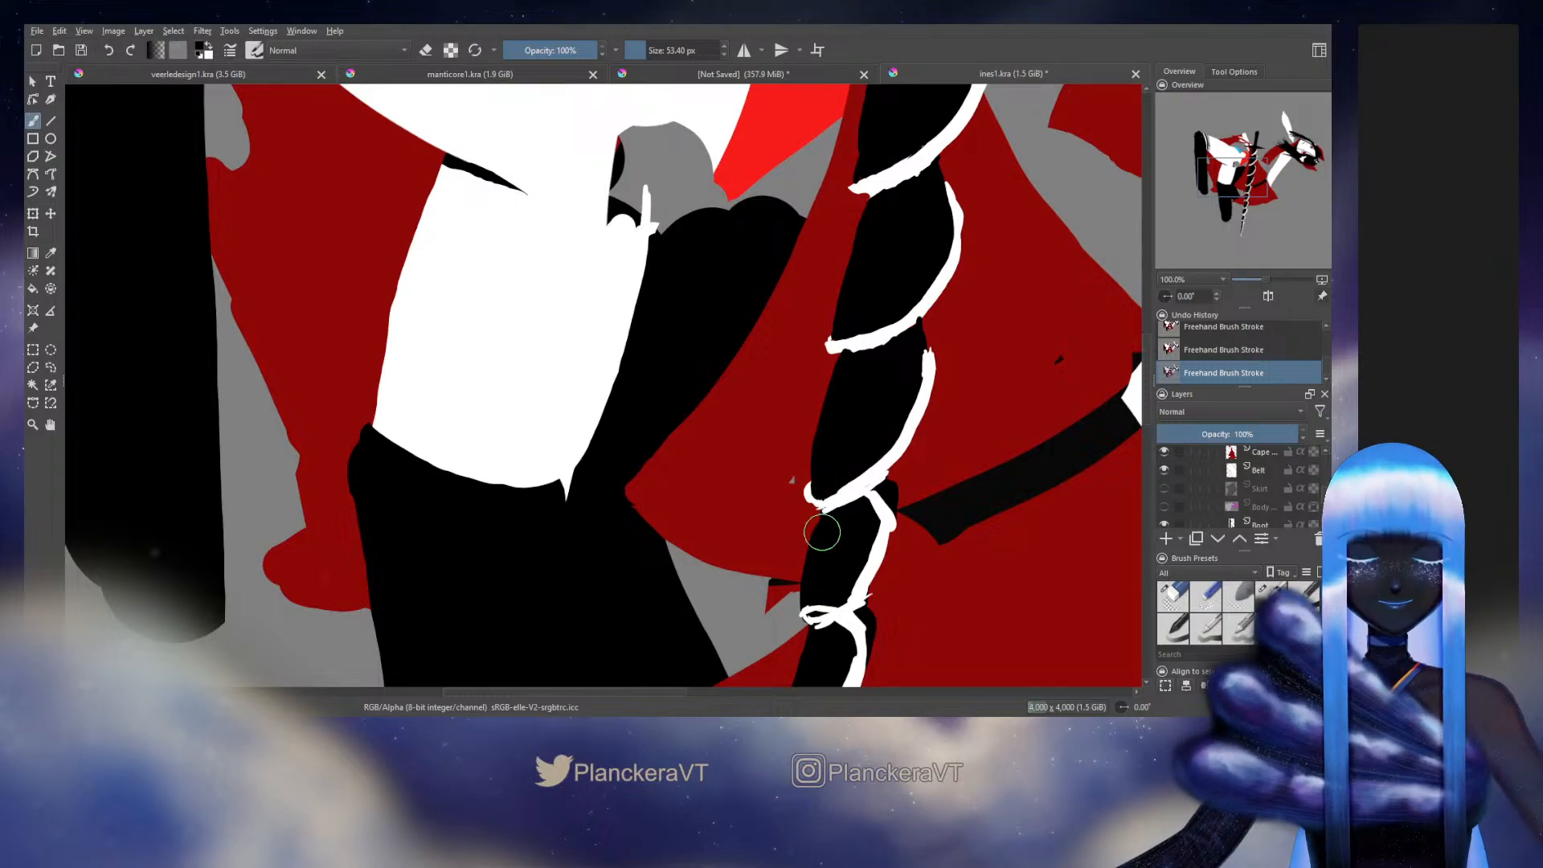
key("e")
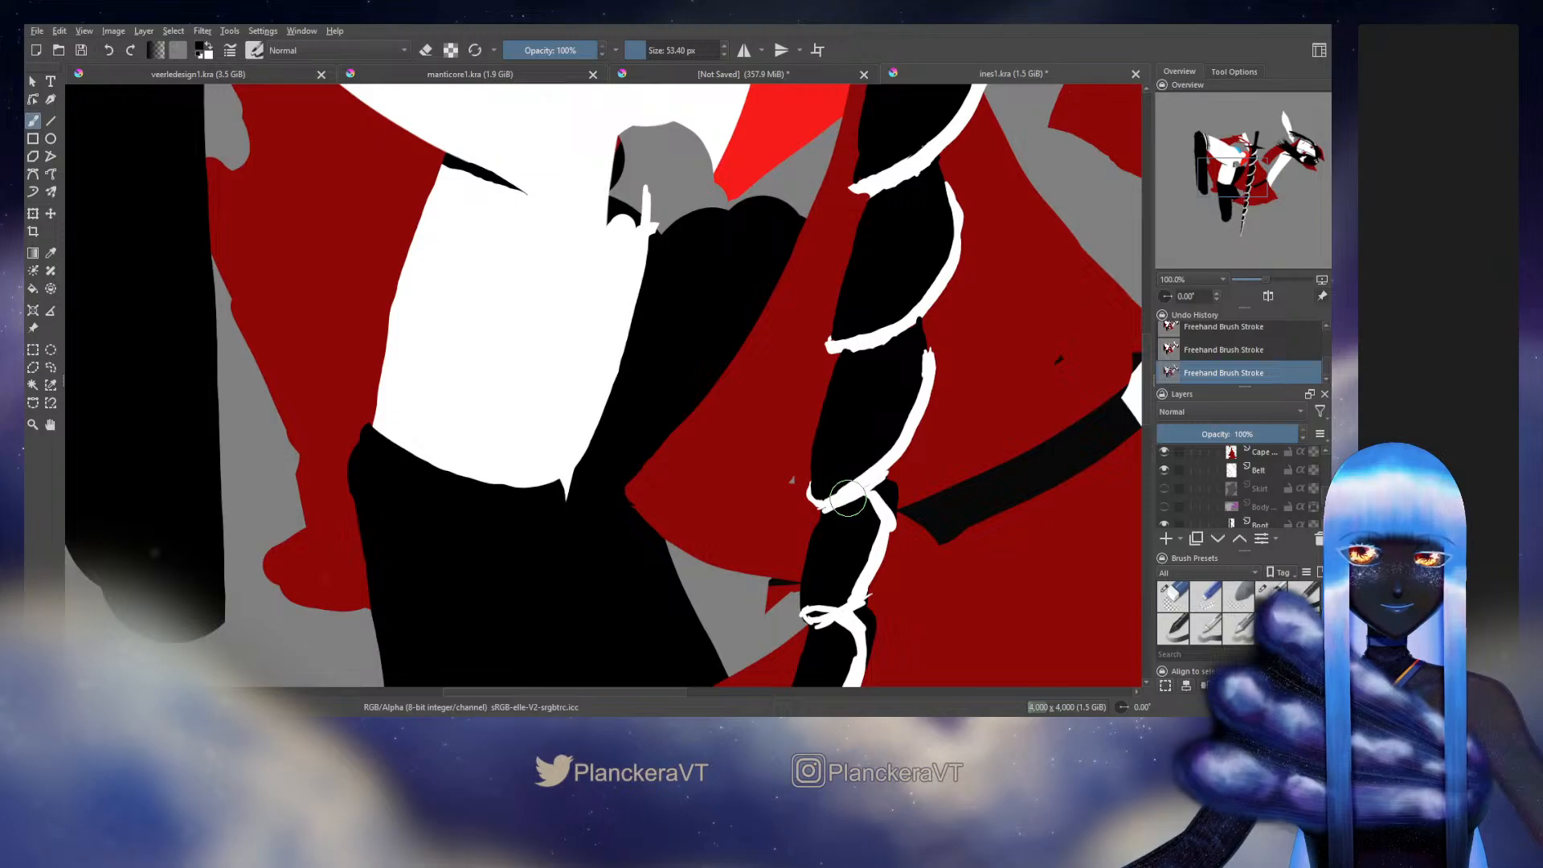
key("e")
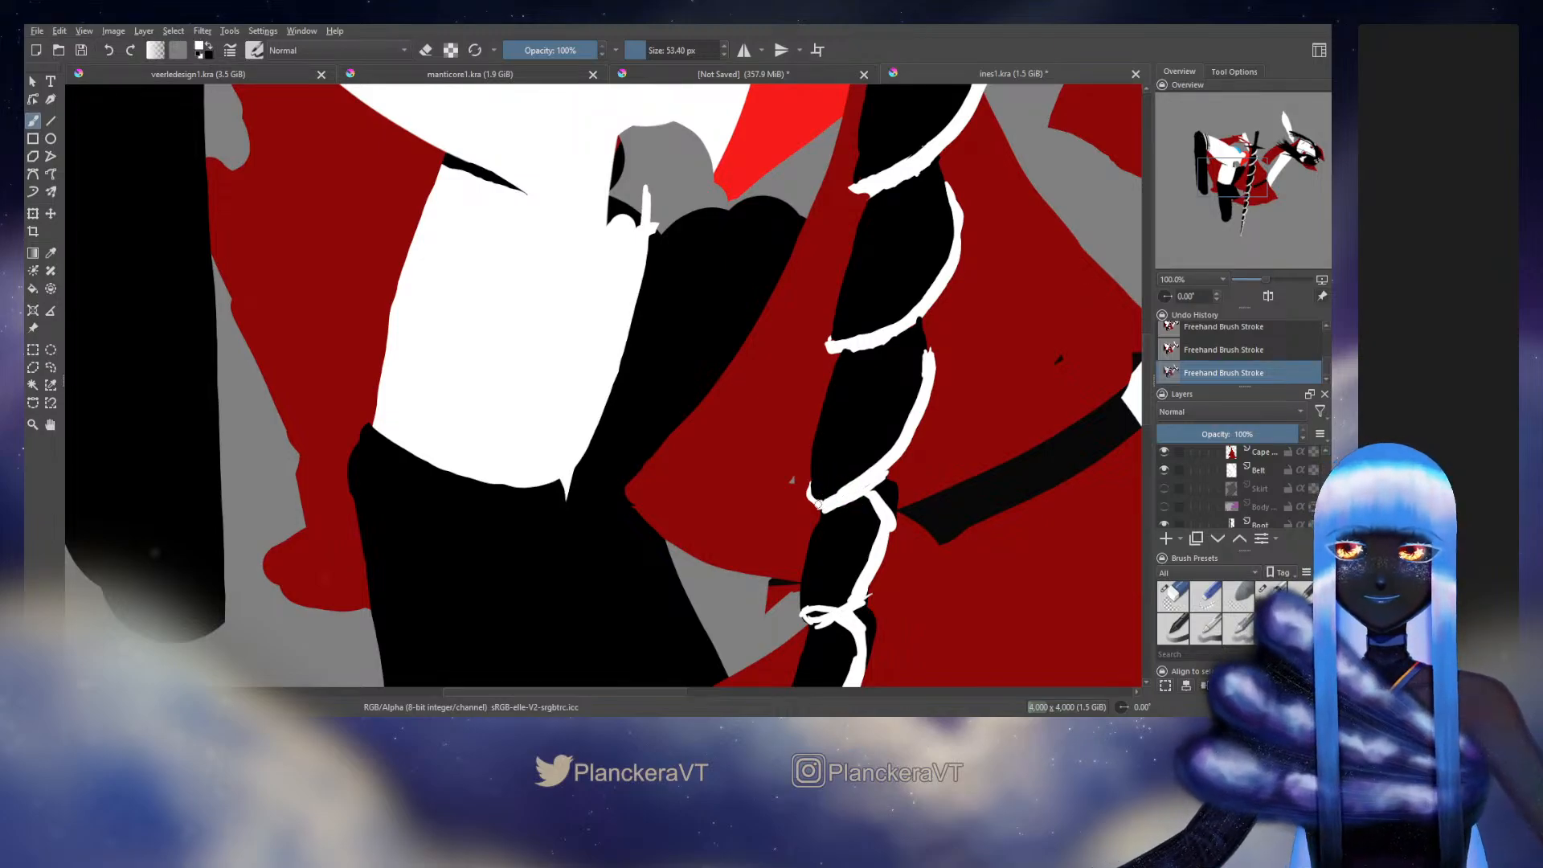
Step: Erase the excess around the fifth blade segment beside the coat's black strap and repaint its white edge as one thin curve
left_click_drag(822, 506, 837, 408)
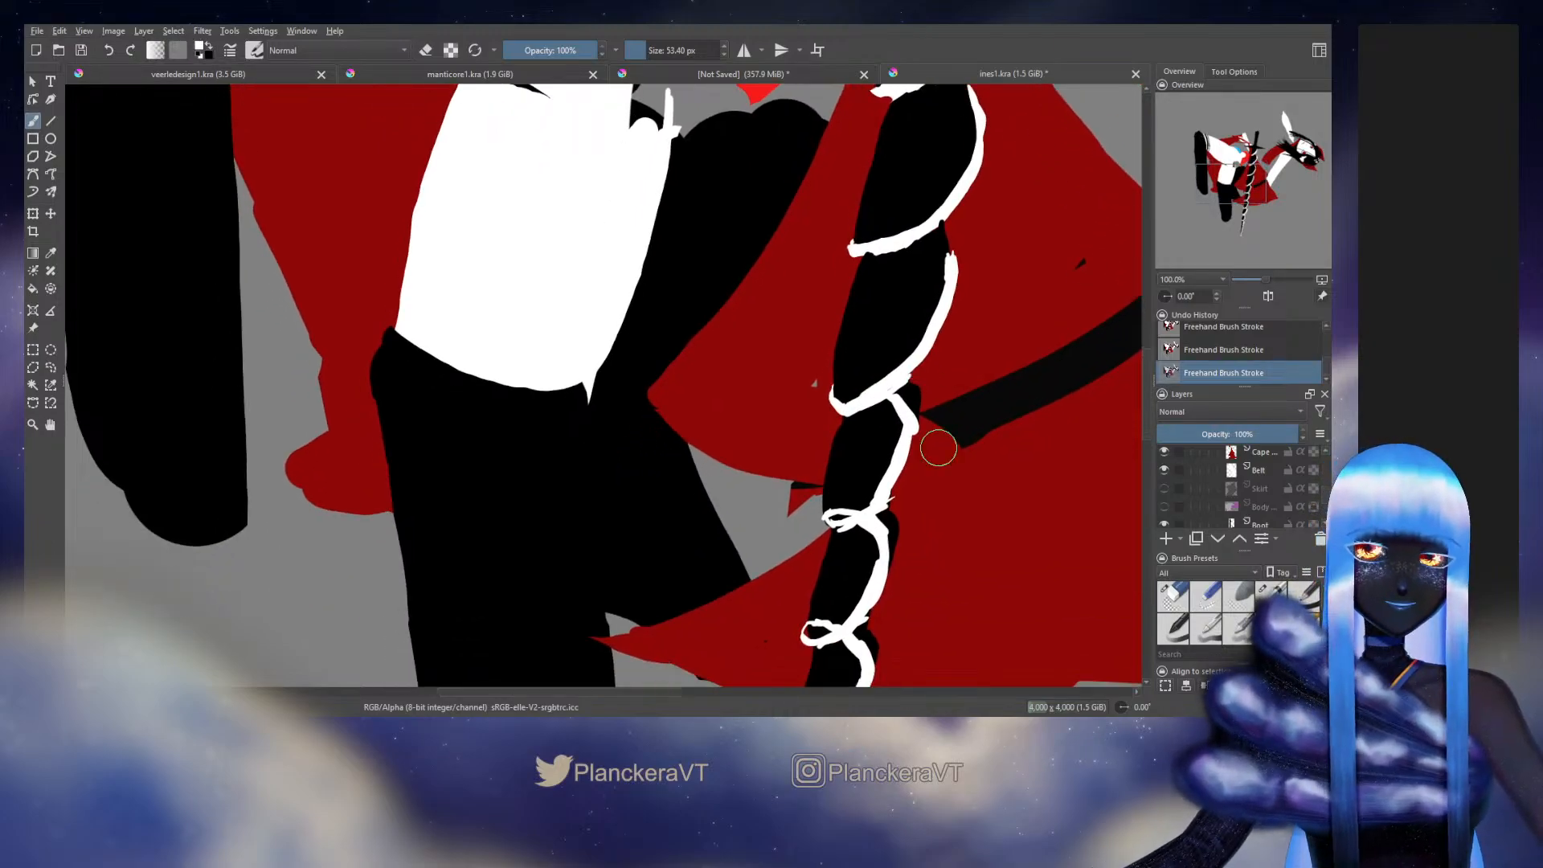
key("e")
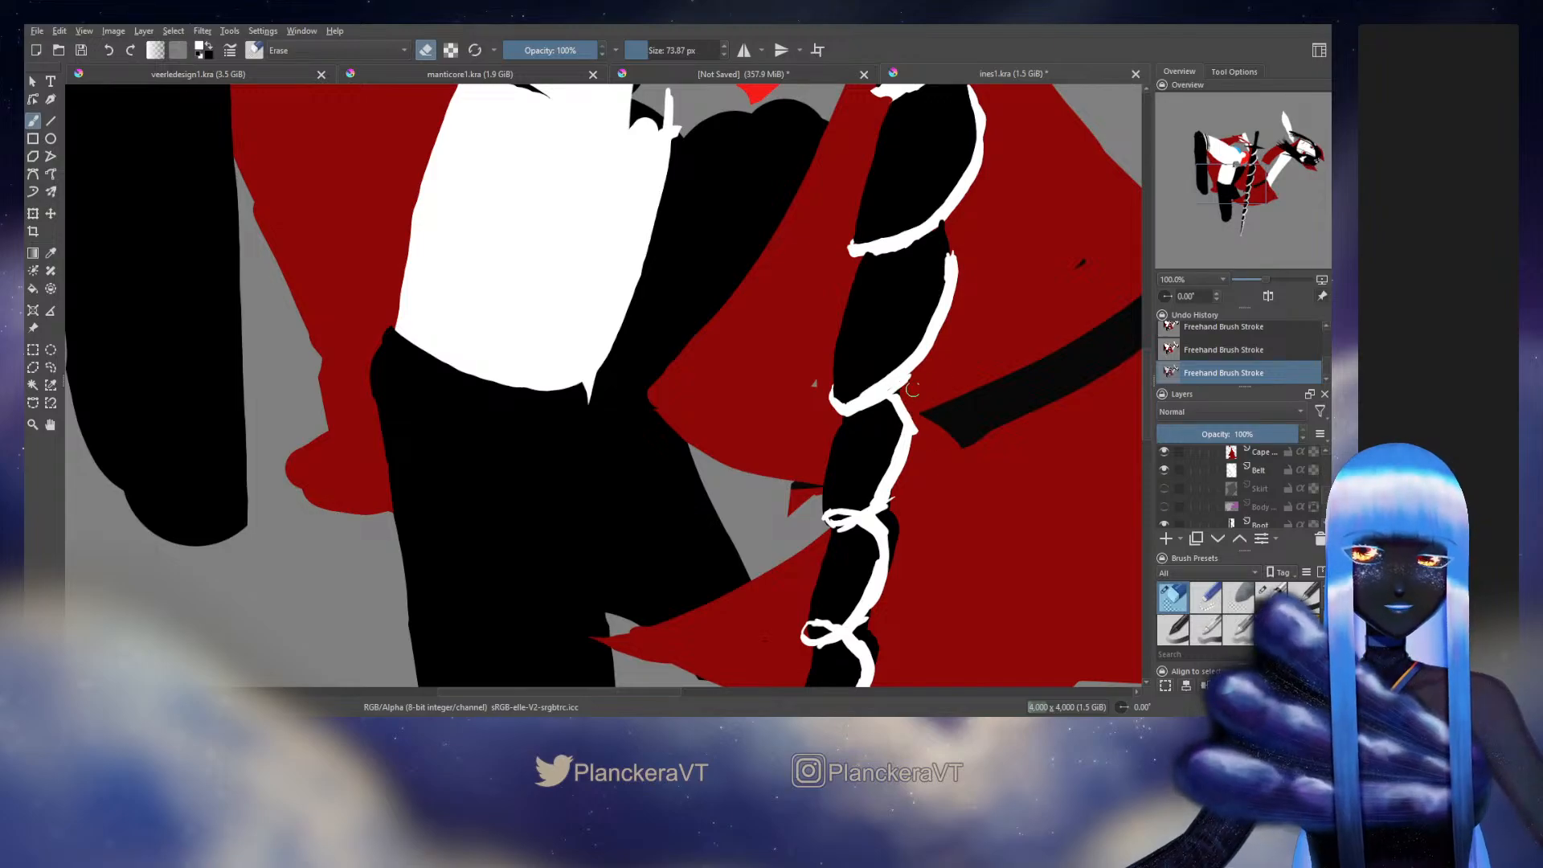
key("e")
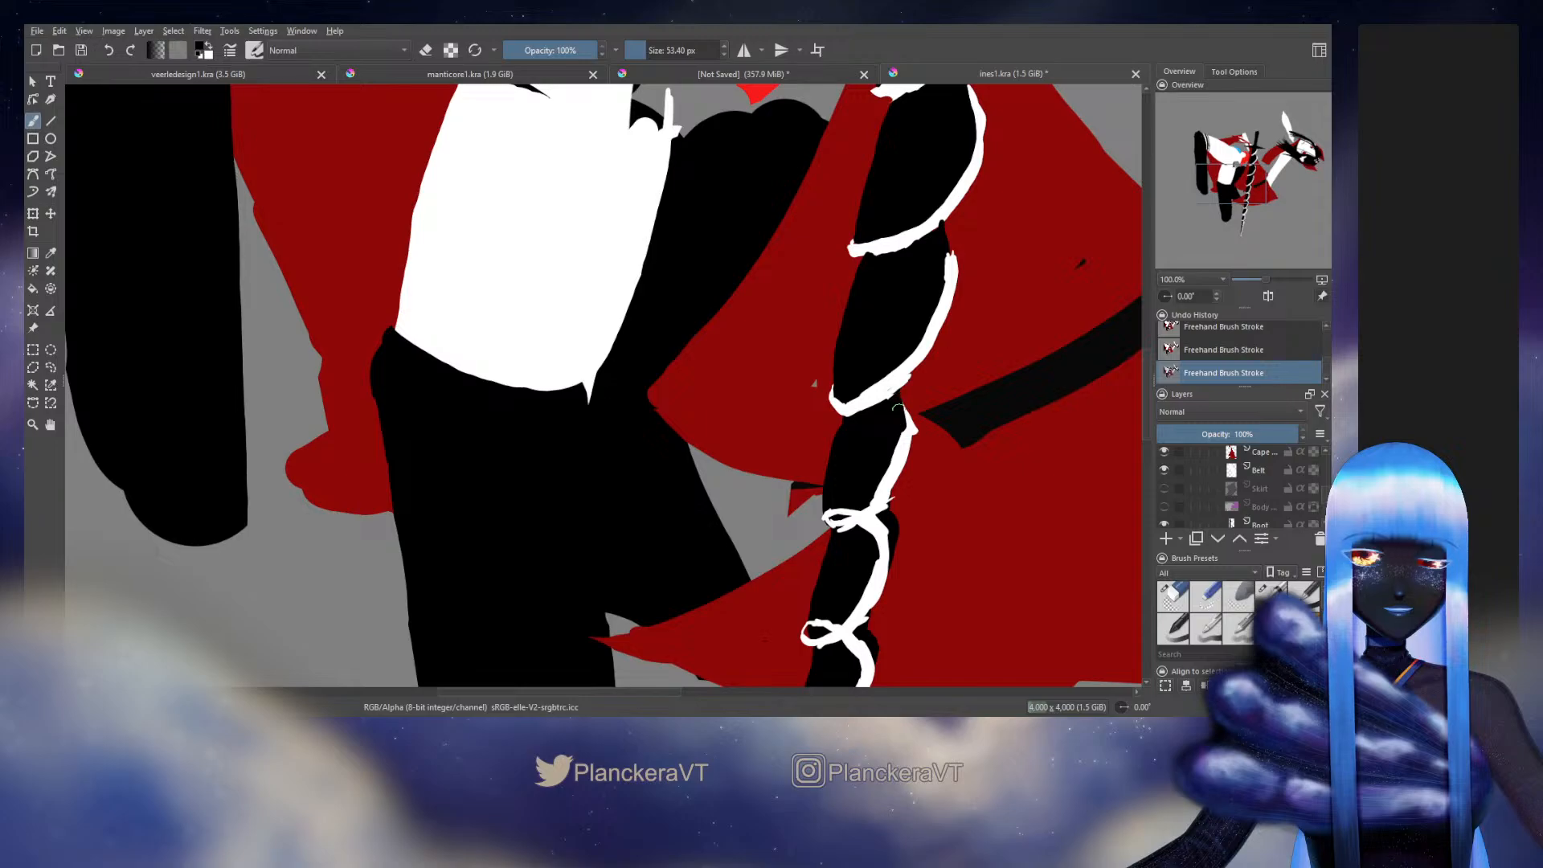
left_click_drag(898, 408, 891, 494)
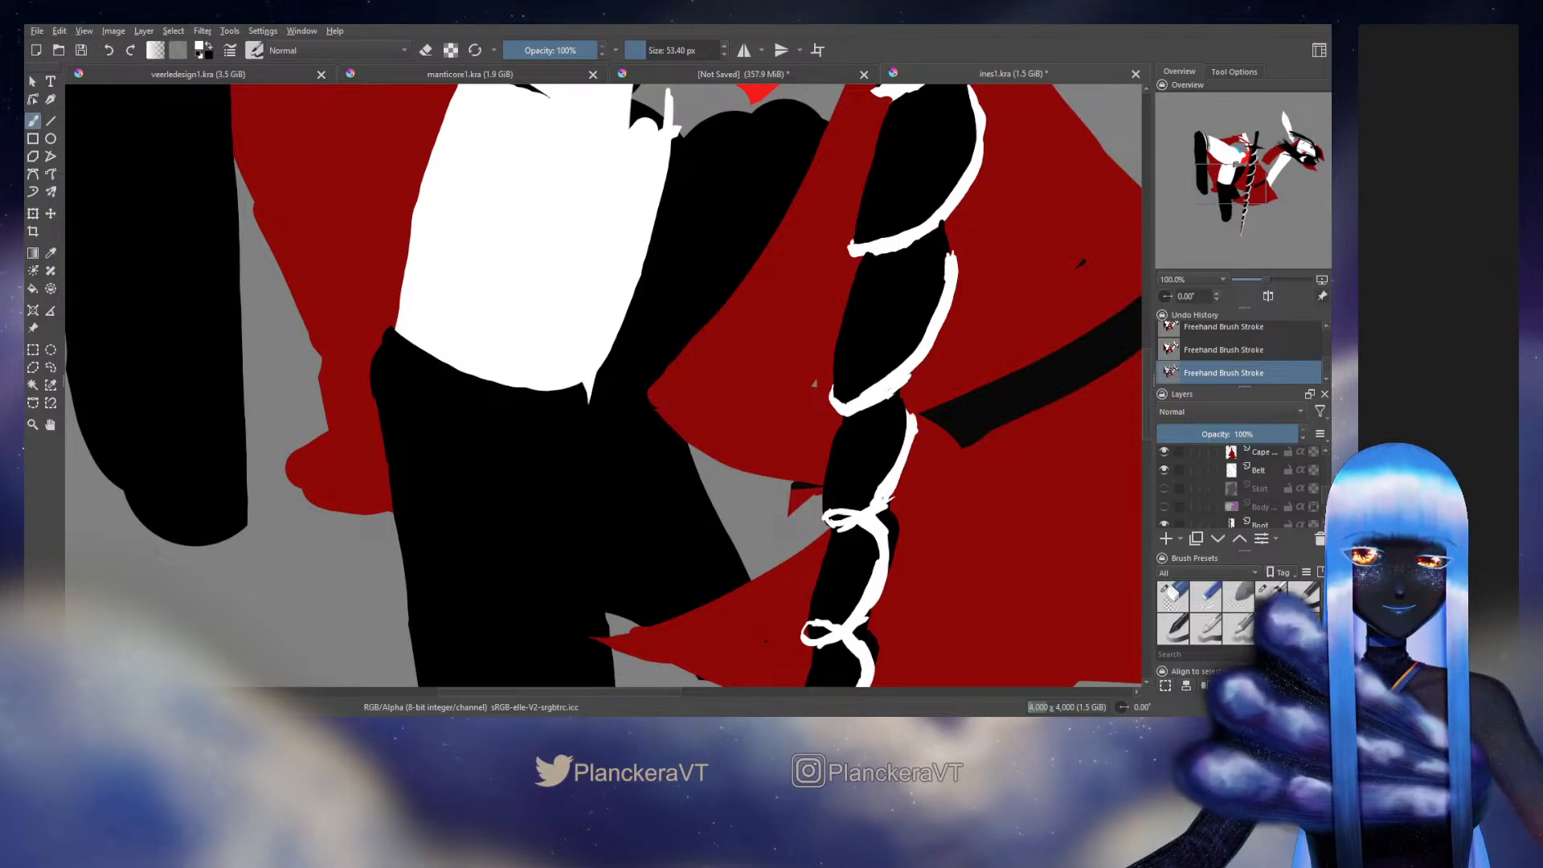
left_click_drag(908, 434, 887, 499)
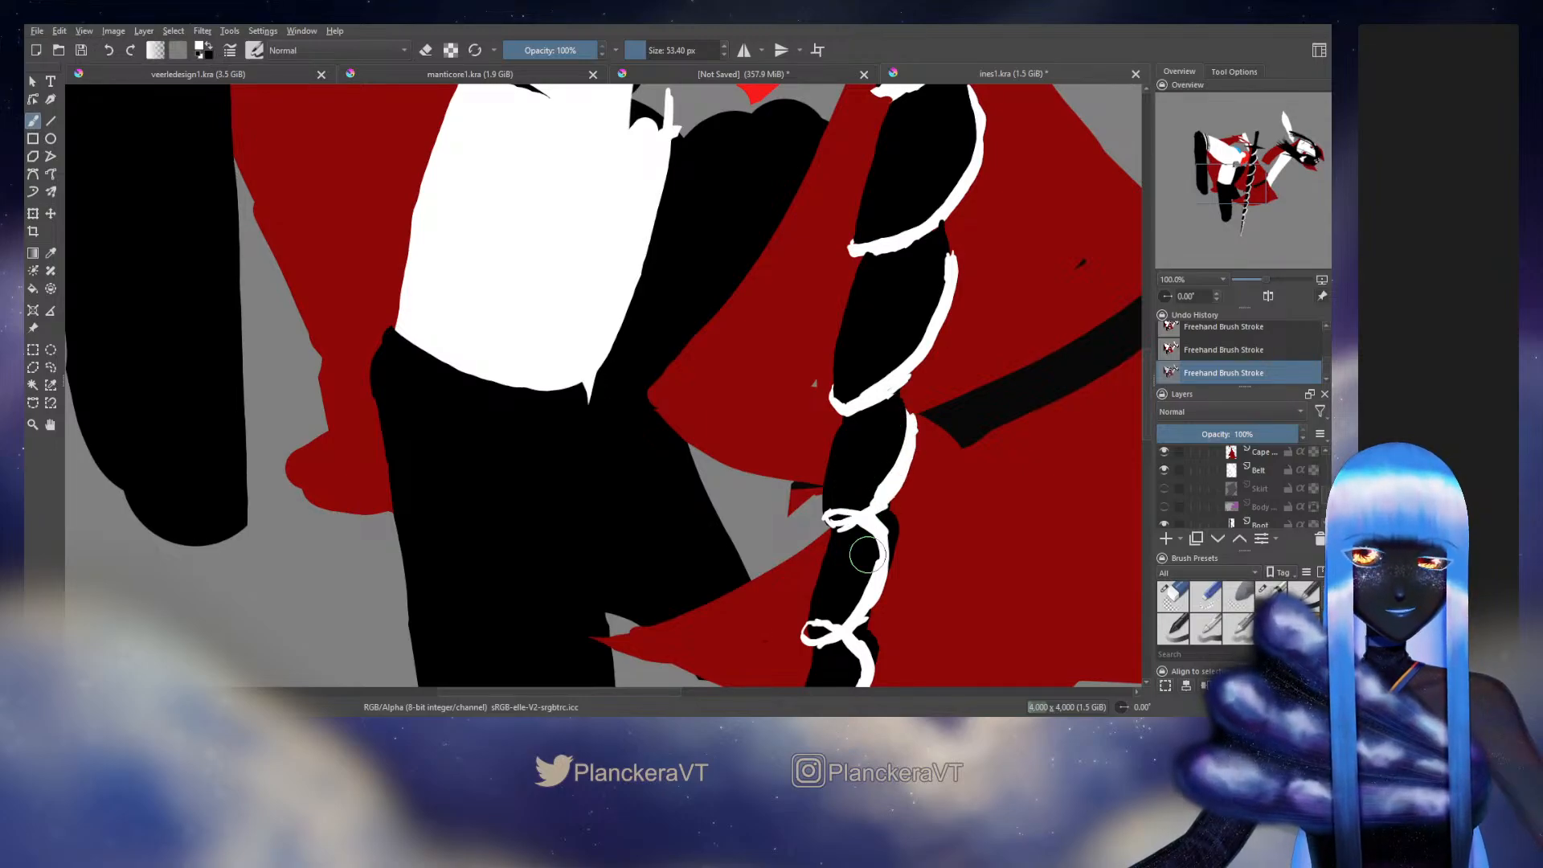
key("e")
mouse_move(892, 518)
left_mouse_down()
mouse_move(887, 505)
mouse_move(893, 526)
left_mouse_up()
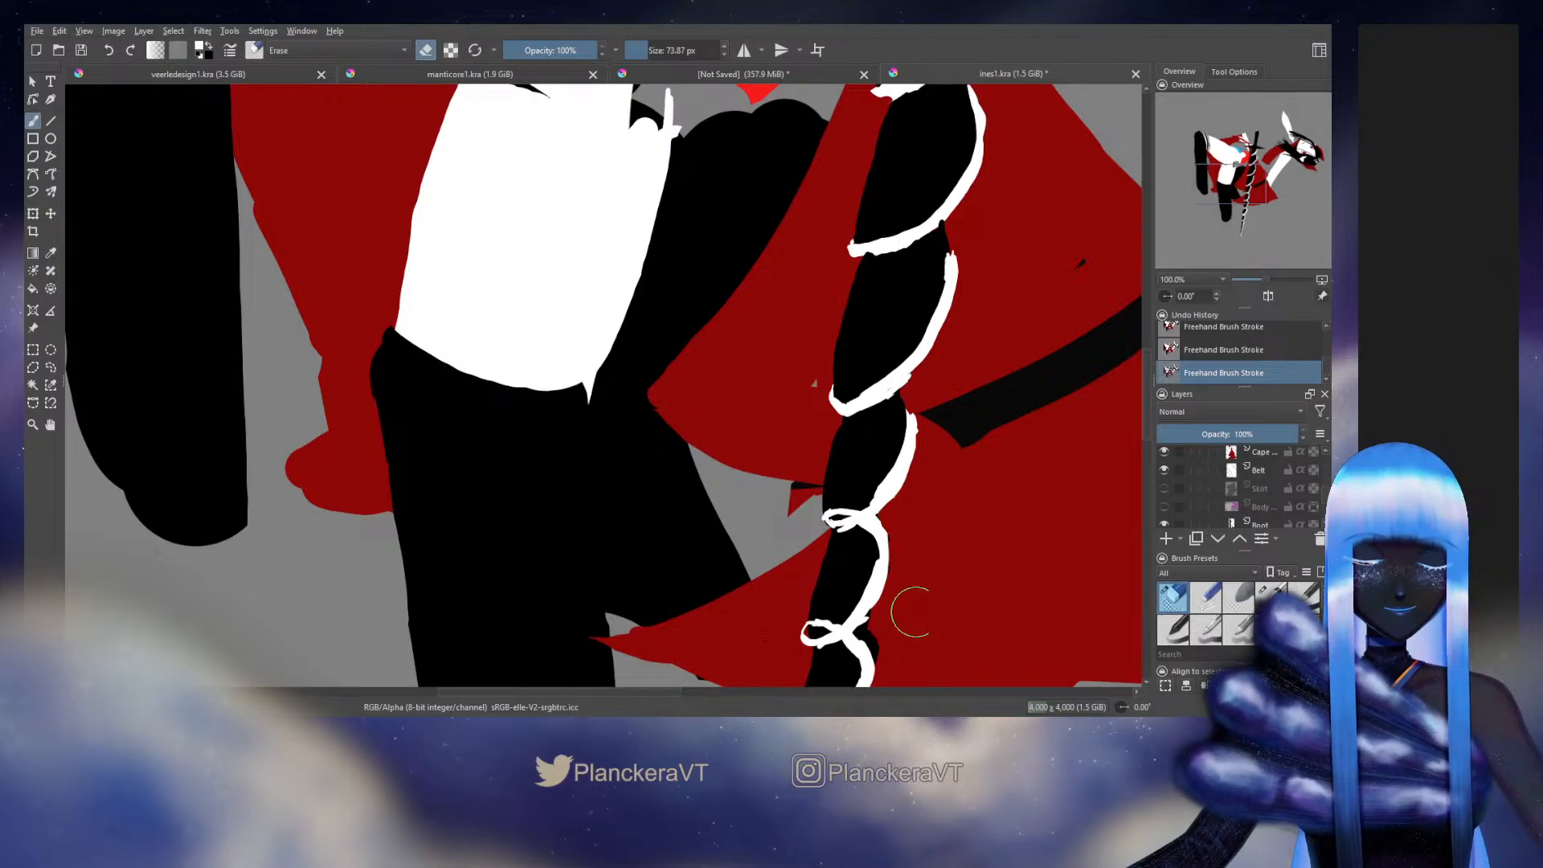
left_click_drag(920, 389, 919, 441)
key("e")
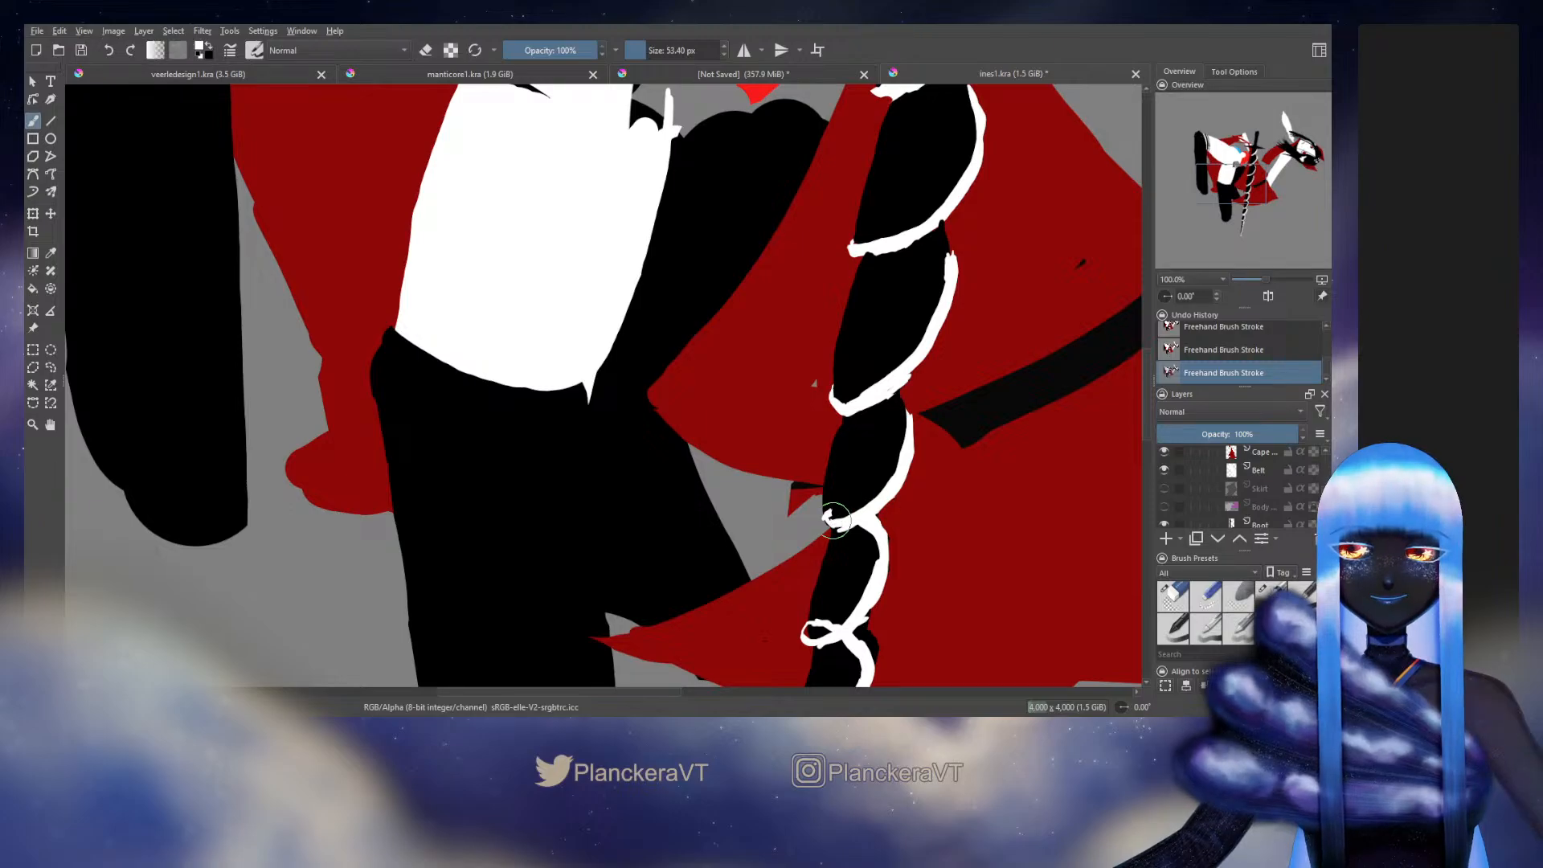
left_click_drag(902, 466, 914, 421)
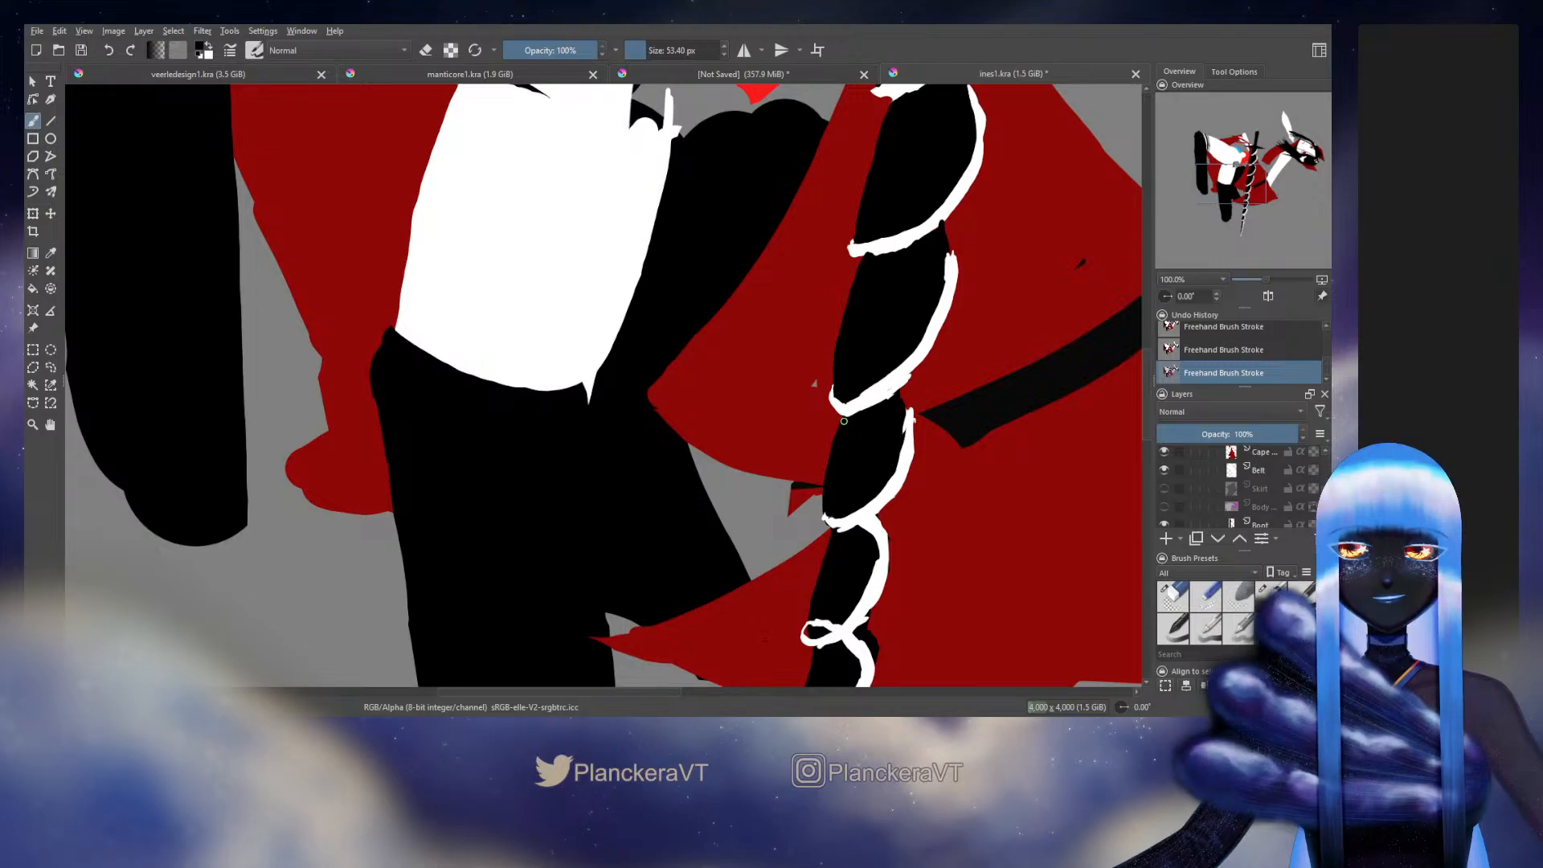
Step: Round the sixth blade segment's white edge and remove the loop at its lower end
scroll(843, 420, "down", 3)
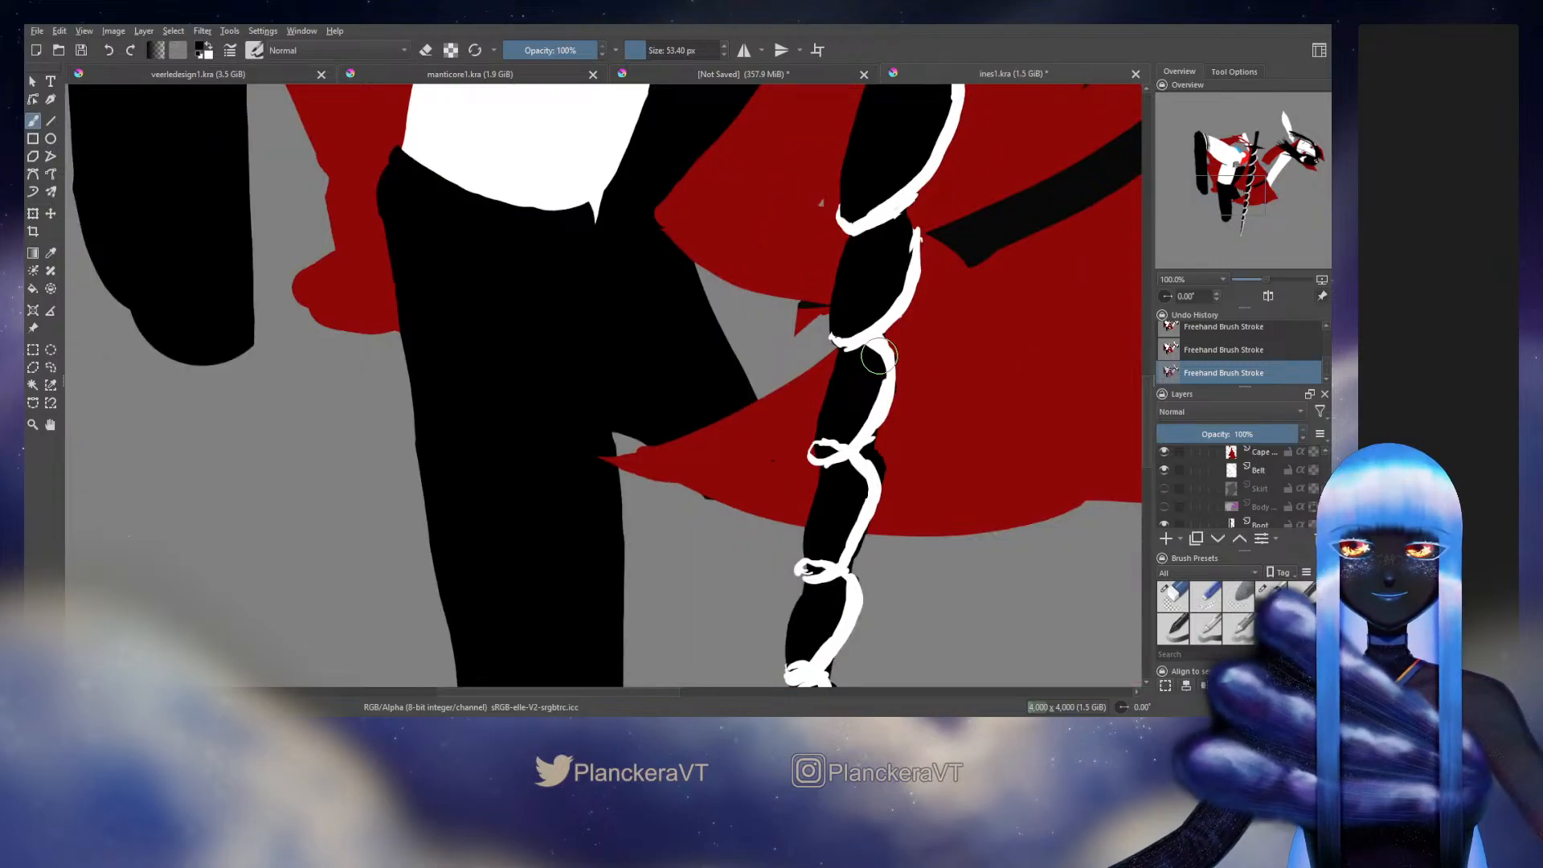
left_click_drag(878, 340, 885, 405)
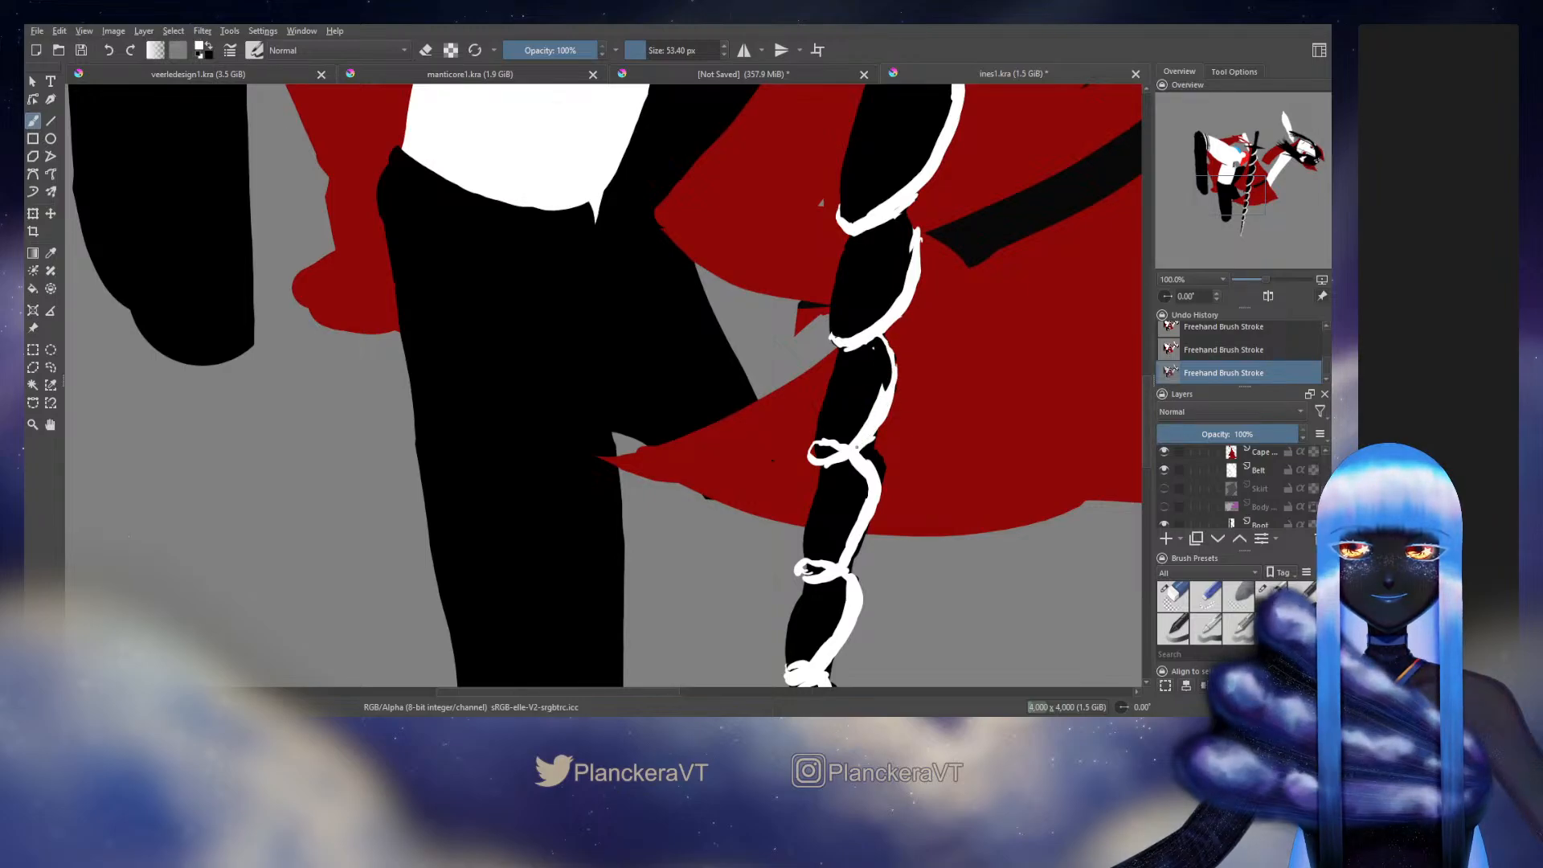
left_click_drag(876, 434, 894, 356)
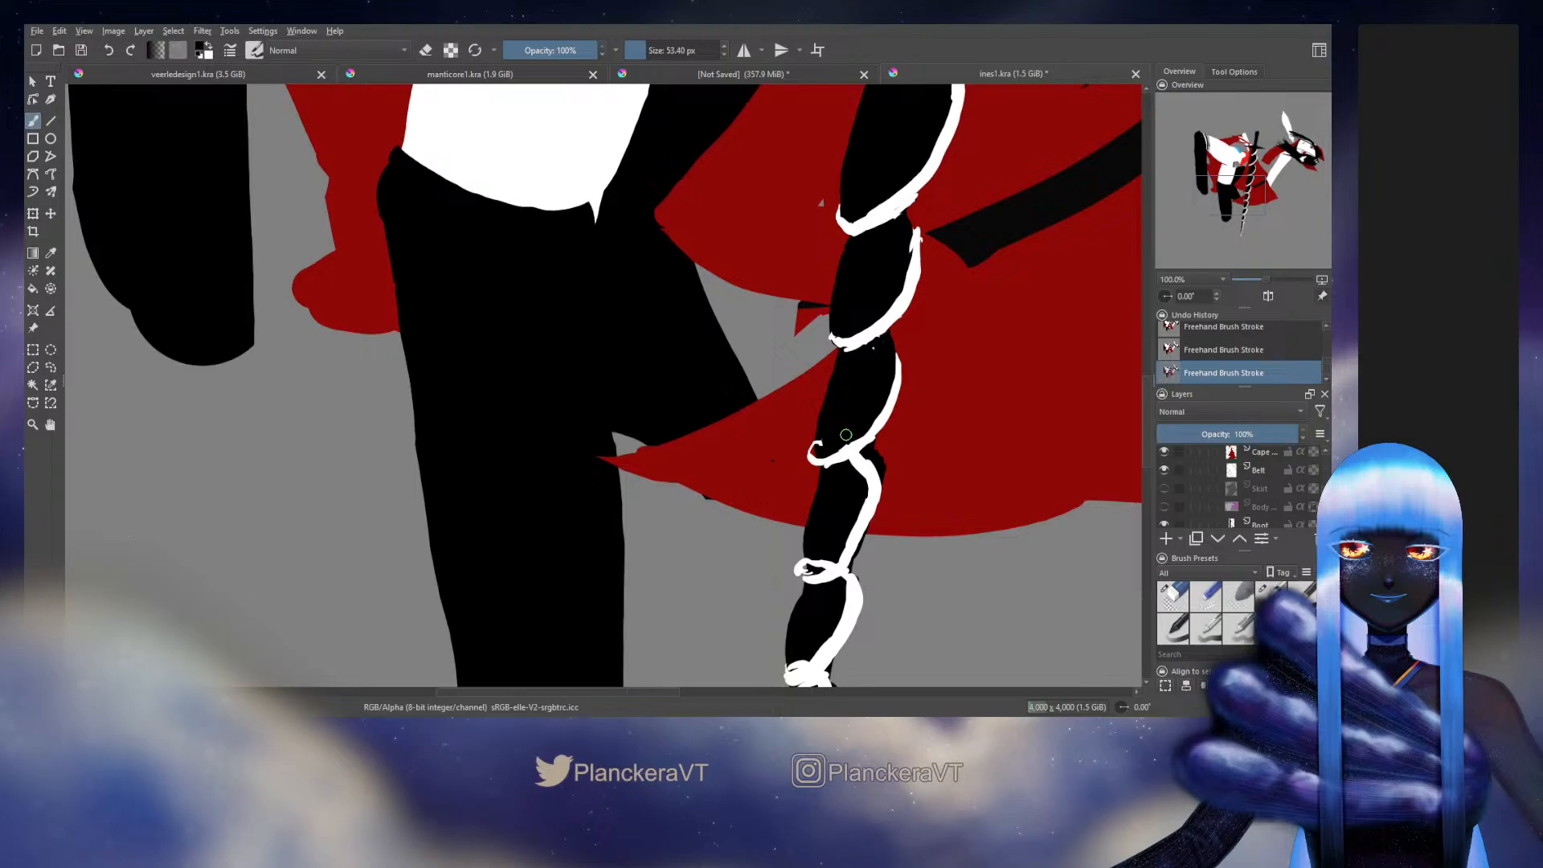
key("e")
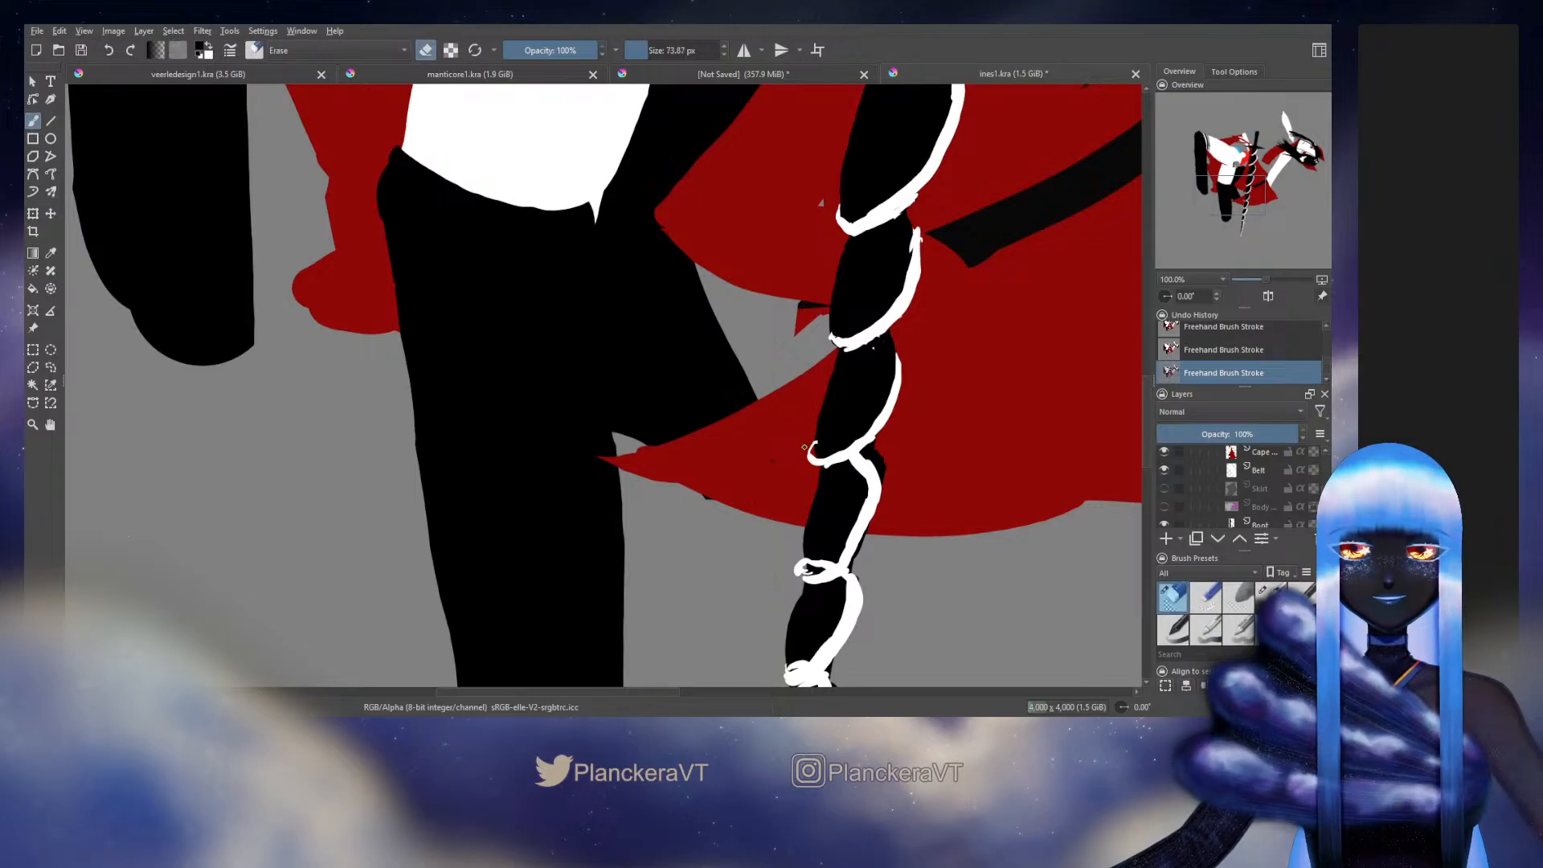
key("e")
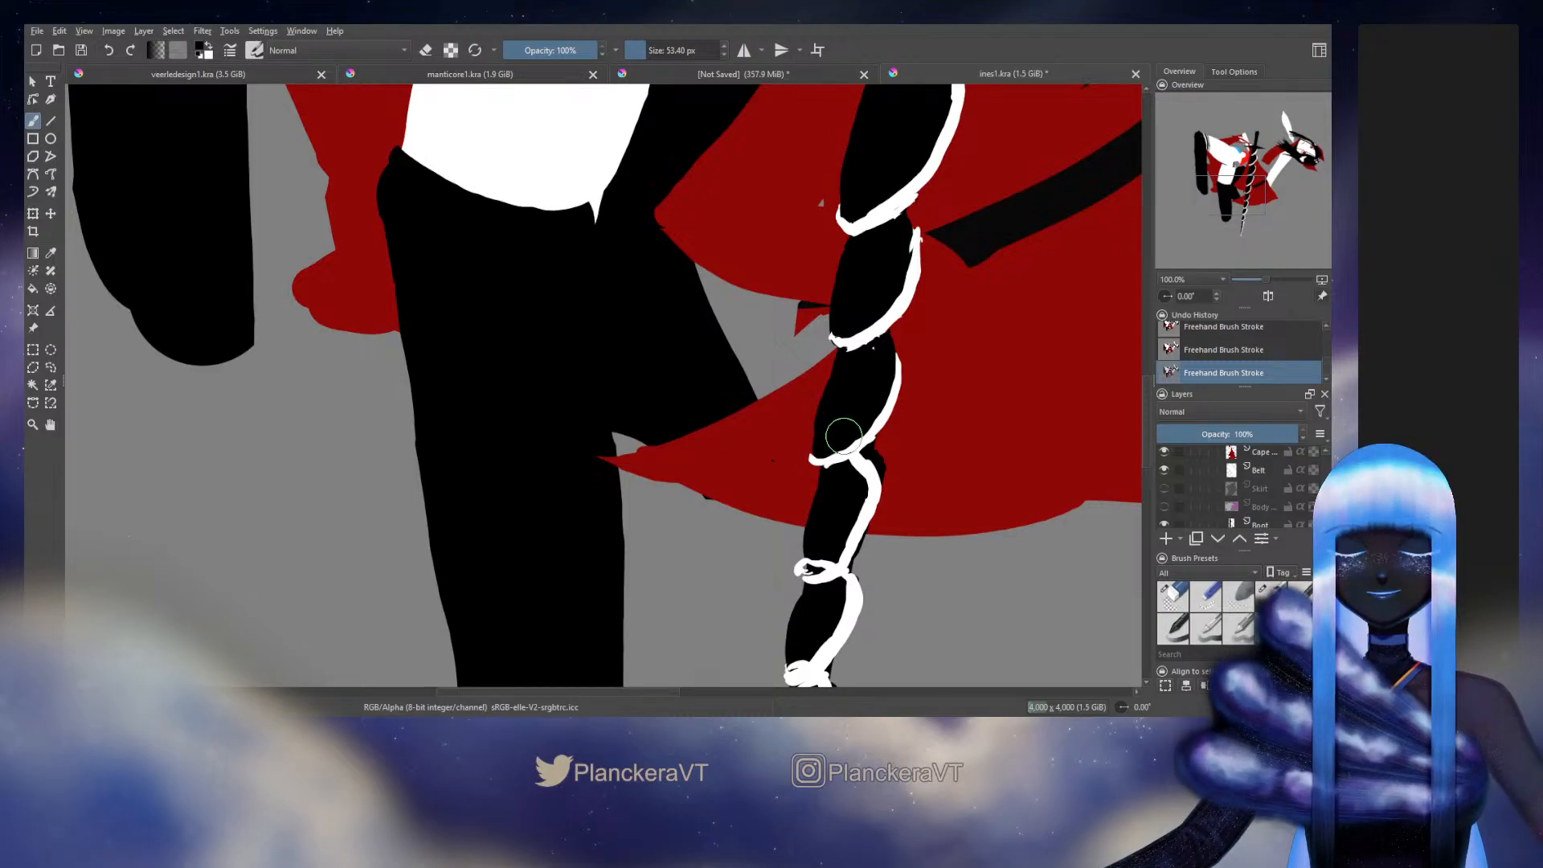
Step: Repaint the white edge of the seventh blade segment, at the coat's lower hem, as a thin curve and clean its end
scroll(842, 437, "down", 3)
key("e")
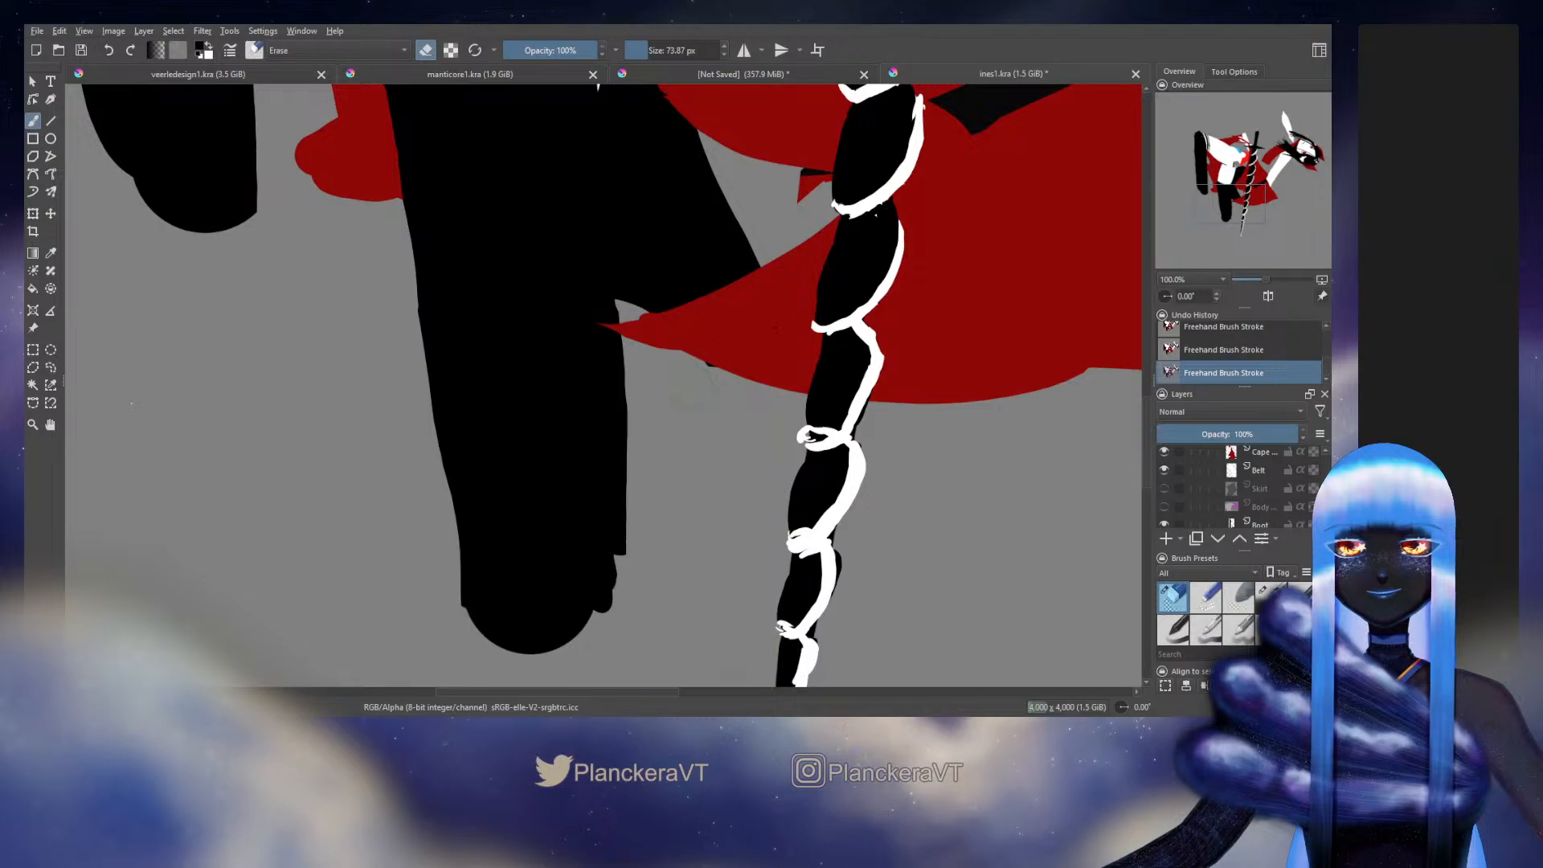
key("e")
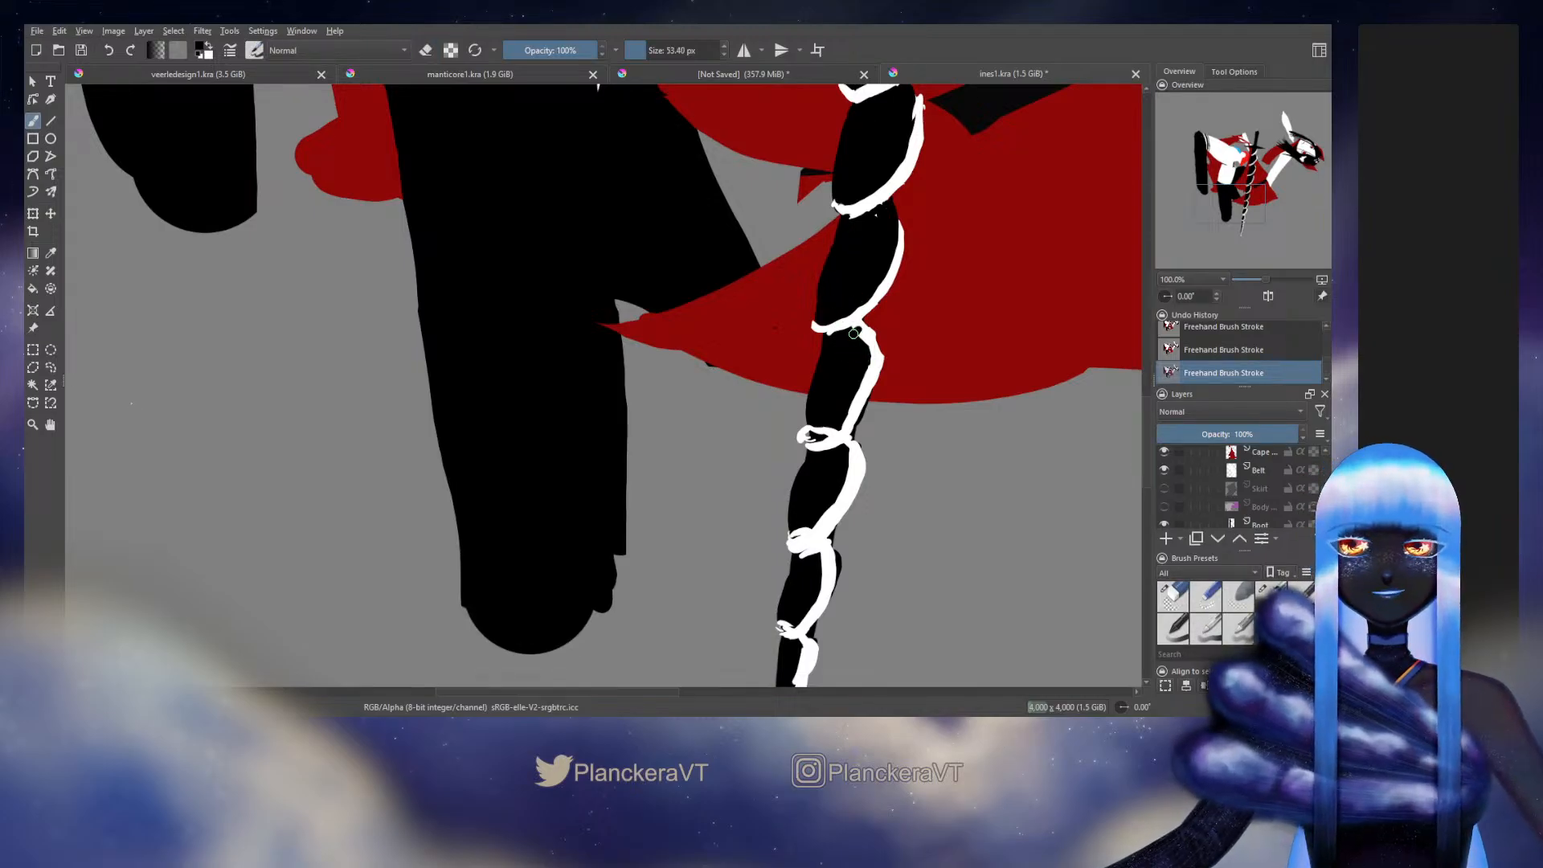
mouse_move(862, 327)
left_mouse_down()
mouse_move(876, 386)
mouse_move(816, 431)
mouse_move(841, 426)
mouse_move(866, 381)
mouse_move(820, 373)
mouse_move(827, 343)
mouse_move(820, 446)
left_mouse_up()
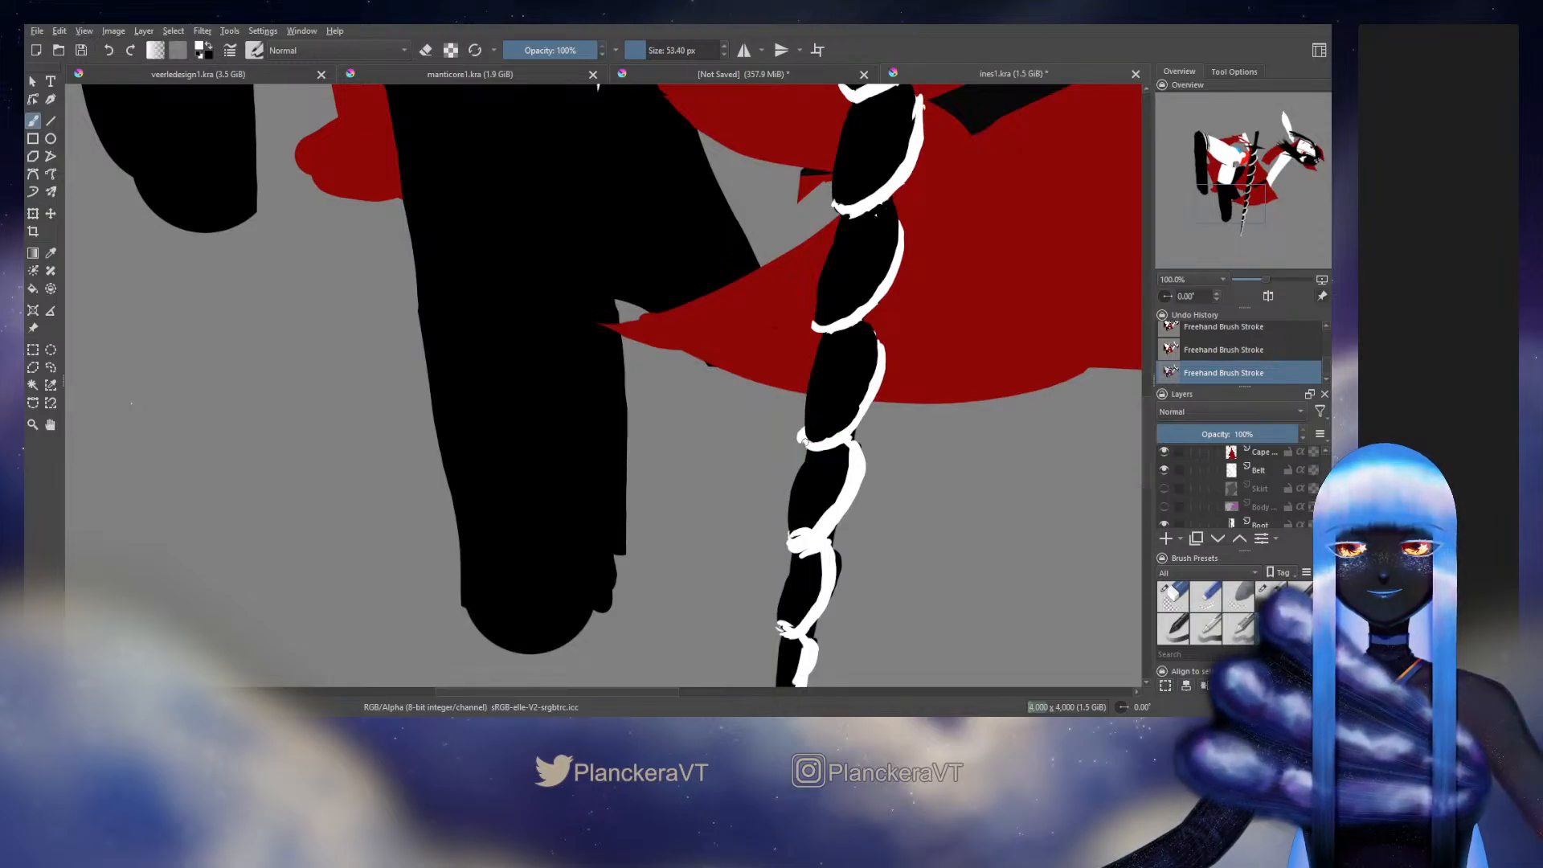
key("e")
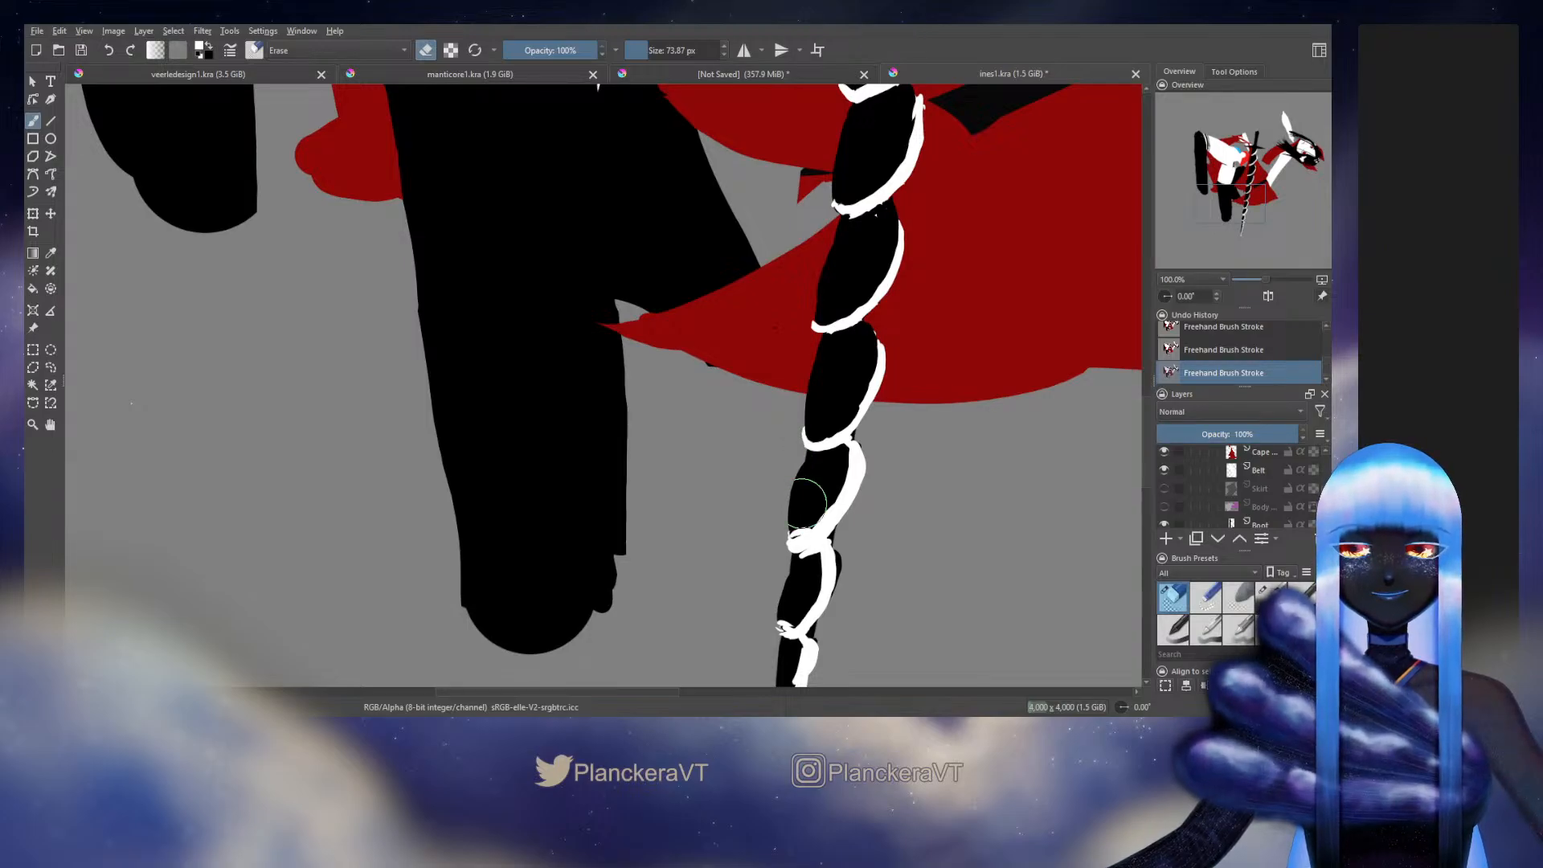
Step: Thin and smooth the white edge of the eighth blade segment just below the coat hem, removing the blob at its lower end
key("e")
left_click_drag(885, 440, 888, 295)
key("e")
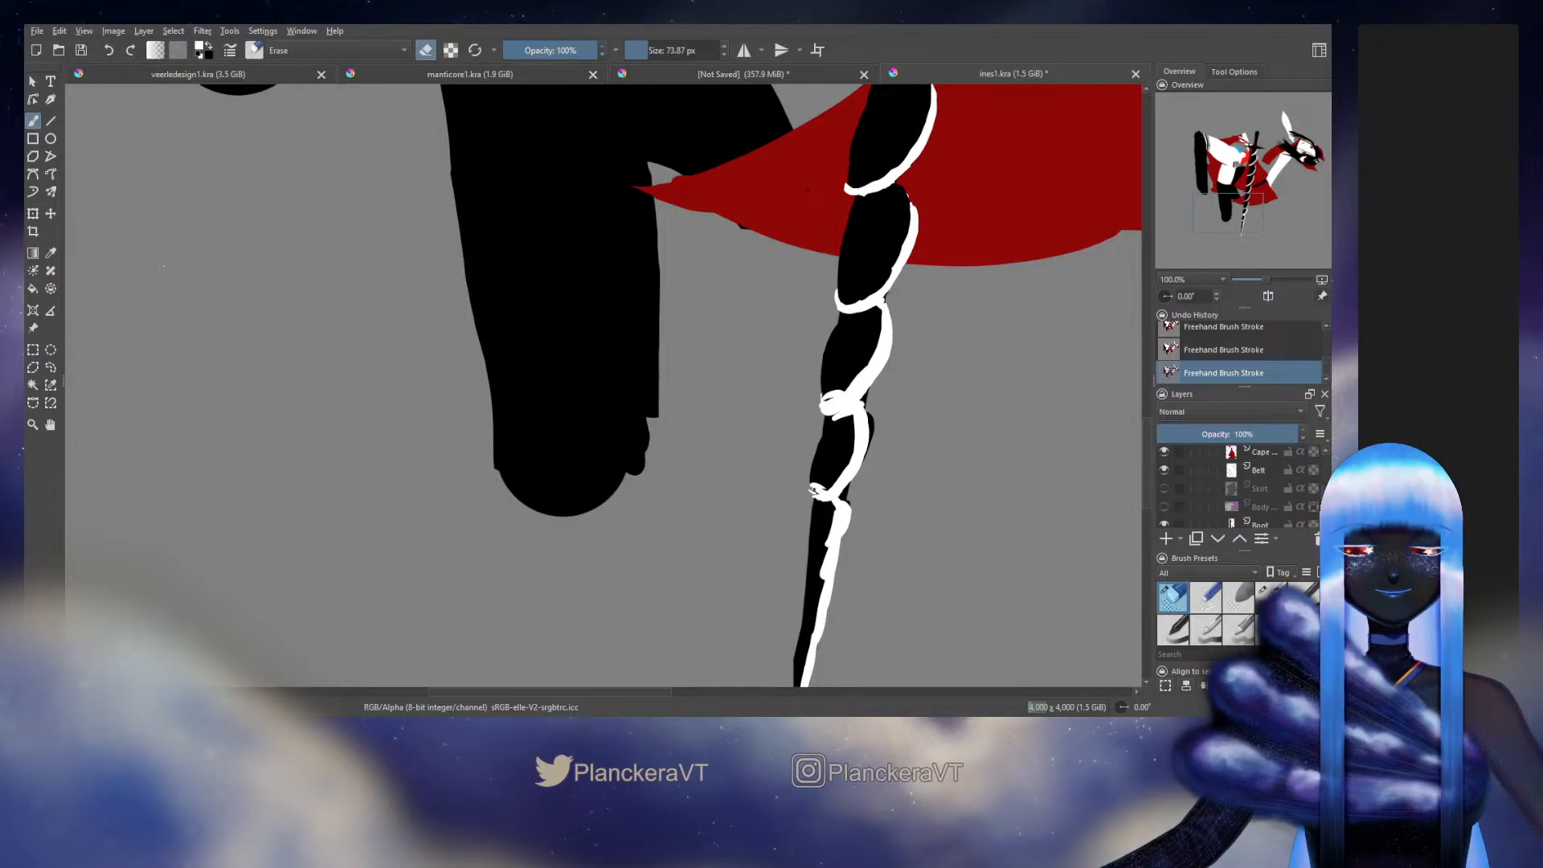
key("e")
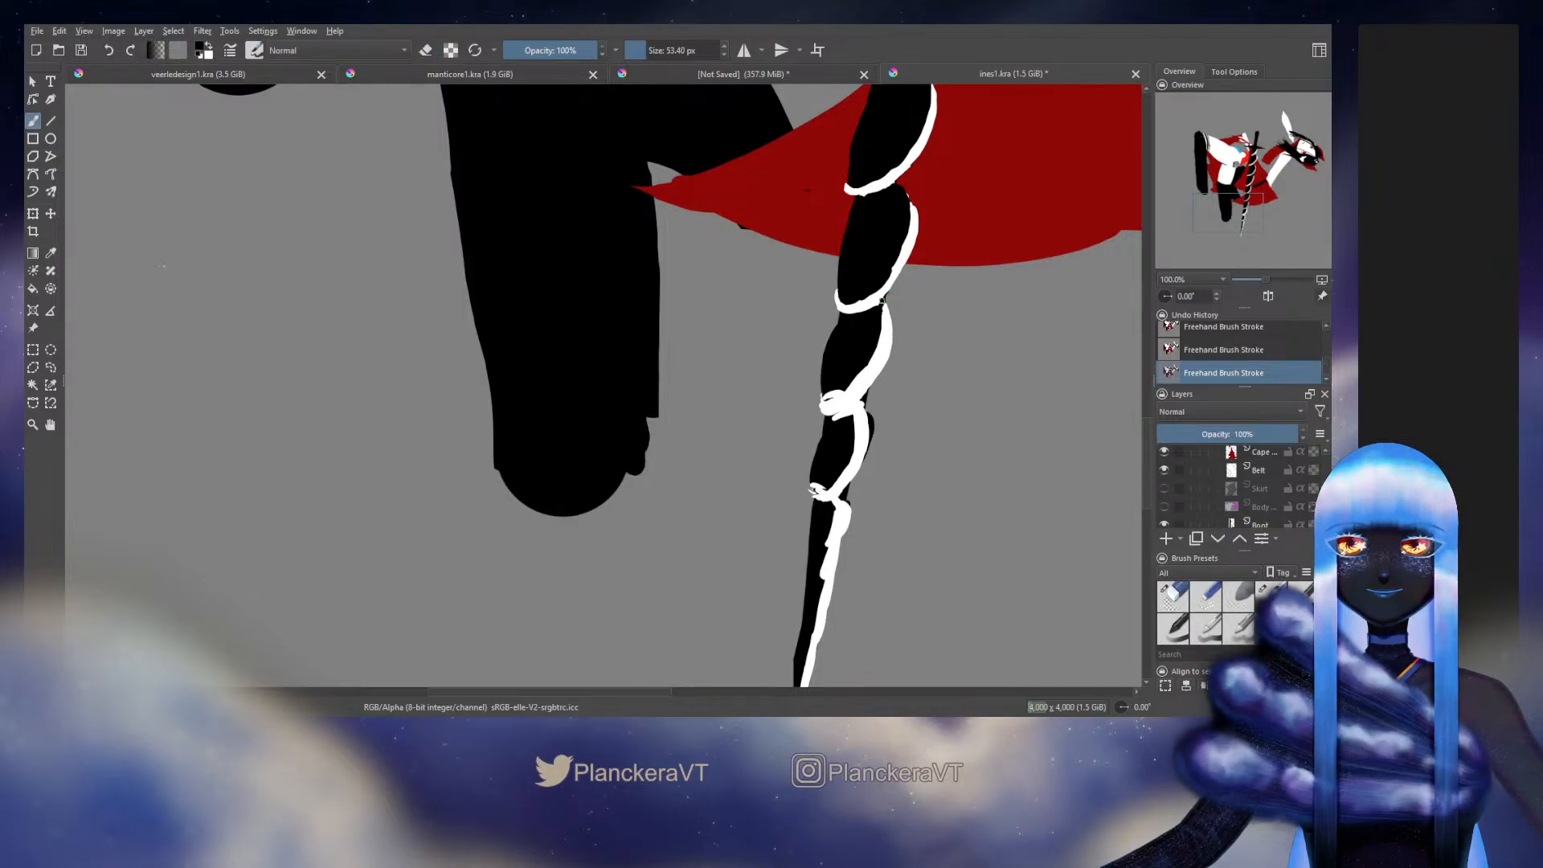
mouse_move(882, 305)
left_mouse_down()
mouse_move(856, 382)
mouse_move(828, 394)
mouse_move(871, 378)
left_mouse_up()
key("x")
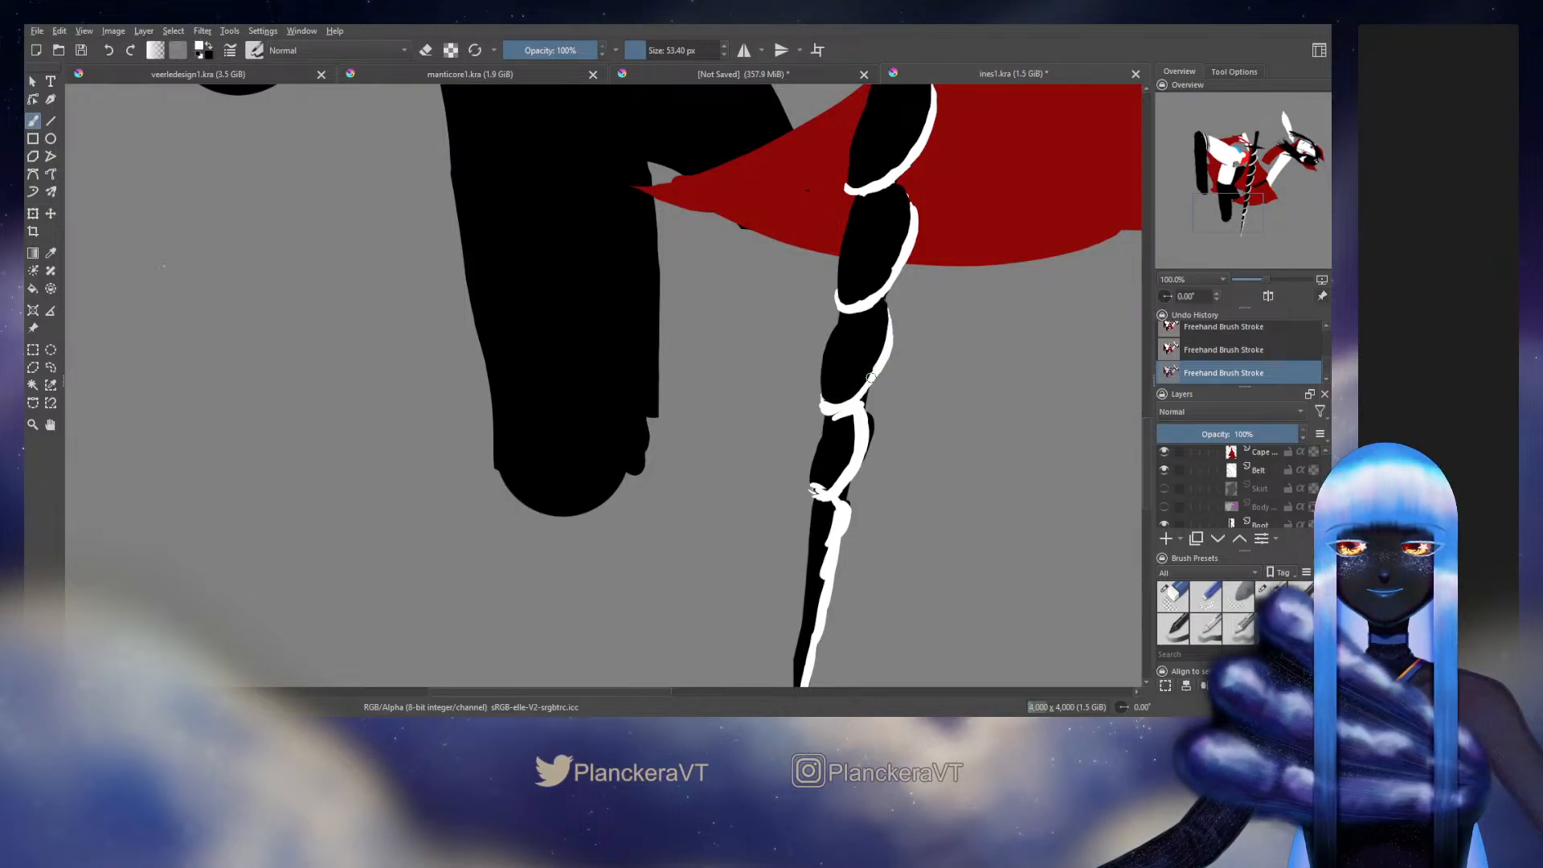
key("x")
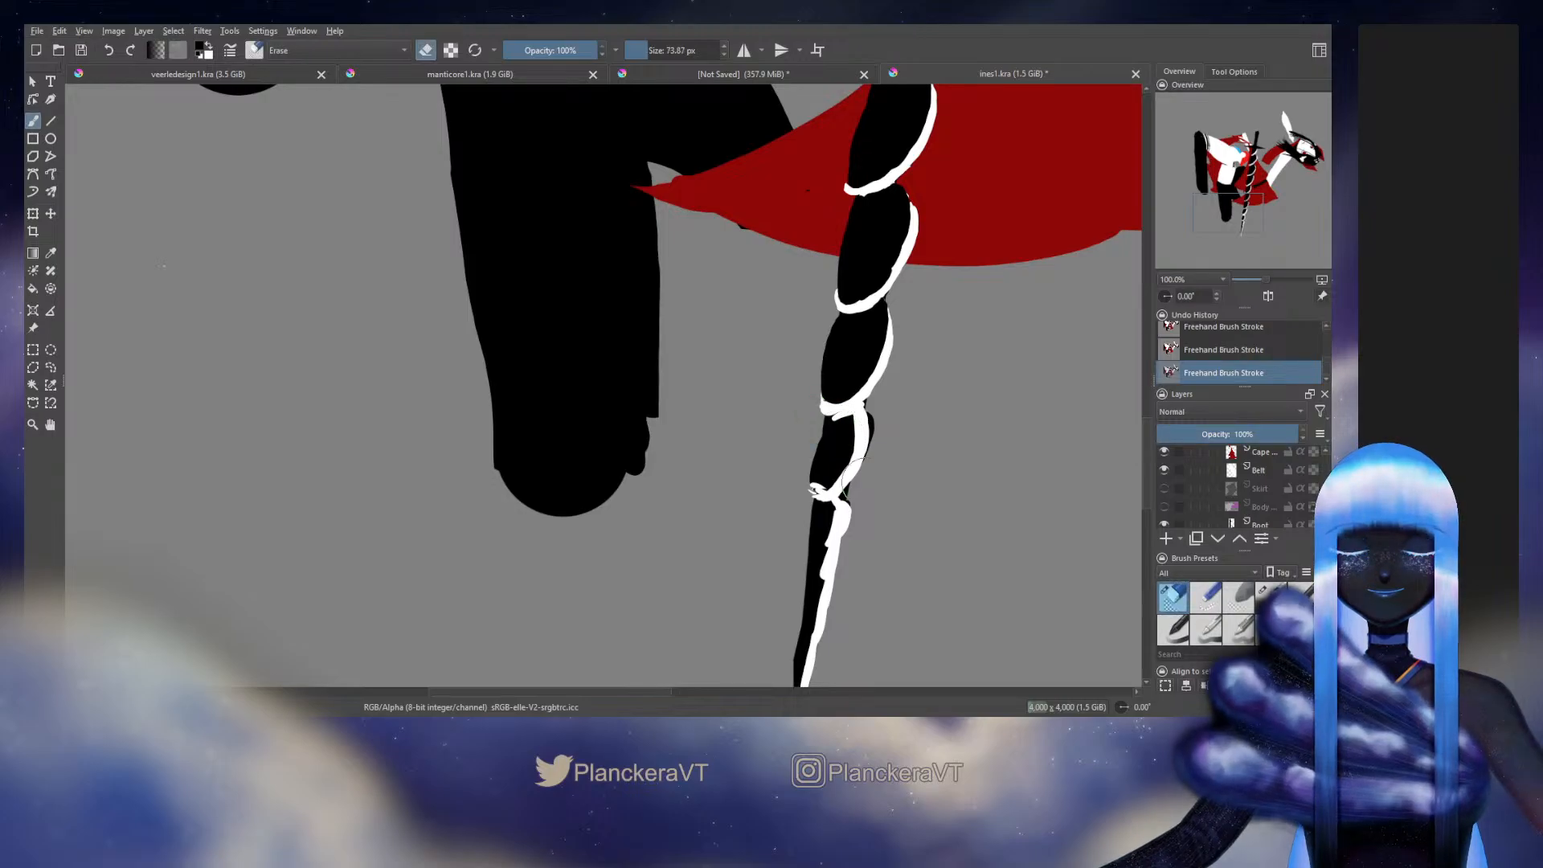
Step: Repaint the white edge of the ninth blade segment as a thin curve and smooth the white edge down the sword's tip segment
mouse_move(898, 423)
left_mouse_down()
mouse_move(909, 307)
mouse_move(884, 317)
mouse_move(856, 418)
left_mouse_up()
key("e")
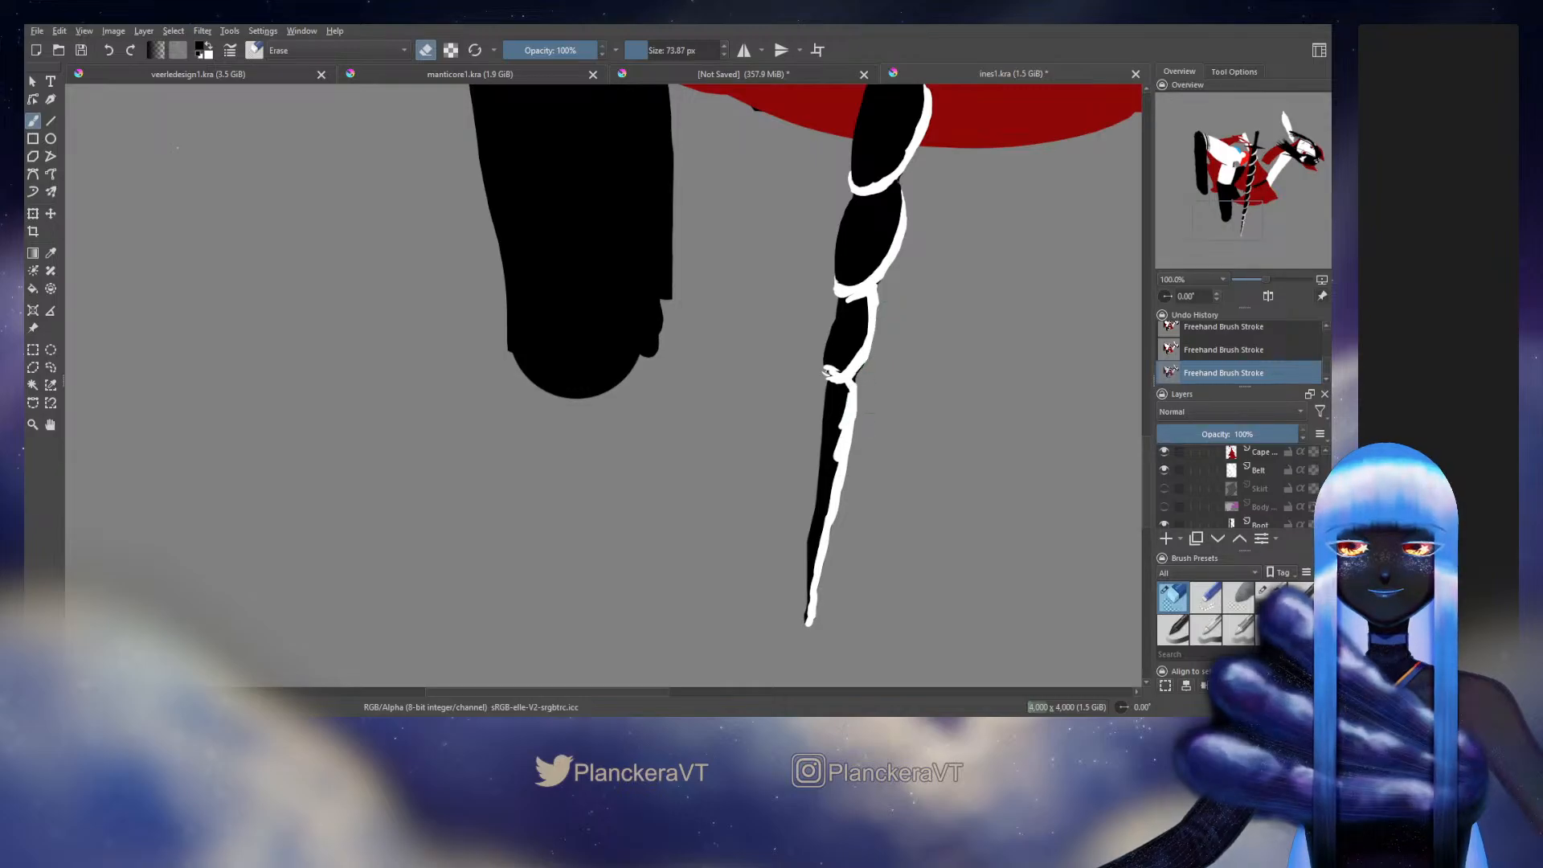
key("e")
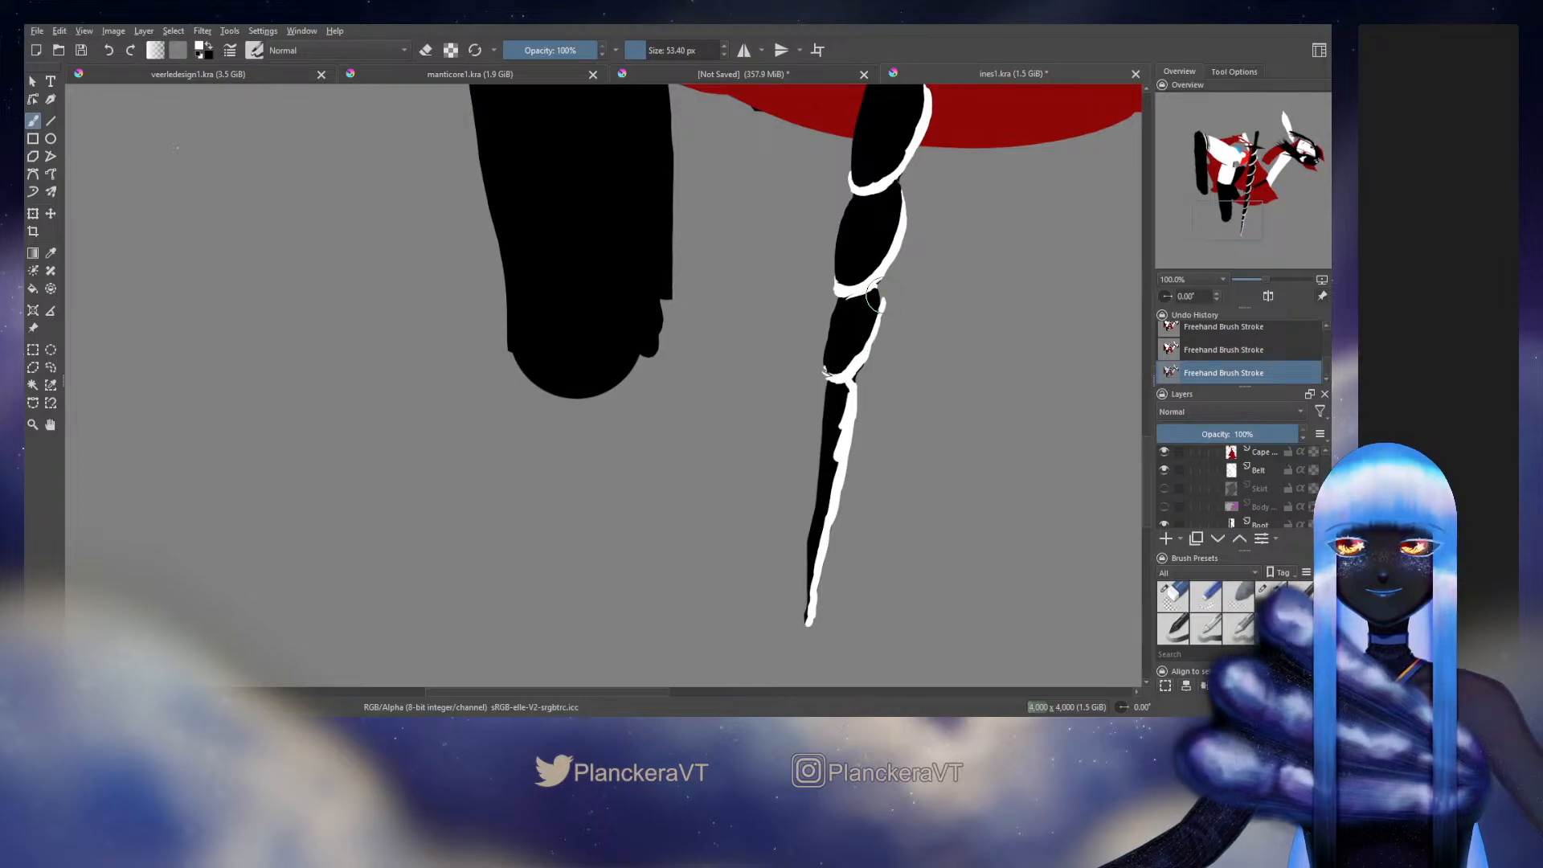
left_click_drag(878, 319, 865, 355)
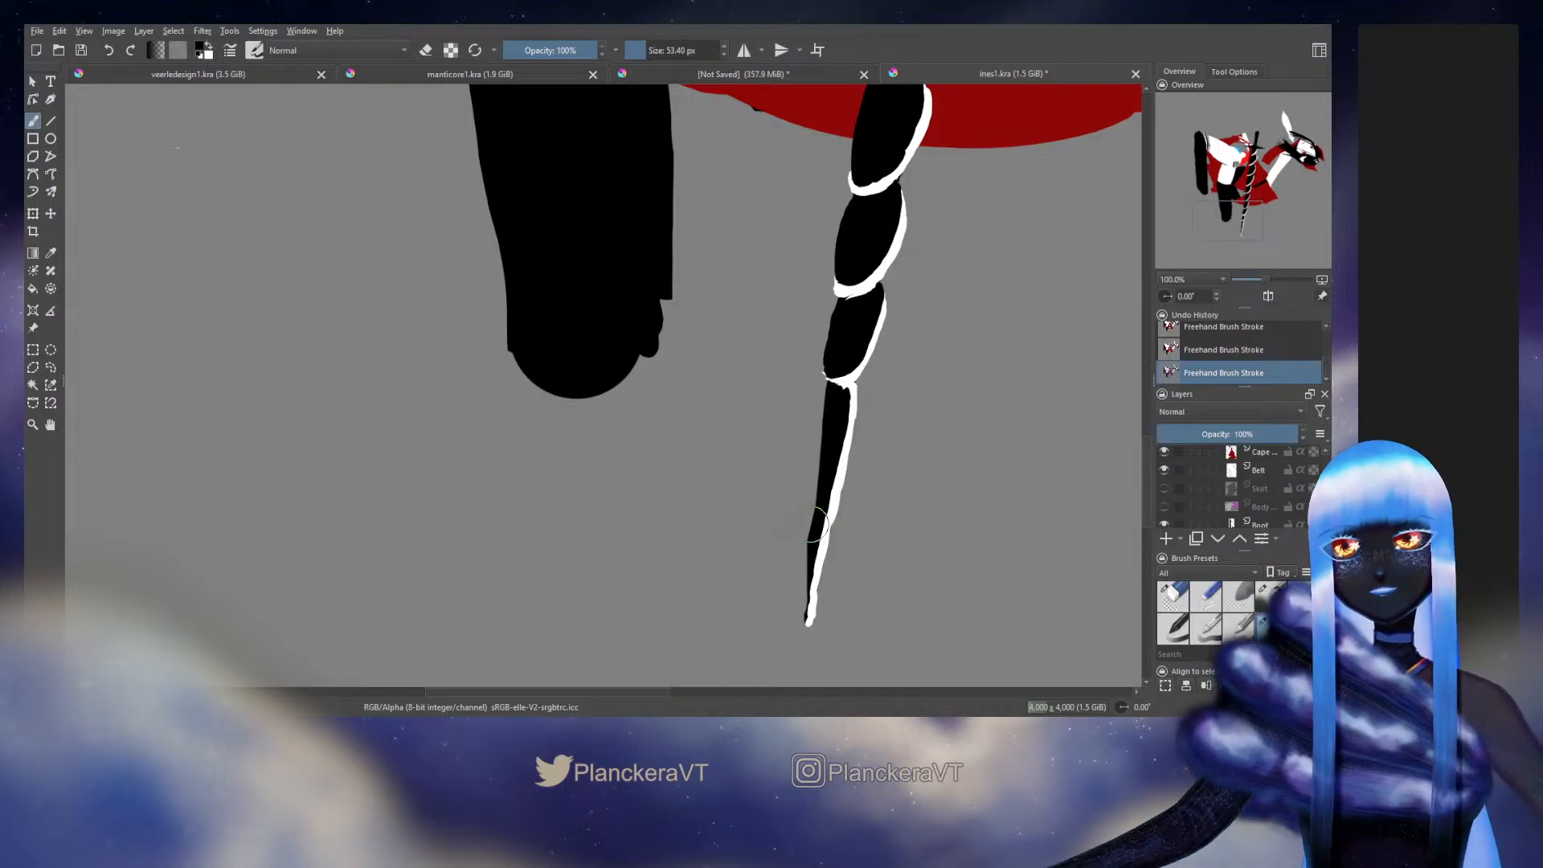
scroll(775, 562, "down", 4)
scroll(776, 562, "down", 2)
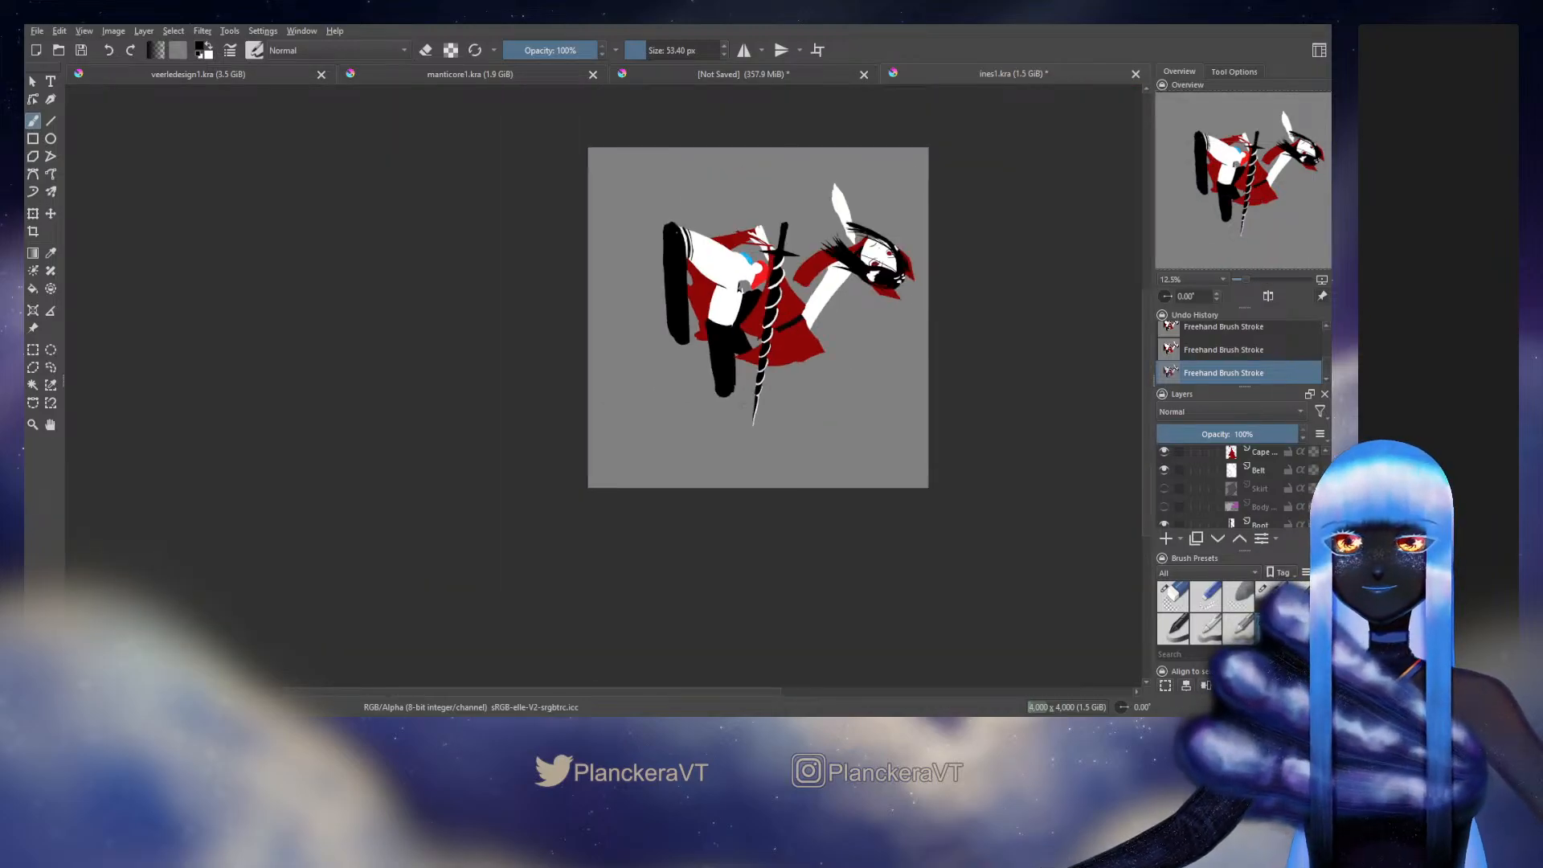
left_click_drag(813, 340, 818, 411)
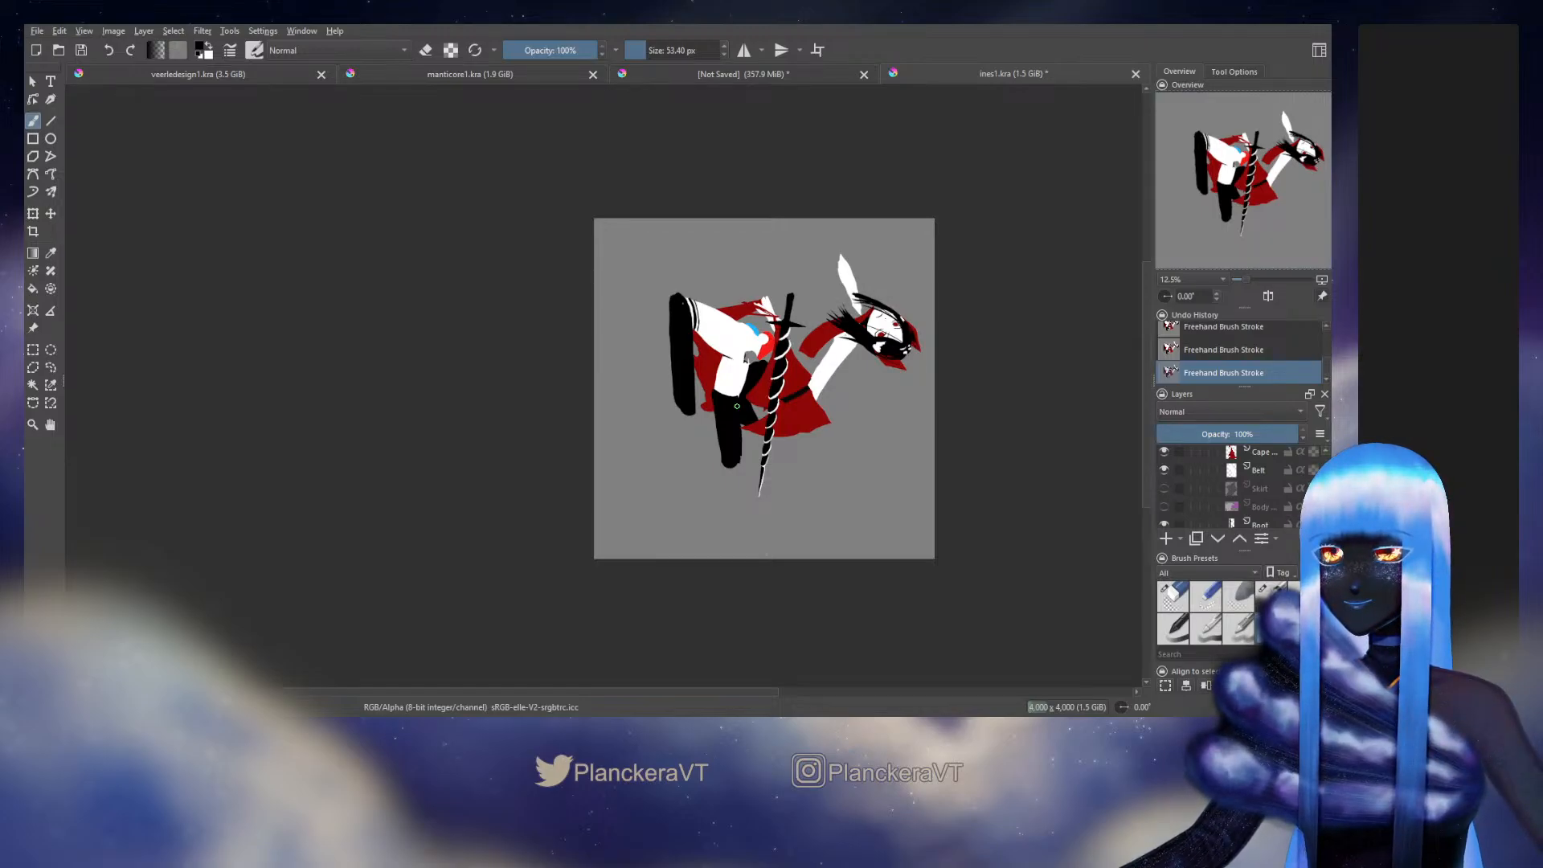
Step: Show the Skirt, Body and Top layers so the full outfit is visible
left_click(1163, 488)
scroll(1174, 499, "down", 1)
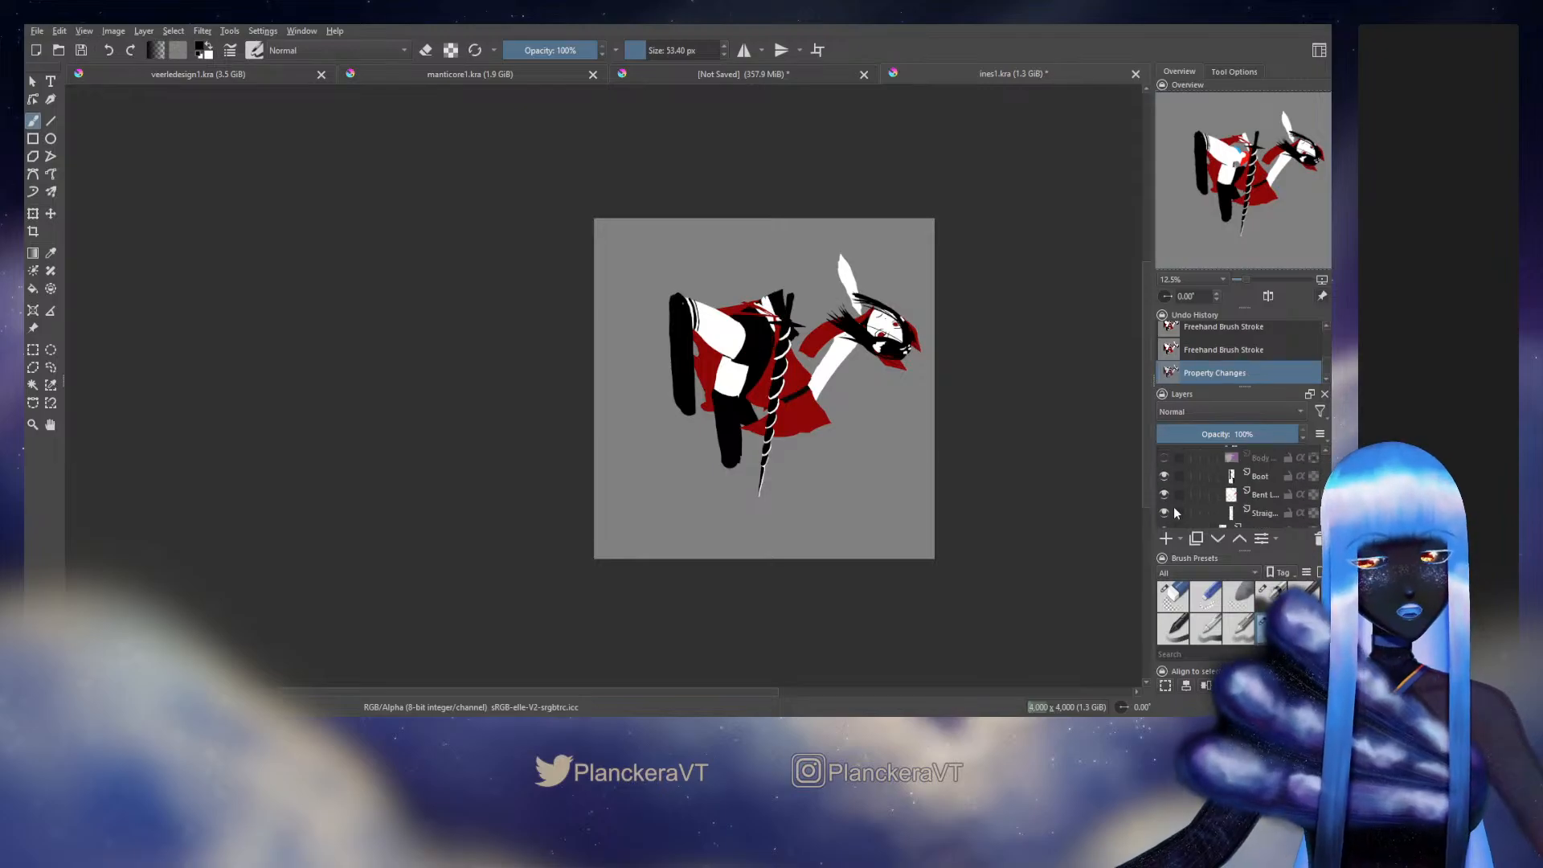
left_click(1164, 458)
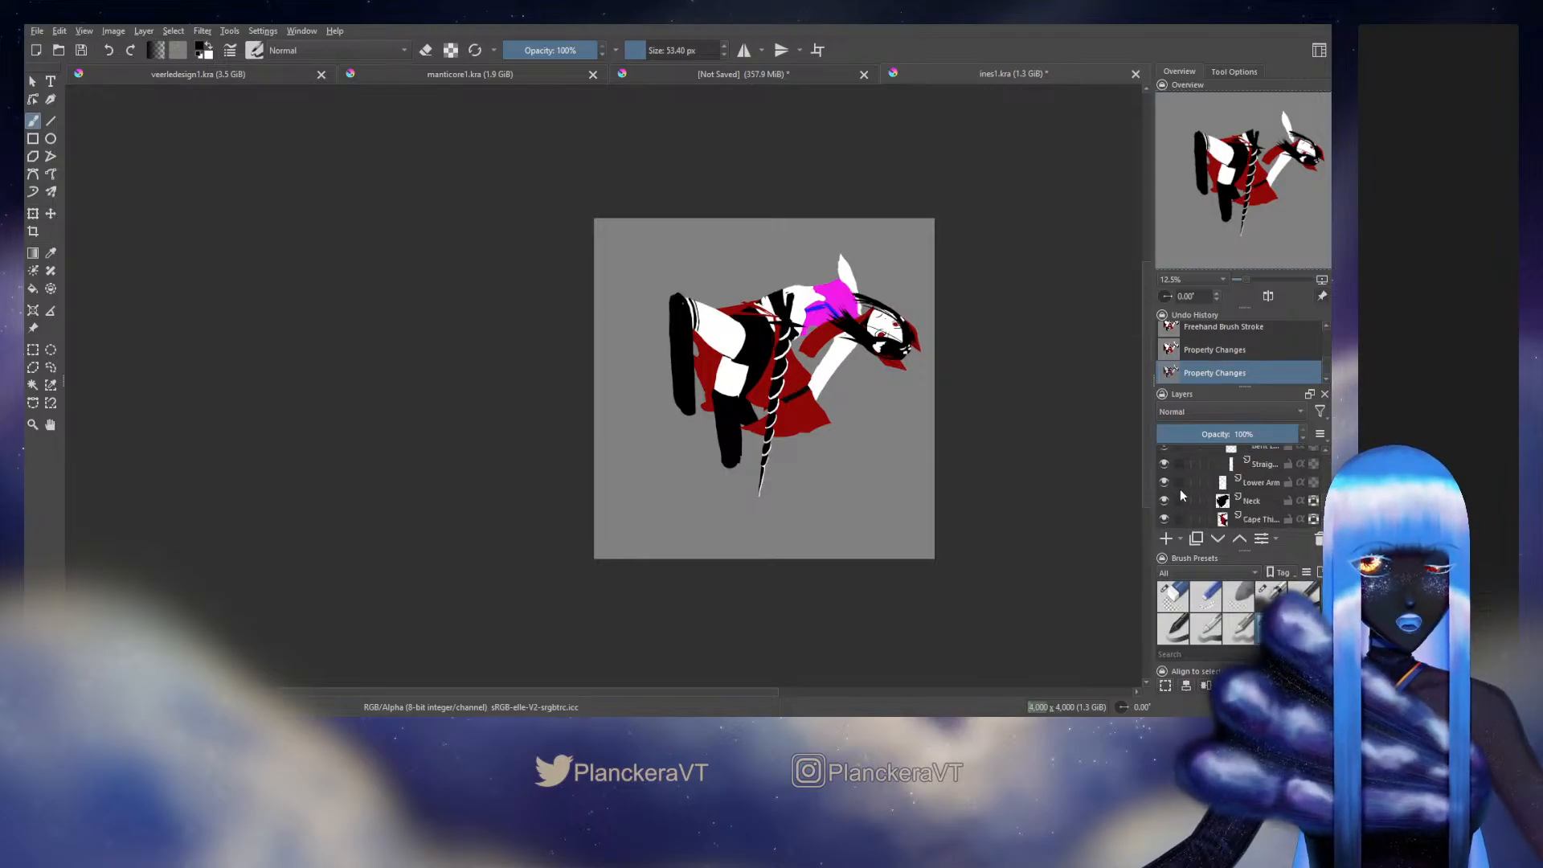
scroll(1174, 495, "up", 2)
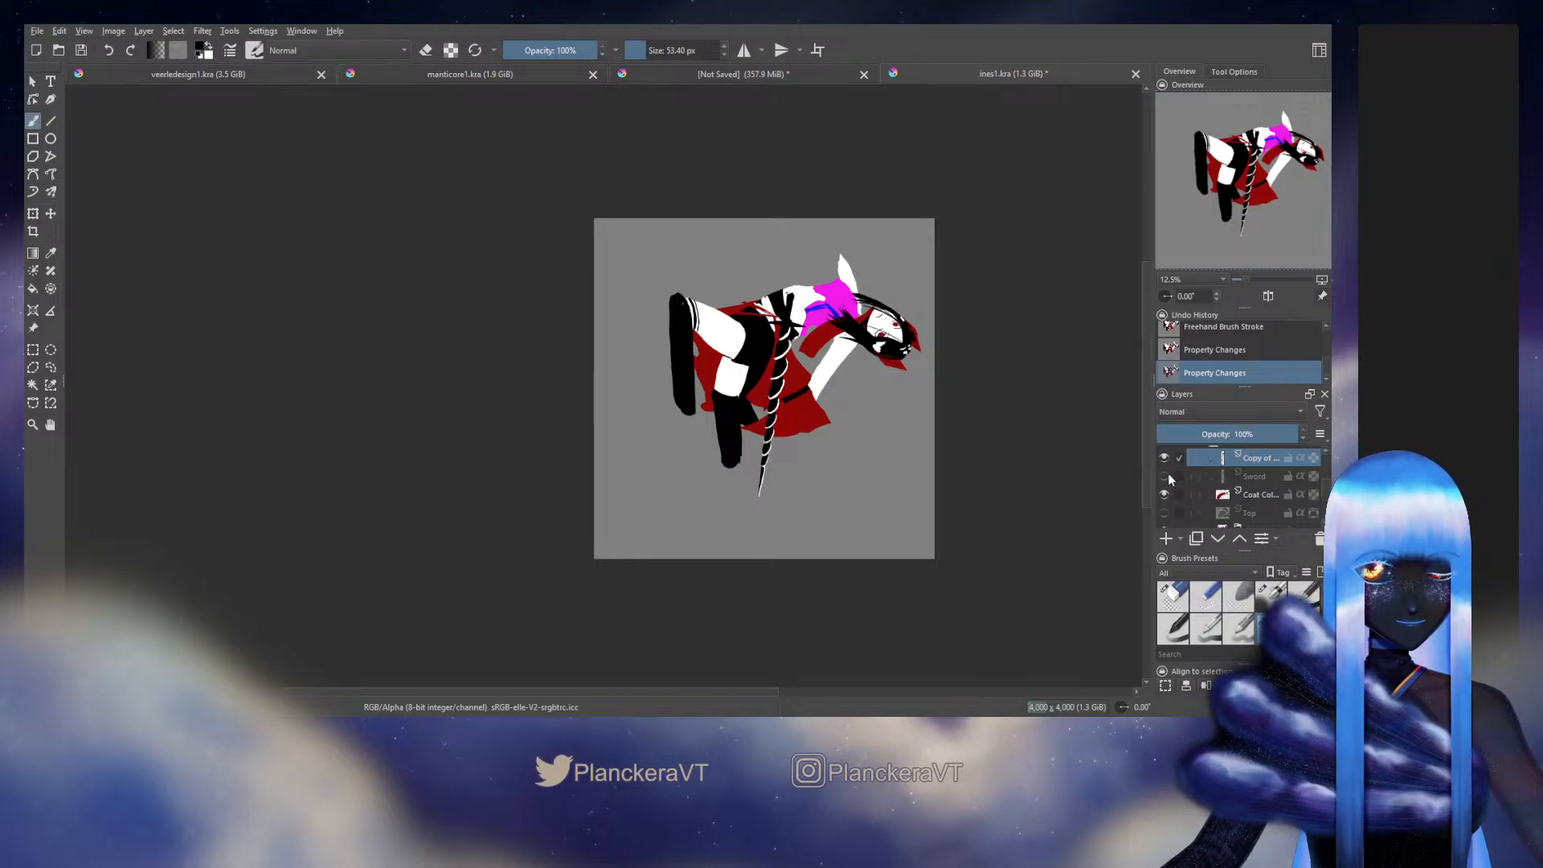
scroll(1168, 474, "down", 2)
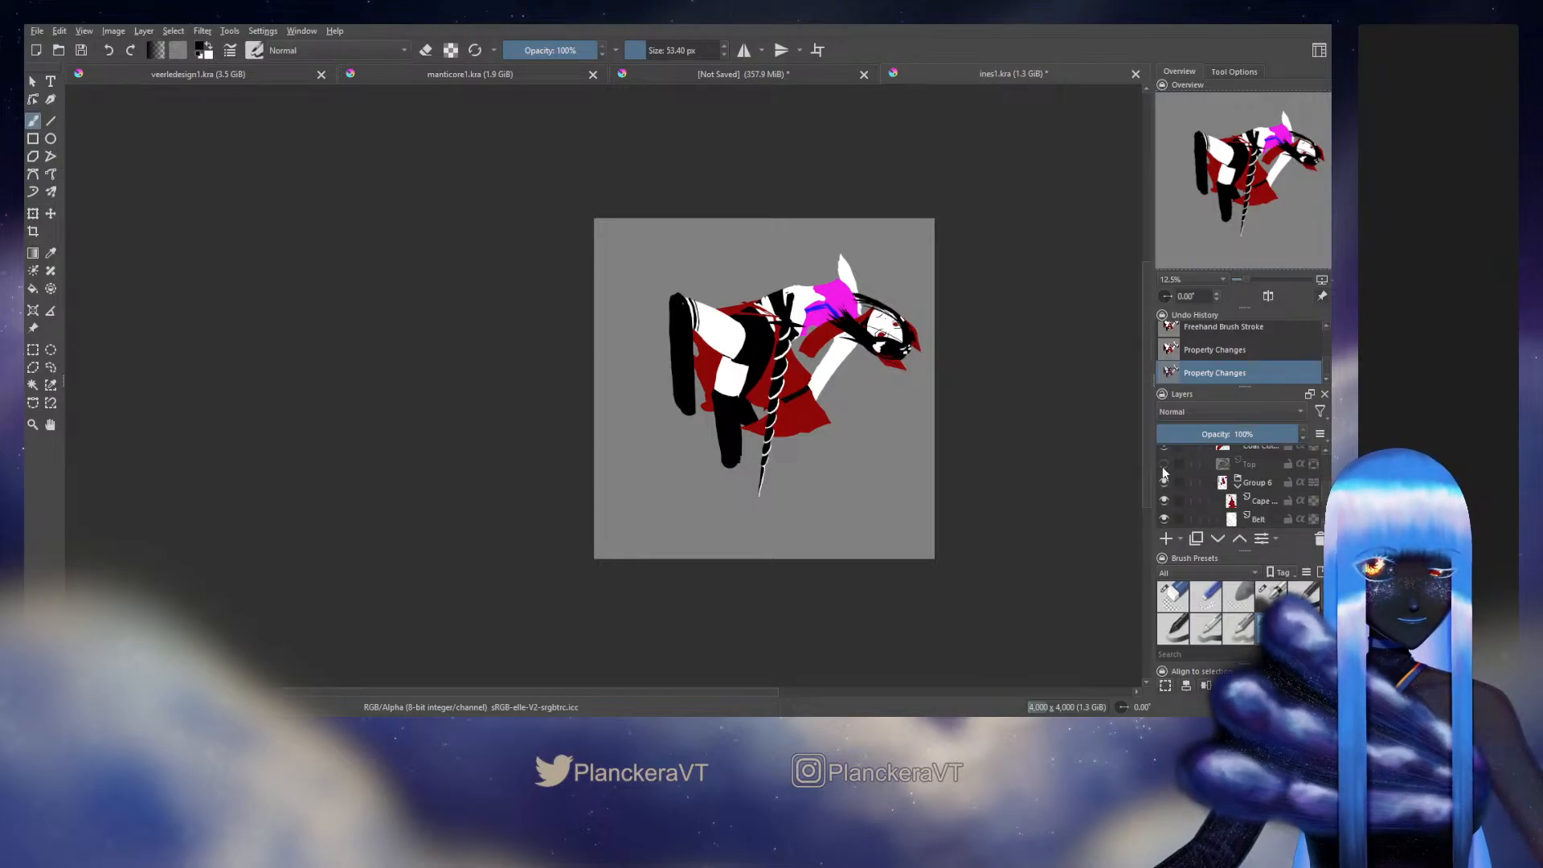
left_click(1163, 464)
scroll(1196, 487, "up", 5)
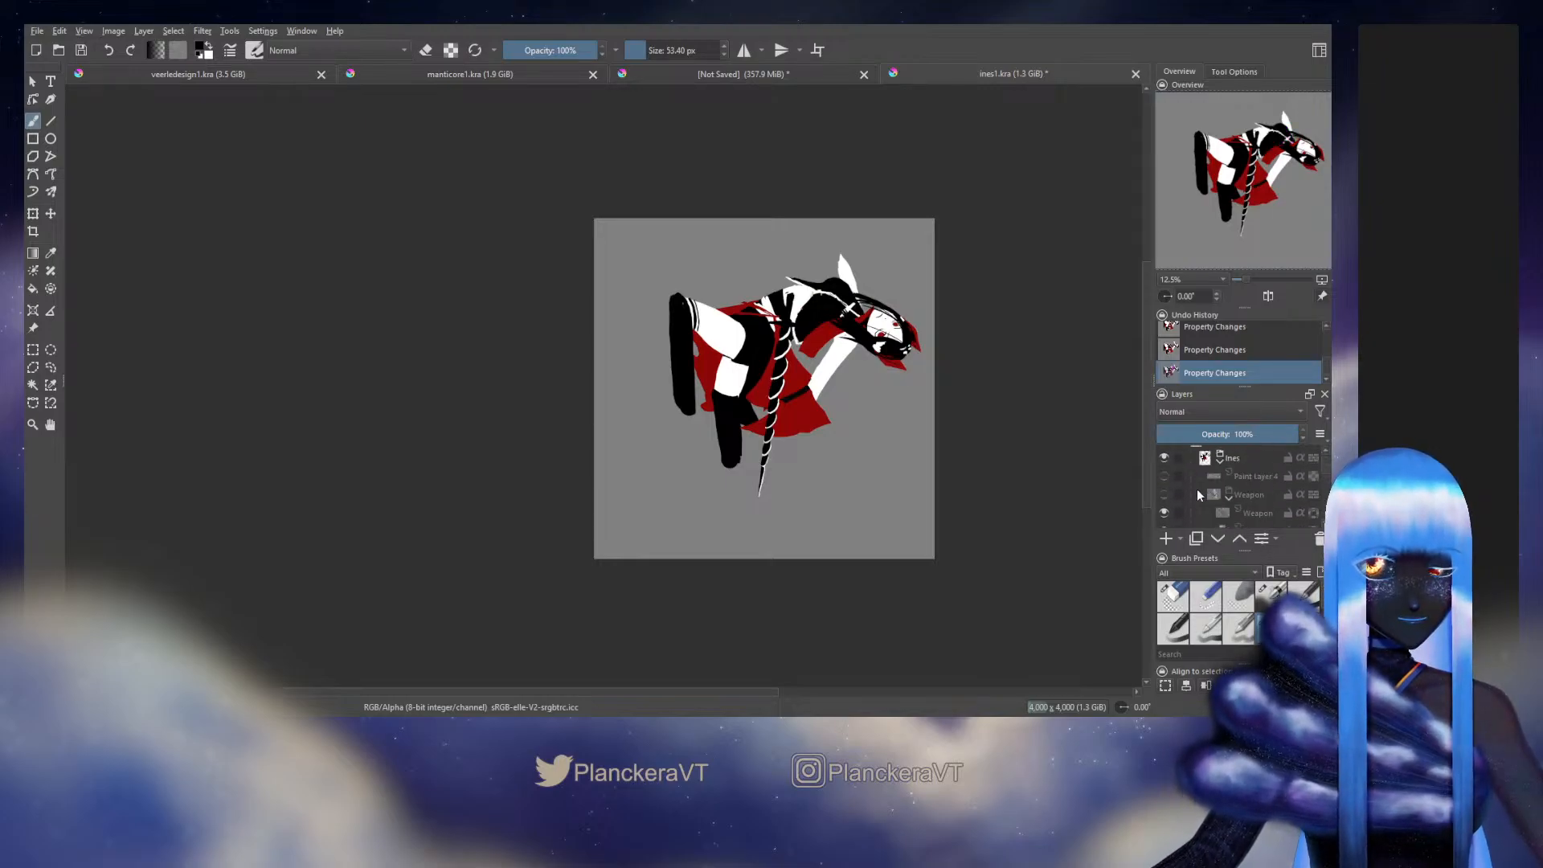
scroll(1197, 494, "down", 2)
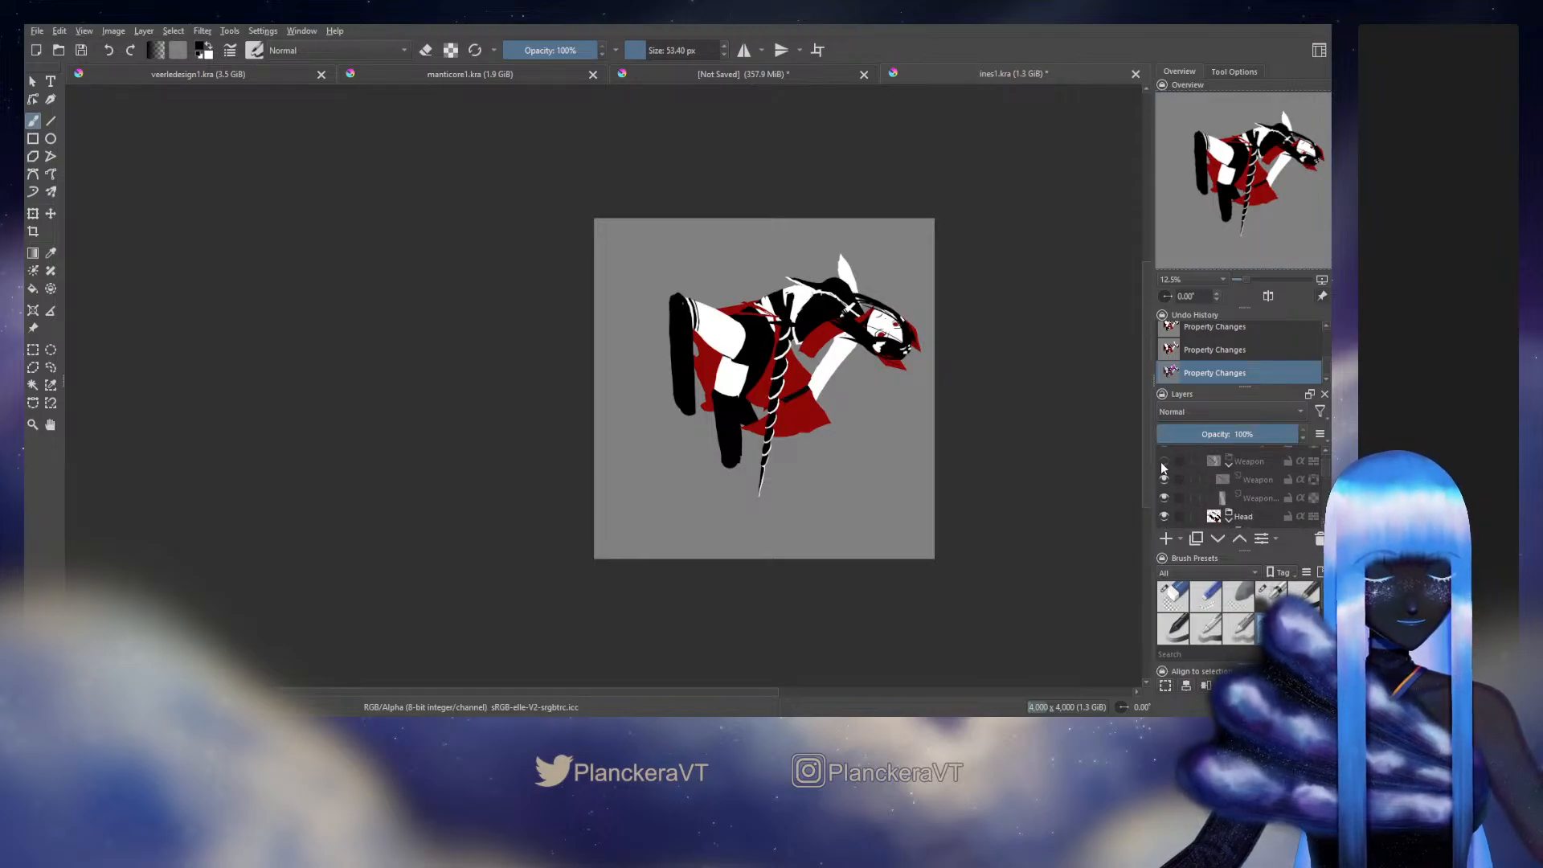
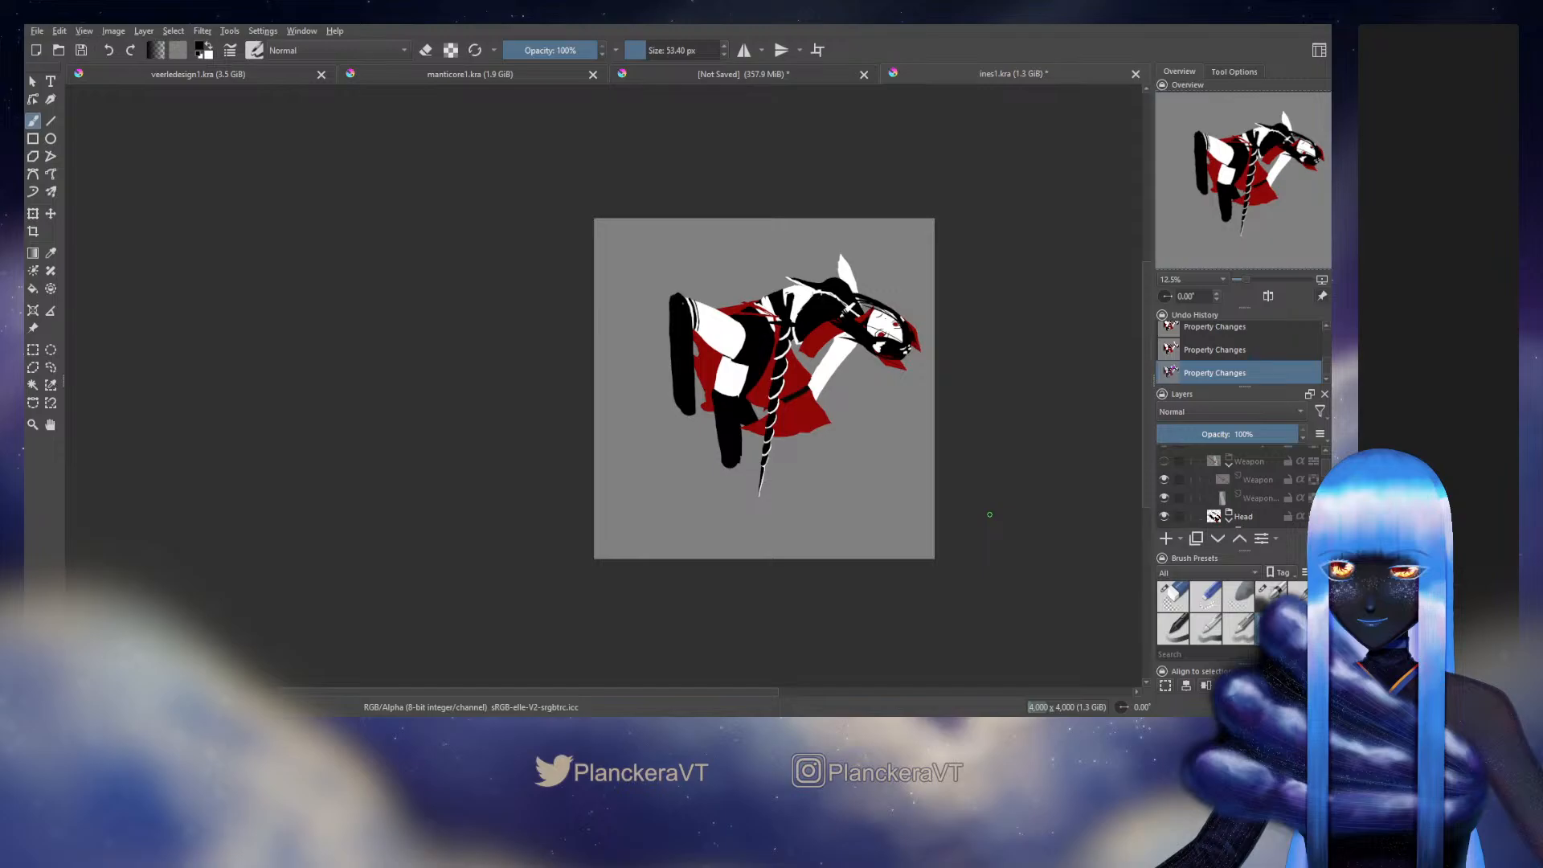
Step: Select the copied sword layer and hide it to expose the coat underneath
scroll(1229, 490, "down", 3)
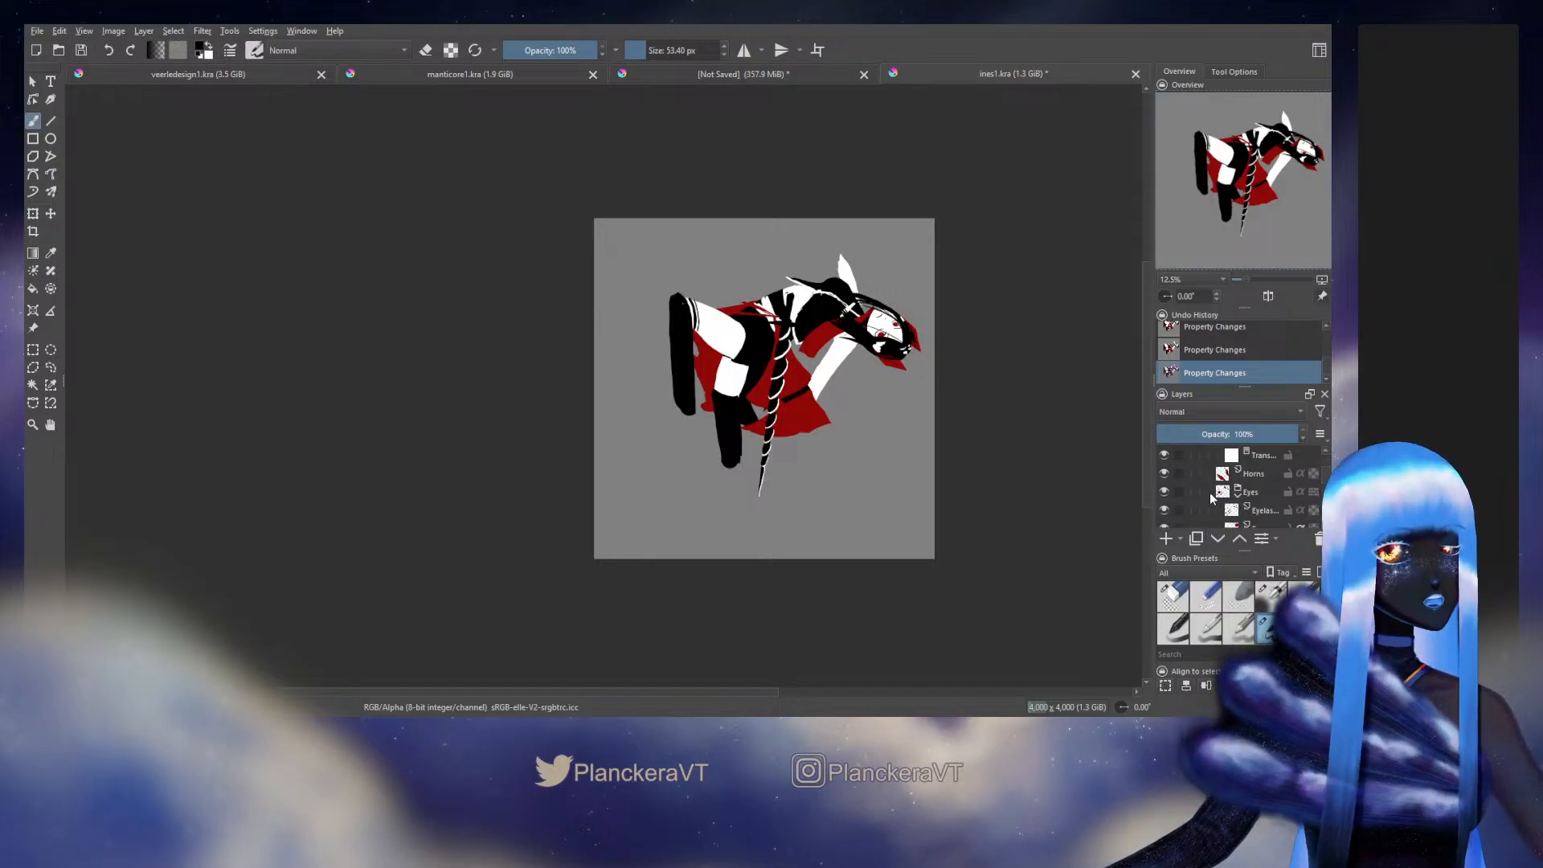
left_click(1237, 473)
left_click(1165, 474)
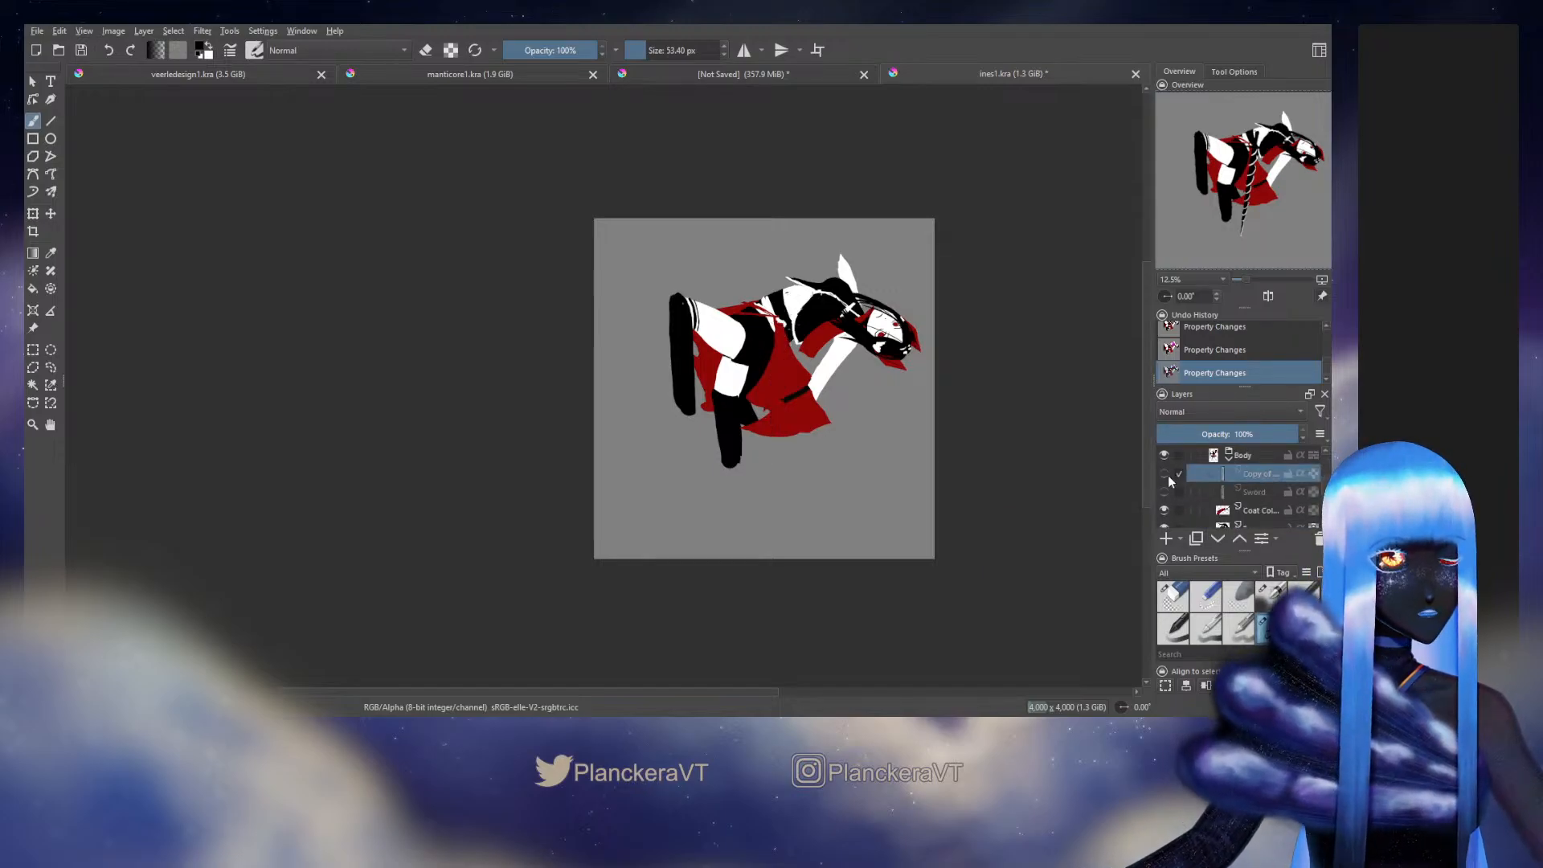
scroll(860, 431, "up", 2)
left_click_drag(881, 441, 957, 455)
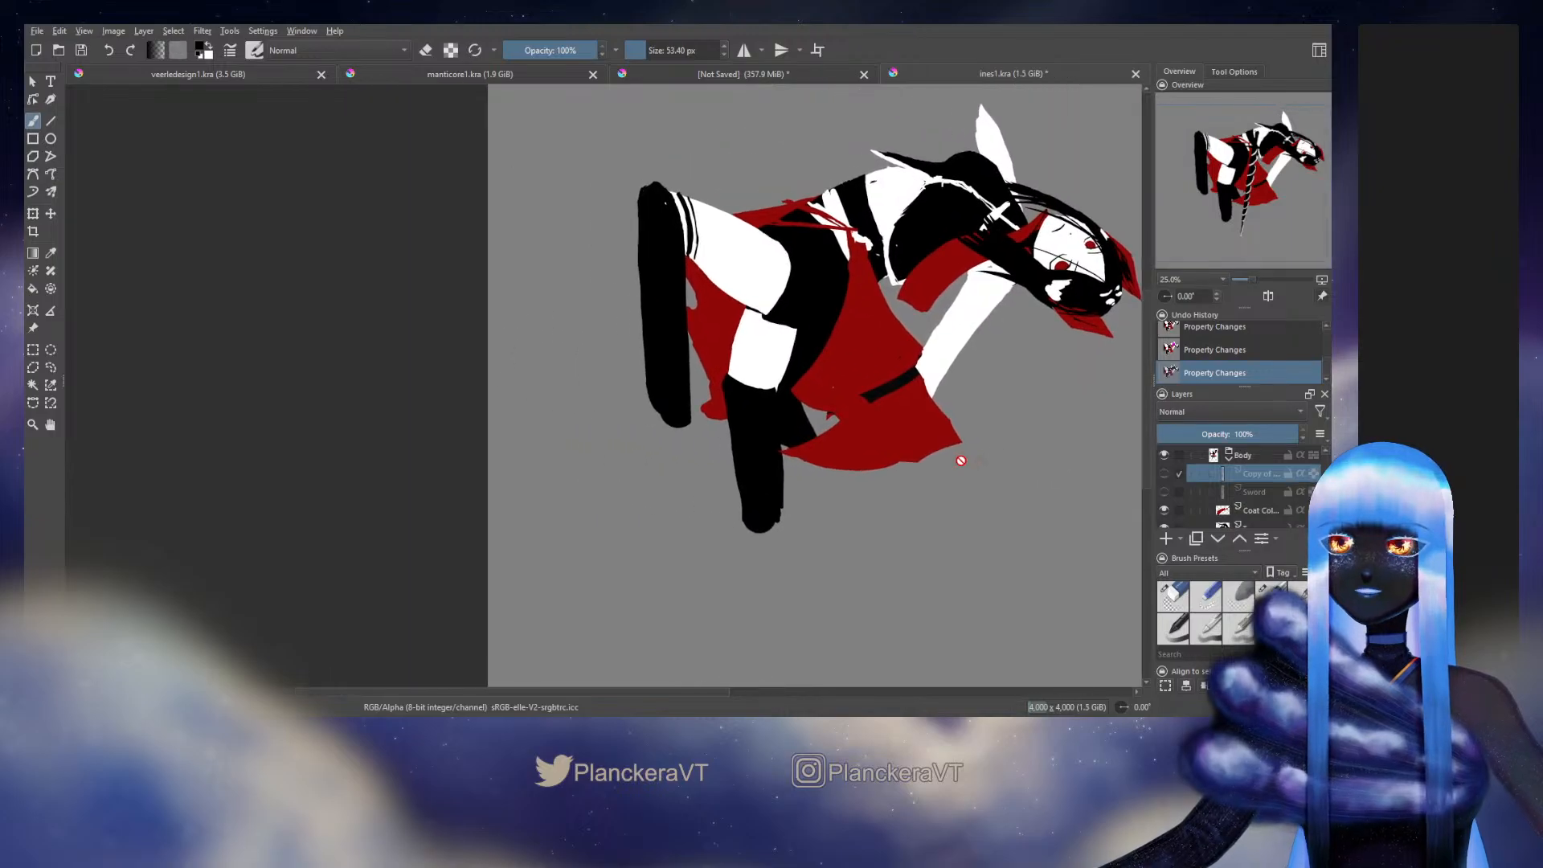
left_click_drag(924, 395, 930, 494)
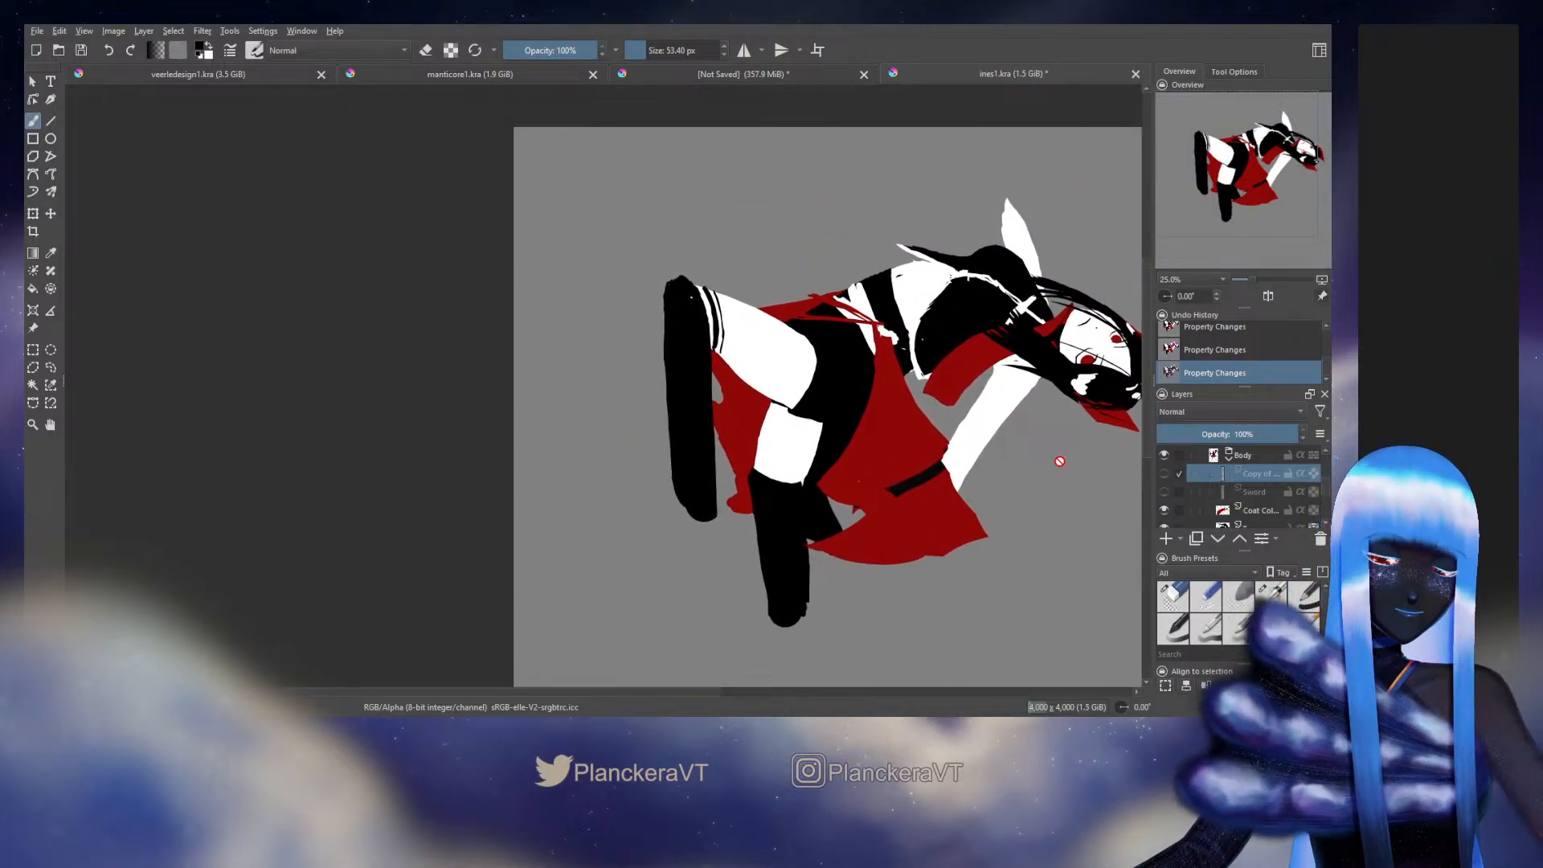
Step: On the rear cape layer, paint a black strap between the legs and extend the black patch beside the front boot
key("Page_Down")
key("Page_Down")
key("Page_Down")
key("Page_Down")
key("Page_Down")
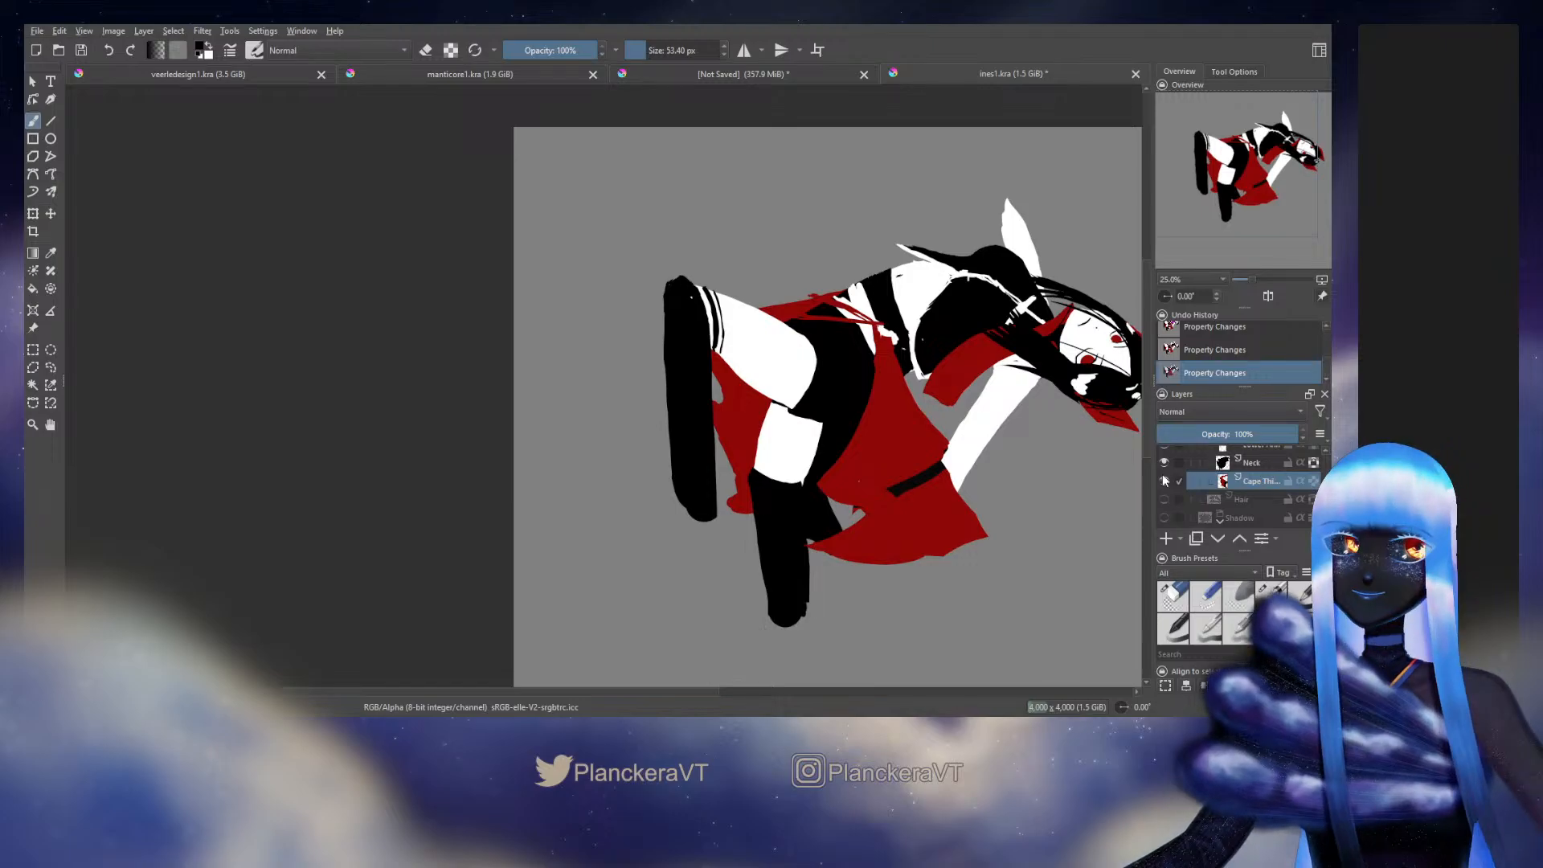
mouse_move(839, 514)
left_mouse_down()
mouse_move(826, 447)
mouse_move(868, 429)
mouse_move(873, 480)
mouse_move(826, 509)
mouse_move(764, 482)
mouse_move(752, 413)
mouse_move(727, 408)
mouse_move(792, 386)
mouse_move(726, 410)
left_mouse_up()
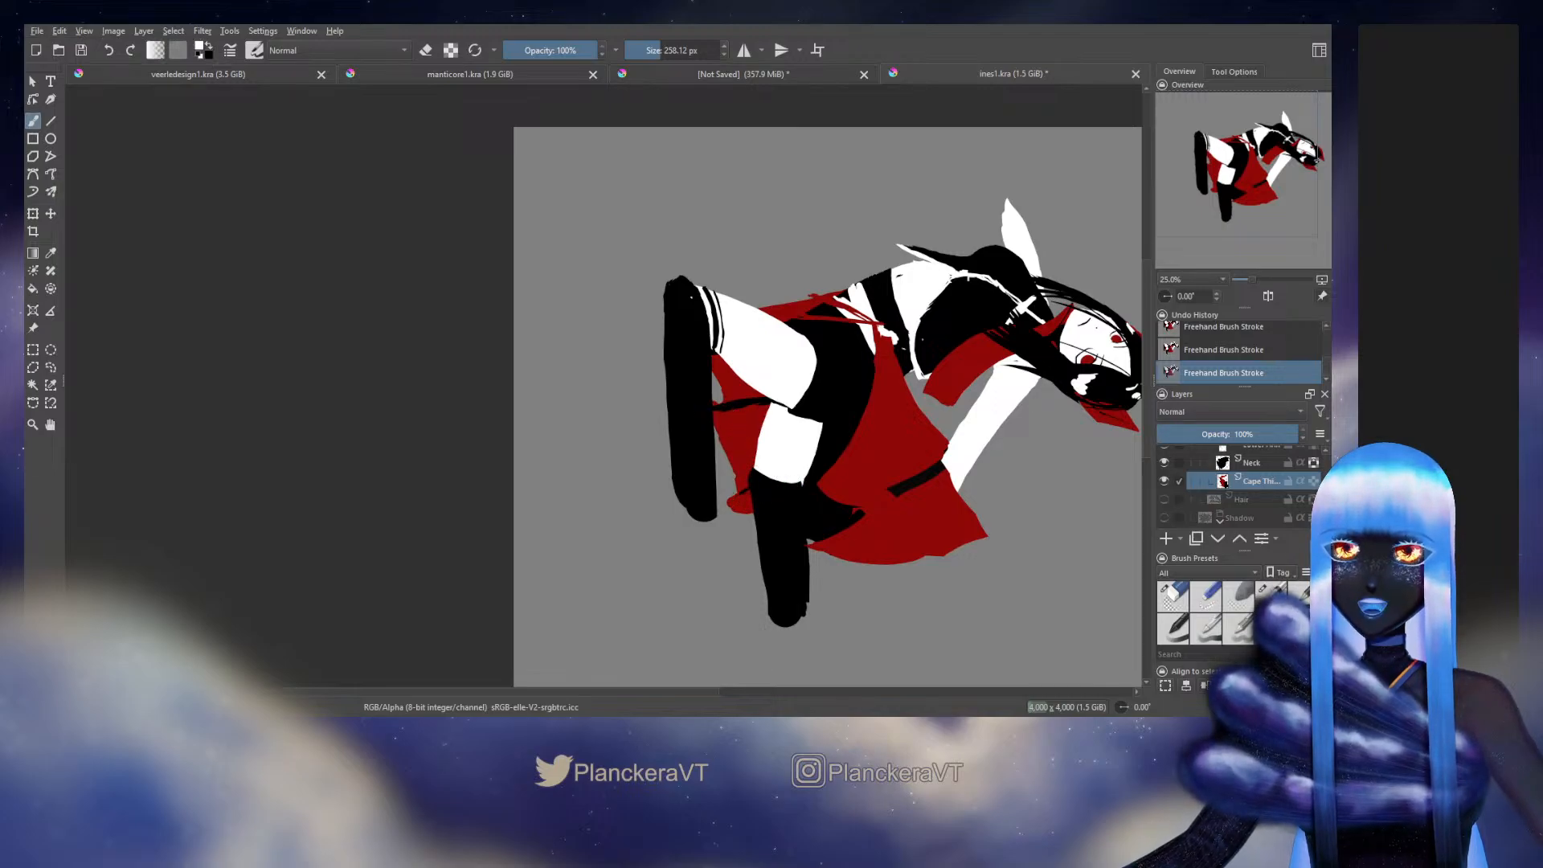
key("ctrl+z")
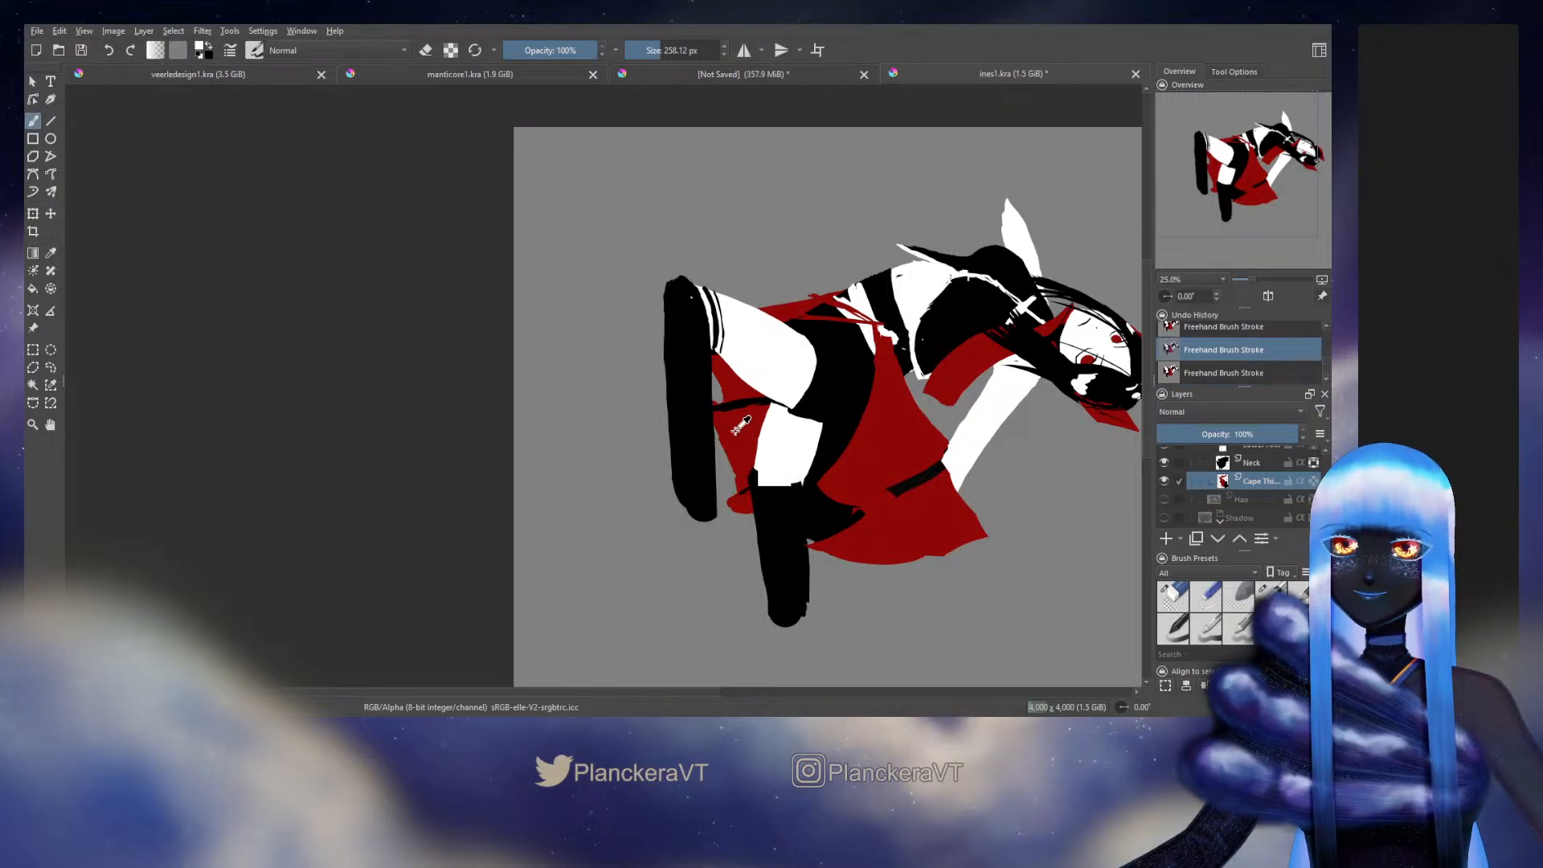
key("ctrl+shift+z")
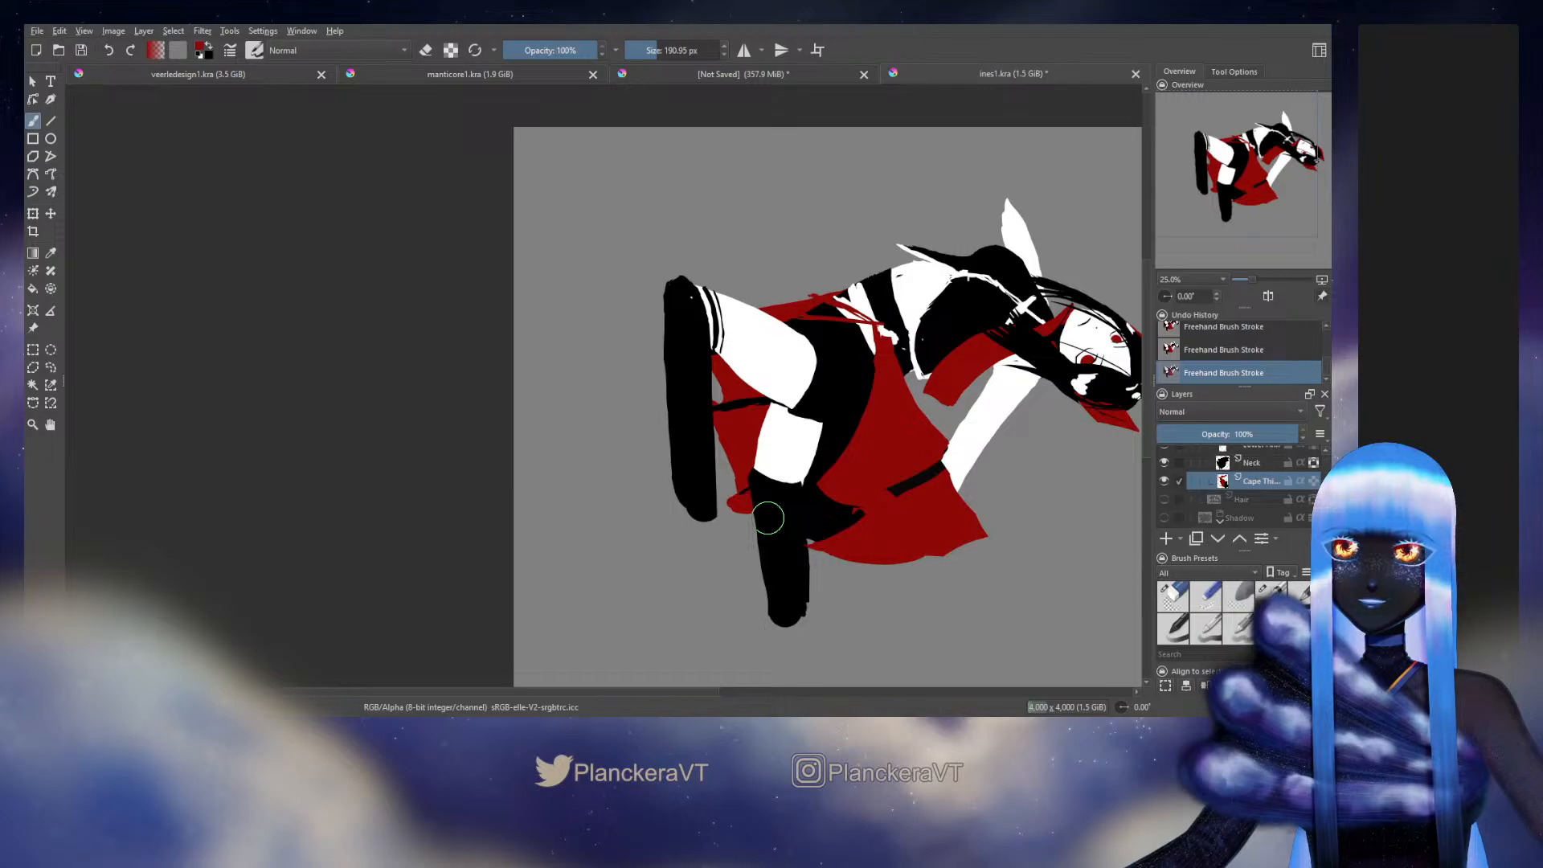
Step: Erase the rear cape's outer edge between the boots into an inward curve and touch up the black band at its lower end
key("e")
left_click_drag(710, 423, 735, 484)
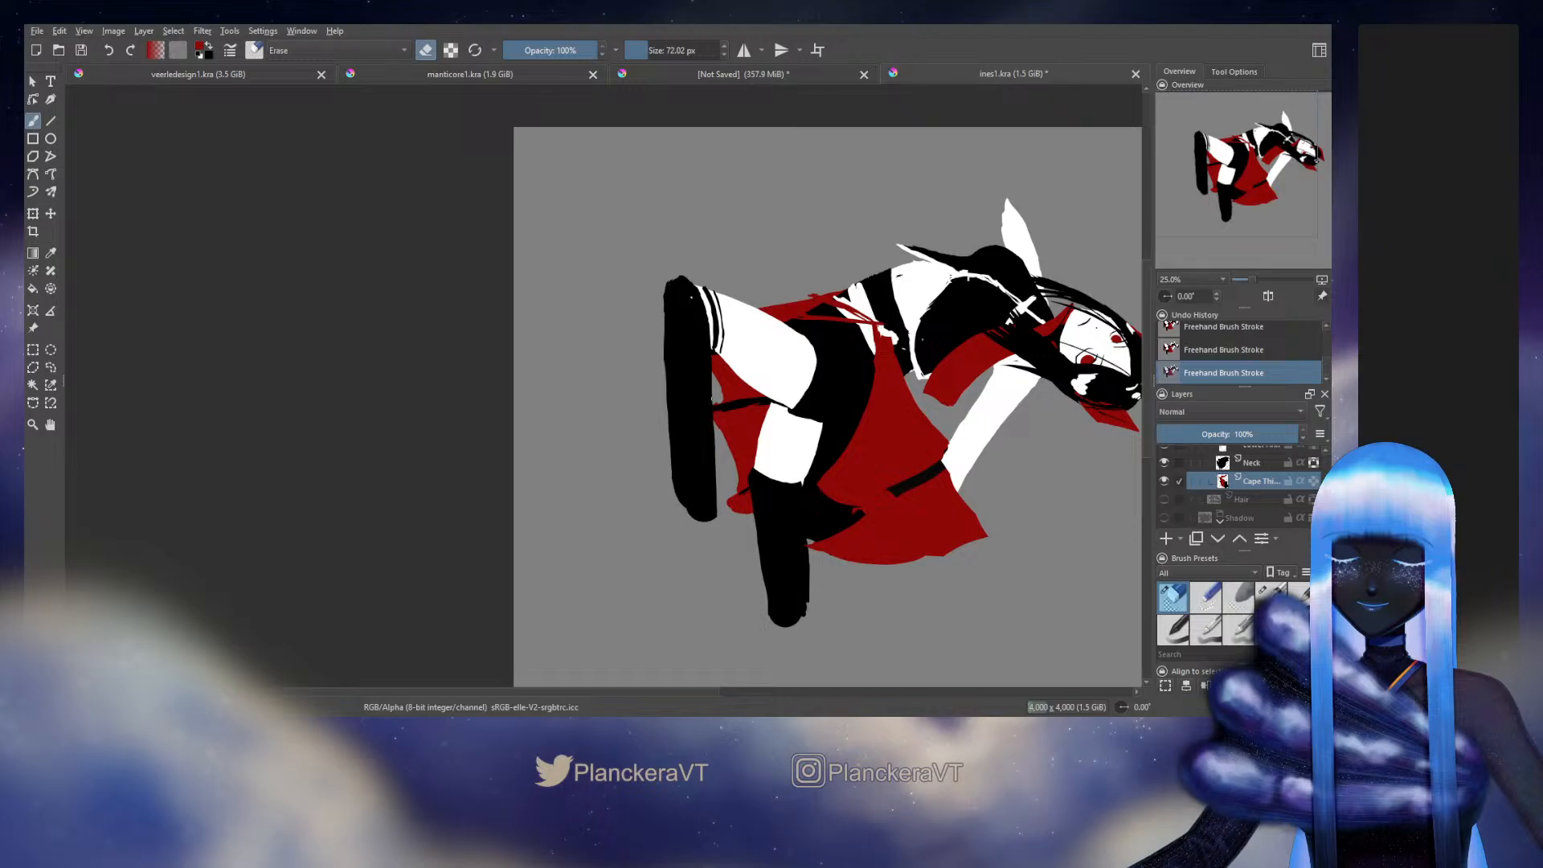
left_click_drag(708, 413, 738, 484)
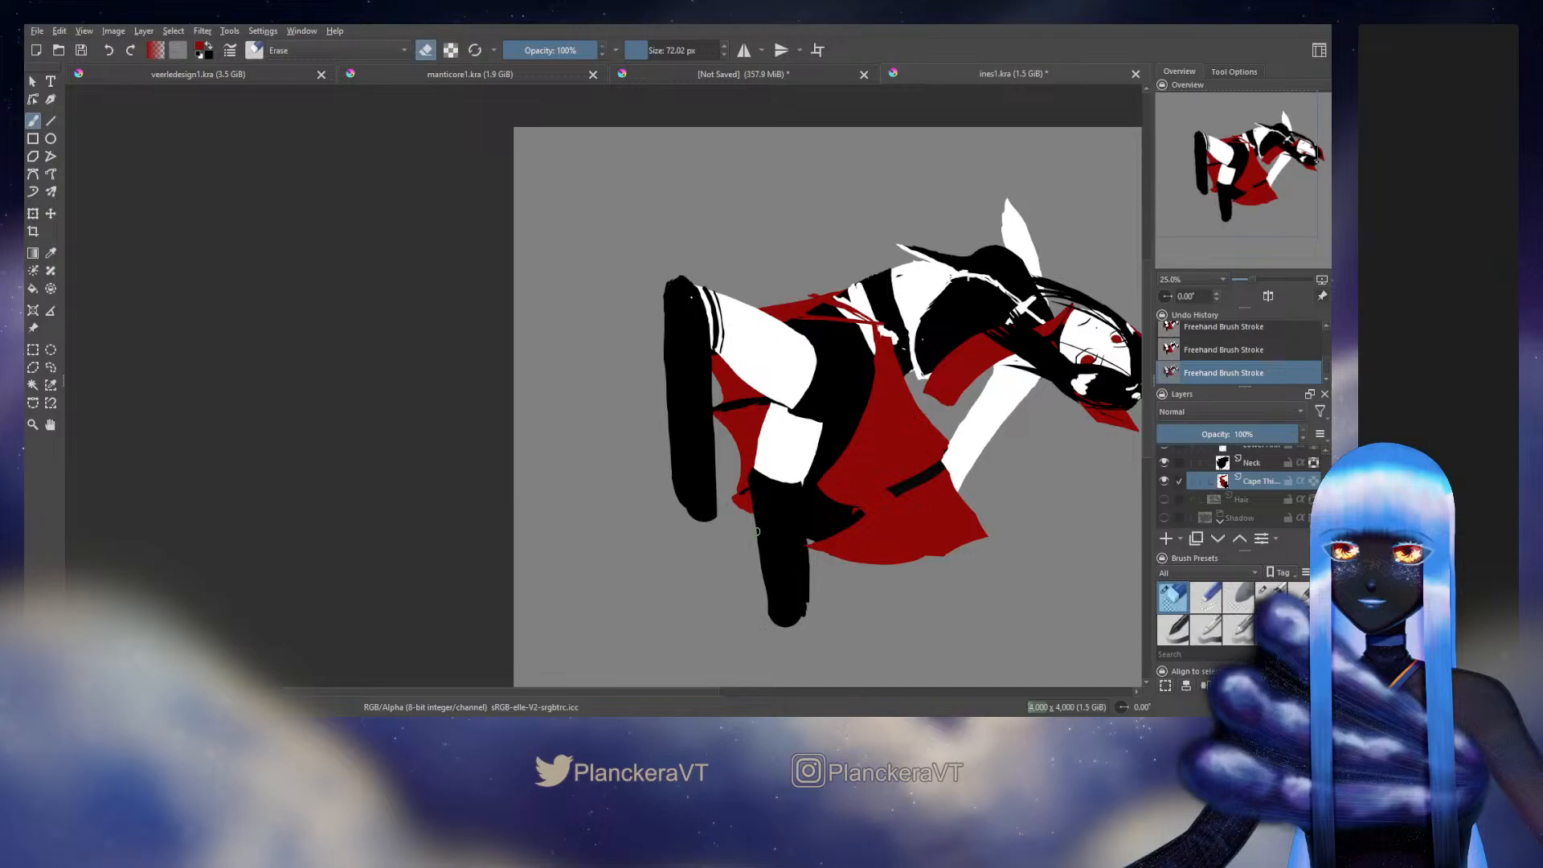
key("e")
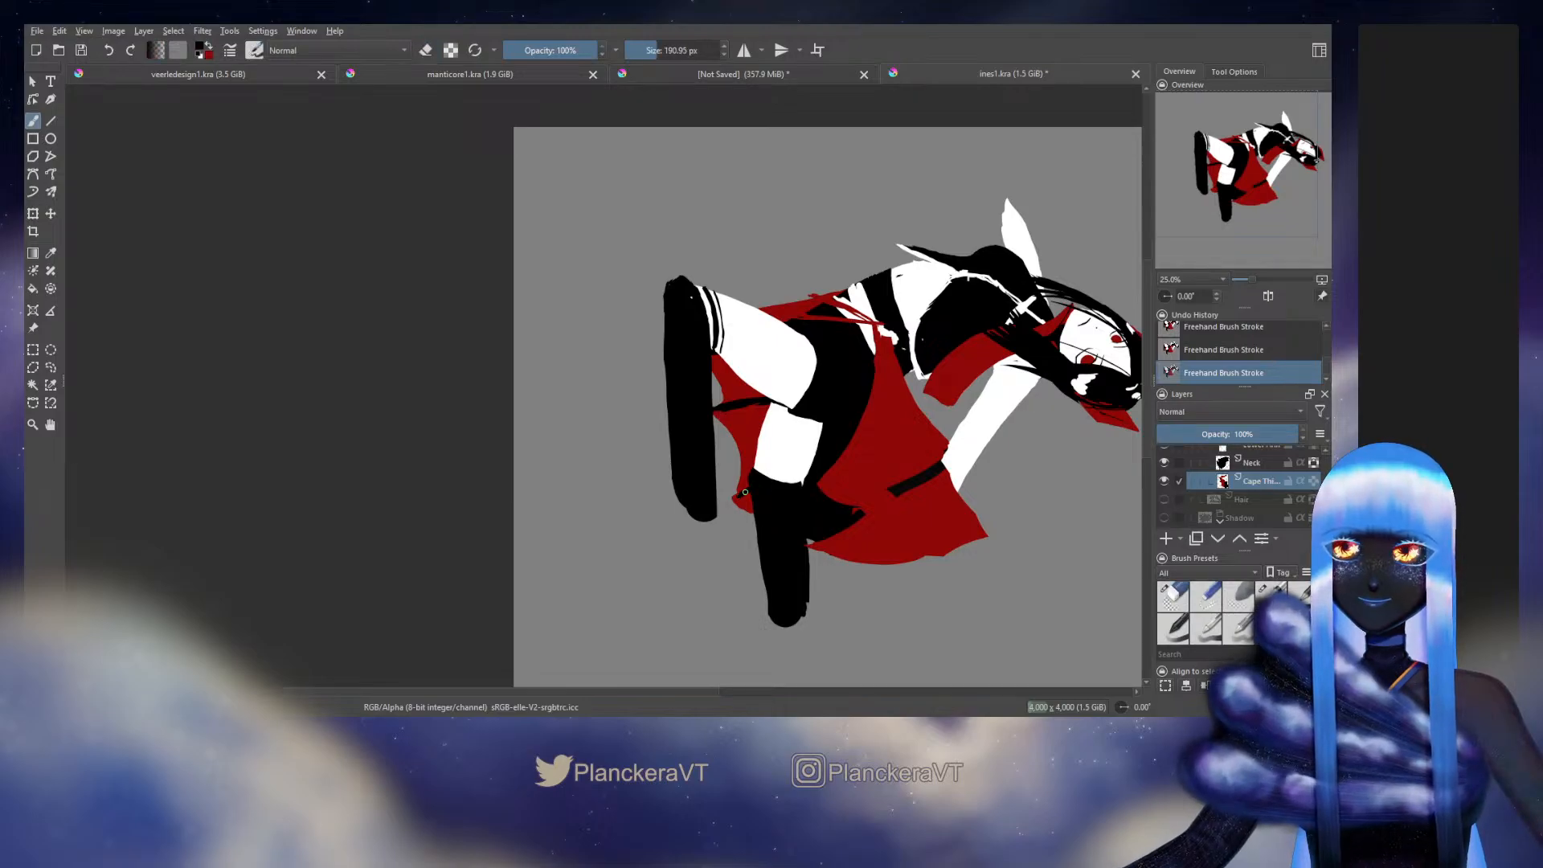
left_click_drag(745, 492, 621, 512)
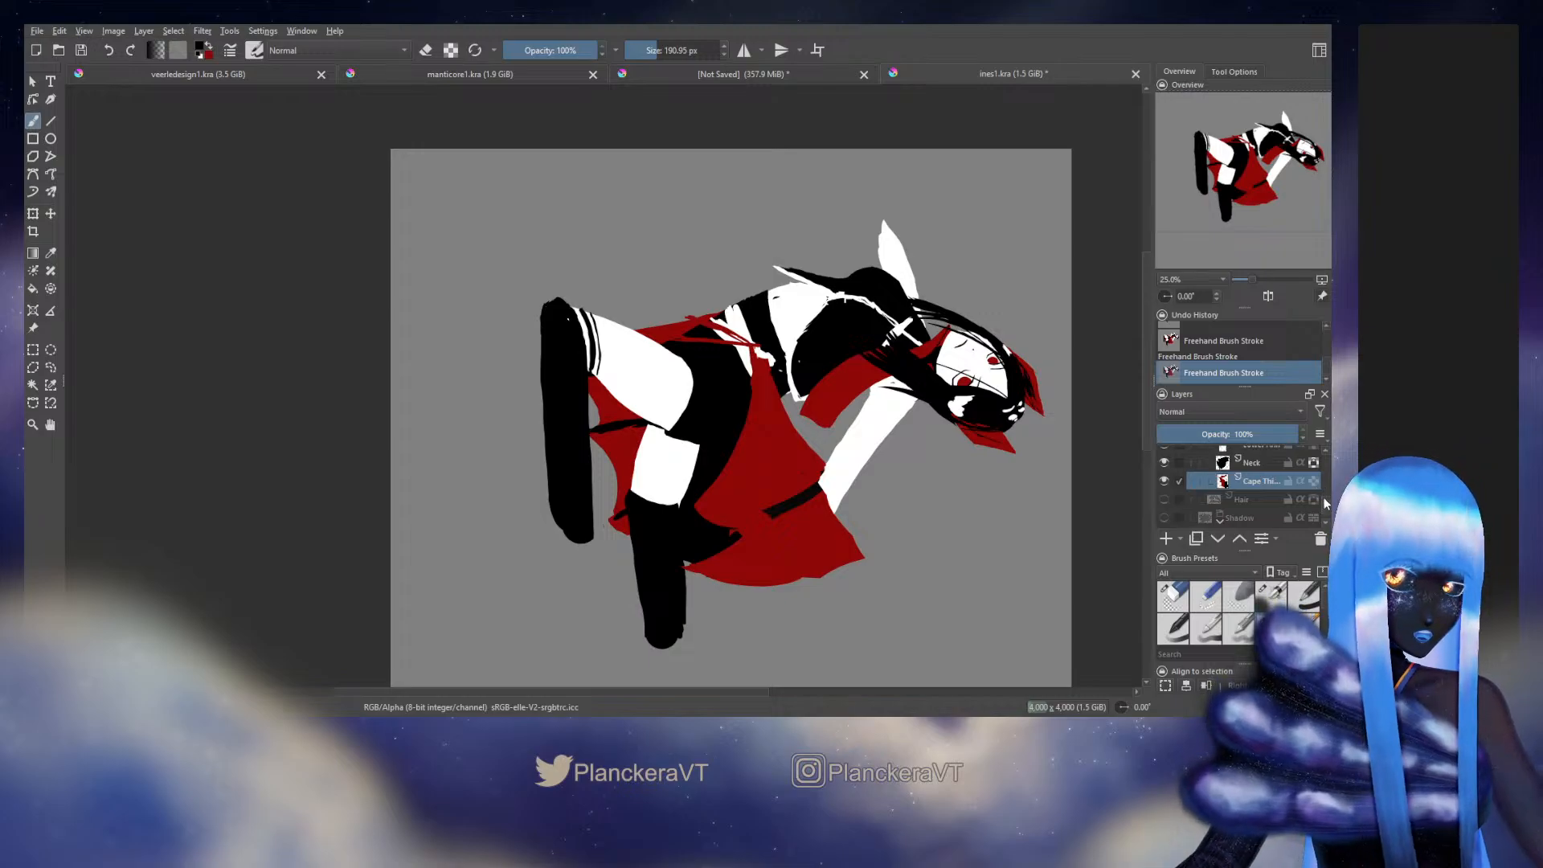
Step: On the front cape layer in Group 6, trim the red panel's inner edge along the black skirt down to the boot
scroll(1326, 503, "down", 5)
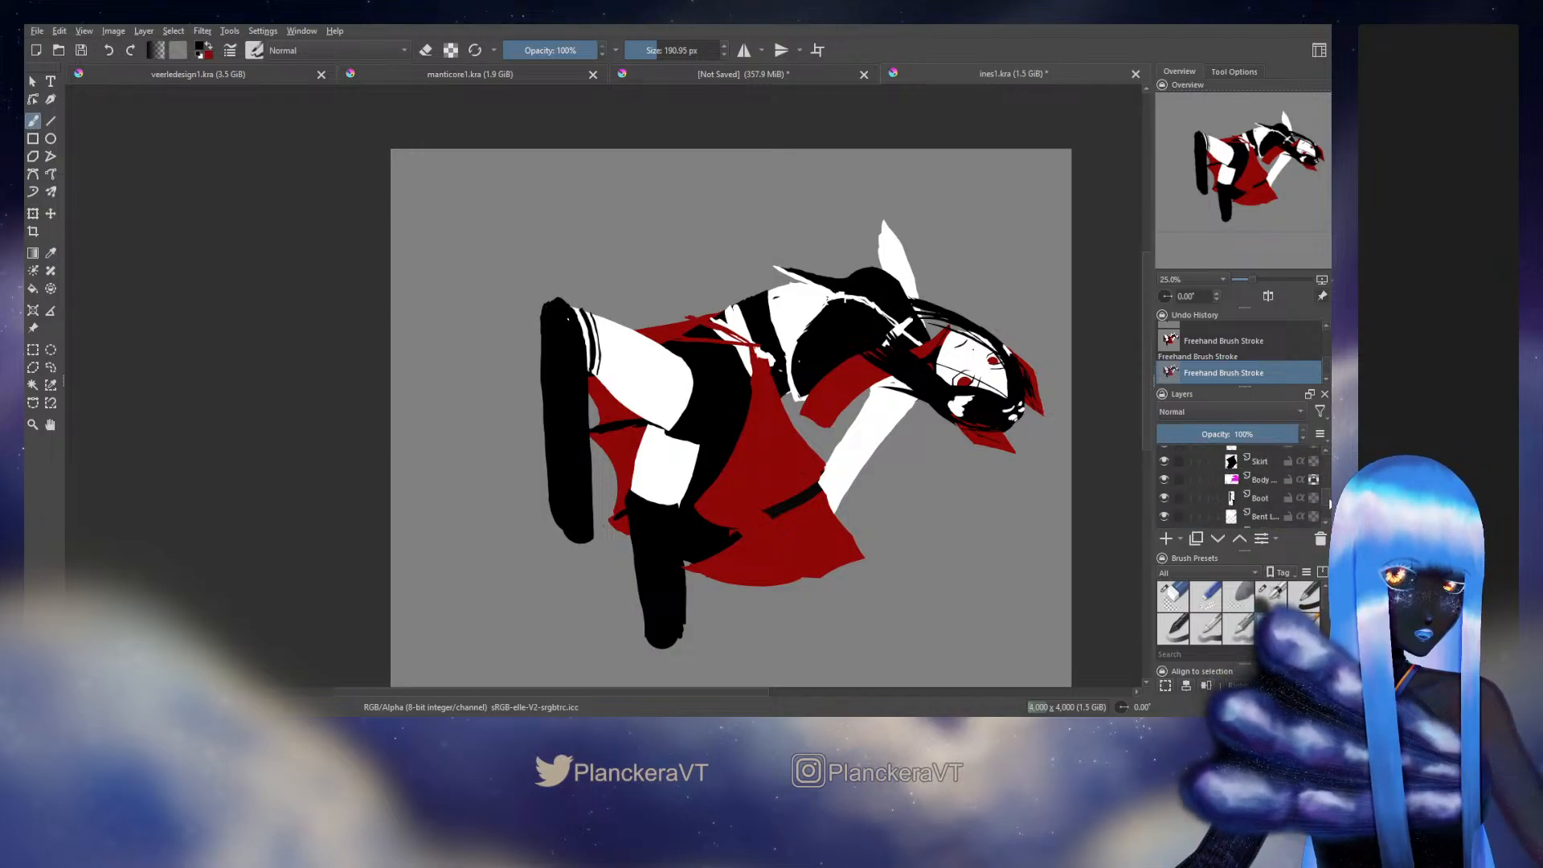
scroll(1254, 490, "up", 2)
left_click(1172, 595)
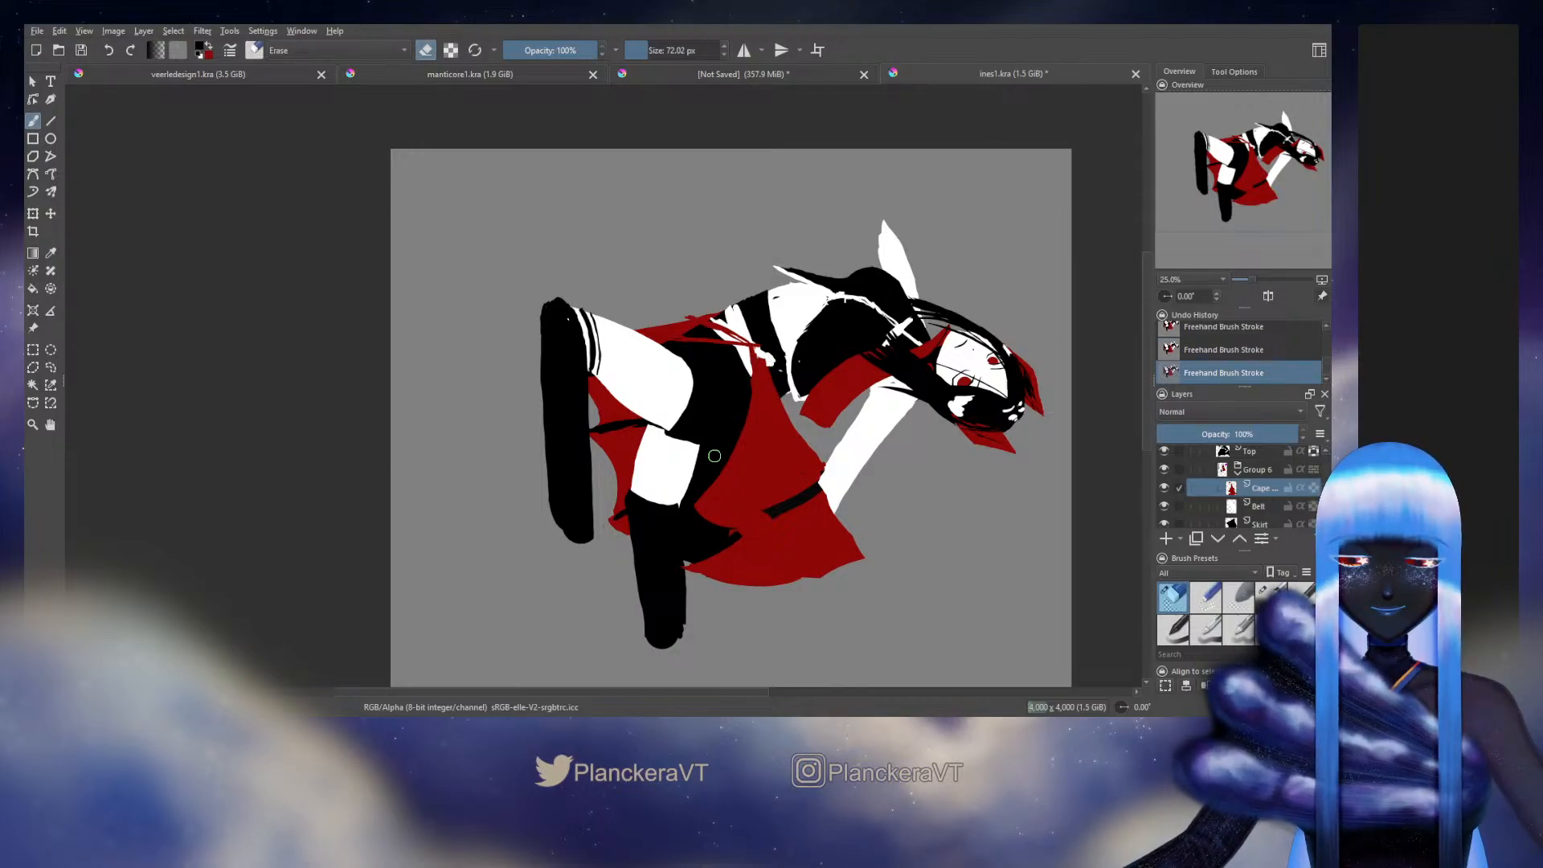
key("e")
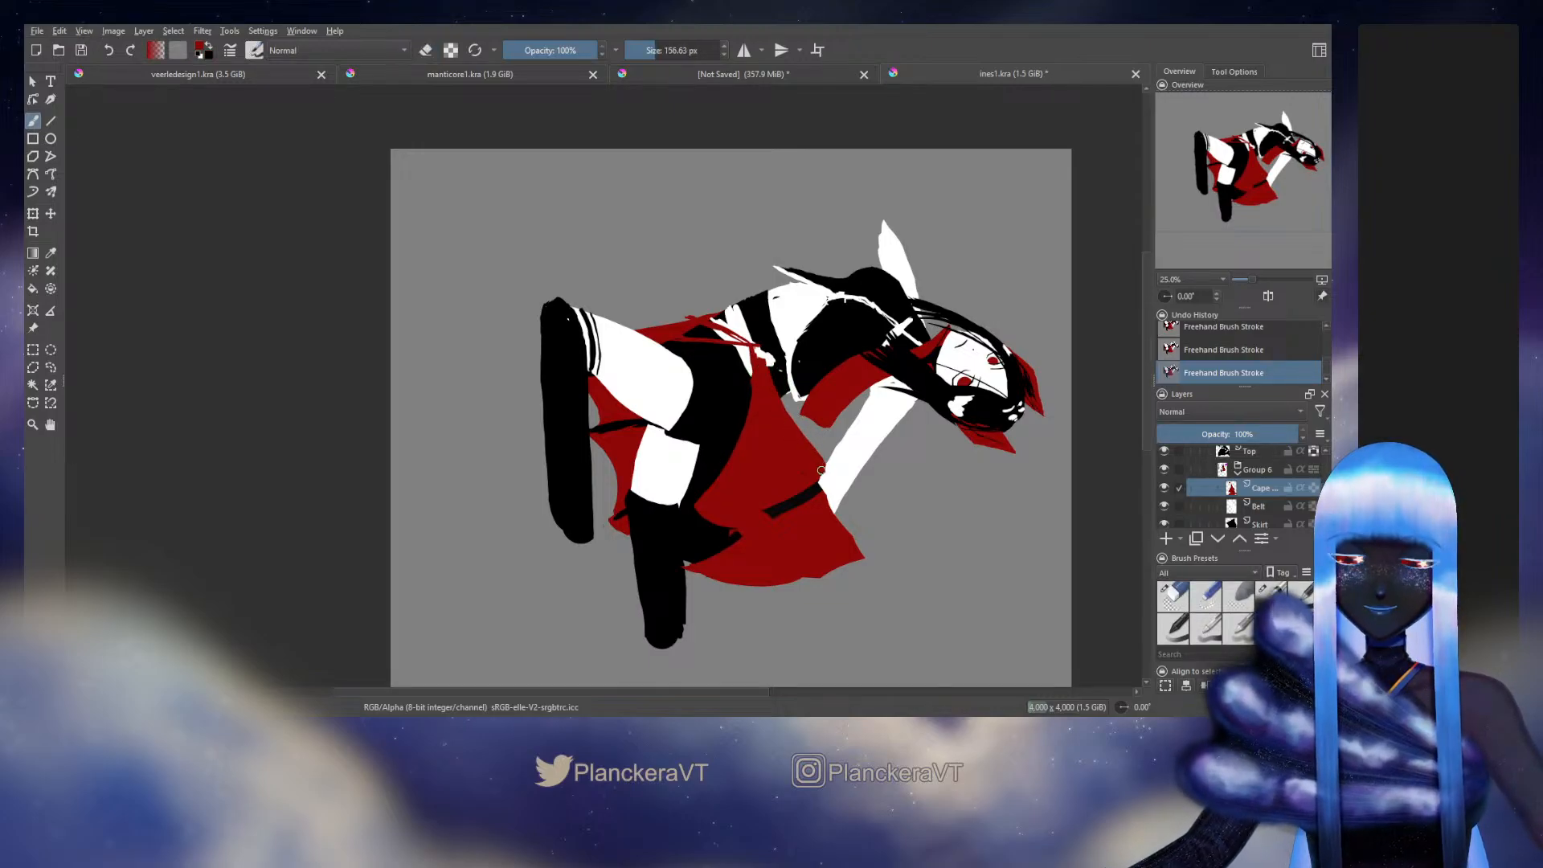
key("e")
key("bracketright")
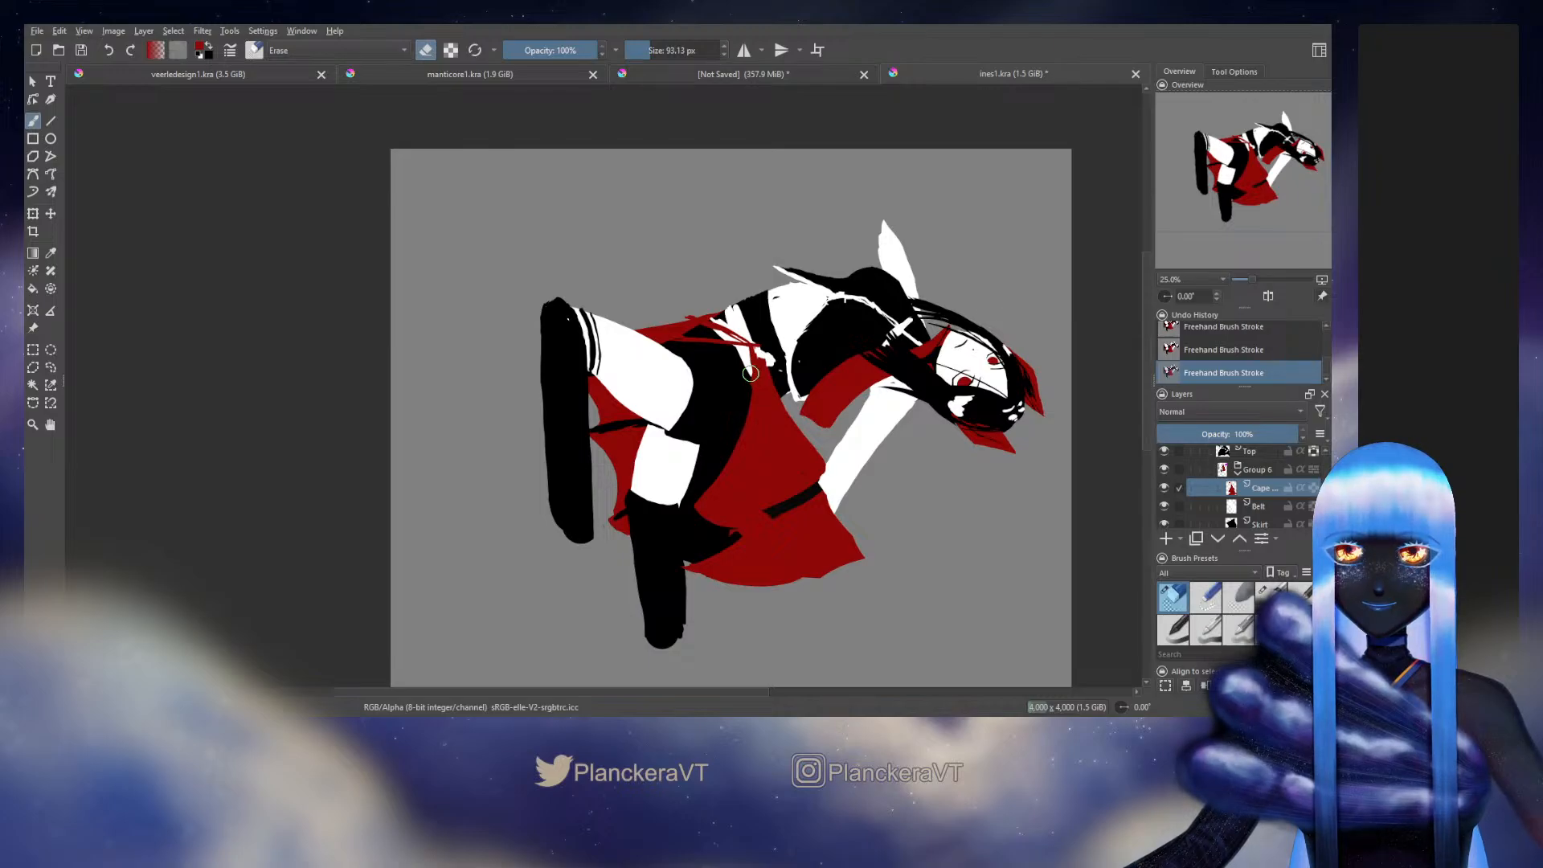
key("ctrl+z")
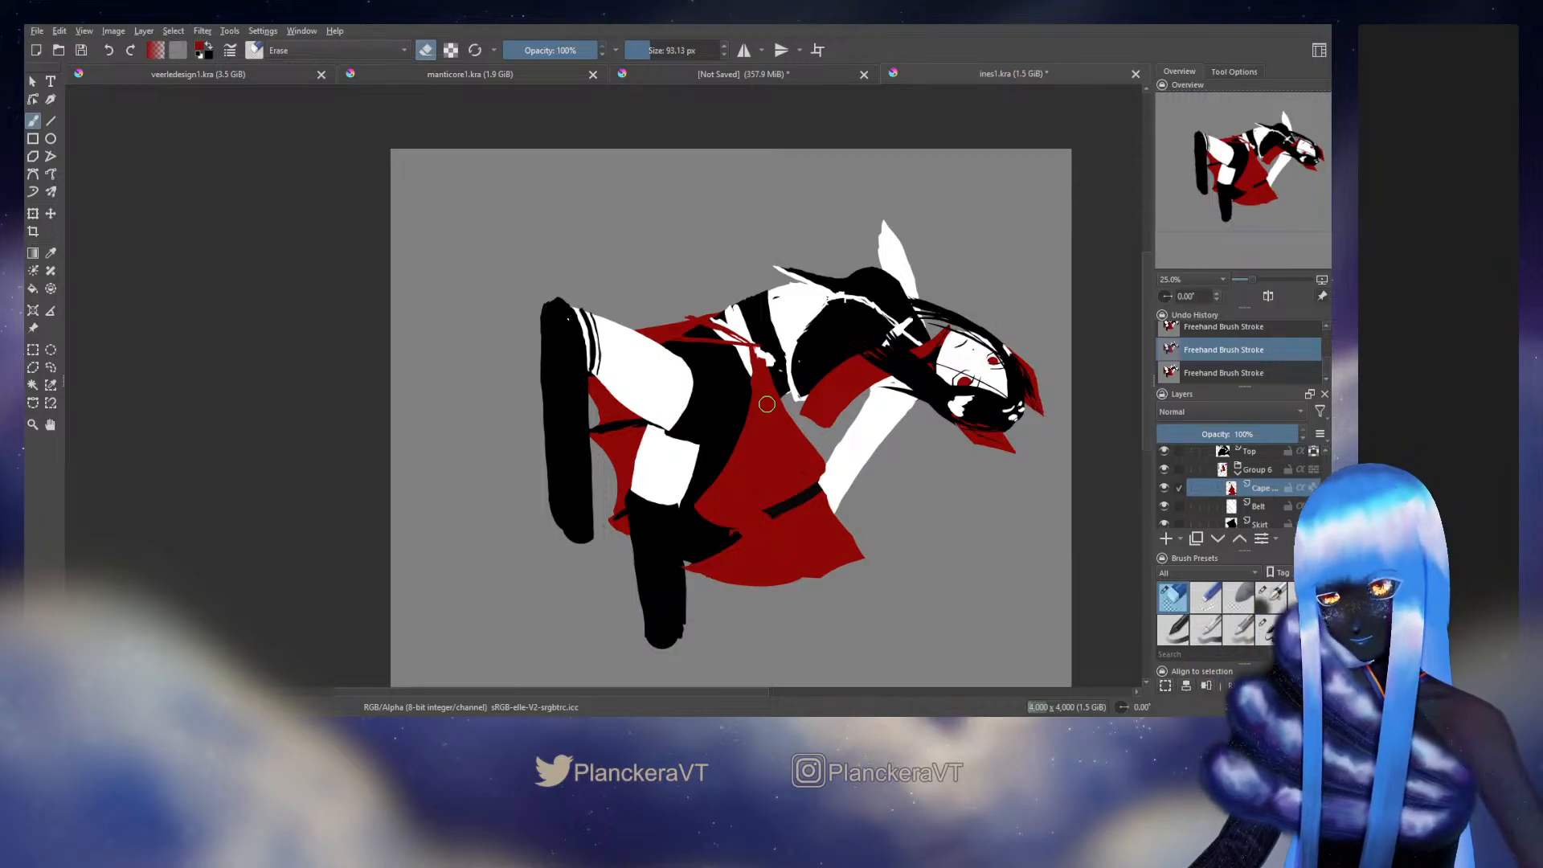
key("e")
left_click(753, 366)
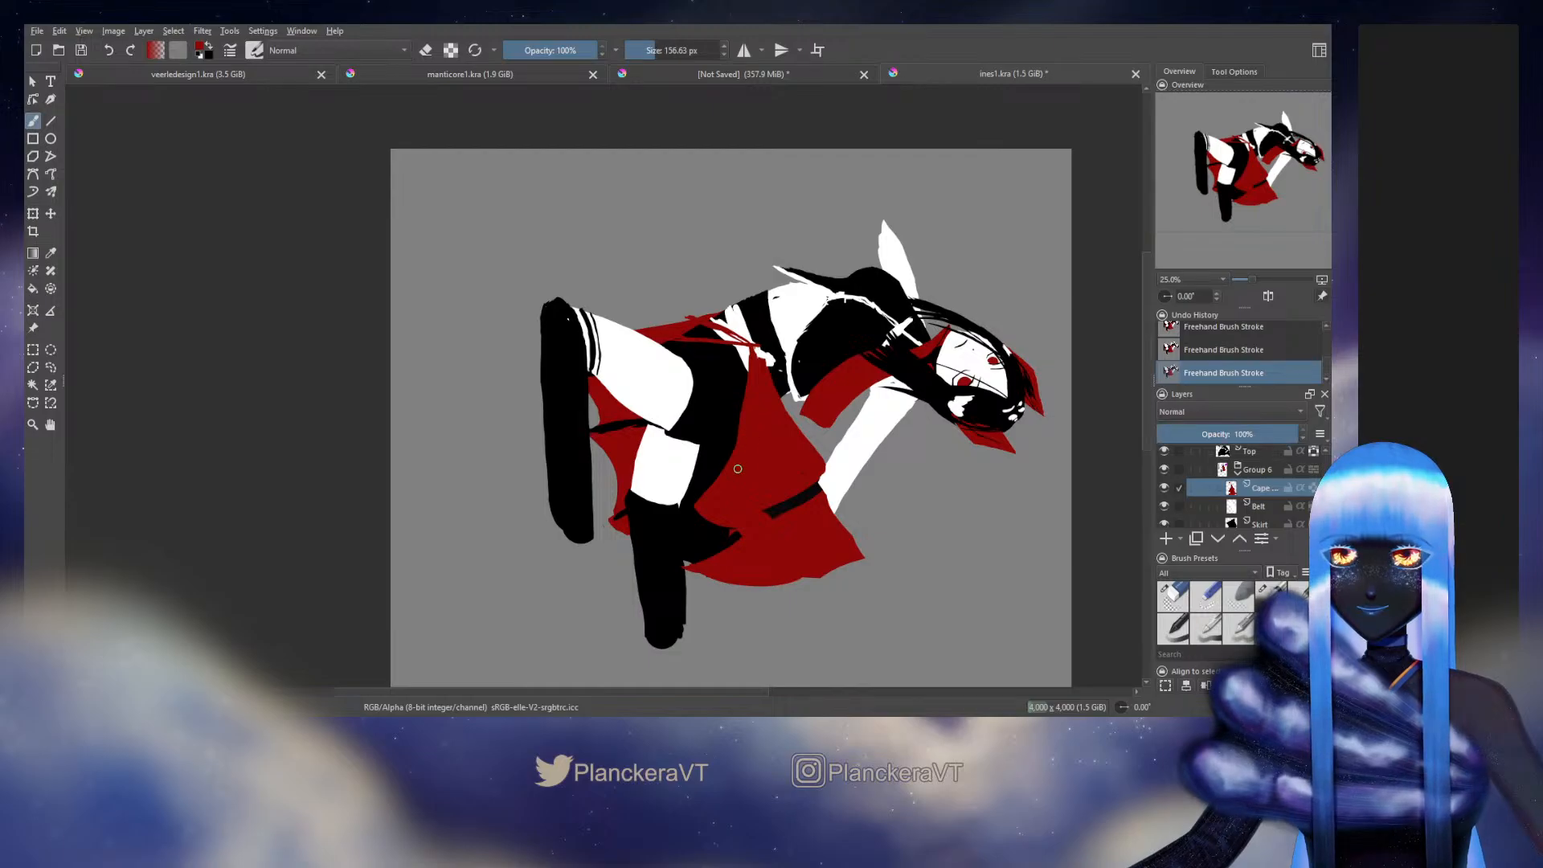
key("e")
left_click_drag(711, 485, 713, 525)
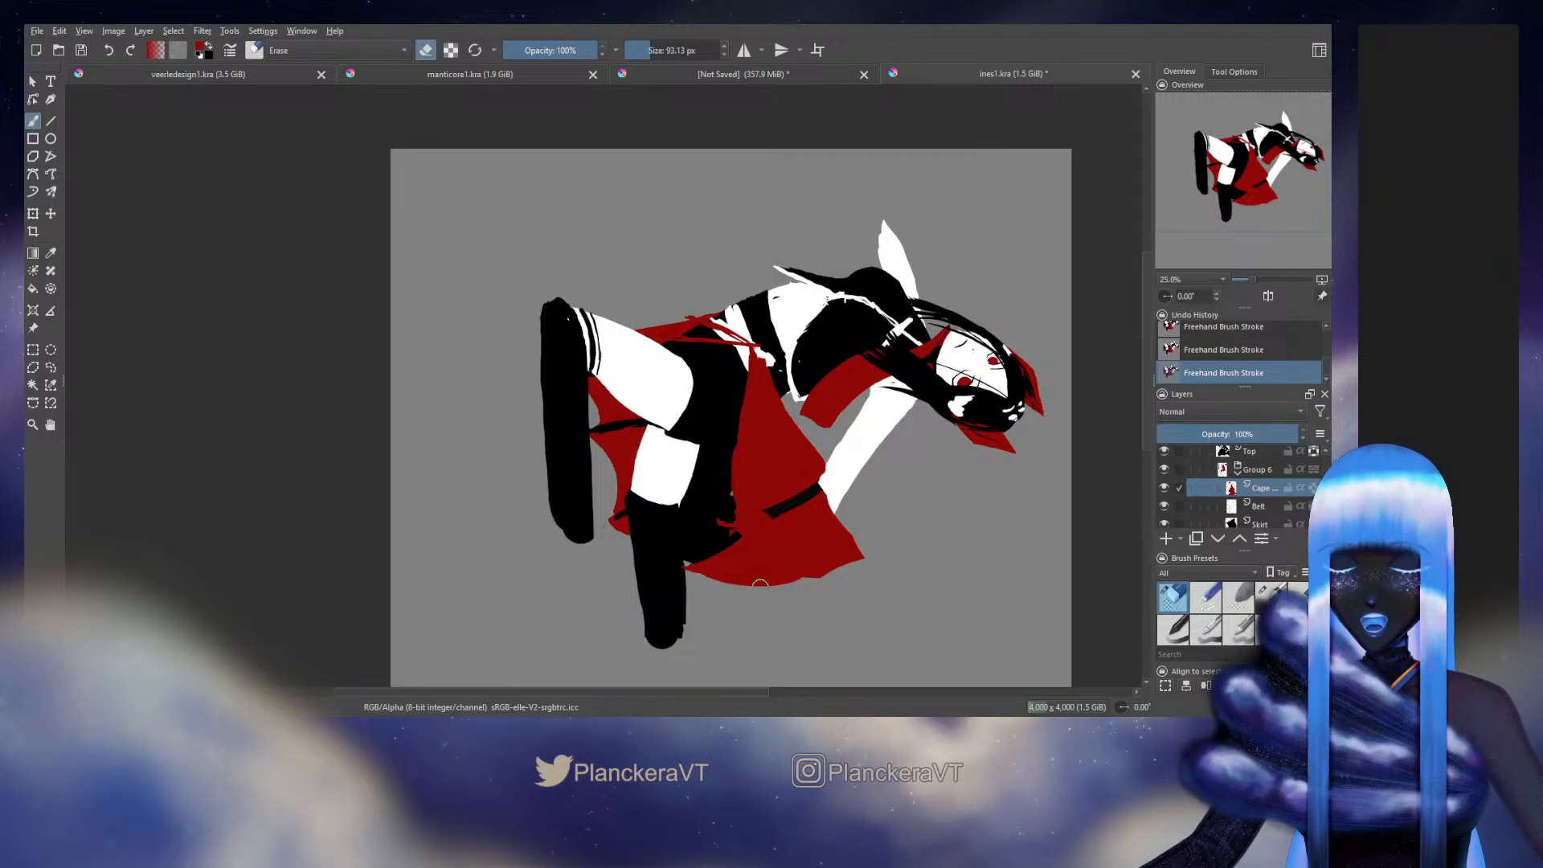
Step: Thicken the black strap across the front cape out to its outer edge and trim the red edge below it
key("e")
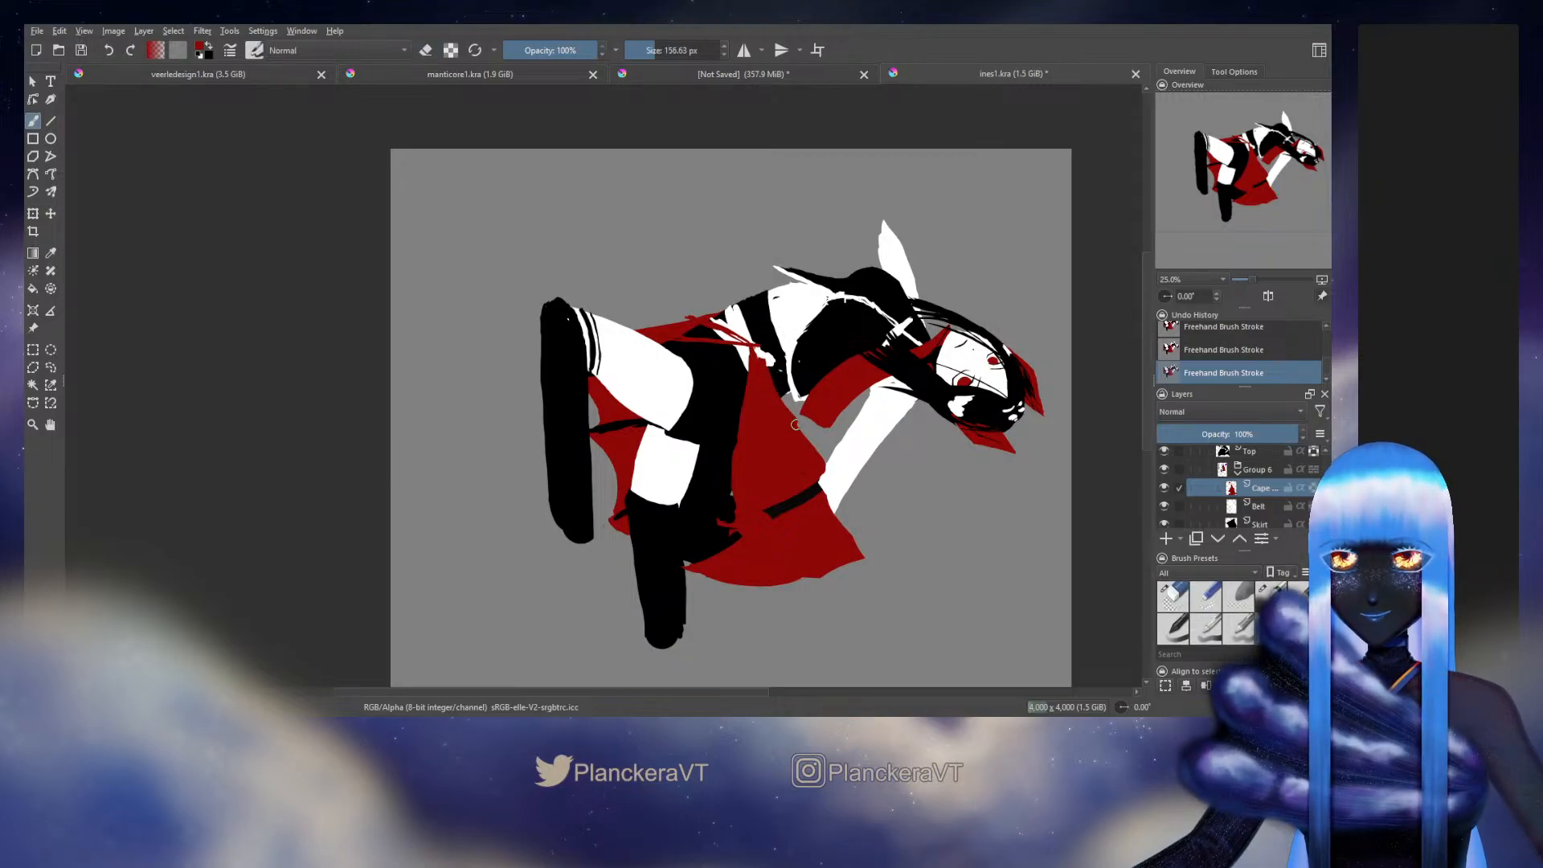
mouse_move(795, 424)
left_mouse_down()
mouse_move(783, 414)
mouse_move(781, 459)
mouse_move(738, 531)
mouse_move(828, 444)
left_mouse_up()
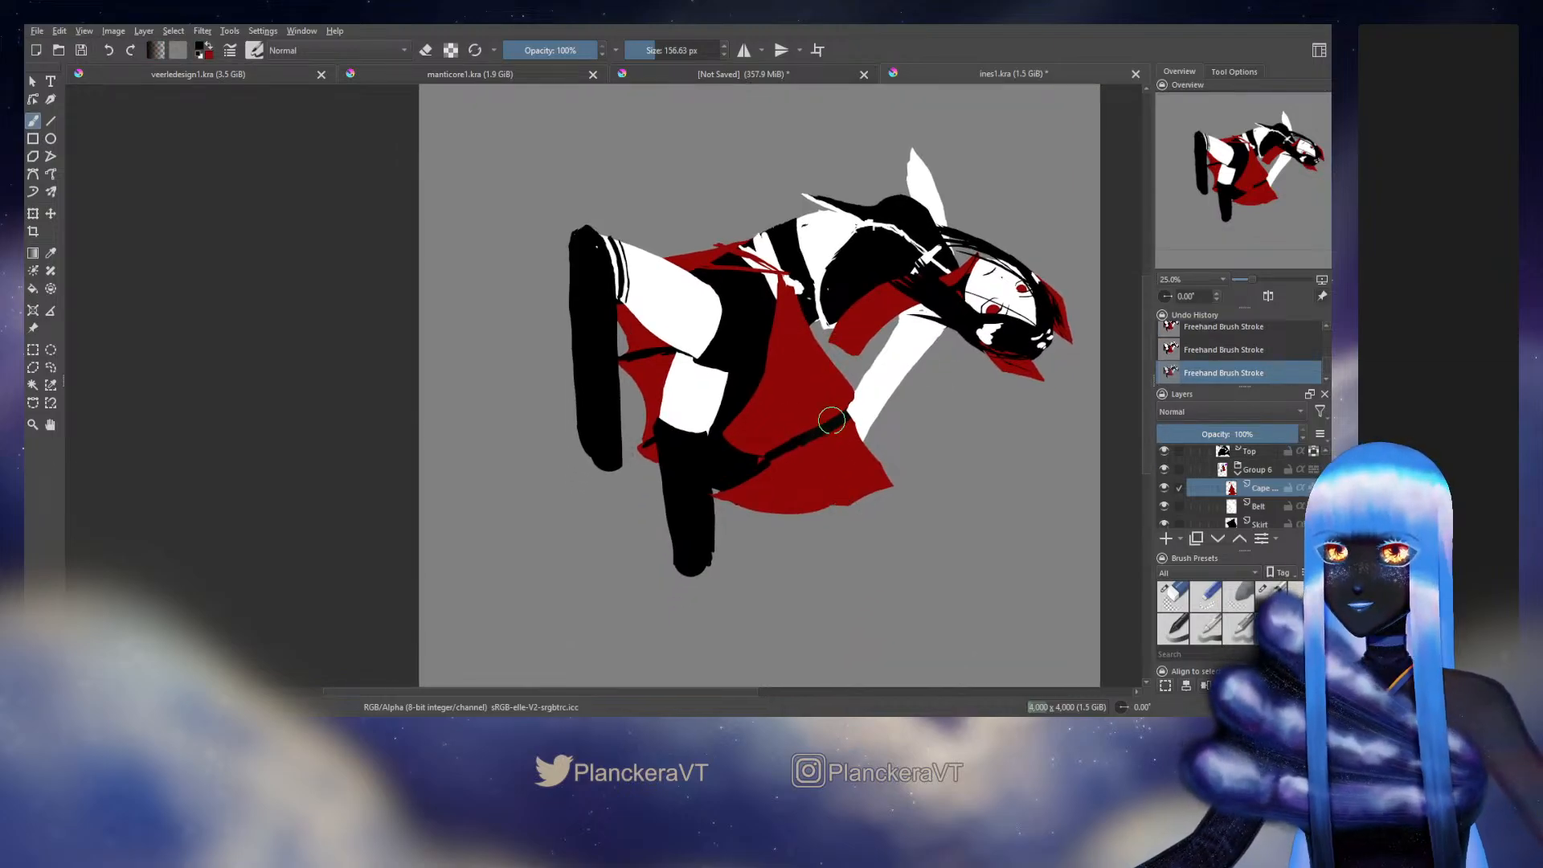
key("e")
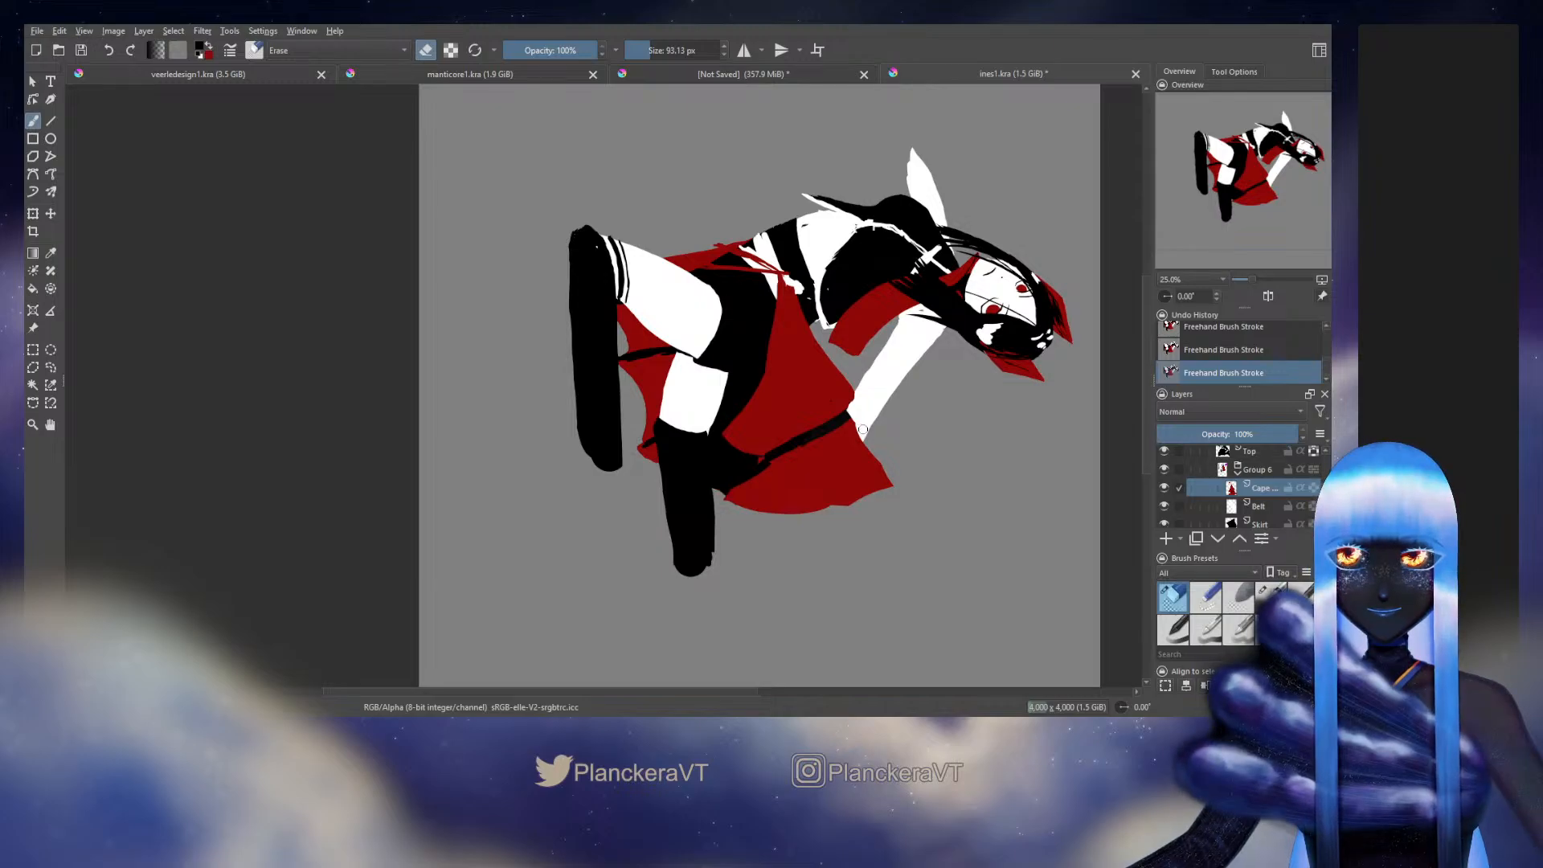
left_click_drag(862, 430, 890, 485)
key("e")
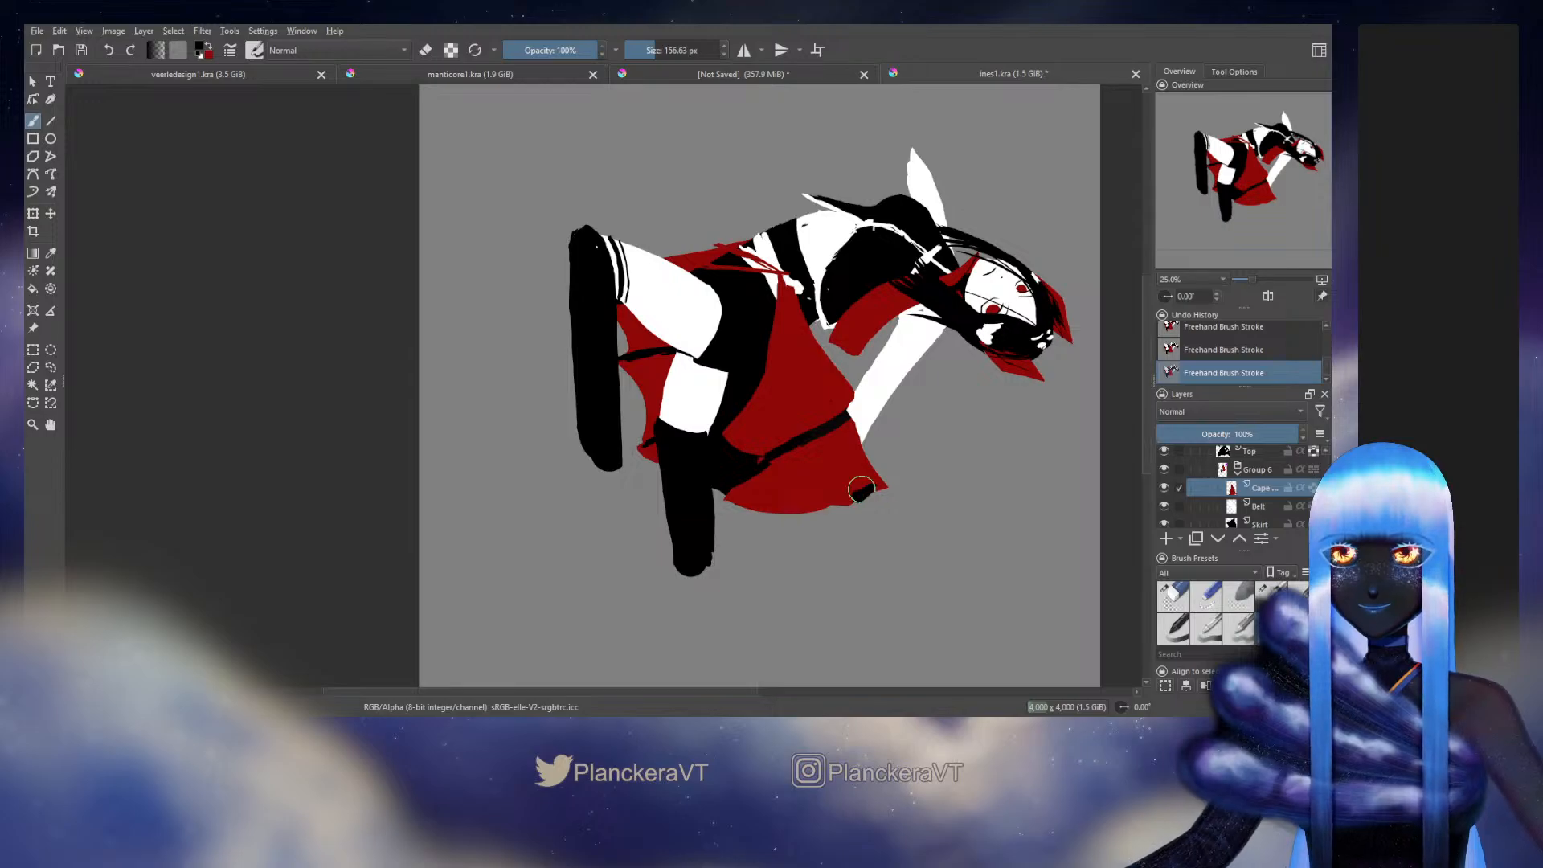
key("ctrl+z")
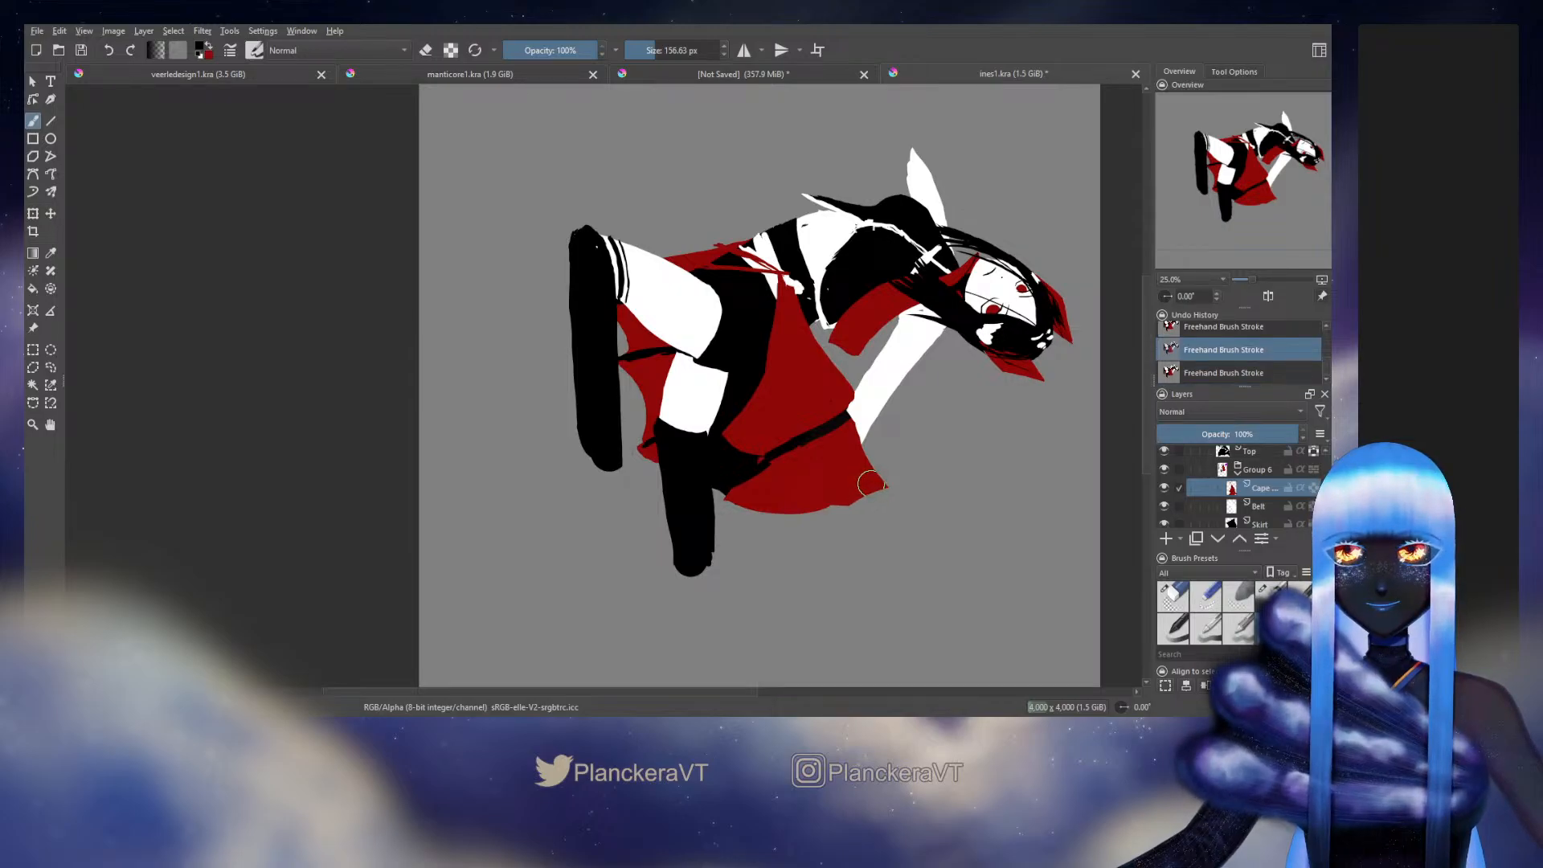
key("ctrl+shift+z")
key("e")
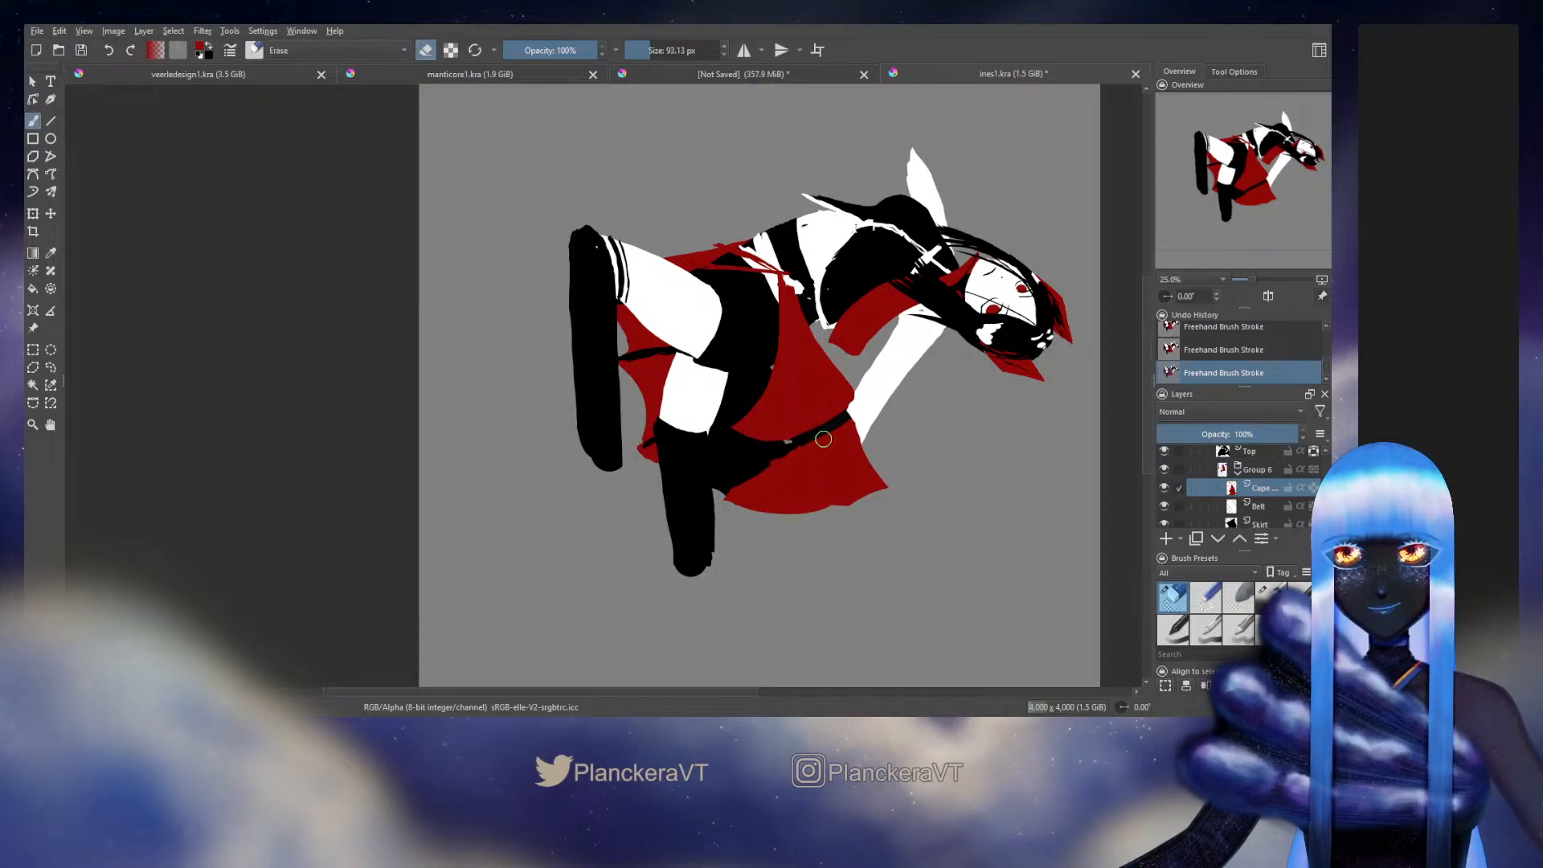
Step: Erase the front cape's red panel below the black strap and repaint it in red as a smaller, rounded shape
mouse_move(830, 444)
left_mouse_down()
mouse_move(859, 434)
mouse_move(772, 482)
left_mouse_up()
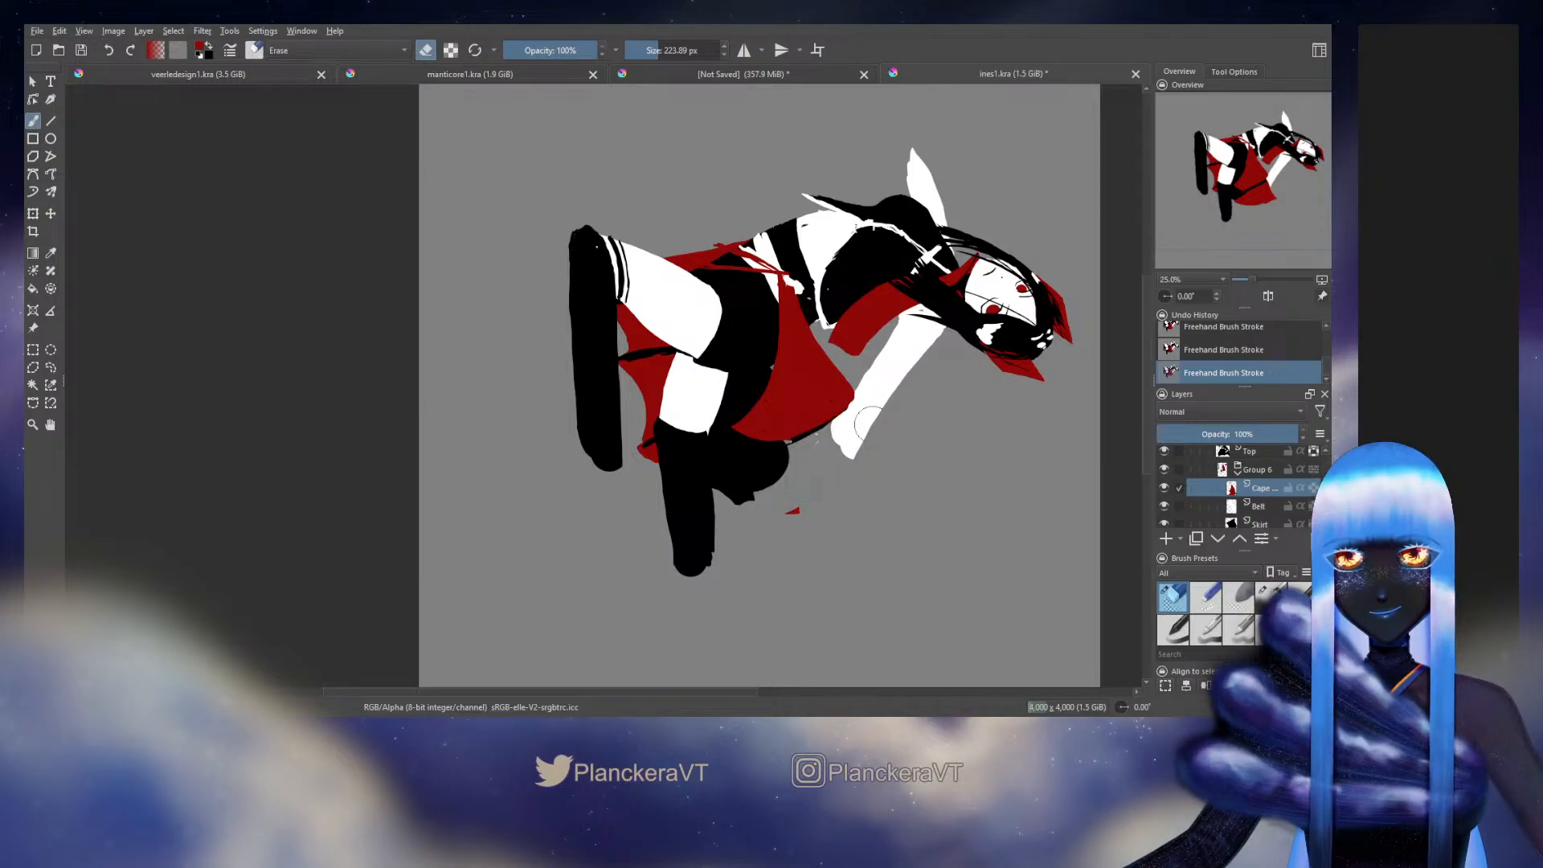
mouse_move(866, 422)
left_mouse_down()
mouse_move(792, 449)
mouse_move(786, 492)
left_mouse_up()
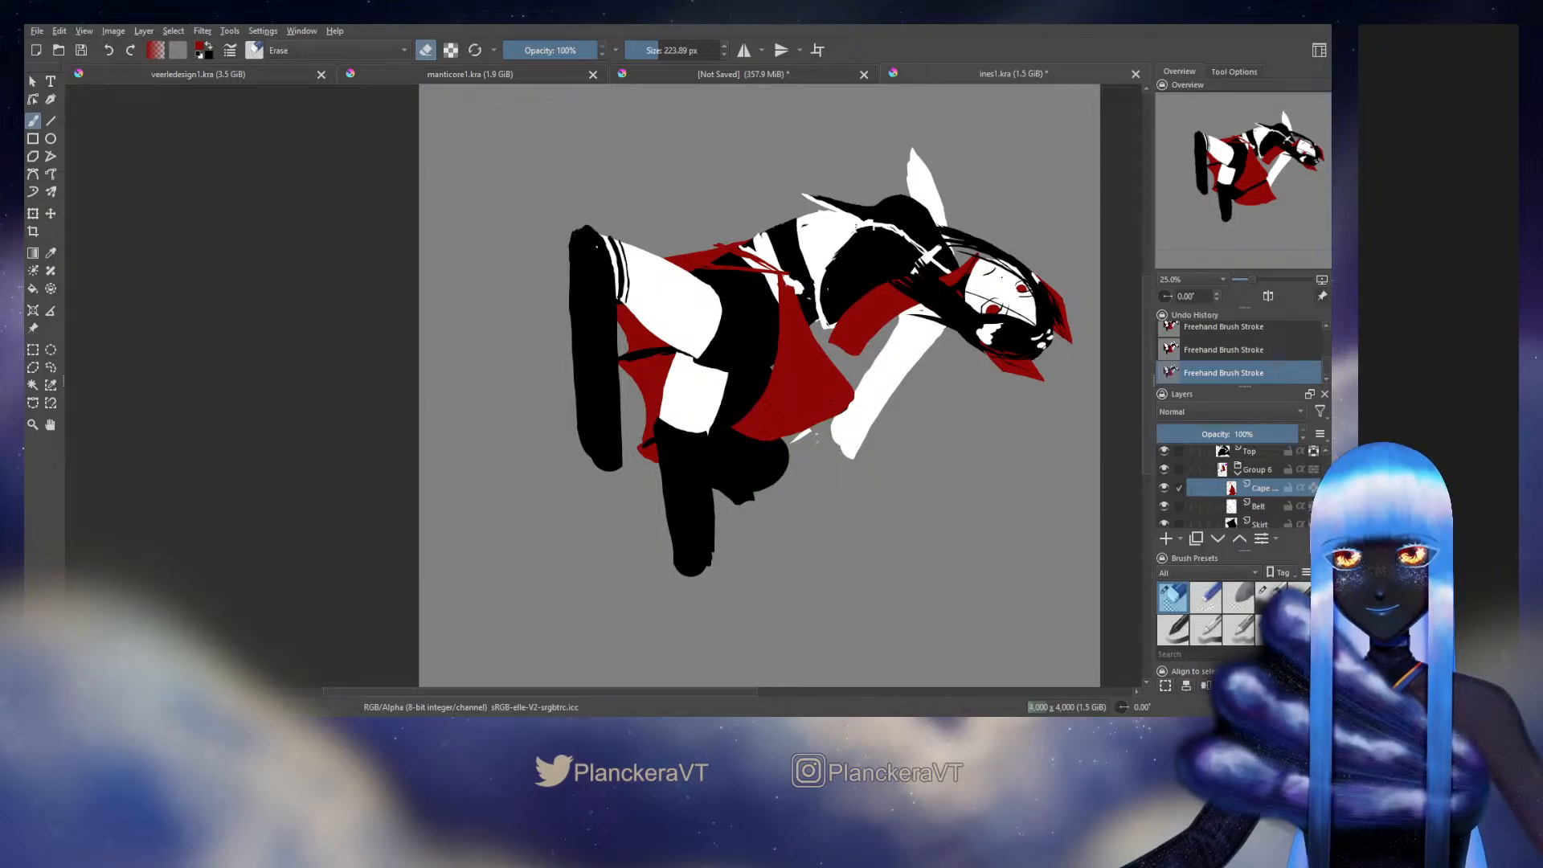
key("e")
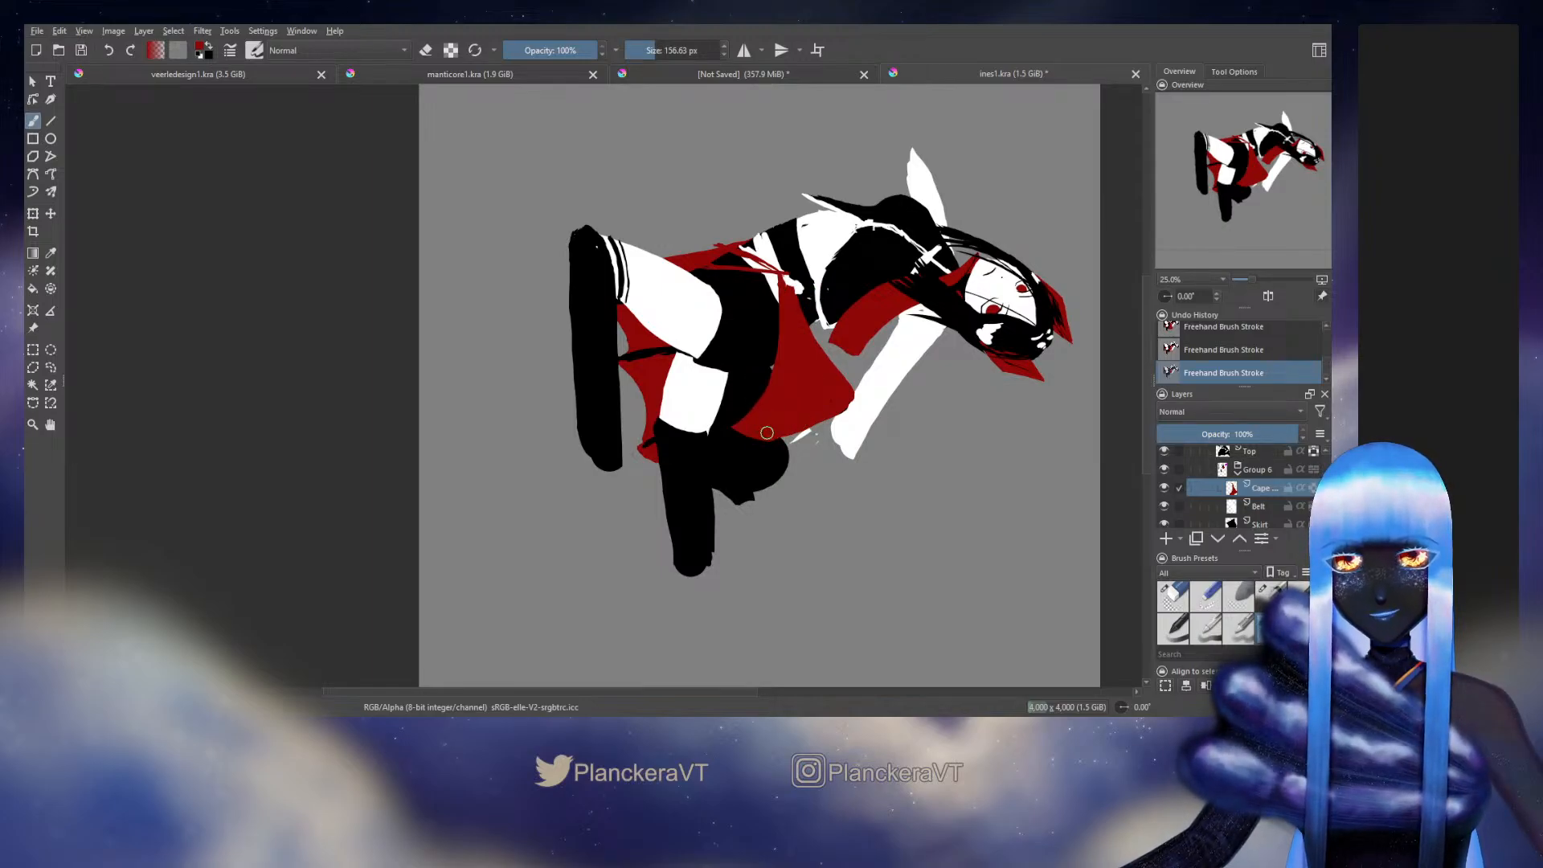
key("ctrl+z")
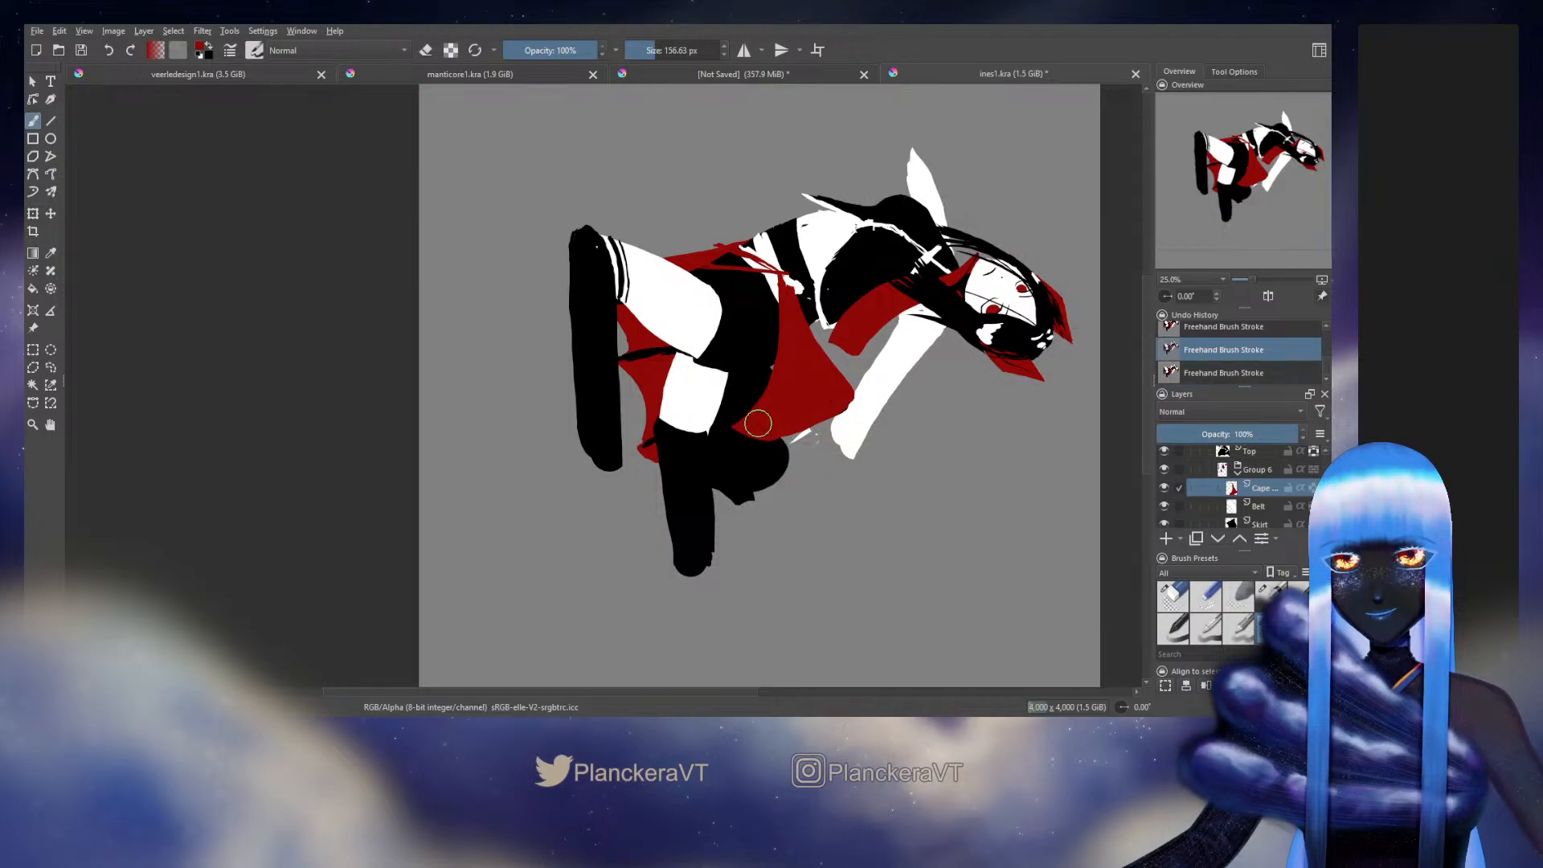
key("ctrl+shift+z")
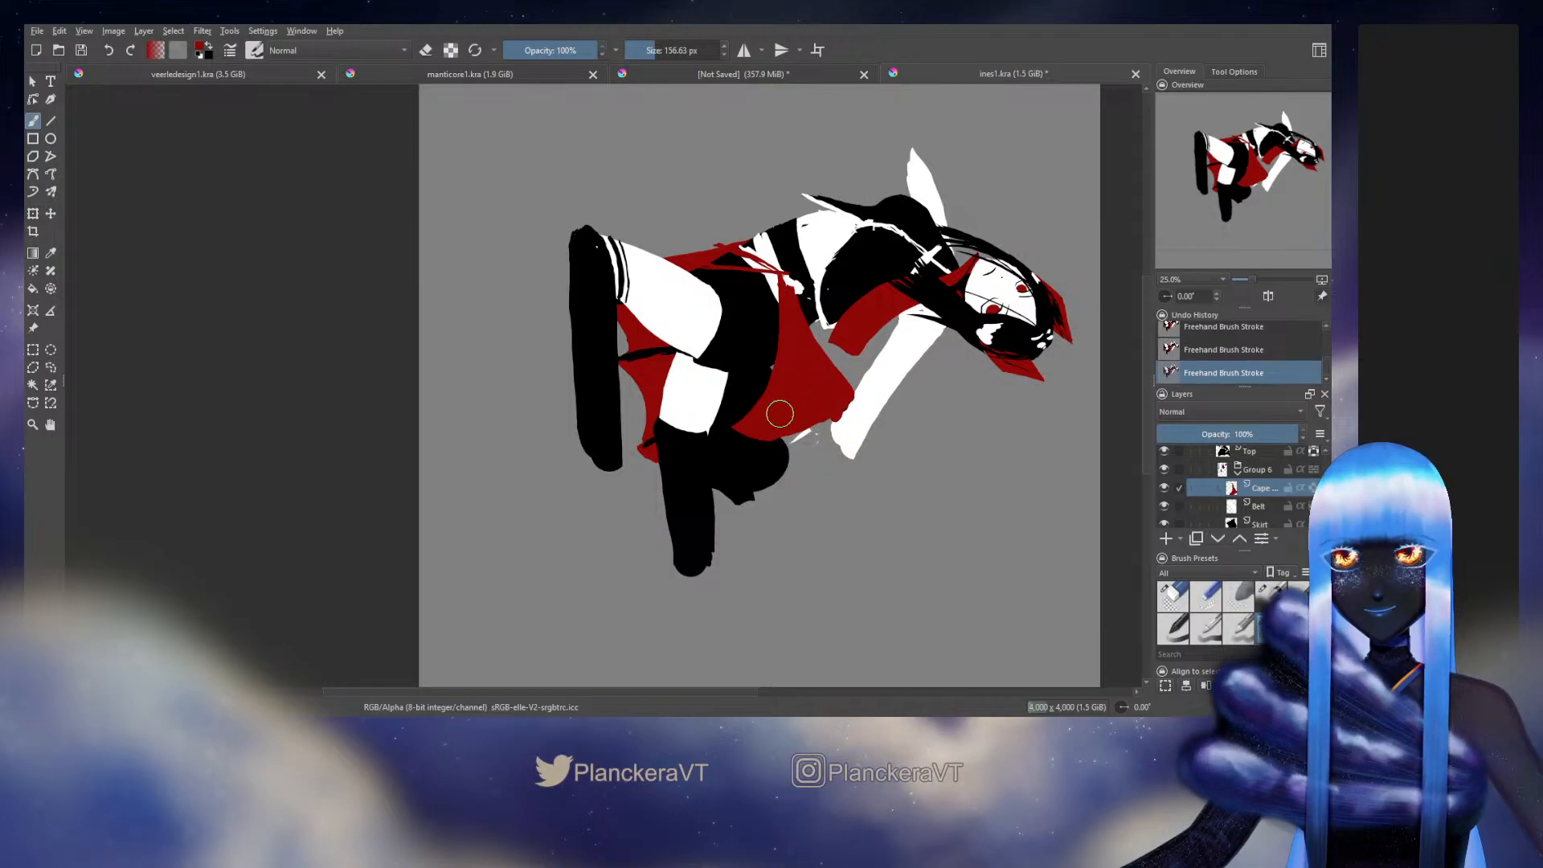
mouse_move(795, 433)
left_mouse_down()
mouse_move(770, 470)
mouse_move(818, 482)
left_mouse_up()
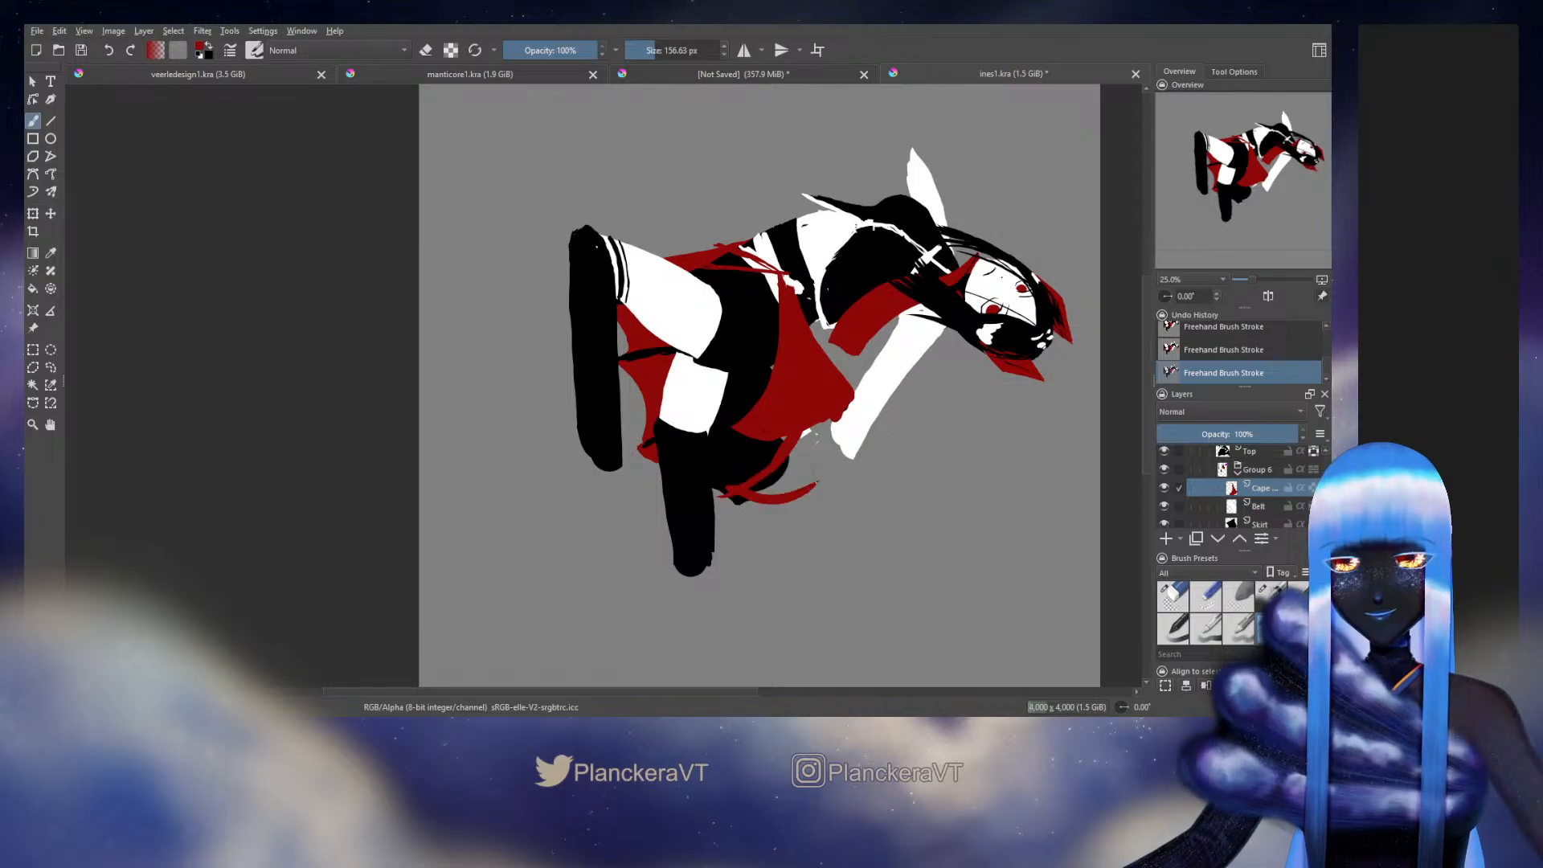
left_click_drag(847, 417, 803, 482)
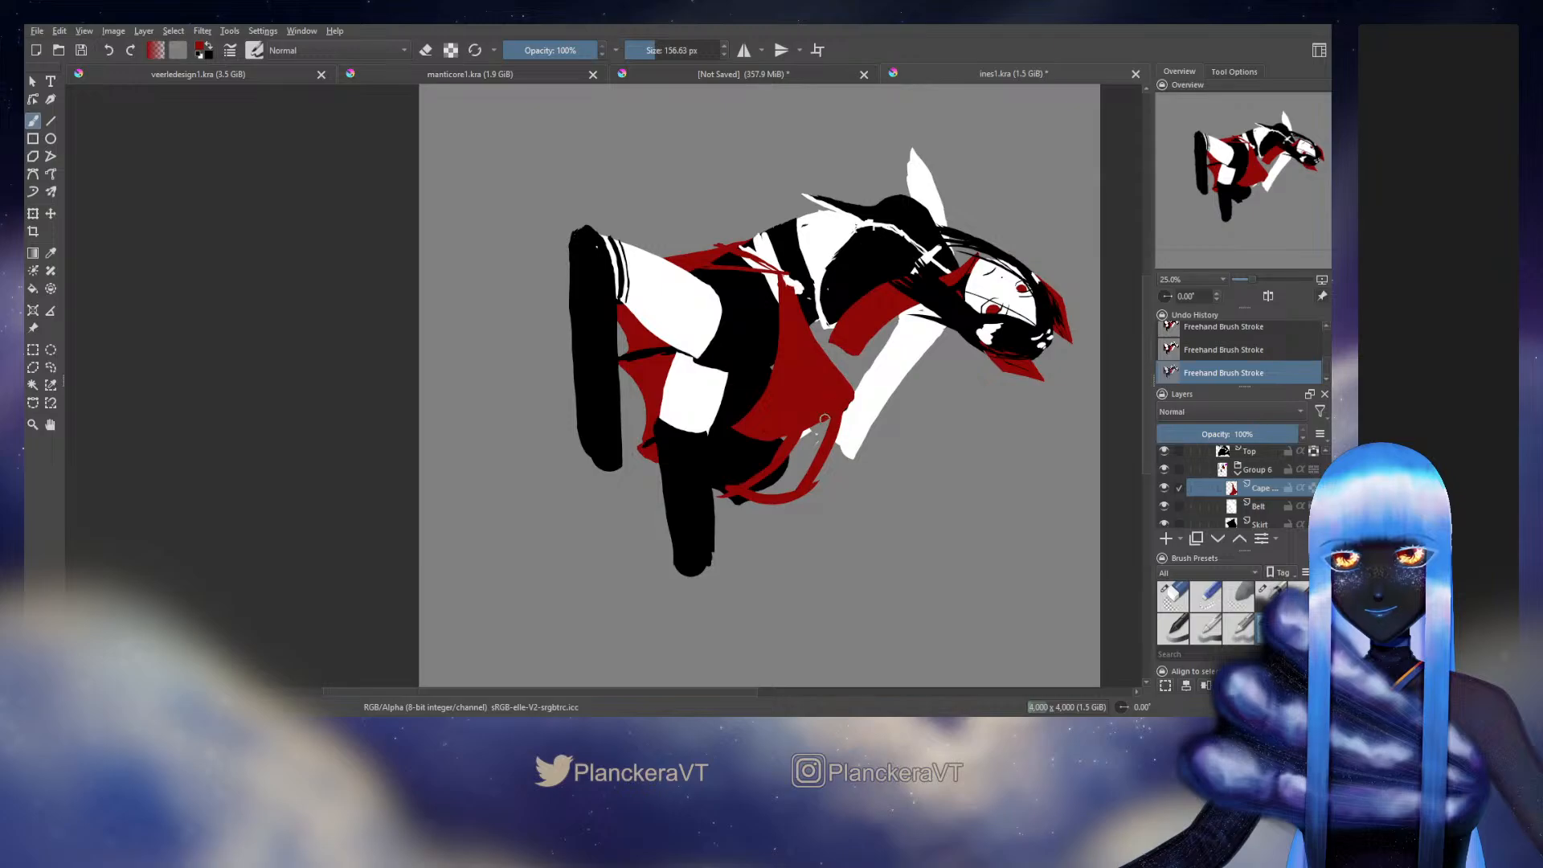
mouse_move(824, 418)
left_mouse_down()
mouse_move(759, 486)
mouse_move(794, 450)
mouse_move(791, 429)
mouse_move(758, 476)
left_mouse_up()
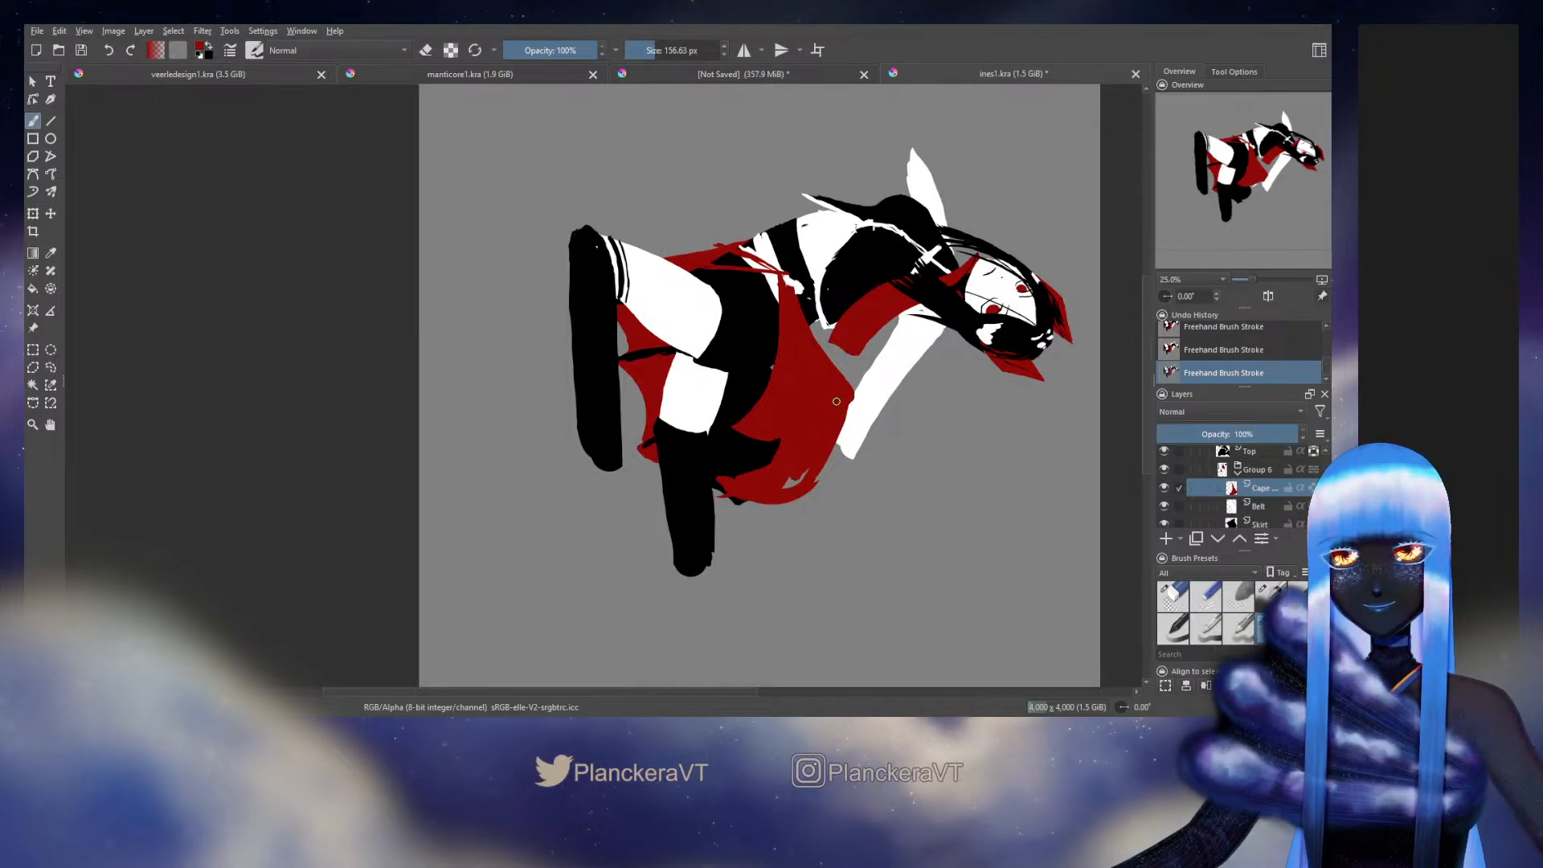
mouse_move(838, 407)
left_mouse_down()
mouse_move(848, 454)
mouse_move(849, 440)
mouse_move(833, 471)
left_mouse_up()
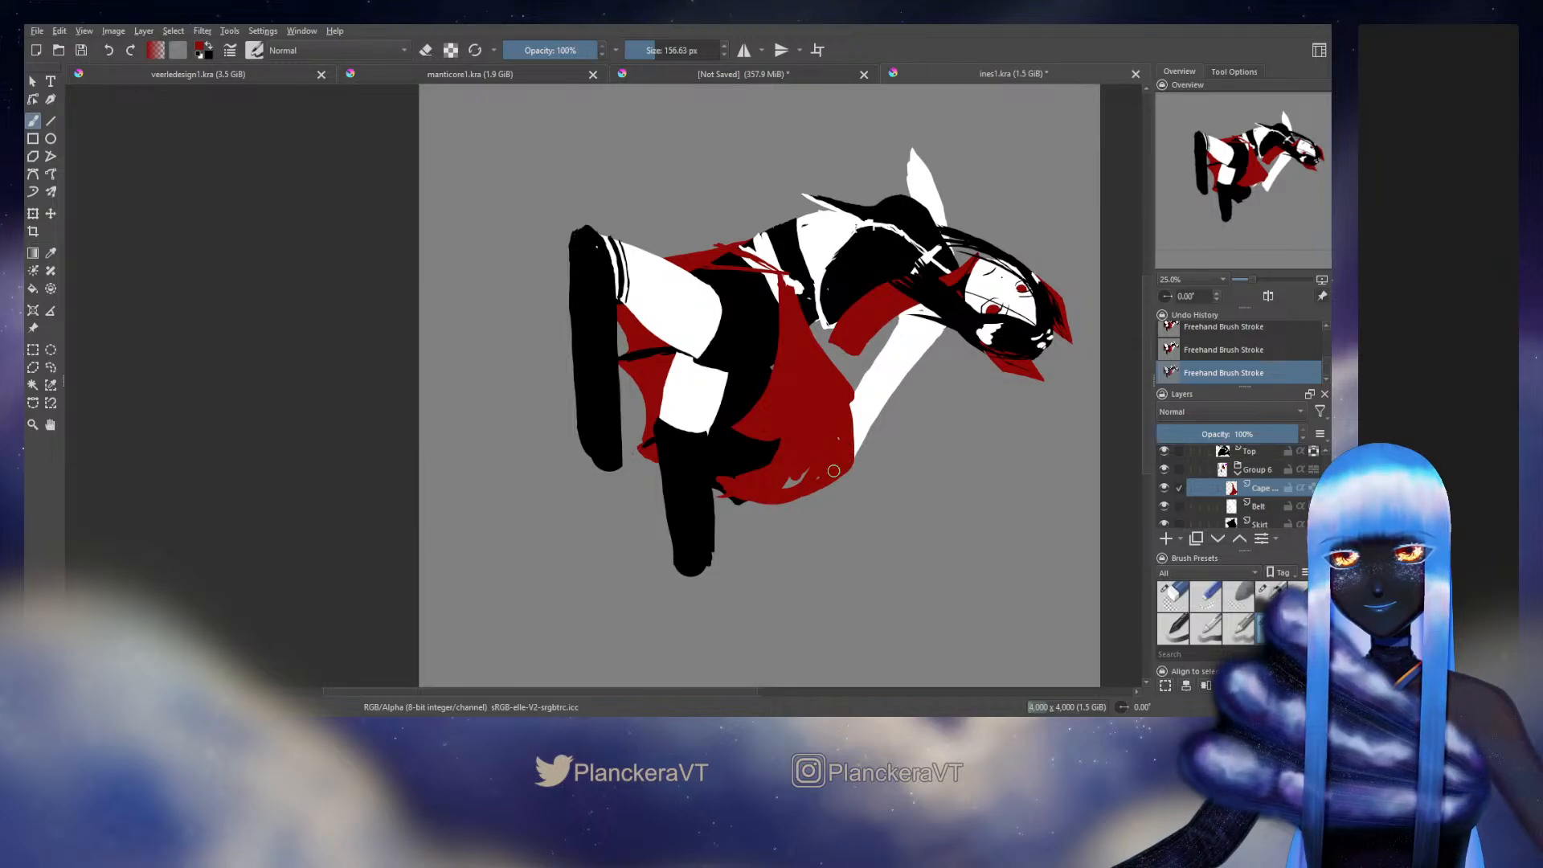
Step: Erase along the front cape's outer edge beside the white lower arm and along its rounded hem to smooth the outline
key("e")
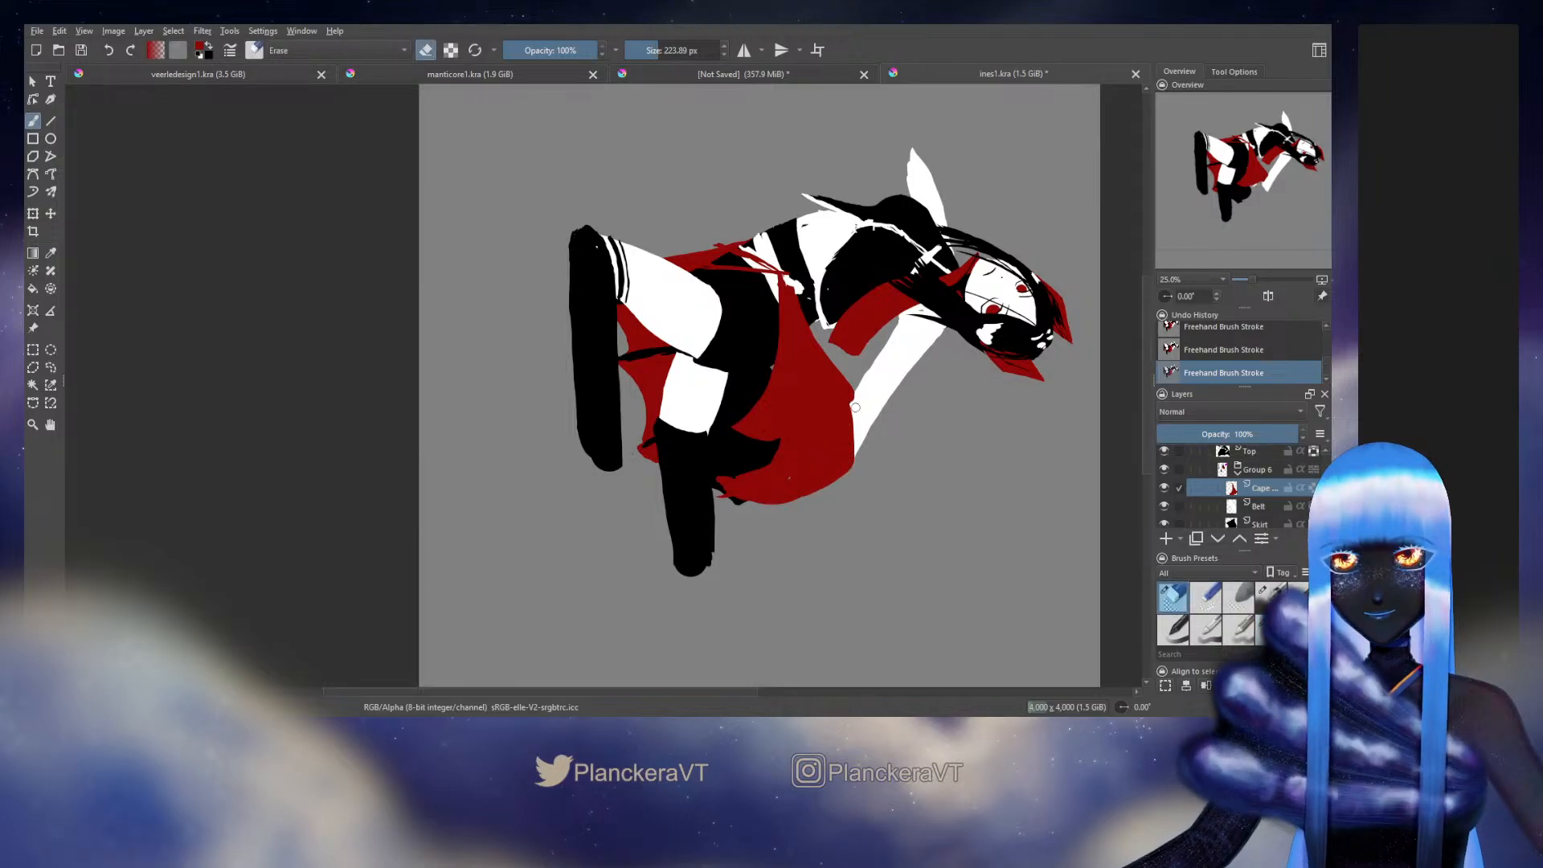
mouse_move(855, 404)
left_mouse_down()
mouse_move(850, 462)
mouse_move(859, 443)
left_mouse_up()
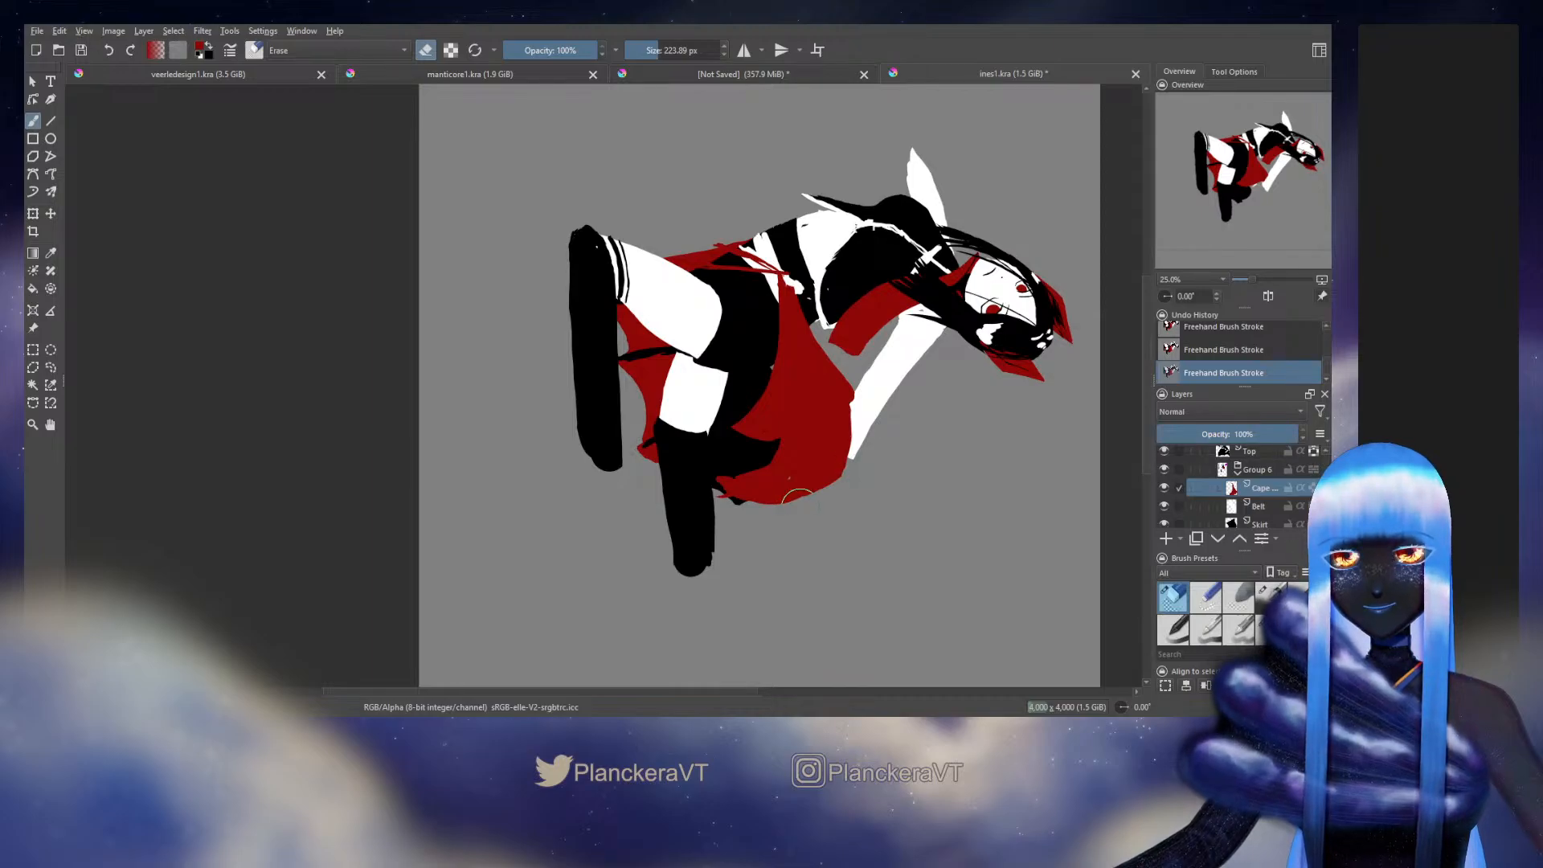
mouse_move(798, 496)
left_mouse_down()
mouse_move(717, 495)
mouse_move(787, 500)
mouse_move(833, 479)
mouse_move(760, 502)
left_mouse_up()
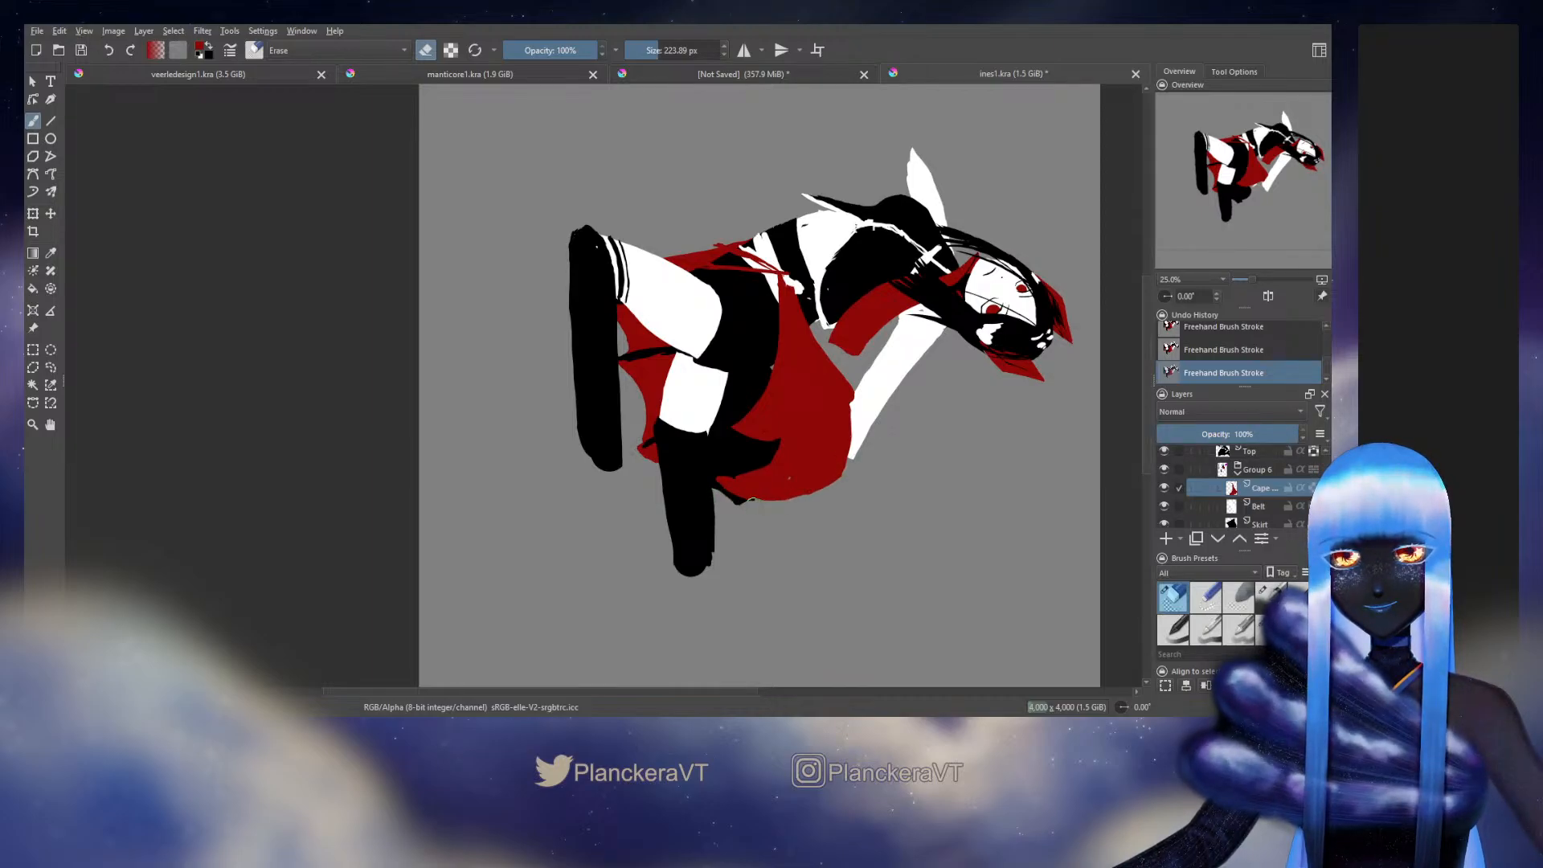
Step: Paint a thin black strap from the skirt's tip diagonally to the front cape's outer edge, refining it with red and black strokes
key("e")
left_click_drag(776, 441, 857, 394)
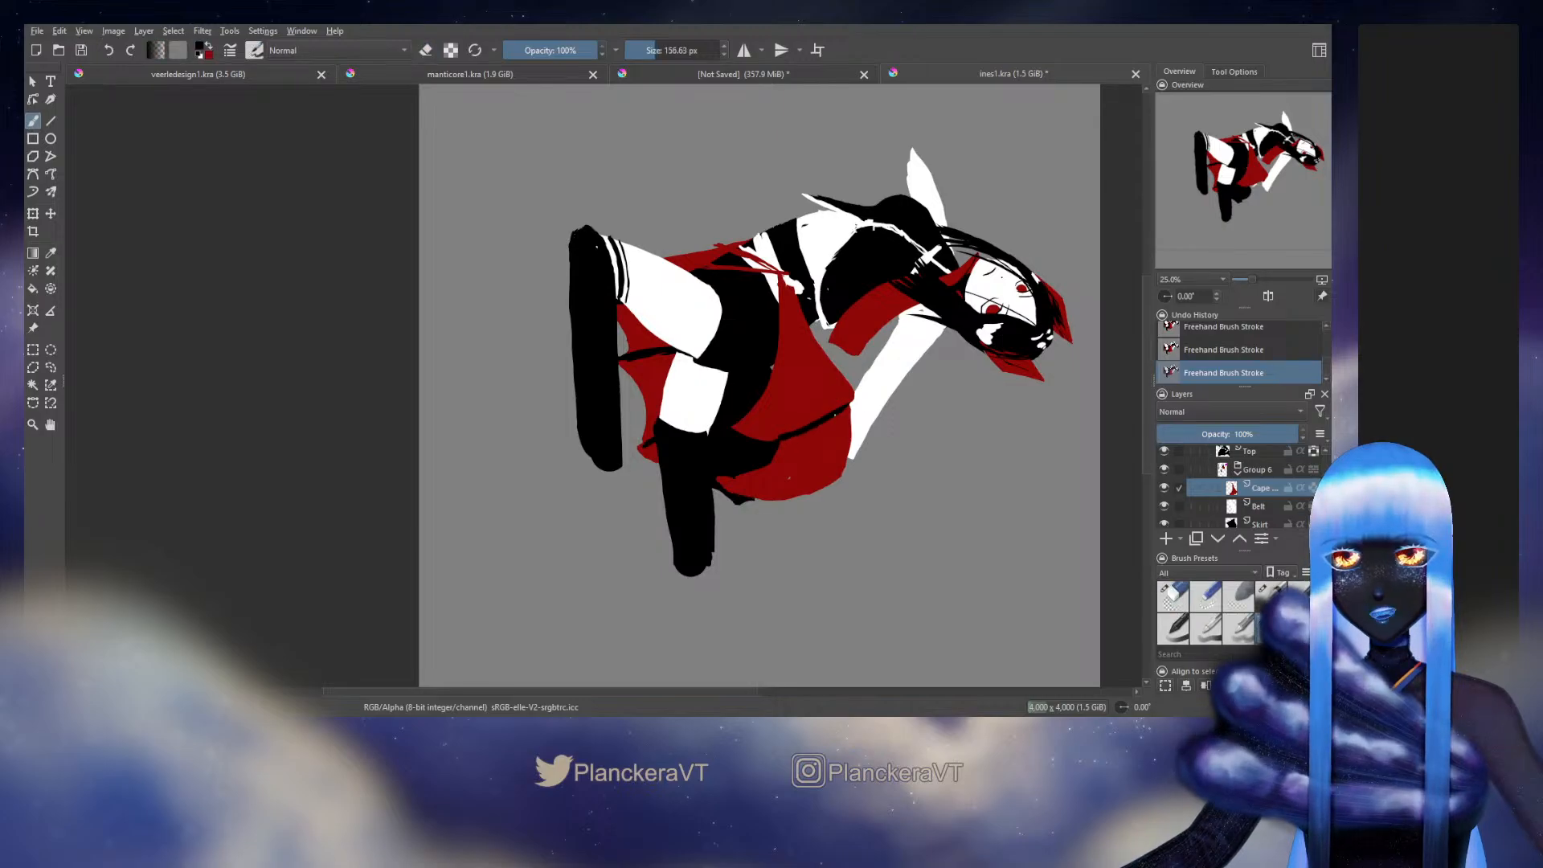
left_click(823, 441, "ctrl")
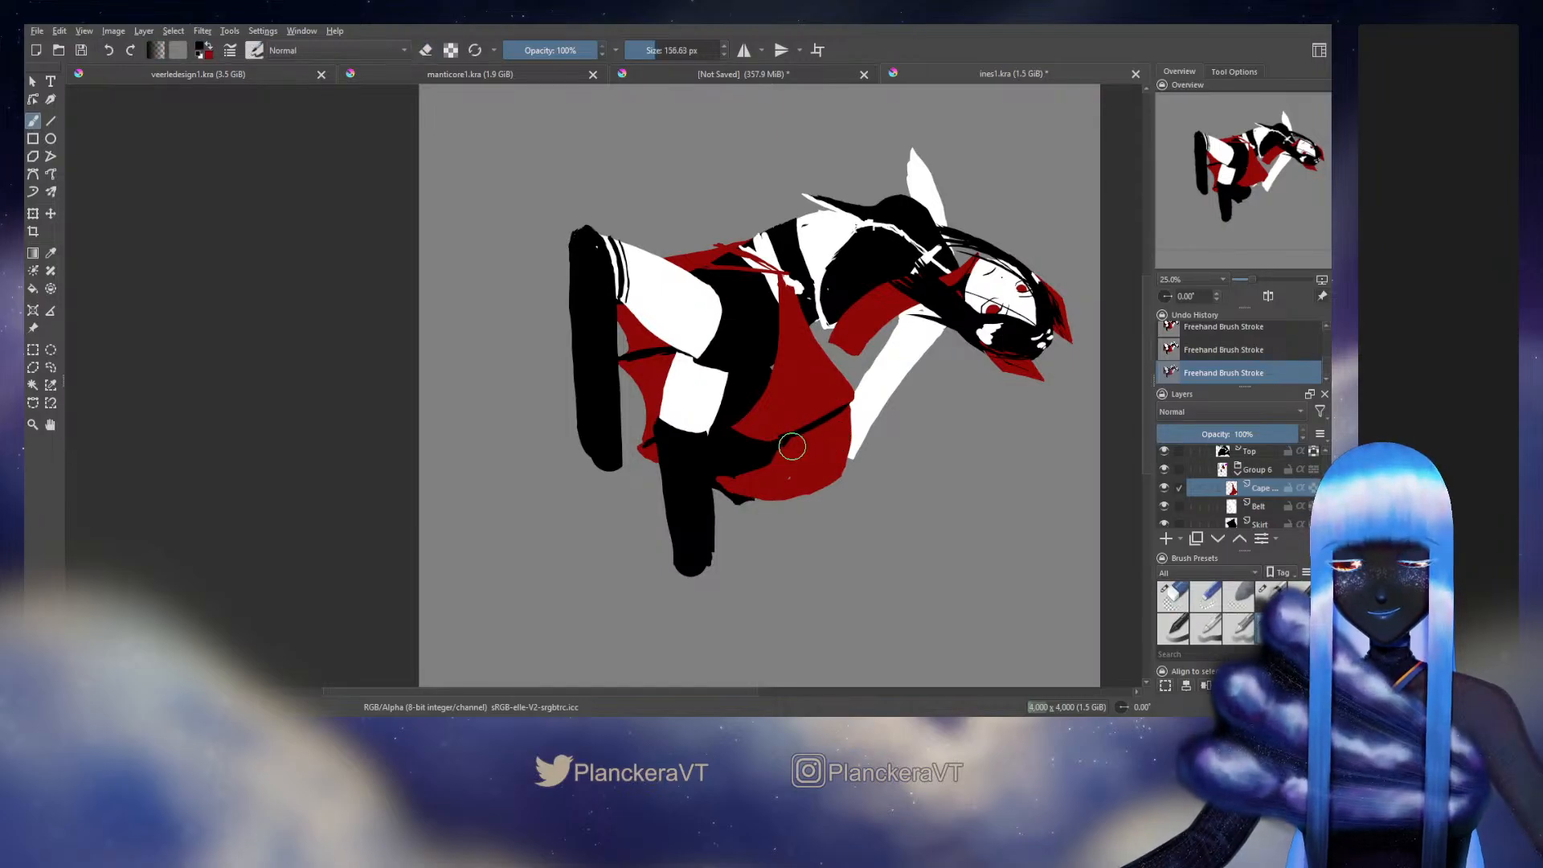
left_click_drag(823, 474, 828, 415)
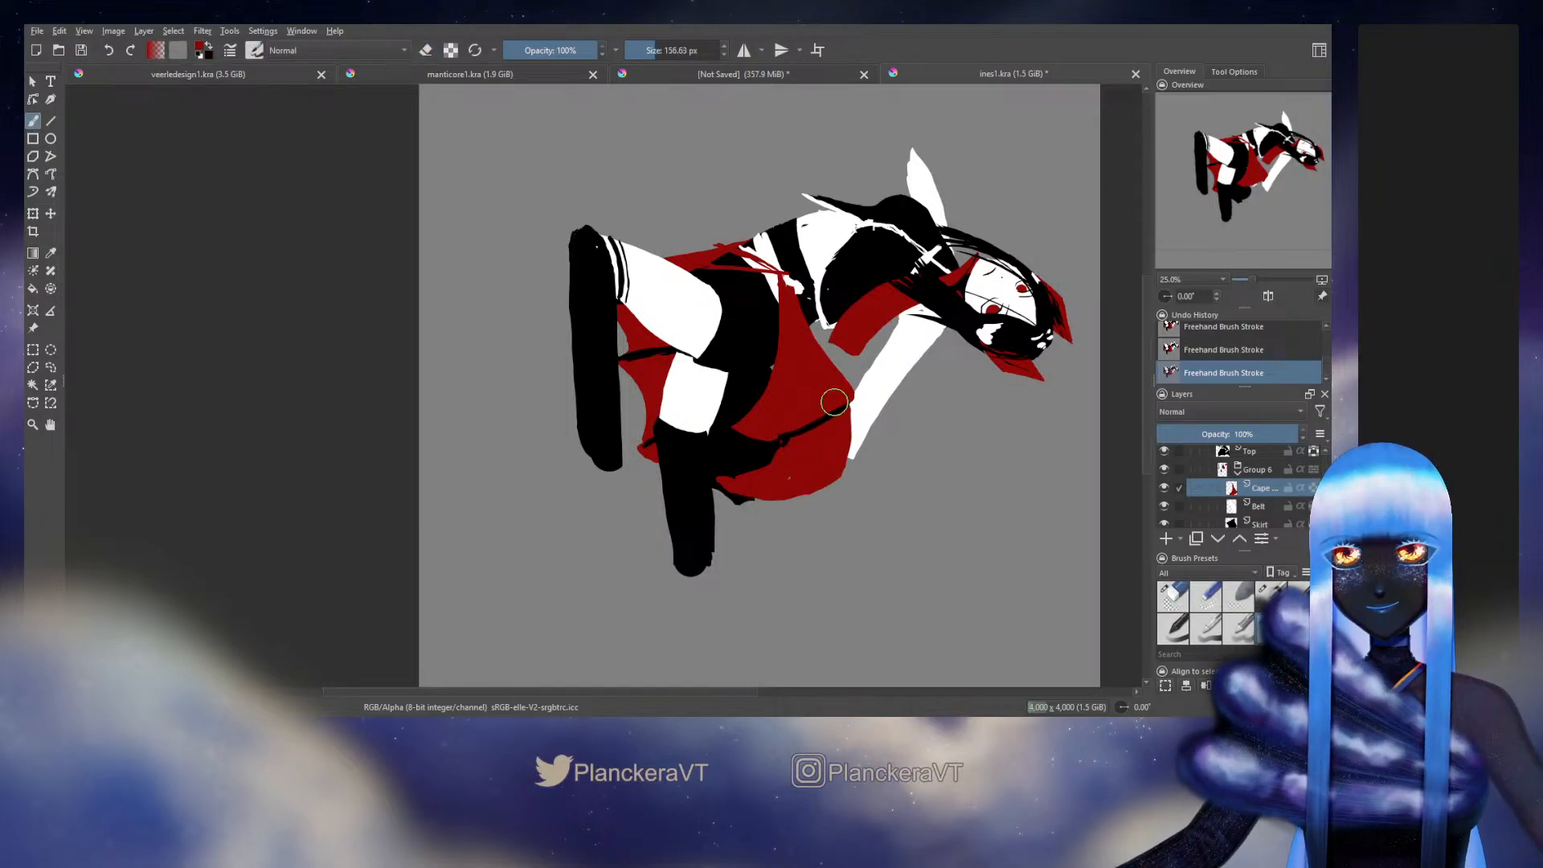
left_click(836, 420, "ctrl")
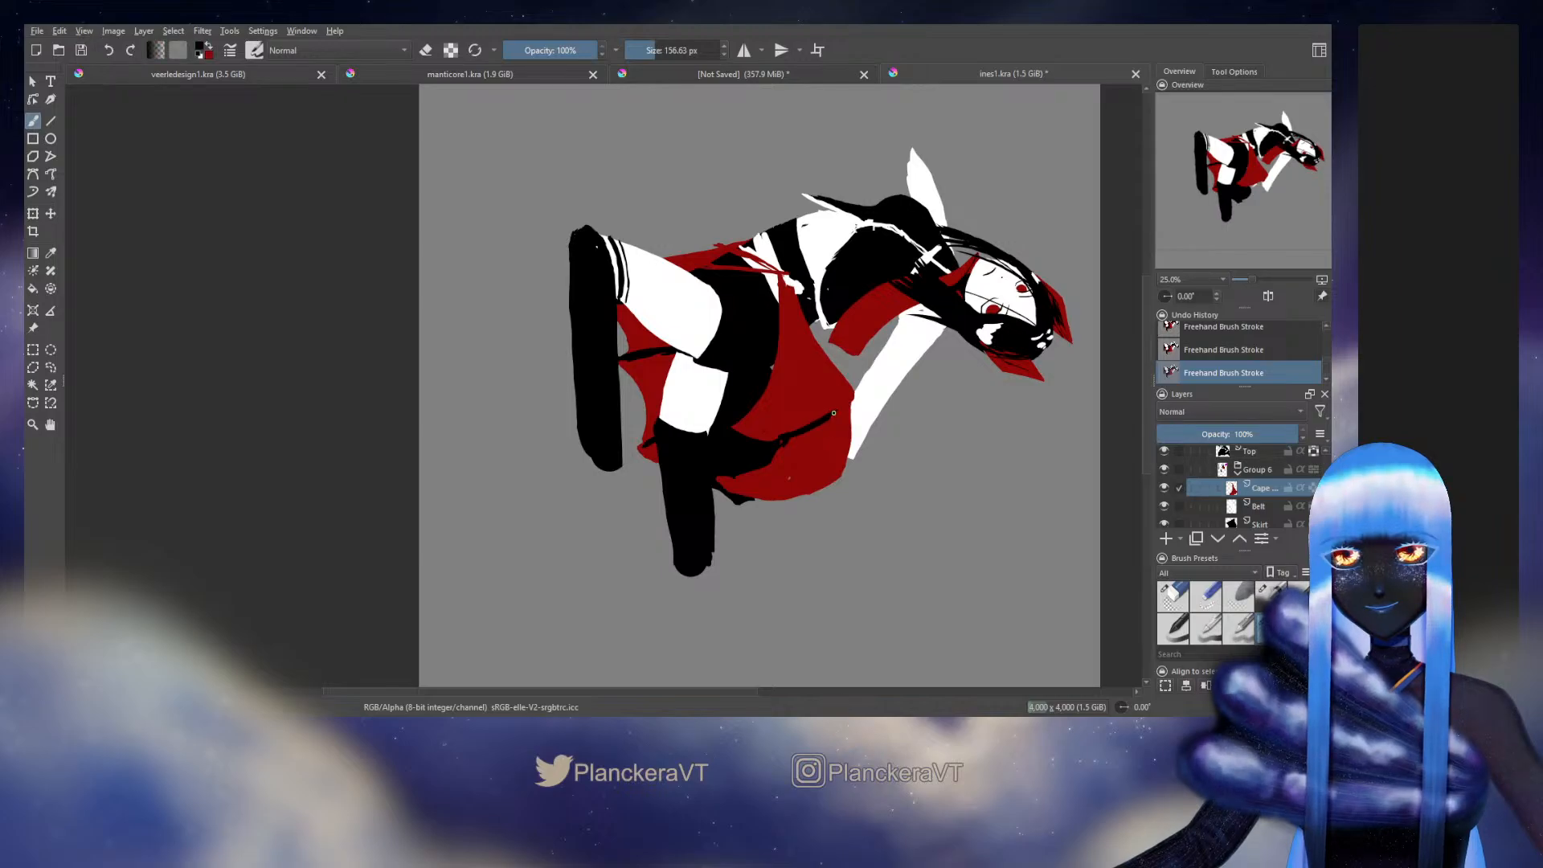
Step: On the rear cape layer below Neck, erase the black bit sticking out under the front cape's hem beside the boot
key("e")
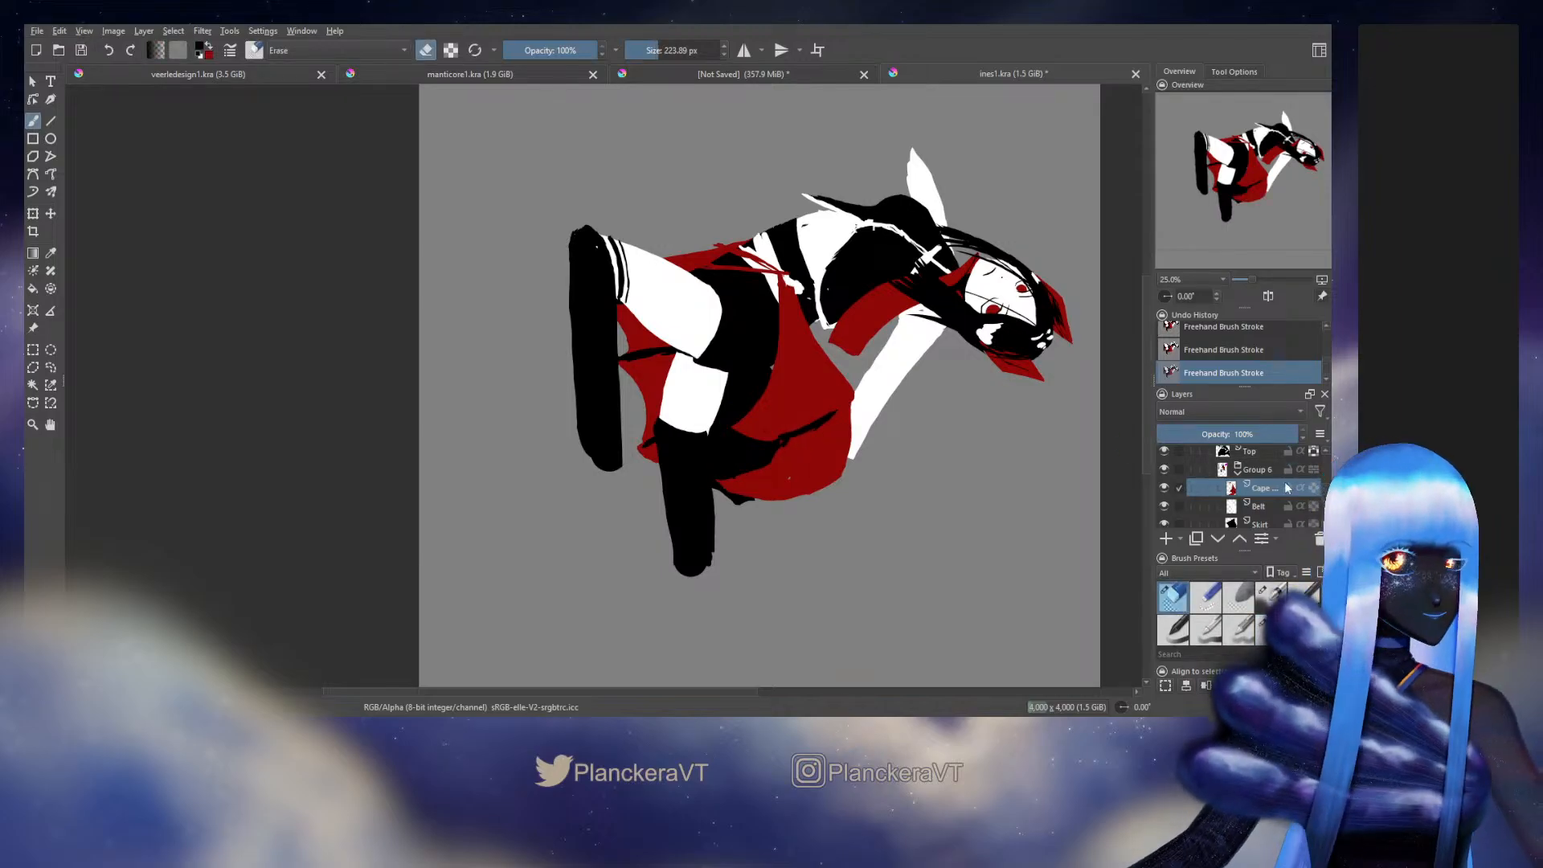
scroll(1262, 486, "down", 3)
left_click(1251, 472)
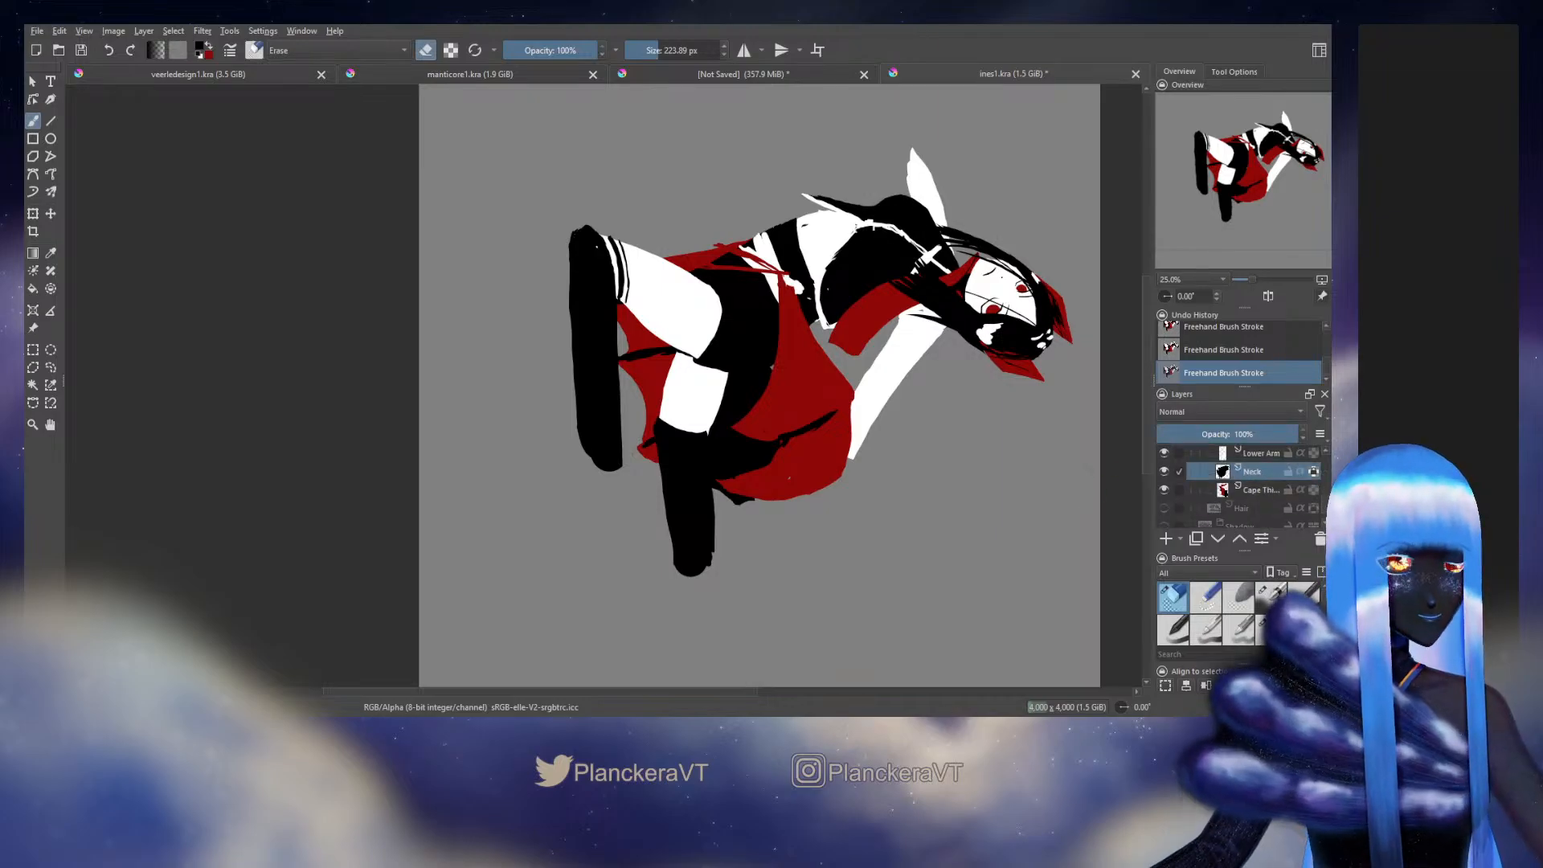
left_click(1253, 490)
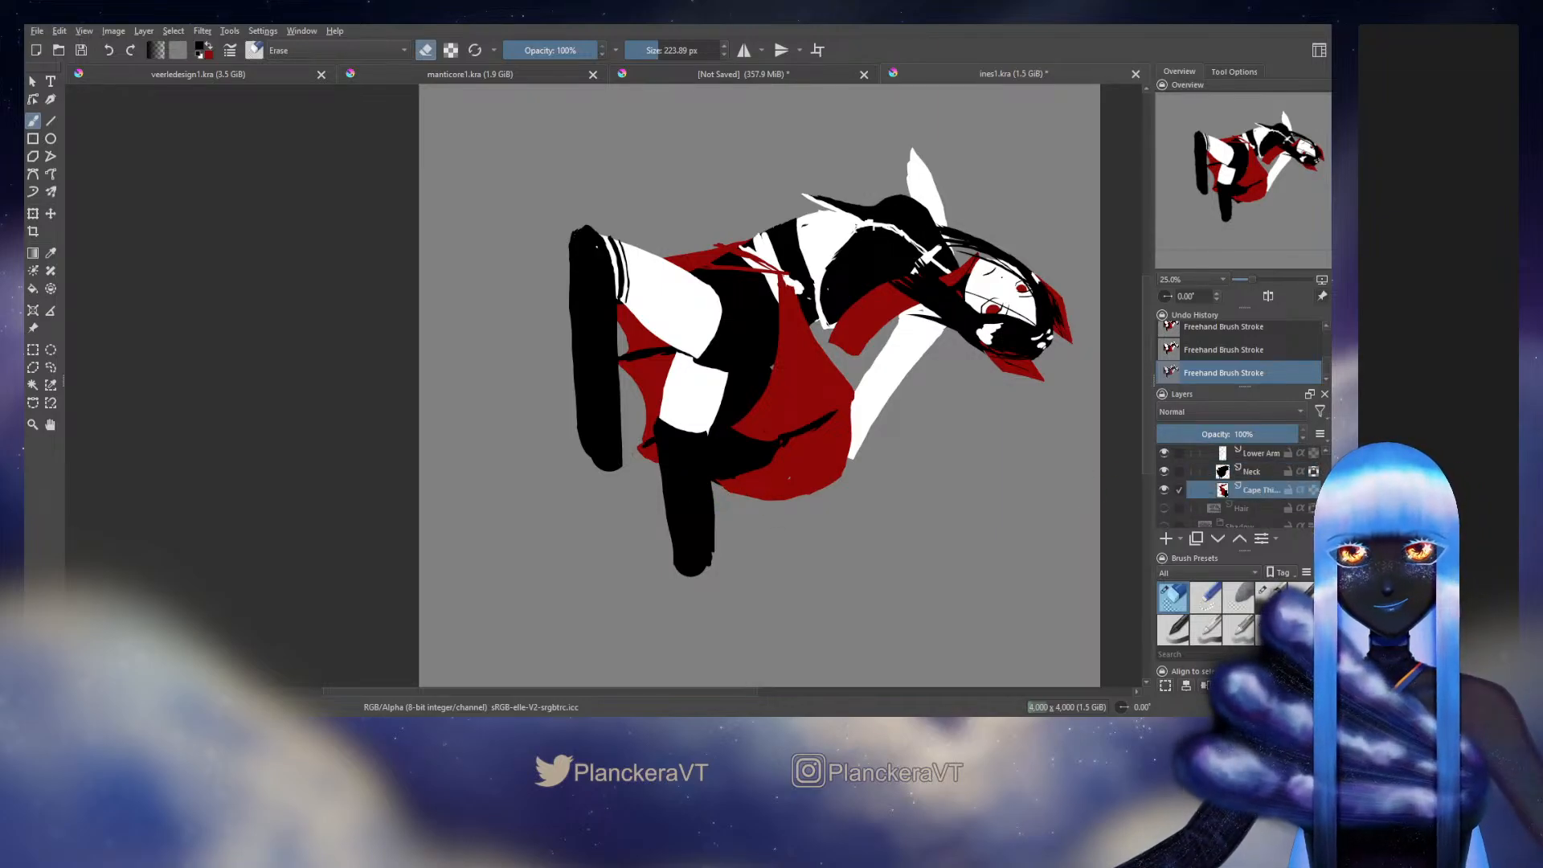
key("e")
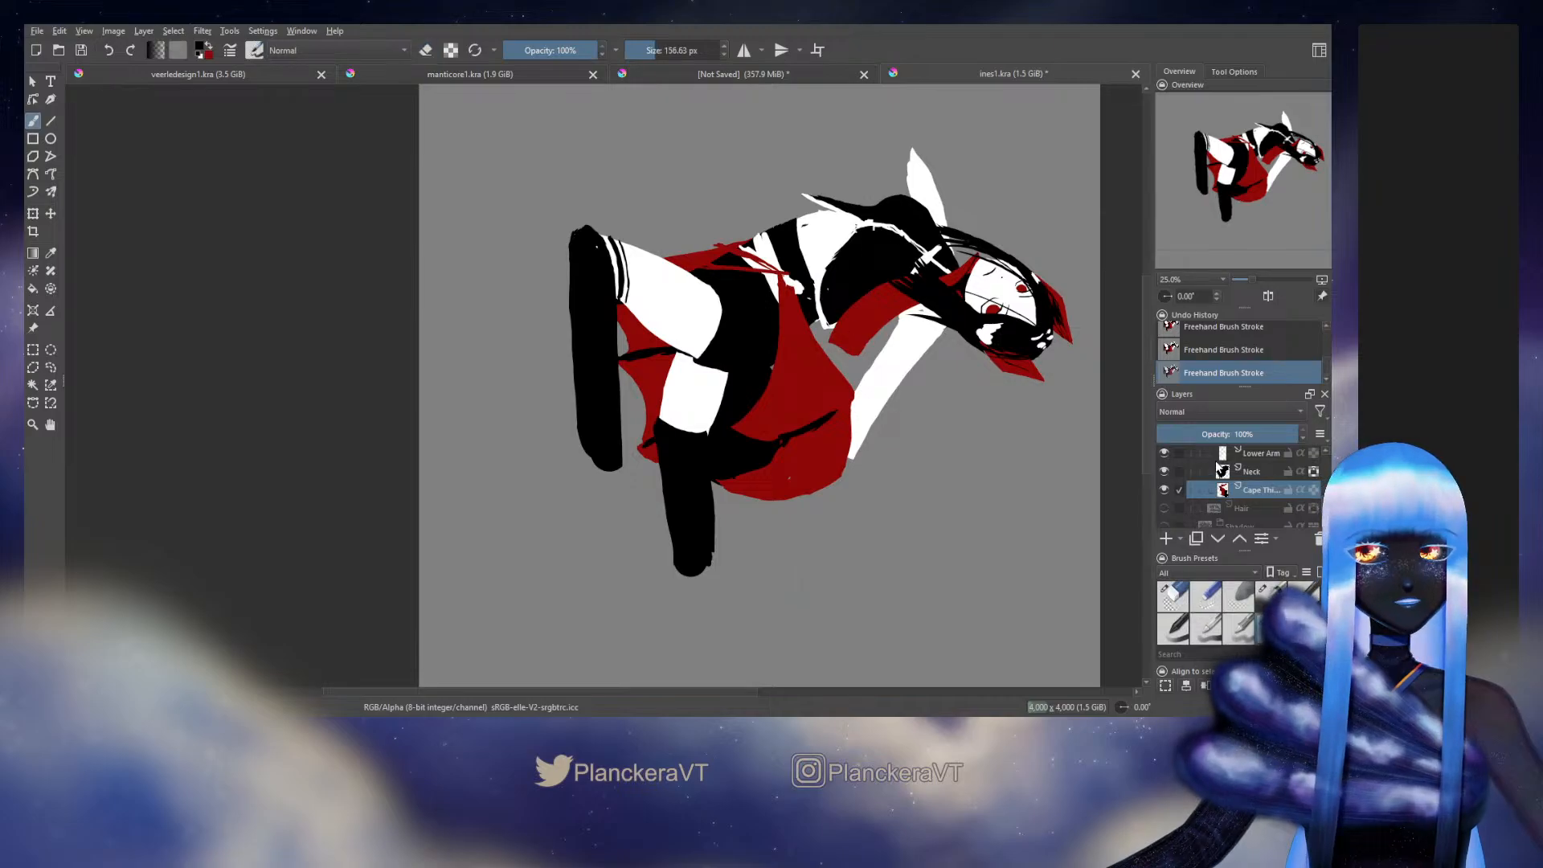
Step: On the front cape layer in Group 6, reshape the red band over the white belt into a curve joining the cape panel
left_click_drag(935, 432, 862, 541)
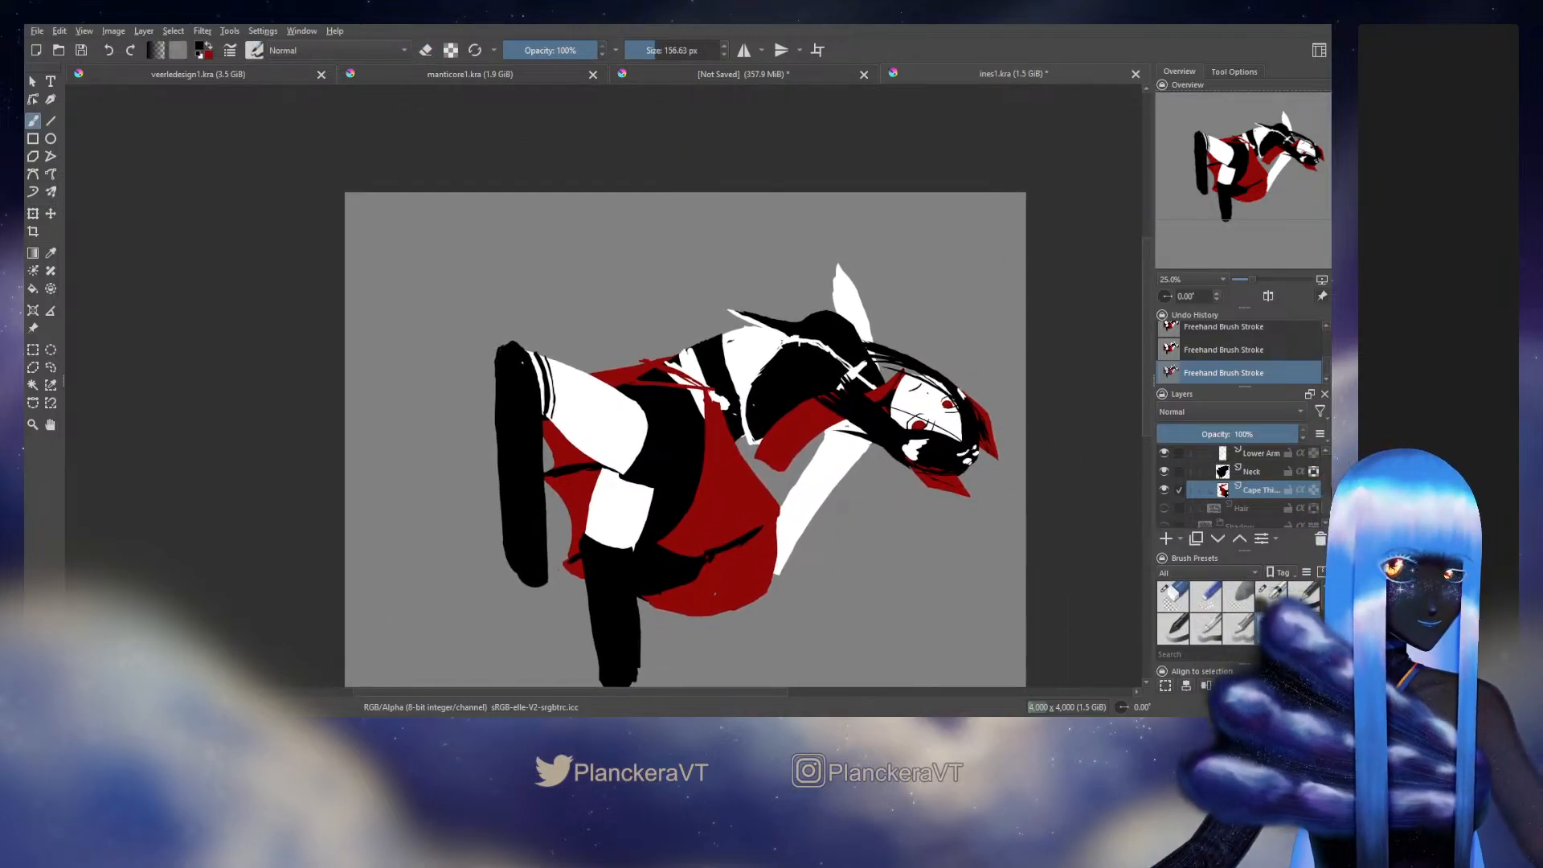
scroll(1328, 504, "up", 2)
scroll(1328, 504, "up", 2)
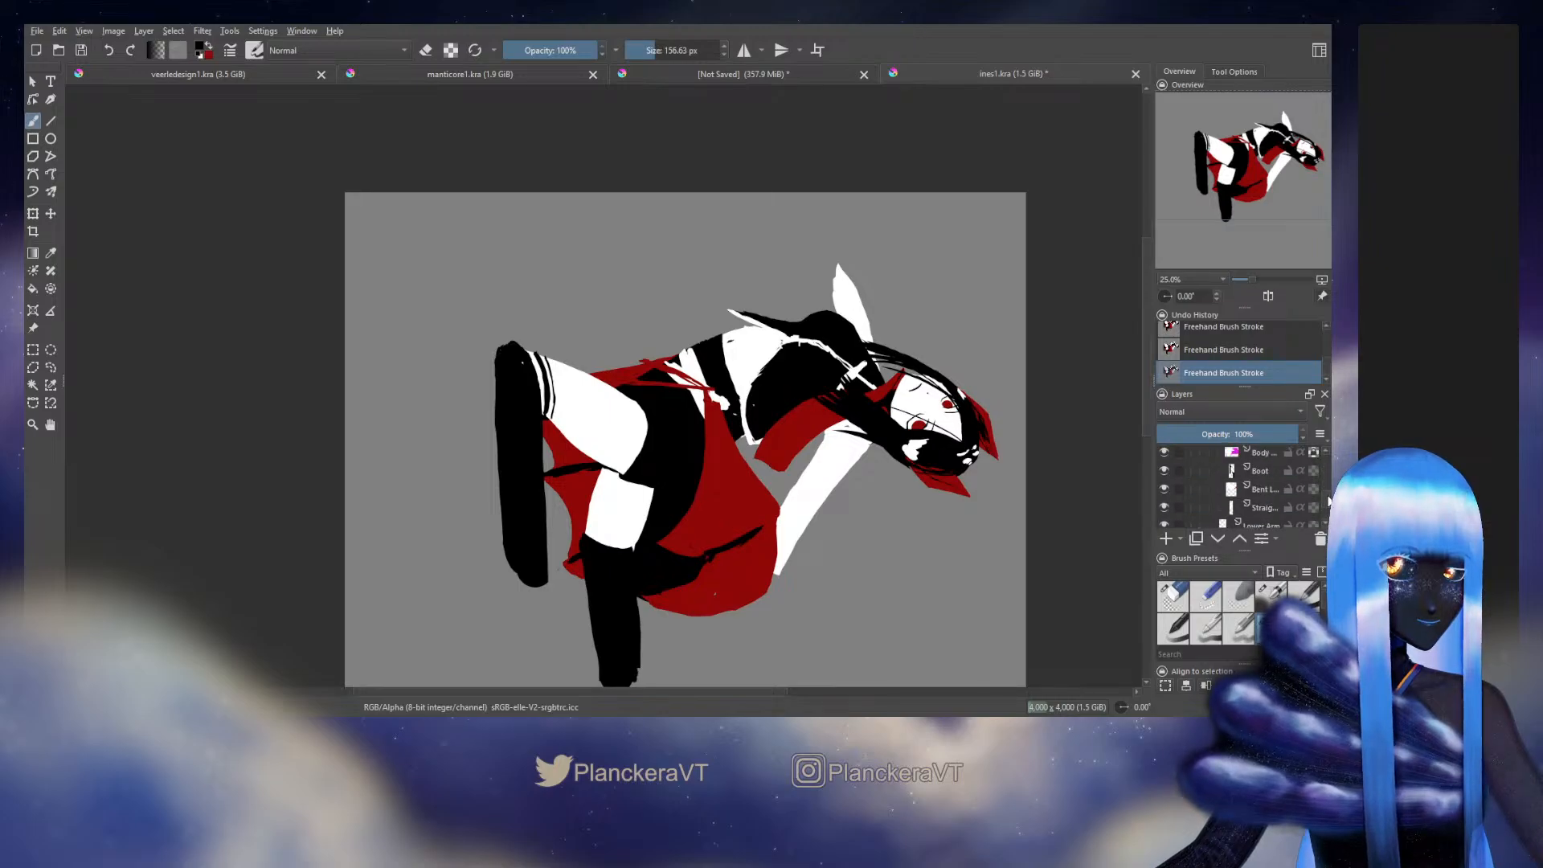
scroll(1328, 504, "up", 2)
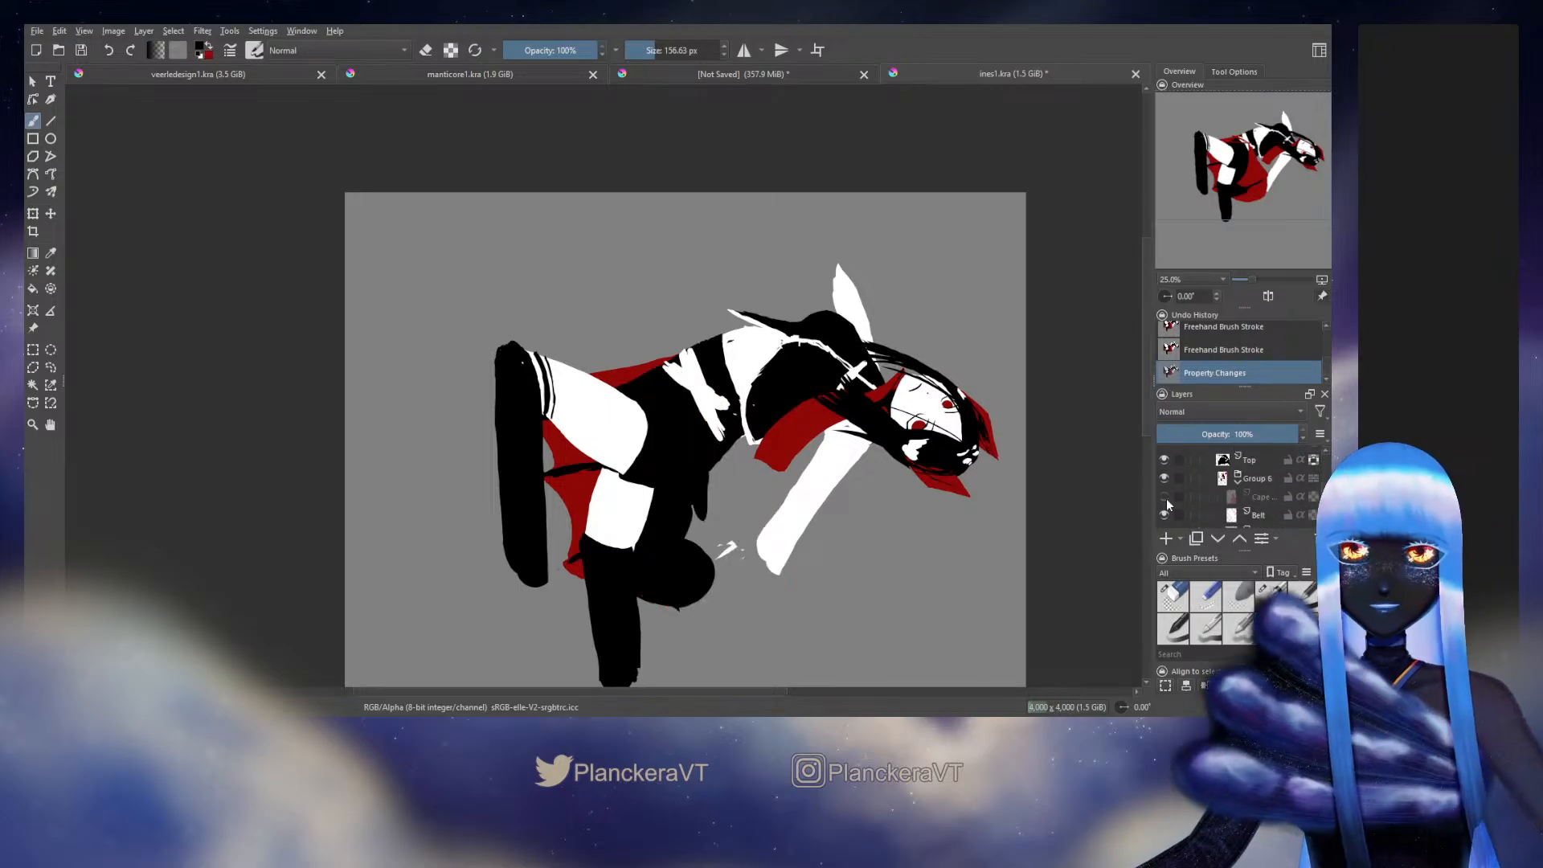
left_click(1261, 498)
left_click(1173, 595)
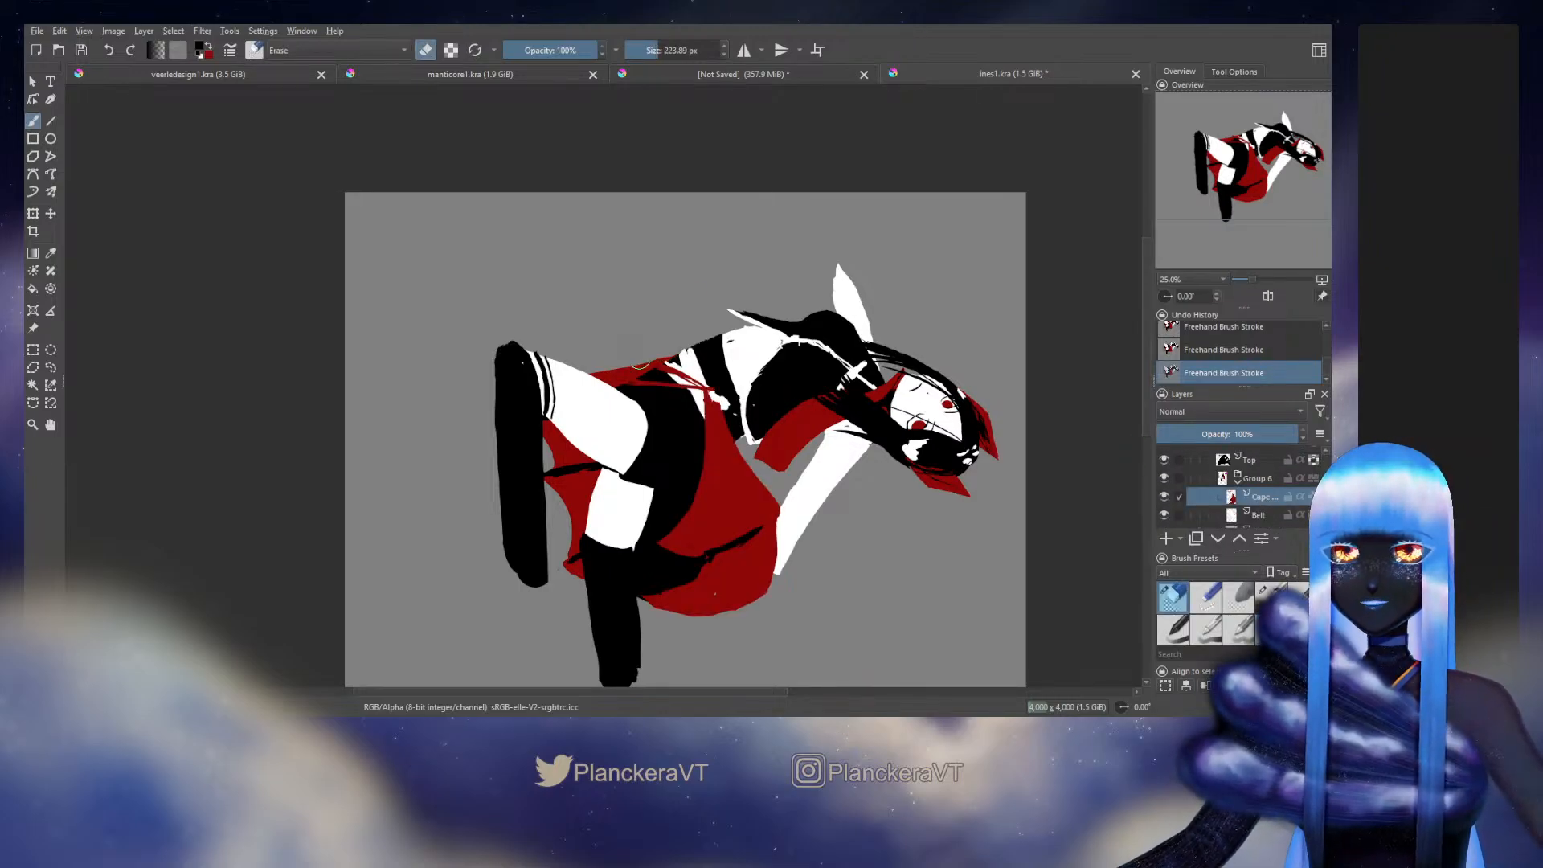
key("e")
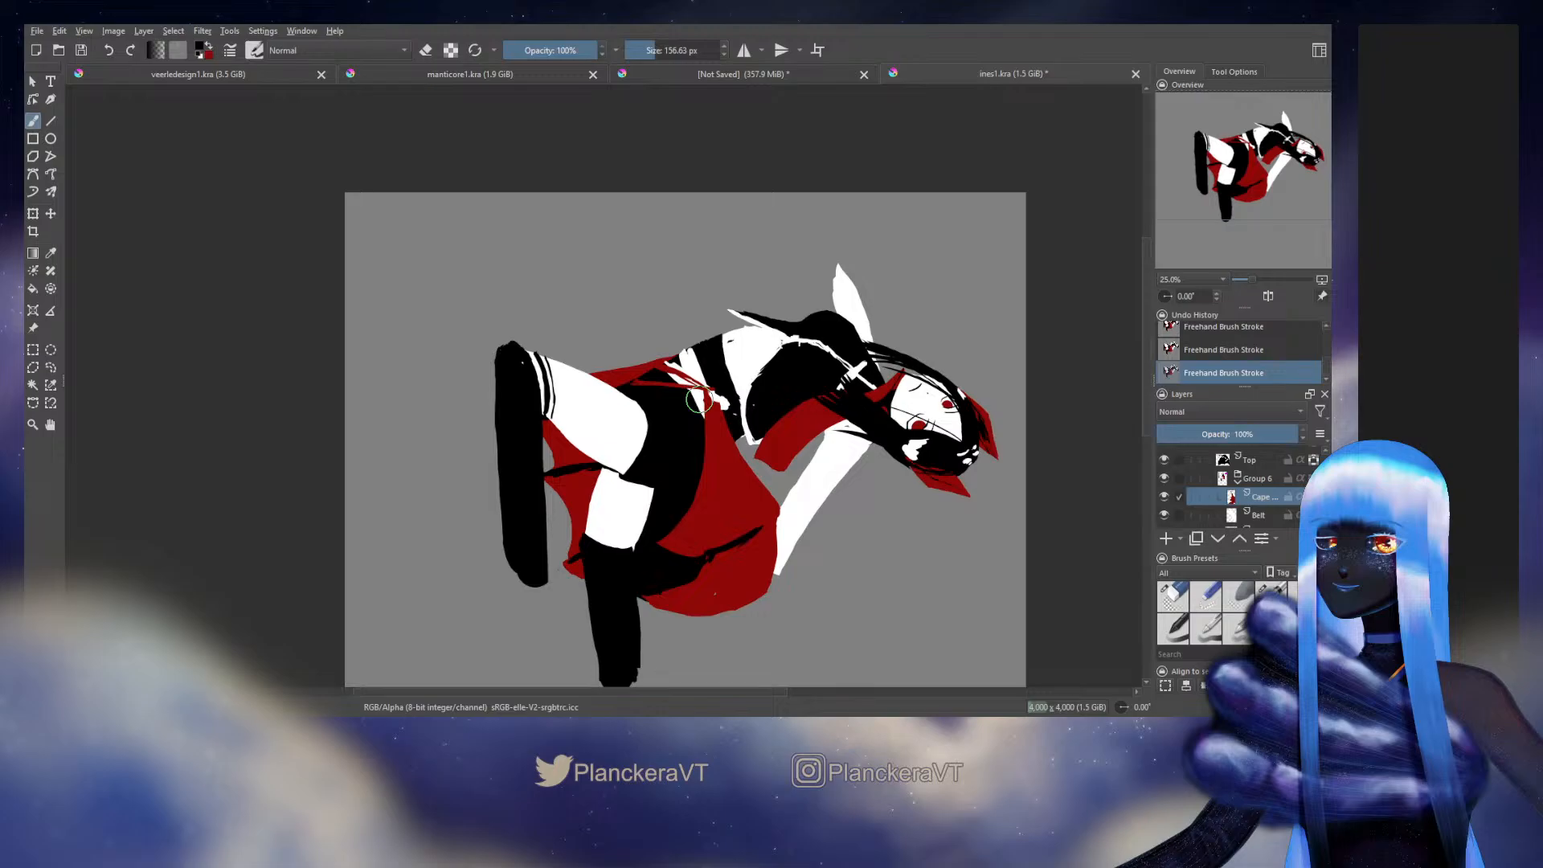
key("x")
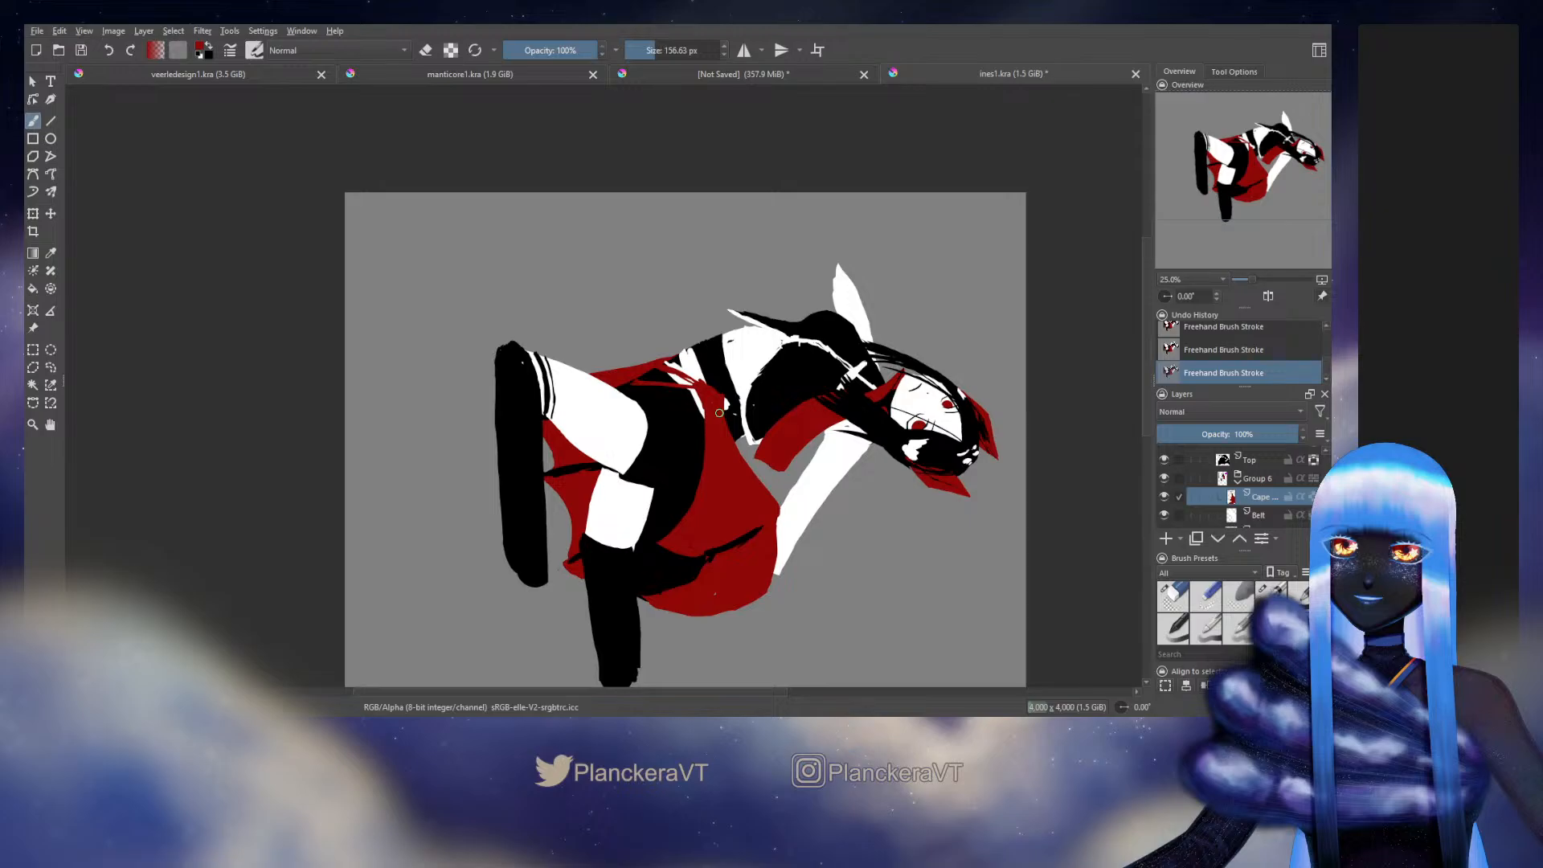
key("e")
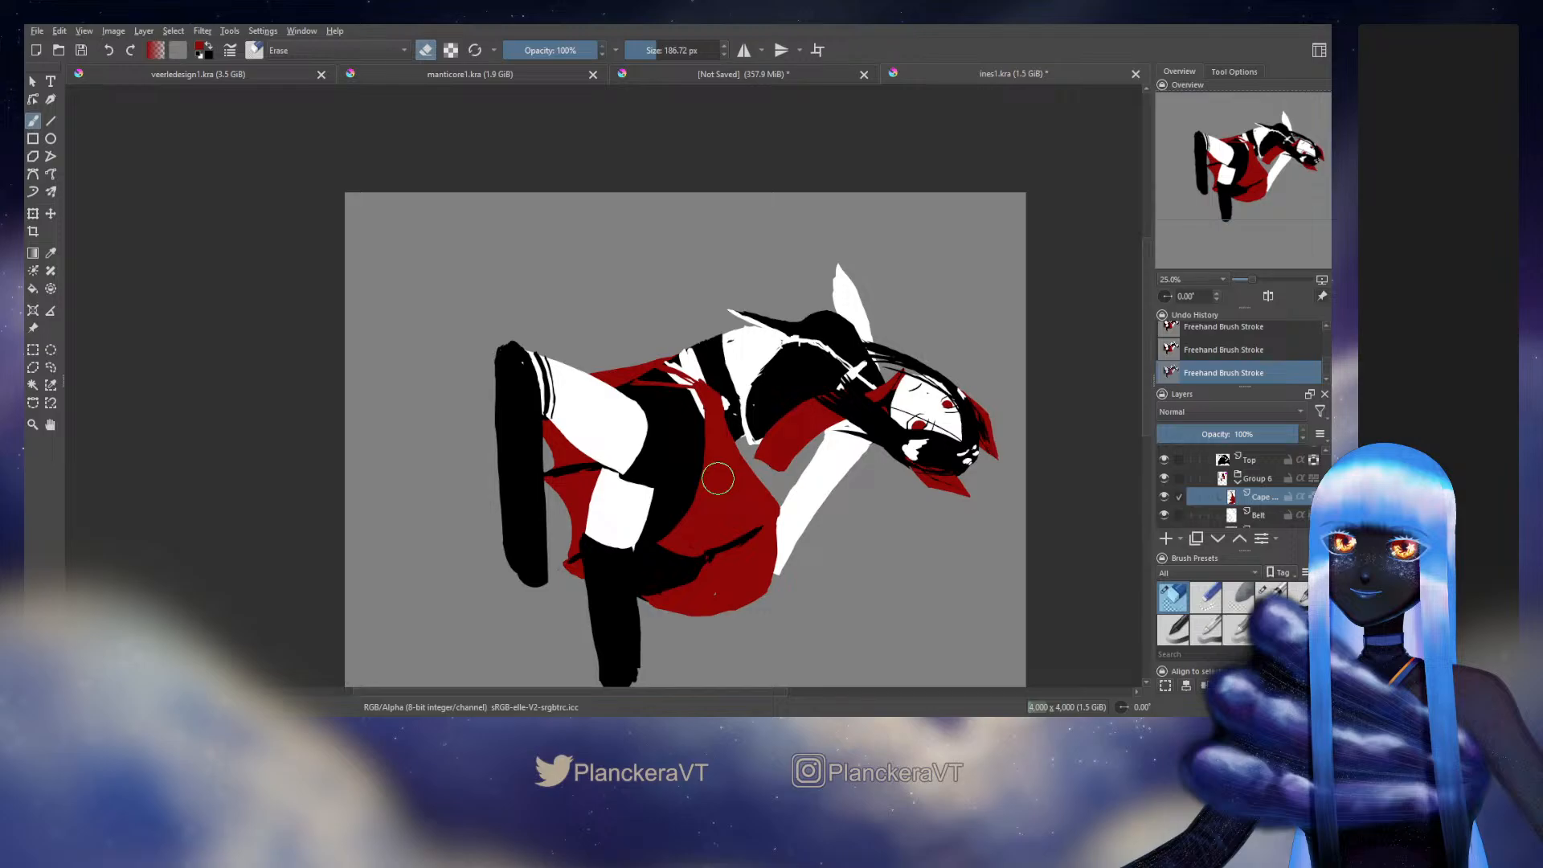
key("e")
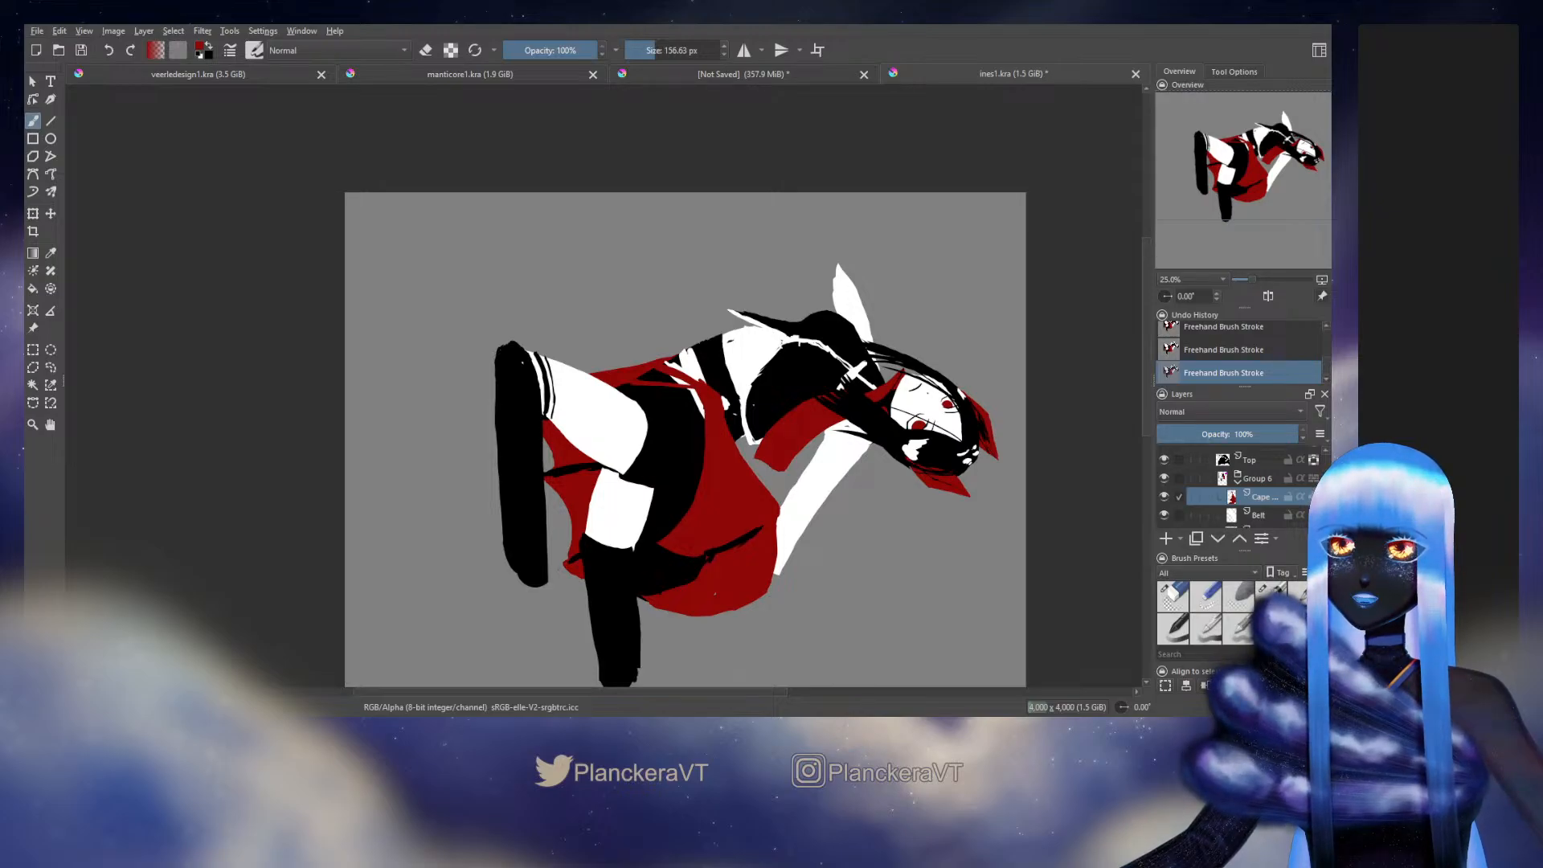
Step: On the Belt layer, touch up the white edge at the waist beside the front cape with sampled white and the eraser
key("Page_Down")
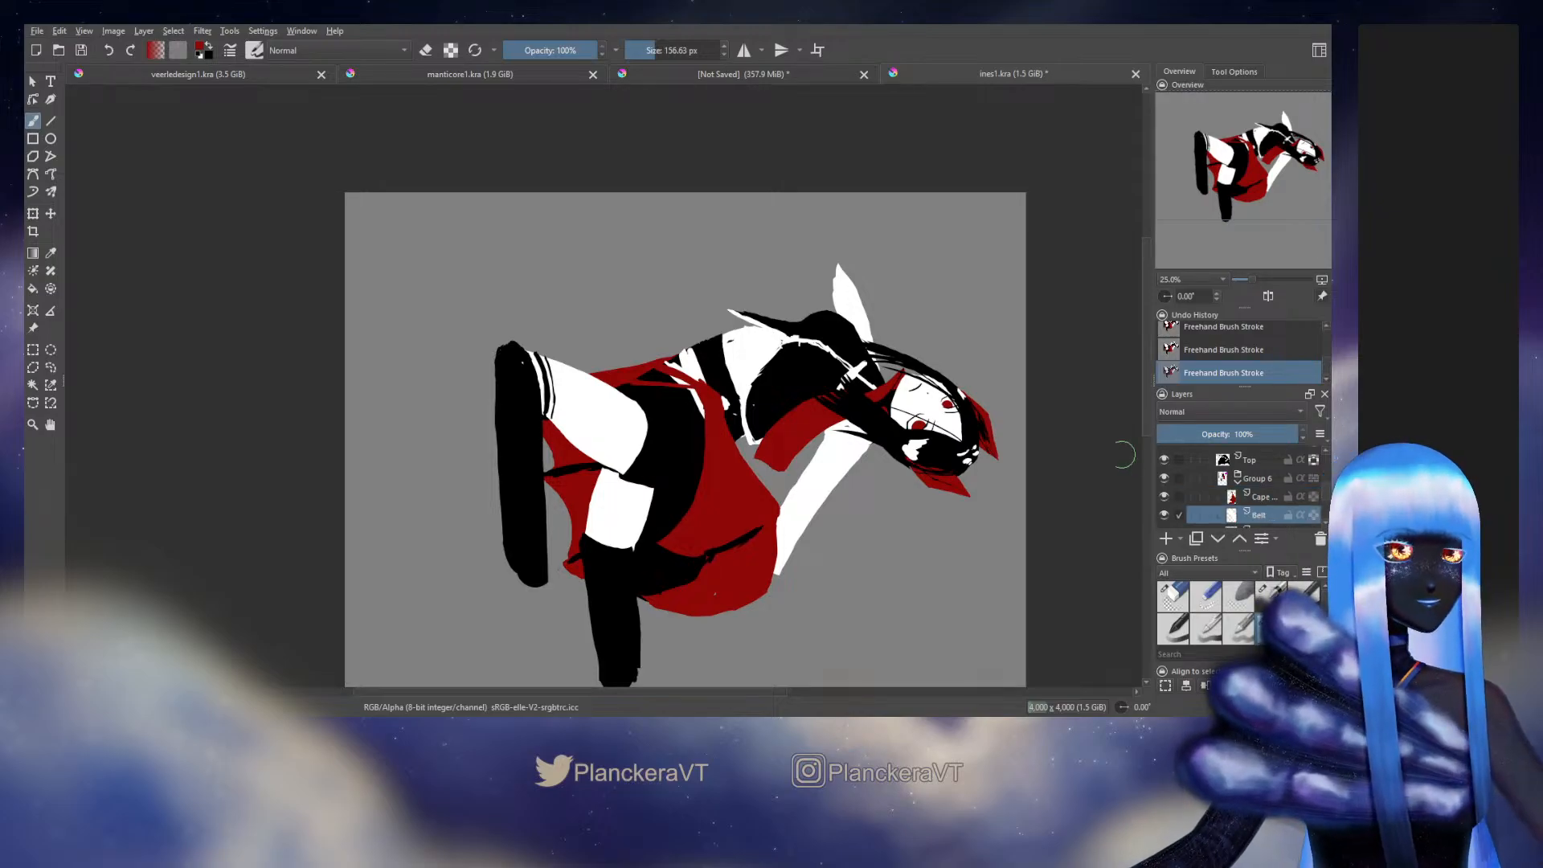
left_click(746, 402, "ctrl")
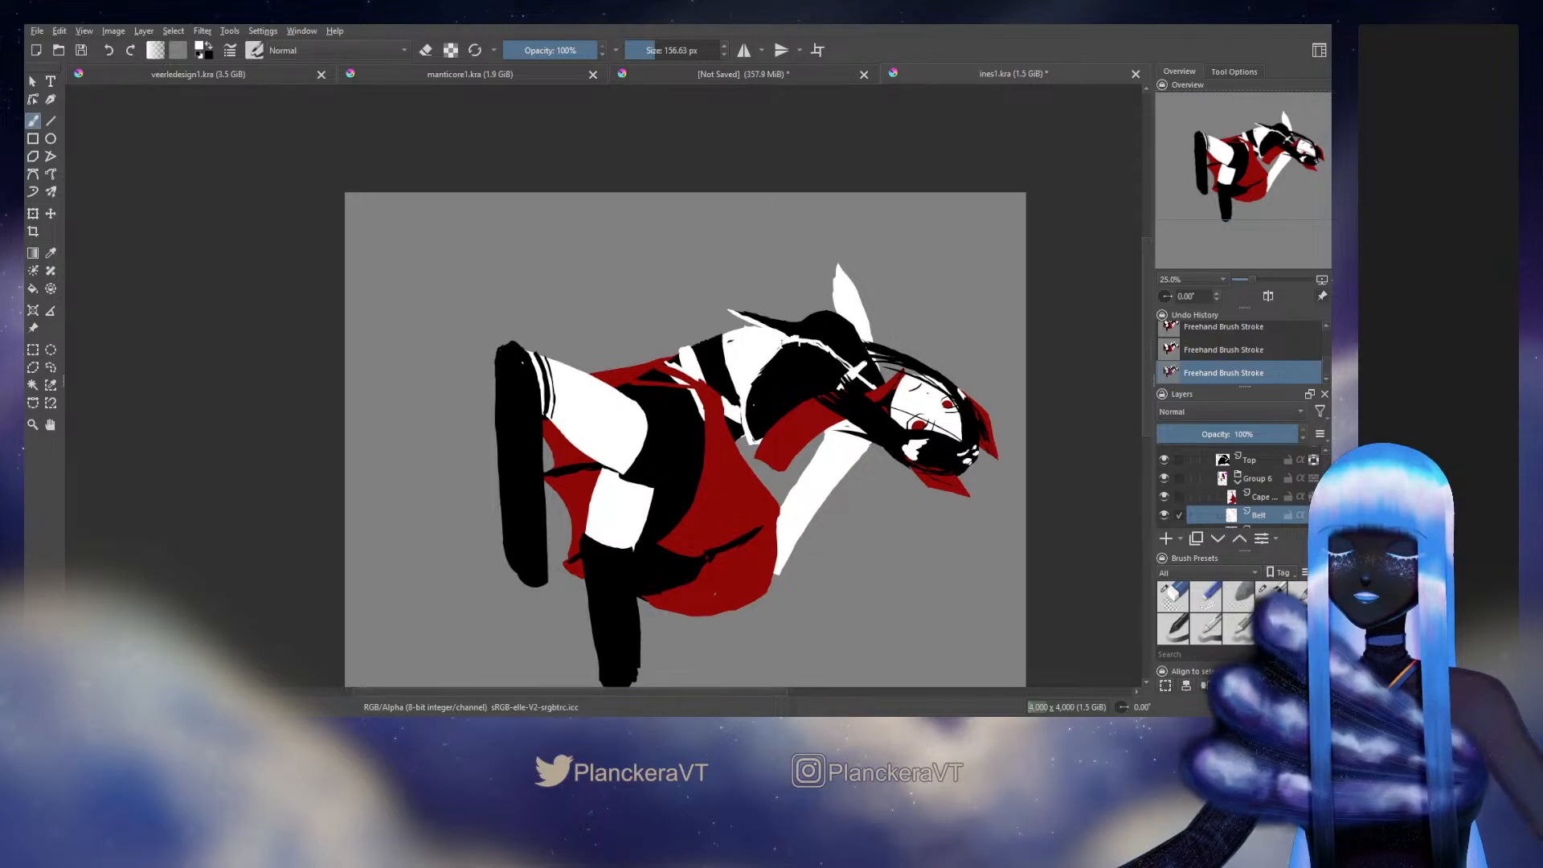
key("e")
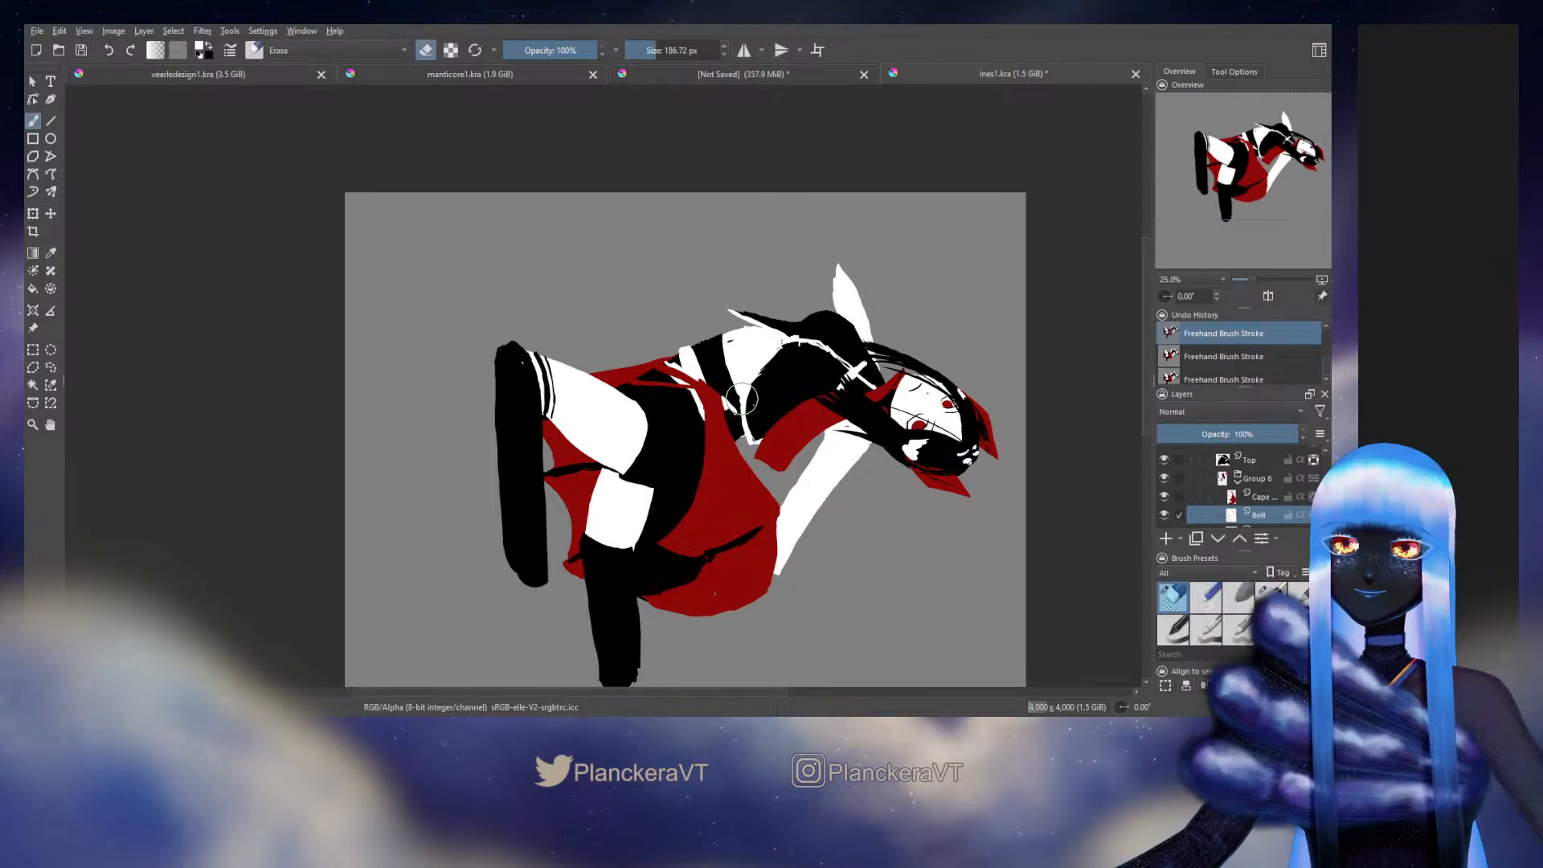
key("e")
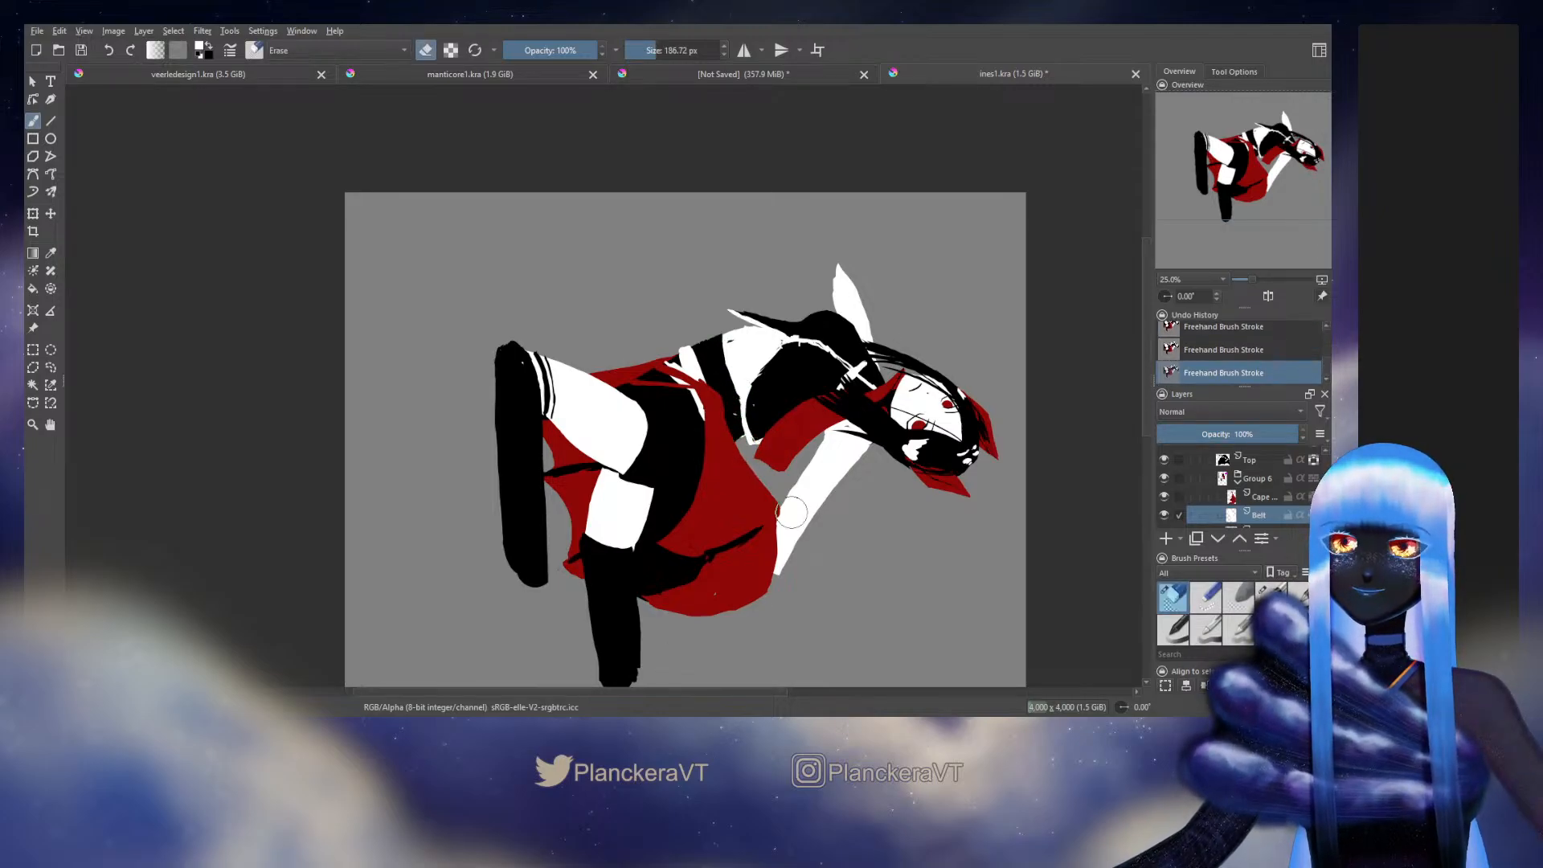
Step: Transform the front cape layer in Group 6 to adjust its fit at the waist
left_click(1288, 493)
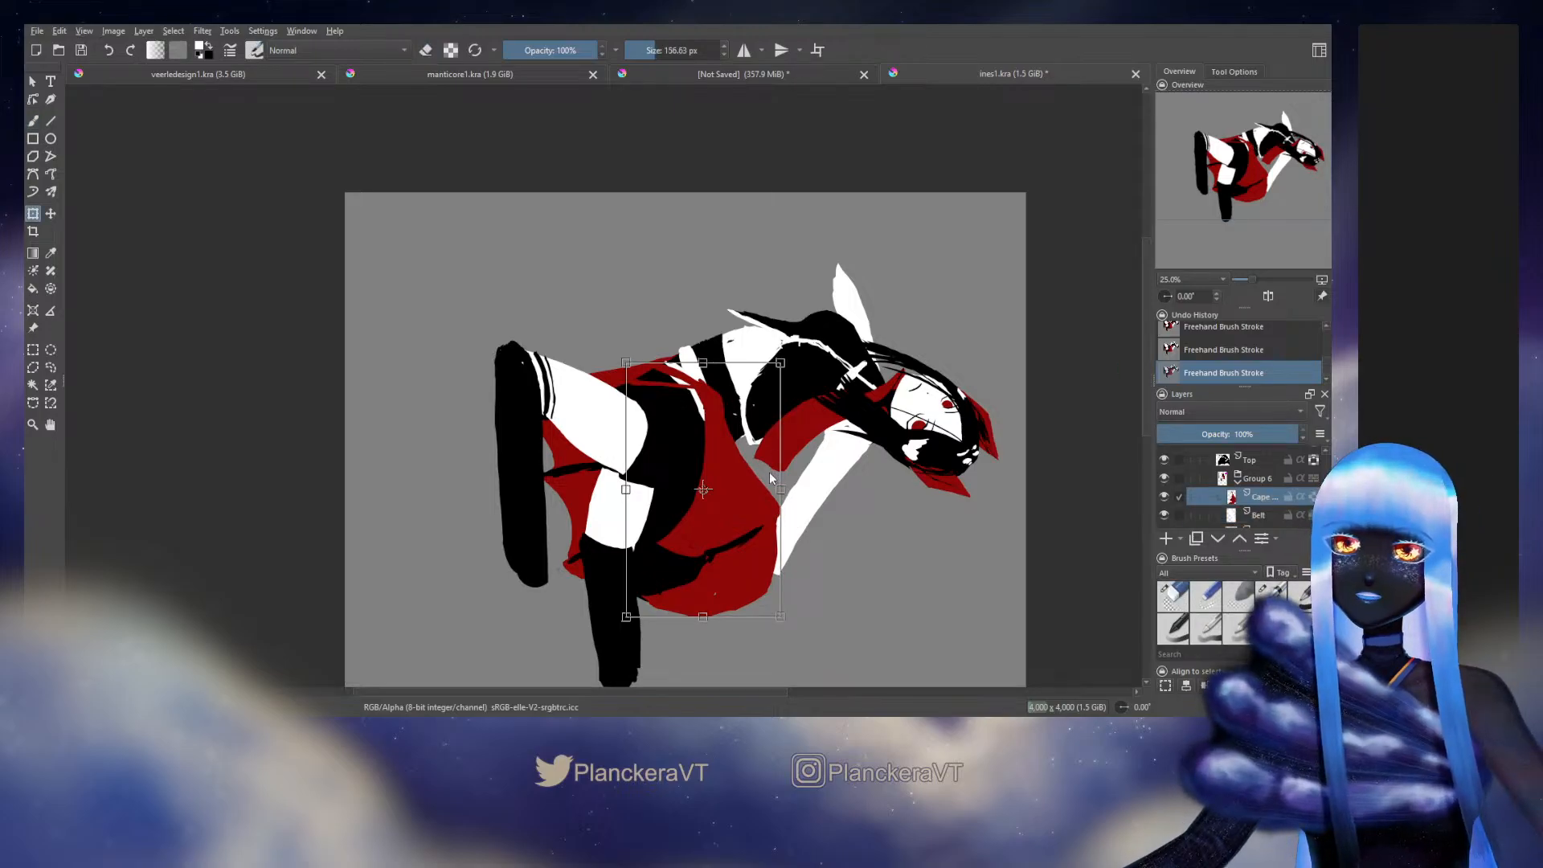
key("ctrl+t")
mouse_move(764, 454)
left_mouse_down()
mouse_move(745, 395)
mouse_move(701, 402)
mouse_move(763, 406)
mouse_move(746, 402)
mouse_move(679, 462)
mouse_move(691, 470)
mouse_move(715, 433)
mouse_move(776, 446)
mouse_move(753, 439)
mouse_move(749, 337)
left_mouse_up()
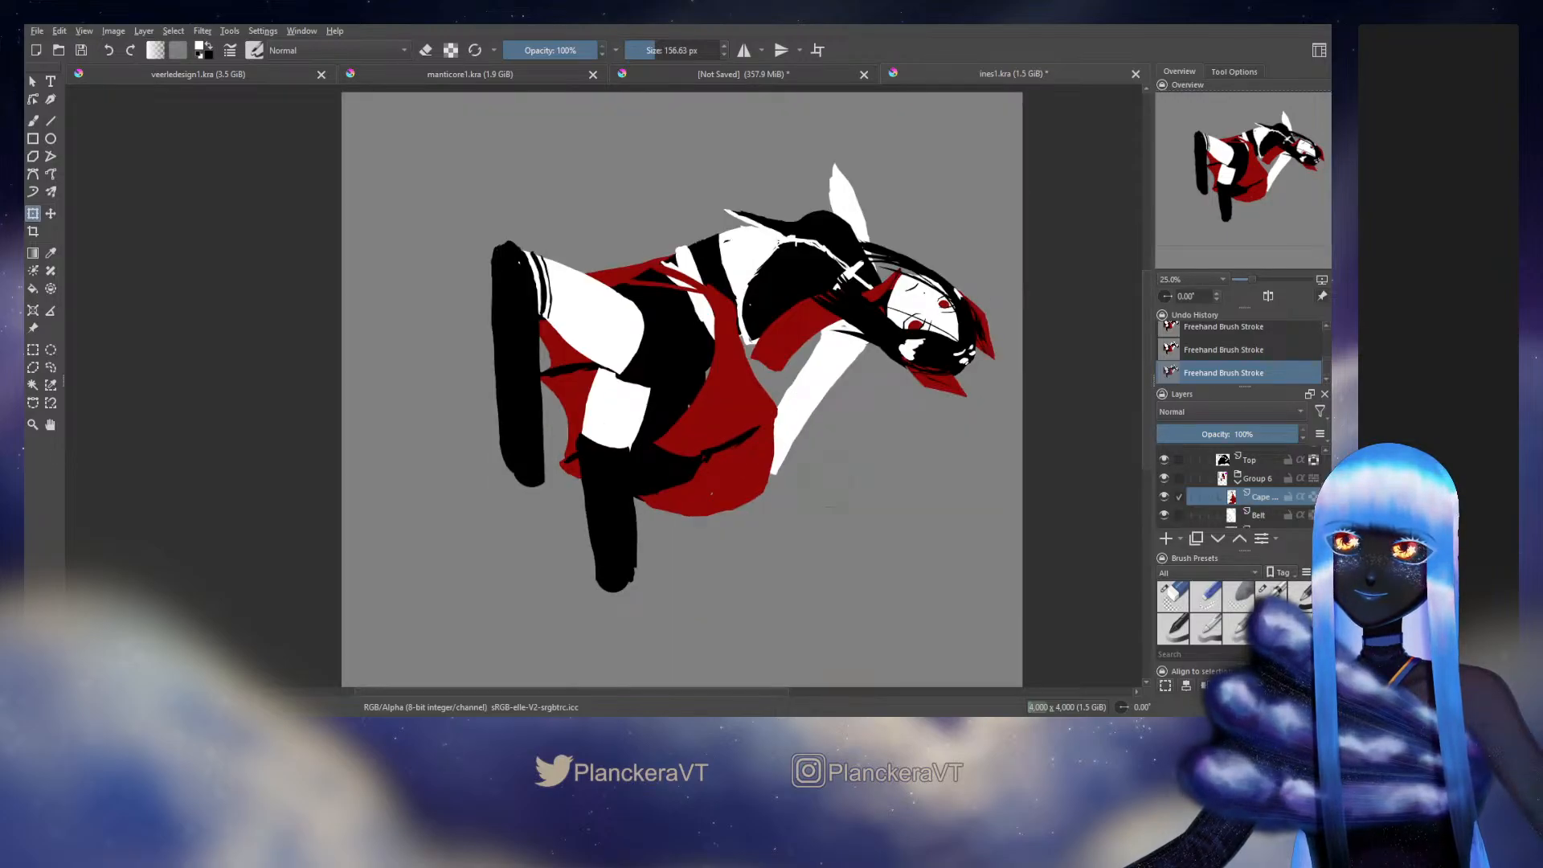
key("b")
mouse_move(723, 361)
left_mouse_down()
mouse_move(750, 363)
mouse_move(782, 452)
left_mouse_up()
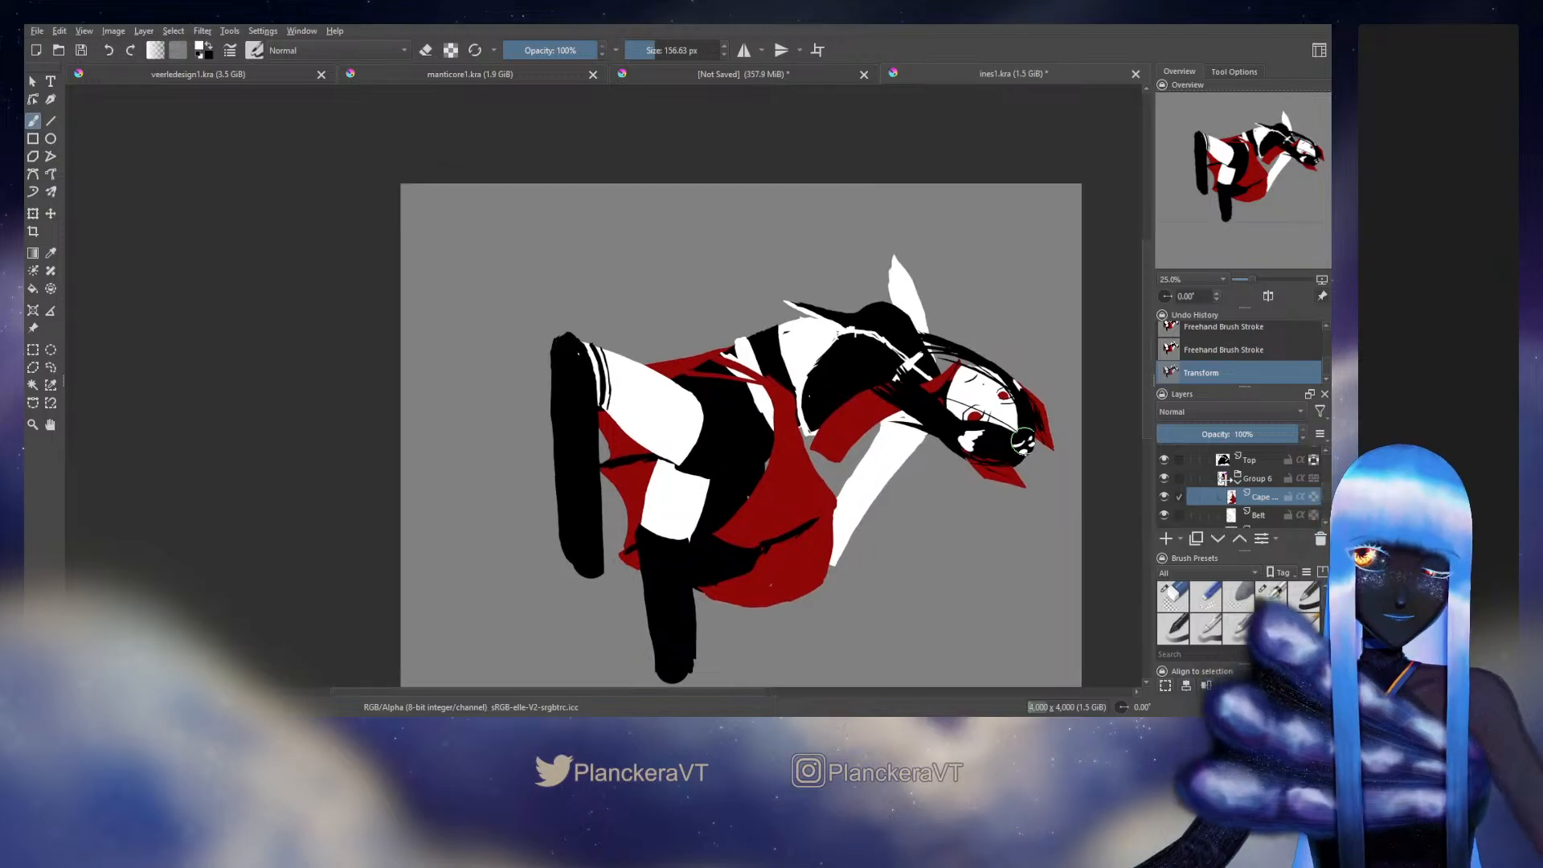
Step: On the Belt layer, paint a white band down the black skirt beside the red cape, and undo the stray stroke across the midriff
left_click(1261, 510)
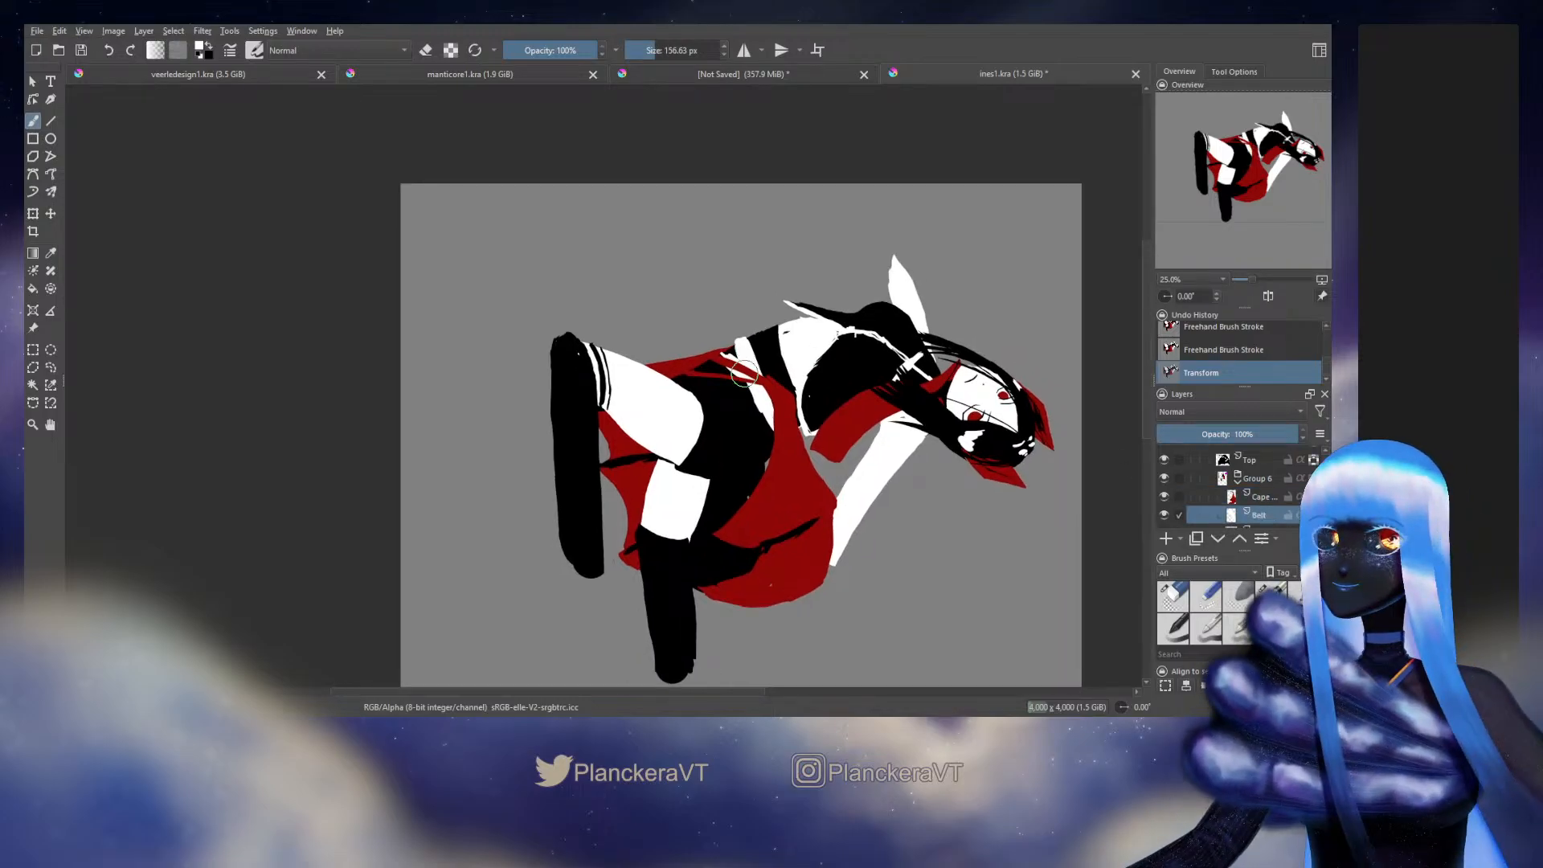
left_click_drag(743, 372, 760, 394)
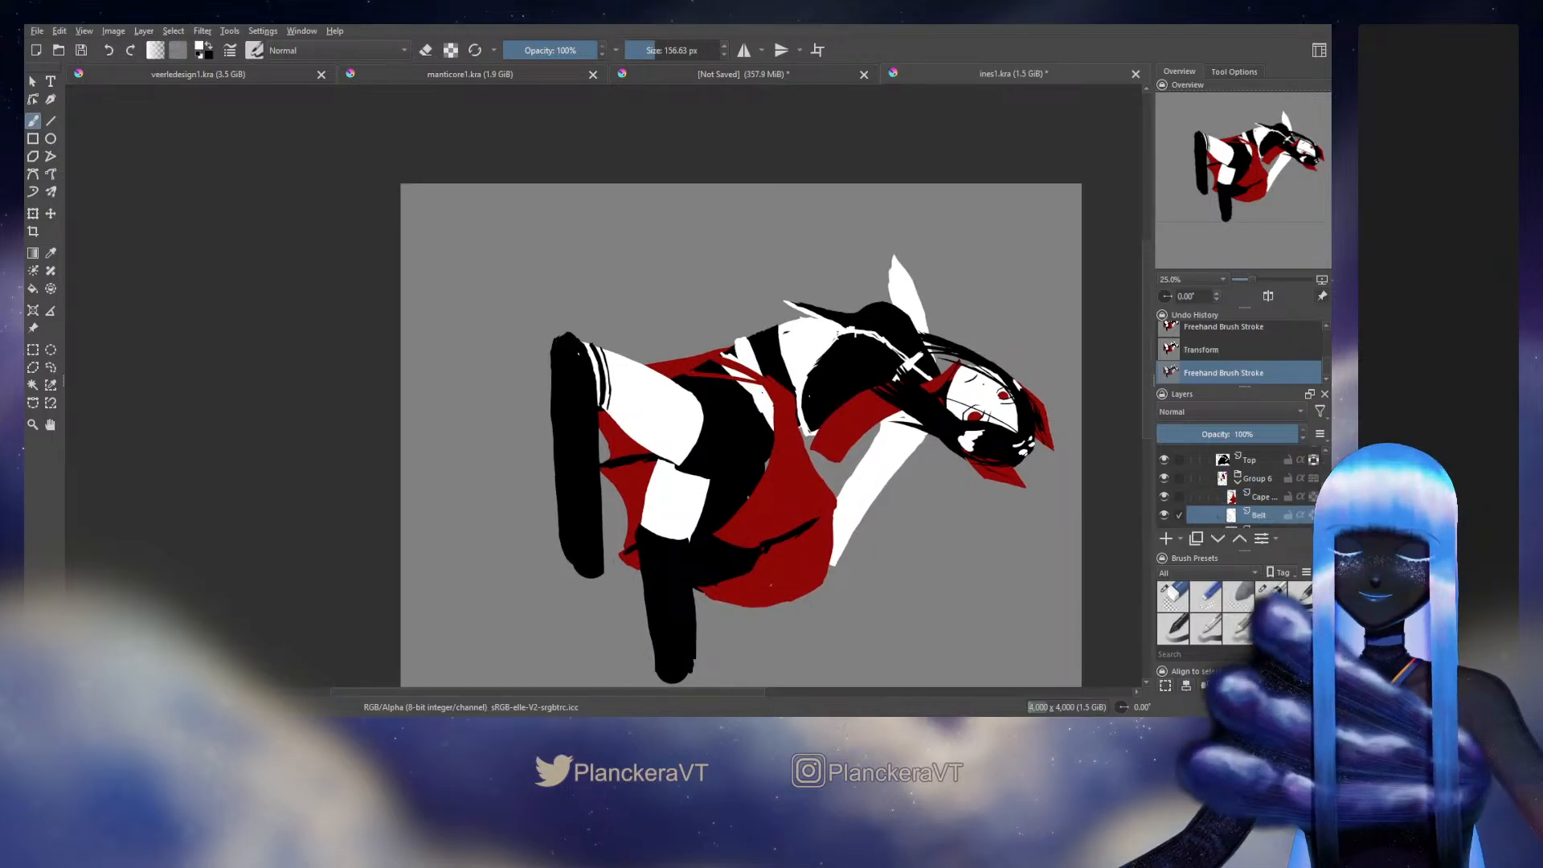
key("e")
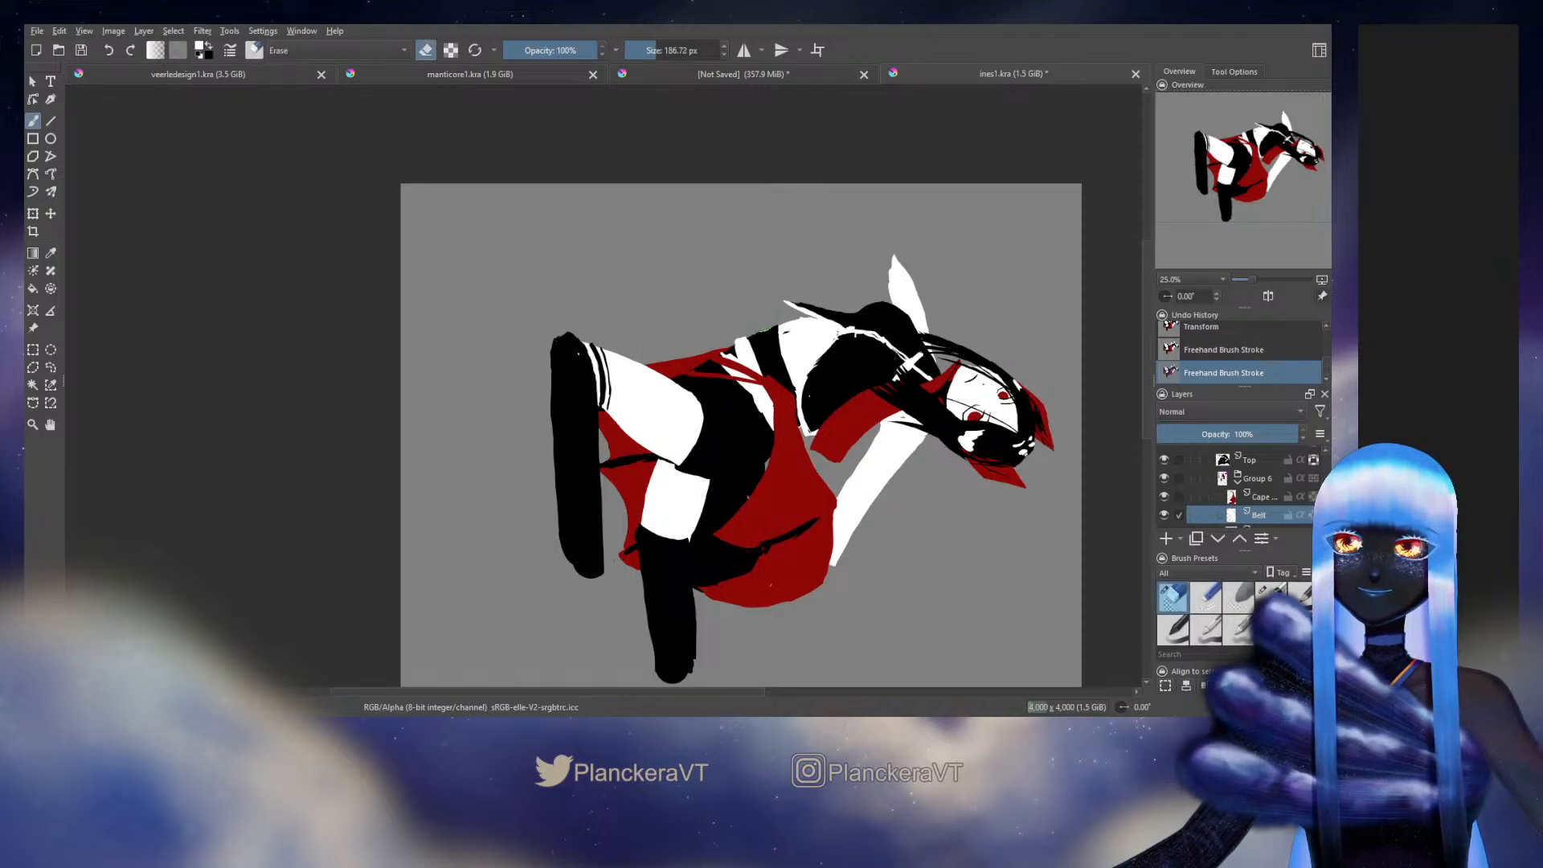
key("e")
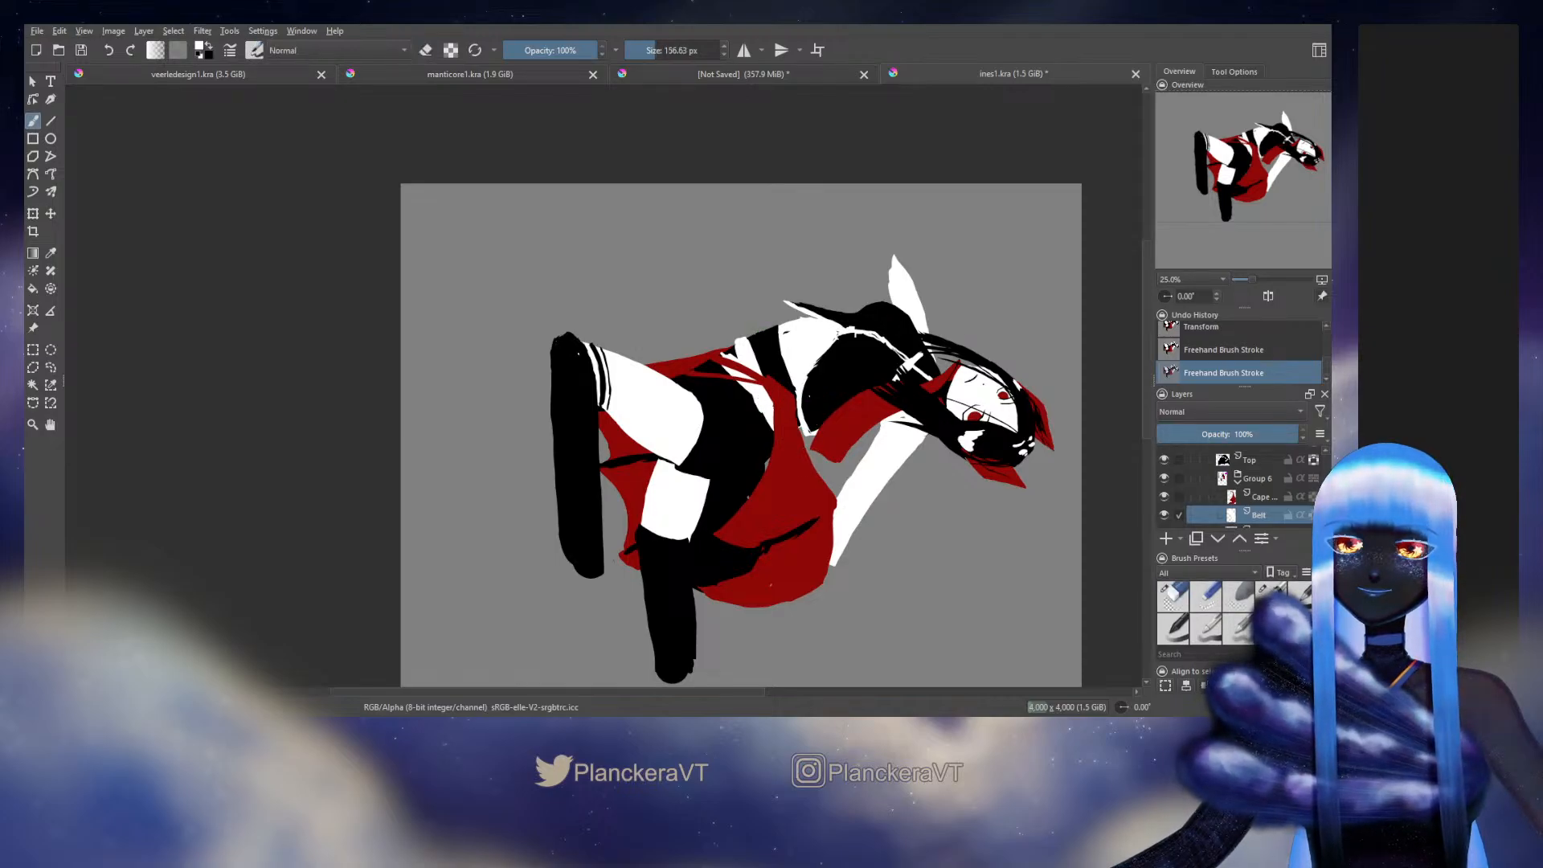
left_click_drag(763, 368, 757, 444)
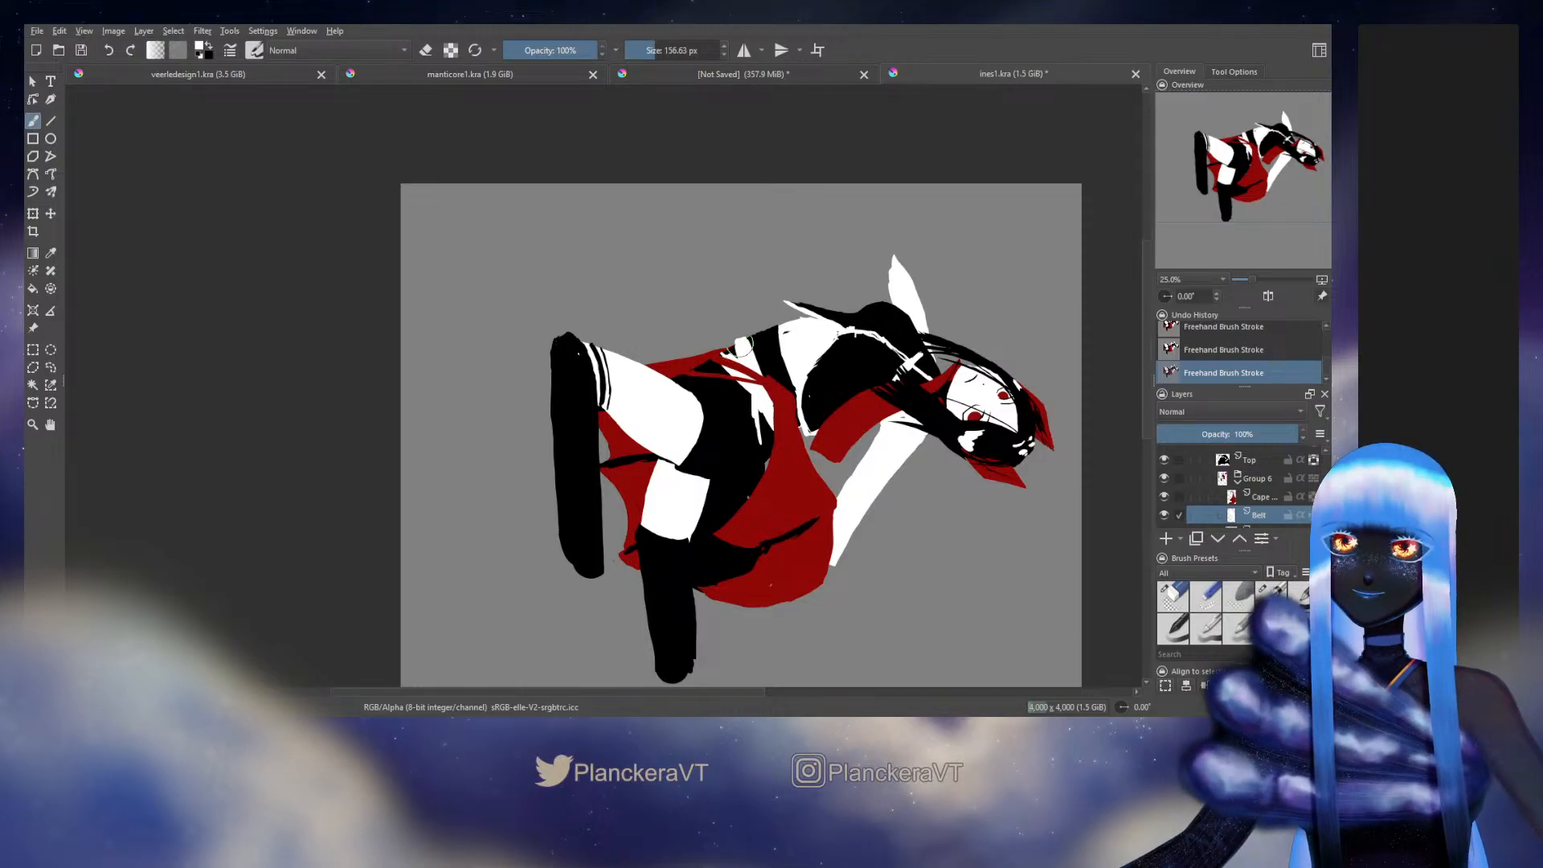
left_click_drag(759, 411, 767, 448)
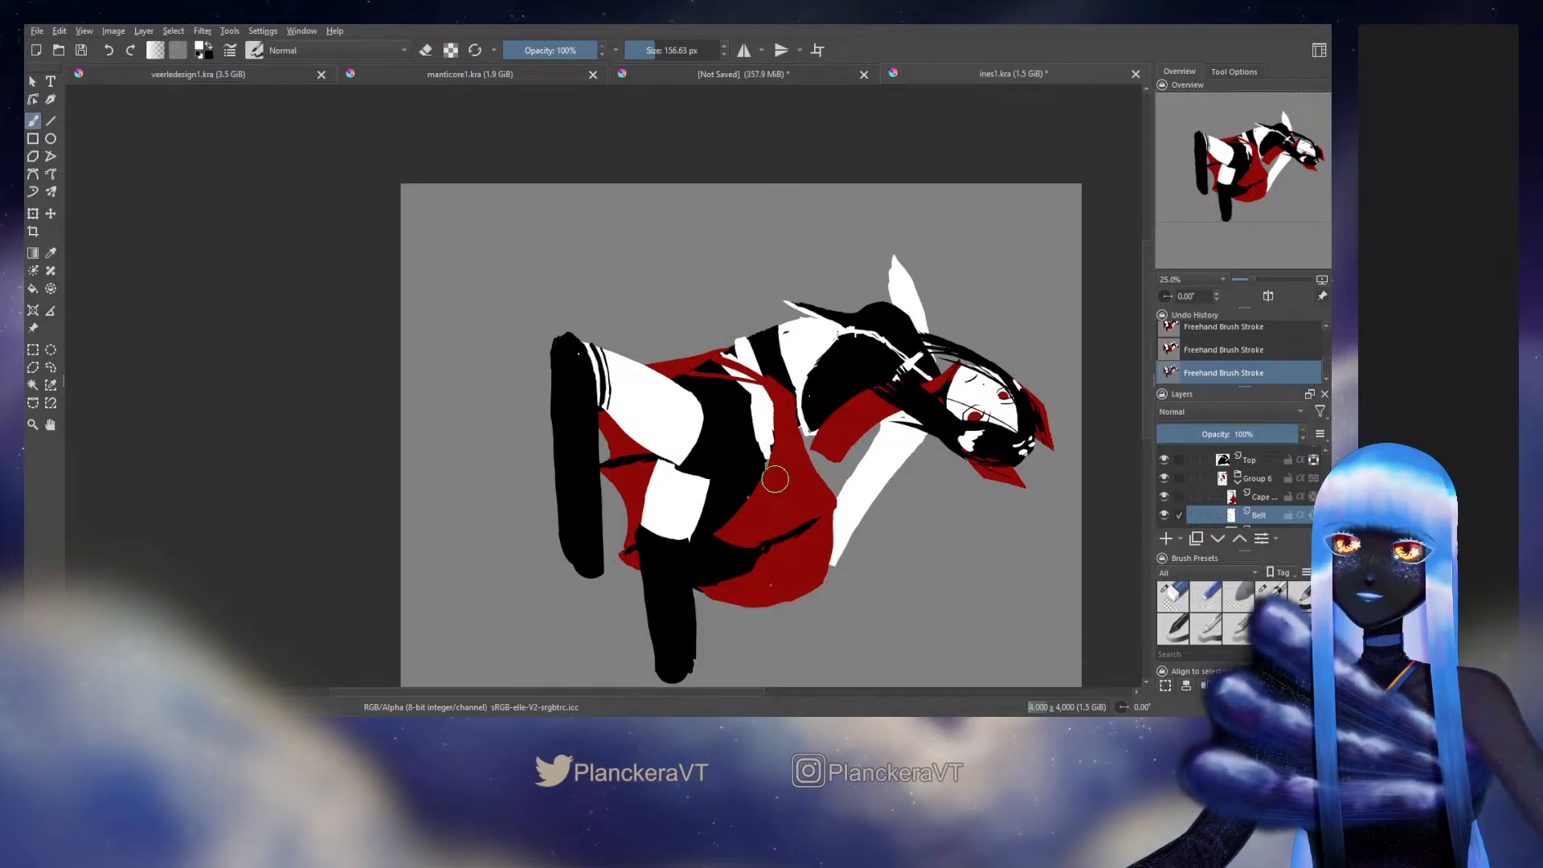
key("e")
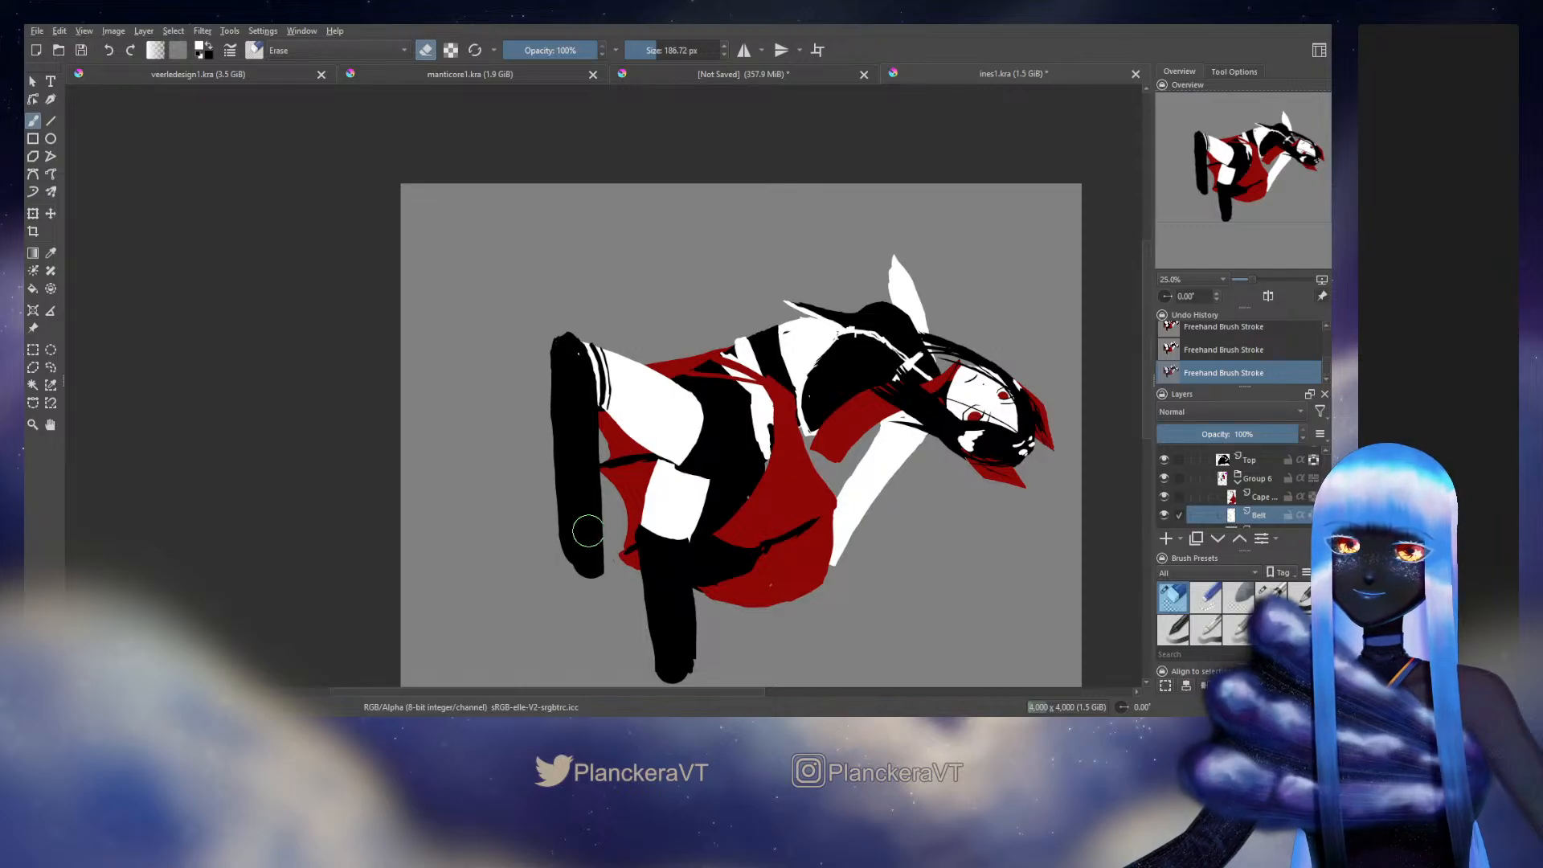
key("e")
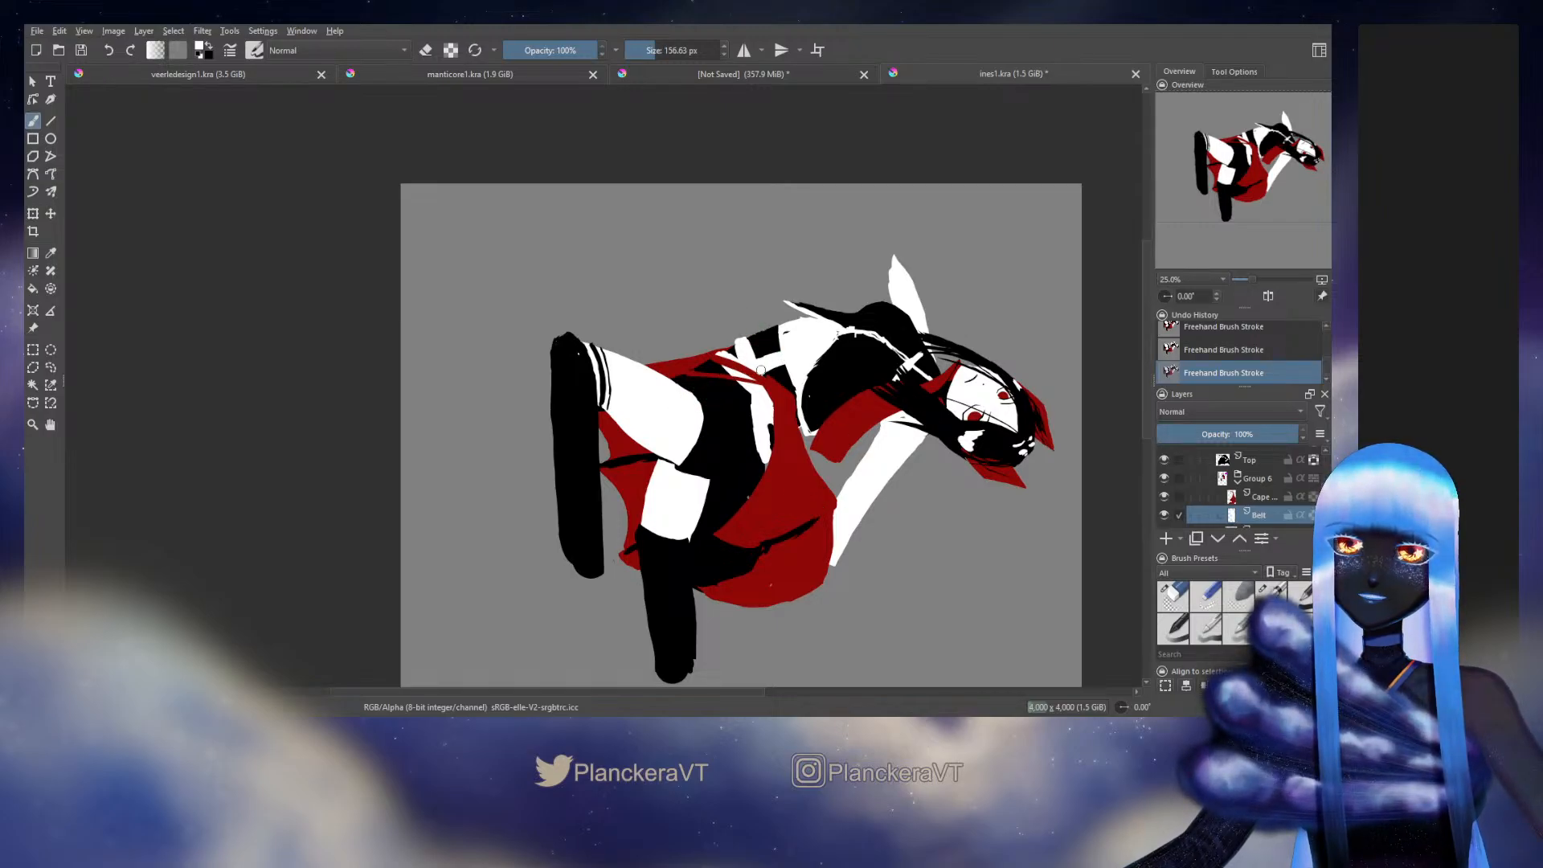
key("ctrl+z")
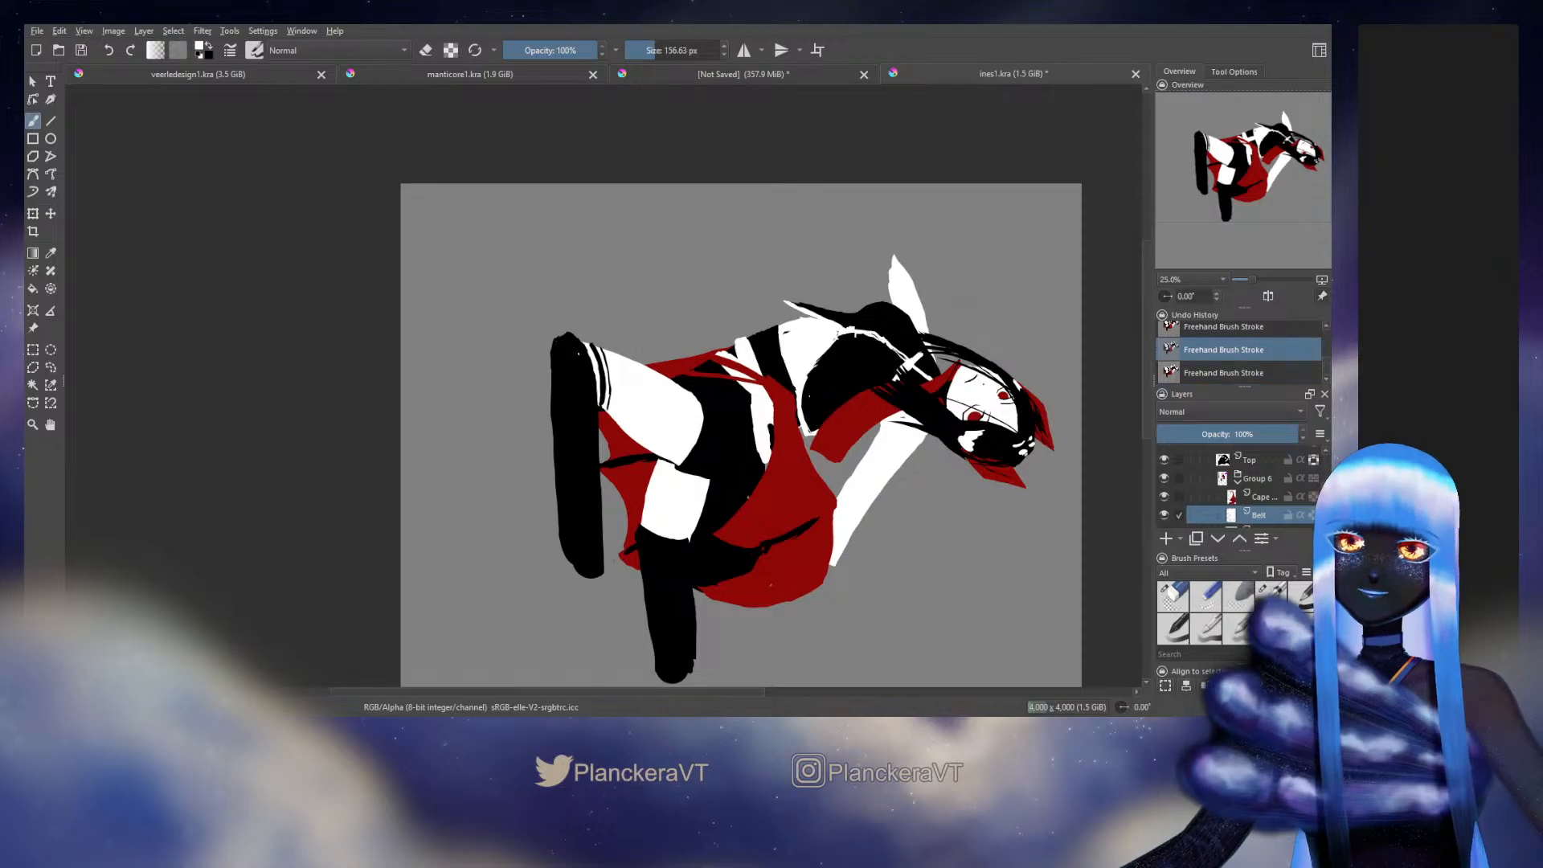
Step: Paint a row of small white blocks along the upper edge of the red cape, from the waist towards the thigh
left_click_drag(1005, 345, 947, 356)
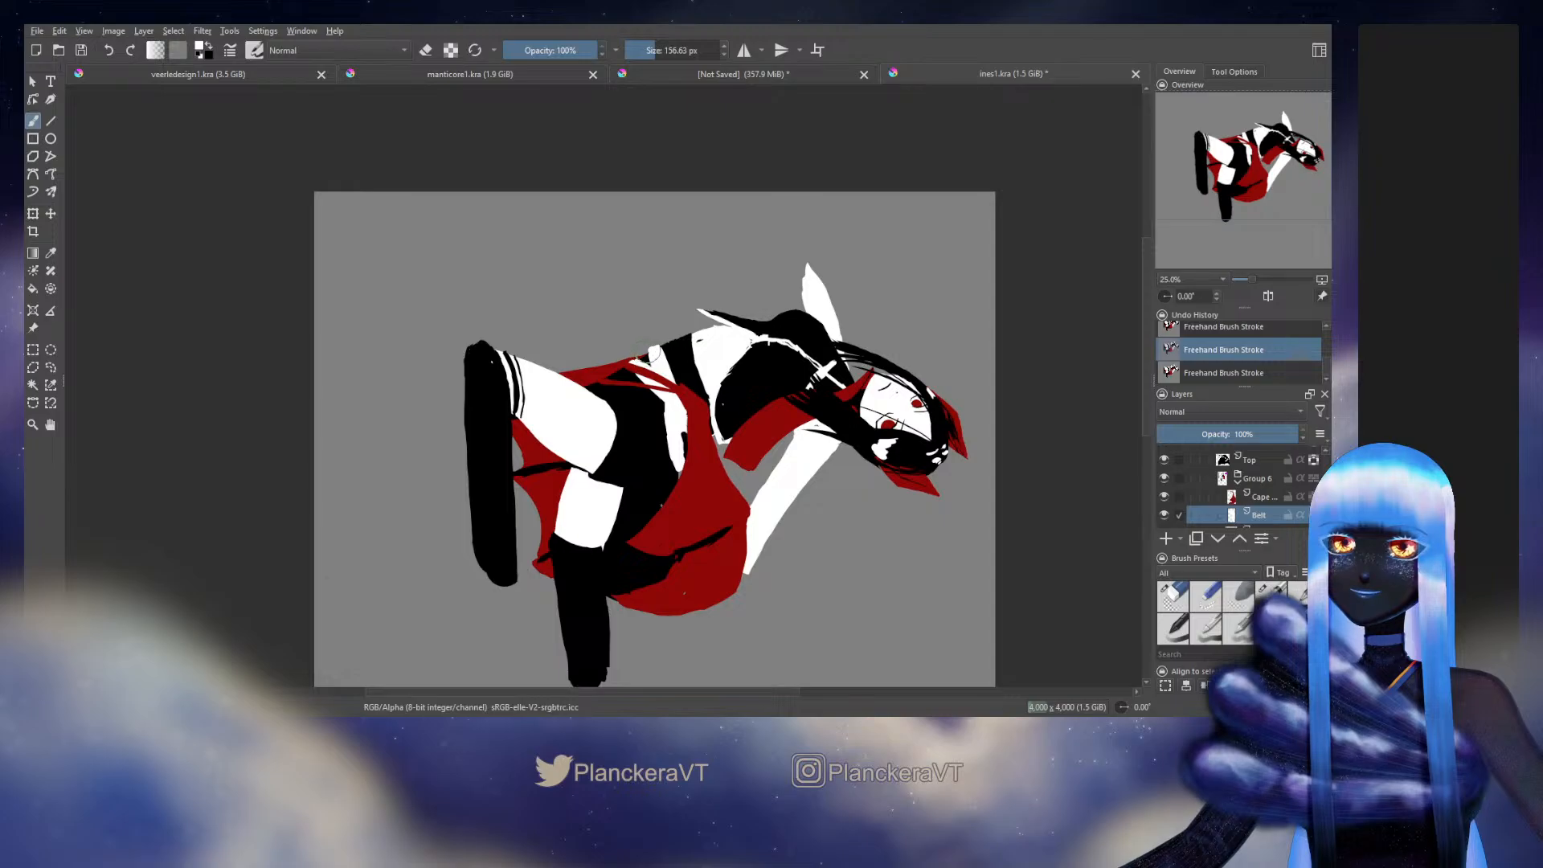
mouse_move(628, 346)
left_mouse_down()
mouse_move(648, 346)
mouse_move(615, 349)
mouse_move(652, 352)
mouse_move(609, 354)
mouse_move(655, 352)
mouse_move(640, 354)
left_mouse_up()
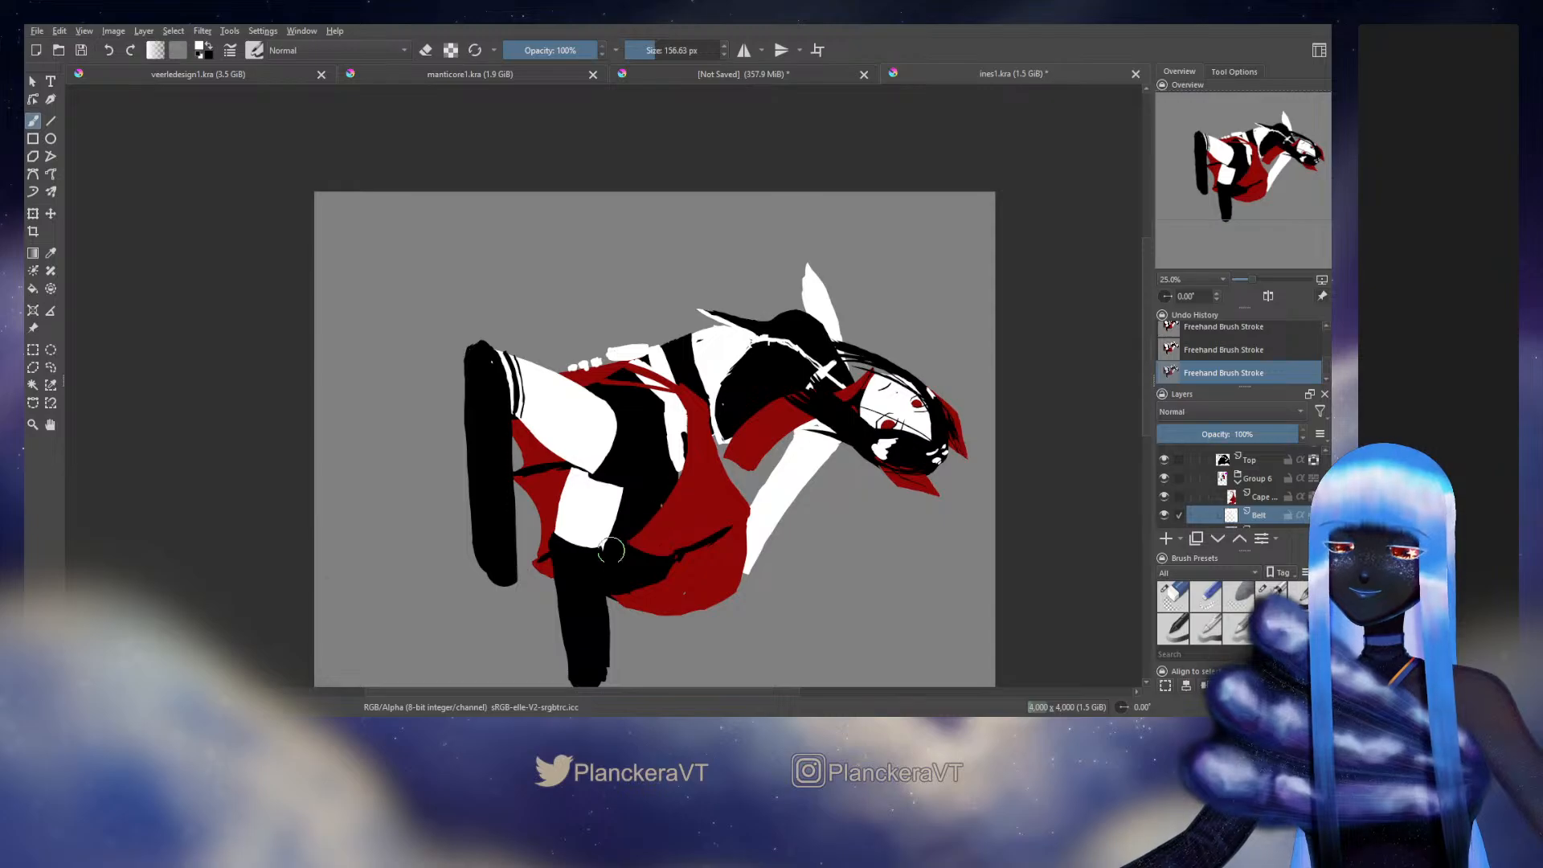
left_click(560, 372)
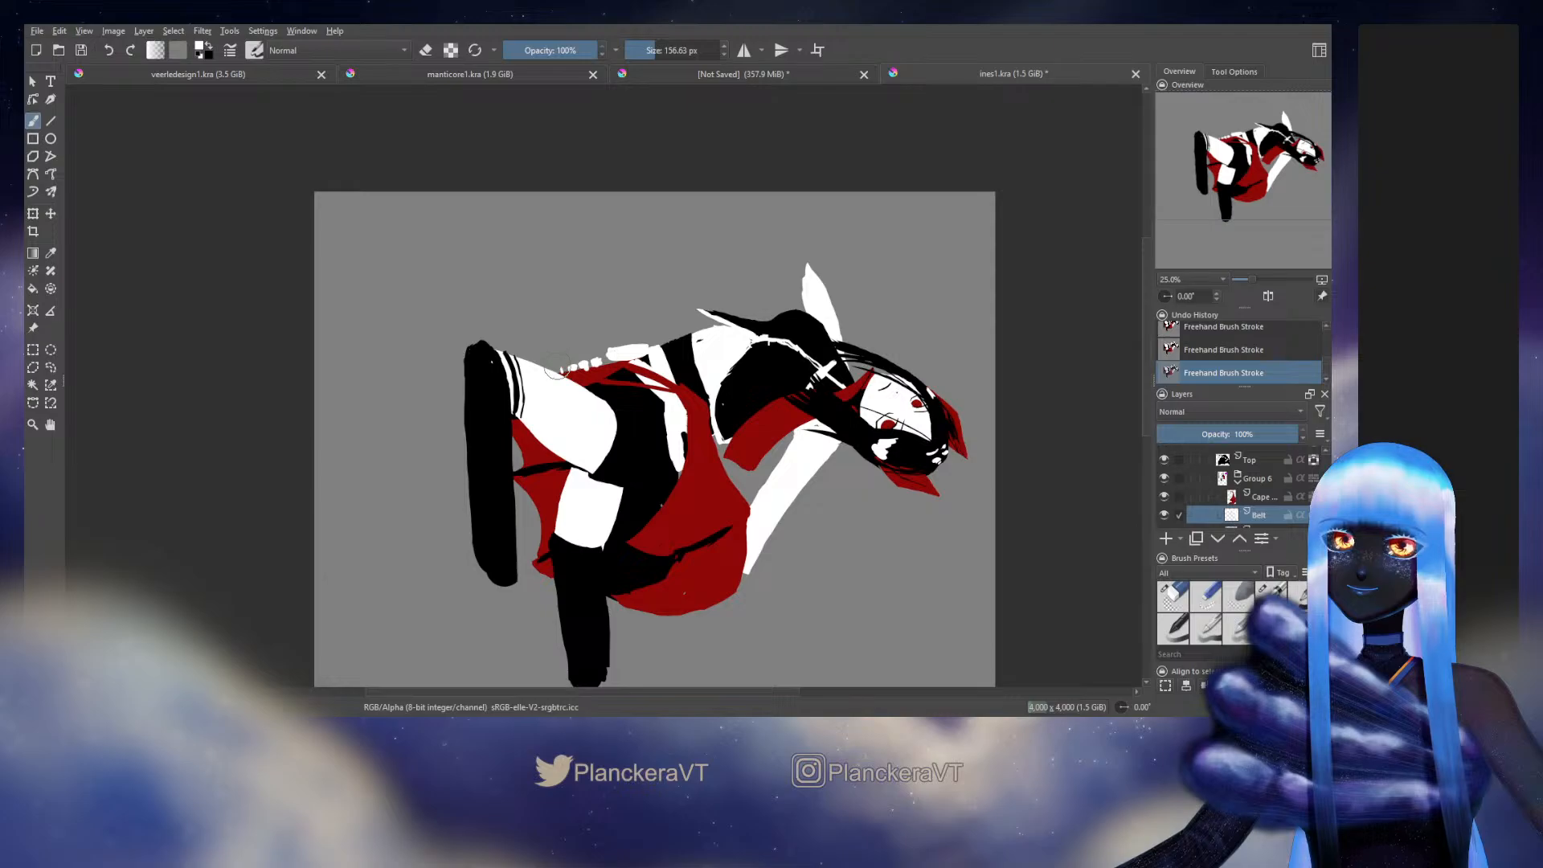
left_click(602, 403)
key("ctrl+z")
key("ctrl+z")
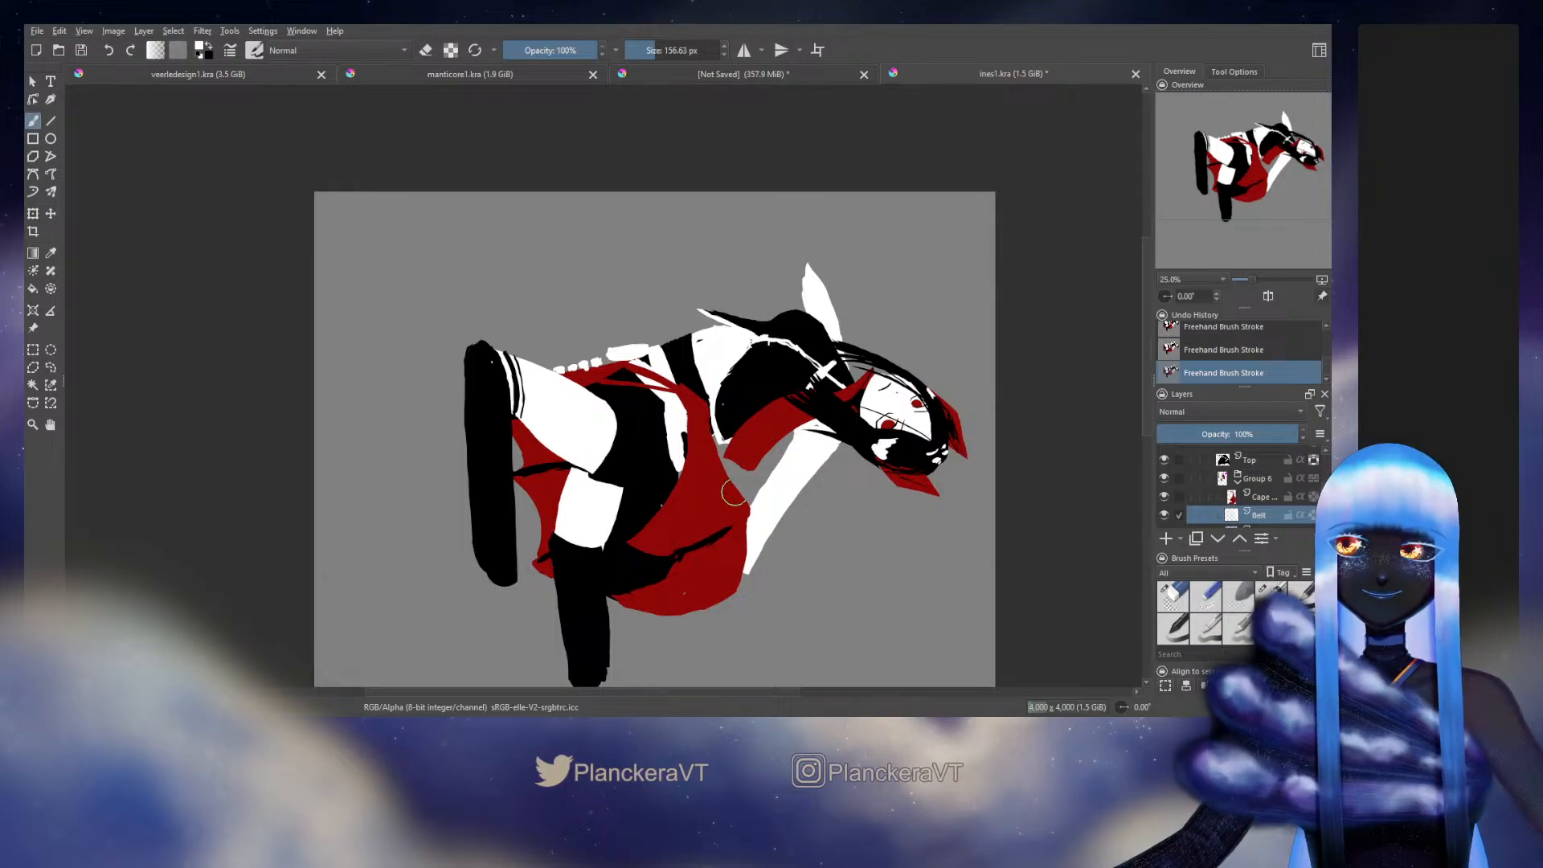
Step: On the front cape layer, outline and fill a white block over the red panel at the waist, below the black top
left_click(1259, 498)
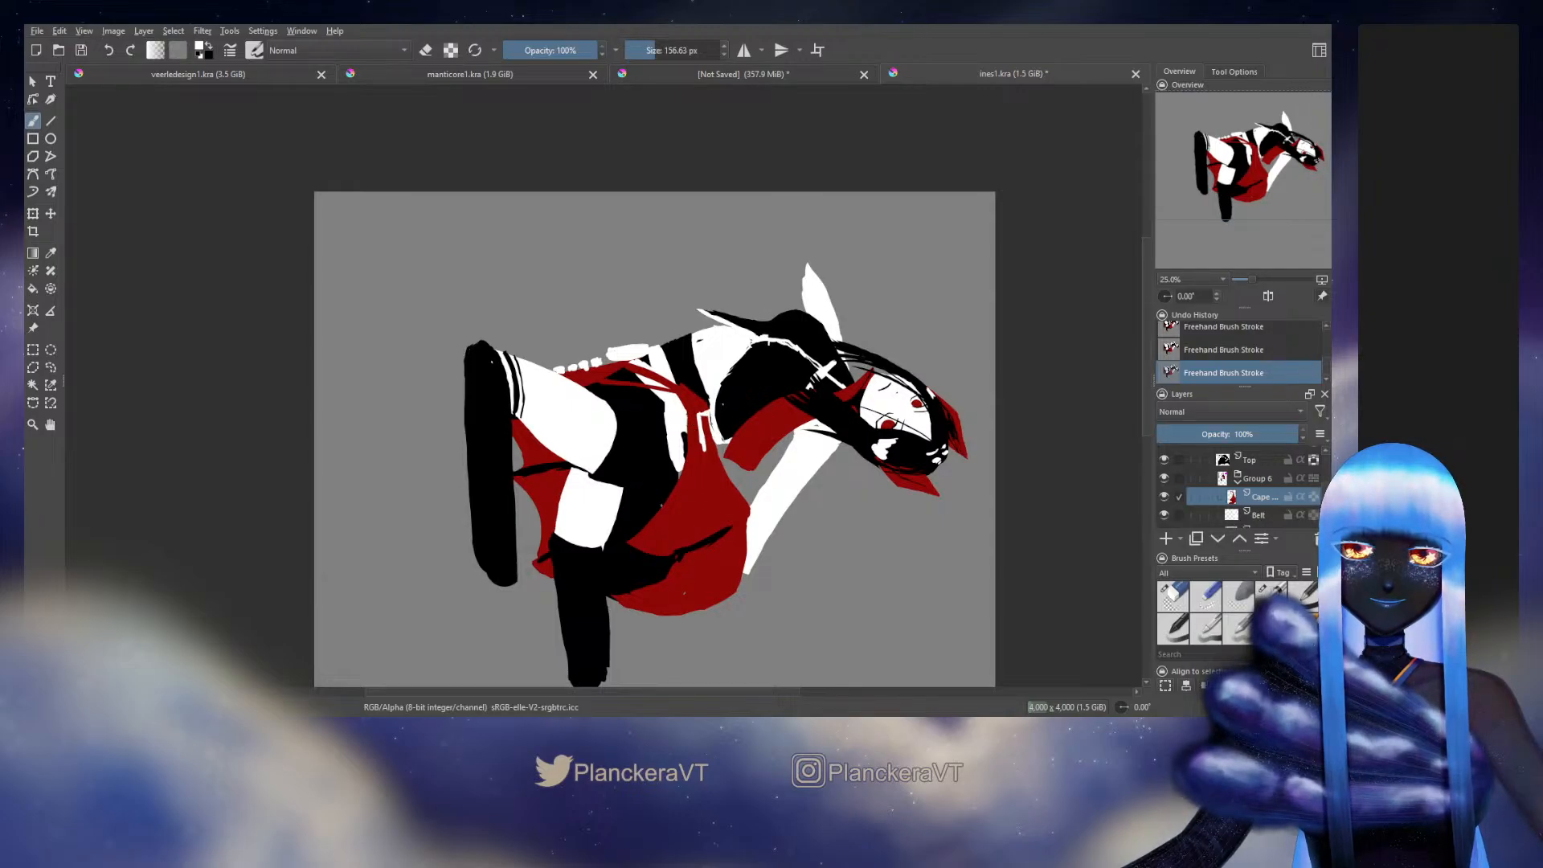
mouse_move(703, 418)
left_mouse_down()
mouse_move(709, 462)
mouse_move(724, 462)
mouse_move(714, 424)
mouse_move(727, 446)
mouse_move(702, 443)
mouse_move(709, 464)
mouse_move(725, 464)
mouse_move(708, 421)
left_mouse_up()
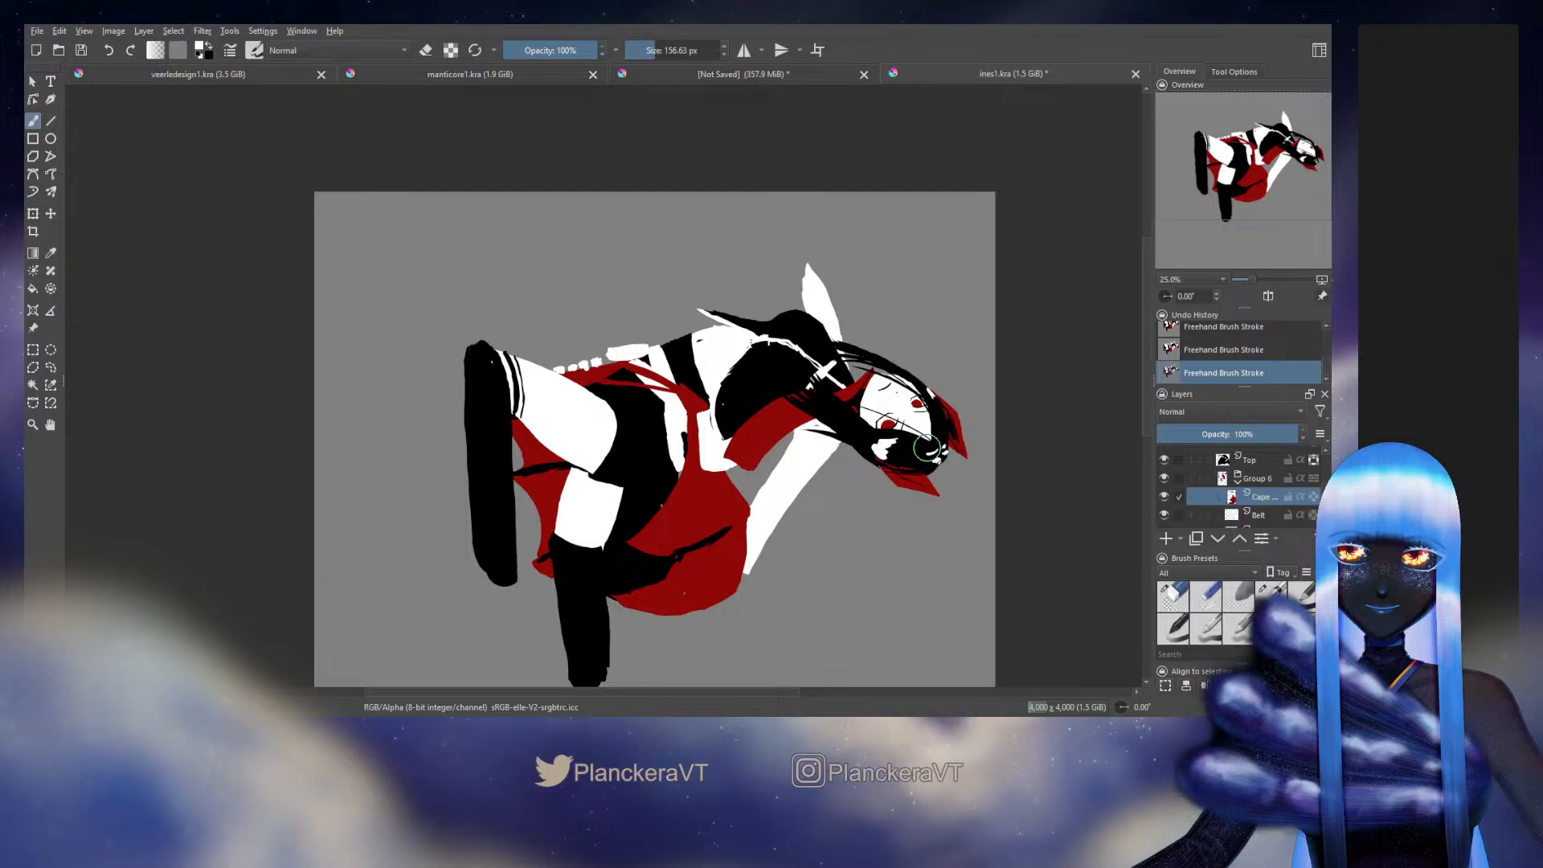
left_click_drag(926, 448, 884, 467)
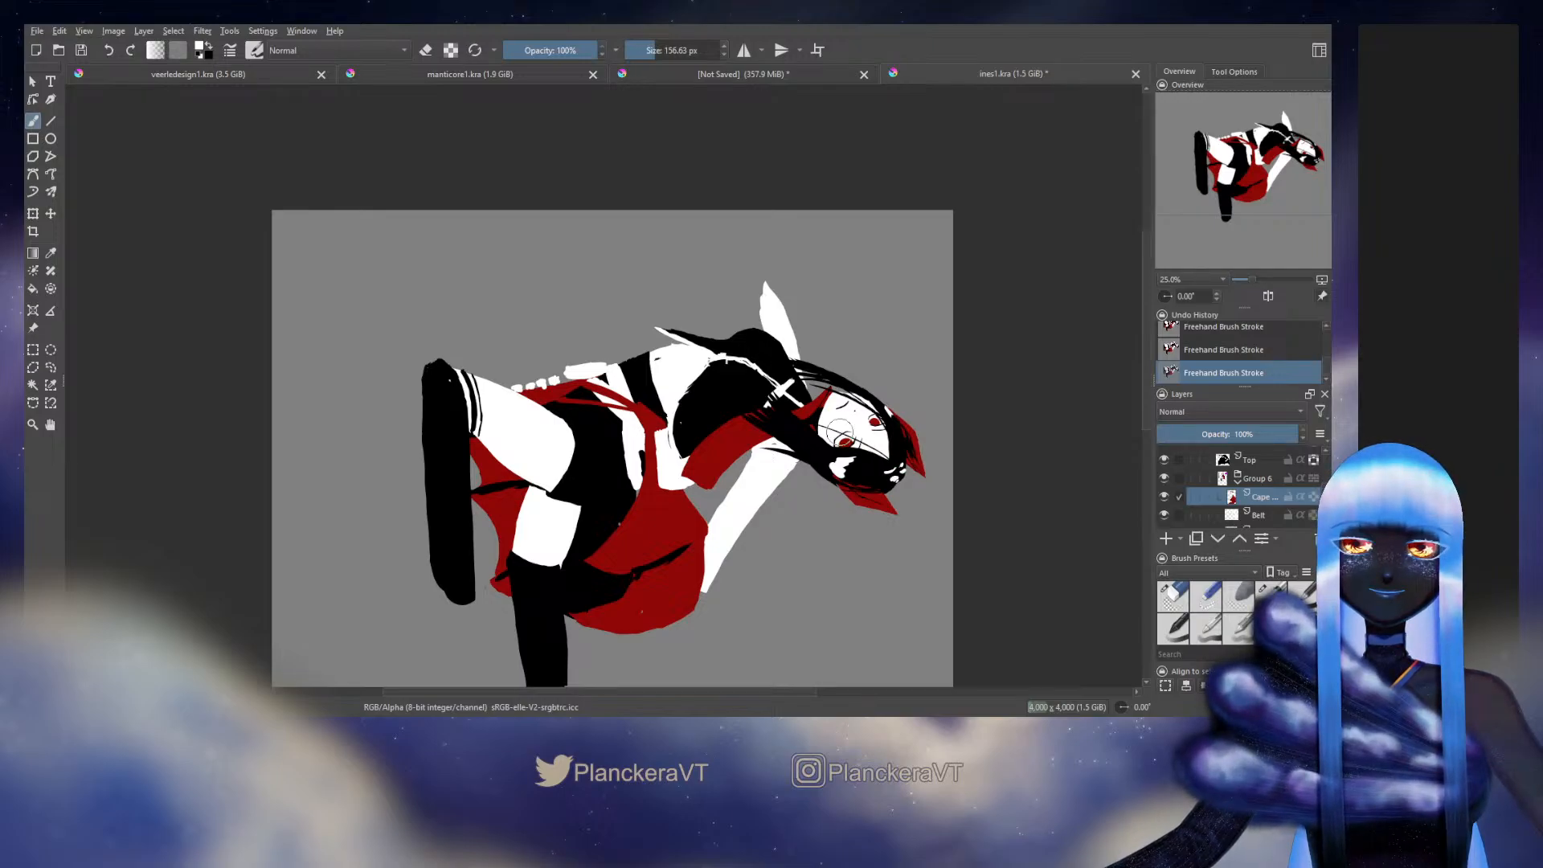
Step: On the Top layer, rework the white trim along the black chest piece and the cross at the collar with white and black
scroll(1327, 492, "up", 1)
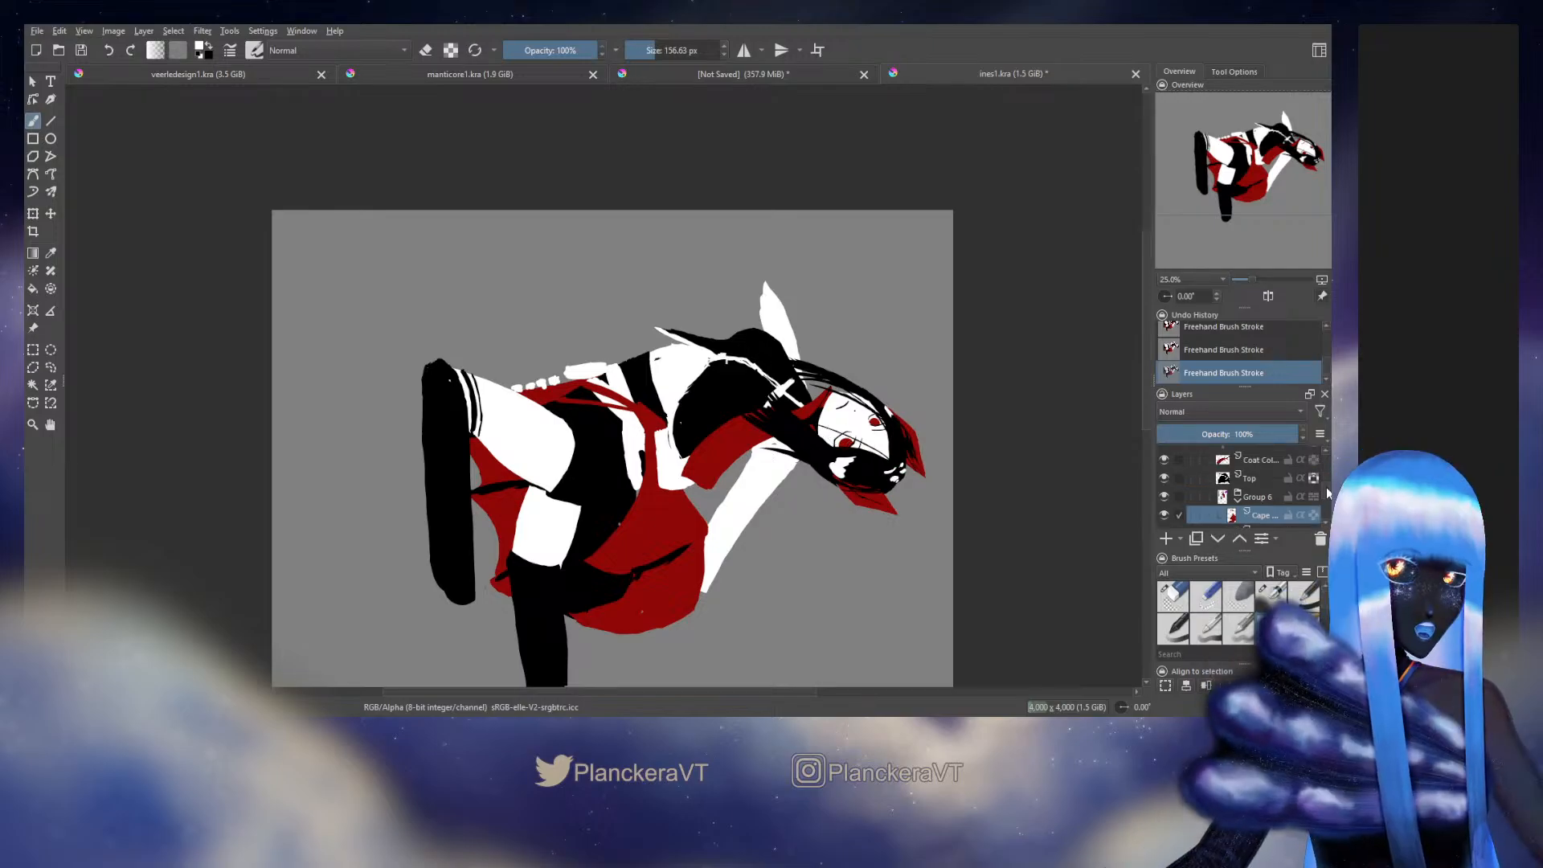
left_click(1261, 478)
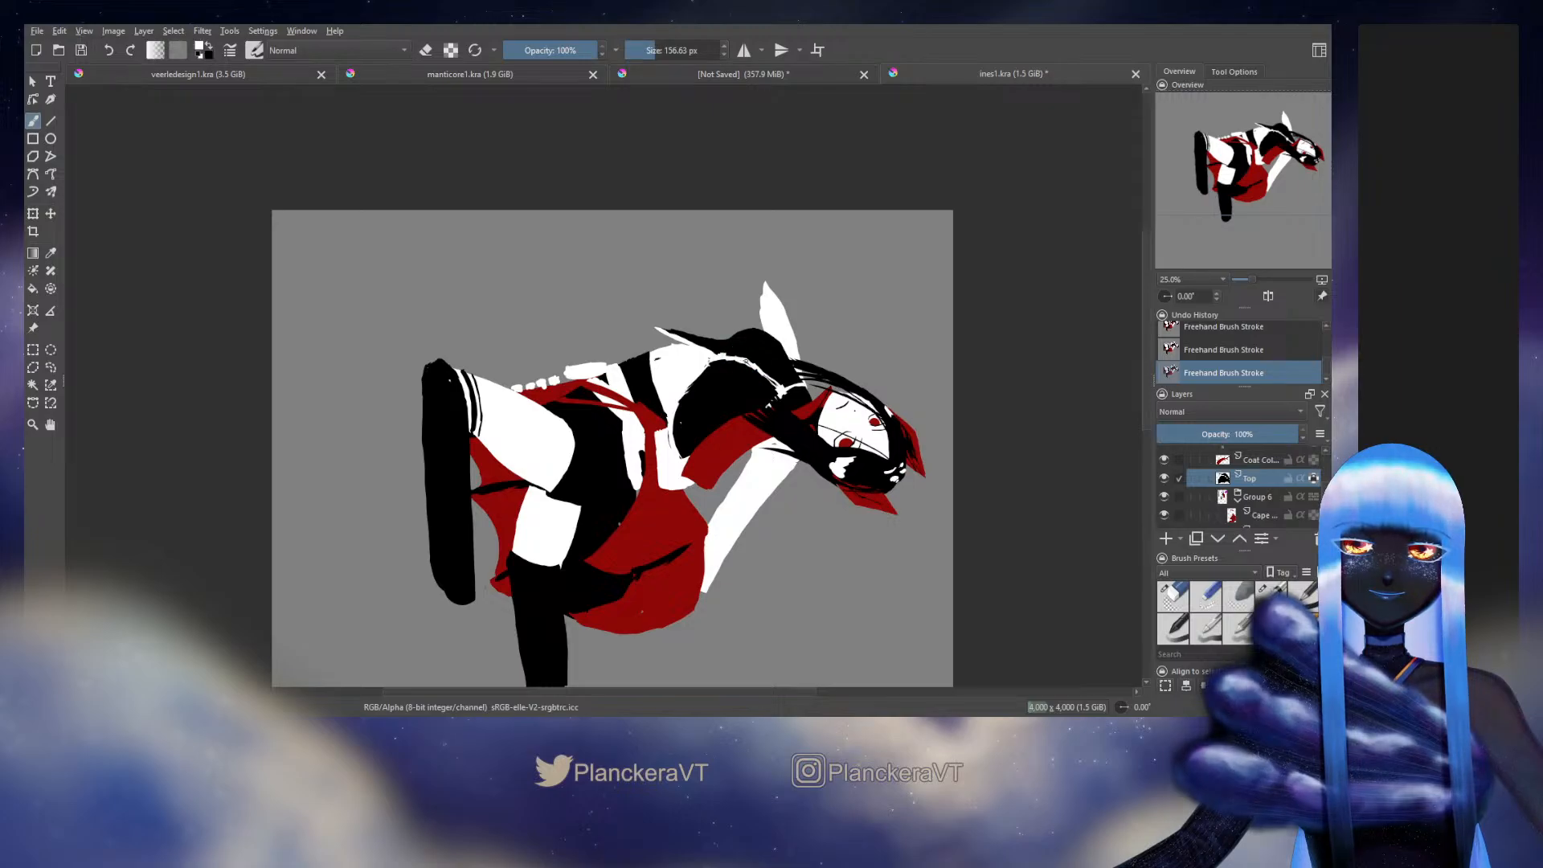
key("x")
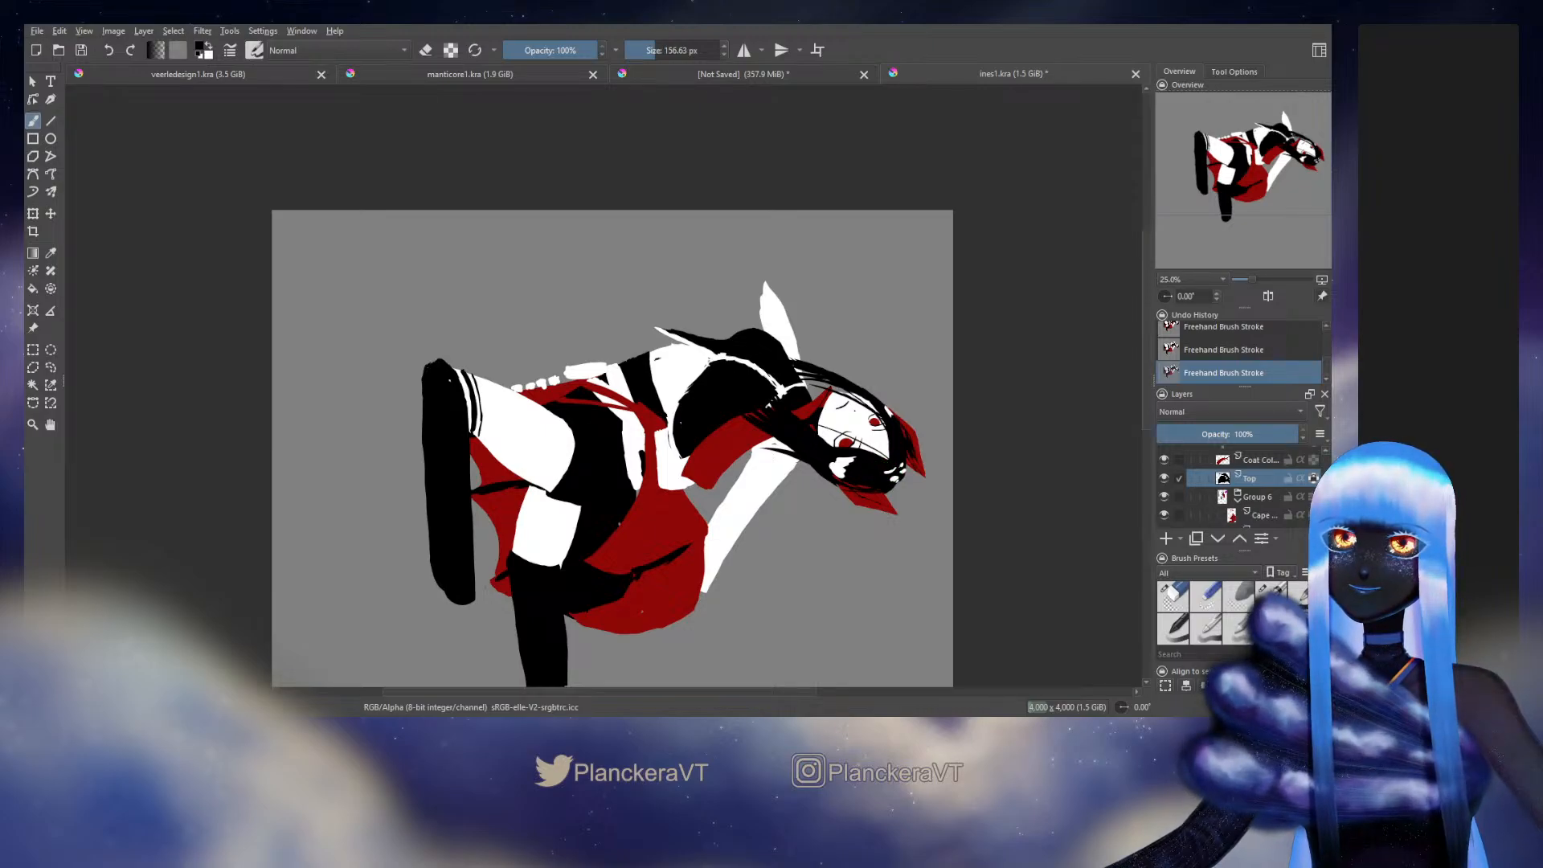
Step: Add a paint layer above the coat collar layer and name it Spikes
scroll(1262, 490, "up", 2)
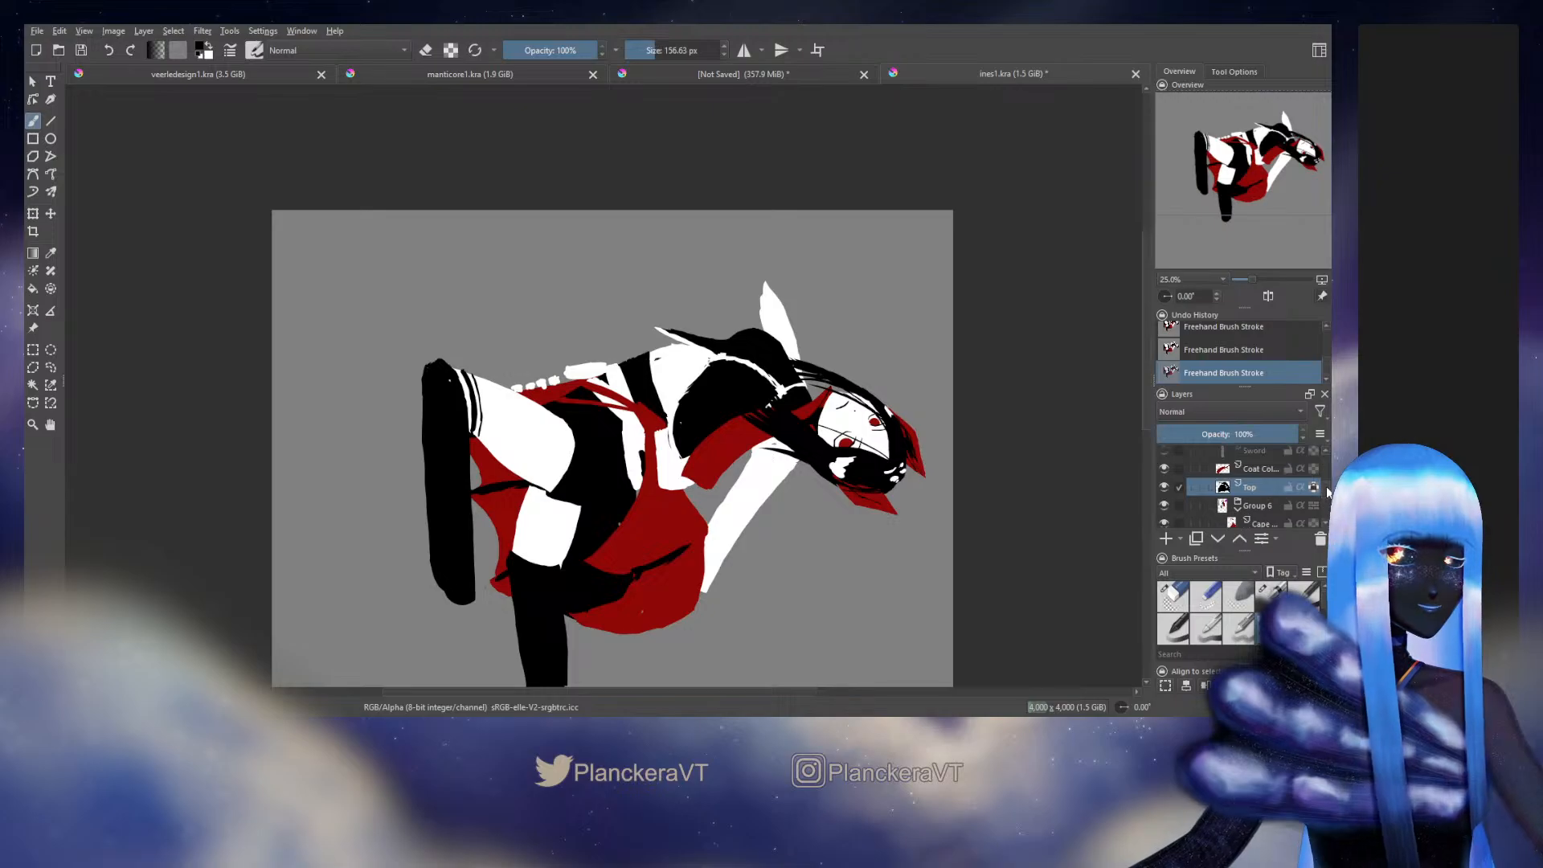
left_click(1265, 488)
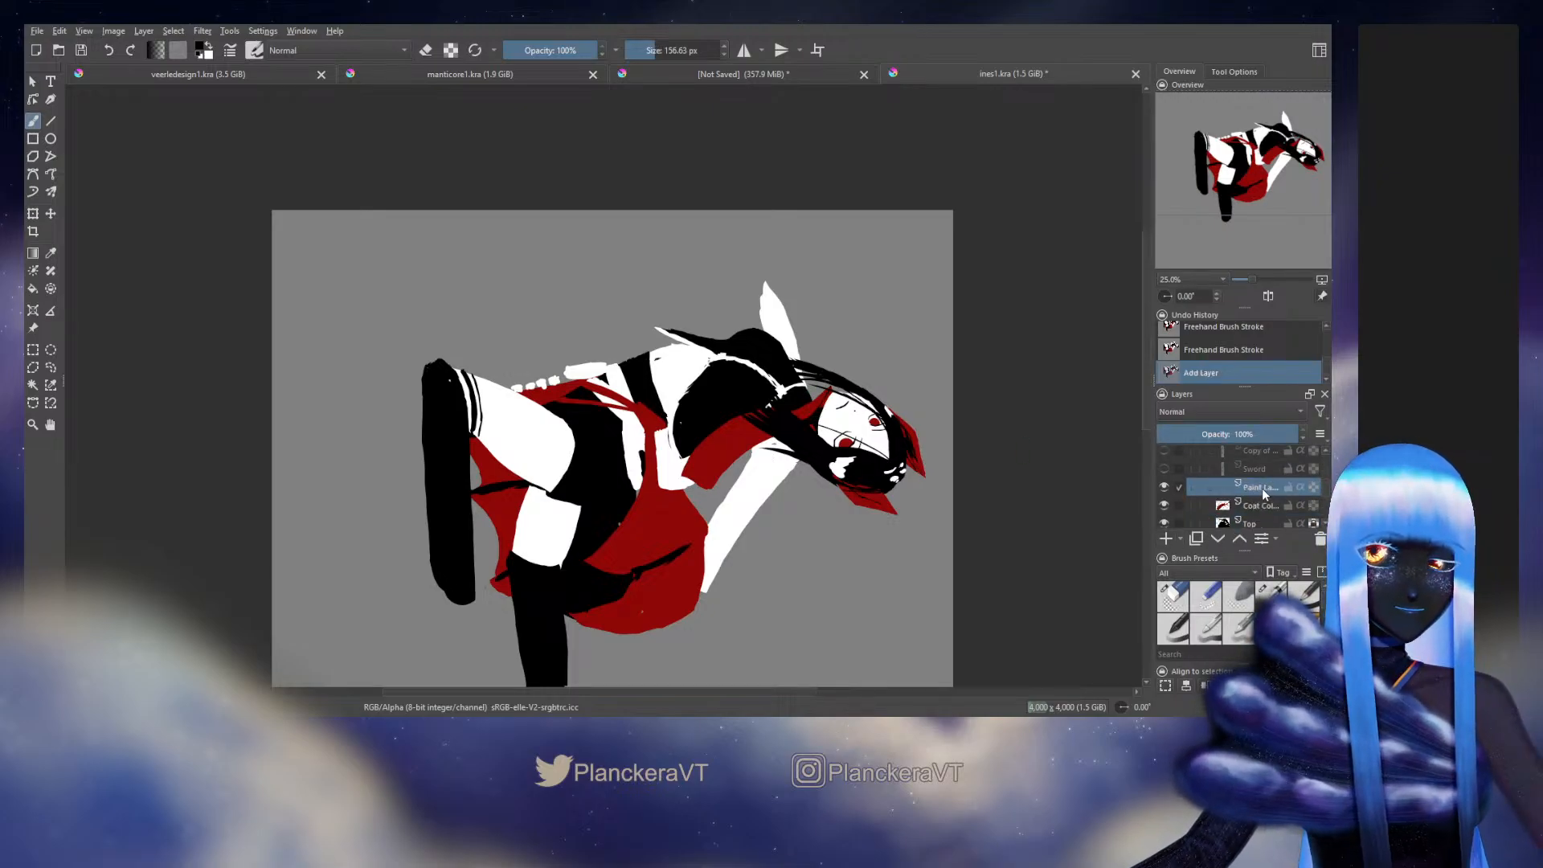
key("Insert")
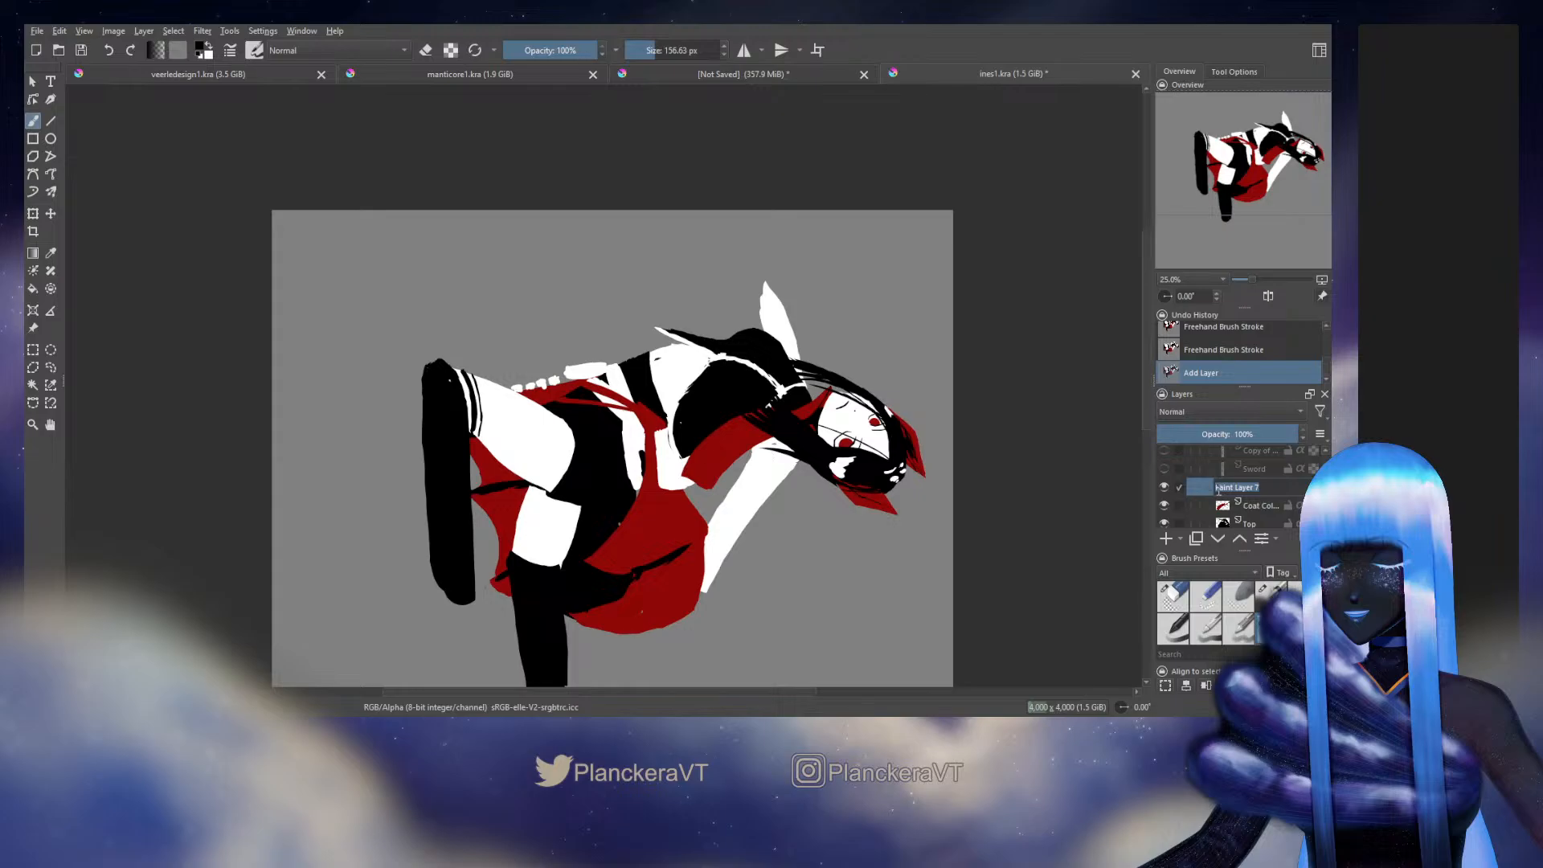
type("Spikes")
key("Return")
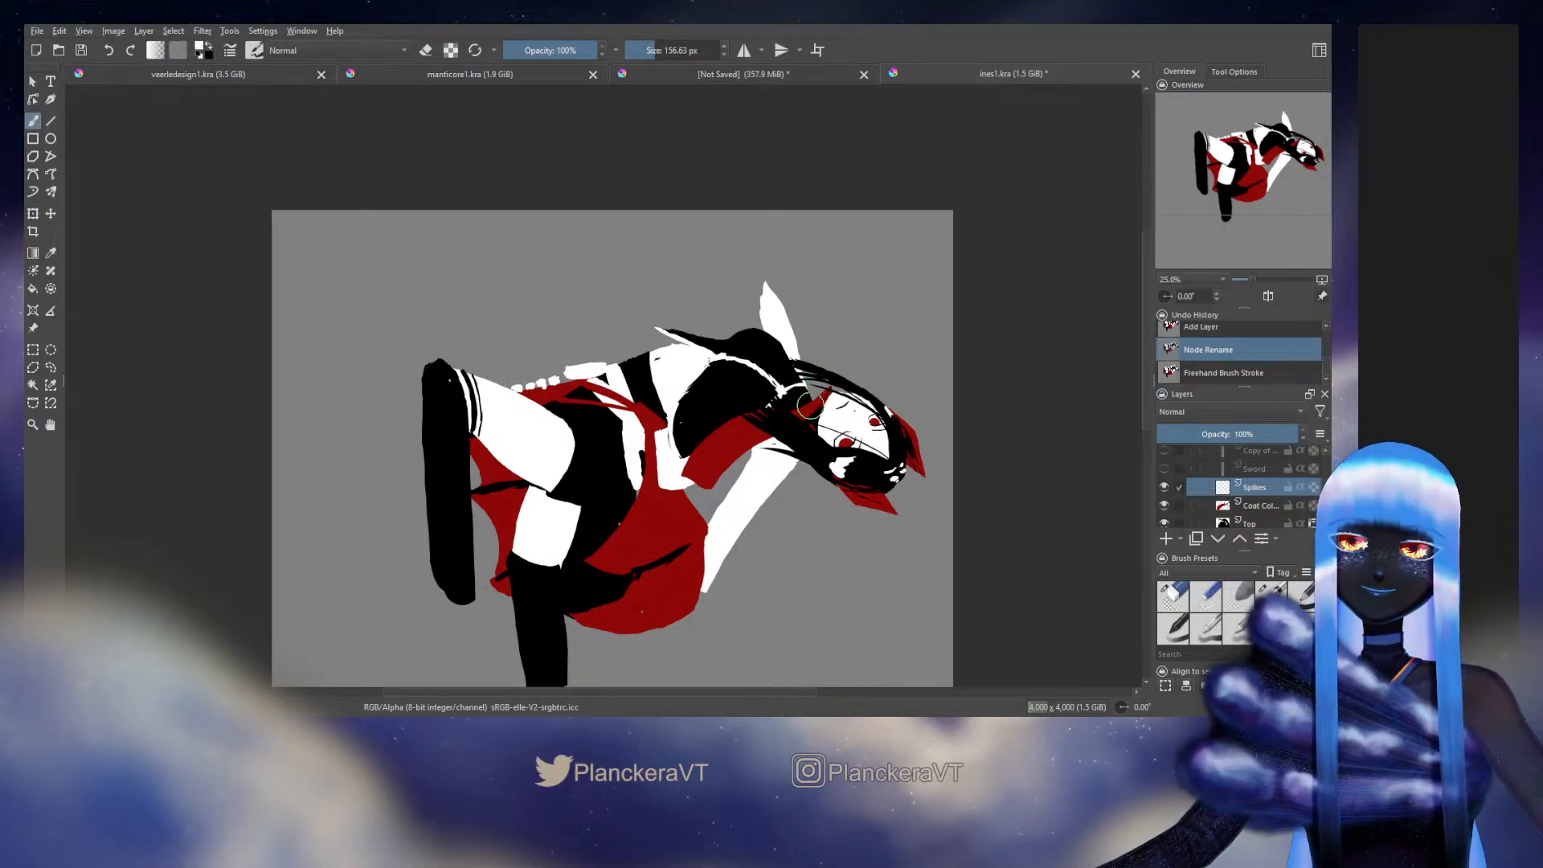
left_click(809, 403)
left_click(819, 404)
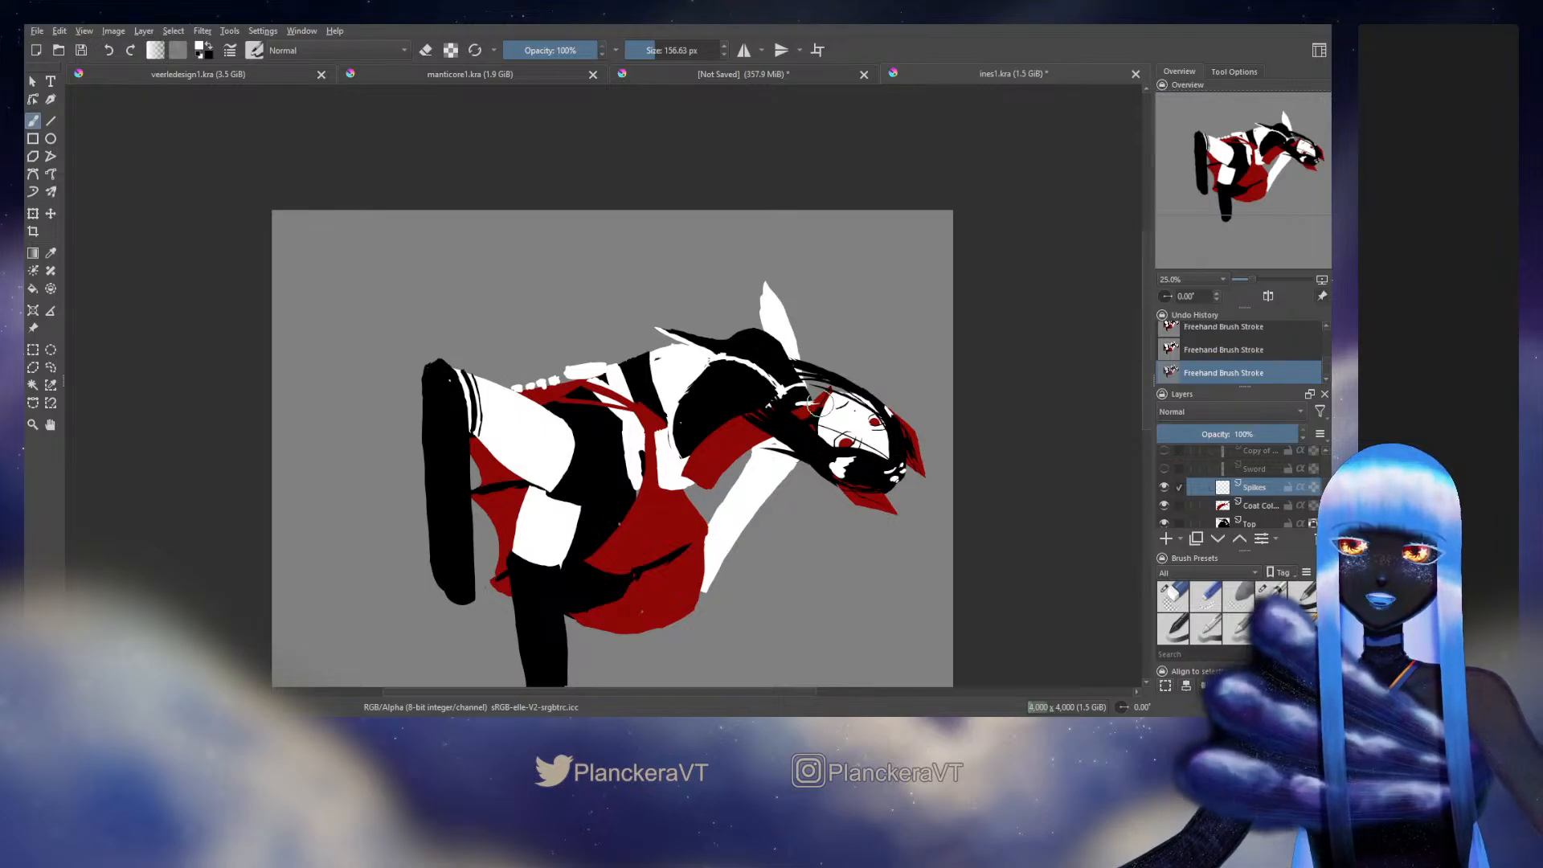
key("ctrl+z")
key("ctrl+z")
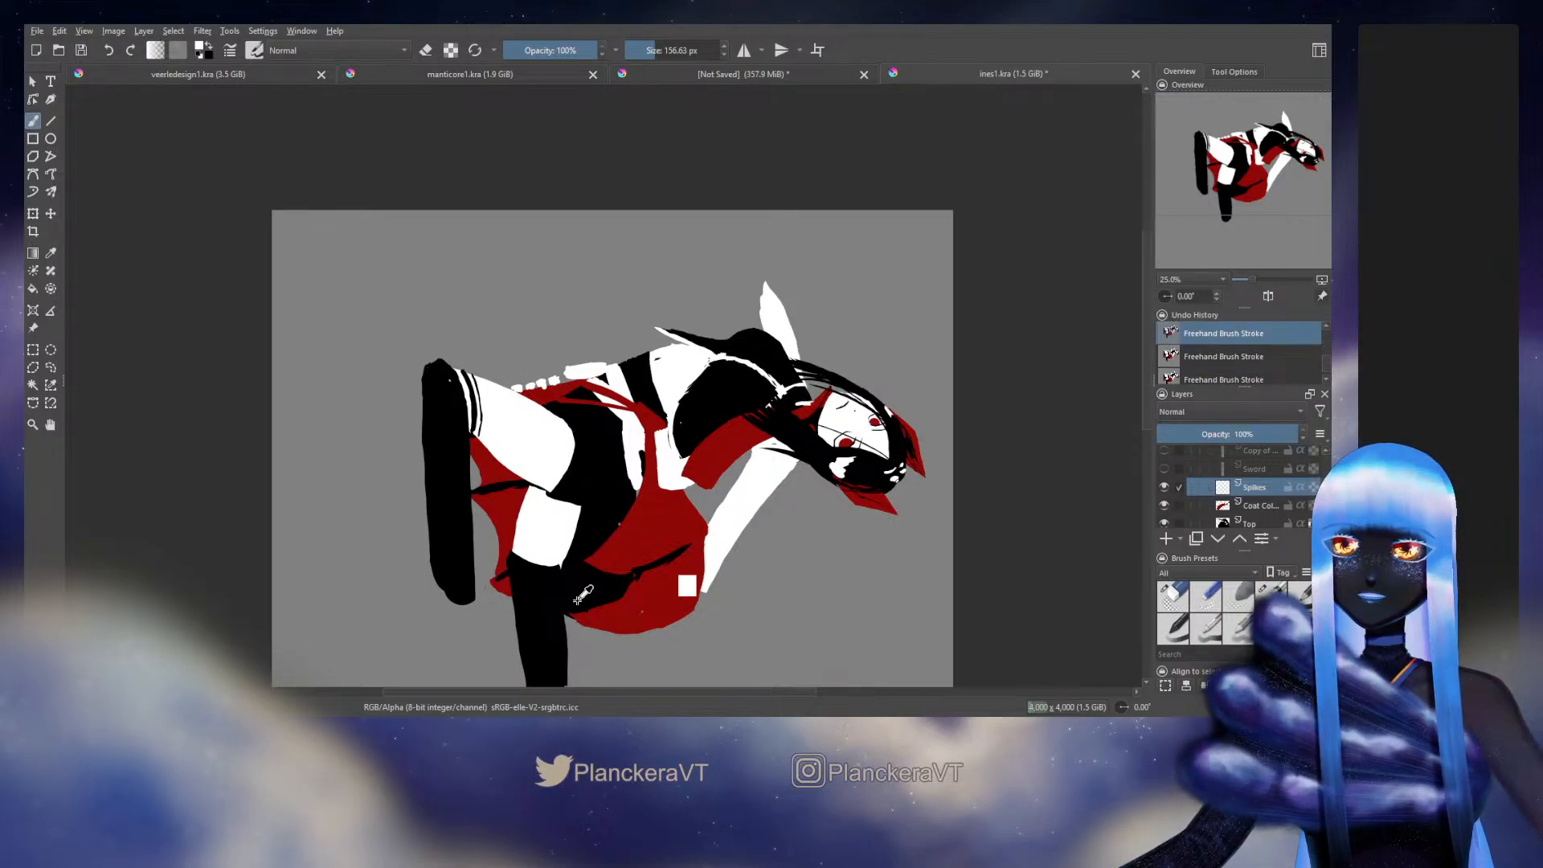
key("ctrl+z")
key("ctrl+z")
key("ctrl+z")
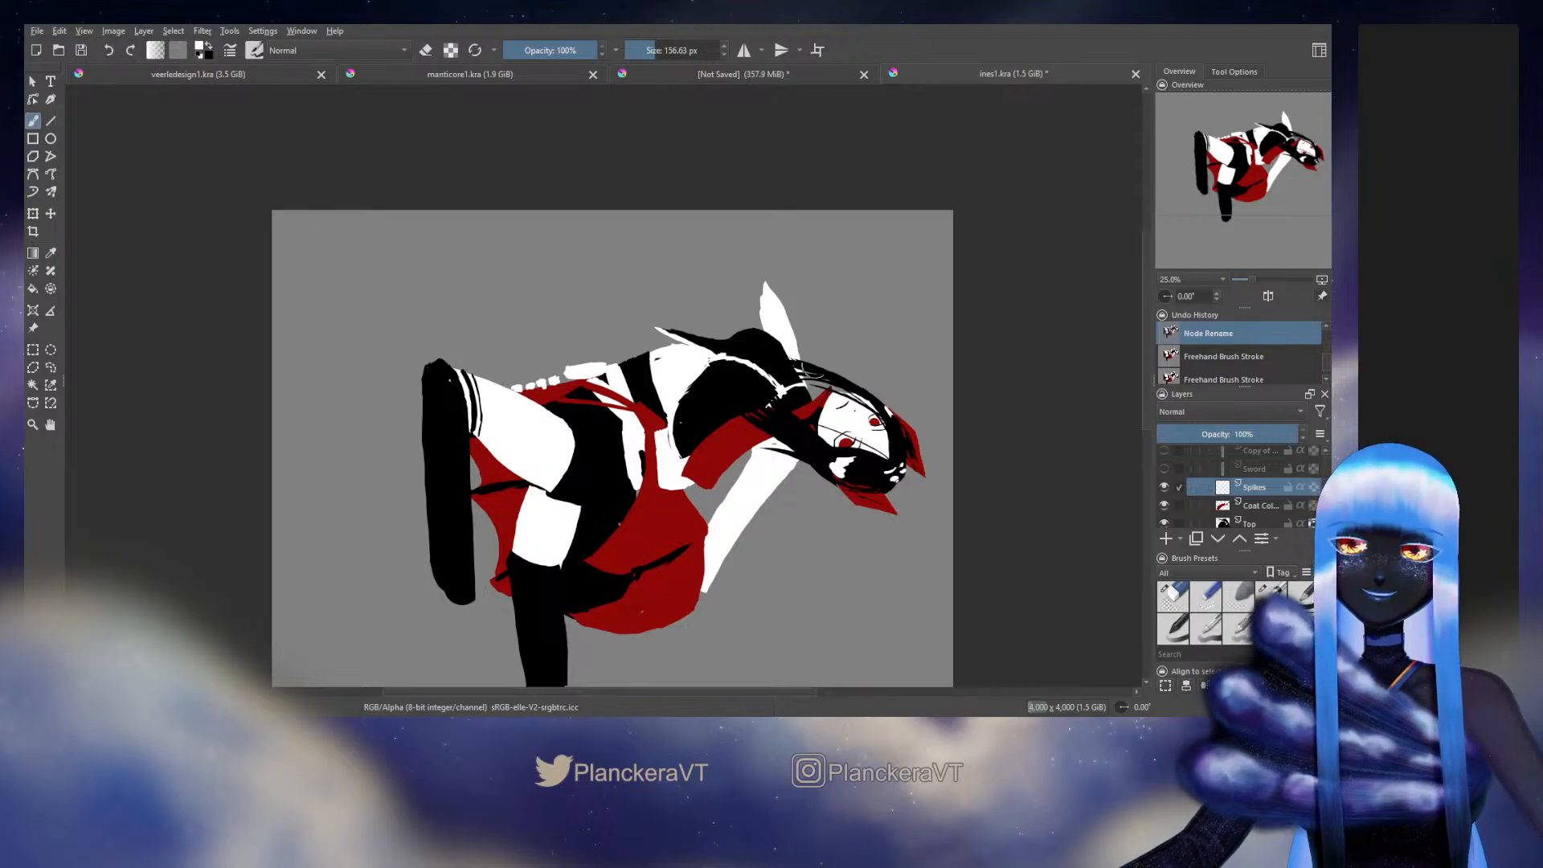
Step: On the Spikes layer, paint thin white spike strokes across the red collar beside the chin
key("ctrl+shift+z")
key("ctrl+shift+z")
key("ctrl+shift+z")
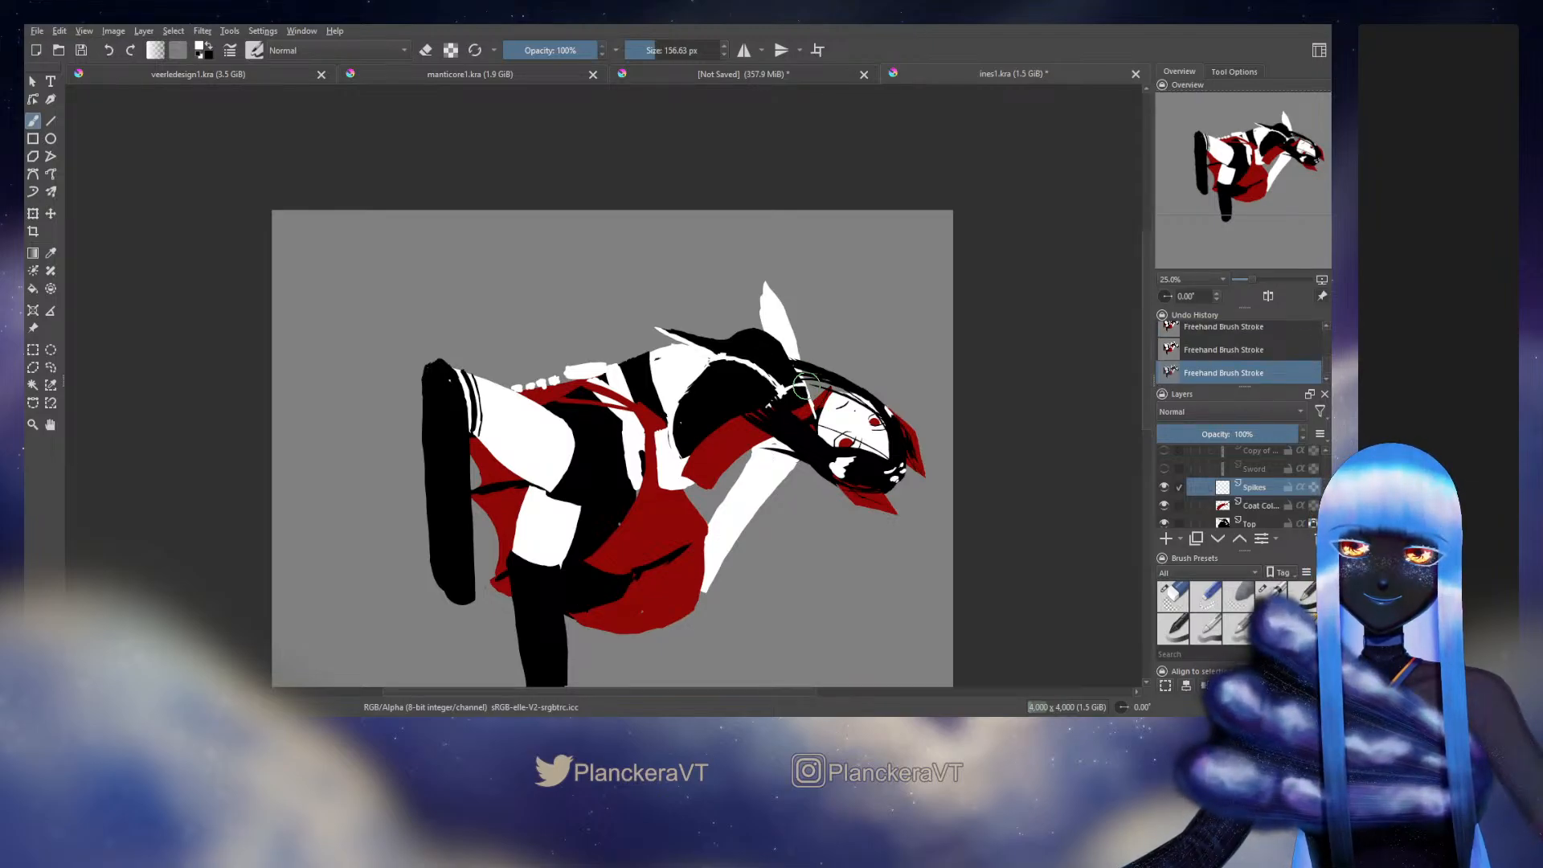
key("ctrl+shift+z")
key("ctrl+shift+z")
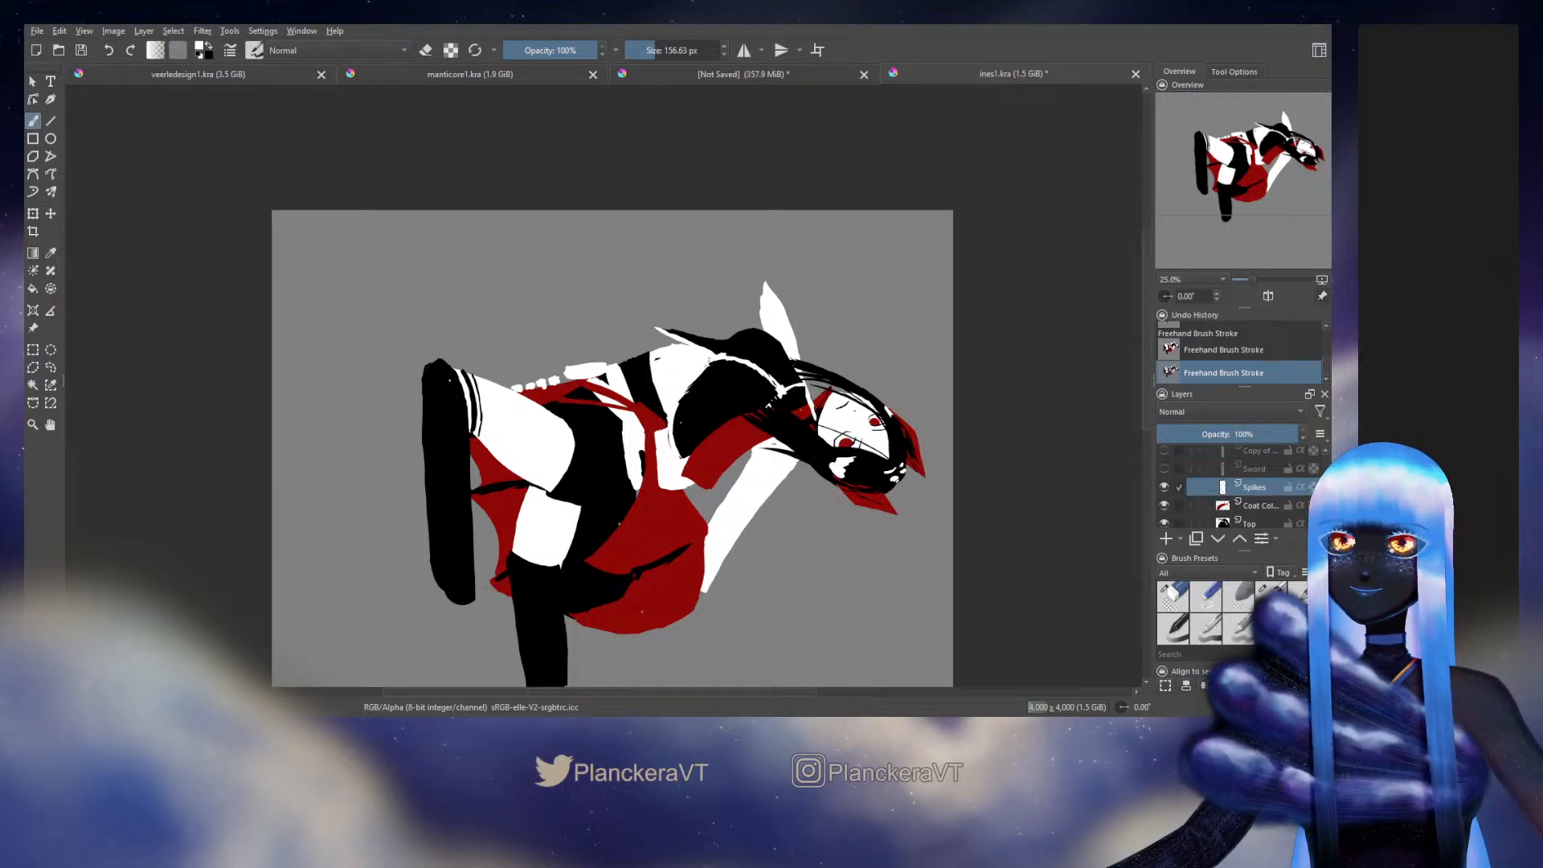
key("ctrl+z")
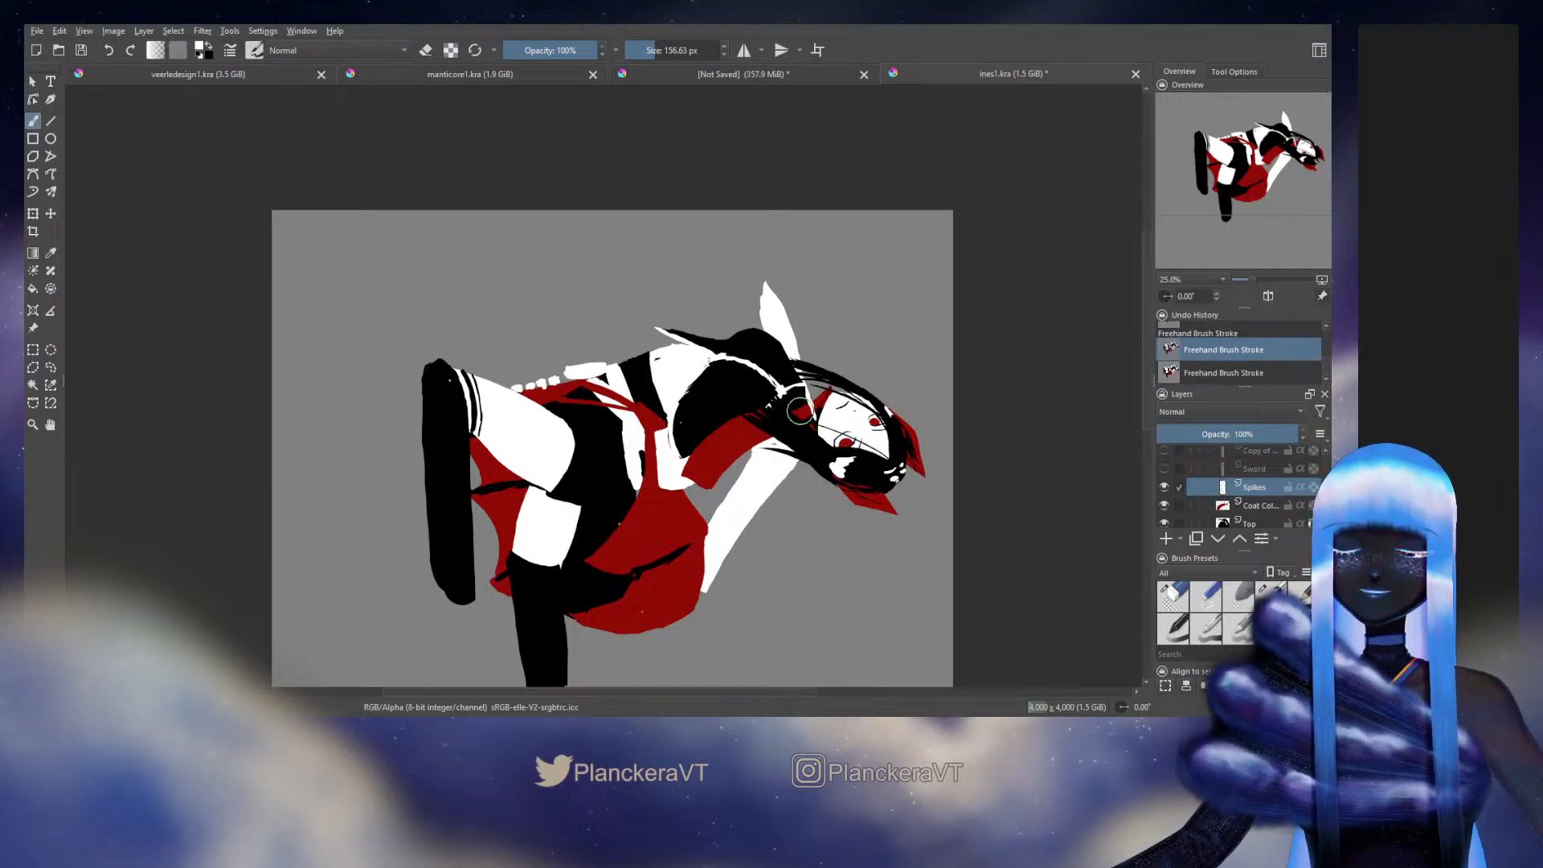
key("ctrl+shift+z")
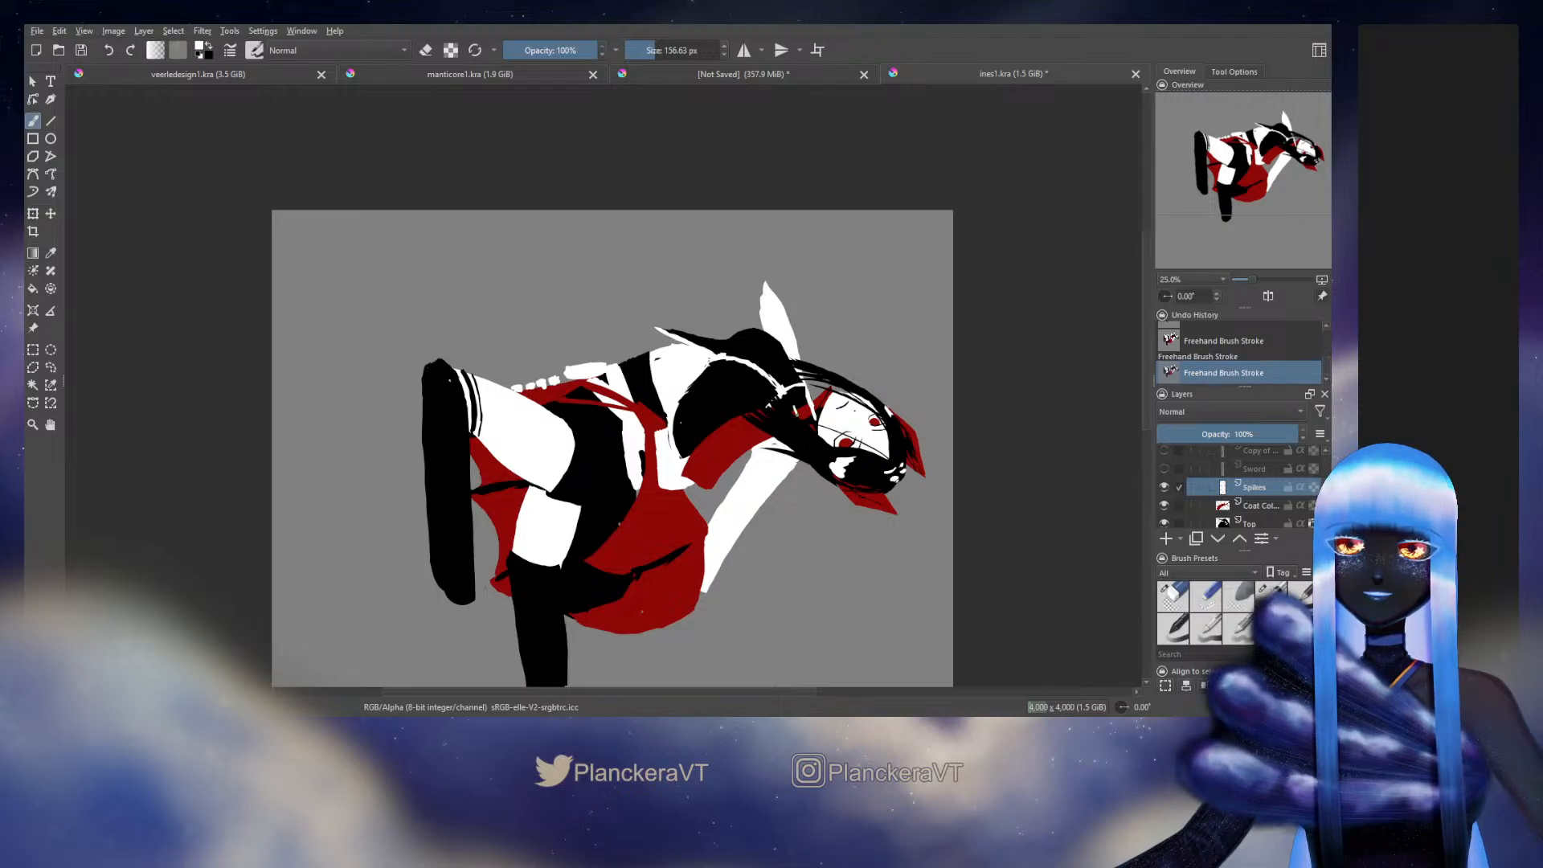
Step: Outline the white collar spike with a freehand selection, shift it slightly and clear the selection
left_click(51, 367)
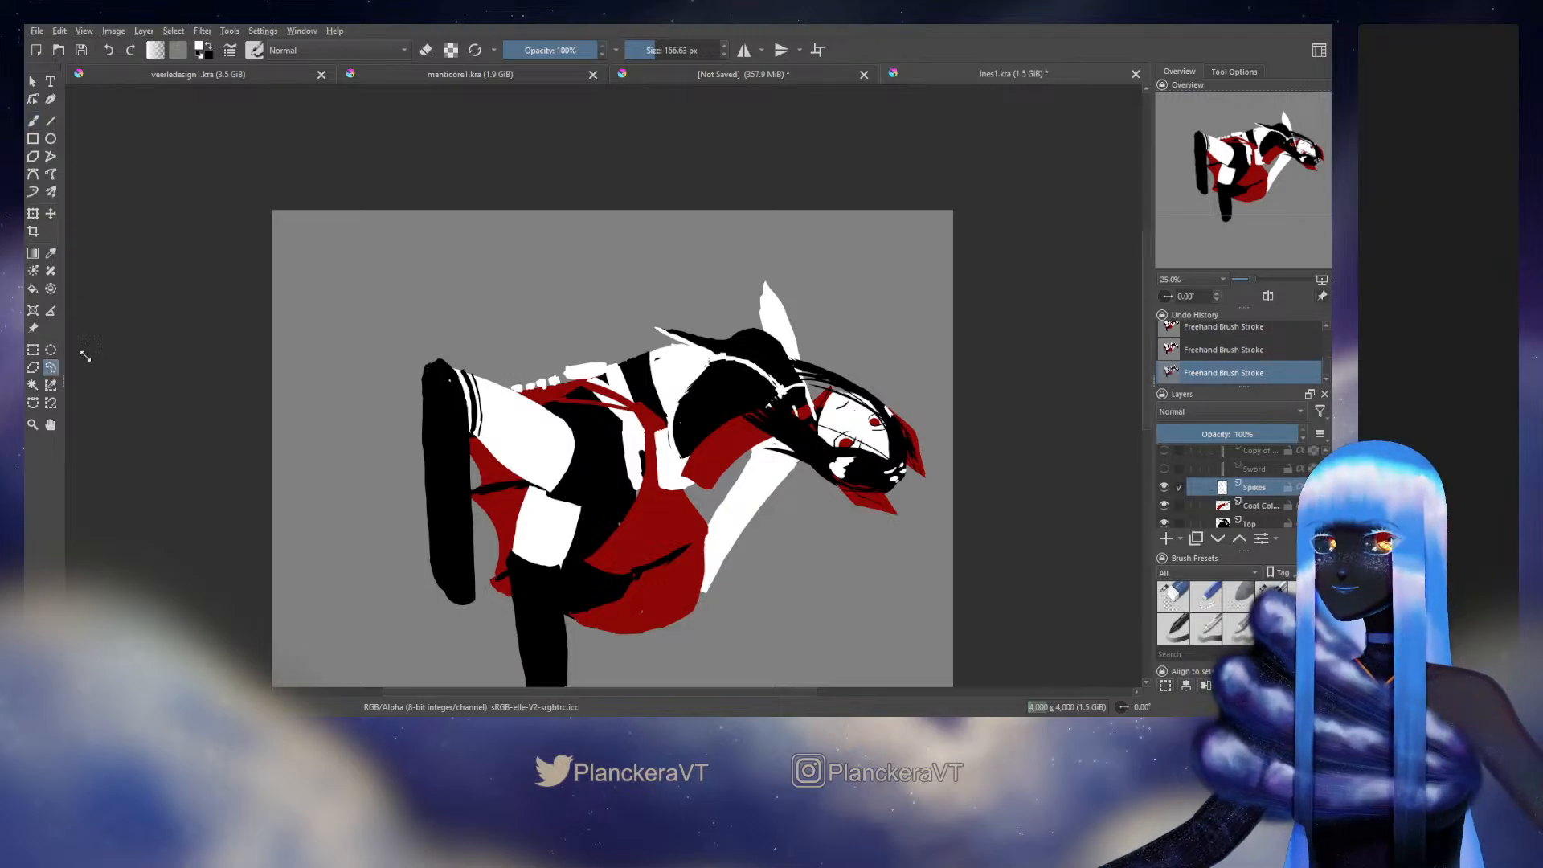
mouse_move(803, 374)
left_mouse_down()
mouse_move(808, 422)
mouse_move(843, 418)
mouse_move(828, 402)
mouse_move(840, 376)
left_mouse_up()
key("t")
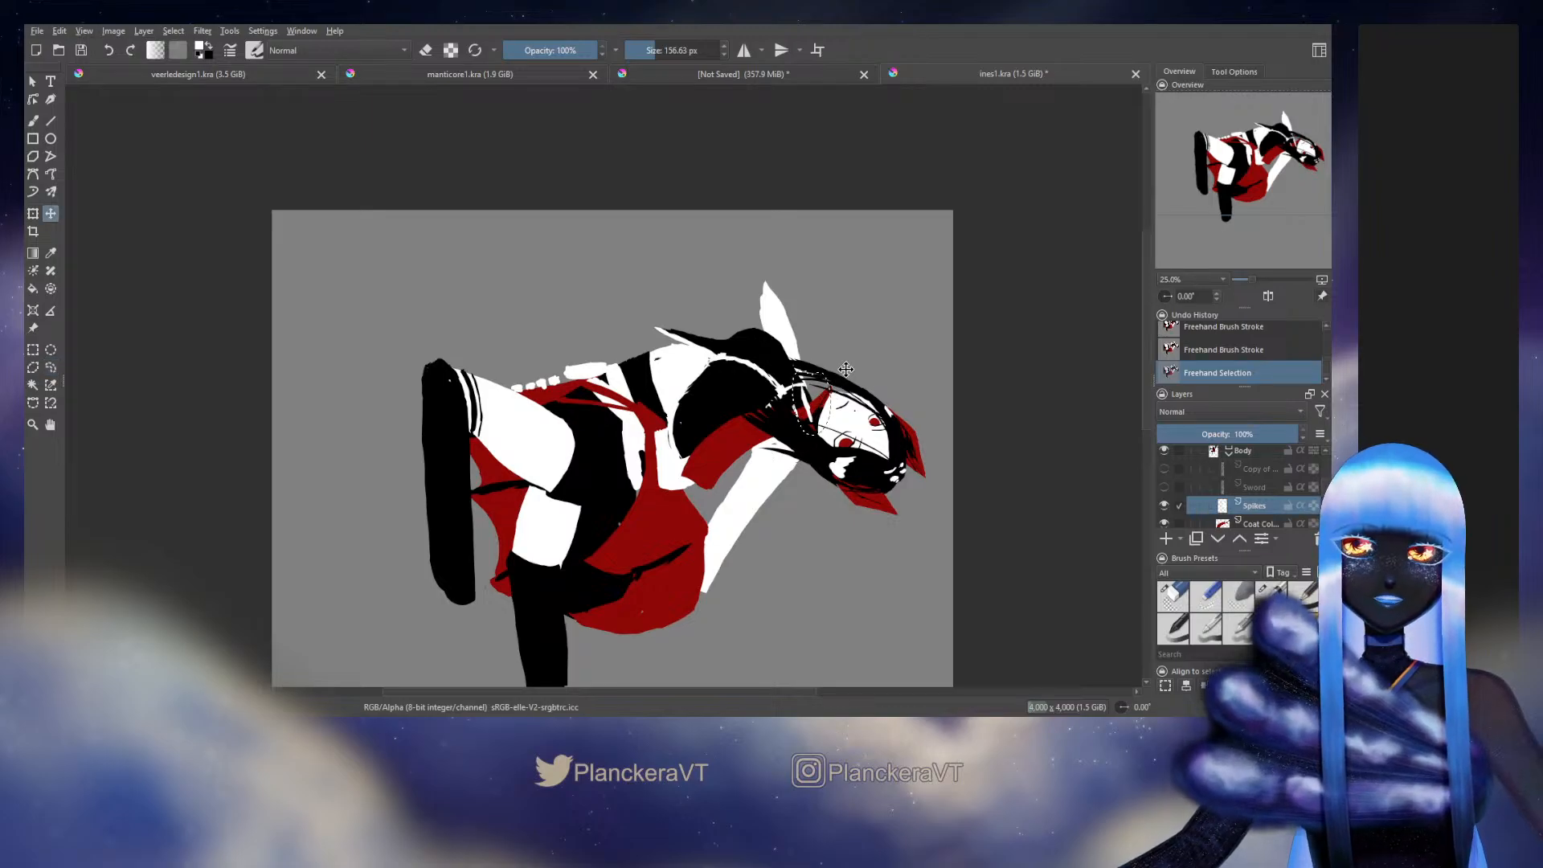
key("ctrl+shift+a")
key("b")
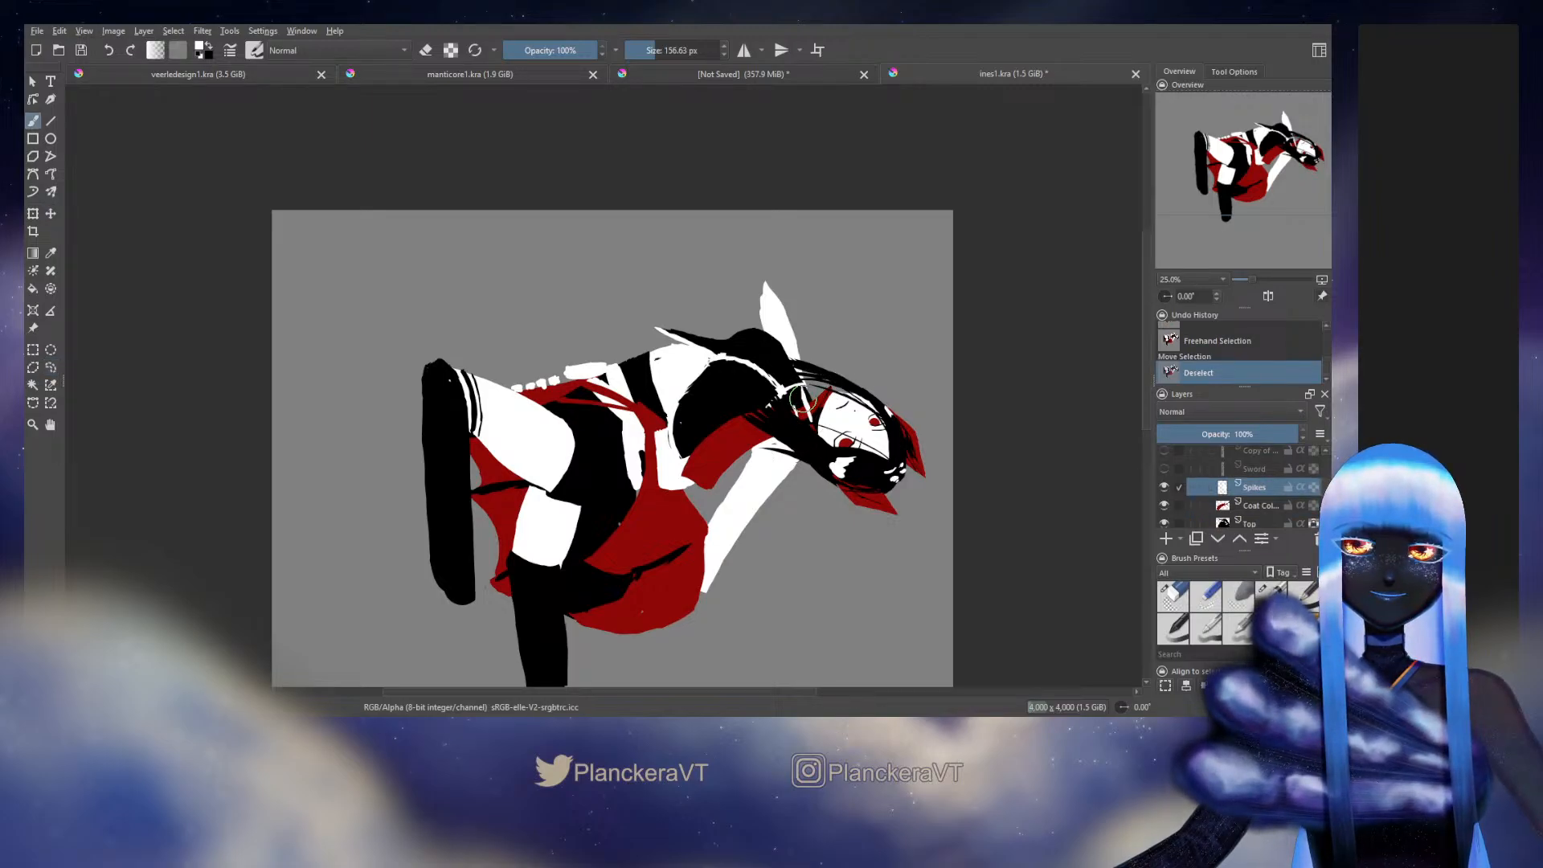
Step: Touch up the collar spikes with short white strokes, then refine them with a 76.59 px eraser
left_click_drag(799, 400, 803, 407)
left_click_drag(803, 403, 805, 408)
key("bracketleft")
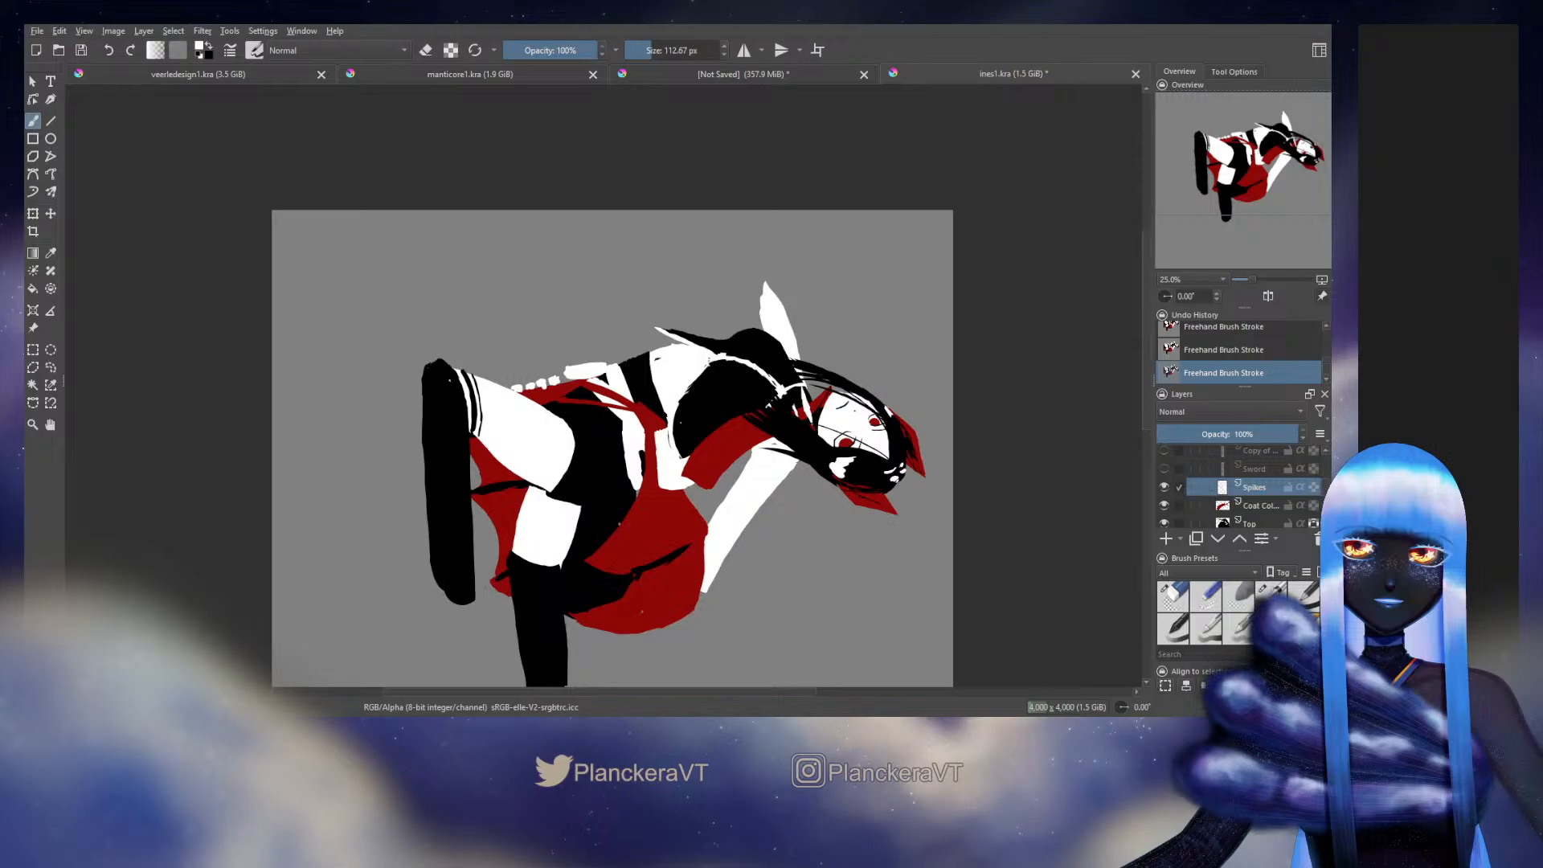
key("e")
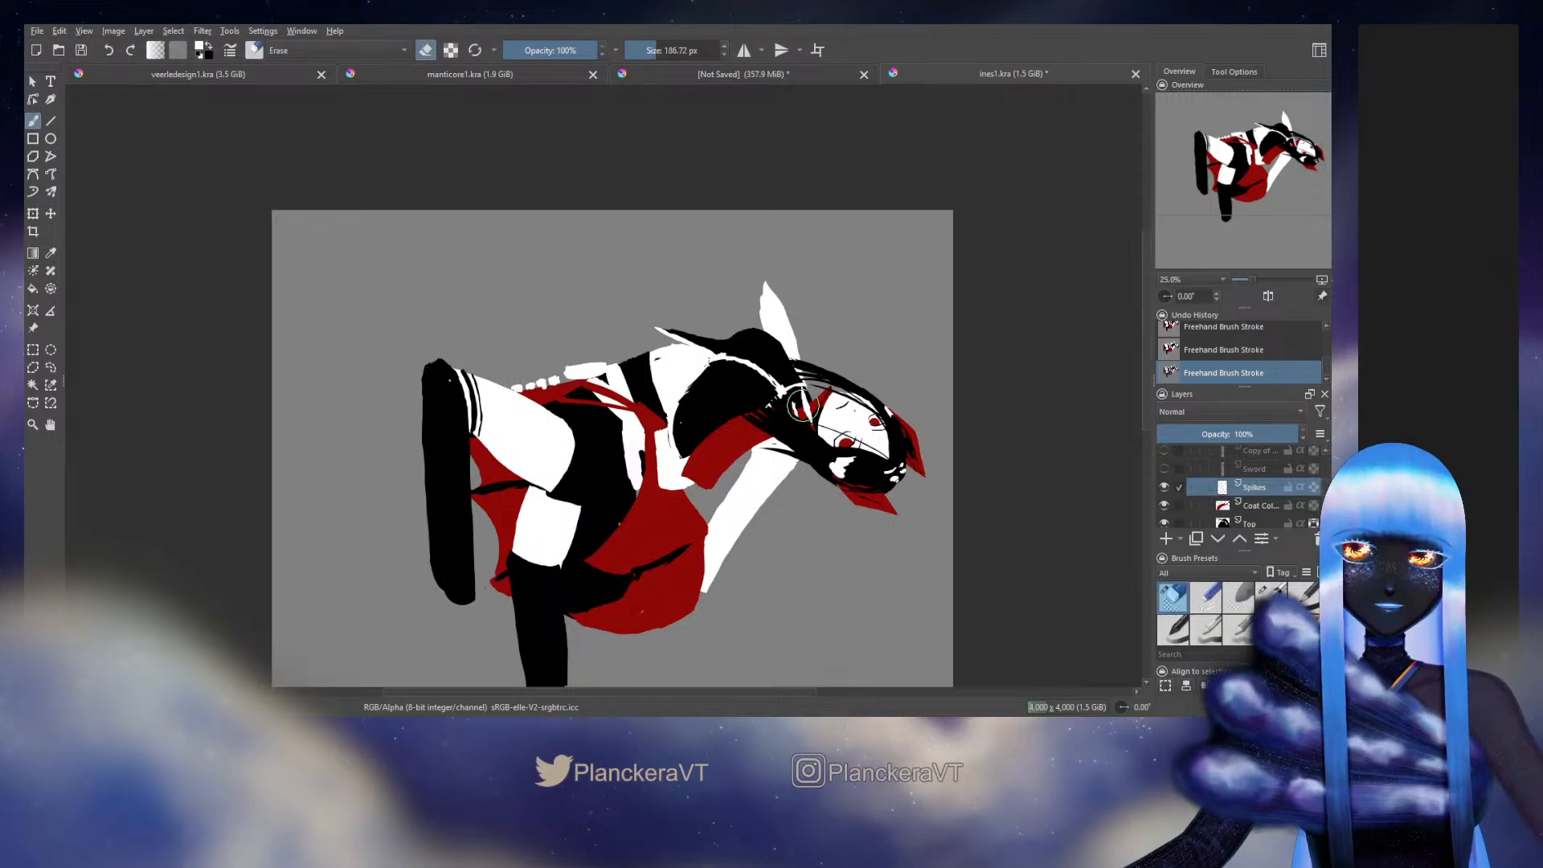
key("bracketleft")
key("bracketleft")
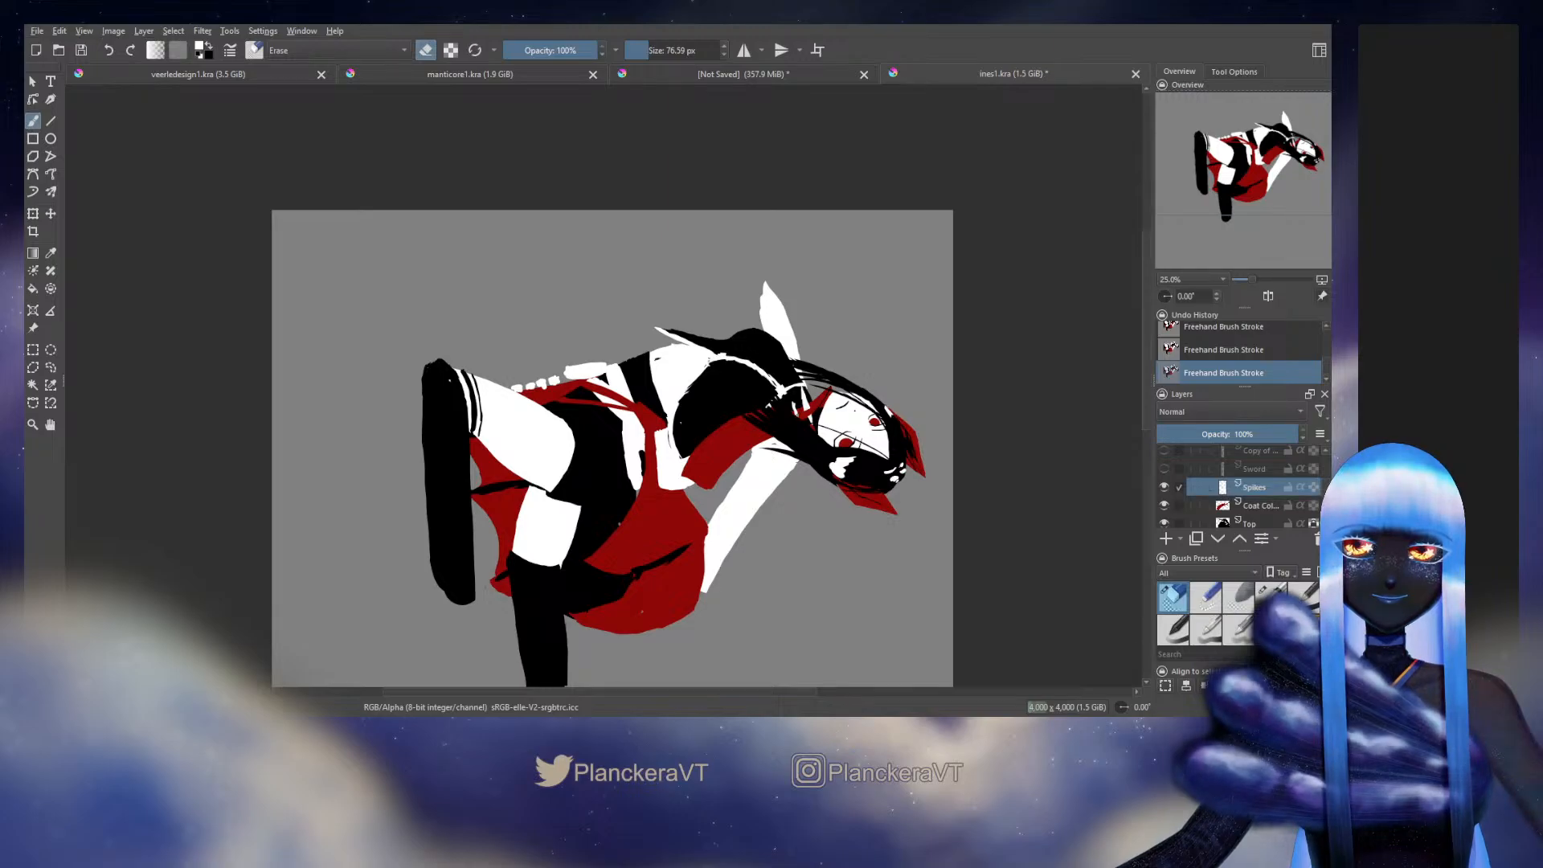
key("e")
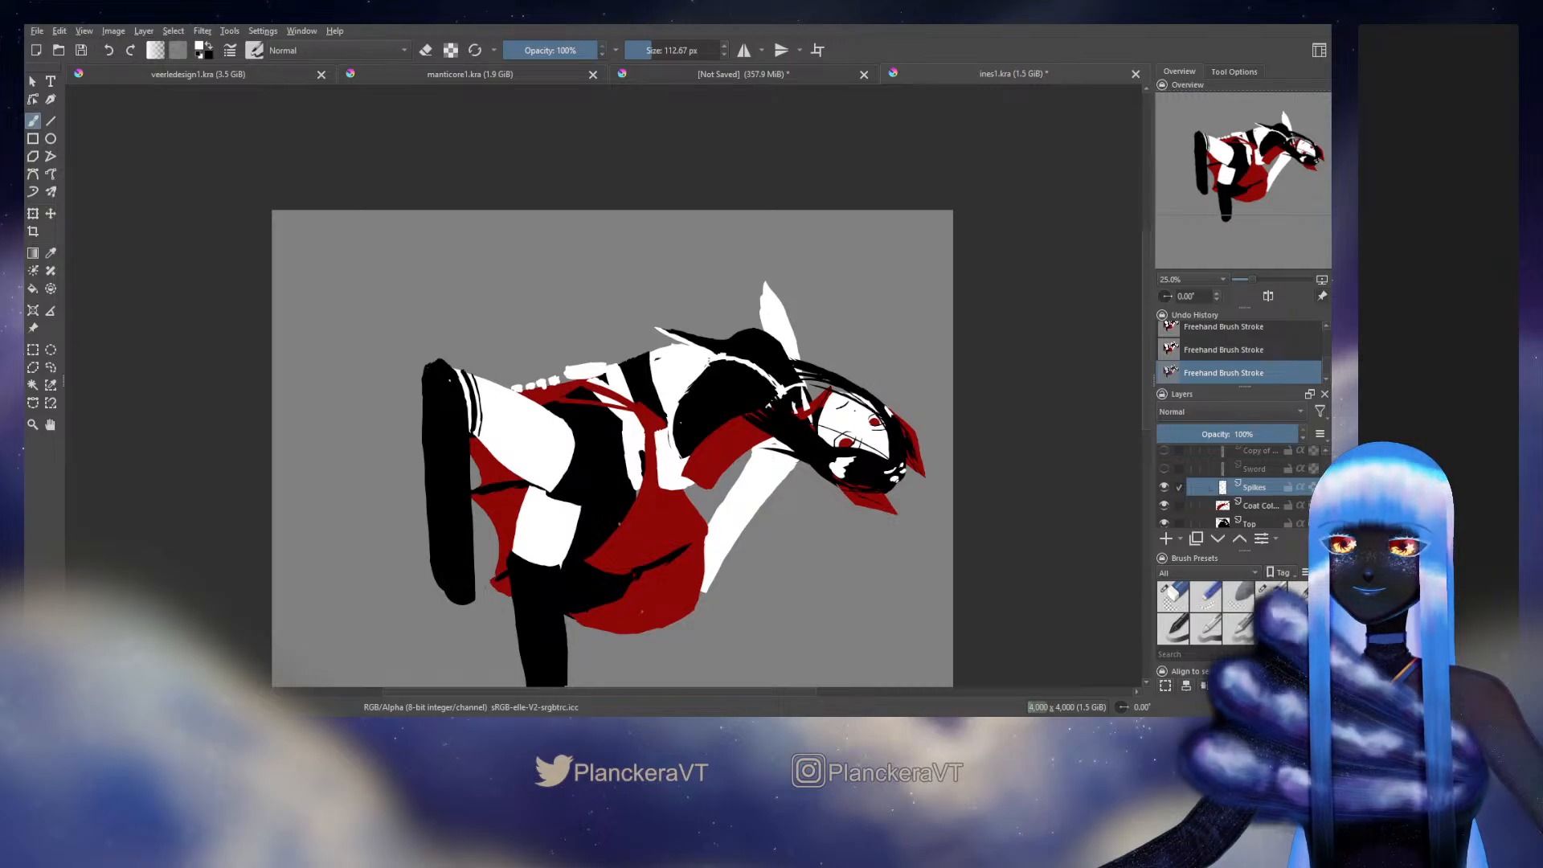
Step: Paint the black outline of a rectangular patch across the middle of the red collar flap
left_click_drag(611, 449, 646, 404)
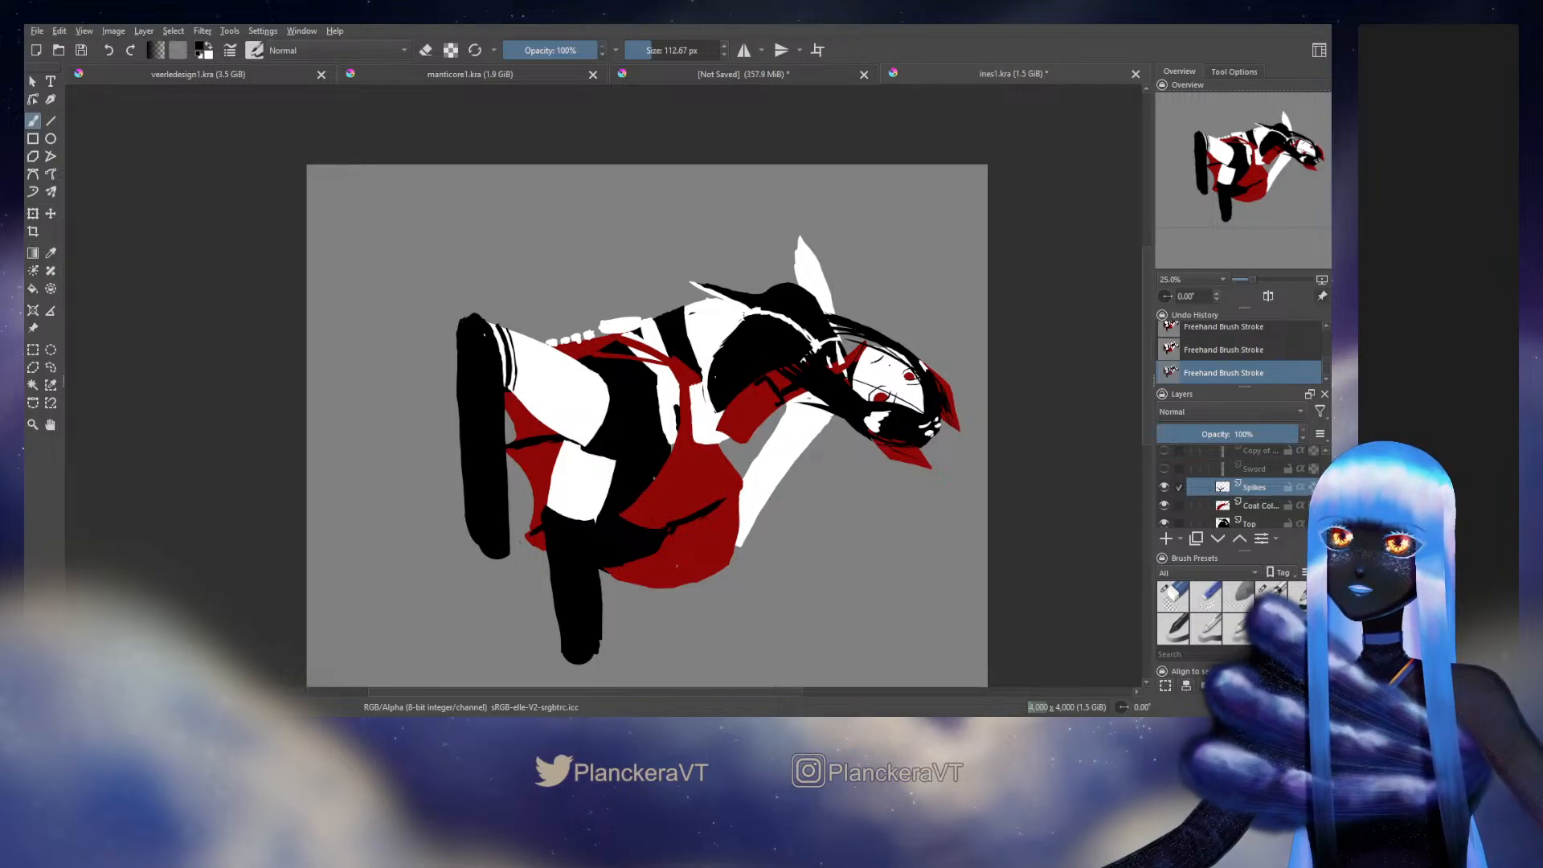
left_click_drag(803, 414, 769, 383)
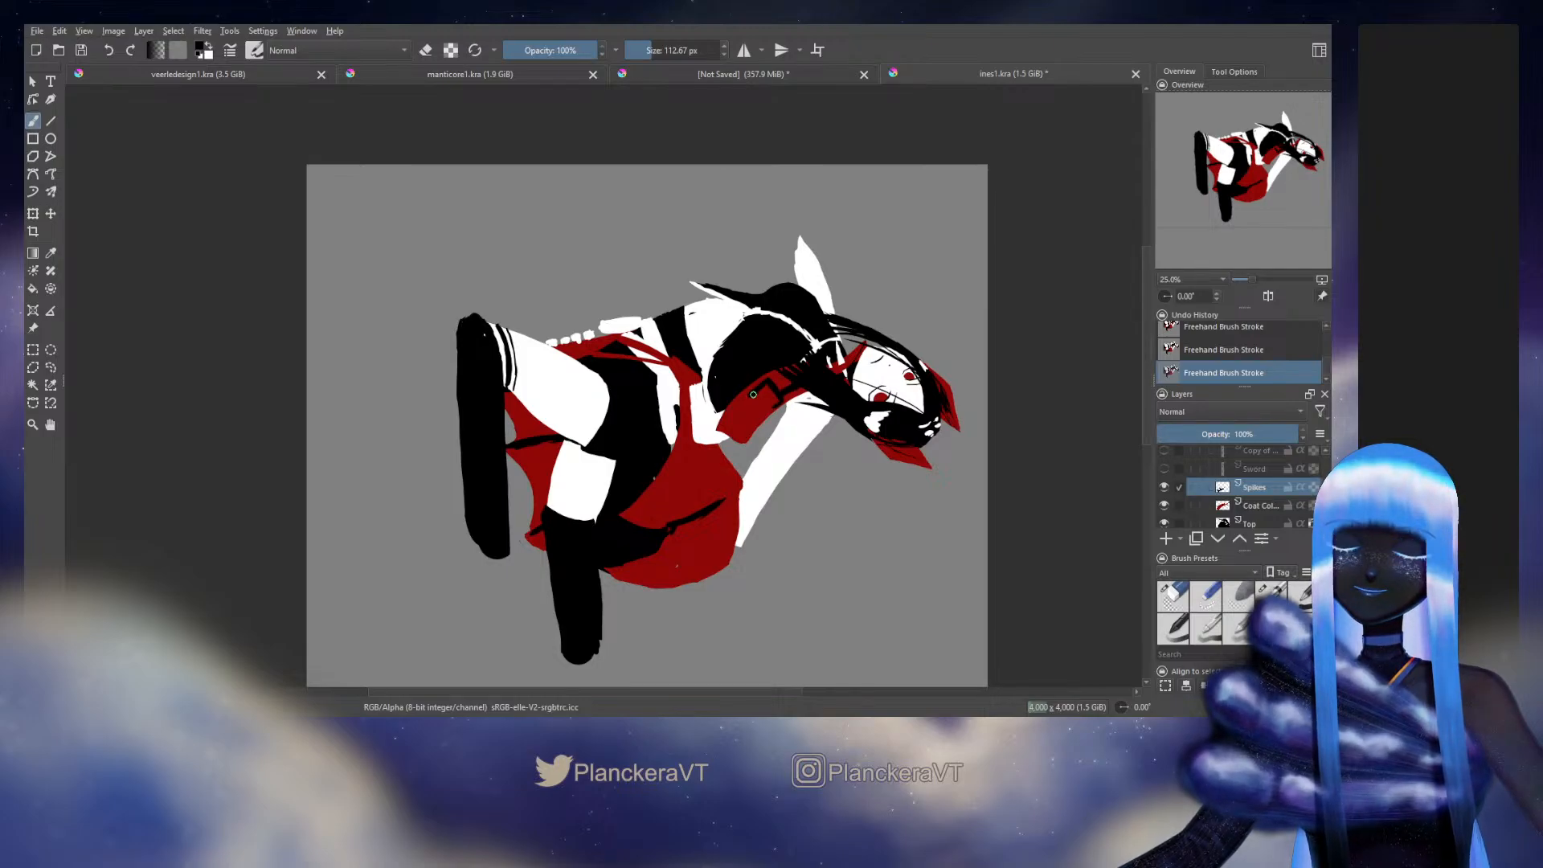
left_click_drag(753, 394, 773, 402)
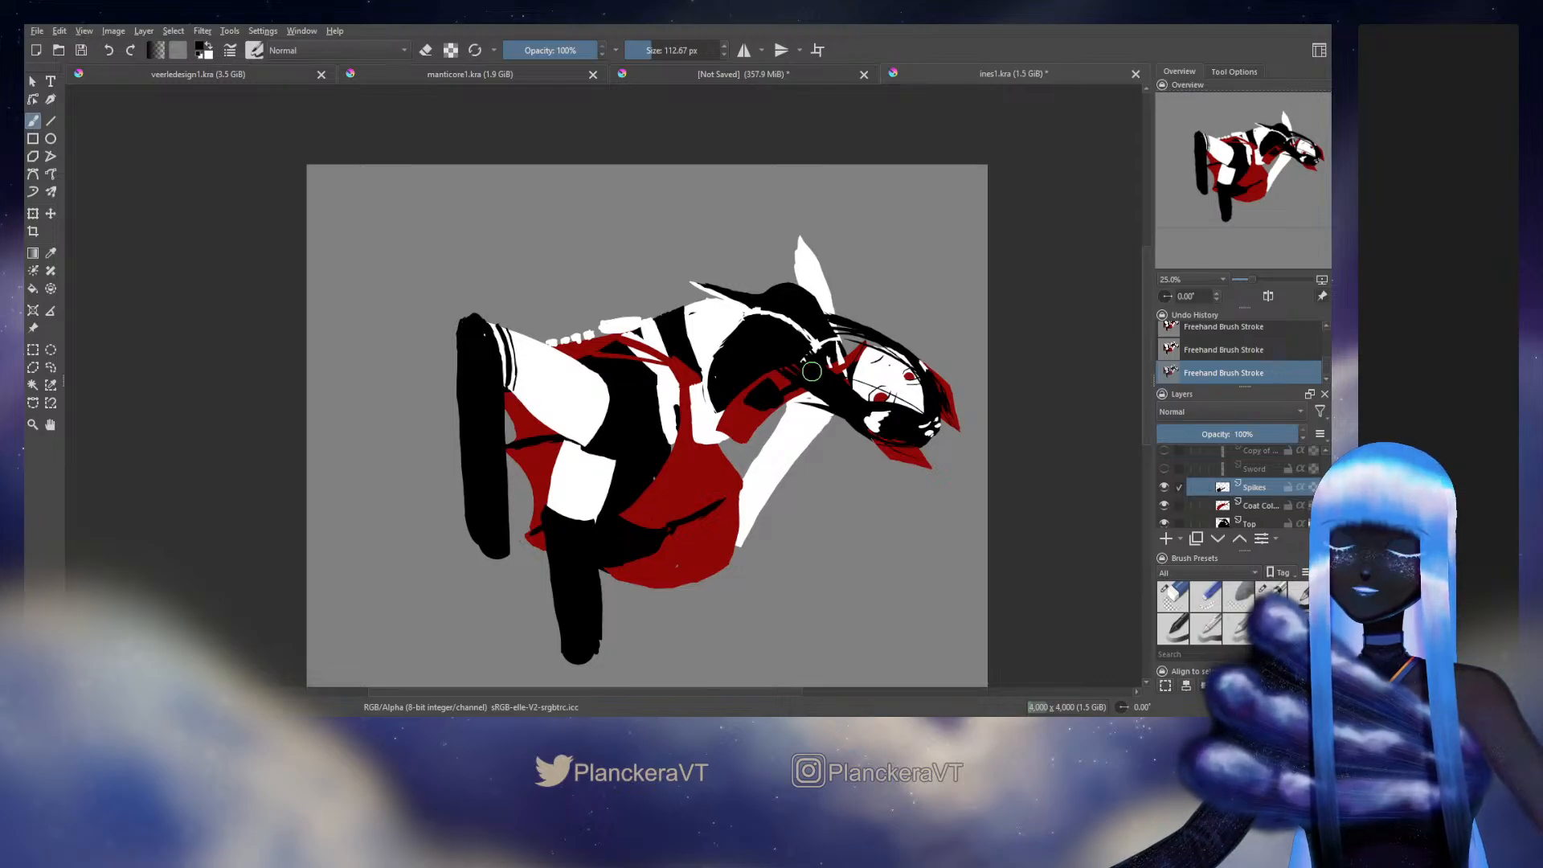
Step: Select part of the black patch on the red collar flap freehand, nudge it and clear the selection
left_click(51, 366)
mouse_move(778, 385)
left_mouse_down()
mouse_move(734, 415)
mouse_move(772, 432)
mouse_move(779, 387)
left_mouse_up()
key("t")
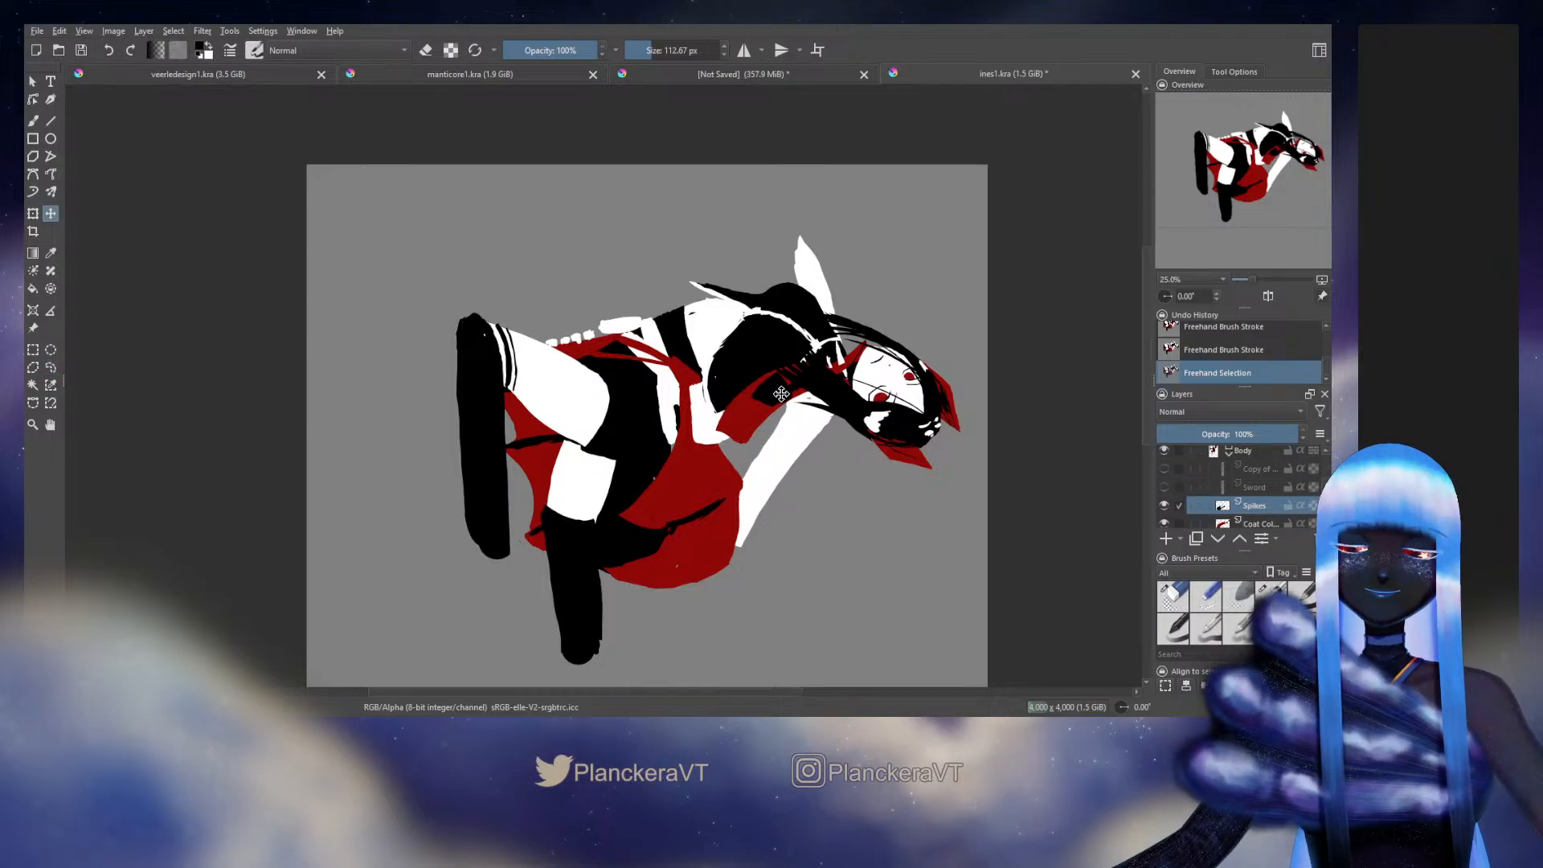
key("ctrl+shift+a")
Step: Fill the remaining gaps of the patch on the red collar flap with black and square off its lower edge
key("b")
left_click_drag(780, 394, 778, 390)
left_click_drag(777, 388, 773, 378)
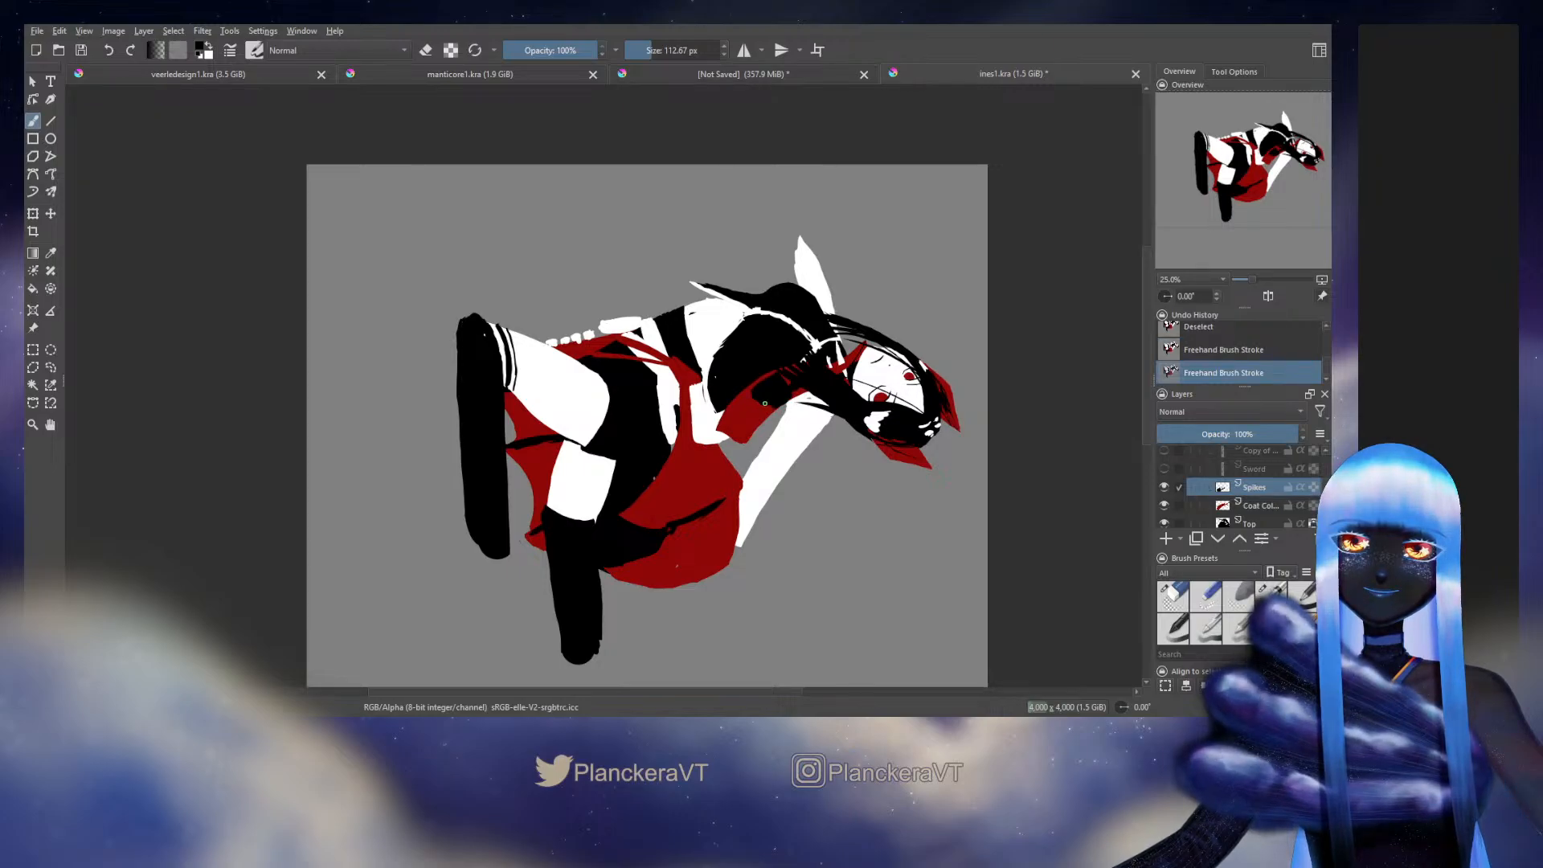
left_click_drag(764, 403, 764, 400)
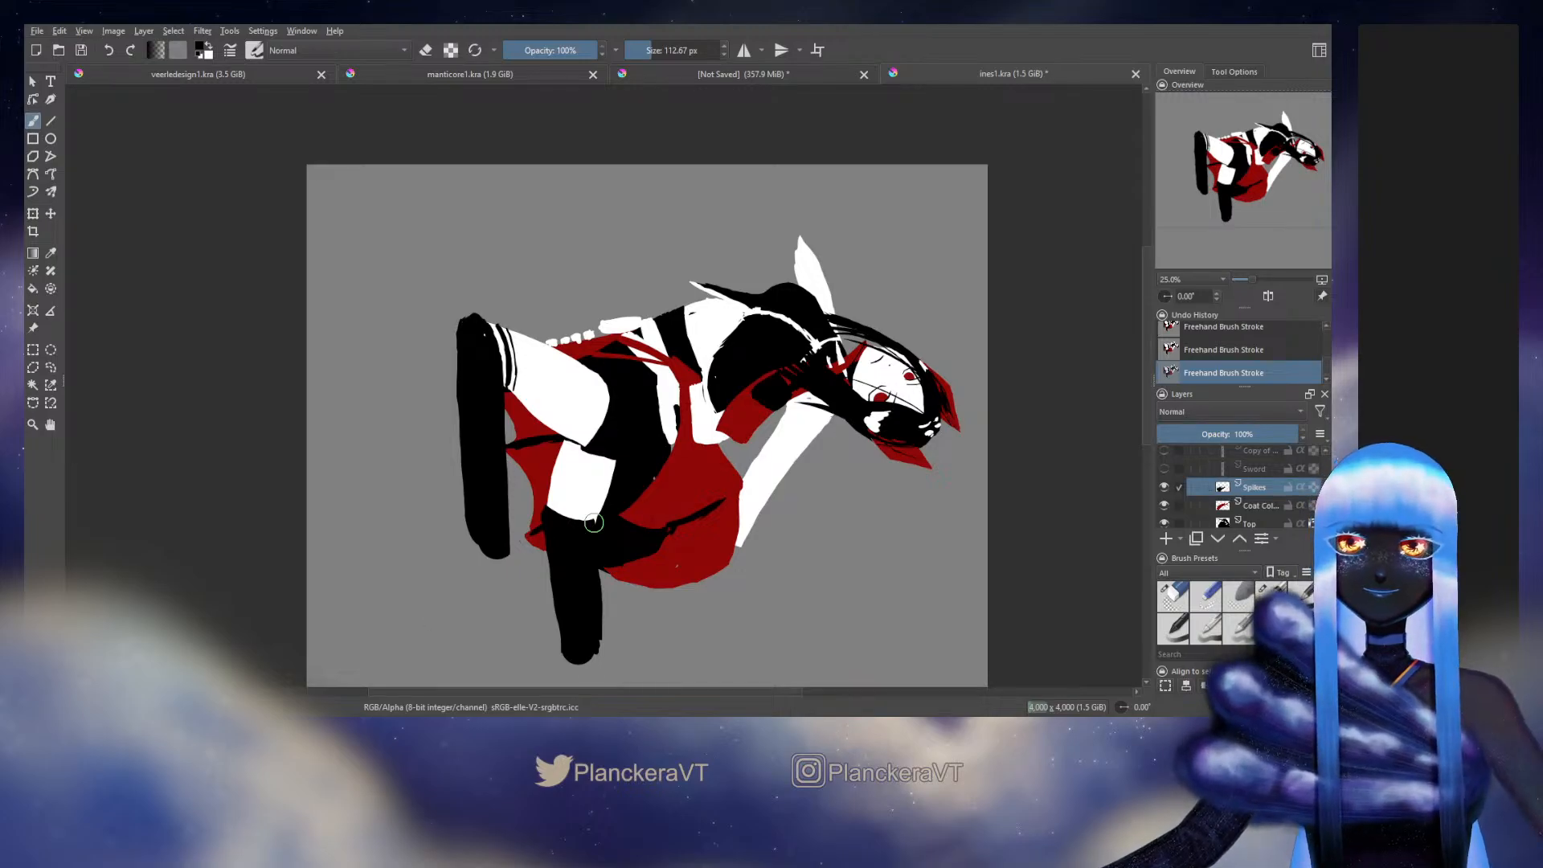
key("e")
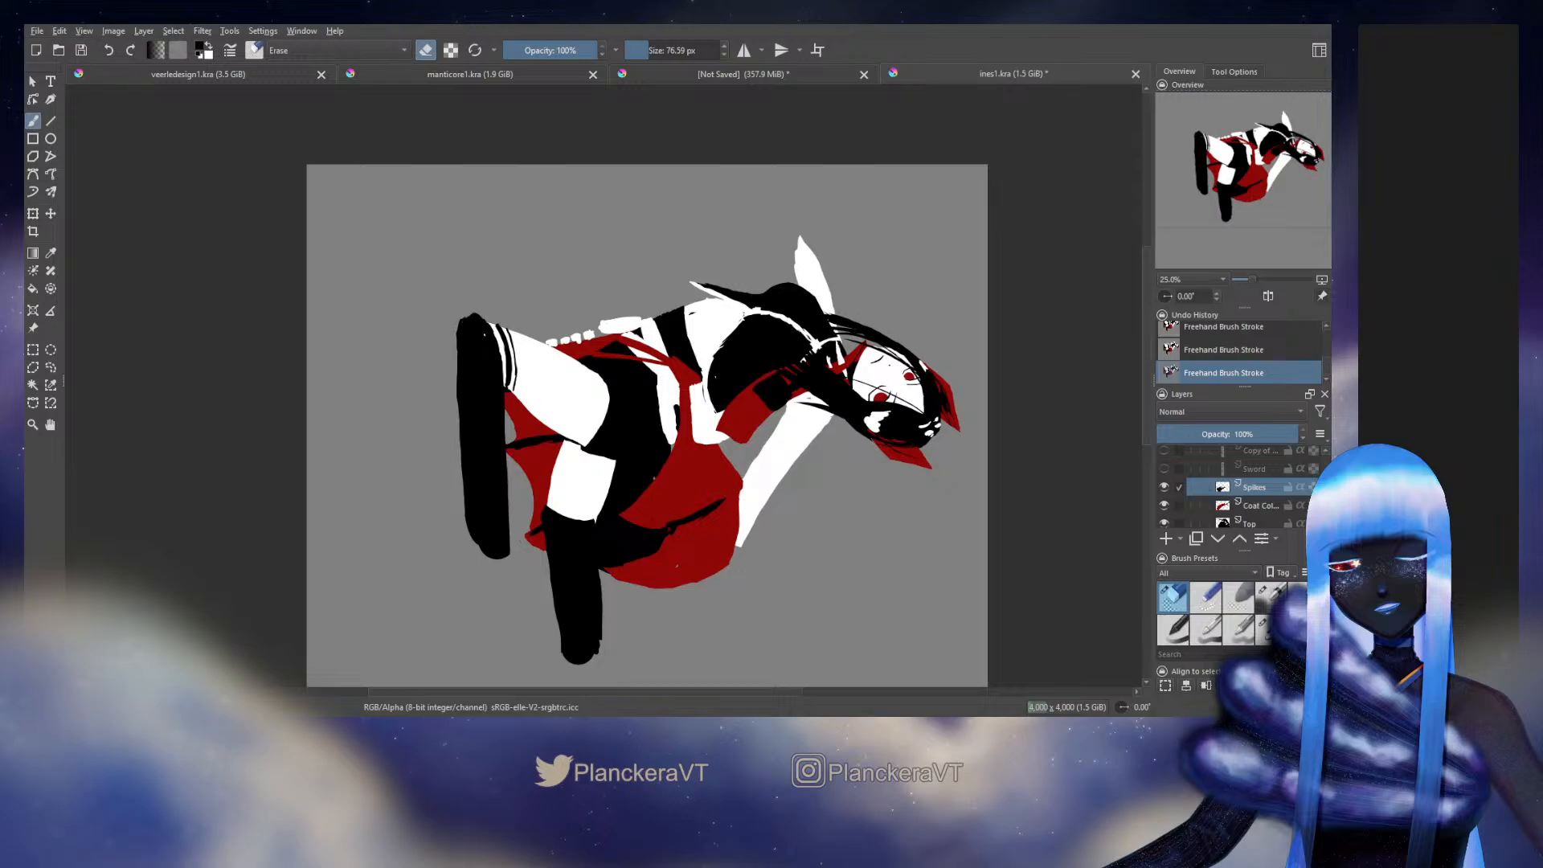
key("e")
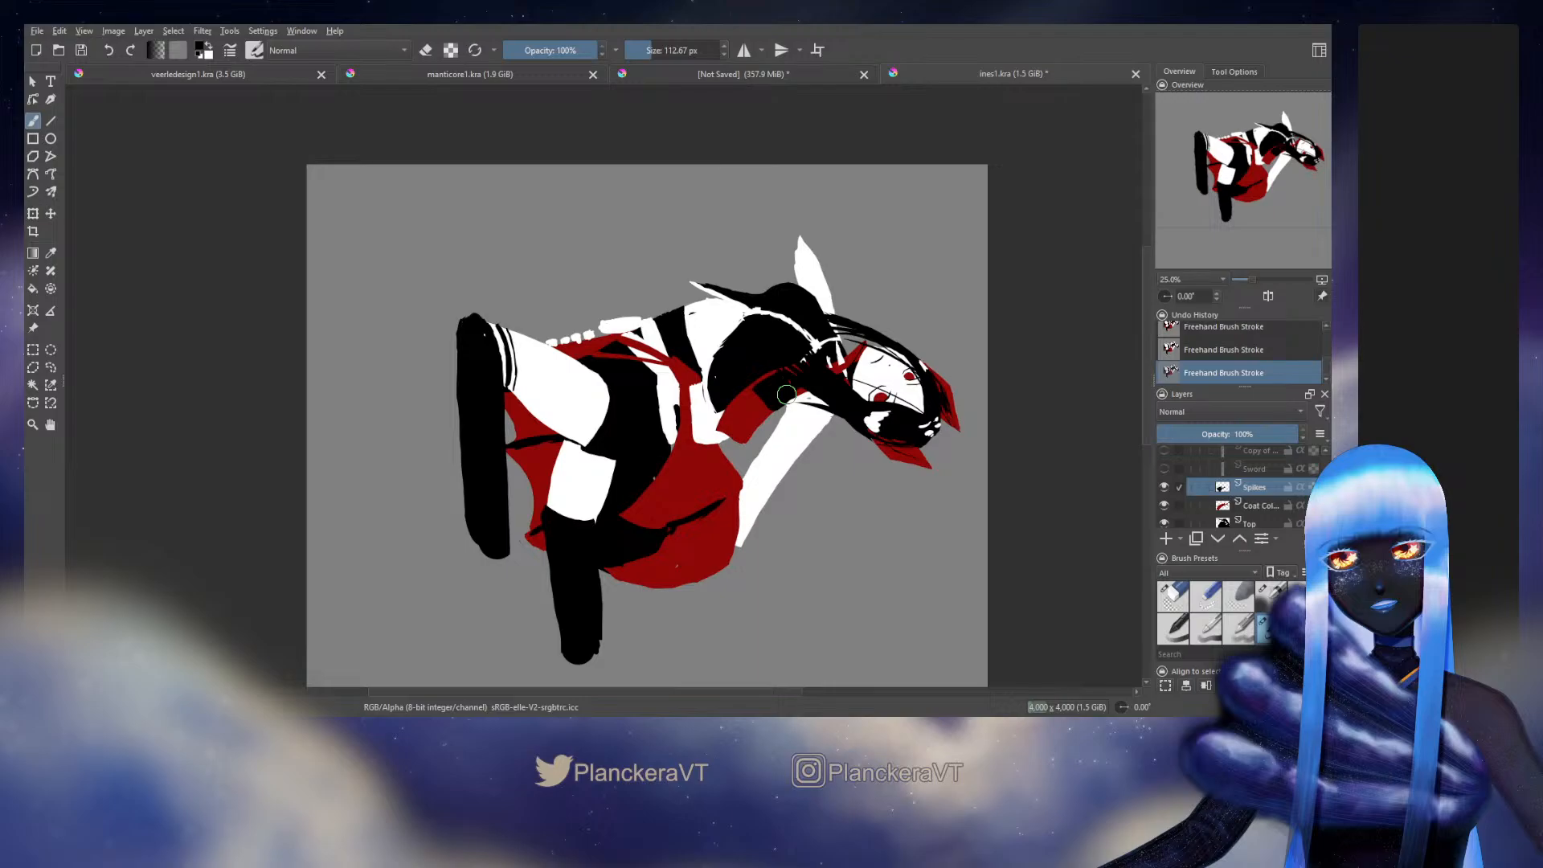
Step: Paint a row of short white bars on the black collar patch and clean up their edges with sampled colours
key("x")
left_click_drag(768, 384, 770, 383)
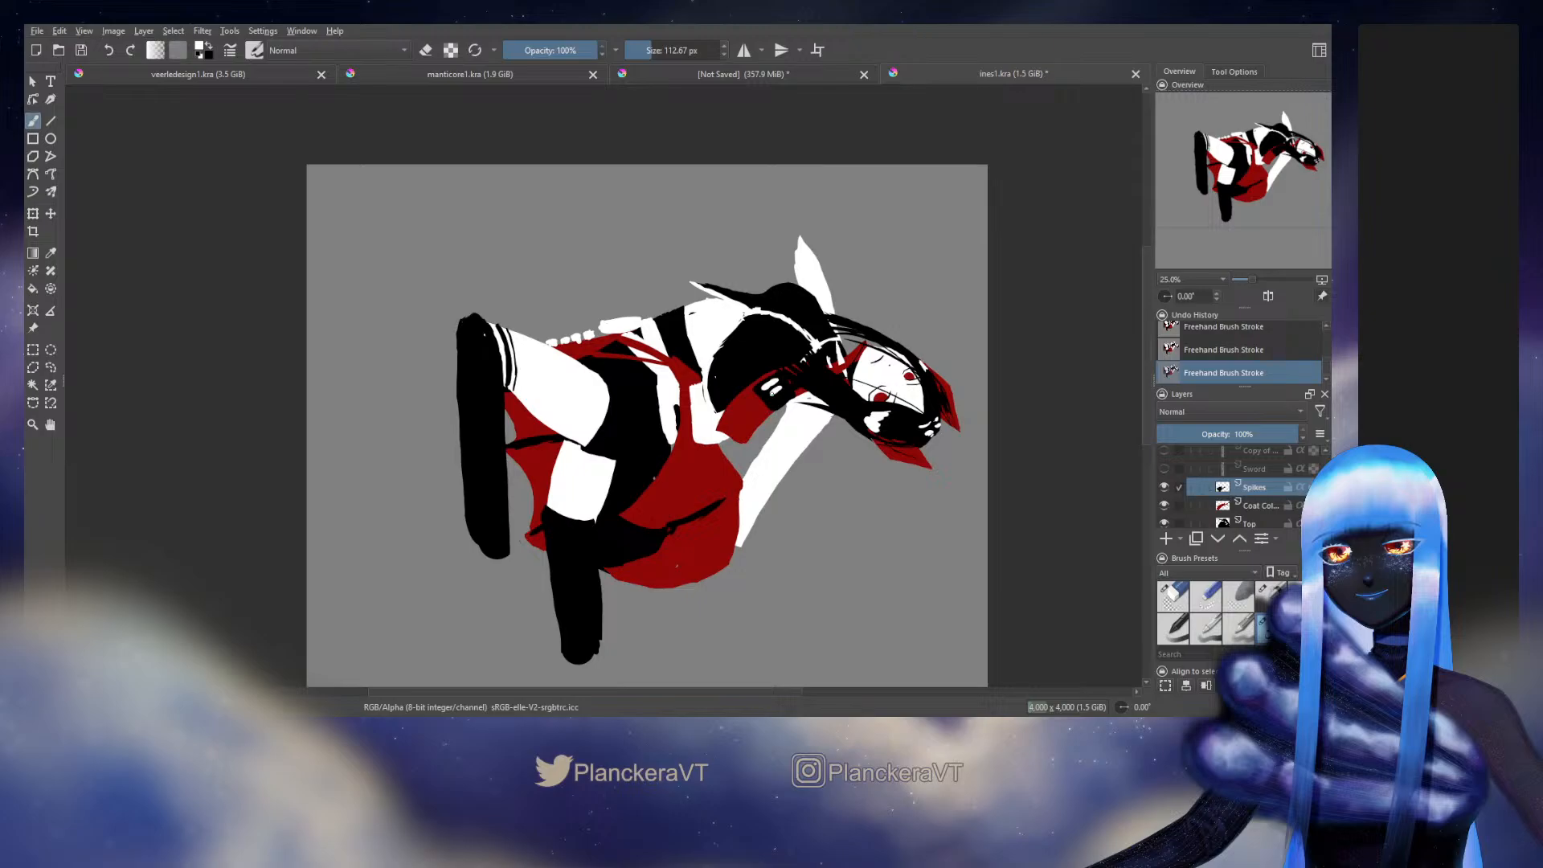
left_click_drag(768, 390, 774, 388)
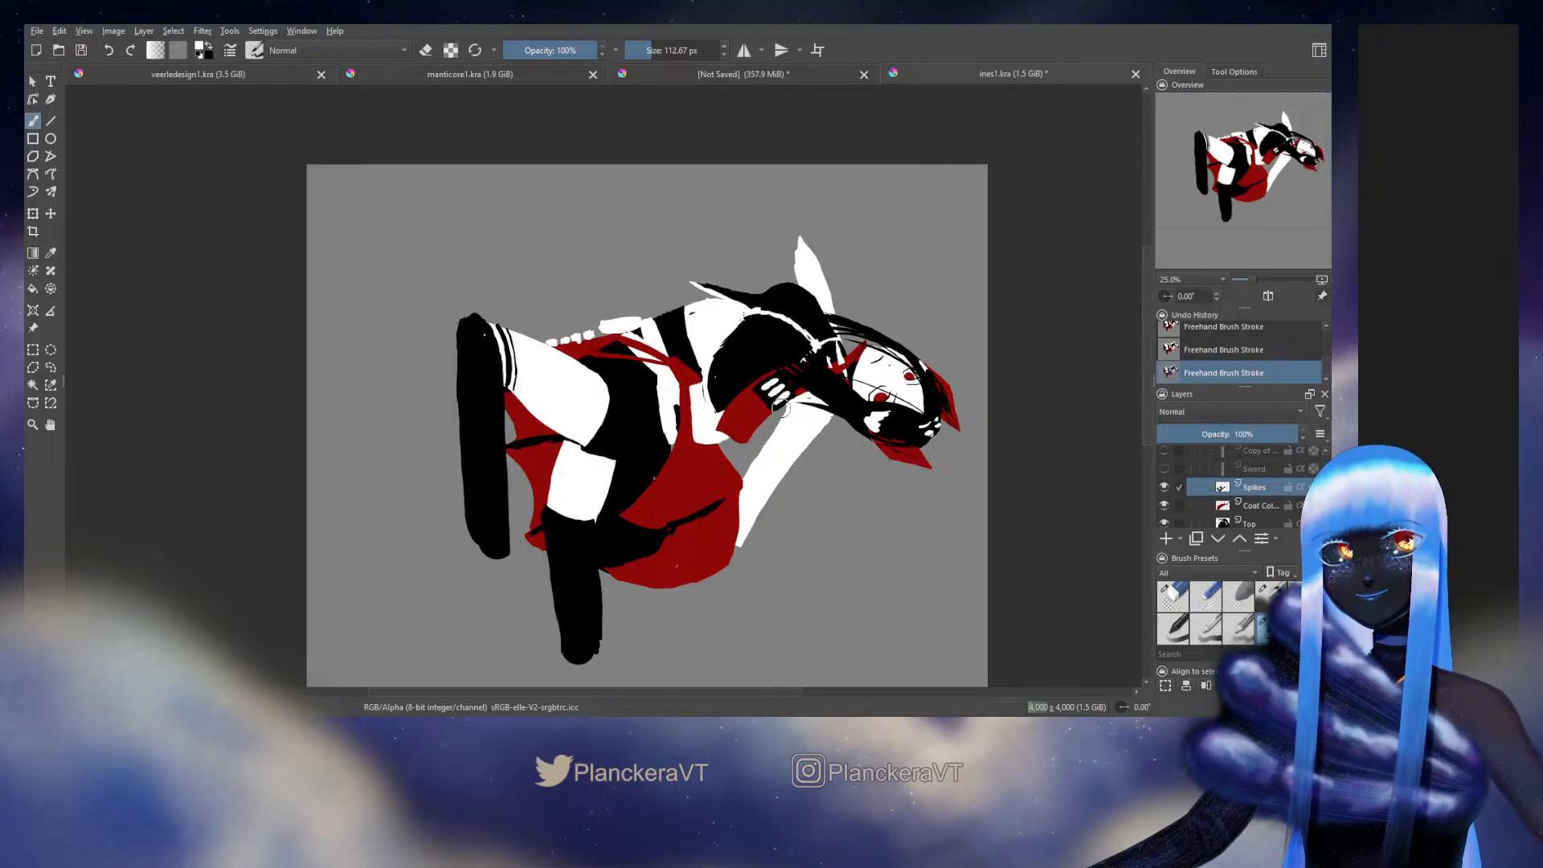
left_click(745, 417, "ctrl")
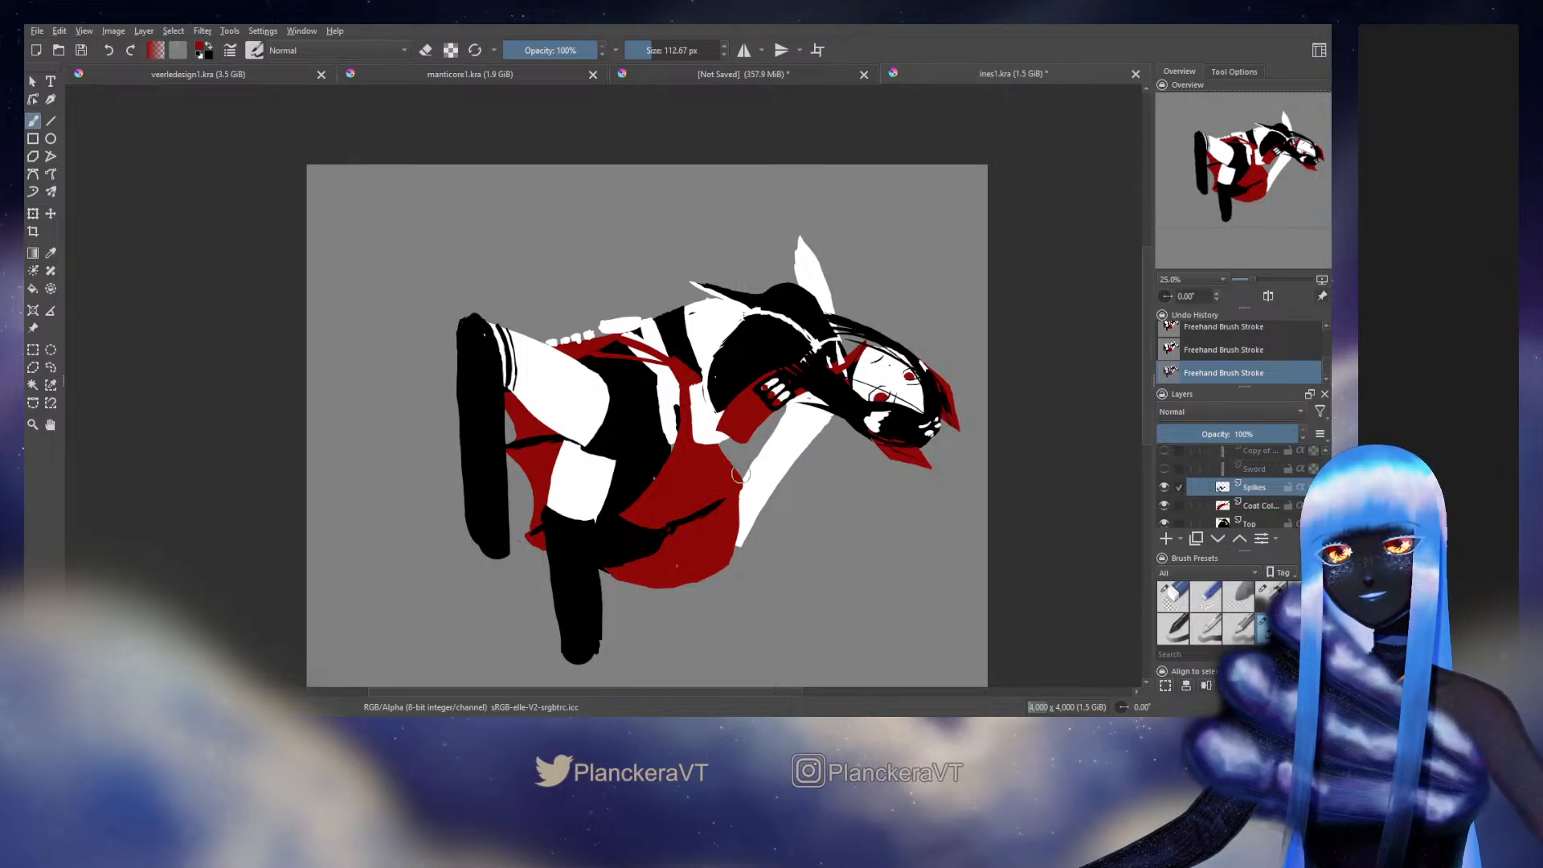
left_click(797, 390, "ctrl")
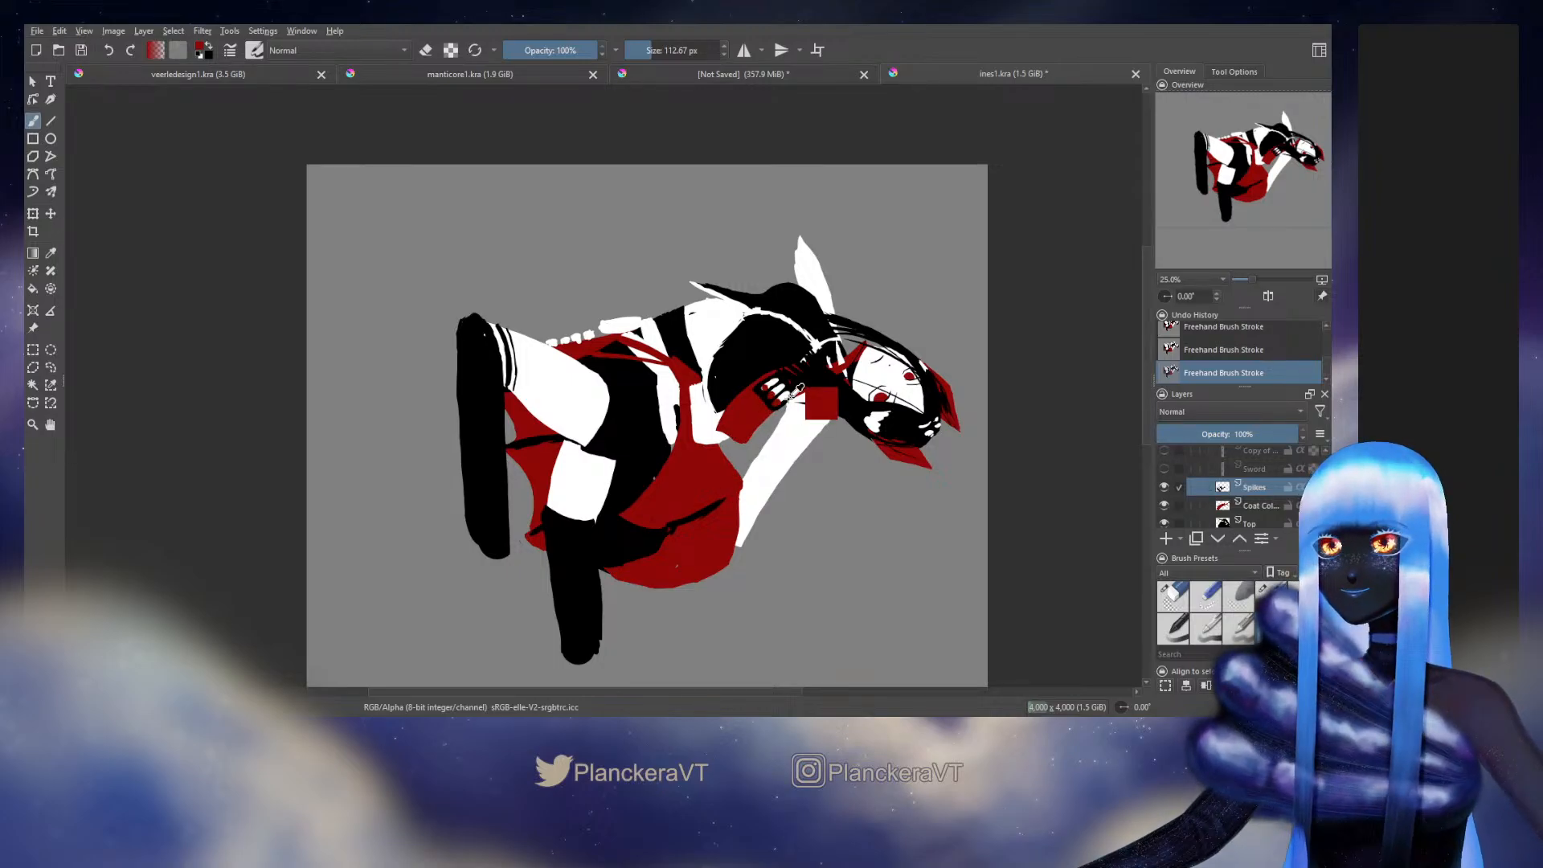
Step: Paint white angular spike marks on the lower end of the red collar flap
left_click(791, 392, "ctrl")
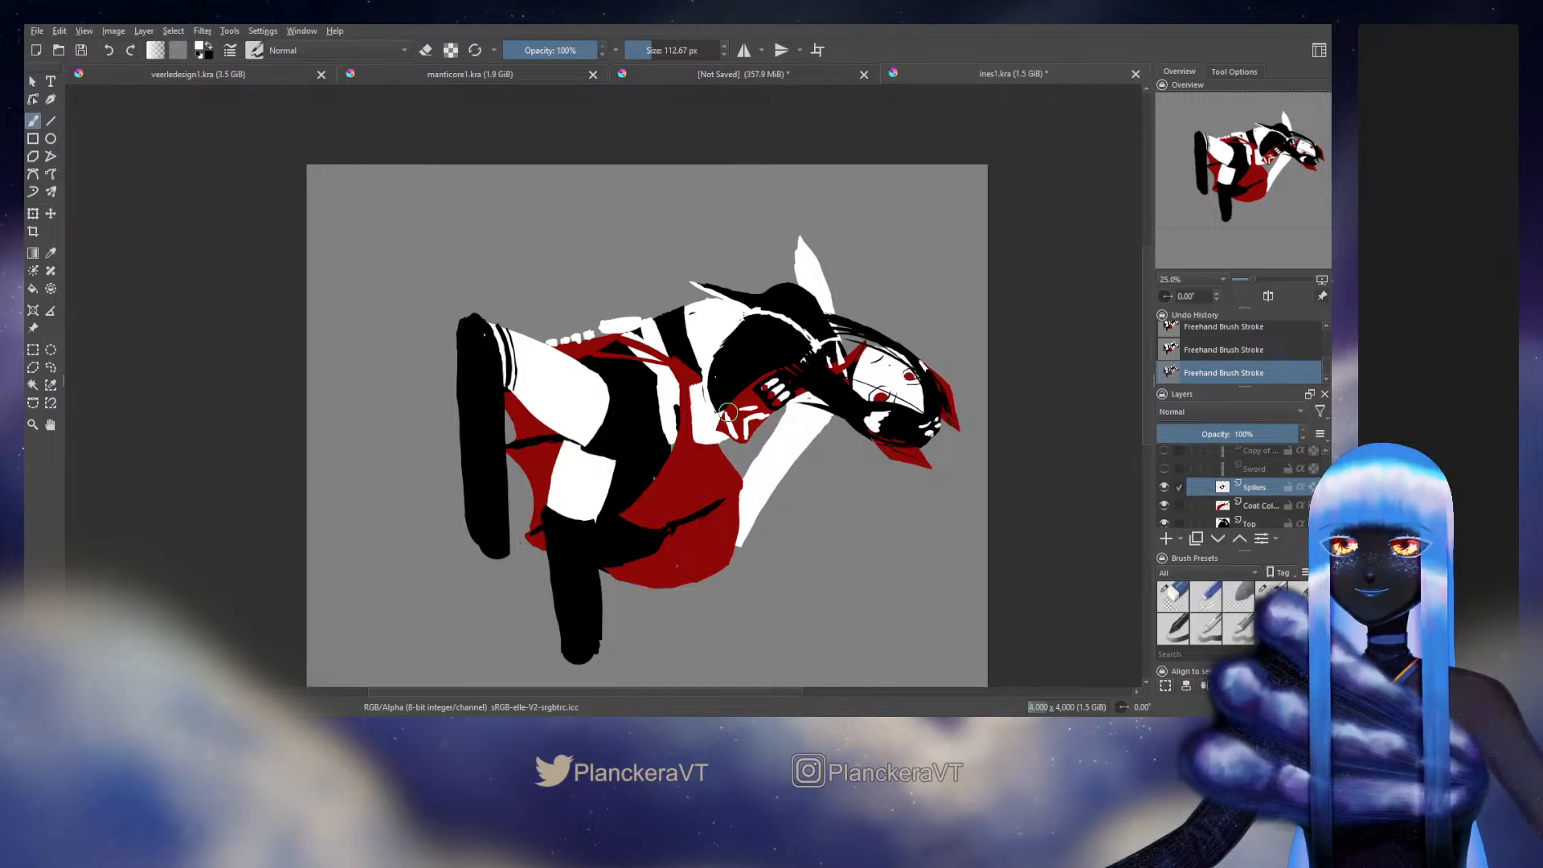
key("ctrl+z")
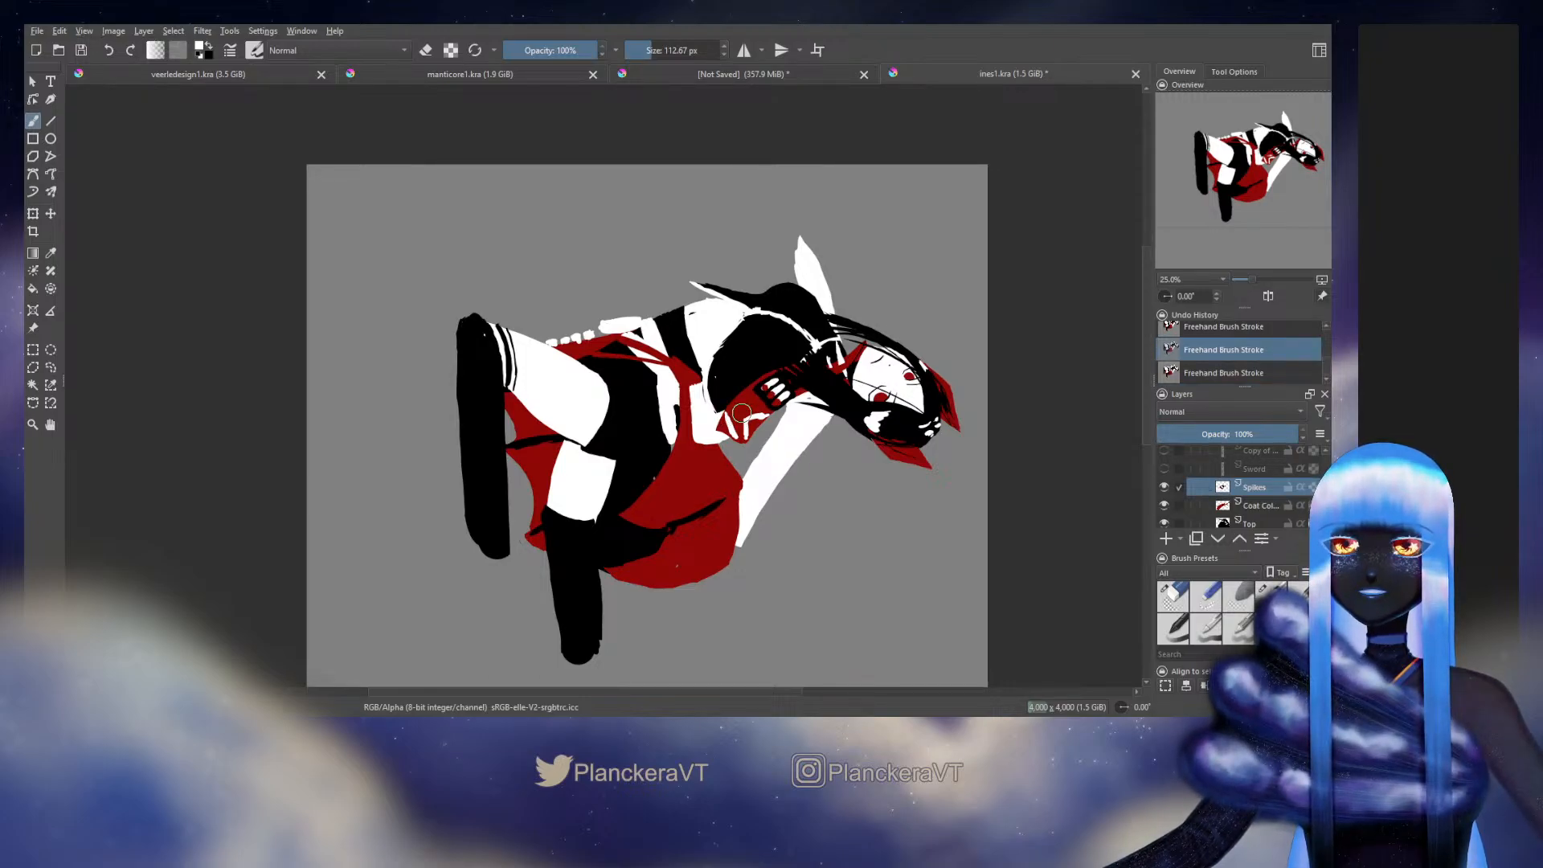
key("ctrl+shift+z")
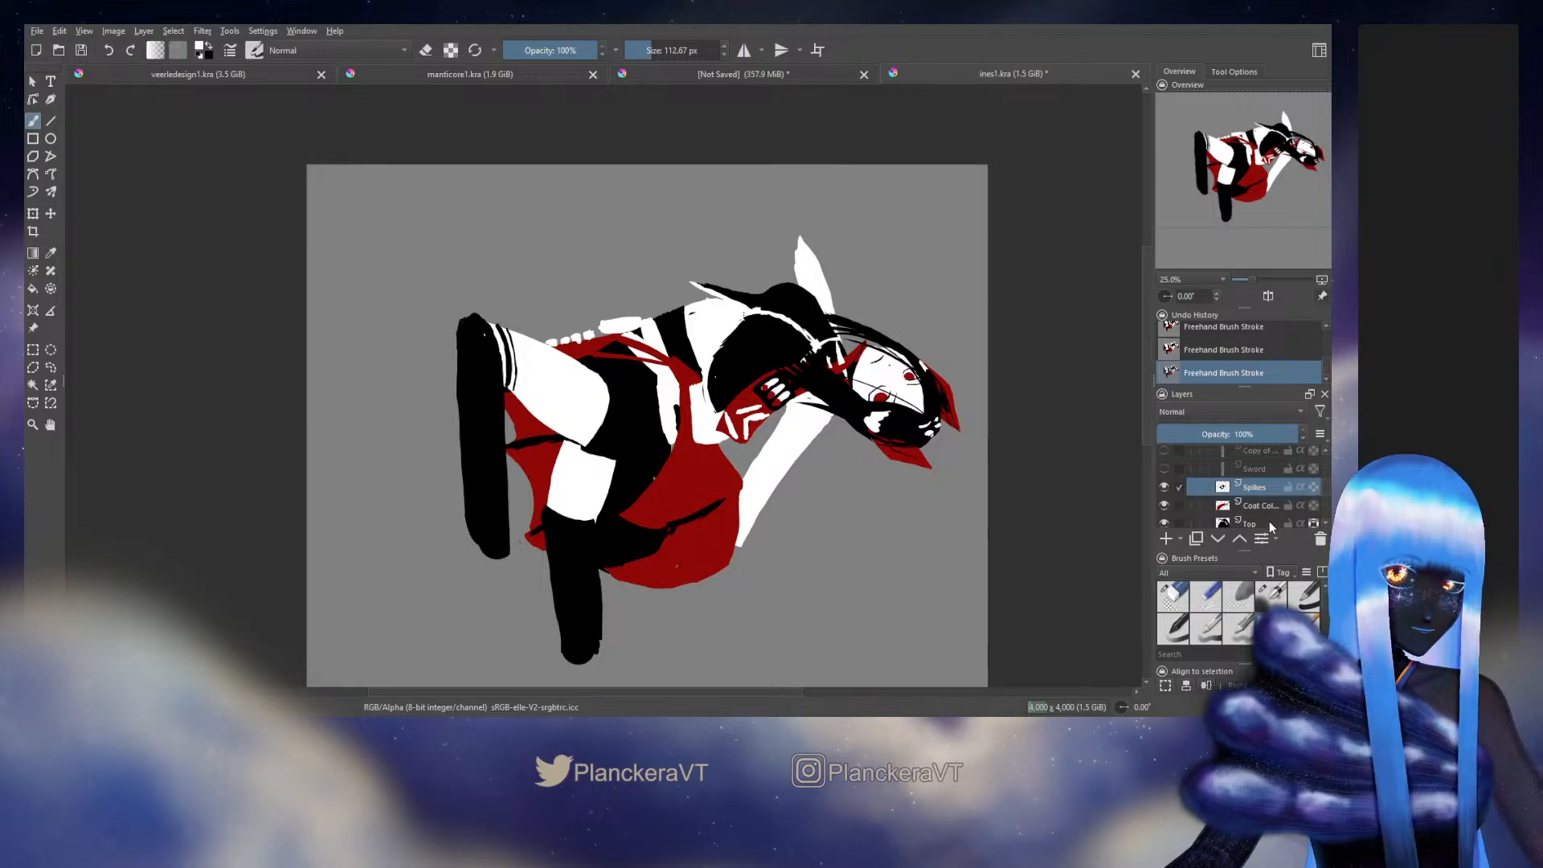
Step: Add a paint layer above the Lower Arm layer and name it Gloves
scroll(1325, 489, "down", 1)
scroll(1326, 488, "down", 1)
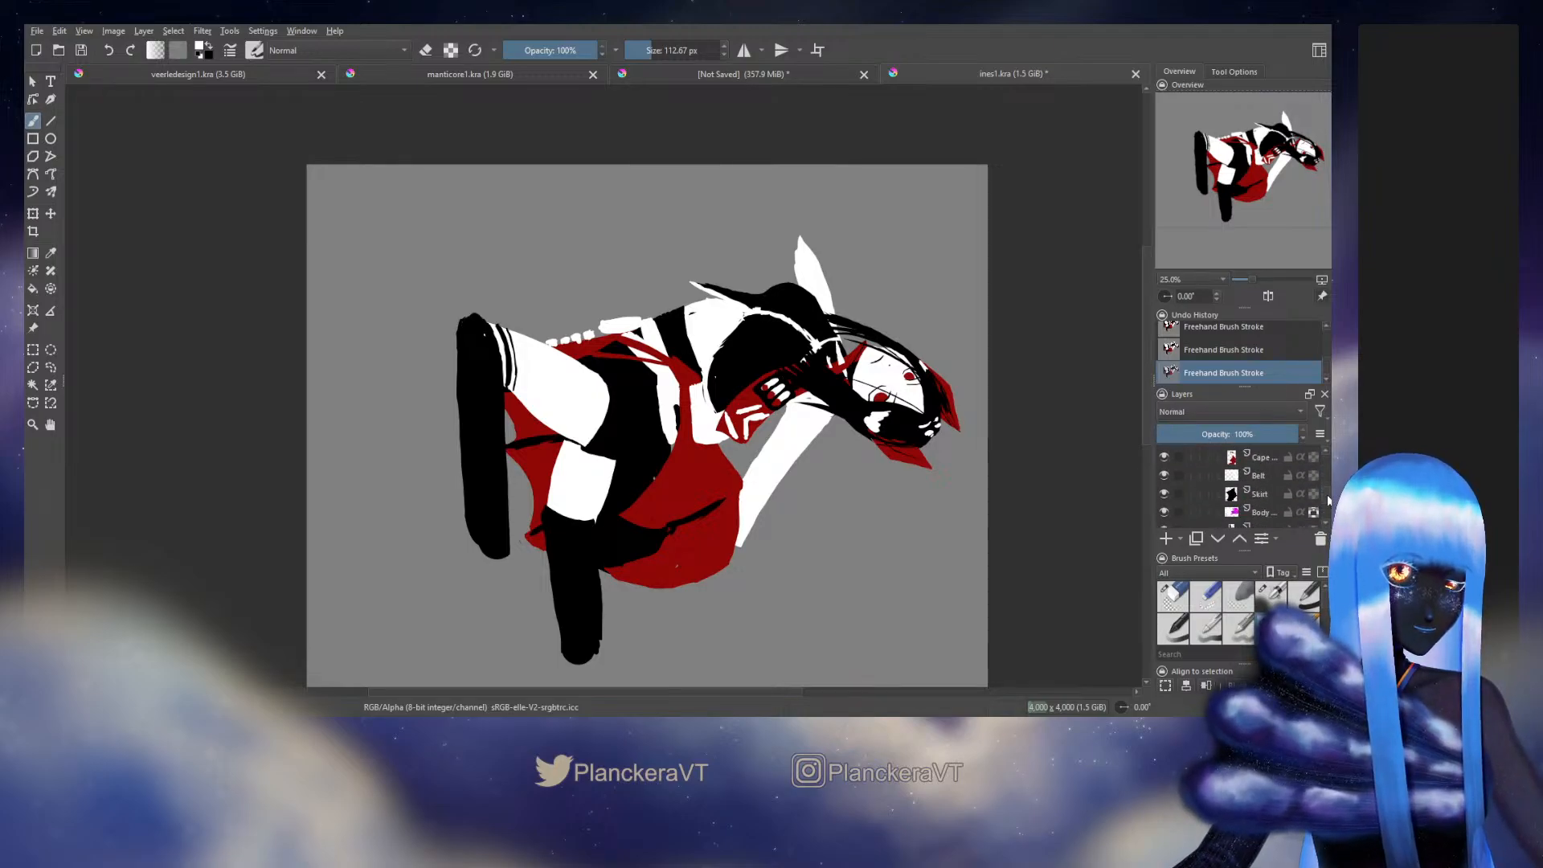
scroll(1328, 493, "up", 1)
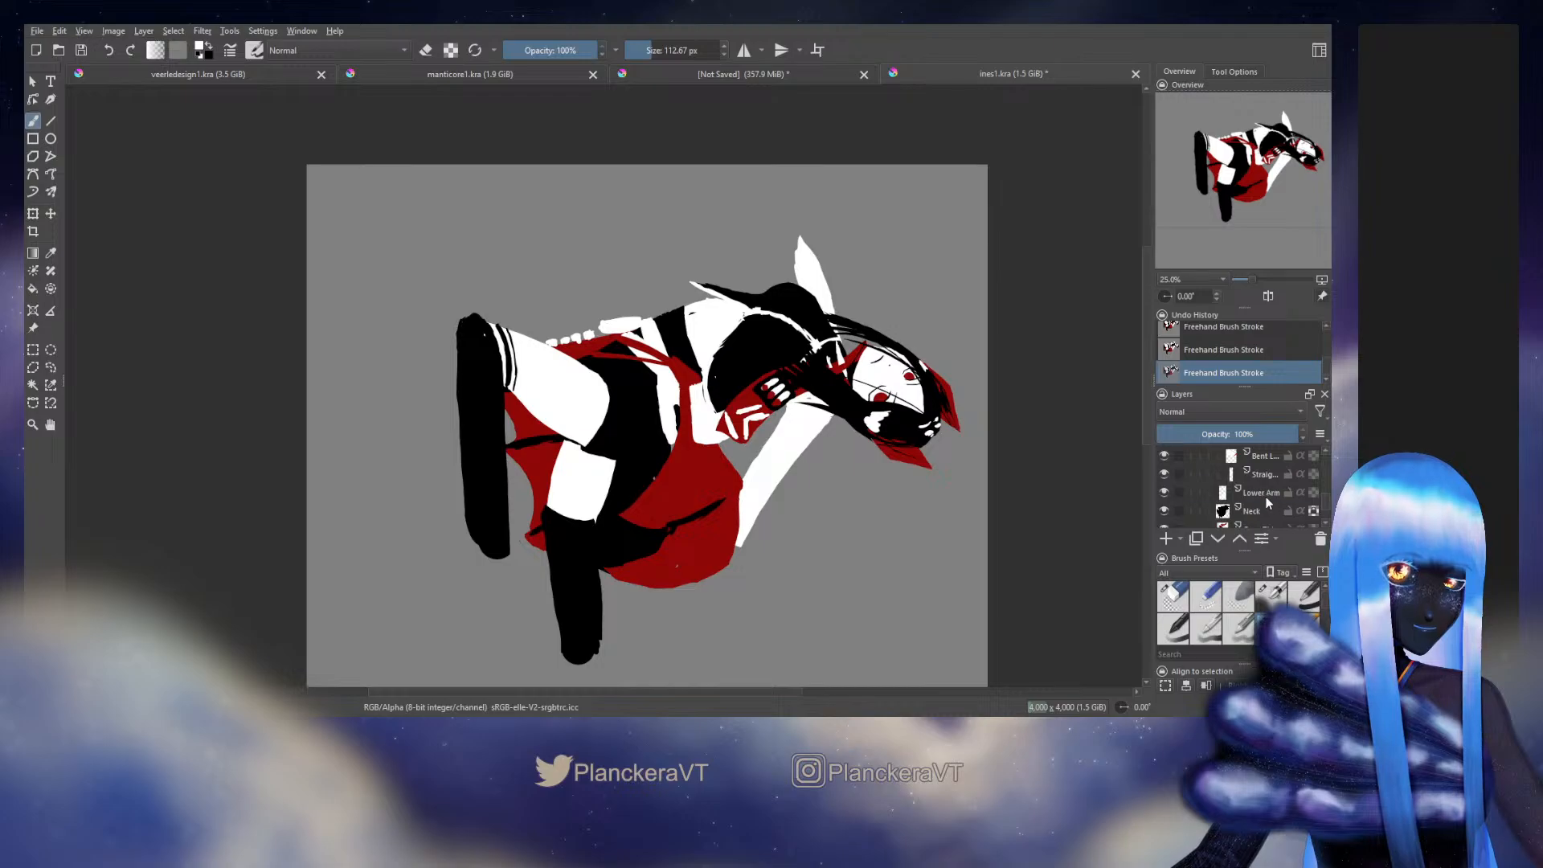
left_click(1167, 538)
double_click(1223, 492)
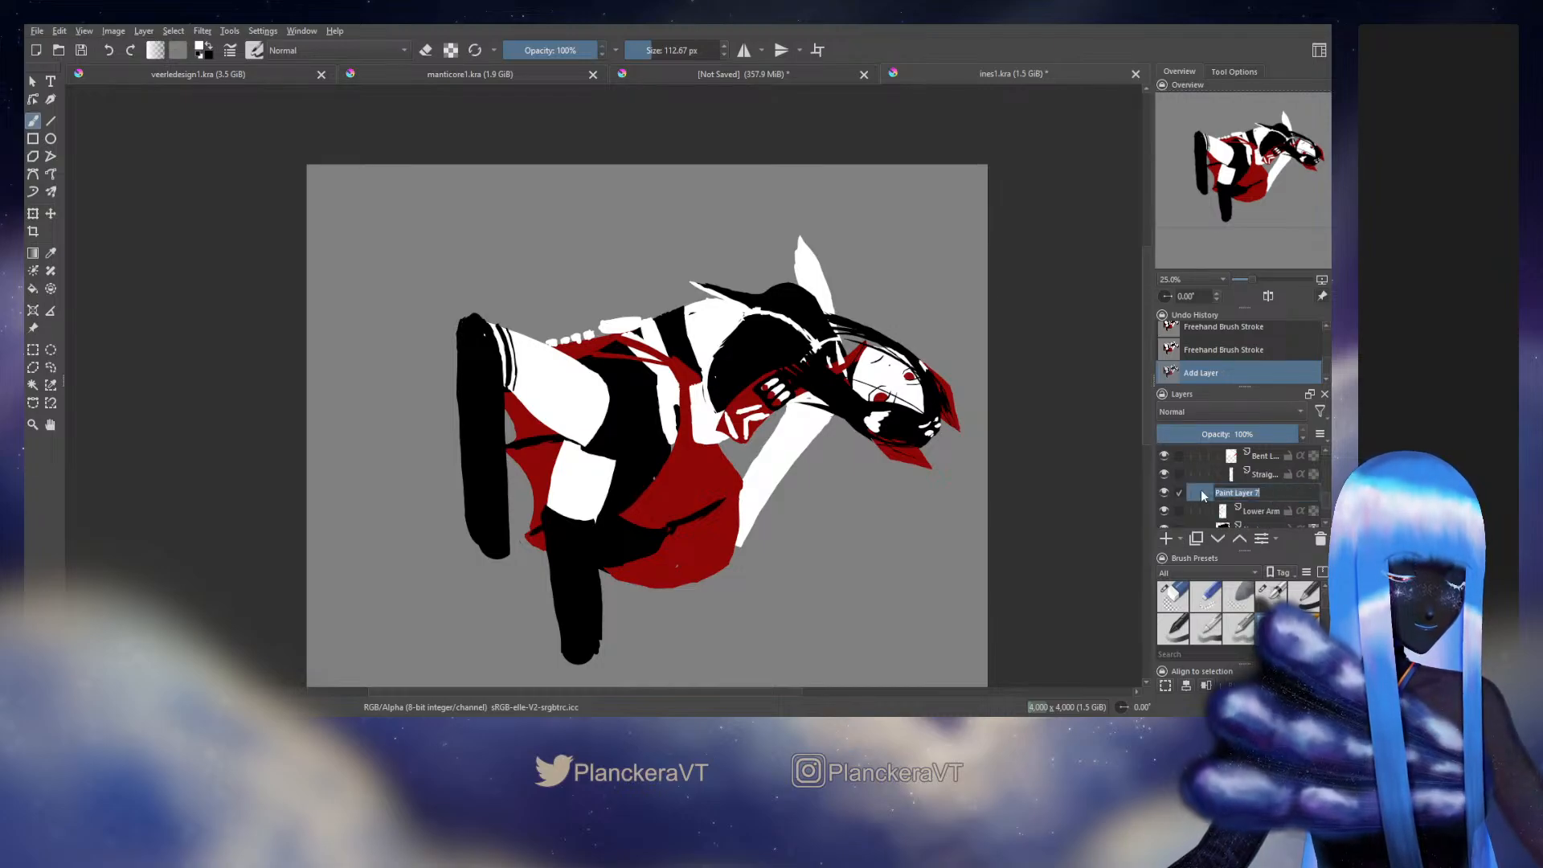
type("Gloves")
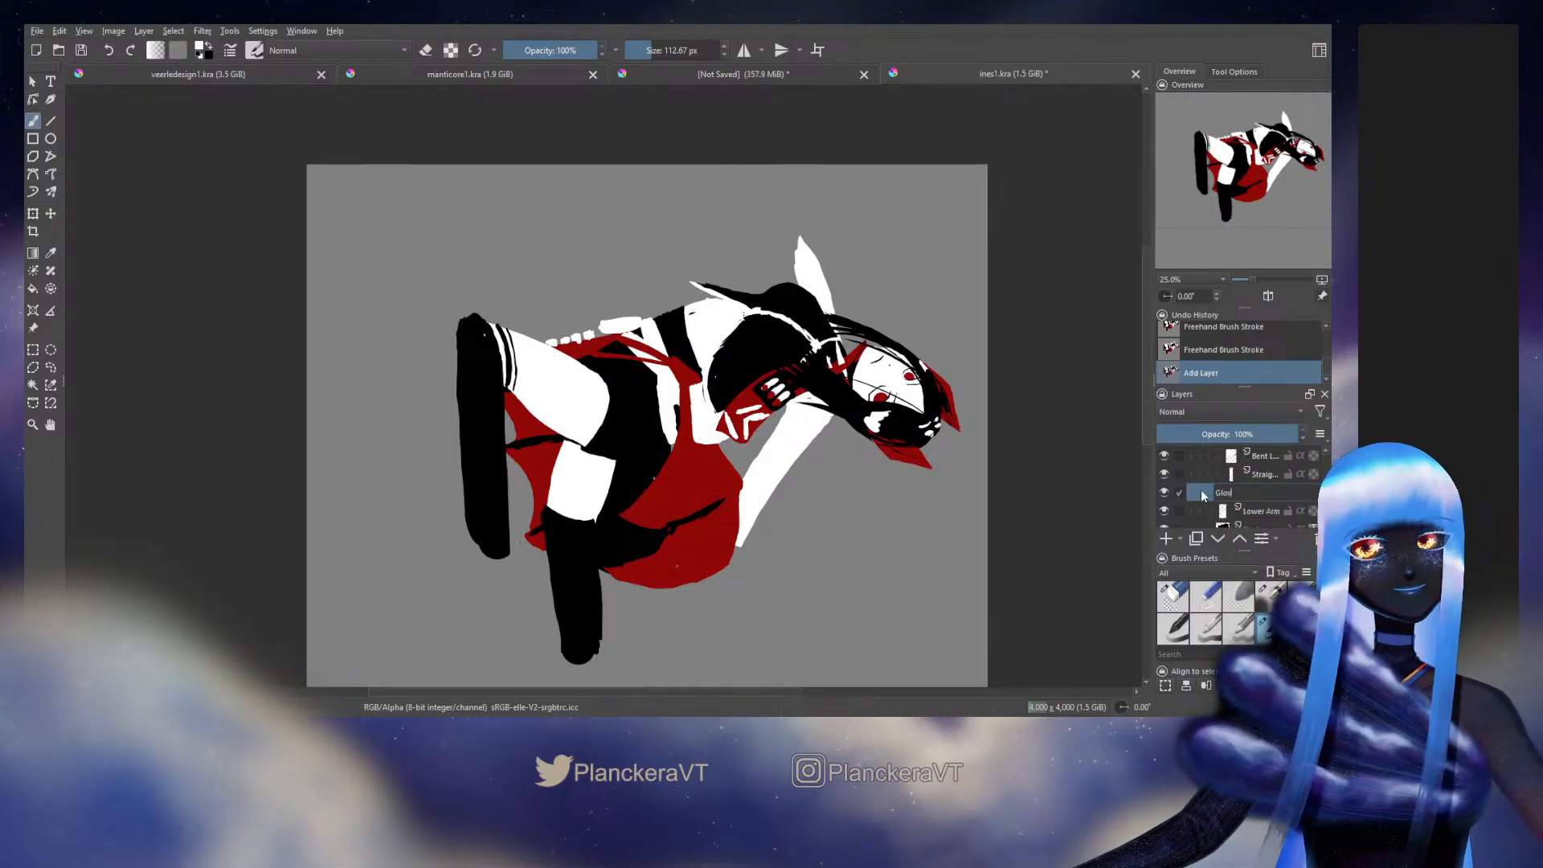
key("Return")
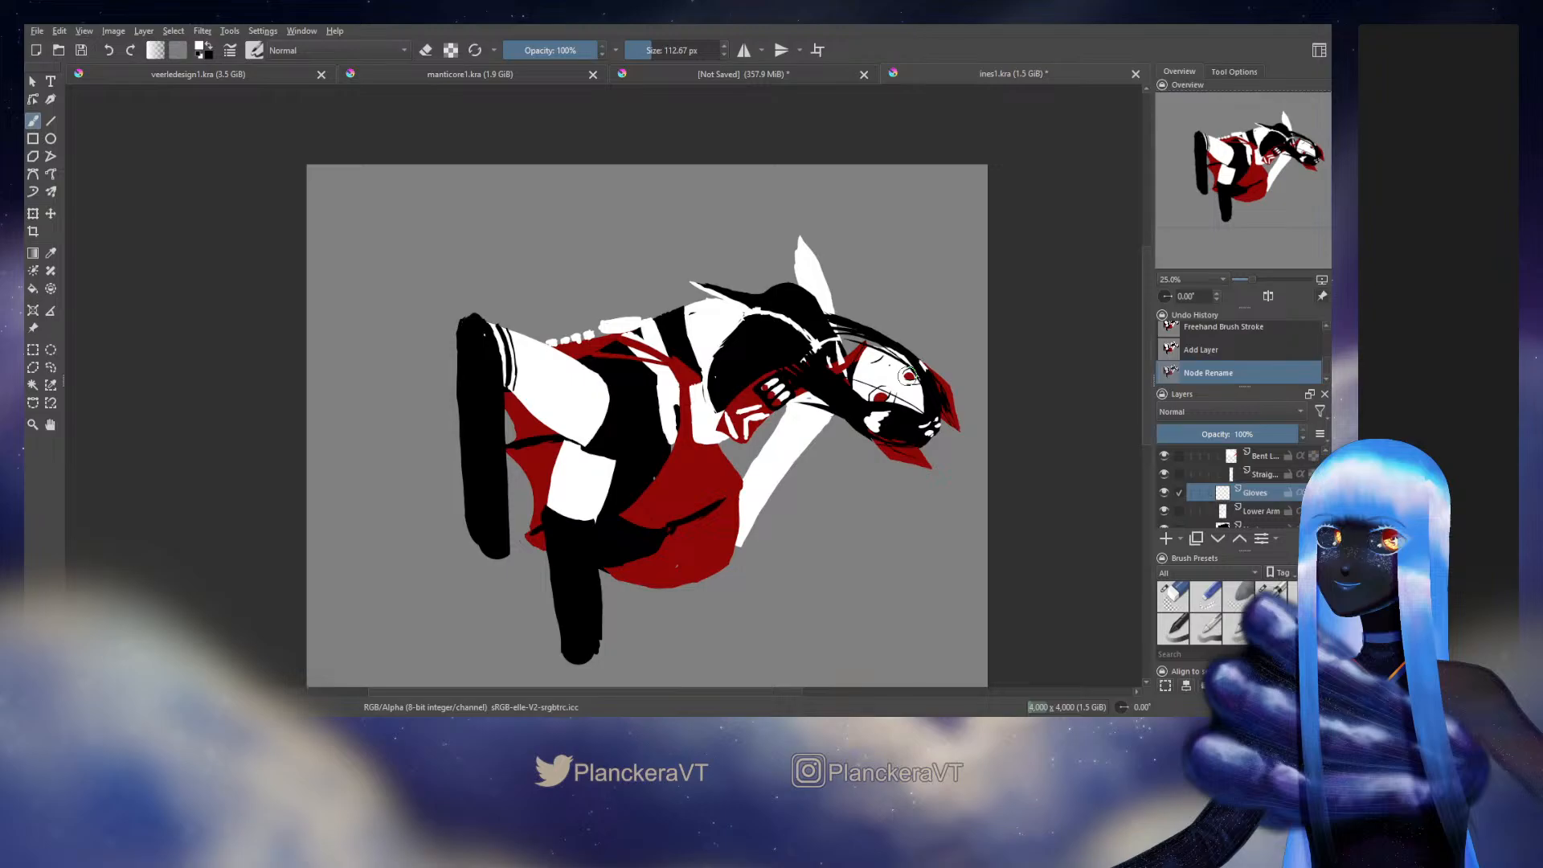
Step: Paint the pointed upper edge of a black glove across the straight arm on the Gloves layer
left_click_drag(785, 419, 795, 464)
mouse_move(786, 409)
left_mouse_down()
mouse_move(791, 426)
mouse_move(781, 401)
left_mouse_up()
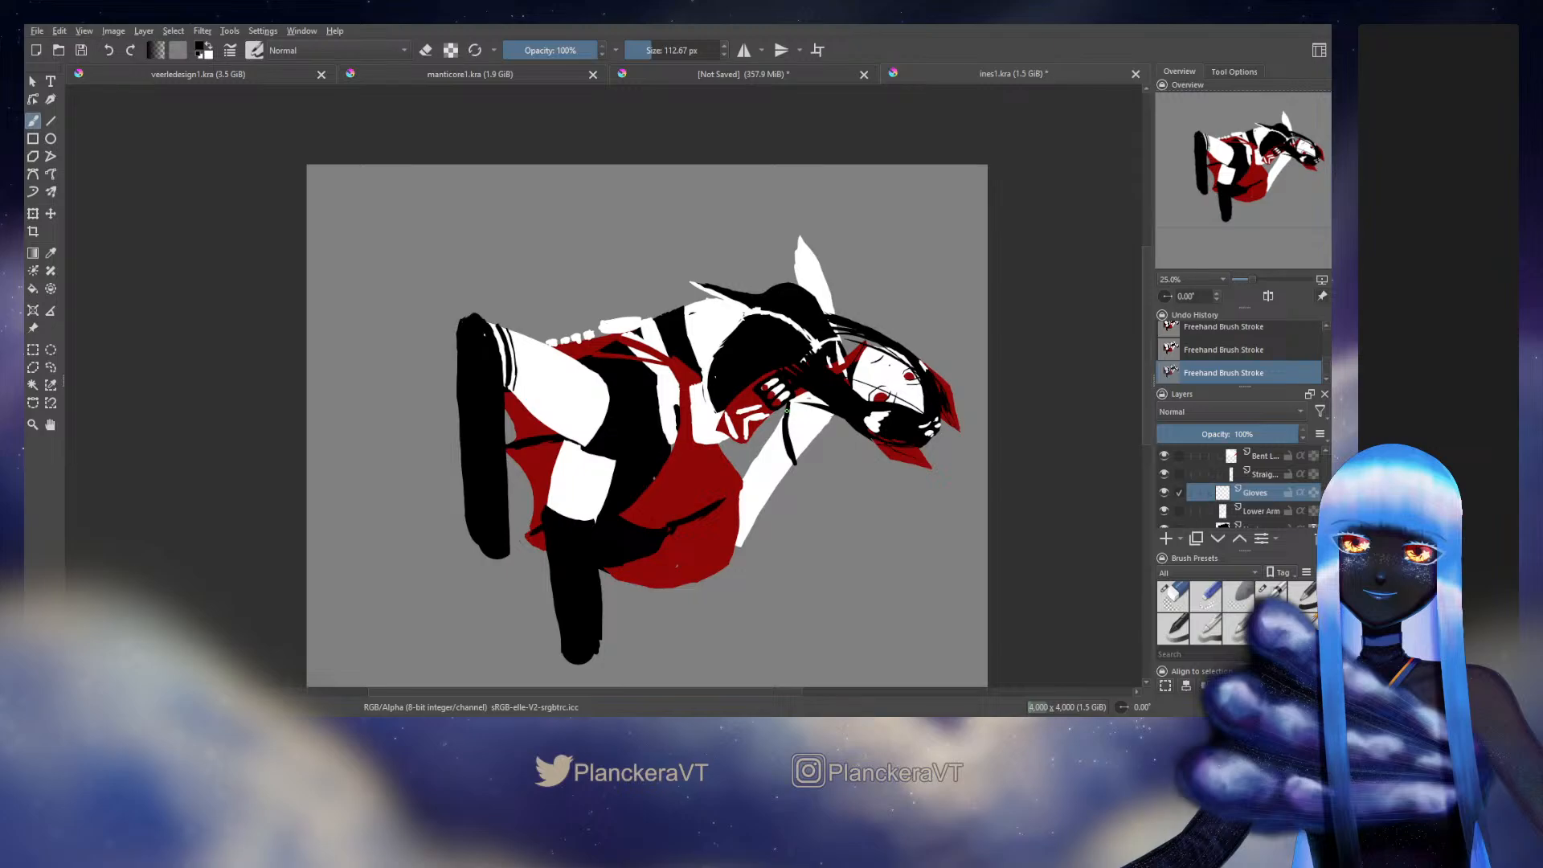
left_click_drag(792, 421, 786, 482)
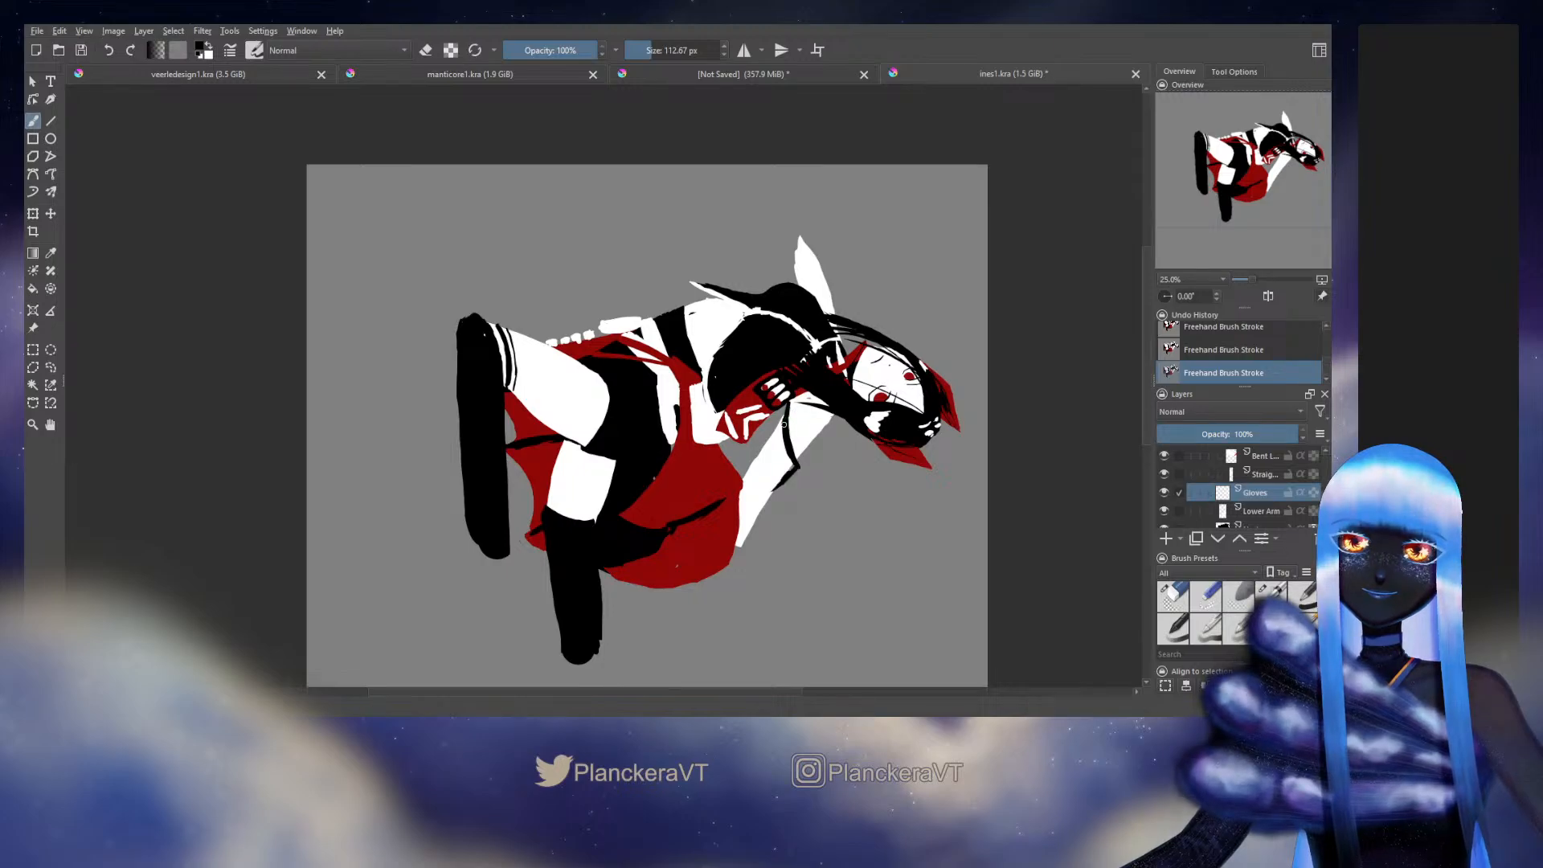
left_click_drag(790, 401, 788, 470)
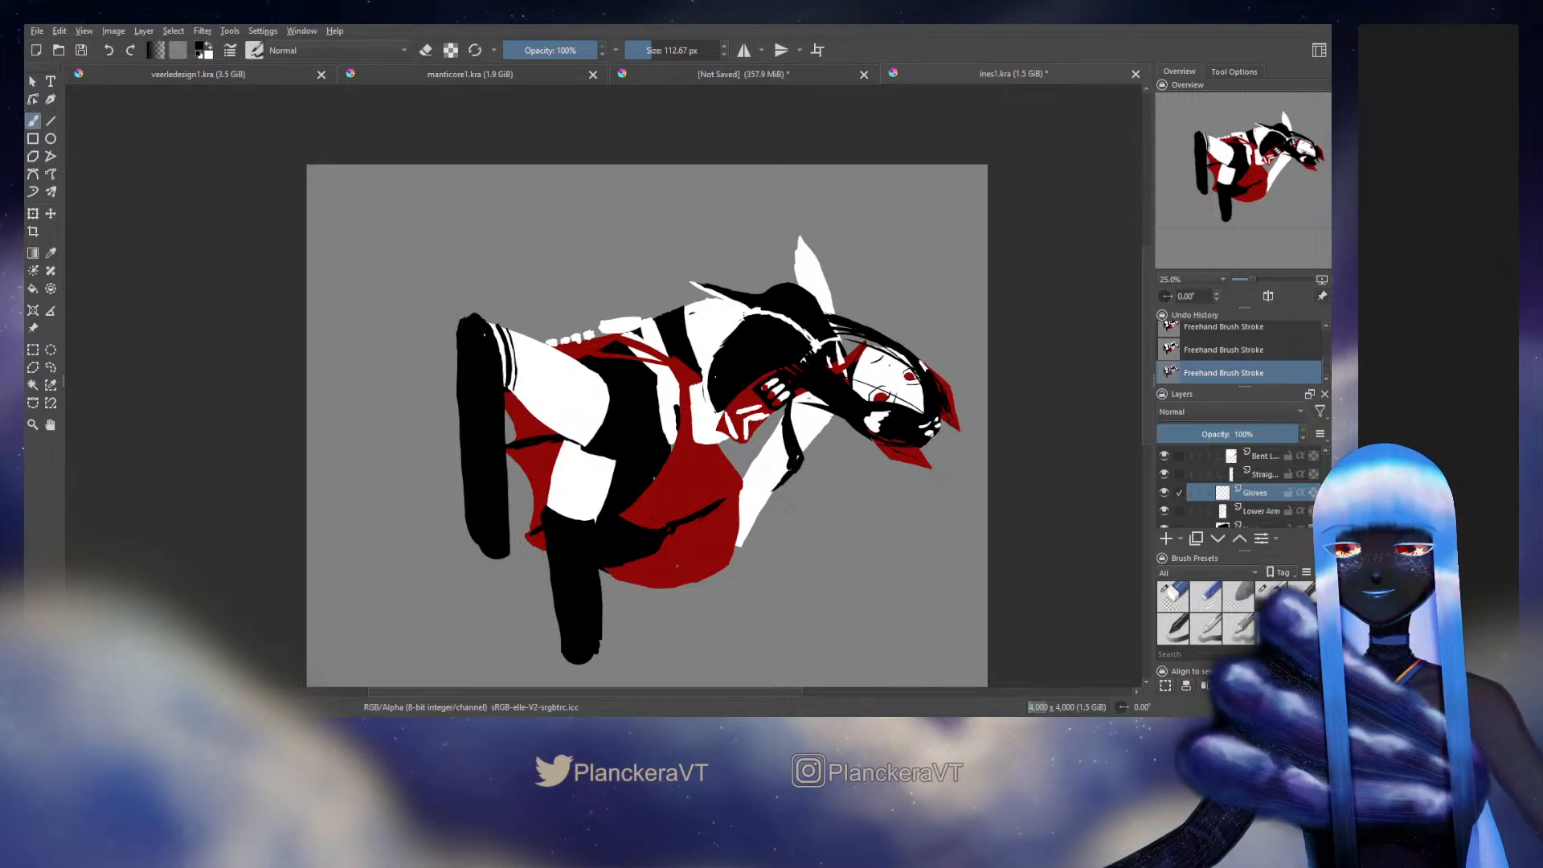
Step: Clean up the glove edge and fill the straight arm's forearm with black down to the skirt
left_click(1172, 595)
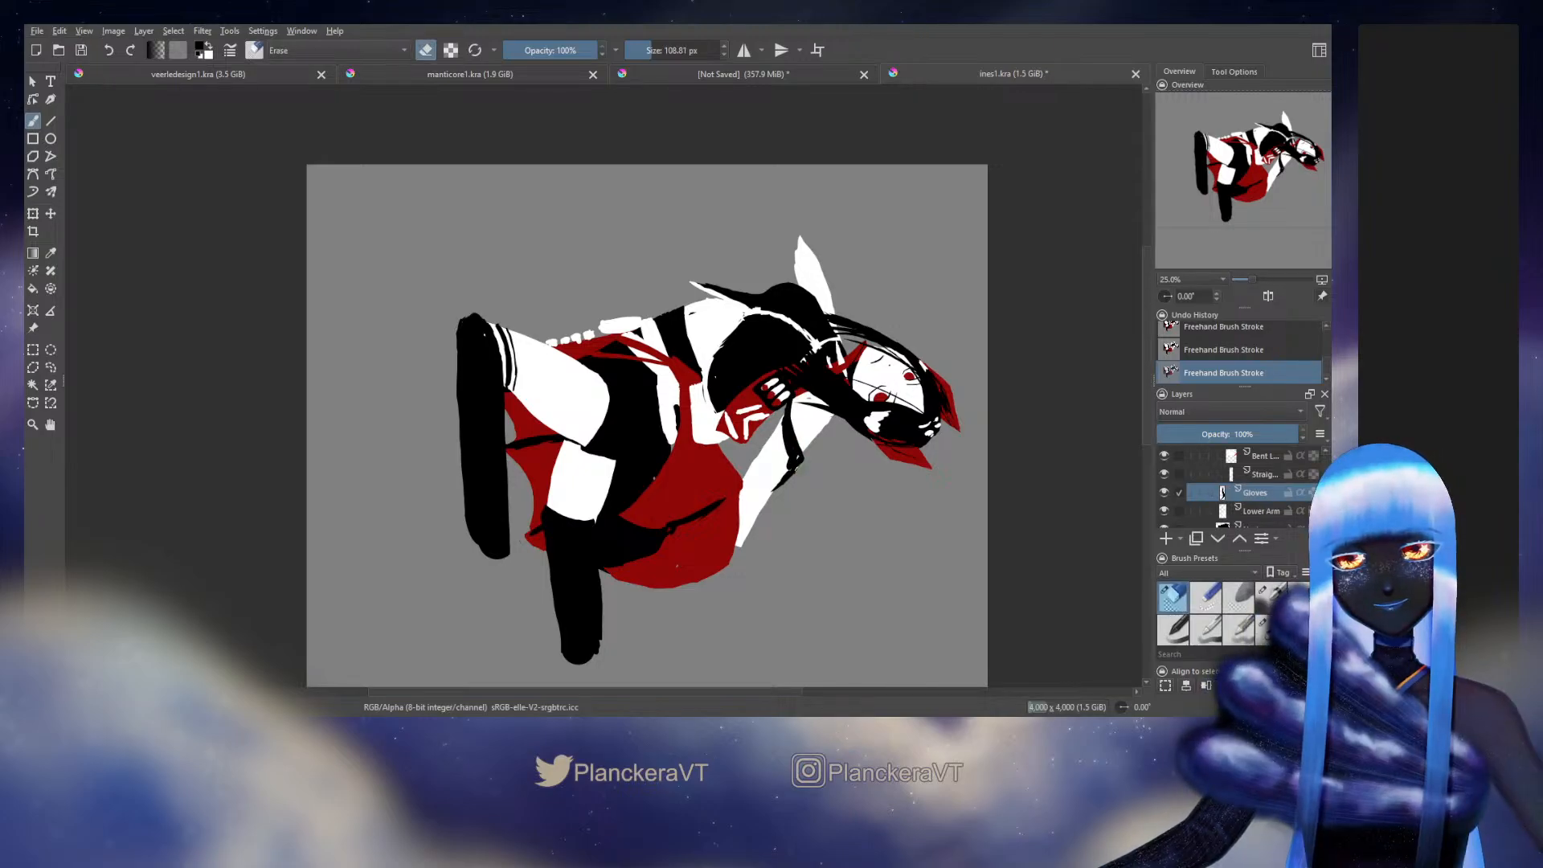
left_click(1260, 629)
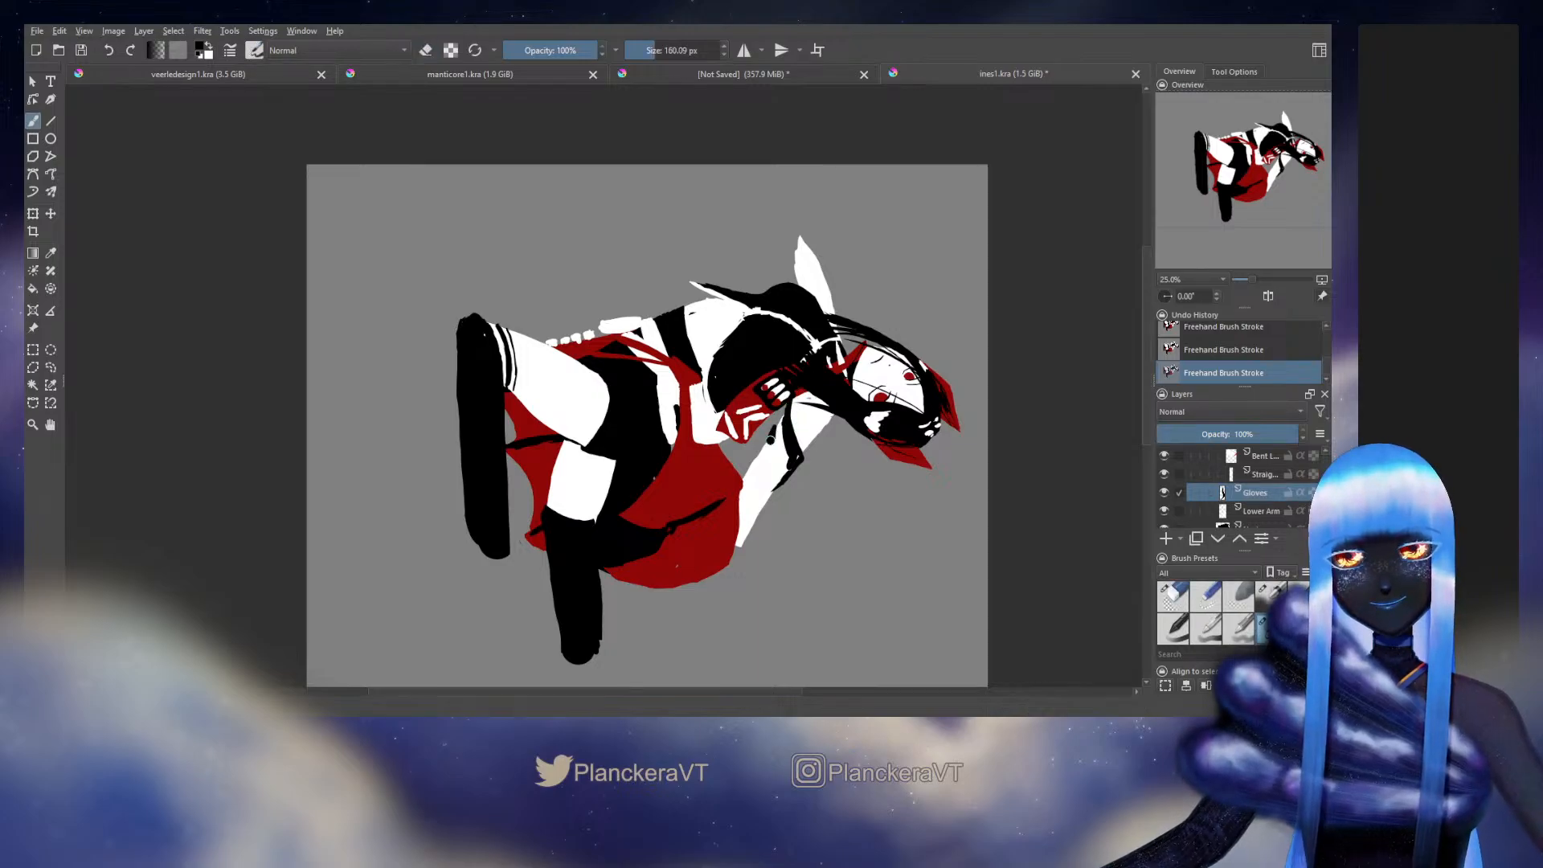
left_click_drag(782, 420, 746, 480)
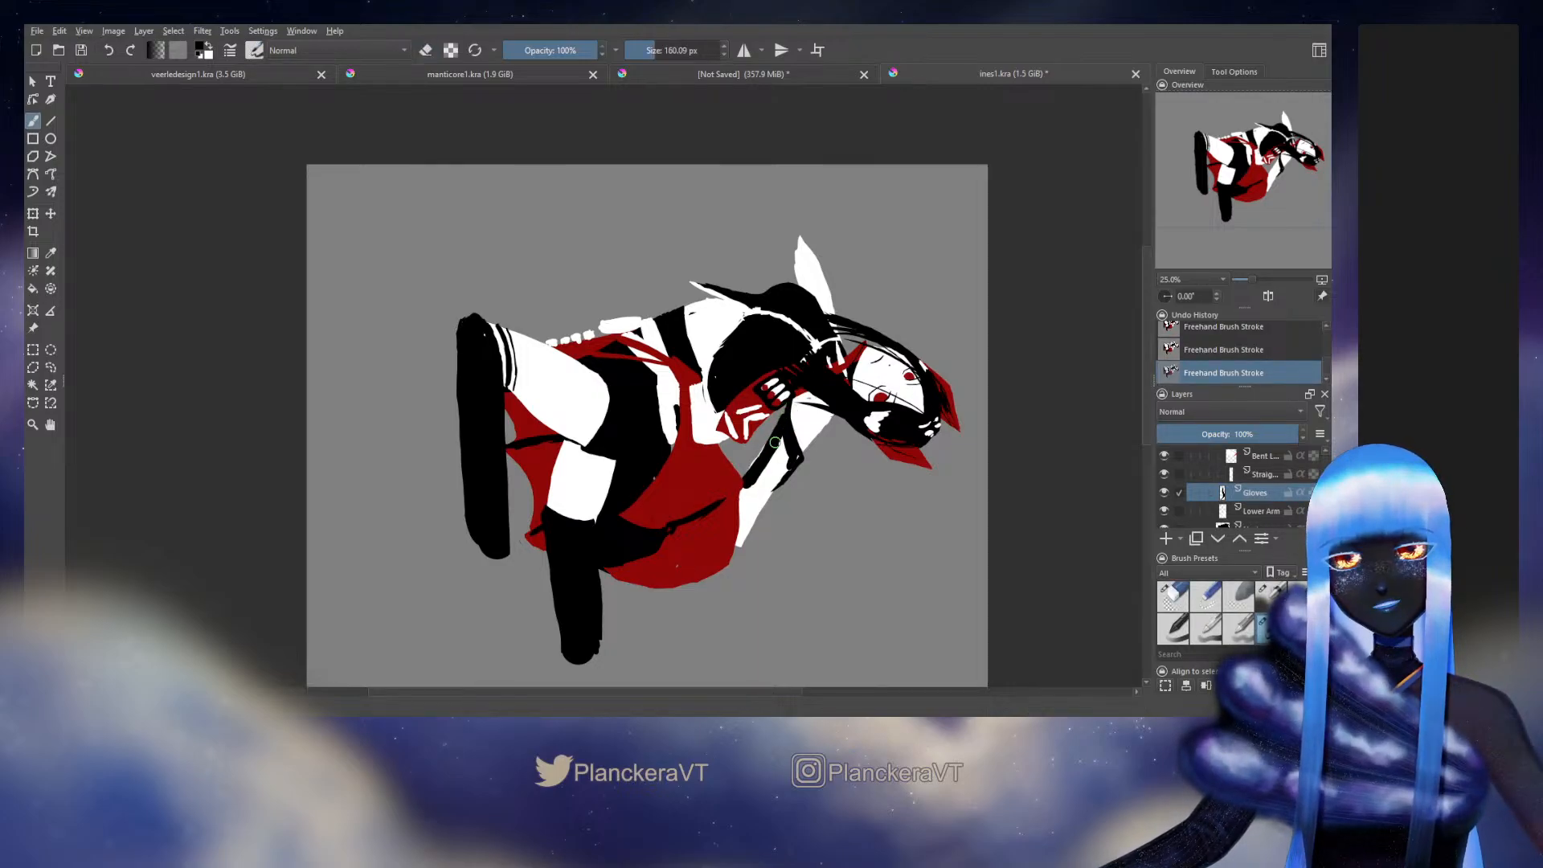
mouse_move(775, 442)
left_mouse_down()
mouse_move(732, 545)
mouse_move(751, 492)
left_mouse_up()
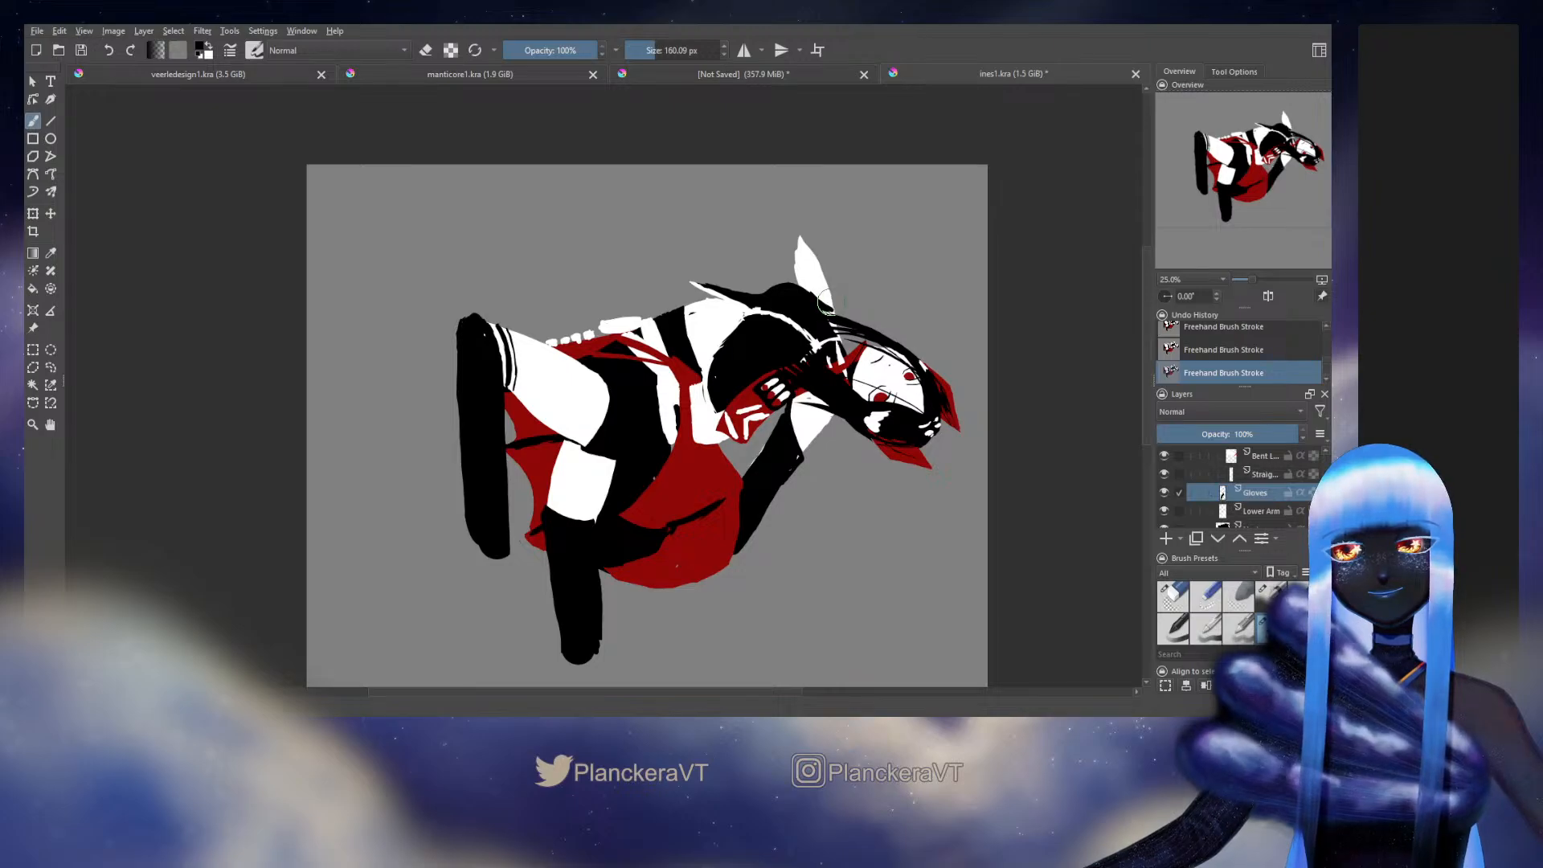
Step: Undo the stray strokes on the raised arm and cover its forearm with black for the second glove
key("ctrl+z")
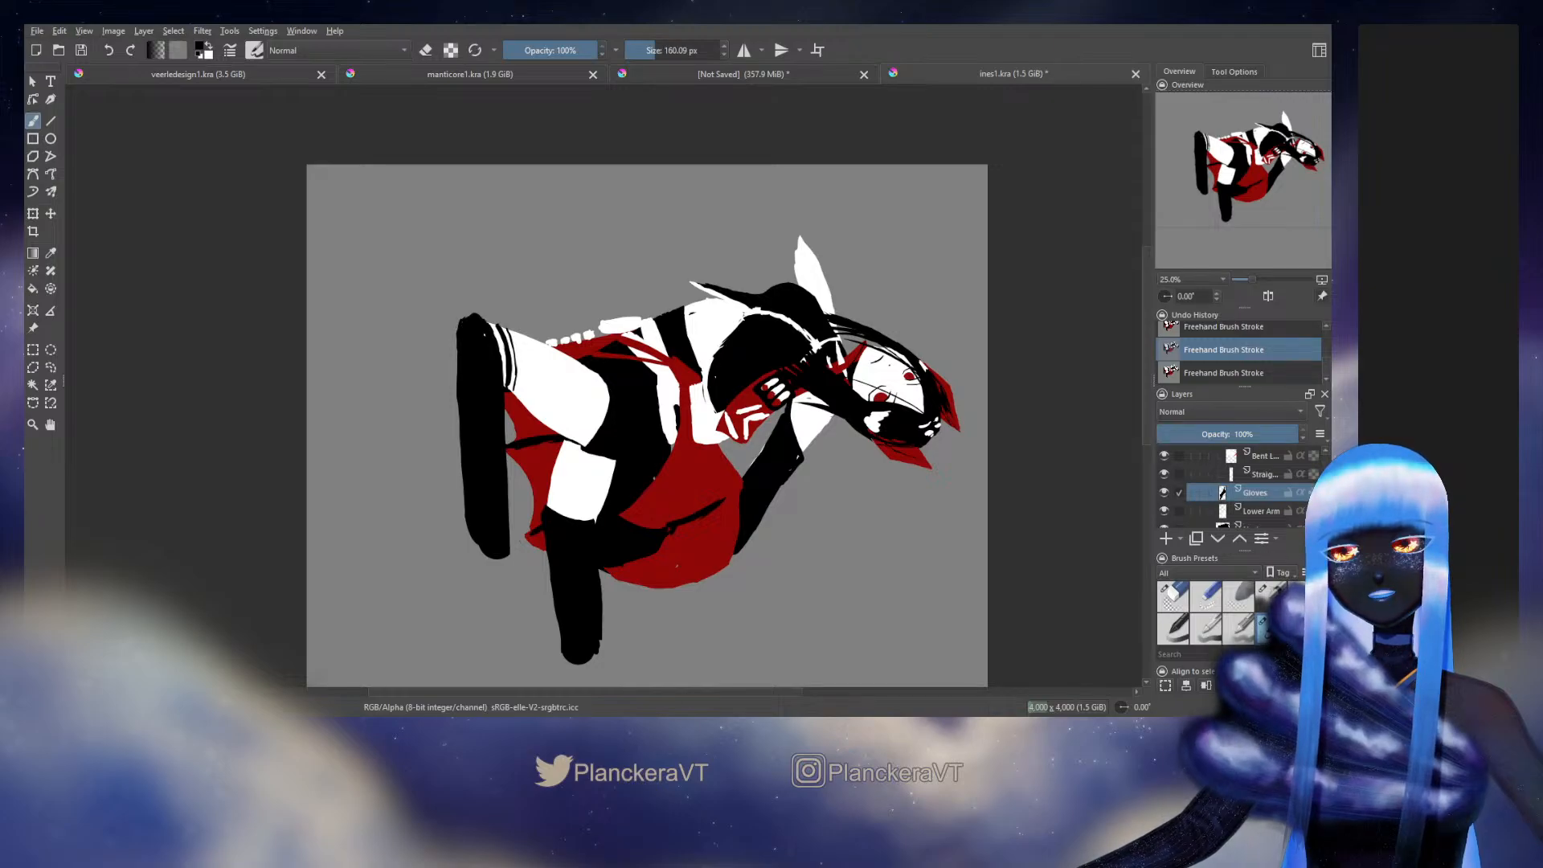
left_click(824, 315)
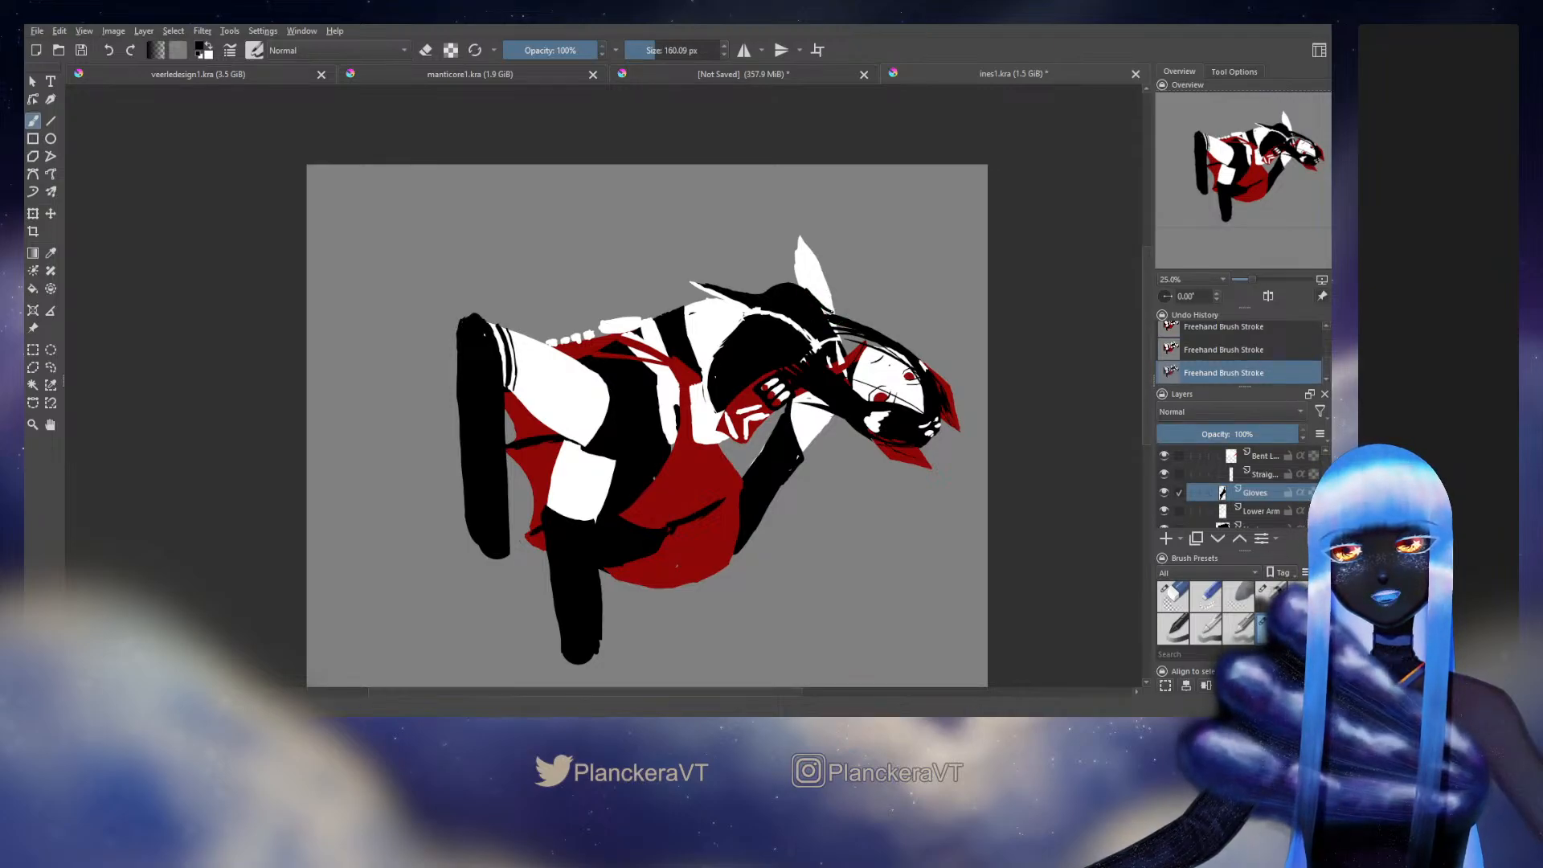
key("ctrl+z")
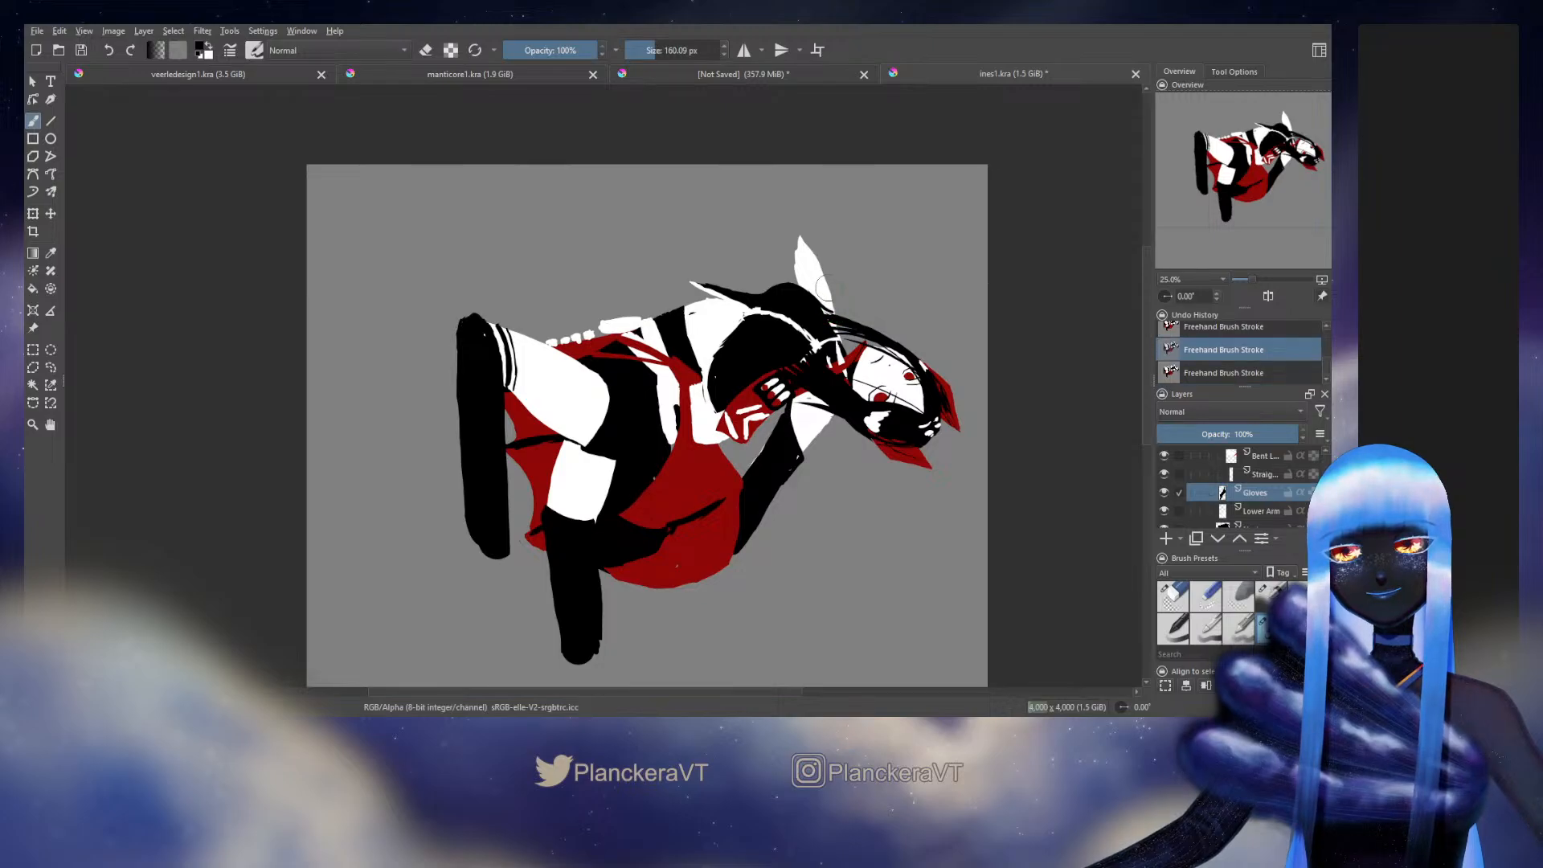
key("ctrl+z")
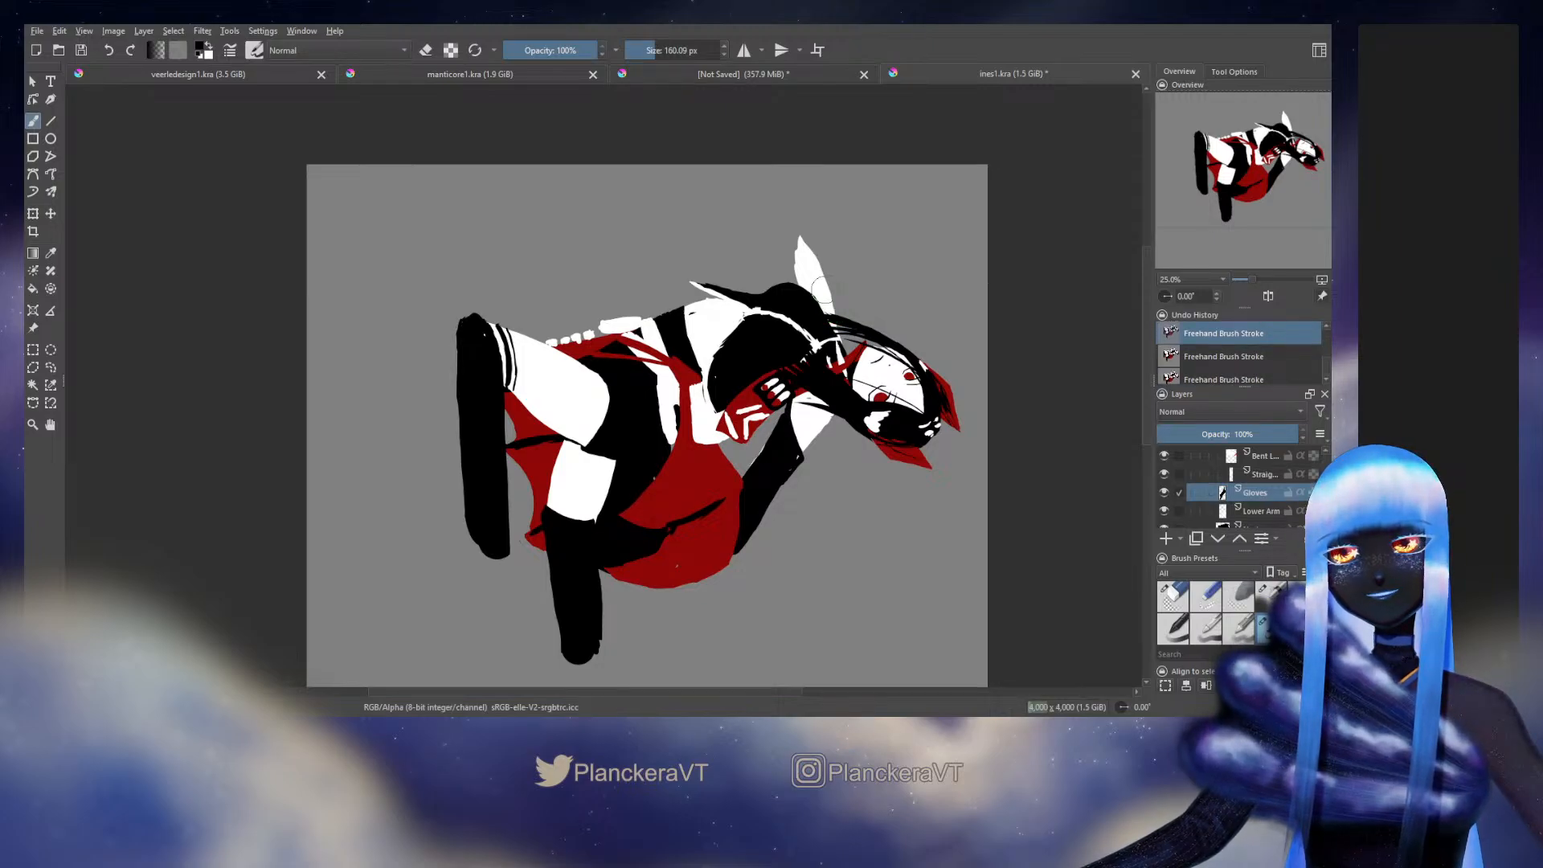
left_click_drag(813, 282, 806, 287)
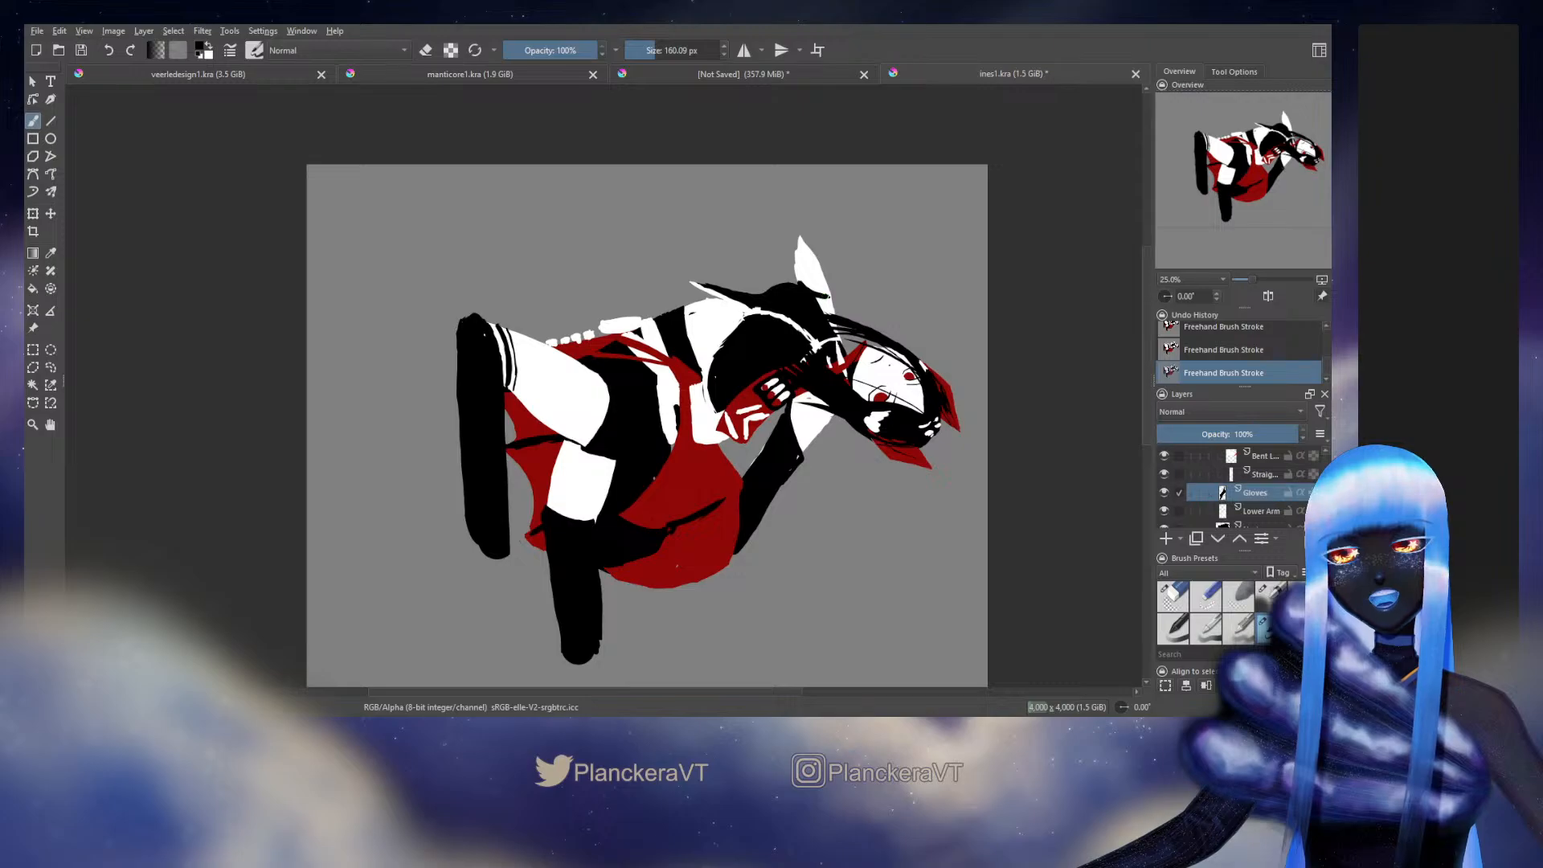
mouse_move(828, 295)
left_mouse_down()
mouse_move(804, 254)
mouse_move(805, 283)
mouse_move(825, 290)
mouse_move(800, 239)
left_mouse_up()
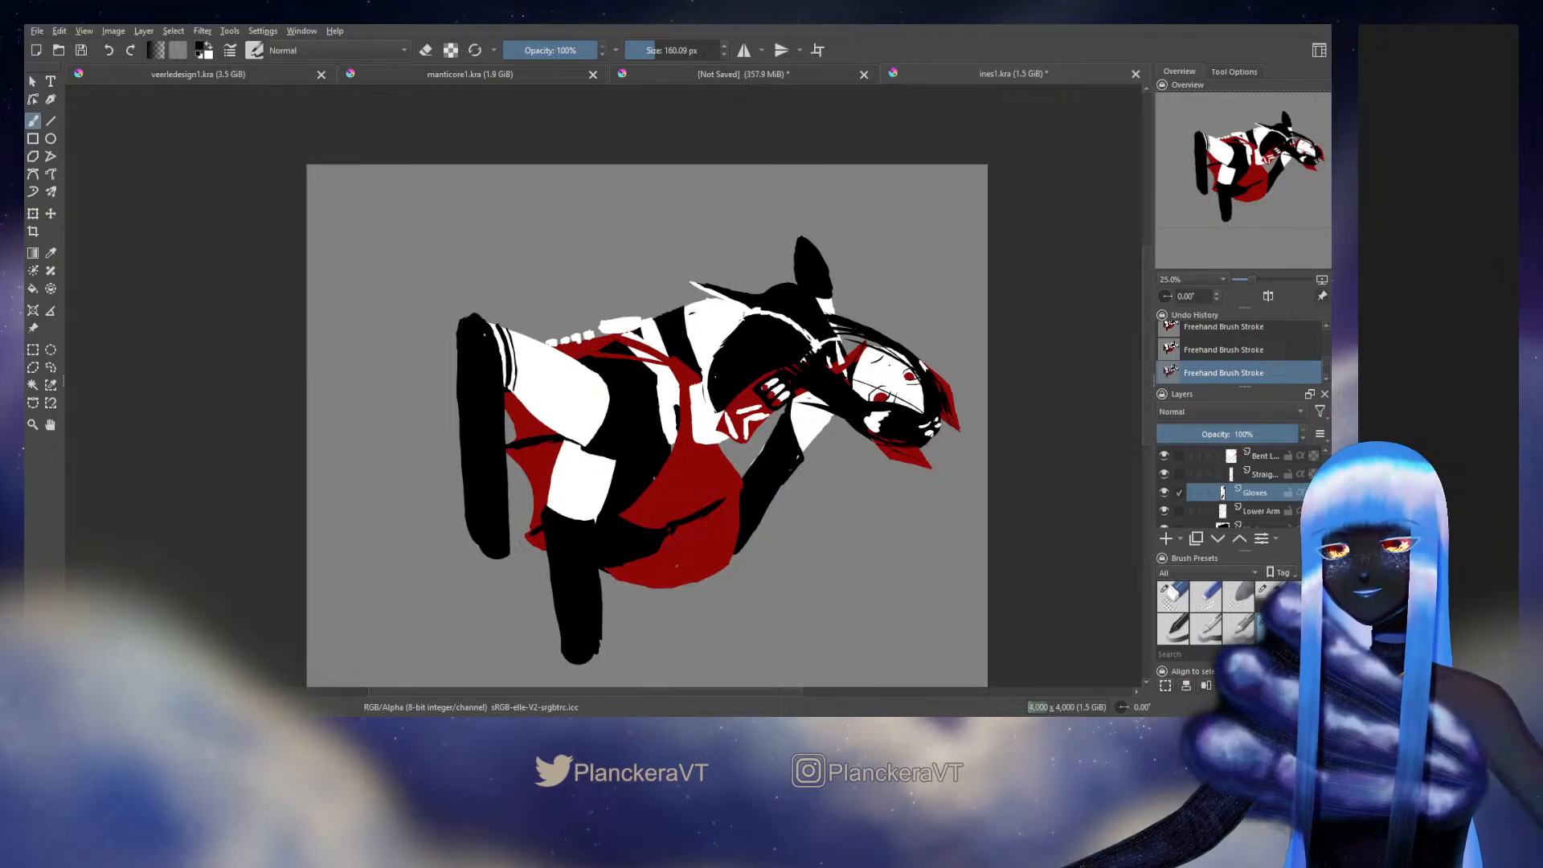
key("e")
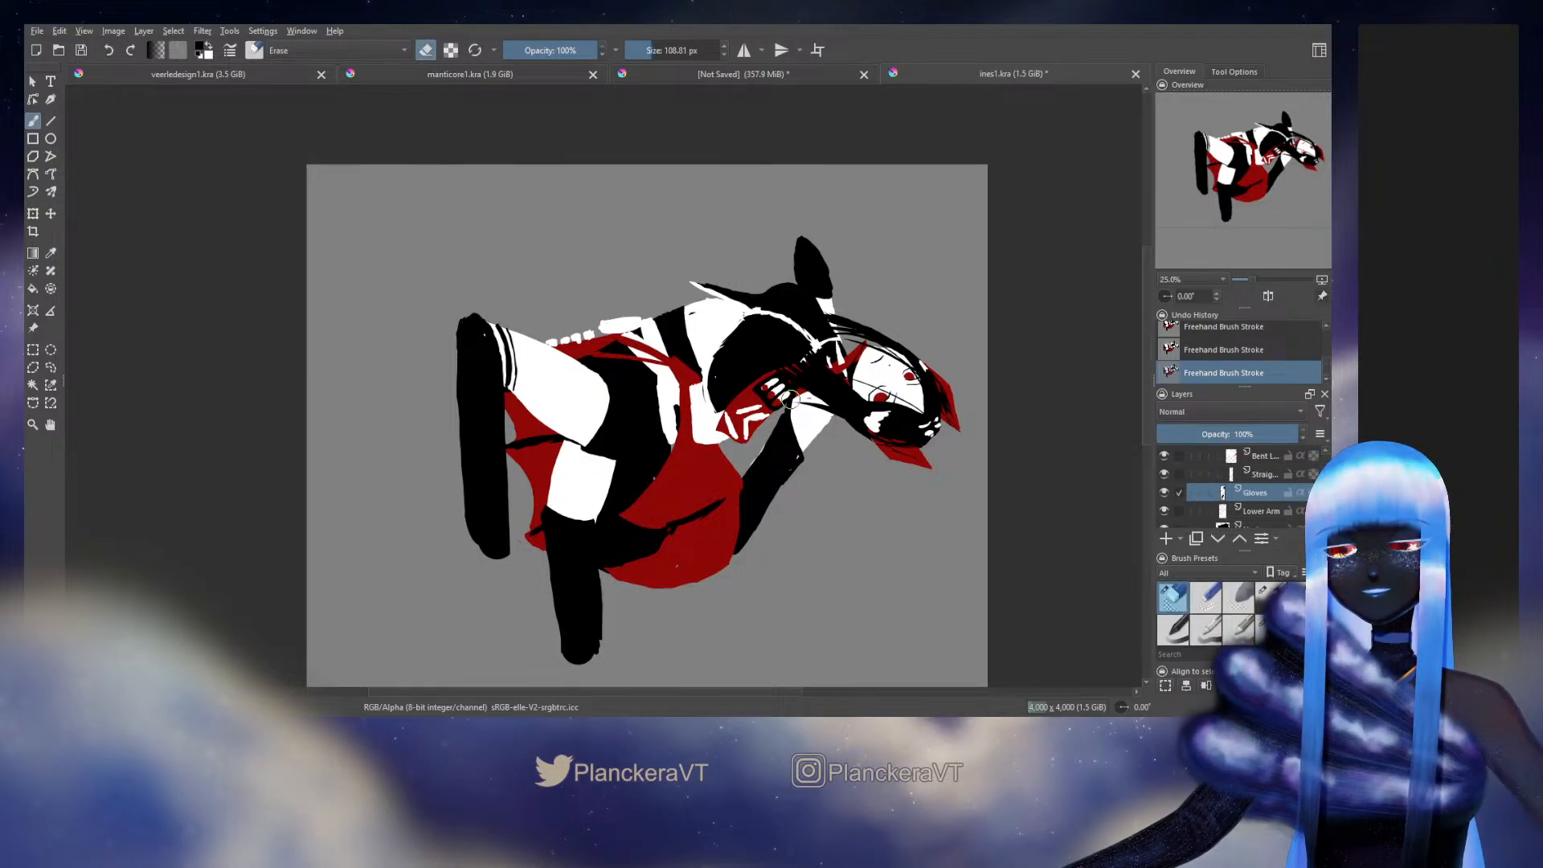
key("e")
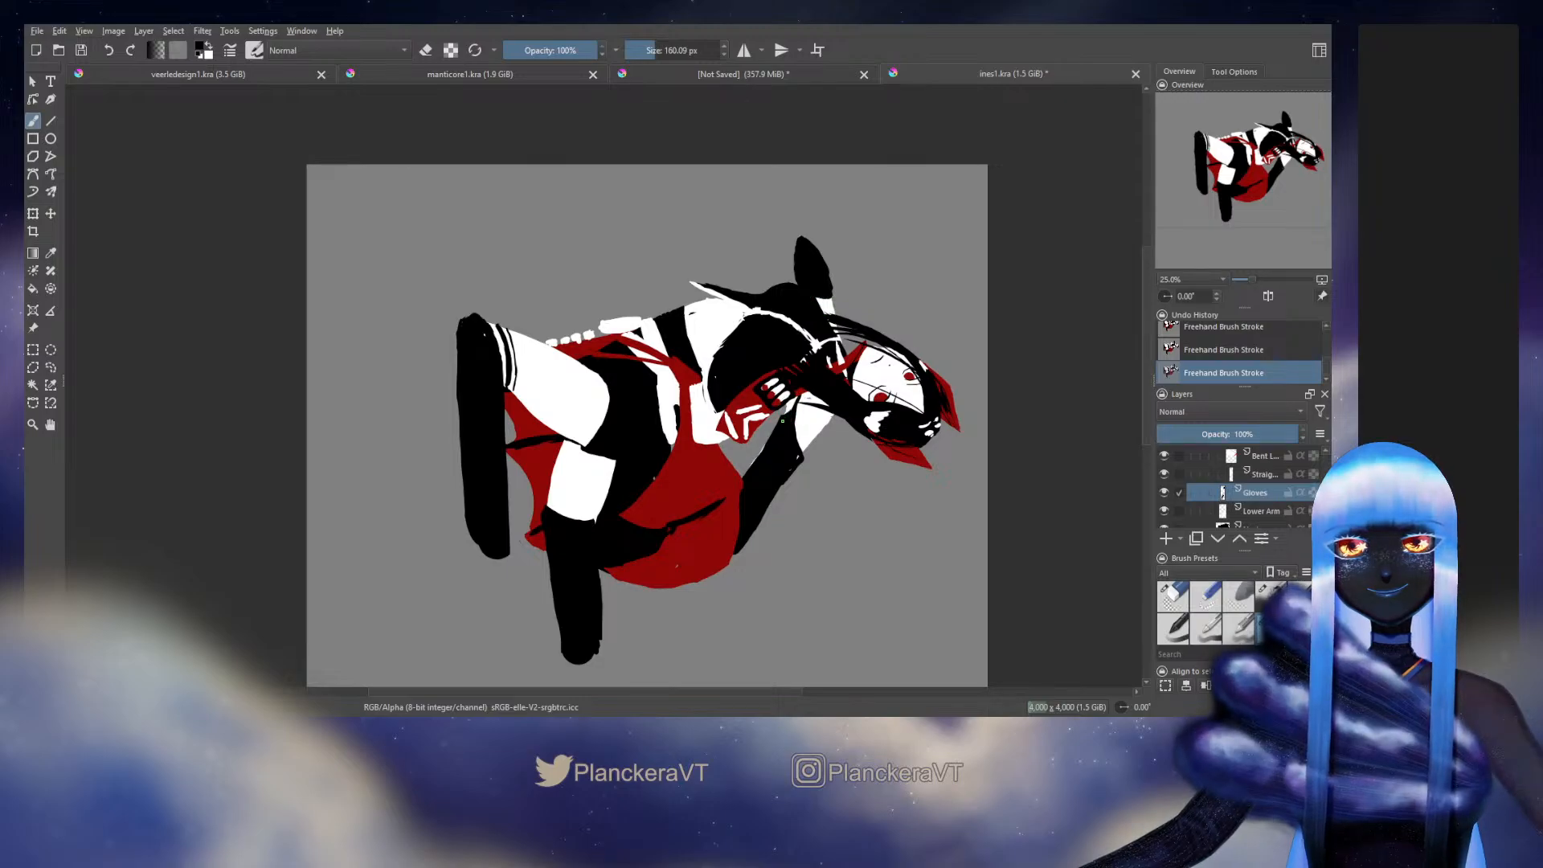
Step: Sample the dark red and paint a long curved ribbon hanging from the straight arm's glove past the skirt
key("x")
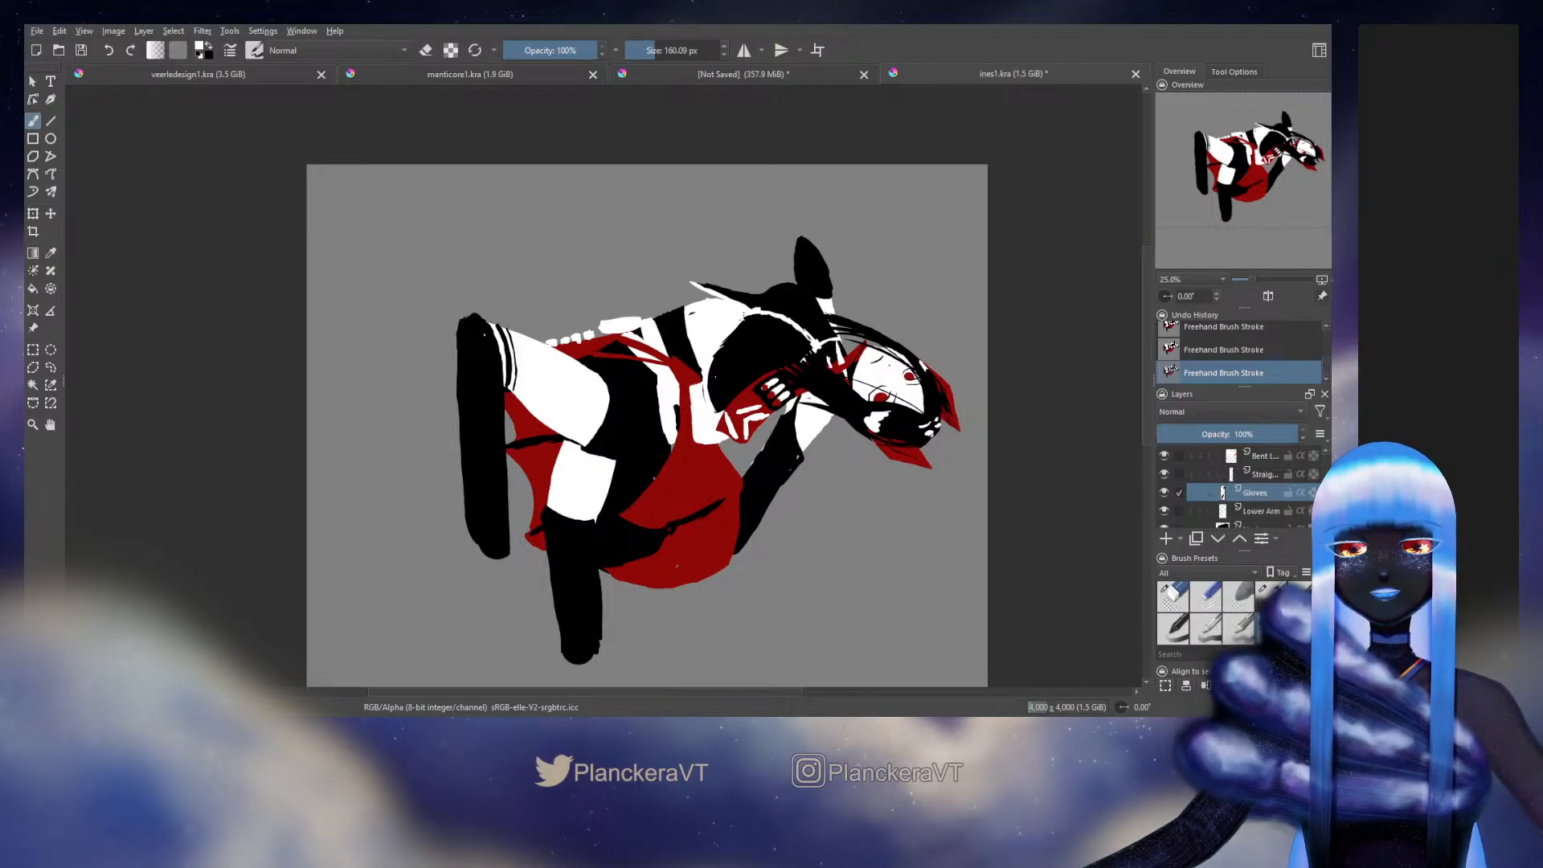
left_click(769, 383, "ctrl")
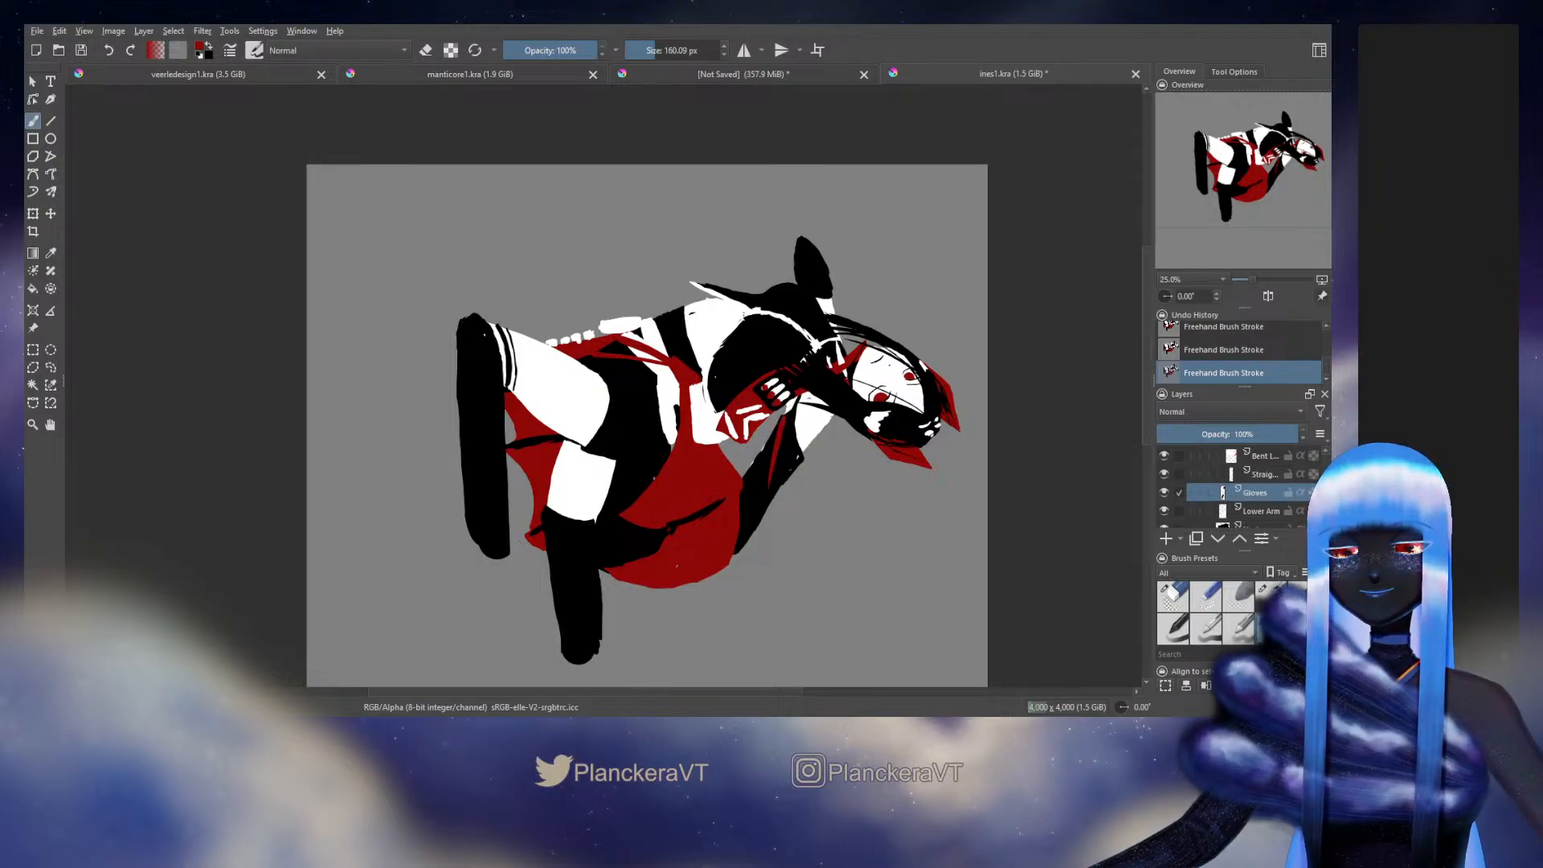
mouse_move(784, 418)
left_mouse_down()
mouse_move(803, 335)
mouse_move(752, 536)
mouse_move(718, 572)
left_mouse_up()
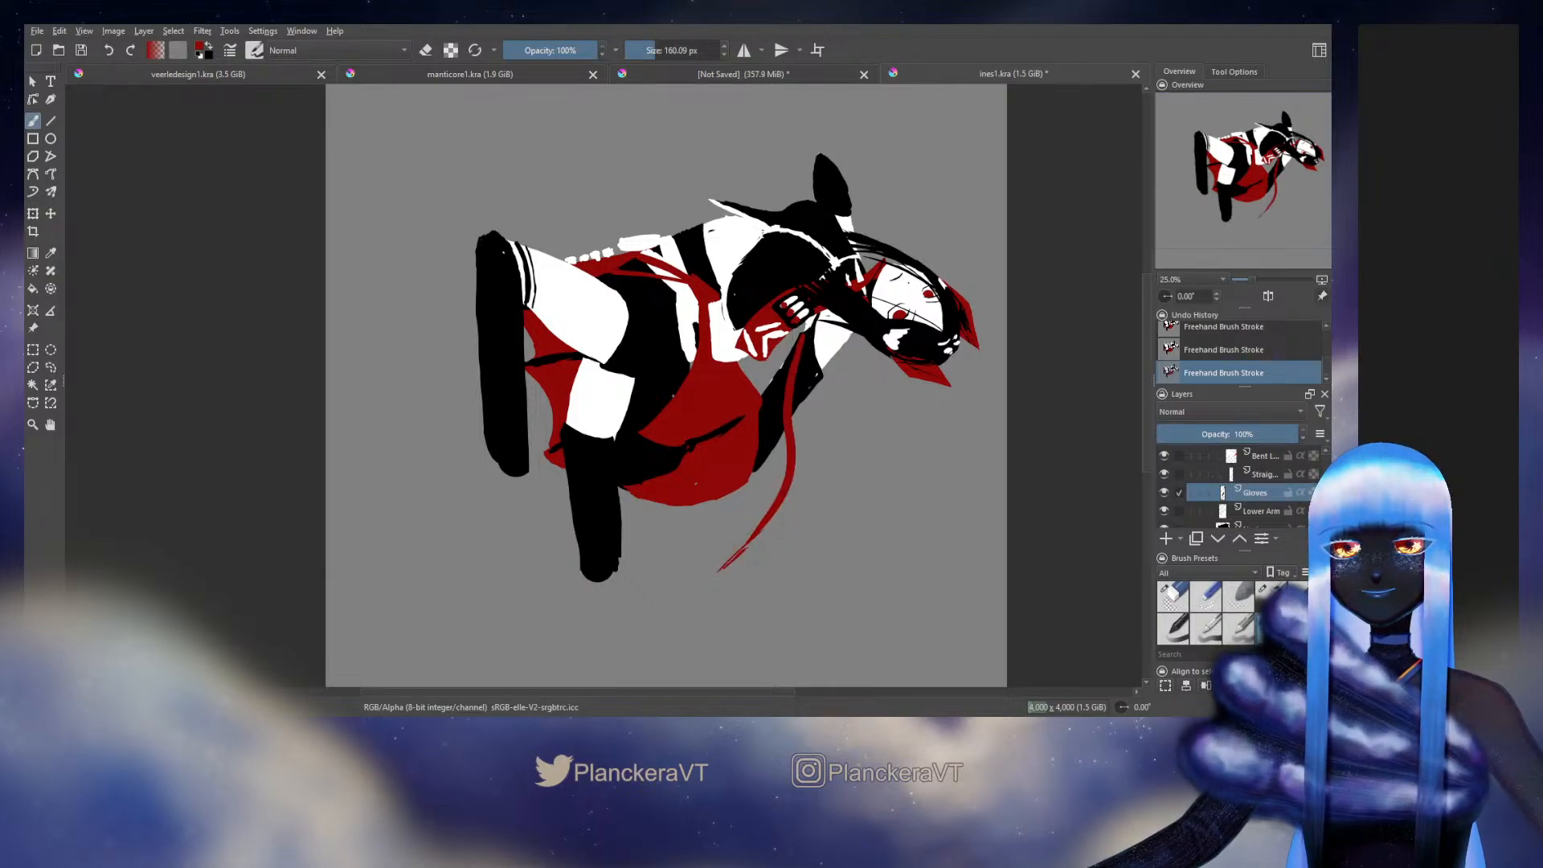
left_click_drag(791, 497, 677, 615)
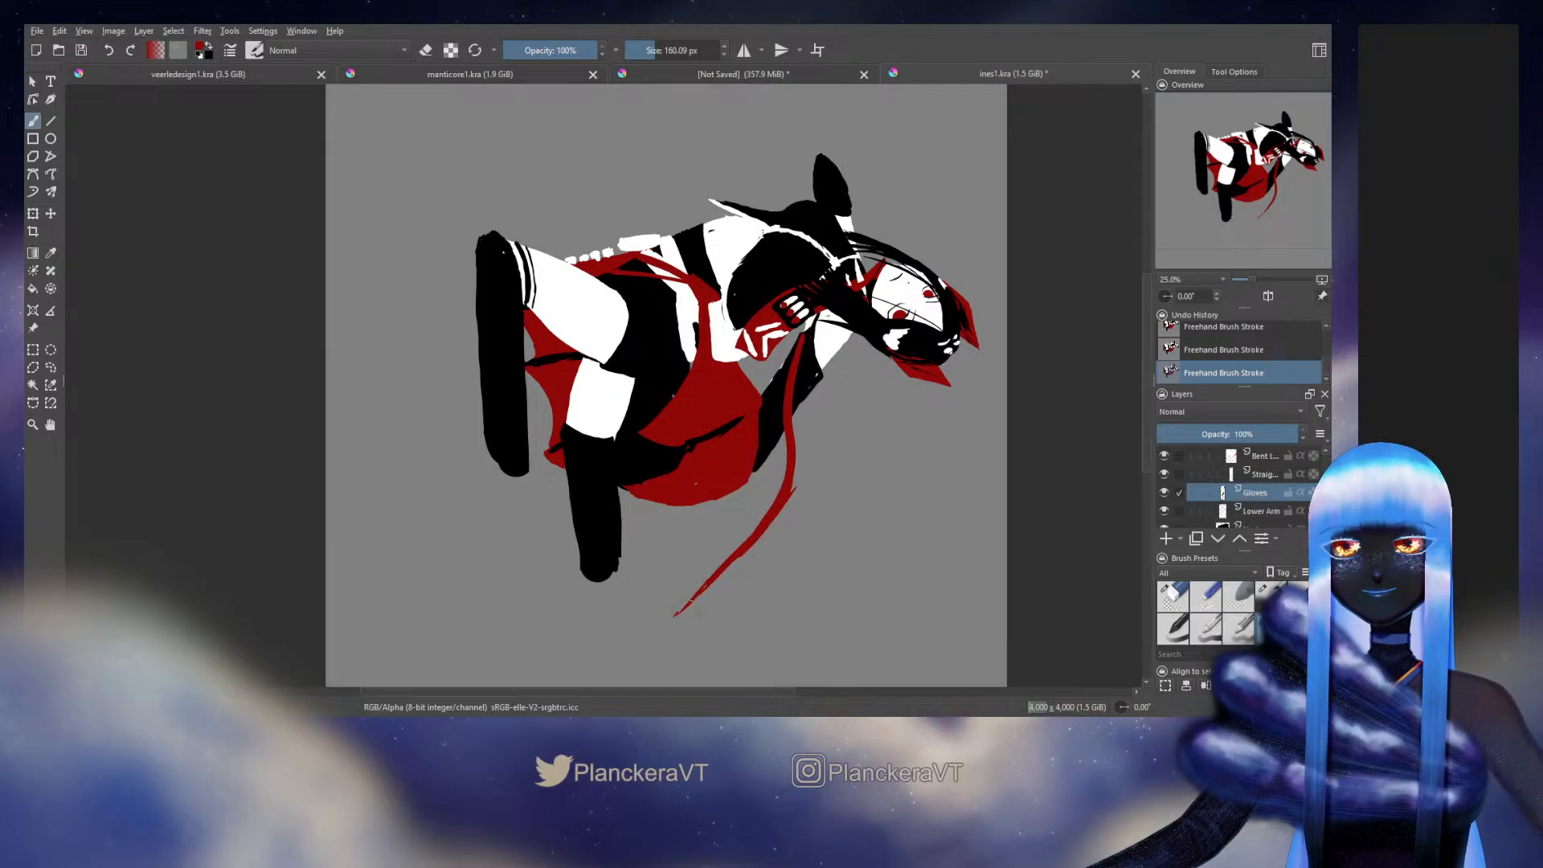
Step: Thicken the lower part of the red ribbon and erase its thin tip to a blunt end
left_click(1173, 596)
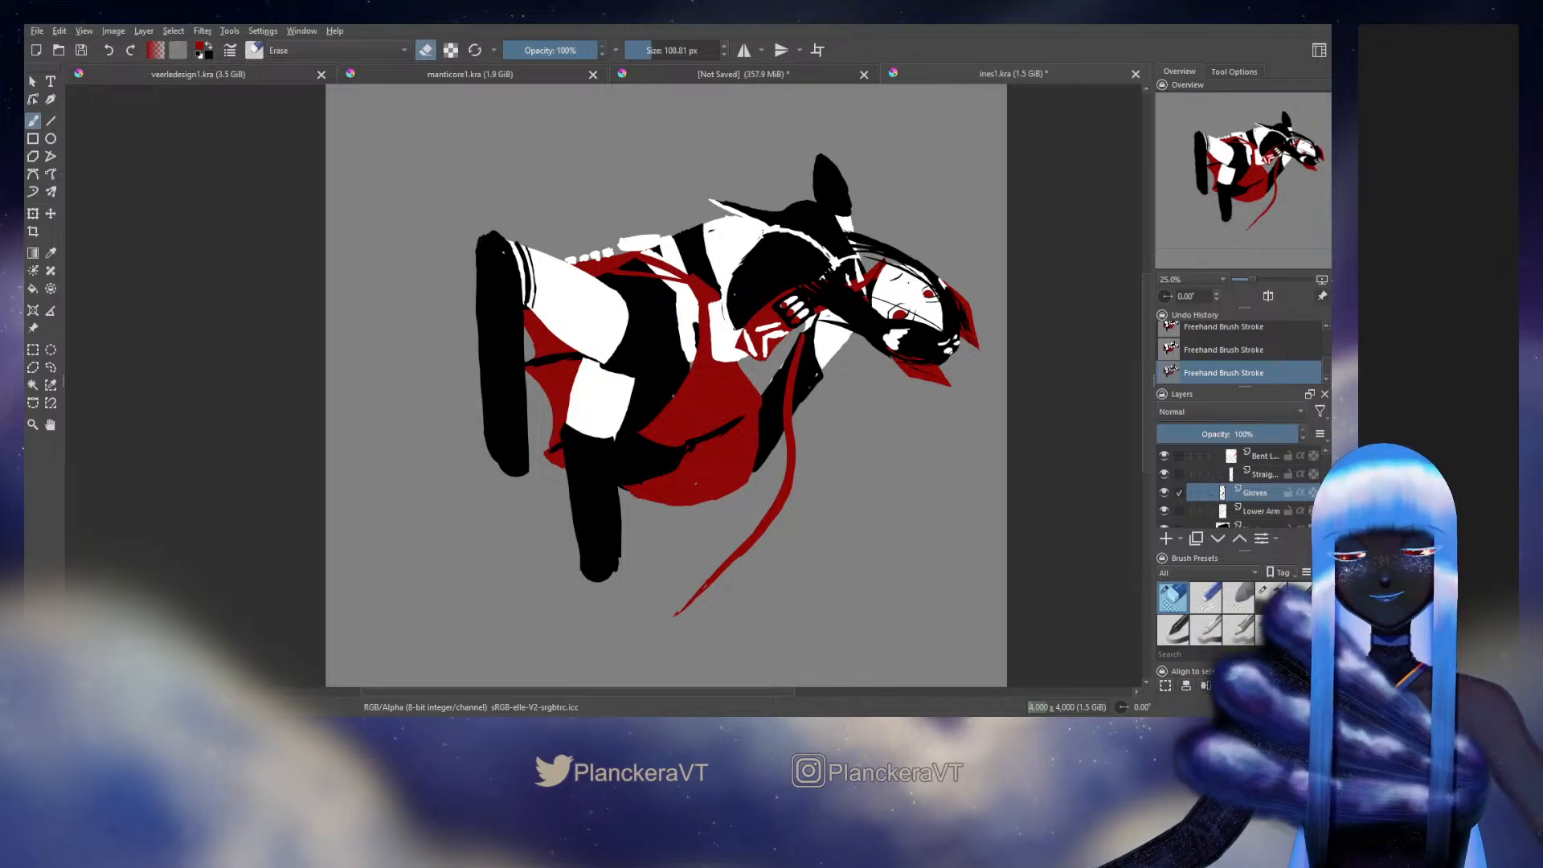
key("/")
left_click_drag(675, 450, 746, 319)
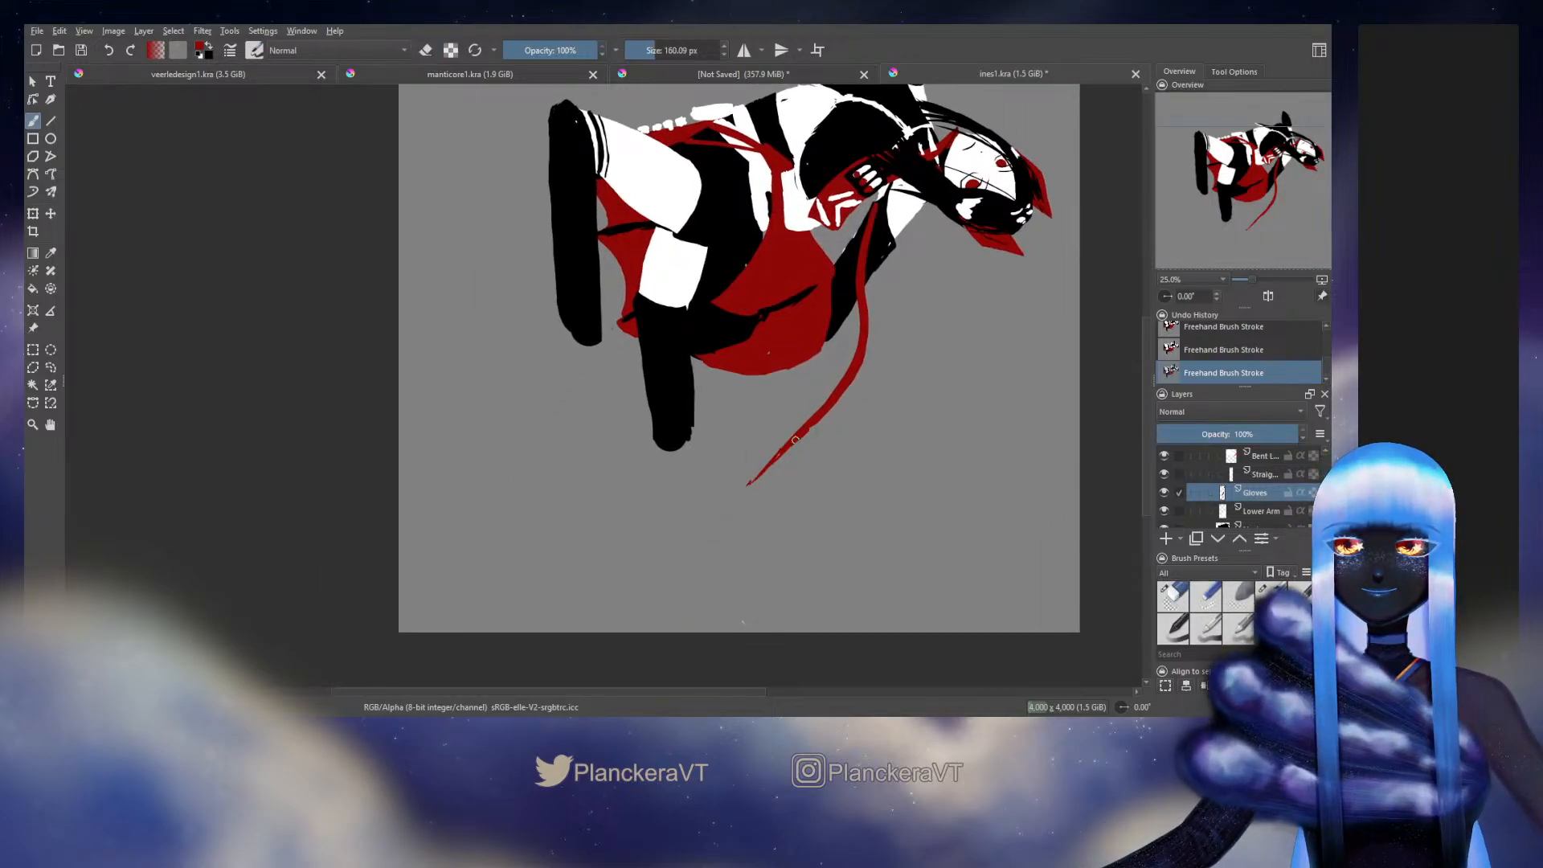
key("/")
left_click_drag(765, 468, 749, 484)
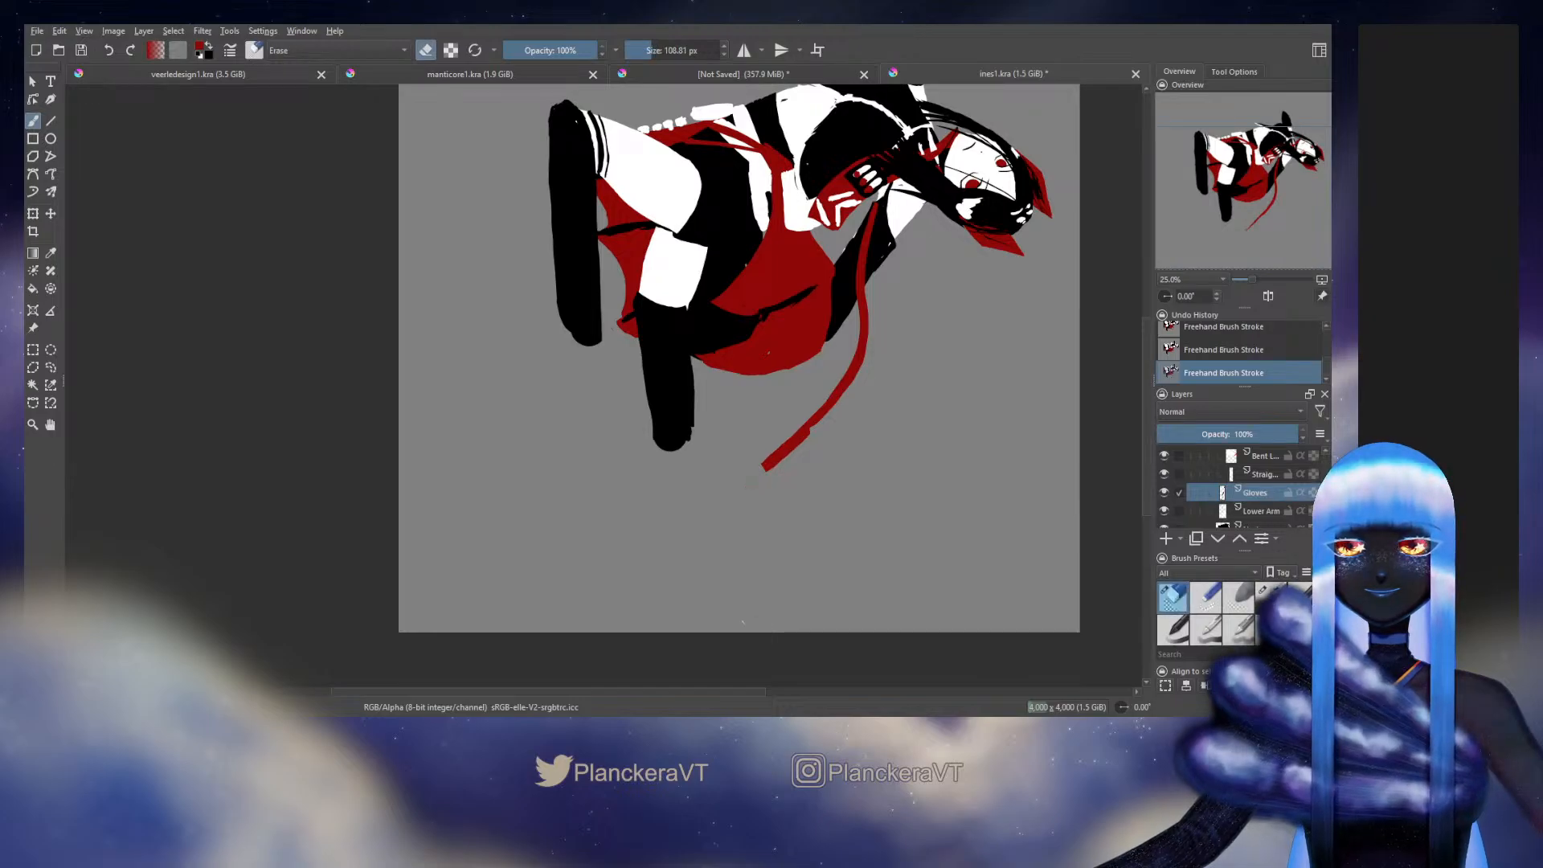
key("/")
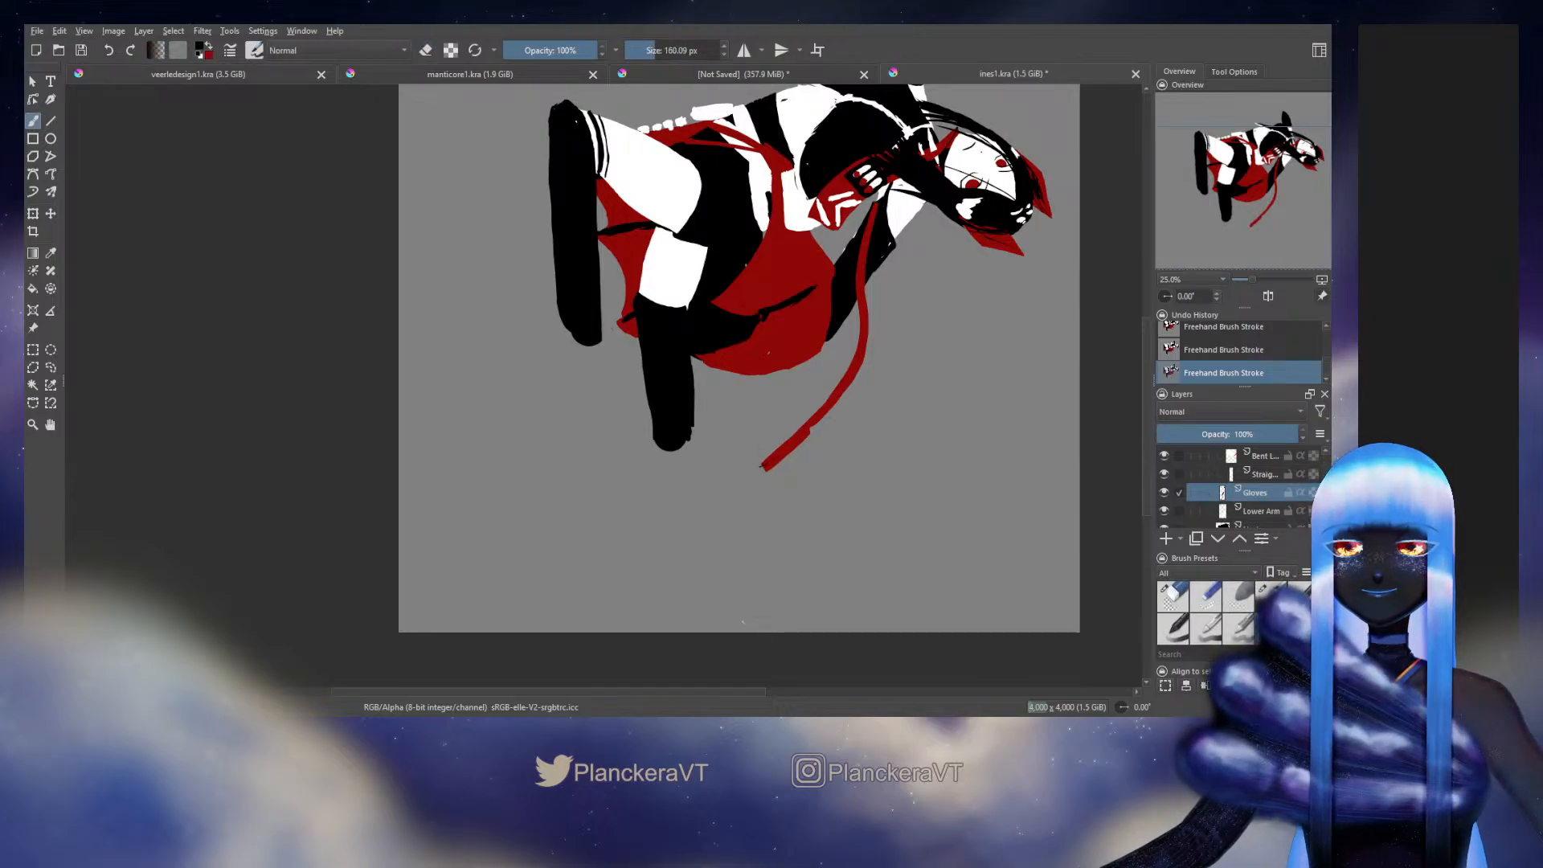
Step: Paint a black four-pointed spike at the end of the red ribbon and lengthen its outer point
left_click_drag(762, 465, 765, 476)
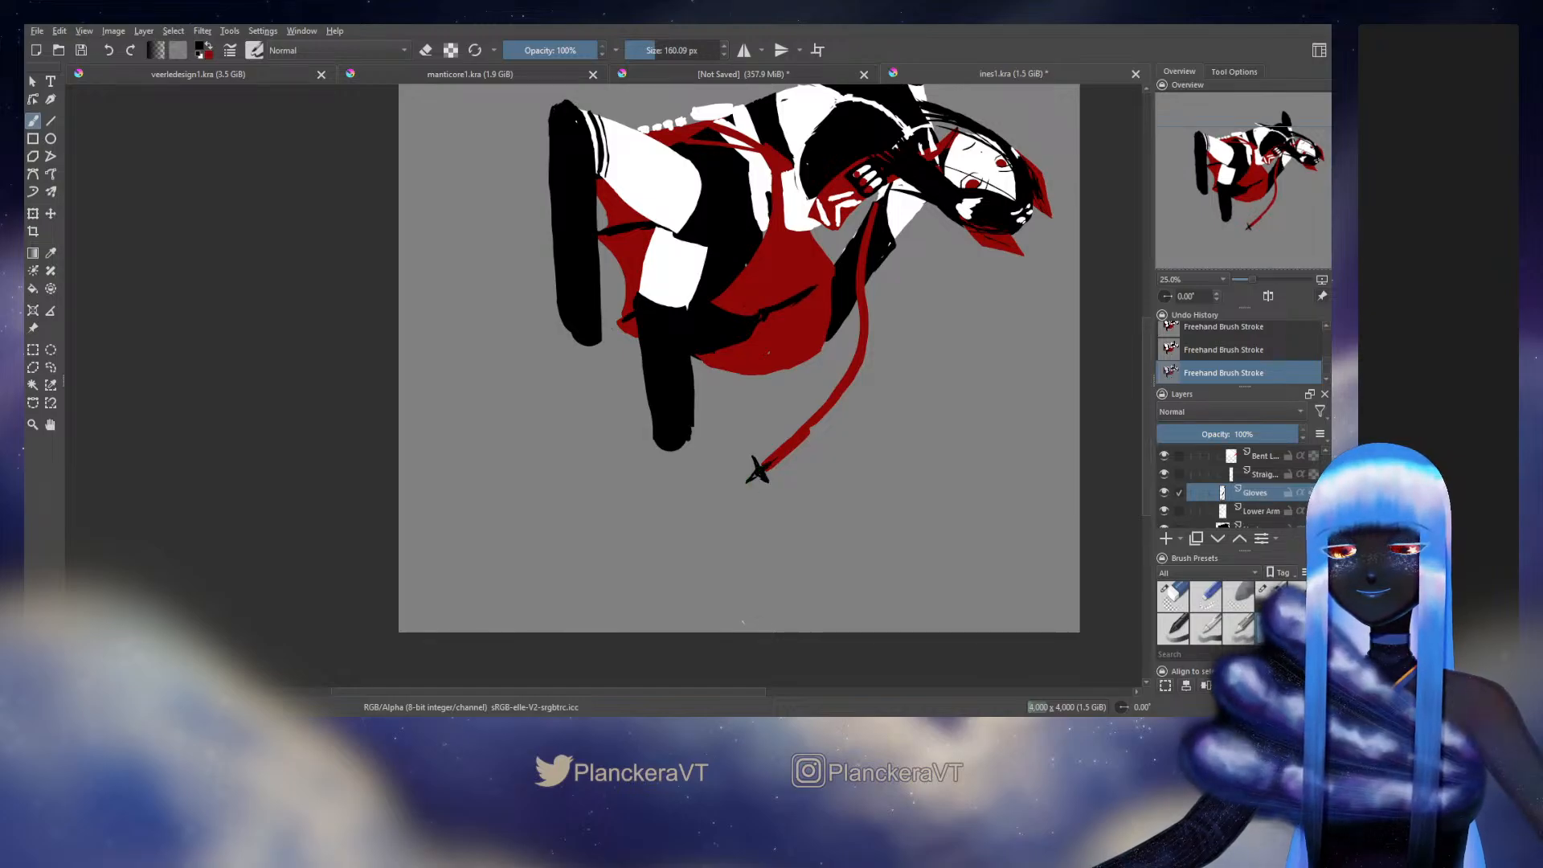
mouse_move(957, 396)
left_mouse_down()
mouse_move(854, 499)
mouse_move(875, 464)
left_mouse_up()
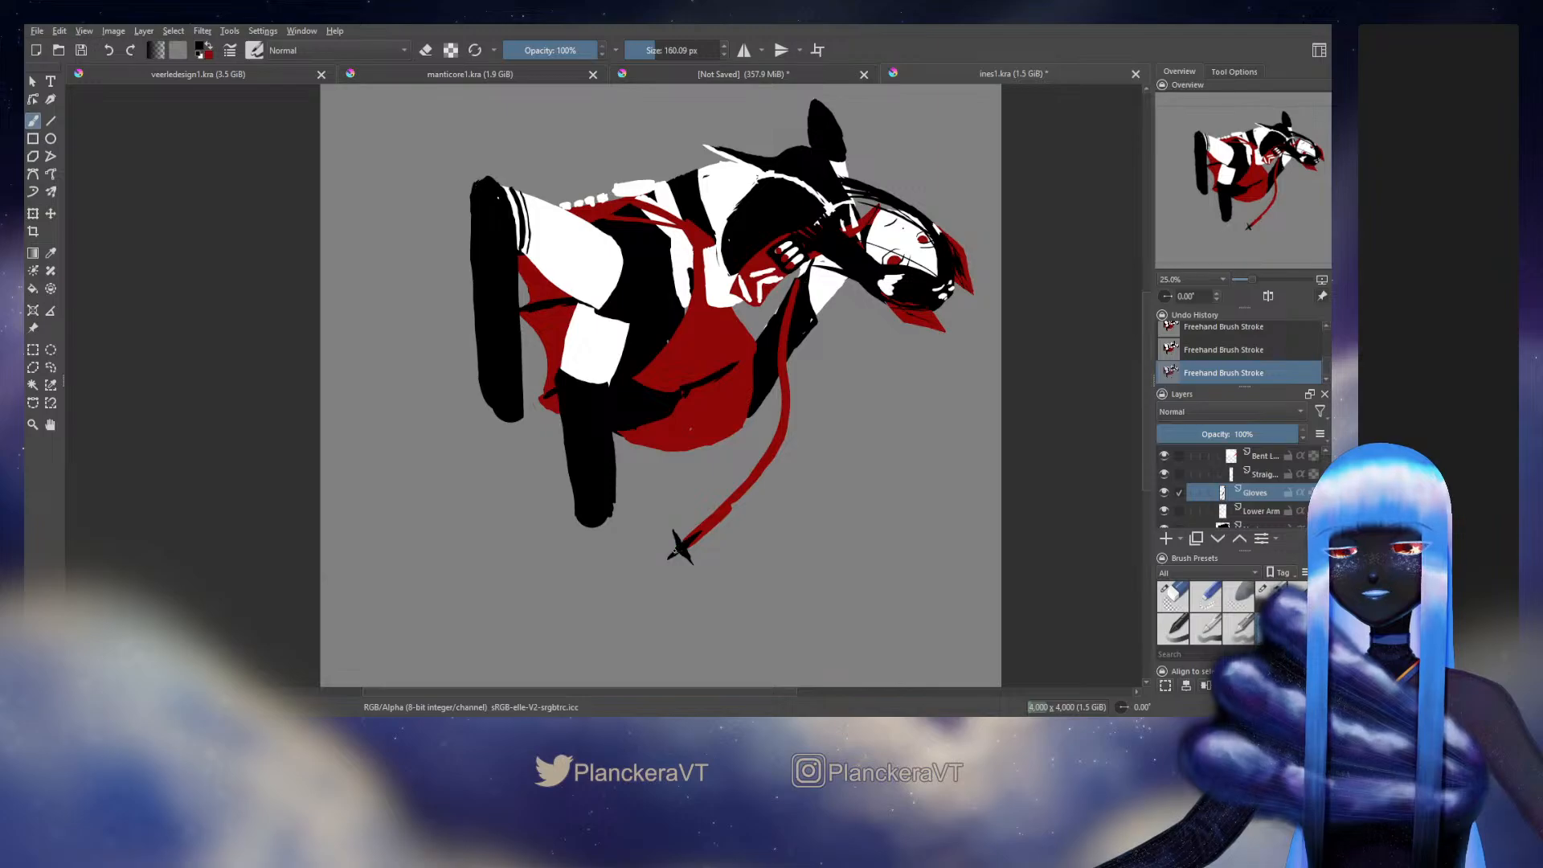
left_click_drag(662, 562, 679, 553)
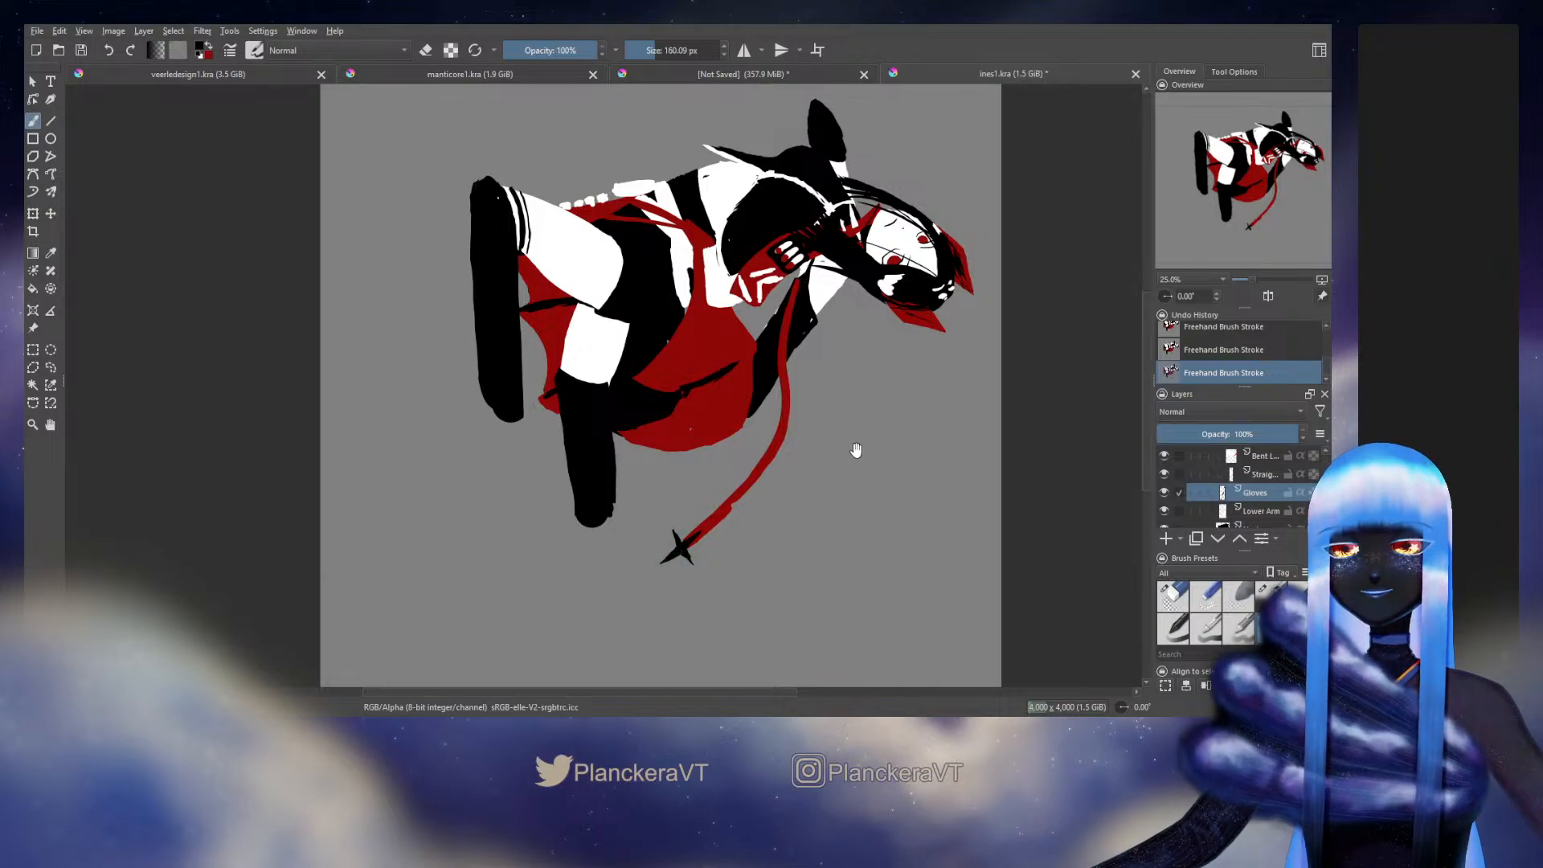
left_click_drag(817, 517, 773, 636)
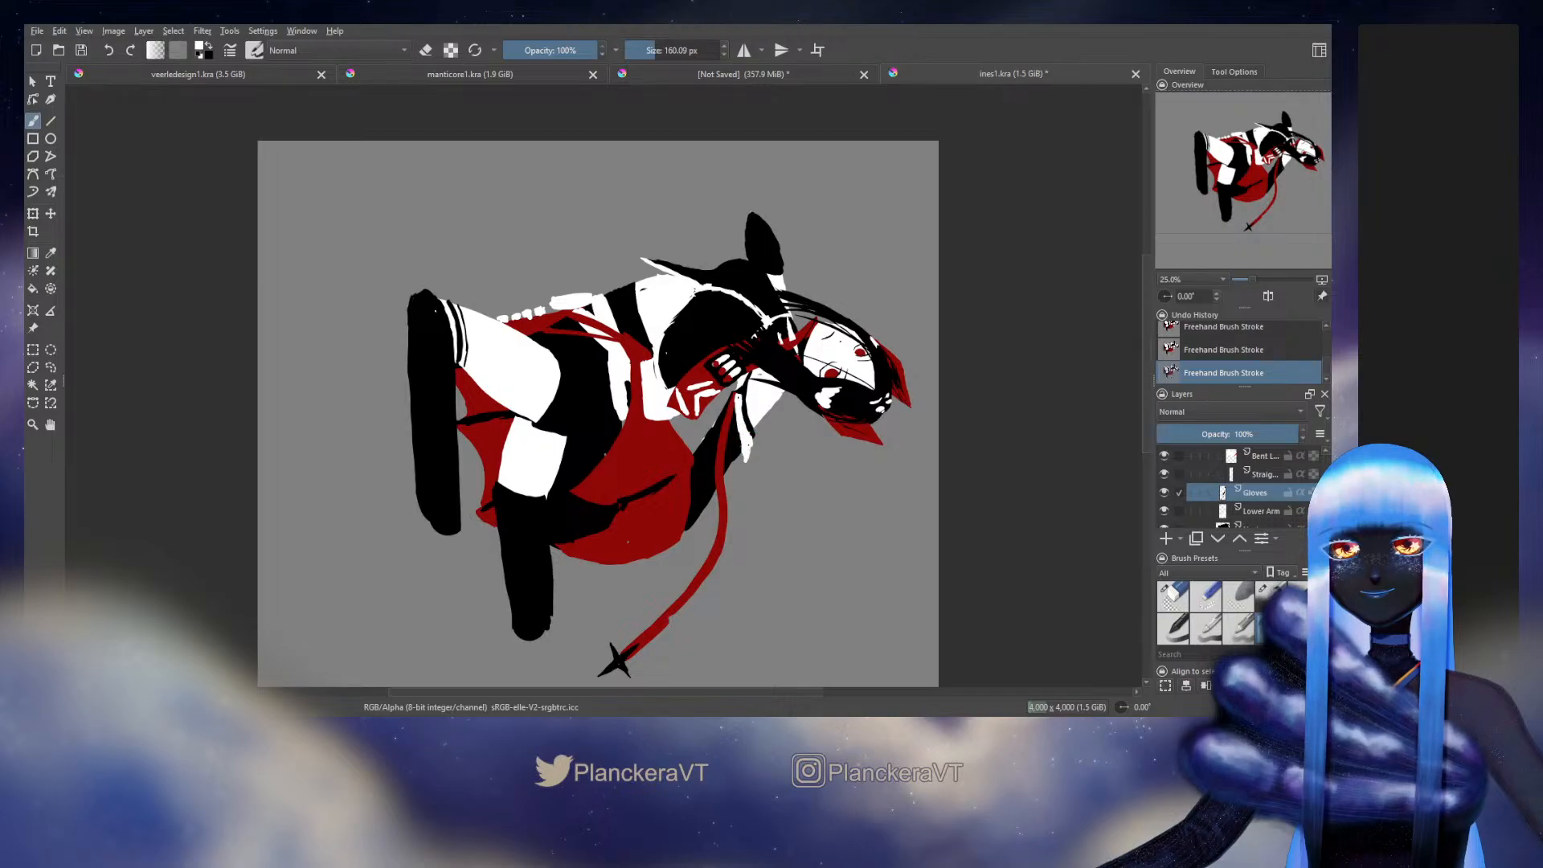
key("e")
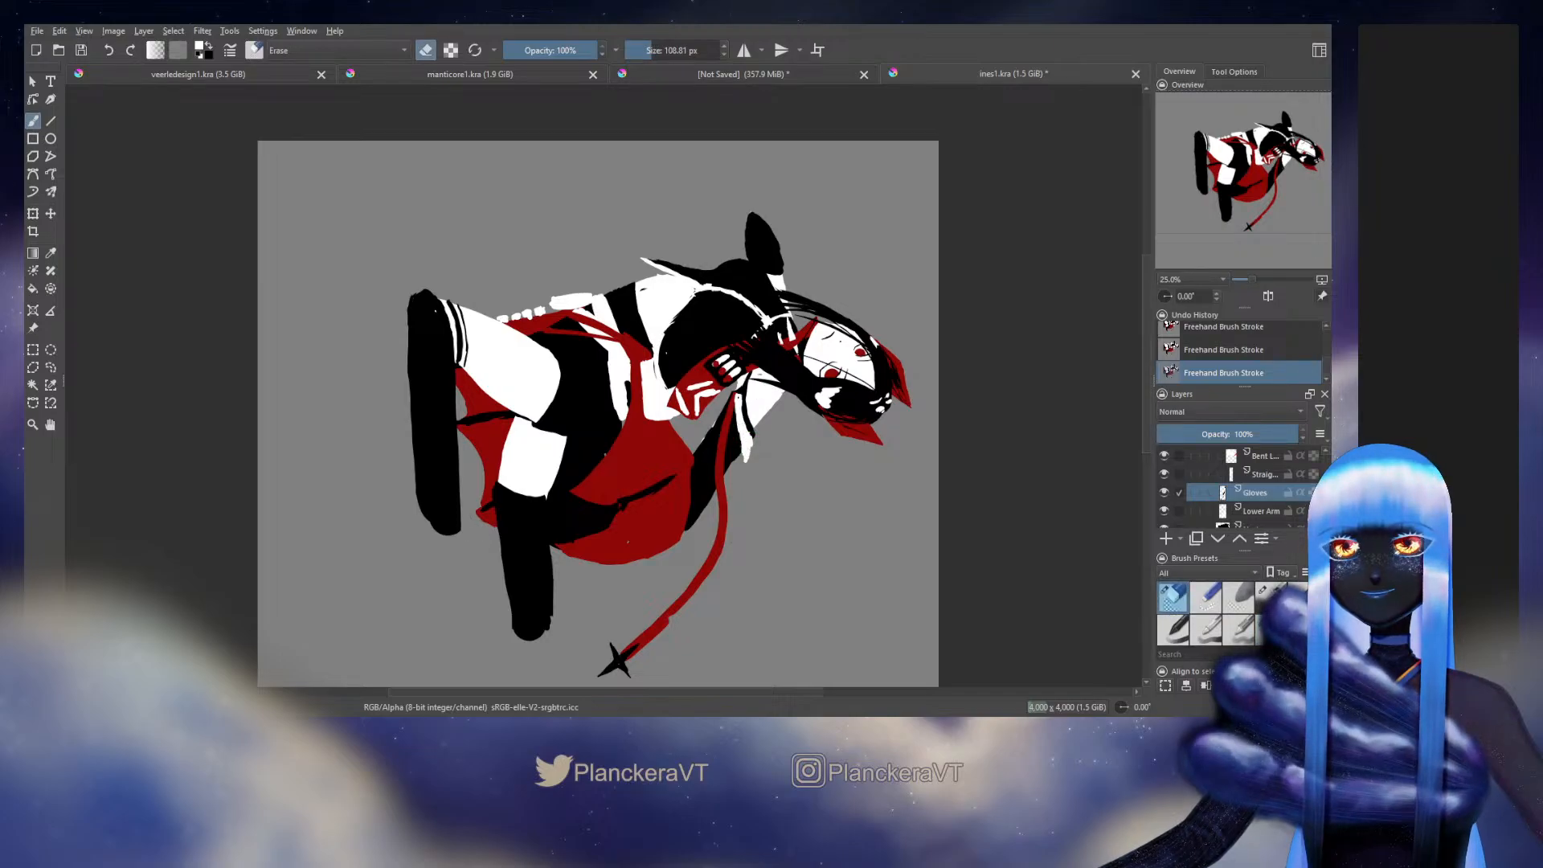
key("e")
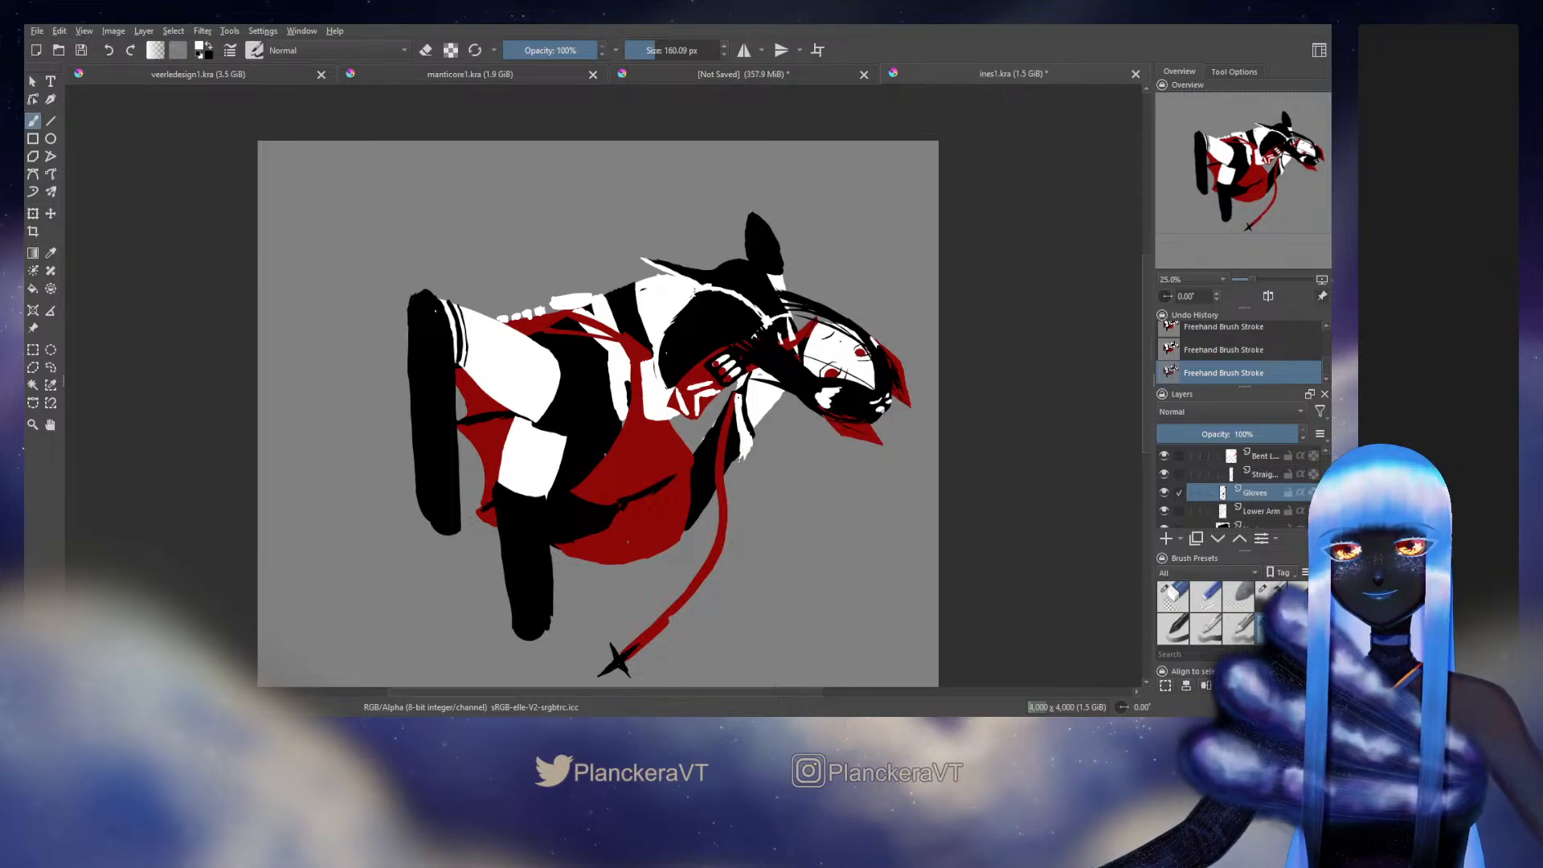
left_click(1173, 597)
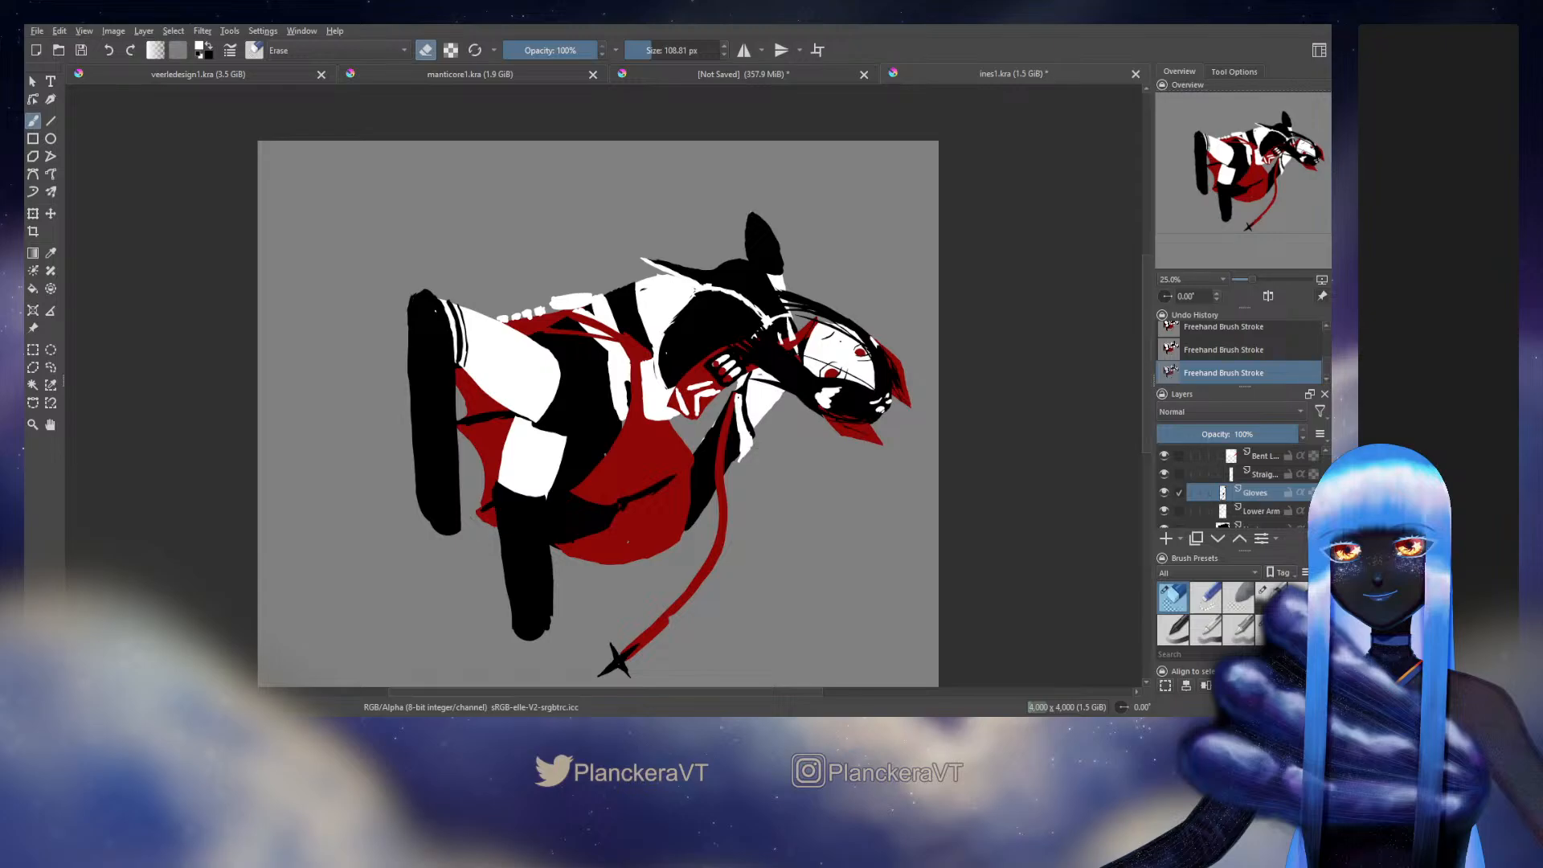
key("ctrl+z")
key("e")
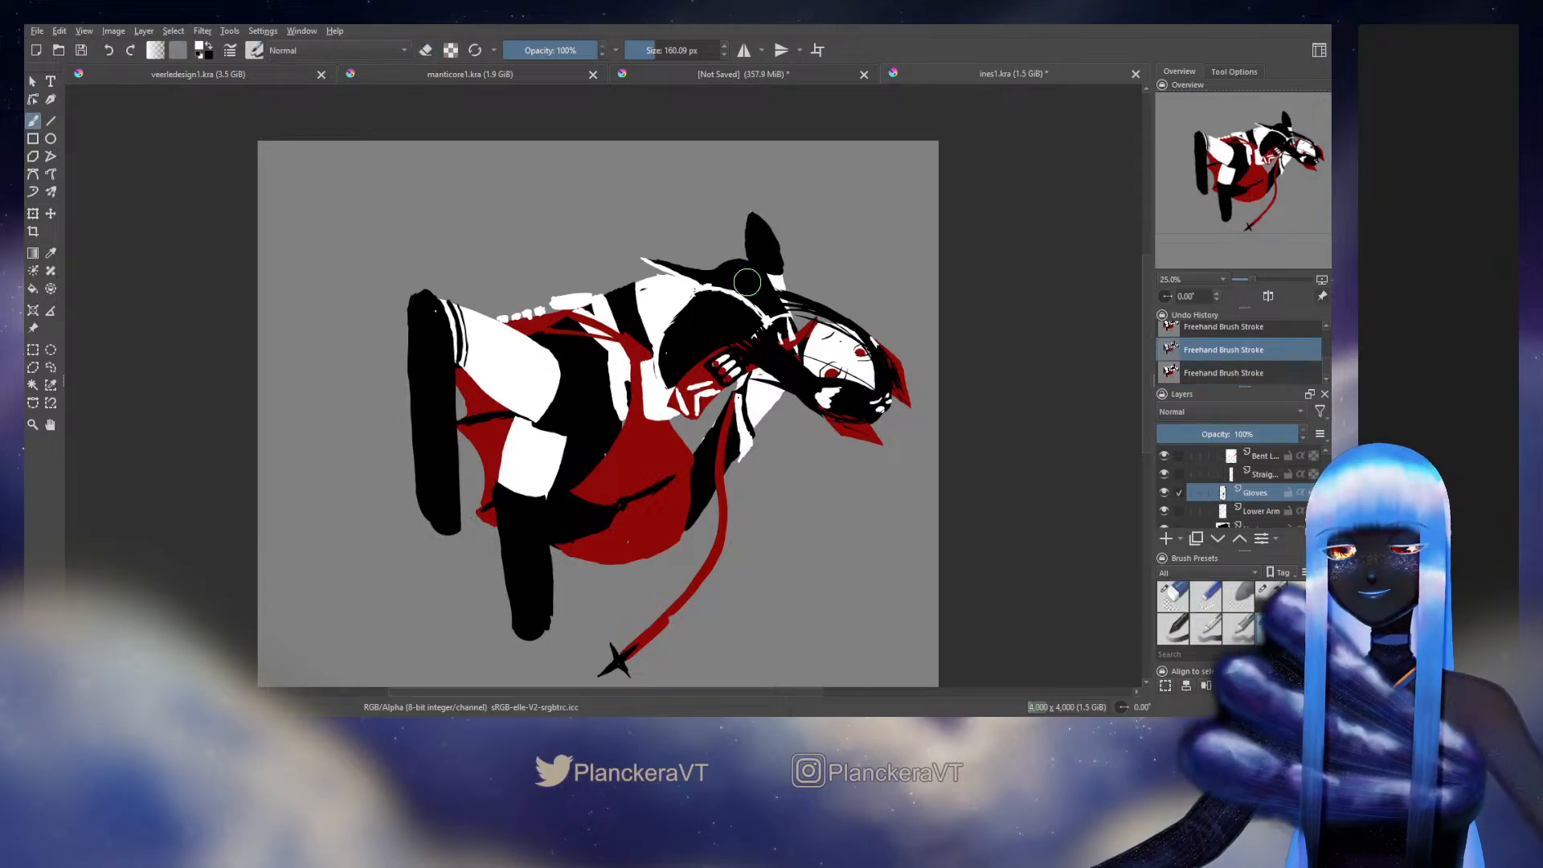
key("ctrl+shift+z")
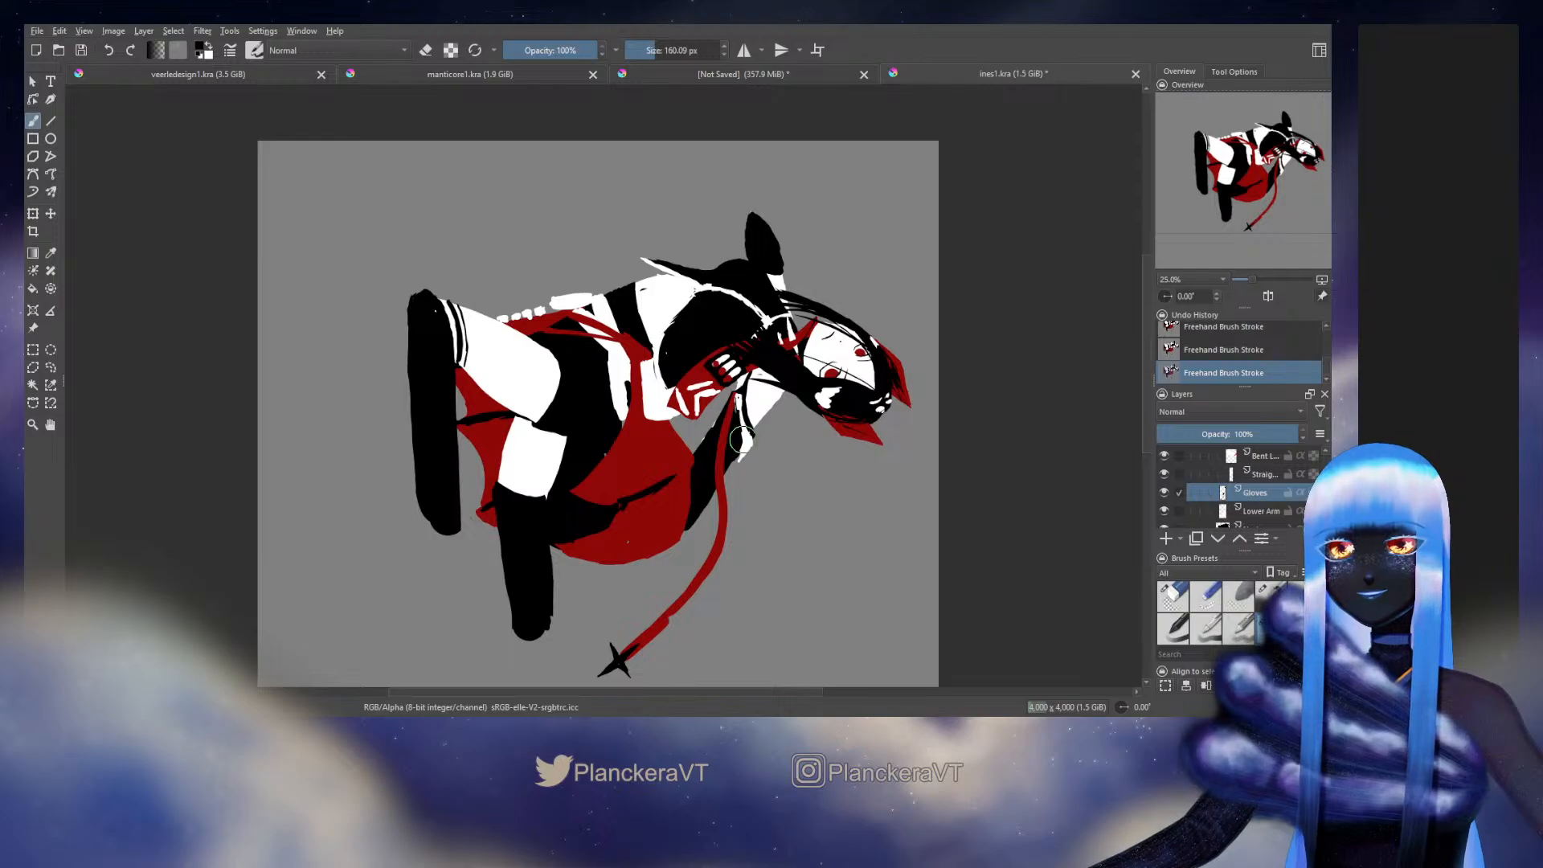
key("x")
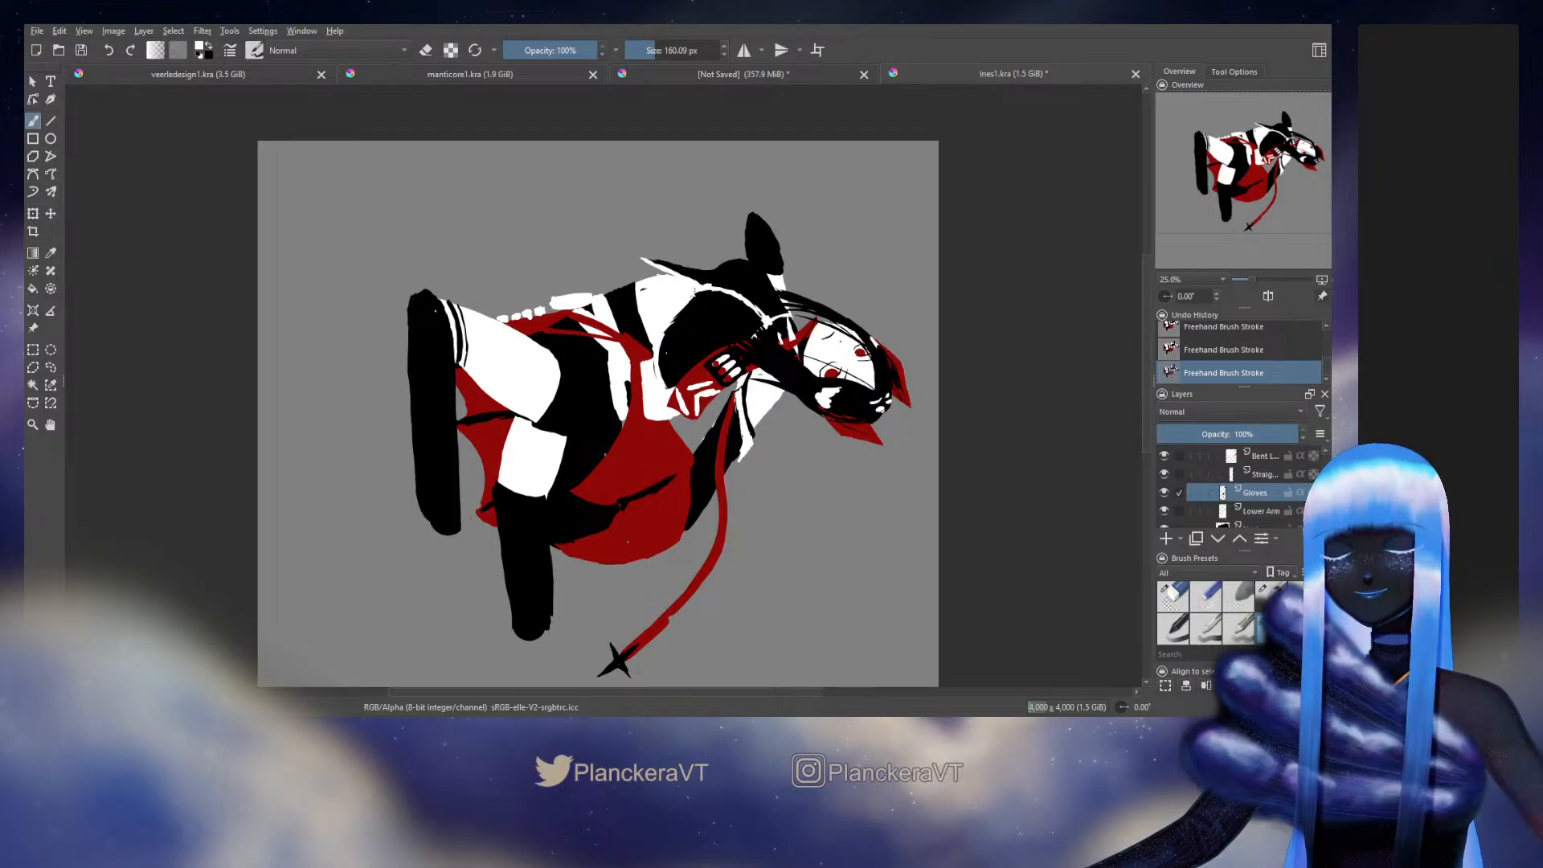
left_click(679, 462, "ctrl")
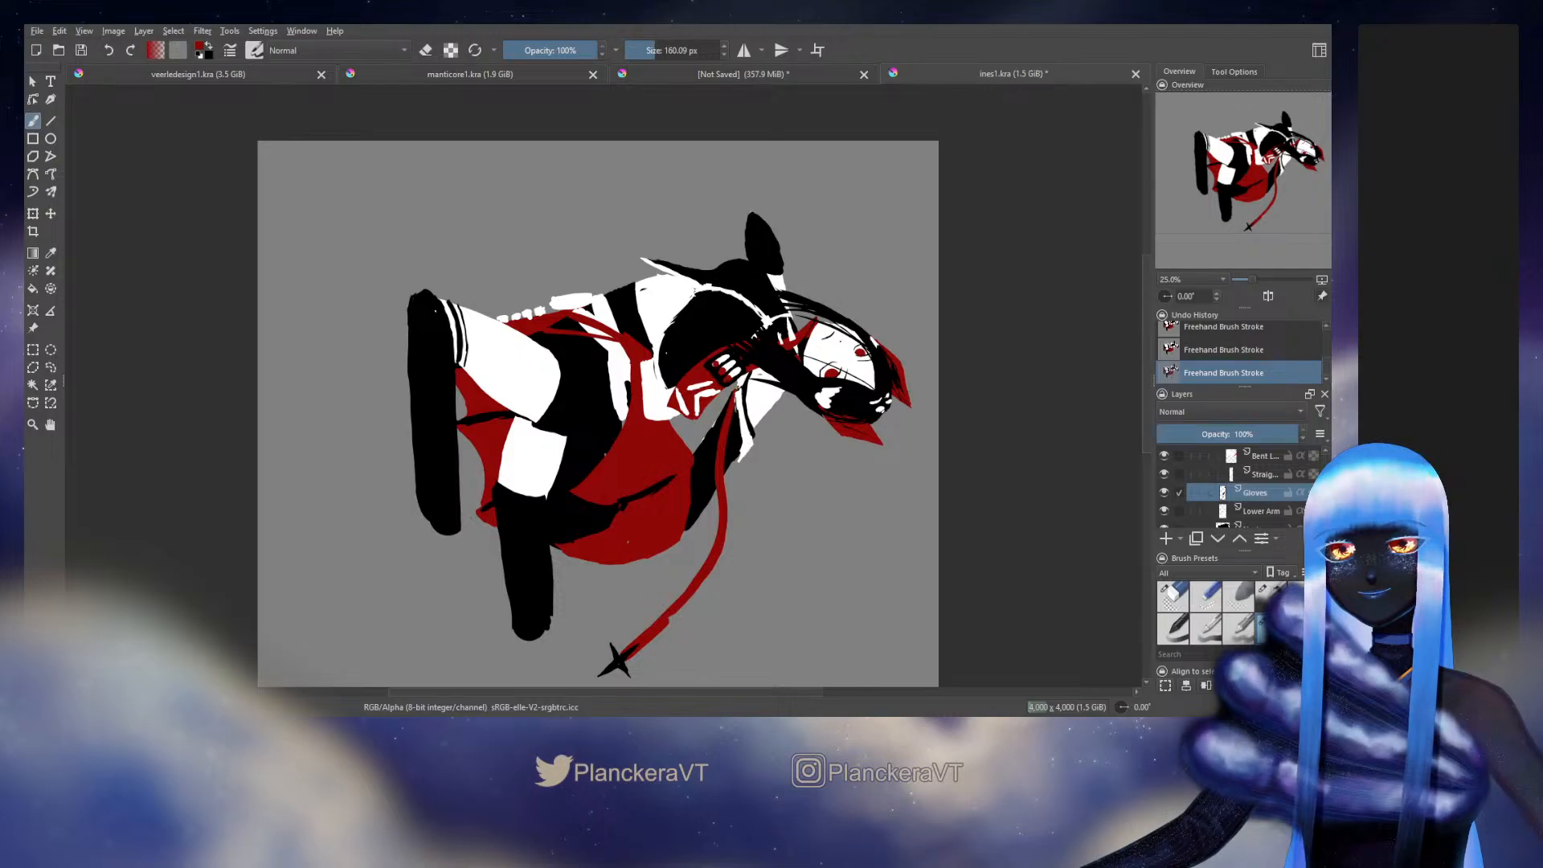
key("e")
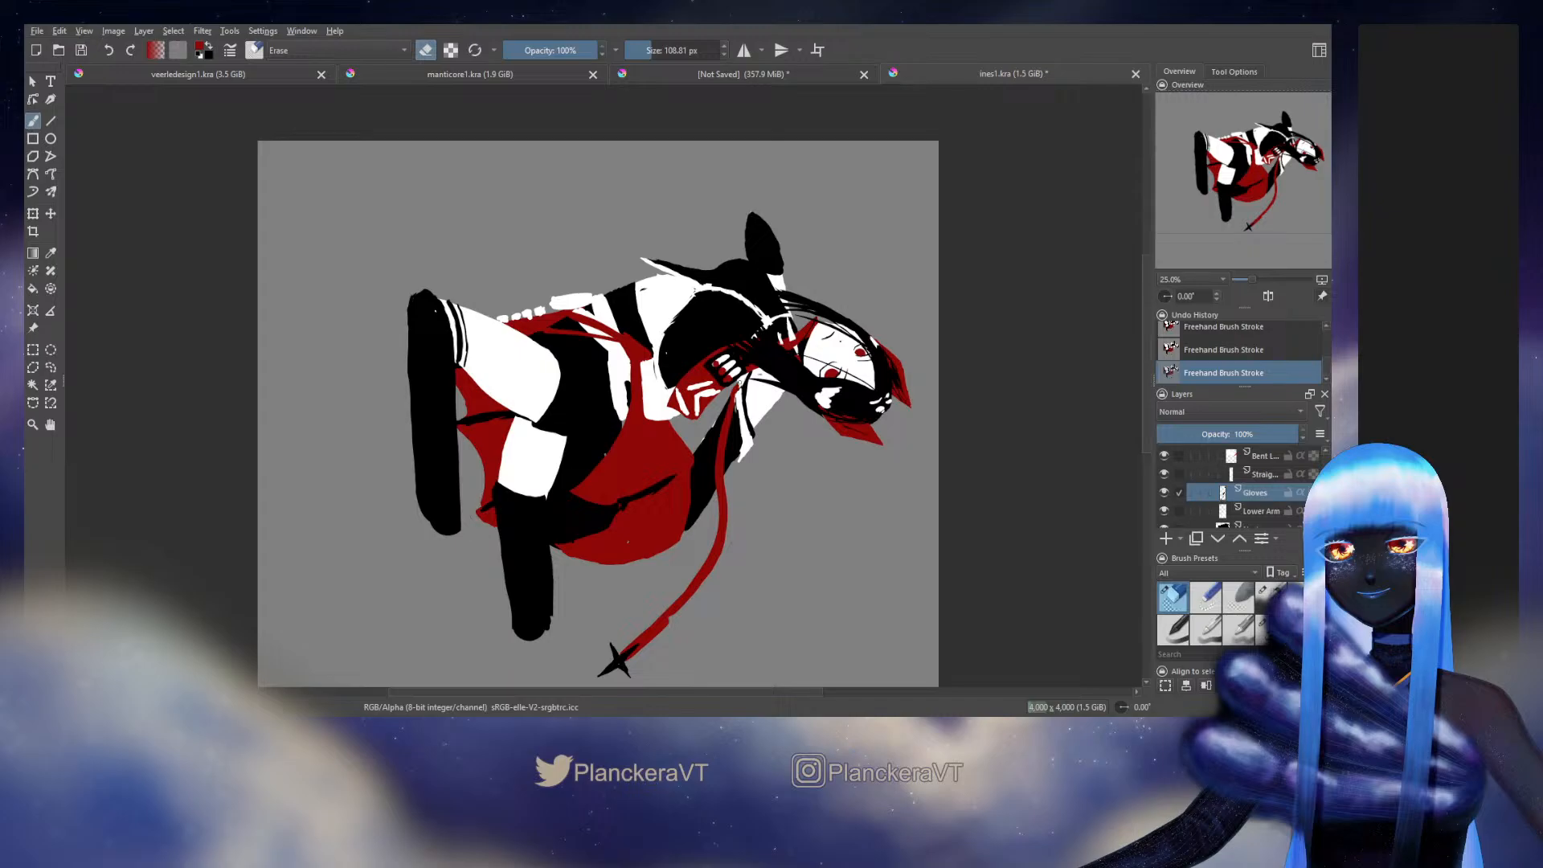
key("e")
mouse_move(952, 339)
left_mouse_down()
mouse_move(963, 422)
mouse_move(936, 467)
left_mouse_up()
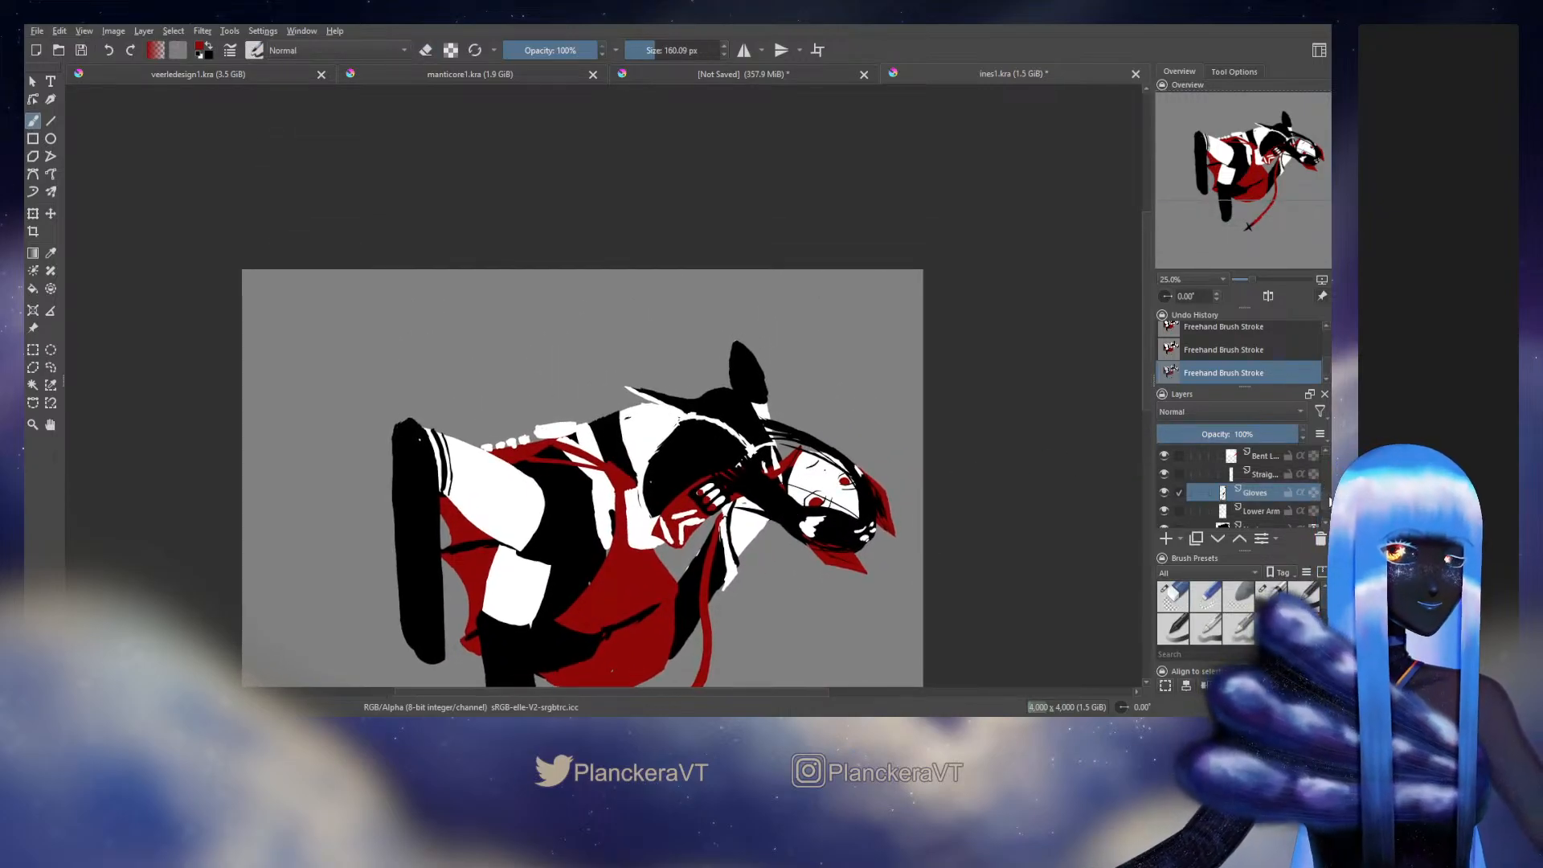
left_click_drag(914, 586, 917, 476)
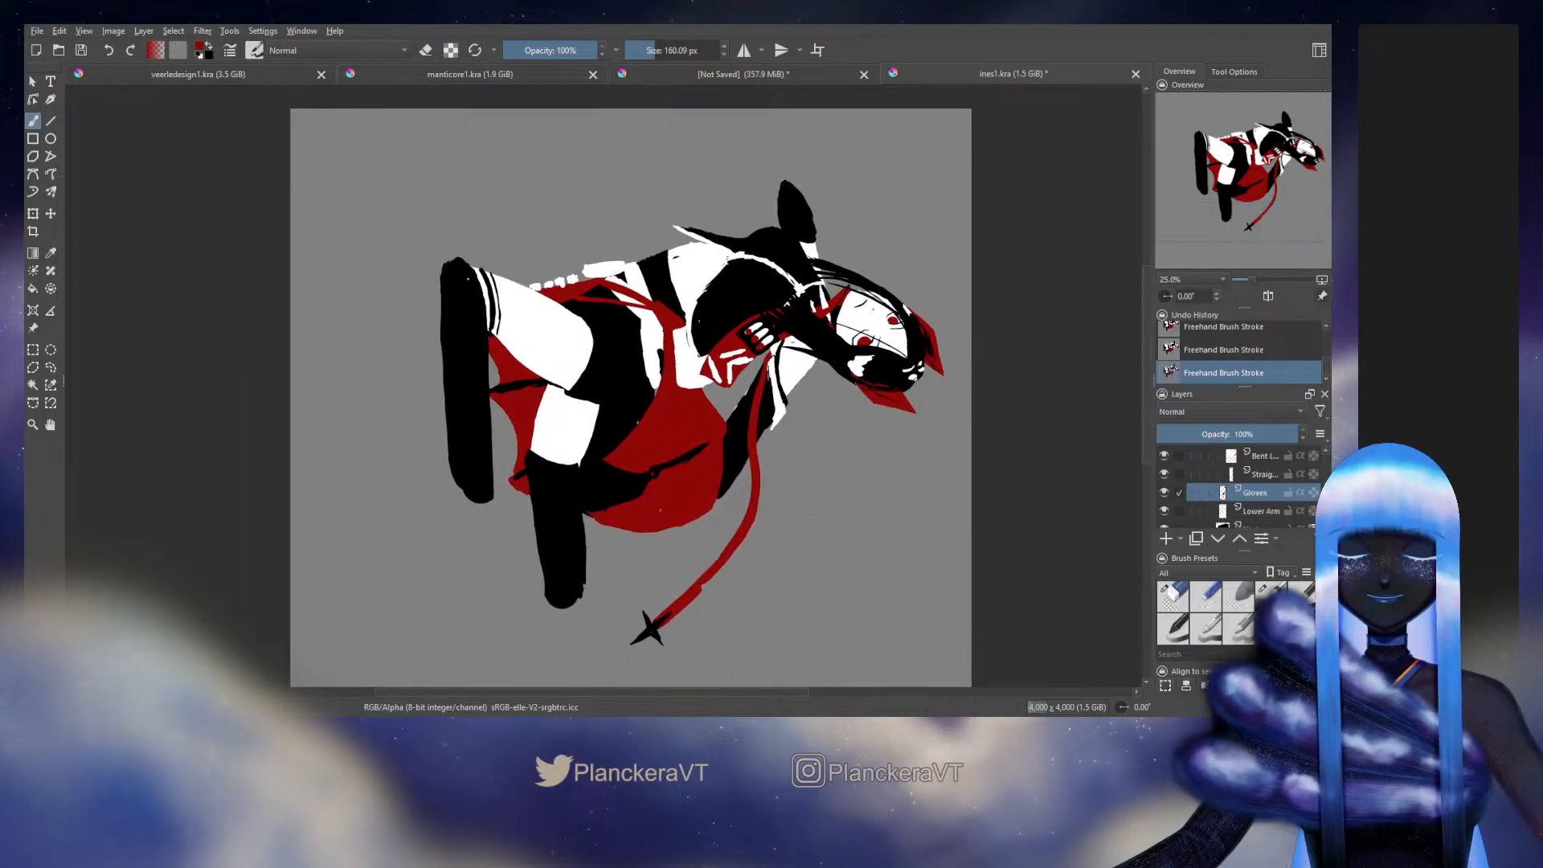
Step: Turn on the visibility of the copied sword layer and the Weapon group
scroll(1182, 482, "down", 5)
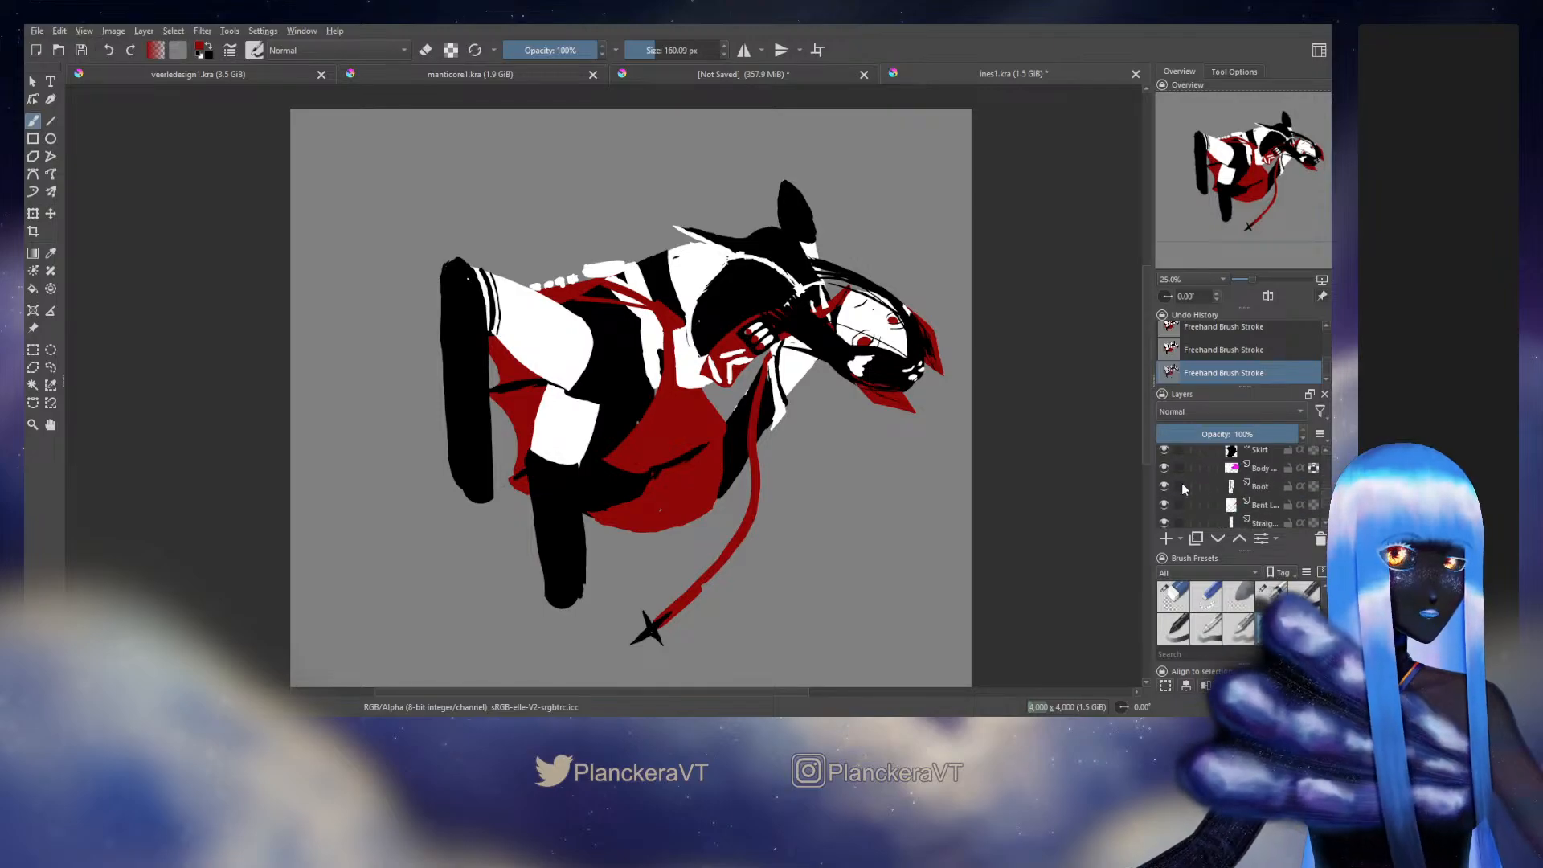
scroll(1178, 488, "down", 5)
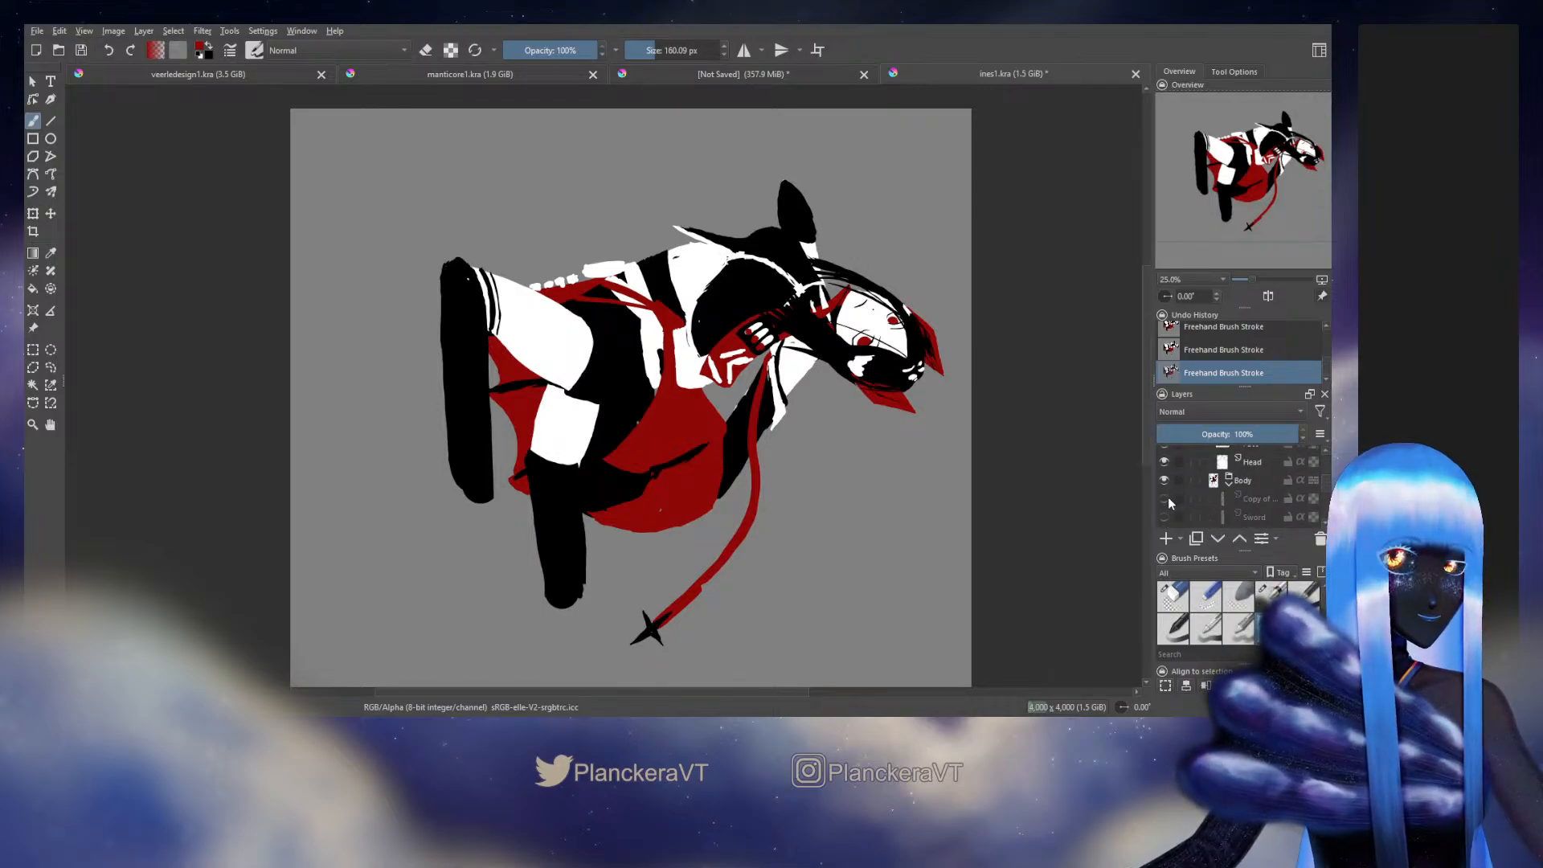
left_click(1168, 497)
scroll(1187, 490, "up", 3)
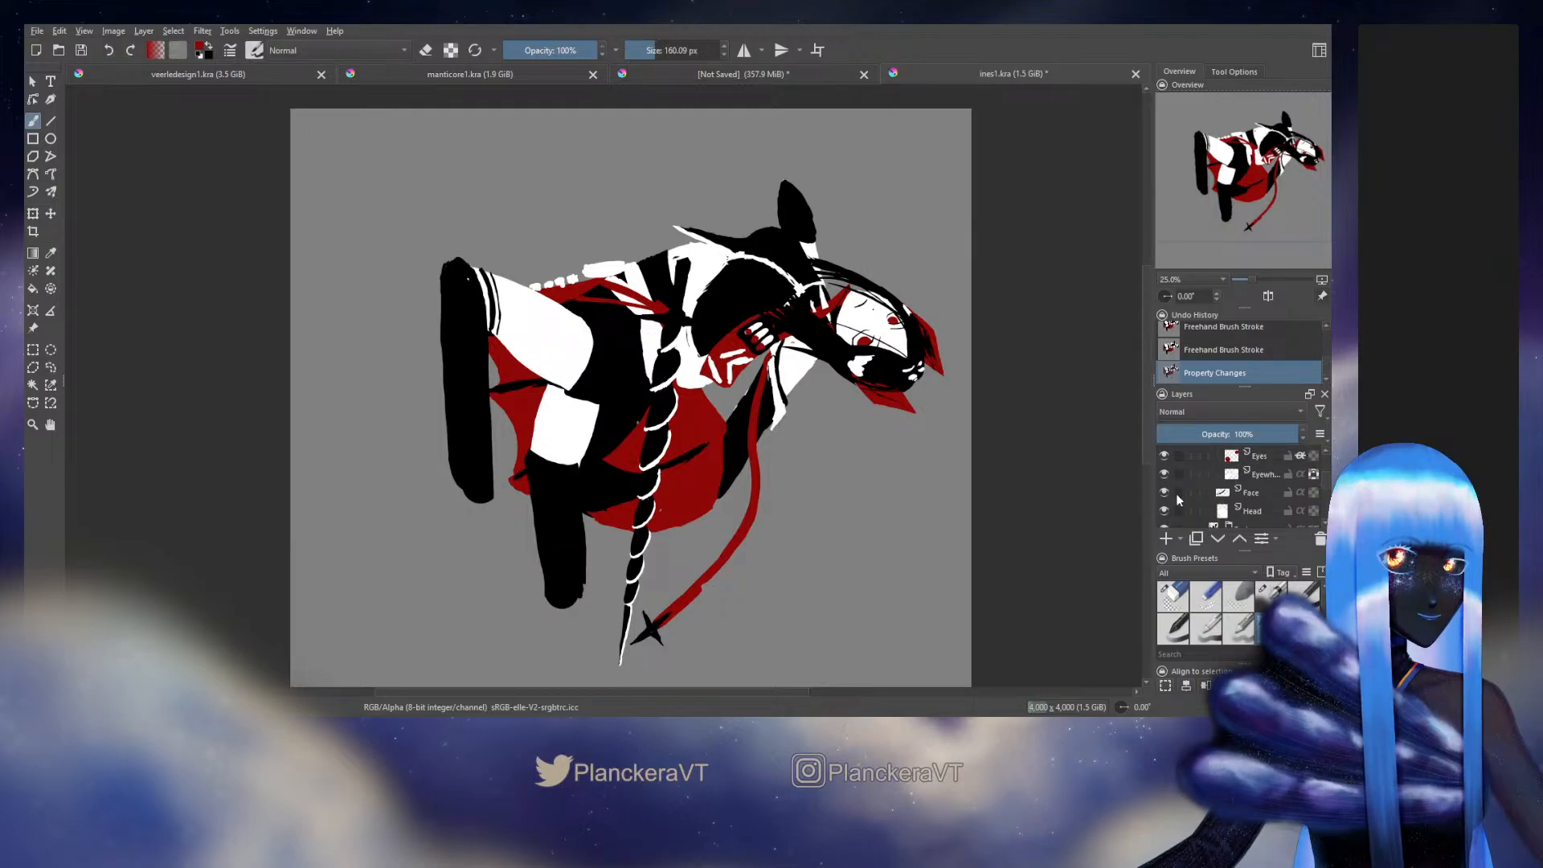
scroll(1179, 500, "up", 3)
left_click(1164, 487)
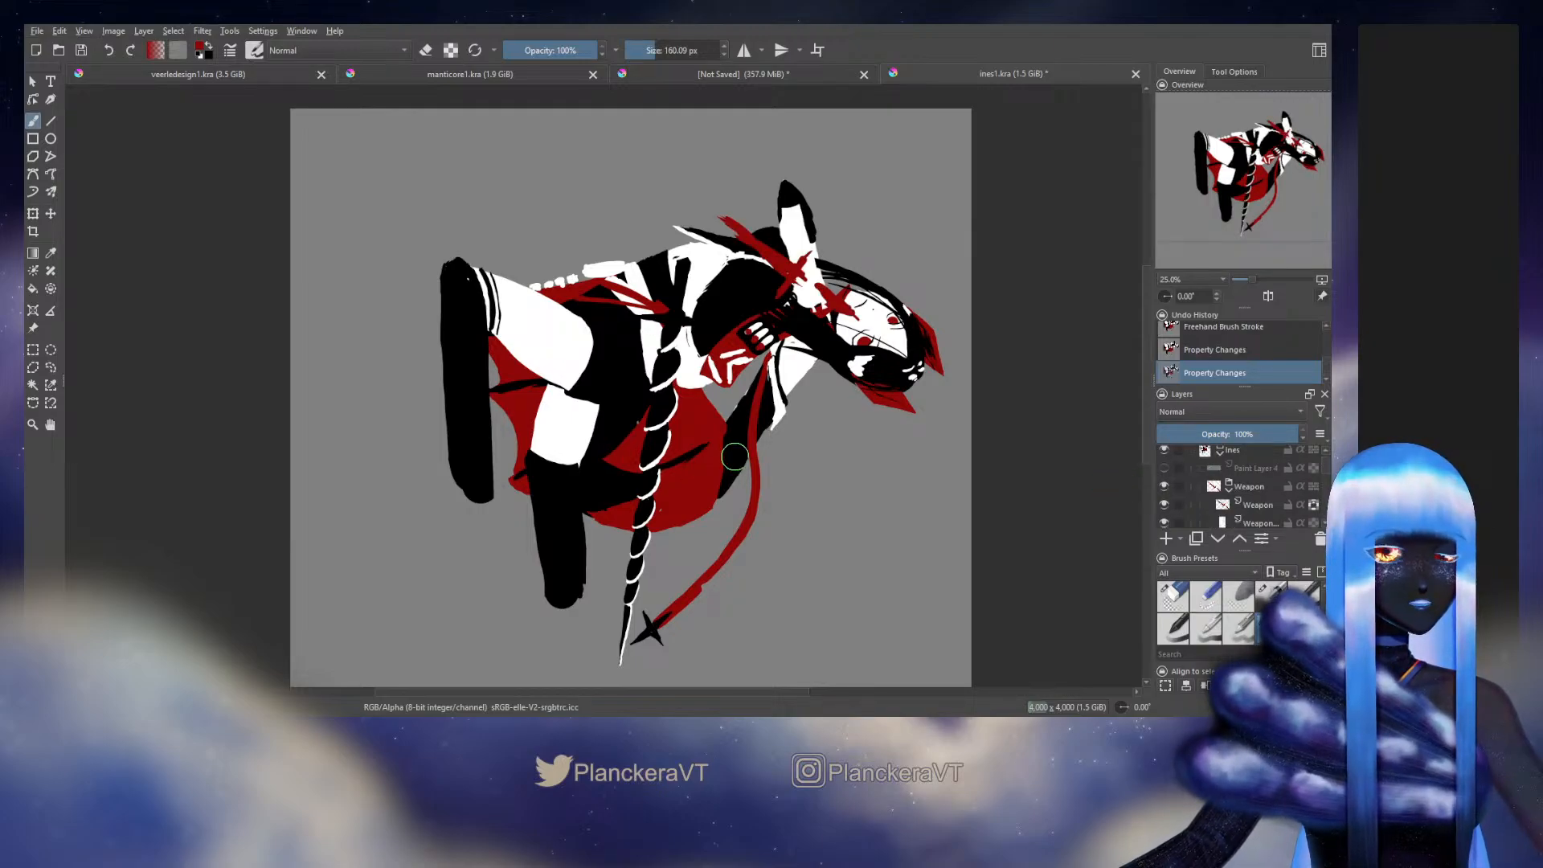
Step: Make the Shadow group and the Hair layer visible around the character
scroll(735, 456, "down", 2)
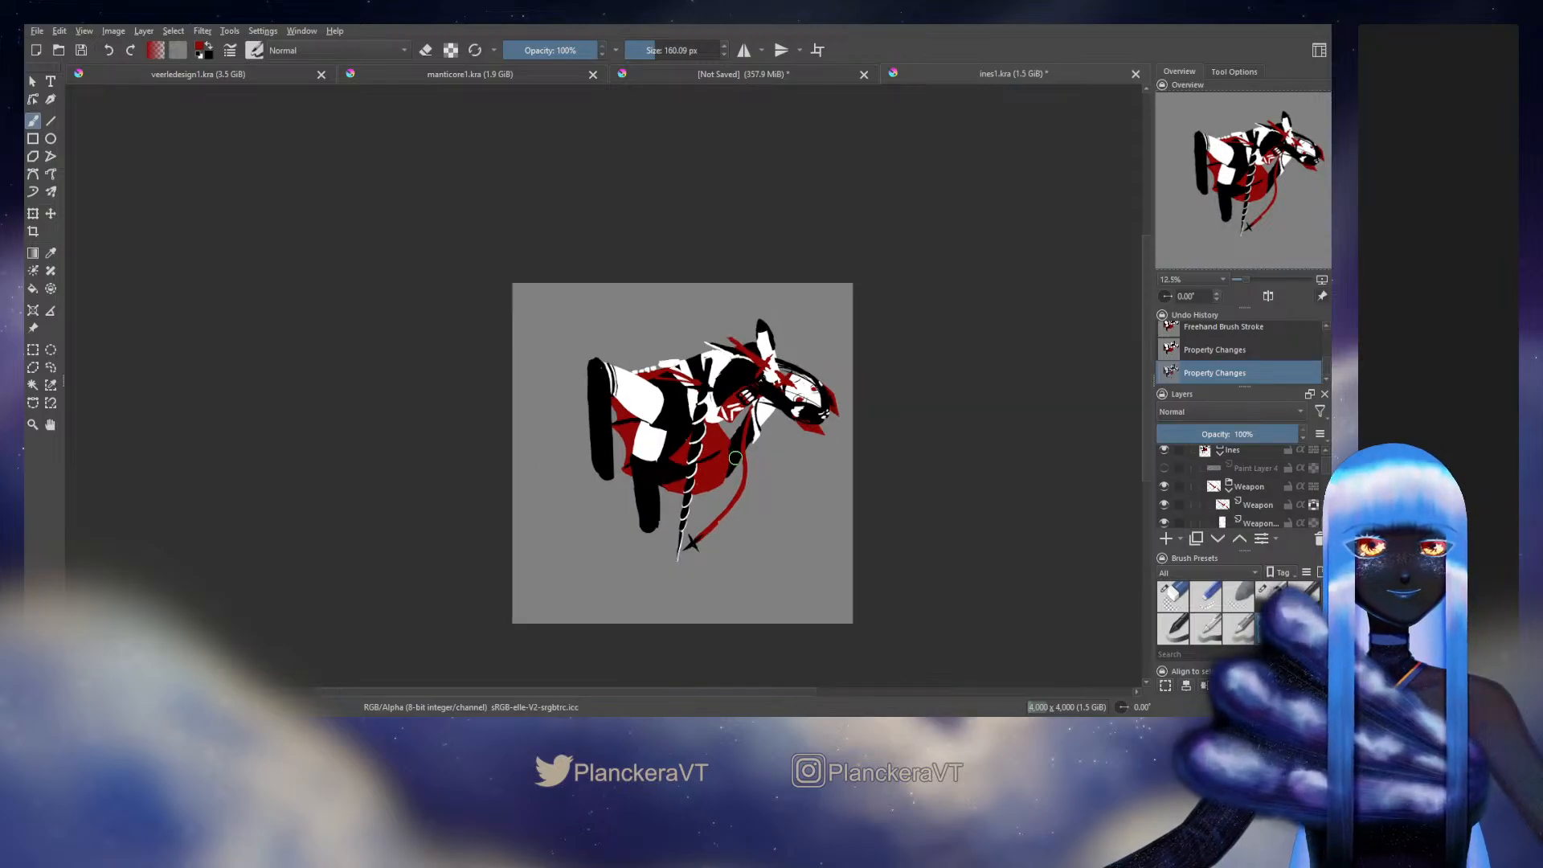
scroll(1211, 490, "down", 3)
scroll(1205, 498, "down", 3)
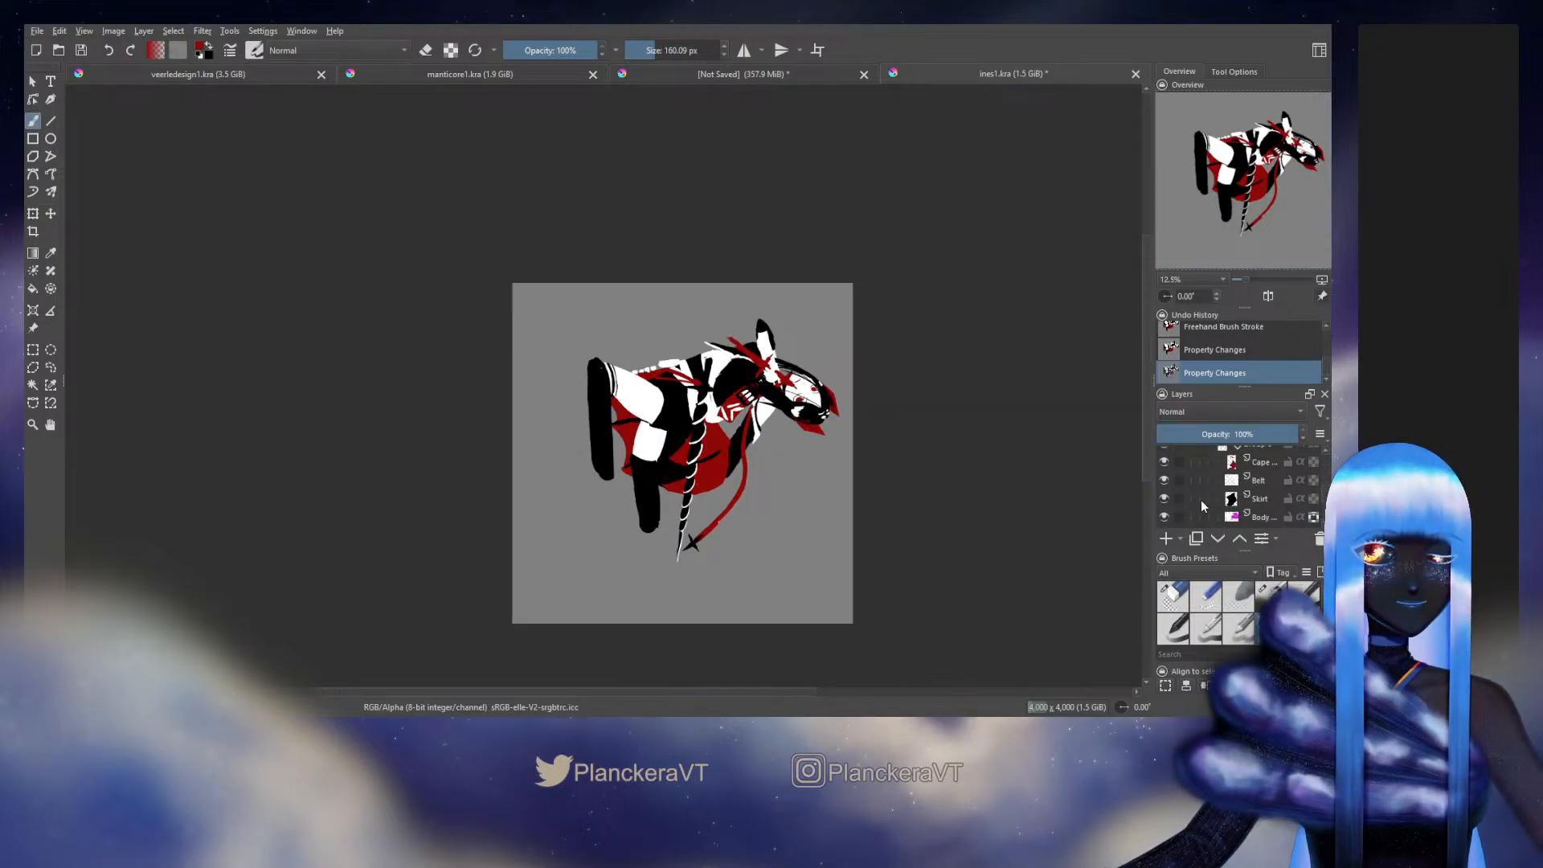
scroll(1200, 499, "down", 3)
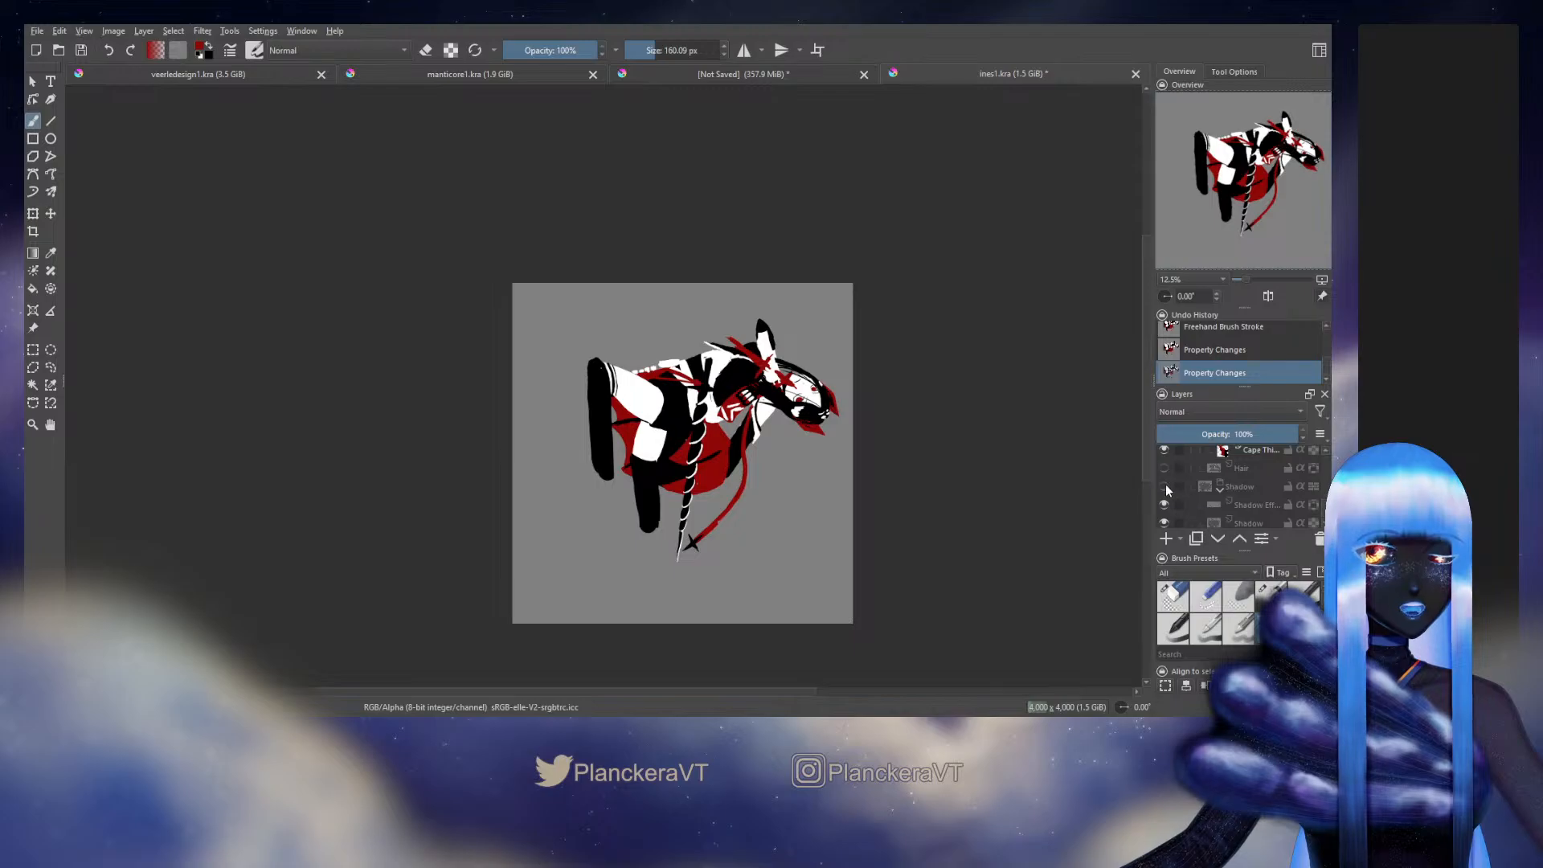
left_click(1164, 486)
left_click(1163, 468)
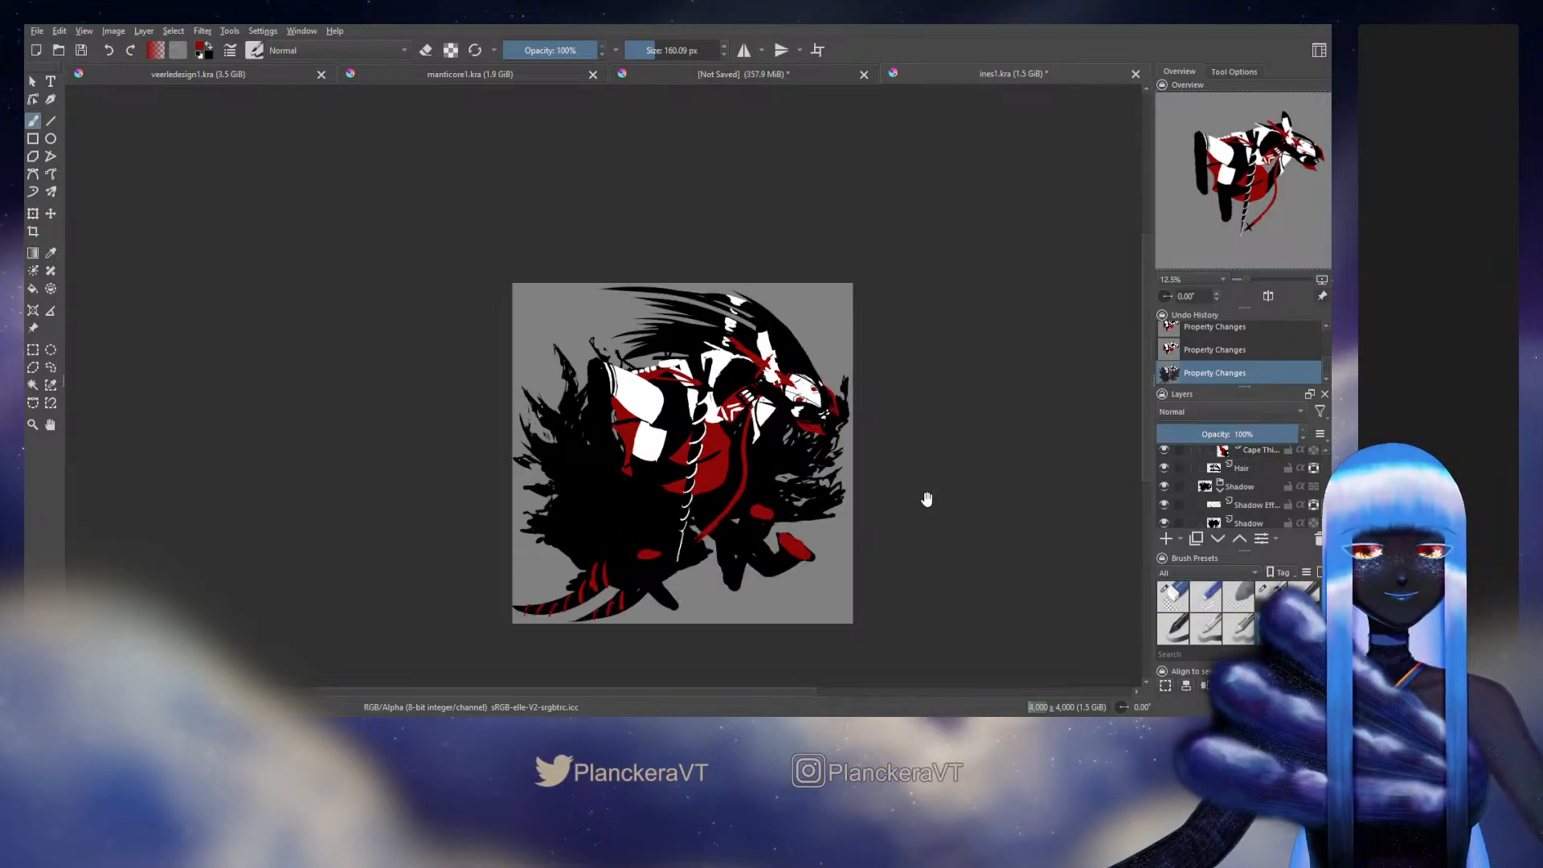
left_click_drag(923, 500, 957, 482)
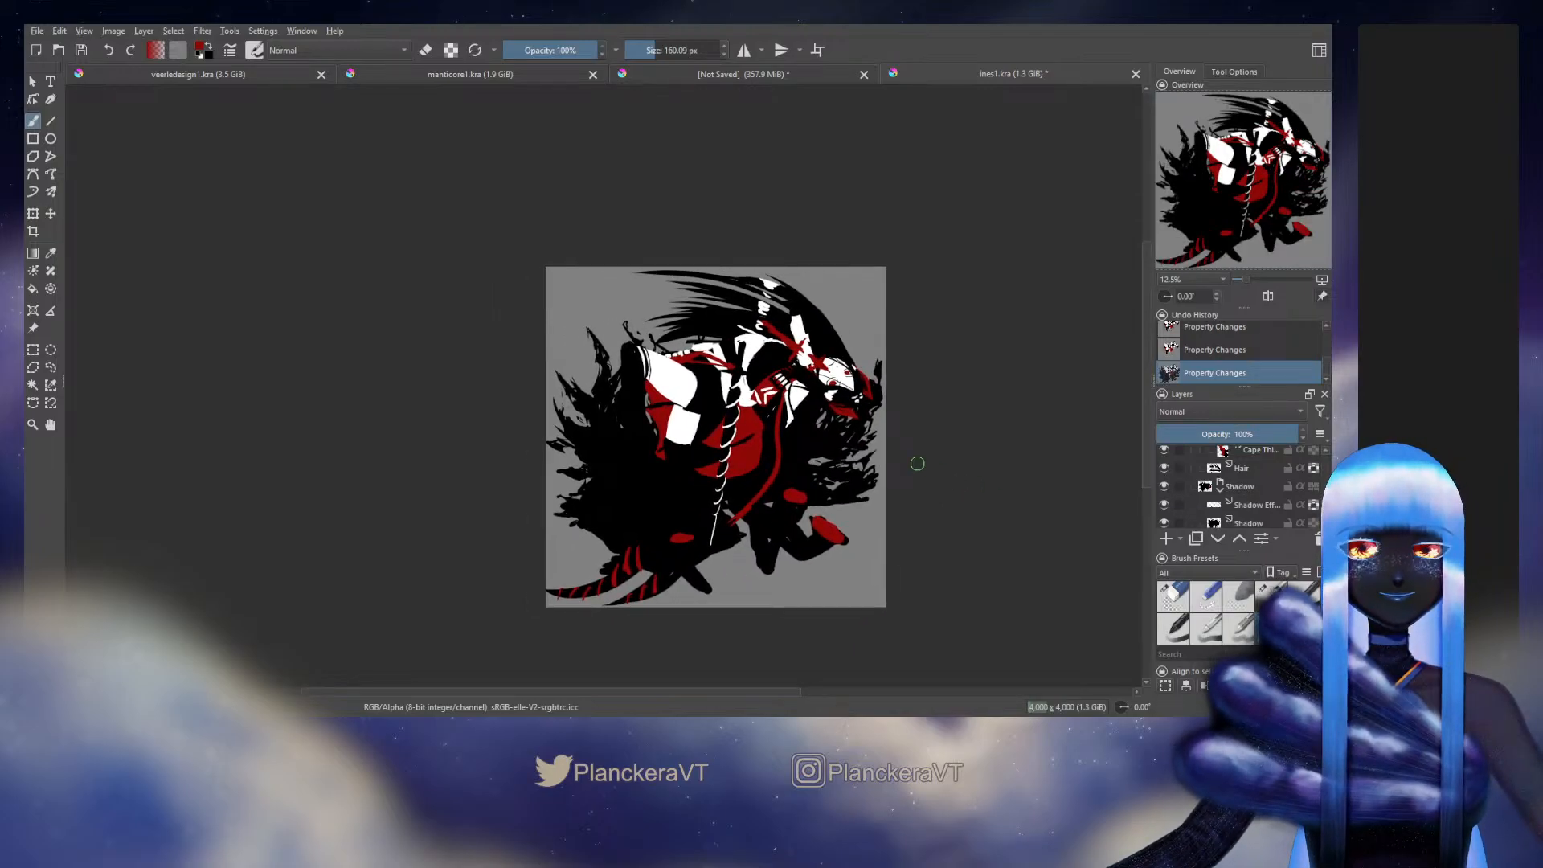
Step: Lasso the lower part of the red ribbon on the Gloves layer and rotate it to hang more steeply
scroll(917, 463, "up", 1)
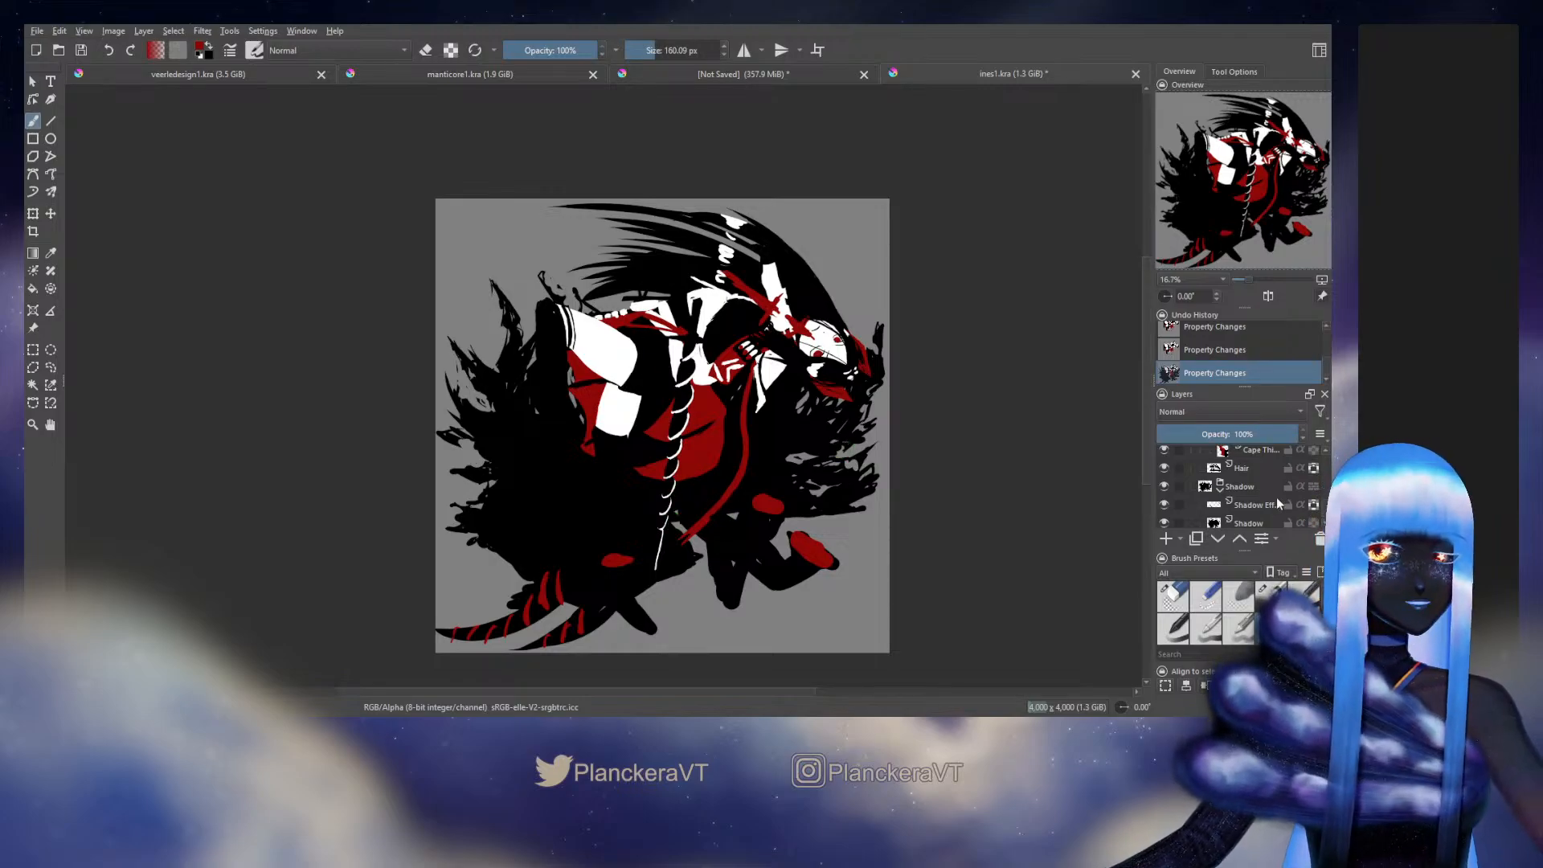
scroll(1327, 508, "up", 2)
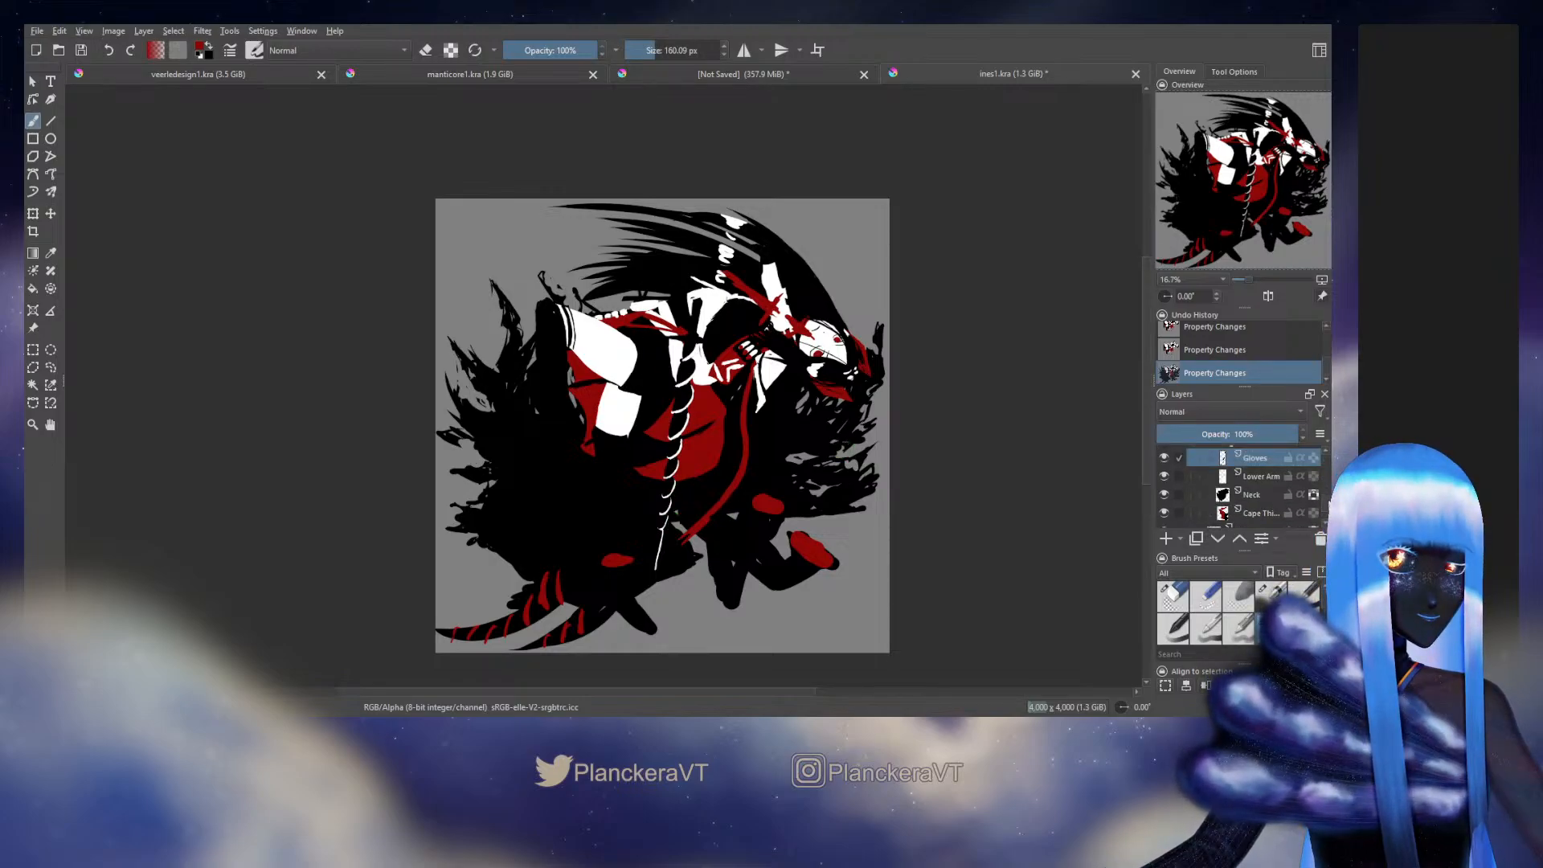
scroll(1285, 490, "up", 1)
left_click(51, 367)
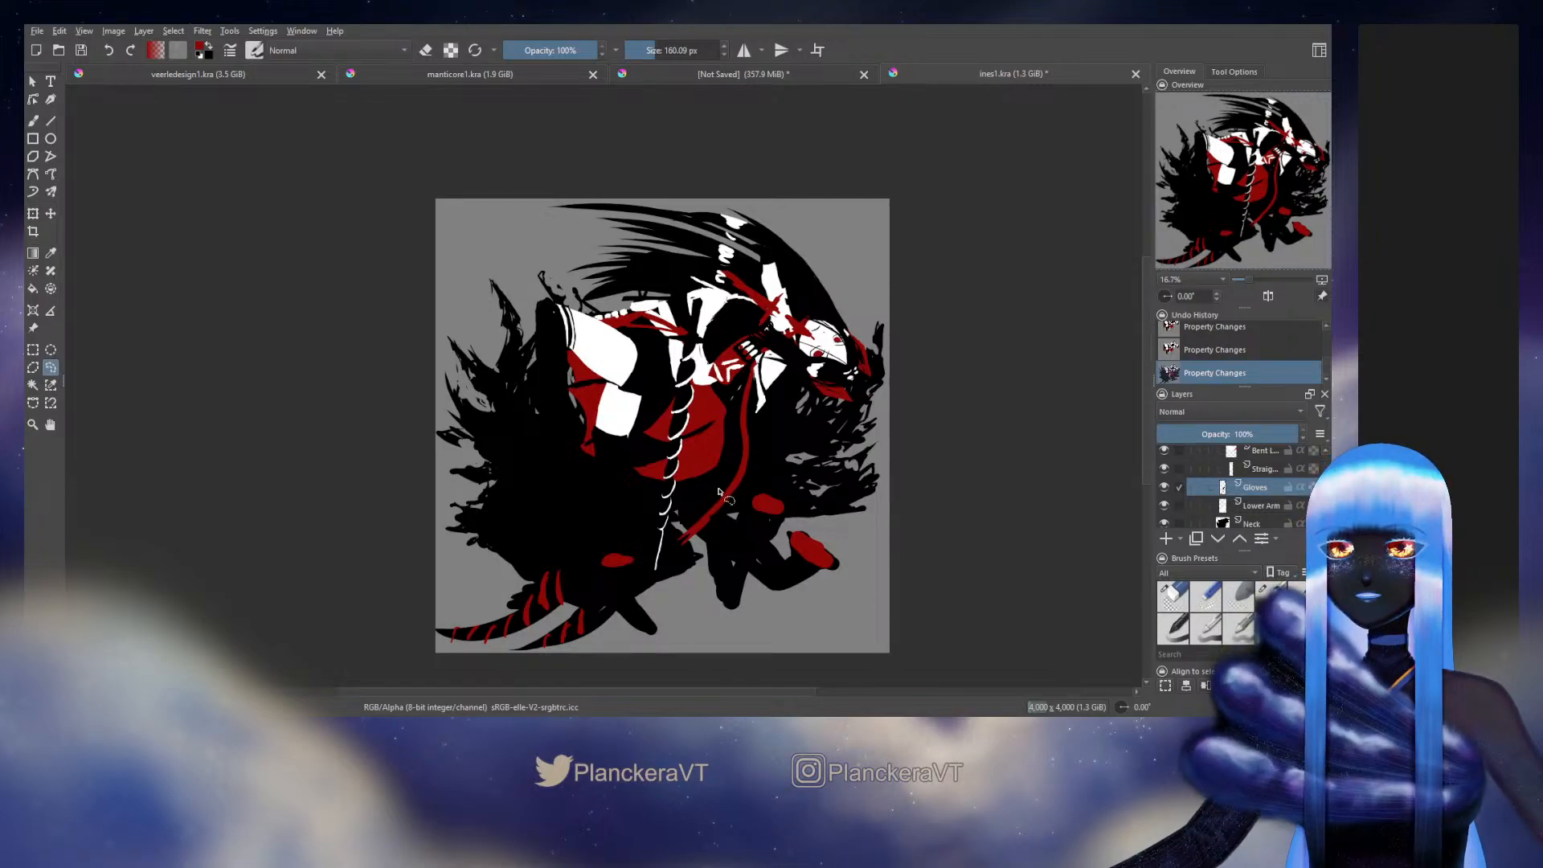
mouse_move(719, 492)
left_mouse_down()
mouse_move(711, 474)
mouse_move(751, 482)
mouse_move(804, 554)
left_mouse_up()
key("t")
key("ctrl+t")
left_click_drag(902, 461, 828, 438)
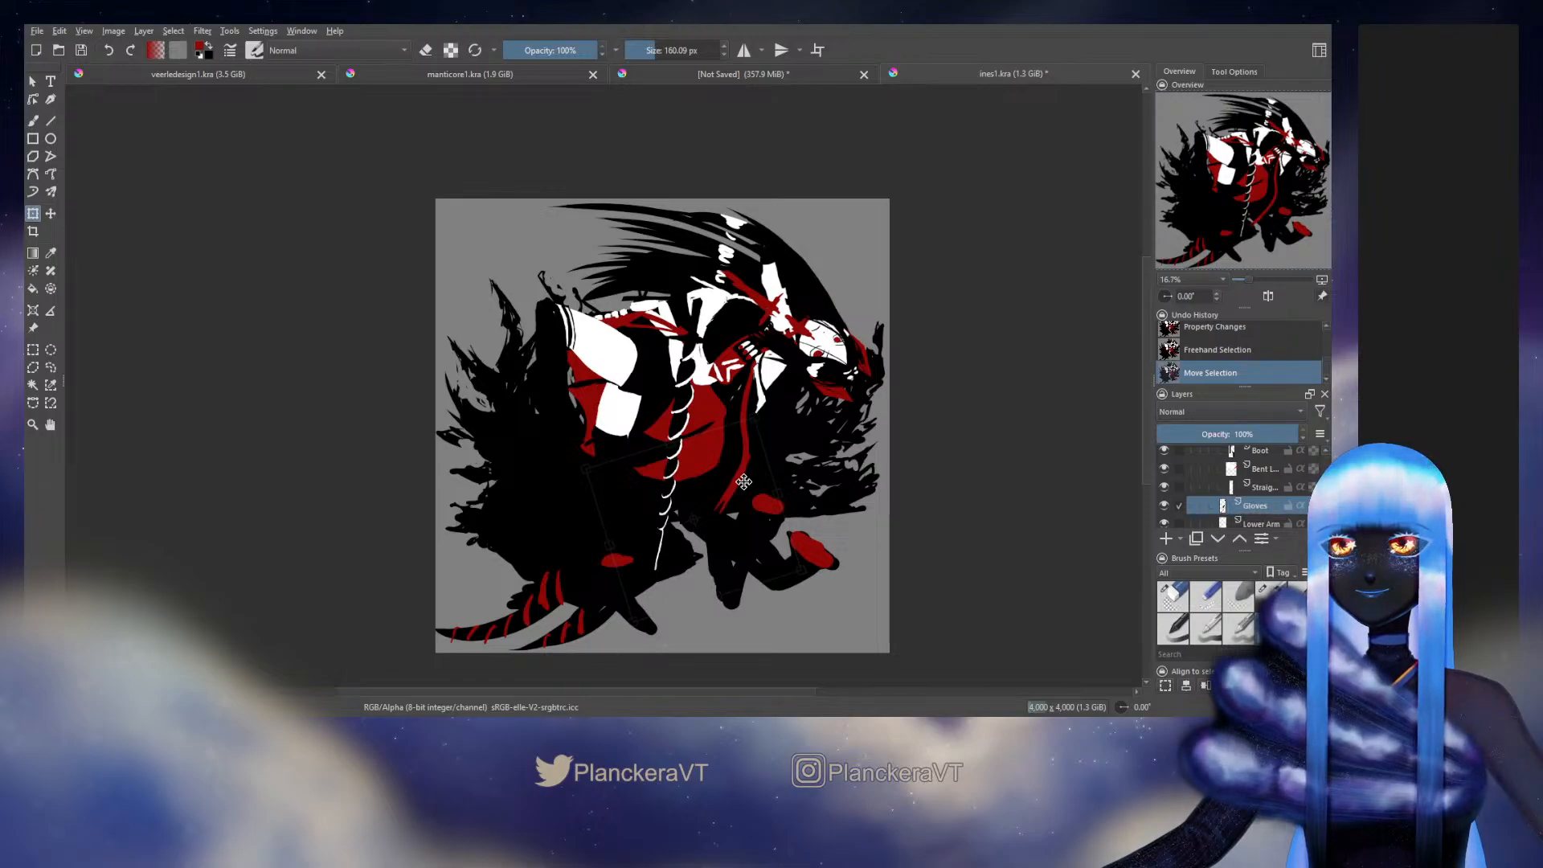
key("Return")
Step: Clear the selection and erase the uneven edge where the rotated part joins the red ribbon
key("b")
key("e")
key("ctrl+shift+a")
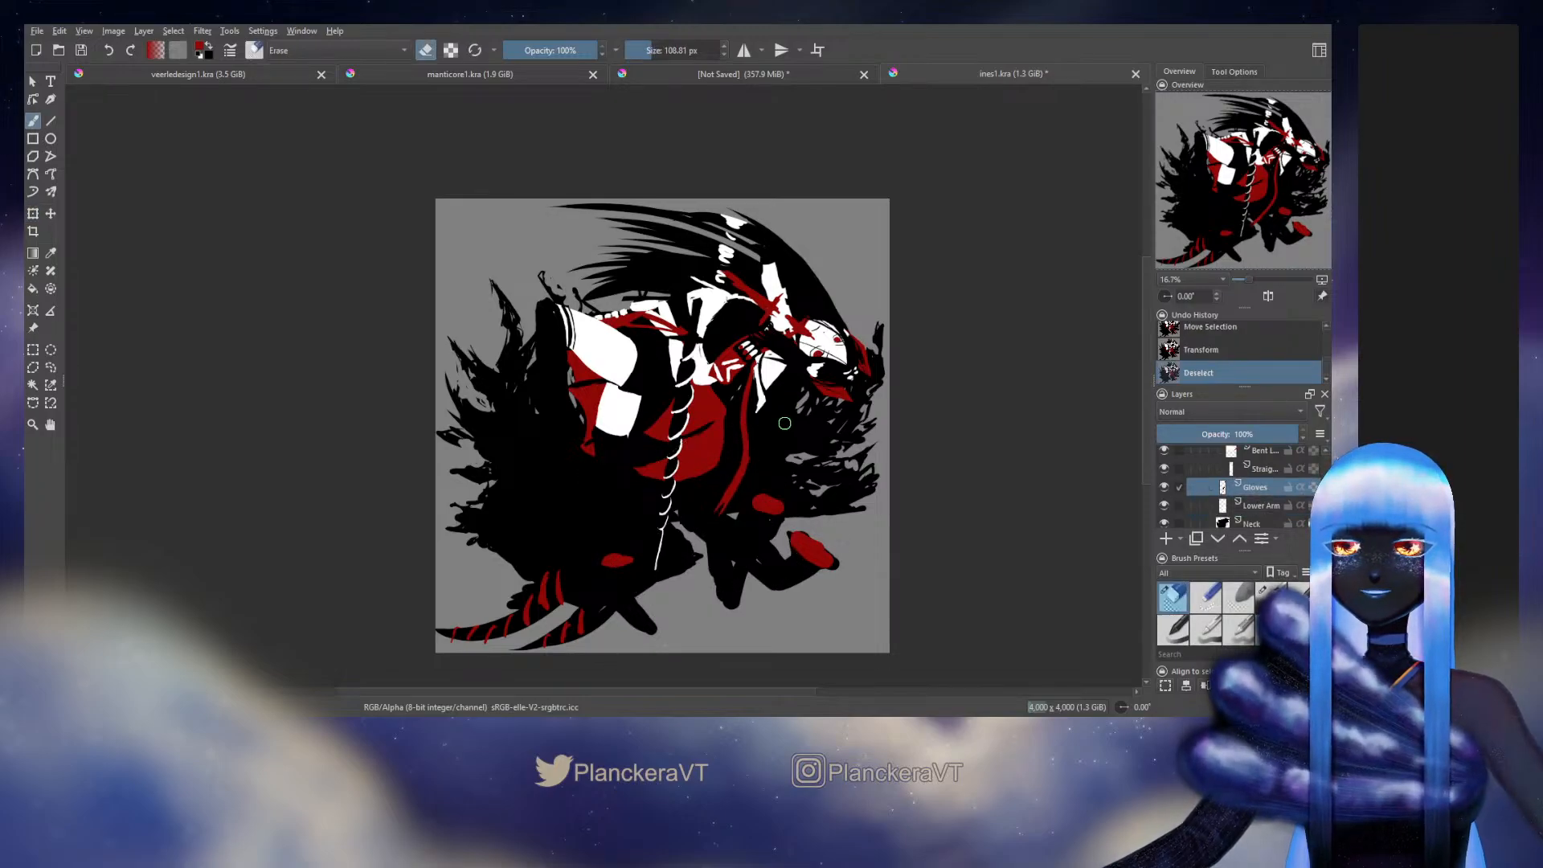
left_click(751, 454)
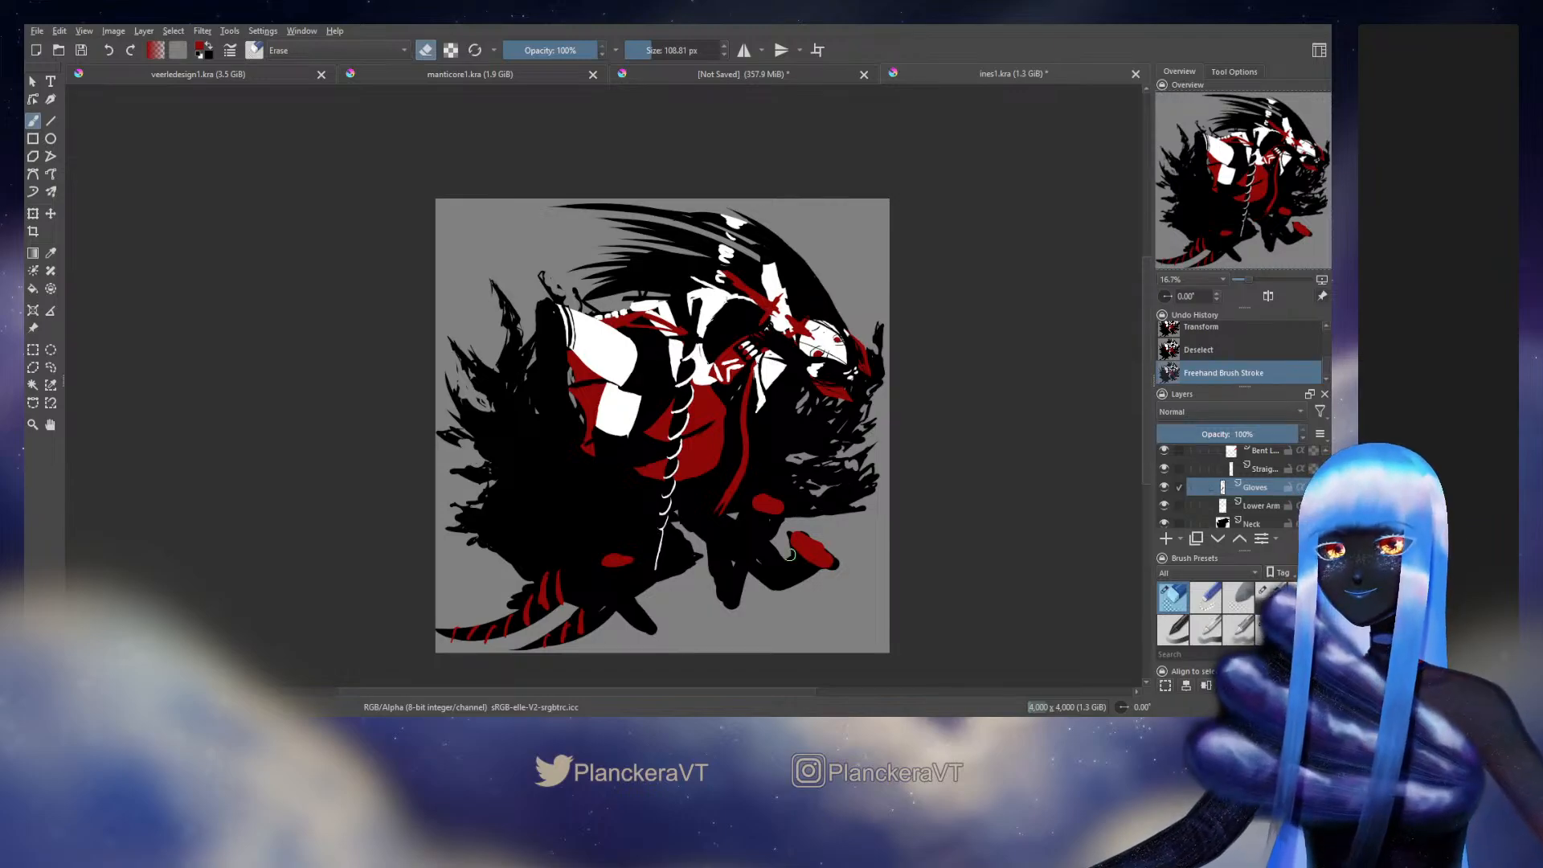